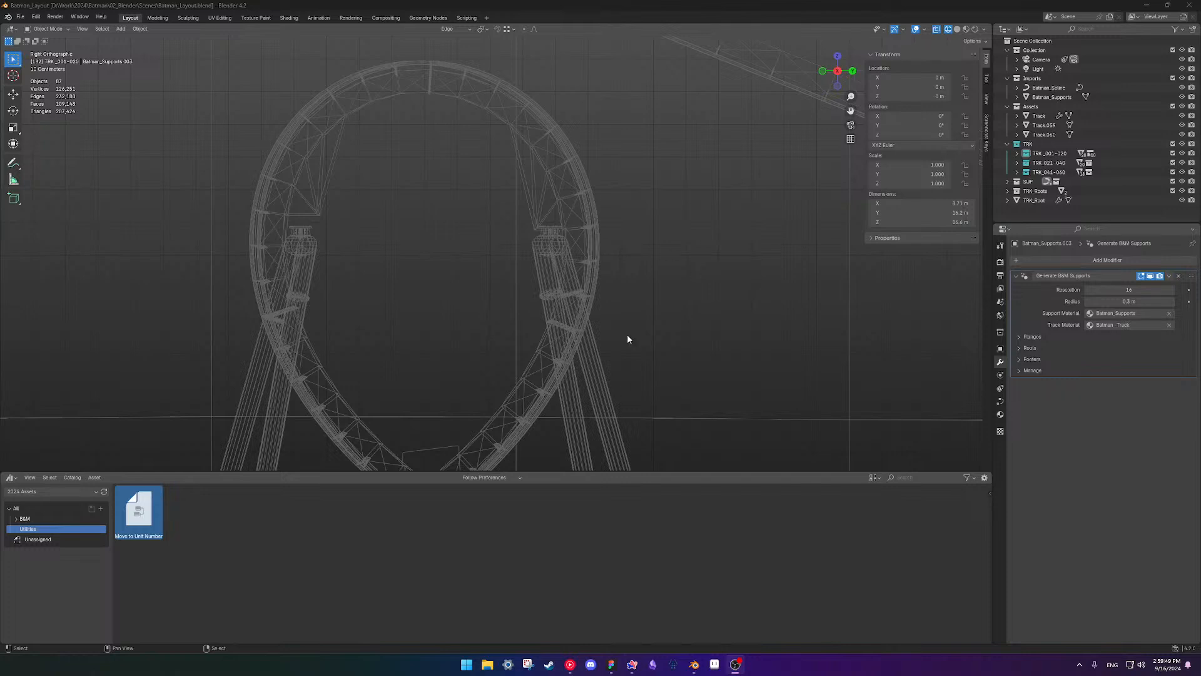
- Switch to Blender and display the coaster layout in Material Preview shading
{"action": "left_click", "coordinate": [695, 662]}
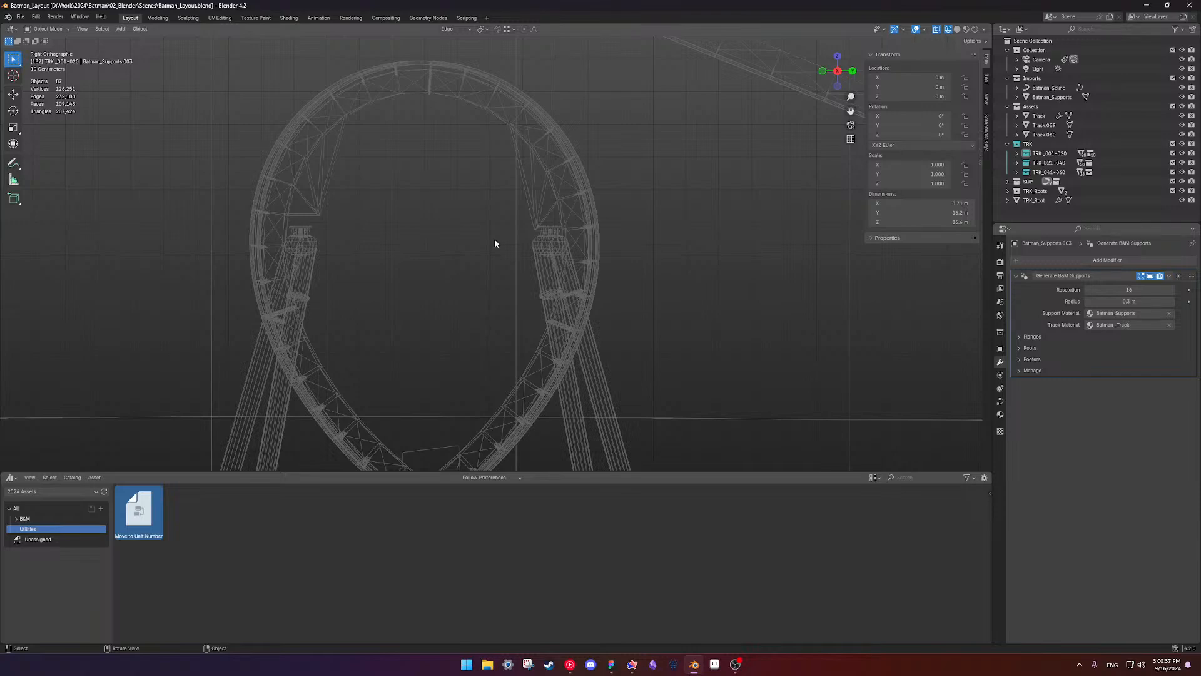
{"action": "scroll", "coordinate": [494, 250], "scroll_direction": "down", "scroll_amount": 6}
{"action": "scroll", "coordinate": [463, 231], "scroll_direction": "up", "scroll_amount": 1}
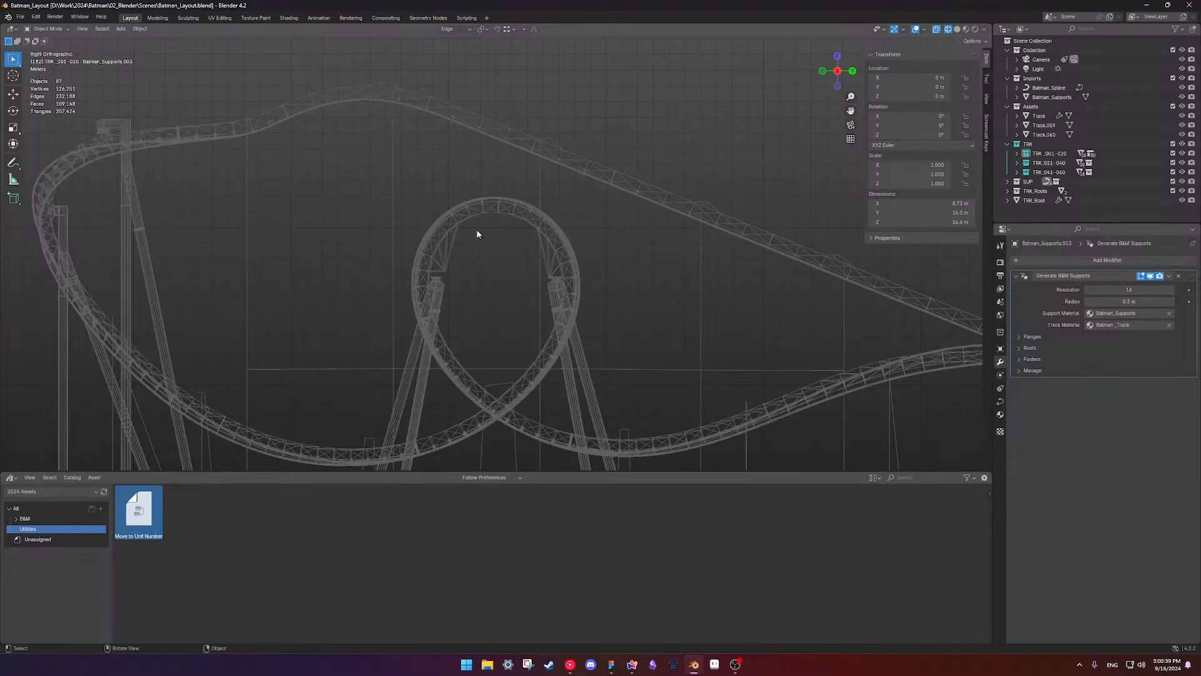
{"action": "scroll", "coordinate": [469, 216], "scroll_direction": "down", "scroll_amount": 2}
{"action": "scroll", "coordinate": [489, 222], "scroll_direction": "up", "scroll_amount": 3}
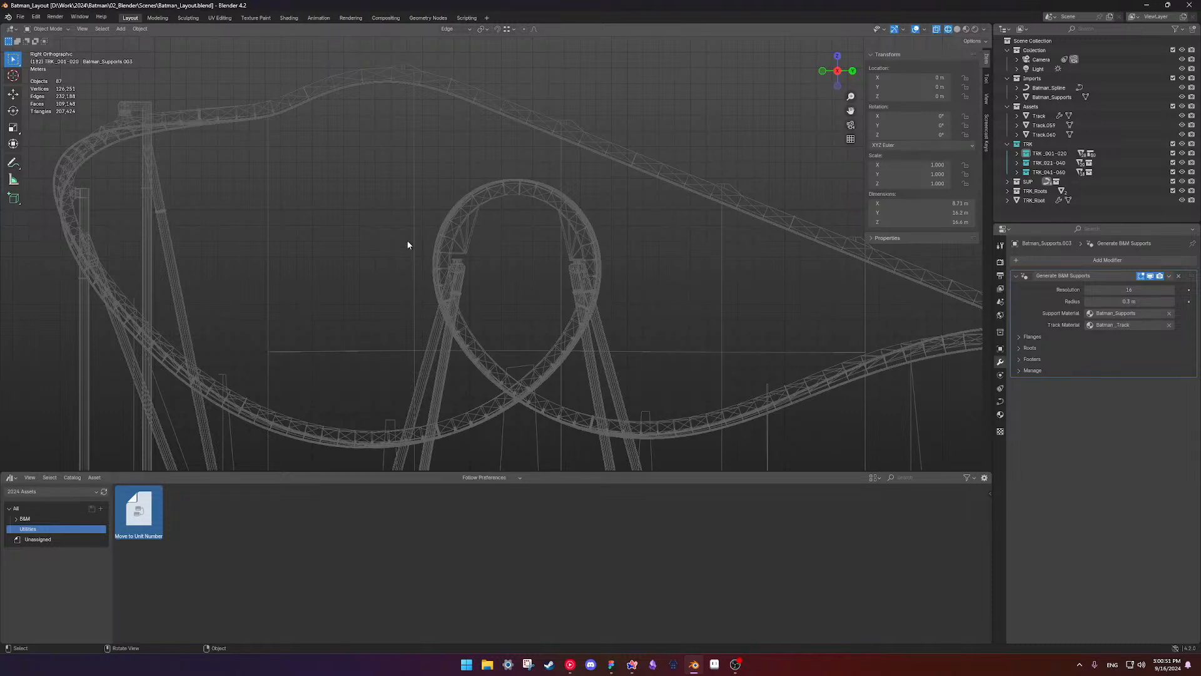
{"action": "scroll", "coordinate": [415, 212], "scroll_direction": "down", "scroll_amount": 1}
{"action": "mouse_move", "coordinate": [468, 257]}
{"action": "middle_mouse_down", "text": "shift"}
{"action": "mouse_move", "coordinate": [311, 265]}
{"action": "mouse_move", "coordinate": [470, 262]}
{"action": "mouse_move", "coordinate": [397, 254]}
{"action": "mouse_move", "coordinate": [386, 276]}
{"action": "mouse_move", "coordinate": [583, 278]}
{"action": "mouse_move", "coordinate": [457, 269]}
{"action": "middle_mouse_up", "text": "shift"}
{"action": "scroll", "coordinate": [582, 279], "scroll_direction": "up", "scroll_amount": 2}
{"action": "scroll", "coordinate": [582, 279], "scroll_direction": "down", "scroll_amount": 2}
{"action": "key", "text": "z"}
{"action": "mouse_move", "coordinate": [575, 239]}
{"action": "middle_mouse_down", "text": "shift"}
{"action": "mouse_move", "coordinate": [557, 238]}
{"action": "mouse_move", "coordinate": [606, 216]}
{"action": "middle_mouse_up", "text": "shift"}
{"action": "scroll", "coordinate": [606, 215], "scroll_direction": "up", "scroll_amount": 2}
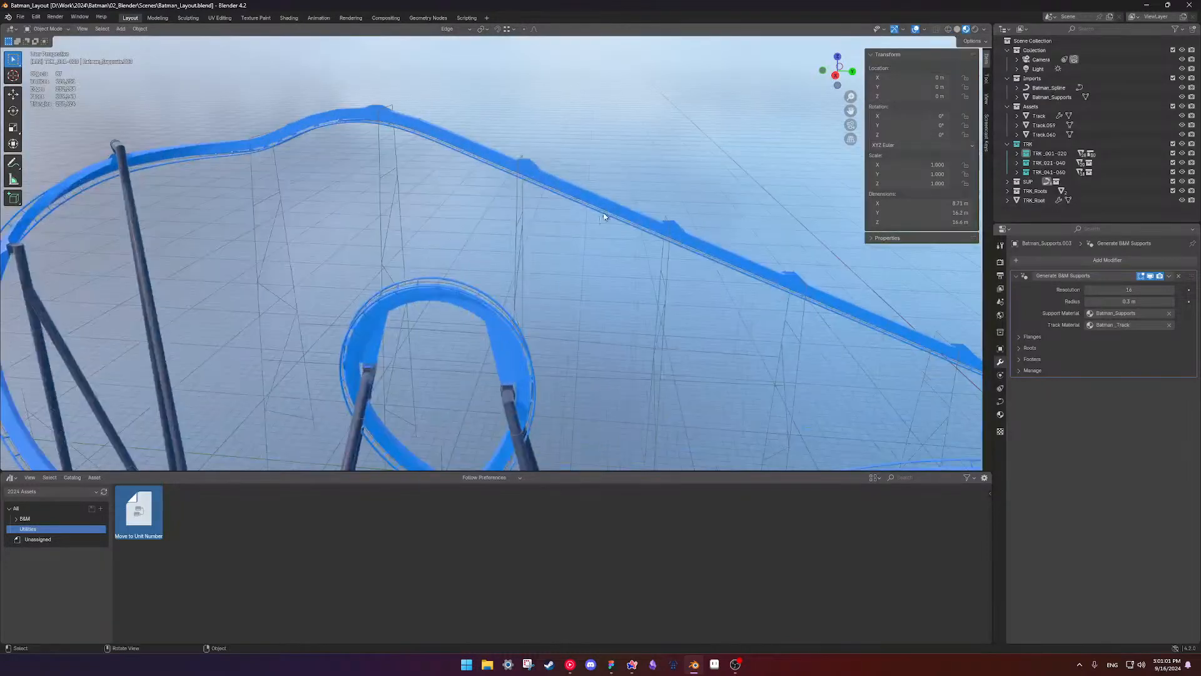
- Select a track segment on the lift hill, inspect its spine, crossties and rails from several angles, and survey the whole layout
{"action": "left_click", "coordinate": [605, 214]}
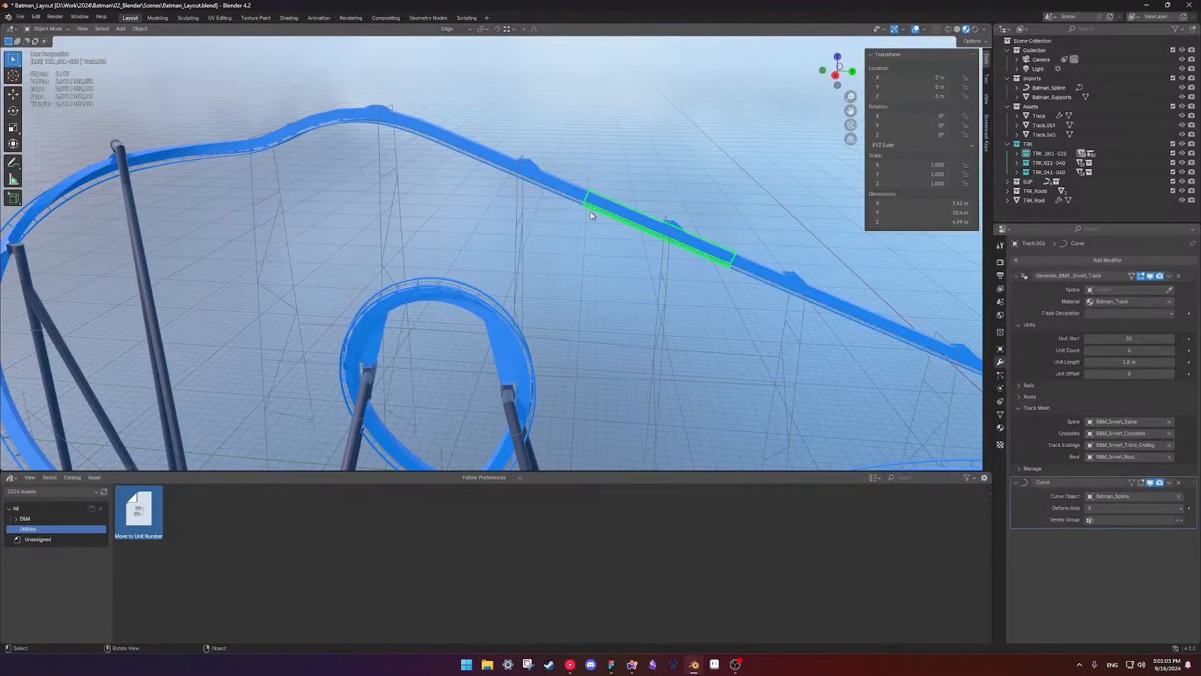
{"action": "key", "text": "KP_Decimal"}
{"action": "scroll", "coordinate": [654, 246], "scroll_direction": "up", "scroll_amount": 5}
{"action": "middle_click_drag", "start_coordinate": [499, 285], "coordinate": [687, 192]}
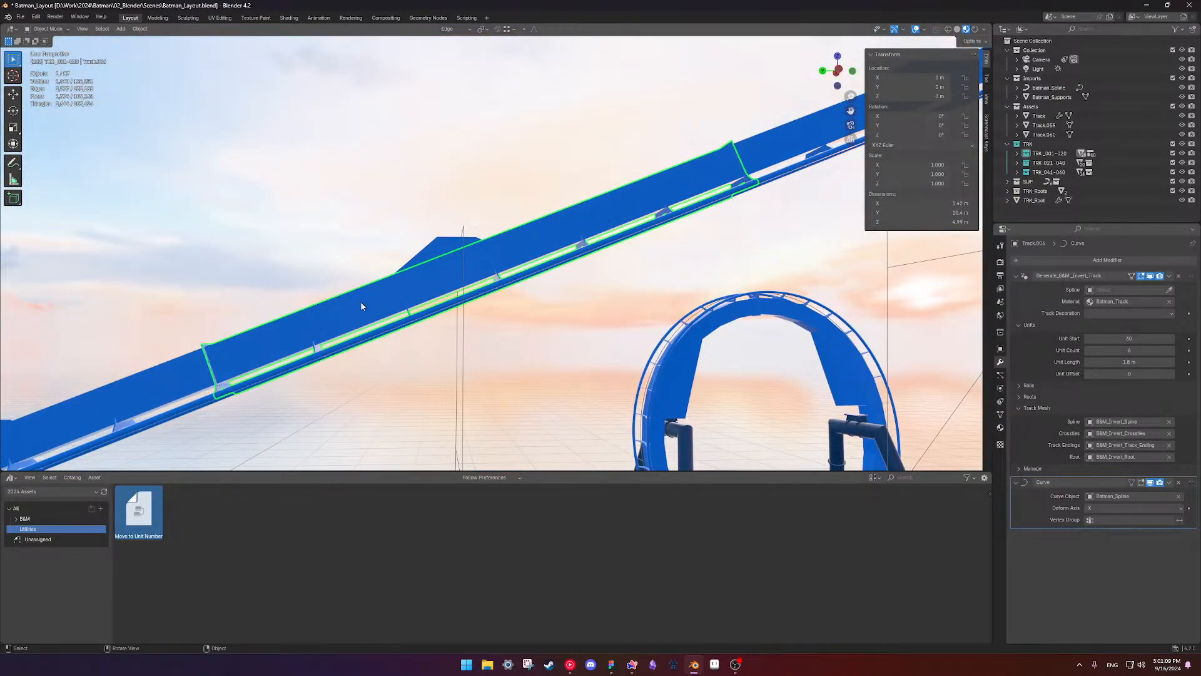
{"action": "middle_click_drag", "start_coordinate": [623, 275], "coordinate": [356, 224]}
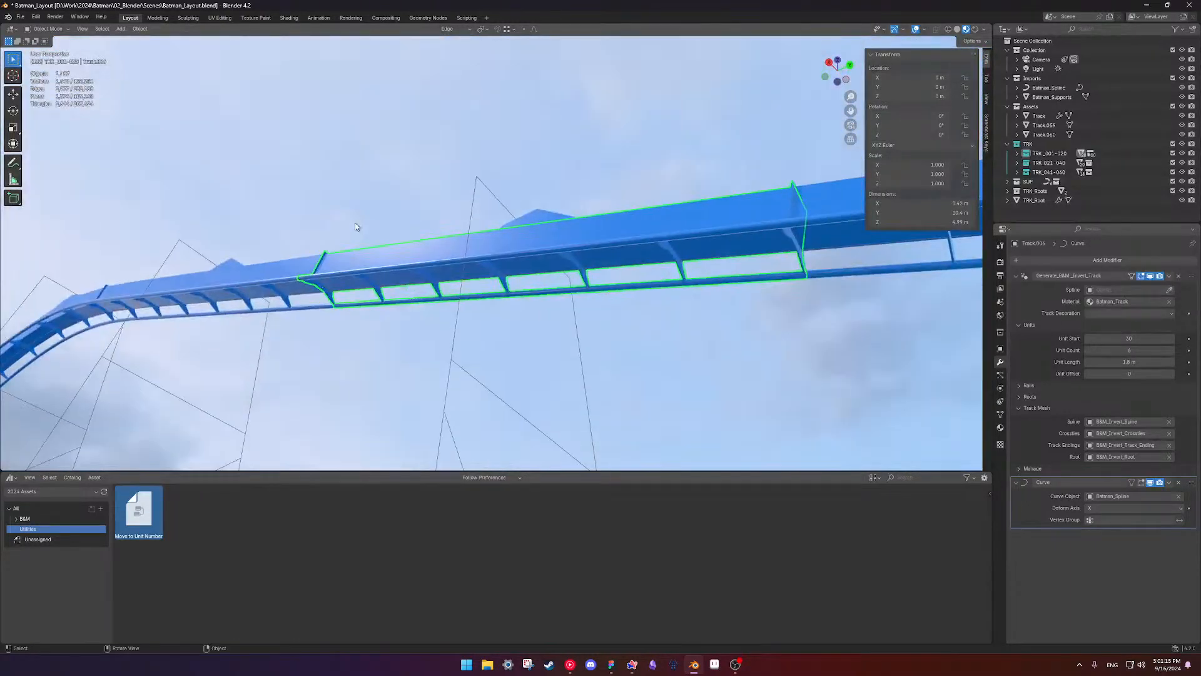
{"action": "middle_click_drag", "start_coordinate": [364, 274], "coordinate": [383, 264]}
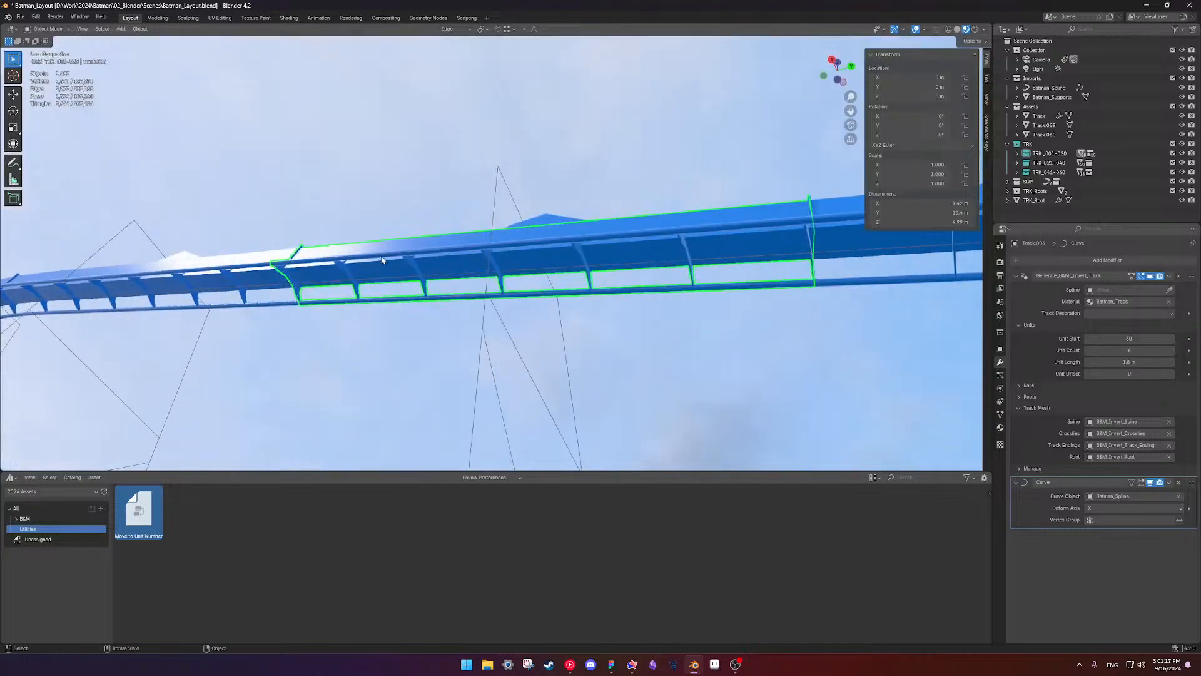
{"action": "middle_click_drag", "start_coordinate": [569, 254], "coordinate": [693, 228]}
{"action": "middle_click_drag", "start_coordinate": [516, 263], "coordinate": [560, 196]}
{"action": "left_click", "coordinate": [578, 148]}
{"action": "scroll", "coordinate": [560, 197], "scroll_direction": "down", "scroll_amount": 3}
{"action": "middle_click_drag", "start_coordinate": [201, 247], "coordinate": [679, 174], "text": "shift"}
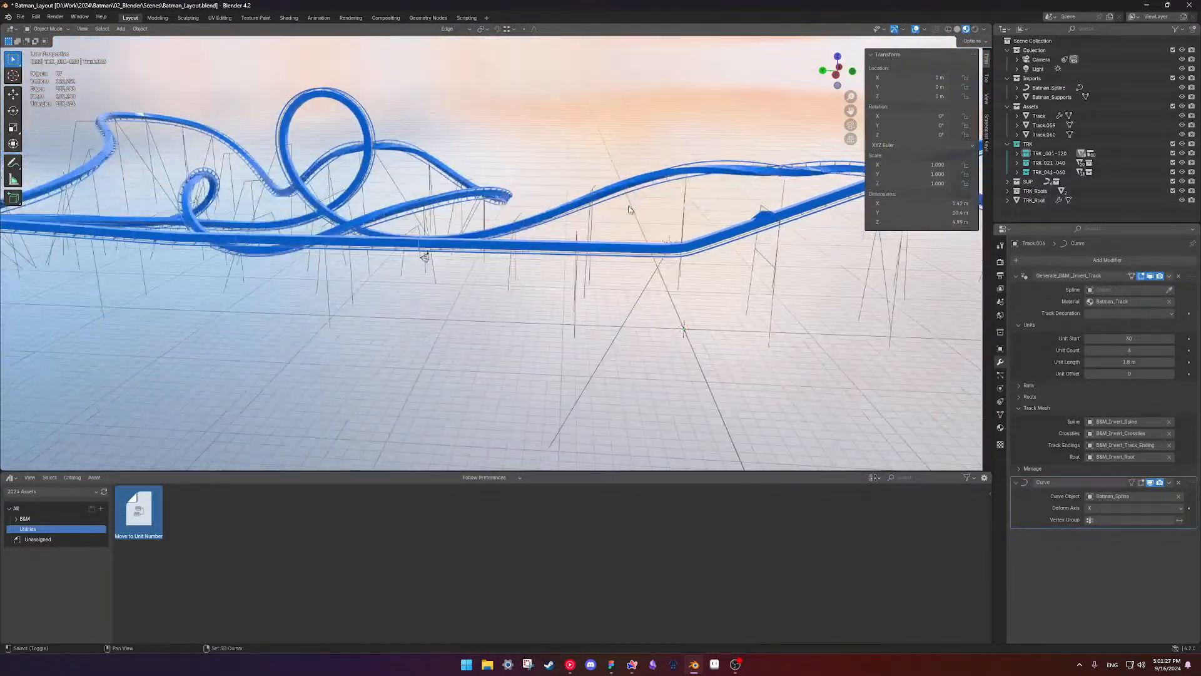
{"action": "scroll", "coordinate": [679, 173], "scroll_direction": "up", "scroll_amount": 6}
{"action": "scroll", "coordinate": [463, 223], "scroll_direction": "down", "scroll_amount": 3}
{"action": "middle_click_drag", "start_coordinate": [463, 223], "coordinate": [663, 283], "text": "shift"}
{"action": "scroll", "coordinate": [491, 263], "scroll_direction": "down", "scroll_amount": 1}
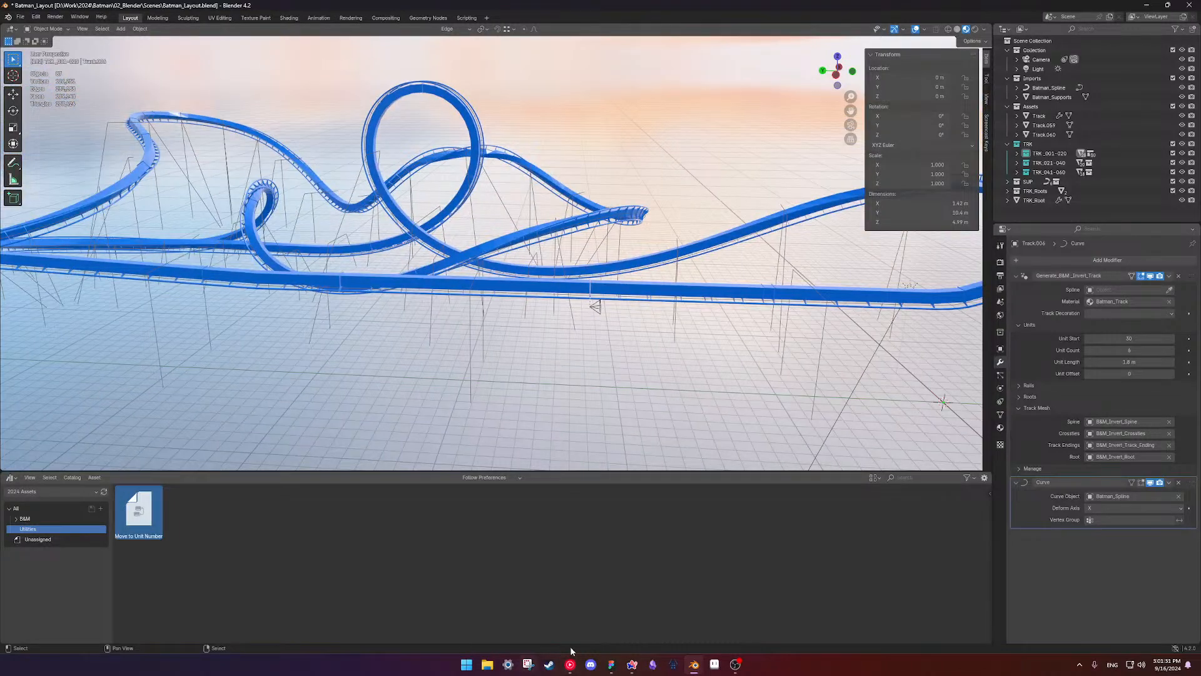
- Switch to the Batman The Ride on-ride POV video in the browser and play it from the station to the lift hill
{"action": "left_click", "coordinate": [628, 667]}
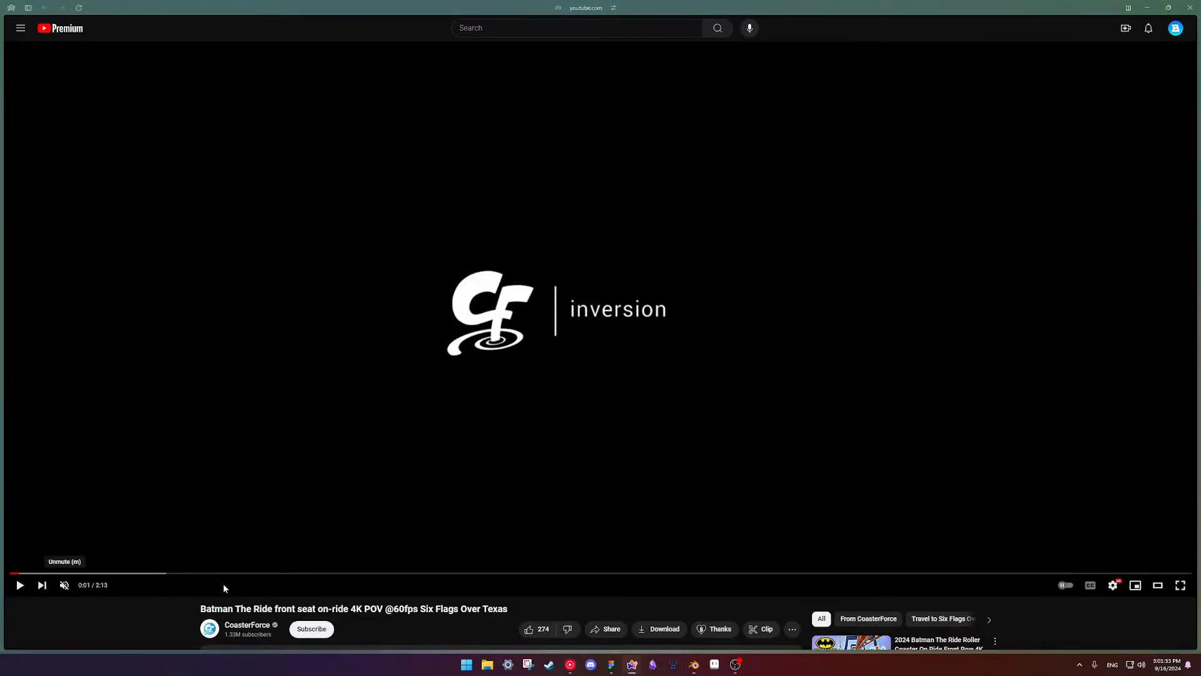
{"action": "left_click", "coordinate": [82, 574]}
{"action": "left_click", "coordinate": [343, 459]}
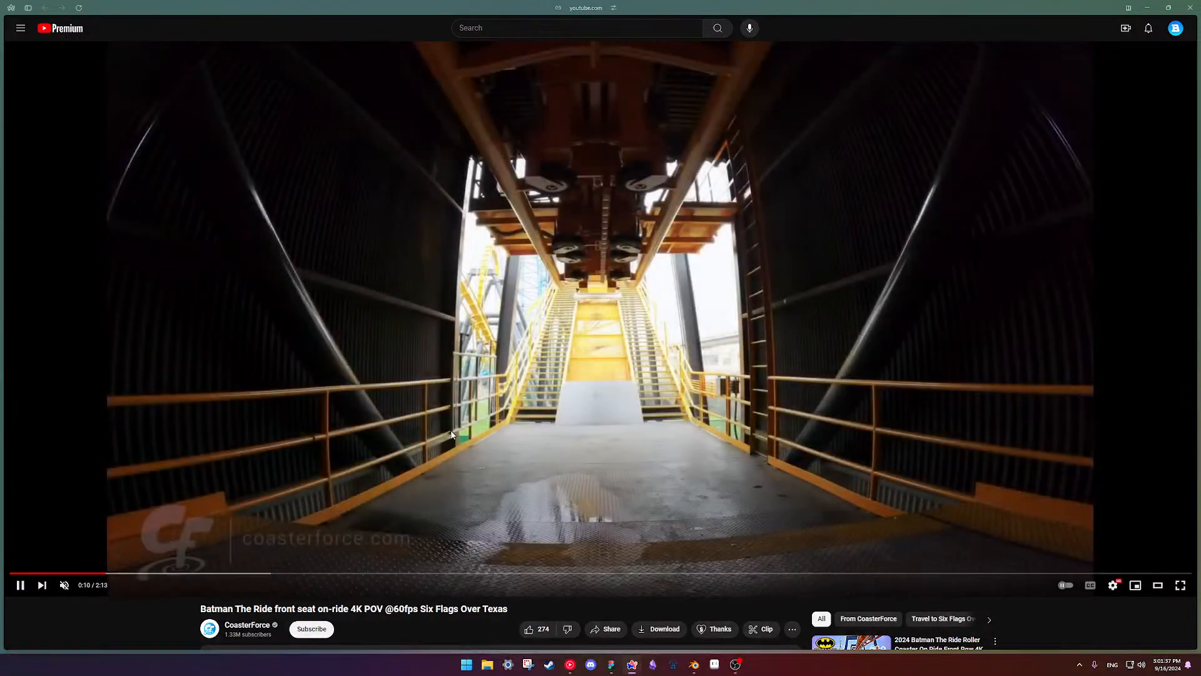
{"action": "left_click", "coordinate": [454, 432]}
{"action": "left_click", "coordinate": [605, 387]}
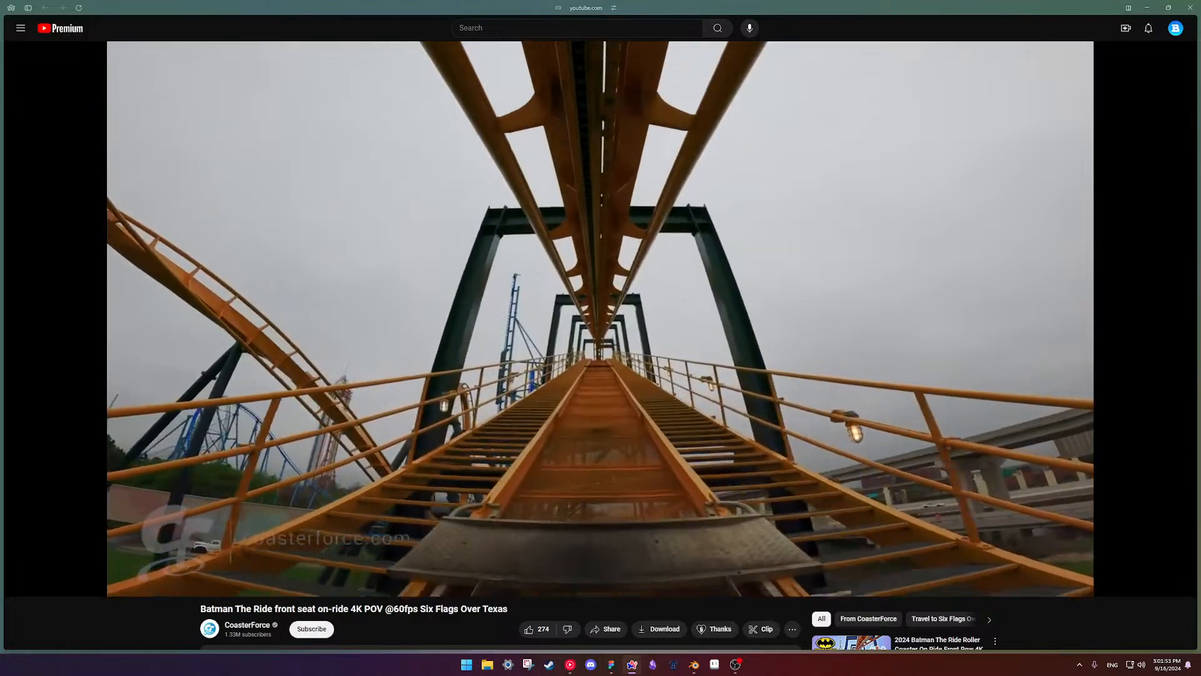
- Return to Blender and check the lift hill's track segments one after another from the base to the crest
{"action": "key", "text": "alt+Tab"}
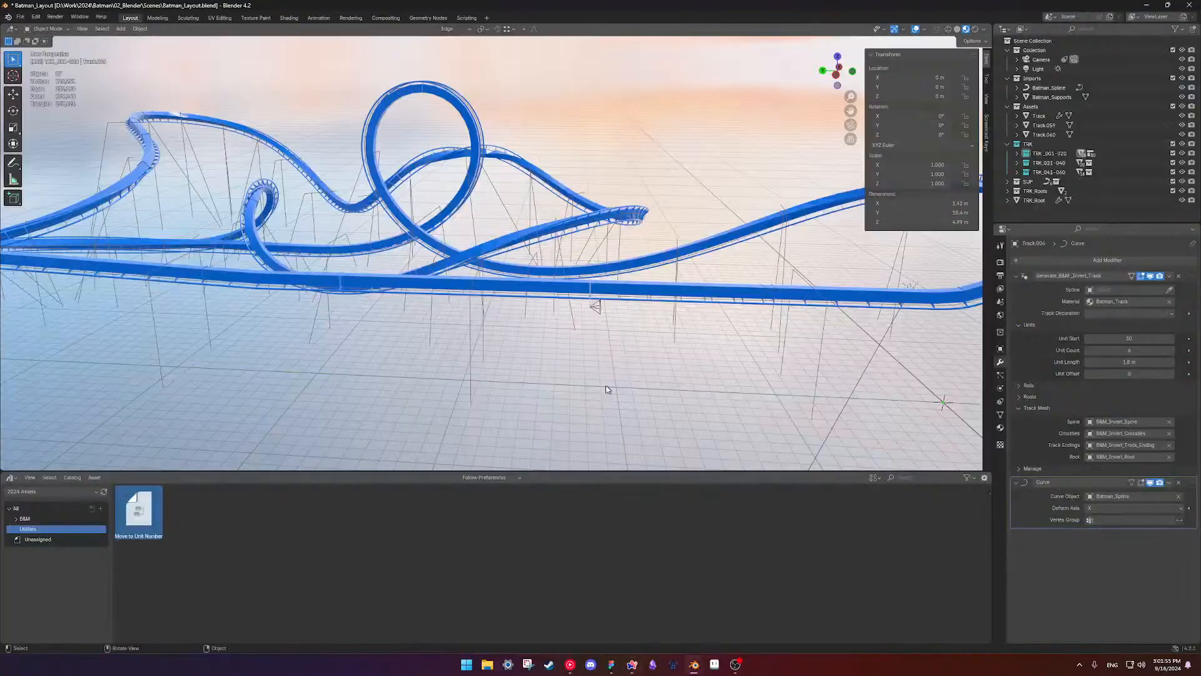
{"action": "scroll", "coordinate": [632, 357], "scroll_direction": "down", "scroll_amount": 3}
{"action": "middle_click_drag", "start_coordinate": [682, 301], "coordinate": [432, 269], "text": "shift"}
{"action": "scroll", "coordinate": [313, 389], "scroll_direction": "up", "scroll_amount": 4}
{"action": "scroll", "coordinate": [437, 297], "scroll_direction": "up", "scroll_amount": 5}
{"action": "middle_click_drag", "start_coordinate": [433, 338], "coordinate": [572, 337], "text": "shift"}
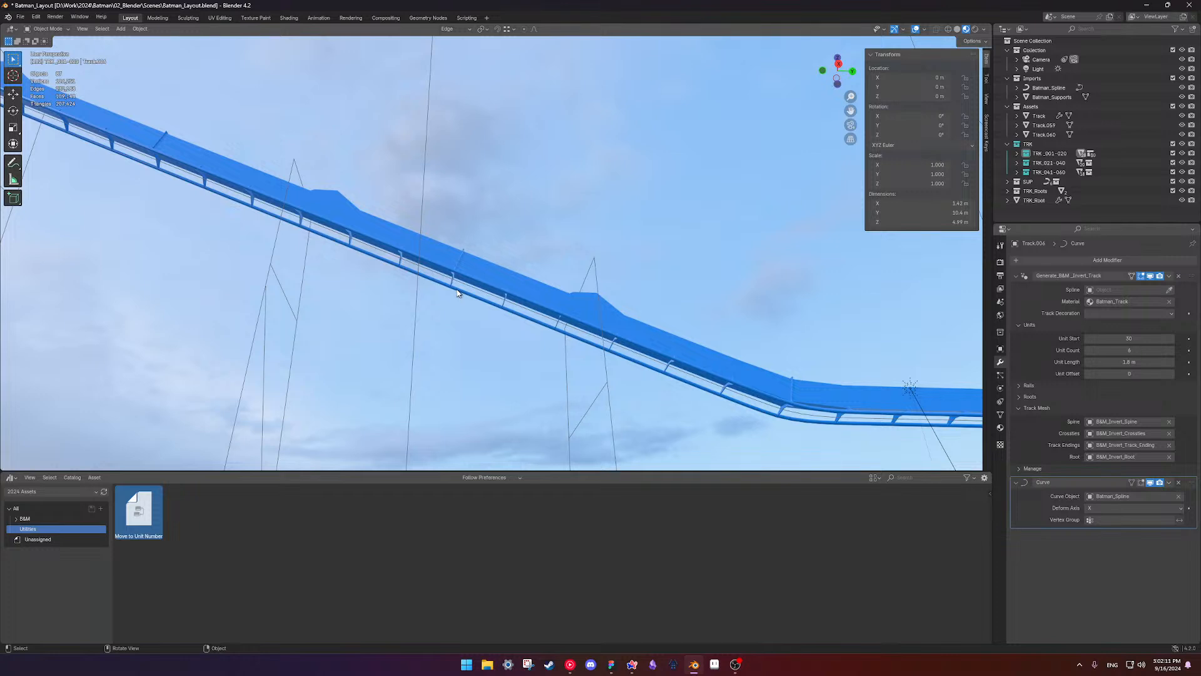
{"action": "left_click", "coordinate": [732, 377]}
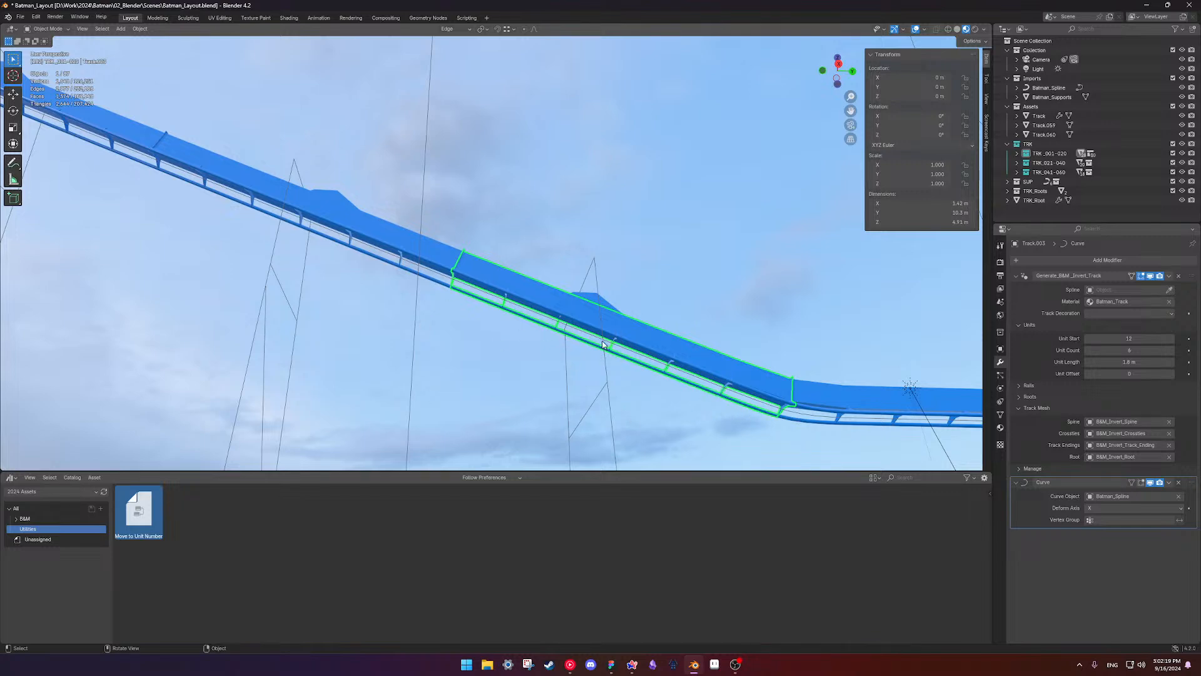
{"action": "middle_click_drag", "start_coordinate": [498, 302], "coordinate": [766, 385]}
{"action": "left_click", "coordinate": [378, 329]}
{"action": "scroll", "coordinate": [766, 384], "scroll_direction": "down", "scroll_amount": 3}
{"action": "left_click", "coordinate": [527, 265]}
{"action": "left_click", "coordinate": [466, 244]}
{"action": "left_click", "coordinate": [328, 184]}
{"action": "middle_click_drag", "start_coordinate": [328, 184], "coordinate": [550, 258], "text": "shift"}
{"action": "scroll", "coordinate": [551, 258], "scroll_direction": "up", "scroll_amount": 1}
{"action": "middle_click_drag", "start_coordinate": [370, 187], "coordinate": [572, 402], "text": "shift"}
- Reduce the Unit Count of the lift hill segment just before the crest to 6
{"action": "left_click", "coordinate": [351, 200]}
{"action": "left_click", "coordinate": [407, 218]}
{"action": "scroll", "coordinate": [538, 338], "scroll_direction": "up", "scroll_amount": 3}
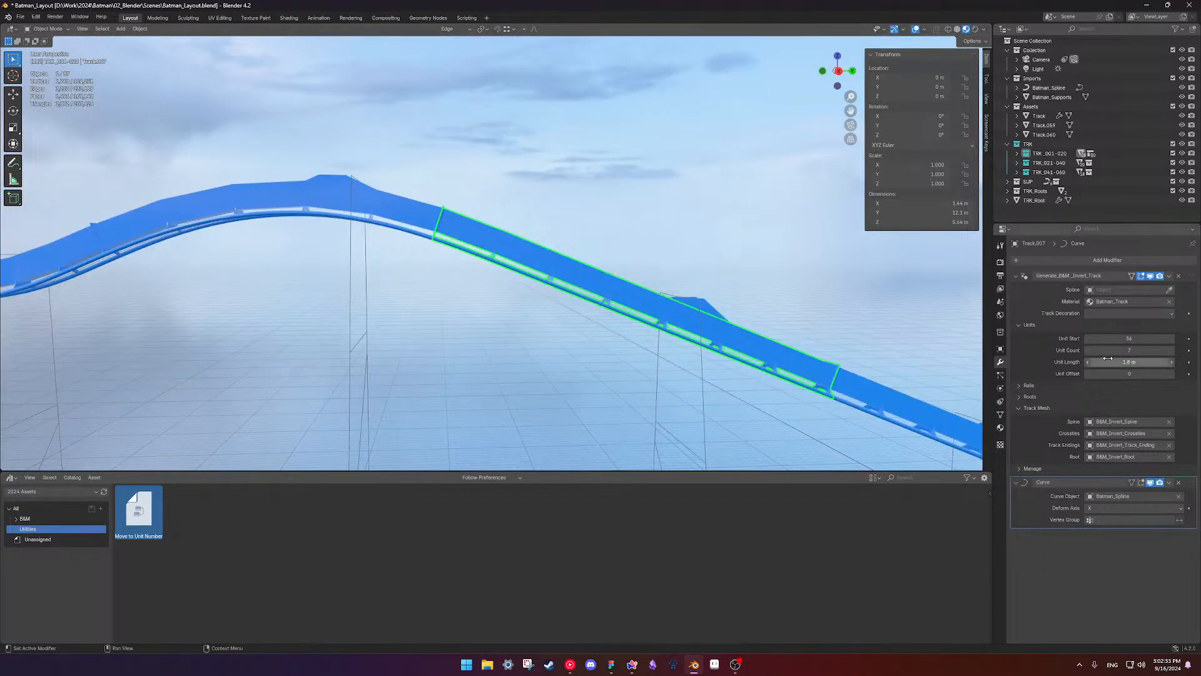
{"action": "left_click", "coordinate": [1088, 351]}
- Set the crest segment's Unit Count to 6 and its Unit Start to 42 to close the gap
{"action": "left_click", "coordinate": [421, 232]}
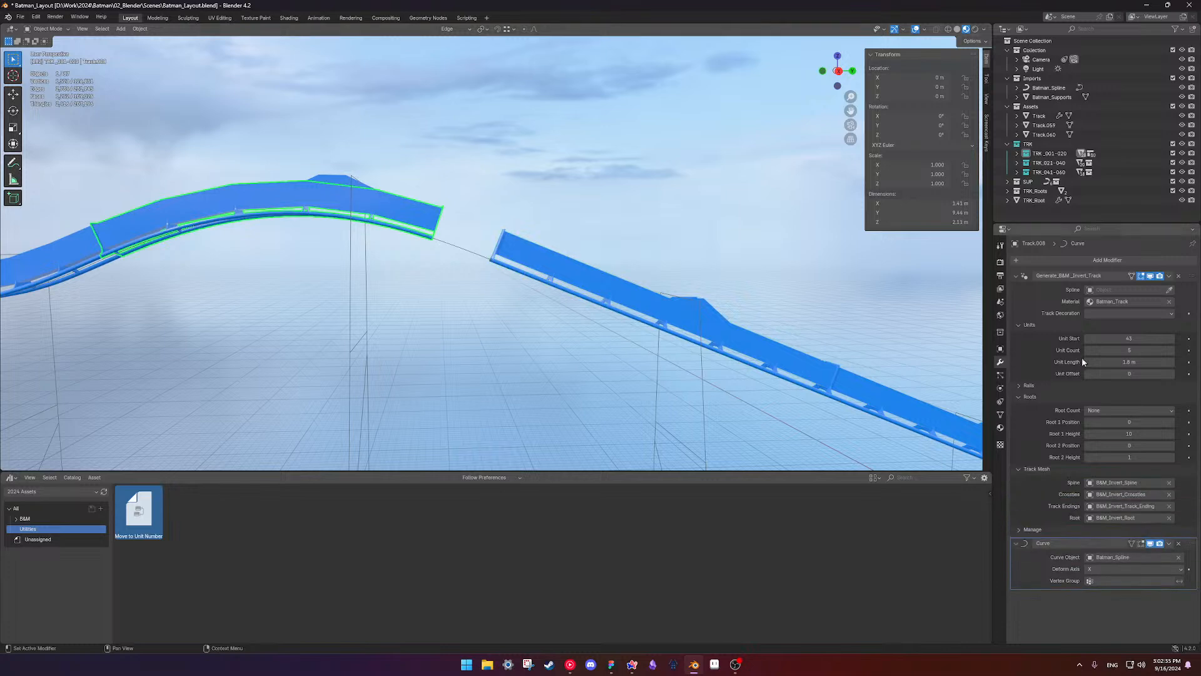
{"action": "left_click", "coordinate": [1172, 351]}
{"action": "left_click", "coordinate": [1087, 338]}
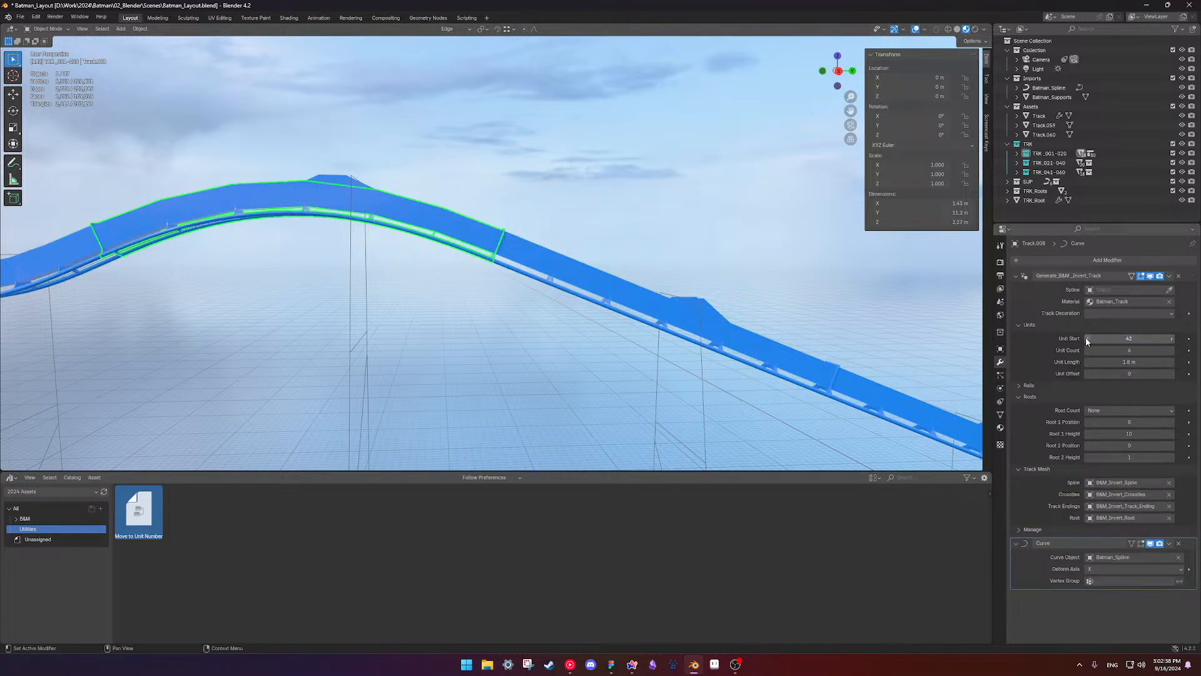
{"action": "left_click", "coordinate": [596, 209]}
- Inspect the lift hill and crest segments from above and below to check their joints and root positions
{"action": "scroll", "coordinate": [639, 304], "scroll_direction": "down", "scroll_amount": 3}
{"action": "mouse_move", "coordinate": [643, 324]}
{"action": "middle_mouse_down"}
{"action": "mouse_move", "coordinate": [636, 308]}
{"action": "mouse_move", "coordinate": [648, 314]}
{"action": "middle_mouse_up"}
{"action": "left_click", "coordinate": [473, 210]}
{"action": "middle_click_drag", "start_coordinate": [474, 211], "coordinate": [725, 239]}
{"action": "middle_click_drag", "start_coordinate": [521, 233], "coordinate": [517, 257], "text": "shift"}
{"action": "left_click", "coordinate": [508, 172]}
{"action": "scroll", "coordinate": [498, 245], "scroll_direction": "up", "scroll_amount": 5}
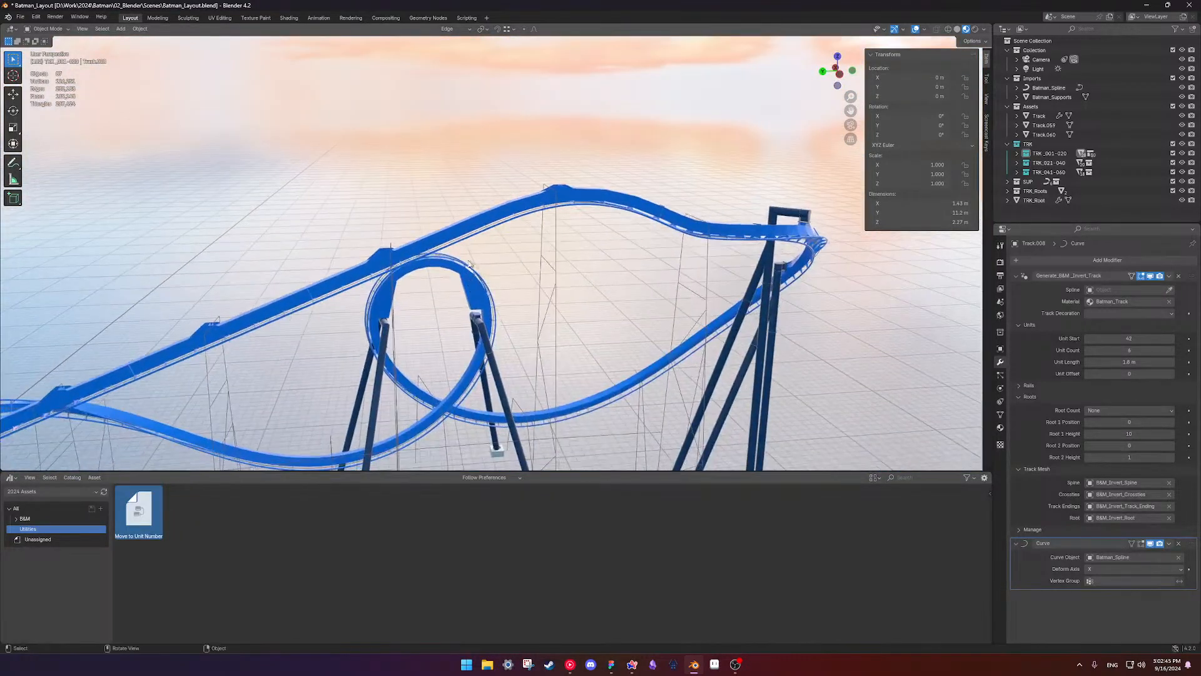
{"action": "left_click", "coordinate": [464, 229]}
{"action": "left_click", "coordinate": [514, 209]}
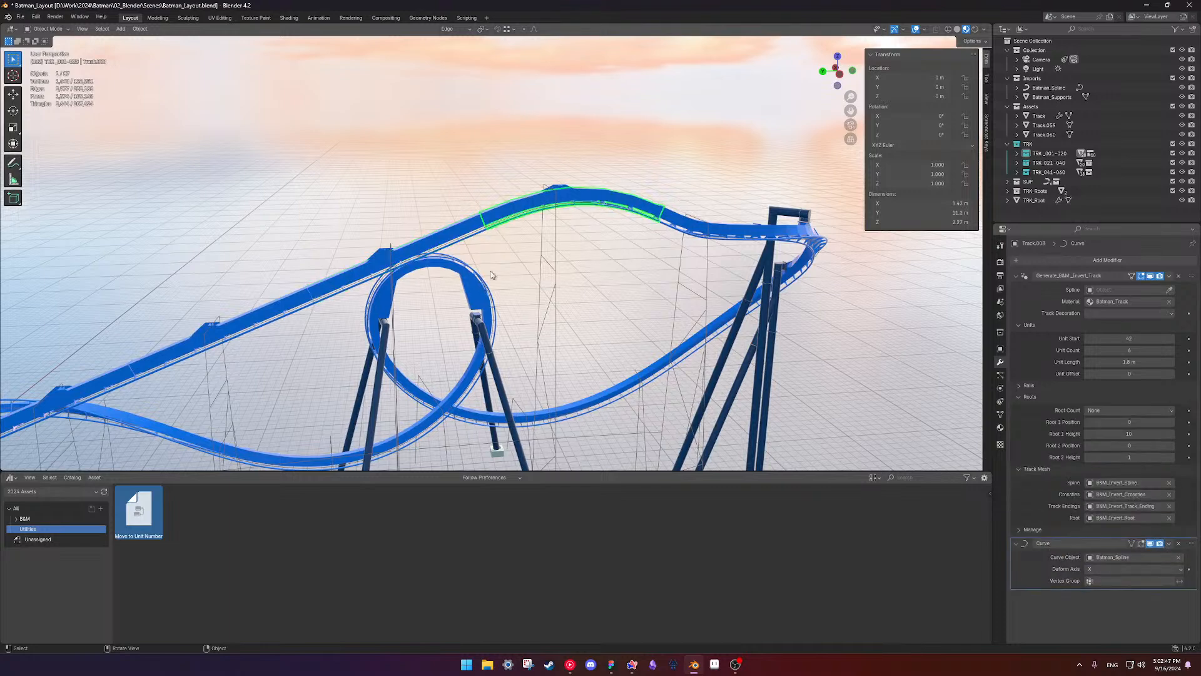
{"action": "scroll", "coordinate": [503, 261], "scroll_direction": "up", "scroll_amount": 2}
{"action": "scroll", "coordinate": [484, 279], "scroll_direction": "up", "scroll_amount": 1}
{"action": "middle_click_drag", "start_coordinate": [453, 228], "coordinate": [471, 252], "text": "shift"}
{"action": "left_click", "coordinate": [474, 242]}
{"action": "left_click", "coordinate": [500, 254]}
{"action": "scroll", "coordinate": [501, 254], "scroll_direction": "up", "scroll_amount": 2}
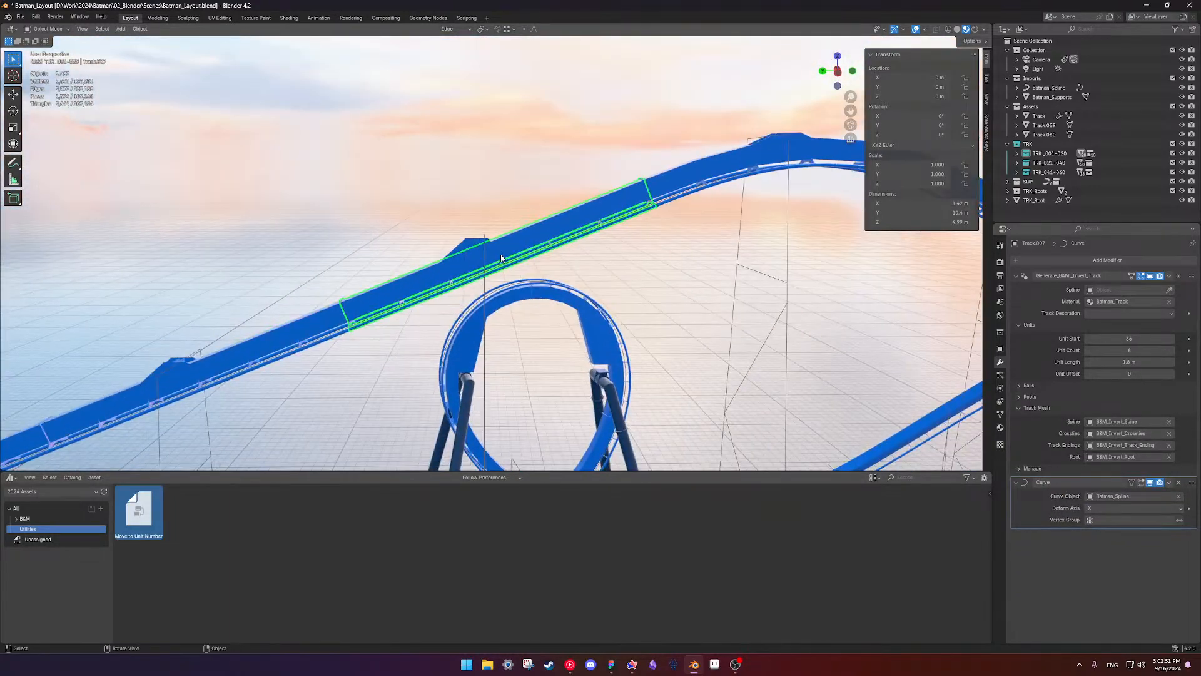
{"action": "middle_click_drag", "start_coordinate": [643, 292], "coordinate": [387, 253]}
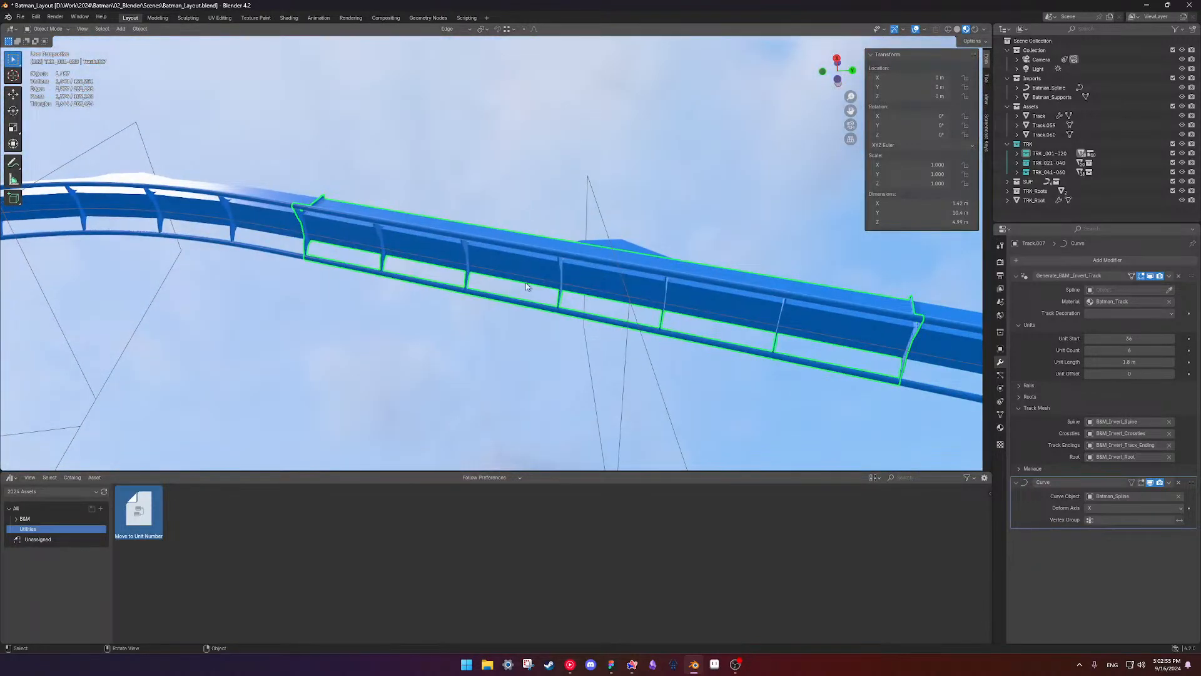
{"action": "middle_click_drag", "start_coordinate": [803, 336], "coordinate": [514, 306]}
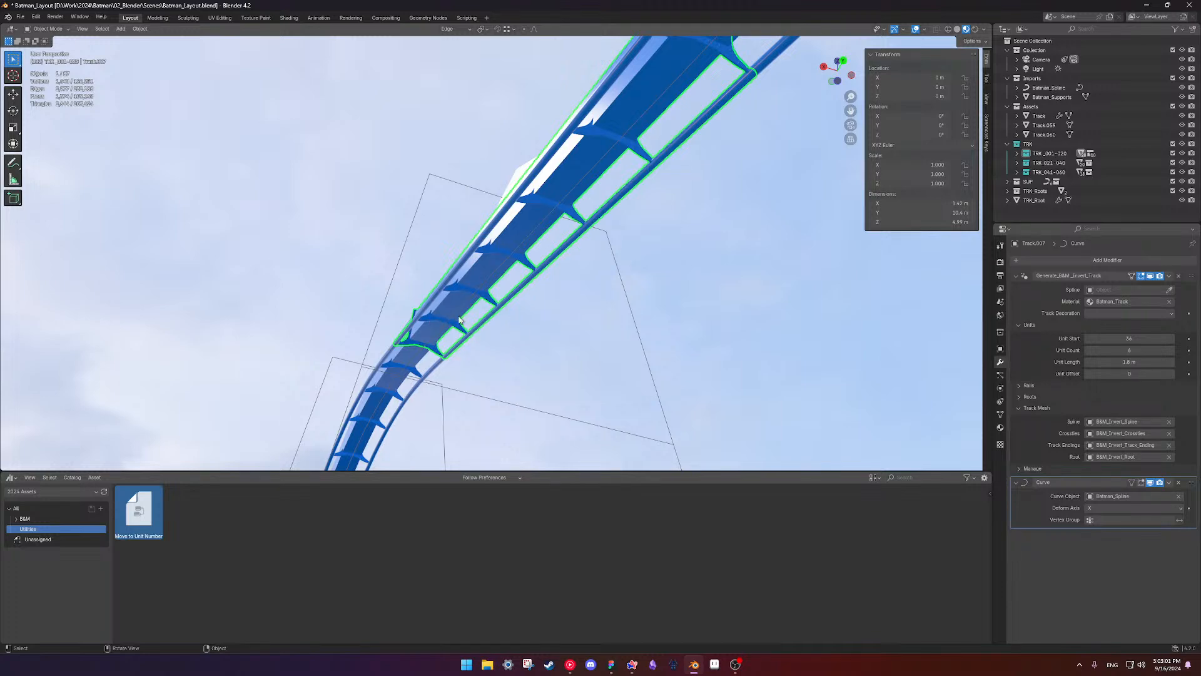
{"action": "middle_click_drag", "start_coordinate": [450, 324], "coordinate": [545, 348]}
- Deselect the track segment and save the layout file
{"action": "left_click", "coordinate": [546, 347]}
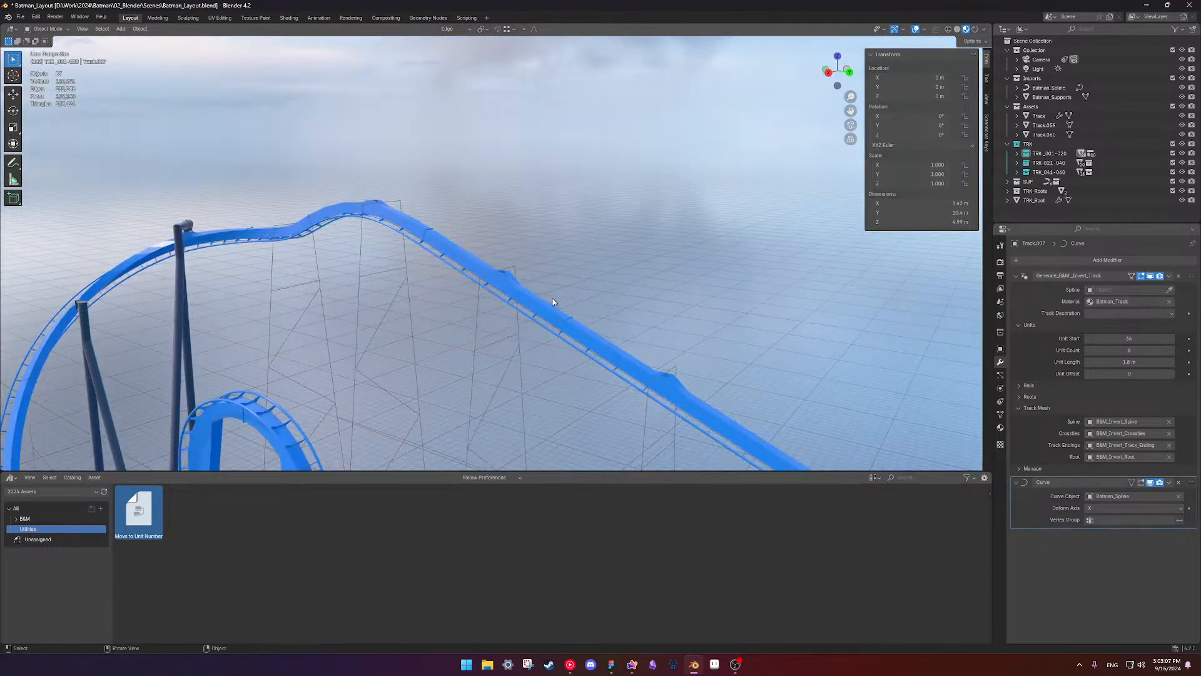
{"action": "key", "text": "ctrl+s"}
- Examine the full coaster layout, including the support columns and their concrete footers
{"action": "middle_click_drag", "start_coordinate": [550, 293], "coordinate": [421, 251]}
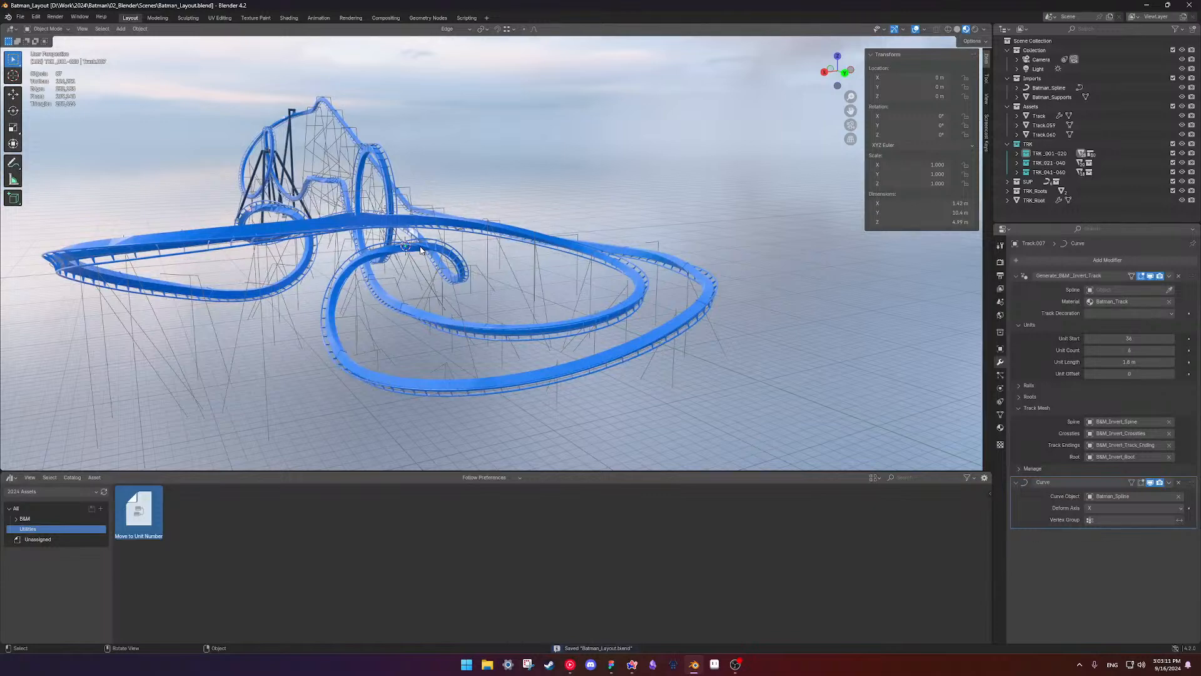
{"action": "middle_click_drag", "start_coordinate": [410, 186], "coordinate": [551, 236]}
{"action": "scroll", "coordinate": [554, 328], "scroll_direction": "up", "scroll_amount": 2}
{"action": "middle_click_drag", "start_coordinate": [322, 401], "coordinate": [463, 336], "text": "shift"}
{"action": "scroll", "coordinate": [572, 309], "scroll_direction": "down", "scroll_amount": 3}
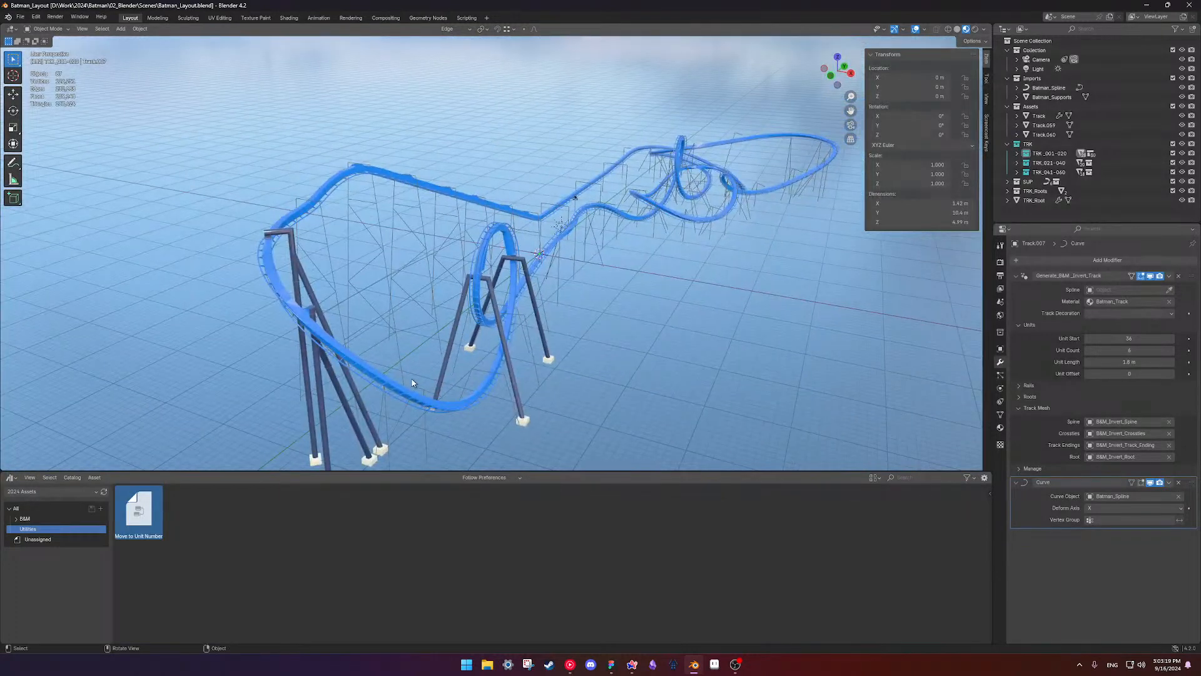
{"action": "middle_click_drag", "start_coordinate": [411, 383], "coordinate": [354, 361], "text": "shift"}
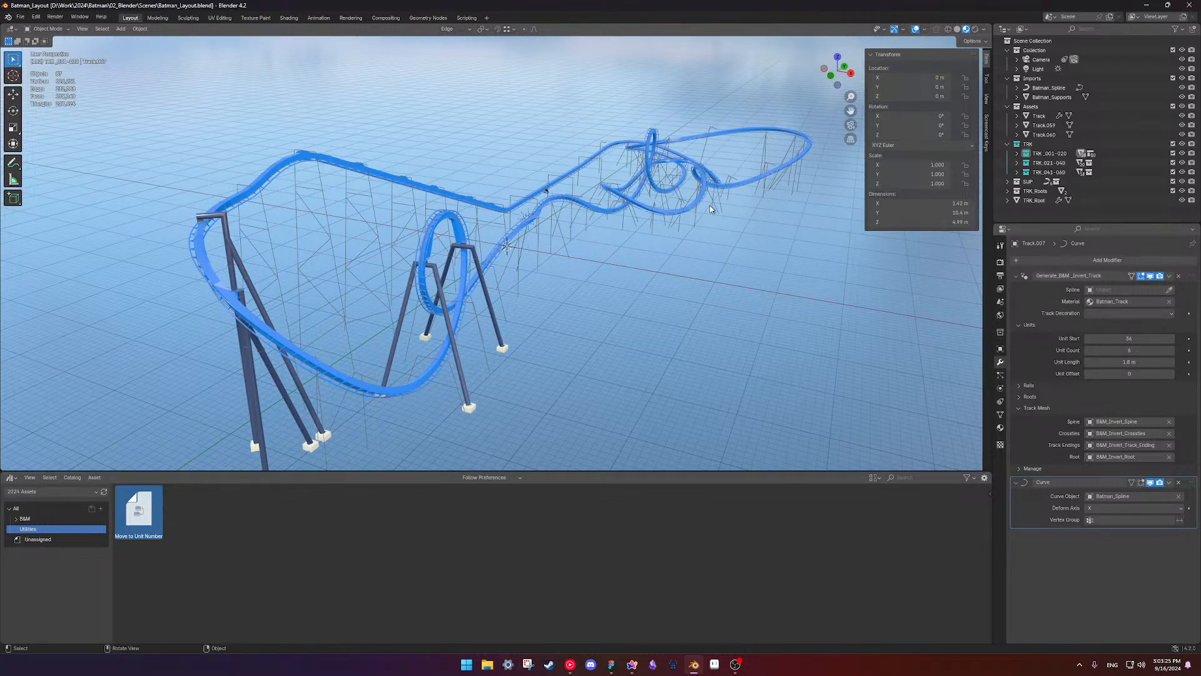
{"action": "scroll", "coordinate": [464, 337], "scroll_direction": "up", "scroll_amount": 8}
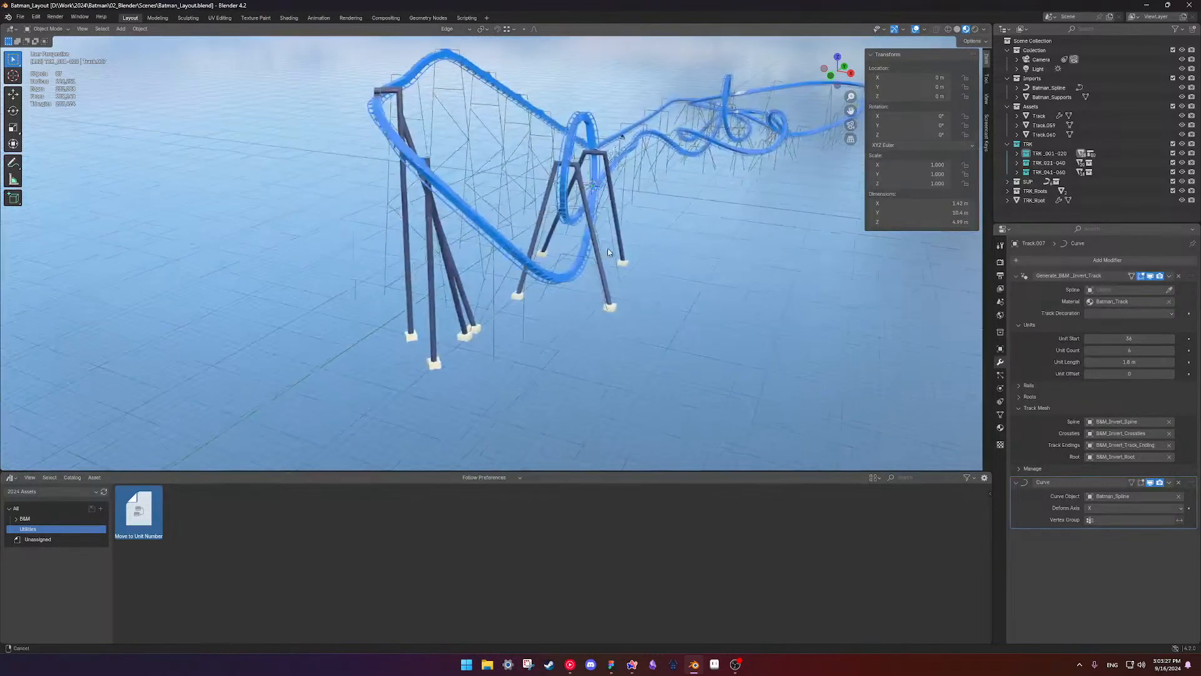
{"action": "scroll", "coordinate": [471, 314], "scroll_direction": "up", "scroll_amount": 4}
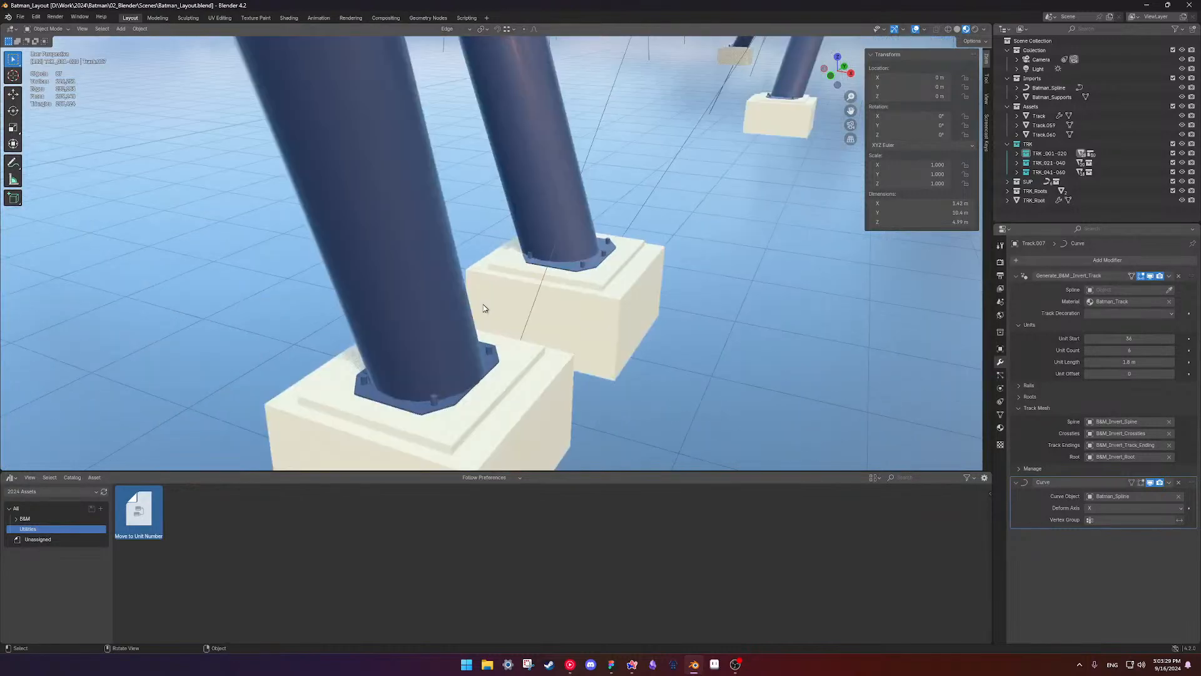
{"action": "scroll", "coordinate": [536, 198], "scroll_direction": "down", "scroll_amount": 12}
{"action": "middle_click_drag", "start_coordinate": [708, 344], "coordinate": [534, 335]}
{"action": "middle_click_drag", "start_coordinate": [450, 312], "coordinate": [427, 332], "text": "shift"}
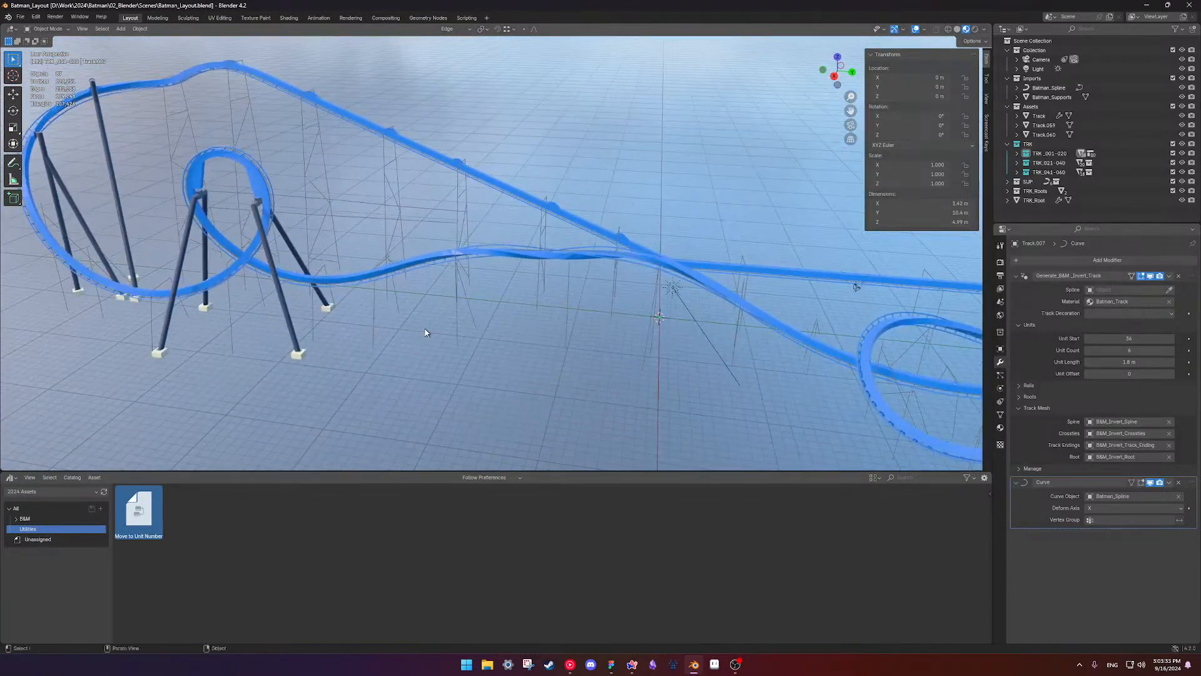
{"action": "scroll", "coordinate": [427, 332], "scroll_direction": "down", "scroll_amount": 4}
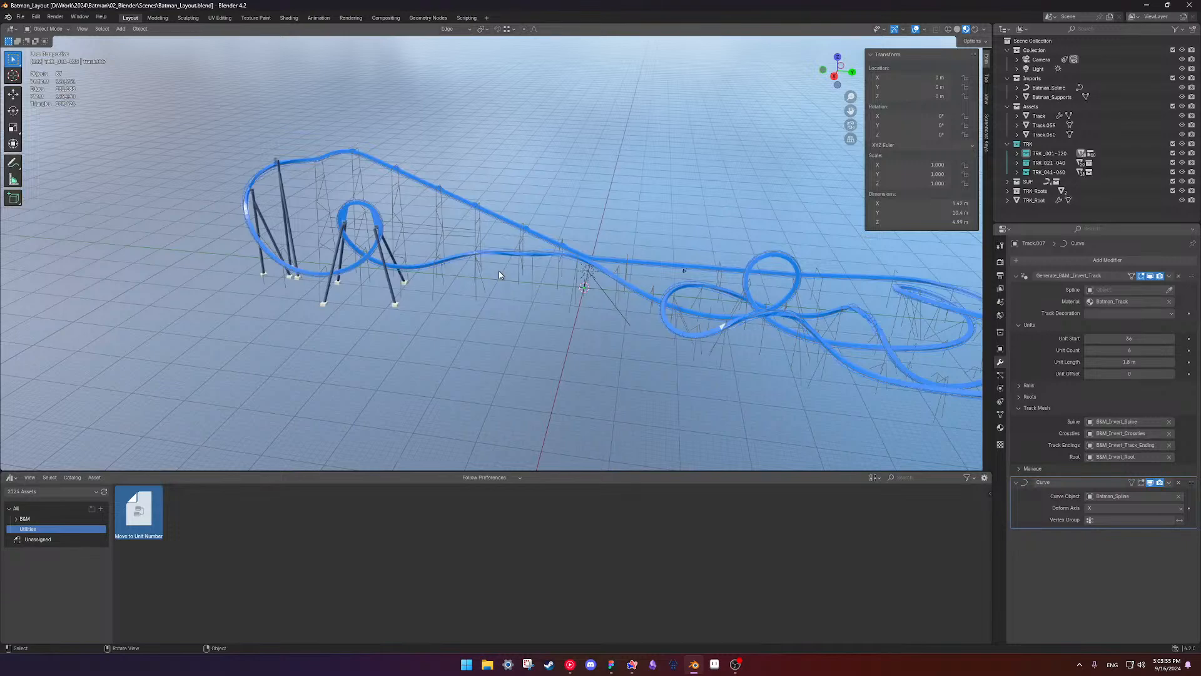
{"action": "scroll", "coordinate": [455, 276], "scroll_direction": "up", "scroll_amount": 2}
{"action": "scroll", "coordinate": [460, 282], "scroll_direction": "up", "scroll_amount": 8}
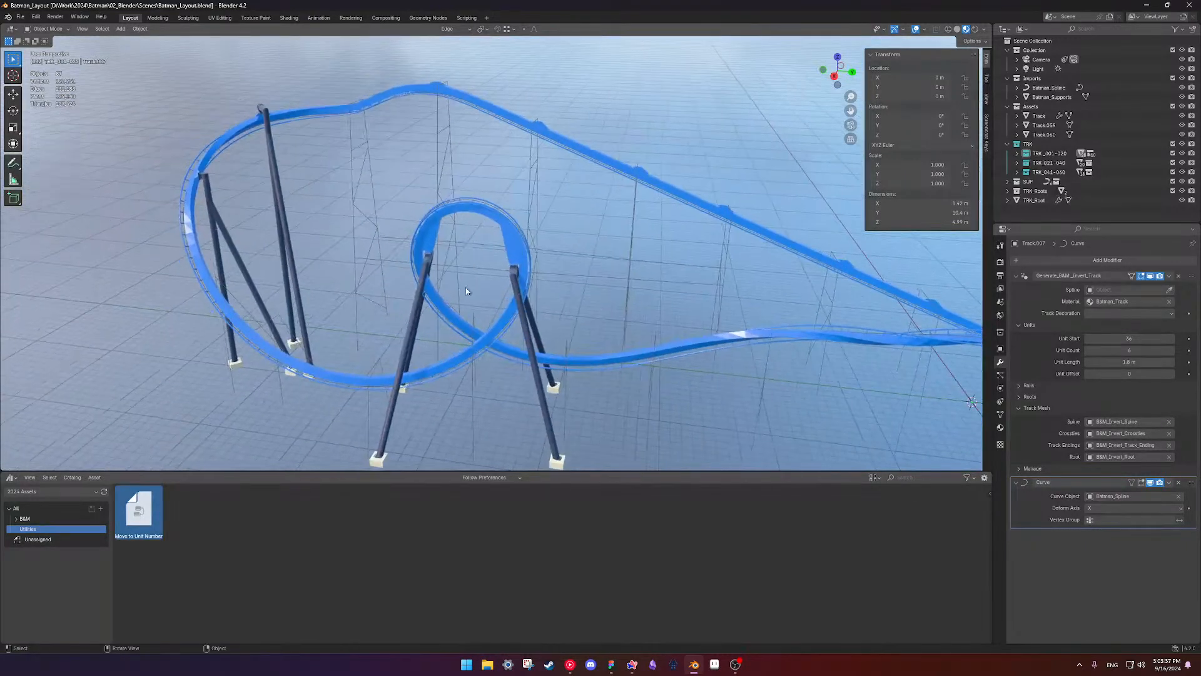
- Save the layout file again and look over the rest of the track
{"action": "key", "text": "ctrl+s"}
{"action": "middle_click_drag", "start_coordinate": [465, 265], "coordinate": [400, 254], "text": "shift"}
{"action": "scroll", "coordinate": [400, 254], "scroll_direction": "down", "scroll_amount": 4}
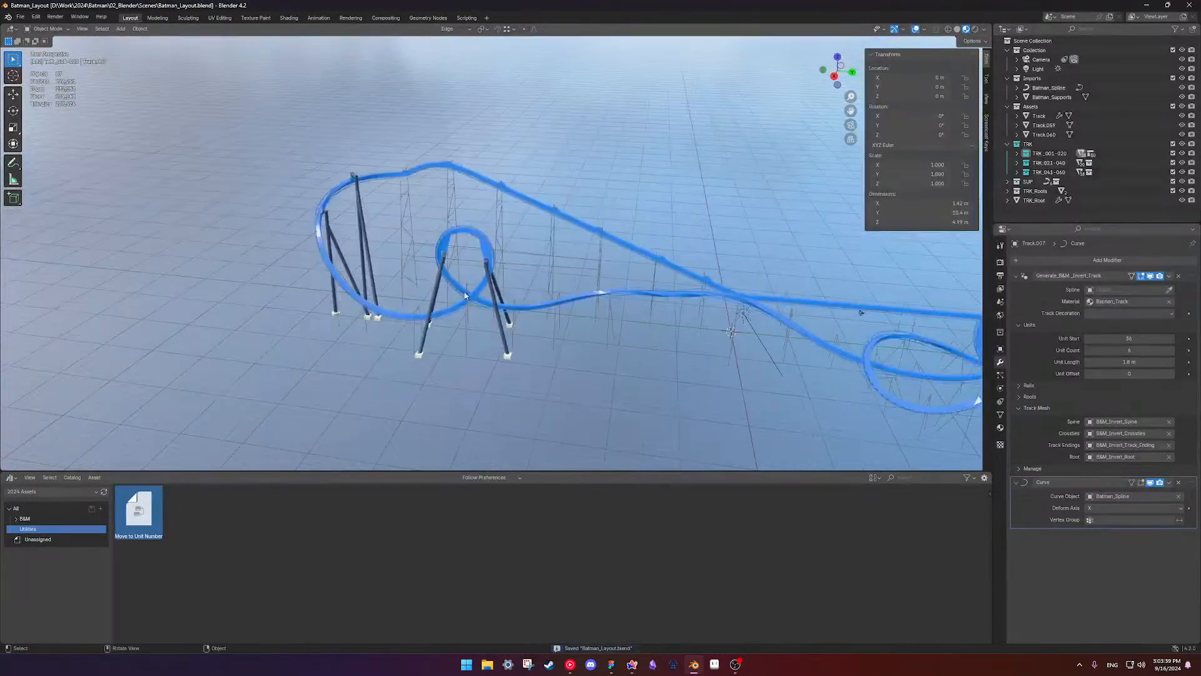
{"action": "middle_click_drag", "start_coordinate": [406, 184], "coordinate": [339, 148], "text": "shift"}
{"action": "middle_click_drag", "start_coordinate": [695, 270], "coordinate": [460, 234], "text": "shift"}
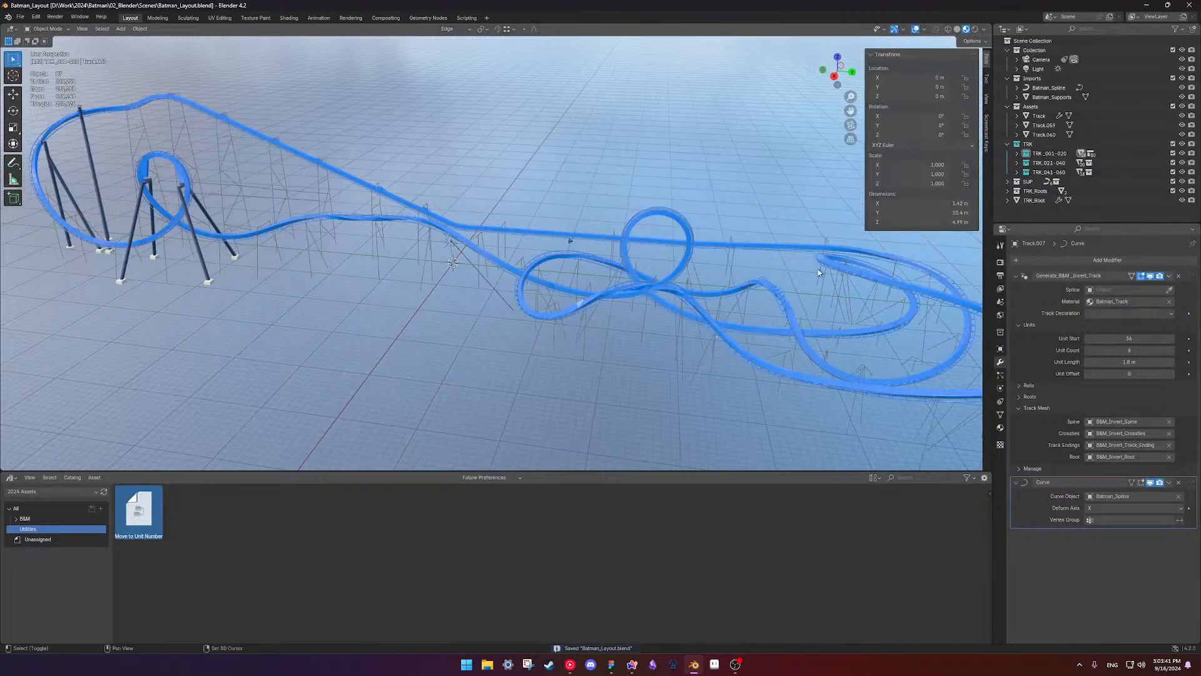
- Examine the far end of the coaster layout with its loop and banked turns, and the whole track from the side
{"action": "middle_click_drag", "start_coordinate": [848, 273], "coordinate": [604, 234], "text": "shift"}
{"action": "scroll", "coordinate": [608, 283], "scroll_direction": "up", "scroll_amount": 4}
{"action": "middle_click_drag", "start_coordinate": [603, 288], "coordinate": [529, 314]}
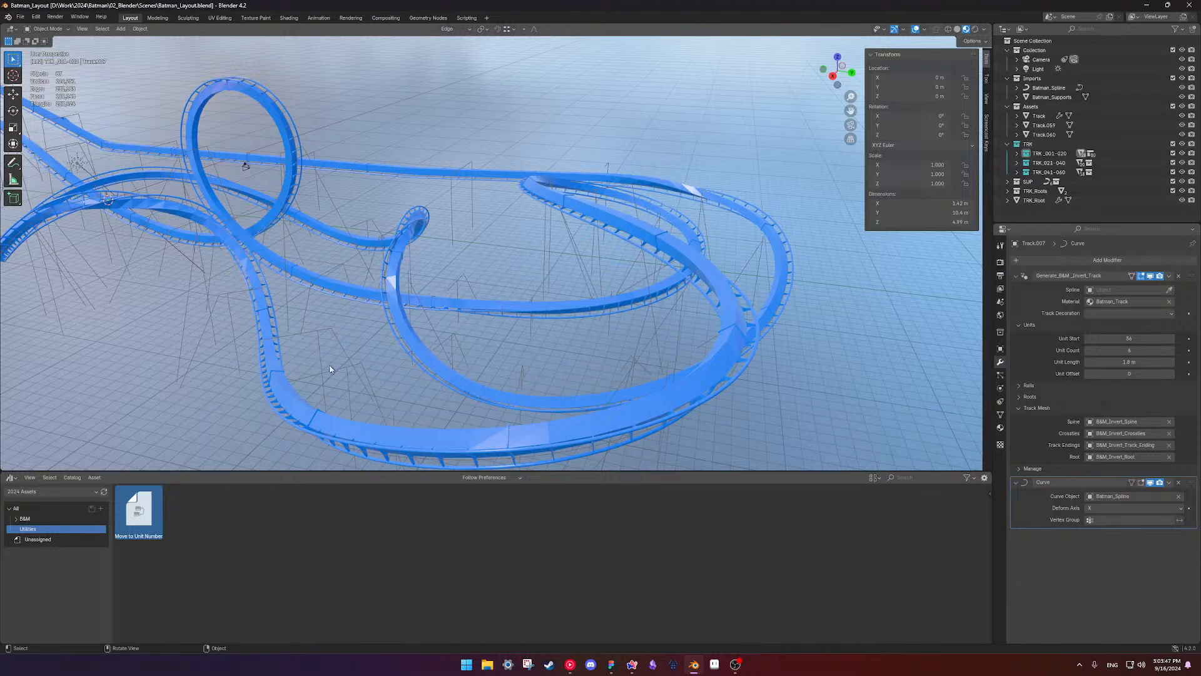
{"action": "middle_click_drag", "start_coordinate": [473, 239], "coordinate": [706, 237], "text": "shift"}
{"action": "middle_click_drag", "start_coordinate": [346, 159], "coordinate": [380, 221], "text": "shift"}
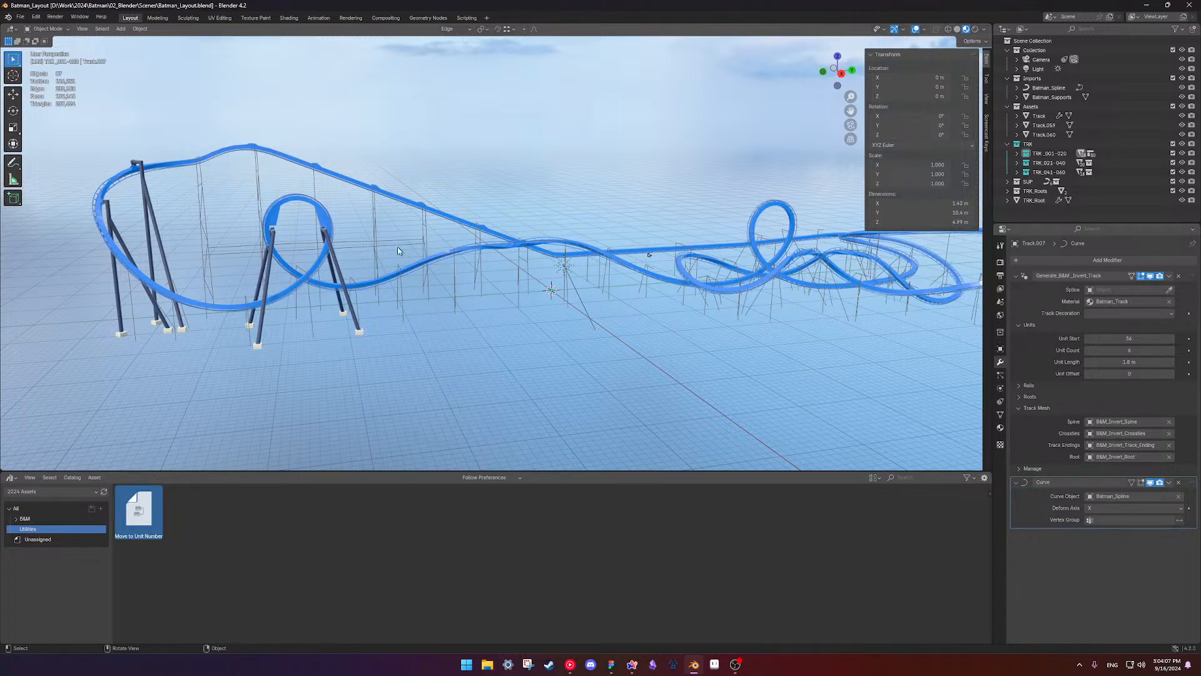
{"action": "scroll", "coordinate": [499, 269], "scroll_direction": "up", "scroll_amount": 6}
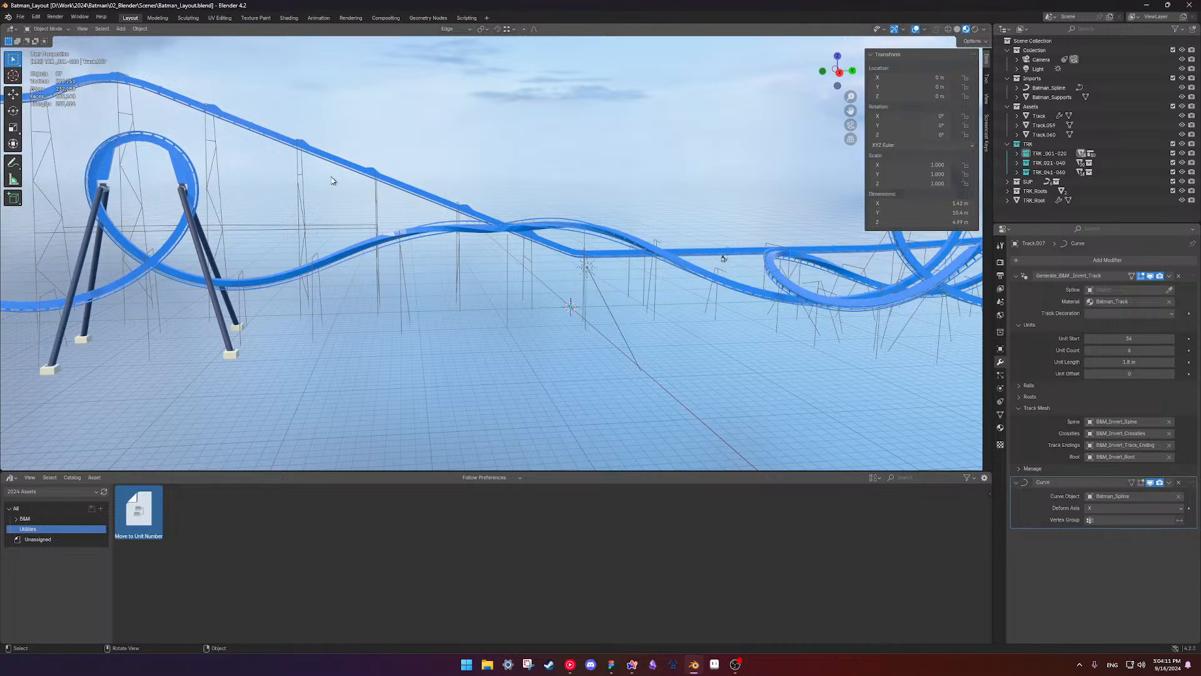
{"action": "scroll", "coordinate": [331, 182], "scroll_direction": "down", "scroll_amount": 2}
{"action": "middle_click_drag", "start_coordinate": [316, 182], "coordinate": [433, 233], "text": "shift"}
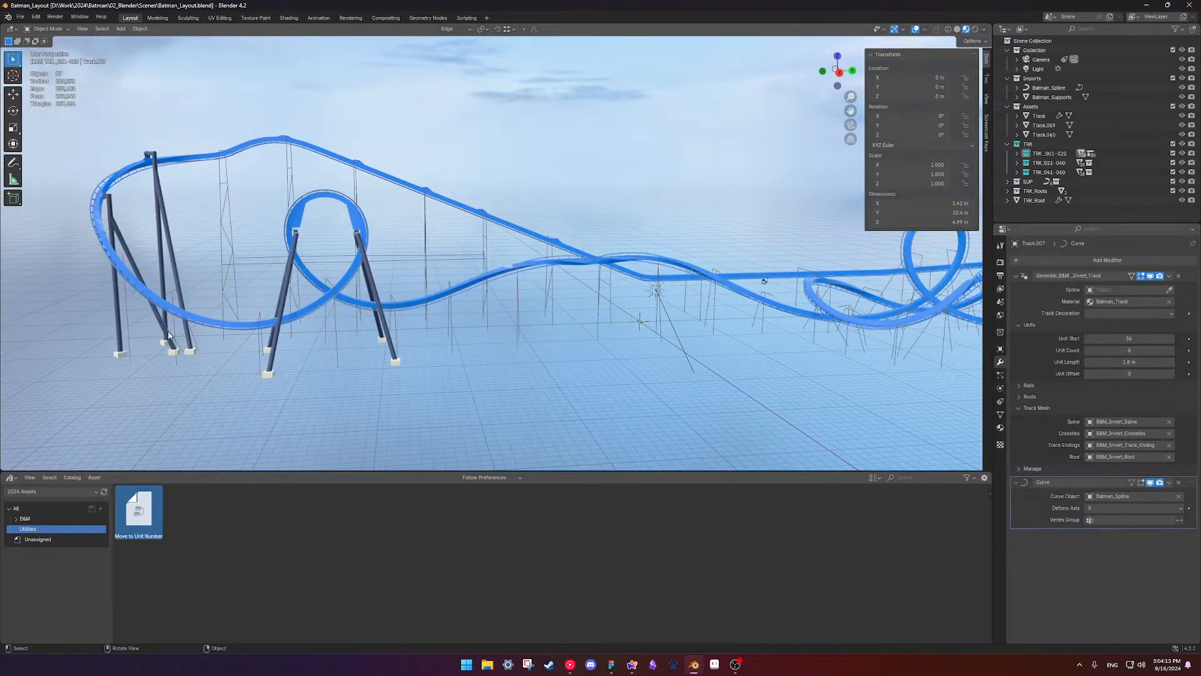
- Inspect the loop beside the first drop with its support columns and footers, and the full layout seen from the drop end
{"action": "scroll", "coordinate": [350, 270], "scroll_direction": "up", "scroll_amount": 4}
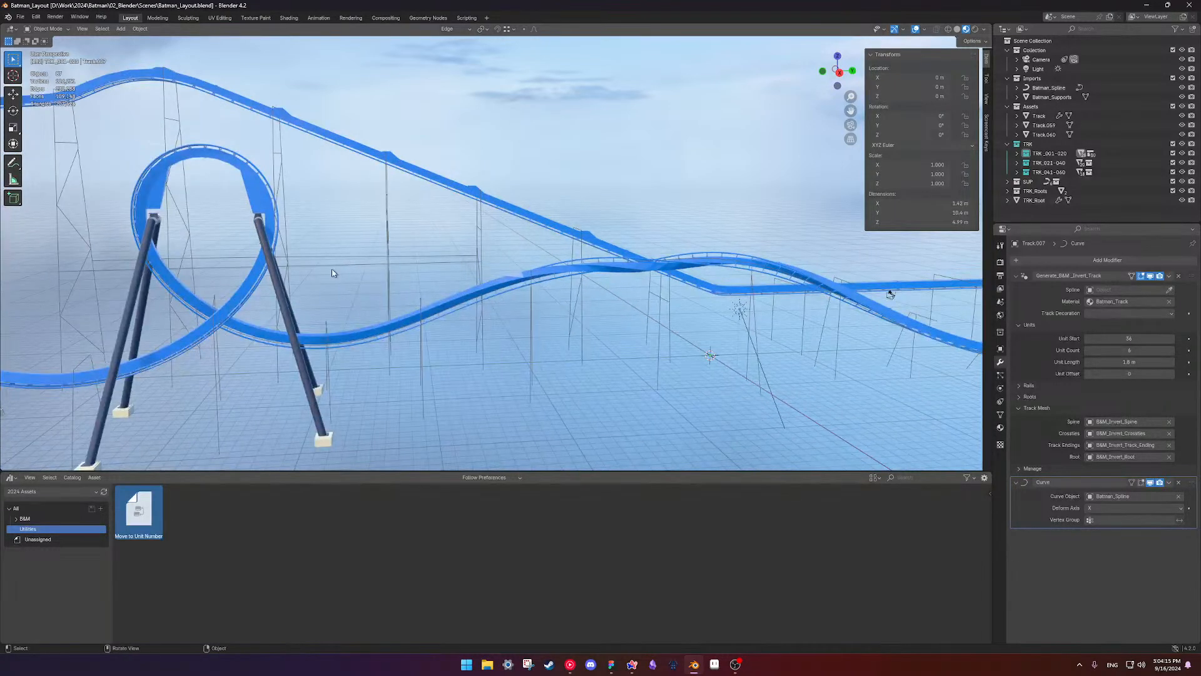
{"action": "middle_click_drag", "start_coordinate": [348, 290], "coordinate": [543, 193], "text": "shift"}
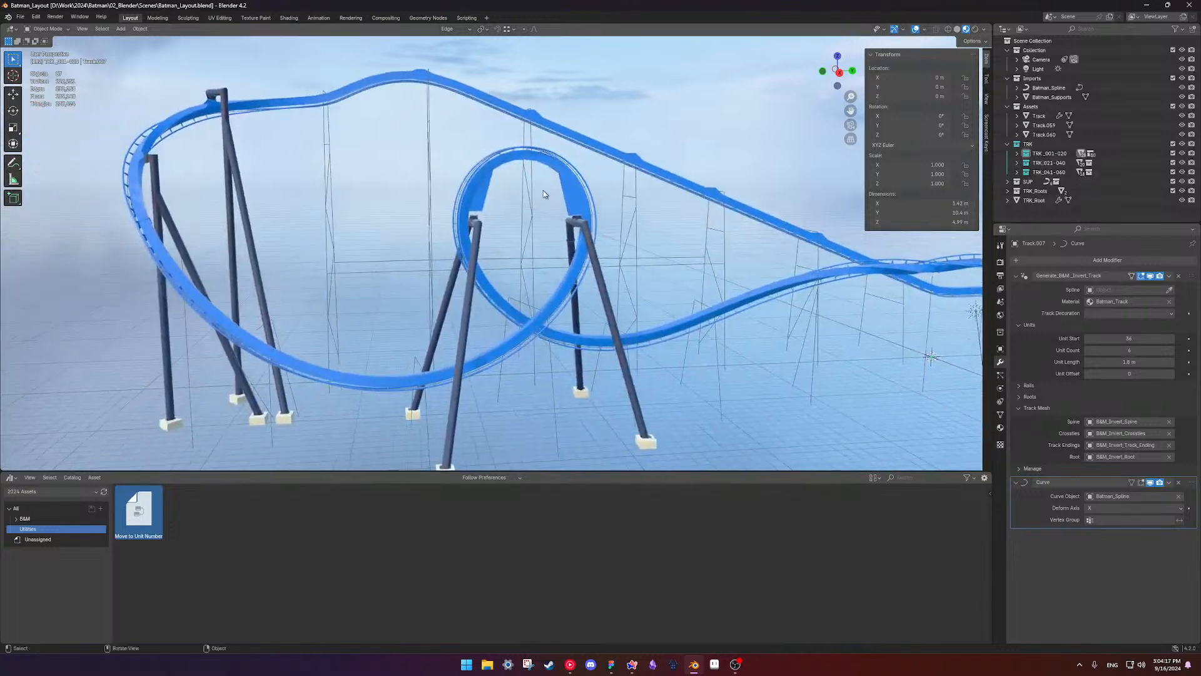
{"action": "scroll", "coordinate": [545, 193], "scroll_direction": "up", "scroll_amount": 2}
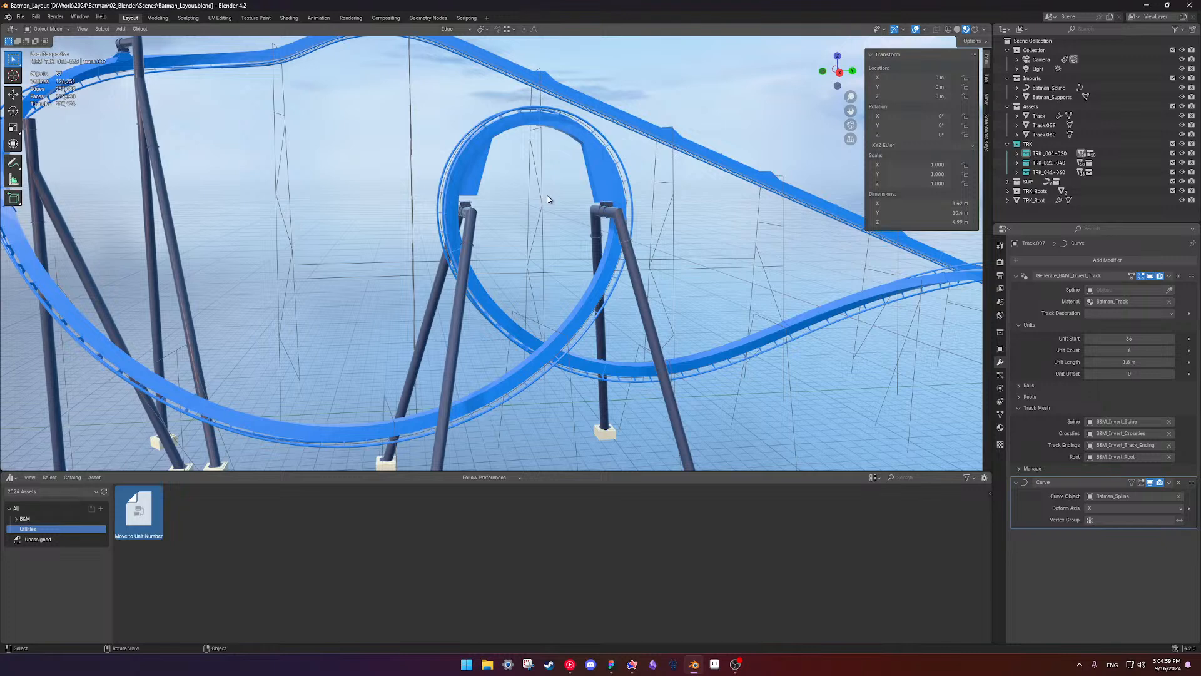
{"action": "scroll", "coordinate": [711, 204], "scroll_direction": "down", "scroll_amount": 2}
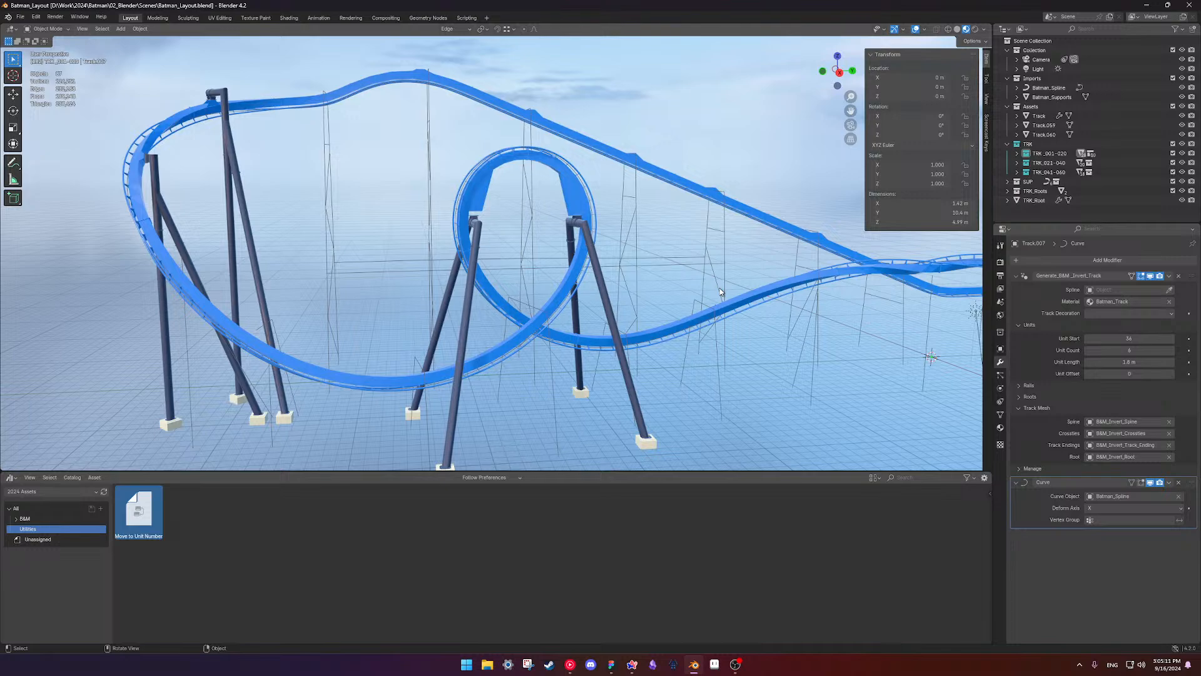
{"action": "middle_click_drag", "start_coordinate": [745, 279], "coordinate": [432, 270], "text": "shift"}
{"action": "scroll", "coordinate": [448, 272], "scroll_direction": "down", "scroll_amount": 6}
{"action": "middle_click_drag", "start_coordinate": [747, 275], "coordinate": [647, 247]}
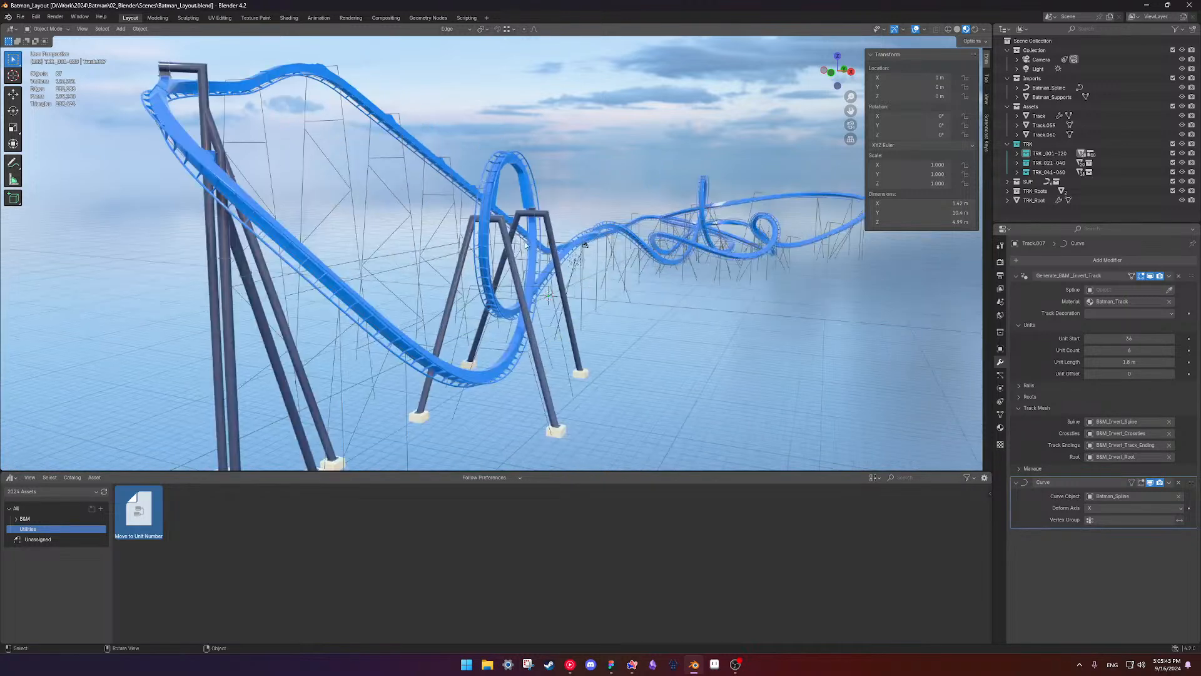
{"action": "scroll", "coordinate": [562, 271], "scroll_direction": "down", "scroll_amount": 3}
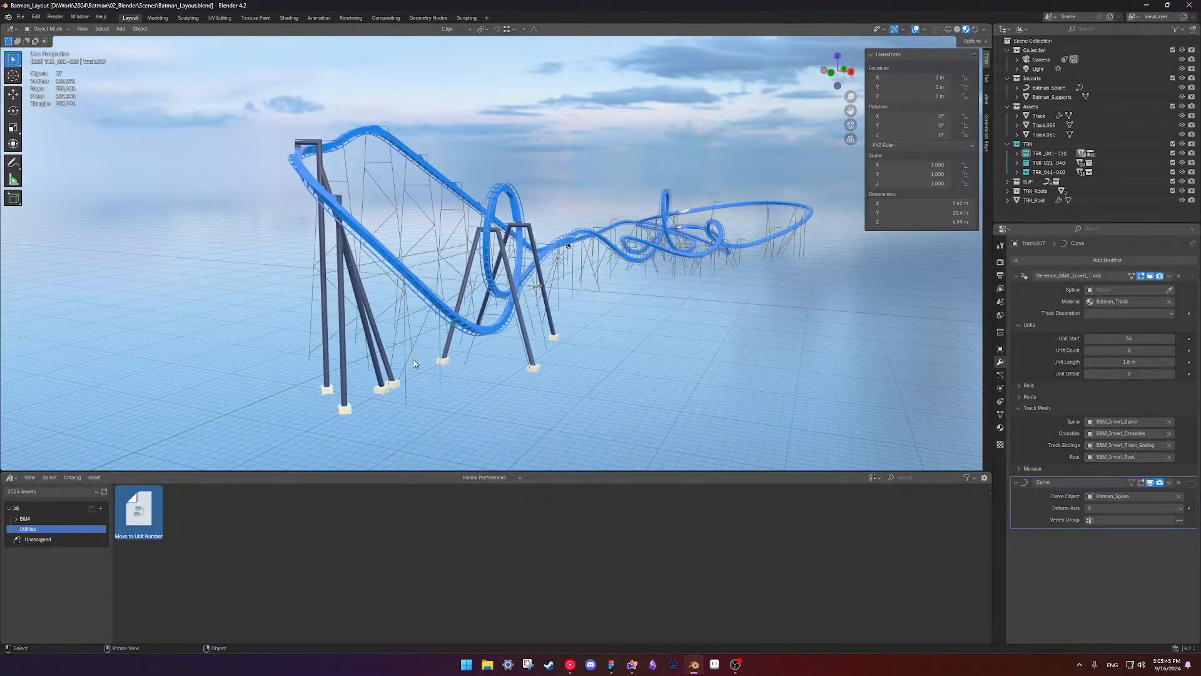
{"action": "middle_click_drag", "start_coordinate": [719, 309], "coordinate": [625, 261]}
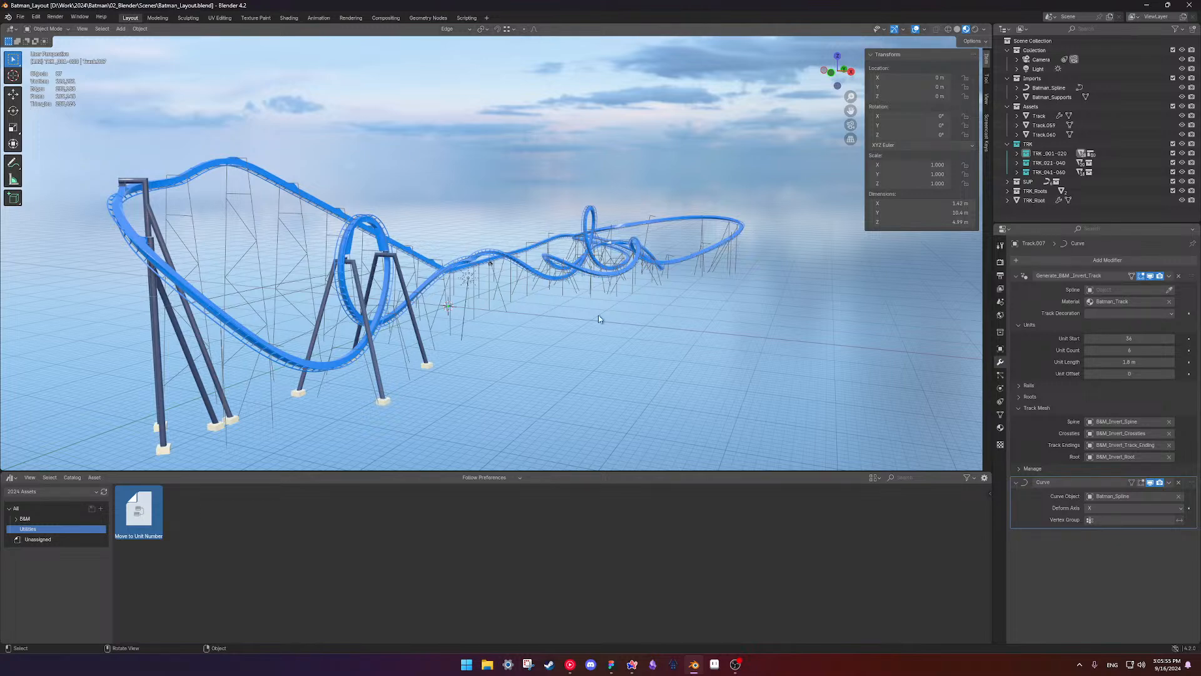
{"action": "middle_click_drag", "start_coordinate": [587, 272], "coordinate": [586, 308]}
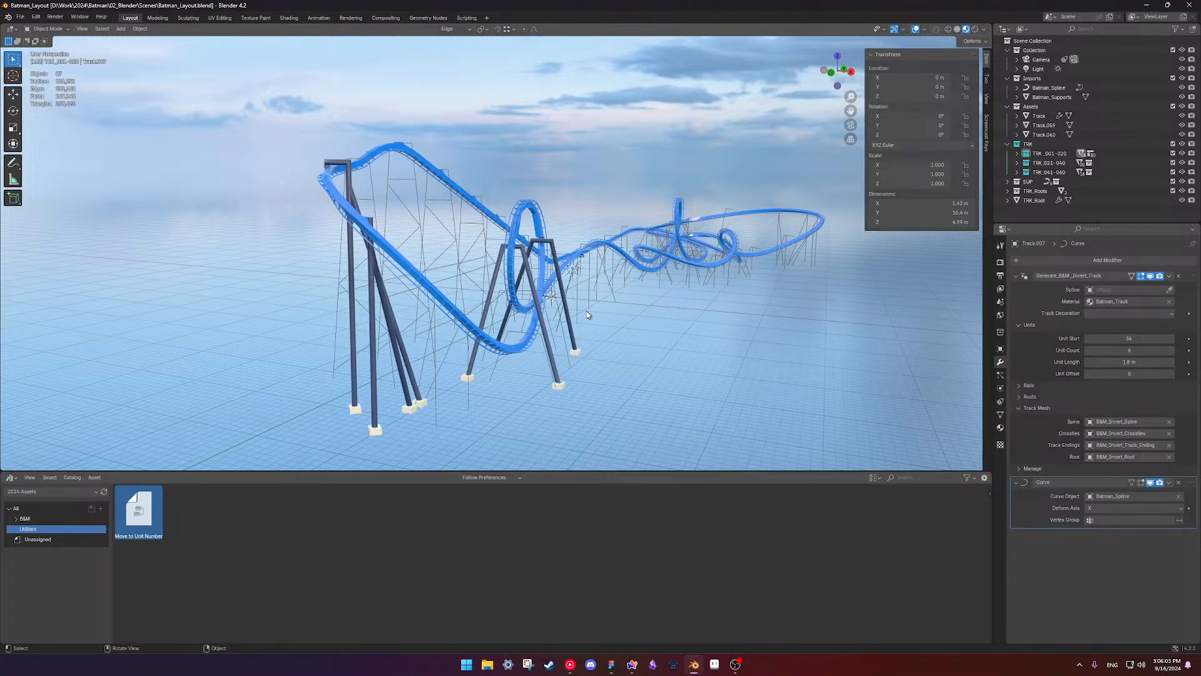
- Switch to File Explorer, open D:\Work\Library, and duplicate that folder's tab
{"action": "left_click", "coordinate": [20, 16]}
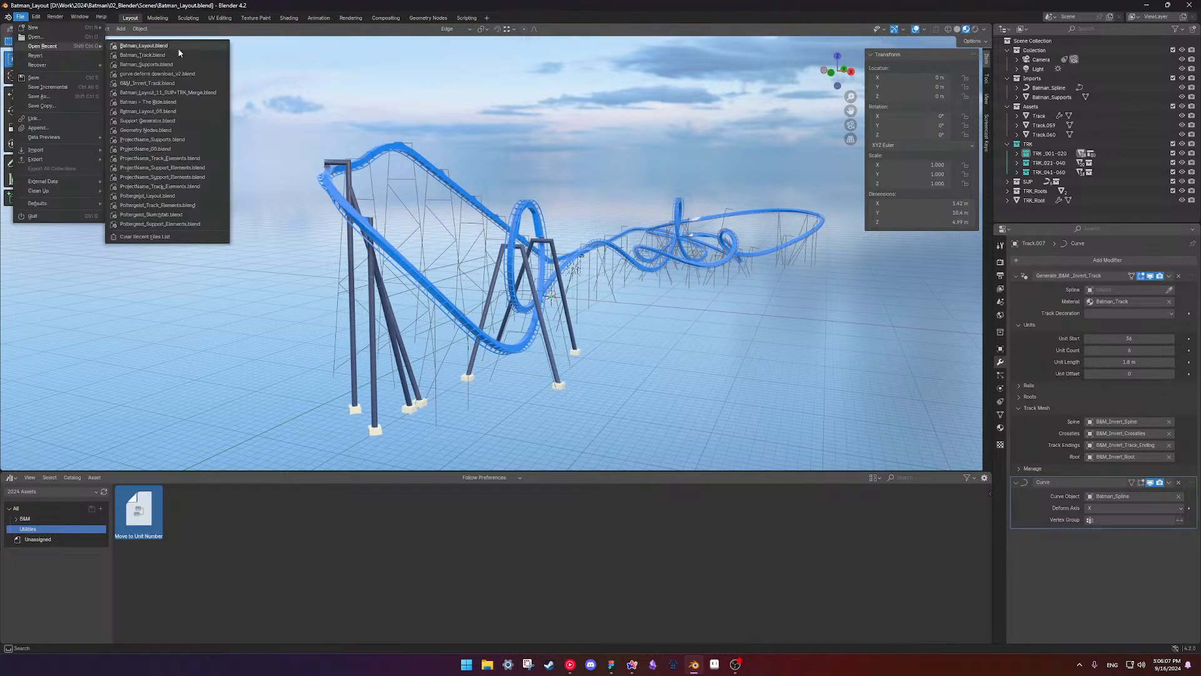
{"action": "key", "text": "super+e"}
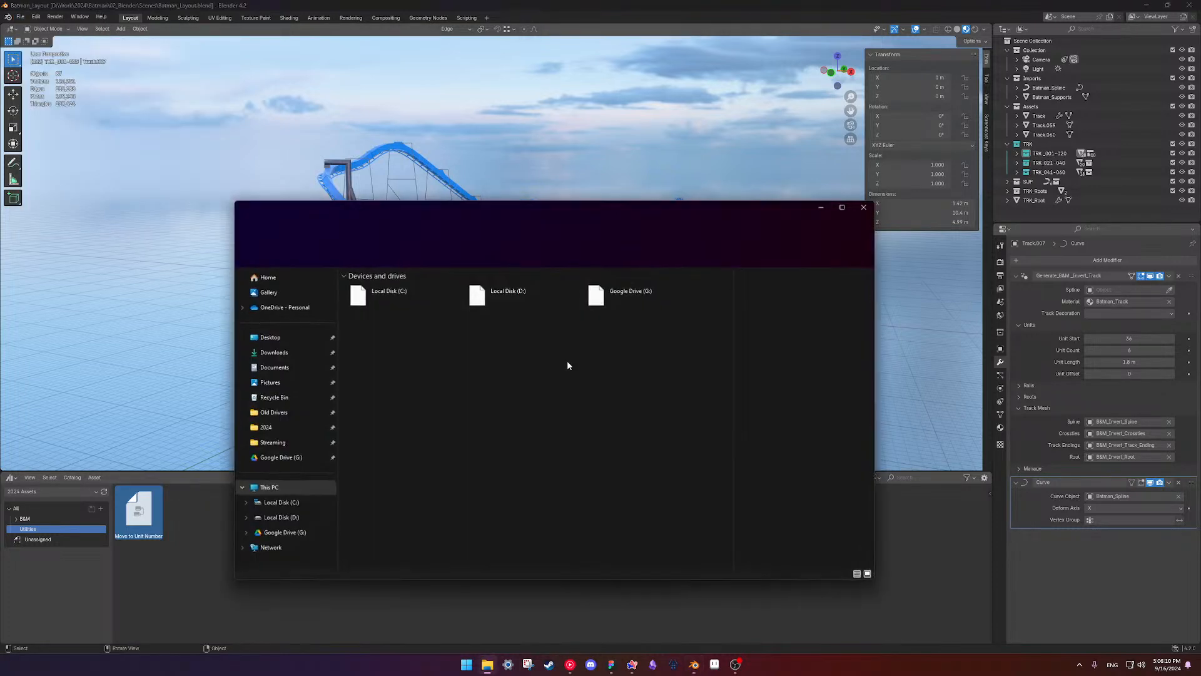
{"action": "double_click", "coordinate": [488, 303]}
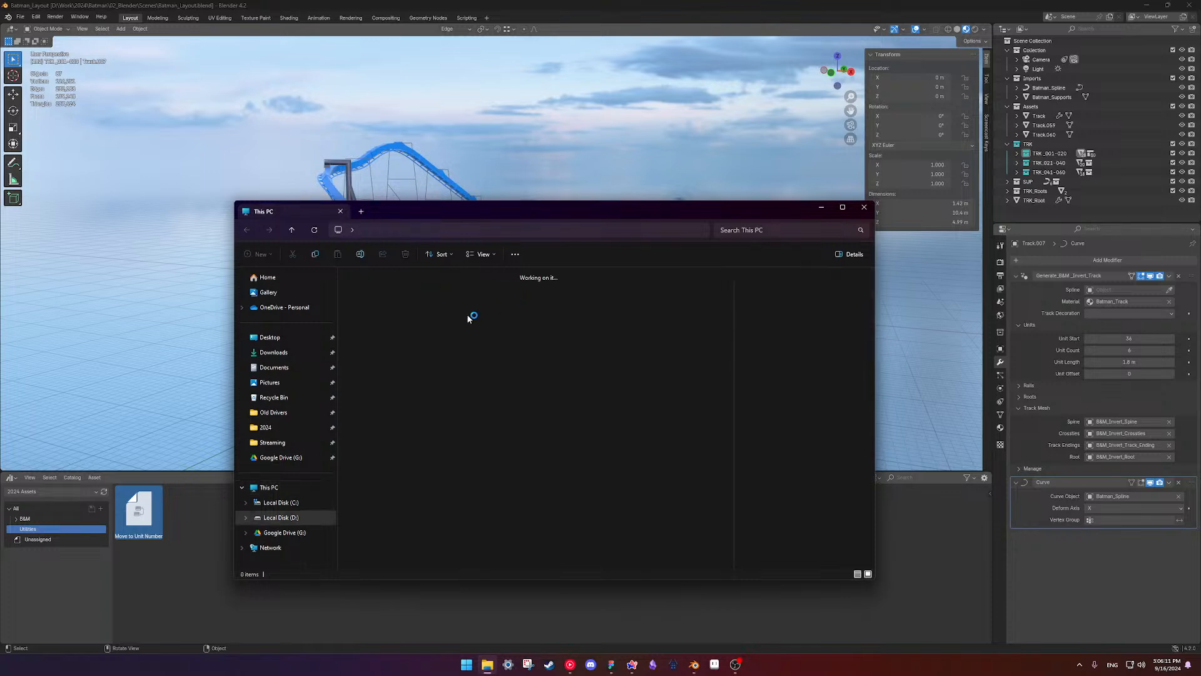
{"action": "double_click", "coordinate": [385, 417]}
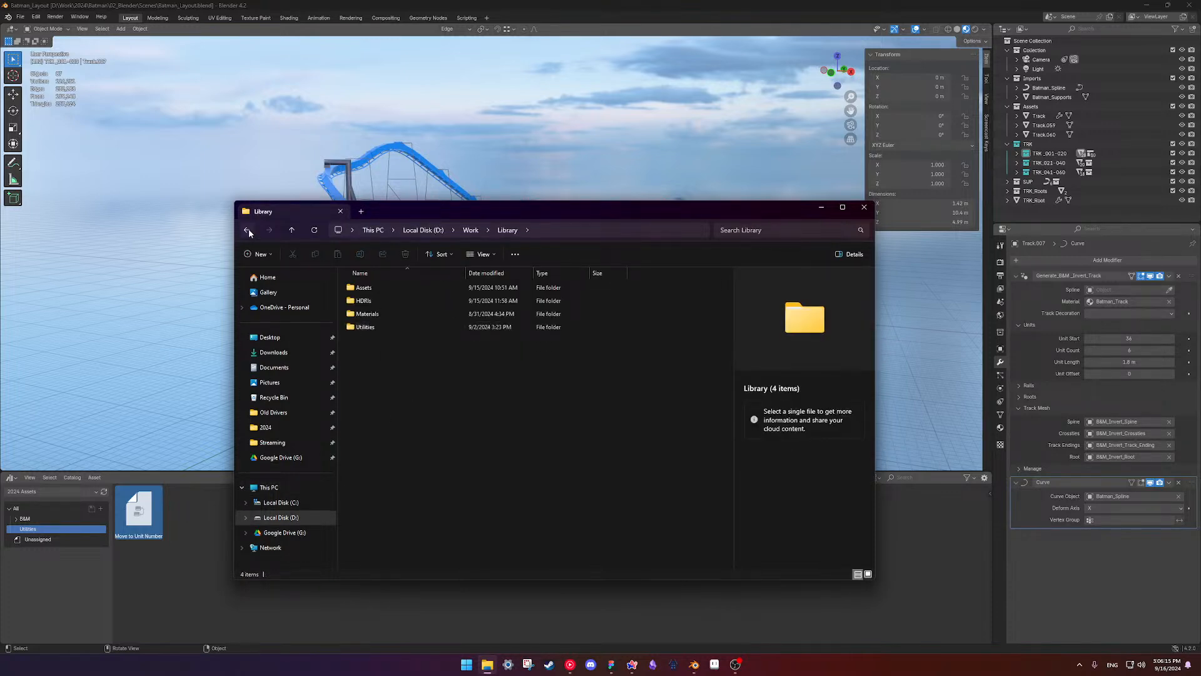
{"action": "right_click", "coordinate": [307, 211]}
{"action": "left_click", "coordinate": [350, 265]}
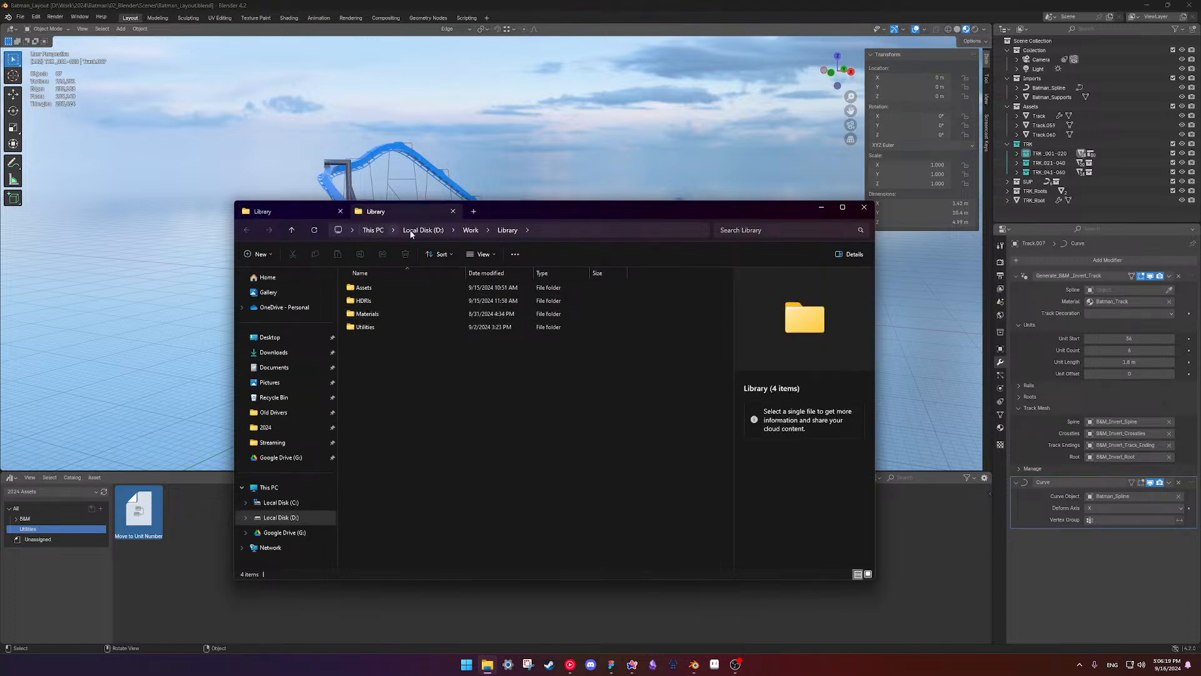
- Go to the project folder D:\Work\2024\Batman\02_Blender\Assets in the duplicated tab
{"action": "left_click", "coordinate": [470, 230]}
{"action": "double_click", "coordinate": [393, 345]}
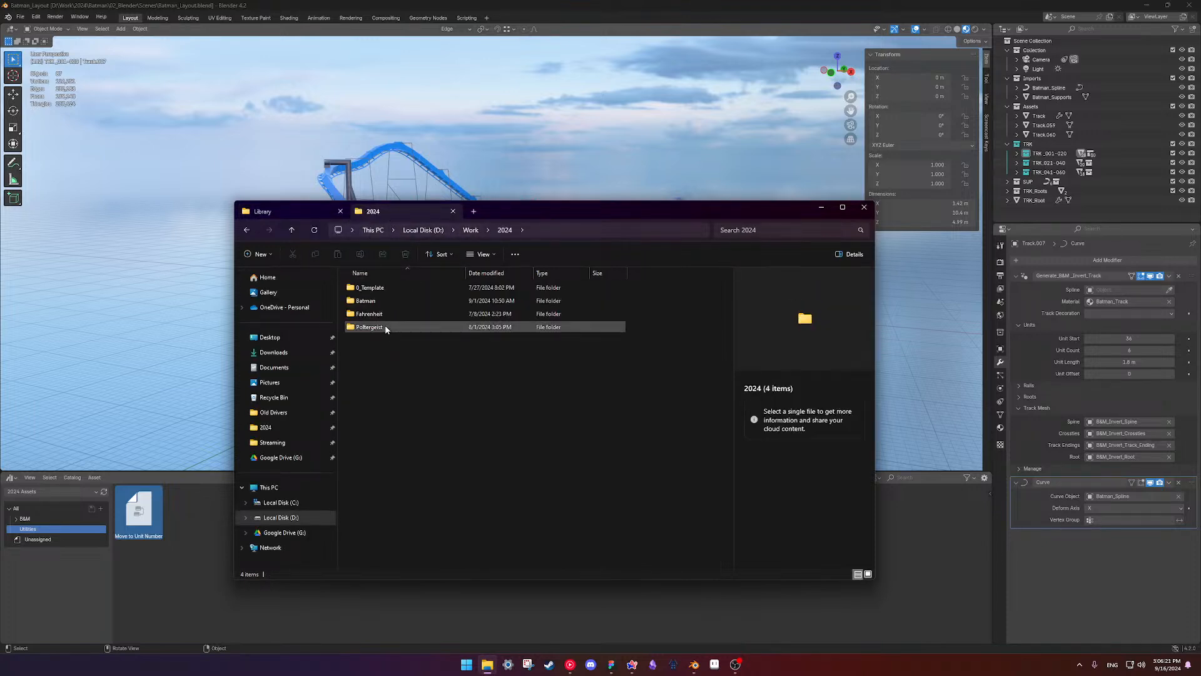
{"action": "double_click", "coordinate": [380, 300]}
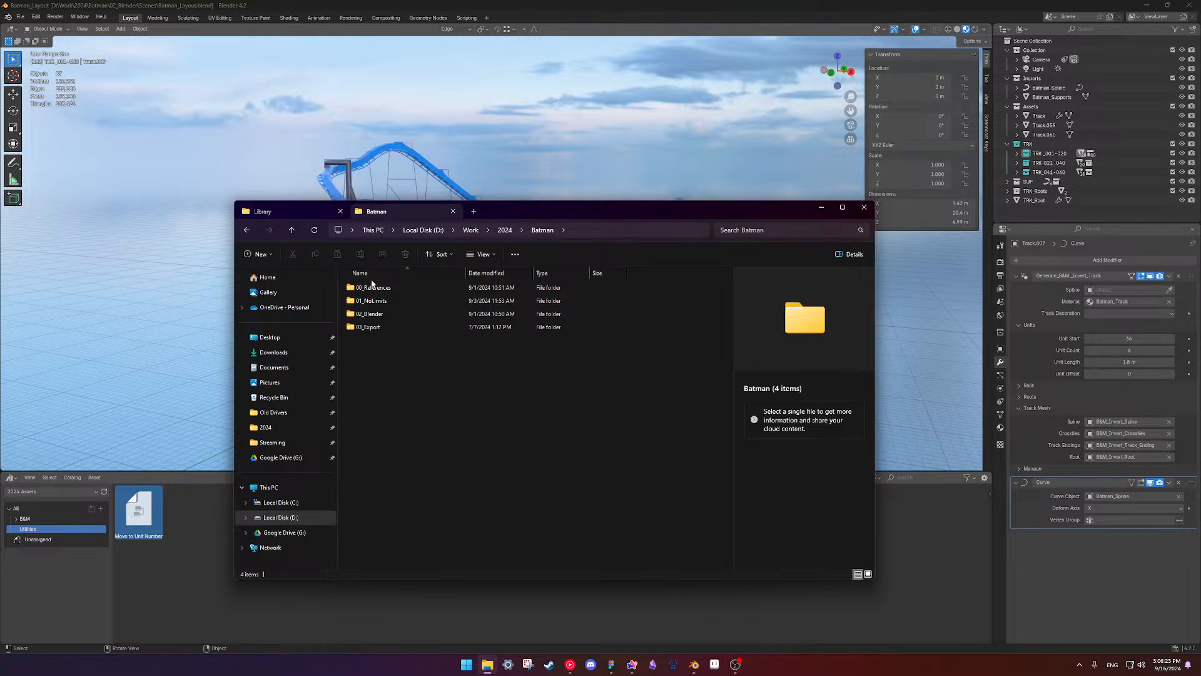
{"action": "double_click", "coordinate": [380, 314]}
{"action": "double_click", "coordinate": [383, 303]}
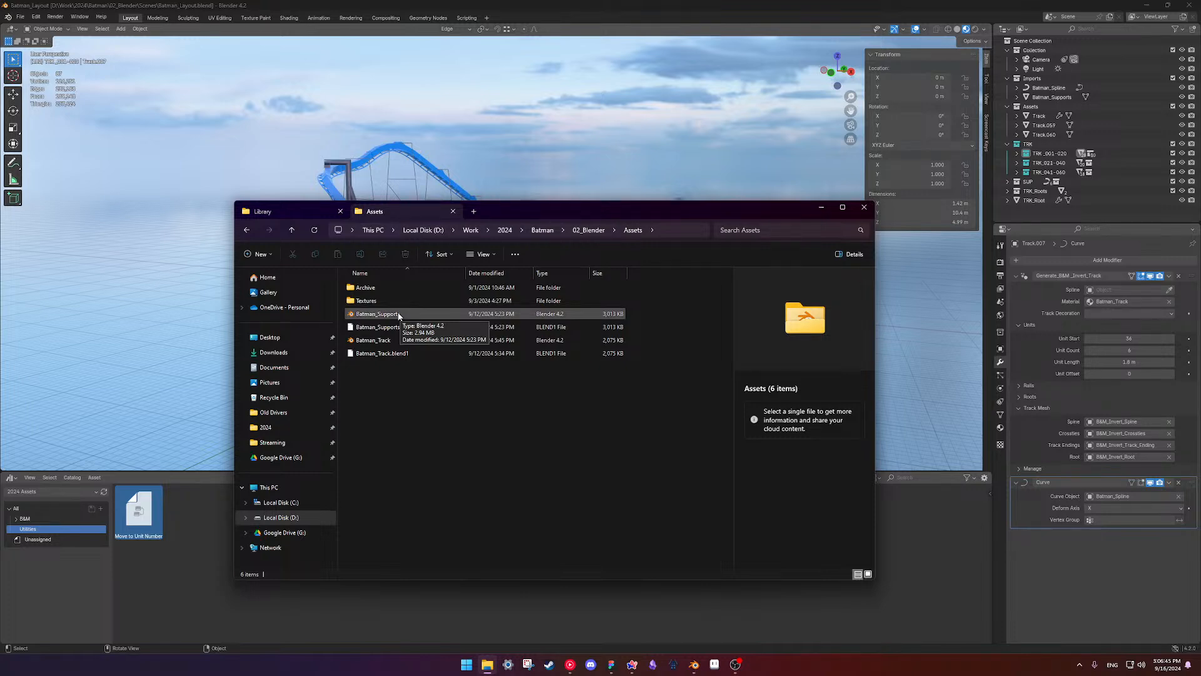
- Copy the Batman_Supports Blender file from the project's Assets folder into Library\Assets\Coaster Supports
{"action": "left_click", "coordinate": [299, 212]}
{"action": "double_click", "coordinate": [378, 289]}
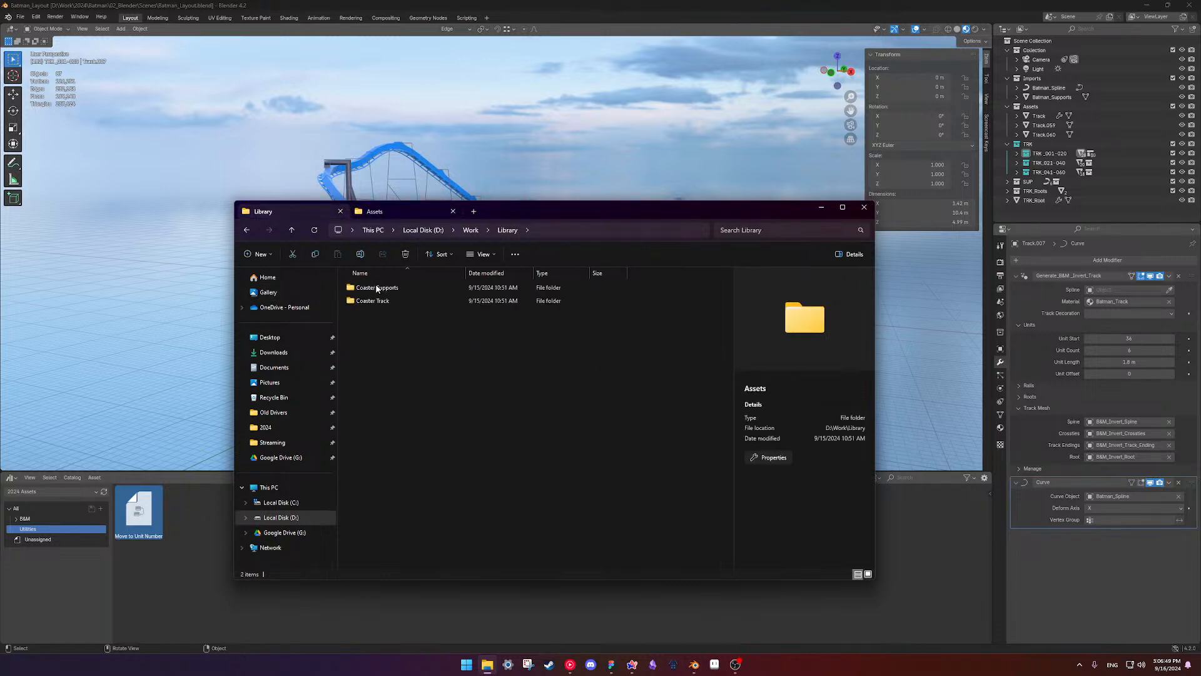
{"action": "double_click", "coordinate": [389, 287]}
{"action": "left_click", "coordinate": [389, 210]}
{"action": "left_click", "coordinate": [393, 315]}
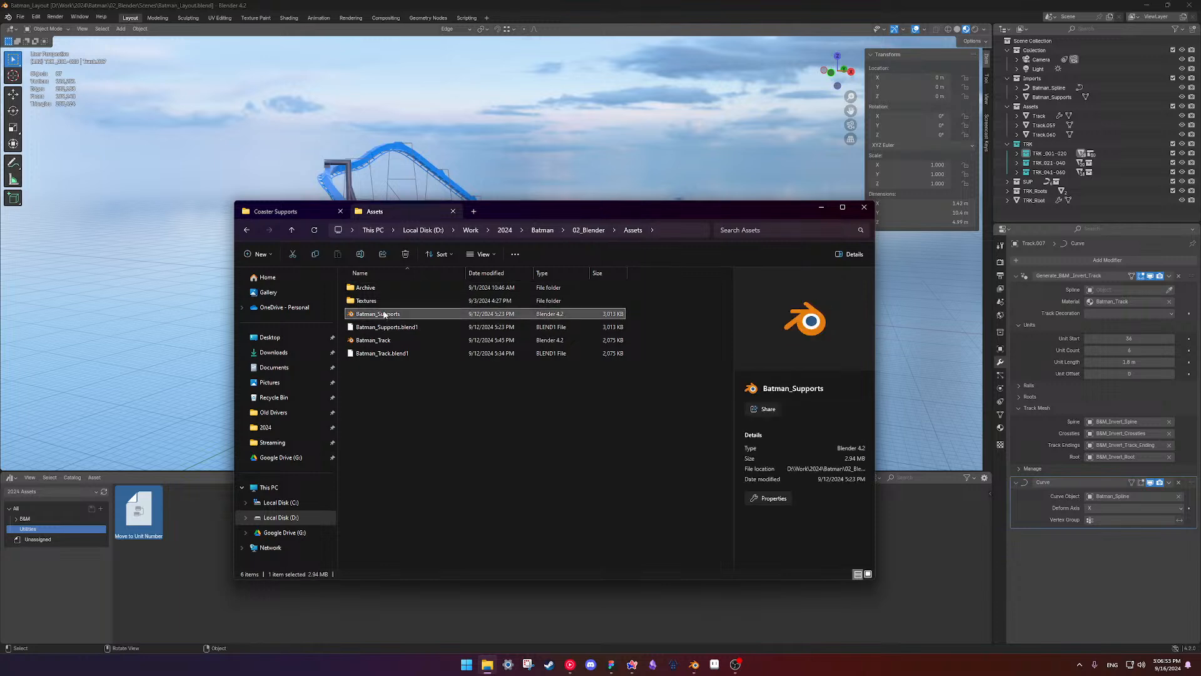
{"action": "right_click", "coordinate": [396, 315]}
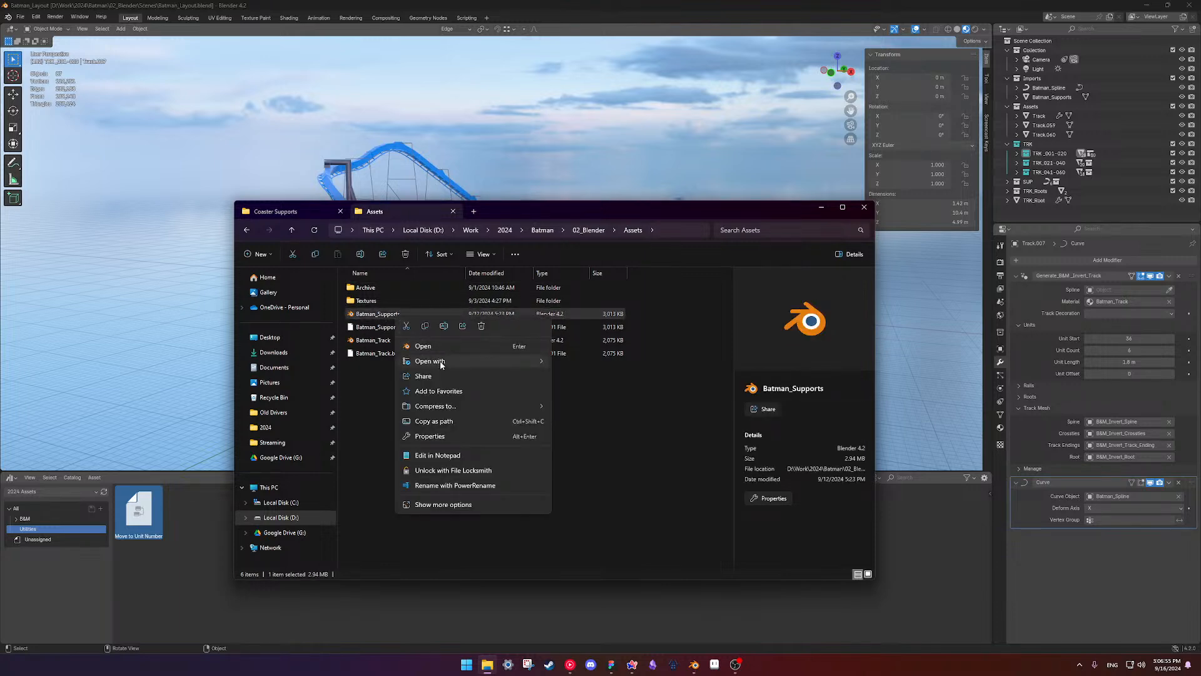
{"action": "left_click", "coordinate": [425, 327]}
{"action": "left_click", "coordinate": [312, 212]}
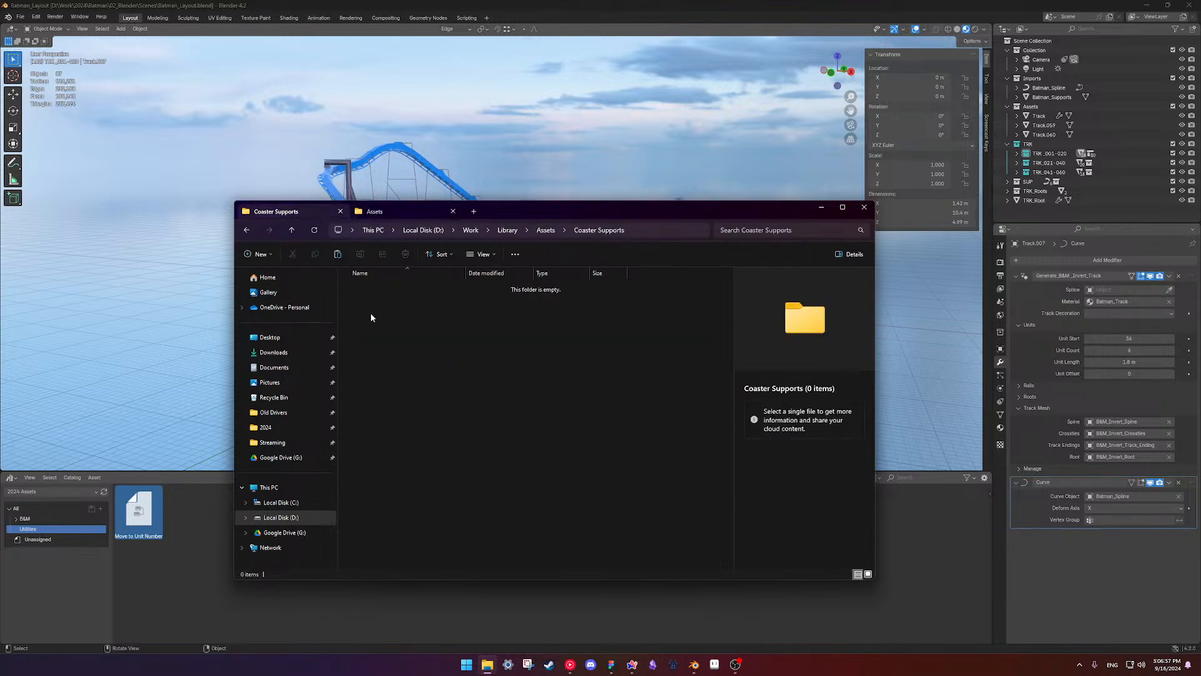
{"action": "right_click", "coordinate": [388, 303]}
{"action": "left_click", "coordinate": [398, 316]}
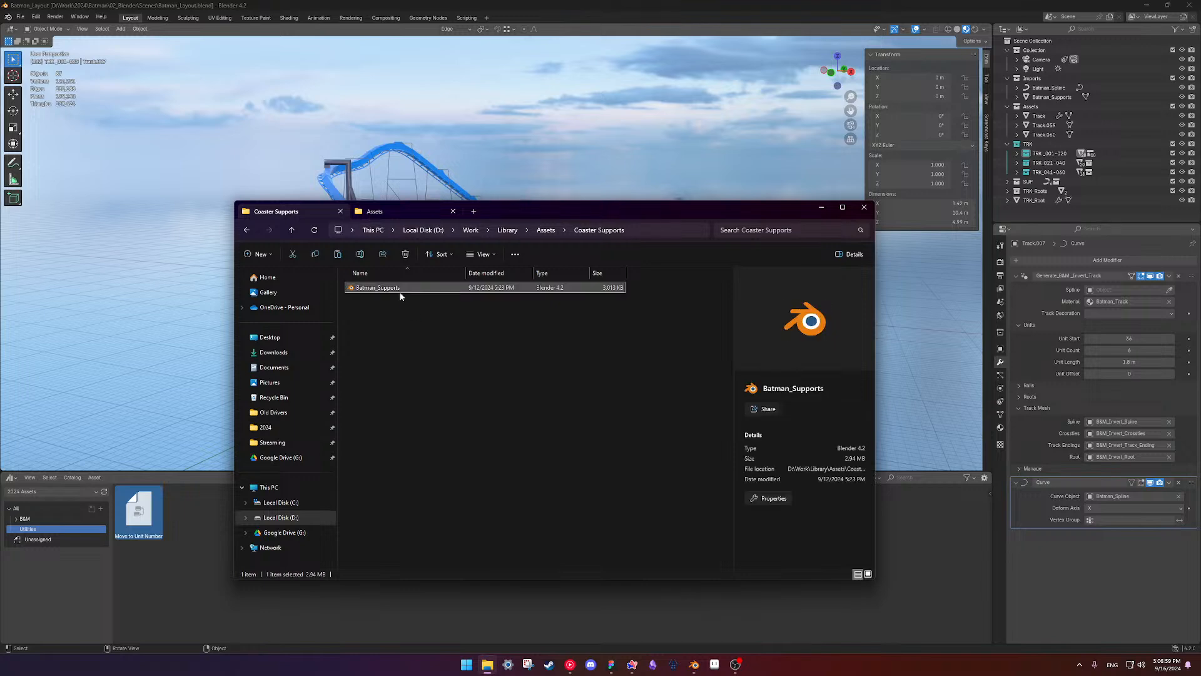
- Rename the copied supports file in the Coaster Supports folder to B&M_Supports
{"action": "left_click", "coordinate": [391, 288]}
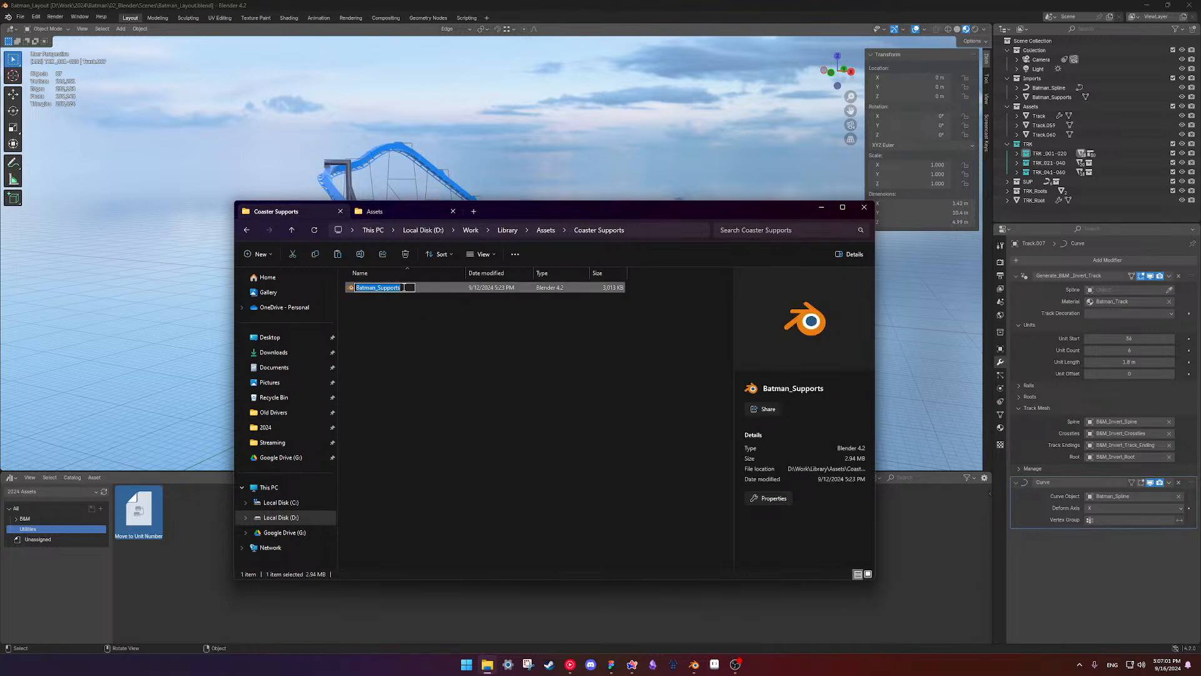
{"action": "type", "text": "B&M_Supports"}
{"action": "key", "text": "Return"}
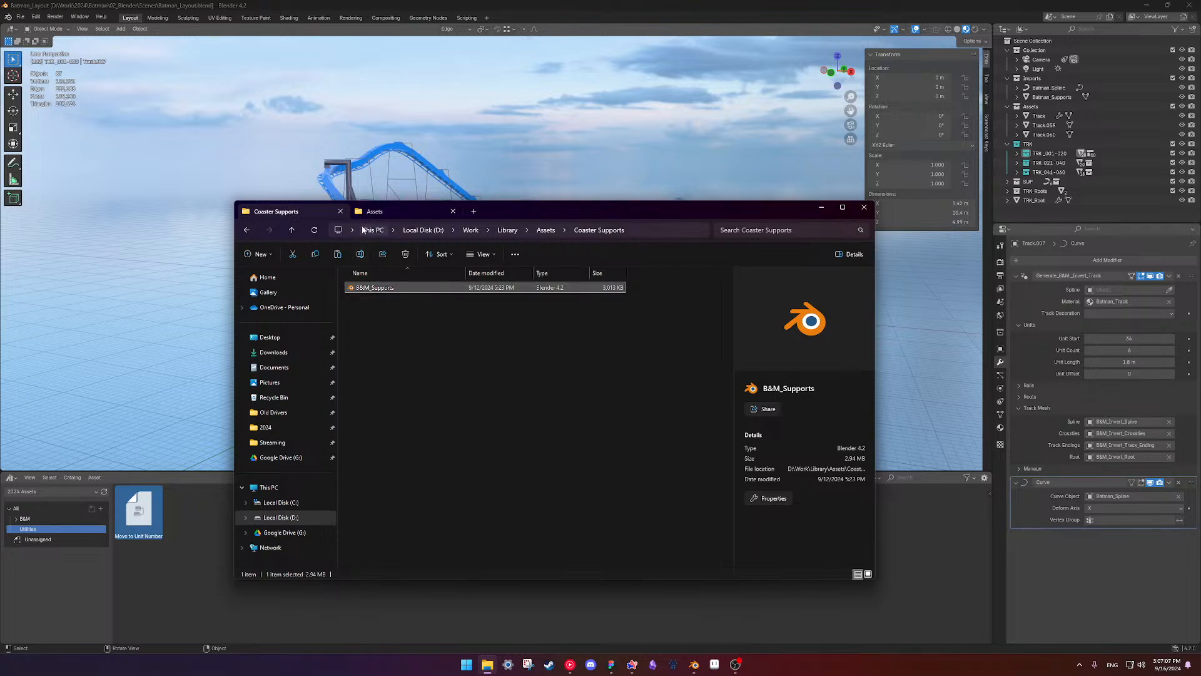
- Copy the Batman_Track Blender file from the project's Assets folder into Library\Assets\Coaster Track
{"action": "left_click", "coordinate": [247, 229]}
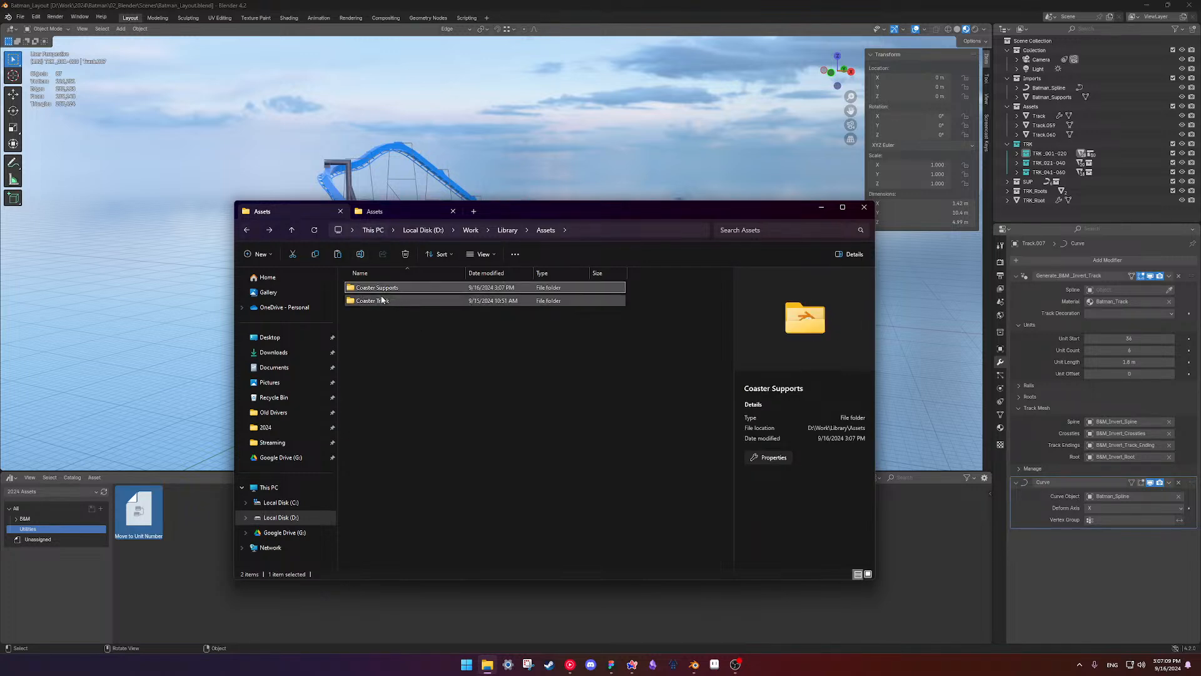
{"action": "double_click", "coordinate": [374, 288]}
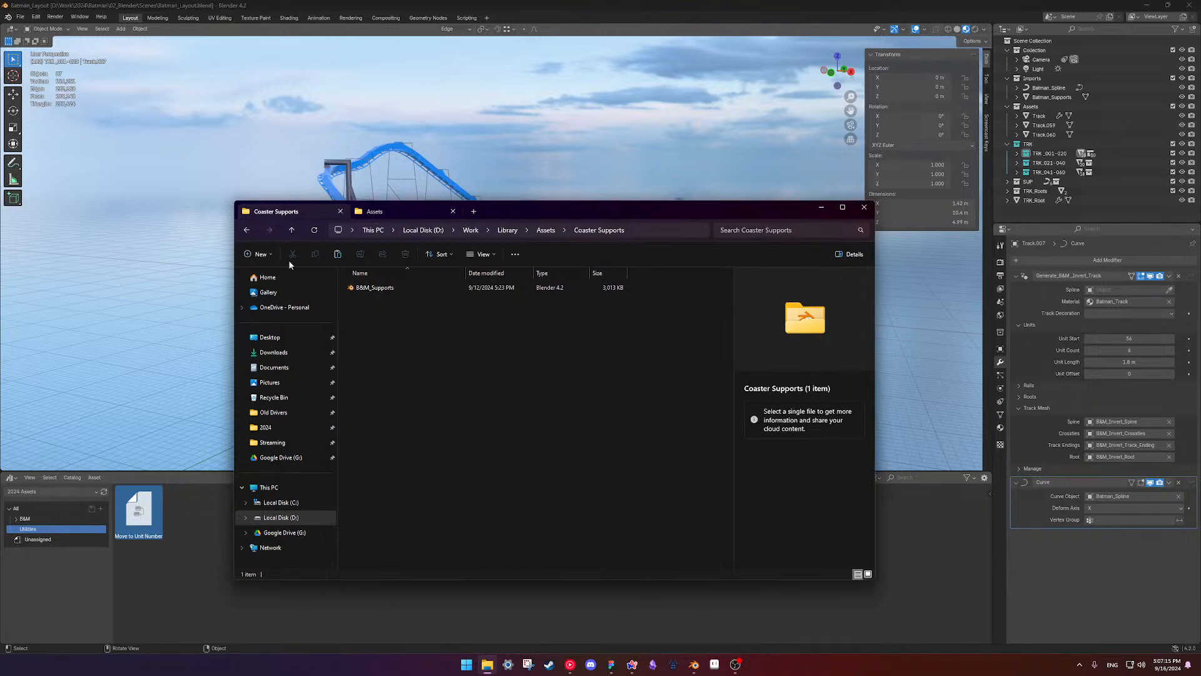
{"action": "left_click", "coordinate": [247, 230]}
{"action": "double_click", "coordinate": [386, 302]}
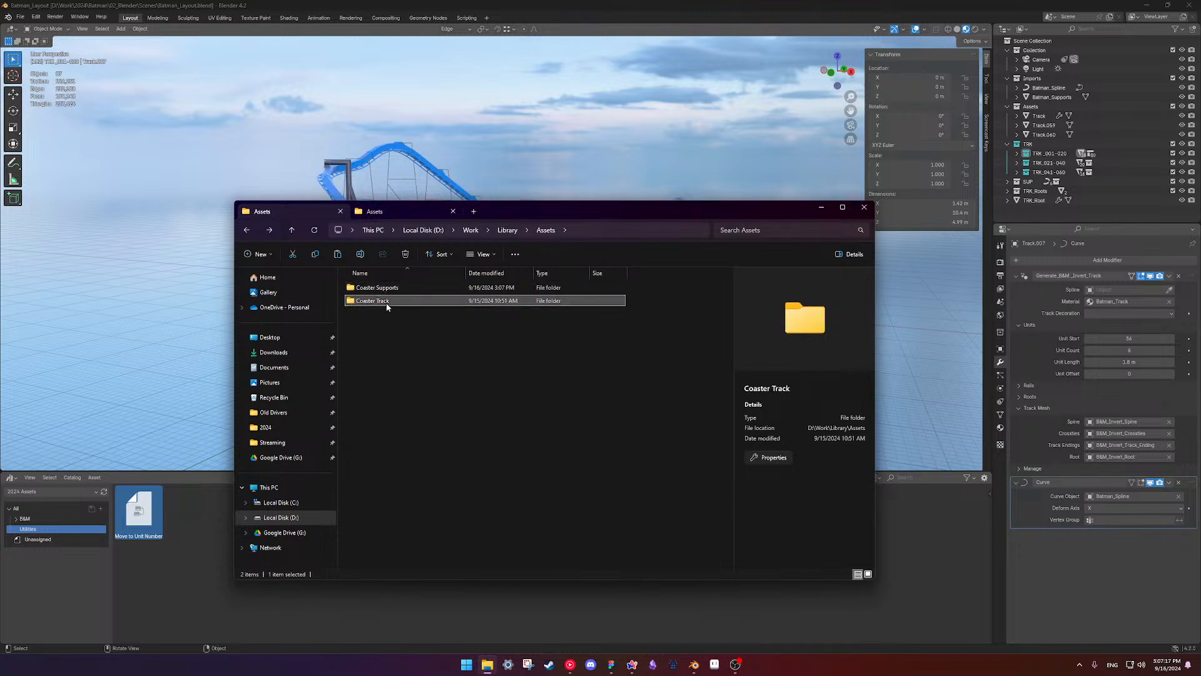
{"action": "left_click", "coordinate": [394, 211]}
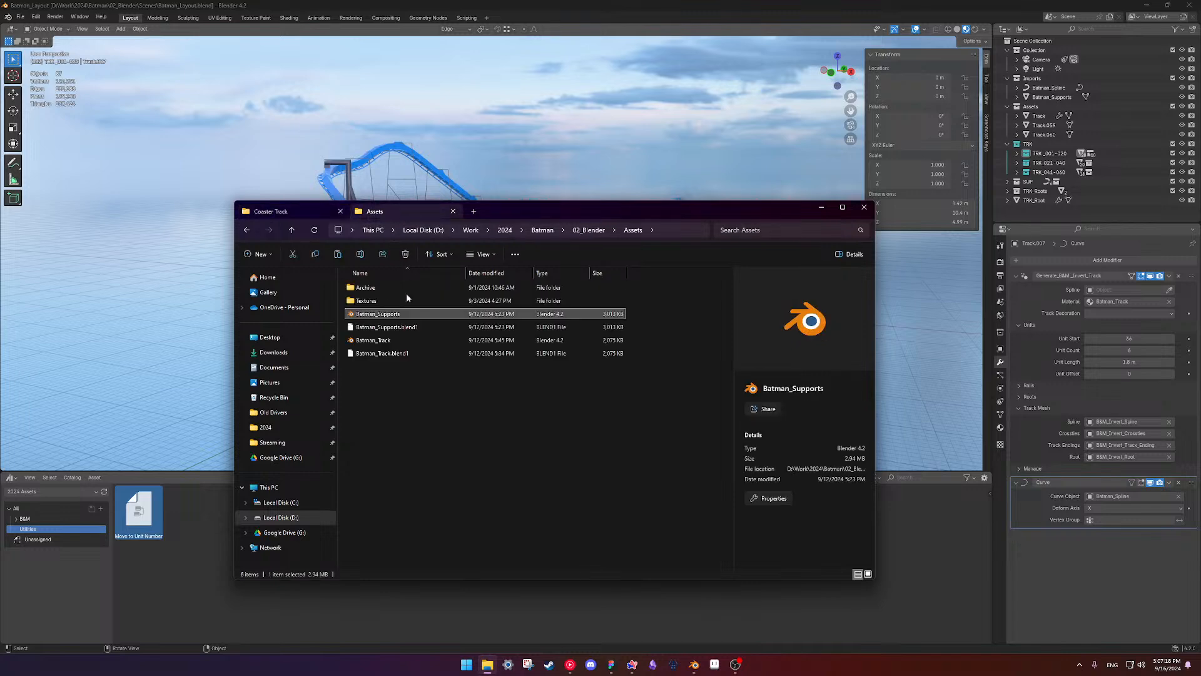
{"action": "left_click", "coordinate": [378, 341]}
{"action": "right_click", "coordinate": [378, 344]}
{"action": "left_click", "coordinate": [407, 355]}
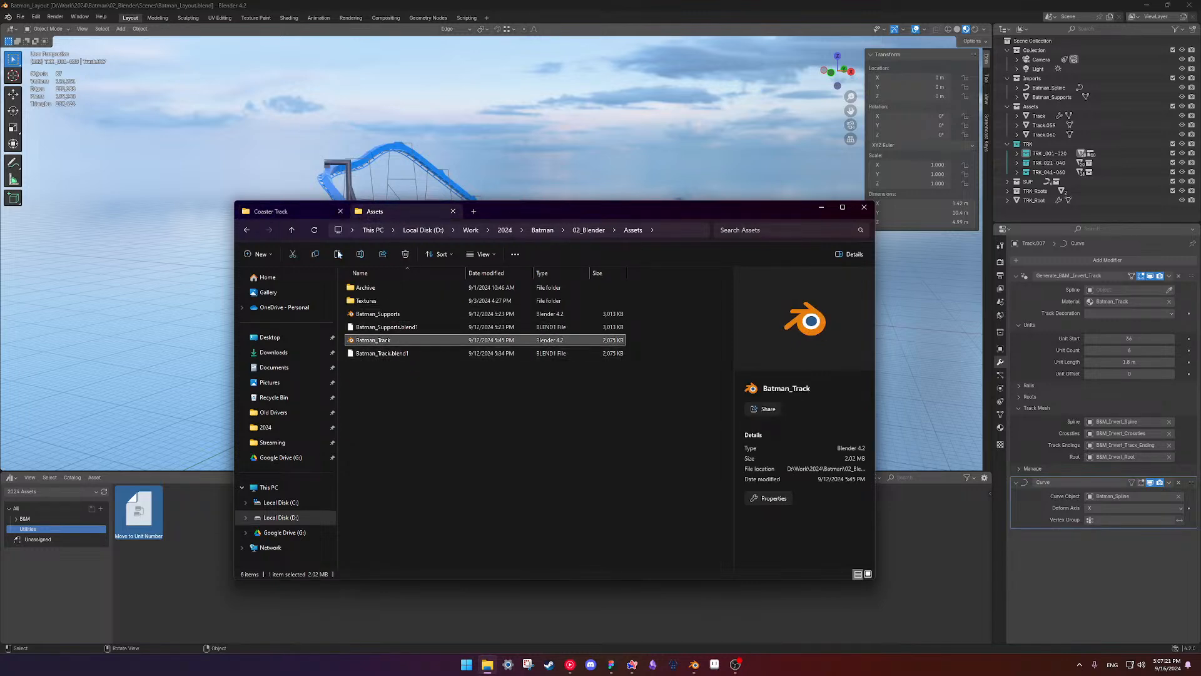
{"action": "left_click", "coordinate": [309, 213]}
{"action": "right_click", "coordinate": [401, 321]}
{"action": "left_click", "coordinate": [409, 329]}
- Rename the copied track file to B&M_Invert_Track and return to the library's Assets folder
{"action": "left_click", "coordinate": [375, 289]}
{"action": "type", "text": "B"}
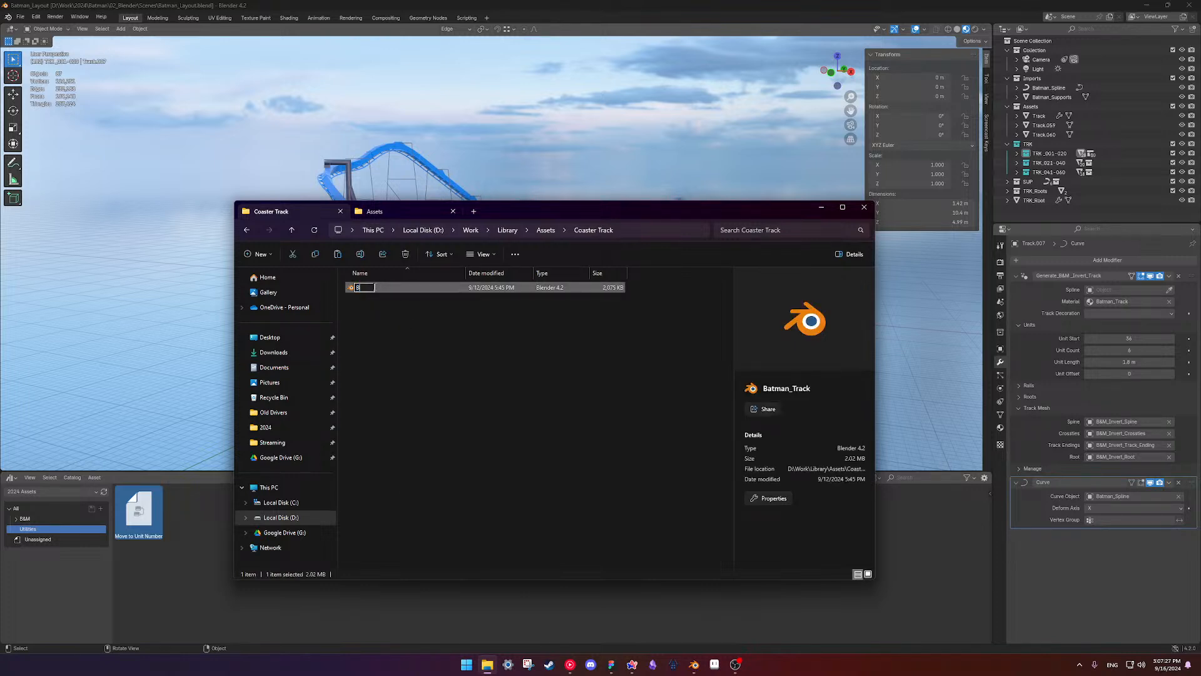
{"action": "type", "text": "&M_Invert_Track"}
{"action": "key", "text": "Return"}
{"action": "left_click", "coordinate": [525, 420]}
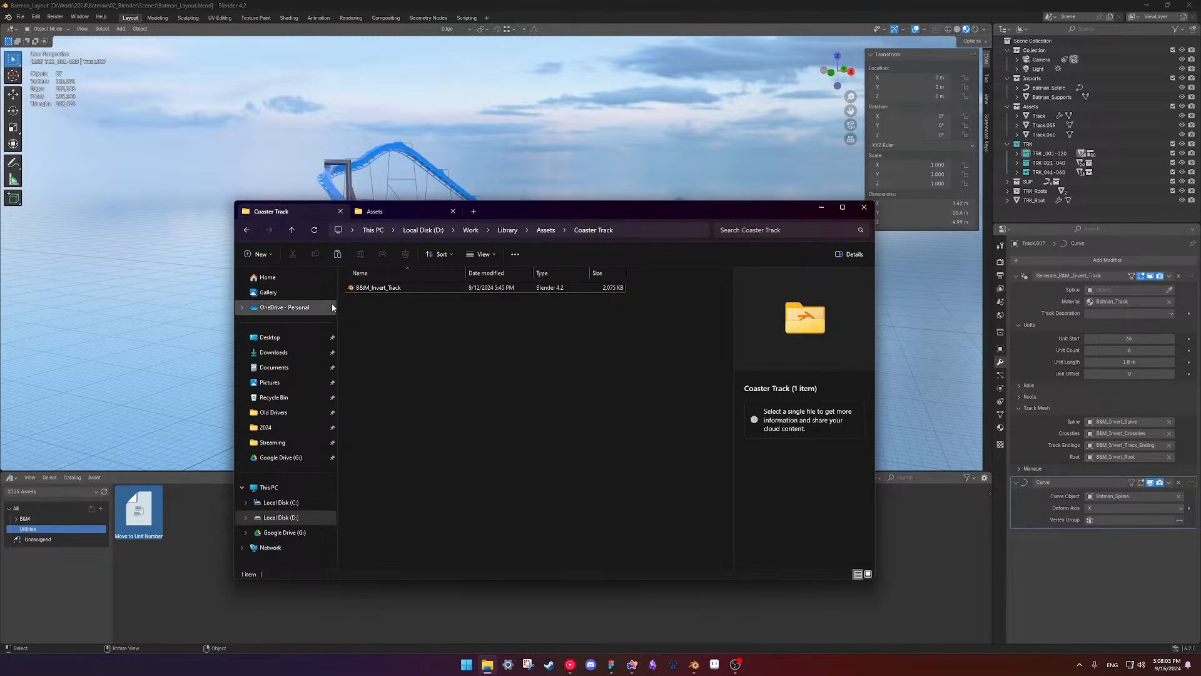
{"action": "left_click", "coordinate": [247, 230]}
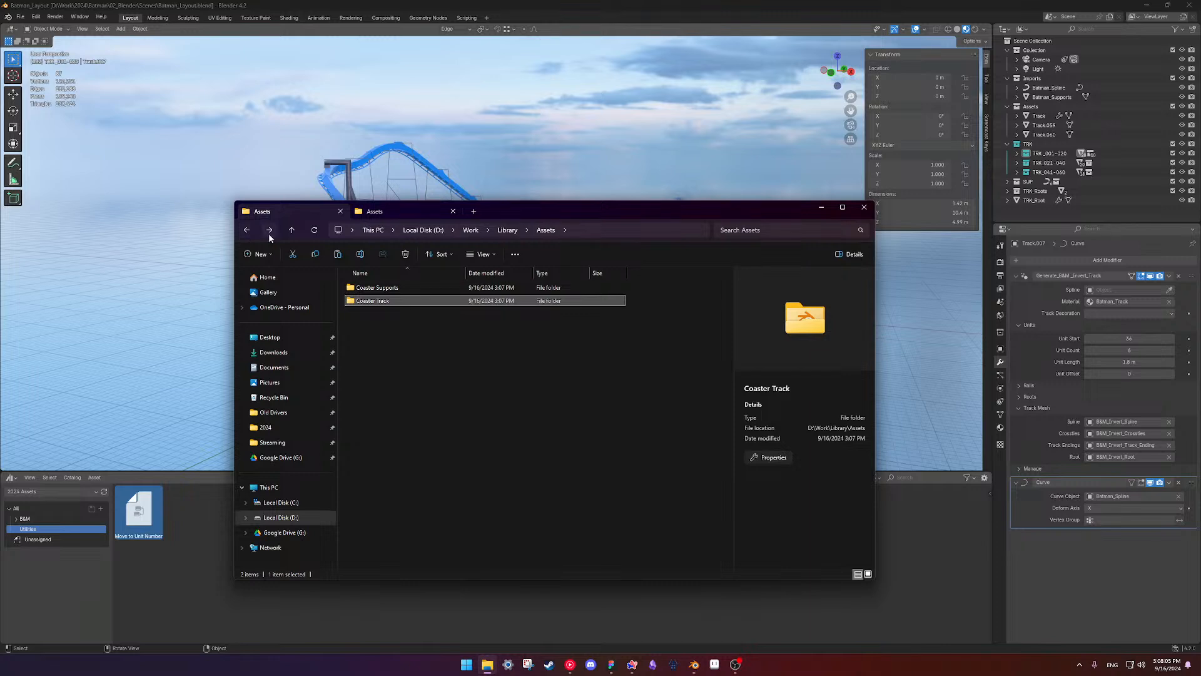
- Rename the track file in the library's Coaster Track folder to B&M_Inverted_Track
{"action": "left_click", "coordinate": [269, 231]}
{"action": "left_click", "coordinate": [375, 289]}
{"action": "left_click", "coordinate": [383, 289]}
{"action": "left_click", "coordinate": [385, 287]}
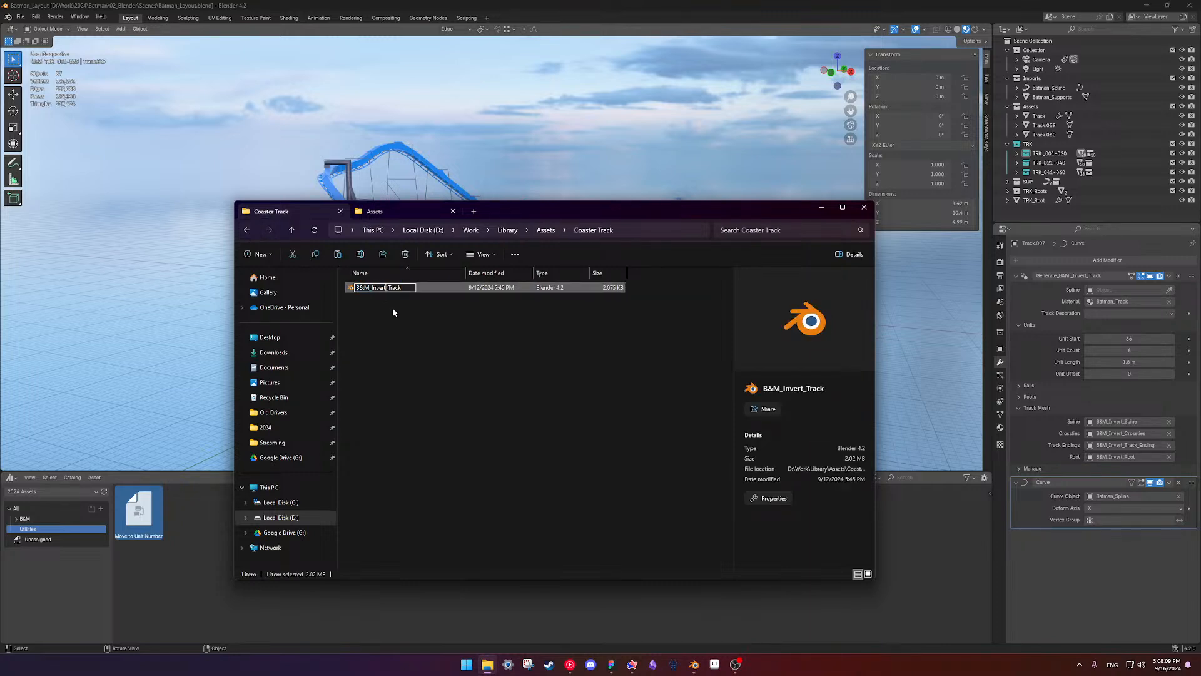
{"action": "type", "text": "ed"}
{"action": "key", "text": "Return"}
{"action": "left_click", "coordinate": [392, 307]}
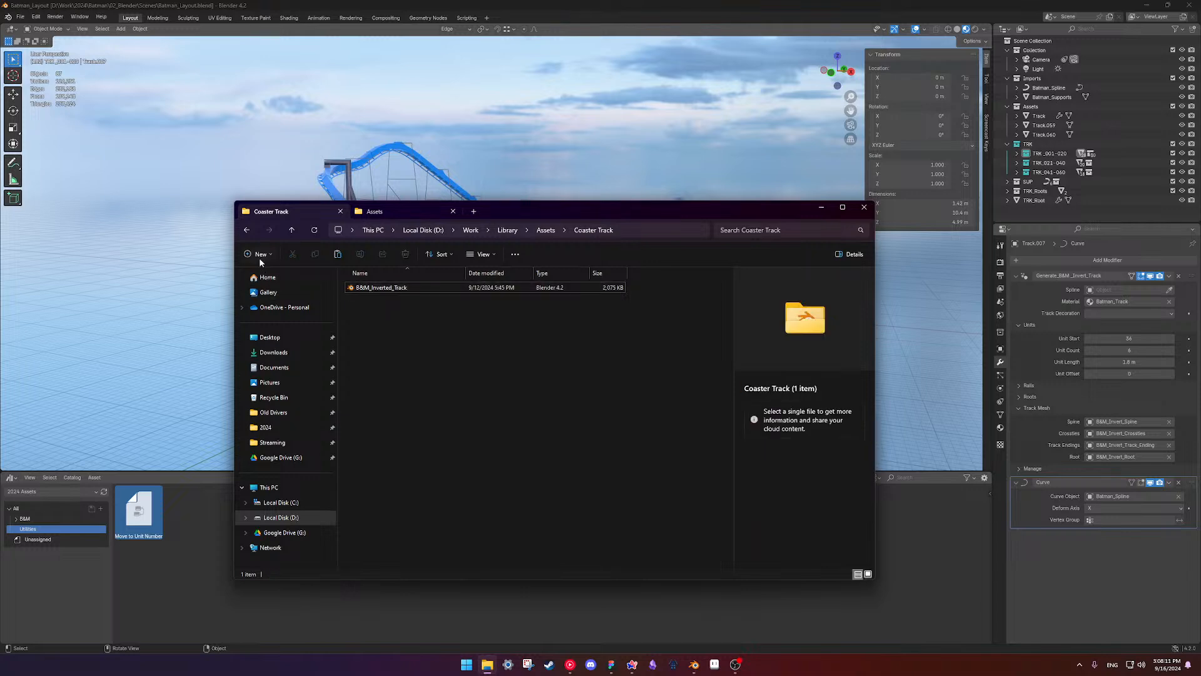
- Open the Utility Nodes Blender file from the library's Utilities folder
{"action": "left_click", "coordinate": [250, 227]}
{"action": "left_click", "coordinate": [250, 227]}
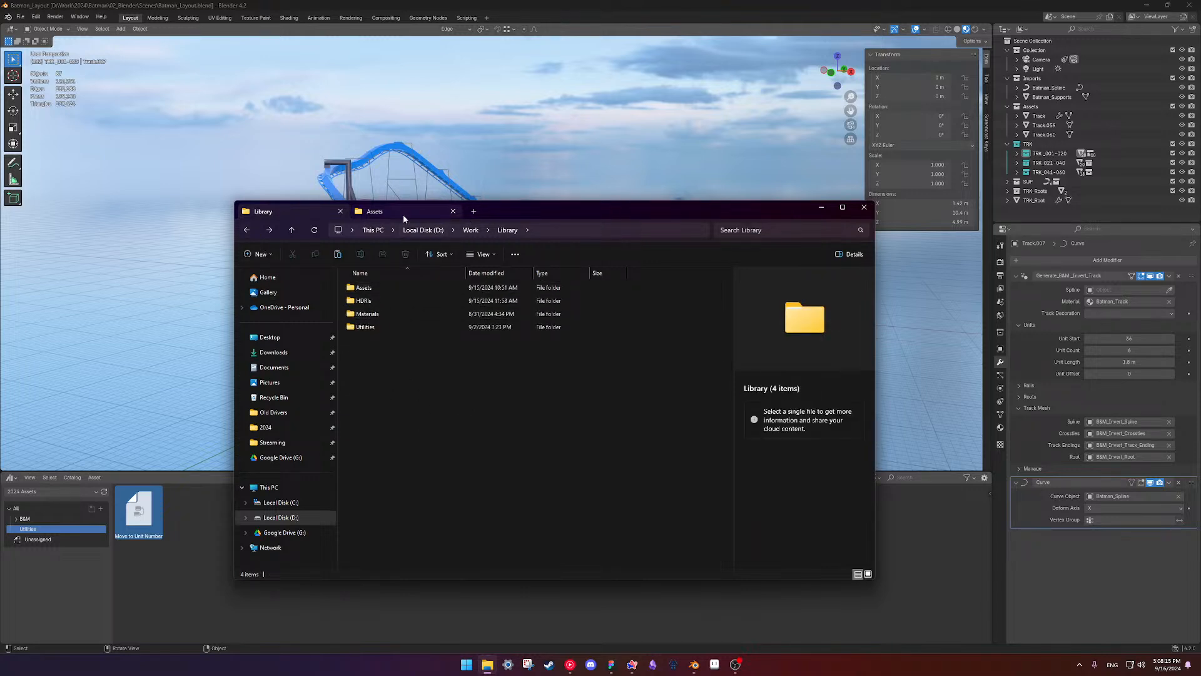
{"action": "left_click", "coordinate": [403, 330]}
{"action": "double_click", "coordinate": [403, 327]}
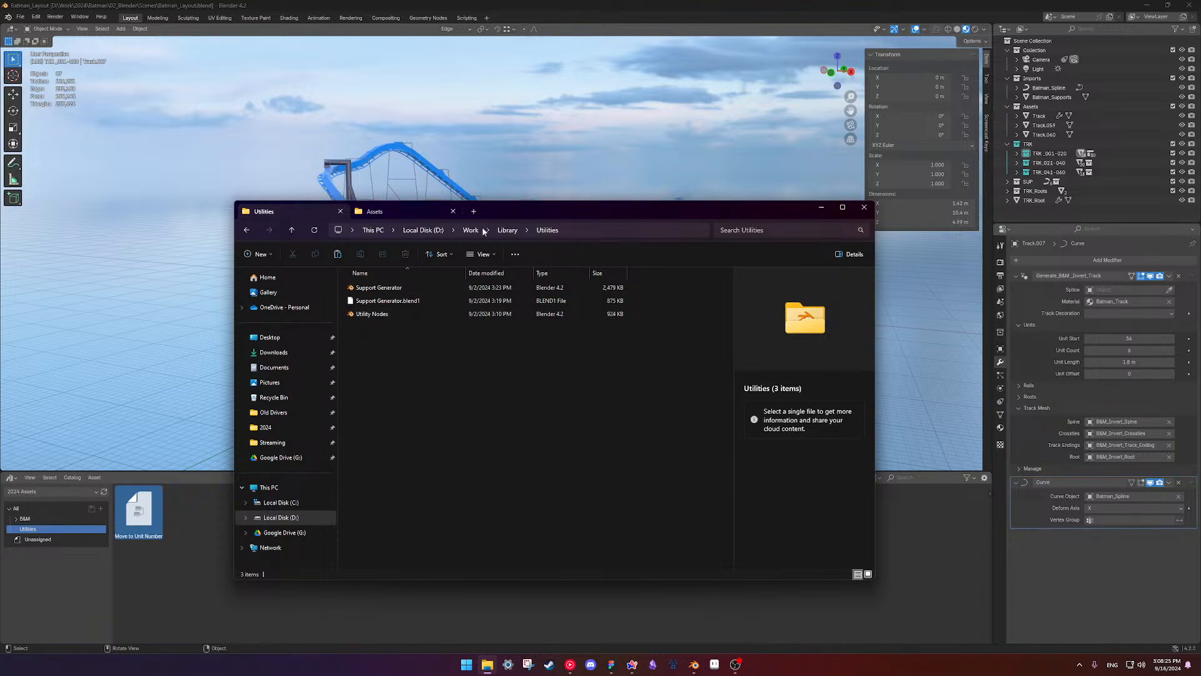
{"action": "left_click", "coordinate": [379, 314]}
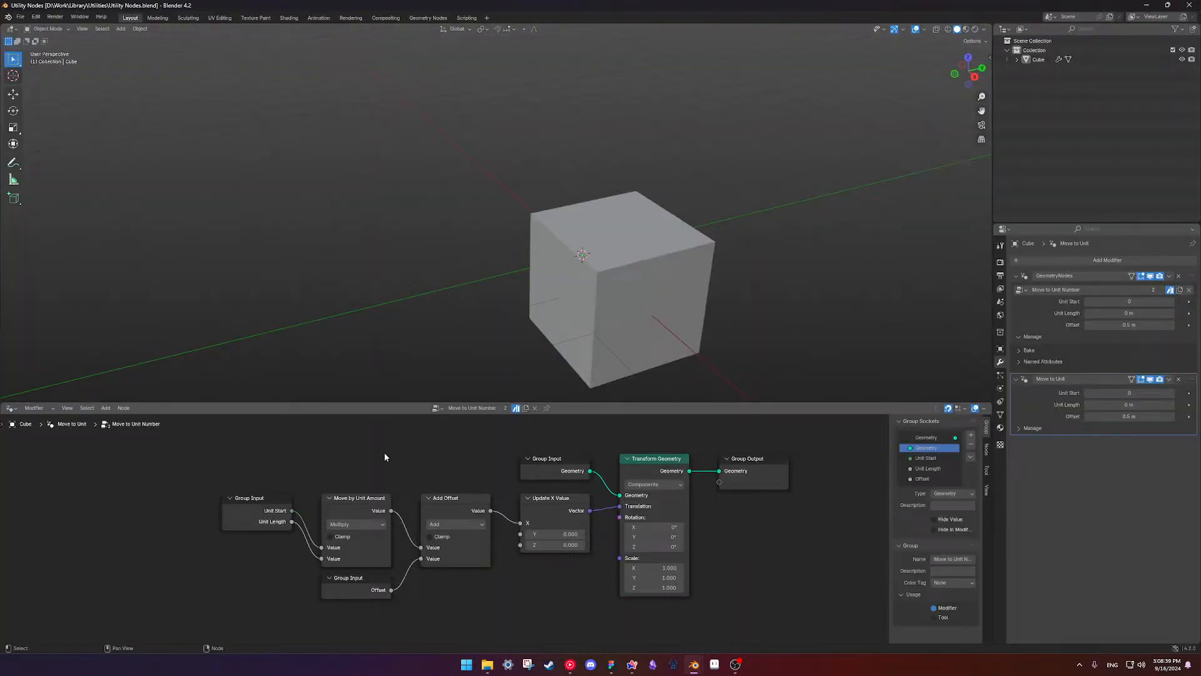
- Remove both the Move to Unit and GeometryNodes modifiers from the cube
{"action": "scroll", "coordinate": [144, 456], "scroll_direction": "down", "scroll_amount": 2}
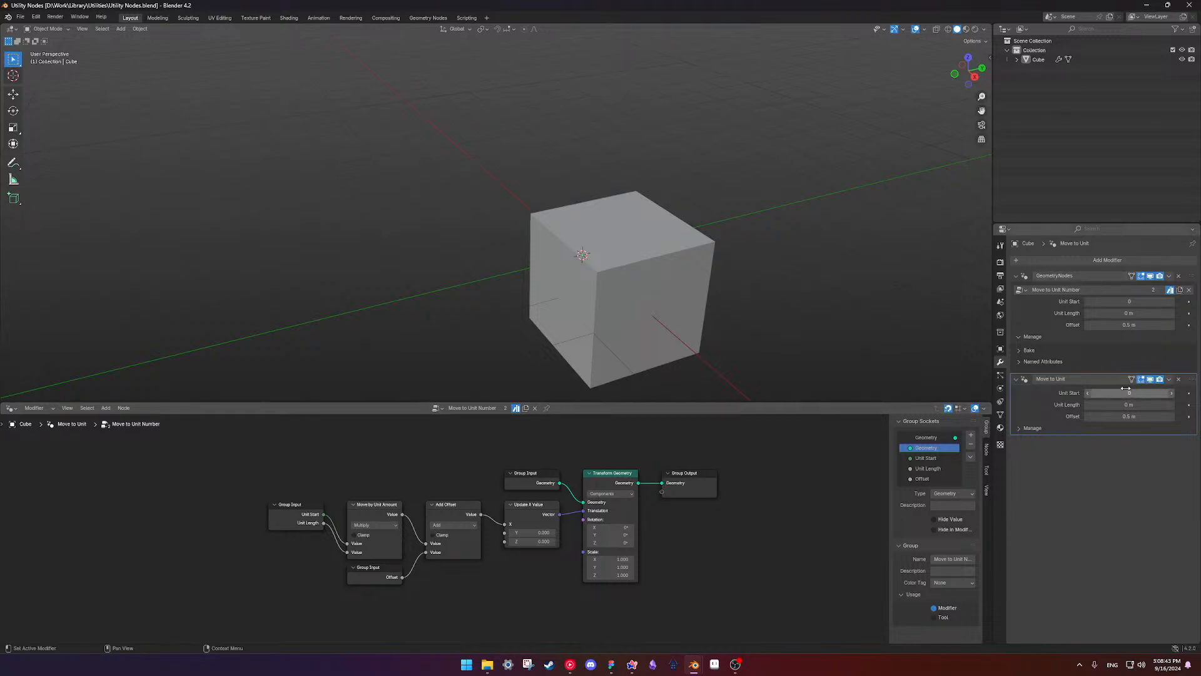
{"action": "left_click", "coordinate": [1180, 379]}
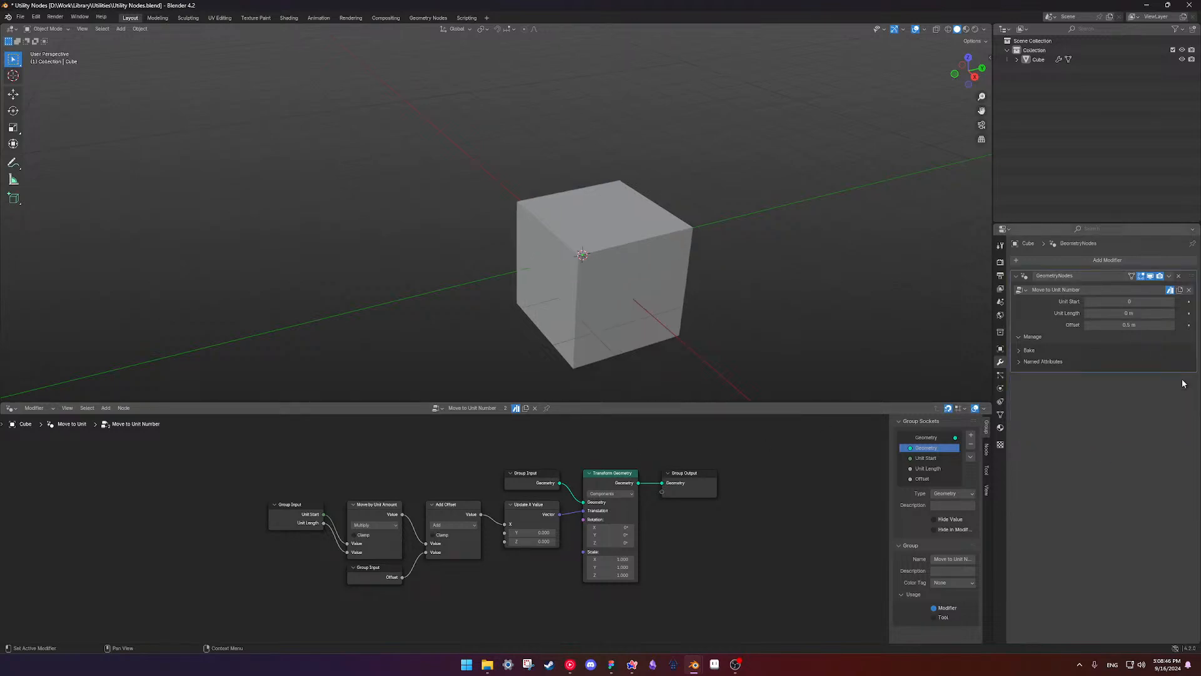
{"action": "left_click", "coordinate": [1178, 275]}
- Add a Geometry Nodes modifier to the cube with a new node tree named Utility Nodes
{"action": "left_click", "coordinate": [1057, 259]}
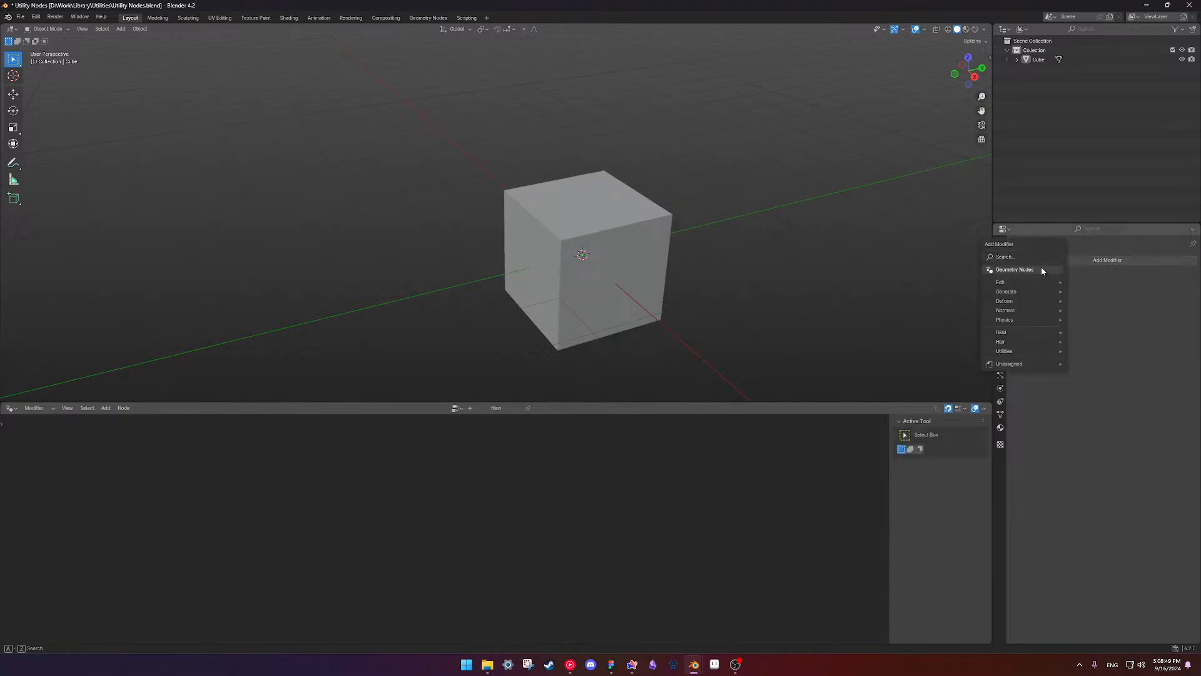
{"action": "left_click", "coordinate": [1018, 275]}
{"action": "left_click", "coordinate": [1039, 289]}
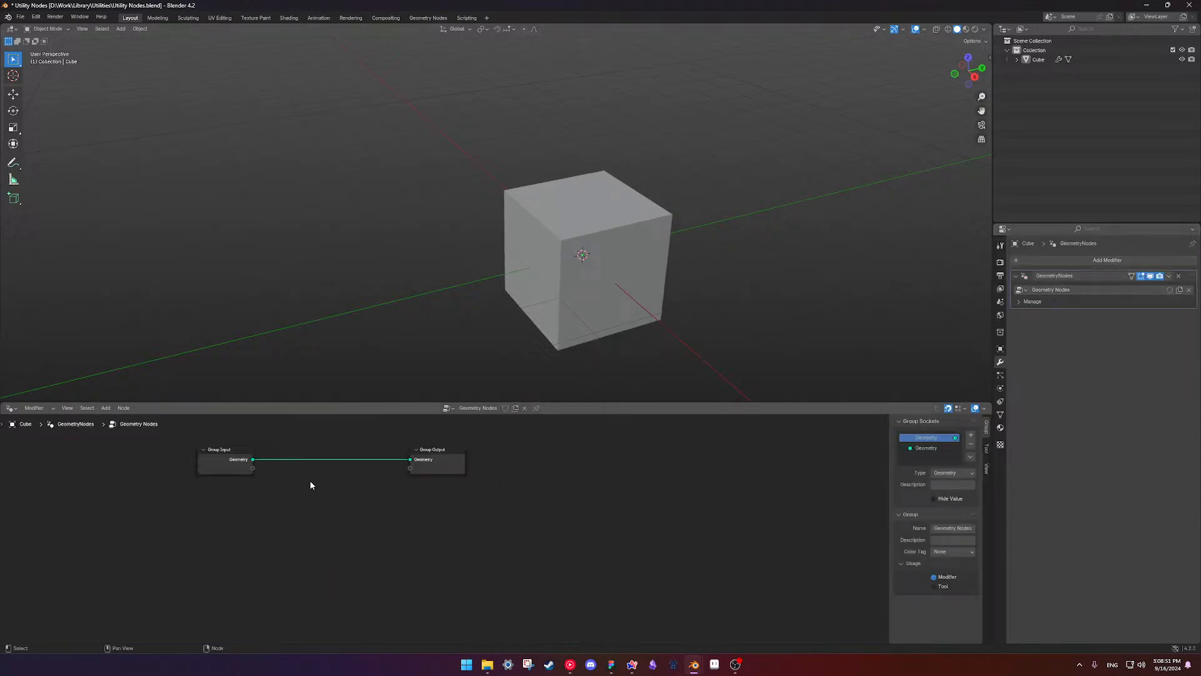
{"action": "left_click", "coordinate": [485, 406]}
{"action": "type", "text": "Util"}
{"action": "key", "text": "BackSpace"}
{"action": "key", "text": "BackSpace"}
{"action": "type", "text": "tility Nodes"}
{"action": "key", "text": "Return"}
{"action": "left_click_drag", "start_coordinate": [204, 430], "coordinate": [495, 510]}
{"action": "key", "text": "x"}
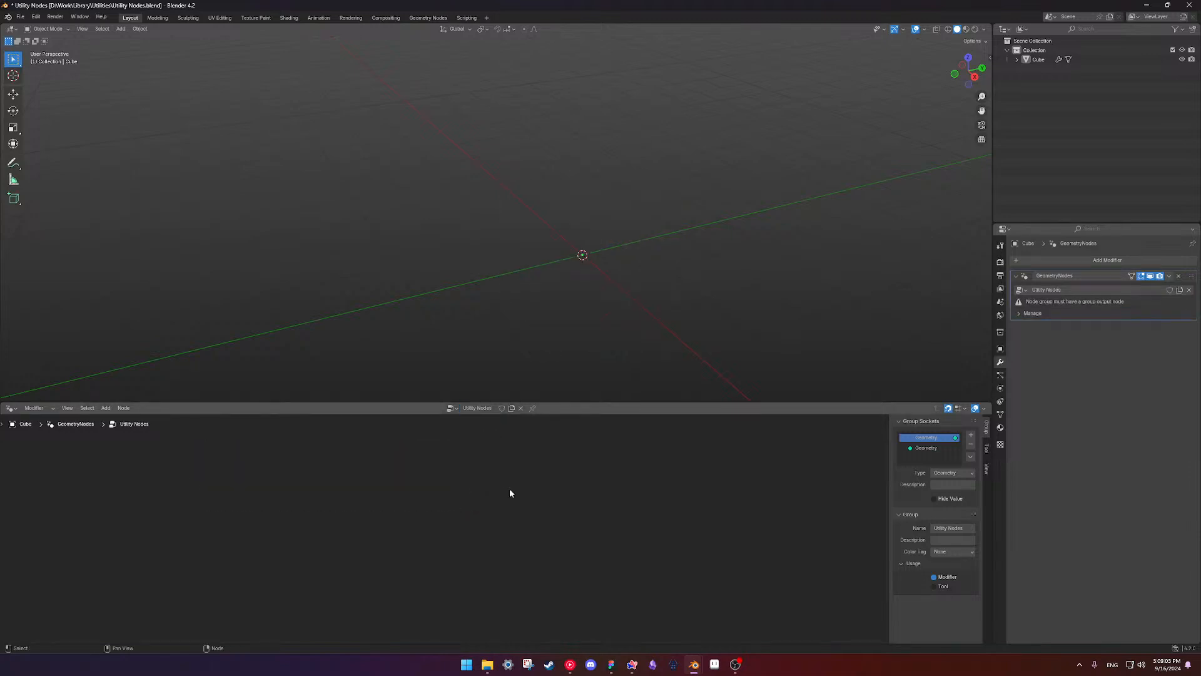
{"action": "key", "text": "ctrl+z"}
- Add the Move to Unit Number node group to the Utility Nodes tree and place it directly below Group Input
{"action": "left_click_drag", "start_coordinate": [249, 456], "coordinate": [288, 450]}
{"action": "left_click", "coordinate": [404, 515]}
{"action": "middle_click_drag", "start_coordinate": [452, 485], "coordinate": [570, 474], "text": "shift"}
{"action": "scroll", "coordinate": [569, 474], "scroll_direction": "down", "scroll_amount": 2}
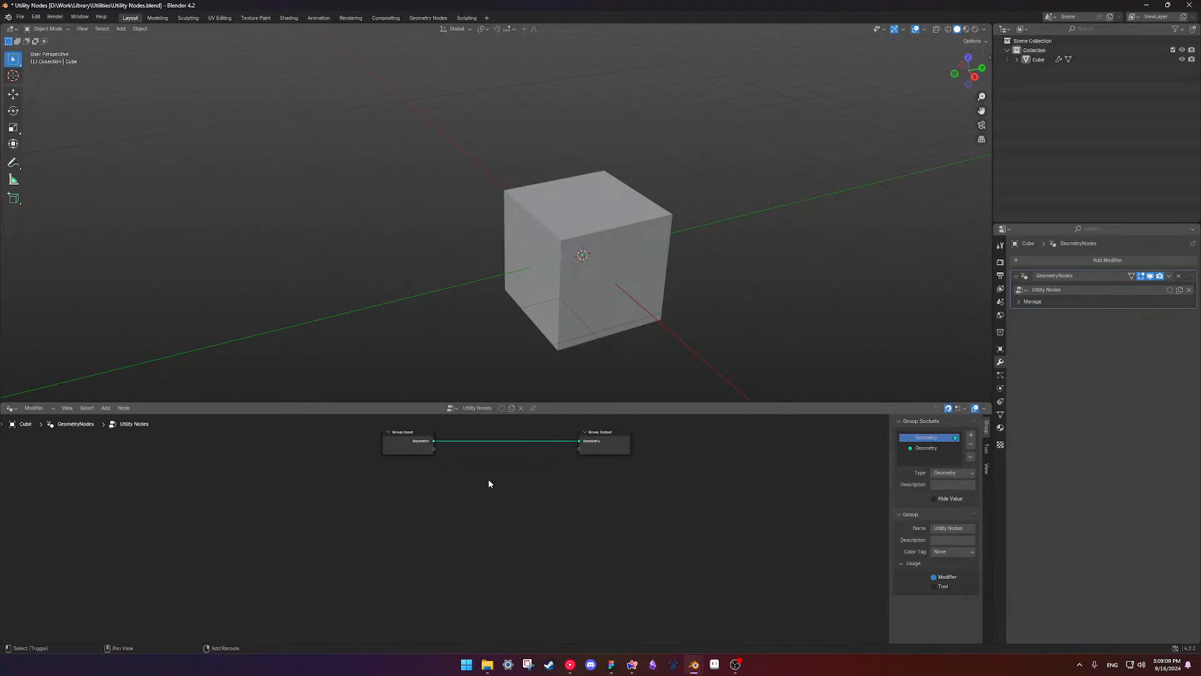
{"action": "key", "text": "shift+a"}
{"action": "type", "text": "move"}
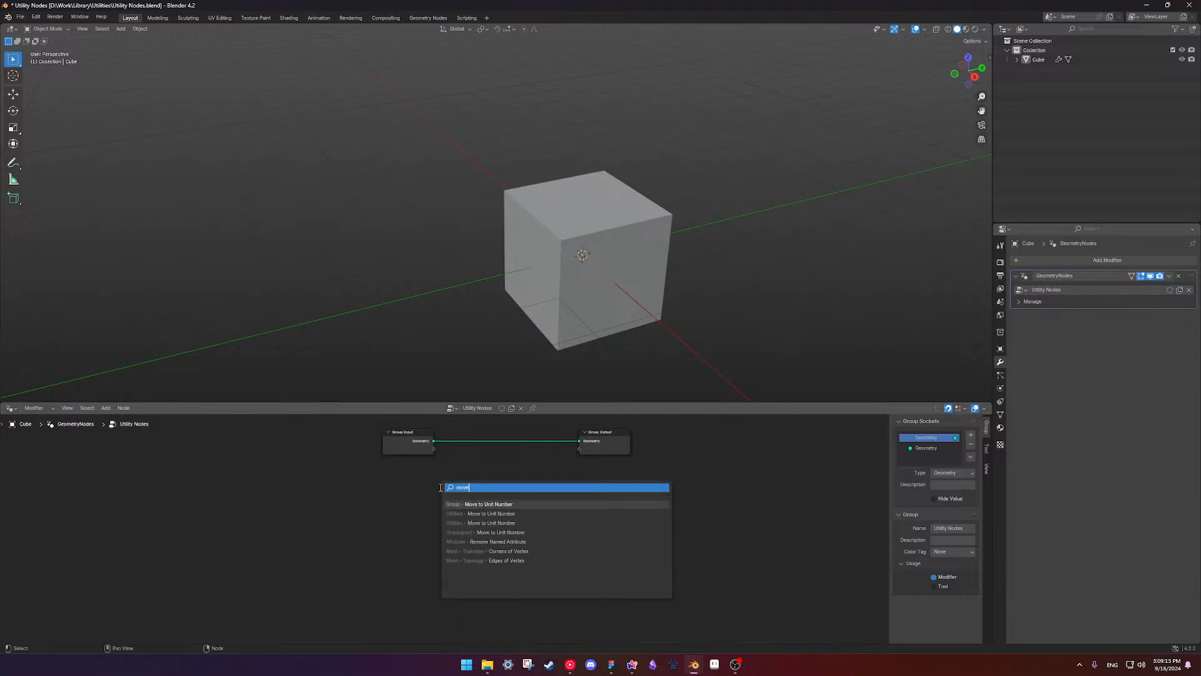
{"action": "left_click", "coordinate": [512, 512]}
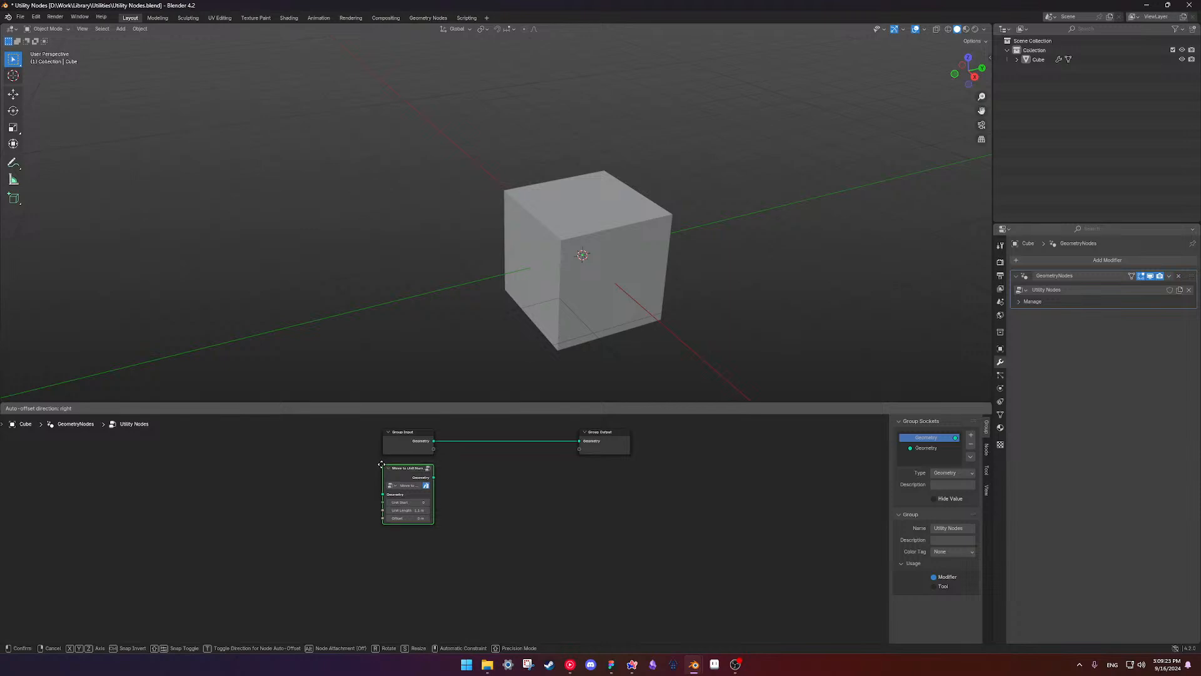
{"action": "left_click", "coordinate": [381, 464]}
- Inside the Move to Unit Number group, hide the unused sockets of the Transform Geometry node, and return to the parent tree
{"action": "scroll", "coordinate": [413, 460], "scroll_direction": "up", "scroll_amount": 3}
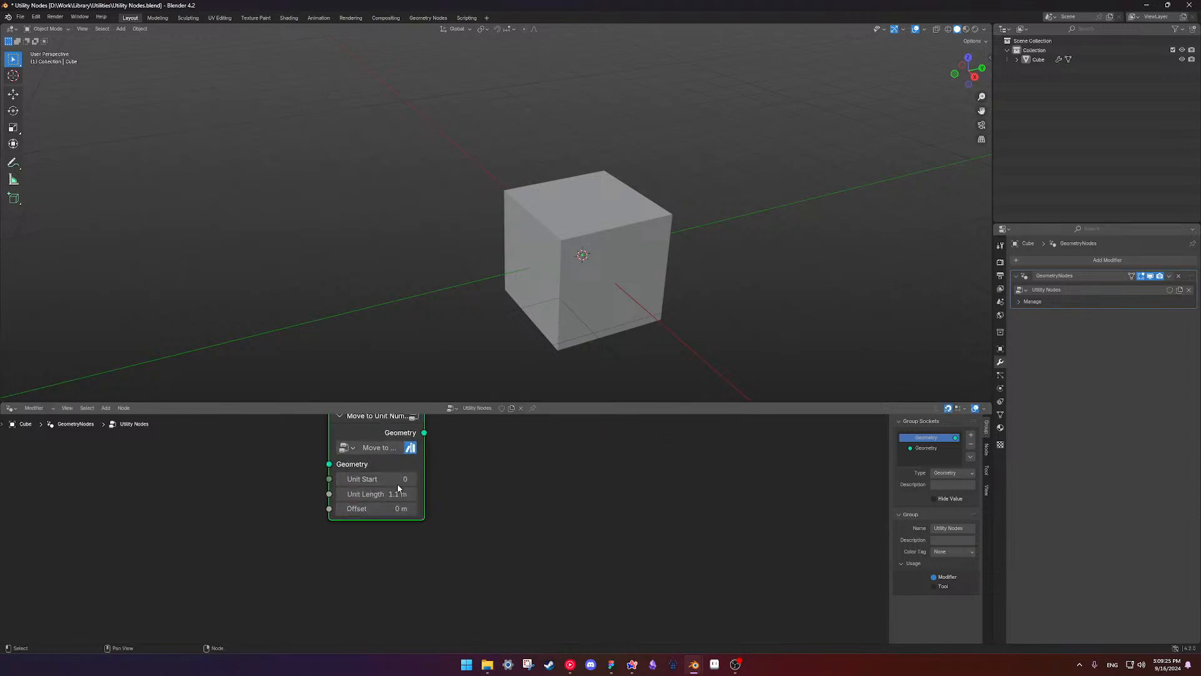
{"action": "scroll", "coordinate": [418, 528], "scroll_direction": "down", "scroll_amount": 1}
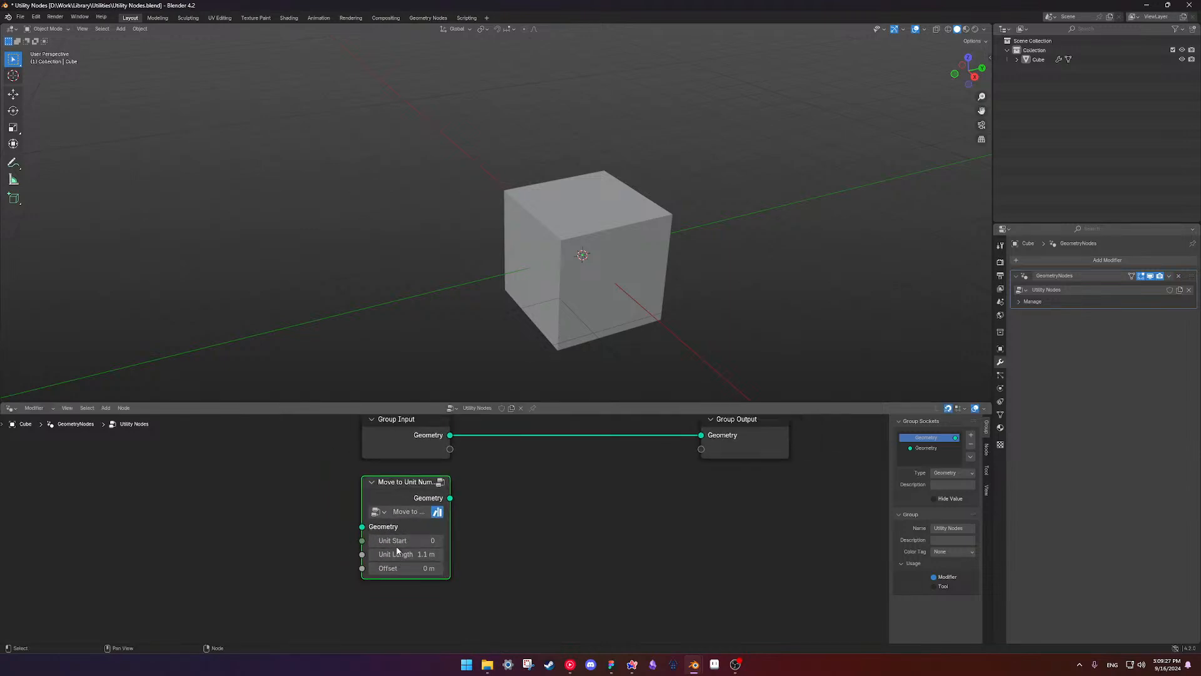
{"action": "key", "text": "Tab"}
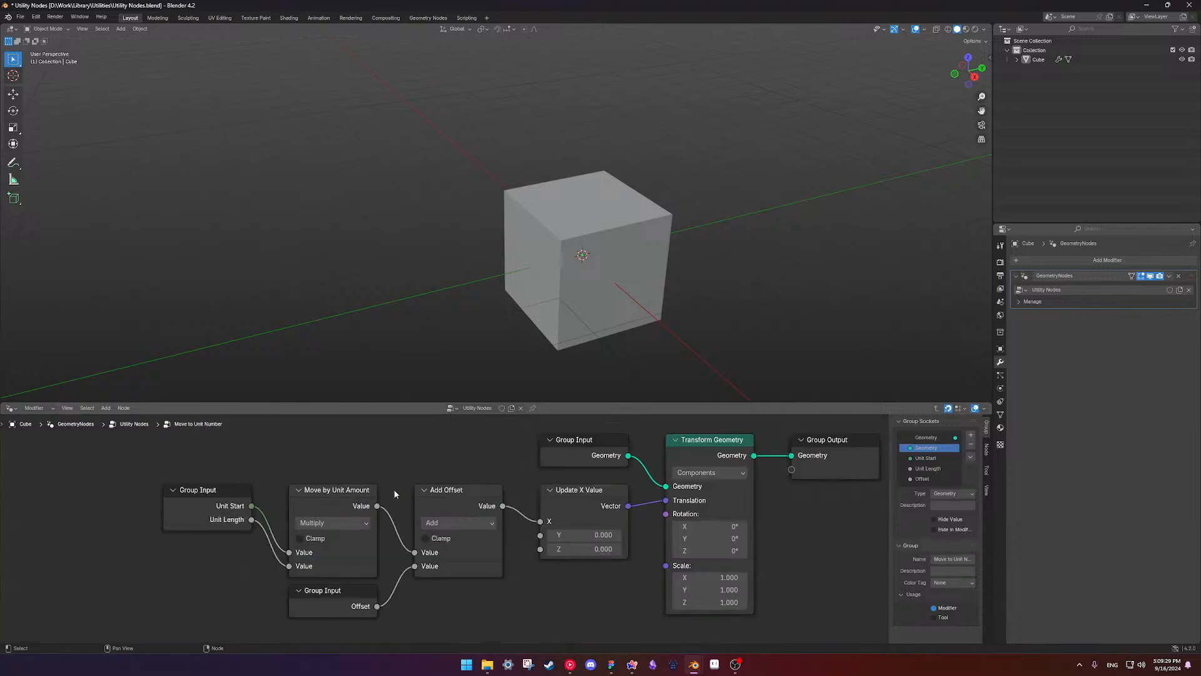
{"action": "scroll", "coordinate": [411, 498], "scroll_direction": "down", "scroll_amount": 3}
{"action": "left_click", "coordinate": [633, 511]}
{"action": "key", "text": "ctrl+h"}
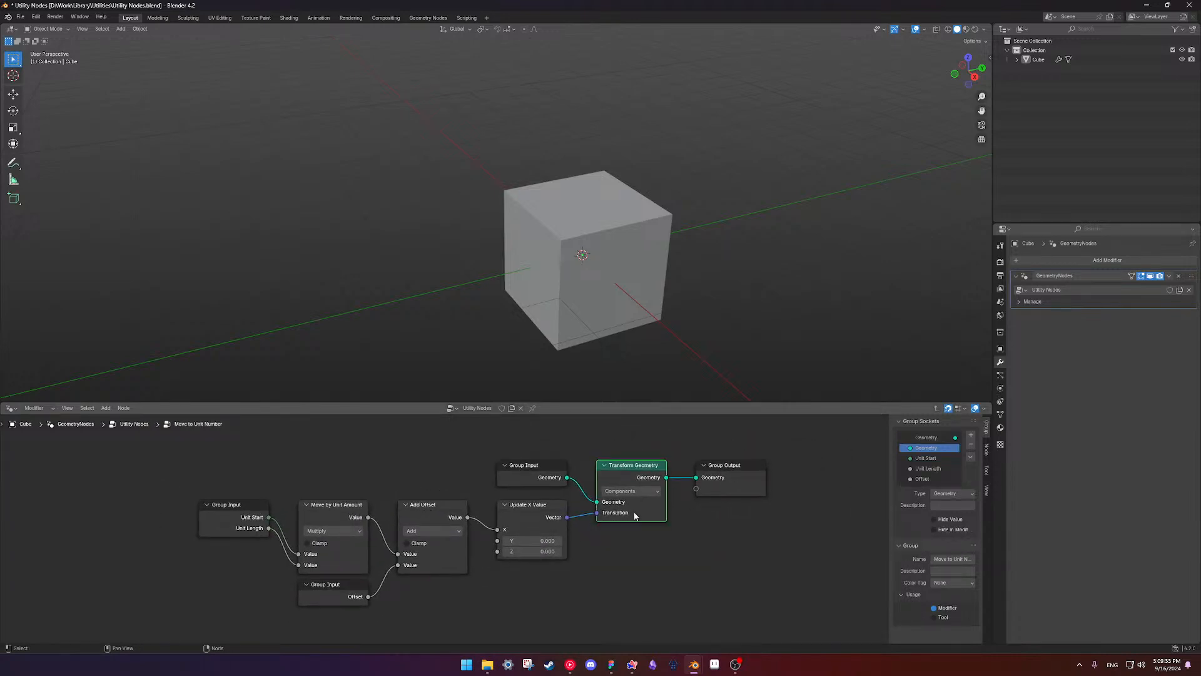
{"action": "left_click", "coordinate": [657, 537]}
{"action": "mouse_move", "coordinate": [483, 583]}
{"action": "middle_mouse_down"}
{"action": "mouse_move", "coordinate": [486, 573]}
{"action": "mouse_move", "coordinate": [489, 585]}
{"action": "middle_mouse_up"}
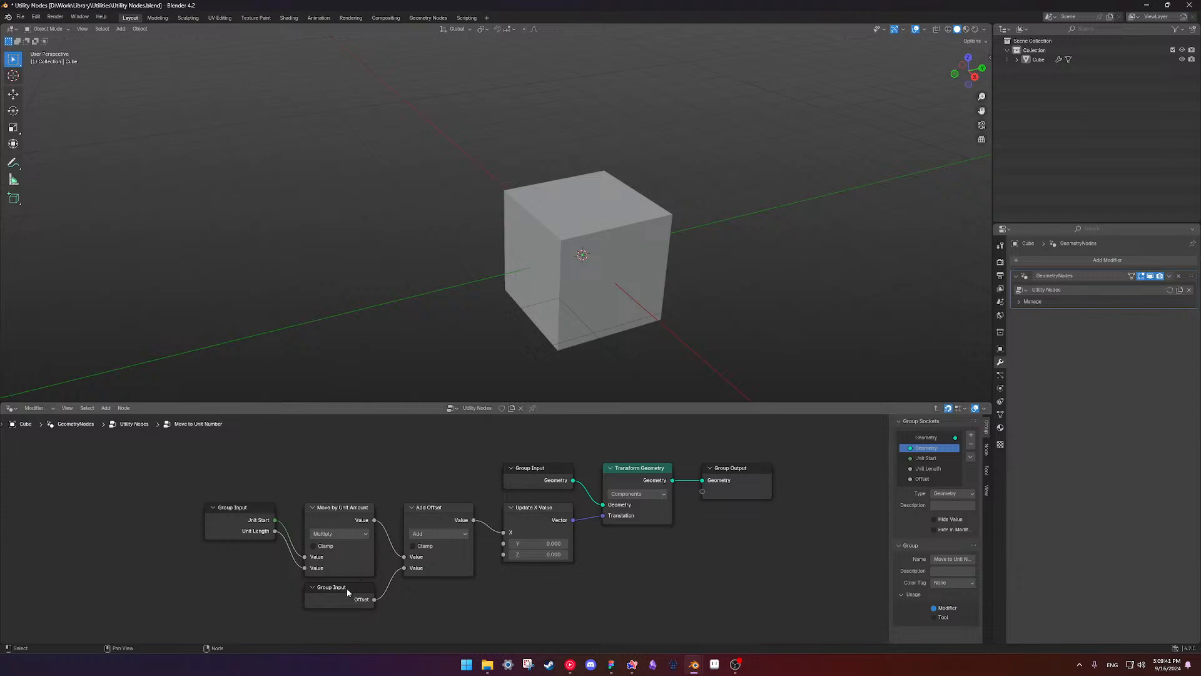
{"action": "key", "text": "Tab"}
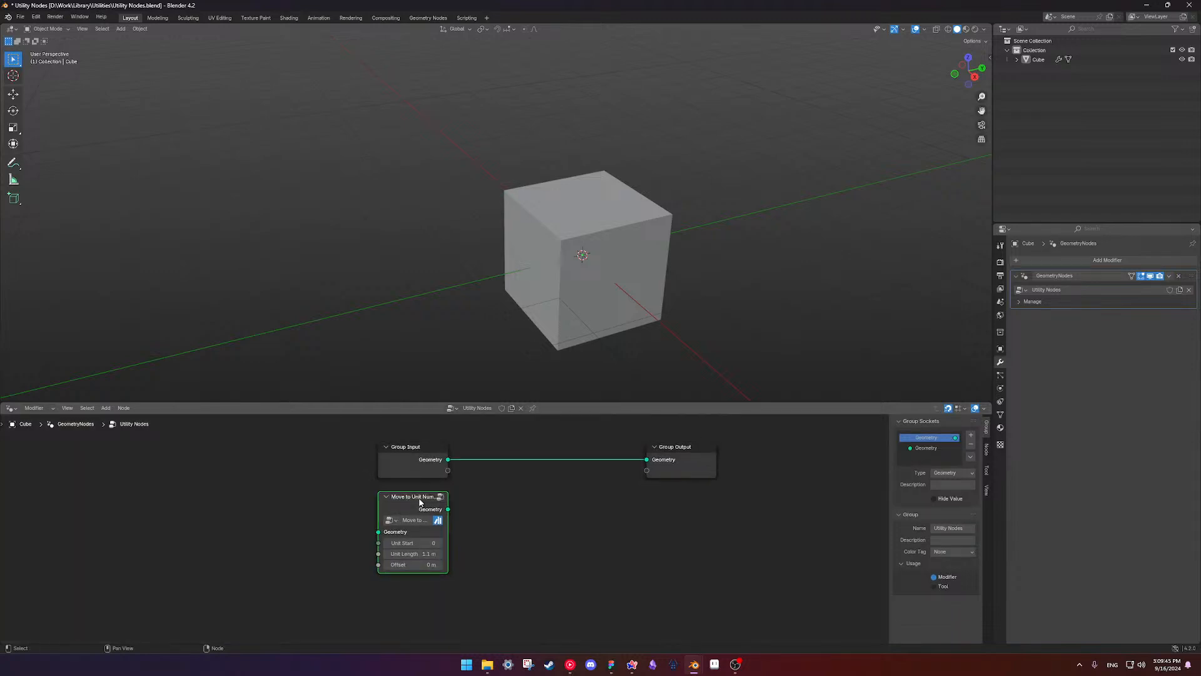
- Deselect the group node and save the Utility Nodes file
{"action": "middle_click_drag", "start_coordinate": [487, 506], "coordinate": [456, 508]}
{"action": "left_click", "coordinate": [445, 547]}
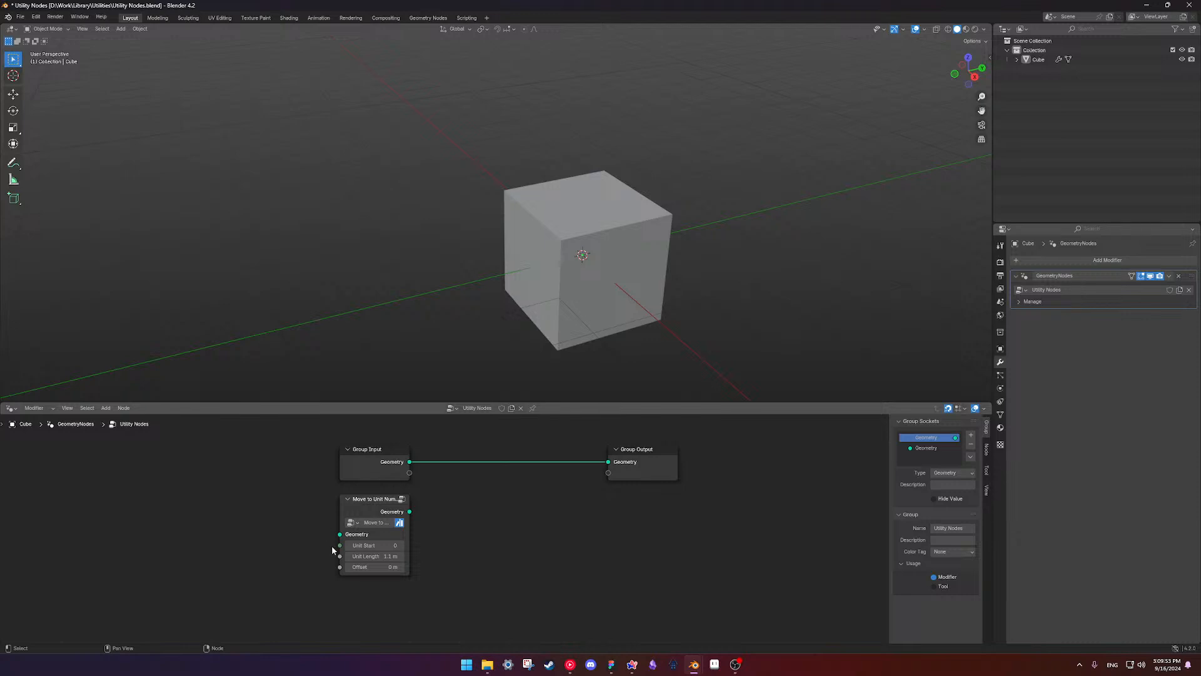
{"action": "middle_click_drag", "start_coordinate": [375, 545], "coordinate": [428, 540]}
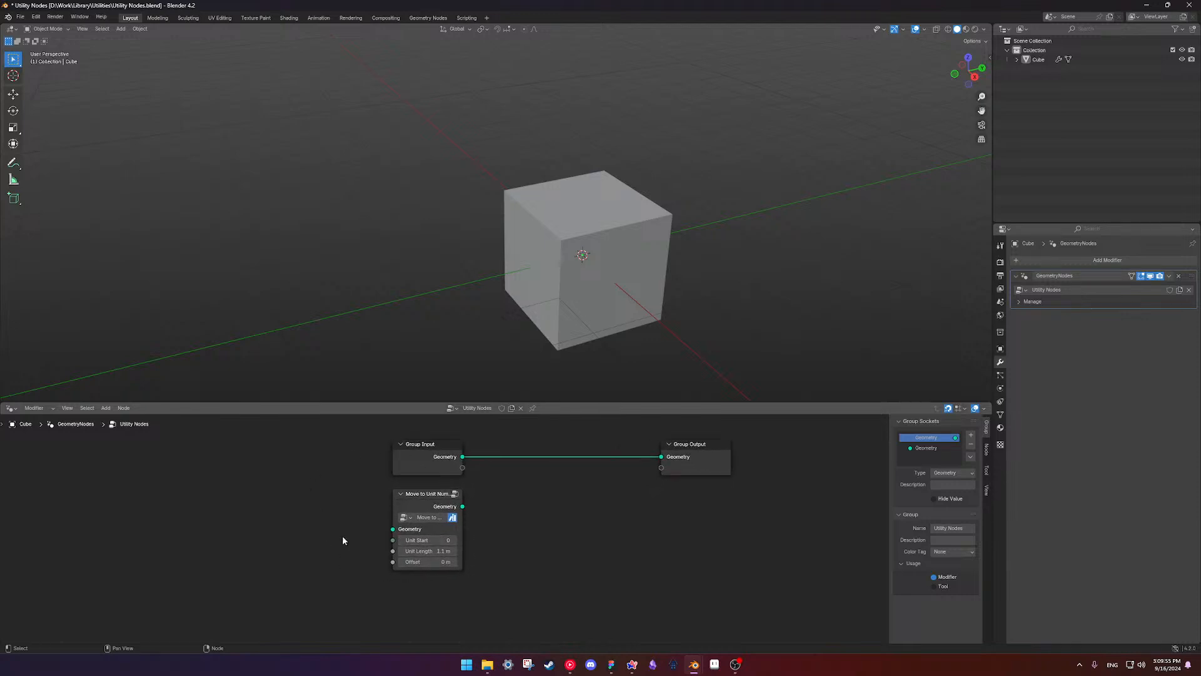
{"action": "key", "text": "ctrl+s"}
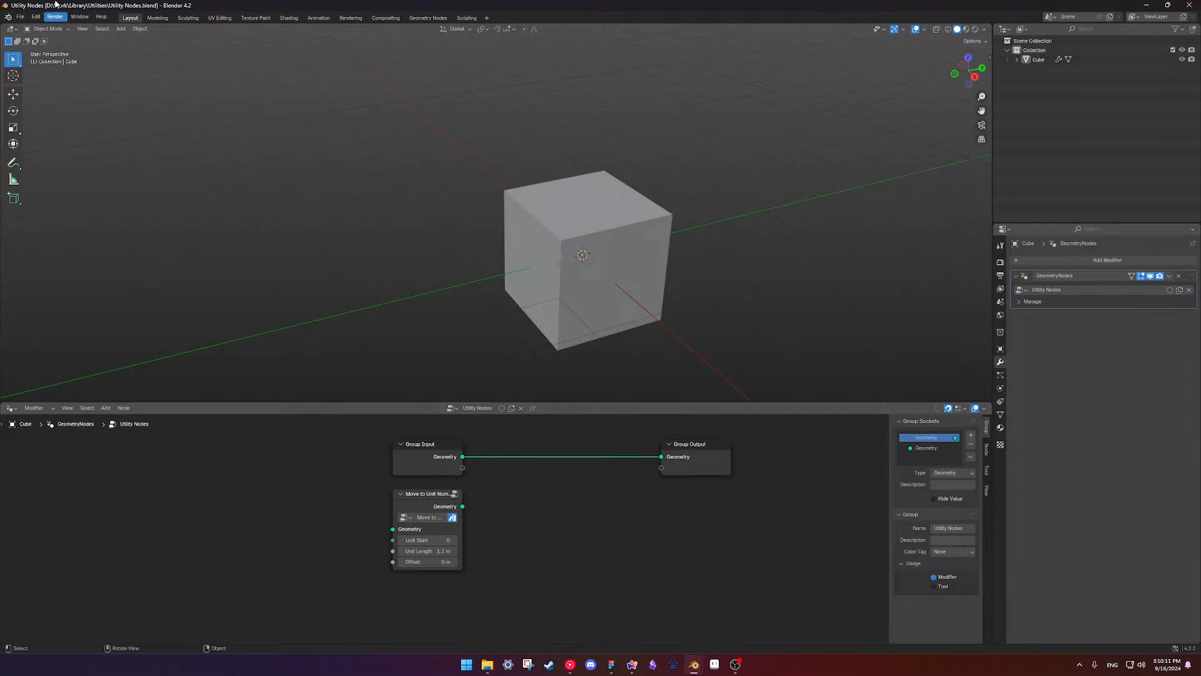
- Start appending data and browse to the Assets folder of the Batman project's 02_Blender directory
{"action": "left_click", "coordinate": [36, 16]}
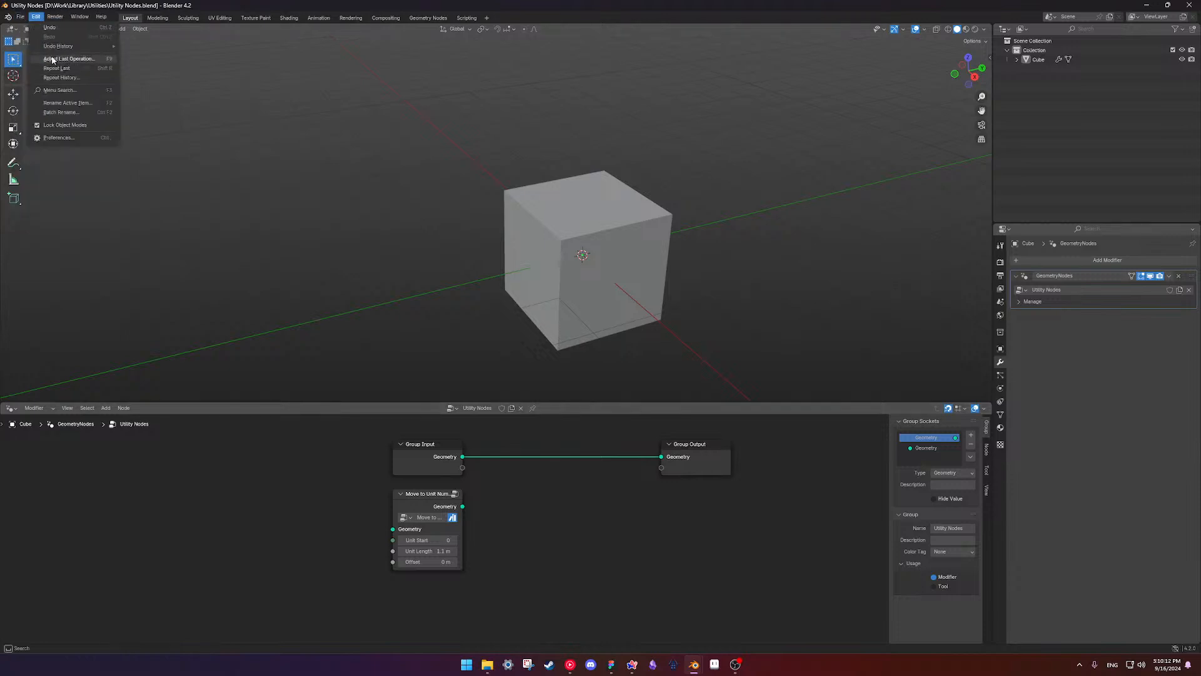
{"action": "left_click", "coordinate": [21, 17]}
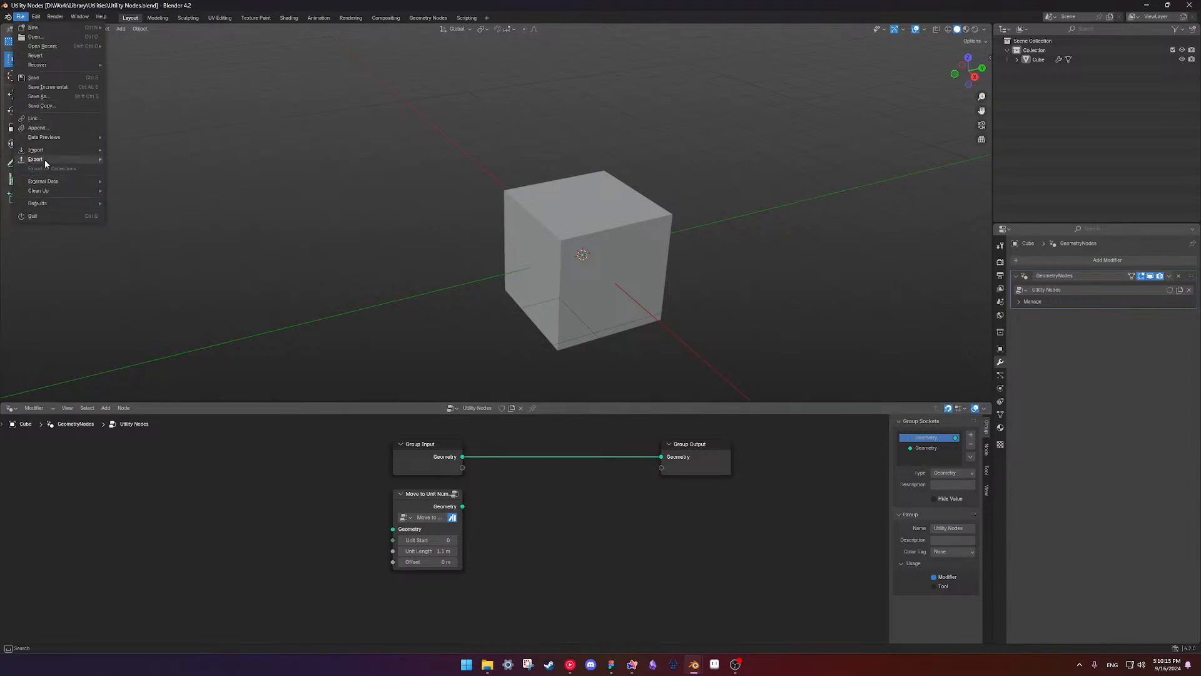
{"action": "left_click", "coordinate": [37, 128]}
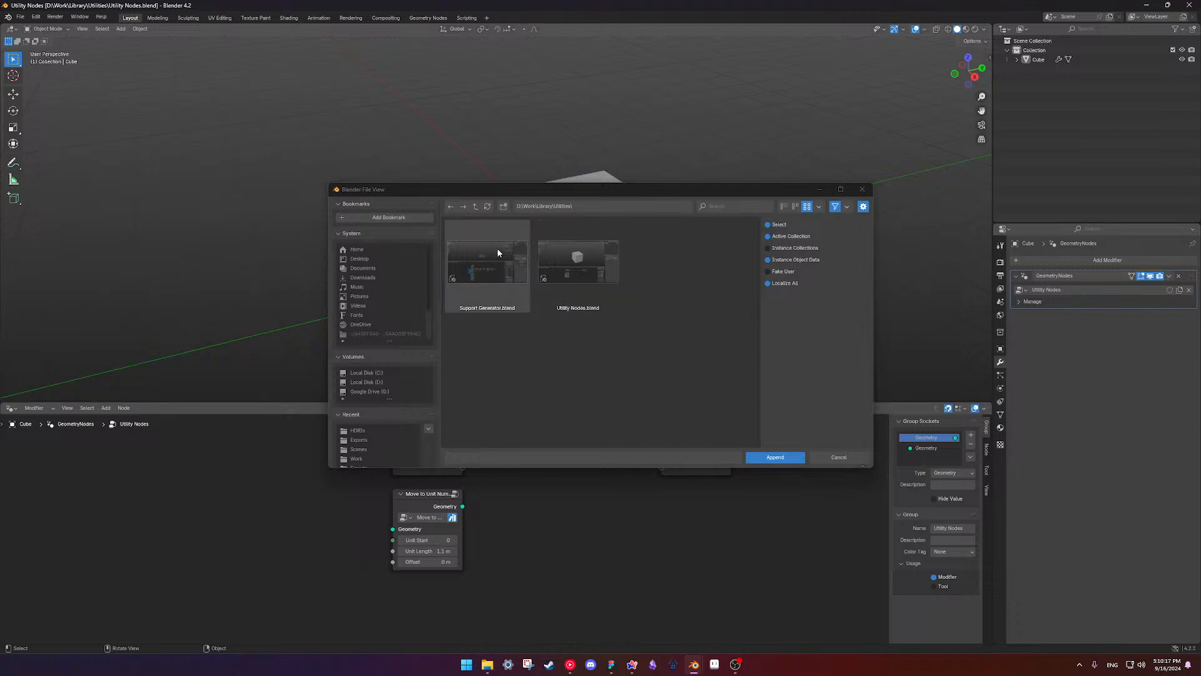
{"action": "left_click", "coordinate": [475, 207]}
{"action": "left_click", "coordinate": [475, 208]}
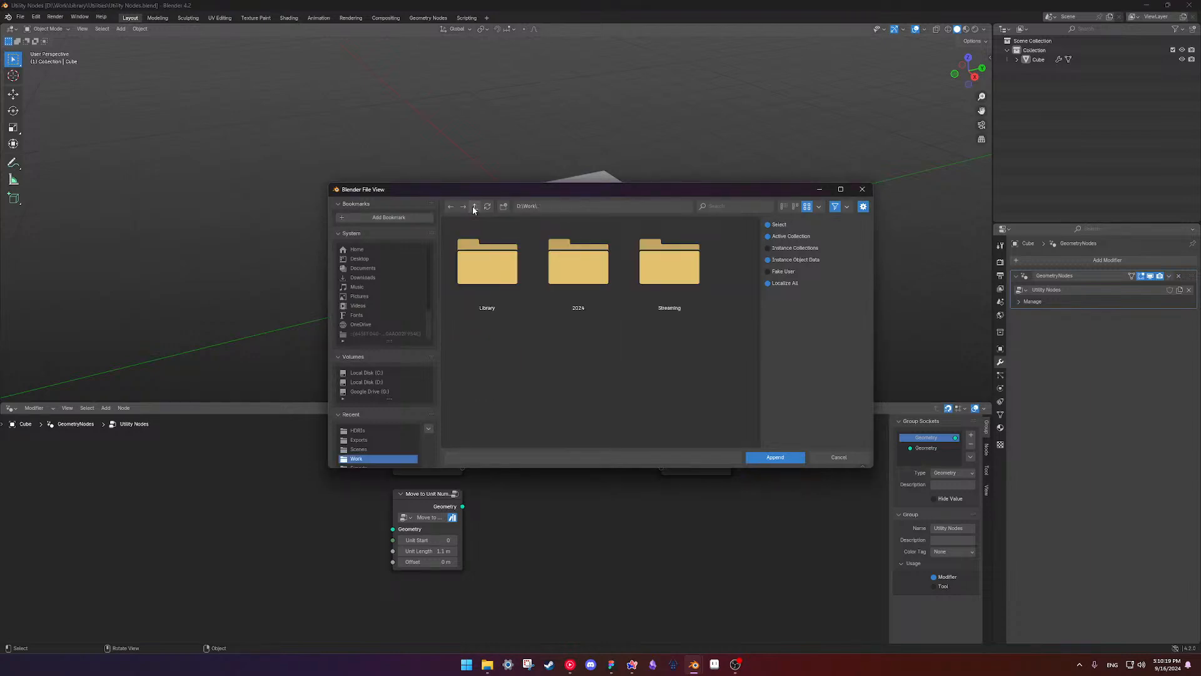
{"action": "double_click", "coordinate": [591, 295]}
{"action": "double_click", "coordinate": [510, 297]}
{"action": "double_click", "coordinate": [665, 288]}
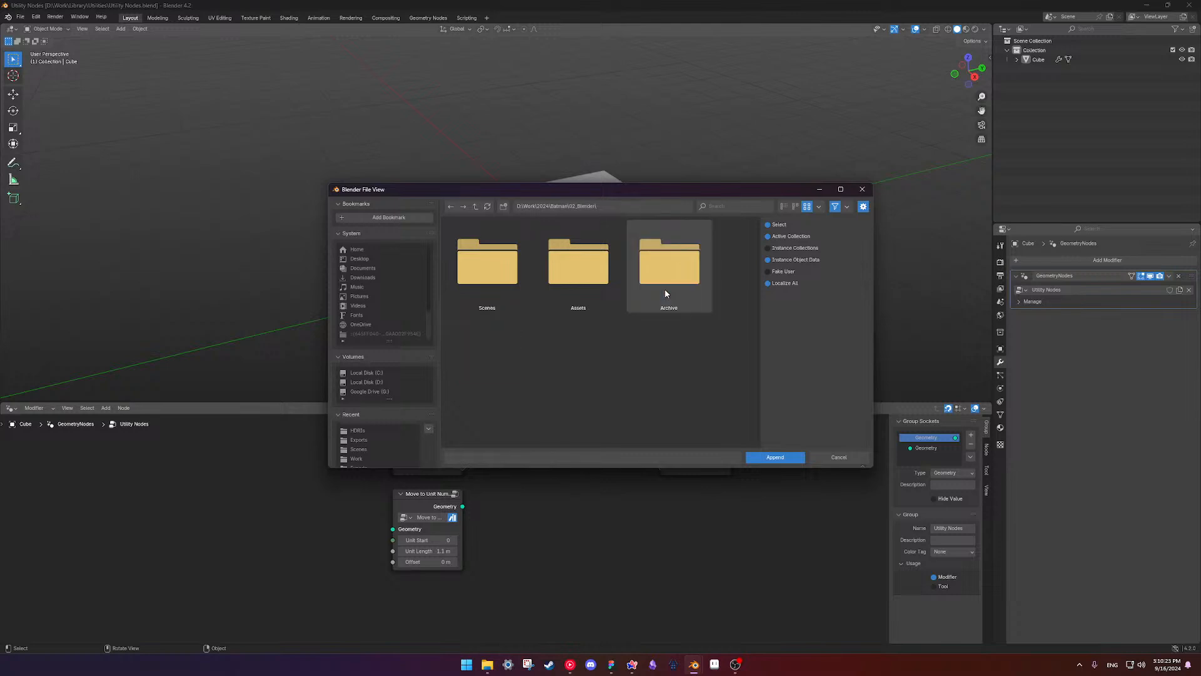
{"action": "double_click", "coordinate": [544, 290]}
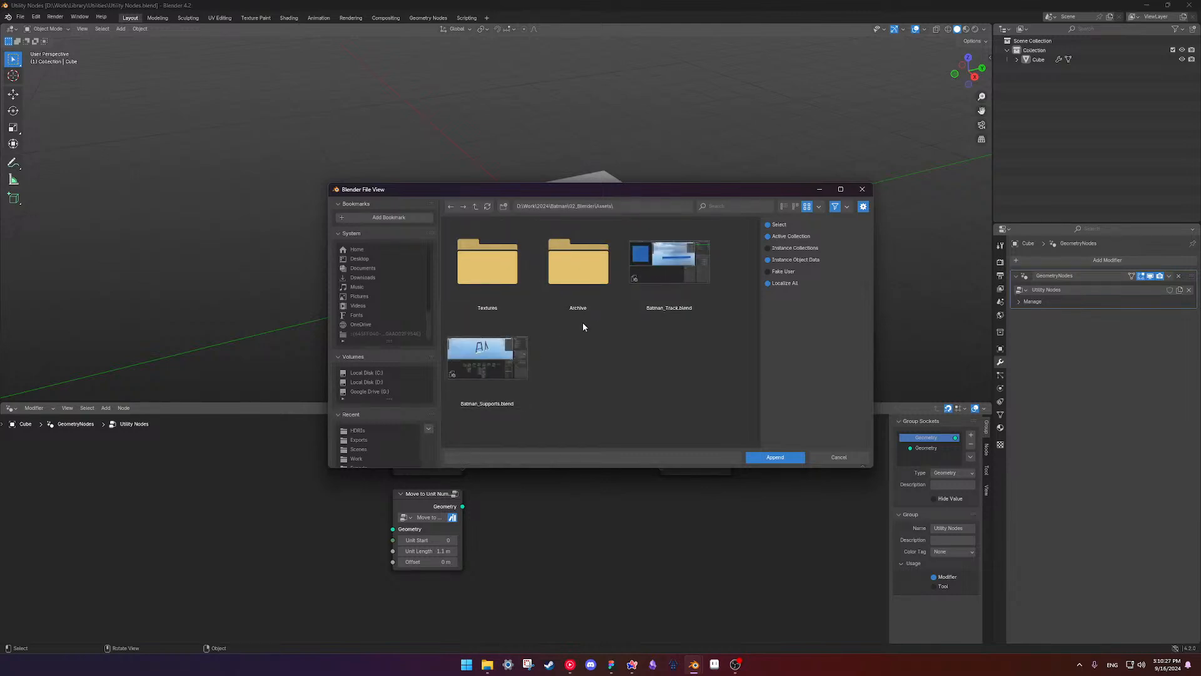
- Append the Array node group from the node trees stored in Batman_Track.blend
{"action": "double_click", "coordinate": [670, 268]}
{"action": "scroll", "coordinate": [653, 350], "scroll_direction": "down", "scroll_amount": 2}
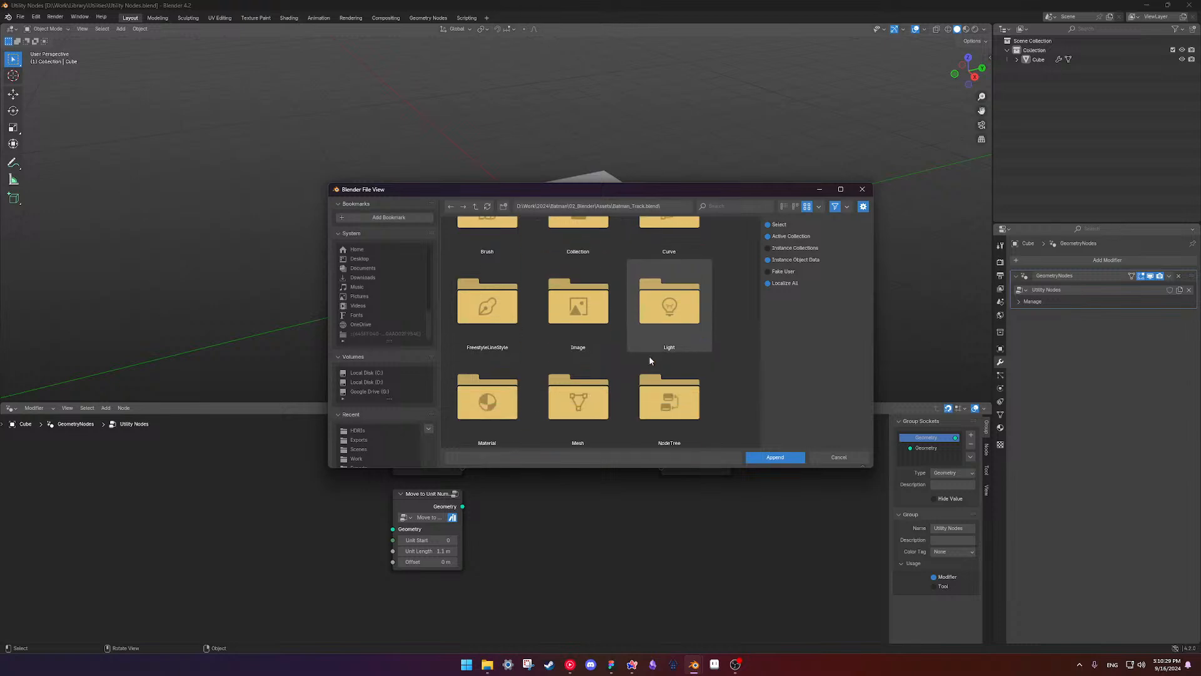
{"action": "left_click", "coordinate": [682, 390]}
{"action": "double_click", "coordinate": [682, 389]}
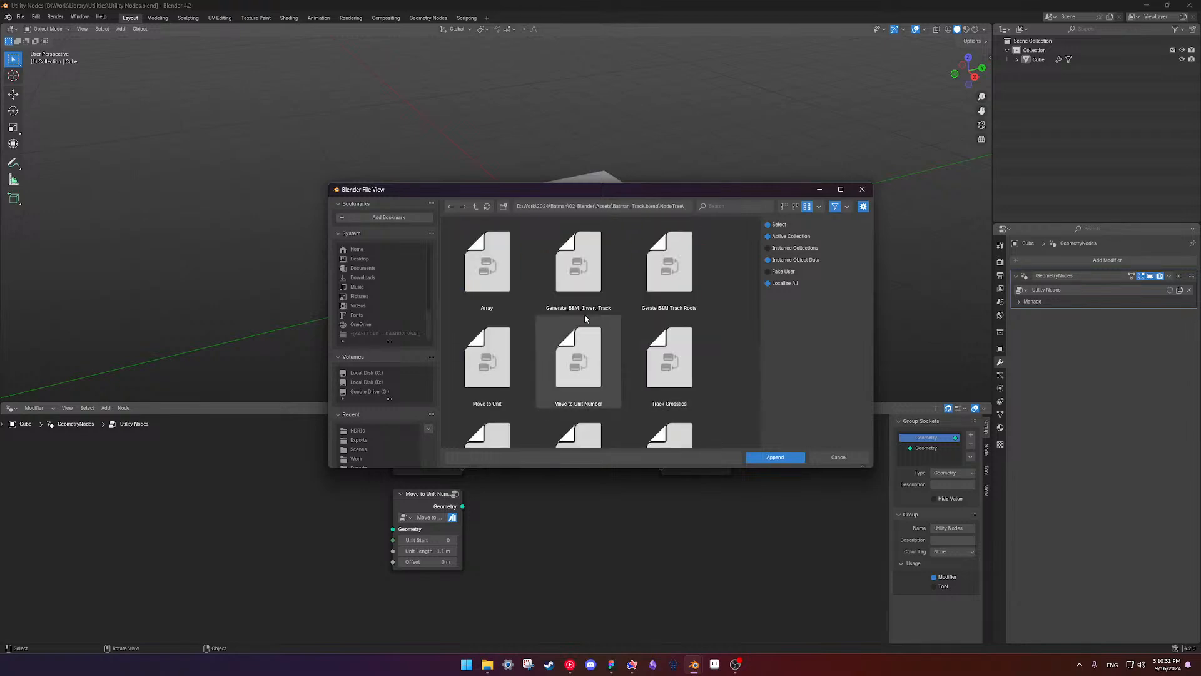
{"action": "left_click", "coordinate": [500, 278]}
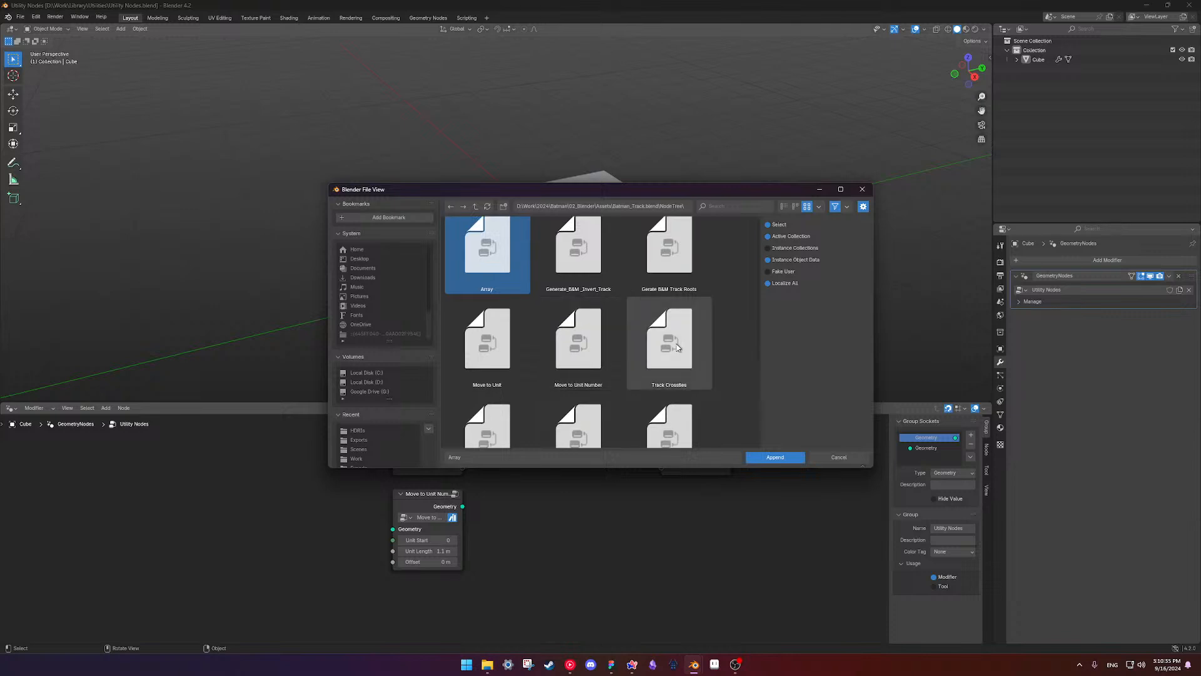
{"action": "scroll", "coordinate": [512, 338], "scroll_direction": "down", "scroll_amount": 2}
{"action": "scroll", "coordinate": [519, 341], "scroll_direction": "down", "scroll_amount": 1}
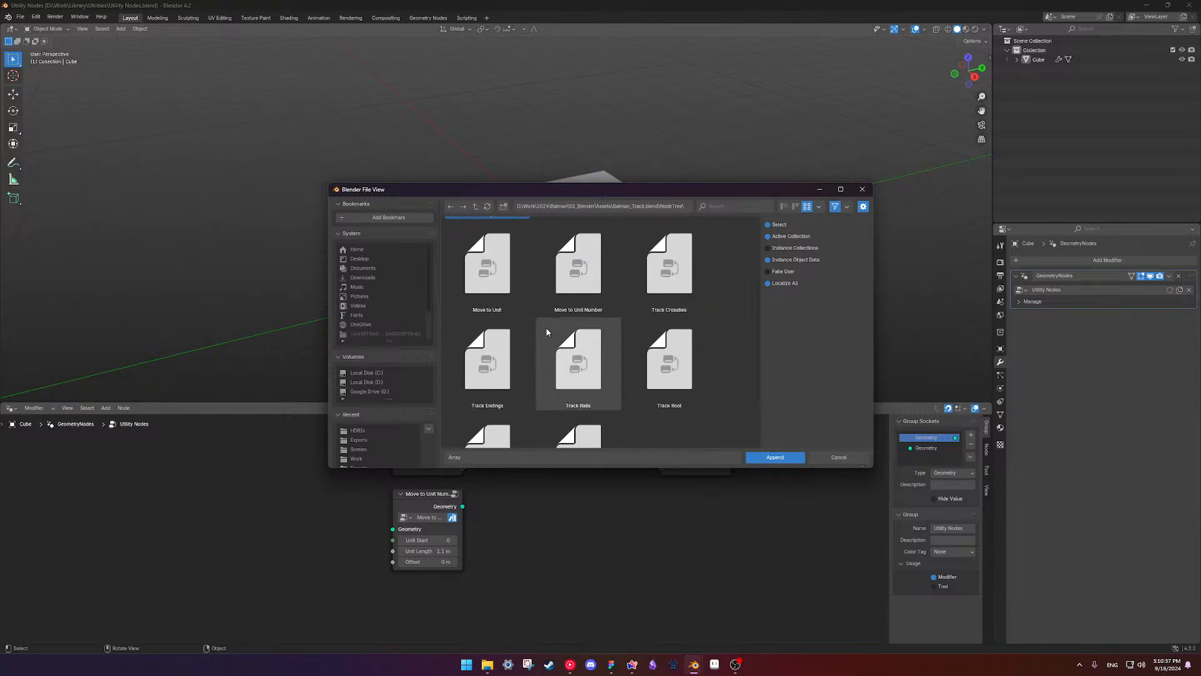
{"action": "scroll", "coordinate": [547, 332], "scroll_direction": "down", "scroll_amount": 2}
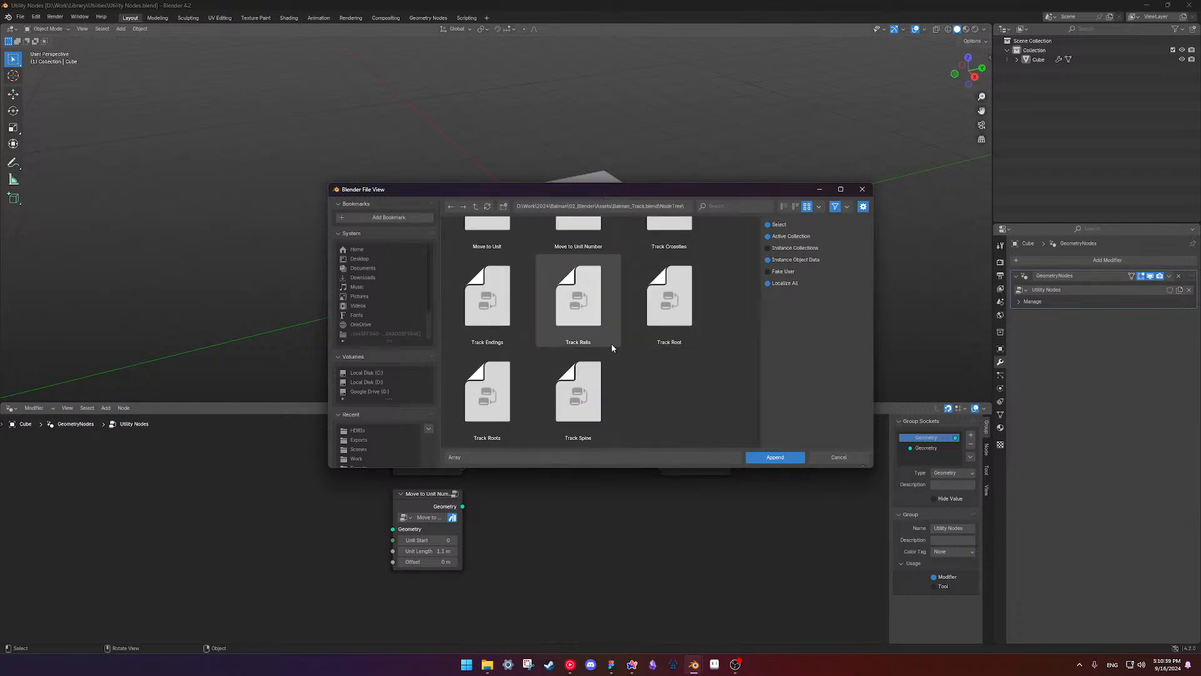
{"action": "left_click", "coordinate": [795, 458]}
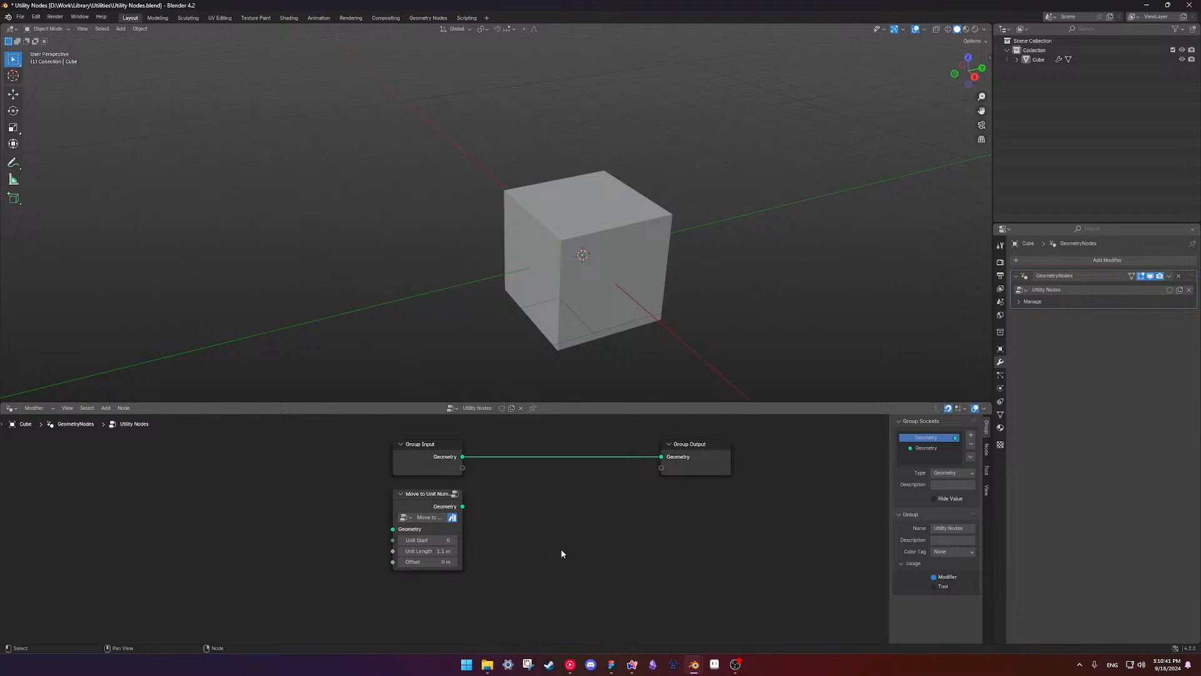
- Add the Array group node beside the Move to Unit Number node, deselect it and save the file
{"action": "key", "text": "shift+a"}
{"action": "type", "text": "arr"}
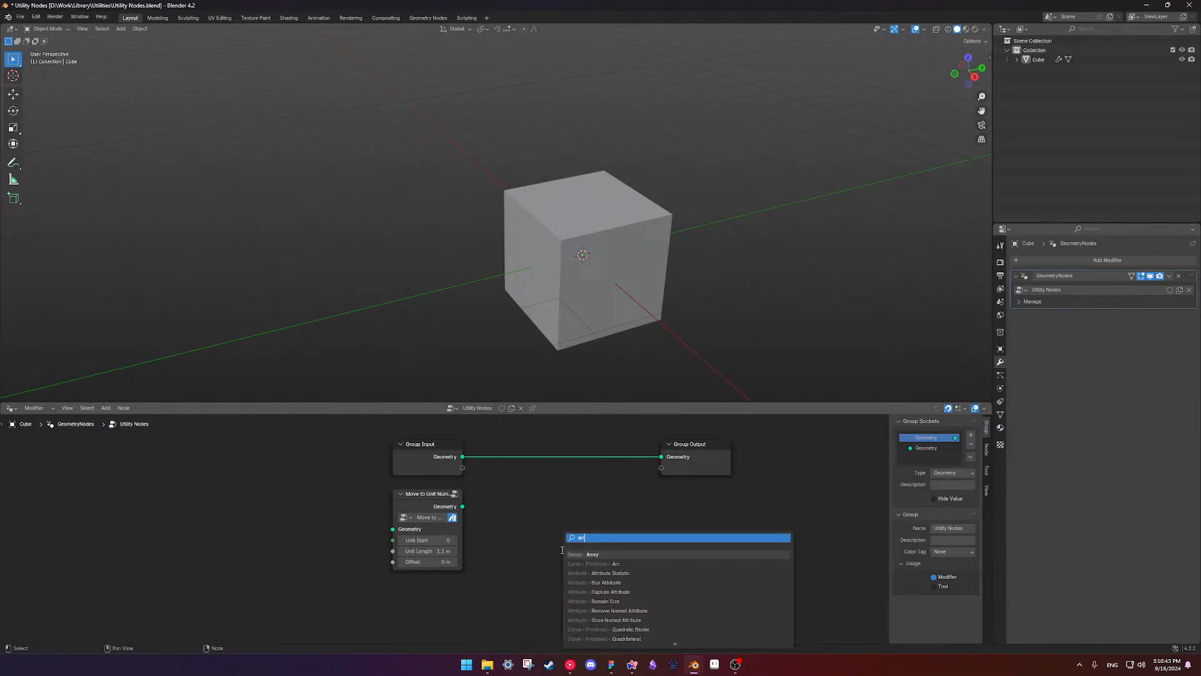
{"action": "key", "text": "Return"}
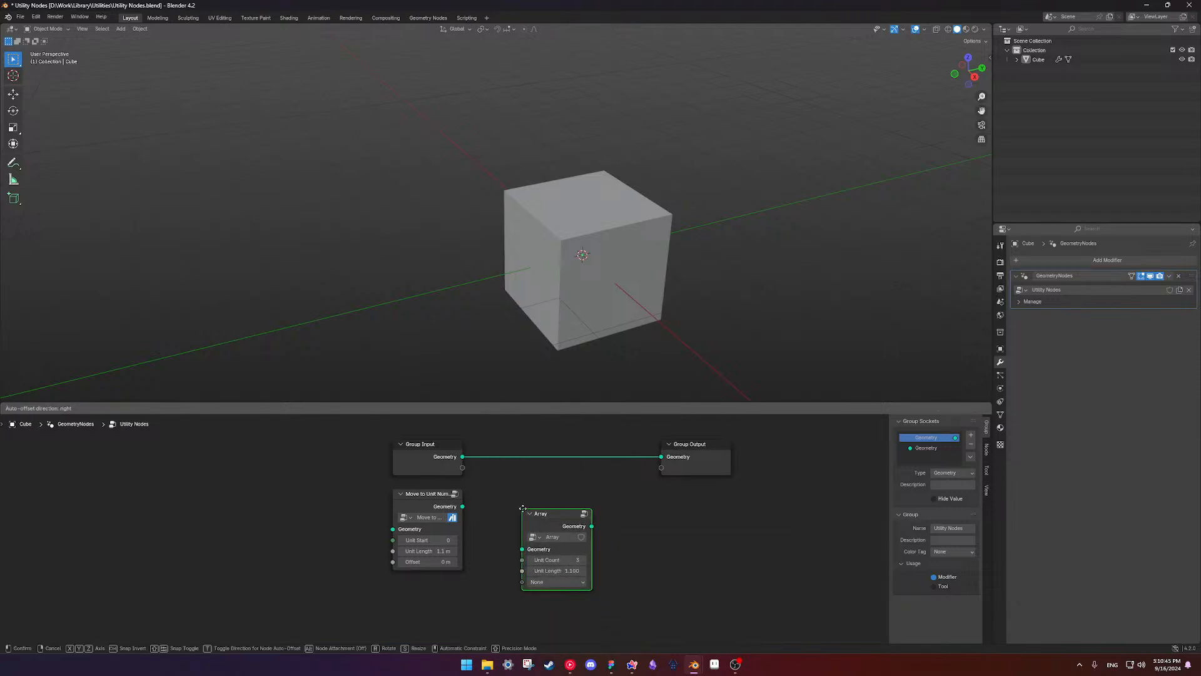
{"action": "left_click", "coordinate": [495, 491]}
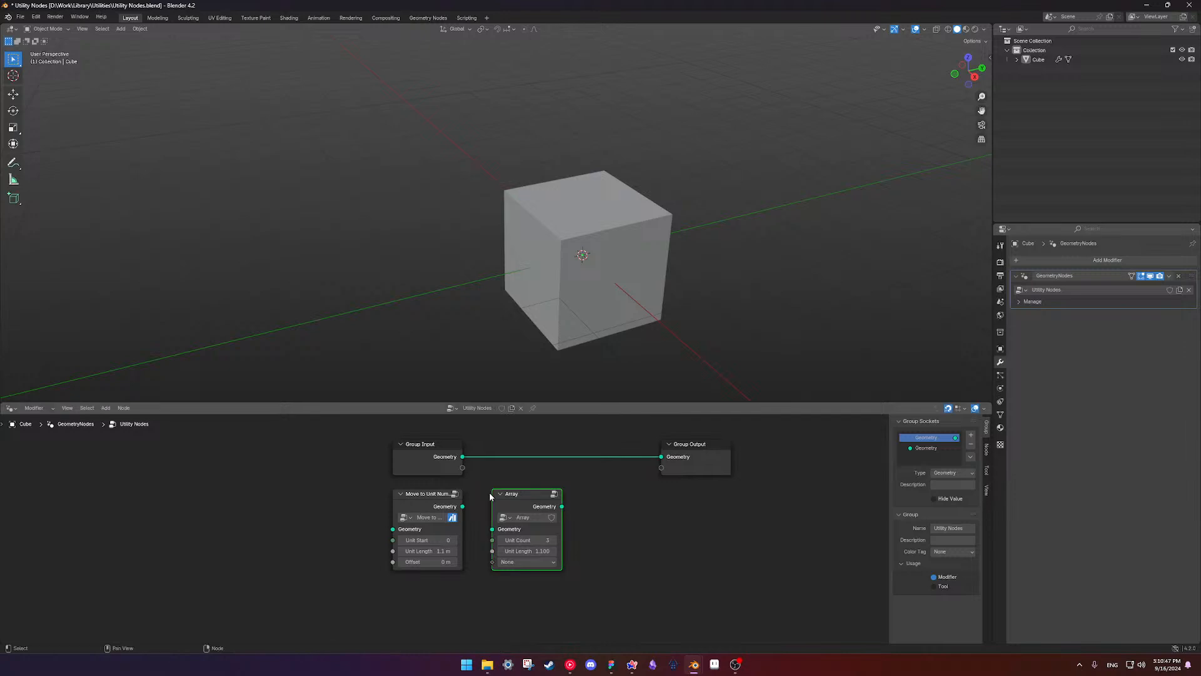
{"action": "scroll", "coordinate": [446, 528], "scroll_direction": "up", "scroll_amount": 2}
{"action": "middle_click_drag", "start_coordinate": [571, 522], "coordinate": [506, 528]}
{"action": "left_click", "coordinate": [795, 551]}
{"action": "key", "text": "ctrl+s"}
- Inside the Array node group, set the subtype of the Unit Length input to Distance
{"action": "middle_click_drag", "start_coordinate": [662, 543], "coordinate": [595, 509], "text": "ctrl"}
{"action": "scroll", "coordinate": [522, 537], "scroll_direction": "up", "scroll_amount": 8}
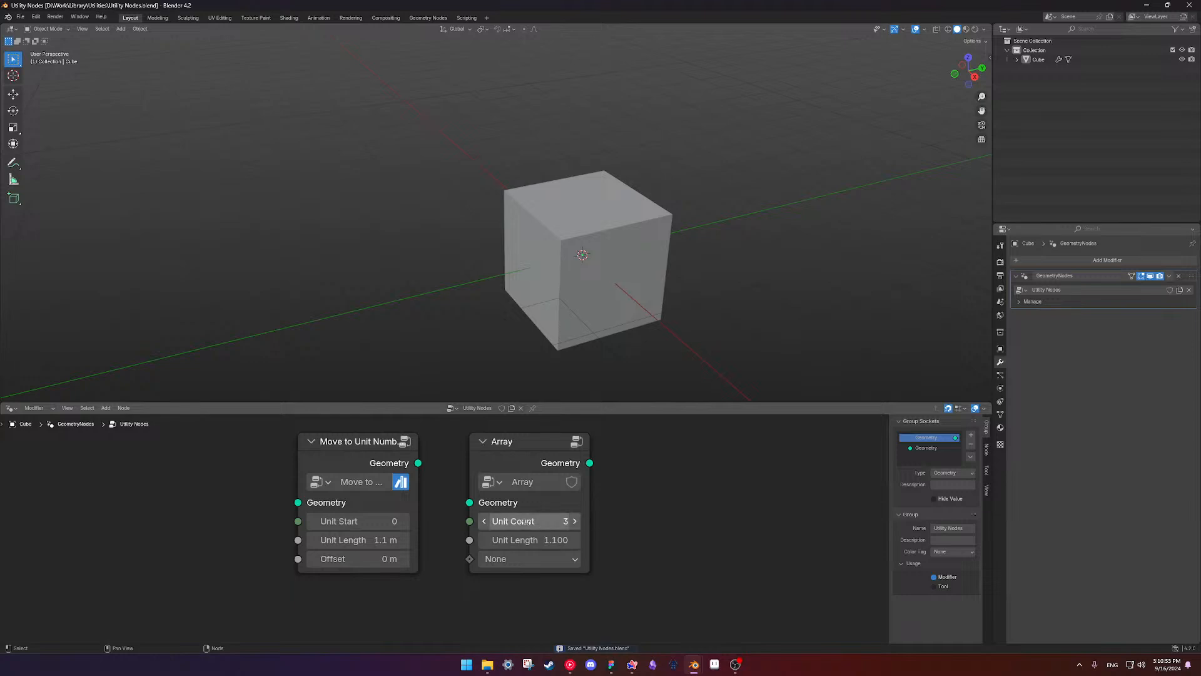
{"action": "left_click", "coordinate": [545, 525]}
{"action": "key", "text": "Return"}
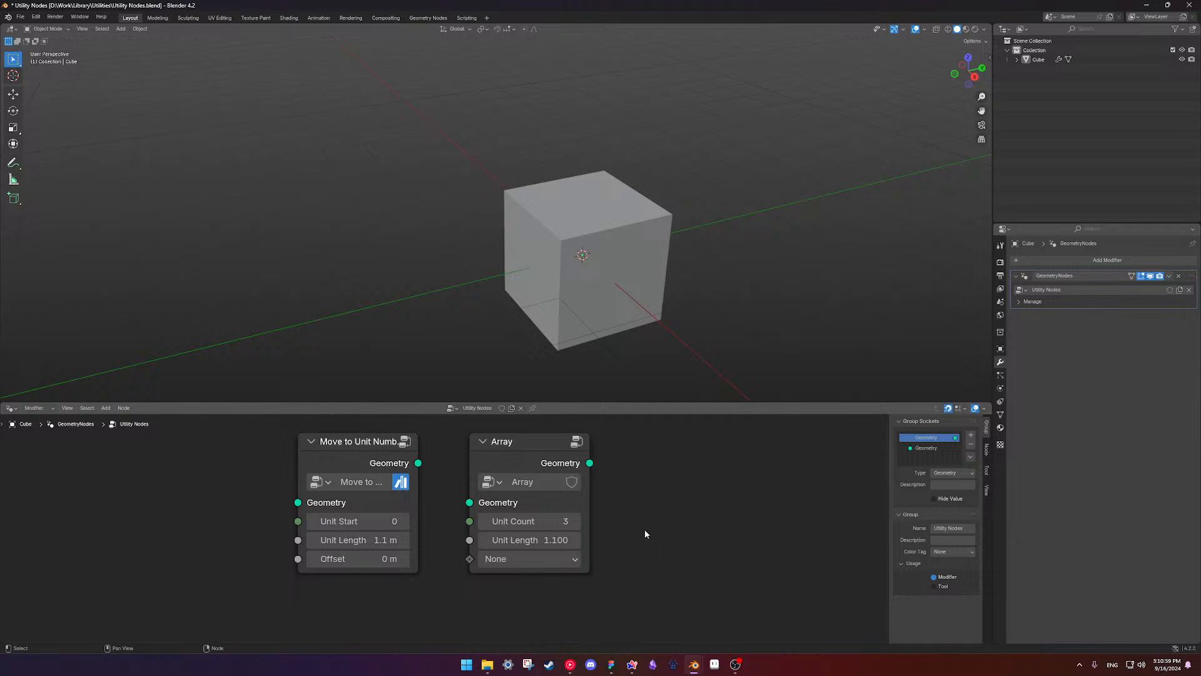
{"action": "left_click", "coordinate": [534, 511]}
{"action": "key", "text": "Tab"}
{"action": "scroll", "coordinate": [535, 498], "scroll_direction": "down", "scroll_amount": 5}
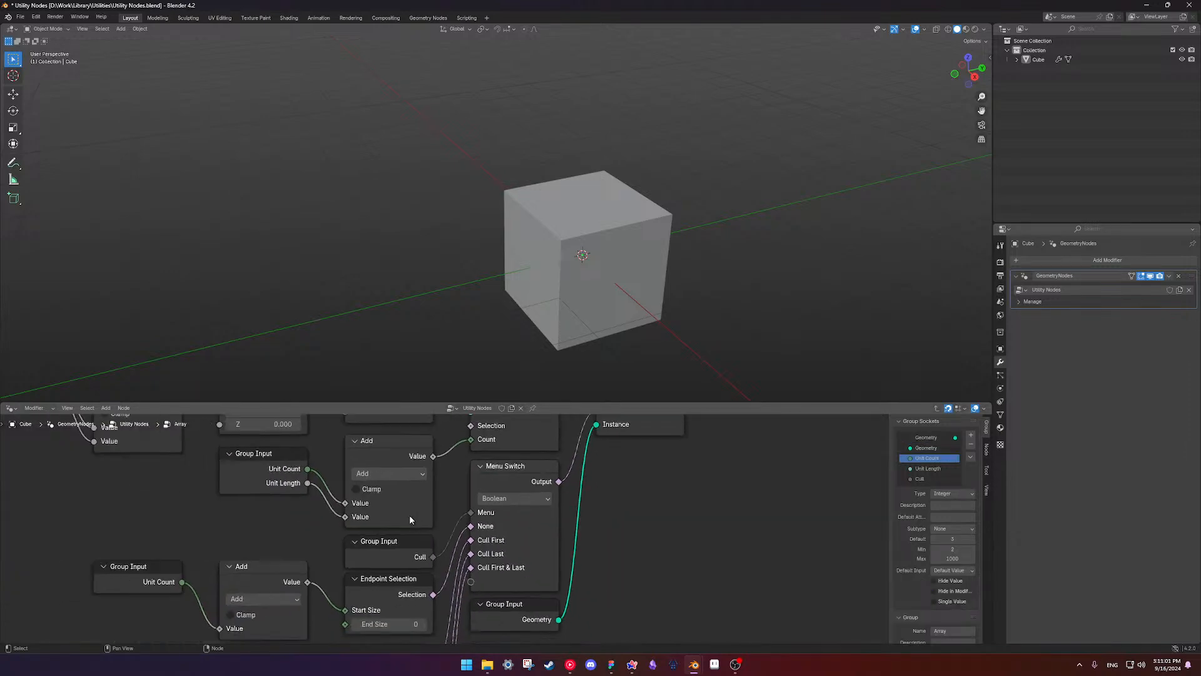
{"action": "left_click", "coordinate": [928, 468]}
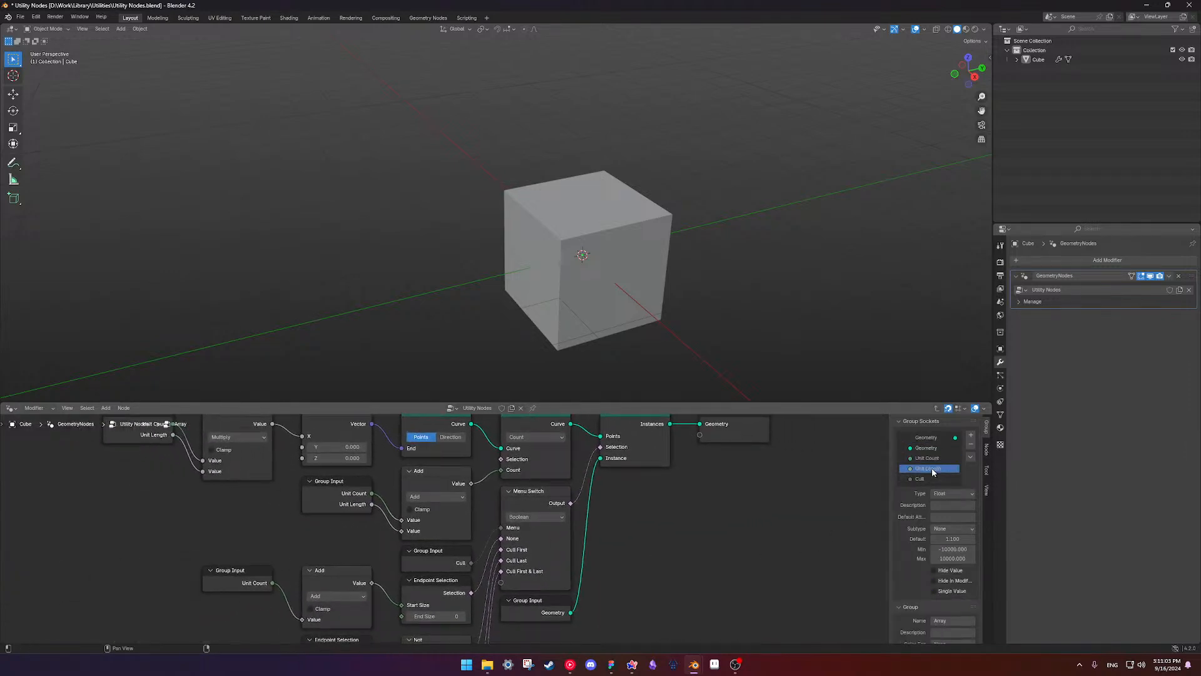
{"action": "left_click", "coordinate": [950, 529]}
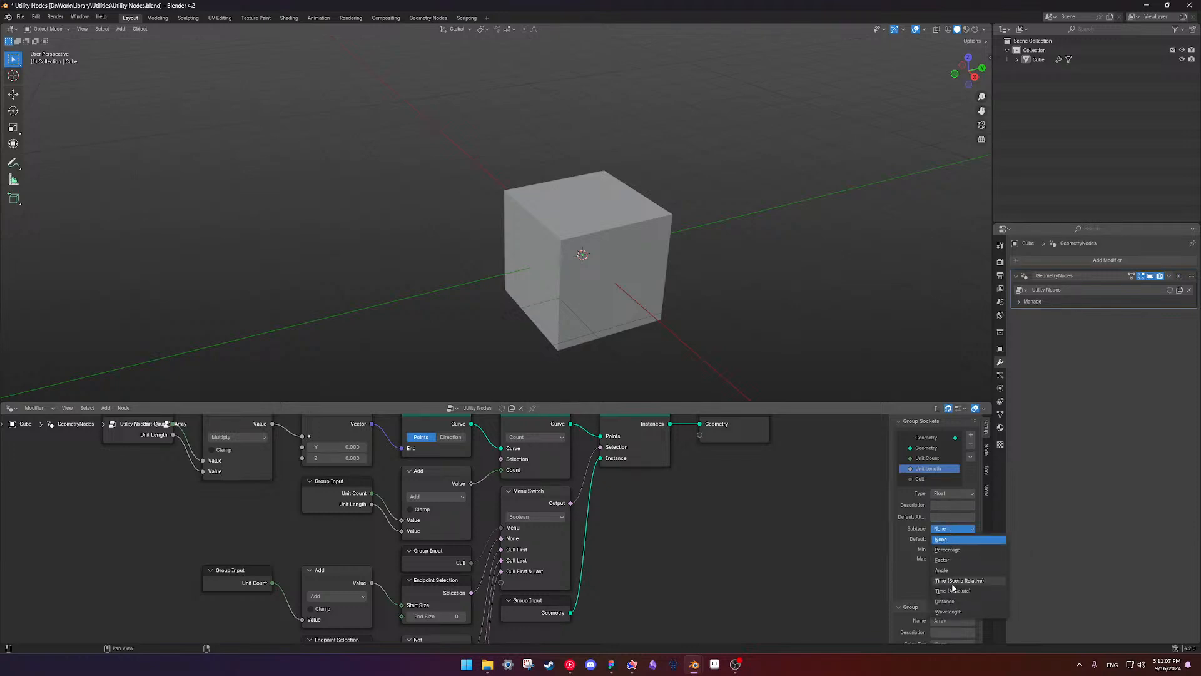
{"action": "left_click", "coordinate": [959, 608]}
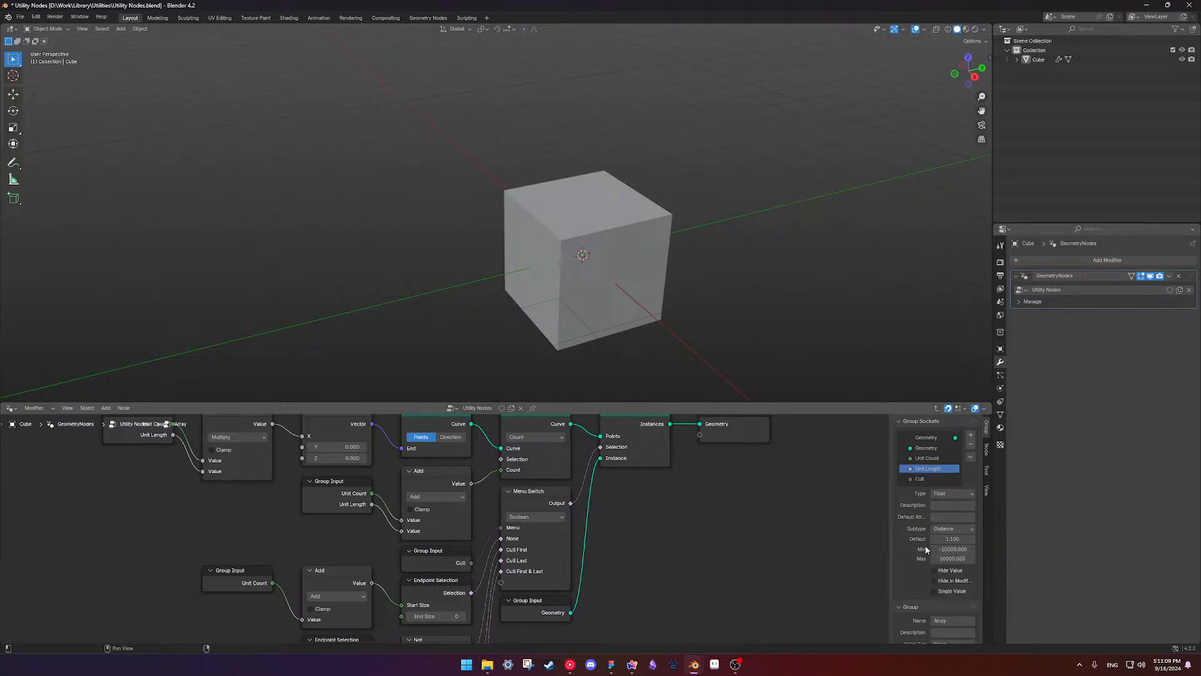
- Set the default of the Array group's Unit Length input to 1 and return to the parent tree
{"action": "left_click", "coordinate": [938, 517]}
{"action": "left_click", "coordinate": [900, 537]}
{"action": "left_click", "coordinate": [963, 541]}
{"action": "type", "text": "1"}
{"action": "key", "text": "Return"}
{"action": "key", "text": "Tab"}
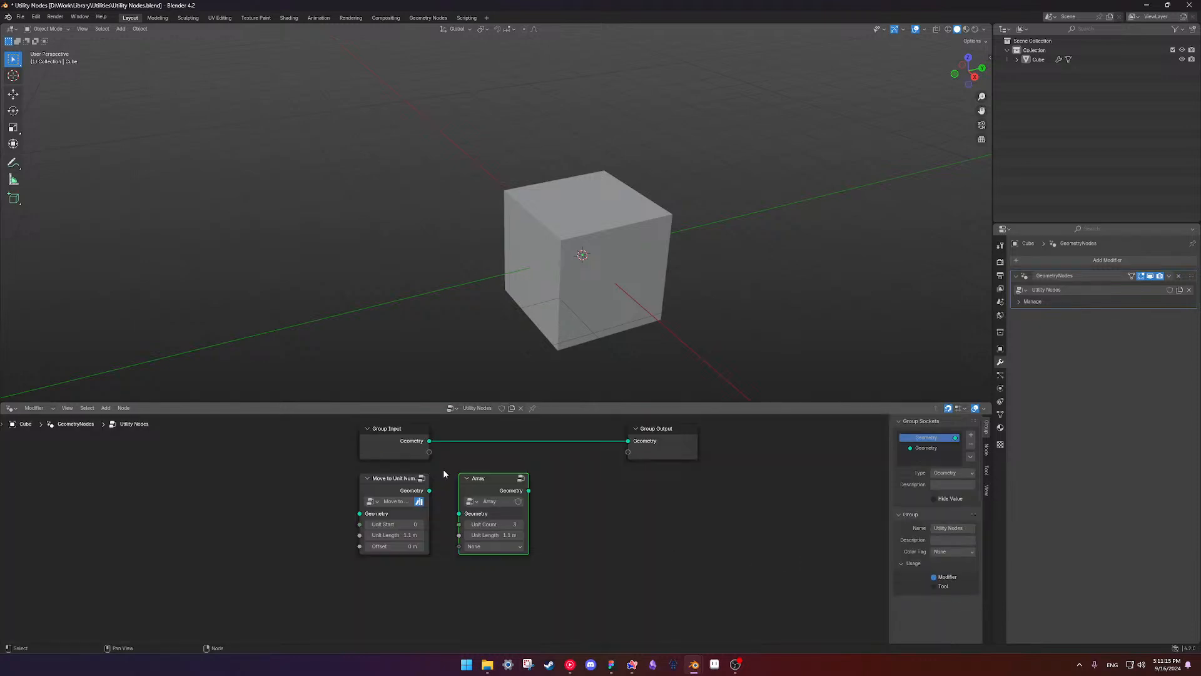
- Set Unit Length to 1 m on both the Move to Unit Number and Array nodes, and the Array's Unit Count to 2
{"action": "left_click", "coordinate": [401, 536]}
{"action": "type", "text": "1"}
{"action": "key", "text": "Return"}
{"action": "left_click", "coordinate": [490, 534]}
{"action": "type", "text": "1"}
{"action": "key", "text": "Return"}
{"action": "left_click", "coordinate": [495, 525]}
{"action": "type", "text": "2"}
{"action": "key", "text": "Return"}
{"action": "left_click", "coordinate": [446, 538]}
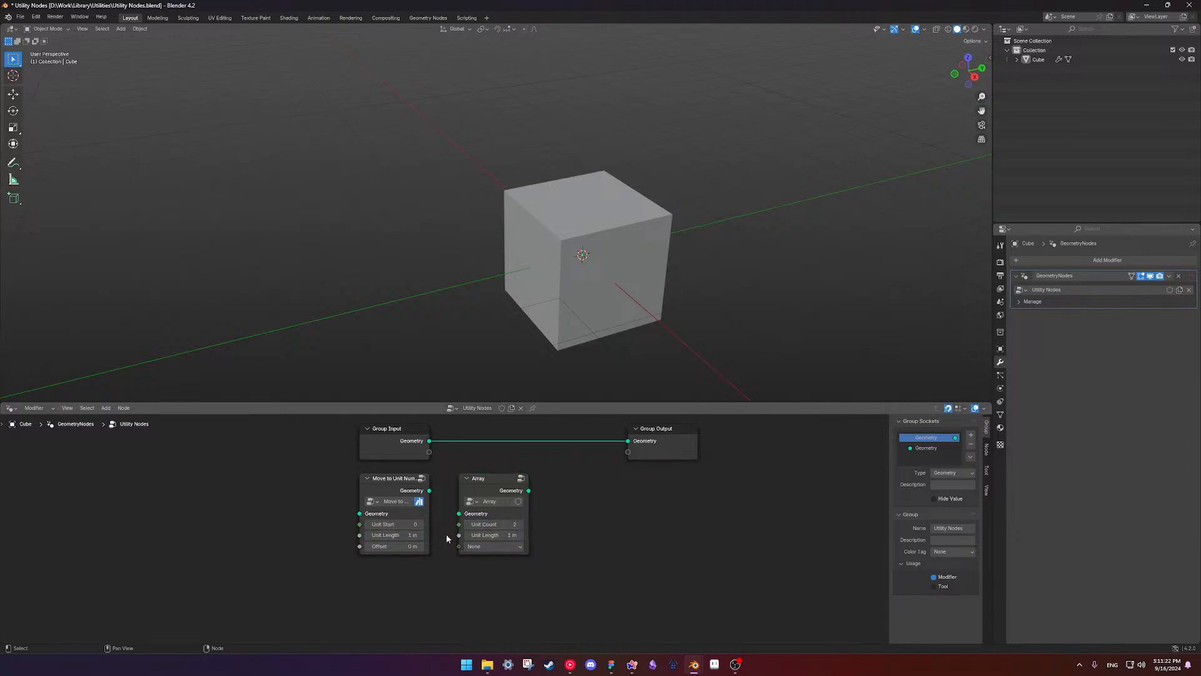
- Check the Array node's cull options and the Cull socket's settings inside the group, keeping None selected
{"action": "left_click", "coordinate": [482, 546]}
{"action": "mouse_move", "coordinate": [528, 536]}
{"action": "left_mouse_down"}
{"action": "mouse_move", "coordinate": [651, 532]}
{"action": "mouse_move", "coordinate": [532, 530]}
{"action": "left_mouse_up"}
{"action": "left_click", "coordinate": [481, 547]}
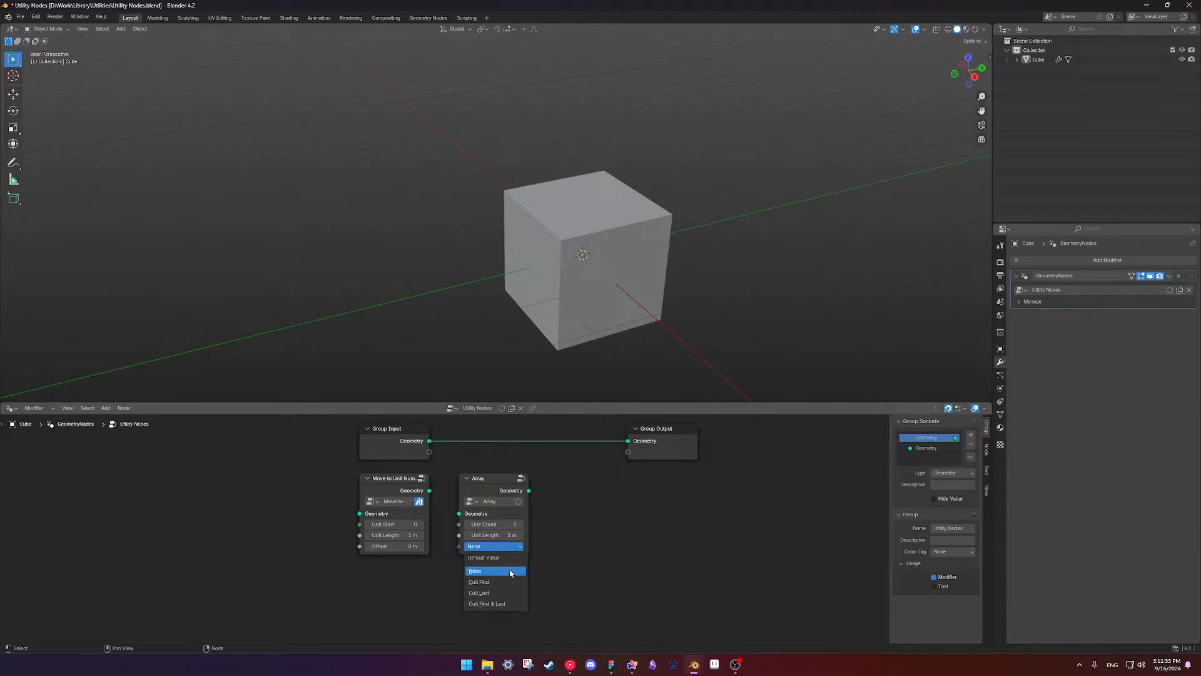
{"action": "left_click", "coordinate": [503, 571]}
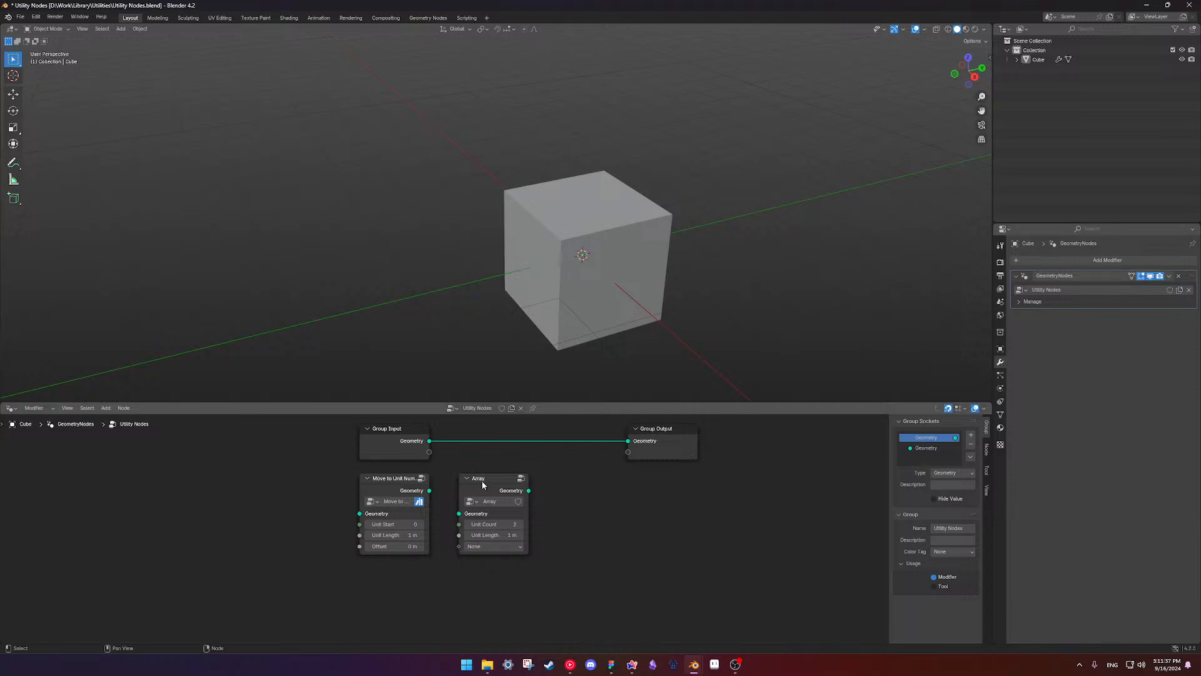
{"action": "key", "text": "Tab"}
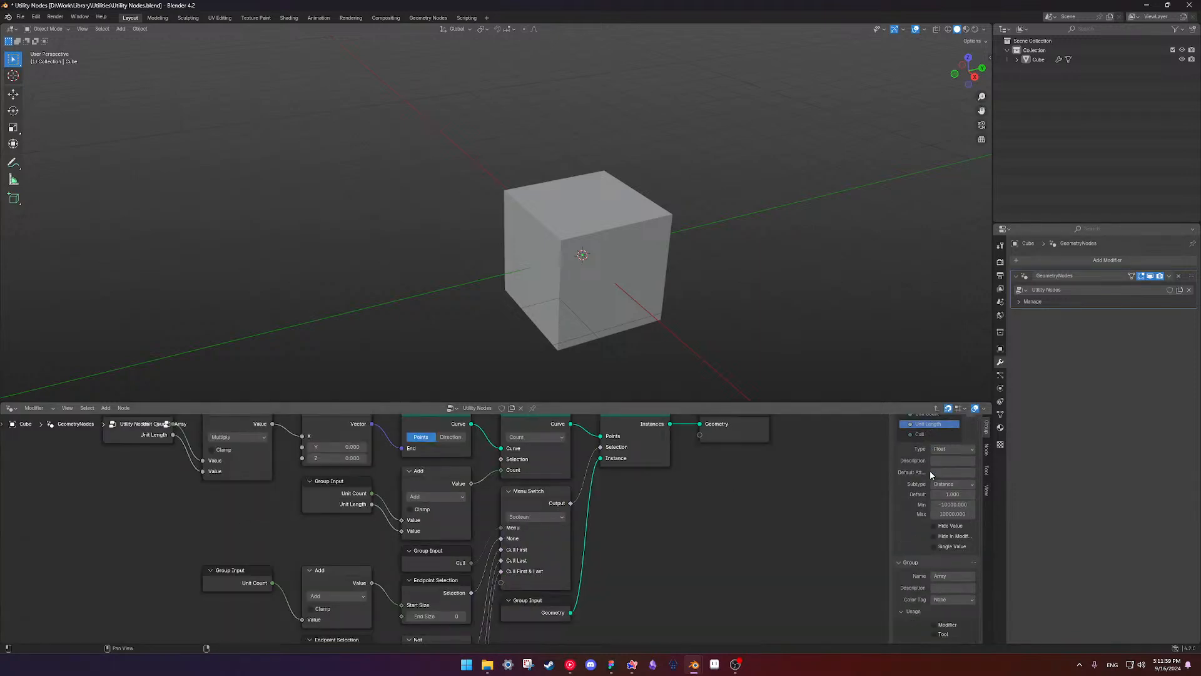
{"action": "left_click", "coordinate": [928, 473]}
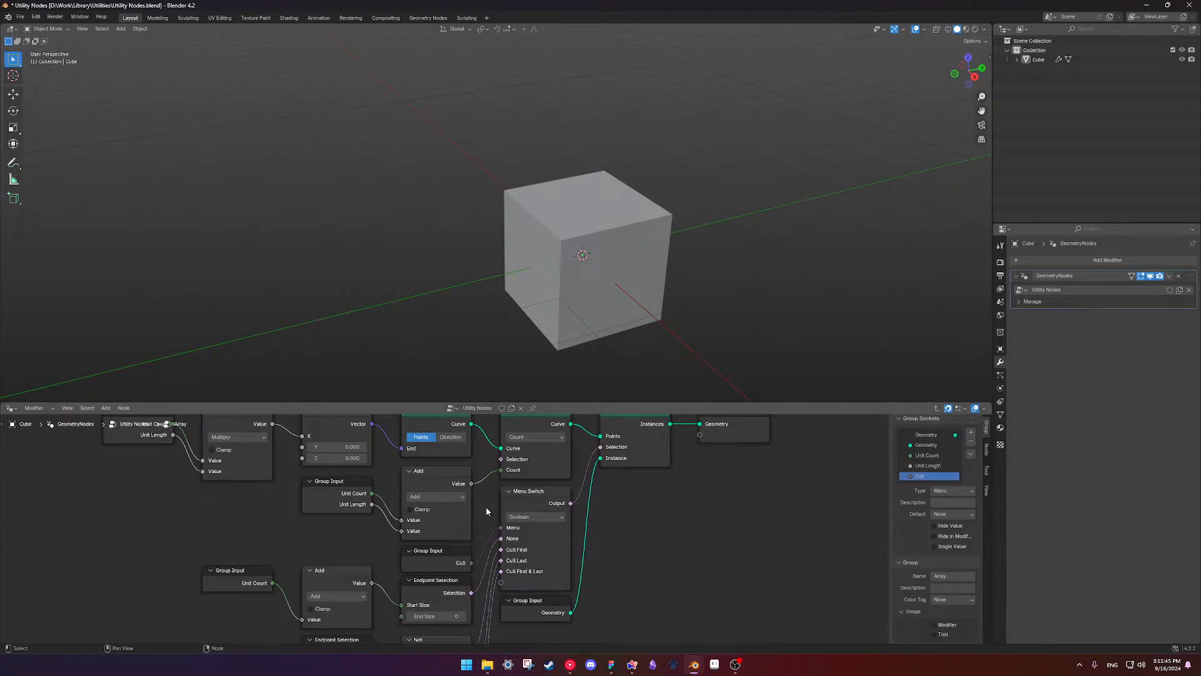
{"action": "key", "text": "ctrl+Tab"}
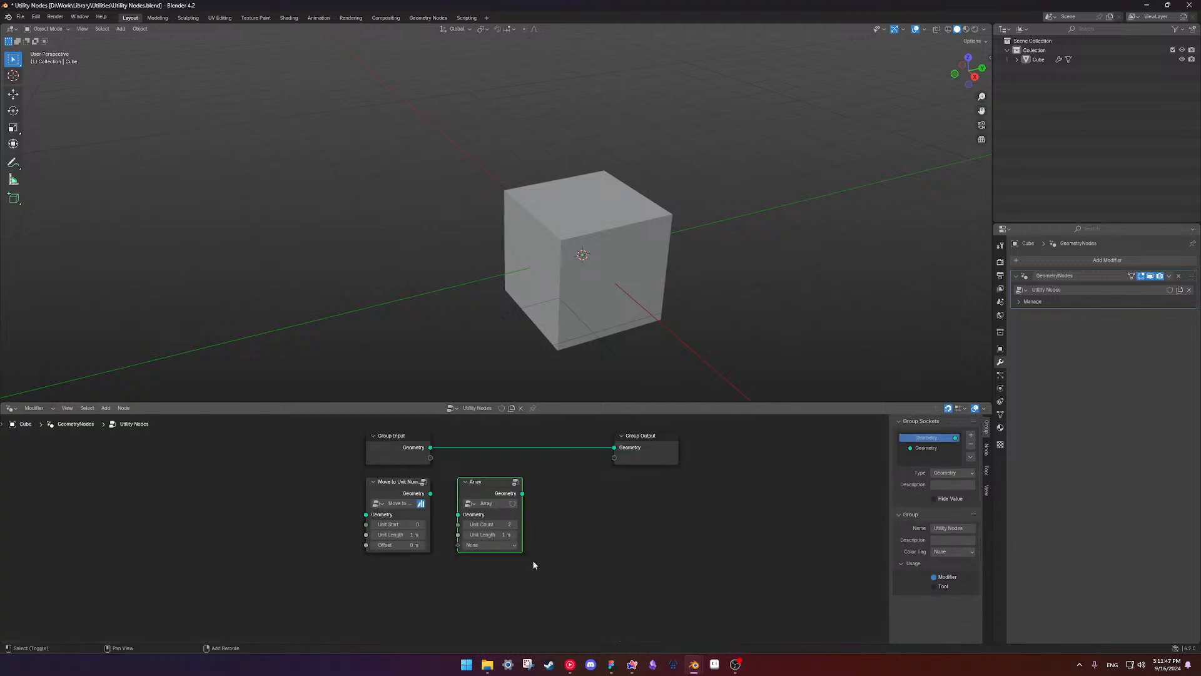
- Give the Array node group a fake user and save the file
{"action": "scroll", "coordinate": [532, 565], "scroll_direction": "up", "scroll_amount": 3}
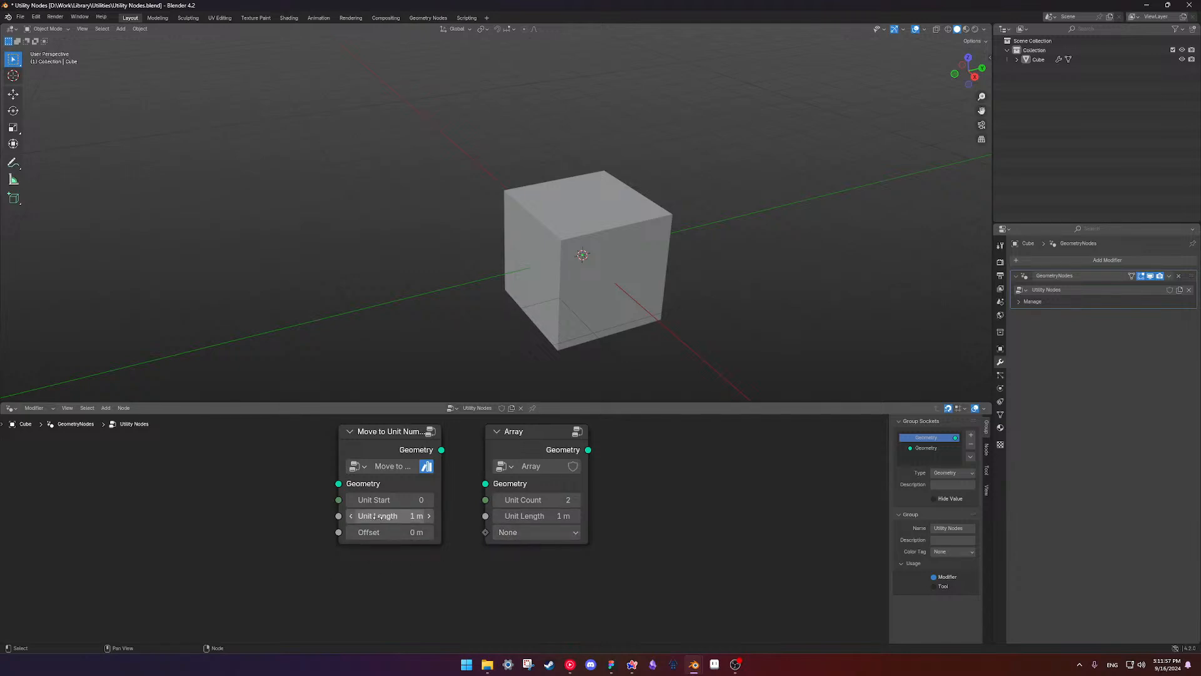
{"action": "middle_click_drag", "start_coordinate": [708, 553], "coordinate": [635, 597]}
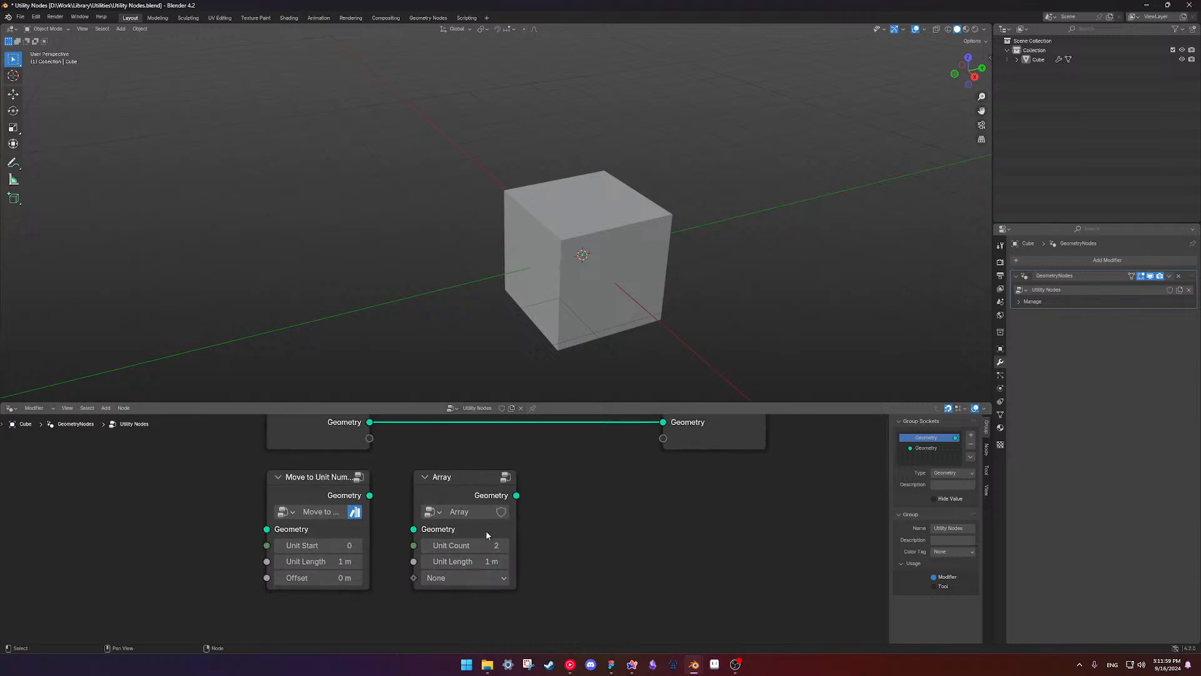
{"action": "left_click", "coordinate": [501, 512]}
{"action": "middle_click_drag", "start_coordinate": [604, 542], "coordinate": [574, 543]}
{"action": "key", "text": "ctrl+s"}
- Move the Array node directly below the Move to Unit Number node, aligned with it
{"action": "scroll", "coordinate": [573, 543], "scroll_direction": "down", "scroll_amount": 3}
{"action": "scroll", "coordinate": [582, 537], "scroll_direction": "down", "scroll_amount": 2}
{"action": "scroll", "coordinate": [564, 547], "scroll_direction": "up", "scroll_amount": 3}
{"action": "middle_click_drag", "start_coordinate": [570, 536], "coordinate": [529, 508]}
{"action": "scroll", "coordinate": [552, 535], "scroll_direction": "down", "scroll_amount": 5}
{"action": "left_click_drag", "start_coordinate": [472, 482], "coordinate": [387, 557]}
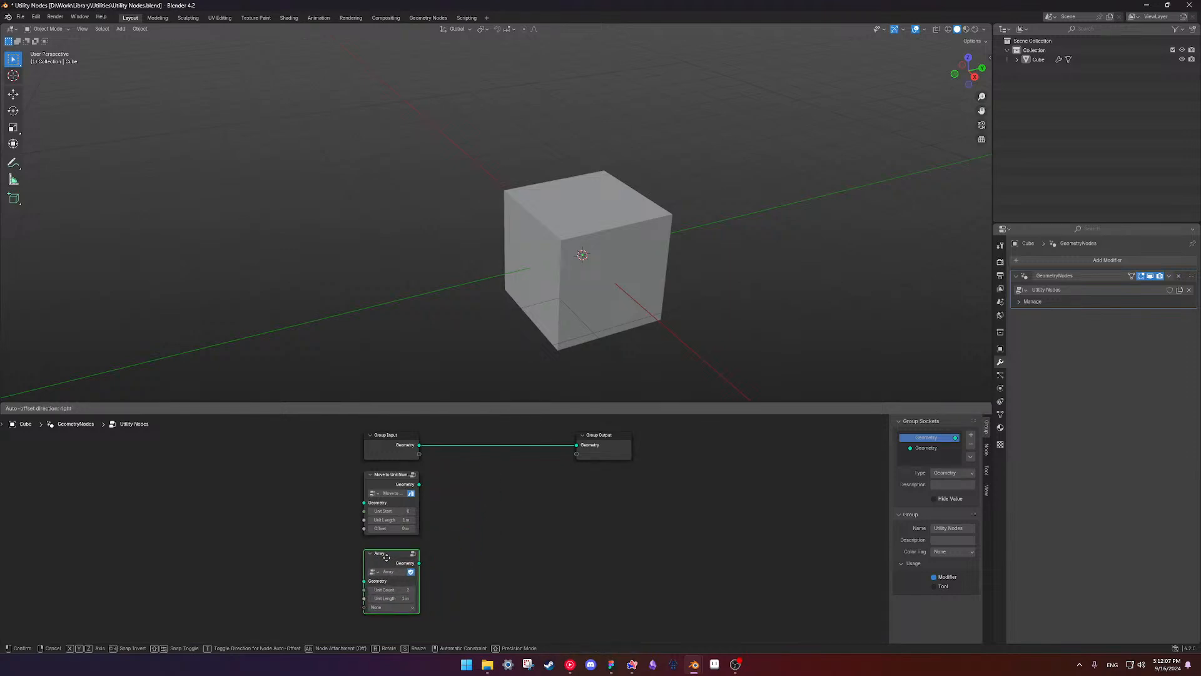
{"action": "left_click_drag", "start_coordinate": [387, 557], "coordinate": [387, 557]}
{"action": "middle_click_drag", "start_coordinate": [442, 553], "coordinate": [517, 476]}
{"action": "scroll", "coordinate": [503, 497], "scroll_direction": "up", "scroll_amount": 3}
{"action": "scroll", "coordinate": [503, 498], "scroll_direction": "down", "scroll_amount": 4}
{"action": "middle_click_drag", "start_coordinate": [589, 494], "coordinate": [487, 533]}
{"action": "scroll", "coordinate": [478, 539], "scroll_direction": "down", "scroll_amount": 3}
{"action": "scroll", "coordinate": [479, 539], "scroll_direction": "down", "scroll_amount": 1}
{"action": "scroll", "coordinate": [476, 532], "scroll_direction": "down", "scroll_amount": 1}
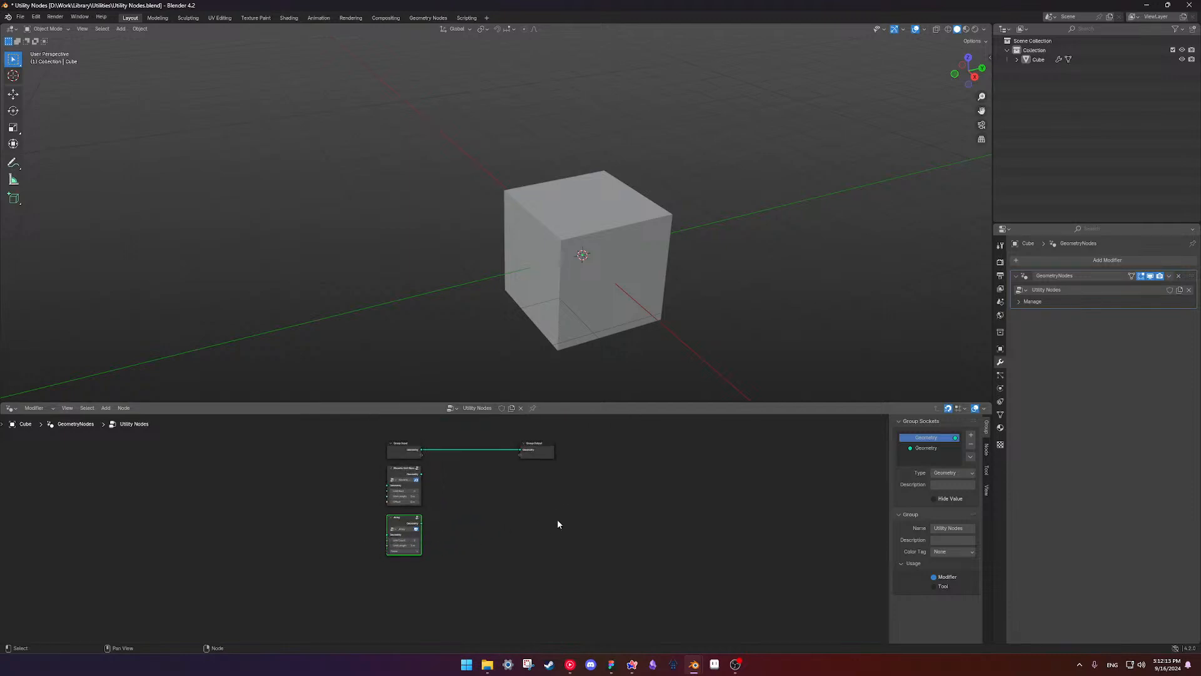
{"action": "middle_click_drag", "start_coordinate": [649, 522], "coordinate": [612, 525]}
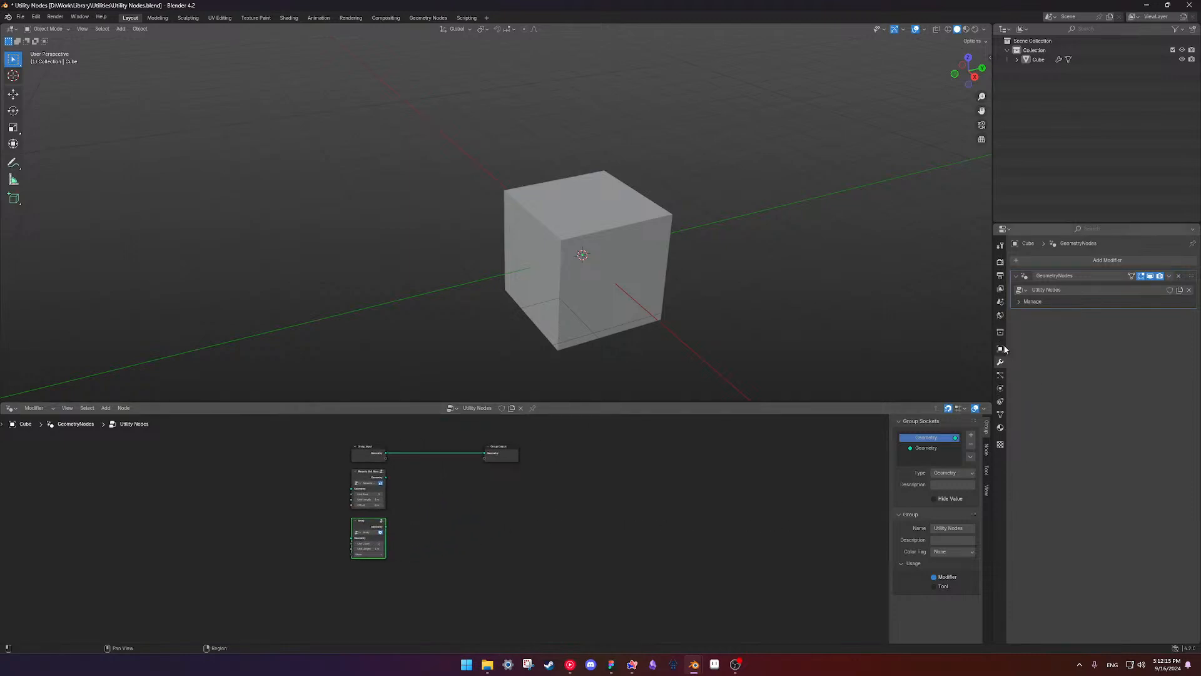
- Try the Generate_B&M_Invert_Track modifier from the B&M_Invert assets on the cube and remove it again
{"action": "left_click", "coordinate": [1044, 261]}
{"action": "mouse_move", "coordinate": [996, 276]}
{"action": "left_click", "coordinate": [1023, 260]}
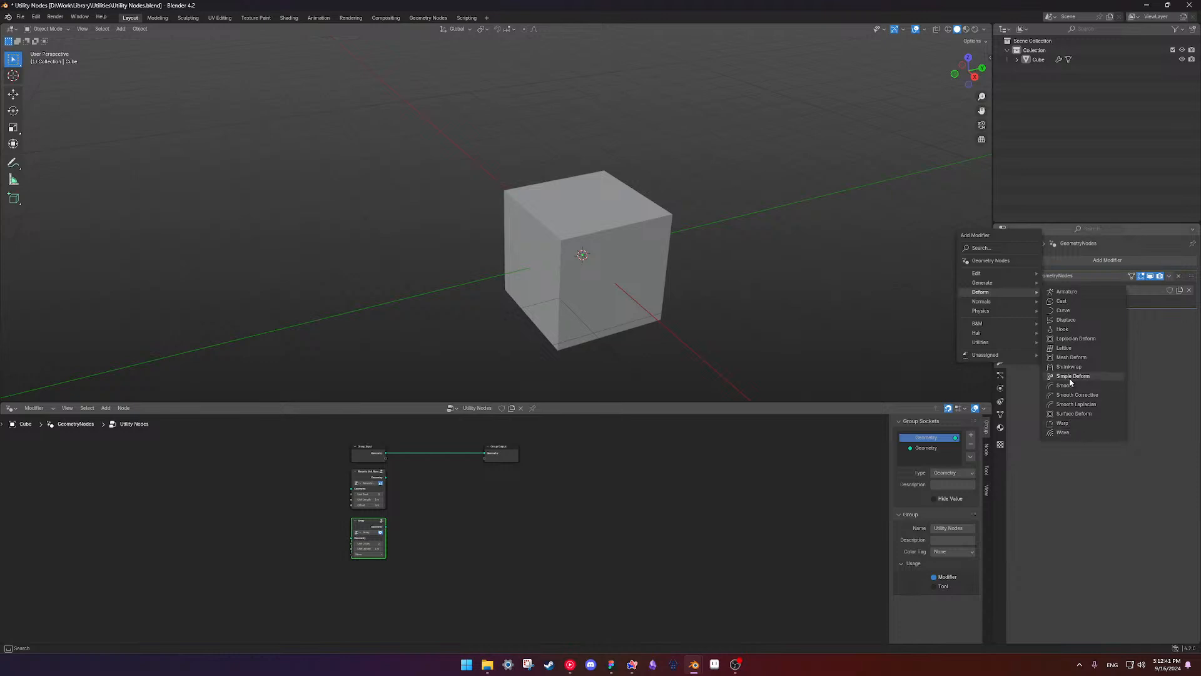
{"action": "mouse_move", "coordinate": [986, 324]}
{"action": "mouse_move", "coordinate": [1096, 336]}
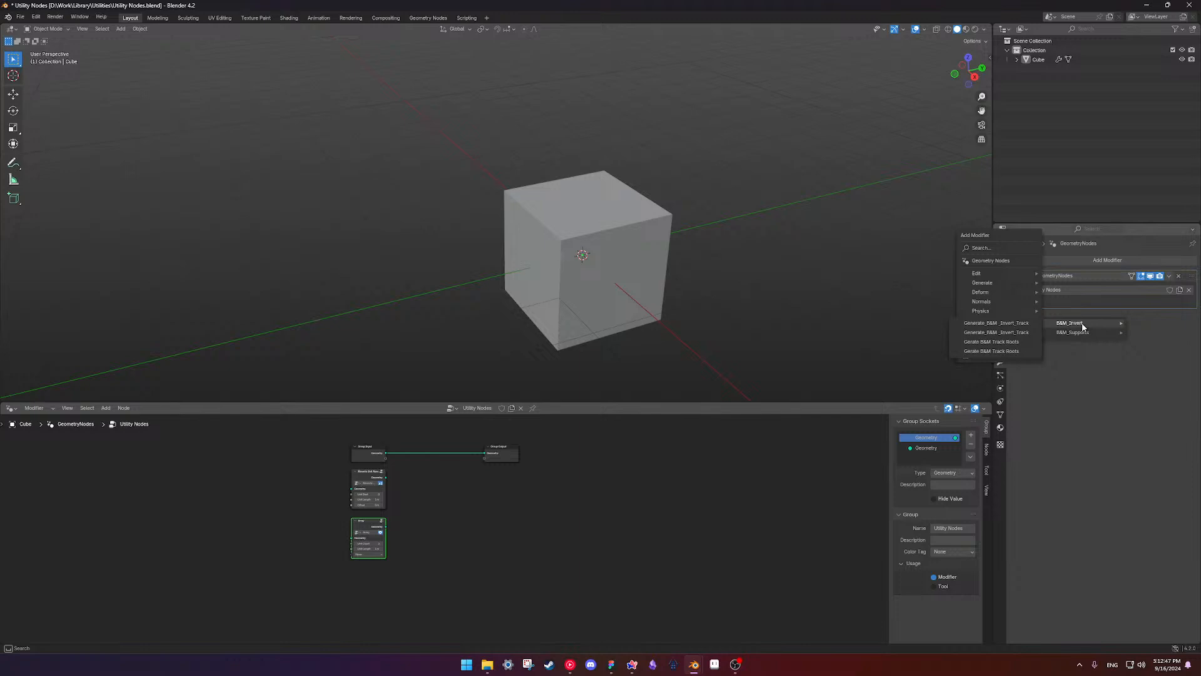
{"action": "left_click", "coordinate": [1024, 323]}
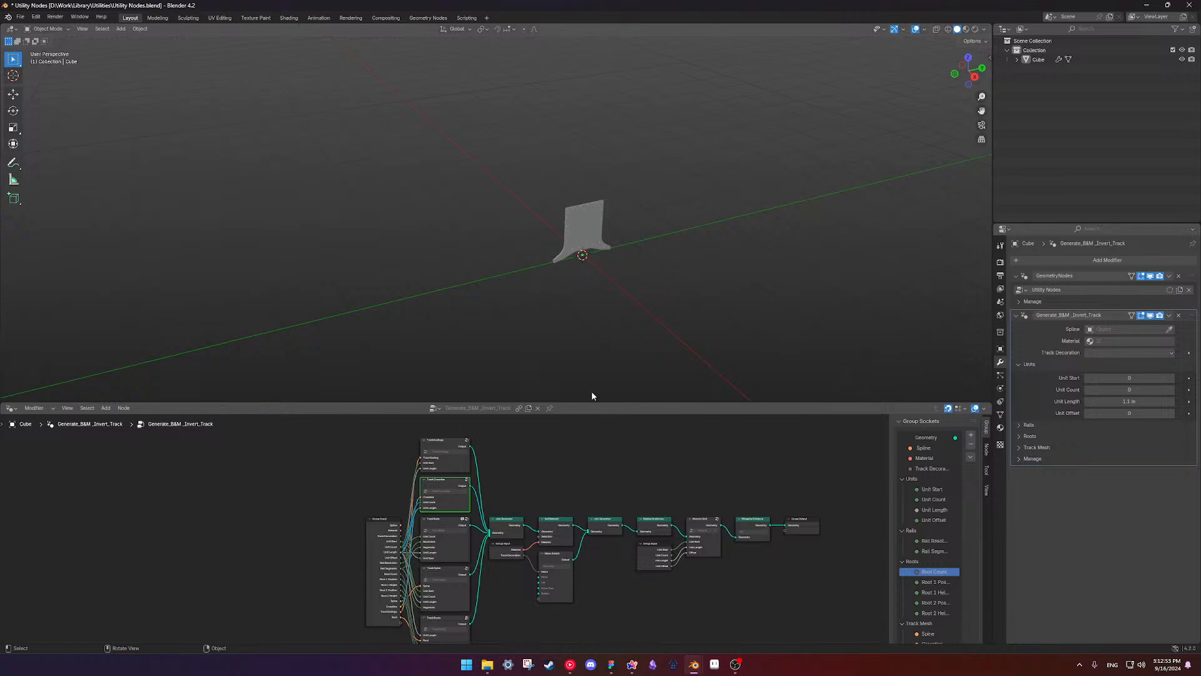
{"action": "left_click", "coordinate": [1179, 315]}
{"action": "left_click", "coordinate": [1023, 260]}
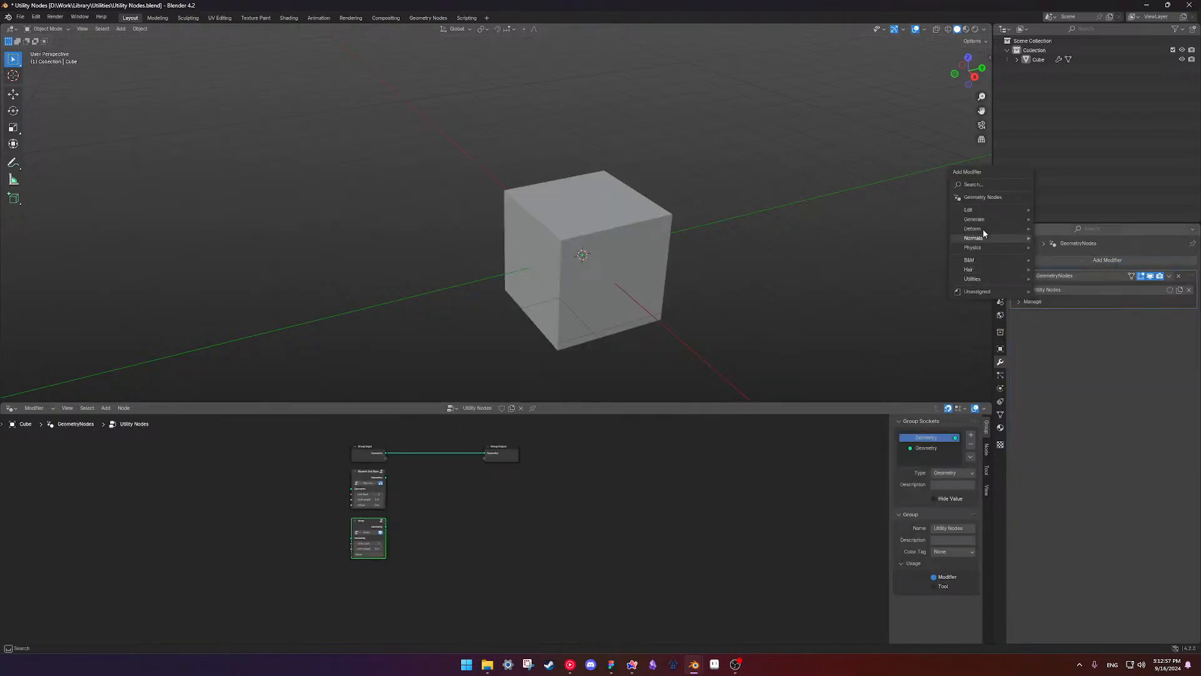
{"action": "mouse_move", "coordinate": [983, 250]}
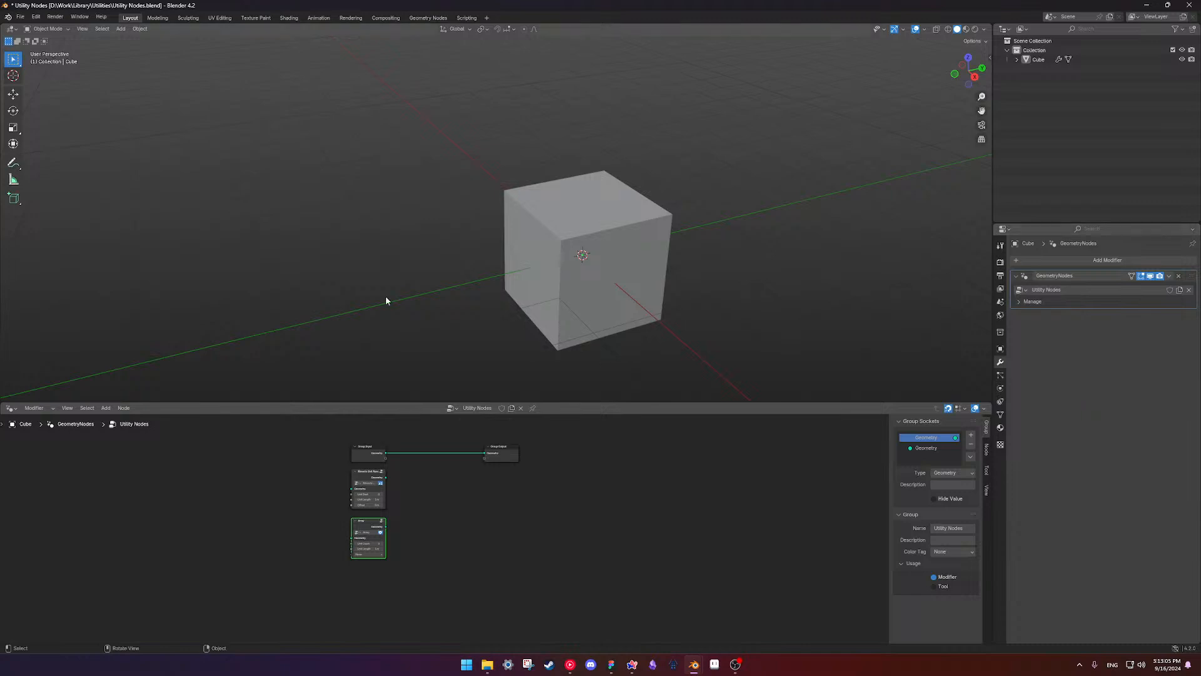
- Save the Utility Nodes file and deselect the Array node
{"action": "scroll", "coordinate": [454, 330], "scroll_direction": "up", "scroll_amount": 3}
{"action": "middle_click_drag", "start_coordinate": [500, 328], "coordinate": [501, 257], "text": "shift"}
{"action": "scroll", "coordinate": [438, 551], "scroll_direction": "up", "scroll_amount": 2}
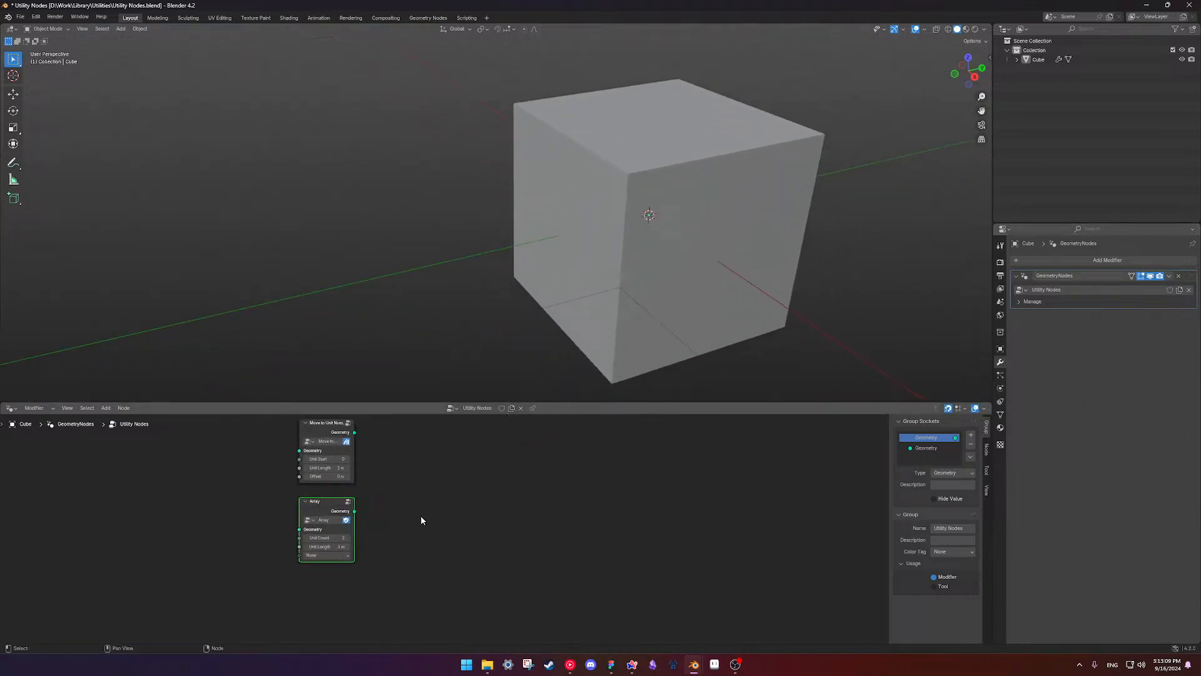
{"action": "scroll", "coordinate": [421, 517], "scroll_direction": "up", "scroll_amount": 2}
{"action": "middle_click_drag", "start_coordinate": [429, 492], "coordinate": [489, 528]}
{"action": "key", "text": "ctrl+s"}
{"action": "scroll", "coordinate": [509, 490], "scroll_direction": "down", "scroll_amount": 2, "text": "ctrl"}
{"action": "middle_click_drag", "start_coordinate": [445, 489], "coordinate": [445, 523], "text": "shift"}
{"action": "left_click", "coordinate": [530, 560]}
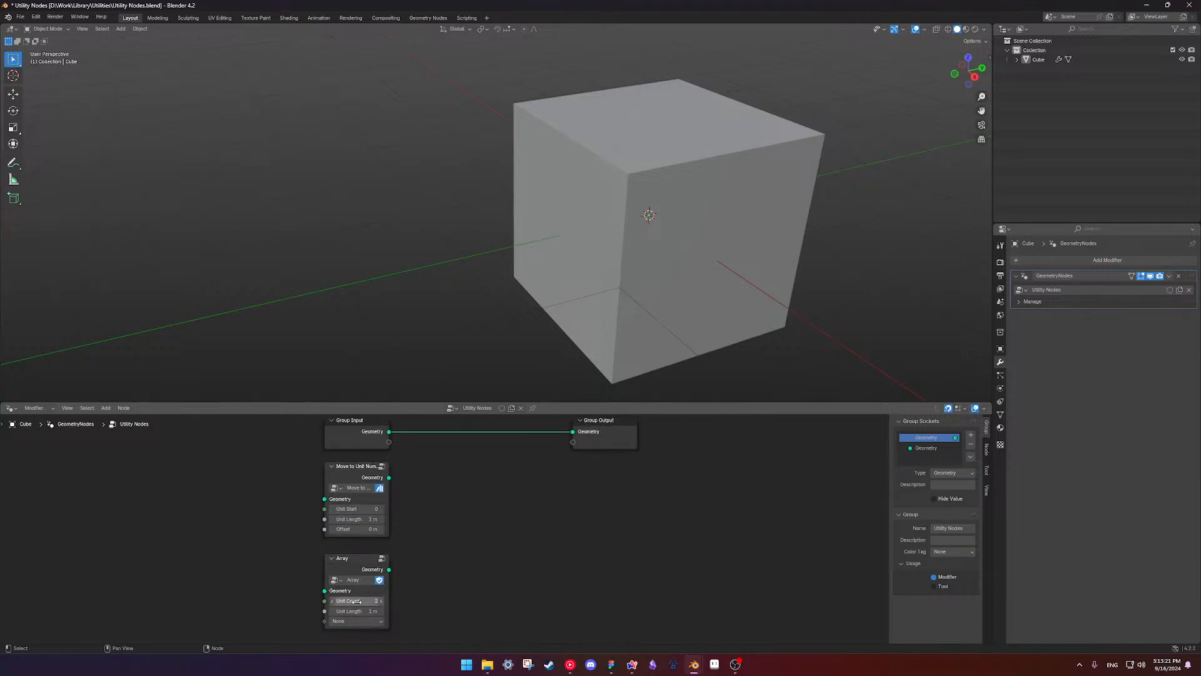
- Try inserting the Move to Unit Number node between Group Input and Group Output, and undo the insertion
{"action": "left_click", "coordinate": [349, 471]}
{"action": "key", "text": "Tab"}
{"action": "key", "text": "Tab"}
{"action": "middle_click_drag", "start_coordinate": [409, 536], "coordinate": [416, 531], "text": "shift"}
{"action": "left_click_drag", "start_coordinate": [354, 476], "coordinate": [446, 428]}
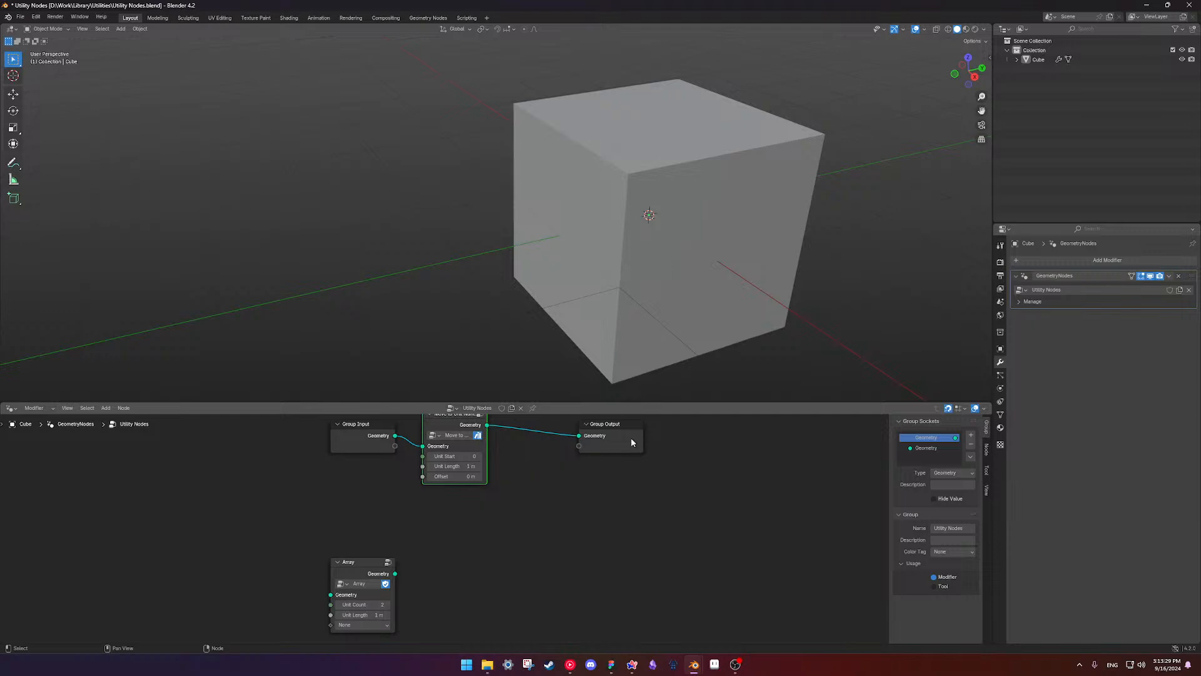
{"action": "key", "text": "ctrl+z"}
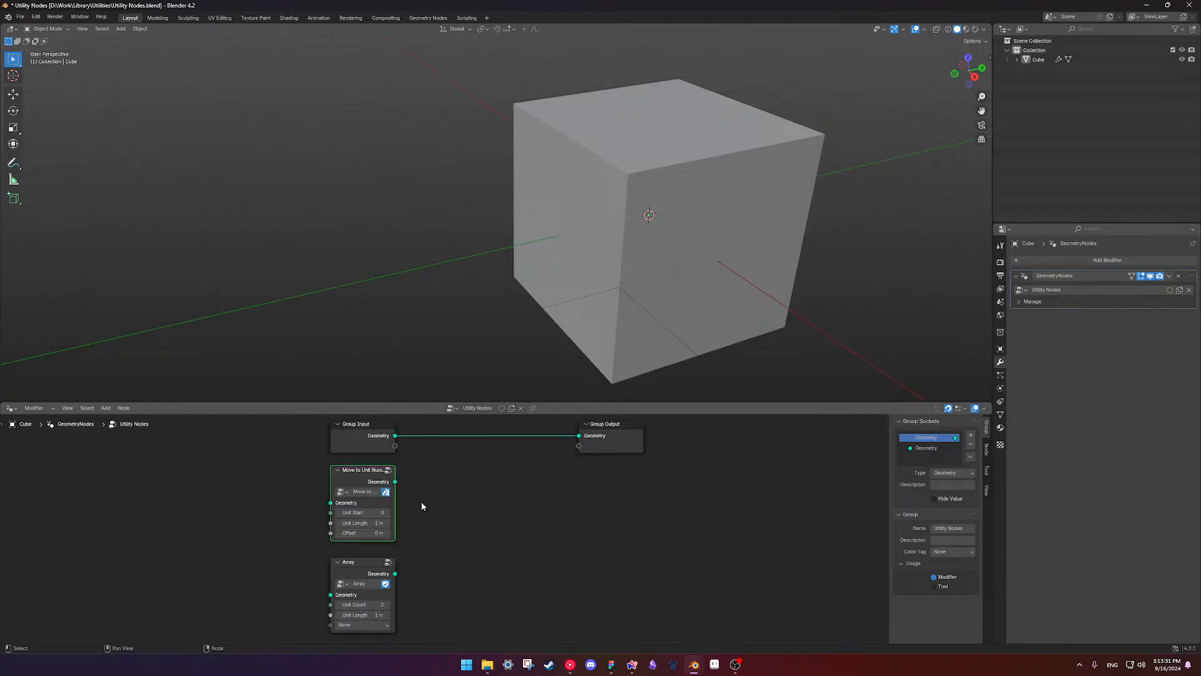
- Inspect the inside of the Move to Unit Number group, return to the parent tree and save the file
{"action": "key", "text": "Tab"}
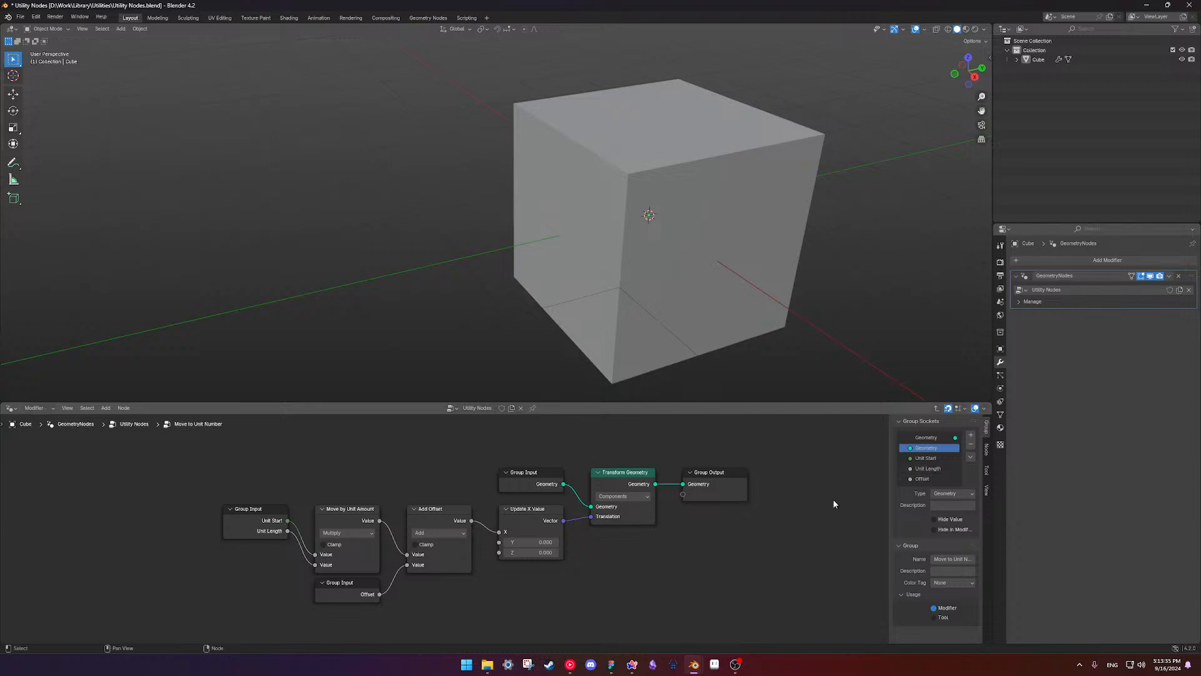
{"action": "key", "text": "Tab"}
{"action": "middle_click_drag", "start_coordinate": [388, 587], "coordinate": [398, 565]}
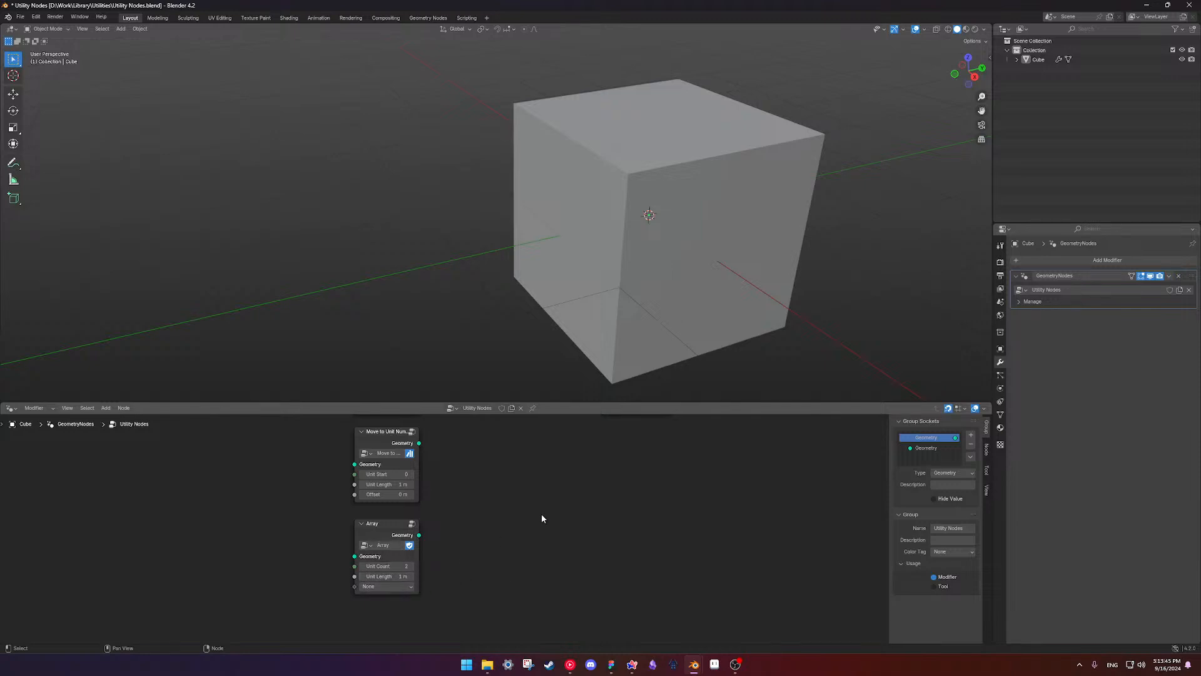
{"action": "middle_click_drag", "start_coordinate": [512, 494], "coordinate": [456, 553], "text": "shift"}
{"action": "key", "text": "ctrl+s"}
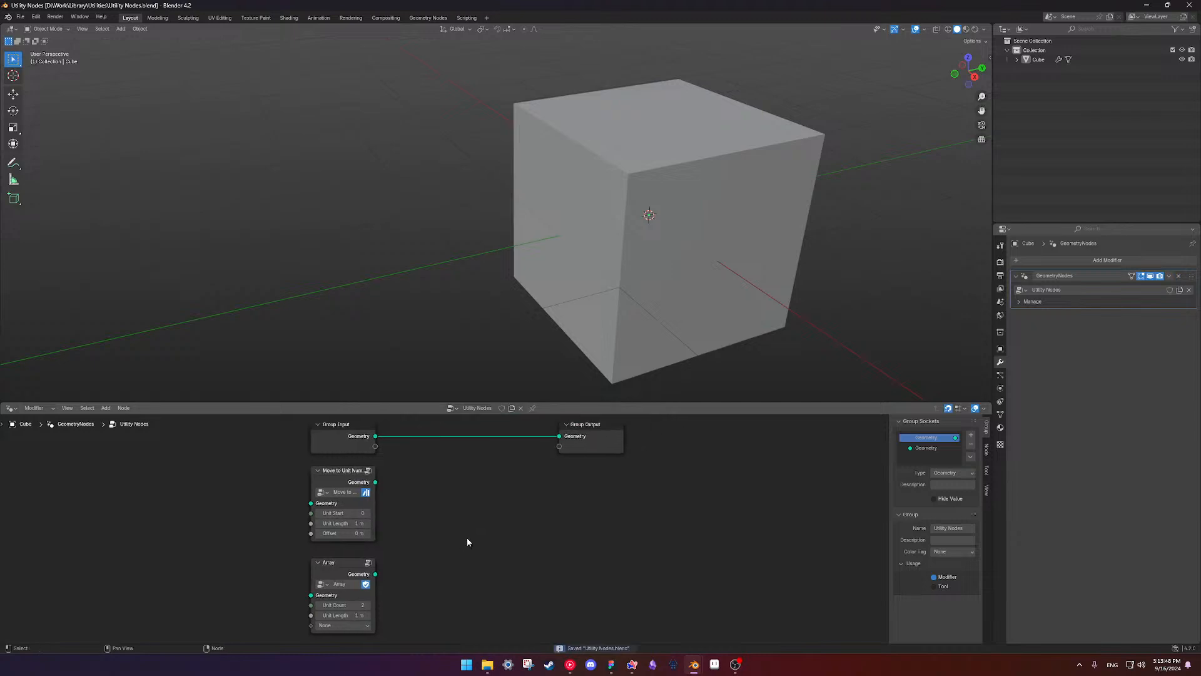
- Switch to the Batman_Layout file and look over the coaster layout
{"action": "left_click", "coordinate": [21, 20]}
{"action": "left_click", "coordinate": [694, 664]}
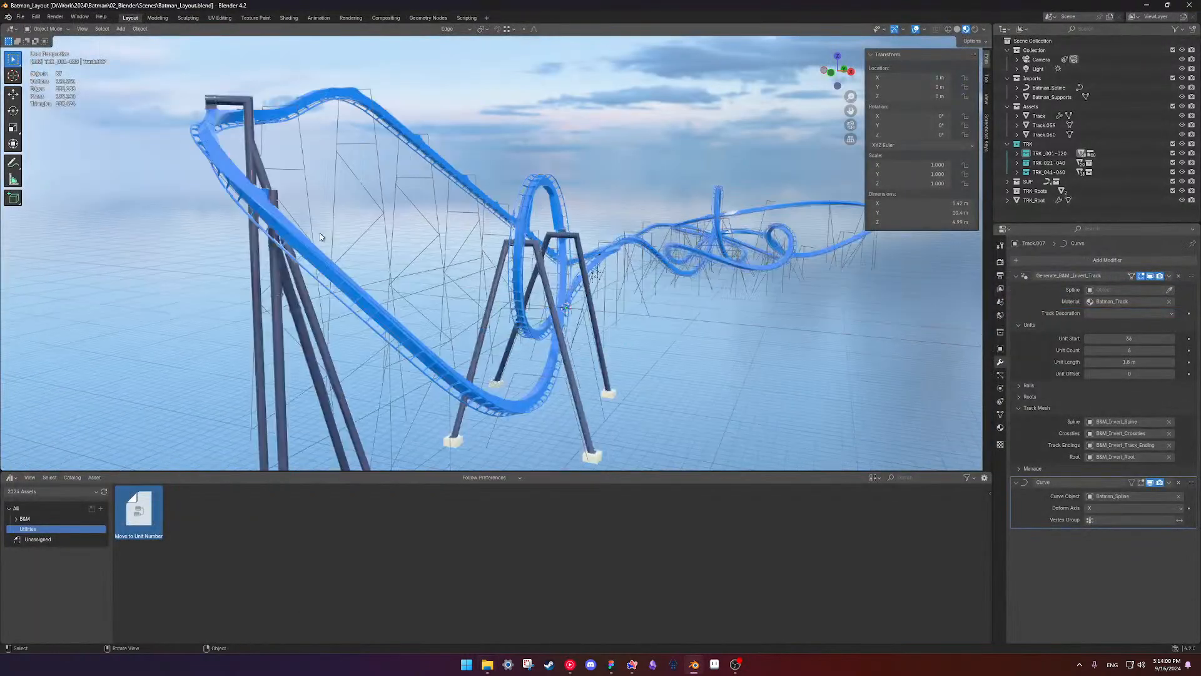
{"action": "scroll", "coordinate": [319, 236], "scroll_direction": "up", "scroll_amount": 1}
{"action": "scroll", "coordinate": [319, 236], "scroll_direction": "down", "scroll_amount": 1}
{"action": "scroll", "coordinate": [320, 236], "scroll_direction": "down", "scroll_amount": 4}
{"action": "middle_click_drag", "start_coordinate": [383, 290], "coordinate": [585, 265]}
{"action": "scroll", "coordinate": [585, 269], "scroll_direction": "up", "scroll_amount": 1}
{"action": "scroll", "coordinate": [585, 282], "scroll_direction": "down", "scroll_amount": 1}
{"action": "middle_click_drag", "start_coordinate": [581, 313], "coordinate": [576, 319], "text": "shift"}
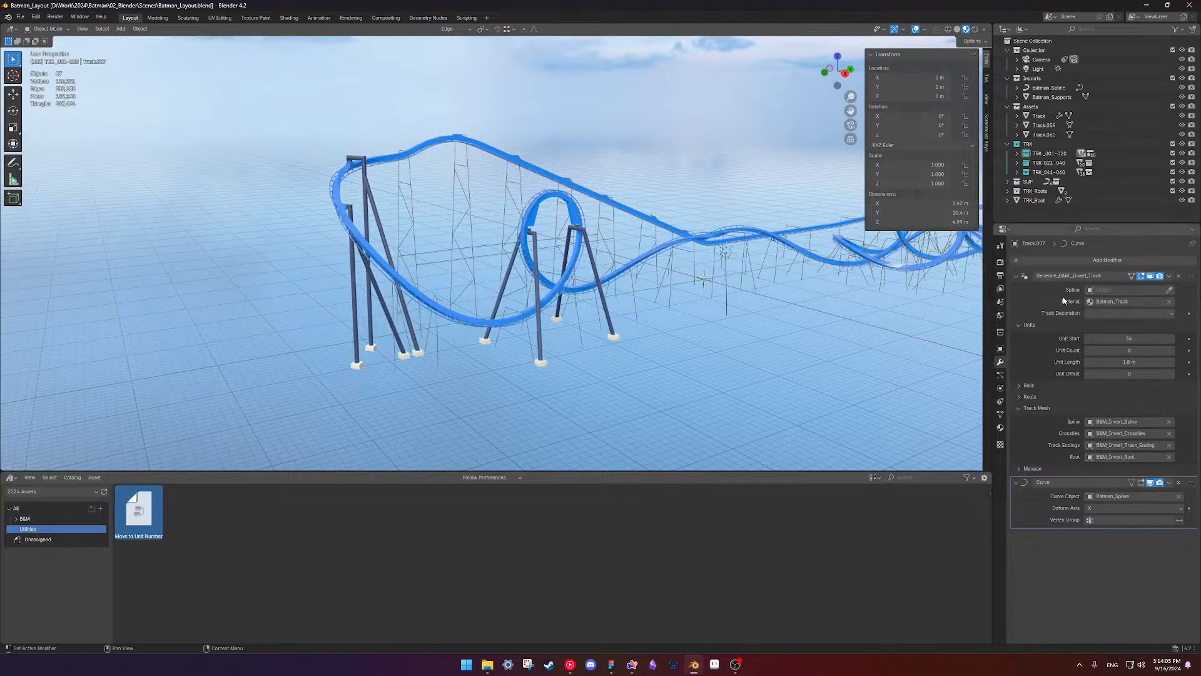
- Select the support objects around the first drop and vertical loop, and remove the active support's Generate B&M Supports modifier
{"action": "left_click", "coordinate": [401, 328]}
{"action": "left_click", "coordinate": [358, 220], "text": "shift"}
{"action": "left_click", "coordinate": [354, 218], "text": "shift"}
{"action": "left_click", "coordinate": [380, 302], "text": "shift"}
{"action": "left_click", "coordinate": [501, 298], "text": "shift"}
{"action": "left_click", "coordinate": [542, 301], "text": "shift"}
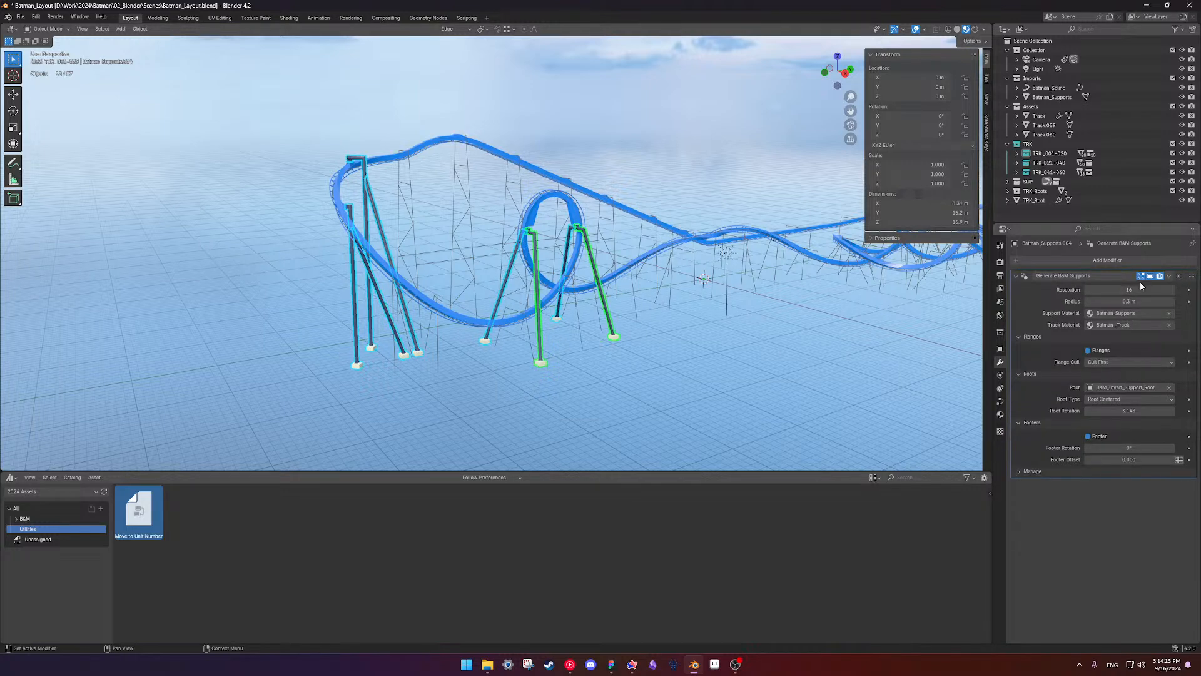
{"action": "left_click", "coordinate": [1178, 276]}
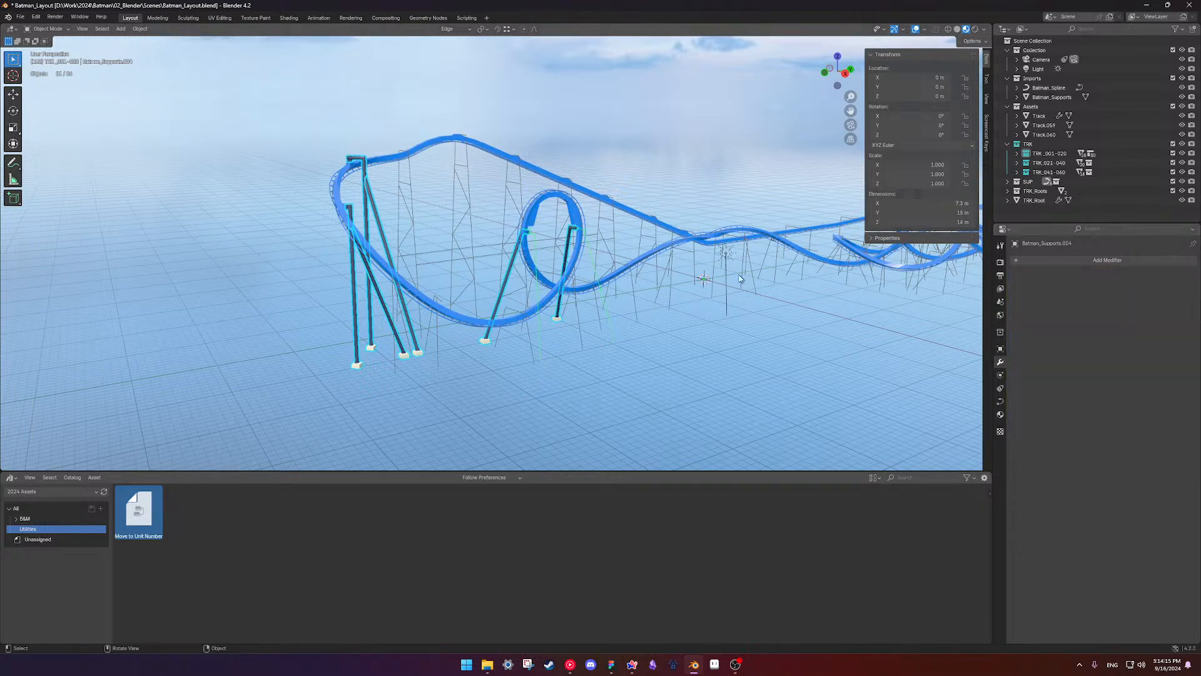
- Strip the modifiers from all the other selected support objects in one operation
{"action": "right_click", "coordinate": [541, 339]}
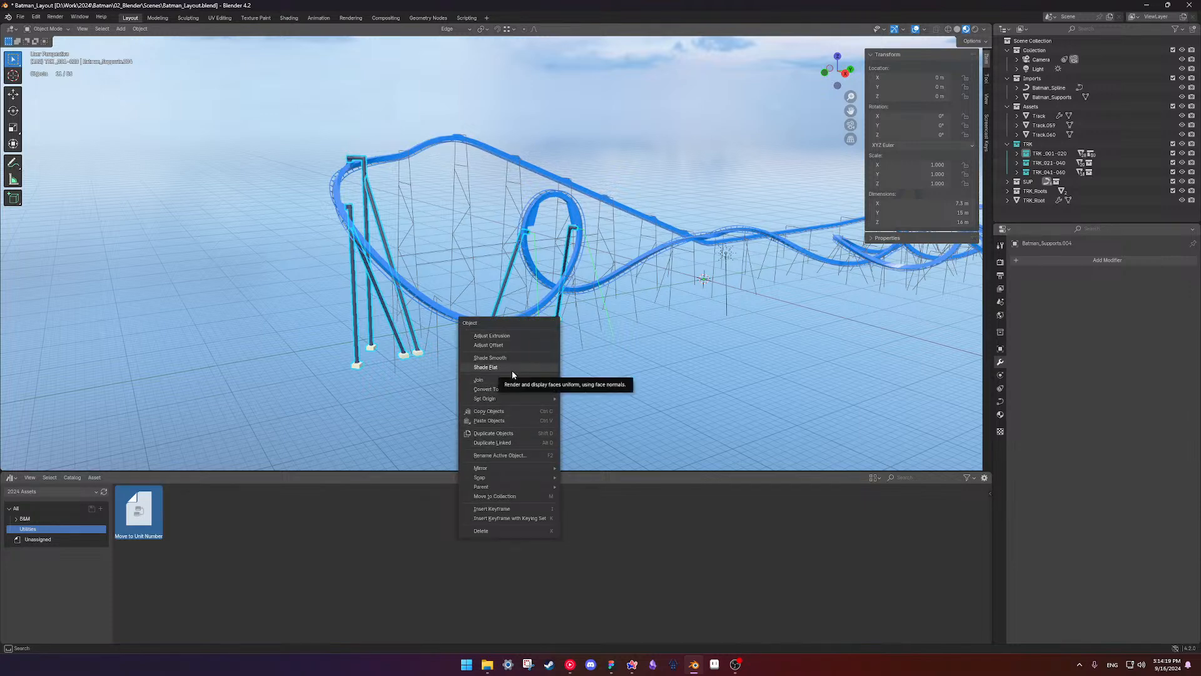
{"action": "left_click", "coordinate": [140, 29]}
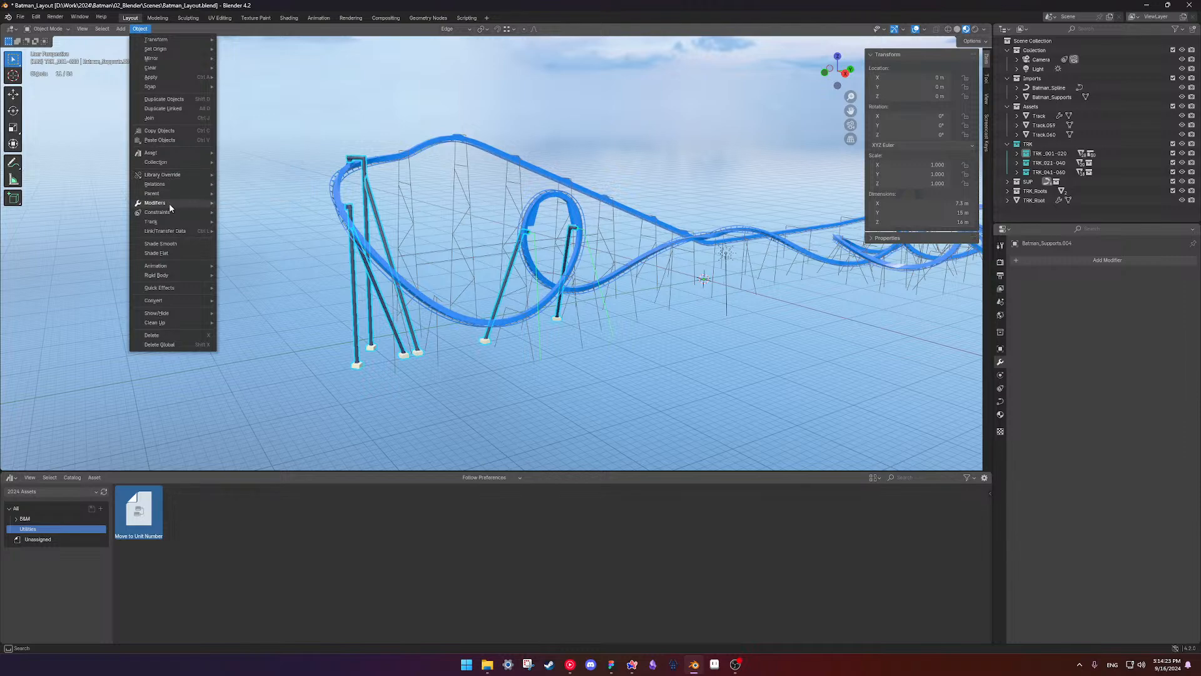
{"action": "mouse_move", "coordinate": [159, 203]}
{"action": "left_click", "coordinate": [279, 226]}
{"action": "middle_click_drag", "start_coordinate": [561, 294], "coordinate": [501, 261]}
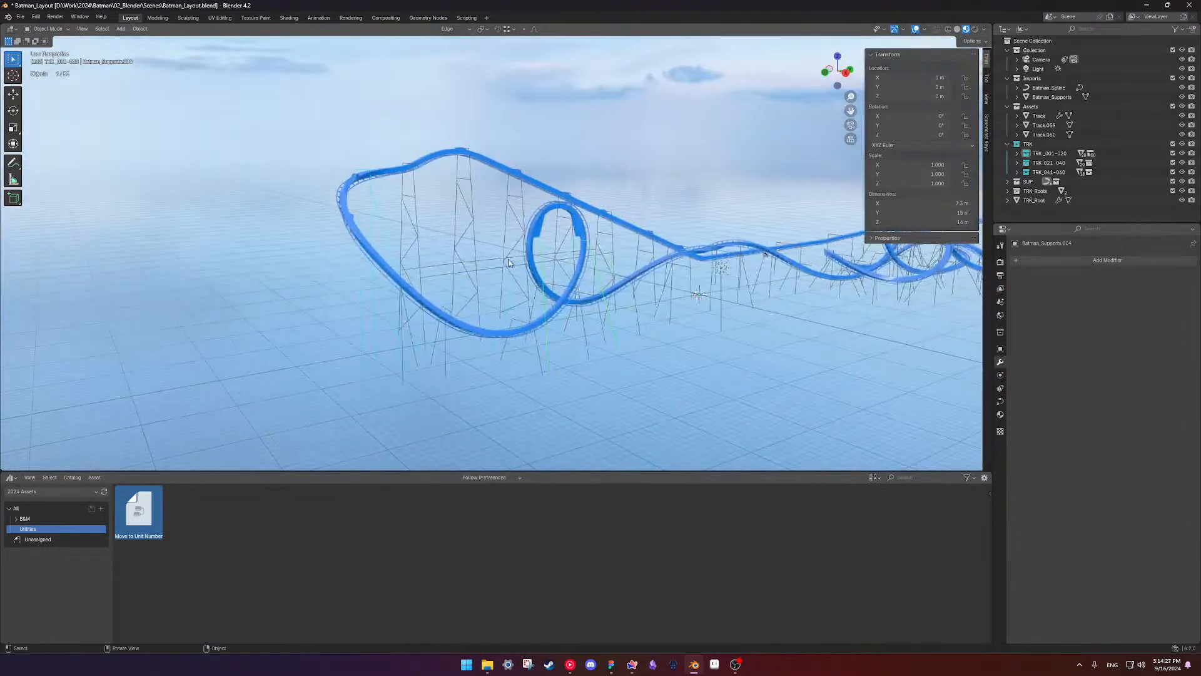
- Set the outliner to Blender File display, check the Node Groups entry, and select the track piece on the small middle hill
{"action": "left_click", "coordinate": [1022, 29]}
{"action": "left_click", "coordinate": [1043, 84]}
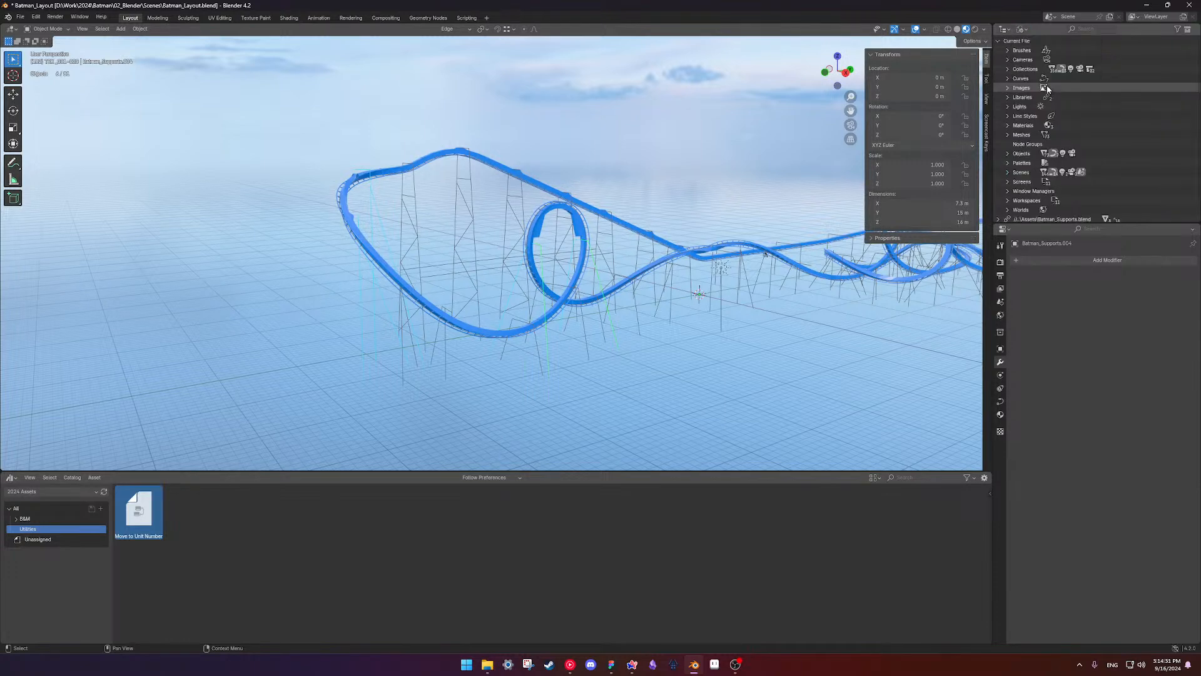
{"action": "scroll", "coordinate": [1044, 153], "scroll_direction": "down", "scroll_amount": 2}
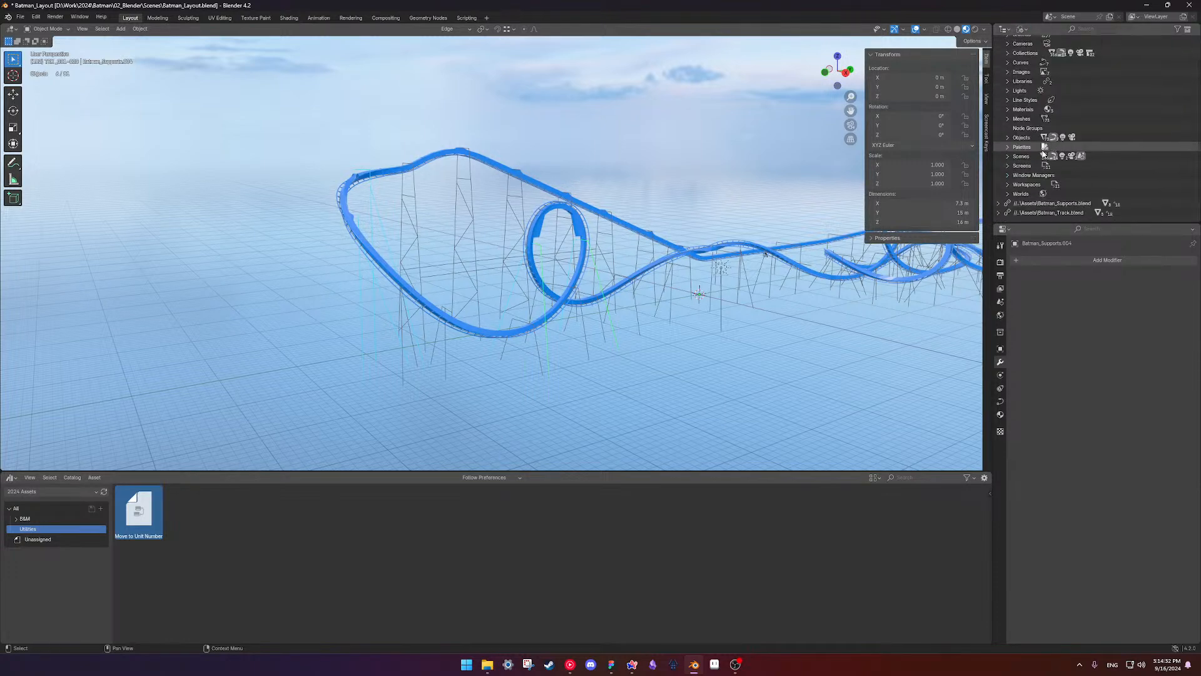
{"action": "left_click", "coordinate": [1024, 129]}
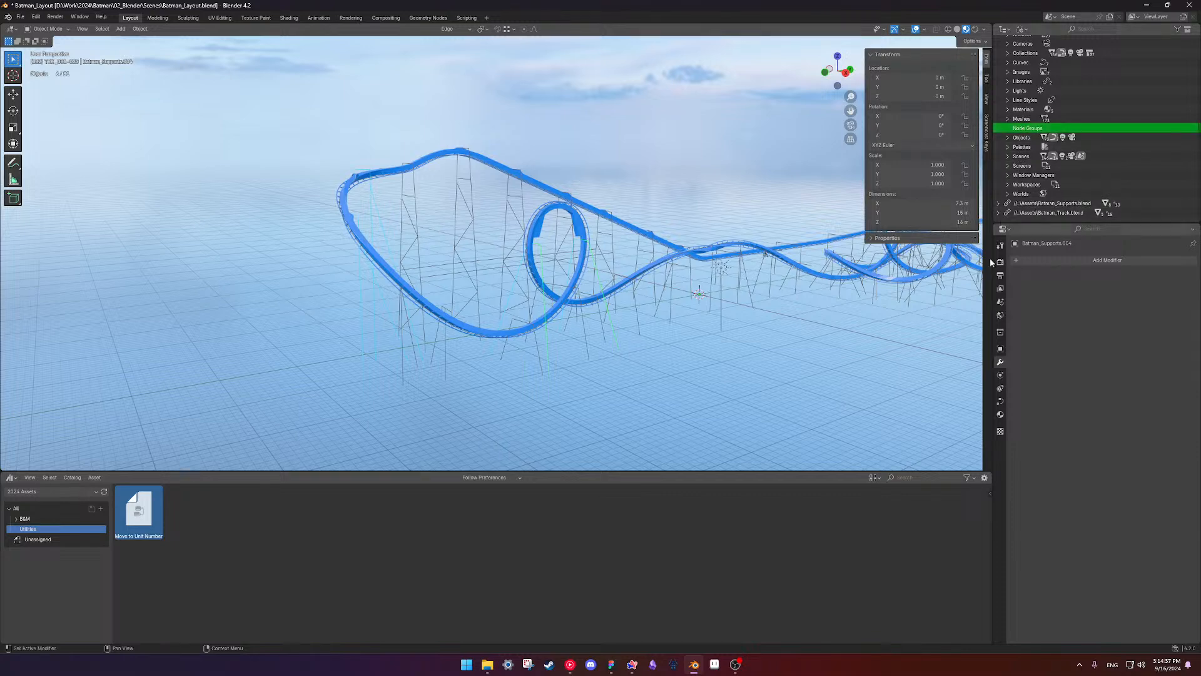
{"action": "middle_click_drag", "start_coordinate": [734, 286], "coordinate": [654, 250]}
{"action": "left_click", "coordinate": [667, 261]}
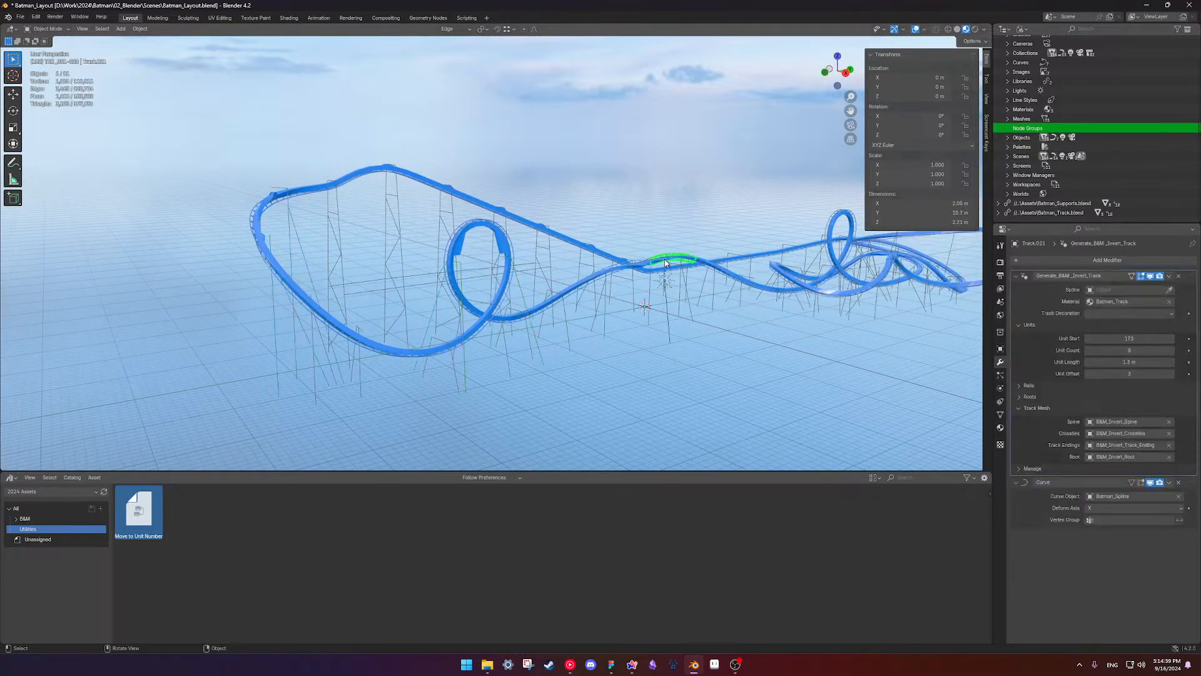
- Relocate the linked Batman_Supports.blend library to B&M_Supports.blend in the Library's Assets\Coaster Supports folder
{"action": "left_click", "coordinate": [1089, 204]}
{"action": "right_click", "coordinate": [1084, 201]}
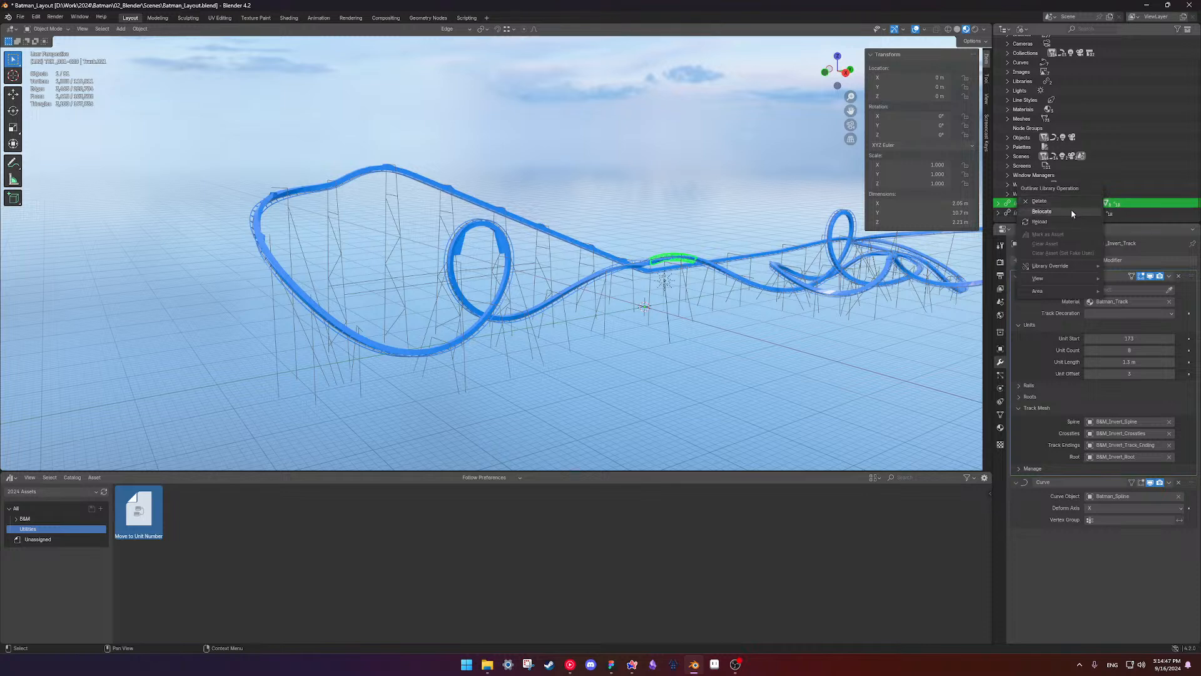
{"action": "left_click", "coordinate": [1071, 211]}
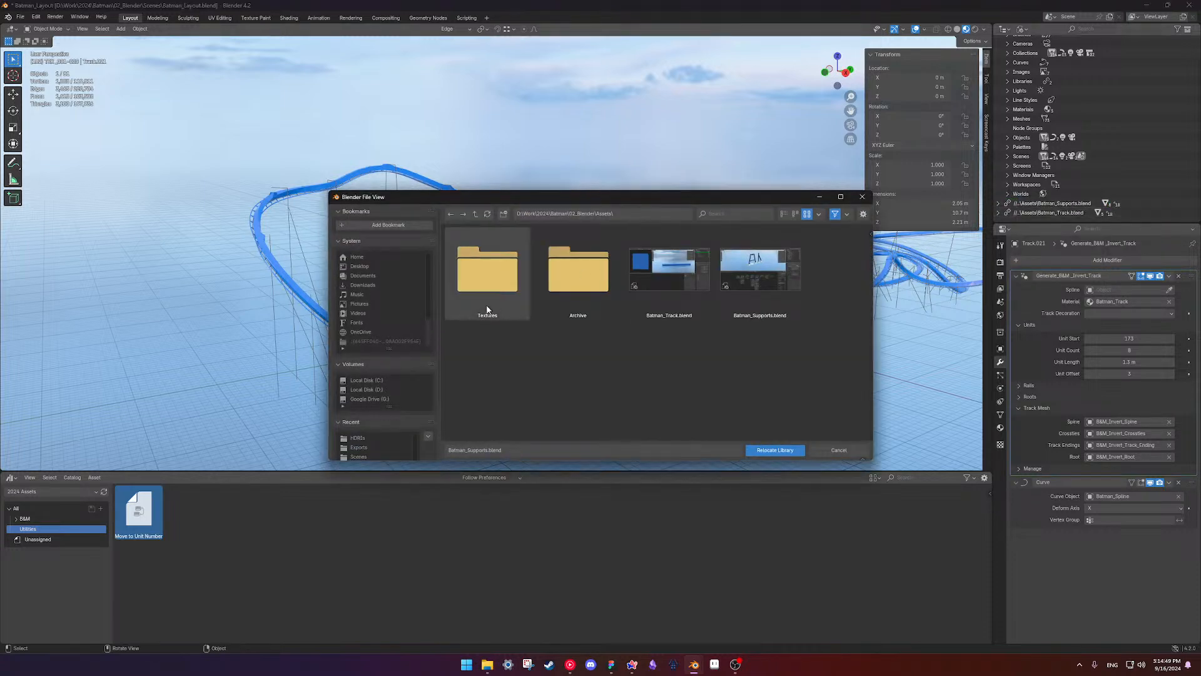
{"action": "left_click", "coordinate": [474, 214]}
{"action": "left_click", "coordinate": [474, 214]}
{"action": "left_click", "coordinate": [474, 214]}
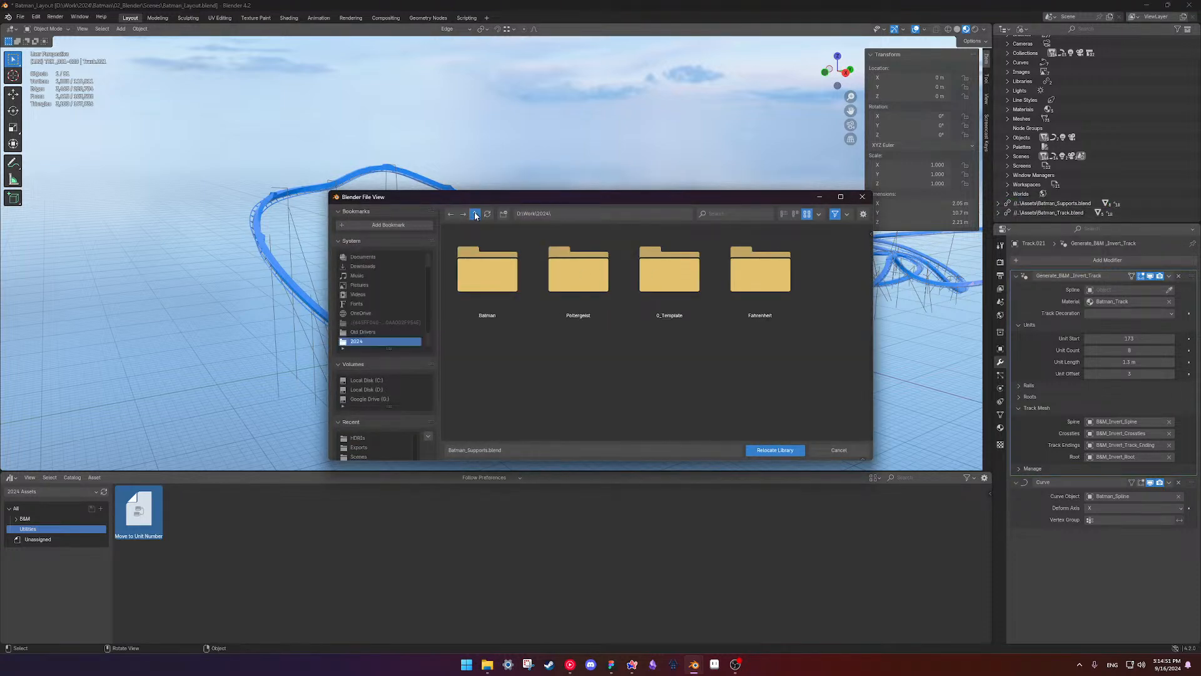
{"action": "left_click", "coordinate": [474, 215]}
{"action": "double_click", "coordinate": [487, 288]}
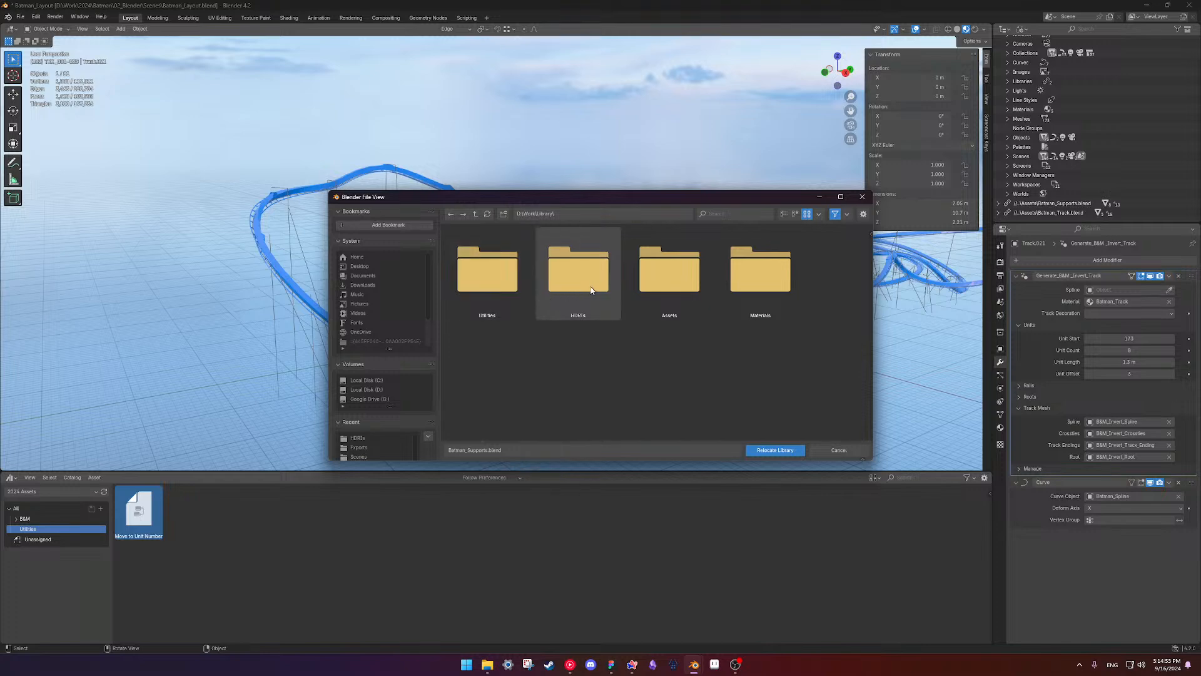
{"action": "double_click", "coordinate": [665, 285]}
{"action": "double_click", "coordinate": [501, 283]}
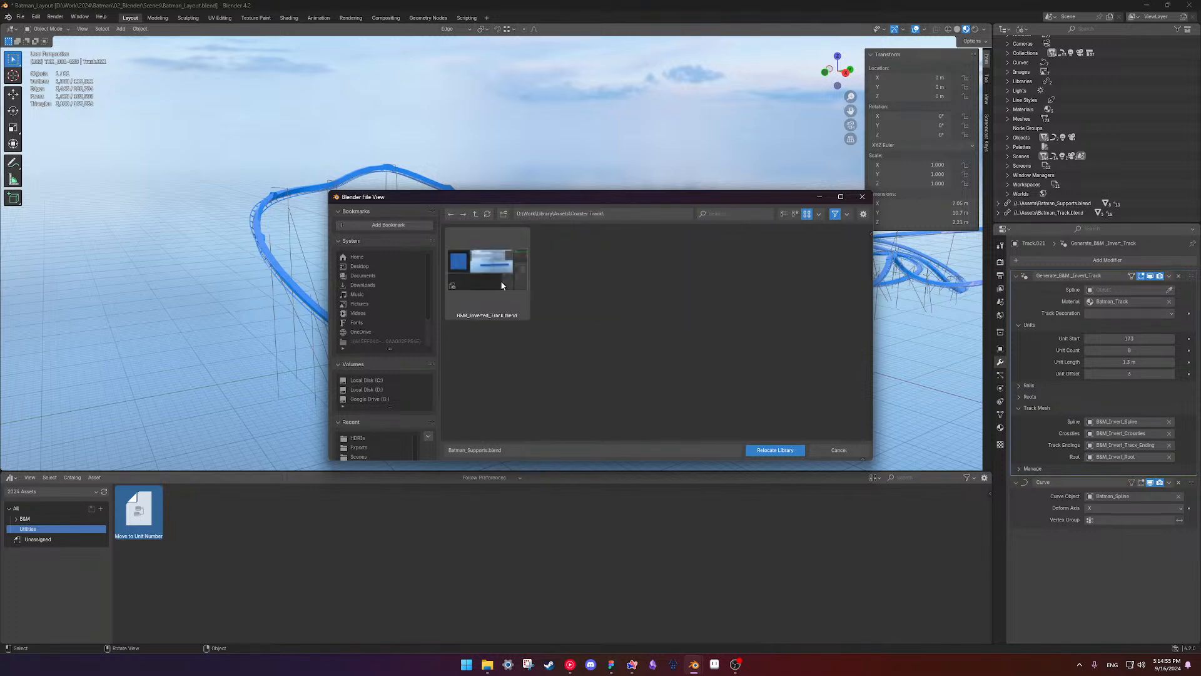
{"action": "left_click", "coordinate": [475, 214]}
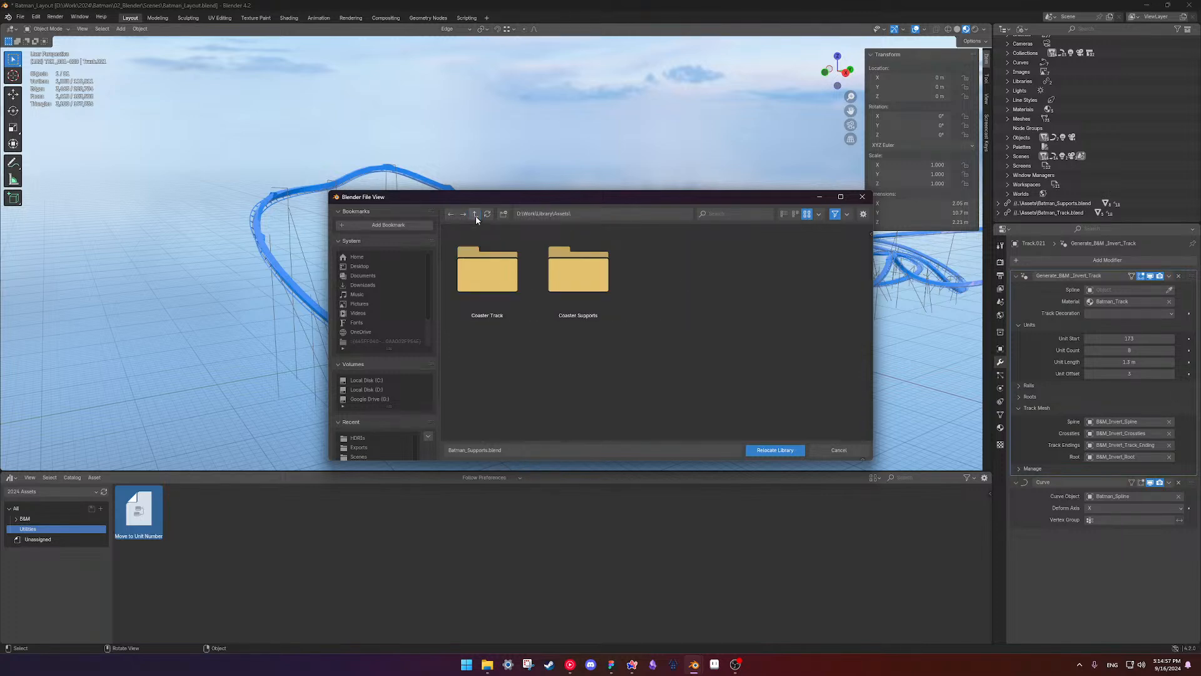
{"action": "double_click", "coordinate": [569, 270]}
{"action": "left_click", "coordinate": [495, 273]}
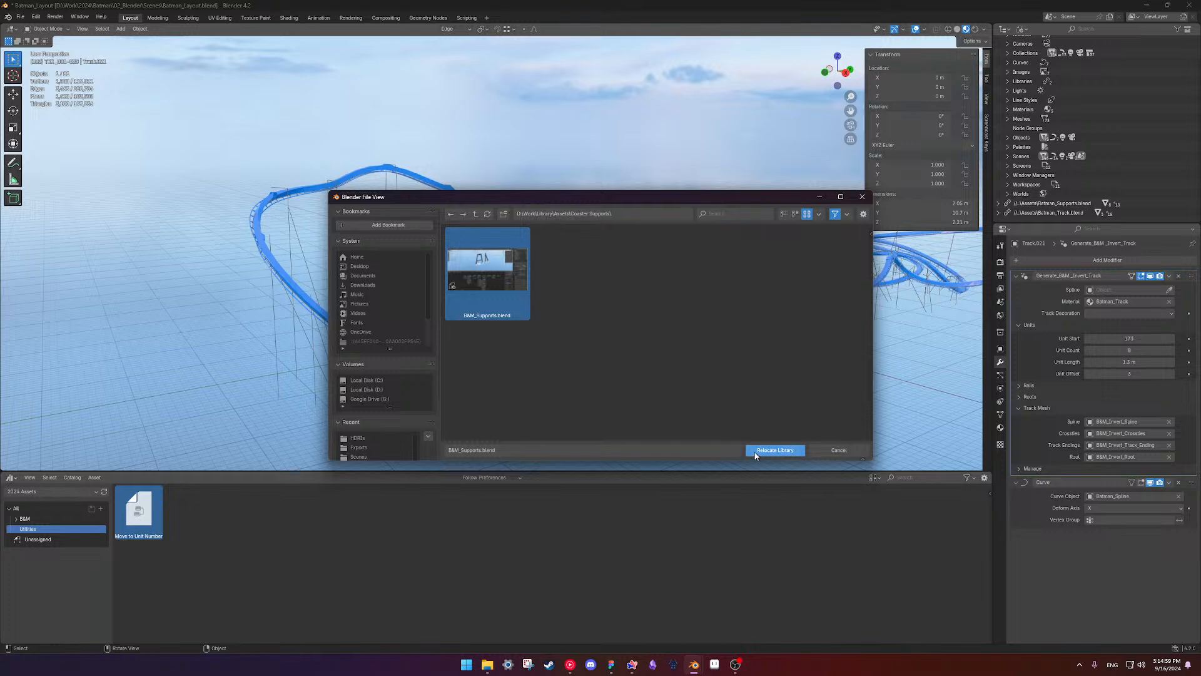
{"action": "left_click", "coordinate": [774, 450]}
- Reload the linked B&M_Supports.blend library
{"action": "scroll", "coordinate": [1159, 175], "scroll_direction": "down", "scroll_amount": 1}
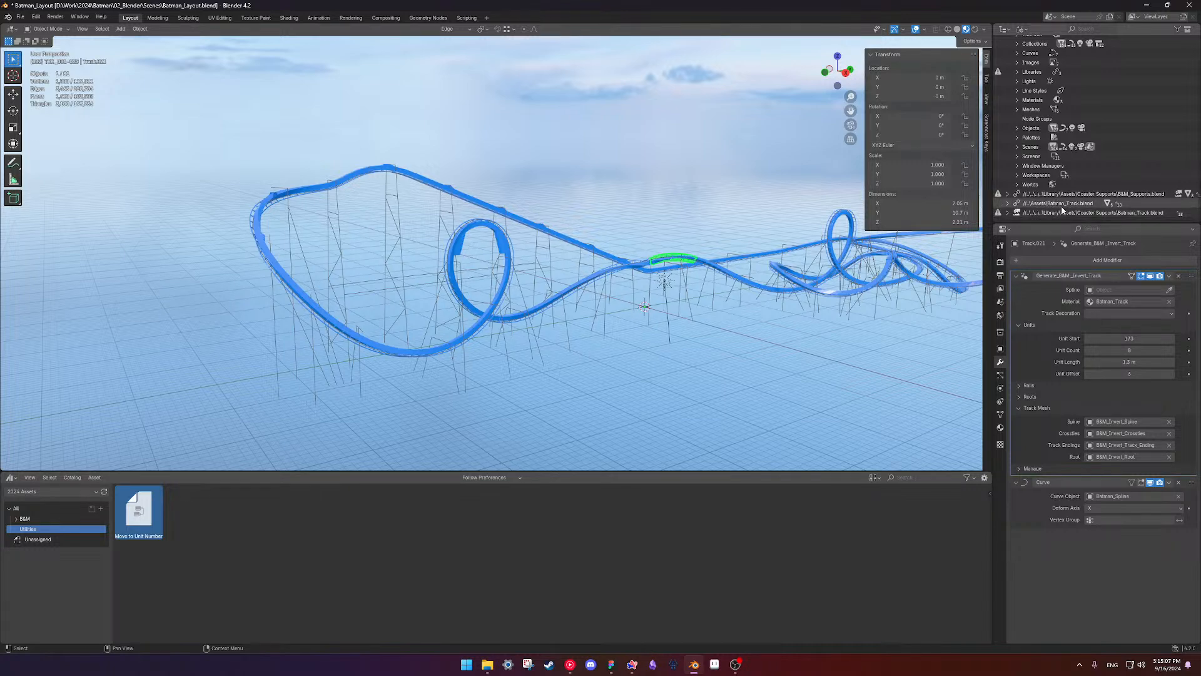
{"action": "left_click", "coordinate": [1001, 195]}
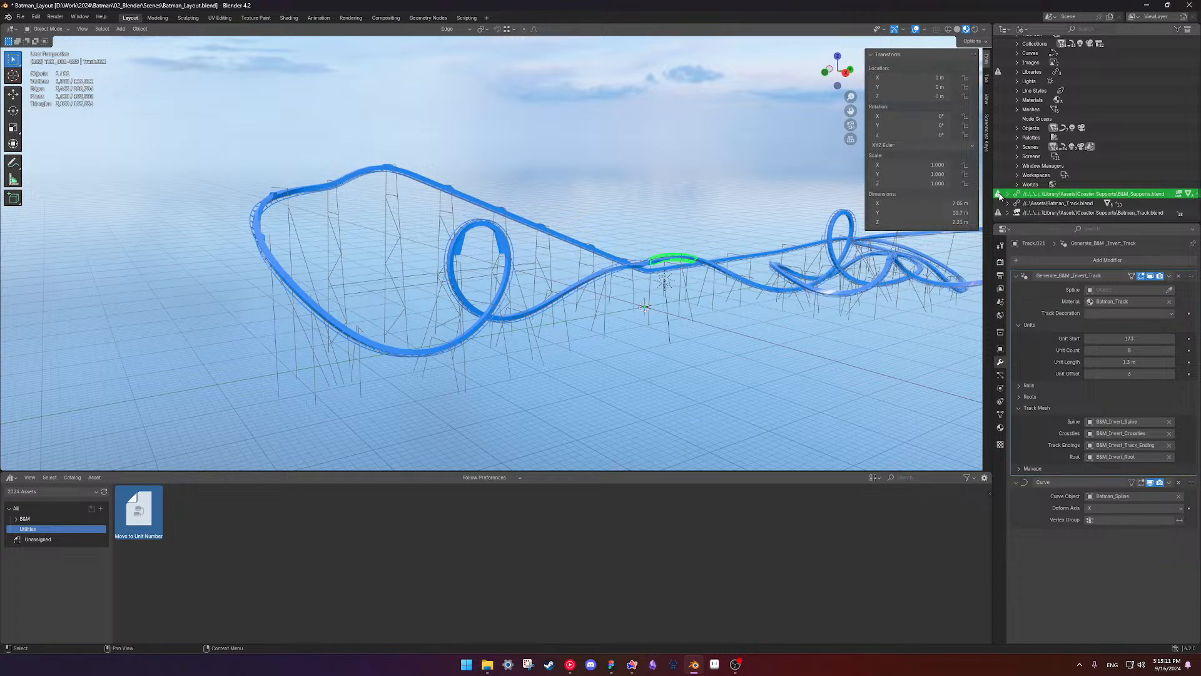
{"action": "right_click", "coordinate": [1075, 196]}
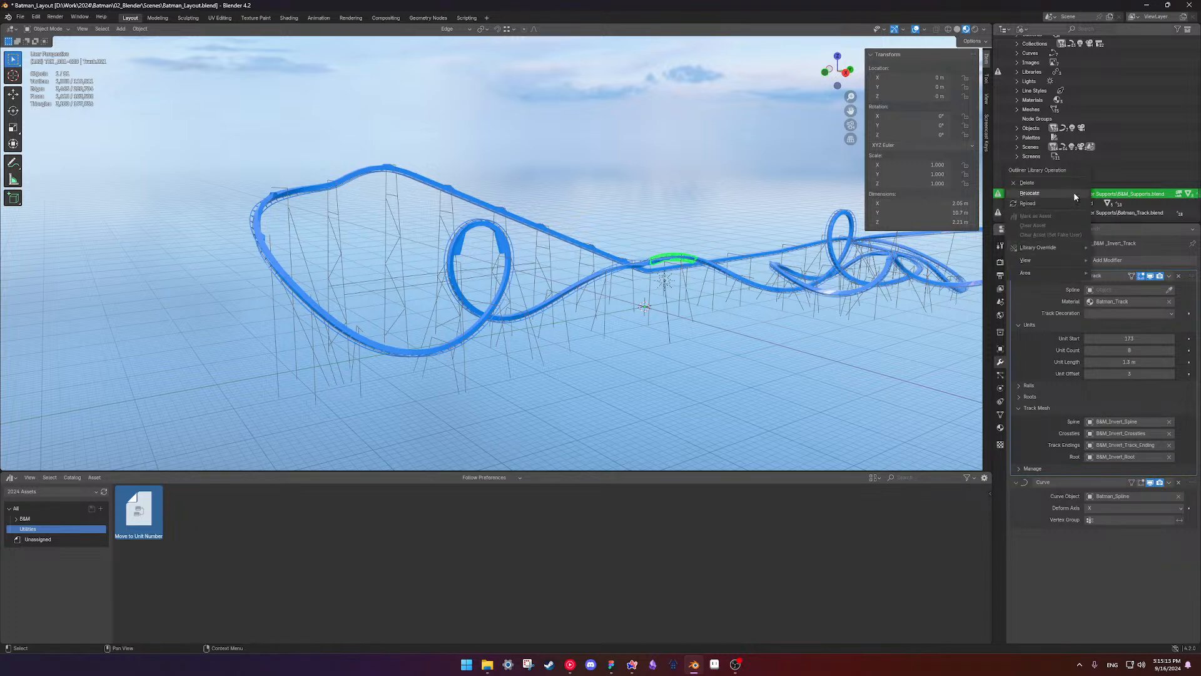
{"action": "left_click", "coordinate": [1066, 201]}
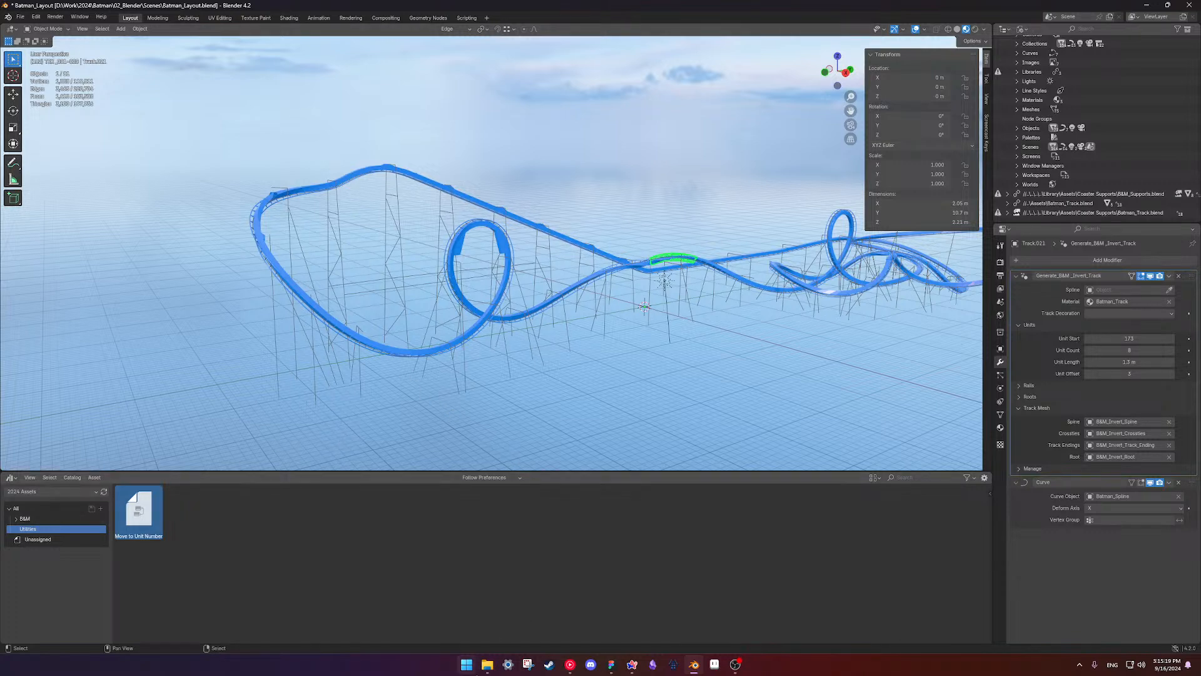
- Switch to File Explorer and open B&M_Inverted_Track from the Library's Assets\Coaster Track folder in Blender
{"action": "left_click", "coordinate": [487, 664]}
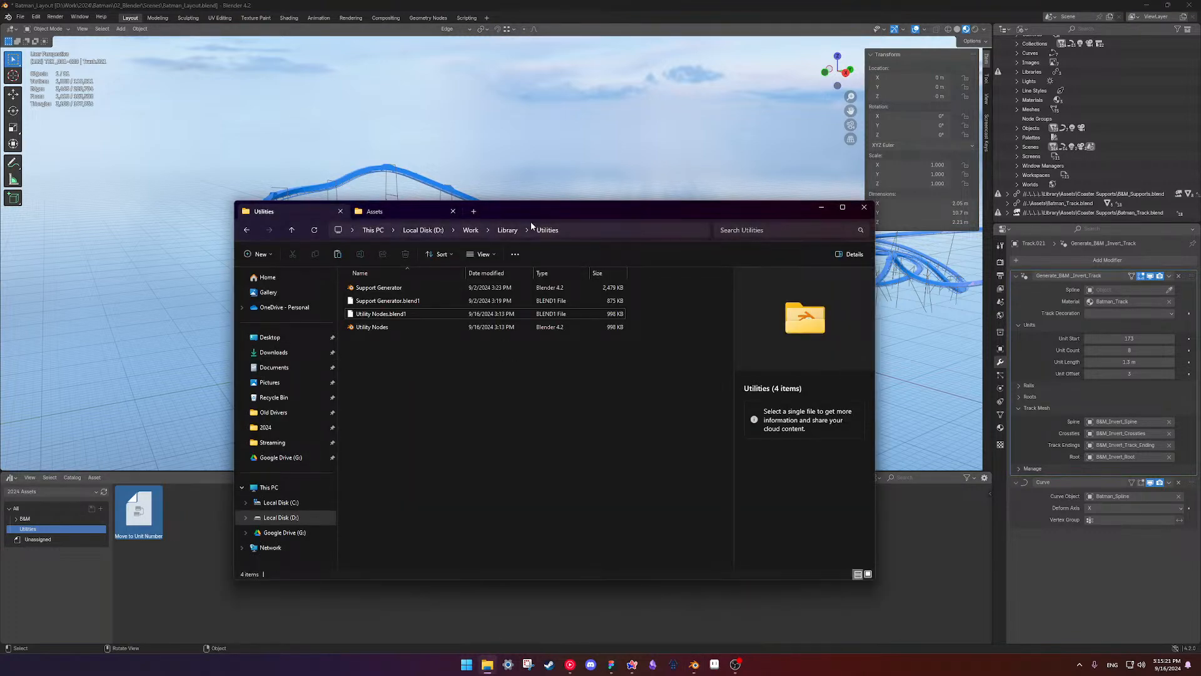
{"action": "left_click", "coordinate": [507, 229]}
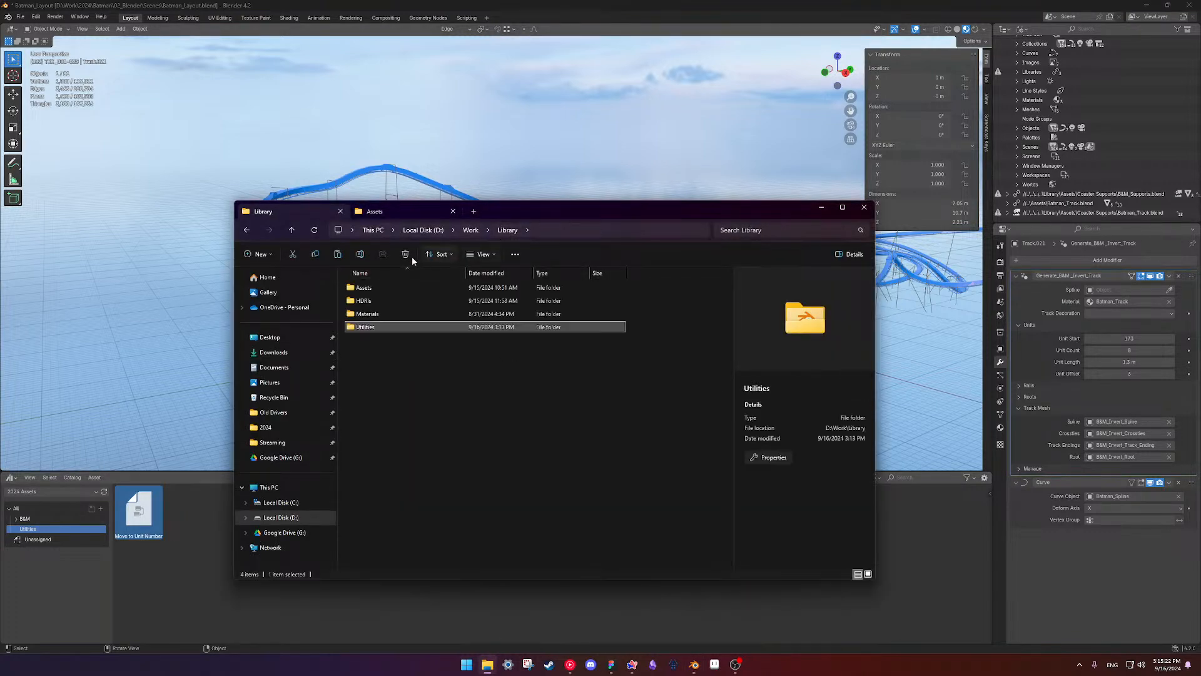
{"action": "double_click", "coordinate": [376, 287]}
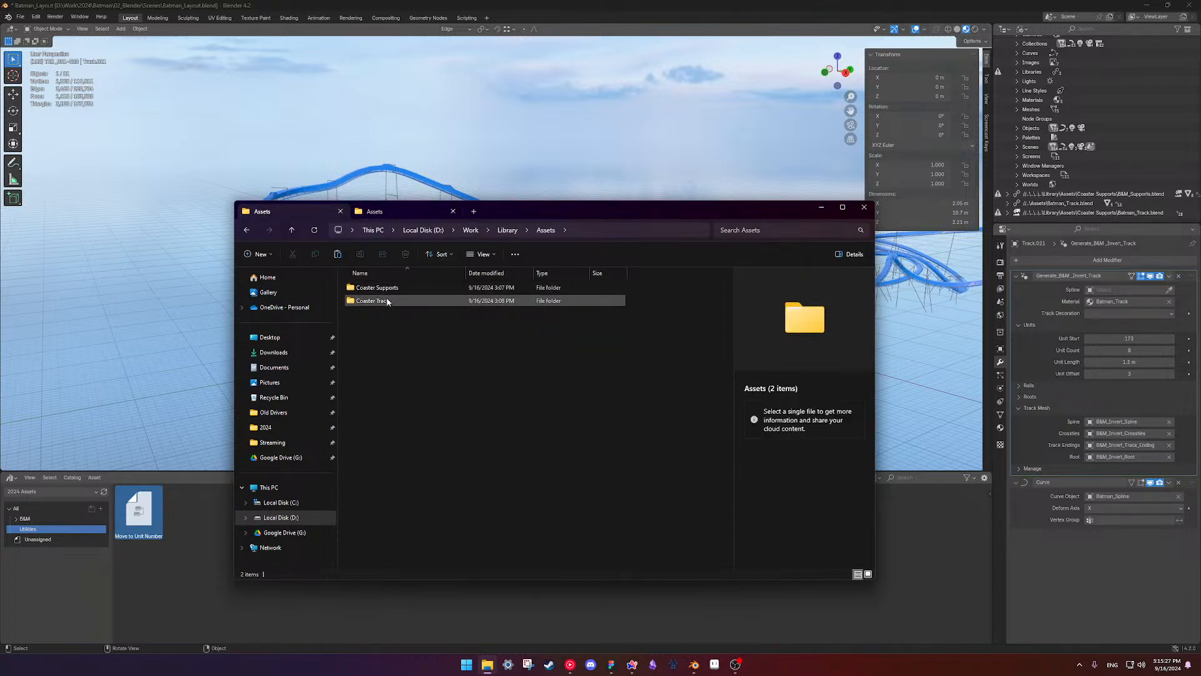
{"action": "double_click", "coordinate": [387, 301]}
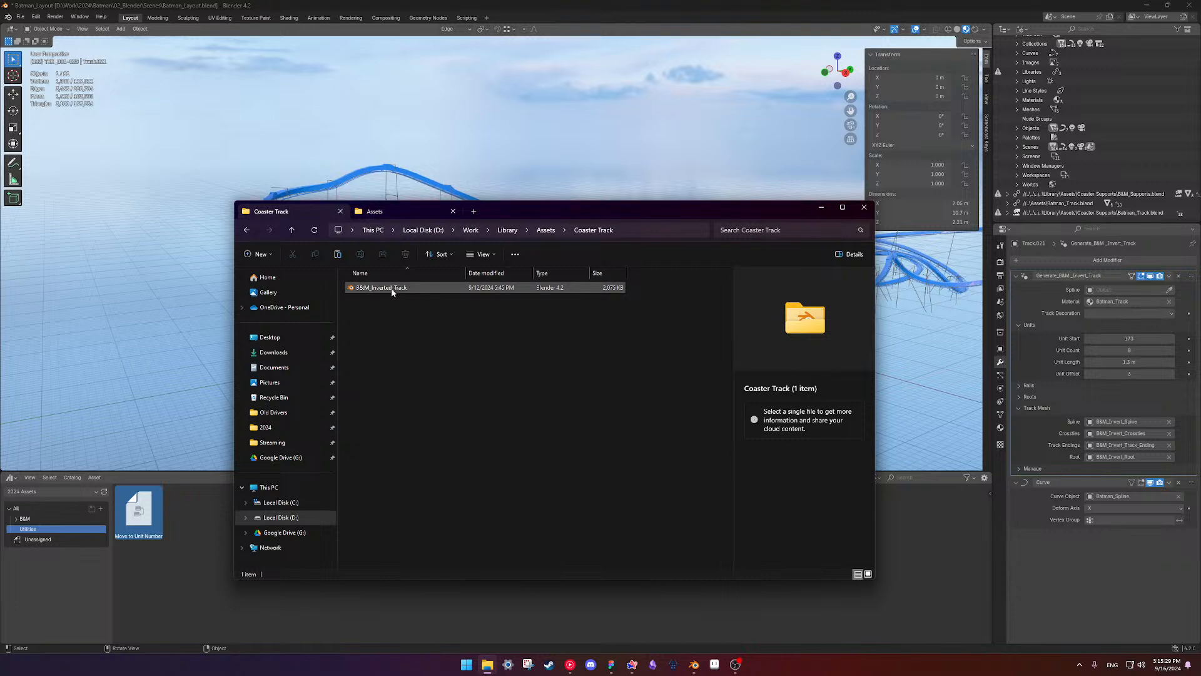
{"action": "double_click", "coordinate": [381, 288]}
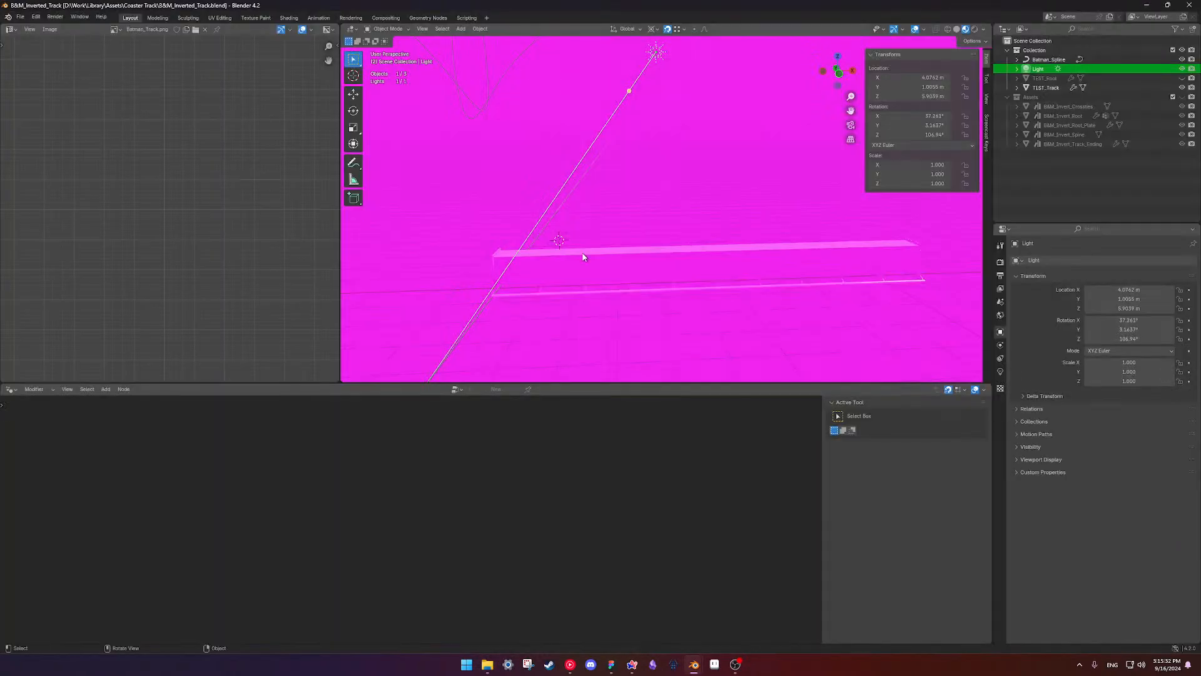
{"action": "middle_click_drag", "start_coordinate": [584, 255], "coordinate": [620, 220]}
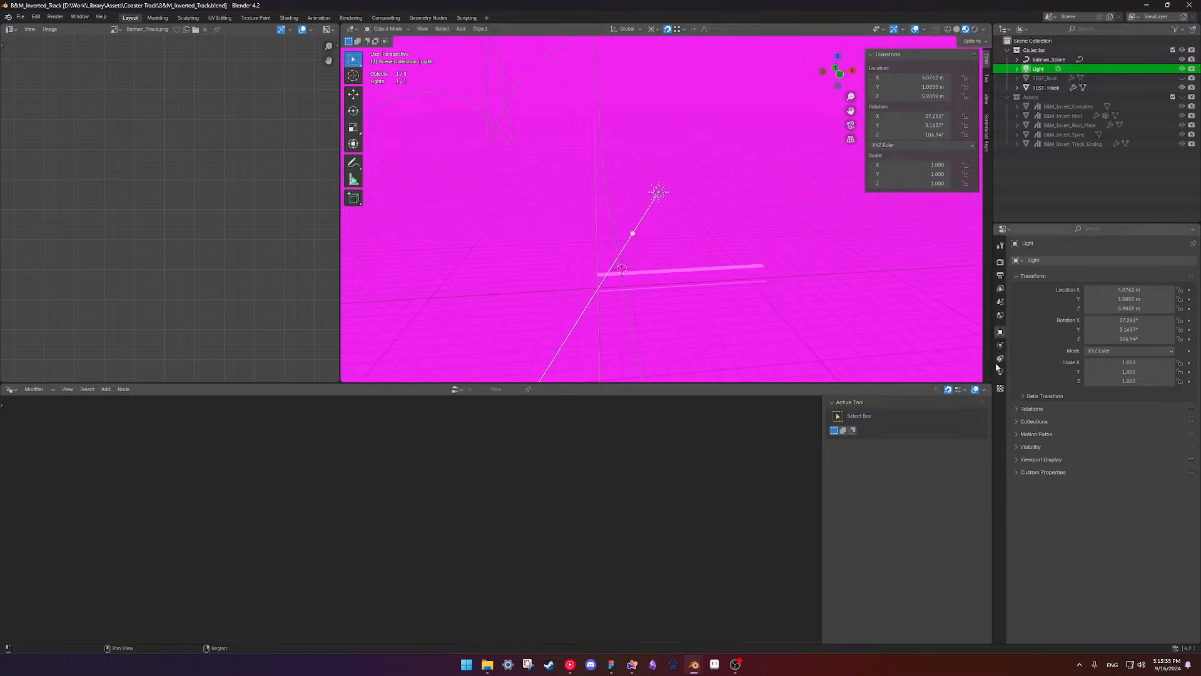
- Replace the world's missing environment texture with industrial_sunset_puresky_4k.exr from the Library's HDRIs folder
{"action": "left_click", "coordinate": [1001, 315]}
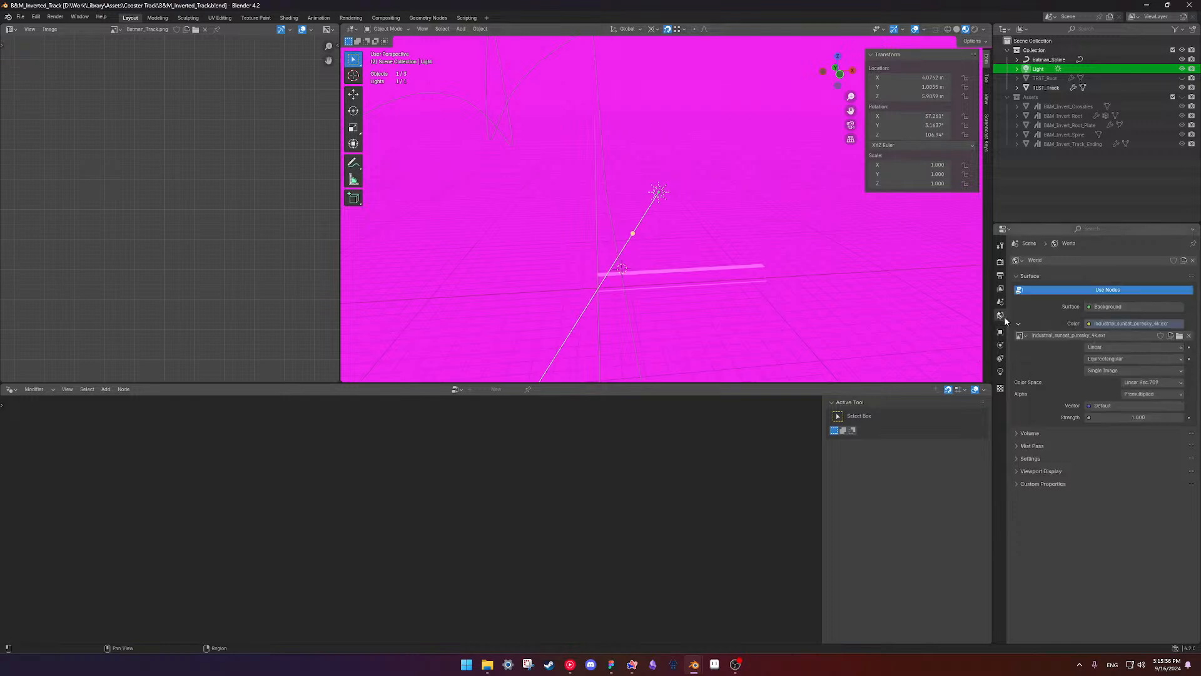
{"action": "left_click", "coordinate": [1188, 336]}
{"action": "left_click", "coordinate": [1144, 336]}
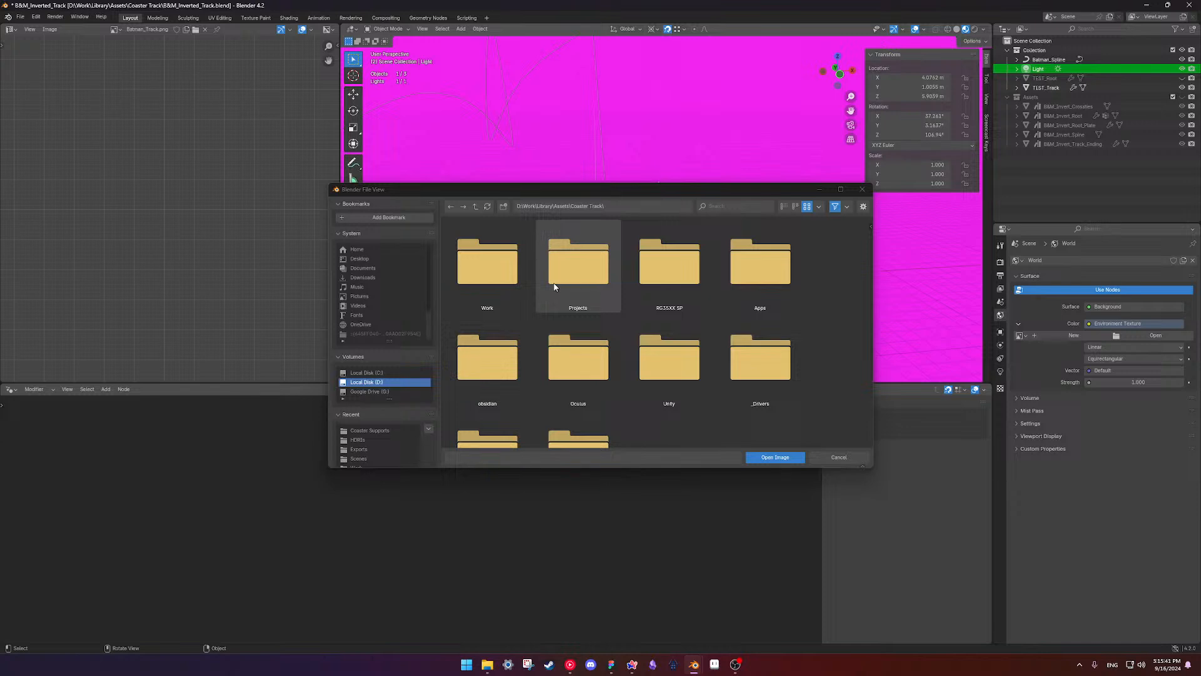
{"action": "left_click", "coordinate": [501, 275]}
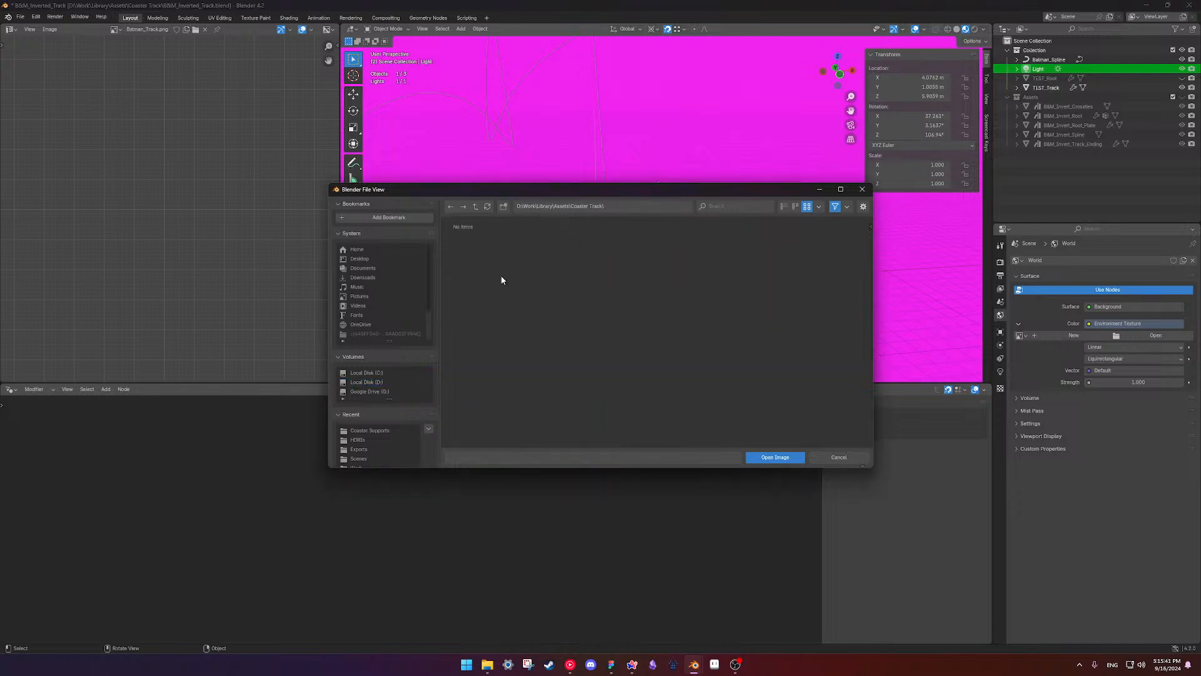
{"action": "left_click", "coordinate": [476, 207]}
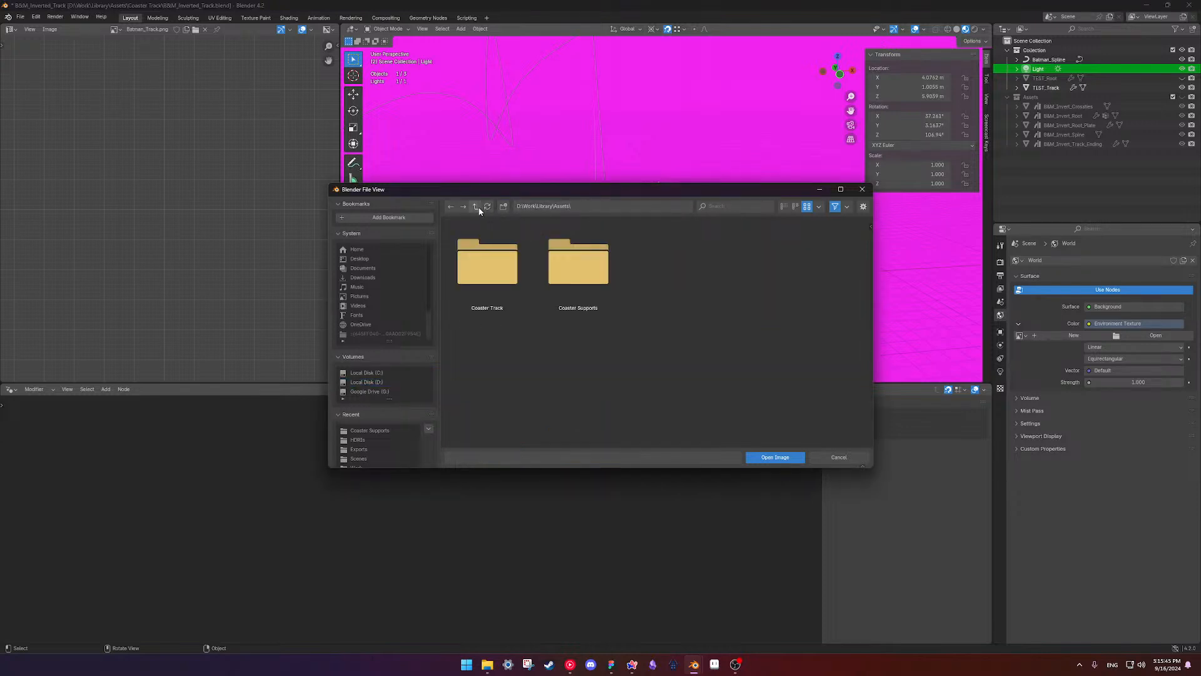
{"action": "left_click", "coordinate": [476, 208]}
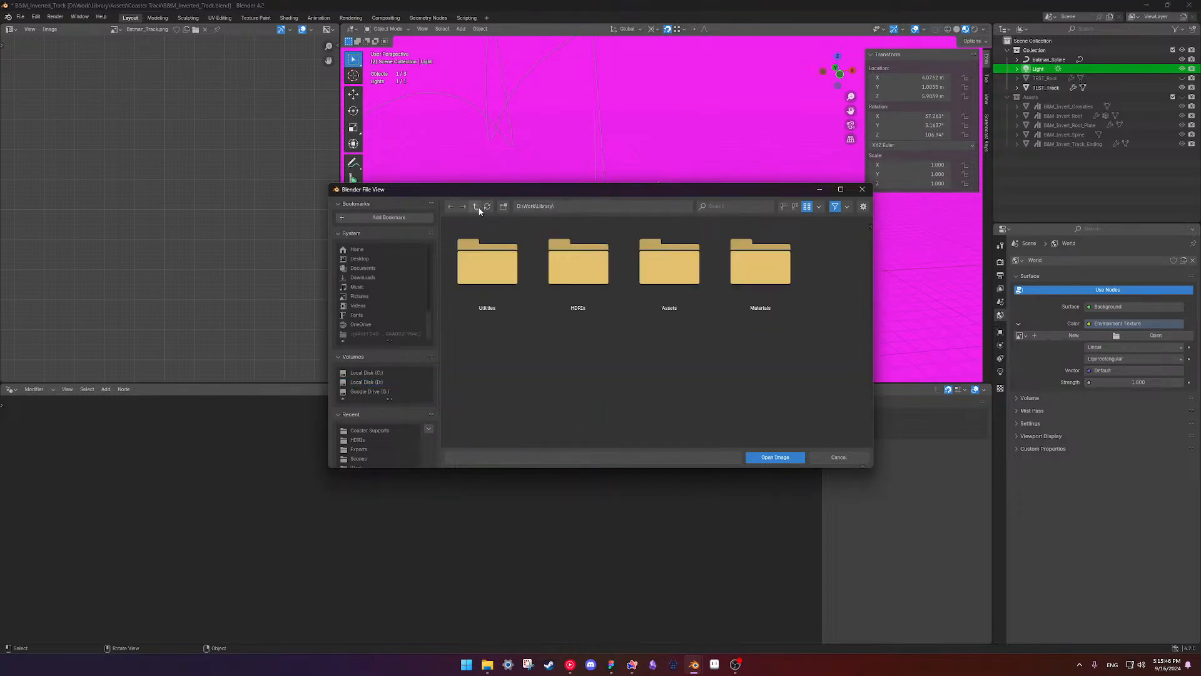
{"action": "left_click", "coordinate": [600, 280]}
{"action": "left_click", "coordinate": [475, 366]}
{"action": "left_click", "coordinate": [777, 458]}
{"action": "middle_click_drag", "start_coordinate": [744, 133], "coordinate": [997, 13]}
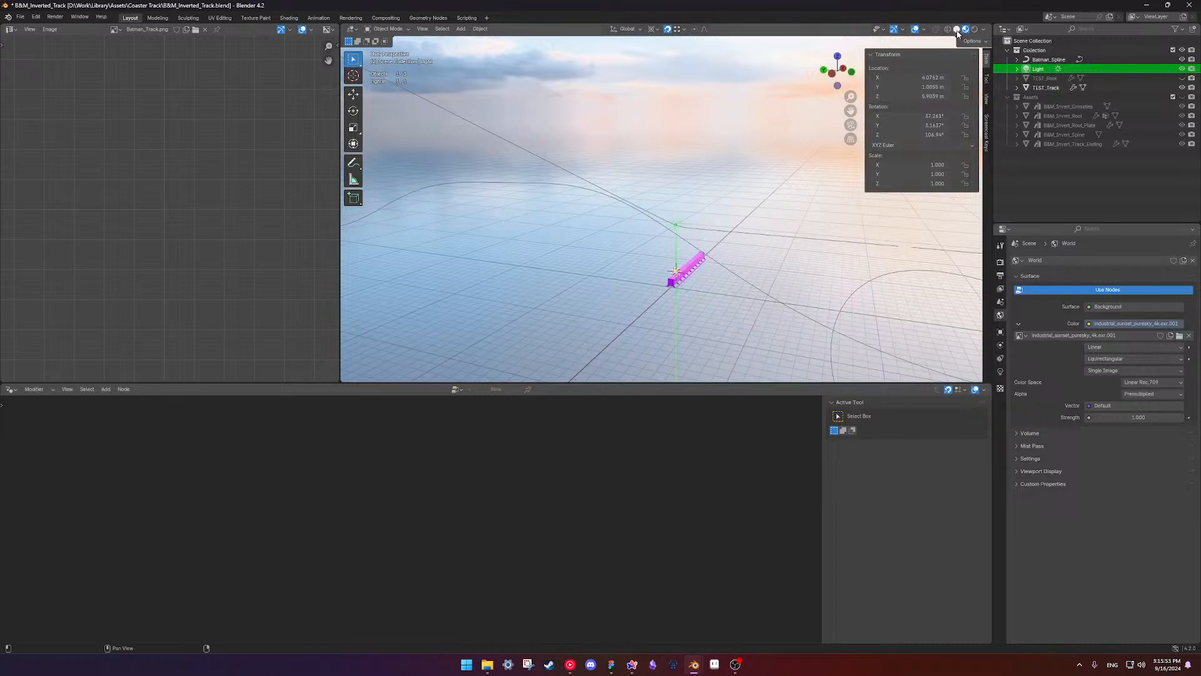
- Toggle the viewport's Scene World lighting off and back on while viewing the new environment
{"action": "left_click", "coordinate": [984, 29]}
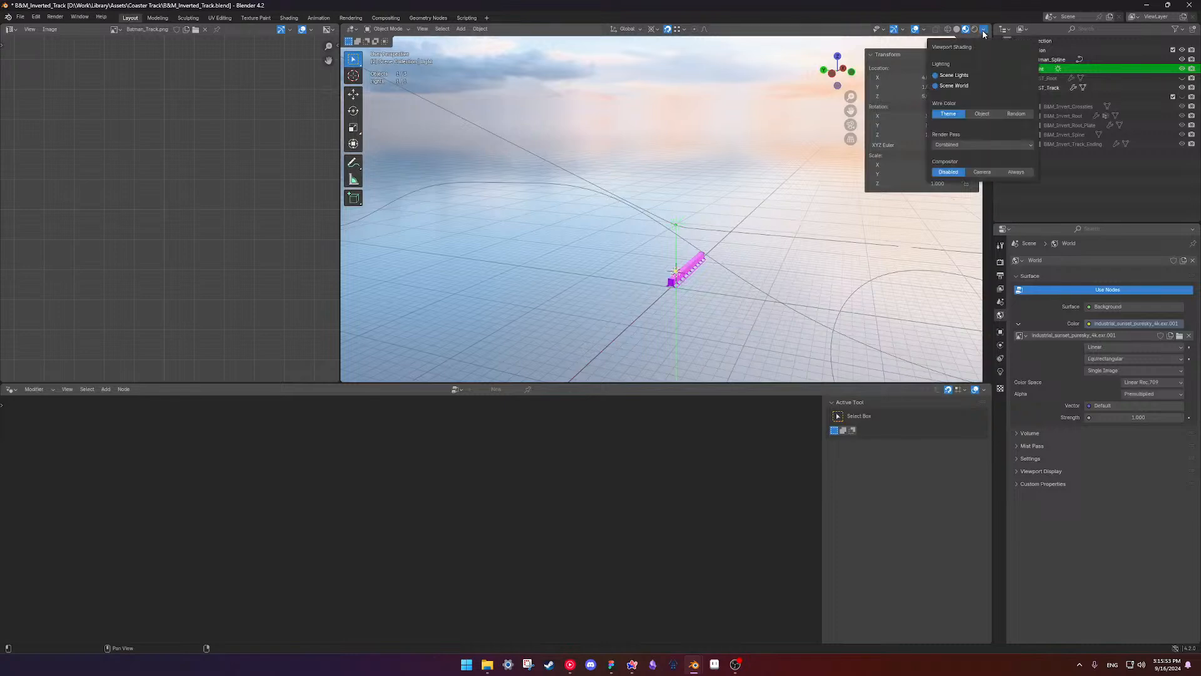
{"action": "left_click", "coordinate": [936, 86]}
{"action": "left_click", "coordinate": [935, 86]}
{"action": "mouse_move", "coordinate": [600, 187]}
{"action": "middle_mouse_down"}
{"action": "mouse_move", "coordinate": [547, 157]}
{"action": "mouse_move", "coordinate": [625, 223]}
{"action": "mouse_move", "coordinate": [737, 180]}
{"action": "middle_mouse_up"}
{"action": "left_click", "coordinate": [983, 29]}
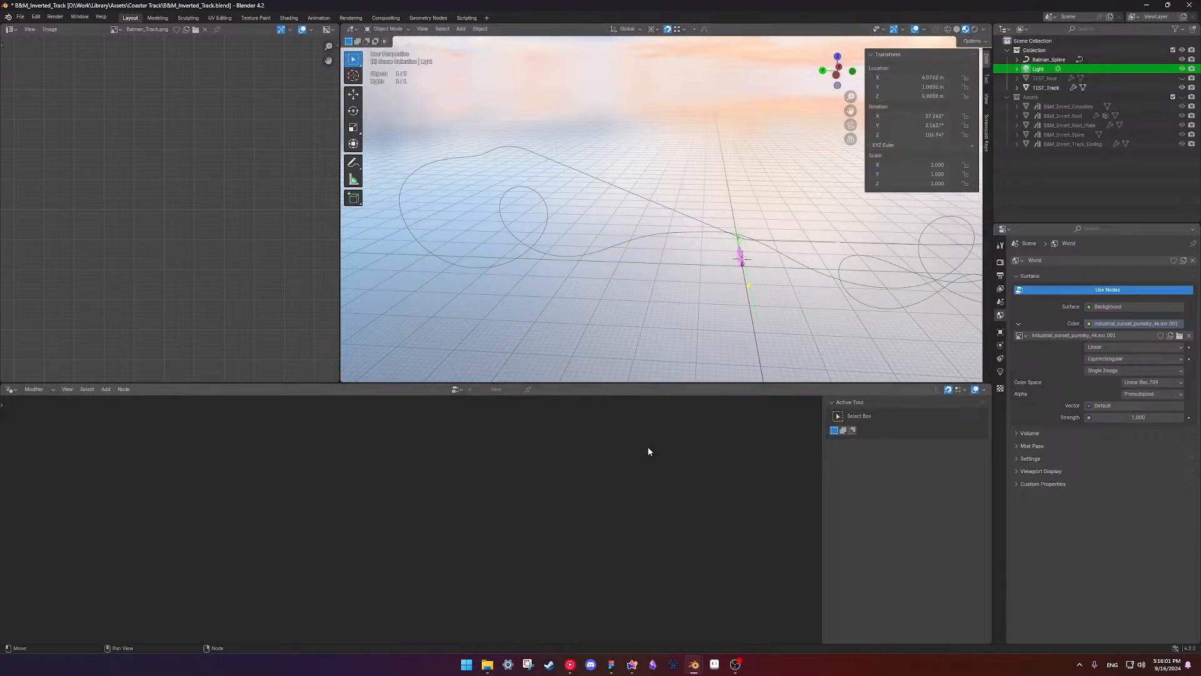
{"action": "mouse_move", "coordinate": [693, 666]}
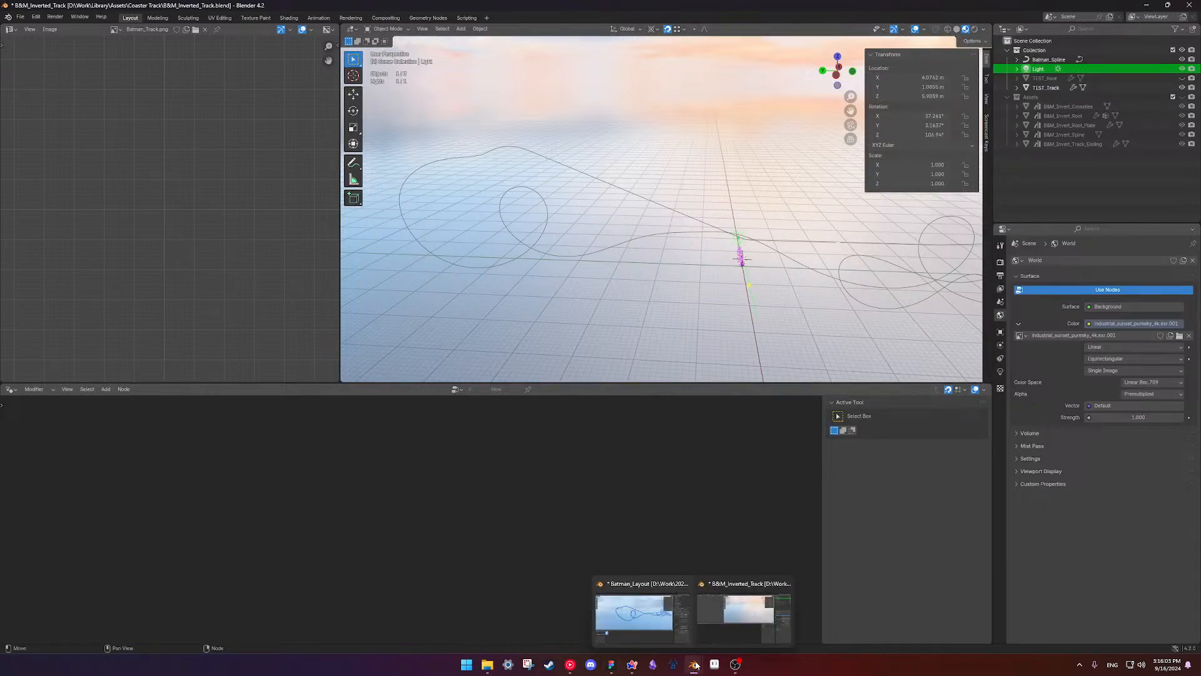
- Switch to the Batman_Layout window and check its viewport's studio HDRI by toggling Scene World lighting off and back on
{"action": "left_click", "coordinate": [641, 612]}
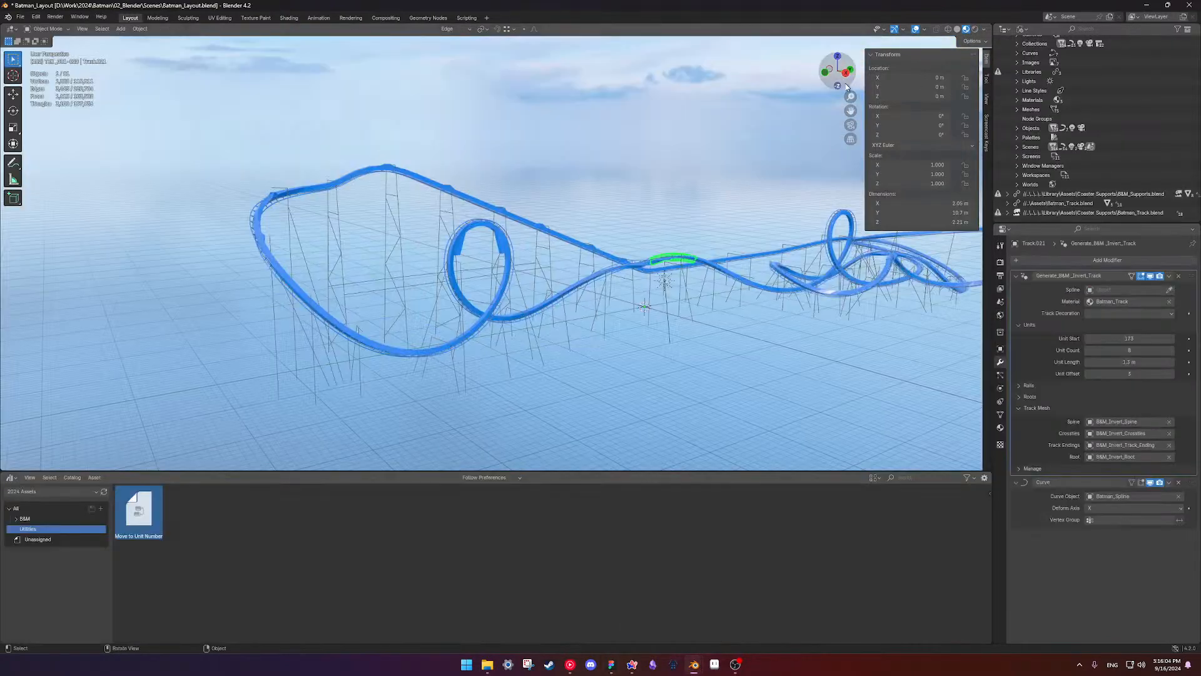
{"action": "left_click", "coordinate": [982, 31]}
{"action": "left_click", "coordinate": [935, 85]}
{"action": "left_click", "coordinate": [963, 105]}
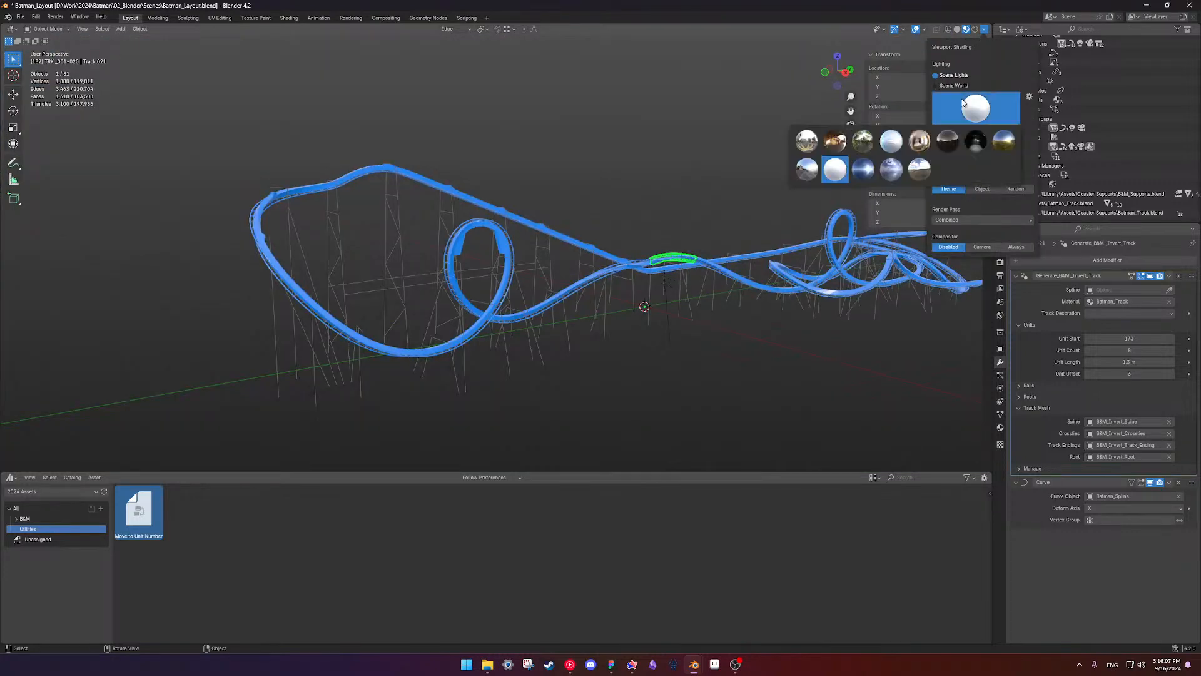
{"action": "left_click", "coordinate": [935, 86]}
{"action": "left_click", "coordinate": [936, 86]}
{"action": "left_click", "coordinate": [935, 86]}
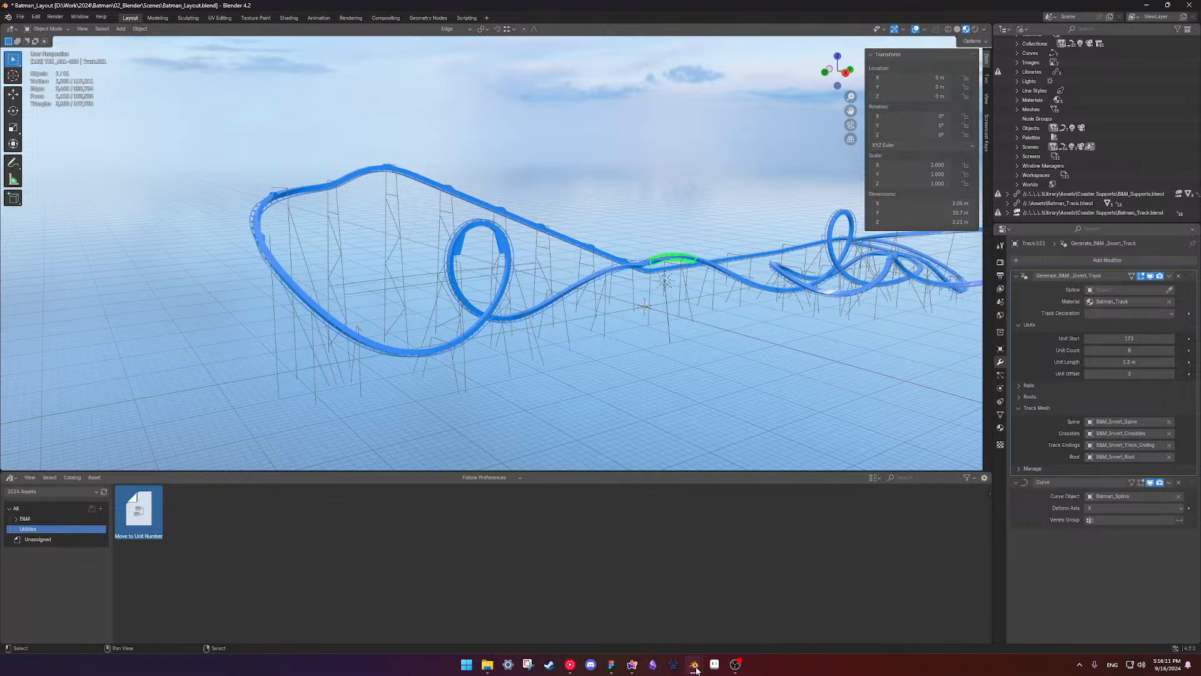
- Return to the B&M_Inverted_Track window, disable Scene World, choose the plain white studio HDRI for the viewport, and re-enable Scene World
{"action": "mouse_move", "coordinate": [694, 664]}
{"action": "left_click", "coordinate": [737, 629]}
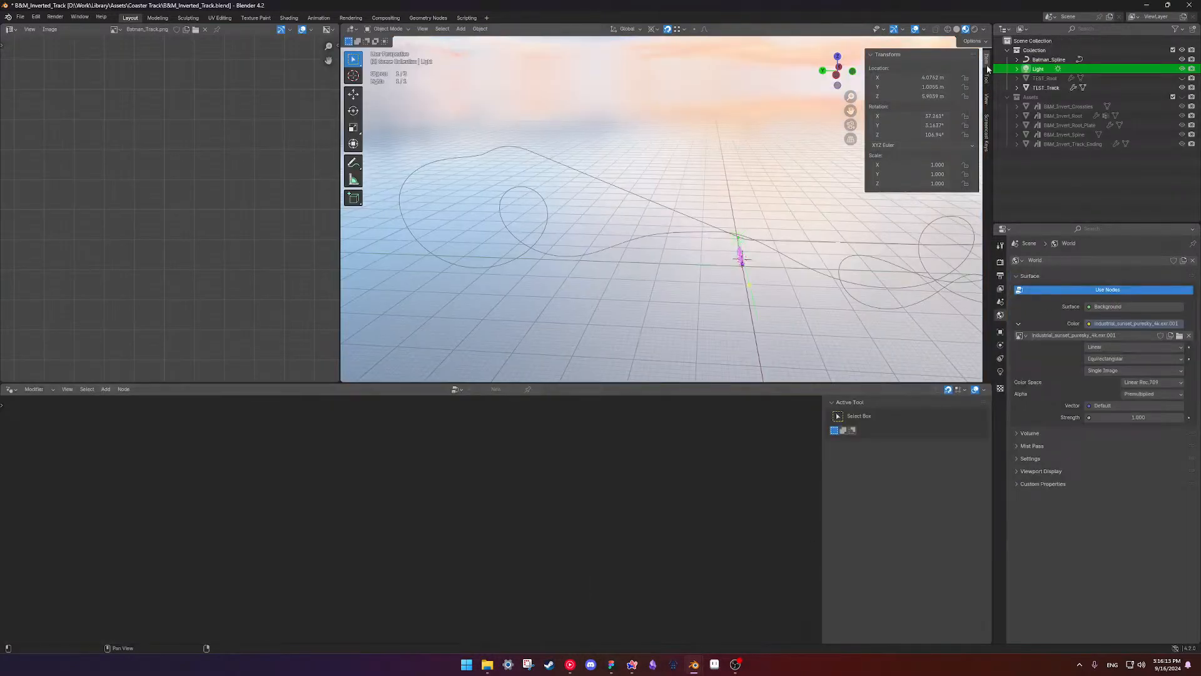
{"action": "left_click", "coordinate": [984, 29]}
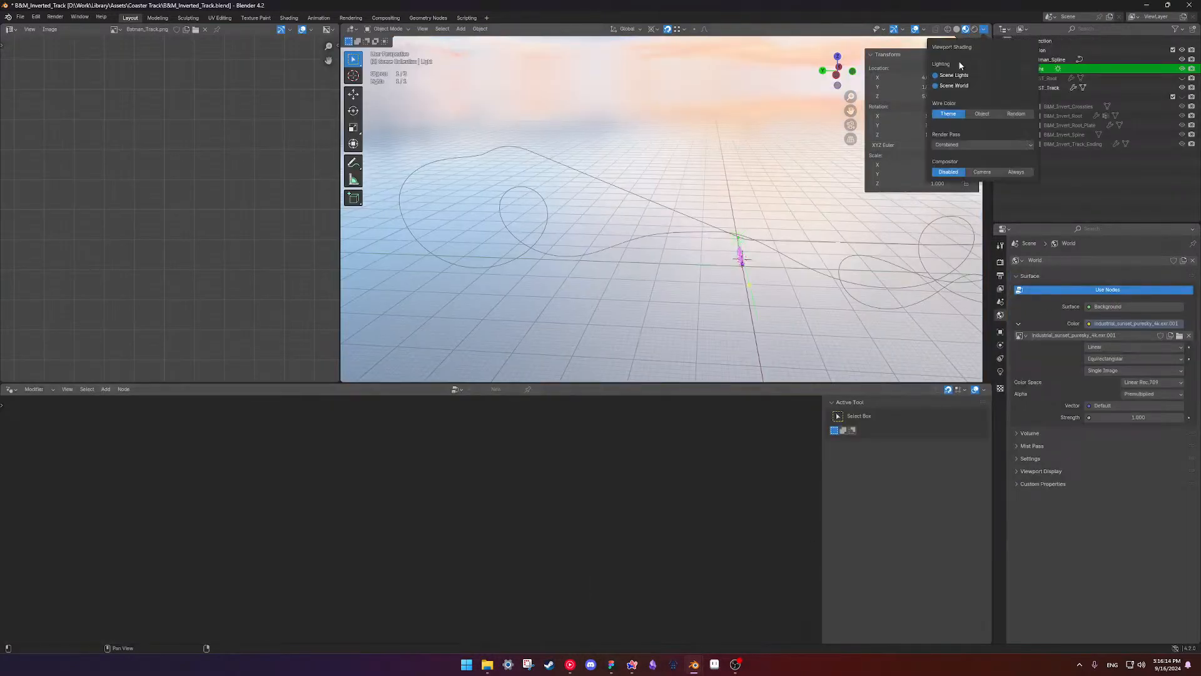
{"action": "left_click", "coordinate": [936, 86]}
{"action": "left_click", "coordinate": [980, 111]}
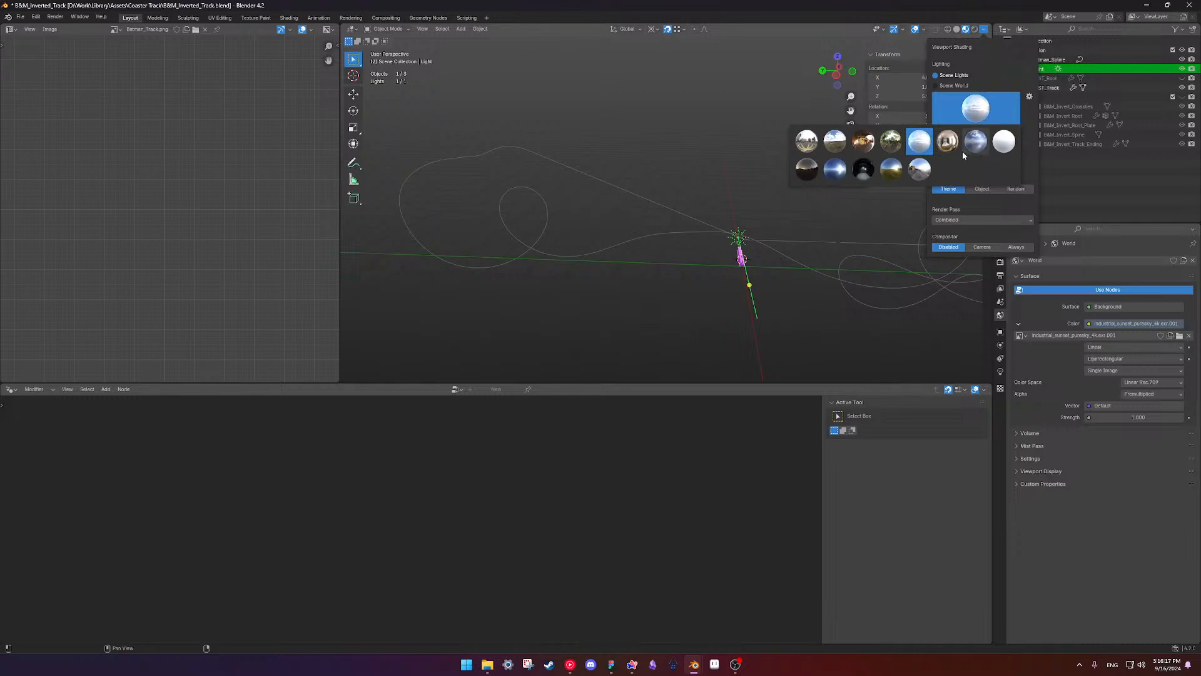
{"action": "left_click", "coordinate": [1004, 143]}
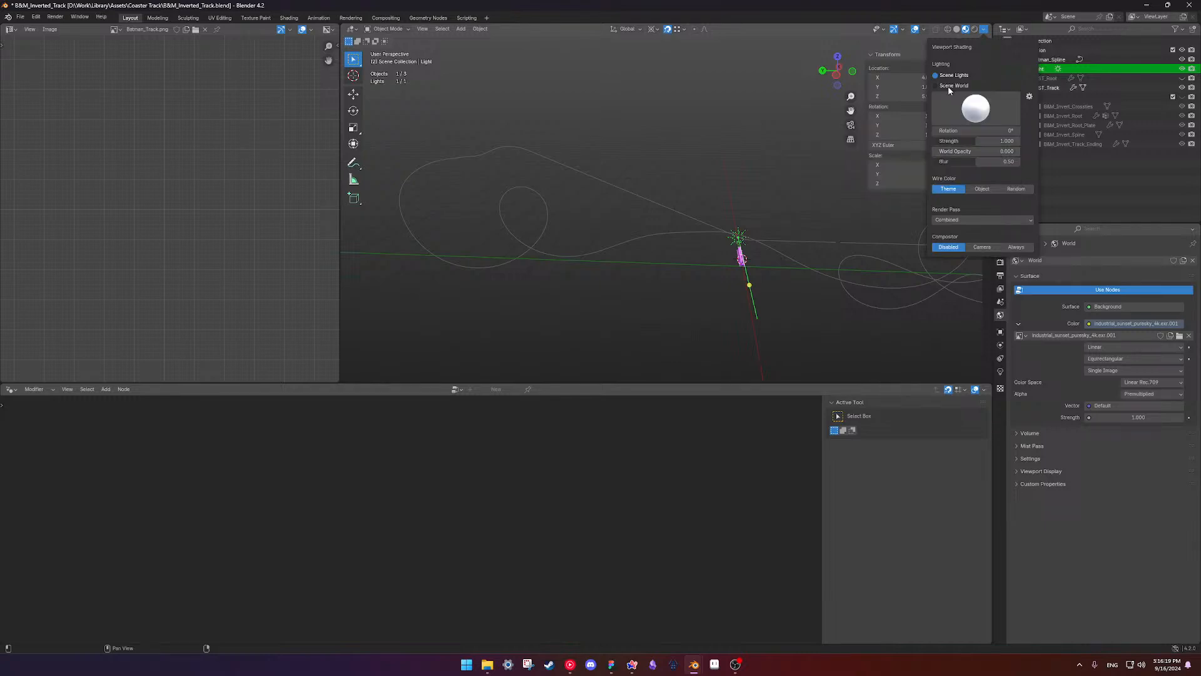
{"action": "left_click", "coordinate": [800, 152]}
- Save the B&M_Inverted_Track file and inspect the test track segment up close
{"action": "middle_click_drag", "start_coordinate": [724, 277], "coordinate": [714, 235], "text": "shift"}
{"action": "scroll", "coordinate": [707, 279], "scroll_direction": "up", "scroll_amount": 3}
{"action": "key", "text": "ctrl+s"}
{"action": "scroll", "coordinate": [646, 263], "scroll_direction": "up", "scroll_amount": 2}
{"action": "middle_click_drag", "start_coordinate": [629, 246], "coordinate": [670, 213], "text": "shift"}
{"action": "scroll", "coordinate": [652, 284], "scroll_direction": "up", "scroll_amount": 1}
{"action": "scroll", "coordinate": [651, 282], "scroll_direction": "up", "scroll_amount": 2}
{"action": "middle_click_drag", "start_coordinate": [657, 279], "coordinate": [682, 248], "text": "shift"}
{"action": "middle_click_drag", "start_coordinate": [682, 248], "coordinate": [712, 251]}
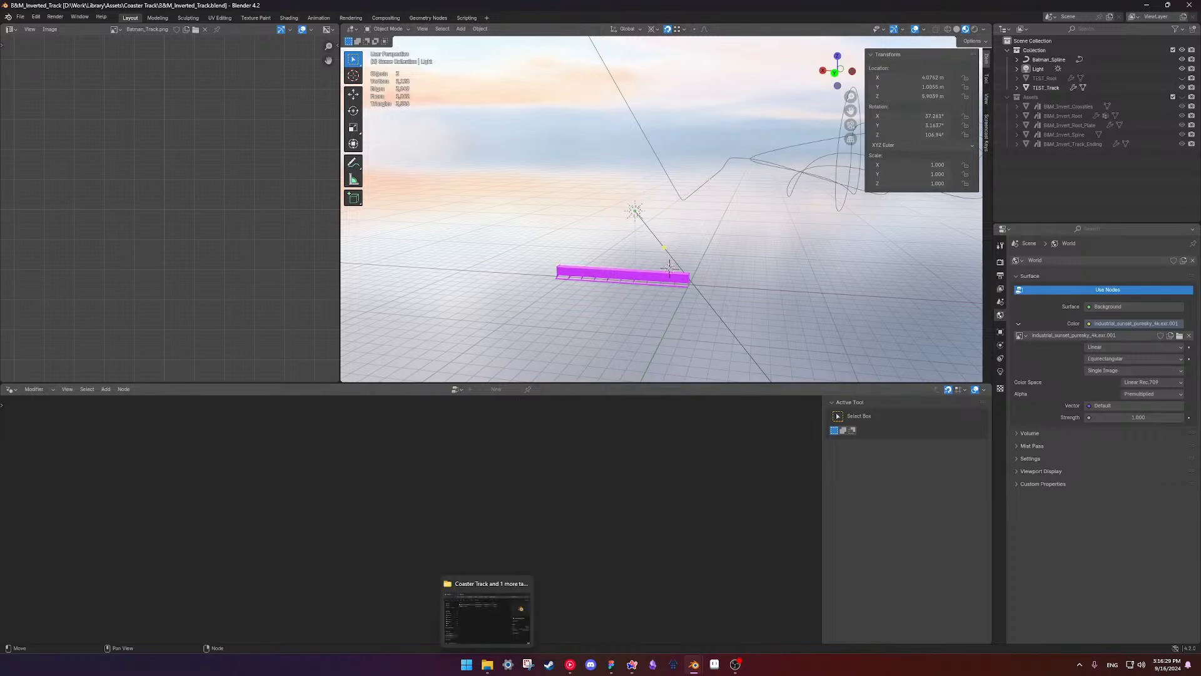
- Switch to File Explorer, check the Batman Assets folder and the Library's Materials folder, and return to Blender
{"action": "left_click", "coordinate": [485, 667]}
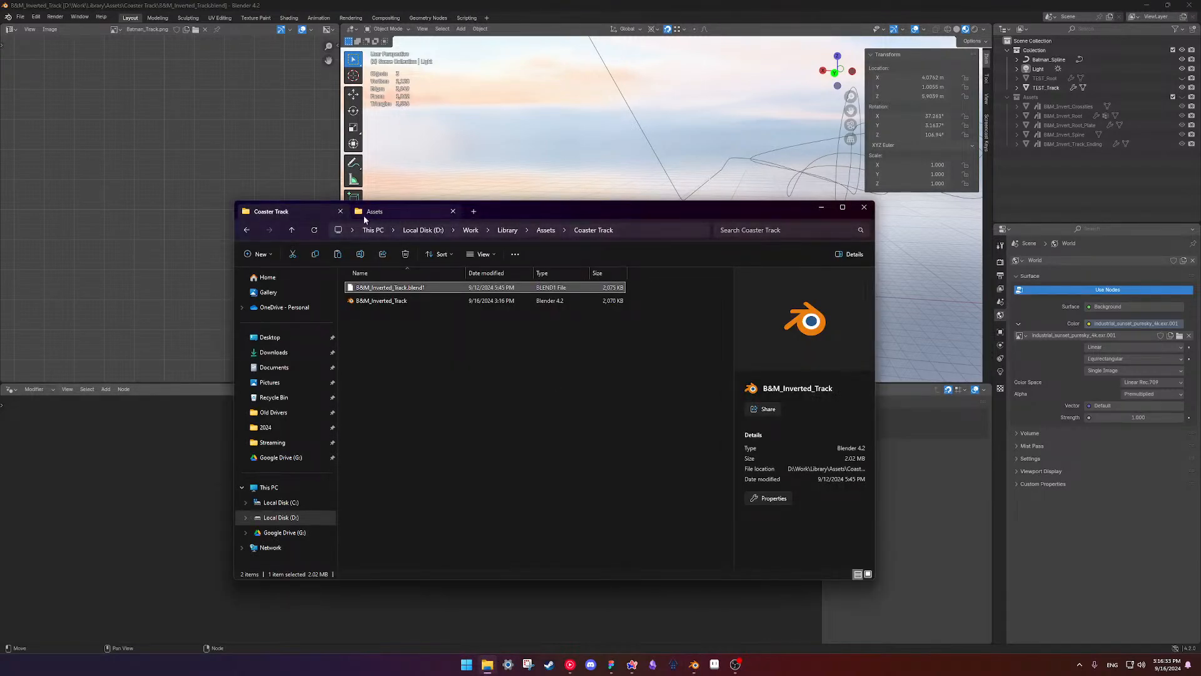
{"action": "left_click", "coordinate": [407, 211]}
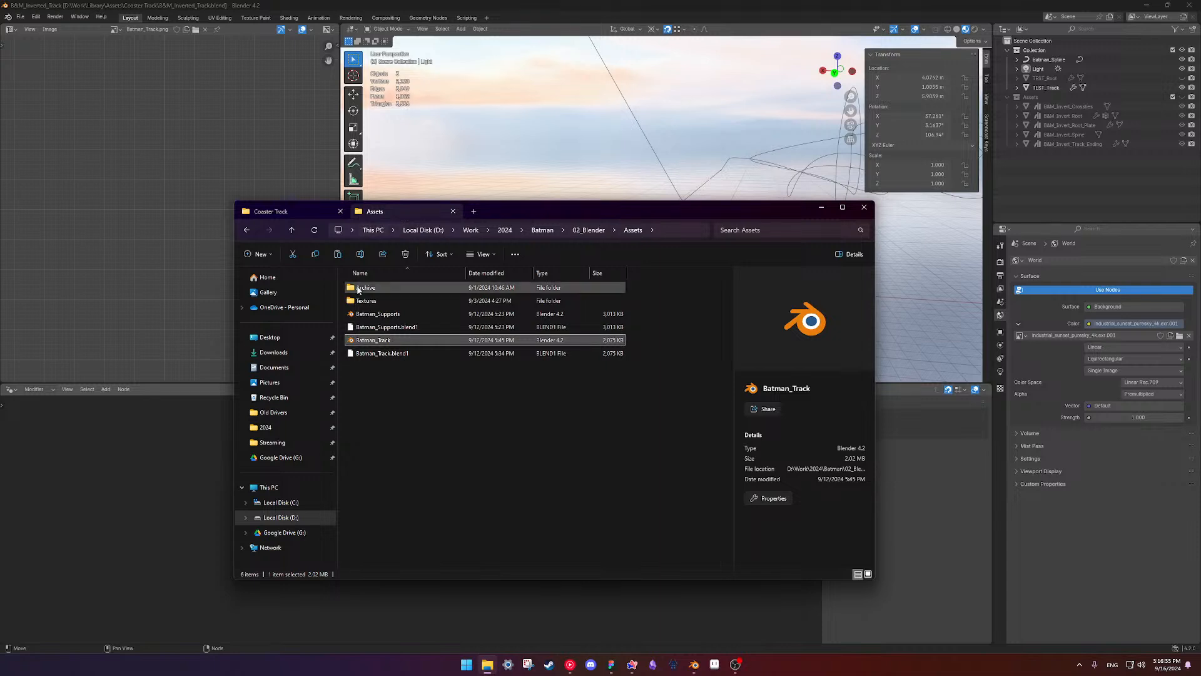
{"action": "left_click", "coordinate": [298, 212]}
{"action": "left_click", "coordinate": [247, 229]}
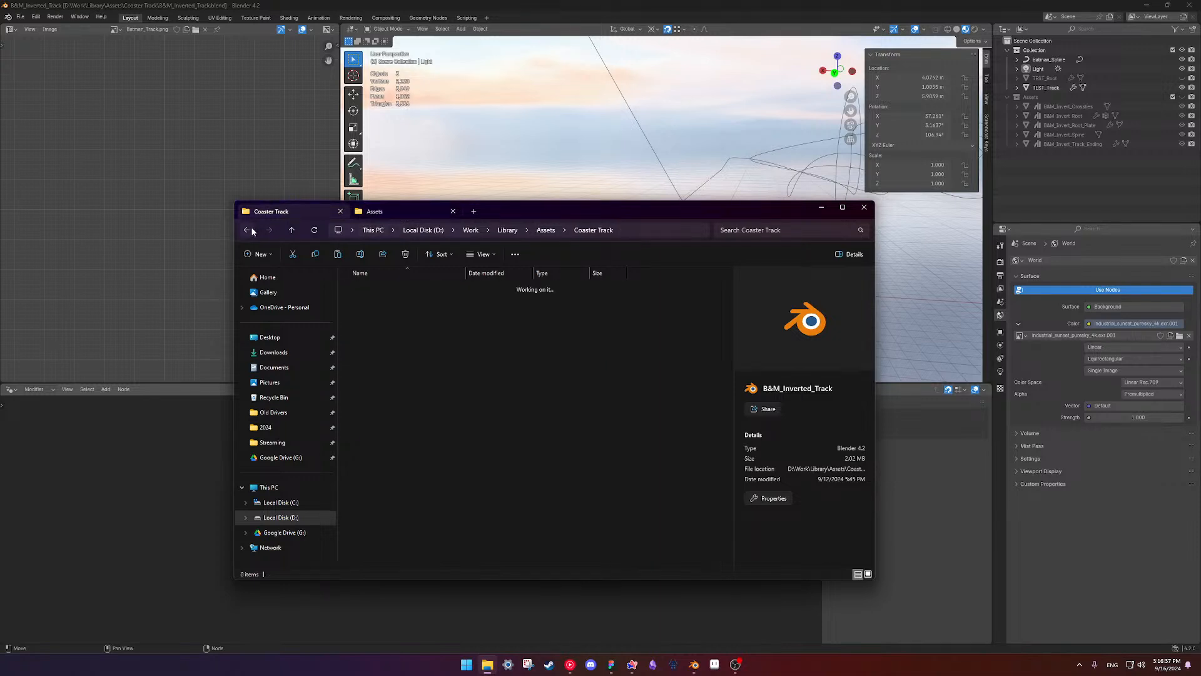
{"action": "left_click", "coordinate": [247, 229]}
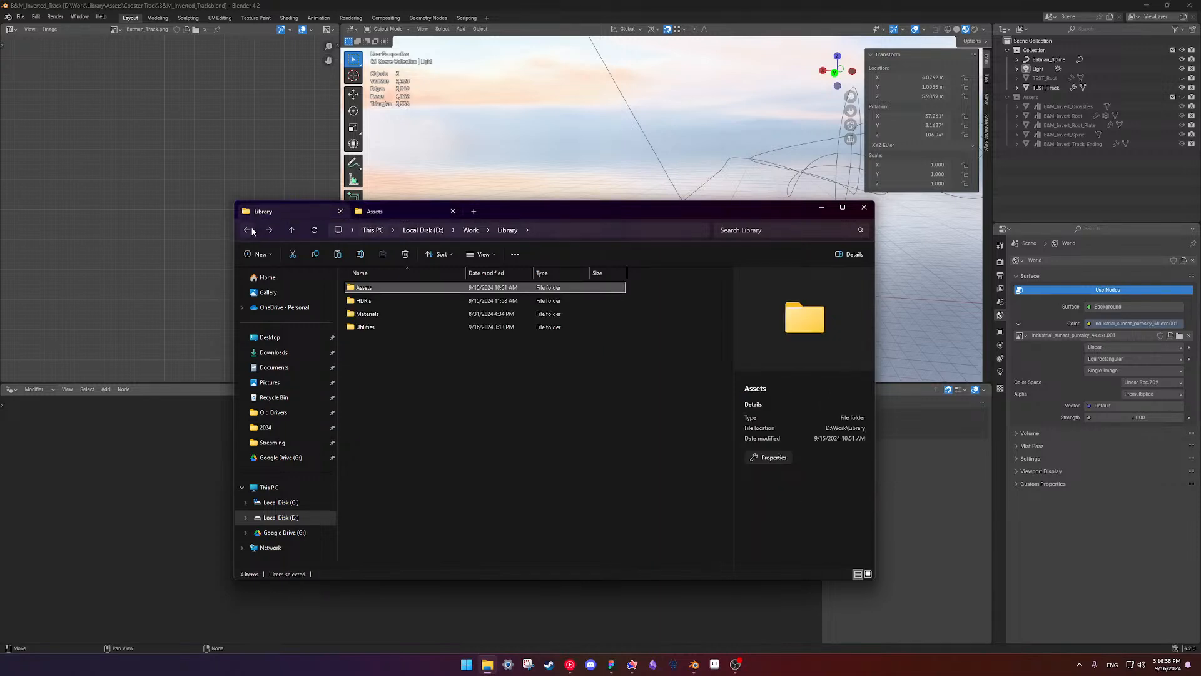
{"action": "double_click", "coordinate": [371, 313]}
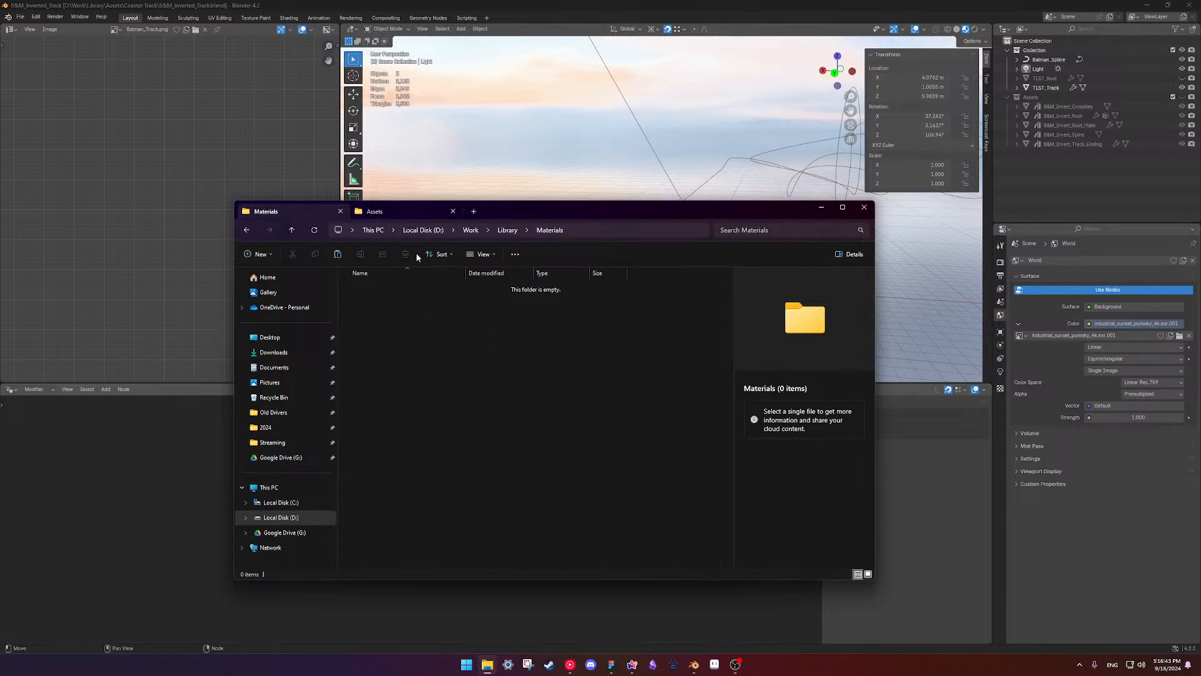
{"action": "left_click", "coordinate": [199, 141]}
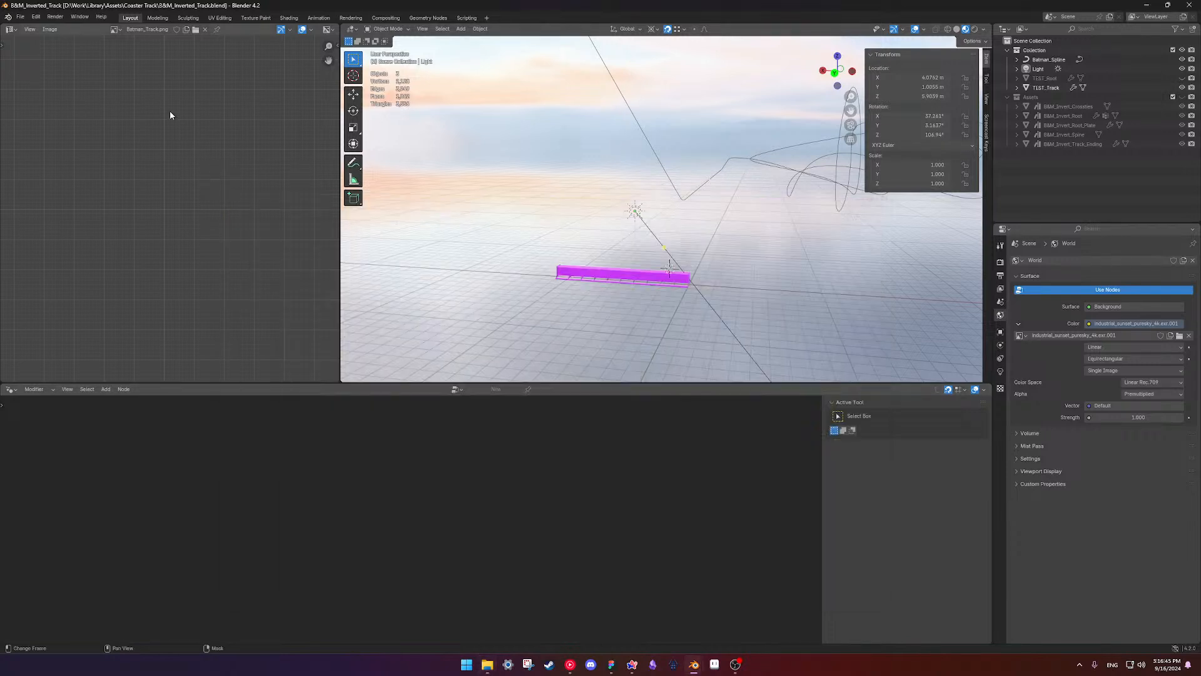
- Create a new General file
{"action": "left_click", "coordinate": [21, 16]}
{"action": "left_click", "coordinate": [22, 17]}
{"action": "left_click", "coordinate": [22, 18]}
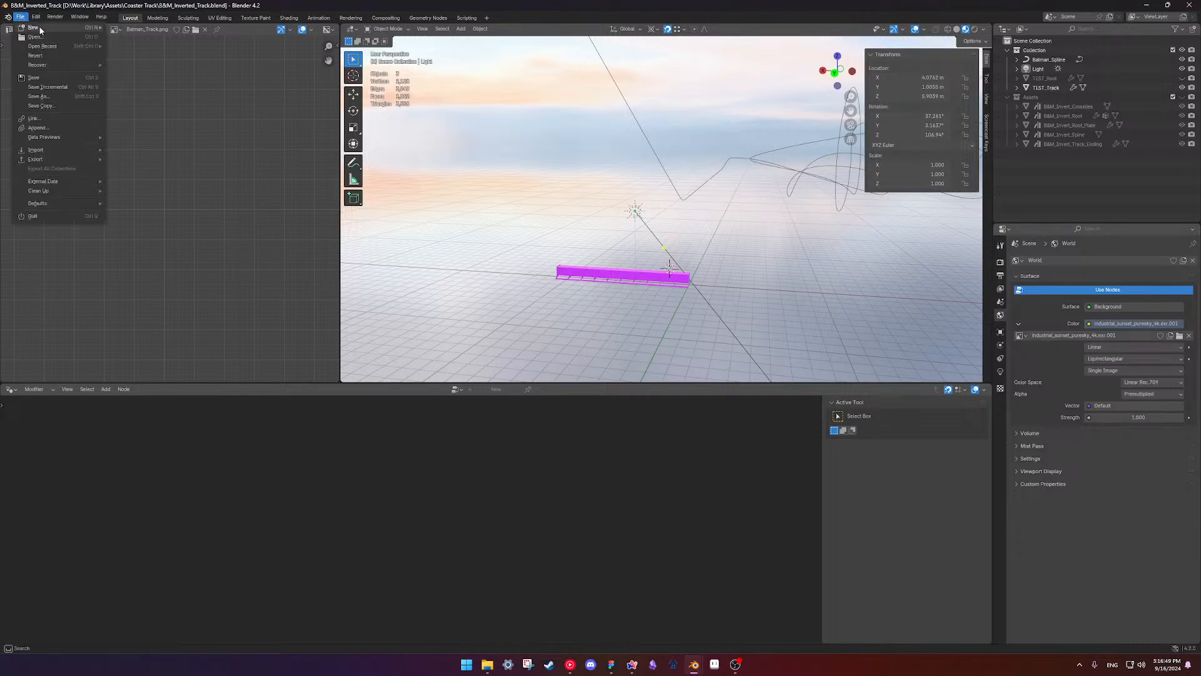
{"action": "mouse_move", "coordinate": [56, 30]}
{"action": "left_click", "coordinate": [144, 30]}
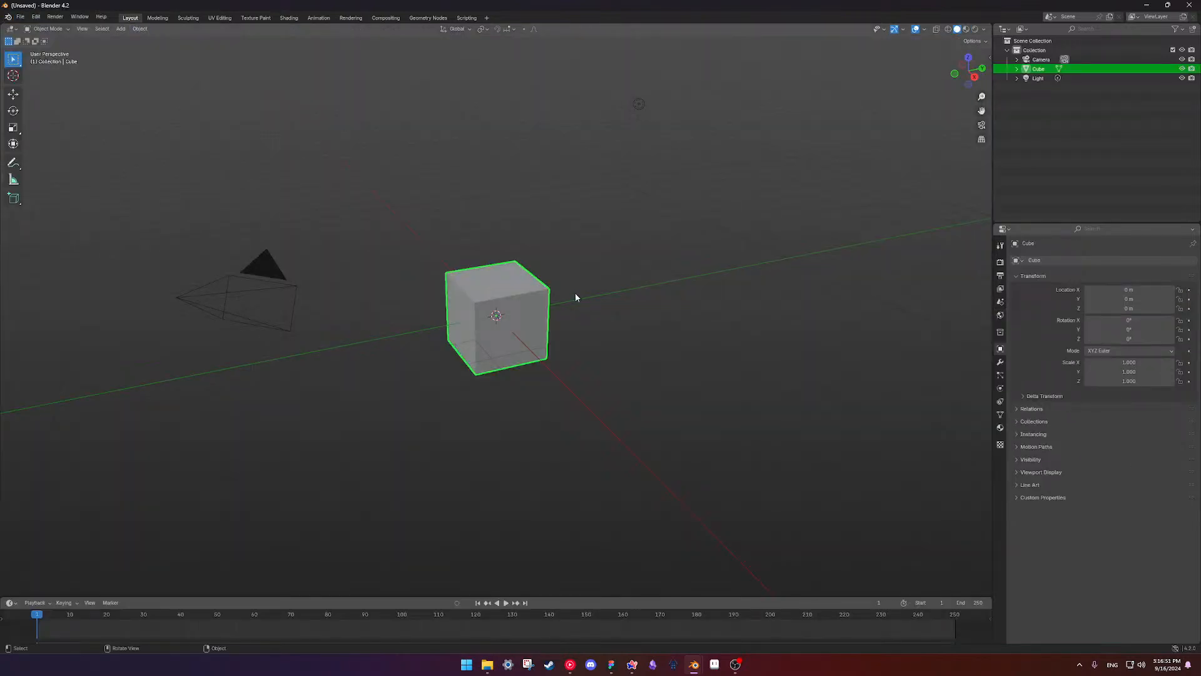
{"action": "scroll", "coordinate": [546, 298], "scroll_direction": "down", "scroll_amount": 4}
{"action": "middle_click_drag", "start_coordinate": [562, 298], "coordinate": [576, 317]}
{"action": "scroll", "coordinate": [578, 325], "scroll_direction": "up", "scroll_amount": 2}
- Enlarge the timeline area, change it to an Asset Browser, and show the B&M catalog
{"action": "left_click_drag", "start_coordinate": [445, 596], "coordinate": [463, 244]}
{"action": "left_click", "coordinate": [11, 249]}
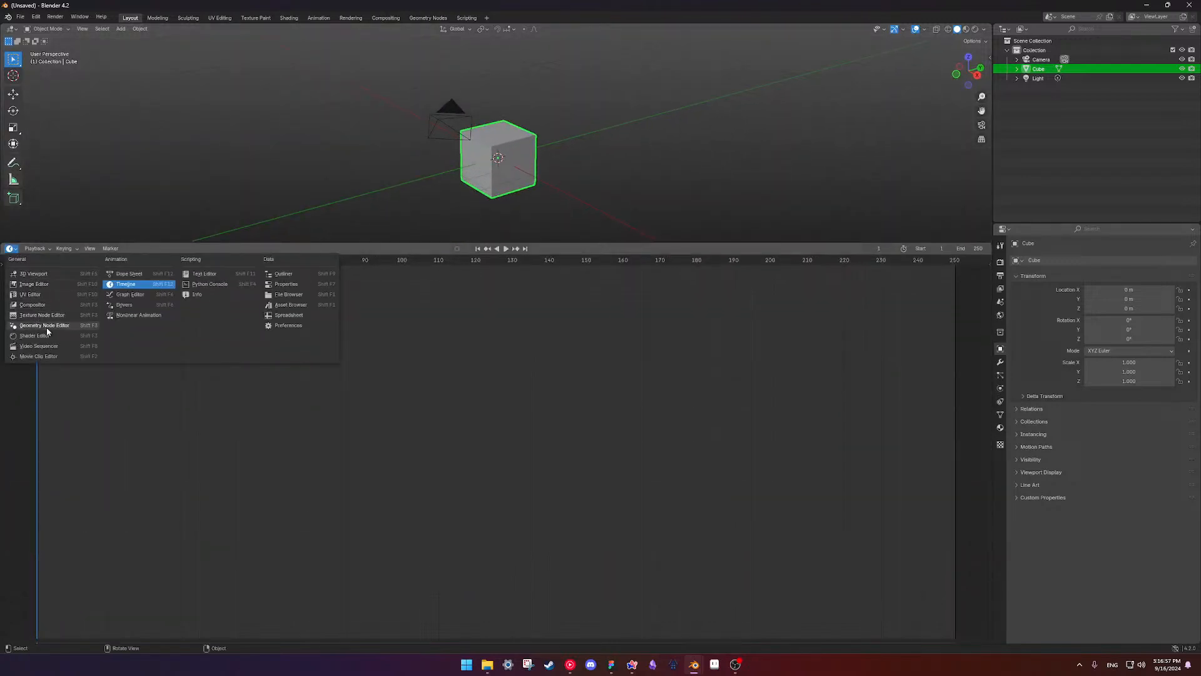
{"action": "left_click", "coordinate": [291, 305]}
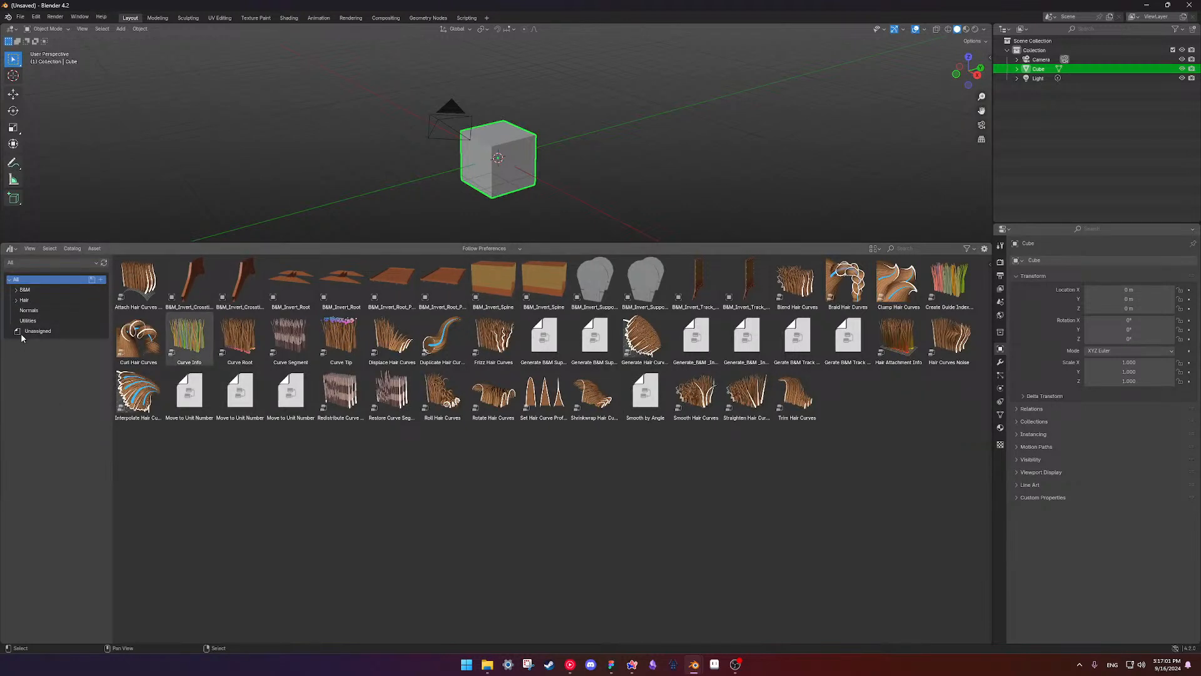
{"action": "left_click", "coordinate": [30, 289]}
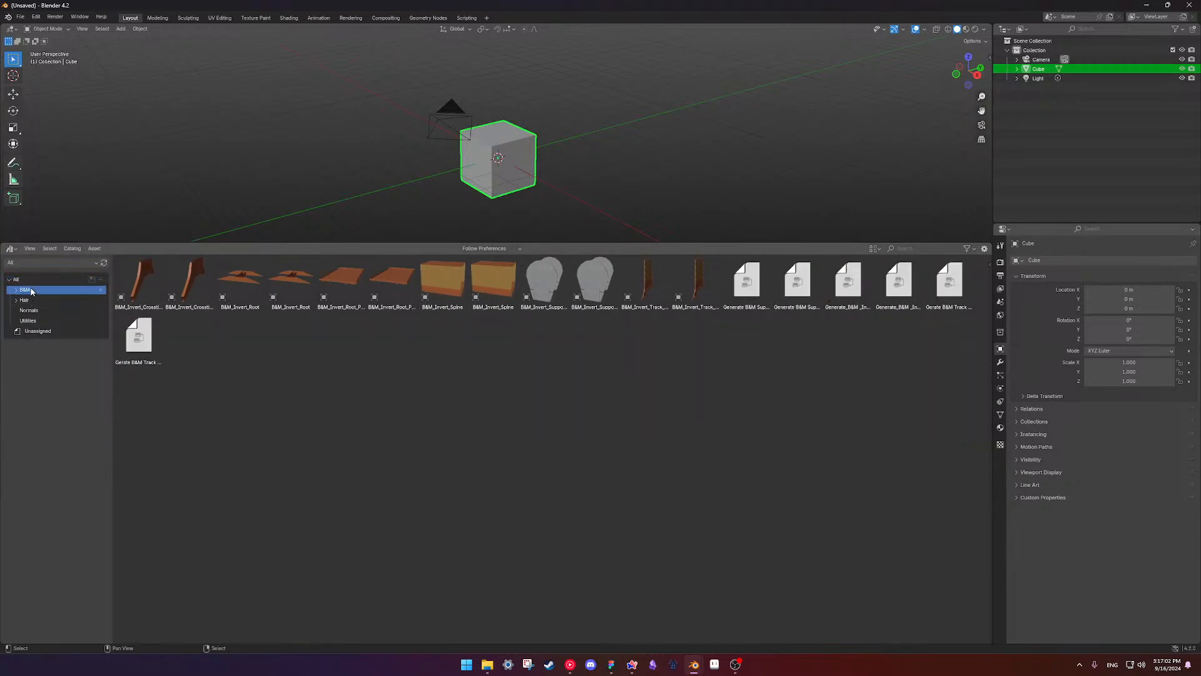
- Set the path of the 2024 Assets asset library to D:\Work\Library\ in the preferences
{"action": "left_click", "coordinate": [20, 16]}
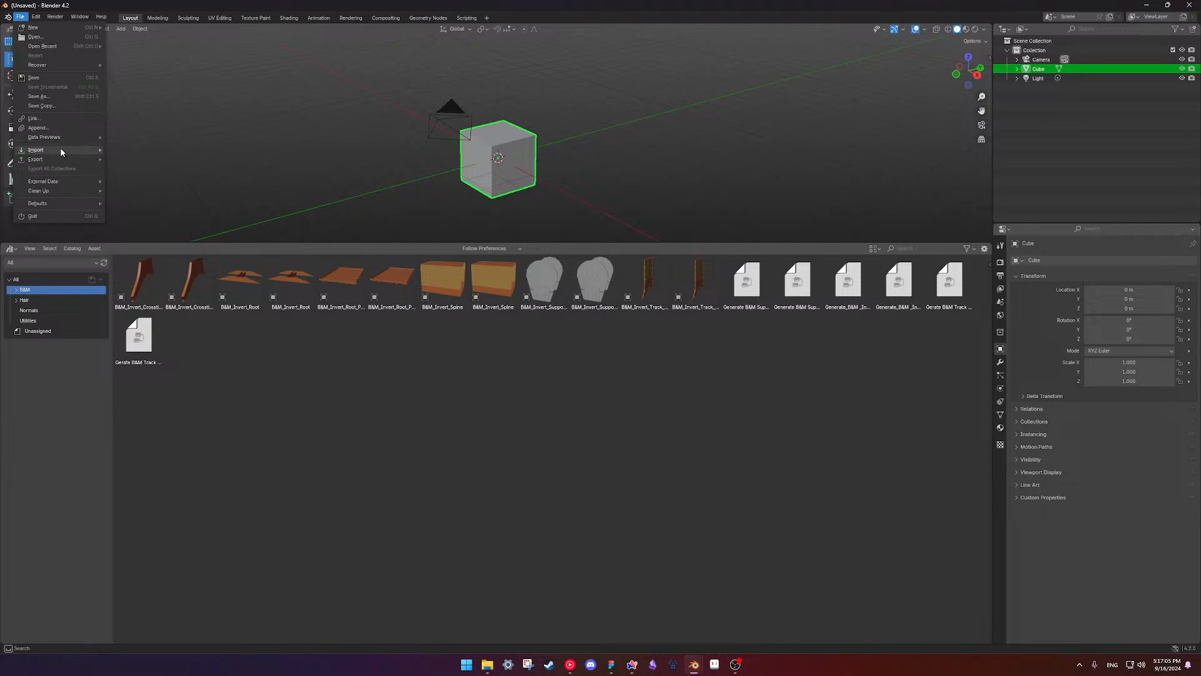
{"action": "left_click", "coordinate": [37, 16]}
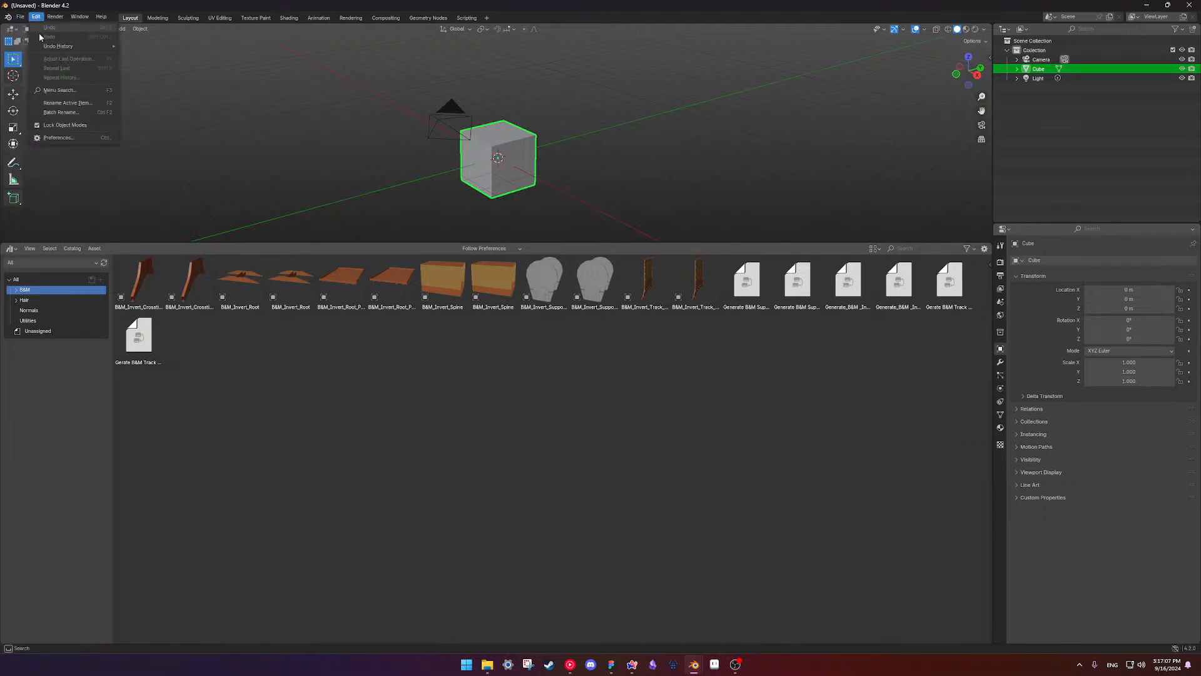
{"action": "left_click", "coordinate": [56, 139]}
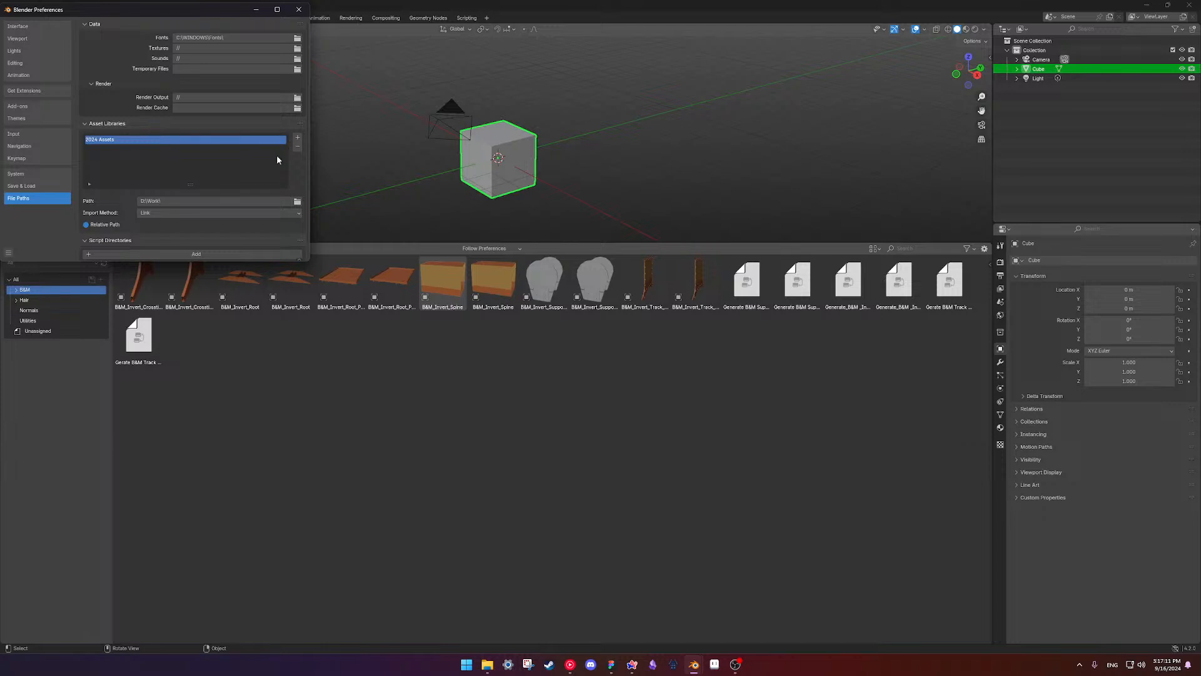
{"action": "left_click", "coordinate": [297, 201]}
{"action": "double_click", "coordinate": [170, 114]}
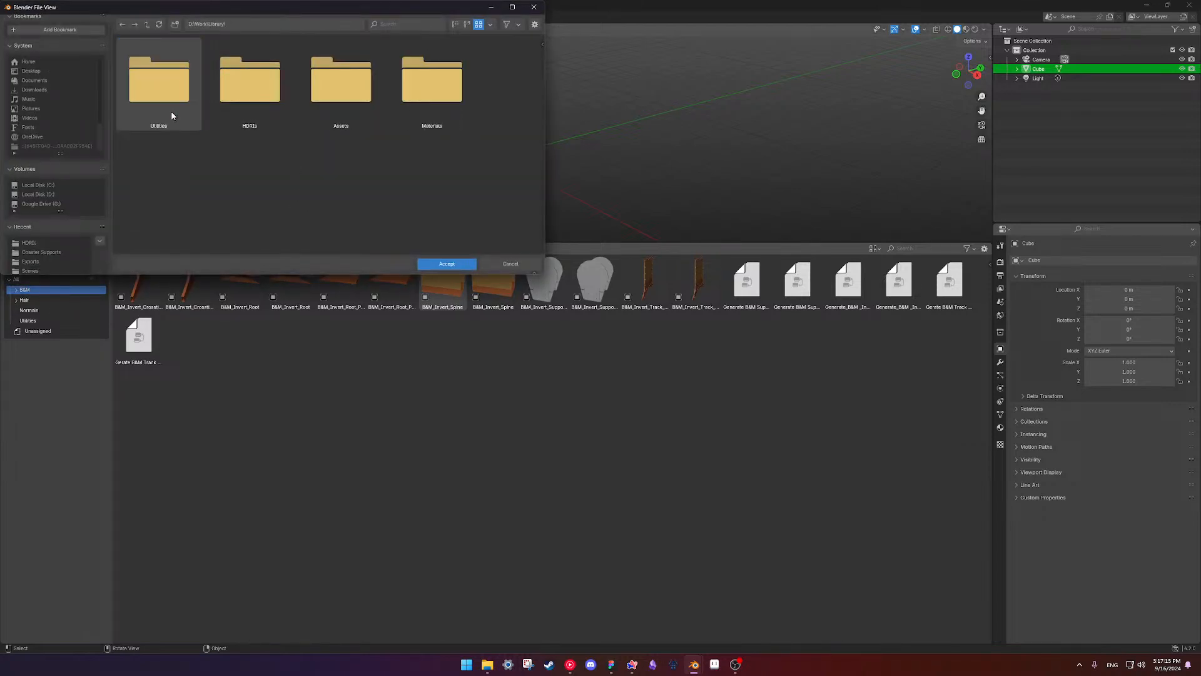
{"action": "left_click", "coordinate": [448, 264]}
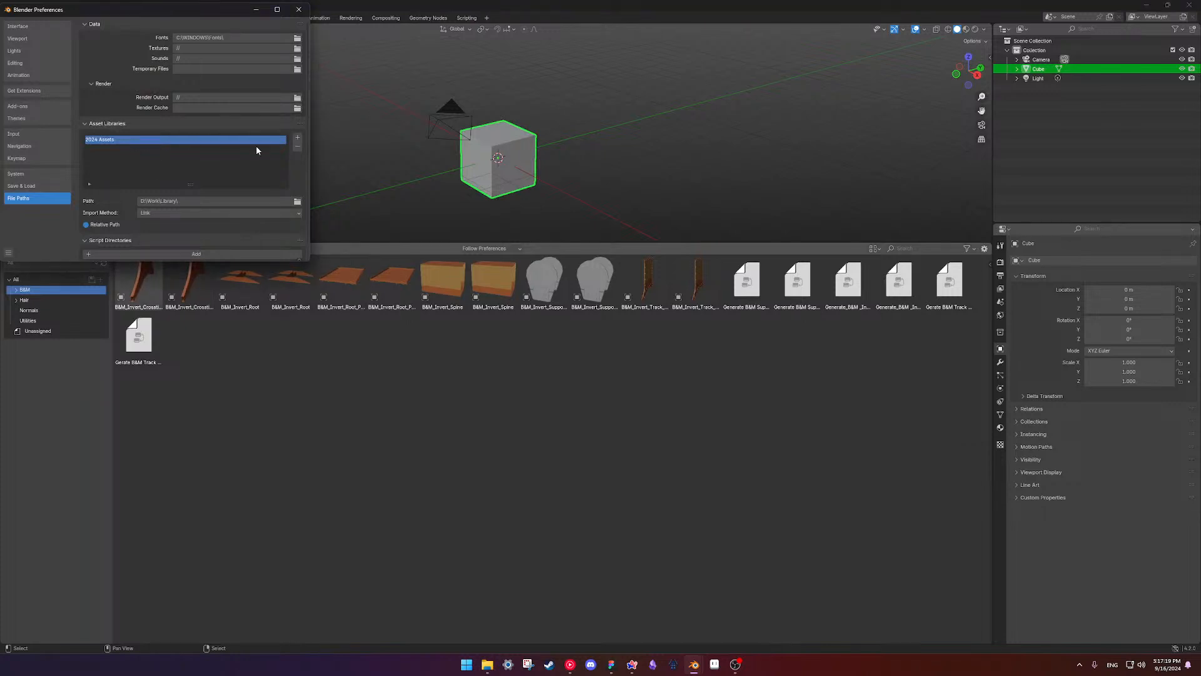
- Rename the 2024 Assets asset library as Library
{"action": "left_click_drag", "start_coordinate": [115, 140], "coordinate": [93, 141]}
{"action": "type", "text": "Library"}
{"action": "key", "text": "Return"}
{"action": "left_click", "coordinate": [297, 139]}
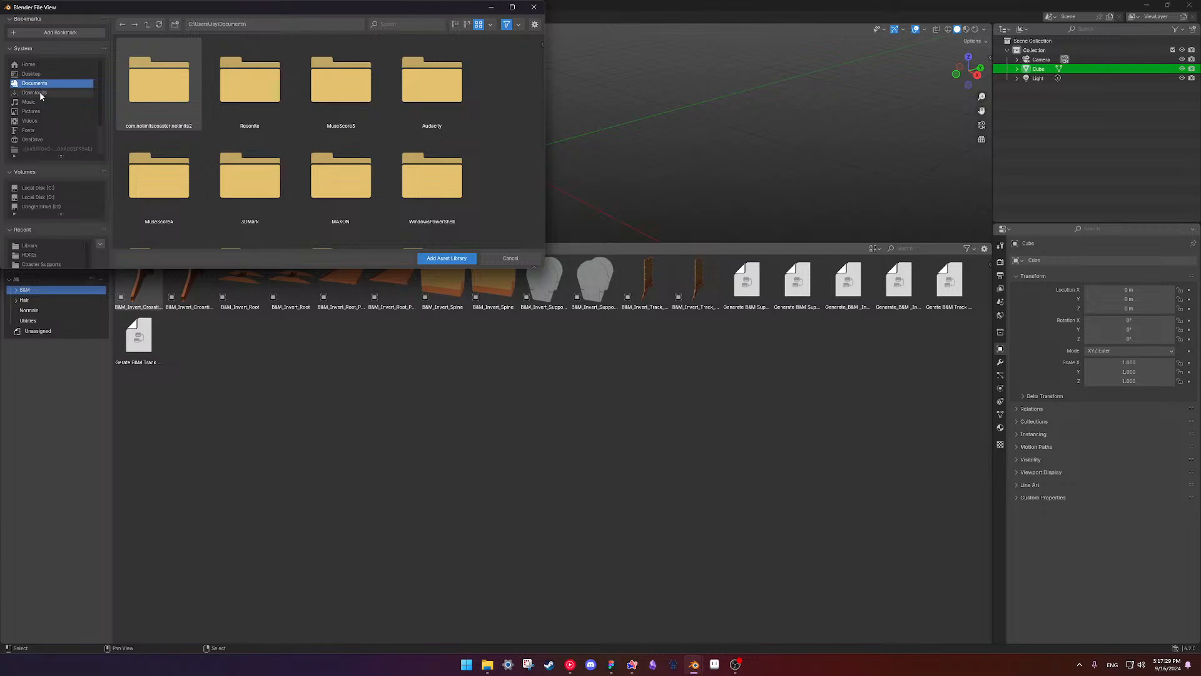
{"action": "left_click", "coordinate": [82, 197]}
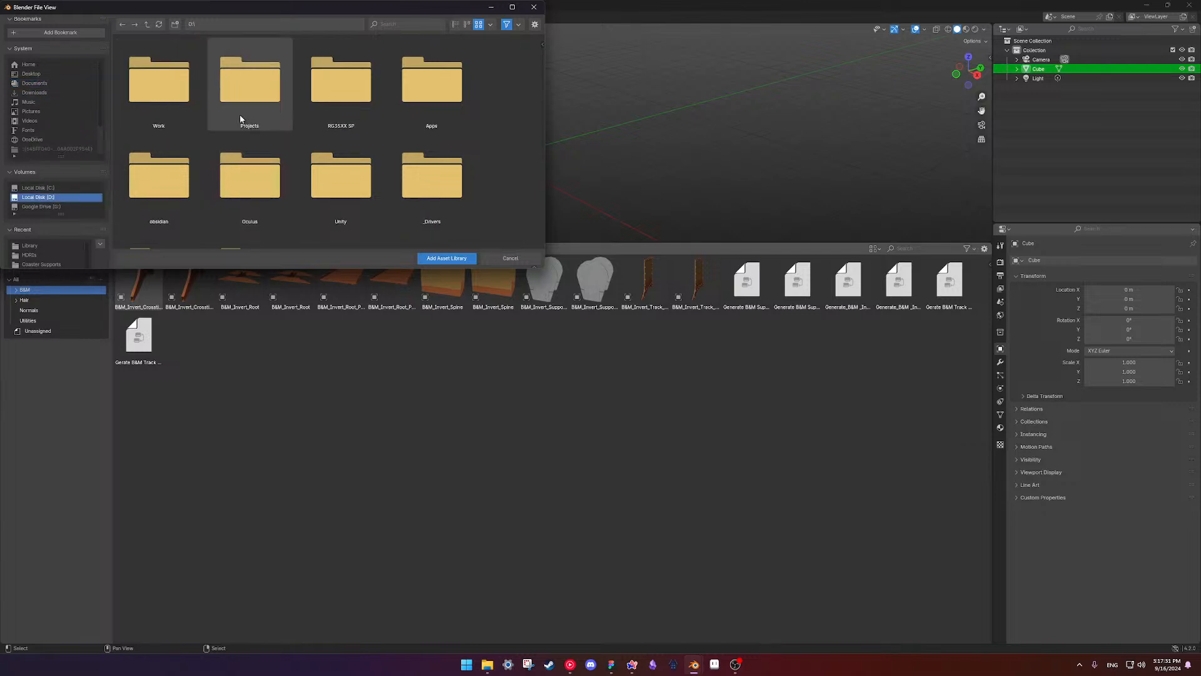
{"action": "double_click", "coordinate": [162, 100]}
{"action": "left_click", "coordinate": [173, 99]}
{"action": "double_click", "coordinate": [173, 99]}
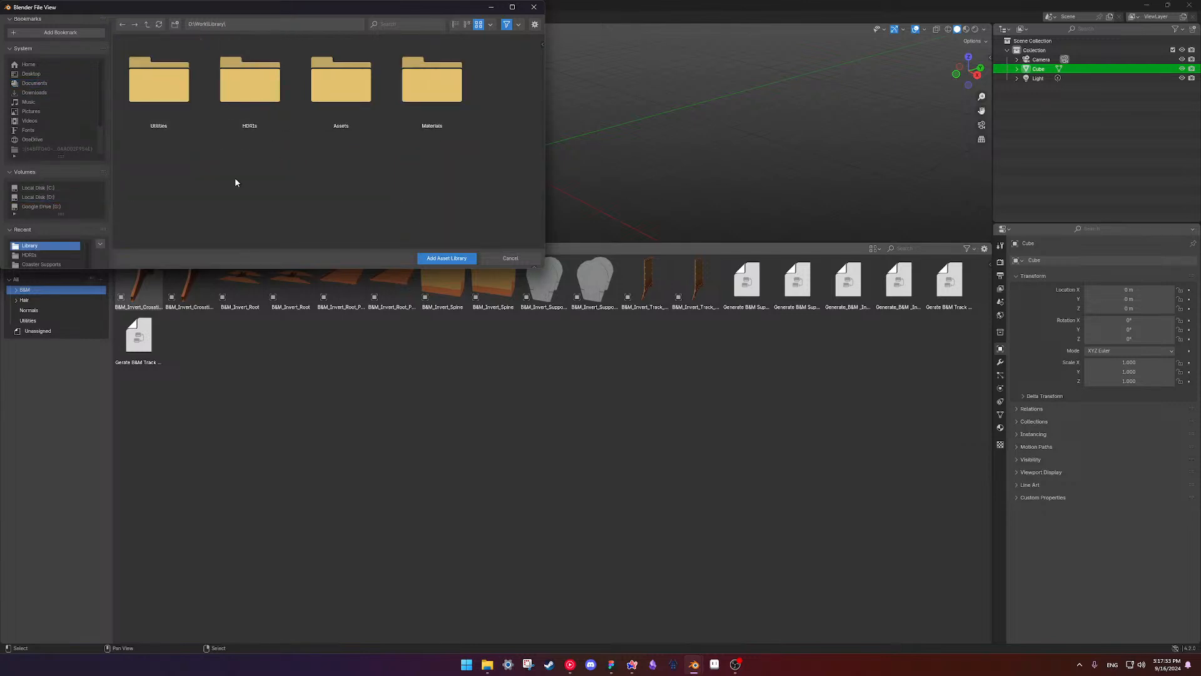
{"action": "left_click", "coordinate": [188, 107]}
{"action": "left_click", "coordinate": [361, 105], "text": "ctrl"}
{"action": "left_click", "coordinate": [429, 88], "text": "ctrl"}
{"action": "left_click", "coordinate": [253, 94], "text": "ctrl"}
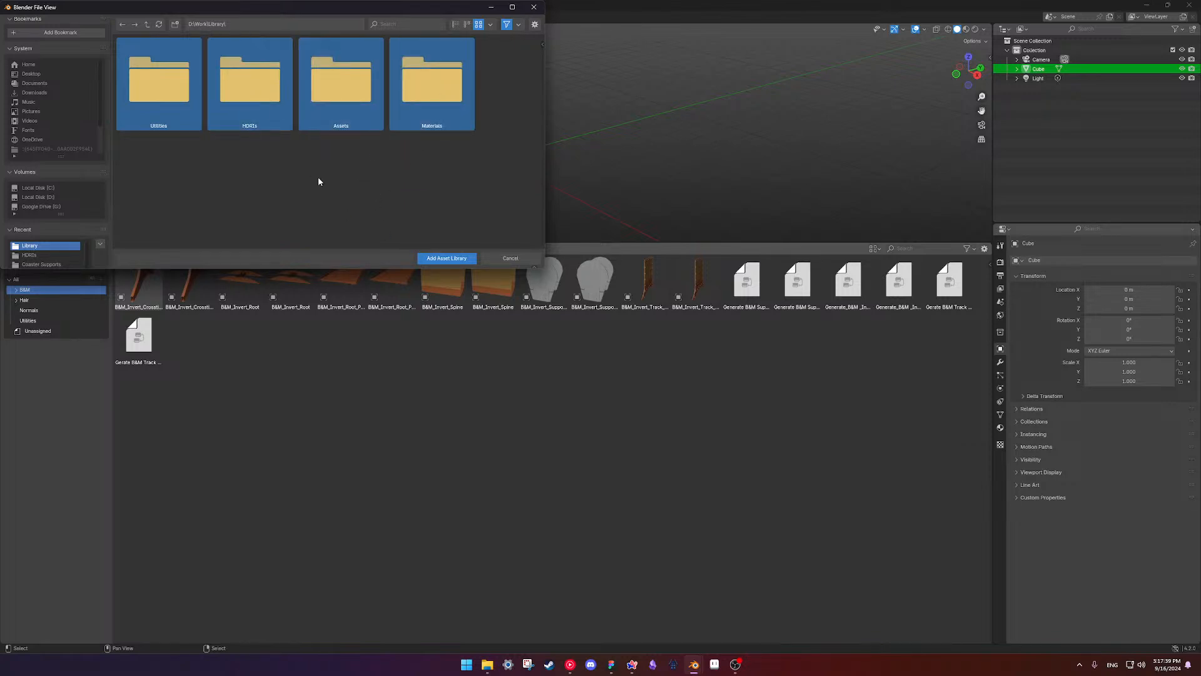
{"action": "left_click", "coordinate": [451, 258]}
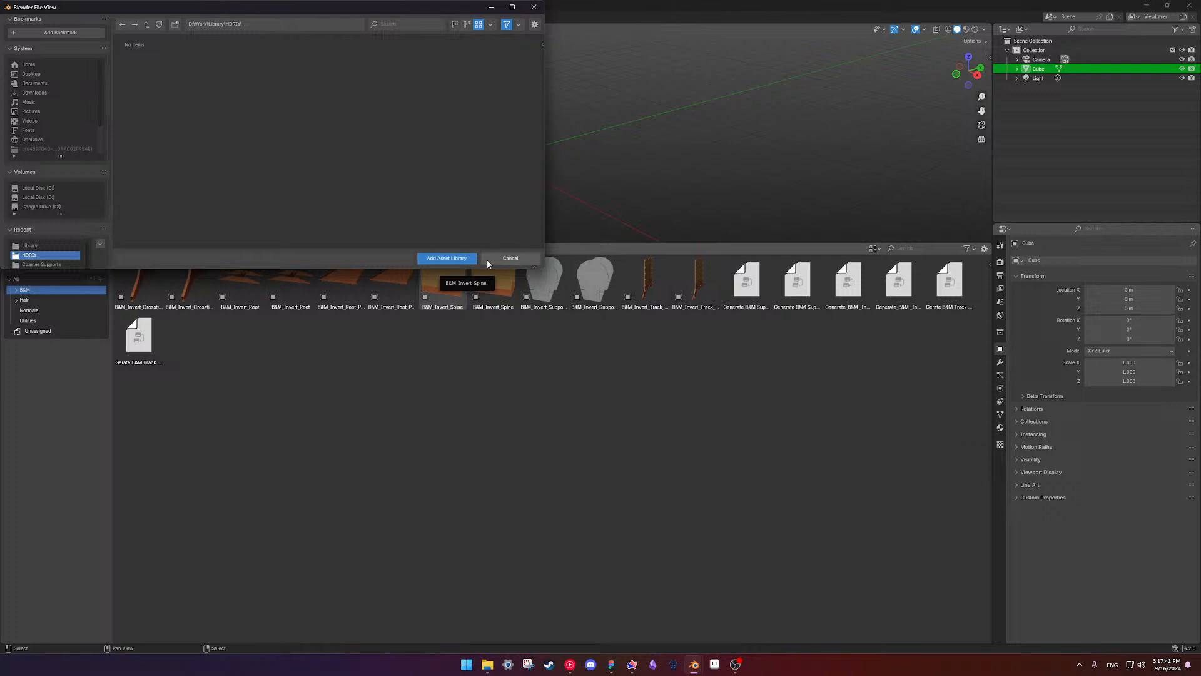
{"action": "left_click", "coordinate": [147, 24]}
{"action": "left_click", "coordinate": [158, 80]}
{"action": "left_click", "coordinate": [447, 258]}
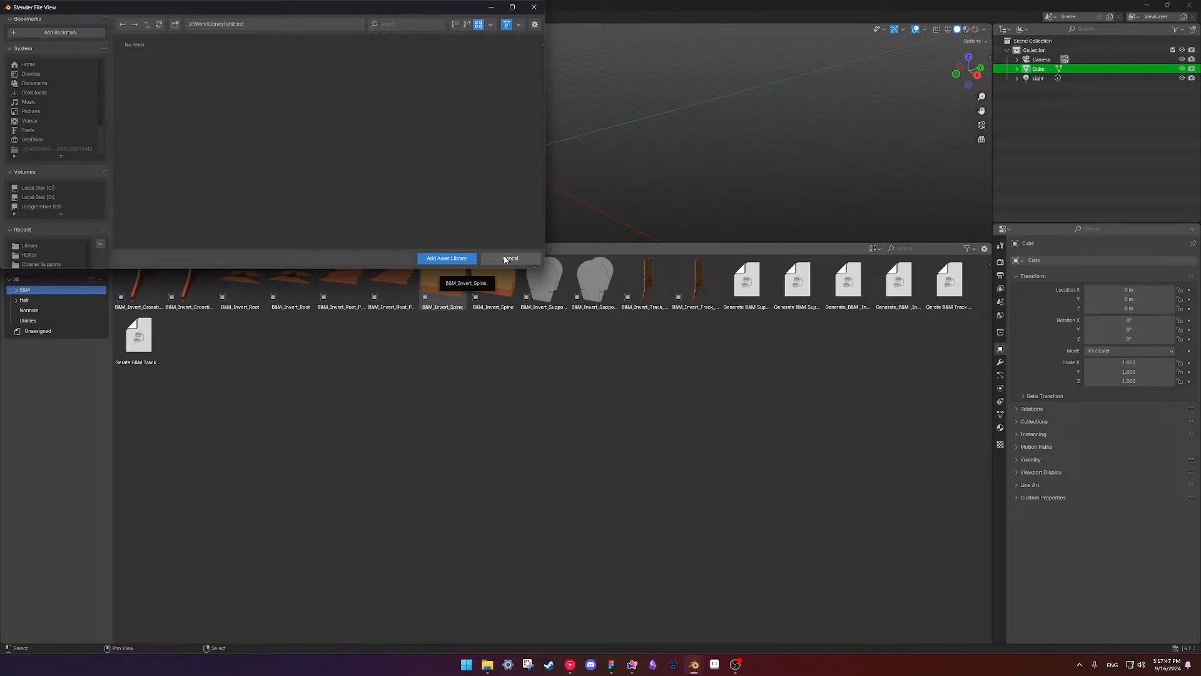
{"action": "left_click_drag", "start_coordinate": [182, 67], "coordinate": [382, 115]}
{"action": "left_click", "coordinate": [147, 24]}
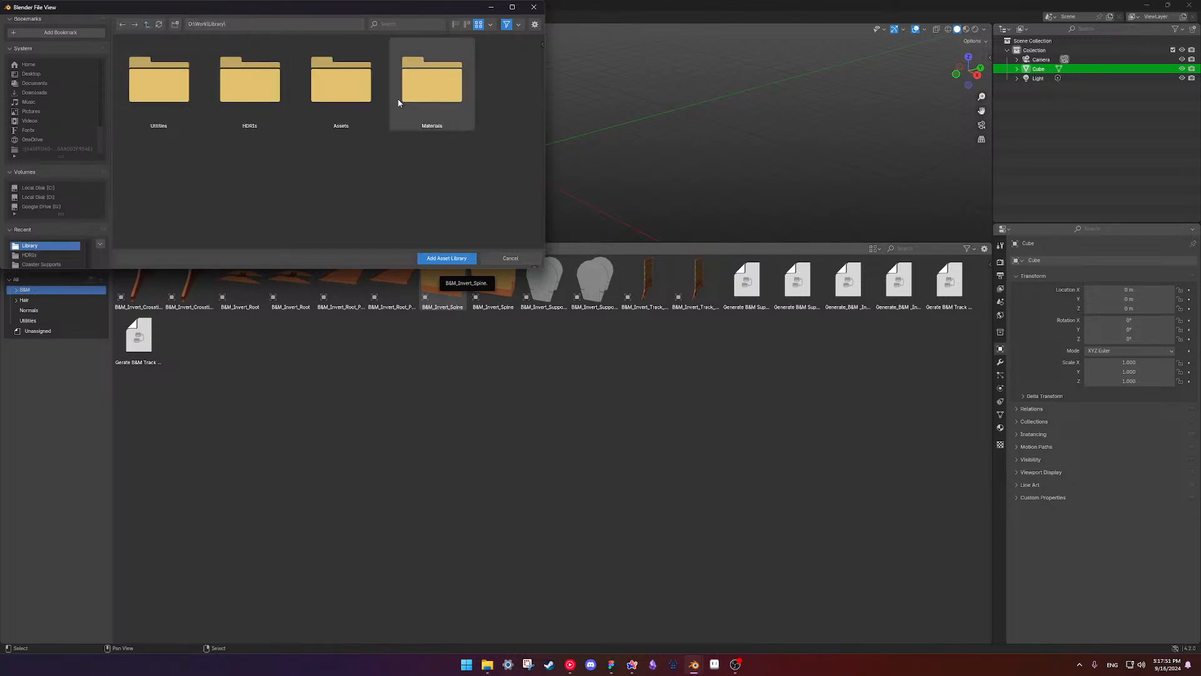
{"action": "left_click", "coordinate": [514, 259]}
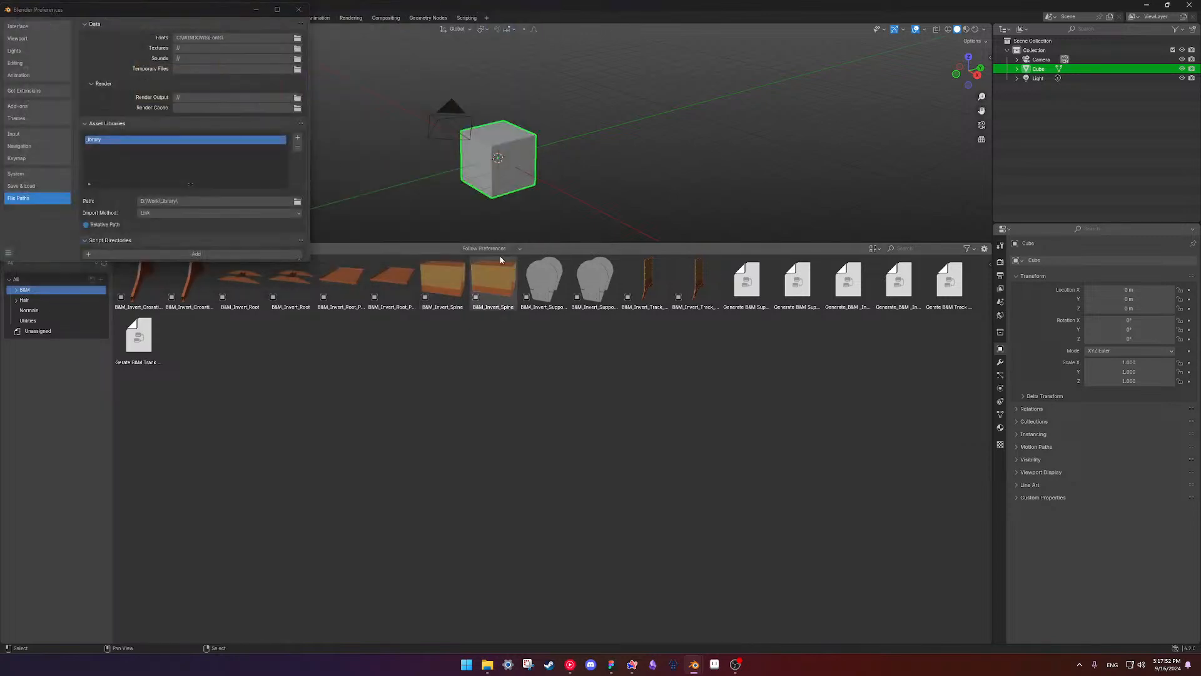
- Add the D:\Work\Library\Utilities folder as a new asset library in the preferences
{"action": "left_click", "coordinate": [298, 139]}
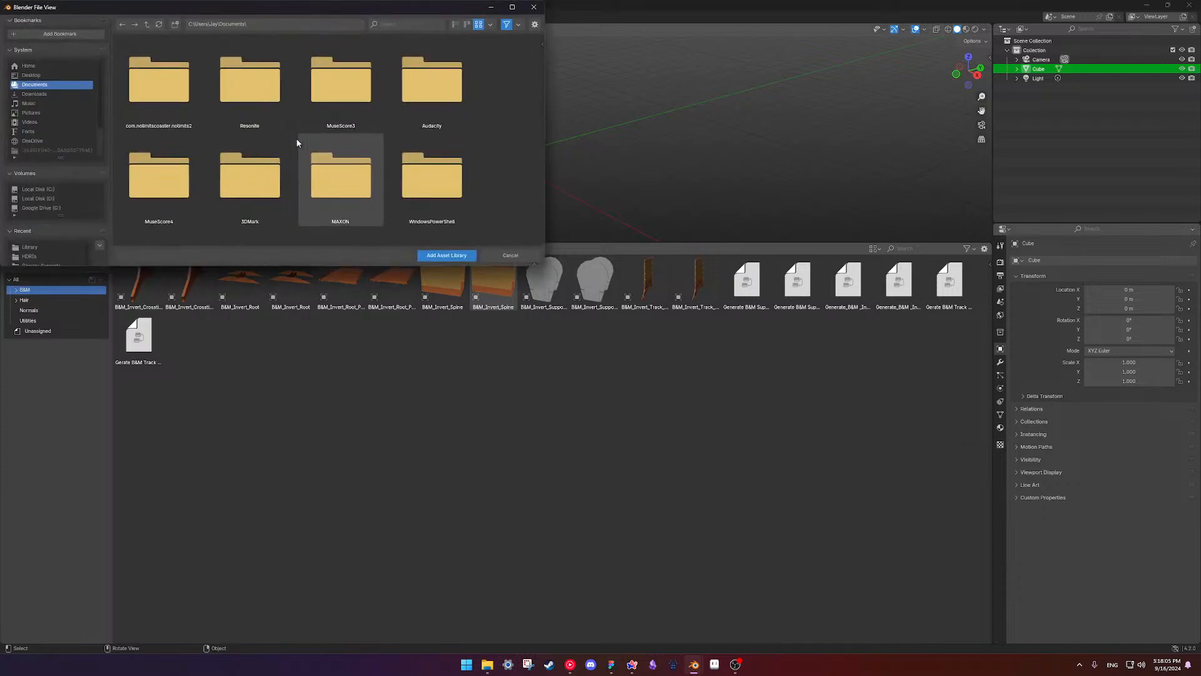
{"action": "left_click", "coordinate": [38, 198]}
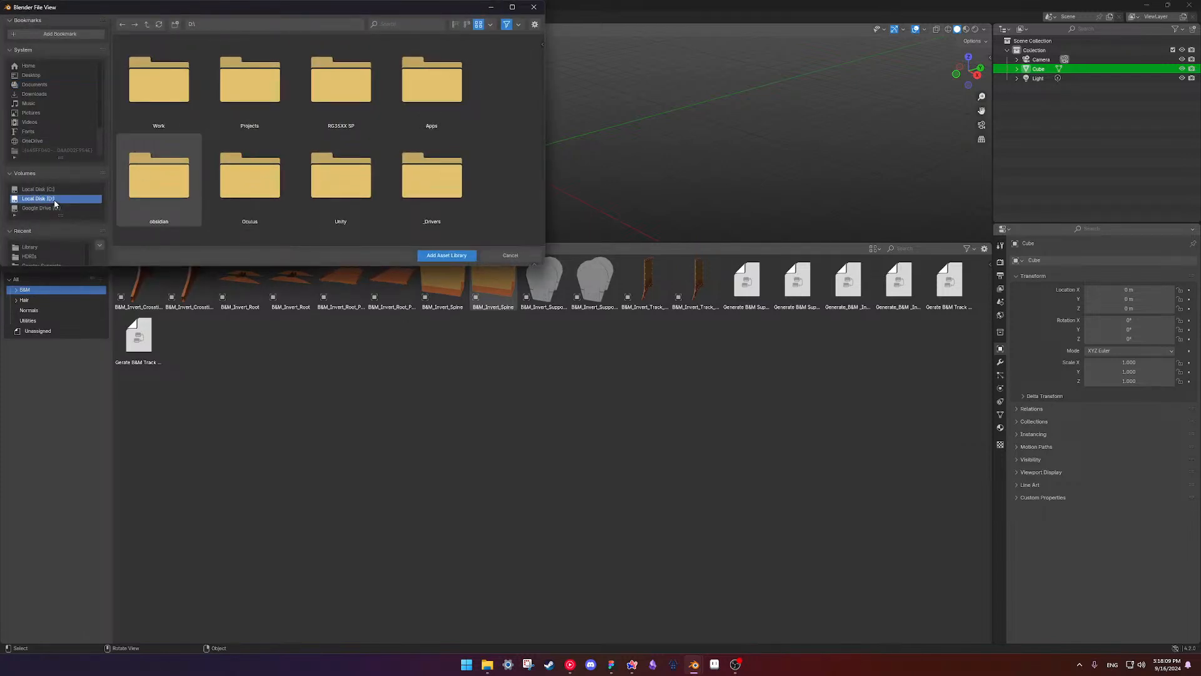
{"action": "double_click", "coordinate": [161, 94]}
{"action": "left_click", "coordinate": [192, 110]}
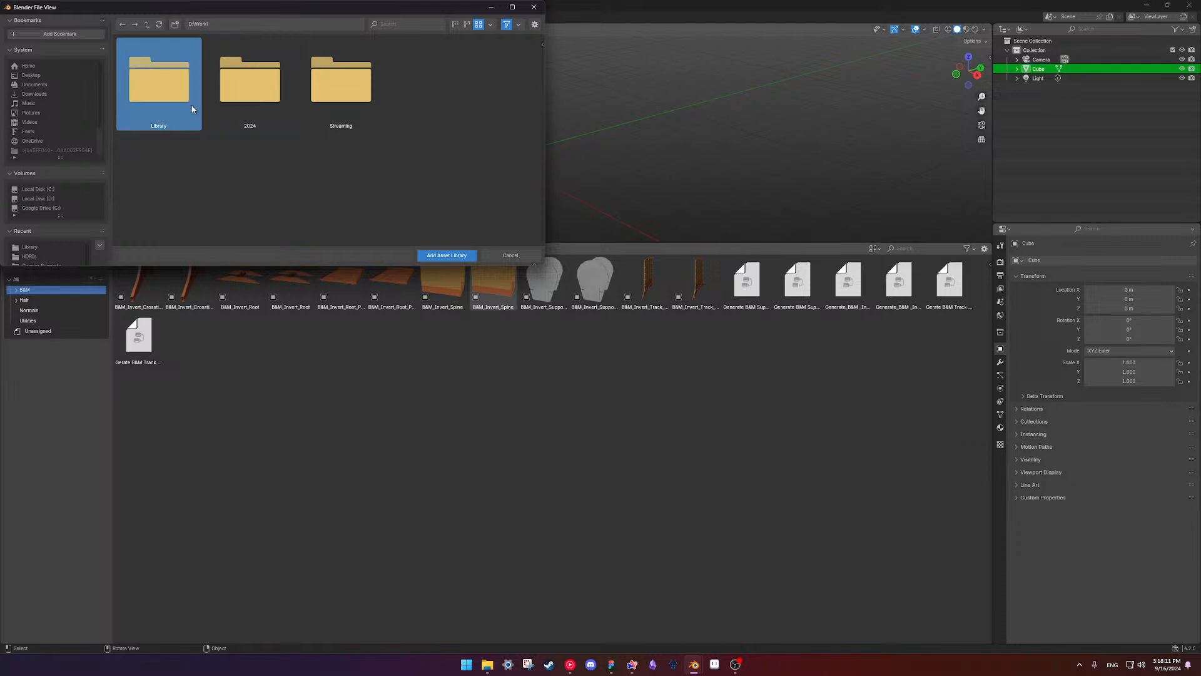
{"action": "double_click", "coordinate": [192, 110]}
{"action": "double_click", "coordinate": [188, 109]}
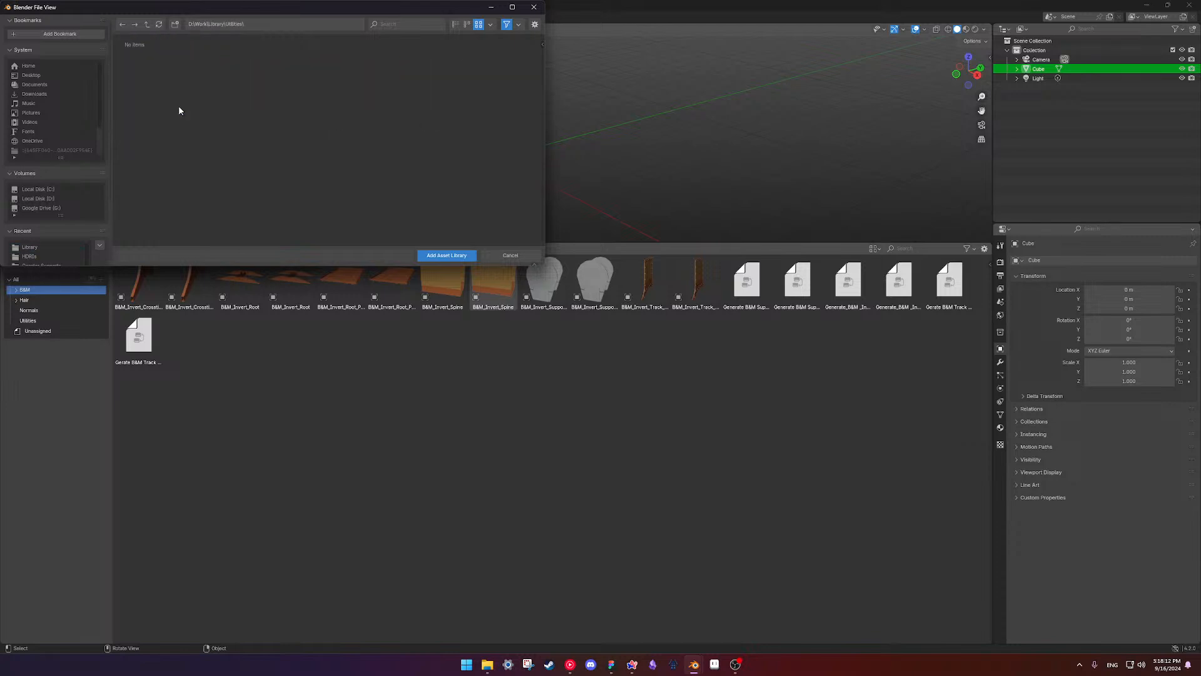
{"action": "left_click", "coordinate": [447, 256]}
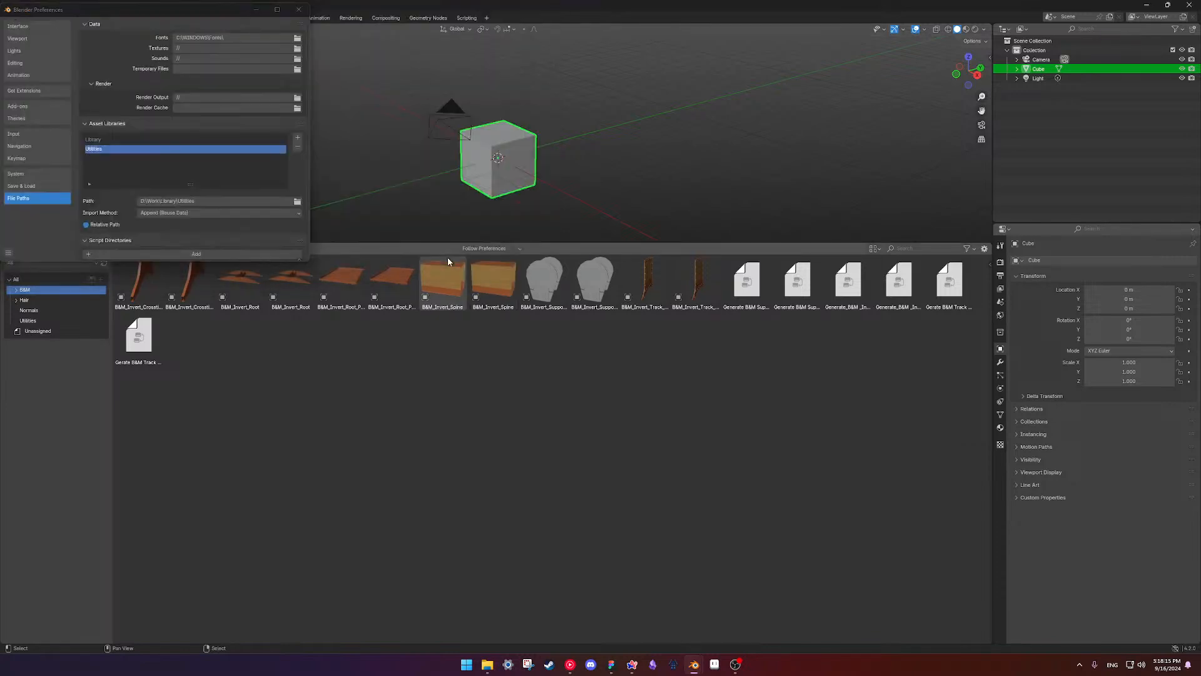
- Add the D:\Work\Library\HDRIs folder as another asset library
{"action": "left_click", "coordinate": [297, 137]}
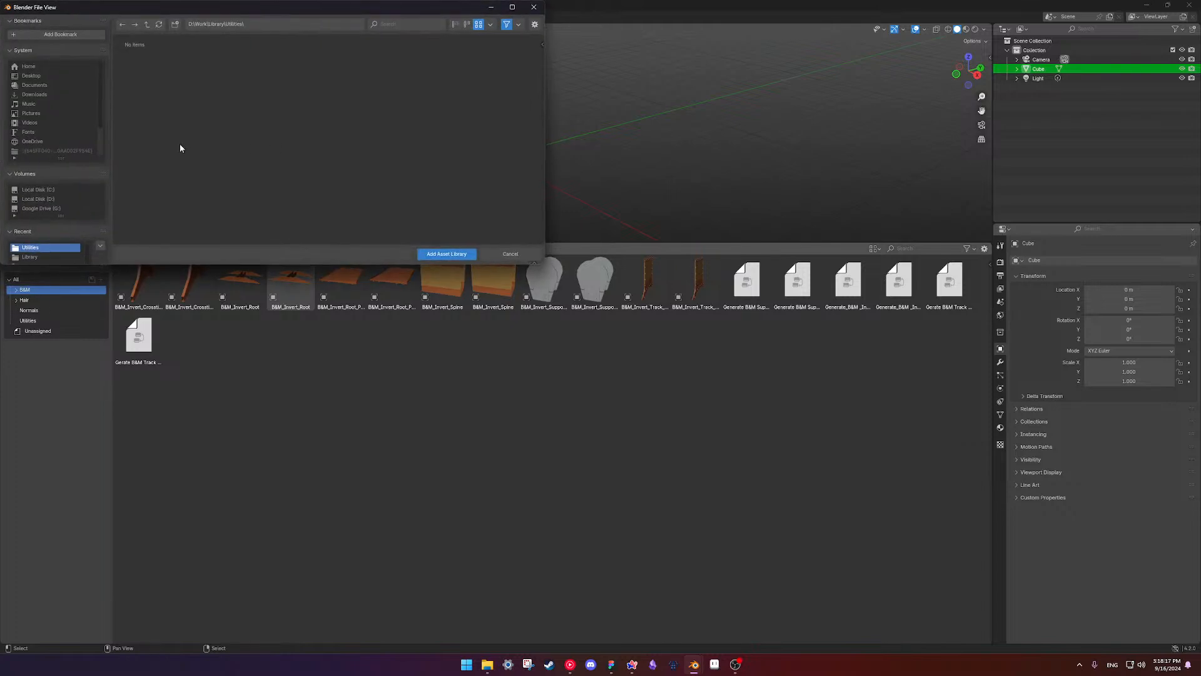
{"action": "left_click", "coordinate": [147, 24]}
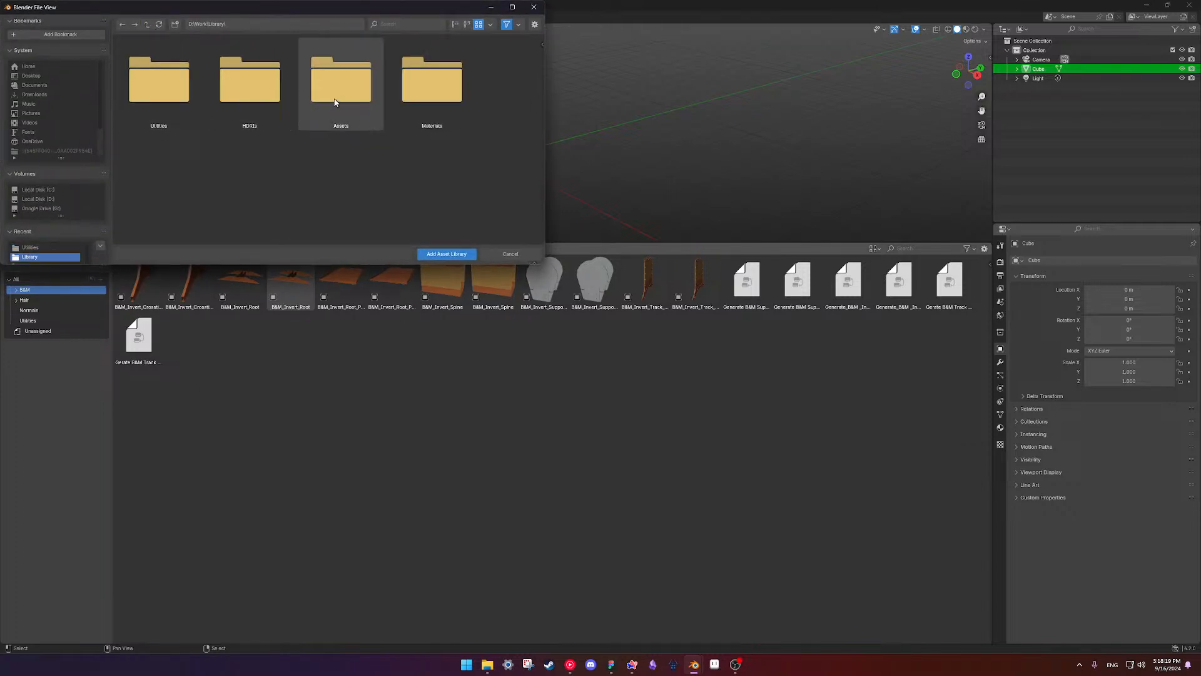
{"action": "double_click", "coordinate": [261, 101]}
{"action": "left_click", "coordinate": [450, 254]}
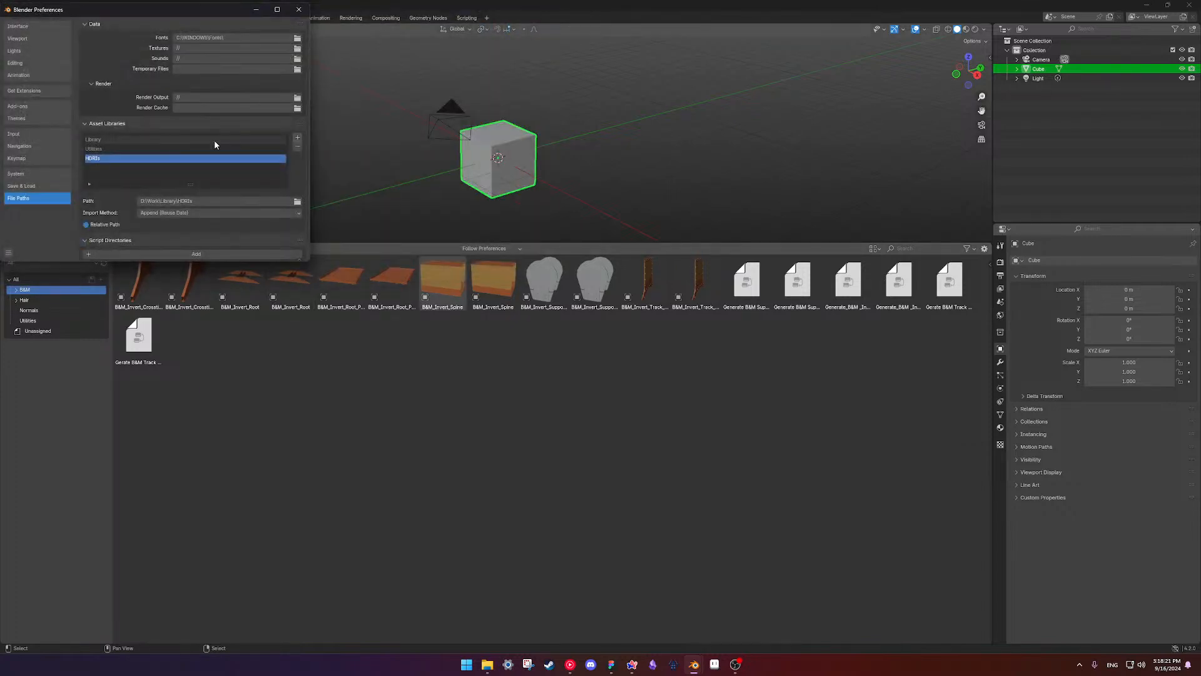
- Add the D:\Work\Library\Assets folder as another asset library
{"action": "left_click", "coordinate": [299, 137]}
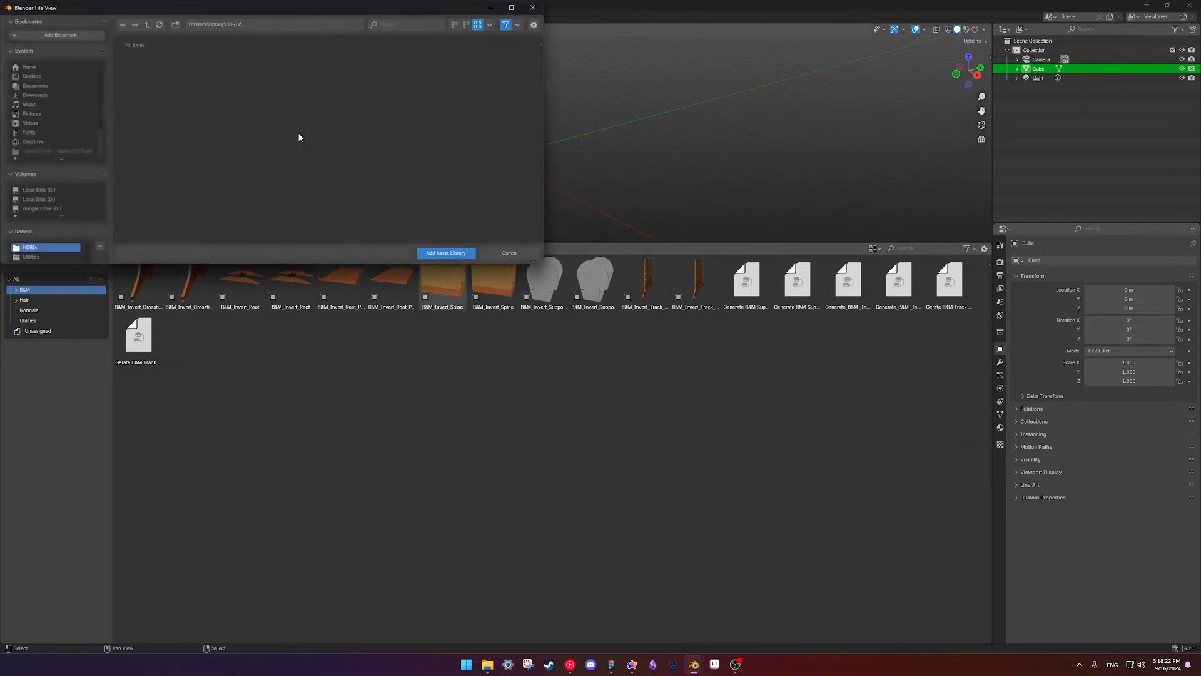
{"action": "left_click", "coordinate": [147, 24]}
{"action": "double_click", "coordinate": [333, 96]}
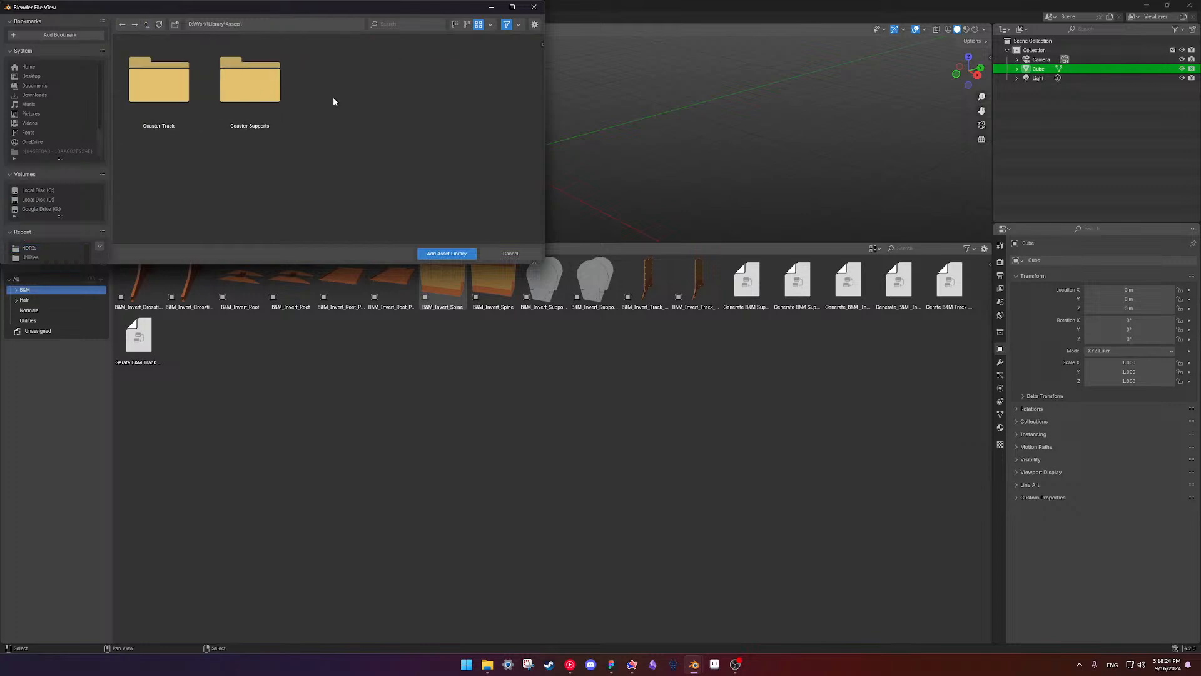
{"action": "left_click", "coordinate": [445, 253]}
- Add the D:\Work\Library\Materials folder as an asset library and close the preferences
{"action": "left_click", "coordinate": [299, 137]}
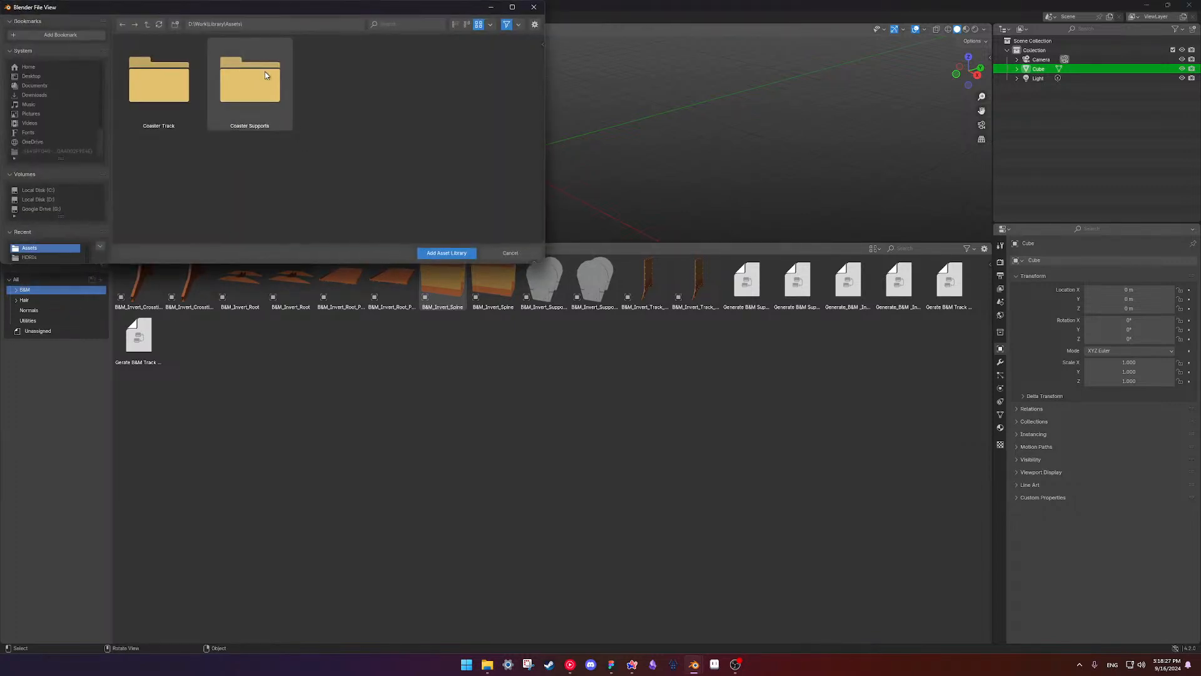
{"action": "left_click", "coordinate": [147, 24]}
{"action": "double_click", "coordinate": [445, 107]}
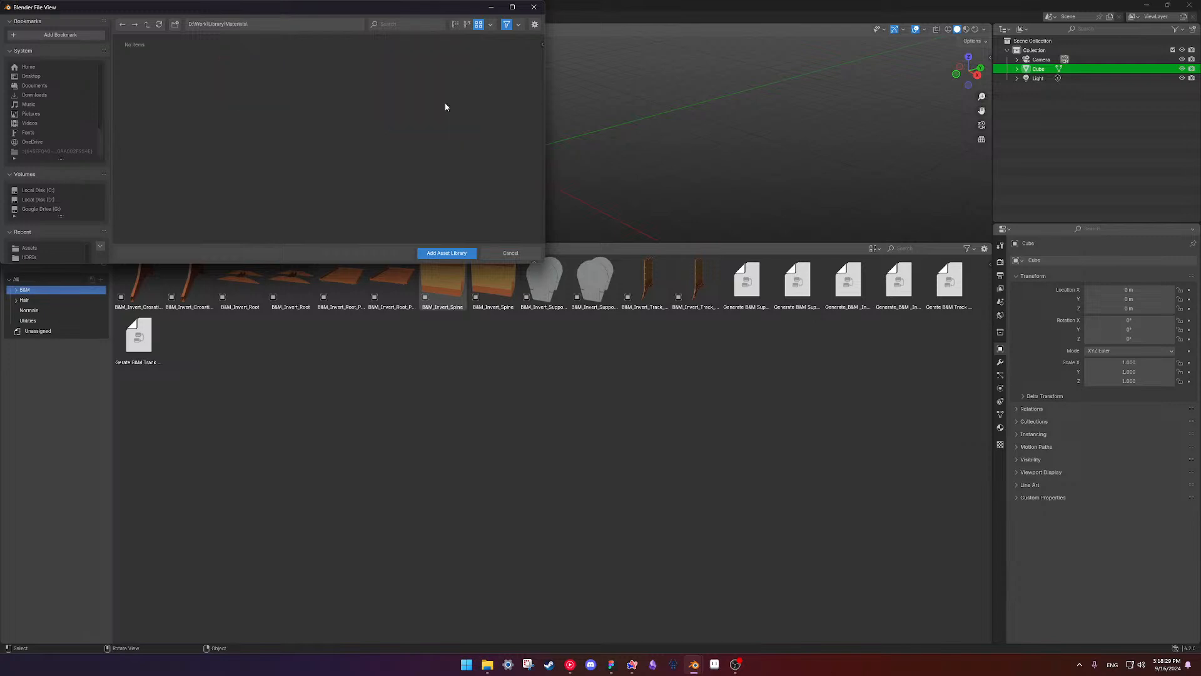
{"action": "left_click", "coordinate": [452, 253]}
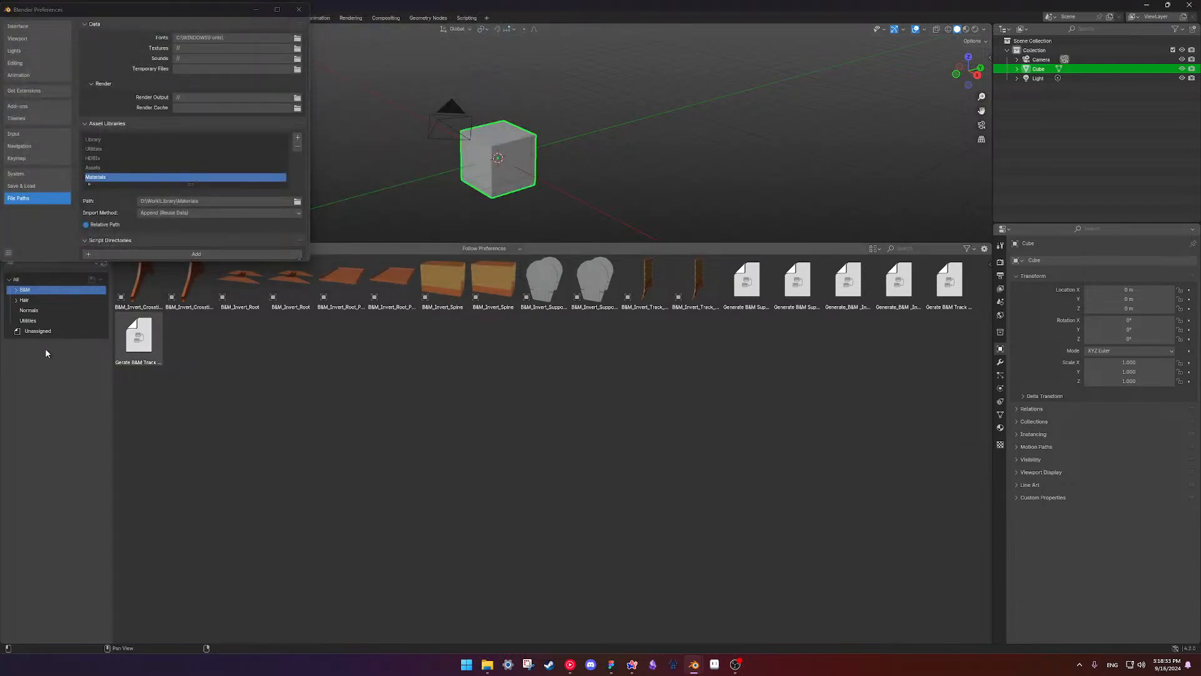
{"action": "left_click", "coordinate": [17, 280]}
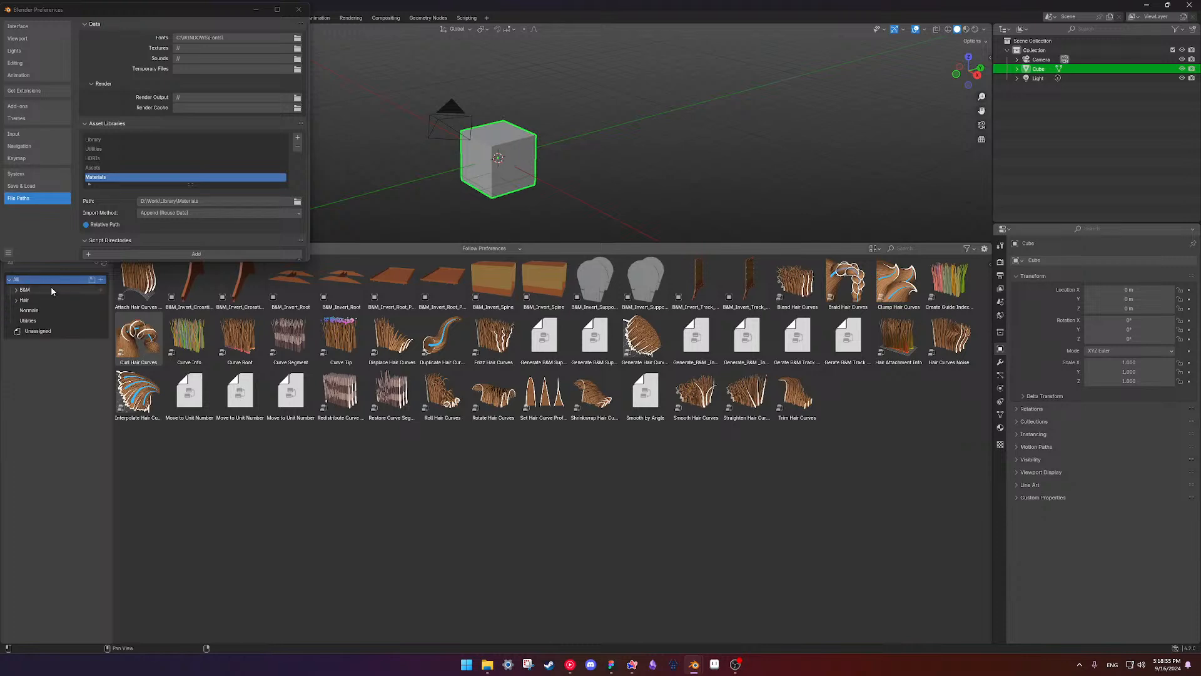
{"action": "left_click", "coordinate": [298, 9]}
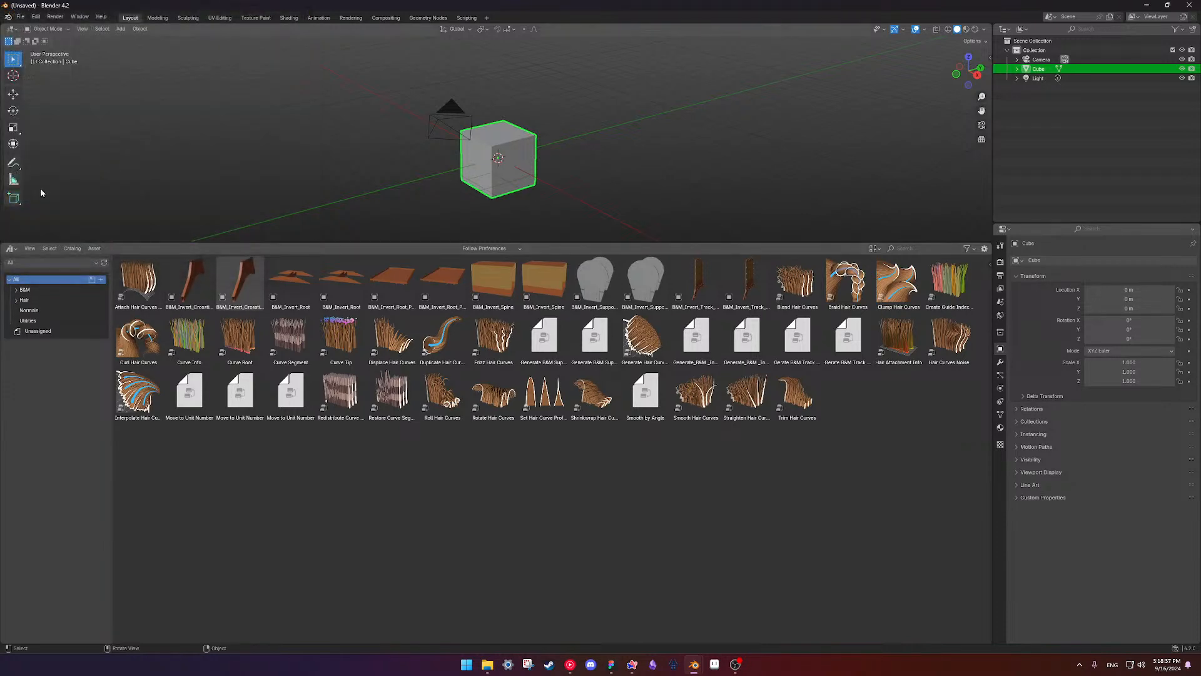
- Check the contents of the Library, Utilities, HDRIs, Assets and Materials libraries in the Asset Browser, ending on Materials
{"action": "left_click", "coordinate": [19, 268]}
{"action": "left_click", "coordinate": [27, 326]}
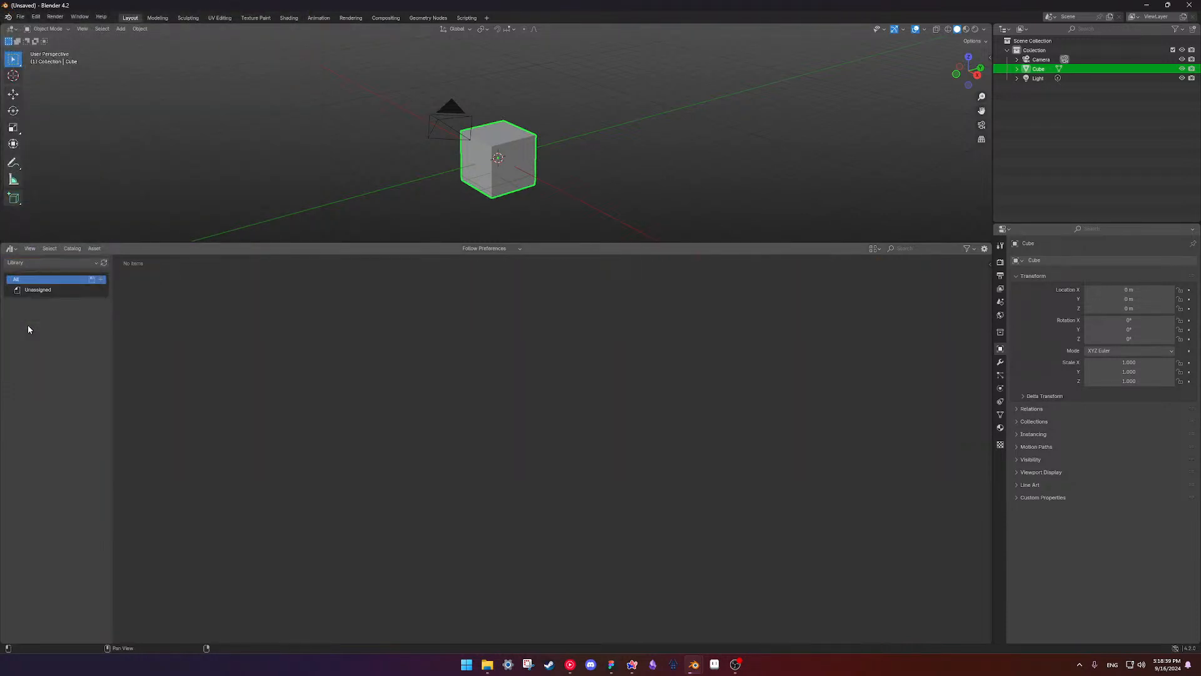
{"action": "left_click", "coordinate": [36, 264]}
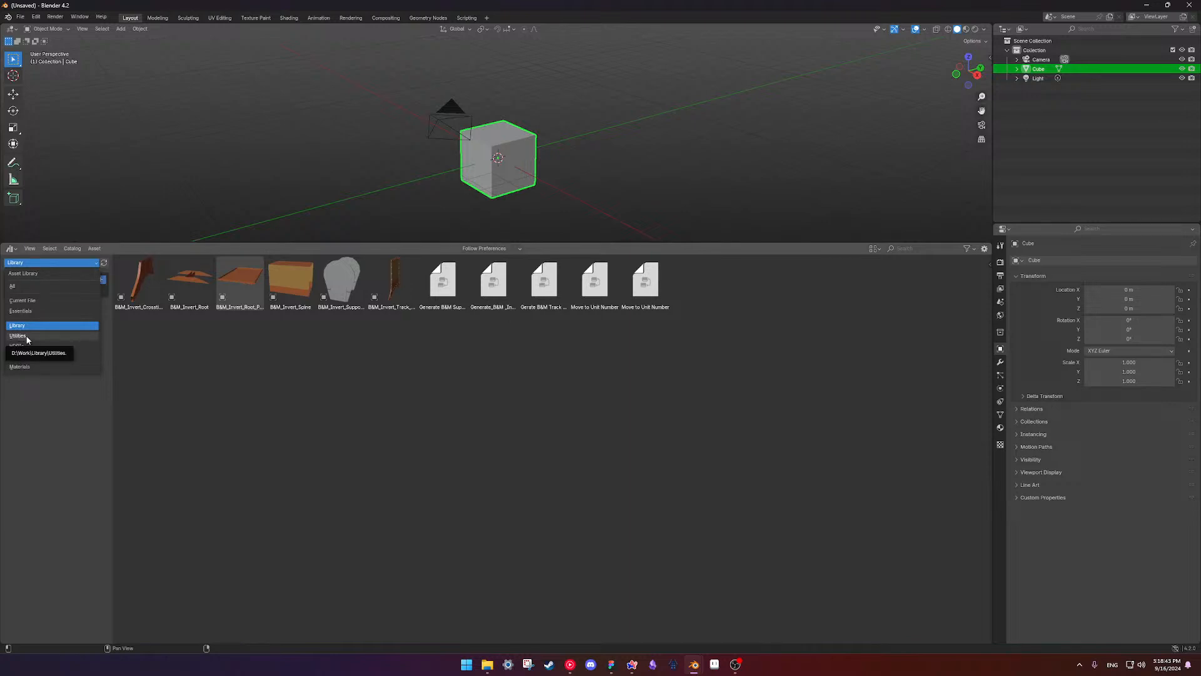
{"action": "left_click", "coordinate": [25, 338]}
{"action": "left_click", "coordinate": [42, 262]}
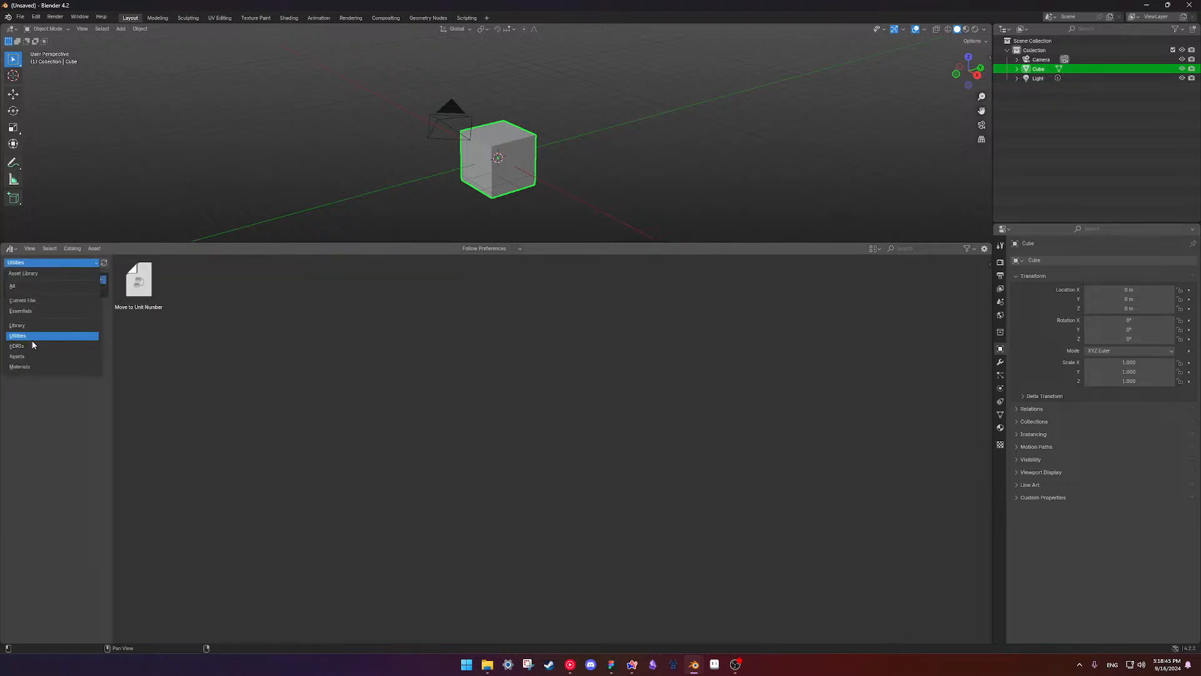
{"action": "left_click", "coordinate": [31, 344]}
{"action": "left_click", "coordinate": [40, 262]}
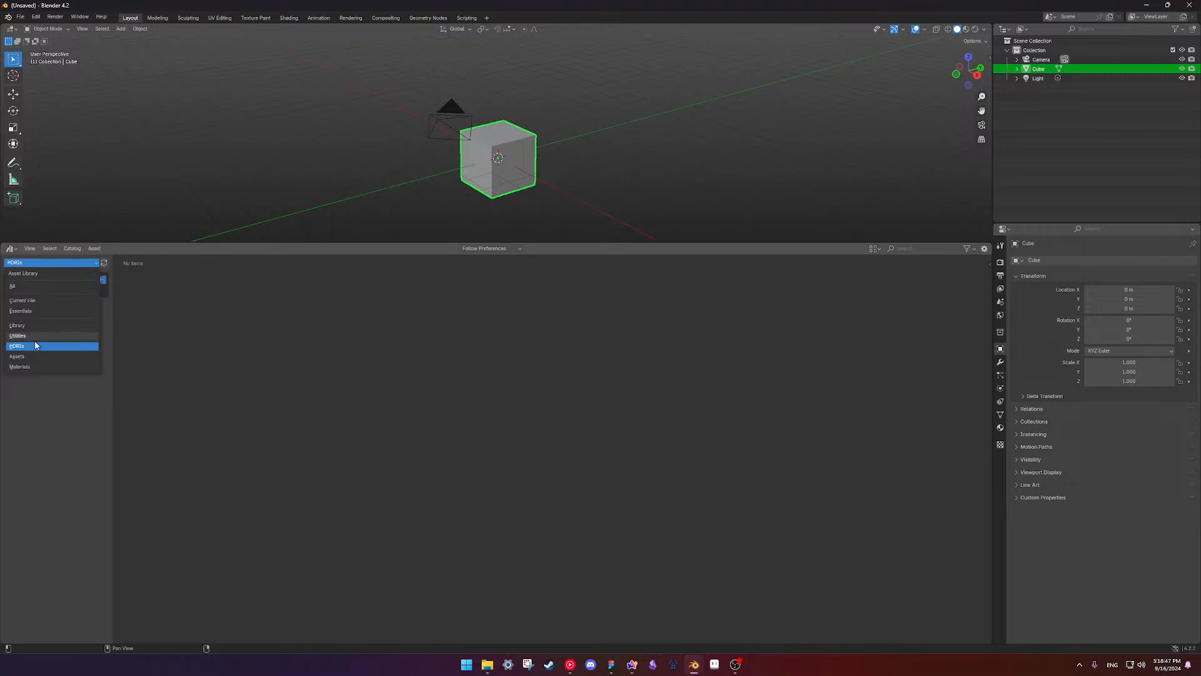
{"action": "left_click", "coordinate": [32, 355]}
{"action": "left_click", "coordinate": [40, 261]}
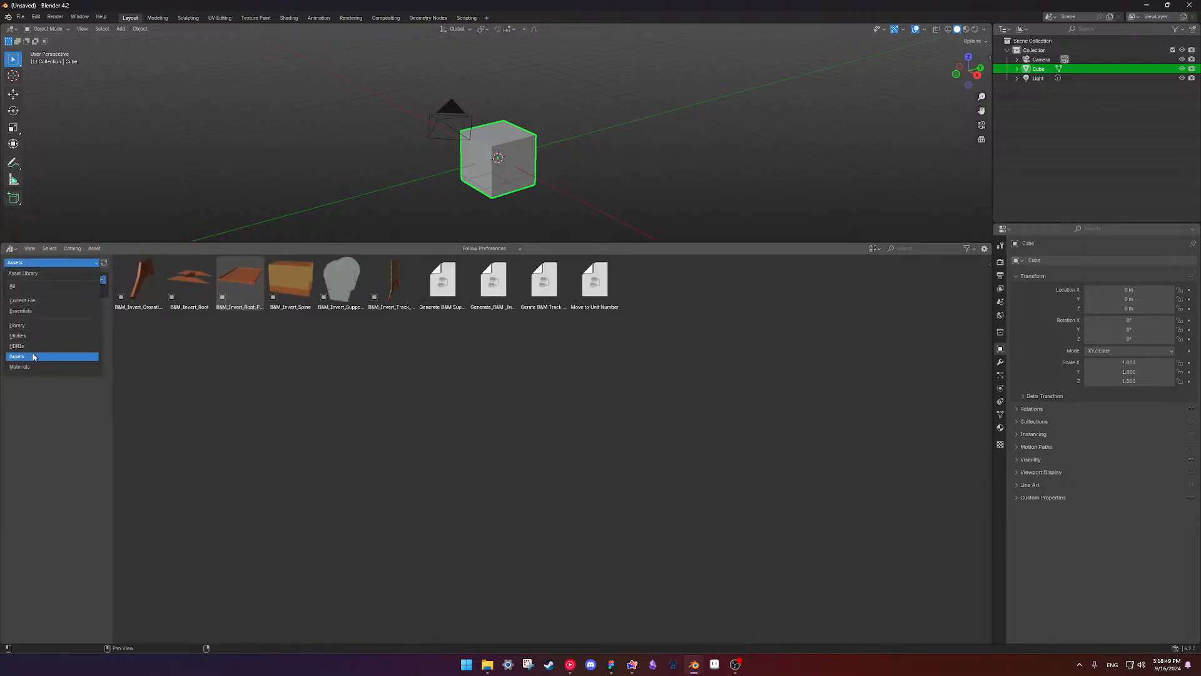
{"action": "left_click", "coordinate": [32, 366]}
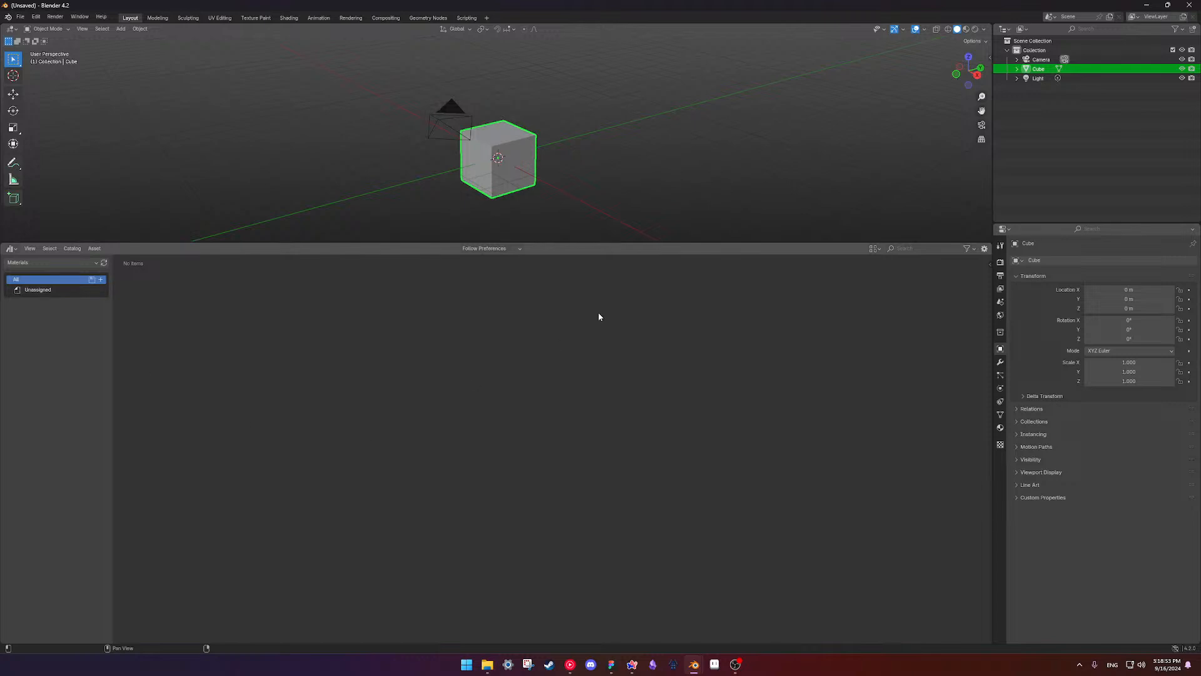
- Switch to the Batman_Layout.blend window and copy the hex base color of the selected track's Batman_Track material
{"action": "scroll", "coordinate": [517, 184], "scroll_direction": "up", "scroll_amount": 3}
{"action": "scroll", "coordinate": [529, 181], "scroll_direction": "down", "scroll_amount": 2}
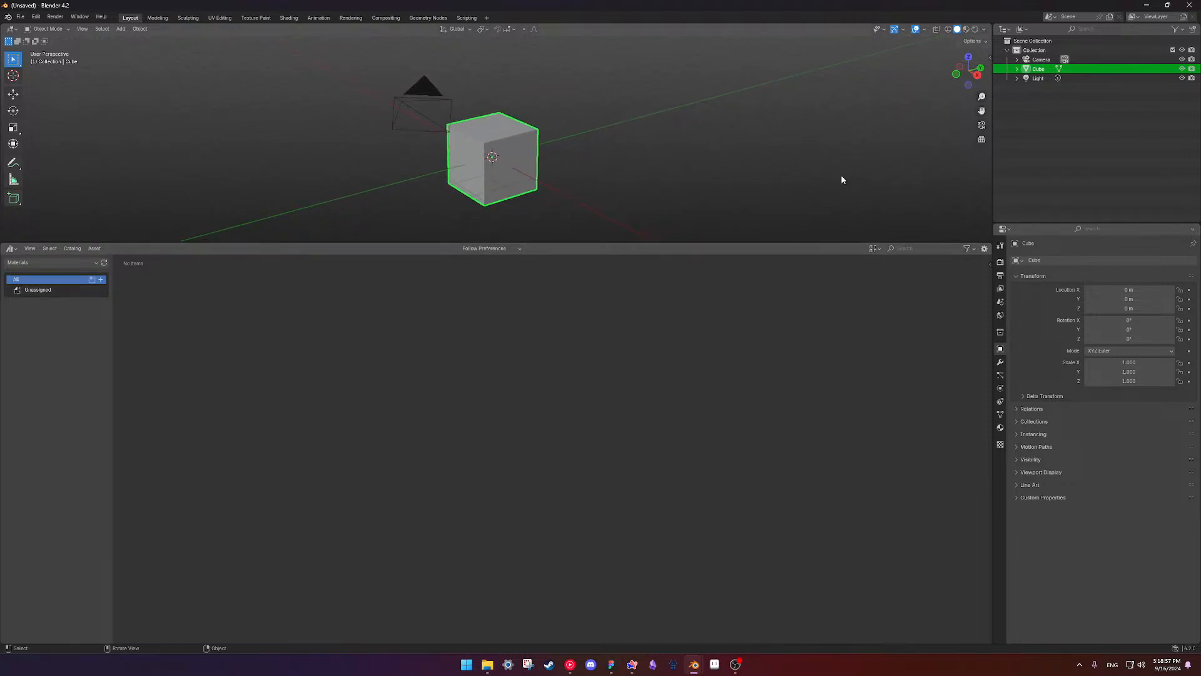
{"action": "left_click", "coordinate": [1000, 427]}
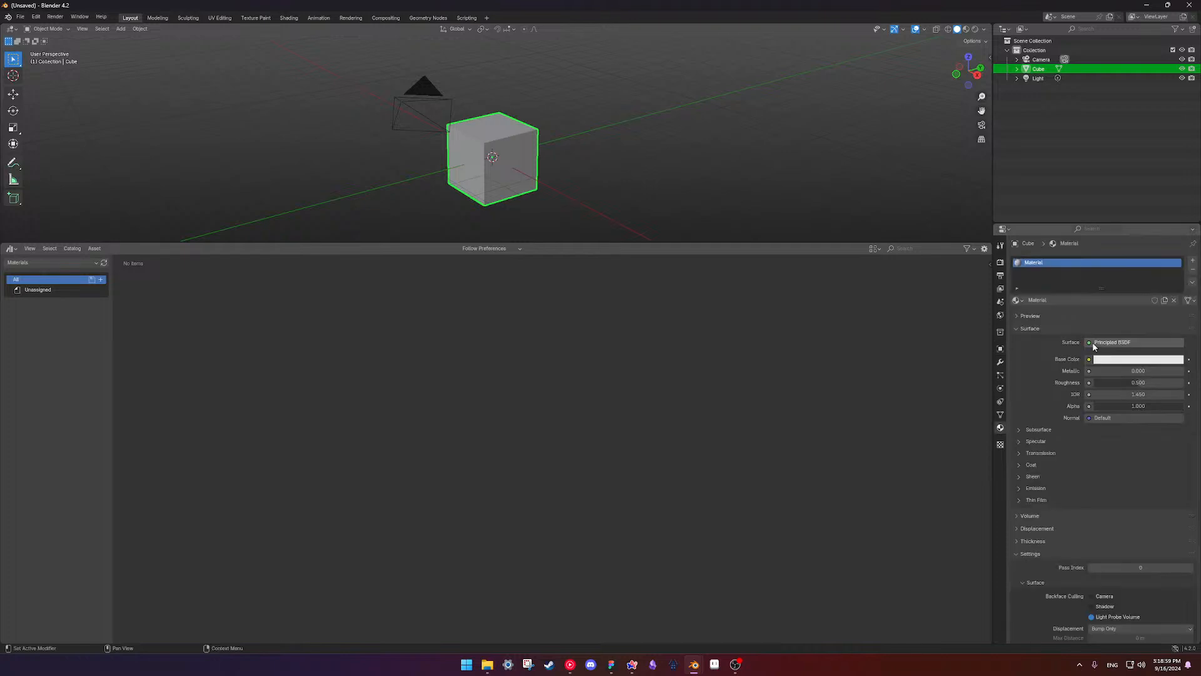
{"action": "left_click", "coordinate": [1119, 360]}
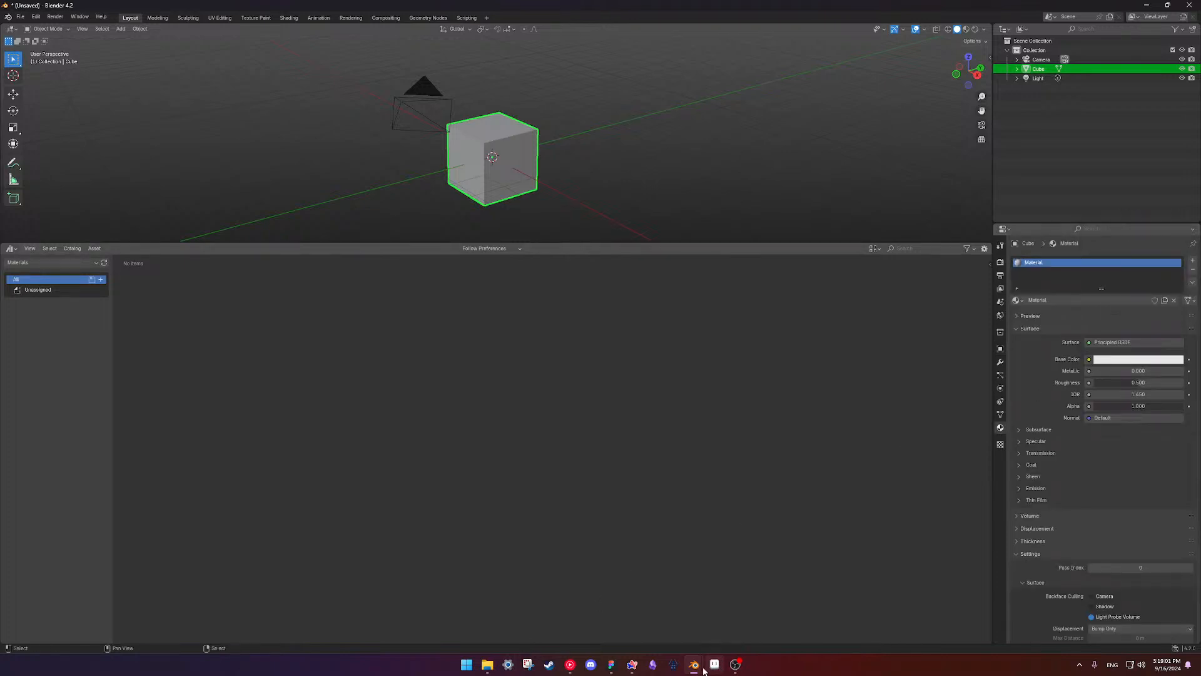
{"action": "mouse_move", "coordinate": [694, 664]}
{"action": "left_click", "coordinate": [652, 634]}
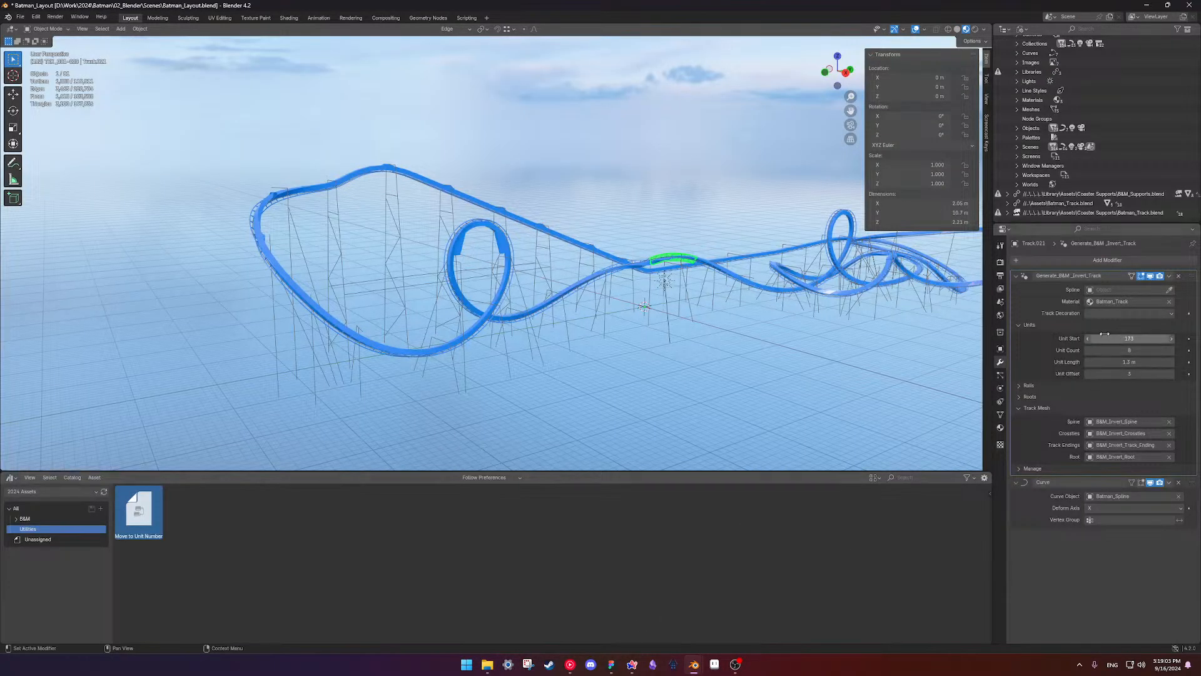
{"action": "left_click", "coordinate": [1001, 428]}
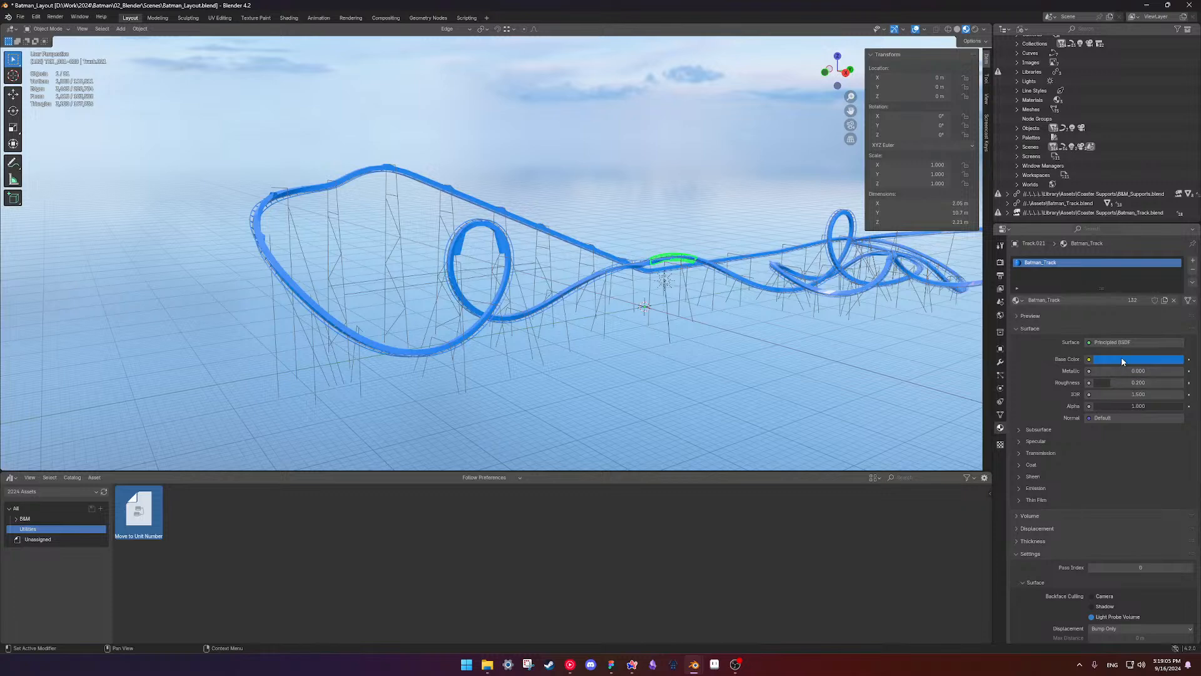
{"action": "left_click", "coordinate": [1121, 358]}
{"action": "left_click", "coordinate": [1158, 304]}
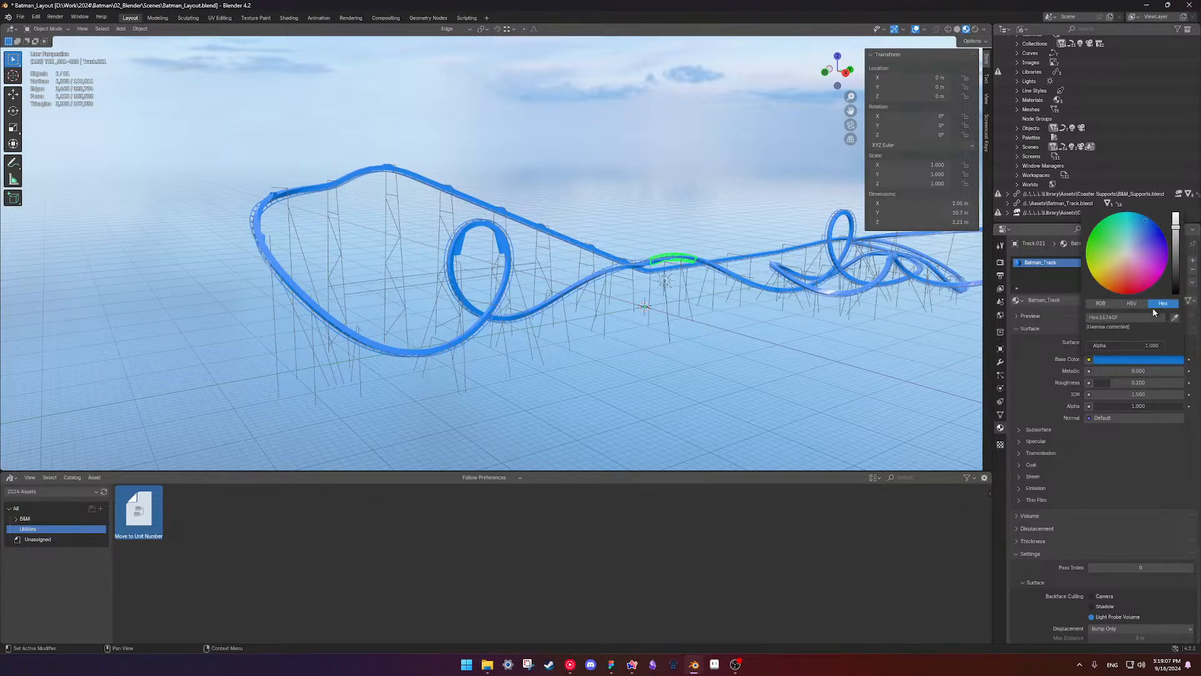
{"action": "key", "text": "ctrl+c"}
{"action": "left_click", "coordinate": [1104, 303]}
{"action": "left_click", "coordinate": [1104, 303]}
{"action": "mouse_move", "coordinate": [631, 664]}
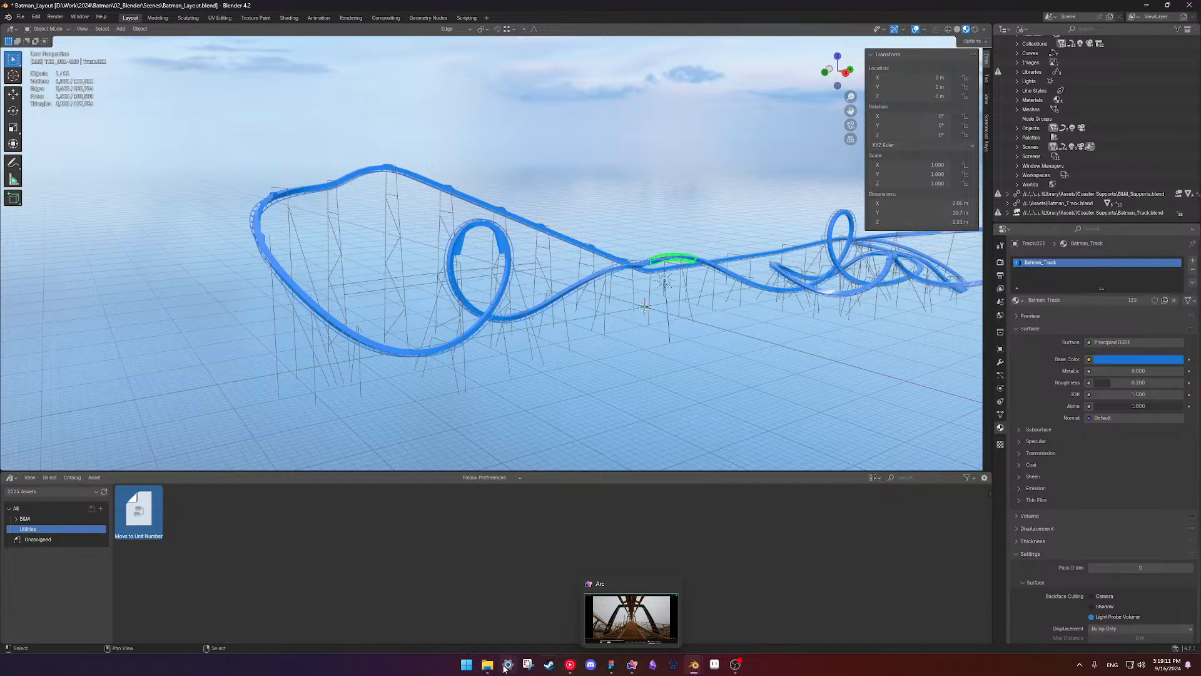
- Return to the unsaved file and paste the copied hex color as the base color of the cube's material
{"action": "mouse_move", "coordinate": [694, 664]}
{"action": "left_click", "coordinate": [749, 605]}
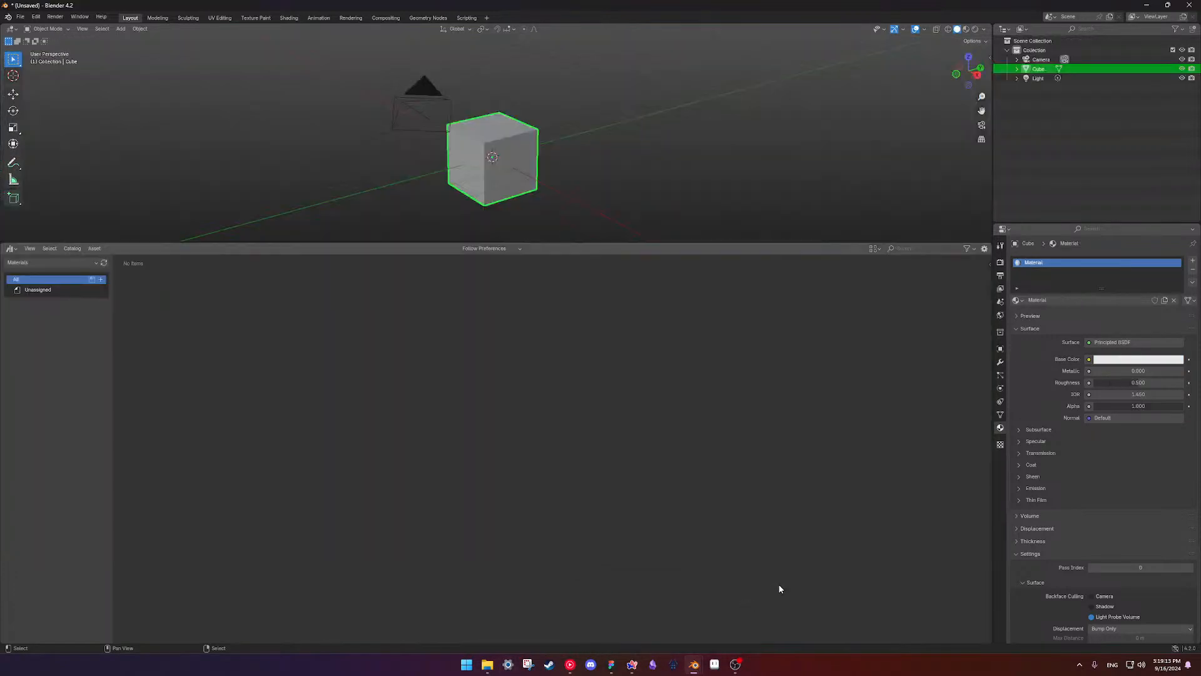
{"action": "left_click", "coordinate": [1111, 361]}
{"action": "left_click", "coordinate": [1158, 304]}
{"action": "left_click", "coordinate": [1143, 317]}
{"action": "key", "text": "ctrl+v"}
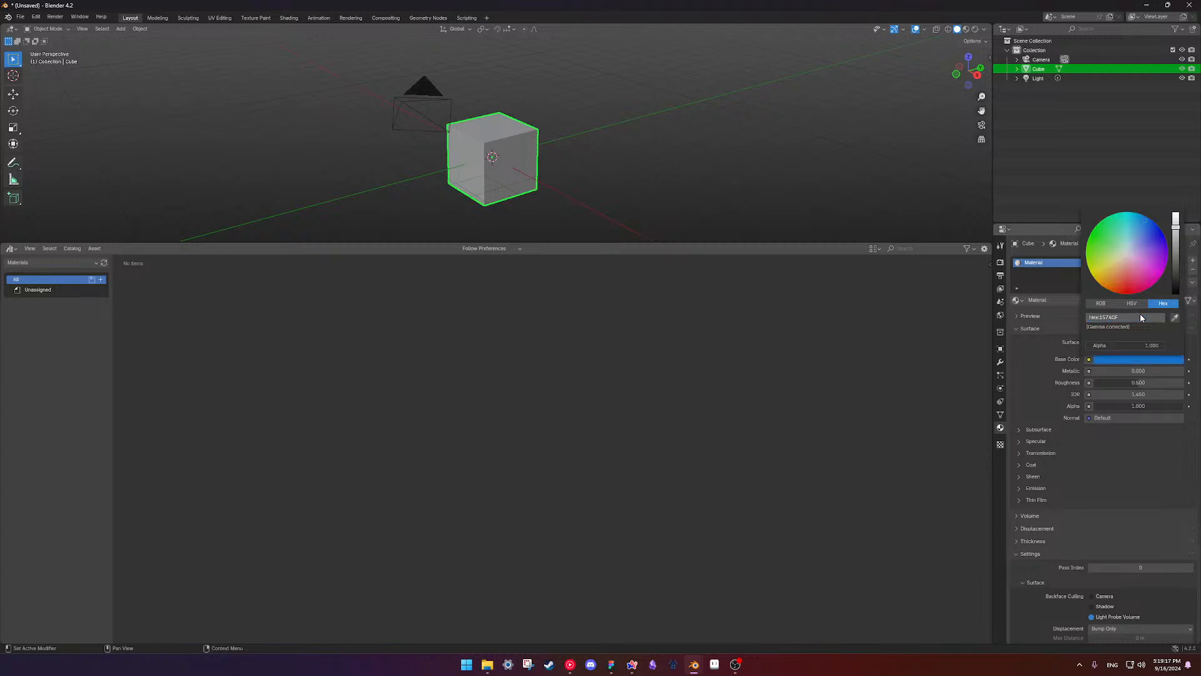
{"action": "key", "text": "Return"}
{"action": "left_click", "coordinate": [1169, 488]}
- Set the cube material's roughness to 0.2 and rename the material as Batman_Track
{"action": "left_click", "coordinate": [1124, 382]}
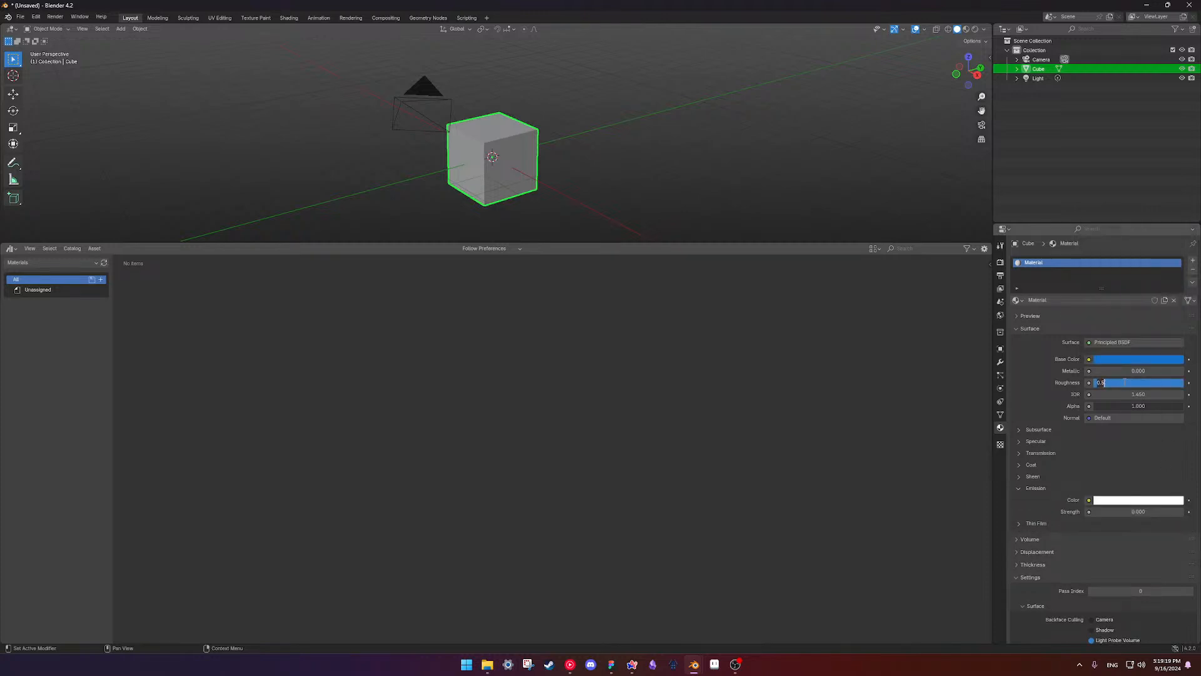
{"action": "type", "text": "0.2"}
{"action": "key", "text": "Return"}
{"action": "double_click", "coordinate": [1037, 263]}
{"action": "type", "text": "Batman_Track"}
{"action": "key", "text": "Return"}
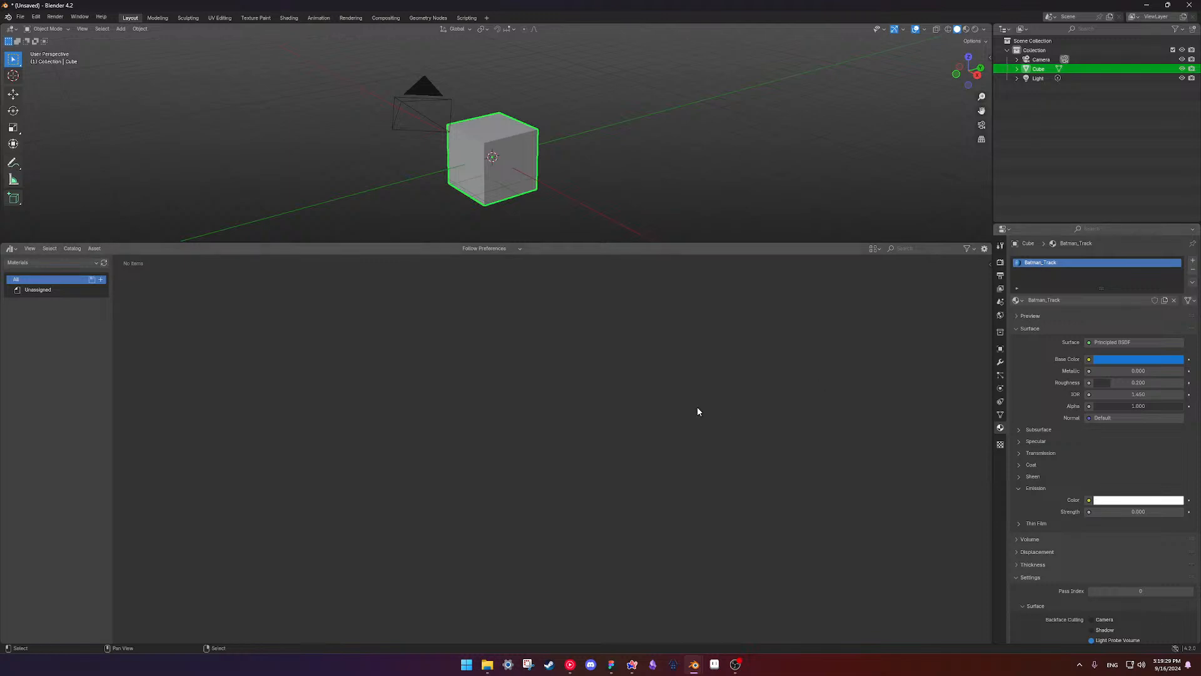
- Mark the Batman_Track material as an asset and show the Unassigned catalog of the Materials library
{"action": "right_click", "coordinate": [1068, 263]}
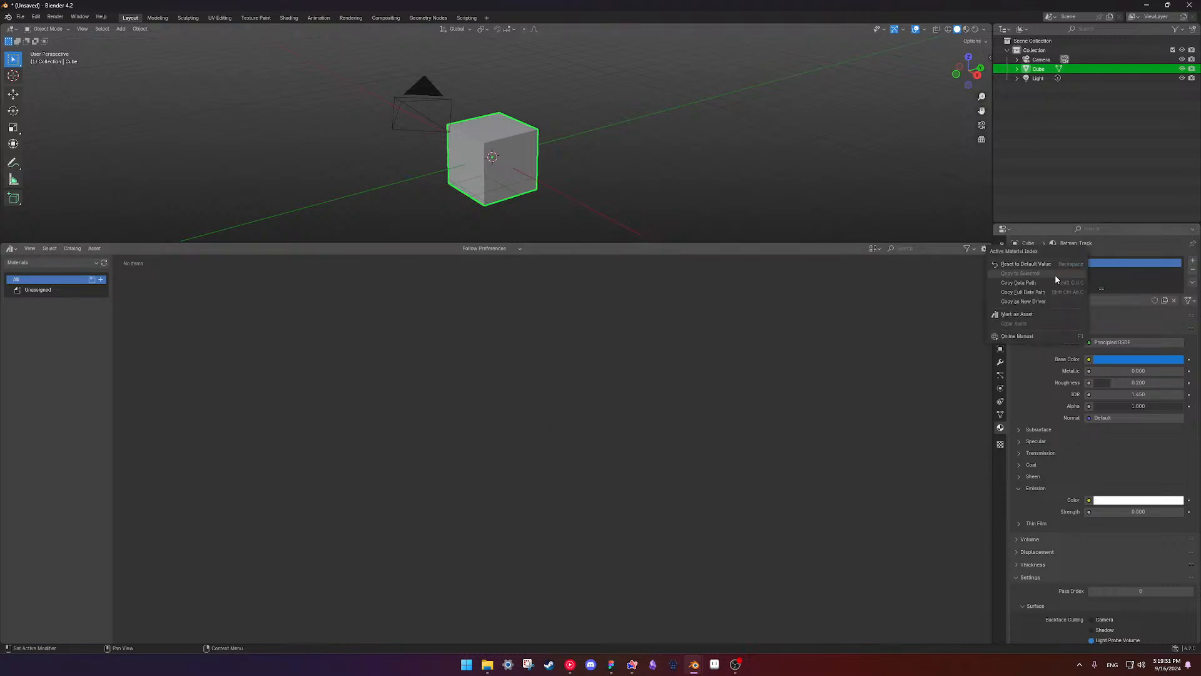
{"action": "left_click", "coordinate": [1034, 311]}
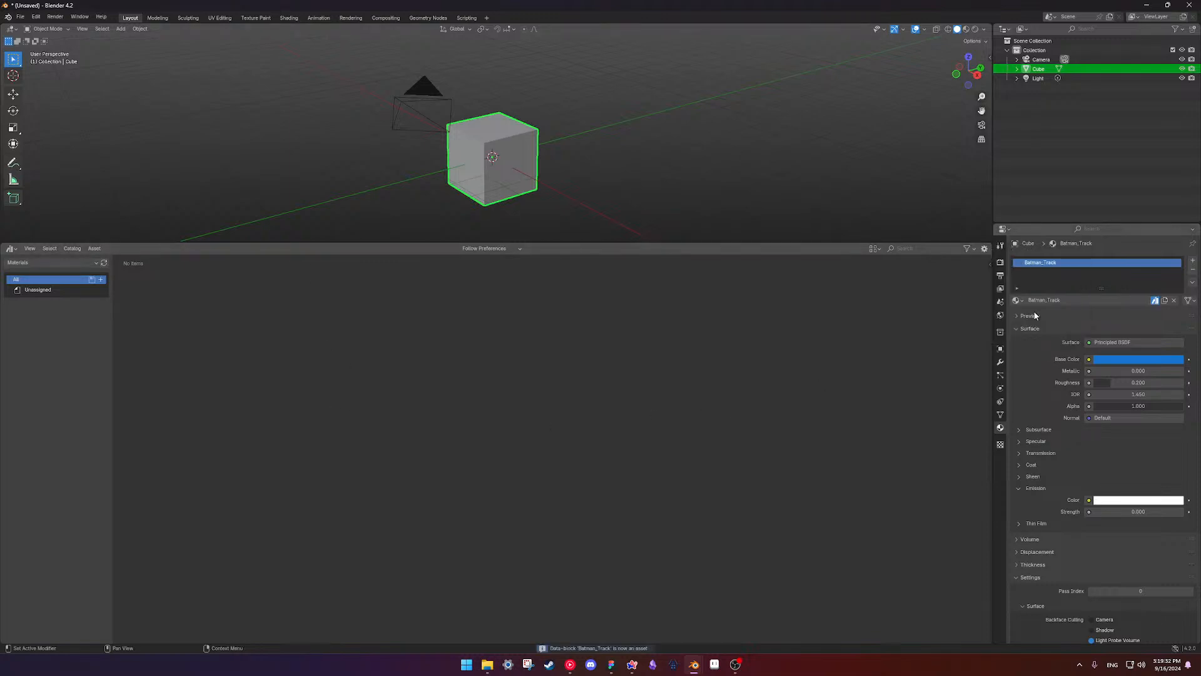
{"action": "left_click", "coordinate": [44, 290]}
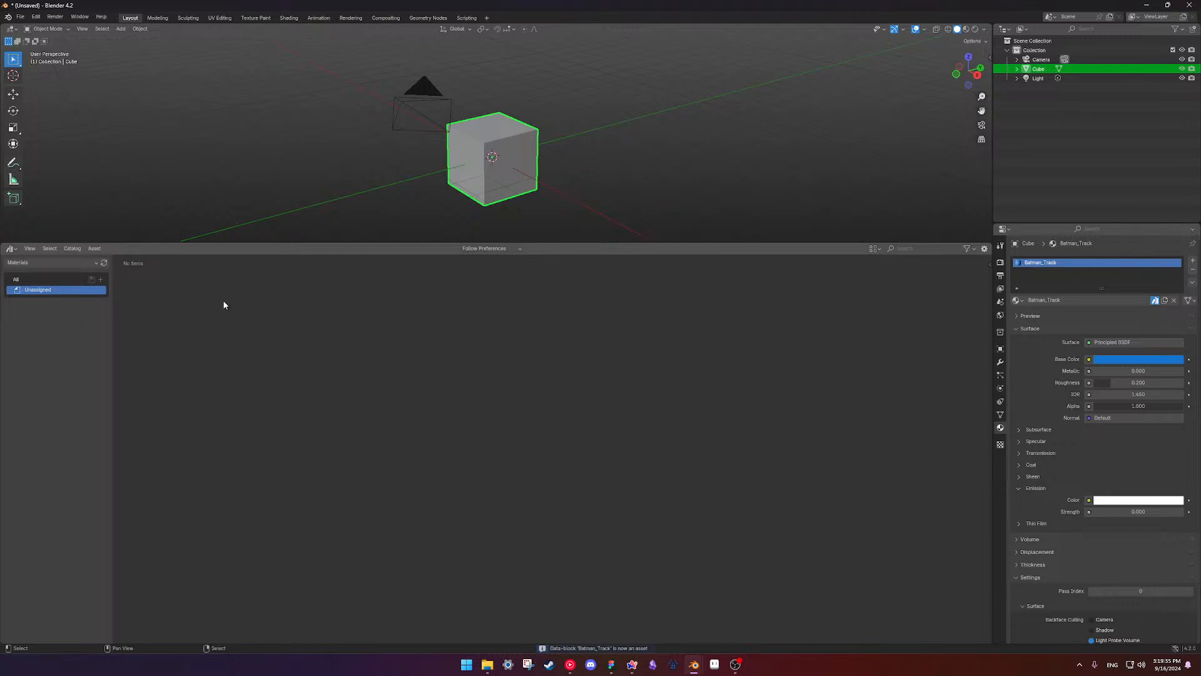
- View the unassigned assets across all asset libraries, and return to the Materials library
{"action": "left_click", "coordinate": [43, 263]}
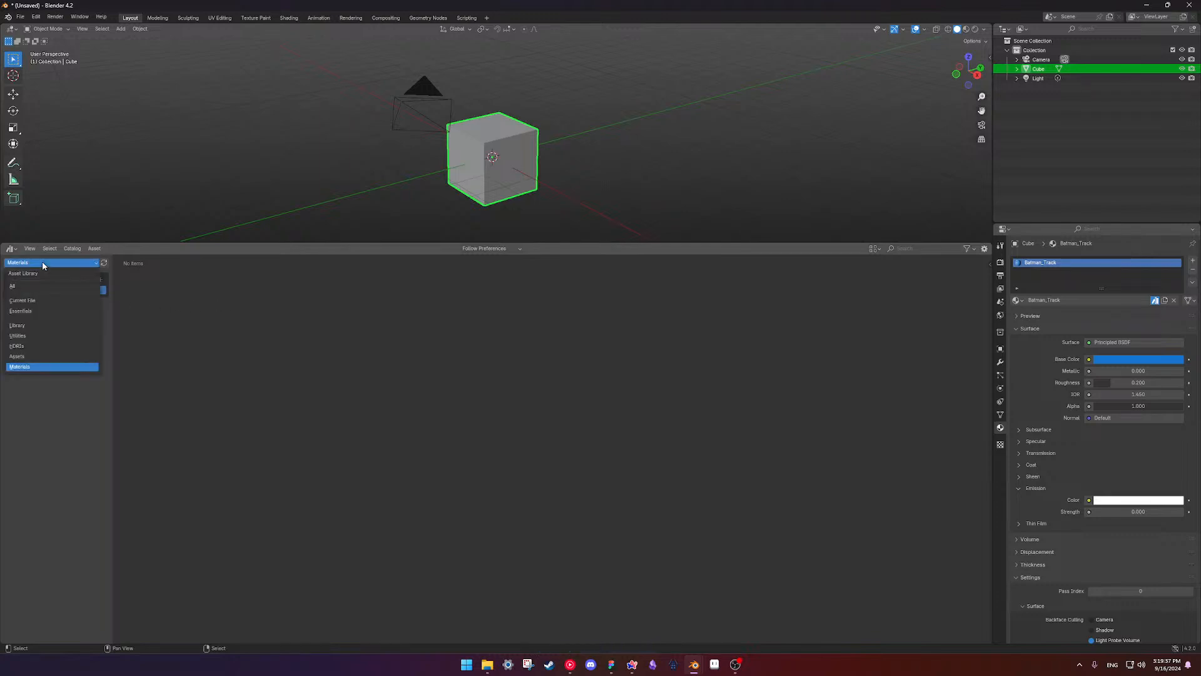
{"action": "left_click", "coordinate": [24, 286]}
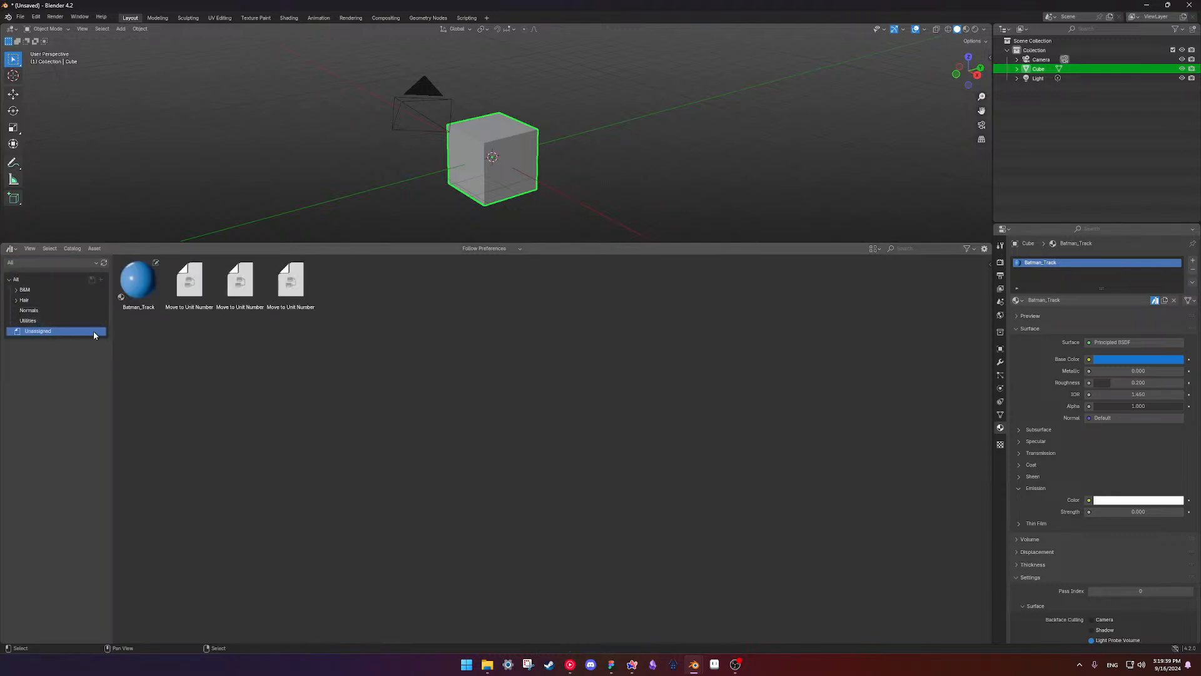
{"action": "left_click", "coordinate": [44, 263]}
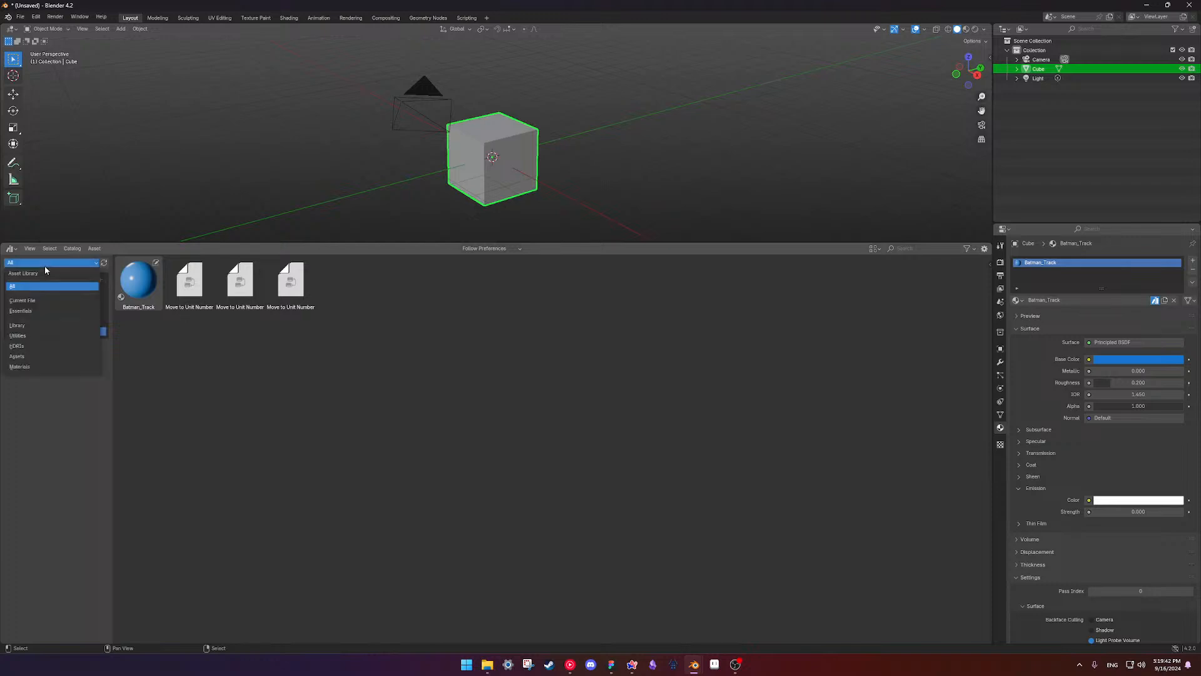
{"action": "left_click", "coordinate": [36, 366]}
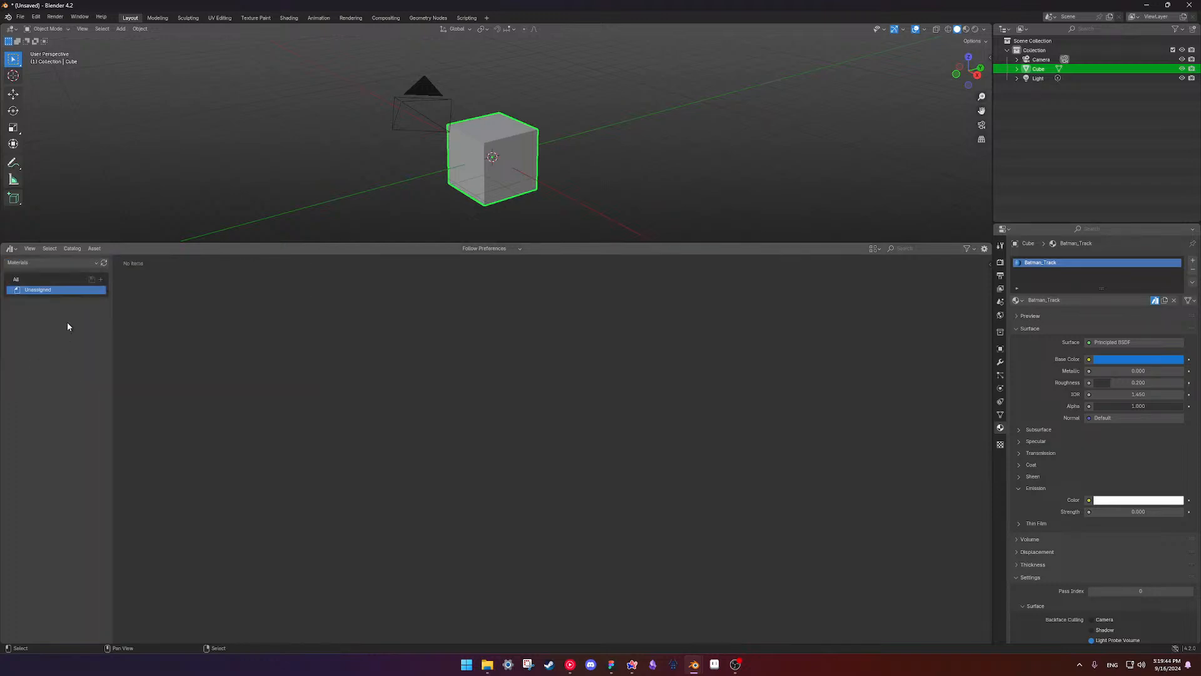
- Add a new catalog named Batman to the Materials library and select it
{"action": "left_click", "coordinate": [100, 279]}
{"action": "double_click", "coordinate": [41, 290]}
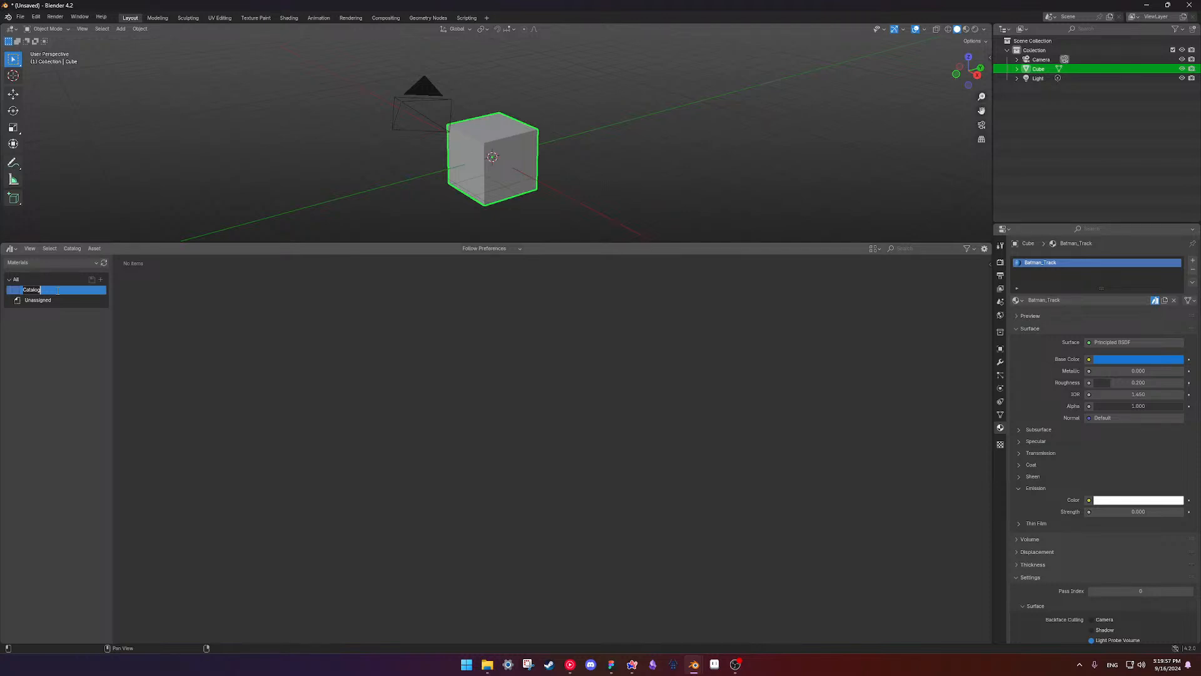
{"action": "type", "text": "Batman"}
{"action": "key", "text": "Return"}
{"action": "left_click", "coordinate": [66, 301]}
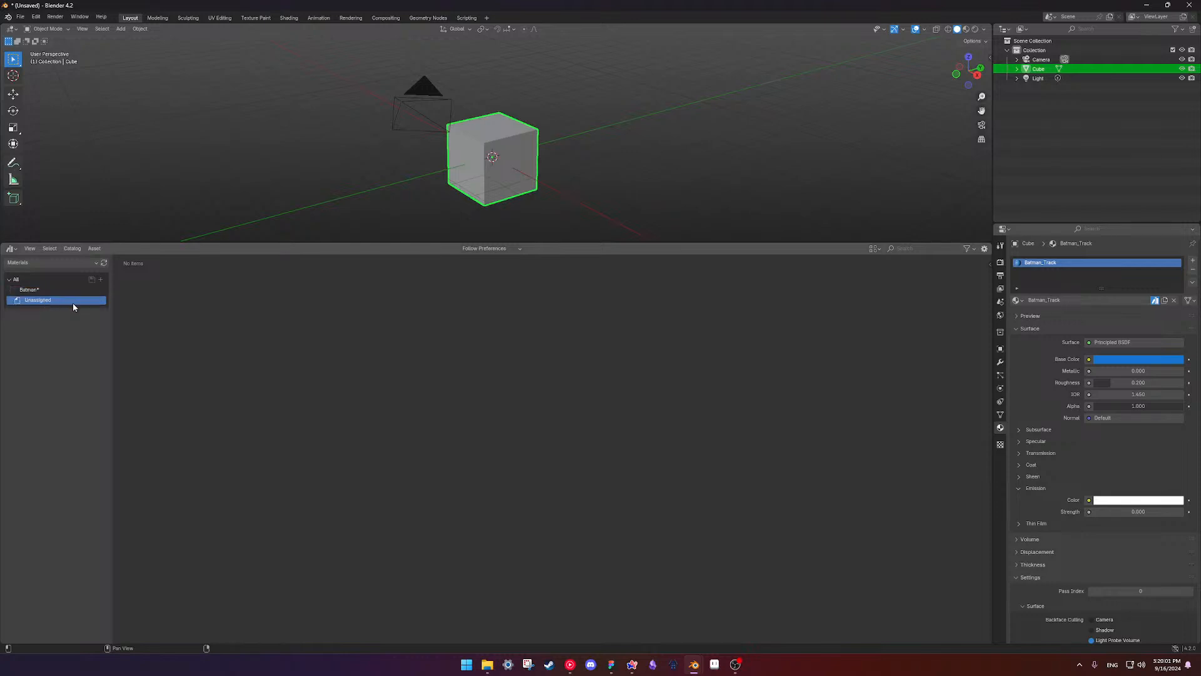
{"action": "left_click", "coordinate": [35, 290]}
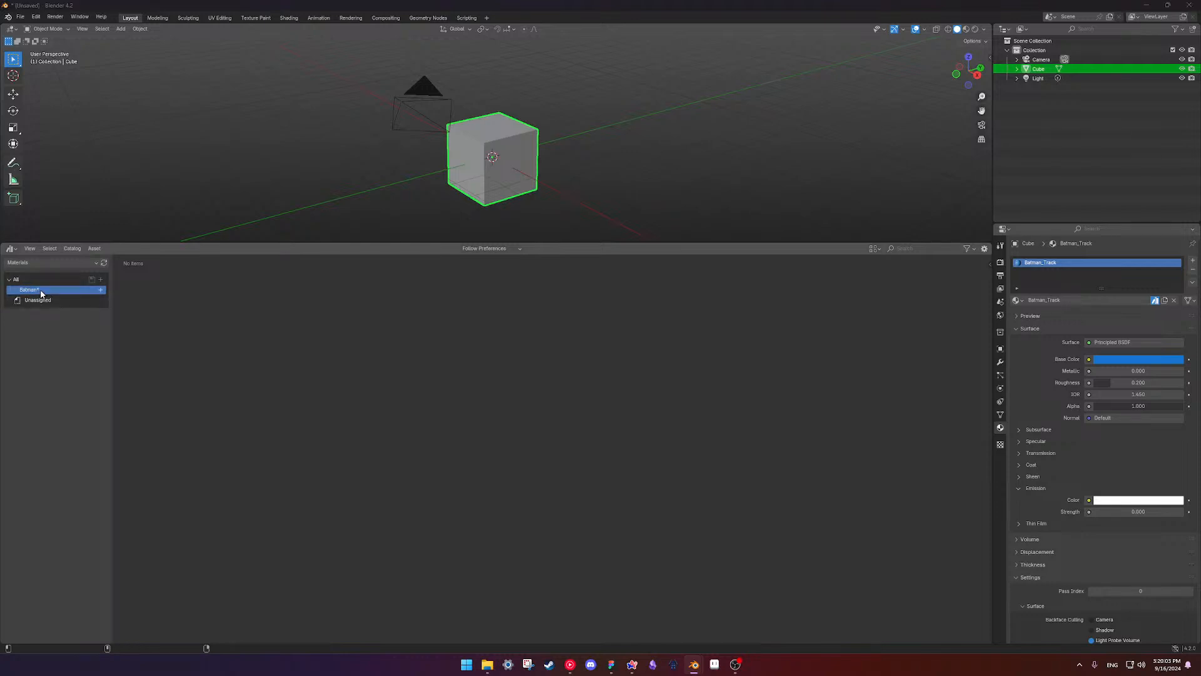
- Save the file as Materials in the Materials folder of D:\Work\Library
{"action": "key", "text": "ctrl+s"}
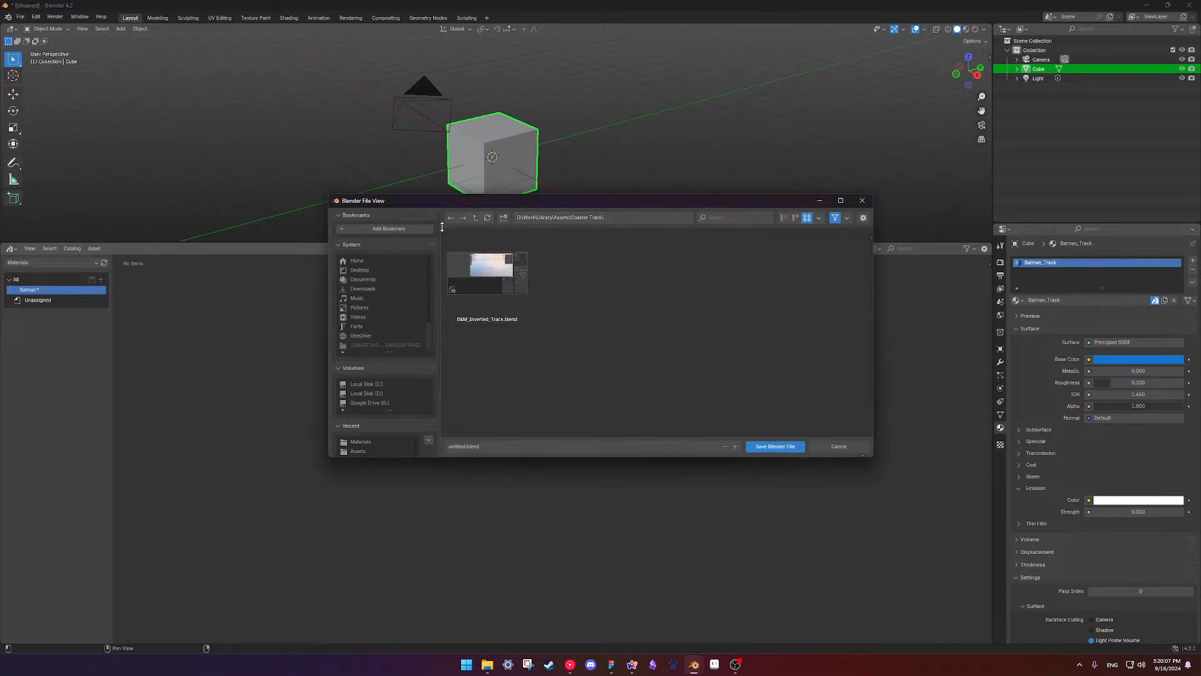
{"action": "left_click", "coordinate": [475, 218]}
{"action": "left_click", "coordinate": [475, 218]}
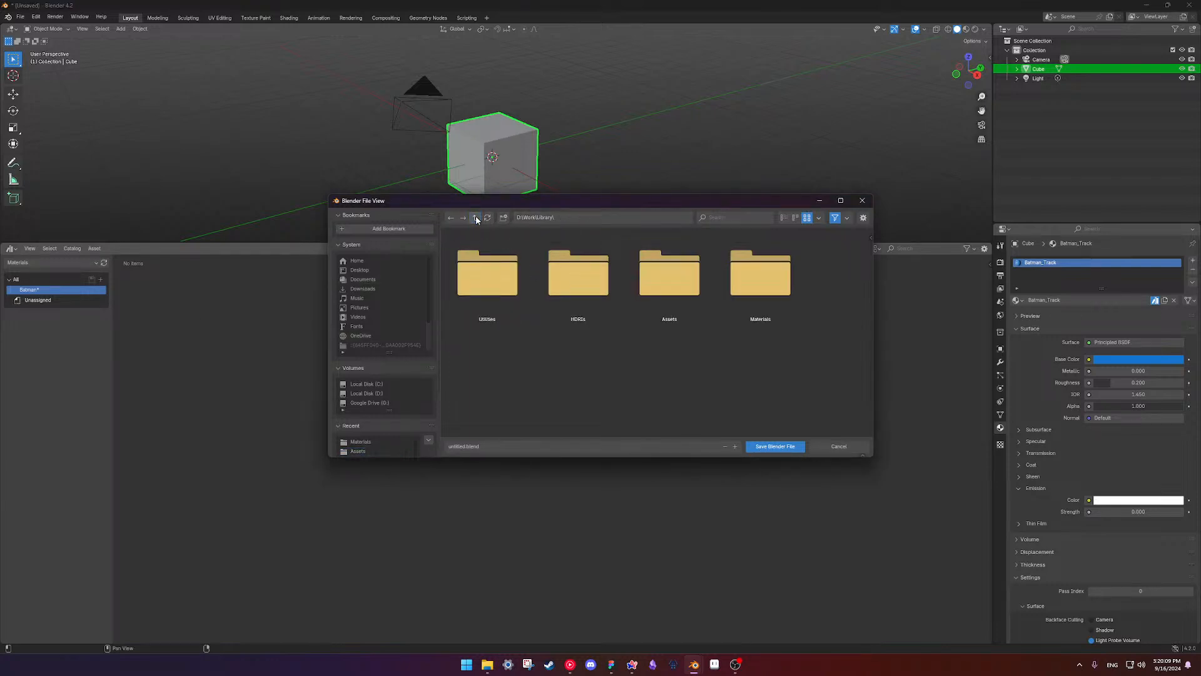
{"action": "left_click", "coordinate": [759, 275]}
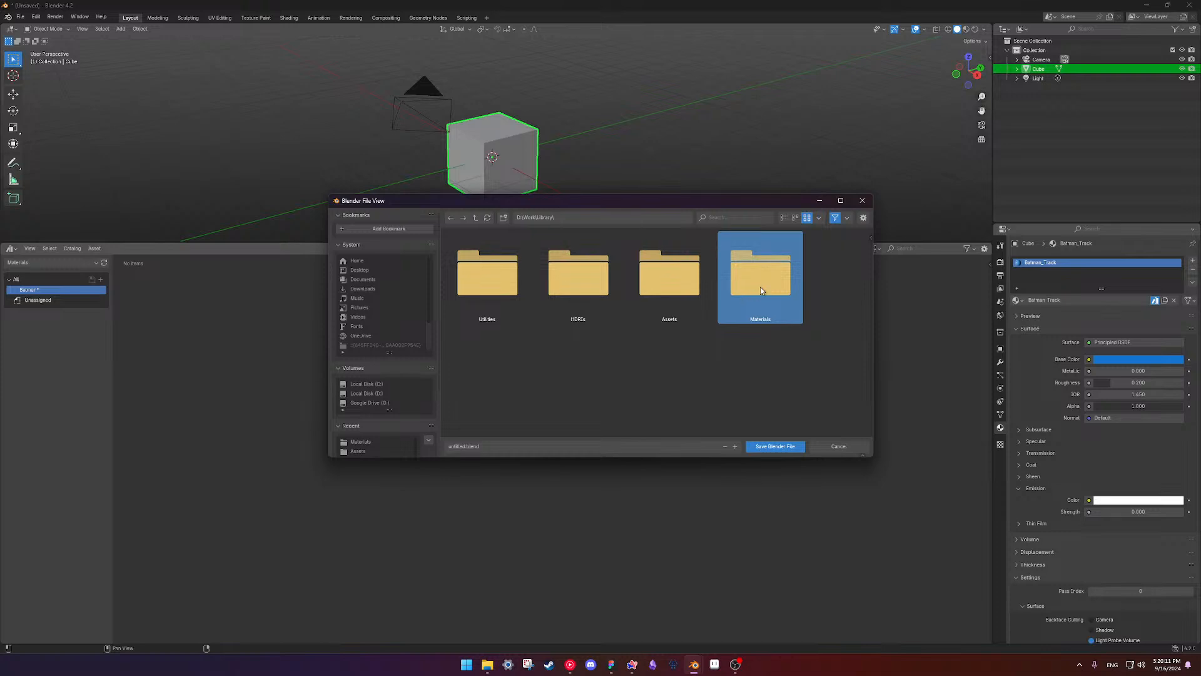
{"action": "double_click", "coordinate": [759, 275]}
{"action": "left_click", "coordinate": [485, 446]}
{"action": "type", "text": "Materials"}
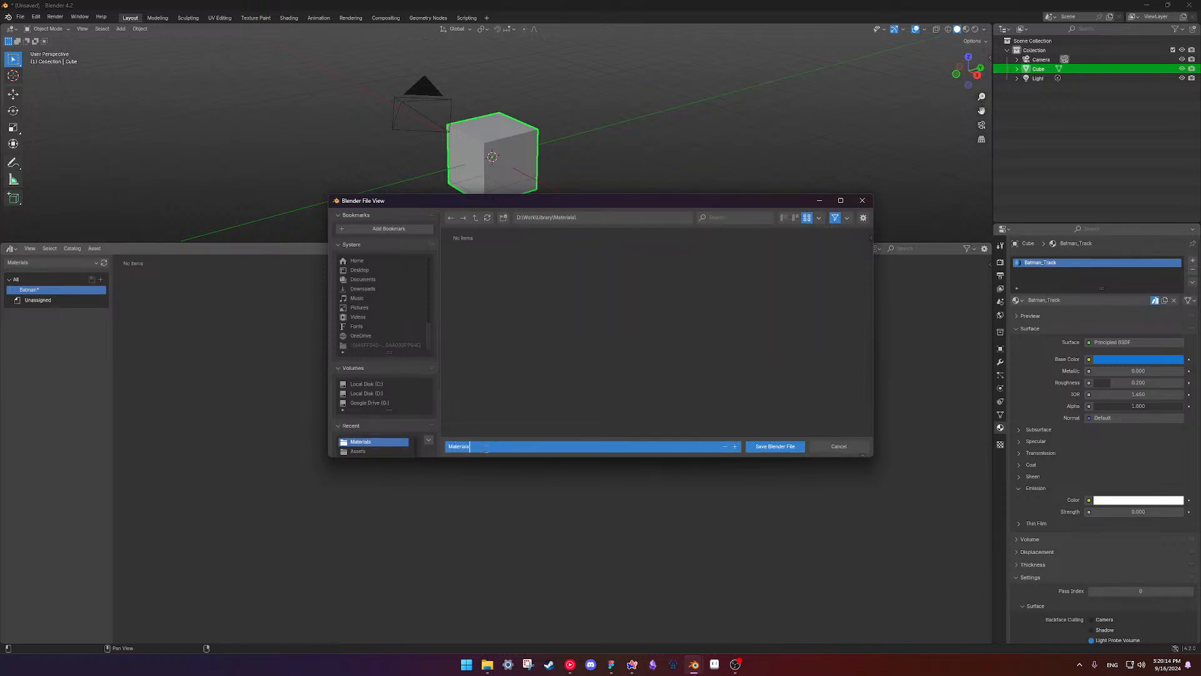
{"action": "key", "text": "Return"}
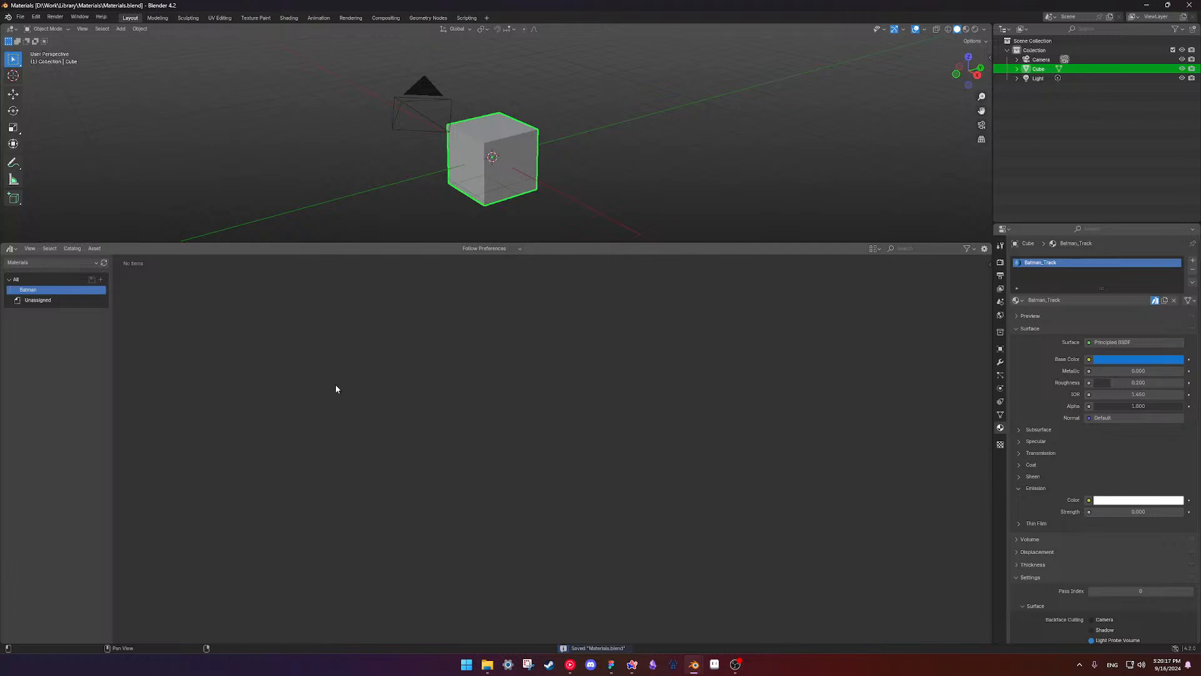
- Look at the Batman catalog among all asset libraries, and return to the Materials library
{"action": "left_click", "coordinate": [49, 264]}
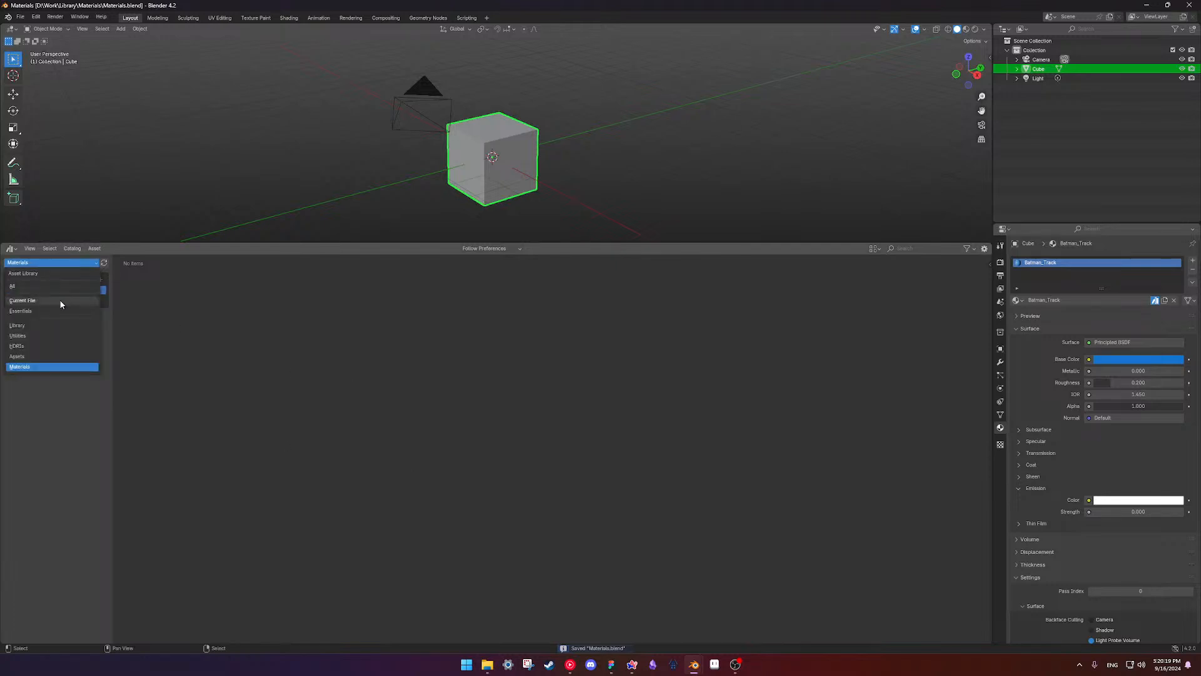
{"action": "left_click", "coordinate": [31, 285]}
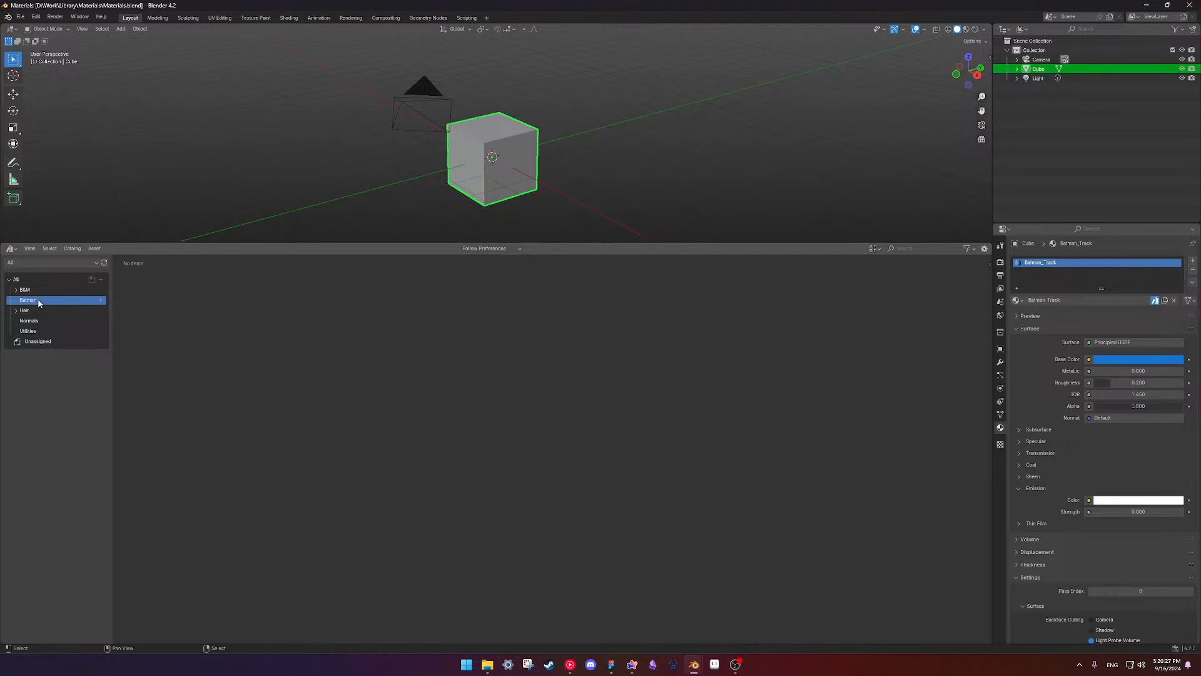
{"action": "left_click", "coordinate": [32, 262]}
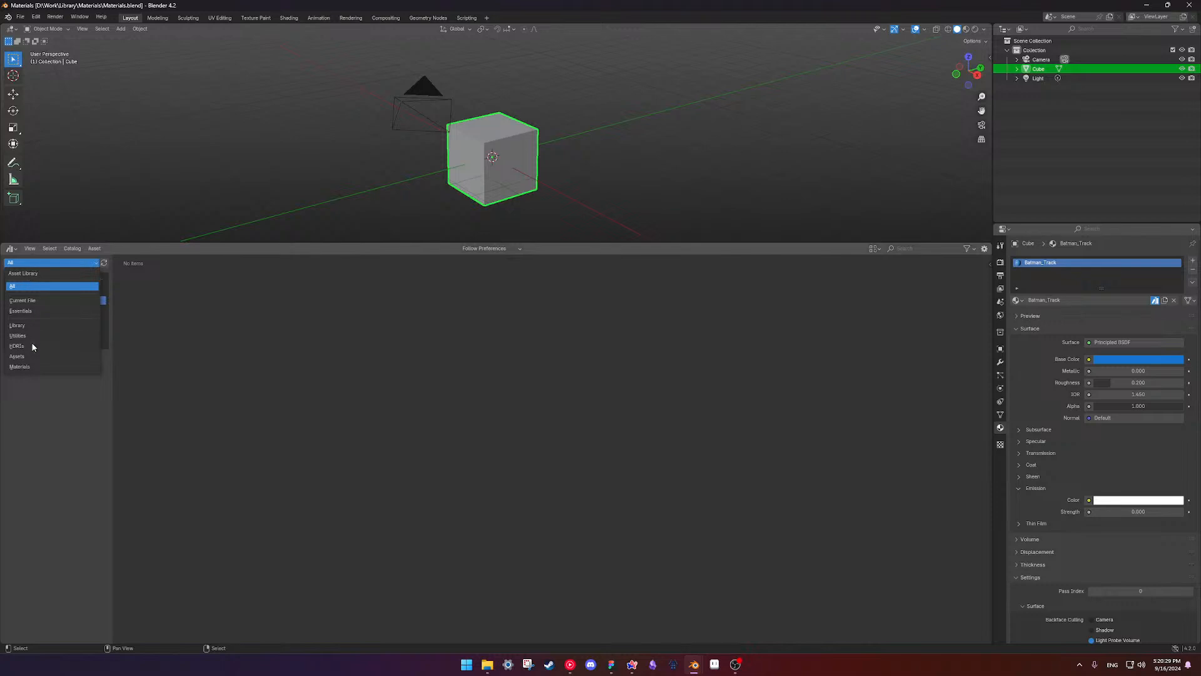
{"action": "left_click", "coordinate": [20, 366]}
- Rename the Batman catalog as Materials and save the file
{"action": "double_click", "coordinate": [36, 291]}
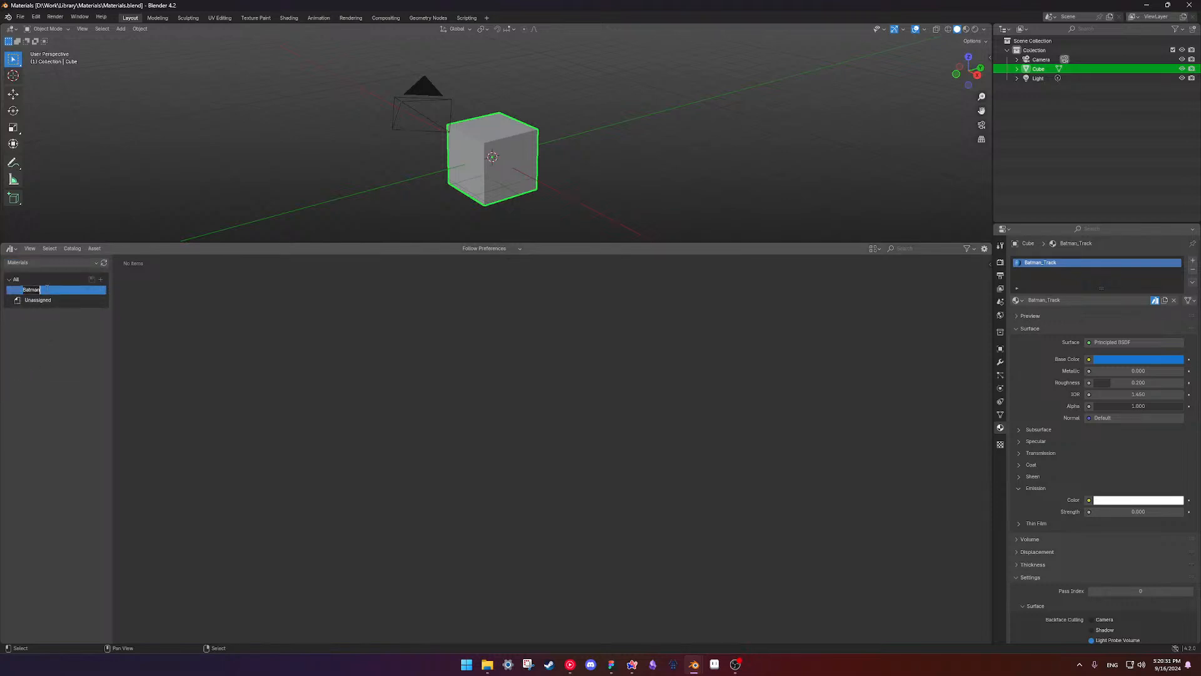
{"action": "type", "text": "Materials"}
{"action": "key", "text": "Return"}
{"action": "key", "text": "ctrl+s"}
- Move the Batman_Track material asset from Unassigned into the Materials catalog and save the file
{"action": "left_click", "coordinate": [42, 301]}
{"action": "left_click_drag", "start_coordinate": [131, 294], "coordinate": [38, 290]}
{"action": "left_click", "coordinate": [62, 289]}
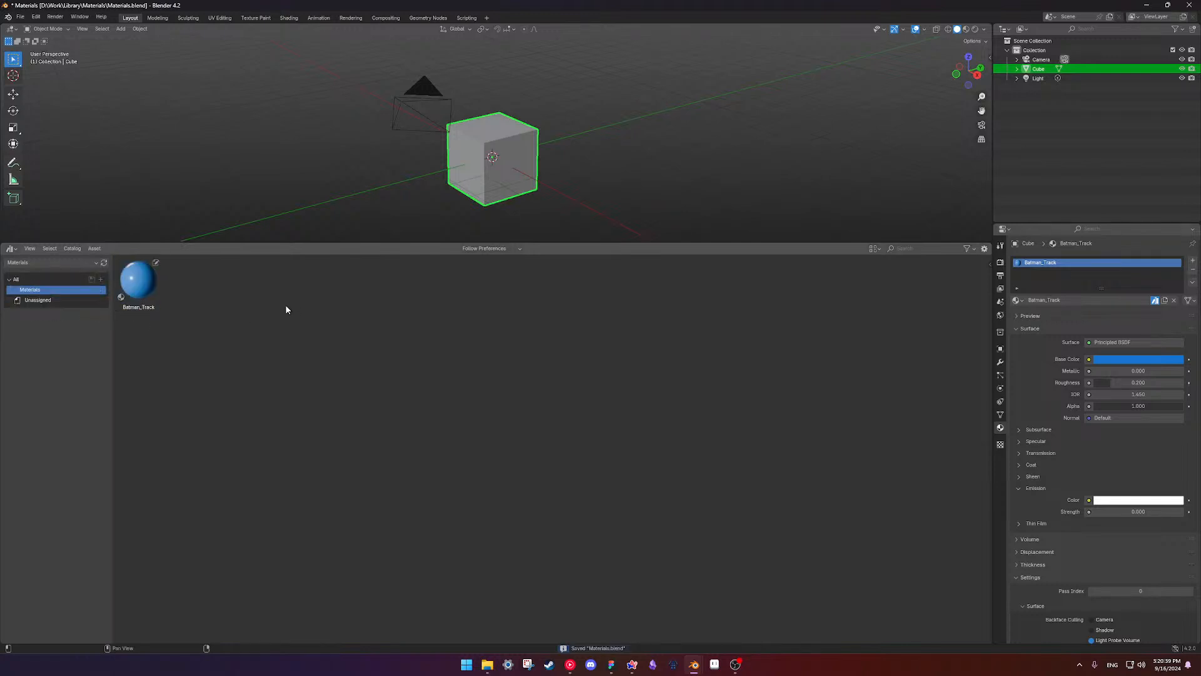
{"action": "key", "text": "ctrl+s"}
{"action": "middle_click_drag", "start_coordinate": [403, 103], "coordinate": [472, 192]}
{"action": "scroll", "coordinate": [473, 192], "scroll_direction": "down", "scroll_amount": 1}
- Save Materials.blend once more, switch to the Batman_Layout.blend window and save that file too
{"action": "key", "text": "alt+Tab"}
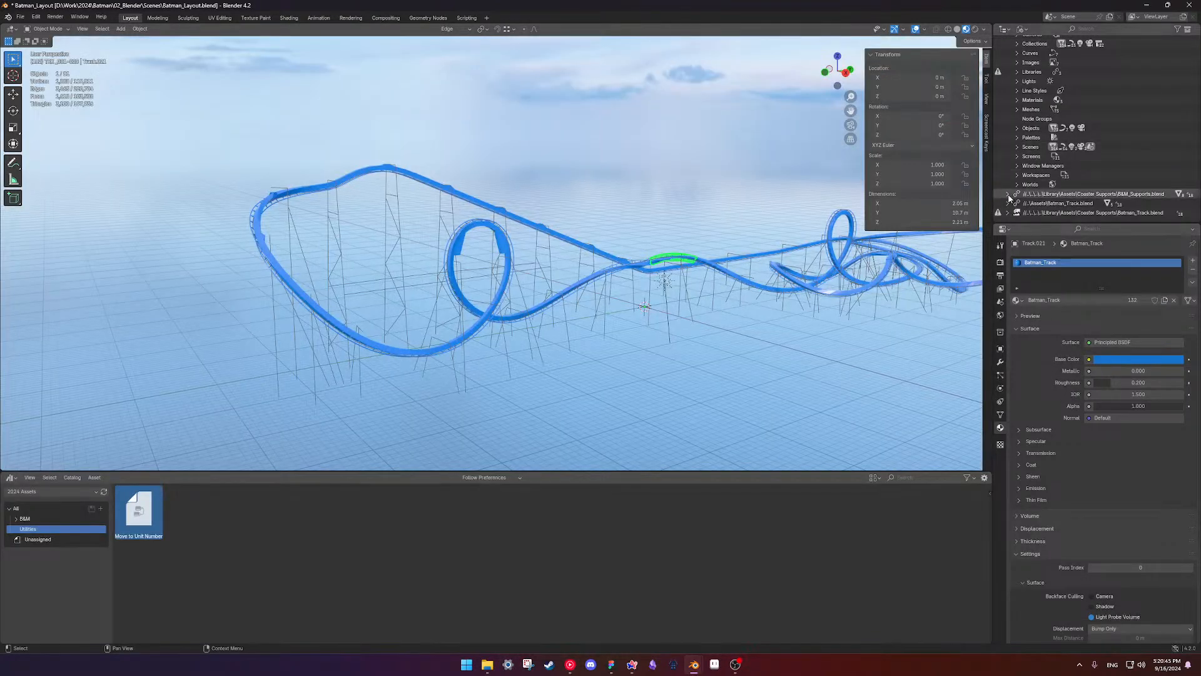
{"action": "key", "text": "alt+Tab"}
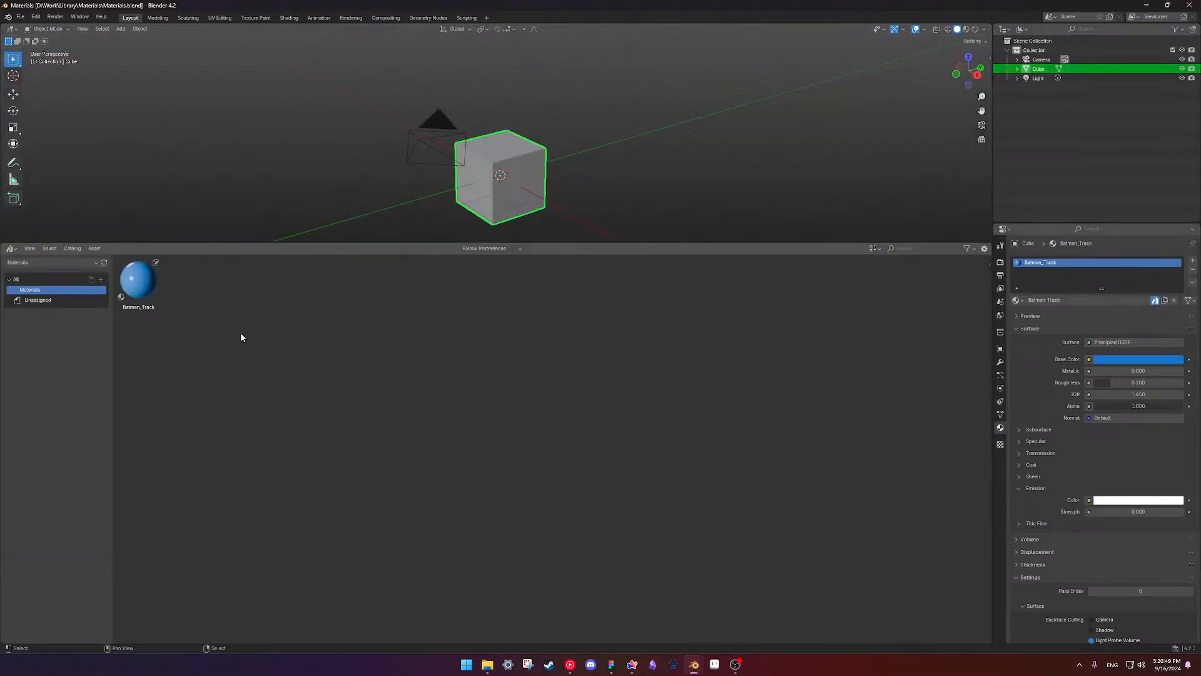
{"action": "mouse_move", "coordinate": [693, 670]}
{"action": "key", "text": "ctrl+s"}
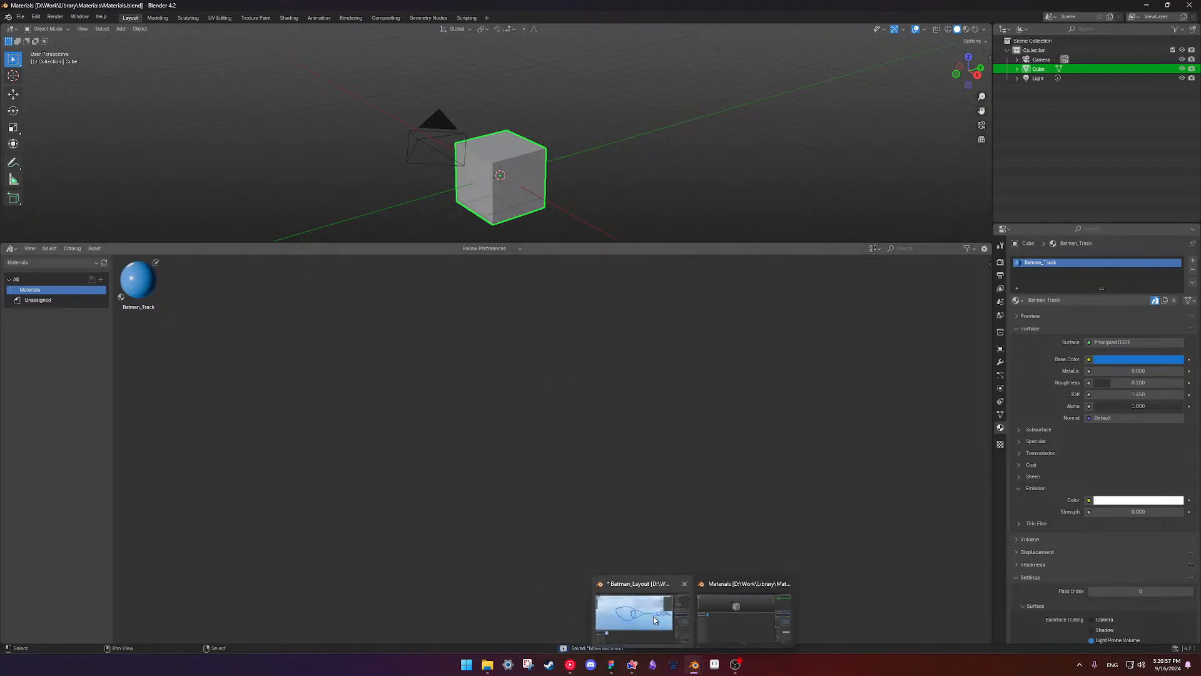
{"action": "left_click", "coordinate": [654, 620]}
{"action": "key", "text": "ctrl+s"}
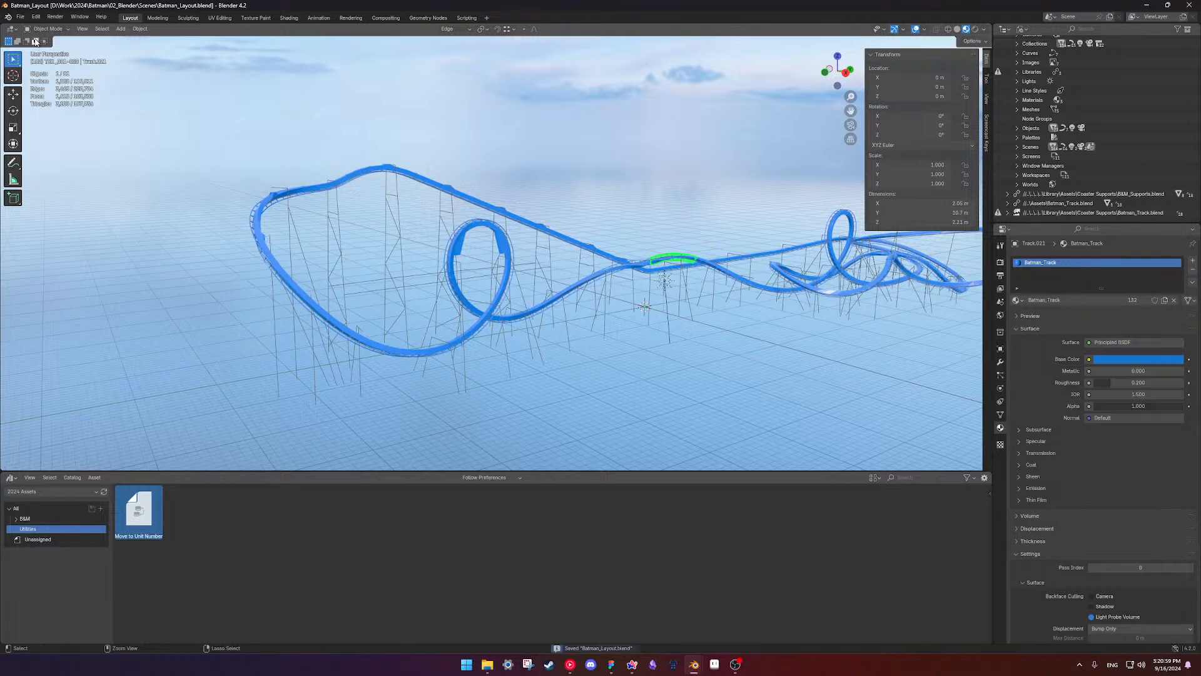
- Open the recently used file B&M_Invert_Track.blend
{"action": "left_click", "coordinate": [20, 16]}
{"action": "mouse_move", "coordinate": [57, 47]}
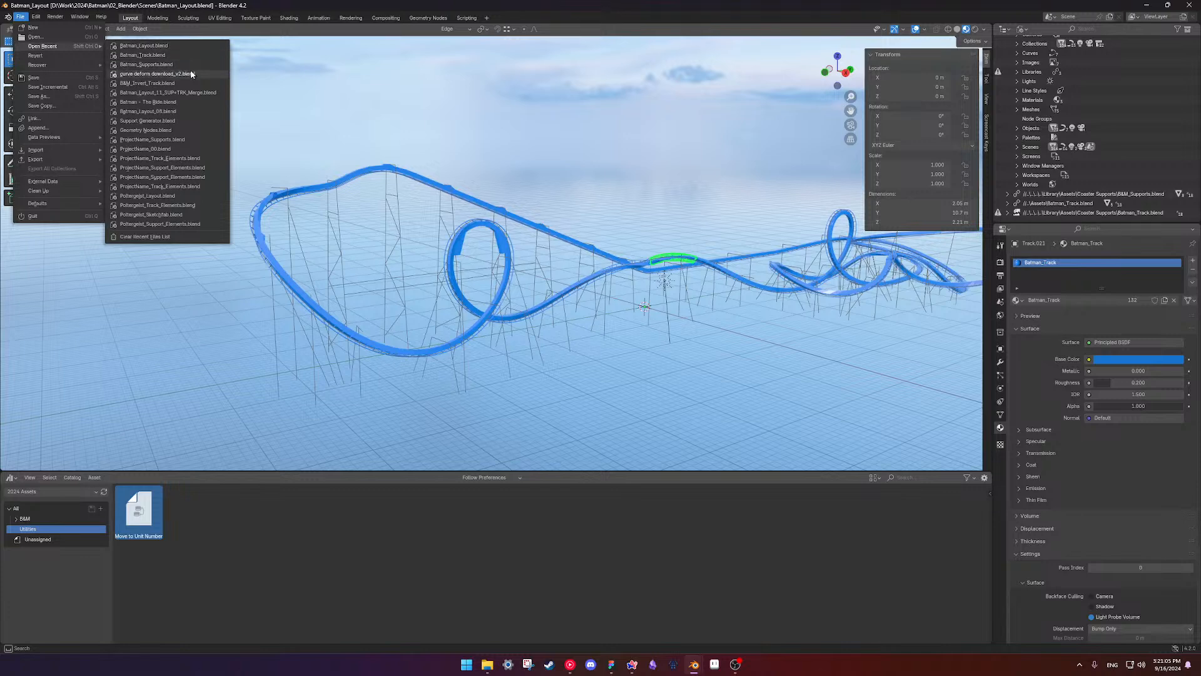
{"action": "left_click", "coordinate": [148, 83]}
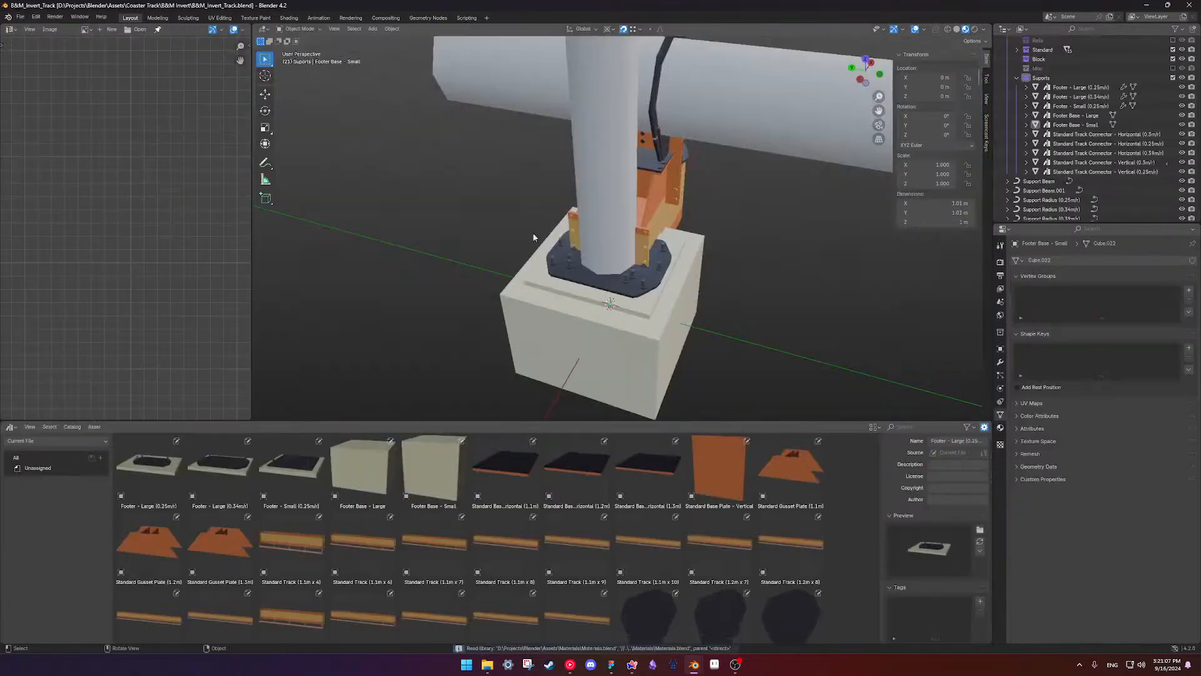
{"action": "left_click", "coordinate": [20, 17]}
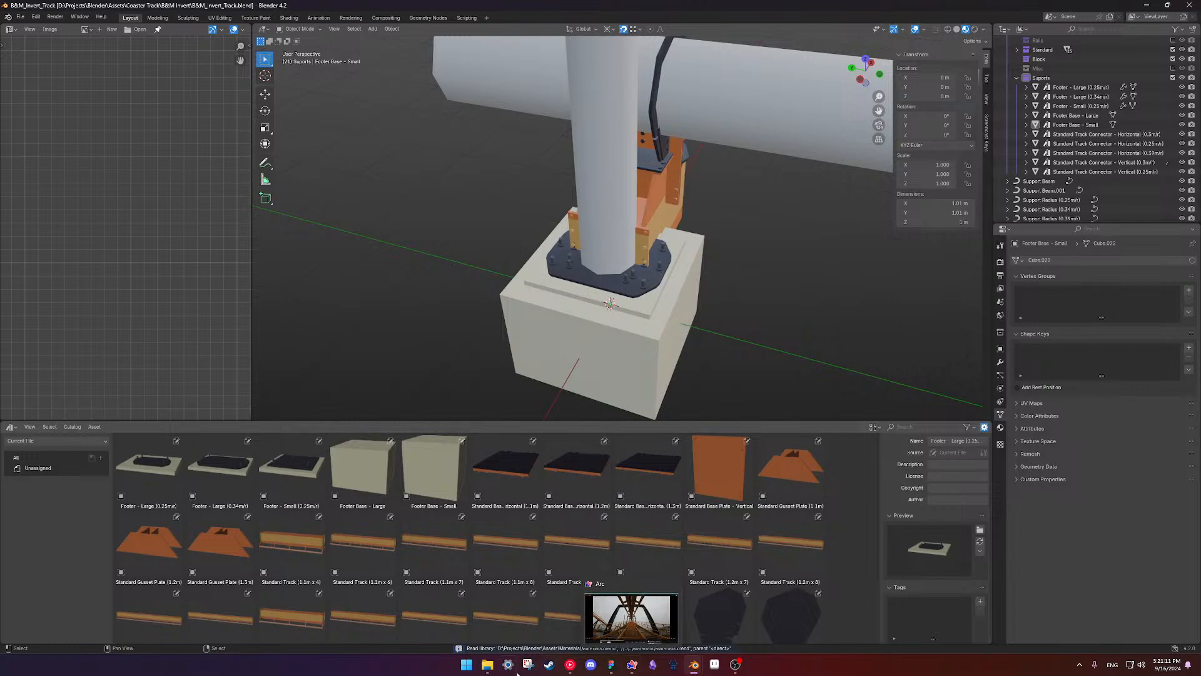
- Switch to File Explorer and browse from the project's Assets folder up to the Batman folder
{"action": "left_click", "coordinate": [495, 666]}
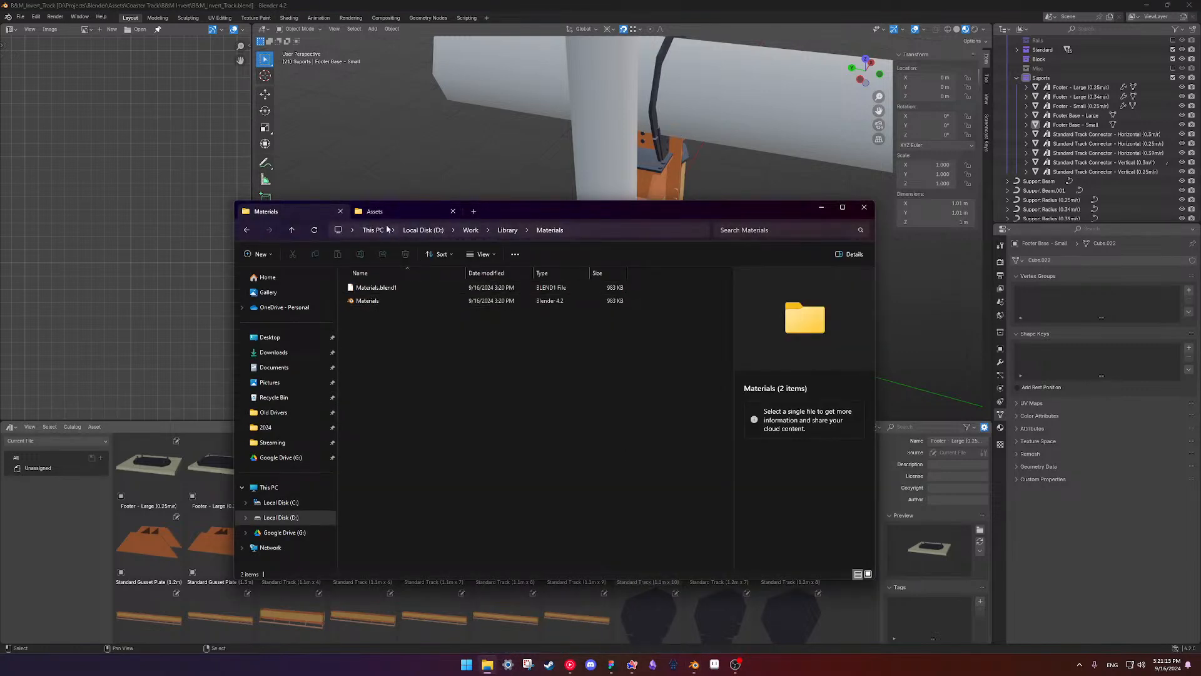
{"action": "left_click", "coordinate": [381, 213]}
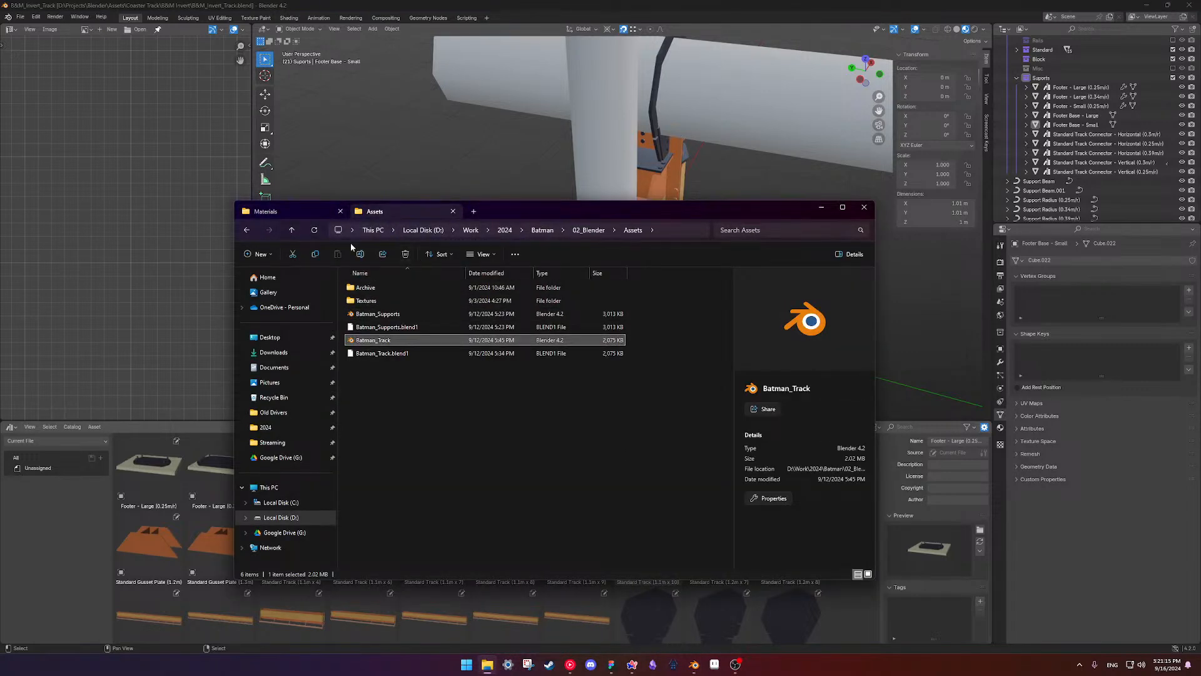
{"action": "left_click", "coordinate": [588, 231]}
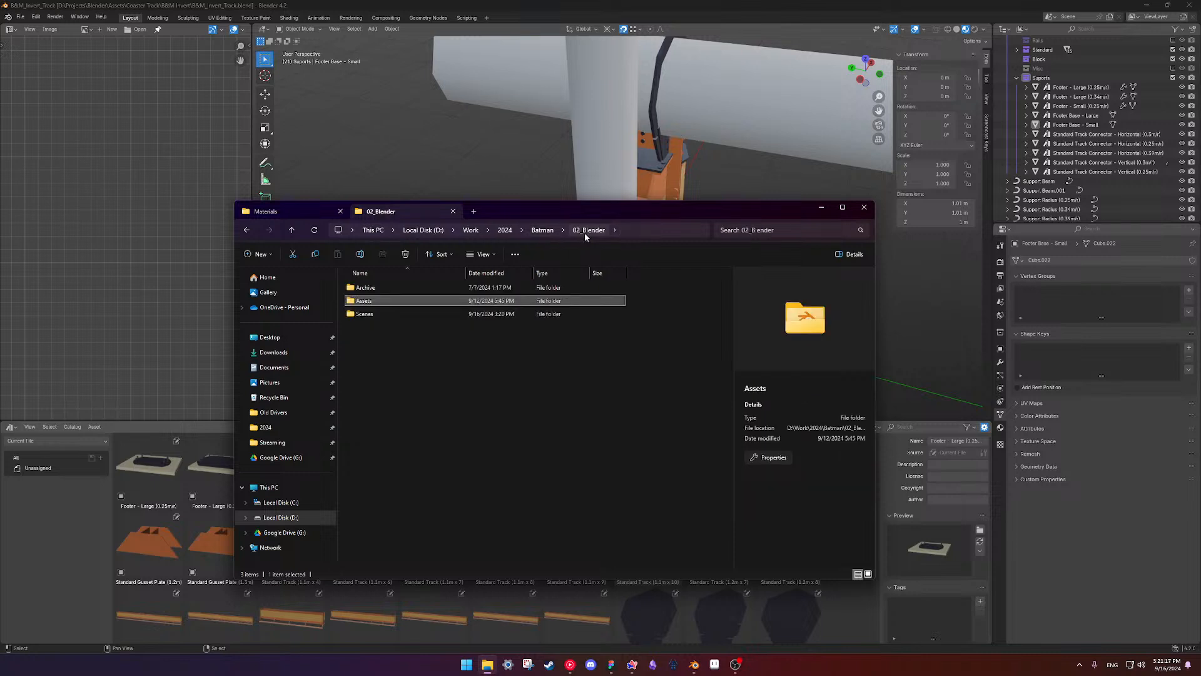
{"action": "left_click", "coordinate": [542, 231]}
- Browse to Library\Assets\Coaster Track in File Explorer and open the B&M_Inverted_Track file in Blender
{"action": "left_click", "coordinate": [291, 213]}
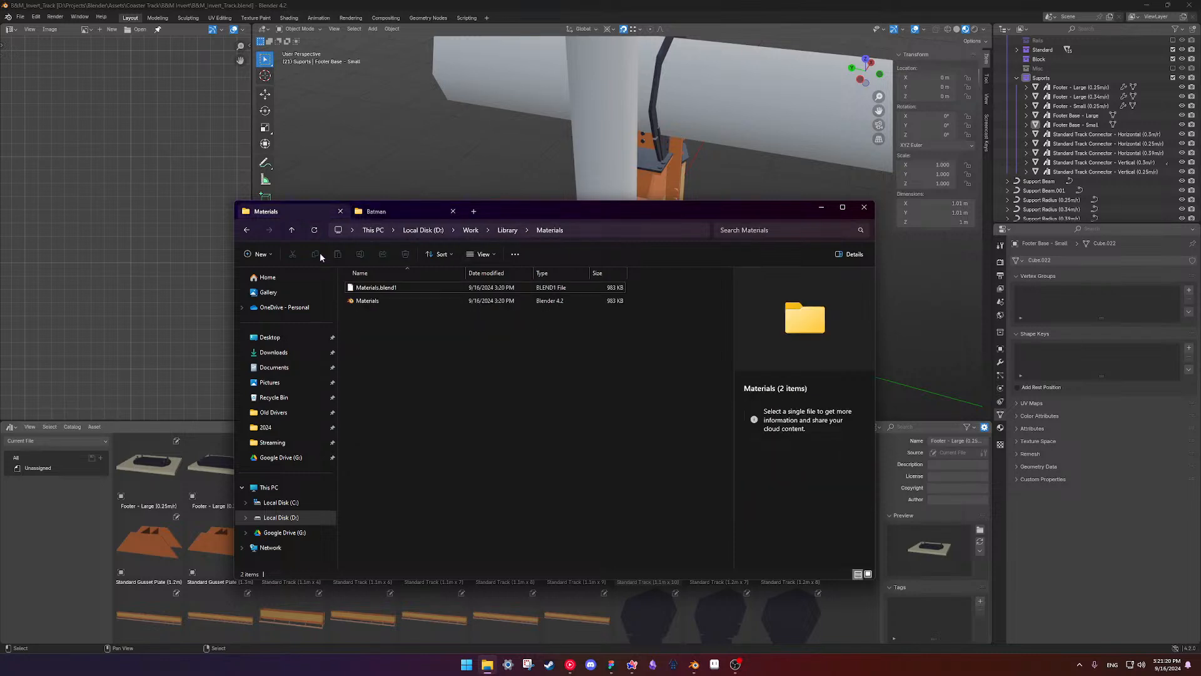
{"action": "left_click", "coordinate": [252, 231]}
{"action": "double_click", "coordinate": [373, 288]}
{"action": "double_click", "coordinate": [389, 301]}
{"action": "left_click", "coordinate": [415, 287]}
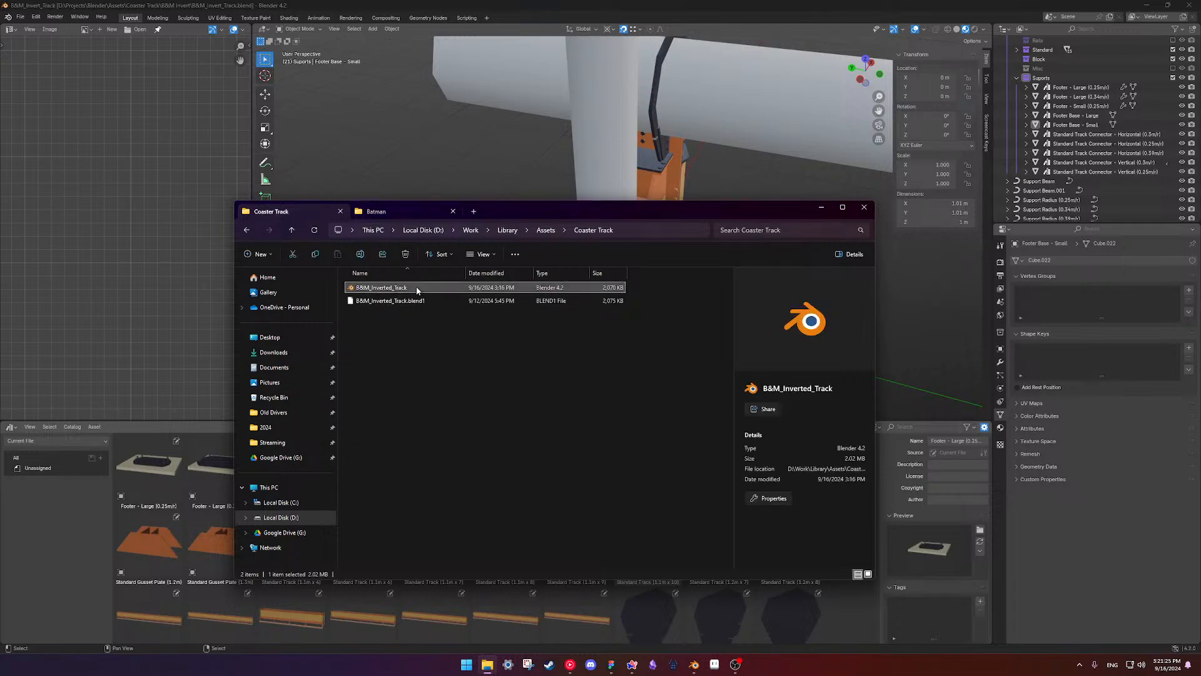
{"action": "double_click", "coordinate": [416, 288]}
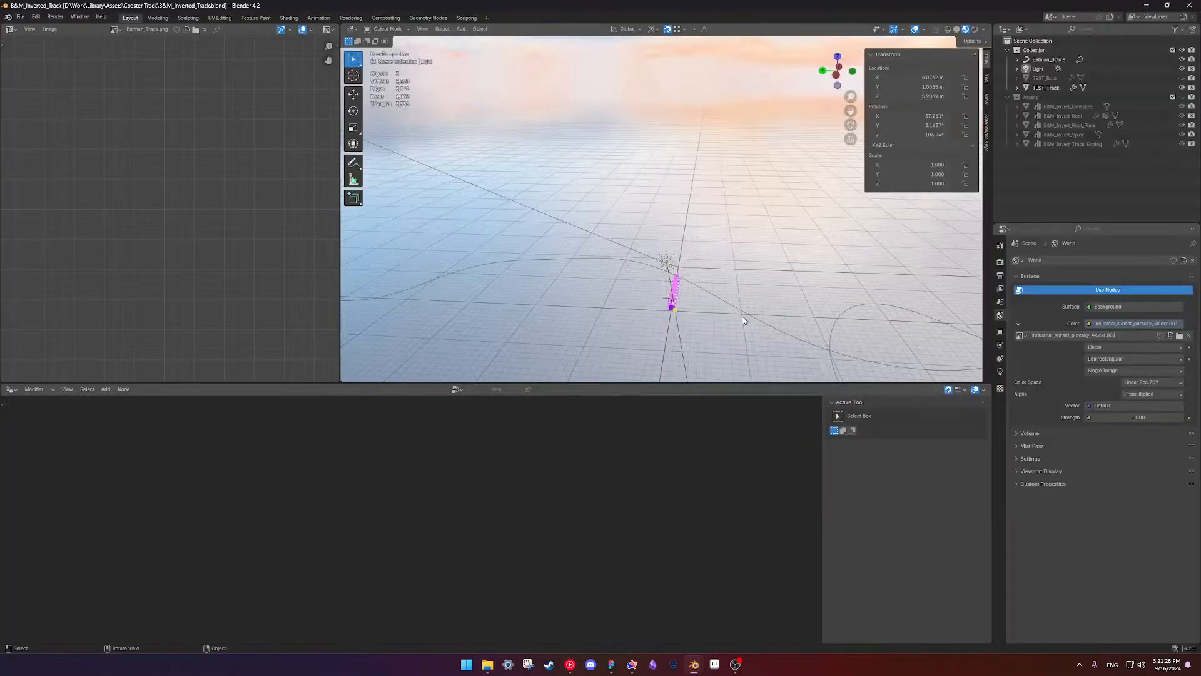
- Select the TEST_Track object and remove its Batman_Track material slot
{"action": "middle_click_drag", "start_coordinate": [744, 320], "coordinate": [839, 325]}
{"action": "scroll", "coordinate": [704, 335], "scroll_direction": "up", "scroll_amount": 3}
{"action": "middle_click_drag", "start_coordinate": [702, 335], "coordinate": [714, 235], "text": "shift"}
{"action": "scroll", "coordinate": [685, 296], "scroll_direction": "up", "scroll_amount": 2}
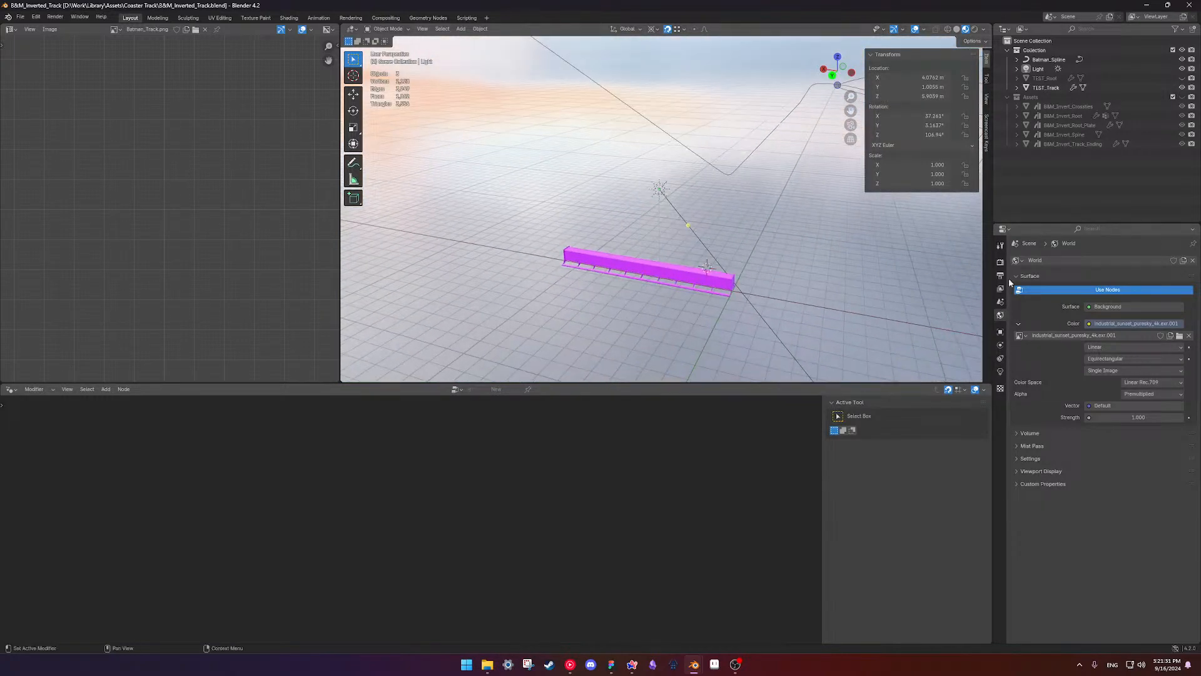
{"action": "left_click", "coordinate": [644, 276]}
{"action": "left_click", "coordinate": [1000, 410]}
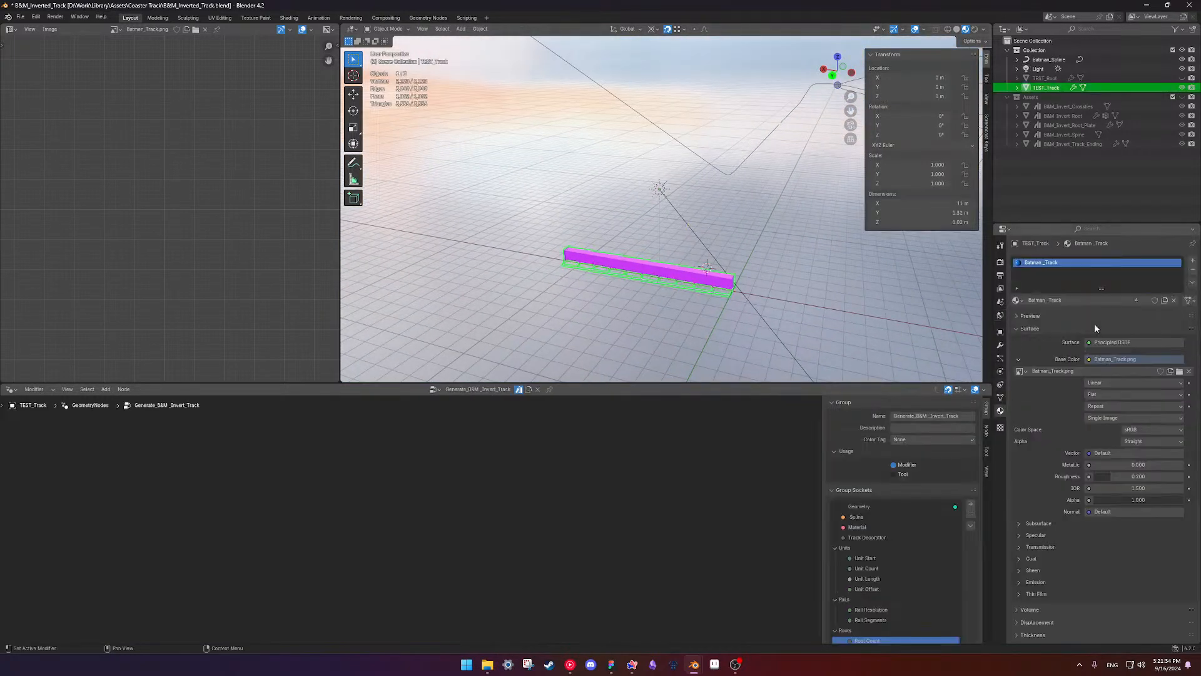
{"action": "left_click", "coordinate": [1193, 269]}
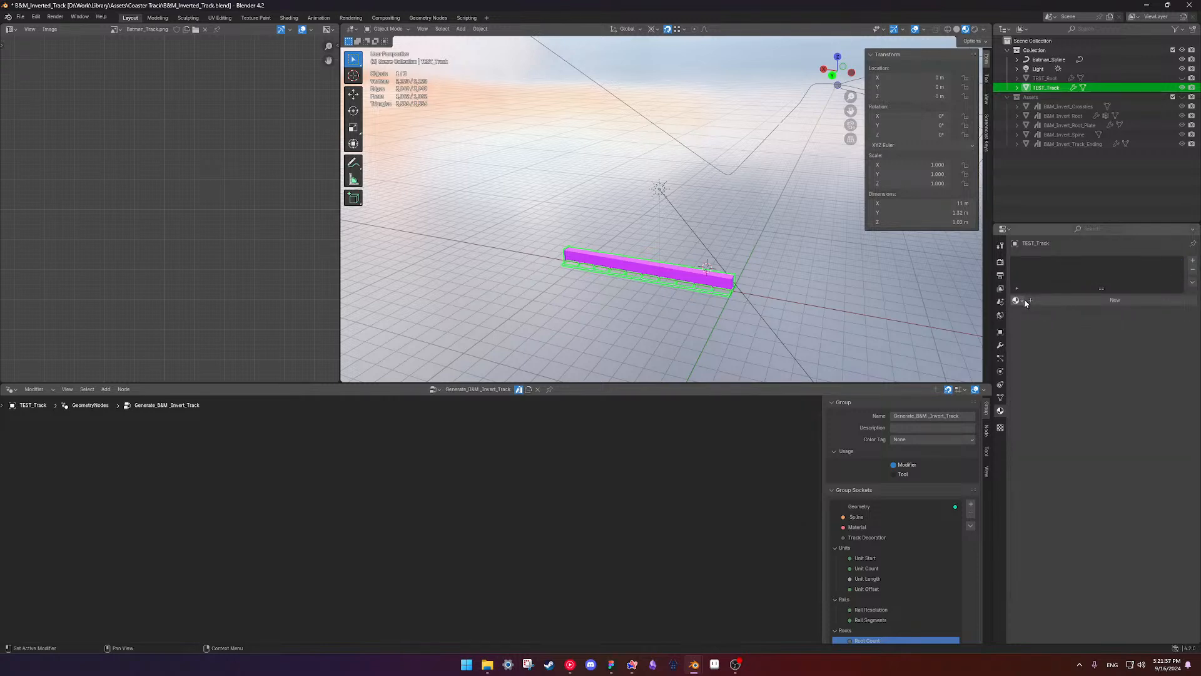
- Change the Geometry Node Editor area below the viewport into an Asset Browser
{"action": "left_click", "coordinate": [34, 390]}
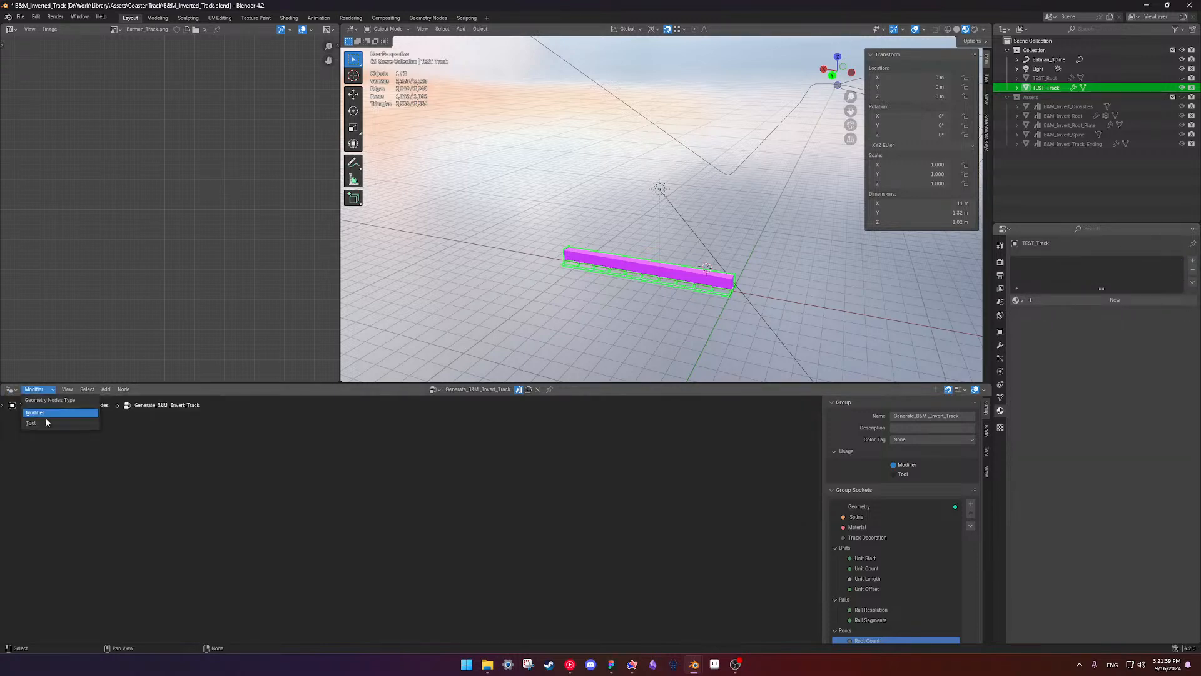
{"action": "left_click", "coordinate": [11, 389]}
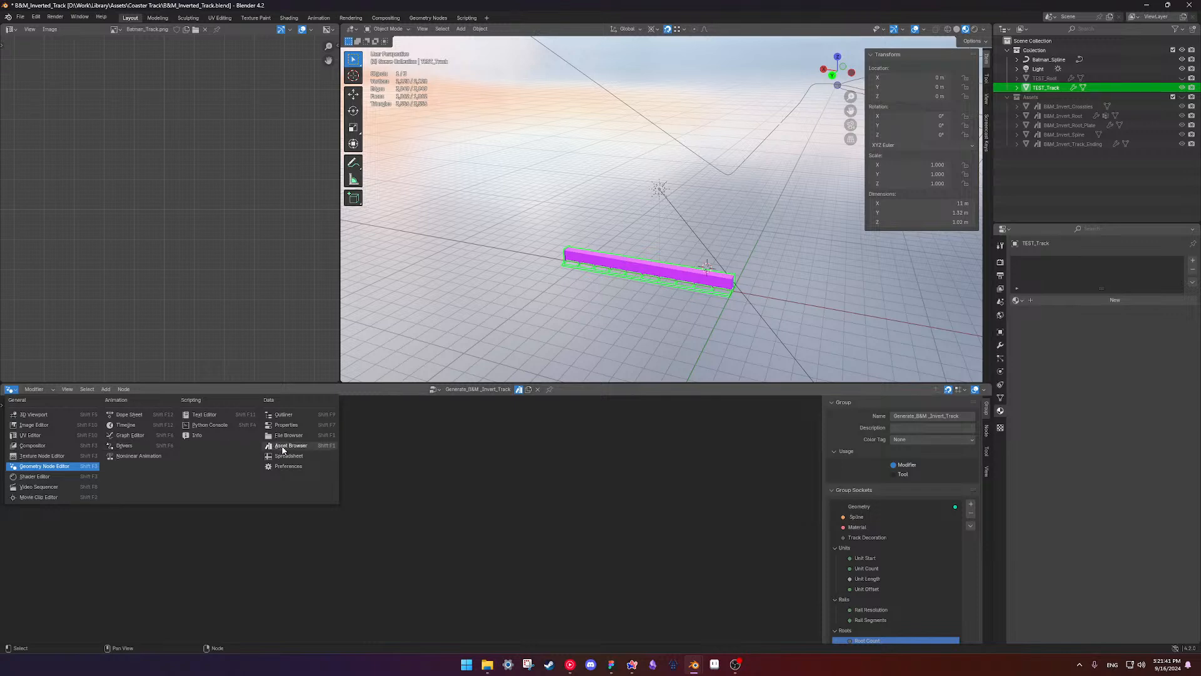
{"action": "left_click", "coordinate": [285, 449]}
{"action": "left_click", "coordinate": [31, 405]}
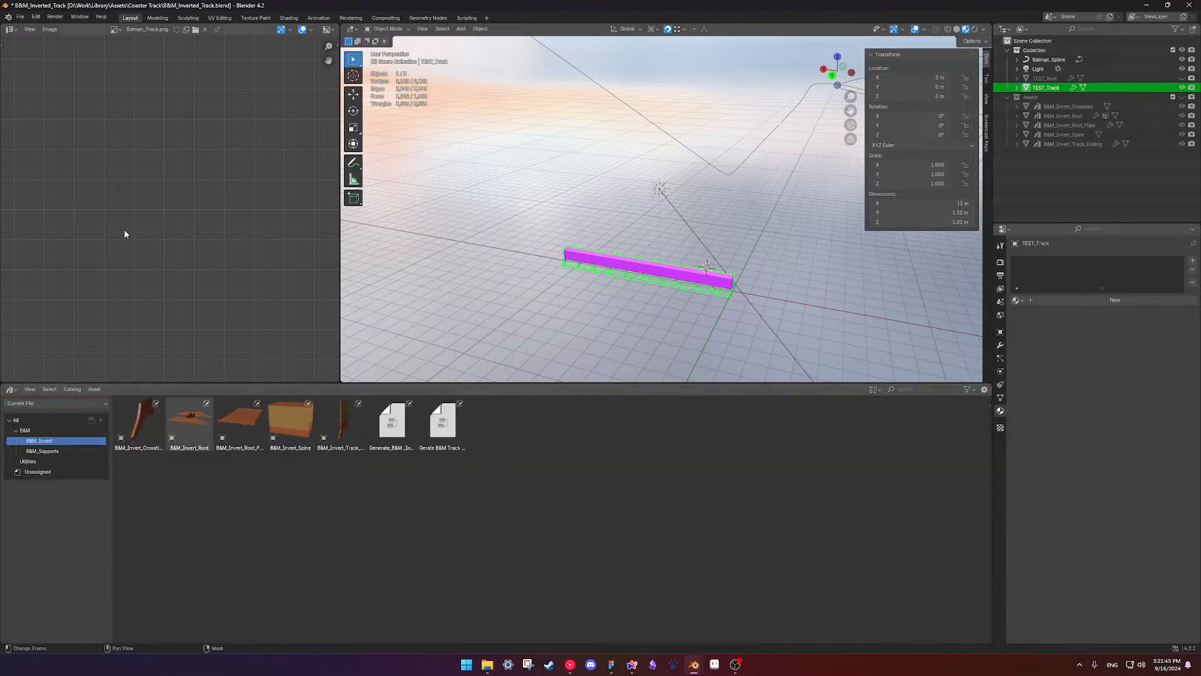
- Remove the 2024 Assets library from the Asset Libraries in the File Paths preferences
{"action": "left_click", "coordinate": [20, 16]}
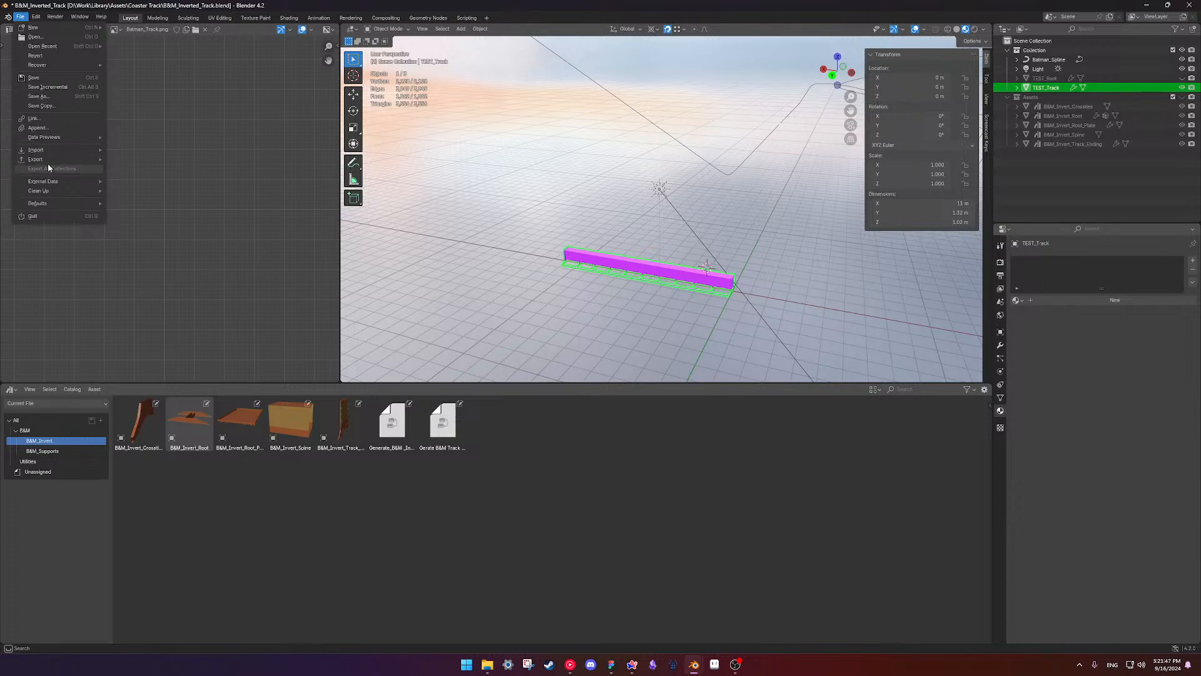
{"action": "left_click", "coordinate": [36, 16]}
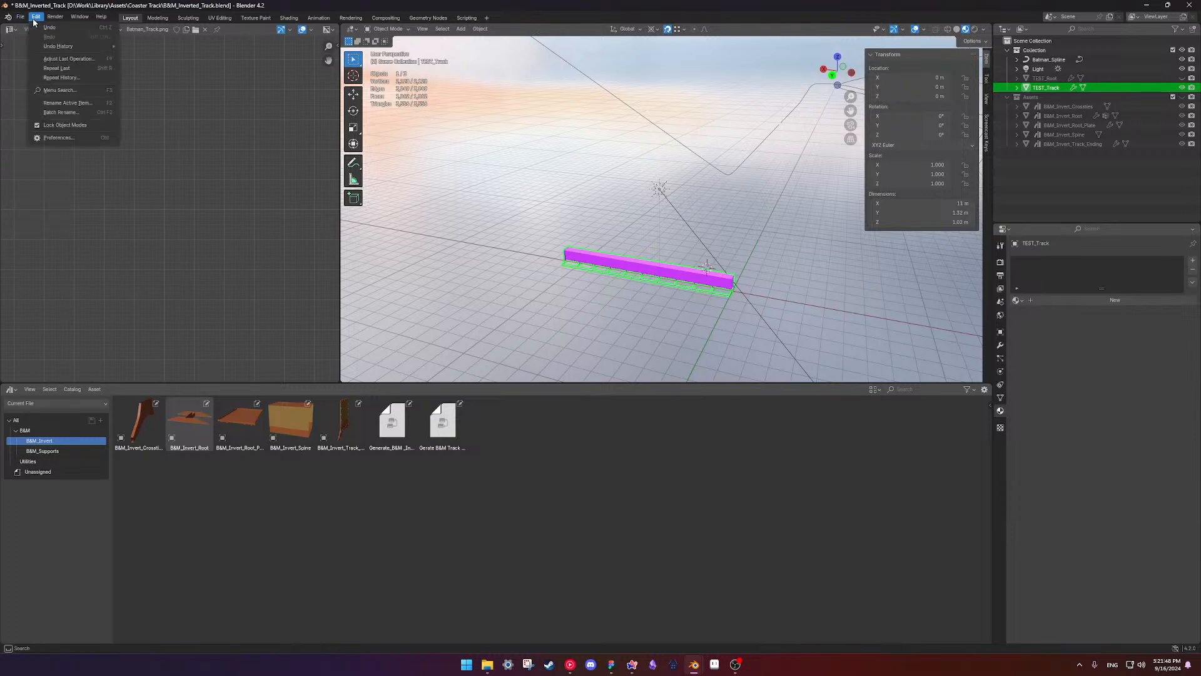
{"action": "left_click", "coordinate": [63, 139]}
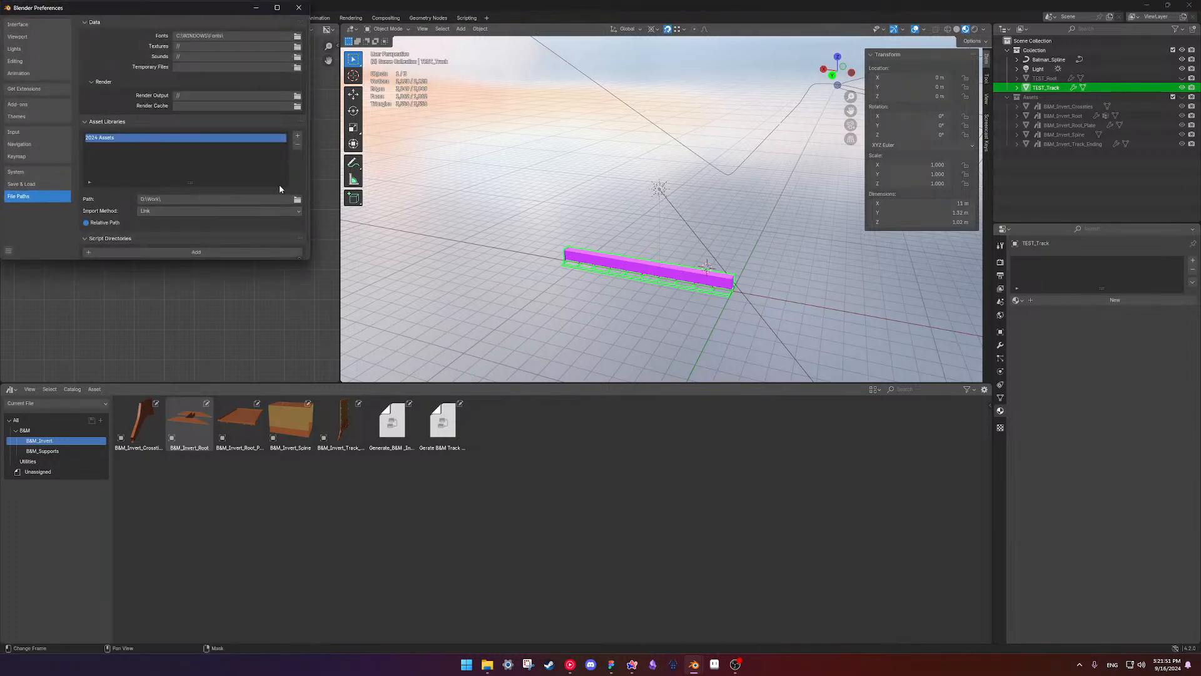
{"action": "left_click", "coordinate": [298, 145]}
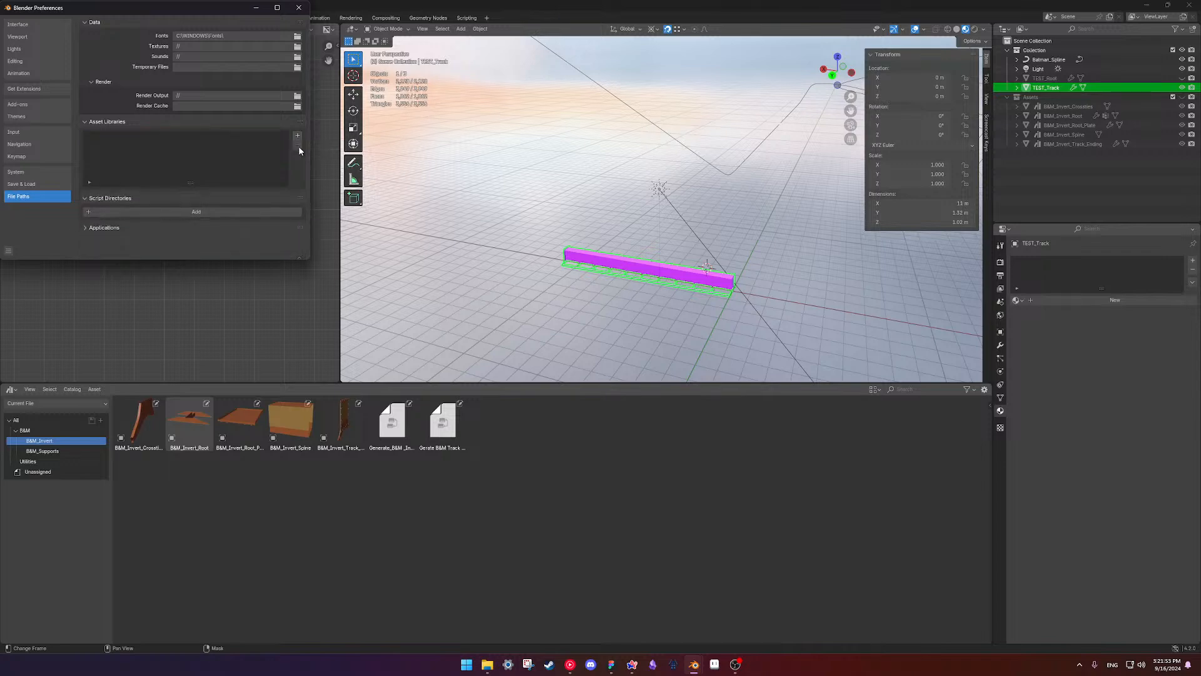
{"action": "left_click", "coordinate": [90, 182]}
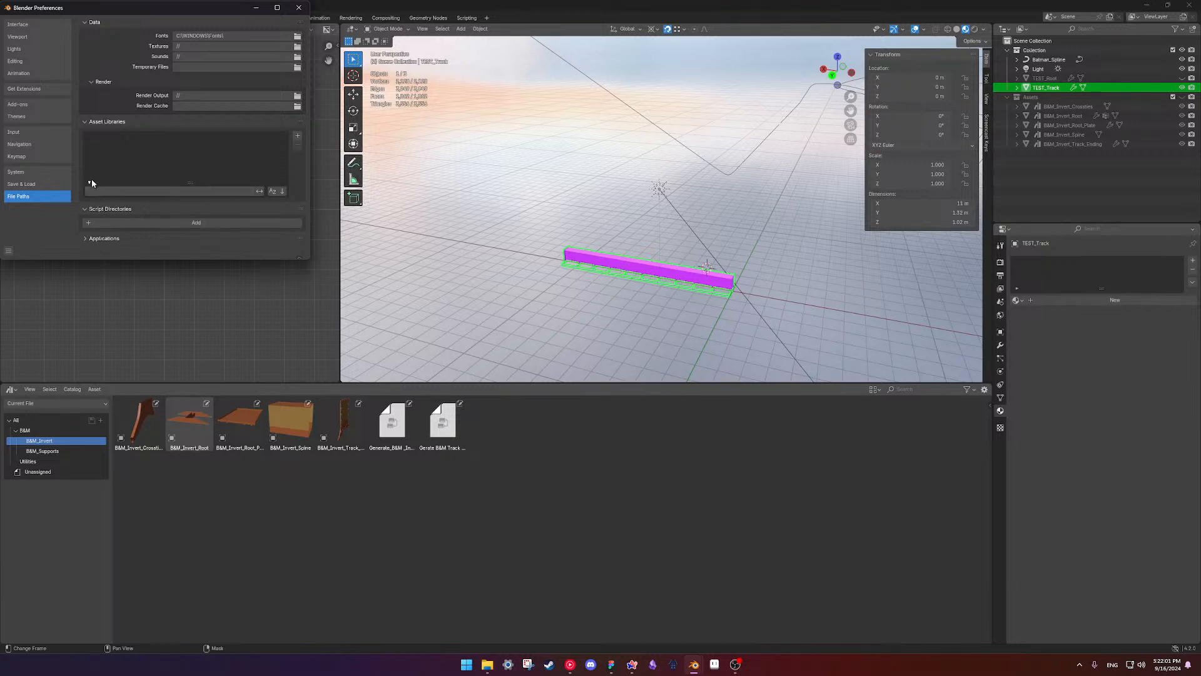
- Add the D:\Work\Library\Materials folder as a new asset library
{"action": "left_click", "coordinate": [298, 137]}
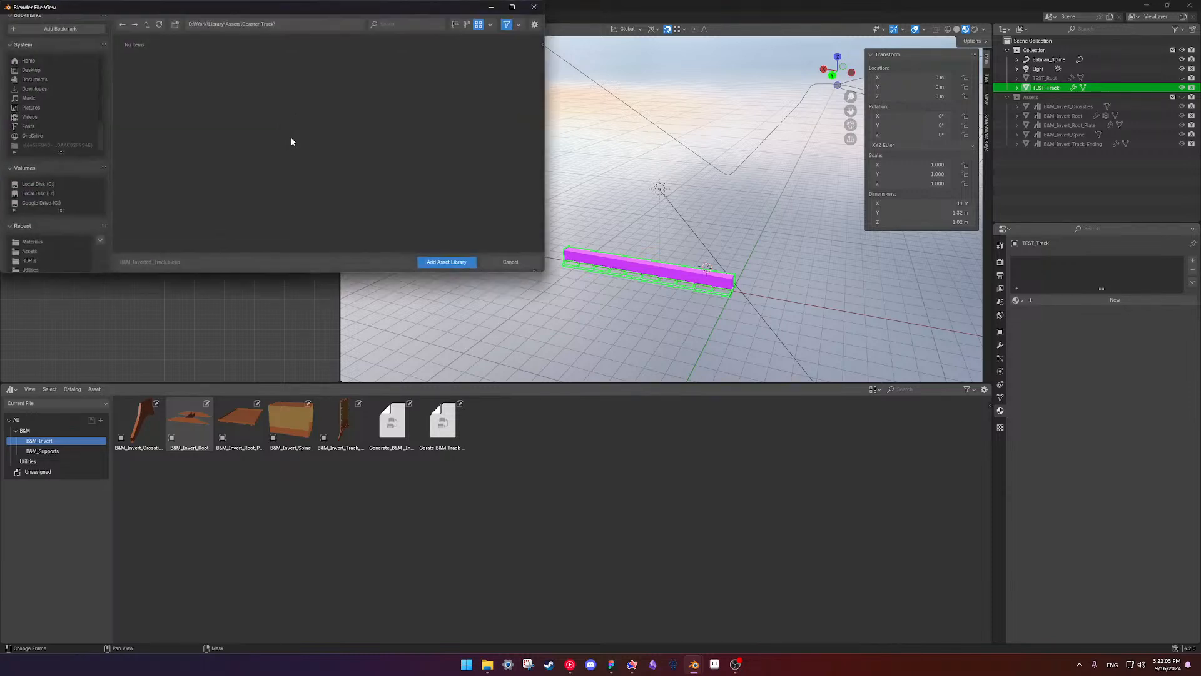
{"action": "left_click", "coordinate": [147, 25]}
{"action": "left_click", "coordinate": [146, 25]}
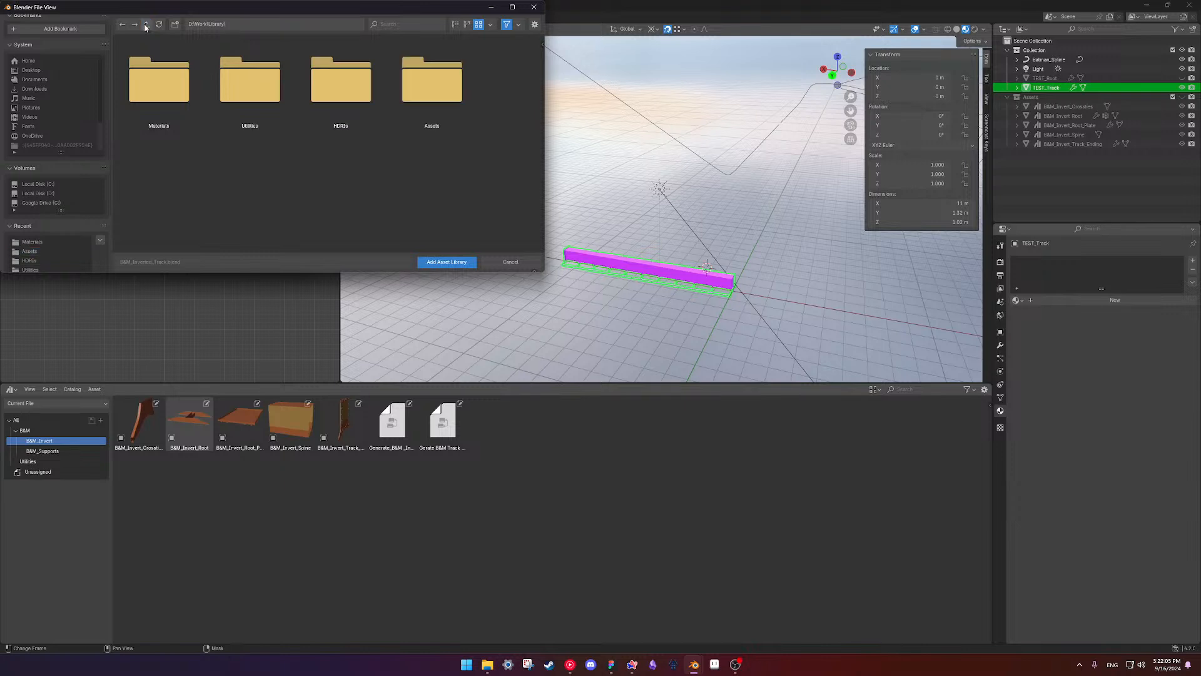
{"action": "left_click", "coordinate": [175, 92]}
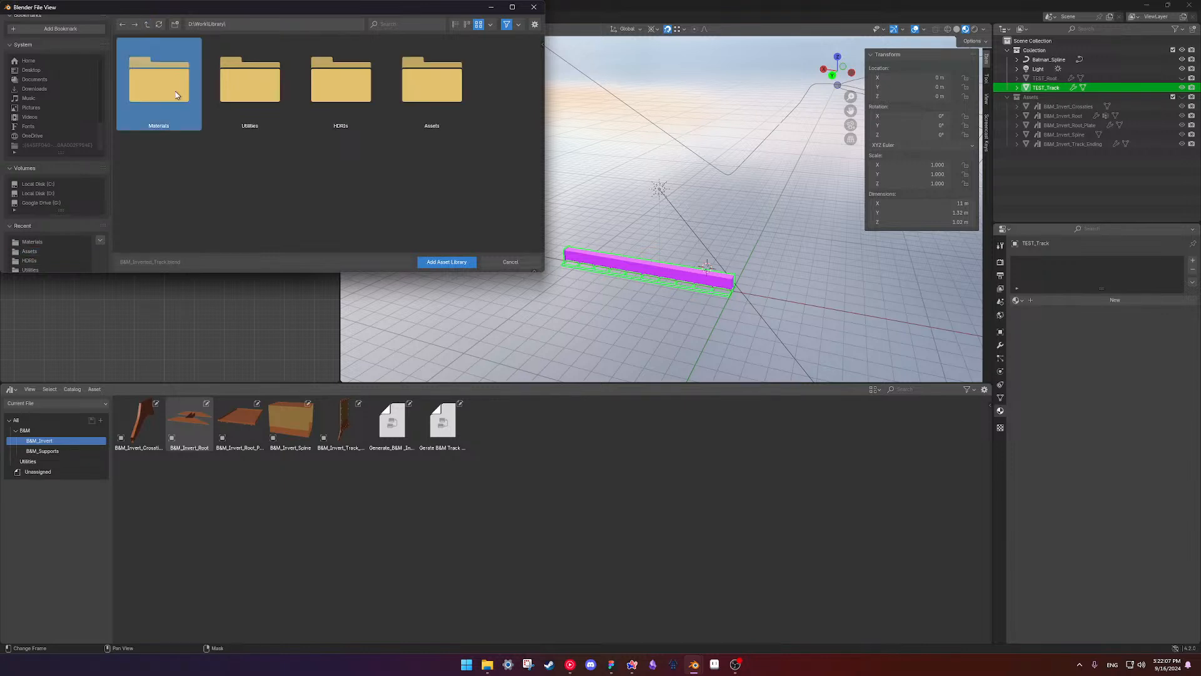
{"action": "left_click", "coordinate": [430, 260]}
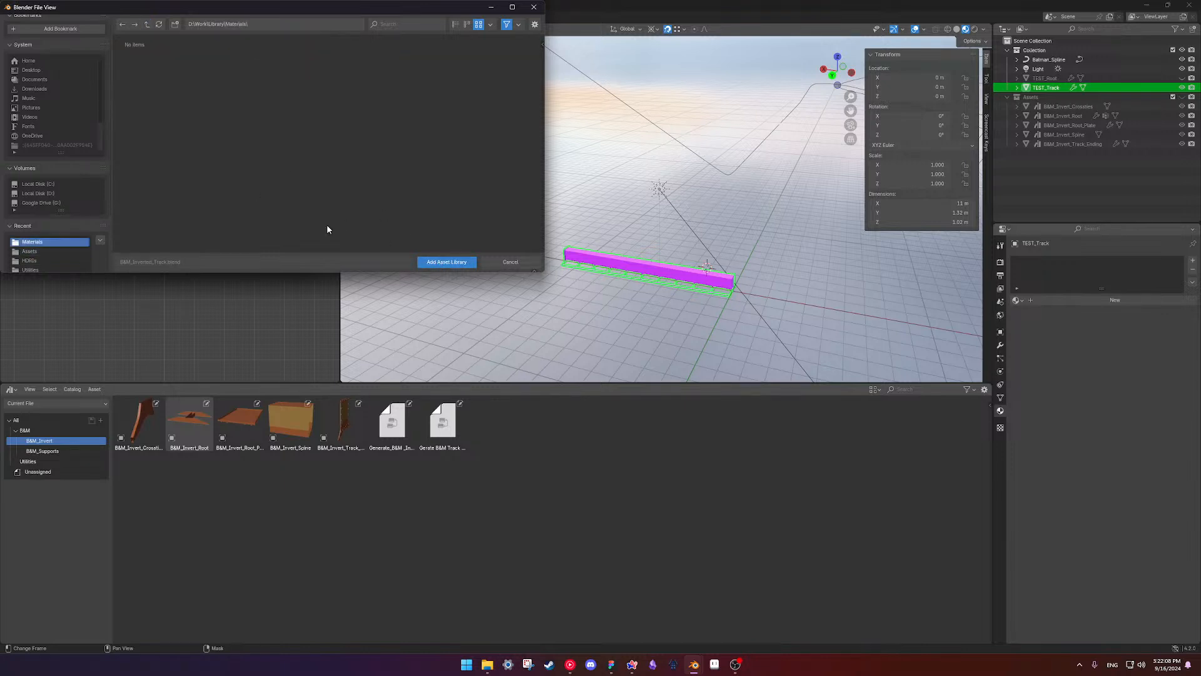
{"action": "left_click", "coordinate": [446, 261]}
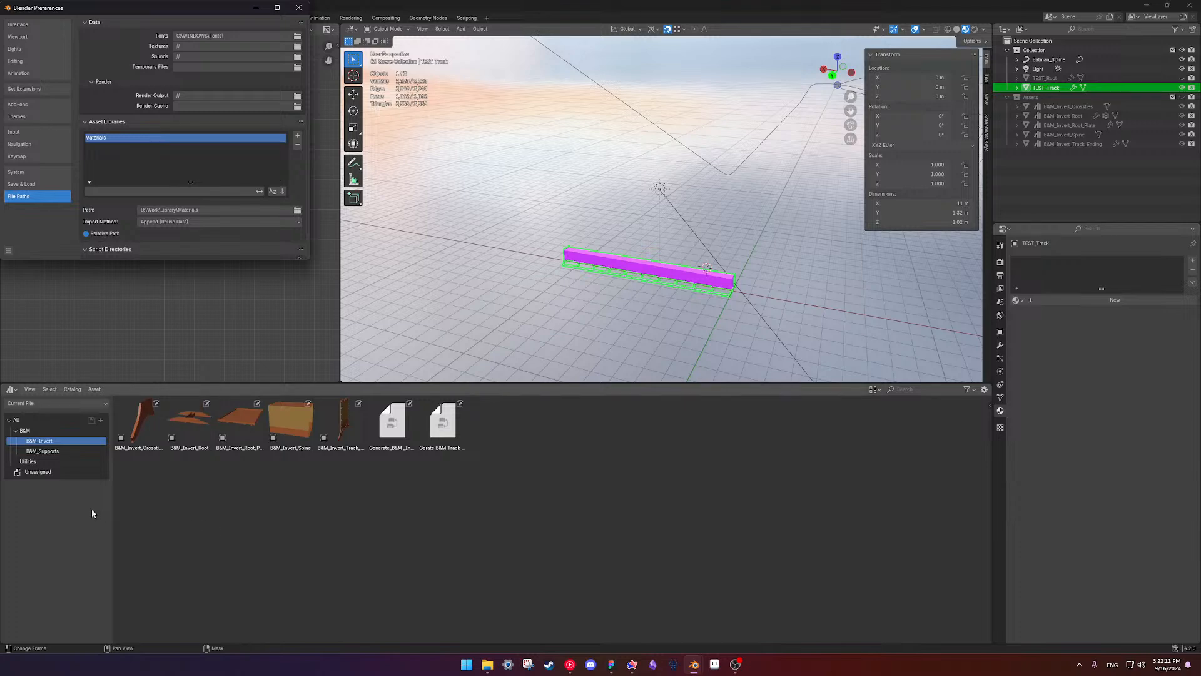
- Show the Materials library in the Asset Browser, close the preferences and save B&M_Inverted_Track.blend
{"action": "left_click", "coordinate": [53, 403]}
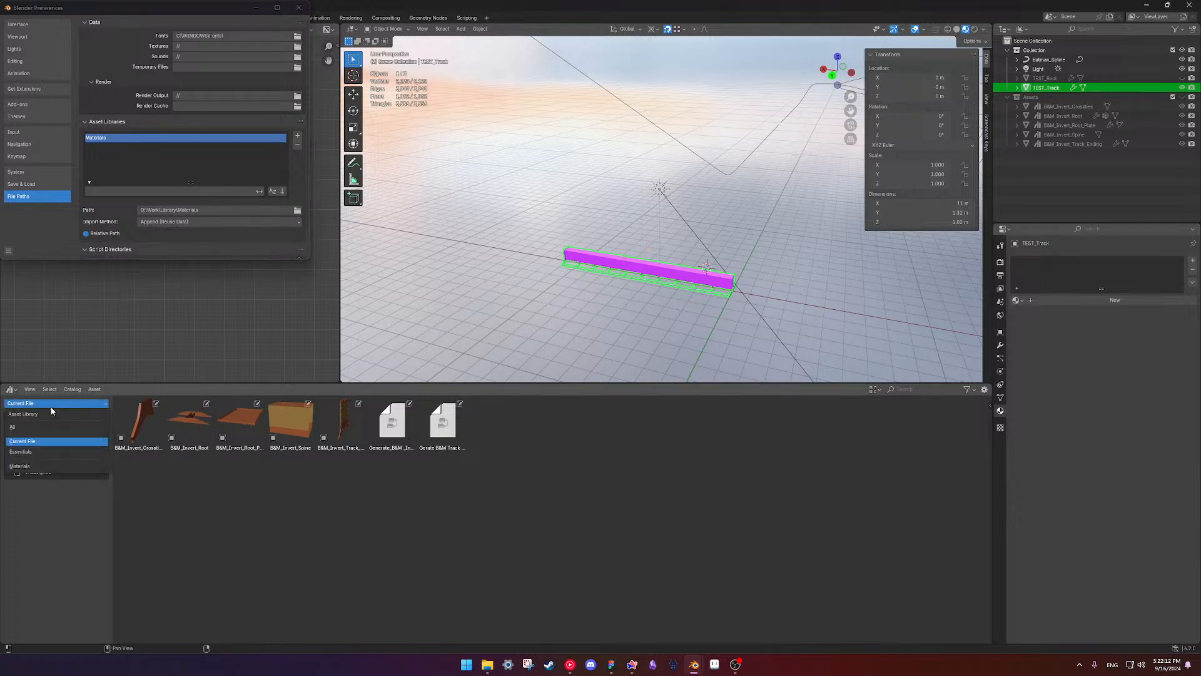
{"action": "left_click", "coordinate": [36, 466]}
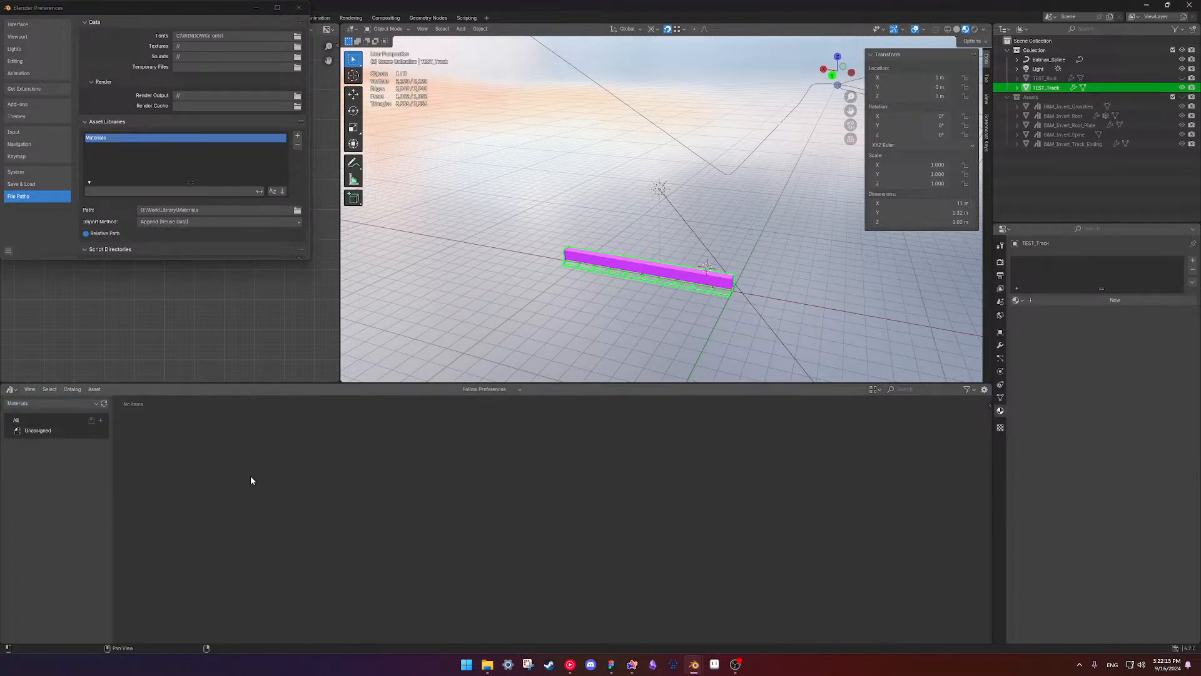
{"action": "left_click", "coordinate": [299, 7]}
{"action": "key", "text": "ctrl+s"}
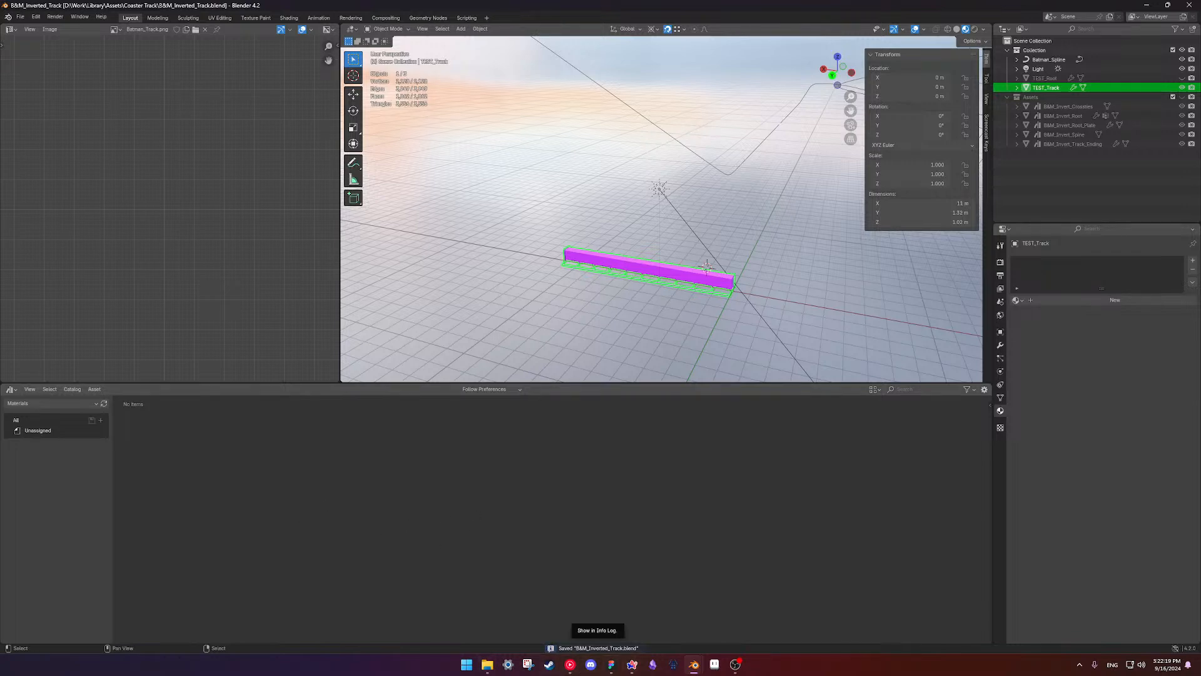
- Switch to the Materials.blend window, save it and show all catalogs of its Materials library
{"action": "mouse_move", "coordinate": [694, 664]}
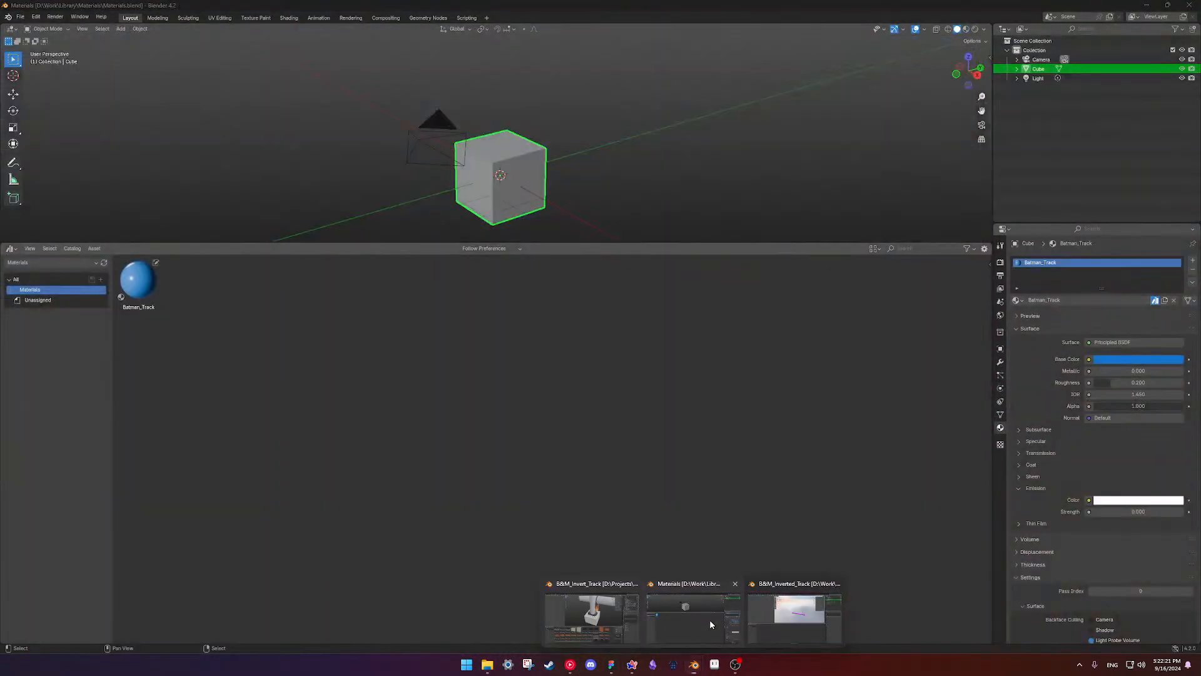
{"action": "left_click", "coordinate": [709, 620]}
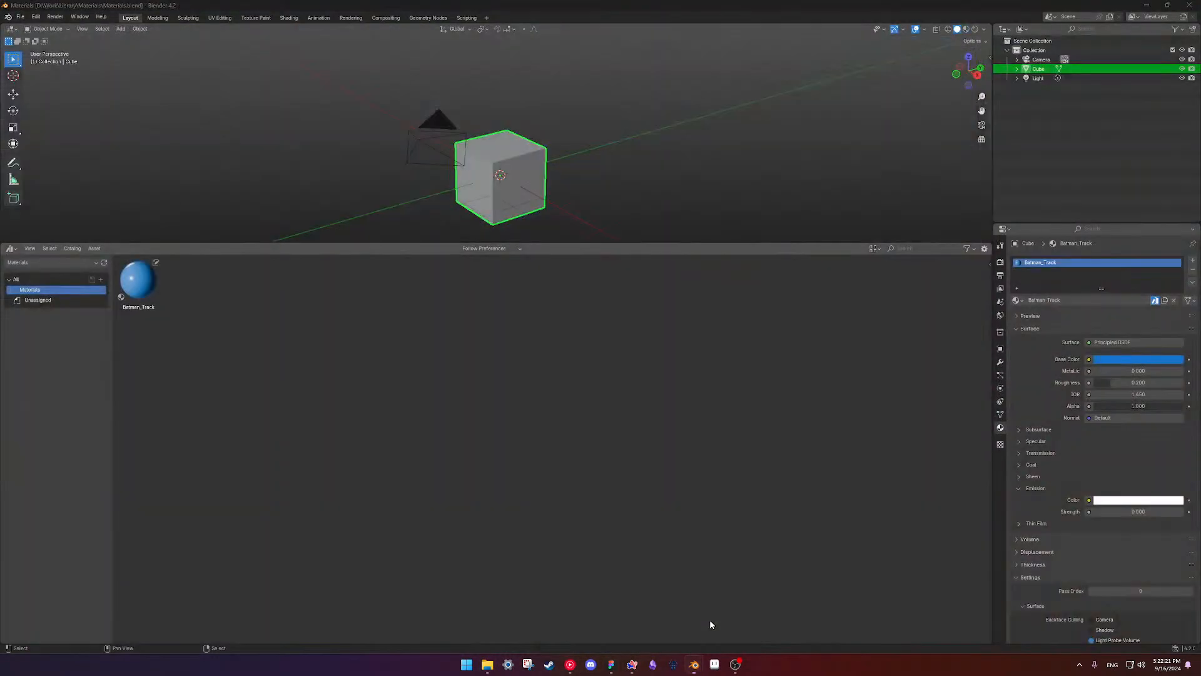
{"action": "key", "text": "ctrl+s"}
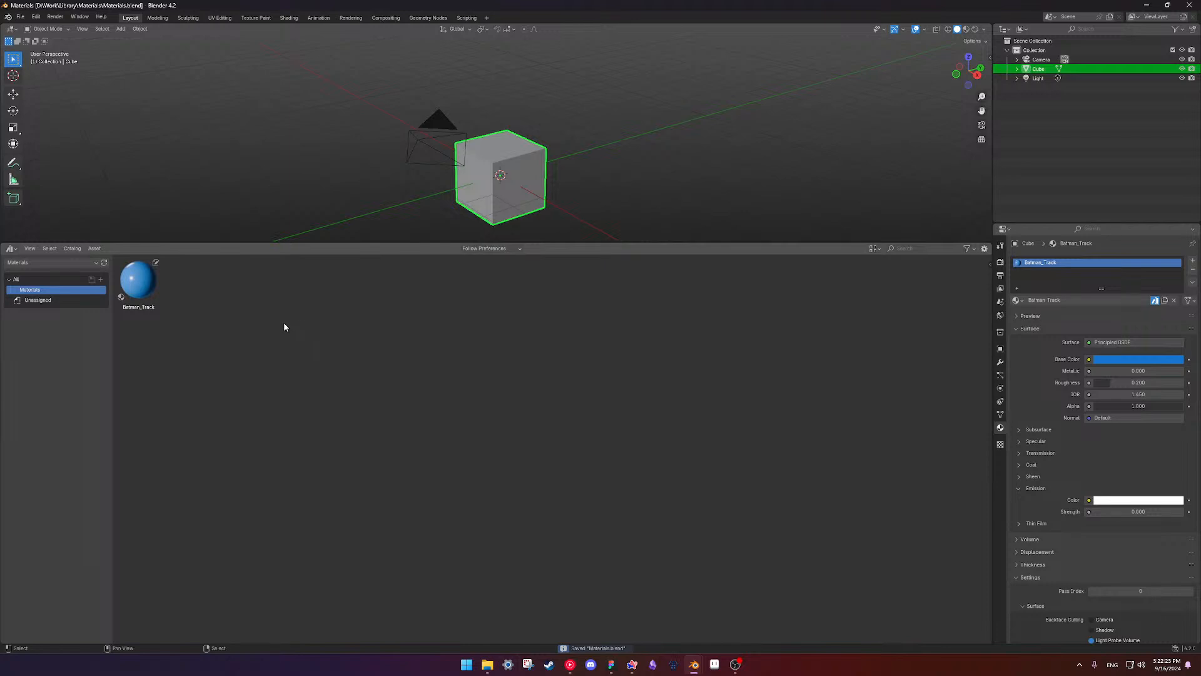
{"action": "left_click", "coordinate": [38, 300]}
{"action": "left_click", "coordinate": [32, 291]}
{"action": "left_click", "coordinate": [25, 279]}
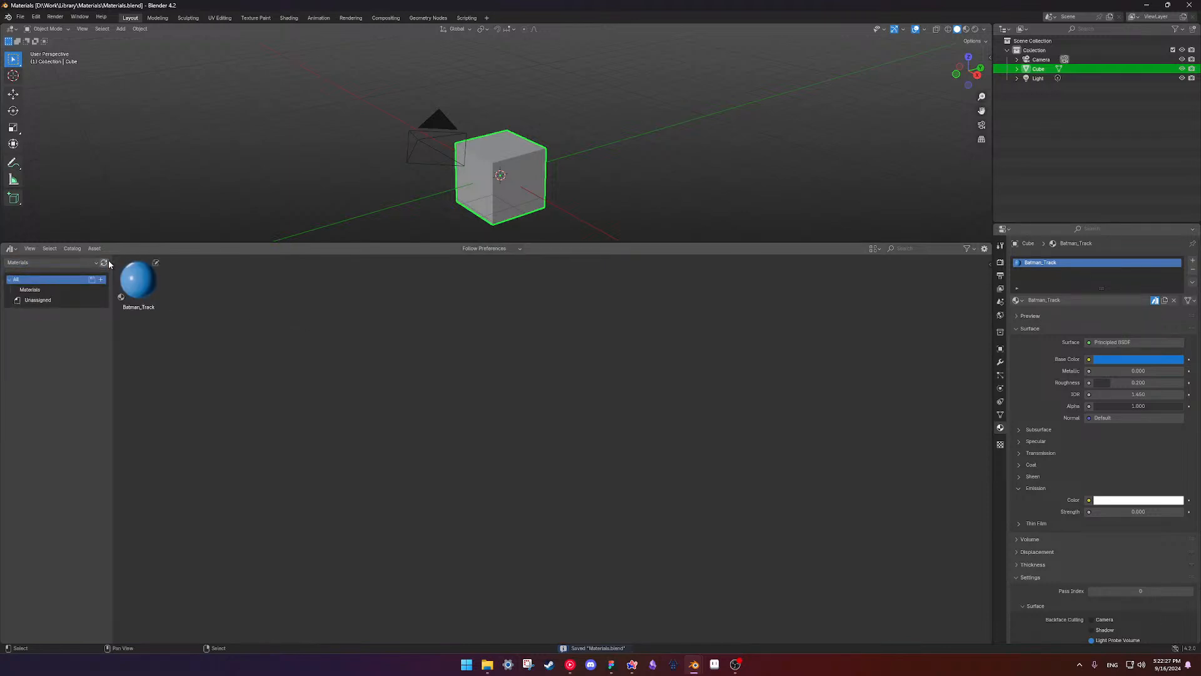
- Close the B&M_Invert_Track window and show all Materials library assets in the B&M_Inverted_Track window
{"action": "mouse_move", "coordinate": [694, 664]}
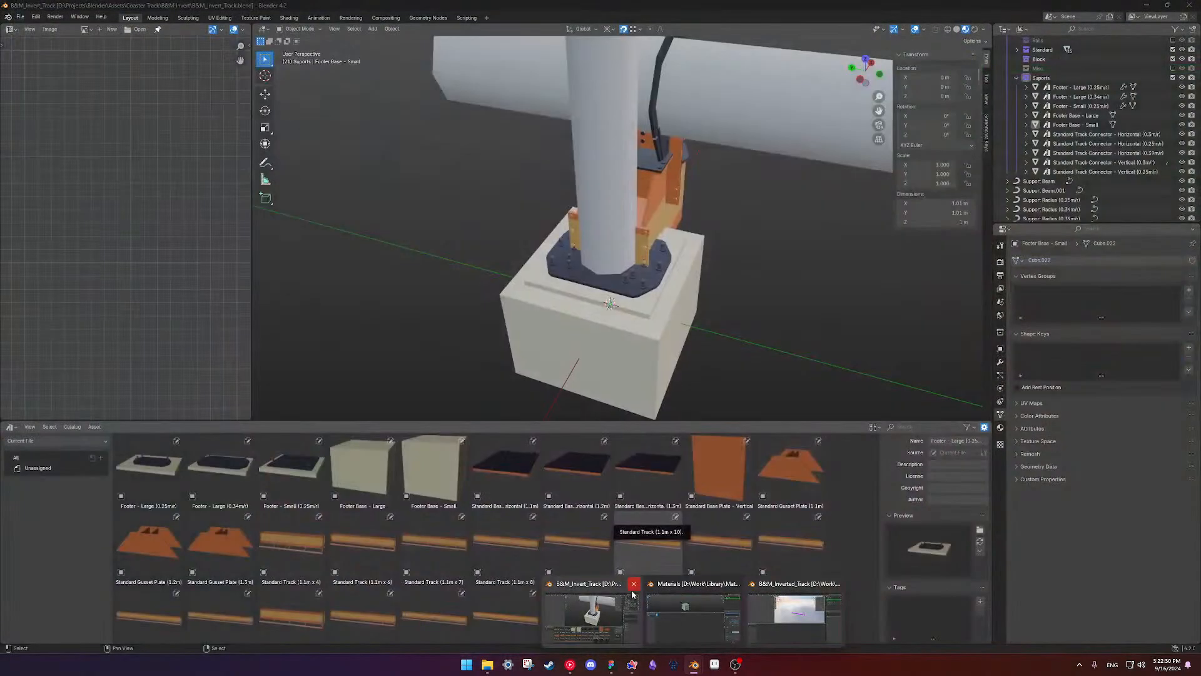
{"action": "left_click", "coordinate": [633, 583]}
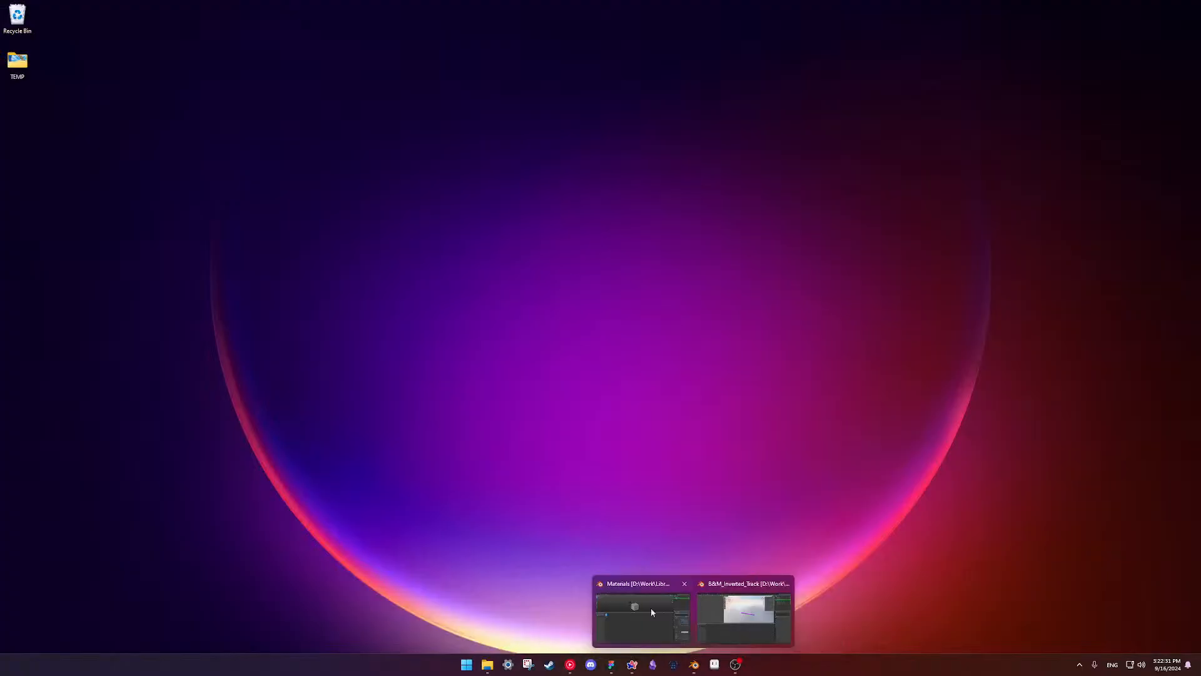
{"action": "left_click", "coordinate": [746, 616]}
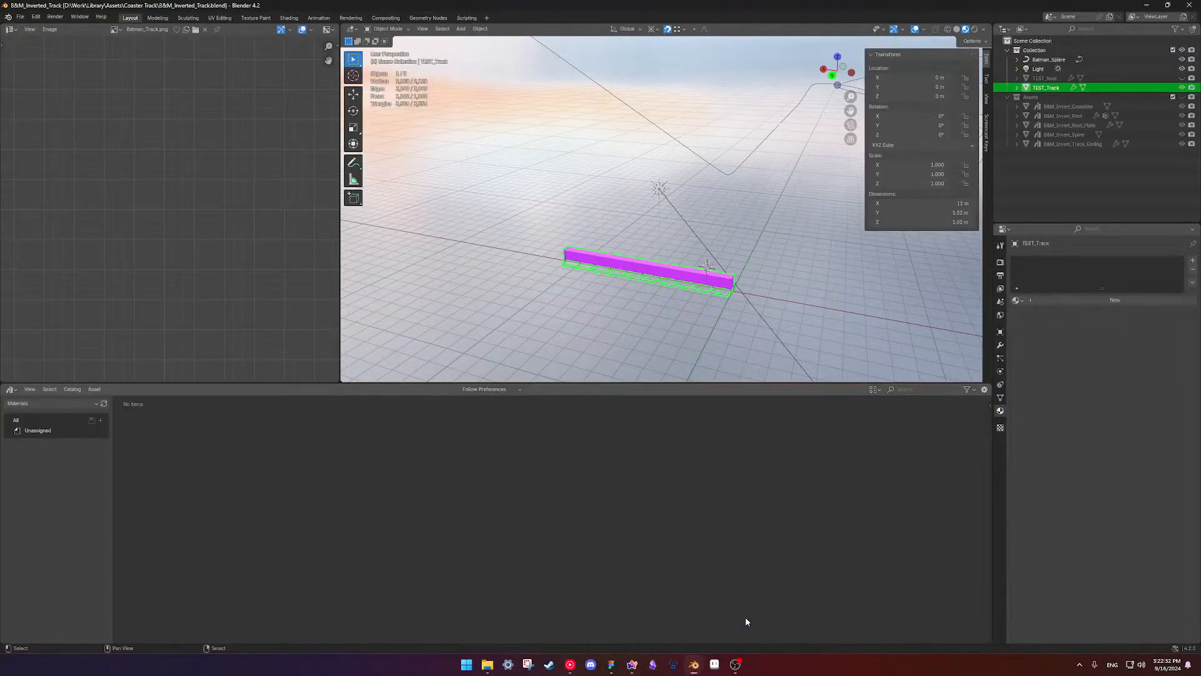
{"action": "left_click", "coordinate": [44, 431]}
{"action": "left_click", "coordinate": [45, 422]}
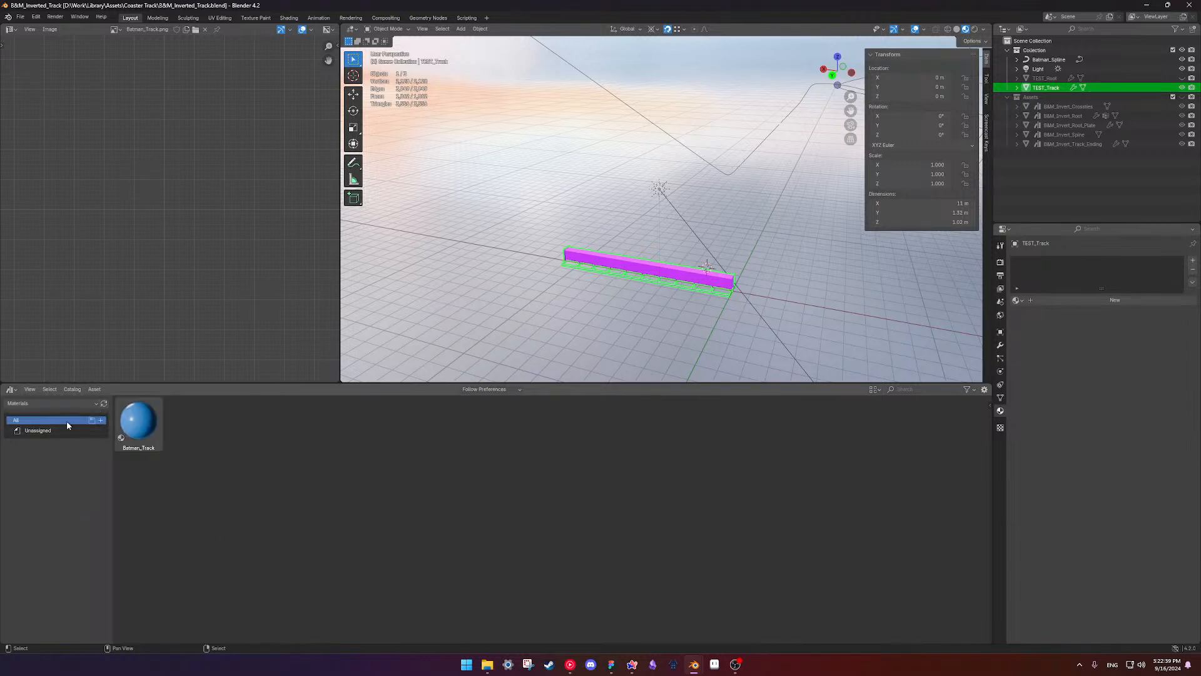
- Check the Materials and All catalogs in the Materials.blend window's Asset Browser
{"action": "mouse_move", "coordinate": [701, 671]}
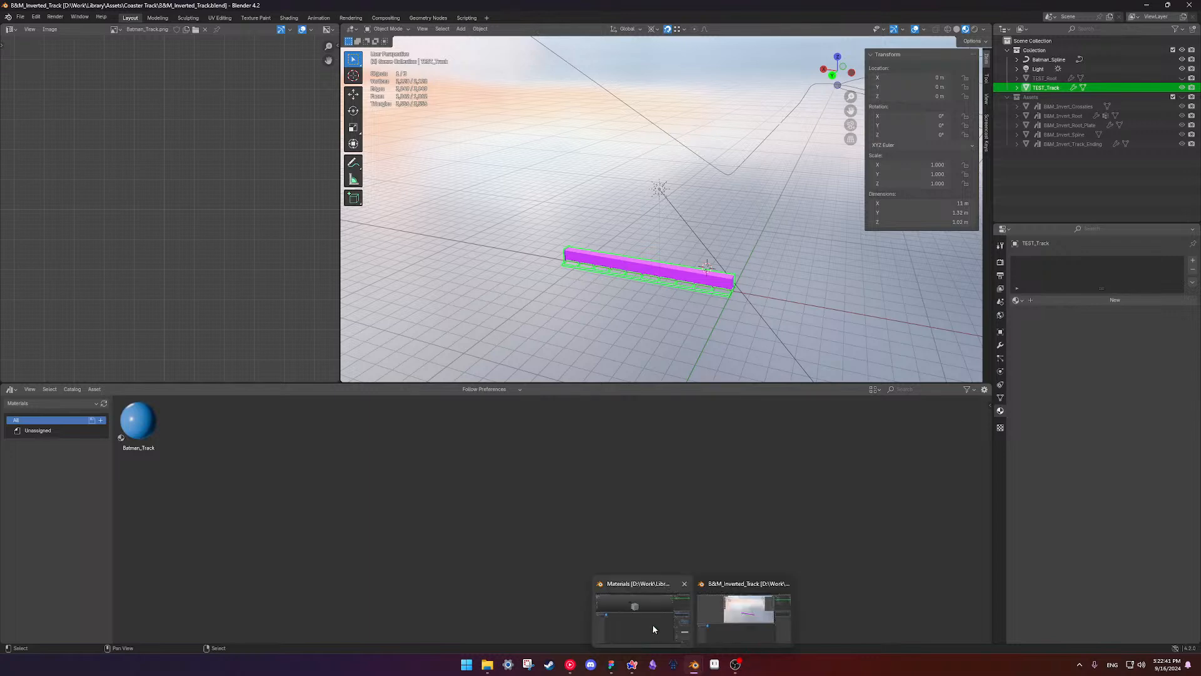
{"action": "left_click", "coordinate": [649, 628]}
{"action": "left_click", "coordinate": [29, 290]}
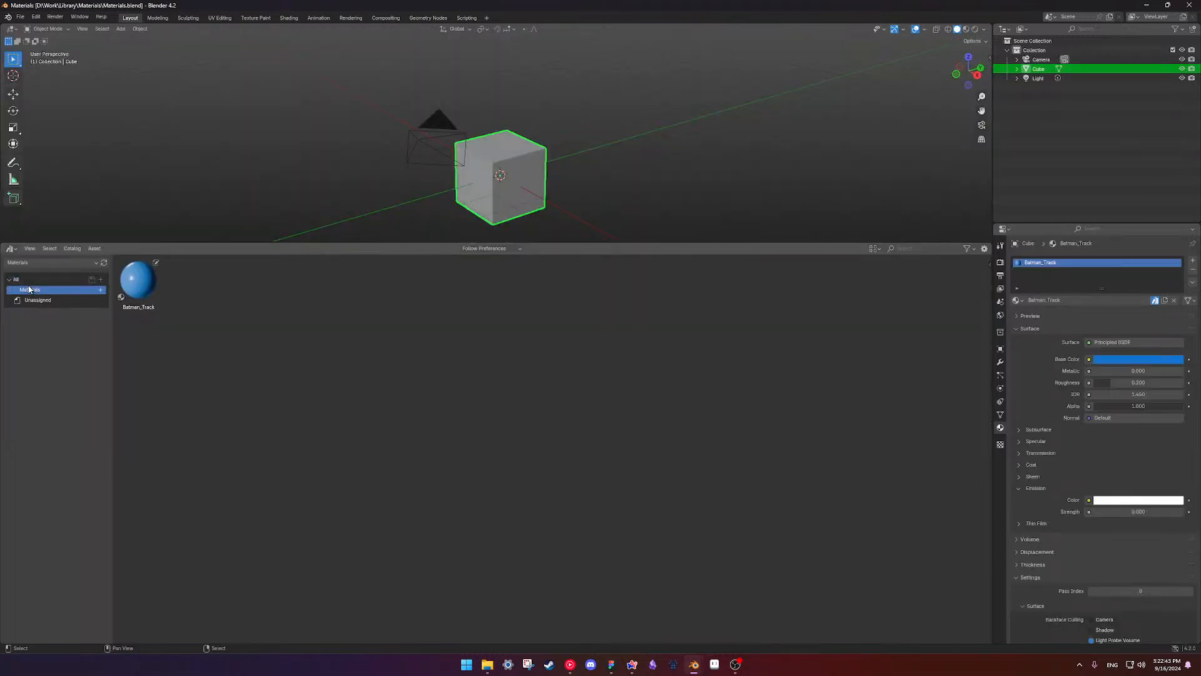
{"action": "left_click", "coordinate": [14, 281]}
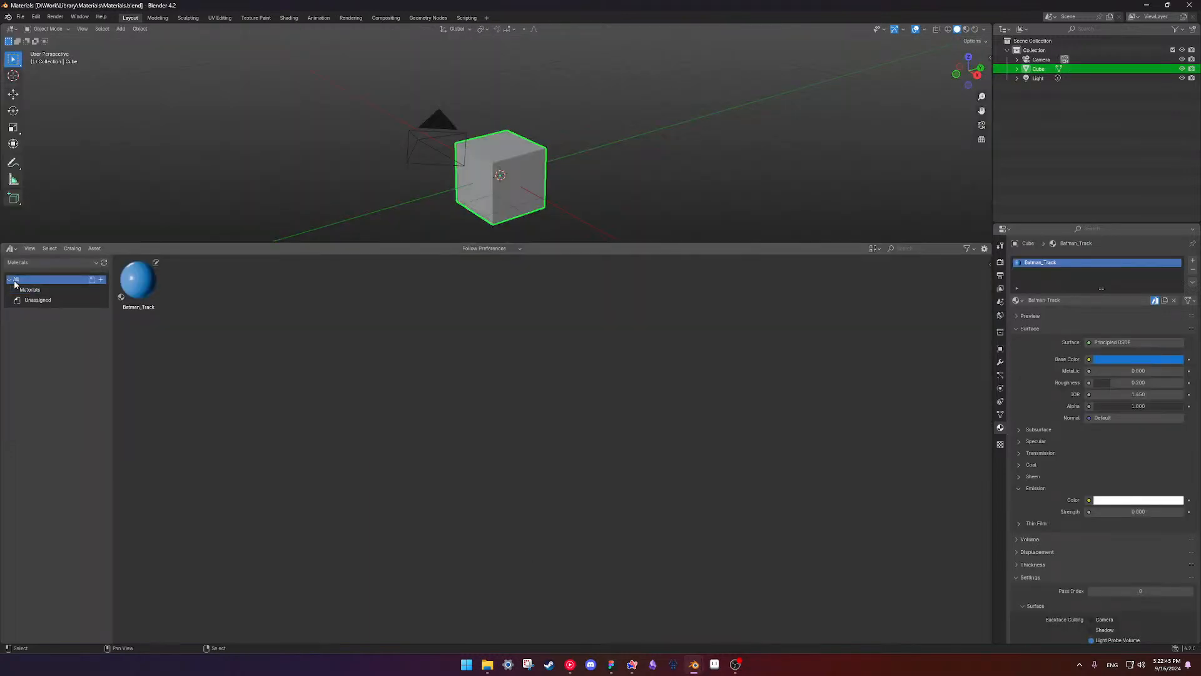
- Return to the B&M_Inverted_Track window and apply the Batman_Track material asset to the TEST_Track object
{"action": "mouse_move", "coordinate": [695, 664]}
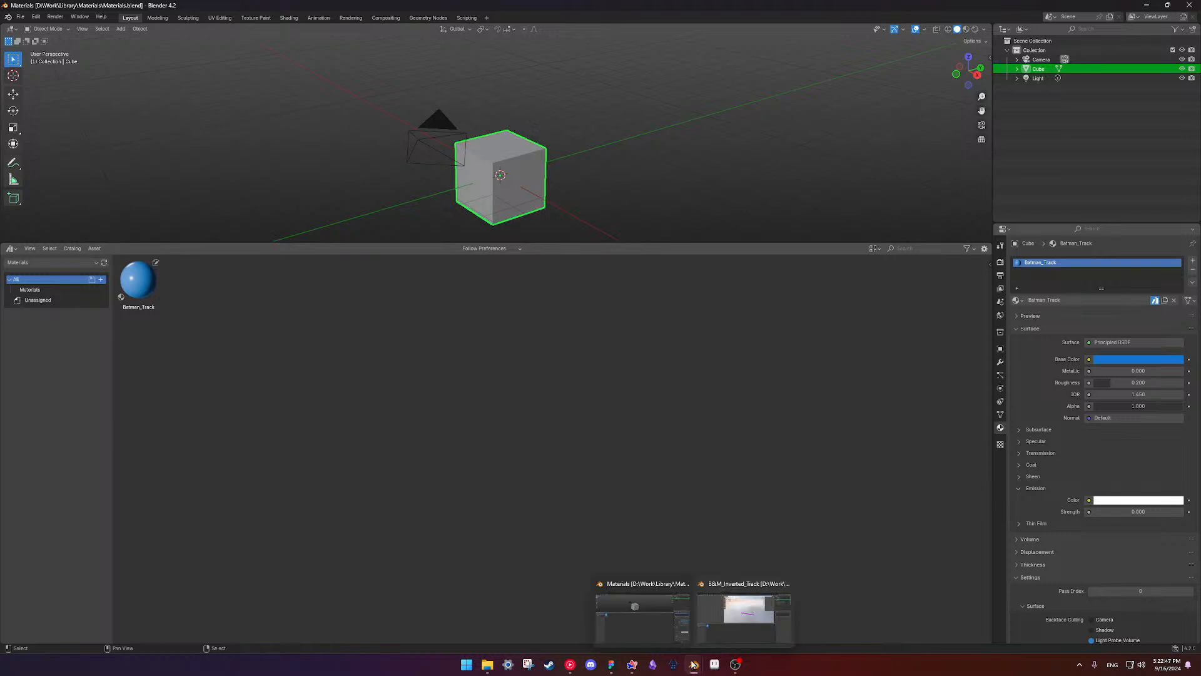
{"action": "left_click", "coordinate": [741, 616]}
{"action": "left_click_drag", "start_coordinate": [138, 421], "coordinate": [678, 273]}
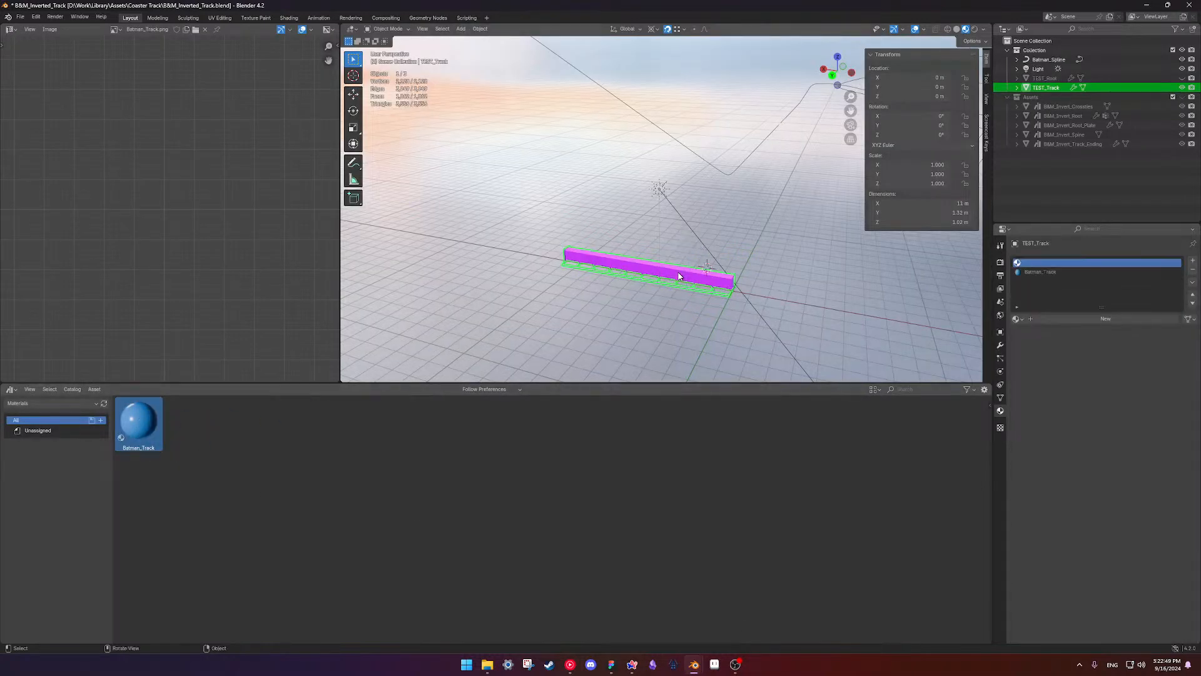
{"action": "scroll", "coordinate": [682, 289], "scroll_direction": "up", "scroll_amount": 2}
{"action": "scroll", "coordinate": [683, 288], "scroll_direction": "down", "scroll_amount": 1}
{"action": "scroll", "coordinate": [769, 306], "scroll_direction": "up", "scroll_amount": 2}
{"action": "middle_click_drag", "start_coordinate": [769, 313], "coordinate": [717, 274], "text": "shift"}
{"action": "key", "text": "alt+a"}
{"action": "left_click", "coordinate": [716, 274]}
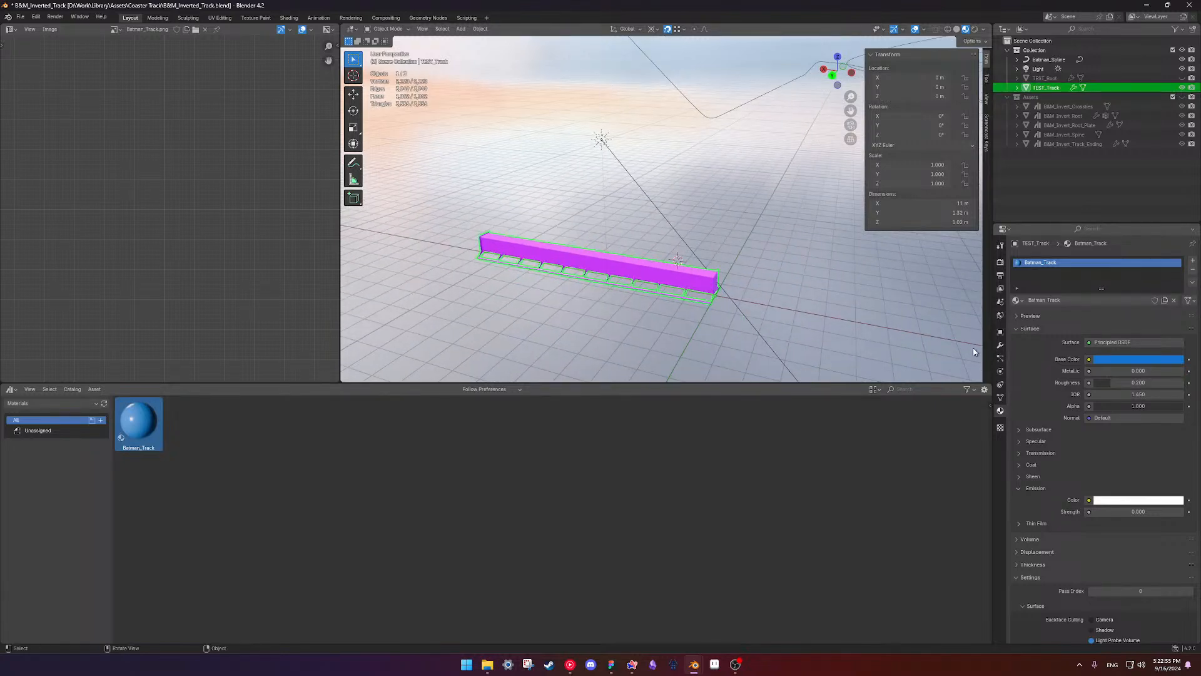
- Clear the Material input of TEST_Track's GeometryNodes modifier
{"action": "mouse_move", "coordinate": [512, 273]}
{"action": "middle_mouse_down"}
{"action": "mouse_move", "coordinate": [482, 274]}
{"action": "mouse_move", "coordinate": [506, 273]}
{"action": "middle_mouse_up"}
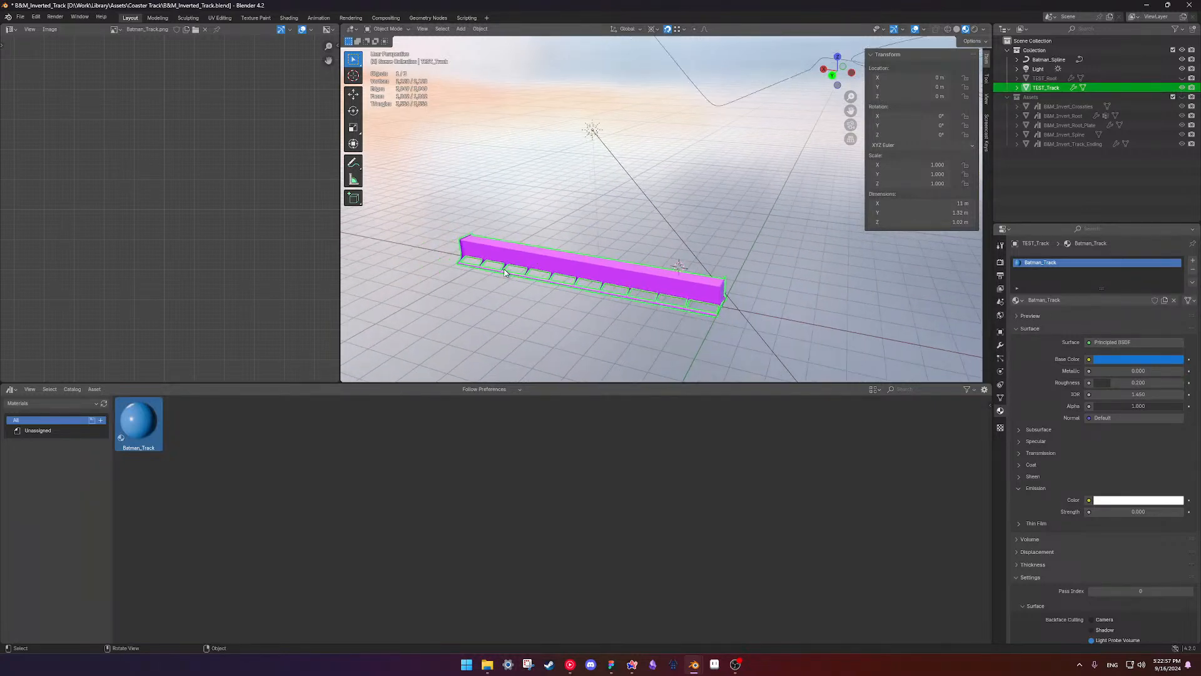
{"action": "left_click", "coordinate": [1000, 346]}
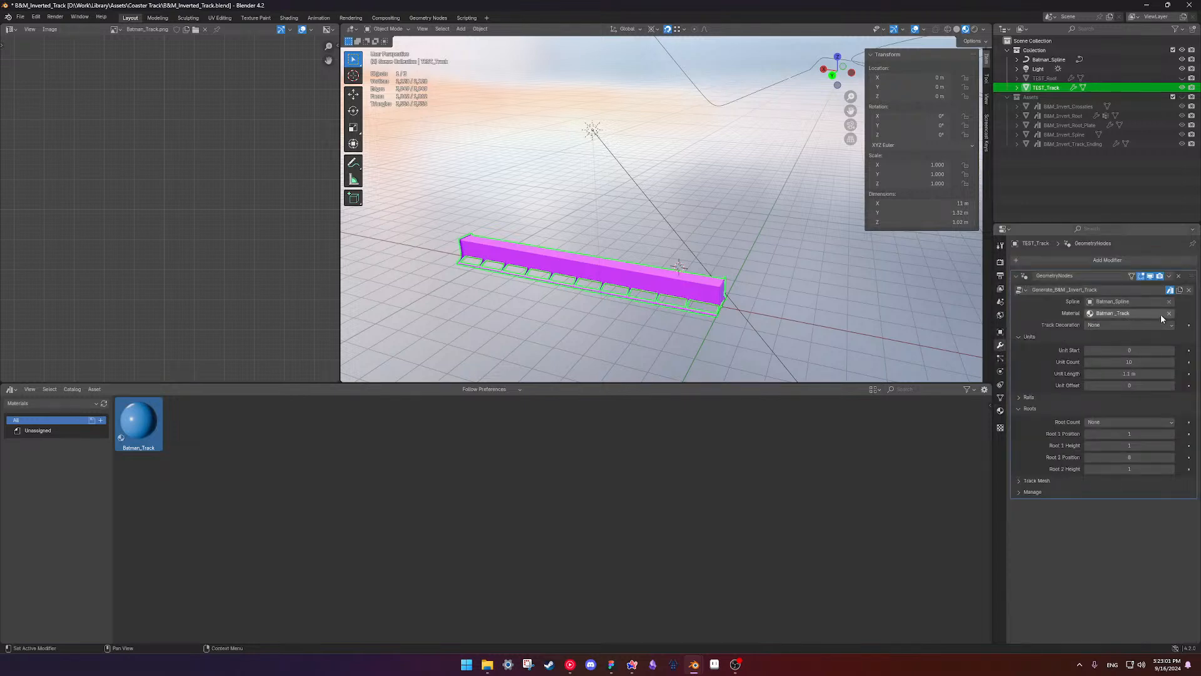
{"action": "left_click", "coordinate": [1169, 314]}
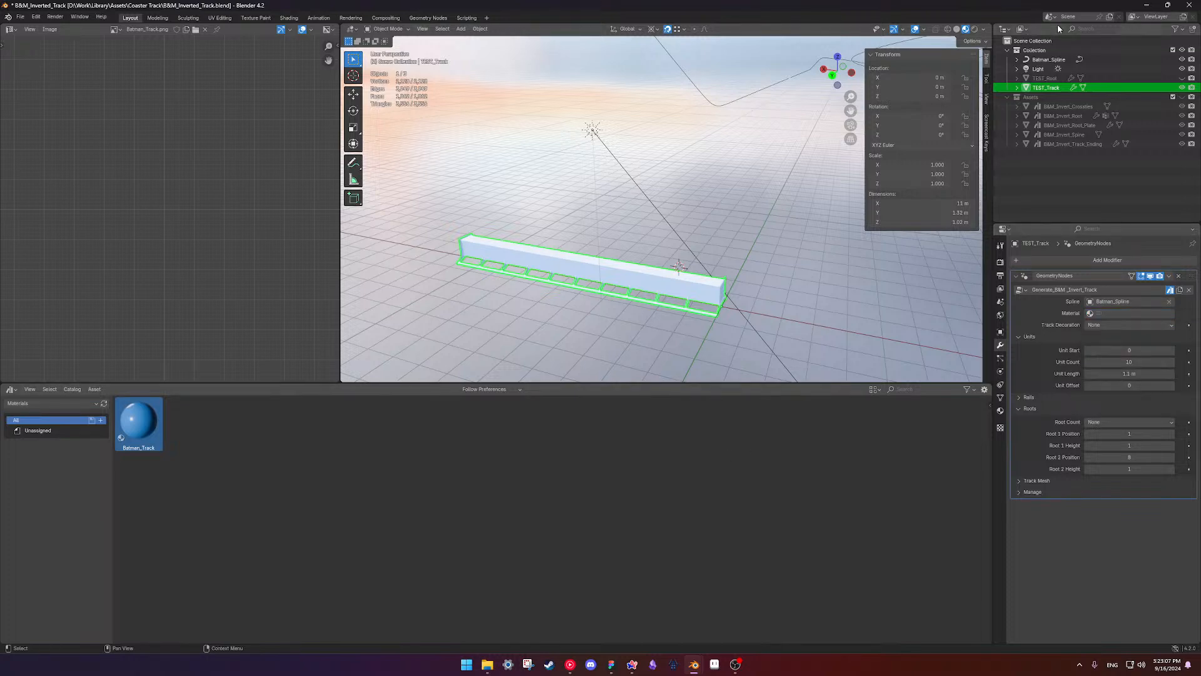
- Switch the Outliner to the Blender File view and delete the B&M Invert, B&M Invert.001 and both Batman_Track materials
{"action": "left_click", "coordinate": [1022, 29]}
{"action": "left_click", "coordinate": [1041, 84]}
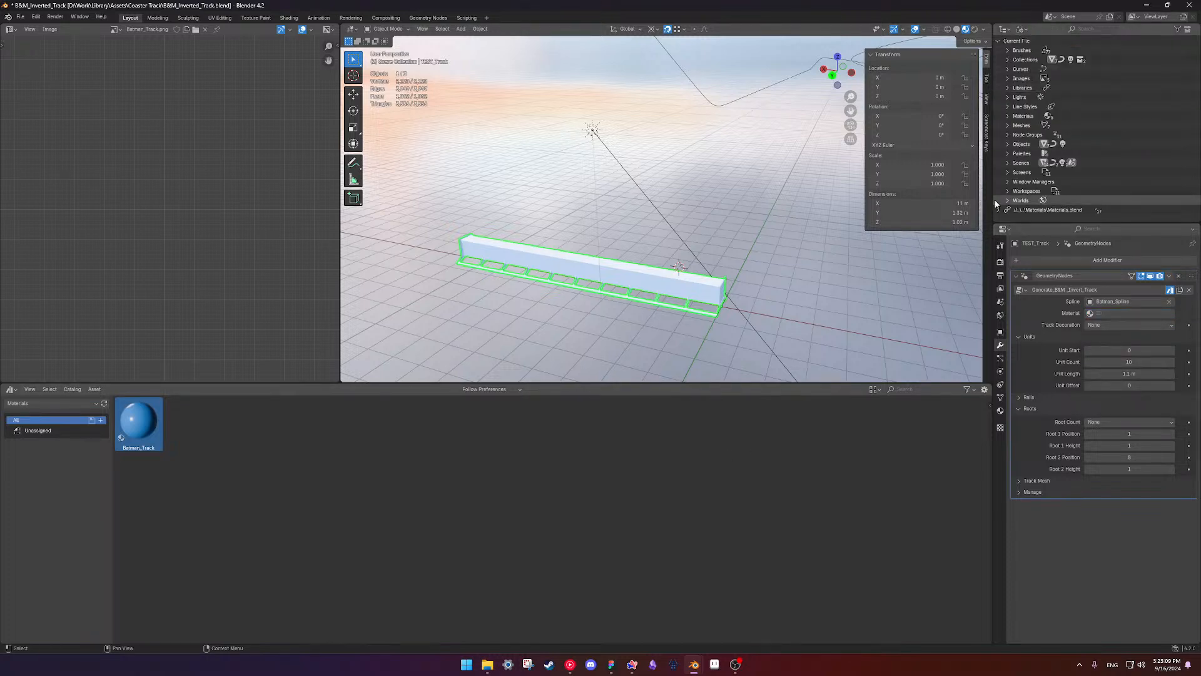
{"action": "left_click", "coordinate": [1007, 116]}
{"action": "left_click", "coordinate": [1045, 125]}
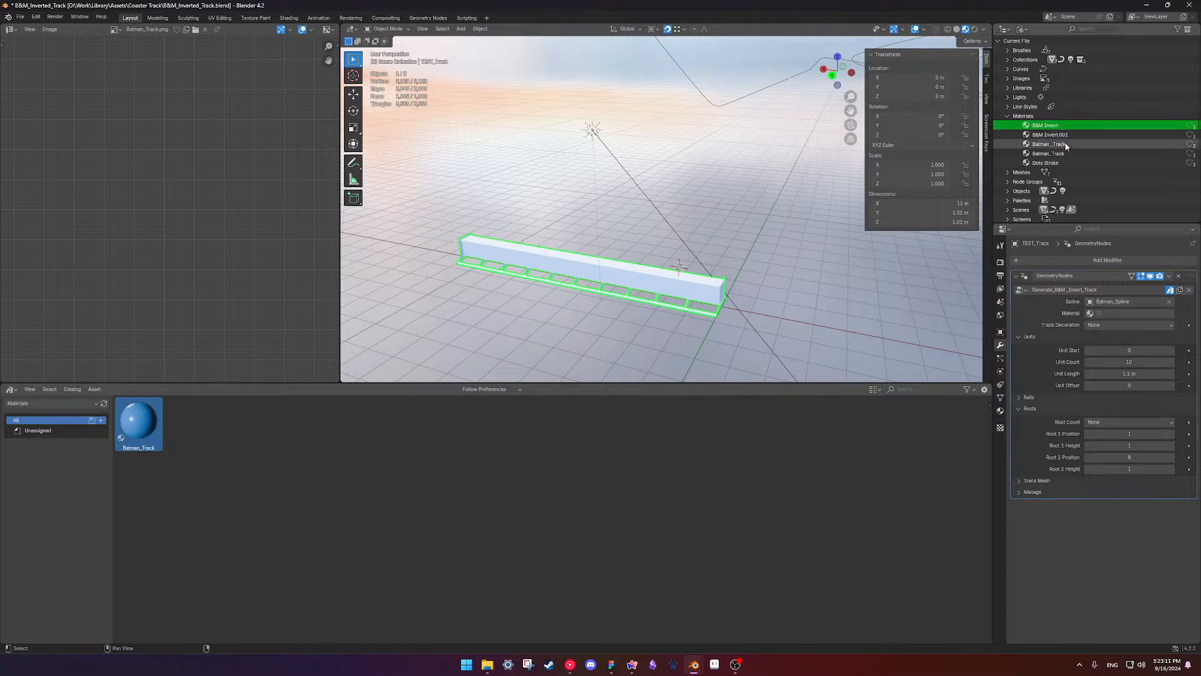
{"action": "left_click", "coordinate": [1059, 162], "text": "shift"}
{"action": "left_click", "coordinate": [1061, 154]}
{"action": "left_click", "coordinate": [1062, 126], "text": "shift"}
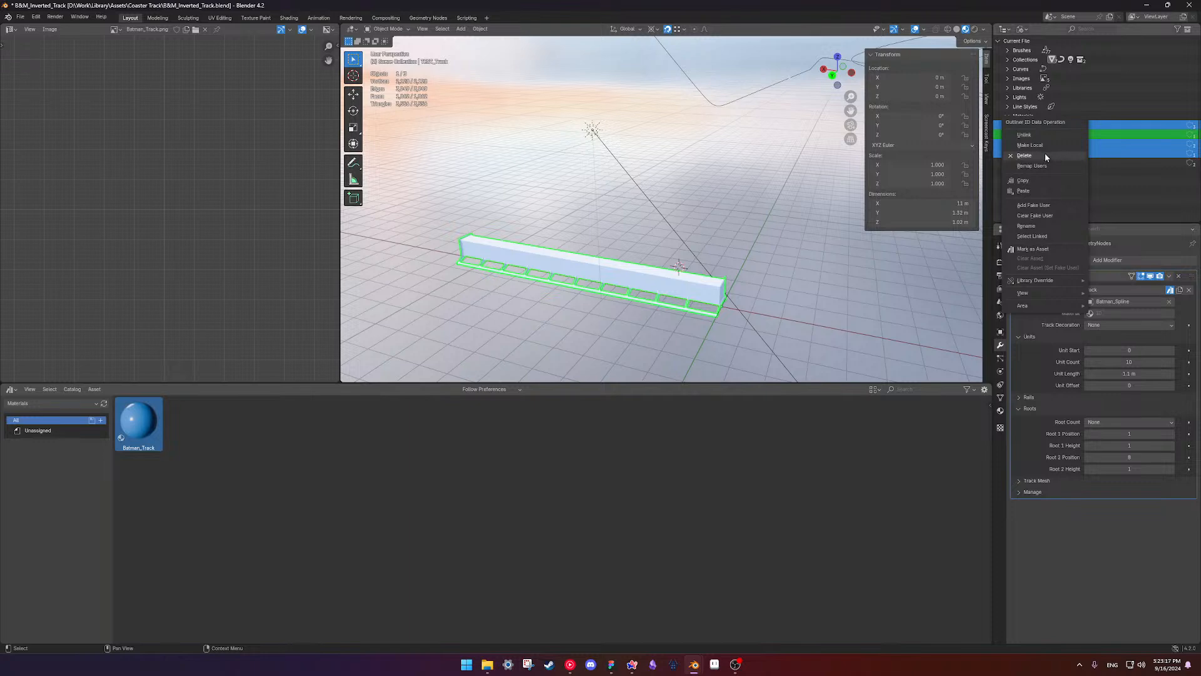
{"action": "key", "text": "Delete"}
{"action": "left_click", "coordinate": [1007, 116]}
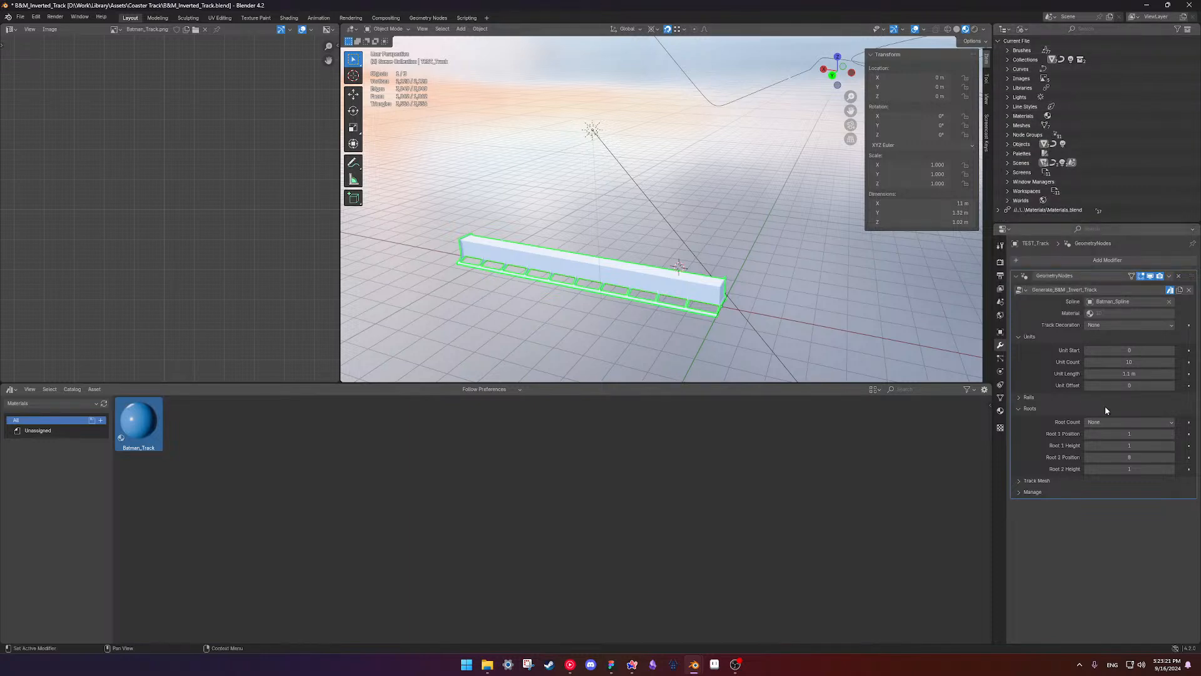
- Apply the Batman_Track asset to TEST_Track, set it as the modifier's Material input, and save the file
{"action": "left_click", "coordinate": [1126, 314]}
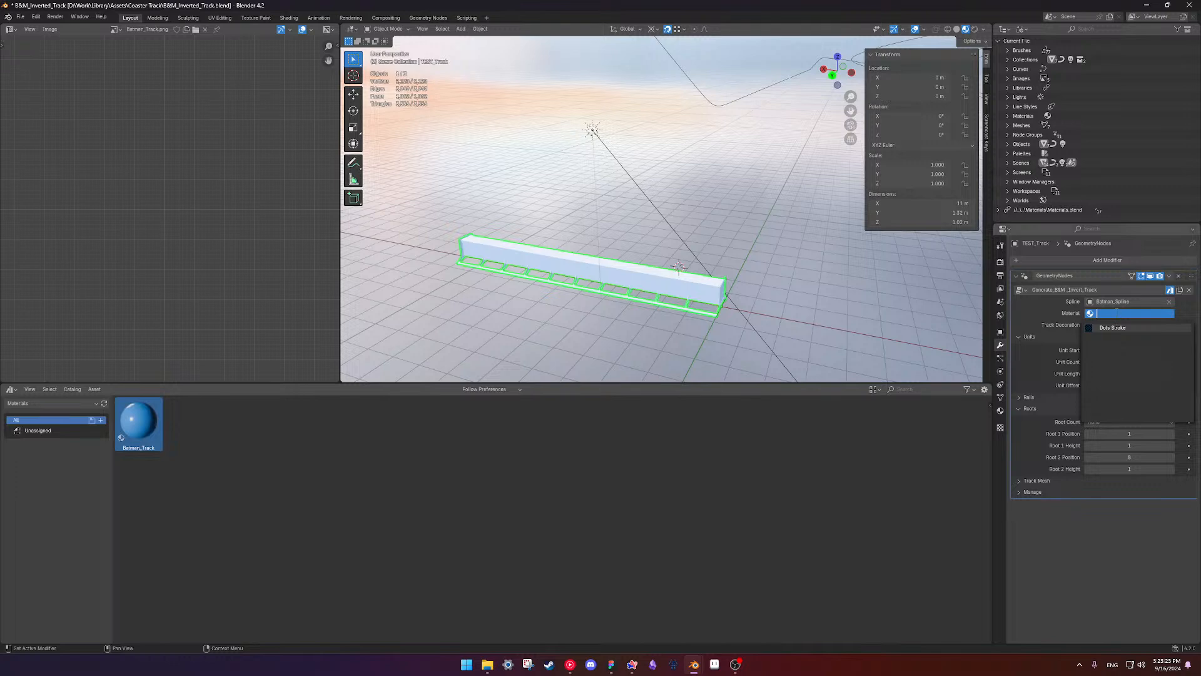
{"action": "left_click_drag", "start_coordinate": [139, 424], "coordinate": [634, 276]}
{"action": "left_click", "coordinate": [1098, 315]}
{"action": "left_click", "coordinate": [1103, 327]}
{"action": "left_click", "coordinate": [757, 247]}
{"action": "key", "text": "ctrl+s"}
- Inspect the blue track and the Batman_Track material's surface settings, and return to the TEST_Track modifier settings
{"action": "middle_click_drag", "start_coordinate": [557, 268], "coordinate": [667, 253]}
{"action": "scroll", "coordinate": [628, 272], "scroll_direction": "down", "scroll_amount": 1}
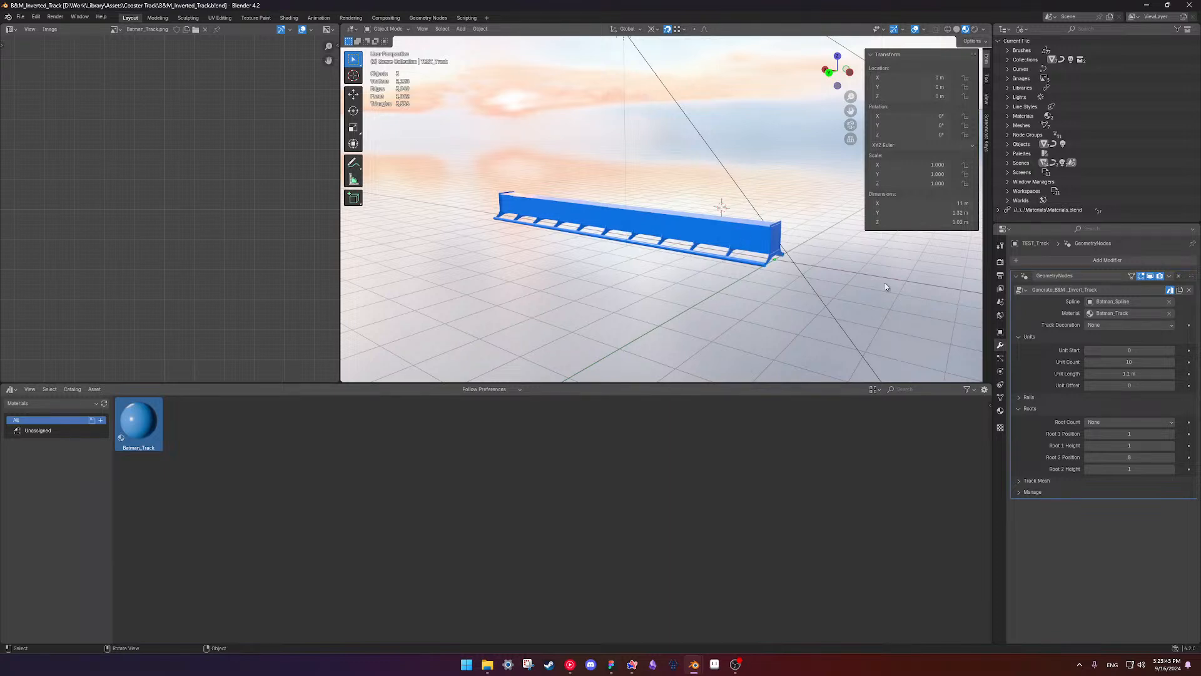
{"action": "left_click", "coordinate": [1000, 411]}
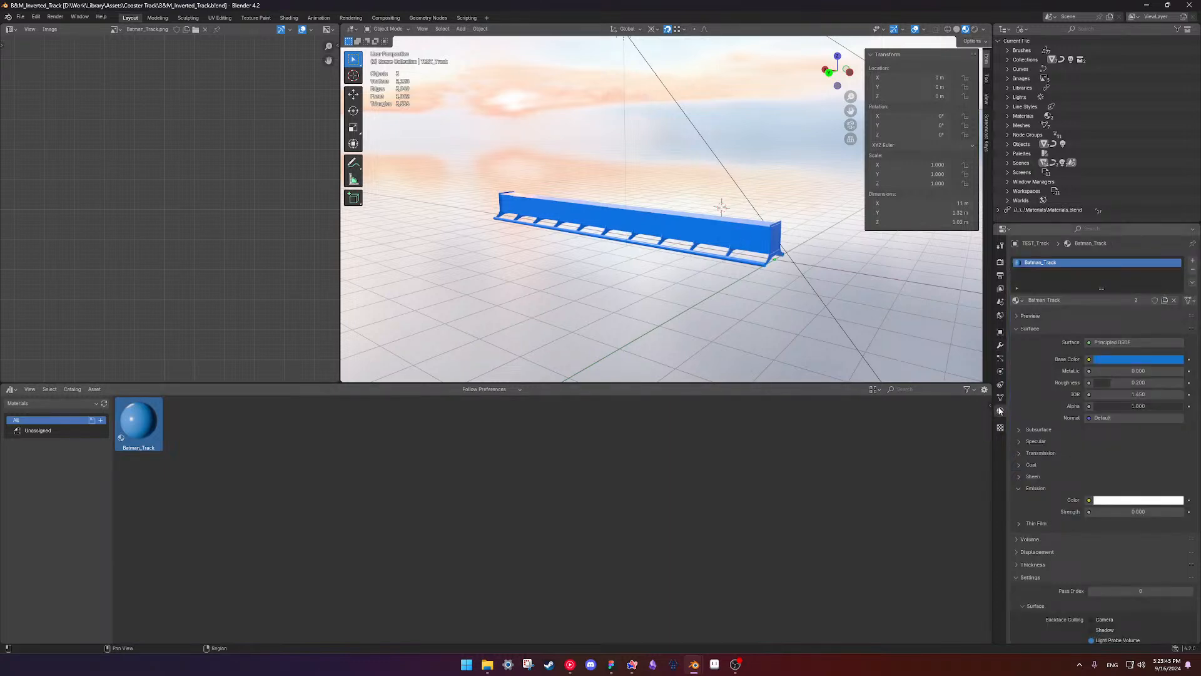
{"action": "left_click", "coordinate": [1000, 345]}
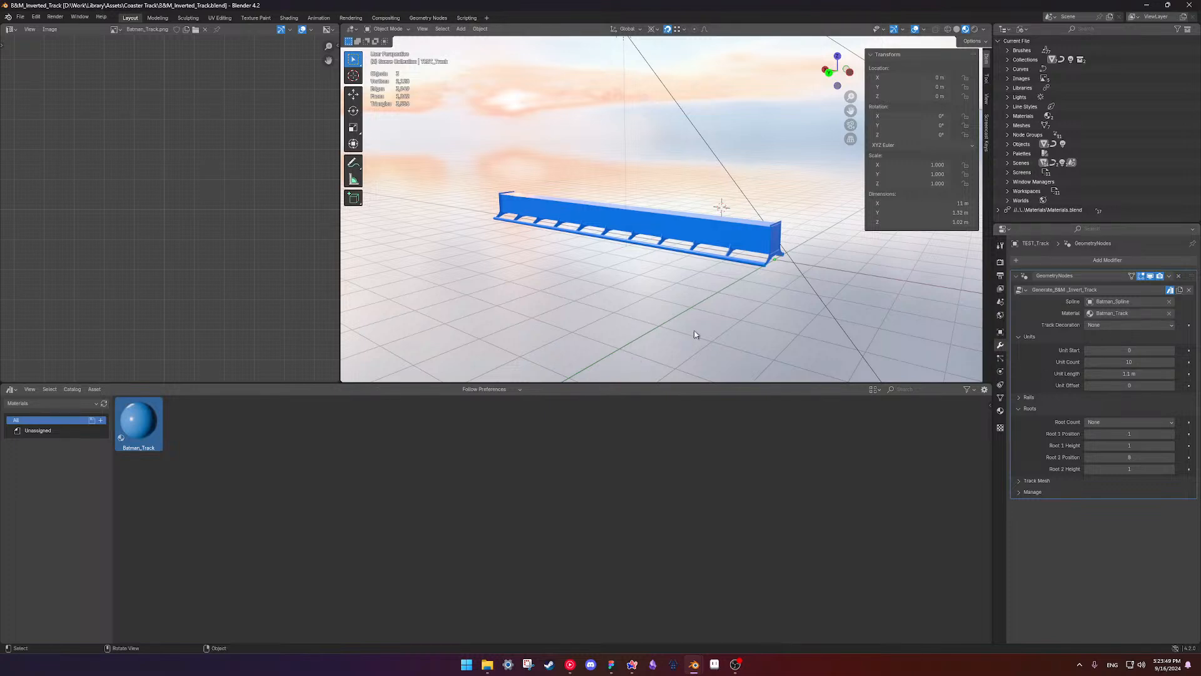
- Select TEST_Track and replace the Asset Browser with the Geometry Node Editor to show its Generate_B&M_Invert_Track node tree
{"action": "left_click", "coordinate": [688, 246]}
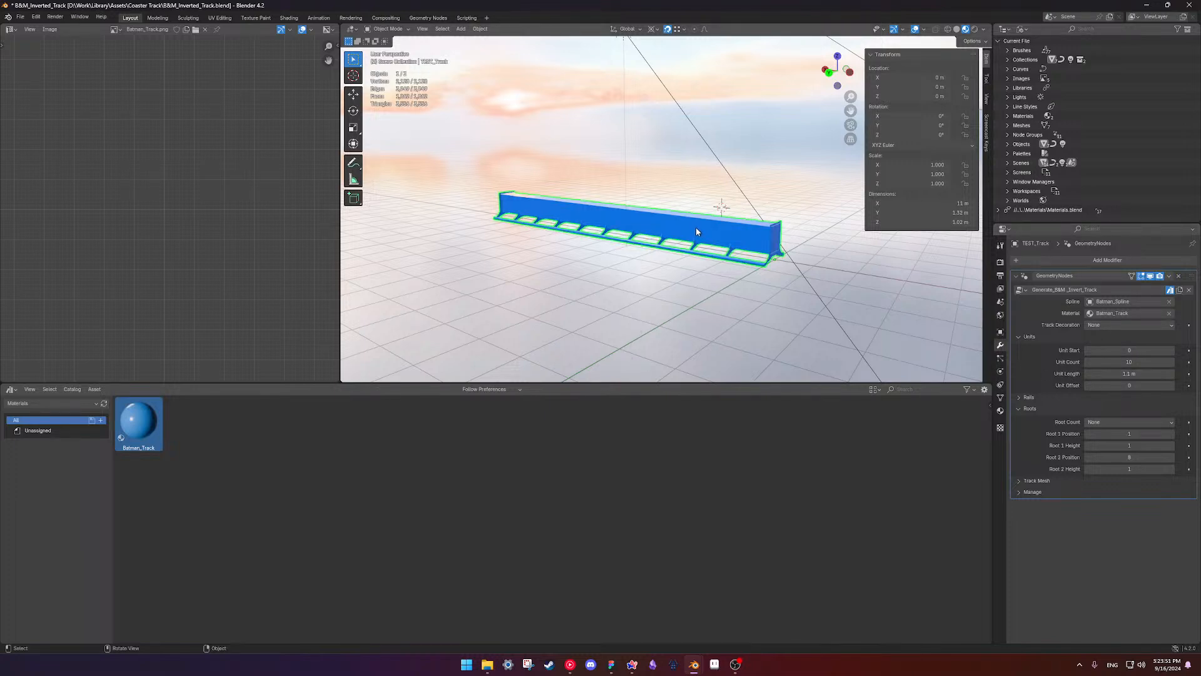
{"action": "left_click", "coordinate": [10, 389]}
{"action": "left_click", "coordinate": [45, 467]}
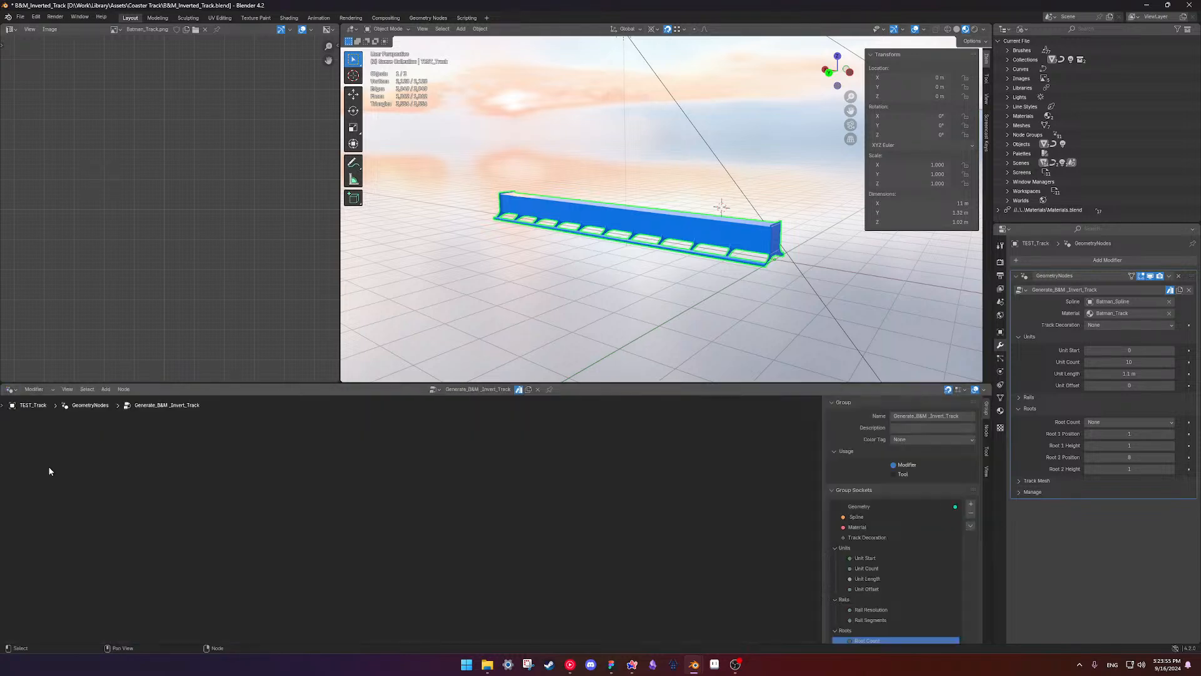
{"action": "scroll", "coordinate": [534, 517], "scroll_direction": "down", "scroll_amount": 2}
{"action": "mouse_move", "coordinate": [534, 517]}
{"action": "middle_mouse_down"}
{"action": "mouse_move", "coordinate": [588, 350]}
{"action": "mouse_move", "coordinate": [556, 420]}
{"action": "middle_mouse_up"}
{"action": "middle_click_drag", "start_coordinate": [547, 548], "coordinate": [464, 517]}
{"action": "left_click", "coordinate": [516, 543]}
{"action": "scroll", "coordinate": [505, 571], "scroll_direction": "up", "scroll_amount": 2}
{"action": "key", "text": "shift+a"}
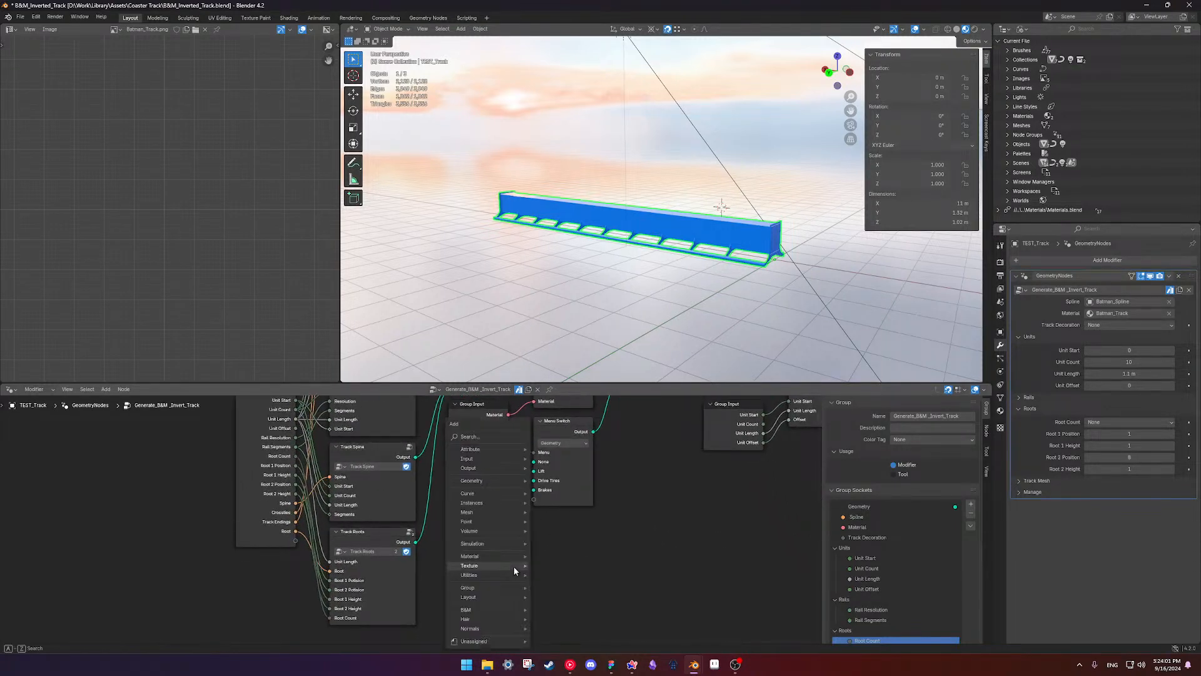
{"action": "key", "text": "space"}
{"action": "type", "text": "mat"}
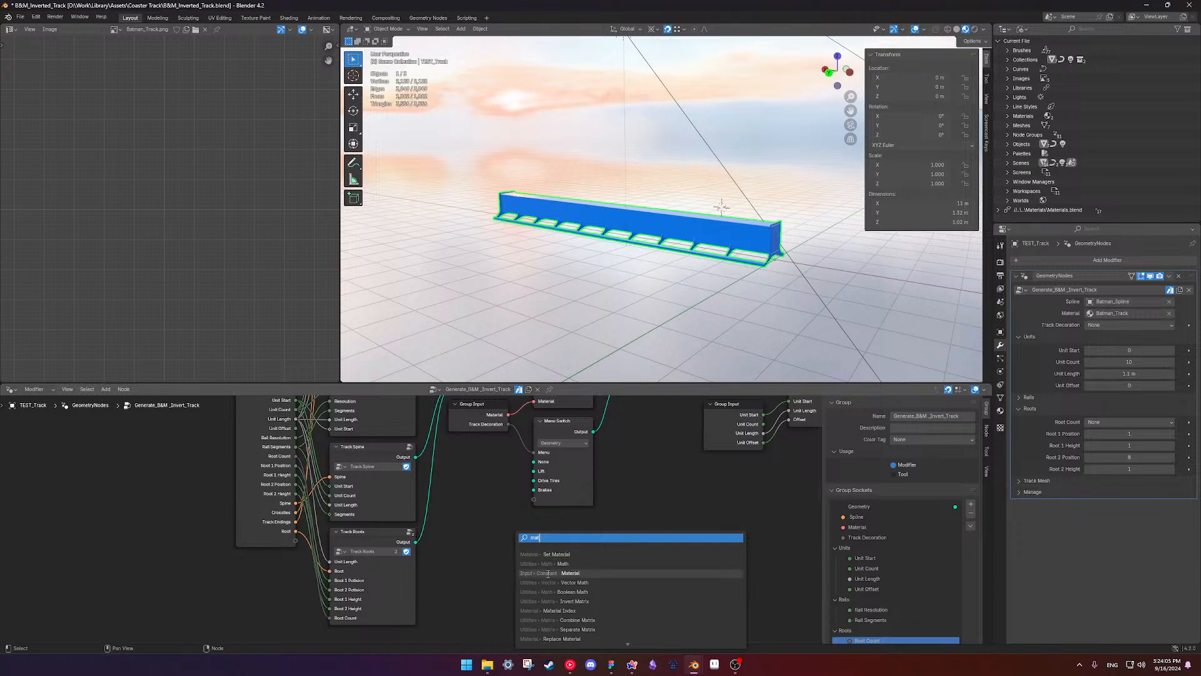
{"action": "left_click", "coordinate": [548, 573]}
{"action": "key", "text": "Escape"}
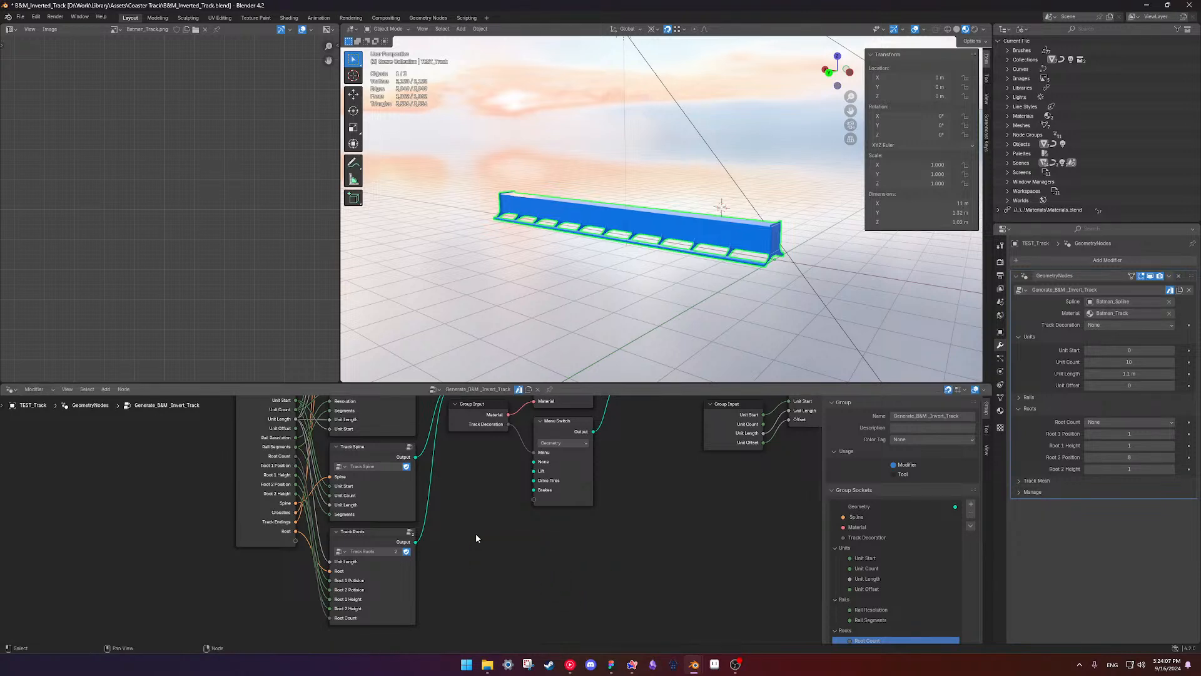
{"action": "key", "text": "shift+a"}
{"action": "type", "text": "ma"}
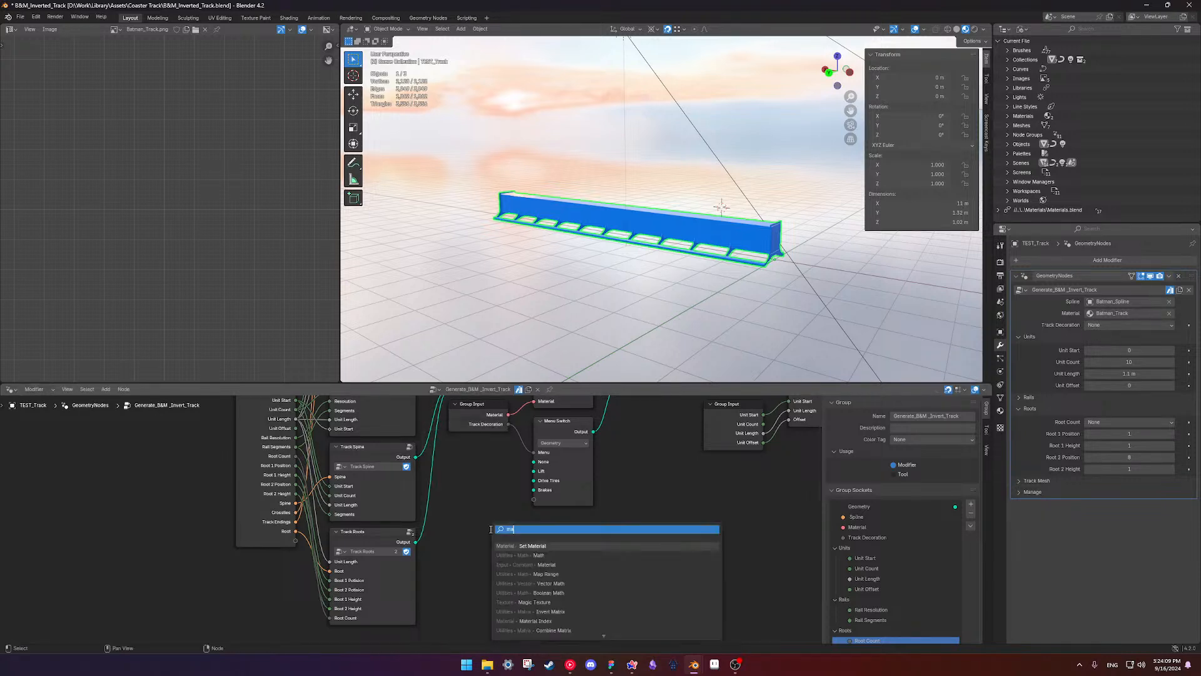
{"action": "type", "text": "terial"}
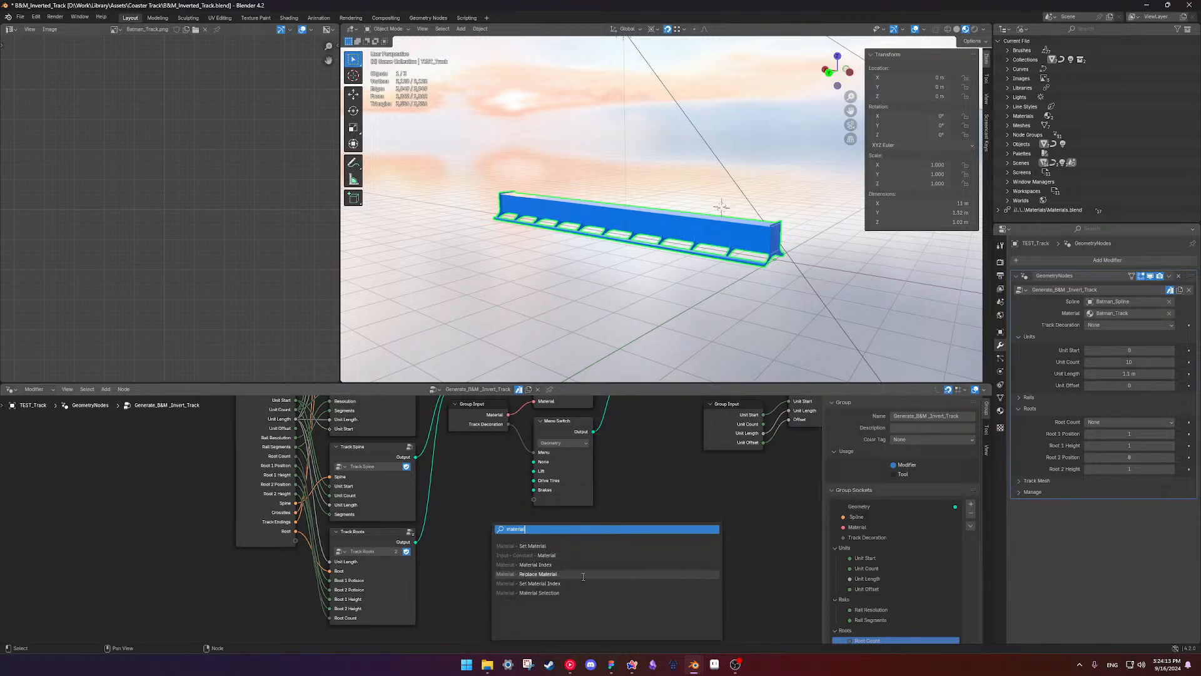
{"action": "left_click", "coordinate": [598, 593]}
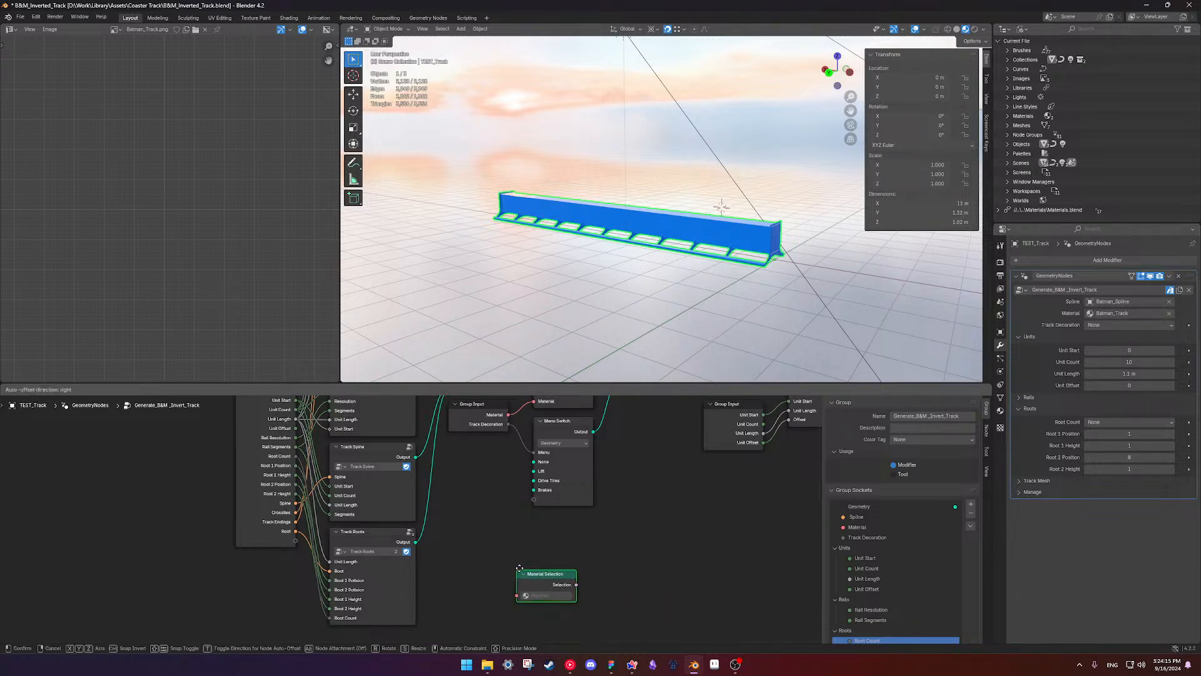
{"action": "key", "text": "Escape"}
{"action": "key", "text": "shift+a"}
{"action": "type", "text": "materi"}
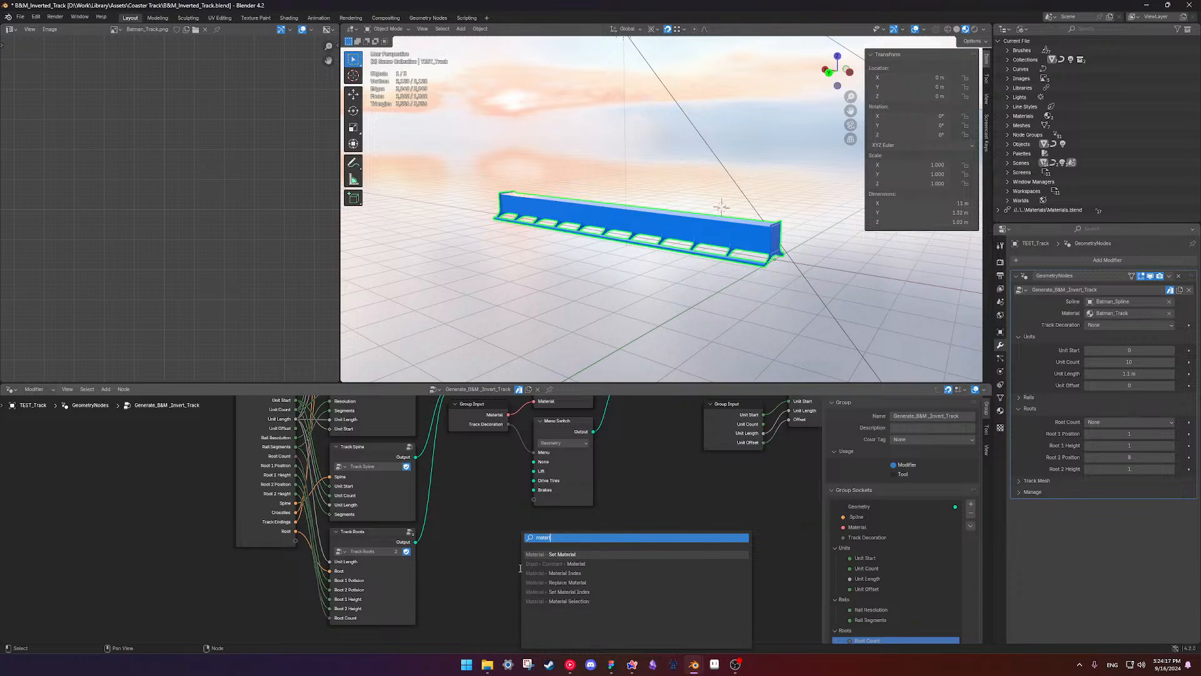
{"action": "left_click", "coordinate": [556, 554]}
{"action": "key", "text": "Escape"}
- Try a Material Index node in the empty space below the Menu Switch node
{"action": "key", "text": "shift+a"}
{"action": "mouse_move", "coordinate": [543, 556]}
{"action": "type", "text": "matrer"}
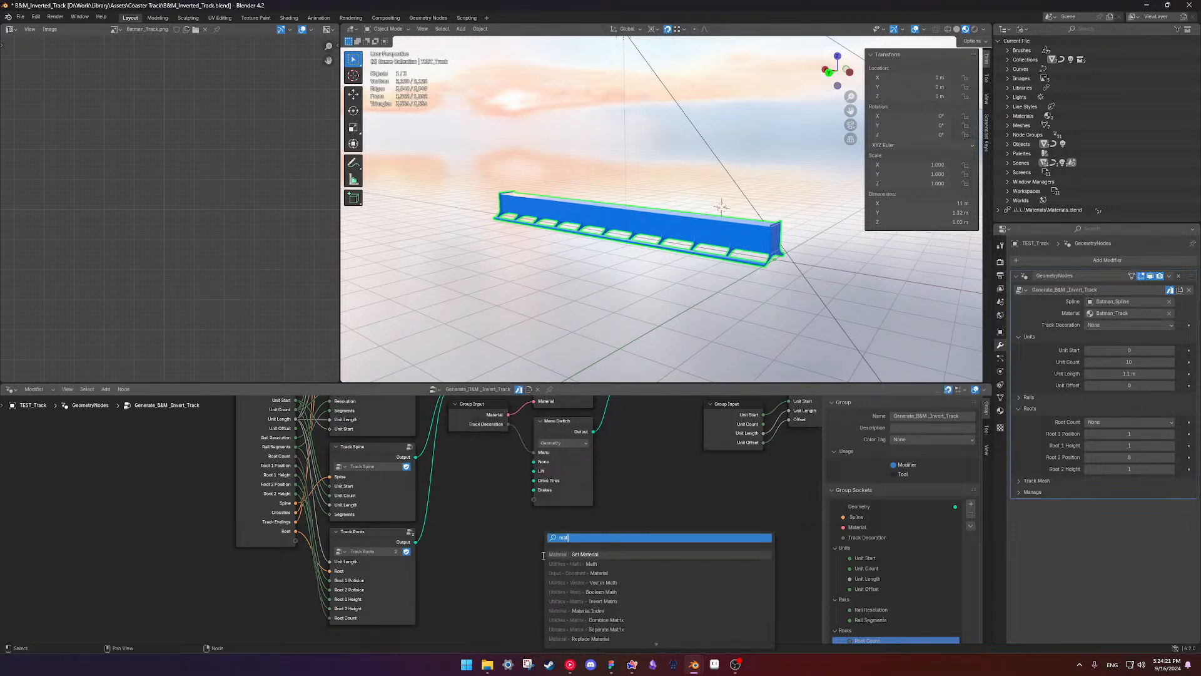
{"action": "key", "text": "BackSpace"}
{"action": "key", "text": "BackSpace"}
{"action": "key", "text": "BackSpace"}
{"action": "type", "text": "er"}
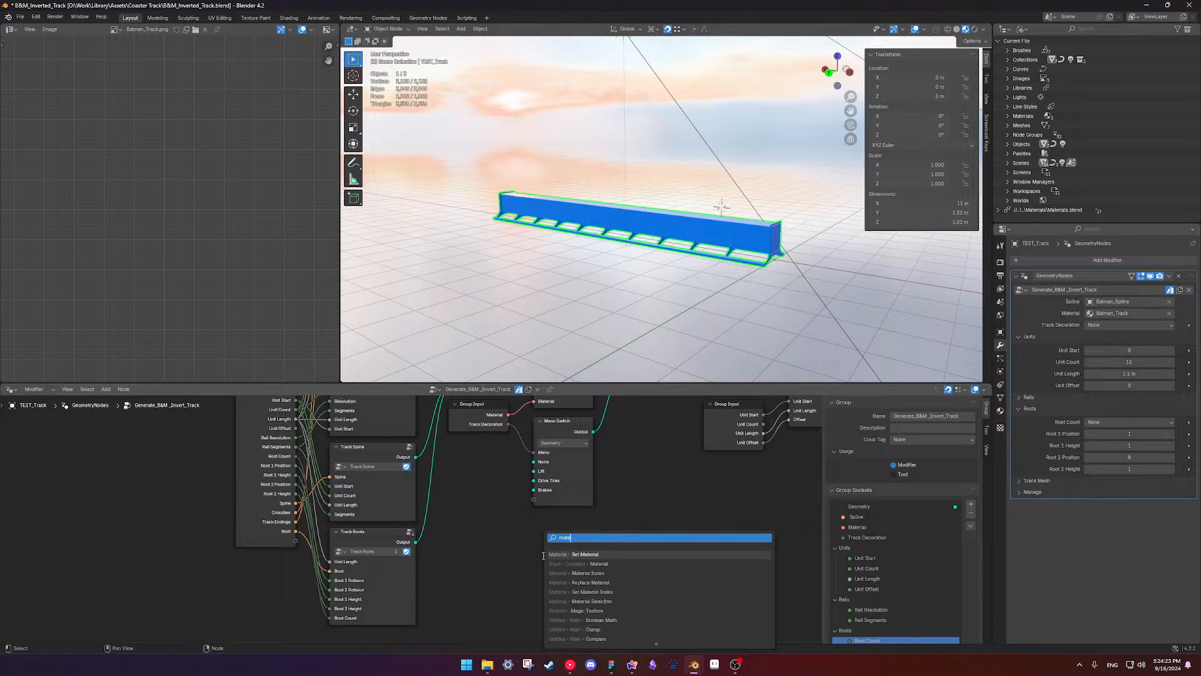
{"action": "left_click", "coordinate": [609, 573]}
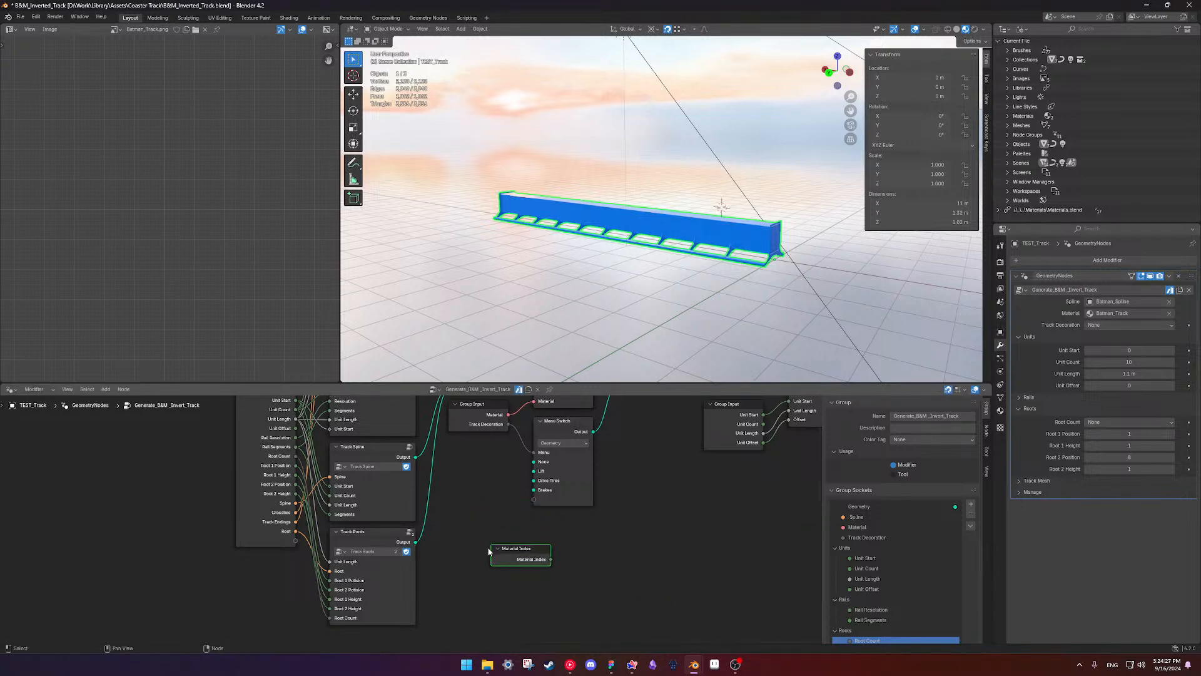
{"action": "key", "text": "x"}
- Add a Material Index node directly beneath the Group Input node that feeds the Menu Switch
{"action": "key", "text": "shift+a"}
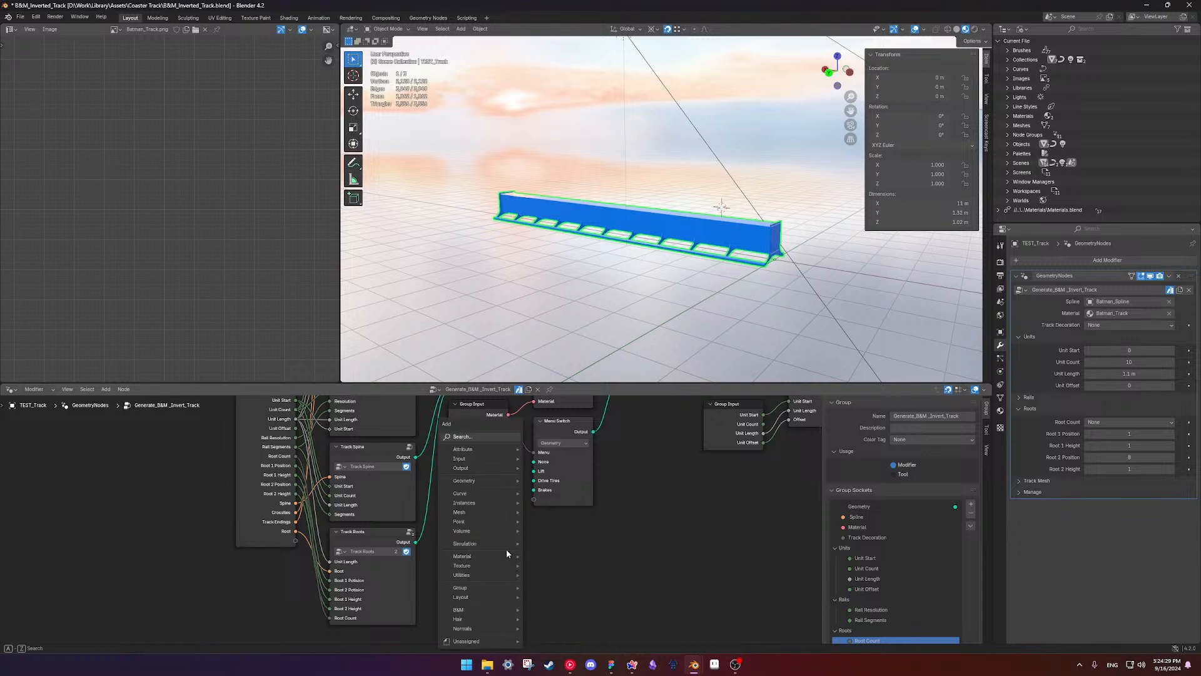
{"action": "type", "text": "mat"}
{"action": "key", "text": "Down"}
{"action": "key", "text": "Down"}
{"action": "key", "text": "Down"}
{"action": "key", "text": "Down"}
{"action": "key", "text": "Down"}
{"action": "key", "text": "Down"}
{"action": "key", "text": "Return"}
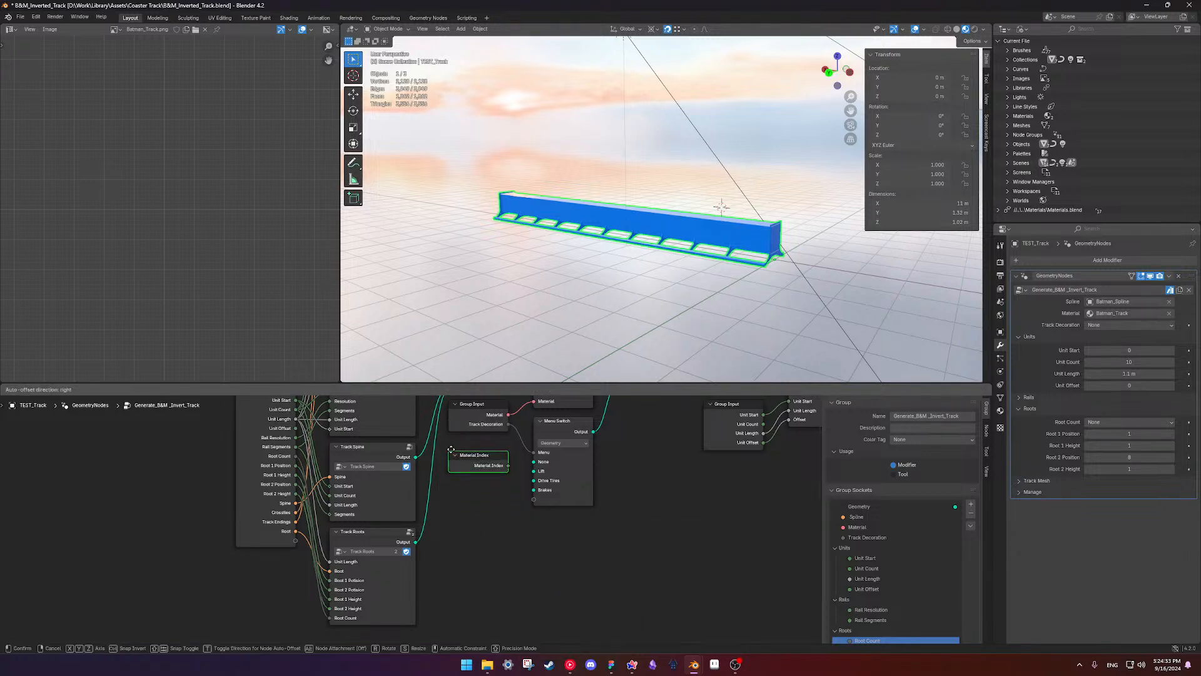
- Try feeding a Material Index node into a new Combine XYZ node below the Menu Switch, and remove them
{"action": "left_click", "coordinate": [452, 449]}
{"action": "middle_click_drag", "start_coordinate": [451, 449], "coordinate": [444, 506]}
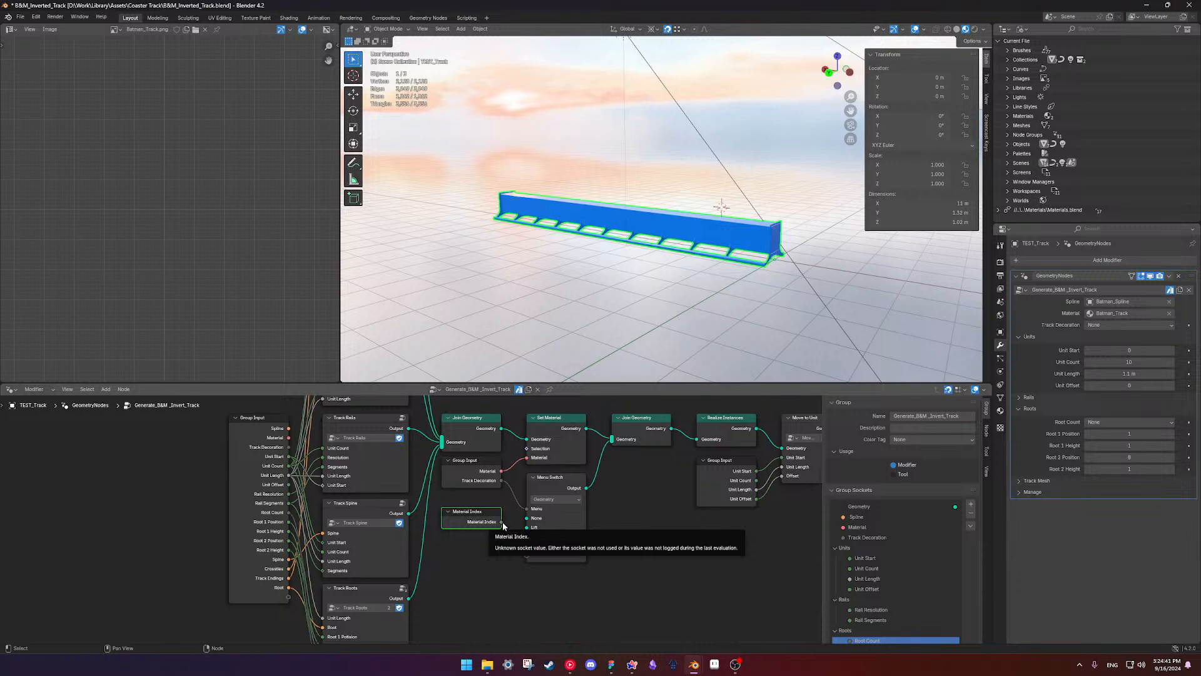
{"action": "mouse_move", "coordinate": [502, 522]}
{"action": "left_mouse_down"}
{"action": "mouse_move", "coordinate": [516, 549]}
{"action": "mouse_move", "coordinate": [518, 540]}
{"action": "left_mouse_up"}
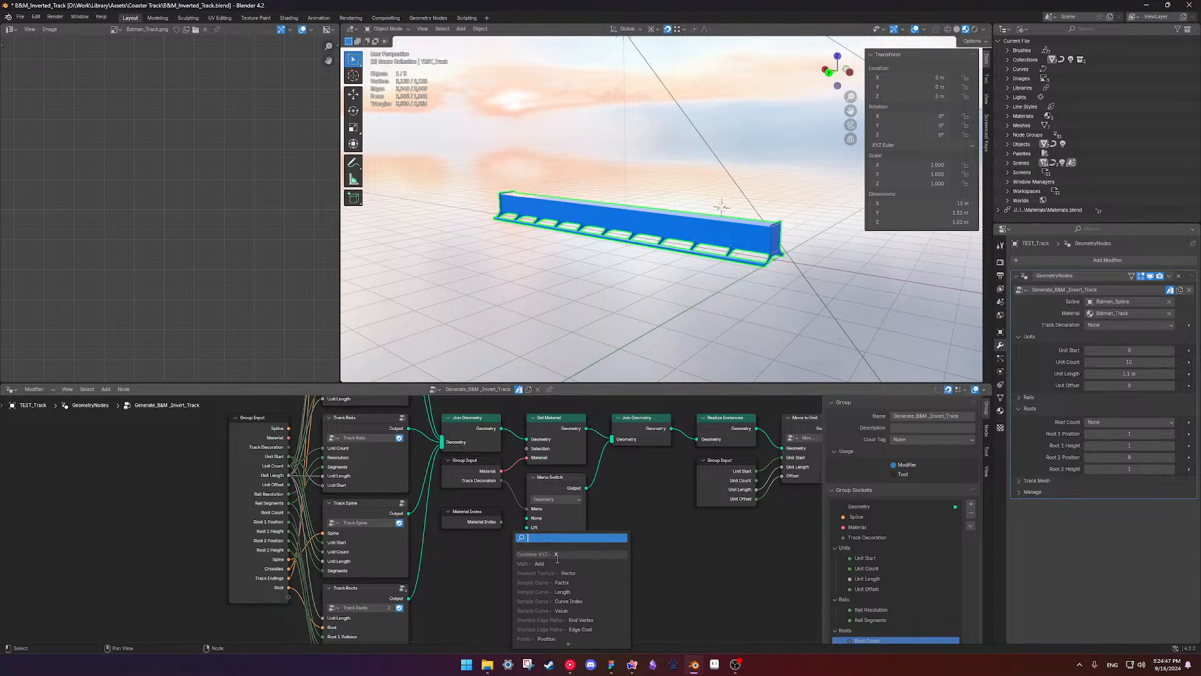
{"action": "key", "text": "Return"}
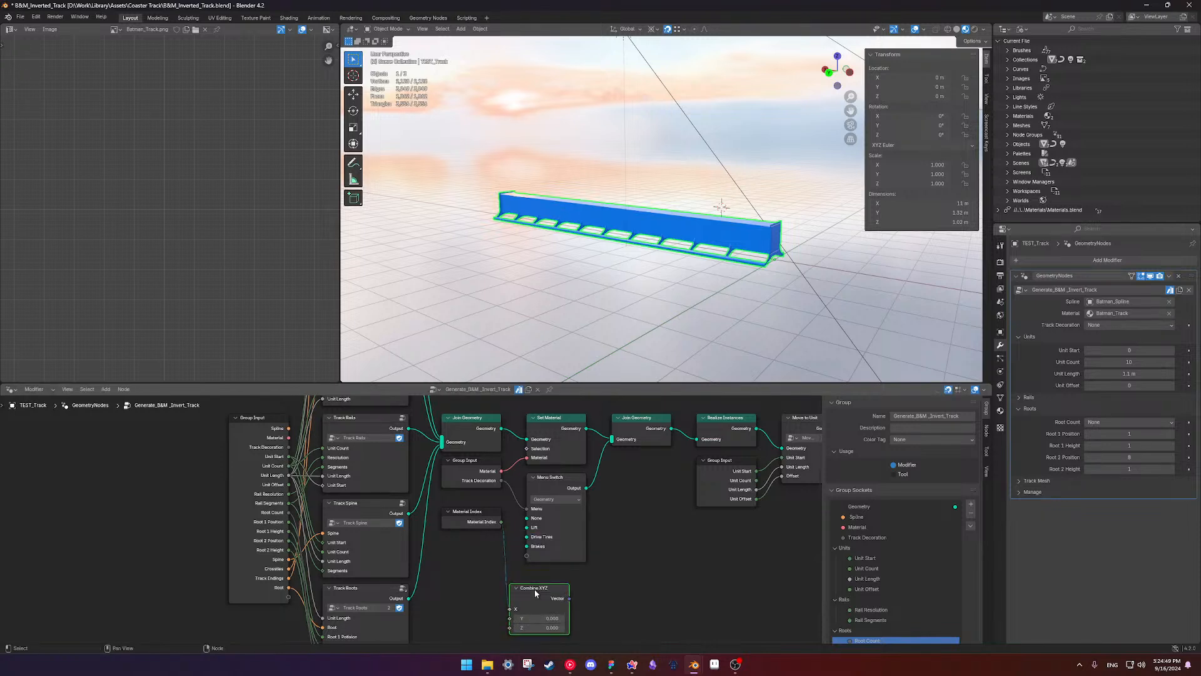
{"action": "key", "text": "x"}
{"action": "mouse_move", "coordinate": [491, 551]}
{"action": "middle_mouse_down"}
{"action": "mouse_move", "coordinate": [484, 570]}
{"action": "mouse_move", "coordinate": [490, 554]}
{"action": "middle_mouse_up"}
{"action": "key", "text": "shift+a"}
{"action": "type", "text": "material"}
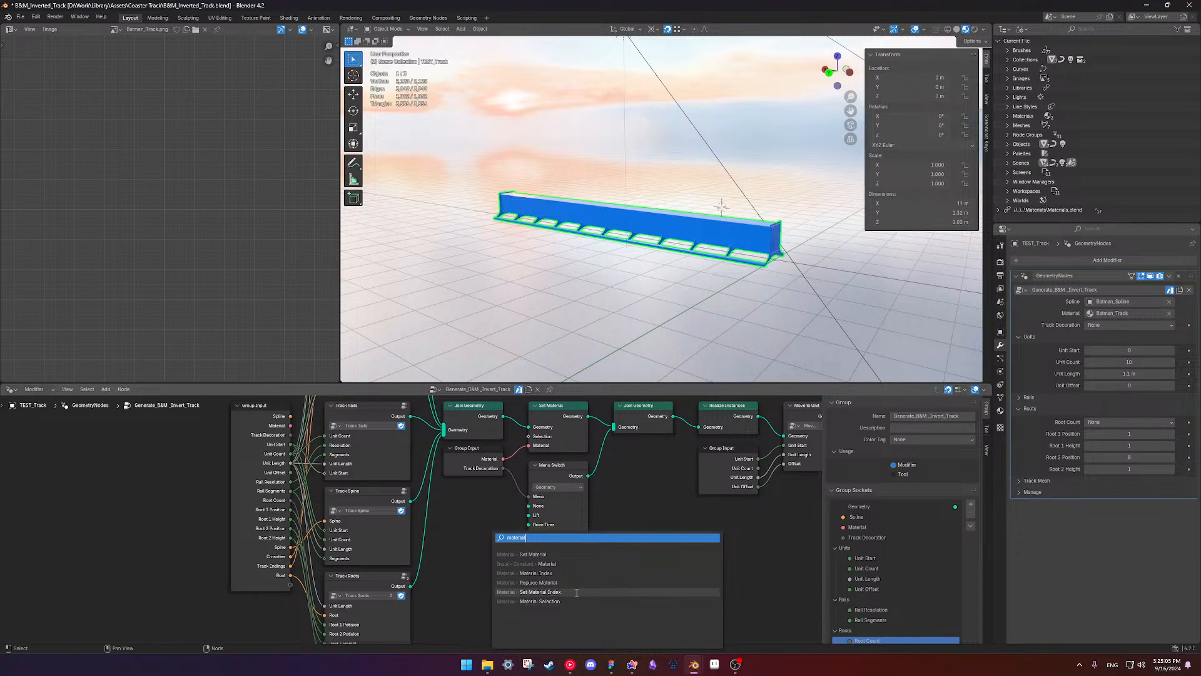
{"action": "left_click", "coordinate": [560, 555]}
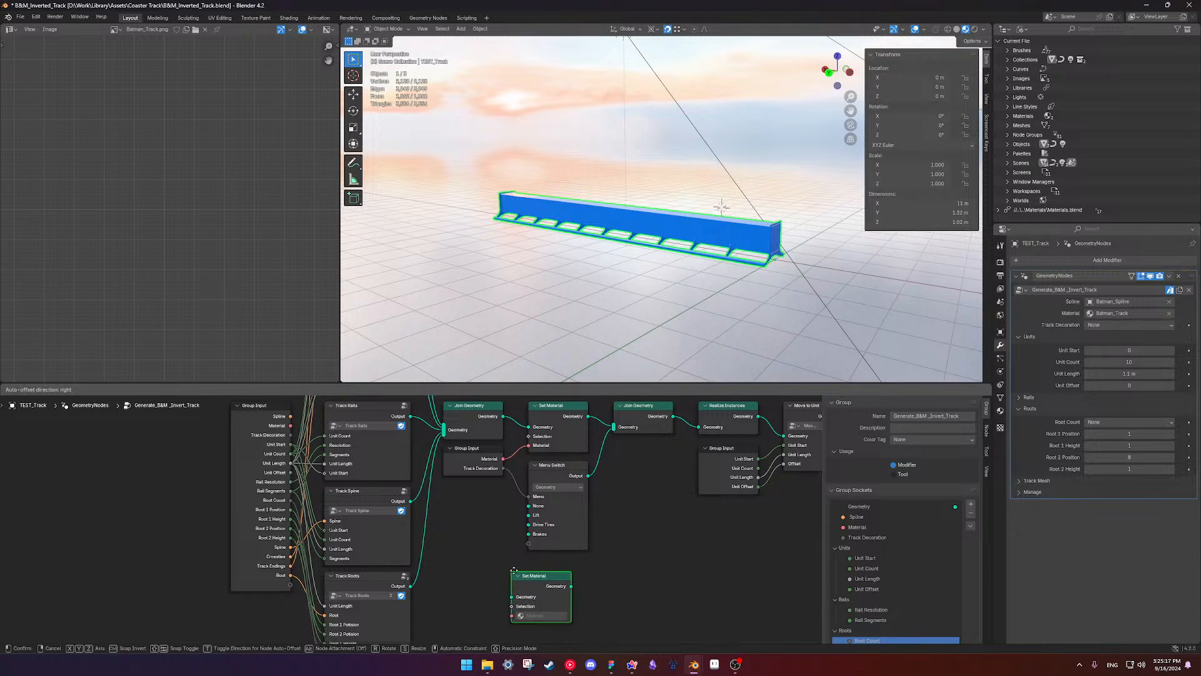
{"action": "key", "text": "Escape"}
{"action": "key", "text": "shift+a"}
{"action": "type", "text": "ma"}
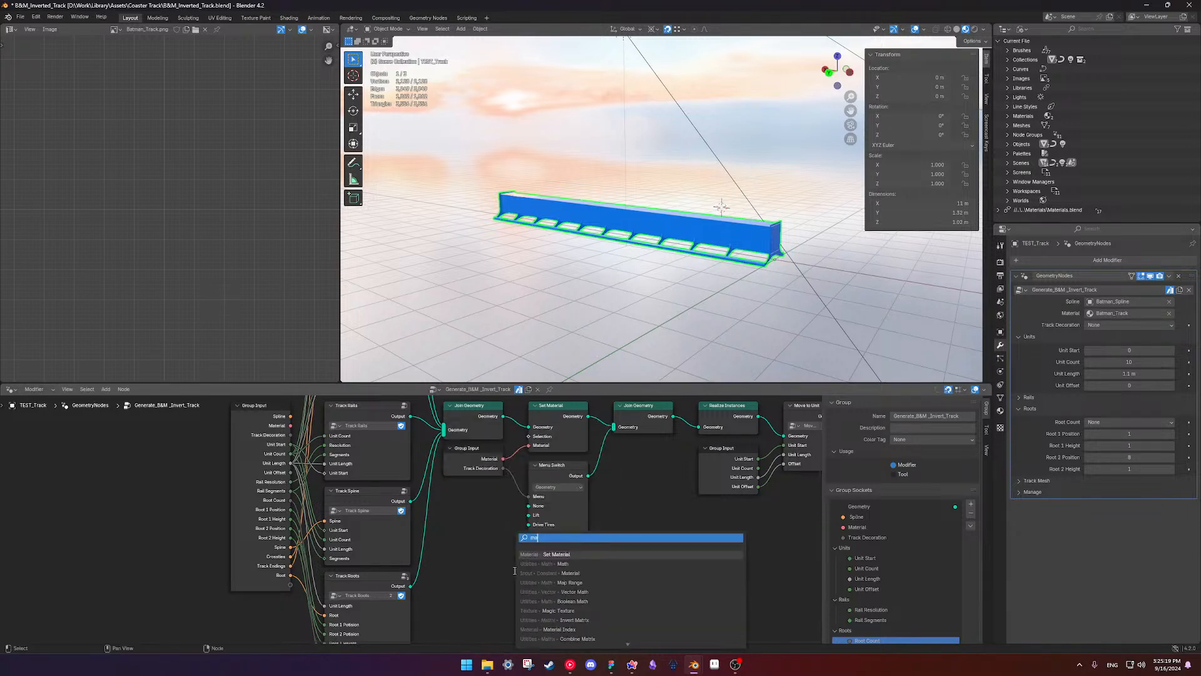
{"action": "type", "text": "terial"}
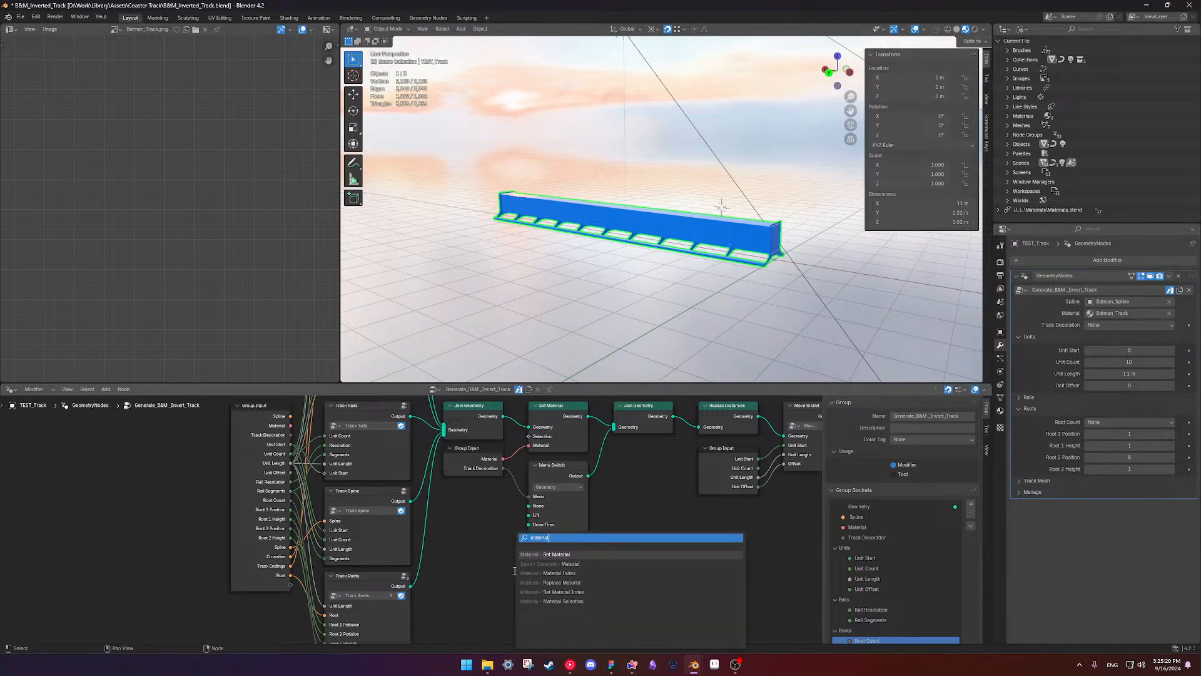
{"action": "left_click", "coordinate": [550, 582]}
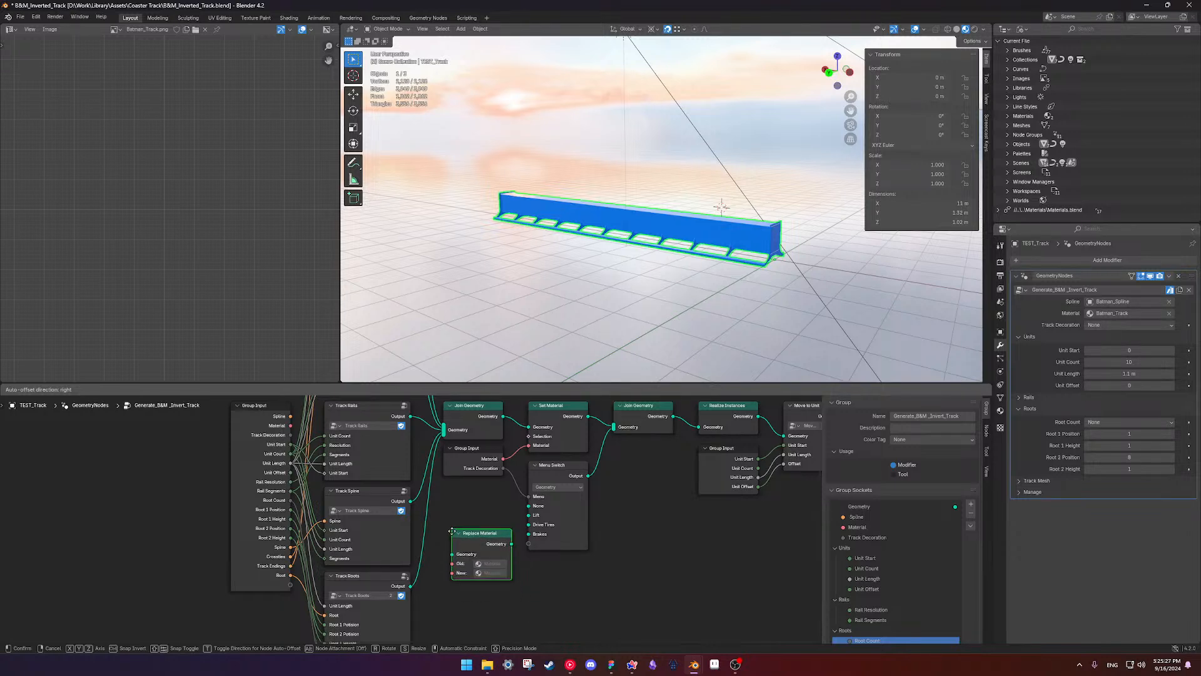
{"action": "right_click", "coordinate": [451, 530]}
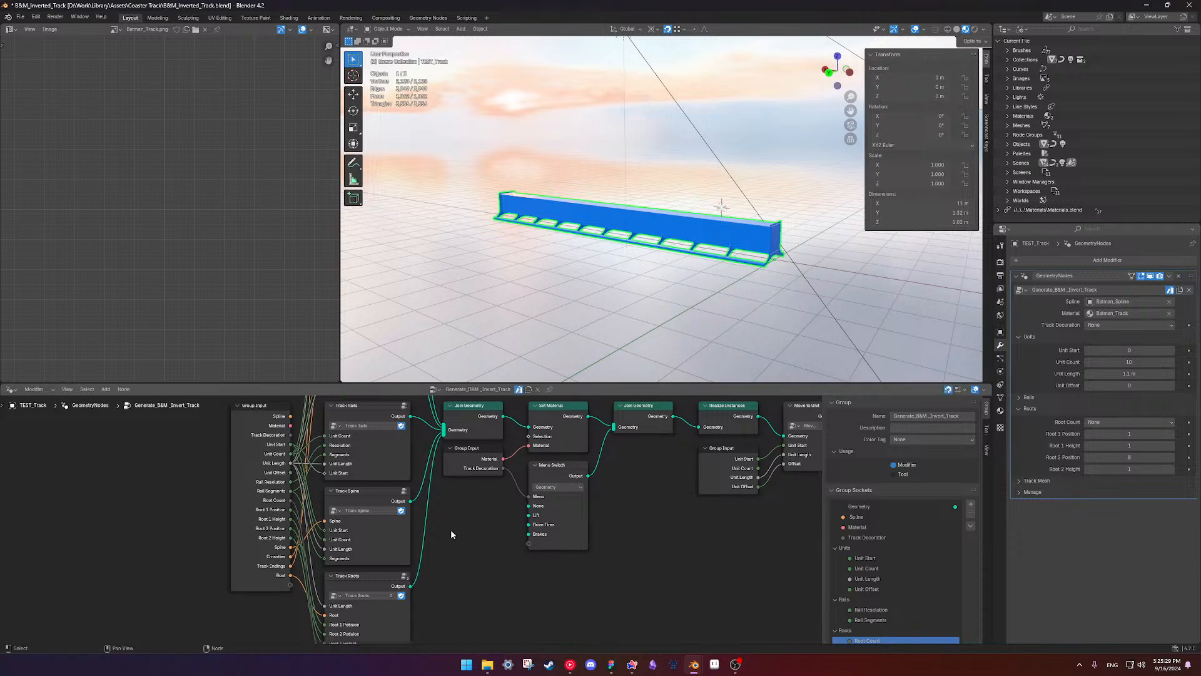
- Save the B&M_Inverted_Track file
{"action": "scroll", "coordinate": [482, 511], "scroll_direction": "down", "scroll_amount": 2}
{"action": "scroll", "coordinate": [460, 545], "scroll_direction": "down", "scroll_amount": 2}
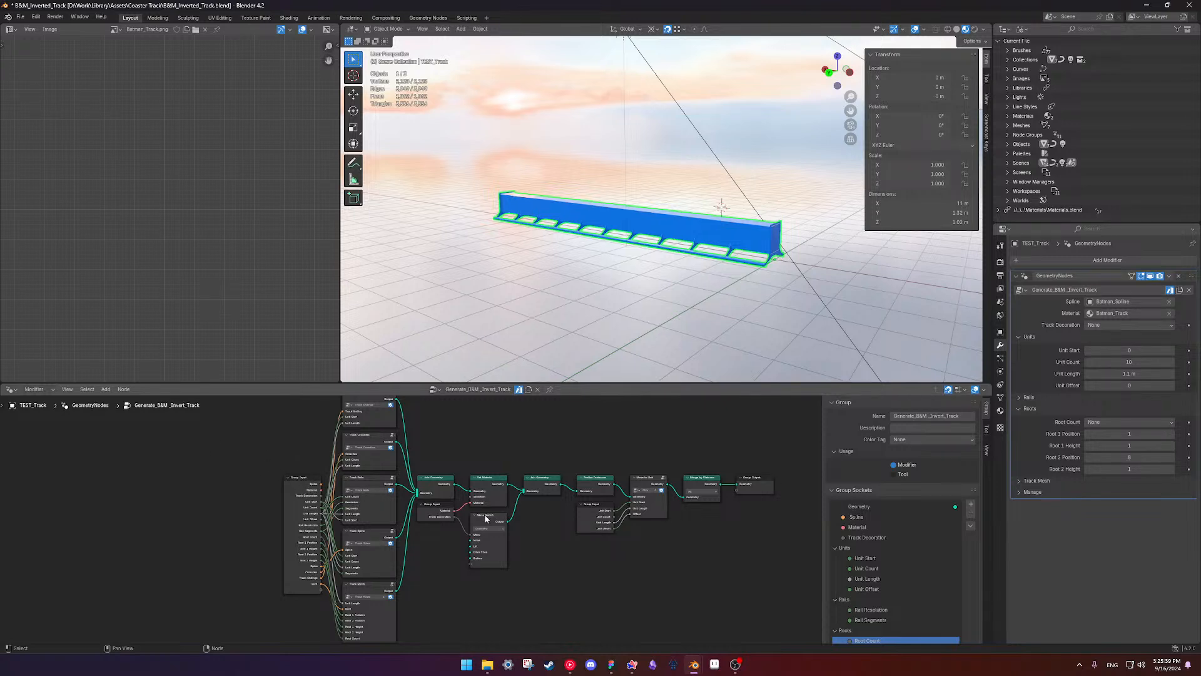
{"action": "right_click", "coordinate": [1111, 311]}
{"action": "key", "text": "ctrl+s"}
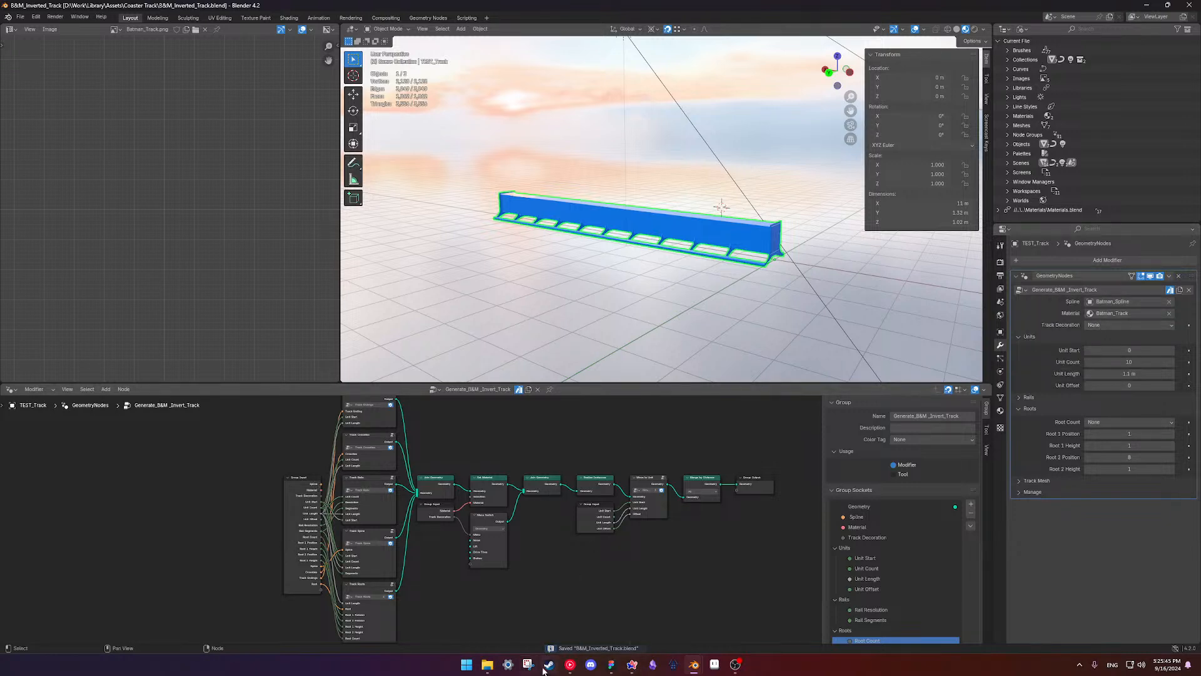
- Switch to the web browser and search for "blender select material in geo nodes" in a new tab
{"action": "left_click", "coordinate": [632, 664]}
{"action": "key", "text": "ctrl+t"}
{"action": "type", "text": "blender"}
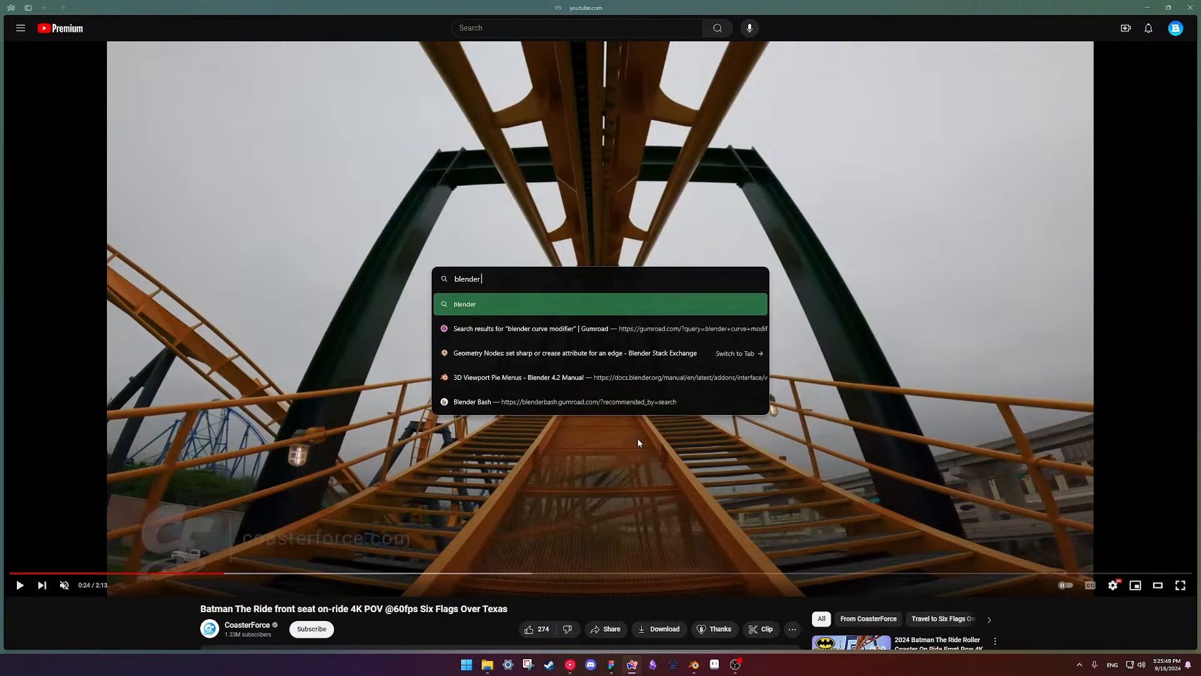
{"action": "type", "text": " select"}
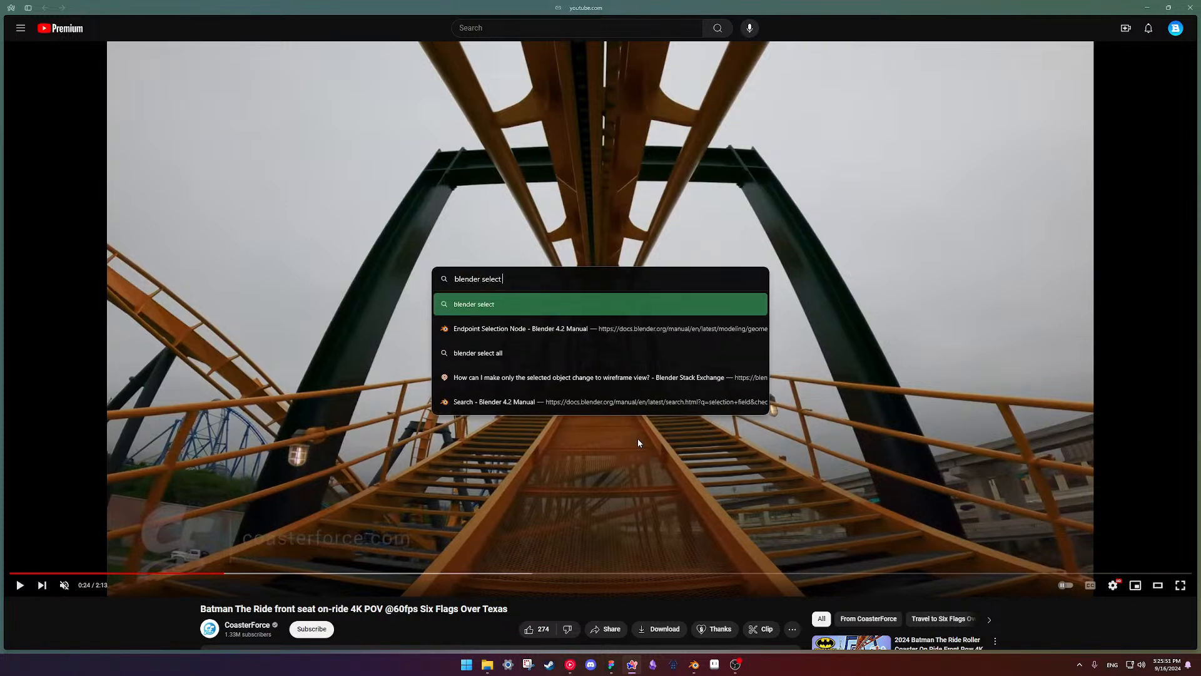
{"action": "type", "text": " material i"}
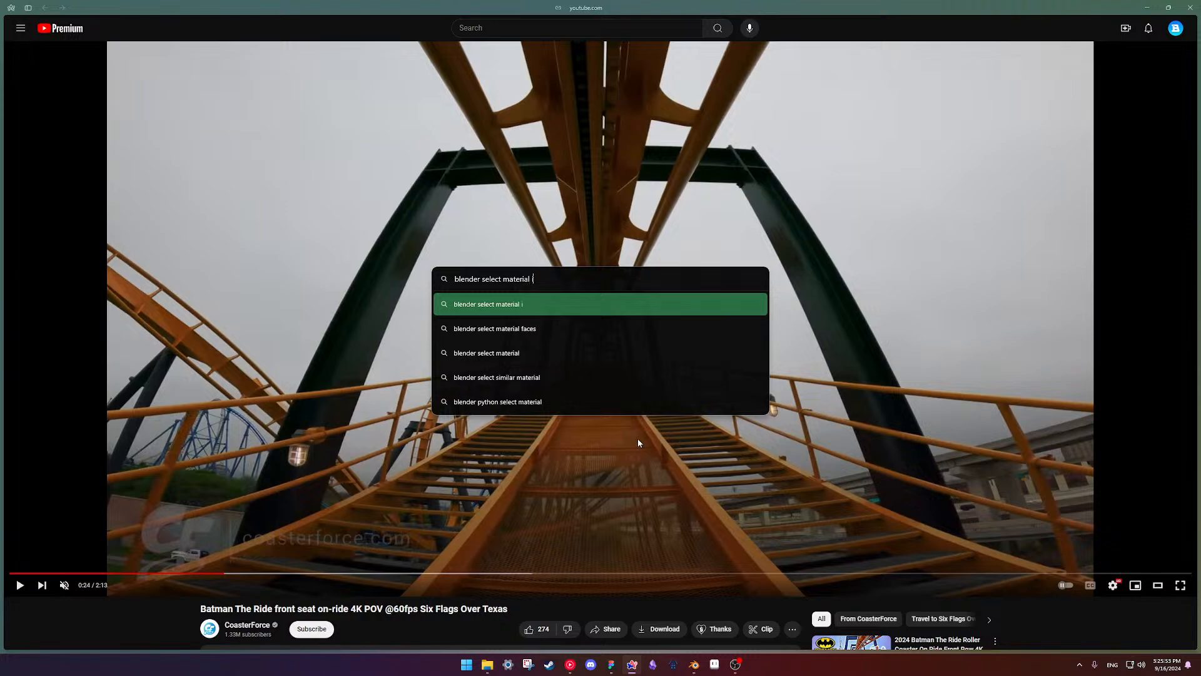
{"action": "type", "text": "n geo nodes"}
{"action": "key", "text": "Return"}
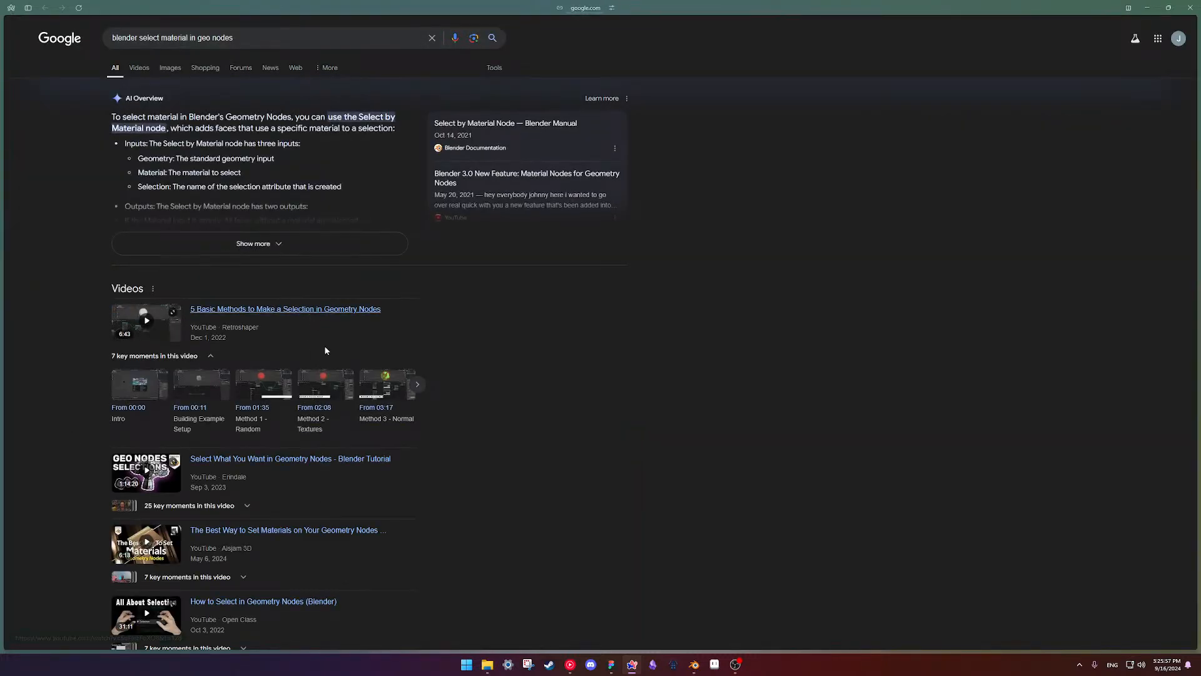
- Open the Blender 4.2 Manual page on the Material Selection Node from the search results
{"action": "scroll", "coordinate": [290, 433], "scroll_direction": "down", "scroll_amount": 1}
{"action": "scroll", "coordinate": [290, 433], "scroll_direction": "down", "scroll_amount": 4}
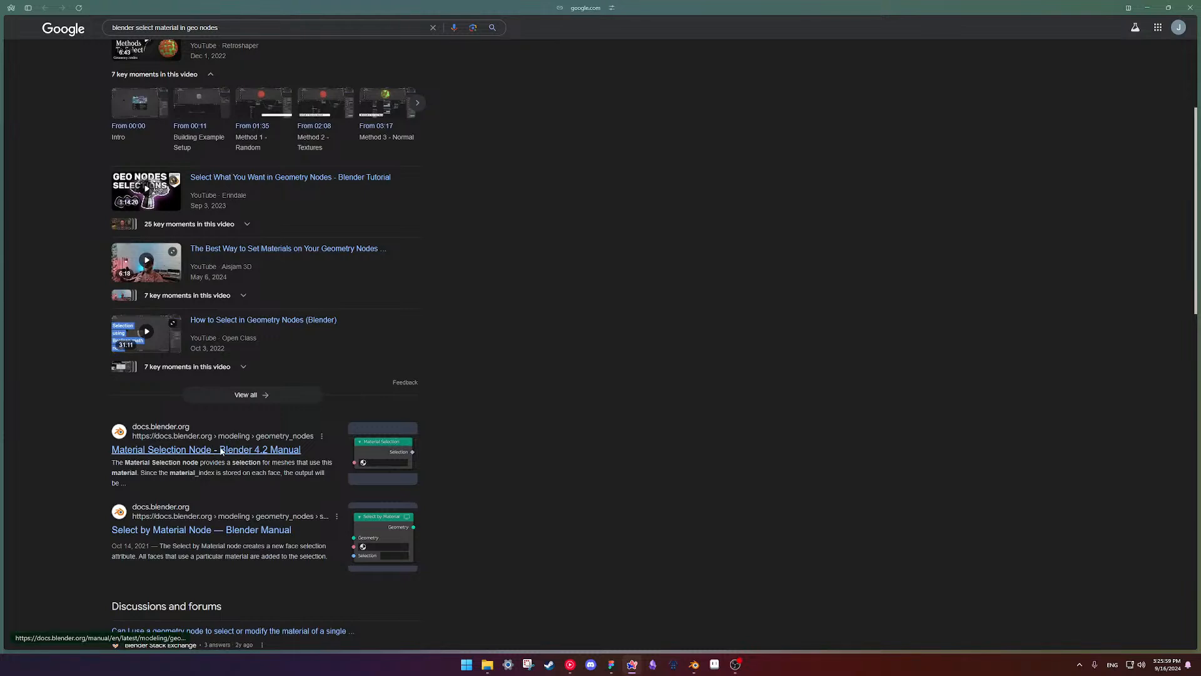
{"action": "left_click", "coordinate": [381, 451]}
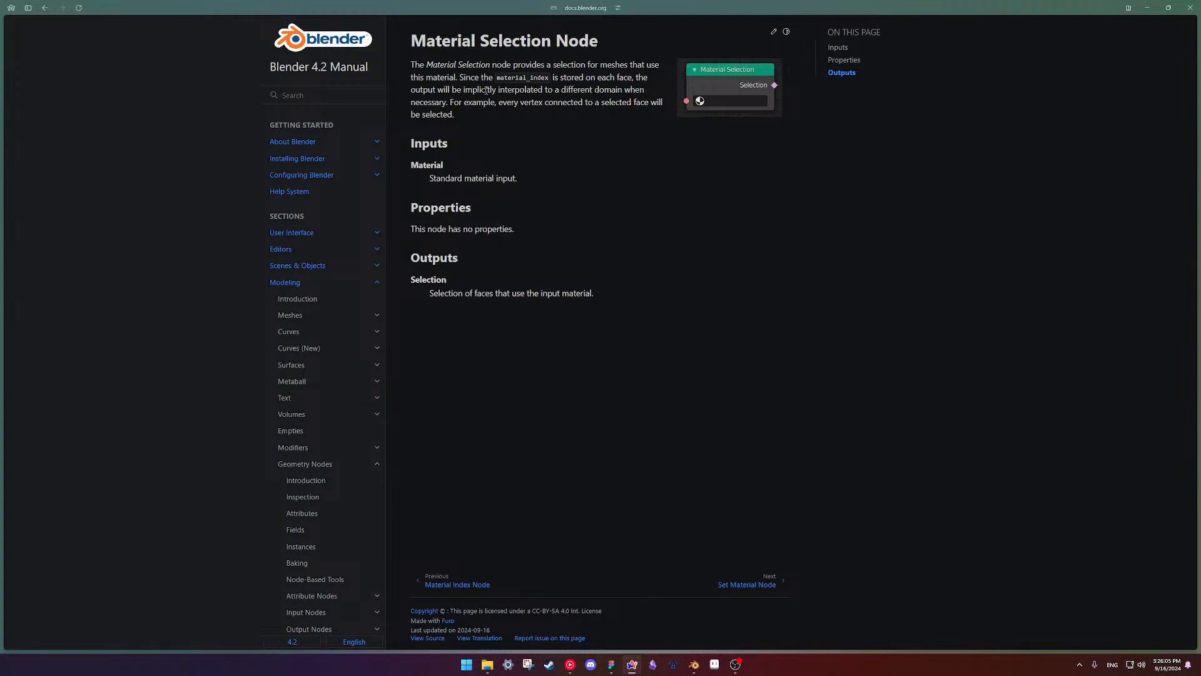
- Open the Stack Exchange question on selecting a single object's material with geometry nodes and enlarge the first answer's node setup
{"action": "left_click", "coordinate": [45, 8]}
{"action": "scroll", "coordinate": [590, 406], "scroll_direction": "down", "scroll_amount": 3}
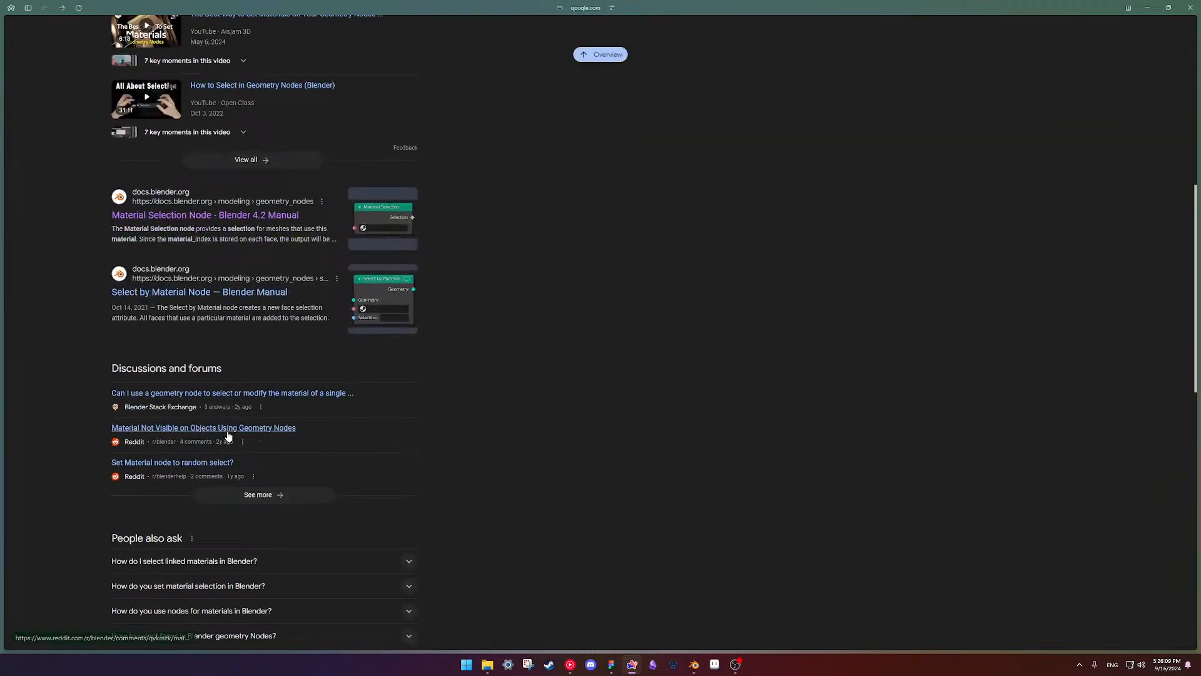
{"action": "left_click", "coordinate": [291, 394]}
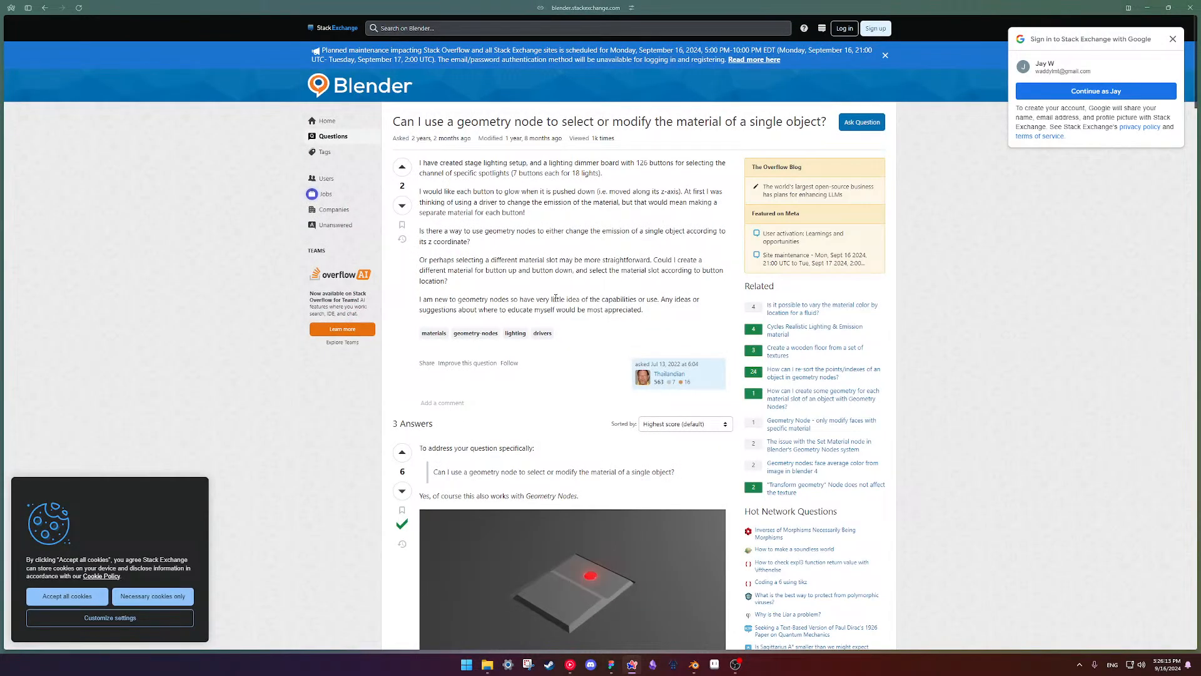
{"action": "scroll", "coordinate": [556, 298], "scroll_direction": "down", "scroll_amount": 3}
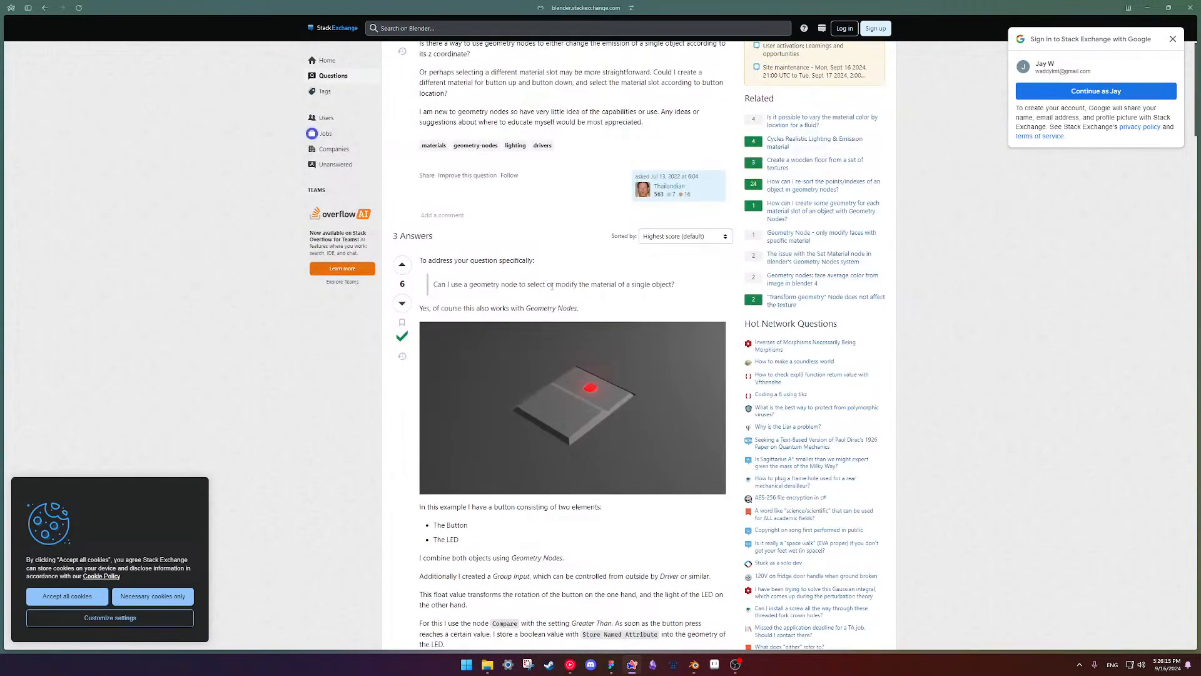
{"action": "scroll", "coordinate": [517, 346], "scroll_direction": "down", "scroll_amount": 3}
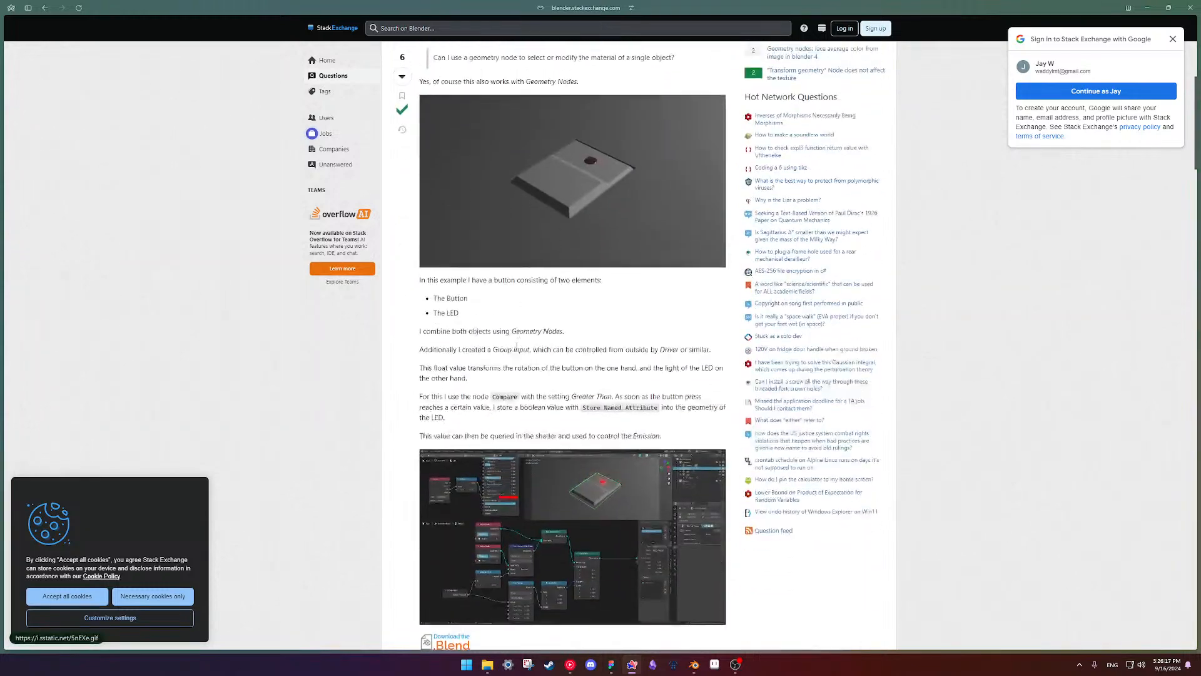
{"action": "scroll", "coordinate": [501, 300], "scroll_direction": "down", "scroll_amount": 4}
{"action": "left_click", "coordinate": [476, 253]}
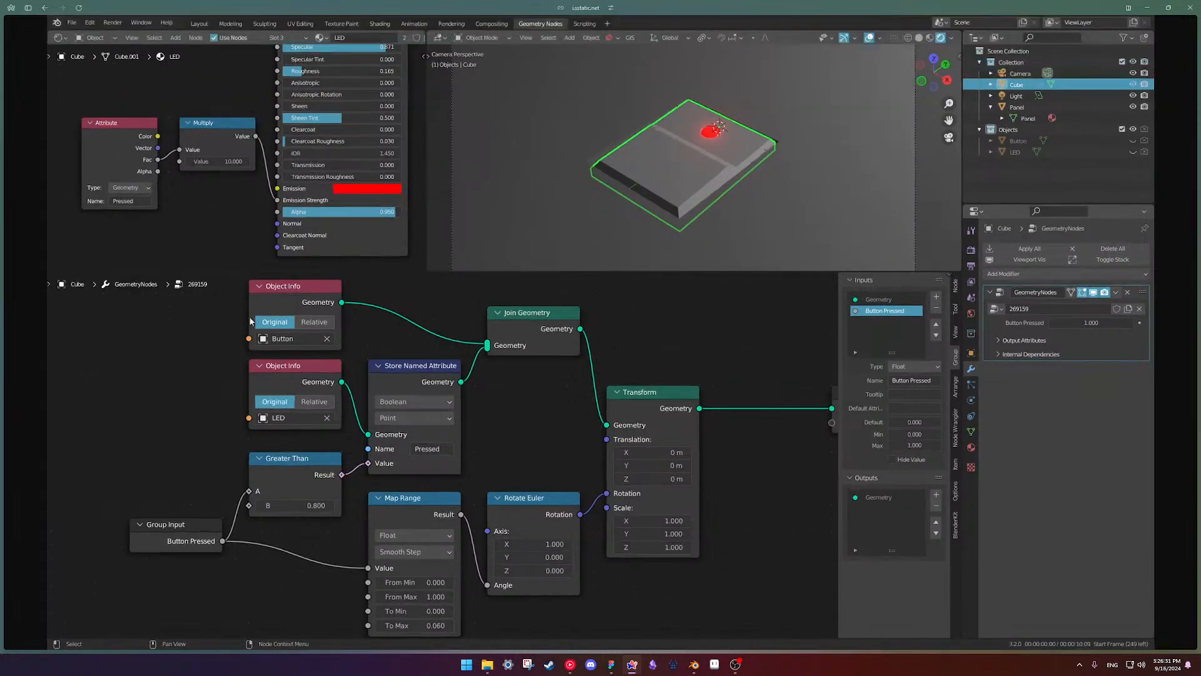
- Read on to the second answer and examine its enlarged shader node setup for the glowing button
{"action": "left_click", "coordinate": [46, 8]}
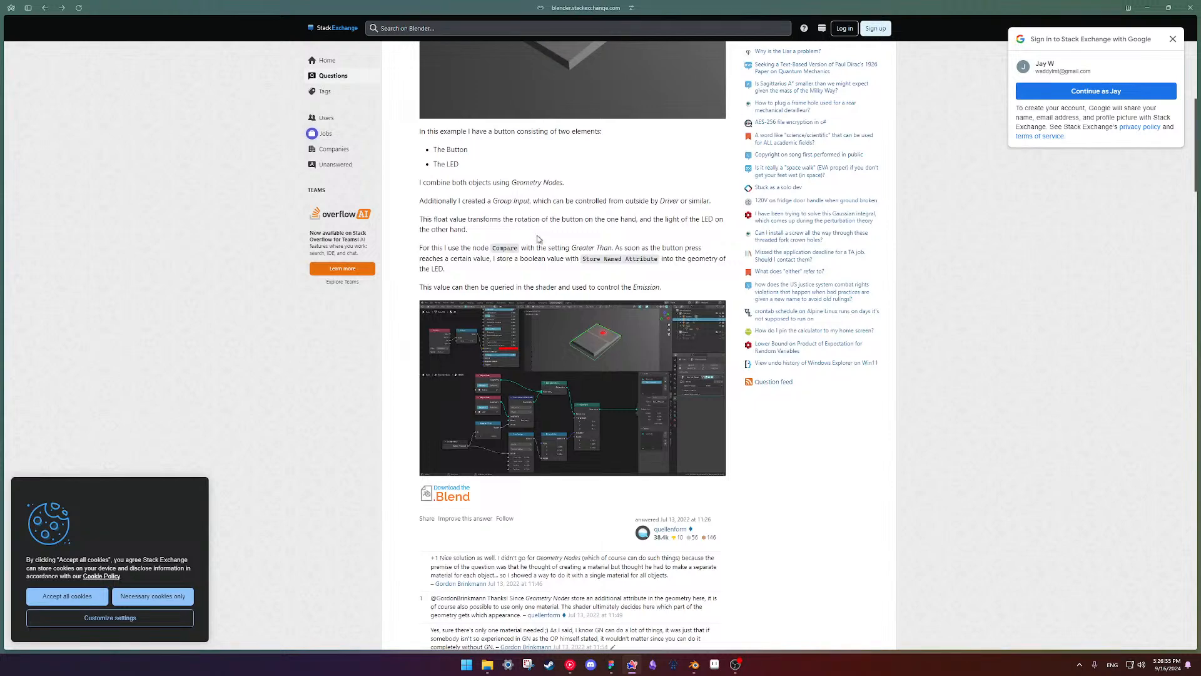
{"action": "scroll", "coordinate": [563, 350], "scroll_direction": "down", "scroll_amount": 8}
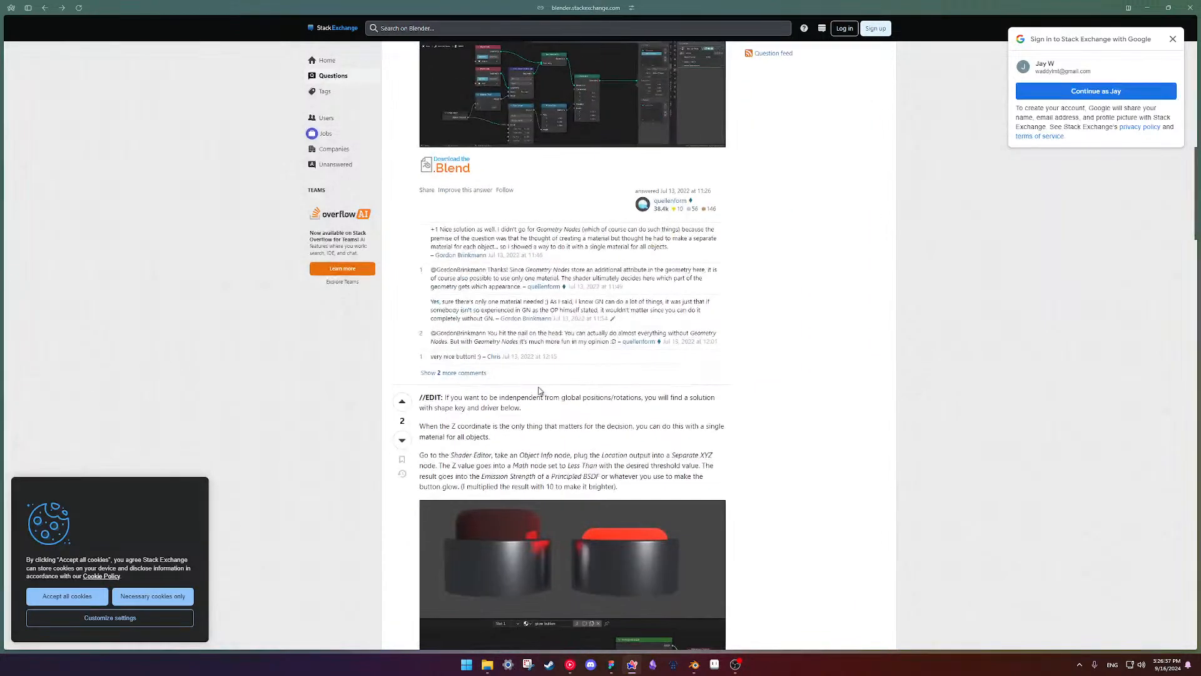
{"action": "scroll", "coordinate": [793, 428], "scroll_direction": "down", "scroll_amount": 3}
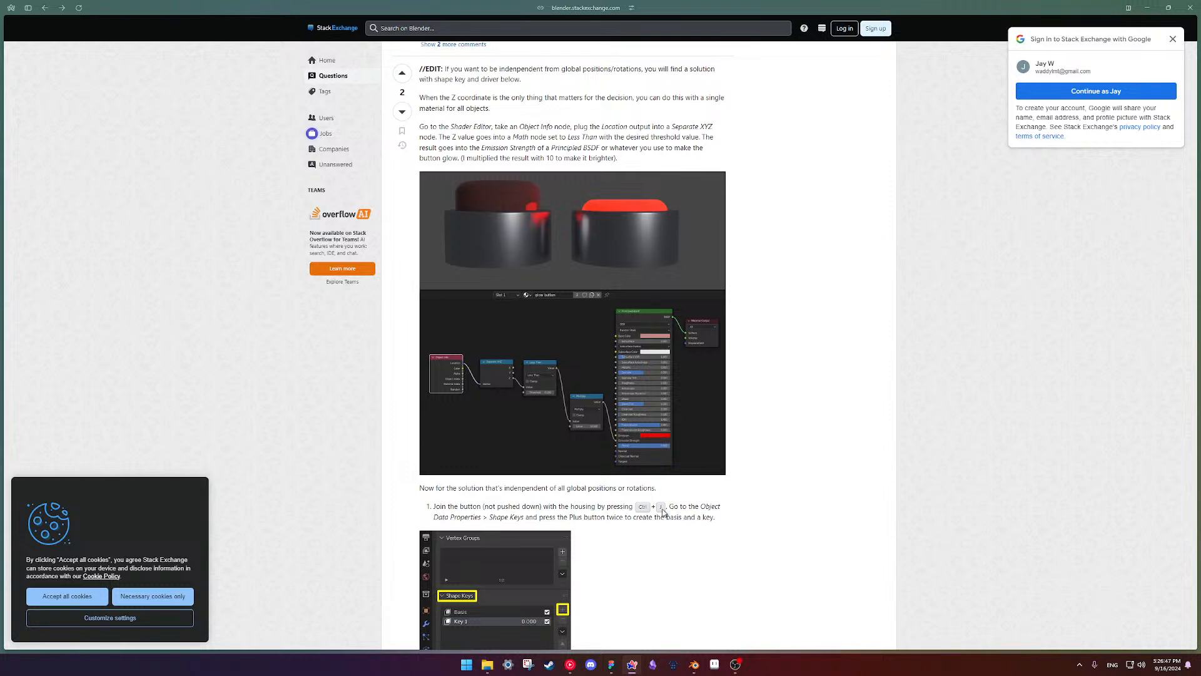
{"action": "left_click", "coordinate": [576, 445]}
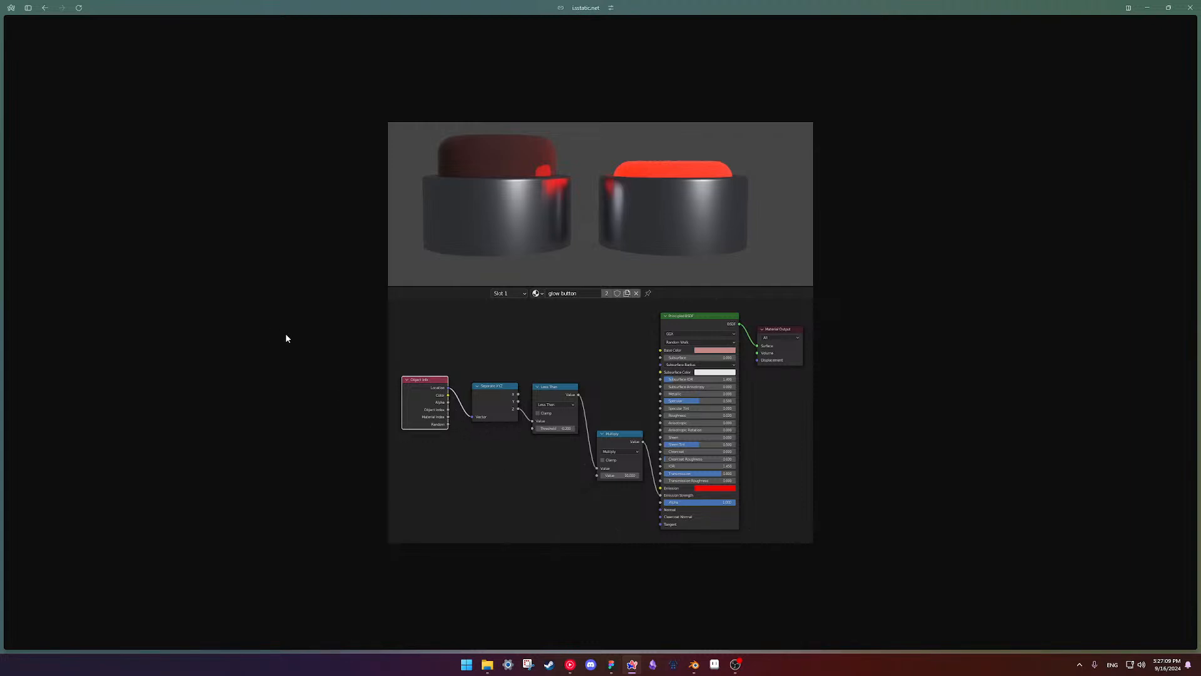
{"action": "left_click", "coordinate": [44, 8]}
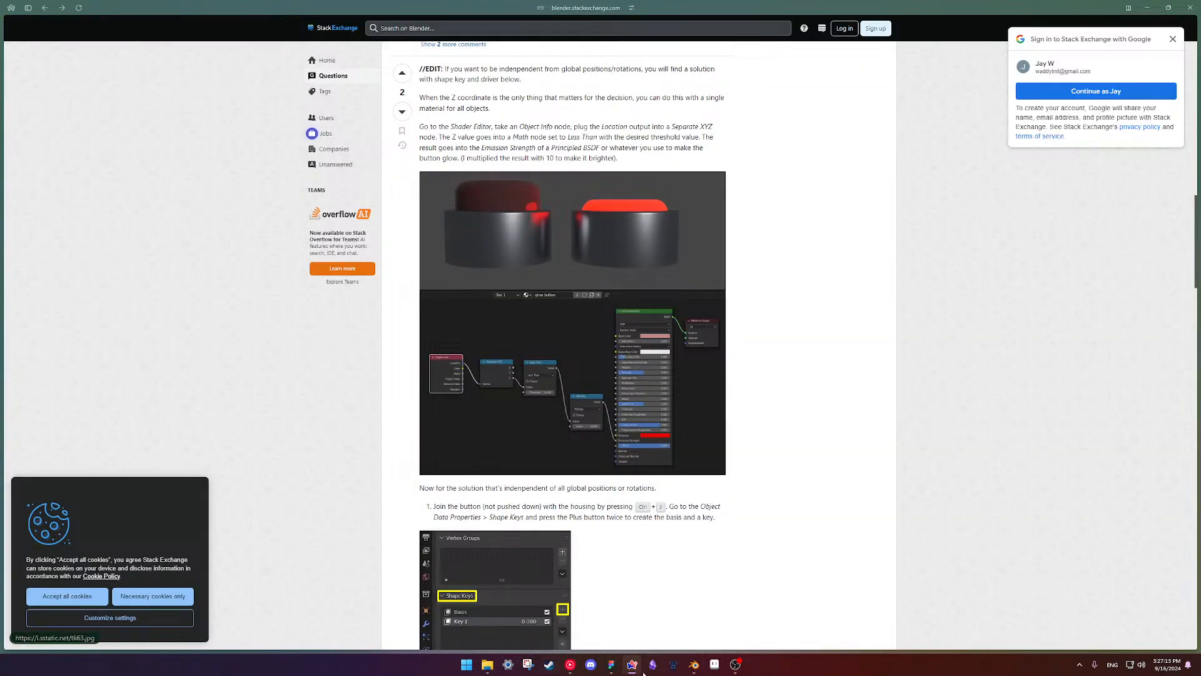
- Switch back to Blender, deselect the track and examine its material from several angles
{"action": "mouse_move", "coordinate": [697, 670]}
{"action": "left_click", "coordinate": [736, 613]}
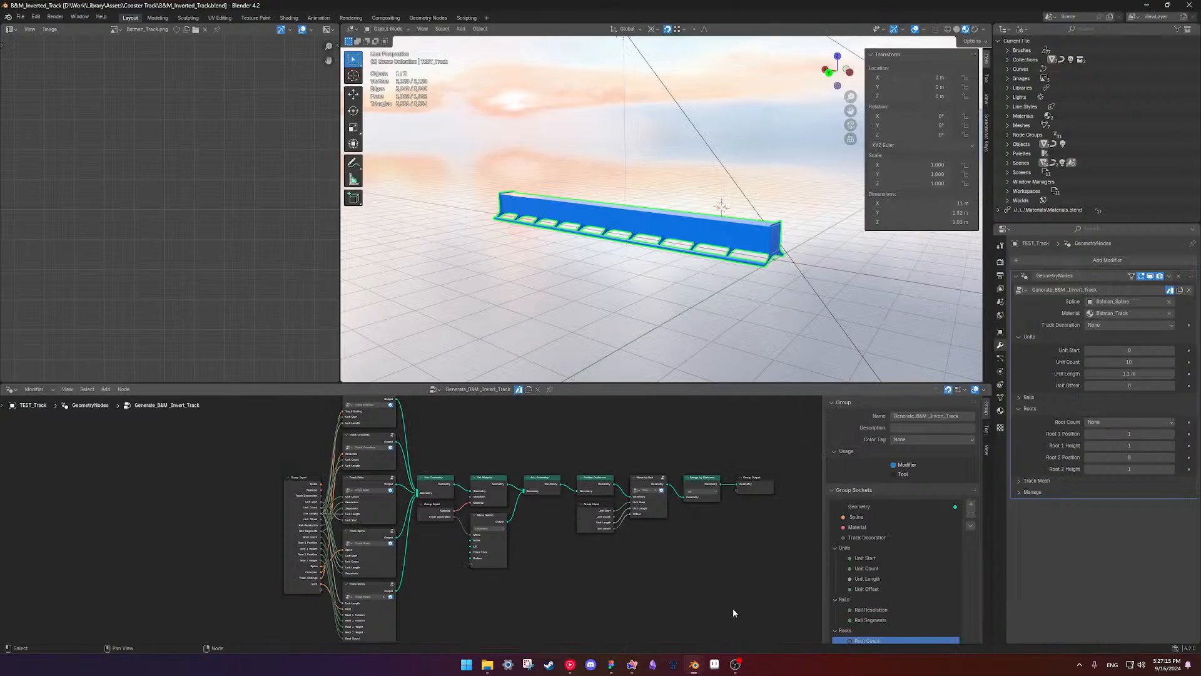
{"action": "left_click", "coordinate": [567, 365]}
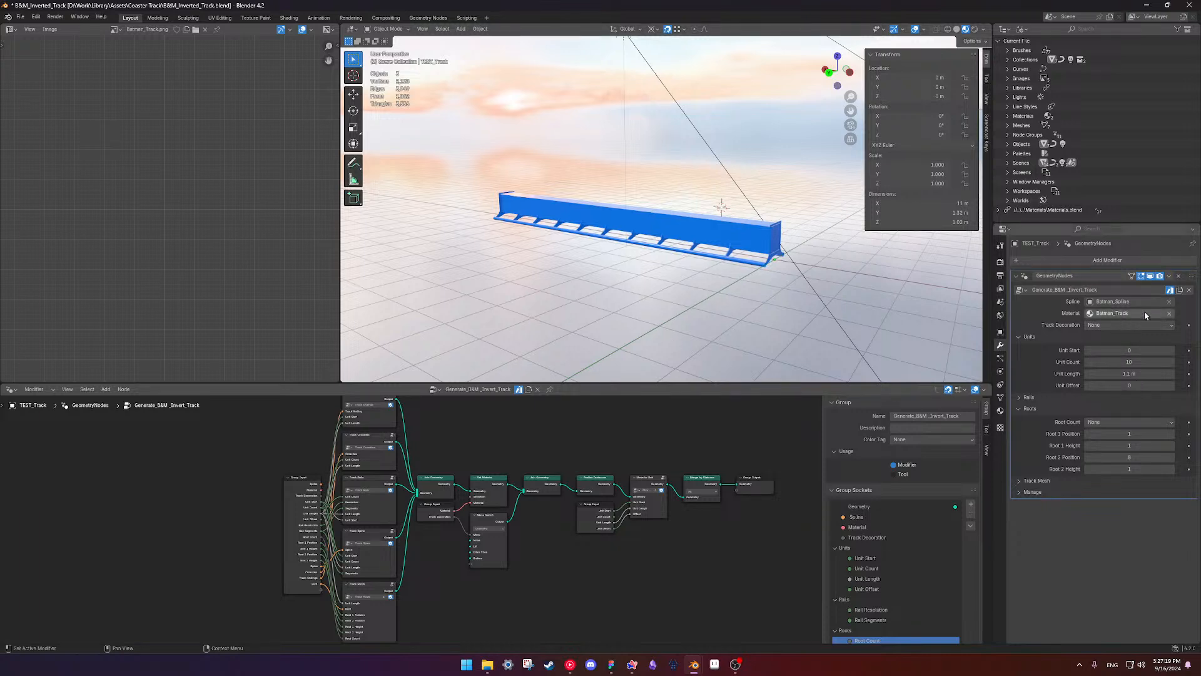
{"action": "scroll", "coordinate": [649, 257], "scroll_direction": "down", "scroll_amount": 3}
{"action": "middle_click_drag", "start_coordinate": [627, 271], "coordinate": [745, 290]}
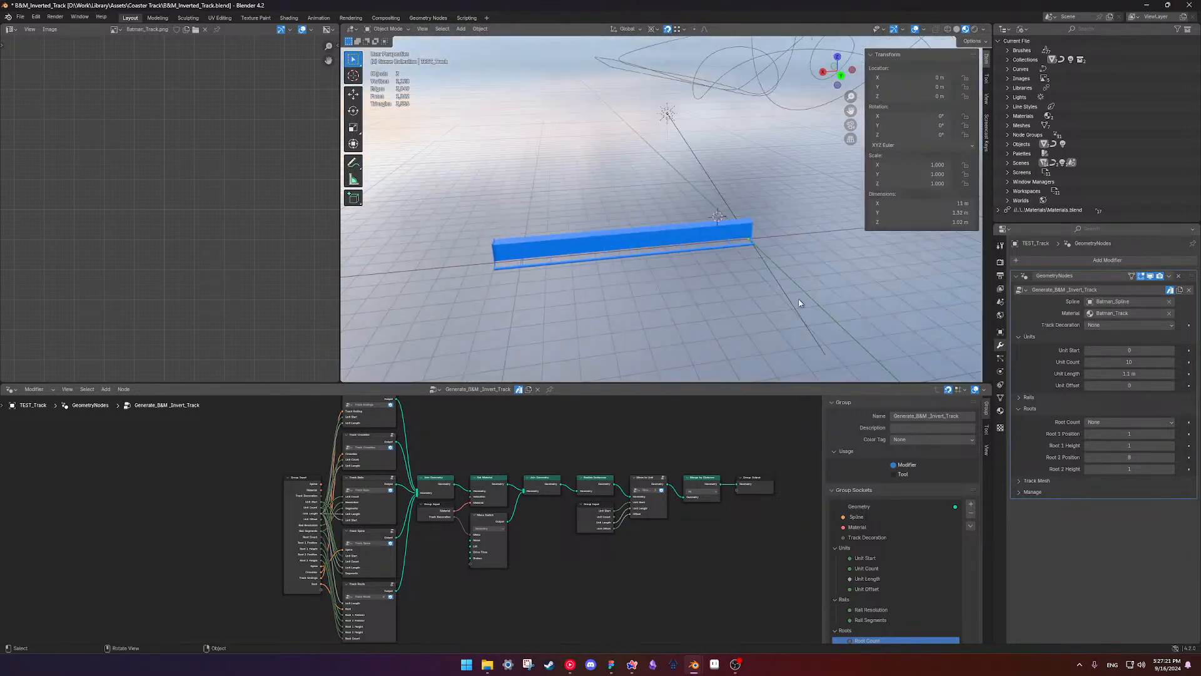
{"action": "scroll", "coordinate": [611, 294], "scroll_direction": "up", "scroll_amount": 3}
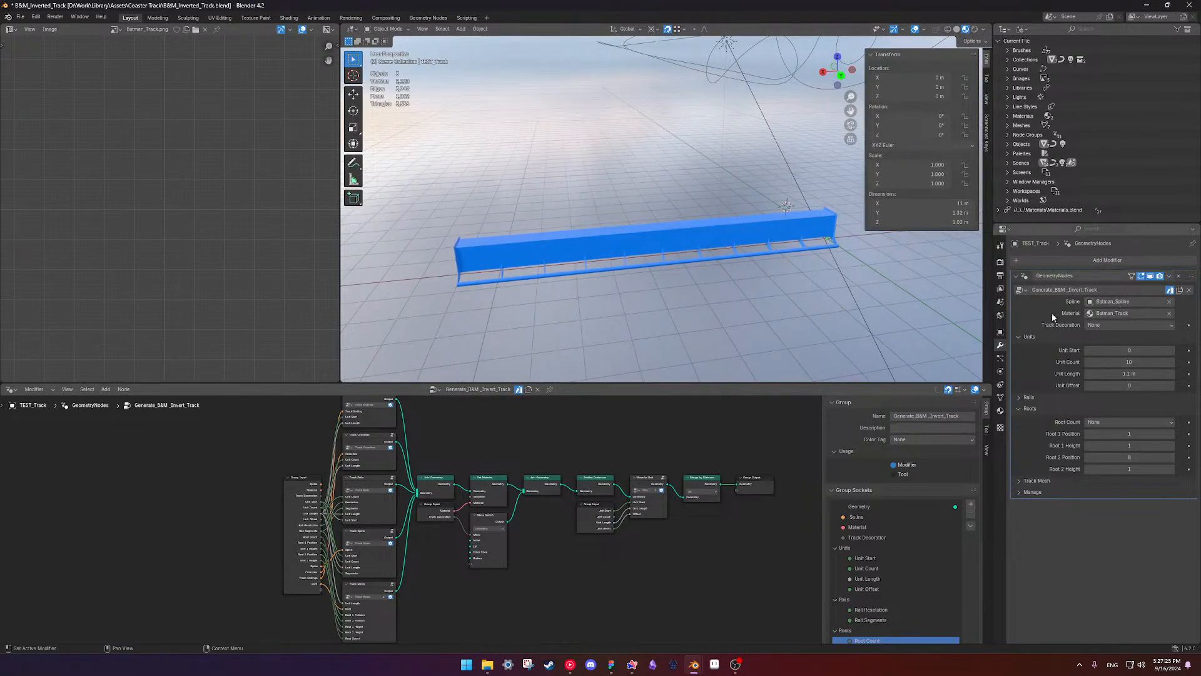
{"action": "middle_click_drag", "start_coordinate": [482, 247], "coordinate": [665, 347]}
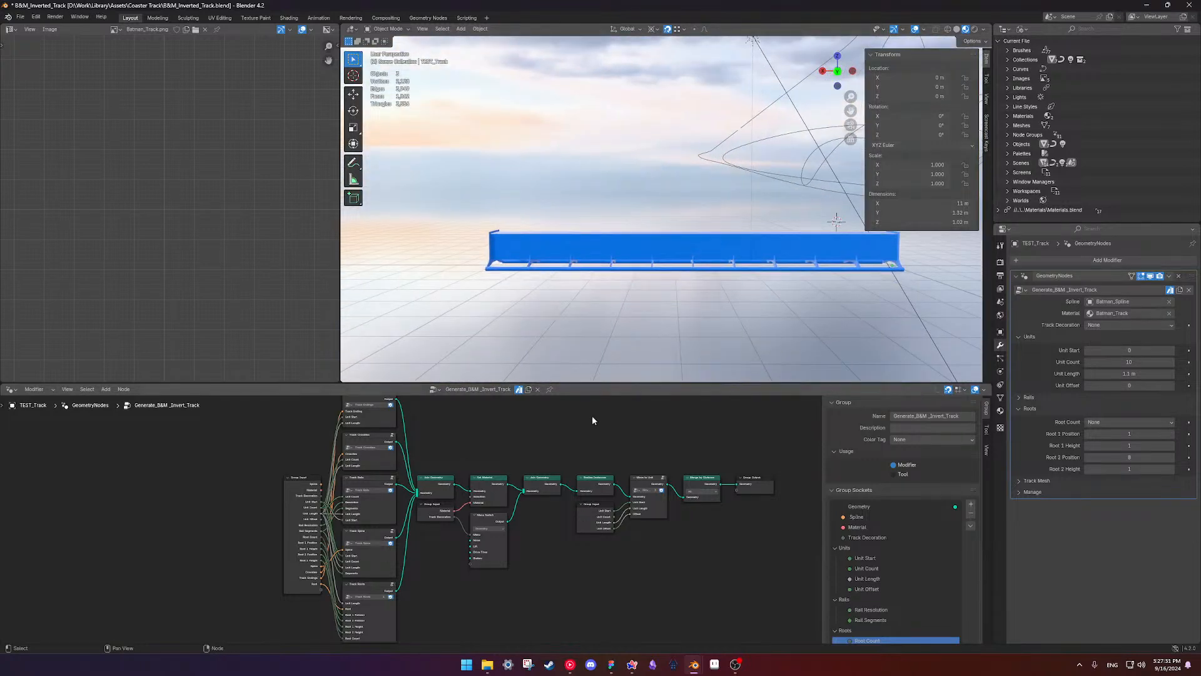
- Change the Geometry Node Editor area to an Asset Browser and save the file
{"action": "left_click", "coordinate": [11, 389]}
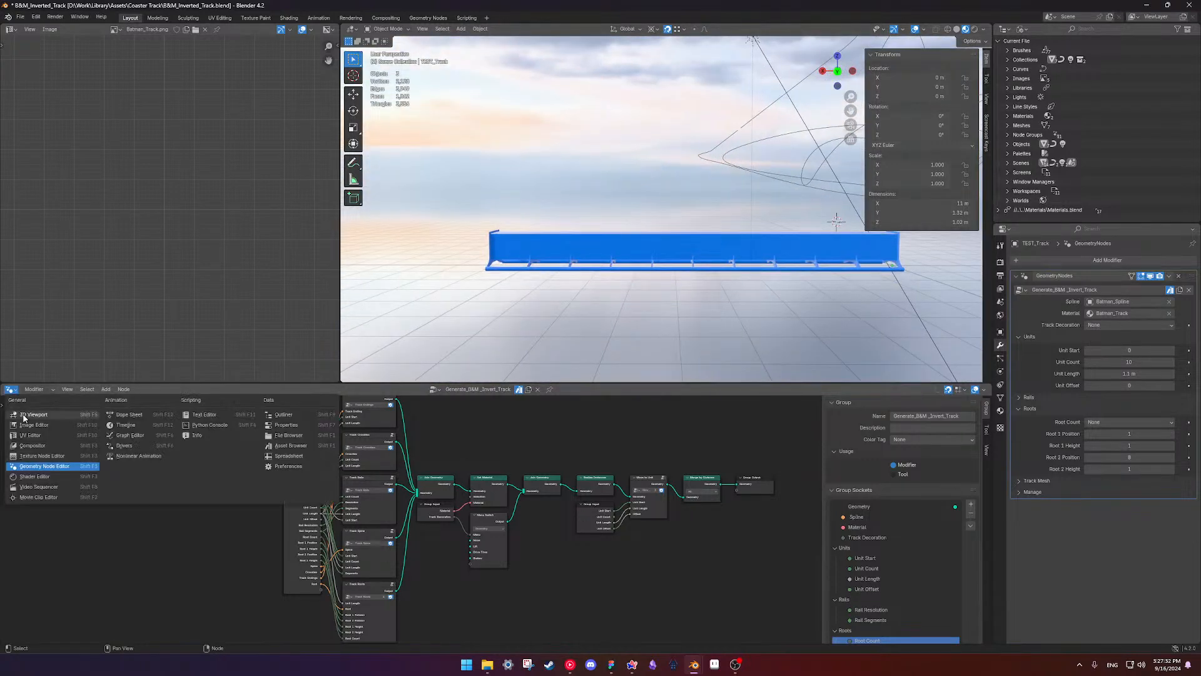
{"action": "left_click", "coordinate": [289, 445]}
{"action": "scroll", "coordinate": [503, 299], "scroll_direction": "down", "scroll_amount": 8}
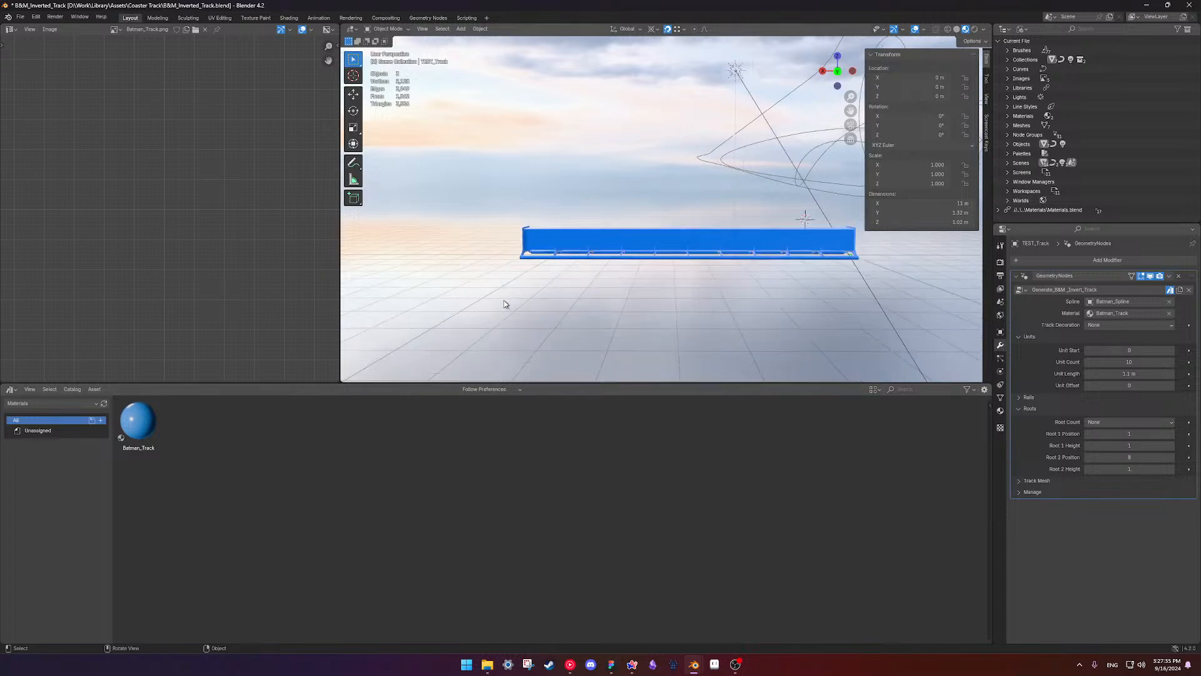
{"action": "key", "text": "ctrl+s"}
{"action": "mouse_move", "coordinate": [563, 264]}
{"action": "middle_mouse_down"}
{"action": "mouse_move", "coordinate": [625, 250]}
{"action": "mouse_move", "coordinate": [541, 234]}
{"action": "mouse_move", "coordinate": [722, 279]}
{"action": "mouse_move", "coordinate": [569, 269]}
{"action": "middle_mouse_up"}
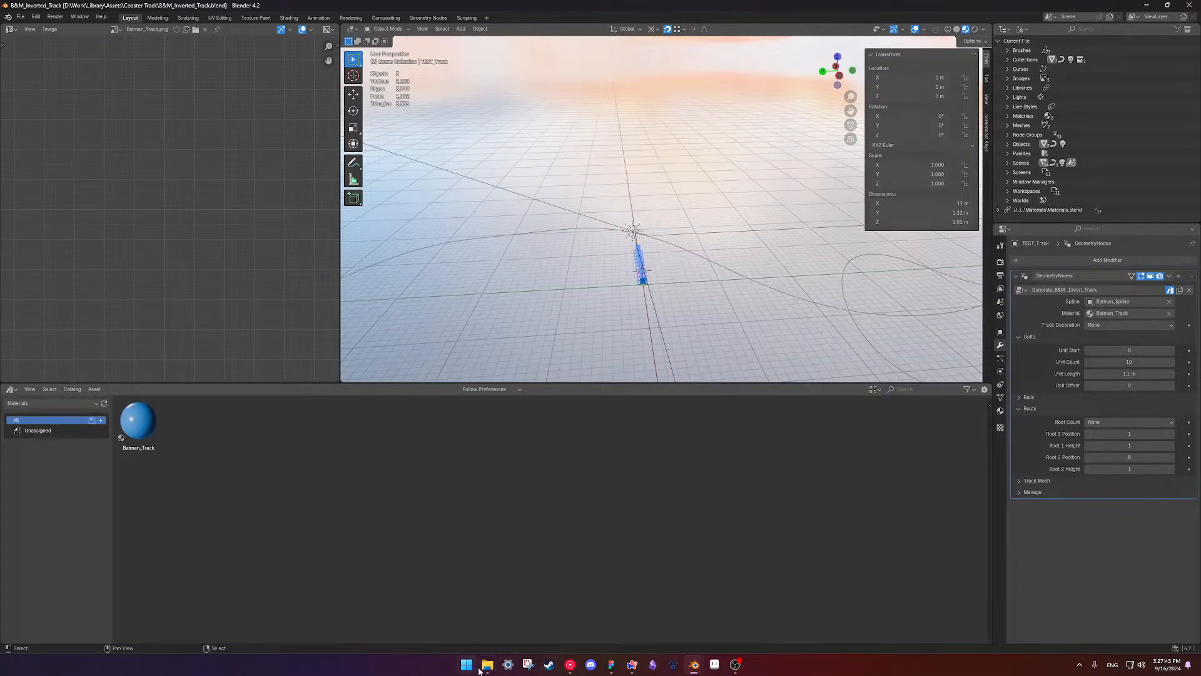
- Open the recent file Batman_Layout.blend and look over the coaster layout
{"action": "mouse_move", "coordinate": [483, 668]}
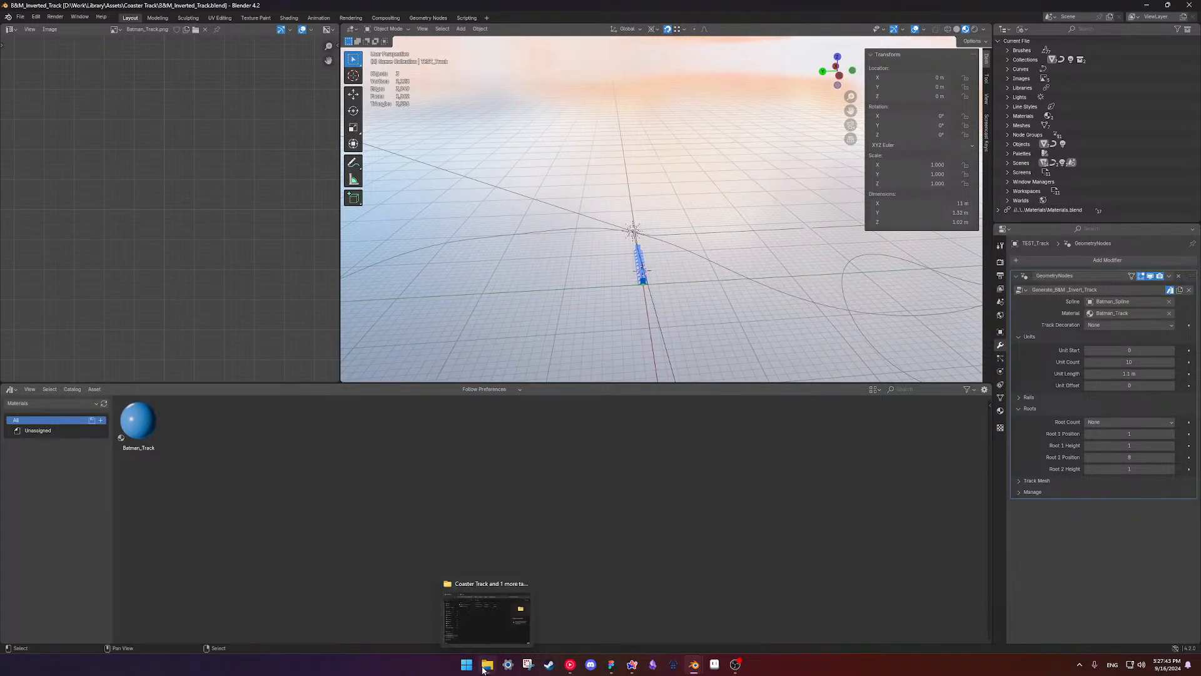
{"action": "left_click", "coordinate": [20, 16]}
{"action": "mouse_move", "coordinate": [42, 46]}
{"action": "left_click", "coordinate": [153, 65]}
{"action": "scroll", "coordinate": [623, 273], "scroll_direction": "up", "scroll_amount": 7}
{"action": "scroll", "coordinate": [613, 275], "scroll_direction": "down", "scroll_amount": 8}
{"action": "scroll", "coordinate": [581, 294], "scroll_direction": "up", "scroll_amount": 2}
{"action": "scroll", "coordinate": [574, 306], "scroll_direction": "up", "scroll_amount": 3}
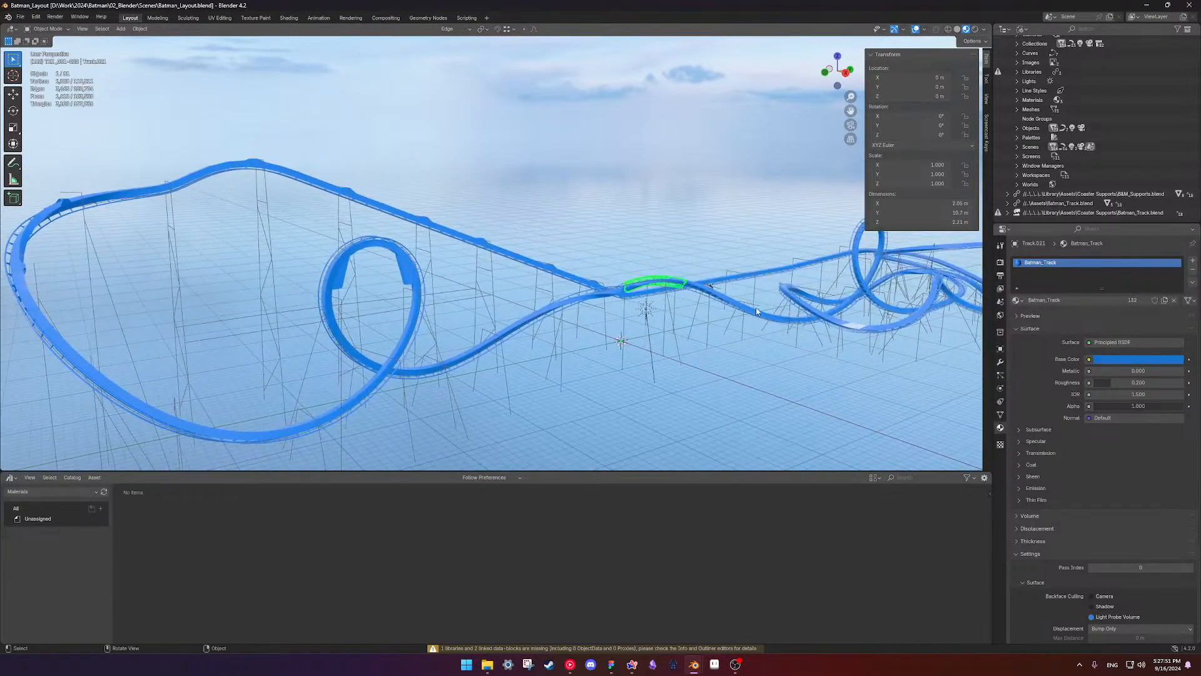
- Try to relocate the missing Coaster Supports/Batman_Track.blend library to the blend file in the Coaster Track folder
{"action": "left_click", "coordinate": [1061, 202]}
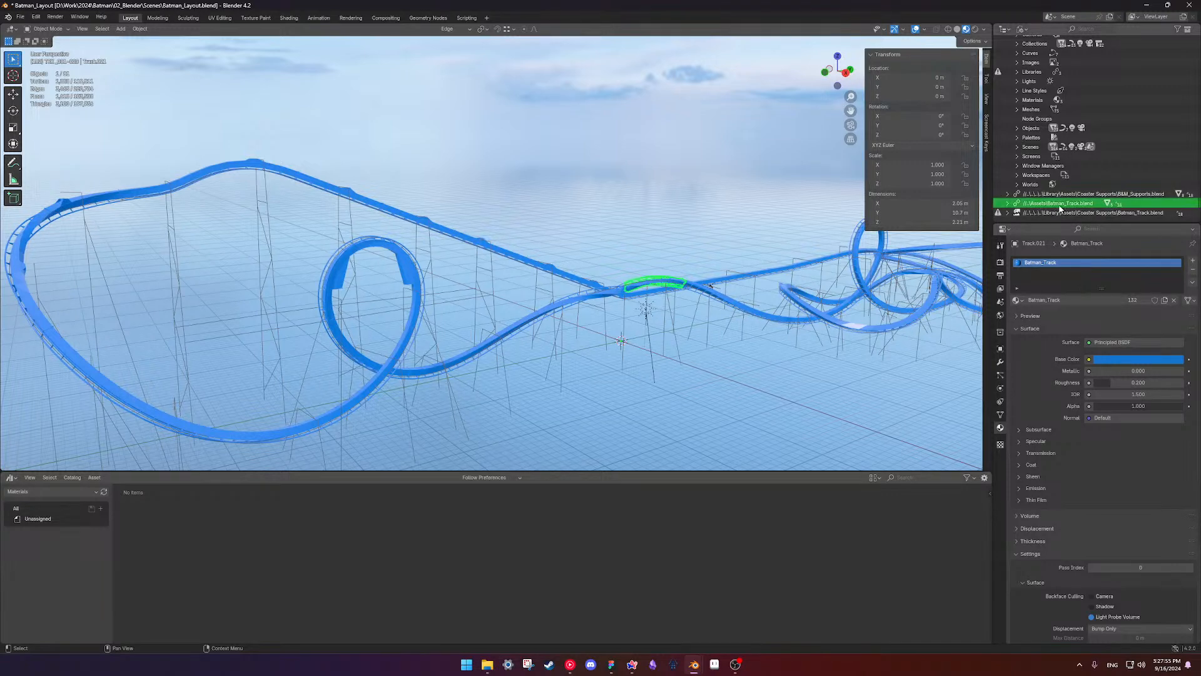
{"action": "right_click", "coordinate": [1060, 203]}
{"action": "key", "text": "Escape"}
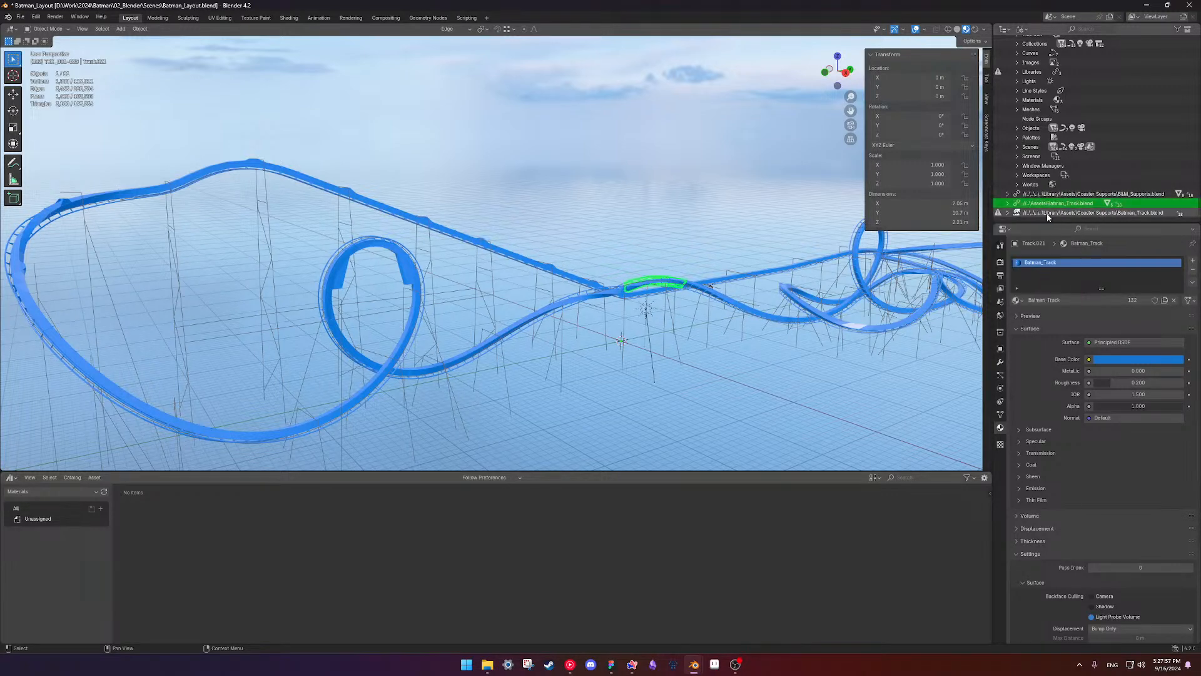
{"action": "left_click", "coordinate": [1048, 212]}
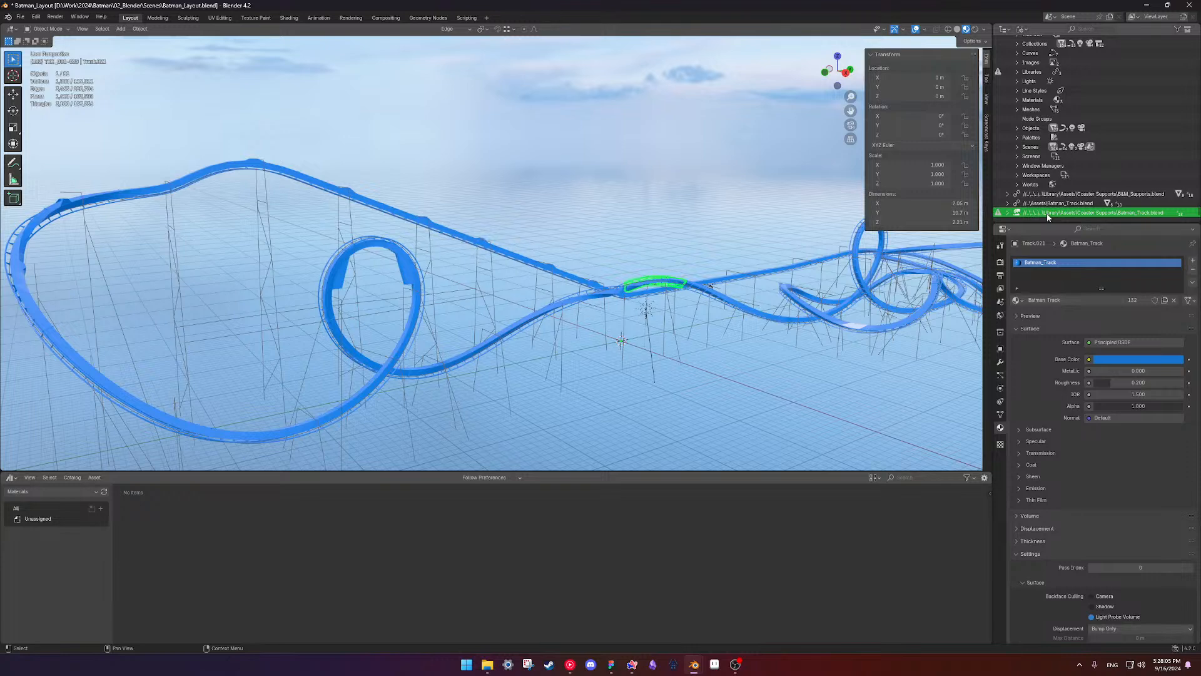
{"action": "right_click", "coordinate": [1048, 216]}
{"action": "left_click", "coordinate": [1040, 224]}
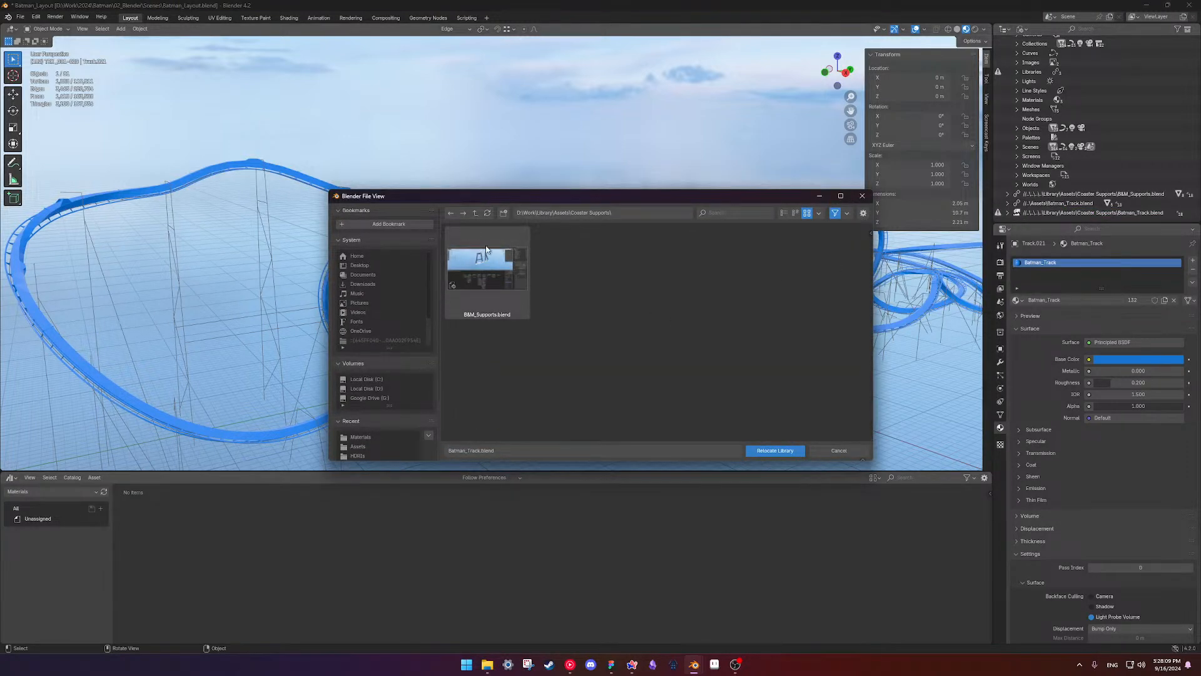
{"action": "left_click", "coordinate": [476, 212]}
{"action": "left_click", "coordinate": [520, 289]}
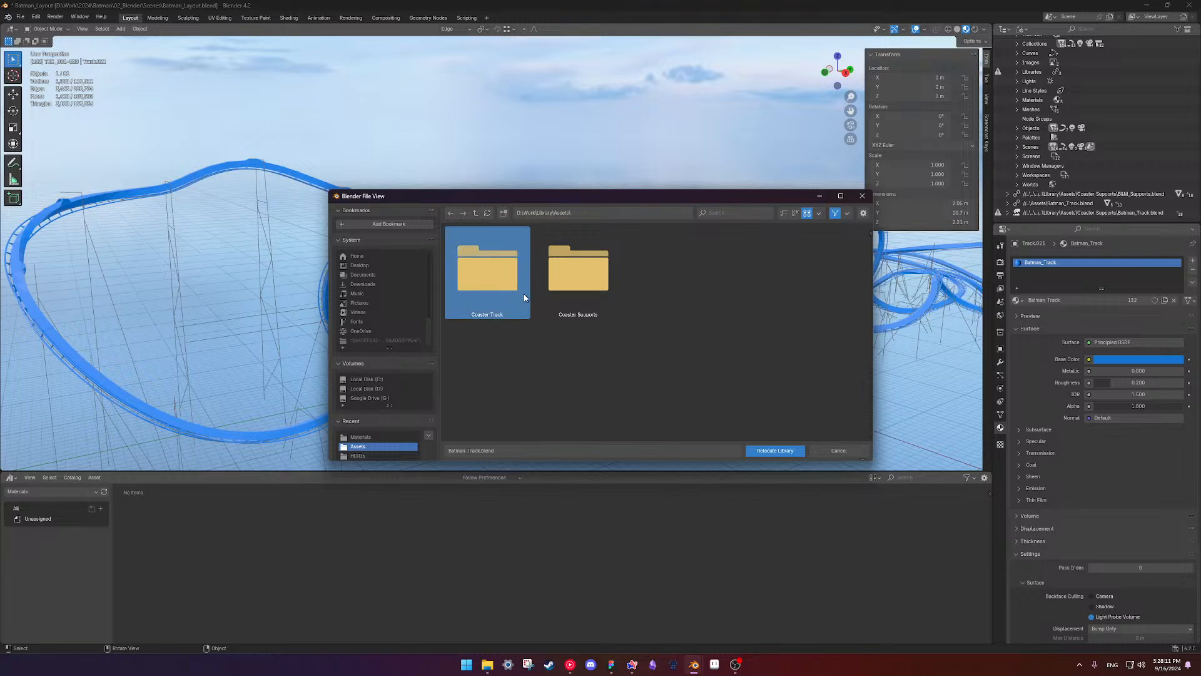
{"action": "double_click", "coordinate": [508, 290]}
{"action": "double_click", "coordinate": [508, 276]}
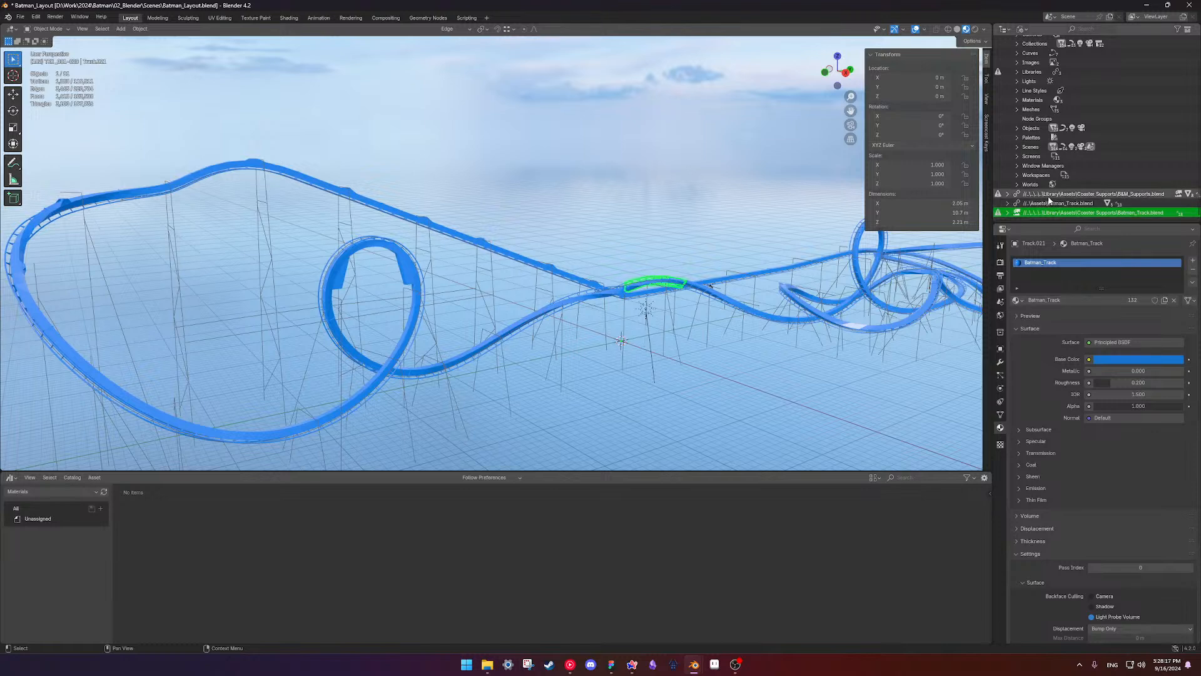
- Delete the linked B&M_Supports.blend library and select the missing Coaster Supports/Batman_Track.blend library
{"action": "left_click", "coordinate": [1048, 204]}
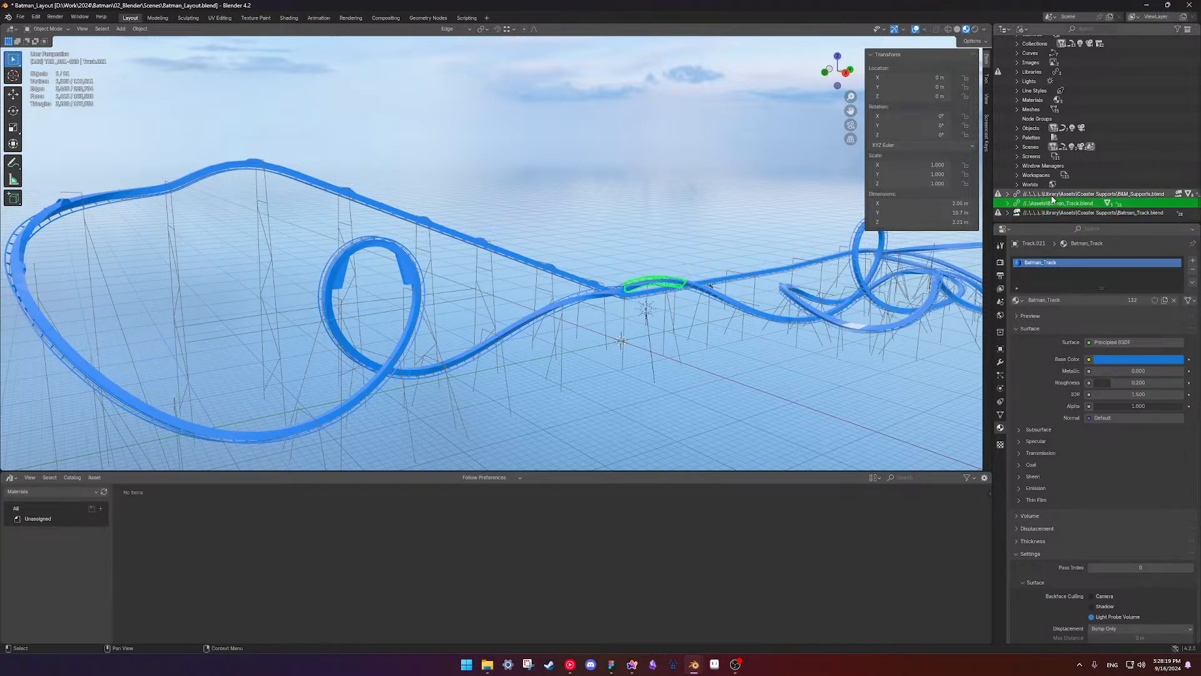
{"action": "left_click", "coordinate": [1051, 194]}
{"action": "right_click", "coordinate": [1051, 195]}
{"action": "left_click", "coordinate": [1034, 186]}
{"action": "left_click", "coordinate": [1049, 213]}
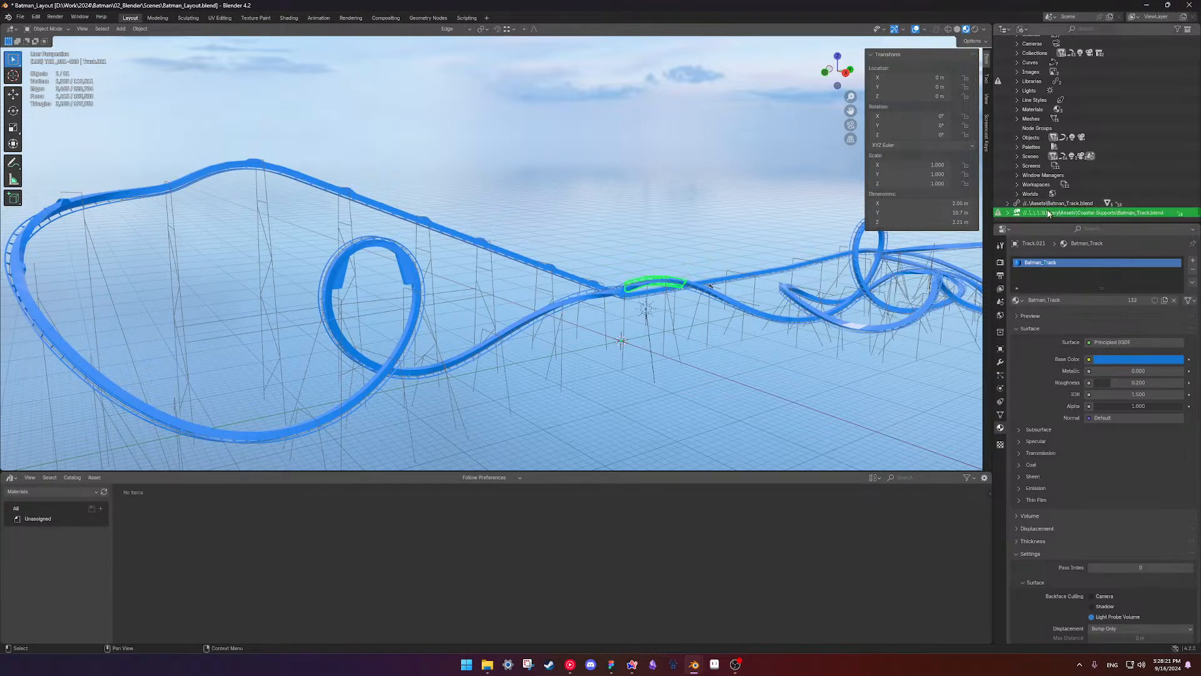
- Select a track section on the vertical loop and reload the missing Coaster Supports/Batman_Track.blend library
{"action": "middle_click_drag", "start_coordinate": [643, 302], "coordinate": [619, 291]}
{"action": "left_click", "coordinate": [627, 267]}
{"action": "left_click", "coordinate": [624, 286]}
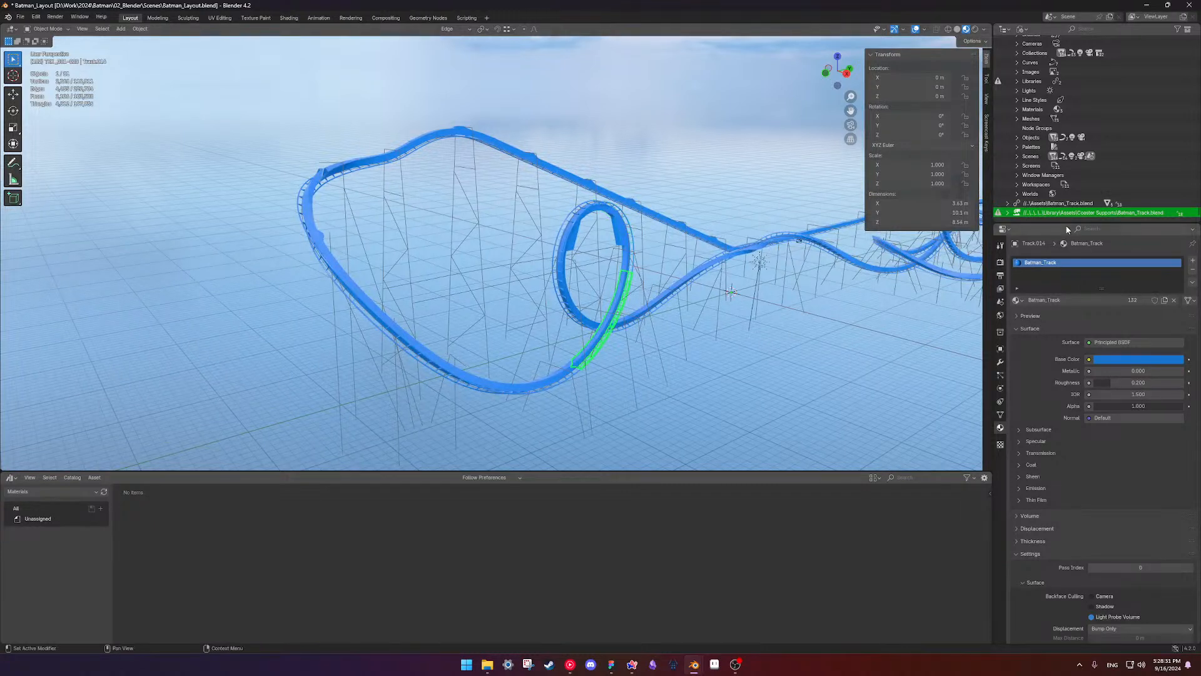
{"action": "right_click", "coordinate": [1039, 212]}
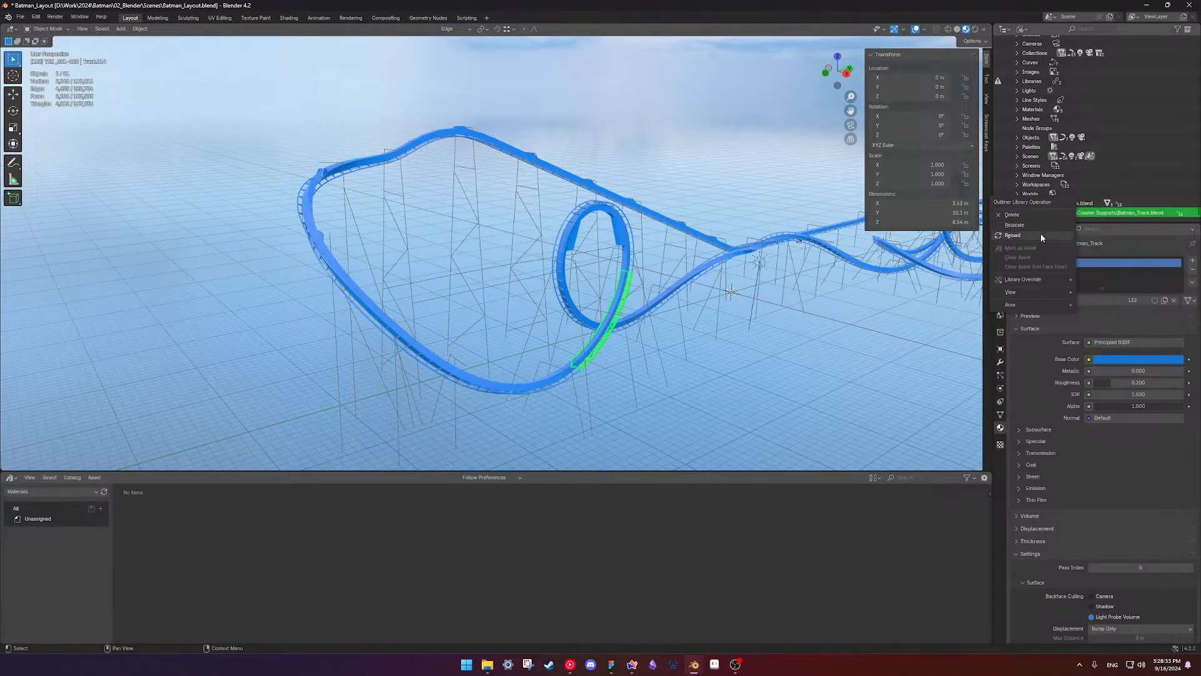
{"action": "left_click", "coordinate": [1041, 233]}
- Relocate the missing Batman_Track.blend library to B&M_Inverted_Track.blend in the Coaster Track folder and save the file
{"action": "right_click", "coordinate": [1051, 213]}
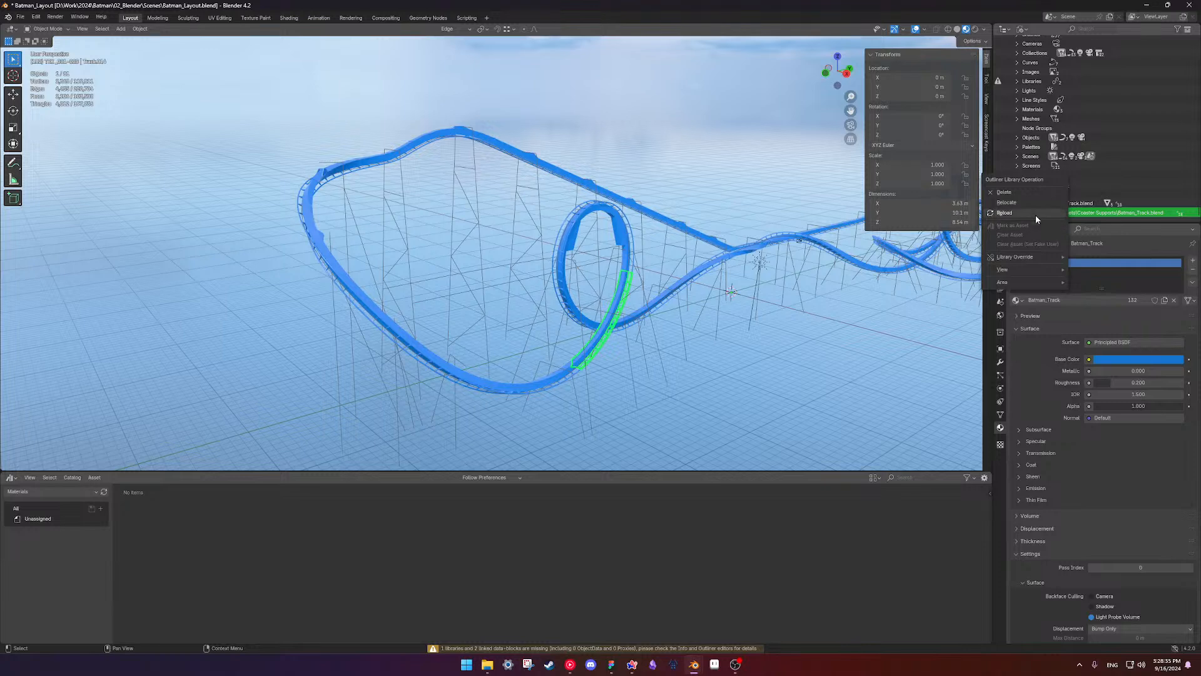
{"action": "left_click", "coordinate": [1030, 202]}
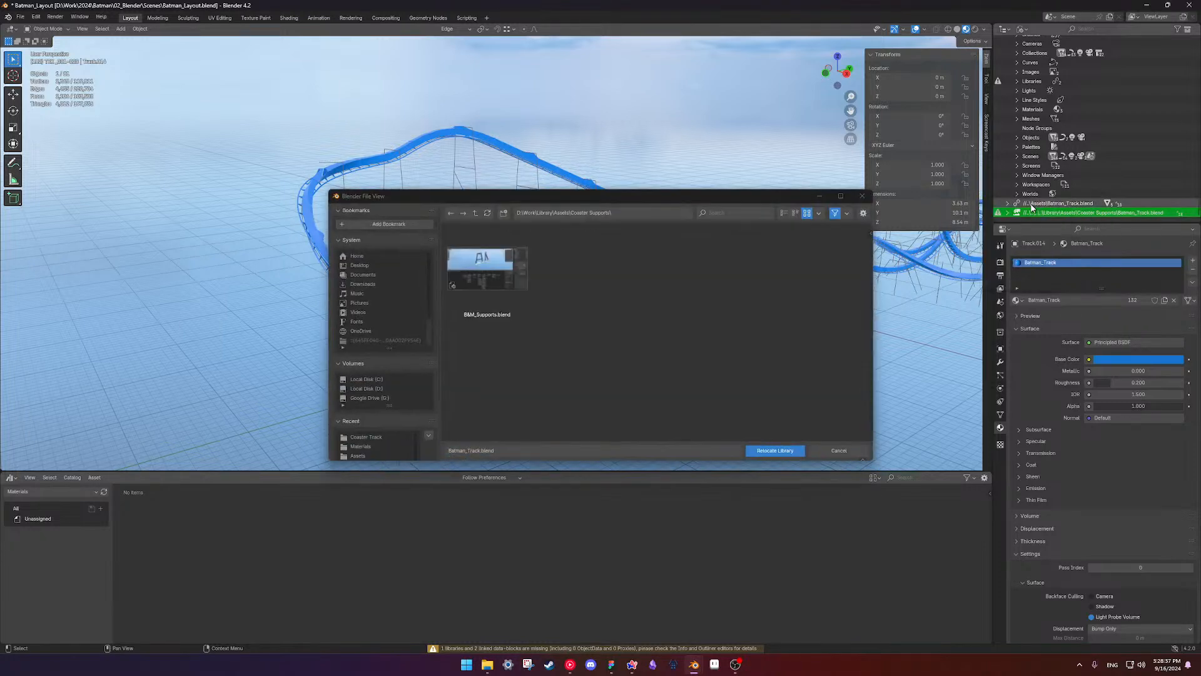
{"action": "left_click", "coordinate": [476, 212]}
{"action": "left_click", "coordinate": [491, 270]}
{"action": "left_click", "coordinate": [491, 273]}
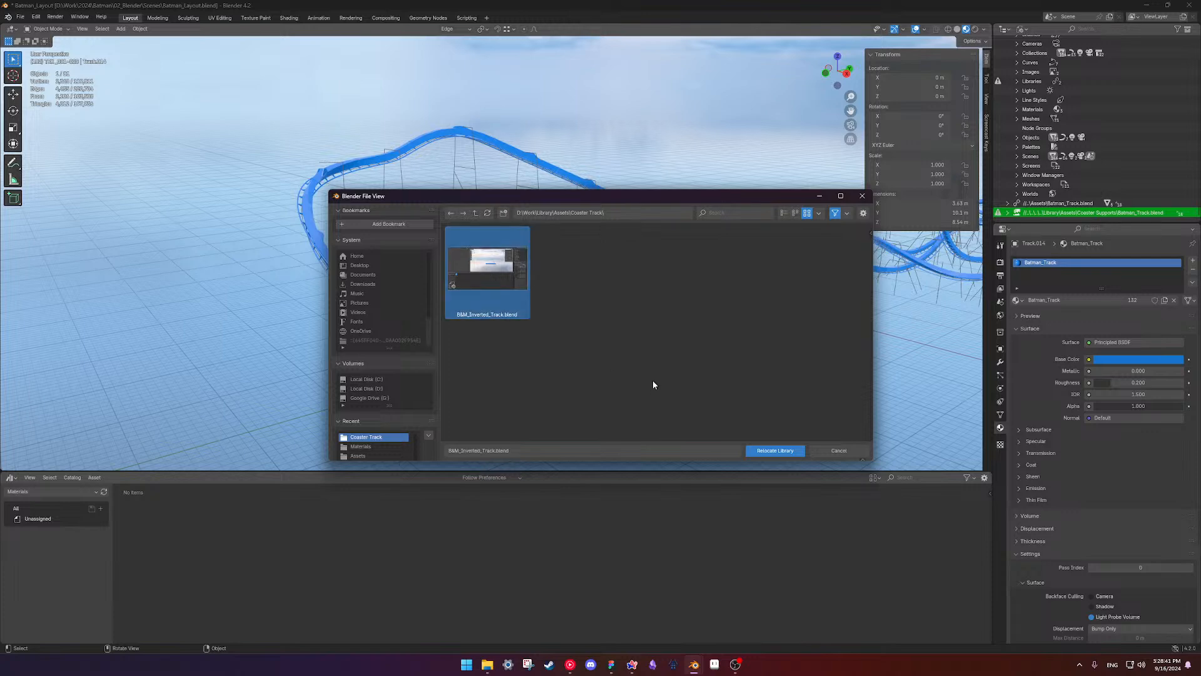
{"action": "left_click", "coordinate": [776, 451]}
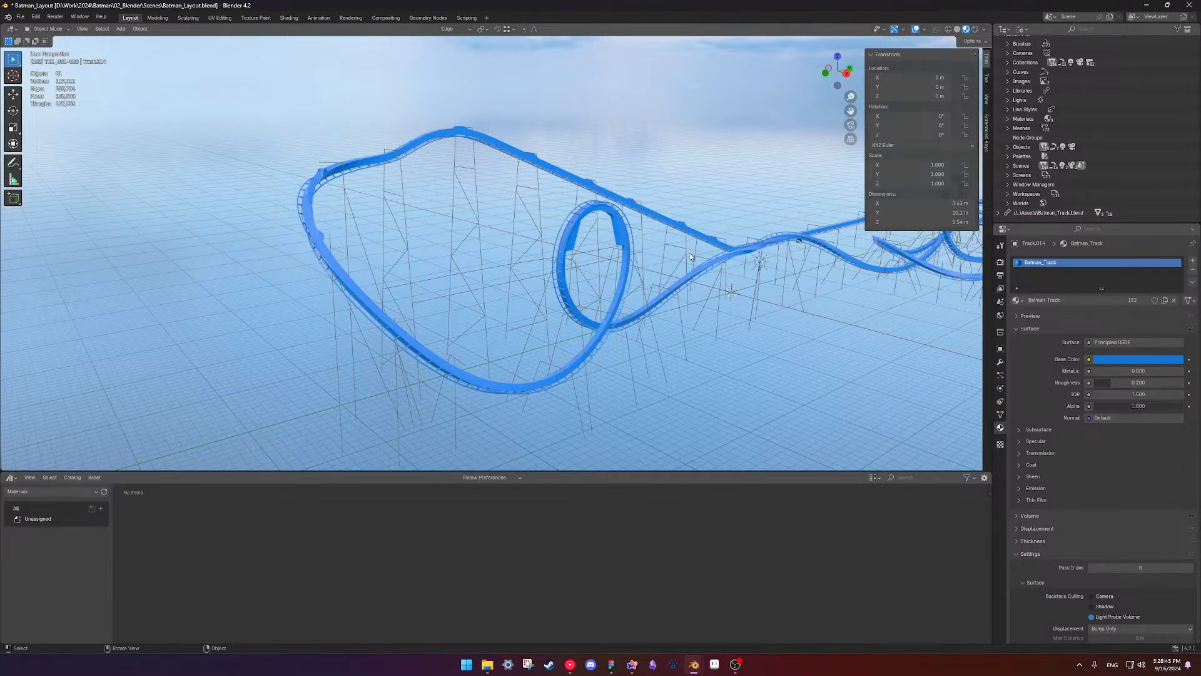
{"action": "key", "text": "ctrl+s"}
- Select the lower track section of the vertical loop, examine it up close and save the file
{"action": "middle_click_drag", "start_coordinate": [694, 276], "coordinate": [623, 291], "text": "shift"}
{"action": "left_click", "coordinate": [556, 305]}
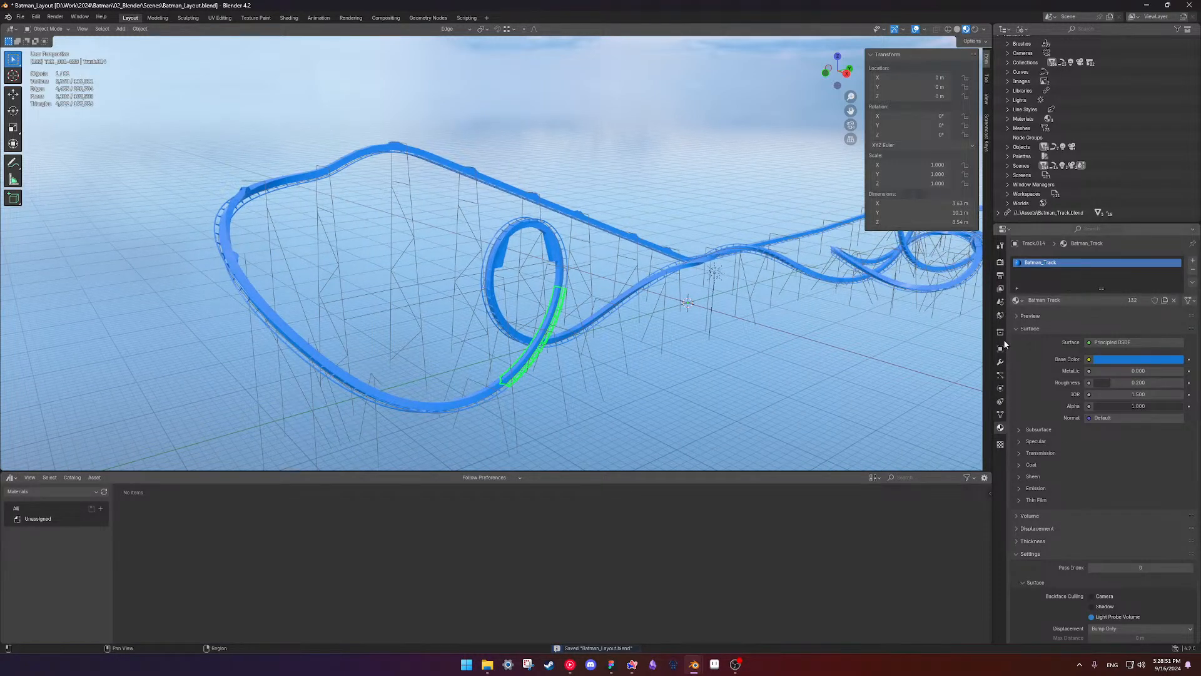
{"action": "scroll", "coordinate": [535, 343], "scroll_direction": "up", "scroll_amount": 5}
{"action": "scroll", "coordinate": [574, 361], "scroll_direction": "down", "scroll_amount": 6}
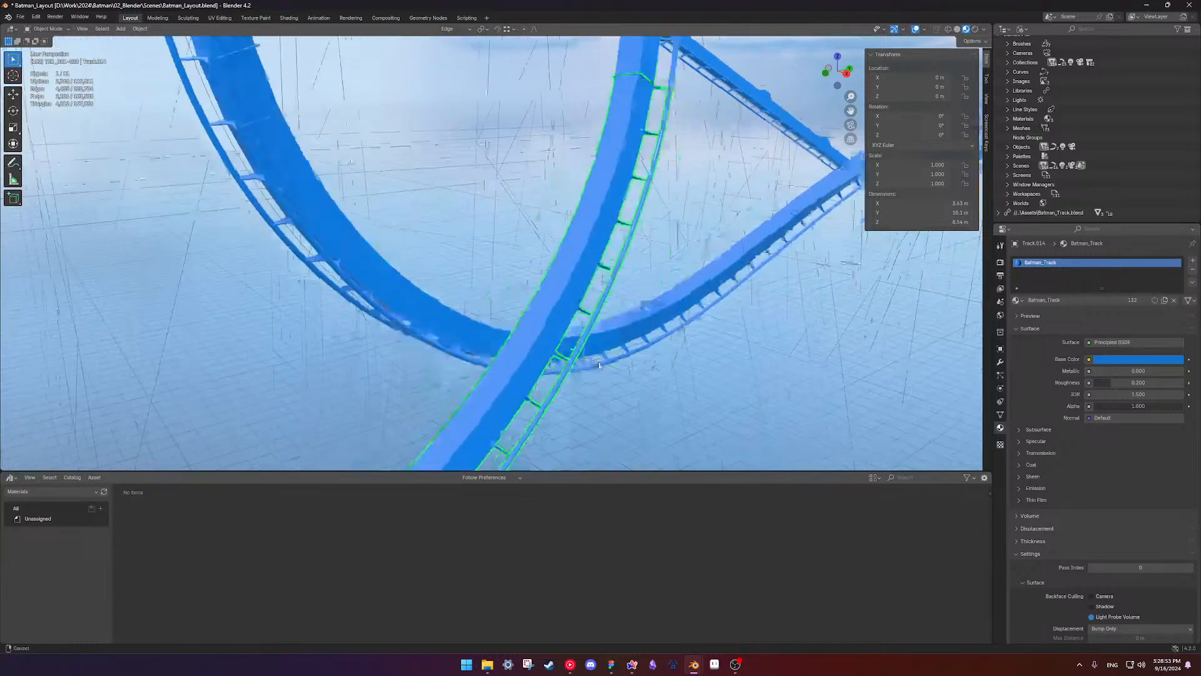
{"action": "scroll", "coordinate": [608, 385], "scroll_direction": "down", "scroll_amount": 4}
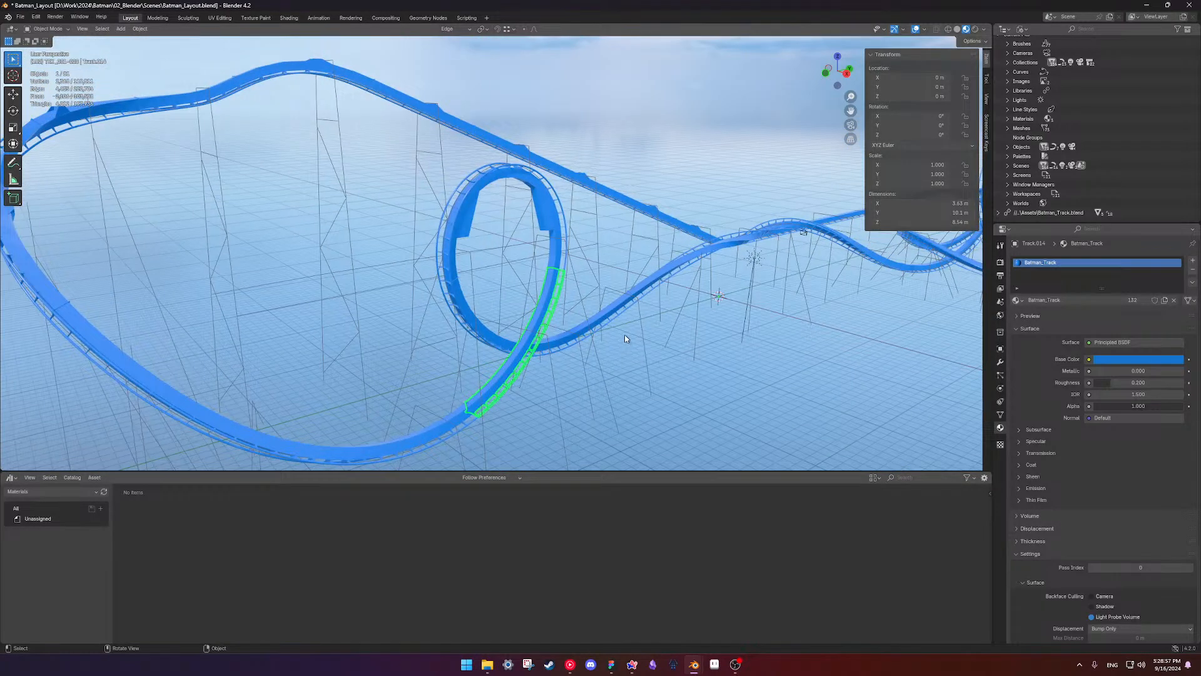
{"action": "key", "text": "ctrl"}
{"action": "key", "text": "ctrl+s"}
- Select the track section after the vertical loop and show its modifier settings
{"action": "middle_click_drag", "start_coordinate": [643, 161], "coordinate": [649, 190], "text": "shift"}
{"action": "left_click", "coordinate": [649, 190]}
{"action": "scroll", "coordinate": [584, 353], "scroll_direction": "up", "scroll_amount": 7}
{"action": "scroll", "coordinate": [610, 357], "scroll_direction": "down", "scroll_amount": 4}
{"action": "scroll", "coordinate": [612, 357], "scroll_direction": "up", "scroll_amount": 2}
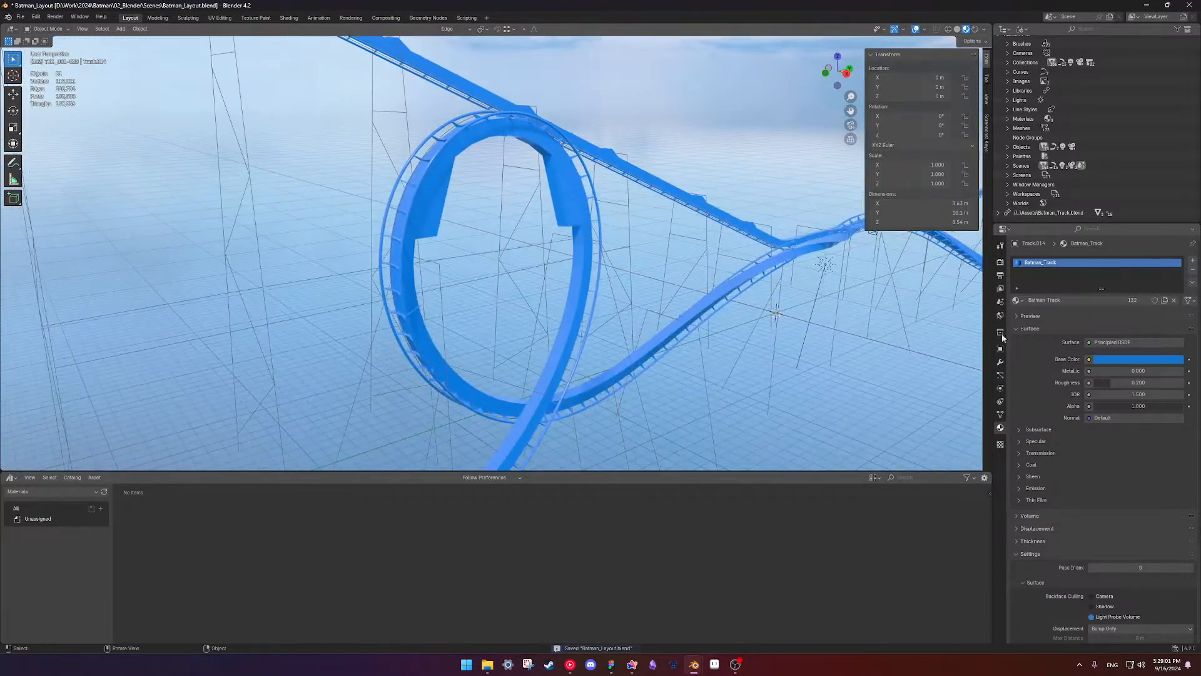
{"action": "left_click", "coordinate": [706, 299]}
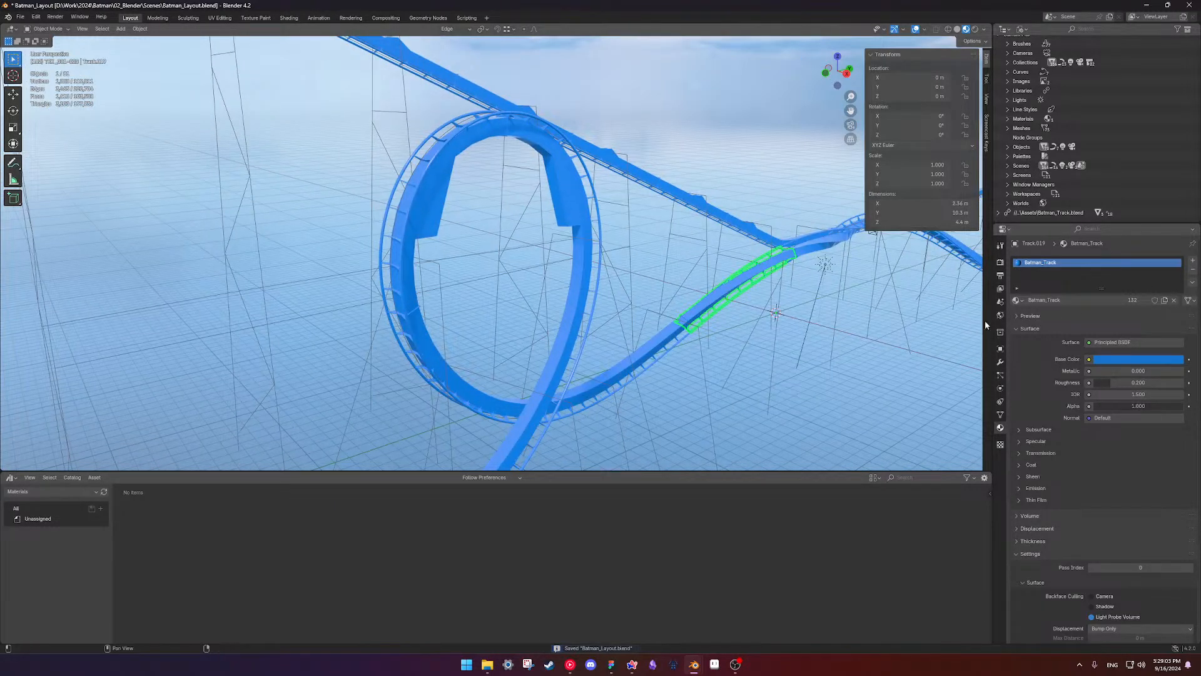
{"action": "left_click", "coordinate": [1000, 362]}
{"action": "scroll", "coordinate": [632, 183], "scroll_direction": "down", "scroll_amount": 6}
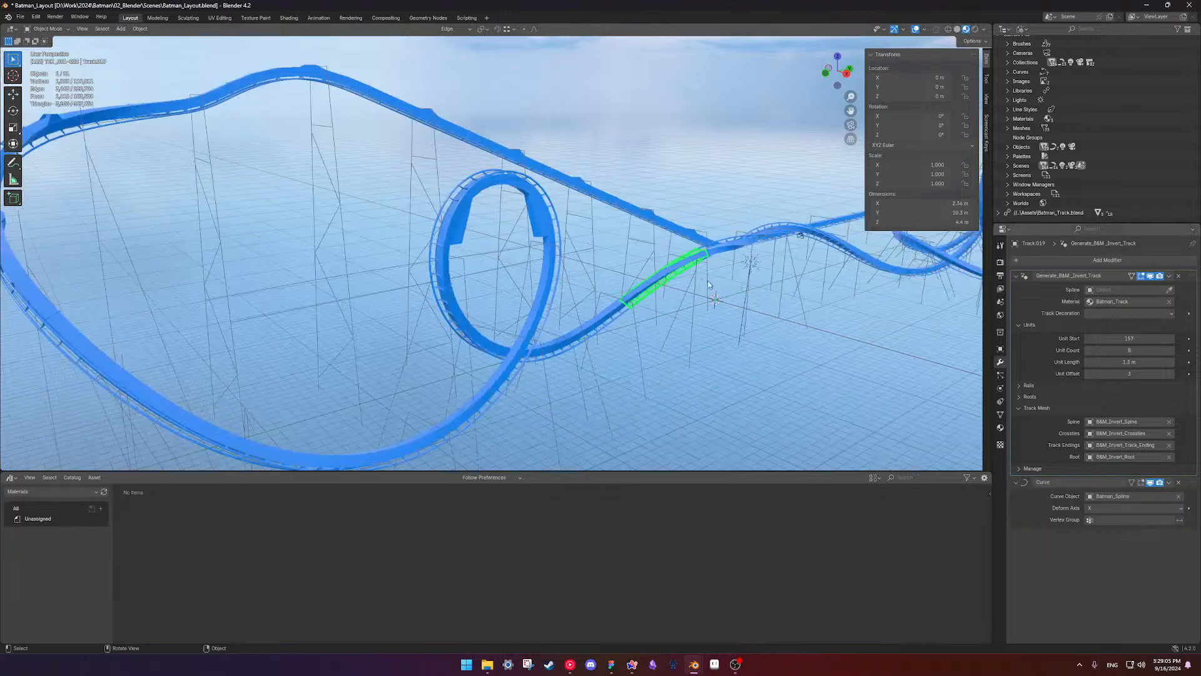
- Deselect the track, inspect the layout from other angles and save the file
{"action": "middle_click_drag", "start_coordinate": [632, 183], "coordinate": [523, 266]}
{"action": "scroll", "coordinate": [426, 290], "scroll_direction": "up", "scroll_amount": 5}
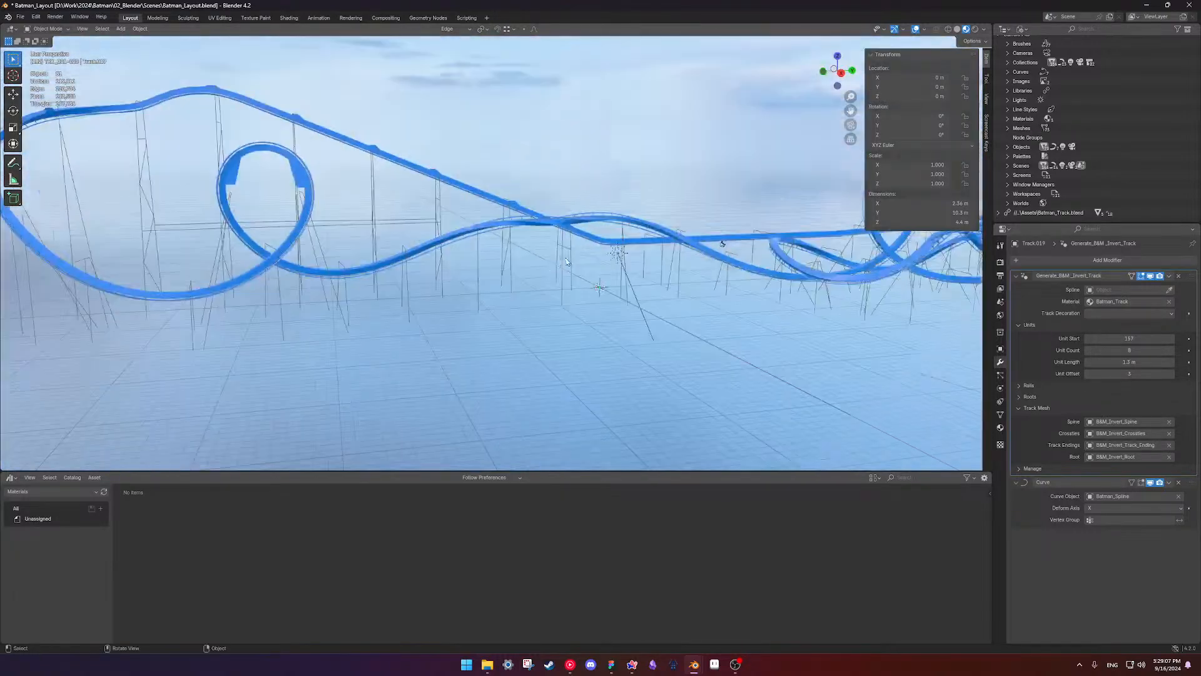
{"action": "middle_click_drag", "start_coordinate": [425, 290], "coordinate": [674, 319], "text": "shift"}
{"action": "scroll", "coordinate": [610, 322], "scroll_direction": "down", "scroll_amount": 5}
{"action": "key", "text": "ctrl+s"}
{"action": "scroll", "coordinate": [617, 309], "scroll_direction": "up", "scroll_amount": 2}
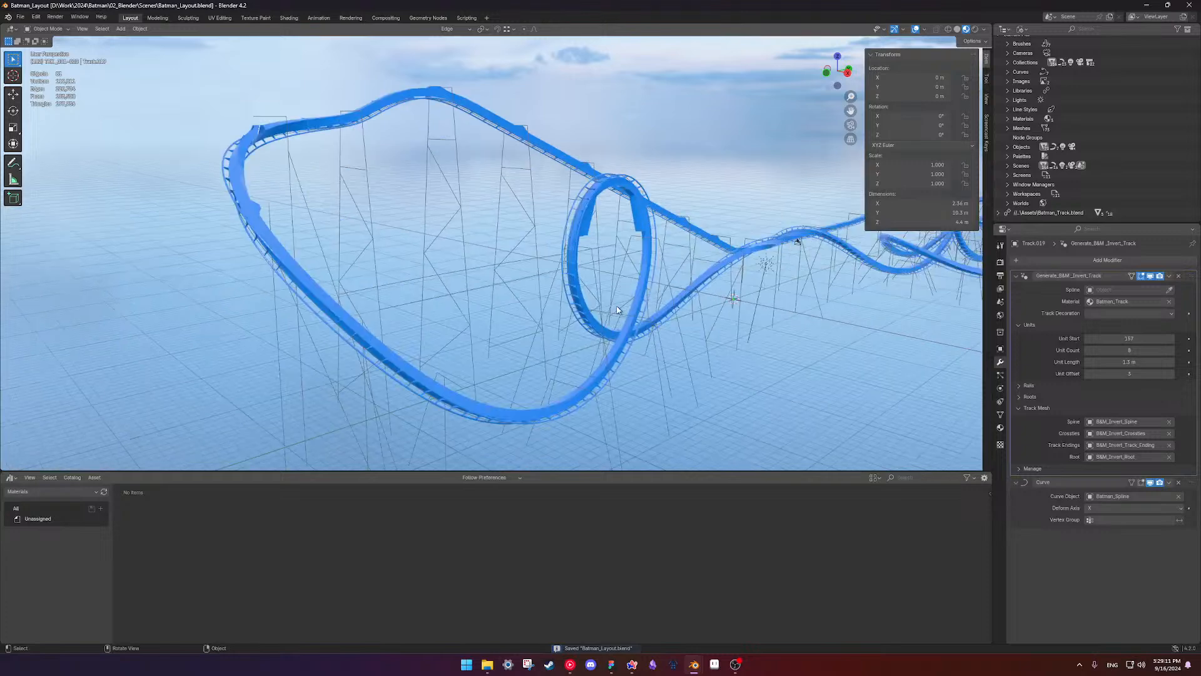
- Show all assets of the Materials library in the Asset Browser, save the file and deselect the support
{"action": "left_click", "coordinate": [306, 206]}
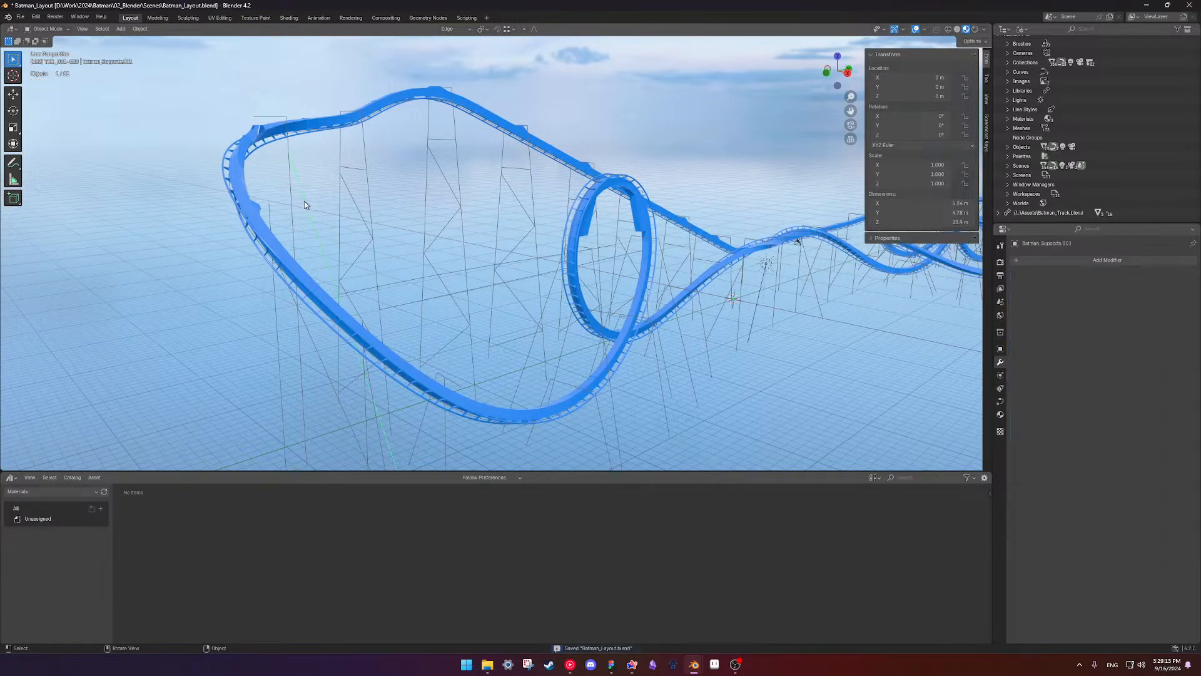
{"action": "left_click", "coordinate": [55, 492]}
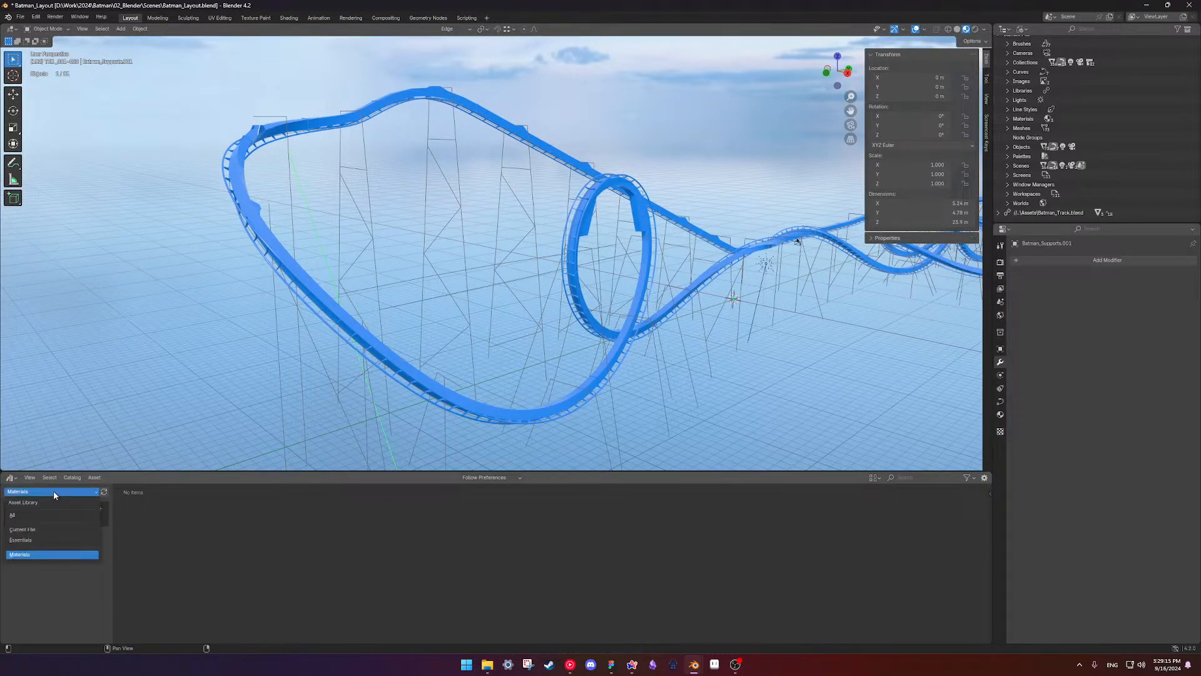
{"action": "left_click", "coordinate": [39, 508]}
{"action": "left_click", "coordinate": [39, 519]}
{"action": "left_click", "coordinate": [39, 509]}
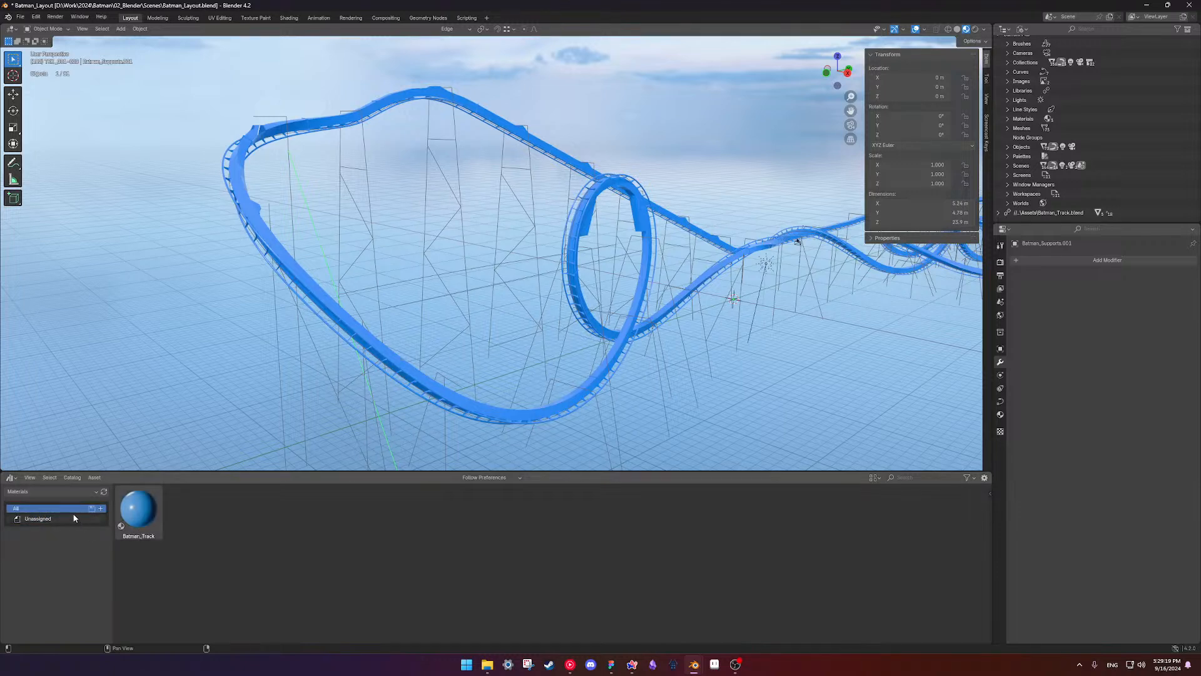
{"action": "key", "text": "ctrl+s"}
{"action": "left_click", "coordinate": [150, 328]}
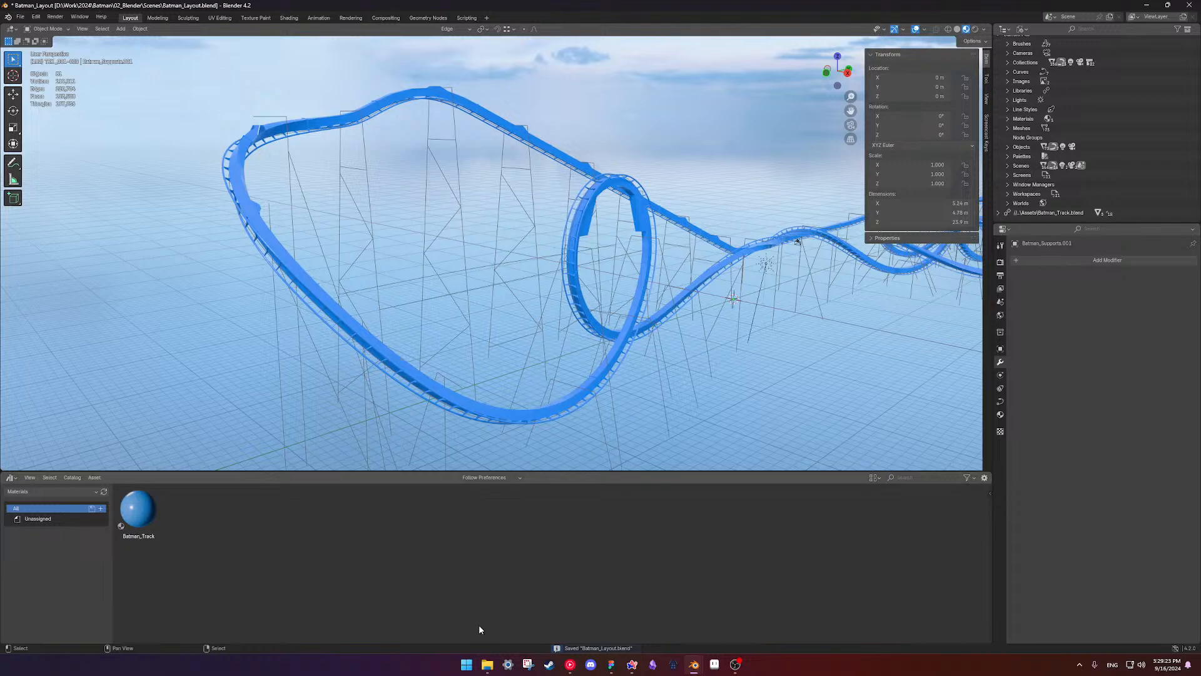
- Check the Batman_Track material in the Materials.blend window and return to the Batman_Layout window
{"action": "mouse_move", "coordinate": [693, 671]}
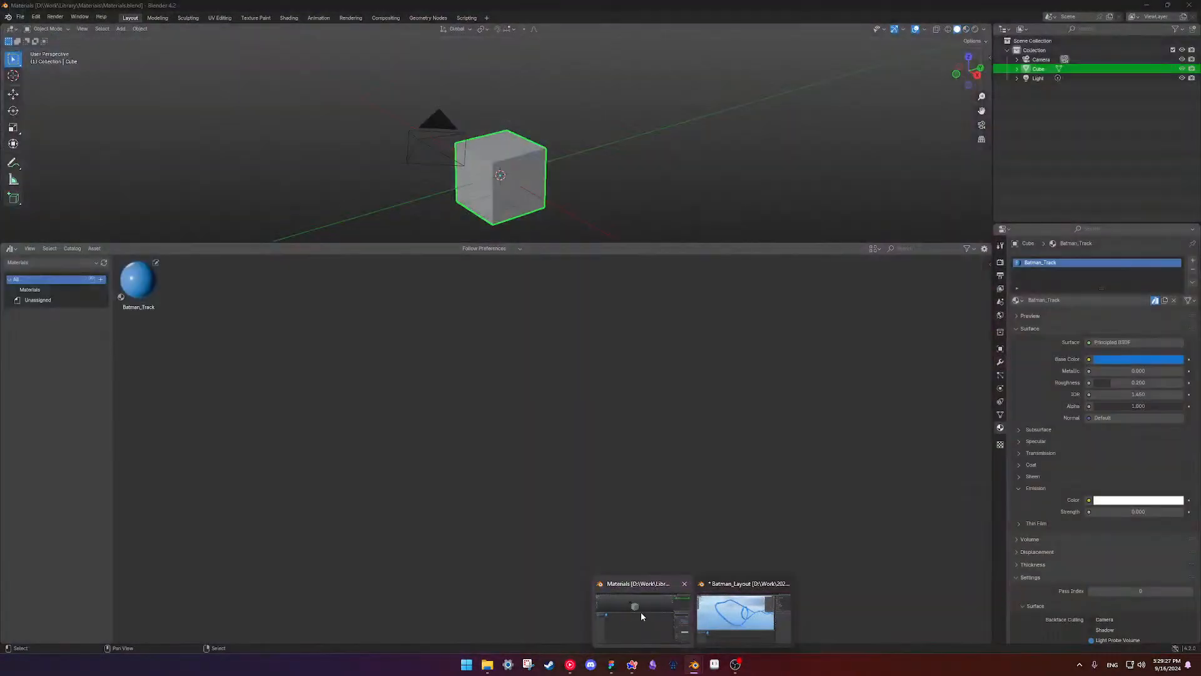
{"action": "left_click", "coordinate": [641, 616]}
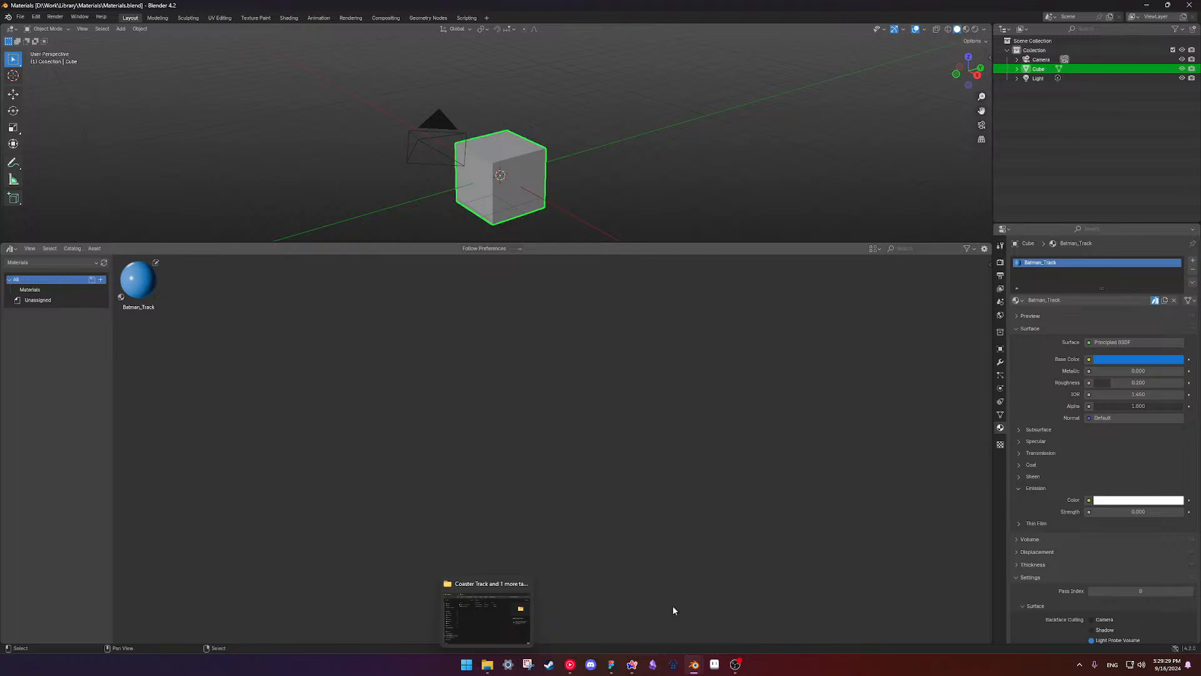
{"action": "mouse_move", "coordinate": [694, 667]}
{"action": "left_click", "coordinate": [745, 616]}
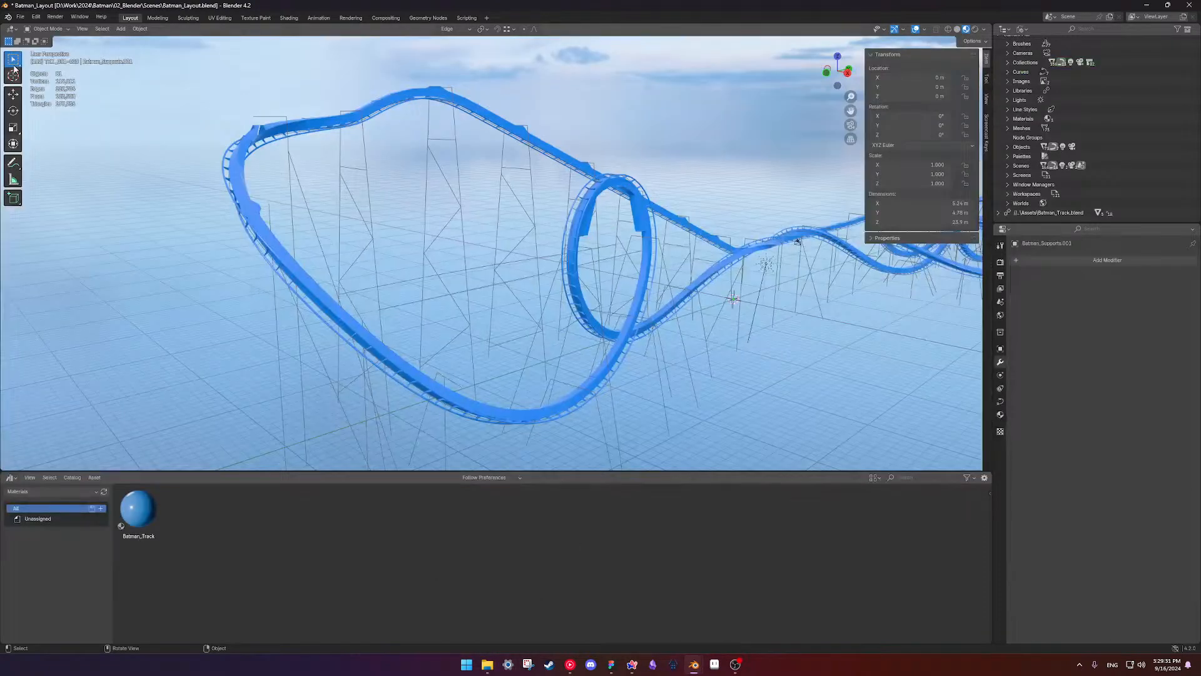
- Save the layout and open the recent file Batman_Supports.blend
{"action": "key", "text": "ctrl+s"}
{"action": "left_click", "coordinate": [20, 16]}
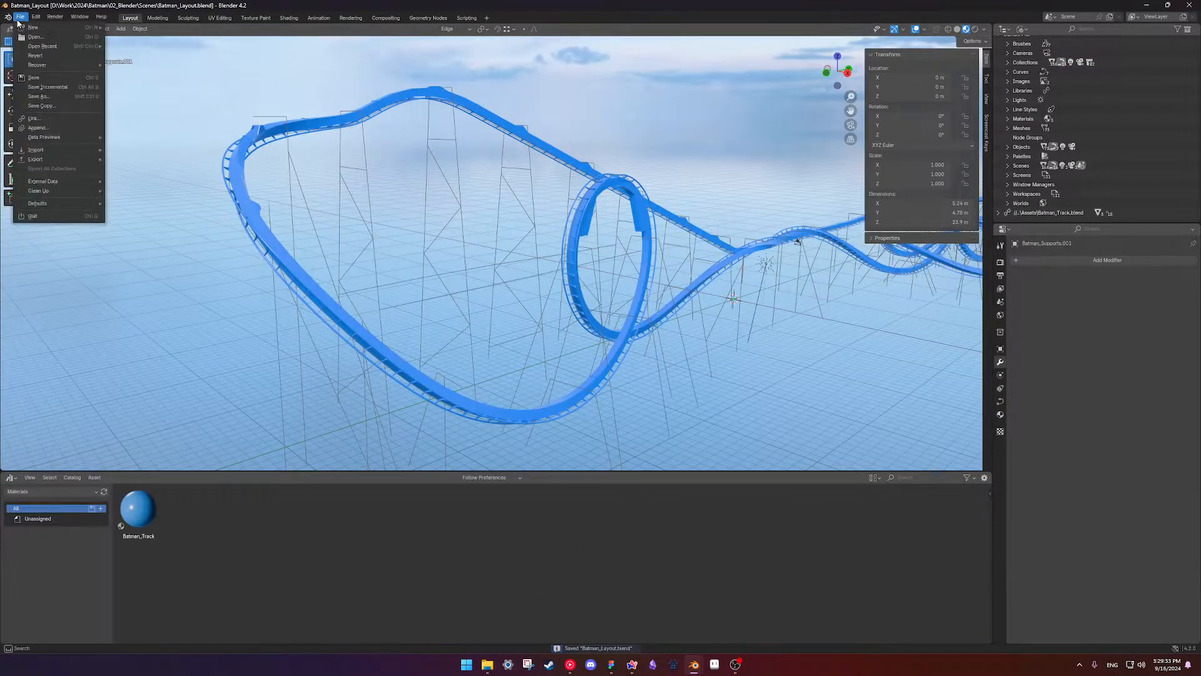
{"action": "mouse_move", "coordinate": [89, 47]}
{"action": "left_click", "coordinate": [171, 81]}
{"action": "scroll", "coordinate": [475, 250], "scroll_direction": "up", "scroll_amount": 6}
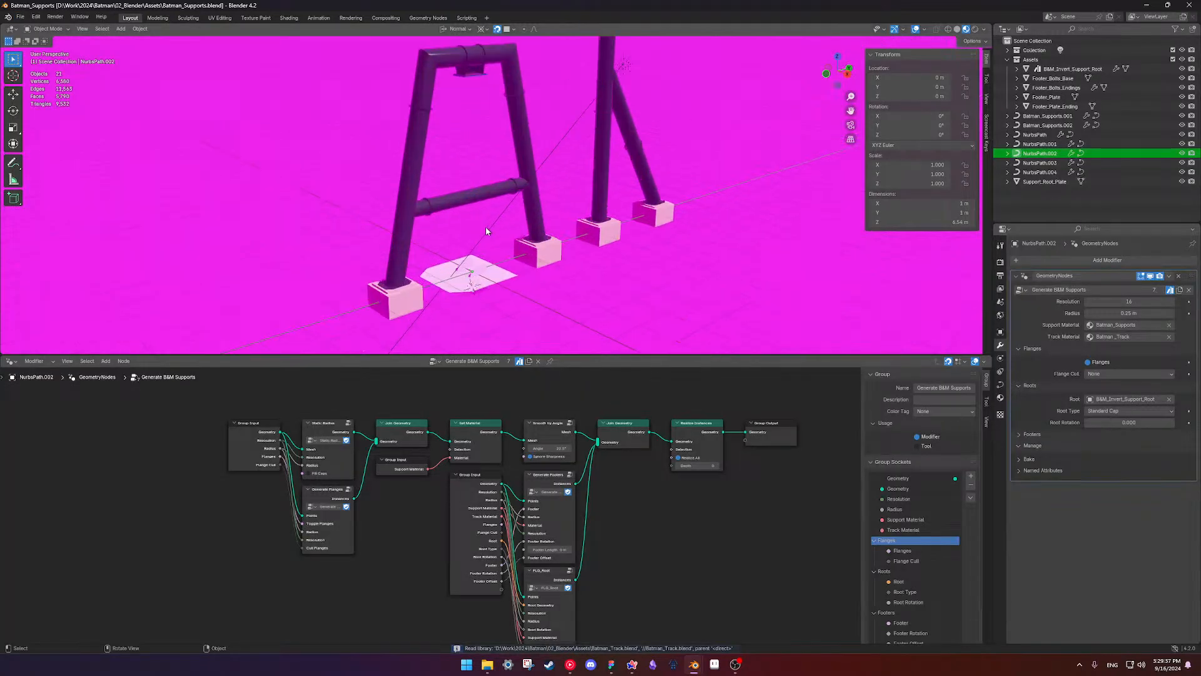
- Choose Batman_Supports as the vertical column's support material and assign it to the column's material slot
{"action": "left_click", "coordinate": [1000, 398]}
{"action": "left_click", "coordinate": [680, 156]}
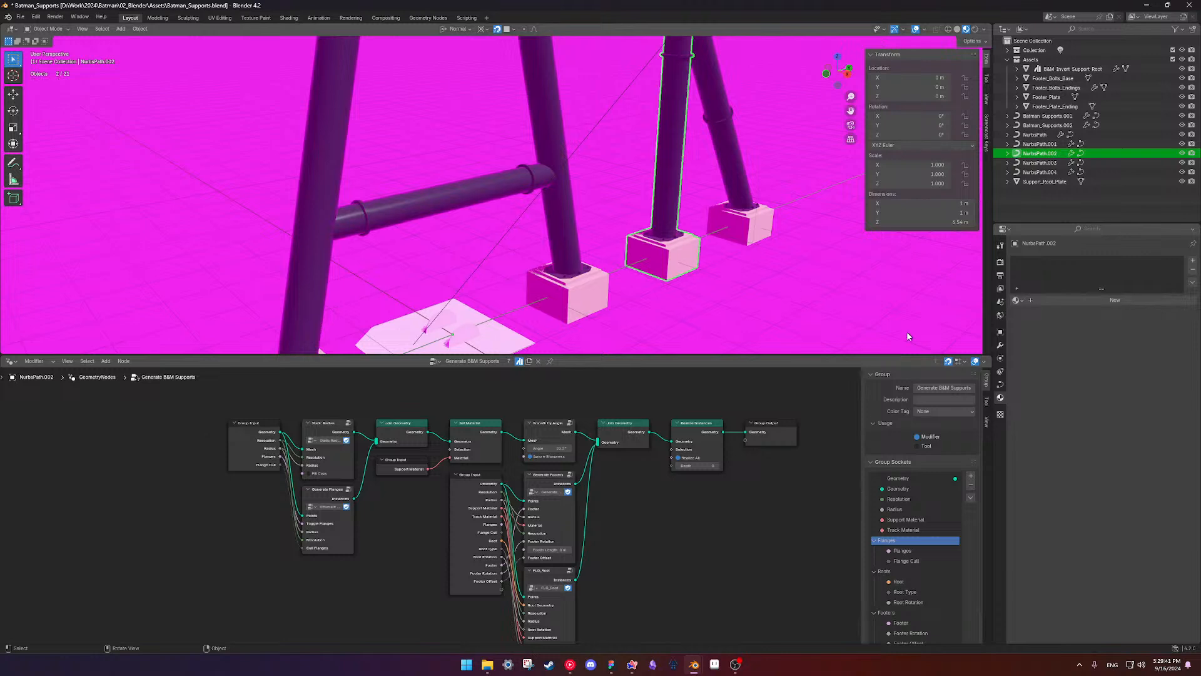
{"action": "left_click", "coordinate": [1001, 345]}
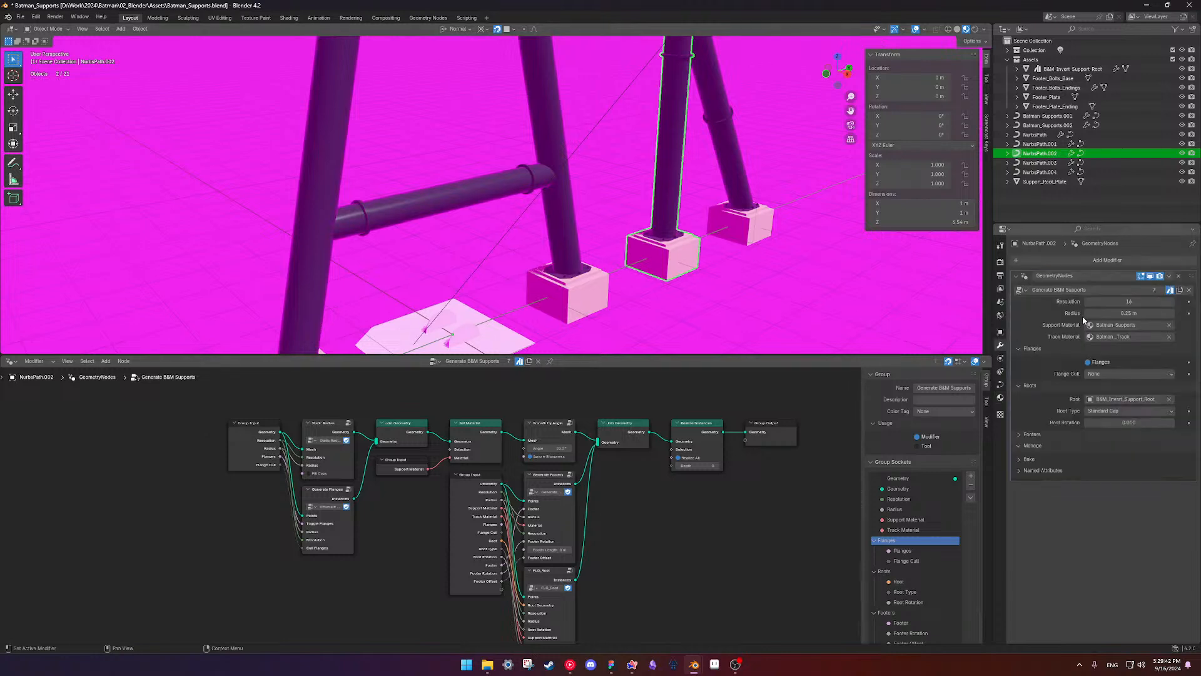
{"action": "left_click", "coordinate": [1122, 325]}
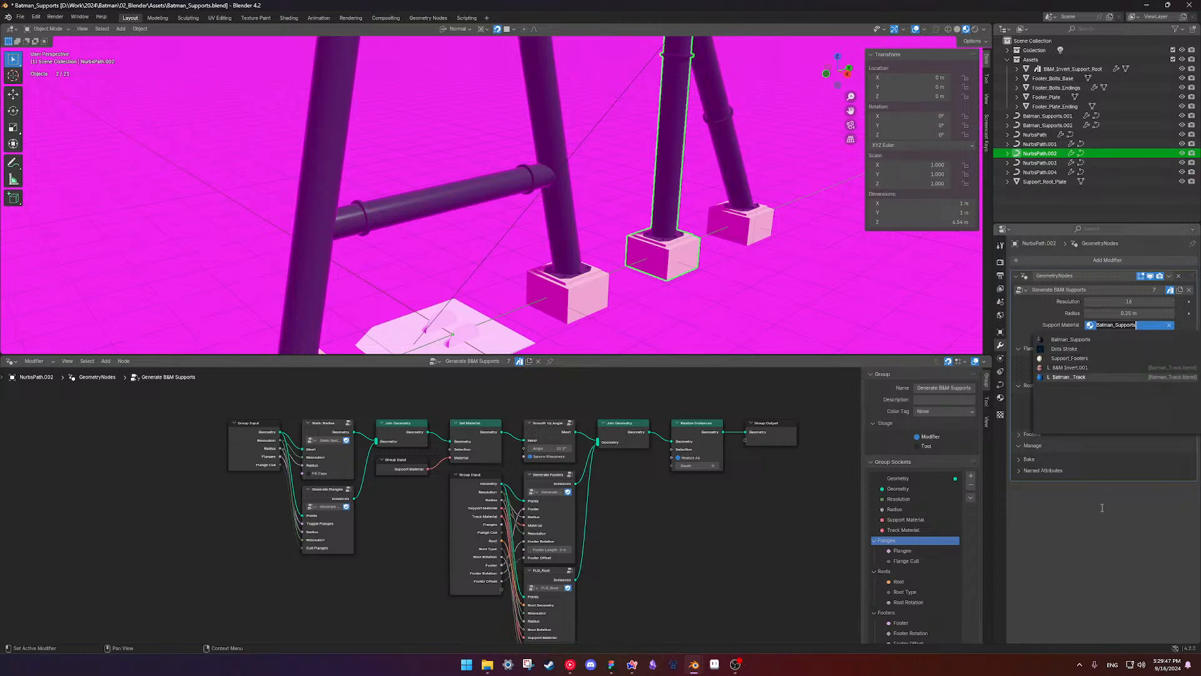
{"action": "left_click", "coordinate": [1069, 340]}
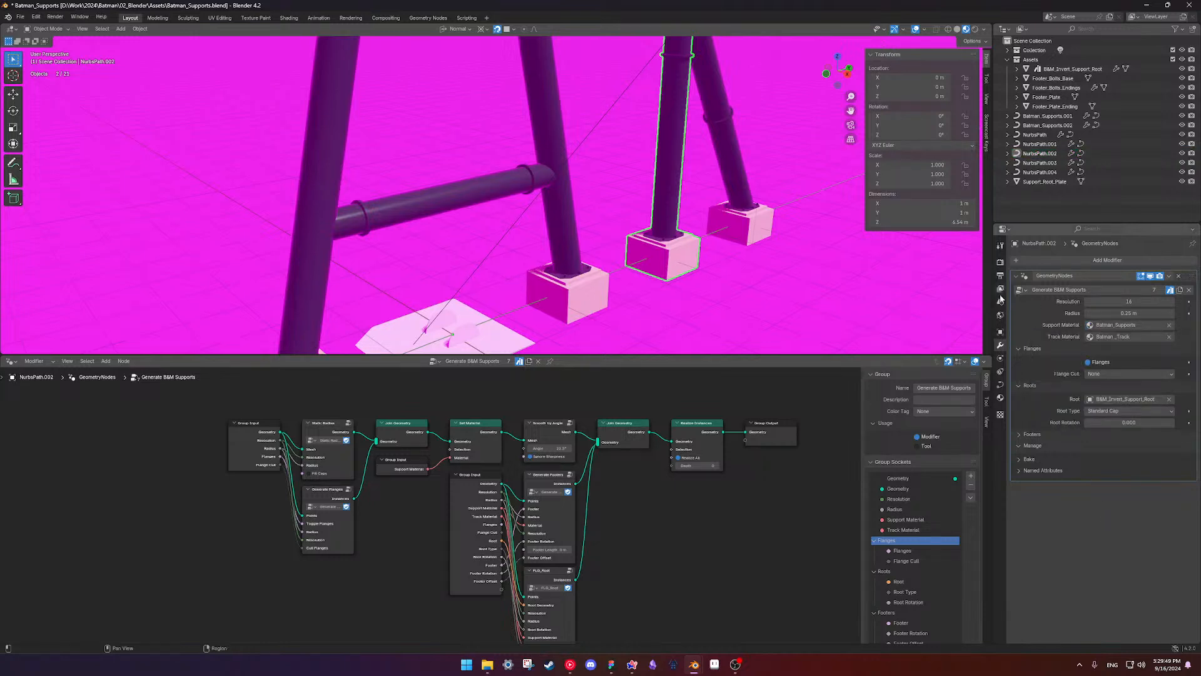
{"action": "left_click", "coordinate": [999, 396]}
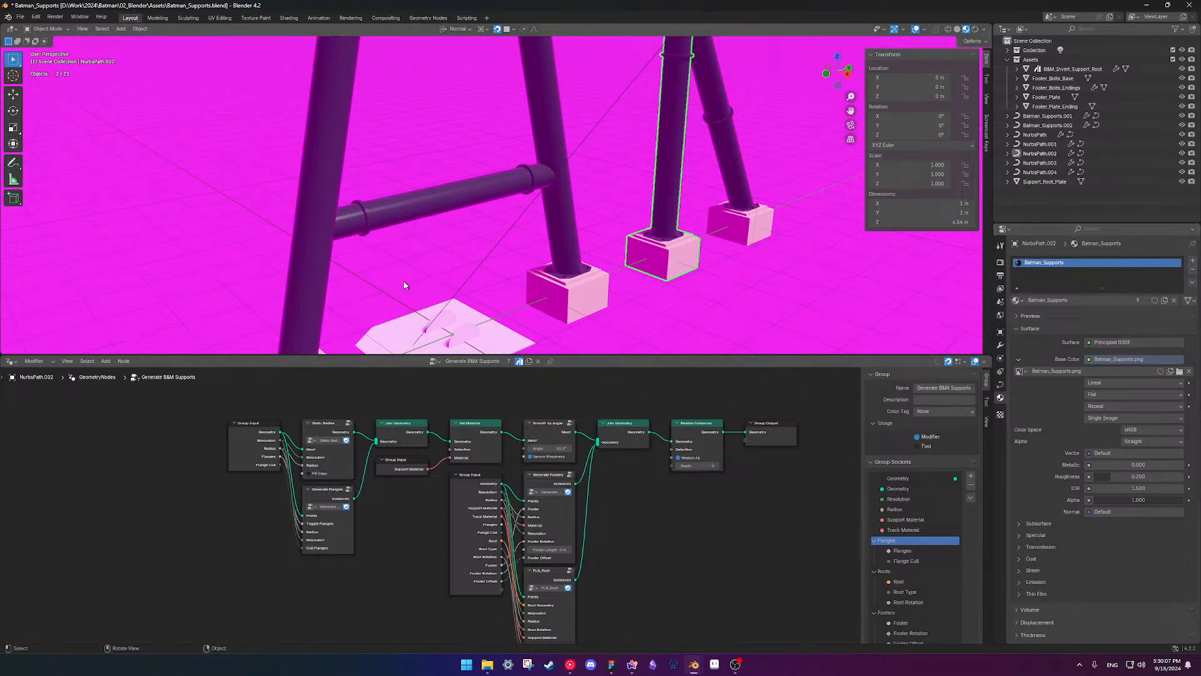
- Reload the World background image from D:\Work\Library\HDRIs, using industrial_sunset_puresky_4k.exr
{"action": "scroll", "coordinate": [425, 260], "scroll_direction": "down", "scroll_amount": 4}
{"action": "mouse_move", "coordinate": [485, 206]}
{"action": "middle_mouse_down"}
{"action": "mouse_move", "coordinate": [493, 232]}
{"action": "mouse_move", "coordinate": [502, 213]}
{"action": "middle_mouse_up"}
{"action": "left_click", "coordinate": [1000, 332]}
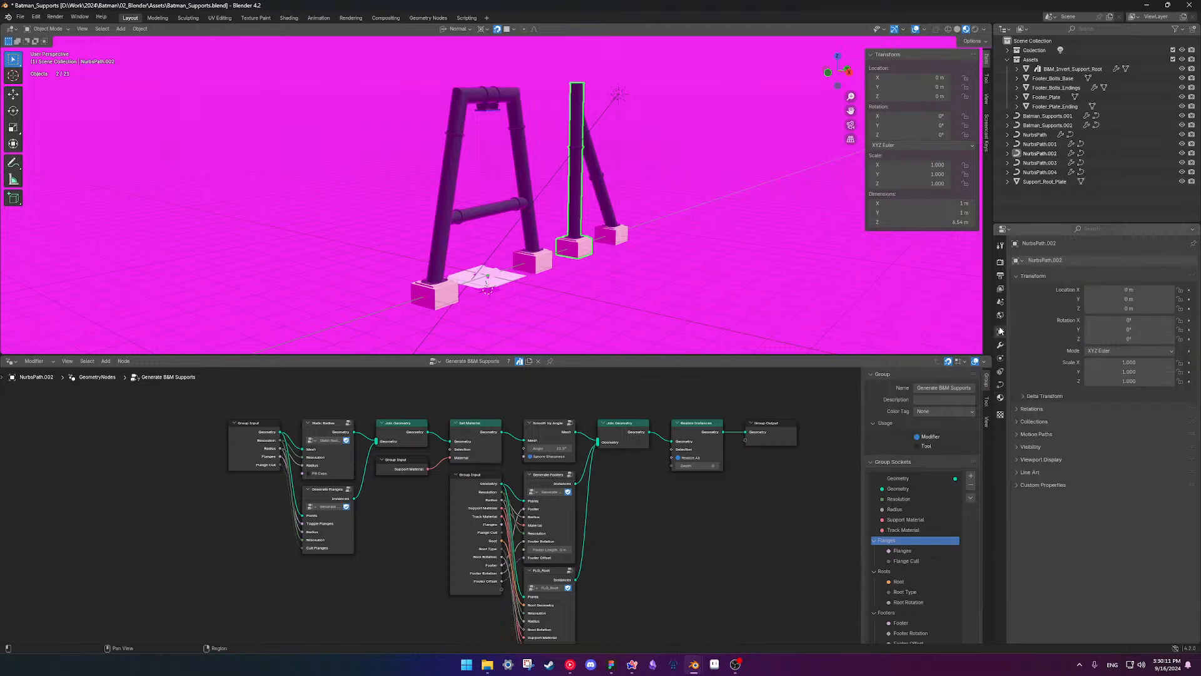
{"action": "left_click", "coordinate": [1000, 316]}
{"action": "left_click", "coordinate": [1179, 336]}
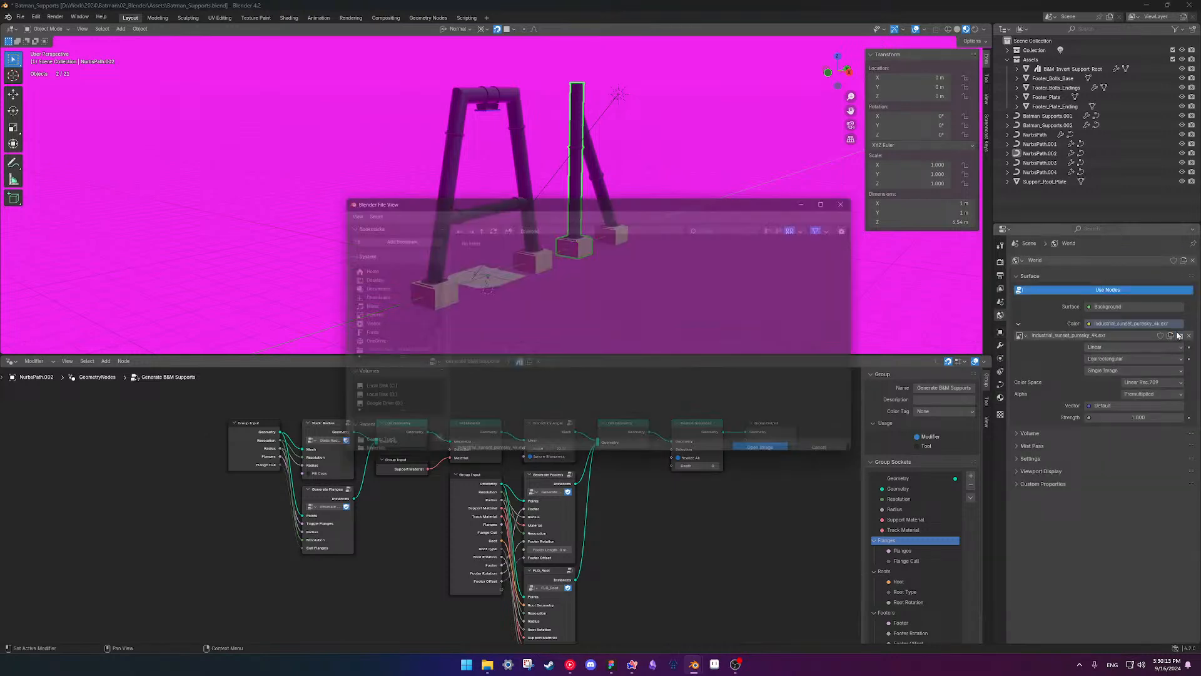
{"action": "left_click", "coordinate": [508, 273]}
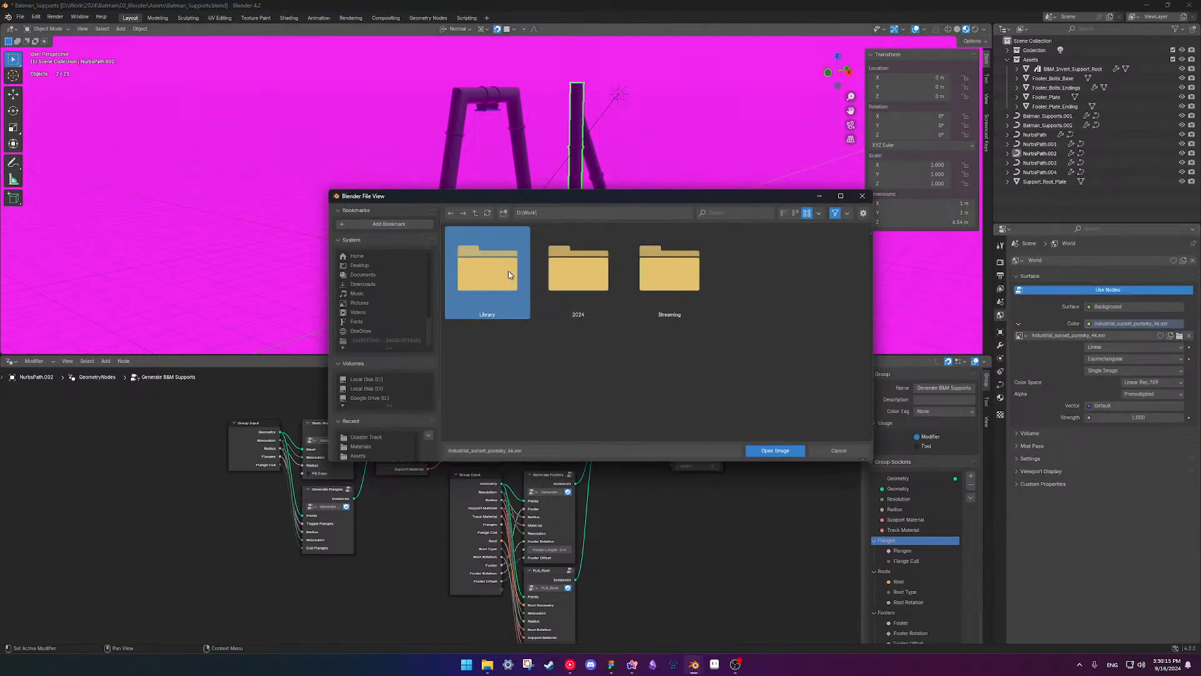
{"action": "double_click", "coordinate": [508, 273]}
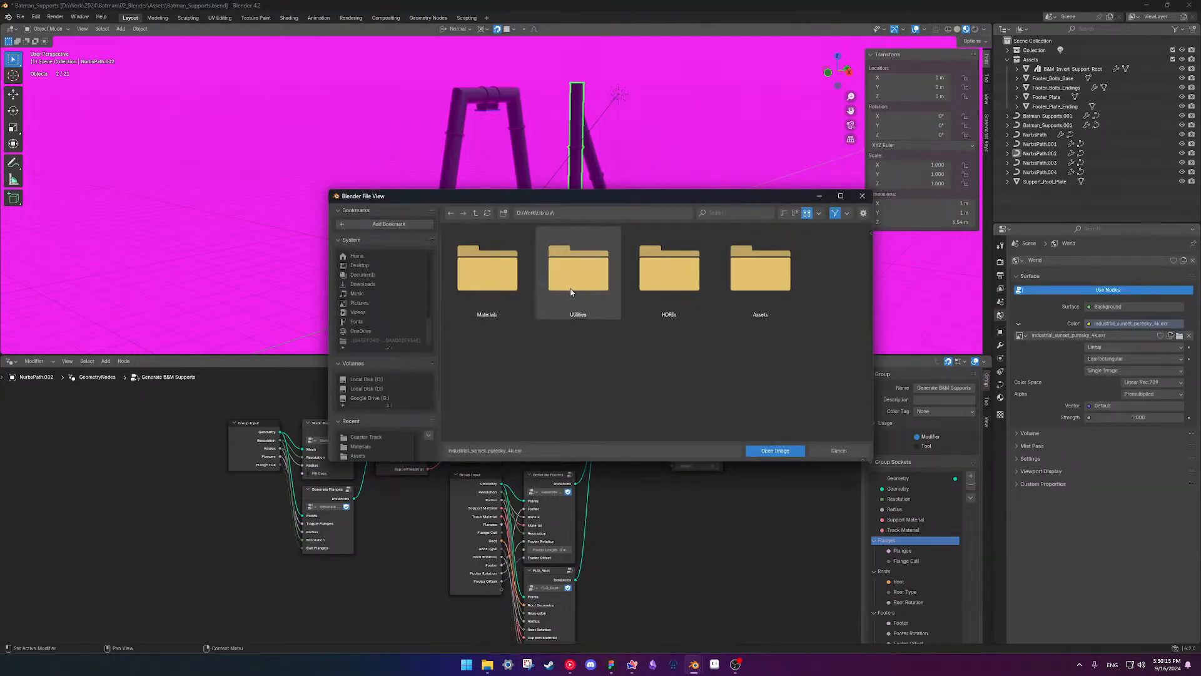
{"action": "double_click", "coordinate": [678, 276]}
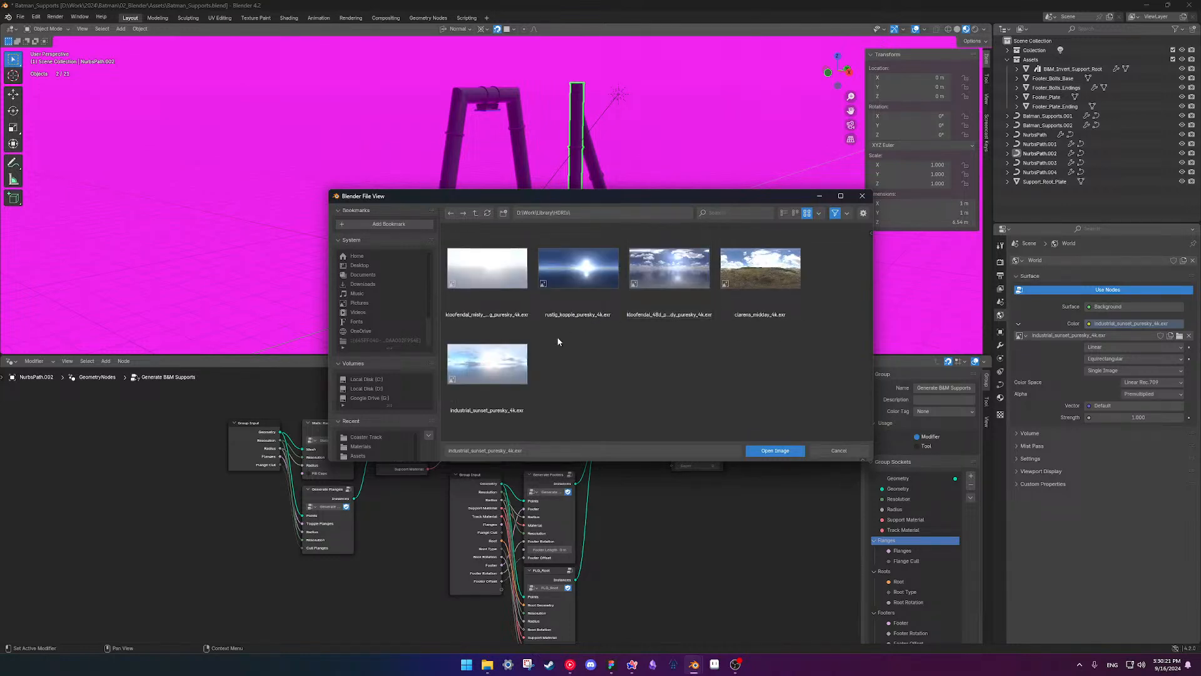
{"action": "left_click", "coordinate": [468, 374]}
{"action": "left_click", "coordinate": [775, 450]}
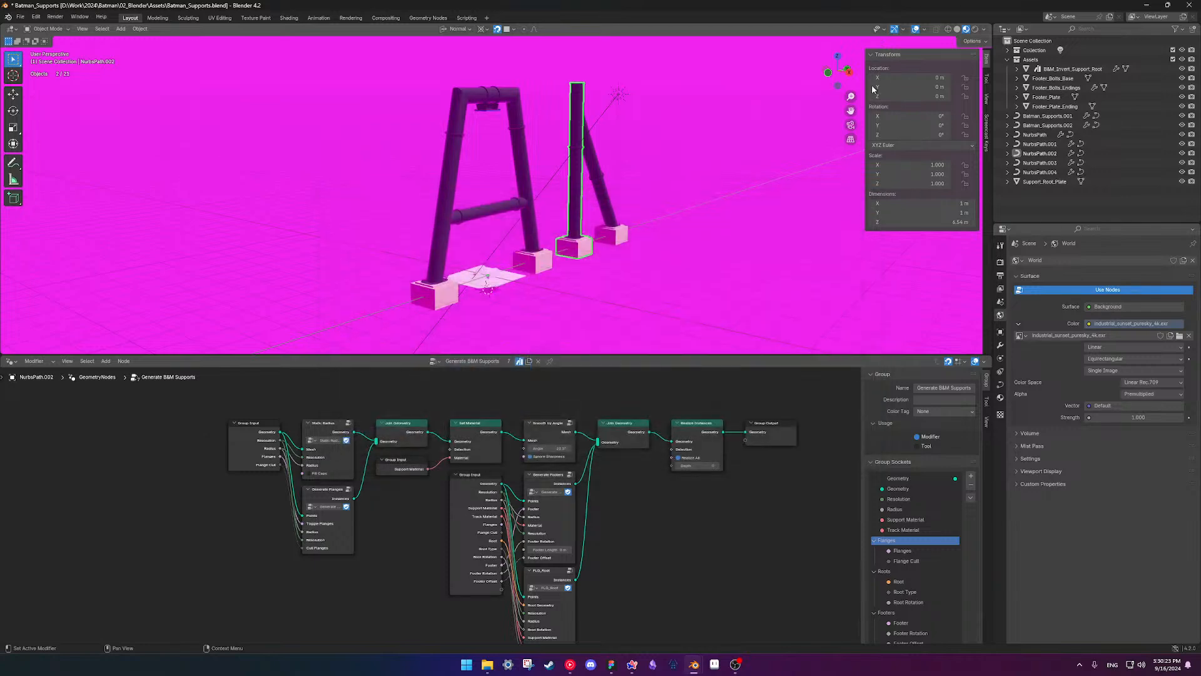
- Turn off Scene World to pick the pale misty sky as the viewport's preview HDRI, and turn Scene World back on
{"action": "left_click", "coordinate": [985, 30]}
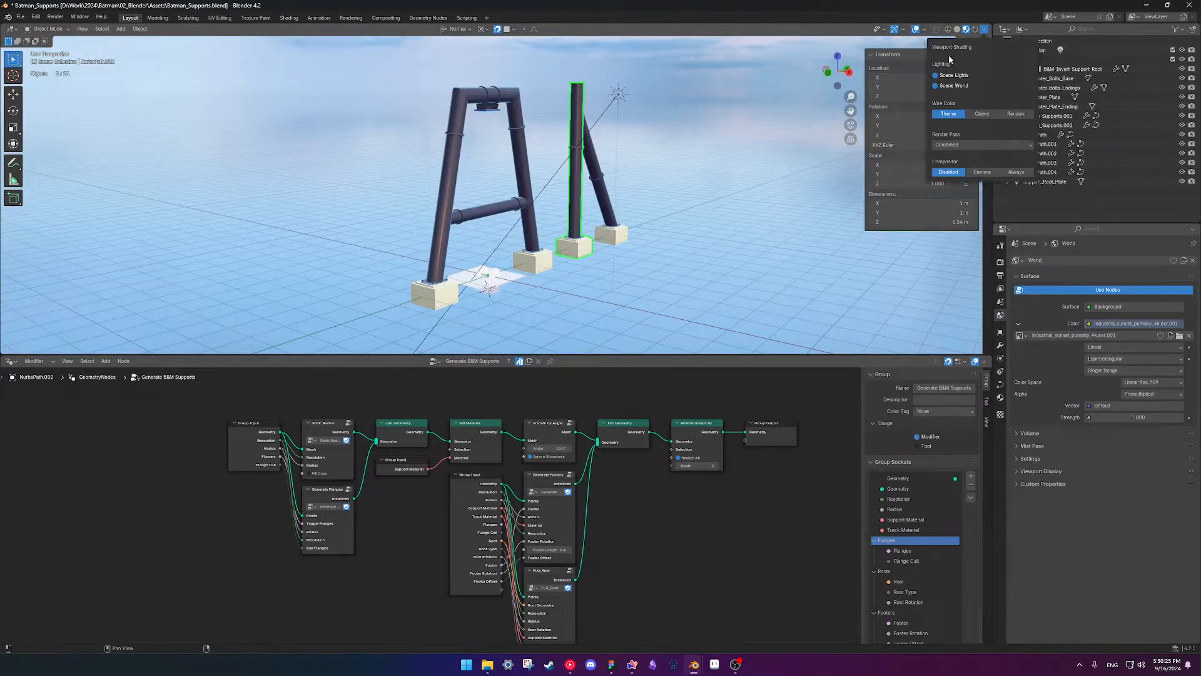
{"action": "left_click", "coordinate": [937, 86]}
{"action": "left_click", "coordinate": [976, 108]}
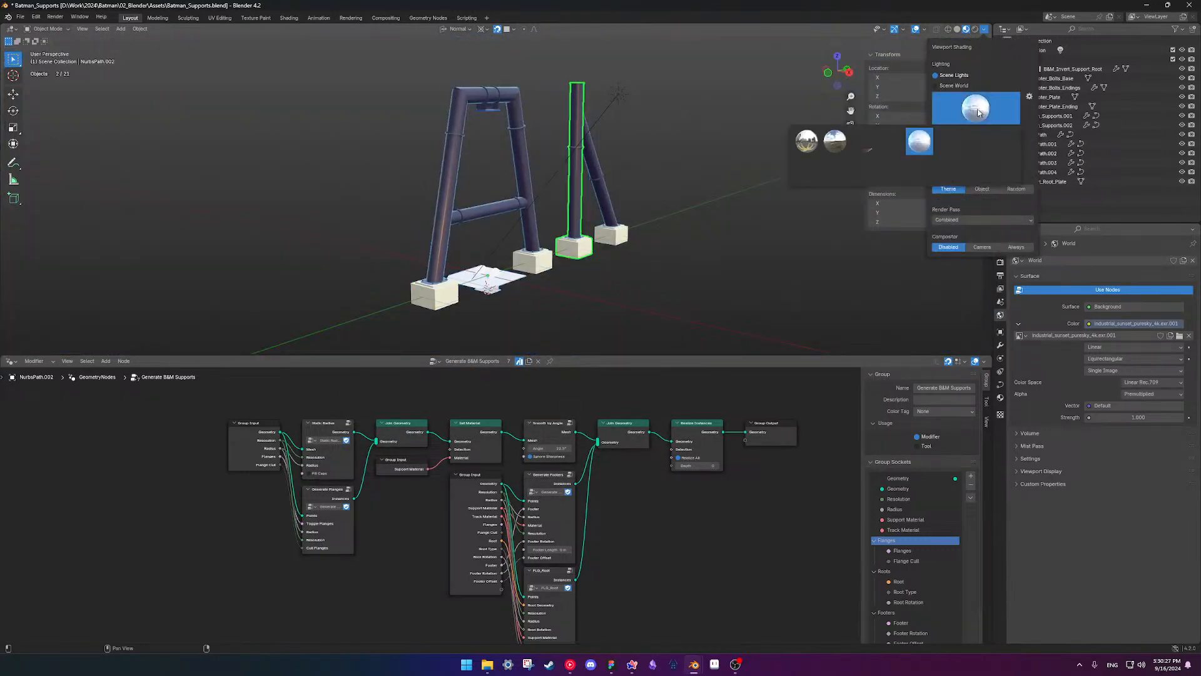
{"action": "left_click", "coordinate": [937, 86]}
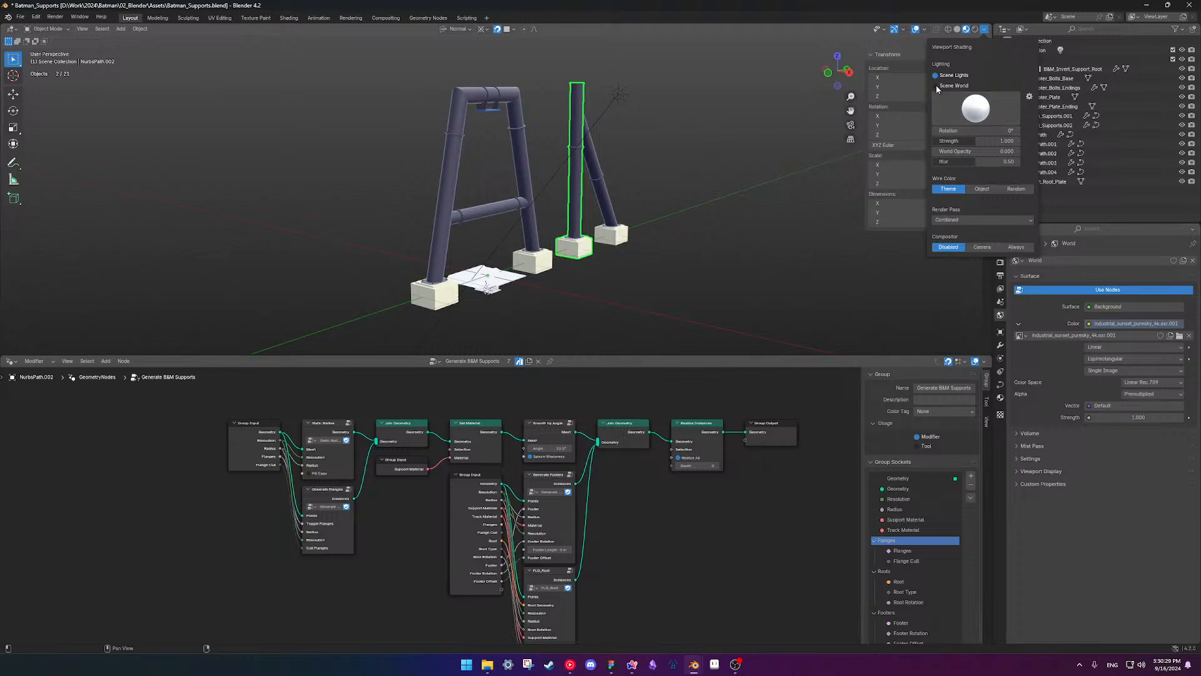
{"action": "left_click", "coordinate": [700, 112]}
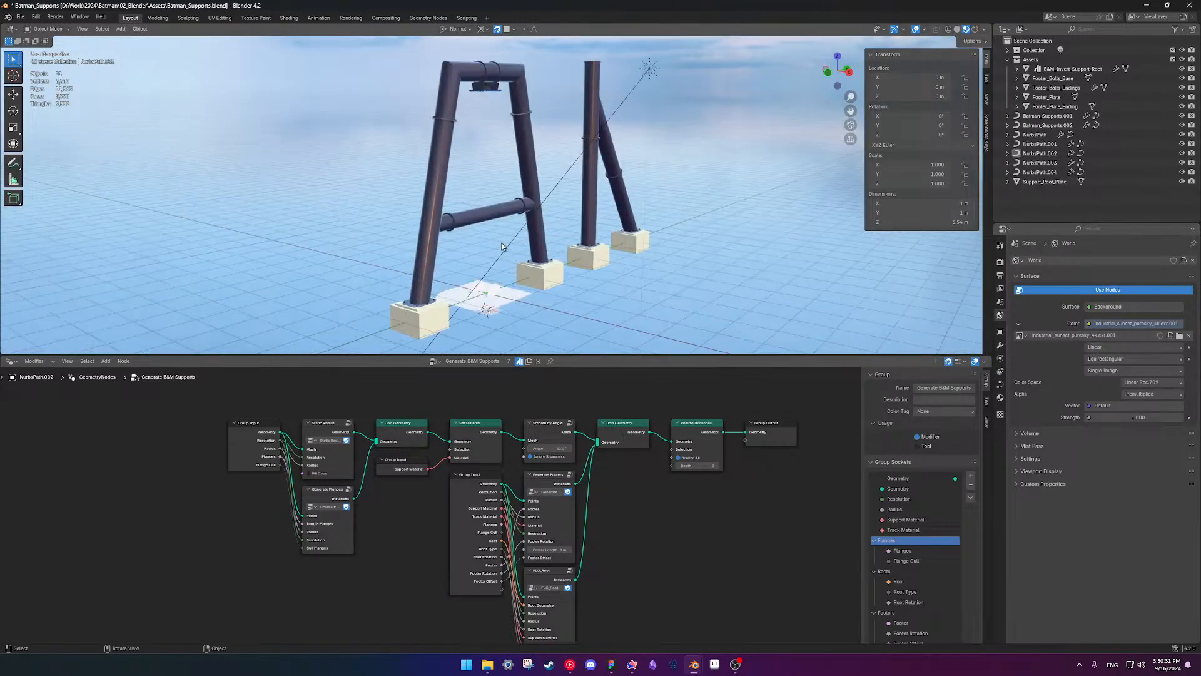
- Compare the supports' viewport lighting with Scene World off and on
{"action": "left_click", "coordinate": [983, 29]}
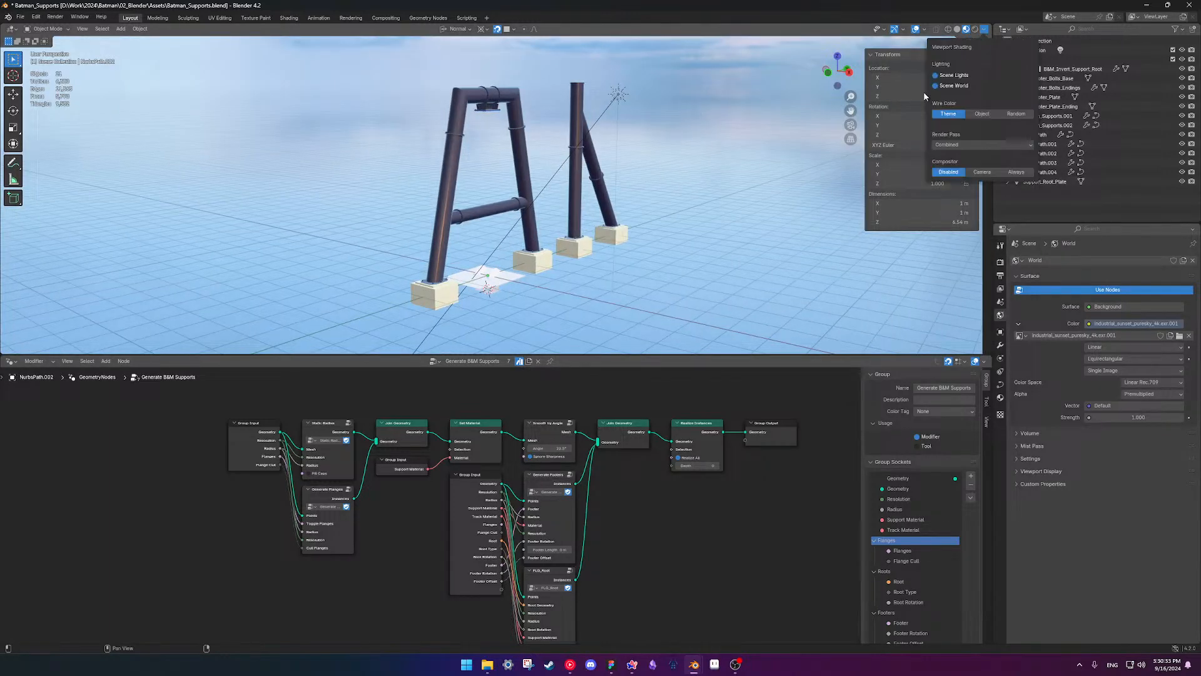
{"action": "left_click", "coordinate": [936, 86]}
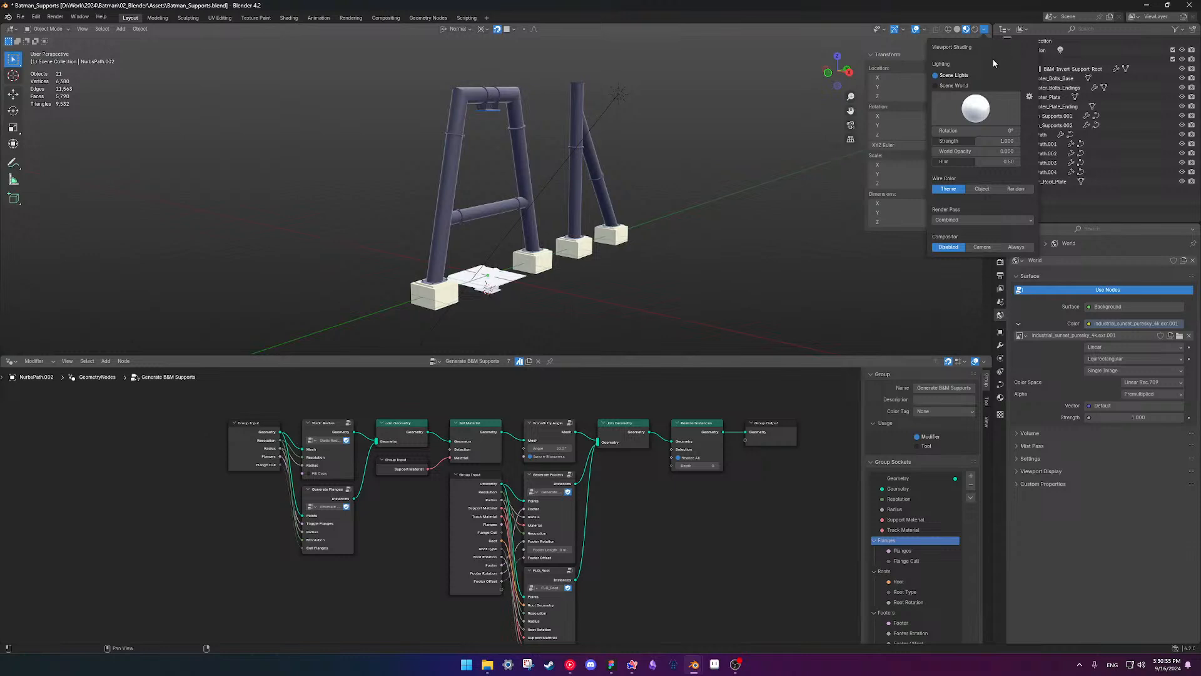
{"action": "left_click", "coordinate": [936, 86]}
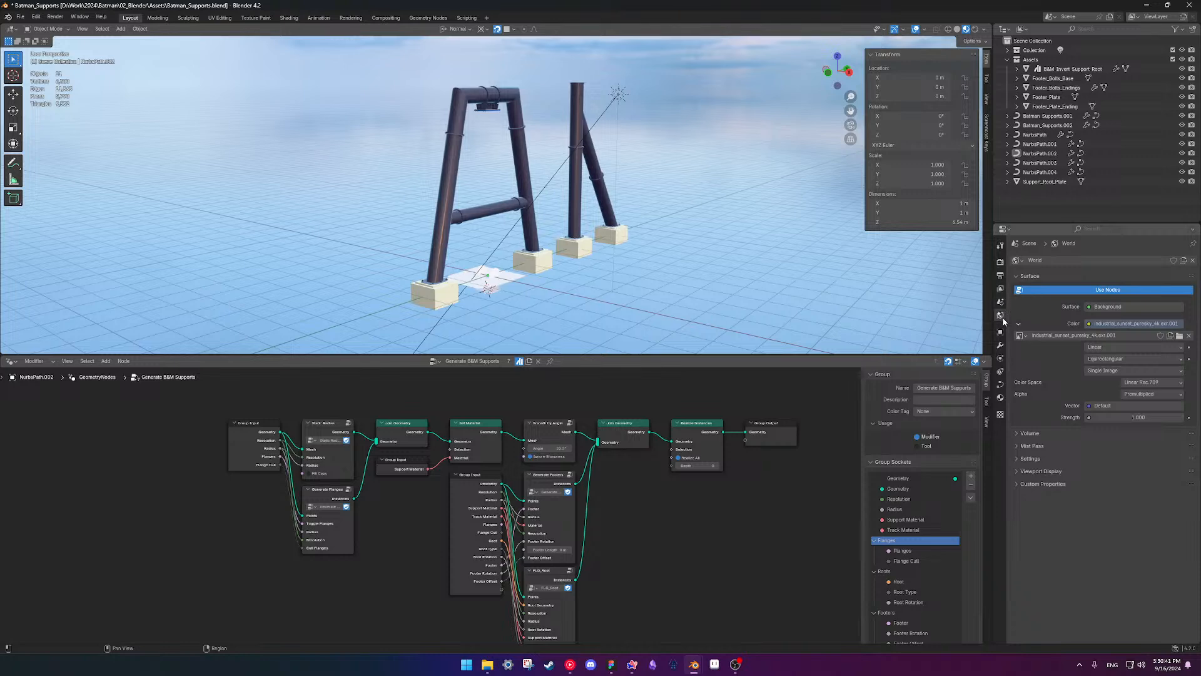
- Replace the World background image with kloofendal_misty_morning_puresky_4k.exr, save the file and inspect the supports
{"action": "left_click", "coordinate": [1180, 336]}
{"action": "left_click", "coordinate": [528, 310]}
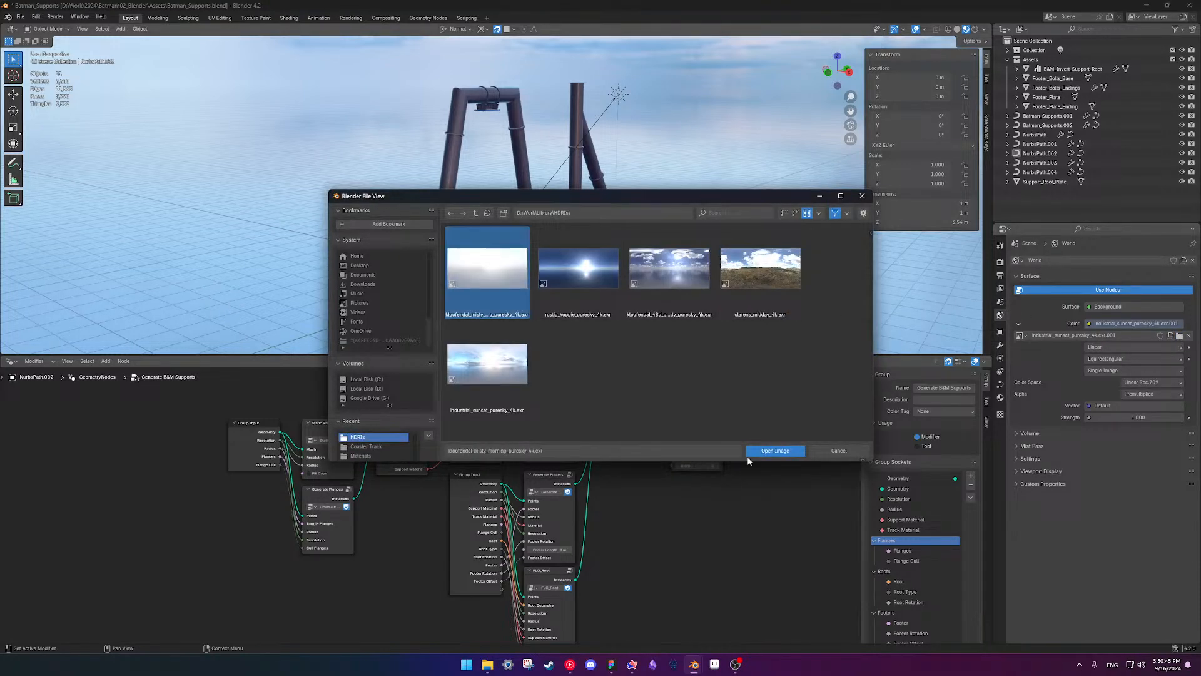
{"action": "left_click", "coordinate": [775, 451]}
{"action": "mouse_move", "coordinate": [541, 234]}
{"action": "middle_mouse_down"}
{"action": "mouse_move", "coordinate": [744, 250]}
{"action": "mouse_move", "coordinate": [682, 253]}
{"action": "mouse_move", "coordinate": [701, 251]}
{"action": "mouse_move", "coordinate": [591, 284]}
{"action": "mouse_move", "coordinate": [411, 215]}
{"action": "mouse_move", "coordinate": [352, 213]}
{"action": "mouse_move", "coordinate": [422, 120]}
{"action": "mouse_move", "coordinate": [496, 252]}
{"action": "mouse_move", "coordinate": [762, 194]}
{"action": "mouse_move", "coordinate": [539, 242]}
{"action": "middle_mouse_up"}
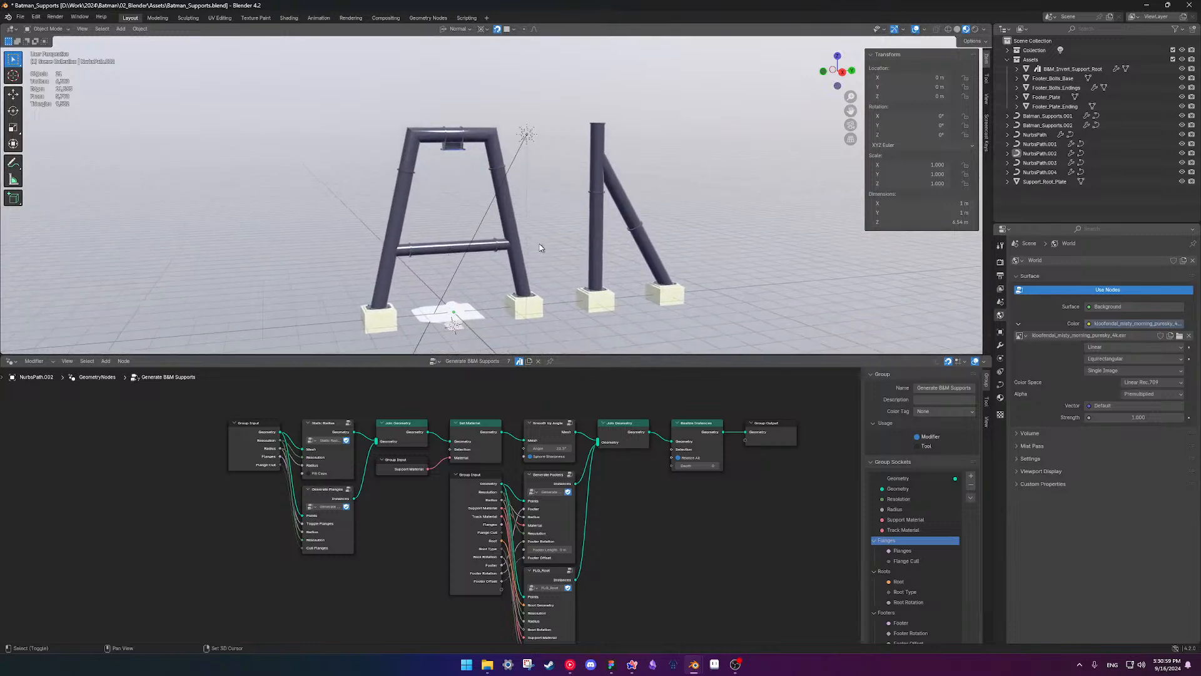
{"action": "key", "text": "ctrl+s"}
{"action": "middle_click_drag", "start_coordinate": [647, 244], "coordinate": [561, 216]}
{"action": "scroll", "coordinate": [554, 297], "scroll_direction": "up", "scroll_amount": 4}
{"action": "scroll", "coordinate": [554, 297], "scroll_direction": "down", "scroll_amount": 4}
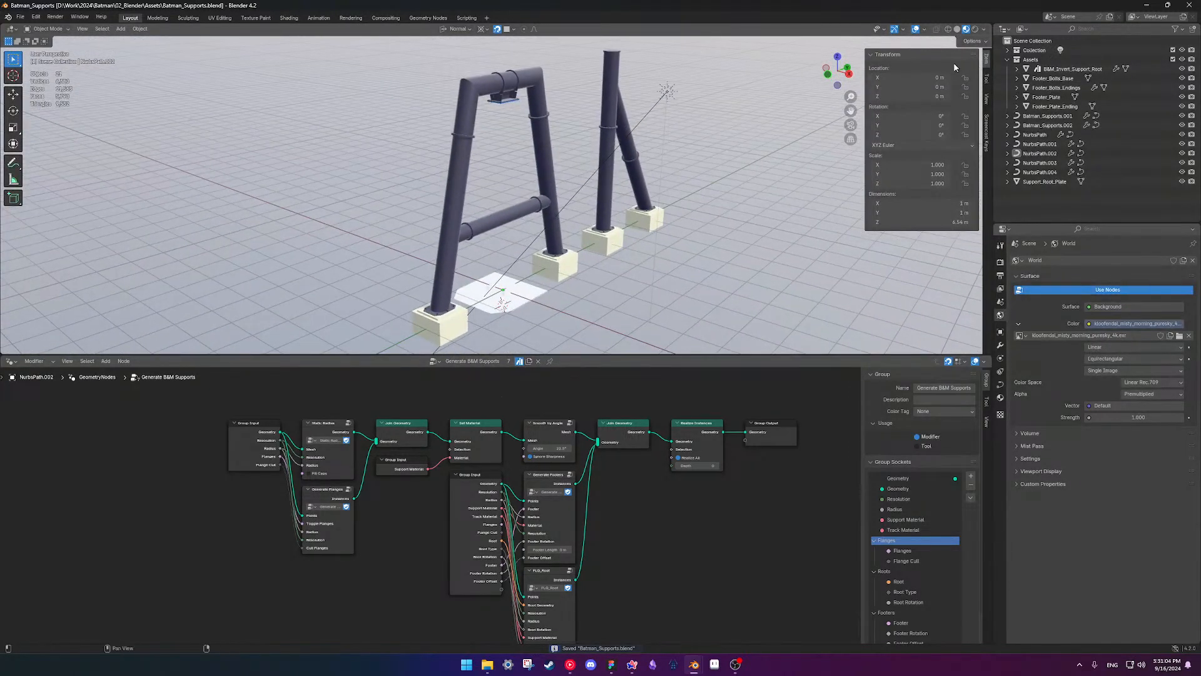
- Turn off Scene World in the viewport shading and set the preview HDRI's strength to 1.011 and world opacity to 1.000
{"action": "left_click", "coordinate": [986, 29]}
{"action": "left_click", "coordinate": [967, 31]}
{"action": "left_click", "coordinate": [985, 30]}
{"action": "mouse_move", "coordinate": [726, 175]}
{"action": "middle_mouse_down"}
{"action": "mouse_move", "coordinate": [591, 197]}
{"action": "mouse_move", "coordinate": [431, 179]}
{"action": "mouse_move", "coordinate": [580, 180]}
{"action": "mouse_move", "coordinate": [592, 198]}
{"action": "middle_mouse_up"}
{"action": "left_click", "coordinate": [984, 29]}
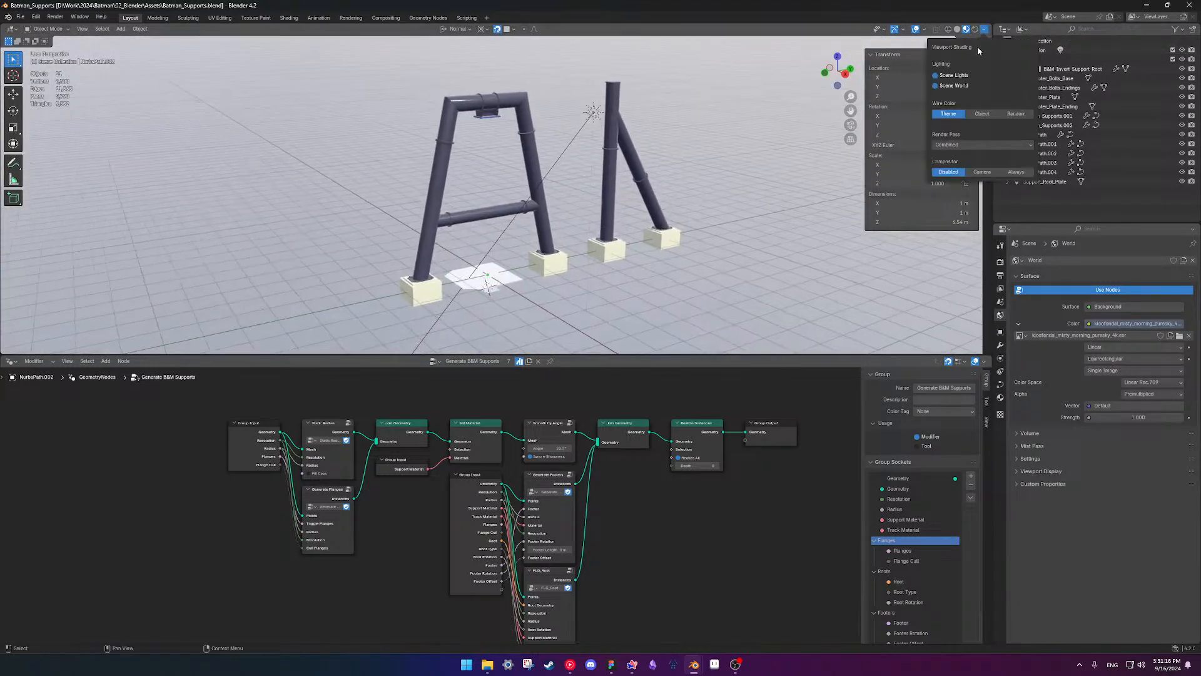
{"action": "left_click", "coordinate": [939, 88]}
{"action": "left_click", "coordinate": [979, 111]}
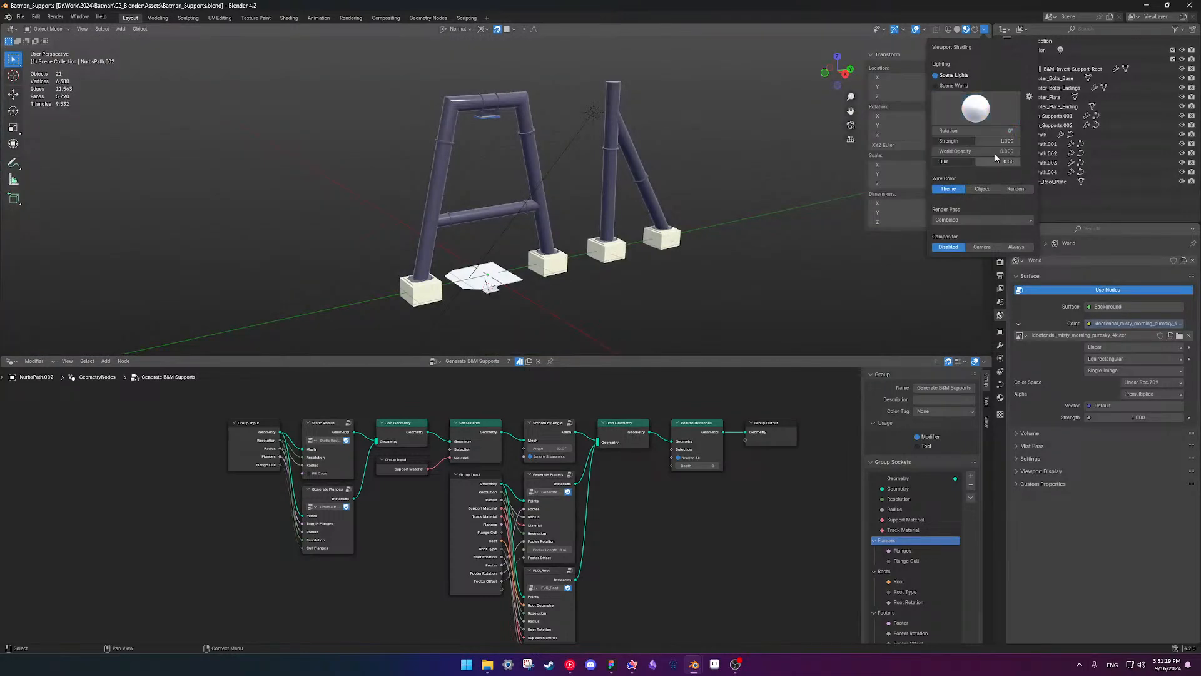
{"action": "left_click_drag", "start_coordinate": [951, 143], "coordinate": [1044, 153]}
{"action": "mouse_move", "coordinate": [552, 188]}
{"action": "middle_mouse_down"}
{"action": "mouse_move", "coordinate": [533, 177]}
{"action": "mouse_move", "coordinate": [622, 209]}
{"action": "mouse_move", "coordinate": [733, 183]}
{"action": "middle_mouse_up"}
{"action": "scroll", "coordinate": [622, 209], "scroll_direction": "up", "scroll_amount": 1}
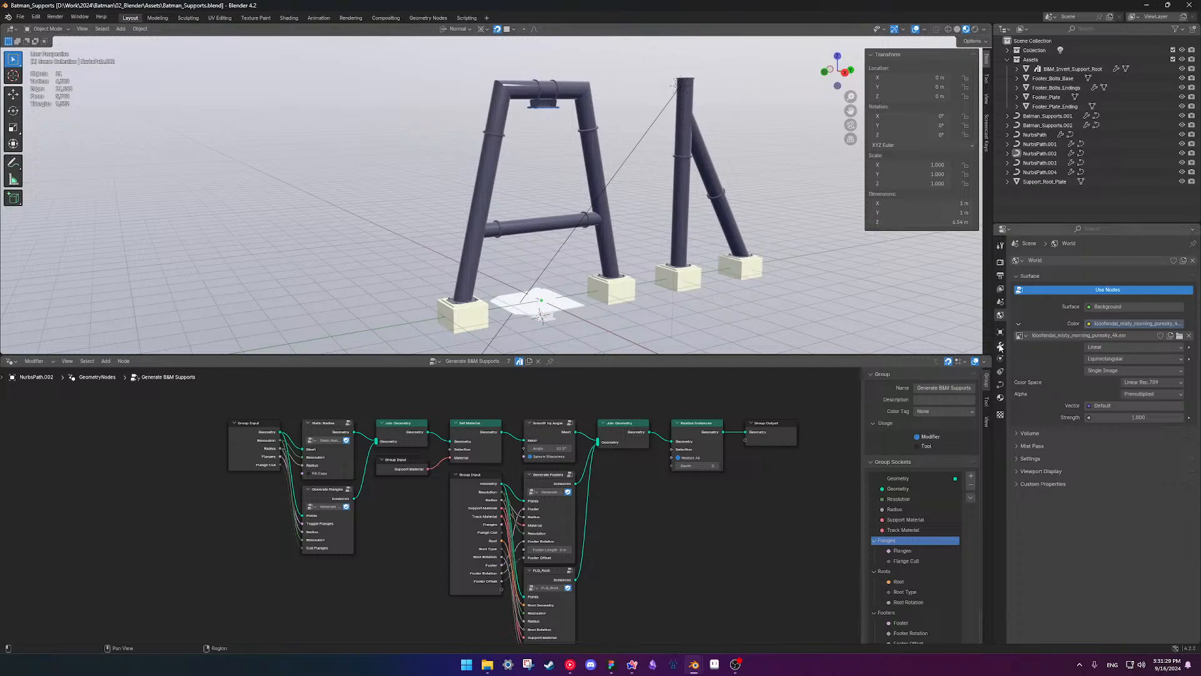
- Unlink the image from the World's environment texture and try the viewport background blur at 1.00 before lowering it
{"action": "left_click", "coordinate": [1190, 335]}
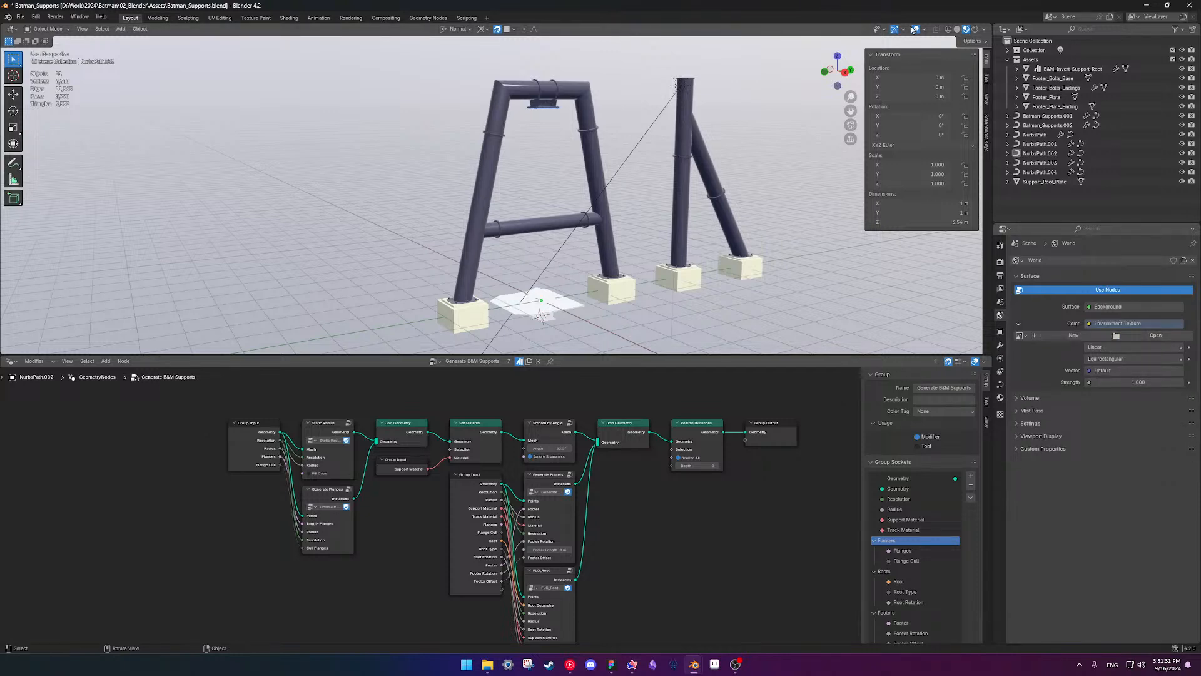
{"action": "left_click", "coordinate": [984, 29]}
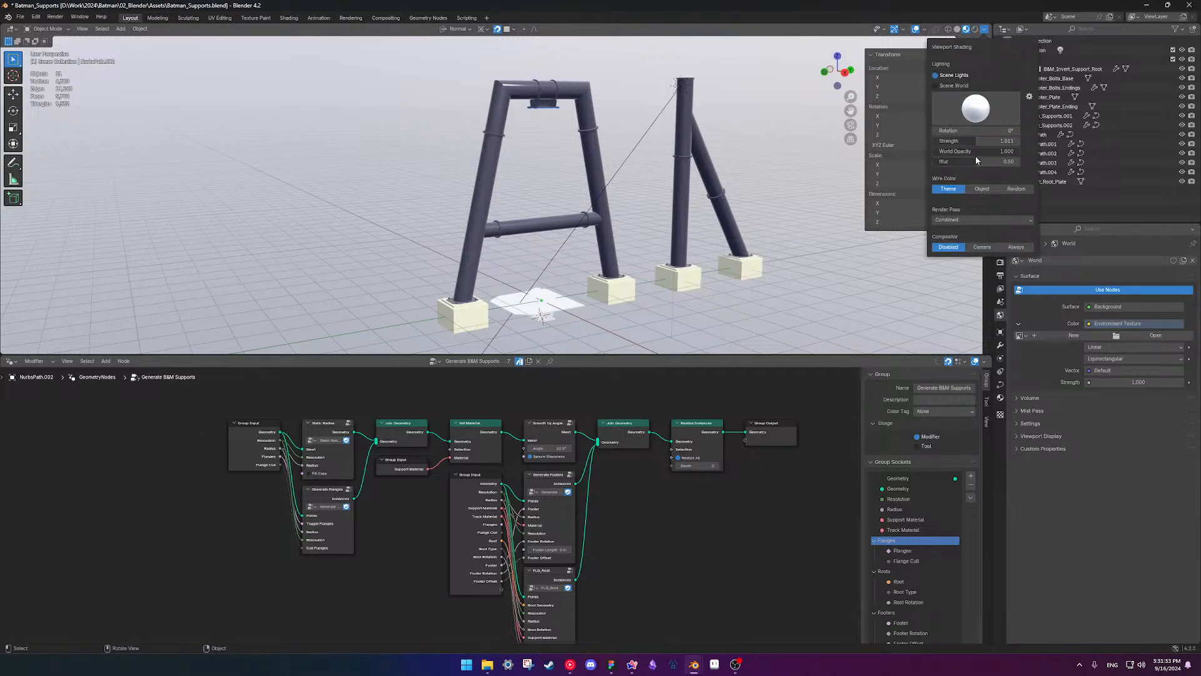
{"action": "mouse_move", "coordinate": [992, 152]}
{"action": "left_mouse_down"}
{"action": "mouse_move", "coordinate": [904, 151]}
{"action": "mouse_move", "coordinate": [1020, 151]}
{"action": "mouse_move", "coordinate": [976, 161]}
{"action": "mouse_move", "coordinate": [1020, 161]}
{"action": "left_mouse_up"}
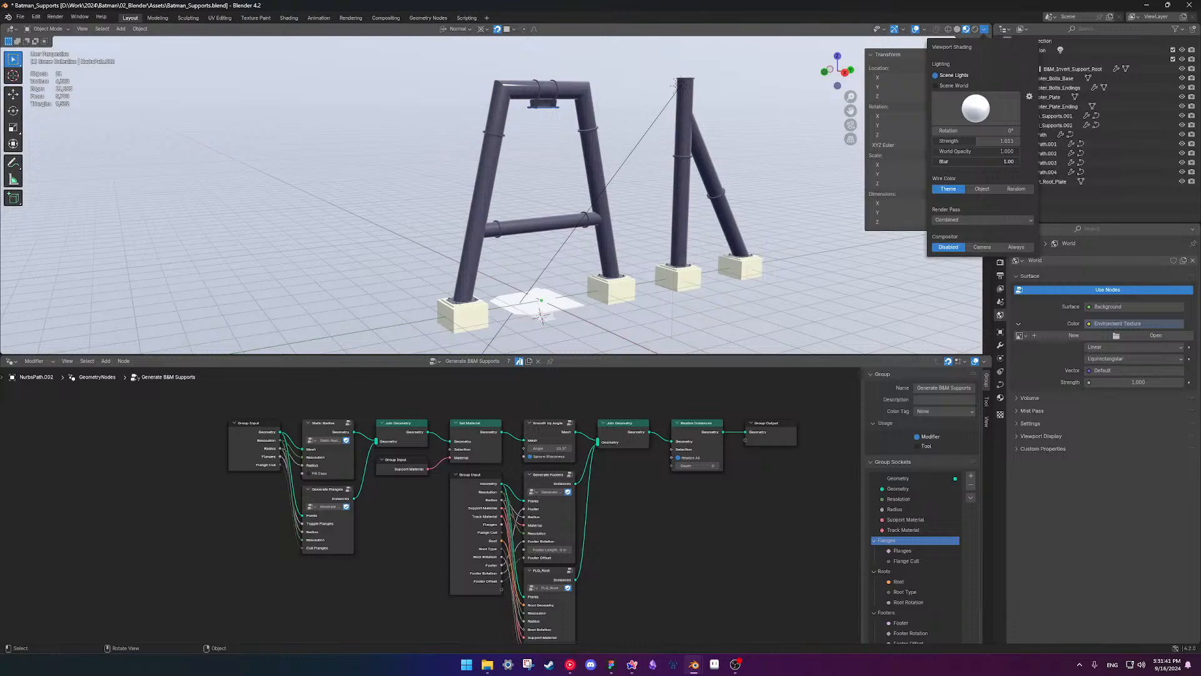
{"action": "left_click_drag", "start_coordinate": [1017, 162], "coordinate": [935, 161]}
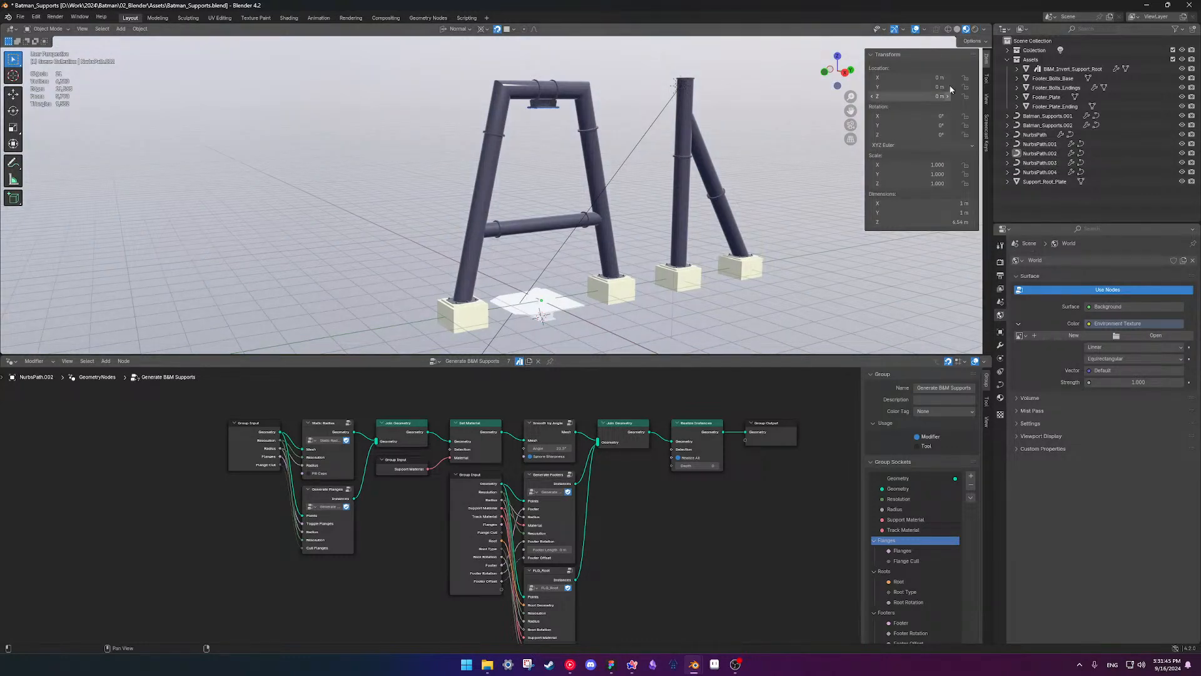
- Save the supports file and inspect the crossbar and footers up close
{"action": "scroll", "coordinate": [545, 239], "scroll_direction": "down", "scroll_amount": 2}
{"action": "mouse_move", "coordinate": [521, 242]}
{"action": "middle_mouse_down"}
{"action": "mouse_move", "coordinate": [614, 246]}
{"action": "mouse_move", "coordinate": [507, 242]}
{"action": "middle_mouse_up"}
{"action": "key", "text": "ctrl+s"}
{"action": "scroll", "coordinate": [518, 182], "scroll_direction": "up", "scroll_amount": 2}
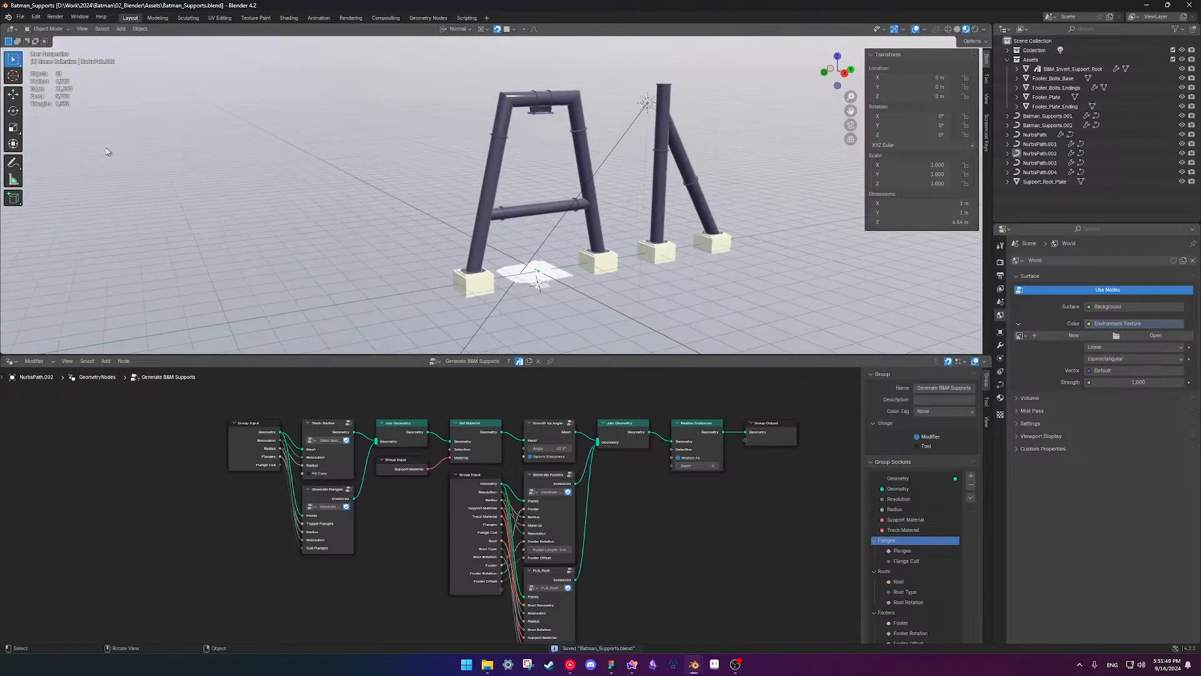
{"action": "scroll", "coordinate": [573, 245], "scroll_direction": "up", "scroll_amount": 4}
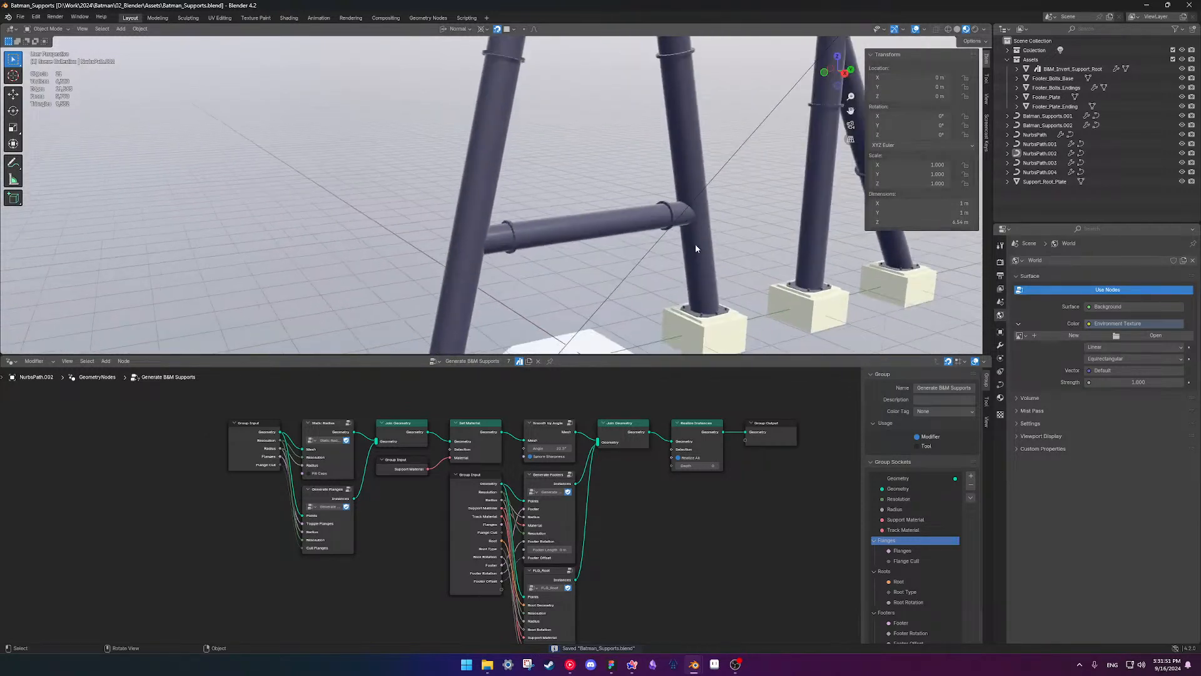
{"action": "scroll", "coordinate": [663, 229], "scroll_direction": "down", "scroll_amount": 3}
{"action": "scroll", "coordinate": [606, 230], "scroll_direction": "up", "scroll_amount": 3}
{"action": "scroll", "coordinate": [591, 231], "scroll_direction": "up", "scroll_amount": 3}
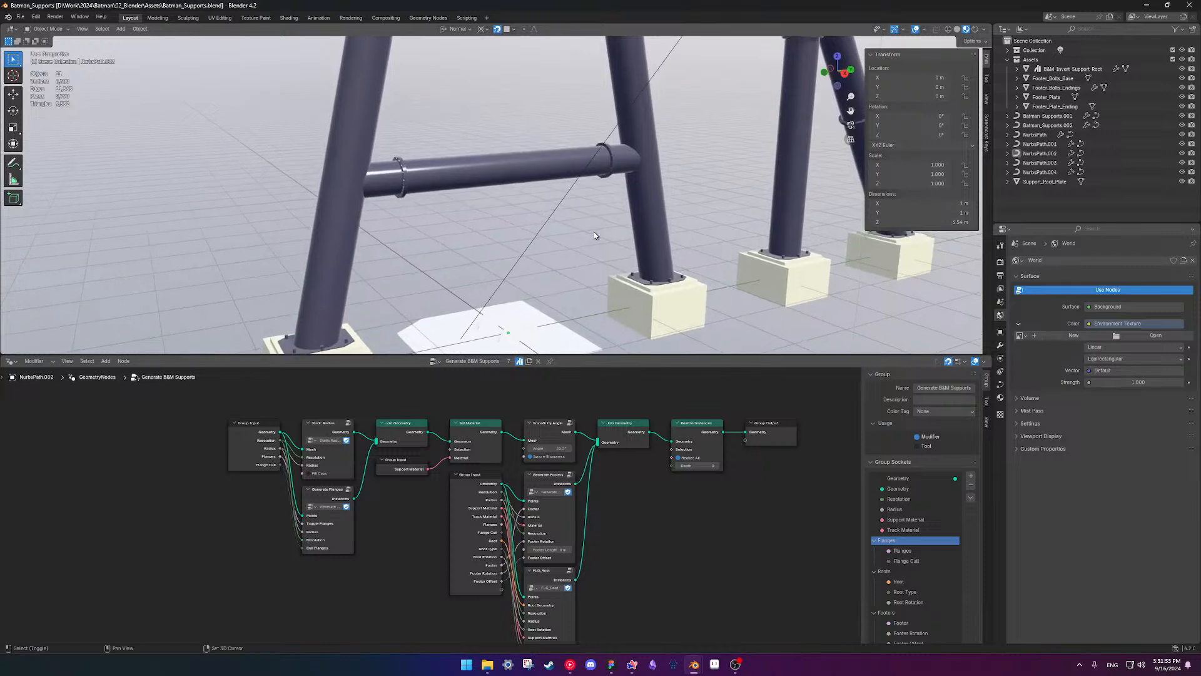
{"action": "middle_click_drag", "start_coordinate": [636, 512], "coordinate": [621, 500]}
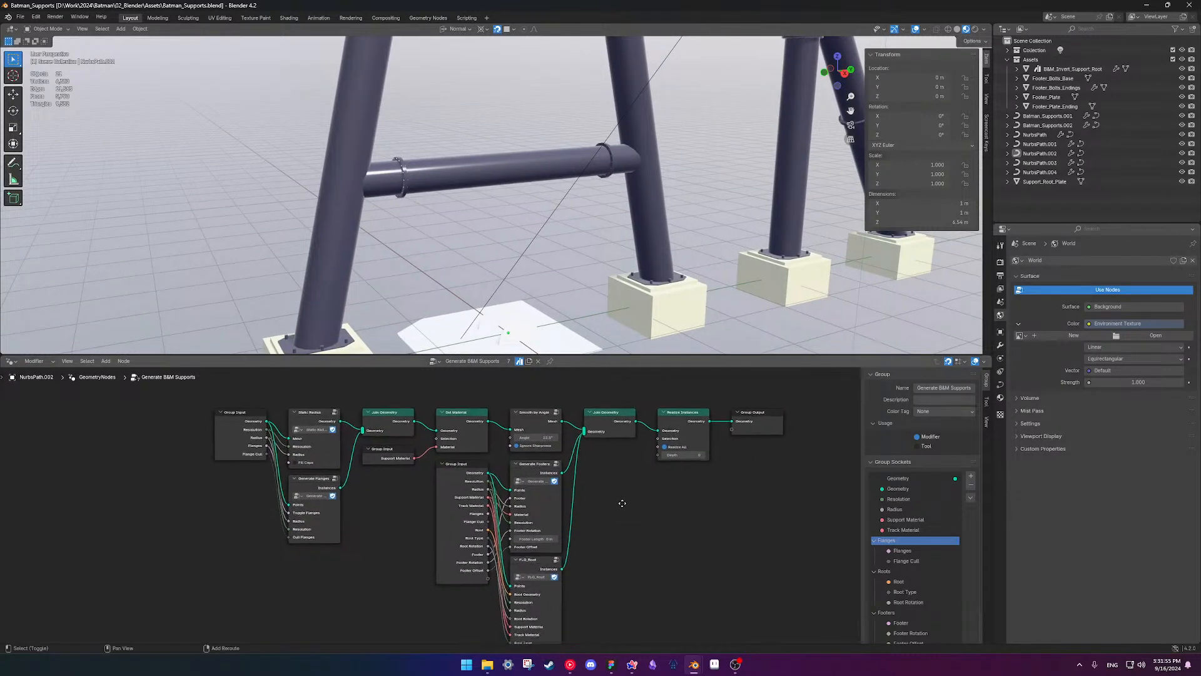
{"action": "scroll", "coordinate": [655, 301], "scroll_direction": "down", "scroll_amount": 1}
{"action": "scroll", "coordinate": [655, 304], "scroll_direction": "down", "scroll_amount": 6}
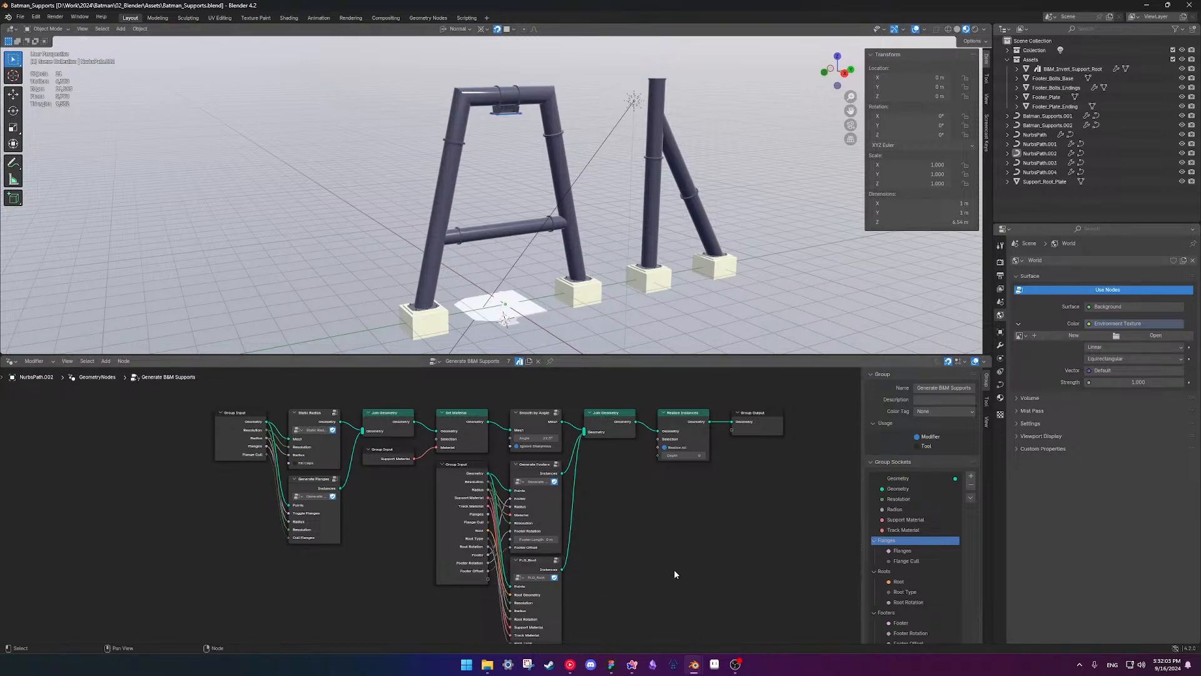
- Switch to the Materials.blend window, select the Batman_Track asset and refresh the asset library
{"action": "mouse_move", "coordinate": [694, 664]}
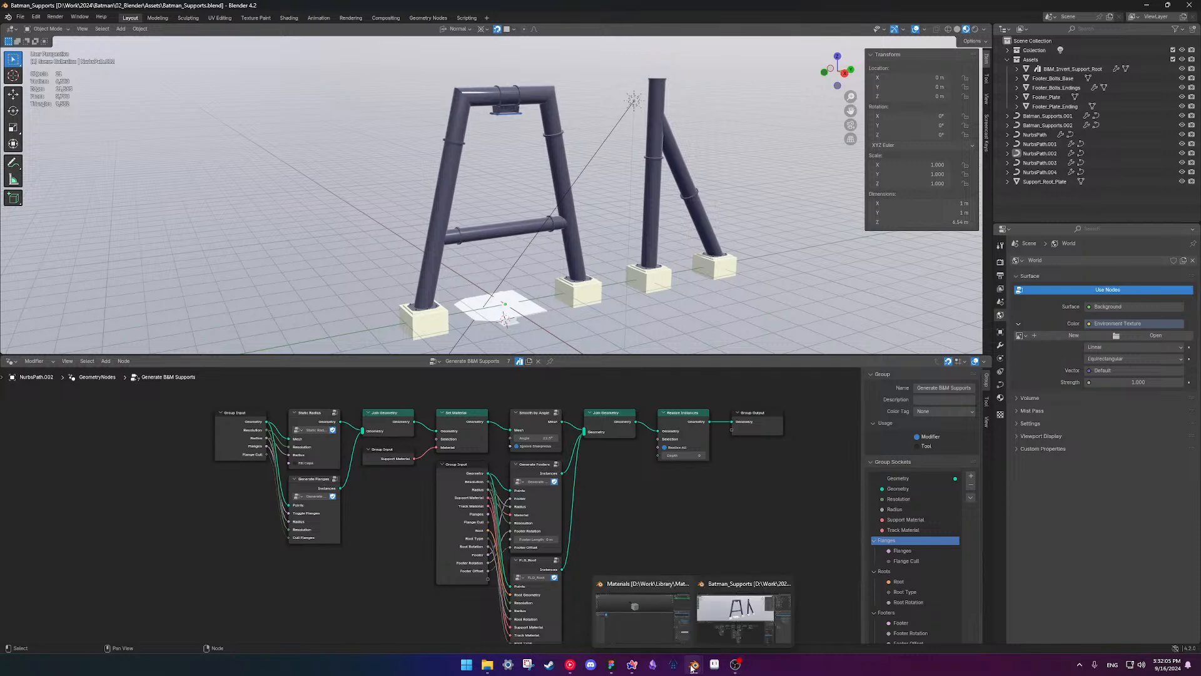
{"action": "left_click", "coordinate": [649, 626]}
{"action": "left_click", "coordinate": [140, 291]}
{"action": "right_click", "coordinate": [140, 290]}
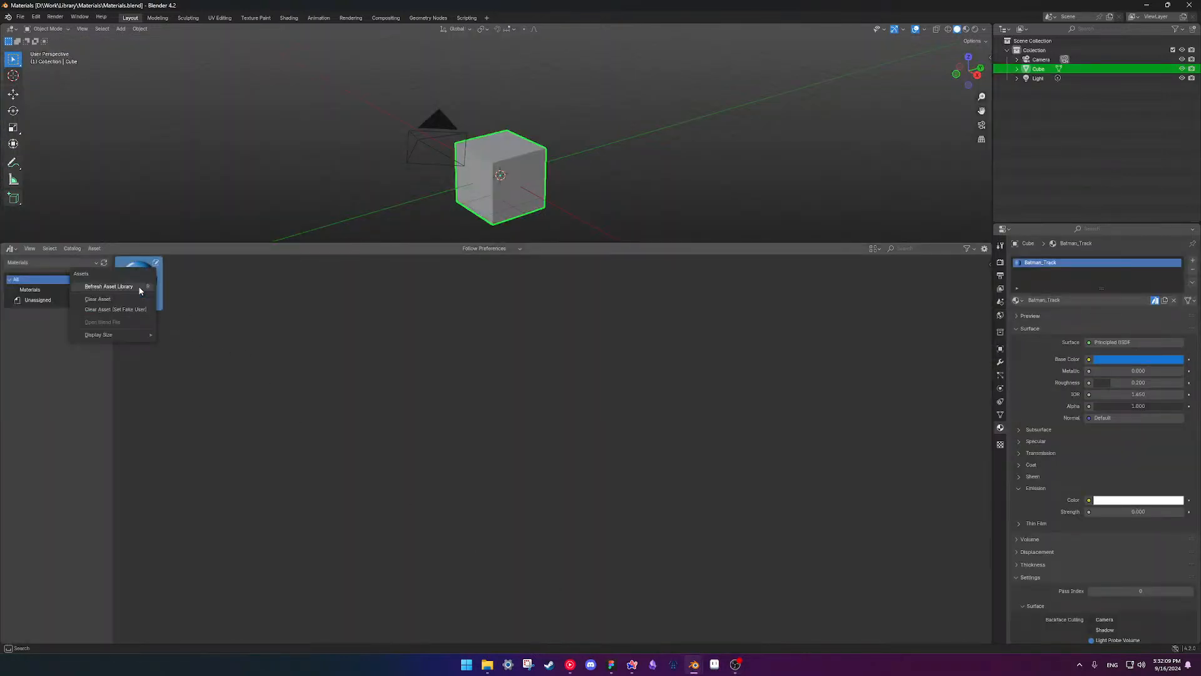
{"action": "left_click", "coordinate": [140, 290]}
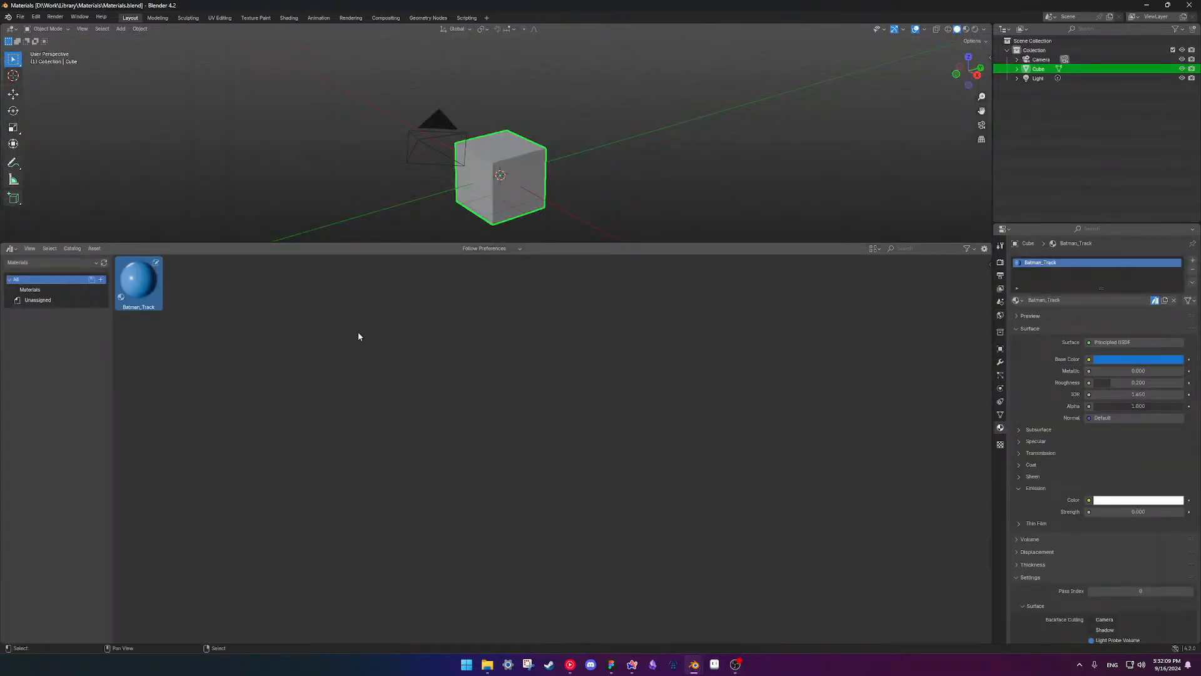
- Add a second material slot to the cube and create a new material in it named Batman_Supports
{"action": "left_click", "coordinate": [1193, 261]}
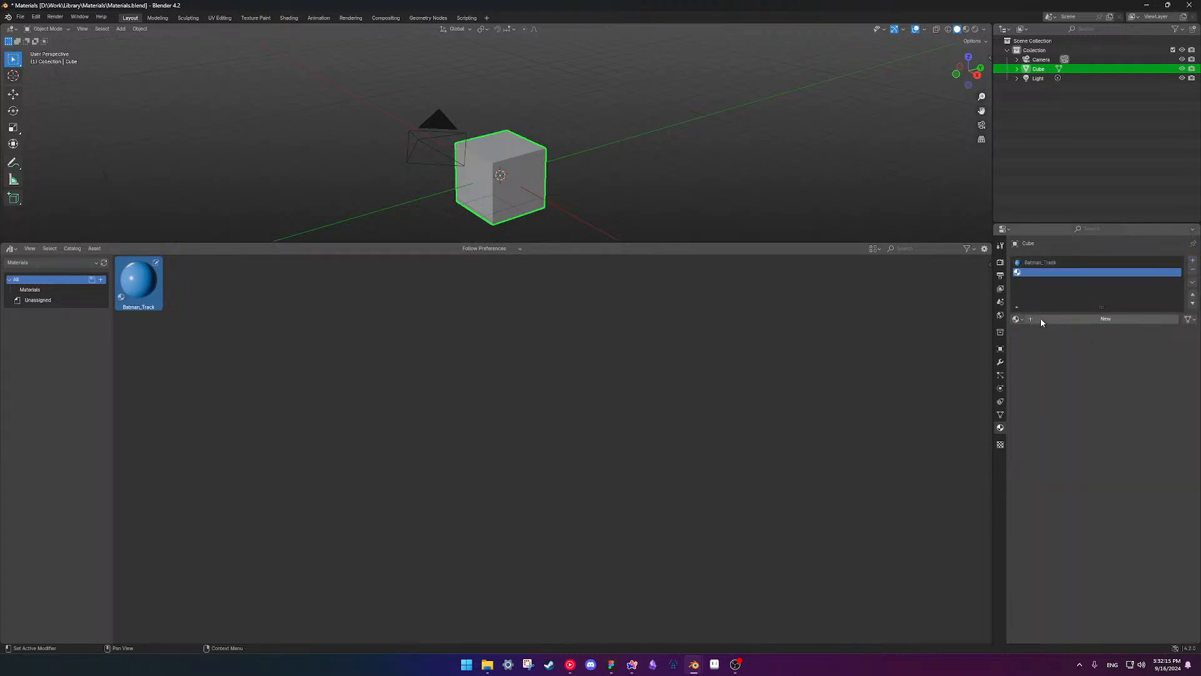
{"action": "left_click", "coordinate": [1041, 318]}
{"action": "double_click", "coordinate": [1042, 272]}
{"action": "type", "text": "Supp"}
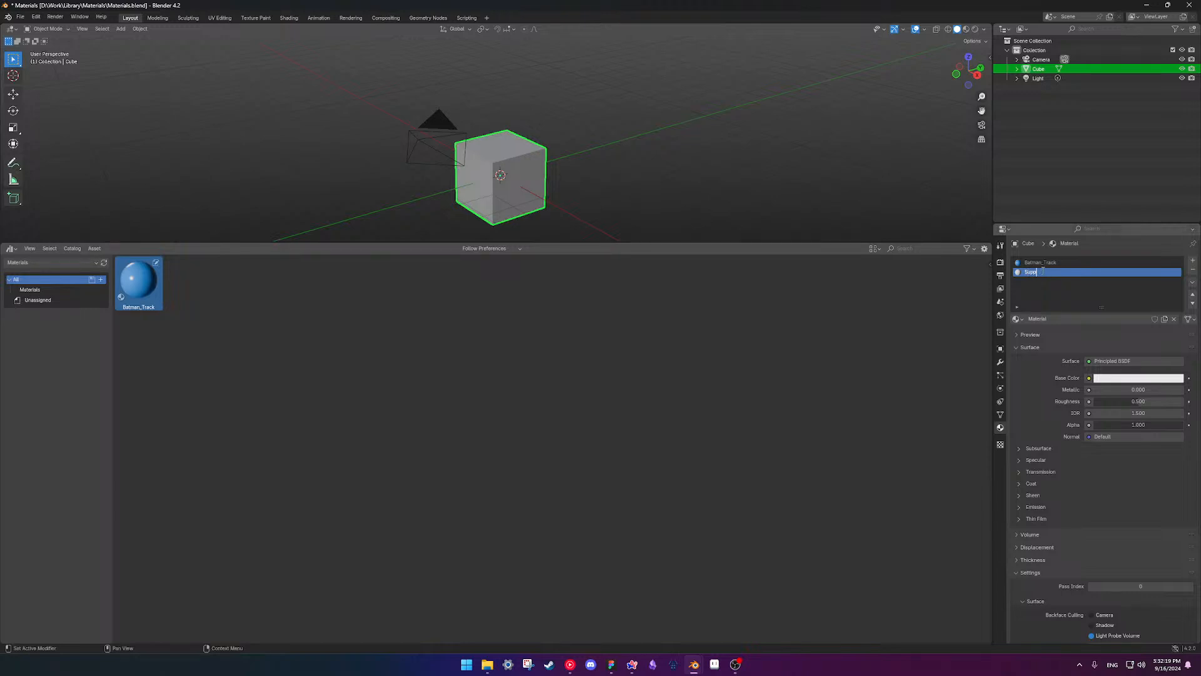
{"action": "type", "text": "Batman_Supports"}
{"action": "key", "text": "Return"}
- Set the Batman_Supports material's base color to a dark blue-grey and its roughness to 0.200
{"action": "left_click", "coordinate": [1126, 379]}
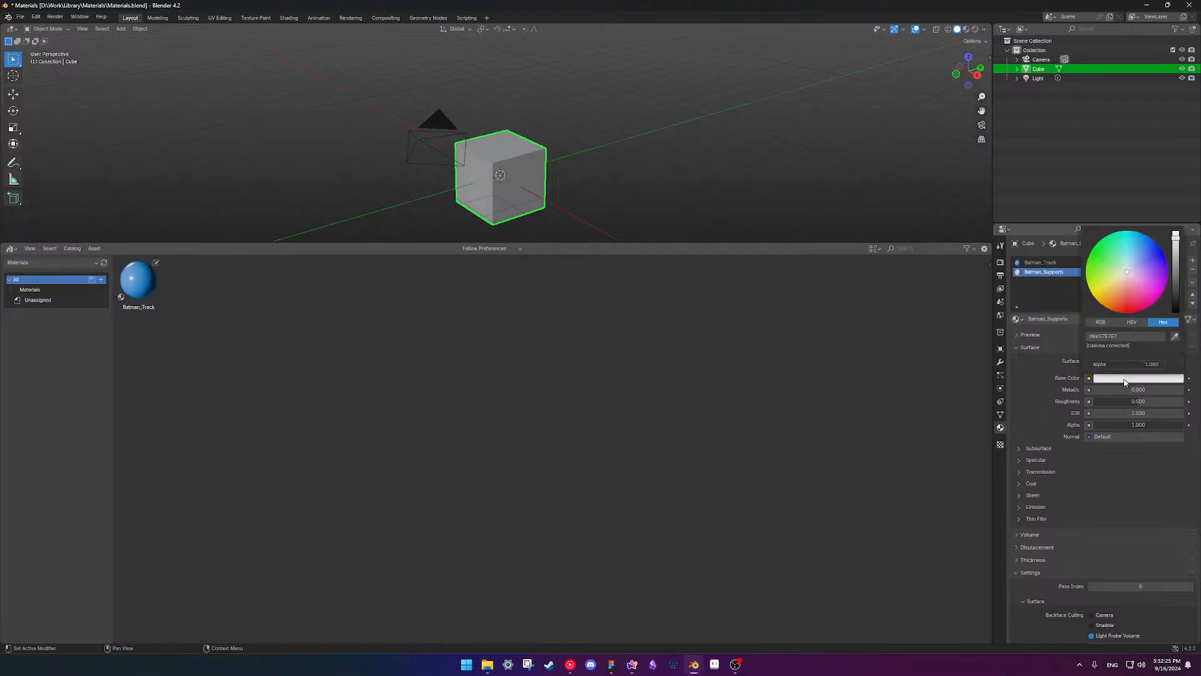
{"action": "mouse_move", "coordinate": [1145, 271]}
{"action": "left_mouse_down"}
{"action": "mouse_move", "coordinate": [1132, 266]}
{"action": "mouse_move", "coordinate": [1176, 293]}
{"action": "left_mouse_up"}
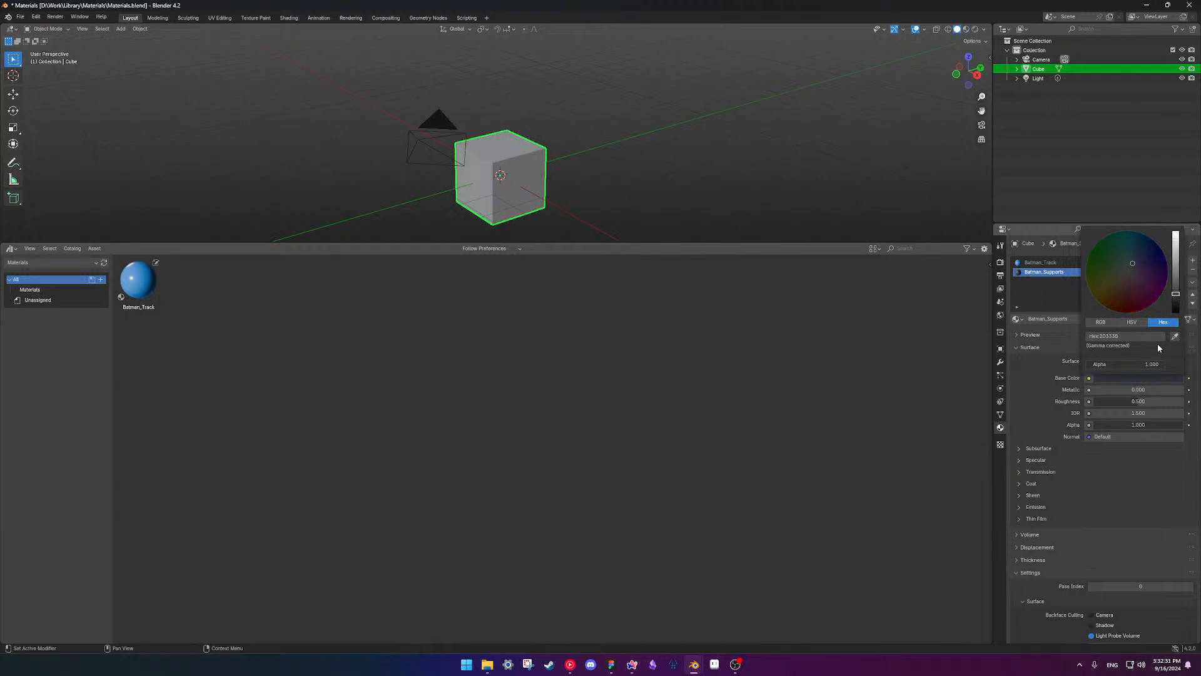
{"action": "left_click", "coordinate": [1110, 403]}
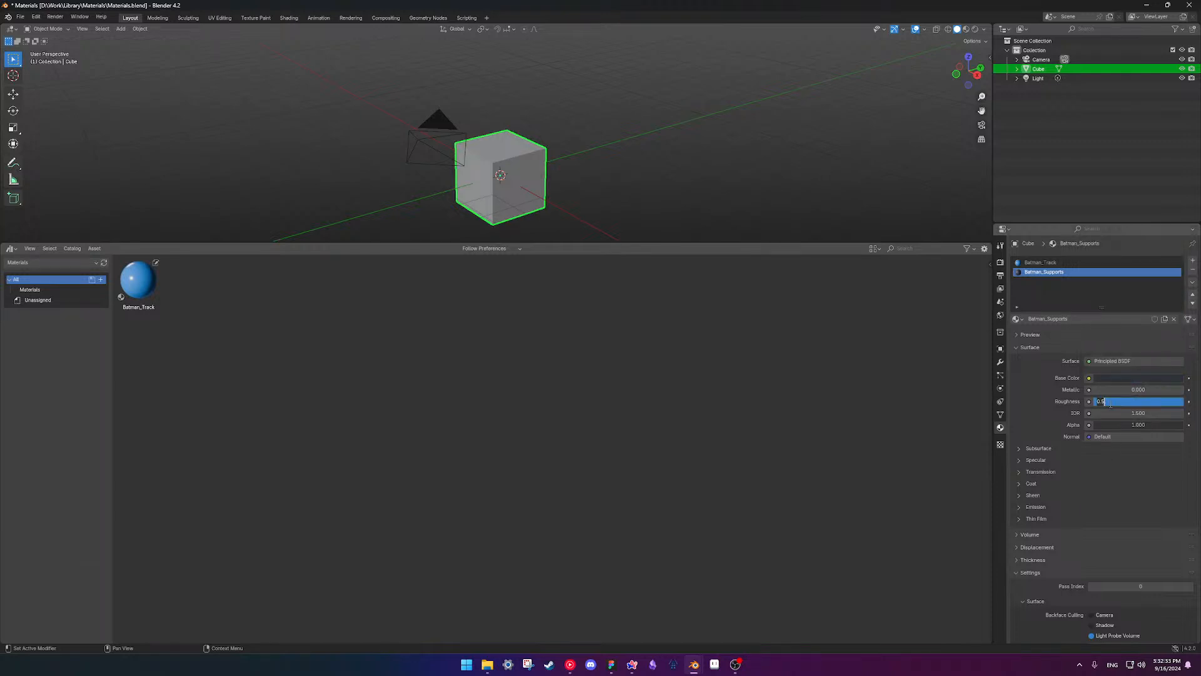
{"action": "key", "text": "Return"}
{"action": "left_click", "coordinate": [1116, 378]}
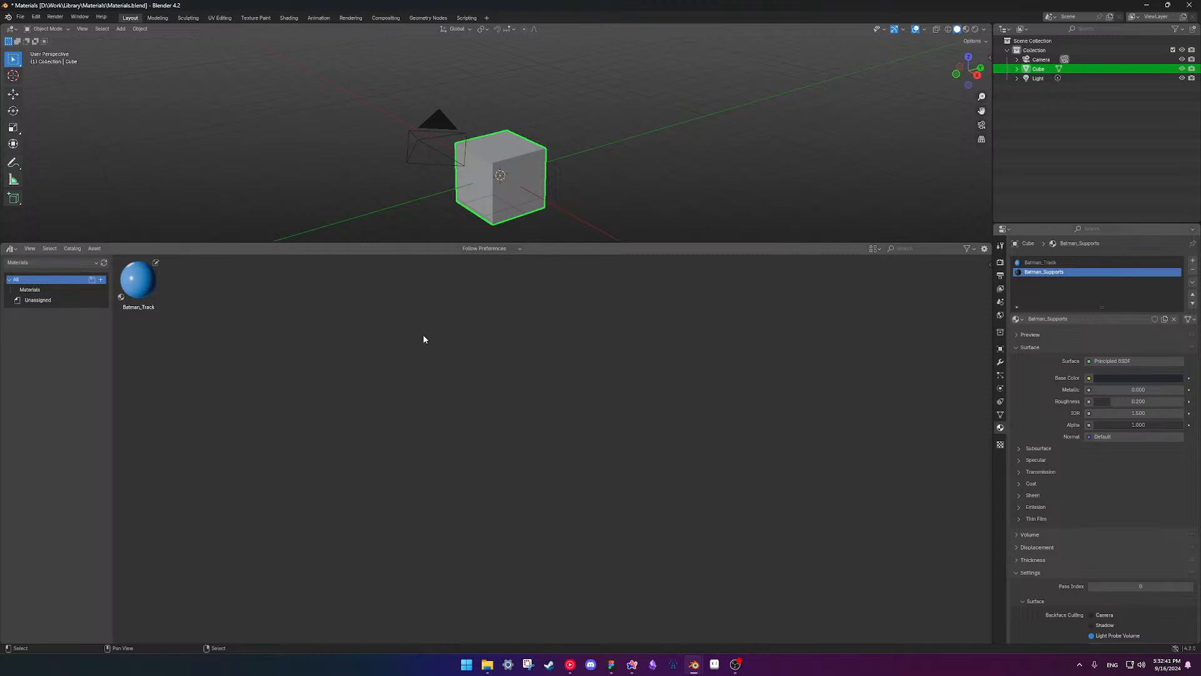
- Mark Batman_Supports as an asset, move it from Unassigned into the Materials catalog and save the file
{"action": "right_click", "coordinate": [1075, 273]}
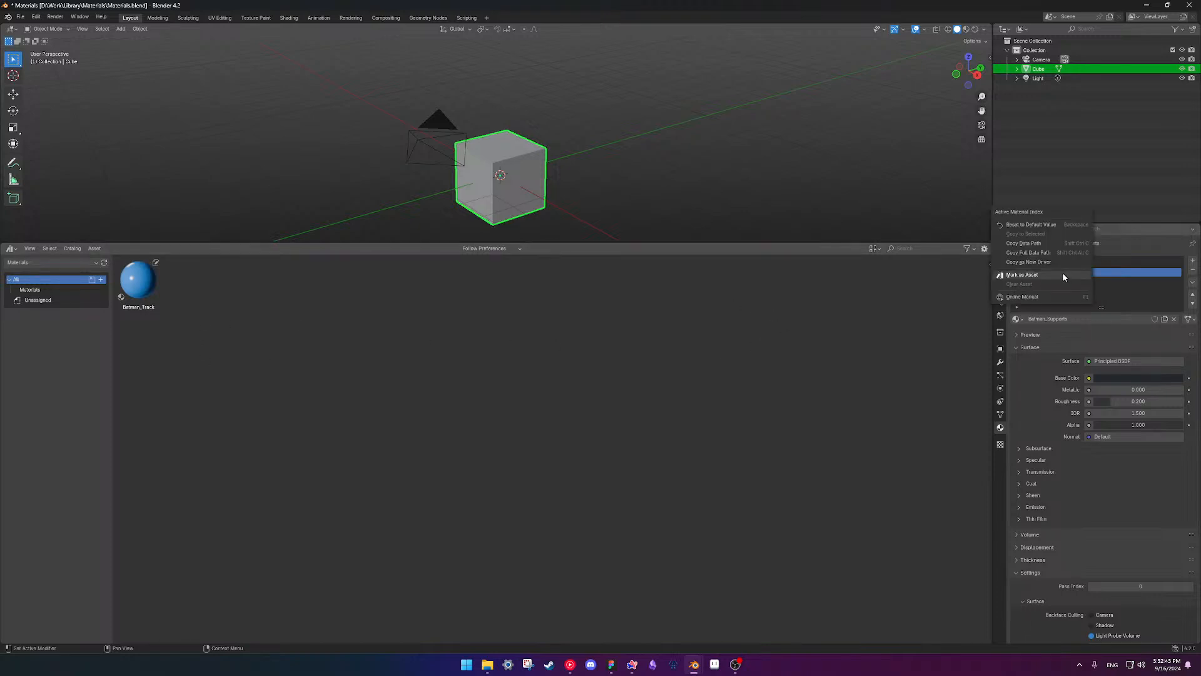
{"action": "left_click", "coordinate": [1064, 272]}
{"action": "left_click", "coordinate": [32, 300]}
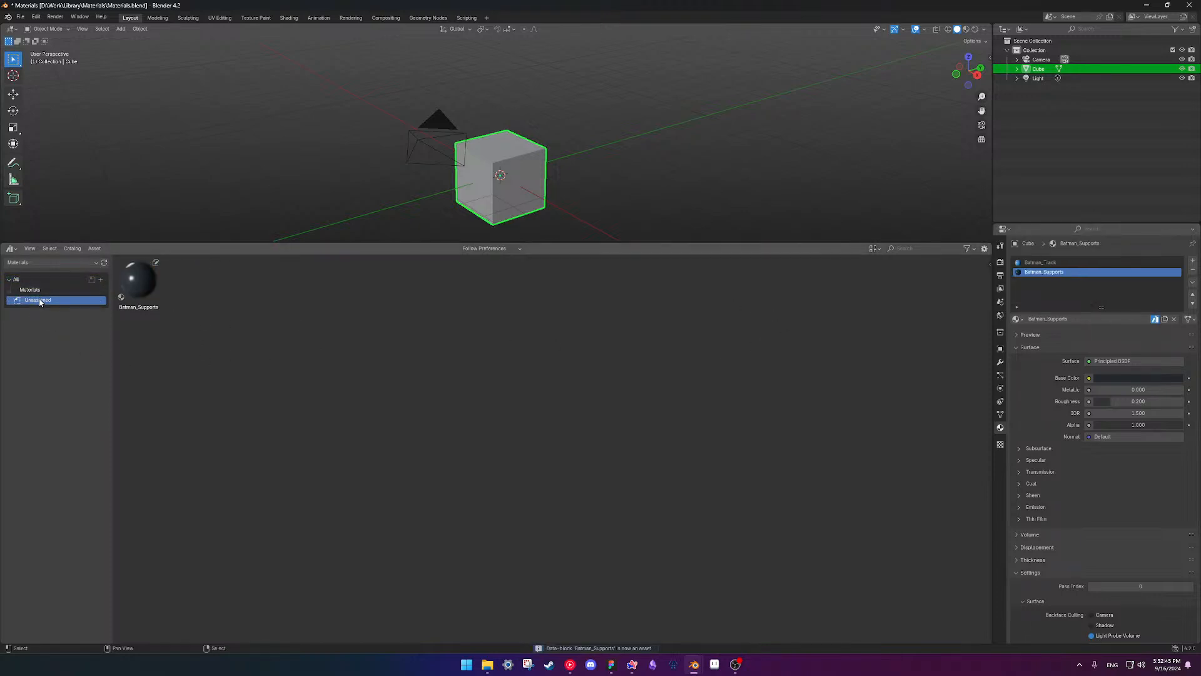
{"action": "left_click_drag", "start_coordinate": [138, 284], "coordinate": [28, 291]}
{"action": "left_click", "coordinate": [30, 290]}
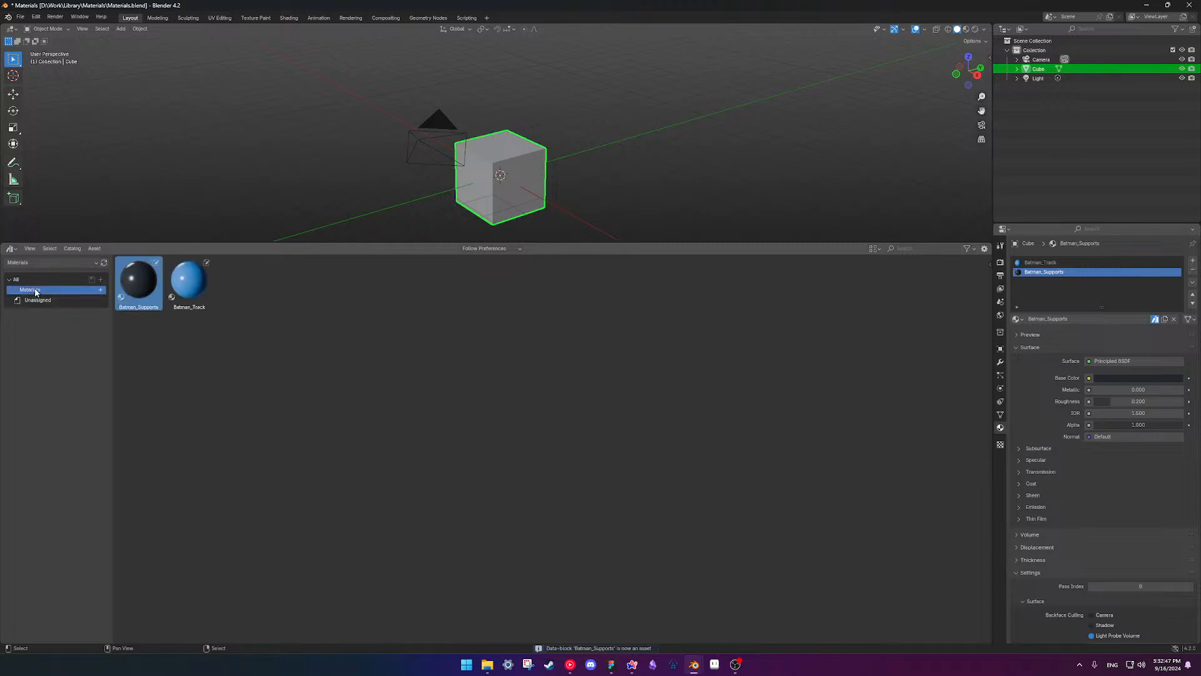
{"action": "key", "text": "ctrl+s"}
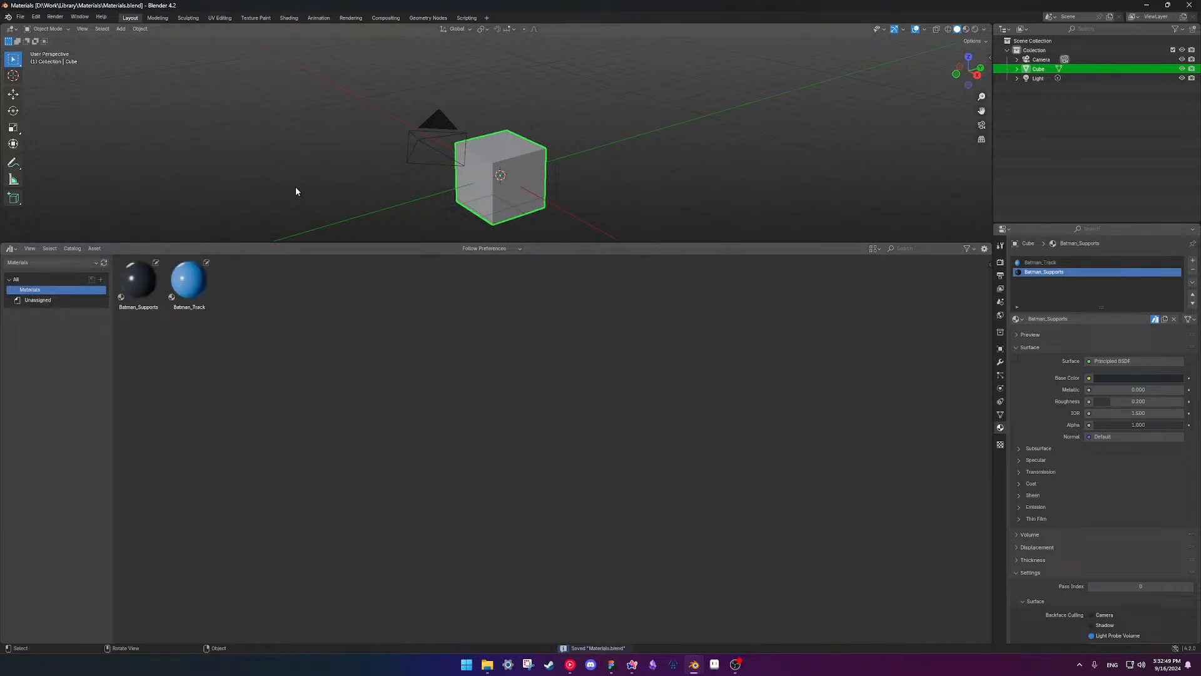
{"action": "scroll", "coordinate": [306, 187], "scroll_direction": "down", "scroll_amount": 4}
{"action": "scroll", "coordinate": [458, 191], "scroll_direction": "up", "scroll_amount": 5}
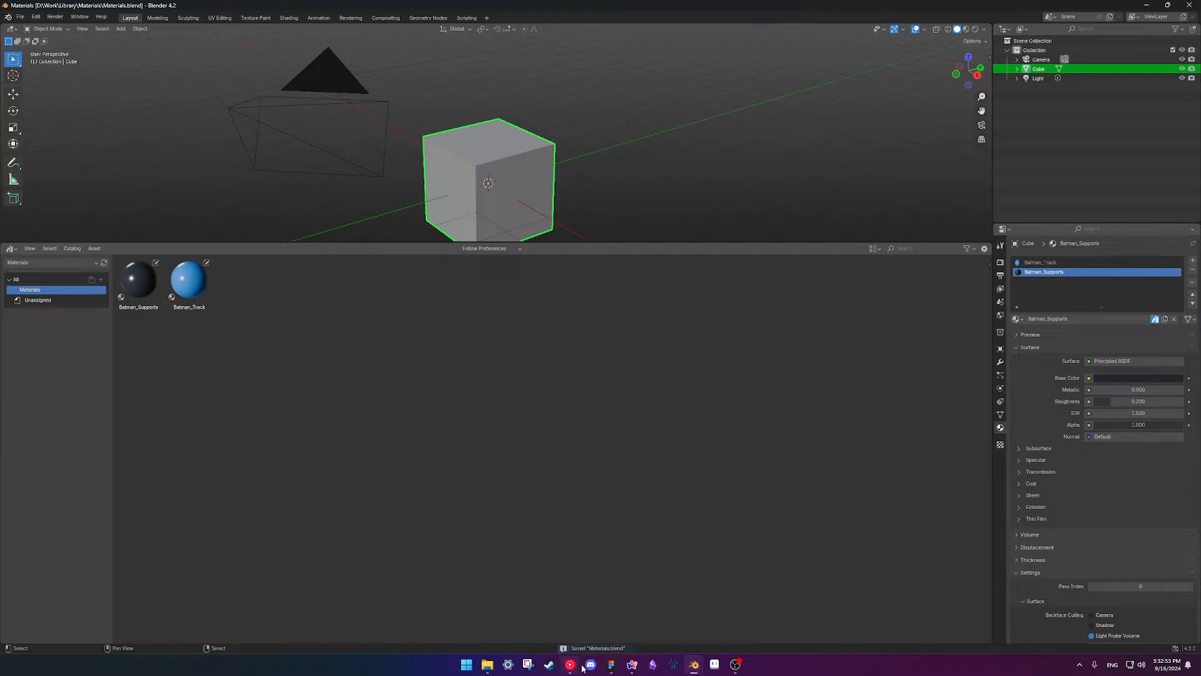
- Switch back to the Batman_Supports.blend window and browse to the D:\Work\Library\Assets folder for a file to open
{"action": "mouse_move", "coordinate": [693, 664]}
{"action": "left_click", "coordinate": [745, 616]}
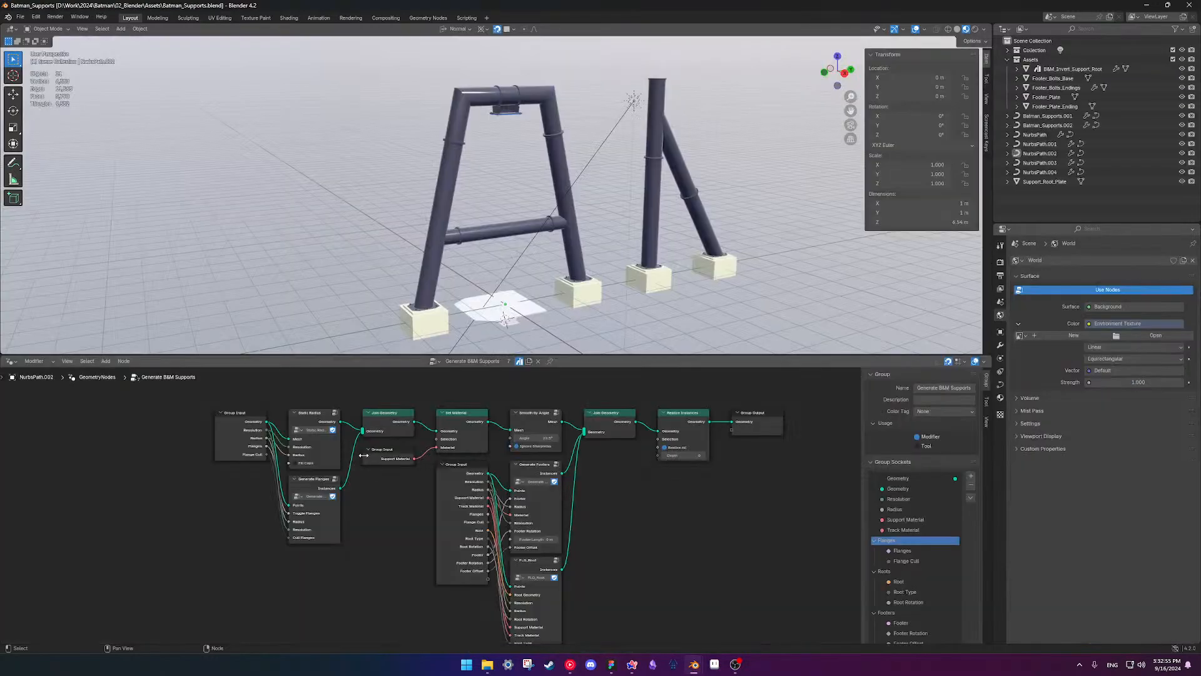
{"action": "left_click", "coordinate": [20, 16]}
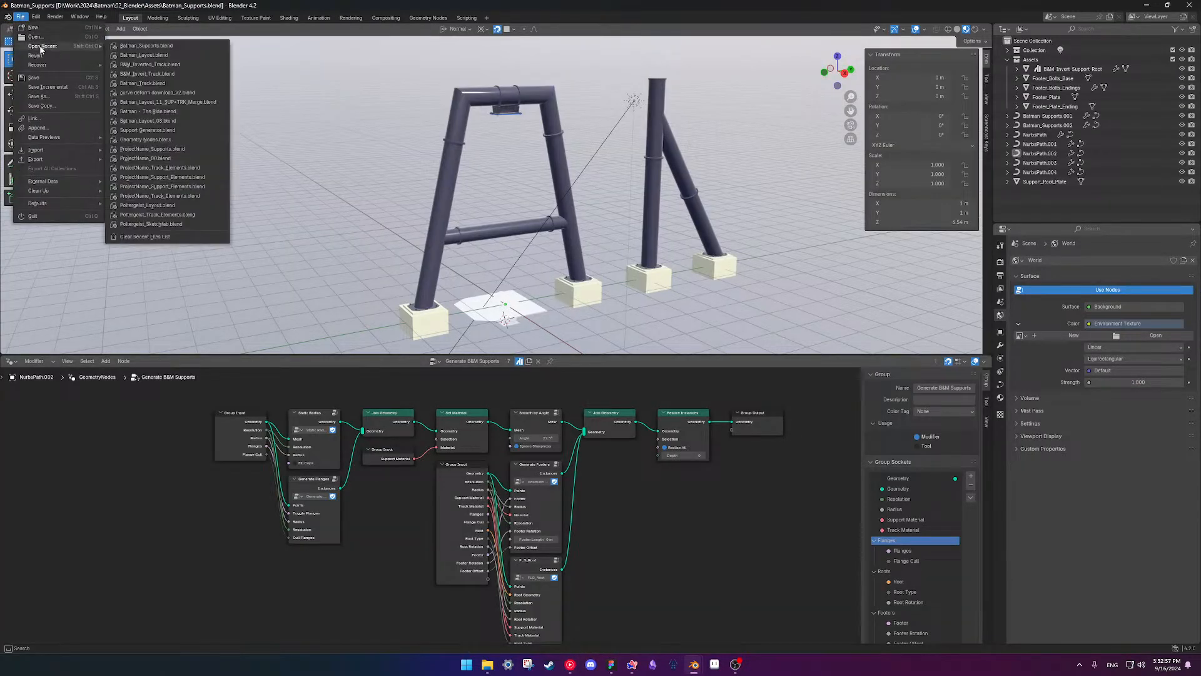
{"action": "left_click", "coordinate": [35, 36]}
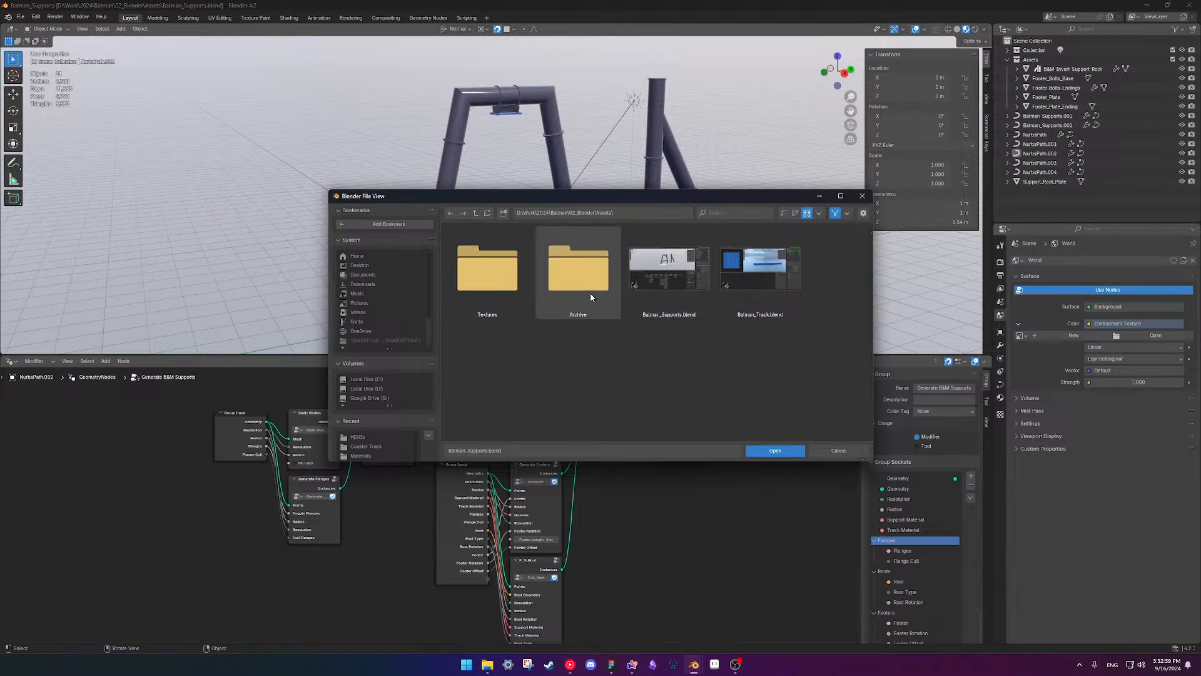
{"action": "left_click", "coordinate": [474, 213]}
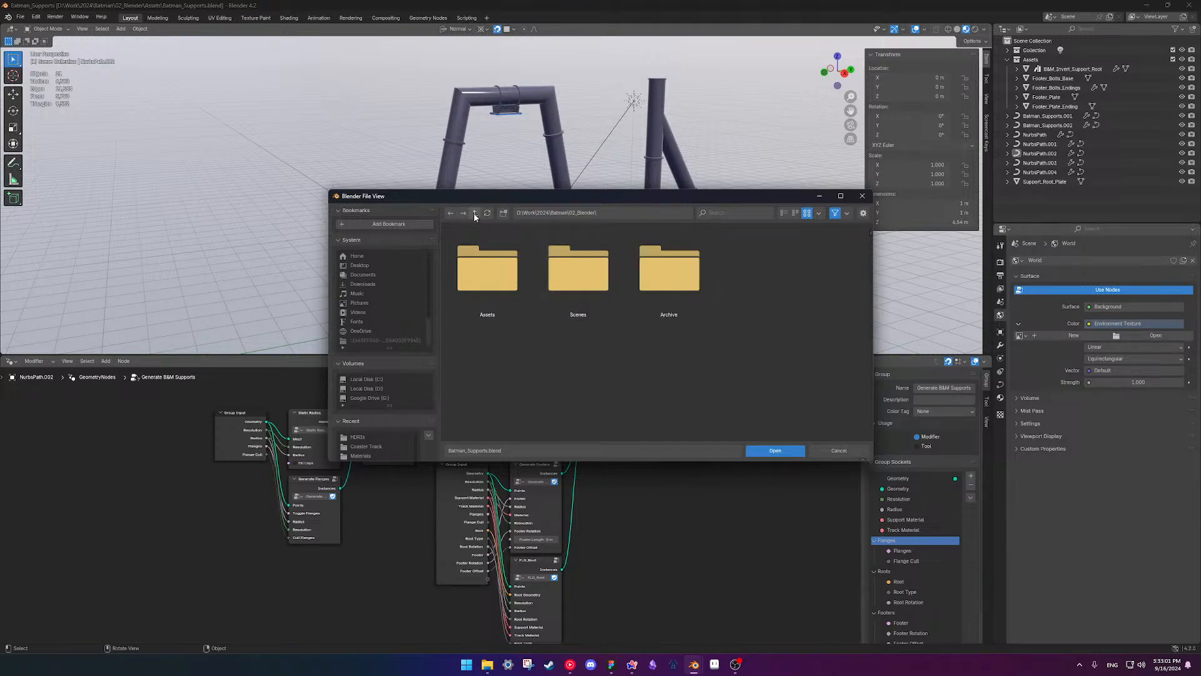
{"action": "left_click", "coordinate": [474, 212]}
{"action": "left_click", "coordinate": [474, 212]}
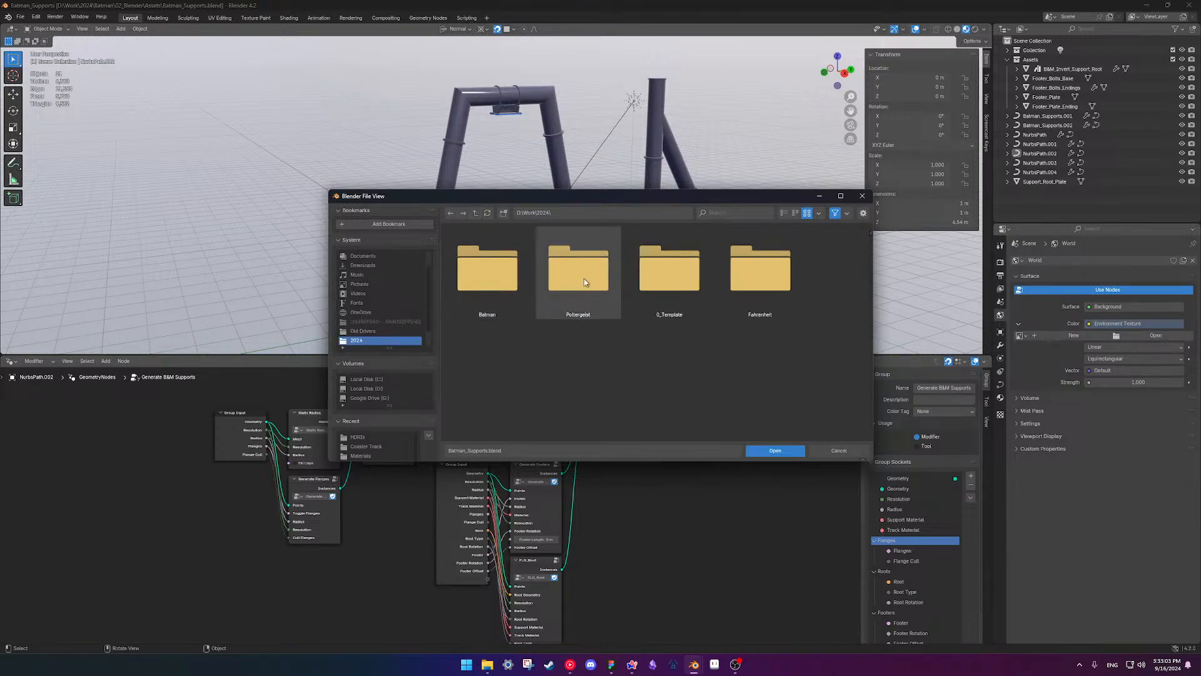
{"action": "left_click", "coordinate": [475, 213]}
{"action": "double_click", "coordinate": [524, 304]}
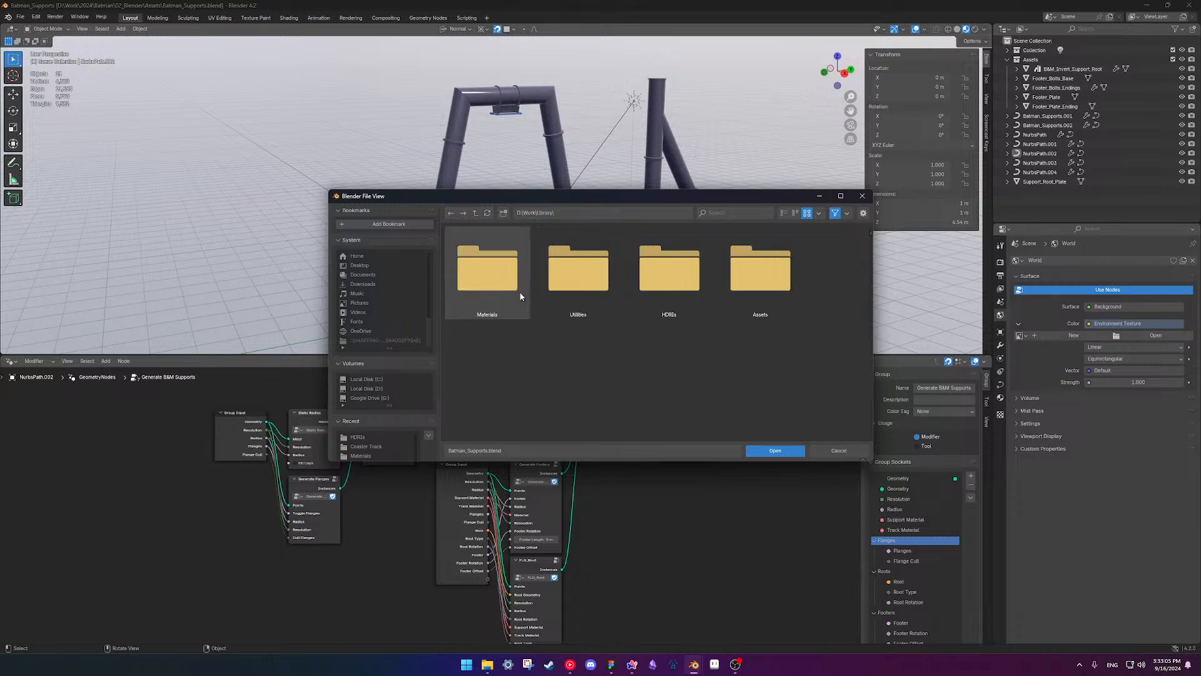
{"action": "double_click", "coordinate": [757, 291]}
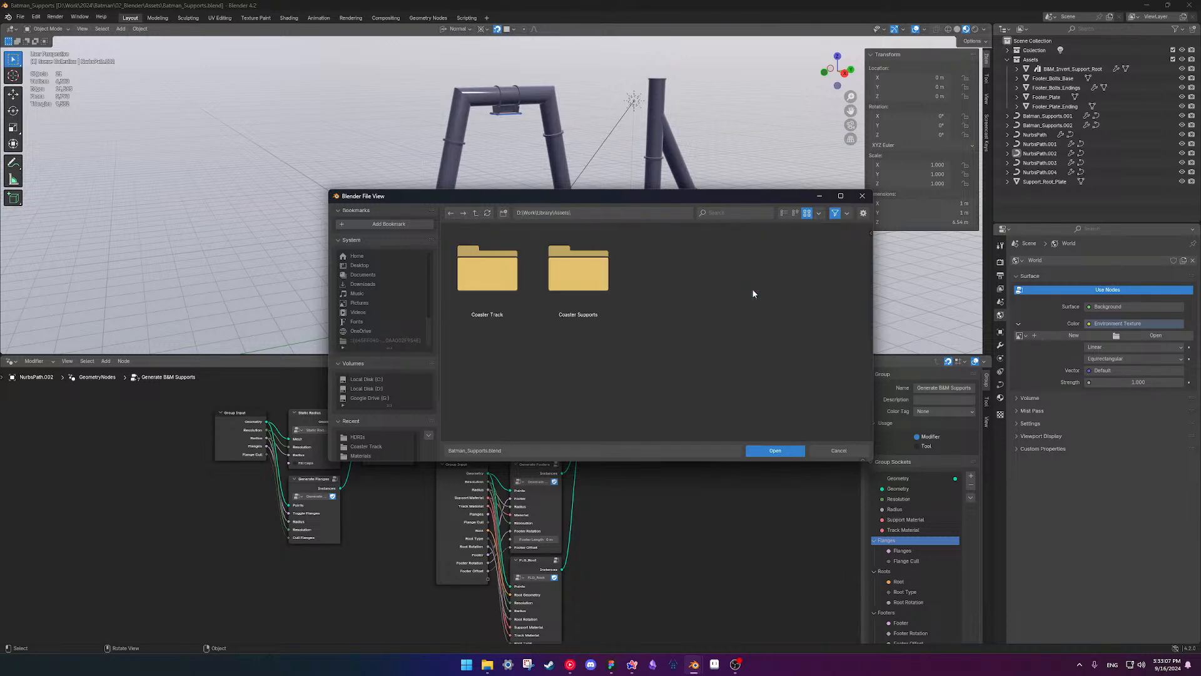
- Open B&M_Supports.blend from the Coaster Supports folder
{"action": "double_click", "coordinate": [481, 288]}
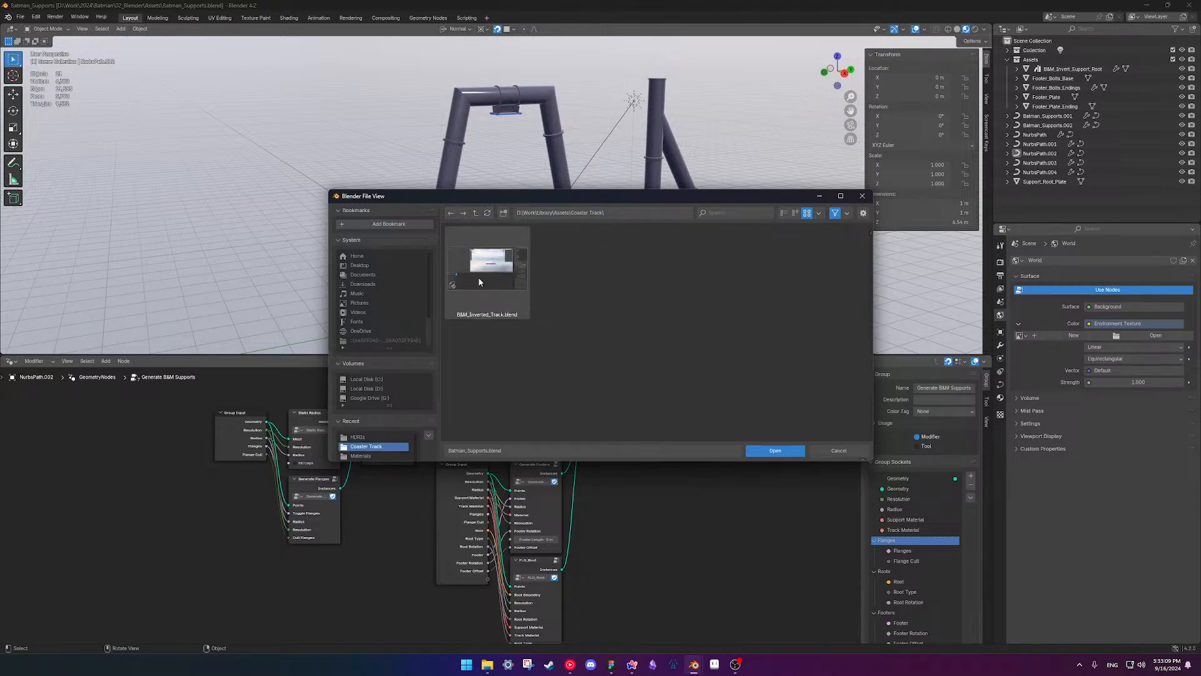
{"action": "left_click", "coordinate": [450, 213]}
{"action": "double_click", "coordinate": [582, 275]}
{"action": "double_click", "coordinate": [492, 280]}
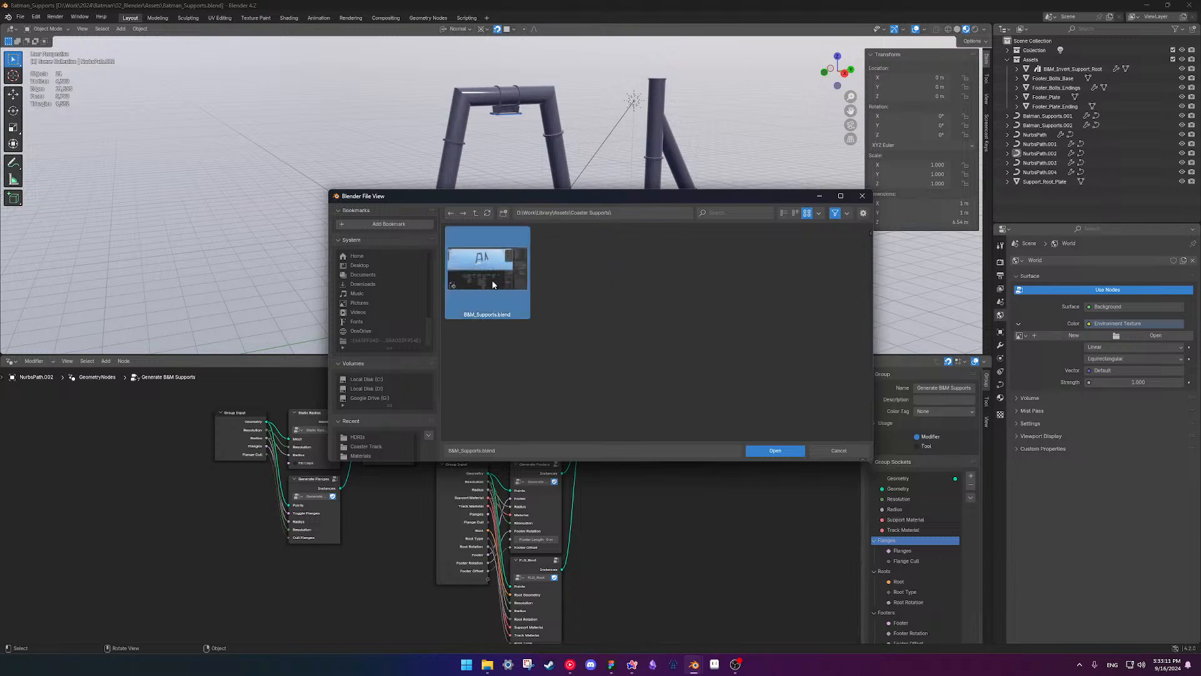
- Turn off Scene World in the viewport shading, choose the soft white preview HDRI and set world opacity to 1.000
{"action": "scroll", "coordinate": [413, 235], "scroll_direction": "up", "scroll_amount": 3}
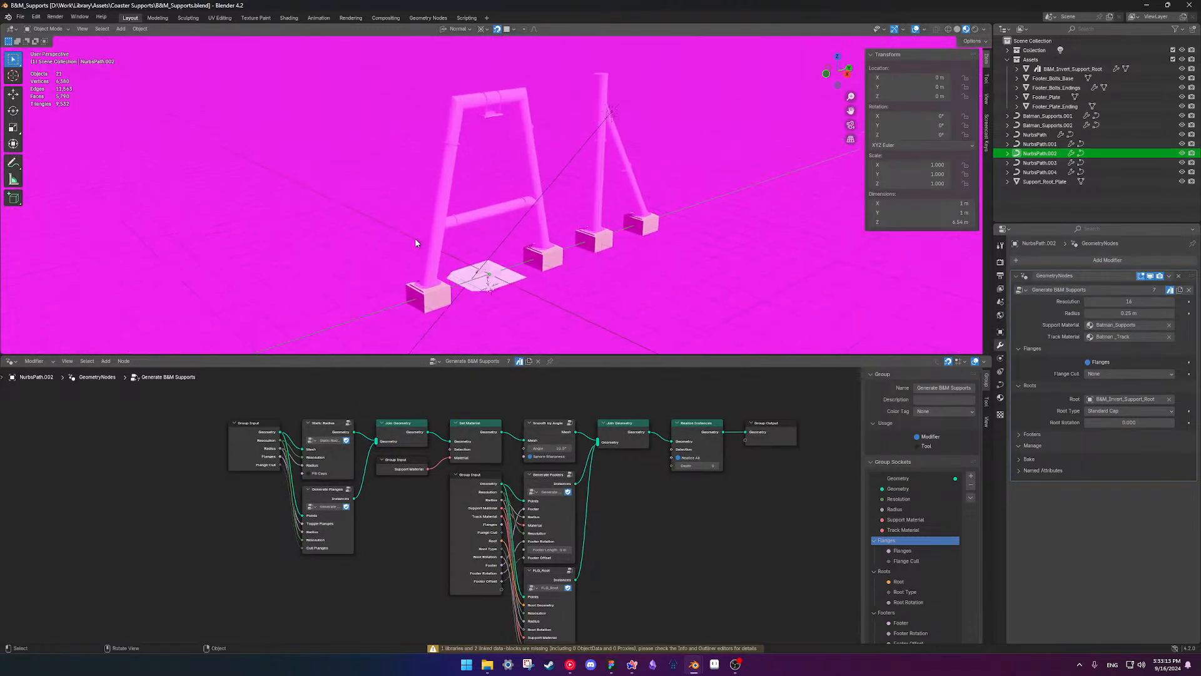
{"action": "left_click", "coordinate": [985, 30]}
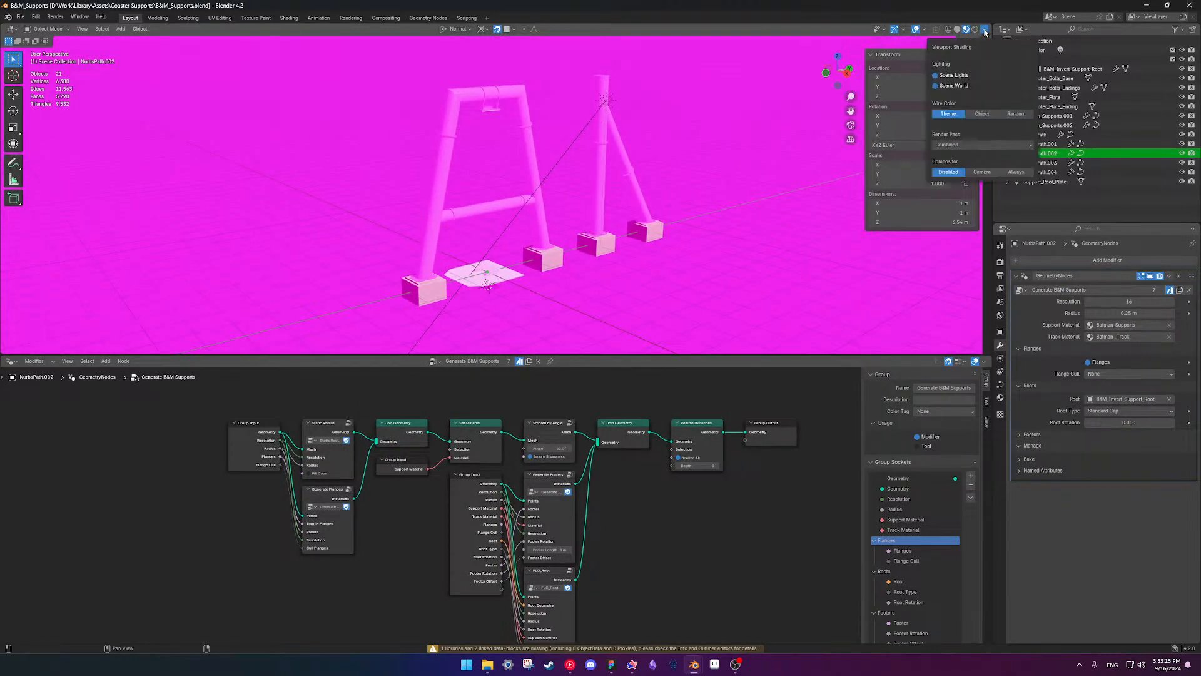
{"action": "left_click", "coordinate": [936, 85]}
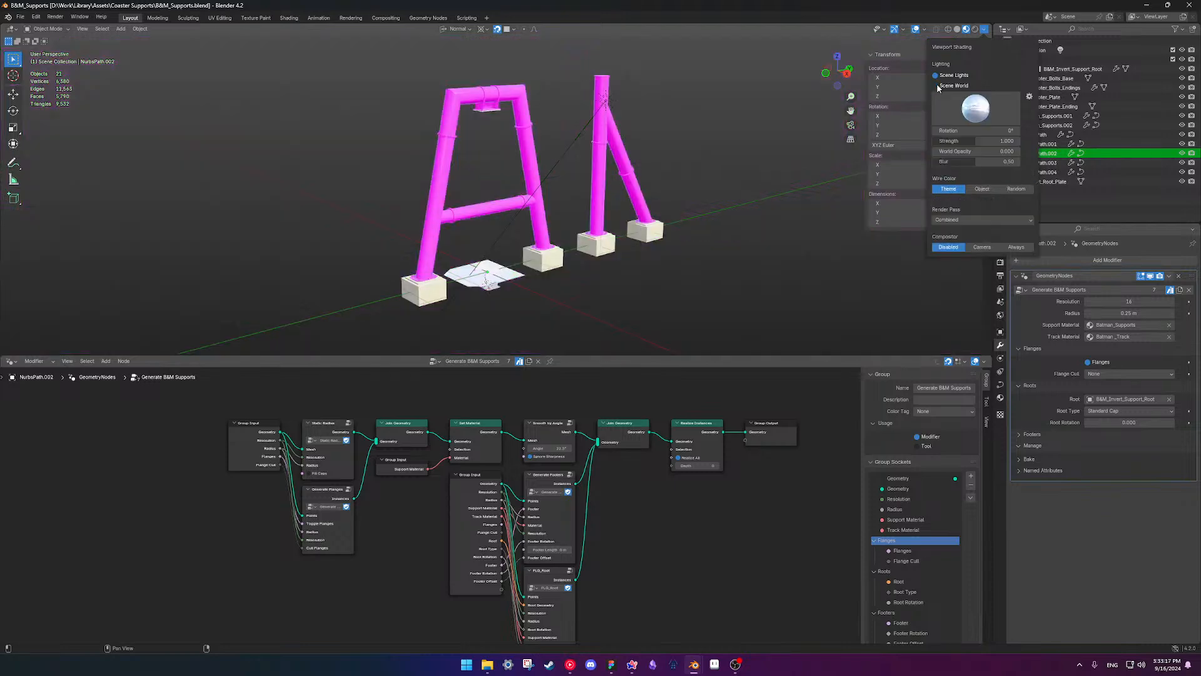
{"action": "left_click", "coordinate": [974, 107]}
{"action": "left_click", "coordinate": [1002, 149]}
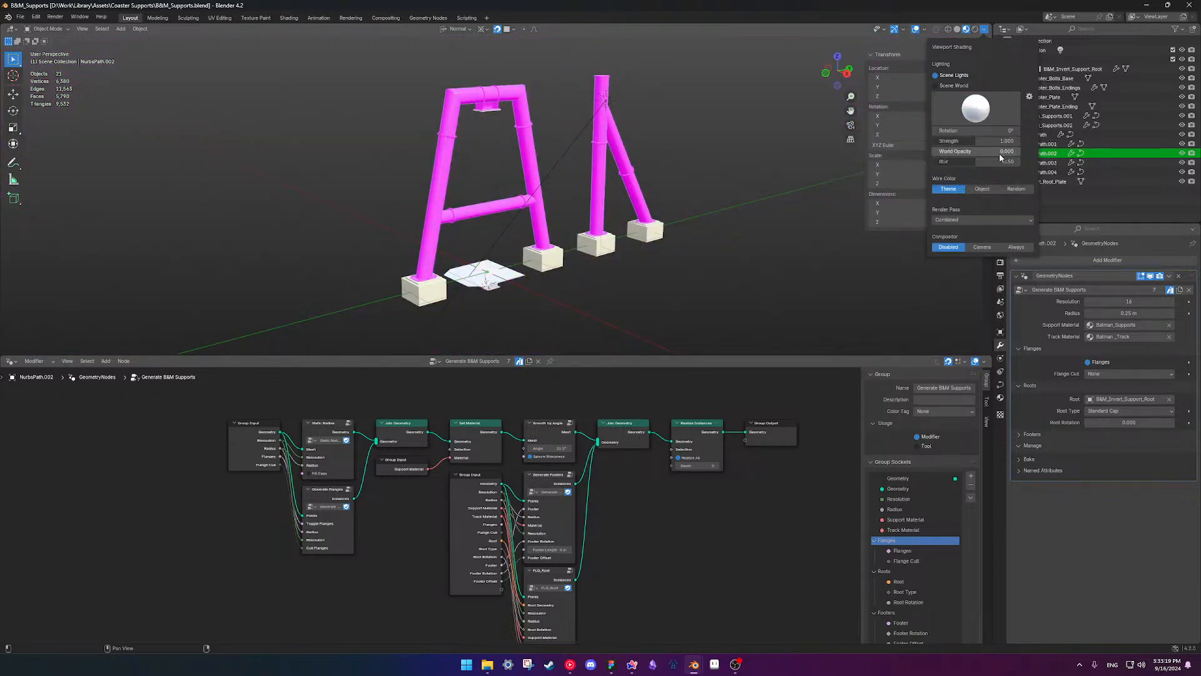
{"action": "left_click_drag", "start_coordinate": [947, 155], "coordinate": [1031, 155]}
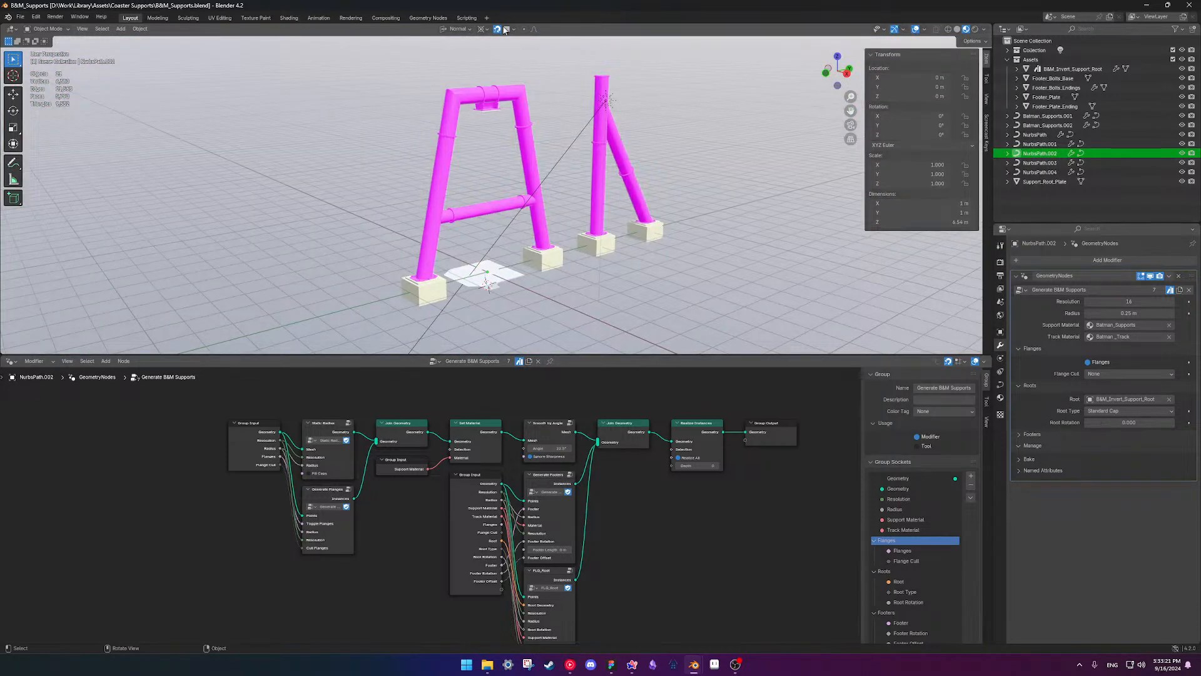
{"action": "left_click", "coordinate": [984, 29]}
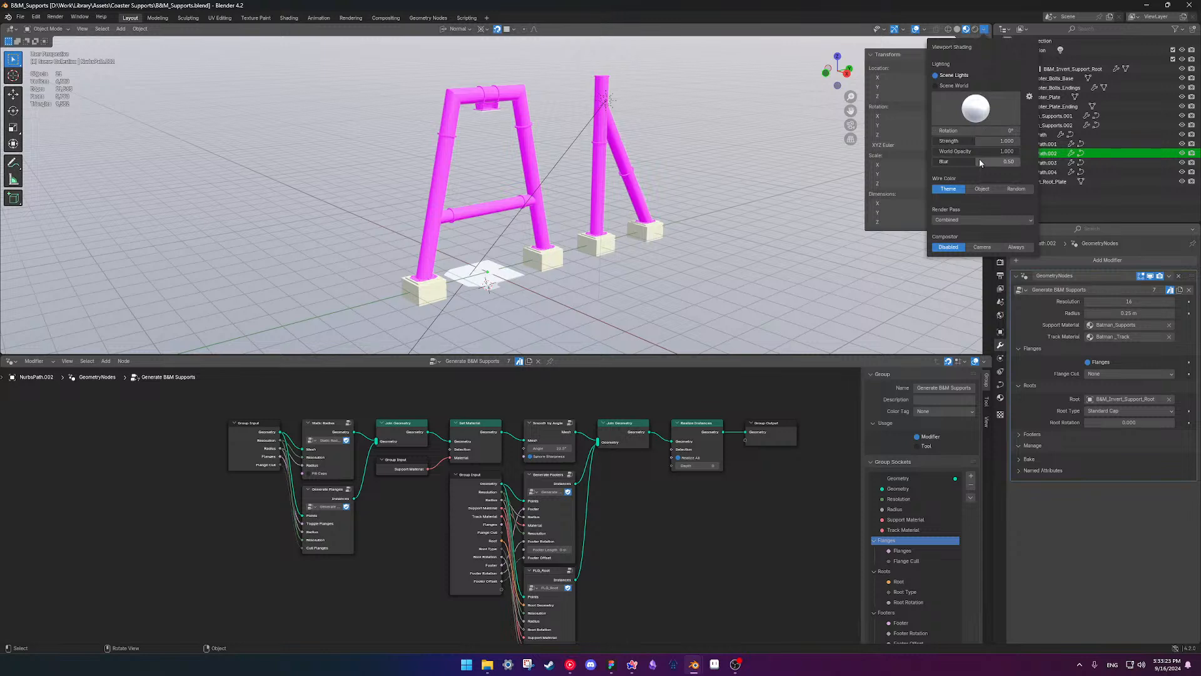
- Show the Materials library in an Asset Browser below the viewport and apply its Batman_Supports material to the A-frame support
{"action": "mouse_move", "coordinate": [556, 188]}
{"action": "middle_mouse_down", "text": "shift"}
{"action": "mouse_move", "coordinate": [579, 202]}
{"action": "mouse_move", "coordinate": [576, 183]}
{"action": "mouse_move", "coordinate": [597, 210]}
{"action": "middle_mouse_up", "text": "shift"}
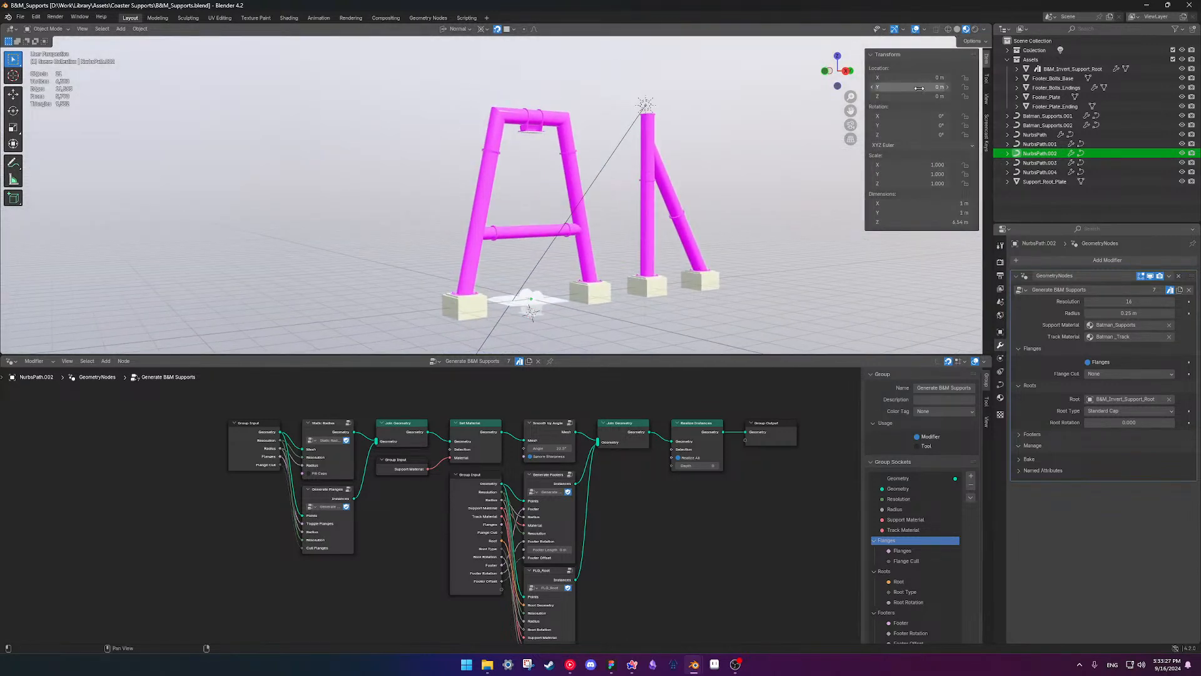
{"action": "scroll", "coordinate": [694, 232], "scroll_direction": "up", "scroll_amount": 2}
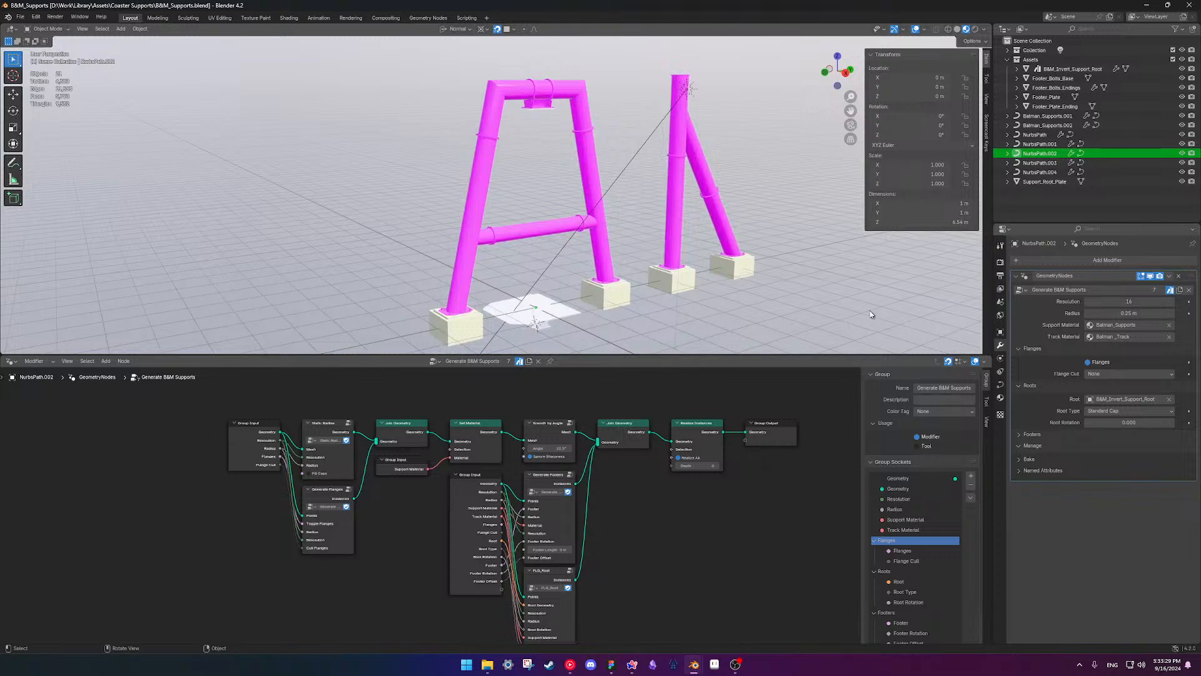
{"action": "left_click", "coordinate": [11, 362]}
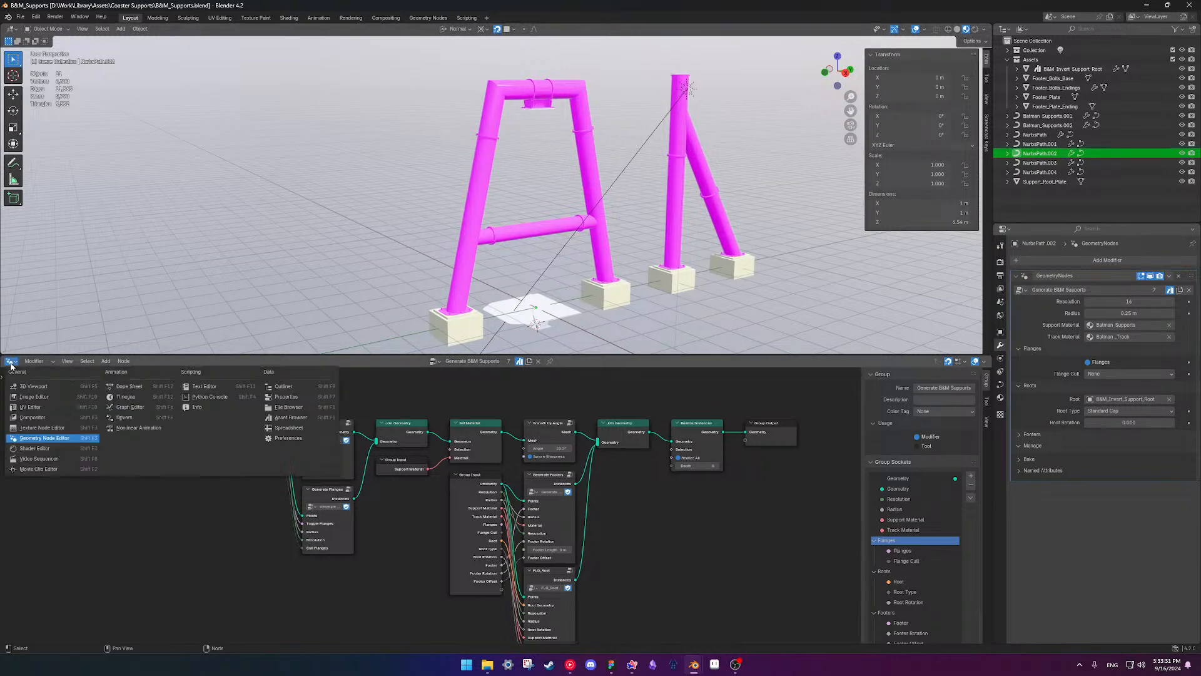
{"action": "left_click", "coordinate": [299, 418]}
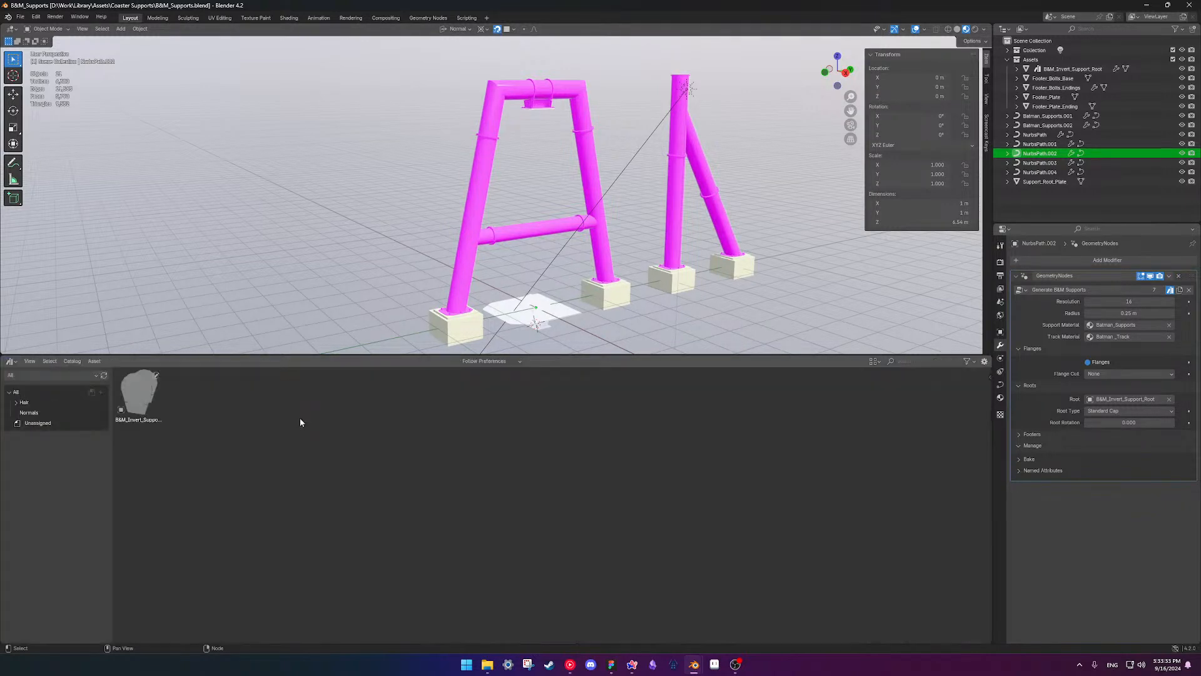
{"action": "left_click", "coordinate": [37, 377]}
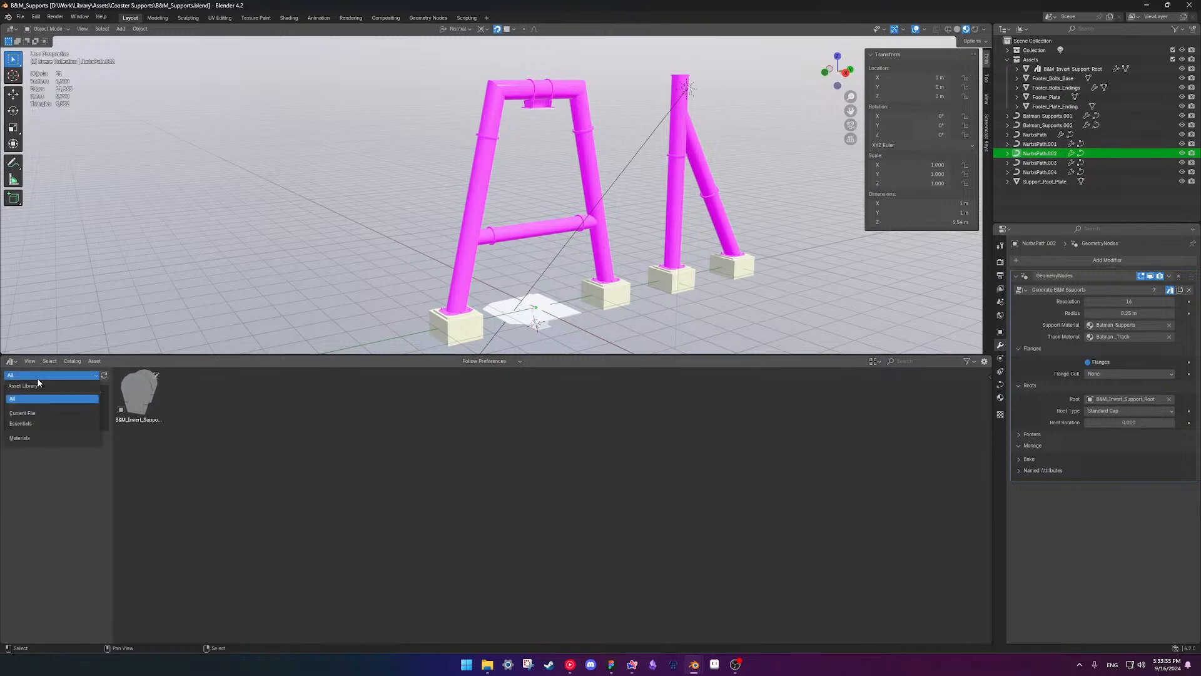
{"action": "left_click", "coordinate": [21, 437]}
{"action": "left_click", "coordinate": [37, 391]}
{"action": "left_click_drag", "start_coordinate": [140, 399], "coordinate": [473, 242]}
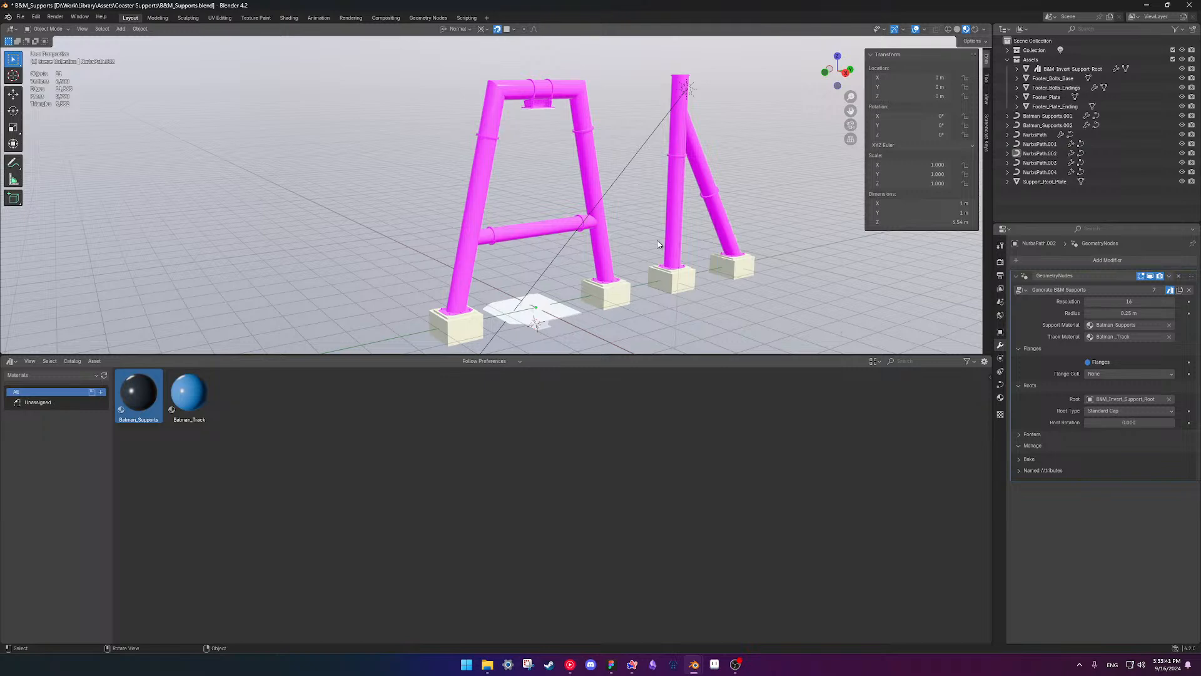
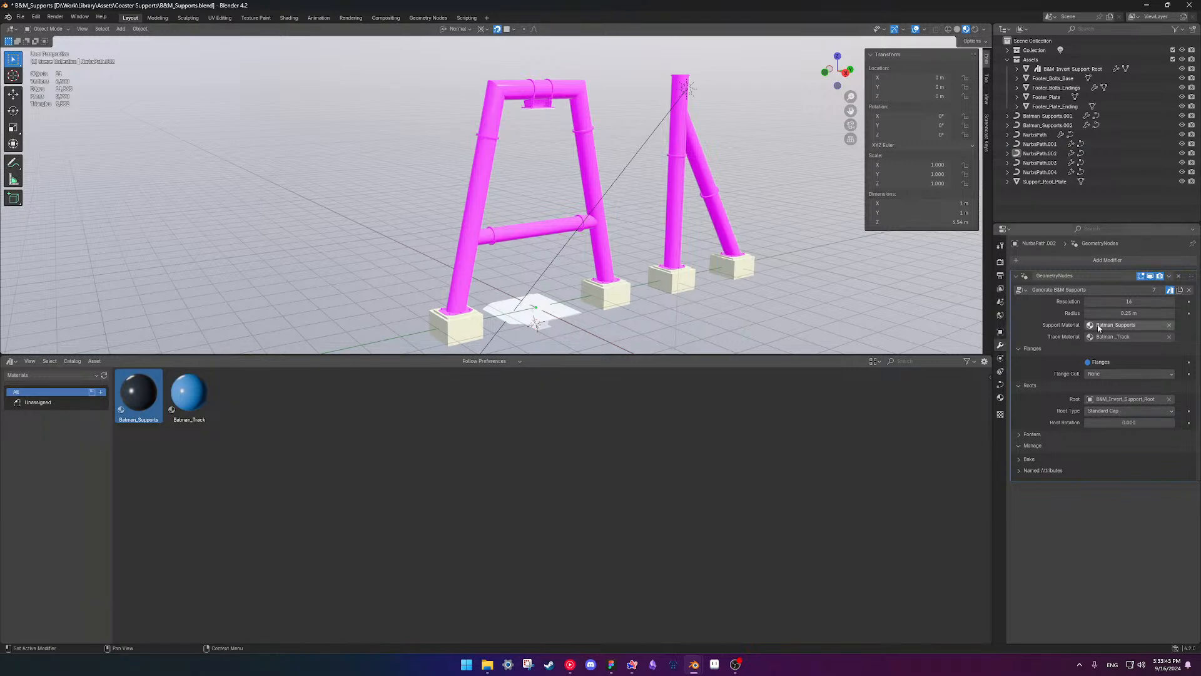
- Try re-assigning Batman_Supports as the Support Material in the tall vertical support's geometry nodes modifier, and clear the slot
{"action": "left_click", "coordinate": [999, 398]}
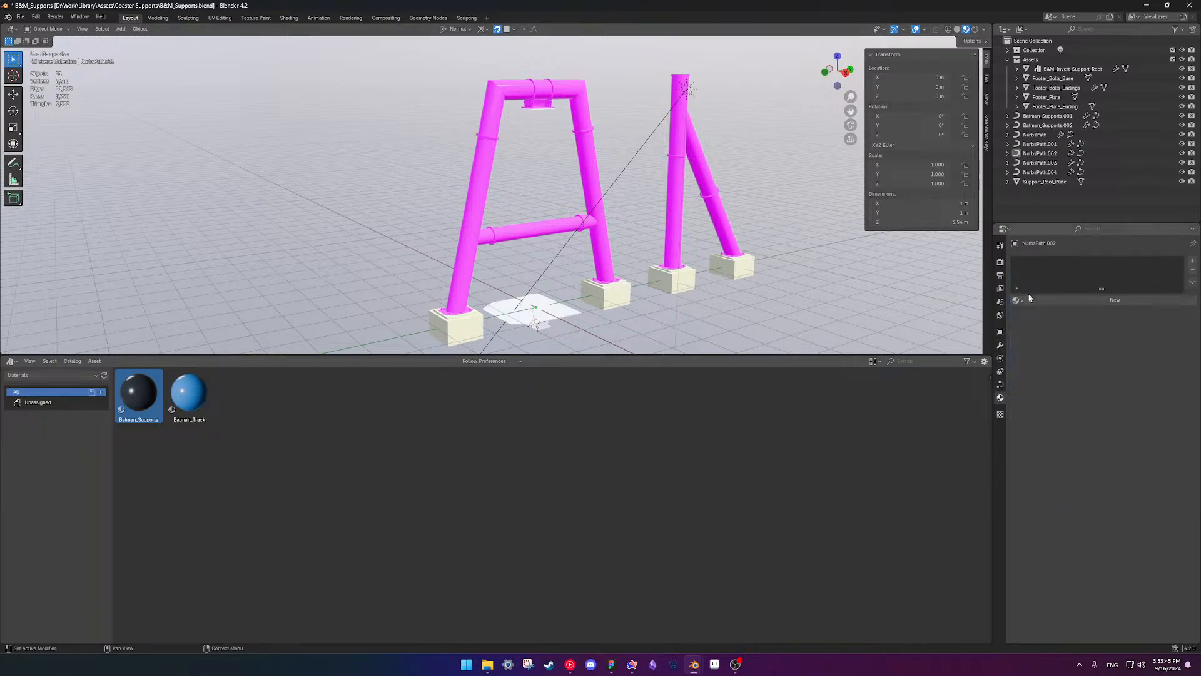
{"action": "left_click", "coordinate": [999, 346]}
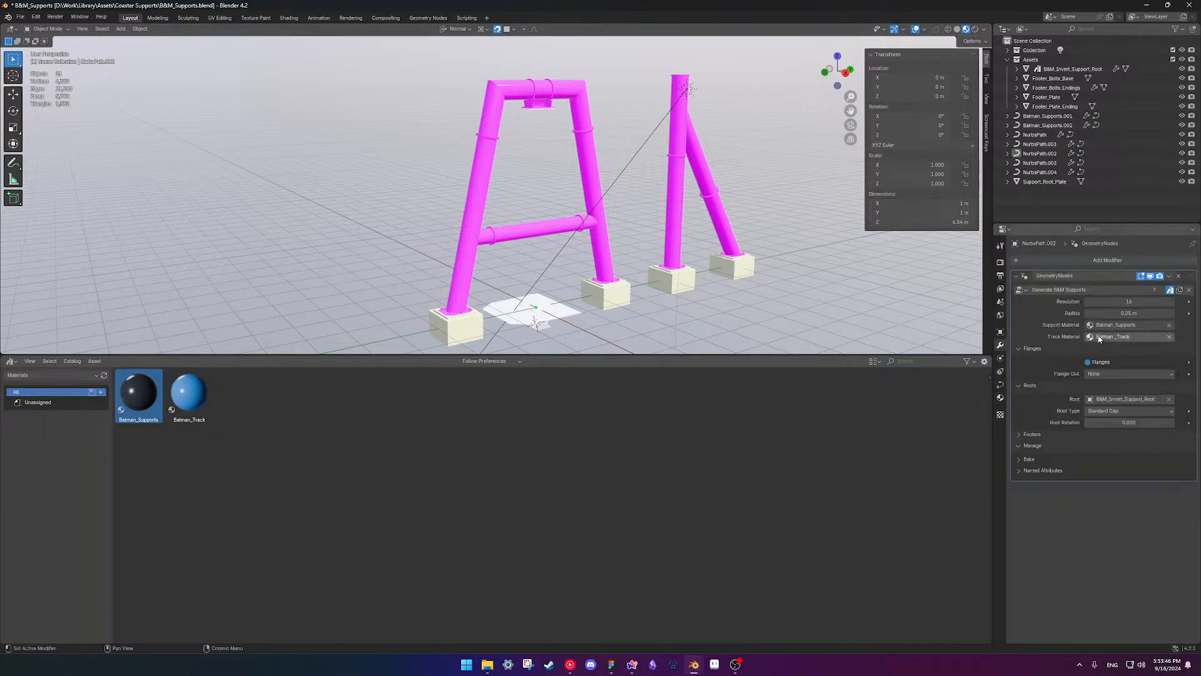
{"action": "left_click", "coordinate": [1168, 325]}
{"action": "left_click", "coordinate": [1126, 325]}
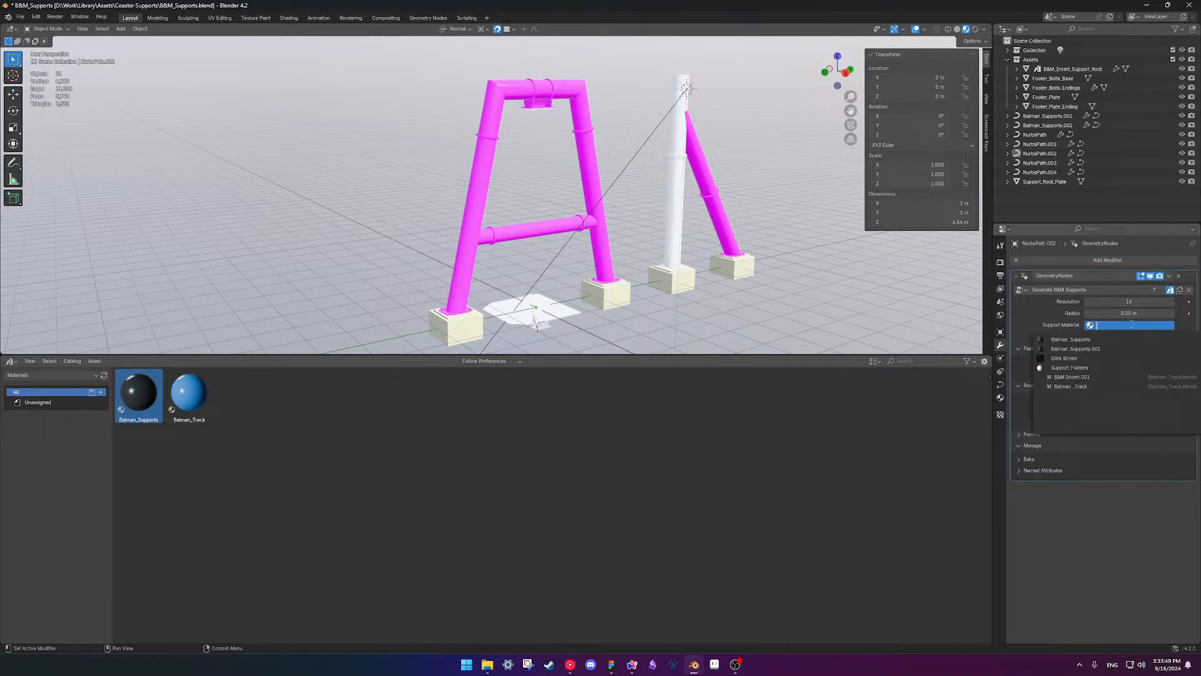
{"action": "left_click", "coordinate": [1097, 340]}
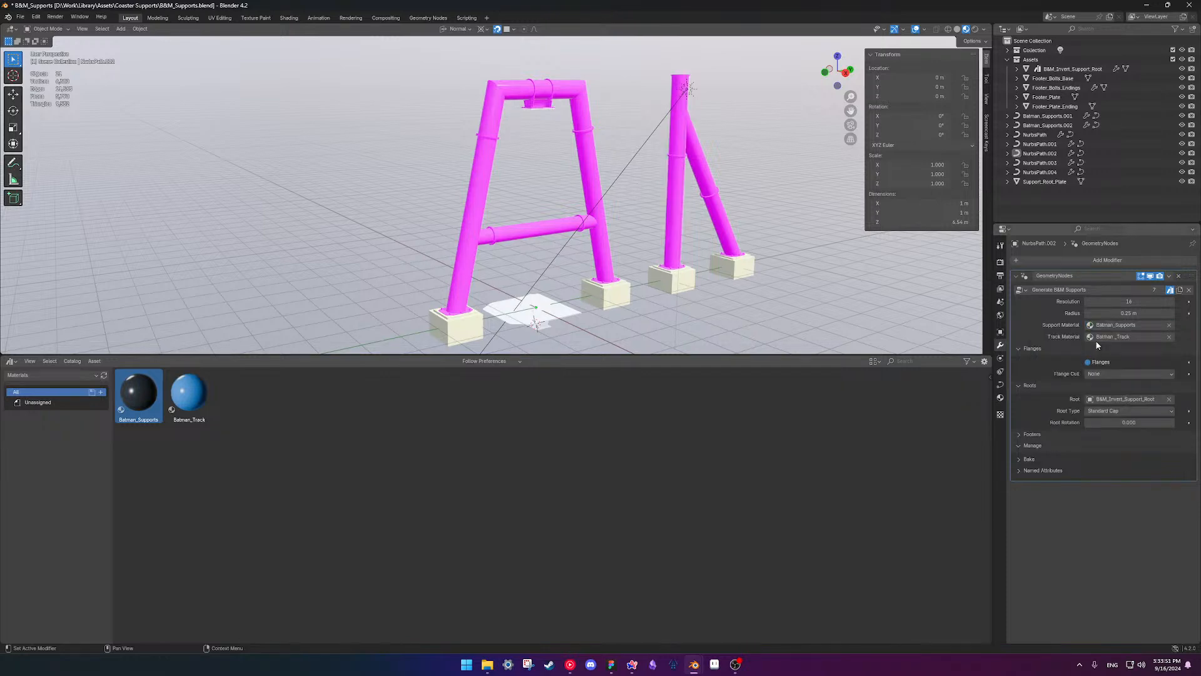
{"action": "left_click", "coordinate": [1168, 324]}
- Switch the Outliner to Blender File mode and delete the Batman_Supports and Batman_Supports.001 materials from the current file
{"action": "left_click", "coordinate": [1024, 30]}
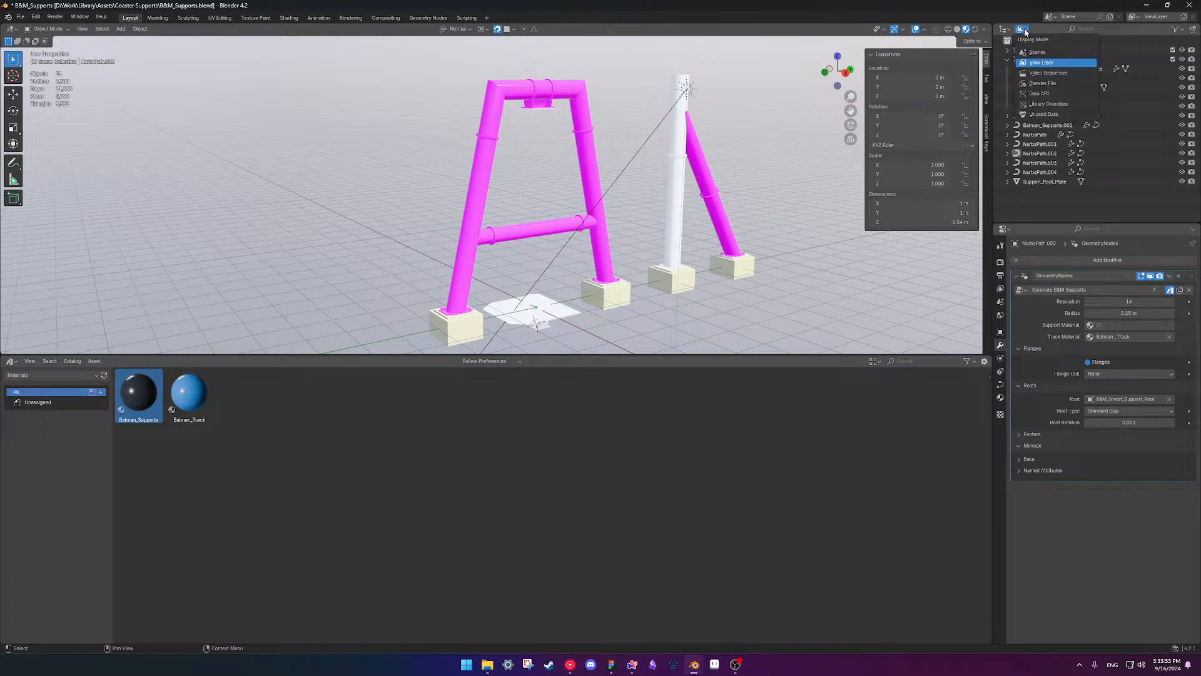
{"action": "left_click", "coordinate": [1042, 83]}
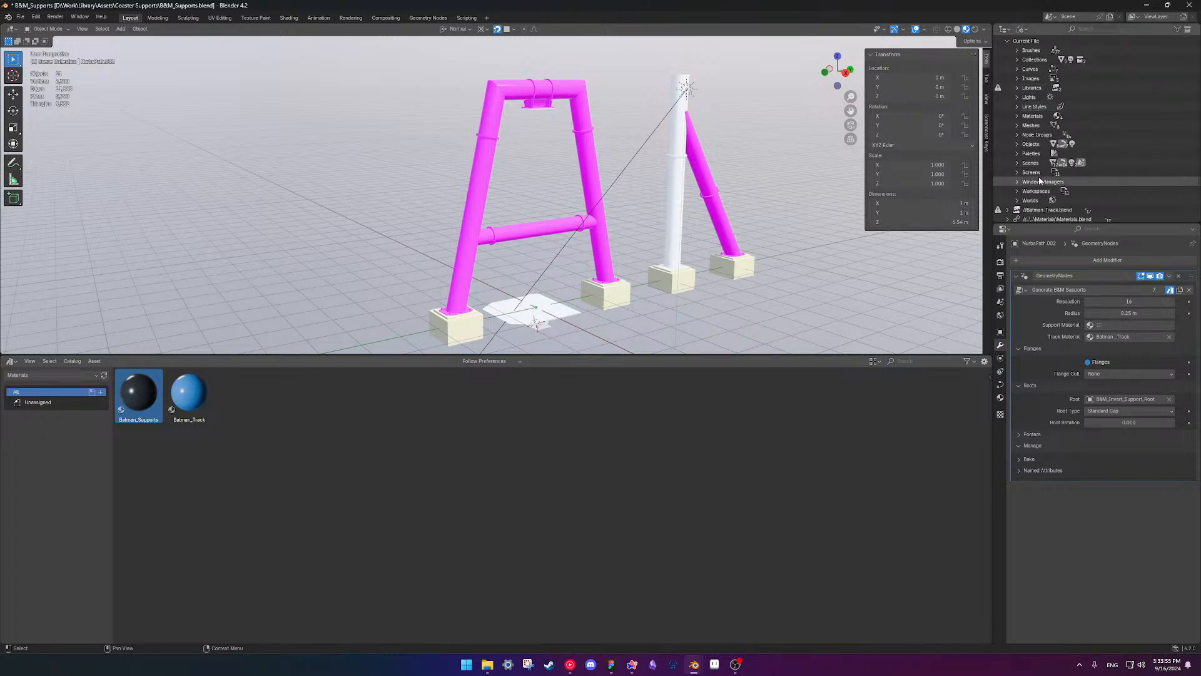
{"action": "left_click", "coordinate": [1041, 117]}
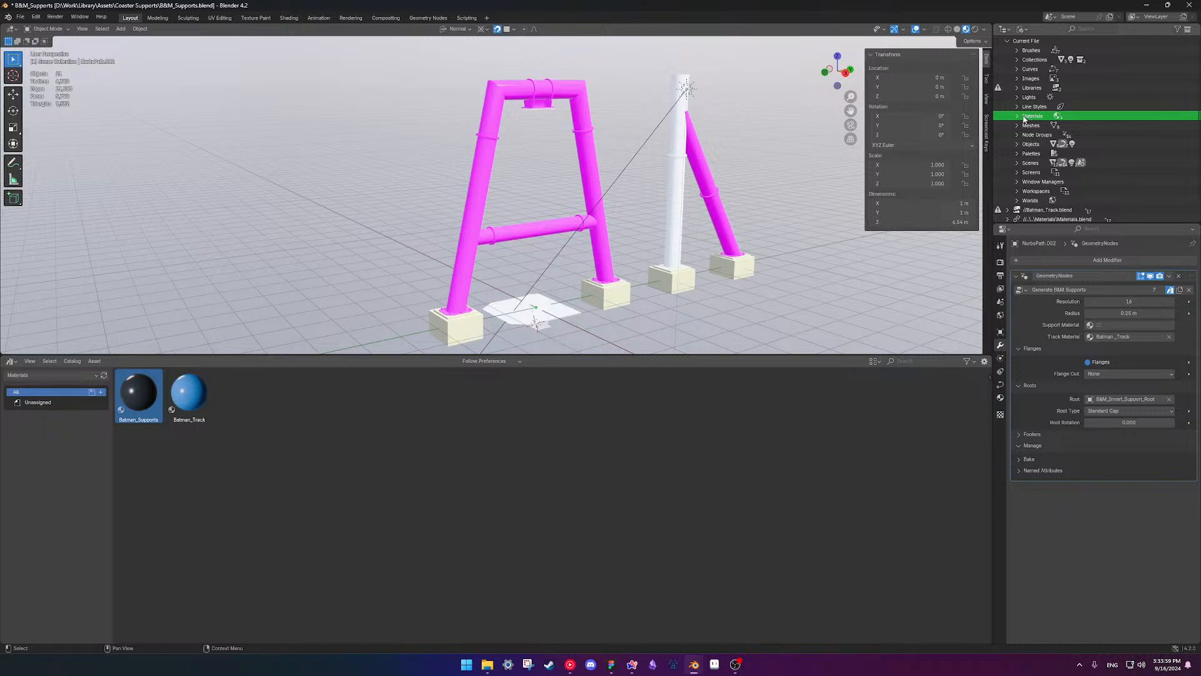
{"action": "left_click", "coordinate": [1018, 117]}
{"action": "left_click_drag", "start_coordinate": [1061, 125], "coordinate": [1063, 151]}
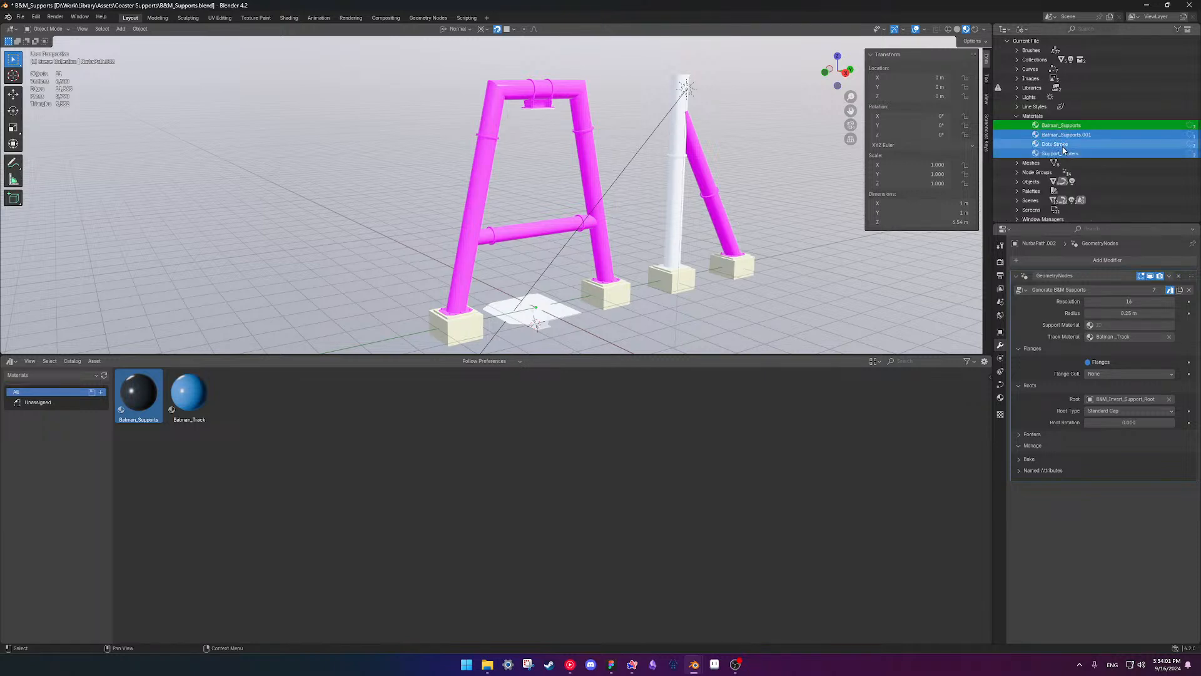
{"action": "left_click", "coordinate": [1081, 145], "text": "ctrl"}
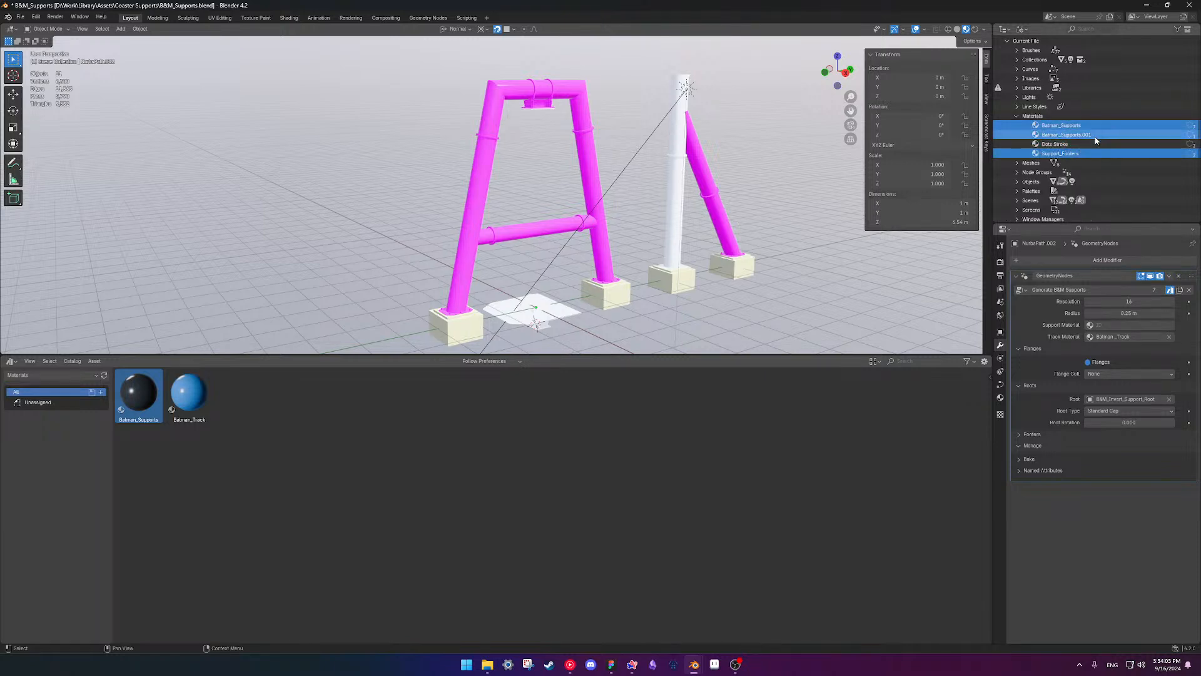
{"action": "left_click", "coordinate": [1076, 155], "text": "ctrl"}
{"action": "left_click", "coordinate": [1075, 155], "text": "ctrl"}
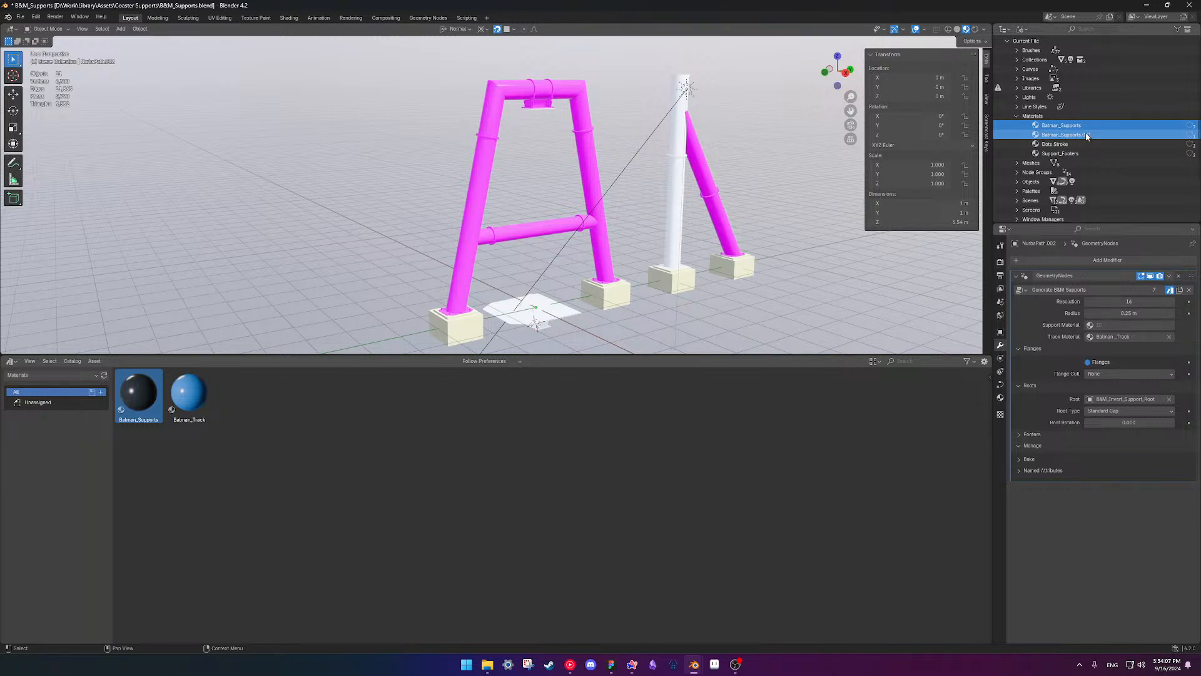
{"action": "right_click", "coordinate": [1086, 134]}
{"action": "left_click", "coordinate": [1086, 133]}
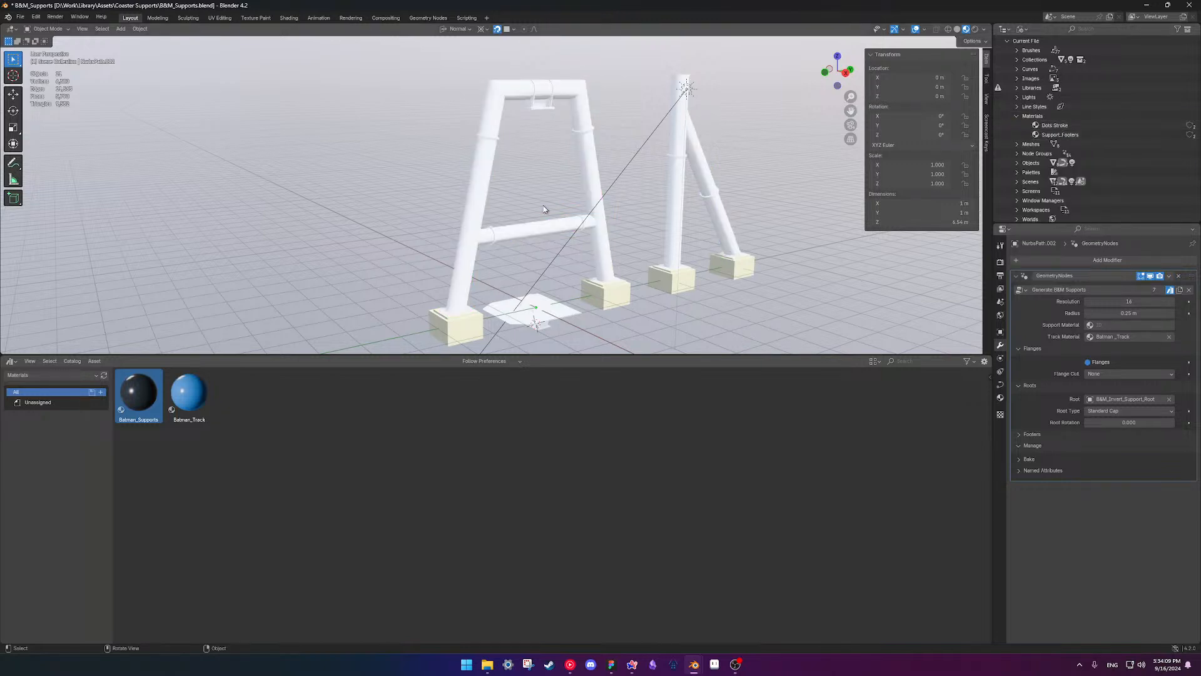
- Bring in the library's Batman_Supports material on the A-frame's left leg and set it as that leg's Support Material
{"action": "left_click", "coordinate": [489, 210]}
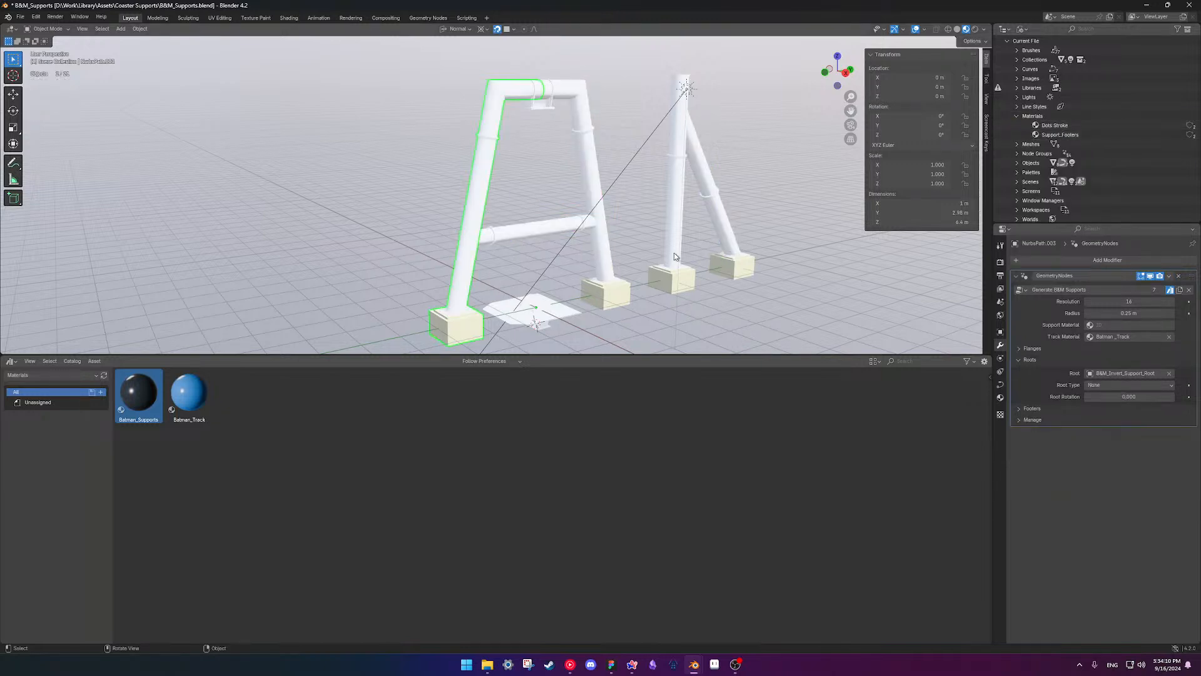
{"action": "left_click", "coordinate": [1145, 325]}
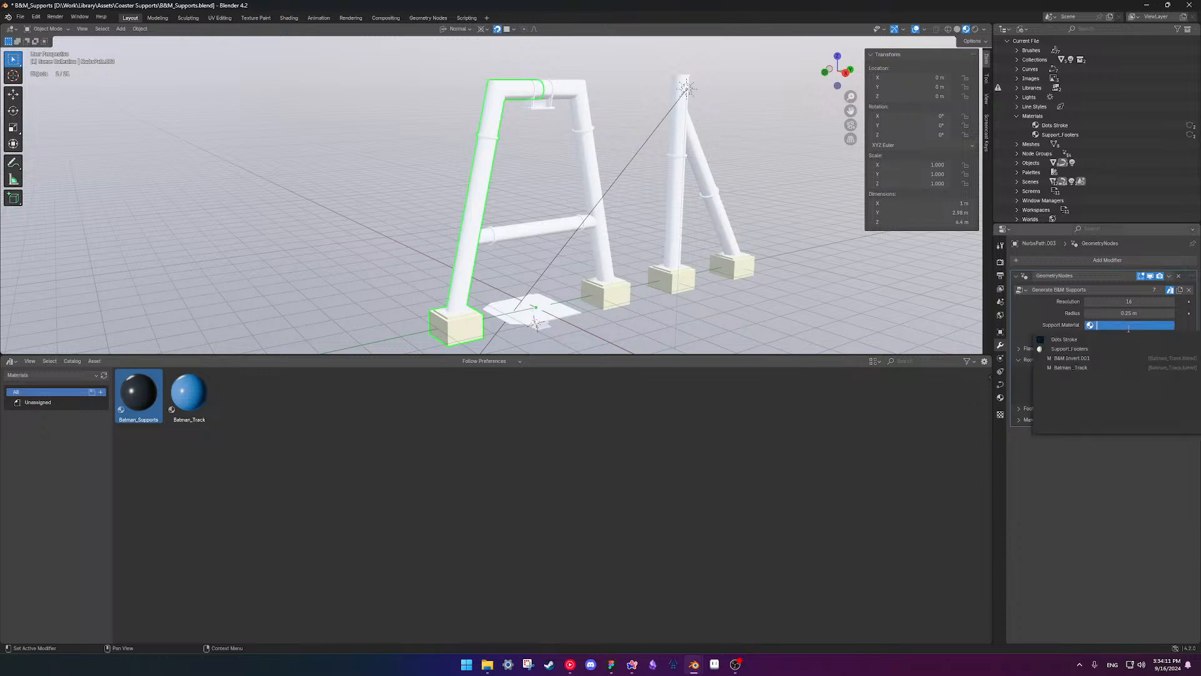
{"action": "left_click", "coordinate": [1096, 368]}
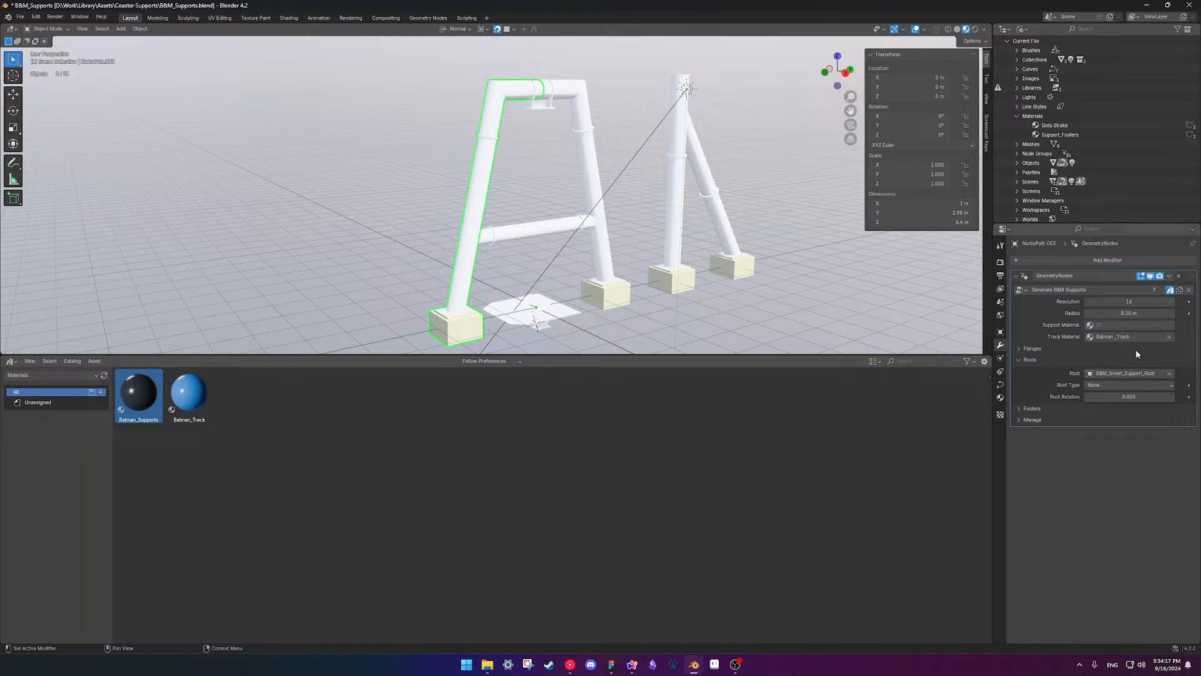
{"action": "left_click_drag", "start_coordinate": [138, 393], "coordinate": [476, 239]}
{"action": "left_click", "coordinate": [1120, 325]}
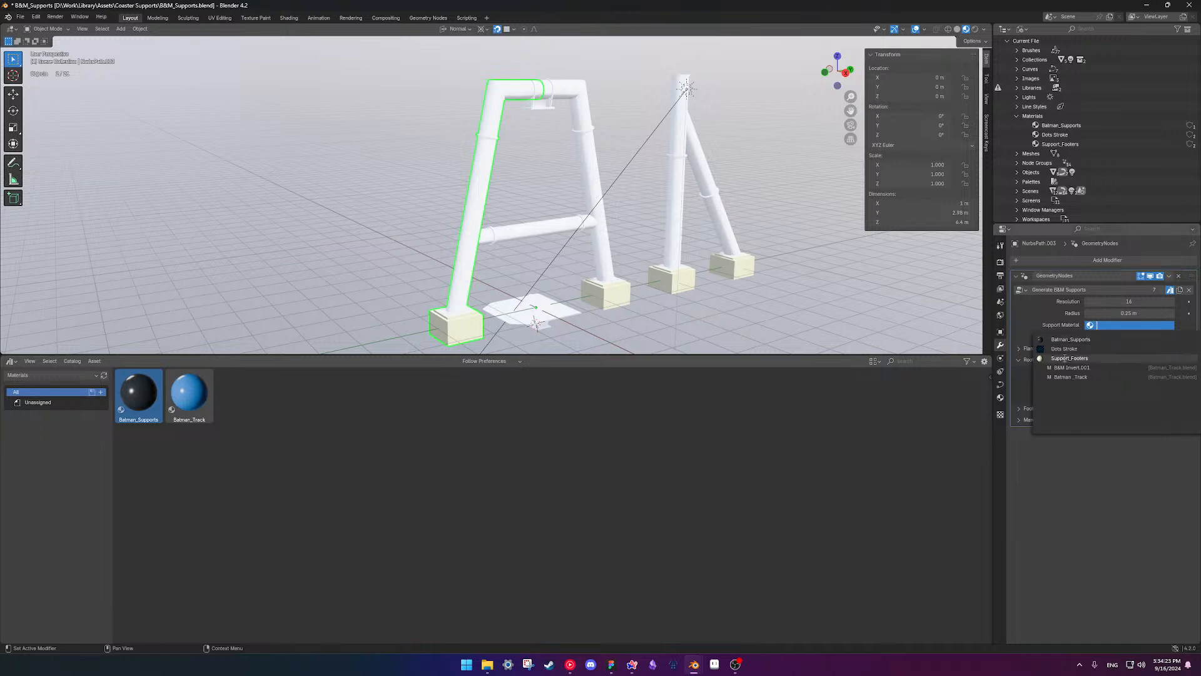
{"action": "left_click", "coordinate": [1070, 340]}
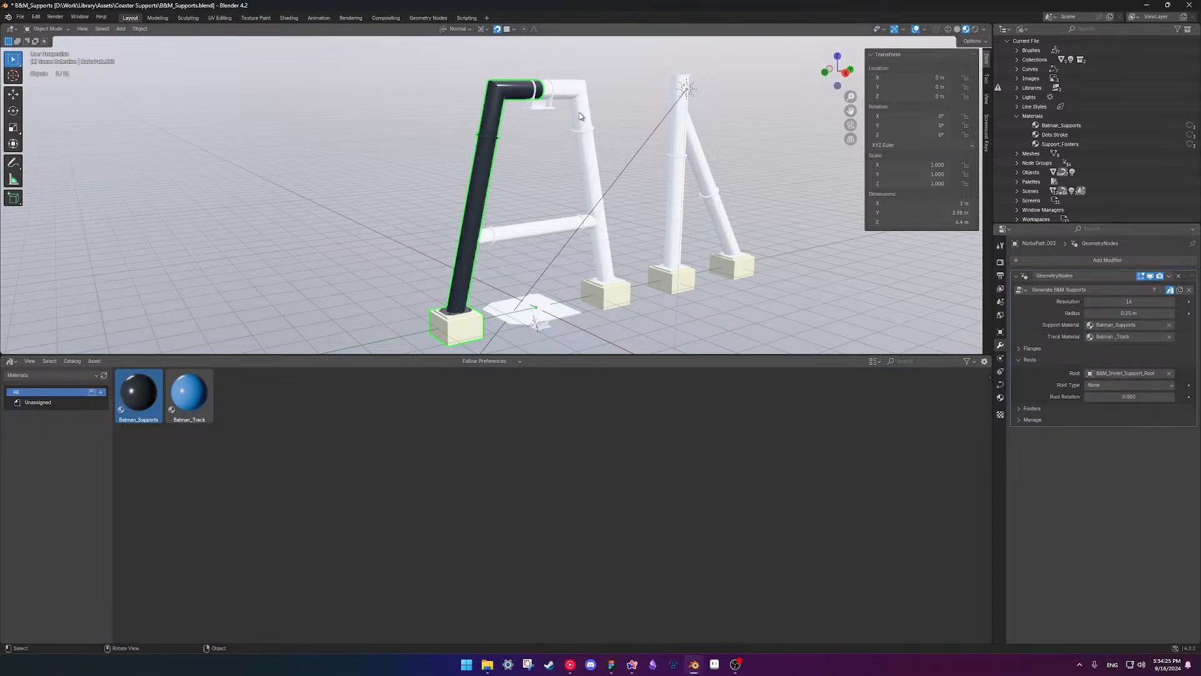
- Copy the left leg's Support Material to all the other A-frame and vertical support pieces
{"action": "left_click", "coordinate": [582, 131], "text": "shift"}
{"action": "left_click", "coordinate": [563, 223], "text": "shift"}
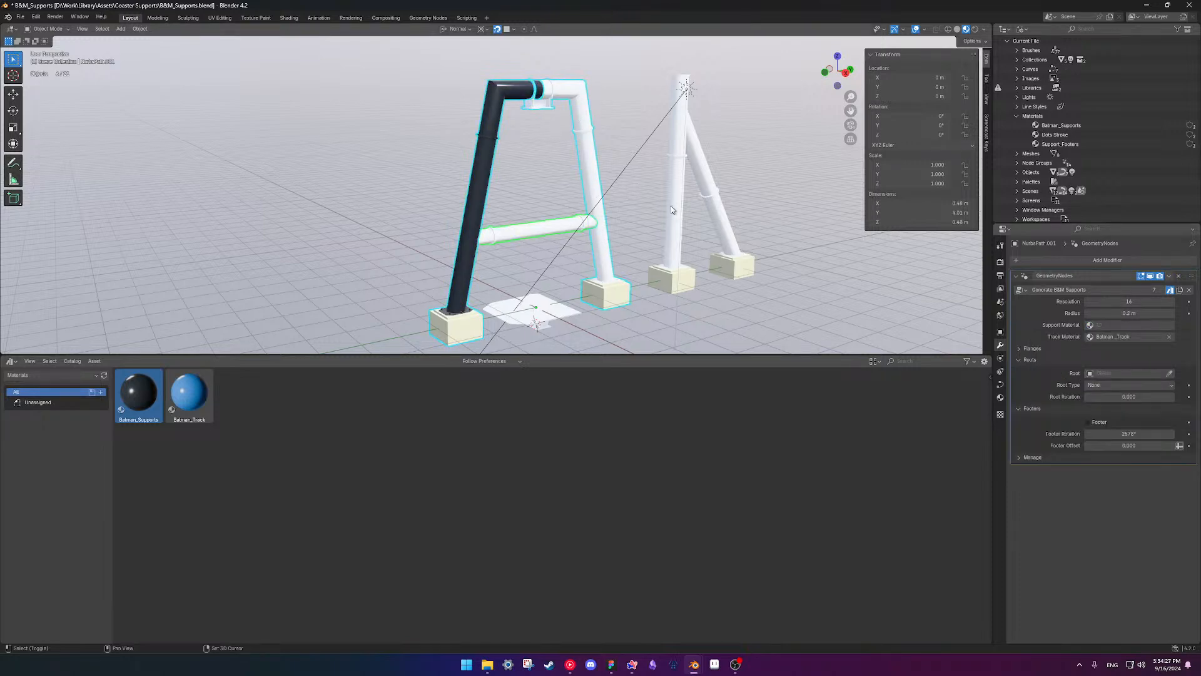
{"action": "left_click", "coordinate": [676, 203], "text": "shift"}
{"action": "left_click", "coordinate": [712, 199], "text": "shift"}
{"action": "left_click", "coordinate": [479, 203], "text": "shift"}
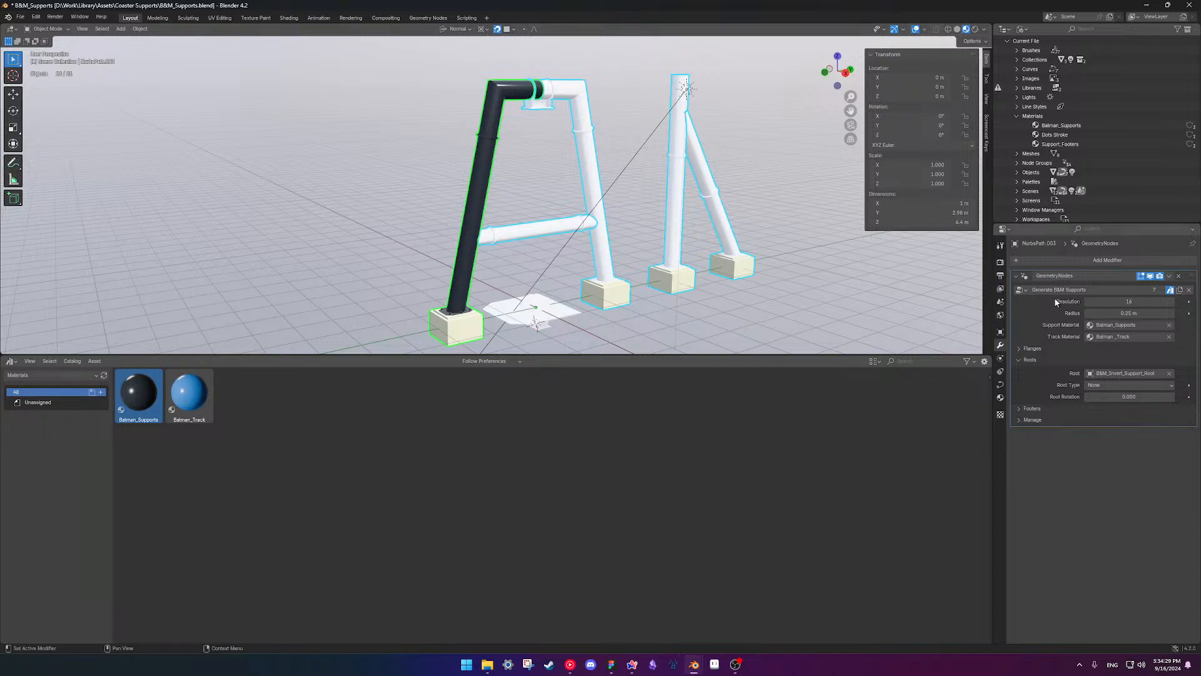
{"action": "right_click", "coordinate": [1128, 325]}
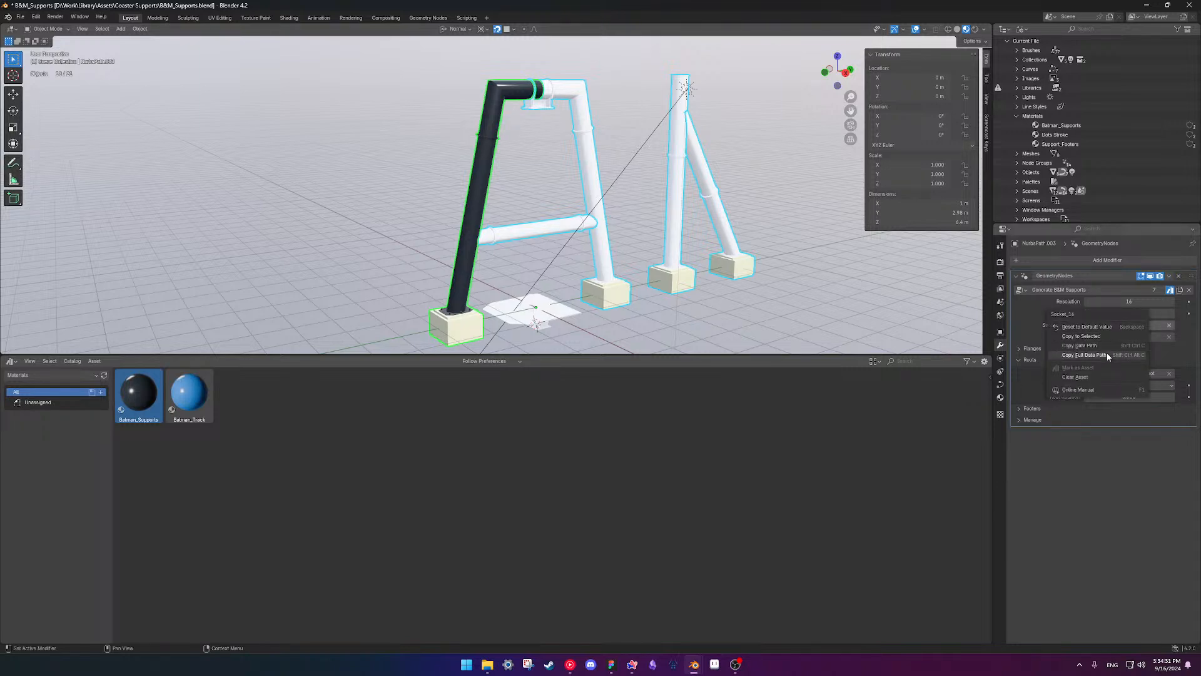
{"action": "left_click", "coordinate": [1081, 336]}
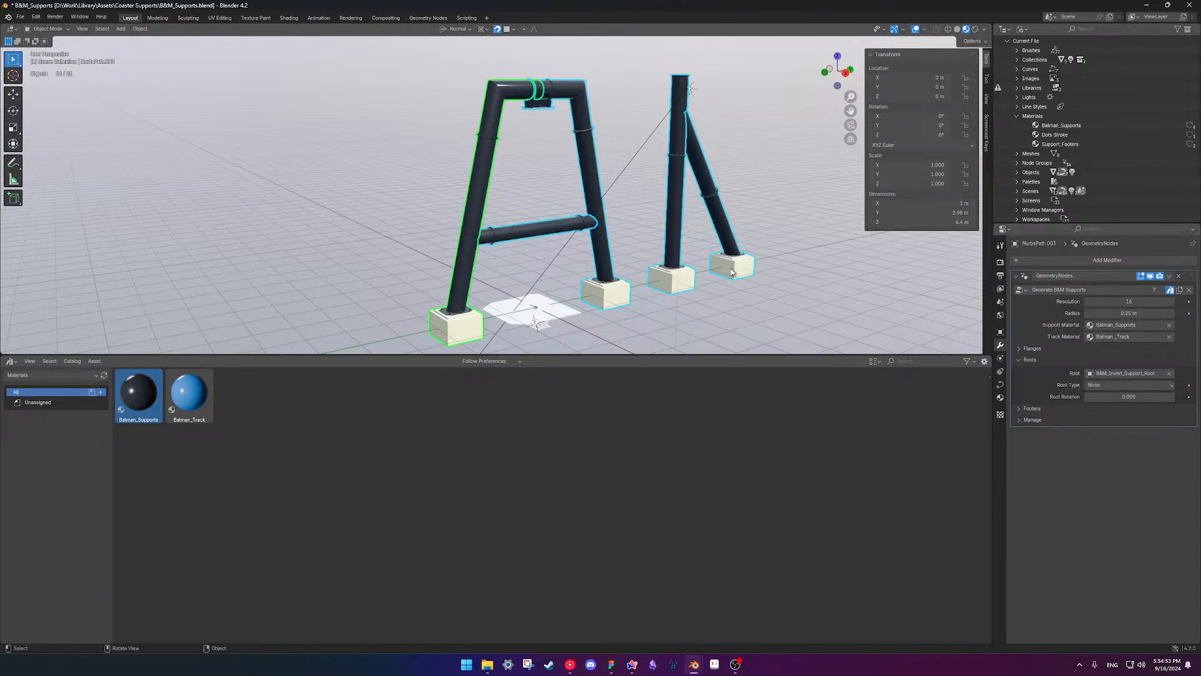
{"action": "left_click", "coordinate": [754, 199]}
- Bring in the library's Batman_Track material on the A-frame piece holding the track root and set it as its Track Material
{"action": "scroll", "coordinate": [580, 211], "scroll_direction": "up", "scroll_amount": 5}
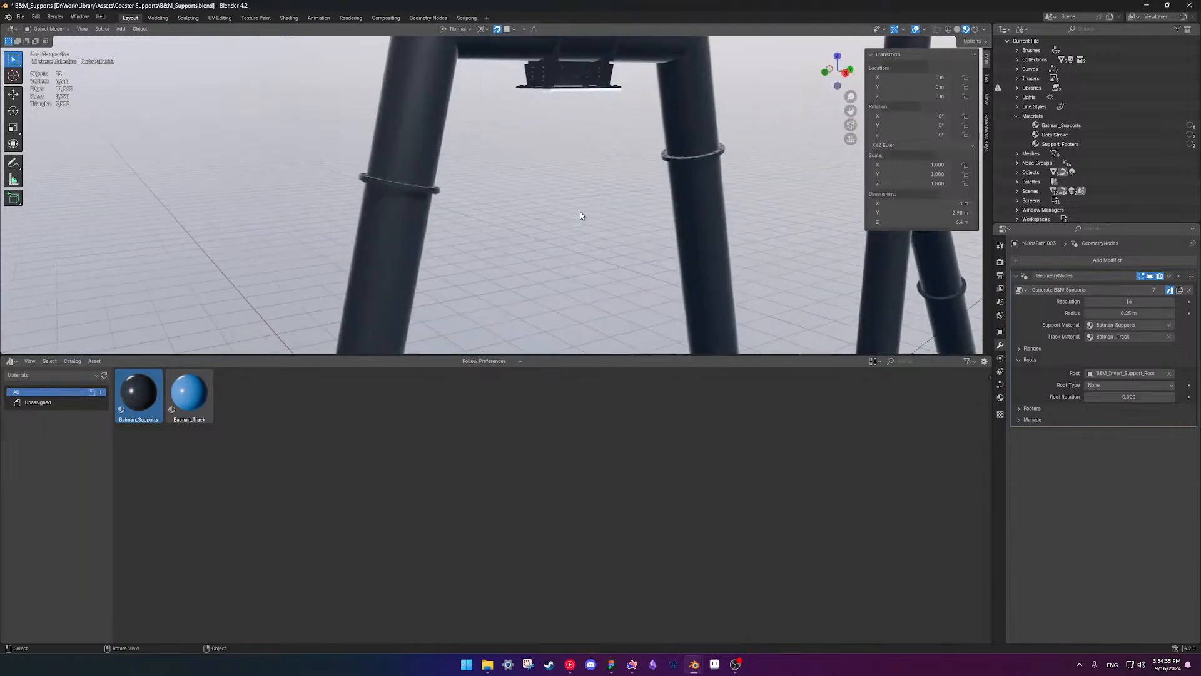
{"action": "middle_click_drag", "start_coordinate": [580, 214], "coordinate": [552, 203]}
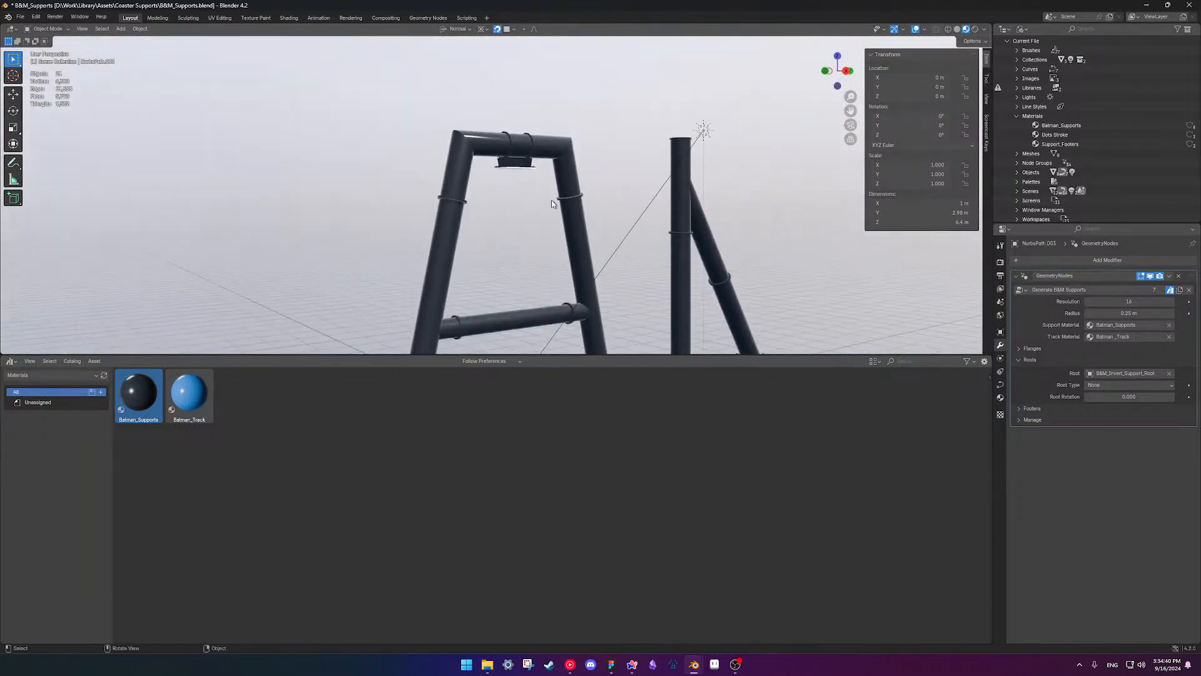
{"action": "left_click", "coordinate": [513, 172]}
{"action": "left_click_drag", "start_coordinate": [189, 394], "coordinate": [529, 158]}
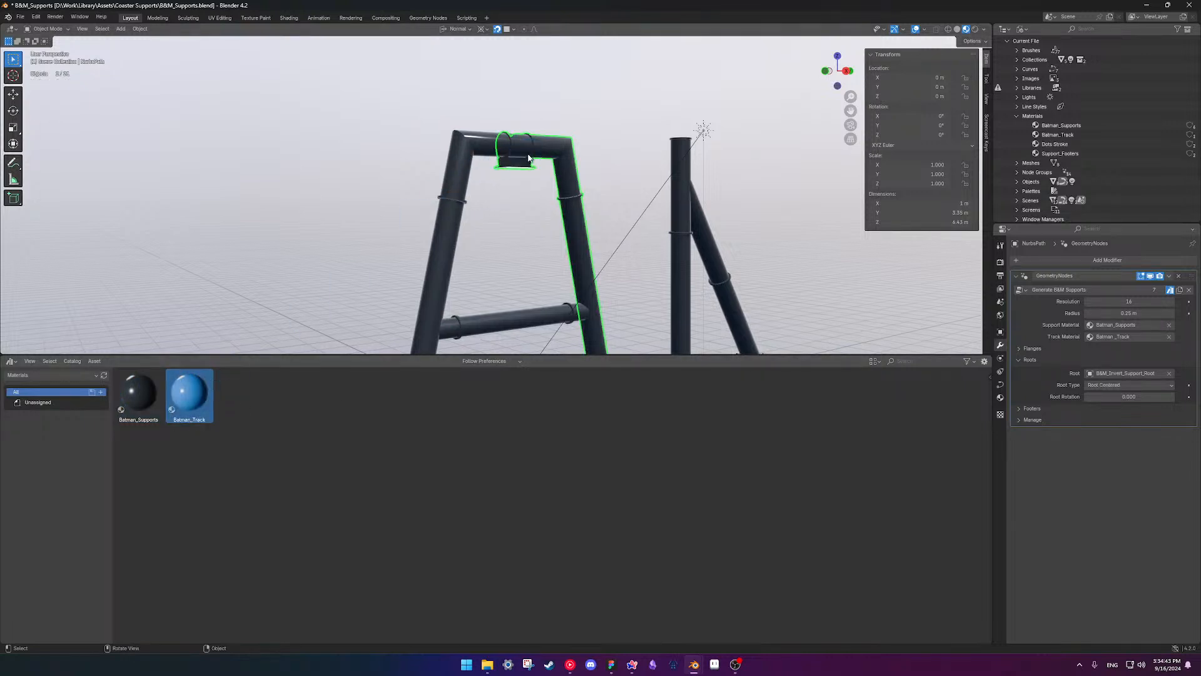
{"action": "left_click", "coordinate": [1150, 339]}
{"action": "left_click", "coordinate": [1120, 368]}
{"action": "left_click", "coordinate": [590, 136]}
{"action": "mouse_move", "coordinate": [559, 237]}
{"action": "middle_mouse_down"}
{"action": "mouse_move", "coordinate": [621, 189]}
{"action": "mouse_move", "coordinate": [563, 161]}
{"action": "mouse_move", "coordinate": [577, 204]}
{"action": "mouse_move", "coordinate": [563, 171]}
{"action": "mouse_move", "coordinate": [544, 186]}
{"action": "mouse_move", "coordinate": [568, 206]}
{"action": "mouse_move", "coordinate": [561, 216]}
{"action": "middle_mouse_up"}
{"action": "scroll", "coordinate": [607, 205], "scroll_direction": "up", "scroll_amount": 5}
{"action": "scroll", "coordinate": [642, 211], "scroll_direction": "down", "scroll_amount": 5}
{"action": "scroll", "coordinate": [523, 228], "scroll_direction": "down", "scroll_amount": 1}
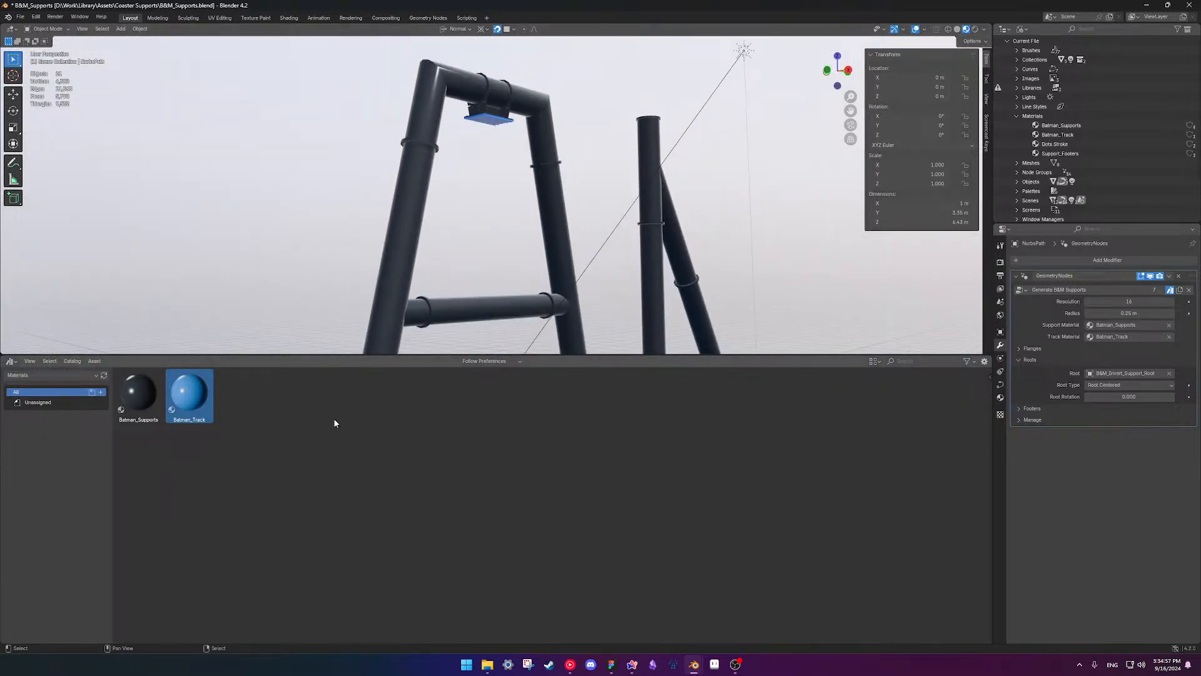
- Show the Generate B&M Supports node group below the viewport and examine the defaults of its Support Material and Track Material sockets
{"action": "left_click", "coordinate": [11, 361]}
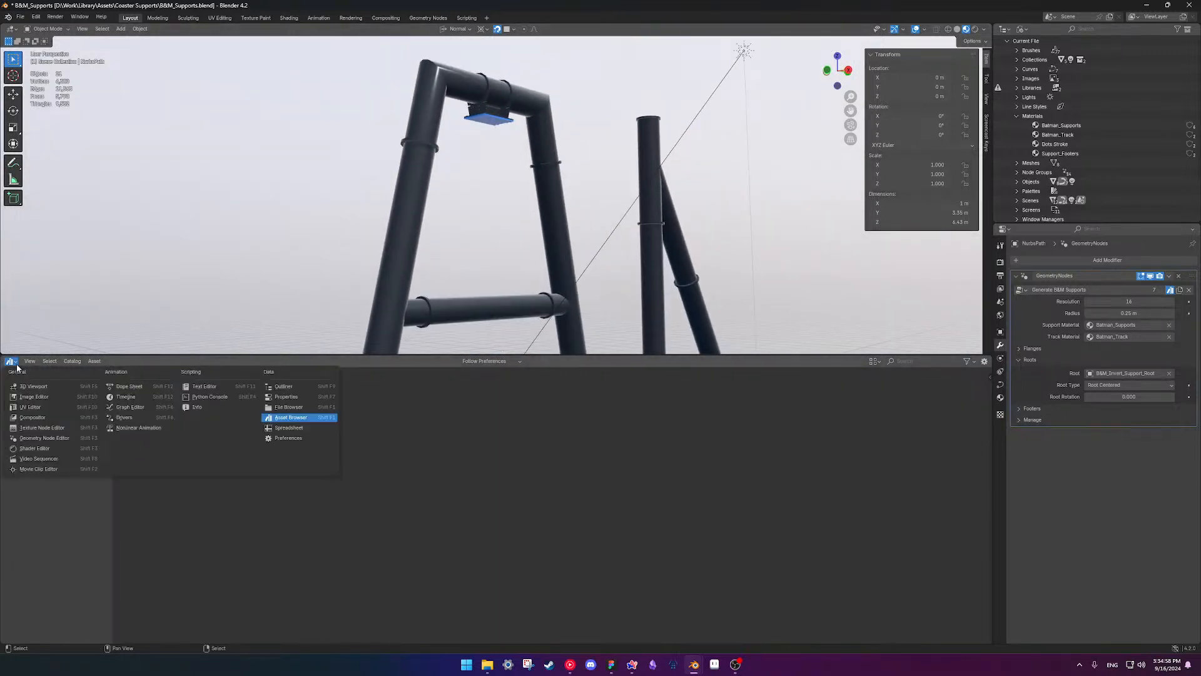
{"action": "left_click", "coordinate": [39, 437]}
{"action": "mouse_move", "coordinate": [431, 500]}
{"action": "middle_mouse_down"}
{"action": "mouse_move", "coordinate": [389, 485]}
{"action": "mouse_move", "coordinate": [371, 456]}
{"action": "middle_mouse_up"}
{"action": "middle_click_drag", "start_coordinate": [520, 461], "coordinate": [481, 436]}
{"action": "scroll", "coordinate": [904, 526], "scroll_direction": "down", "scroll_amount": 2}
{"action": "left_click", "coordinate": [908, 485]}
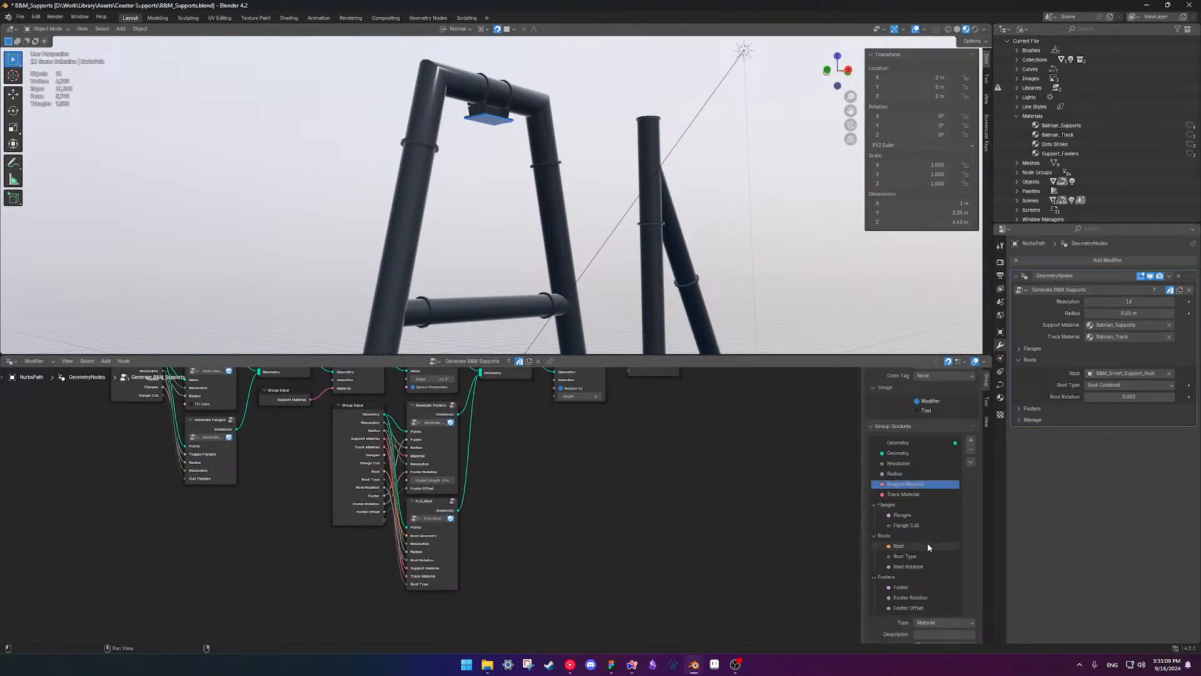
{"action": "scroll", "coordinate": [928, 542], "scroll_direction": "down", "scroll_amount": 2}
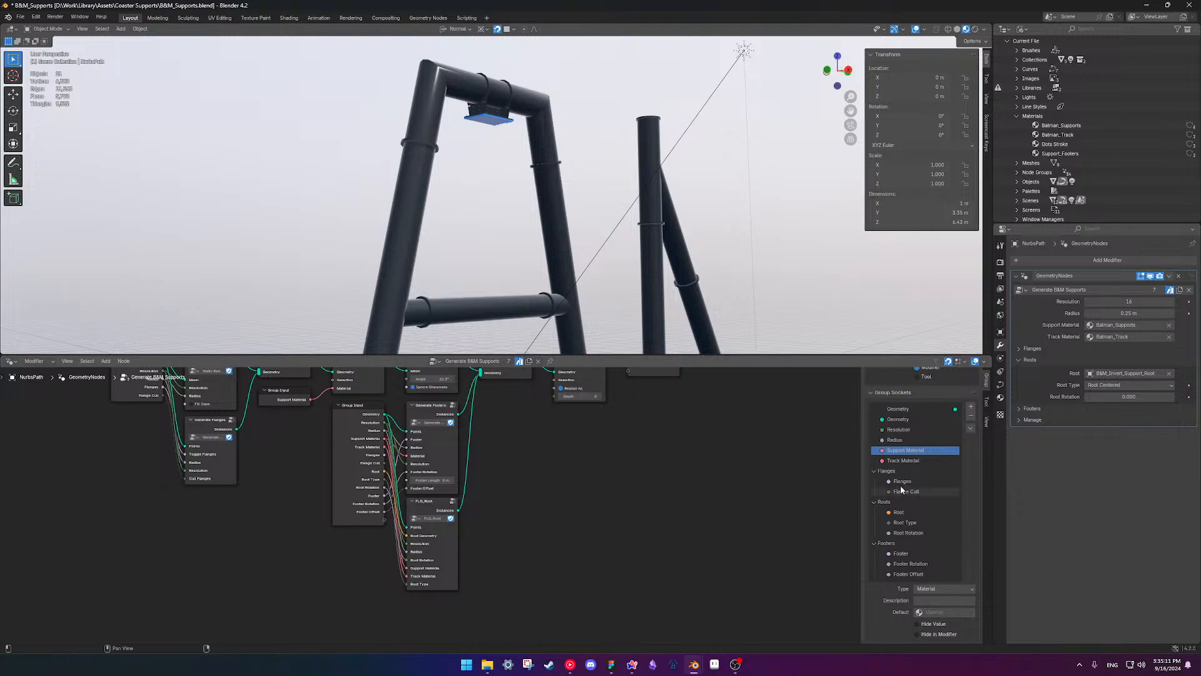
{"action": "left_click", "coordinate": [905, 461]}
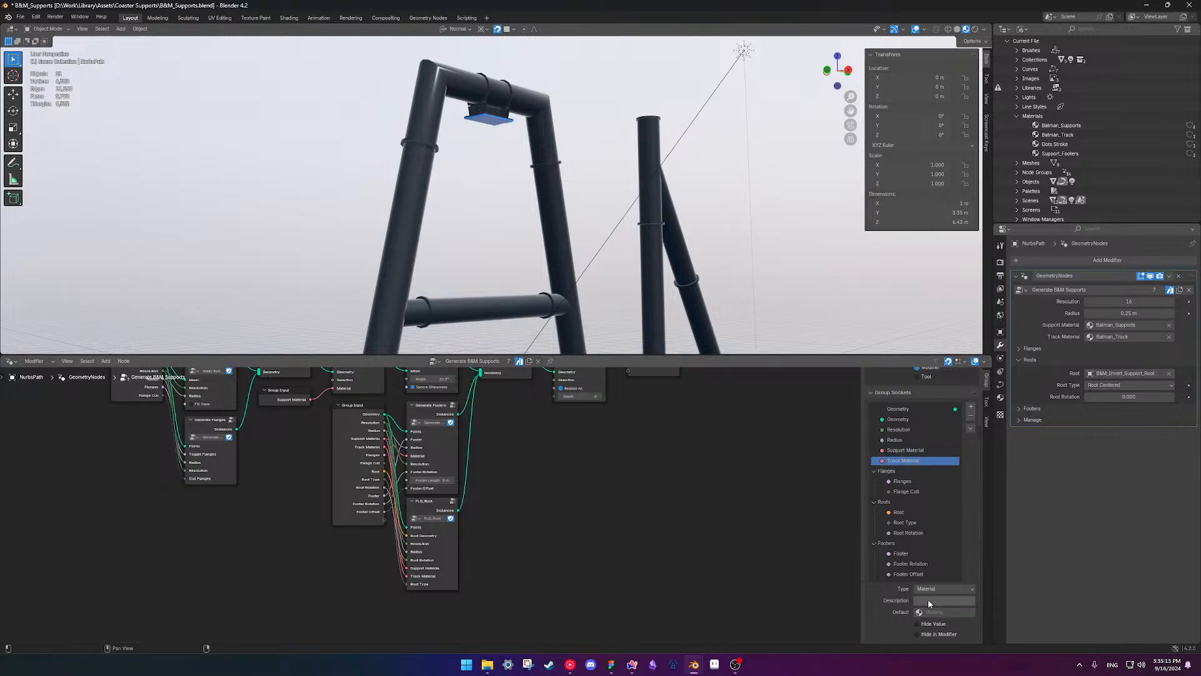
{"action": "middle_click_drag", "start_coordinate": [703, 457], "coordinate": [750, 467]}
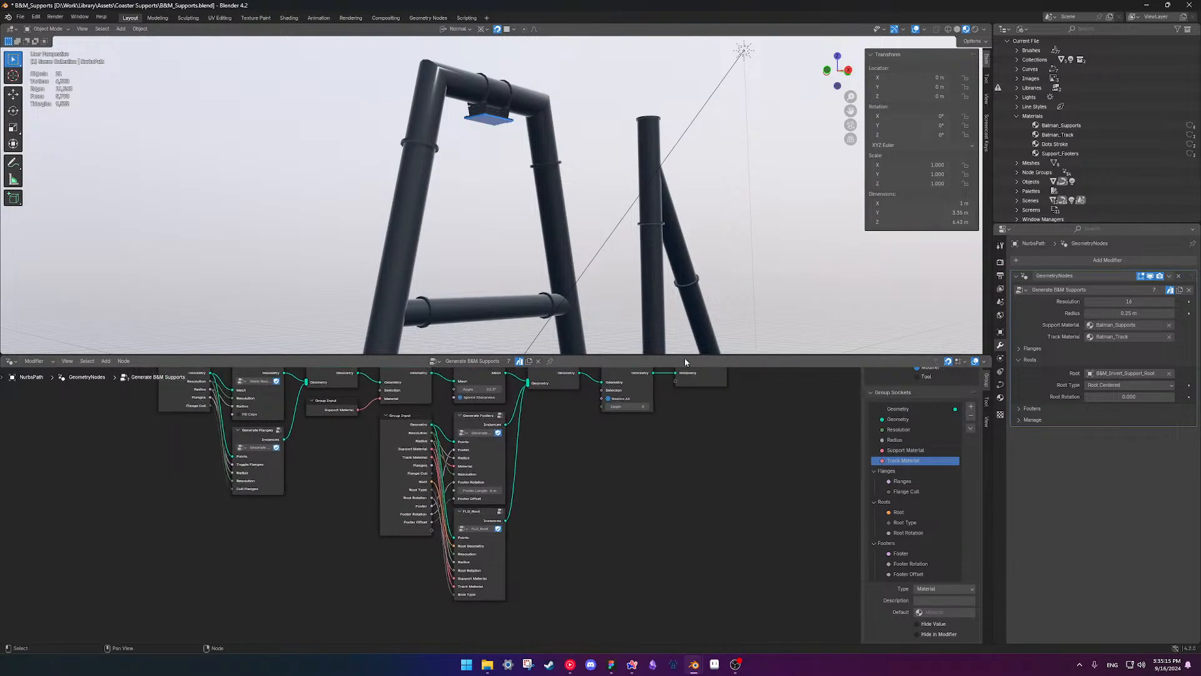
- Save the B&M supports file
{"action": "key", "text": "ctrl+s"}
{"action": "scroll", "coordinate": [491, 267], "scroll_direction": "down", "scroll_amount": 5}
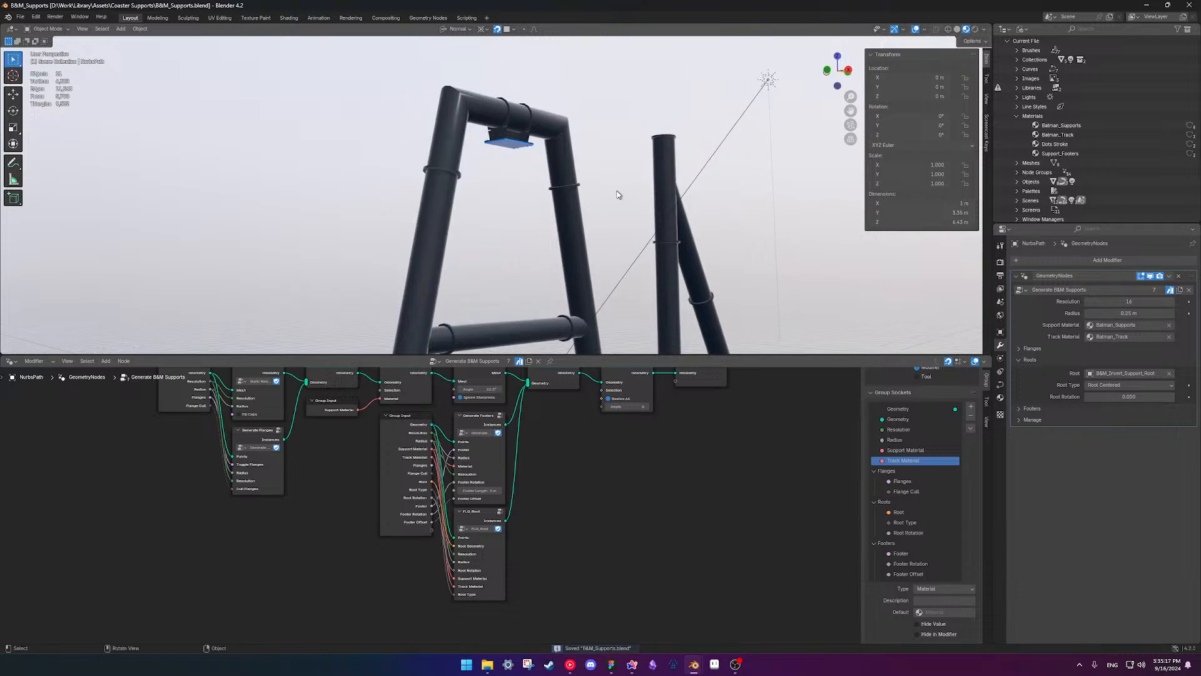
{"action": "middle_click_drag", "start_coordinate": [581, 236], "coordinate": [534, 233]}
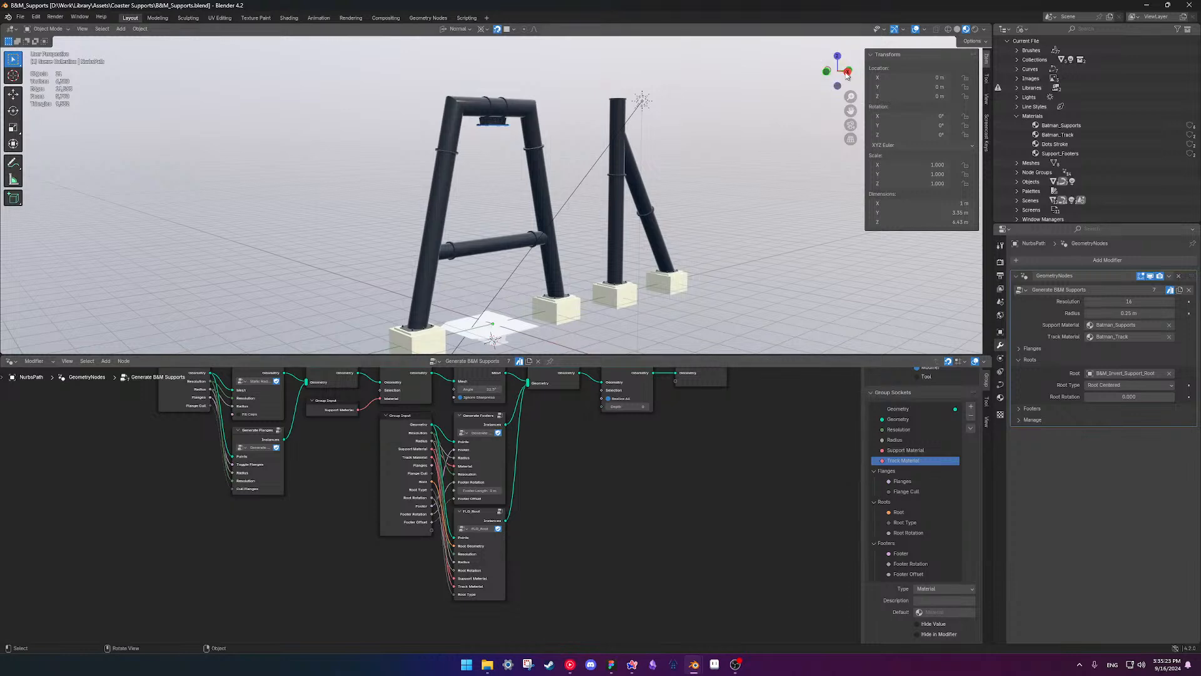
- List the Blender file's data blocks in the outliner, collapsing Materials and expanding the linked Libraries
{"action": "left_click", "coordinate": [1023, 29]}
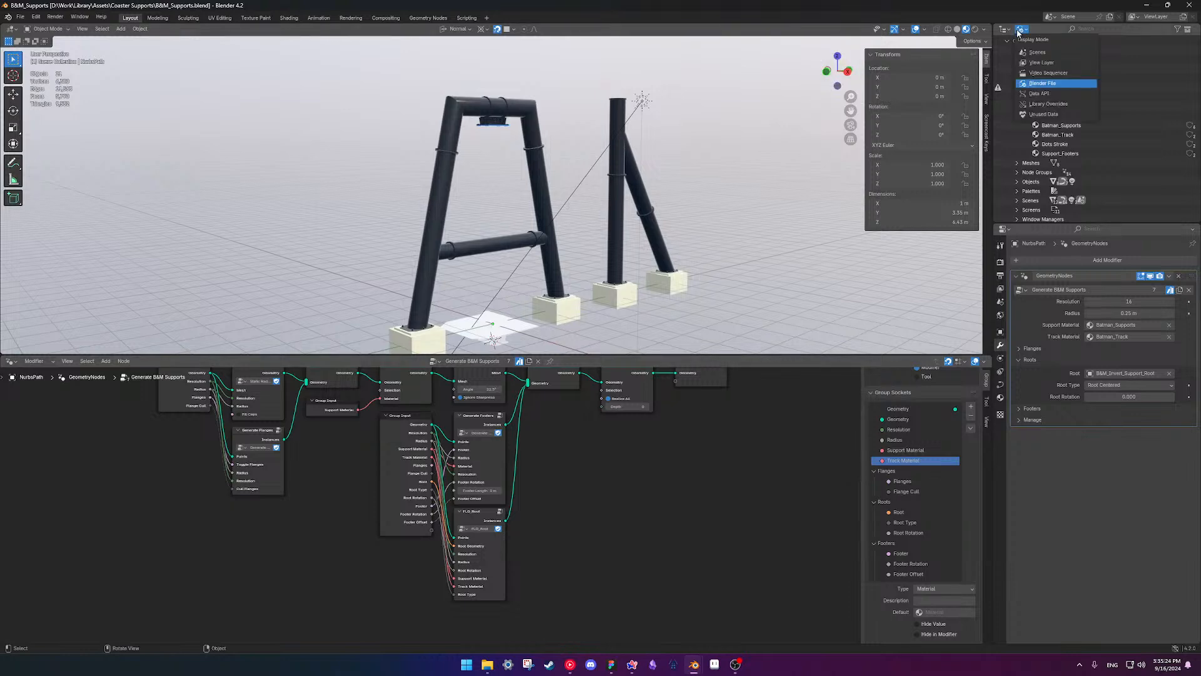
{"action": "left_click", "coordinate": [1057, 88]}
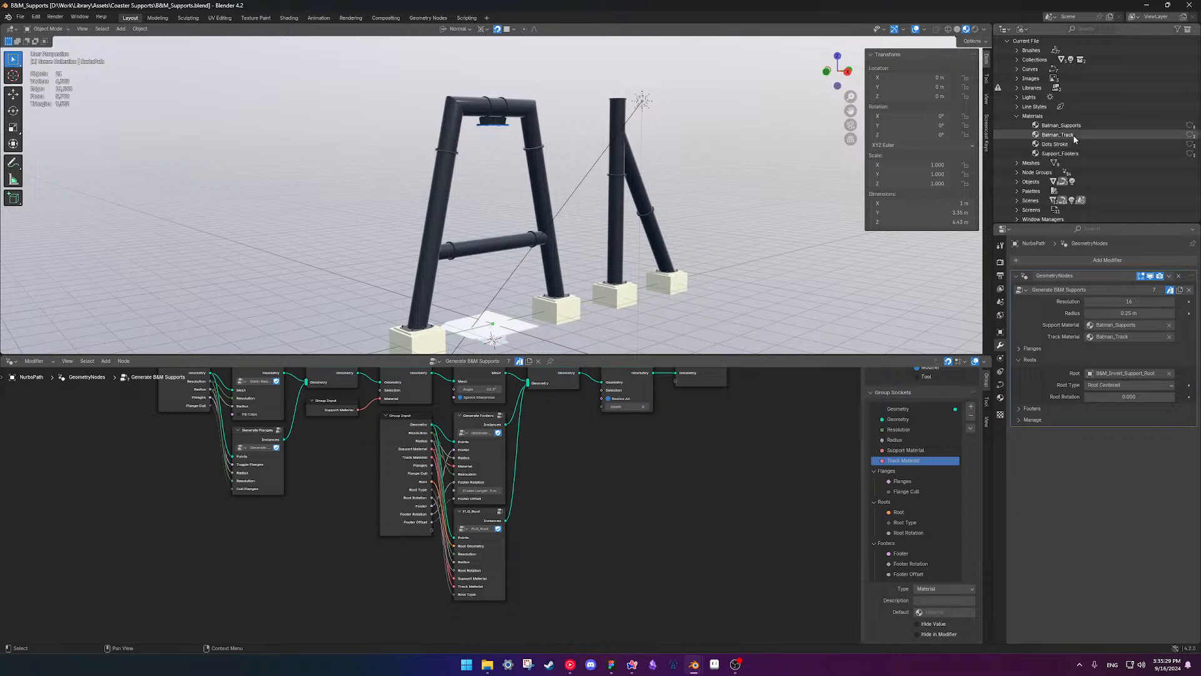
{"action": "left_click", "coordinate": [1017, 116]}
{"action": "left_click", "coordinate": [1017, 87]}
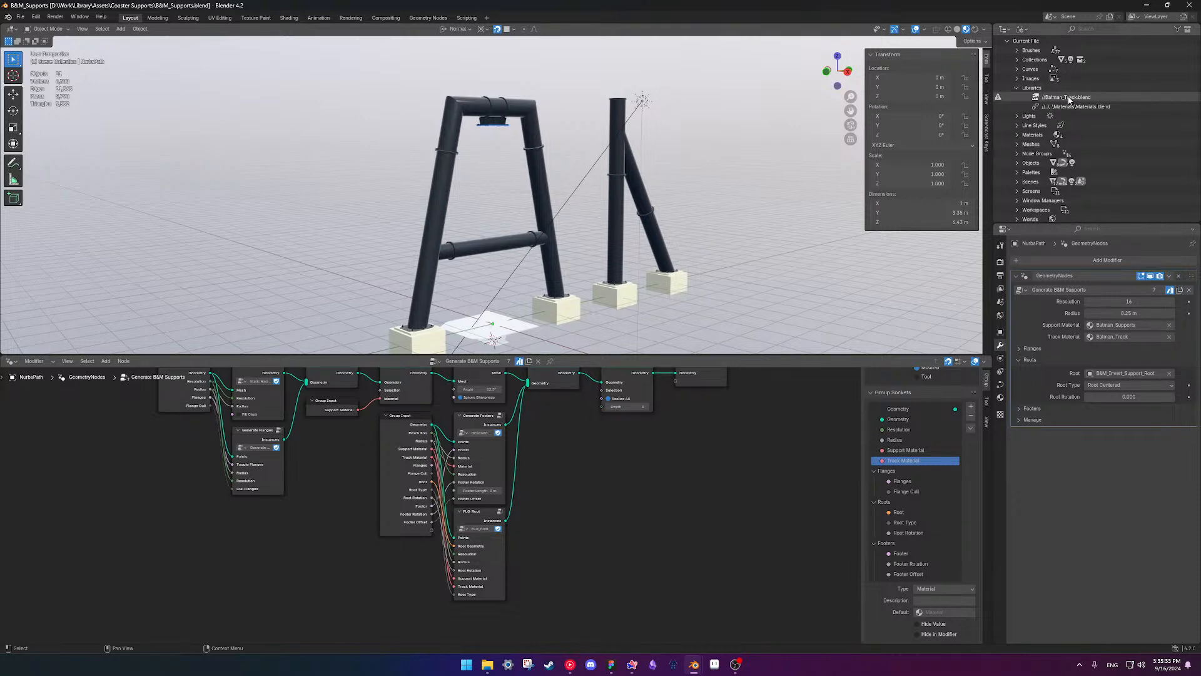
- Try to relocate the broken Batman_Track.blend library link to B&M_Inverted_Track.blend in the Coaster Track asset folder
{"action": "left_click", "coordinate": [1069, 99]}
{"action": "right_click", "coordinate": [1068, 98]}
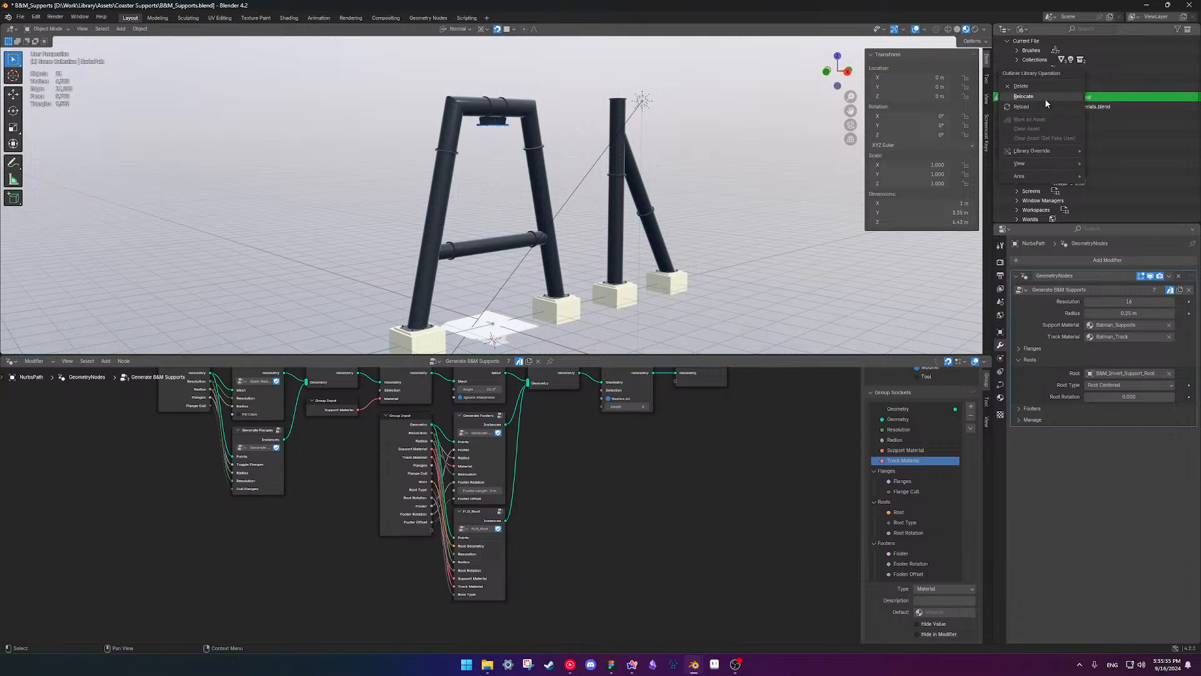
{"action": "left_click", "coordinate": [1045, 99]}
{"action": "left_click", "coordinate": [475, 214]}
{"action": "double_click", "coordinate": [482, 234]}
{"action": "left_click", "coordinate": [490, 271]}
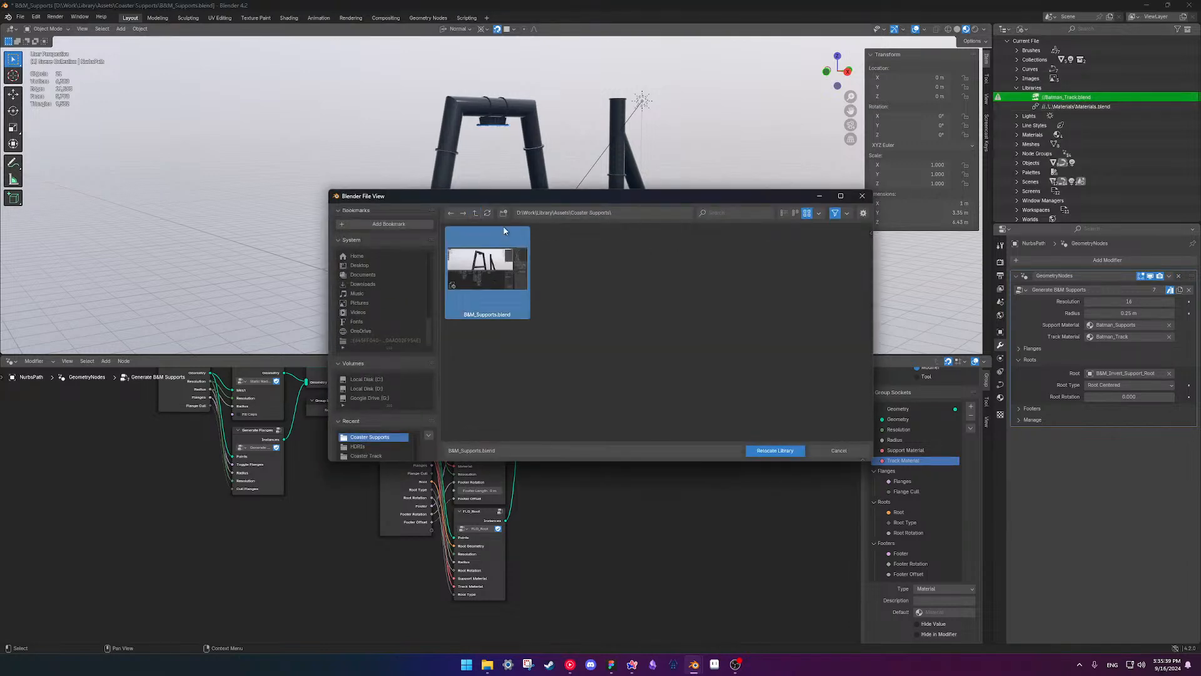
{"action": "left_click", "coordinate": [475, 214]}
{"action": "double_click", "coordinate": [575, 266]}
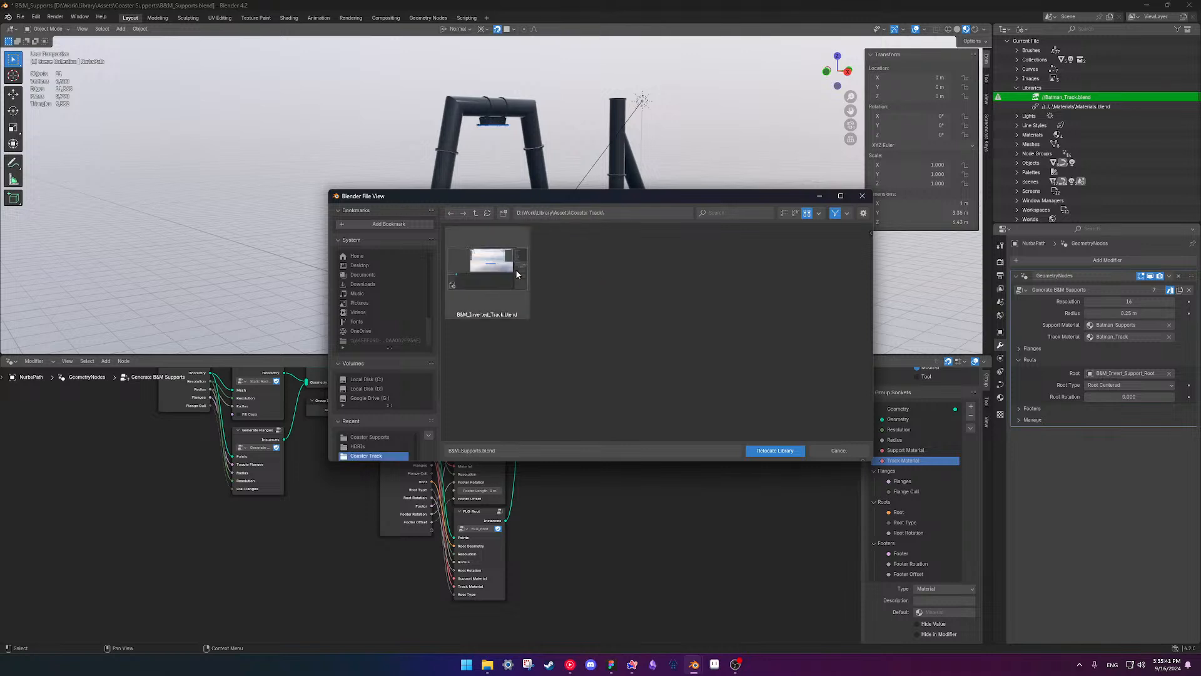
{"action": "double_click", "coordinate": [514, 273]}
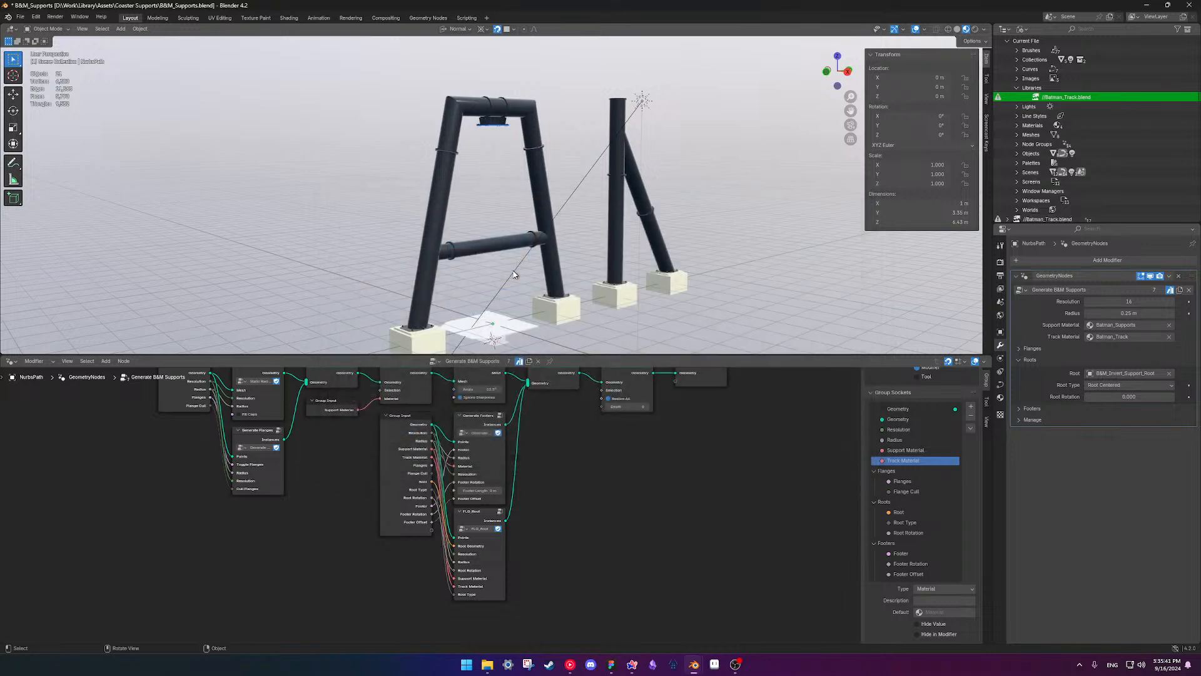
- Delete the broken Batman_Track.blend library link and check the file's node group list for leftover linked groups
{"action": "right_click", "coordinate": [1056, 97]}
{"action": "left_click", "coordinate": [1051, 88]}
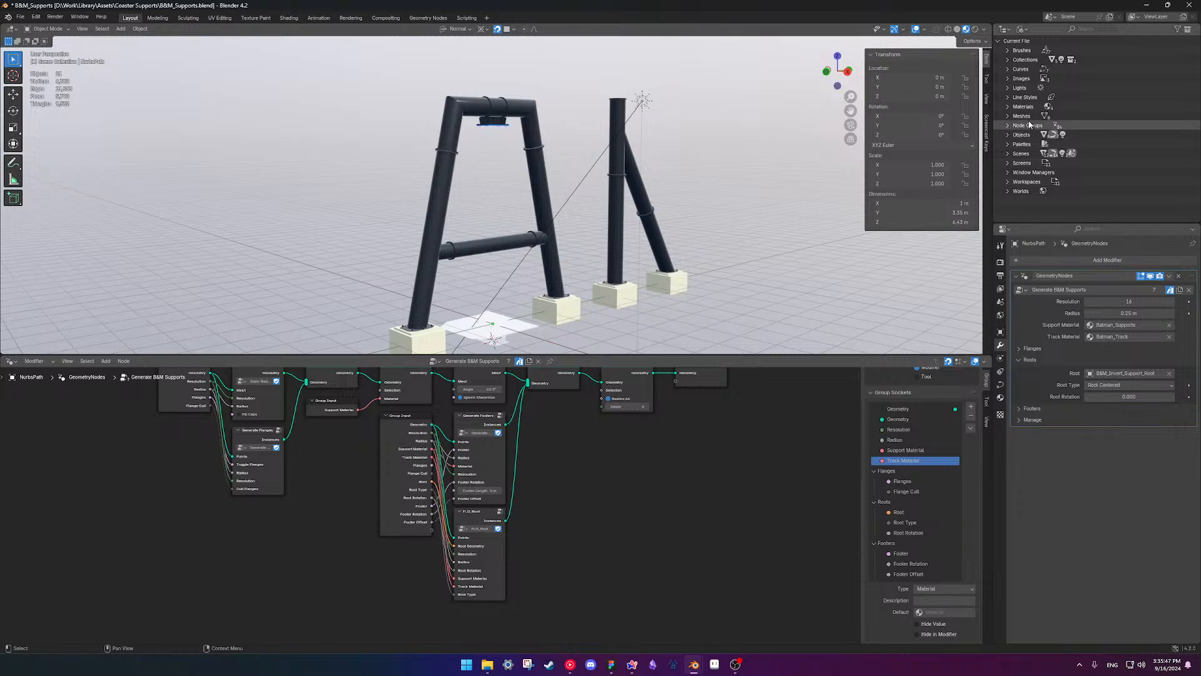
{"action": "left_click", "coordinate": [1008, 125]}
{"action": "scroll", "coordinate": [1057, 156], "scroll_direction": "down", "scroll_amount": 3}
{"action": "scroll", "coordinate": [1058, 157], "scroll_direction": "down", "scroll_amount": 2}
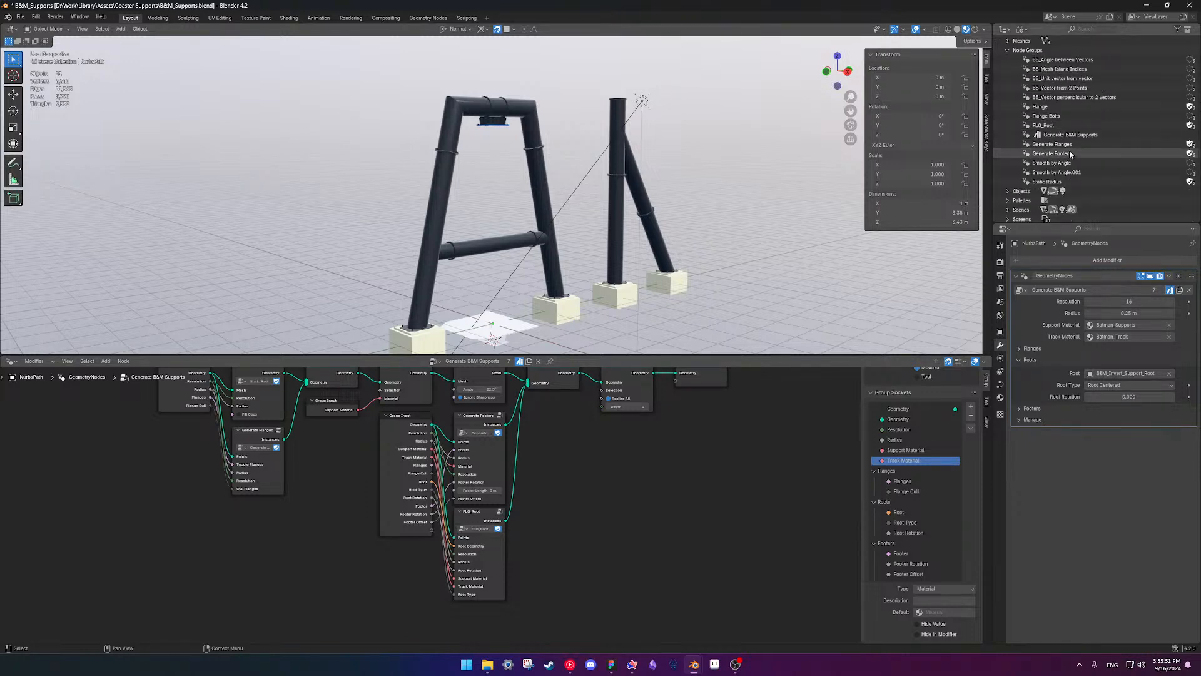
{"action": "scroll", "coordinate": [1097, 147], "scroll_direction": "up", "scroll_amount": 2}
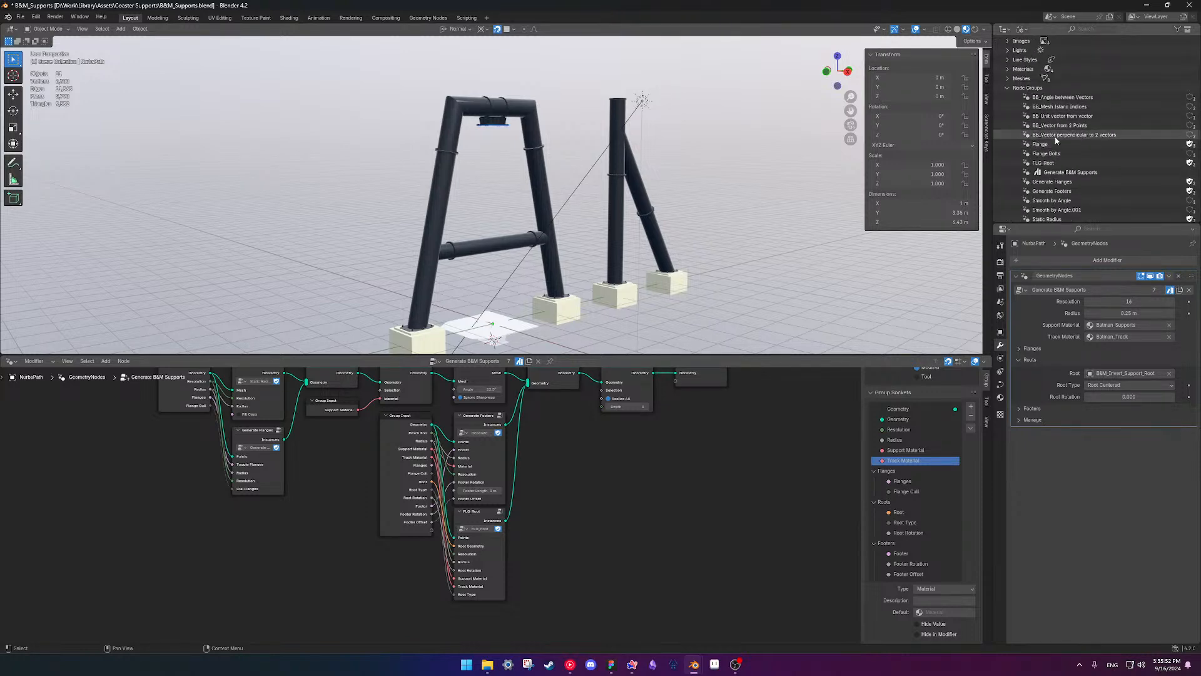
{"action": "left_click", "coordinate": [1006, 88]}
- Save the B&M supports file
{"action": "scroll", "coordinate": [583, 490], "scroll_direction": "down", "scroll_amount": 4}
{"action": "middle_click_drag", "start_coordinate": [520, 452], "coordinate": [618, 456], "text": "shift"}
{"action": "scroll", "coordinate": [566, 506], "scroll_direction": "up", "scroll_amount": 2}
{"action": "key", "text": "ctrl+s"}
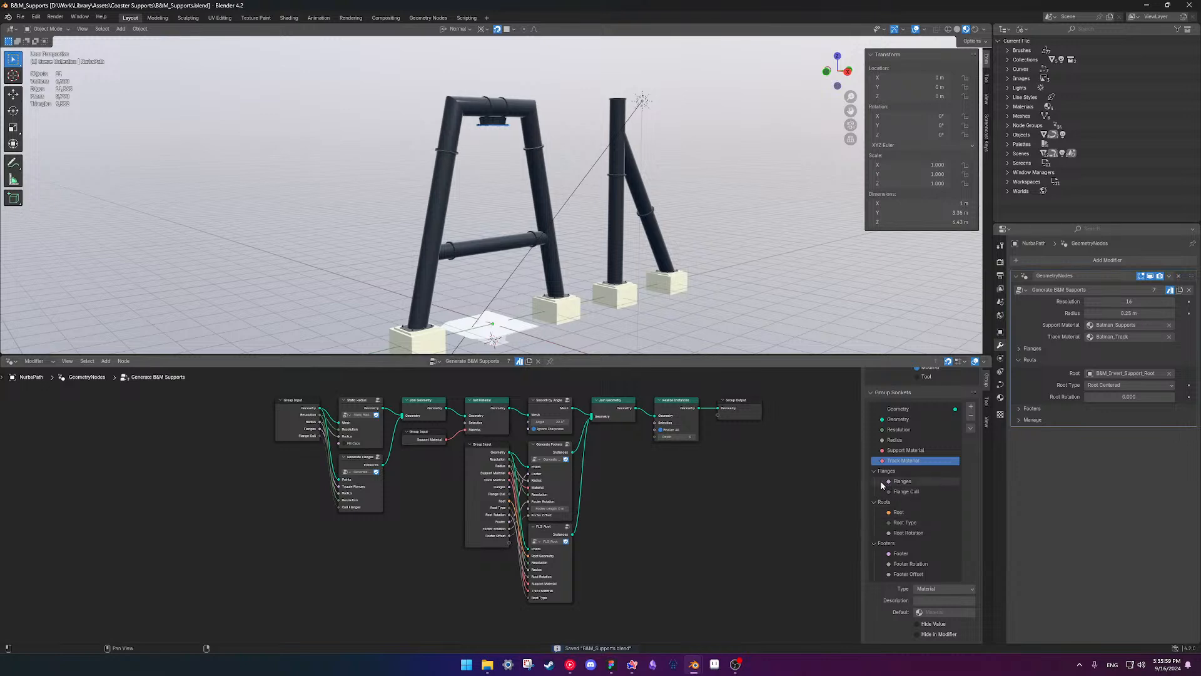
- Hide the unused sockets on the Realize Instances node of the Generate B&M Supports group
{"action": "scroll", "coordinate": [599, 515], "scroll_direction": "up", "scroll_amount": 2}
{"action": "scroll", "coordinate": [599, 516], "scroll_direction": "down", "scroll_amount": 1}
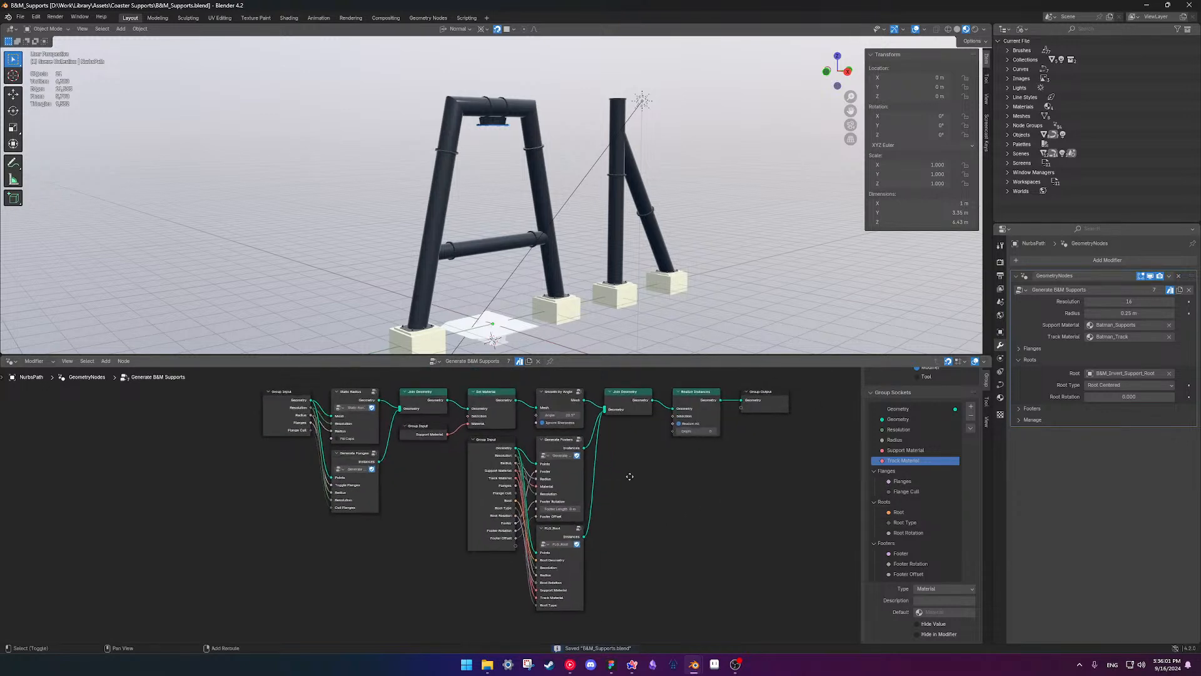
{"action": "middle_click_drag", "start_coordinate": [629, 476], "coordinate": [632, 485]}
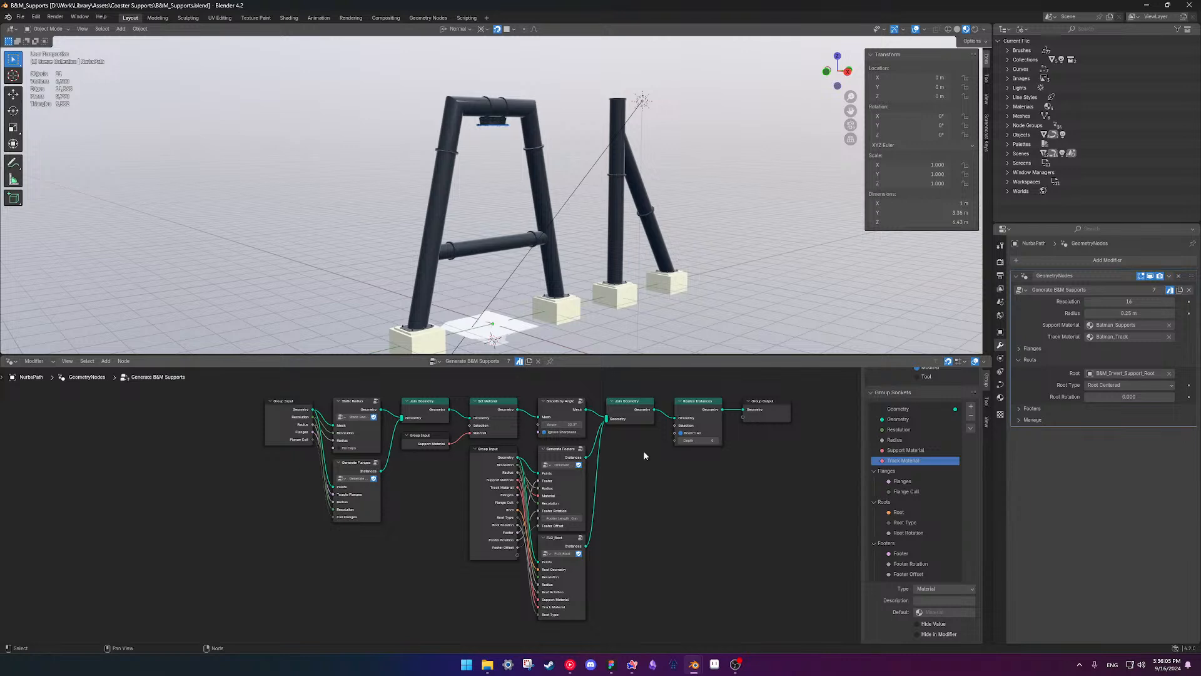
{"action": "left_click", "coordinate": [715, 427]}
{"action": "key", "text": "ctrl+h"}
{"action": "left_click", "coordinate": [725, 478]}
{"action": "middle_click_drag", "start_coordinate": [640, 495], "coordinate": [670, 495]}
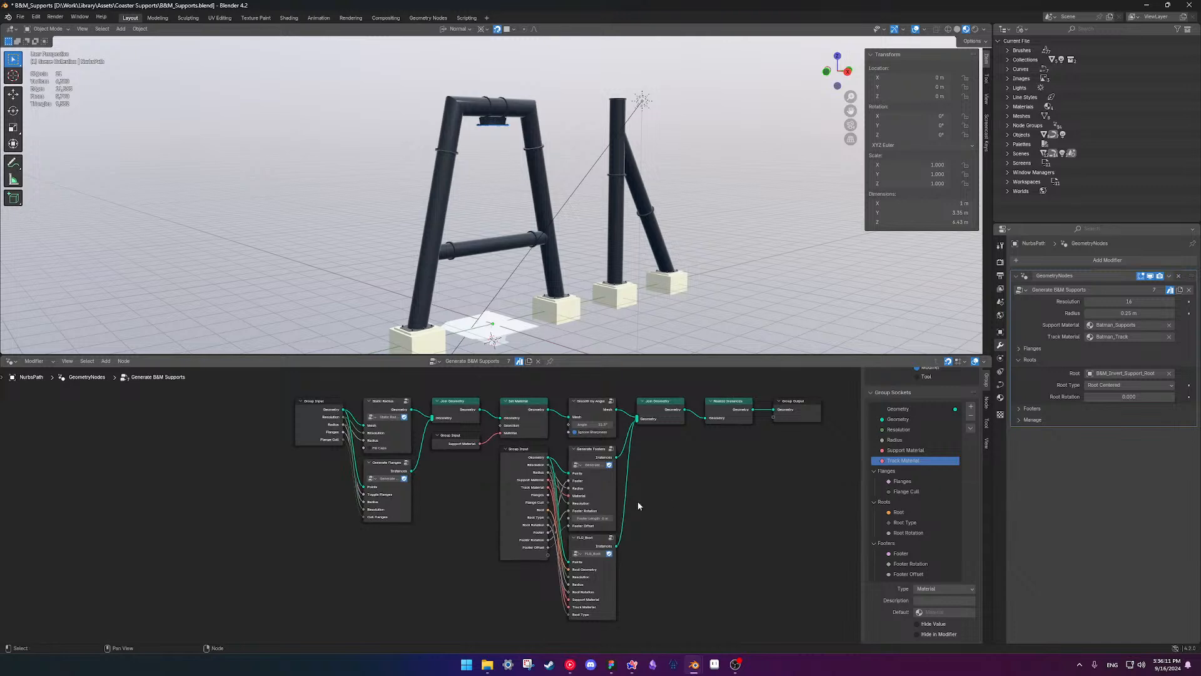
- Hide the unused socket on the Generate Footers node and move the FLG_Root node up close beneath it
{"action": "left_click", "coordinate": [610, 490]}
{"action": "key", "text": "ctrl+h"}
{"action": "left_click_drag", "start_coordinate": [583, 536], "coordinate": [591, 519]}
{"action": "scroll", "coordinate": [524, 508], "scroll_direction": "up", "scroll_amount": 4}
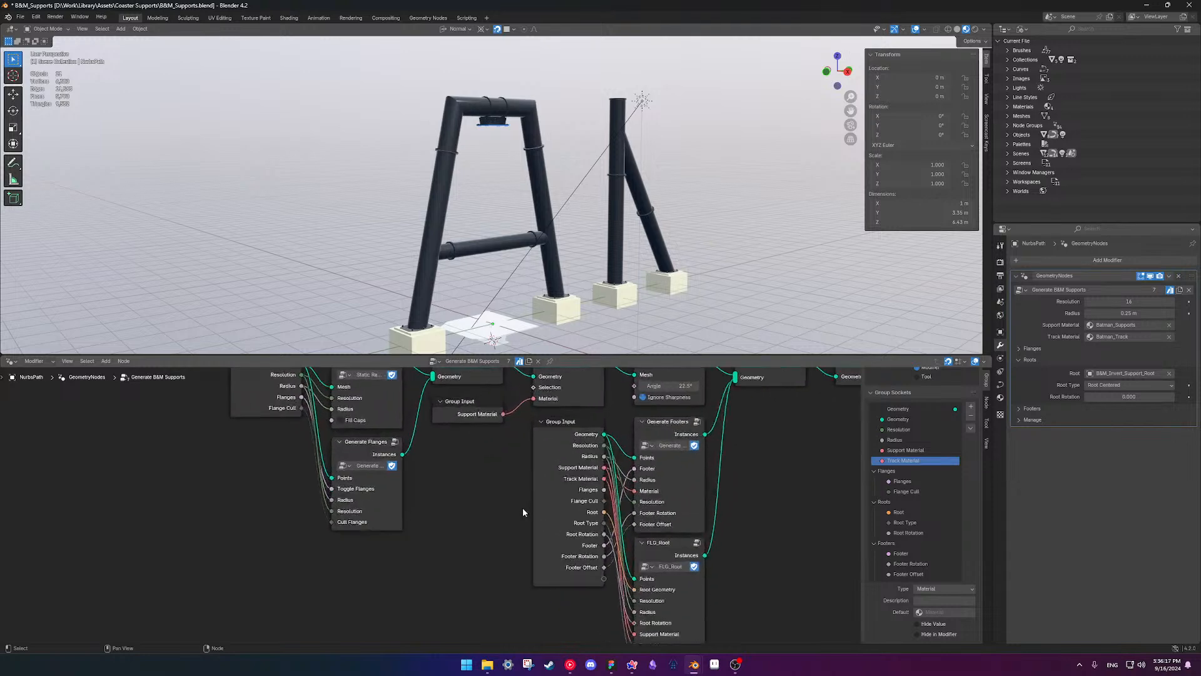
{"action": "middle_click_drag", "start_coordinate": [477, 472], "coordinate": [407, 553]}
{"action": "scroll", "coordinate": [407, 553], "scroll_direction": "down", "scroll_amount": 4}
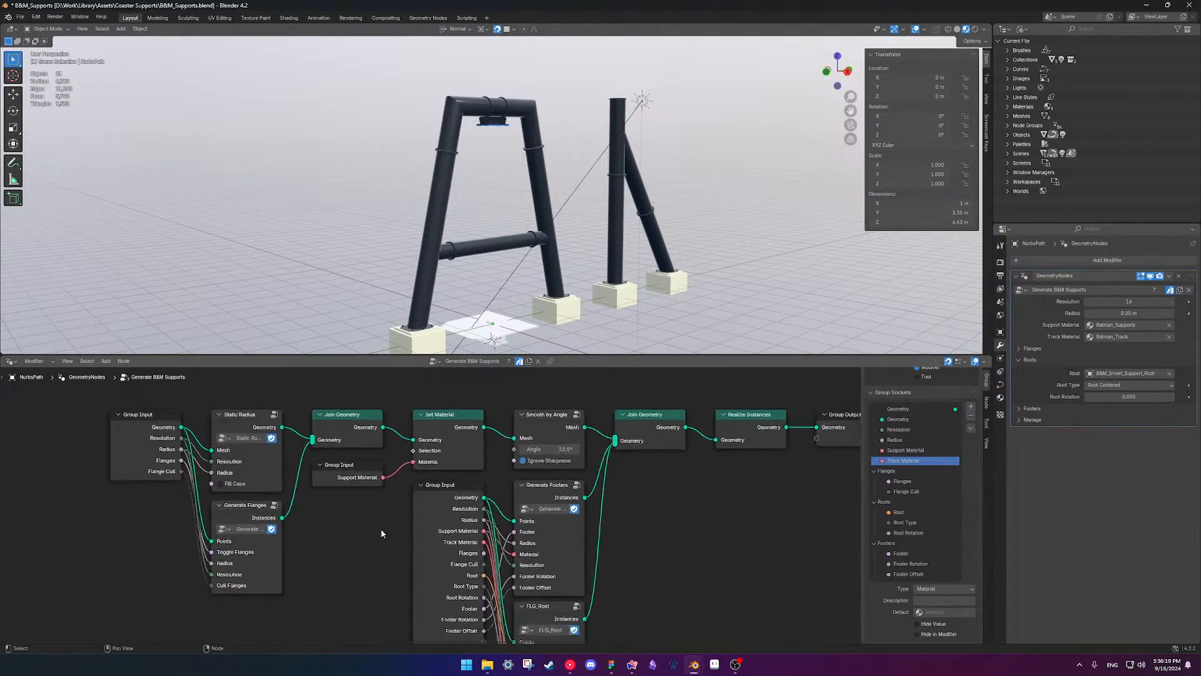
- Save the B&M supports file with its tidied node tree
{"action": "key", "text": "ctrl+s"}
{"action": "left_click", "coordinate": [499, 443]}
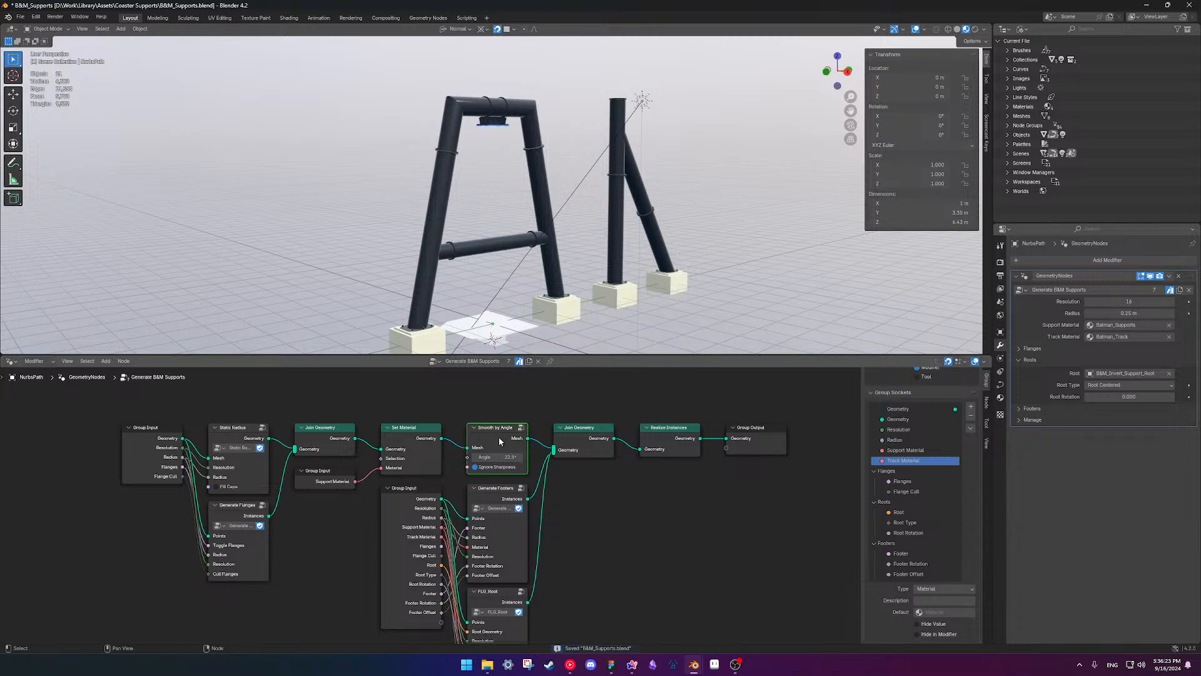
{"action": "scroll", "coordinate": [603, 511], "scroll_direction": "down", "scroll_amount": 3}
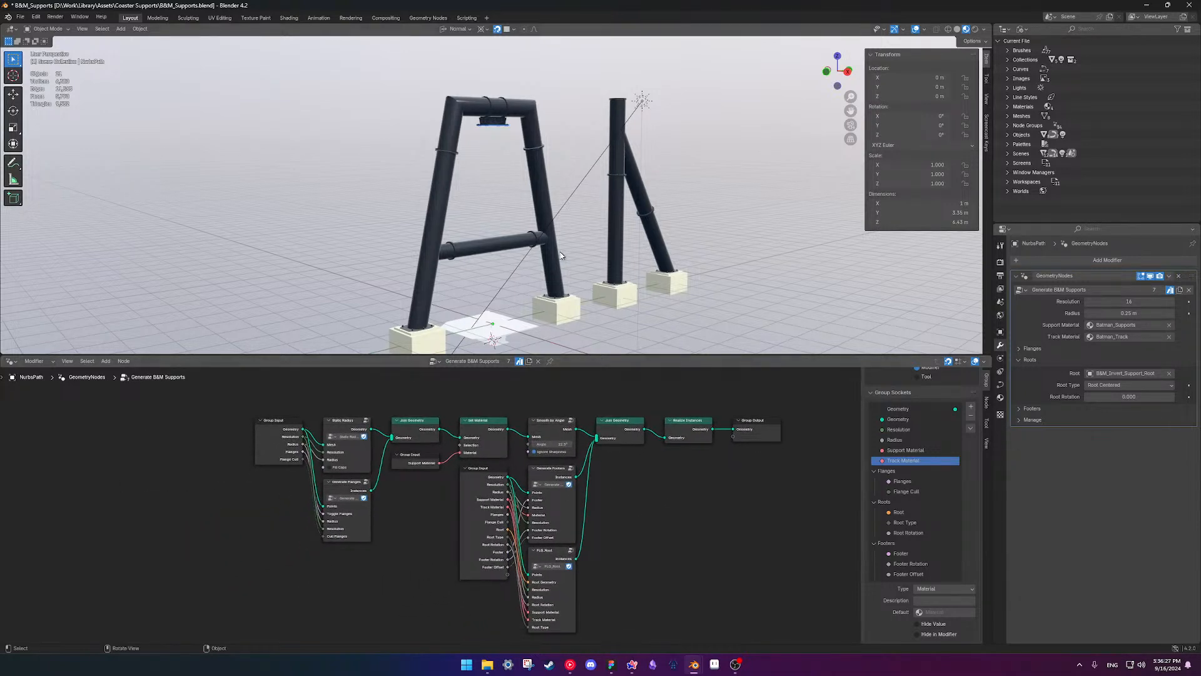
{"action": "scroll", "coordinate": [486, 109], "scroll_direction": "up", "scroll_amount": 4}
{"action": "middle_click_drag", "start_coordinate": [485, 108], "coordinate": [560, 391], "text": "shift"}
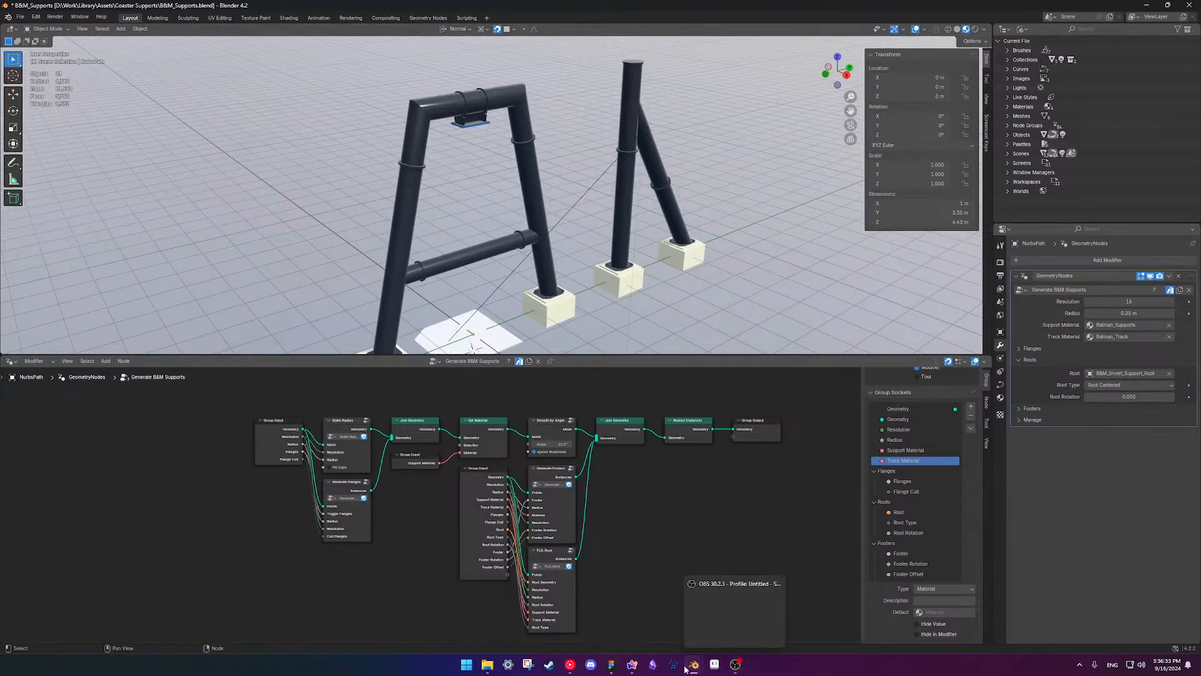
{"action": "mouse_move", "coordinate": [689, 669]}
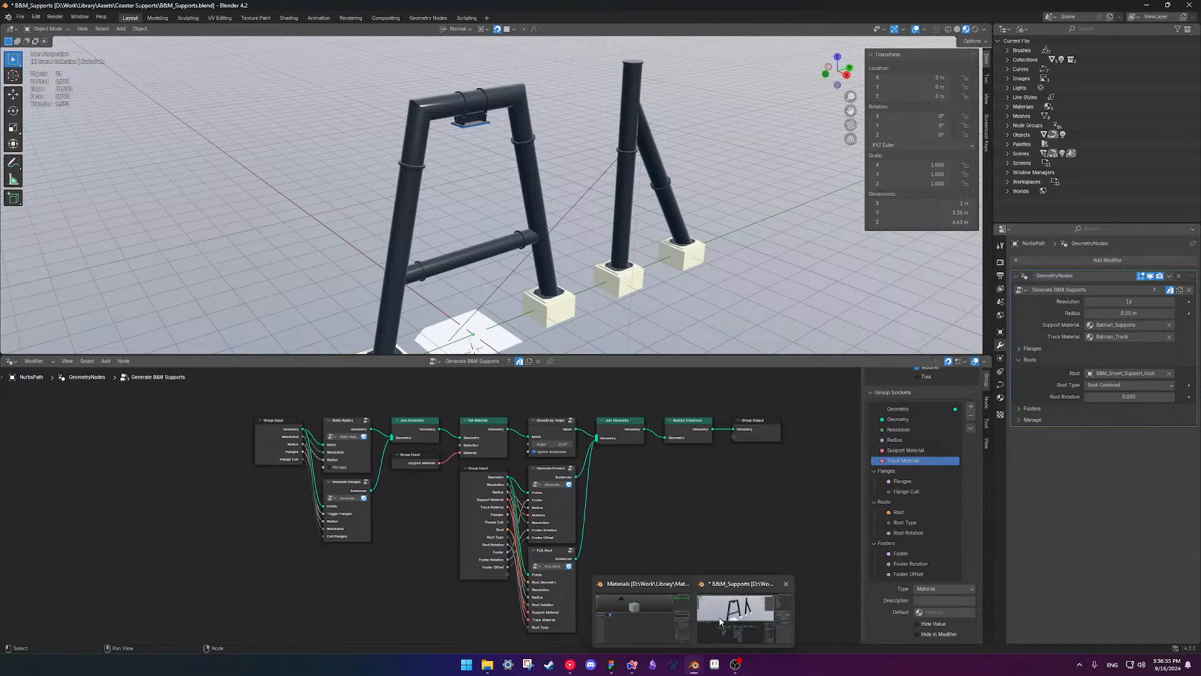
{"action": "key", "text": "ctrl+s"}
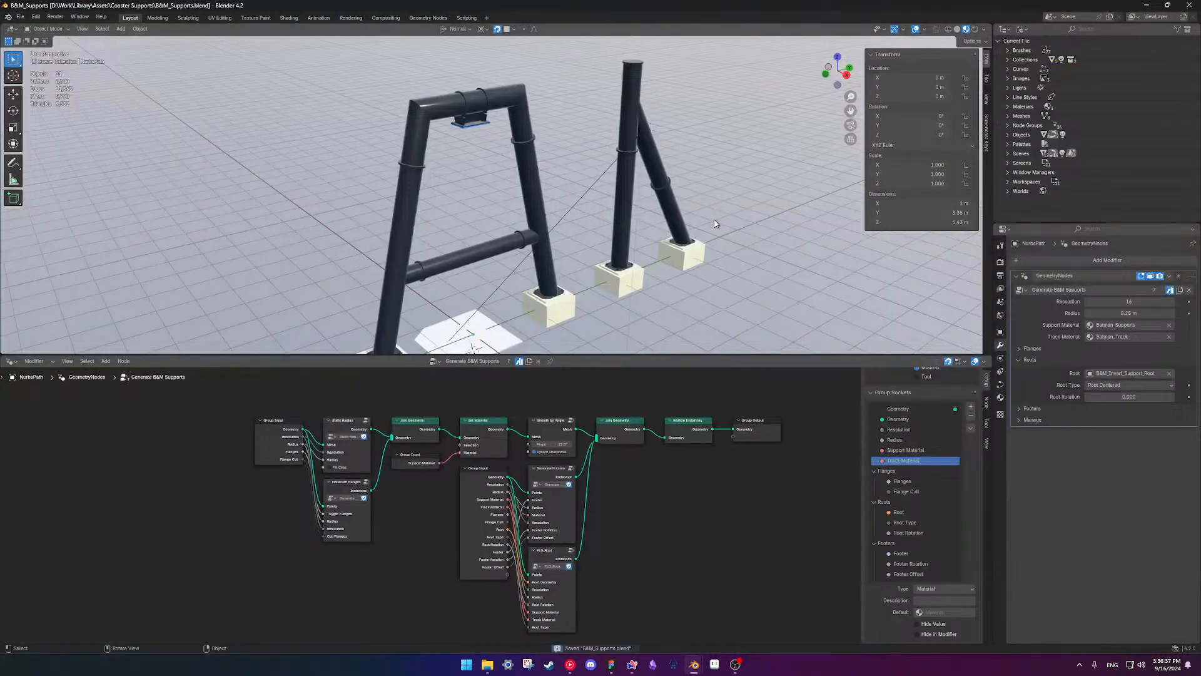
- Switch to the Materials library file, give Batman_Track a lighter blue base color, and regenerate its asset preview
{"action": "left_click", "coordinate": [654, 628]}
{"action": "left_click", "coordinate": [189, 282]}
{"action": "left_click", "coordinate": [1041, 262]}
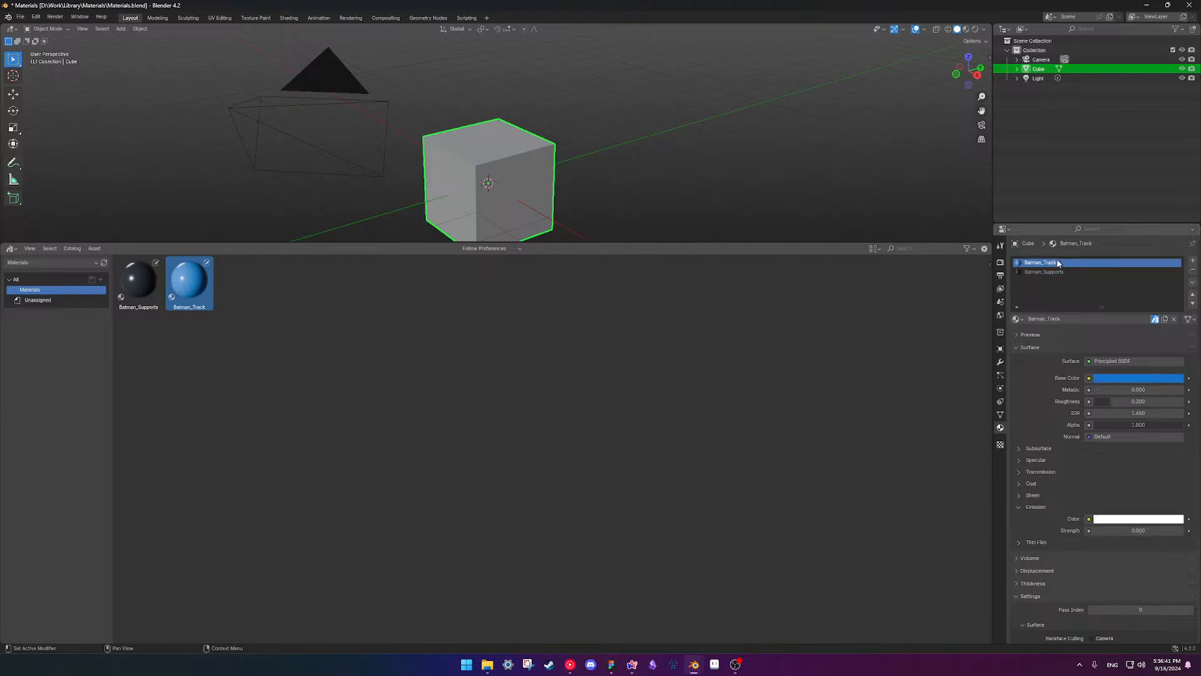
{"action": "left_click", "coordinate": [1124, 378]}
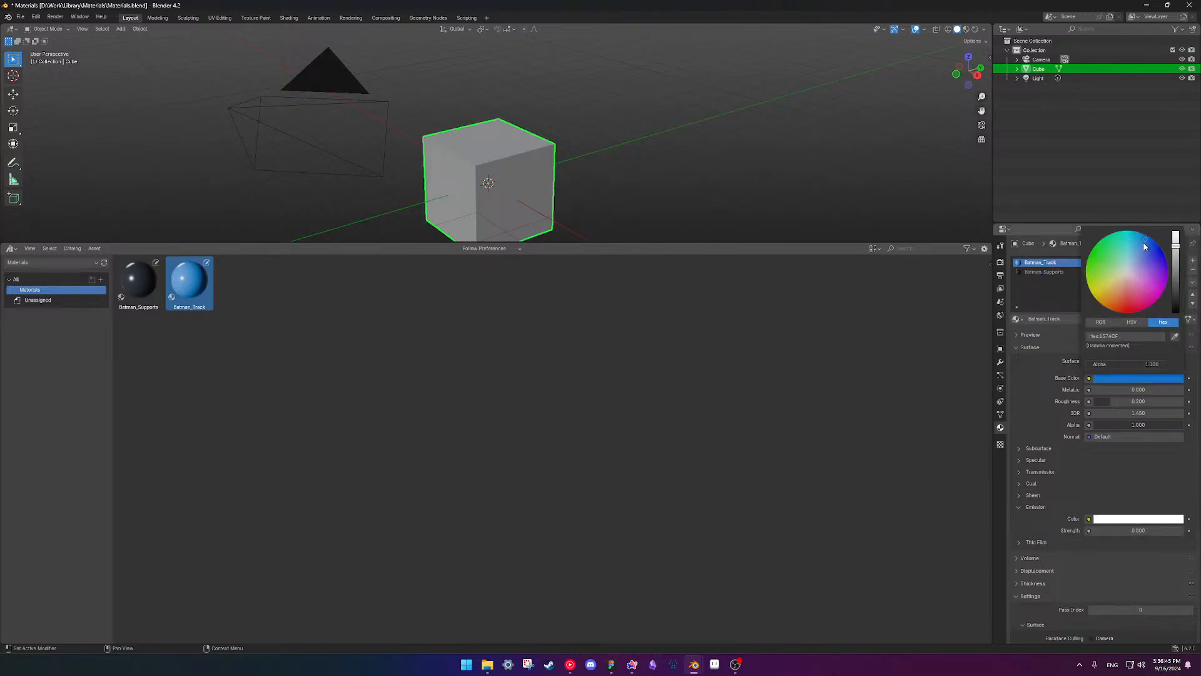
{"action": "key", "text": "ctrl+v"}
{"action": "key", "text": "n"}
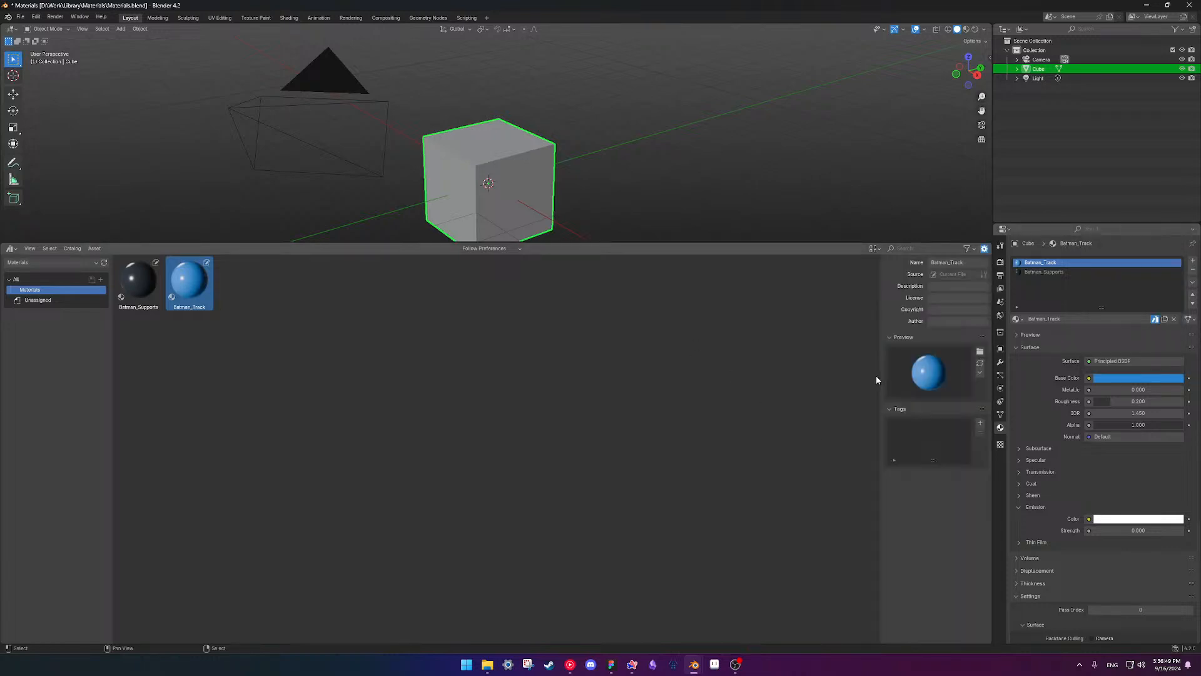
{"action": "left_click", "coordinate": [980, 364]}
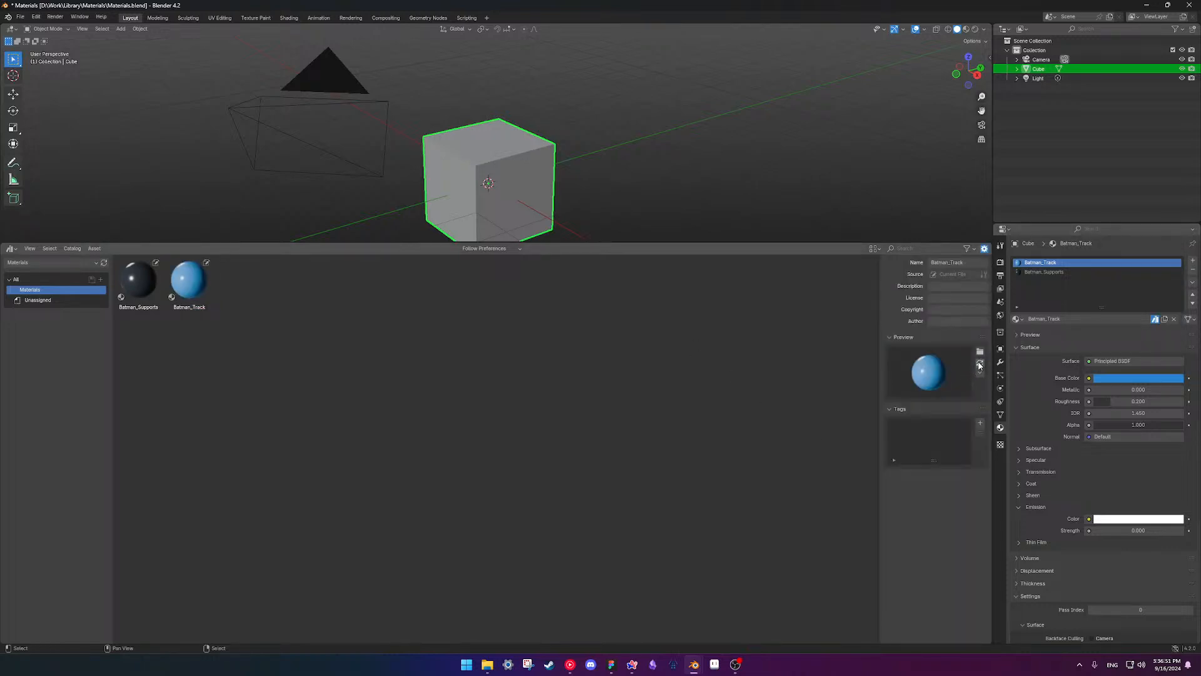
- Lighten the base color of the Batman_Supports material and regenerate its asset preview
{"action": "left_click", "coordinate": [138, 281]}
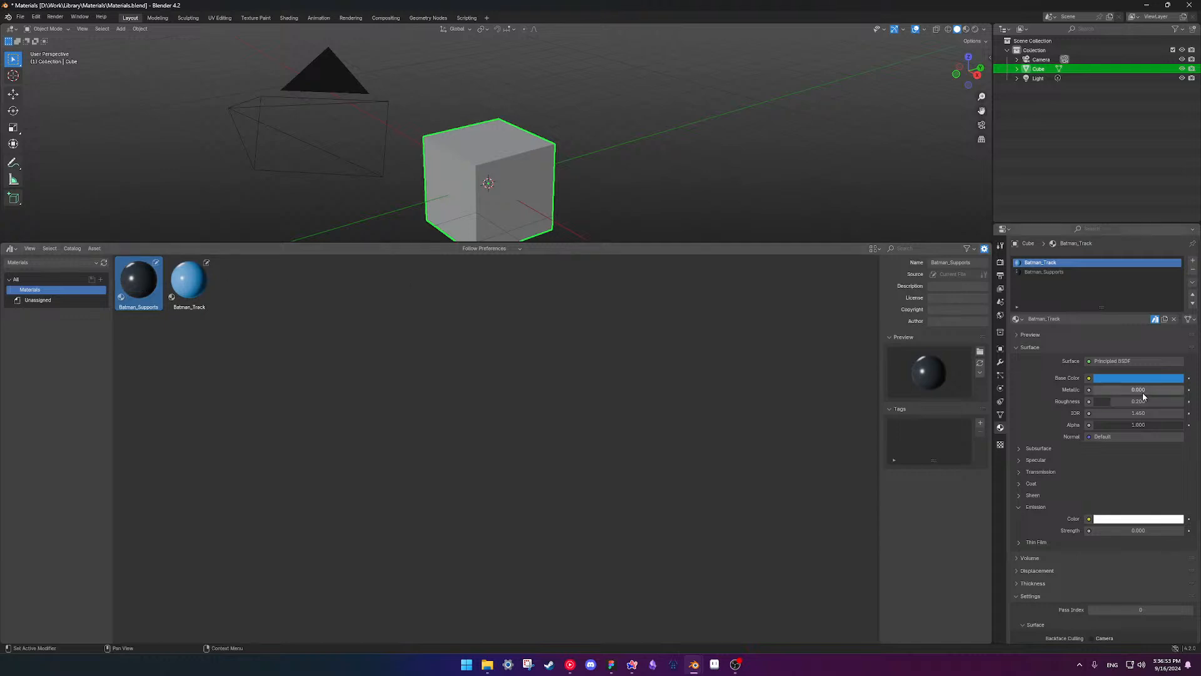
{"action": "left_click", "coordinate": [1051, 271]}
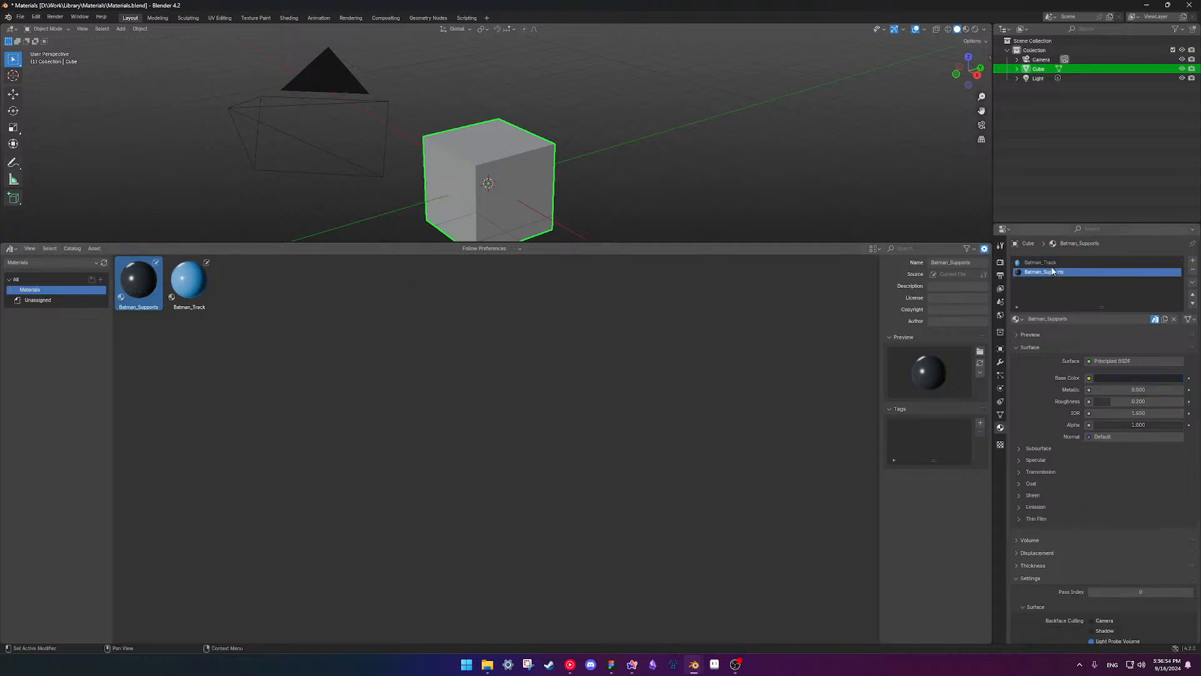
{"action": "left_click", "coordinate": [1139, 377]}
{"action": "left_click_drag", "start_coordinate": [1177, 299], "coordinate": [1176, 289]}
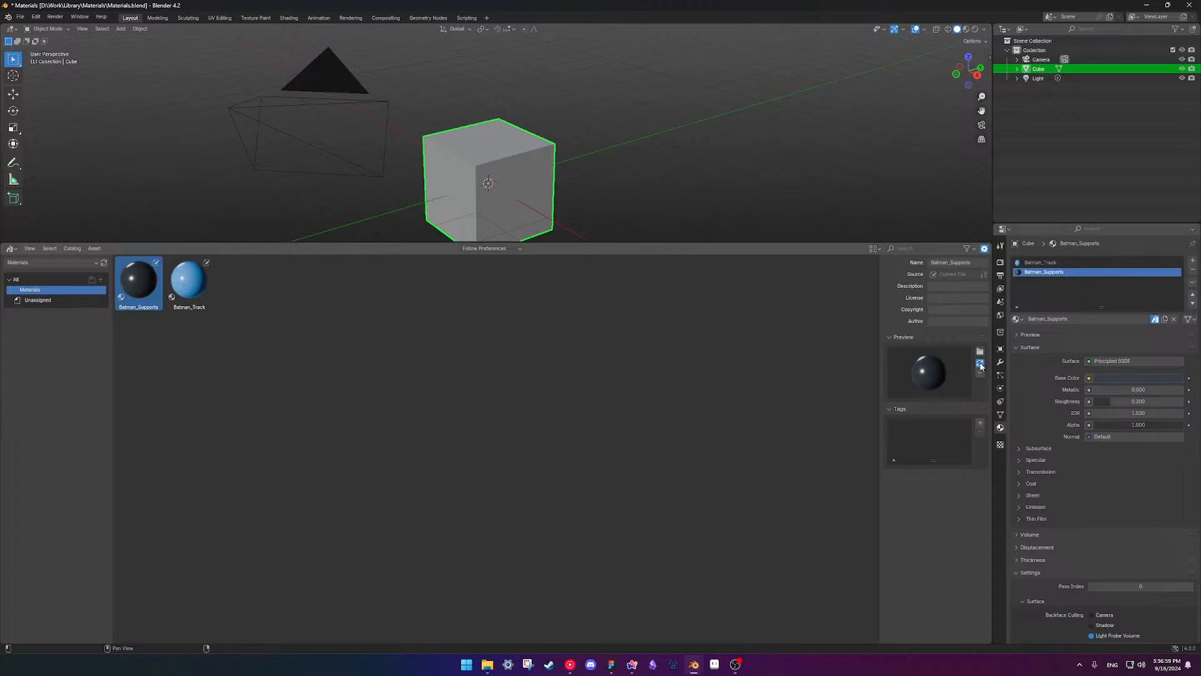
{"action": "left_click", "coordinate": [980, 364]}
{"action": "left_click", "coordinate": [543, 335]}
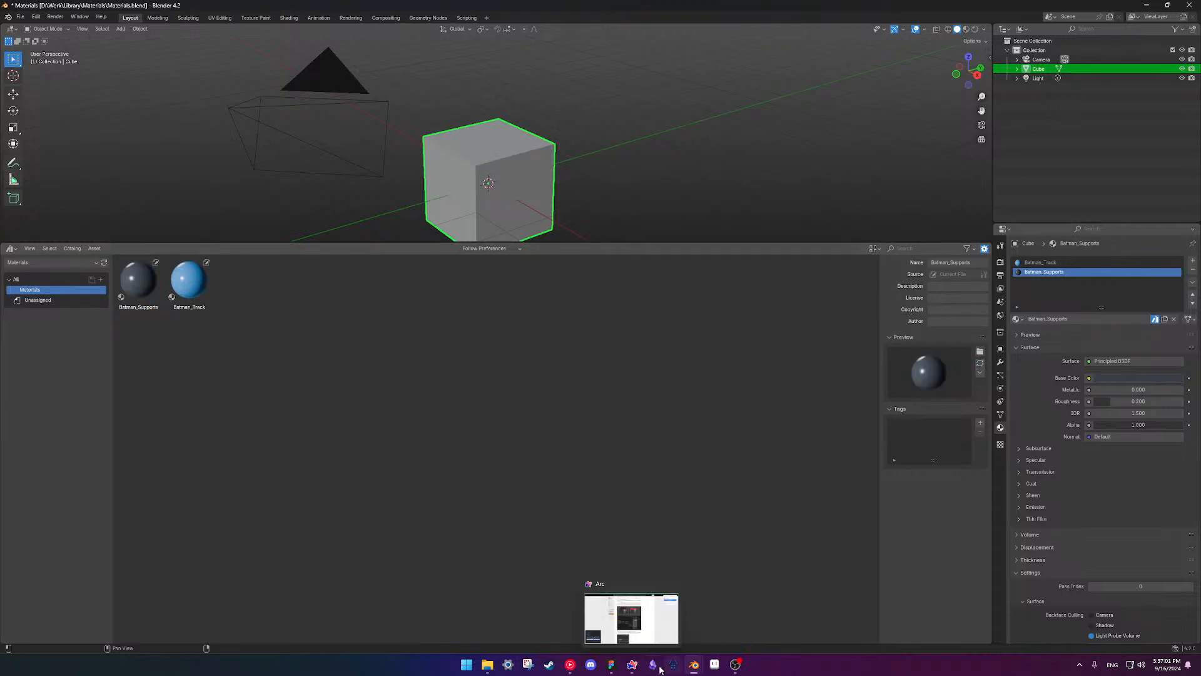
- Switch back to the B&M_Supports file, save it, and reopen B&M_Supports.blend from the recent files
{"action": "mouse_move", "coordinate": [695, 667]}
{"action": "left_click", "coordinate": [730, 619]}
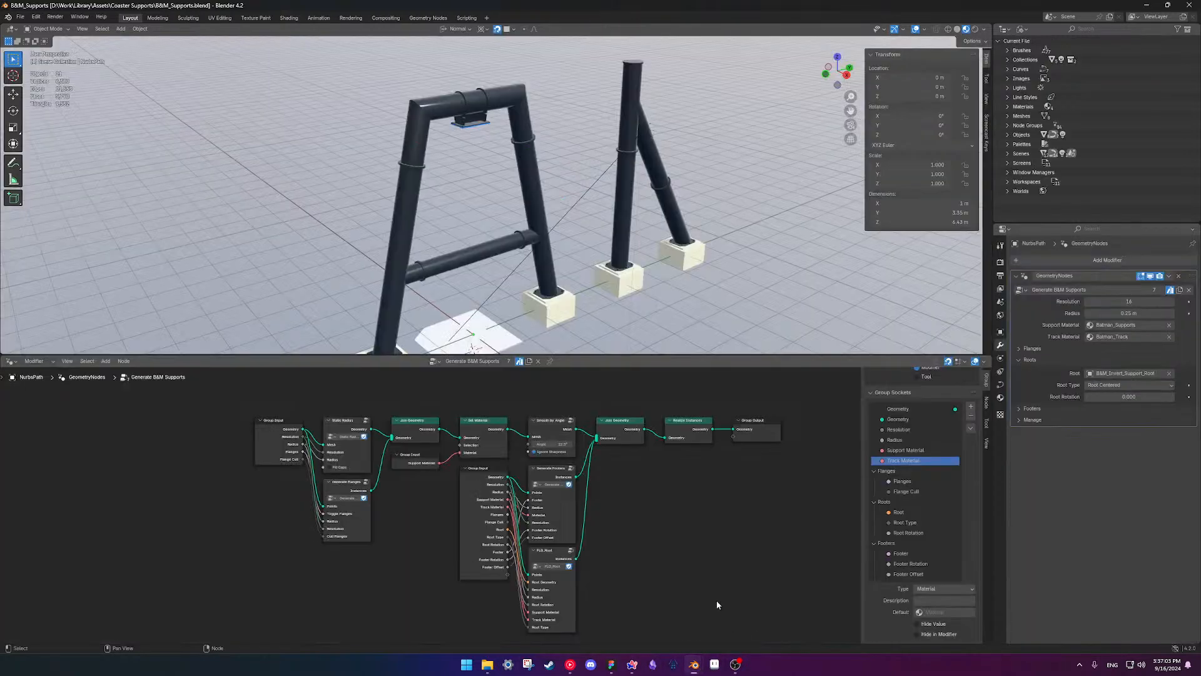
{"action": "left_click", "coordinate": [632, 211]}
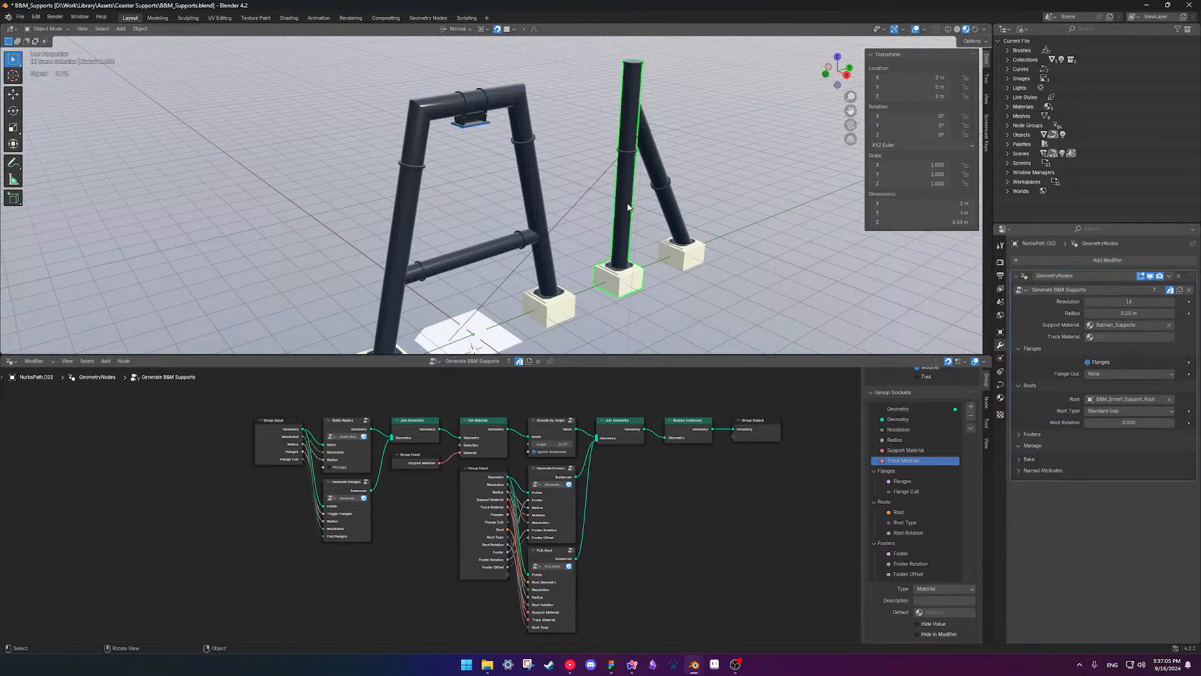
{"action": "key", "text": "ctrl+s"}
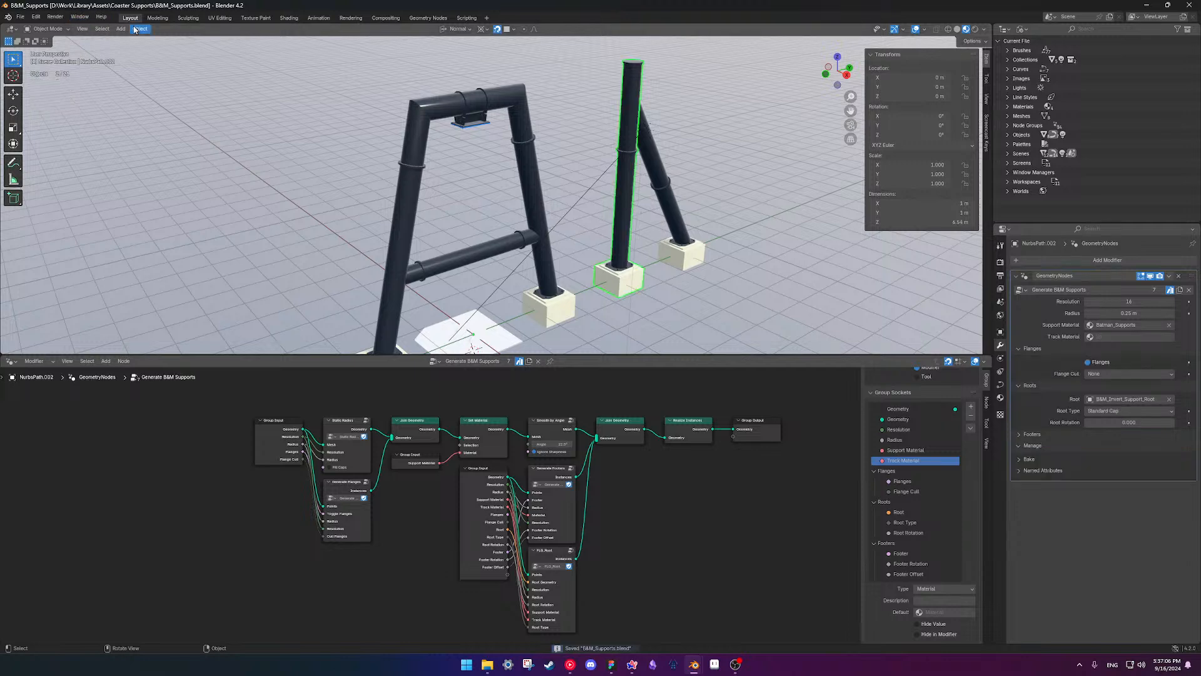
{"action": "left_click", "coordinate": [20, 17]}
{"action": "mouse_move", "coordinate": [97, 49]}
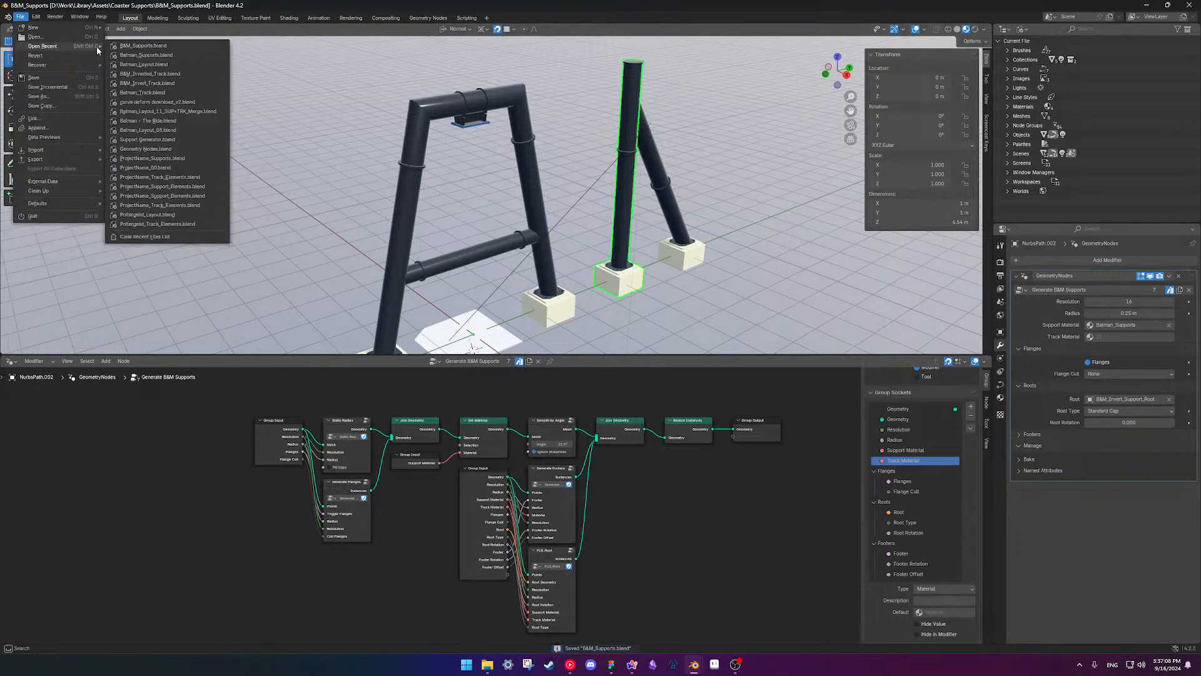
{"action": "left_click", "coordinate": [133, 46]}
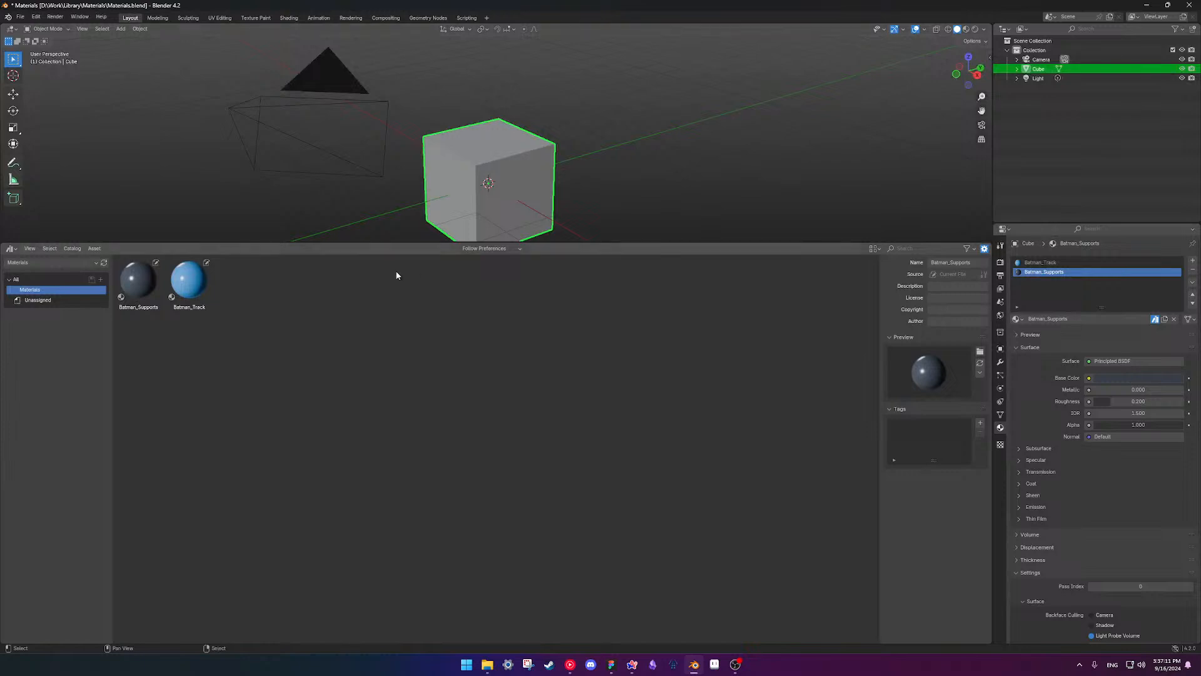
- Save the Materials library file with the updated material colors
{"action": "key", "text": "ctrl+s"}
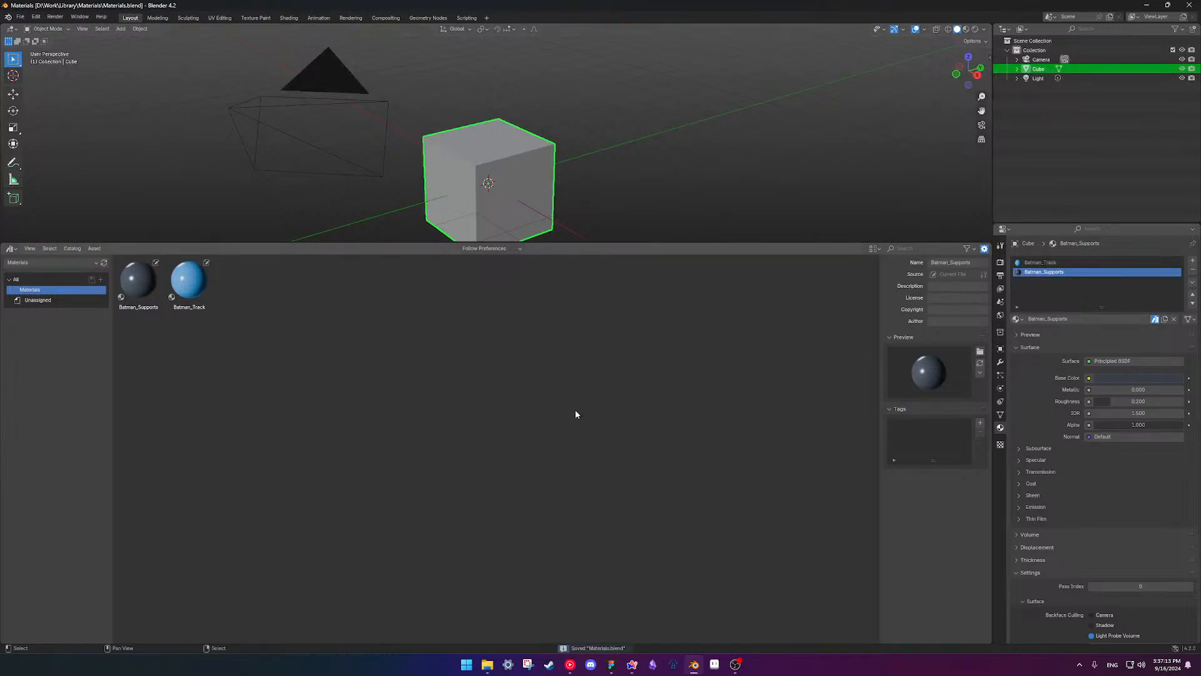
- Open B&M_Supports from the Library's Assets > Coaster Supports folder and inspect the support materials
{"action": "left_click", "coordinate": [487, 664]}
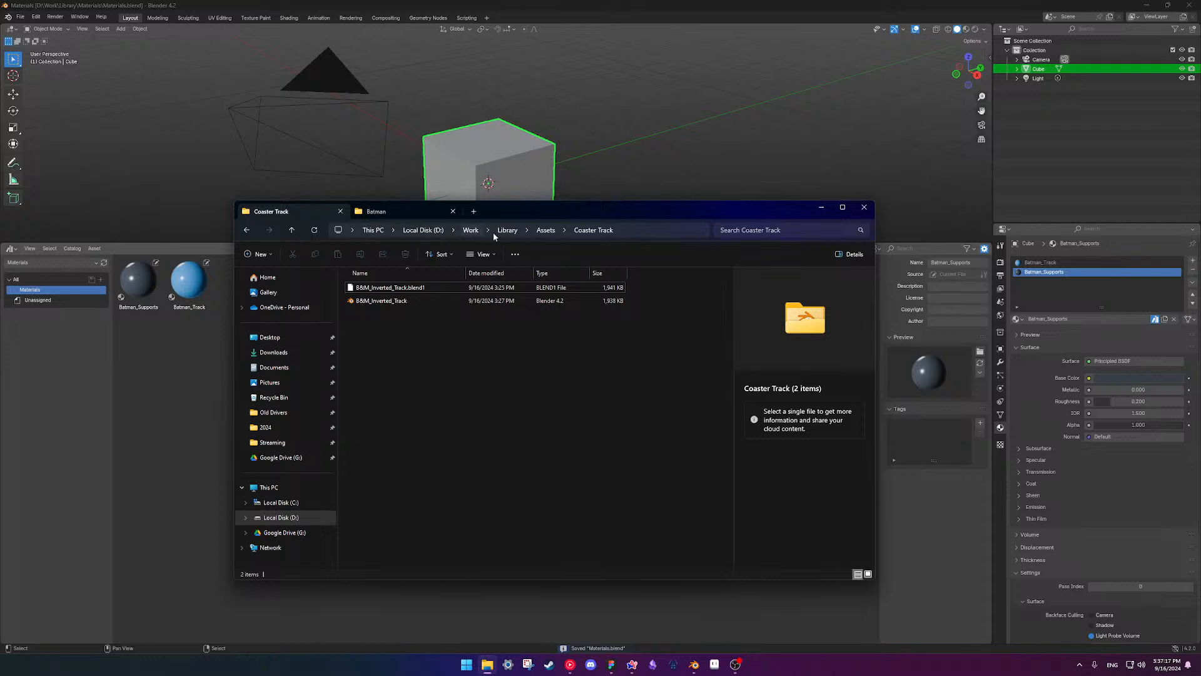
{"action": "left_click", "coordinate": [545, 230]}
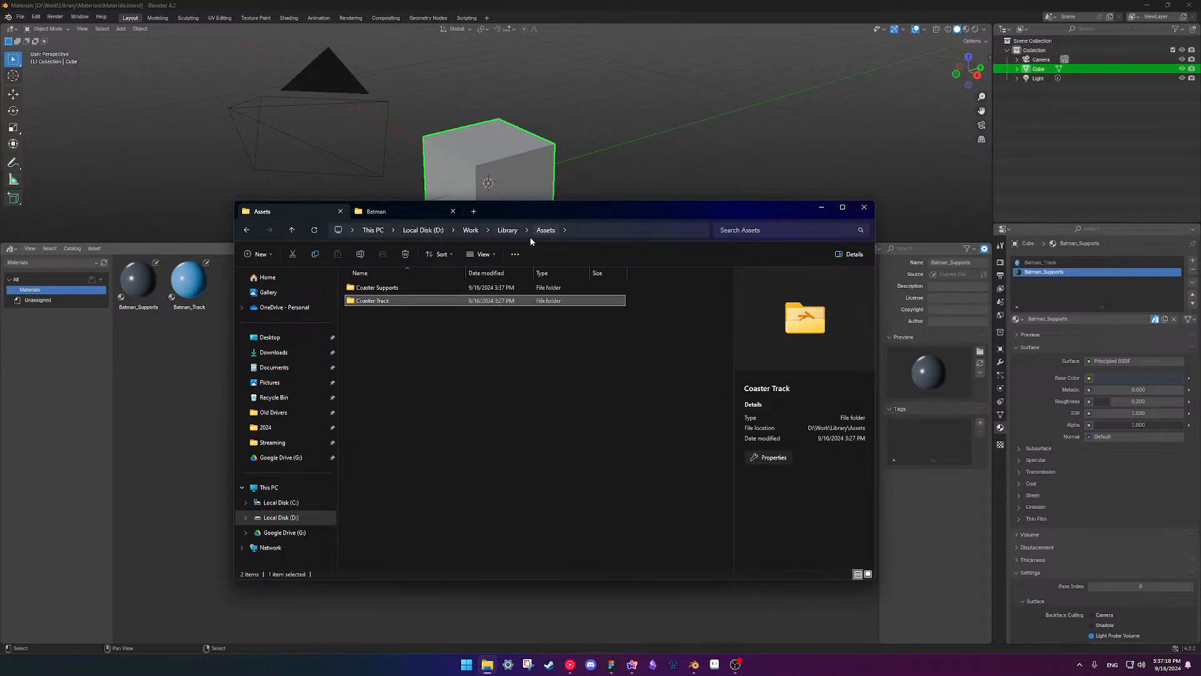
{"action": "double_click", "coordinate": [393, 287]}
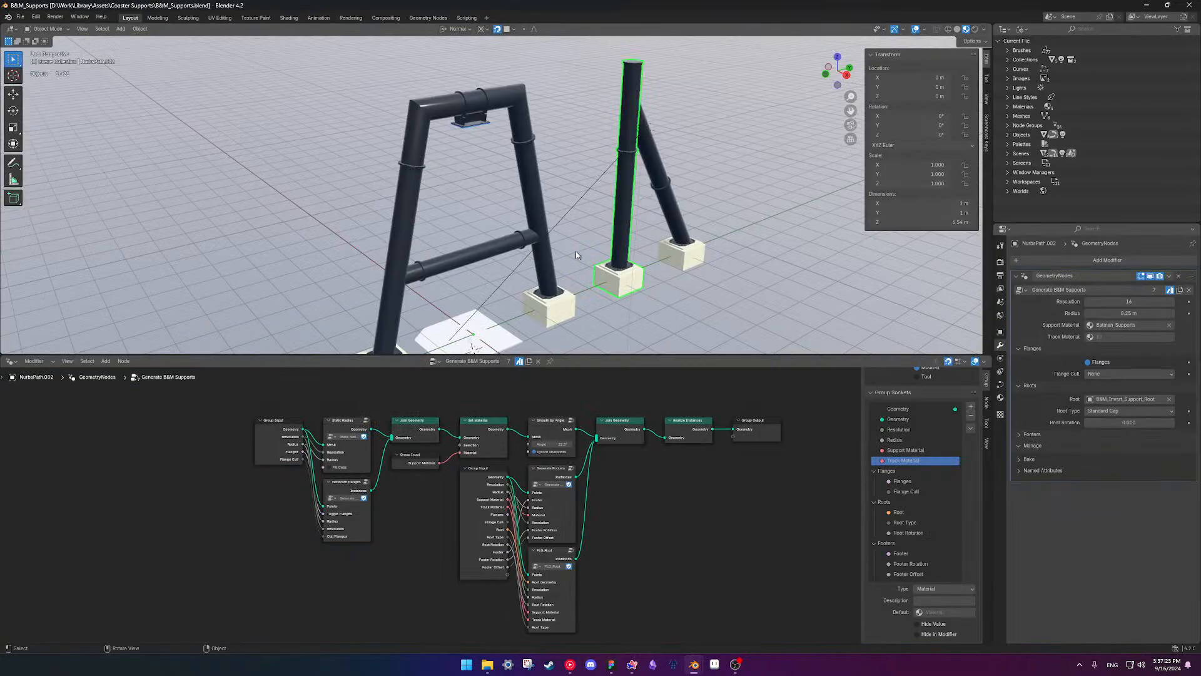
{"action": "scroll", "coordinate": [472, 206], "scroll_direction": "up", "scroll_amount": 3}
{"action": "middle_click_drag", "start_coordinate": [523, 166], "coordinate": [497, 220], "text": "shift"}
{"action": "scroll", "coordinate": [549, 220], "scroll_direction": "down", "scroll_amount": 7}
{"action": "scroll", "coordinate": [558, 251], "scroll_direction": "up", "scroll_amount": 3}
{"action": "scroll", "coordinate": [558, 228], "scroll_direction": "up", "scroll_amount": 2}
{"action": "scroll", "coordinate": [550, 227], "scroll_direction": "down", "scroll_amount": 4}
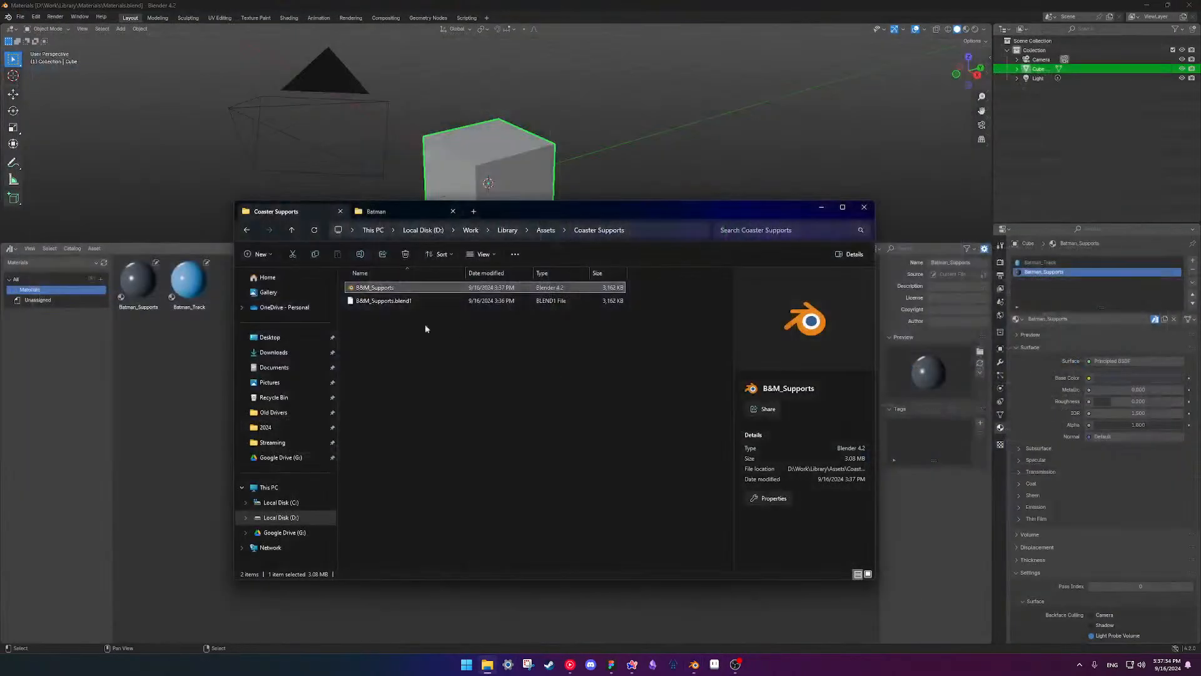
- Switch to the Materials library file, shift the Batman_Supports base color slightly toward teal, regenerate its asset preview, and save
{"action": "left_click", "coordinate": [693, 70]}
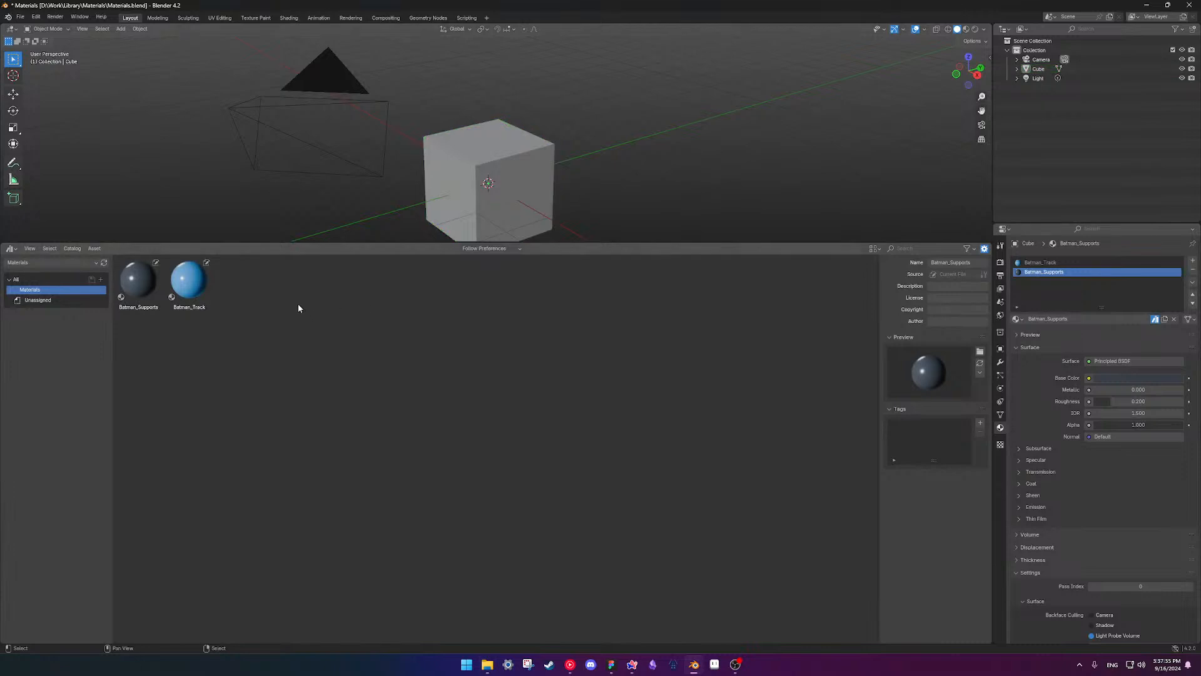
{"action": "left_click", "coordinate": [150, 287]}
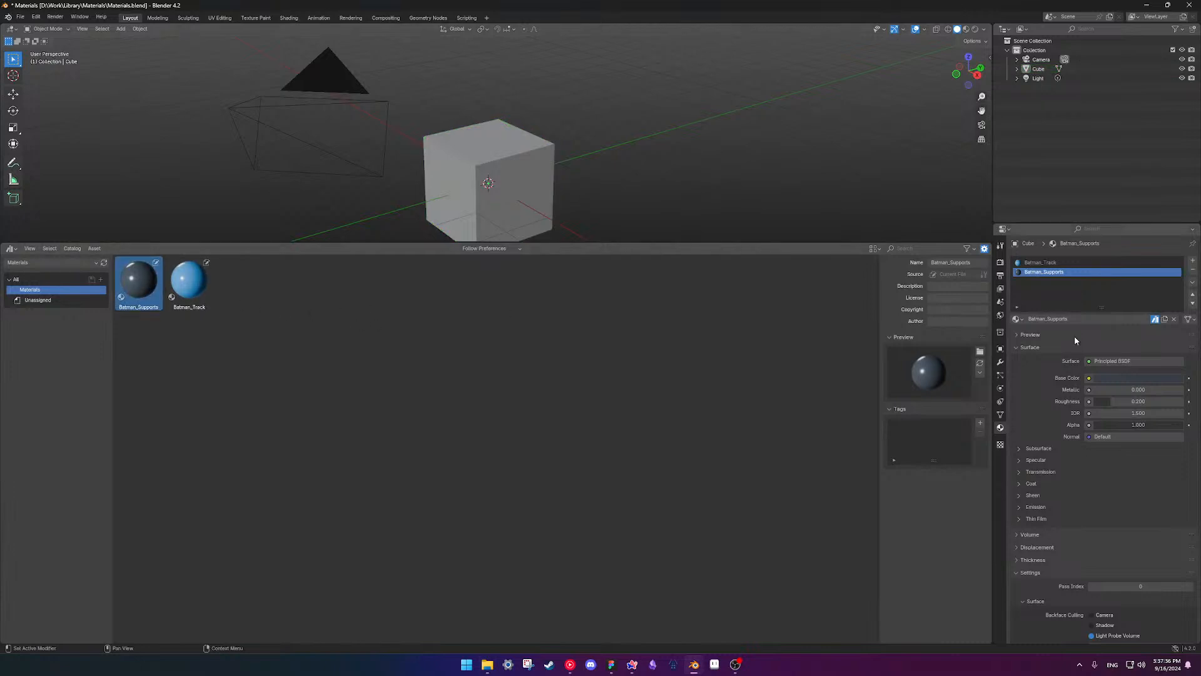
{"action": "left_click", "coordinate": [1142, 378]}
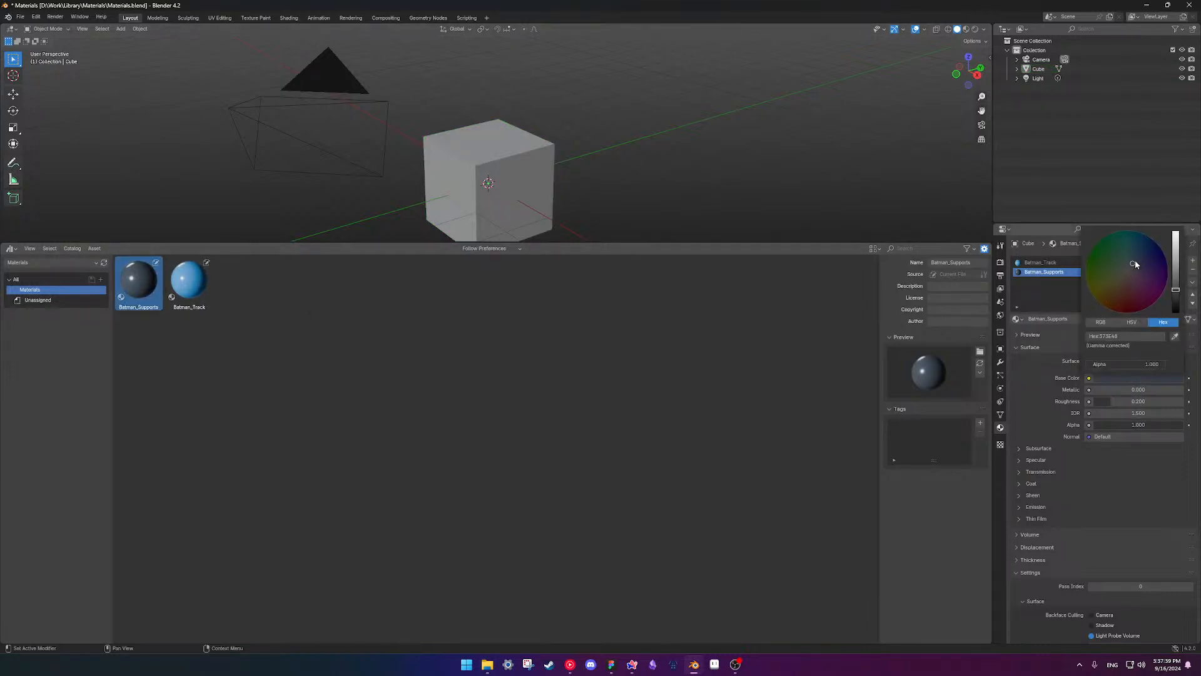
{"action": "left_click_drag", "start_coordinate": [1134, 263], "coordinate": [1133, 259]}
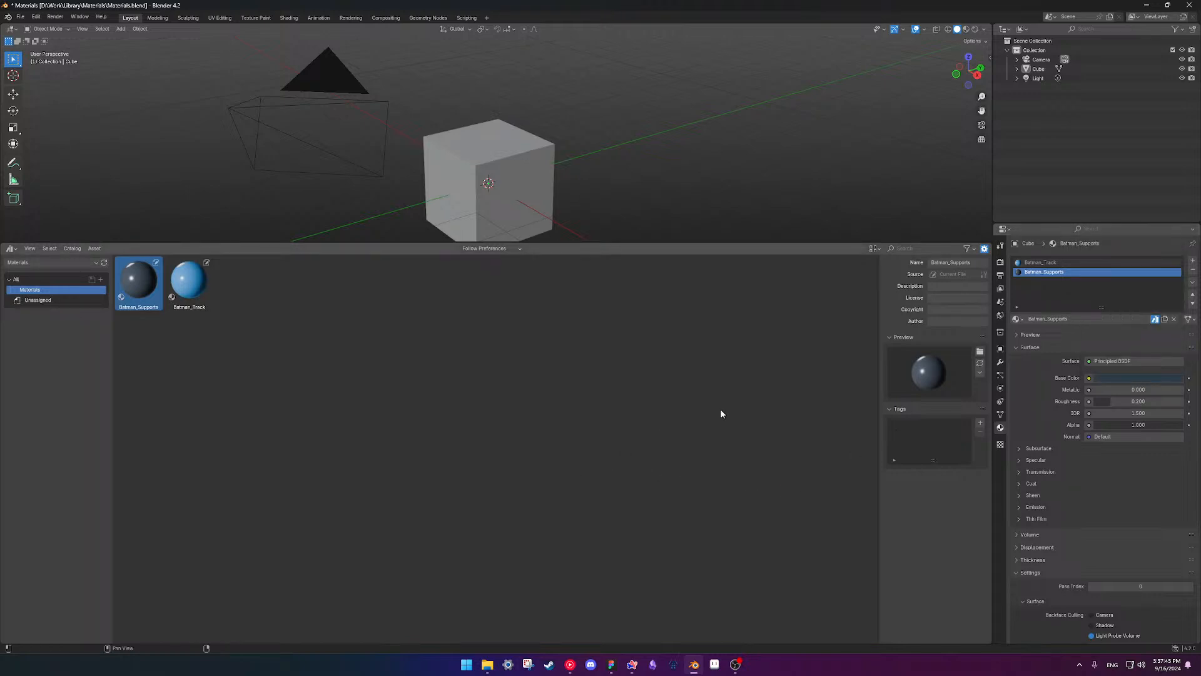
{"action": "left_click", "coordinate": [980, 365]}
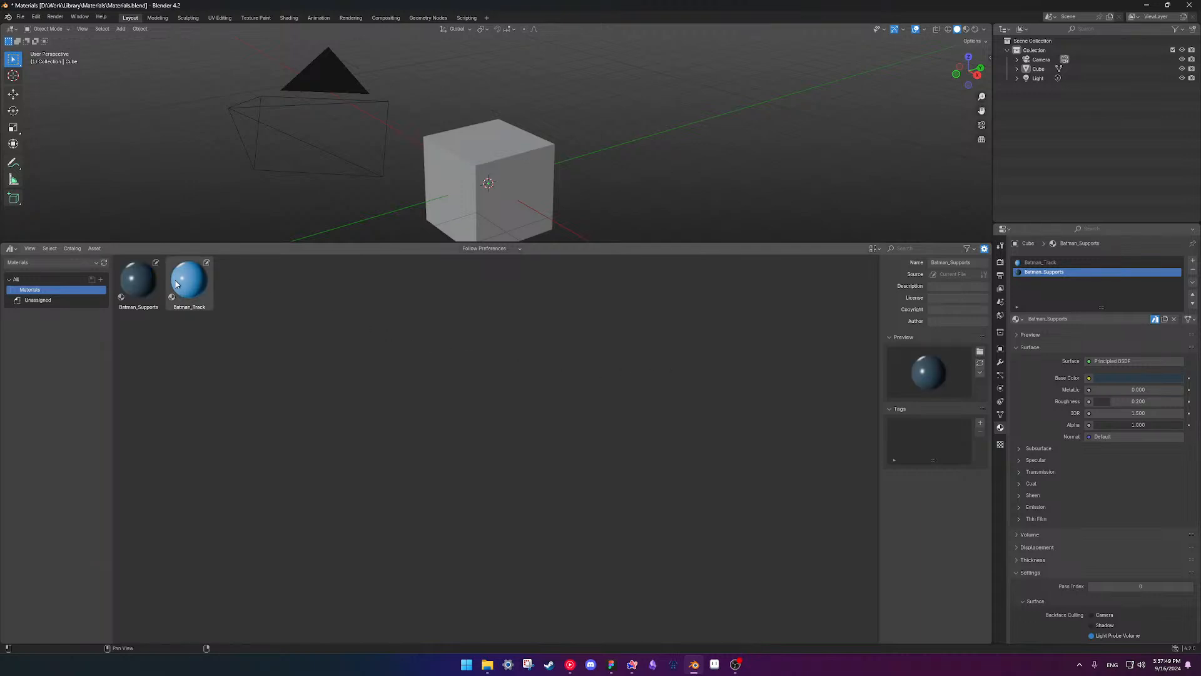
{"action": "key", "text": "ctrl+s"}
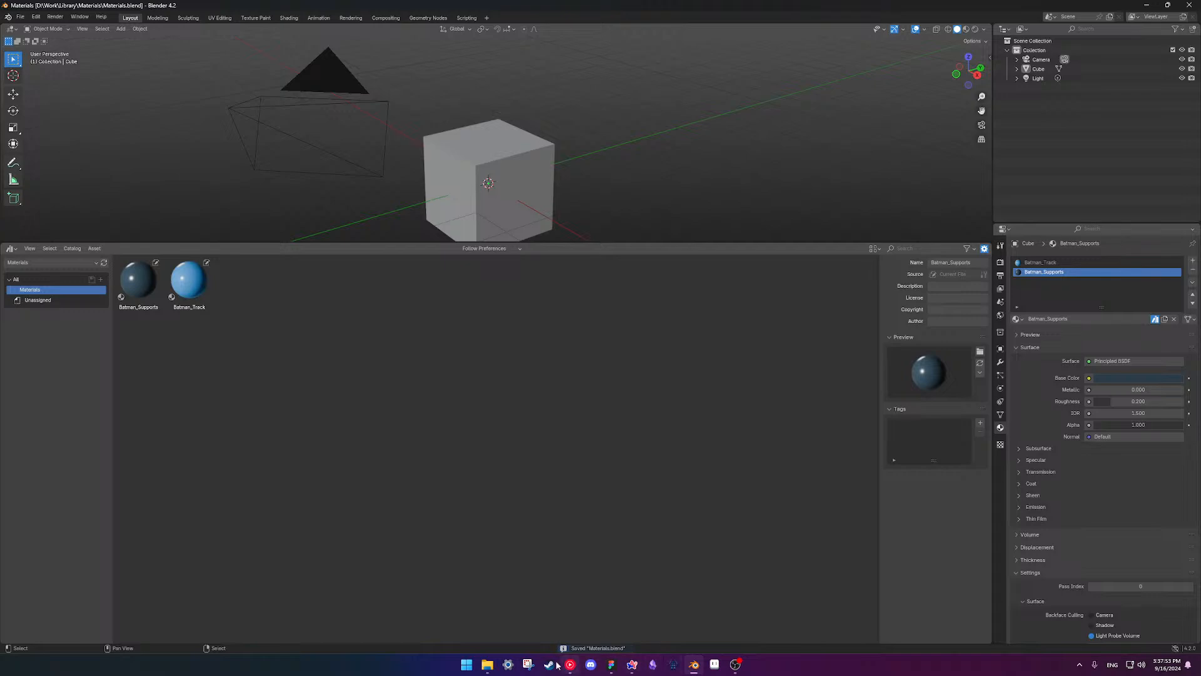
- Reopen B&M_Supports from the Coaster Supports folder and select the arch-shaped support curve
{"action": "left_click", "coordinate": [488, 664]}
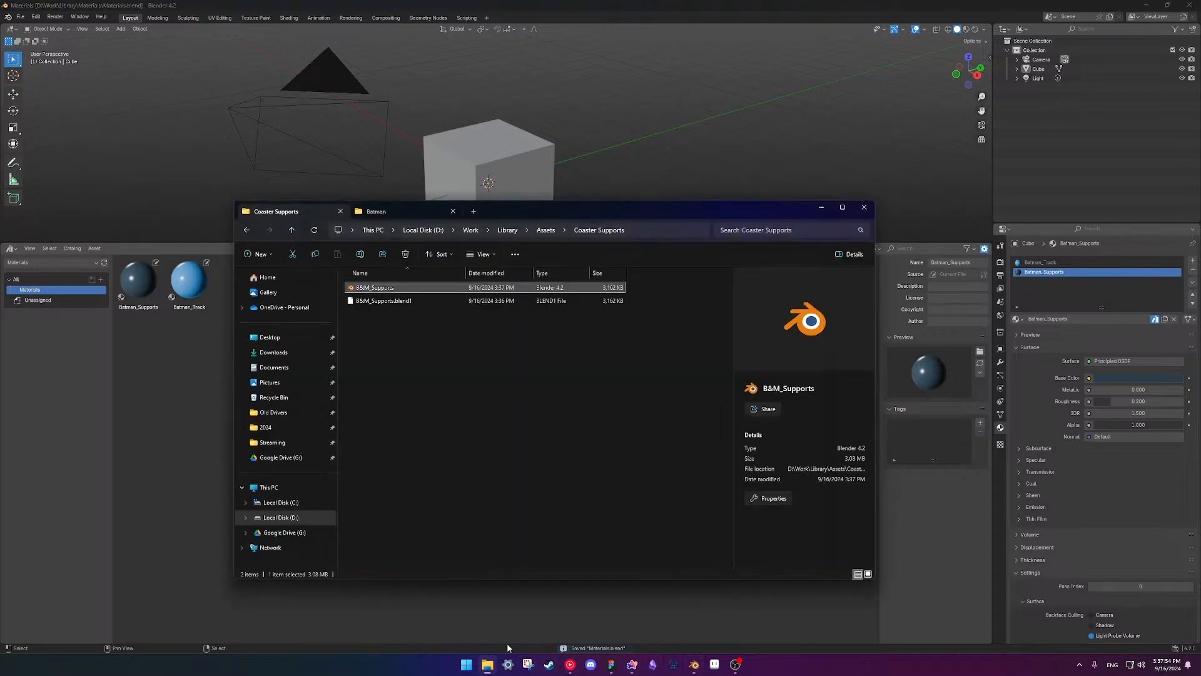
{"action": "right_click", "coordinate": [413, 292]}
{"action": "double_click", "coordinate": [392, 292]}
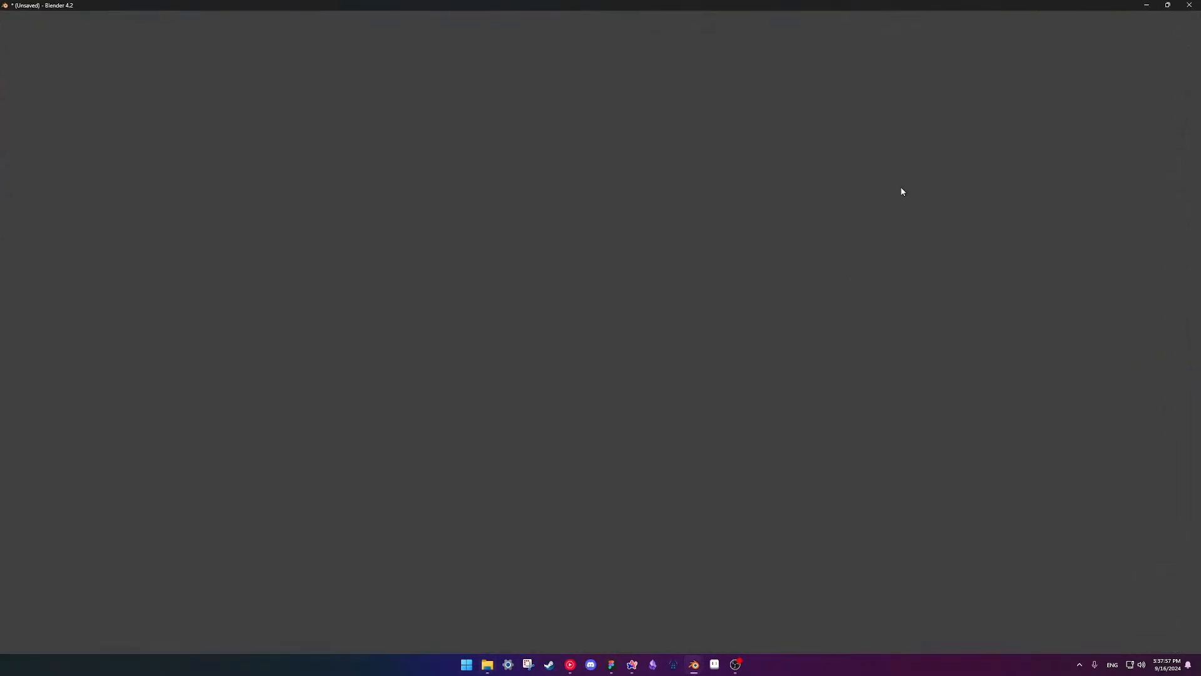
{"action": "scroll", "coordinate": [531, 255], "scroll_direction": "up", "scroll_amount": 3}
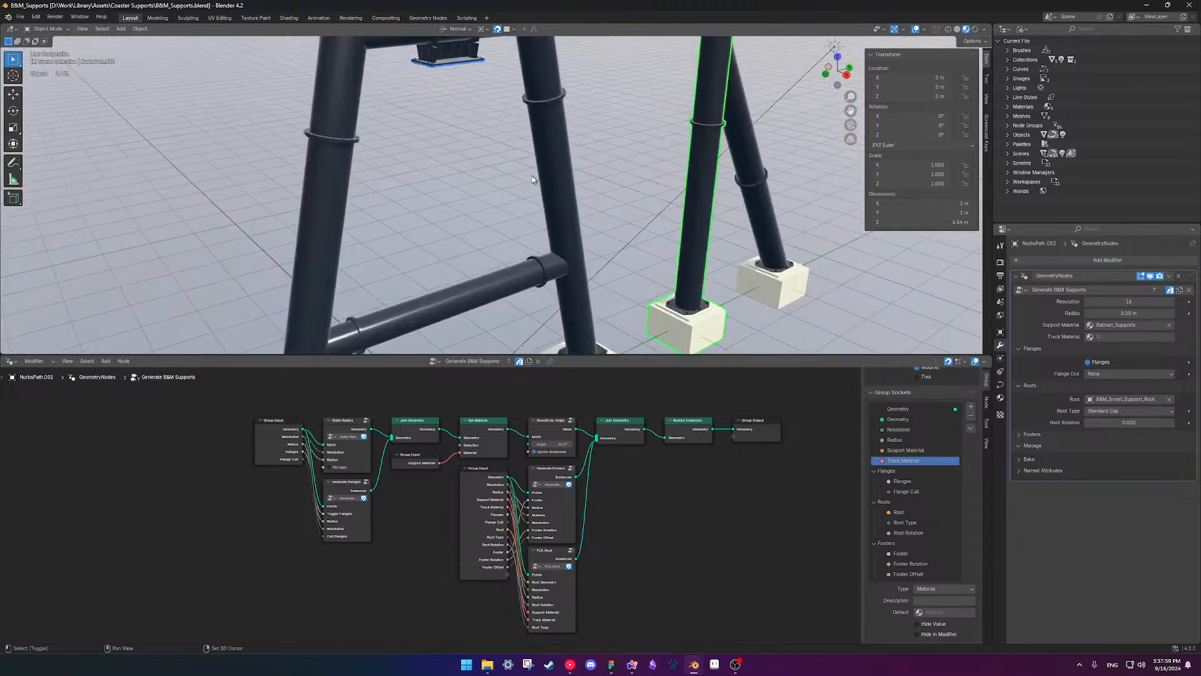
{"action": "middle_click_drag", "start_coordinate": [531, 177], "coordinate": [594, 252], "text": "shift"}
{"action": "left_click", "coordinate": [594, 251]}
{"action": "left_click", "coordinate": [581, 268]}
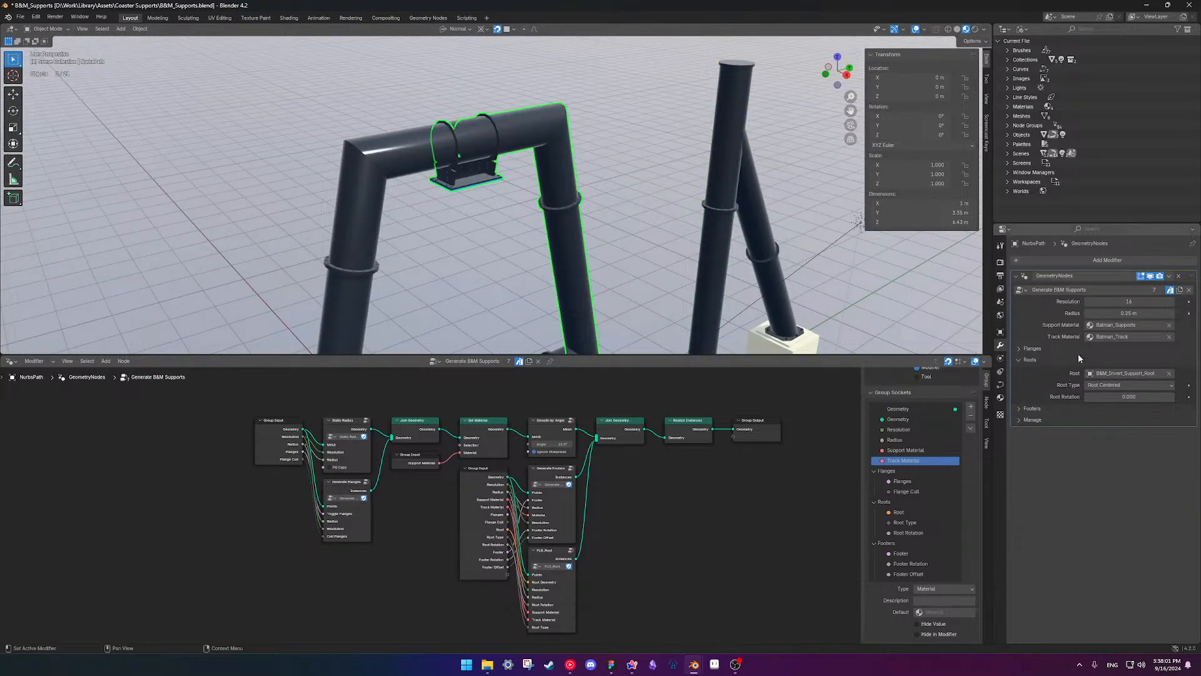
- Compare the supports under several viewport HDRI environments and return to the plain white one
{"action": "left_click", "coordinate": [984, 29]}
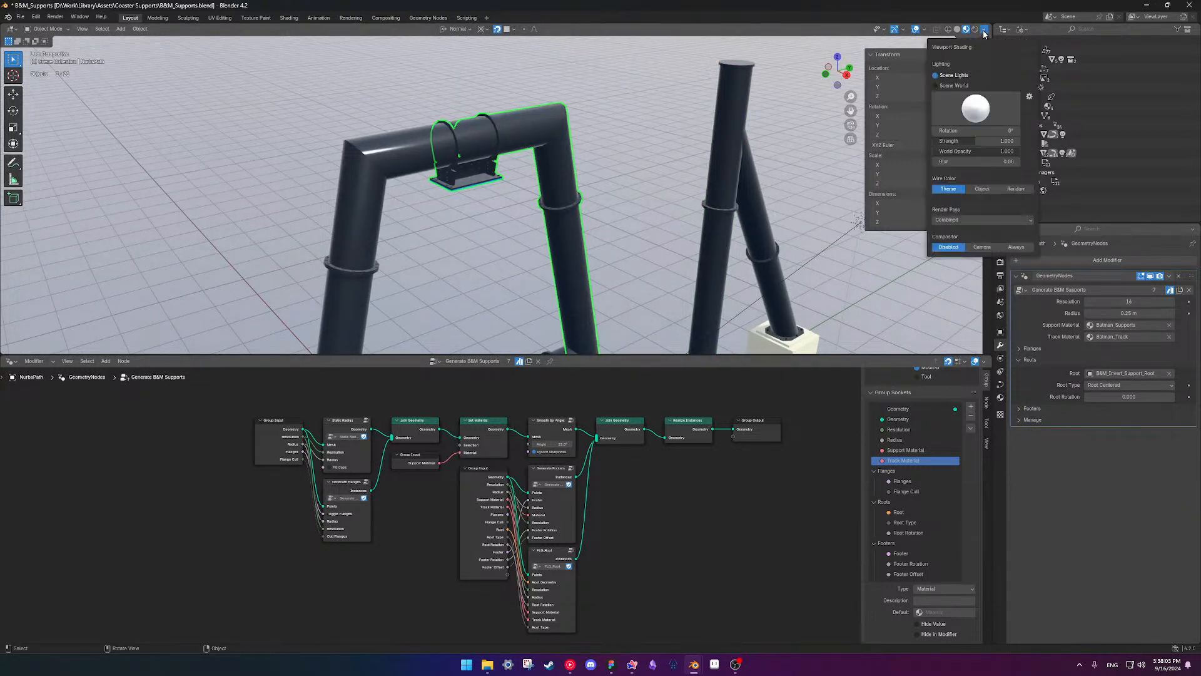
{"action": "left_click", "coordinate": [973, 112]}
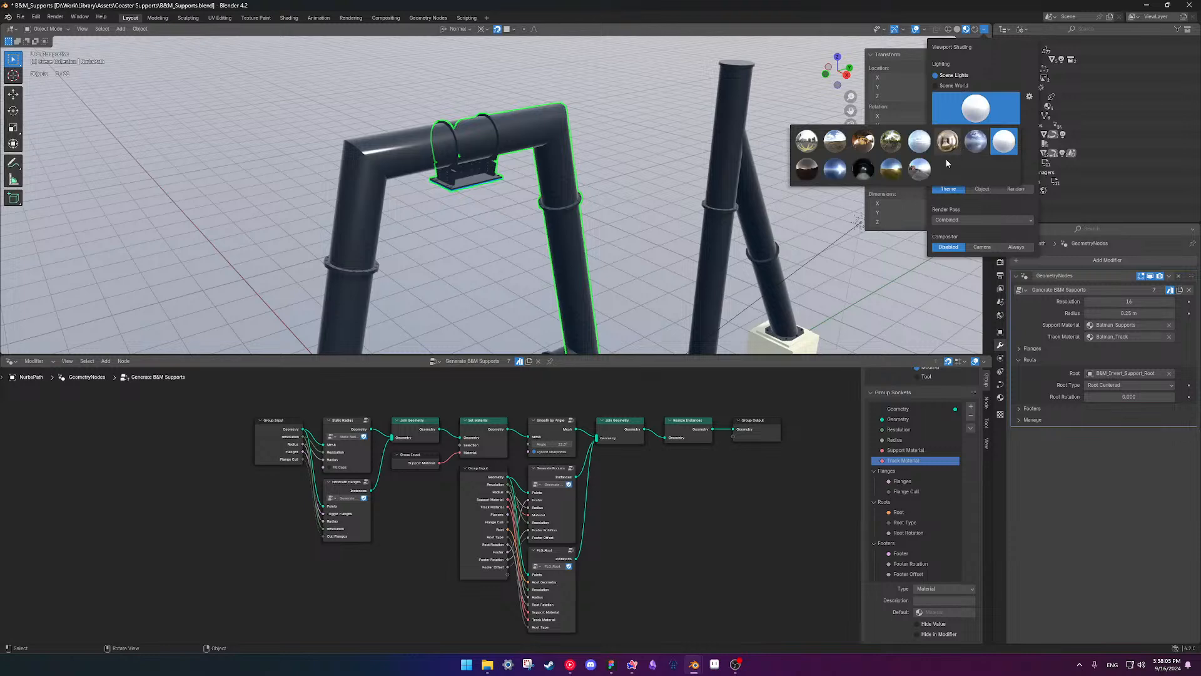
{"action": "left_click", "coordinate": [976, 142]}
{"action": "left_click", "coordinate": [976, 110]}
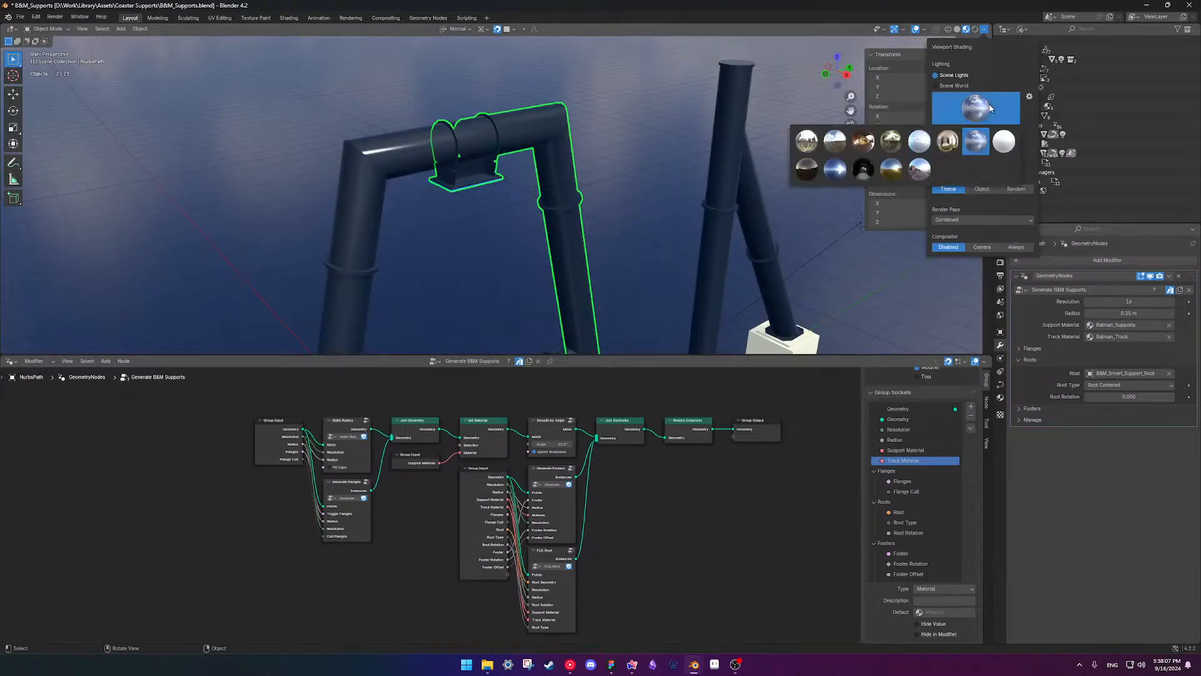
{"action": "left_click", "coordinate": [841, 174]}
{"action": "mouse_move", "coordinate": [553, 235]}
{"action": "middle_mouse_down"}
{"action": "mouse_move", "coordinate": [418, 214]}
{"action": "mouse_move", "coordinate": [750, 94]}
{"action": "mouse_move", "coordinate": [948, 47]}
{"action": "middle_mouse_up"}
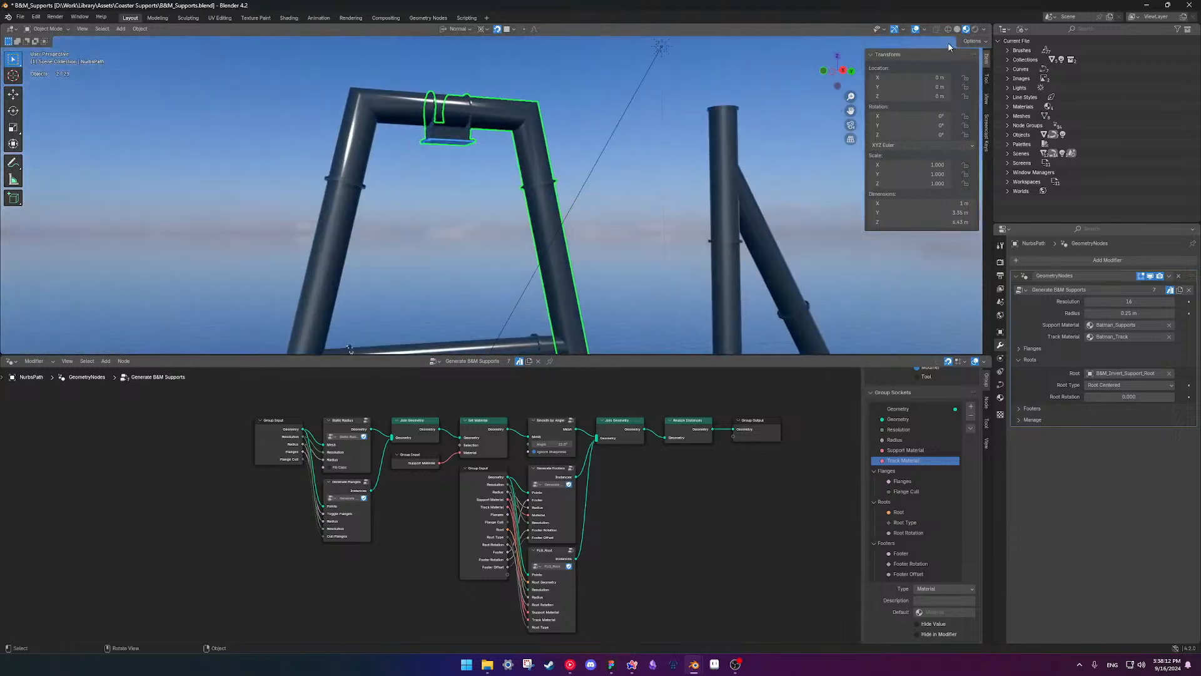
{"action": "left_click", "coordinate": [985, 29]}
{"action": "left_click", "coordinate": [976, 110]}
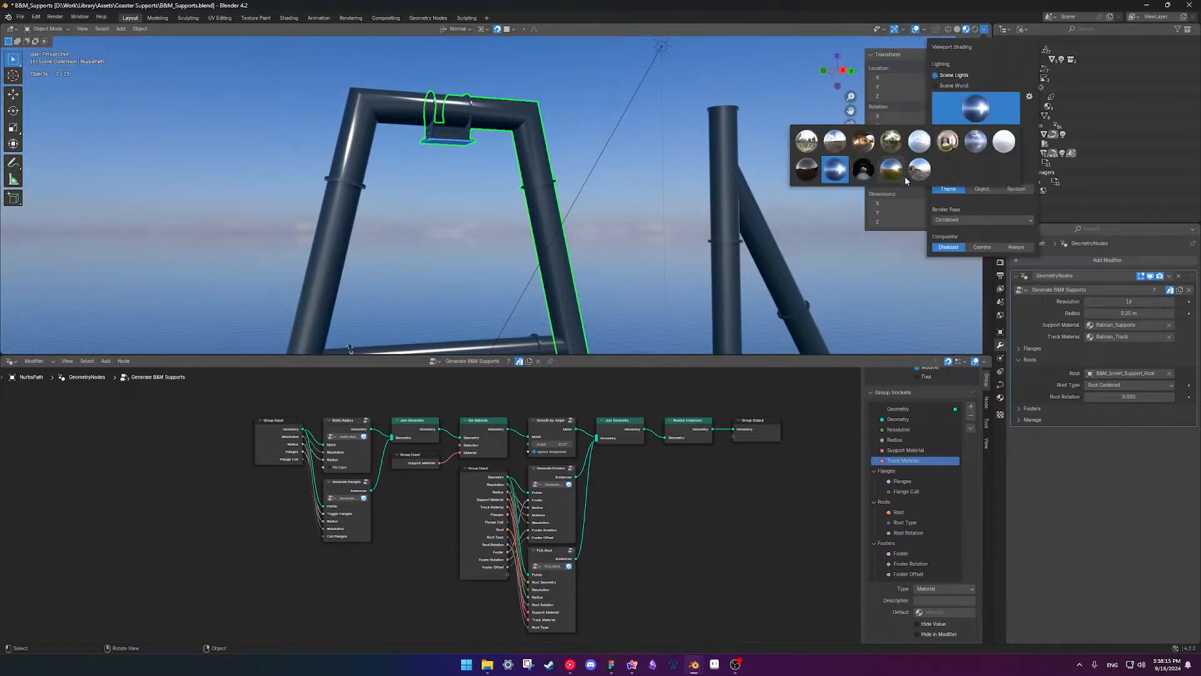
{"action": "left_click", "coordinate": [920, 141]}
{"action": "mouse_move", "coordinate": [539, 194]}
{"action": "middle_mouse_down"}
{"action": "mouse_move", "coordinate": [542, 225]}
{"action": "mouse_move", "coordinate": [563, 224]}
{"action": "middle_mouse_up"}
{"action": "left_click", "coordinate": [984, 28]}
{"action": "left_click", "coordinate": [968, 97]}
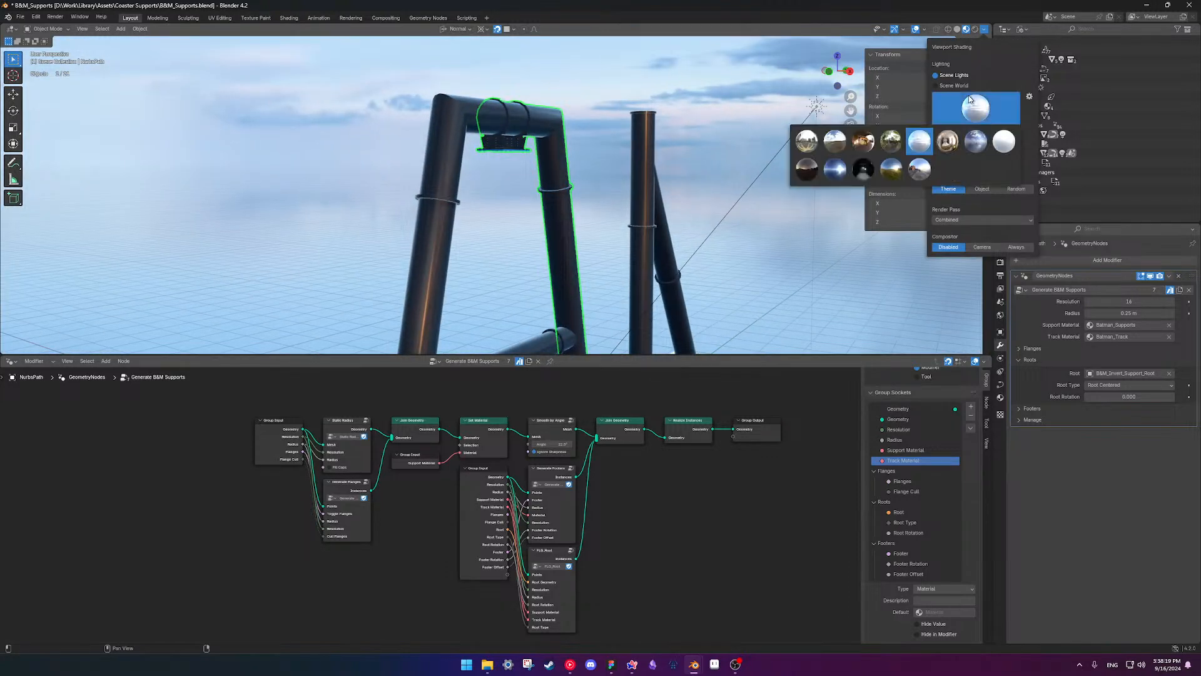
{"action": "left_click", "coordinate": [1004, 141]}
{"action": "left_click", "coordinate": [604, 116]}
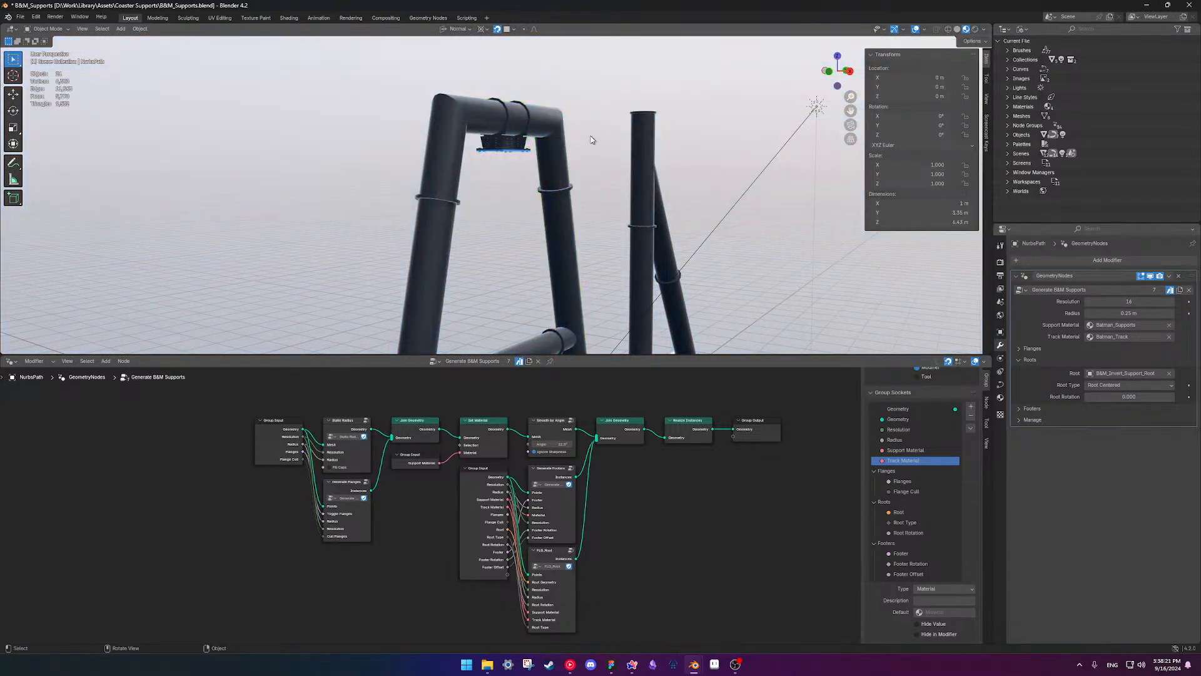
- Clear the arch support's Support Material and reassign Batman_Supports to it
{"action": "scroll", "coordinate": [604, 115], "scroll_direction": "down", "scroll_amount": 1}
{"action": "left_click", "coordinate": [546, 215]}
{"action": "mouse_move", "coordinate": [547, 215]}
{"action": "middle_mouse_down"}
{"action": "mouse_move", "coordinate": [568, 256]}
{"action": "mouse_move", "coordinate": [553, 258]}
{"action": "mouse_move", "coordinate": [562, 232]}
{"action": "middle_mouse_up"}
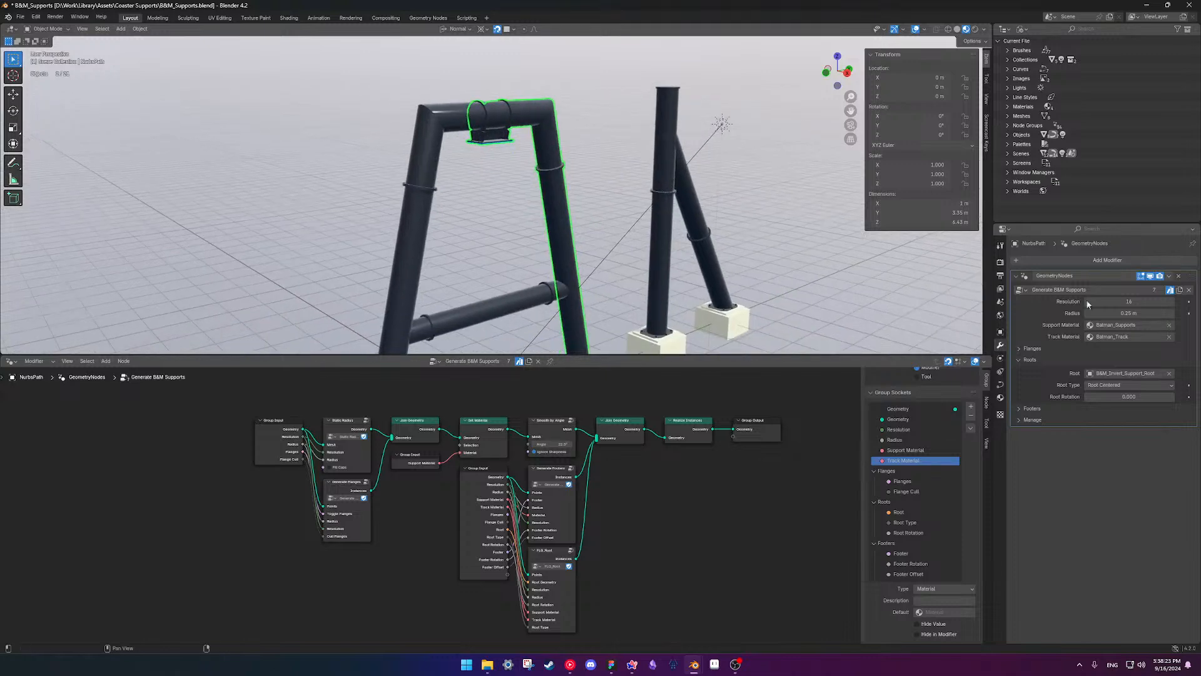
{"action": "left_click", "coordinate": [1149, 325]}
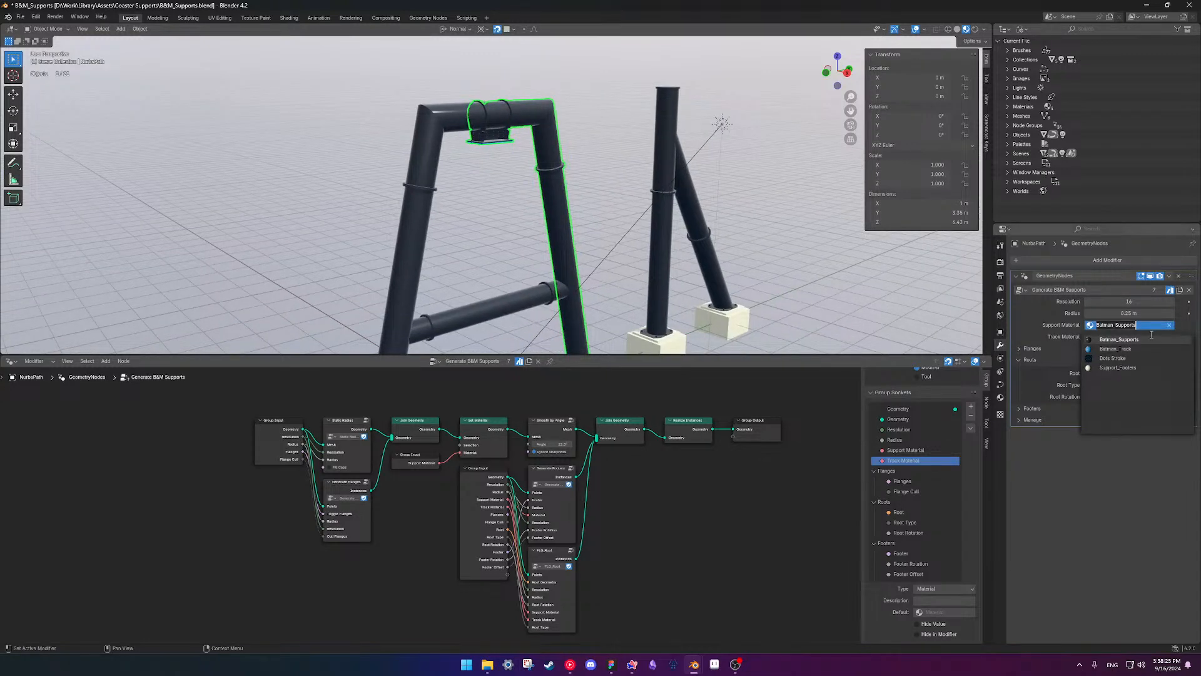
{"action": "left_click", "coordinate": [1170, 326]}
{"action": "left_click", "coordinate": [1113, 328]}
{"action": "left_click", "coordinate": [1125, 340]}
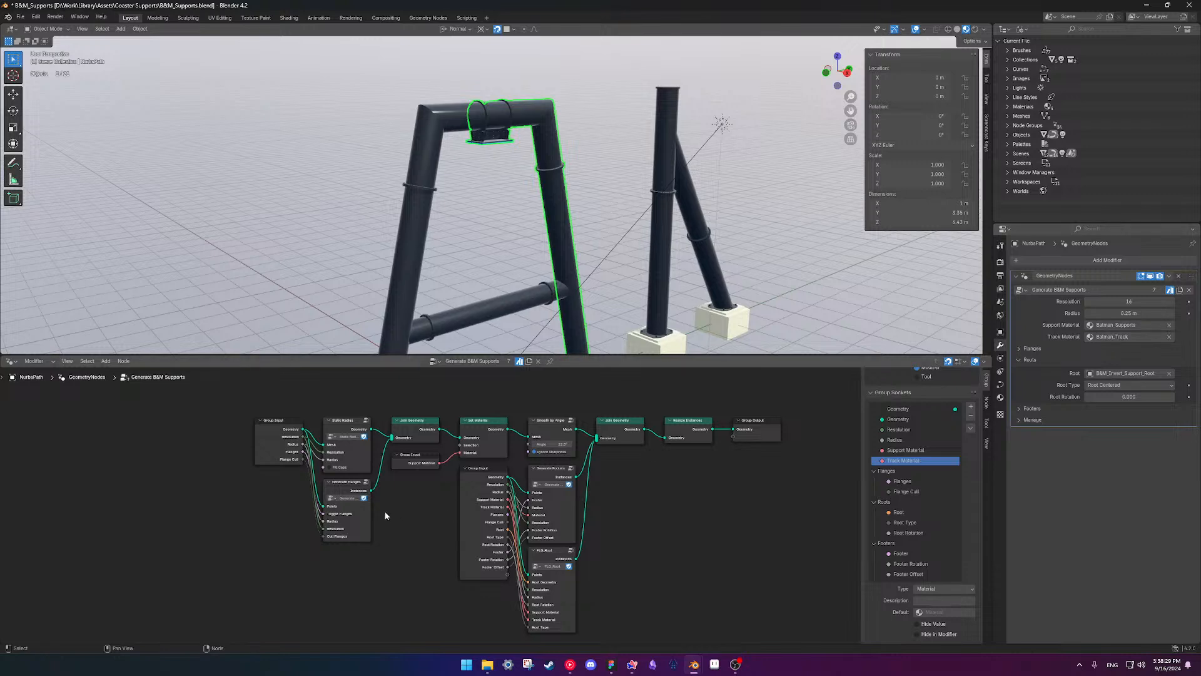
- Replace the node editor with the Asset Browser showing the 2024 Assets library, and save the file
{"action": "left_click", "coordinate": [11, 361]}
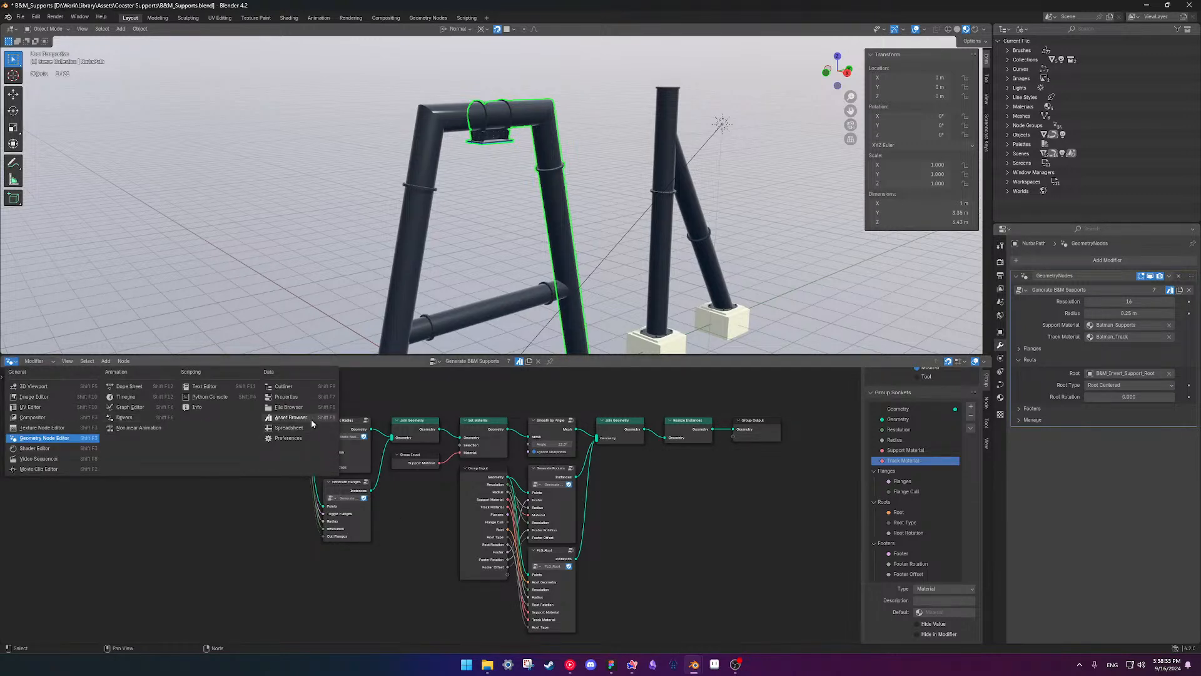
{"action": "left_click", "coordinate": [290, 417]}
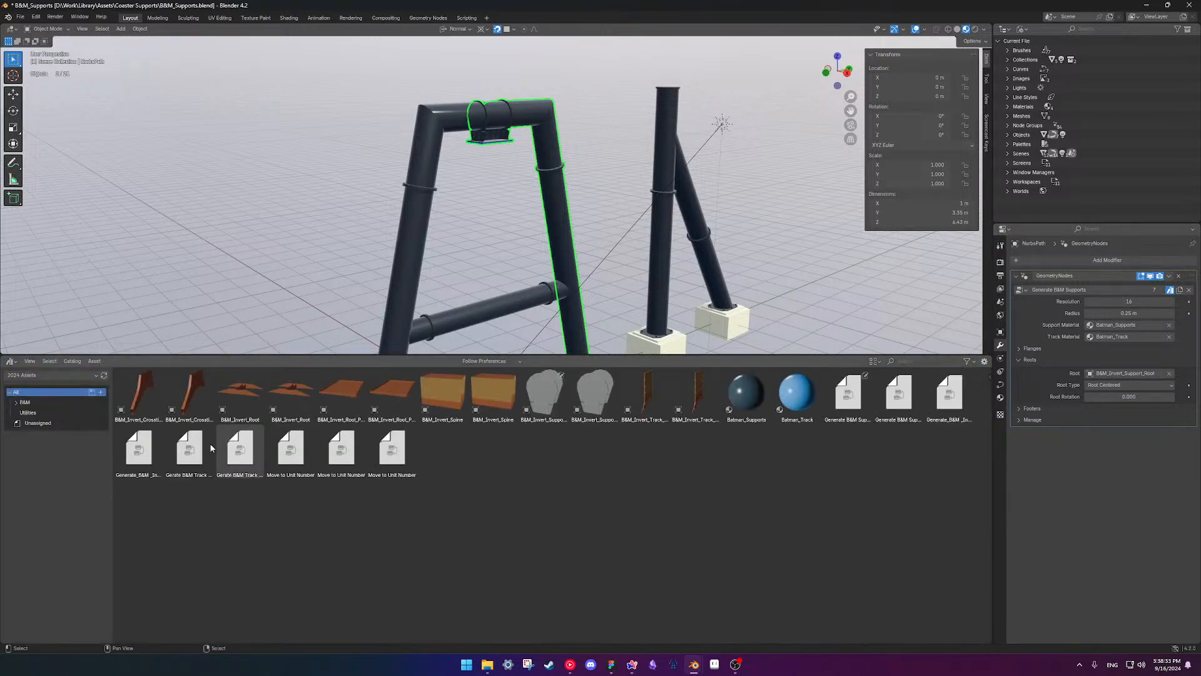
{"action": "left_click", "coordinate": [28, 378]}
{"action": "left_click", "coordinate": [24, 440]}
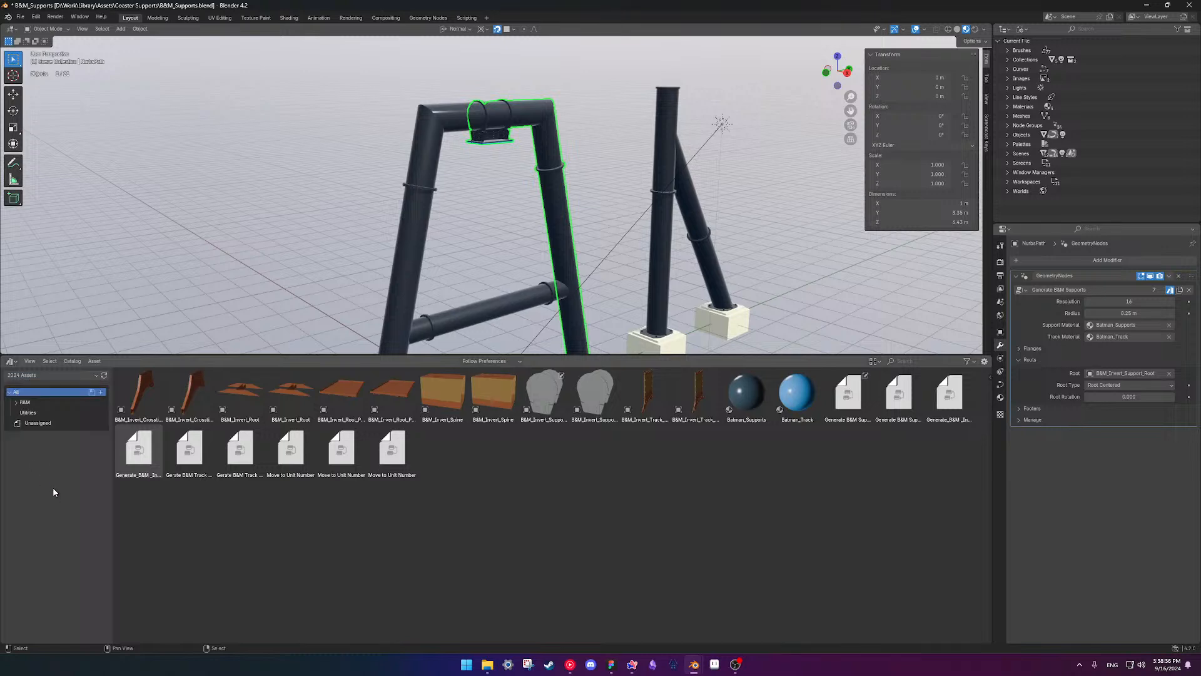
{"action": "left_click", "coordinate": [20, 376]}
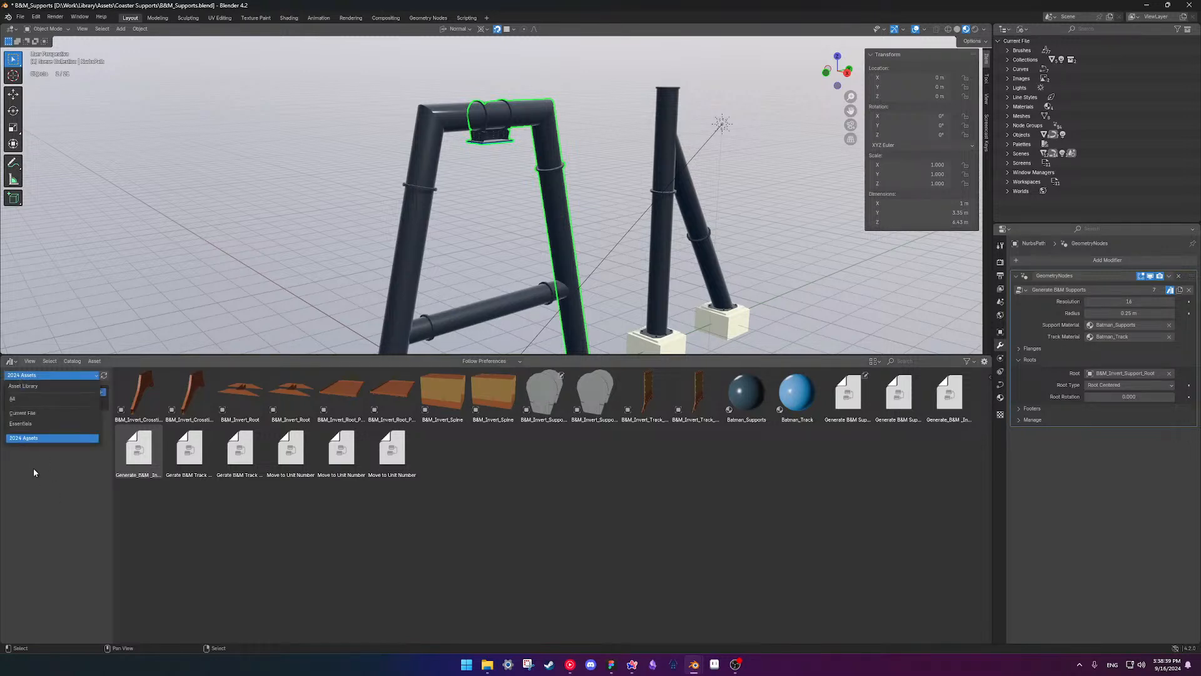
{"action": "left_click", "coordinate": [27, 437]}
{"action": "key", "text": "ctrl+s"}
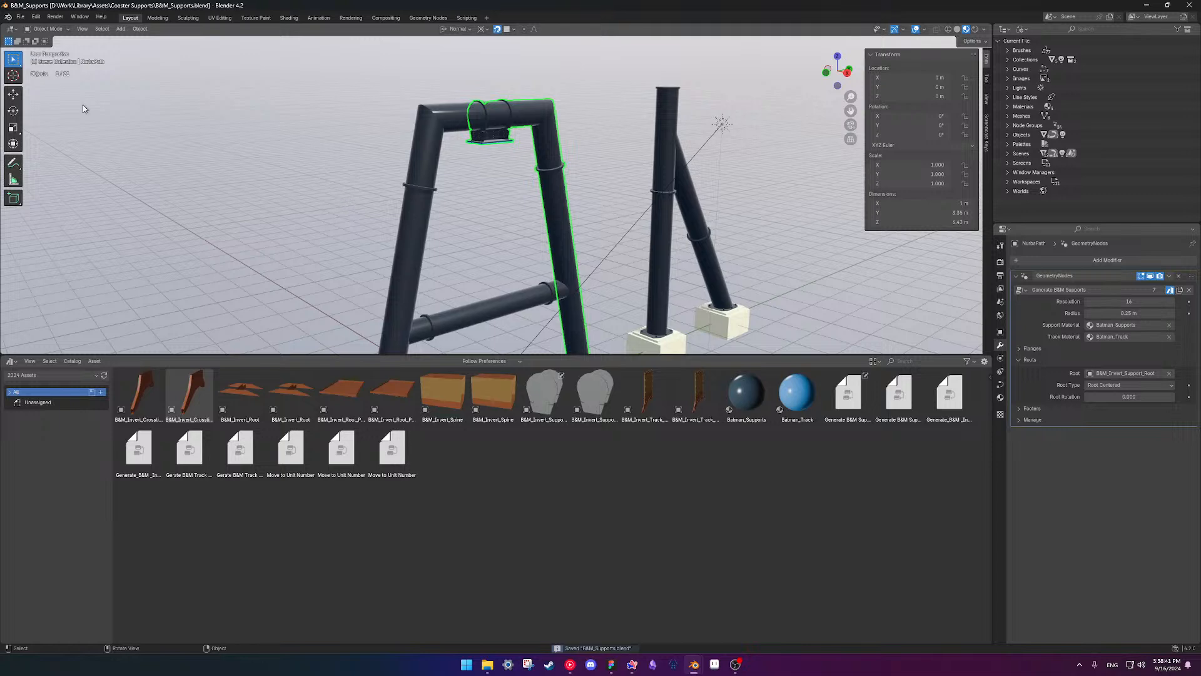
- Remove the 2024 Assets entry from the asset libraries in the File Paths preferences
{"action": "left_click", "coordinate": [20, 17]}
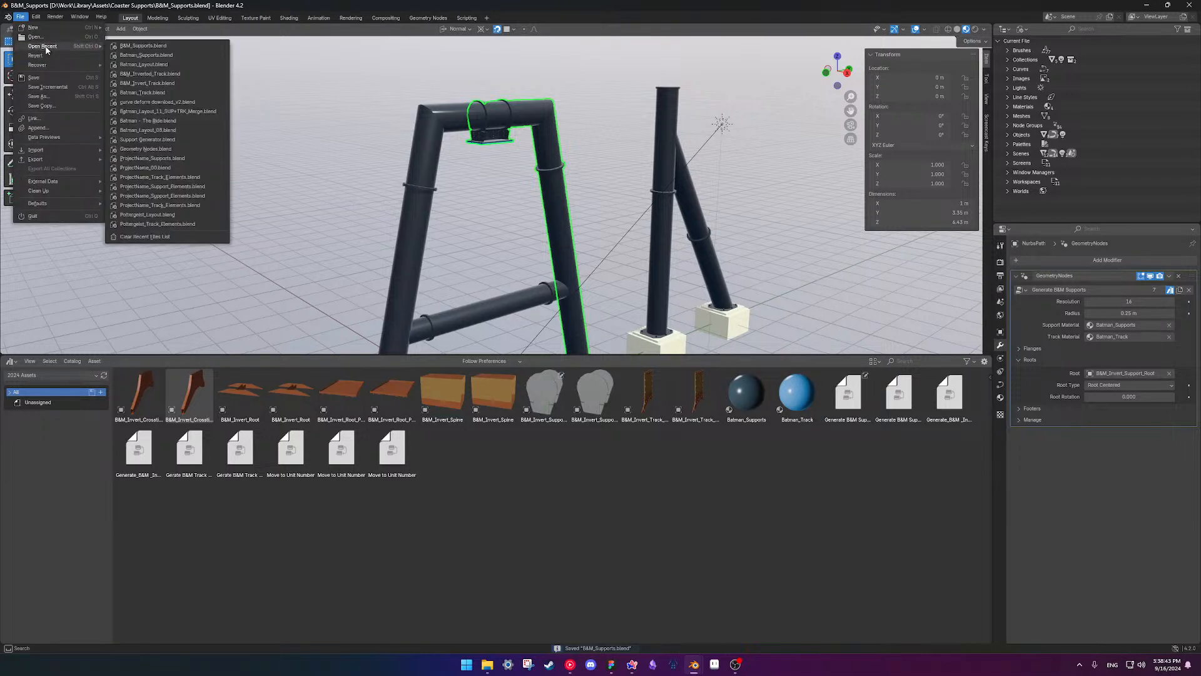
{"action": "mouse_move", "coordinate": [38, 18]}
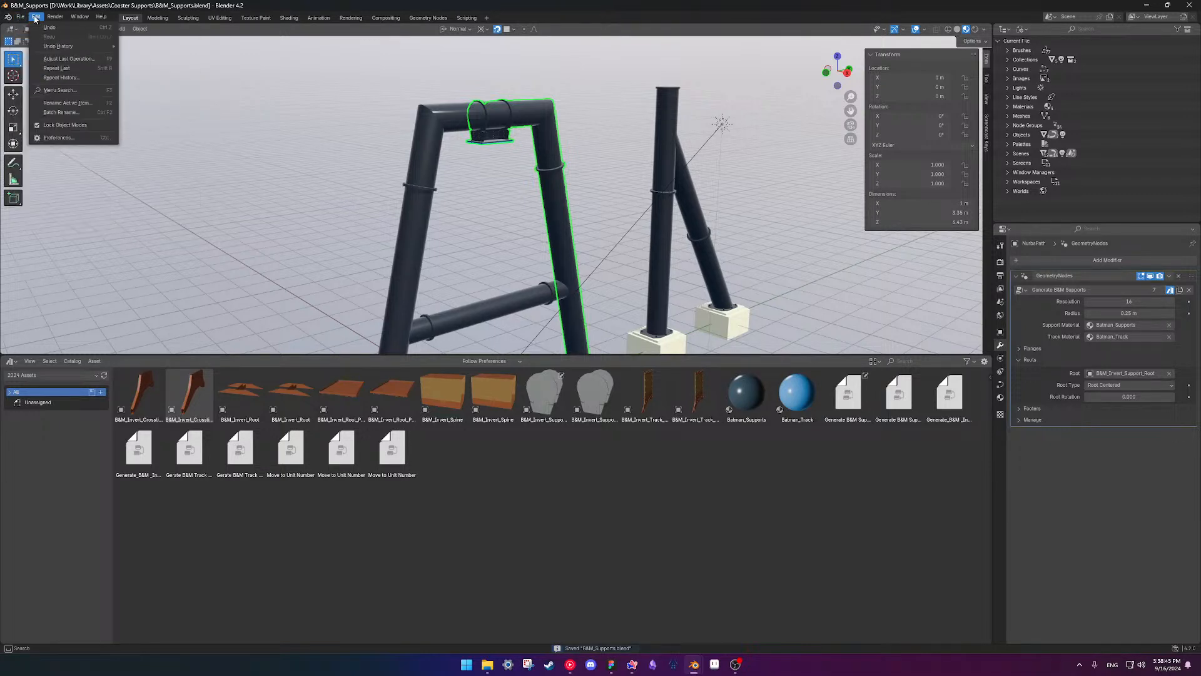
{"action": "left_click", "coordinate": [59, 139]}
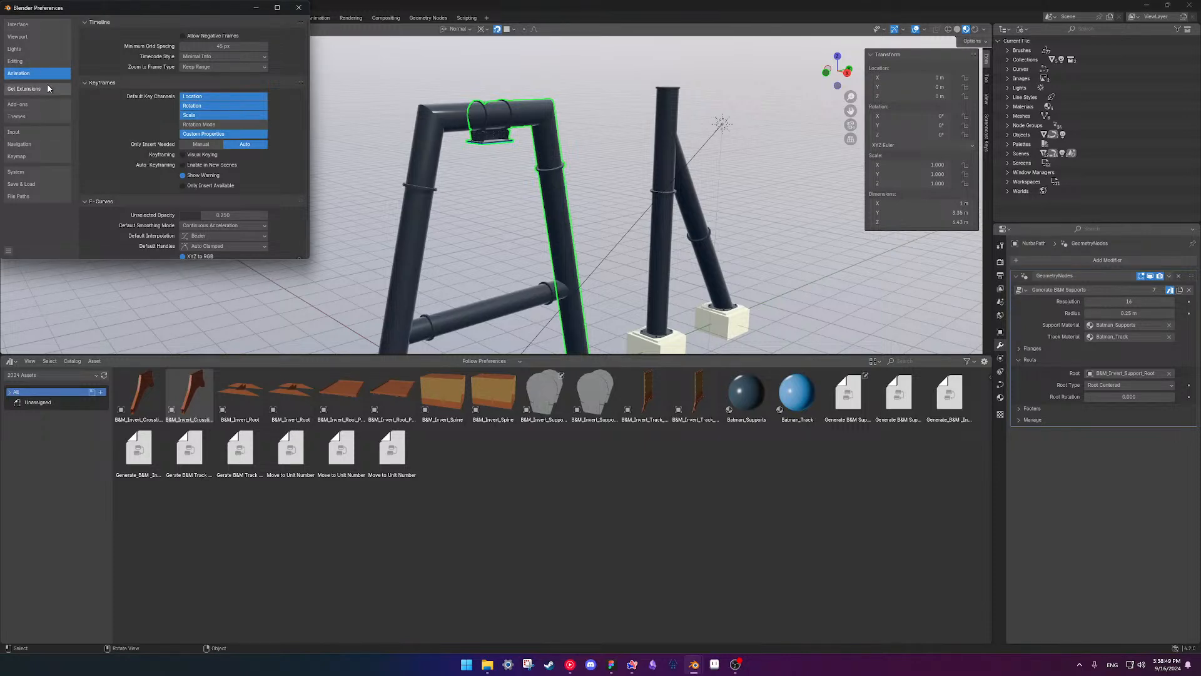
{"action": "left_click", "coordinate": [25, 196]}
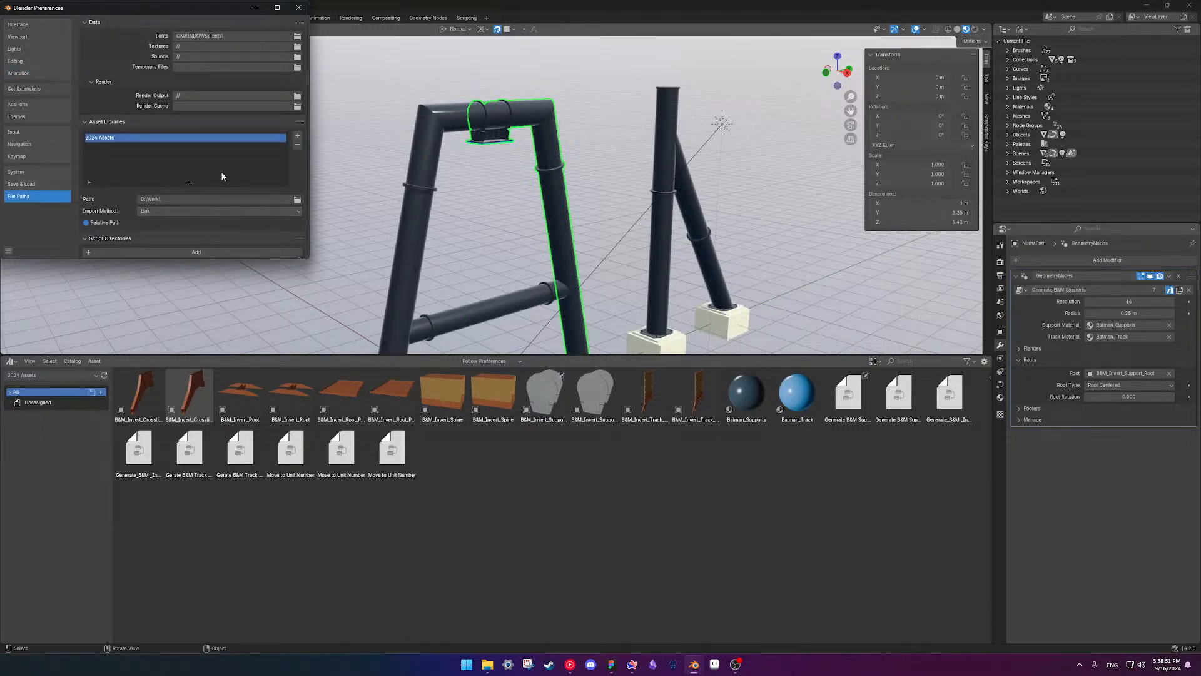
{"action": "left_click", "coordinate": [298, 146]}
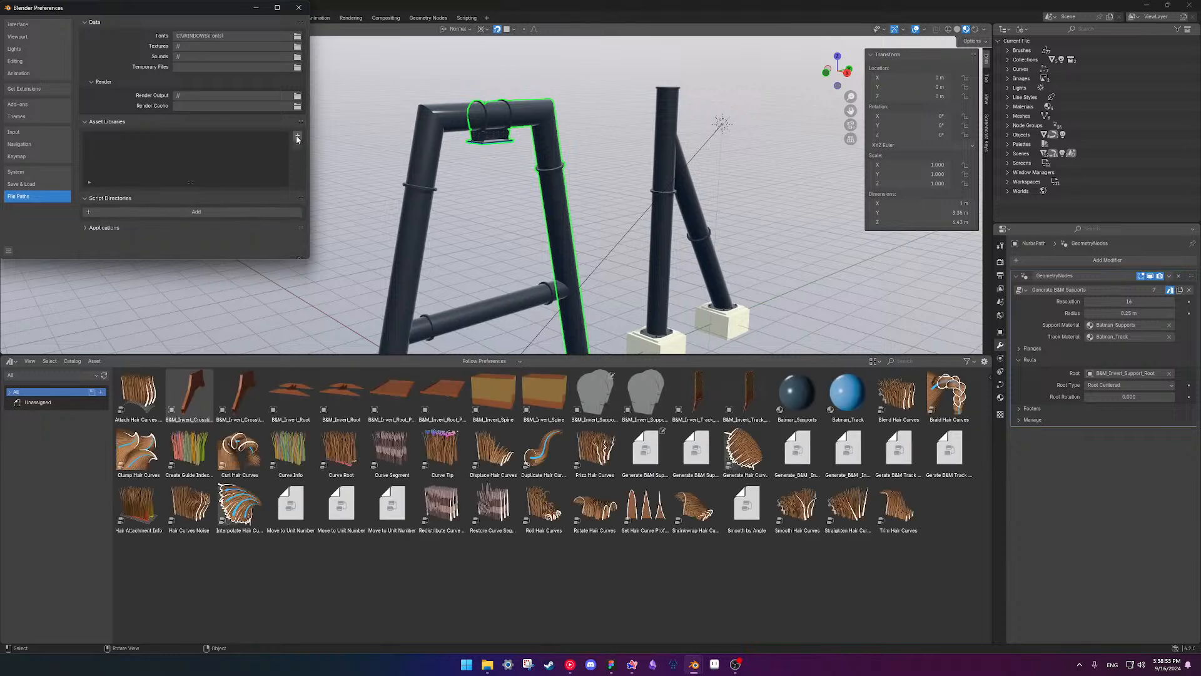
- Add the D:\Work\Library\Materials folder as an asset library and show the Materials library in the Asset Browser
{"action": "left_click", "coordinate": [298, 136]}
{"action": "left_click", "coordinate": [147, 24]}
{"action": "left_click", "coordinate": [148, 24]}
{"action": "left_click", "coordinate": [159, 82]}
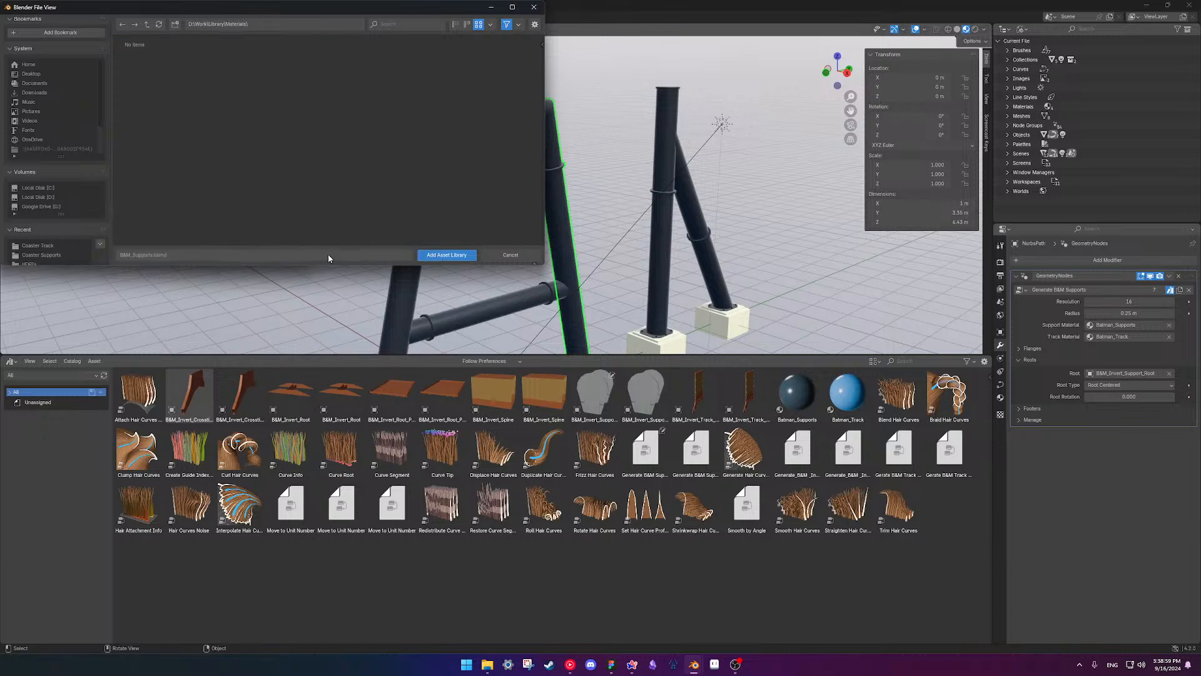
{"action": "left_click", "coordinate": [446, 255]}
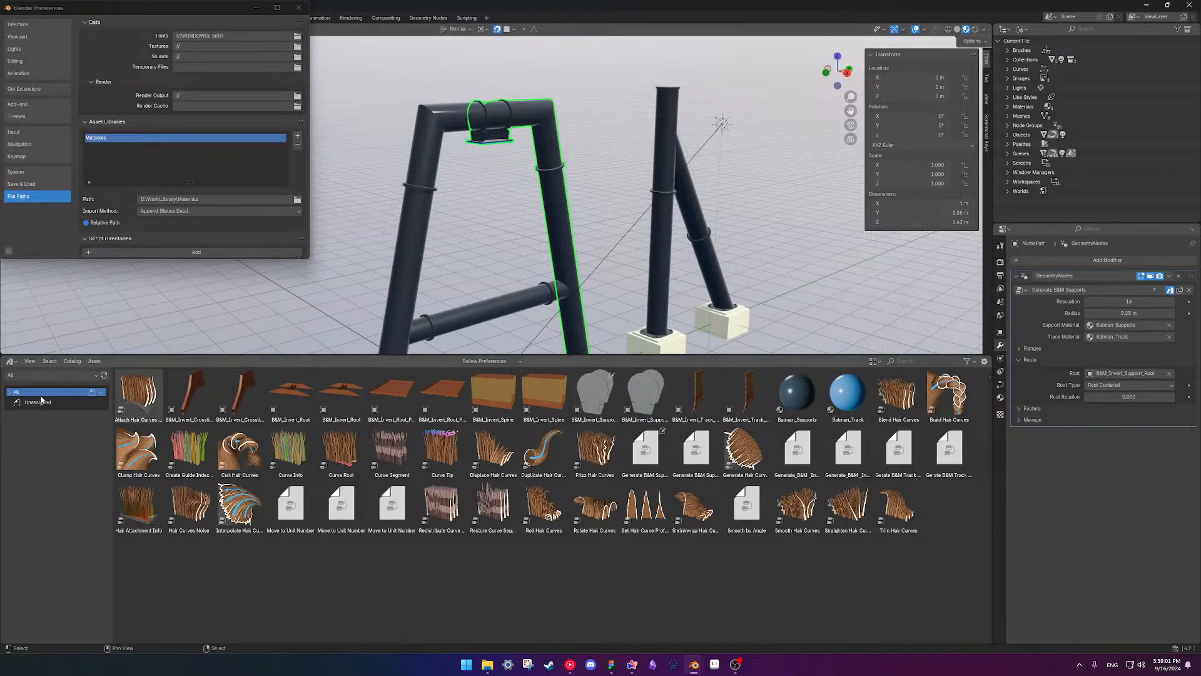
{"action": "left_click", "coordinate": [22, 374]}
{"action": "left_click", "coordinate": [28, 436]}
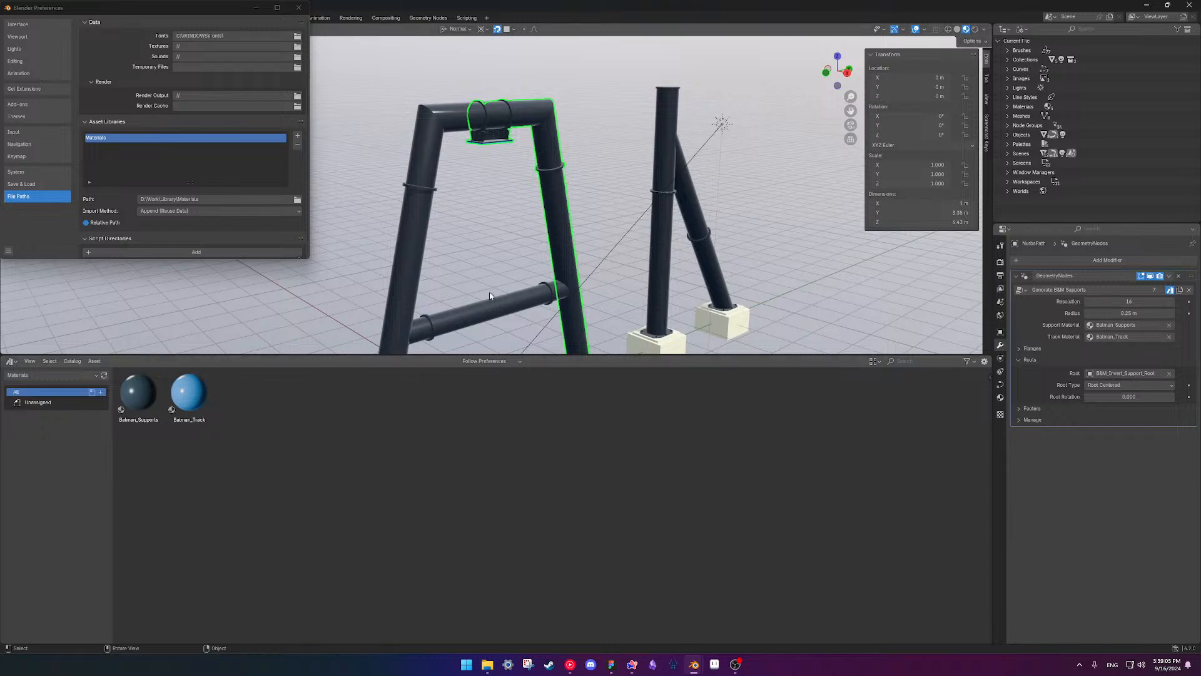
{"action": "left_click_drag", "start_coordinate": [138, 401], "coordinate": [214, 416]}
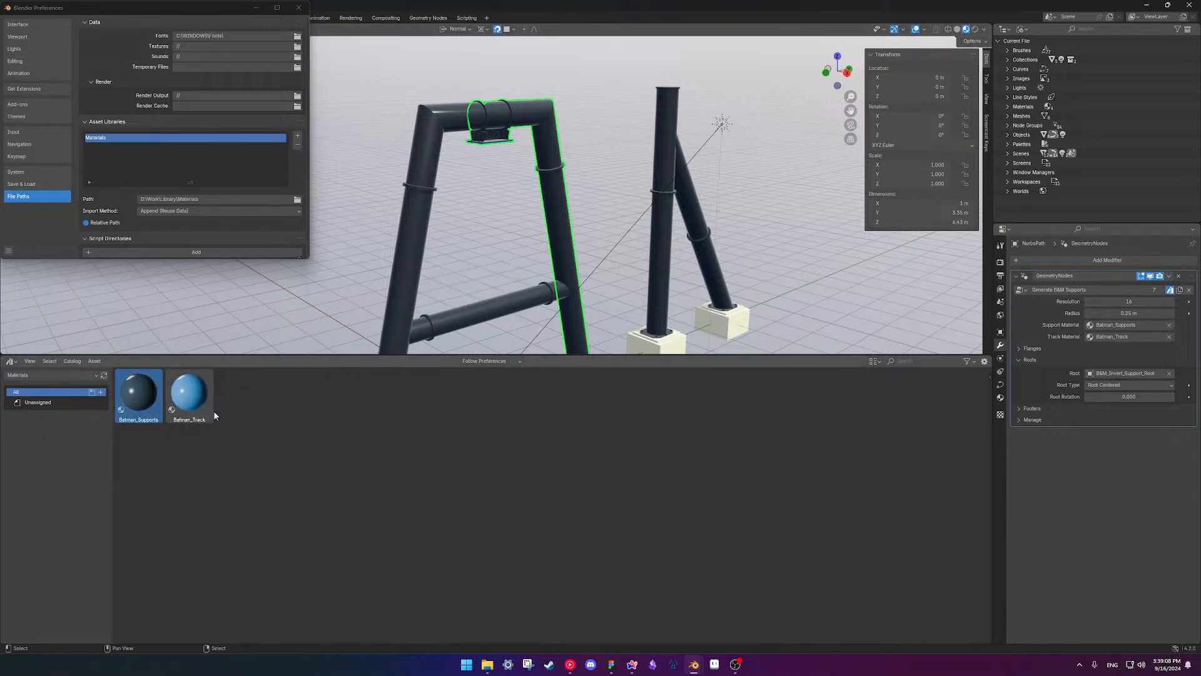
- Delete the Batman_Supports and Batman_Track materials from the current file's data
{"action": "left_click", "coordinate": [1023, 29]}
{"action": "left_click", "coordinate": [1056, 81]}
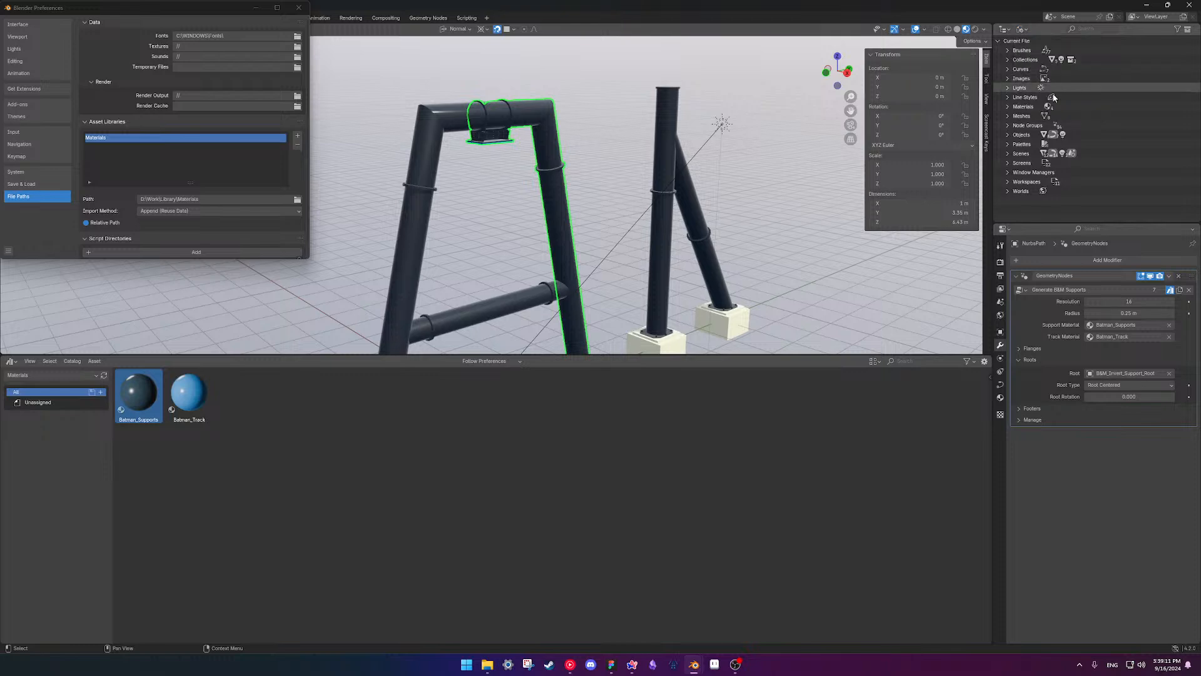
{"action": "left_click", "coordinate": [1007, 106]}
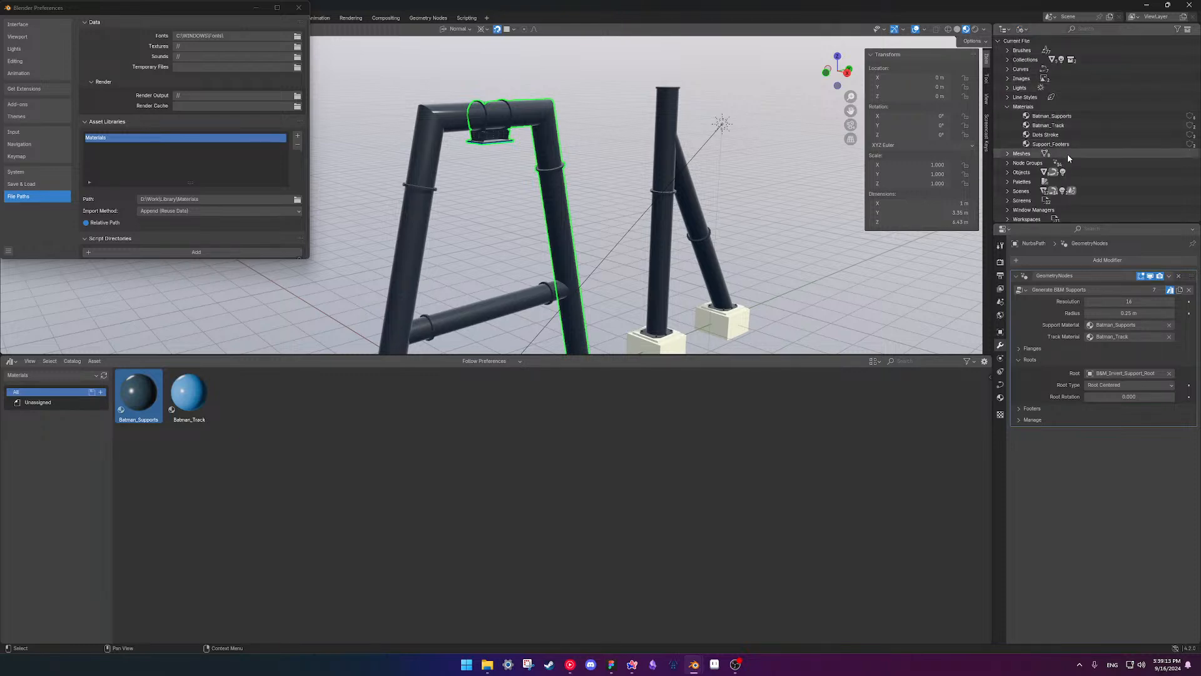
{"action": "left_click", "coordinate": [1053, 116]}
{"action": "left_click", "coordinate": [1057, 126], "text": "ctrl"}
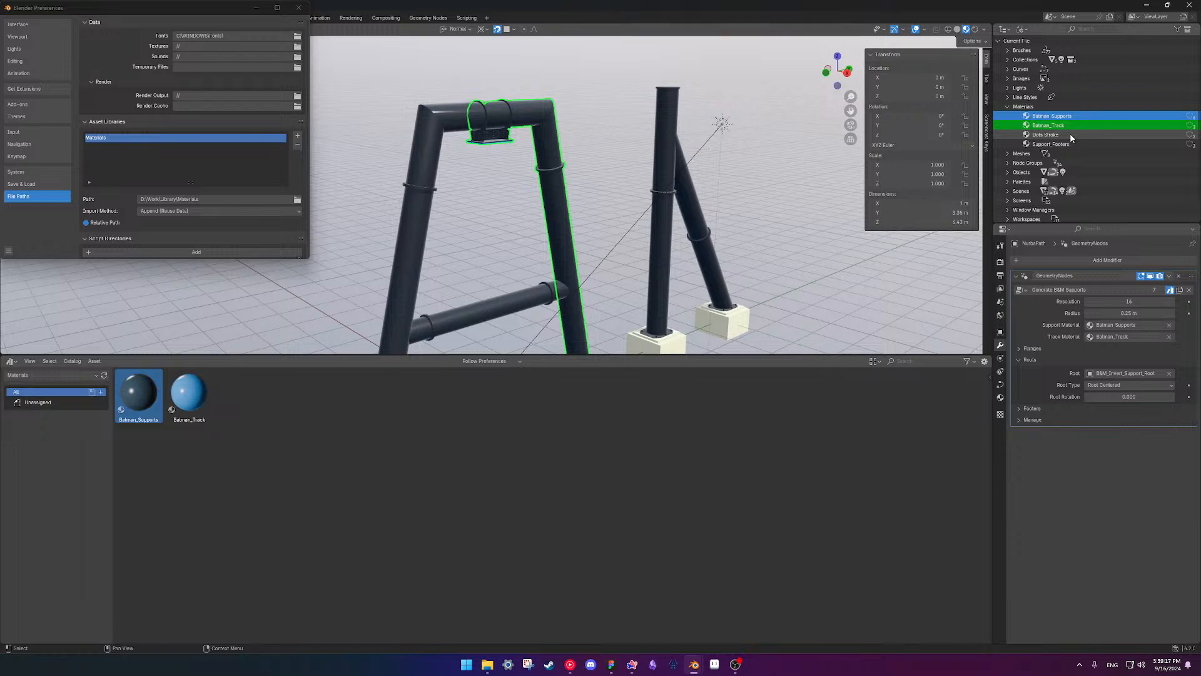
{"action": "right_click", "coordinate": [1068, 129]}
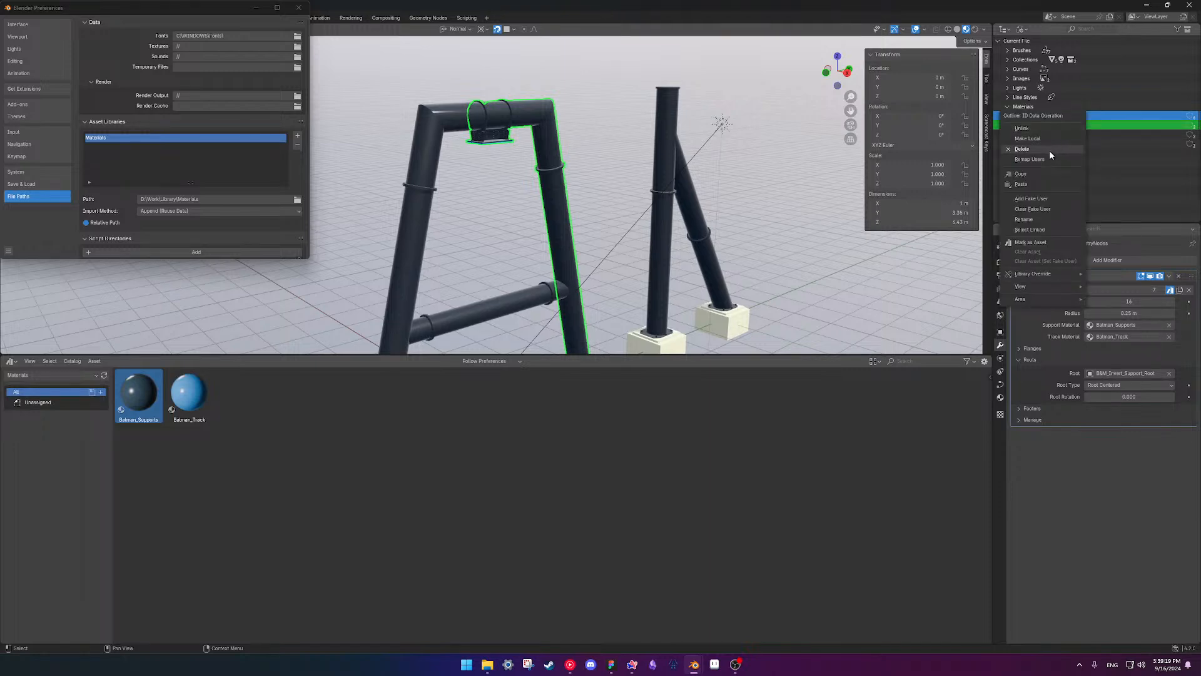
{"action": "left_click", "coordinate": [1049, 151]}
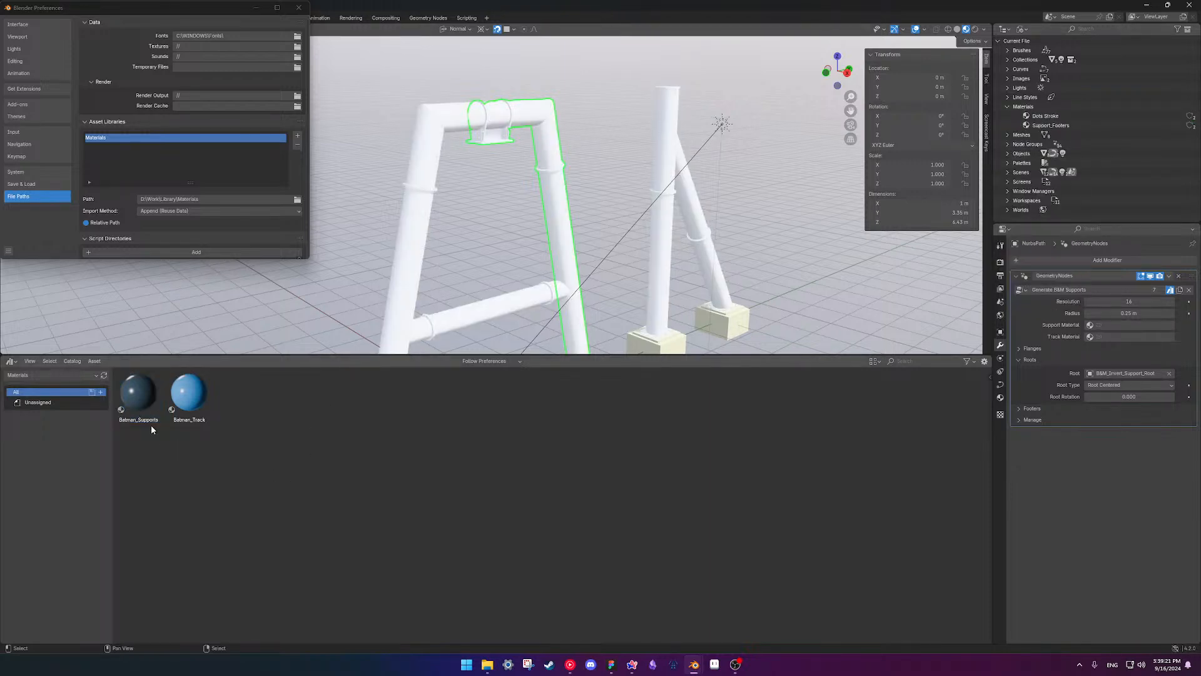
- Bring both Batman materials in from the Materials library, close the preferences, and set the arch's left half Support Material to Batman_Supports
{"action": "left_click_drag", "start_coordinate": [279, 458], "coordinate": [425, 266]}
{"action": "left_click_drag", "start_coordinate": [189, 392], "coordinate": [423, 267]}
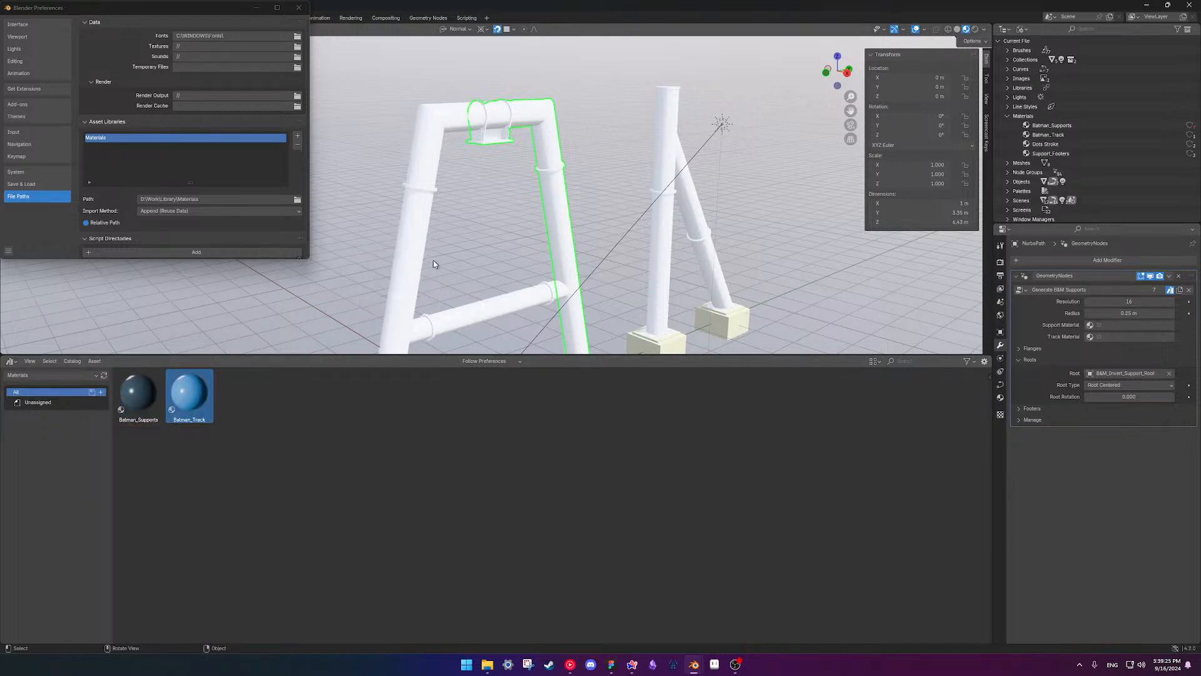
{"action": "left_click", "coordinate": [435, 149]}
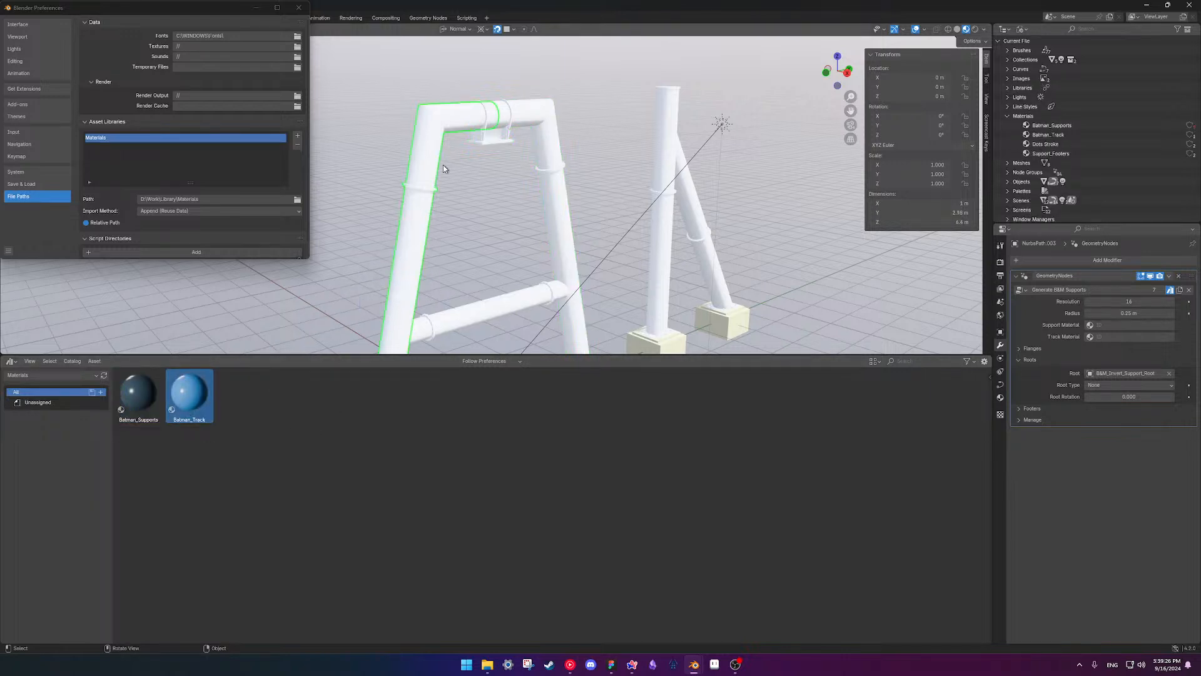
{"action": "left_click", "coordinate": [298, 8]}
{"action": "left_click", "coordinate": [1109, 327]}
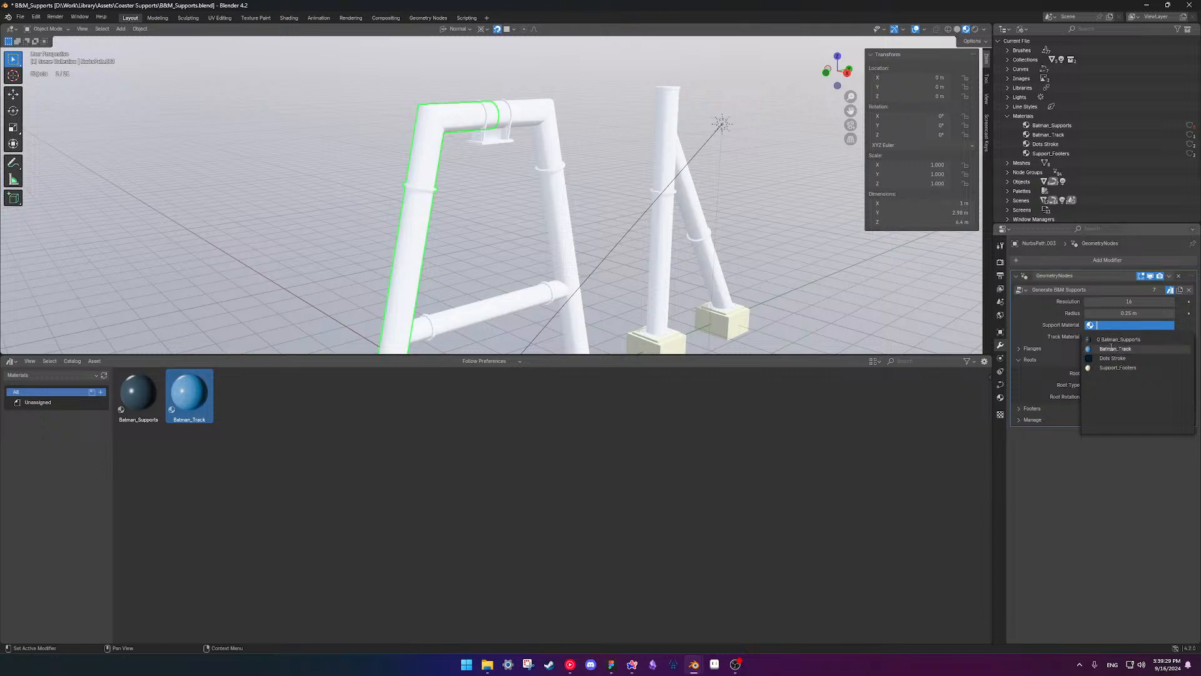
{"action": "left_click", "coordinate": [1115, 341]}
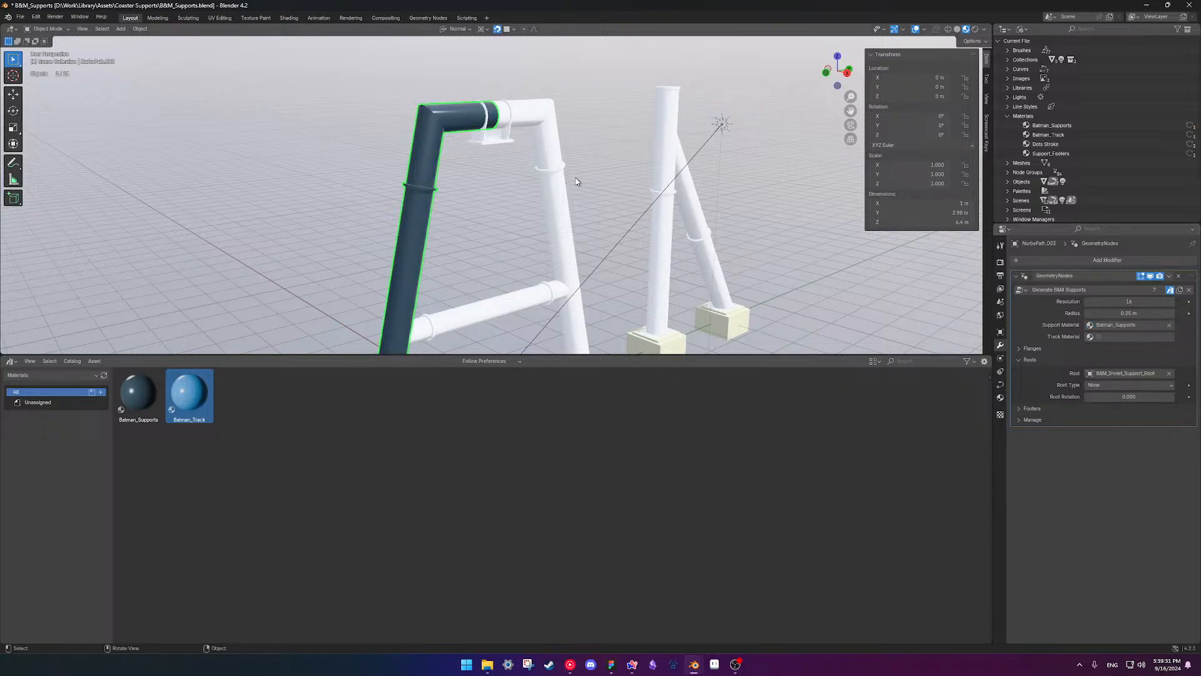
- Set the arch's right half to Batman_Supports as Support Material and Batman_Track as Track Material
{"action": "left_click", "coordinate": [544, 130]}
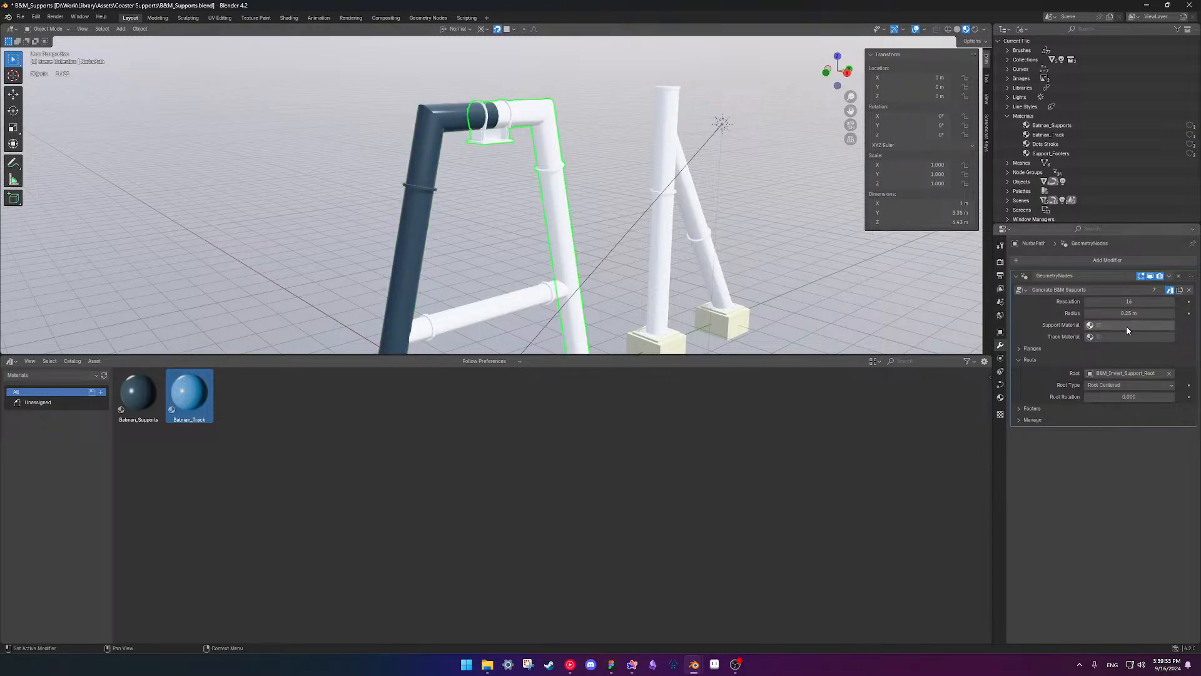
{"action": "left_click", "coordinate": [1123, 327]}
{"action": "left_click", "coordinate": [1120, 339]}
{"action": "left_click", "coordinate": [1126, 336]}
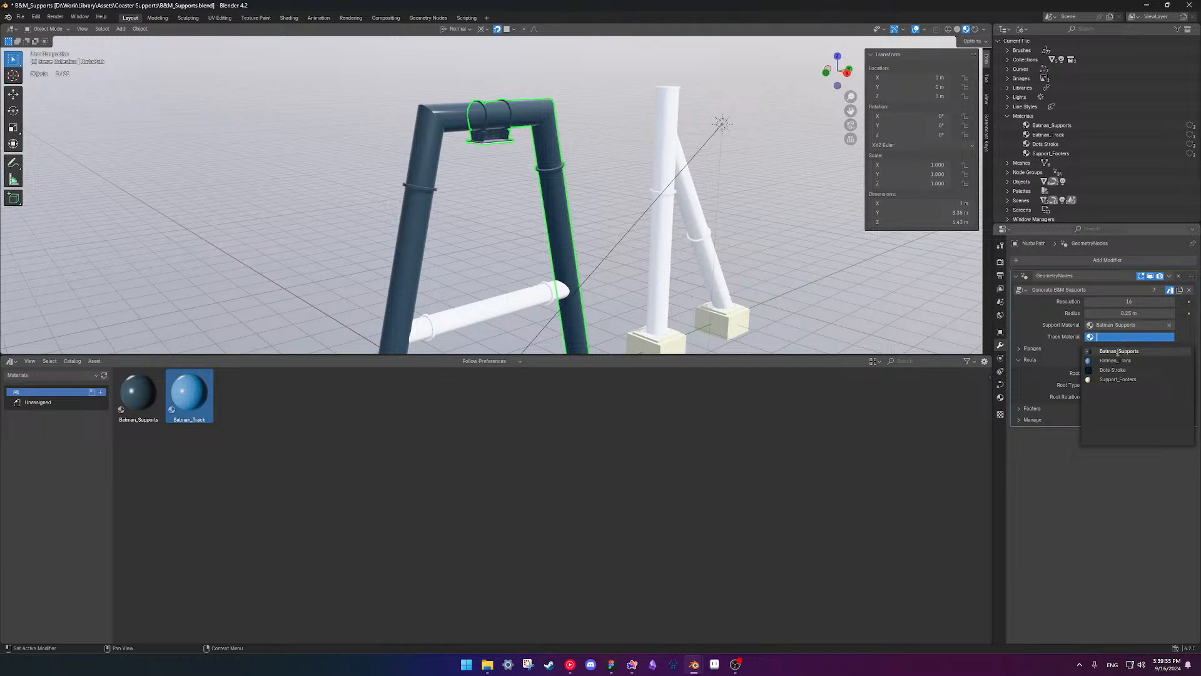
{"action": "left_click", "coordinate": [1120, 360]}
- Copy the right arch half's Support Material and Track Material settings to all the other support pieces
{"action": "middle_click_drag", "start_coordinate": [600, 251], "coordinate": [527, 264]}
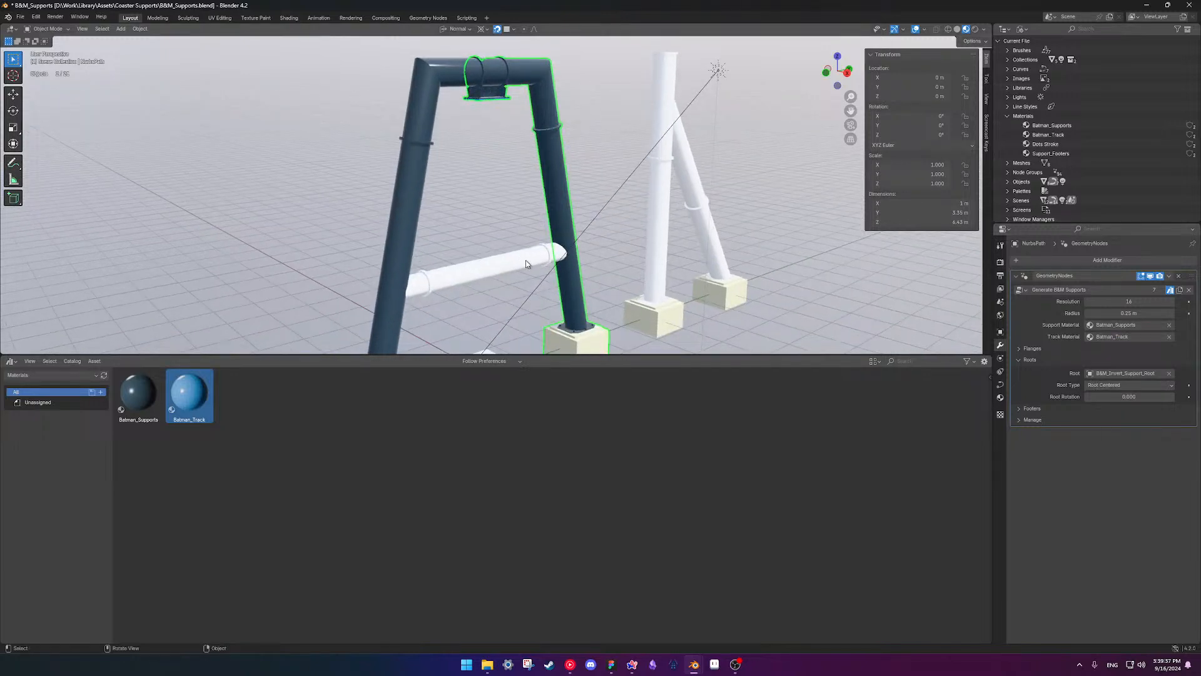
{"action": "left_click", "coordinate": [404, 164], "text": "shift"}
{"action": "left_click", "coordinate": [559, 265], "text": "shift"}
{"action": "left_click", "coordinate": [684, 205], "text": "shift"}
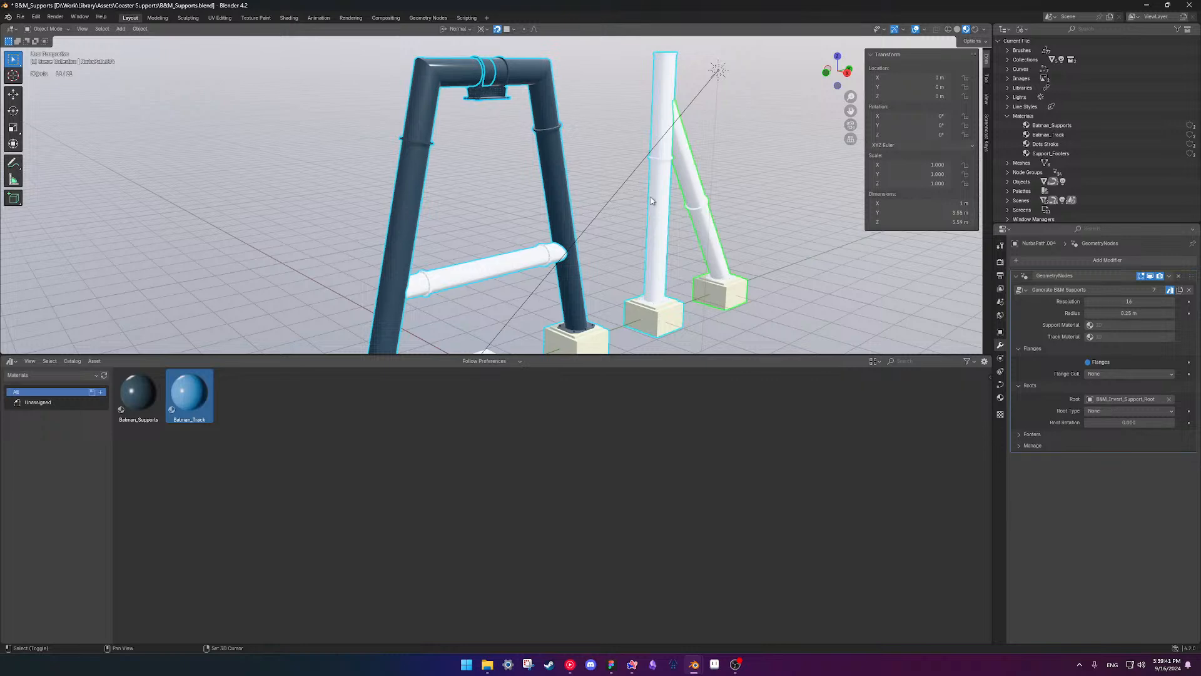
{"action": "left_click", "coordinate": [504, 89], "text": "shift"}
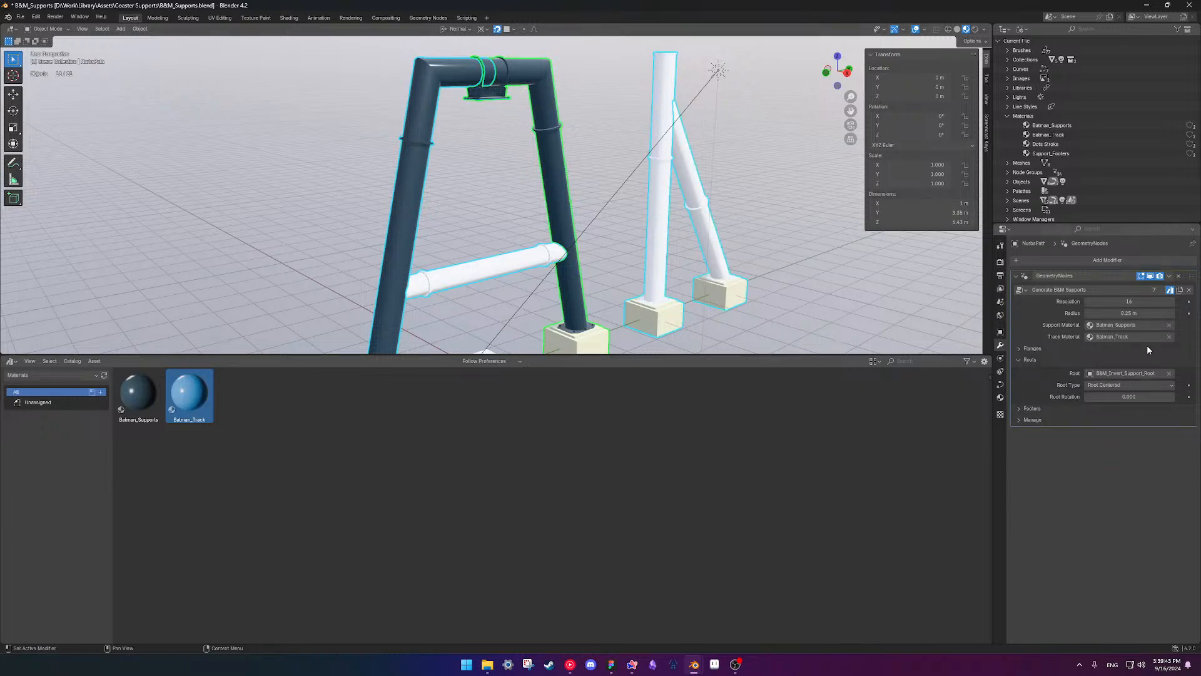
{"action": "right_click", "coordinate": [1120, 321]}
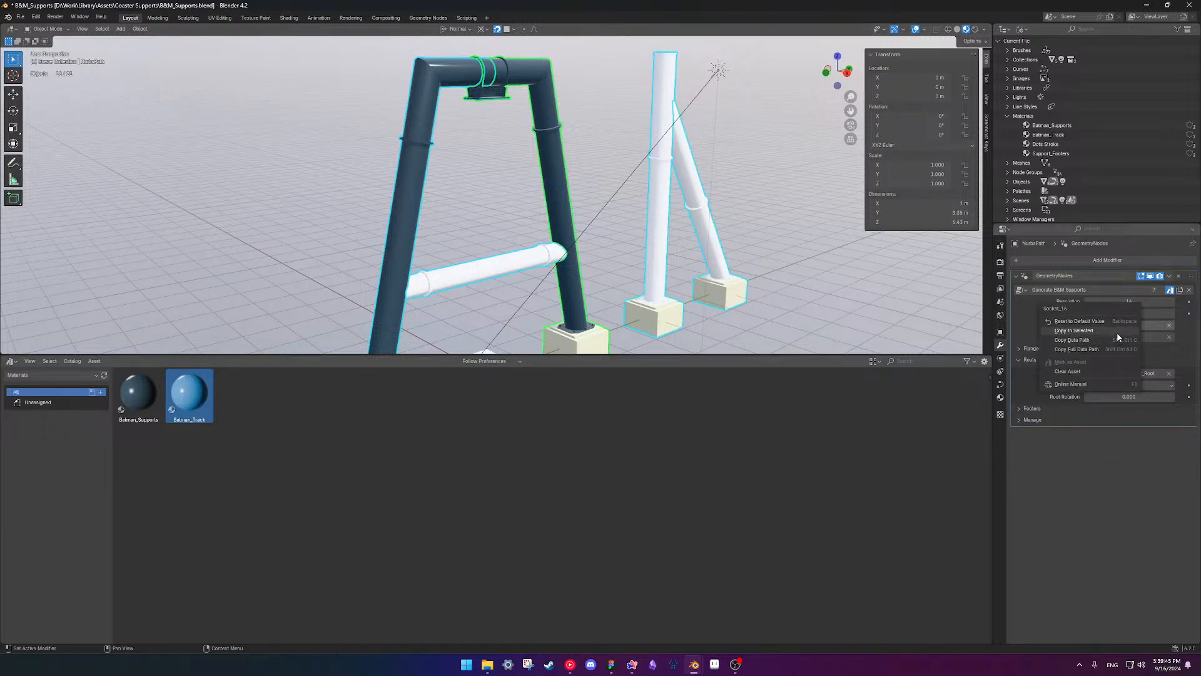
{"action": "left_click", "coordinate": [1117, 332]}
{"action": "right_click", "coordinate": [1124, 337]}
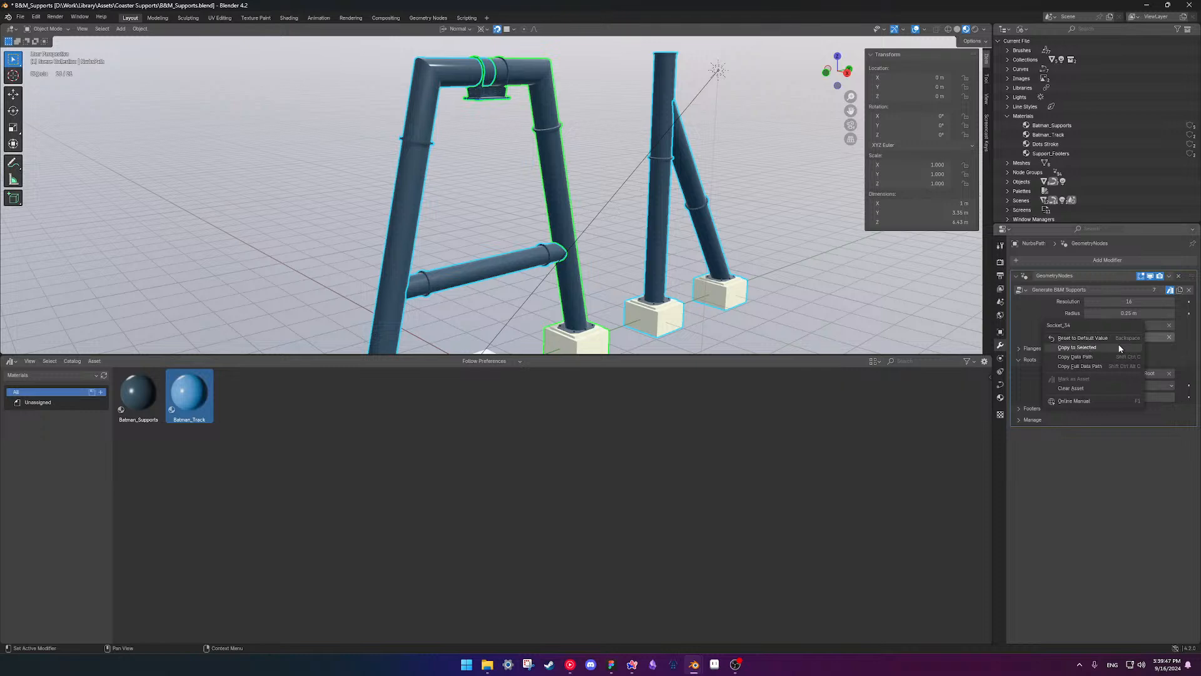
{"action": "left_click", "coordinate": [1120, 348]}
- Examine the material colours on the arch's crossbeam and track mounting plate up close
{"action": "left_click", "coordinate": [764, 170]}
{"action": "scroll", "coordinate": [688, 237], "scroll_direction": "up", "scroll_amount": 6}
{"action": "middle_click_drag", "start_coordinate": [598, 301], "coordinate": [563, 226]}
{"action": "scroll", "coordinate": [660, 214], "scroll_direction": "up", "scroll_amount": 4}
{"action": "middle_click_drag", "start_coordinate": [655, 198], "coordinate": [591, 180]}
{"action": "scroll", "coordinate": [638, 166], "scroll_direction": "down", "scroll_amount": 4}
{"action": "scroll", "coordinate": [507, 215], "scroll_direction": "up", "scroll_amount": 1}
{"action": "scroll", "coordinate": [507, 212], "scroll_direction": "up", "scroll_amount": 4}
{"action": "middle_click_drag", "start_coordinate": [508, 194], "coordinate": [544, 168]}
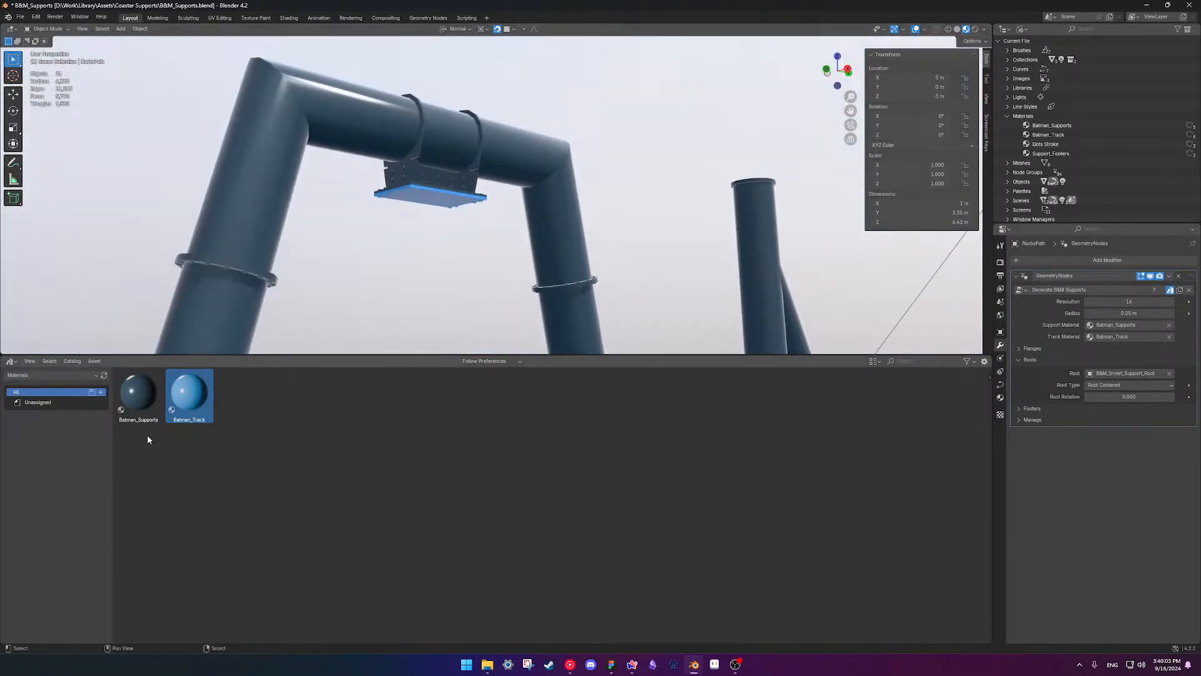
- In the Materials file, darken the Base Color of Batman_Supports, regenerate its asset preview, and save
{"action": "left_click", "coordinate": [139, 395]}
{"action": "mouse_move", "coordinate": [695, 665]}
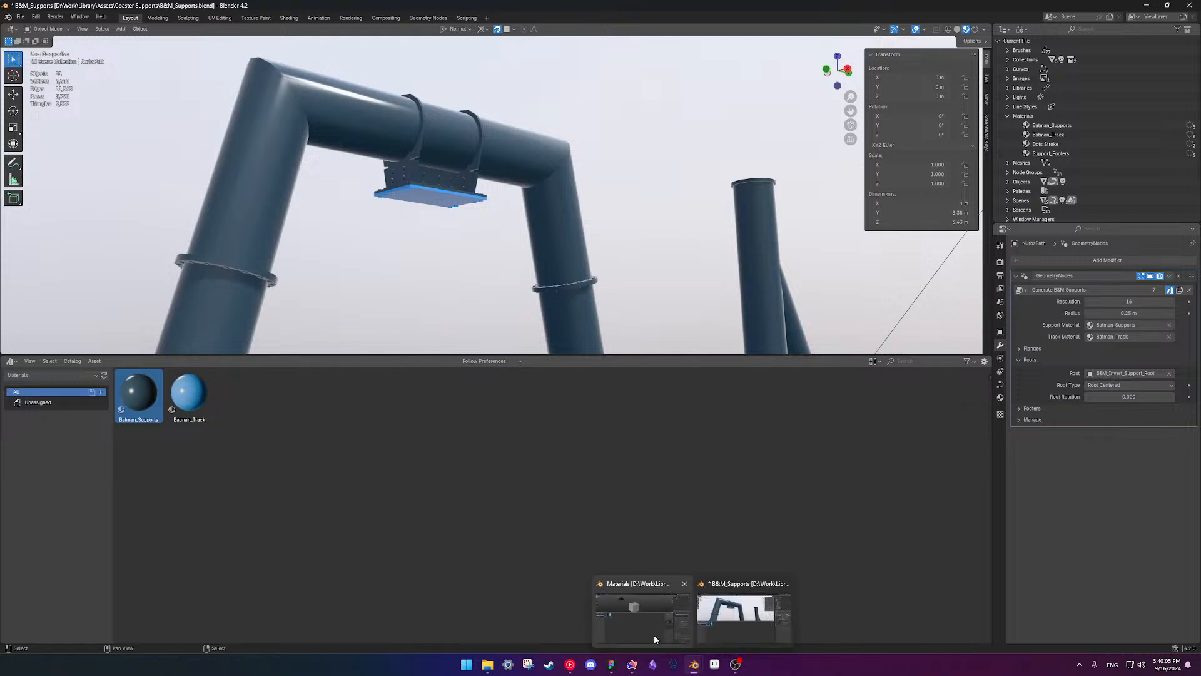
{"action": "left_click", "coordinate": [631, 620]}
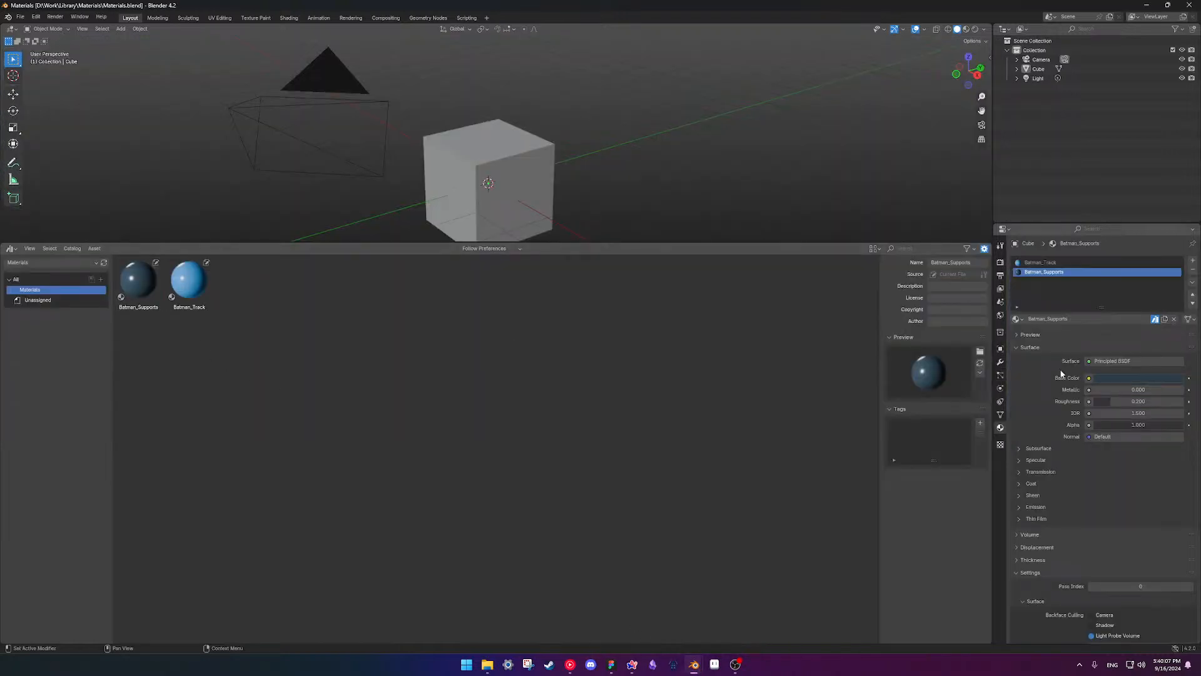
{"action": "left_click", "coordinate": [1167, 377]}
{"action": "left_click_drag", "start_coordinate": [1172, 288], "coordinate": [1175, 293]}
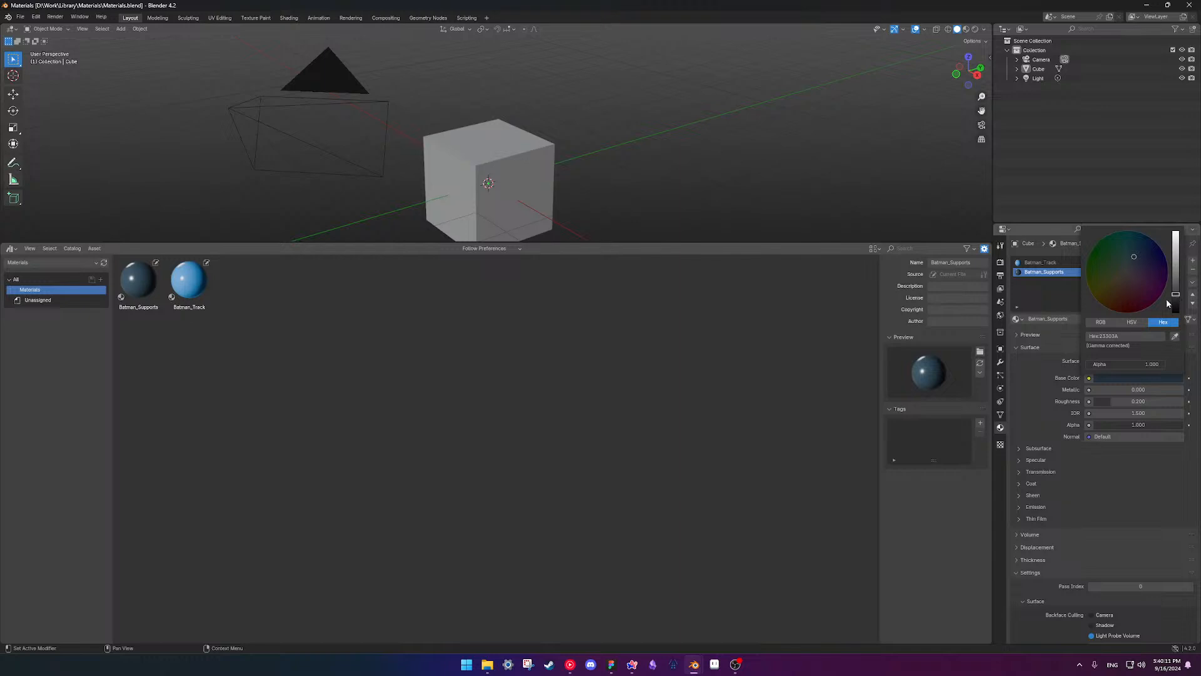
{"action": "left_click", "coordinate": [980, 365]}
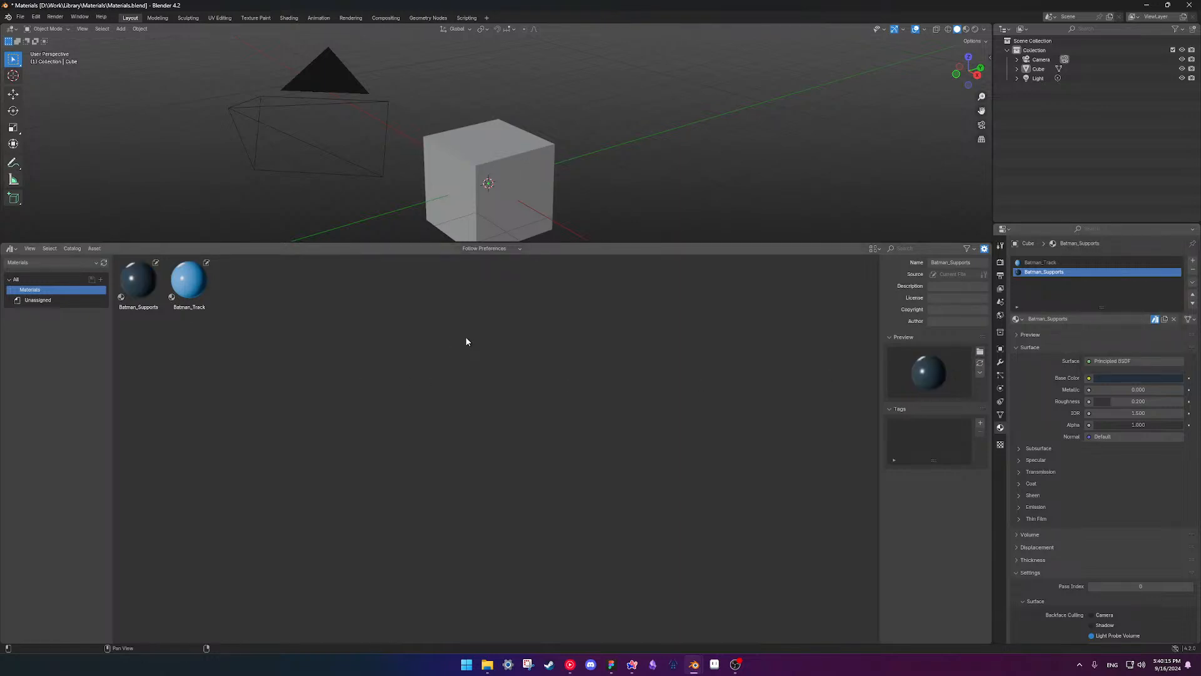
{"action": "key", "text": "ctrl+s"}
- Return to the B&M_Supports file, apply the library's Batman_Supports material to the arch's right half, and save
{"action": "key", "text": "alt+Tab"}
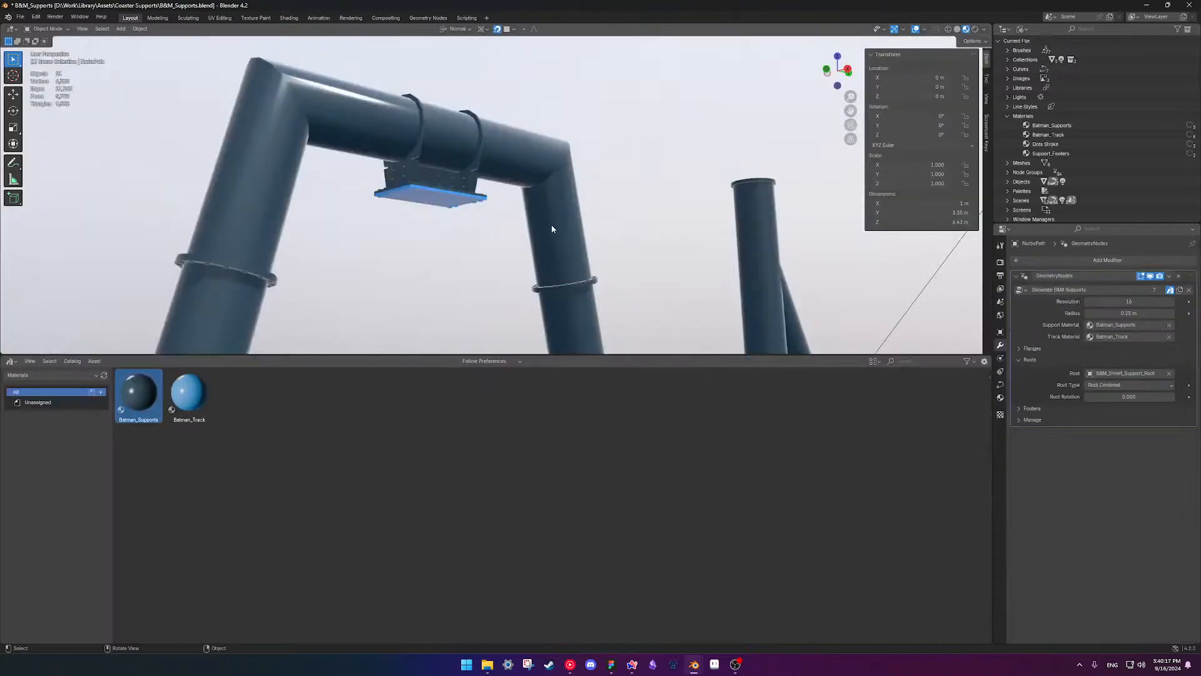
{"action": "key", "text": "ctrl+s"}
{"action": "left_click", "coordinate": [478, 133]}
{"action": "left_click_drag", "start_coordinate": [126, 390], "coordinate": [551, 151]}
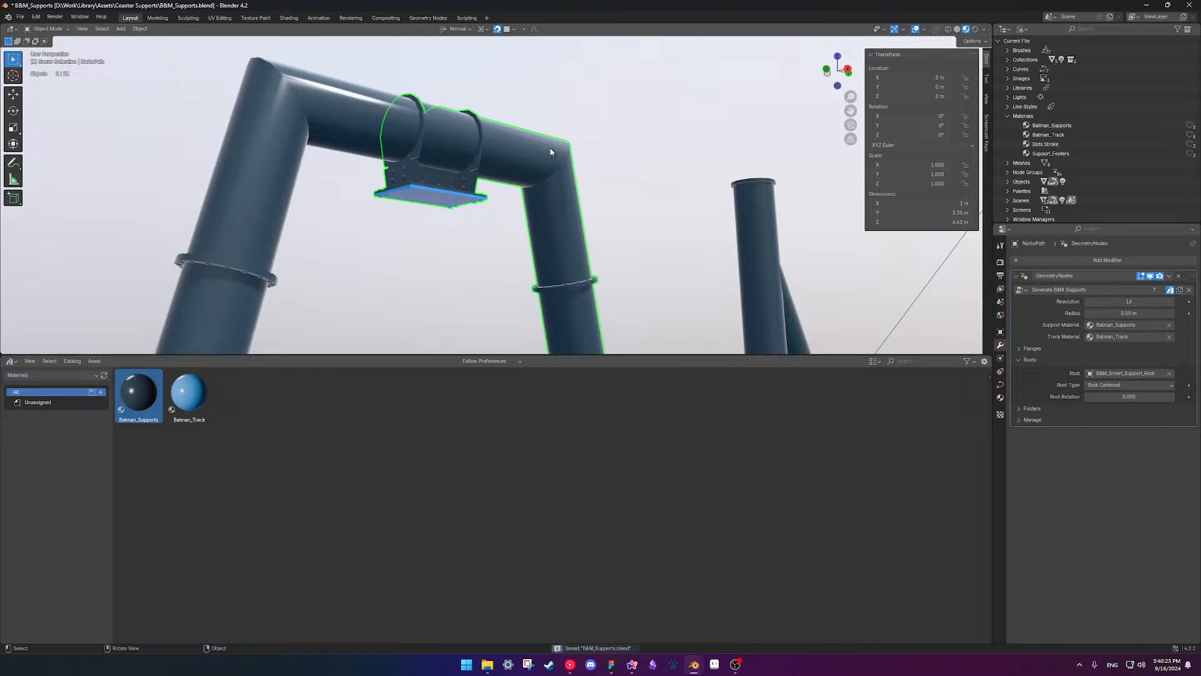
{"action": "key", "text": "ctrl+s"}
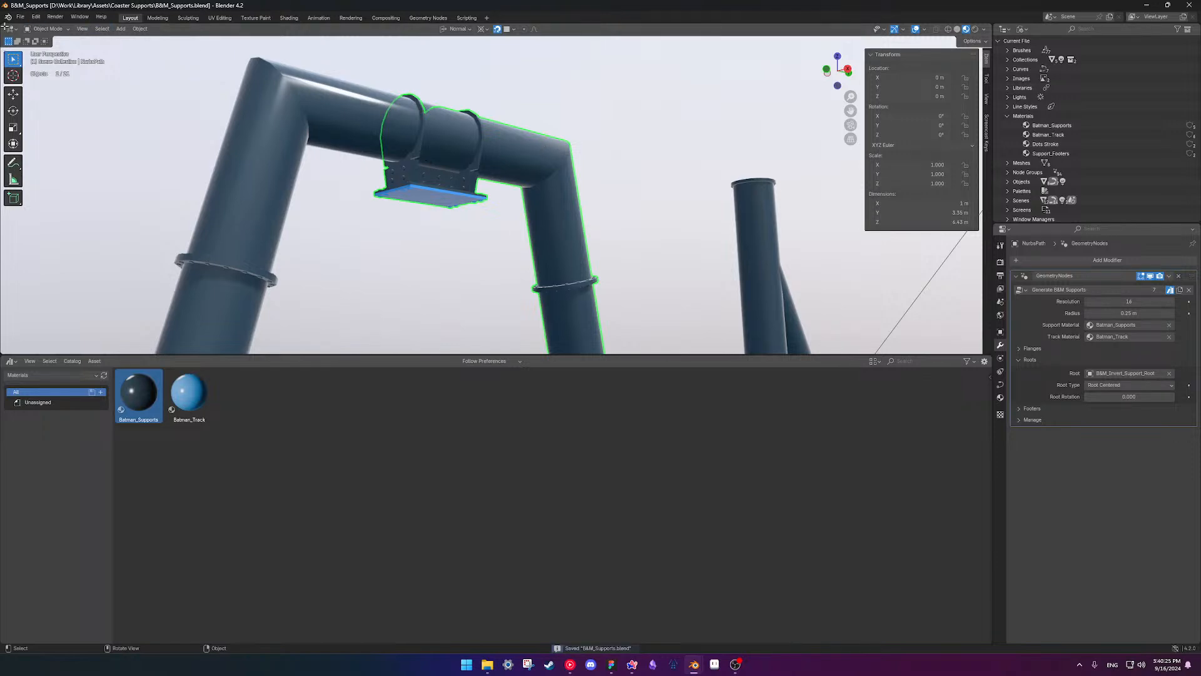
- Close B&M_Supports.blend and reopen it from its folder
{"action": "left_click", "coordinate": [1191, 4]}
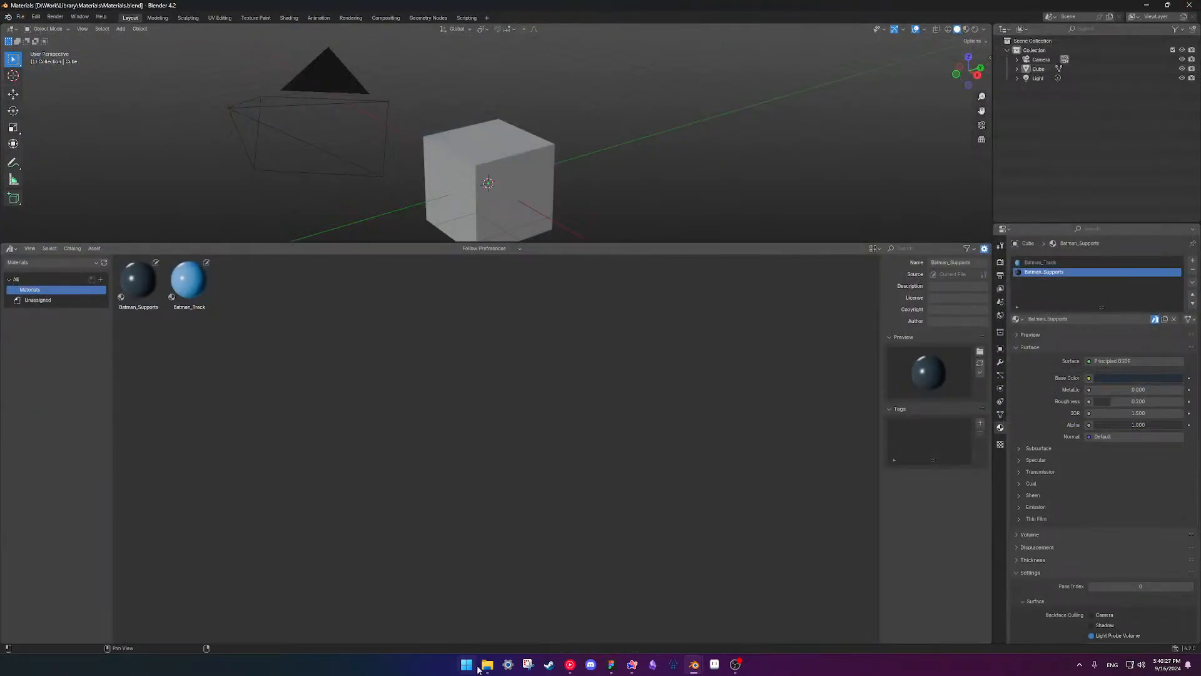
{"action": "left_click", "coordinate": [486, 664]}
{"action": "double_click", "coordinate": [411, 300]}
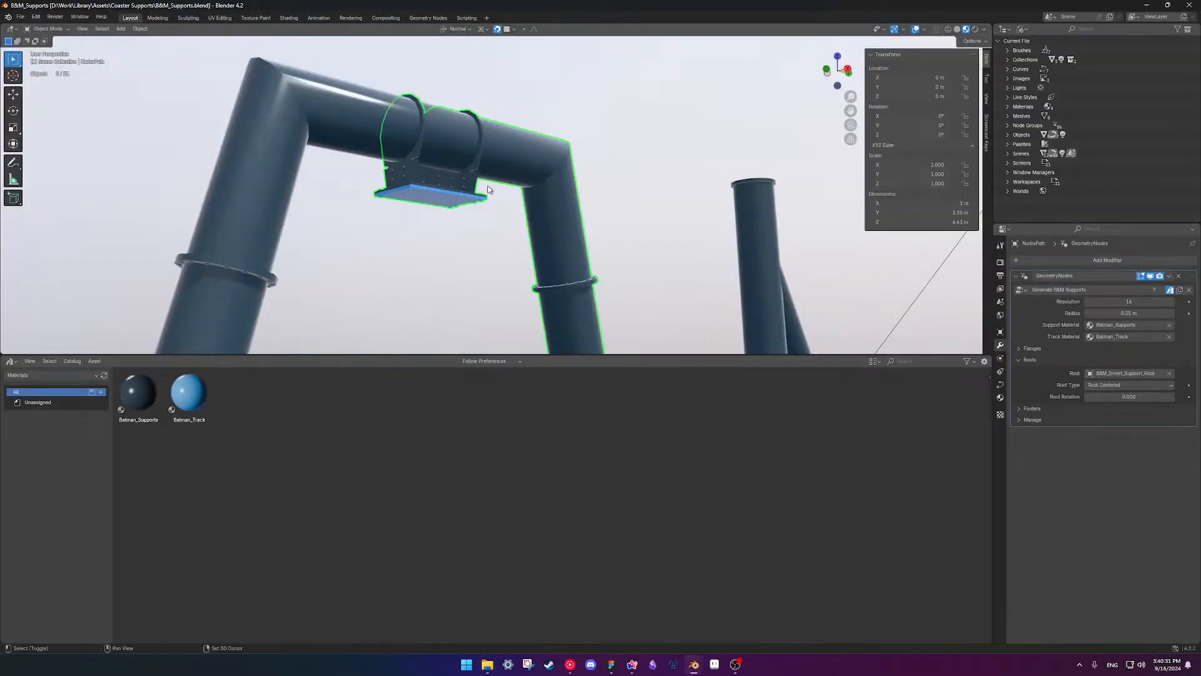
- Apply Batman_Supports from the Materials library to the right half of the arch
{"action": "scroll", "coordinate": [489, 187], "scroll_direction": "down", "scroll_amount": 4}
{"action": "middle_click_drag", "start_coordinate": [503, 233], "coordinate": [445, 258]}
{"action": "left_click", "coordinate": [580, 191]}
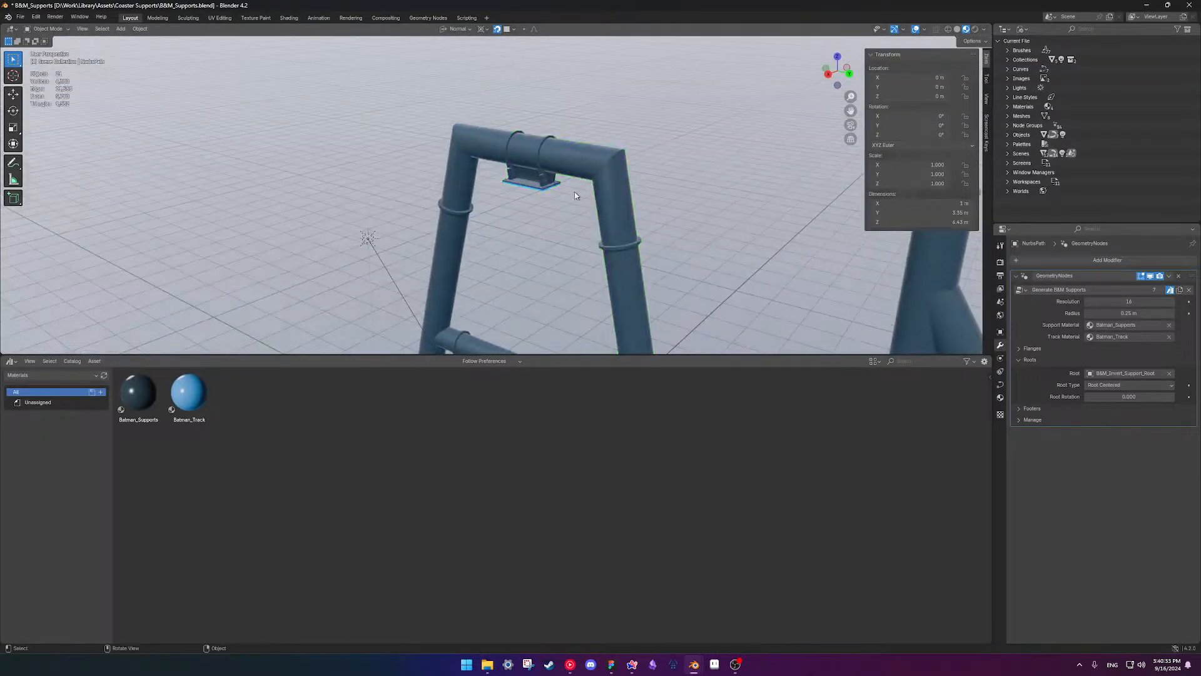
{"action": "scroll", "coordinate": [657, 185], "scroll_direction": "up", "scroll_amount": 2}
{"action": "left_click", "coordinate": [733, 202]}
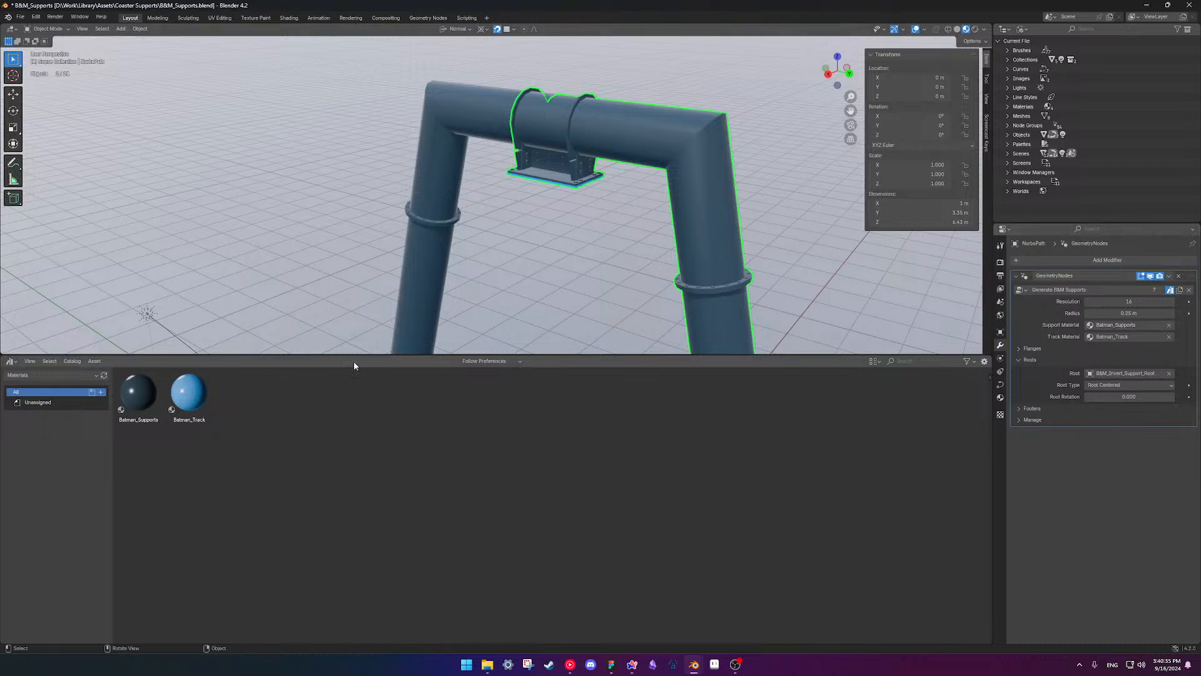
{"action": "left_click_drag", "start_coordinate": [144, 407], "coordinate": [718, 211]}
- Clear the right arch half's Support Material and reassign Batman_Supports to it
{"action": "left_click", "coordinate": [1137, 328]}
{"action": "left_click", "coordinate": [1169, 324]}
{"action": "left_click", "coordinate": [1133, 324]}
{"action": "left_click", "coordinate": [1135, 340]}
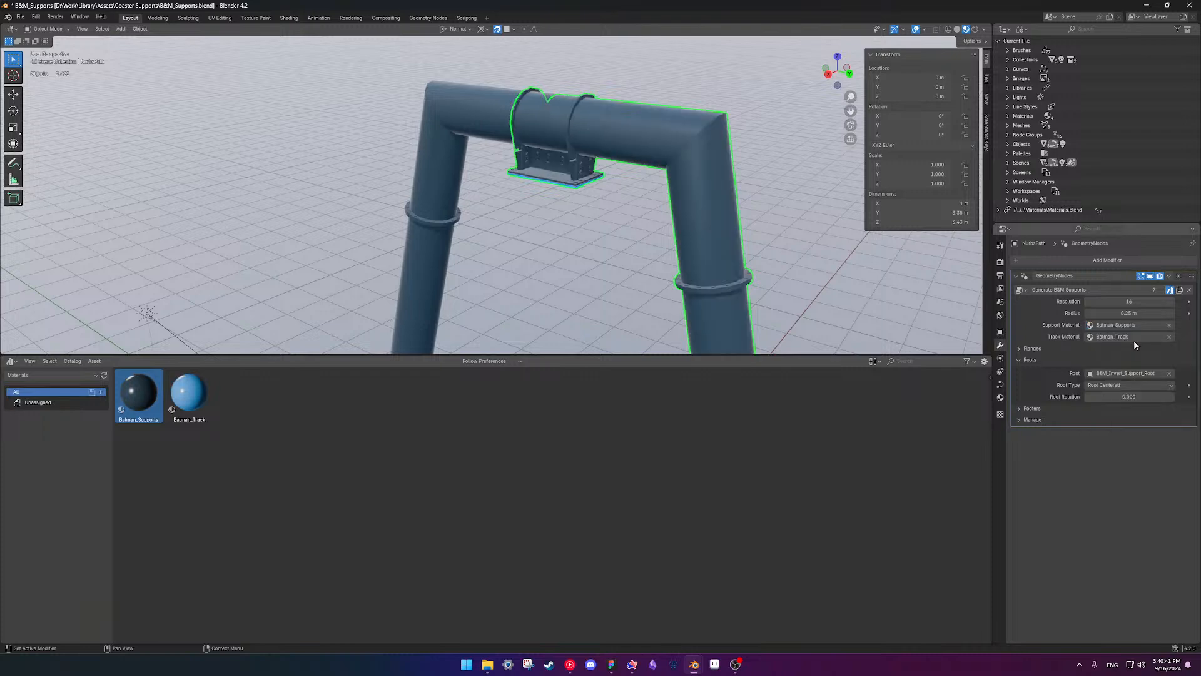
- Deselect the arch, check the colour across all the supports, and save the B&M_Supports file
{"action": "left_click", "coordinate": [761, 133]}
{"action": "scroll", "coordinate": [501, 241], "scroll_direction": "down", "scroll_amount": 2}
{"action": "middle_click_drag", "start_coordinate": [485, 241], "coordinate": [589, 220]}
{"action": "scroll", "coordinate": [566, 236], "scroll_direction": "down", "scroll_amount": 5}
{"action": "scroll", "coordinate": [566, 239], "scroll_direction": "up", "scroll_amount": 6}
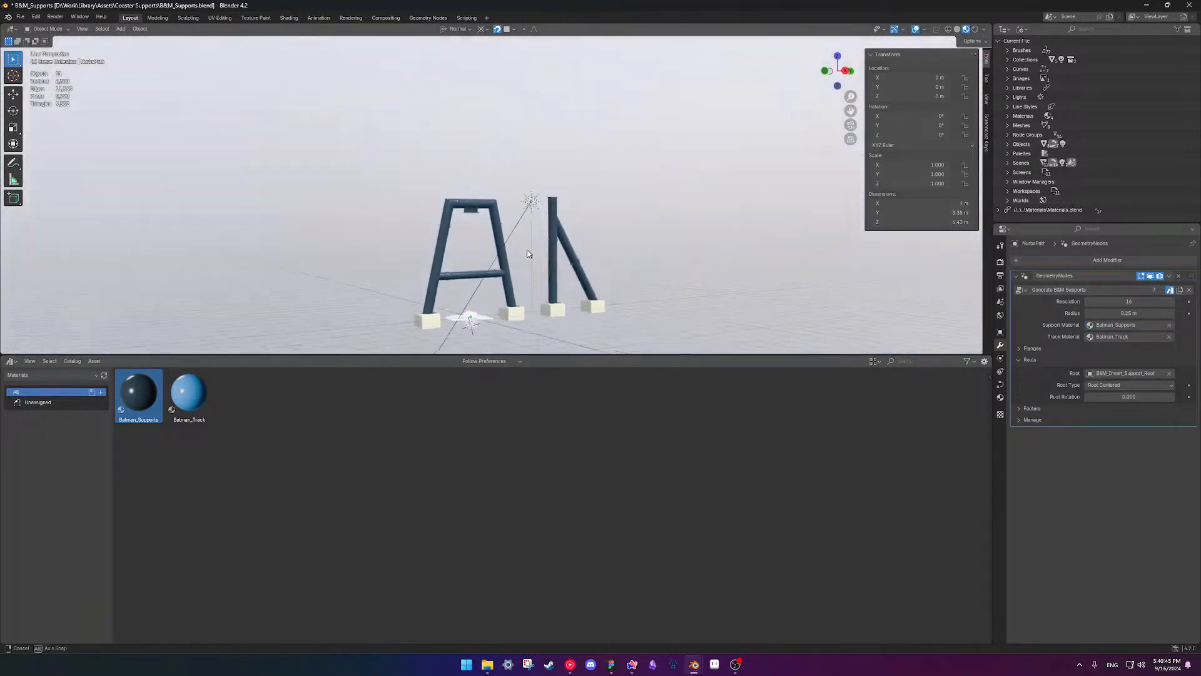
{"action": "middle_click_drag", "start_coordinate": [515, 280], "coordinate": [524, 235]}
{"action": "scroll", "coordinate": [541, 219], "scroll_direction": "up", "scroll_amount": 3}
{"action": "key", "text": "ctrl+s"}
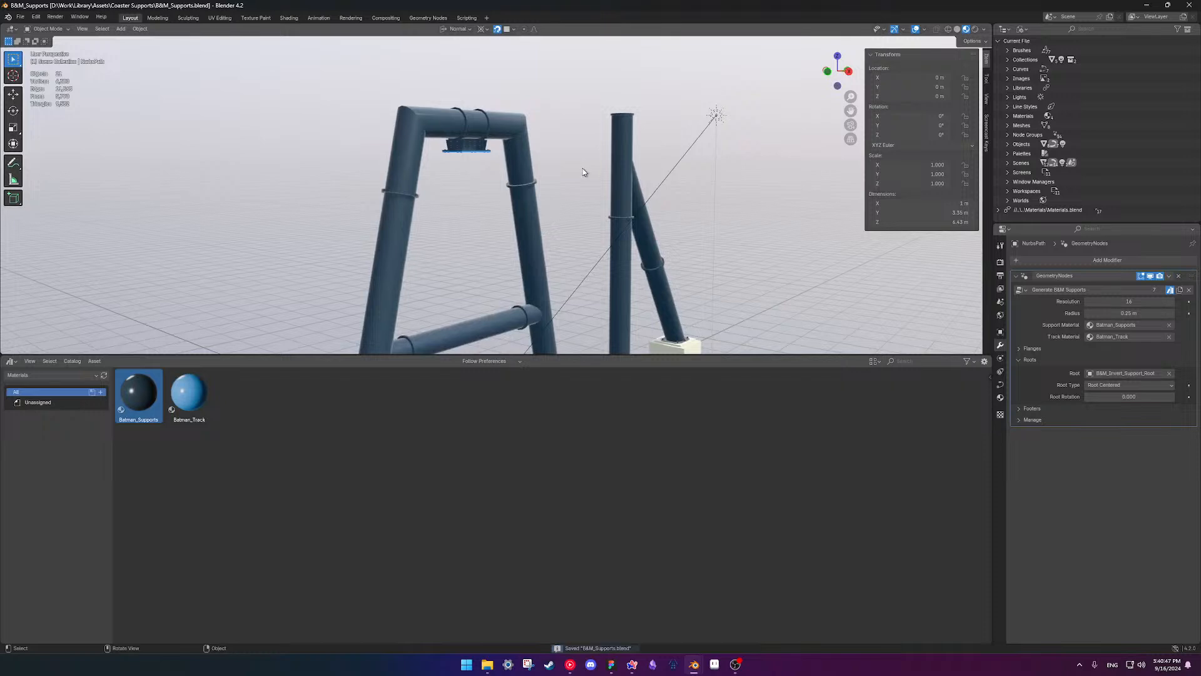
- Refresh the Materials asset library and clear the Support Material of the arch's right half
{"action": "scroll", "coordinate": [500, 206], "scroll_direction": "up", "scroll_amount": 2}
{"action": "middle_click_drag", "start_coordinate": [477, 204], "coordinate": [448, 256]}
{"action": "scroll", "coordinate": [463, 250], "scroll_direction": "up", "scroll_amount": 3}
{"action": "scroll", "coordinate": [501, 219], "scroll_direction": "up", "scroll_amount": 4}
{"action": "middle_click_drag", "start_coordinate": [629, 170], "coordinate": [568, 233], "text": "shift"}
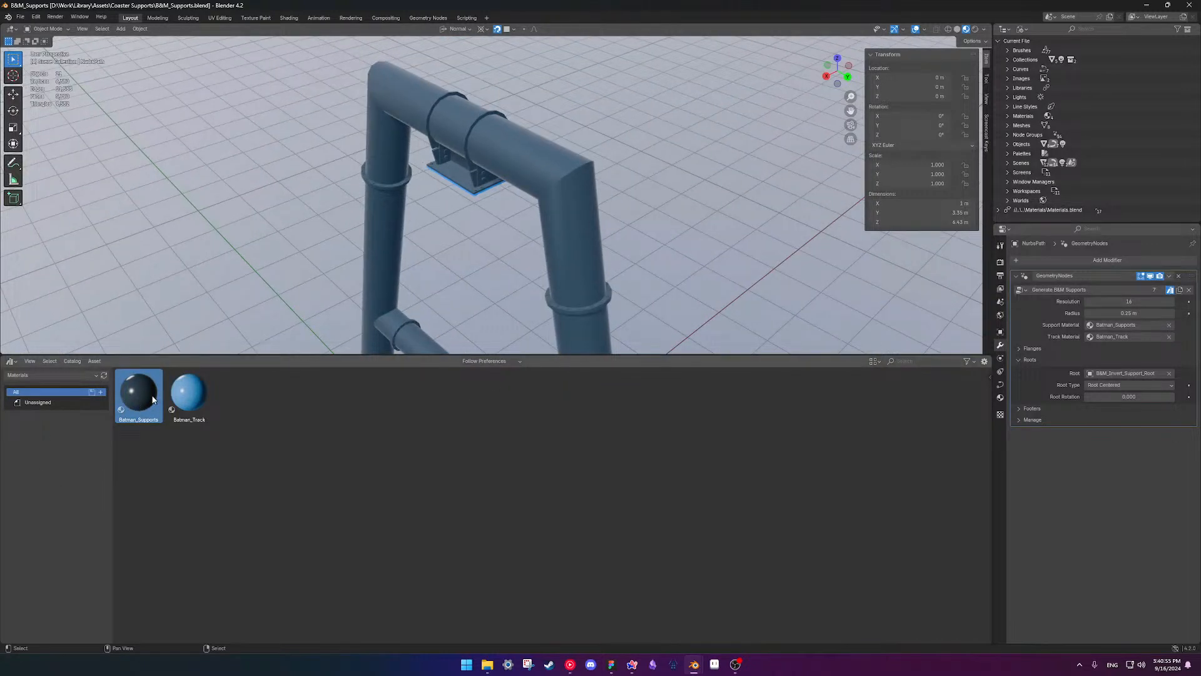
{"action": "left_click", "coordinate": [528, 186]}
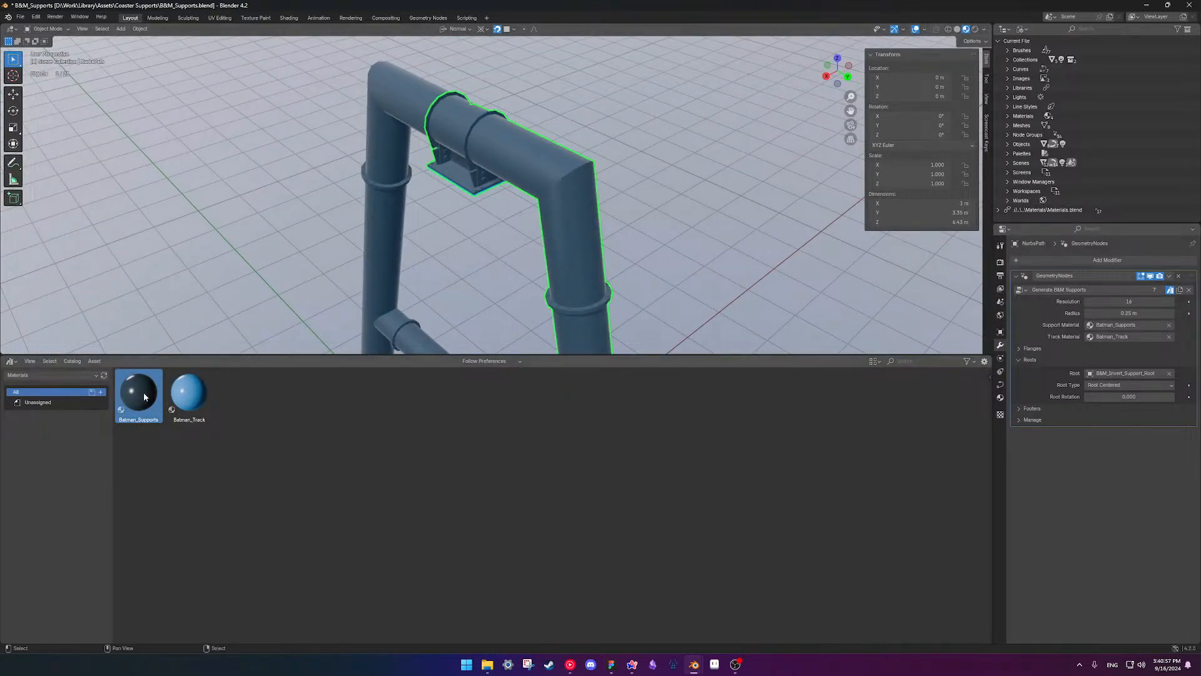
{"action": "left_click", "coordinate": [104, 376]}
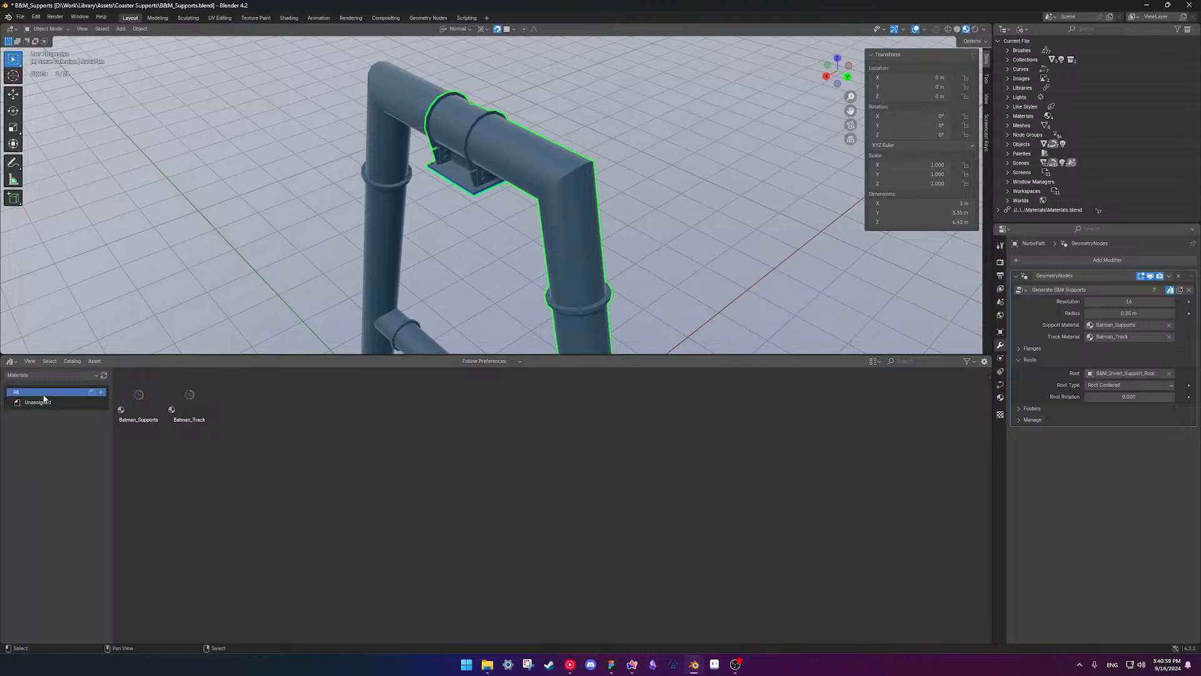
{"action": "left_click", "coordinate": [1169, 326]}
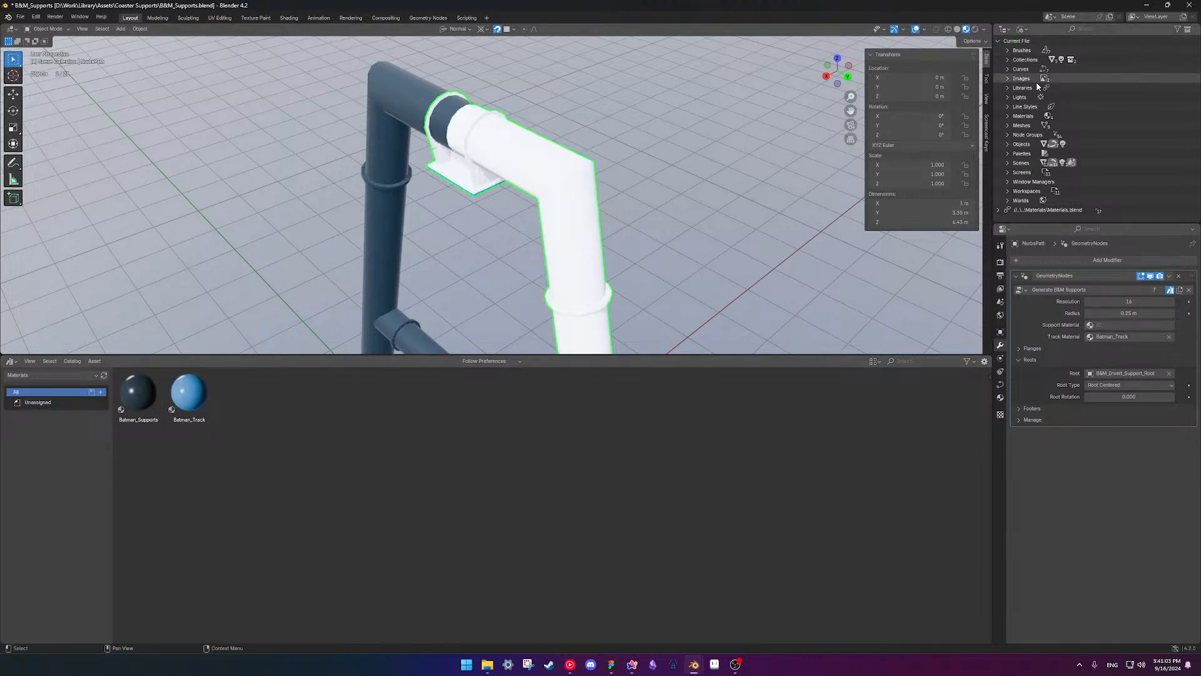
- Delete the Batman_Supports material from the current file's material data
{"action": "left_click", "coordinate": [1008, 116]}
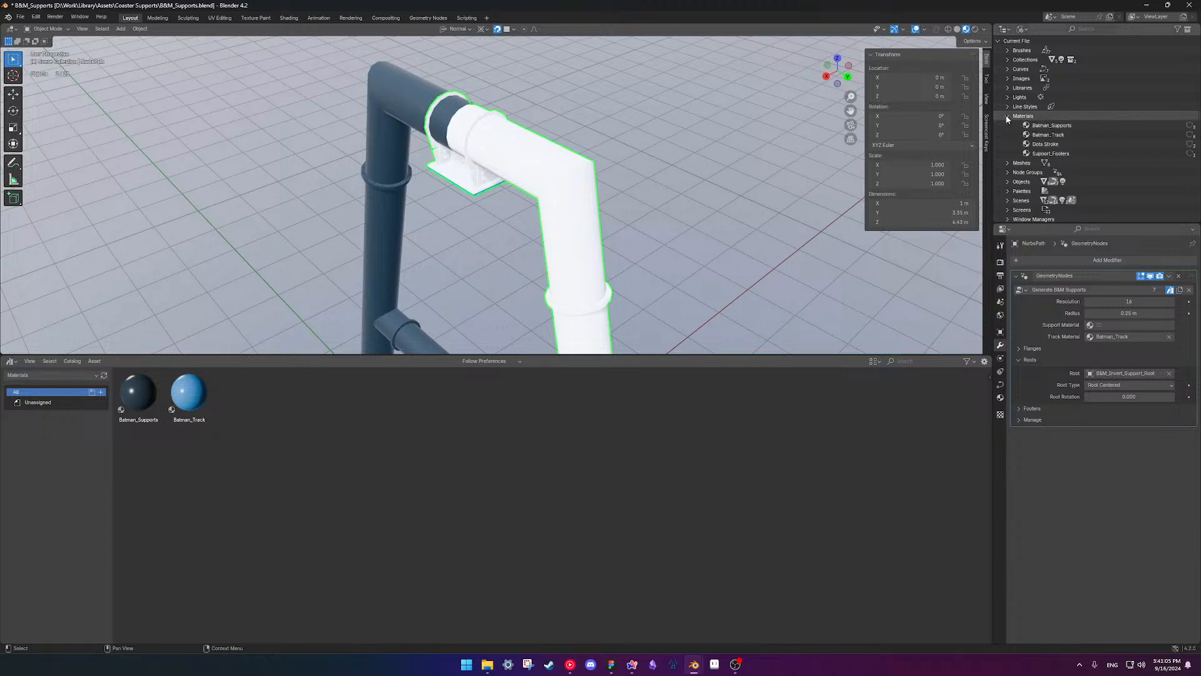
{"action": "left_click", "coordinate": [1053, 126]}
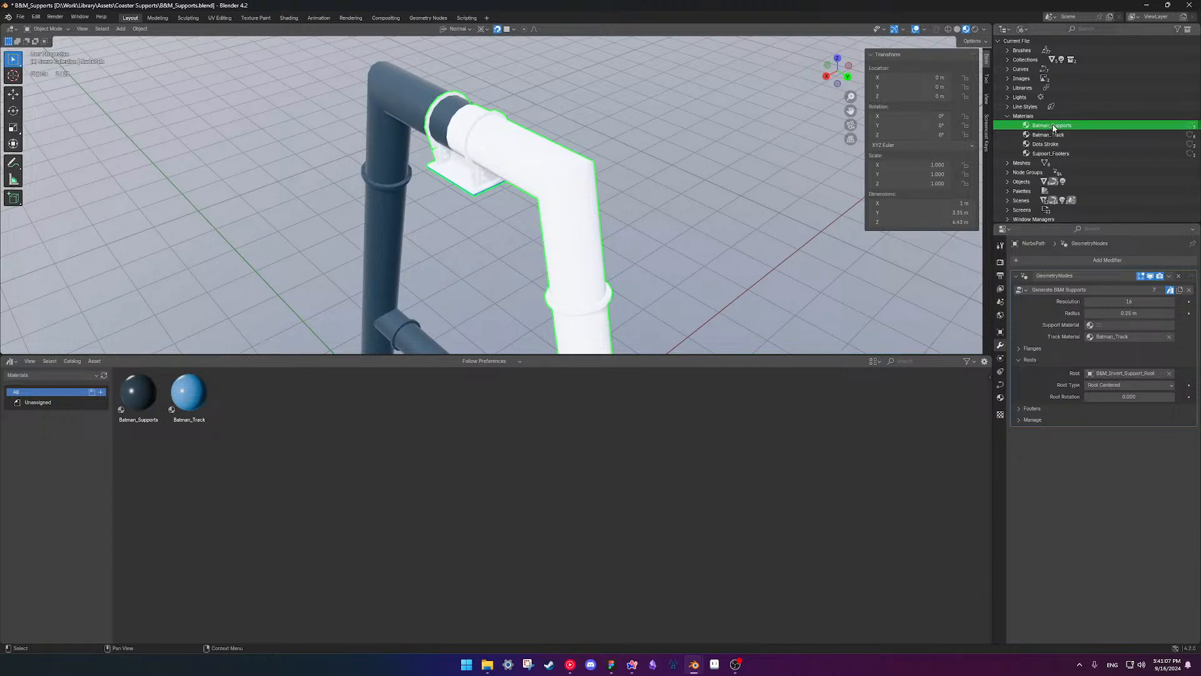
{"action": "right_click", "coordinate": [1052, 124]}
{"action": "left_click", "coordinate": [1052, 124]}
{"action": "right_click", "coordinate": [1053, 123]}
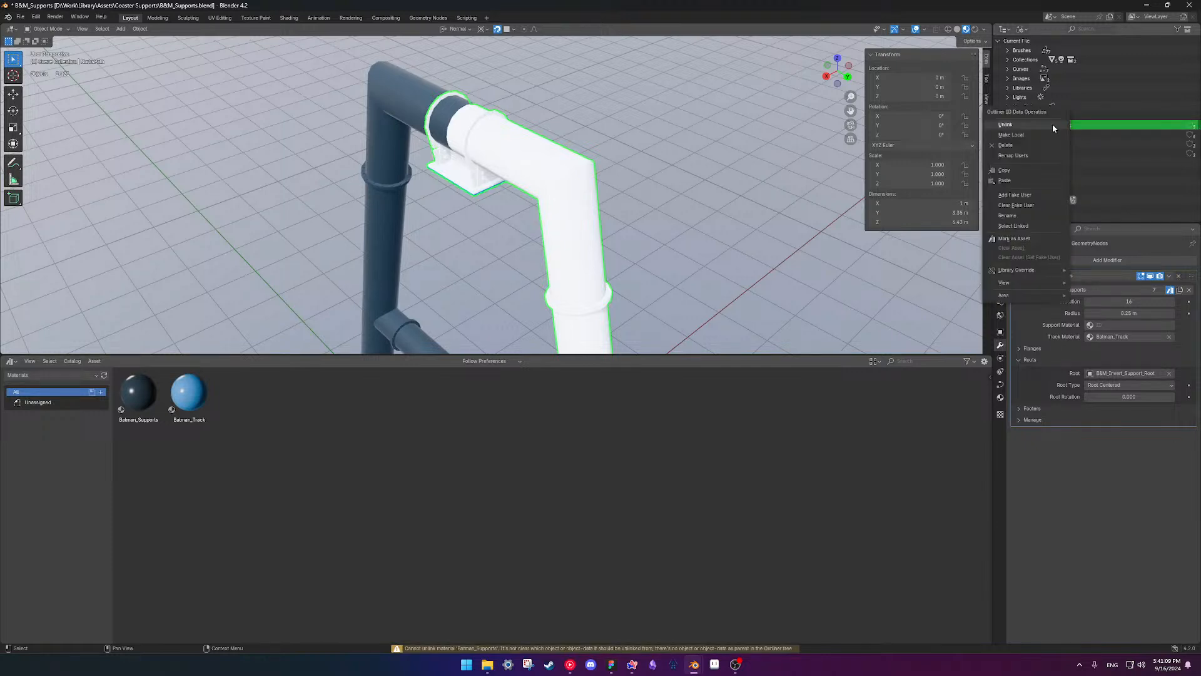
{"action": "left_click", "coordinate": [1036, 145]}
- Bring Batman_Supports in from the Materials library onto the arch's right half and assign it as its Support Material
{"action": "left_click_drag", "start_coordinate": [155, 411], "coordinate": [593, 200]}
{"action": "left_click", "coordinate": [1126, 325]}
{"action": "left_click", "coordinate": [1117, 338]}
- Copy the right arch half's Support Material to all the other supports in the two frames
{"action": "middle_click_drag", "start_coordinate": [585, 182], "coordinate": [635, 193]}
{"action": "scroll", "coordinate": [617, 198], "scroll_direction": "down", "scroll_amount": 5}
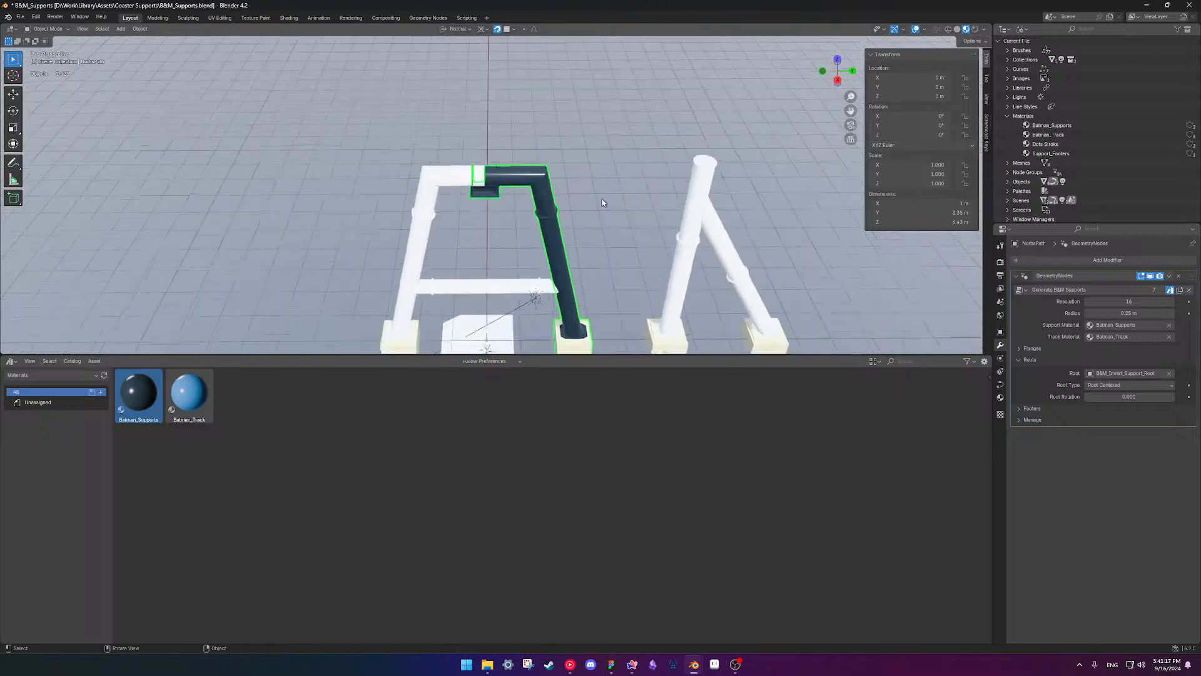
{"action": "scroll", "coordinate": [603, 199], "scroll_direction": "up", "scroll_amount": 5}
{"action": "scroll", "coordinate": [507, 188], "scroll_direction": "down", "scroll_amount": 5}
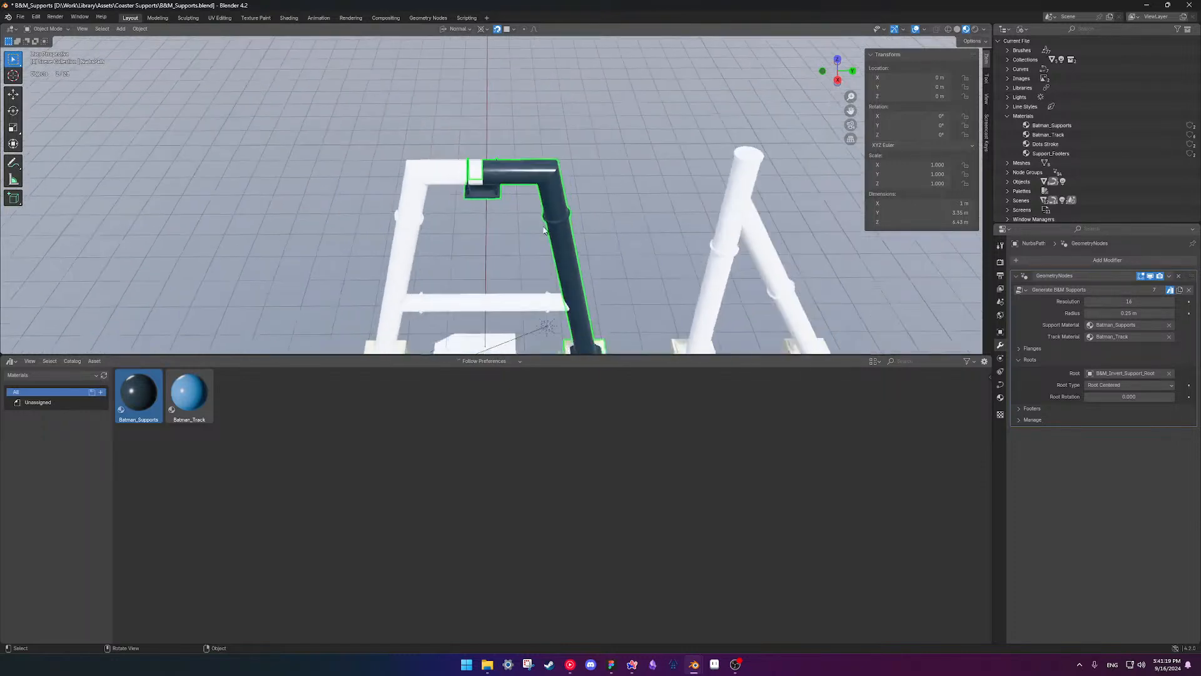
{"action": "left_click_drag", "start_coordinate": [478, 279], "coordinate": [688, 243]}
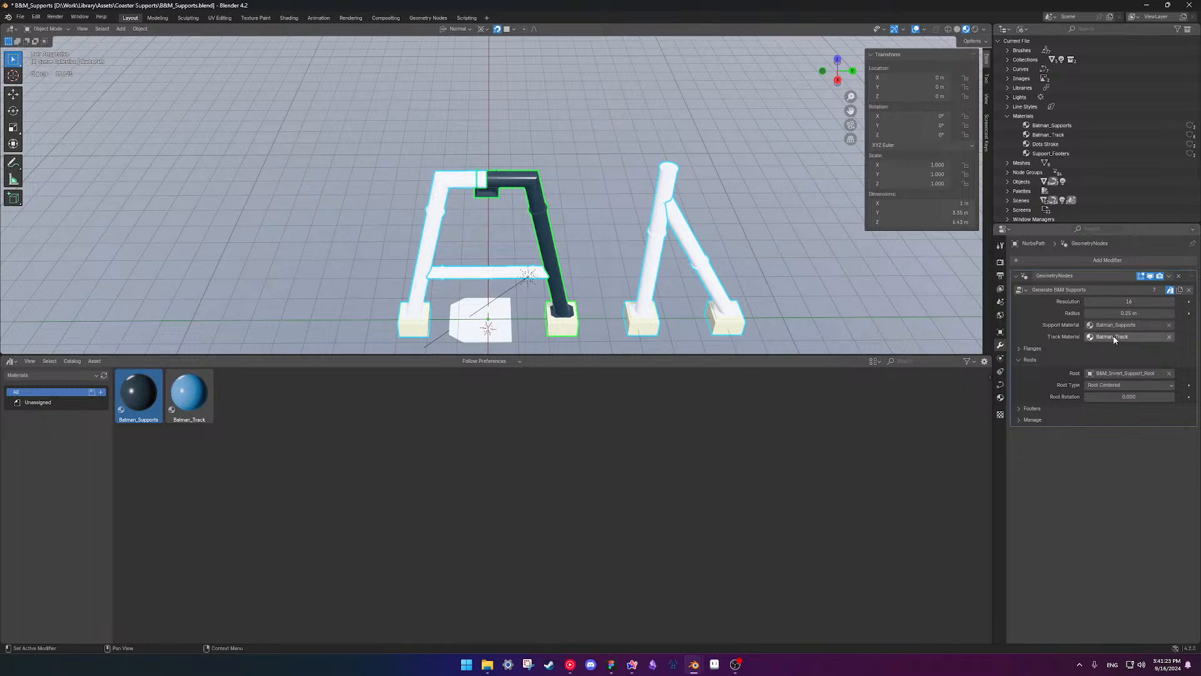
{"action": "right_click", "coordinate": [1154, 327]}
{"action": "left_click", "coordinate": [1146, 338]}
- Deselect the supports, check their new colour, and save the B&M_Supports file
{"action": "left_click", "coordinate": [613, 201]}
{"action": "scroll", "coordinate": [613, 201], "scroll_direction": "up", "scroll_amount": 5}
{"action": "key", "text": "ctrl+s"}
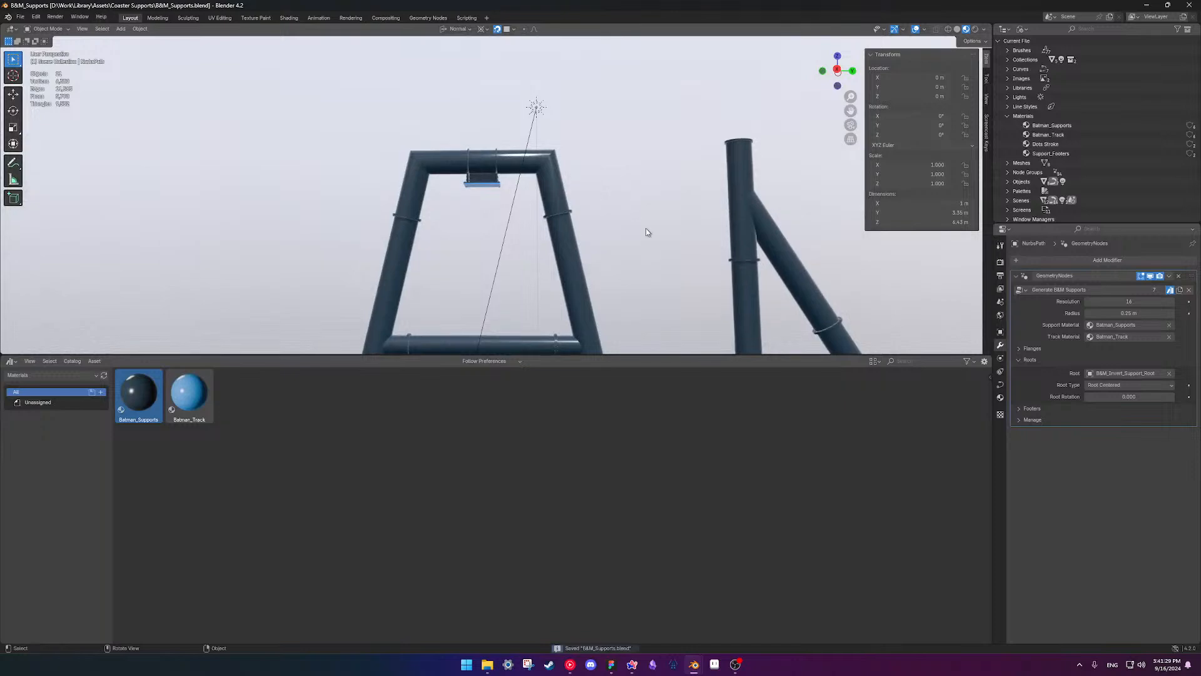
{"action": "middle_click_drag", "start_coordinate": [593, 164], "coordinate": [279, 257]}
{"action": "key", "text": "ctrl+s"}
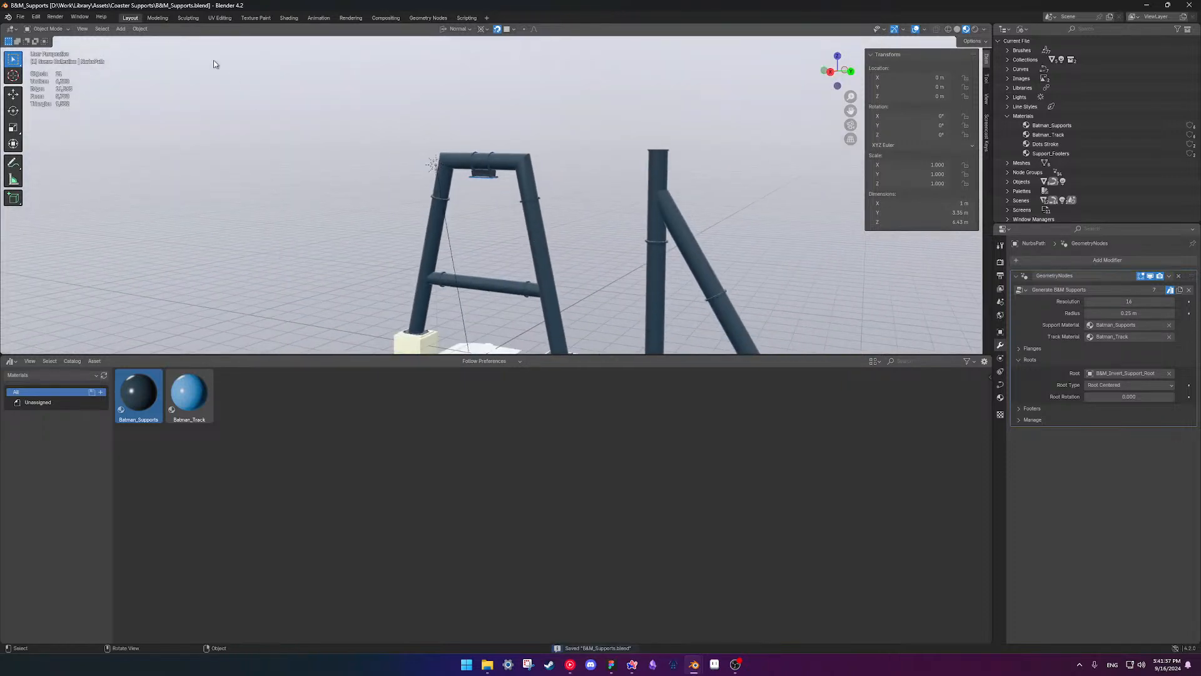
- Inspect the footer of the arch's right leg and reveal the Footers settings of its modifier
{"action": "middle_click_drag", "start_coordinate": [577, 276], "coordinate": [552, 201]}
{"action": "middle_click_drag", "start_coordinate": [495, 293], "coordinate": [506, 256], "text": "shift"}
{"action": "scroll", "coordinate": [505, 257], "scroll_direction": "down", "scroll_amount": 1}
{"action": "scroll", "coordinate": [508, 257], "scroll_direction": "down", "scroll_amount": 1}
{"action": "scroll", "coordinate": [511, 264], "scroll_direction": "up", "scroll_amount": 1}
{"action": "scroll", "coordinate": [510, 264], "scroll_direction": "up", "scroll_amount": 3}
{"action": "left_click", "coordinate": [576, 234]}
{"action": "middle_click_drag", "start_coordinate": [576, 234], "coordinate": [566, 320]}
{"action": "scroll", "coordinate": [578, 256], "scroll_direction": "up", "scroll_amount": 2}
{"action": "scroll", "coordinate": [504, 255], "scroll_direction": "up", "scroll_amount": 2}
{"action": "middle_click_drag", "start_coordinate": [515, 220], "coordinate": [445, 194], "text": "shift"}
{"action": "middle_click_drag", "start_coordinate": [472, 232], "coordinate": [453, 207]}
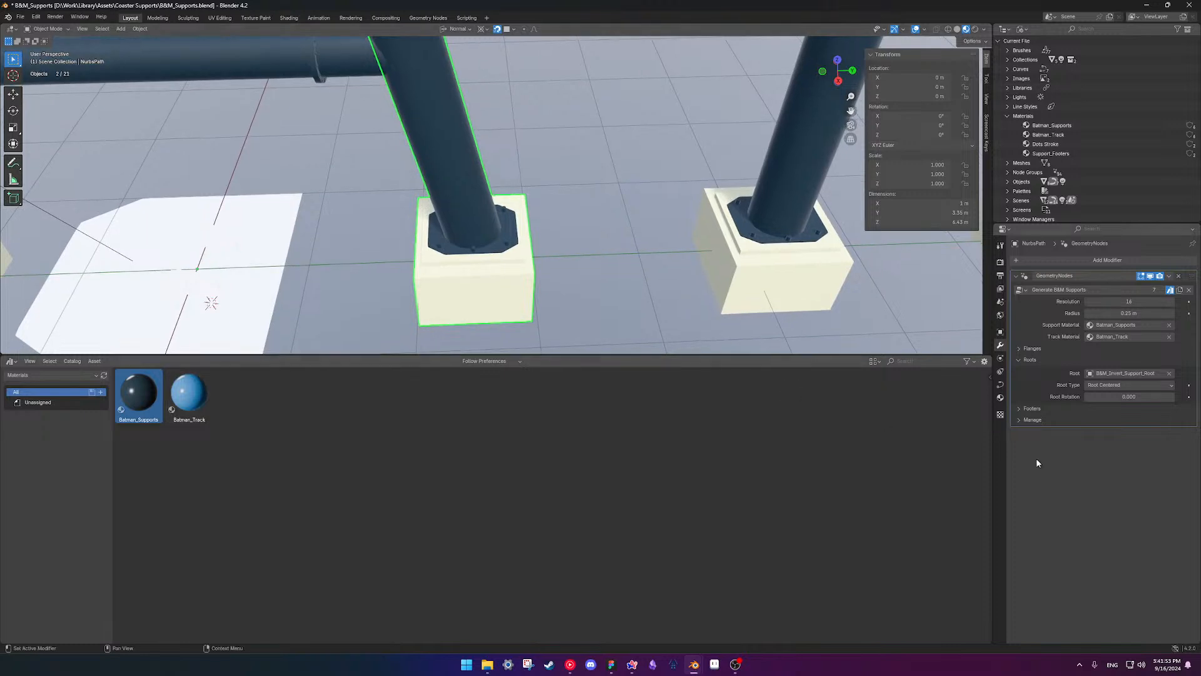
{"action": "left_click", "coordinate": [1020, 348]}
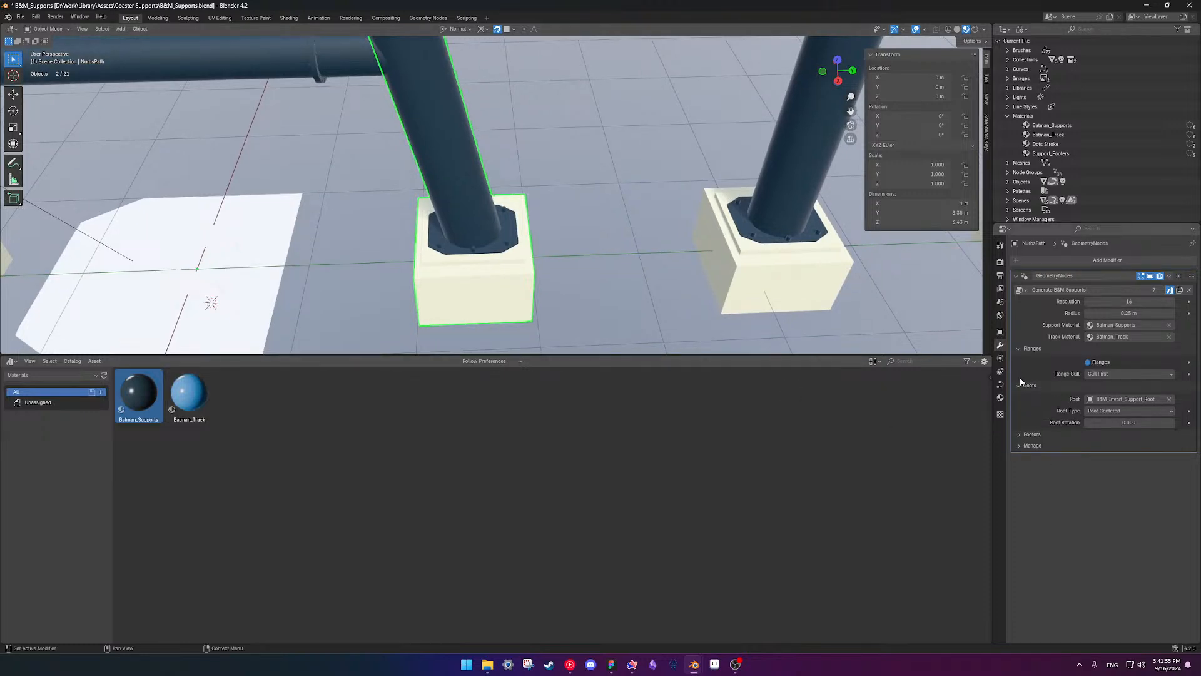
{"action": "left_click", "coordinate": [1019, 384]}
{"action": "left_click", "coordinate": [1019, 348]}
{"action": "left_click", "coordinate": [1019, 371]}
{"action": "mouse_move", "coordinate": [657, 269]}
{"action": "middle_mouse_down"}
{"action": "mouse_move", "coordinate": [673, 249]}
{"action": "mouse_move", "coordinate": [630, 257]}
{"action": "mouse_move", "coordinate": [649, 266]}
{"action": "middle_mouse_up"}
- Try a different Footer Rotation on the arch's right half and set it back to 0°
{"action": "mouse_move", "coordinate": [1126, 397]}
{"action": "left_mouse_down"}
{"action": "mouse_move", "coordinate": [1146, 397]}
{"action": "mouse_move", "coordinate": [1134, 396]}
{"action": "left_mouse_up"}
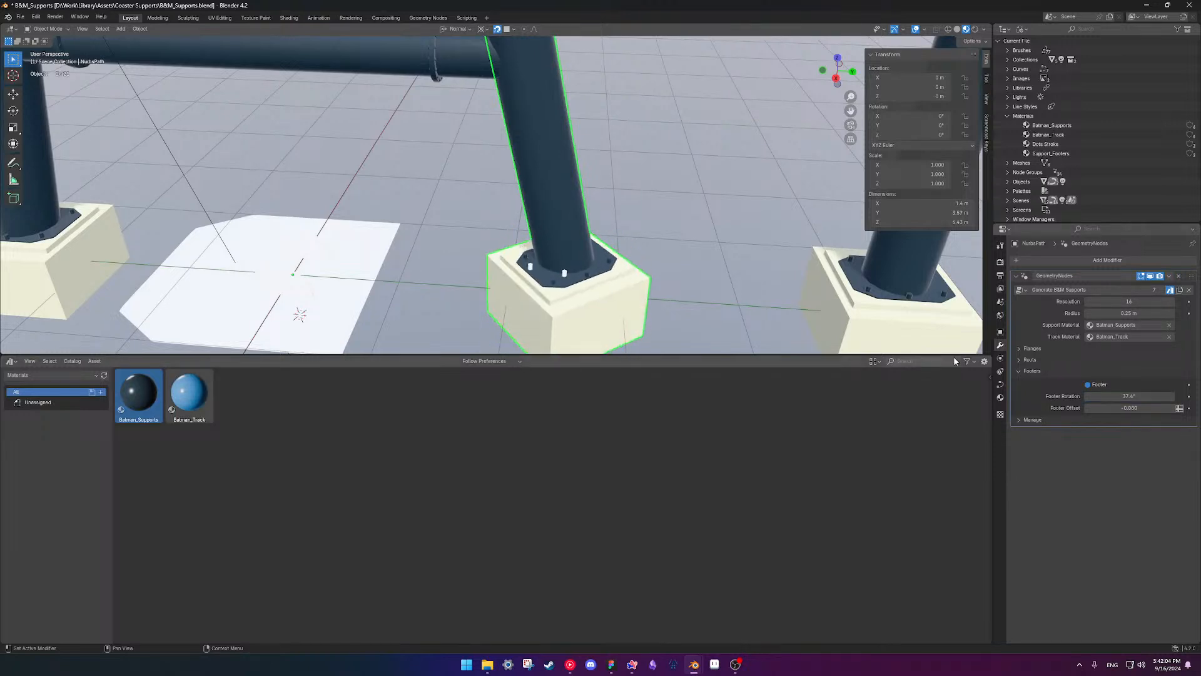
{"action": "left_click", "coordinate": [1114, 397]}
{"action": "type", "text": "0"}
{"action": "key", "text": "Return"}
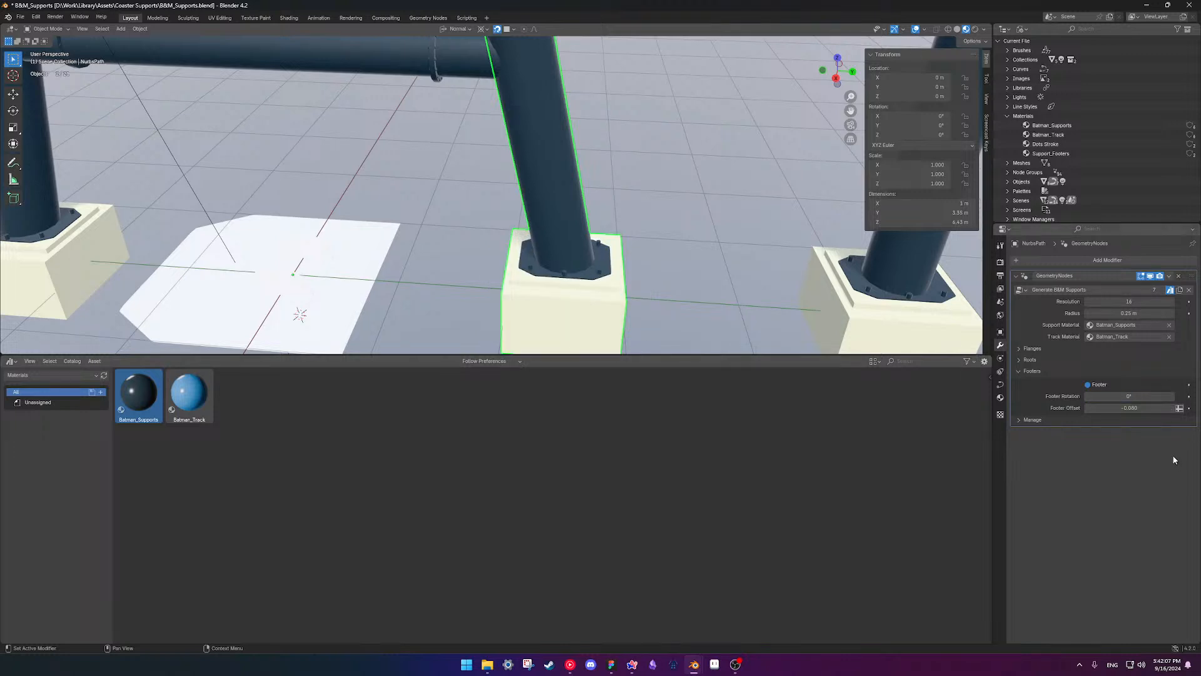
- Switch the outliner to the View Layer display and hide the Assets collection
{"action": "left_click", "coordinate": [1022, 30]}
{"action": "left_click", "coordinate": [1041, 63]}
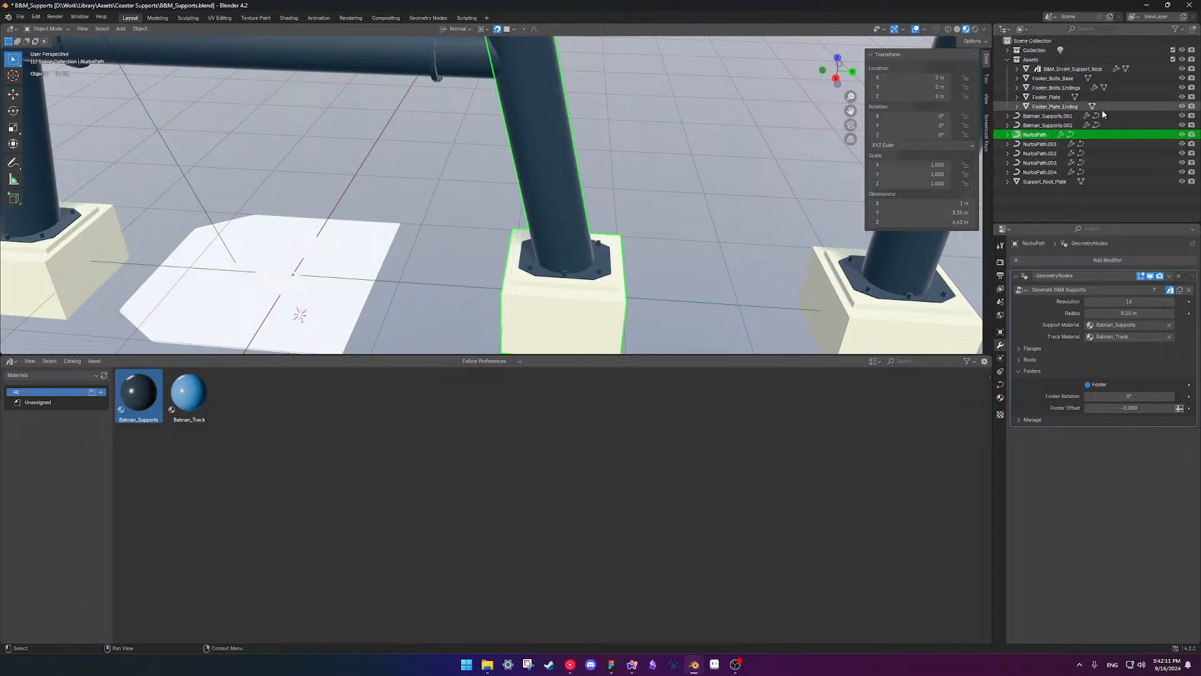
{"action": "left_click", "coordinate": [1182, 59]}
- Move the Support_Root_Plate object into the Assets collection
{"action": "scroll", "coordinate": [493, 237], "scroll_direction": "up", "scroll_amount": 1}
{"action": "scroll", "coordinate": [493, 259], "scroll_direction": "down", "scroll_amount": 4}
{"action": "left_click", "coordinate": [392, 261]}
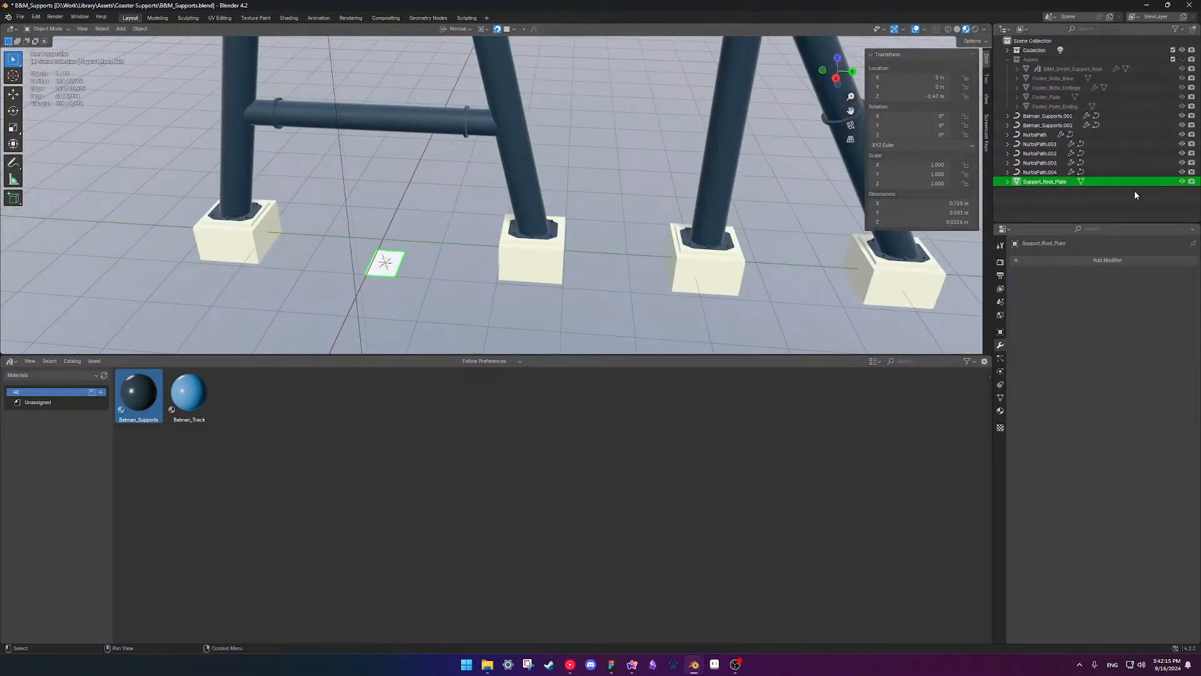
{"action": "left_click_drag", "start_coordinate": [1053, 182], "coordinate": [1038, 60]}
- Select Batman_Supports.001 and Batman_Supports.002 and locate them in the scene
{"action": "middle_click_drag", "start_coordinate": [504, 242], "coordinate": [536, 229]}
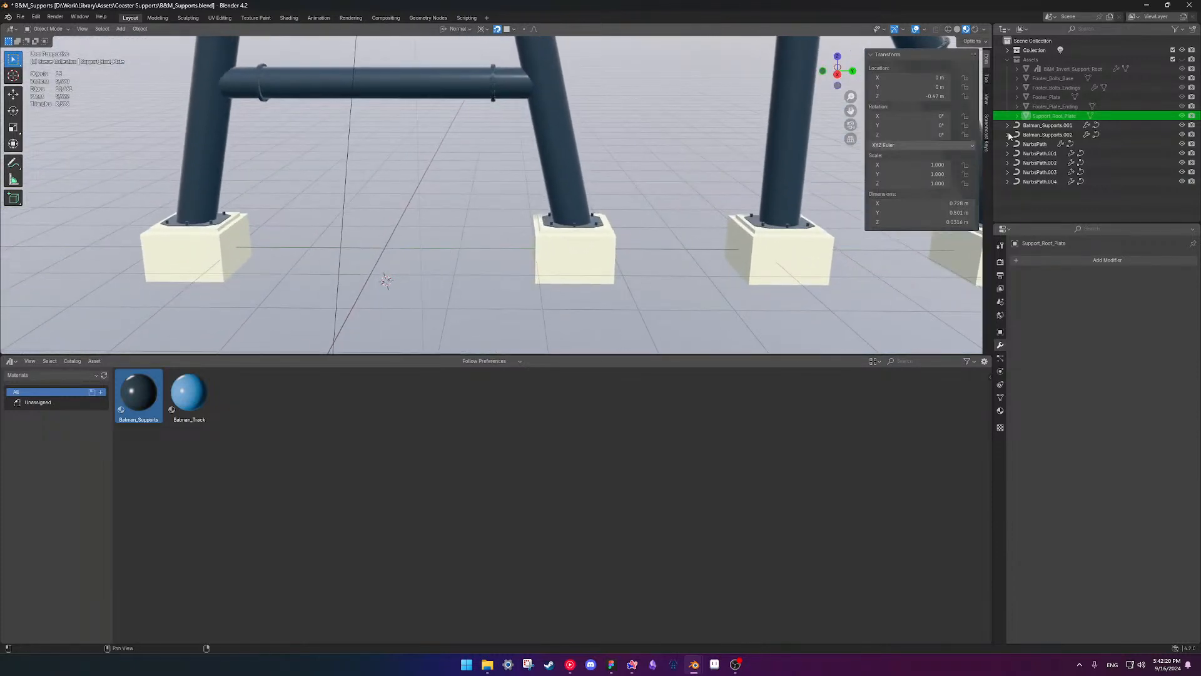
{"action": "left_click", "coordinate": [1046, 126]}
{"action": "scroll", "coordinate": [591, 146], "scroll_direction": "down", "scroll_amount": 6}
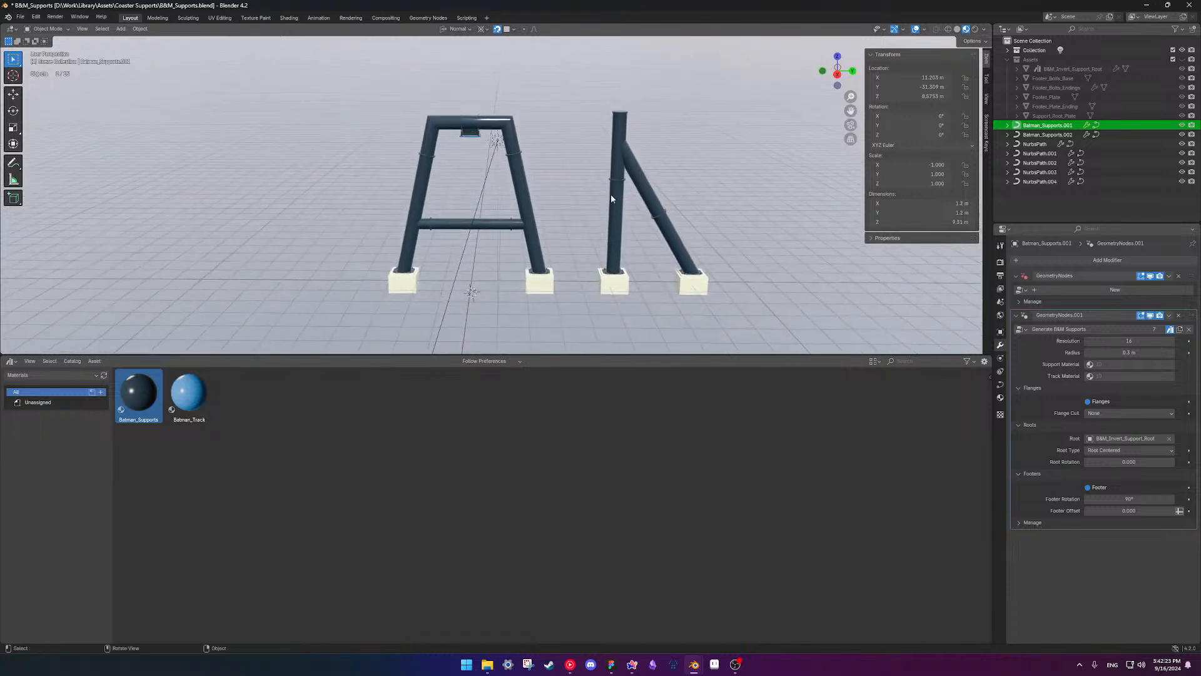
{"action": "middle_click_drag", "start_coordinate": [610, 198], "coordinate": [651, 198]}
{"action": "left_click", "coordinate": [1044, 136], "text": "shift"}
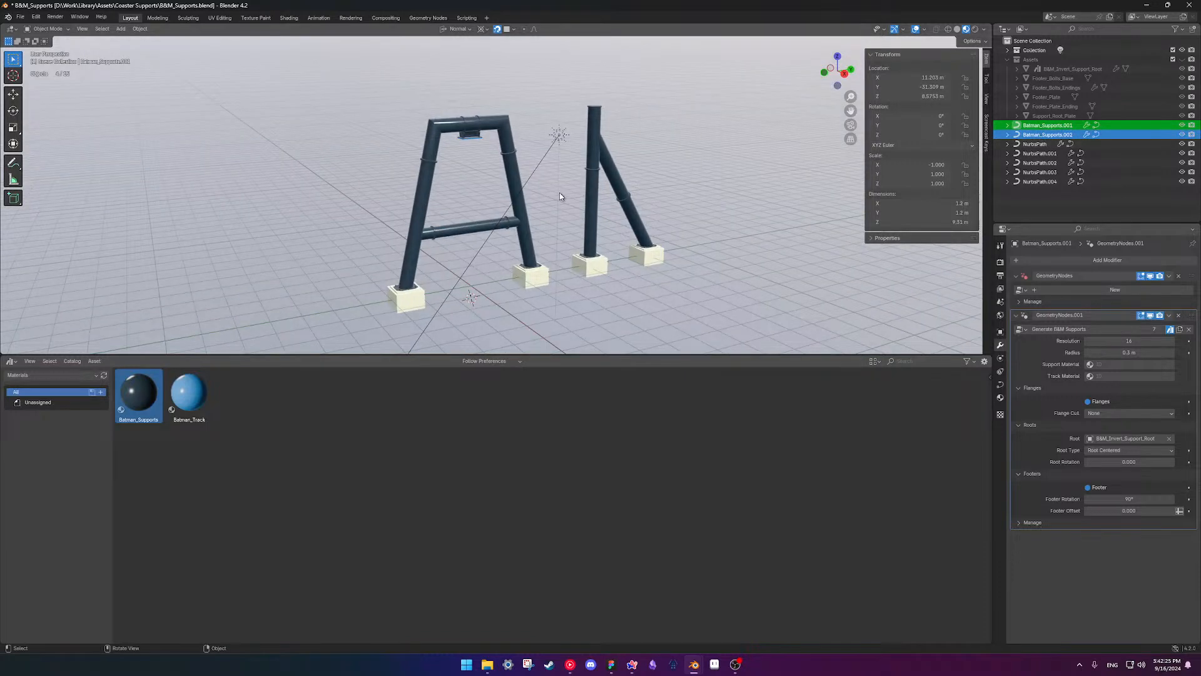
{"action": "key", "text": "KP_Divide"}
{"action": "key", "text": "KP_Divide"}
{"action": "middle_click_drag", "start_coordinate": [553, 193], "coordinate": [536, 190]}
{"action": "scroll", "coordinate": [536, 190], "scroll_direction": "down", "scroll_amount": 6}
{"action": "middle_click_drag", "start_coordinate": [367, 216], "coordinate": [460, 196], "text": "shift"}
{"action": "mouse_move", "coordinate": [460, 196]}
{"action": "middle_mouse_down"}
{"action": "mouse_move", "coordinate": [511, 196]}
{"action": "mouse_move", "coordinate": [477, 207]}
{"action": "middle_mouse_up"}
- Try to copy the Support Material from the arch's left half to the two white Batman_Supports objects
{"action": "left_click", "coordinate": [572, 174], "text": "shift"}
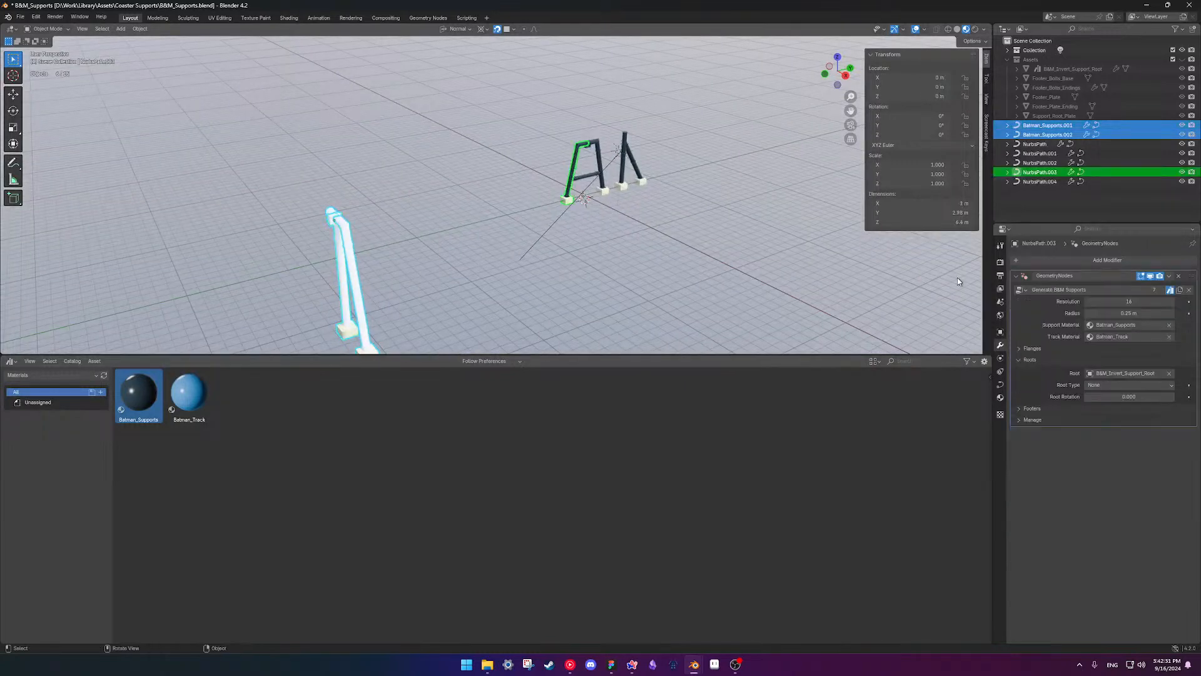
{"action": "right_click", "coordinate": [1130, 326]}
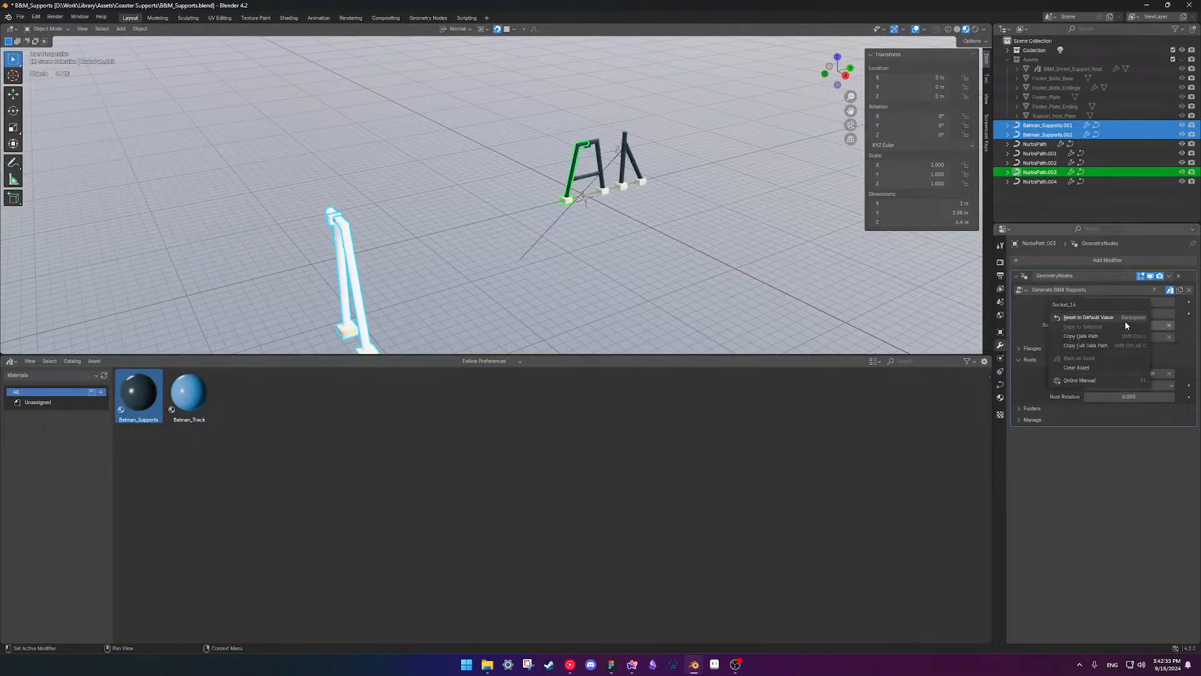
{"action": "left_click", "coordinate": [350, 284]}
{"action": "left_click", "coordinate": [344, 283], "text": "shift"}
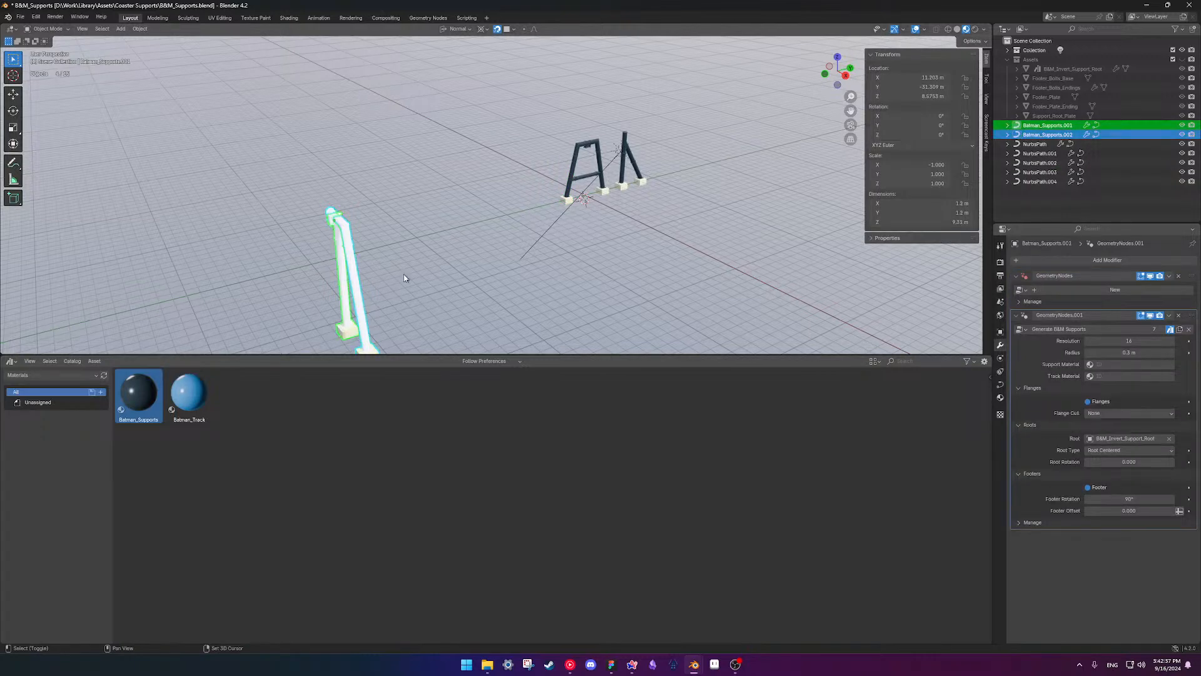
{"action": "left_click", "coordinate": [586, 177], "text": "shift"}
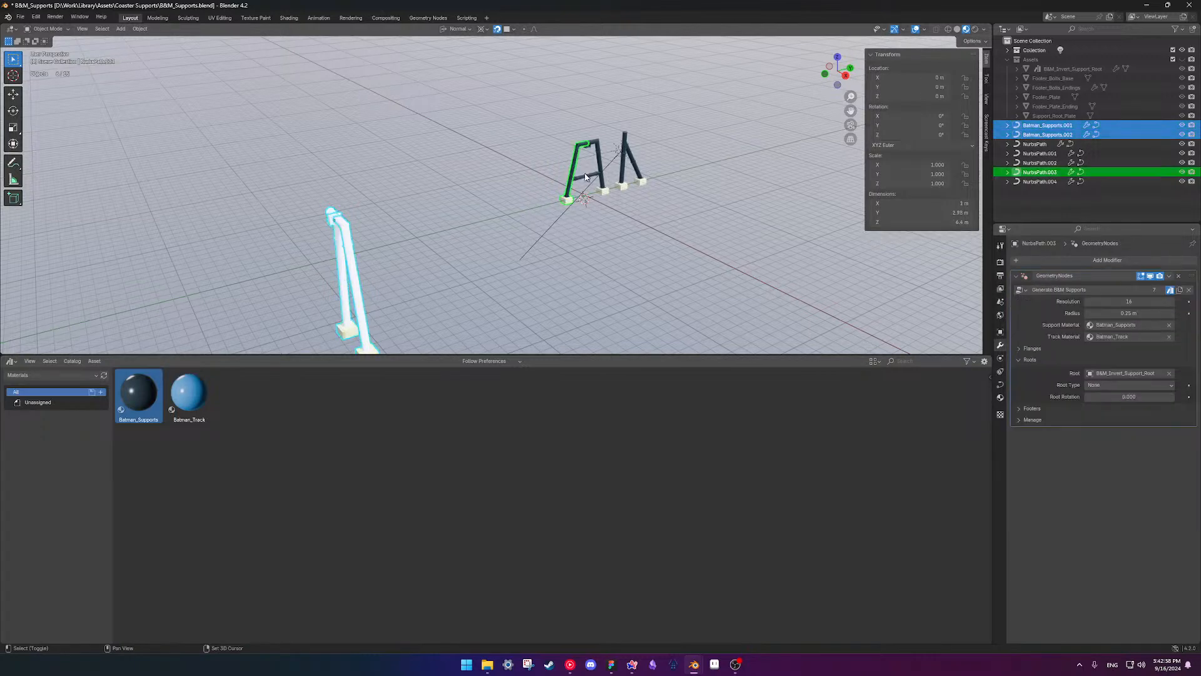
{"action": "right_click", "coordinate": [1129, 327]}
{"action": "left_click_drag", "start_coordinate": [301, 230], "coordinate": [386, 292]}
{"action": "left_click", "coordinate": [572, 167], "text": "shift"}
{"action": "left_click", "coordinate": [561, 192]}
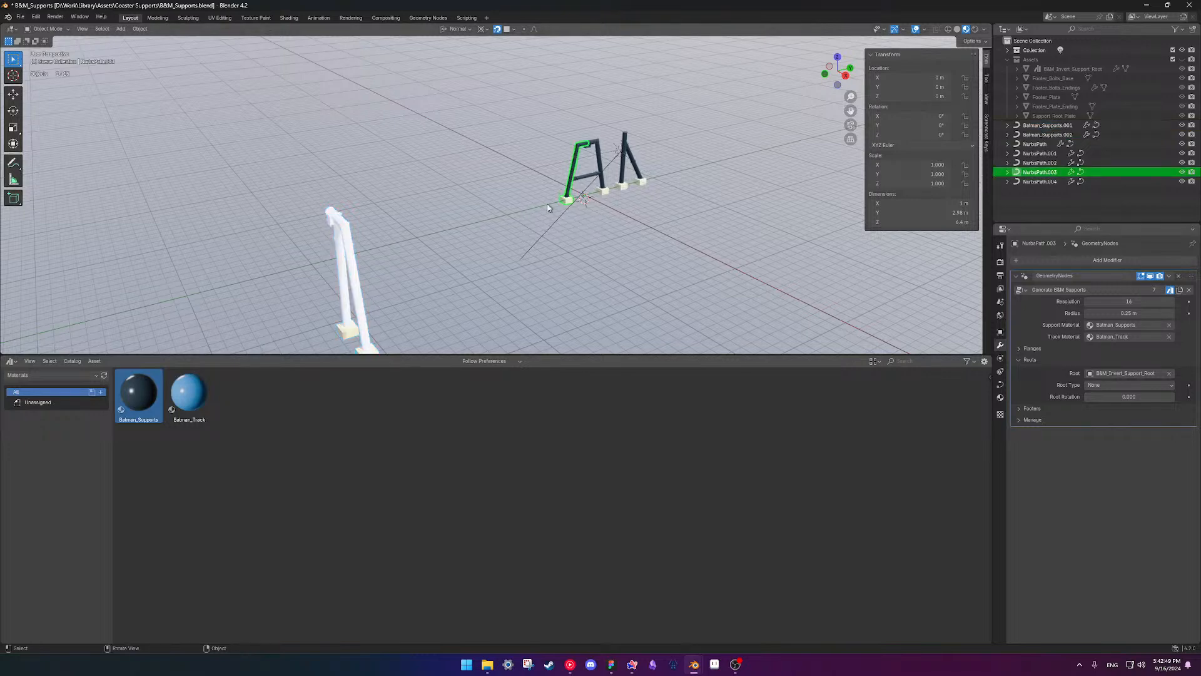
{"action": "left_click", "coordinate": [343, 280], "text": "shift"}
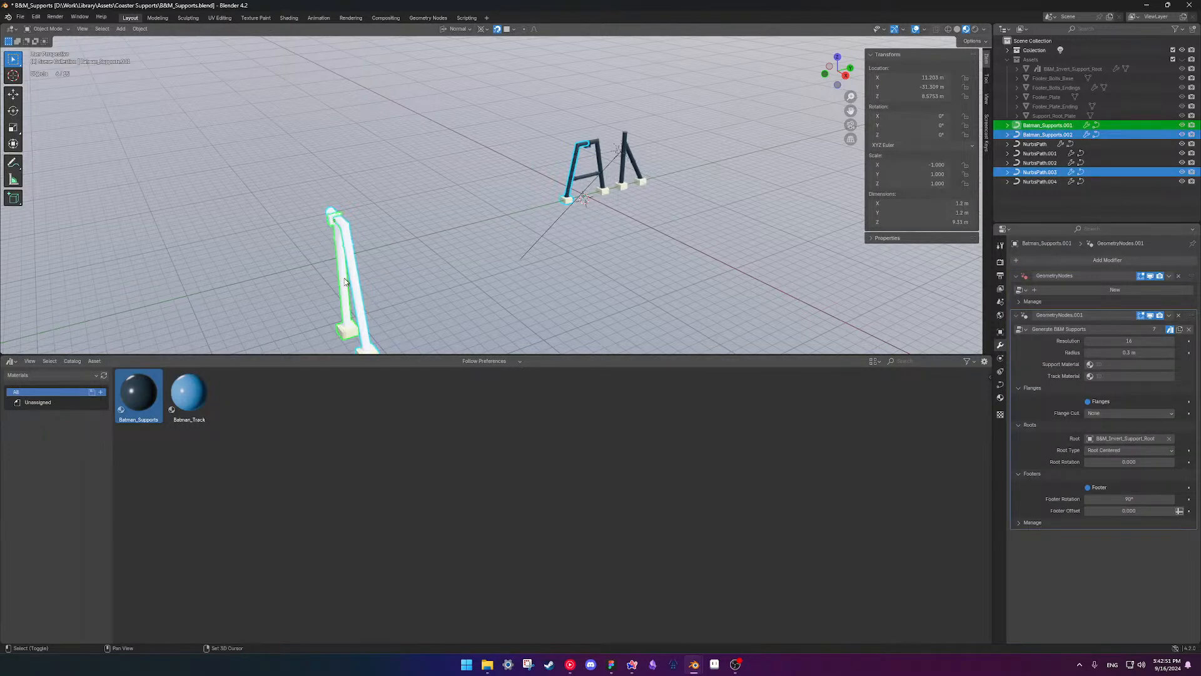
{"action": "left_click", "coordinate": [574, 166], "text": "shift"}
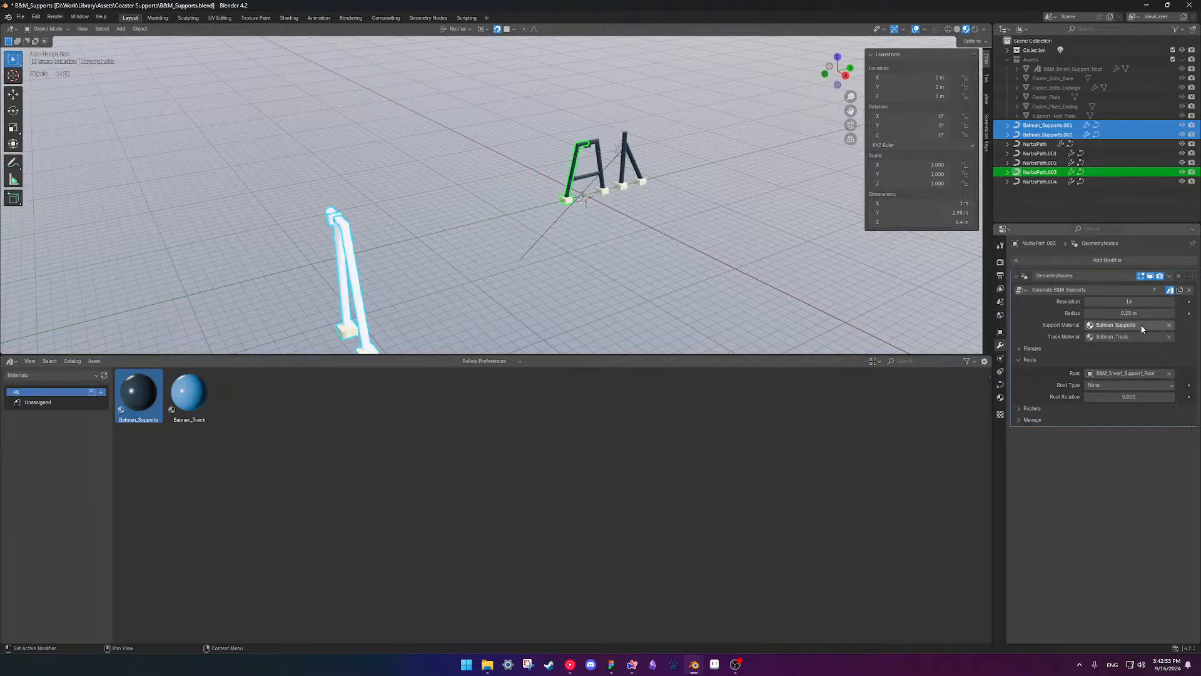
{"action": "right_click", "coordinate": [1140, 324]}
- Remove both GeometryNodes modifiers from each of Batman_Supports.001 and Batman_Supports.002
{"action": "scroll", "coordinate": [501, 291], "scroll_direction": "down", "scroll_amount": 3}
{"action": "middle_click_drag", "start_coordinate": [437, 255], "coordinate": [484, 200], "text": "shift"}
{"action": "left_click", "coordinate": [484, 203]}
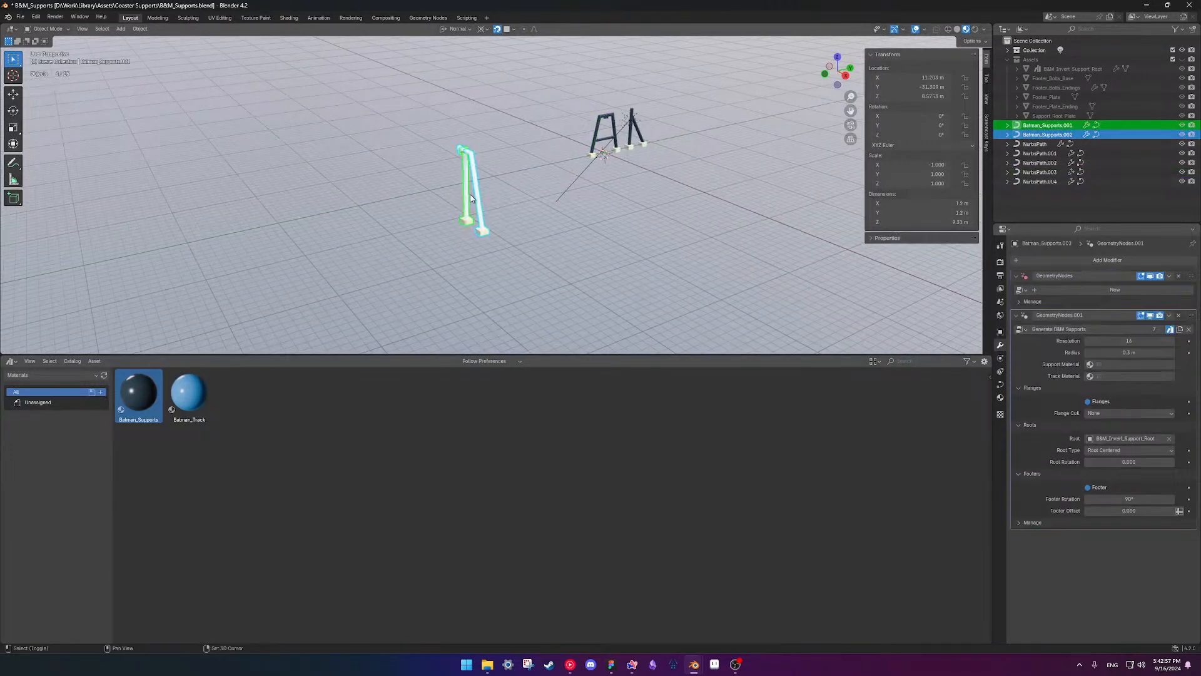
{"action": "scroll", "coordinate": [550, 223], "scroll_direction": "up", "scroll_amount": 2}
{"action": "left_click", "coordinate": [1179, 316]}
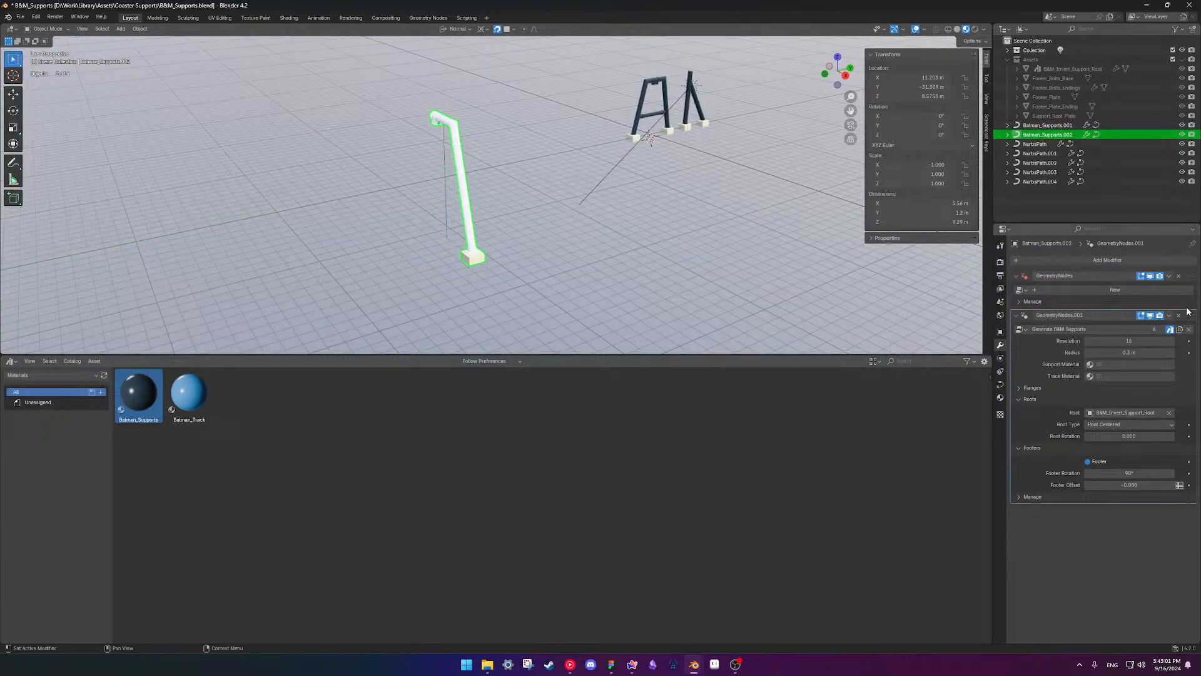
{"action": "left_click", "coordinate": [1179, 315]}
{"action": "left_click", "coordinate": [1179, 276]}
{"action": "left_click", "coordinate": [448, 192]}
{"action": "left_click", "coordinate": [1178, 276]}
- Copy the GeometryNodes modifier from the arch's left half to Batman_Supports.001 and Batman_Supports.002
{"action": "left_click", "coordinate": [461, 187], "text": "shift"}
{"action": "left_click", "coordinate": [638, 116], "text": "shift"}
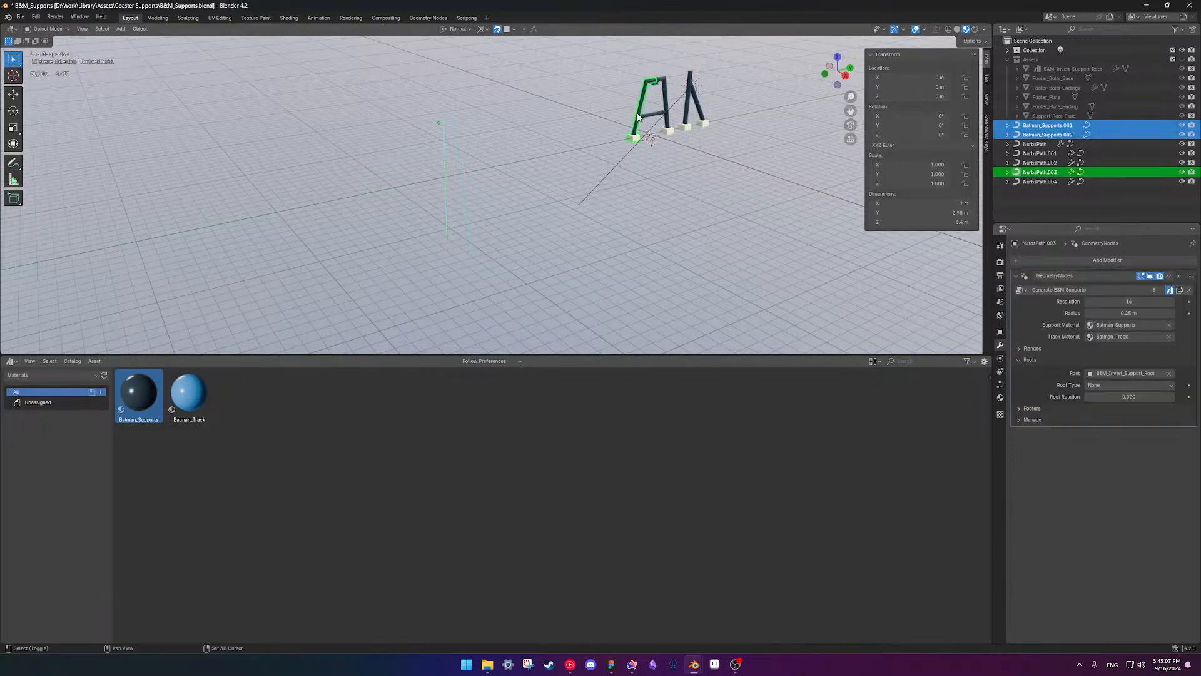
{"action": "left_click", "coordinate": [1169, 276]}
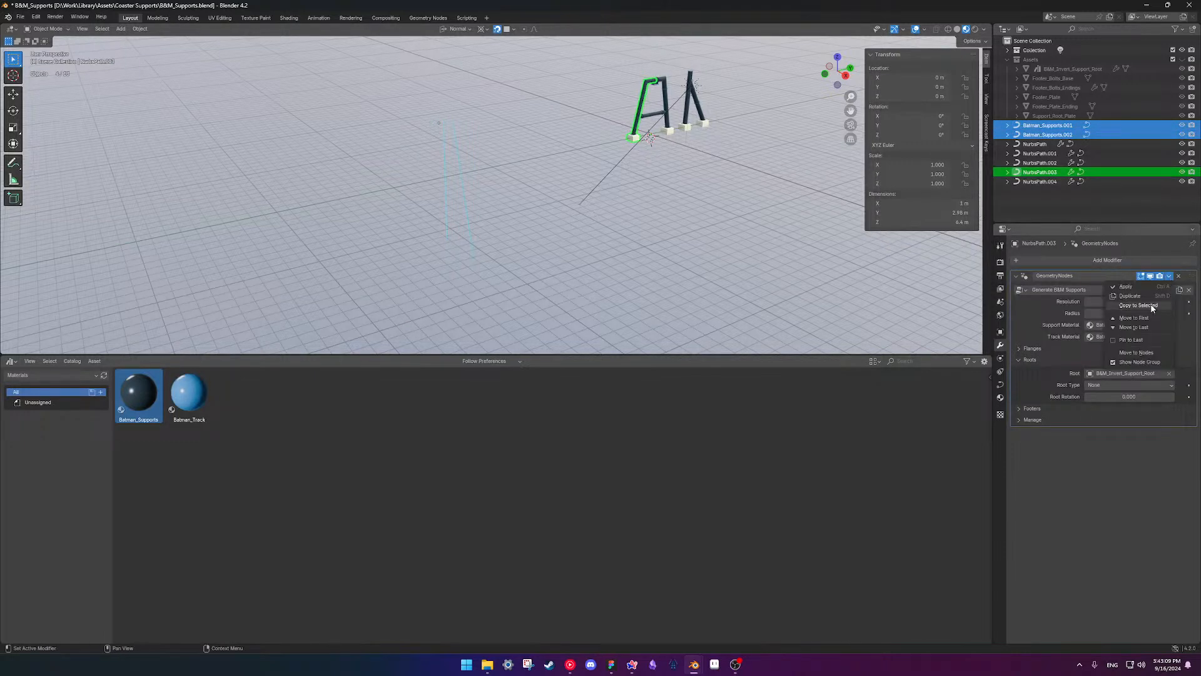
{"action": "left_click", "coordinate": [1129, 307]}
{"action": "scroll", "coordinate": [476, 164], "scroll_direction": "up", "scroll_amount": 3}
{"action": "middle_click_drag", "start_coordinate": [449, 189], "coordinate": [491, 190]}
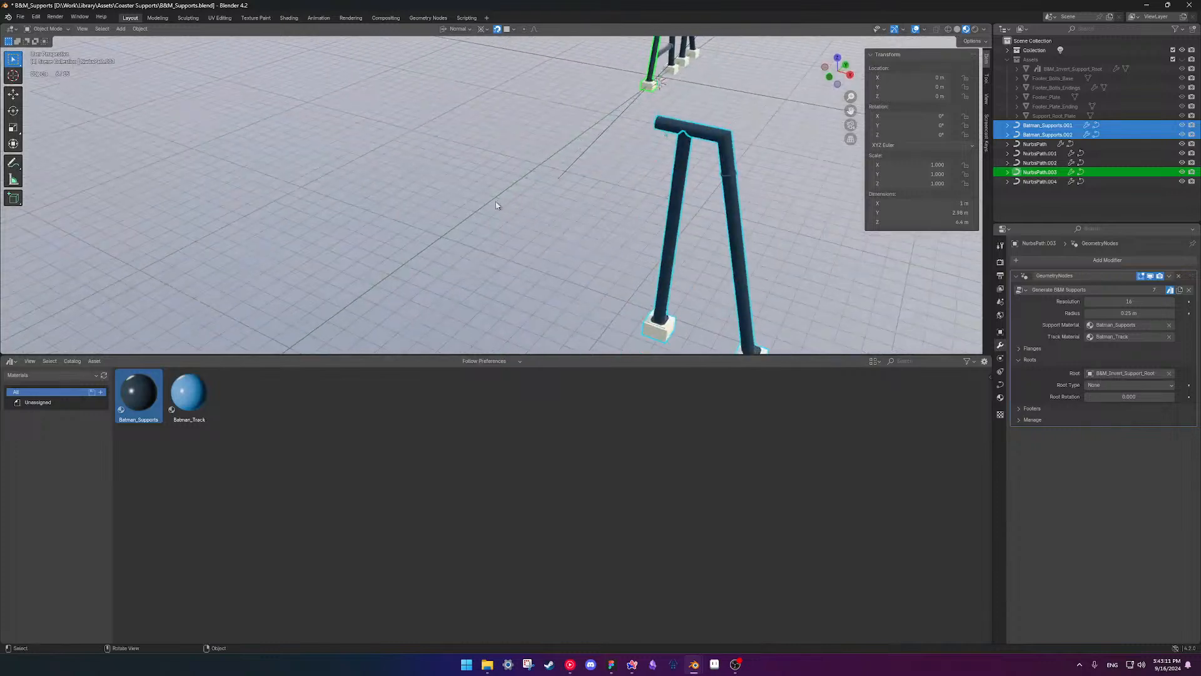
- Change the Root Type in the modifier of the bent support Batman_Supports.002
{"action": "middle_click_drag", "start_coordinate": [676, 212], "coordinate": [492, 216], "text": "shift"}
{"action": "left_click", "coordinate": [543, 217]}
{"action": "left_click", "coordinate": [547, 226]}
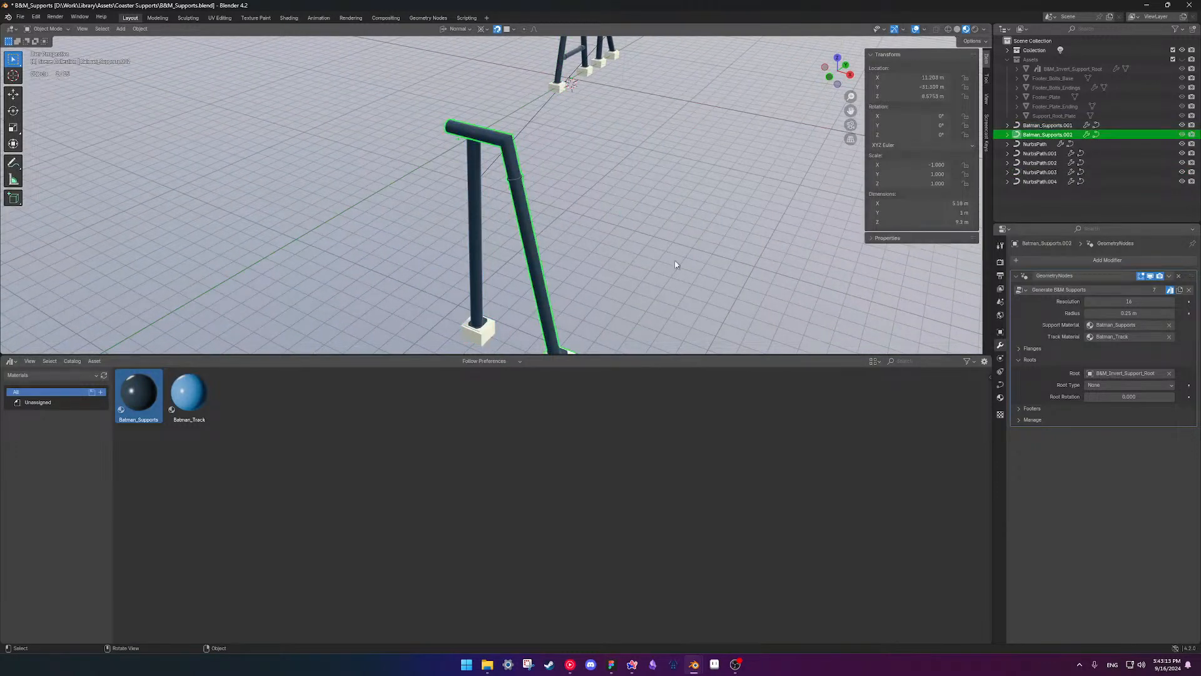
{"action": "left_click", "coordinate": [1020, 360]}
{"action": "left_click", "coordinate": [1120, 385]}
{"action": "left_click", "coordinate": [1113, 414]}
- Inspect the arch and its neighbouring supports in relation to the two Batman_Supports objects
{"action": "left_click", "coordinate": [700, 224]}
{"action": "middle_click_drag", "start_coordinate": [473, 200], "coordinate": [444, 213]}
{"action": "scroll", "coordinate": [443, 217], "scroll_direction": "down", "scroll_amount": 2}
{"action": "middle_click_drag", "start_coordinate": [619, 131], "coordinate": [528, 212], "text": "shift"}
{"action": "scroll", "coordinate": [528, 212], "scroll_direction": "up", "scroll_amount": 2}
{"action": "left_click", "coordinate": [488, 127]}
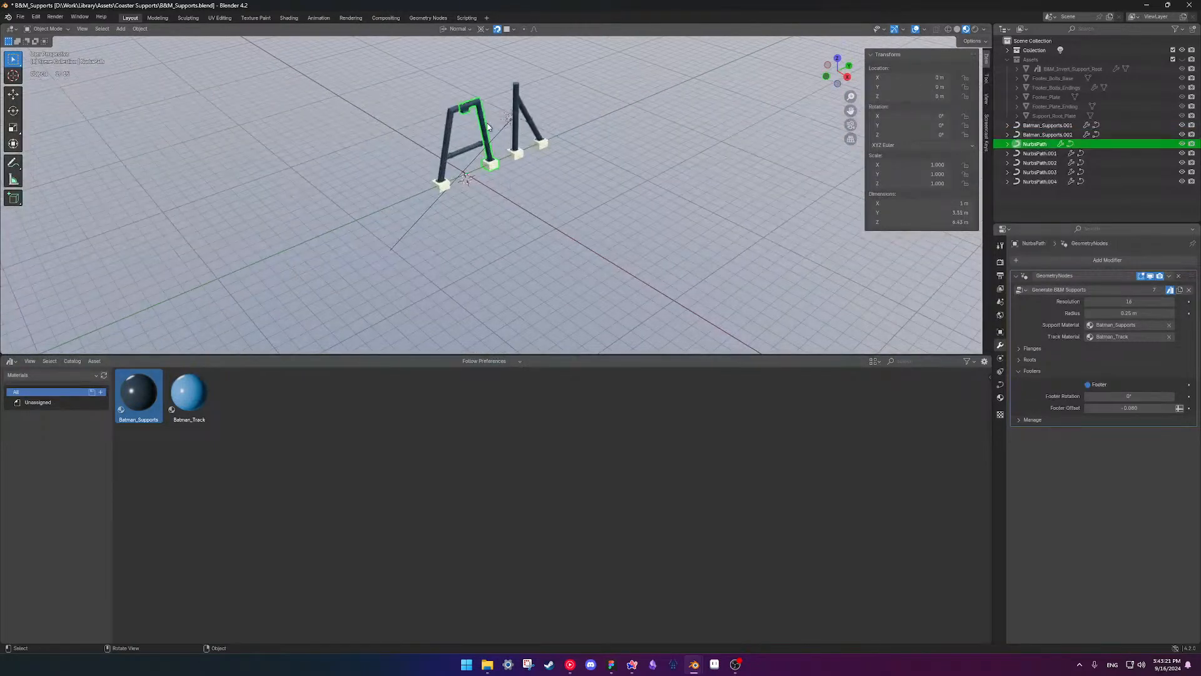
{"action": "key", "text": "KP_Decimal"}
{"action": "scroll", "coordinate": [531, 169], "scroll_direction": "down", "scroll_amount": 1}
{"action": "middle_click_drag", "start_coordinate": [531, 169], "coordinate": [150, 148]}
- Shift all the curve points of the straight support Batman_Supports.001 along the global X axis, towards the bent support's corner
{"action": "left_click", "coordinate": [160, 144]}
{"action": "key", "text": "Tab"}
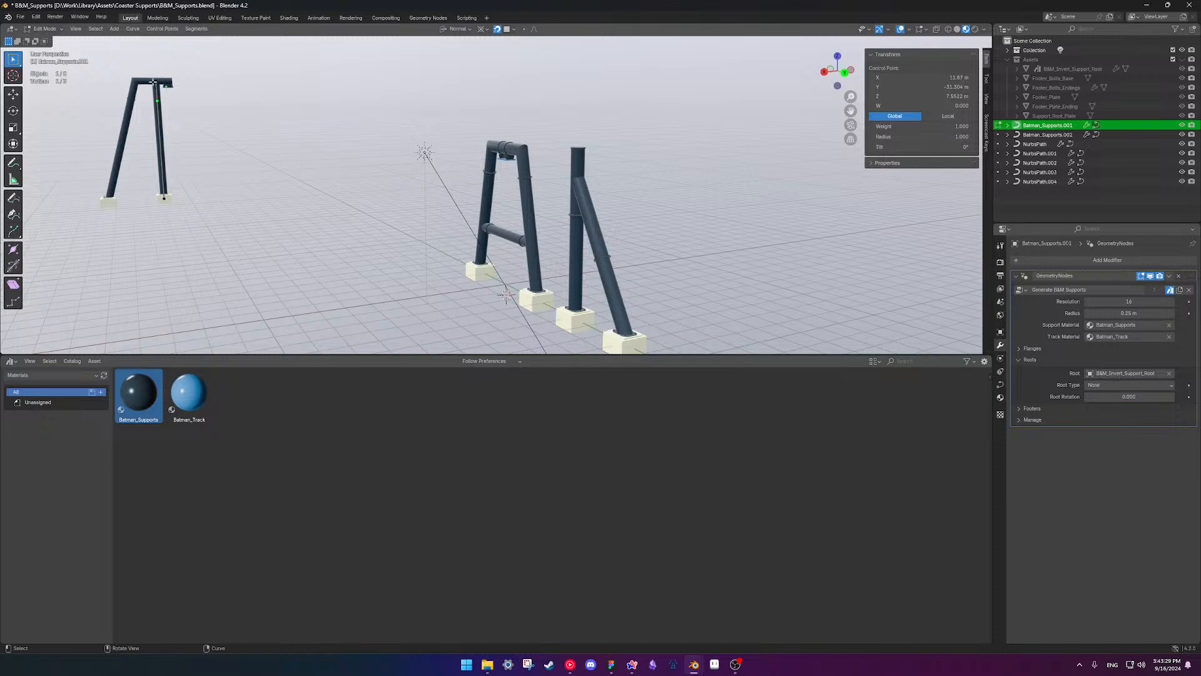
{"action": "key", "text": "Tab"}
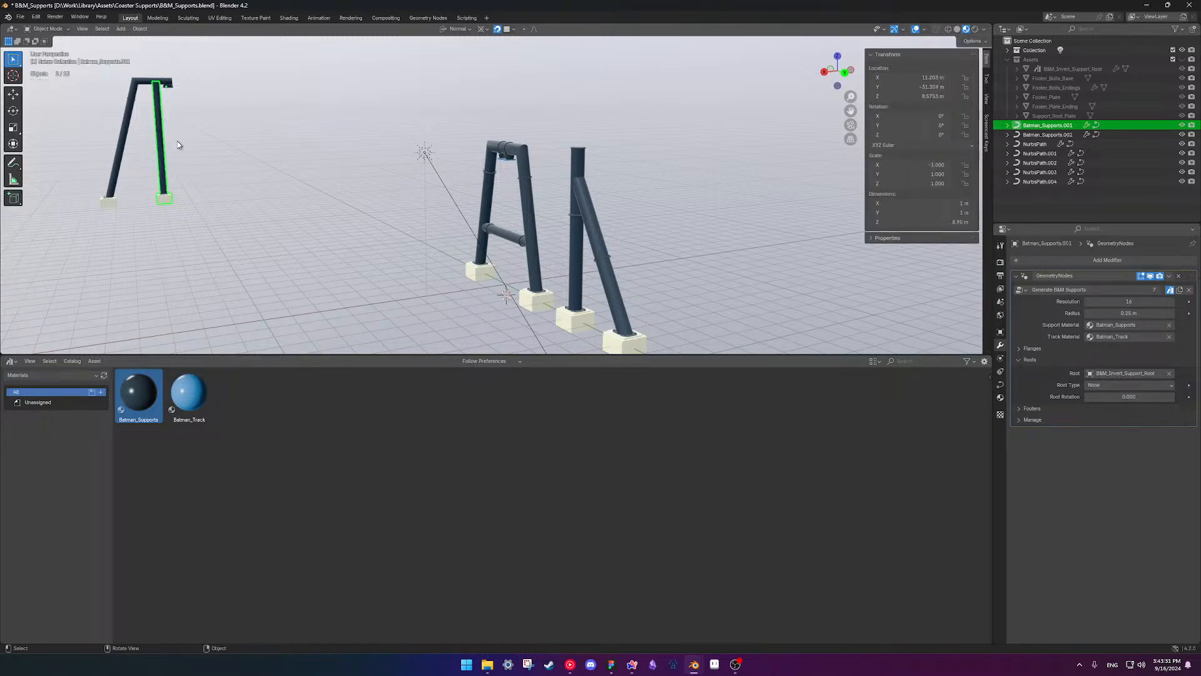
{"action": "key", "text": "Tab"}
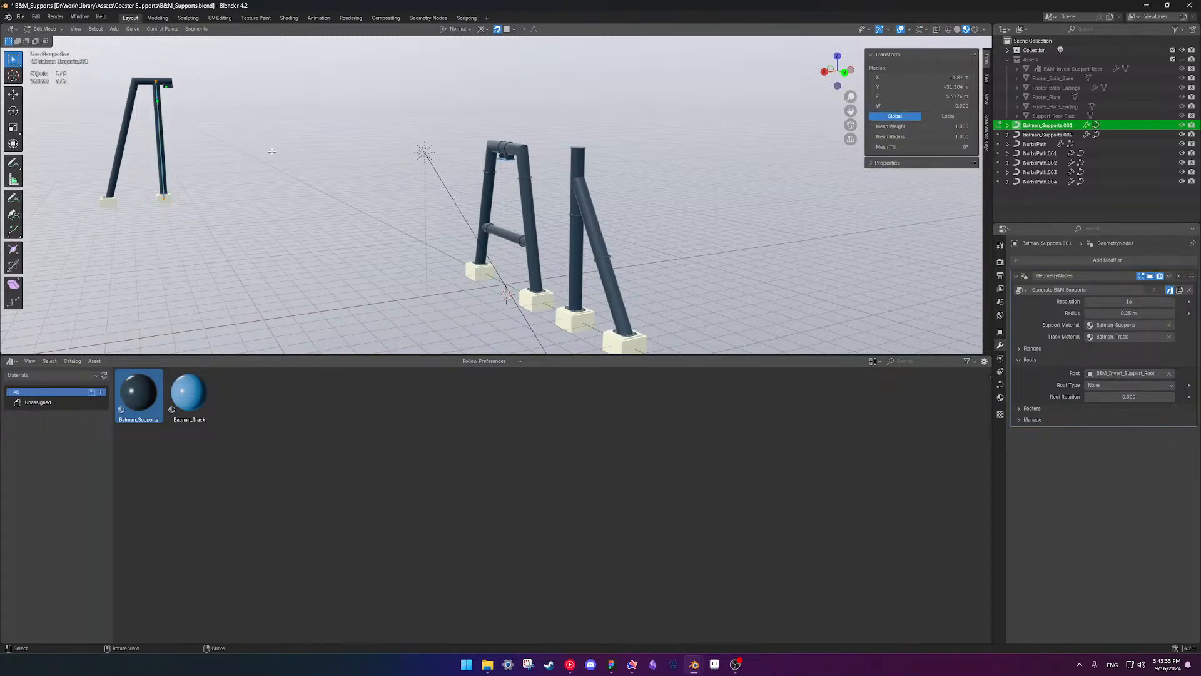
{"action": "key", "text": "g"}
{"action": "key", "text": "x"}
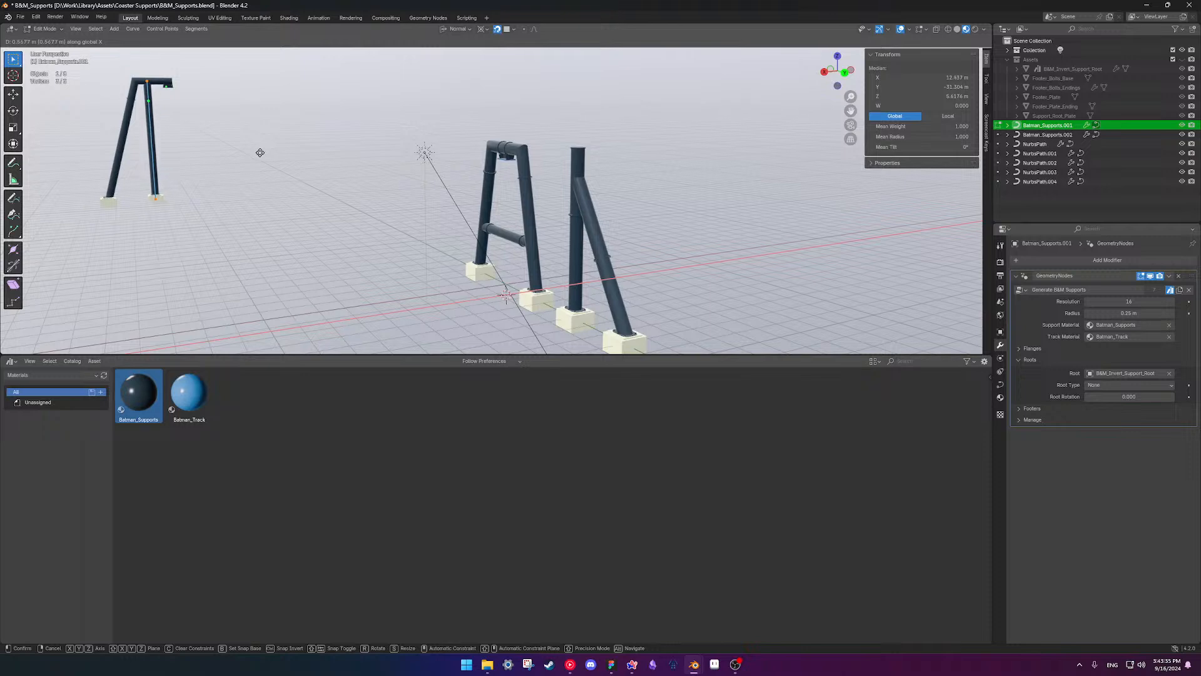
{"action": "left_click", "coordinate": [256, 153]}
{"action": "key", "text": "Tab"}
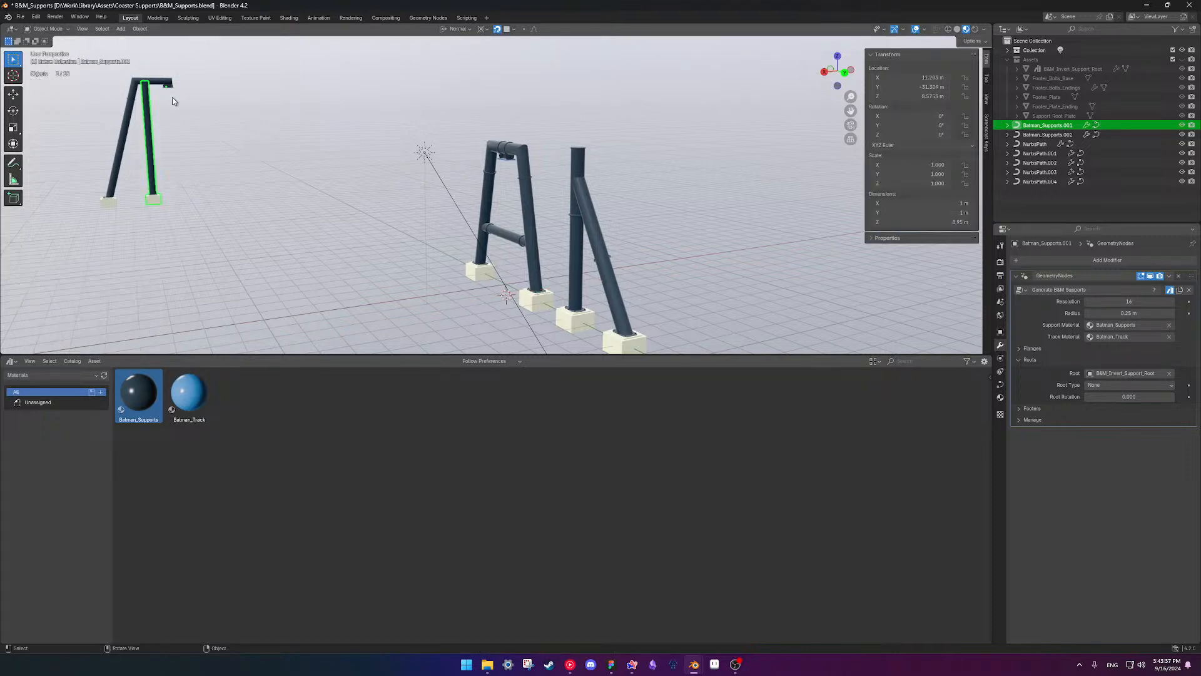
- Move the beam's free end point of the bent support Batman_Supports.002 about 0.4 m outward along the global X axis
{"action": "left_click", "coordinate": [162, 86]}
{"action": "key", "text": "Tab"}
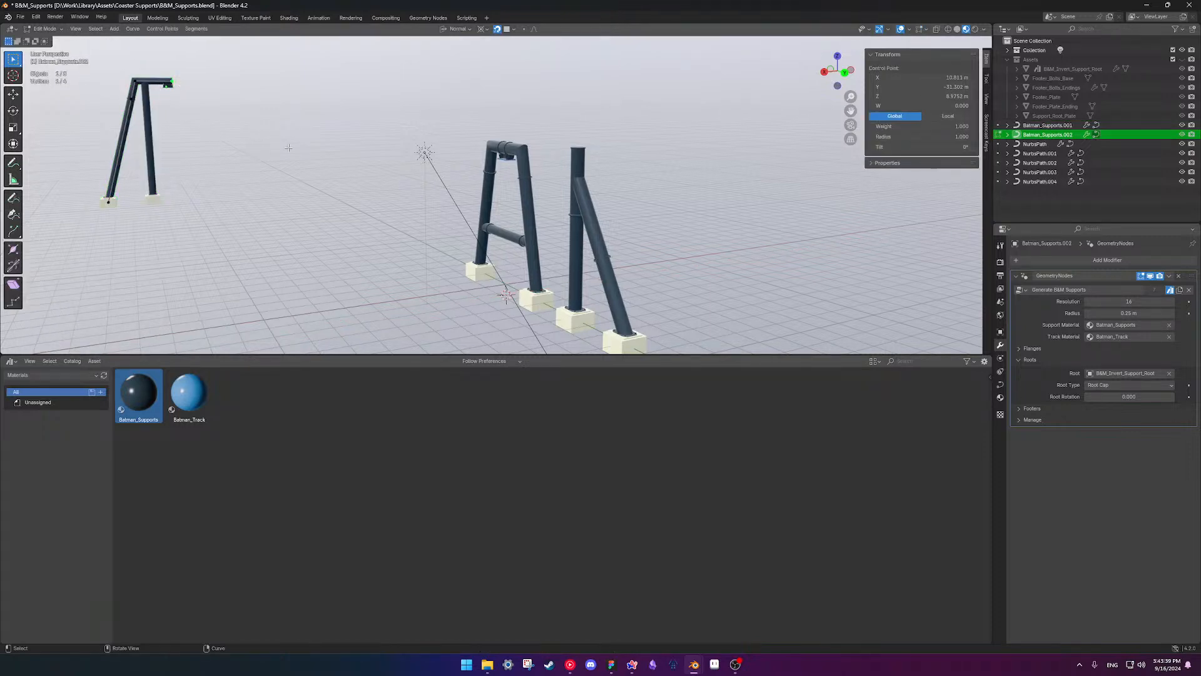
{"action": "key", "text": "g"}
{"action": "key", "text": "x"}
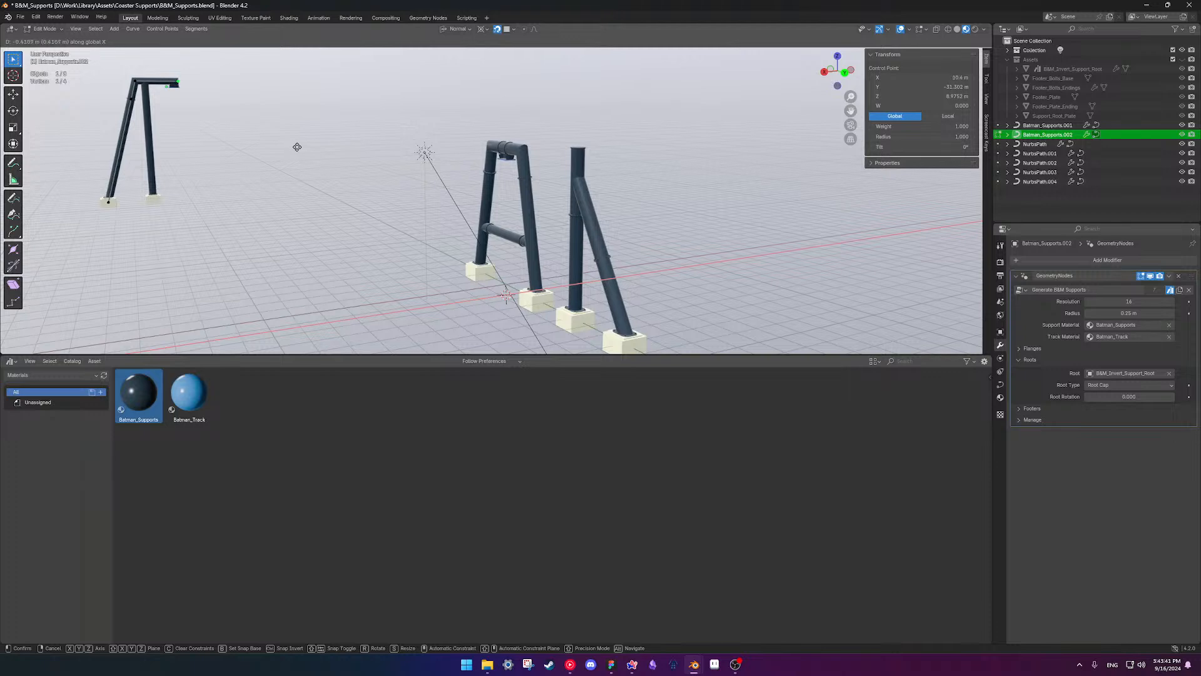
{"action": "left_click", "coordinate": [298, 148]}
{"action": "key", "text": "Tab"}
{"action": "left_click", "coordinate": [275, 166]}
- Move Batman_Supports.001 and Batman_Supports.002 together about 21 m along the Y axis, towards the other supports
{"action": "scroll", "coordinate": [249, 182], "scroll_direction": "down", "scroll_amount": 3}
{"action": "middle_click_drag", "start_coordinate": [253, 145], "coordinate": [251, 165], "text": "shift"}
{"action": "scroll", "coordinate": [187, 150], "scroll_direction": "down", "scroll_amount": 2}
{"action": "left_click_drag", "start_coordinate": [182, 146], "coordinate": [448, 316]}
{"action": "middle_click_drag", "start_coordinate": [275, 164], "coordinate": [336, 290]}
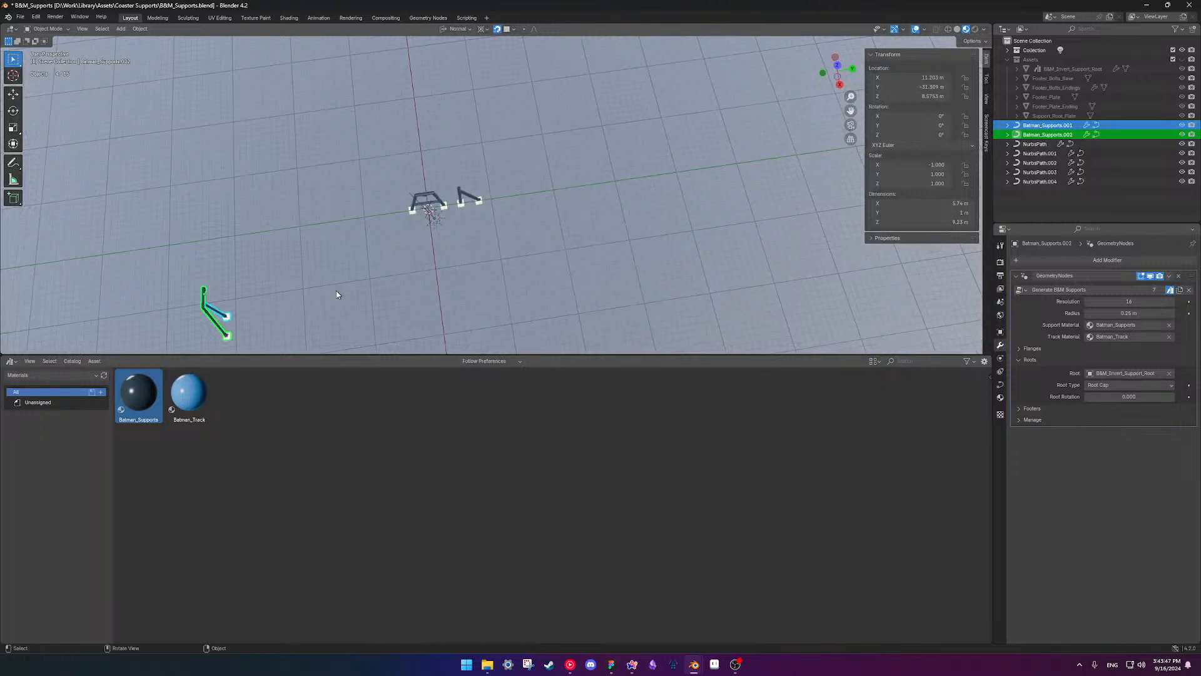
{"action": "key", "text": "g"}
{"action": "key", "text": "y"}
{"action": "left_click", "coordinate": [466, 270]}
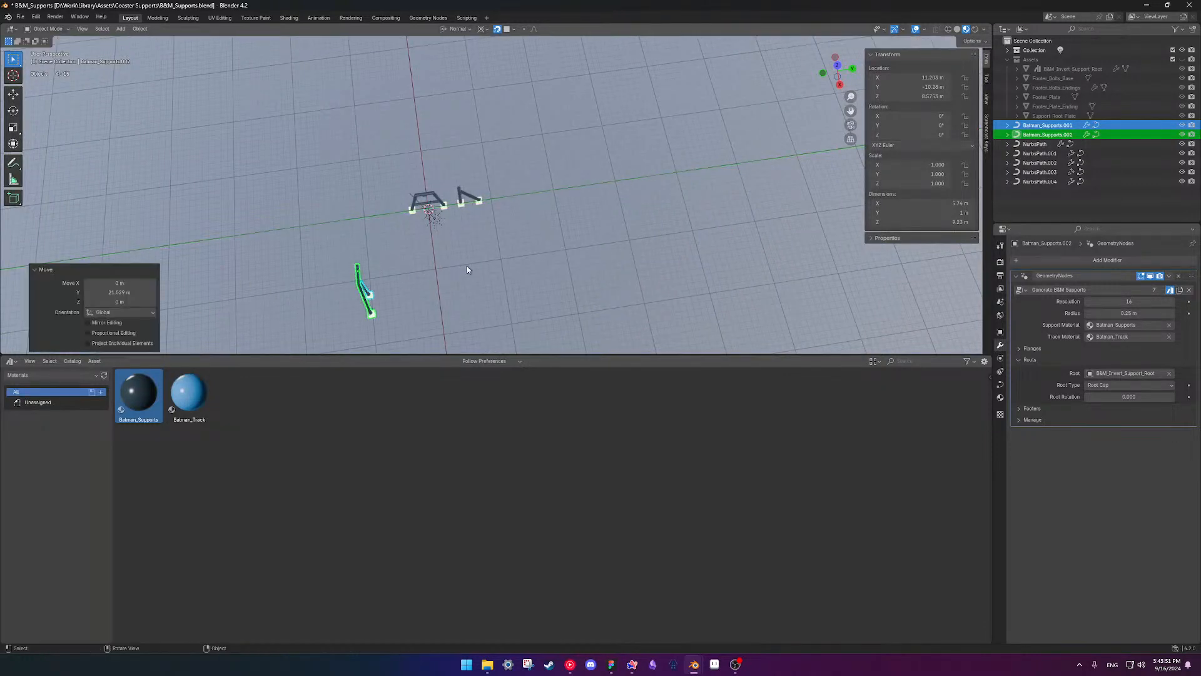
- Rotate both Batman_Supports objects 90° about the global Z axis
{"action": "key", "text": "r"}
{"action": "key", "text": "z"}
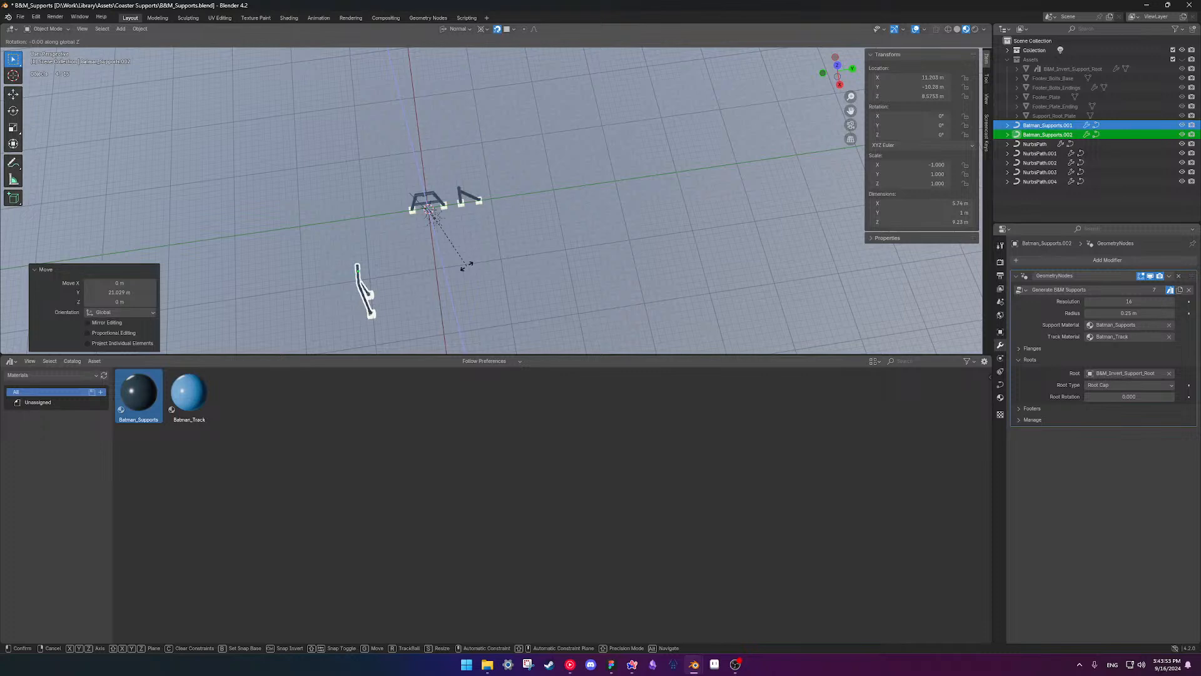
{"action": "key", "text": "9"}
{"action": "key", "text": "0"}
{"action": "key", "text": "Return"}
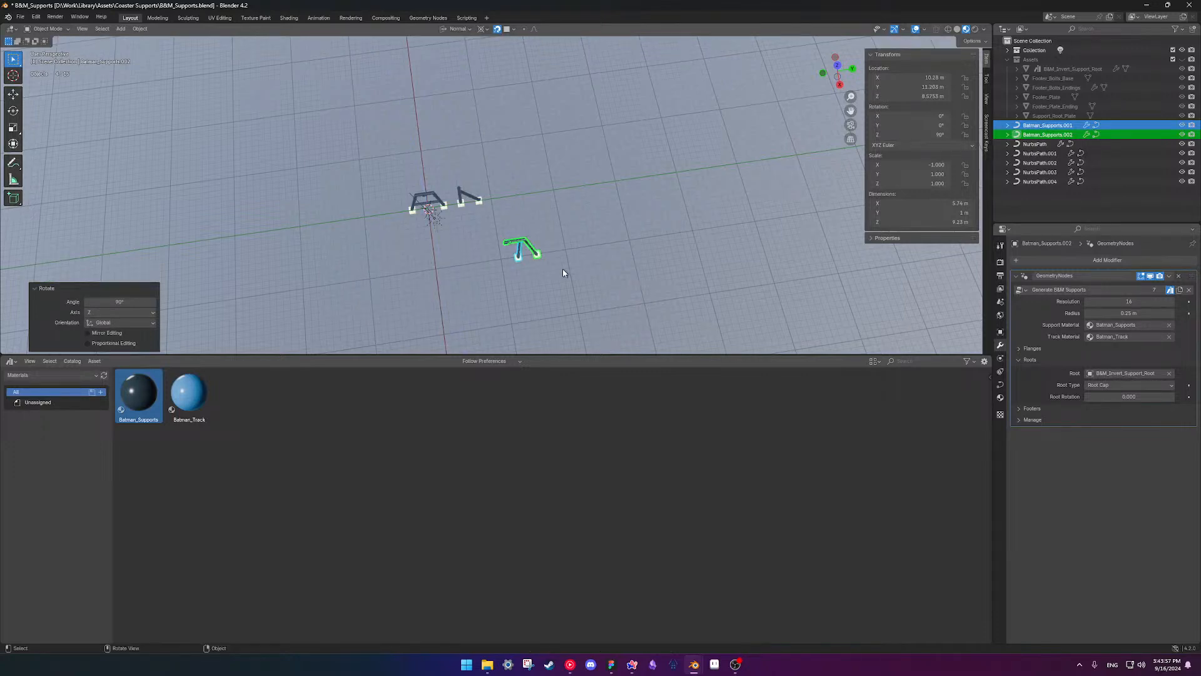
- Try to scale the two Batman_Supports objects to 0 along the global X axis in Object Mode
{"action": "key", "text": "s"}
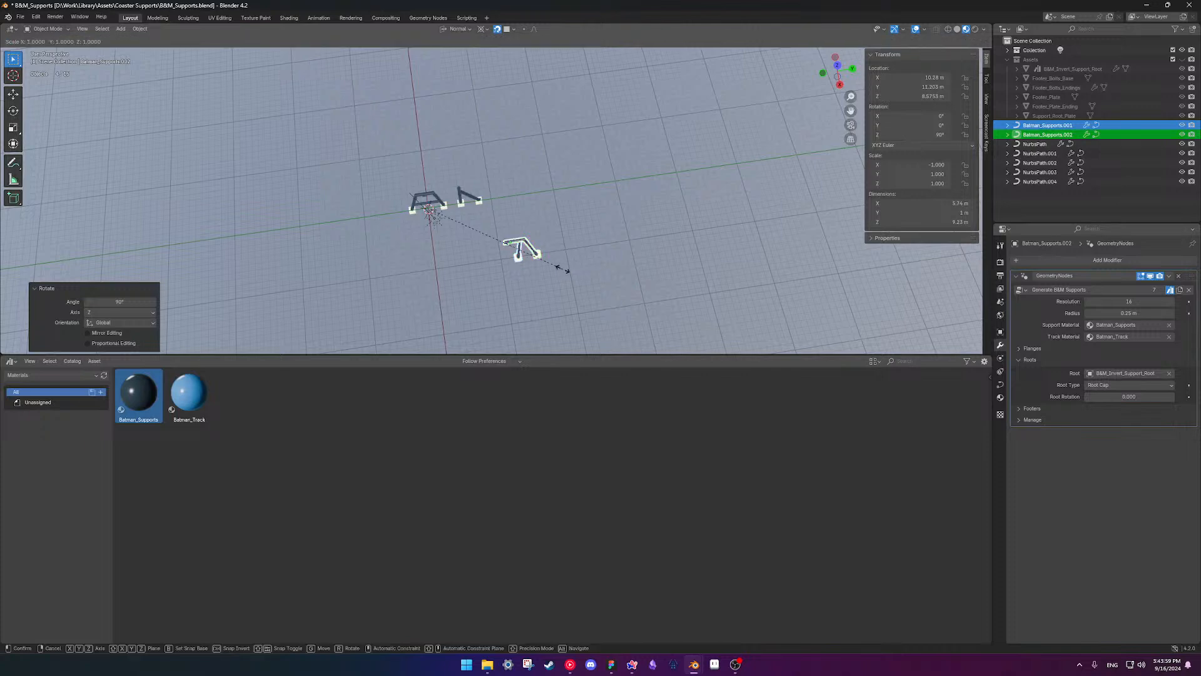
{"action": "key", "text": "x"}
{"action": "key", "text": "0"}
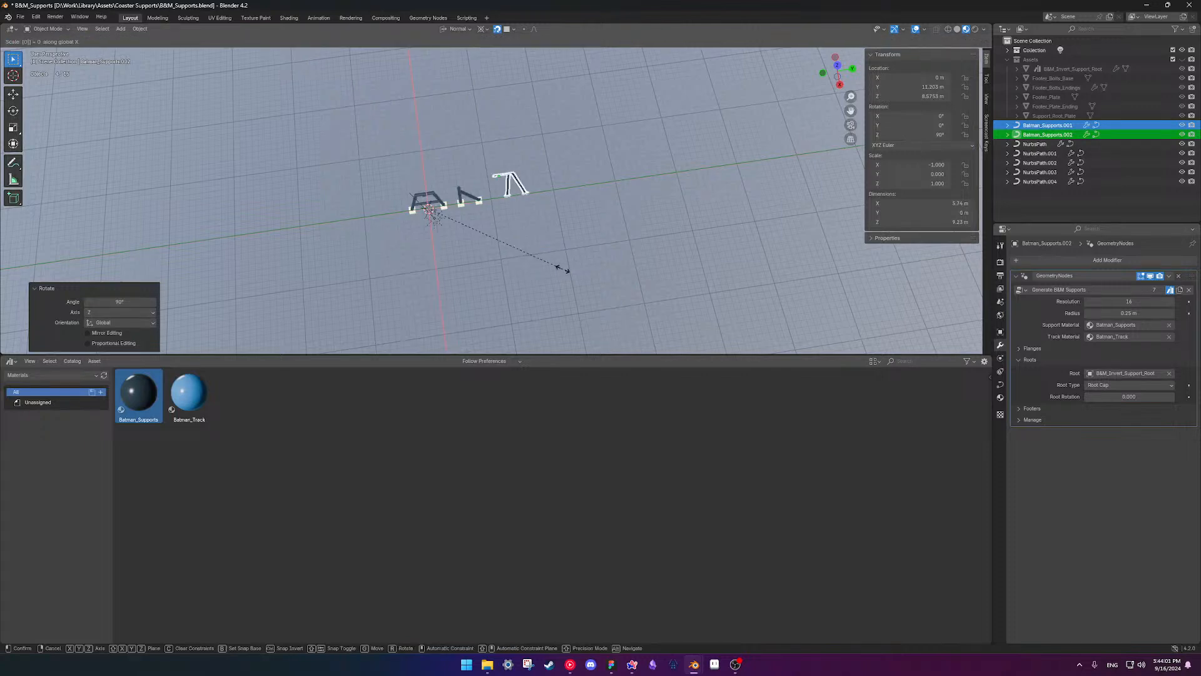
{"action": "key", "text": "Return"}
{"action": "key", "text": "ctrl+z"}
- Align the curve points of both Batman_Supports to X 0 by scaling them to 0 along X in Edit Mode
{"action": "middle_click_drag", "start_coordinate": [518, 232], "coordinate": [544, 232]}
{"action": "key", "text": "Tab"}
{"action": "key", "text": "Tab"}
{"action": "key", "text": "Tab"}
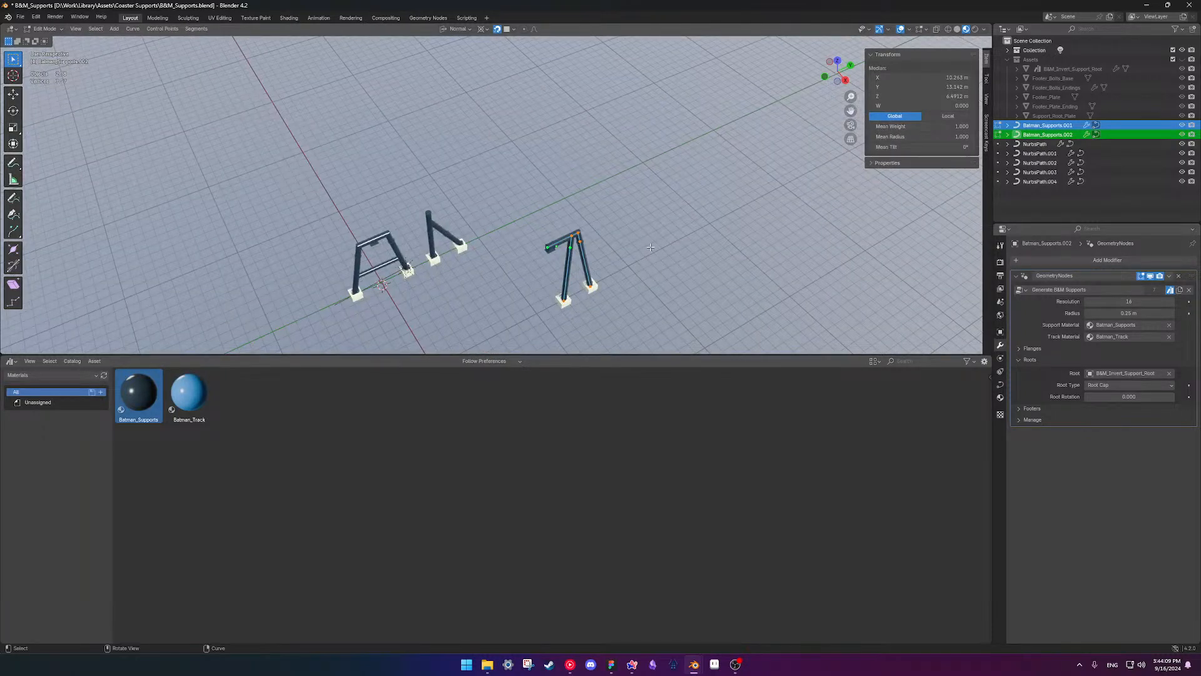
{"action": "key", "text": "s"}
{"action": "key", "text": "x"}
{"action": "key", "text": "minus"}
{"action": "key", "text": "1"}
{"action": "key", "text": "Return"}
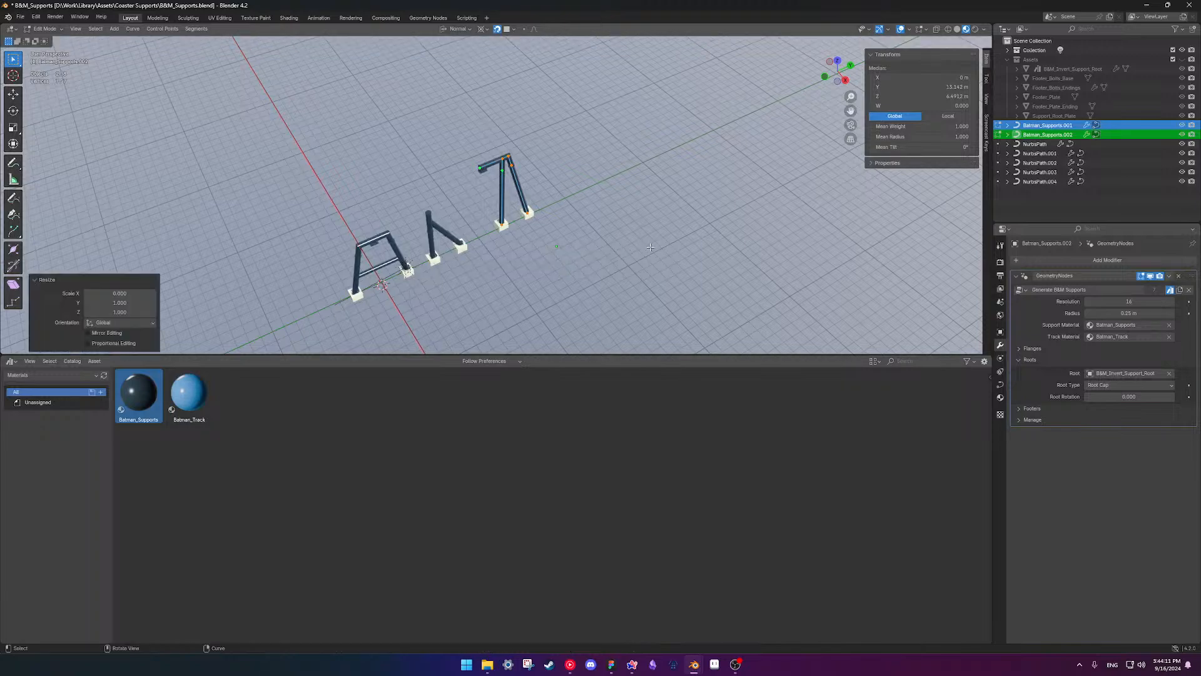
{"action": "key", "text": "Tab"}
- Move the curve points of both Batman_Supports closer to the neighbouring supports in the right side view
{"action": "middle_click_drag", "start_coordinate": [648, 249], "coordinate": [441, 183]}
{"action": "key", "text": "KP_3"}
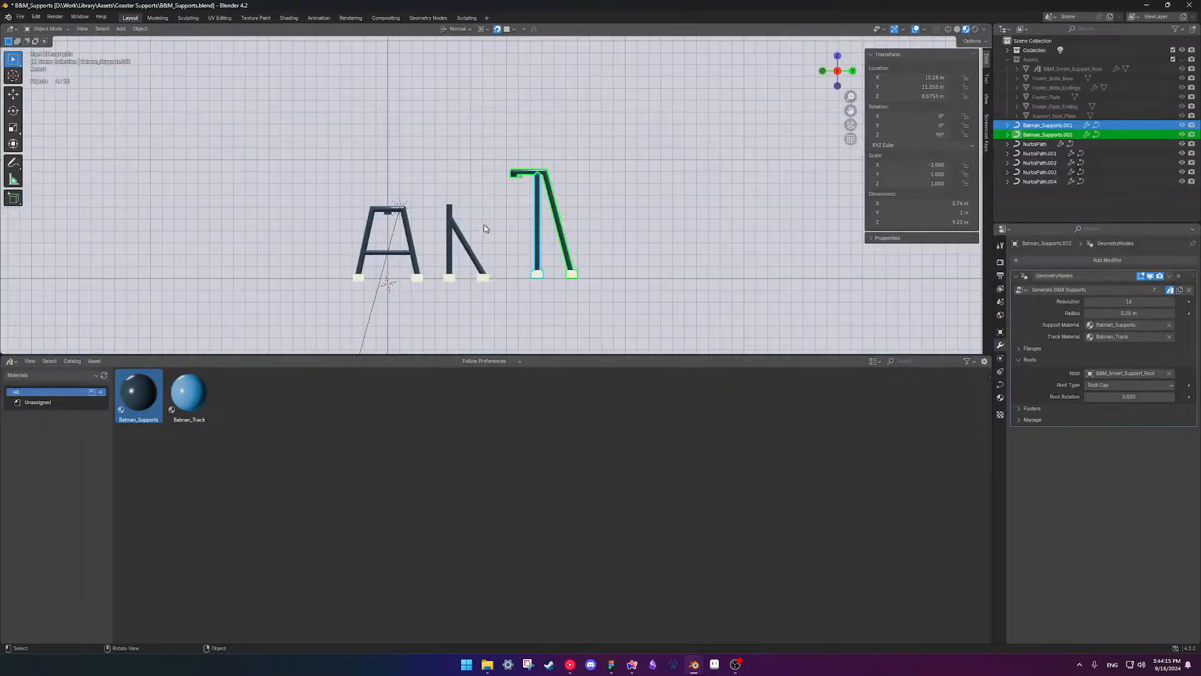
{"action": "scroll", "coordinate": [507, 252], "scroll_direction": "up", "scroll_amount": 4}
{"action": "scroll", "coordinate": [493, 189], "scroll_direction": "down", "scroll_amount": 1}
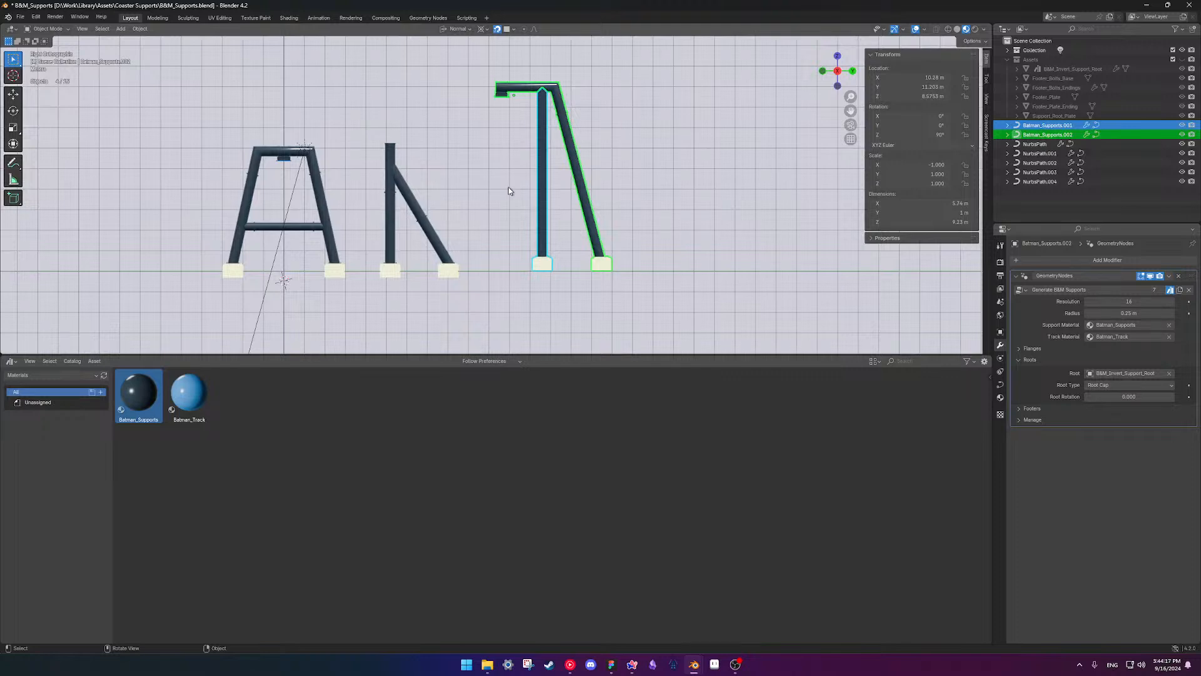
{"action": "key", "text": "Tab"}
{"action": "key", "text": "g"}
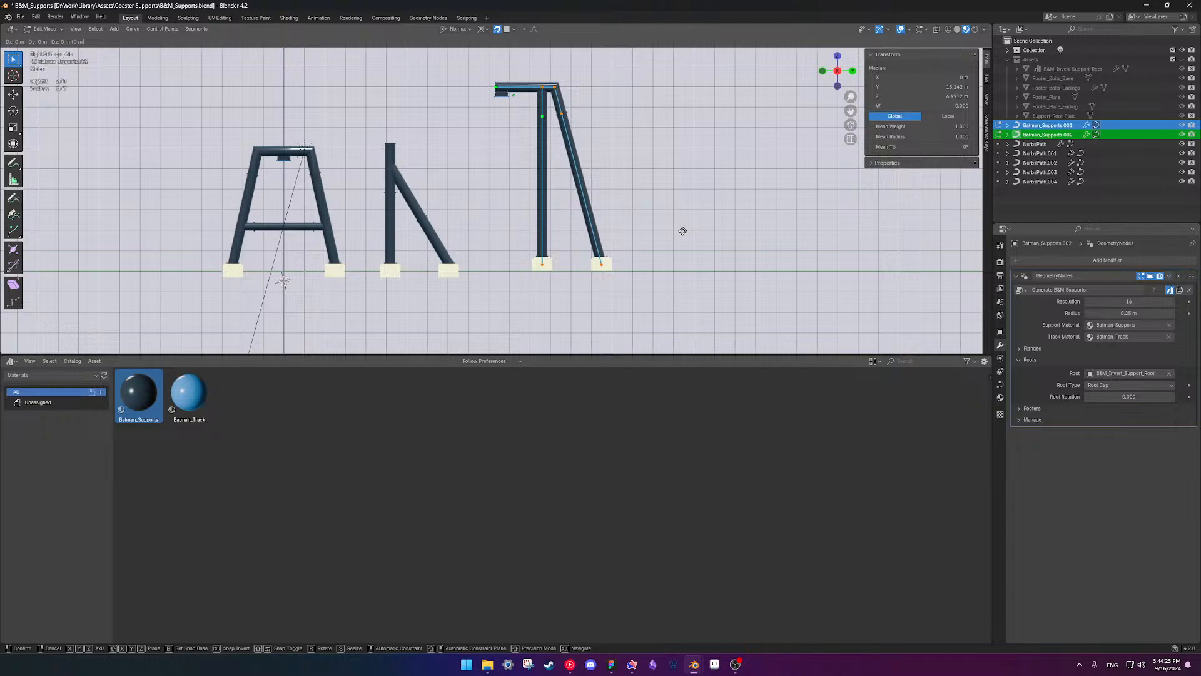
{"action": "left_click", "coordinate": [637, 219]}
{"action": "key", "text": "Tab"}
- Inspect the flanges, root and footers of the arch and the neighbouring supports up close
{"action": "middle_click_drag", "start_coordinate": [440, 208], "coordinate": [508, 242]}
{"action": "scroll", "coordinate": [503, 246], "scroll_direction": "up", "scroll_amount": 2}
{"action": "scroll", "coordinate": [508, 242], "scroll_direction": "up", "scroll_amount": 1}
{"action": "scroll", "coordinate": [526, 225], "scroll_direction": "up", "scroll_amount": 1}
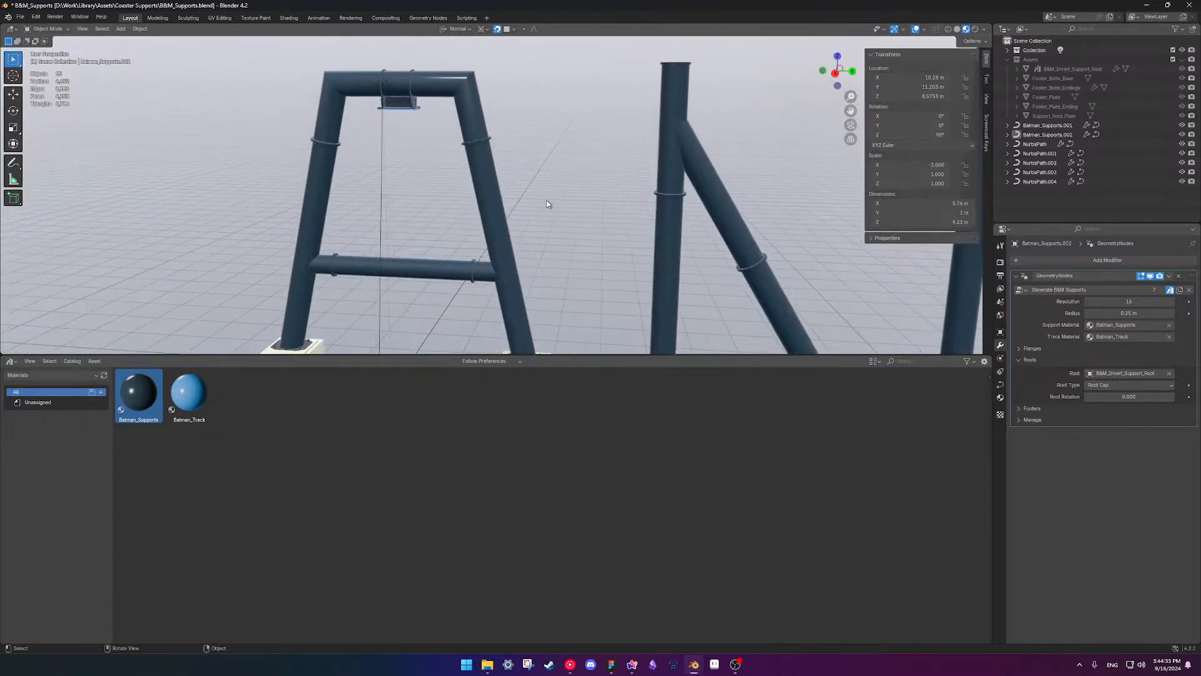
{"action": "middle_click_drag", "start_coordinate": [511, 140], "coordinate": [462, 132]}
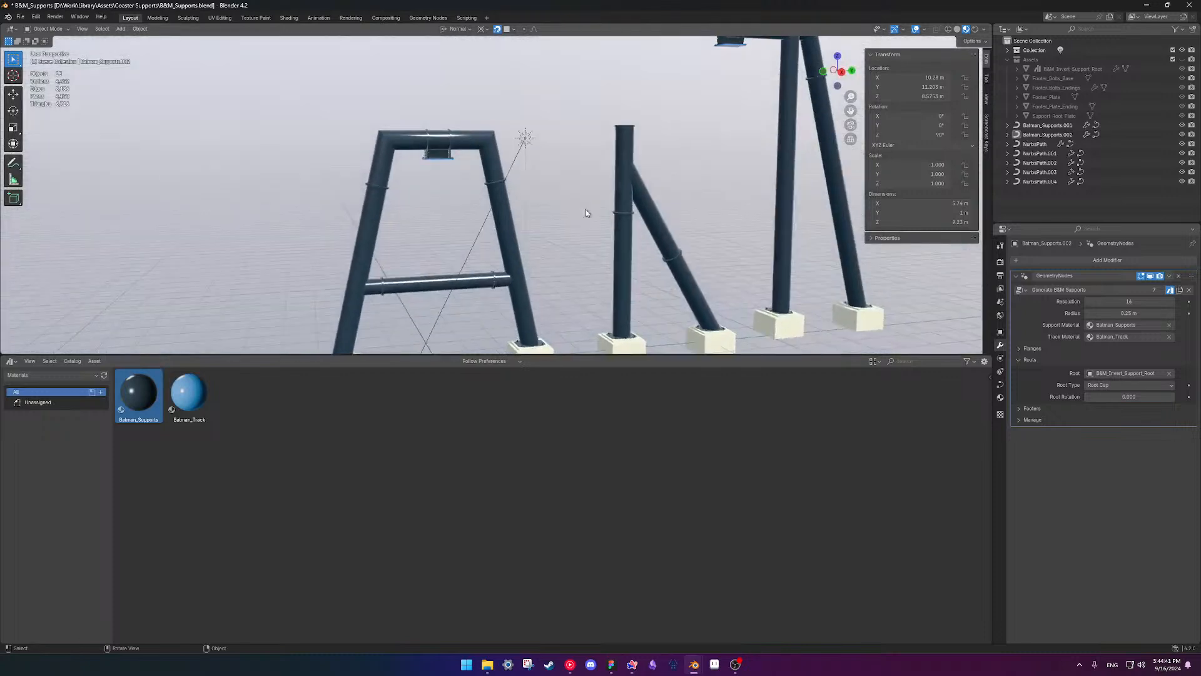
{"action": "scroll", "coordinate": [634, 172], "scroll_direction": "up", "scroll_amount": 2}
{"action": "mouse_move", "coordinate": [455, 235]}
{"action": "middle_mouse_down", "text": "shift"}
{"action": "mouse_move", "coordinate": [448, 172]}
{"action": "mouse_move", "coordinate": [435, 212]}
{"action": "mouse_move", "coordinate": [473, 236]}
{"action": "mouse_move", "coordinate": [438, 243]}
{"action": "middle_mouse_up", "text": "shift"}
{"action": "key", "text": "alt+Tab"}
{"action": "scroll", "coordinate": [448, 171], "scroll_direction": "up", "scroll_amount": 2}
{"action": "key", "text": "alt+Tab"}
{"action": "scroll", "coordinate": [578, 161], "scroll_direction": "down", "scroll_amount": 2}
{"action": "left_click", "coordinate": [533, 300]}
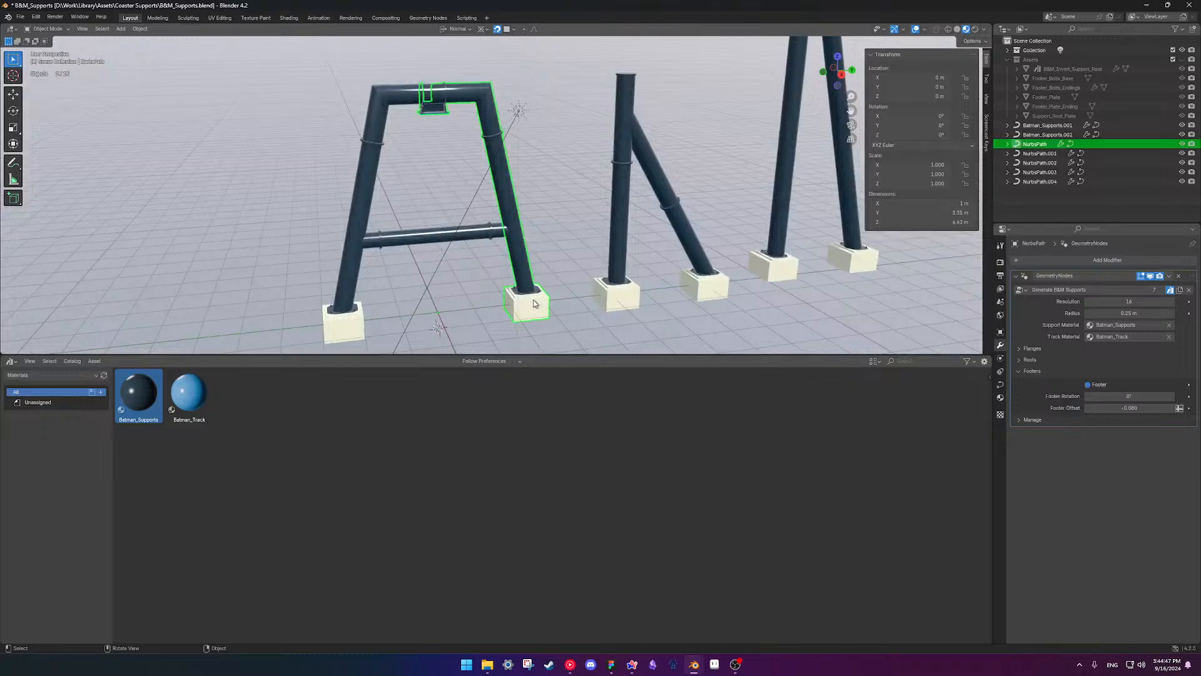
- Switch the Asset Browser area to the Geometry Node Editor and enlarge it to show the Generate B&M Supports tree
{"action": "middle_click_drag", "start_coordinate": [560, 273], "coordinate": [536, 240], "text": "shift"}
{"action": "scroll", "coordinate": [431, 247], "scroll_direction": "up", "scroll_amount": 4}
{"action": "middle_click_drag", "start_coordinate": [431, 247], "coordinate": [406, 269], "text": "shift"}
{"action": "middle_click_drag", "start_coordinate": [407, 269], "coordinate": [510, 261], "text": "shift"}
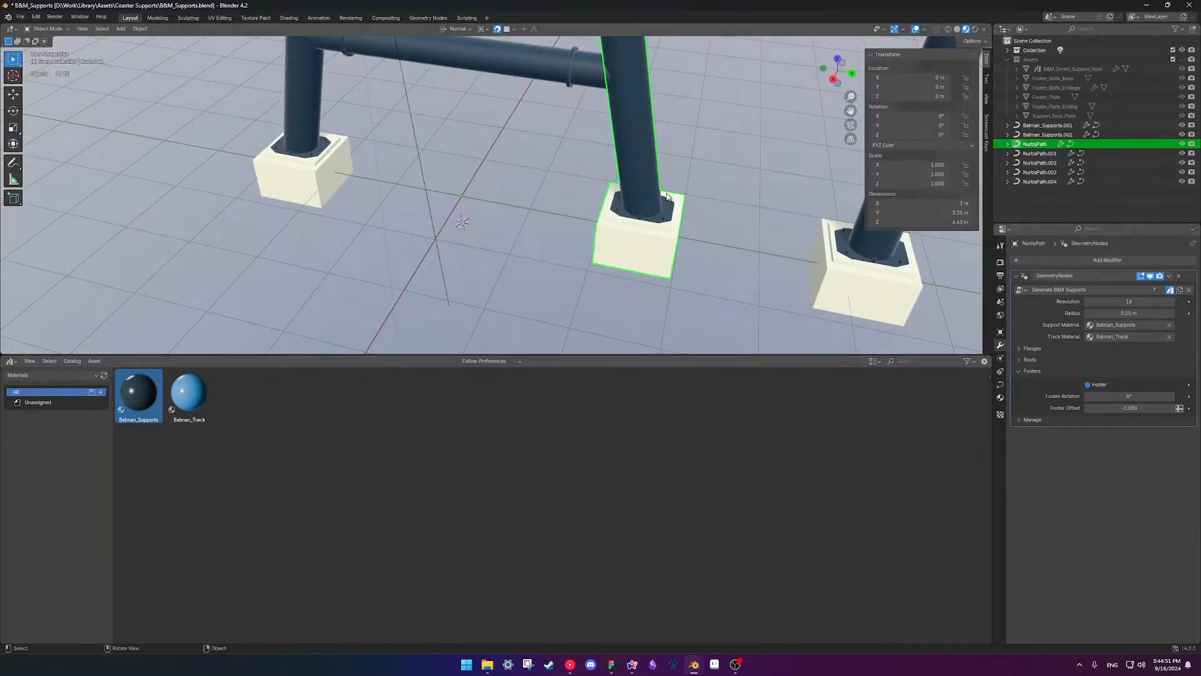
{"action": "scroll", "coordinate": [772, 285], "scroll_direction": "up", "scroll_amount": 3}
{"action": "scroll", "coordinate": [773, 285], "scroll_direction": "down", "scroll_amount": 2}
{"action": "middle_click_drag", "start_coordinate": [792, 239], "coordinate": [760, 241], "text": "shift"}
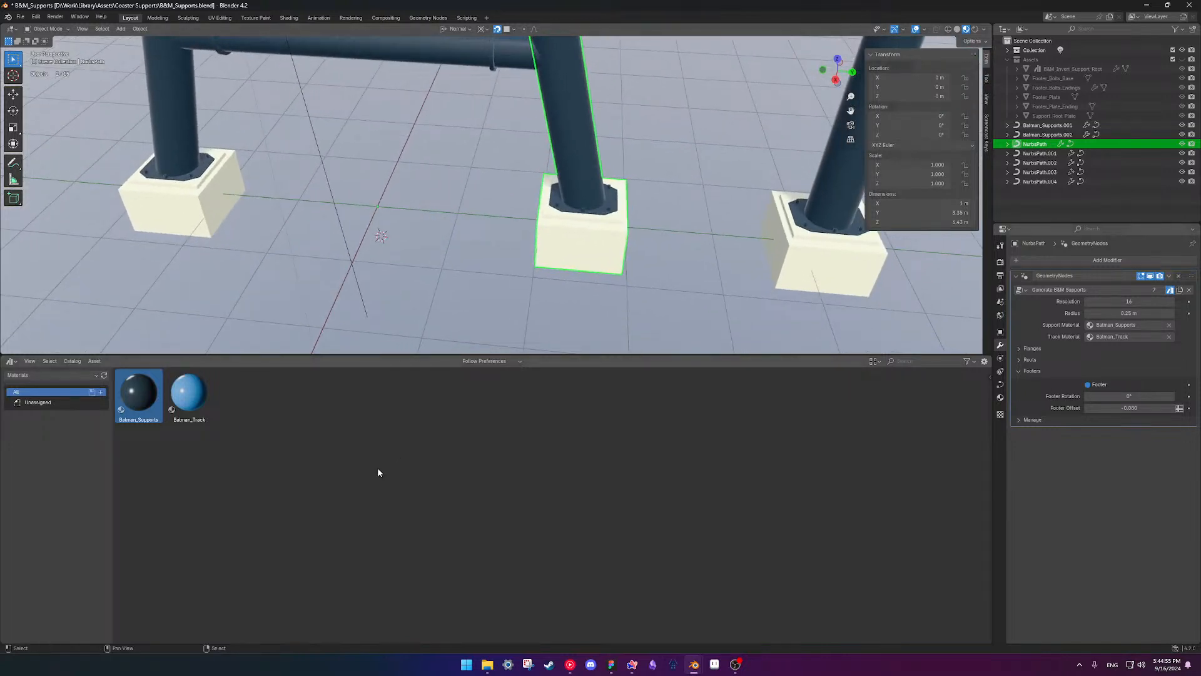
{"action": "left_click", "coordinate": [14, 362]}
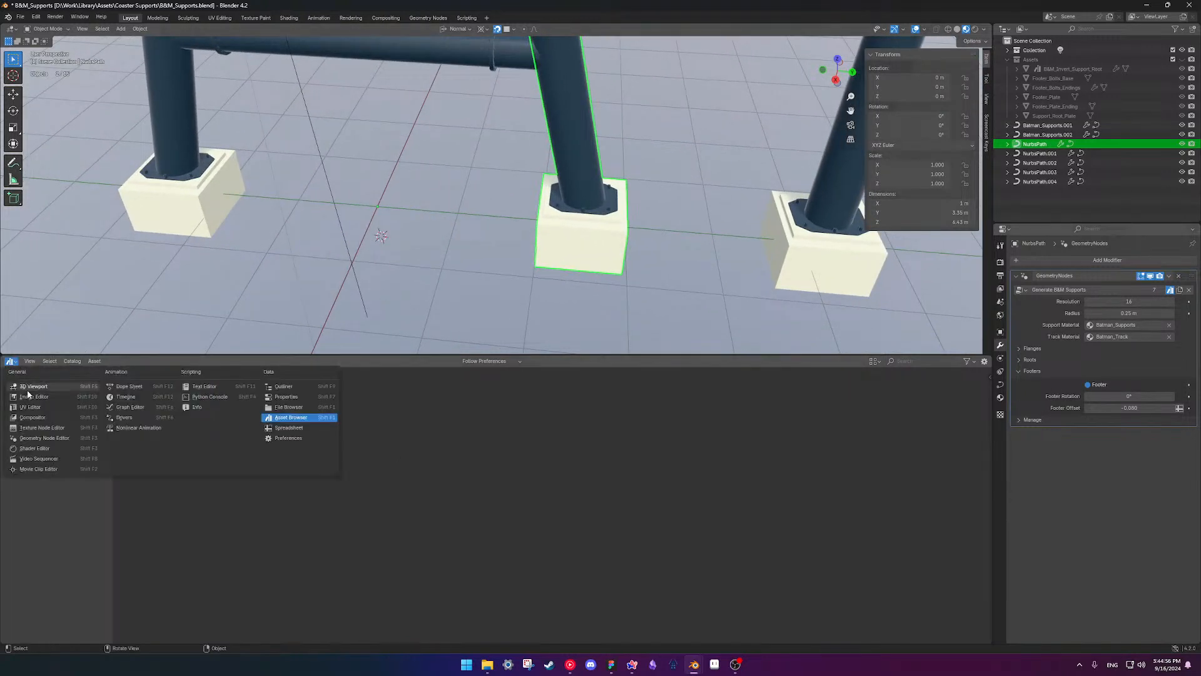
{"action": "left_click", "coordinate": [57, 437]}
{"action": "left_click_drag", "start_coordinate": [482, 355], "coordinate": [492, 294]}
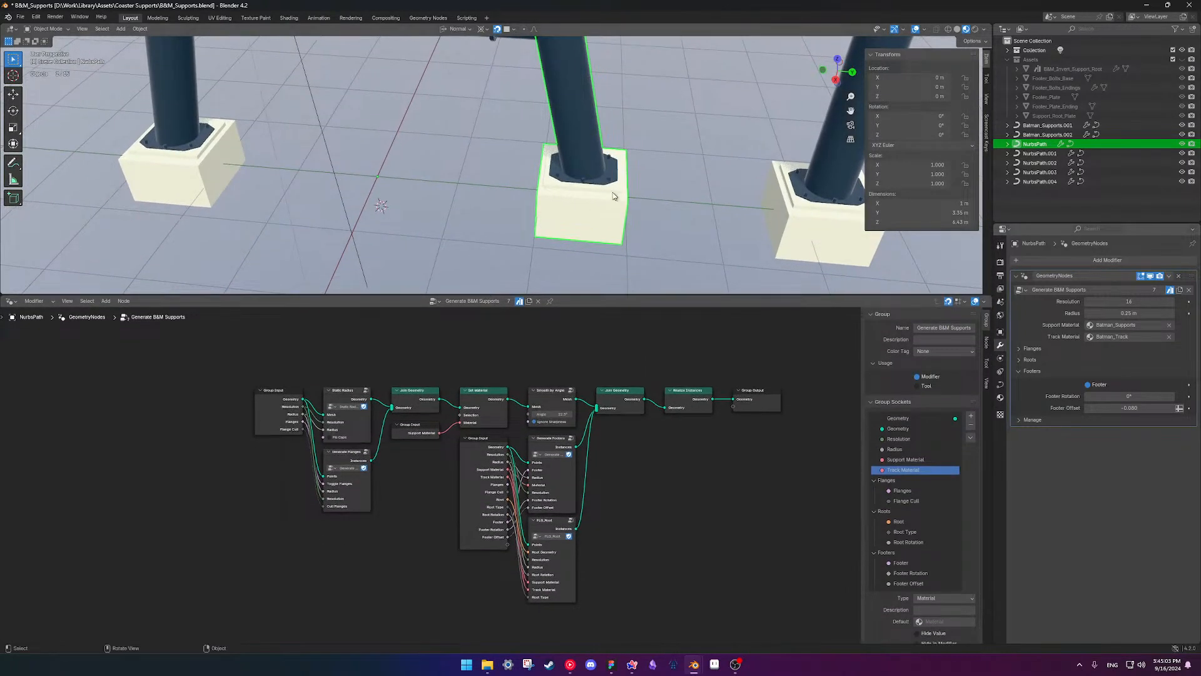
- Frame the selected support's footer up close and open the Generate Footers node group for editing
{"action": "scroll", "coordinate": [643, 192], "scroll_direction": "up", "scroll_amount": 2}
{"action": "middle_click_drag", "start_coordinate": [642, 192], "coordinate": [588, 174]}
{"action": "key", "text": "KP_Decimal"}
{"action": "scroll", "coordinate": [551, 226], "scroll_direction": "up", "scroll_amount": 6}
{"action": "middle_click_drag", "start_coordinate": [571, 220], "coordinate": [469, 49], "text": "shift"}
{"action": "scroll", "coordinate": [522, 201], "scroll_direction": "up", "scroll_amount": 5}
{"action": "middle_click_drag", "start_coordinate": [515, 150], "coordinate": [603, 161]}
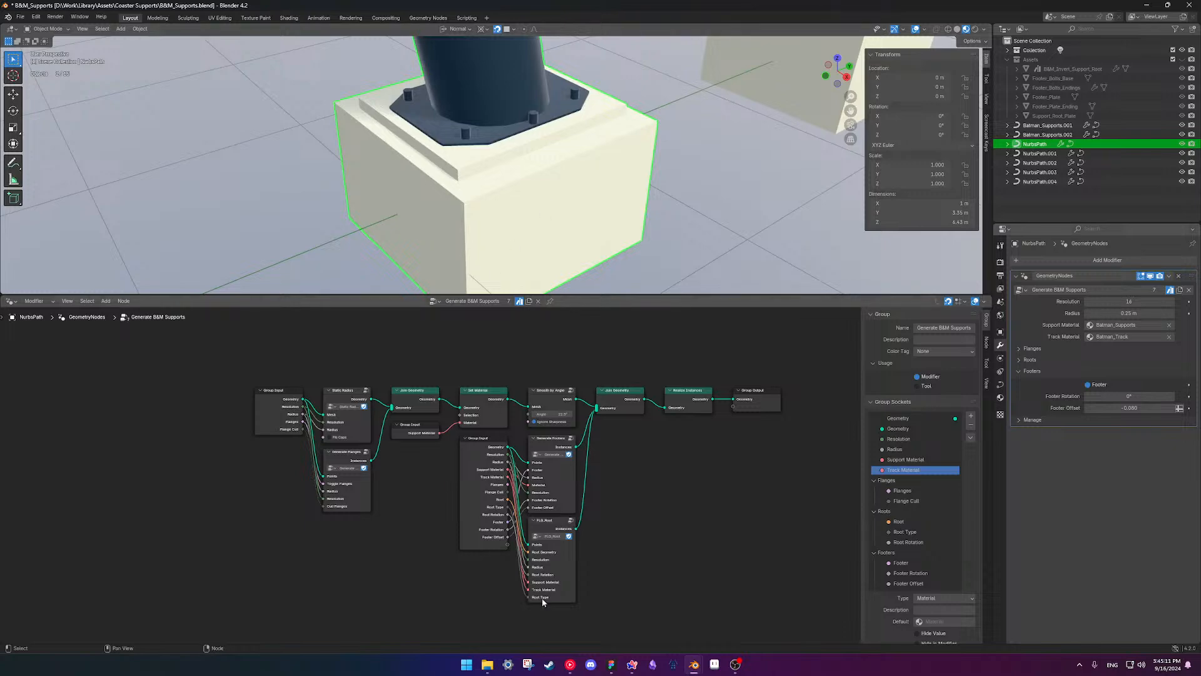
{"action": "scroll", "coordinate": [415, 511], "scroll_direction": "up", "scroll_amount": 8}
{"action": "scroll", "coordinate": [418, 512], "scroll_direction": "down", "scroll_amount": 2}
{"action": "middle_click_drag", "start_coordinate": [418, 477], "coordinate": [348, 473], "text": "shift"}
{"action": "left_click", "coordinate": [542, 468]}
{"action": "key", "text": "Tab"}
{"action": "scroll", "coordinate": [552, 458], "scroll_direction": "down", "scroll_amount": 5}
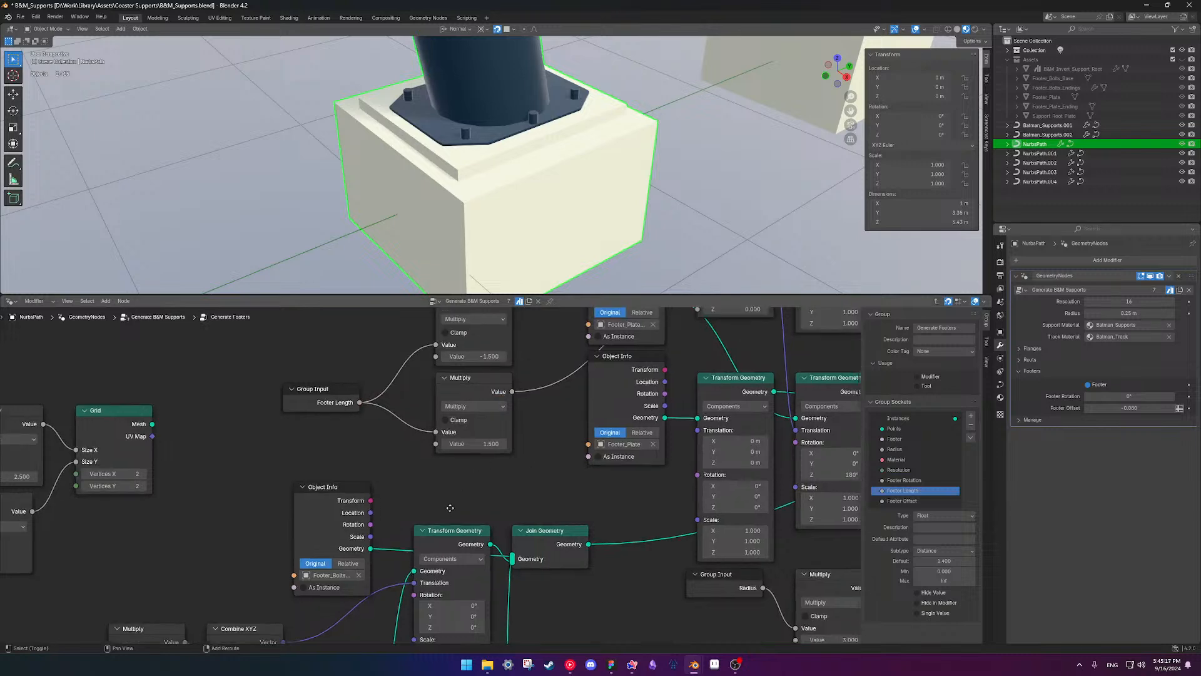
- Examine the Generate Footers network, especially the Footer Base nodes and the Object Info nodes for bolts and plates
{"action": "scroll", "coordinate": [376, 520], "scroll_direction": "down", "scroll_amount": 4}
{"action": "middle_click_drag", "start_coordinate": [278, 525], "coordinate": [396, 513], "text": "shift"}
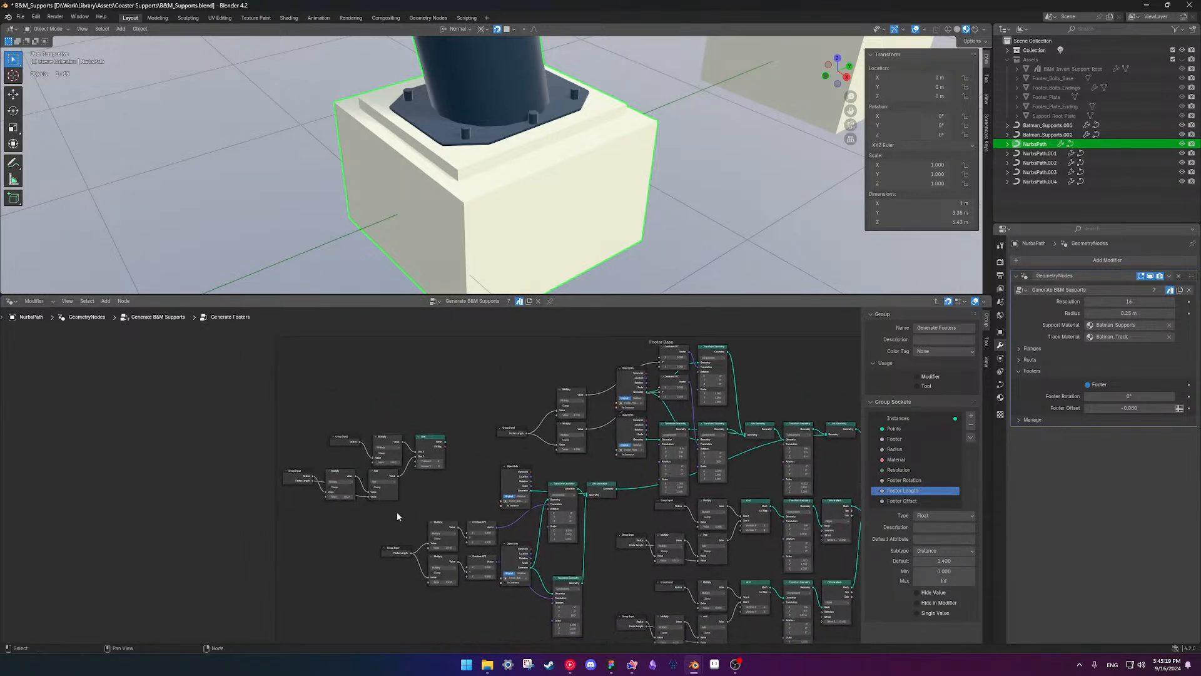
{"action": "scroll", "coordinate": [397, 513], "scroll_direction": "up", "scroll_amount": 8}
{"action": "scroll", "coordinate": [485, 499], "scroll_direction": "down", "scroll_amount": 5}
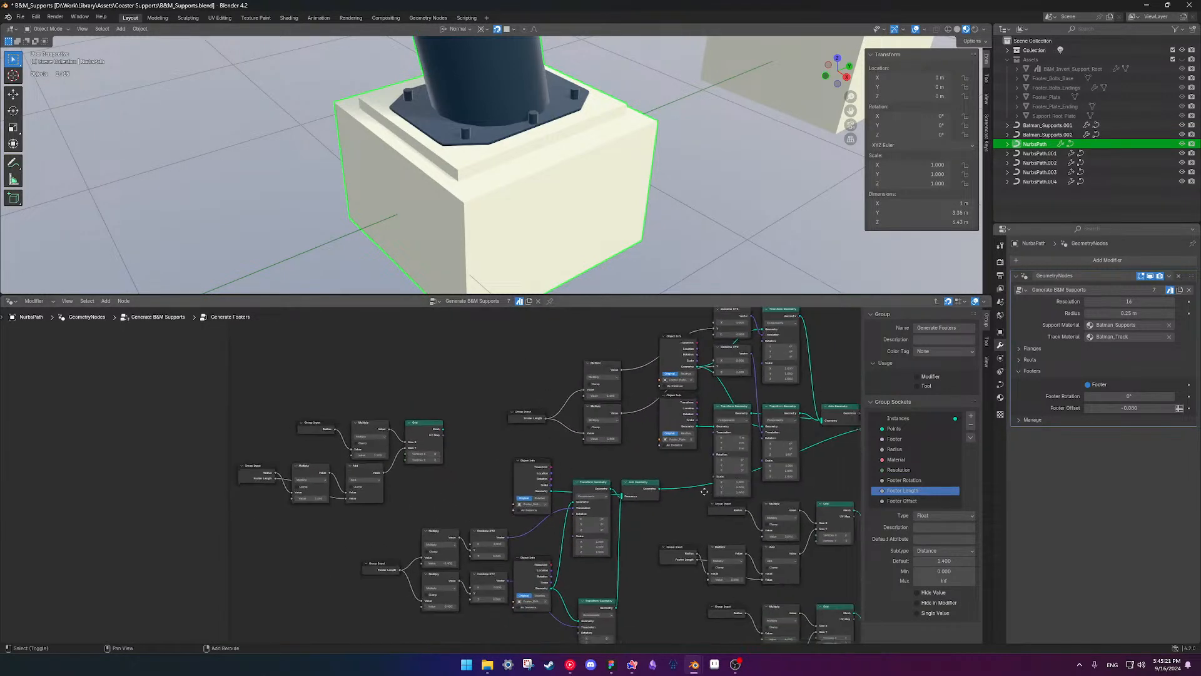
{"action": "middle_click_drag", "start_coordinate": [726, 513], "coordinate": [416, 410], "text": "shift"}
{"action": "scroll", "coordinate": [416, 410], "scroll_direction": "down", "scroll_amount": 3}
{"action": "middle_click_drag", "start_coordinate": [555, 386], "coordinate": [614, 437]}
{"action": "scroll", "coordinate": [432, 487], "scroll_direction": "up", "scroll_amount": 3}
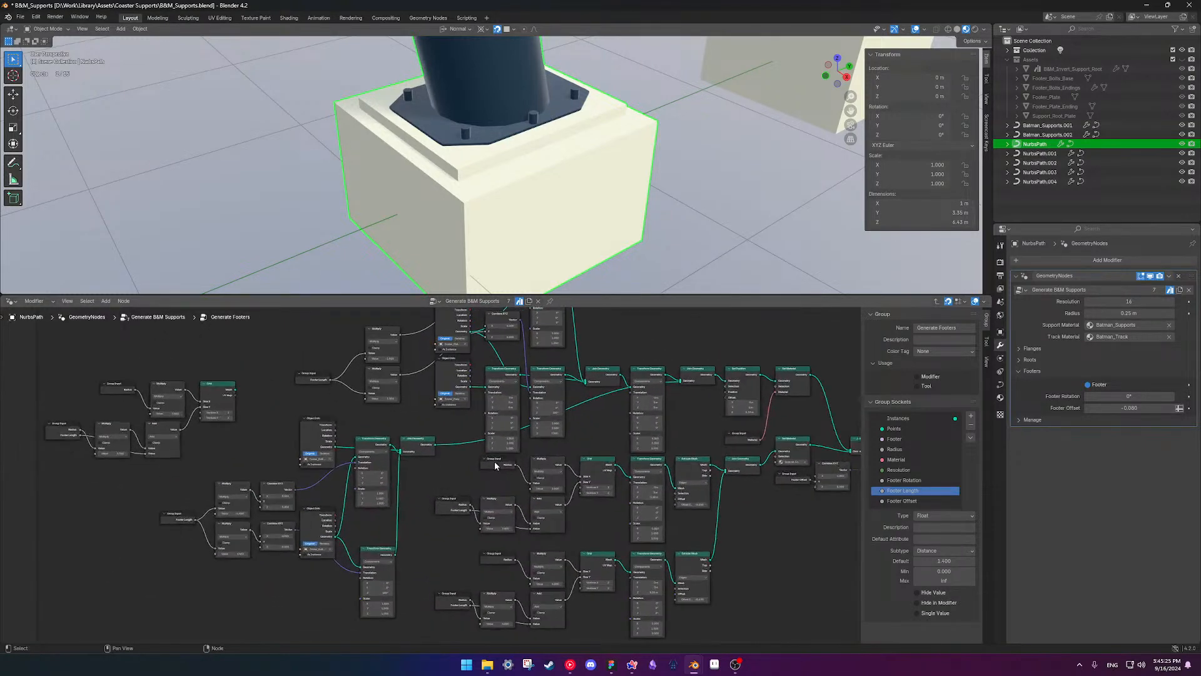
{"action": "scroll", "coordinate": [276, 475], "scroll_direction": "up", "scroll_amount": 2}
{"action": "left_click", "coordinate": [246, 447]}
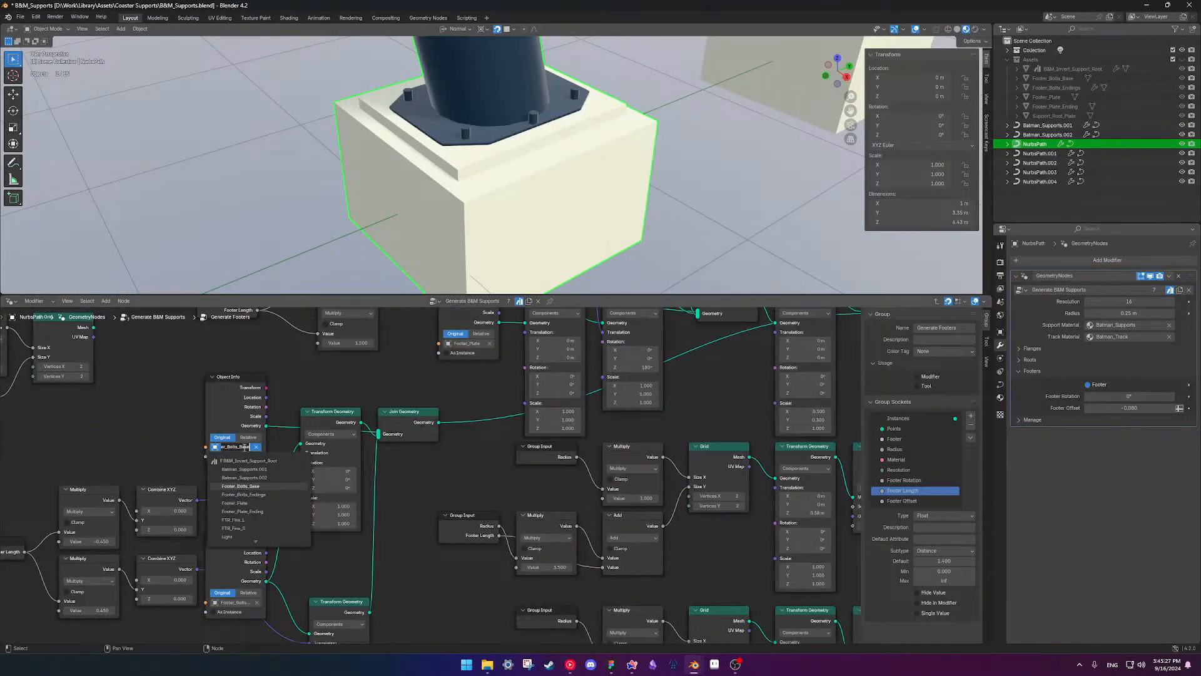
{"action": "middle_click_drag", "start_coordinate": [455, 389], "coordinate": [576, 470]}
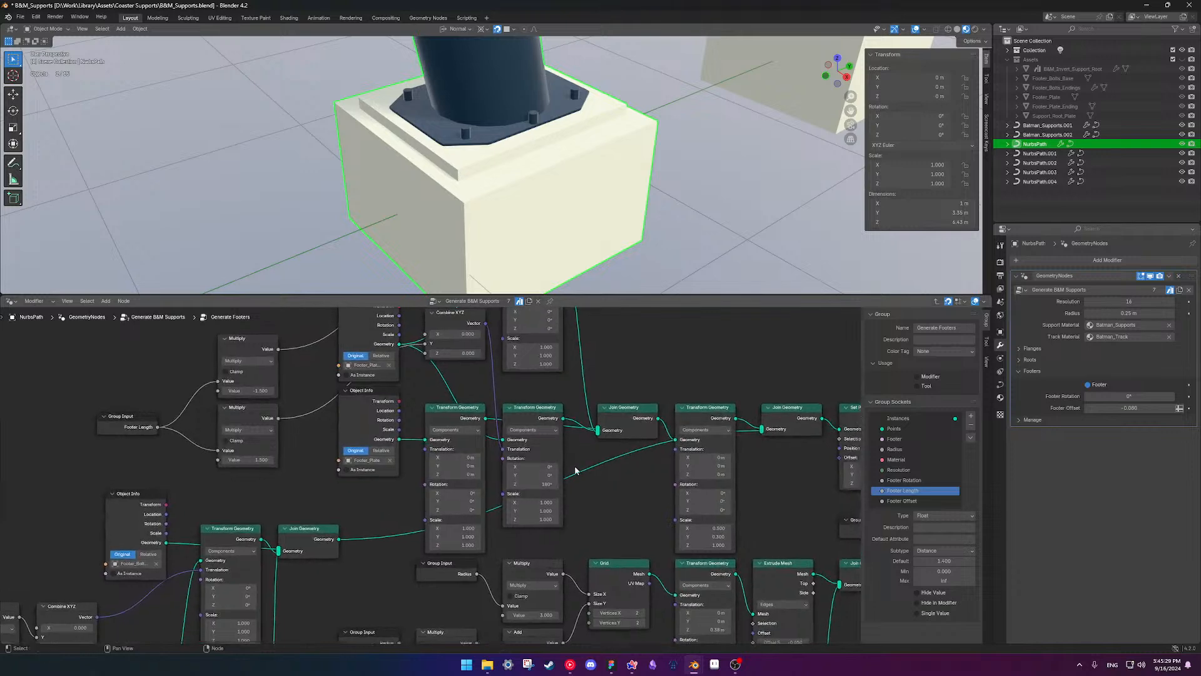
{"action": "middle_click_drag", "start_coordinate": [637, 416], "coordinate": [678, 448]}
{"action": "left_click_drag", "start_coordinate": [665, 441], "coordinate": [668, 438]}
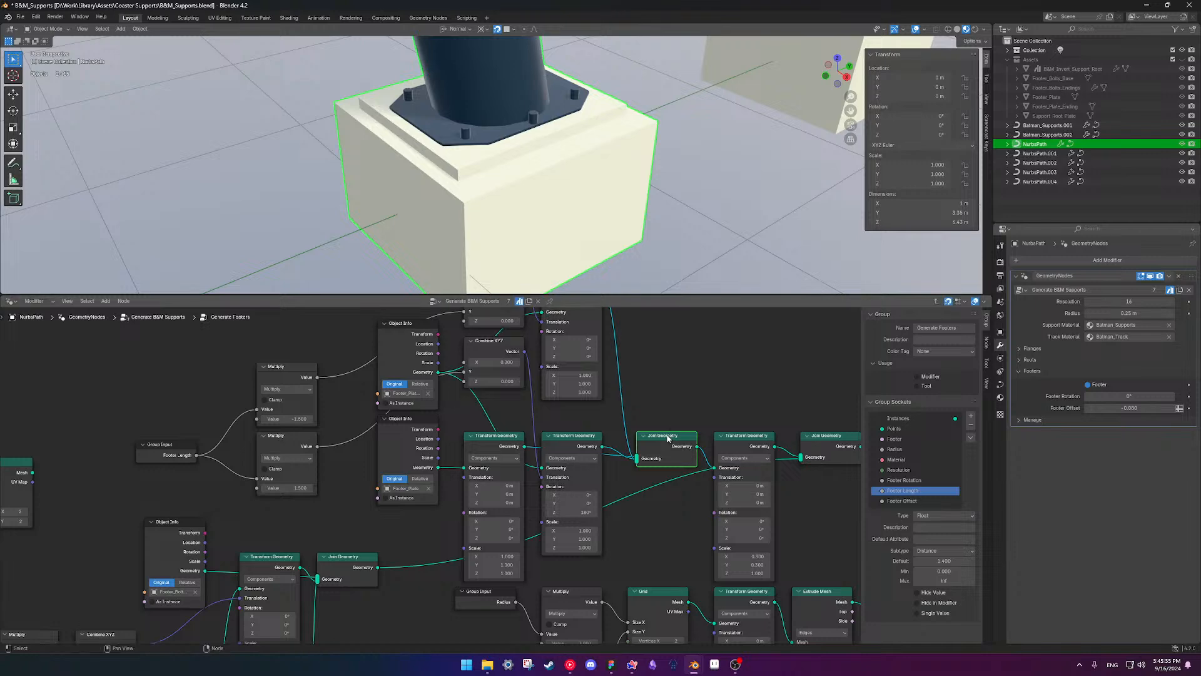
{"action": "middle_click_drag", "start_coordinate": [639, 396], "coordinate": [669, 435]}
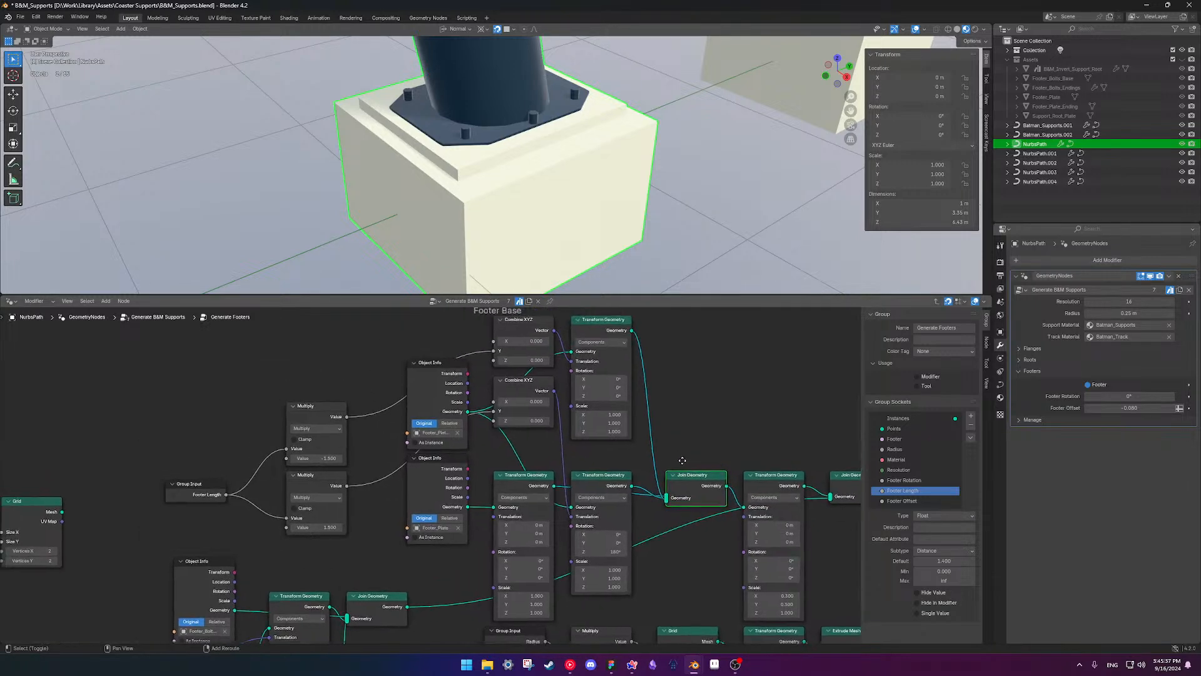
- Hide the unused sockets on the three plate Transform Geometry nodes in the Footer Base frame and arrange them compactly
{"action": "mouse_move", "coordinate": [592, 475]}
{"action": "left_mouse_down"}
{"action": "mouse_move", "coordinate": [591, 501]}
{"action": "mouse_move", "coordinate": [586, 453]}
{"action": "left_mouse_up"}
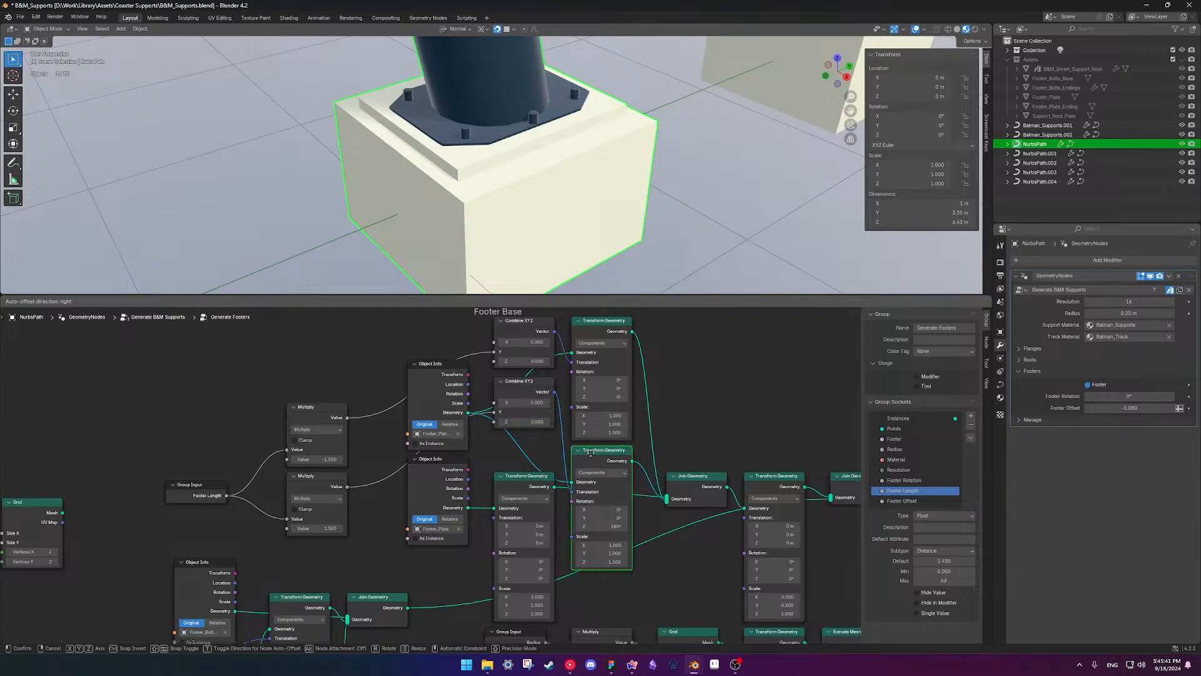
{"action": "left_click", "coordinate": [610, 365]}
{"action": "key", "text": "ctrl+h"}
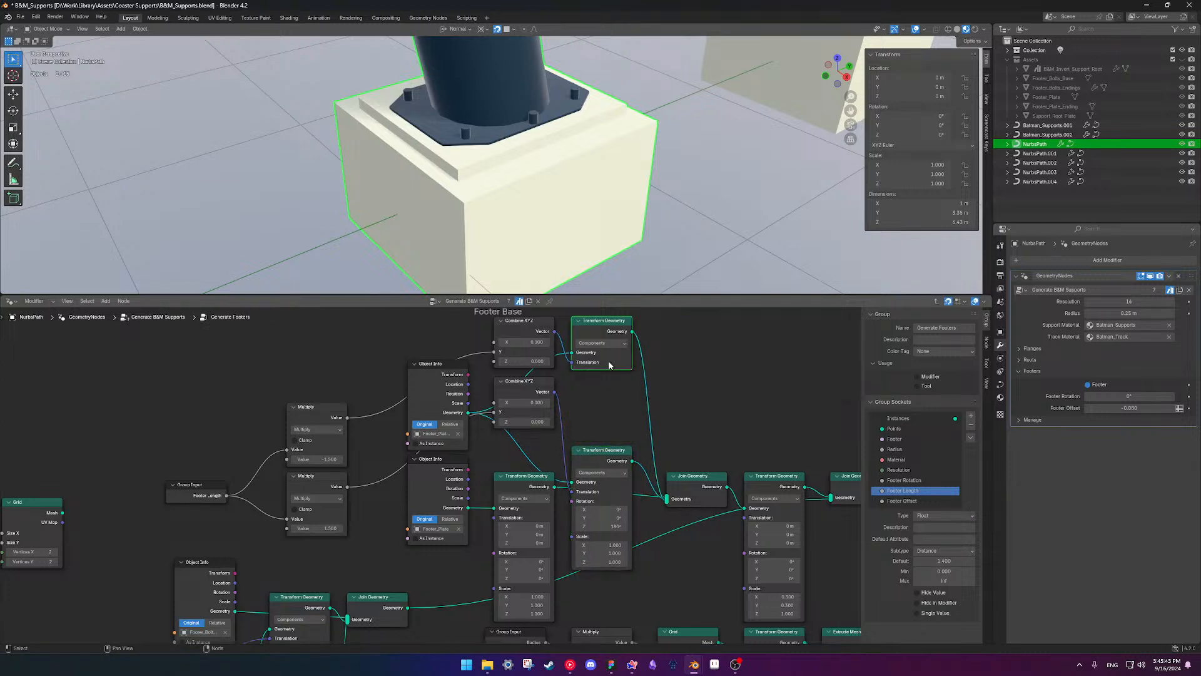
{"action": "left_click", "coordinate": [603, 451]}
{"action": "key", "text": "ctrl+h"}
{"action": "left_click_drag", "start_coordinate": [603, 451], "coordinate": [605, 378]}
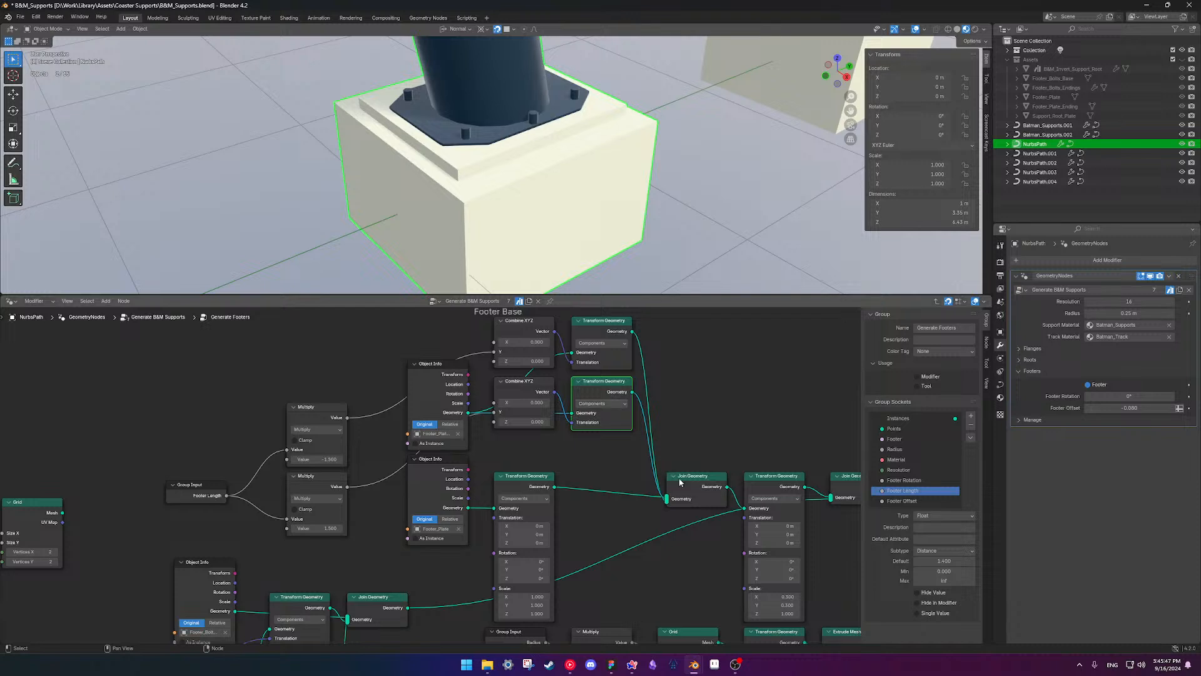
{"action": "left_click_drag", "start_coordinate": [527, 480], "coordinate": [525, 461]}
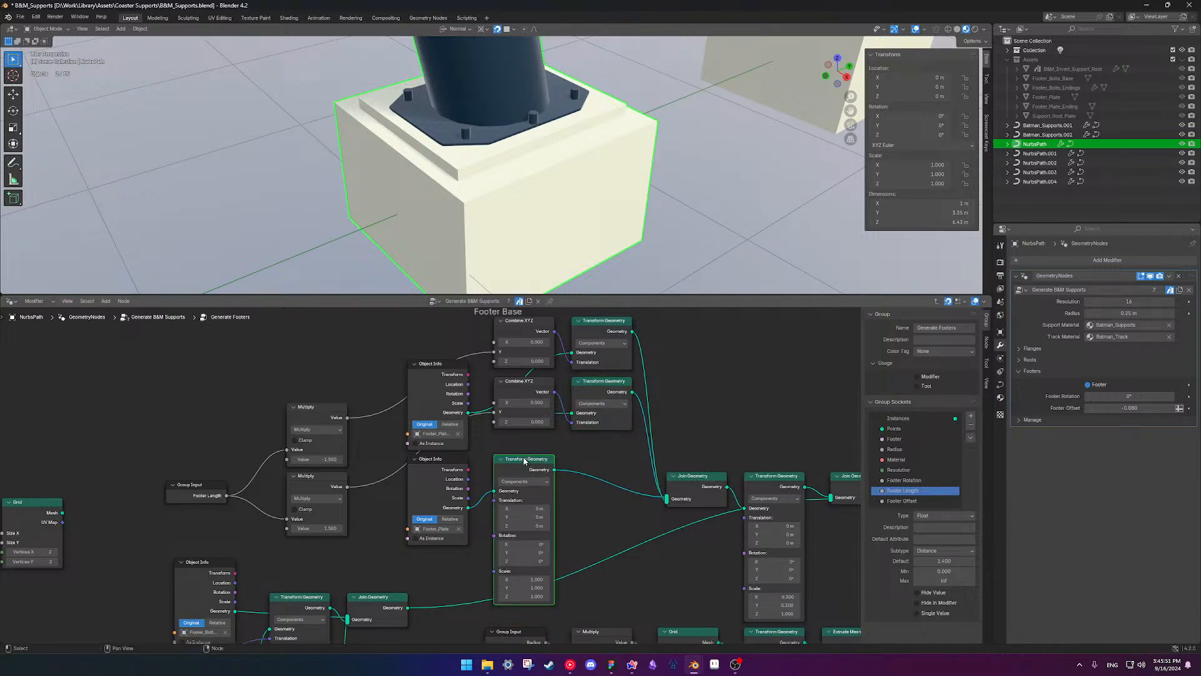
{"action": "key", "text": "ctrl+h"}
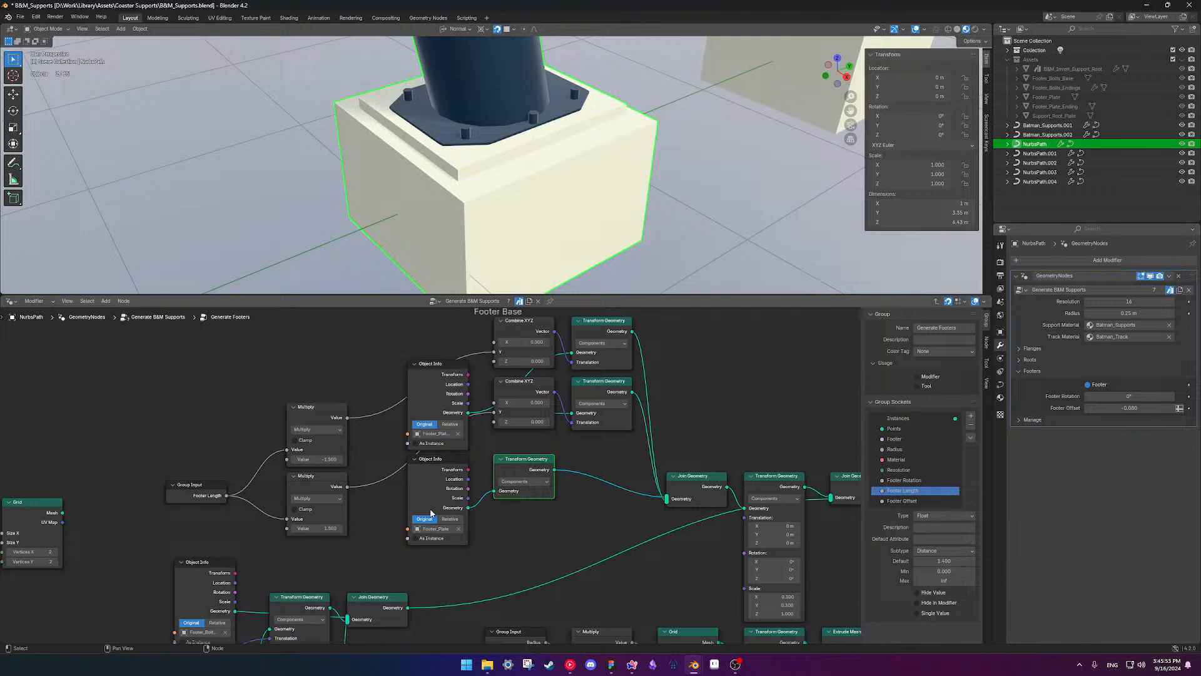
- Cut the links from both Footer_Plate_Ending Transform Geometry nodes to the Join Geometry node
{"action": "left_click", "coordinate": [446, 434]}
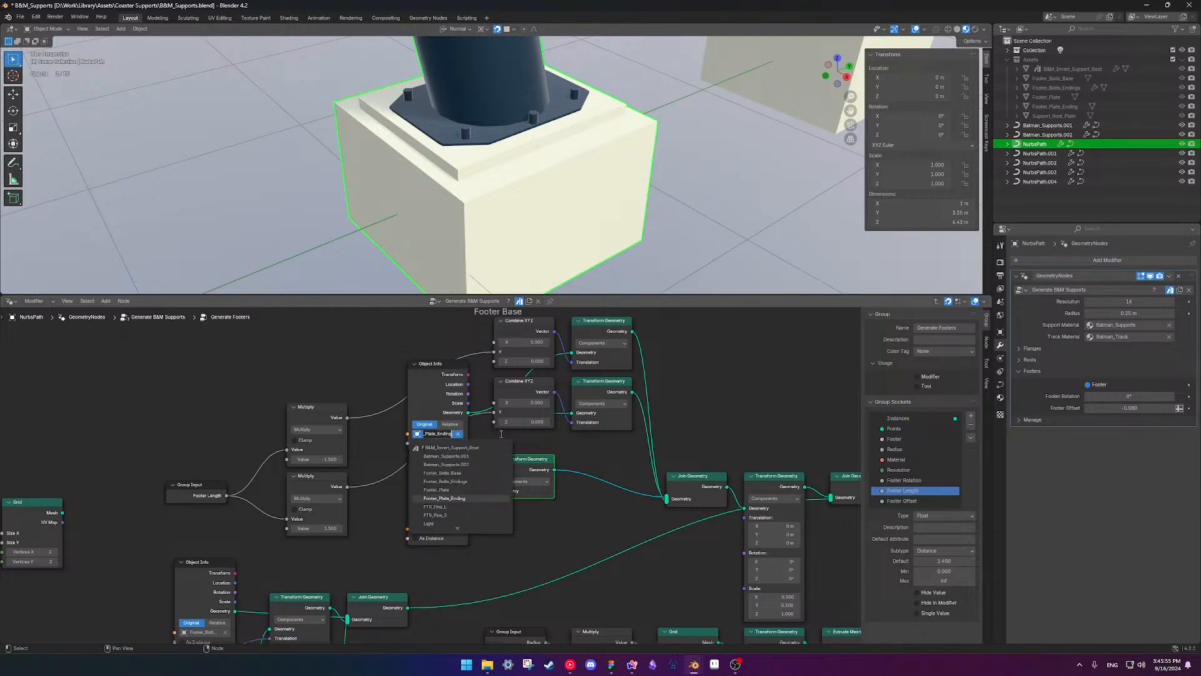
{"action": "left_click", "coordinate": [530, 460]}
{"action": "left_click", "coordinate": [433, 530]}
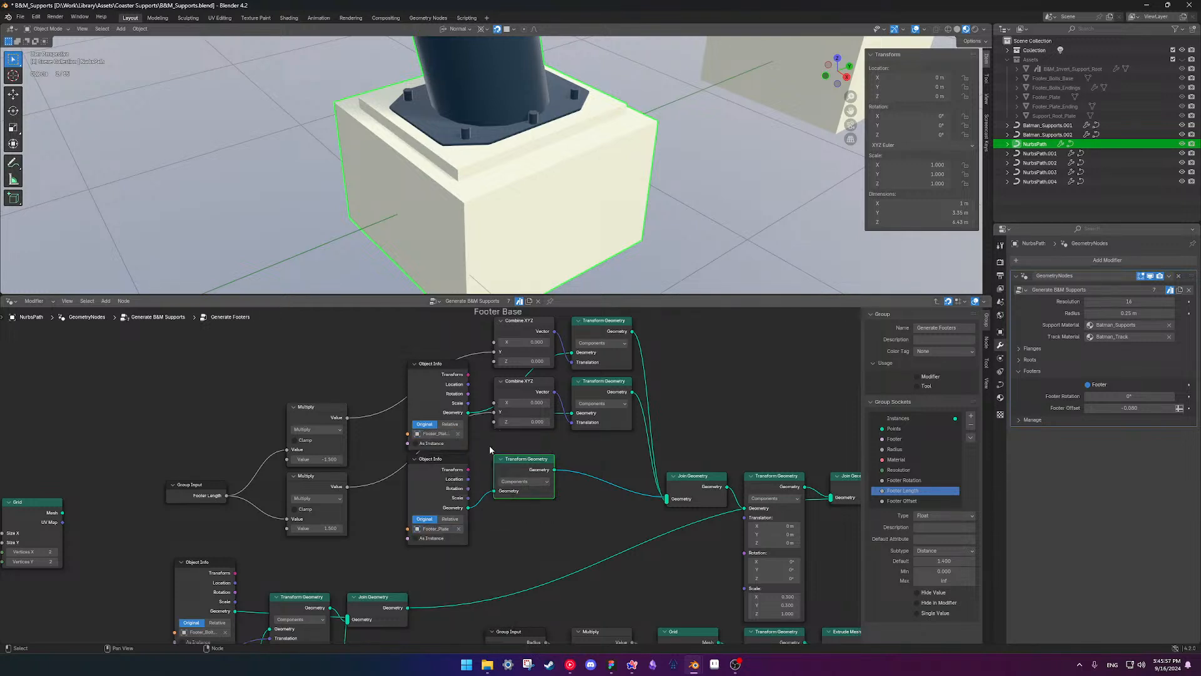
{"action": "right_click_drag", "start_coordinate": [643, 392], "coordinate": [654, 383], "text": "ctrl"}
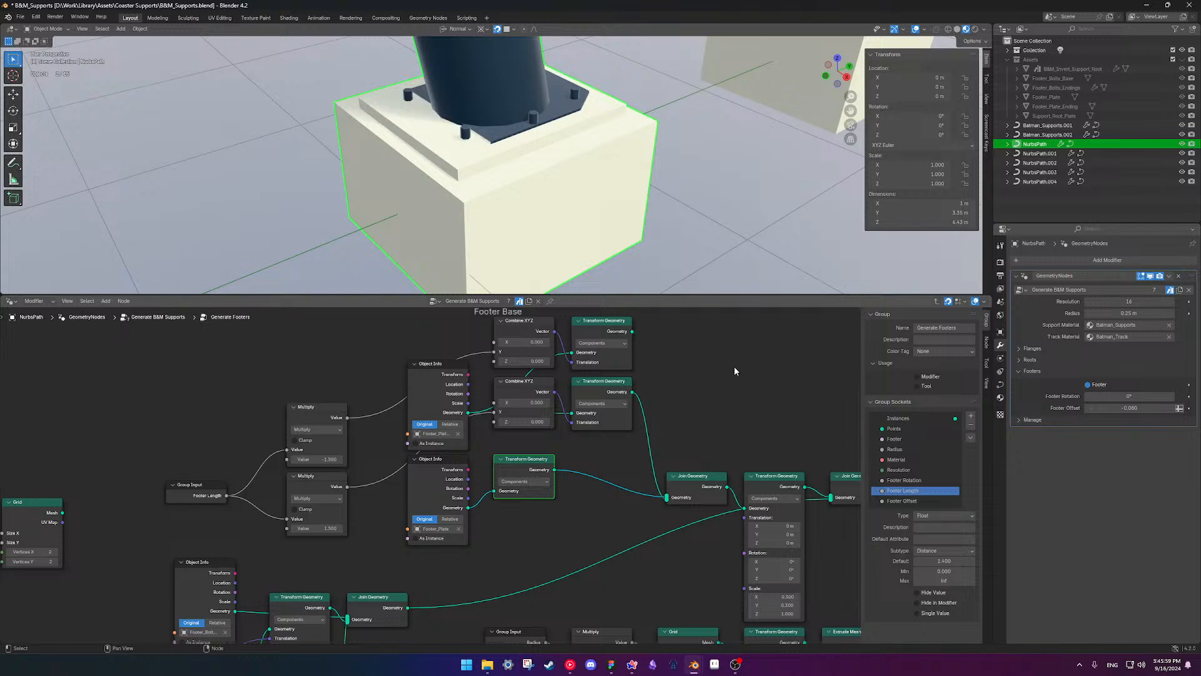
{"action": "middle_click_drag", "start_coordinate": [668, 473], "coordinate": [537, 464]}
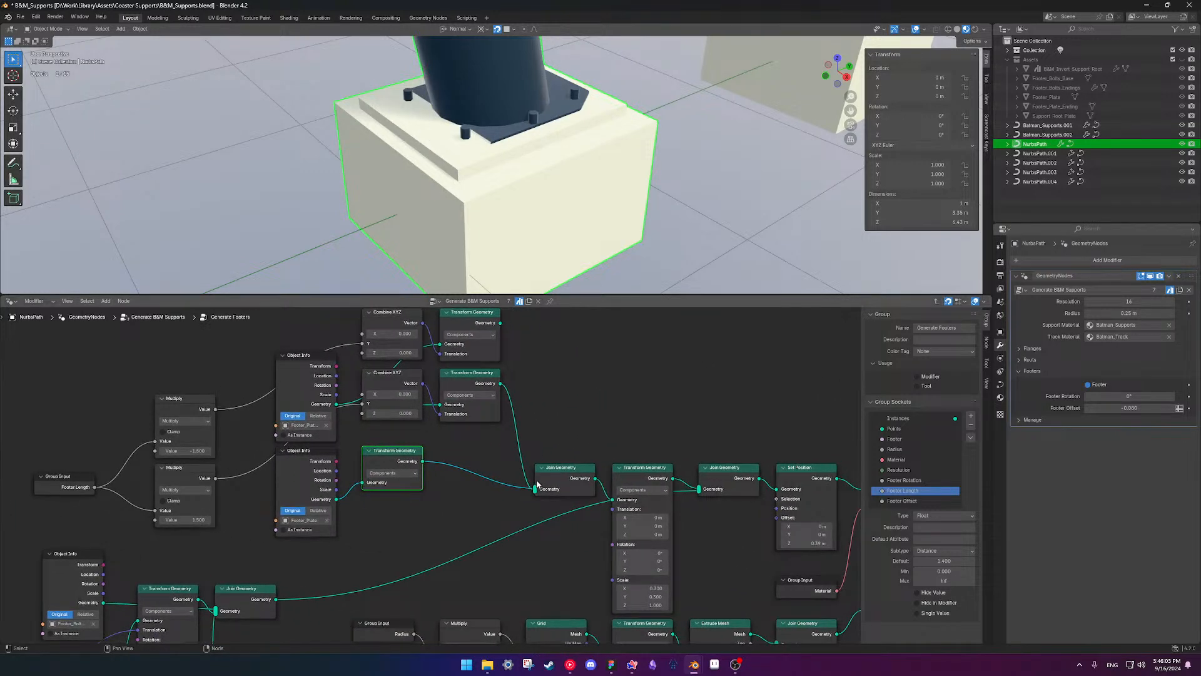
{"action": "scroll", "coordinate": [473, 535], "scroll_direction": "down", "scroll_amount": 1}
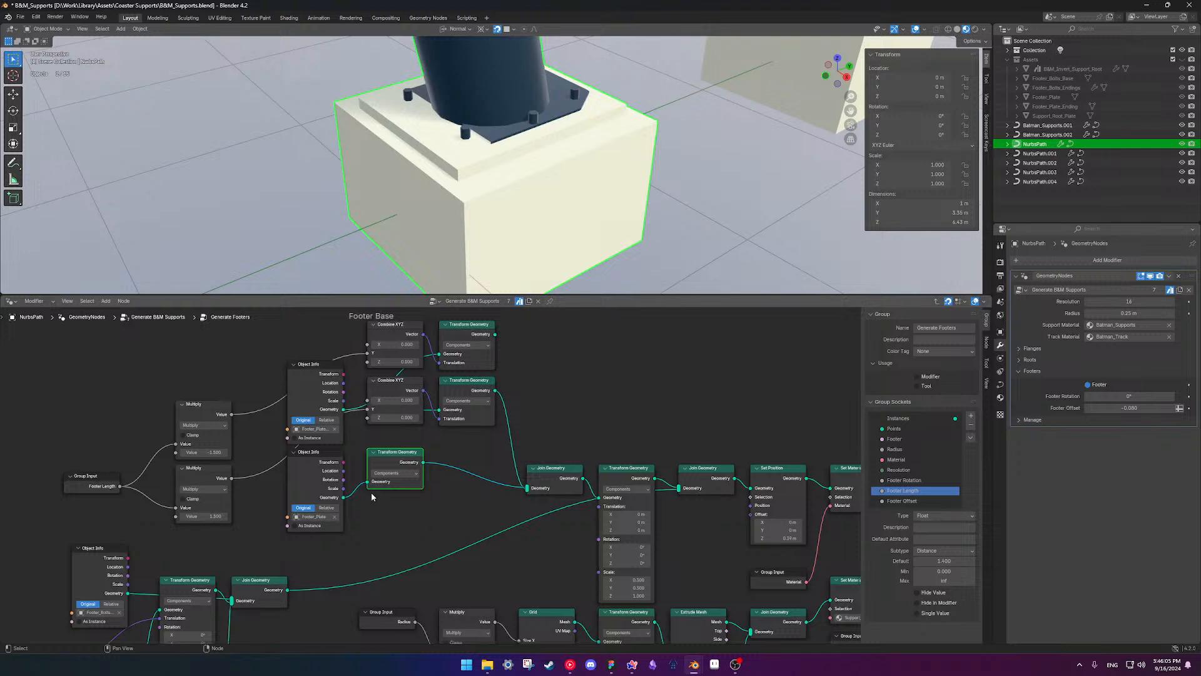
{"action": "middle_click_drag", "start_coordinate": [386, 436], "coordinate": [400, 441]}
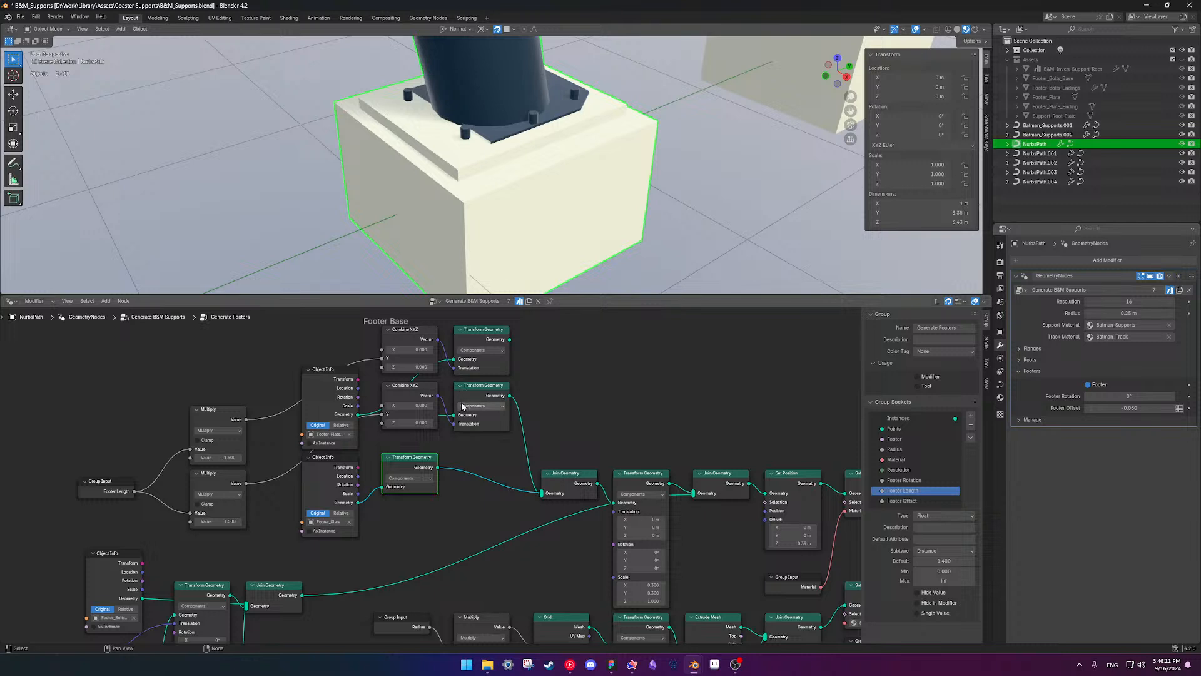
{"action": "mouse_move", "coordinate": [474, 392]}
{"action": "left_mouse_down"}
{"action": "mouse_move", "coordinate": [460, 410]}
{"action": "mouse_move", "coordinate": [474, 392]}
{"action": "left_mouse_up"}
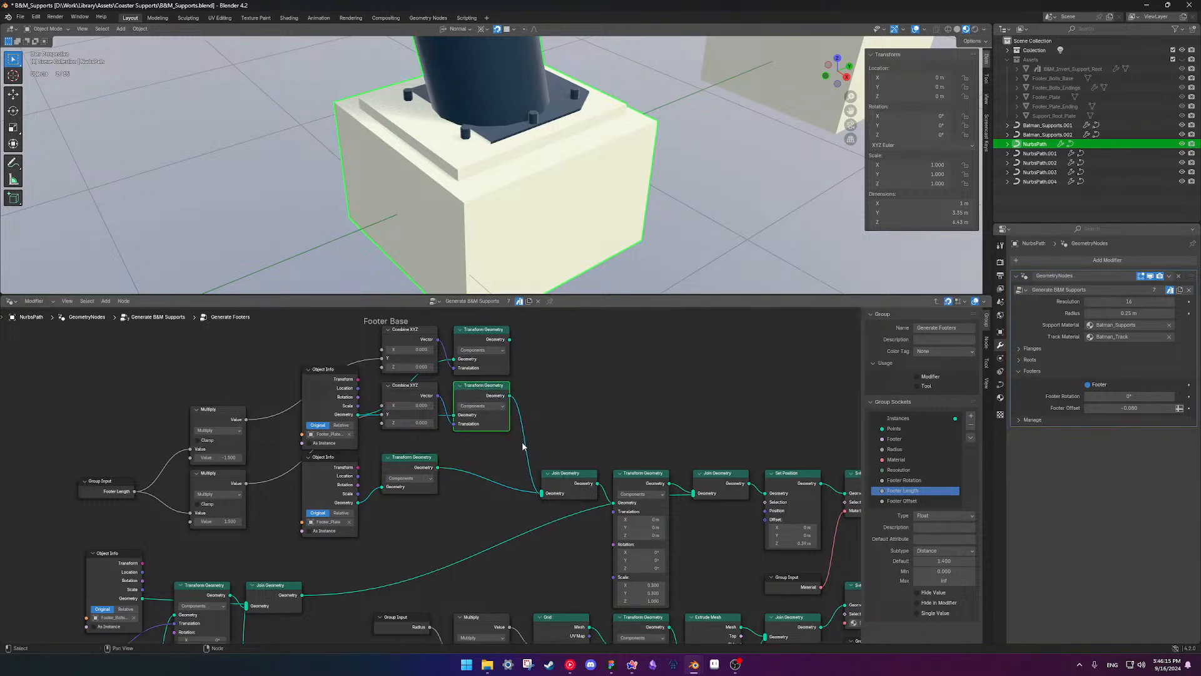
{"action": "right_click_drag", "start_coordinate": [520, 437], "coordinate": [557, 420], "text": "ctrl"}
{"action": "left_click", "coordinate": [551, 407]}
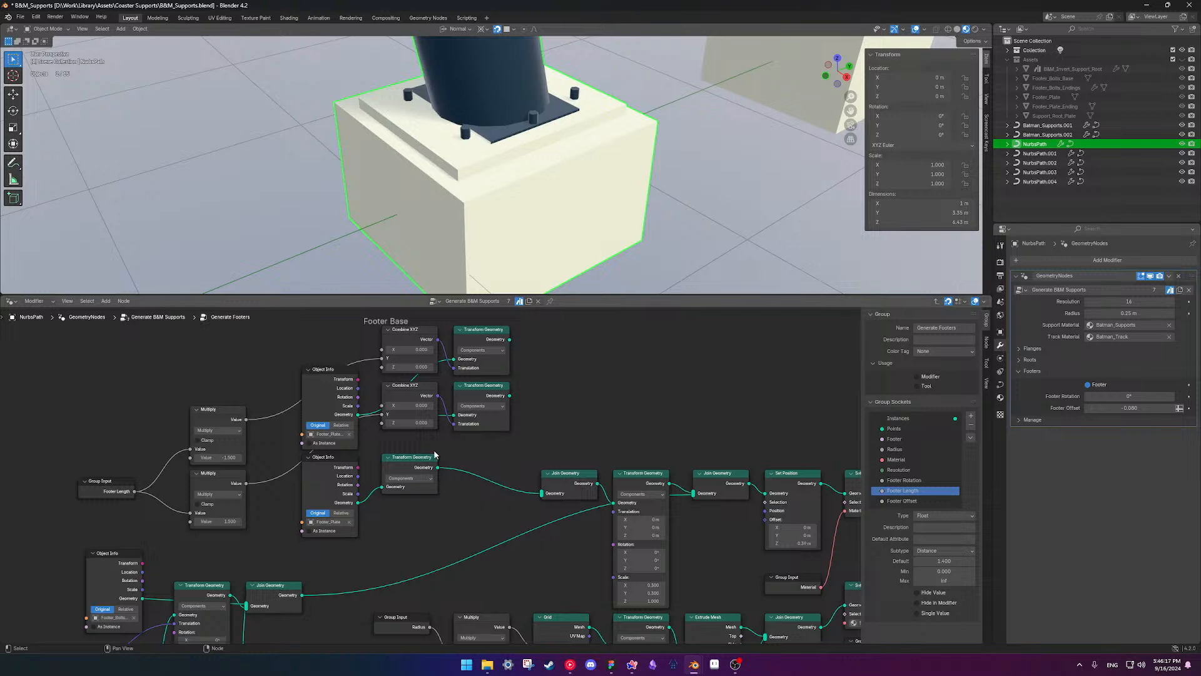
- Move the Footer_Plate Transform Geometry node closer to Join Geometry and cut its link from the Object Info node
{"action": "scroll", "coordinate": [432, 463], "scroll_direction": "up", "scroll_amount": 3}
{"action": "scroll", "coordinate": [422, 475], "scroll_direction": "down", "scroll_amount": 3}
{"action": "scroll", "coordinate": [422, 473], "scroll_direction": "up", "scroll_amount": 3}
{"action": "left_click_drag", "start_coordinate": [416, 447], "coordinate": [514, 446]}
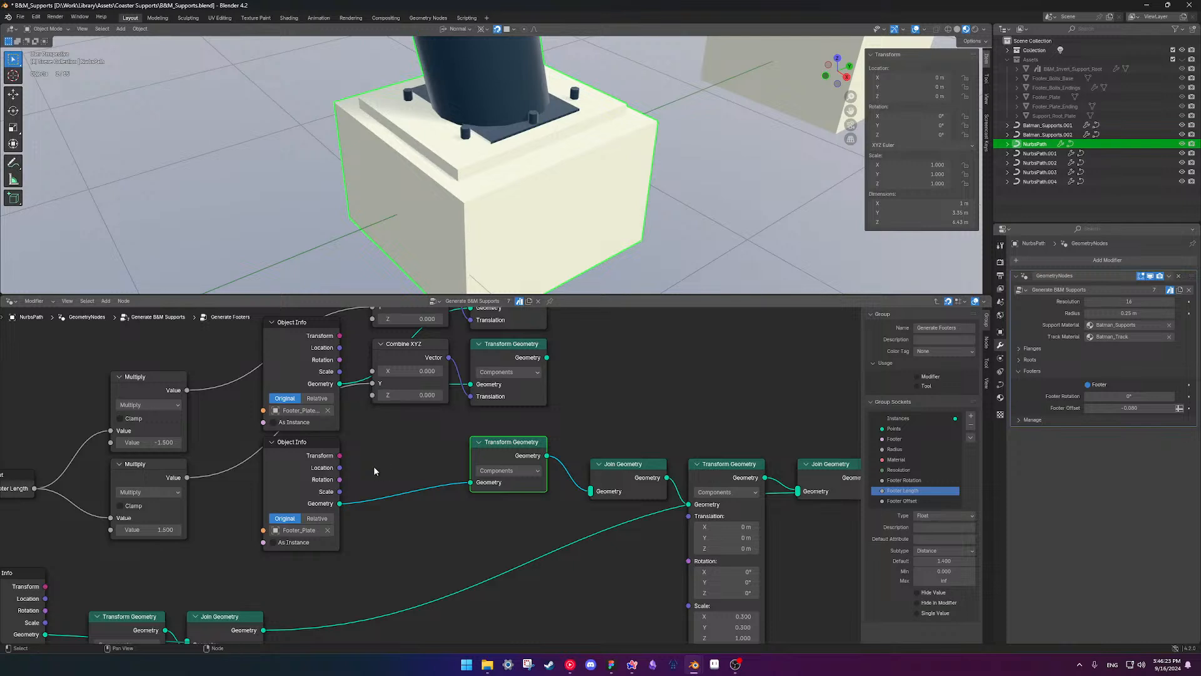
{"action": "right_click_drag", "start_coordinate": [374, 466], "coordinate": [380, 534], "text": "ctrl"}
{"action": "middle_click_drag", "start_coordinate": [375, 484], "coordinate": [389, 473]}
- Add a Grid mesh primitive node between the Footer_Plate Object Info and Transform Geometry nodes
{"action": "key", "text": "shift+a"}
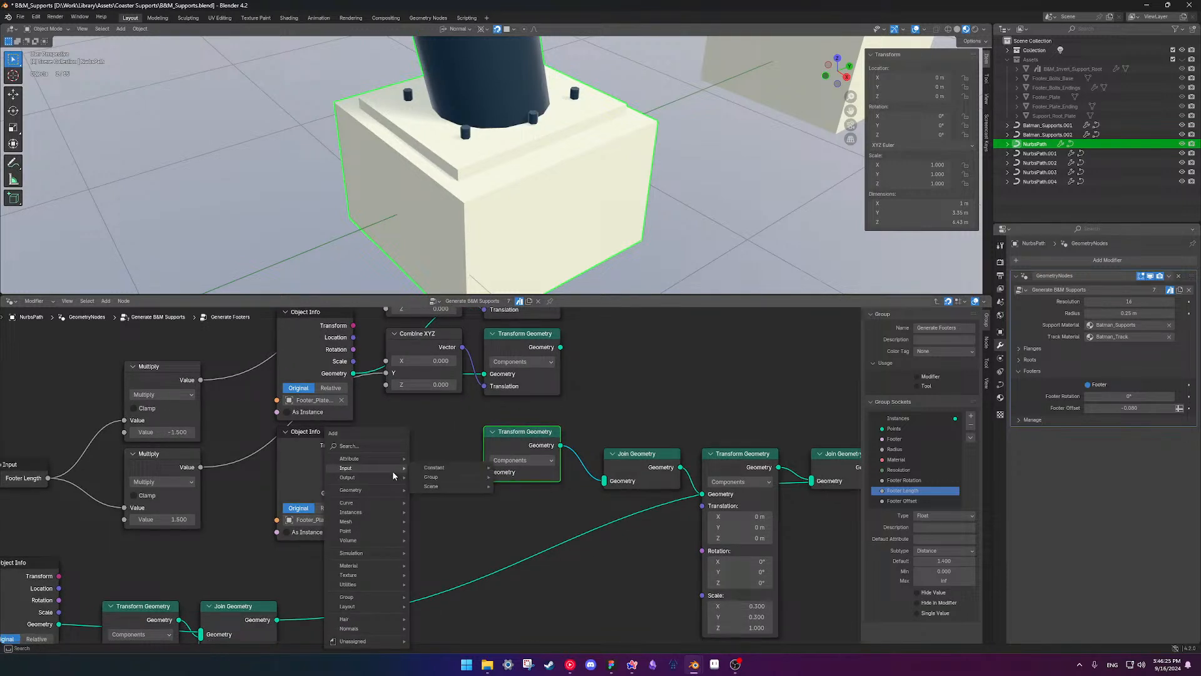
{"action": "type", "text": "plane"}
{"action": "key", "text": "BackSpace"}
{"action": "key", "text": "BackSpace"}
{"action": "key", "text": "BackSpace"}
{"action": "key", "text": "BackSpace"}
{"action": "key", "text": "BackSpace"}
{"action": "type", "text": "grid"}
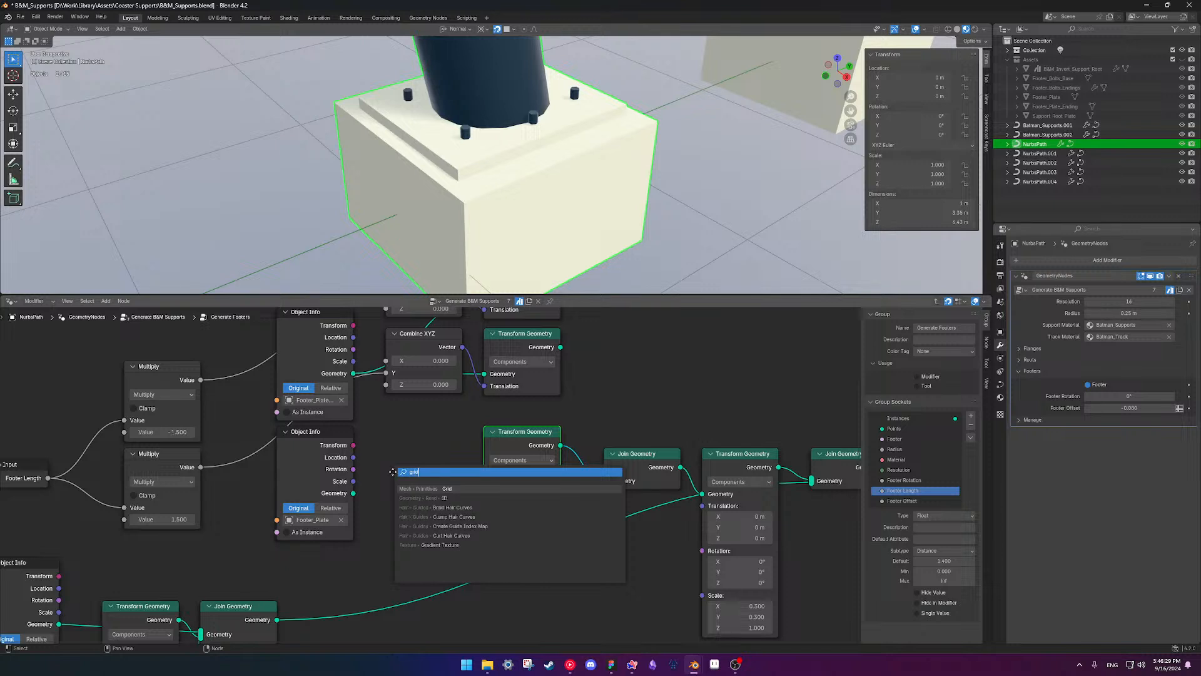
{"action": "key", "text": "Return"}
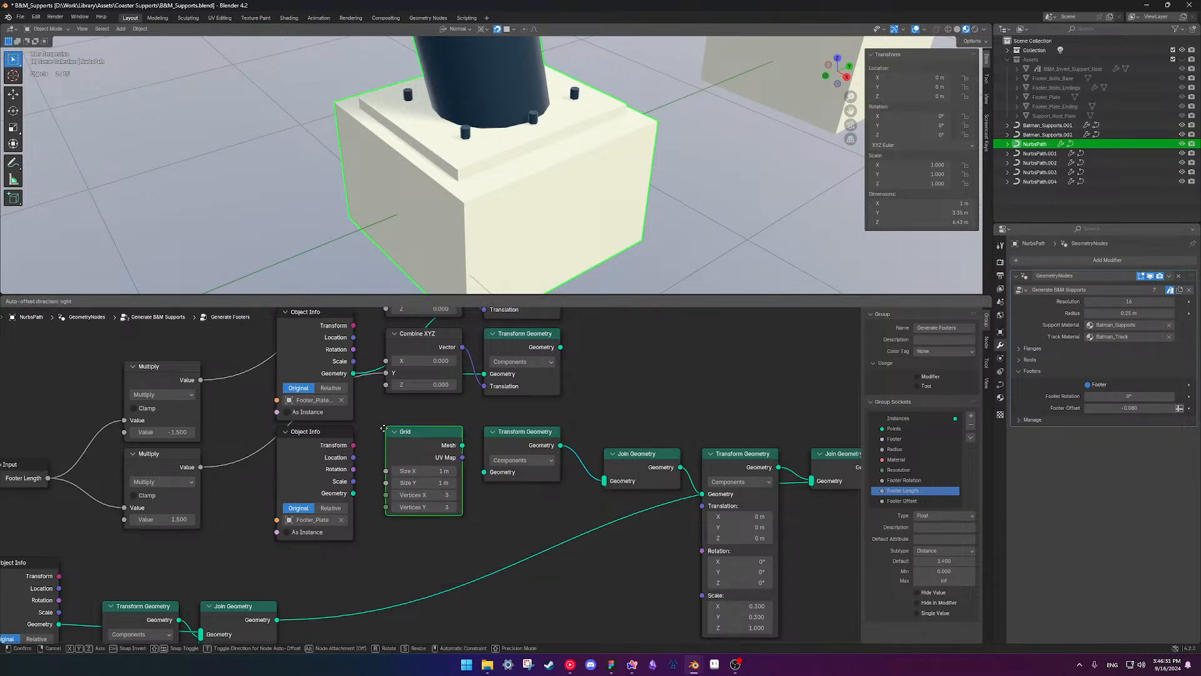
{"action": "left_click", "coordinate": [381, 425]}
- Feed the Grid's mesh into the Transform Geometry node and set its Size X and Size Y to 2 m
{"action": "left_click_drag", "start_coordinate": [462, 445], "coordinate": [484, 472]}
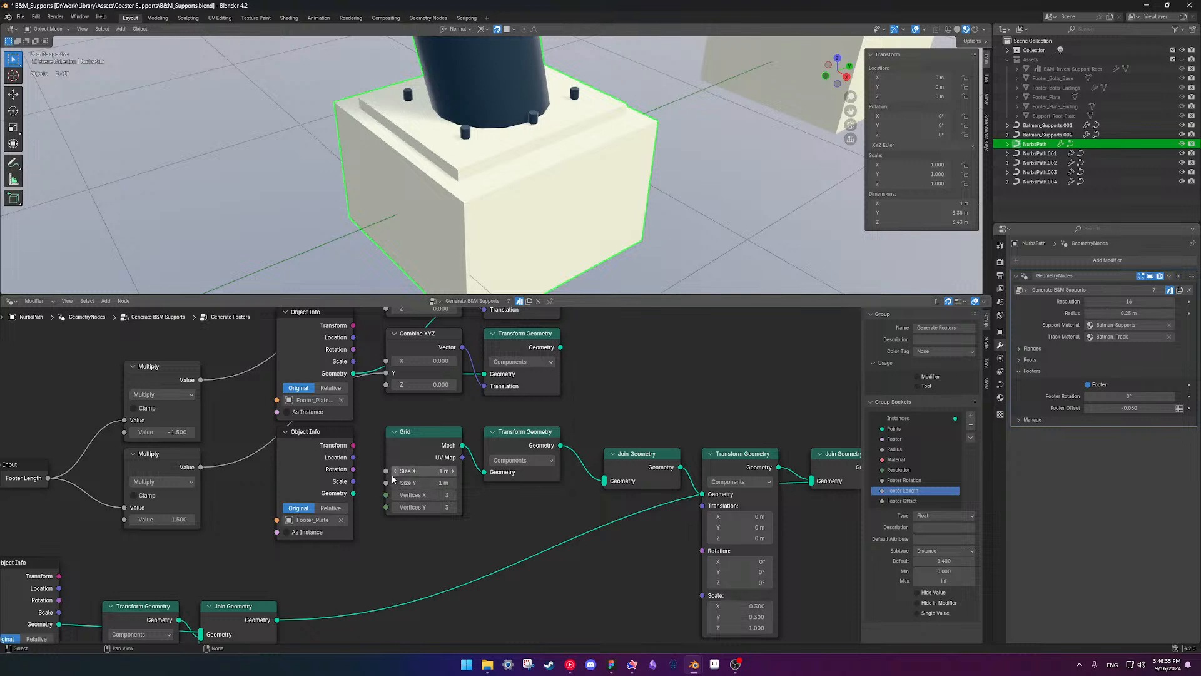
{"action": "mouse_move", "coordinate": [408, 472]}
{"action": "left_mouse_down"}
{"action": "mouse_move", "coordinate": [438, 471]}
{"action": "mouse_move", "coordinate": [425, 470]}
{"action": "left_mouse_up"}
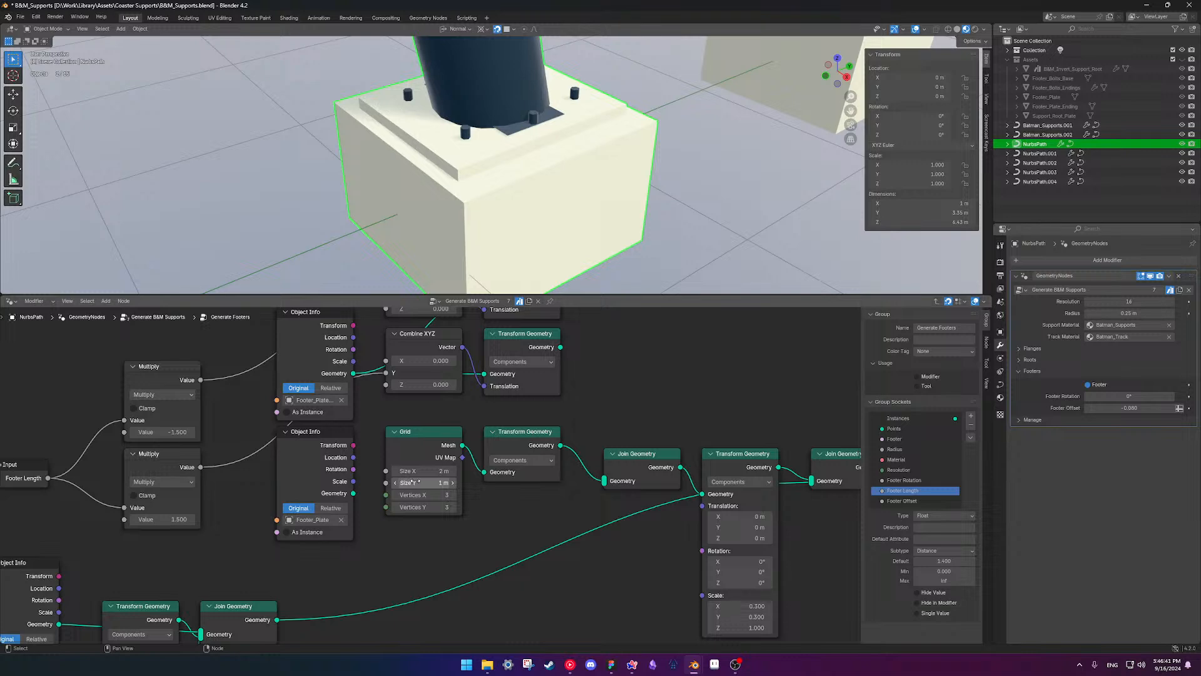
{"action": "key", "text": "Return"}
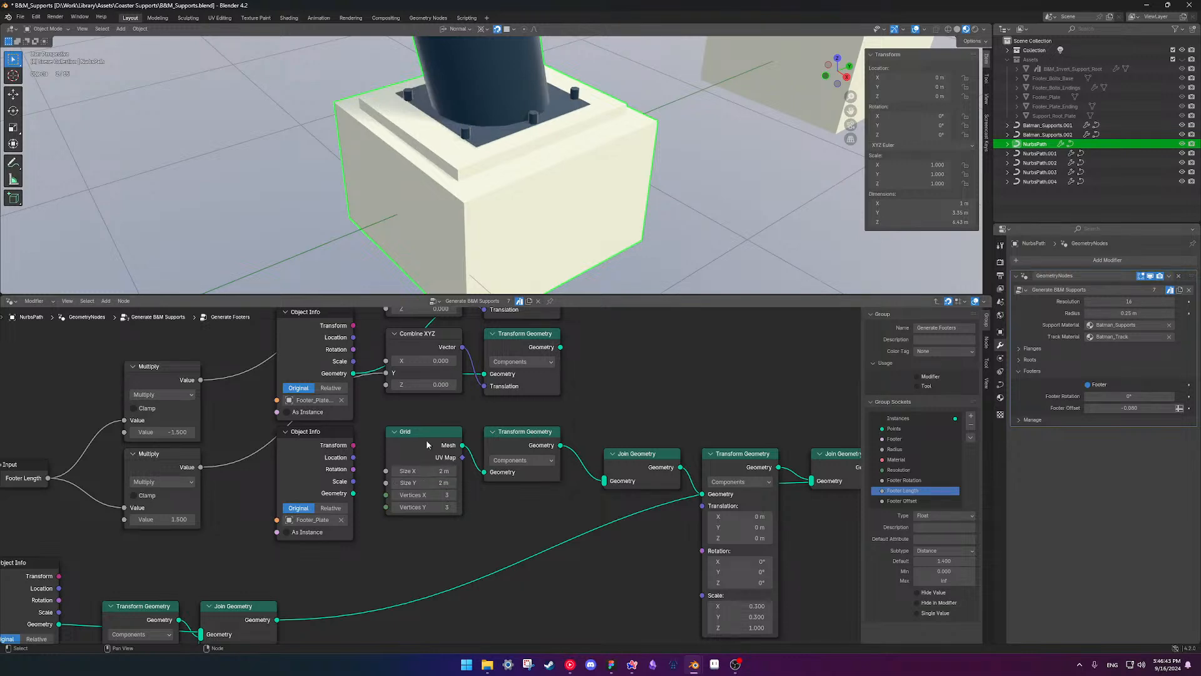
- Connect the Grid's mesh directly to Join Geometry and detach the Transform Geometry node from the chain
{"action": "middle_click_drag", "start_coordinate": [496, 177], "coordinate": [485, 145]}
{"action": "mouse_move", "coordinate": [466, 200]}
{"action": "middle_mouse_down"}
{"action": "mouse_move", "coordinate": [550, 188]}
{"action": "mouse_move", "coordinate": [624, 153]}
{"action": "mouse_move", "coordinate": [415, 215]}
{"action": "mouse_move", "coordinate": [520, 181]}
{"action": "mouse_move", "coordinate": [457, 197]}
{"action": "middle_mouse_up"}
{"action": "left_click_drag", "start_coordinate": [463, 445], "coordinate": [604, 480]}
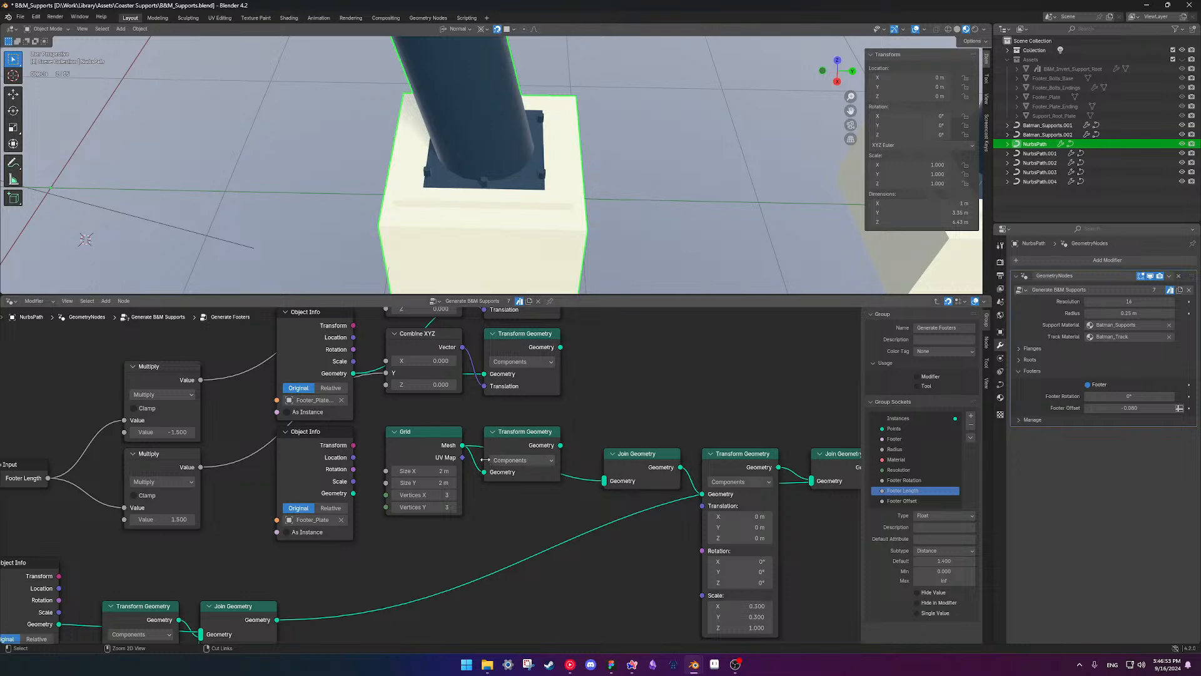
{"action": "left_click_drag", "start_coordinate": [533, 443], "coordinate": [644, 388], "text": "alt"}
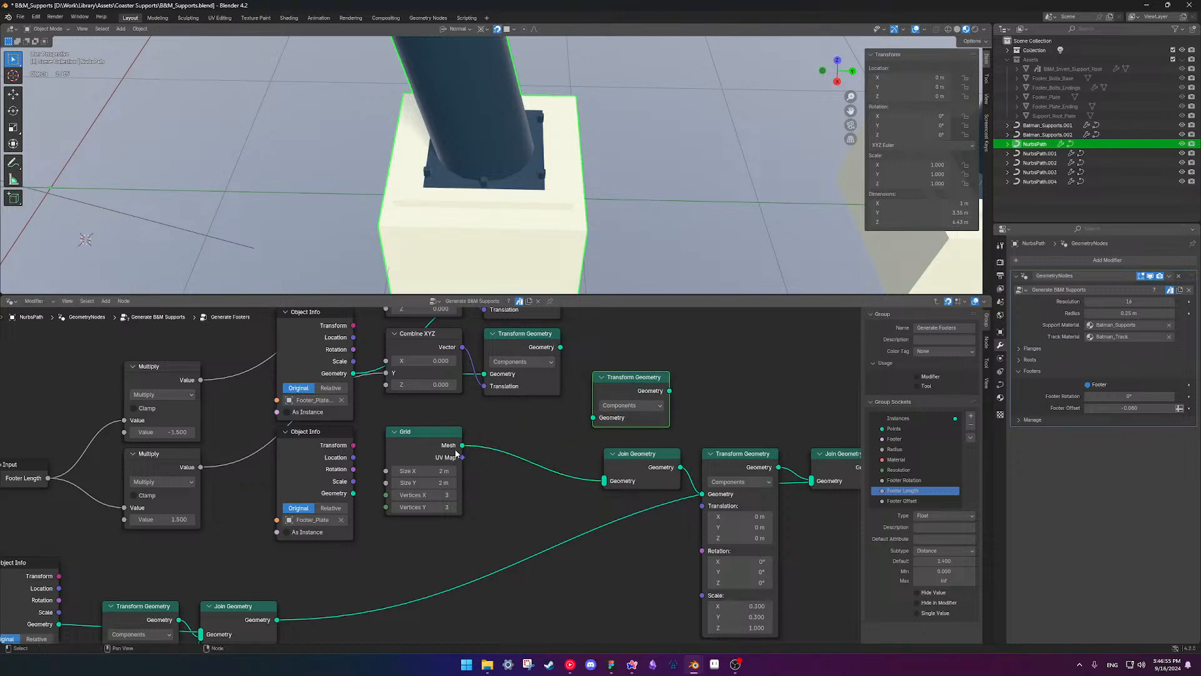
- Dissolve the Transform Geometry node between the two Join Geometry nodes, keeping the chain connected
{"action": "scroll", "coordinate": [480, 215], "scroll_direction": "down", "scroll_amount": 3}
{"action": "scroll", "coordinate": [491, 201], "scroll_direction": "up", "scroll_amount": 2}
{"action": "middle_click_drag", "start_coordinate": [677, 463], "coordinate": [525, 441]}
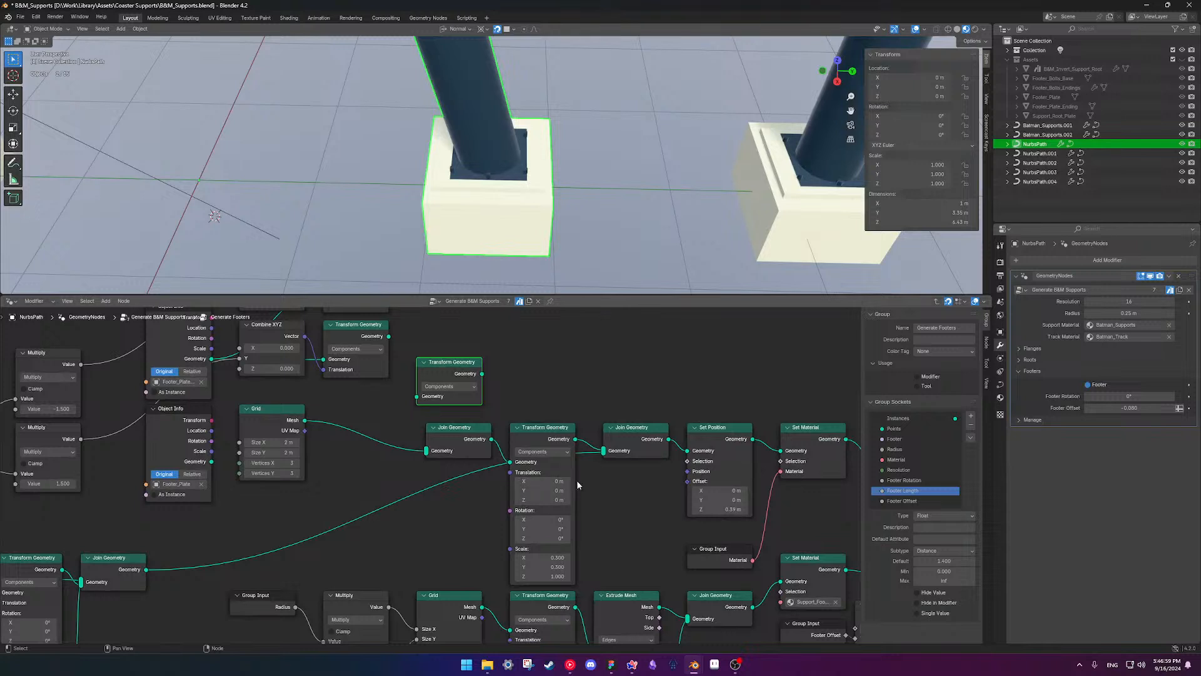
{"action": "mouse_move", "coordinate": [538, 431]}
{"action": "left_mouse_down"}
{"action": "mouse_move", "coordinate": [518, 431]}
{"action": "mouse_move", "coordinate": [532, 432]}
{"action": "left_mouse_up"}
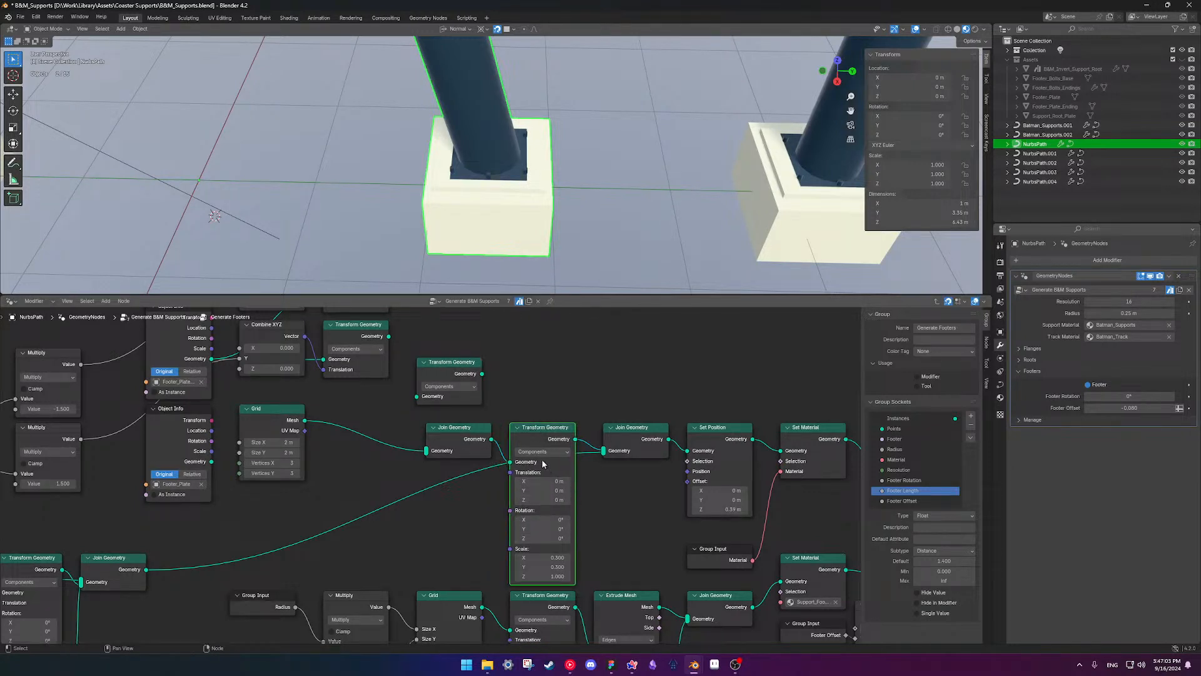
{"action": "key", "text": "ctrl+x"}
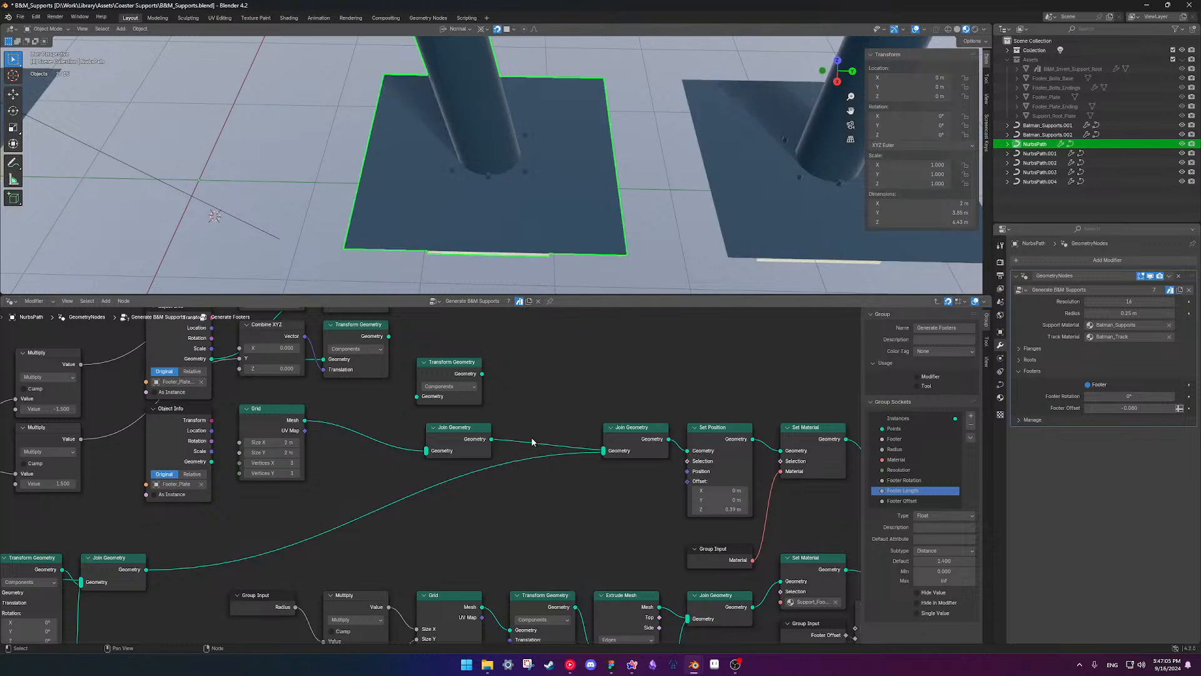
- Link the Grid's mesh to the second Join Geometry node, delete the first Join Geometry, and move the Grid beside the remaining one
{"action": "left_click_drag", "start_coordinate": [304, 419], "coordinate": [602, 452]}
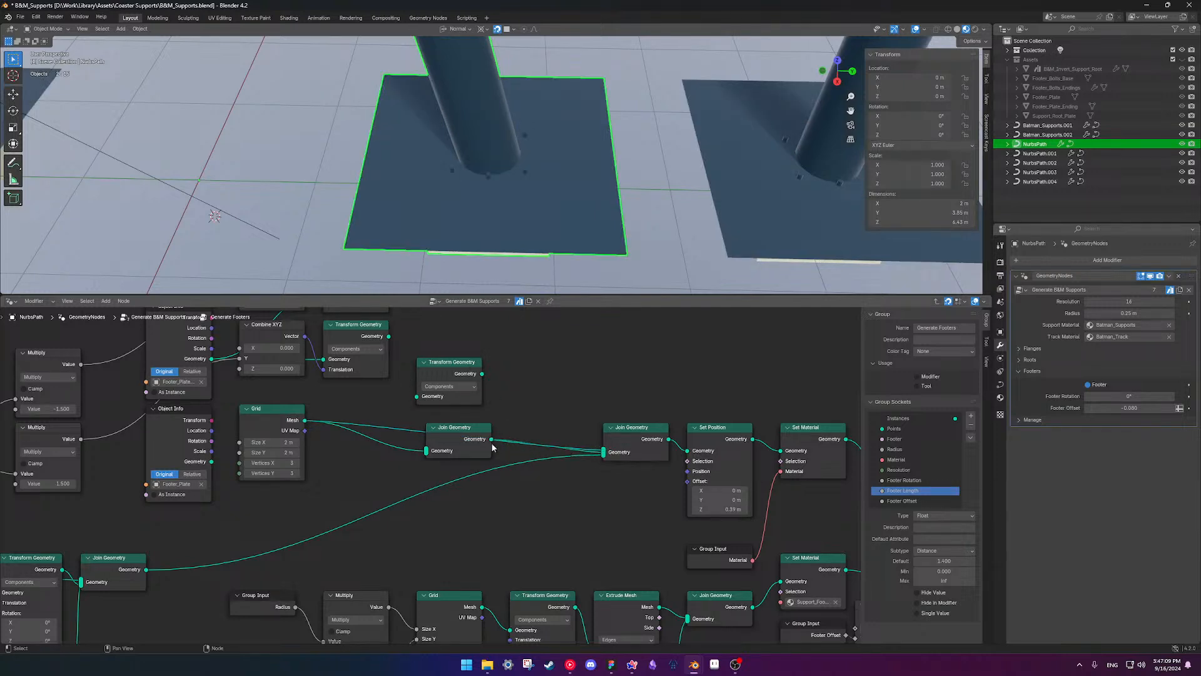
{"action": "key", "text": "x"}
{"action": "left_click_drag", "start_coordinate": [285, 417], "coordinate": [558, 428]}
{"action": "scroll", "coordinate": [606, 440], "scroll_direction": "up", "scroll_amount": 2}
{"action": "middle_click_drag", "start_coordinate": [606, 440], "coordinate": [452, 450]}
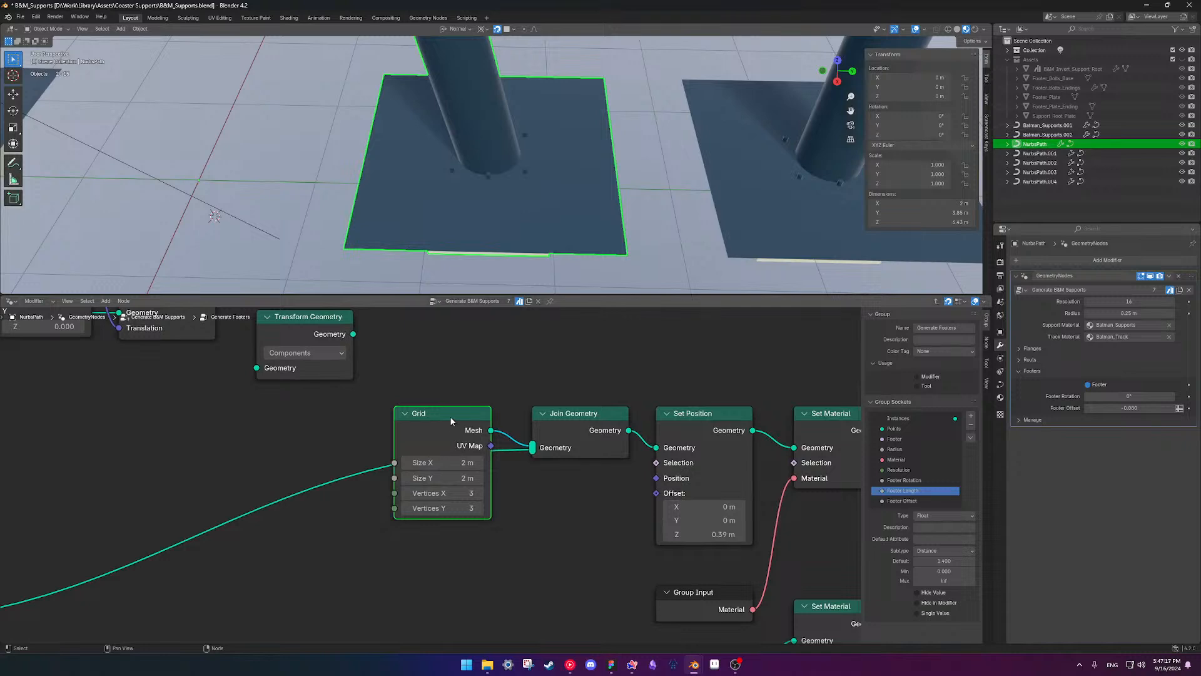
- Set the Grid's Size X and Size Y to 1 m
{"action": "left_click", "coordinate": [450, 461]}
{"action": "type", "text": "1"}
{"action": "key", "text": "Return"}
{"action": "left_click", "coordinate": [451, 478]}
{"action": "type", "text": "1"}
{"action": "key", "text": "Return"}
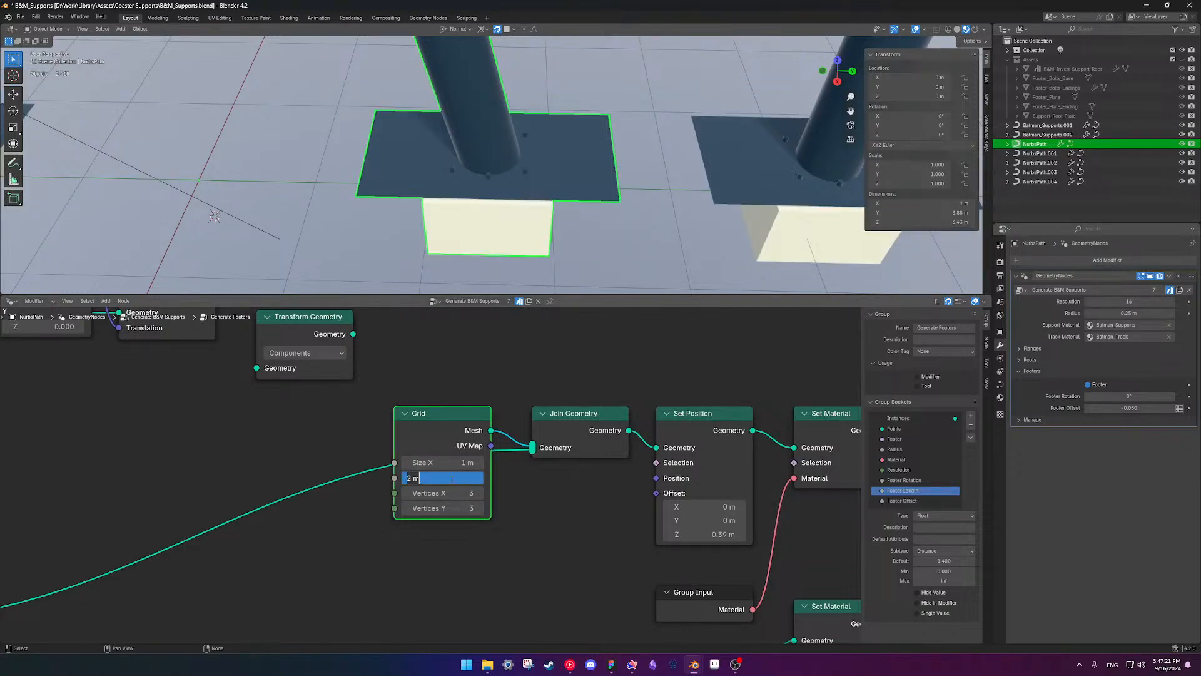
- Reduce the Grid's Size X and Size Y to 0.7 m and check the plate against the footer
{"action": "middle_click_drag", "start_coordinate": [463, 155], "coordinate": [491, 206]}
{"action": "scroll", "coordinate": [490, 183], "scroll_direction": "up", "scroll_amount": 2}
{"action": "left_click", "coordinate": [454, 458]}
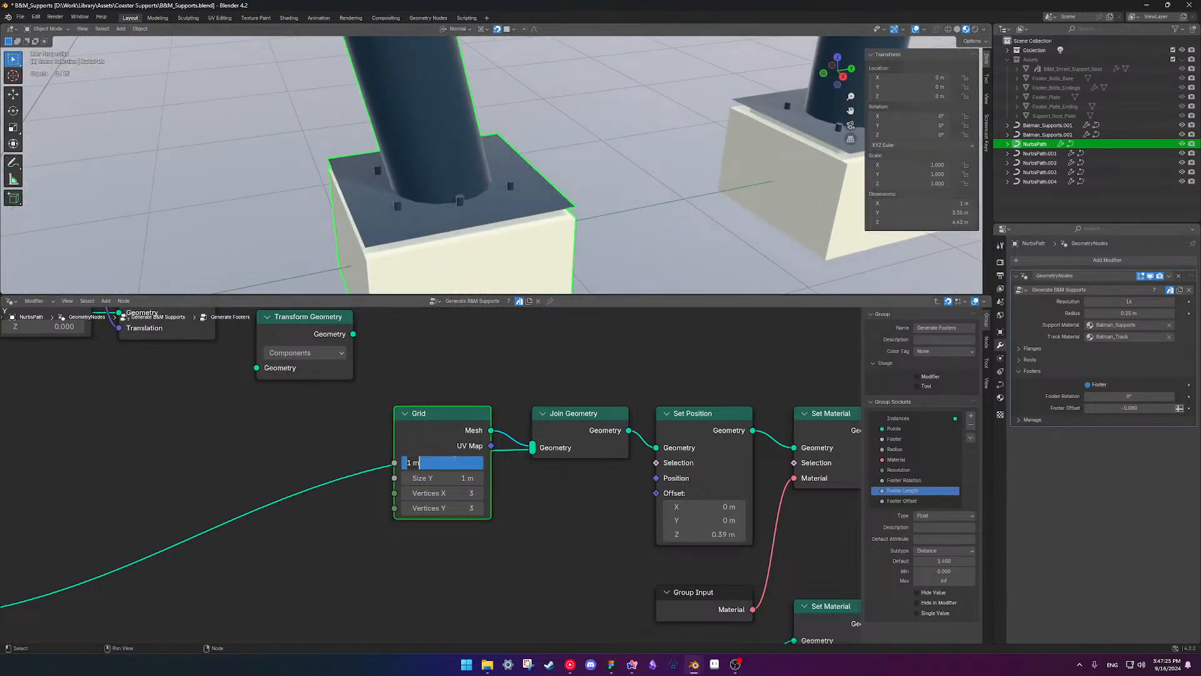
{"action": "key", "text": "Return"}
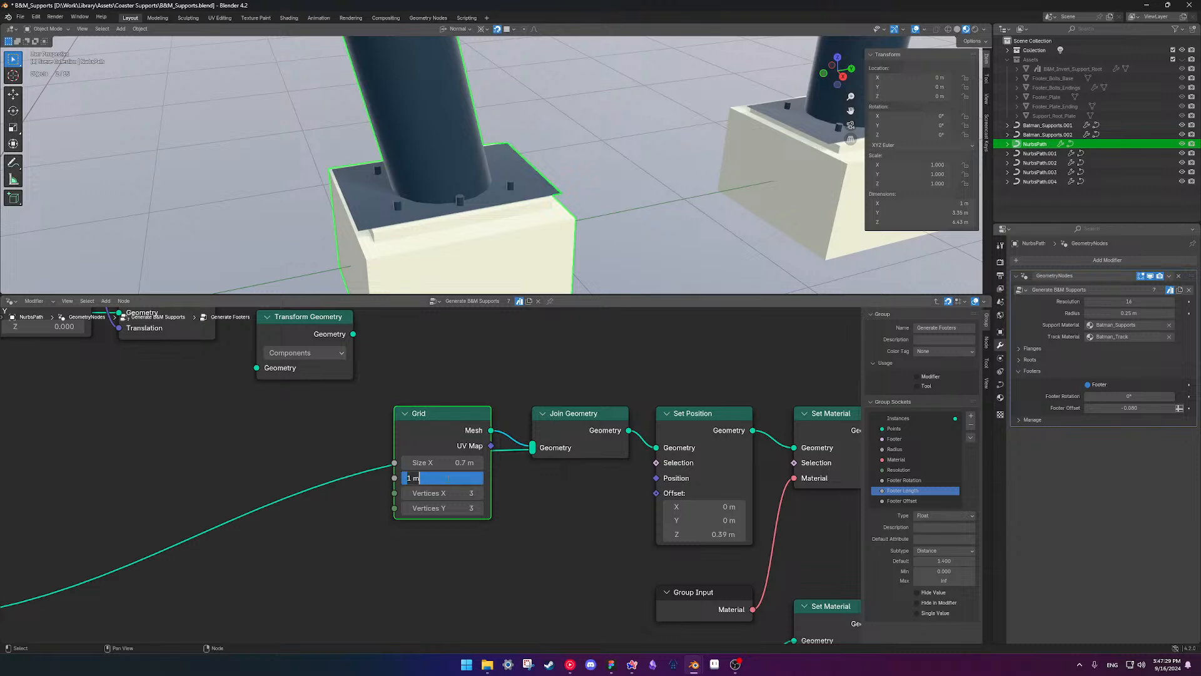
{"action": "type", "text": ".7"}
{"action": "key", "text": "Return"}
{"action": "middle_click_drag", "start_coordinate": [475, 160], "coordinate": [555, 172]}
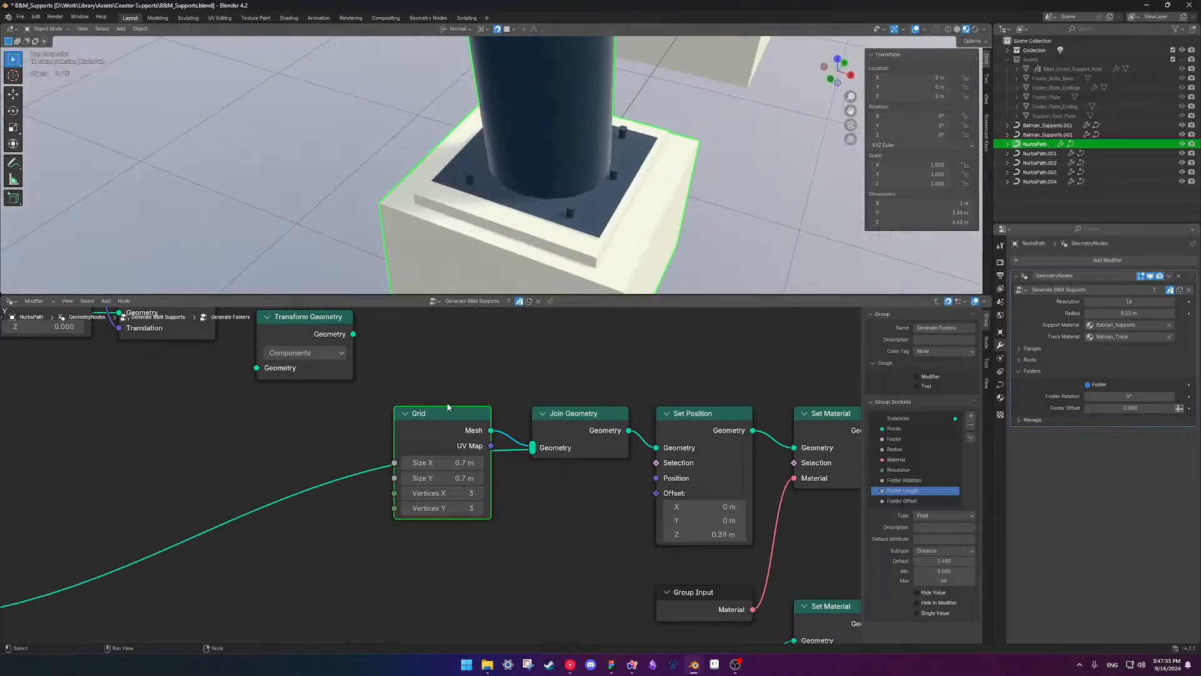
- Set the Grid's Size X to 0.65 m and its Size Y to 0.75 m
{"action": "mouse_move", "coordinate": [442, 463]}
{"action": "left_mouse_down"}
{"action": "mouse_move", "coordinate": [409, 463]}
{"action": "mouse_move", "coordinate": [438, 463]}
{"action": "left_mouse_up"}
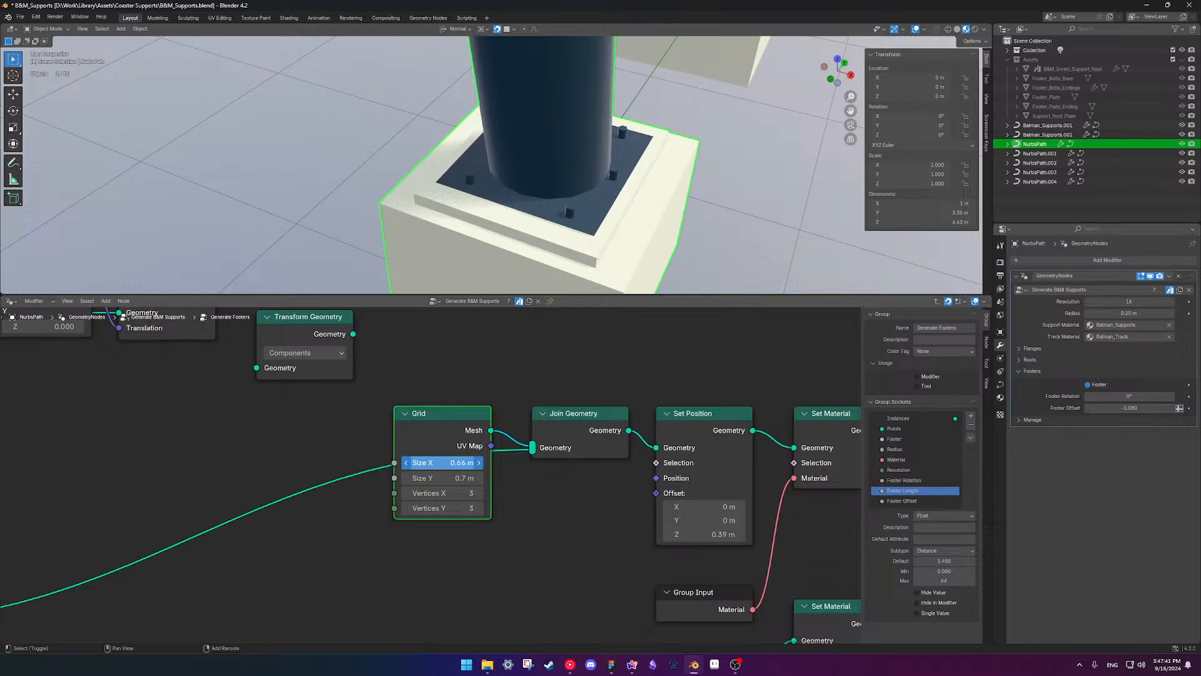
{"action": "middle_click_drag", "start_coordinate": [557, 182], "coordinate": [512, 137]}
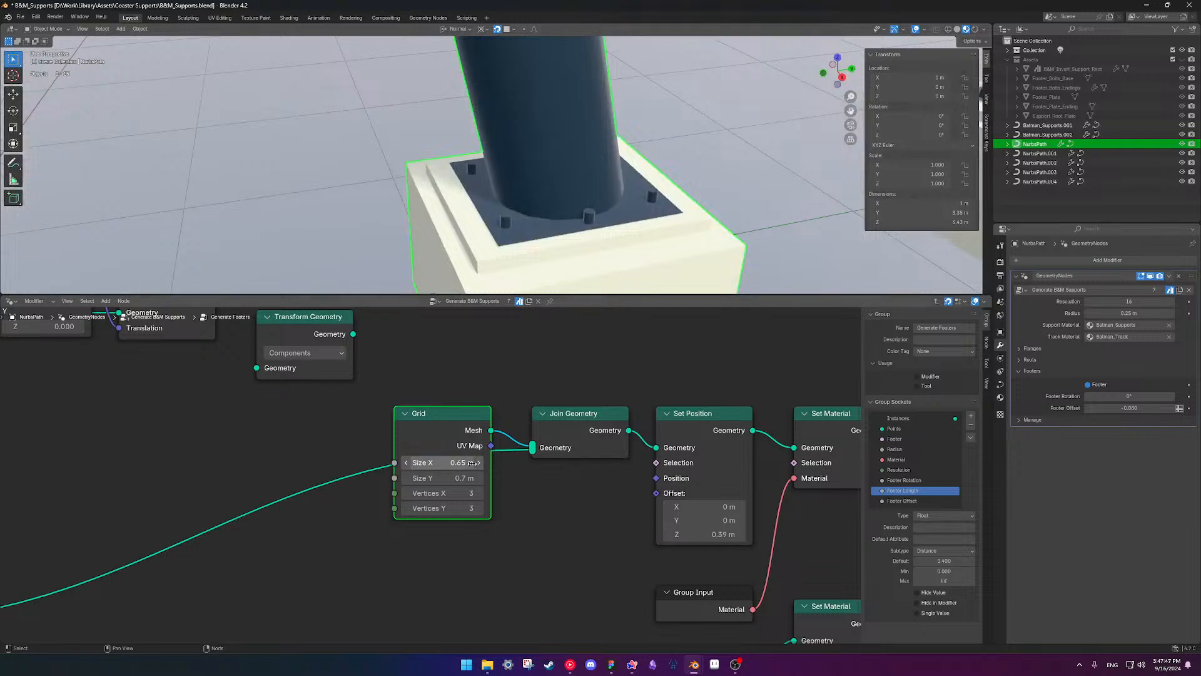
{"action": "left_click", "coordinate": [459, 477]}
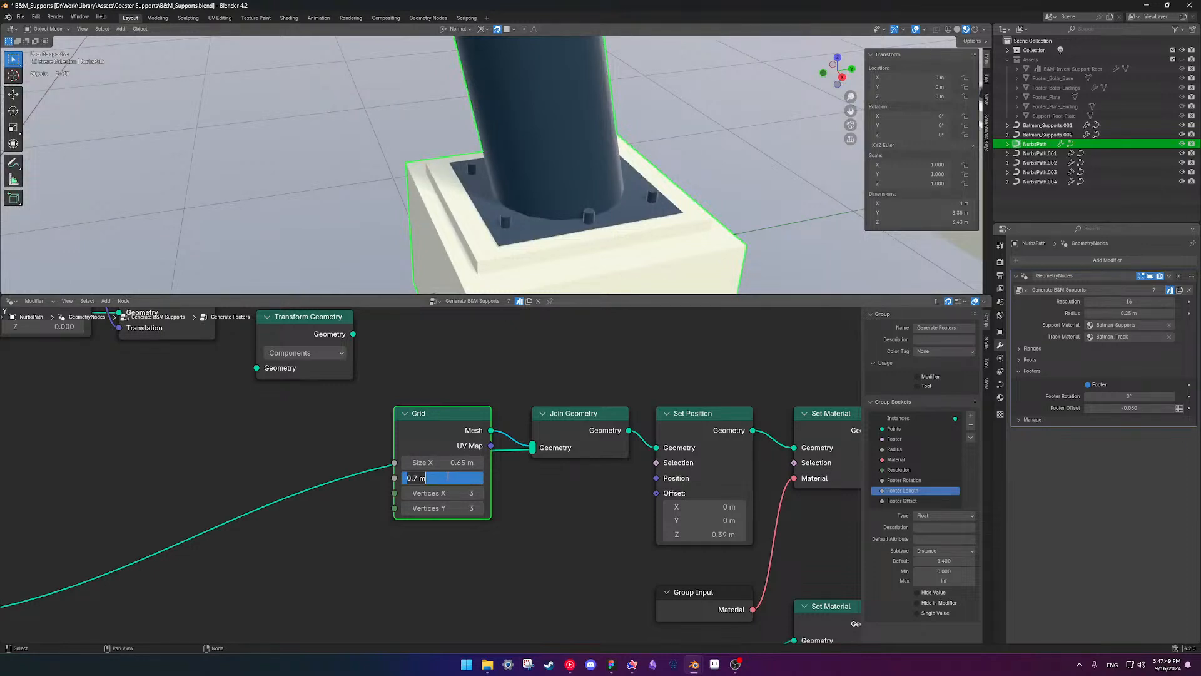
{"action": "key", "text": "Return"}
{"action": "middle_click_drag", "start_coordinate": [501, 169], "coordinate": [460, 179]}
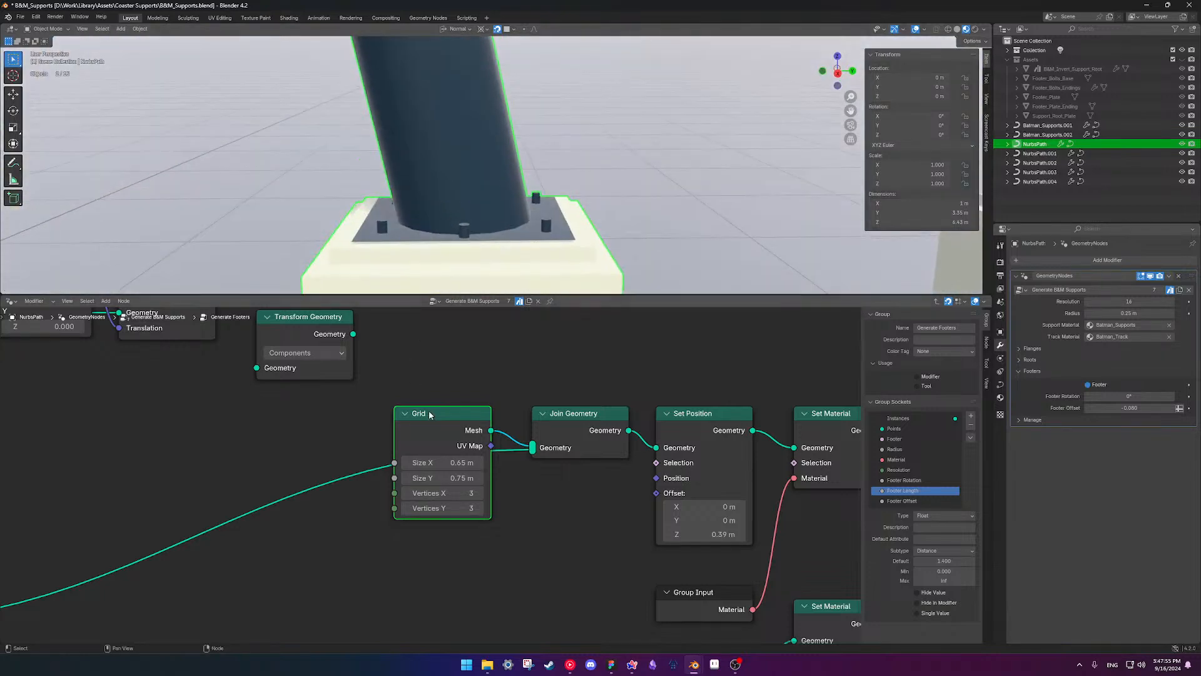
- Set the Grid's Size Y to 0.8 m and check the plate's fit around the bolts
{"action": "left_click", "coordinate": [465, 479]}
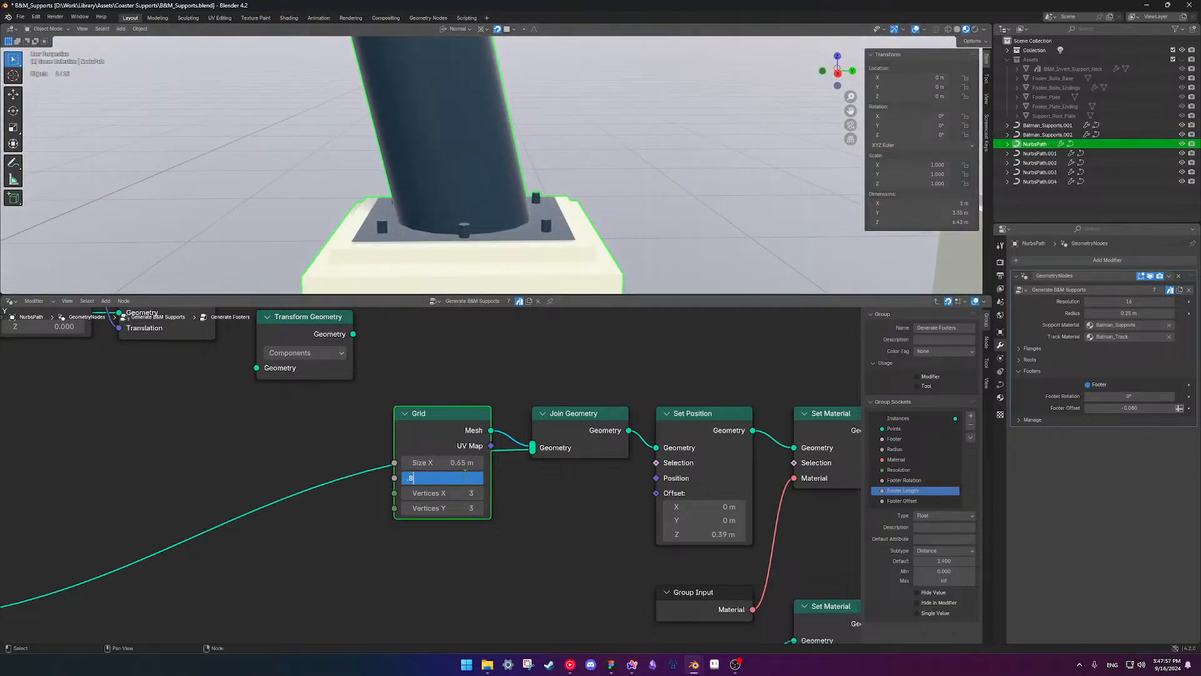
{"action": "type", "text": ".8"}
{"action": "key", "text": "Return"}
{"action": "middle_click_drag", "start_coordinate": [599, 104], "coordinate": [483, 161]}
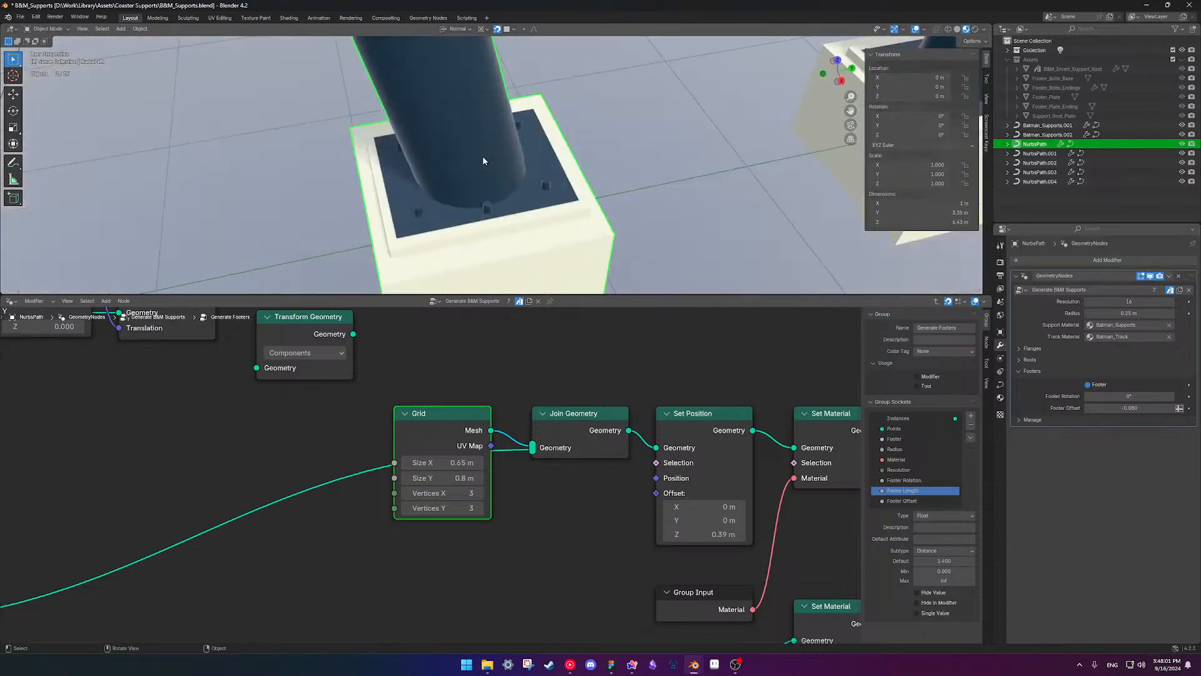
{"action": "scroll", "coordinate": [483, 158], "scroll_direction": "down", "scroll_amount": 6}
{"action": "scroll", "coordinate": [499, 178], "scroll_direction": "up", "scroll_amount": 6}
{"action": "middle_click_drag", "start_coordinate": [473, 205], "coordinate": [444, 194]}
{"action": "scroll", "coordinate": [496, 181], "scroll_direction": "down", "scroll_amount": 4}
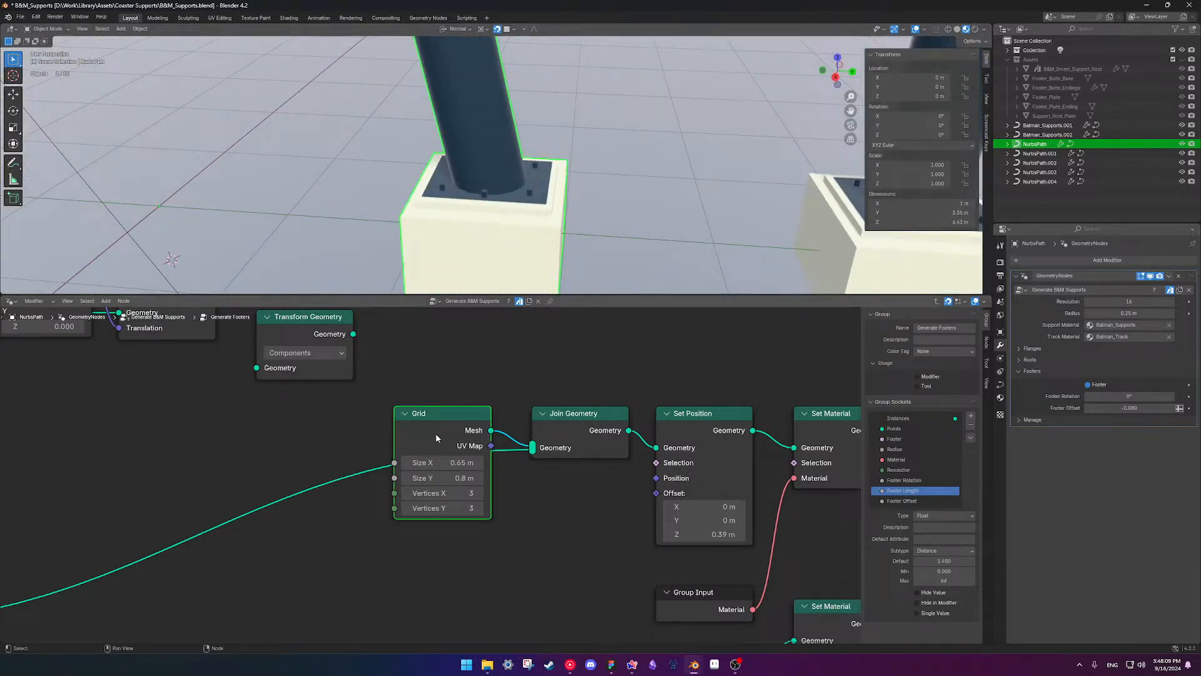
- Make room after the Grid node and insert an Extrude Mesh node between the Grid and Join Geometry
{"action": "left_click_drag", "start_coordinate": [444, 420], "coordinate": [307, 418]}
{"action": "key", "text": "shift+a"}
{"action": "type", "text": "extru"}
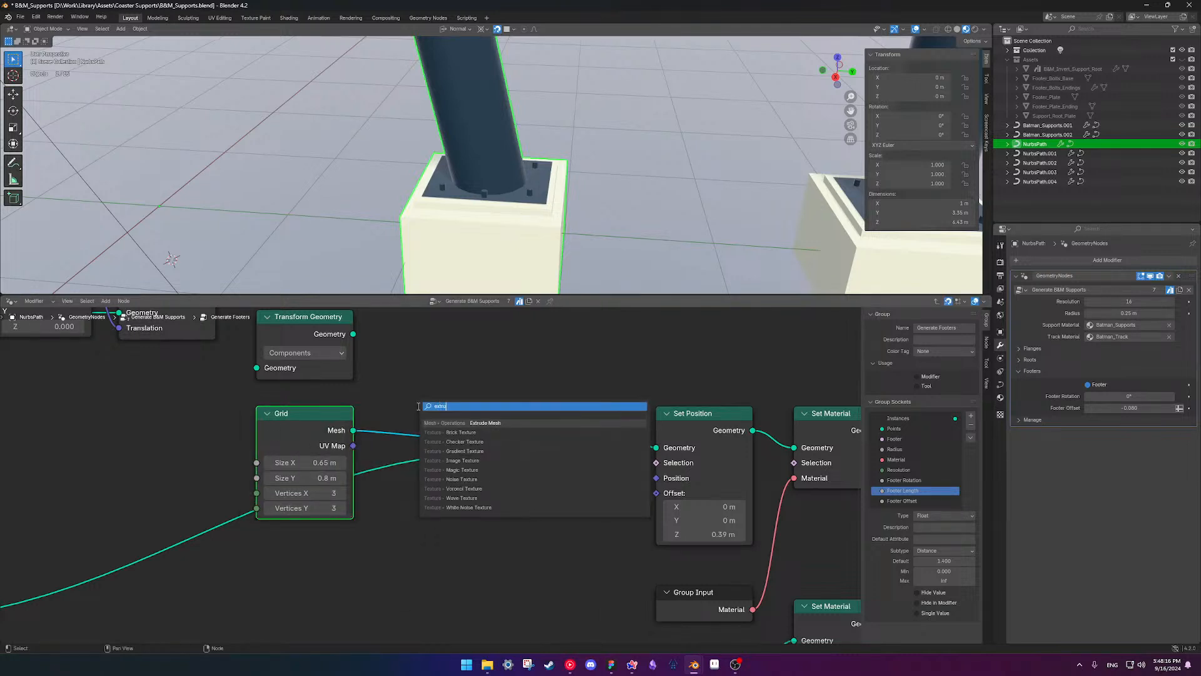
{"action": "key", "text": "Return"}
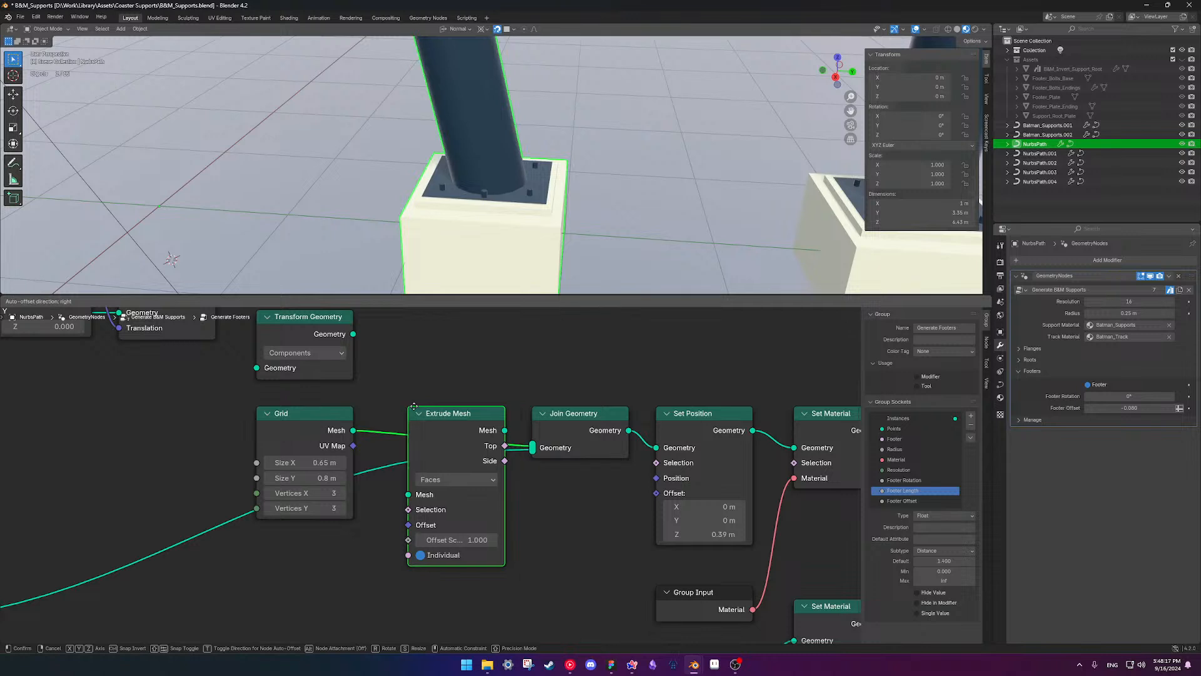
{"action": "left_click", "coordinate": [424, 414]}
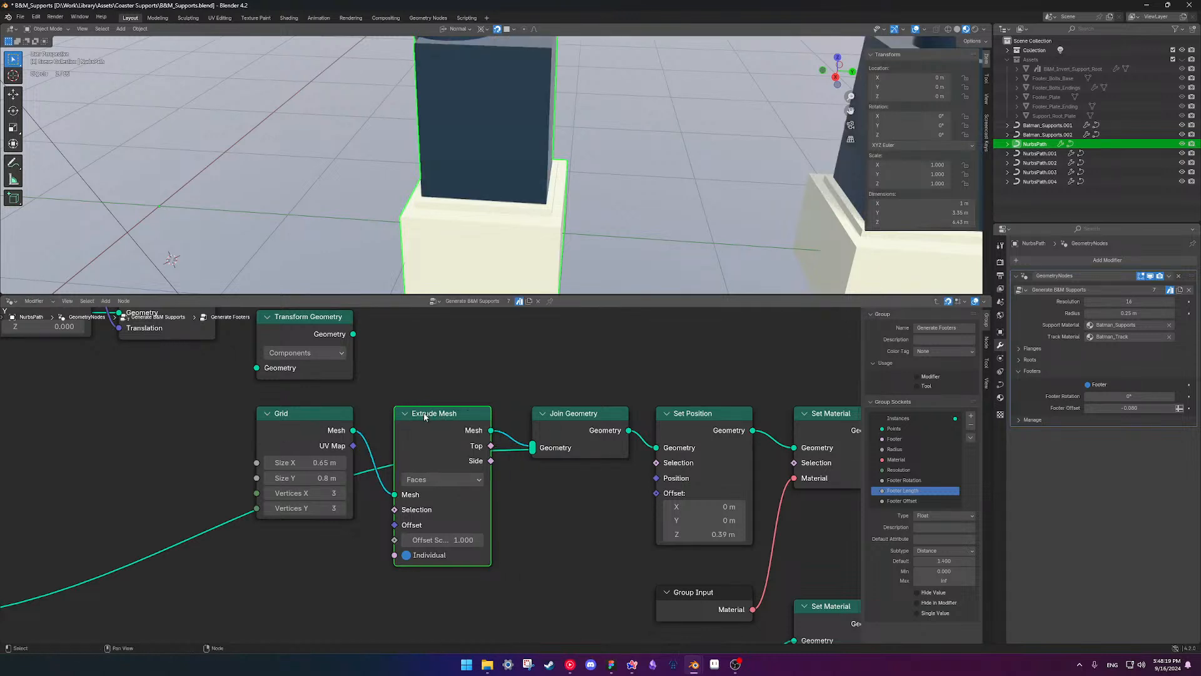
- Set the Extrude Mesh node to Edges mode with an Offset Scale of -0.01
{"action": "left_click", "coordinate": [452, 481]}
{"action": "left_click", "coordinate": [444, 529]}
{"action": "left_click", "coordinate": [452, 539]}
{"action": "type", "text": "-"}
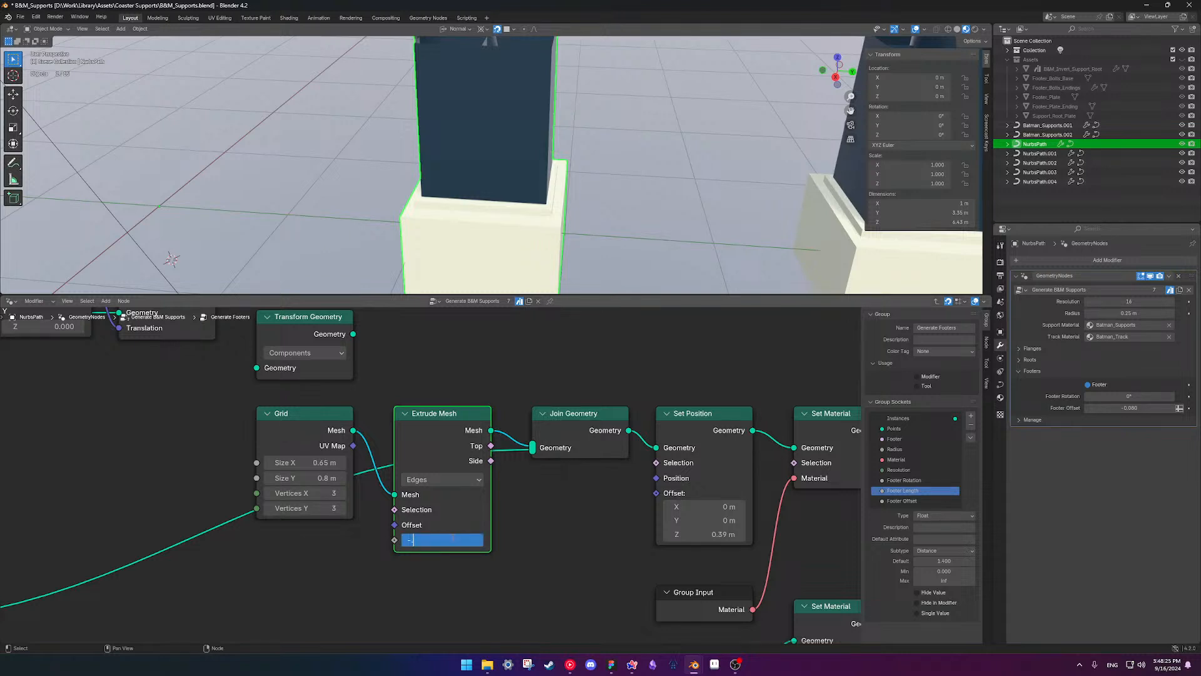
{"action": "type", "text": "0.01"}
{"action": "key", "text": "Return"}
- Examine the extruded plate's thickness in wireframe and compare the footer plates across the supports
{"action": "scroll", "coordinate": [457, 211], "scroll_direction": "up", "scroll_amount": 5}
{"action": "middle_click_drag", "start_coordinate": [456, 211], "coordinate": [467, 212]}
{"action": "key", "text": "shift+z"}
{"action": "scroll", "coordinate": [407, 209], "scroll_direction": "up", "scroll_amount": 4}
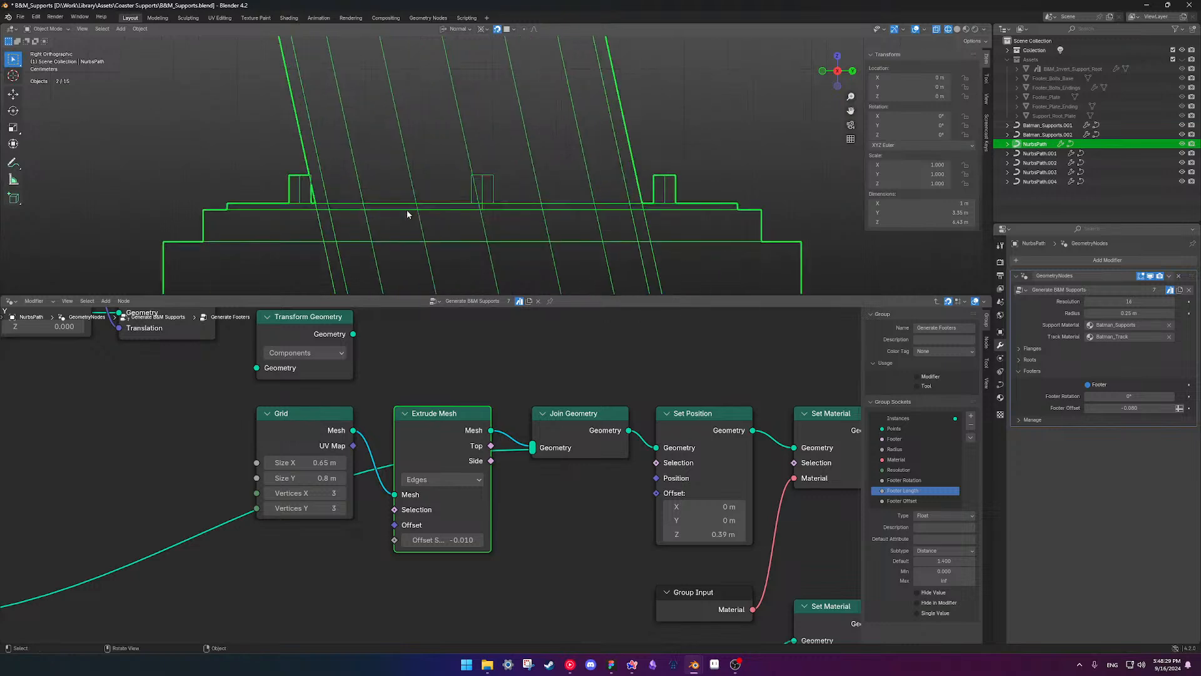
{"action": "key", "text": "shift+z"}
{"action": "scroll", "coordinate": [443, 208], "scroll_direction": "down", "scroll_amount": 6}
{"action": "middle_click_drag", "start_coordinate": [488, 177], "coordinate": [538, 210]}
{"action": "left_click", "coordinate": [716, 150]}
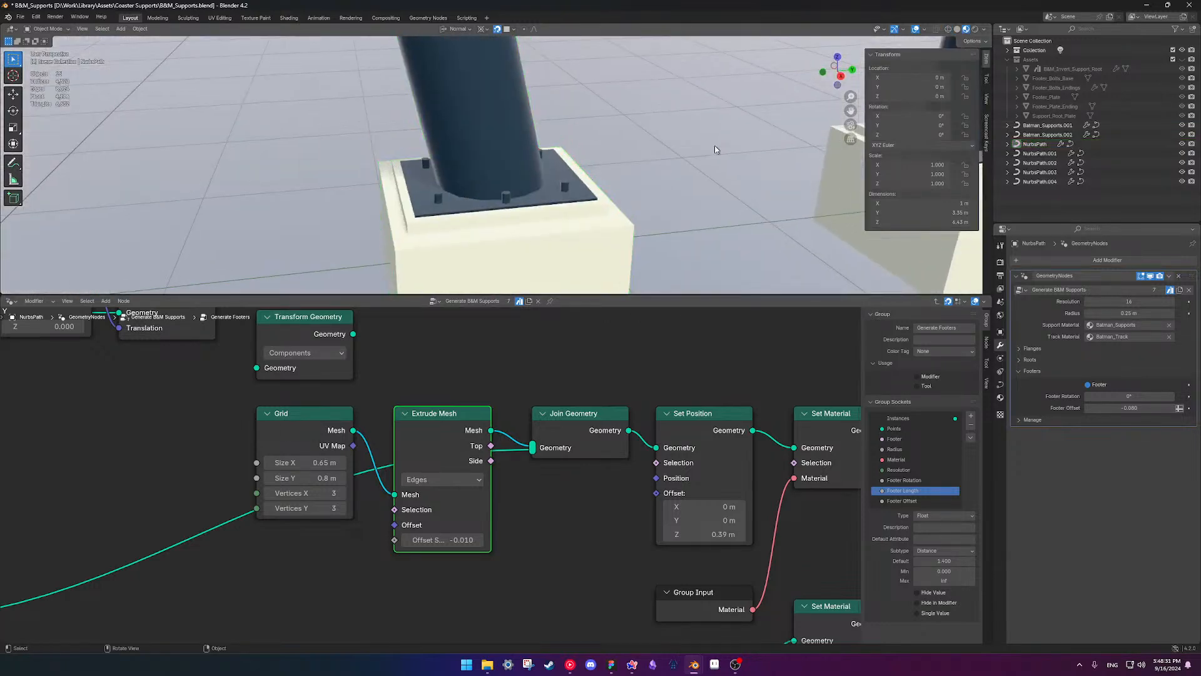
{"action": "scroll", "coordinate": [522, 163], "scroll_direction": "down", "scroll_amount": 6}
{"action": "middle_click_drag", "start_coordinate": [513, 164], "coordinate": [685, 168]}
{"action": "scroll", "coordinate": [577, 157], "scroll_direction": "down", "scroll_amount": 8}
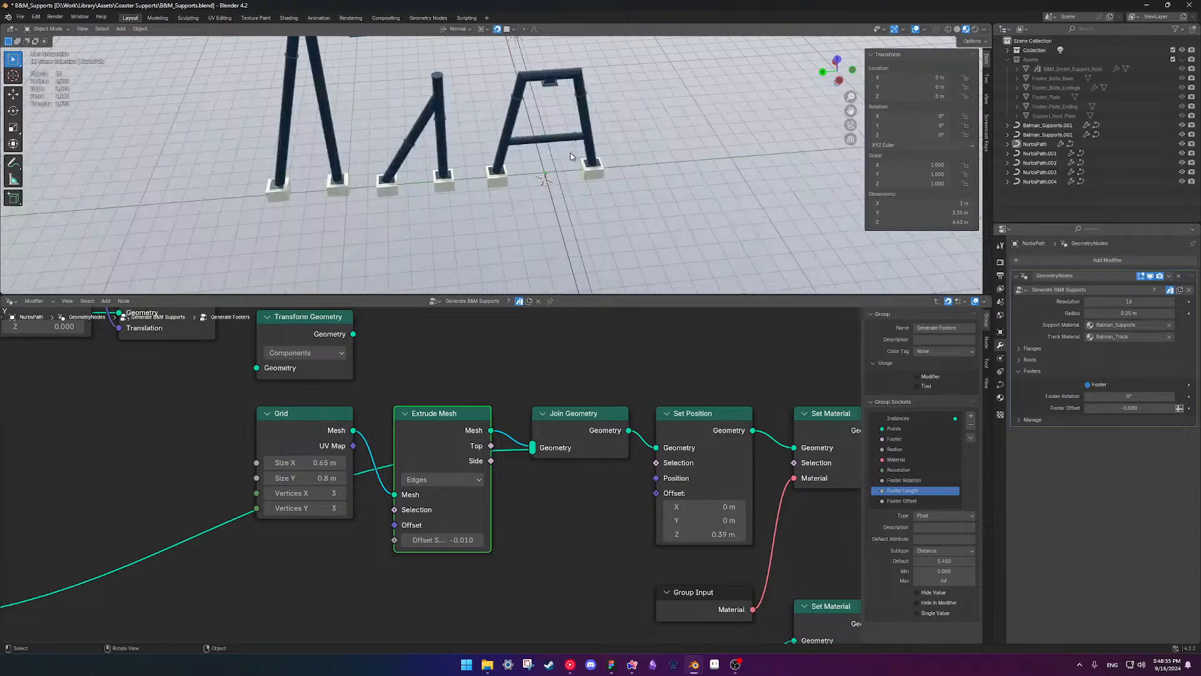
{"action": "scroll", "coordinate": [569, 156], "scroll_direction": "up", "scroll_amount": 5}
{"action": "middle_click_drag", "start_coordinate": [570, 160], "coordinate": [508, 170]}
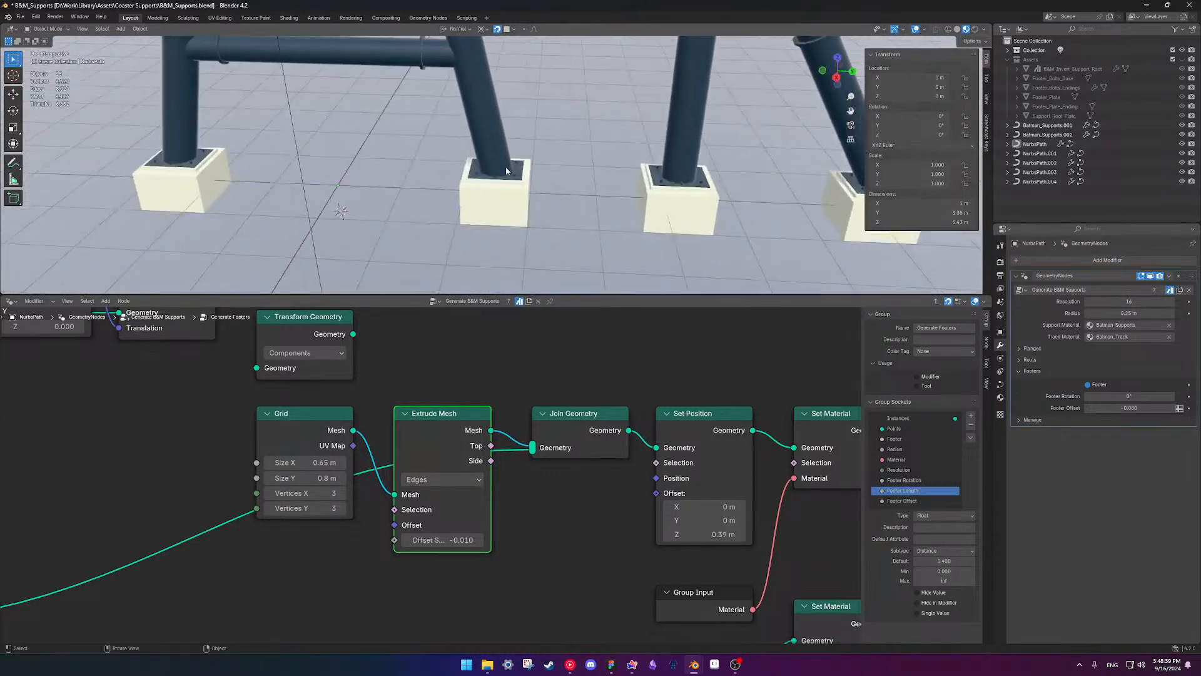
{"action": "scroll", "coordinate": [508, 170], "scroll_direction": "up", "scroll_amount": 5}
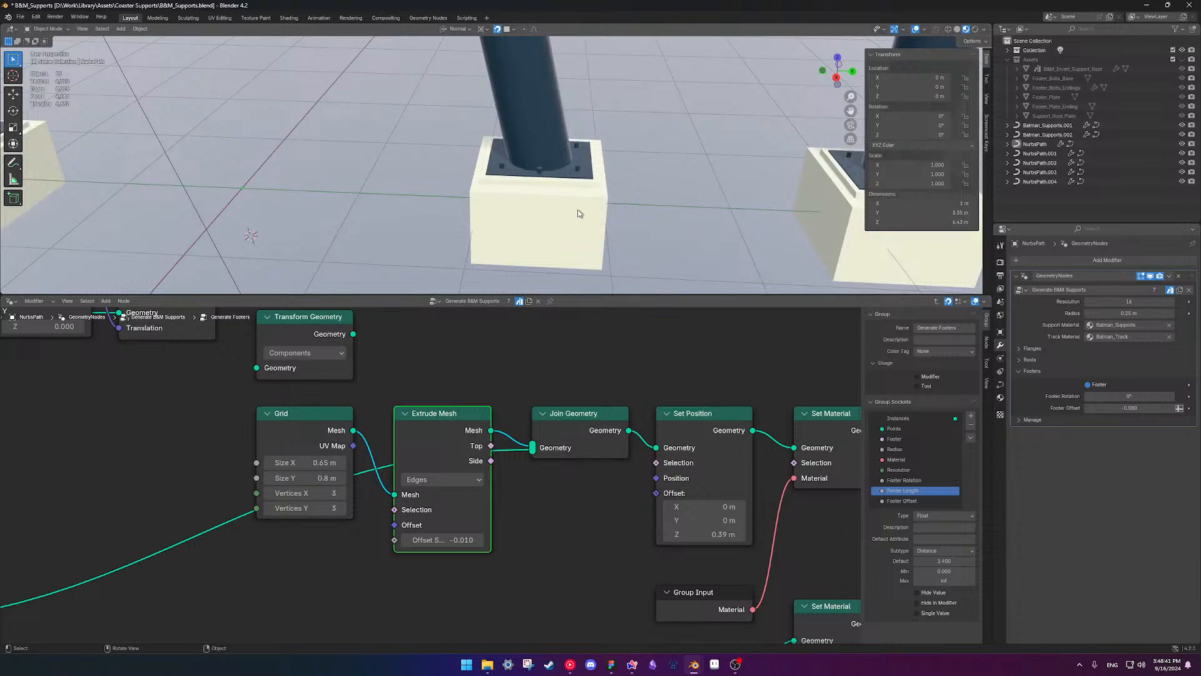
- Set the Footer Offset of the NurbsPath support to -0.1
{"action": "left_click_drag", "start_coordinate": [1130, 408], "coordinate": [1123, 408]}
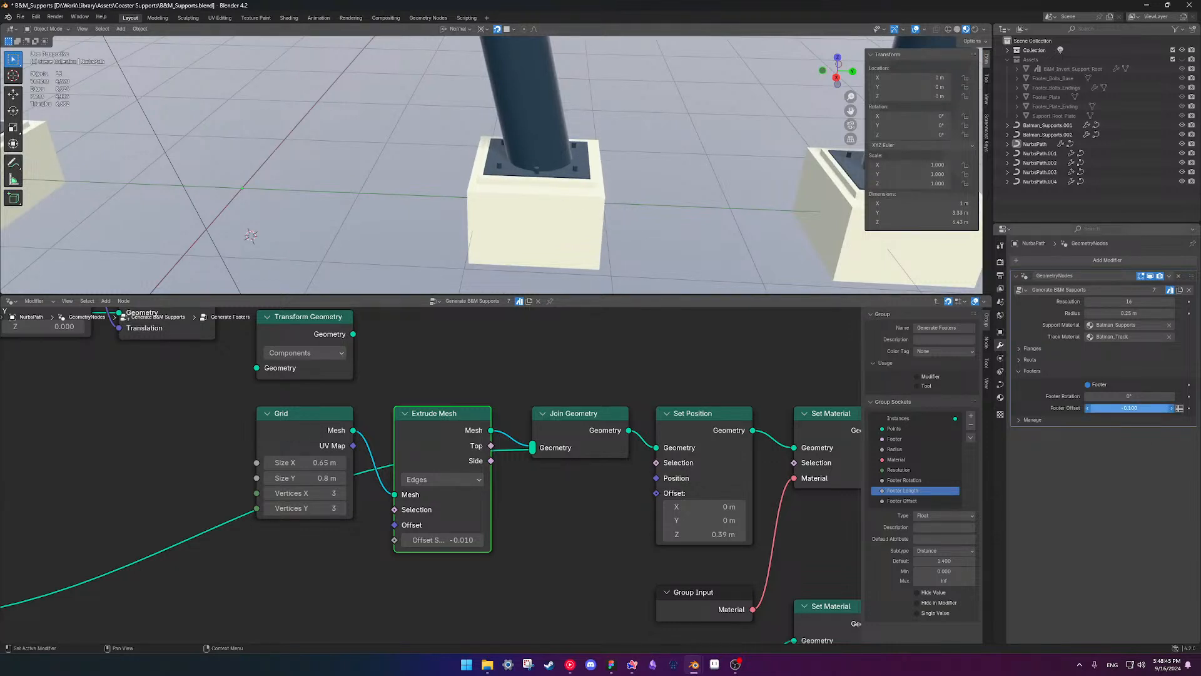
{"action": "scroll", "coordinate": [538, 122], "scroll_direction": "down", "scroll_amount": 4}
{"action": "mouse_move", "coordinate": [531, 192]}
{"action": "middle_mouse_down"}
{"action": "mouse_move", "coordinate": [529, 156]}
{"action": "mouse_move", "coordinate": [527, 187]}
{"action": "middle_mouse_up"}
- Set the Footer Offset of NurbsPath.003 to 0.1 and collapse its Roots settings
{"action": "left_click", "coordinate": [191, 180]}
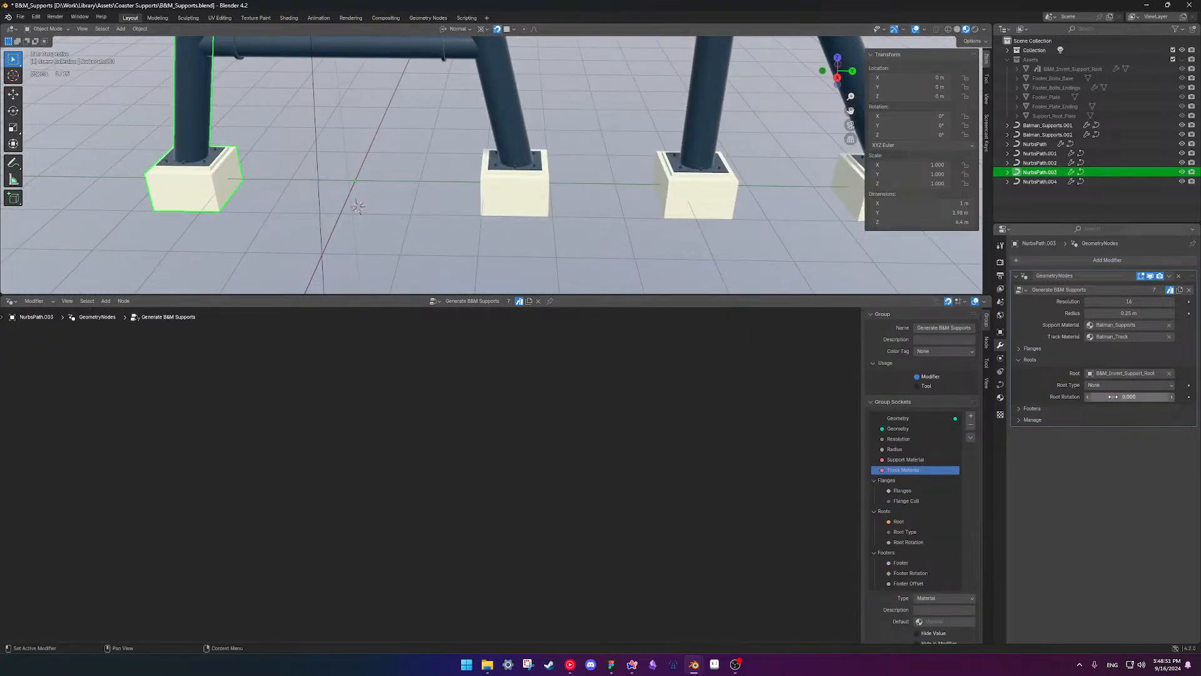
{"action": "left_click", "coordinate": [1021, 408]}
{"action": "left_click", "coordinate": [1126, 445]}
{"action": "type", "text": ".1"}
{"action": "key", "text": "Return"}
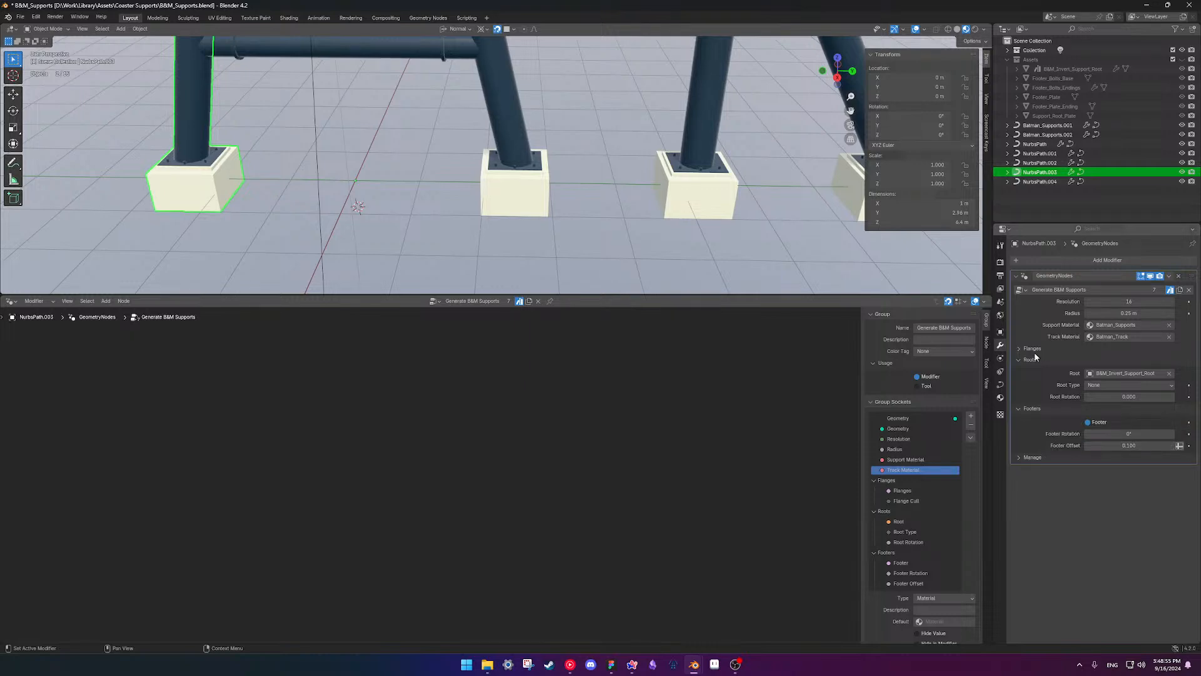
{"action": "left_click", "coordinate": [1020, 359]}
- Examine the footers and their plates on the neighbouring supports, selecting individual supports to compare them
{"action": "middle_click_drag", "start_coordinate": [487, 151], "coordinate": [550, 205], "text": "shift"}
{"action": "left_click", "coordinate": [591, 165]}
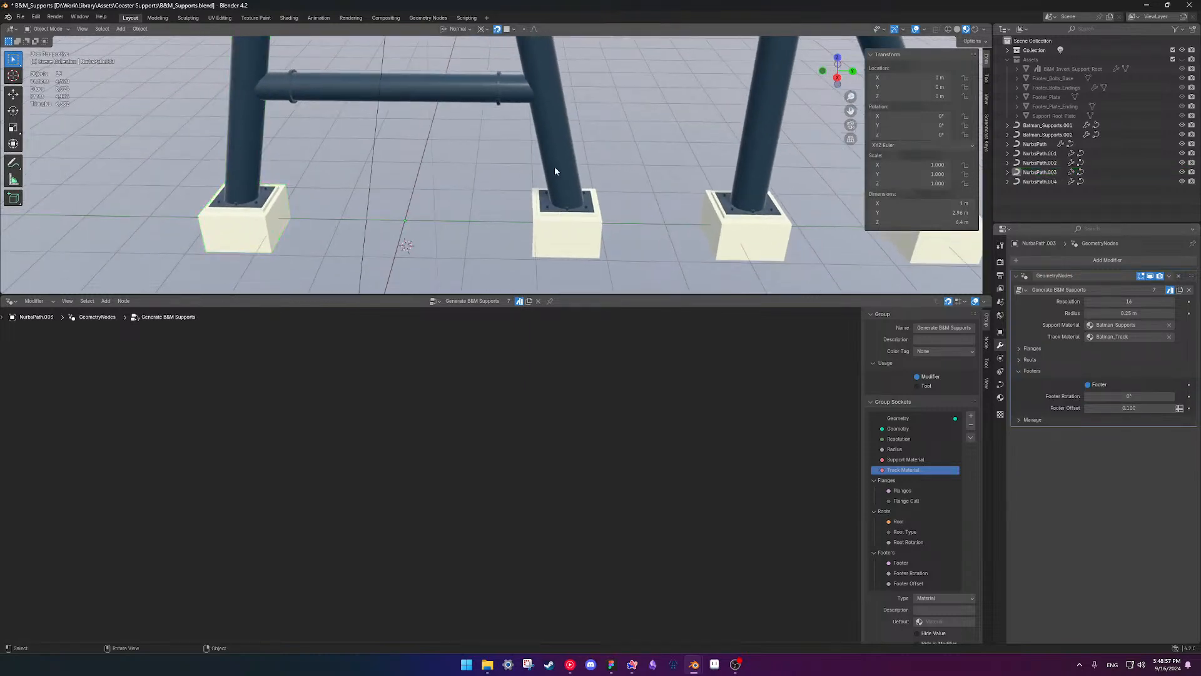
{"action": "scroll", "coordinate": [563, 163], "scroll_direction": "down", "scroll_amount": 5}
{"action": "middle_click_drag", "start_coordinate": [468, 155], "coordinate": [548, 191], "text": "shift"}
{"action": "scroll", "coordinate": [488, 153], "scroll_direction": "up", "scroll_amount": 5}
{"action": "middle_click_drag", "start_coordinate": [676, 199], "coordinate": [512, 169], "text": "shift"}
{"action": "left_click", "coordinate": [699, 197]}
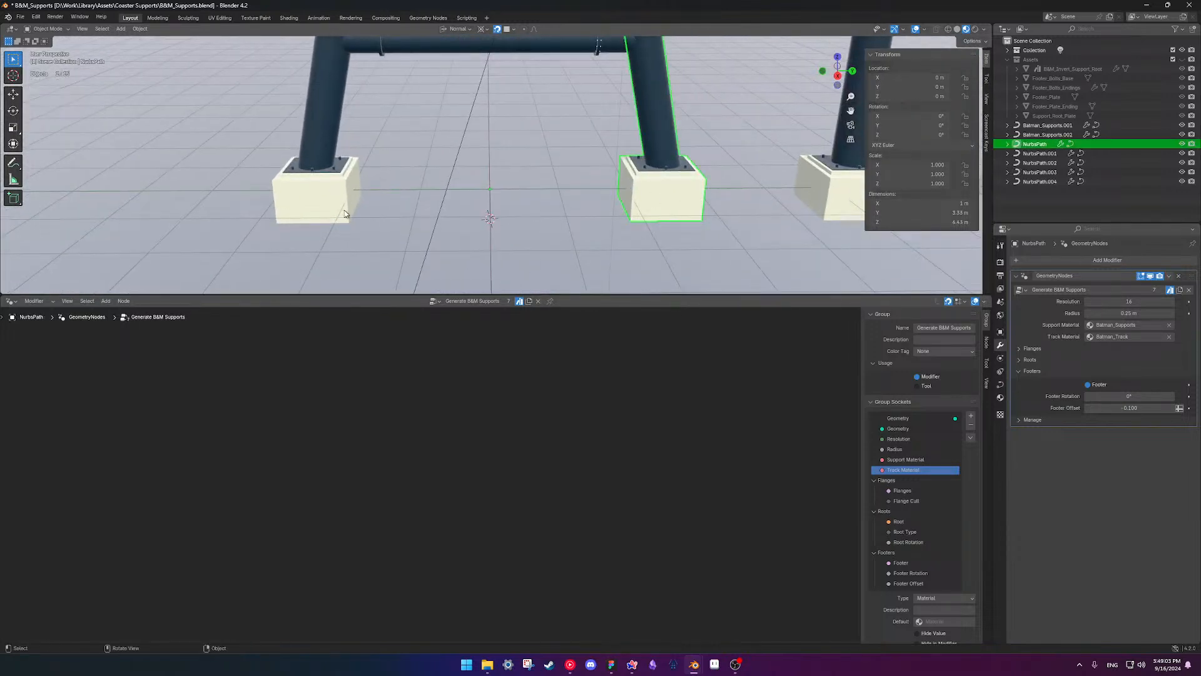
{"action": "left_click", "coordinate": [306, 195]}
{"action": "scroll", "coordinate": [374, 188], "scroll_direction": "down", "scroll_amount": 5}
{"action": "middle_click_drag", "start_coordinate": [371, 166], "coordinate": [426, 191], "text": "shift"}
{"action": "left_click", "coordinate": [368, 188]}
{"action": "scroll", "coordinate": [500, 218], "scroll_direction": "up", "scroll_amount": 2}
{"action": "middle_click_drag", "start_coordinate": [565, 258], "coordinate": [426, 173], "text": "shift"}
{"action": "scroll", "coordinate": [427, 190], "scroll_direction": "up", "scroll_amount": 2}
- Save the B&M_Supports.blend file
{"action": "key", "text": "ctrl+s"}
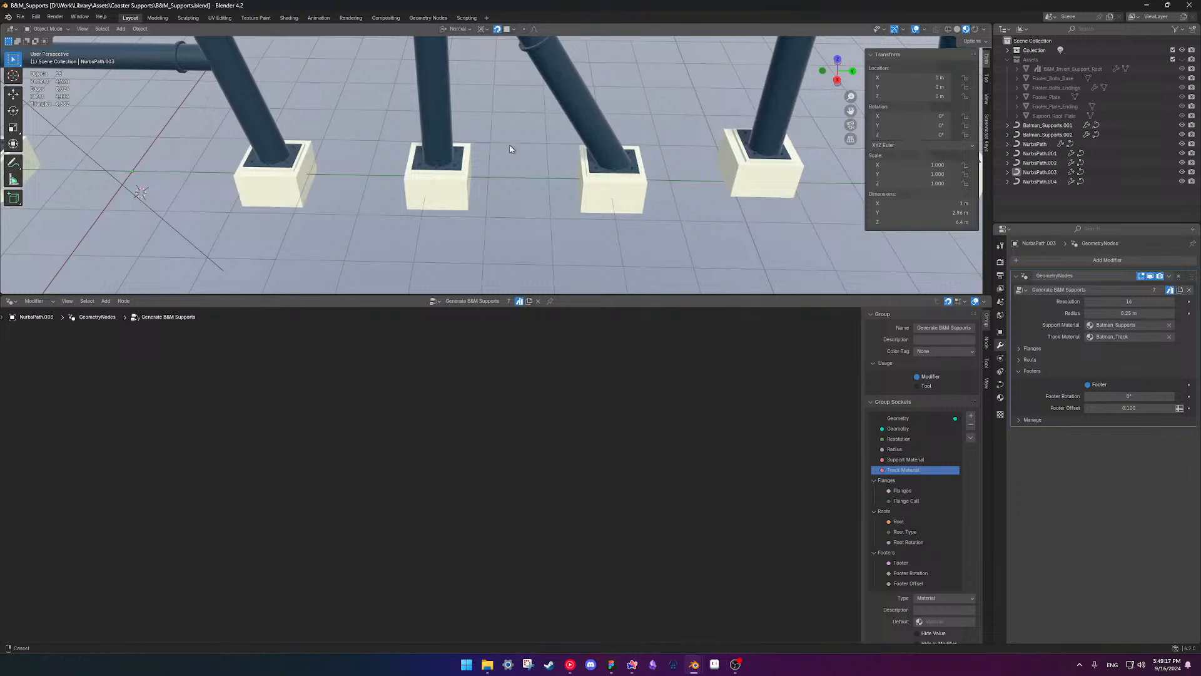
{"action": "middle_click_drag", "start_coordinate": [509, 145], "coordinate": [512, 159], "text": "shift"}
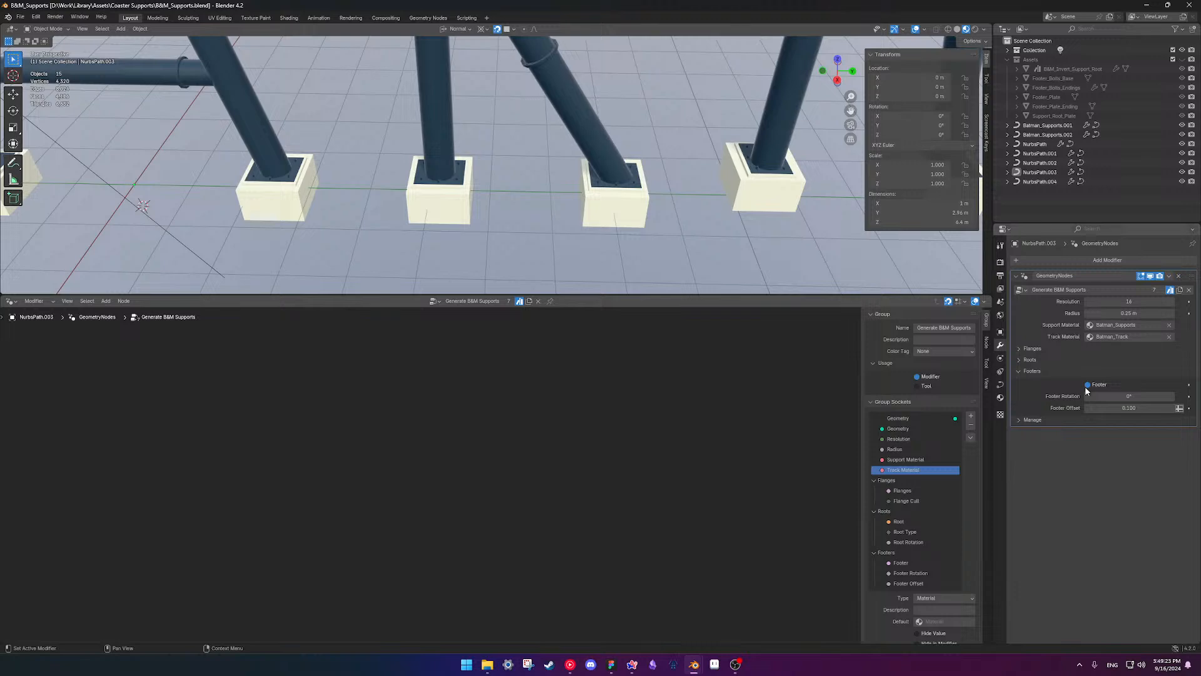
{"action": "scroll", "coordinate": [394, 202], "scroll_direction": "up", "scroll_amount": 5}
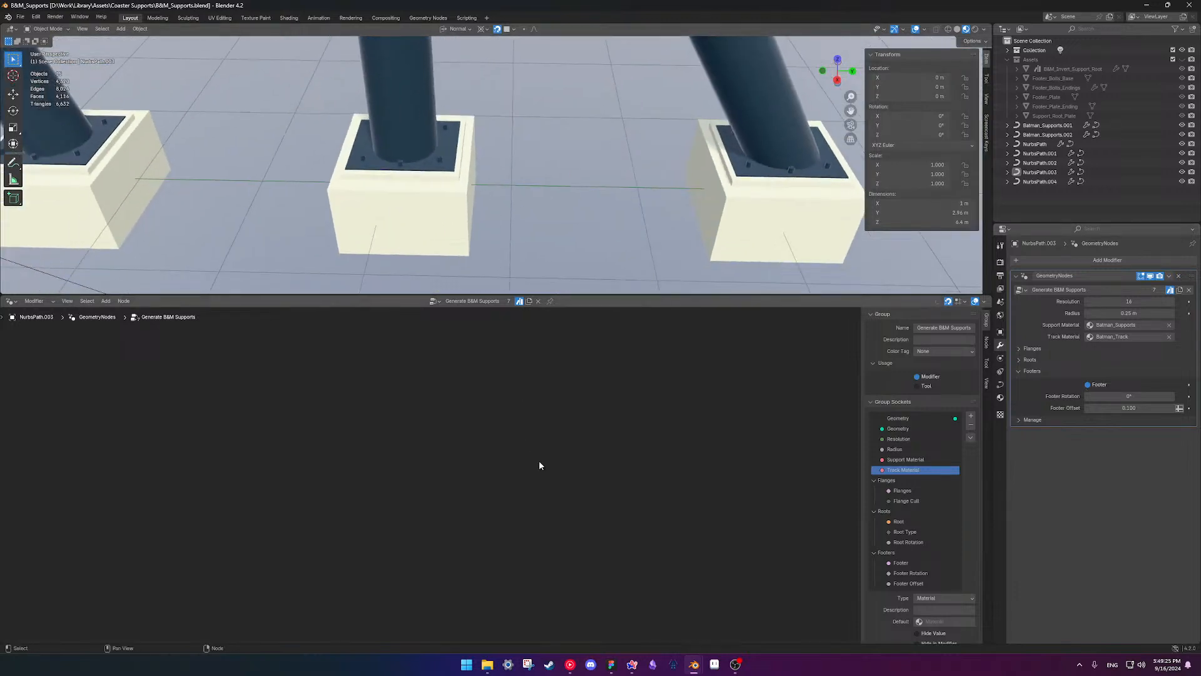
- Add a Group Input node beside the footer plate's Grid node inside the Generate Footers group
{"action": "key", "text": "Tab"}
{"action": "scroll", "coordinate": [542, 456], "scroll_direction": "down", "scroll_amount": 9}
{"action": "middle_click_drag", "start_coordinate": [513, 451], "coordinate": [567, 387], "text": "shift"}
{"action": "scroll", "coordinate": [481, 429], "scroll_direction": "up", "scroll_amount": 4}
{"action": "key", "text": "shift+a"}
{"action": "type", "text": "group"}
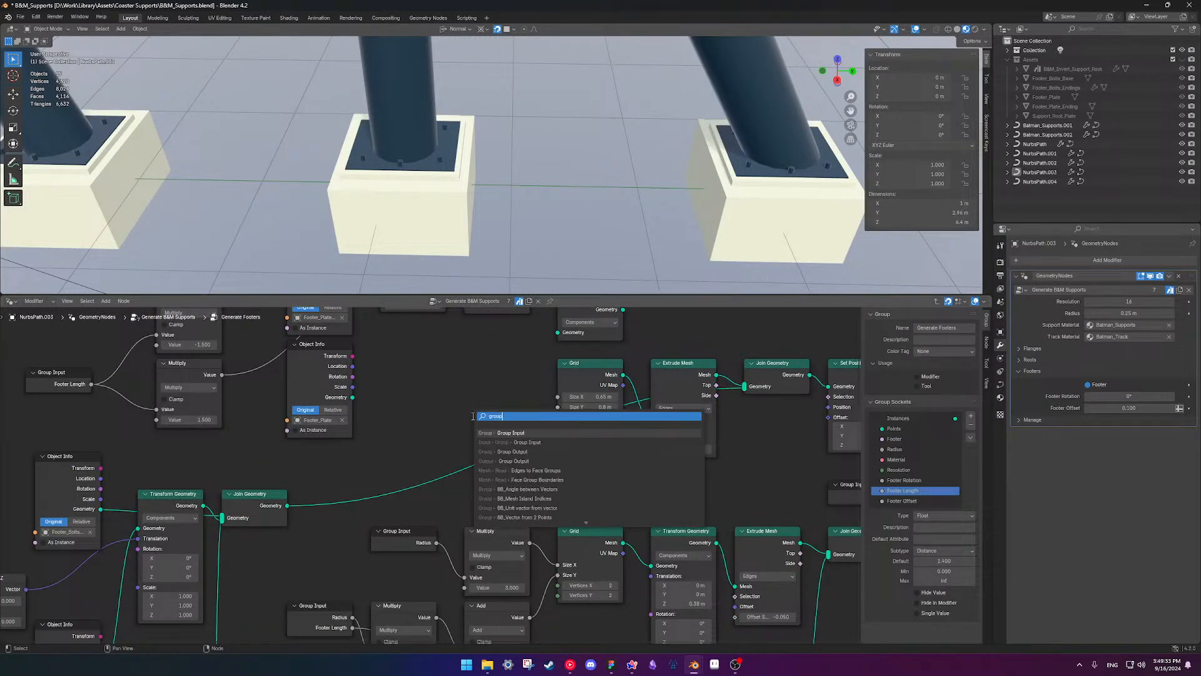
{"action": "key", "text": "Return"}
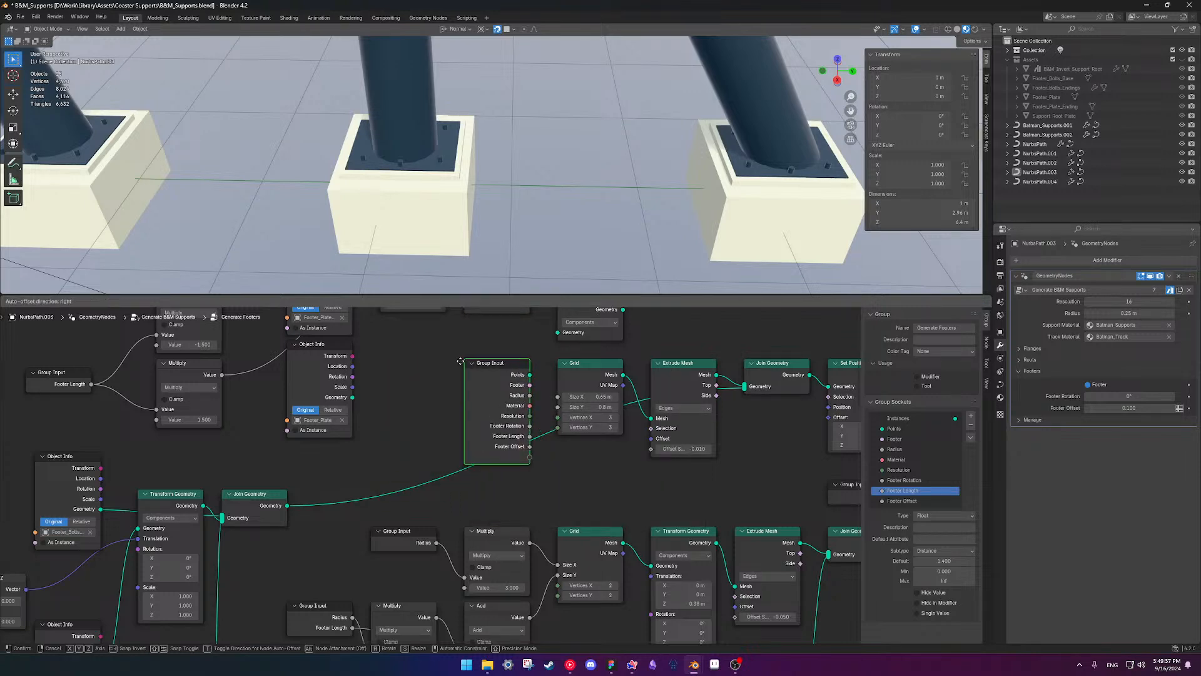
{"action": "left_click", "coordinate": [469, 358]}
{"action": "scroll", "coordinate": [498, 377], "scroll_direction": "up", "scroll_amount": 4}
{"action": "middle_click_drag", "start_coordinate": [505, 434], "coordinate": [413, 465]}
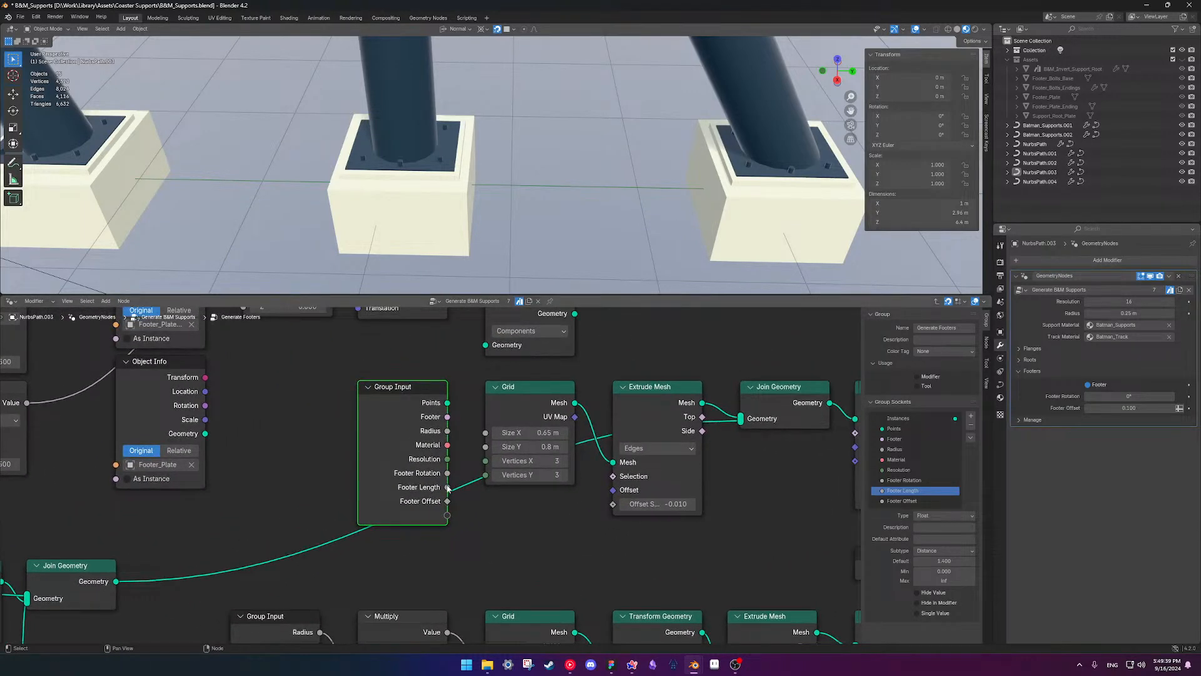
{"action": "left_click_drag", "start_coordinate": [475, 481], "coordinate": [546, 461]}
- For the NurbsPath support, link Footer Length to the plate grid's Size Y and set the Footer Length socket's default to 0.8
{"action": "scroll", "coordinate": [410, 195], "scroll_direction": "down", "scroll_amount": 6}
{"action": "middle_click_drag", "start_coordinate": [409, 192], "coordinate": [432, 249], "text": "shift"}
{"action": "left_click", "coordinate": [378, 213]}
{"action": "middle_click_drag", "start_coordinate": [380, 212], "coordinate": [554, 173], "text": "shift"}
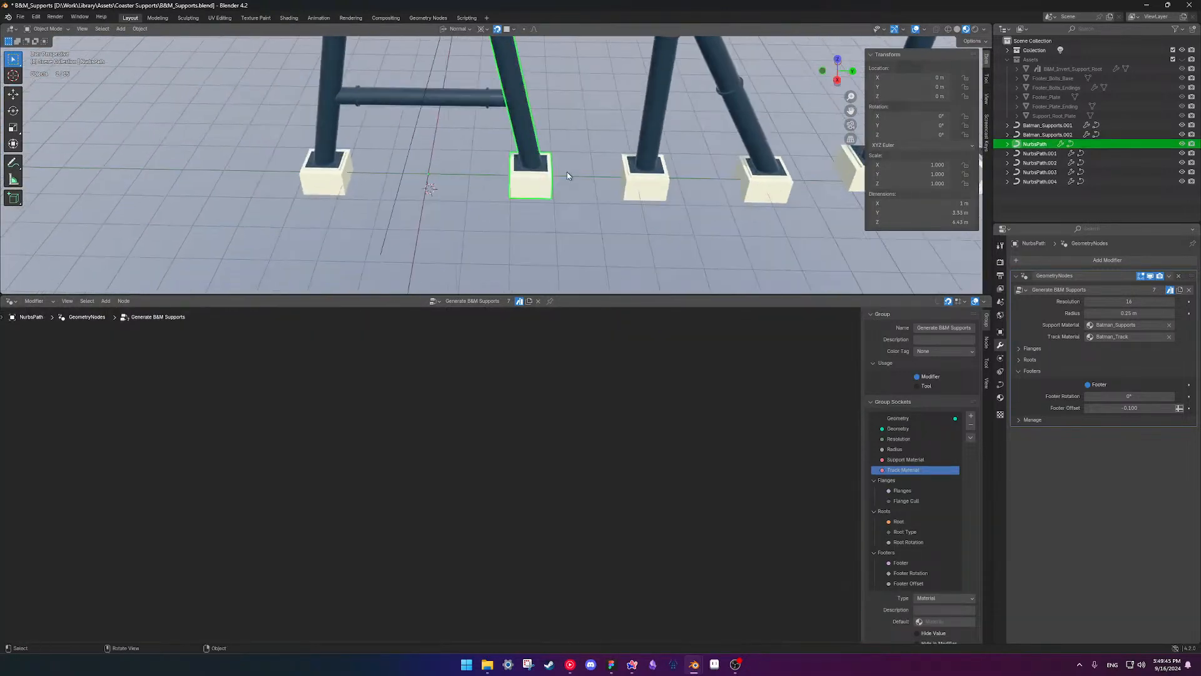
{"action": "key", "text": "Tab"}
{"action": "scroll", "coordinate": [542, 431], "scroll_direction": "up", "scroll_amount": 2}
{"action": "middle_click_drag", "start_coordinate": [499, 378], "coordinate": [491, 408]}
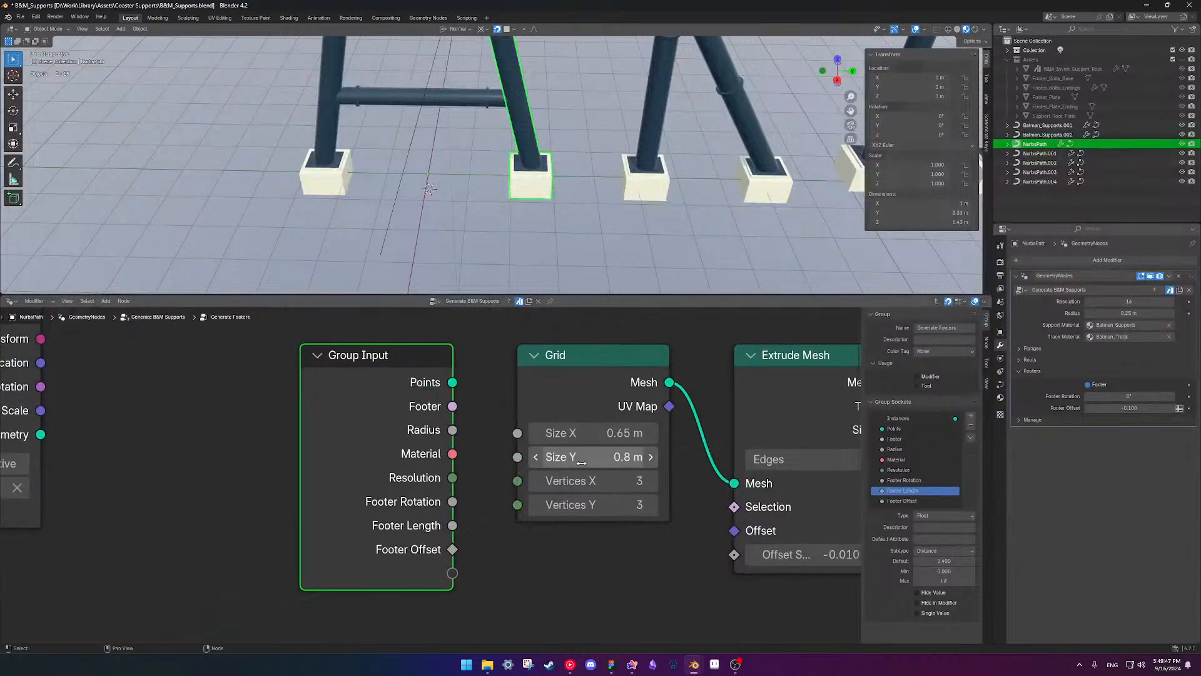
{"action": "left_click_drag", "start_coordinate": [576, 433], "coordinate": [582, 439]}
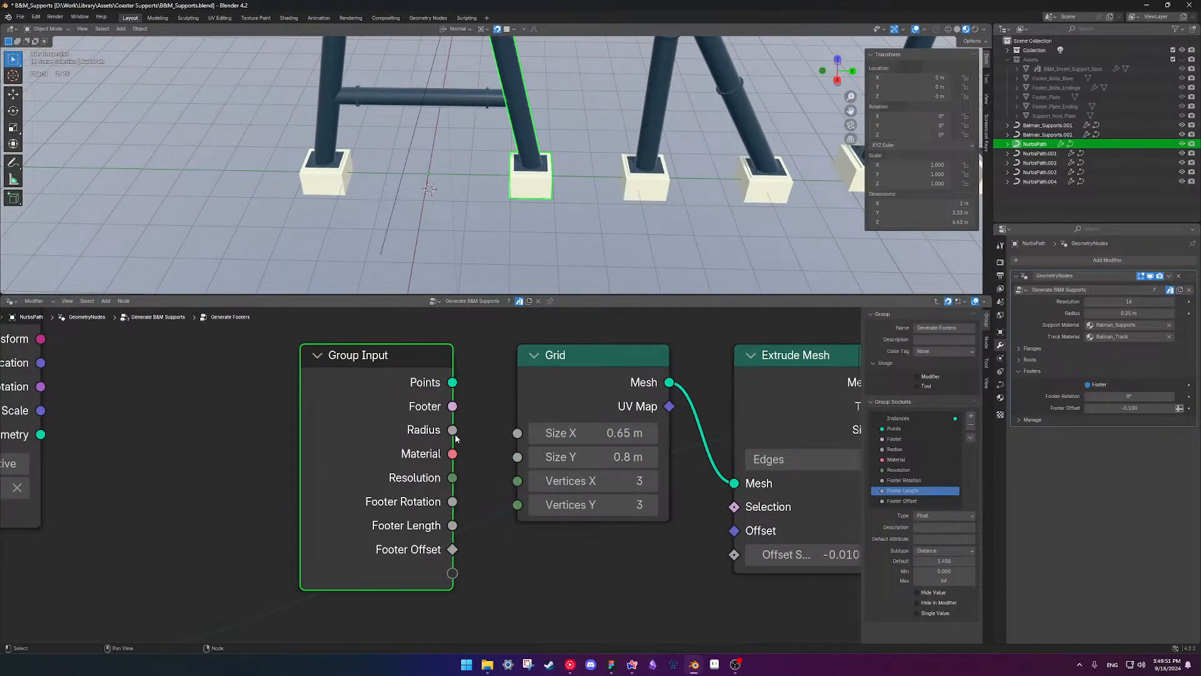
{"action": "left_click_drag", "start_coordinate": [452, 525], "coordinate": [517, 457]}
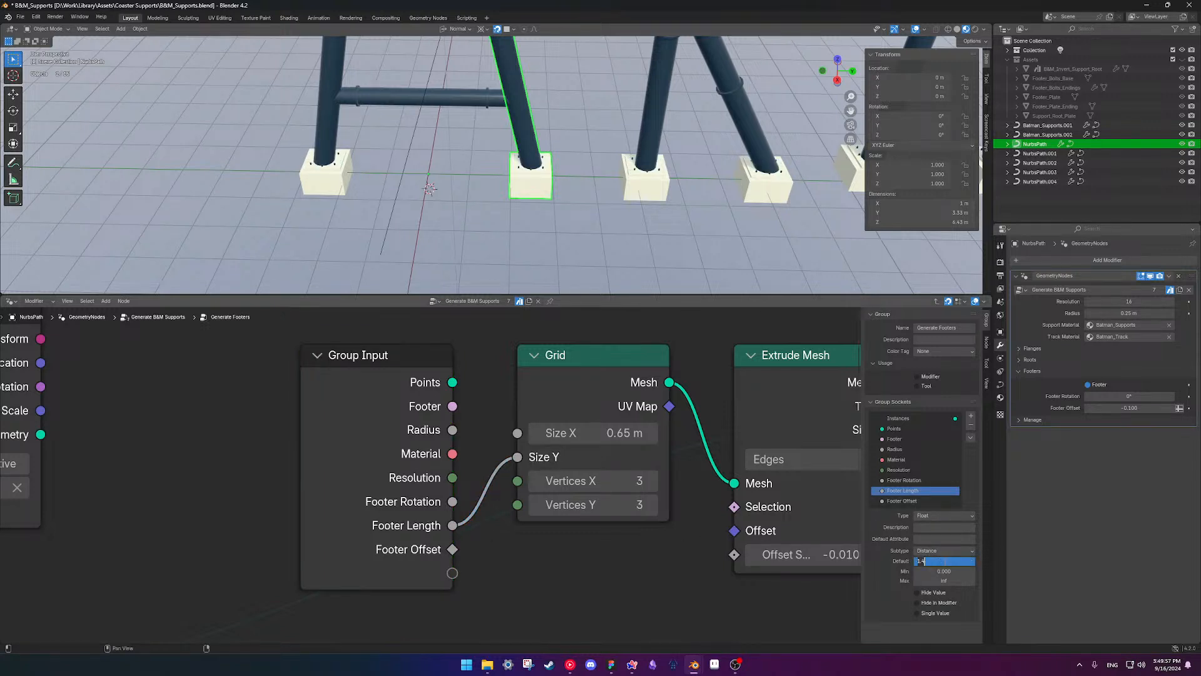
{"action": "left_click", "coordinate": [336, 472]}
- Return to the Generate B&M Supports node tree and reveal the hidden Footer Length socket on the Generate Footers node
{"action": "key", "text": "Tab"}
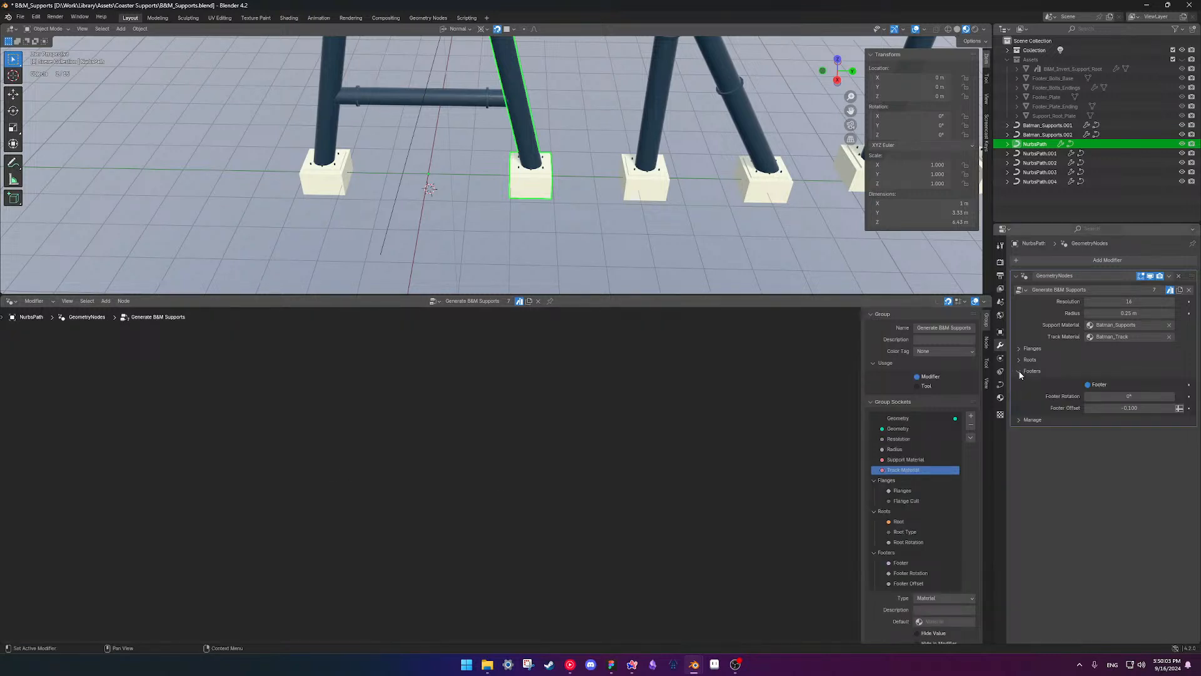
{"action": "scroll", "coordinate": [543, 427], "scroll_direction": "down", "scroll_amount": 8}
{"action": "middle_click_drag", "start_coordinate": [651, 519], "coordinate": [437, 456], "text": "shift"}
{"action": "scroll", "coordinate": [460, 466], "scroll_direction": "up", "scroll_amount": 6}
{"action": "scroll", "coordinate": [504, 478], "scroll_direction": "up", "scroll_amount": 2}
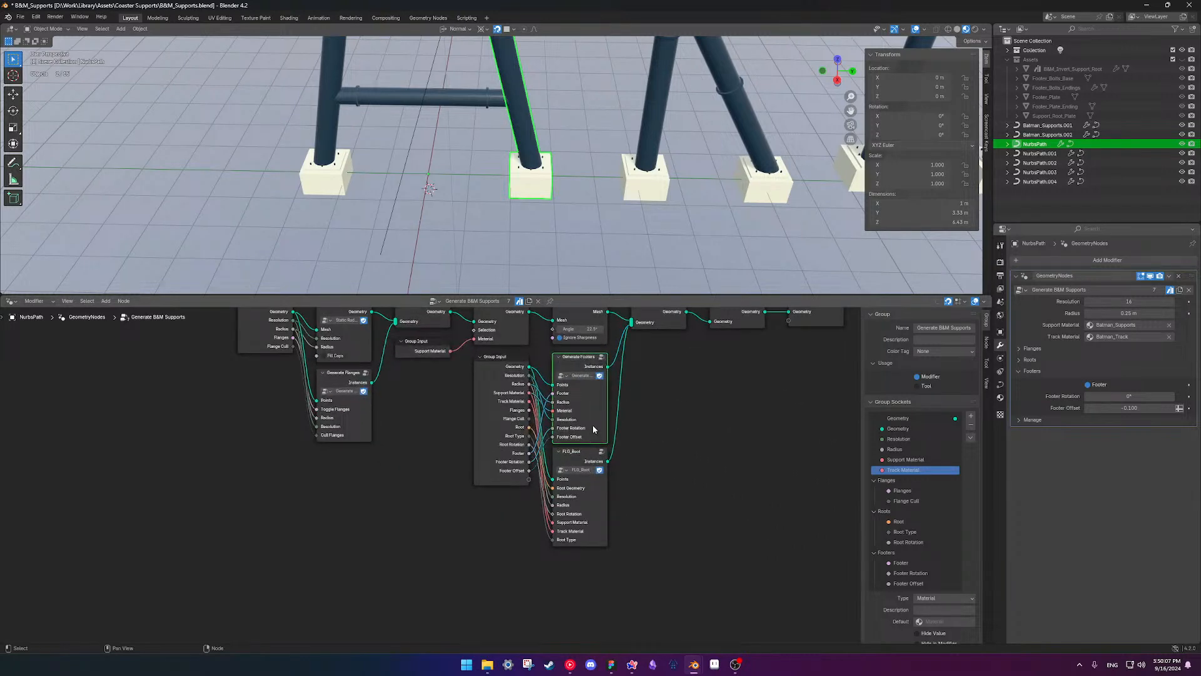
{"action": "key", "text": "ctrl+h"}
- Try a Footer Length of 0.8 m on the Generate Footers node and undo the change
{"action": "left_click_drag", "start_coordinate": [577, 437], "coordinate": [581, 433]}
{"action": "type", "text": "0.8"}
{"action": "key", "text": "Return"}
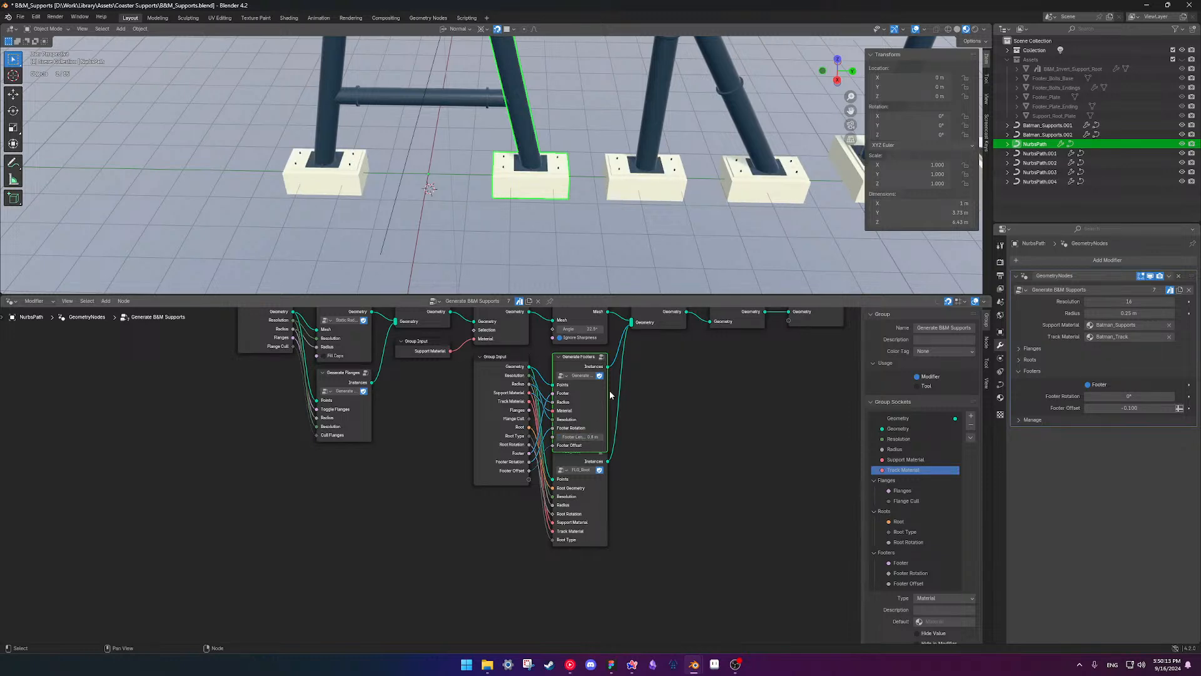
{"action": "key", "text": "ctrl+z"}
- Expose Footer Length as a new group input of Generate B&M Supports and move the FLG_Root node clear of Generate Footers
{"action": "scroll", "coordinate": [613, 418], "scroll_direction": "up", "scroll_amount": 3}
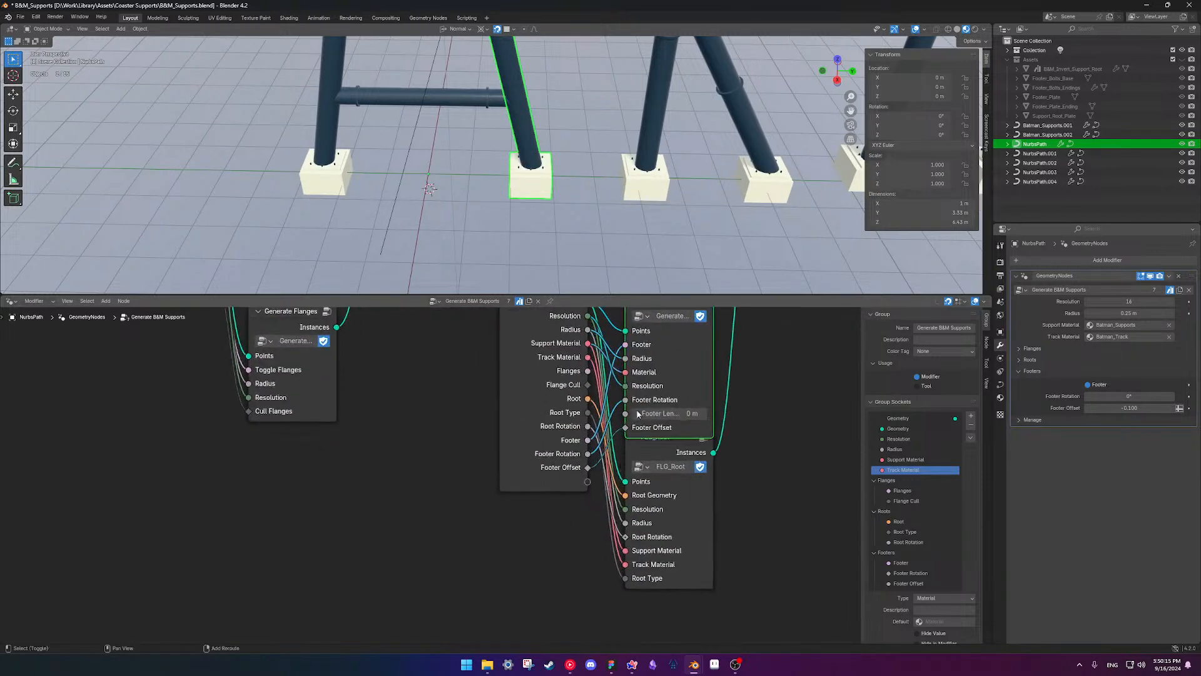
{"action": "left_click_drag", "start_coordinate": [556, 474], "coordinate": [520, 543]}
{"action": "middle_click_drag", "start_coordinate": [563, 416], "coordinate": [553, 443]}
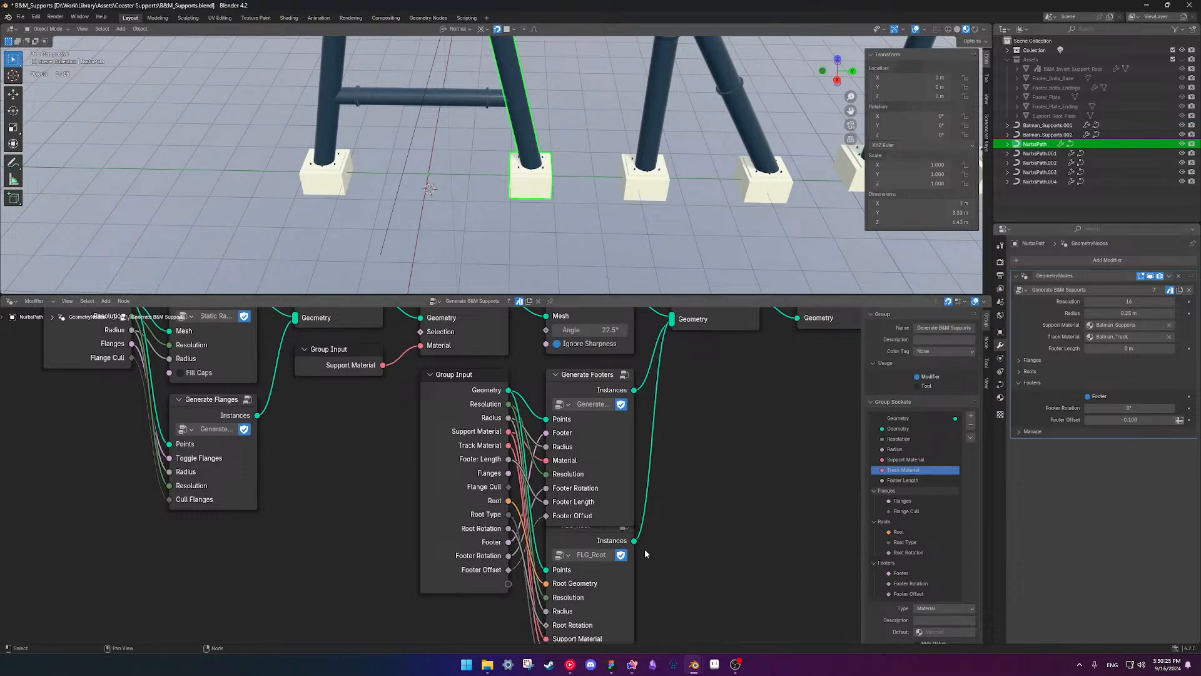
{"action": "left_click_drag", "start_coordinate": [584, 536], "coordinate": [582, 550]}
{"action": "scroll", "coordinate": [675, 489], "scroll_direction": "up", "scroll_amount": 3}
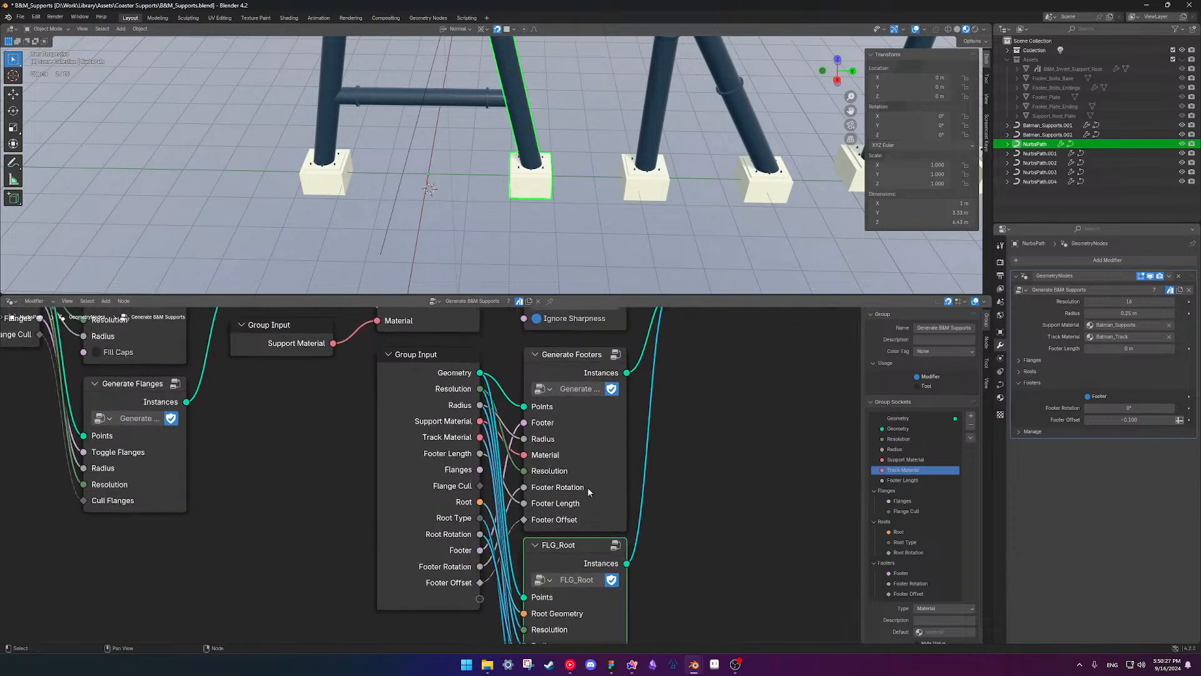
{"action": "middle_click_drag", "start_coordinate": [588, 418], "coordinate": [581, 430], "text": "shift"}
{"action": "scroll", "coordinate": [581, 431], "scroll_direction": "down", "scroll_amount": 2}
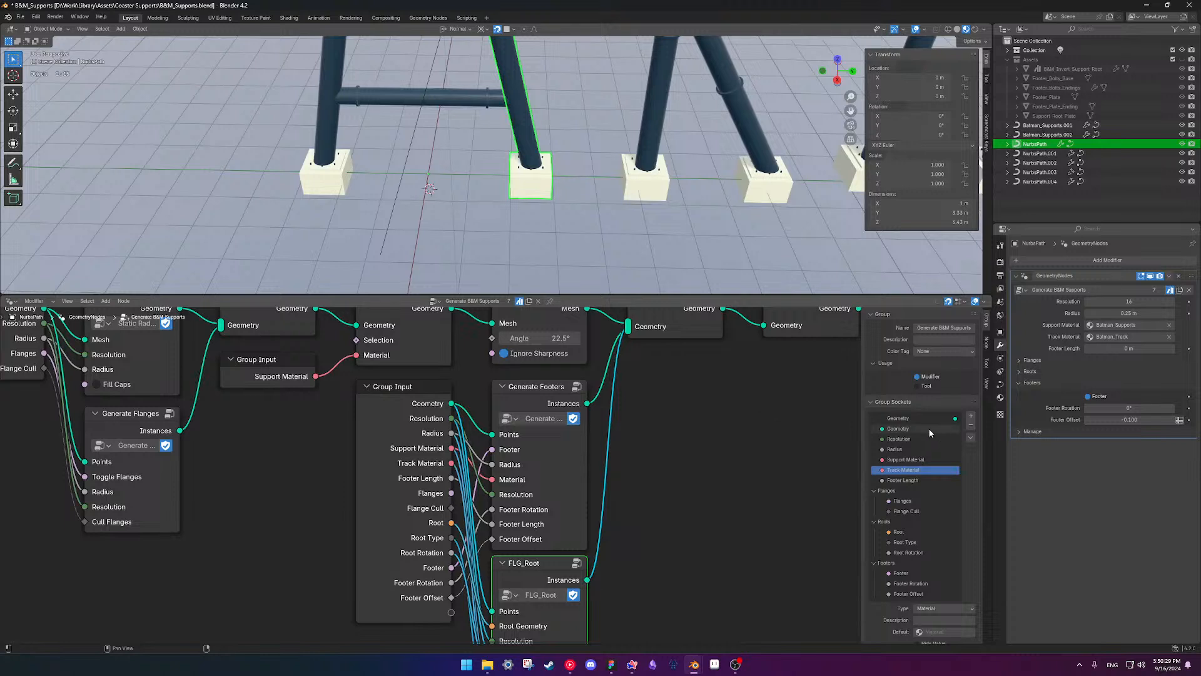
- Place the Footer Length input between Footer Rotation and Footer Offset in the Footers group and set it to 0.8 m for NurbsPath
{"action": "left_click_drag", "start_coordinate": [936, 480], "coordinate": [931, 533]}
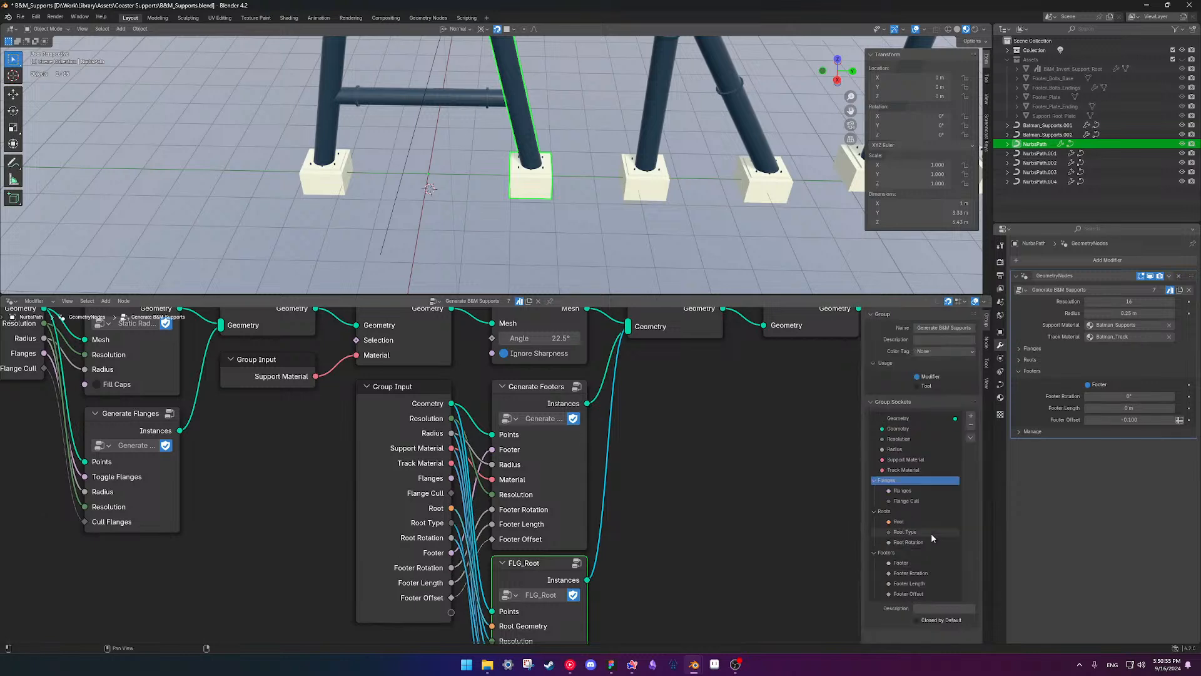
{"action": "left_click", "coordinate": [1124, 408]}
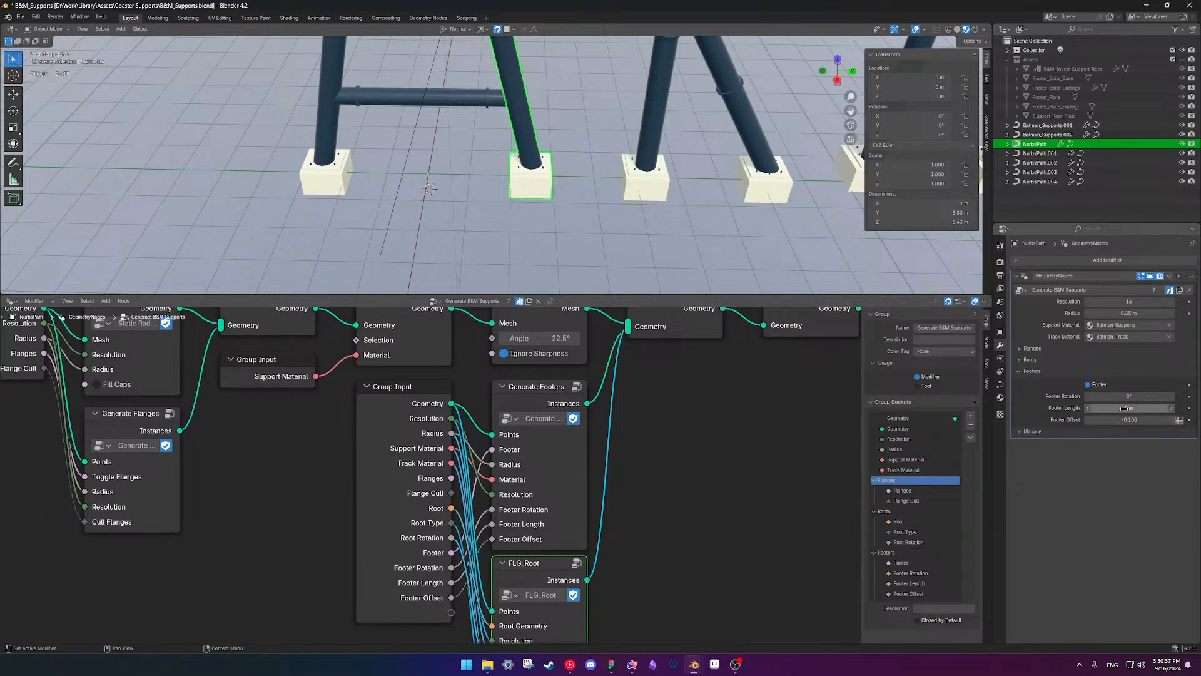
{"action": "type", "text": "0.8"}
{"action": "key", "text": "Return"}
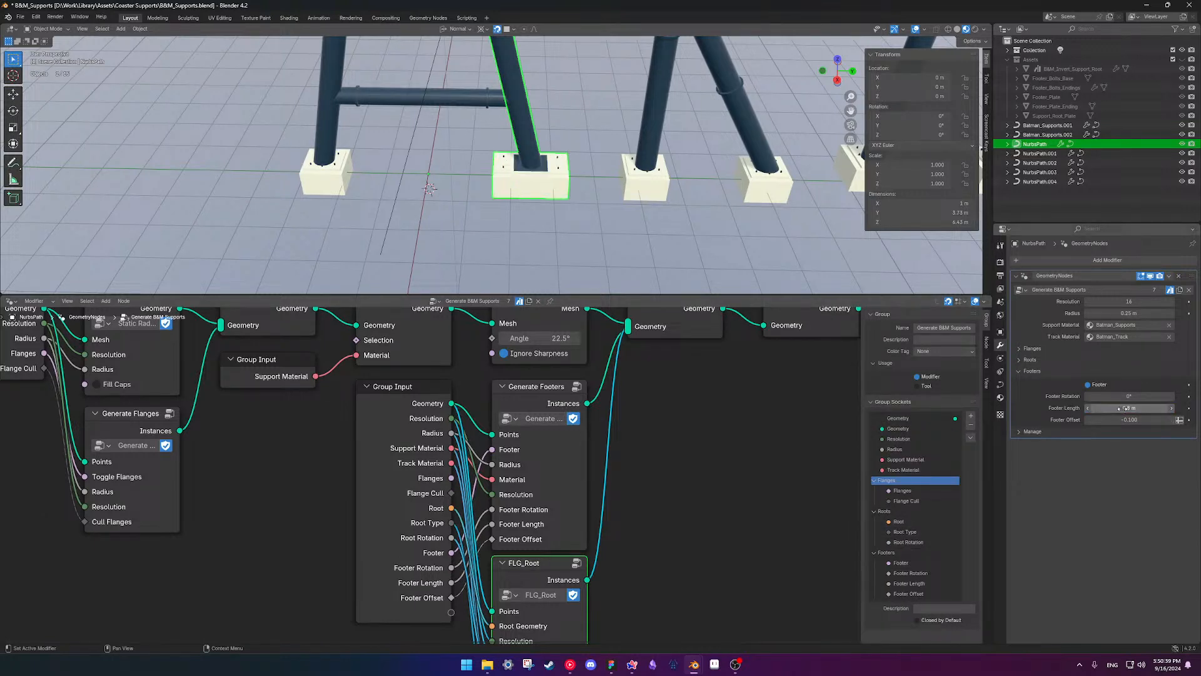
- Examine how the NurbsPath footer block, plate and bolts relate to each other at the current Footer Length
{"action": "scroll", "coordinate": [563, 245], "scroll_direction": "up", "scroll_amount": 5}
{"action": "scroll", "coordinate": [563, 242], "scroll_direction": "up", "scroll_amount": 2}
{"action": "middle_click_drag", "start_coordinate": [598, 176], "coordinate": [517, 166], "text": "shift"}
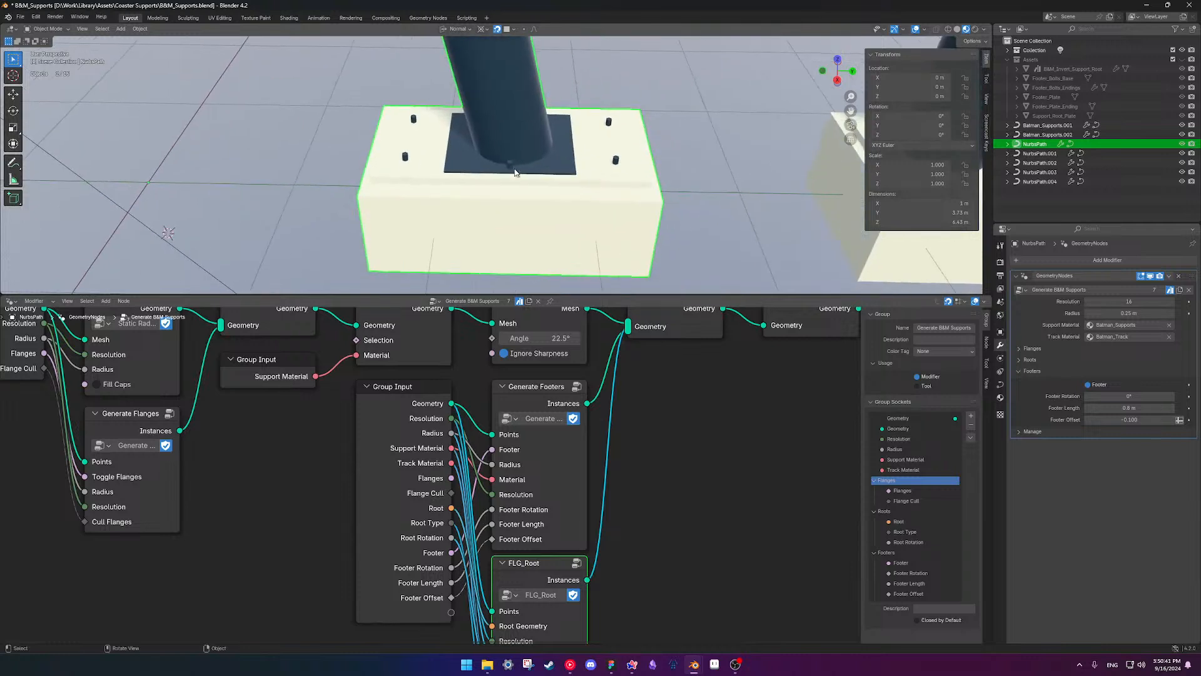
{"action": "scroll", "coordinate": [518, 175], "scroll_direction": "down", "scroll_amount": 3}
{"action": "scroll", "coordinate": [518, 179], "scroll_direction": "down", "scroll_amount": 3}
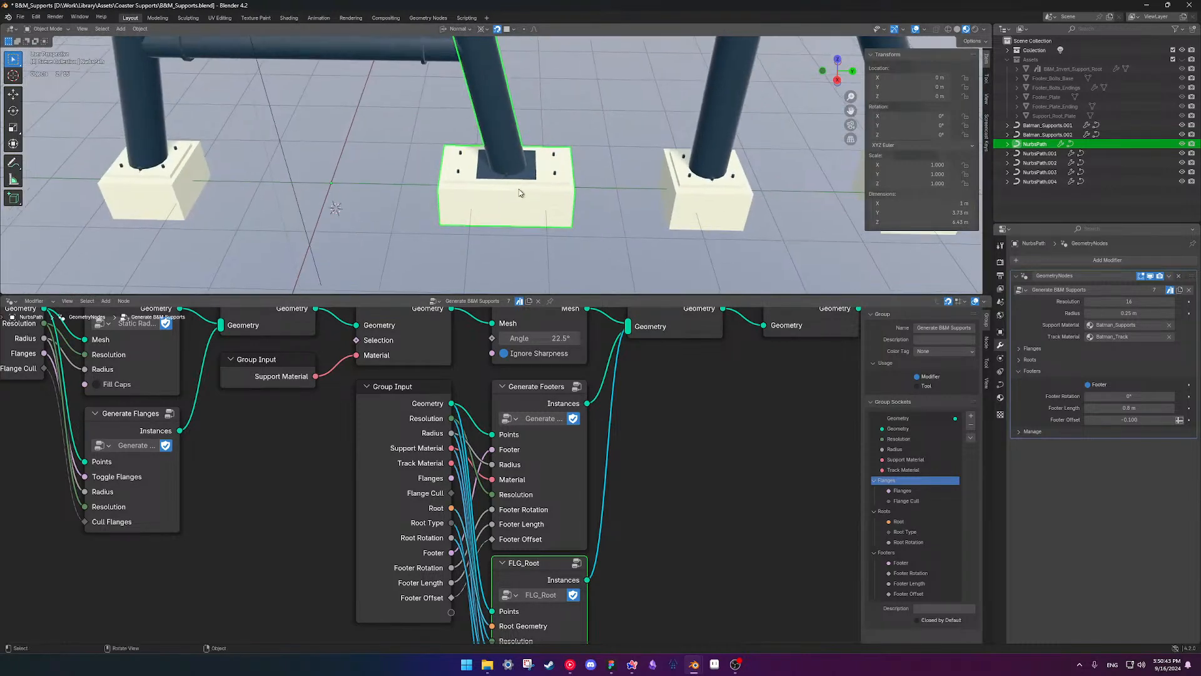
{"action": "middle_click_drag", "start_coordinate": [528, 190], "coordinate": [576, 192]}
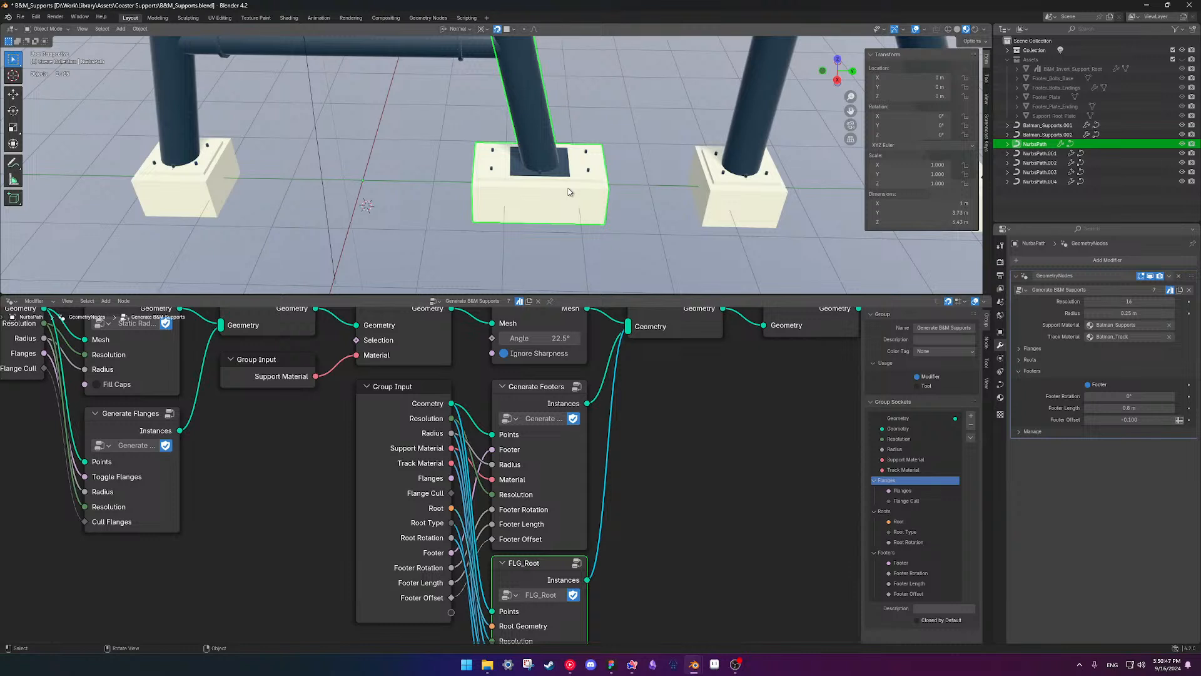
{"action": "left_click", "coordinate": [1130, 408]}
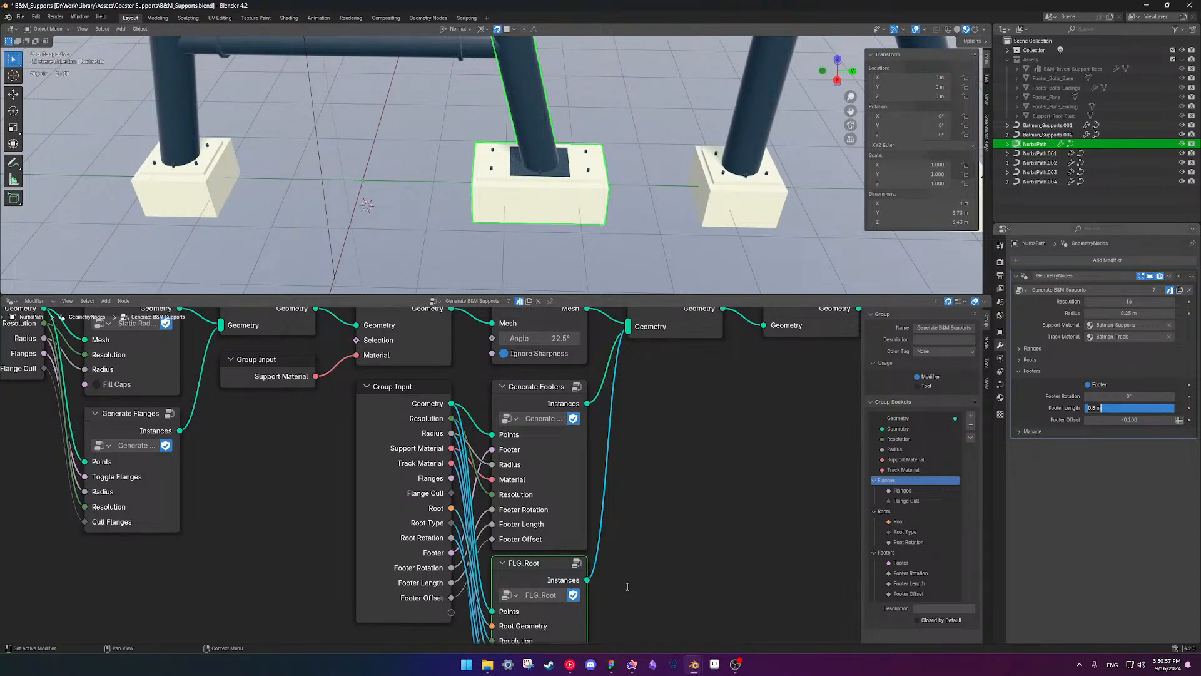
{"action": "key", "text": "Return"}
- Inside Generate Footers, shift the new Group Input node slightly away from the plate's Grid node and return to the parent tree
{"action": "left_click", "coordinate": [564, 505]}
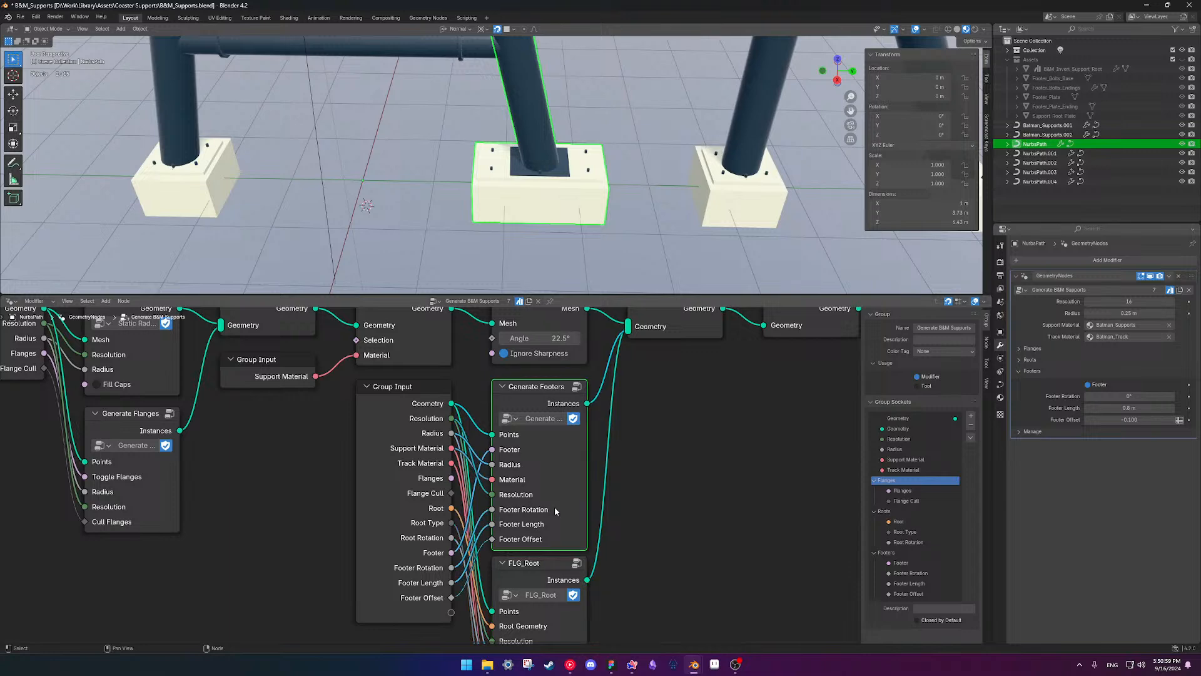
{"action": "key", "text": "Tab"}
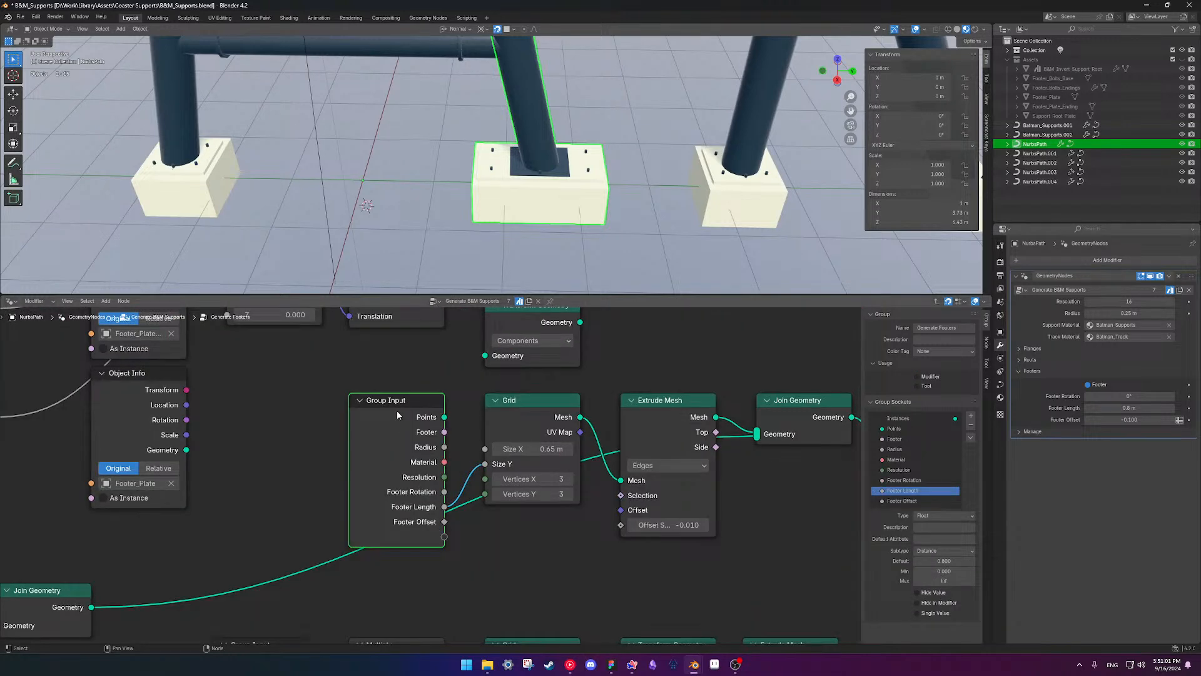
{"action": "left_click_drag", "start_coordinate": [396, 413], "coordinate": [383, 413]}
{"action": "key", "text": "Tab"}
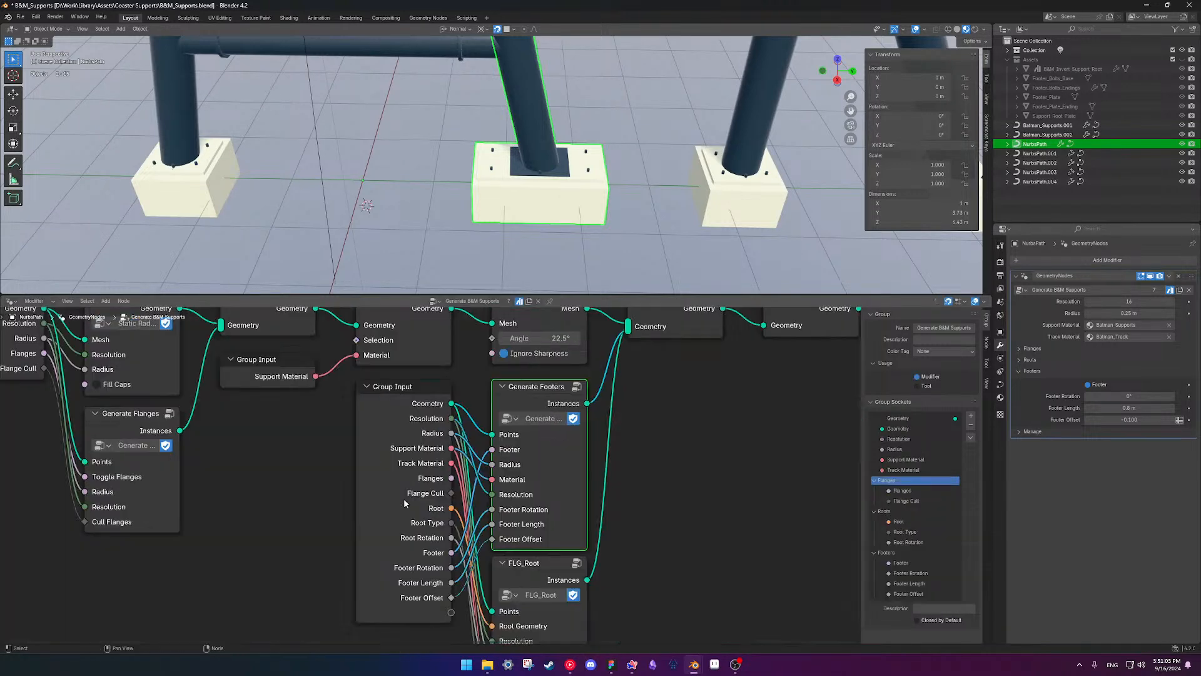
- Try renaming the Footer Length input as Footer Size, and restore the name Footer Length
{"action": "double_click", "coordinate": [904, 583]}
{"action": "type", "text": "Size"}
{"action": "key", "text": "Return"}
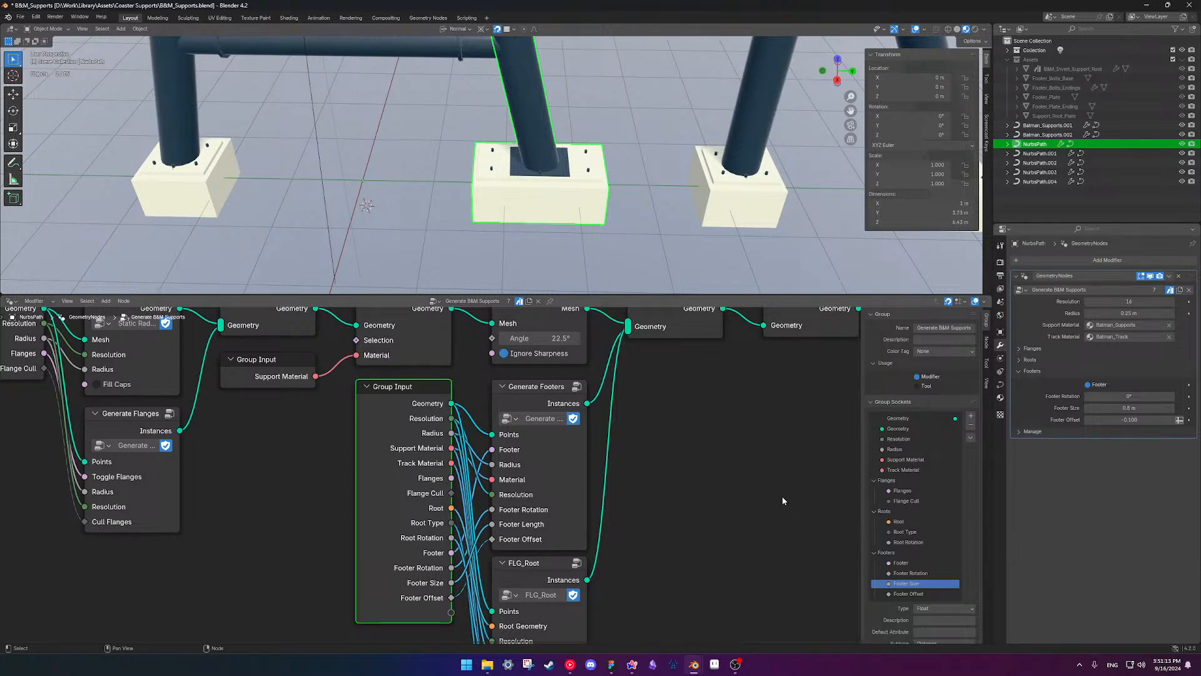
{"action": "double_click", "coordinate": [922, 584]}
{"action": "type", "text": "Footer Length"}
{"action": "key", "text": "Return"}
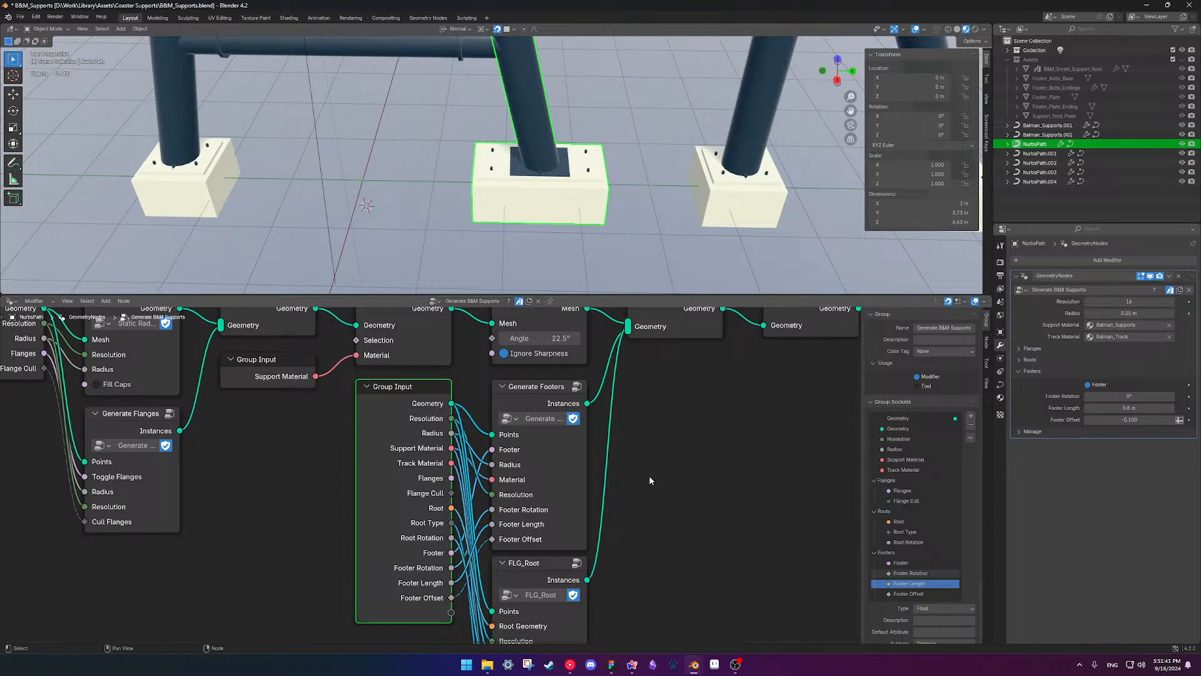
- Disconnect Footer Length from the Size Y socket of the footer plate's Grid node in Generate Footers
{"action": "left_click", "coordinate": [535, 485]}
{"action": "key", "text": "Tab"}
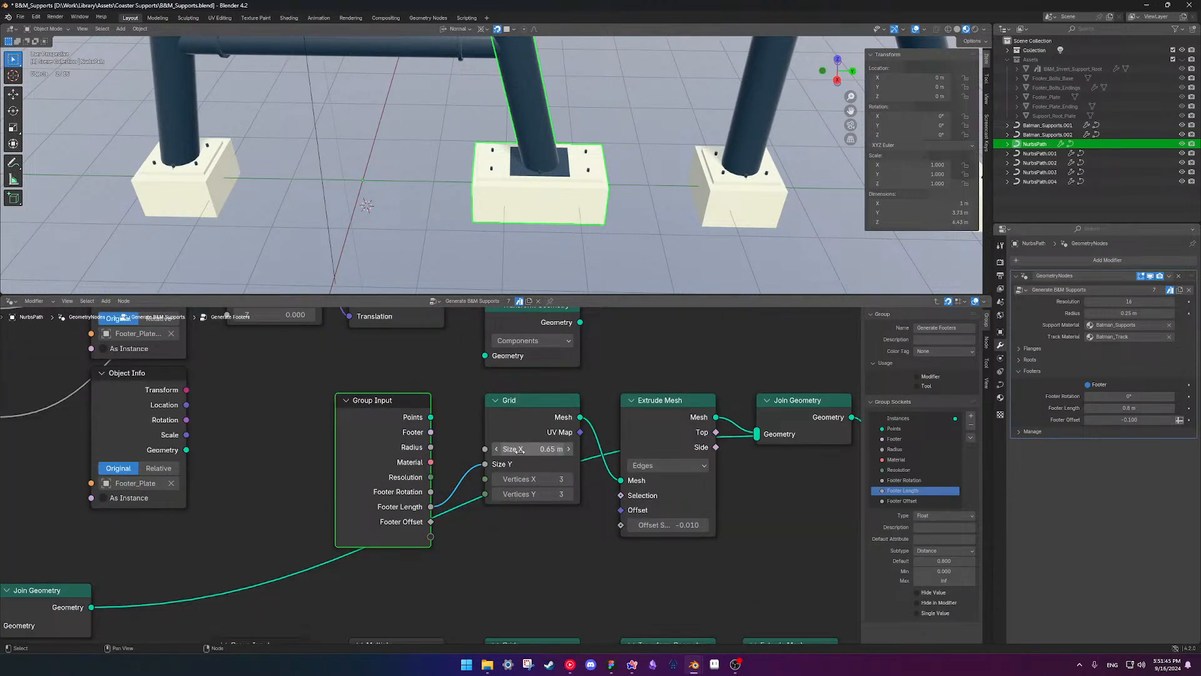
{"action": "left_click_drag", "start_coordinate": [485, 463], "coordinate": [462, 464]}
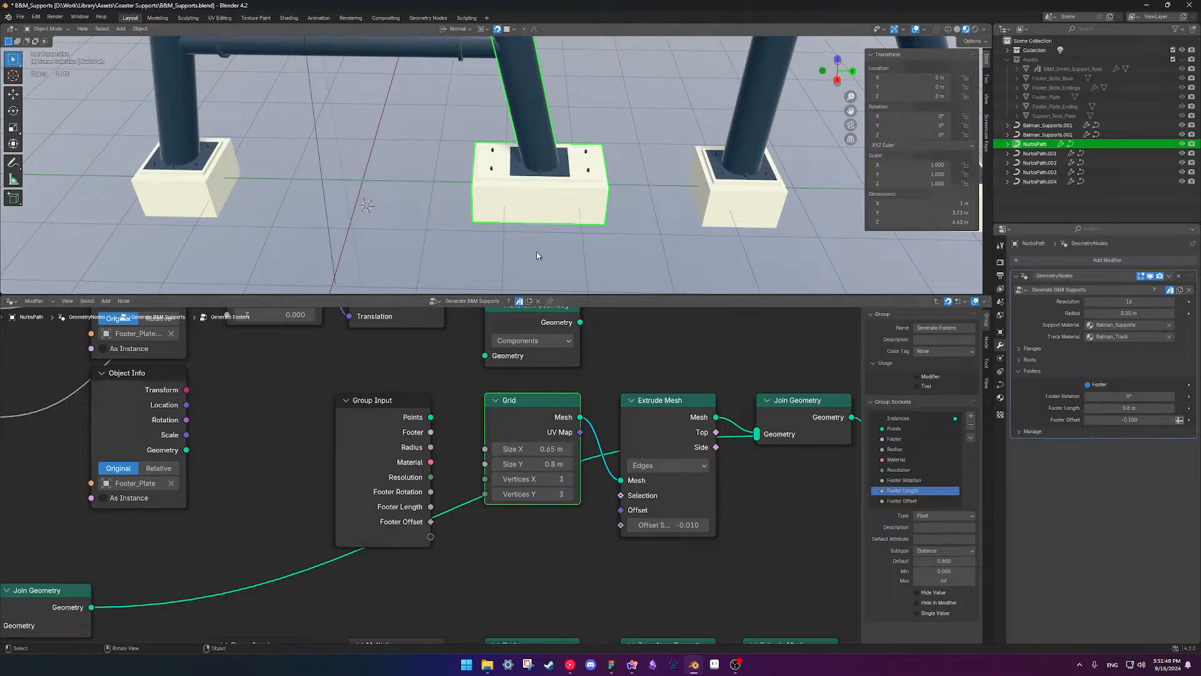
- Set the Footer Length of the NurbsPath support to 0 m and inspect its footer up close
{"action": "middle_click_drag", "start_coordinate": [528, 261], "coordinate": [526, 288], "text": "shift"}
{"action": "left_click", "coordinate": [1129, 408]}
{"action": "type", "text": "1 m"}
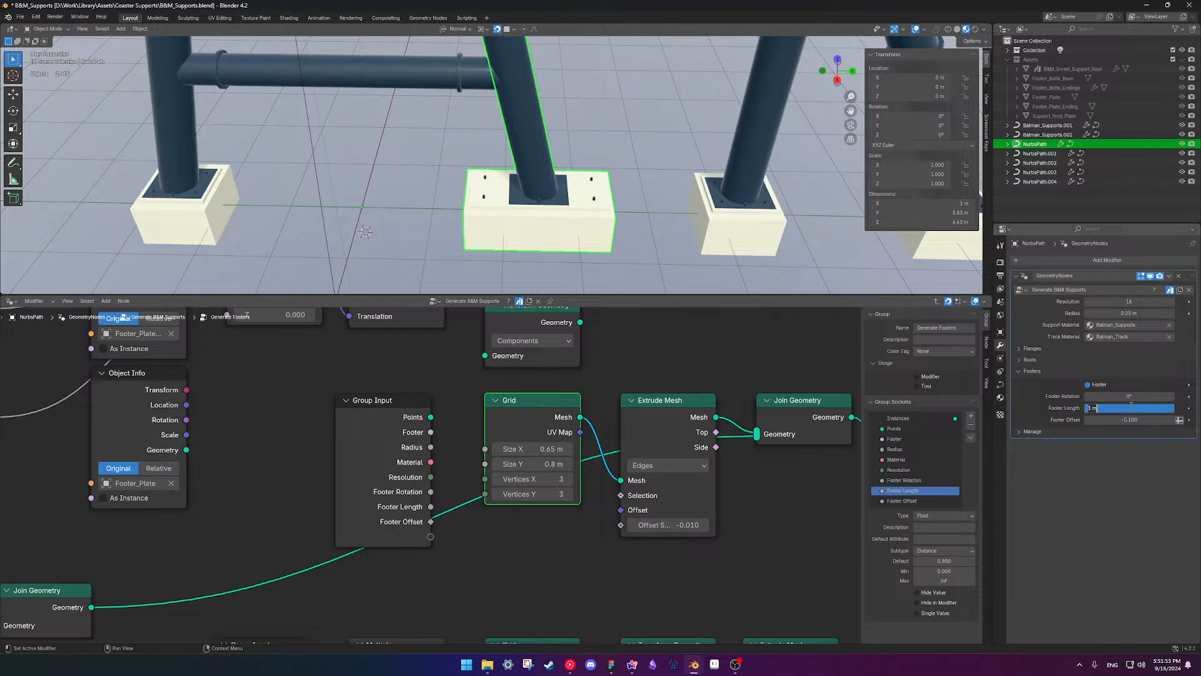
{"action": "key", "text": "Return"}
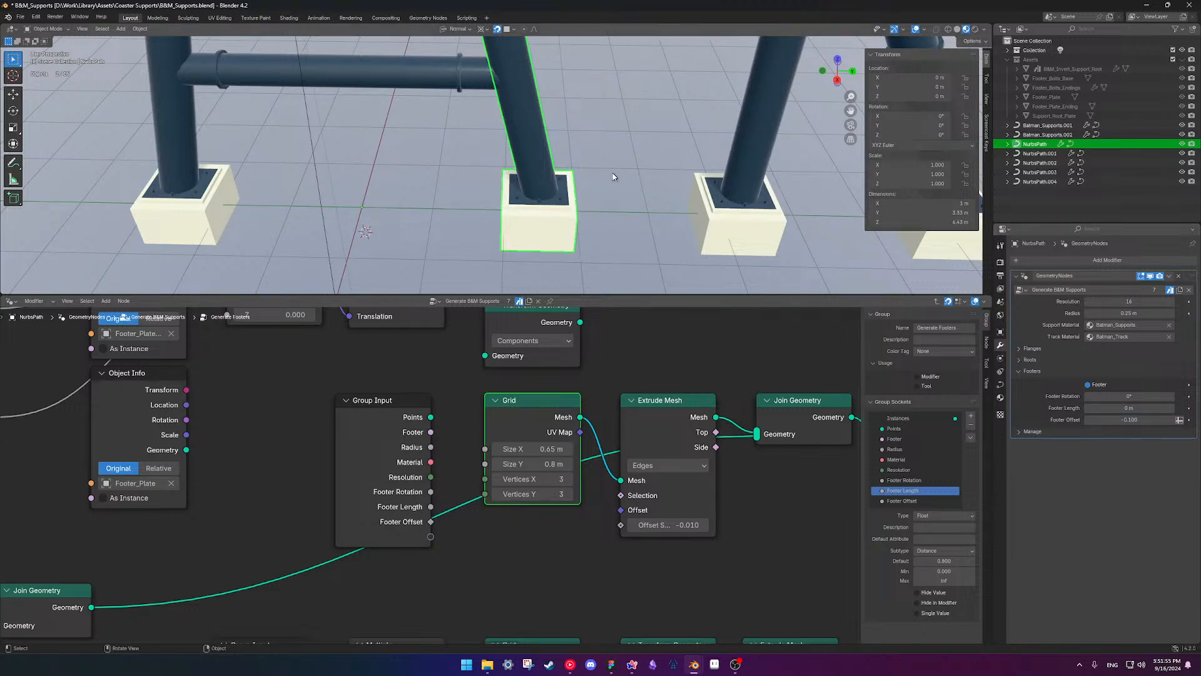
{"action": "scroll", "coordinate": [573, 205], "scroll_direction": "up", "scroll_amount": 5}
{"action": "middle_click_drag", "start_coordinate": [573, 205], "coordinate": [586, 248]}
{"action": "scroll", "coordinate": [538, 196], "scroll_direction": "up", "scroll_amount": 2}
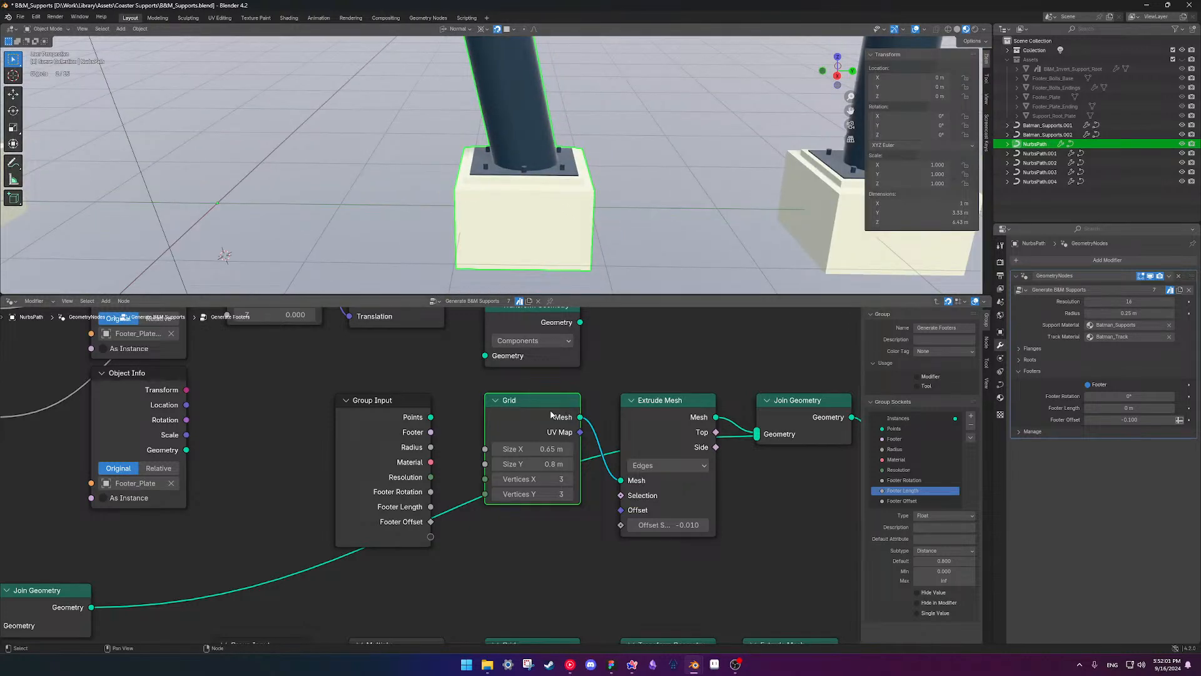
- Try a different Footer Length on the NurbsPath support and reset it to 0 m
{"action": "scroll", "coordinate": [728, 476], "scroll_direction": "down", "scroll_amount": 3}
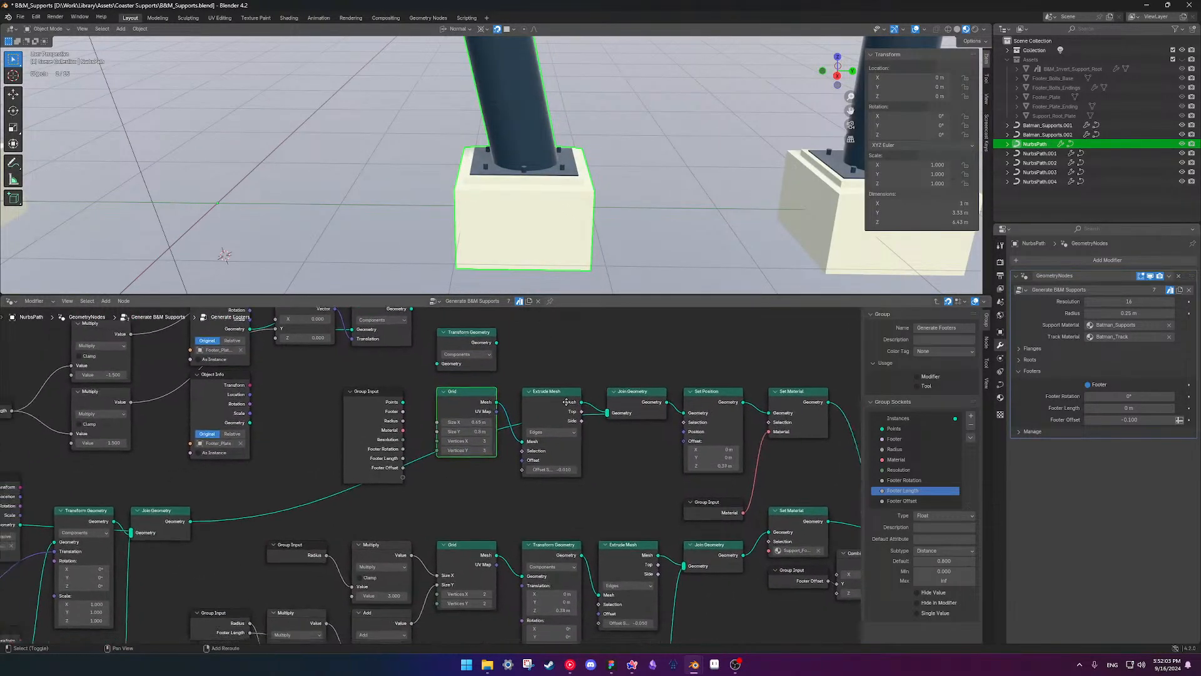
{"action": "mouse_move", "coordinate": [599, 413]}
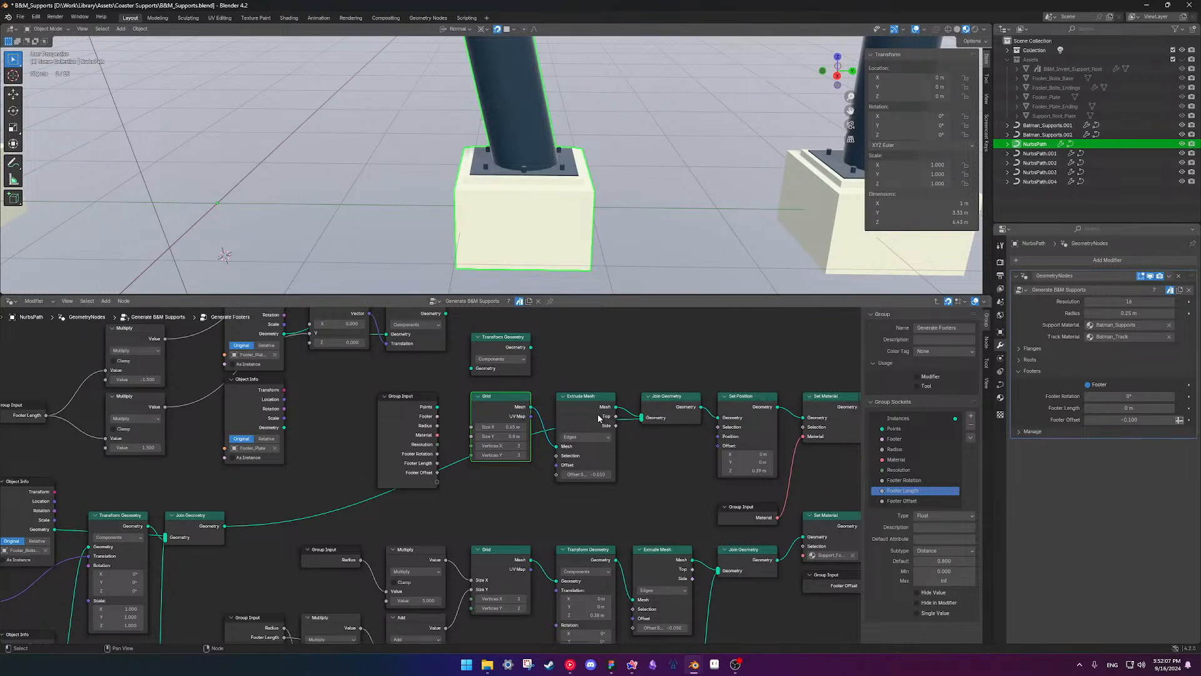
{"action": "left_click_drag", "start_coordinate": [1127, 408], "coordinate": [1157, 408]}
{"action": "left_click", "coordinate": [1137, 409]}
{"action": "type", "text": "0"}
{"action": "key", "text": "Return"}
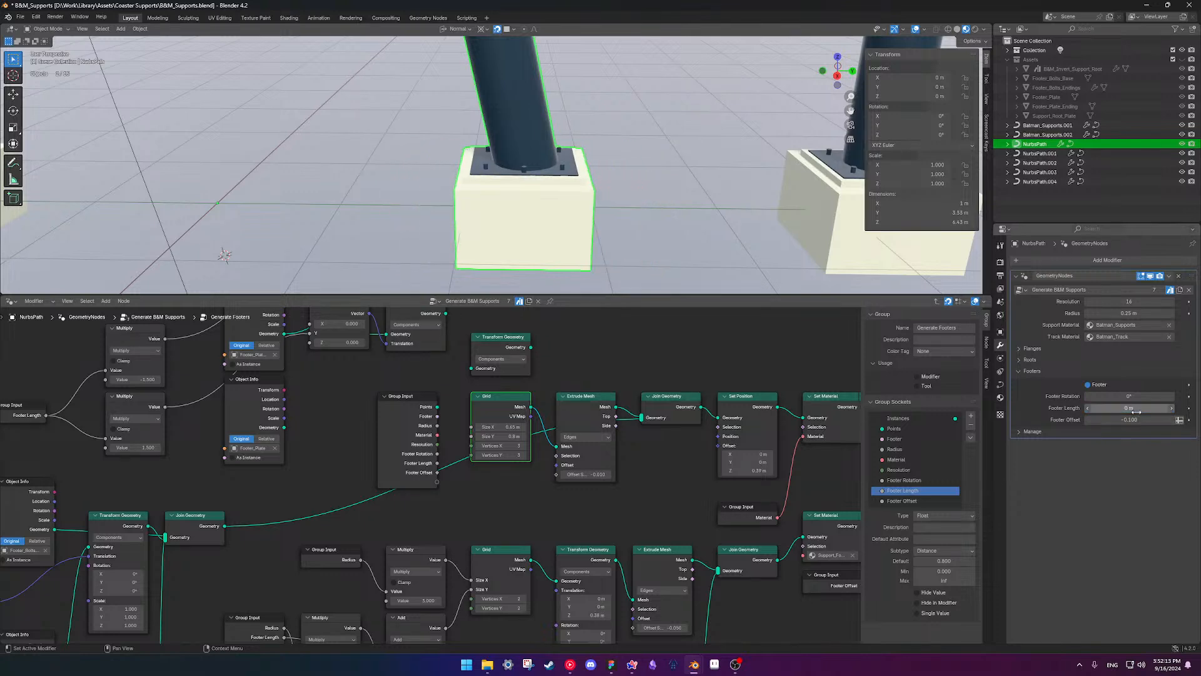
{"action": "scroll", "coordinate": [553, 540], "scroll_direction": "down", "scroll_amount": 1}
{"action": "middle_click_drag", "start_coordinate": [529, 525], "coordinate": [432, 476], "text": "shift"}
{"action": "scroll", "coordinate": [579, 436], "scroll_direction": "up", "scroll_amount": 2}
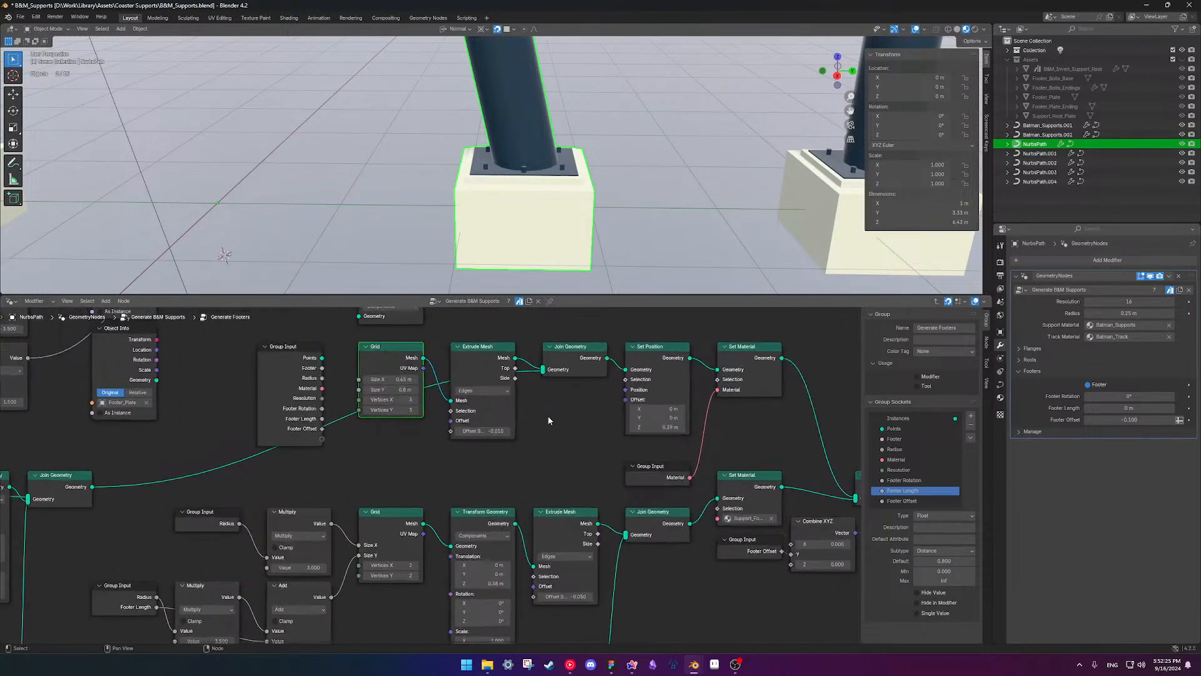
{"action": "left_click", "coordinate": [599, 406]}
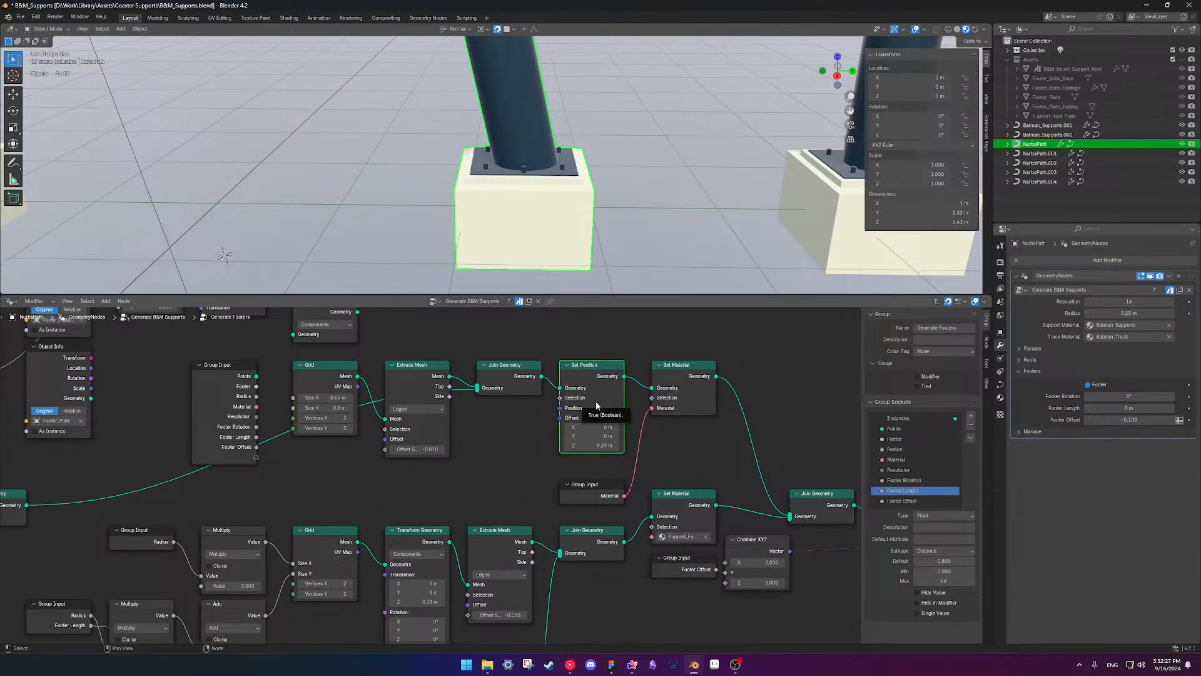
{"action": "left_click_drag", "start_coordinate": [596, 445], "coordinate": [603, 446]}
{"action": "key", "text": "ctrl+z"}
- Duplicate the Transform Geometry node of the lower Grid branch and place the copy above the footer plate's Join Geometry and Set Position nodes
{"action": "left_click", "coordinate": [418, 530]}
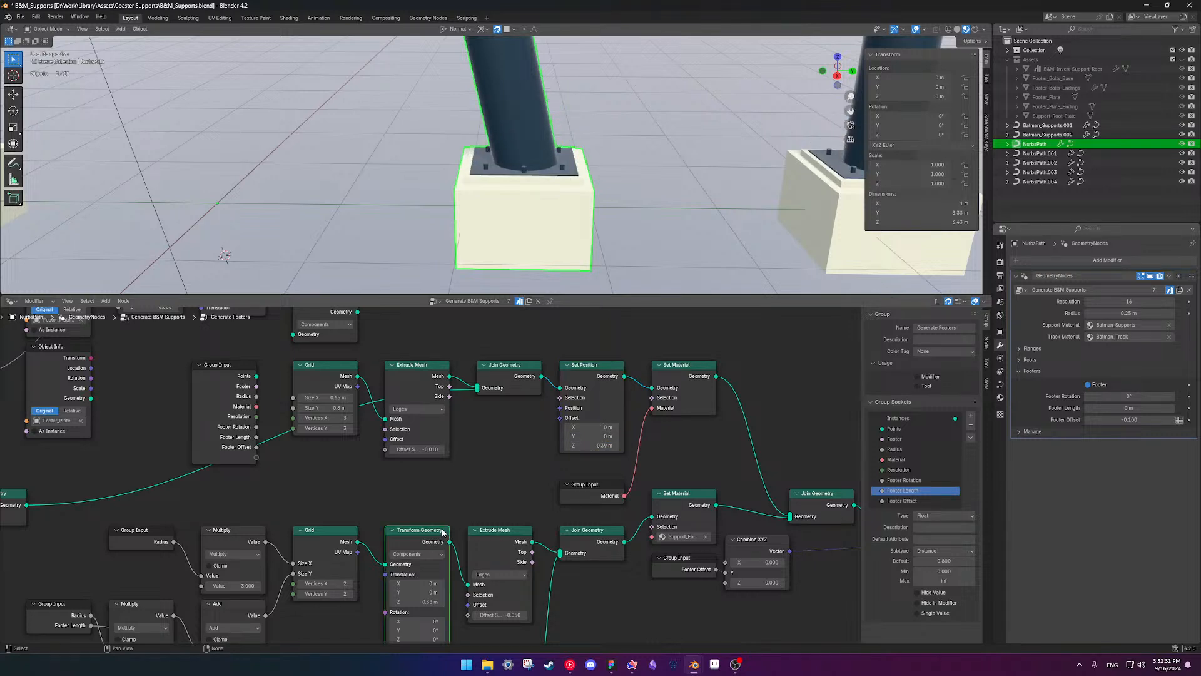
{"action": "key", "text": "shift+d"}
{"action": "key", "text": "Escape"}
{"action": "left_click_drag", "start_coordinate": [425, 539], "coordinate": [424, 536]}
{"action": "key", "text": "shift+d"}
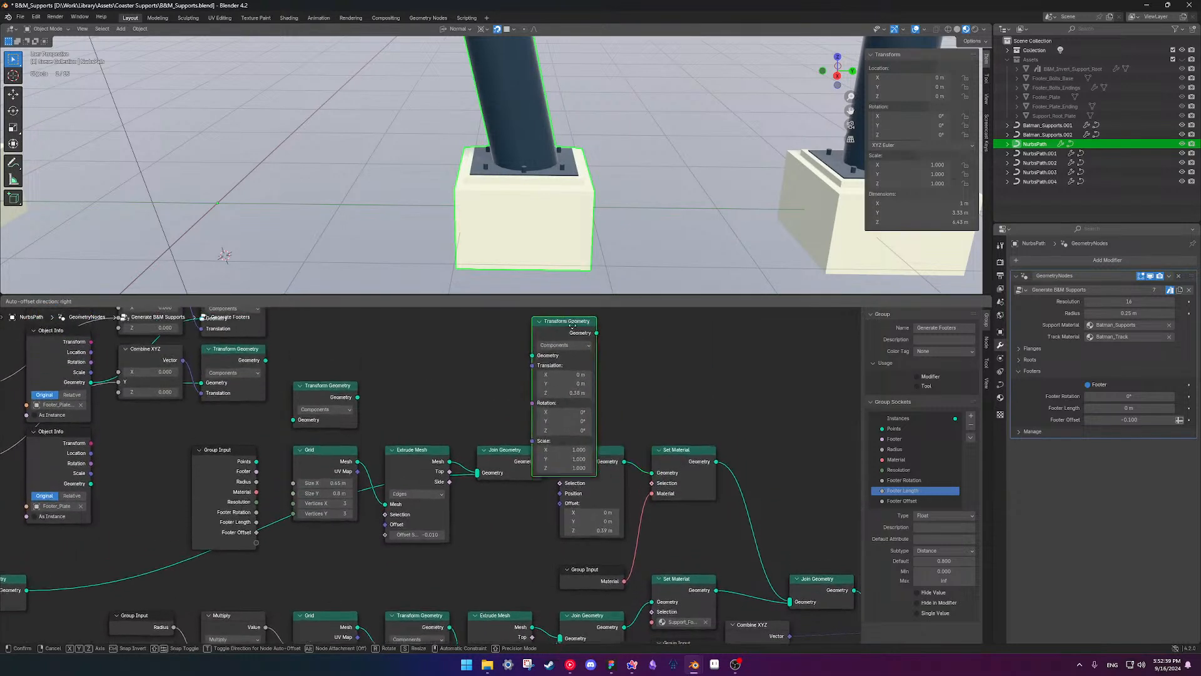
{"action": "left_click", "coordinate": [512, 401]}
{"action": "middle_click_drag", "start_coordinate": [458, 571], "coordinate": [469, 541]}
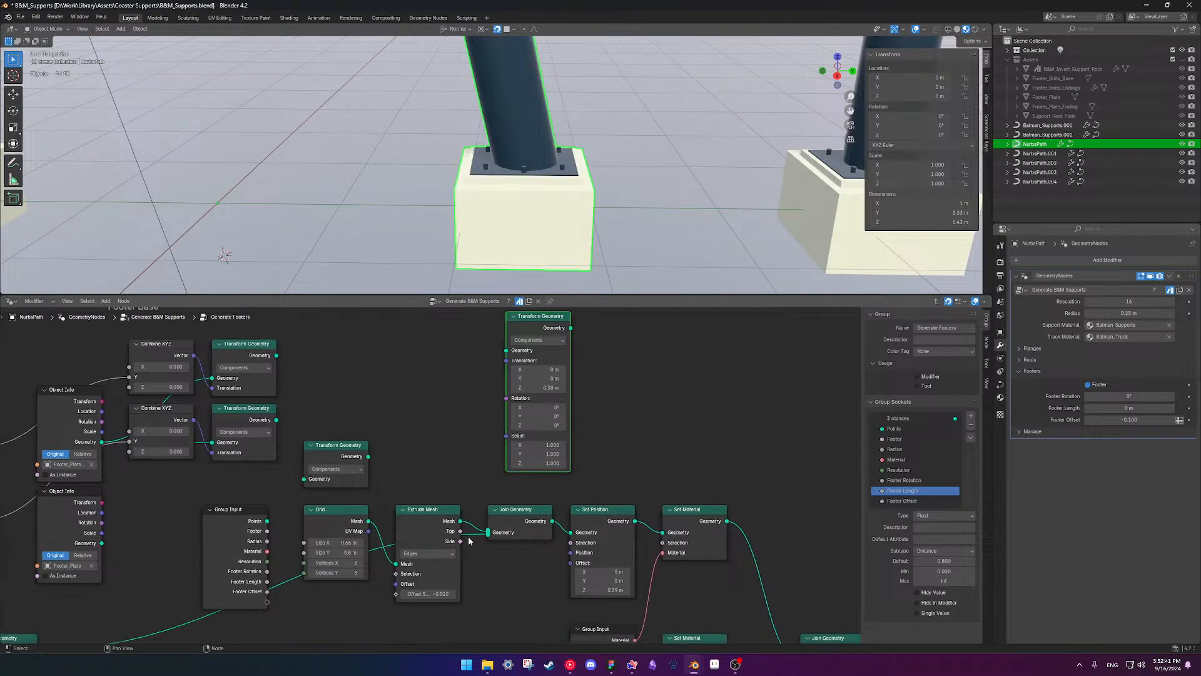
- Replace the plate's Set Position with the Transform Geometry copy, wired from Join Geometry to Set Material with a Z translation of 0.39 m
{"action": "middle_click_drag", "start_coordinate": [492, 500], "coordinate": [517, 491]}
{"action": "left_click_drag", "start_coordinate": [573, 511], "coordinate": [538, 346]}
{"action": "left_click_drag", "start_coordinate": [591, 318], "coordinate": [684, 523]}
{"action": "left_click", "coordinate": [558, 380]}
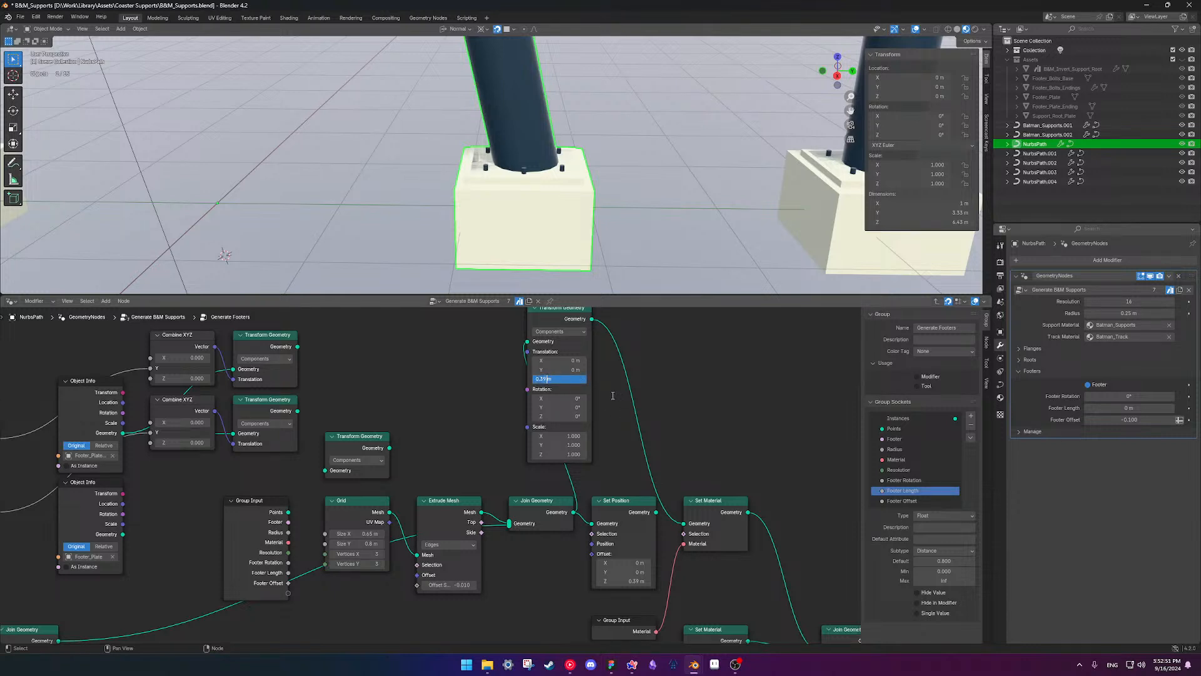
{"action": "key", "text": "Return"}
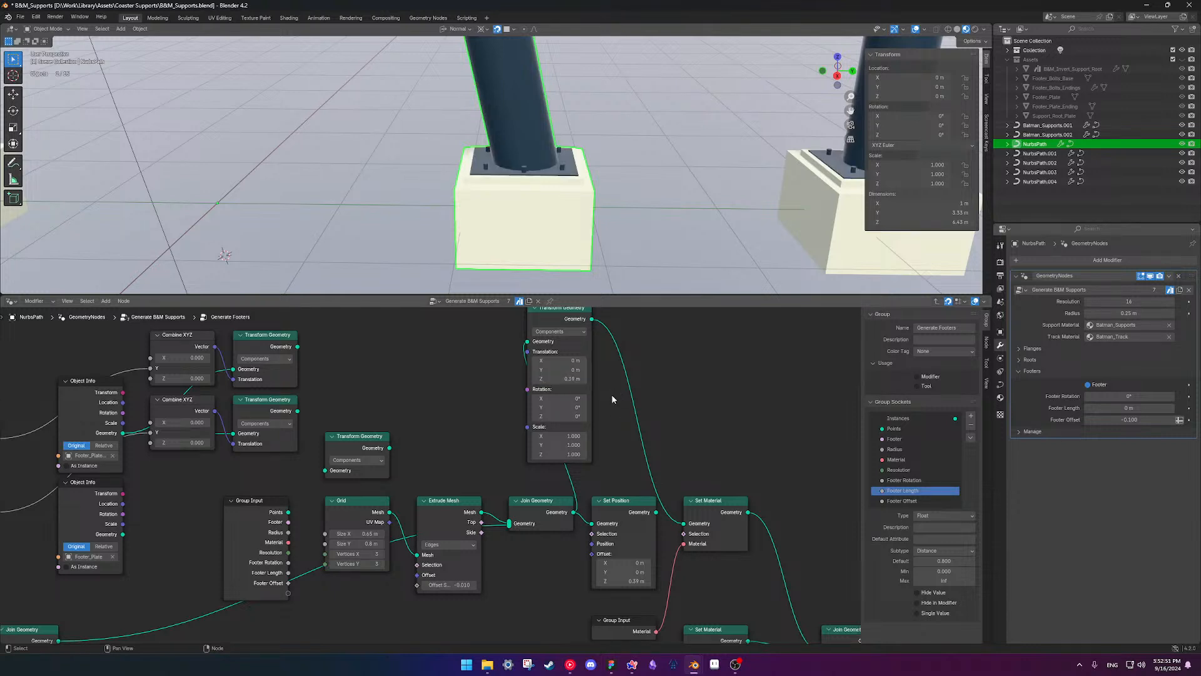
{"action": "left_click", "coordinate": [620, 512]}
{"action": "key", "text": "x"}
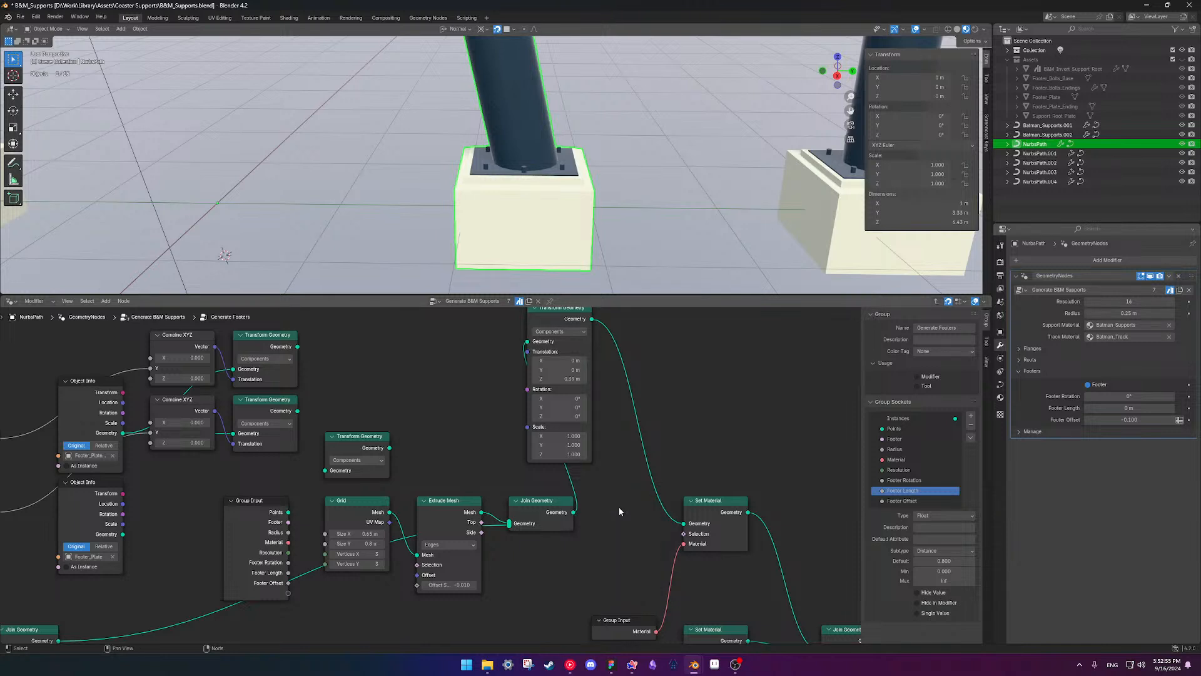
- Place the Transform Geometry copy before Set Material and drive its Scale with a new Combine XYZ node set to 1 on every axis
{"action": "left_click_drag", "start_coordinate": [560, 311], "coordinate": [619, 455]}
{"action": "middle_click_drag", "start_coordinate": [533, 567], "coordinate": [588, 506]}
{"action": "key", "text": "shift+a"}
{"action": "type", "text": "cob"}
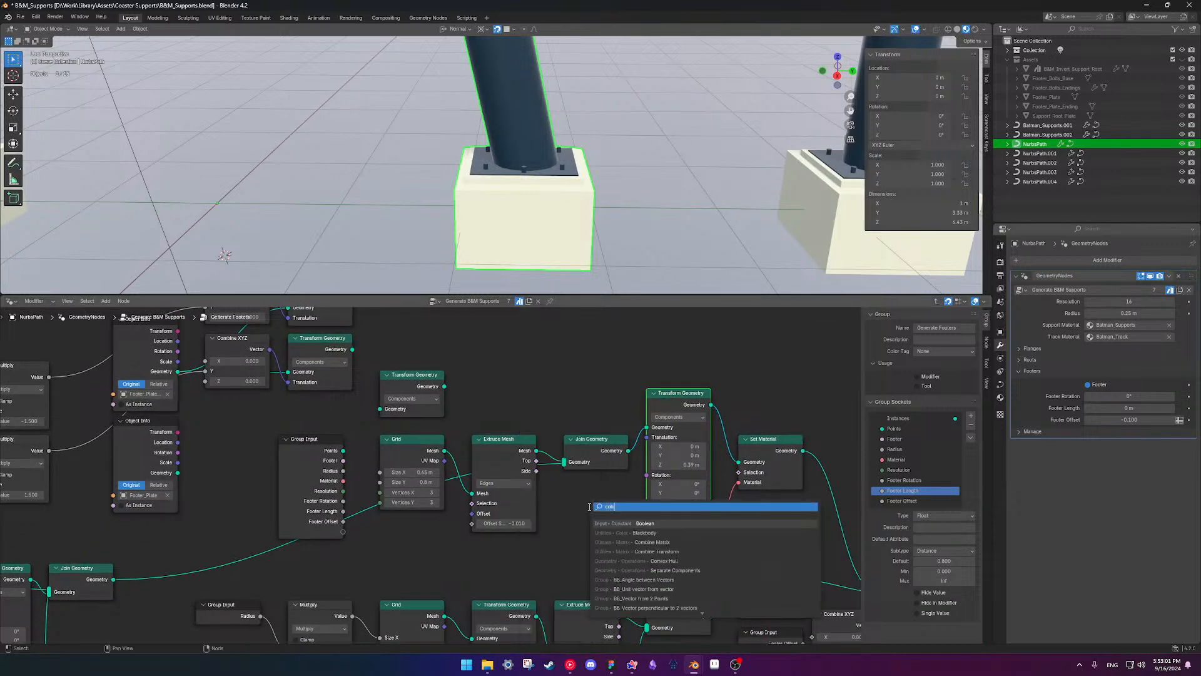
{"action": "key", "text": "Return"}
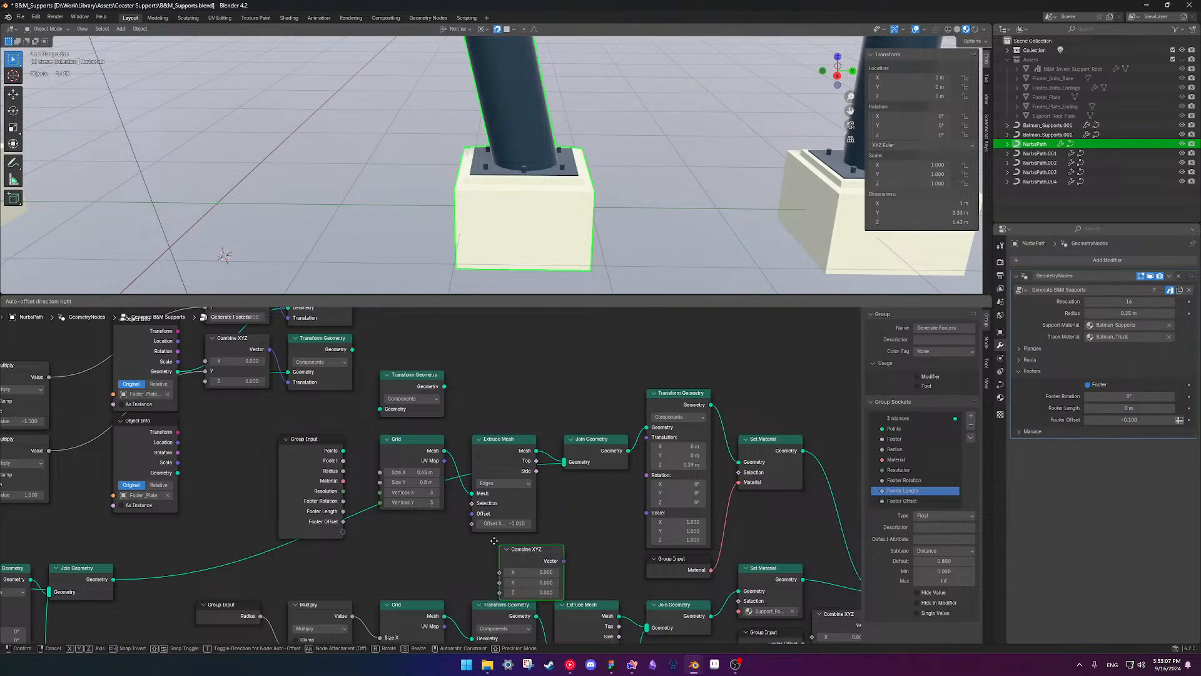
{"action": "left_click", "coordinate": [564, 483]}
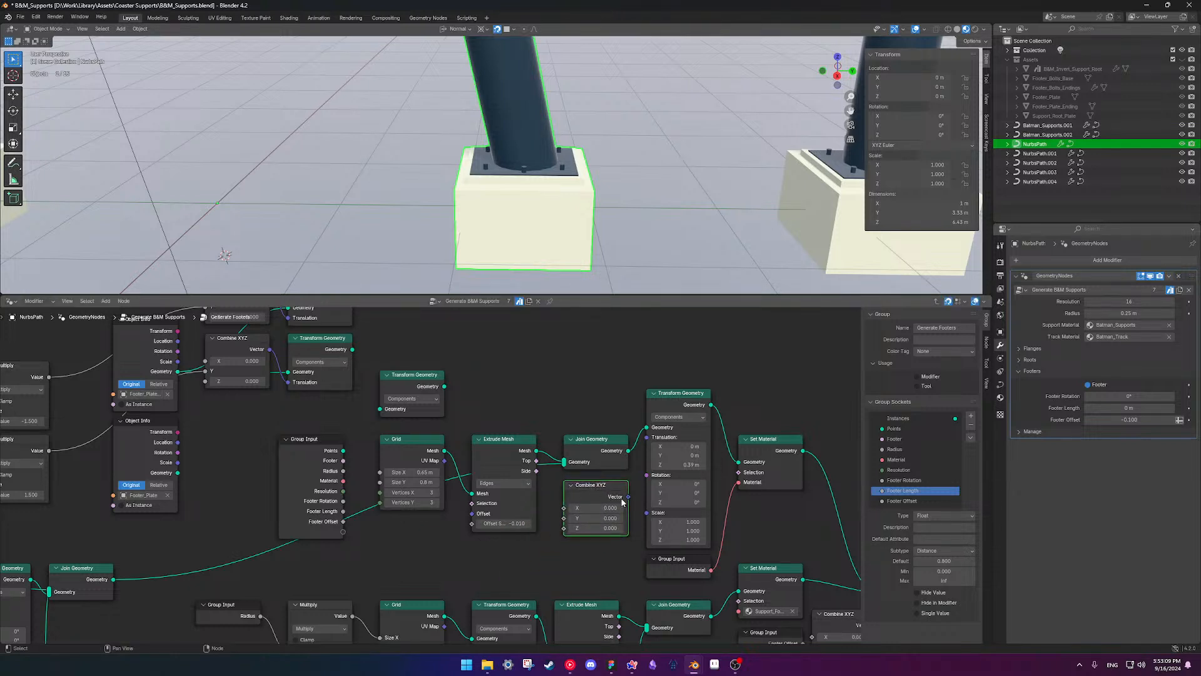
{"action": "left_click_drag", "start_coordinate": [600, 507], "coordinate": [646, 512]}
{"action": "type", "text": "1"}
{"action": "key", "text": "Return"}
{"action": "middle_click_drag", "start_coordinate": [560, 518], "coordinate": [582, 504]}
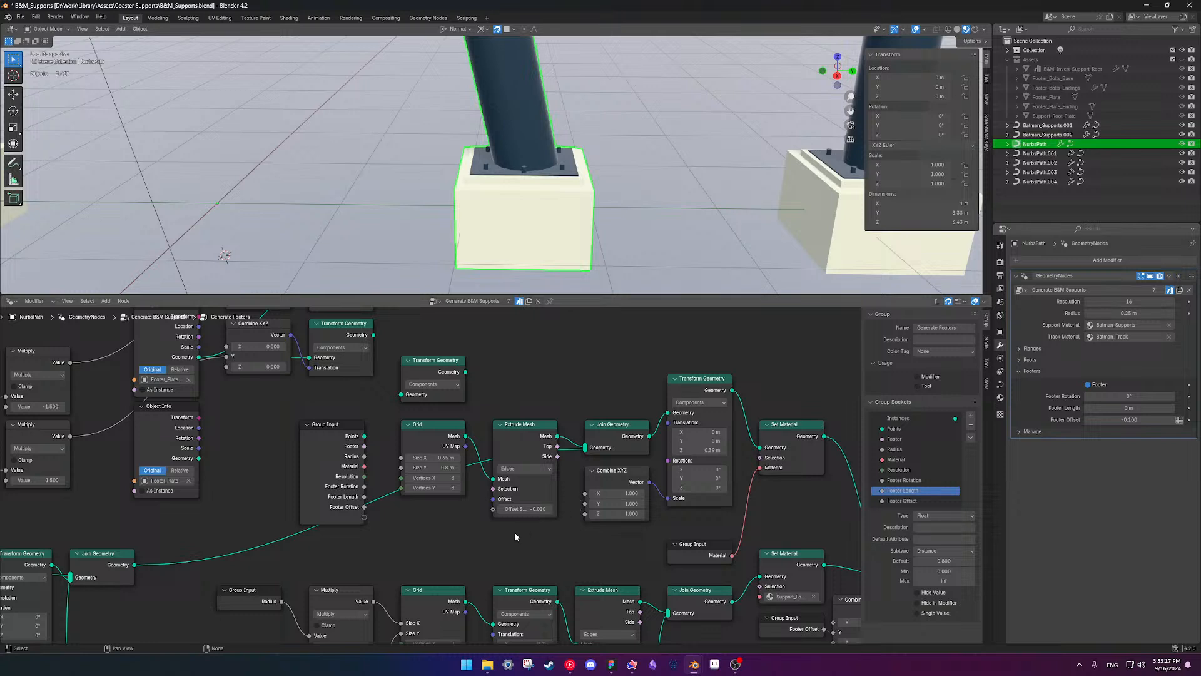
{"action": "key", "text": "shift+a"}
{"action": "type", "text": "nam"}
{"action": "key", "text": "Return"}
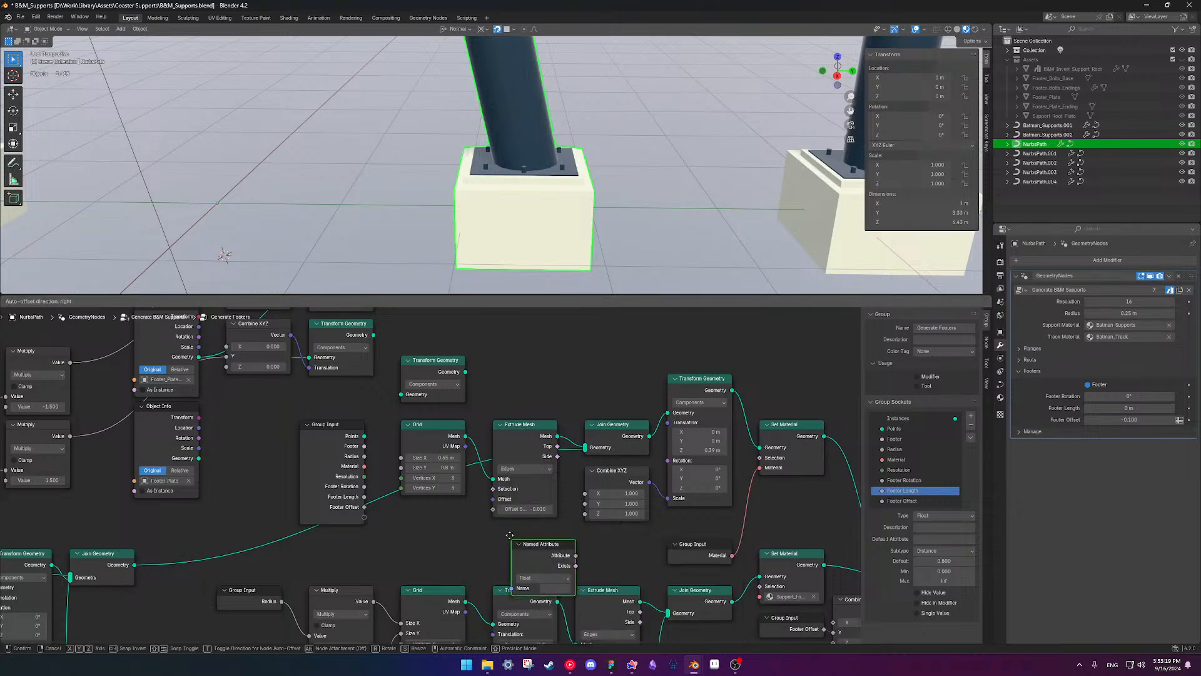
{"action": "key", "text": "Escape"}
- Add a Math node set to Add below the plate's Extrude Mesh that sums Footer Length and 1
{"action": "key", "text": "shift+a"}
{"action": "type", "text": "add"}
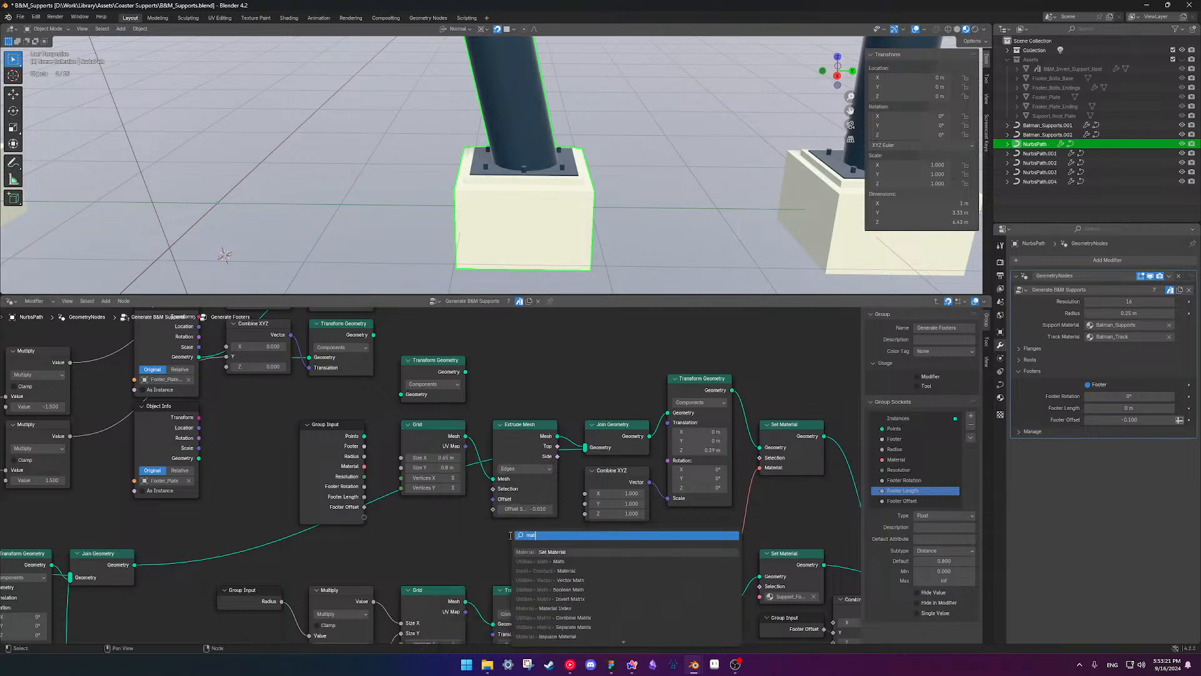
{"action": "key", "text": "Return"}
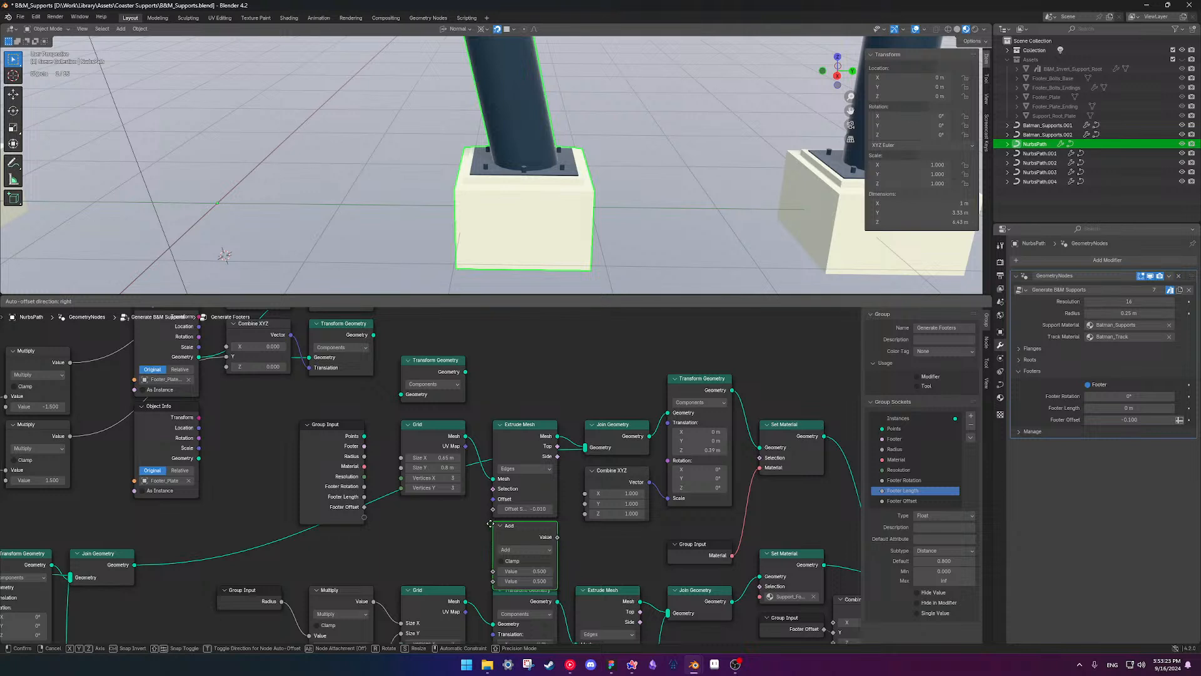
{"action": "left_click", "coordinate": [491, 519]}
{"action": "left_click_drag", "start_coordinate": [364, 496], "coordinate": [493, 571]}
{"action": "left_click", "coordinate": [533, 581]}
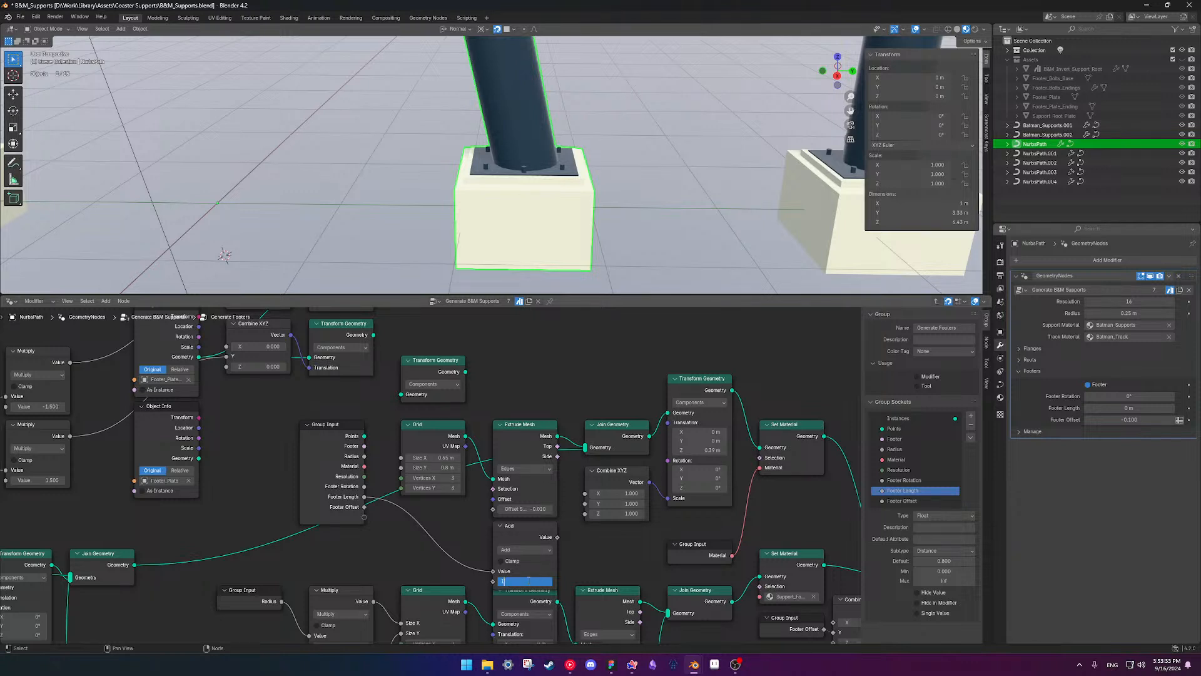
{"action": "key", "text": "Return"}
- Connect the Add result to Combine XYZ, trying Z and settling on Y, and set the support's Footer Length to 1 m
{"action": "left_click_drag", "start_coordinate": [558, 537], "coordinate": [584, 514]}
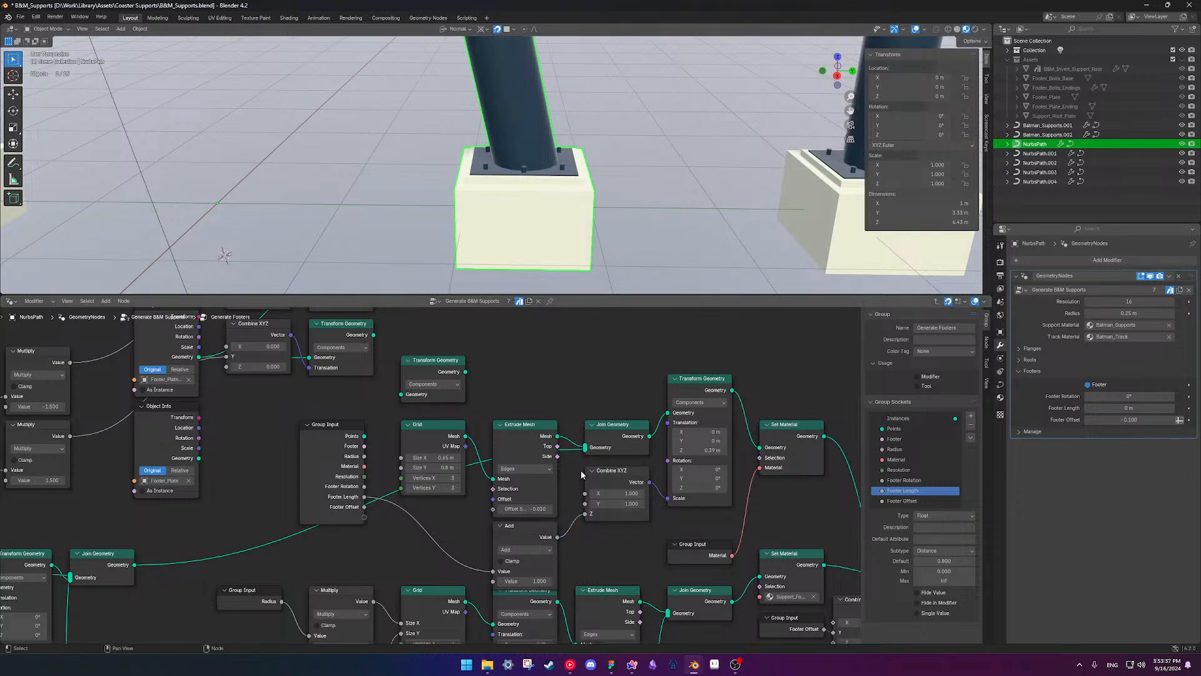
{"action": "left_click_drag", "start_coordinate": [1129, 408], "coordinate": [952, 416]}
{"action": "left_click_drag", "start_coordinate": [587, 515], "coordinate": [585, 504]}
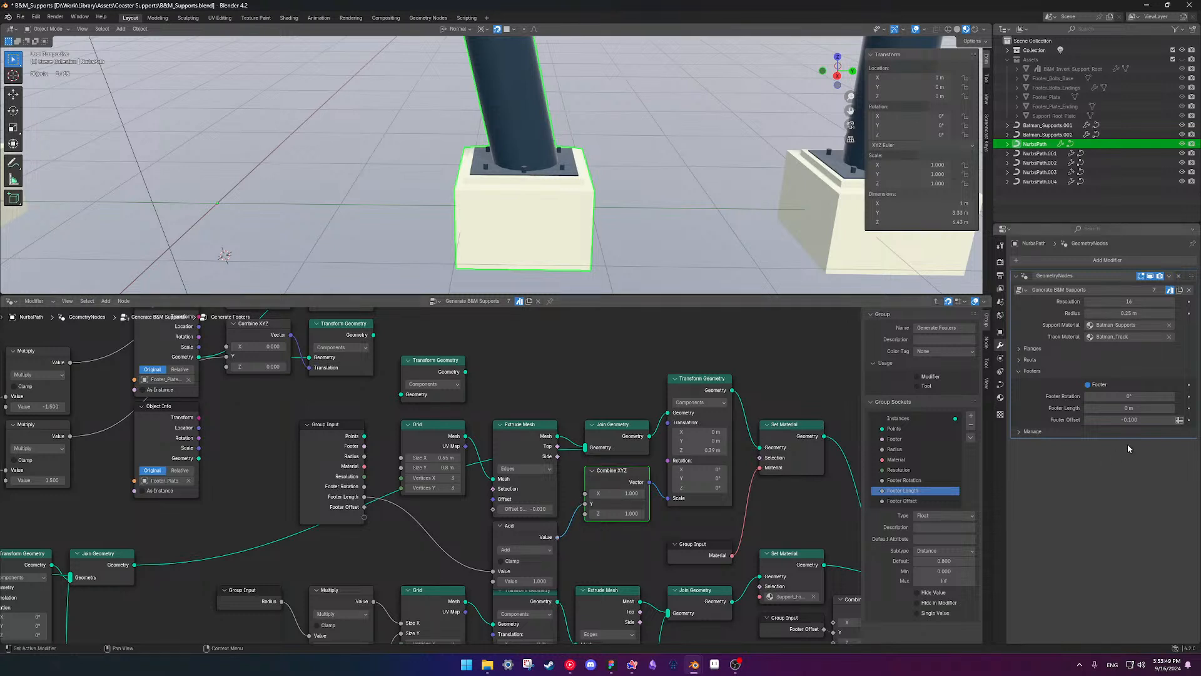
{"action": "left_click_drag", "start_coordinate": [1129, 408], "coordinate": [1158, 408]}
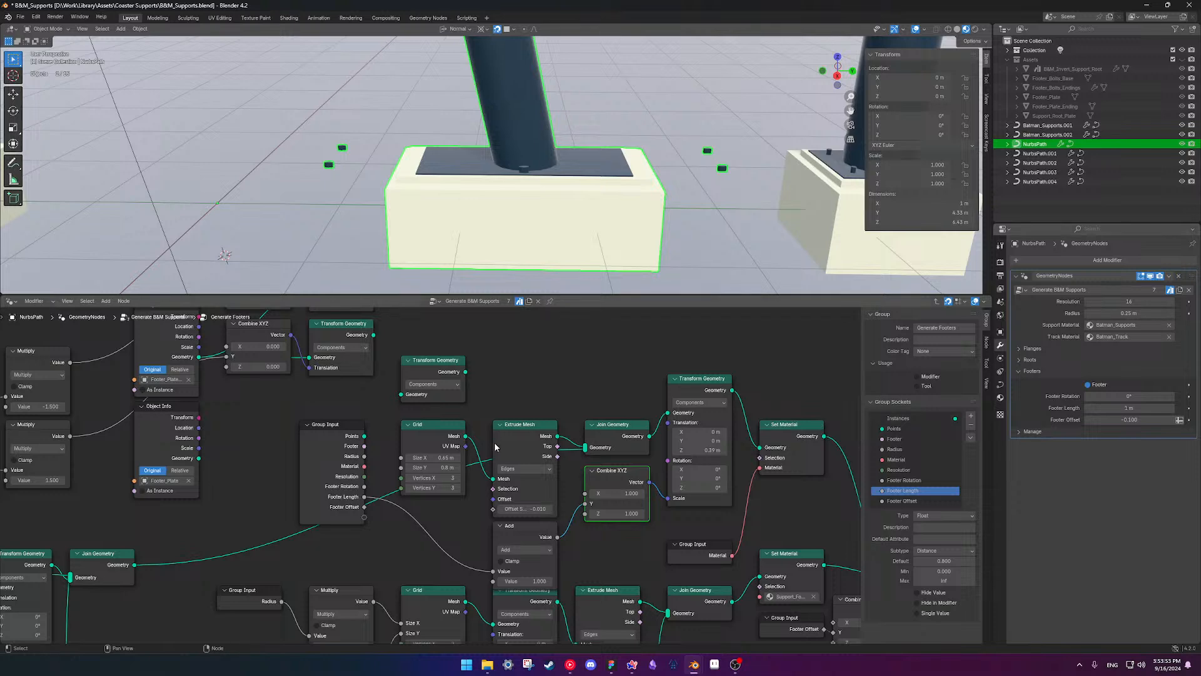
- Rewire the plate's Transform Geometry between Extrude Mesh and Join Geometry so only the plate is scaled, and set Footer Length to 1.12 m
{"action": "scroll", "coordinate": [438, 469], "scroll_direction": "down", "scroll_amount": 2}
{"action": "middle_click_drag", "start_coordinate": [550, 460], "coordinate": [555, 455]}
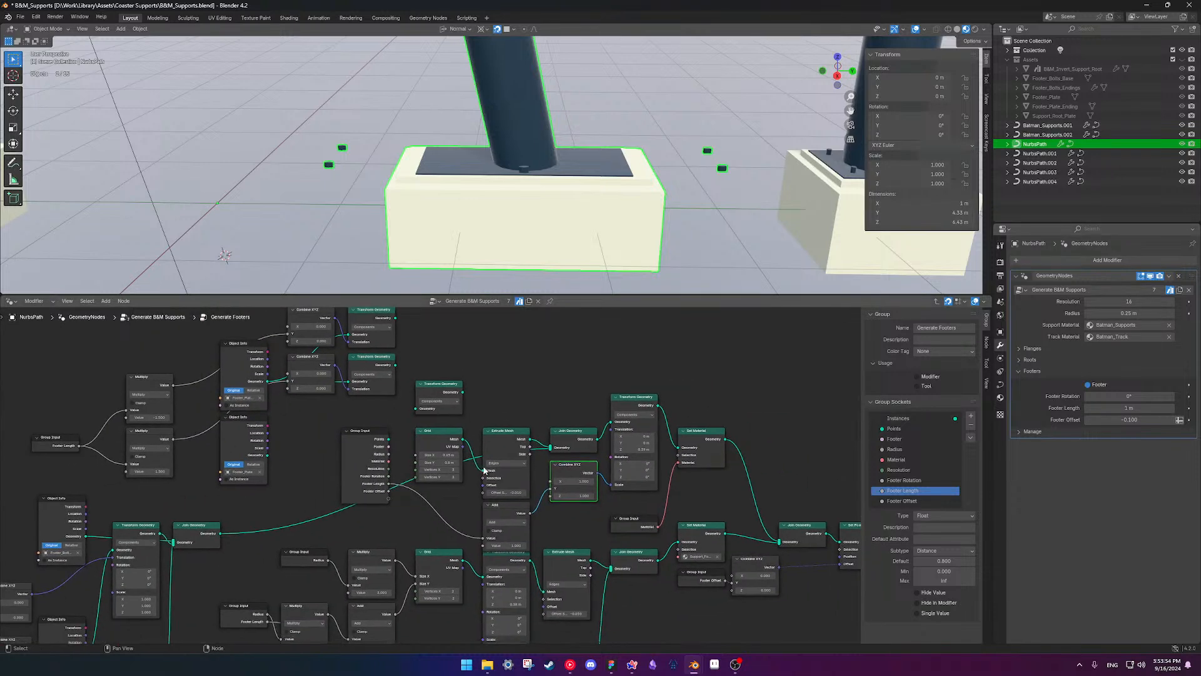
{"action": "left_click", "coordinate": [452, 447]}
{"action": "middle_click_drag", "start_coordinate": [493, 471], "coordinate": [571, 448]}
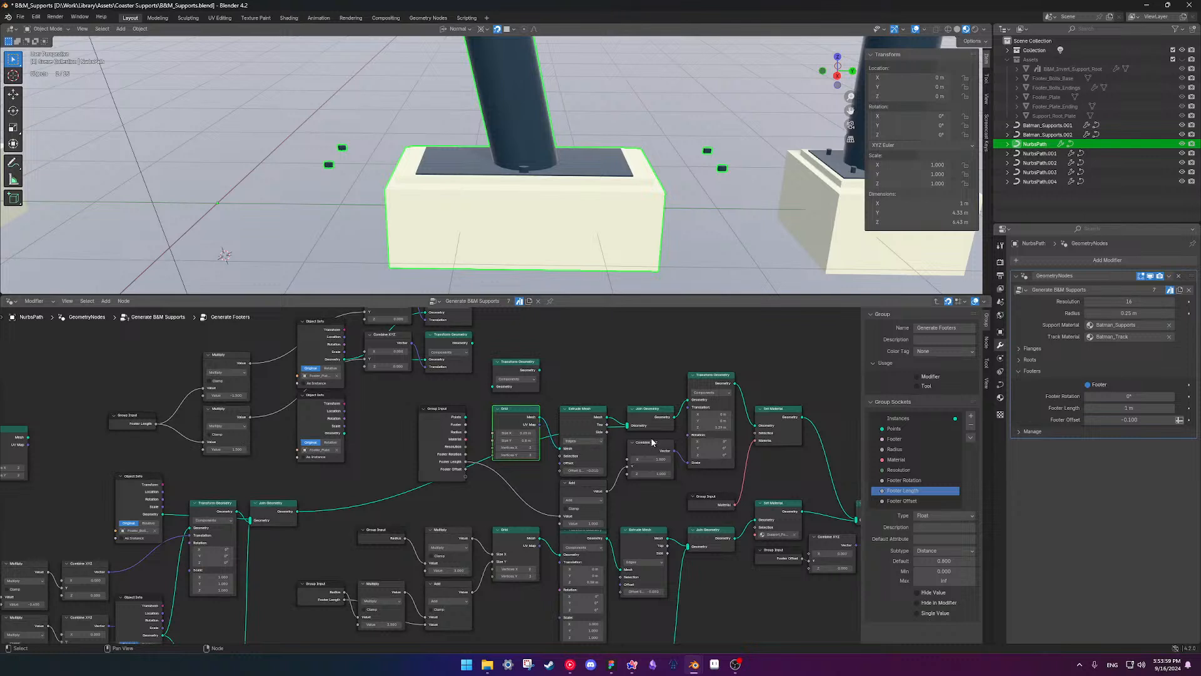
{"action": "left_click", "coordinate": [705, 391]}
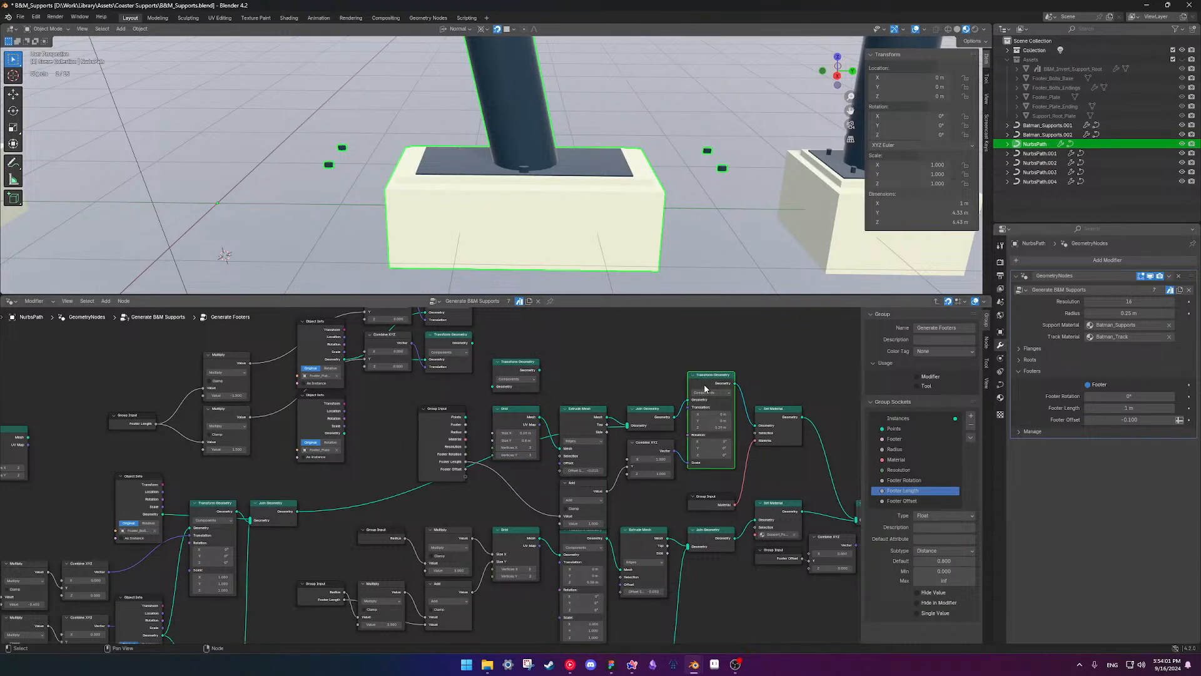
{"action": "left_click_drag", "start_coordinate": [710, 384], "coordinate": [633, 341]}
{"action": "left_click_drag", "start_coordinate": [527, 497], "coordinate": [513, 498]}
{"action": "left_click", "coordinate": [585, 486]}
{"action": "left_click_drag", "start_coordinate": [585, 486], "coordinate": [613, 363]}
{"action": "right_click_drag", "start_coordinate": [600, 475], "coordinate": [603, 497], "text": "ctrl"}
{"action": "left_click_drag", "start_coordinate": [661, 345], "coordinate": [615, 428]}
{"action": "mouse_move", "coordinate": [1091, 408]}
{"action": "left_mouse_down"}
{"action": "mouse_move", "coordinate": [1133, 408]}
{"action": "mouse_move", "coordinate": [1064, 408]}
{"action": "mouse_move", "coordinate": [1126, 407]}
{"action": "mouse_move", "coordinate": [1082, 408]}
{"action": "left_mouse_up"}
- Shift the Add and Combine XYZ nodes closer to the plate's Extrude Mesh node
{"action": "scroll", "coordinate": [570, 542], "scroll_direction": "up", "scroll_amount": 2}
{"action": "middle_click_drag", "start_coordinate": [571, 542], "coordinate": [546, 510]}
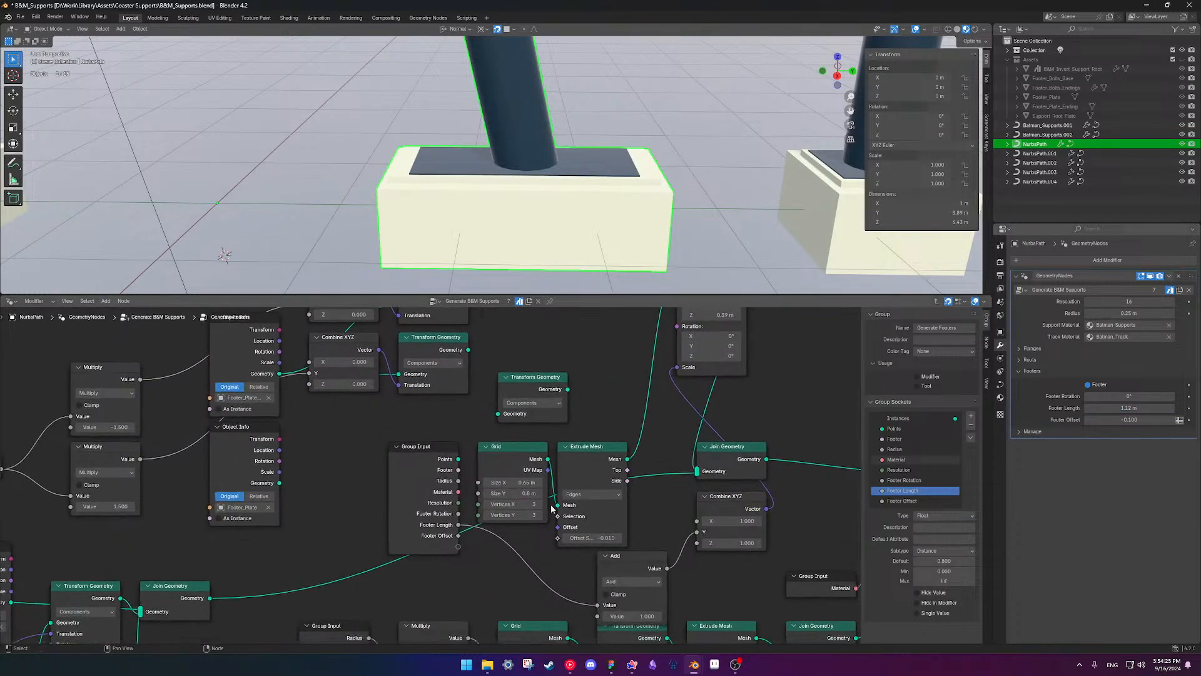
{"action": "left_click_drag", "start_coordinate": [587, 539], "coordinate": [629, 539]}
{"action": "key", "text": "ctrl+z"}
{"action": "middle_click_drag", "start_coordinate": [556, 568], "coordinate": [555, 545]}
{"action": "left_click_drag", "start_coordinate": [626, 533], "coordinate": [595, 533]}
{"action": "left_click_drag", "start_coordinate": [710, 480], "coordinate": [670, 489]}
{"action": "scroll", "coordinate": [678, 460], "scroll_direction": "down", "scroll_amount": 3}
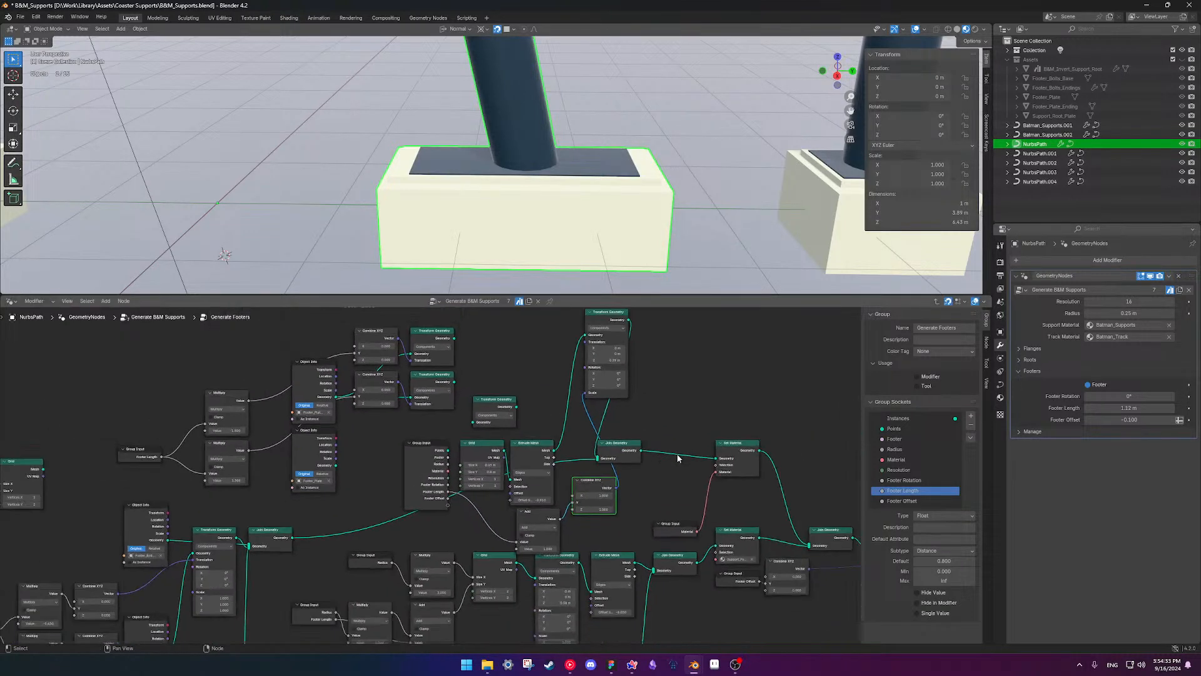
- Line up Transform Geometry between the plate's Extrude Mesh and Join Geometry, with Add below Grid and Combine XYZ below Extrude Mesh
{"action": "left_click_drag", "start_coordinate": [616, 447], "coordinate": [675, 446]}
{"action": "left_click_drag", "start_coordinate": [604, 313], "coordinate": [607, 449]}
{"action": "middle_click_drag", "start_coordinate": [607, 450], "coordinate": [634, 416]}
{"action": "left_click_drag", "start_coordinate": [616, 453], "coordinate": [510, 473]}
{"action": "left_click_drag", "start_coordinate": [586, 479], "coordinate": [544, 489]}
{"action": "left_click_drag", "start_coordinate": [564, 411], "coordinate": [581, 410]}
{"action": "left_click_drag", "start_coordinate": [563, 483], "coordinate": [575, 483]}
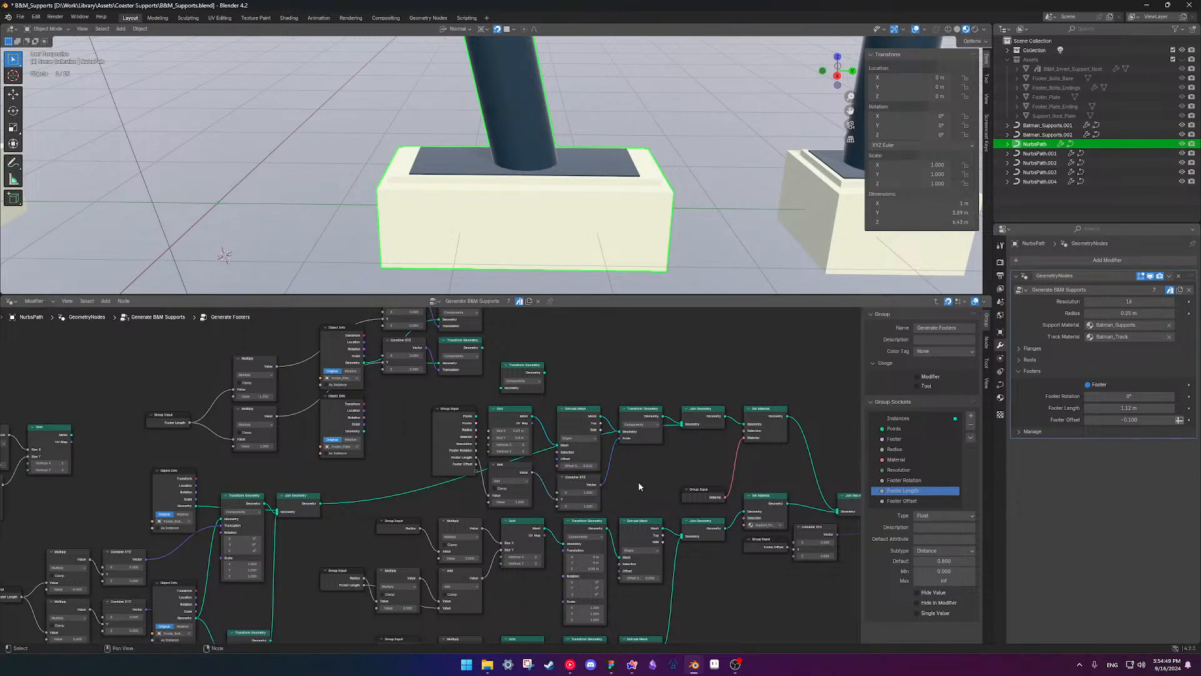
- Hide the unused sockets of the plate's Group Input so only Footer Length remains, and place the node beside Add
{"action": "scroll", "coordinate": [538, 461], "scroll_direction": "up", "scroll_amount": 3}
{"action": "middle_click_drag", "start_coordinate": [538, 459], "coordinate": [508, 462]}
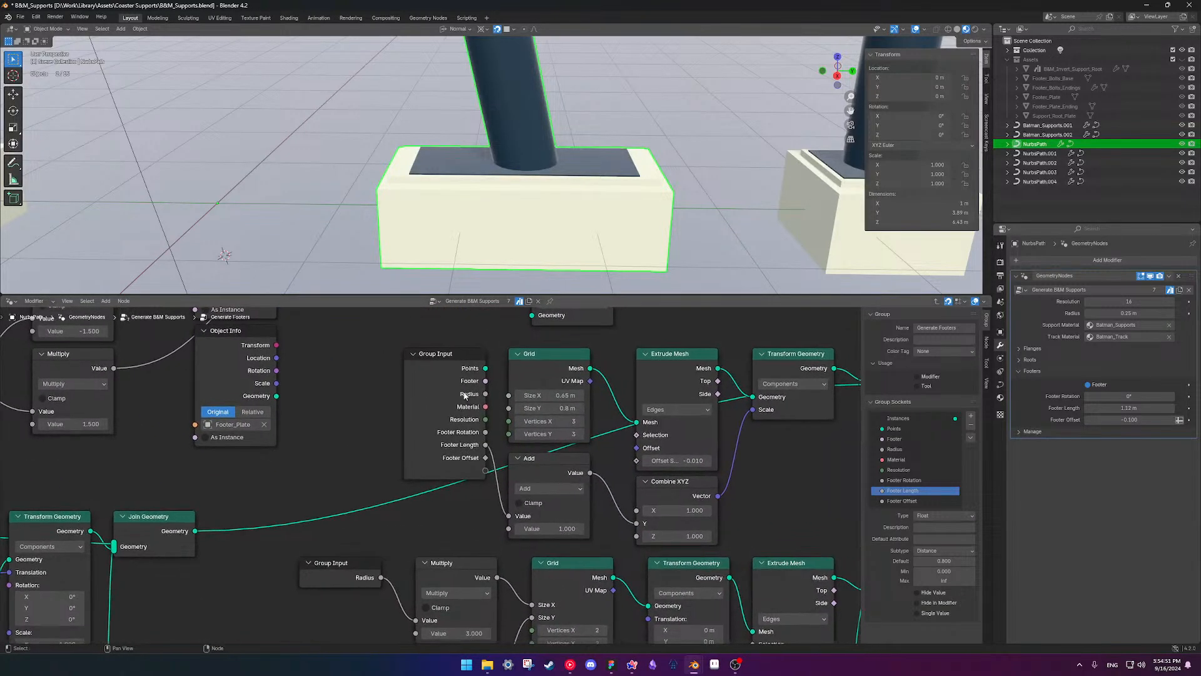
{"action": "left_click", "coordinate": [442, 401]}
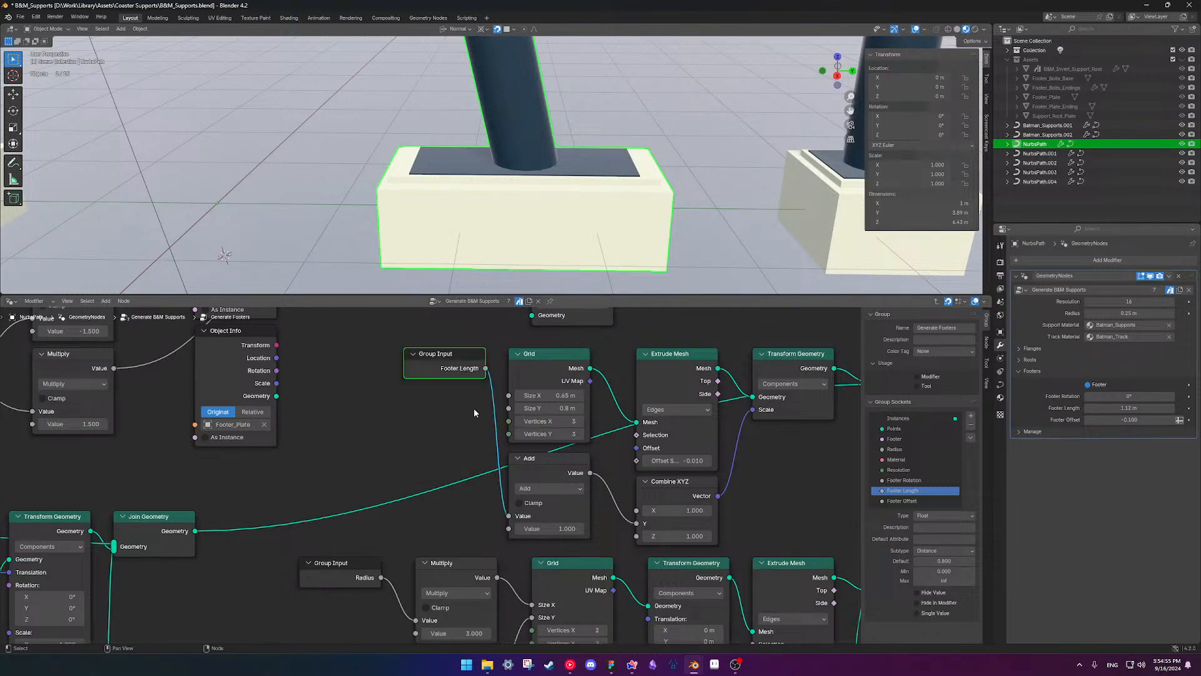
{"action": "key", "text": "ctrl+h"}
{"action": "key", "text": "g"}
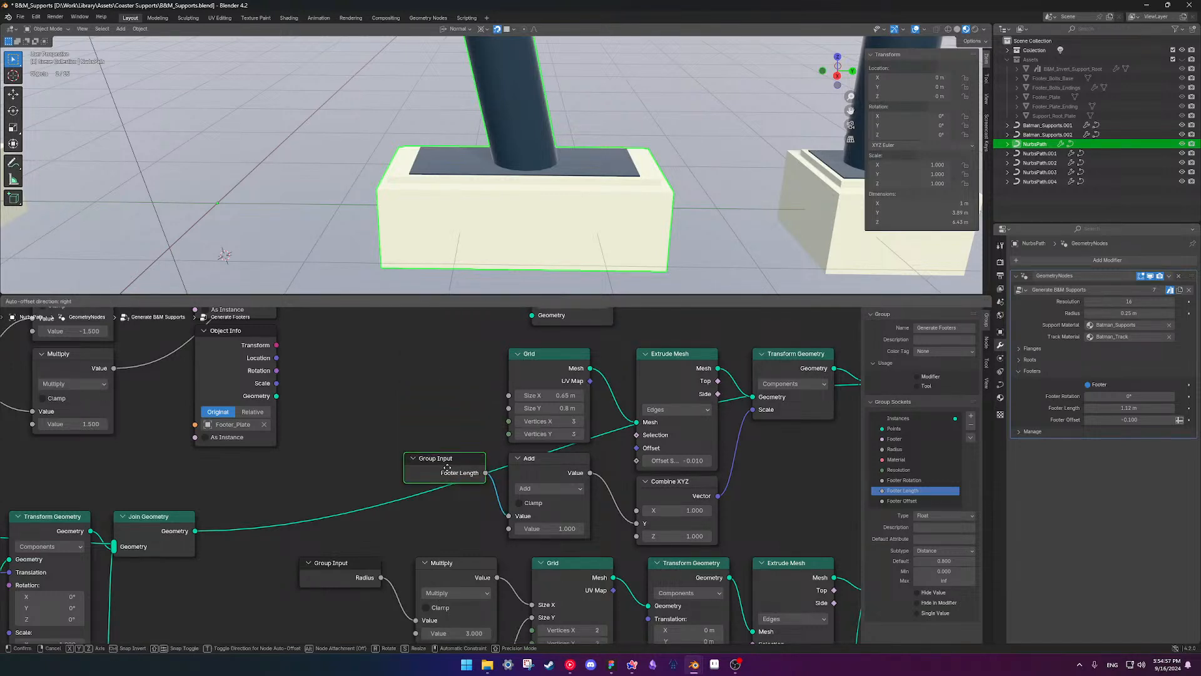
{"action": "left_click", "coordinate": [457, 456]}
{"action": "middle_click_drag", "start_coordinate": [575, 422], "coordinate": [453, 466]}
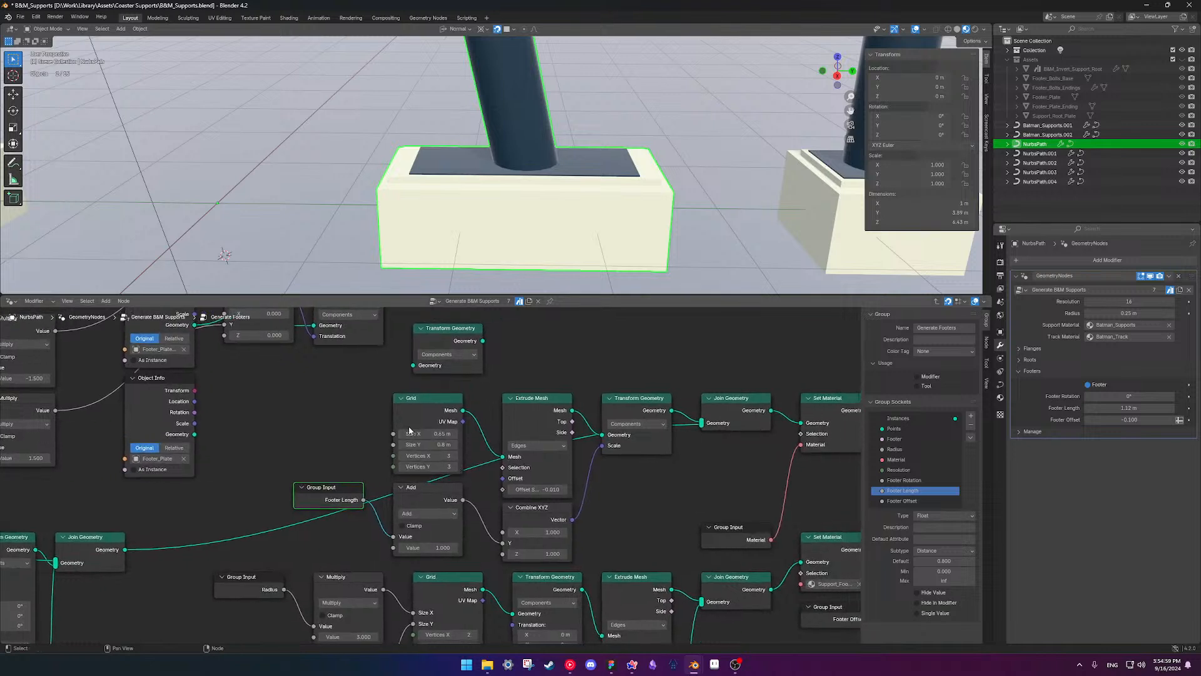
- Nudge the plate's Grid and Add nodes and the Footer Length Group Input closer to the Extrude Mesh node
{"action": "left_click", "coordinate": [402, 487]}
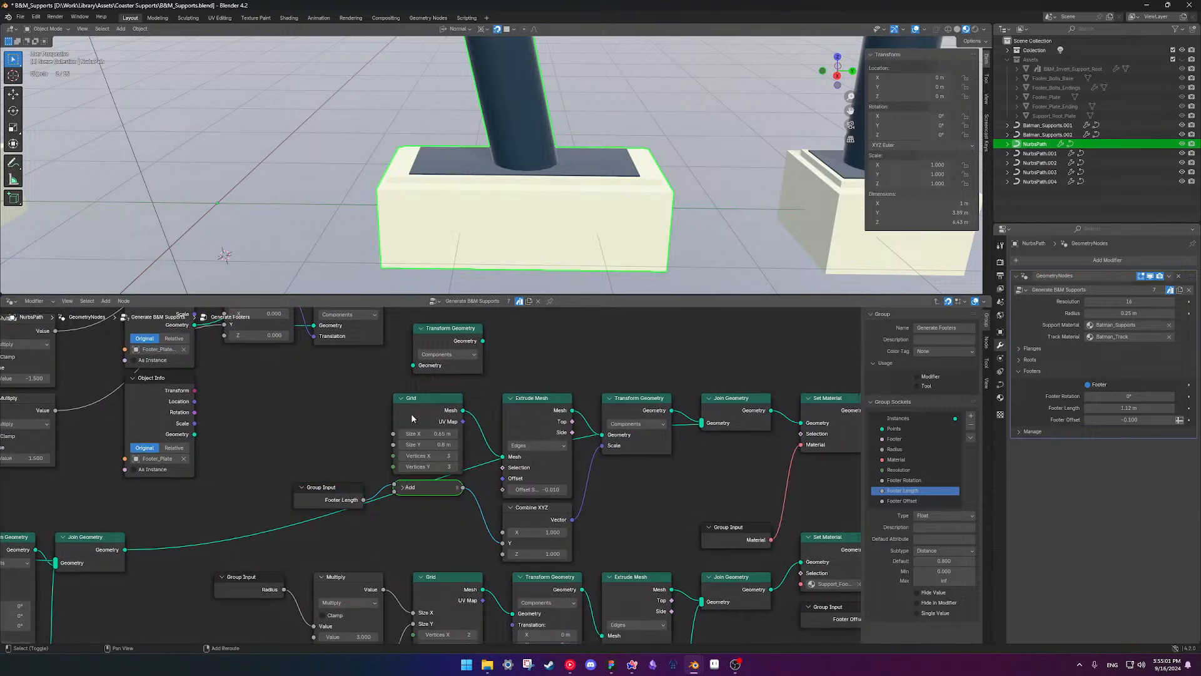
{"action": "left_click", "coordinate": [402, 488]}
{"action": "left_click", "coordinate": [426, 403], "text": "shift"}
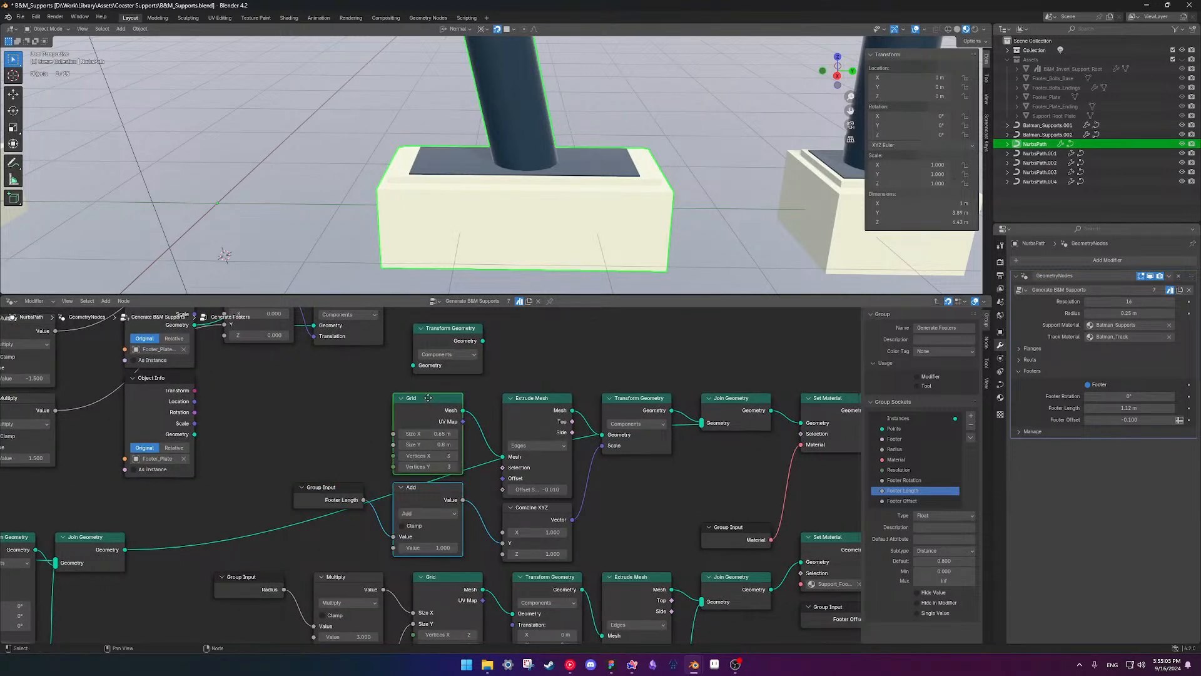
{"action": "left_click_drag", "start_coordinate": [426, 399], "coordinate": [436, 399]}
{"action": "left_click", "coordinate": [488, 400]}
{"action": "left_click", "coordinate": [346, 499]}
{"action": "left_click_drag", "start_coordinate": [345, 500], "coordinate": [356, 499]}
{"action": "left_click", "coordinate": [359, 472]}
- Survey the whole Generate Footers node tree, including the bolt, plate and footer base branches
{"action": "scroll", "coordinate": [391, 485], "scroll_direction": "down", "scroll_amount": 2}
{"action": "middle_click_drag", "start_coordinate": [391, 485], "coordinate": [457, 442]}
{"action": "scroll", "coordinate": [314, 516], "scroll_direction": "down", "scroll_amount": 6}
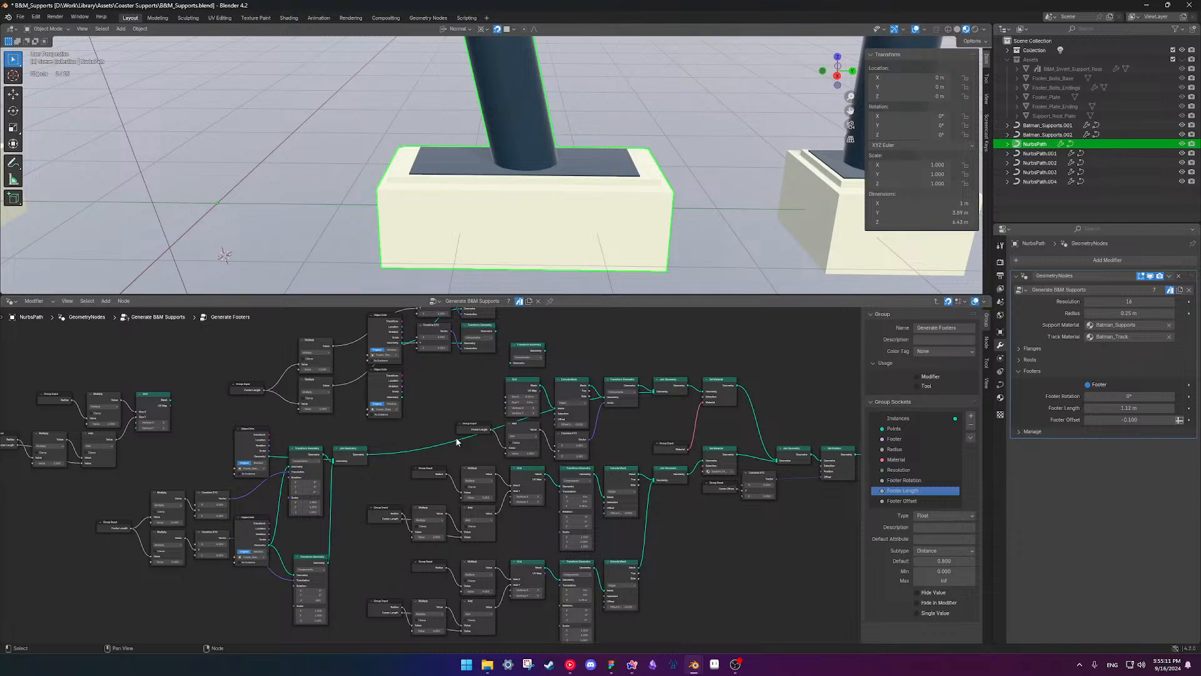
{"action": "middle_click_drag", "start_coordinate": [432, 400], "coordinate": [441, 448]}
{"action": "scroll", "coordinate": [429, 449], "scroll_direction": "up", "scroll_amount": 1}
{"action": "scroll", "coordinate": [512, 207], "scroll_direction": "down", "scroll_amount": 5}
{"action": "scroll", "coordinate": [514, 215], "scroll_direction": "up", "scroll_amount": 5}
{"action": "scroll", "coordinate": [569, 445], "scroll_direction": "up", "scroll_amount": 3}
{"action": "middle_click_drag", "start_coordinate": [576, 440], "coordinate": [554, 418]}
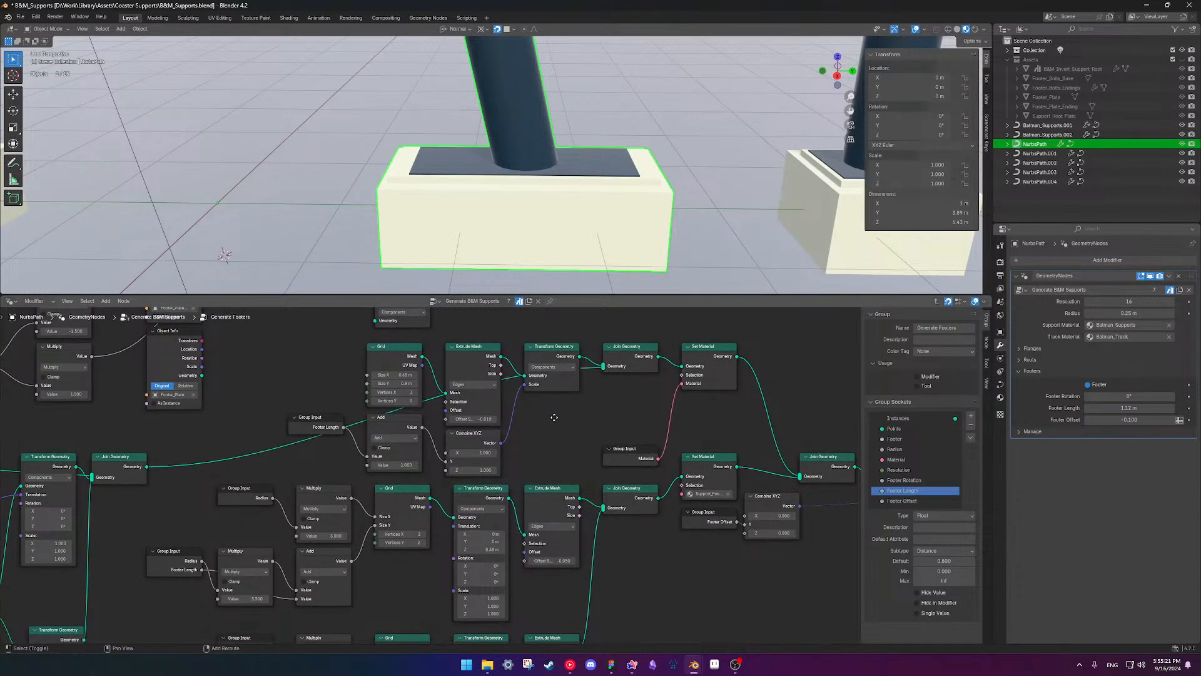
{"action": "mouse_move", "coordinate": [157, 471]}
{"action": "middle_mouse_down", "text": "shift"}
{"action": "mouse_move", "coordinate": [600, 390]}
{"action": "mouse_move", "coordinate": [331, 455]}
{"action": "middle_mouse_up", "text": "shift"}
{"action": "scroll", "coordinate": [491, 191], "scroll_direction": "down", "scroll_amount": 1}
- Inspect the NurbsPath support's footer in wireframe and compare its plate with the neighbouring supports' footers
{"action": "key", "text": "shift+z"}
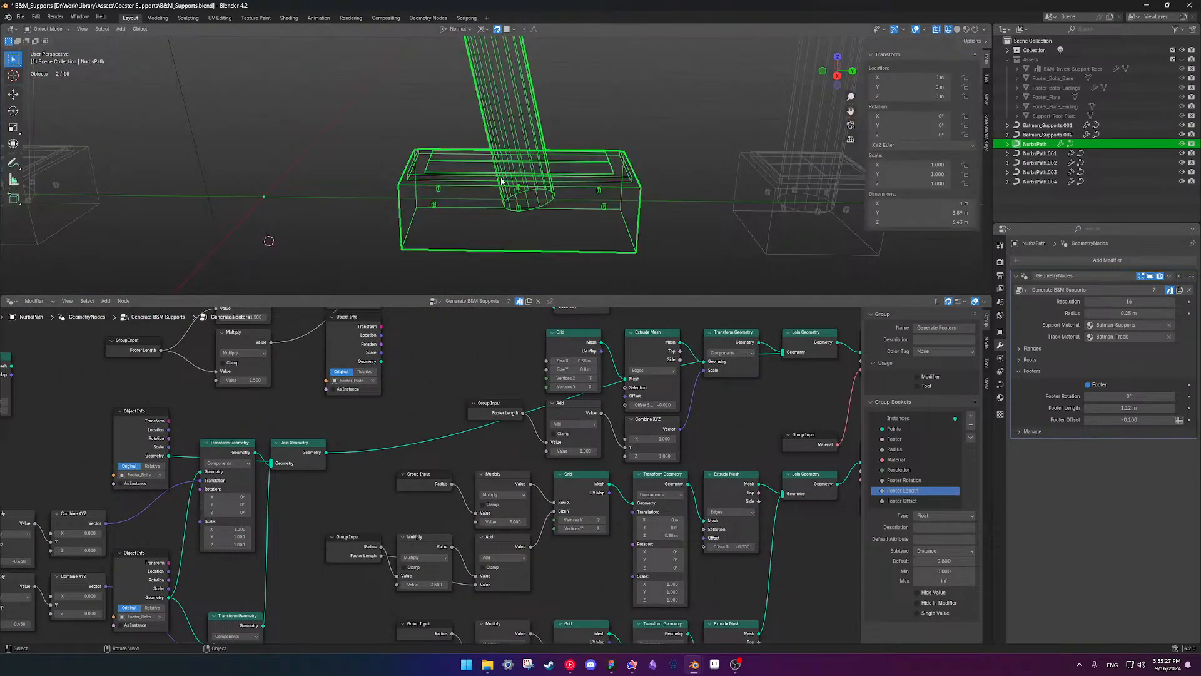
{"action": "key", "text": "shift+z"}
{"action": "middle_click_drag", "start_coordinate": [632, 49], "coordinate": [461, 86], "text": "shift"}
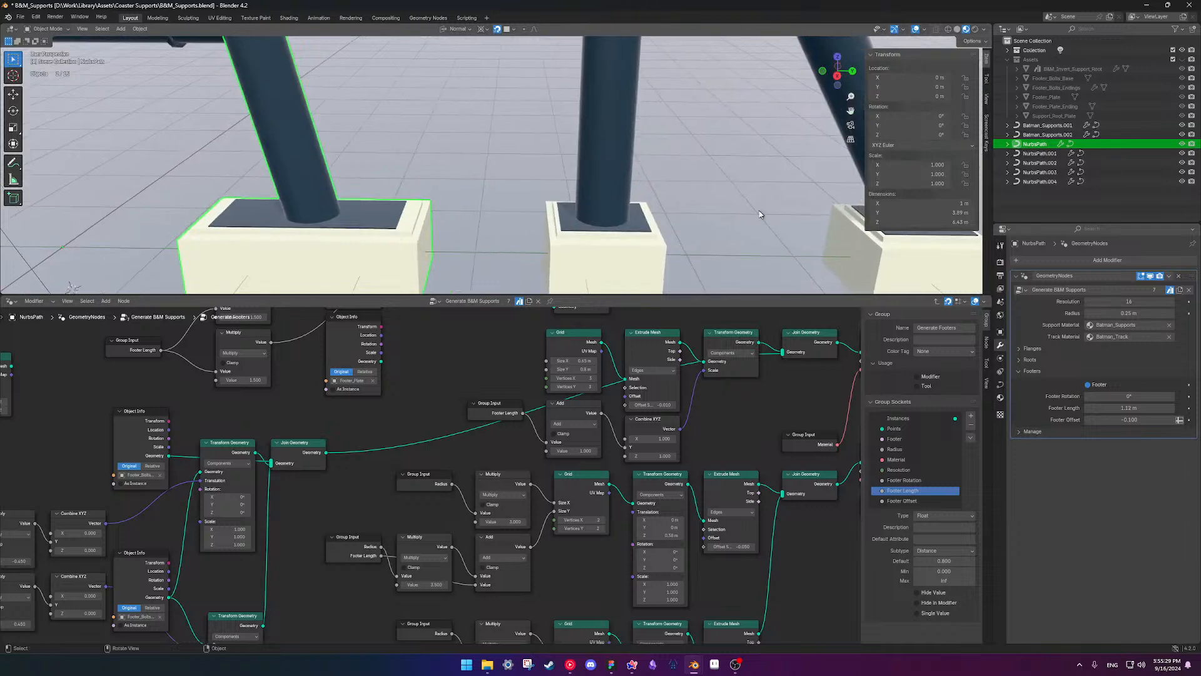
{"action": "middle_click_drag", "start_coordinate": [639, 364], "coordinate": [478, 407], "text": "shift"}
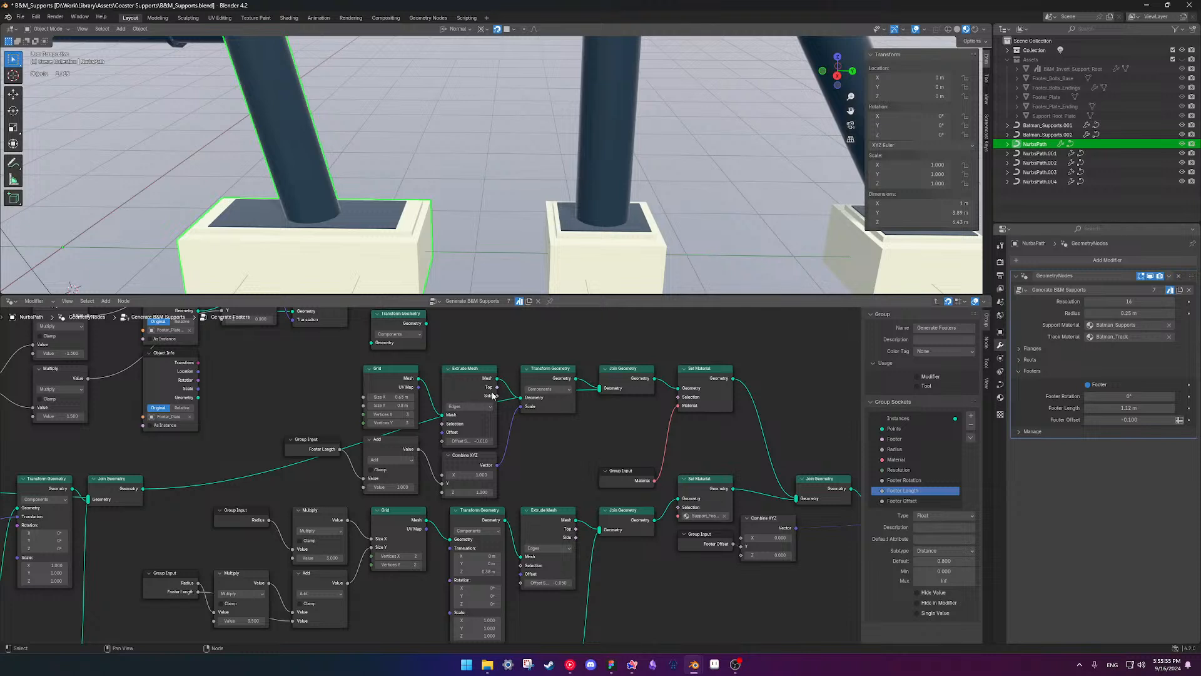
- Duplicate the plate's Transform Geometry node and insert the copy into the bolts' link to Join Geometry
{"action": "left_click", "coordinate": [557, 373]}
{"action": "key", "text": "shift+d"}
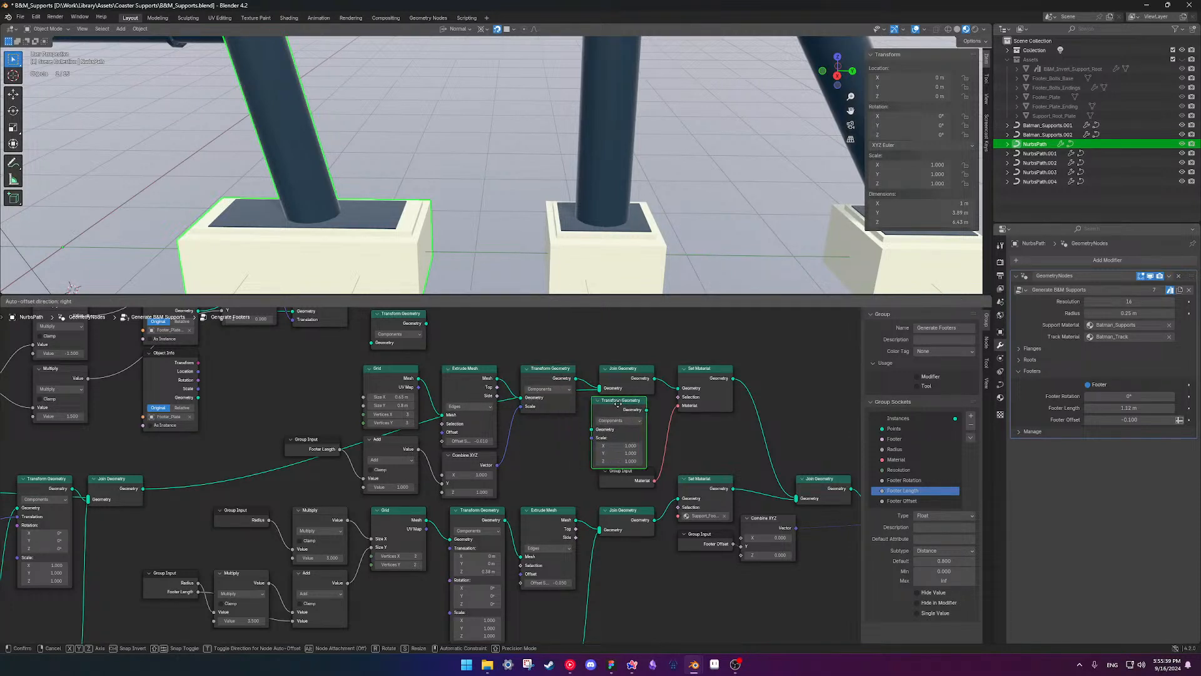
{"action": "left_click", "coordinate": [618, 413]}
{"action": "left_click_drag", "start_coordinate": [645, 416], "coordinate": [533, 422]}
{"action": "scroll", "coordinate": [451, 225], "scroll_direction": "up", "scroll_amount": 6}
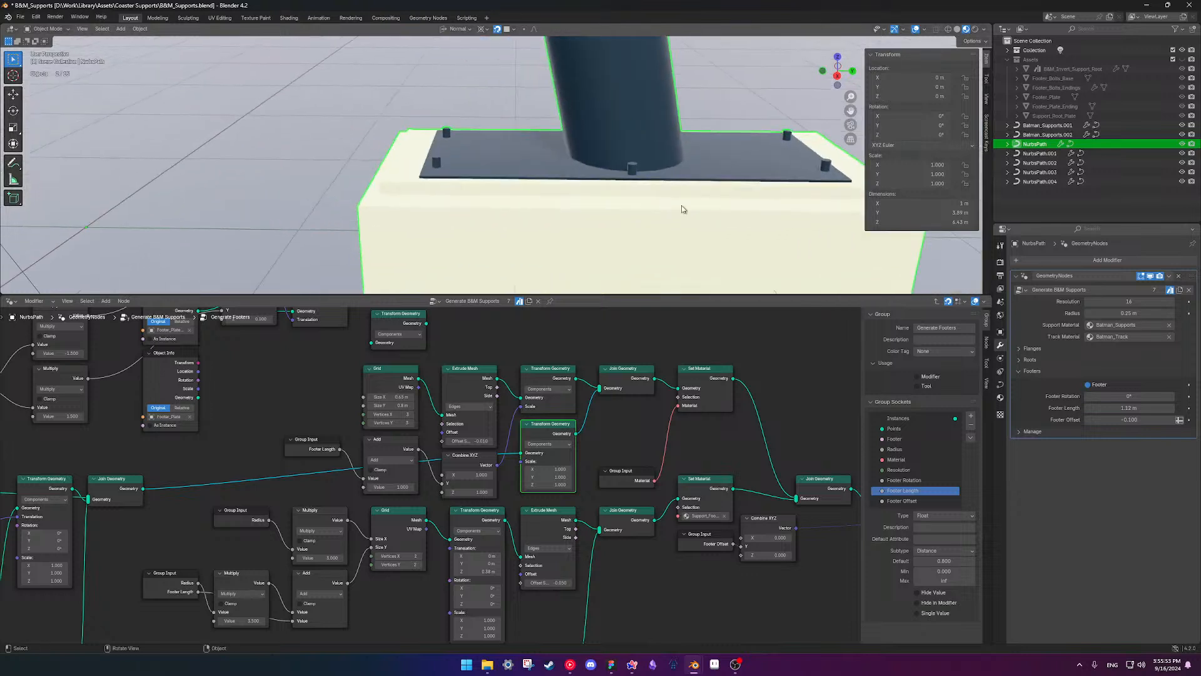
- Set the NurbsPath support's Footer Length to 0 m
{"action": "left_click_drag", "start_coordinate": [1129, 408], "coordinate": [1104, 408]}
{"action": "left_click", "coordinate": [1122, 408]}
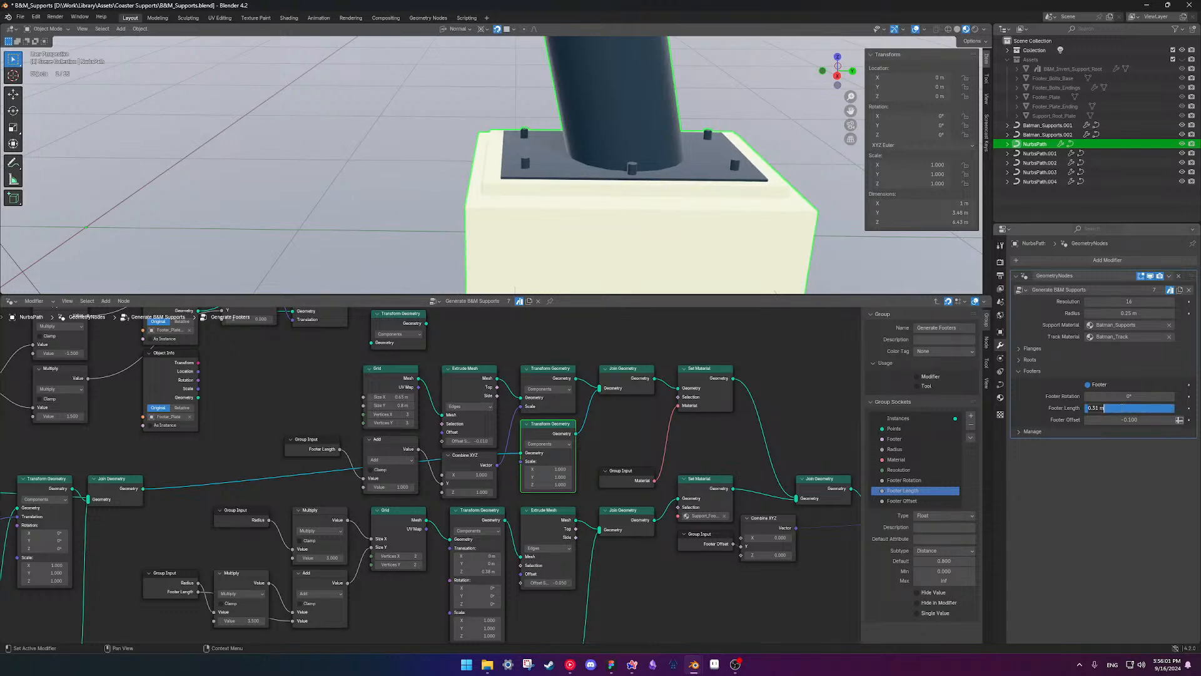
{"action": "type", "text": "0"}
{"action": "key", "text": "Return"}
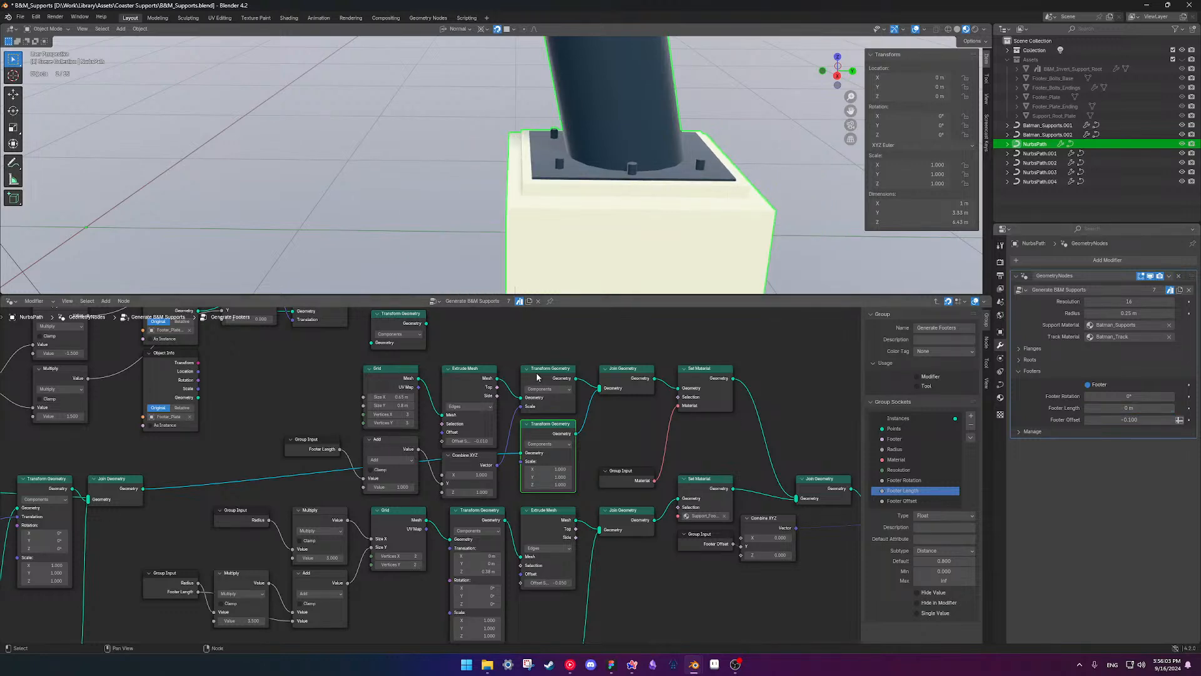
- Examine the plate's Add, Combine XYZ and Transform Geometry scaling nodes alongside the NurbsPath footer
{"action": "scroll", "coordinate": [561, 442], "scroll_direction": "up", "scroll_amount": 4}
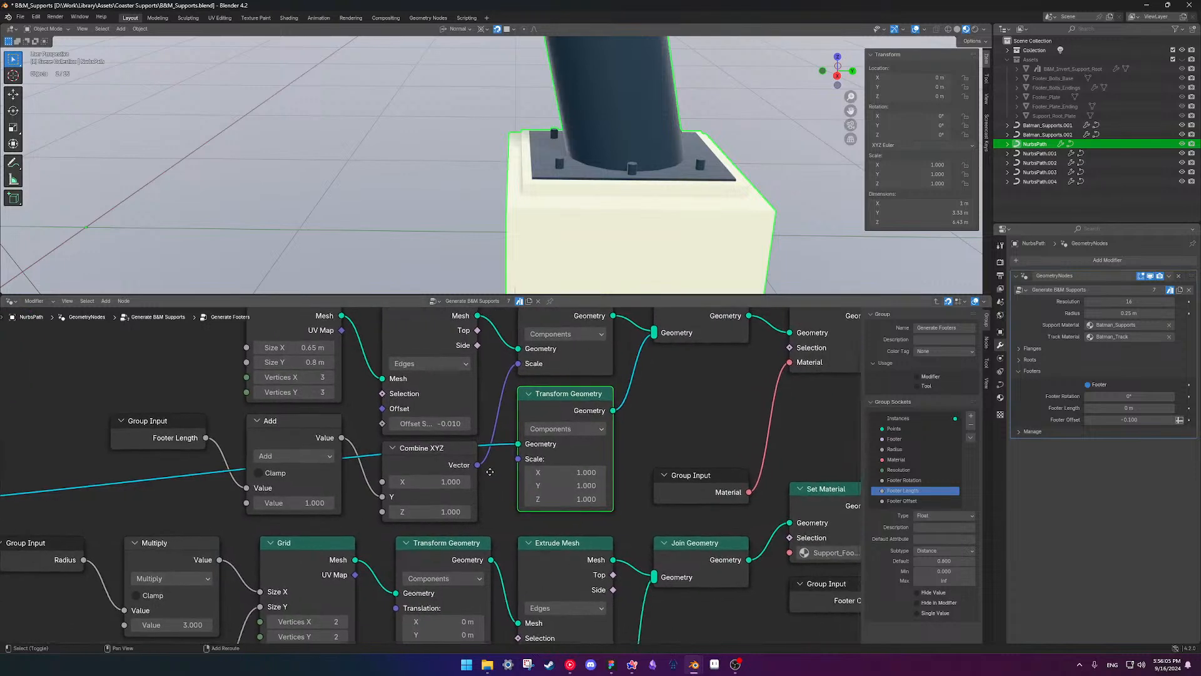
{"action": "middle_click_drag", "start_coordinate": [518, 489], "coordinate": [531, 522]}
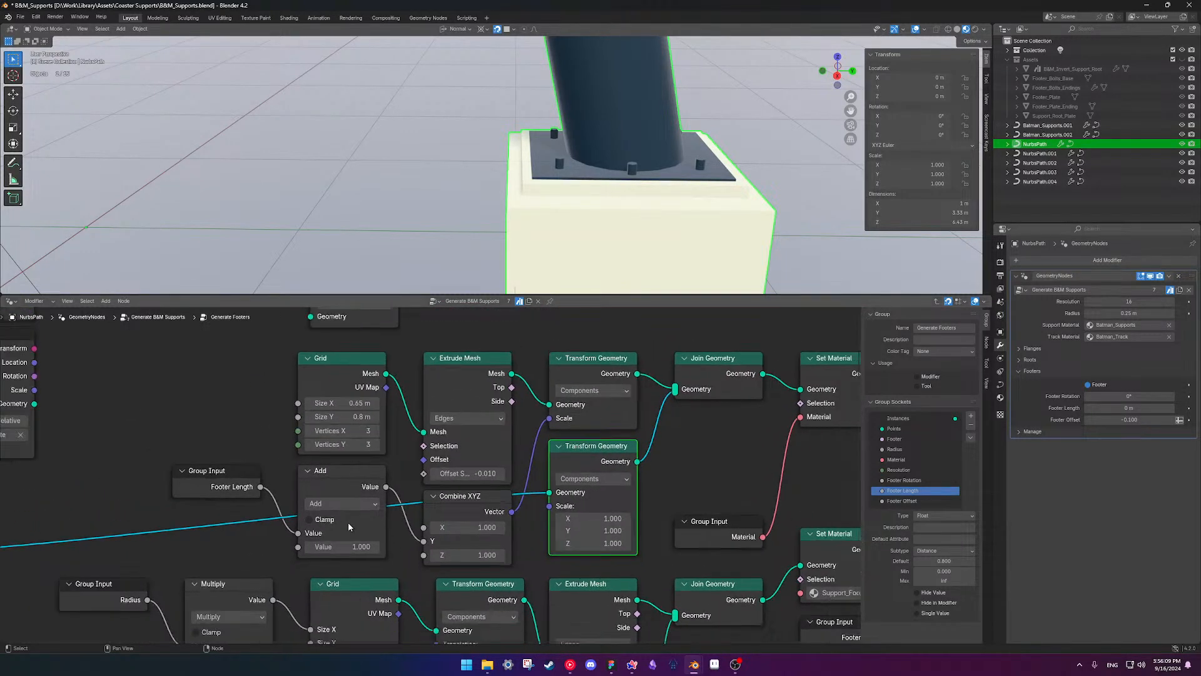
{"action": "mouse_move", "coordinate": [337, 548]}
{"action": "left_mouse_down"}
{"action": "mouse_move", "coordinate": [369, 548]}
{"action": "mouse_move", "coordinate": [338, 548]}
{"action": "left_mouse_up"}
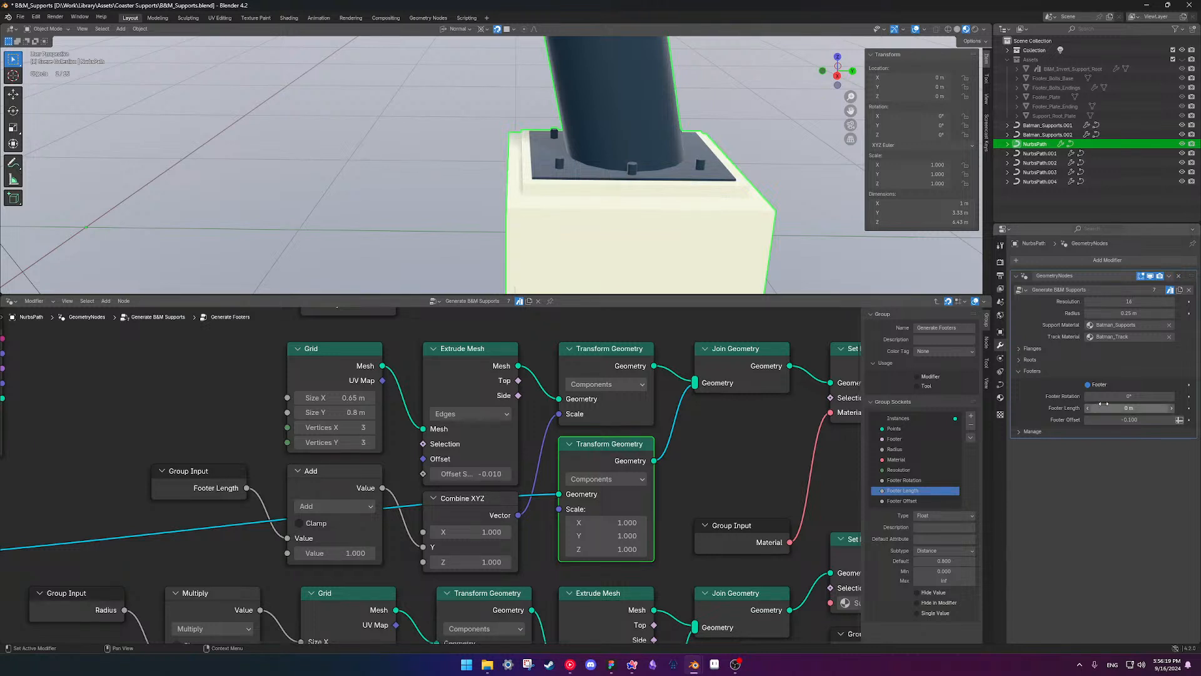
{"action": "left_click_drag", "start_coordinate": [1102, 408], "coordinate": [1103, 408]}
{"action": "left_click_drag", "start_coordinate": [1129, 408], "coordinate": [1095, 408]}
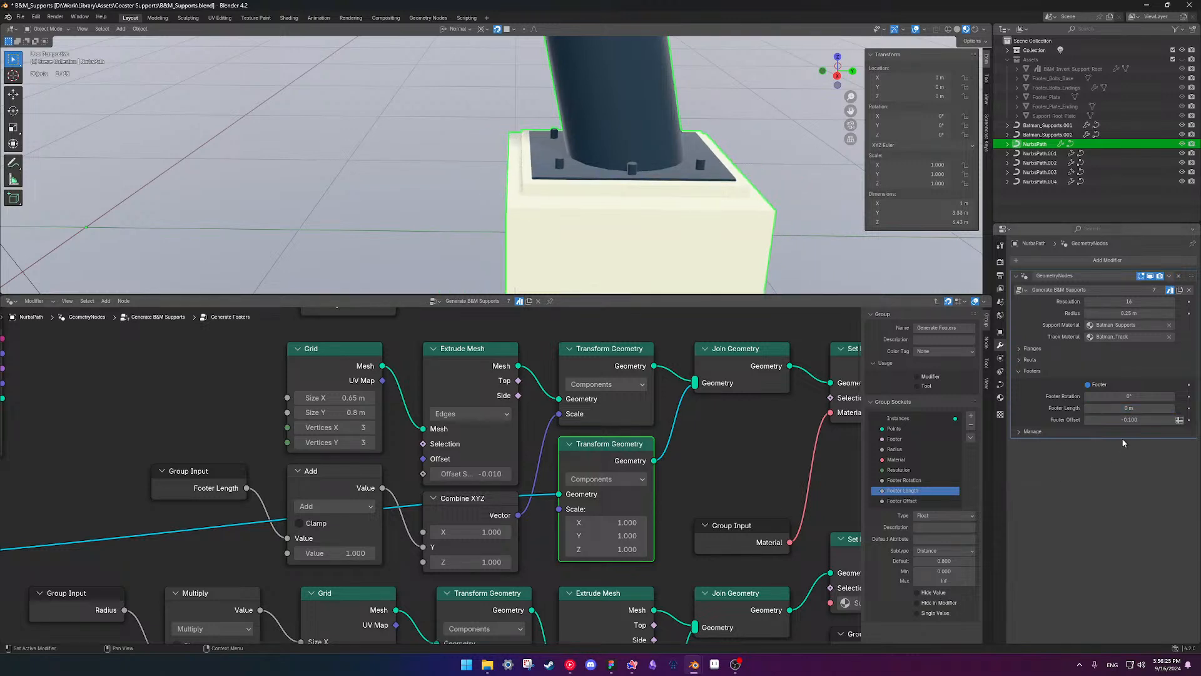
{"action": "scroll", "coordinate": [565, 193], "scroll_direction": "down", "scroll_amount": 5}
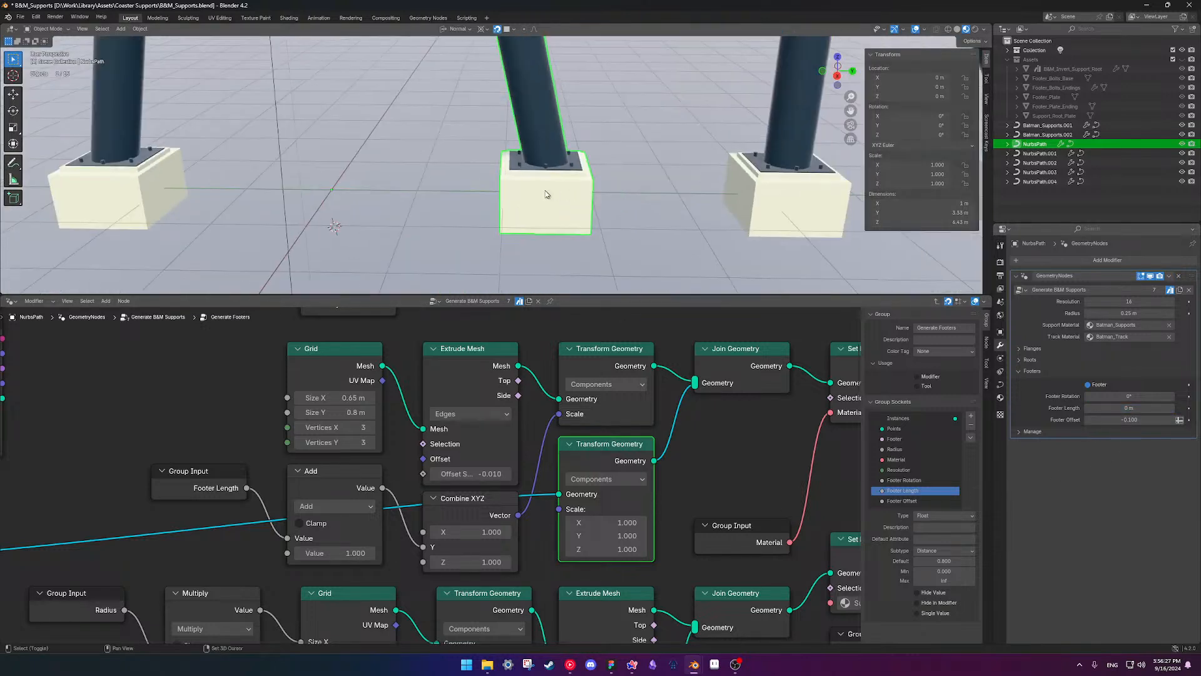
{"action": "scroll", "coordinate": [519, 240], "scroll_direction": "up", "scroll_amount": 2}
{"action": "scroll", "coordinate": [568, 254], "scroll_direction": "up", "scroll_amount": 1}
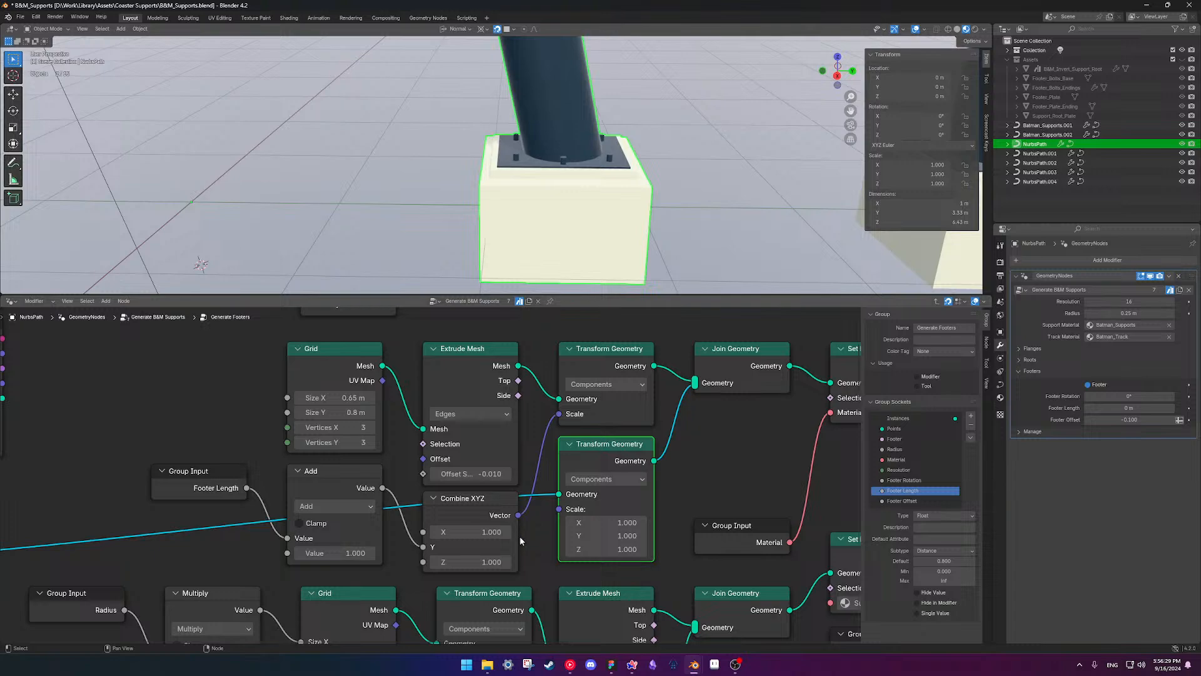
- Examine how Footer Length and Radius drive the bolt offsets and the footer base's Grid sizes
{"action": "scroll", "coordinate": [501, 537], "scroll_direction": "down", "scroll_amount": 1}
{"action": "middle_click_drag", "start_coordinate": [303, 509], "coordinate": [807, 407], "text": "shift"}
{"action": "middle_click_drag", "start_coordinate": [474, 549], "coordinate": [518, 472], "text": "shift"}
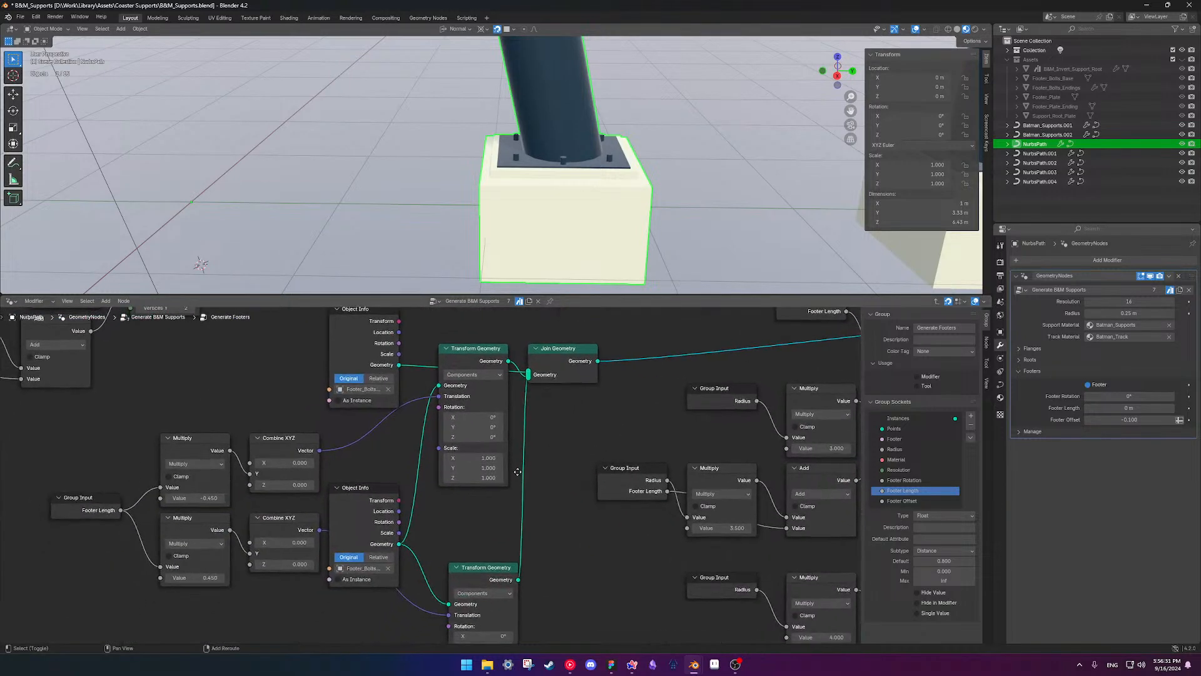
{"action": "middle_click_drag", "start_coordinate": [536, 430], "coordinate": [531, 464], "text": "shift"}
{"action": "middle_click_drag", "start_coordinate": [854, 384], "coordinate": [282, 482], "text": "shift"}
{"action": "scroll", "coordinate": [599, 434], "scroll_direction": "up", "scroll_amount": 1}
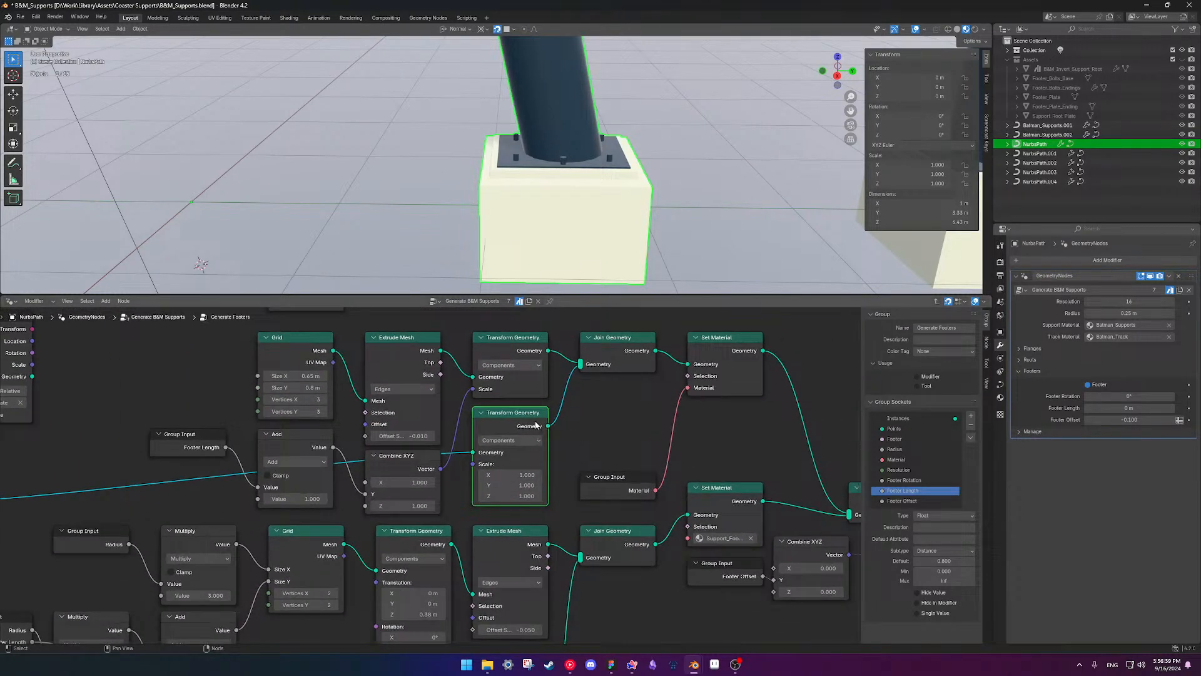
{"action": "mouse_move", "coordinate": [474, 395]}
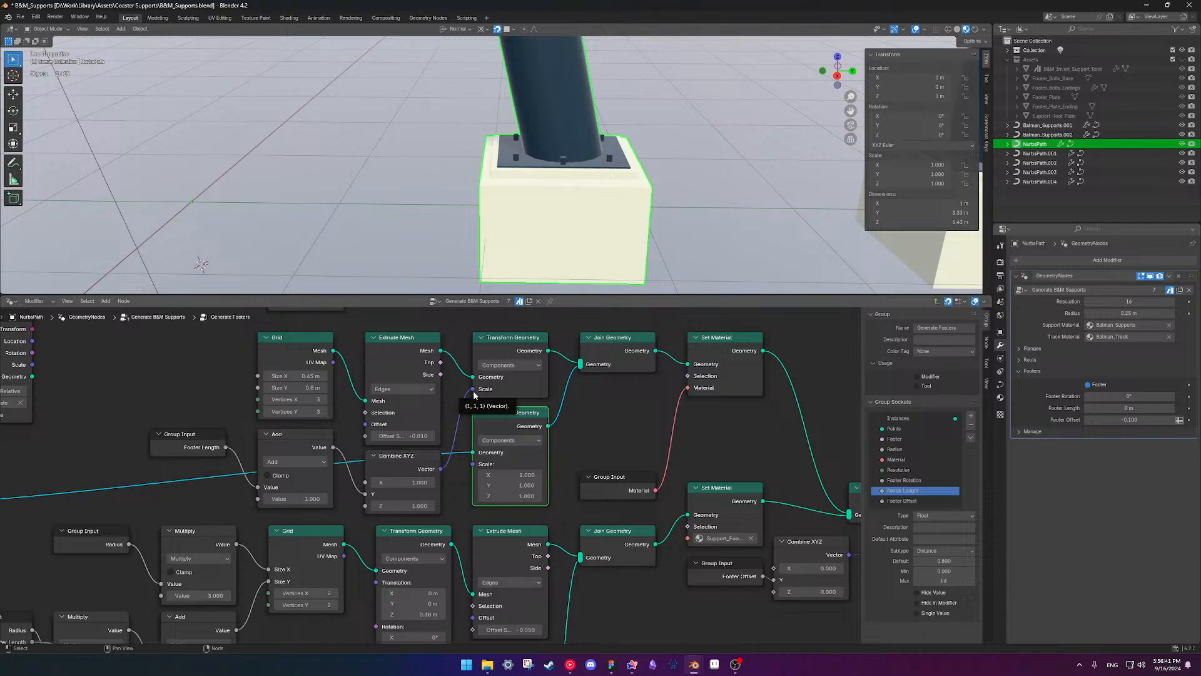
{"action": "middle_click_drag", "start_coordinate": [459, 445], "coordinate": [686, 416], "text": "shift"}
{"action": "scroll", "coordinate": [413, 453], "scroll_direction": "down", "scroll_amount": 4}
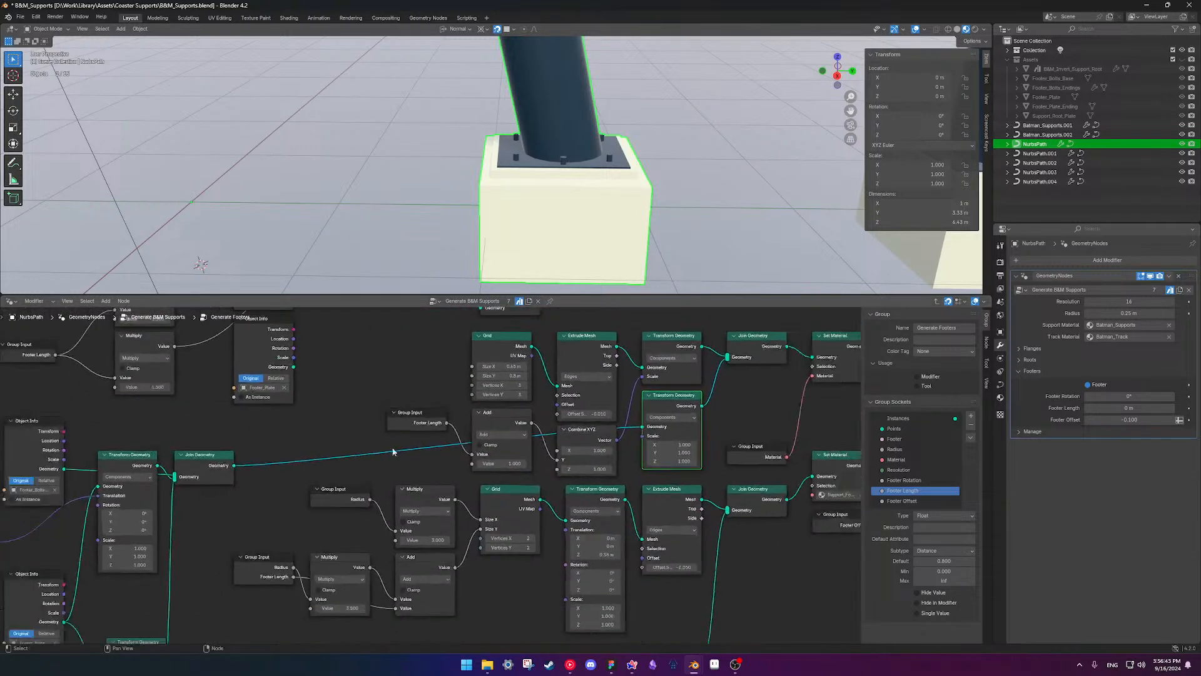
{"action": "middle_click_drag", "start_coordinate": [419, 478], "coordinate": [352, 366], "text": "shift"}
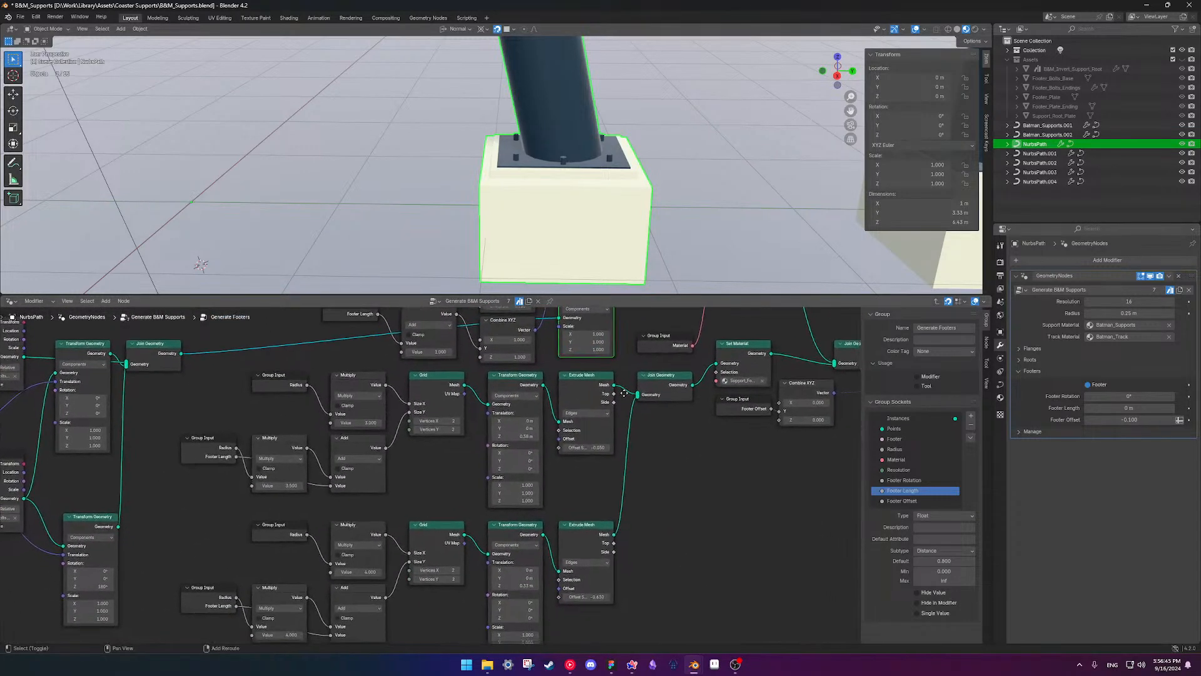
{"action": "middle_click_drag", "start_coordinate": [258, 533], "coordinate": [303, 503], "text": "shift"}
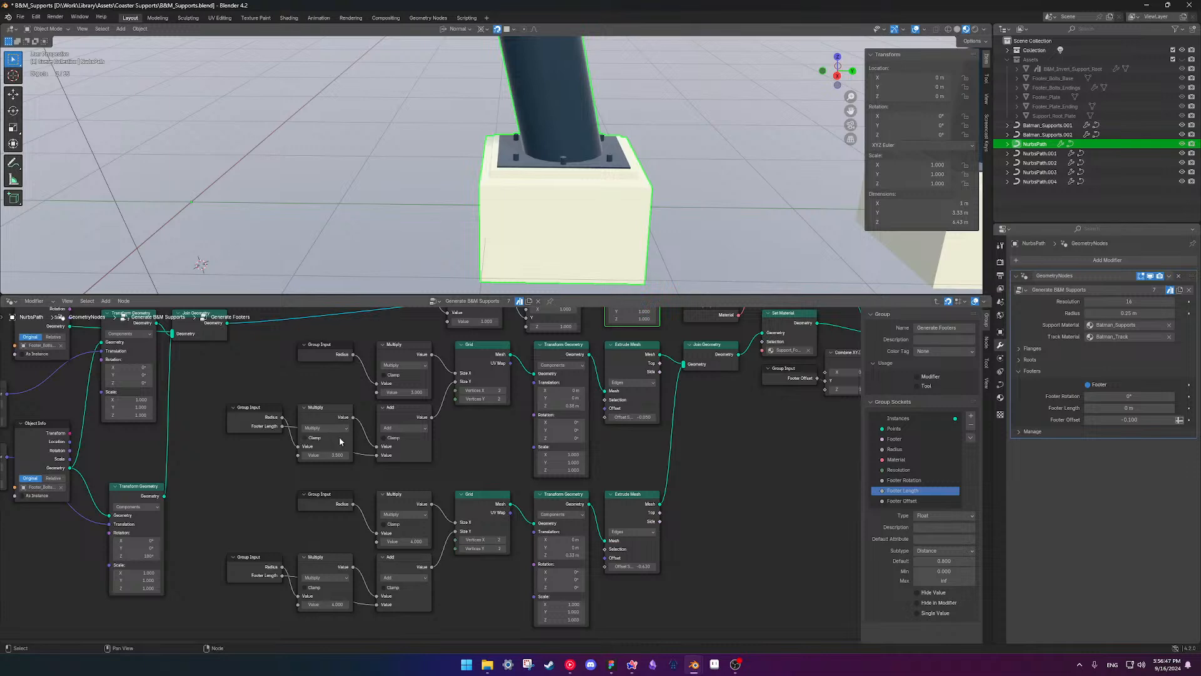
{"action": "scroll", "coordinate": [388, 451], "scroll_direction": "up", "scroll_amount": 3}
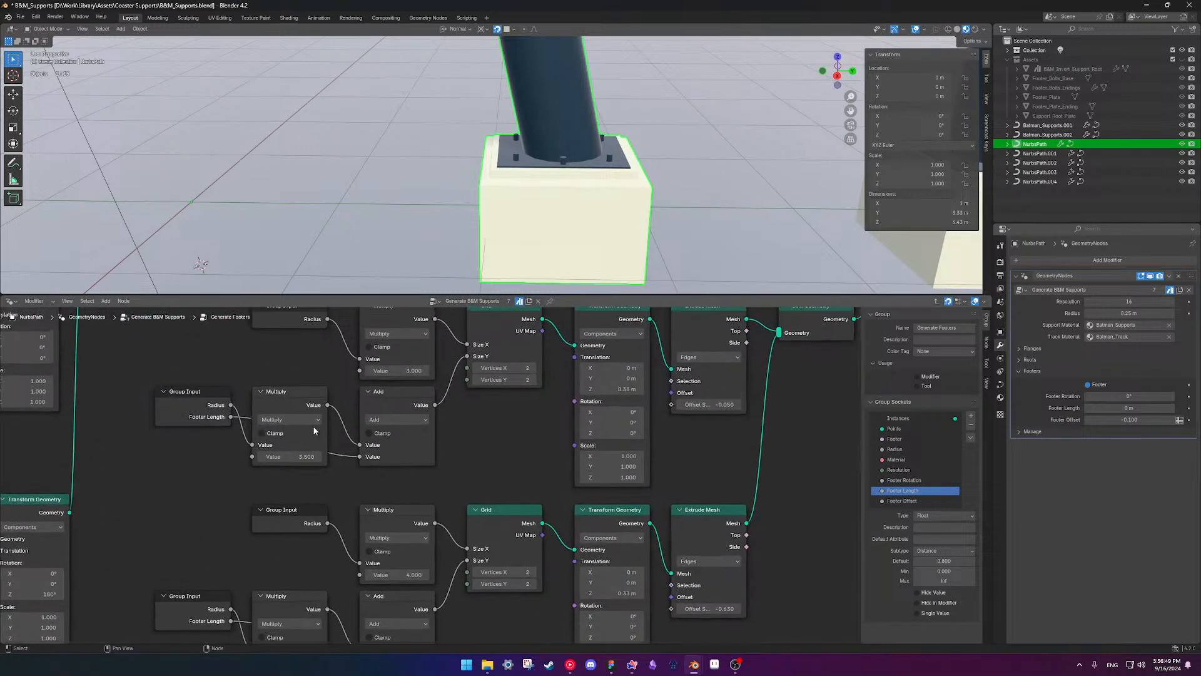
{"action": "middle_click_drag", "start_coordinate": [475, 399], "coordinate": [472, 473]}
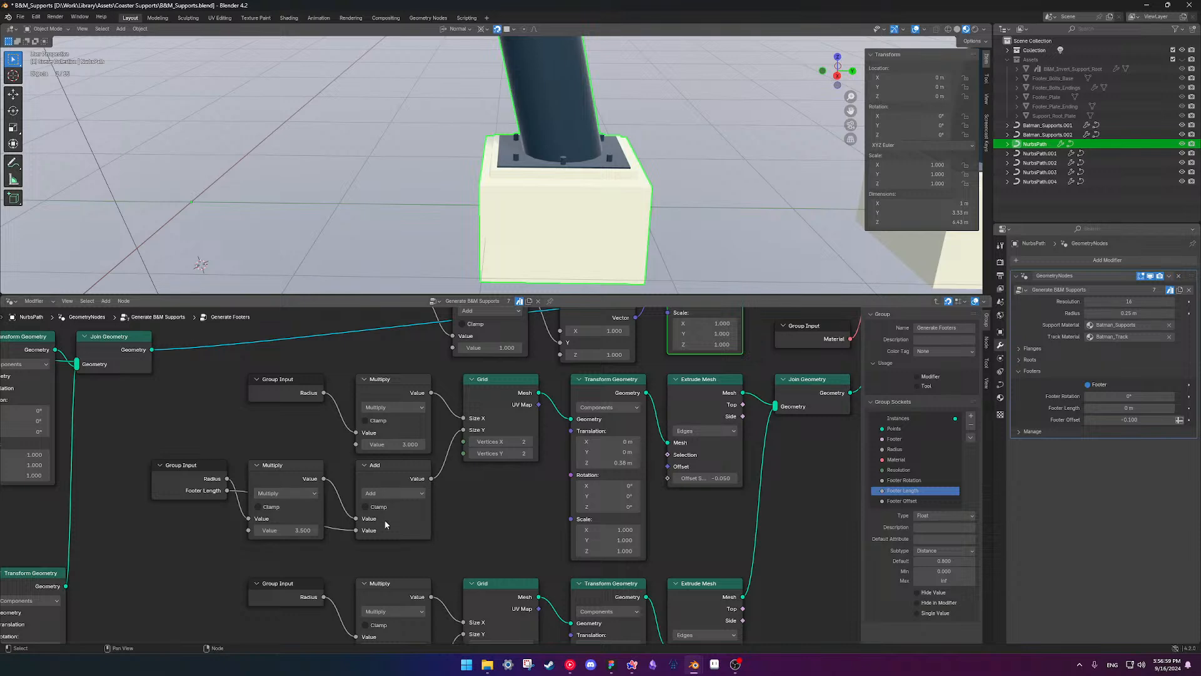
- Delete the plate's original Transform Geometry node and connect Extrude Mesh directly to Join Geometry
{"action": "middle_click_drag", "start_coordinate": [651, 147], "coordinate": [623, 227], "text": "shift"}
{"action": "scroll", "coordinate": [546, 347], "scroll_direction": "down", "scroll_amount": 1}
{"action": "middle_click_drag", "start_coordinate": [545, 364], "coordinate": [434, 493], "text": "shift"}
{"action": "scroll", "coordinate": [528, 437], "scroll_direction": "up", "scroll_amount": 3}
{"action": "scroll", "coordinate": [603, 453], "scroll_direction": "down", "scroll_amount": 2}
{"action": "middle_click_drag", "start_coordinate": [603, 452], "coordinate": [577, 462], "text": "shift"}
{"action": "left_click", "coordinate": [587, 424]}
{"action": "key", "text": "x"}
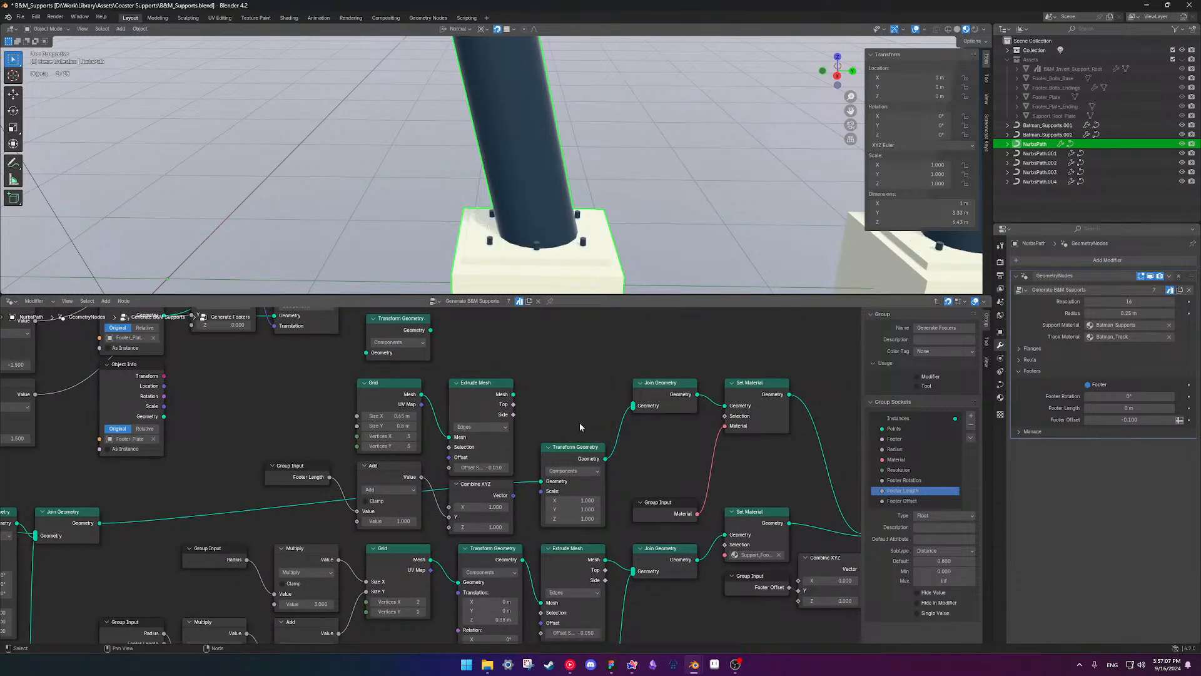
{"action": "left_click_drag", "start_coordinate": [513, 394], "coordinate": [633, 406]}
- Move the plate's Extrude Mesh and Grid nodes closer to Join Geometry and delete the leftover Combine XYZ node
{"action": "middle_click_drag", "start_coordinate": [480, 393], "coordinate": [528, 379], "text": "shift"}
{"action": "left_click_drag", "start_coordinate": [528, 379], "coordinate": [620, 334]}
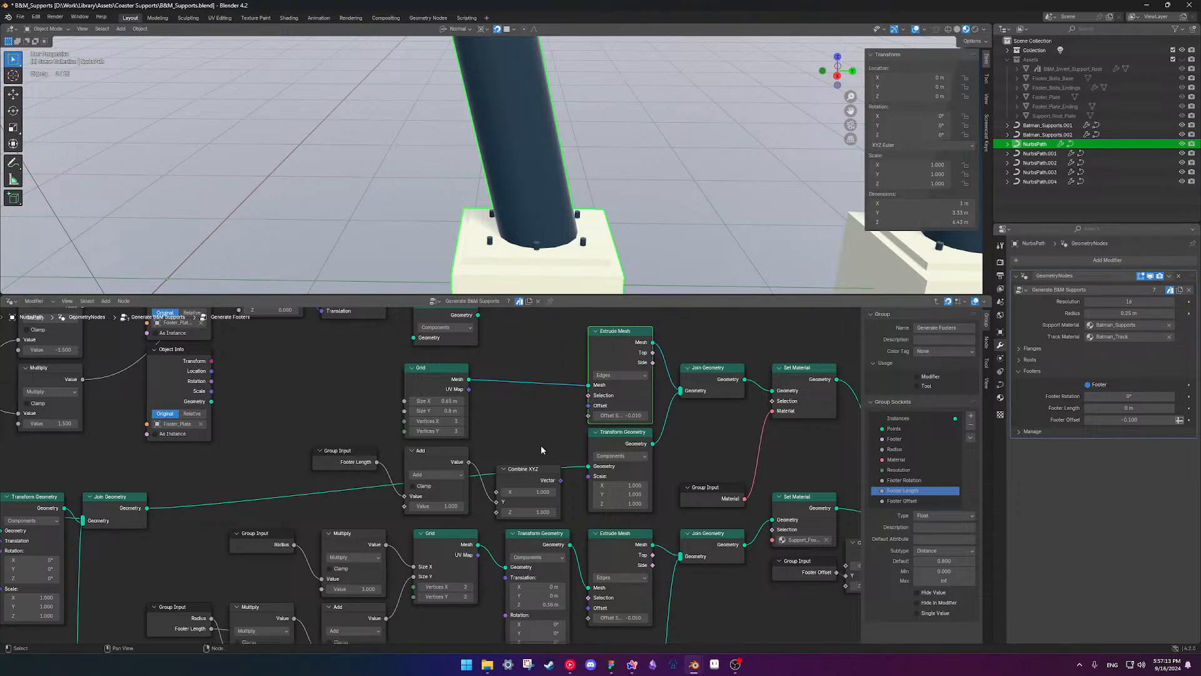
{"action": "left_click_drag", "start_coordinate": [529, 476], "coordinate": [511, 438]}
{"action": "left_click_drag", "start_coordinate": [450, 375], "coordinate": [541, 356]}
{"action": "left_click", "coordinate": [499, 443]}
{"action": "key", "text": "Delete"}
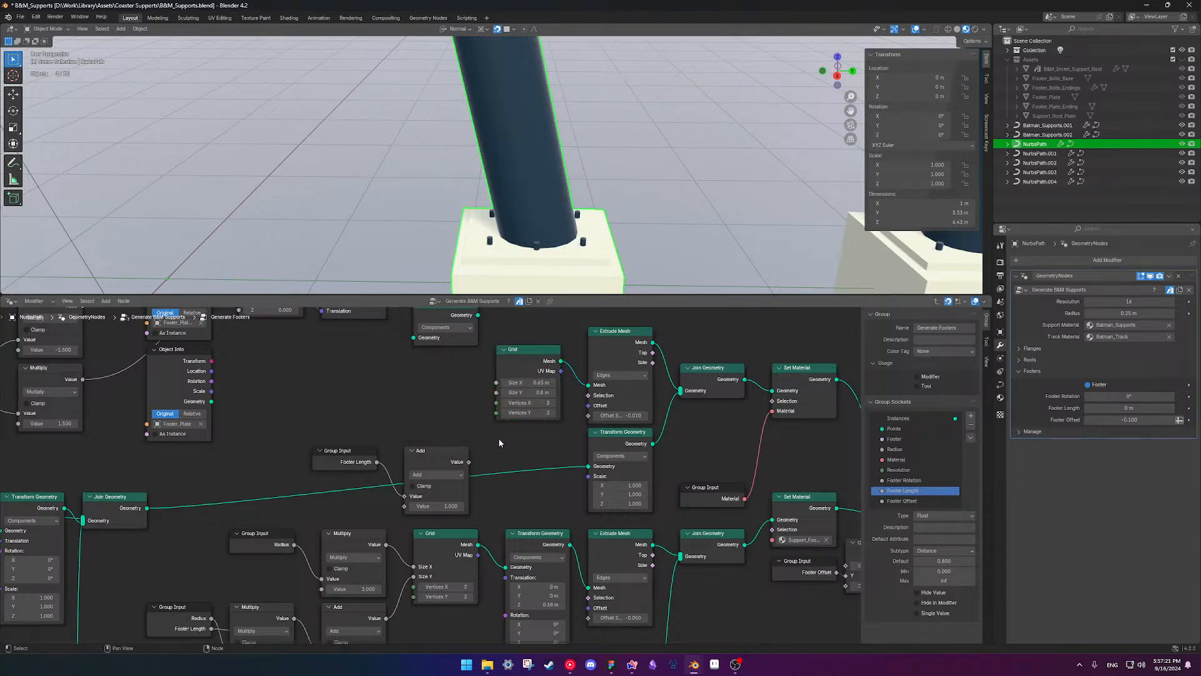
- Move the Footer Length Group Input and its Add node up in front of the plate's Grid node
{"action": "left_click", "coordinate": [370, 456]}
{"action": "left_click", "coordinate": [441, 458], "text": "shift"}
{"action": "left_click_drag", "start_coordinate": [440, 458], "coordinate": [375, 381]}
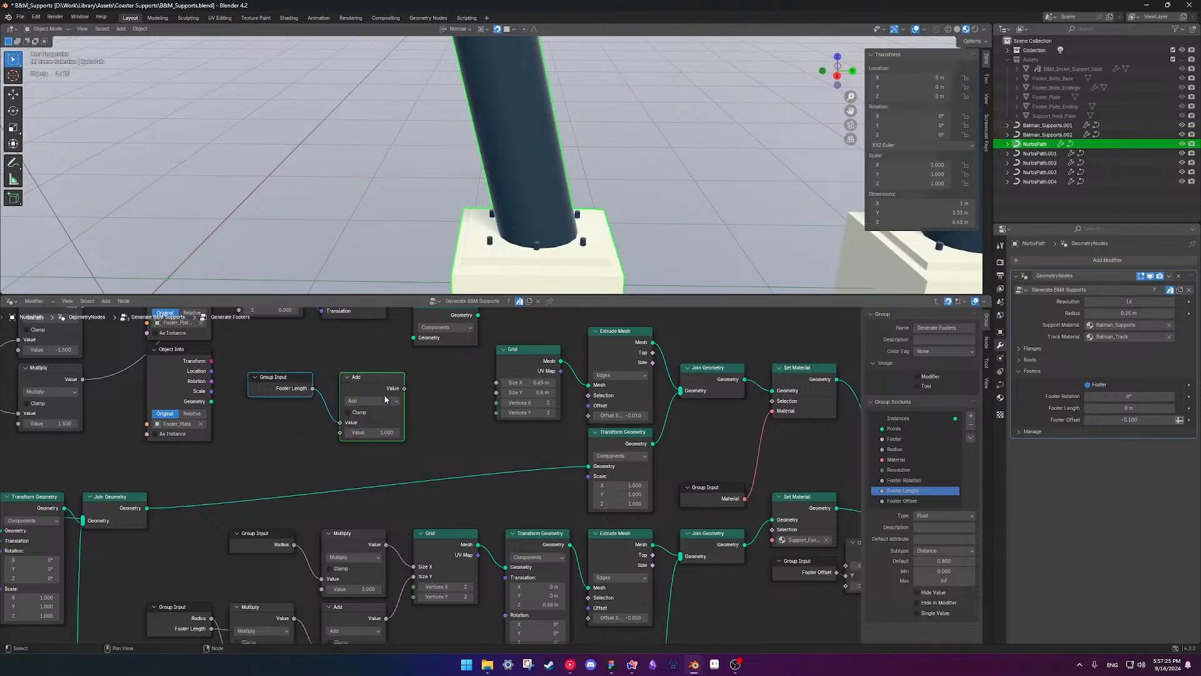
{"action": "scroll", "coordinate": [387, 402], "scroll_direction": "up", "scroll_amount": 2}
{"action": "scroll", "coordinate": [389, 405], "scroll_direction": "up", "scroll_amount": 1}
{"action": "scroll", "coordinate": [388, 404], "scroll_direction": "down", "scroll_amount": 1}
{"action": "middle_click_drag", "start_coordinate": [403, 405], "coordinate": [469, 427], "text": "shift"}
{"action": "left_click", "coordinate": [524, 419]}
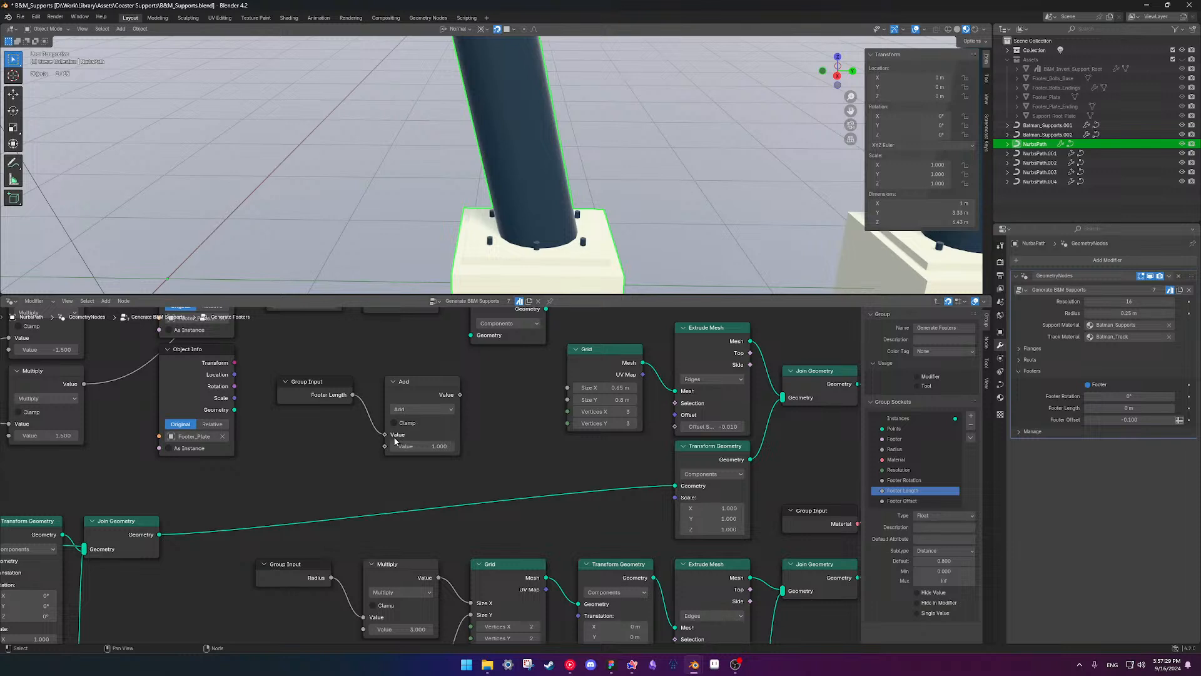
- Set the Add node's second value to 0.8 and connect its result to the plate Grid's Size Y
{"action": "left_click", "coordinate": [435, 446]}
{"action": "type", "text": ".8"}
{"action": "key", "text": "Return"}
{"action": "left_click_drag", "start_coordinate": [463, 395], "coordinate": [579, 402]}
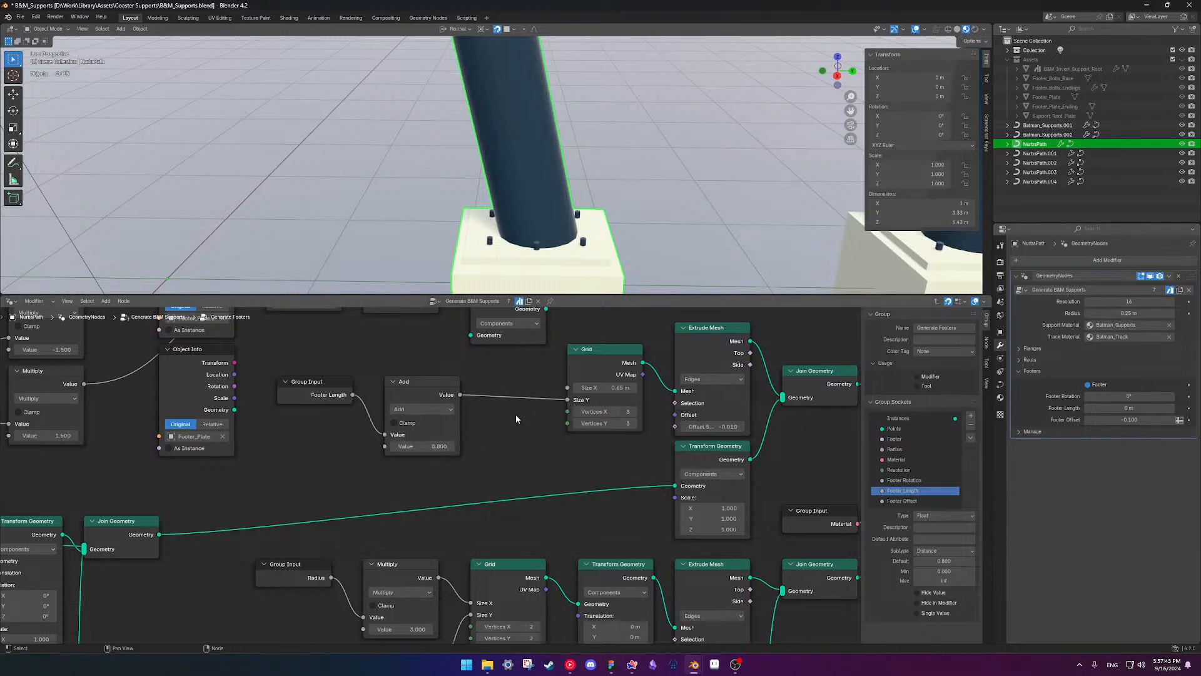
{"action": "left_click_drag", "start_coordinate": [562, 402], "coordinate": [568, 405]}
{"action": "left_click_drag", "start_coordinate": [461, 401], "coordinate": [567, 400]}
{"action": "scroll", "coordinate": [410, 427], "scroll_direction": "up", "scroll_amount": 4}
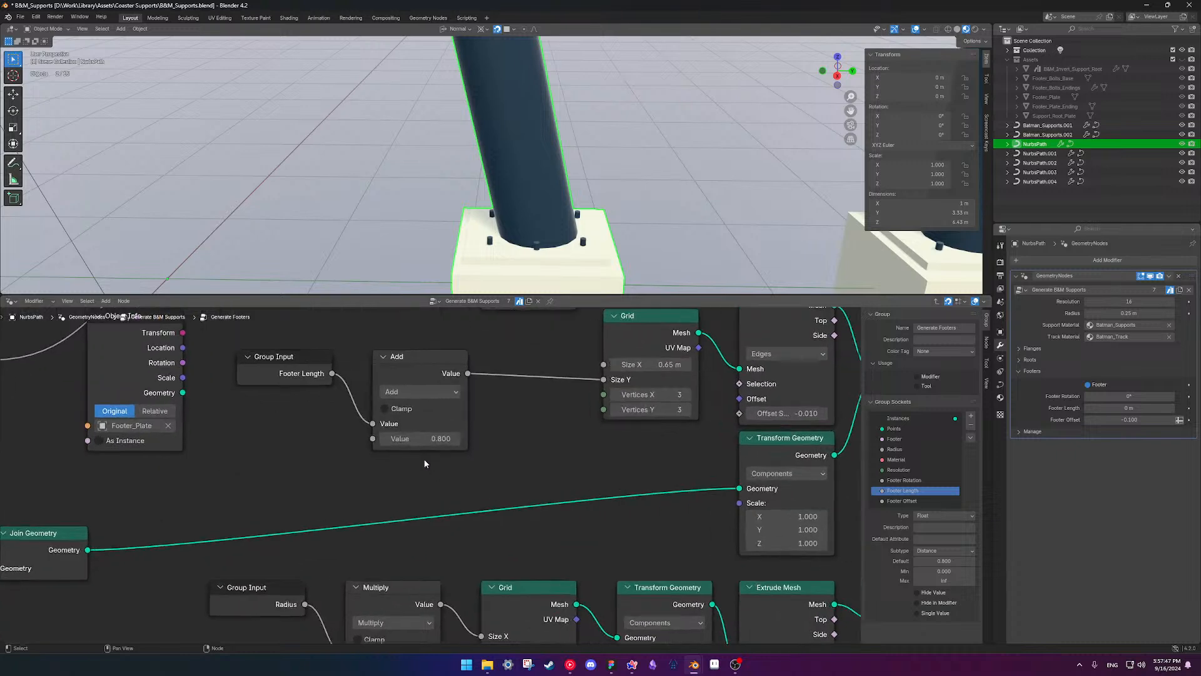
{"action": "scroll", "coordinate": [402, 427], "scroll_direction": "down", "scroll_amount": 3}
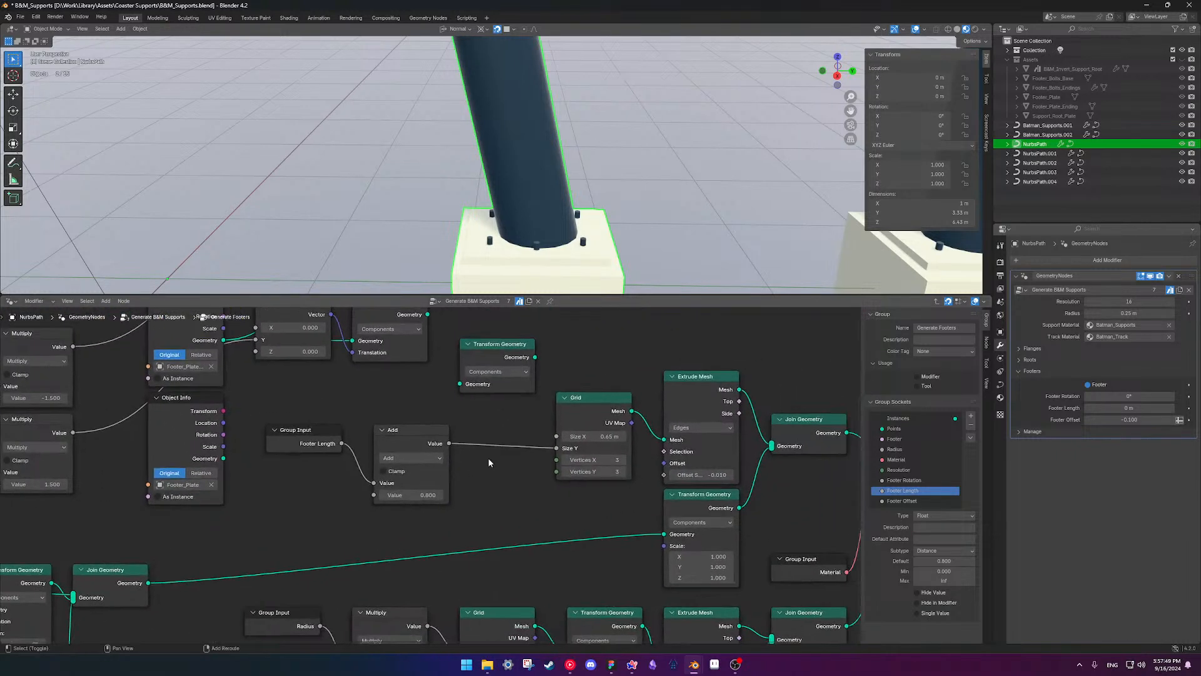
{"action": "left_click_drag", "start_coordinate": [556, 450], "coordinate": [610, 447]}
{"action": "left_click_drag", "start_coordinate": [449, 443], "coordinate": [557, 448]}
- Move the plate's Grid and Extrude Mesh nodes closer to Add, and place Transform Geometry between Join Geometry and Set Material
{"action": "middle_click_drag", "start_coordinate": [595, 460], "coordinate": [437, 431]}
{"action": "scroll", "coordinate": [437, 432], "scroll_direction": "down", "scroll_amount": 3}
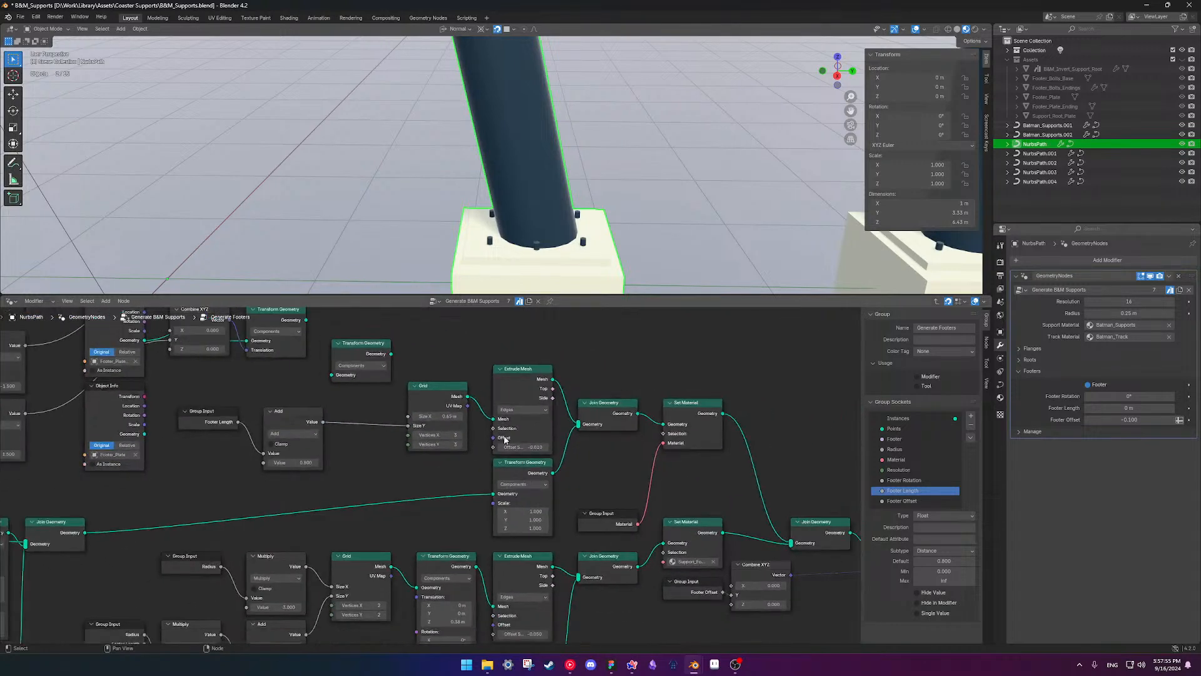
{"action": "left_click", "coordinate": [447, 396], "text": "shift"}
{"action": "left_click", "coordinate": [516, 379], "text": "shift"}
{"action": "left_click_drag", "start_coordinate": [517, 376], "coordinate": [441, 393]}
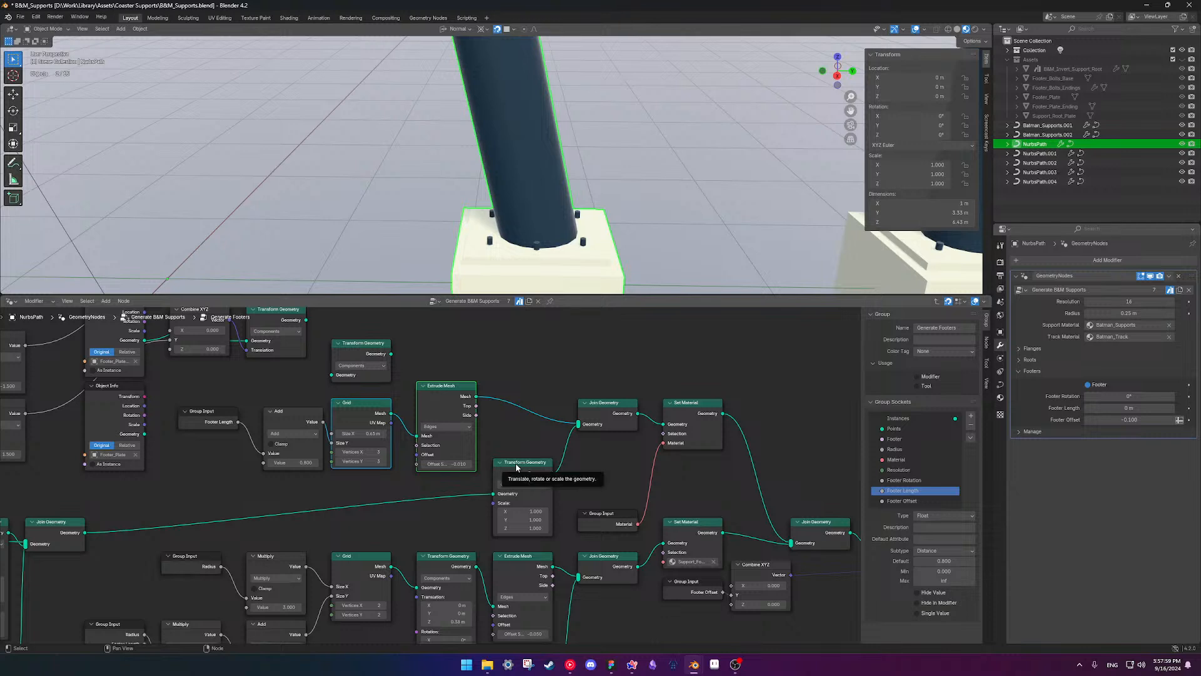
{"action": "left_click_drag", "start_coordinate": [516, 466], "coordinate": [531, 418]}
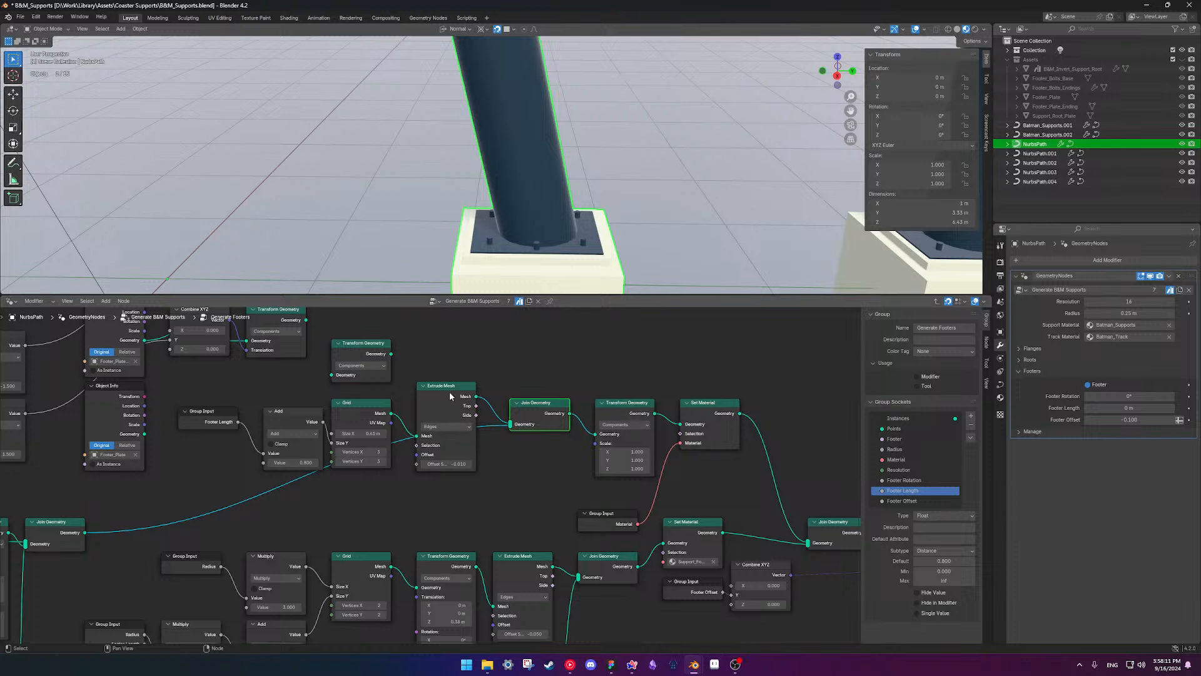
{"action": "left_click_drag", "start_coordinate": [450, 396], "coordinate": [450, 414]}
- Test the plate with Footer Length at 0.54 m, compare it with the neighbouring footers, and return the length to 0 m
{"action": "mouse_move", "coordinate": [1113, 407]}
{"action": "left_mouse_down"}
{"action": "mouse_move", "coordinate": [1157, 408]}
{"action": "mouse_move", "coordinate": [1113, 408]}
{"action": "left_mouse_up"}
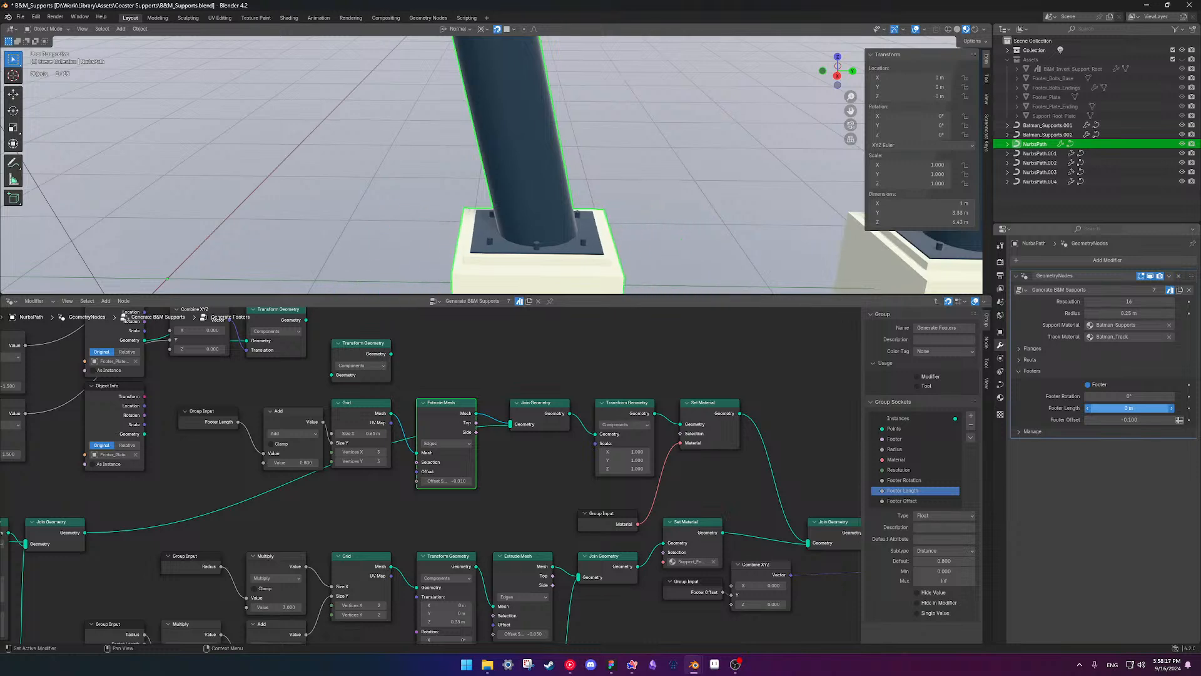
{"action": "scroll", "coordinate": [583, 257], "scroll_direction": "up", "scroll_amount": 3}
{"action": "middle_click_drag", "start_coordinate": [583, 257], "coordinate": [563, 150], "text": "shift"}
{"action": "scroll", "coordinate": [533, 175], "scroll_direction": "down", "scroll_amount": 2}
{"action": "middle_click_drag", "start_coordinate": [483, 194], "coordinate": [613, 226]}
{"action": "scroll", "coordinate": [516, 200], "scroll_direction": "down", "scroll_amount": 5}
{"action": "left_click_drag", "start_coordinate": [1116, 410], "coordinate": [1151, 411]}
{"action": "middle_click_drag", "start_coordinate": [613, 187], "coordinate": [519, 194]}
{"action": "scroll", "coordinate": [541, 128], "scroll_direction": "down", "scroll_amount": 5}
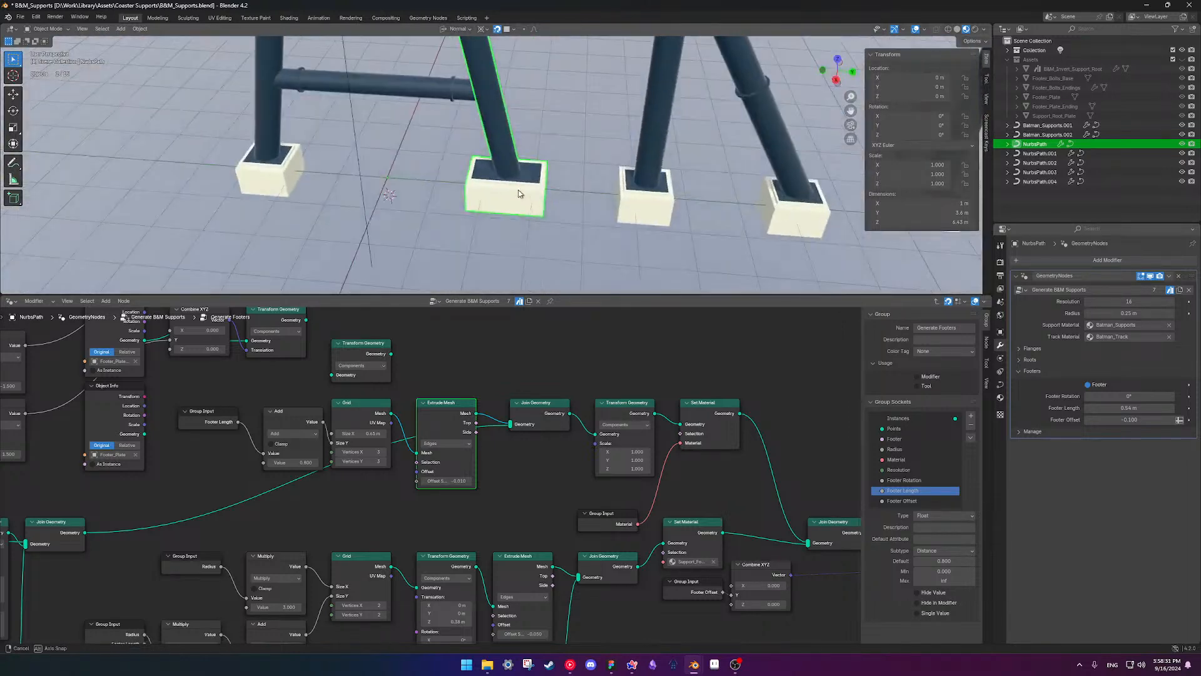
{"action": "scroll", "coordinate": [518, 194], "scroll_direction": "down", "scroll_amount": 6}
{"action": "scroll", "coordinate": [518, 193], "scroll_direction": "up", "scroll_amount": 9}
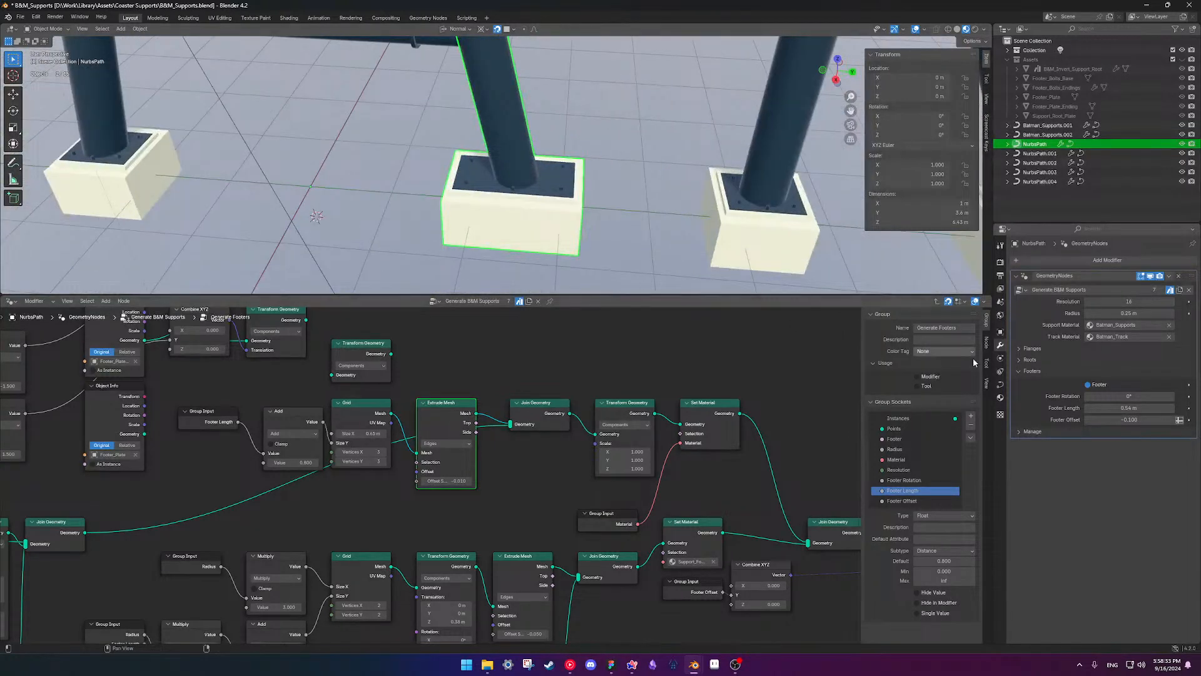
{"action": "left_click_drag", "start_coordinate": [1129, 408], "coordinate": [1088, 407]}
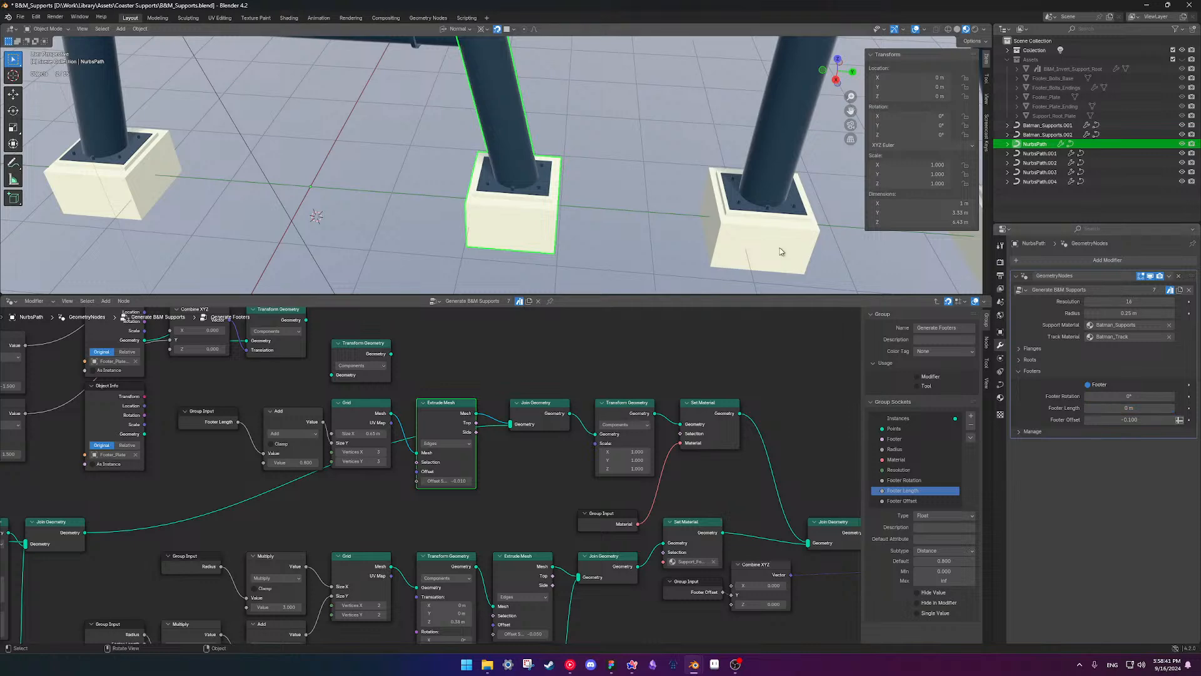
- Nudge the plate's Grid node slightly closer to the Extrude Mesh node
{"action": "scroll", "coordinate": [520, 215], "scroll_direction": "up", "scroll_amount": 5}
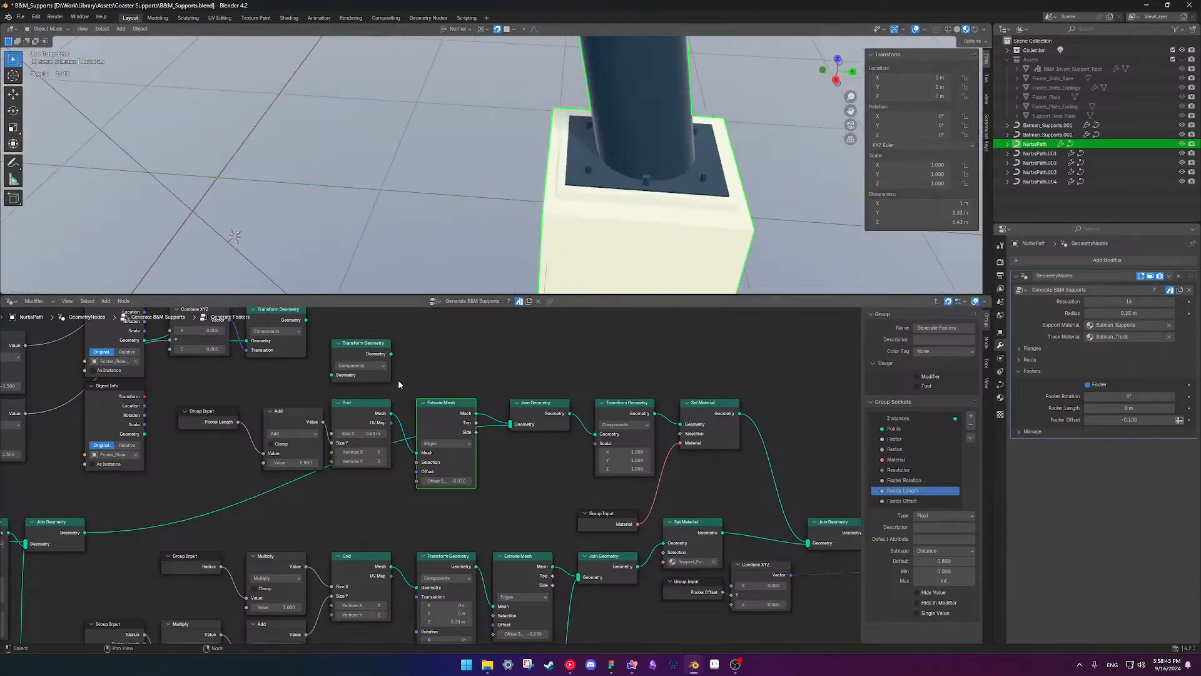
{"action": "left_click_drag", "start_coordinate": [341, 416], "coordinate": [353, 414]}
{"action": "middle_click_drag", "start_coordinate": [353, 414], "coordinate": [463, 417]}
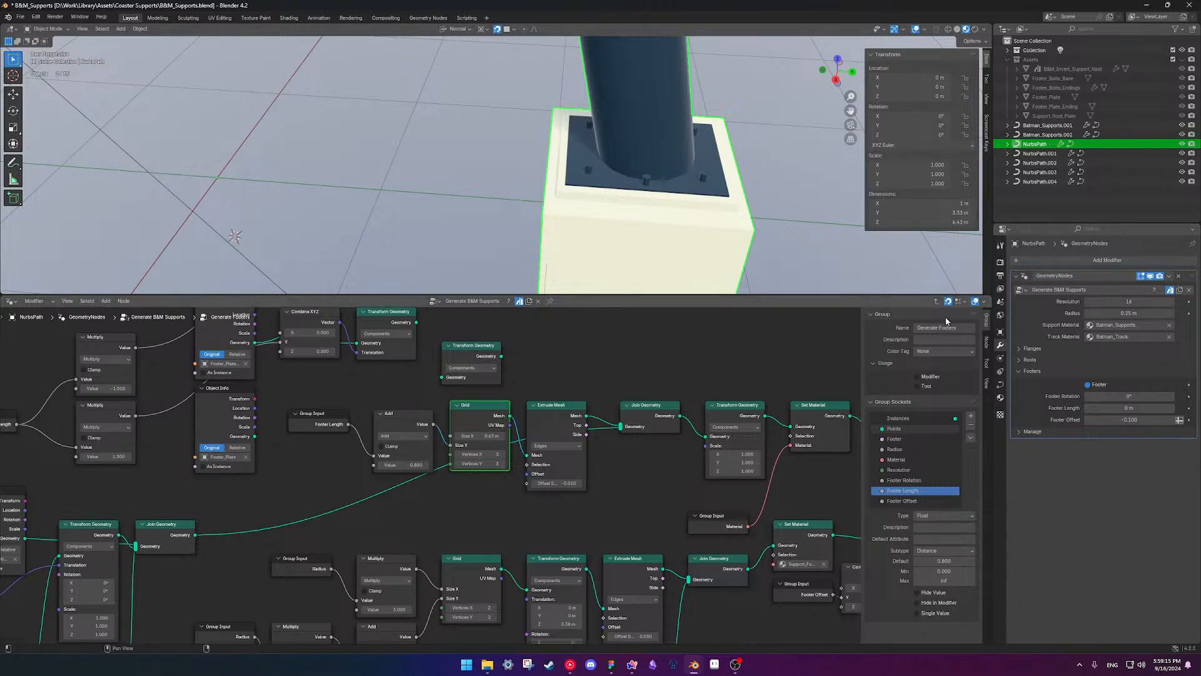
- Shift the plate's node chain, from the Footer Length Group Input to Set Material, toward the final Join Geometry, and bring the Material Group Input closer beneath it
{"action": "mouse_move", "coordinate": [1129, 408]}
{"action": "left_mouse_down"}
{"action": "mouse_move", "coordinate": [1188, 407]}
{"action": "mouse_move", "coordinate": [1129, 407]}
{"action": "left_mouse_up"}
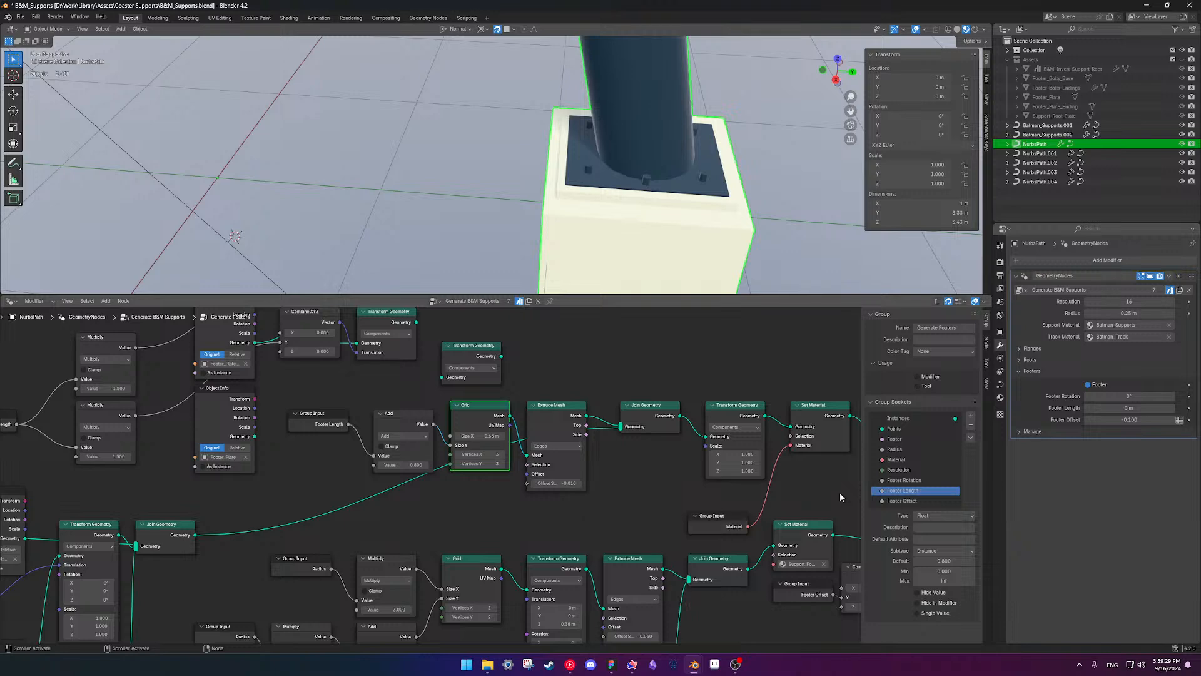
{"action": "middle_click_drag", "start_coordinate": [393, 452], "coordinate": [496, 482], "text": "shift"}
{"action": "scroll", "coordinate": [477, 469], "scroll_direction": "up", "scroll_amount": 3}
{"action": "middle_click_drag", "start_coordinate": [365, 421], "coordinate": [411, 424], "text": "shift"}
{"action": "mouse_move", "coordinate": [411, 423]}
{"action": "left_mouse_down"}
{"action": "mouse_move", "coordinate": [398, 423]}
{"action": "mouse_move", "coordinate": [411, 422]}
{"action": "left_mouse_up"}
{"action": "scroll", "coordinate": [440, 453], "scroll_direction": "down", "scroll_amount": 7}
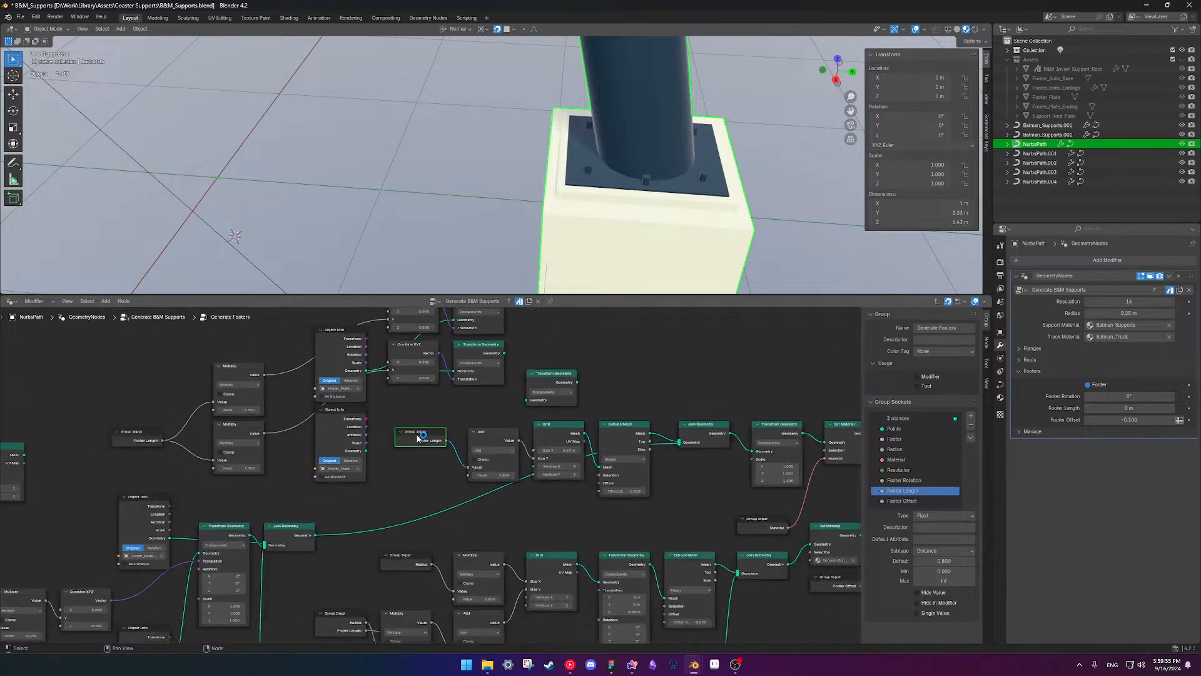
{"action": "middle_click_drag", "start_coordinate": [609, 458], "coordinate": [431, 424], "text": "shift"}
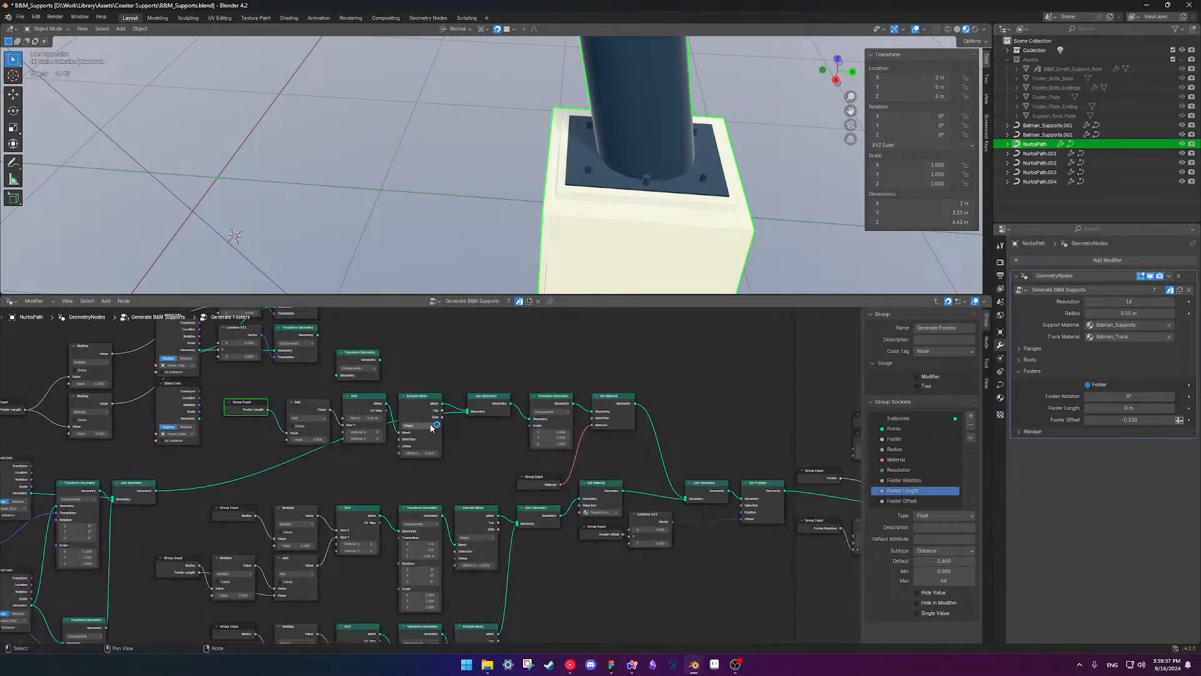
{"action": "scroll", "coordinate": [430, 424], "scroll_direction": "down", "scroll_amount": 1}
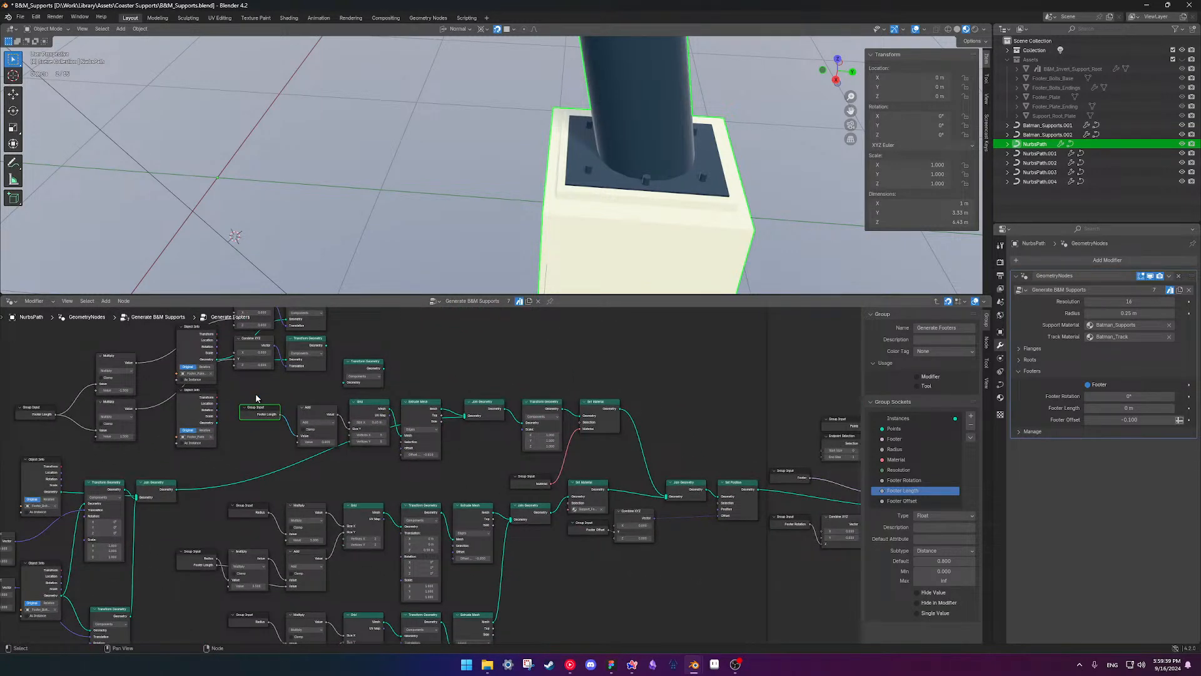
{"action": "left_click", "coordinate": [306, 413], "text": "shift"}
{"action": "left_click", "coordinate": [500, 402], "text": "shift"}
{"action": "left_click", "coordinate": [551, 402], "text": "shift"}
{"action": "left_click", "coordinate": [602, 401], "text": "shift"}
{"action": "left_click_drag", "start_coordinate": [604, 401], "coordinate": [631, 407]}
{"action": "left_click_drag", "start_coordinate": [538, 479], "coordinate": [583, 466]}
- Hide the unused sockets of the plate's Transform Geometry node and move the Material Group Input up beneath it
{"action": "left_click", "coordinate": [582, 438]}
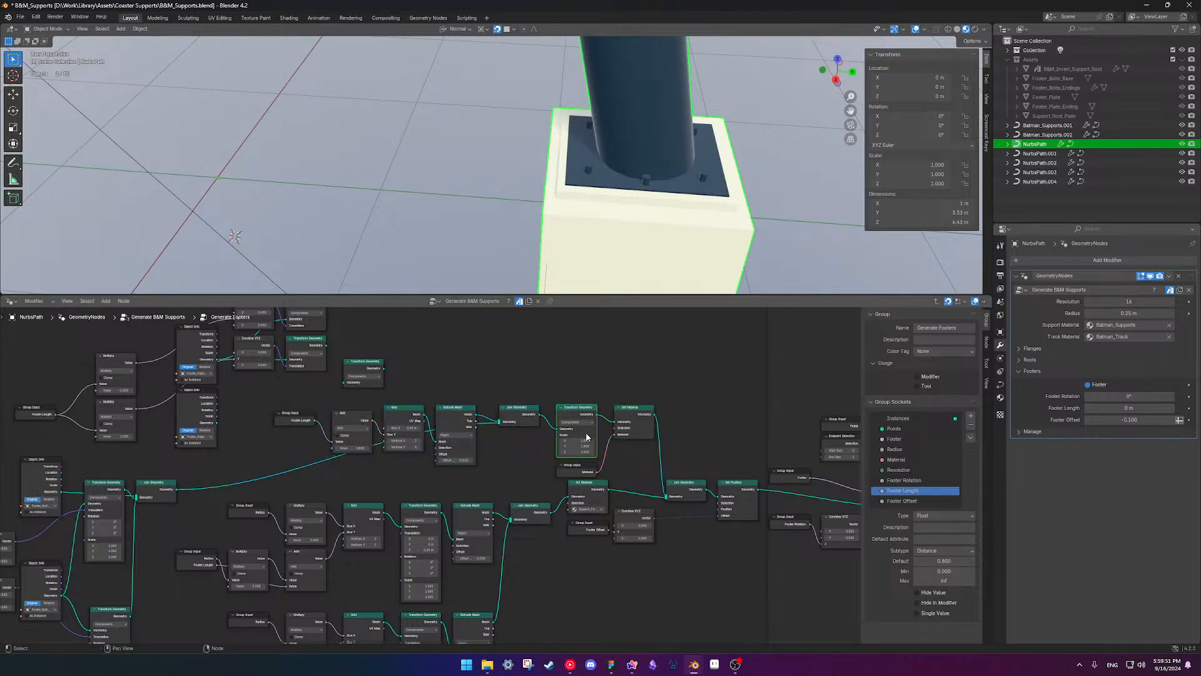
{"action": "key", "text": "ctrl+h"}
{"action": "key", "text": "ctrl+h"}
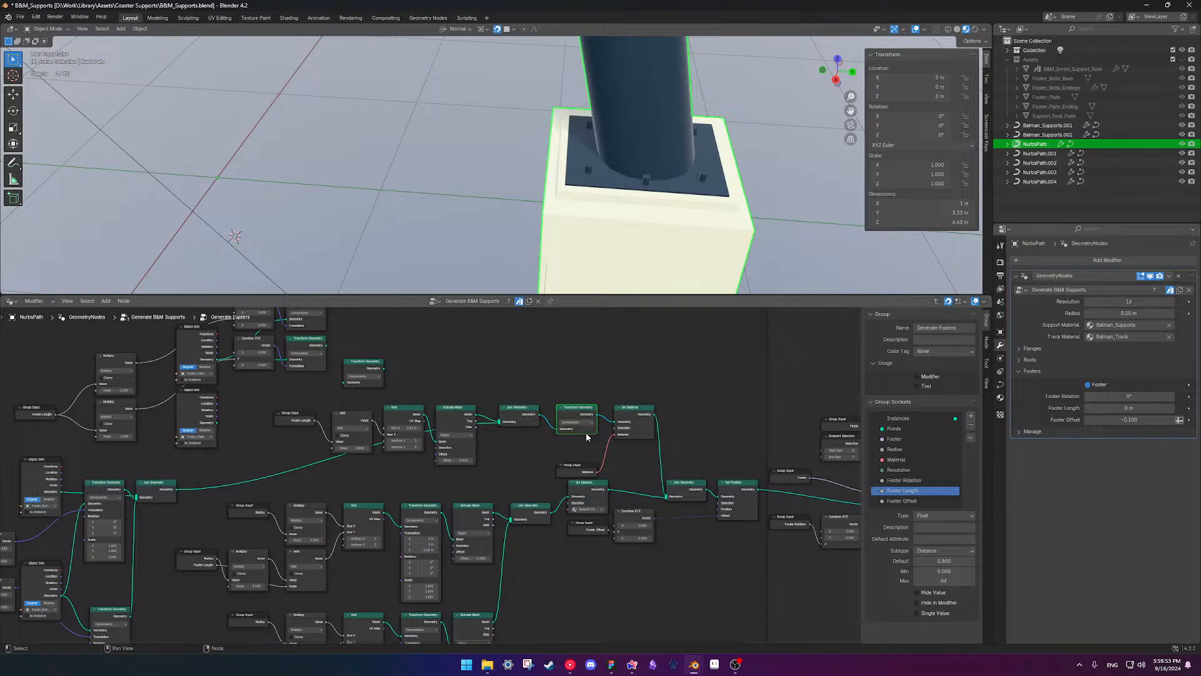
{"action": "scroll", "coordinate": [588, 438], "scroll_direction": "up", "scroll_amount": 2}
{"action": "left_click_drag", "start_coordinate": [650, 466], "coordinate": [653, 427]}
- Hide the unused sockets of the plate's Extrude Mesh node
{"action": "left_click", "coordinate": [461, 391]}
{"action": "key", "text": "ctrl+h"}
{"action": "key", "text": "ctrl+h"}
{"action": "key", "text": "ctrl+h"}
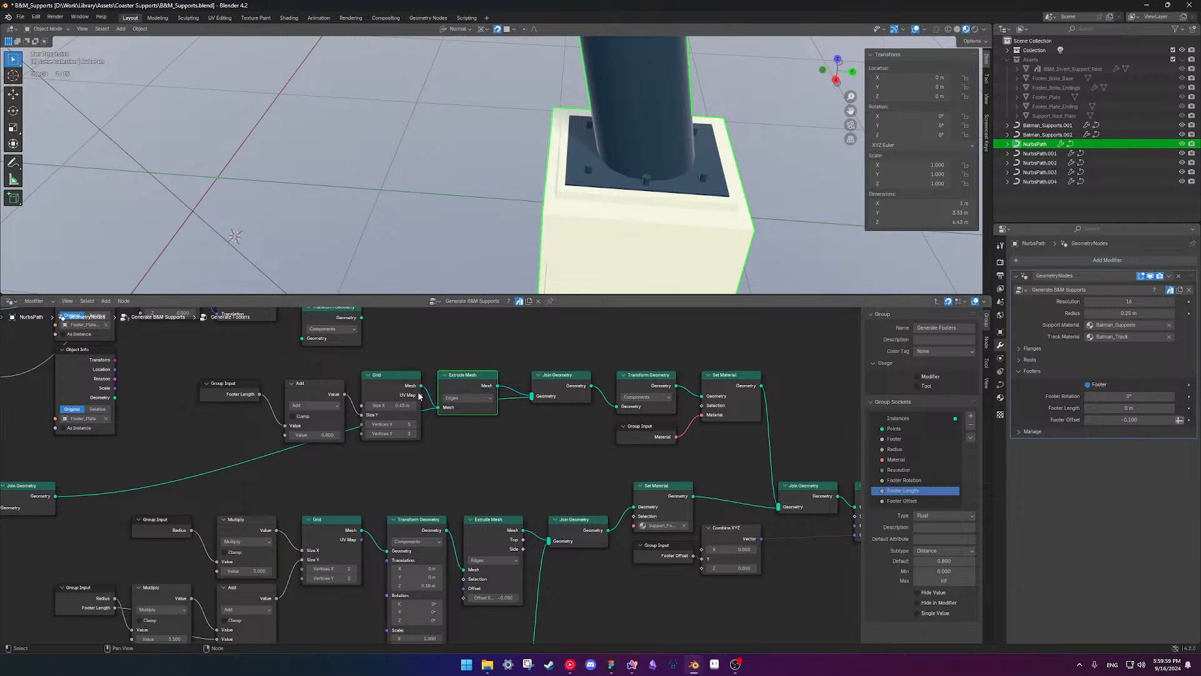
- Set both Vertices X and Vertices Y of the plate's Grid node to 2
{"action": "double_click", "coordinate": [392, 424]}
{"action": "type", "text": "2"}
{"action": "left_click", "coordinate": [409, 446]}
{"action": "double_click", "coordinate": [399, 433]}
{"action": "type", "text": "2"}
{"action": "left_click", "coordinate": [485, 445]}
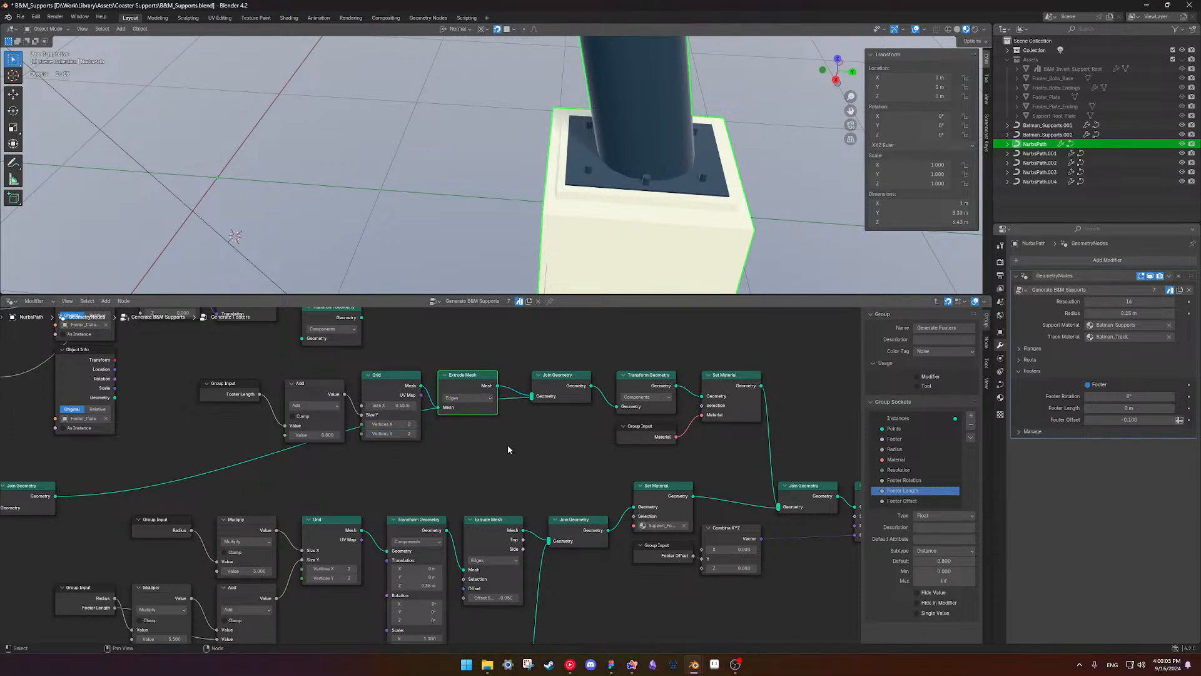
- Align the plate's Add node and its Footer Length Group Input with the top of the Grid node
{"action": "scroll", "coordinate": [355, 439], "scroll_direction": "up", "scroll_amount": 3}
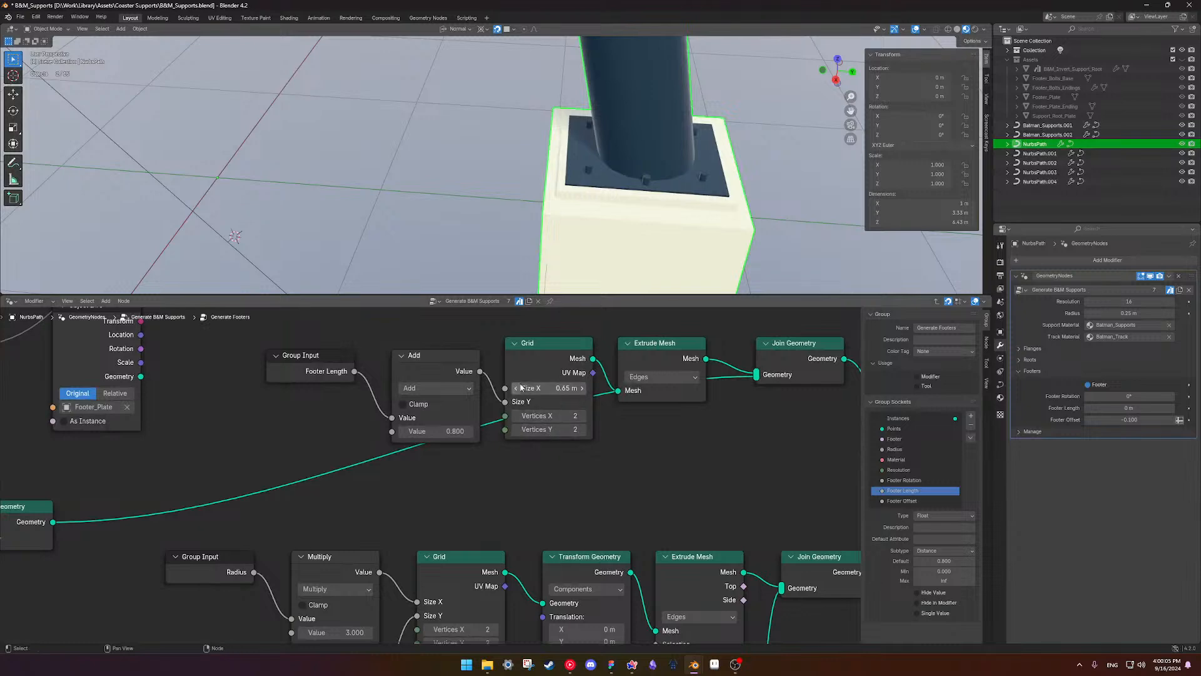
{"action": "left_click_drag", "start_coordinate": [454, 357], "coordinate": [453, 344]}
{"action": "left_click_drag", "start_coordinate": [347, 356], "coordinate": [346, 345]}
{"action": "scroll", "coordinate": [321, 431], "scroll_direction": "down", "scroll_amount": 3}
{"action": "scroll", "coordinate": [556, 405], "scroll_direction": "down", "scroll_amount": 1}
{"action": "middle_click_drag", "start_coordinate": [556, 404], "coordinate": [464, 410]}
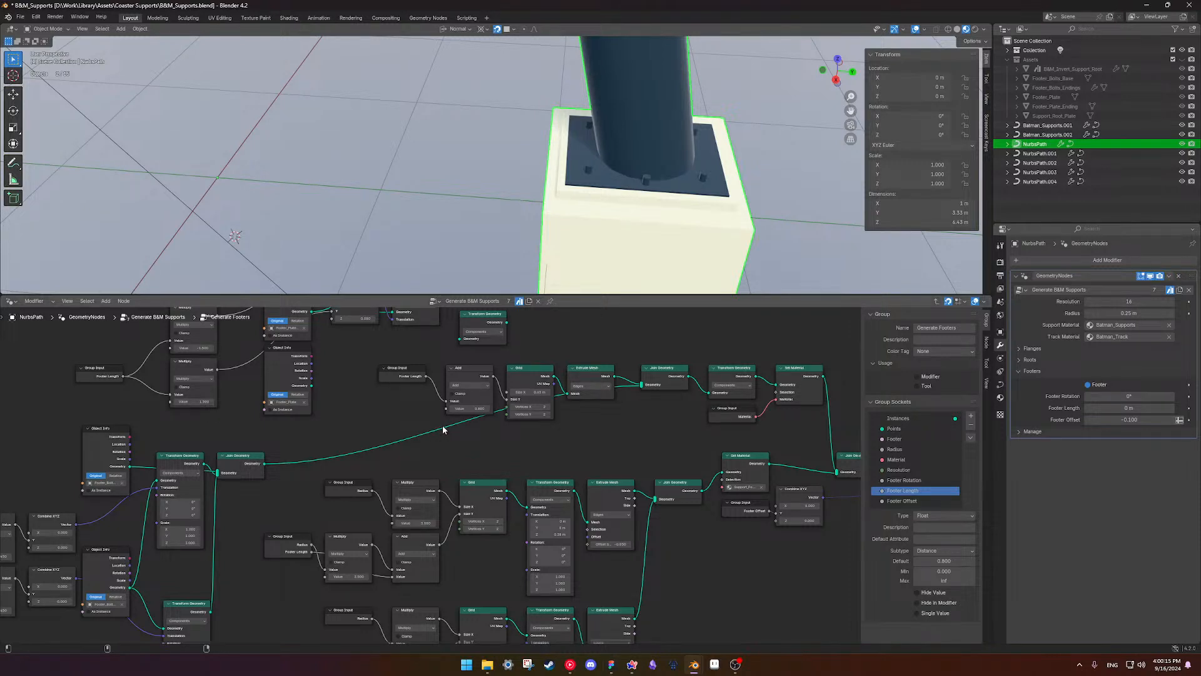
{"action": "key", "text": "super"}
{"action": "key", "text": "super"}
{"action": "key", "text": "super"}
{"action": "key", "text": "super"}
- Add two reroutes to the long link feeding the plate's Join Geometry and line them up horizontally beneath the plate nodes
{"action": "right_click_drag", "start_coordinate": [435, 427], "coordinate": [455, 434], "text": "shift"}
{"action": "left_click_drag", "start_coordinate": [444, 427], "coordinate": [615, 419]}
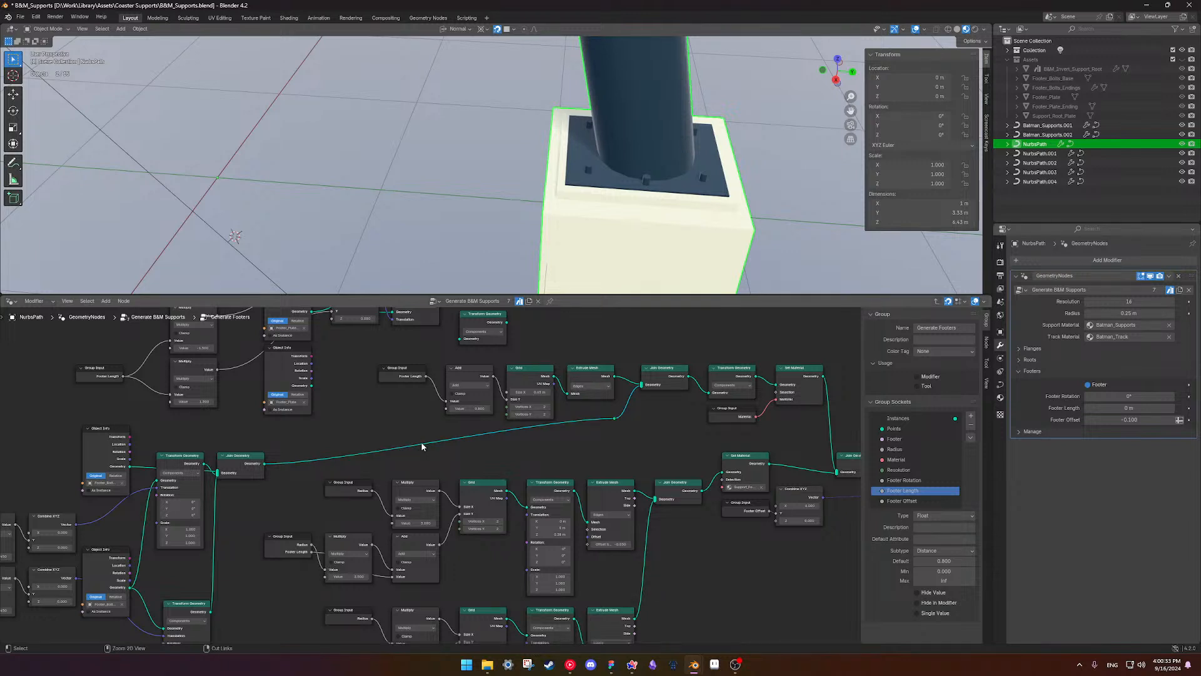
{"action": "right_click_drag", "start_coordinate": [424, 440], "coordinate": [432, 450], "text": "shift"}
{"action": "left_click_drag", "start_coordinate": [427, 443], "coordinate": [428, 448]}
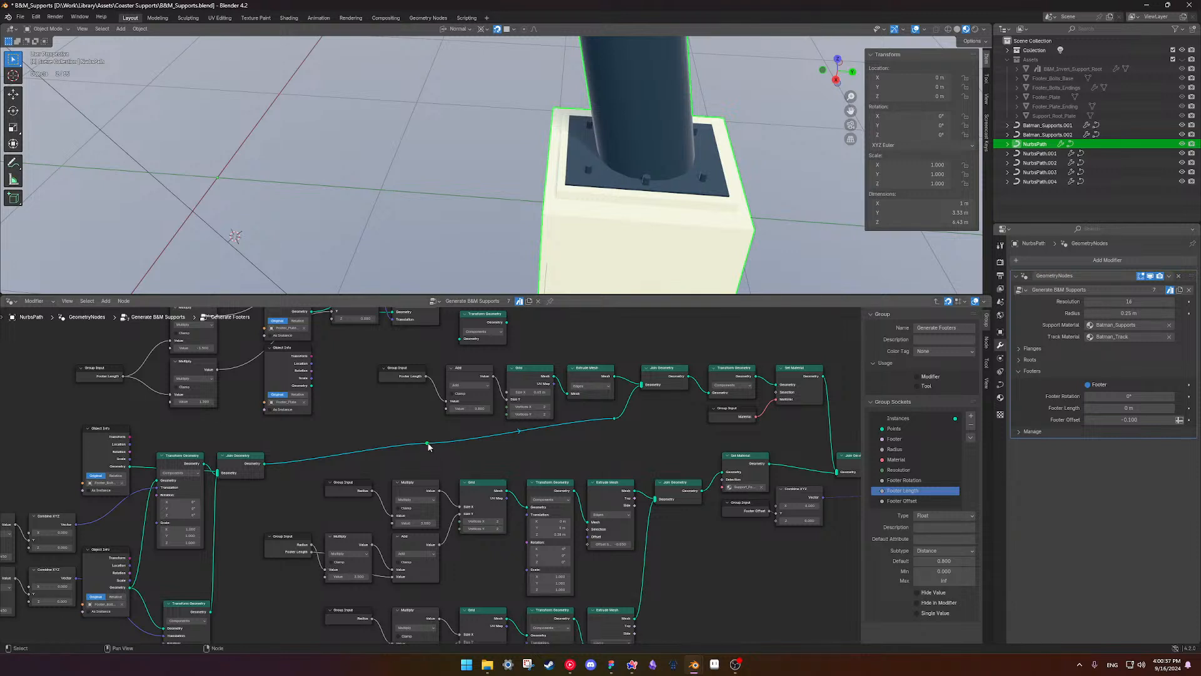
{"action": "key", "text": "g"}
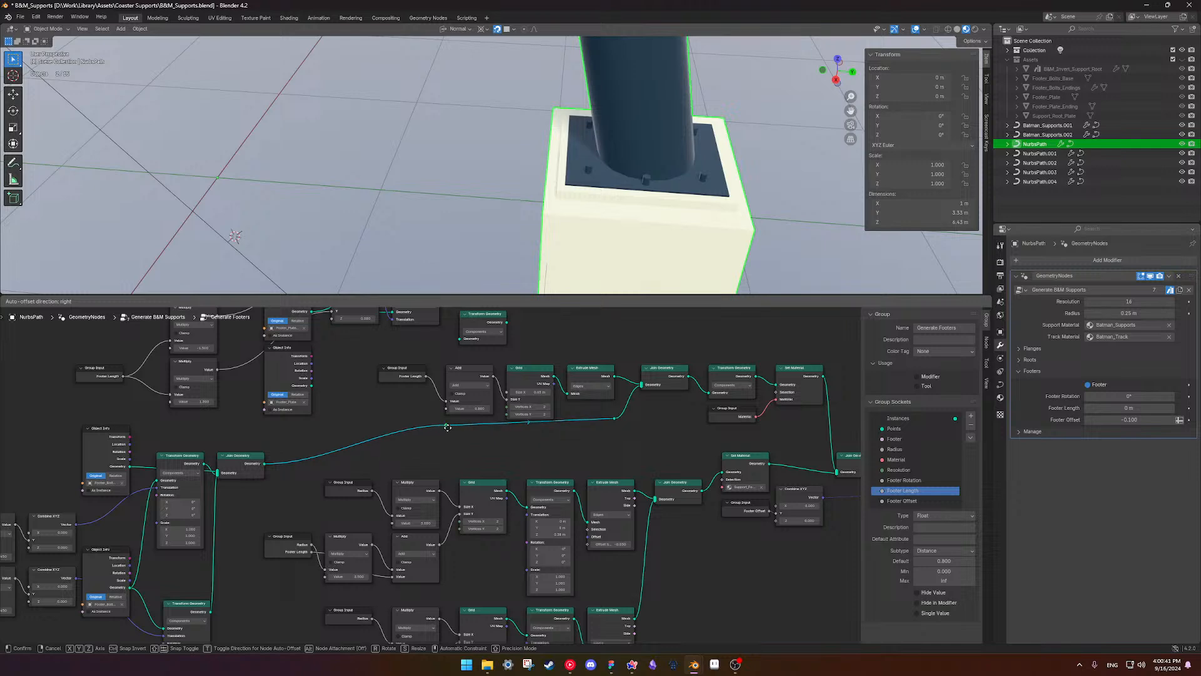
{"action": "left_click", "coordinate": [442, 427]}
{"action": "key", "text": "g"}
{"action": "left_click", "coordinate": [615, 425]}
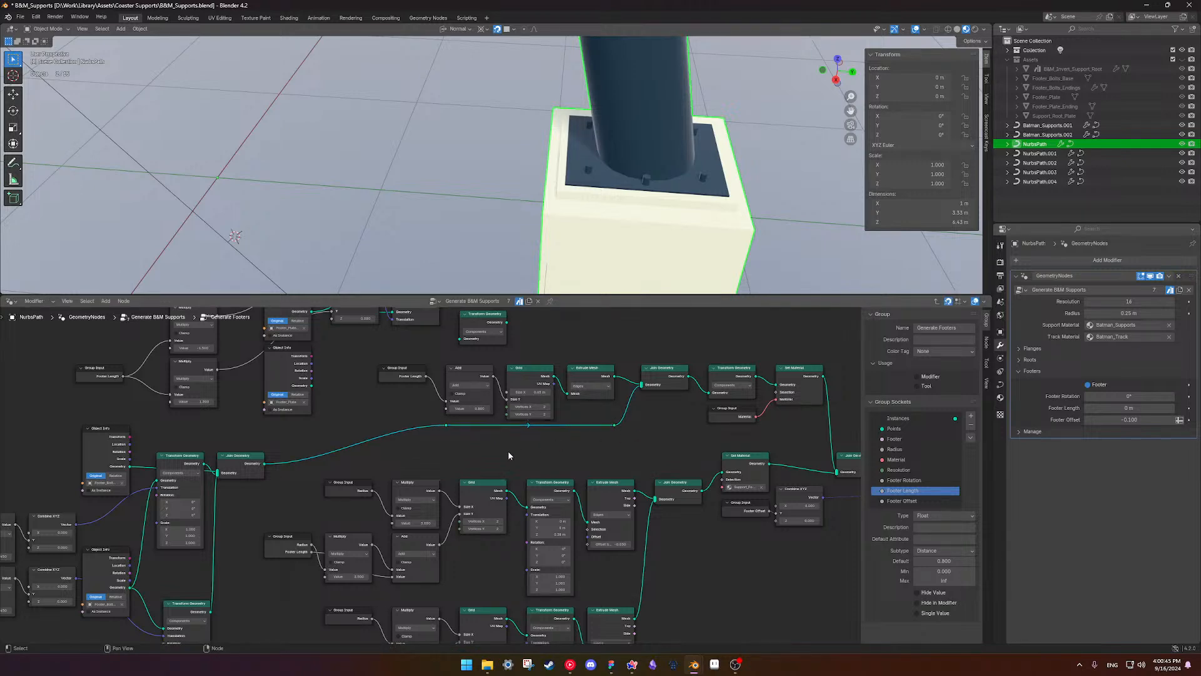
- Move the first reroute back toward the Join Geometry that feeds it, and save the file
{"action": "scroll", "coordinate": [501, 444], "scroll_direction": "up", "scroll_amount": 2}
{"action": "mouse_move", "coordinate": [452, 411]}
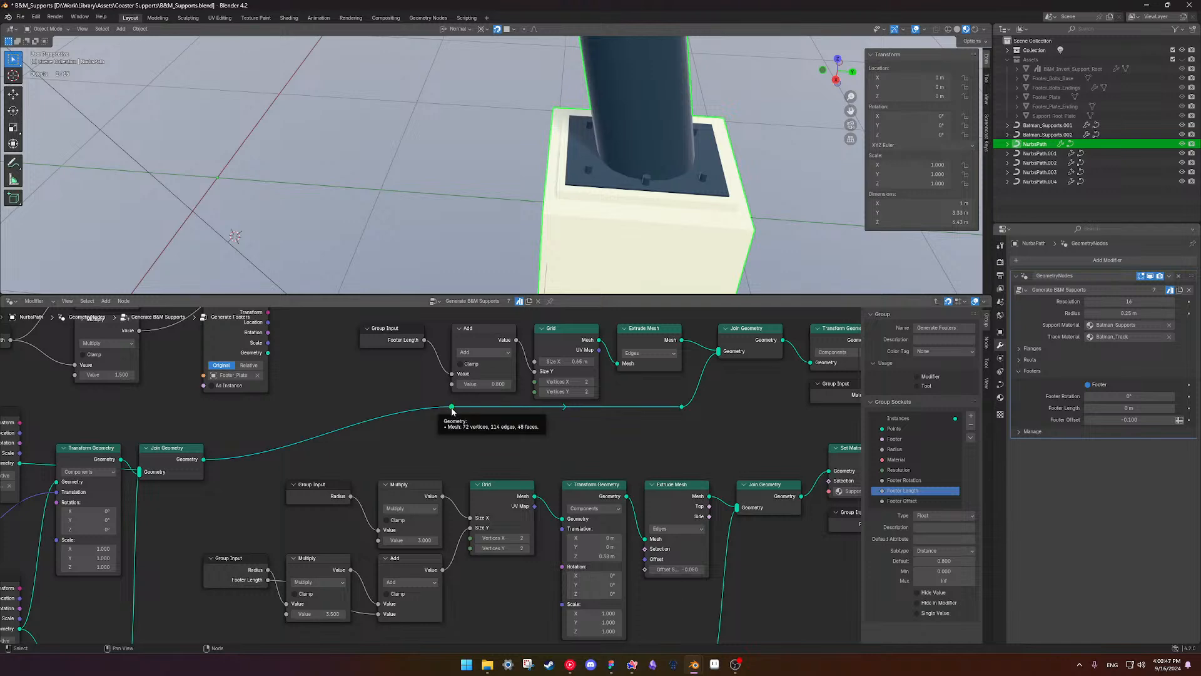
{"action": "left_click_drag", "start_coordinate": [452, 411], "coordinate": [240, 409]}
{"action": "scroll", "coordinate": [482, 441], "scroll_direction": "down", "scroll_amount": 3}
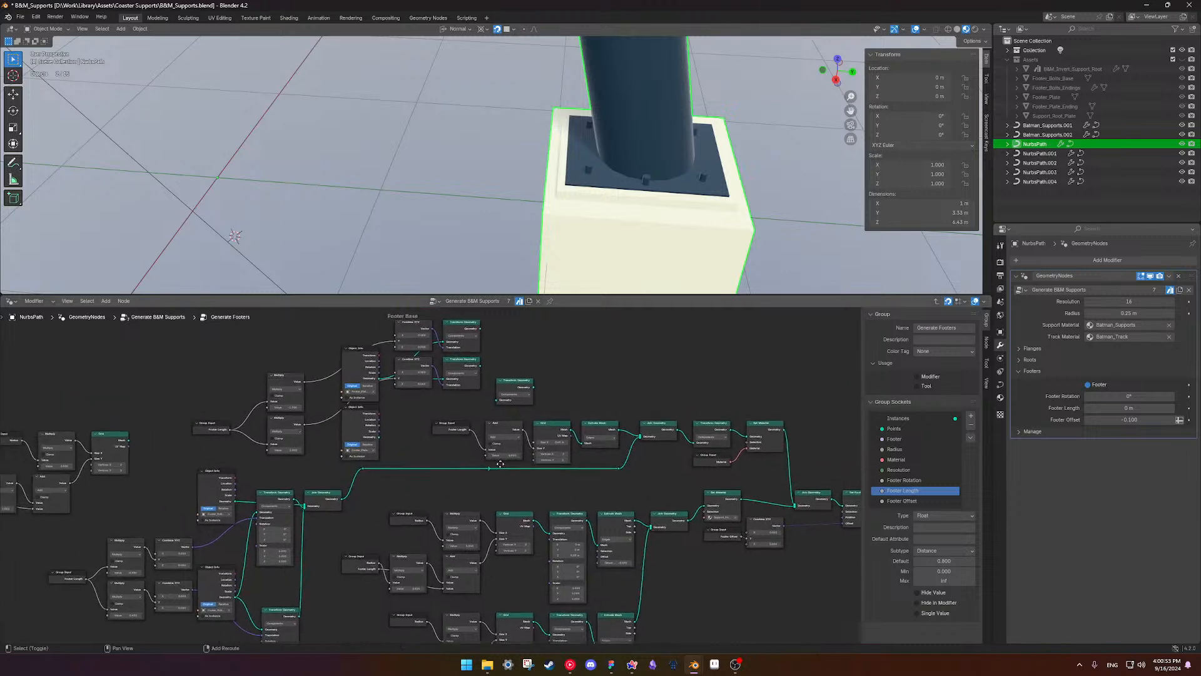
{"action": "scroll", "coordinate": [365, 475], "scroll_direction": "up", "scroll_amount": 6}
{"action": "scroll", "coordinate": [365, 477], "scroll_direction": "down", "scroll_amount": 4}
{"action": "scroll", "coordinate": [500, 487], "scroll_direction": "up", "scroll_amount": 2}
{"action": "key", "text": "ctrl+s"}
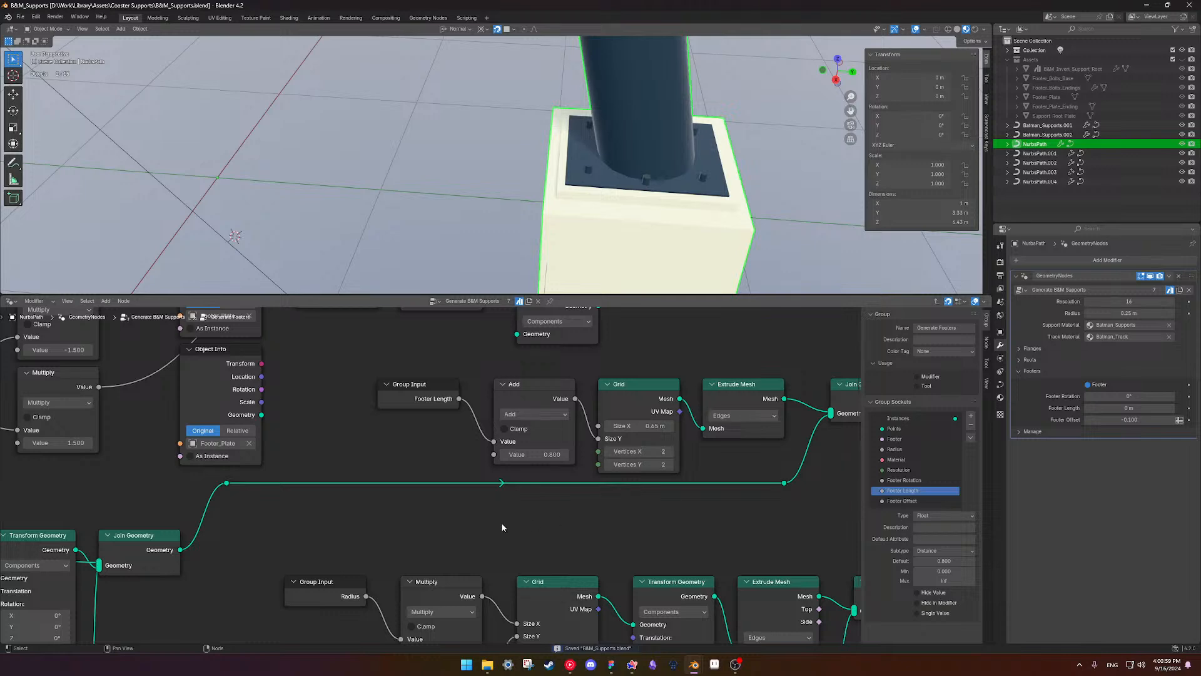
- In the parent Generate B&M Supports group, rename the Footer Length input to Footer Size and change its type to Menu
{"action": "scroll", "coordinate": [501, 521], "scroll_direction": "up", "scroll_amount": 1}
{"action": "scroll", "coordinate": [400, 419], "scroll_direction": "up", "scroll_amount": 1}
{"action": "middle_click_drag", "start_coordinate": [400, 396], "coordinate": [476, 439]}
{"action": "left_click", "coordinate": [491, 410]}
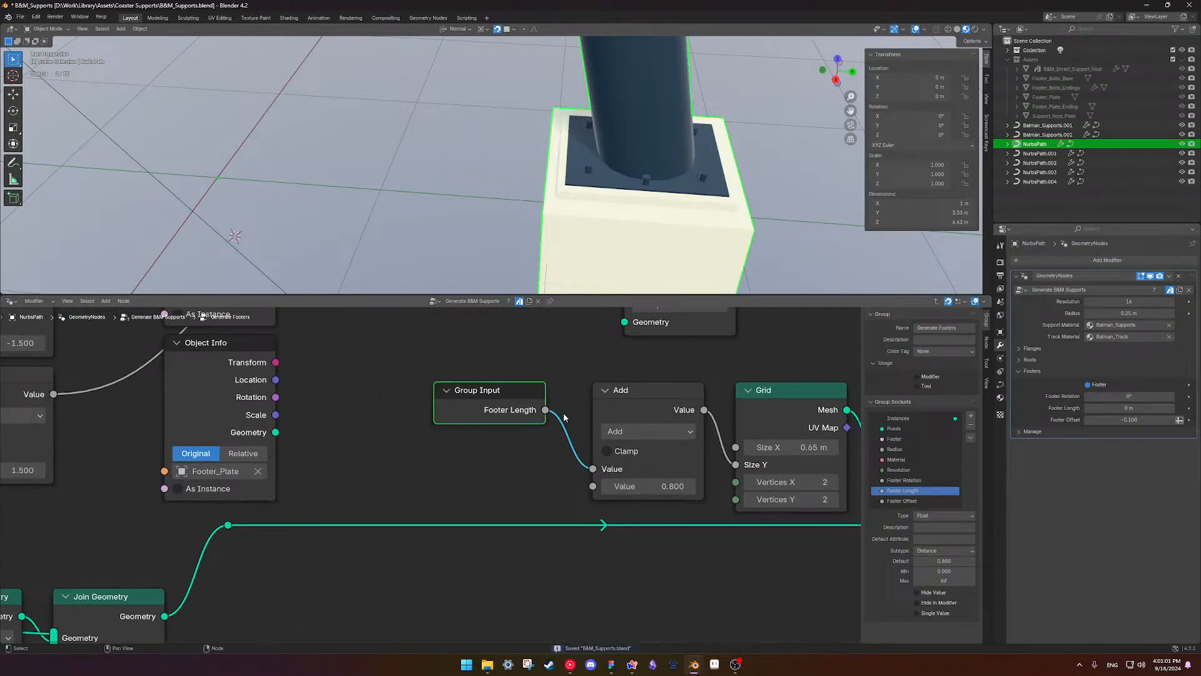
{"action": "key", "text": "Tab"}
{"action": "middle_click_drag", "start_coordinate": [562, 415], "coordinate": [572, 357]}
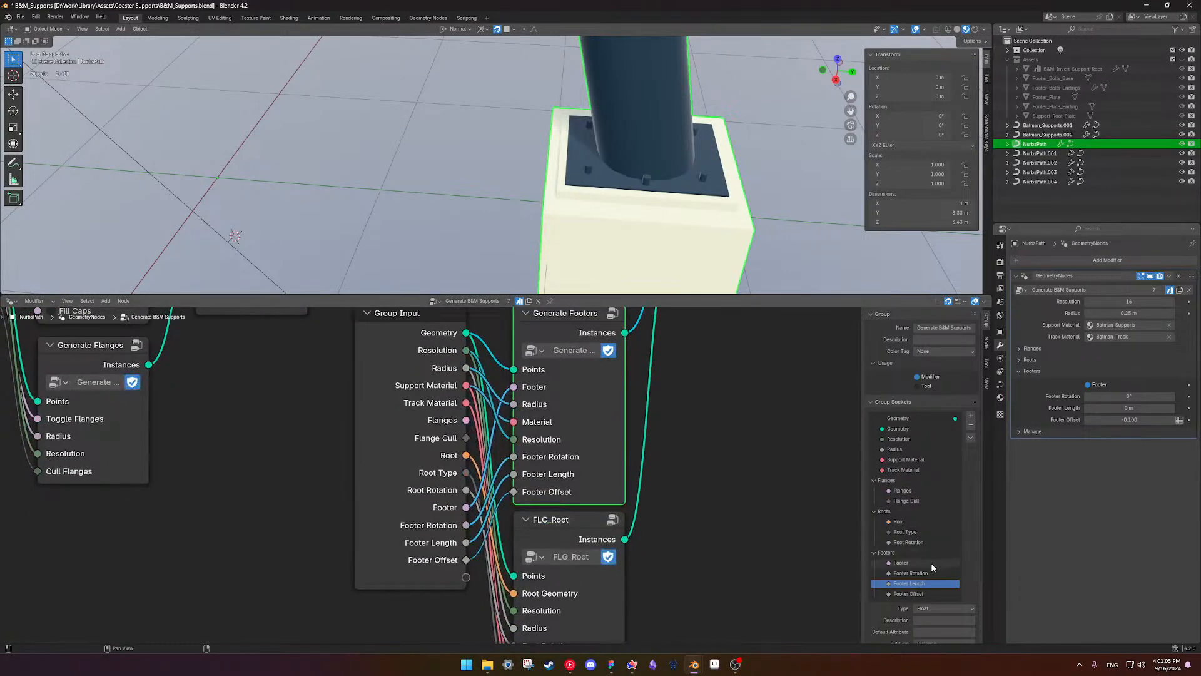
{"action": "double_click", "coordinate": [920, 584]}
{"action": "double_click", "coordinate": [911, 583]}
{"action": "type", "text": "Size"}
{"action": "key", "text": "Return"}
{"action": "left_click", "coordinate": [945, 609]}
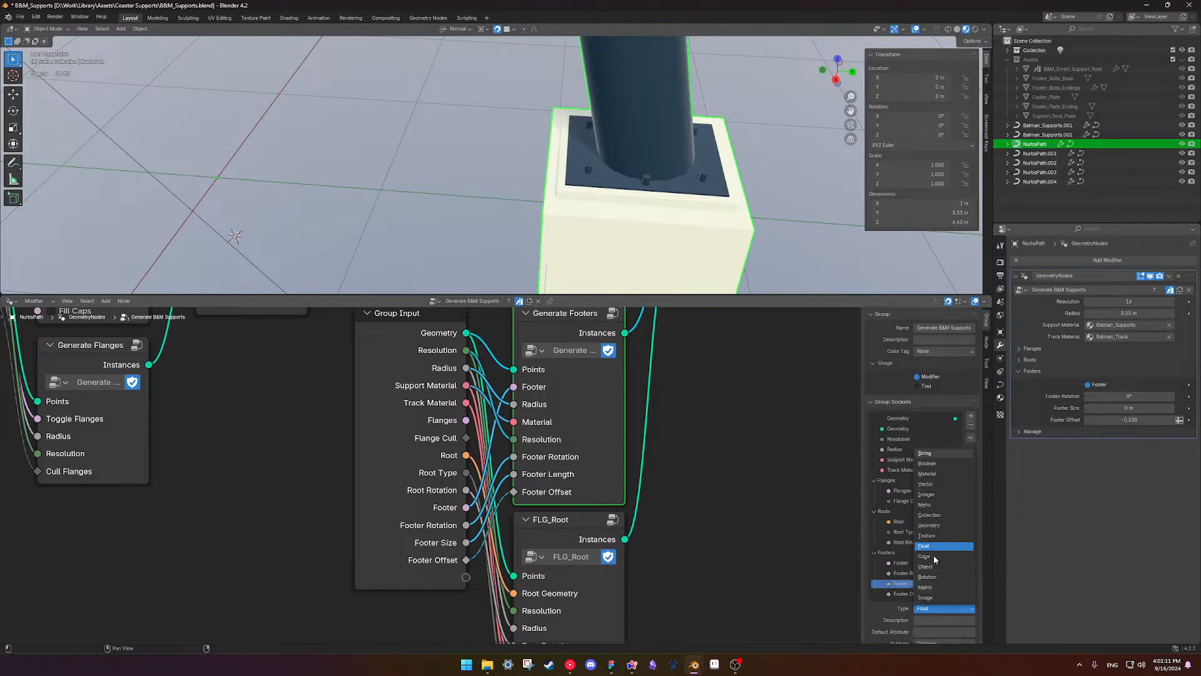
{"action": "left_click", "coordinate": [937, 505]}
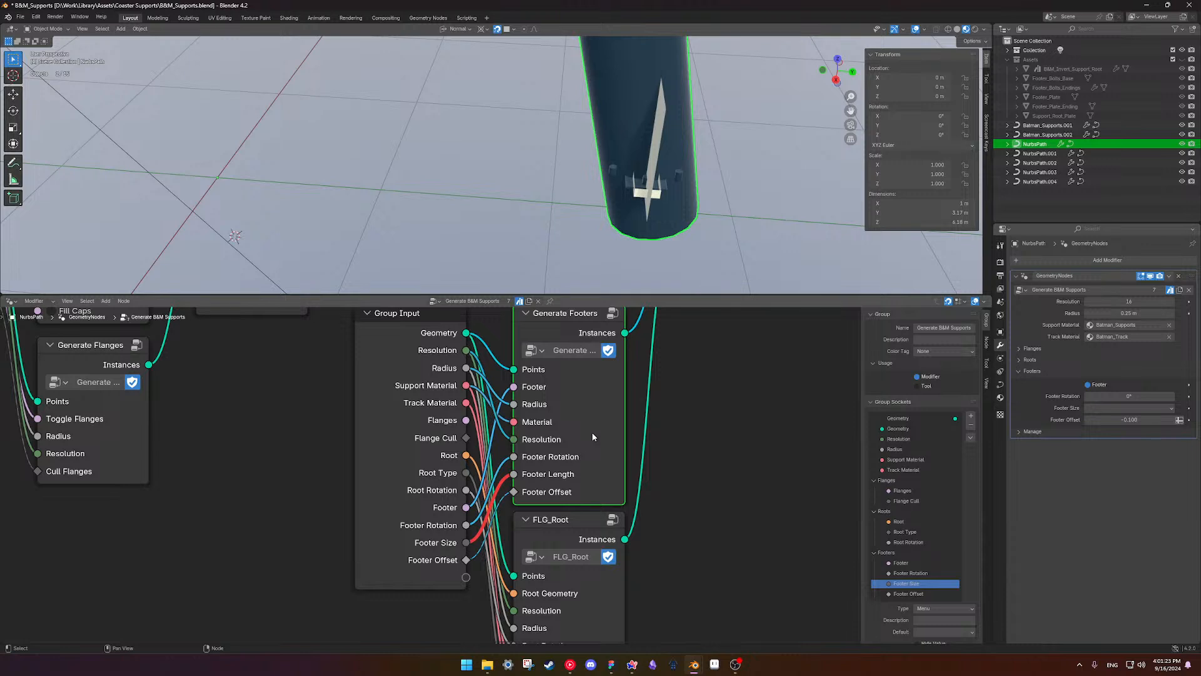
- Inside Generate Footers, rename the Footer Length input to Footer Size and change its type to Menu
{"action": "key", "text": "Tab"}
{"action": "double_click", "coordinate": [932, 489]}
{"action": "type", "text": "Size"}
{"action": "key", "text": "Return"}
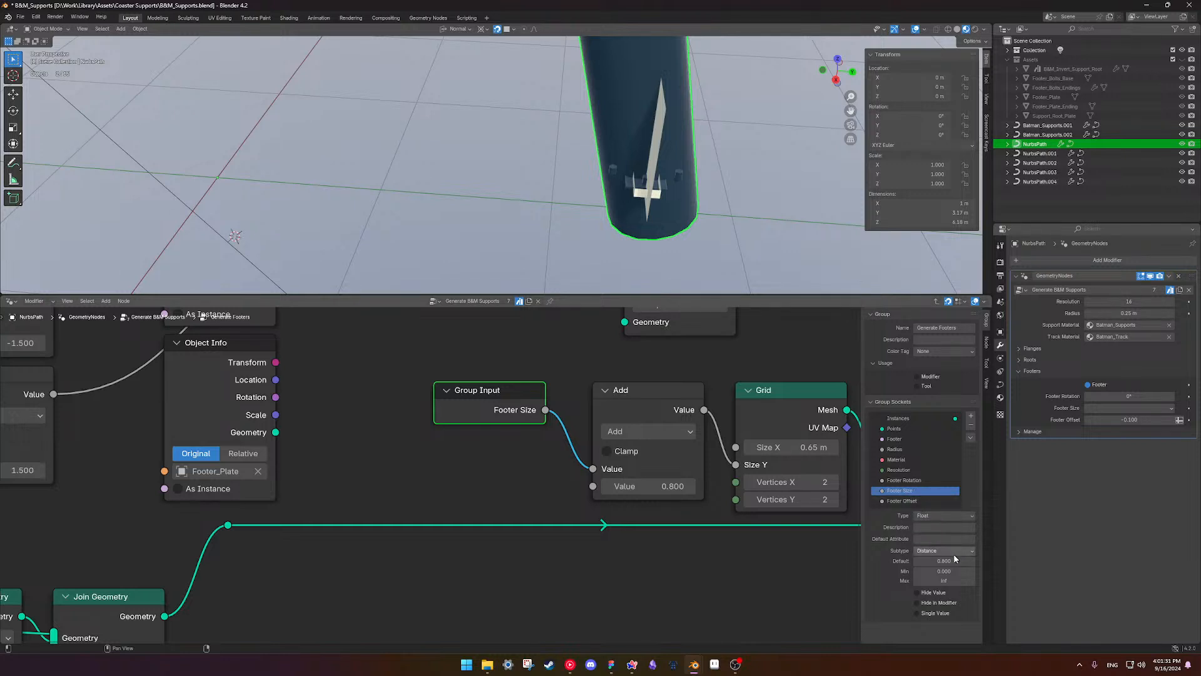
{"action": "left_click", "coordinate": [944, 515]}
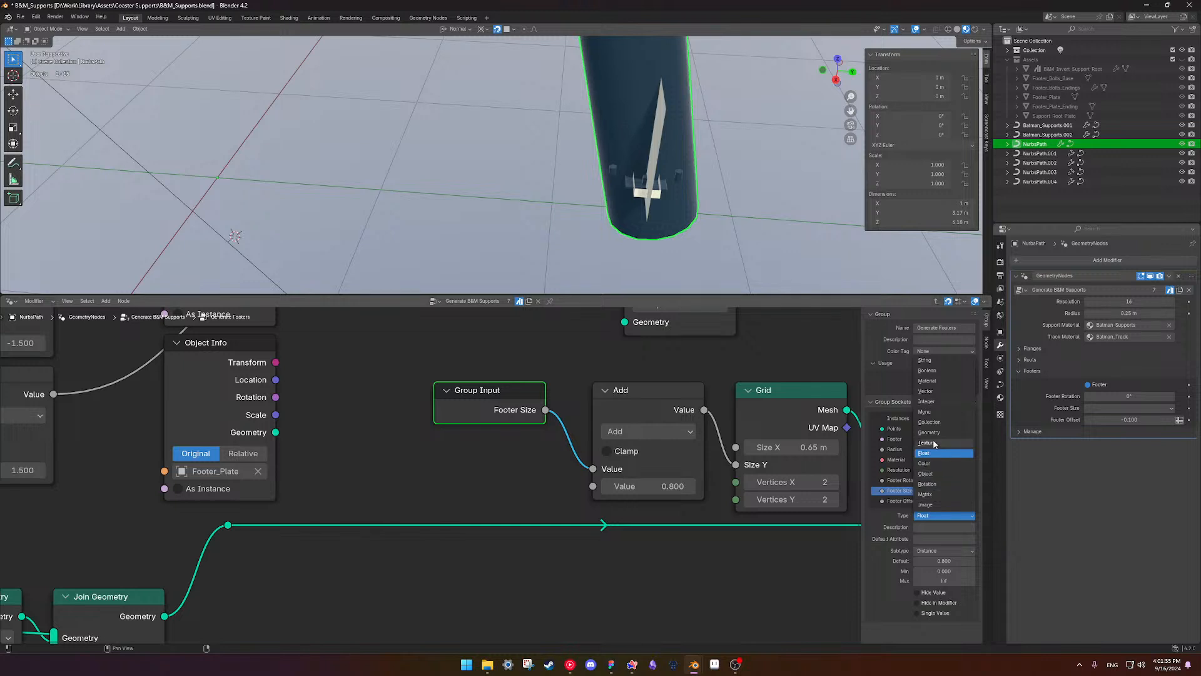
{"action": "left_click", "coordinate": [932, 410]}
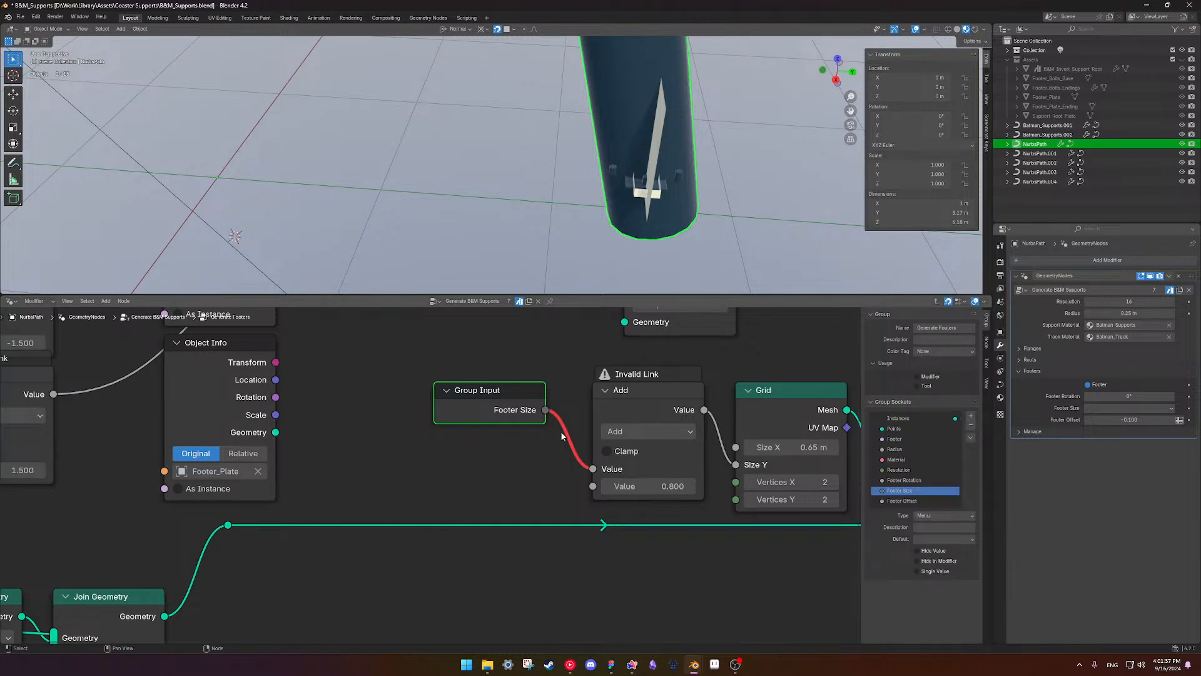
- Cut the invalid link from Footer Size to Add, and insert a Menu Switch node between the Group Input and Add
{"action": "right_click_drag", "start_coordinate": [571, 430], "coordinate": [545, 428], "text": "ctrl"}
{"action": "left_click_drag", "start_coordinate": [494, 394], "coordinate": [369, 396]}
{"action": "key", "text": "shift+a"}
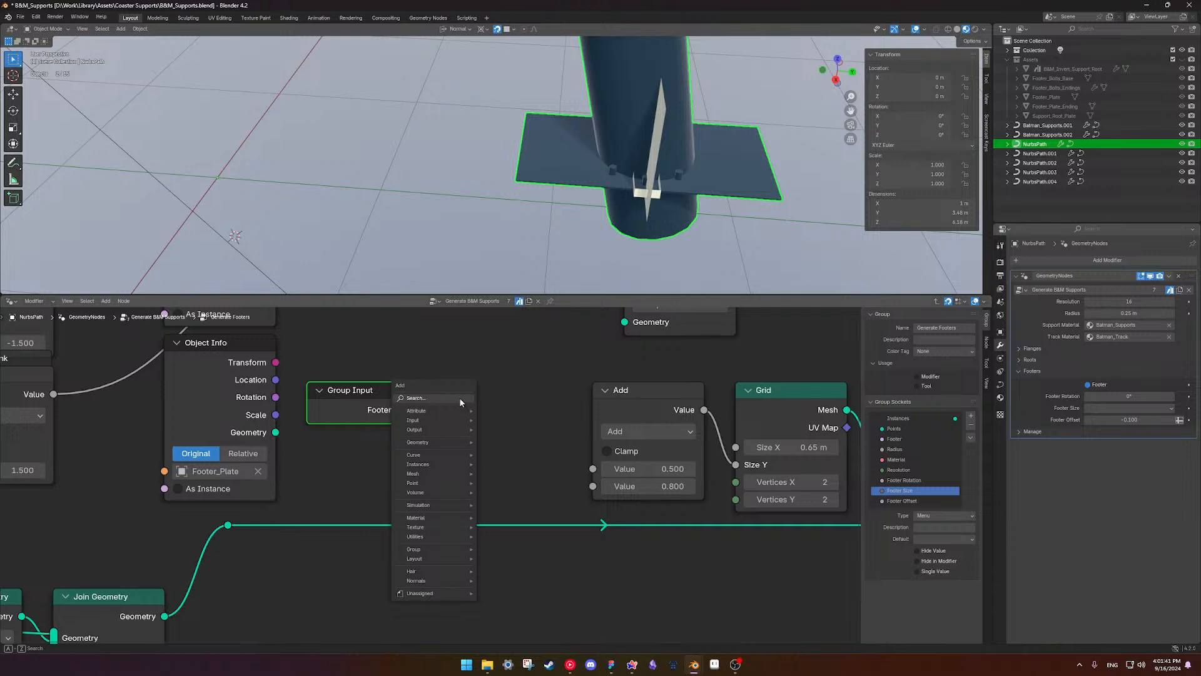
{"action": "type", "text": "menu"}
{"action": "key", "text": "Return"}
{"action": "left_click", "coordinate": [449, 383]}
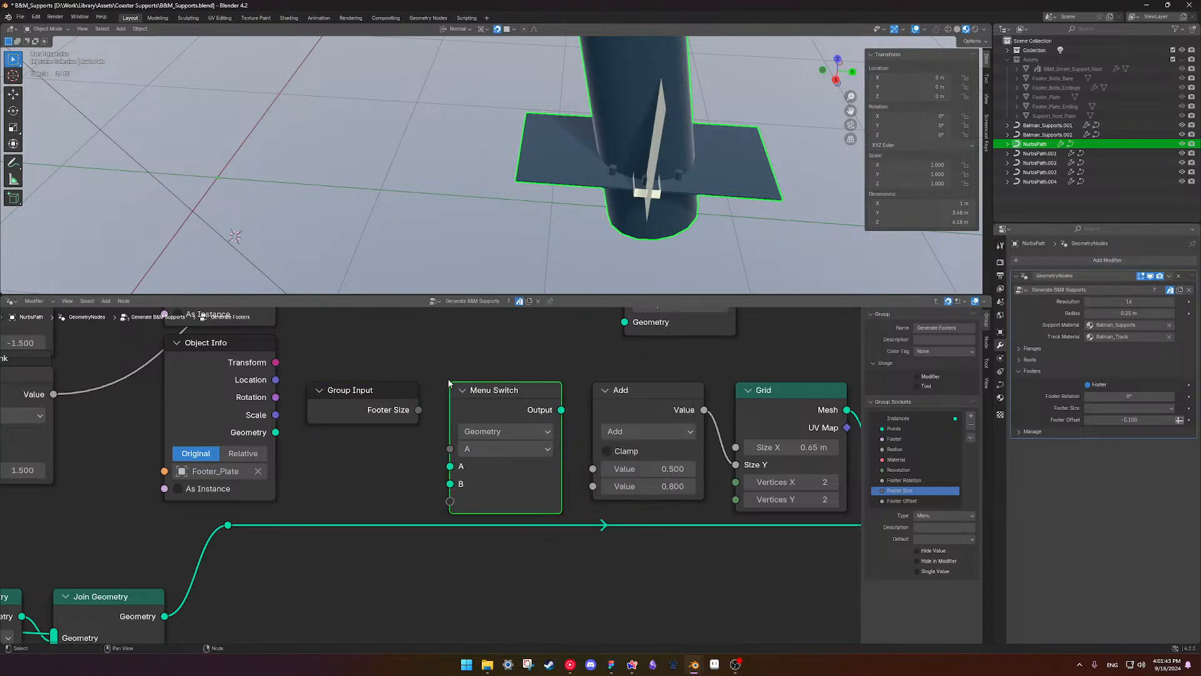
- Set the Menu Switch's data type to Float and connect its output to the first value of Add
{"action": "left_click", "coordinate": [485, 431]}
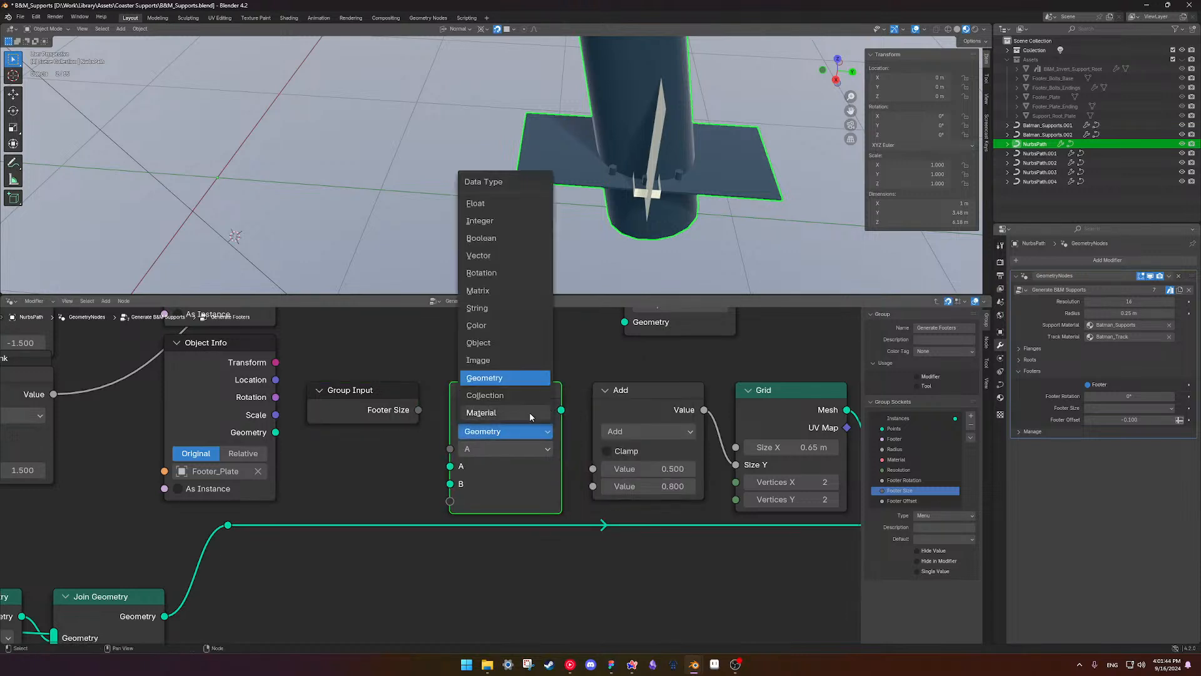
{"action": "left_click", "coordinate": [493, 224]}
{"action": "left_click_drag", "start_coordinate": [561, 410], "coordinate": [576, 461]}
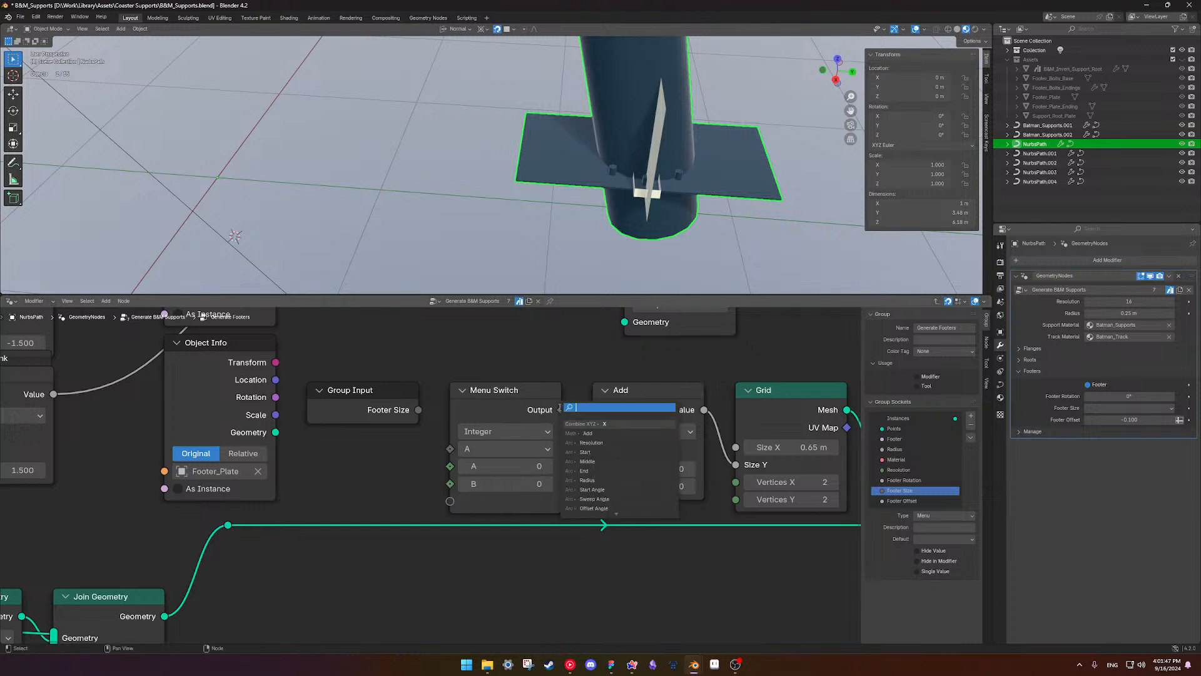
{"action": "left_click", "coordinate": [506, 431]}
{"action": "left_click", "coordinate": [482, 204]}
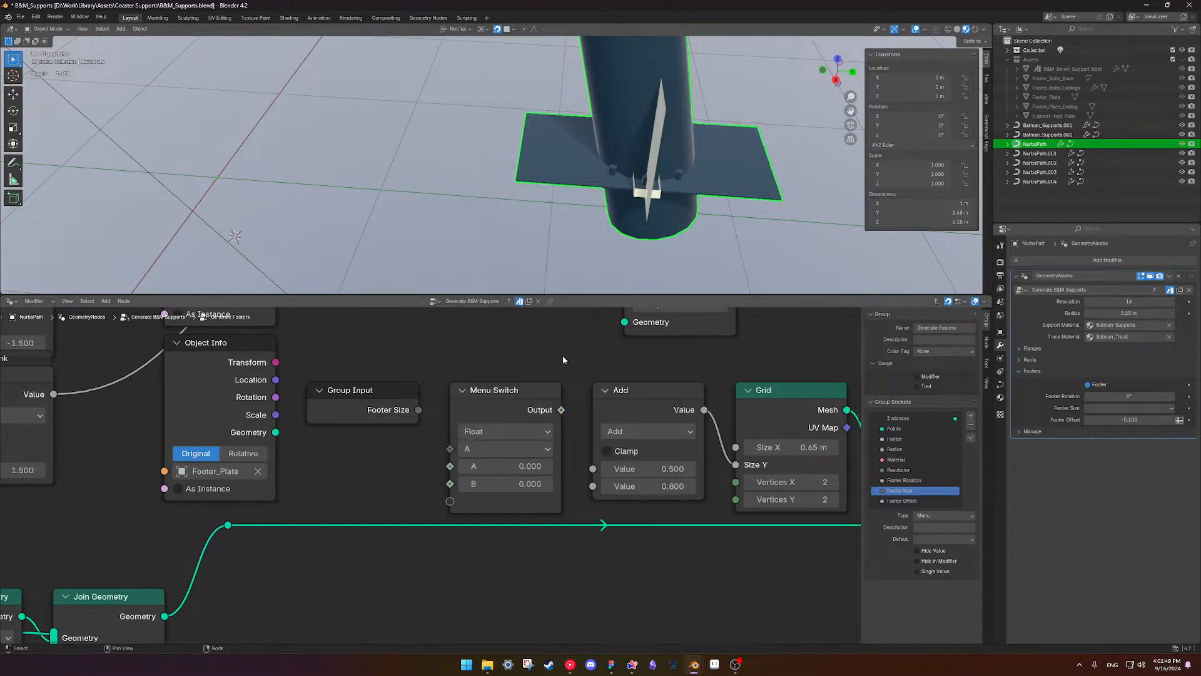
{"action": "left_click_drag", "start_coordinate": [562, 410], "coordinate": [586, 469]}
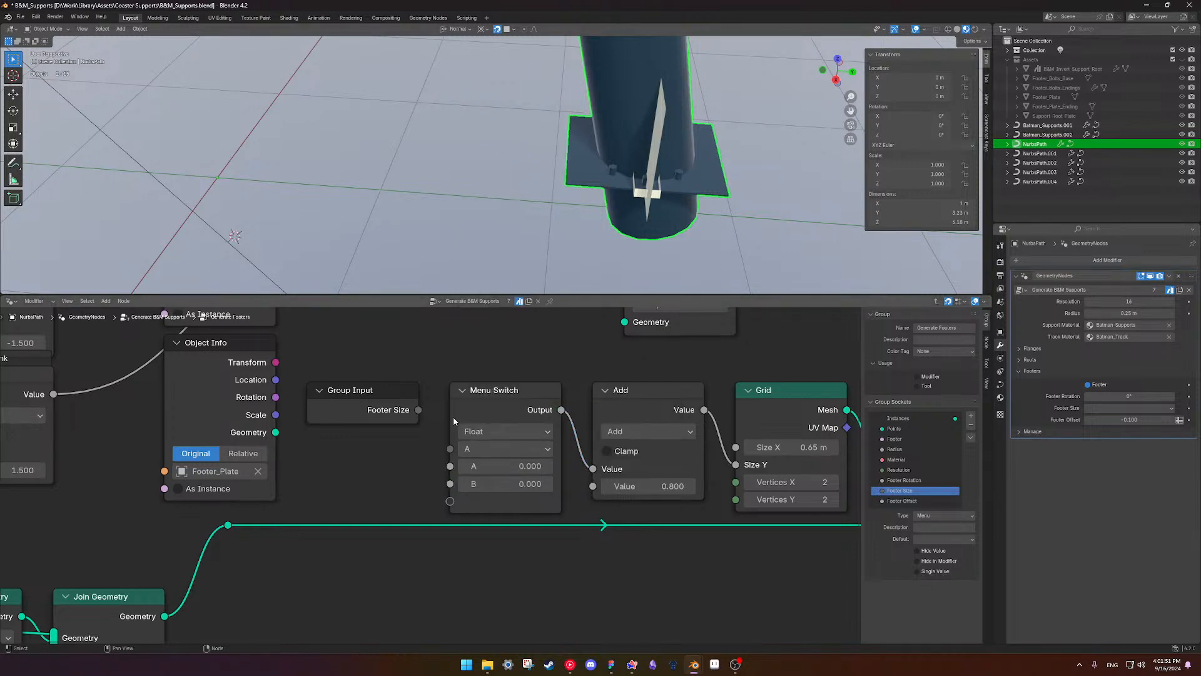
- Replace the Menu Switch's items A and B with a single item named Default
{"action": "scroll", "coordinate": [499, 425], "scroll_direction": "up", "scroll_amount": 2}
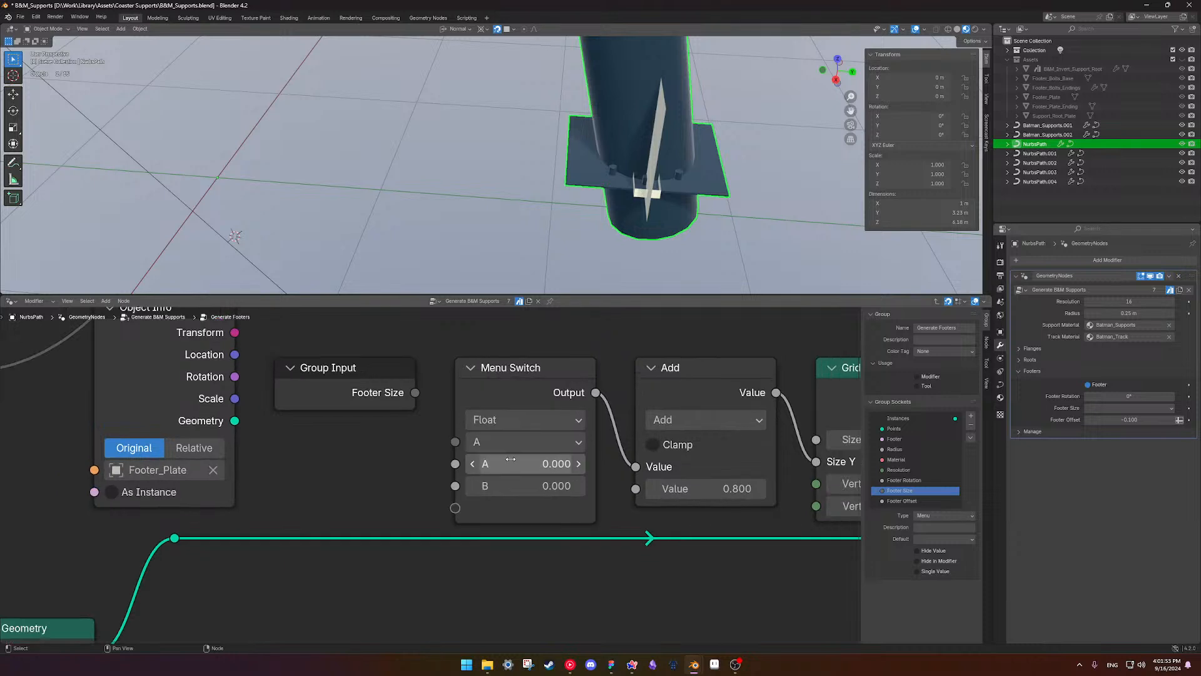
{"action": "left_click", "coordinate": [538, 392]}
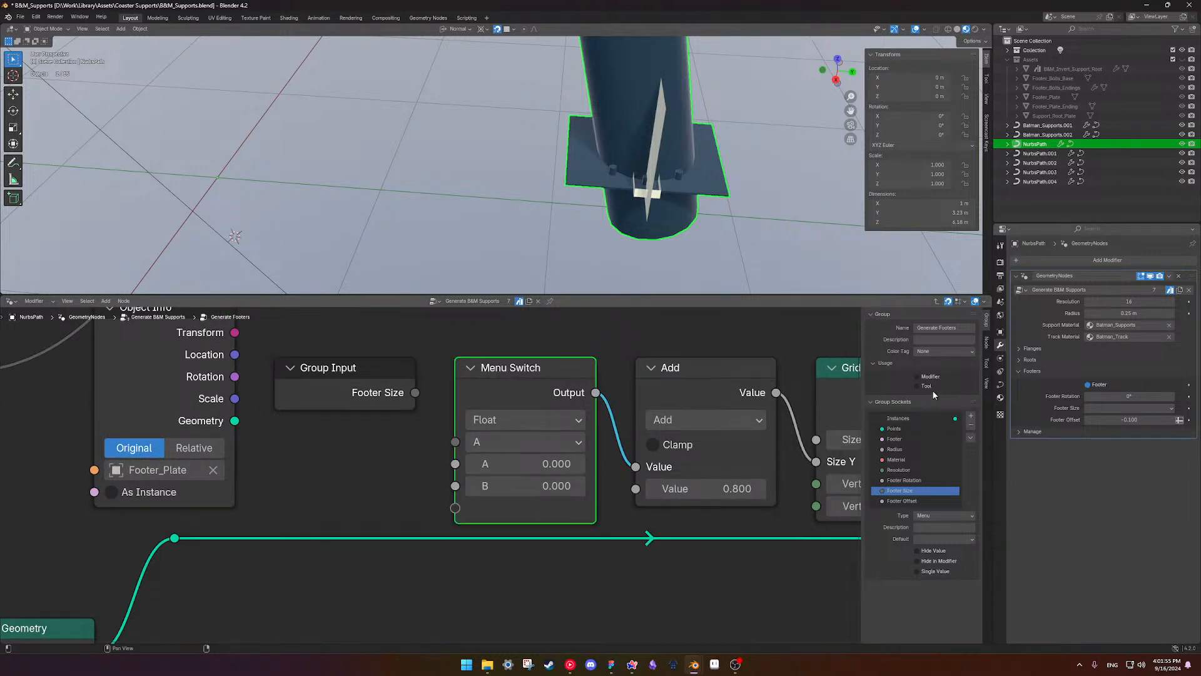
{"action": "left_click", "coordinate": [987, 343]}
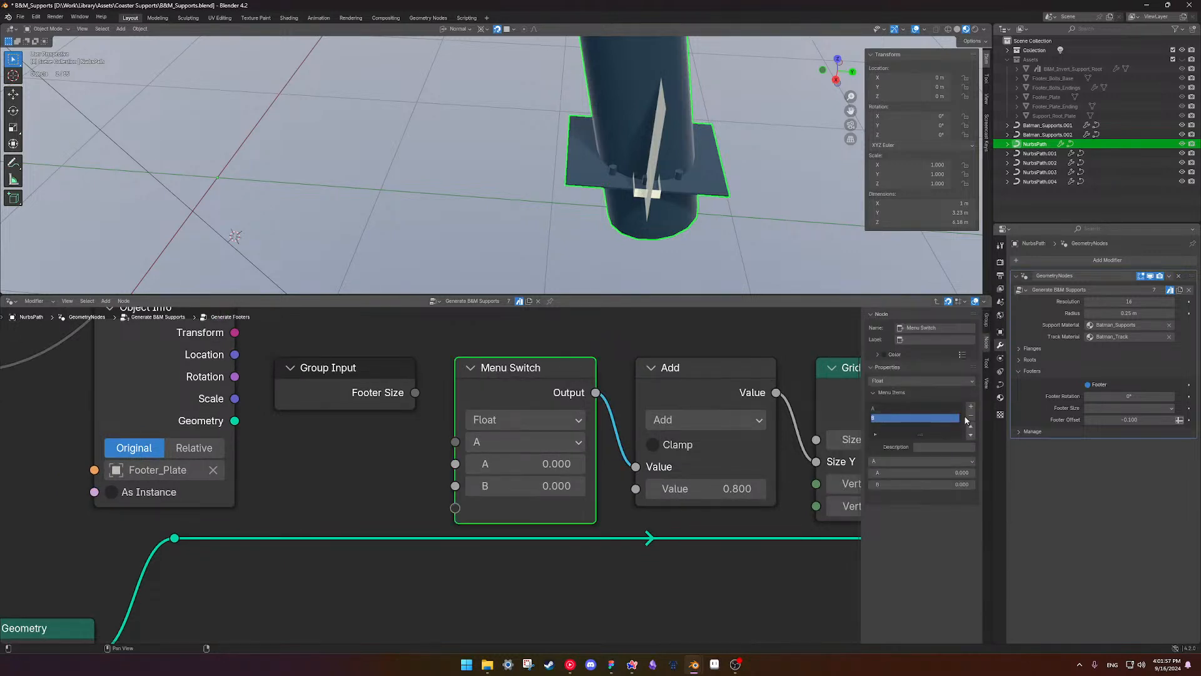
{"action": "left_click", "coordinate": [970, 416]}
{"action": "left_click", "coordinate": [971, 416]}
{"action": "left_click", "coordinate": [971, 407]}
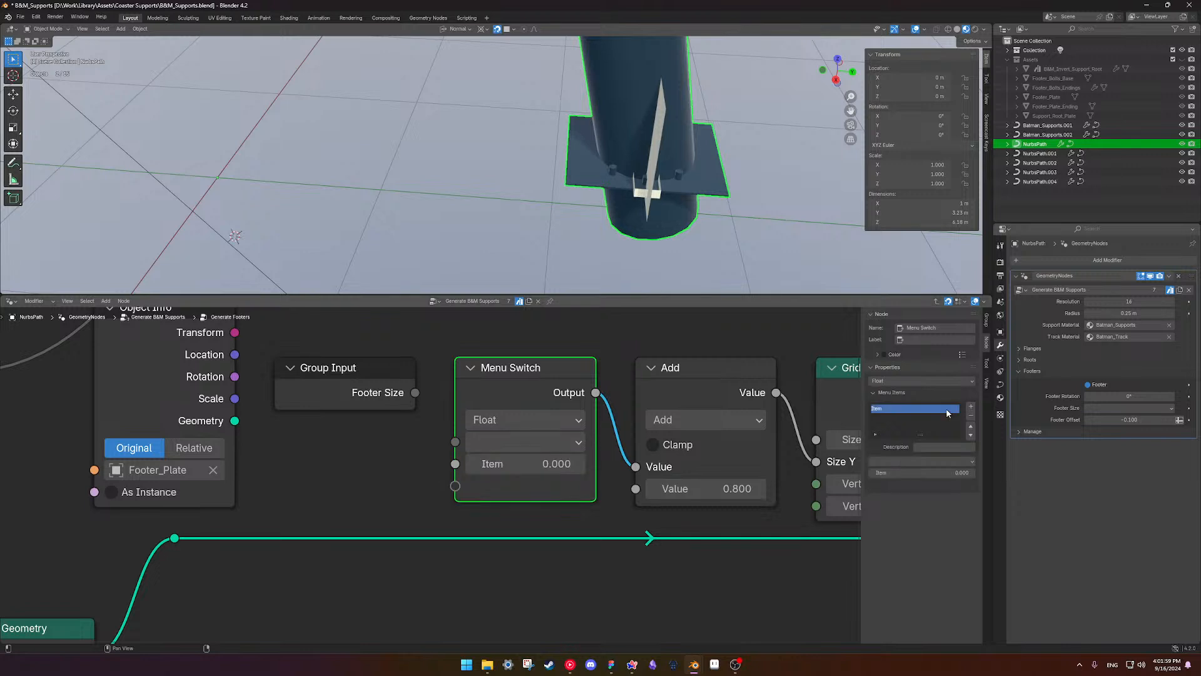
{"action": "double_click", "coordinate": [909, 408]}
{"action": "type", "text": "Default"}
{"action": "key", "text": "Return"}
- Add a second item named 1 to the Menu Switch
{"action": "left_click", "coordinate": [971, 407]}
{"action": "double_click", "coordinate": [917, 419]}
{"action": "type", "text": "1"}
{"action": "key", "text": "Return"}
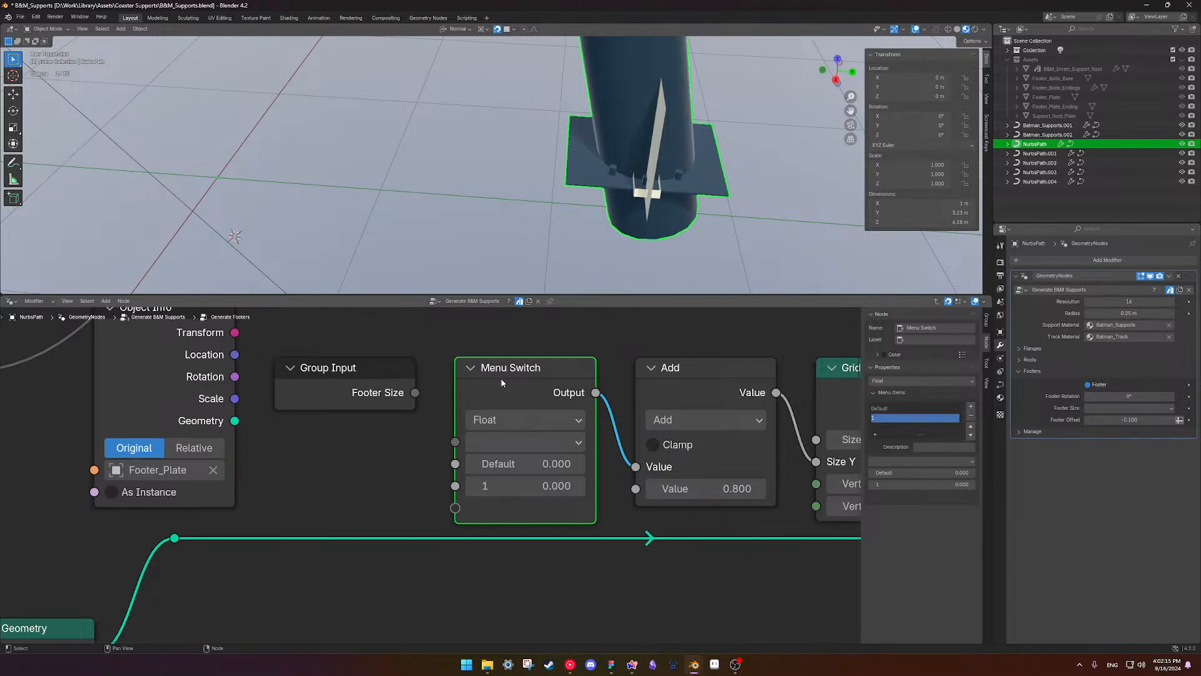
- Check the data type options of the Footer Size socket in the Generate Footers group
{"action": "left_click", "coordinate": [350, 393]}
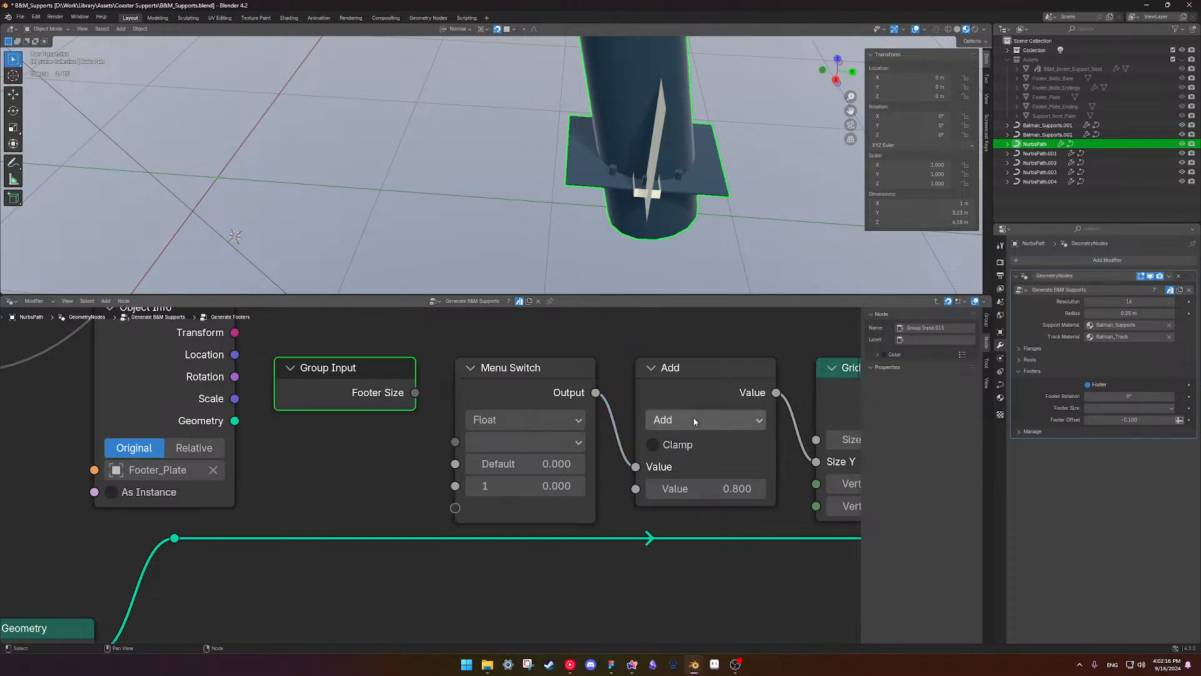
{"action": "left_click", "coordinate": [987, 320]}
{"action": "left_click", "coordinate": [917, 491]}
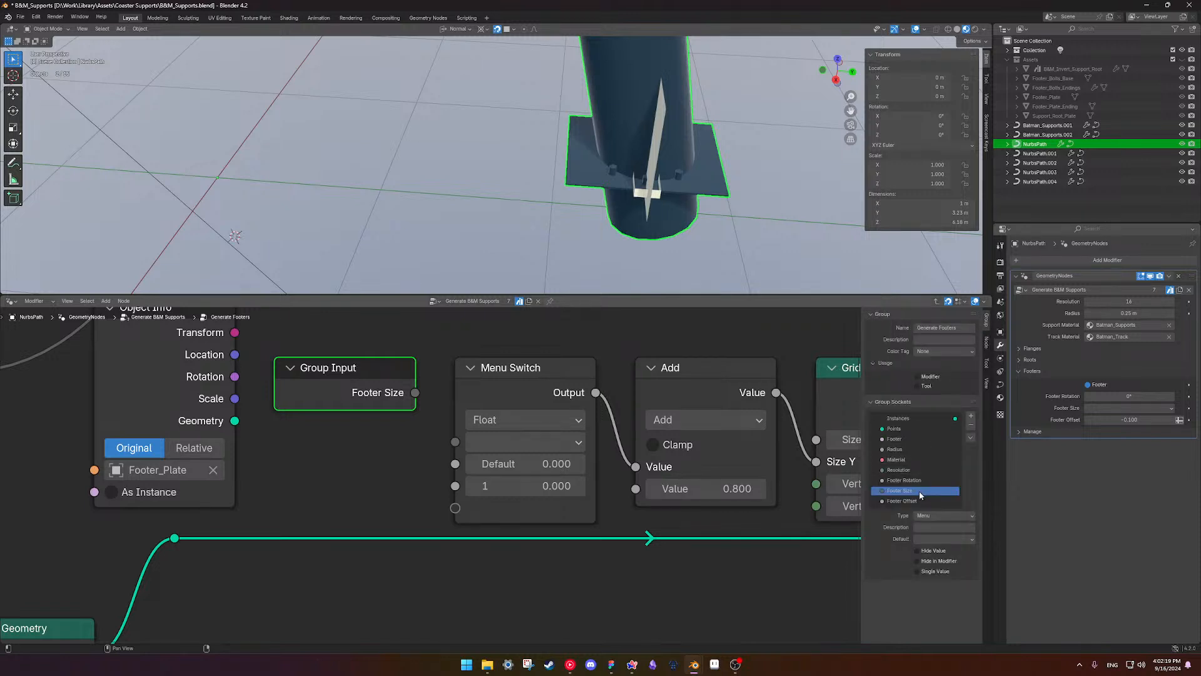
{"action": "left_click", "coordinate": [947, 516]}
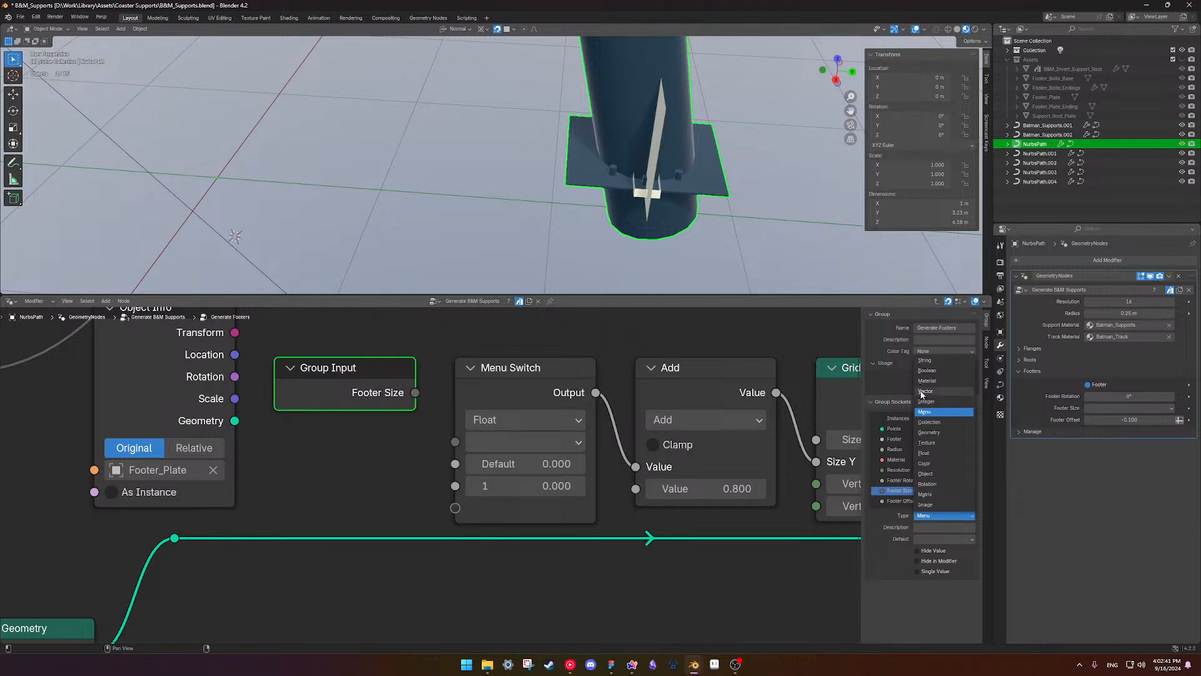
{"action": "left_click", "coordinate": [389, 486]}
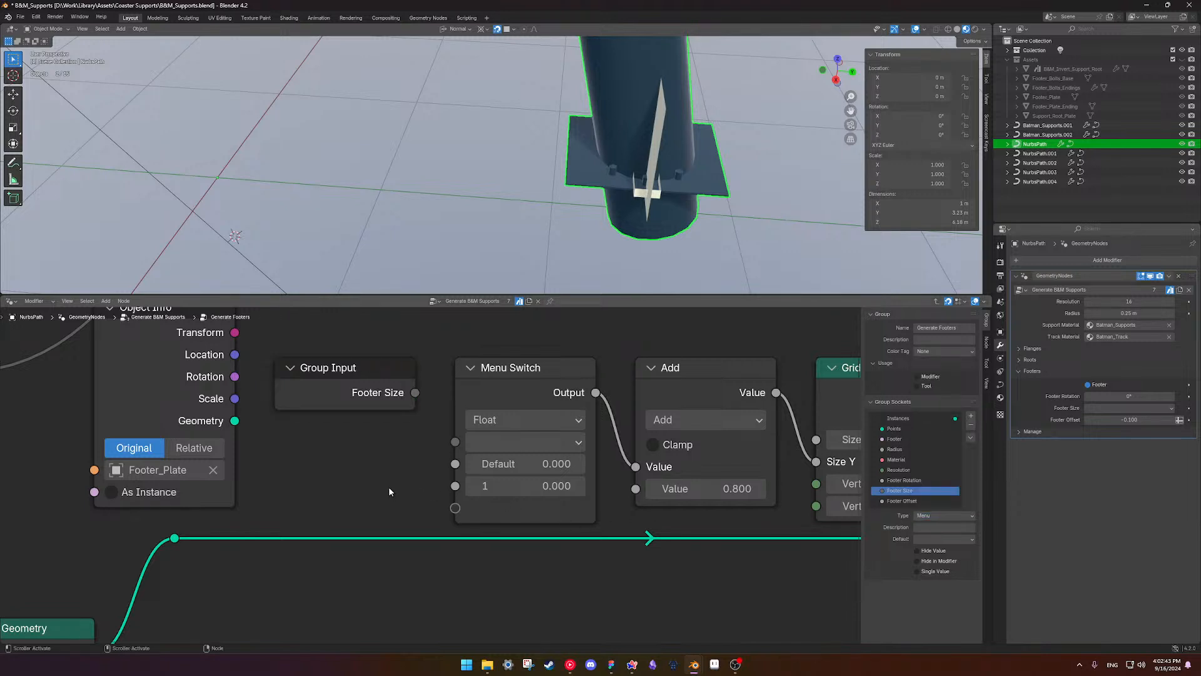
{"action": "left_click", "coordinate": [945, 516]}
- Set the Menu Switch's item 1 to 0.1 and connect Footer Size to its Menu input
{"action": "left_click", "coordinate": [506, 485]}
{"action": "type", "text": "0.1"}
{"action": "key", "text": "Return"}
{"action": "left_click_drag", "start_coordinate": [416, 393], "coordinate": [450, 435]}
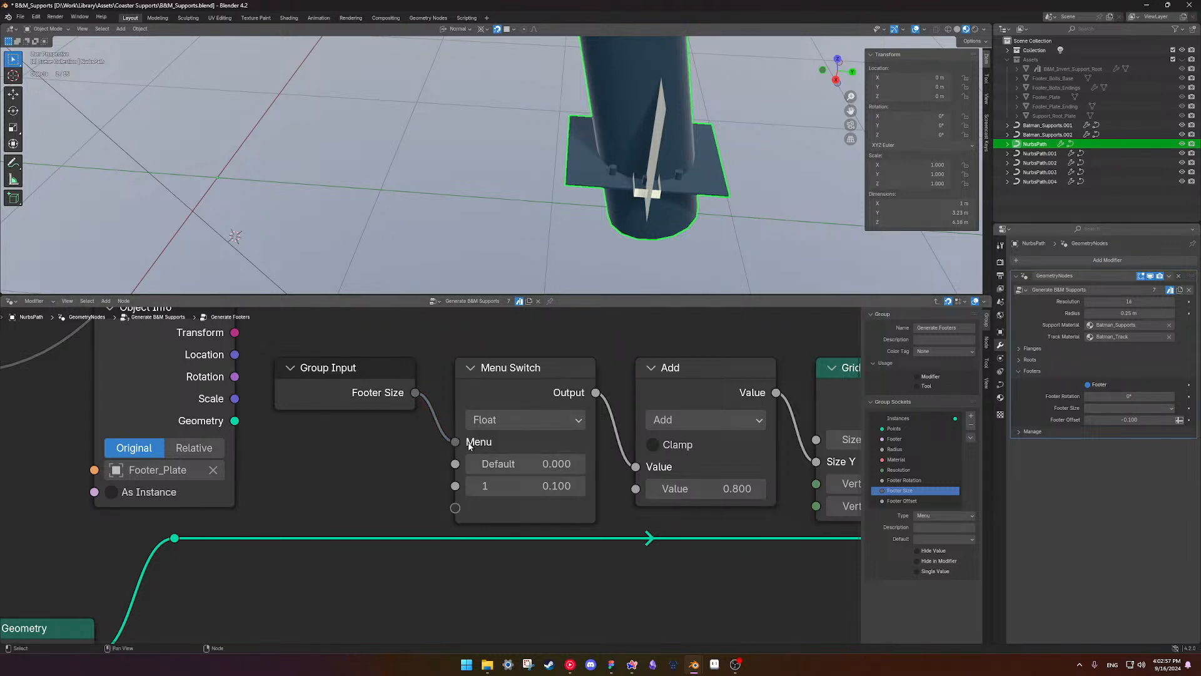
- Move the Footer Size socket above Footer Rotation in the Generate Footers group sockets
{"action": "left_click", "coordinate": [512, 401]}
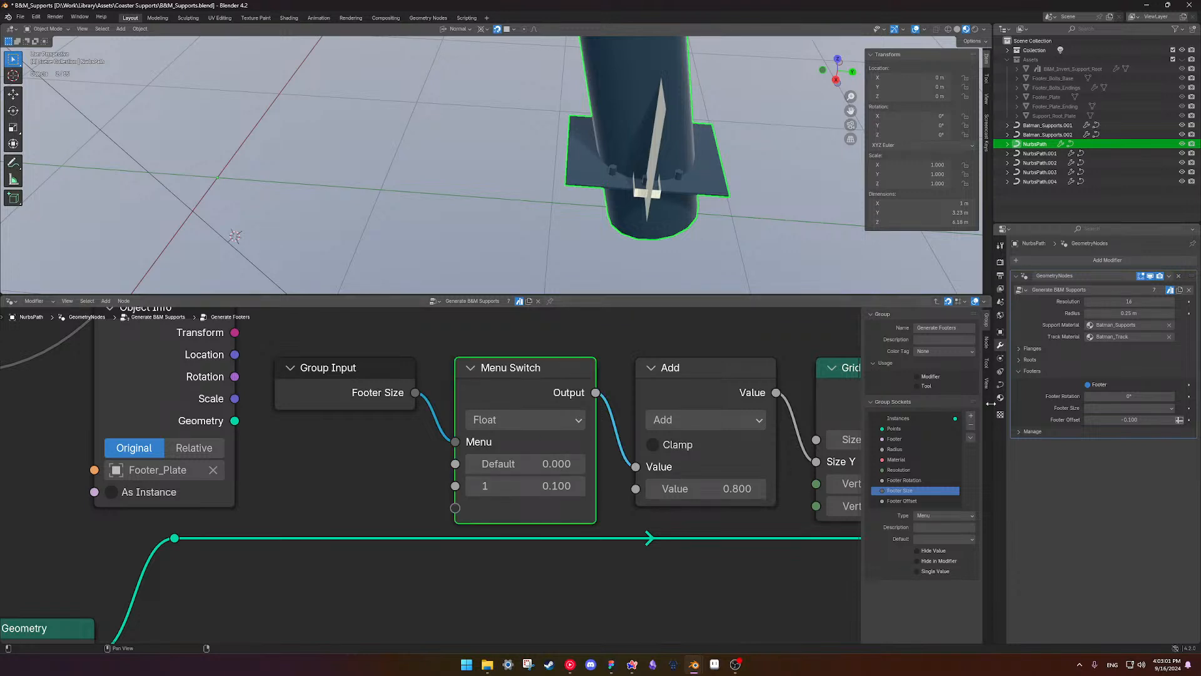
{"action": "scroll", "coordinate": [451, 459], "scroll_direction": "down", "scroll_amount": 2}
{"action": "middle_click_drag", "start_coordinate": [422, 452], "coordinate": [503, 441]}
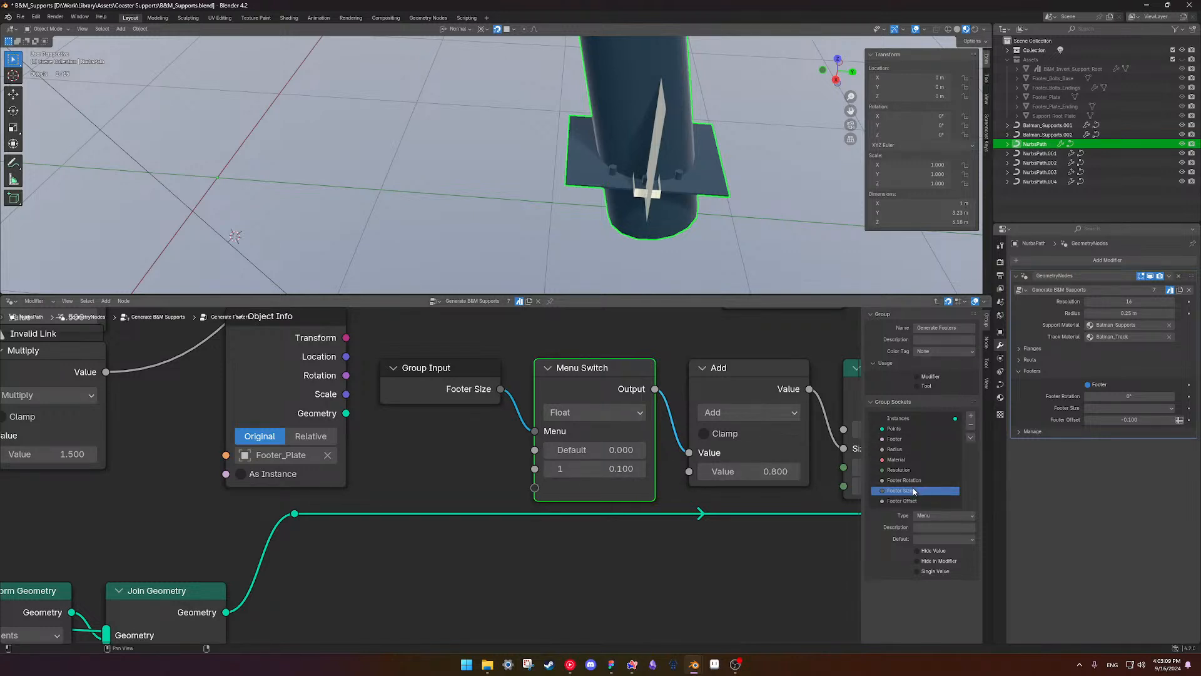
{"action": "left_click_drag", "start_coordinate": [914, 491], "coordinate": [917, 476]}
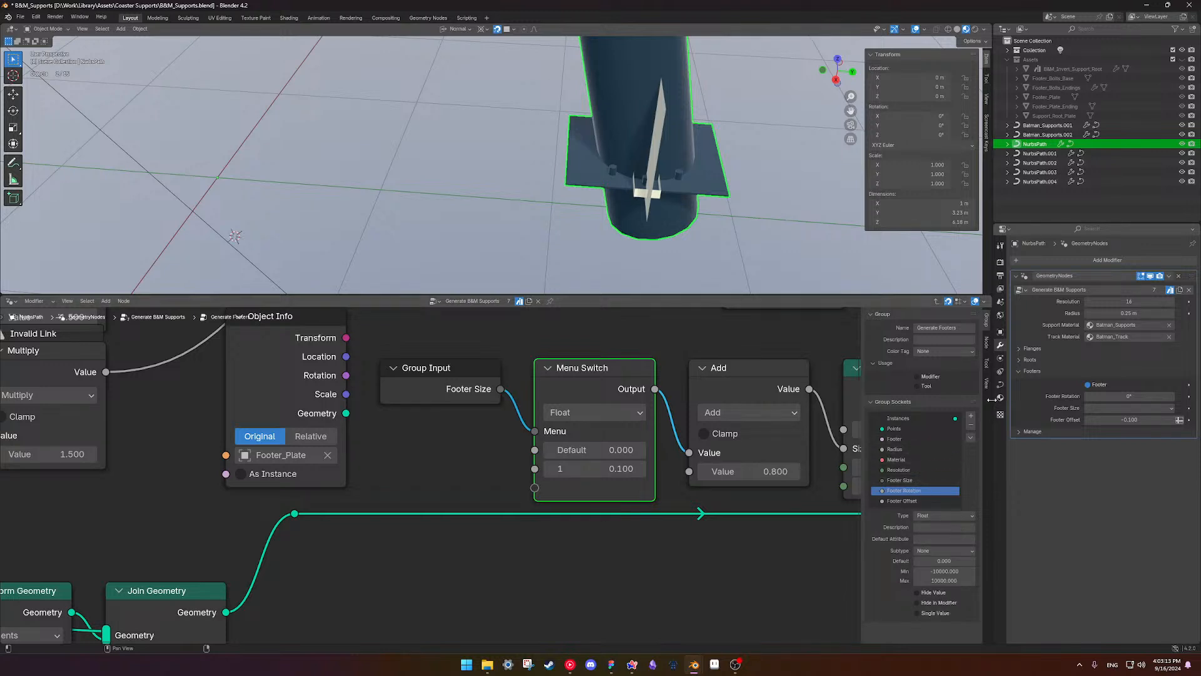
- Add two more items named 2 and 3 to the Menu Switch
{"action": "left_click", "coordinate": [986, 344]}
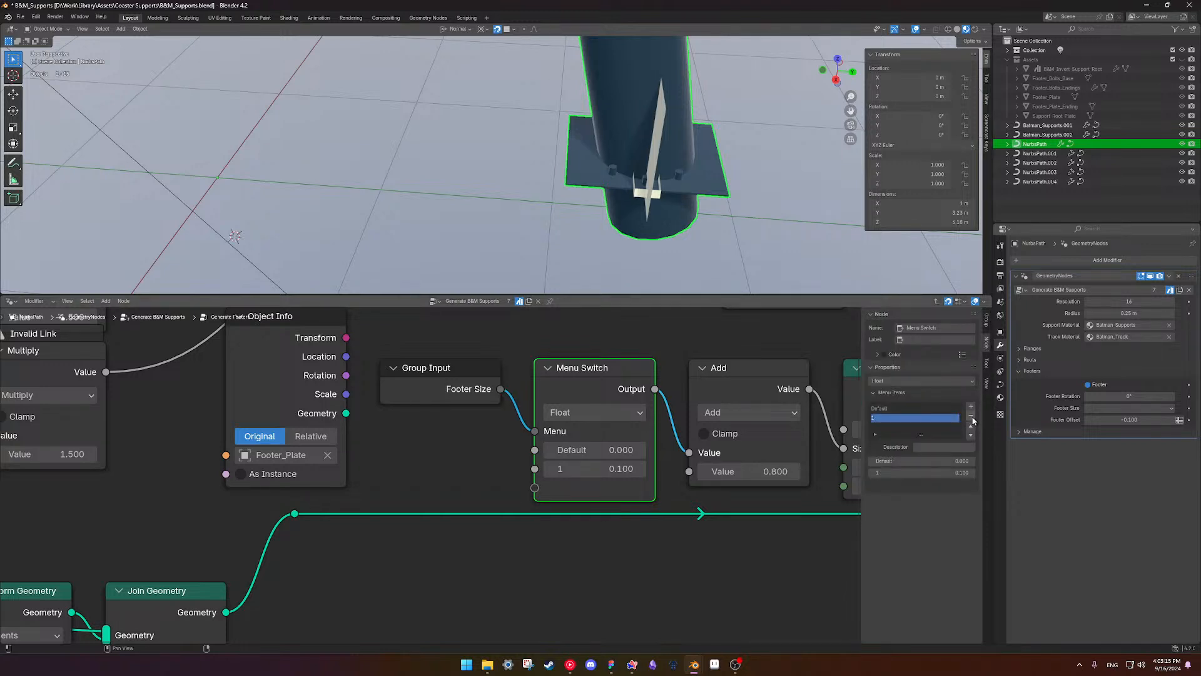
{"action": "left_click", "coordinate": [972, 408]}
{"action": "double_click", "coordinate": [905, 428]}
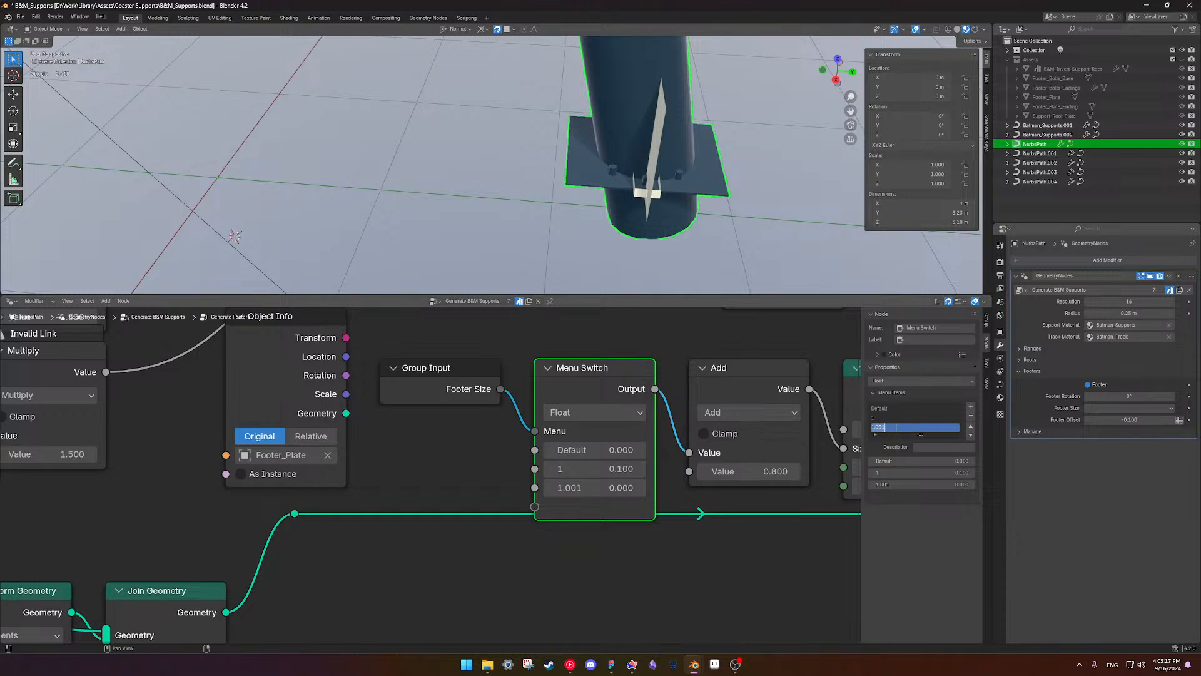
{"action": "type", "text": "3"}
{"action": "key", "text": "Return"}
{"action": "left_click", "coordinate": [971, 407]}
{"action": "type", "text": "3"}
{"action": "key", "text": "Return"}
- Add items named 4 and 5 to the Menu Switch, removing the surplus extra item
{"action": "left_click", "coordinate": [969, 407]}
{"action": "double_click", "coordinate": [887, 446]}
{"action": "type", "text": "4"}
{"action": "key", "text": "Return"}
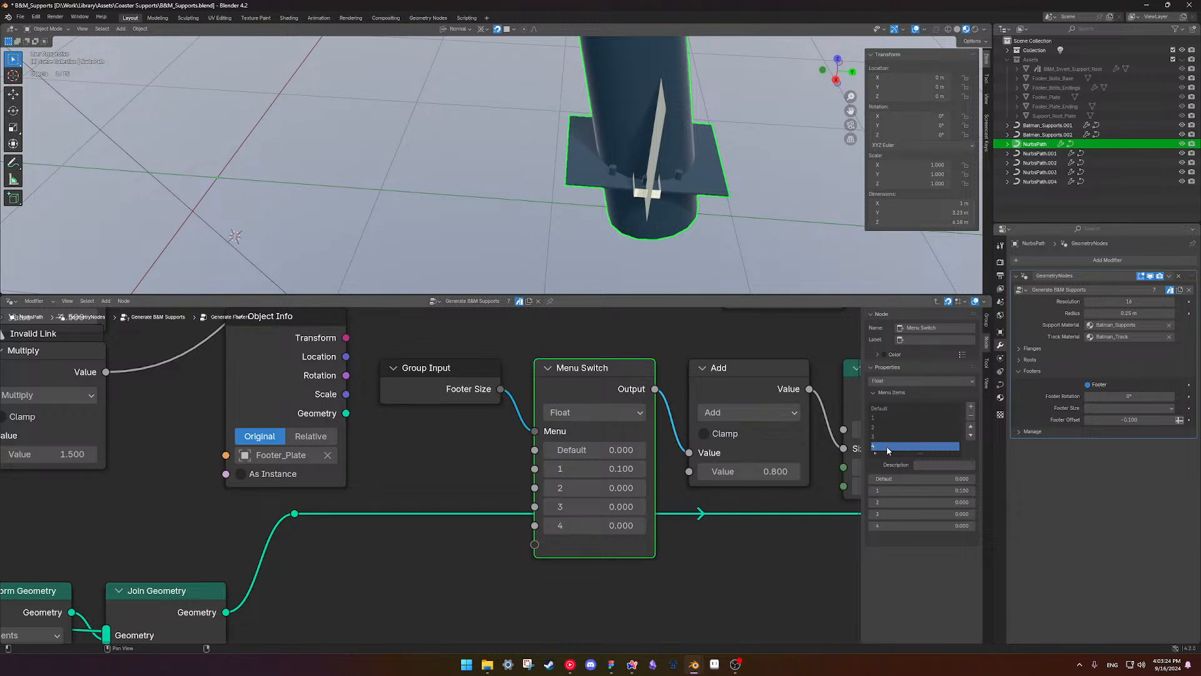
{"action": "left_click", "coordinate": [971, 407]}
{"action": "left_click", "coordinate": [970, 406]}
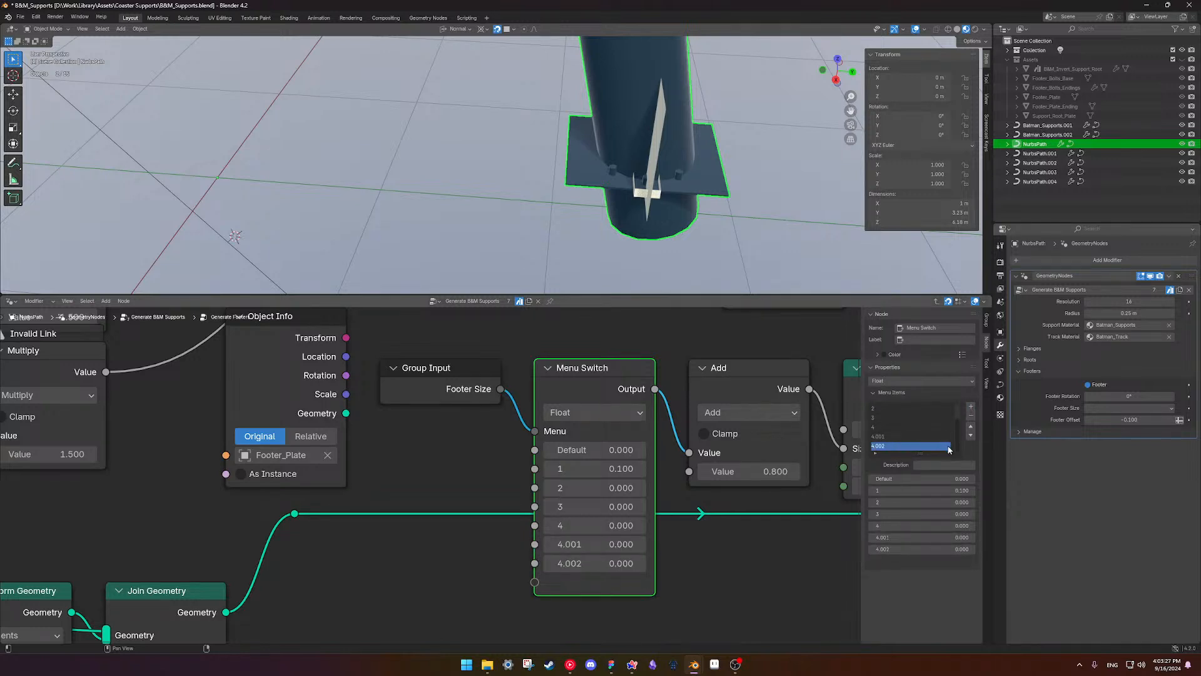
{"action": "right_click", "coordinate": [888, 446]}
{"action": "left_click", "coordinate": [971, 417]}
{"action": "double_click", "coordinate": [888, 446]}
{"action": "type", "text": "5"}
{"action": "key", "text": "Return"}
- Set the Menu Switch values of items 2, 3, 4 and 5 to 0.2, 0.3, 0.4 and 0.5
{"action": "left_click", "coordinate": [639, 488]}
{"action": "left_click", "coordinate": [639, 488]}
{"action": "left_click", "coordinate": [639, 506]}
{"action": "left_click", "coordinate": [639, 507]}
{"action": "left_click", "coordinate": [639, 507]}
{"action": "left_click", "coordinate": [642, 526]}
{"action": "left_click", "coordinate": [642, 525]}
{"action": "left_click", "coordinate": [641, 525]}
{"action": "left_click", "coordinate": [641, 526]}
{"action": "left_click", "coordinate": [639, 544]}
{"action": "left_click", "coordinate": [639, 544]}
{"action": "left_click", "coordinate": [639, 544]}
{"action": "left_click", "coordinate": [640, 545]}
{"action": "left_click", "coordinate": [639, 544]}
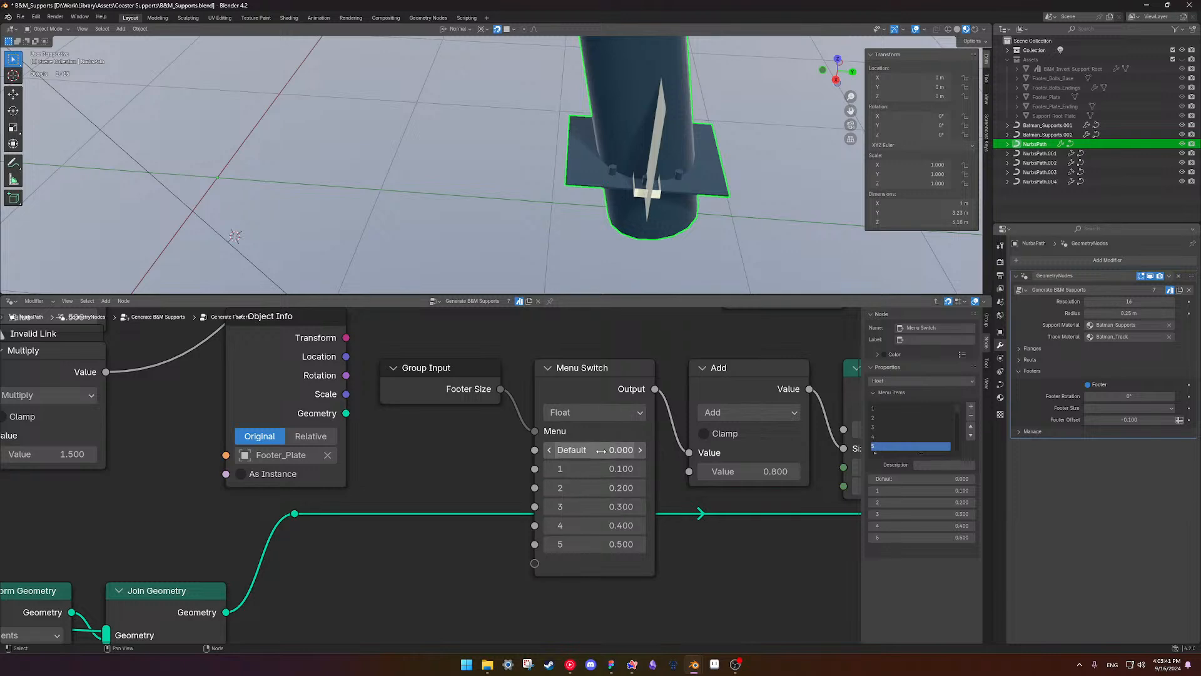
- Hide the unconnected item sockets of the Menu Switch
{"action": "scroll", "coordinate": [602, 413], "scroll_direction": "down", "scroll_amount": 1}
{"action": "left_click", "coordinate": [602, 406]}
{"action": "key", "text": "ctrl+h"}
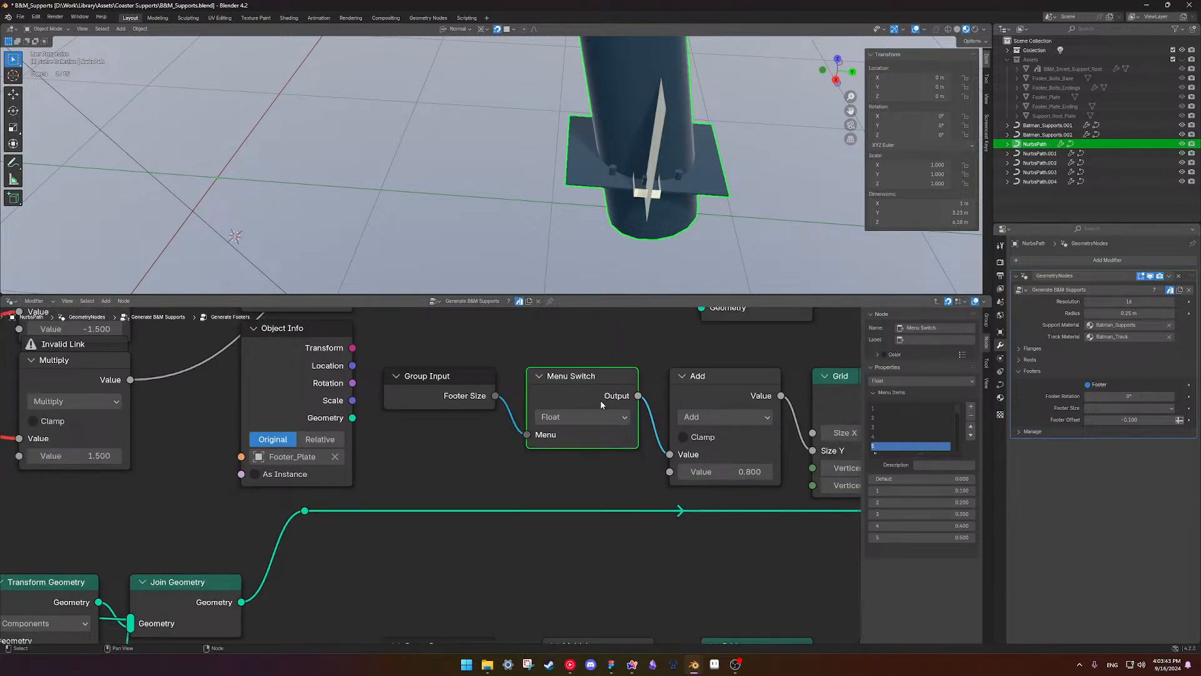
- Set the modifier's Footer Size to Default
{"action": "scroll", "coordinate": [595, 397], "scroll_direction": "down", "scroll_amount": 2}
{"action": "middle_click_drag", "start_coordinate": [535, 401], "coordinate": [502, 411]}
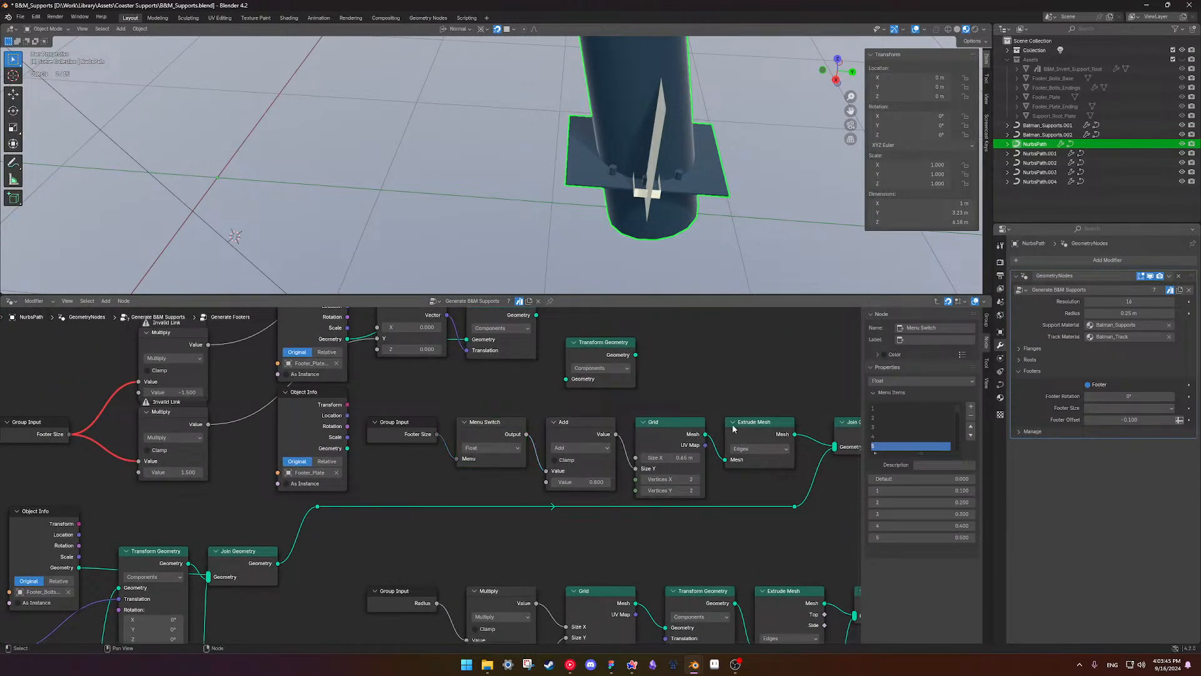
{"action": "left_click", "coordinate": [1129, 407]}
{"action": "left_click", "coordinate": [1135, 434]}
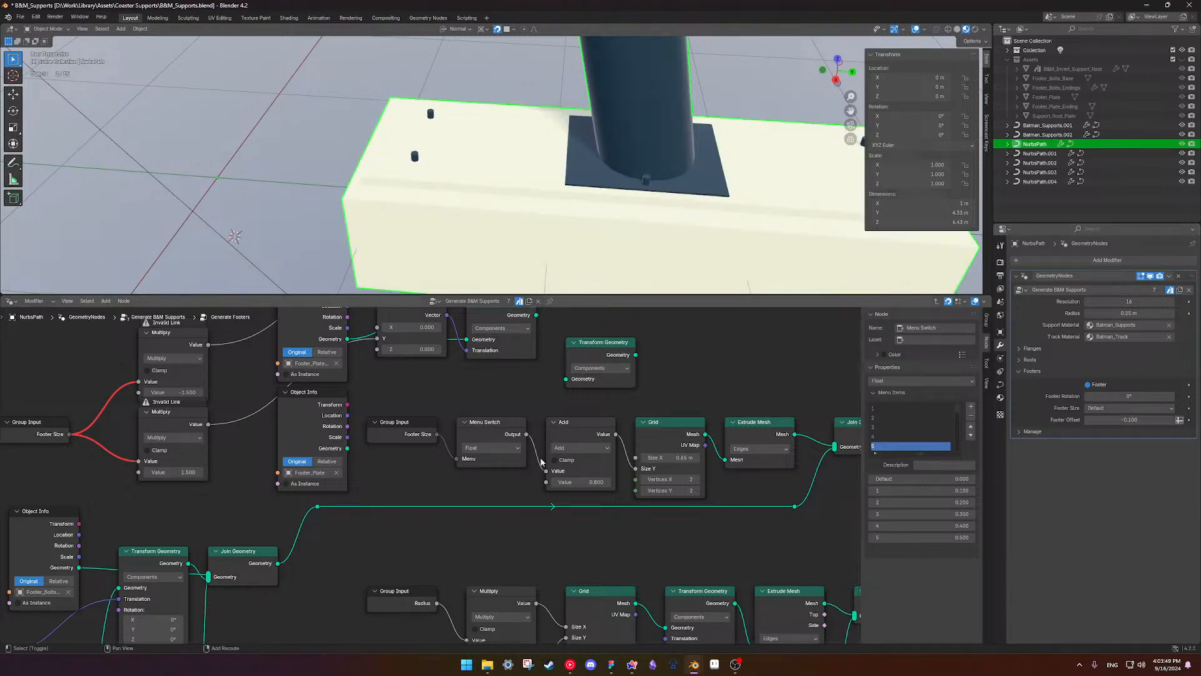
- Return to the Generate B&M Supports tree and set the Footer Size socket's default value to Default
{"action": "scroll", "coordinate": [542, 462], "scroll_direction": "up", "scroll_amount": 2}
{"action": "left_click", "coordinate": [315, 432]}
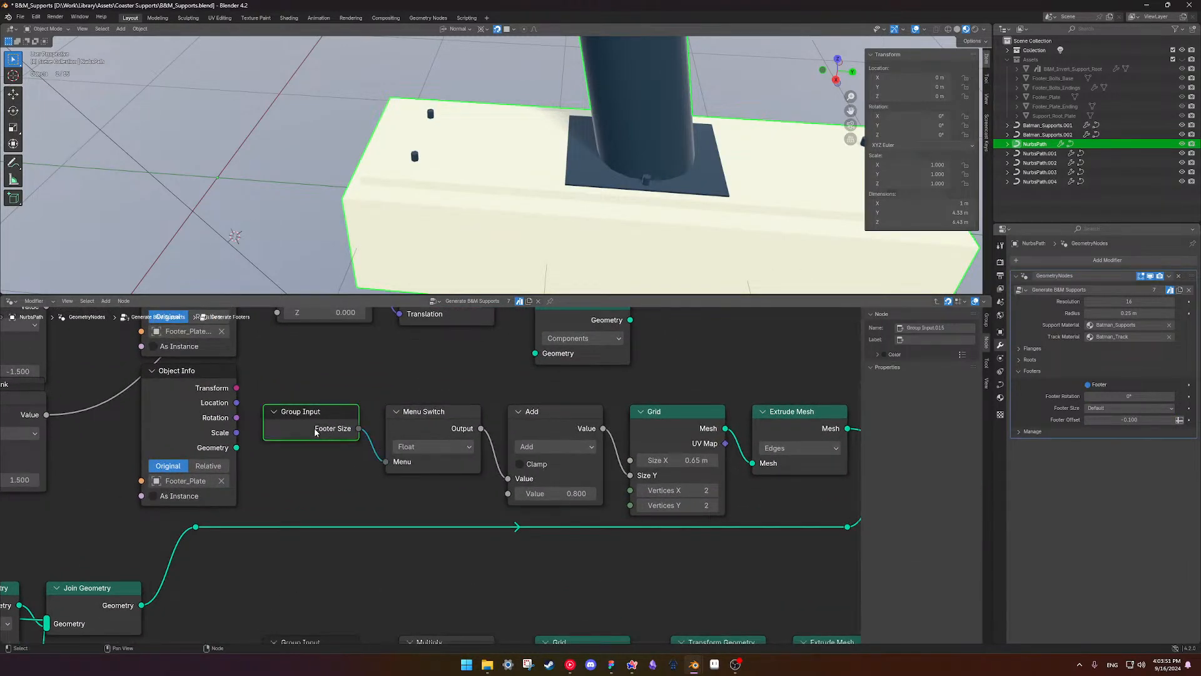
{"action": "key", "text": "Tab"}
{"action": "left_click", "coordinate": [407, 478]}
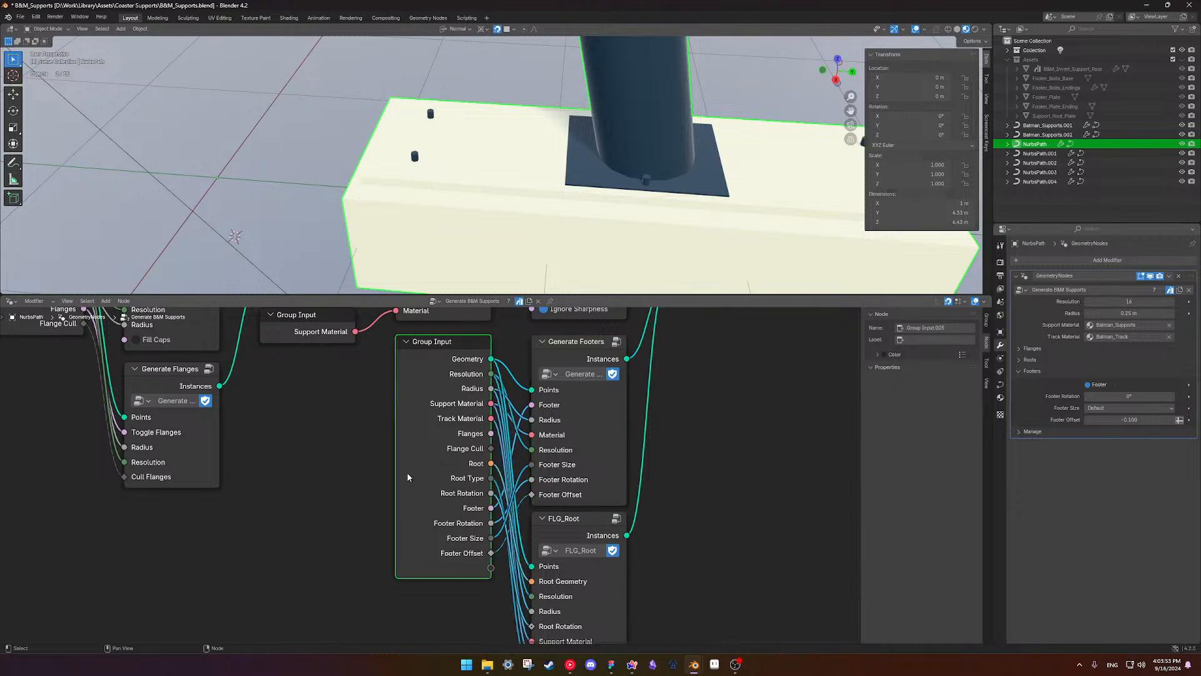
{"action": "left_click", "coordinate": [986, 326]}
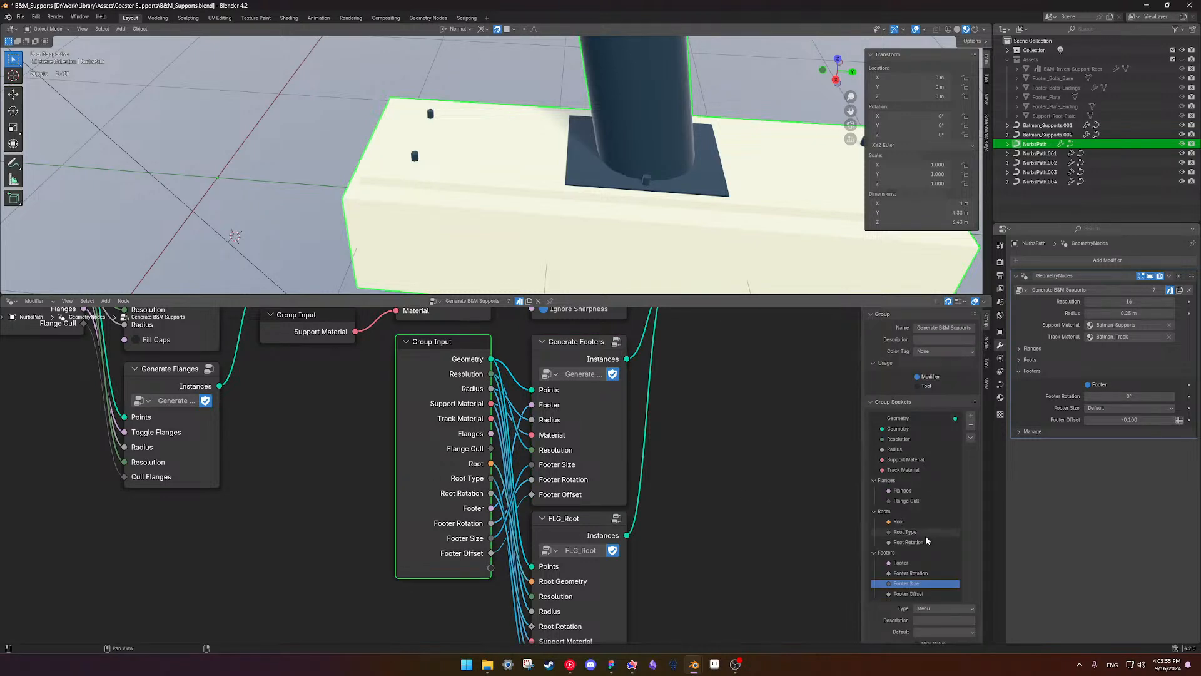
{"action": "scroll", "coordinate": [927, 581], "scroll_direction": "down", "scroll_amount": 1}
{"action": "left_click", "coordinate": [954, 603]}
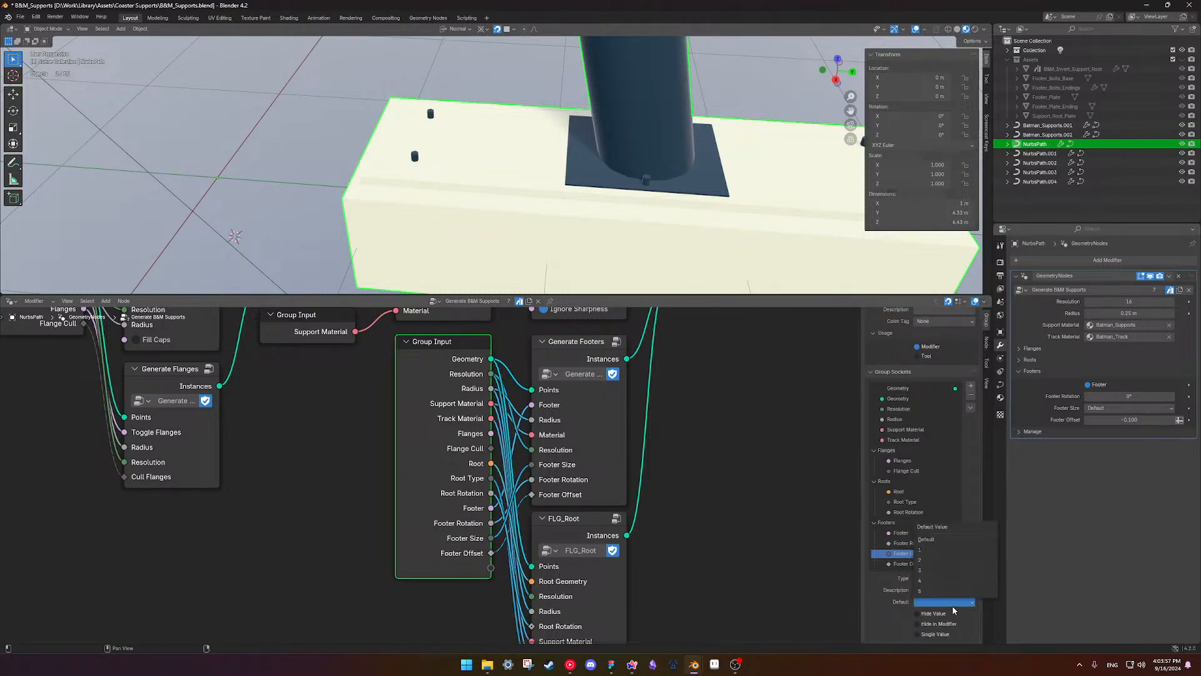
{"action": "left_click", "coordinate": [935, 539]}
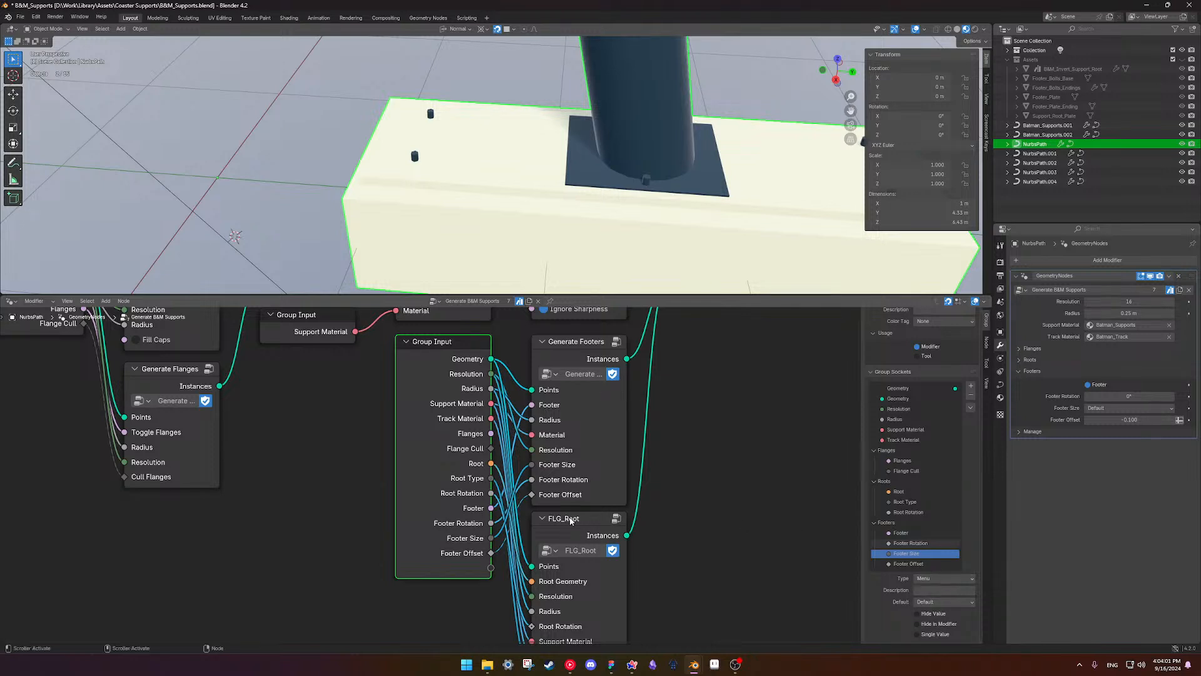
- Reopen the Generate Footers group and show the Menu Switch's hidden item sockets
{"action": "left_click", "coordinate": [621, 429]}
{"action": "key", "text": "Tab"}
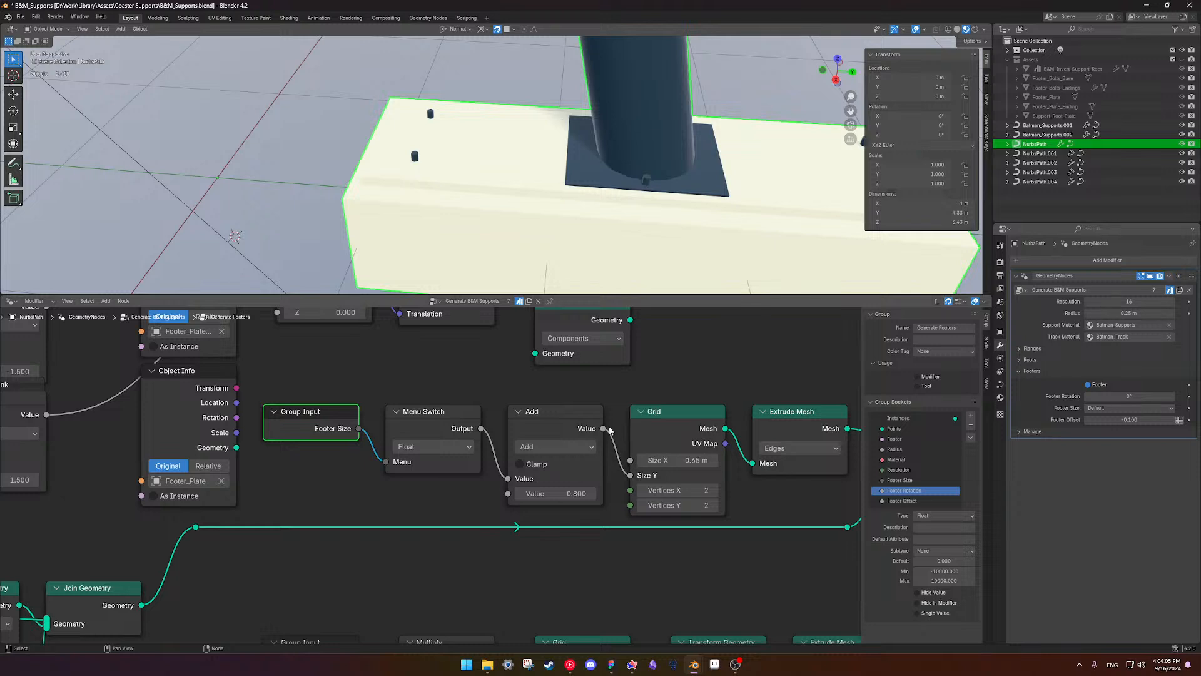
{"action": "left_click", "coordinate": [430, 461]}
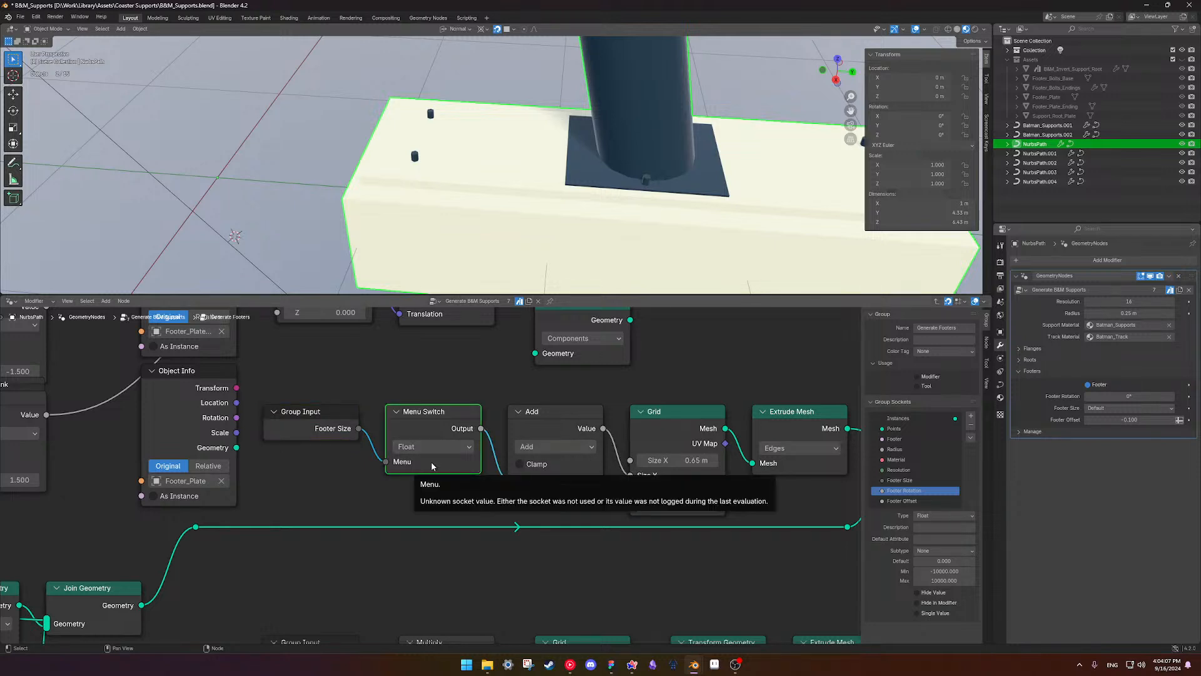
{"action": "key", "text": "ctrl+h"}
{"action": "left_click", "coordinate": [453, 479]}
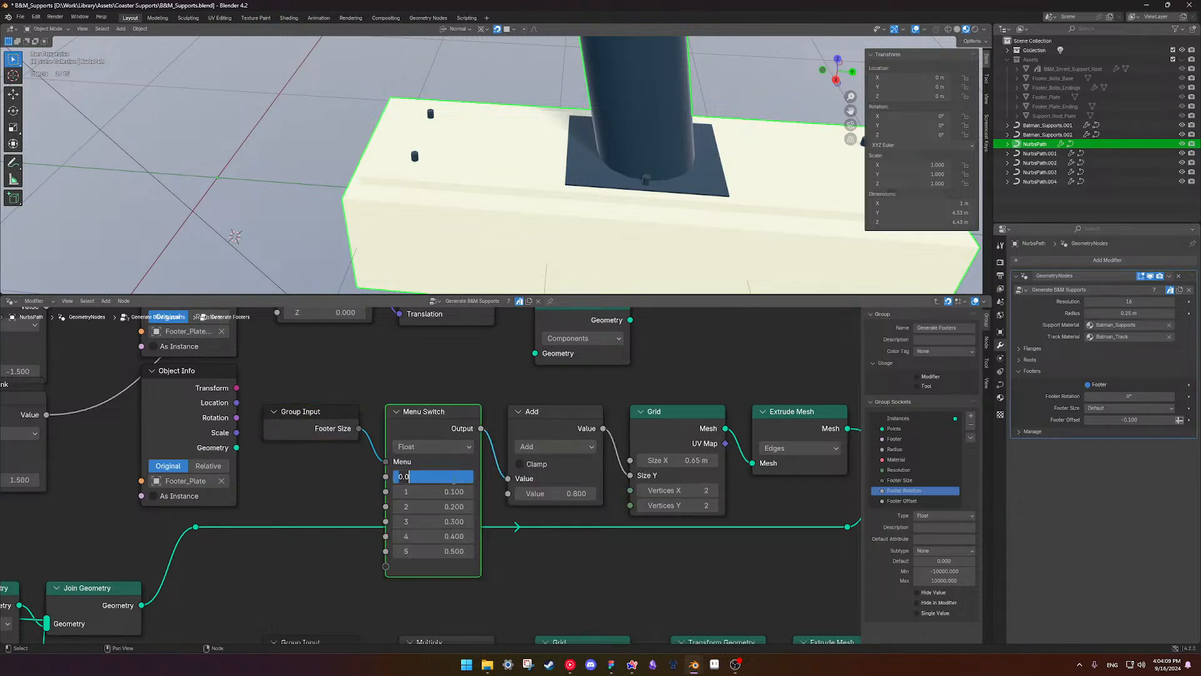
{"action": "left_click", "coordinate": [487, 473]}
- Unlink the Menu Switch from Add to set Add's first value to 0, and reconnect the output to that value
{"action": "left_click_drag", "start_coordinate": [507, 479], "coordinate": [498, 468]}
{"action": "left_click", "coordinate": [555, 478]}
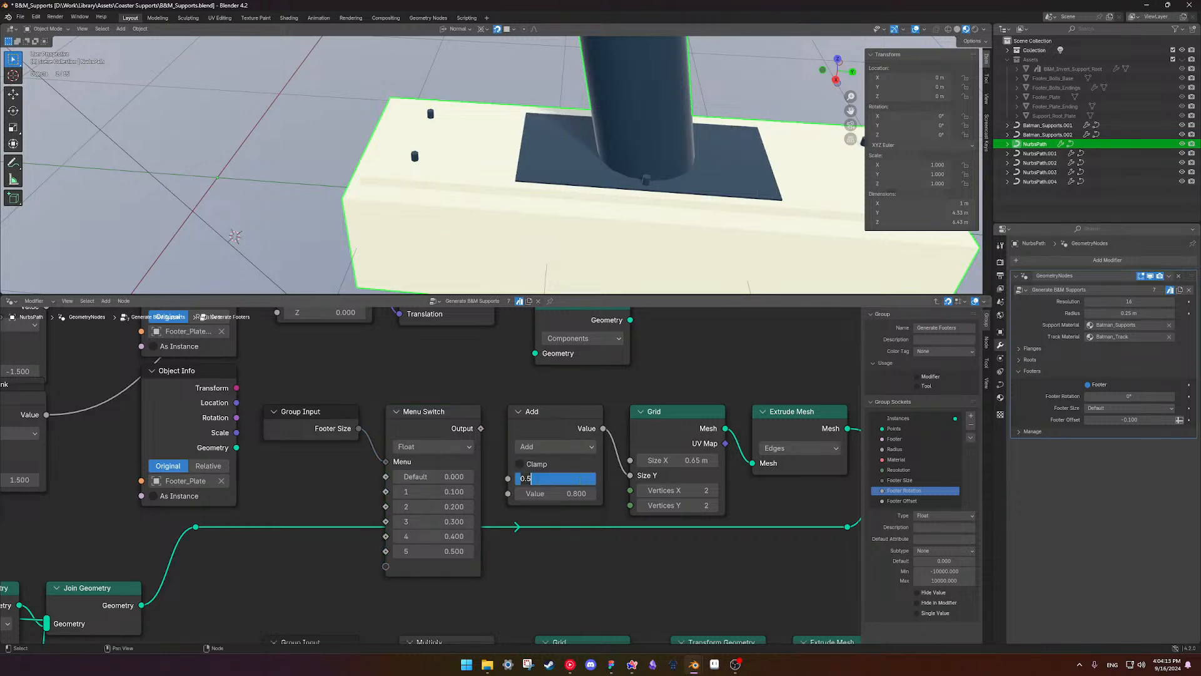
{"action": "type", "text": "0"}
{"action": "key", "text": "Return"}
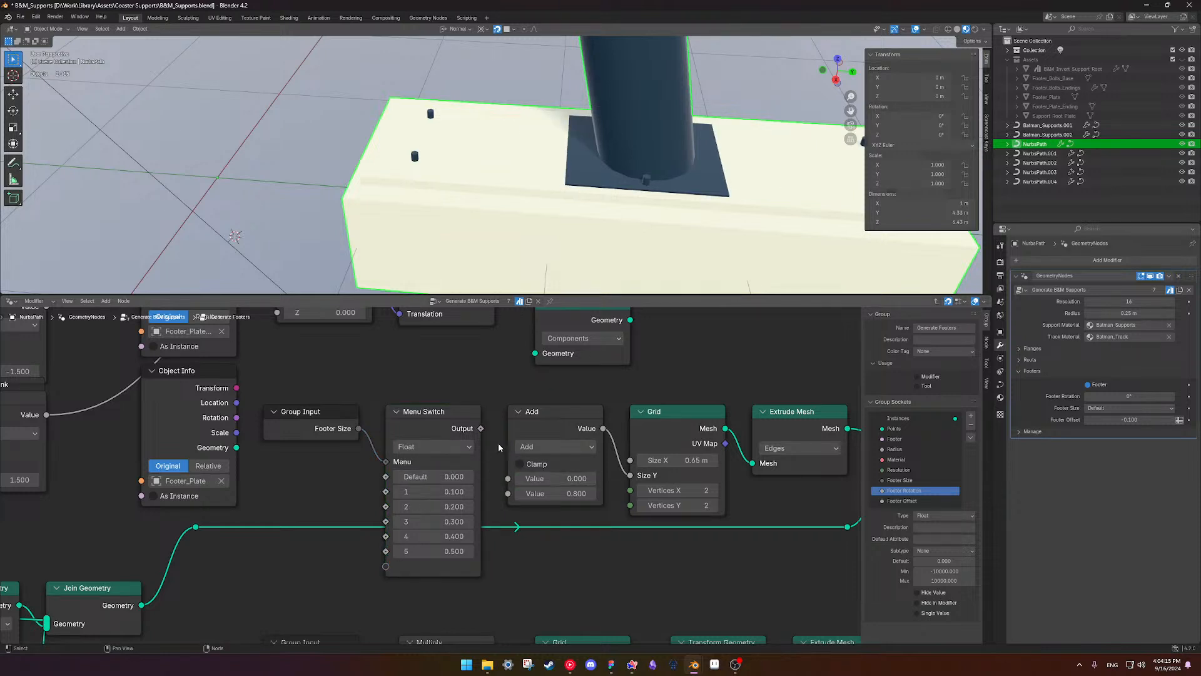
{"action": "left_click_drag", "start_coordinate": [484, 433], "coordinate": [507, 478]}
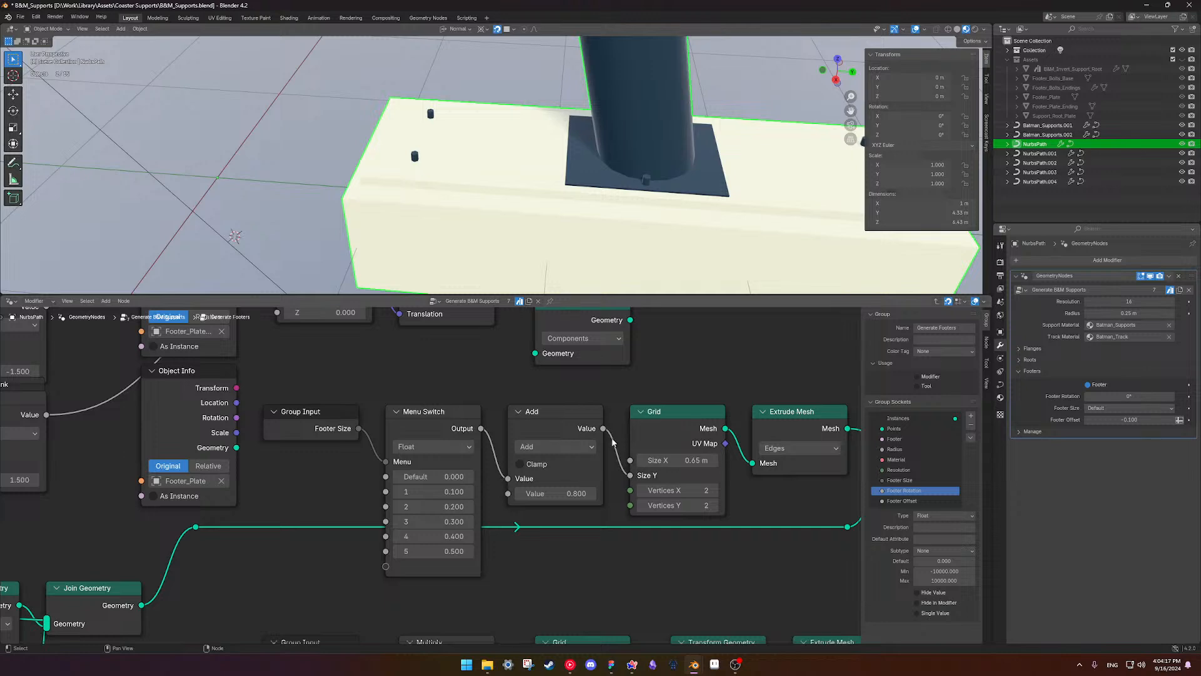
- Collapse the Menu Switch again by hiding its unconnected item sockets
{"action": "scroll", "coordinate": [612, 442], "scroll_direction": "down", "scroll_amount": 1}
{"action": "scroll", "coordinate": [628, 224], "scroll_direction": "down", "scroll_amount": 4}
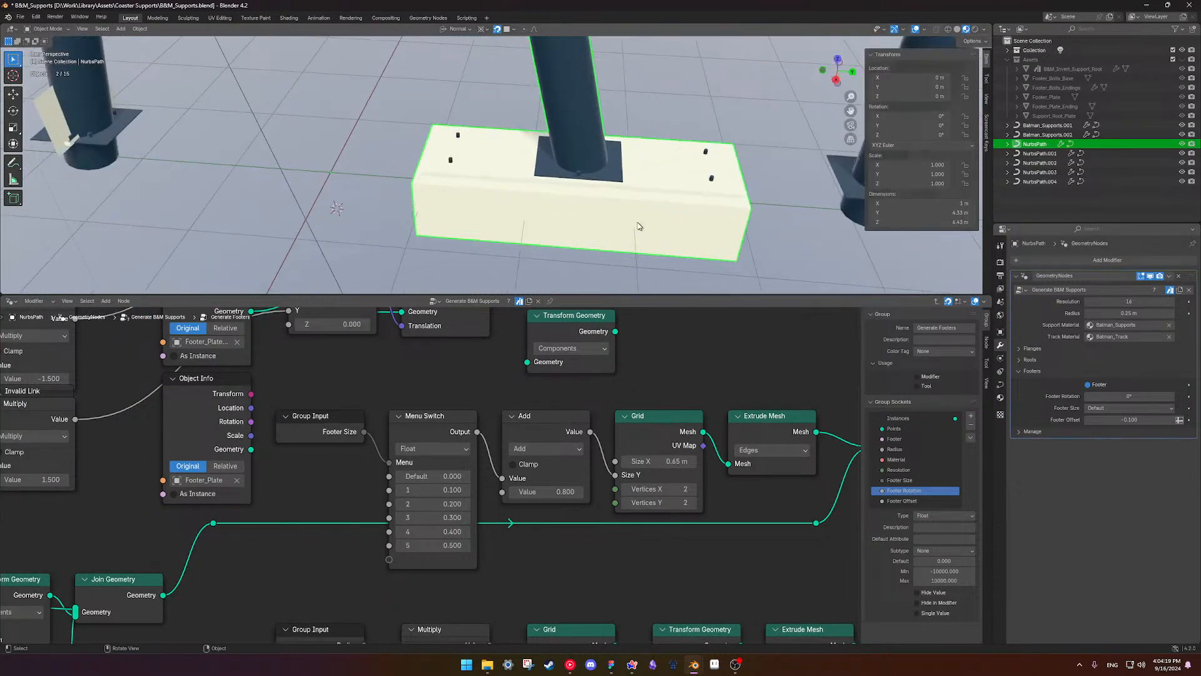
{"action": "scroll", "coordinate": [354, 471], "scroll_direction": "down", "scroll_amount": 3}
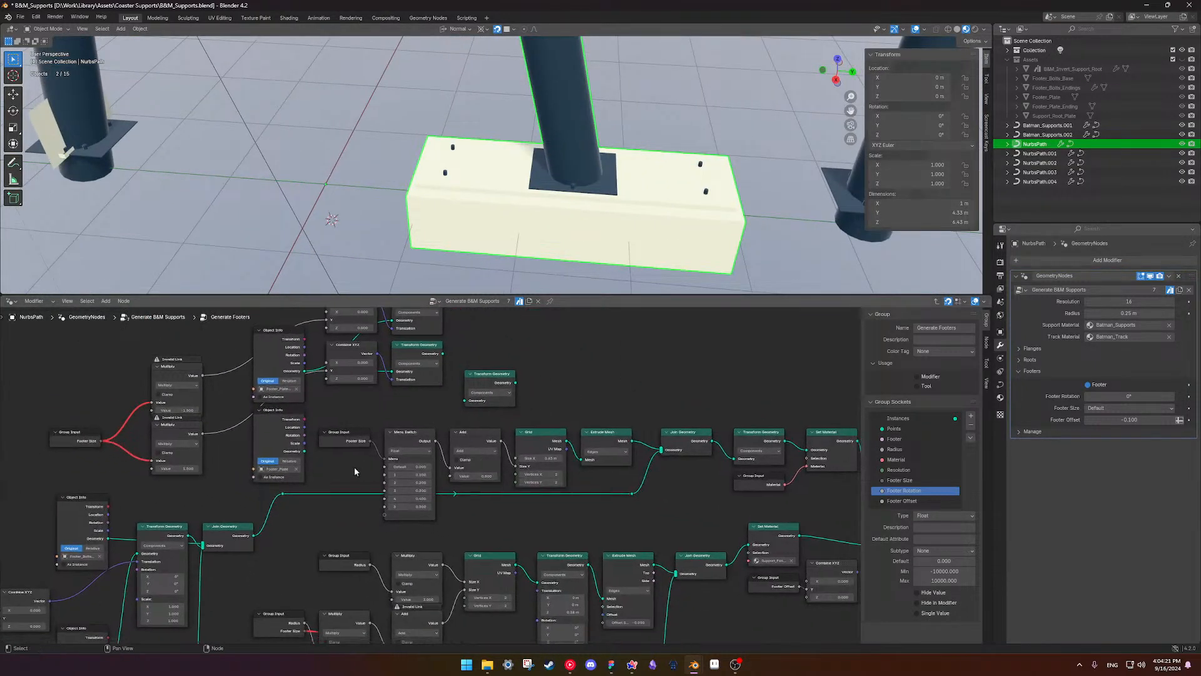
{"action": "left_click", "coordinate": [398, 445]}
{"action": "key", "text": "ctrl+h"}
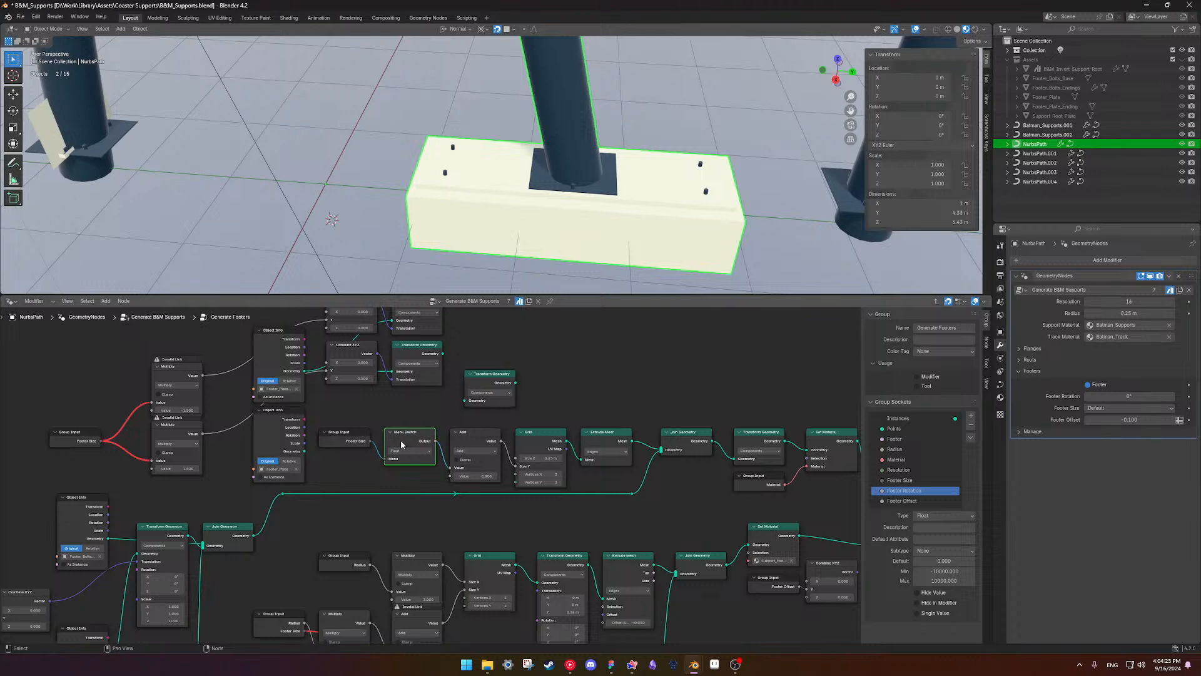
- Duplicate the Footer Size Group Input and Menu Switch, and place the copies between the two lower Grid node chains
{"action": "middle_click_drag", "start_coordinate": [704, 501], "coordinate": [538, 407], "text": "shift"}
{"action": "scroll", "coordinate": [554, 421], "scroll_direction": "down", "scroll_amount": 2}
{"action": "middle_click_drag", "start_coordinate": [433, 583], "coordinate": [598, 468], "text": "shift"}
{"action": "scroll", "coordinate": [374, 442], "scroll_direction": "up", "scroll_amount": 3}
{"action": "middle_click_drag", "start_coordinate": [374, 442], "coordinate": [519, 532], "text": "shift"}
{"action": "scroll", "coordinate": [538, 528], "scroll_direction": "down", "scroll_amount": 3}
{"action": "middle_click_drag", "start_coordinate": [551, 446], "coordinate": [513, 482], "text": "shift"}
{"action": "left_click", "coordinate": [490, 364], "text": "shift"}
{"action": "key", "text": "shift+d"}
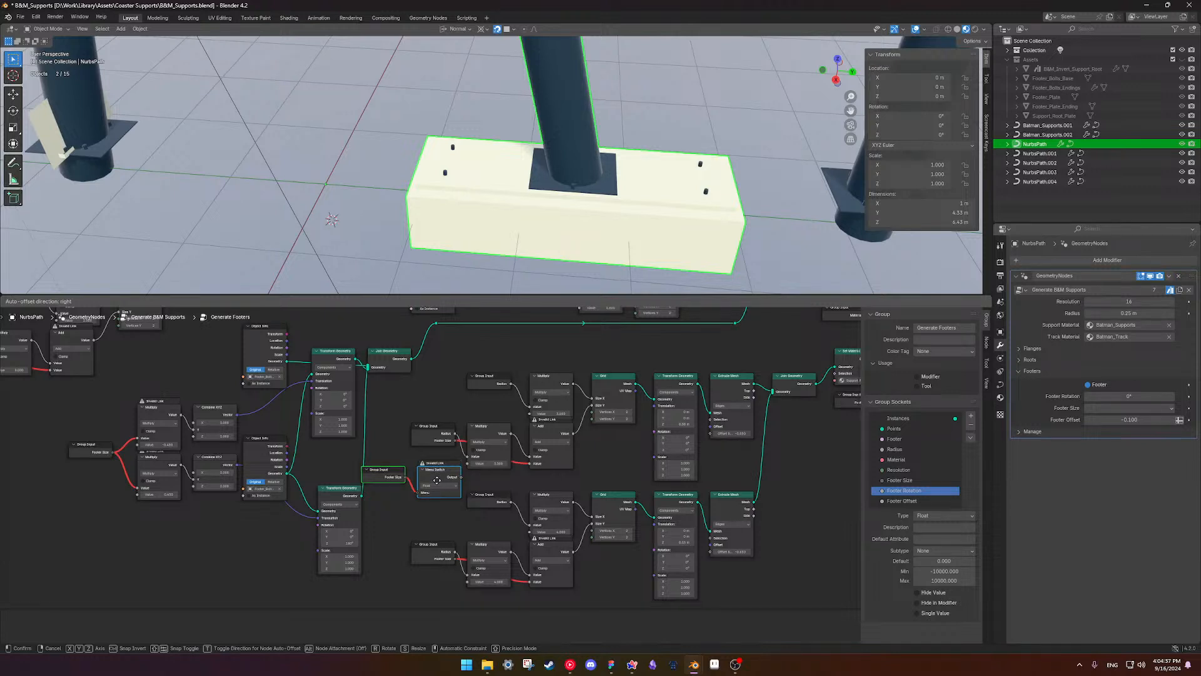
{"action": "left_click", "coordinate": [437, 480]}
- Connect the copied Menu Switch to the second value of the upper chain's Add, and hide the unused Footer Size socket on its Group Input
{"action": "left_click_drag", "start_coordinate": [462, 478], "coordinate": [527, 471]}
{"action": "left_click", "coordinate": [438, 443]}
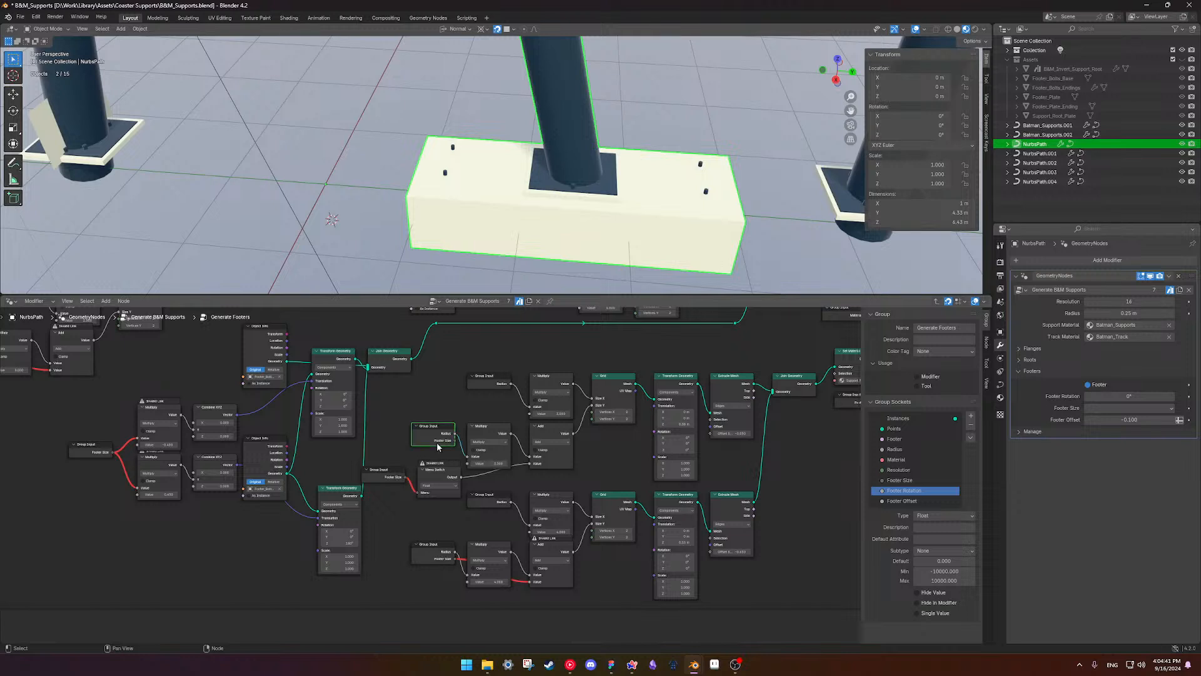
{"action": "key", "text": "ctrl+h"}
- Show the hidden item sockets of the copied Menu Switch
{"action": "scroll", "coordinate": [421, 500], "scroll_direction": "left", "scroll_amount": 5, "text": "ctrl"}
{"action": "scroll", "coordinate": [535, 511], "scroll_direction": "up", "scroll_amount": 3, "text": "ctrl"}
{"action": "scroll", "coordinate": [634, 508], "scroll_direction": "up", "scroll_amount": 3}
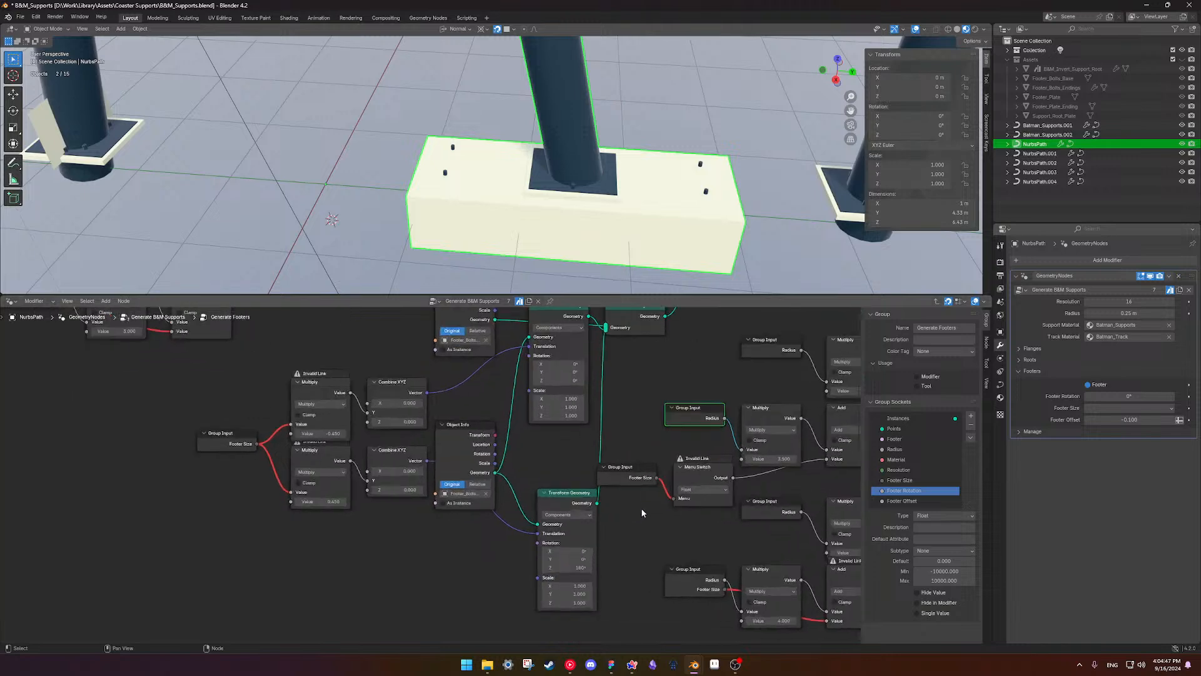
{"action": "scroll", "coordinate": [646, 510], "scroll_direction": "down", "scroll_amount": 1}
{"action": "left_click", "coordinate": [676, 483]}
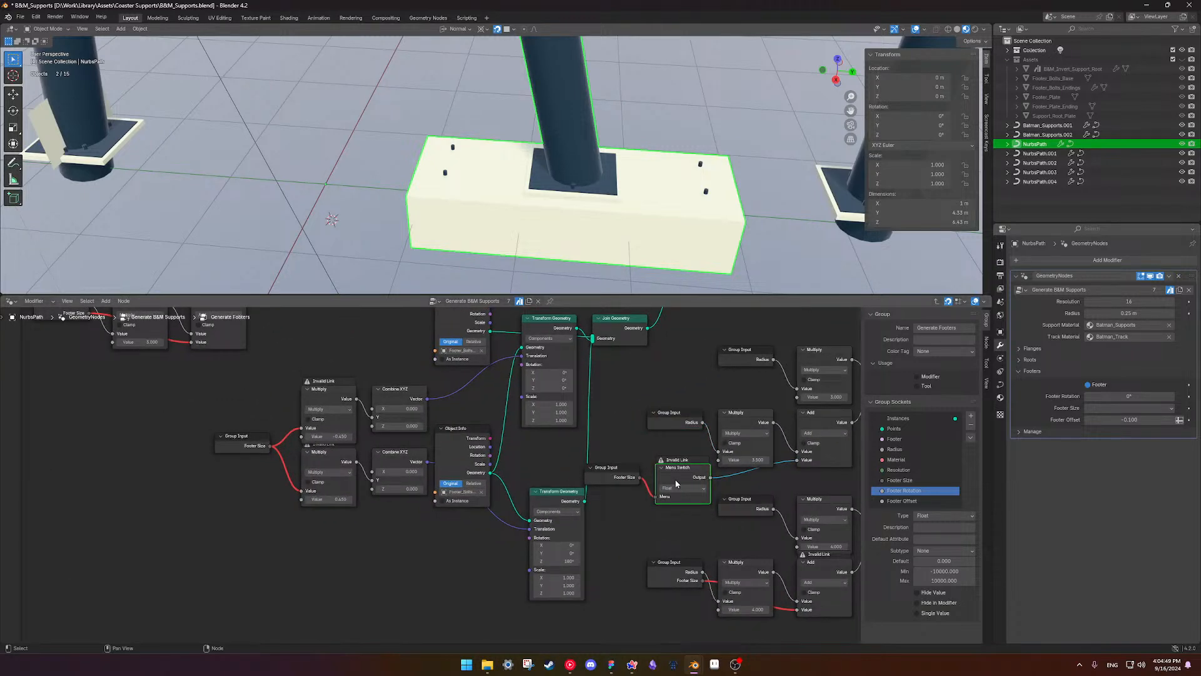
{"action": "key", "text": "ctrl+h"}
{"action": "scroll", "coordinate": [719, 516], "scroll_direction": "up", "scroll_amount": 3}
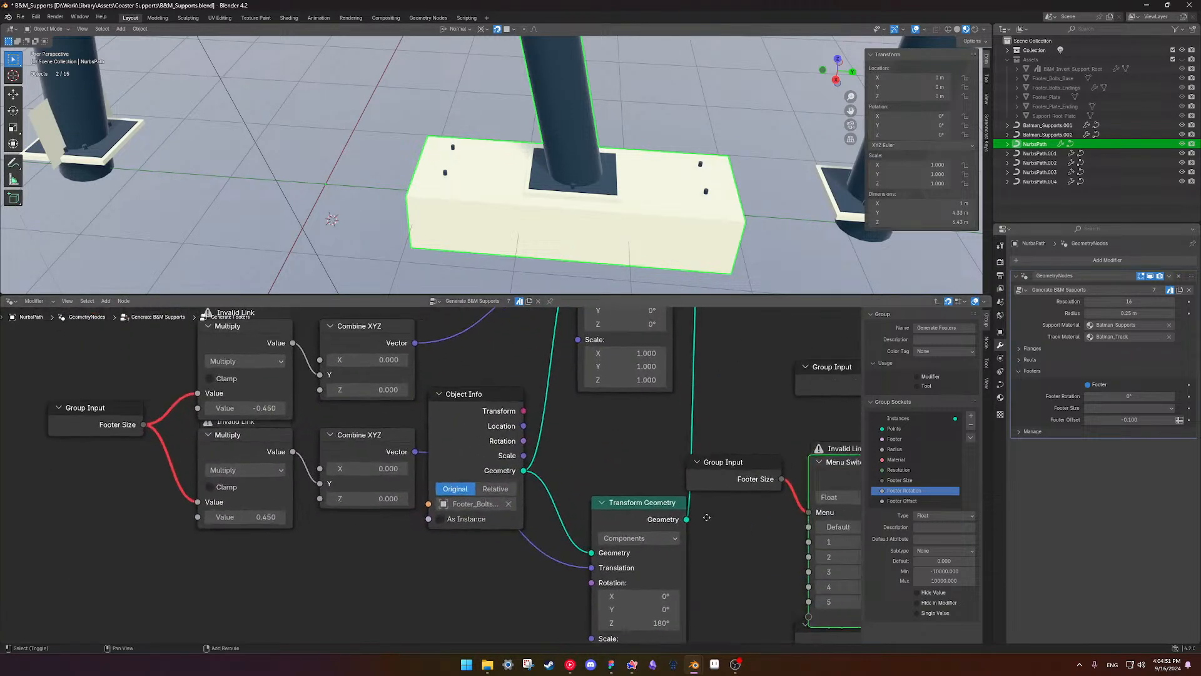
- Go up to Generate B&M Supports, check the default options of the Footer Size menu input, and return into Generate Footers
{"action": "key", "text": "Tab"}
{"action": "scroll", "coordinate": [595, 467], "scroll_direction": "up", "scroll_amount": 2}
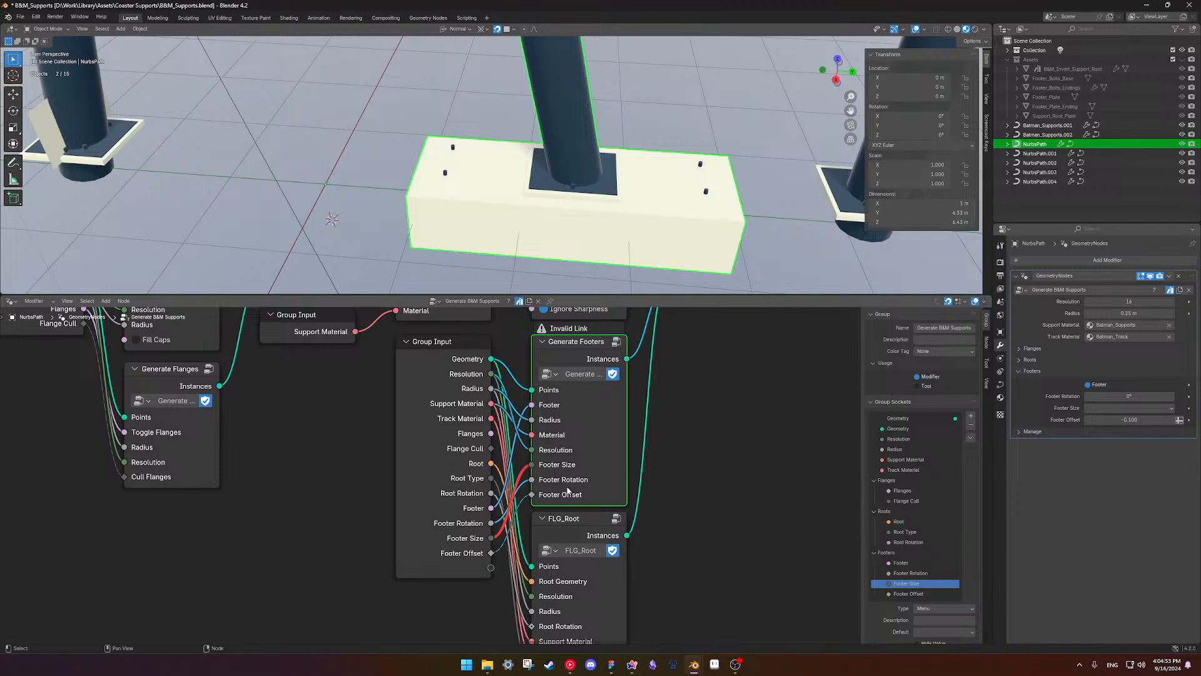
{"action": "left_click", "coordinate": [457, 541]}
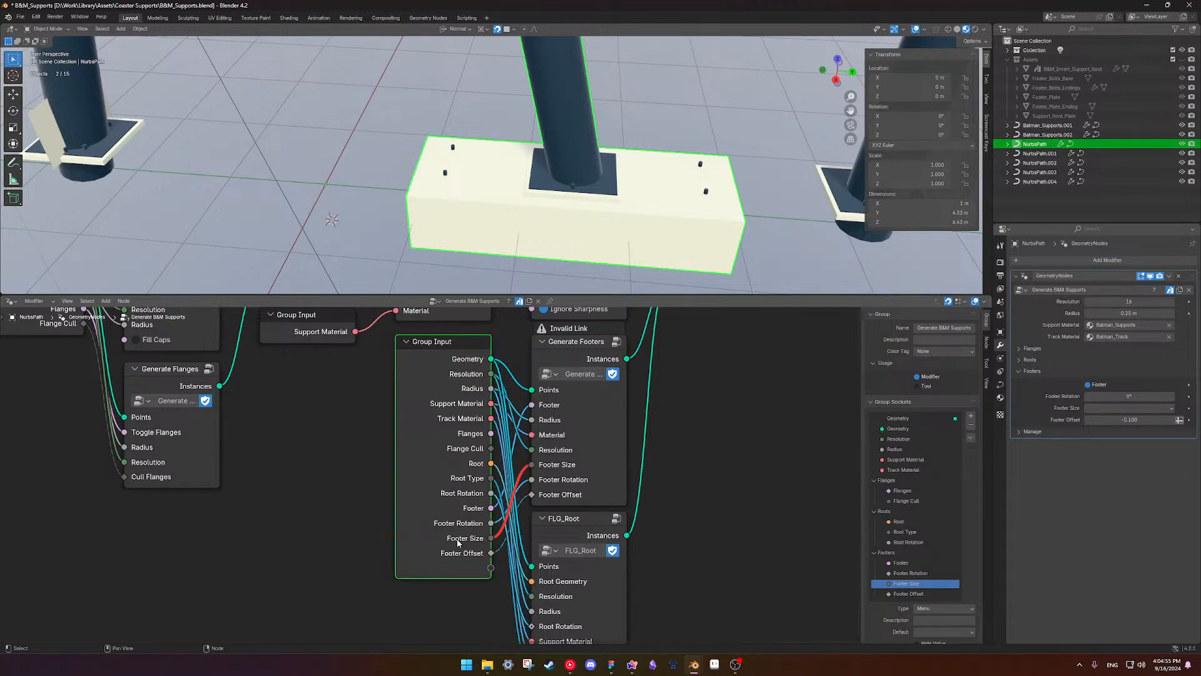
{"action": "scroll", "coordinate": [940, 543], "scroll_direction": "down", "scroll_amount": 2}
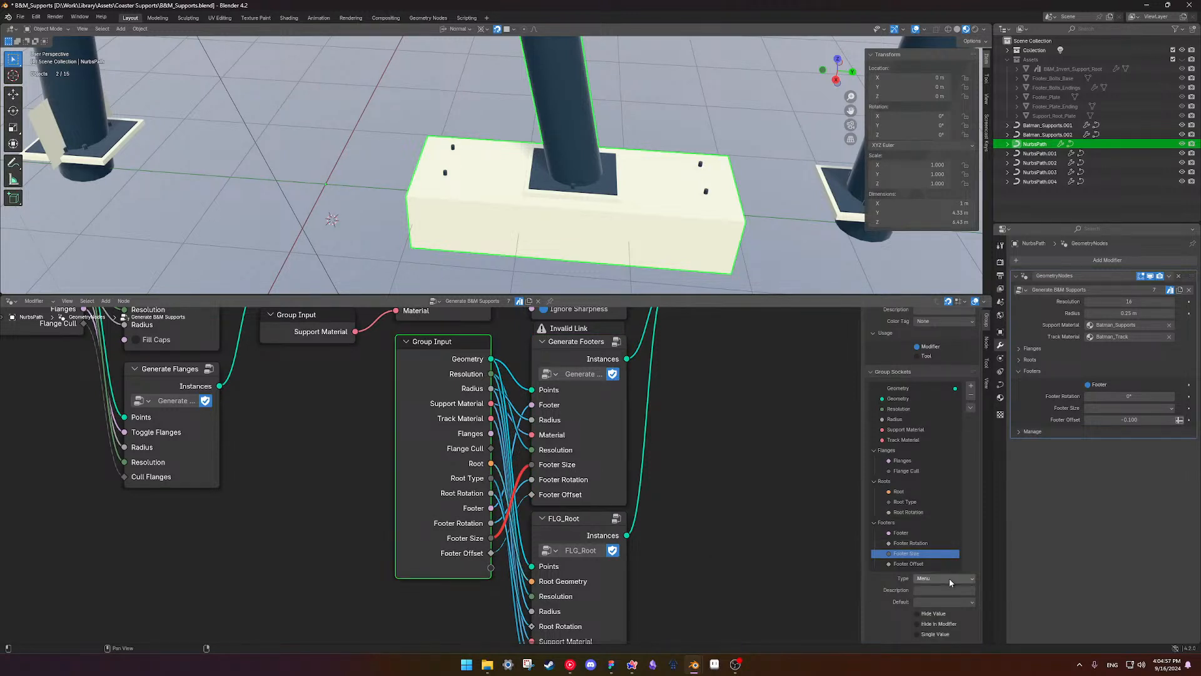
{"action": "left_click", "coordinate": [945, 602]}
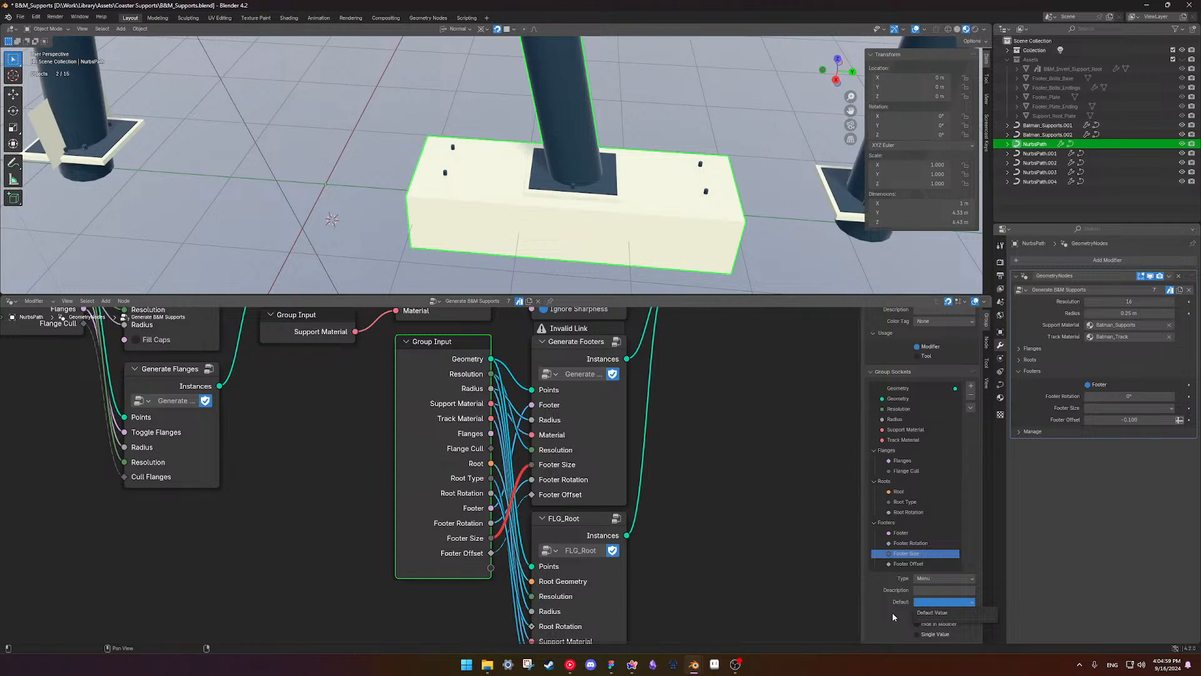
{"action": "key", "text": "Home"}
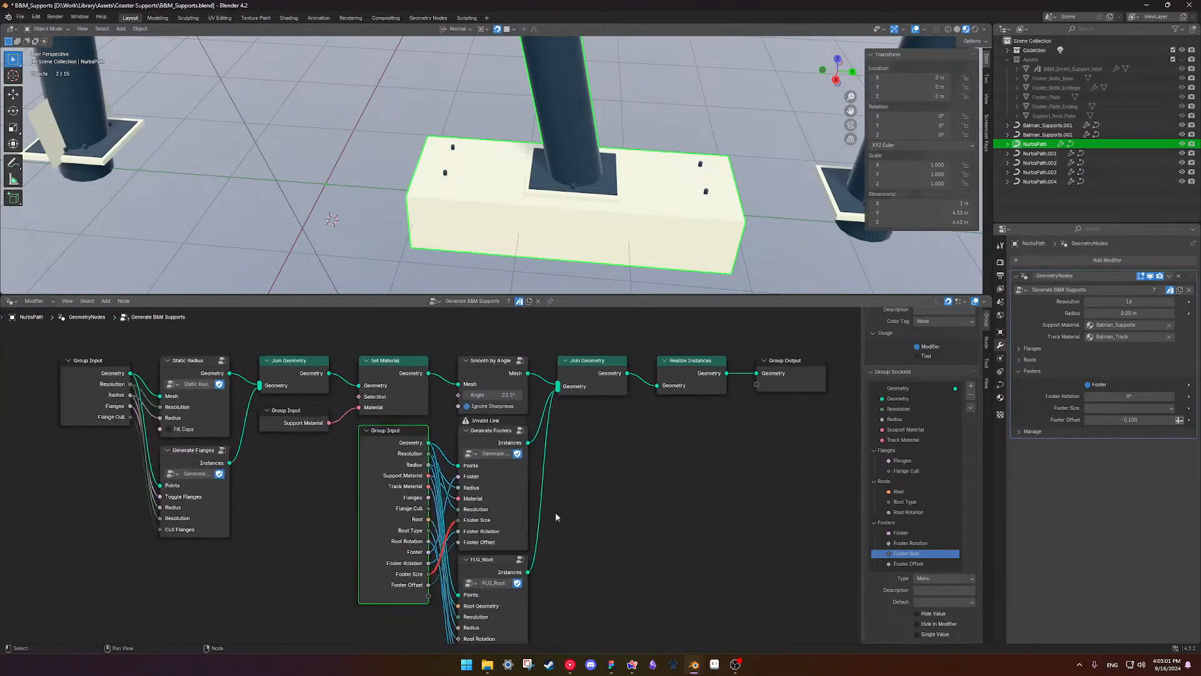
{"action": "left_click", "coordinate": [542, 368]}
{"action": "key", "text": "Tab"}
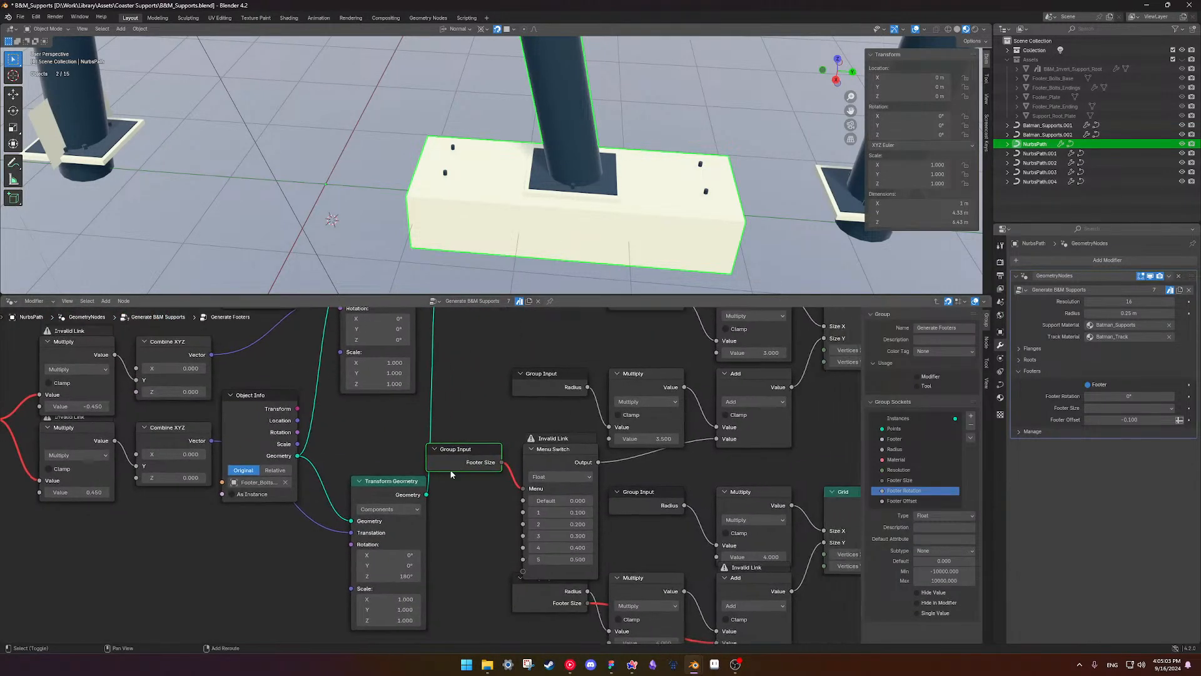
- Duplicate the Footer Size Group Input and Menu Switch below the lowest Grid chain, and connect the copied switch to that chain's Add second value
{"action": "middle_click_drag", "start_coordinate": [559, 496], "coordinate": [482, 402]}
{"action": "scroll", "coordinate": [523, 462], "scroll_direction": "down", "scroll_amount": 2}
{"action": "scroll", "coordinate": [525, 466], "scroll_direction": "down", "scroll_amount": 2}
{"action": "scroll", "coordinate": [508, 480], "scroll_direction": "up", "scroll_amount": 2}
{"action": "left_click", "coordinate": [471, 407]}
{"action": "left_click", "coordinate": [402, 412], "text": "shift"}
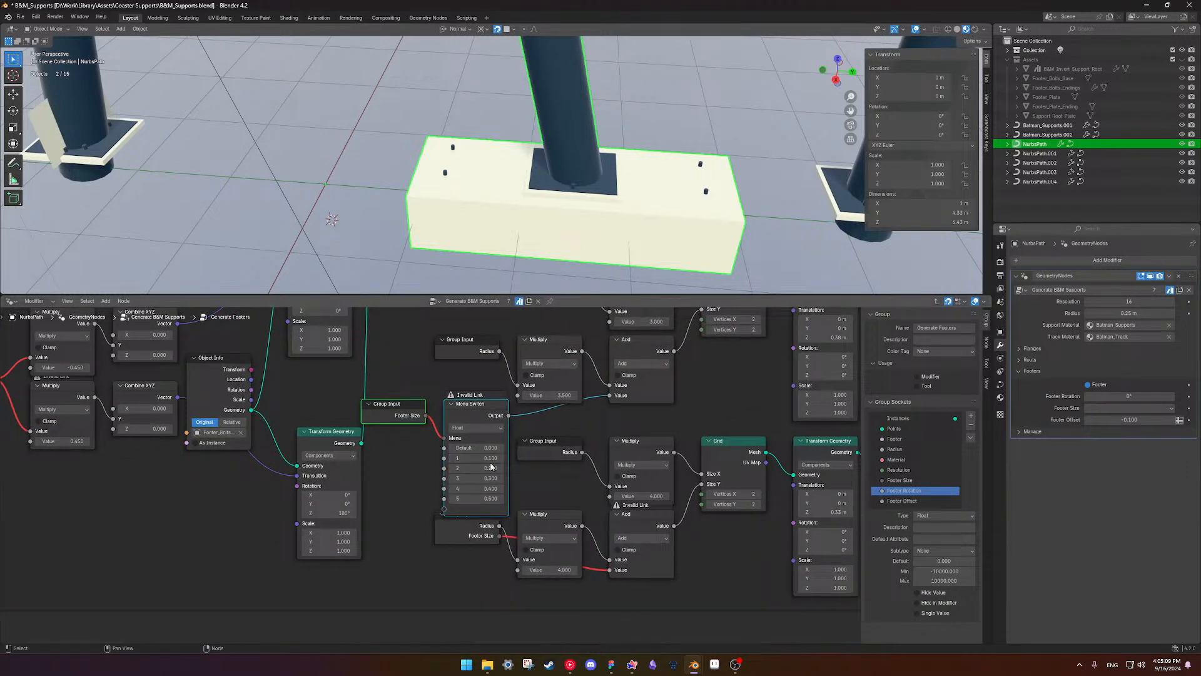
{"action": "key", "text": "g"}
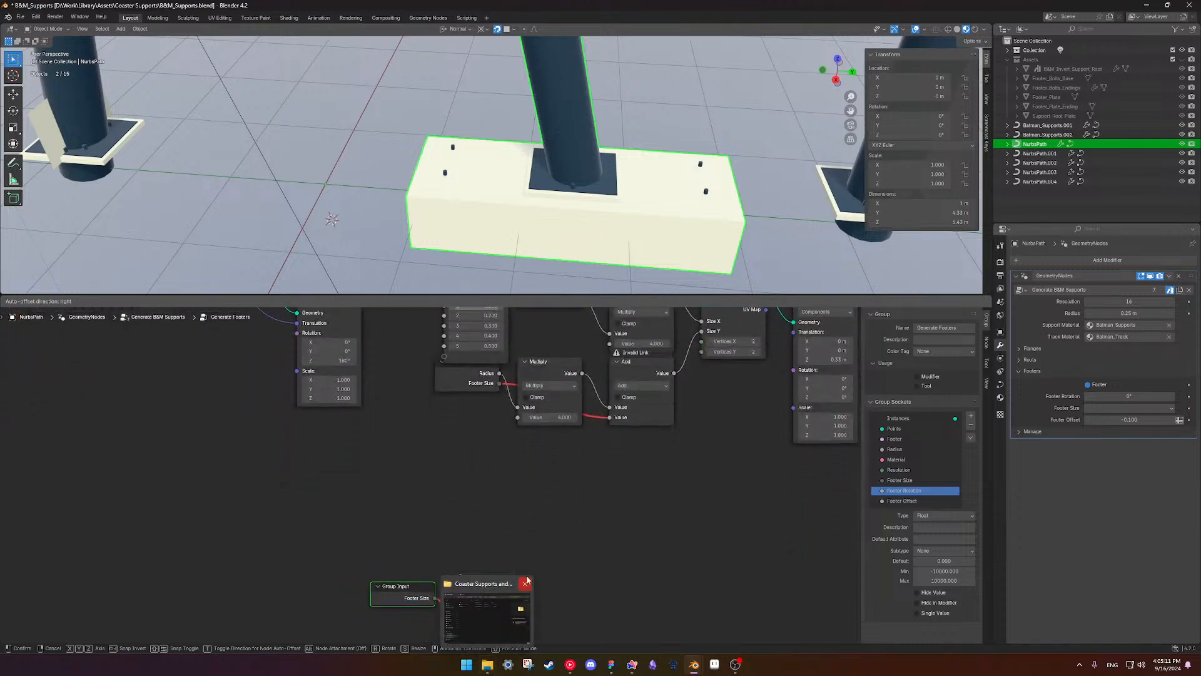
{"action": "left_click", "coordinate": [558, 499]}
{"action": "left_click_drag", "start_coordinate": [573, 449], "coordinate": [608, 411]}
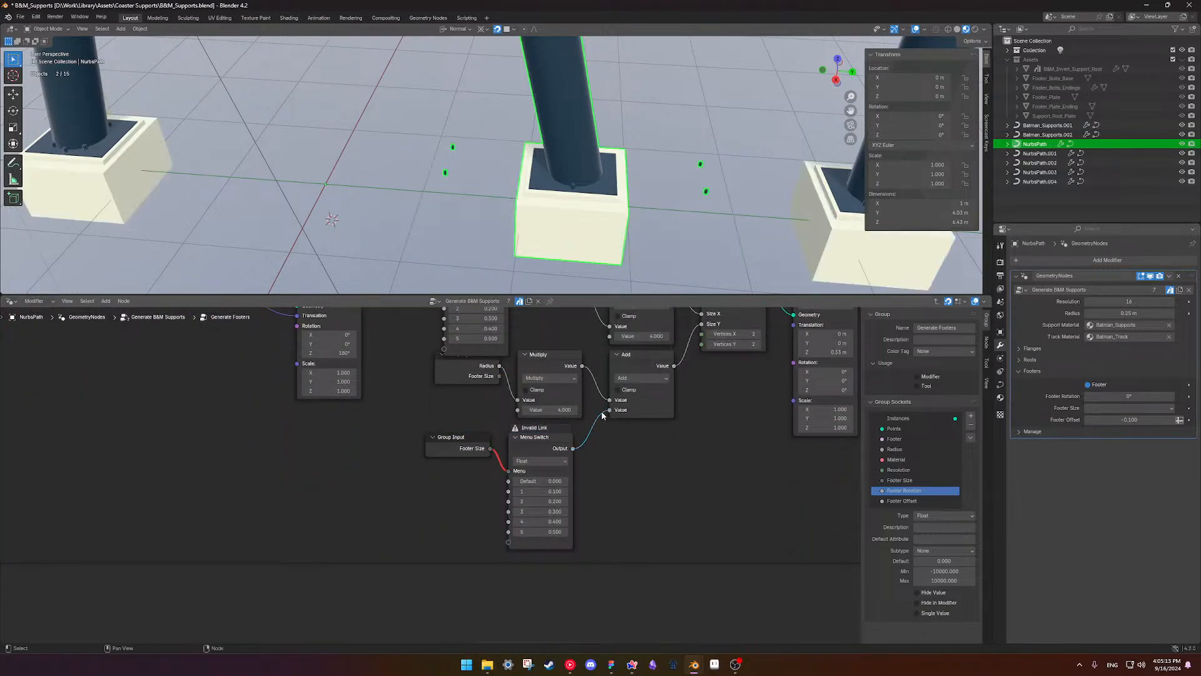
- Hide the unused Footer Size socket on the Radius Group Input feeding the lowest chain's Multiply
{"action": "scroll", "coordinate": [608, 413], "scroll_direction": "up", "scroll_amount": 5, "text": "shift"}
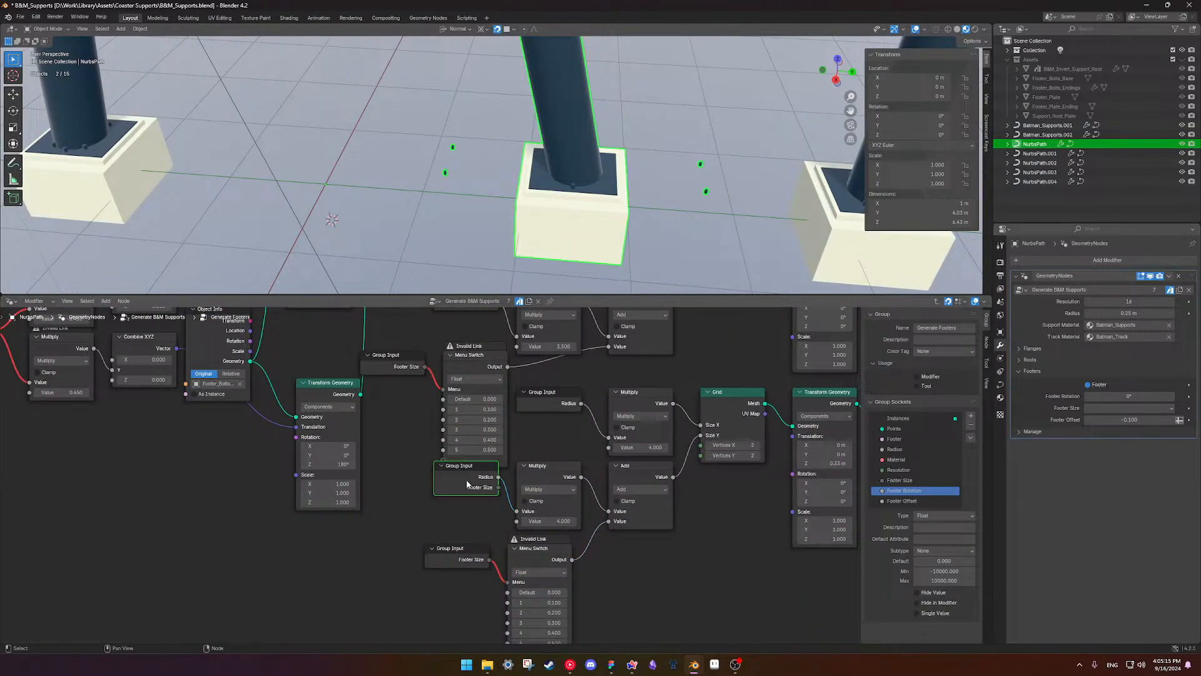
{"action": "key", "text": "ctrl+h"}
{"action": "key", "text": "g"}
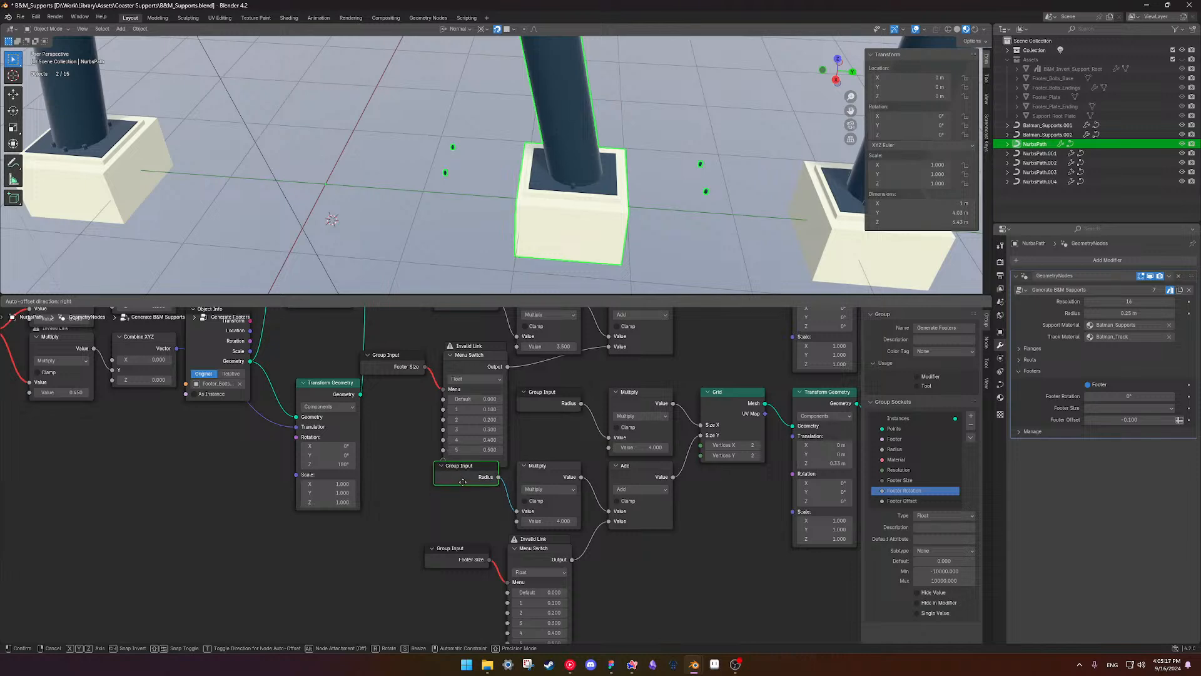
{"action": "left_click", "coordinate": [460, 476]}
- Read the Invalid Link warning on the Menu Switch between the two lower Grid chains
{"action": "scroll", "coordinate": [468, 448], "scroll_direction": "up", "scroll_amount": 1, "text": "shift"}
{"action": "left_click", "coordinate": [470, 393]}
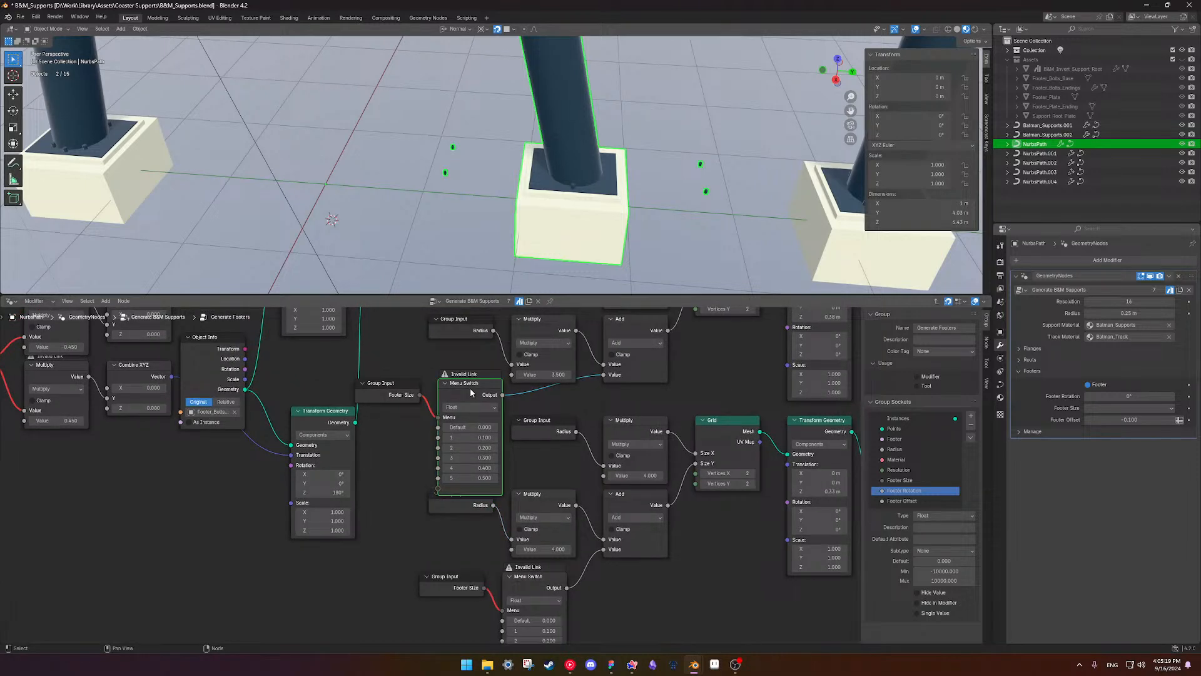
{"action": "scroll", "coordinate": [475, 407], "scroll_direction": "up", "scroll_amount": 1, "text": "shift"}
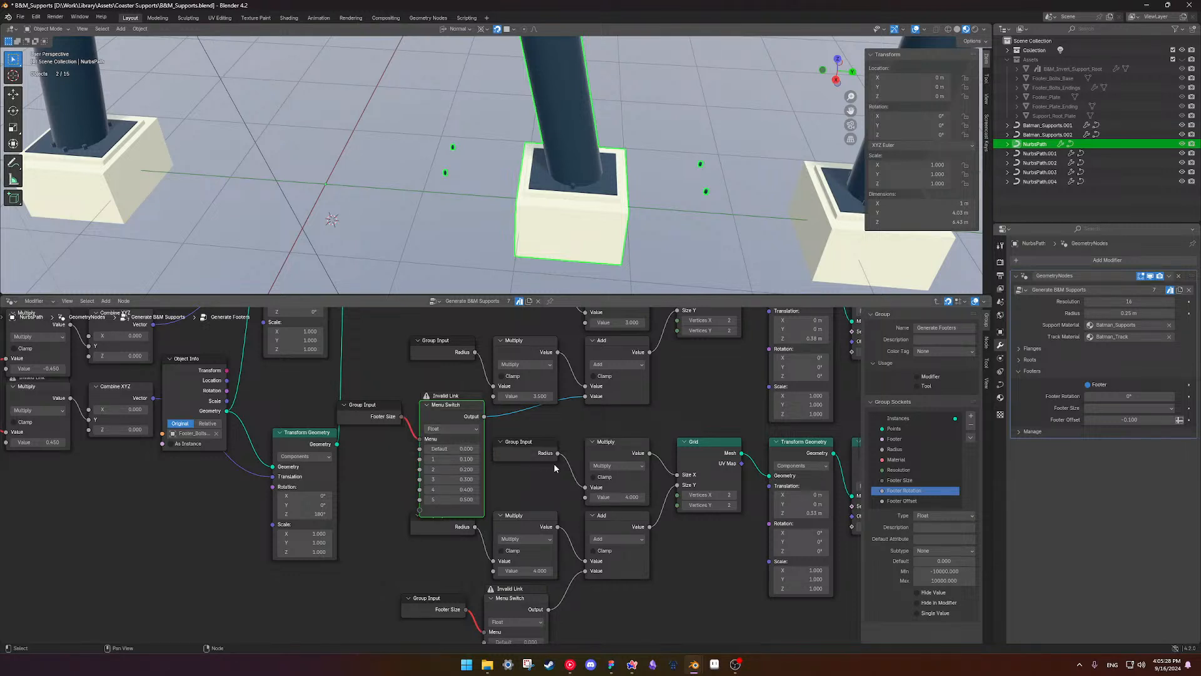
{"action": "middle_click_drag", "start_coordinate": [543, 430], "coordinate": [605, 488]}
{"action": "left_click", "coordinate": [533, 437]}
{"action": "scroll", "coordinate": [537, 441], "scroll_direction": "up", "scroll_amount": 4}
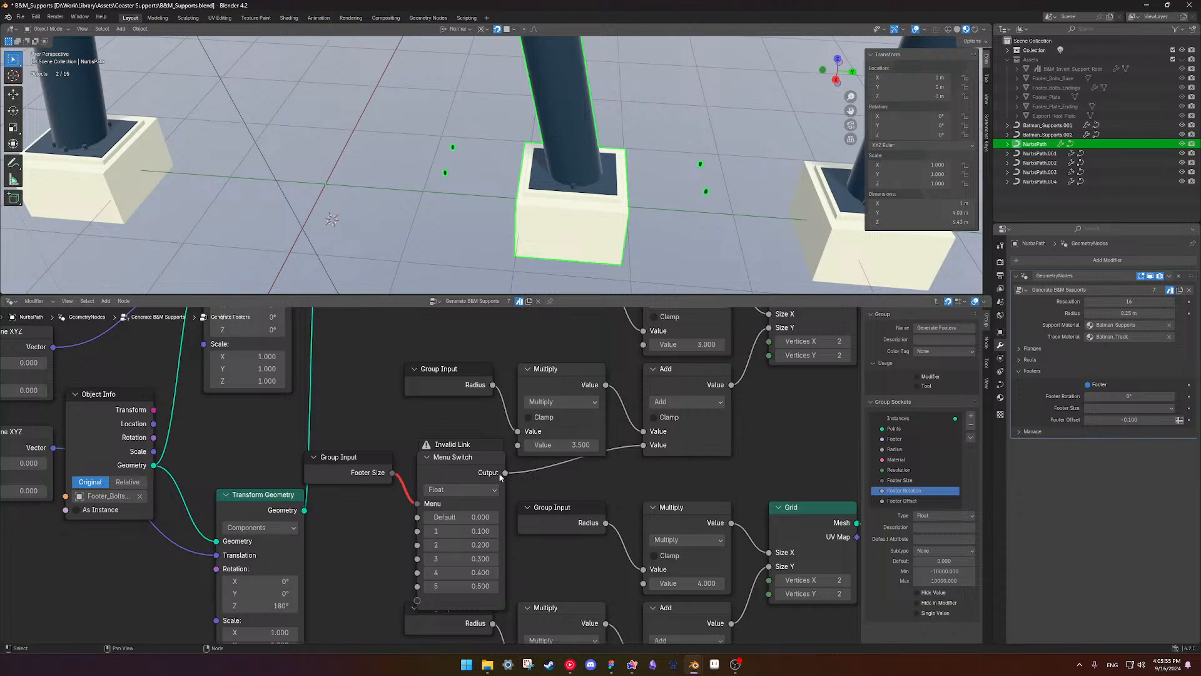
{"action": "mouse_move", "coordinate": [429, 445]}
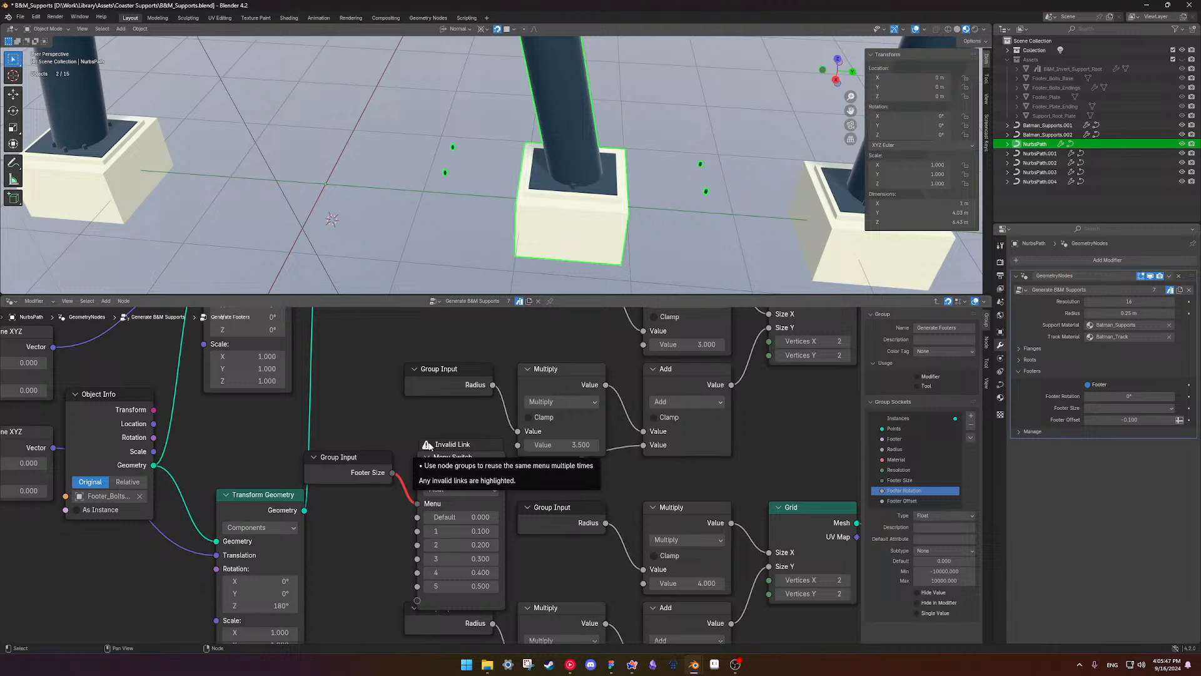
- Try wrapping only the Menu Switch between the lower Grid chains in its own node group, then undo it
{"action": "scroll", "coordinate": [409, 480], "scroll_direction": "down", "scroll_amount": 3}
{"action": "left_click", "coordinate": [448, 472]}
{"action": "key", "text": "ctrl+g"}
{"action": "key", "text": "Tab"}
{"action": "scroll", "coordinate": [445, 473], "scroll_direction": "up", "scroll_amount": 2}
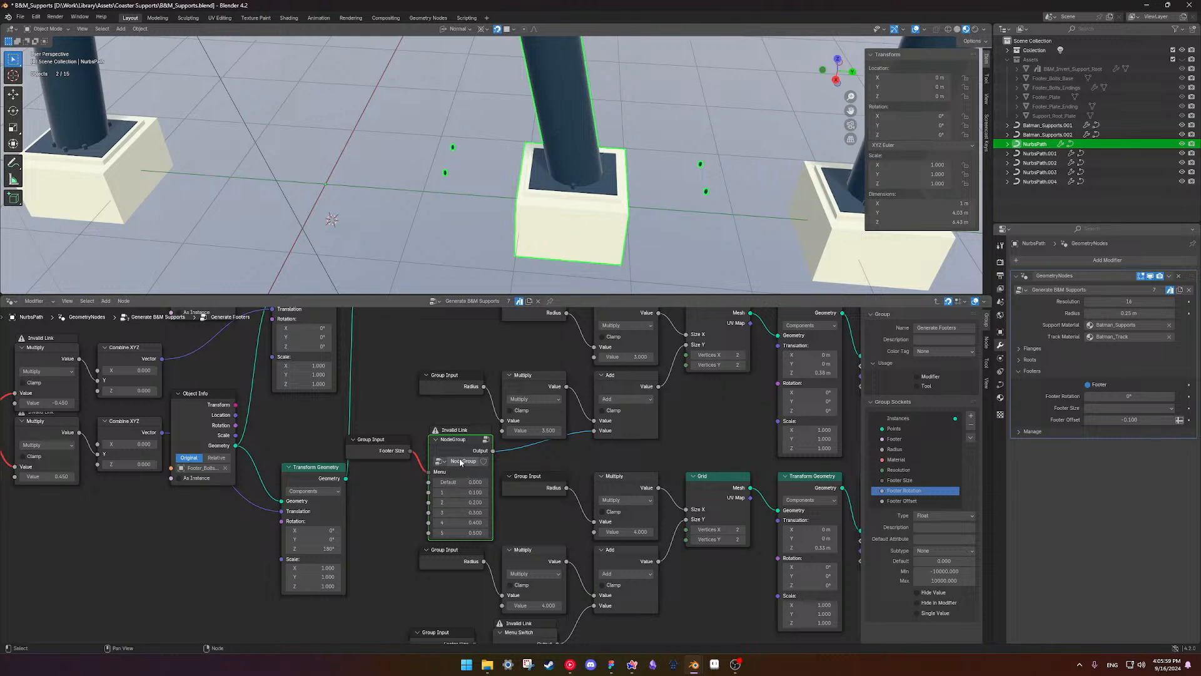
{"action": "key", "text": "ctrl+z"}
- Make a node group from the Menu Switch between the lower Grid chains, check its contents, and return to Generate Footers
{"action": "left_click", "coordinate": [442, 455]}
{"action": "left_click", "coordinate": [398, 441], "text": "shift"}
{"action": "key", "text": "ctrl+g"}
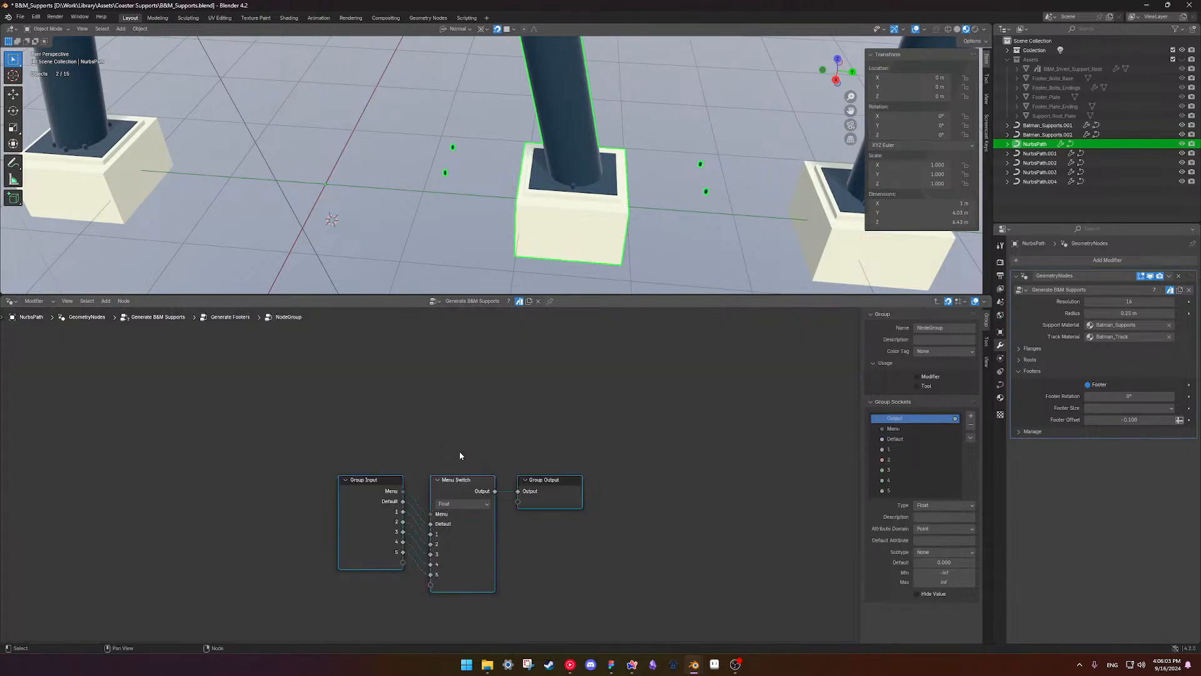
{"action": "scroll", "coordinate": [466, 494], "scroll_direction": "up", "scroll_amount": 2}
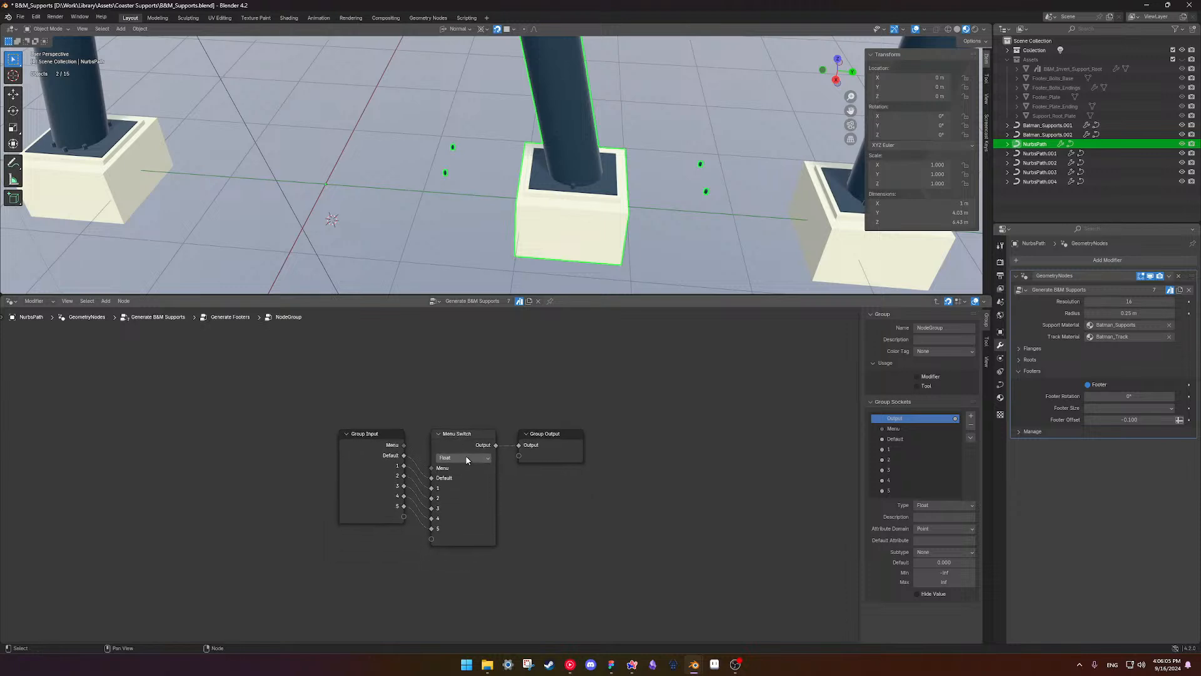
{"action": "left_click", "coordinate": [468, 417]}
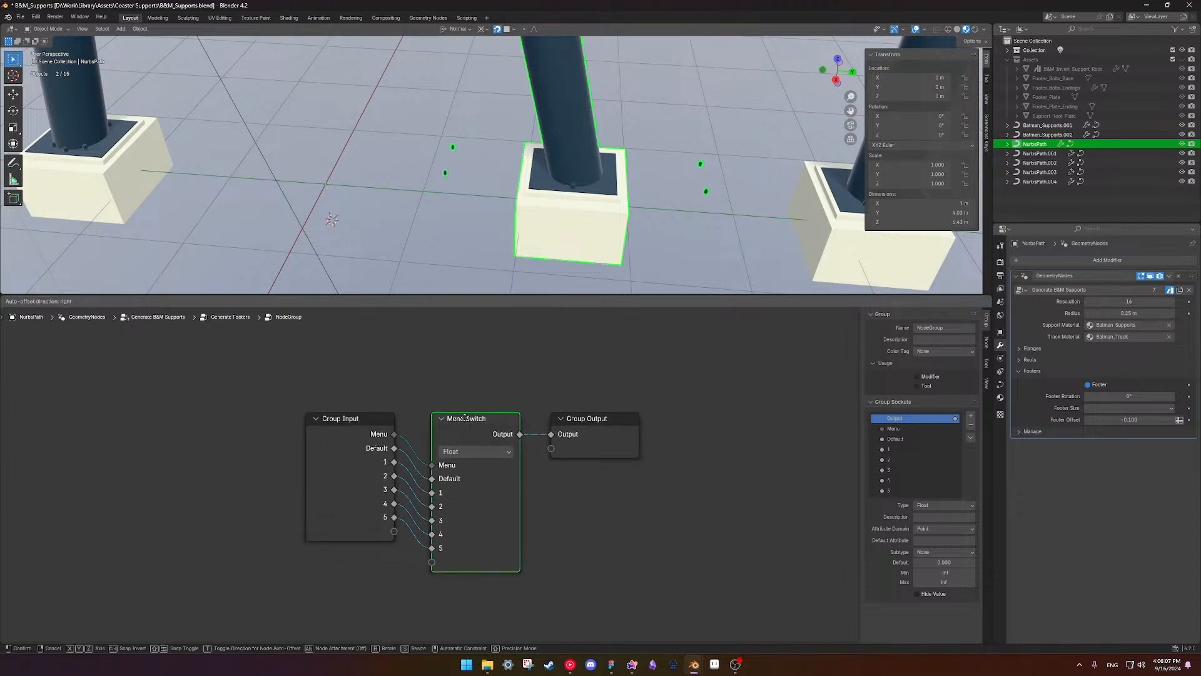
{"action": "left_click", "coordinate": [595, 425]}
{"action": "key", "text": "Tab"}
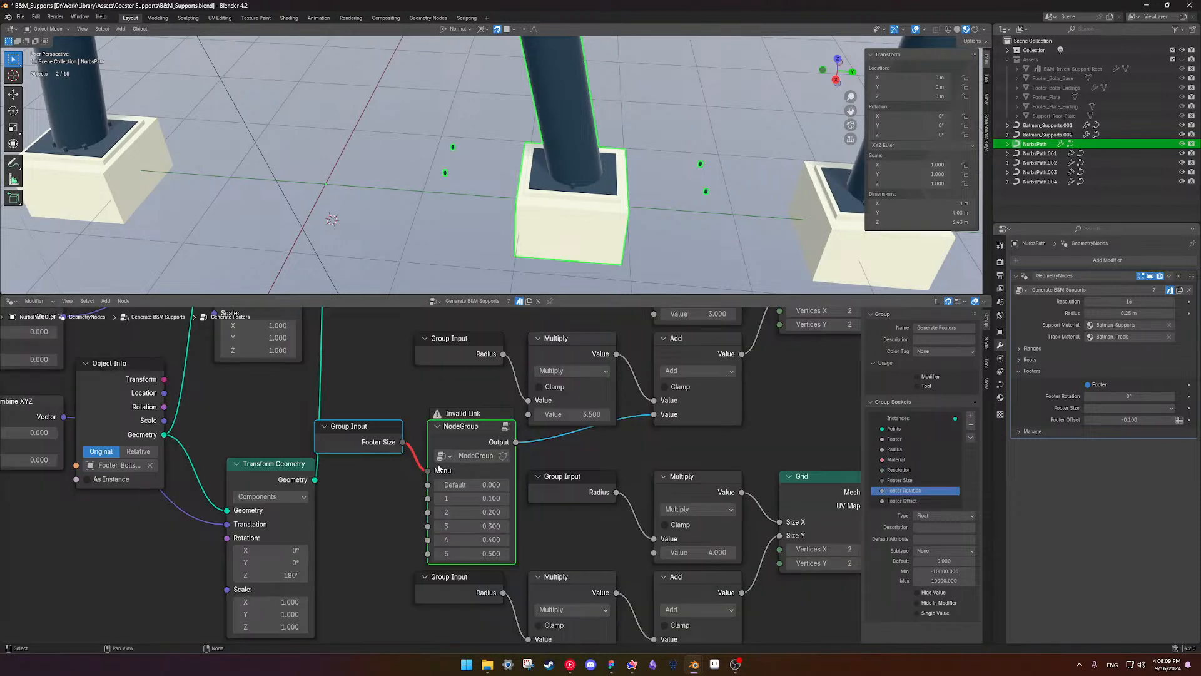
- Unplug Footer Size from the new group's Menu input, check the tree for remaining invalid links, and reconnect it
{"action": "scroll", "coordinate": [425, 471], "scroll_direction": "down", "scroll_amount": 2}
{"action": "left_click_drag", "start_coordinate": [428, 471], "coordinate": [409, 480]}
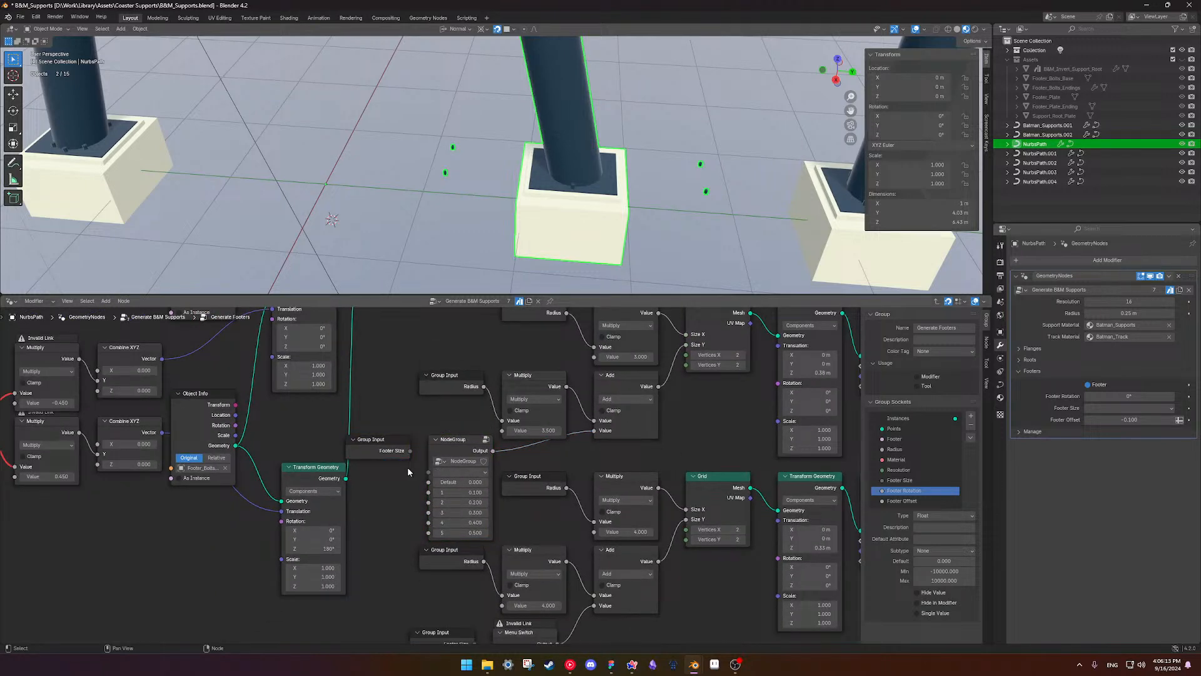
{"action": "scroll", "coordinate": [411, 465], "scroll_direction": "down", "scroll_amount": 3}
{"action": "middle_click_drag", "start_coordinate": [405, 528], "coordinate": [472, 625], "text": "shift"}
{"action": "scroll", "coordinate": [473, 588], "scroll_direction": "down", "scroll_amount": 4}
{"action": "middle_click_drag", "start_coordinate": [493, 460], "coordinate": [464, 425], "text": "shift"}
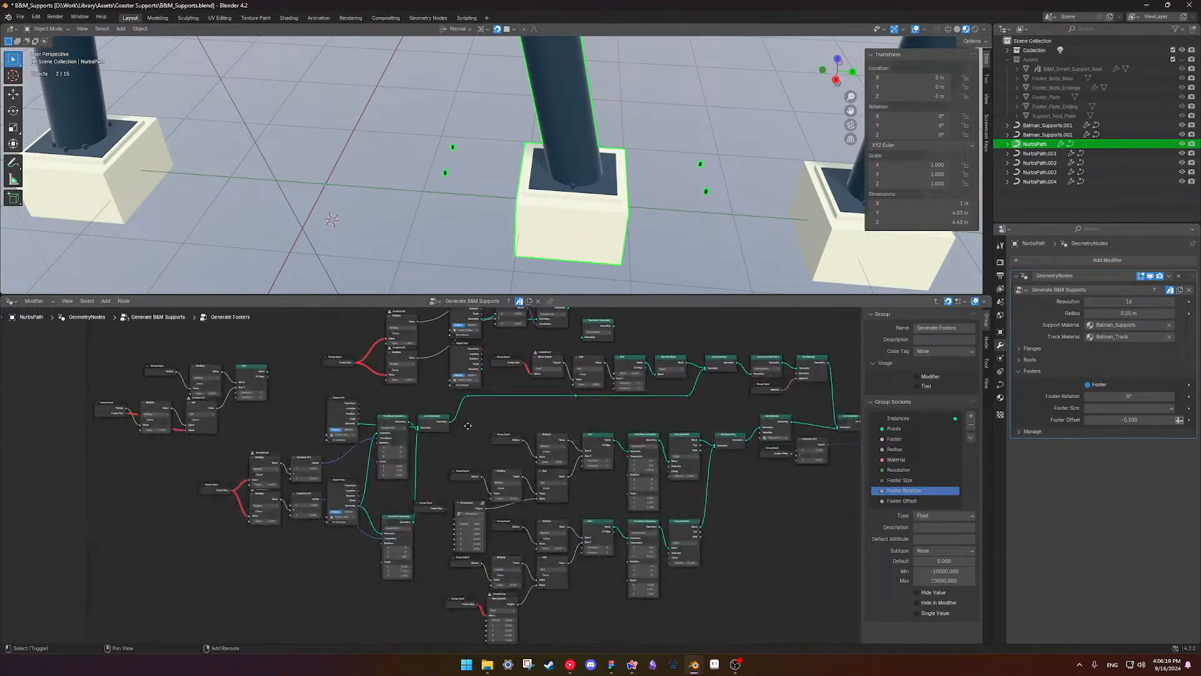
{"action": "scroll", "coordinate": [472, 433], "scroll_direction": "up", "scroll_amount": 3}
{"action": "middle_click_drag", "start_coordinate": [557, 394], "coordinate": [543, 409], "text": "shift"}
{"action": "middle_click_drag", "start_coordinate": [478, 451], "coordinate": [470, 434]}
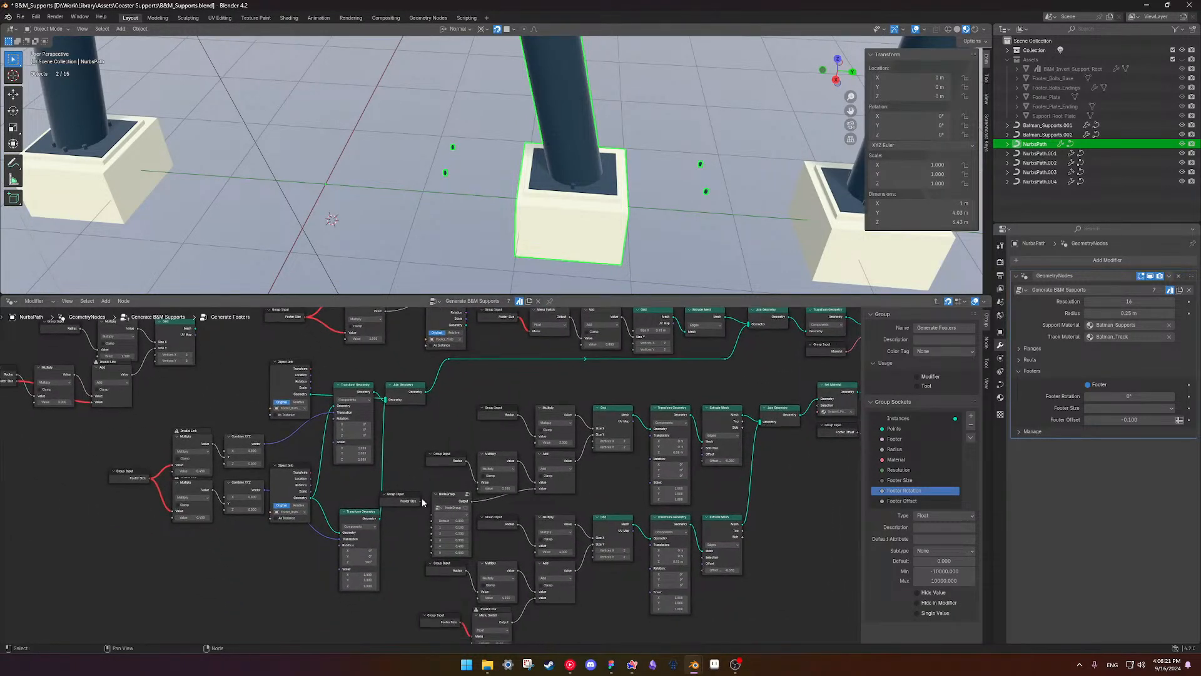
{"action": "left_click_drag", "start_coordinate": [421, 502], "coordinate": [432, 515]}
{"action": "middle_click_drag", "start_coordinate": [531, 360], "coordinate": [520, 400]}
{"action": "scroll", "coordinate": [523, 452], "scroll_direction": "up", "scroll_amount": 3}
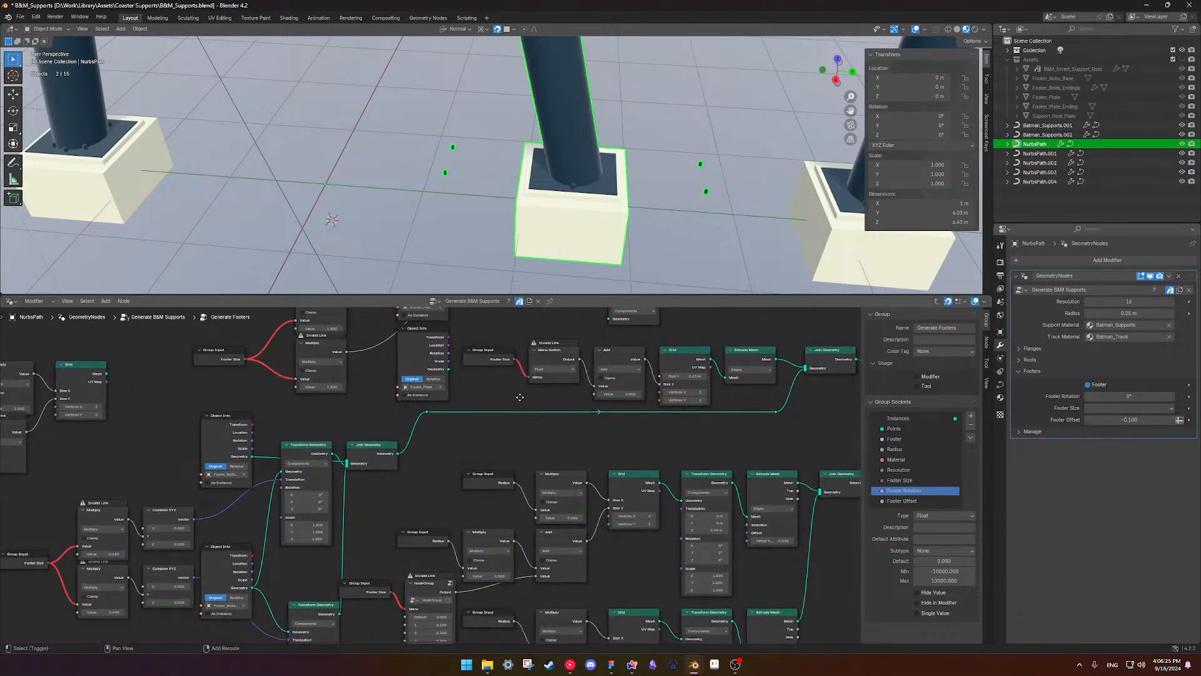
{"action": "scroll", "coordinate": [521, 400], "scroll_direction": "down", "scroll_amount": 4}
{"action": "scroll", "coordinate": [521, 400], "scroll_direction": "up", "scroll_amount": 5}
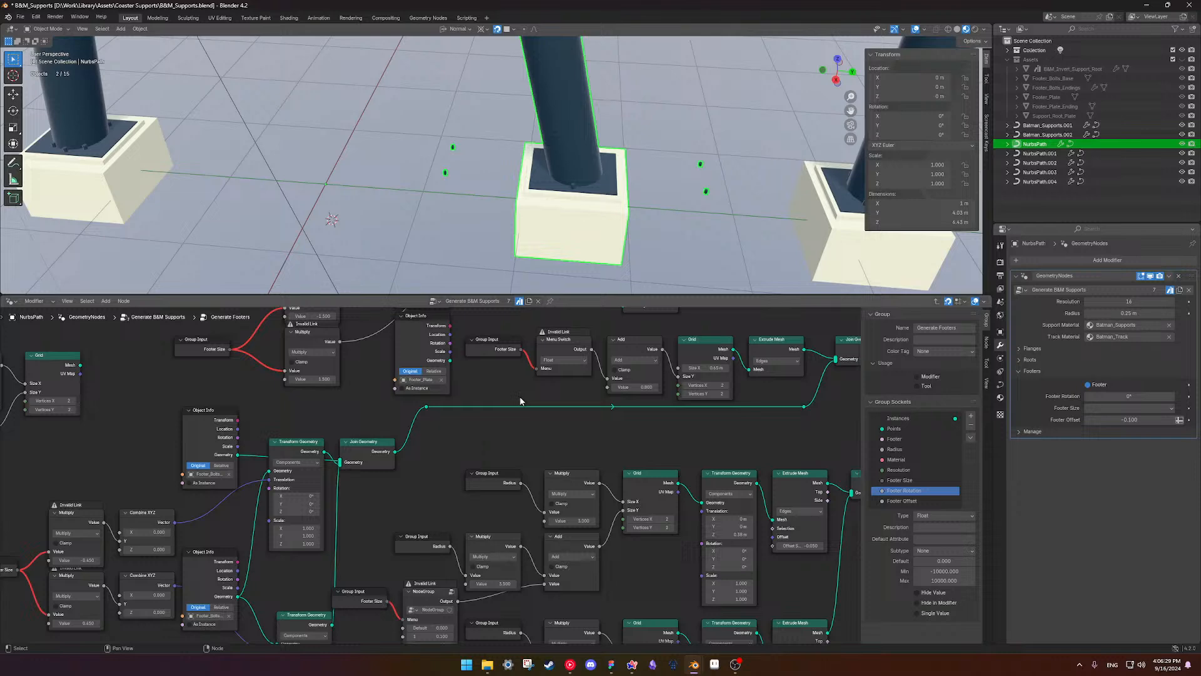
{"action": "scroll", "coordinate": [521, 400], "scroll_direction": "down", "scroll_amount": 4}
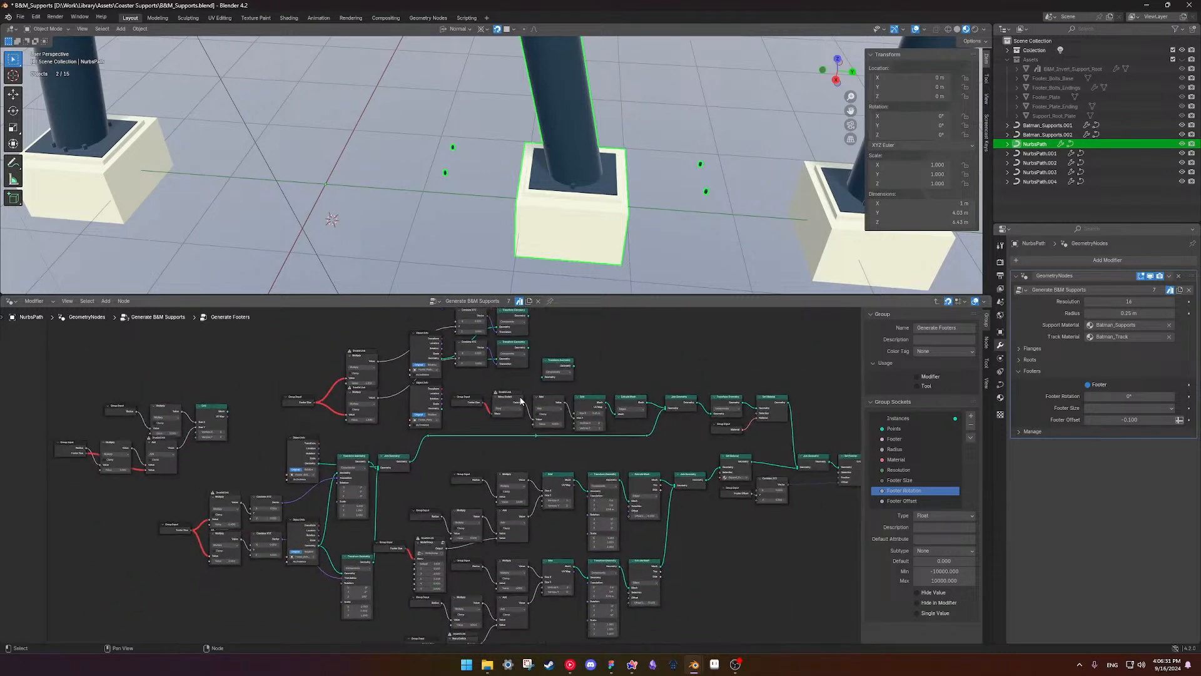
- Rename the new node group Footersize and hide its unconnected item sockets
{"action": "scroll", "coordinate": [521, 401], "scroll_direction": "up", "scroll_amount": 5}
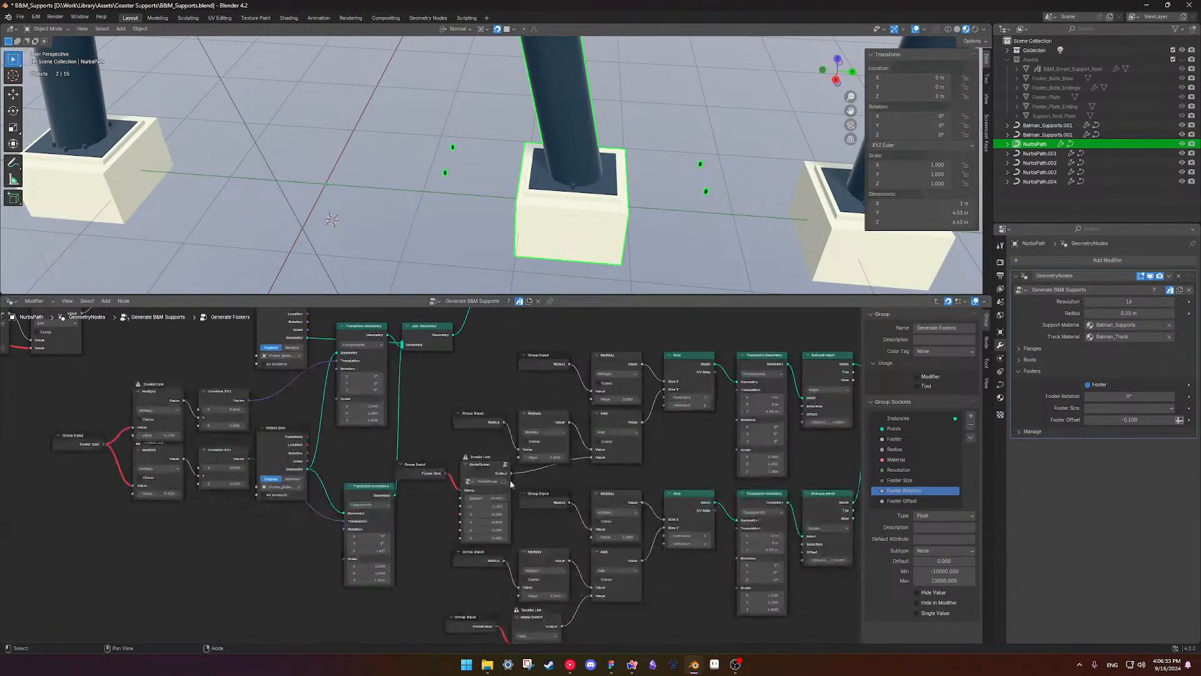
{"action": "mouse_move", "coordinate": [465, 459]}
{"action": "type", "text": "Footersize"}
{"action": "key", "text": "Return"}
{"action": "scroll", "coordinate": [489, 485], "scroll_direction": "up", "scroll_amount": 3}
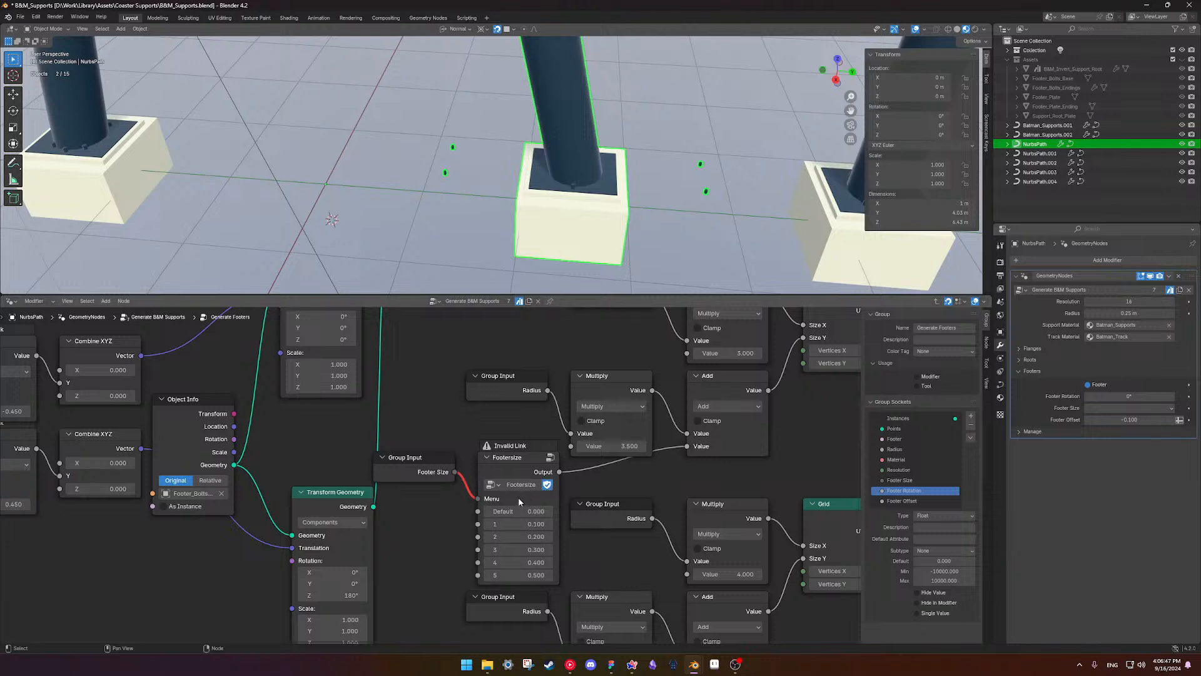
{"action": "left_click", "coordinate": [525, 465]}
{"action": "key", "text": "ctrl+h"}
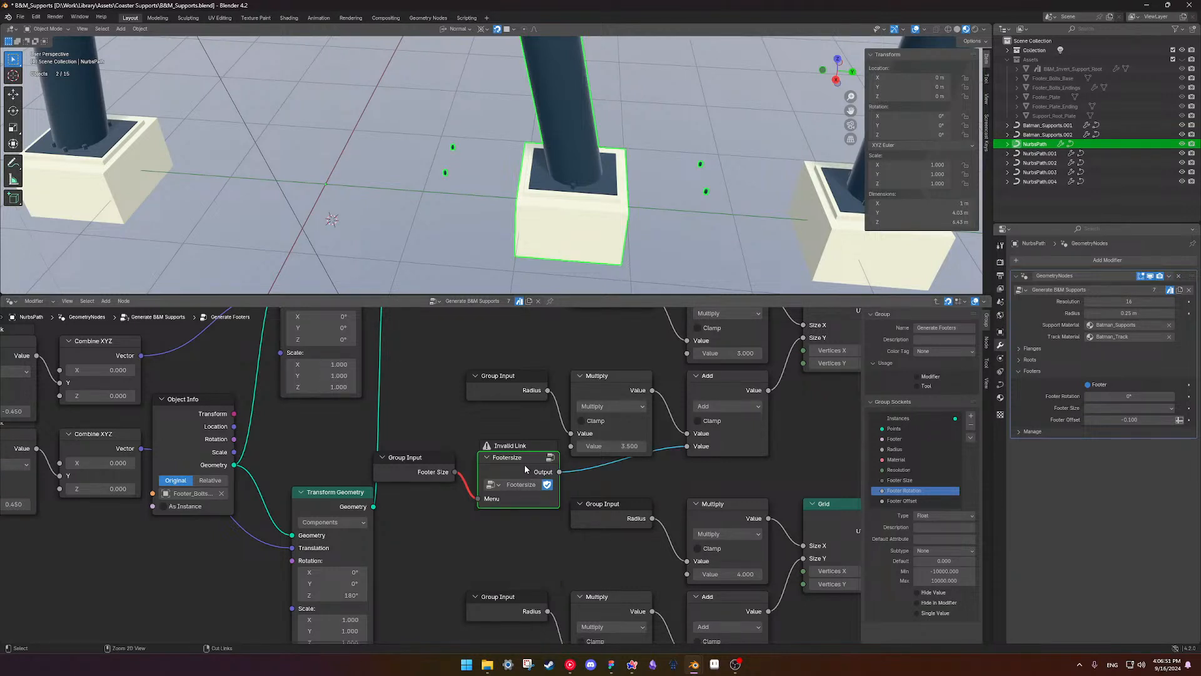
- Try replacing the Menu Switch below the lowest chain with a duplicate of Footersize, wired from Footer Size to the Add's second value
{"action": "left_click", "coordinate": [523, 543]}
{"action": "left_click", "coordinate": [446, 473]}
{"action": "scroll", "coordinate": [485, 518], "scroll_direction": "down", "scroll_amount": 3}
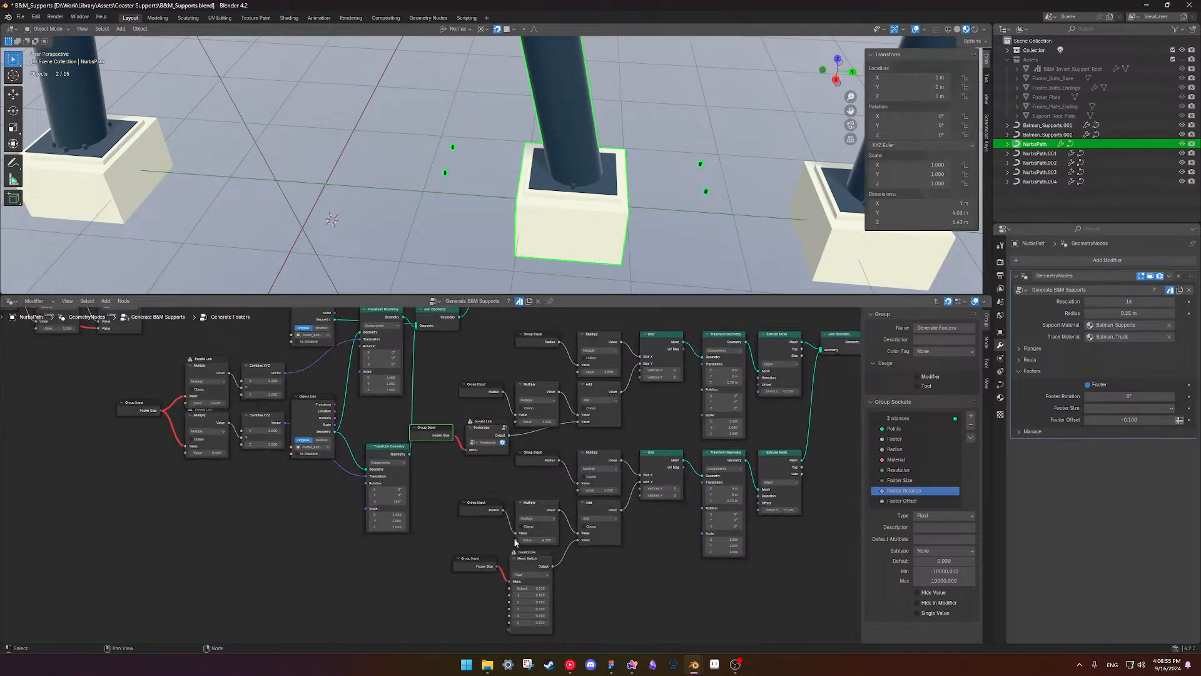
{"action": "left_click", "coordinate": [531, 558]}
{"action": "key", "text": "Delete"}
{"action": "left_click", "coordinate": [487, 437]}
{"action": "key", "text": "shift+d"}
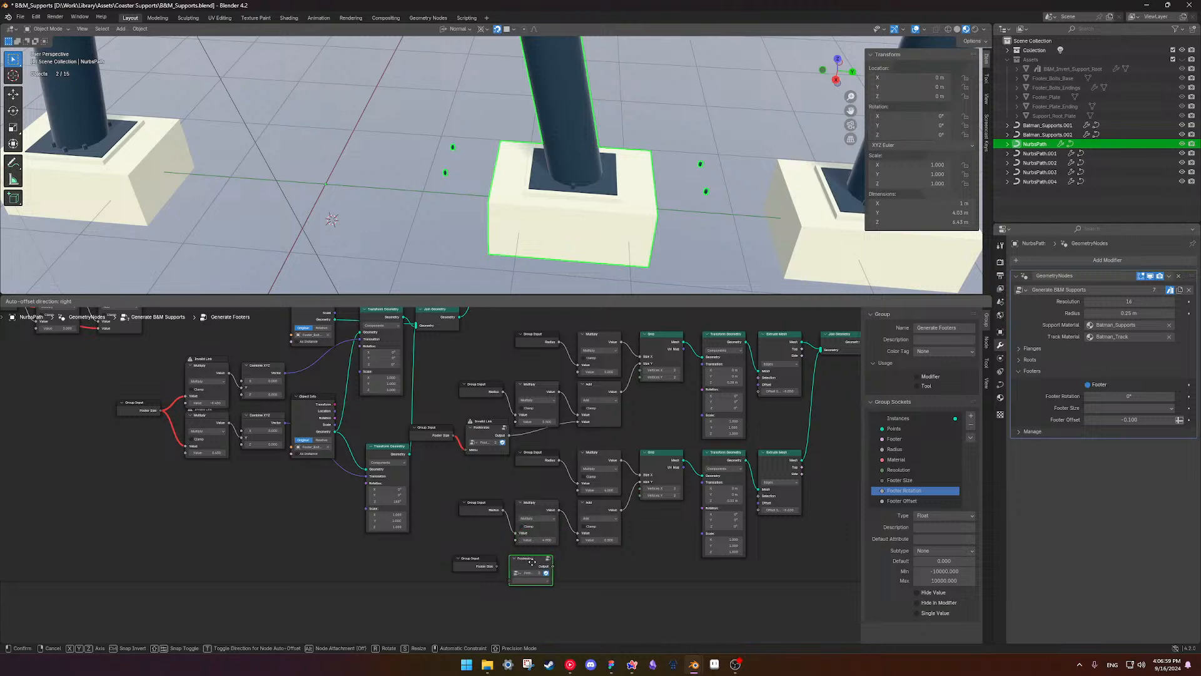
{"action": "left_click", "coordinate": [500, 572]}
{"action": "left_click_drag", "start_coordinate": [501, 571], "coordinate": [519, 576]}
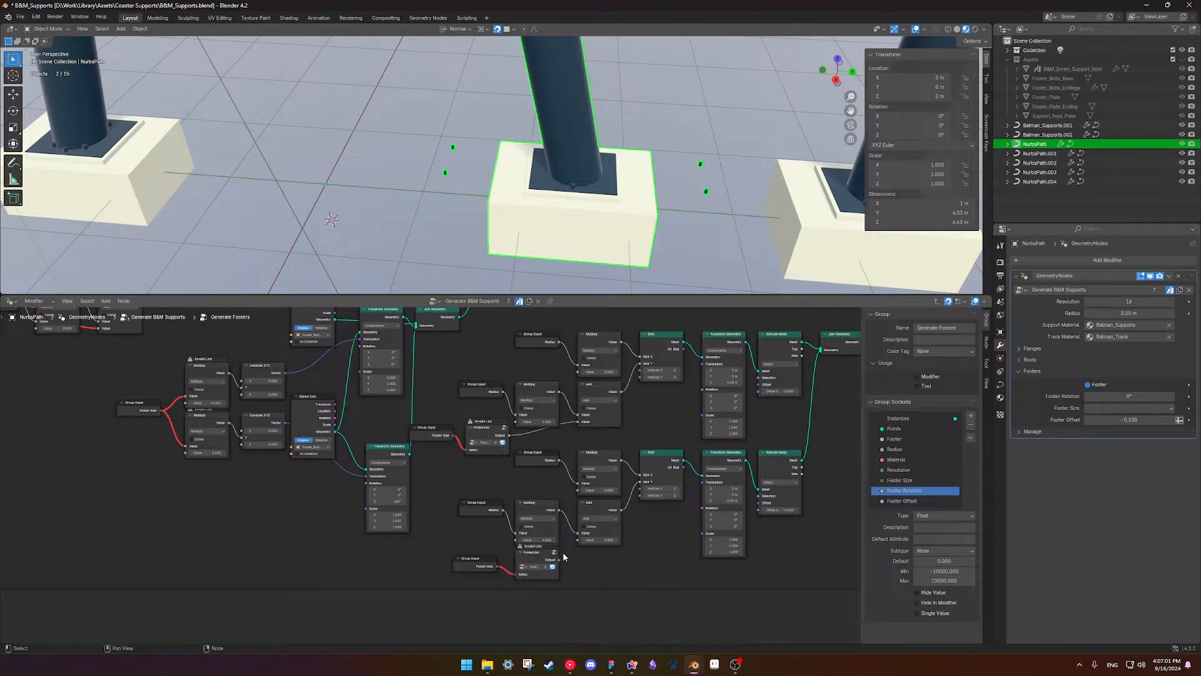
- Inspect the Invalid Link warning on the Footersize node between the two lower Grid chains
{"action": "scroll", "coordinate": [483, 525], "scroll_direction": "up", "scroll_amount": 3}
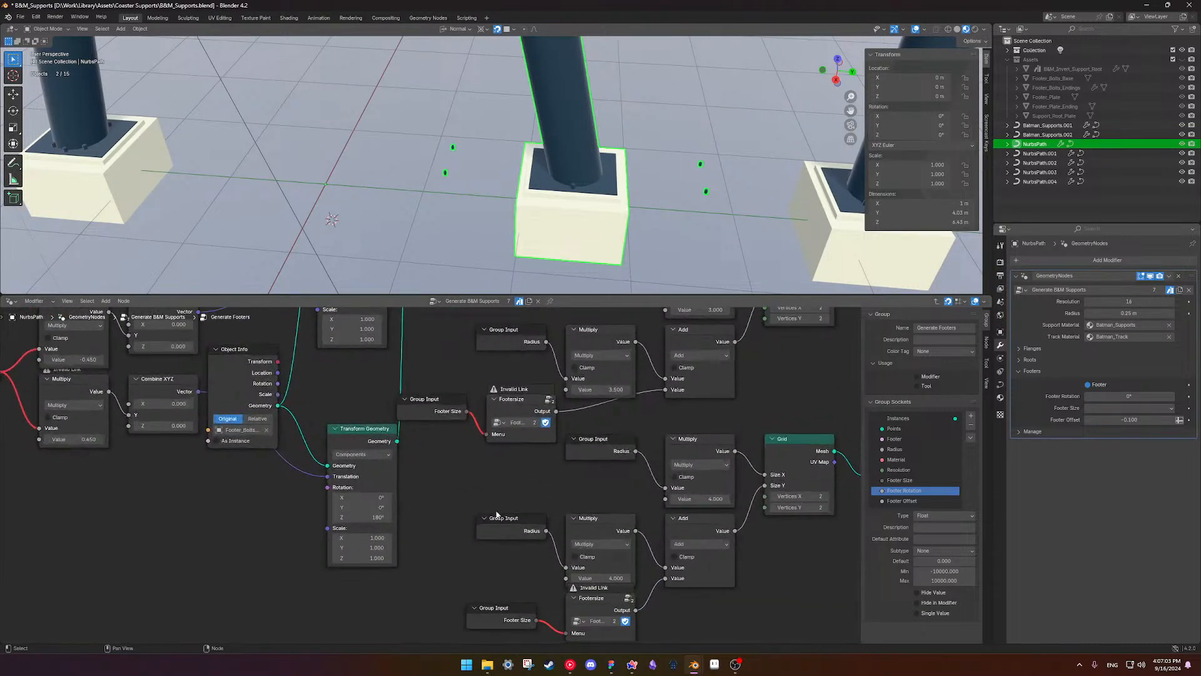
{"action": "scroll", "coordinate": [495, 531], "scroll_direction": "down", "scroll_amount": 5}
{"action": "scroll", "coordinate": [489, 561], "scroll_direction": "up", "scroll_amount": 3}
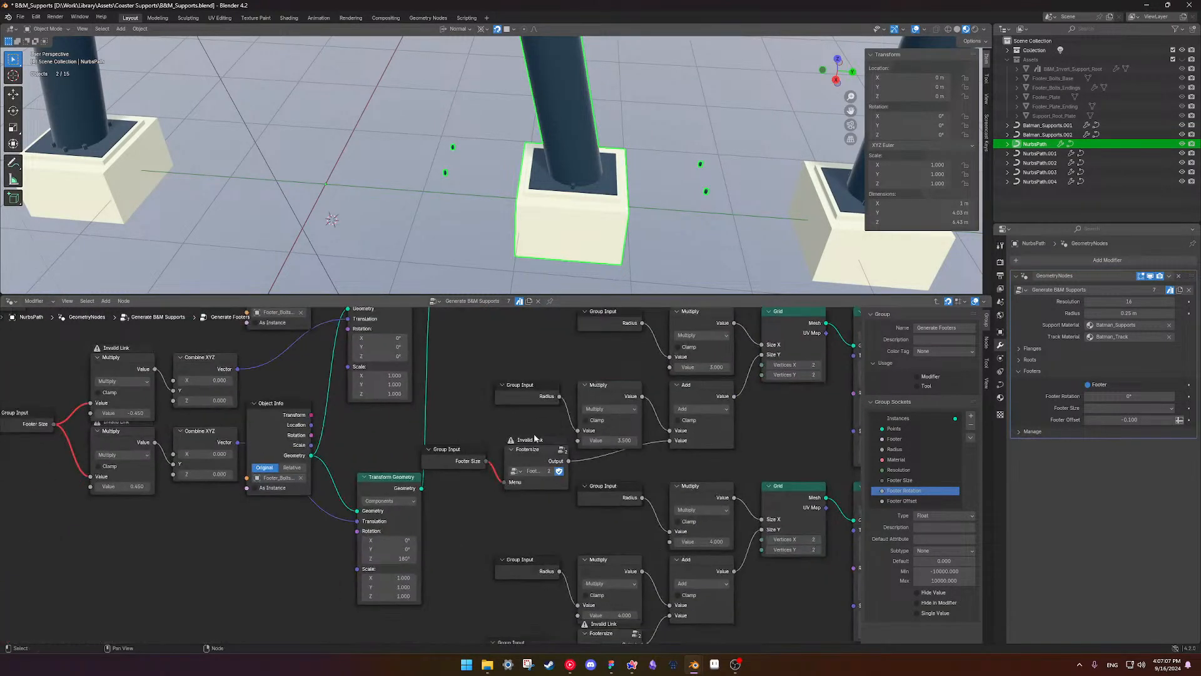
{"action": "mouse_move", "coordinate": [510, 442]}
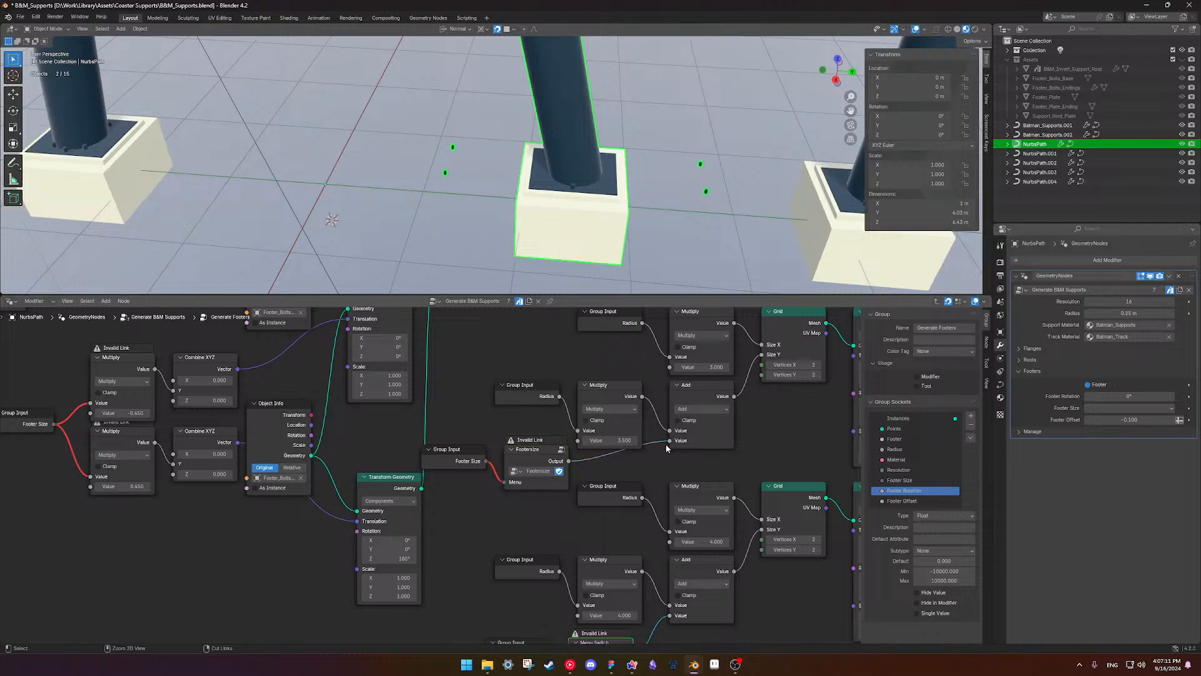
- Undo the Footersize node group work until the plain Menu Switch is back between the two lower Grid chains
{"action": "key", "text": "ctrl+z"}
{"action": "key", "text": "ctrl+z"}
{"action": "key", "text": "ctrl+z"}
{"action": "key", "text": "ctrl+z"}
{"action": "key", "text": "ctrl+z"}
{"action": "key", "text": "ctrl+z"}
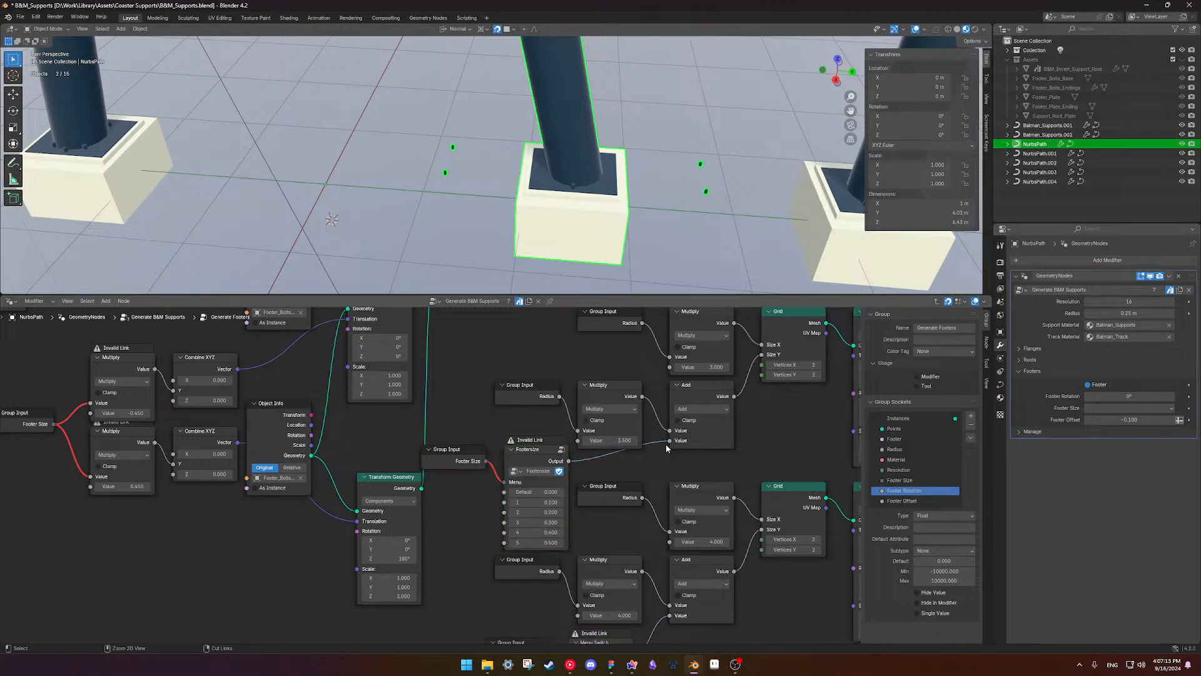
{"action": "key", "text": "ctrl+z"}
{"action": "key", "text": "ctrl+z"}
{"action": "key", "text": "ctrl+z"}
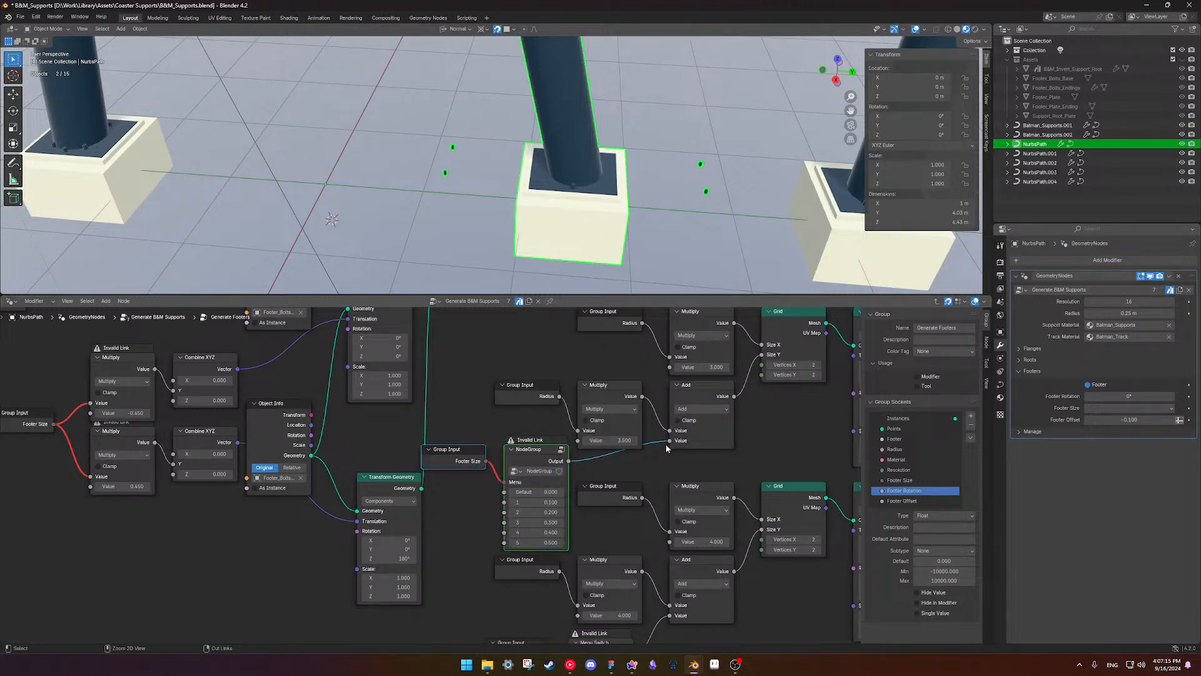
{"action": "scroll", "coordinate": [558, 464], "scroll_direction": "down", "scroll_amount": 3}
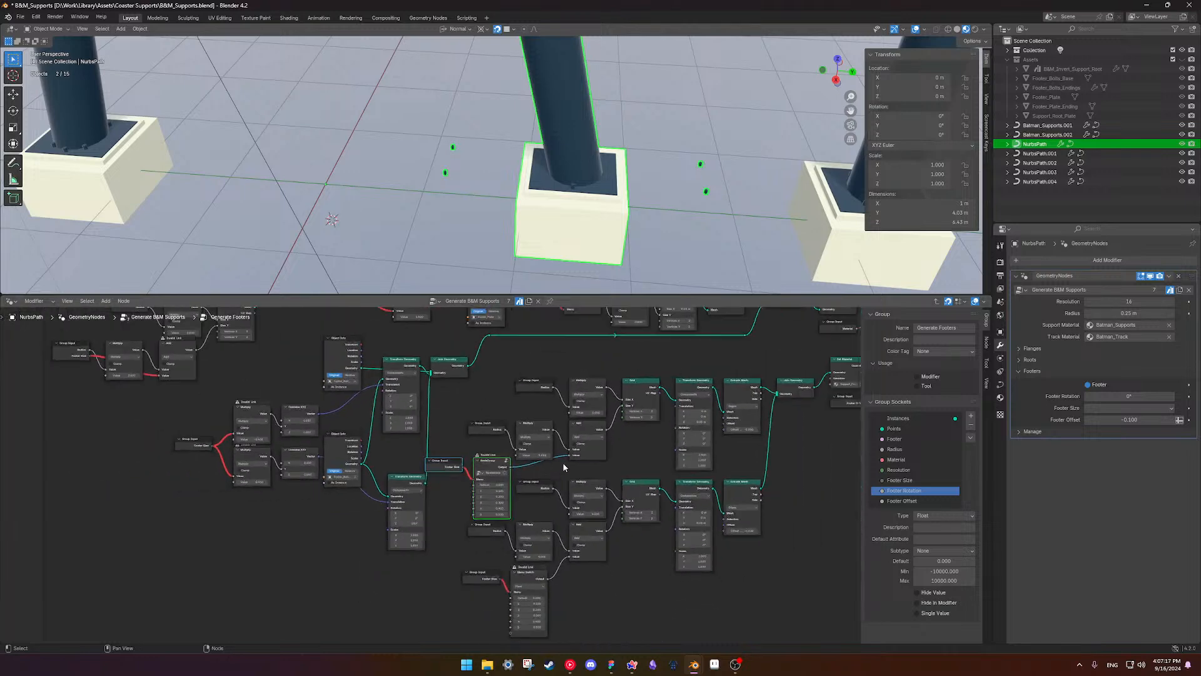
{"action": "key", "text": "ctrl+z"}
{"action": "key", "text": "ctrl+z"}
{"action": "key", "text": "ctrl+z"}
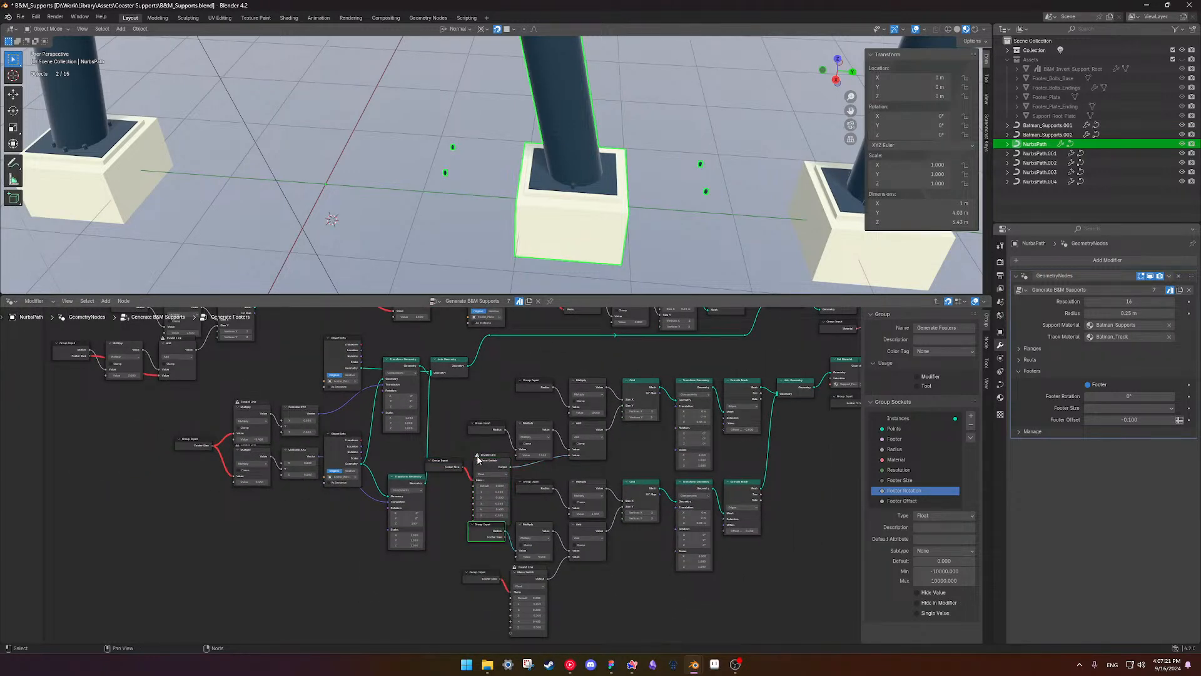
- Disconnect Footer Size from the Multiply pair feeding the footer plate transforms and from the Add in the far-left Grid chain
{"action": "middle_click_drag", "start_coordinate": [523, 357], "coordinate": [491, 440]}
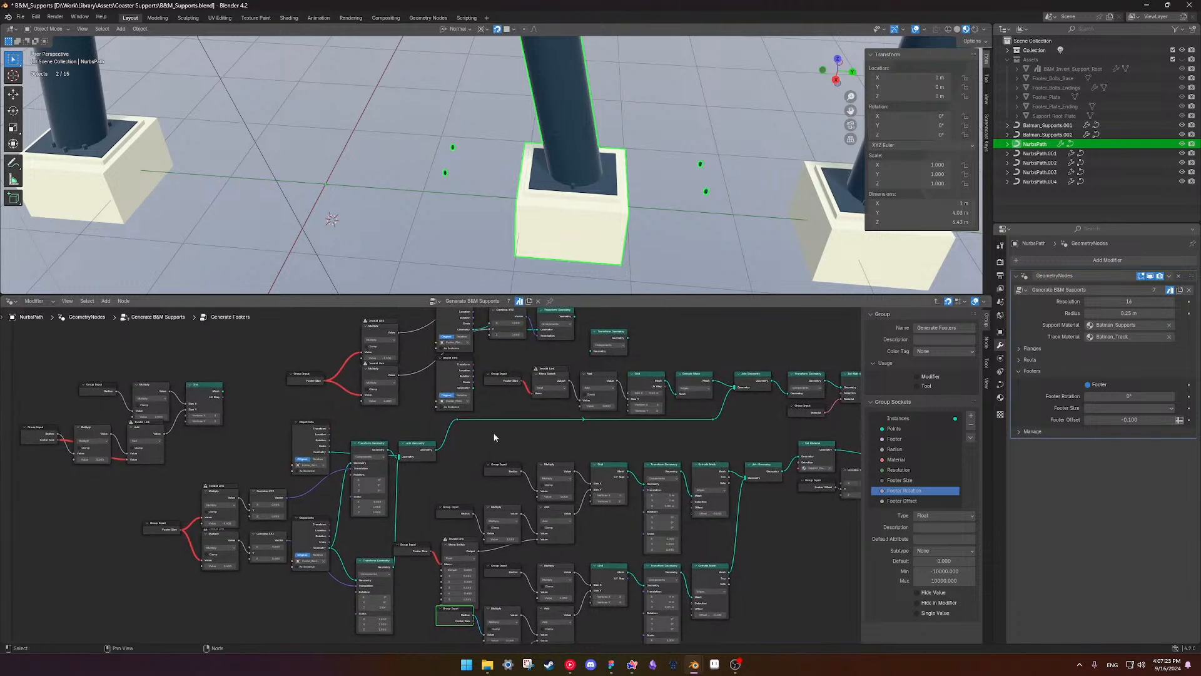
{"action": "scroll", "coordinate": [525, 386], "scroll_direction": "up", "scroll_amount": 3}
{"action": "middle_click_drag", "start_coordinate": [526, 386], "coordinate": [485, 457]}
{"action": "scroll", "coordinate": [506, 446], "scroll_direction": "up", "scroll_amount": 1}
{"action": "scroll", "coordinate": [500, 495], "scroll_direction": "up", "scroll_amount": 2}
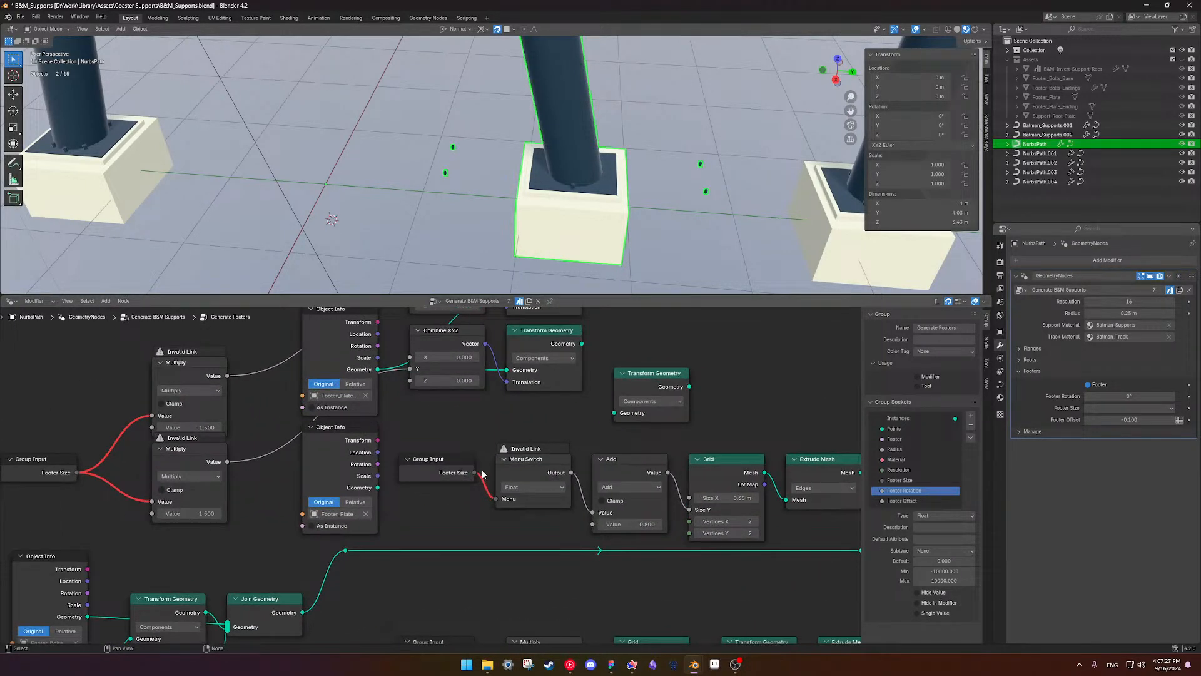
{"action": "scroll", "coordinate": [484, 474], "scroll_direction": "down", "scroll_amount": 2}
{"action": "middle_click_drag", "start_coordinate": [212, 493], "coordinate": [327, 453]}
{"action": "right_click_drag", "start_coordinate": [328, 412], "coordinate": [321, 468], "text": "ctrl"}
{"action": "middle_click_drag", "start_coordinate": [266, 452], "coordinate": [305, 481]}
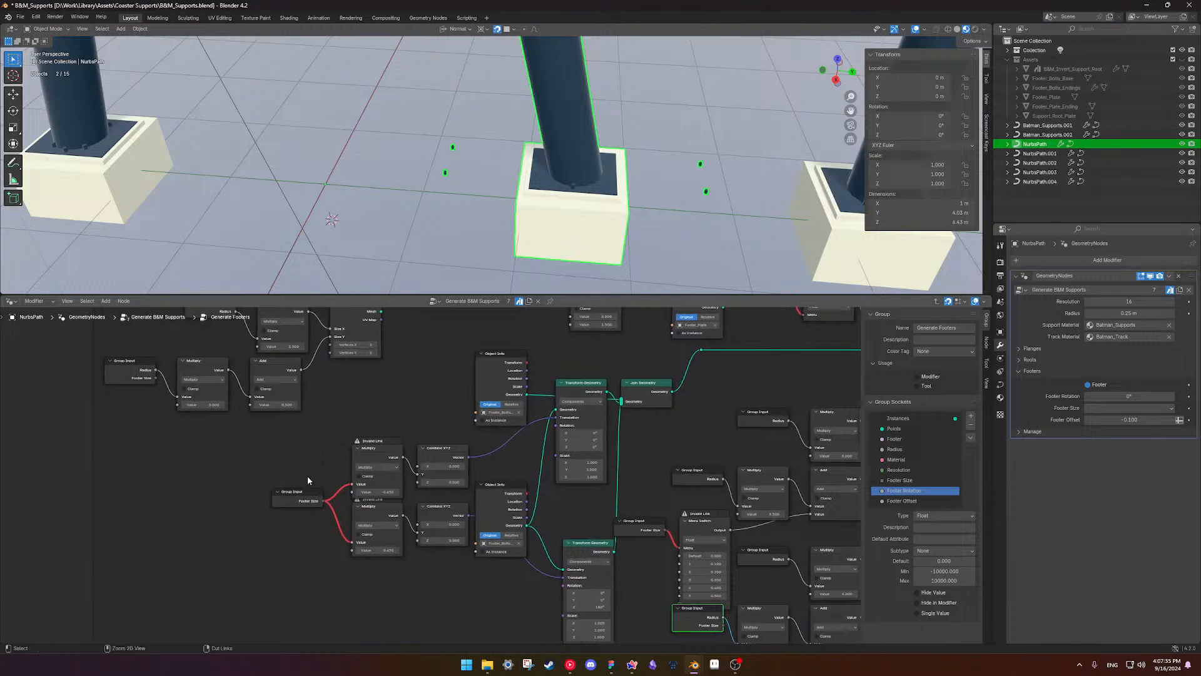
- Disconnect Footer Size from both Multiply nodes that feed the Combine XYZ nodes of the footer bolts
{"action": "right_click_drag", "start_coordinate": [344, 527], "coordinate": [341, 540], "text": "ctrl"}
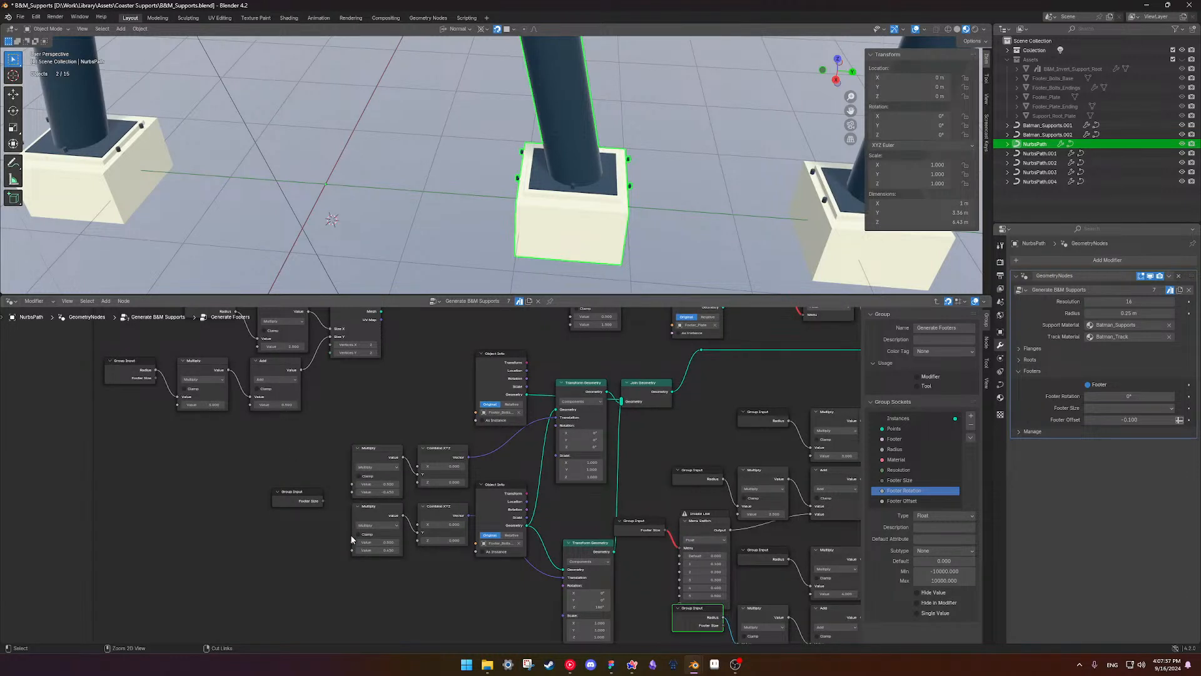
{"action": "key", "text": "ctrl+z"}
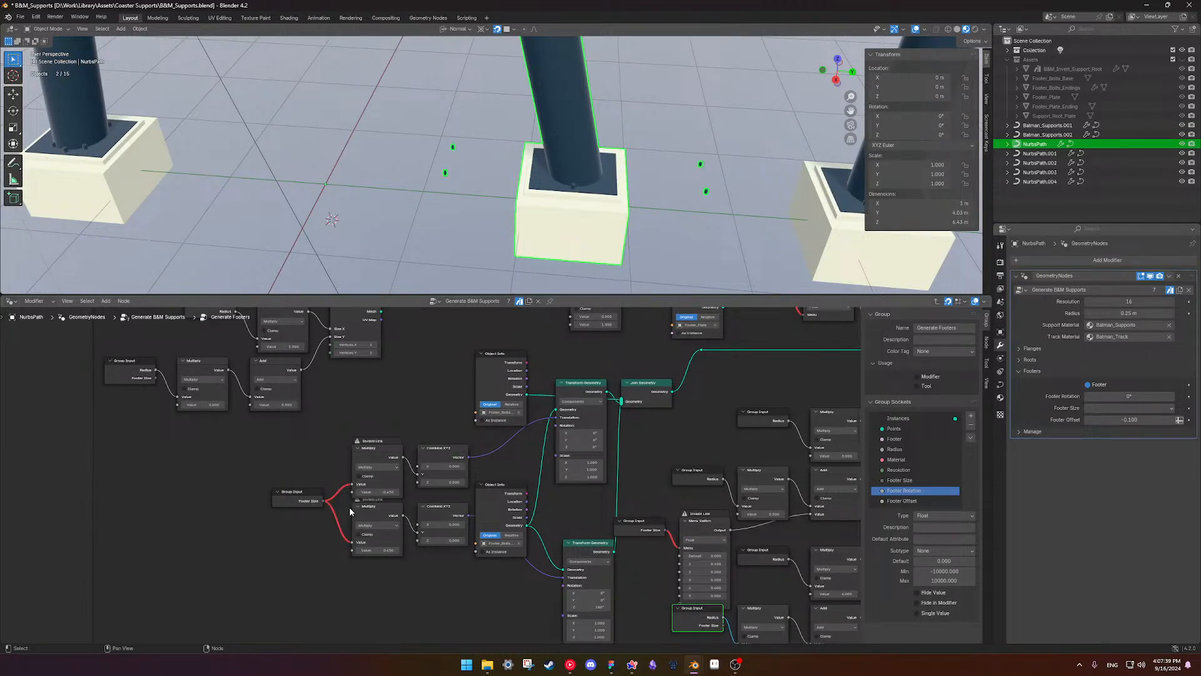
{"action": "right_click_drag", "start_coordinate": [341, 481], "coordinate": [341, 500], "text": "ctrl"}
{"action": "middle_click_drag", "start_coordinate": [345, 535], "coordinate": [338, 528], "text": "shift"}
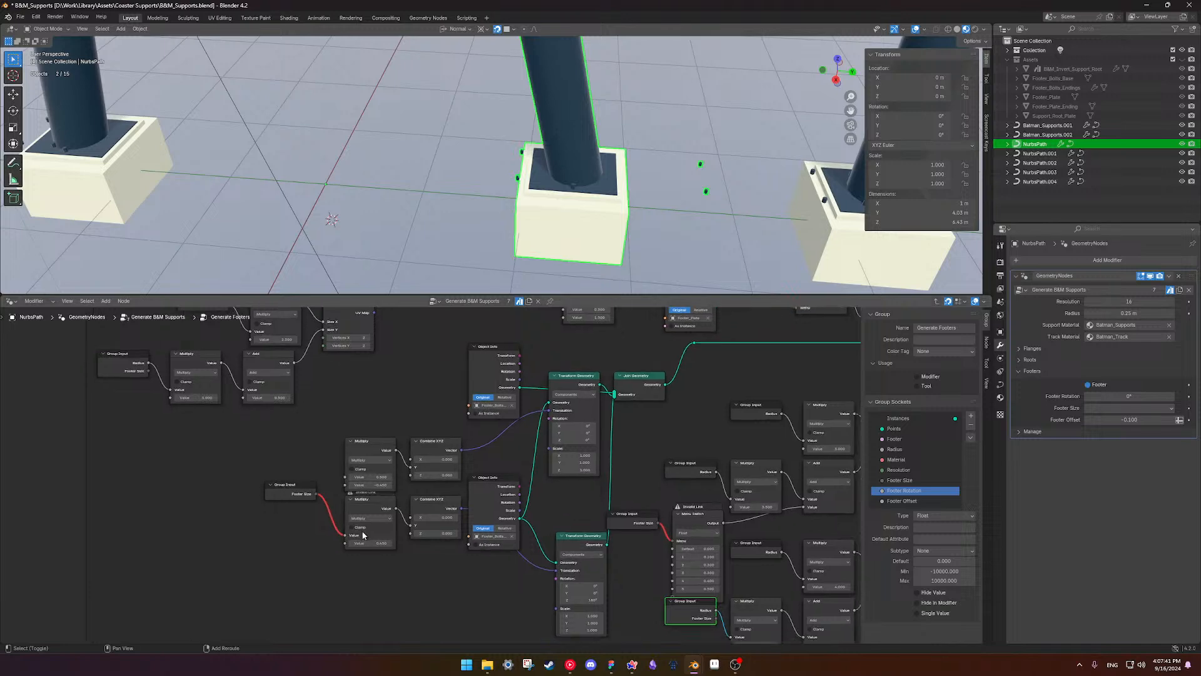
{"action": "right_click_drag", "start_coordinate": [336, 505], "coordinate": [338, 535], "text": "ctrl"}
- Disconnect Footer Size from the Menu Switches of the two lower Grid chains, leaving only the upper chain's Menu Switch wired
{"action": "middle_click_drag", "start_coordinate": [431, 528], "coordinate": [415, 492], "text": "shift"}
{"action": "scroll", "coordinate": [432, 517], "scroll_direction": "up", "scroll_amount": 2}
{"action": "middle_click_drag", "start_coordinate": [691, 516], "coordinate": [444, 486], "text": "shift"}
{"action": "scroll", "coordinate": [444, 485], "scroll_direction": "down", "scroll_amount": 5}
{"action": "right_click_drag", "start_coordinate": [441, 466], "coordinate": [449, 484], "text": "ctrl"}
{"action": "right_click_drag", "start_coordinate": [482, 588], "coordinate": [487, 597], "text": "ctrl"}
{"action": "scroll", "coordinate": [491, 499], "scroll_direction": "down", "scroll_amount": 2}
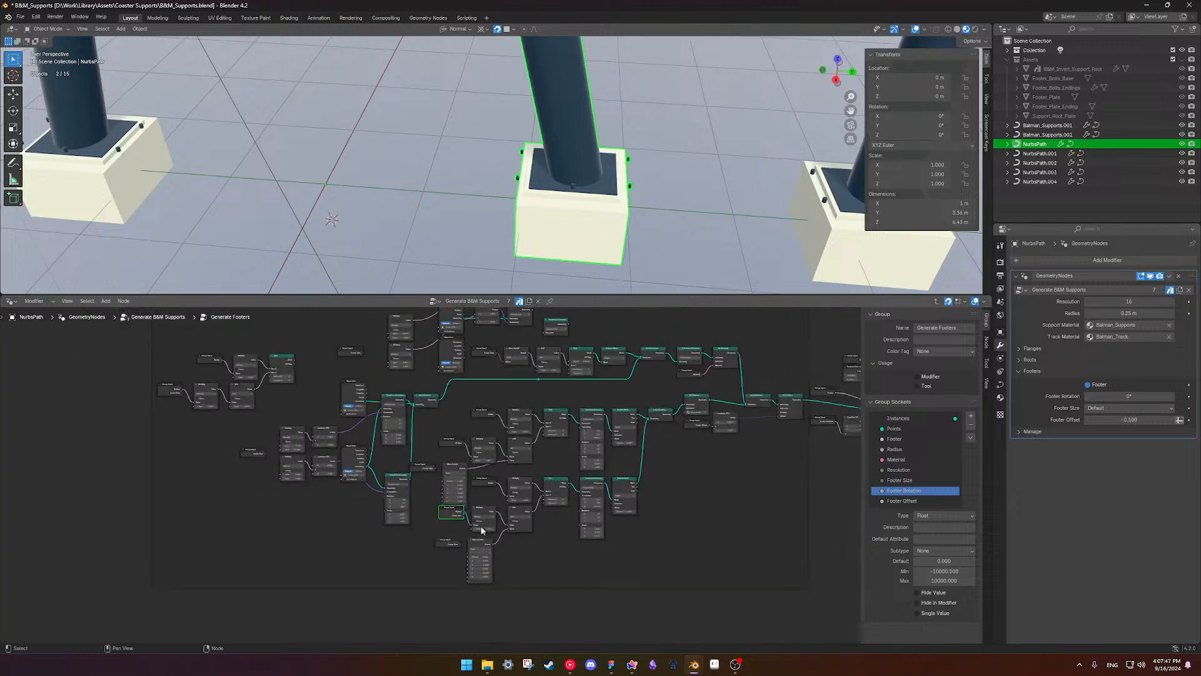
{"action": "scroll", "coordinate": [526, 408], "scroll_direction": "up", "scroll_amount": 3}
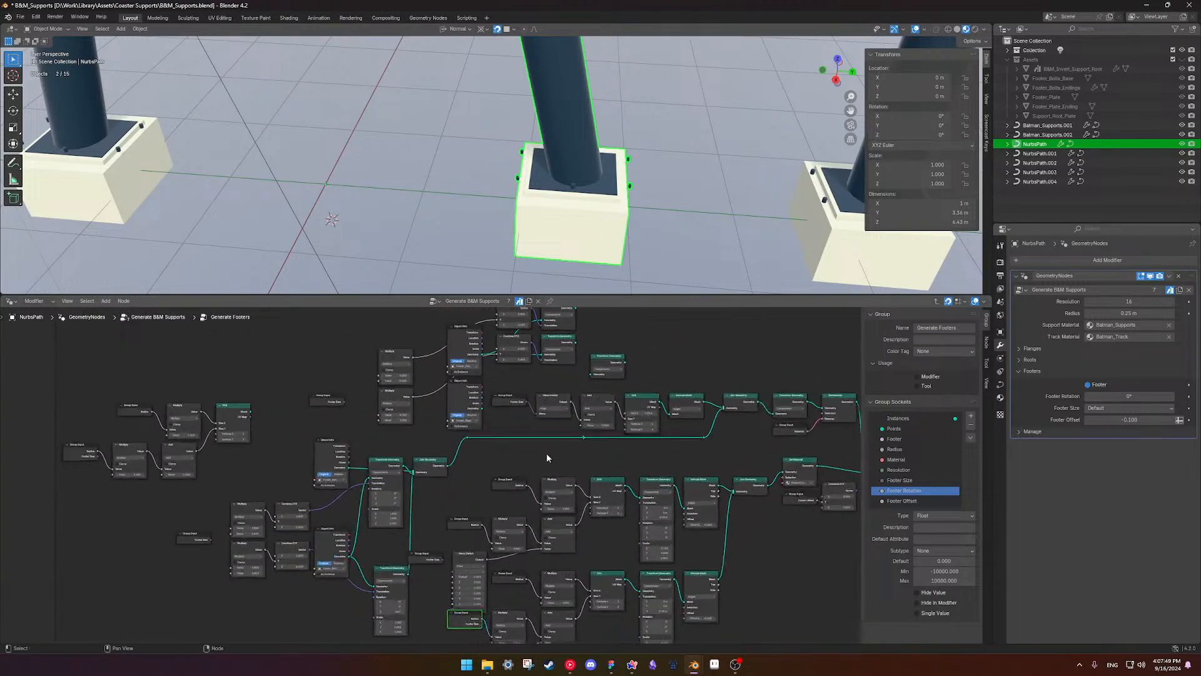
{"action": "left_click_drag", "start_coordinate": [506, 384], "coordinate": [558, 419]}
{"action": "scroll", "coordinate": [561, 413], "scroll_direction": "up", "scroll_amount": 5}
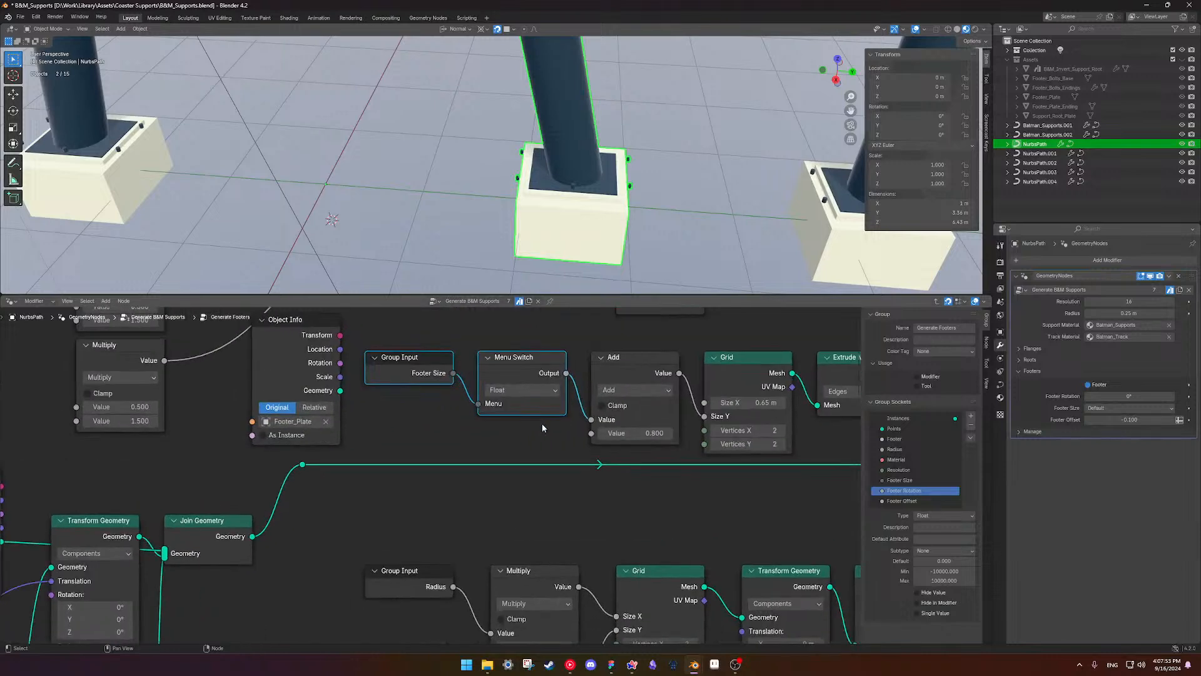
{"action": "left_click", "coordinate": [568, 379]}
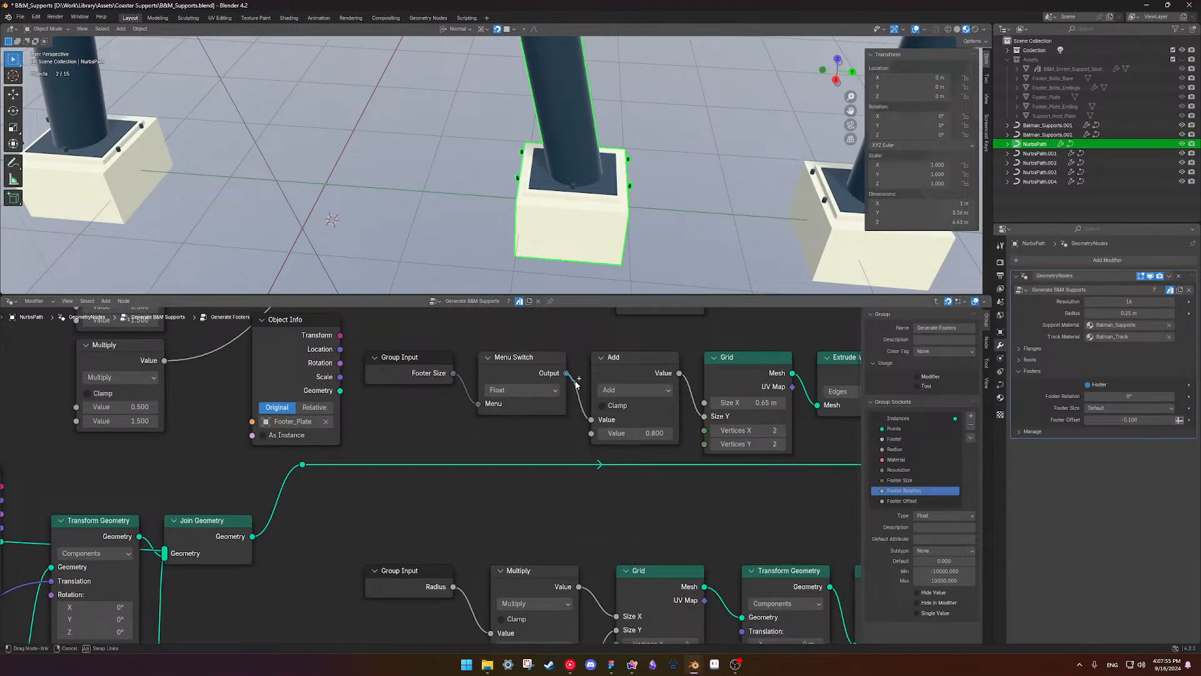
{"action": "left_click_drag", "start_coordinate": [568, 375], "coordinate": [499, 449]}
{"action": "right_click", "coordinate": [500, 447]}
- Wire the upper Menu Switch's output to both Multiply nodes that feed the footer bolts' Combine XYZ nodes
{"action": "scroll", "coordinate": [501, 449], "scroll_direction": "down", "scroll_amount": 7}
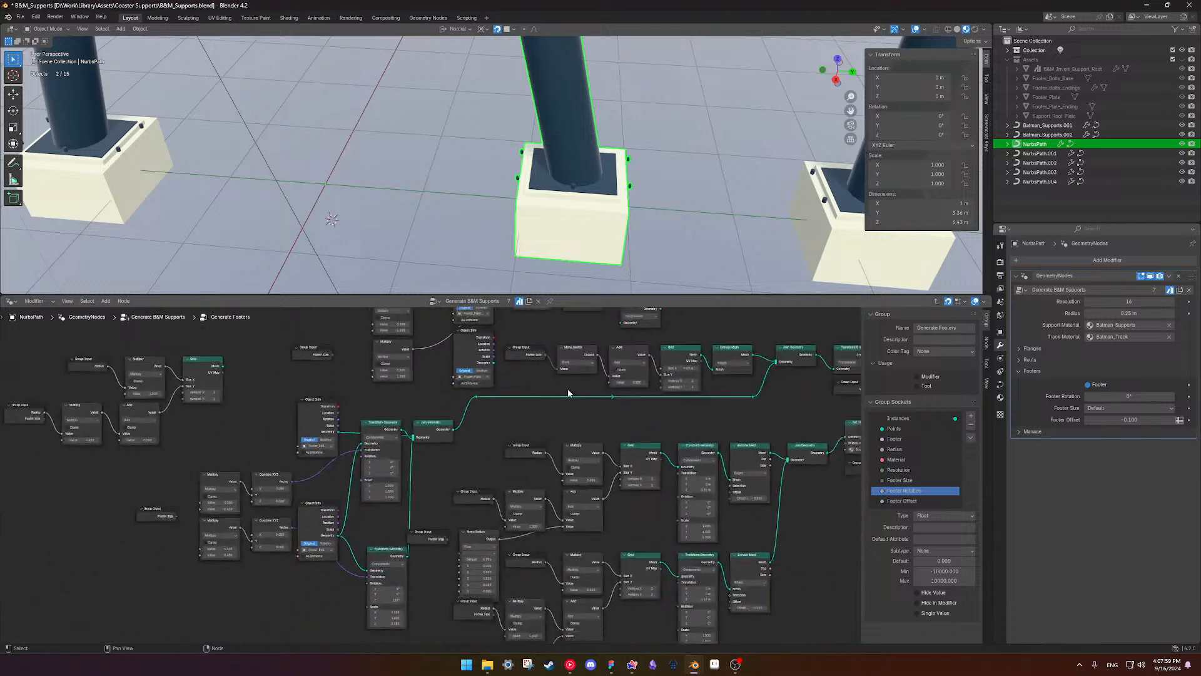
{"action": "left_click_drag", "start_coordinate": [575, 357], "coordinate": [285, 463]}
{"action": "left_click_drag", "start_coordinate": [575, 358], "coordinate": [287, 498]}
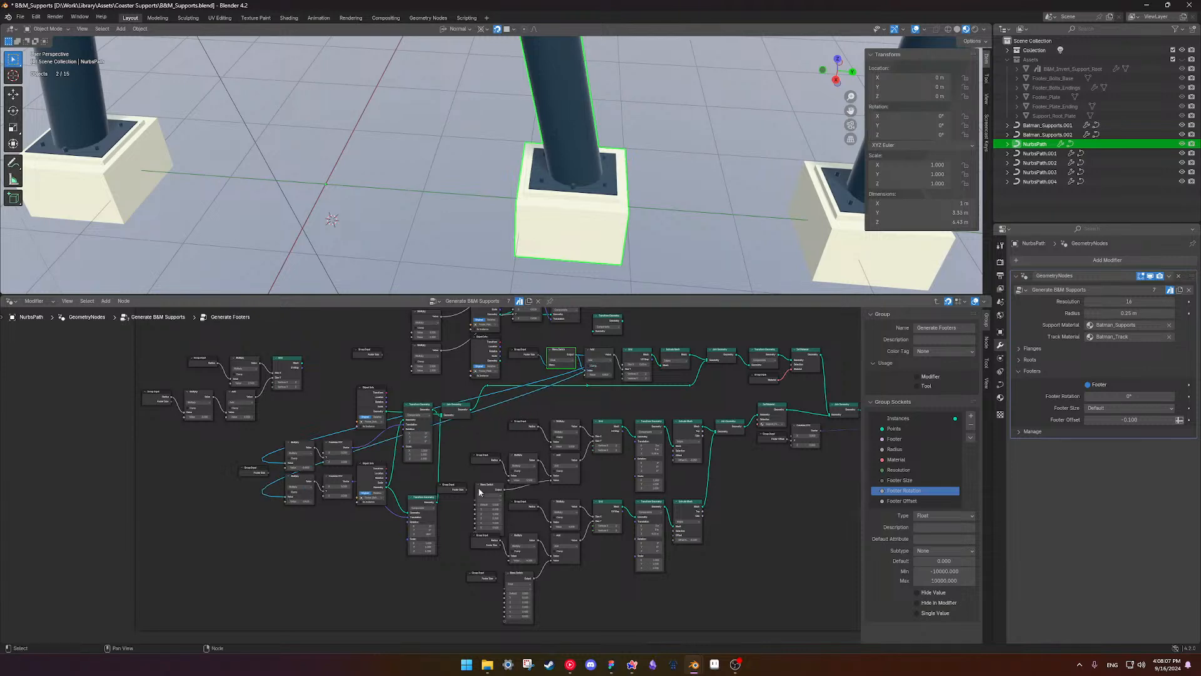
- Delete the Menu Switch between the two lower Grid chains and feed that chain's Add from the upper Menu Switch's output
{"action": "scroll", "coordinate": [532, 450], "scroll_direction": "up", "scroll_amount": 6}
{"action": "middle_click_drag", "start_coordinate": [510, 459], "coordinate": [452, 463]}
{"action": "left_click", "coordinate": [425, 508]}
{"action": "key", "text": "x"}
{"action": "middle_click_drag", "start_coordinate": [540, 328], "coordinate": [520, 362]}
{"action": "left_click_drag", "start_coordinate": [538, 332], "coordinate": [497, 534]}
- Connect the upper Menu Switch's output to the lowest Grid chain's Add and delete the lowest Menu Switch
{"action": "scroll", "coordinate": [499, 535], "scroll_direction": "down", "scroll_amount": 2}
{"action": "scroll", "coordinate": [505, 531], "scroll_direction": "down", "scroll_amount": 1}
{"action": "scroll", "coordinate": [525, 366], "scroll_direction": "down", "scroll_amount": 1}
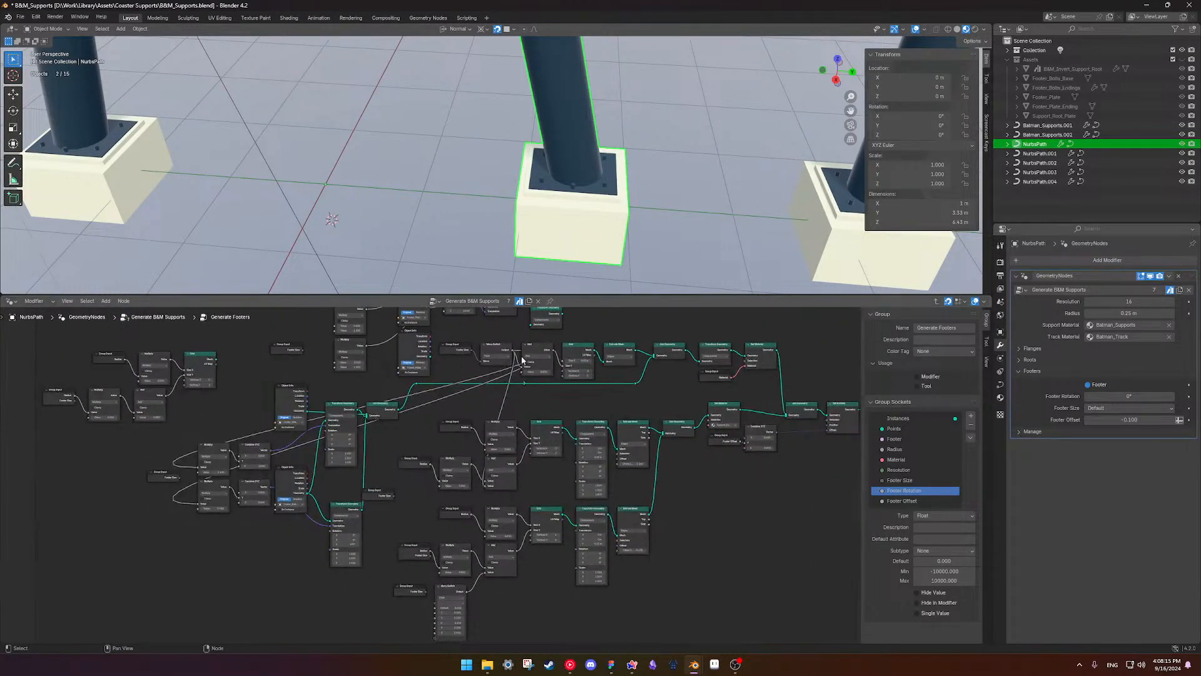
{"action": "left_click_drag", "start_coordinate": [513, 354], "coordinate": [482, 574]}
{"action": "left_click", "coordinate": [457, 593]}
{"action": "key", "text": "x"}
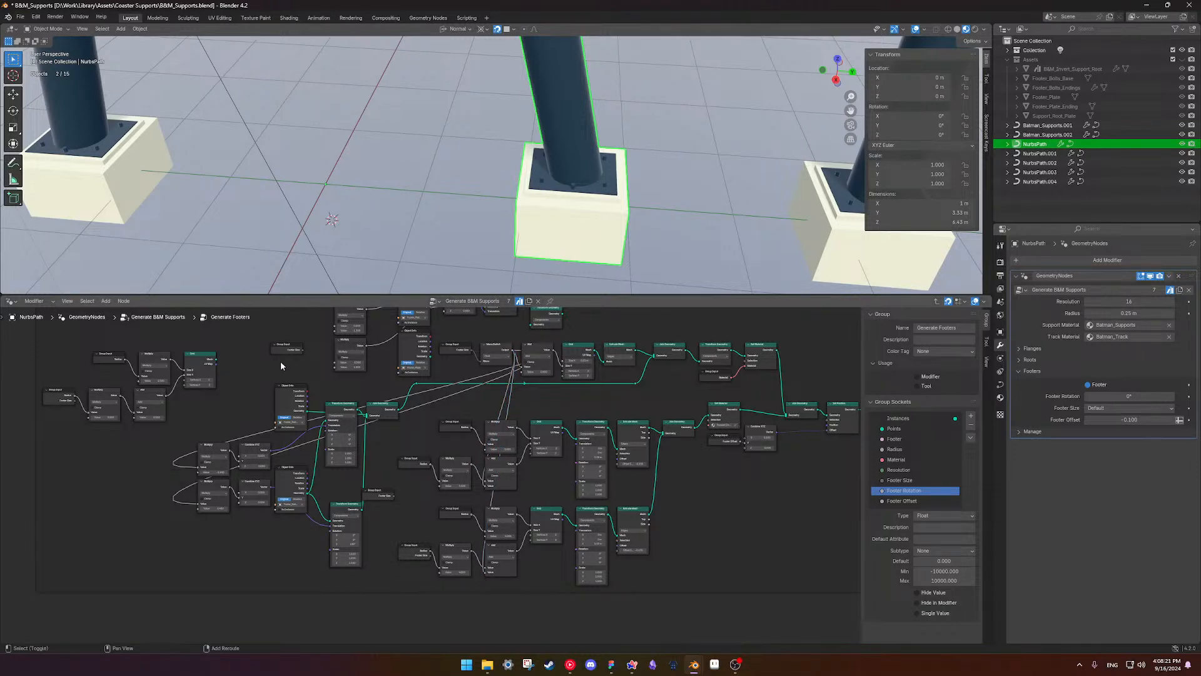
- Test Footer Size options 1 to 5 on the selected support and return the setting to Default
{"action": "scroll", "coordinate": [409, 506], "scroll_direction": "up", "scroll_amount": 2}
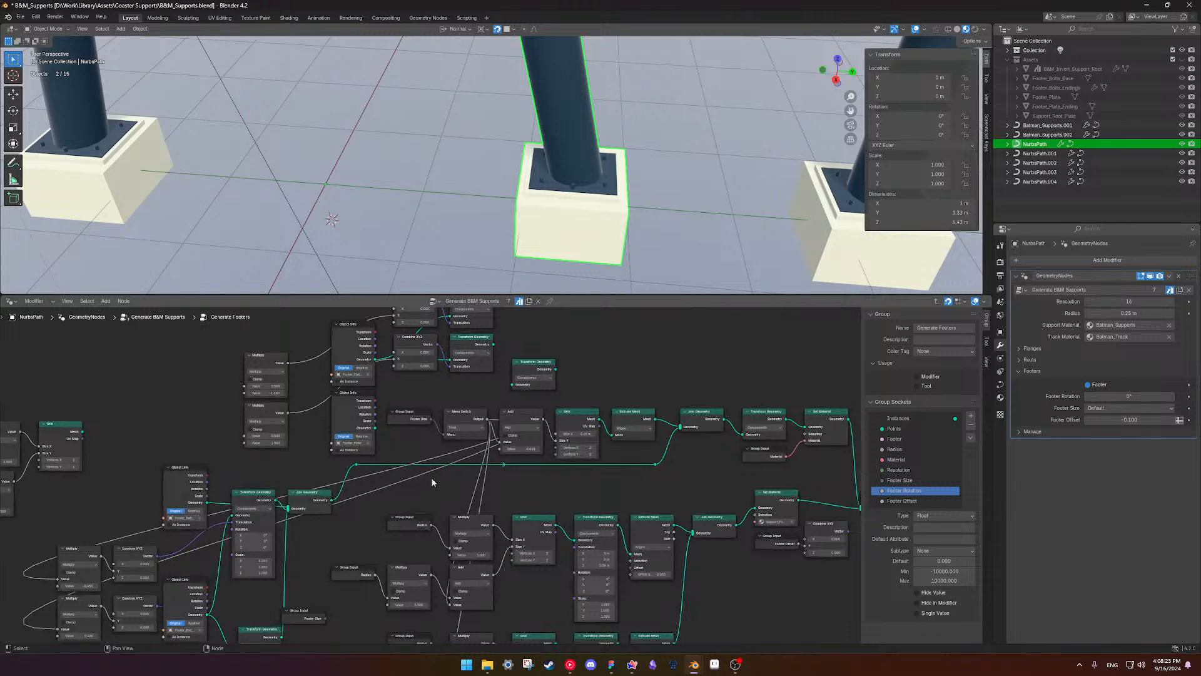
{"action": "left_click", "coordinate": [1129, 408]}
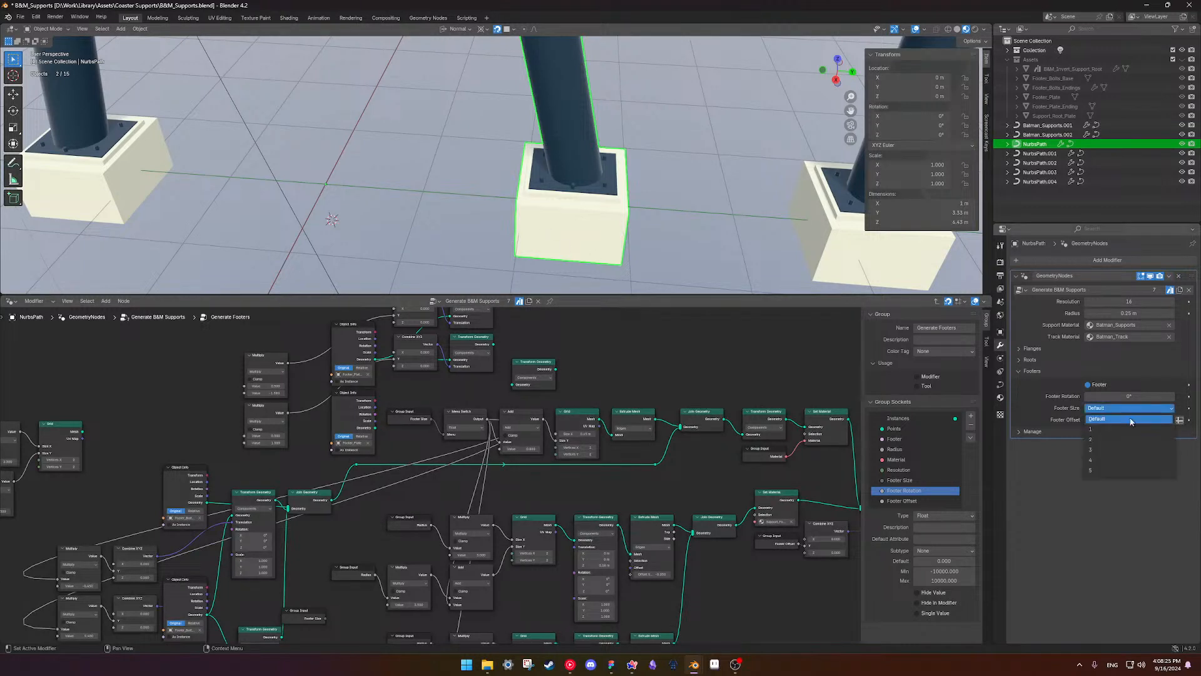
{"action": "left_click", "coordinate": [1128, 429]}
{"action": "left_click", "coordinate": [1129, 409]}
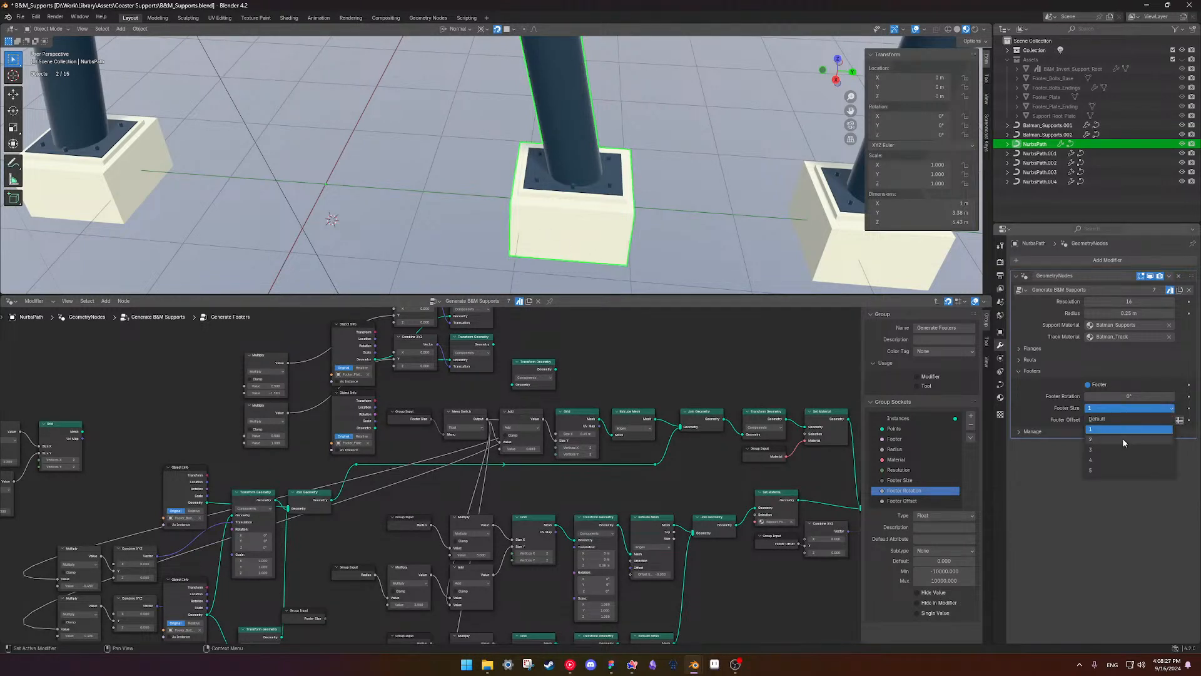
{"action": "left_click", "coordinate": [1122, 439]}
{"action": "left_click", "coordinate": [1125, 408]}
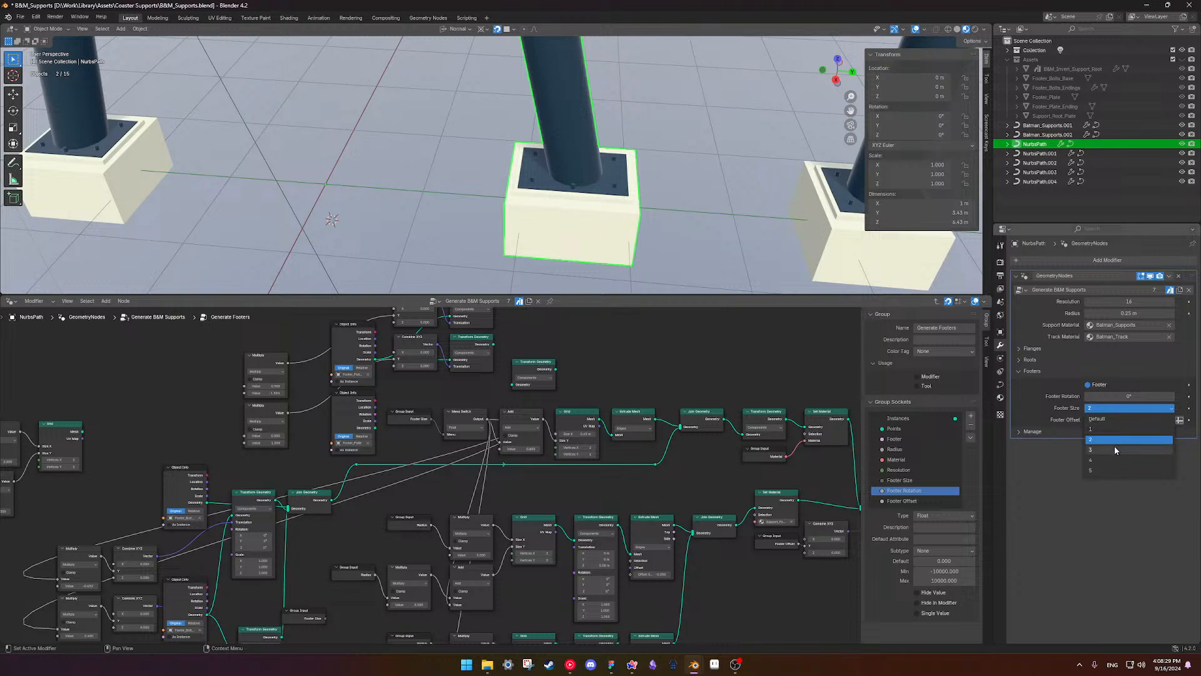
{"action": "left_click", "coordinate": [1114, 448]}
{"action": "left_click", "coordinate": [1114, 407]}
{"action": "left_click", "coordinate": [1114, 460]}
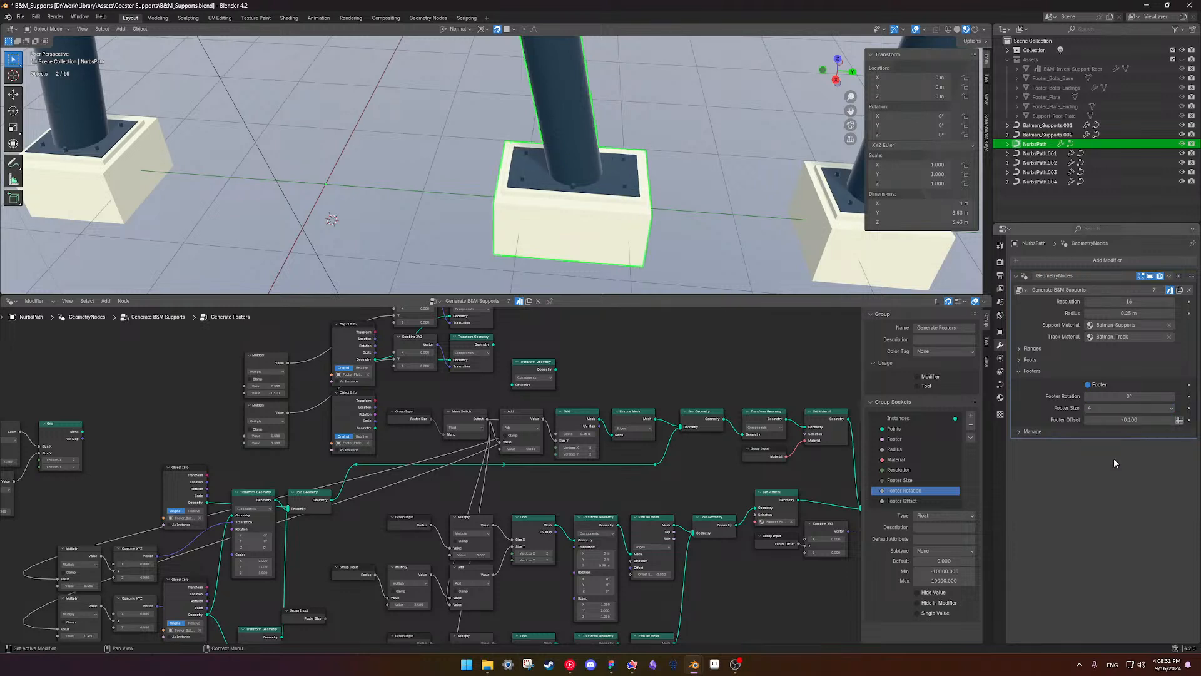
{"action": "left_click", "coordinate": [1125, 408]}
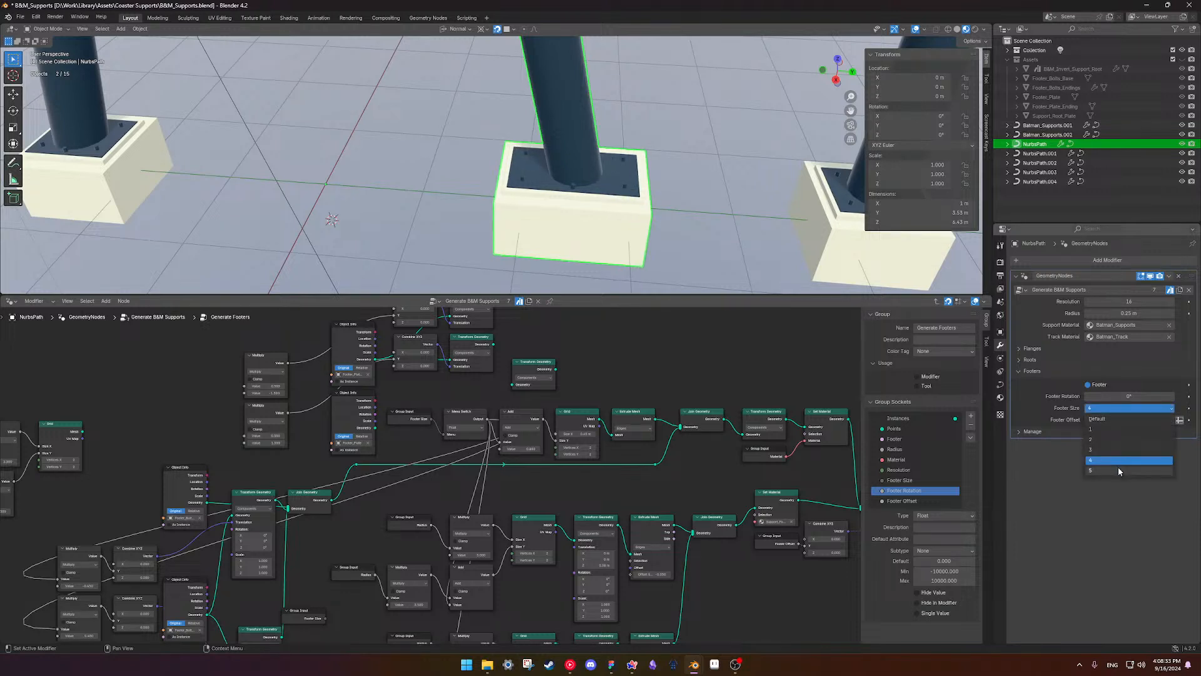
{"action": "left_click", "coordinate": [1117, 469]}
{"action": "left_click", "coordinate": [1130, 408]}
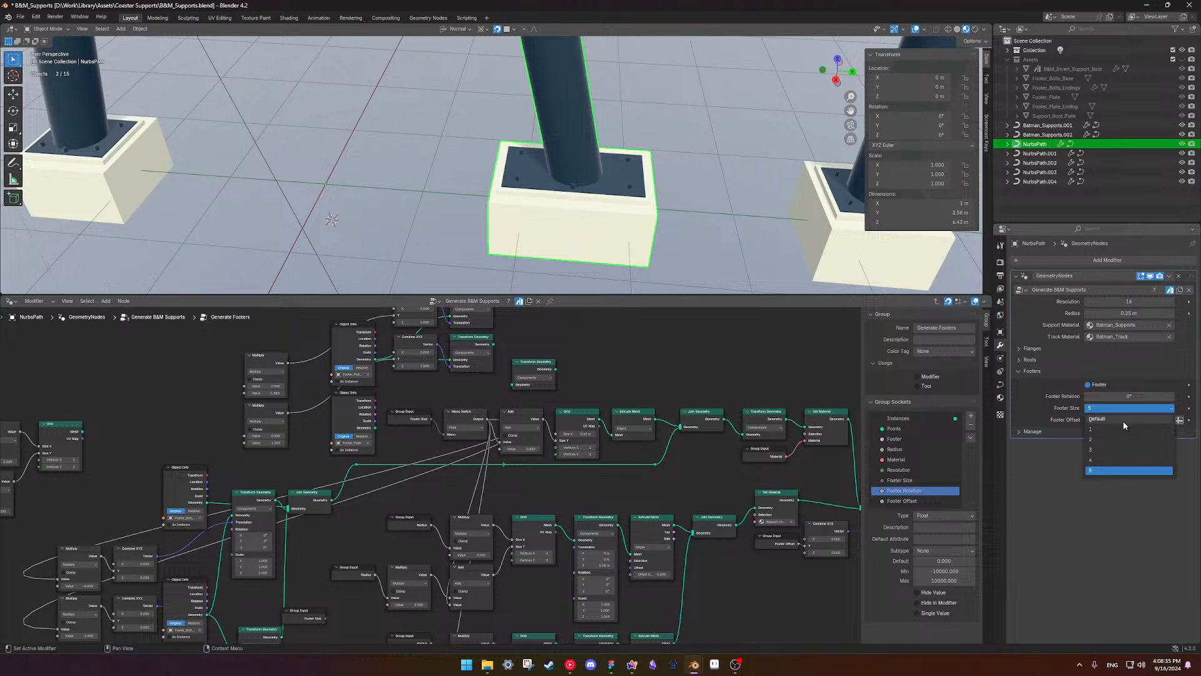
{"action": "left_click", "coordinate": [1124, 419]}
- Deselect the support, save the file, and inspect the angled support's footer plate and bolts up close
{"action": "left_click", "coordinate": [696, 193]}
{"action": "key", "text": "ctrl+s"}
{"action": "scroll", "coordinate": [697, 193], "scroll_direction": "down", "scroll_amount": 8}
{"action": "middle_click_drag", "start_coordinate": [608, 185], "coordinate": [648, 221]}
{"action": "scroll", "coordinate": [648, 222], "scroll_direction": "up", "scroll_amount": 10}
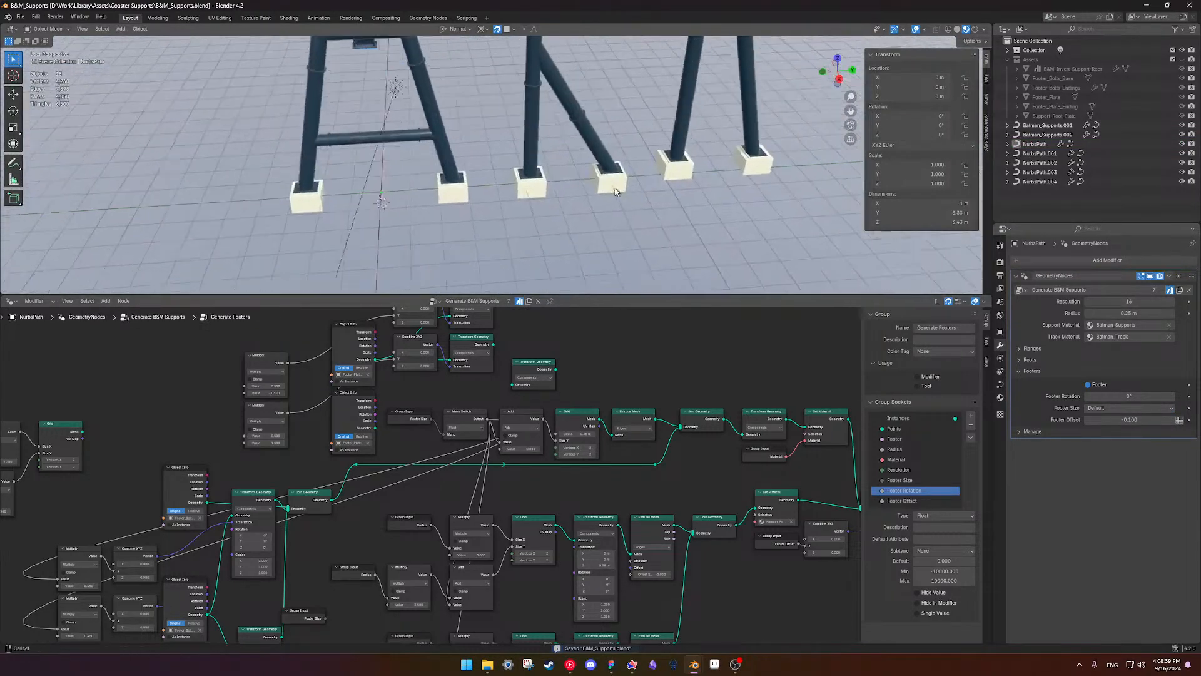
{"action": "scroll", "coordinate": [569, 220], "scroll_direction": "down", "scroll_amount": 3}
{"action": "middle_click_drag", "start_coordinate": [566, 207], "coordinate": [430, 168]}
{"action": "scroll", "coordinate": [536, 146], "scroll_direction": "down", "scroll_amount": 2}
{"action": "middle_click_drag", "start_coordinate": [651, 191], "coordinate": [496, 188], "text": "shift"}
{"action": "scroll", "coordinate": [517, 182], "scroll_direction": "up", "scroll_amount": 6}
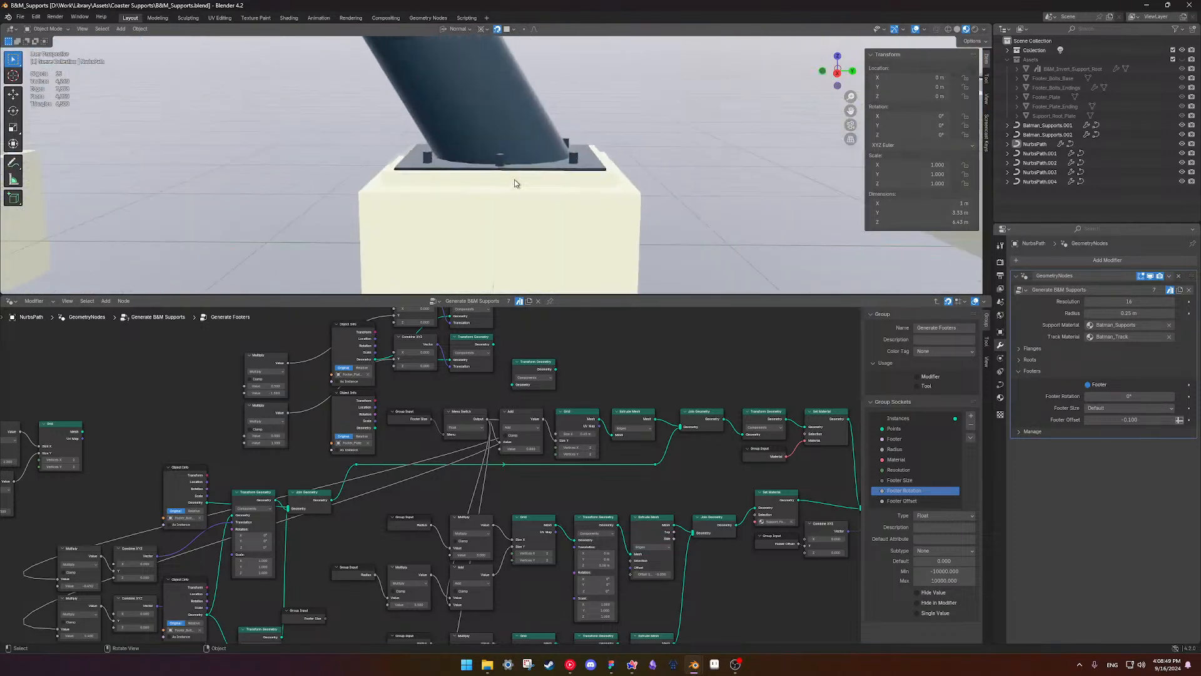
- Select the angled support NurbsPath.004, show its Footers settings, and set Footer Offset to -0.250
{"action": "left_click", "coordinate": [529, 191]}
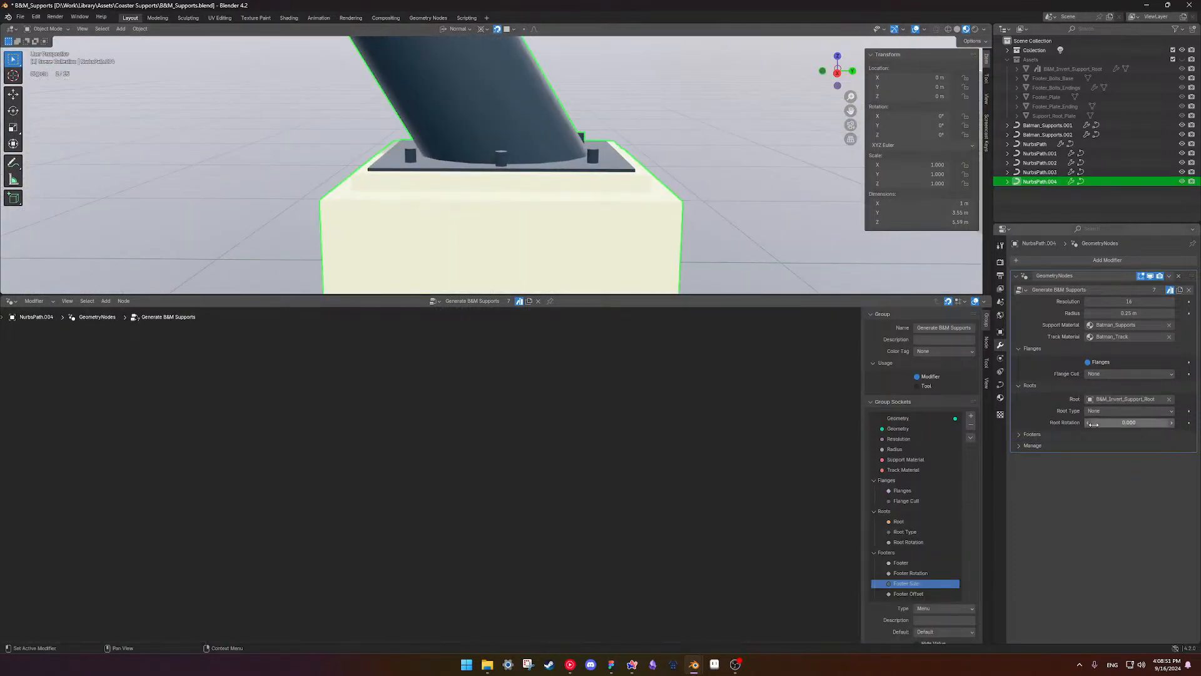
{"action": "left_click", "coordinate": [1017, 386]}
{"action": "left_click", "coordinate": [1021, 396]}
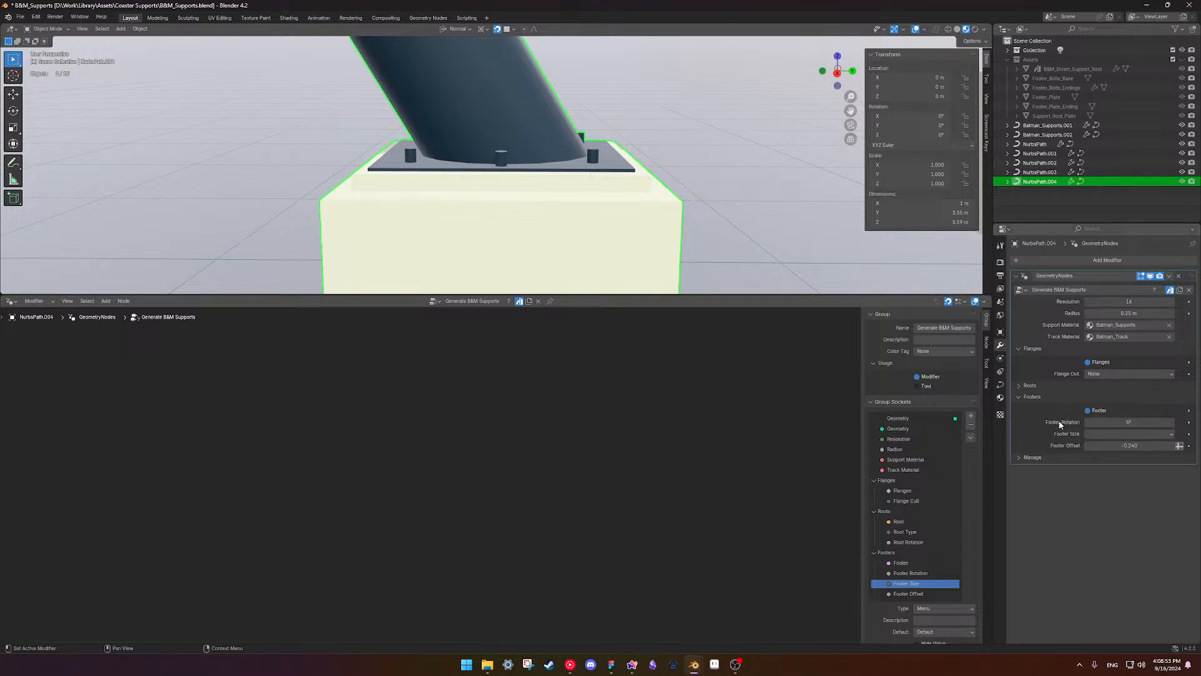
{"action": "left_click_drag", "start_coordinate": [1116, 448], "coordinate": [1112, 448]}
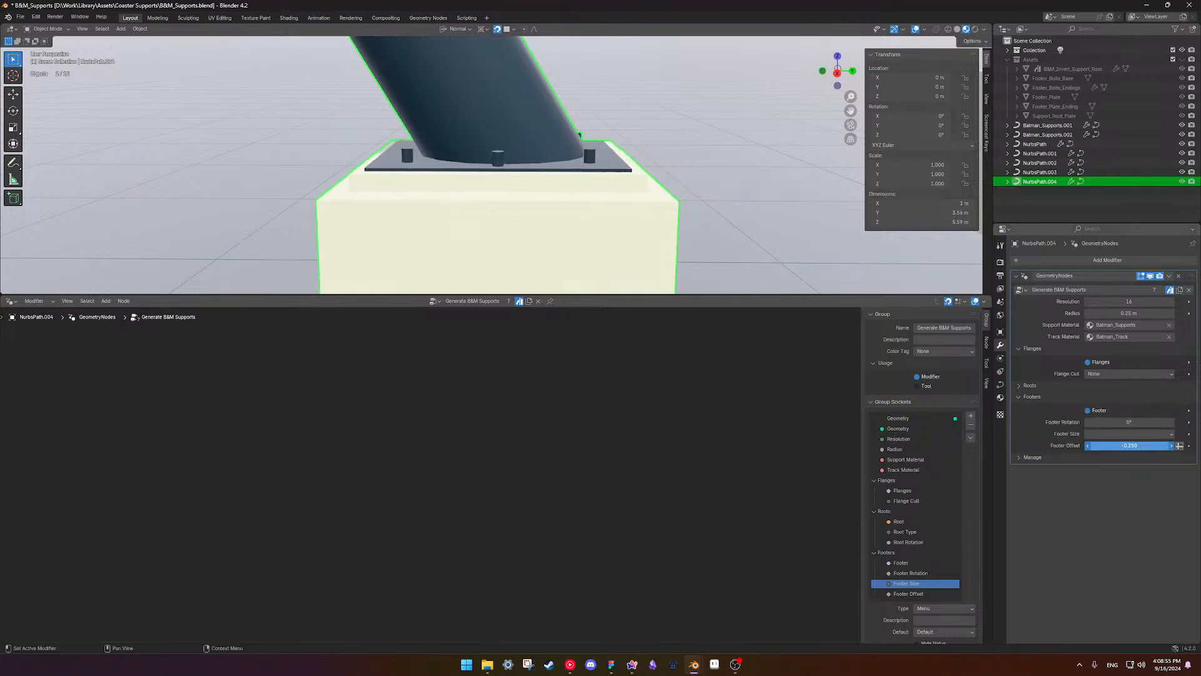
- Set the angled support's Footer Size to 2, trying size 1 first
{"action": "left_click", "coordinate": [1125, 434]}
{"action": "left_click", "coordinate": [1113, 457]}
{"action": "left_click", "coordinate": [1123, 435]}
{"action": "left_click", "coordinate": [1119, 455]}
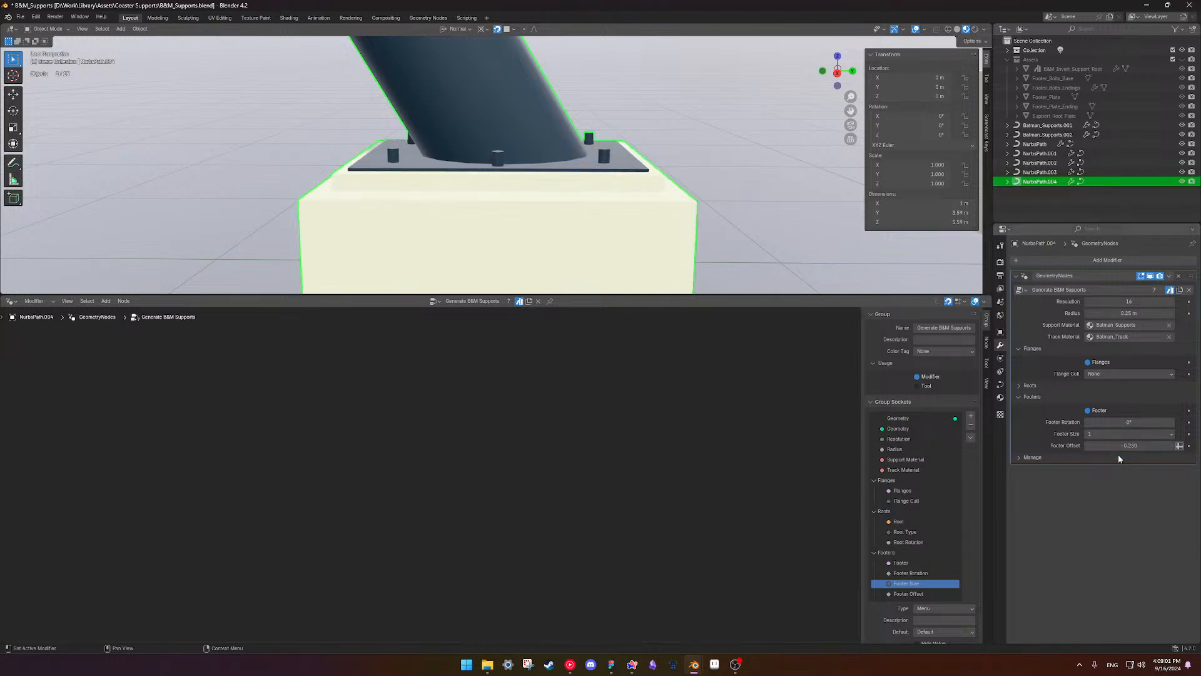
{"action": "left_click", "coordinate": [1130, 436]}
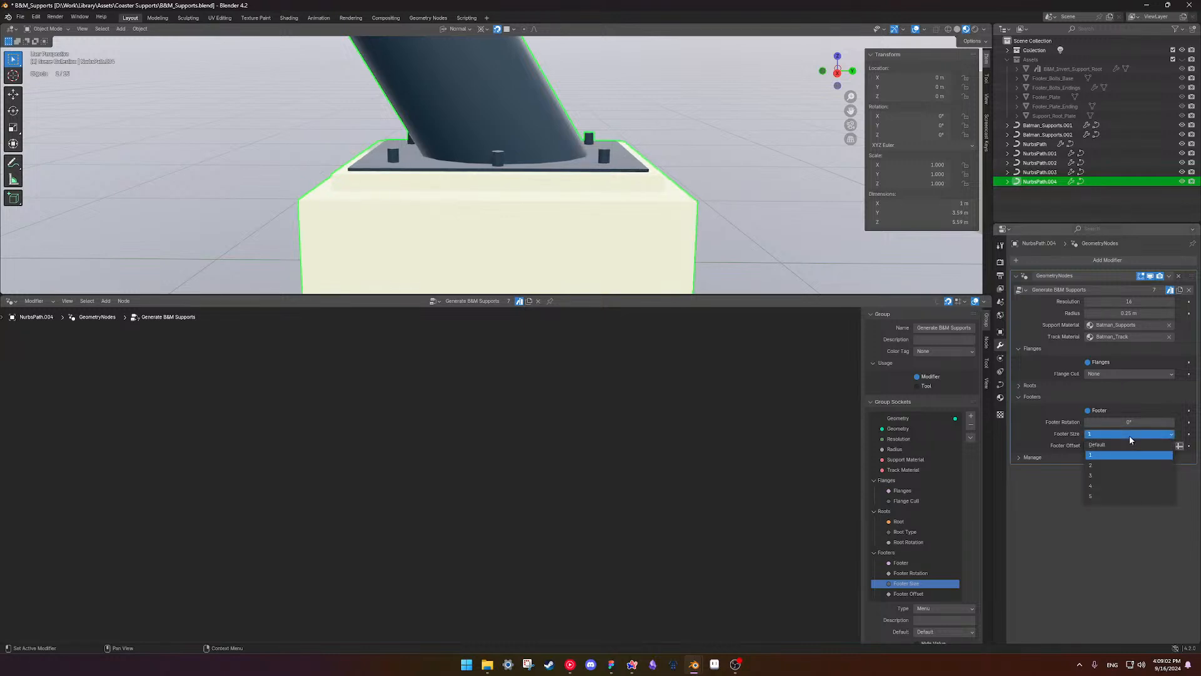
{"action": "left_click", "coordinate": [1112, 465]}
- Deselect the angled support and set its Footer Offset to -0.200, trying 0.2 first
{"action": "scroll", "coordinate": [558, 190], "scroll_direction": "down", "scroll_amount": 6}
{"action": "middle_click_drag", "start_coordinate": [523, 188], "coordinate": [604, 217]}
{"action": "left_click", "coordinate": [595, 126]}
{"action": "scroll", "coordinate": [524, 186], "scroll_direction": "down", "scroll_amount": 8}
{"action": "scroll", "coordinate": [605, 226], "scroll_direction": "up", "scroll_amount": 3}
{"action": "scroll", "coordinate": [606, 225], "scroll_direction": "up", "scroll_amount": 2}
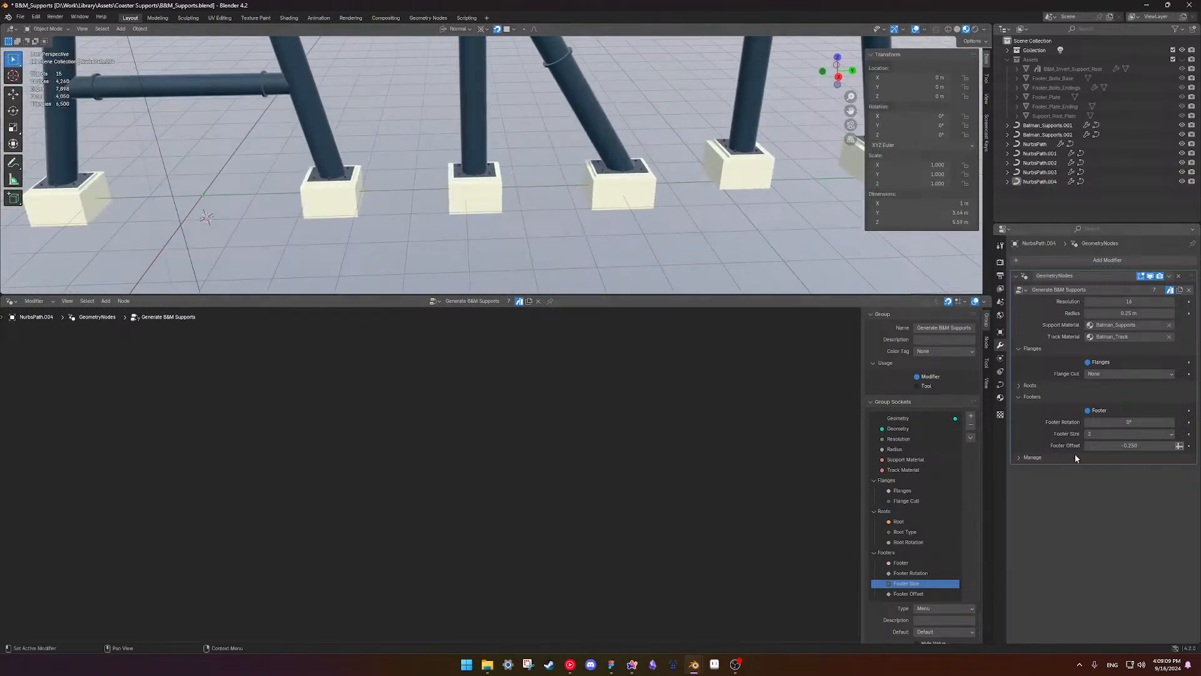
{"action": "left_click", "coordinate": [1120, 445]}
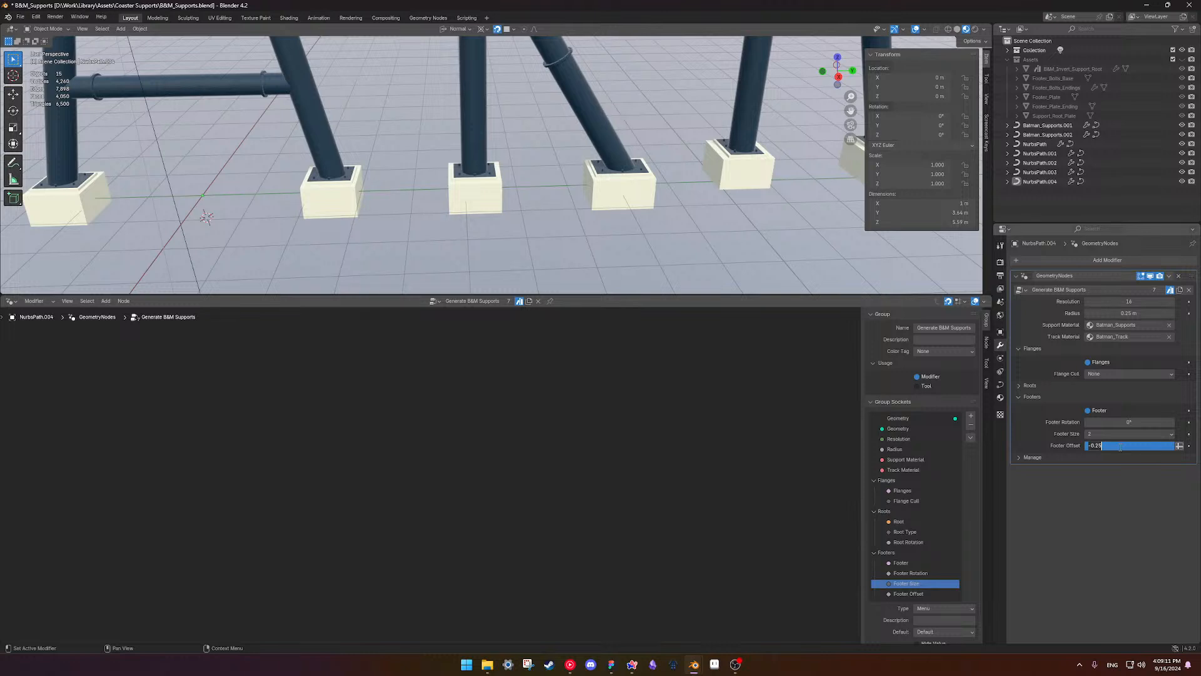
{"action": "type", "text": "0.2"}
{"action": "key", "text": "Return"}
{"action": "left_click", "coordinate": [1120, 445]}
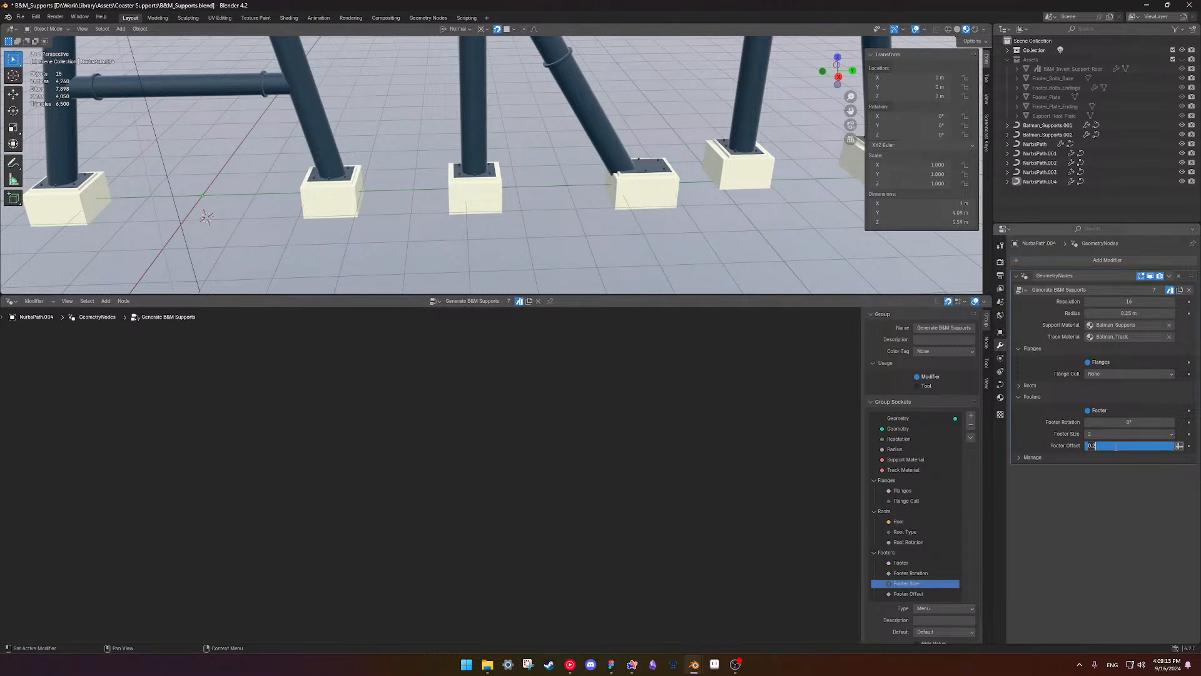
{"action": "type", "text": "-0.2"}
{"action": "key", "text": "Return"}
{"action": "scroll", "coordinate": [654, 254], "scroll_direction": "up", "scroll_amount": 3}
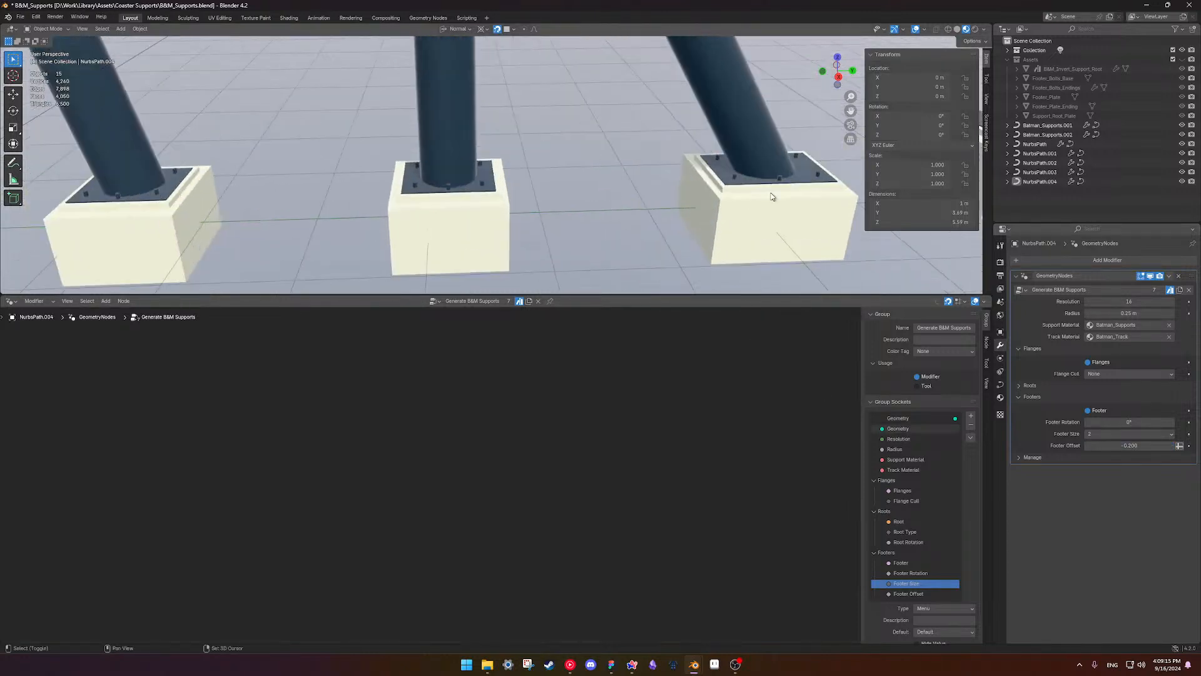
{"action": "middle_click_drag", "start_coordinate": [570, 154], "coordinate": [498, 181]}
{"action": "scroll", "coordinate": [500, 183], "scroll_direction": "up", "scroll_amount": 3}
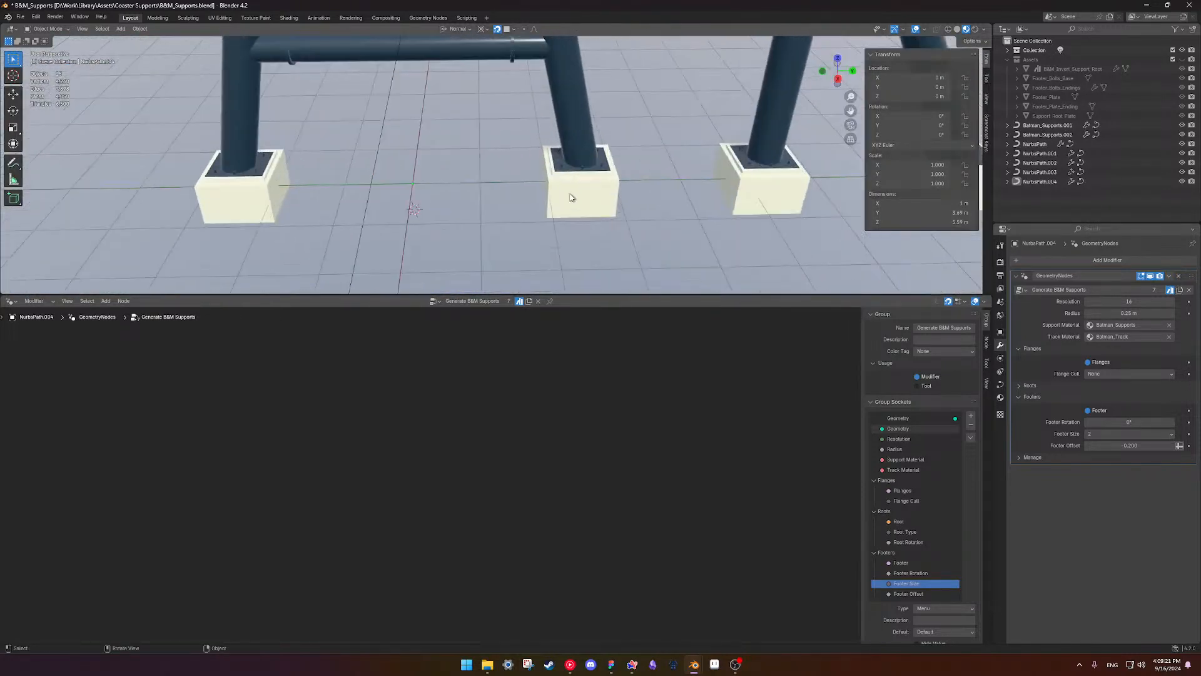
- Select the support NurbsPath and open the Generate Footers group inside its Generate B&M Supports node tree
{"action": "left_click", "coordinate": [571, 190]}
{"action": "key", "text": "Tab"}
{"action": "scroll", "coordinate": [569, 495], "scroll_direction": "up", "scroll_amount": 5}
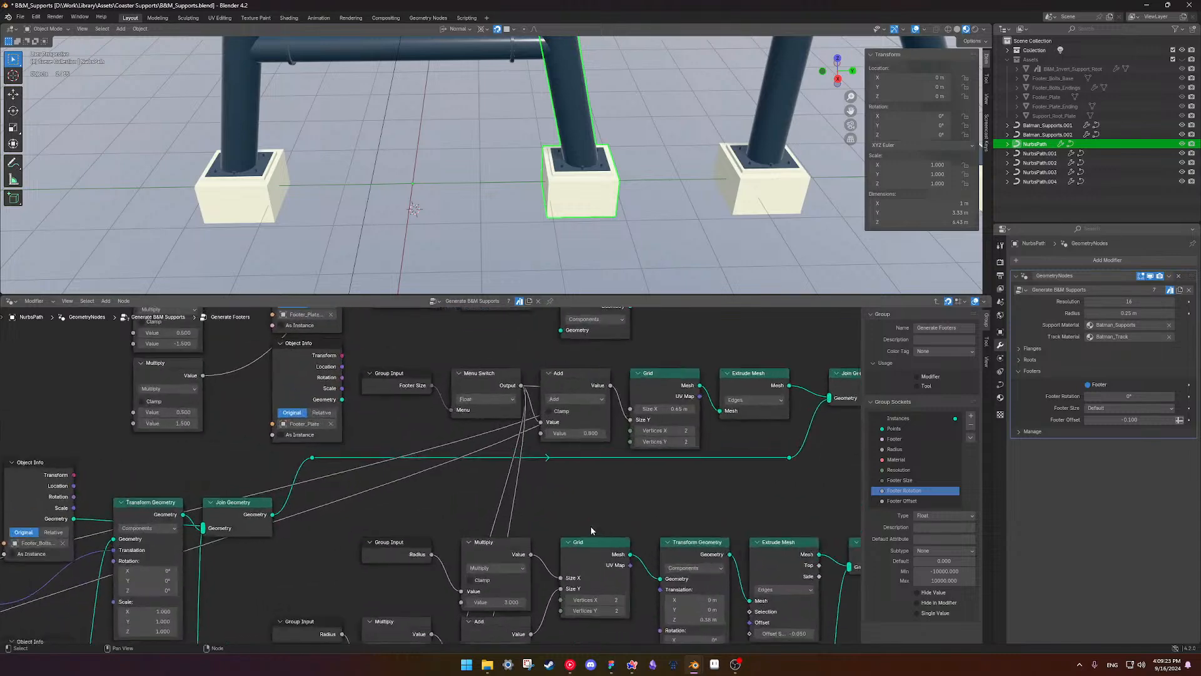
{"action": "scroll", "coordinate": [600, 519], "scroll_direction": "down", "scroll_amount": 3}
{"action": "middle_click_drag", "start_coordinate": [616, 502], "coordinate": [690, 430]}
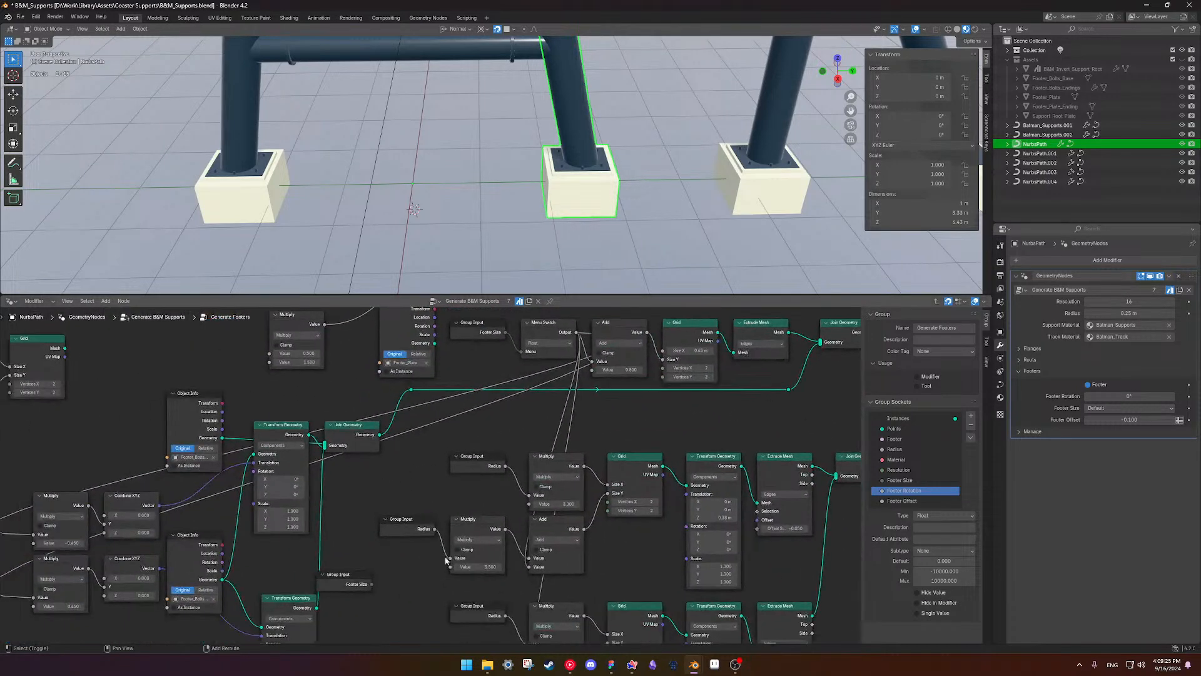
{"action": "middle_click_drag", "start_coordinate": [433, 569], "coordinate": [813, 600]}
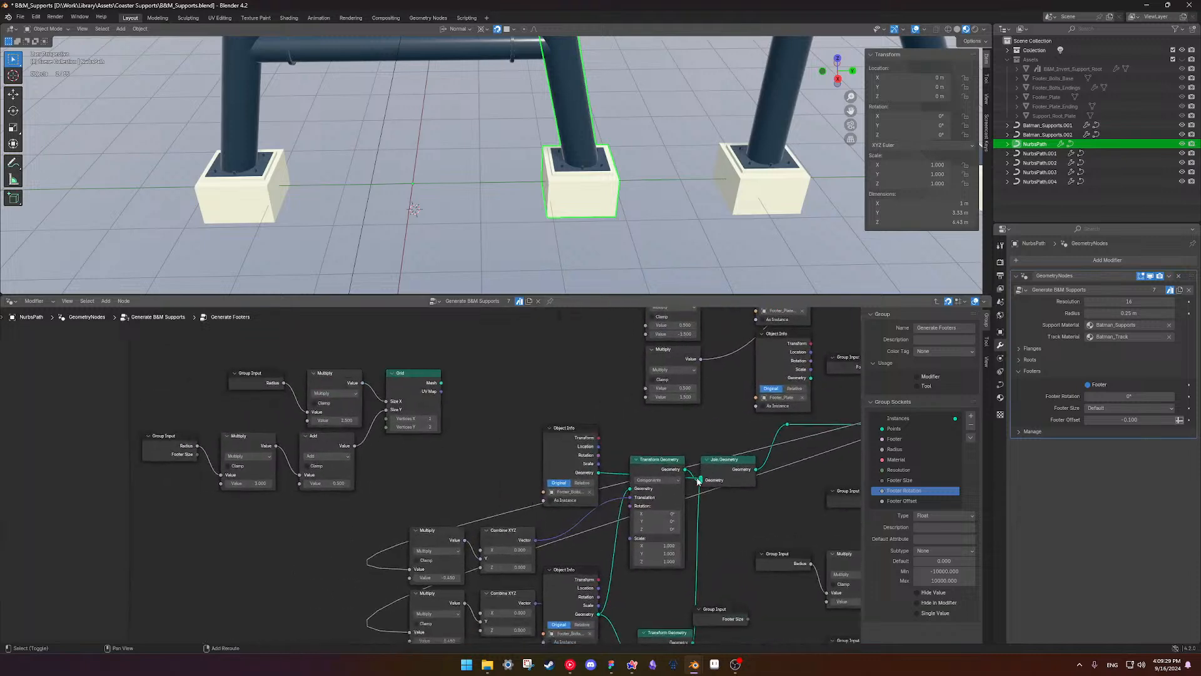
- Delete the leftover unconnected nodes in Generate Footers, including the stray Multiply, Add, Grid, Object Info and Transform Geometry nodes
{"action": "scroll", "coordinate": [421, 480], "scroll_direction": "down", "scroll_amount": 3}
{"action": "left_click_drag", "start_coordinate": [240, 354], "coordinate": [423, 486]}
{"action": "key", "text": "x"}
{"action": "middle_click_drag", "start_coordinate": [543, 388], "coordinate": [188, 504]}
{"action": "scroll", "coordinate": [244, 480], "scroll_direction": "up", "scroll_amount": 3}
{"action": "left_click_drag", "start_coordinate": [244, 345], "coordinate": [405, 473]}
{"action": "left_click_drag", "start_coordinate": [396, 347], "coordinate": [547, 437], "text": "shift"}
{"action": "key", "text": "x"}
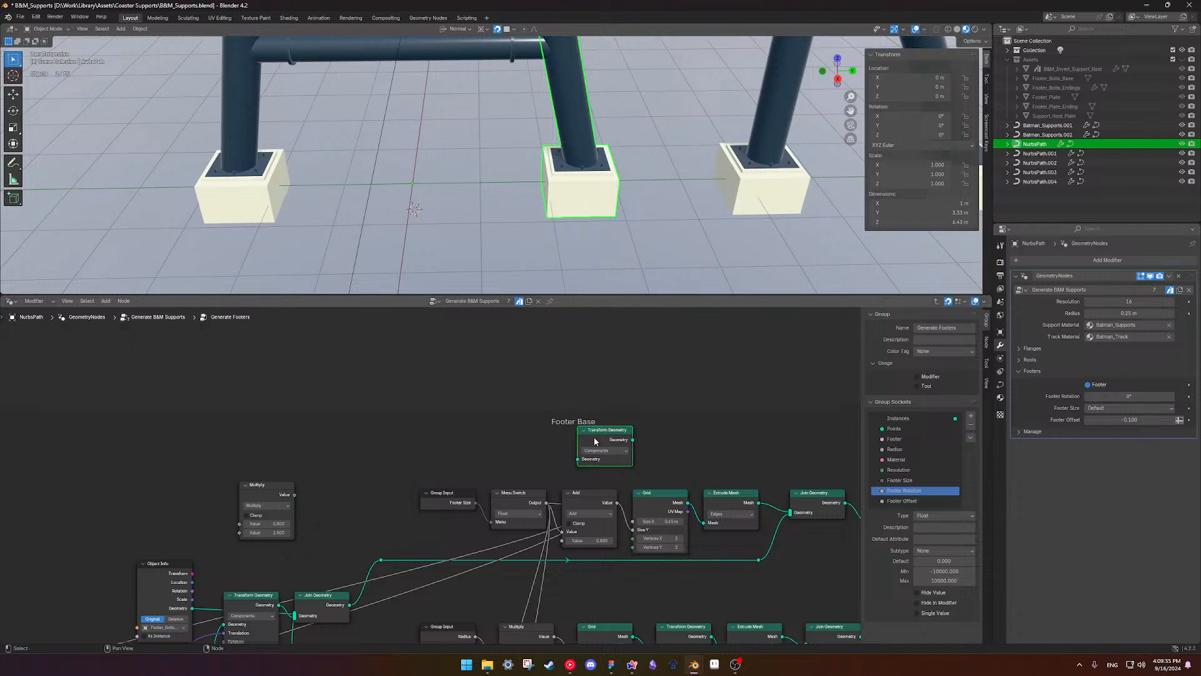
{"action": "scroll", "coordinate": [355, 489], "scroll_direction": "down", "scroll_amount": 1}
{"action": "left_click", "coordinate": [309, 482]}
{"action": "key", "text": "x"}
- Review the remaining Generate Footers nodes, from the grid and extrude chains through to the Group Output
{"action": "middle_click_drag", "start_coordinate": [356, 489], "coordinate": [474, 326]}
{"action": "scroll", "coordinate": [340, 433], "scroll_direction": "up", "scroll_amount": 3}
{"action": "middle_click_drag", "start_coordinate": [428, 409], "coordinate": [249, 389]}
{"action": "middle_click_drag", "start_coordinate": [277, 533], "coordinate": [262, 470]}
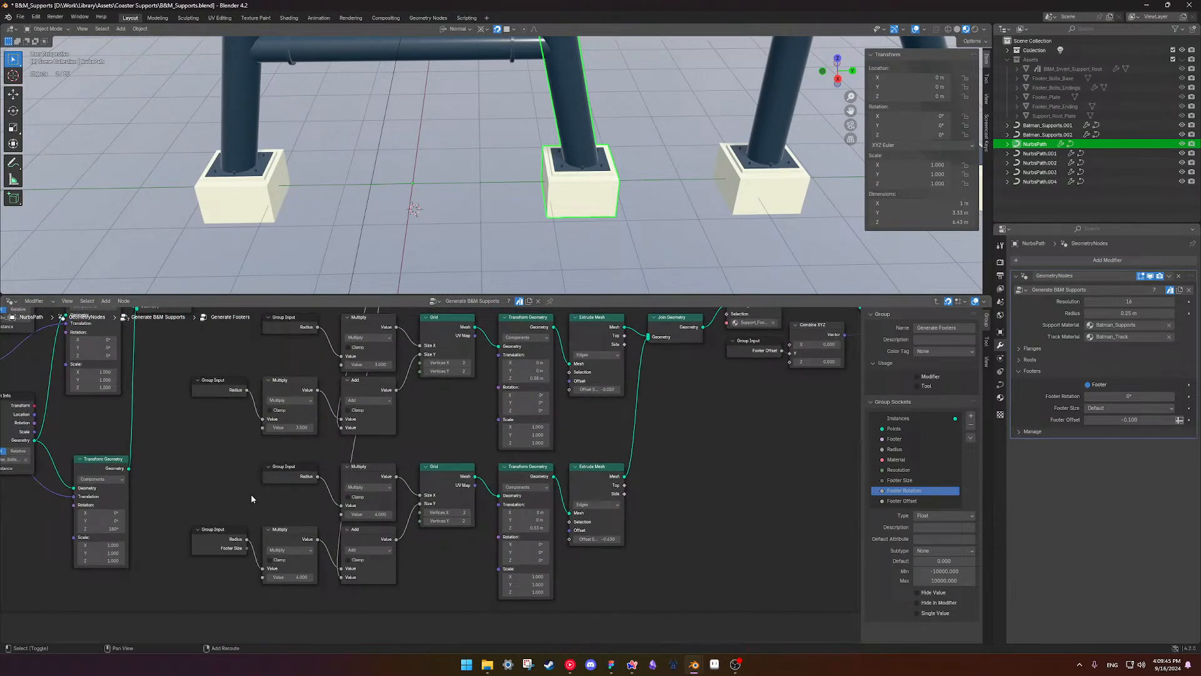
{"action": "middle_click_drag", "start_coordinate": [432, 454], "coordinate": [517, 578], "text": "shift"}
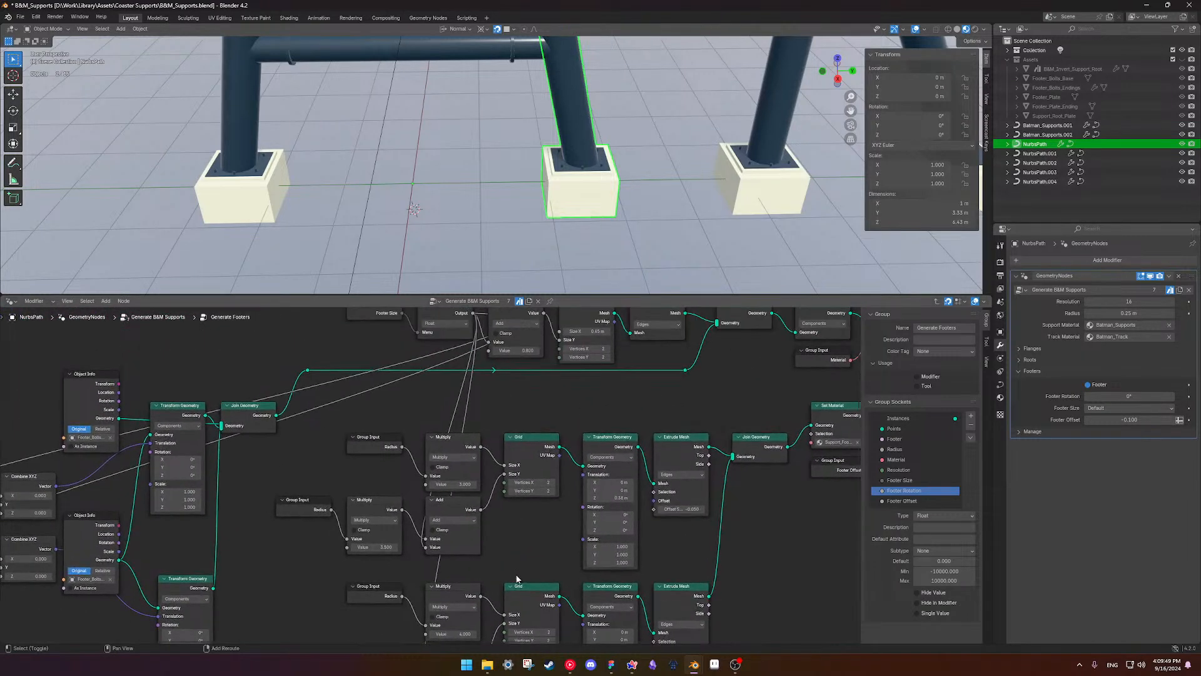
{"action": "middle_click_drag", "start_coordinate": [401, 438], "coordinate": [249, 475]}
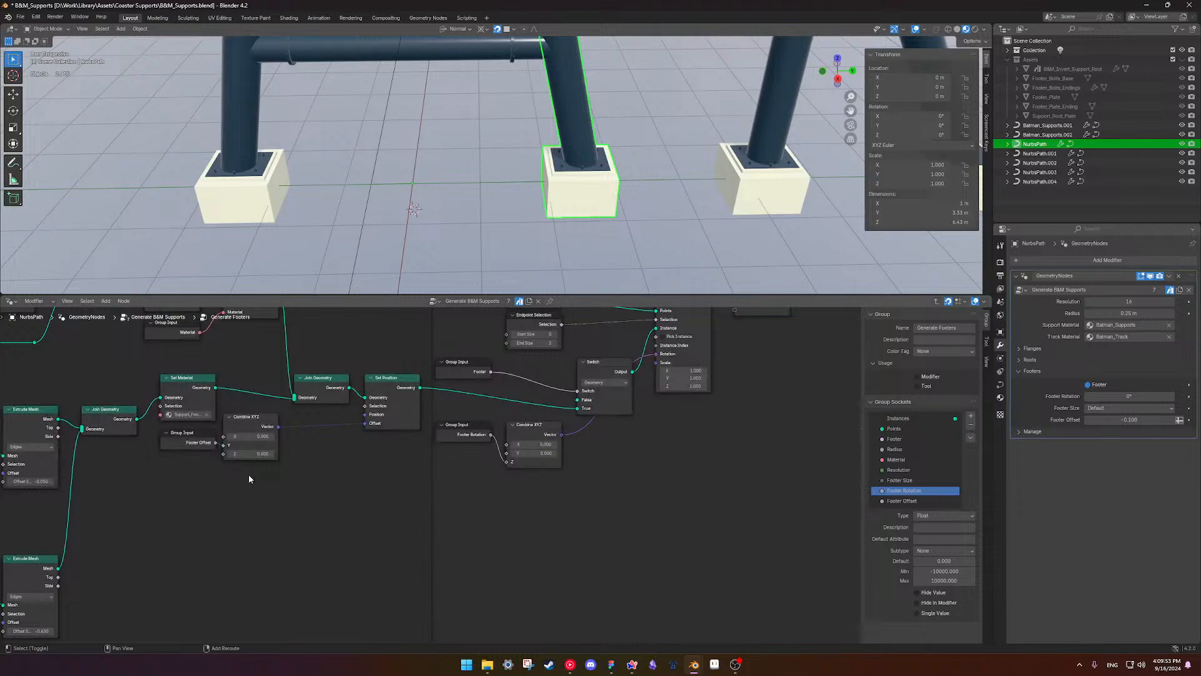
{"action": "middle_click_drag", "start_coordinate": [455, 434], "coordinate": [363, 478]}
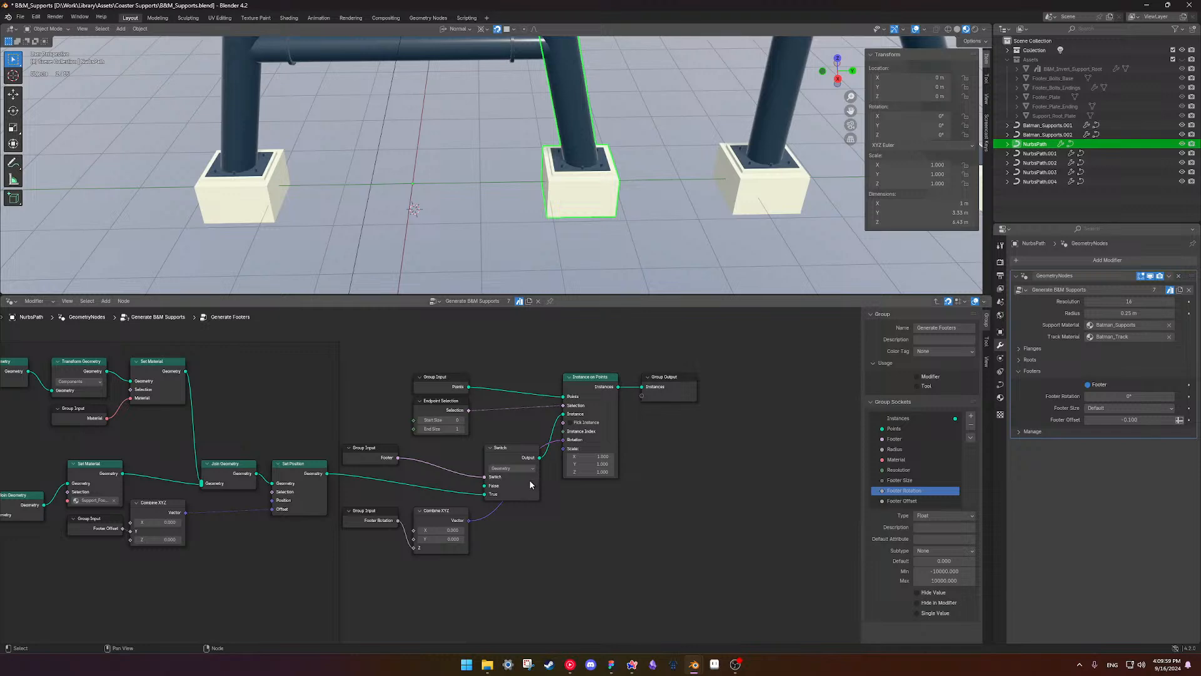
{"action": "middle_click_drag", "start_coordinate": [308, 536], "coordinate": [595, 507], "text": "shift"}
{"action": "middle_click_drag", "start_coordinate": [498, 506], "coordinate": [449, 497]}
{"action": "scroll", "coordinate": [722, 504], "scroll_direction": "down", "scroll_amount": 3}
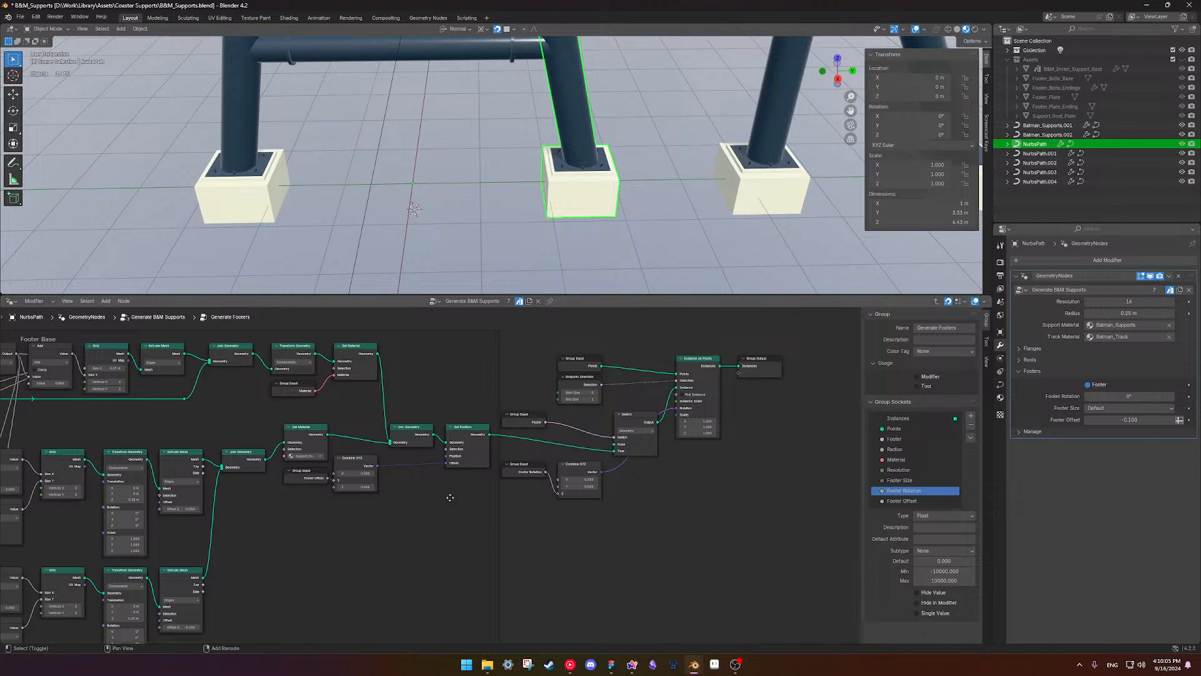
- Align the Footer and Footer Rotation inputs and the rotation's Combine XYZ node with the Switch beside Instance on Points
{"action": "left_click_drag", "start_coordinate": [590, 470], "coordinate": [649, 470]}
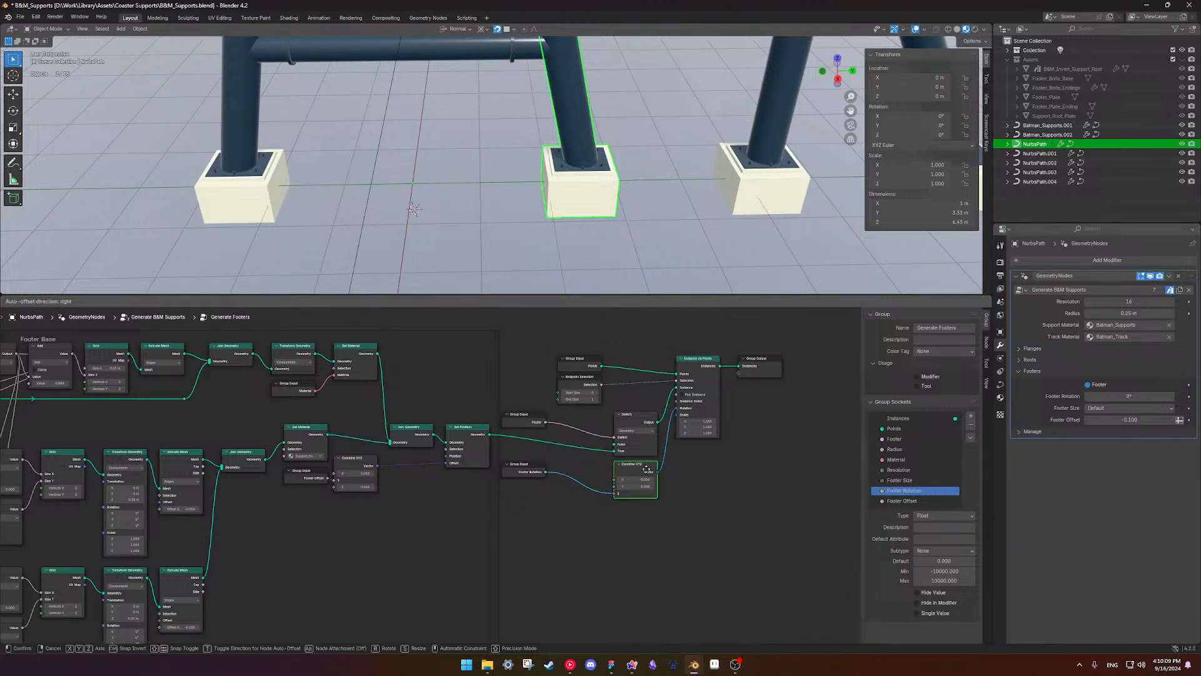
{"action": "left_click_drag", "start_coordinate": [534, 467], "coordinate": [590, 466]}
{"action": "left_click_drag", "start_coordinate": [553, 330], "coordinate": [646, 360]}
{"action": "left_click", "coordinate": [523, 340]}
{"action": "left_click_drag", "start_coordinate": [534, 417], "coordinate": [588, 424]}
{"action": "left_click", "coordinate": [748, 493]}
- Move the cluster of final nodes around Instance on Points closer to the Footer Base frame
{"action": "scroll", "coordinate": [712, 466], "scroll_direction": "up", "scroll_amount": 4}
{"action": "middle_click_drag", "start_coordinate": [675, 460], "coordinate": [473, 508], "text": "shift"}
{"action": "scroll", "coordinate": [447, 469], "scroll_direction": "down", "scroll_amount": 2}
{"action": "left_click_drag", "start_coordinate": [381, 354], "coordinate": [632, 545]}
{"action": "left_click_drag", "start_coordinate": [493, 386], "coordinate": [461, 360]}
{"action": "left_click", "coordinate": [641, 523]}
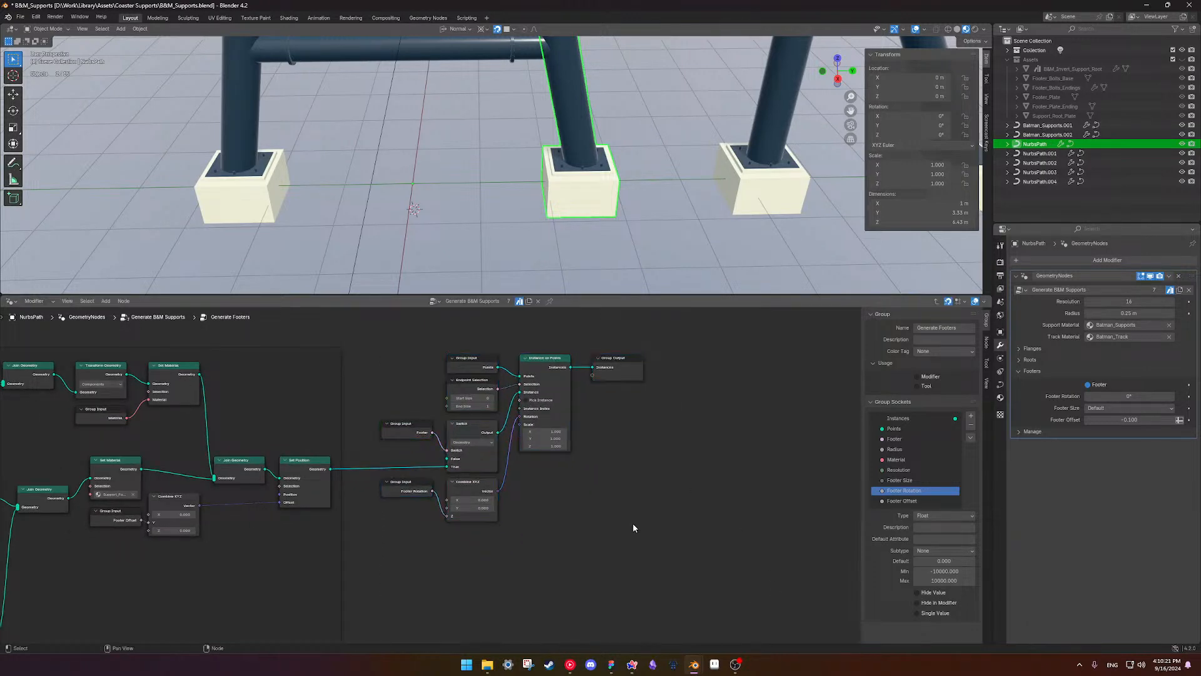
- Remove the Footer Offset Group Input node feeding the Combine XYZ before Set Position
{"action": "scroll", "coordinate": [452, 504], "scroll_direction": "up", "scroll_amount": 2}
{"action": "middle_click_drag", "start_coordinate": [452, 501], "coordinate": [941, 494]}
{"action": "scroll", "coordinate": [452, 509], "scroll_direction": "down", "scroll_amount": 3}
{"action": "middle_click_drag", "start_coordinate": [432, 547], "coordinate": [494, 496]}
{"action": "scroll", "coordinate": [493, 499], "scroll_direction": "up", "scroll_amount": 2}
{"action": "left_click", "coordinate": [457, 484]}
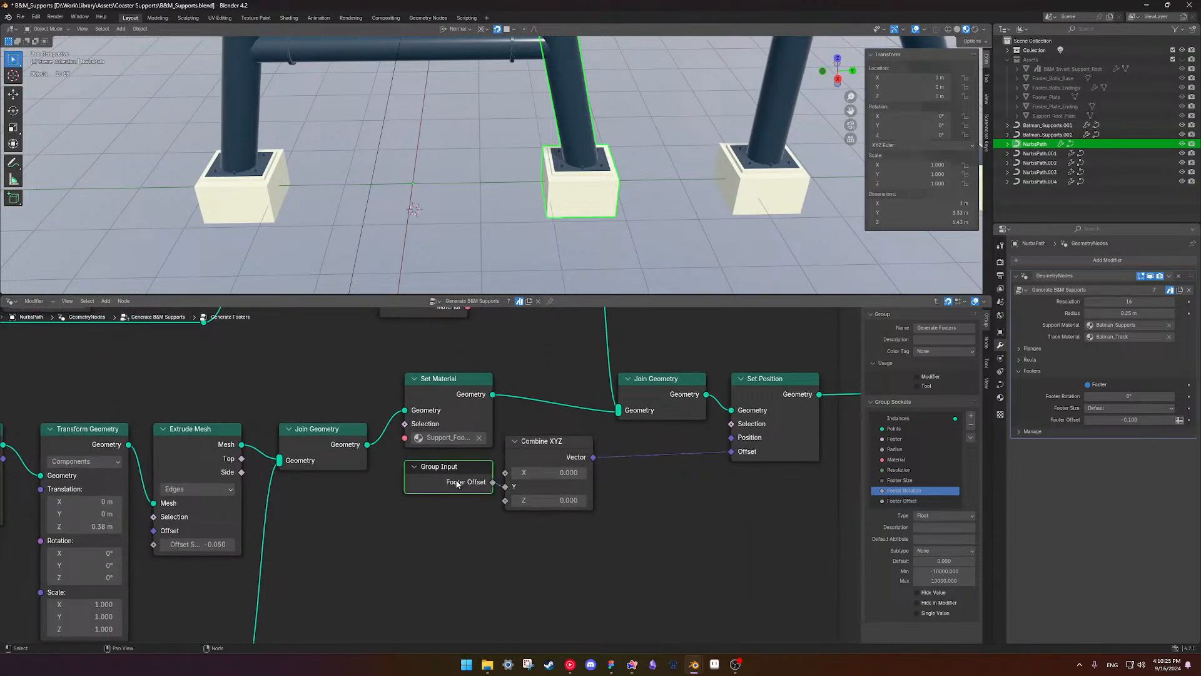
{"action": "mouse_move", "coordinate": [456, 480]}
- Connect the Footer Size Menu Switch output to the Y input of the Combine XYZ driving Set Position's offset
{"action": "scroll", "coordinate": [459, 481], "scroll_direction": "down", "scroll_amount": 4}
{"action": "middle_click_drag", "start_coordinate": [499, 540], "coordinate": [554, 458]}
{"action": "scroll", "coordinate": [534, 486], "scroll_direction": "down", "scroll_amount": 2}
{"action": "middle_click_drag", "start_coordinate": [241, 345], "coordinate": [235, 375]}
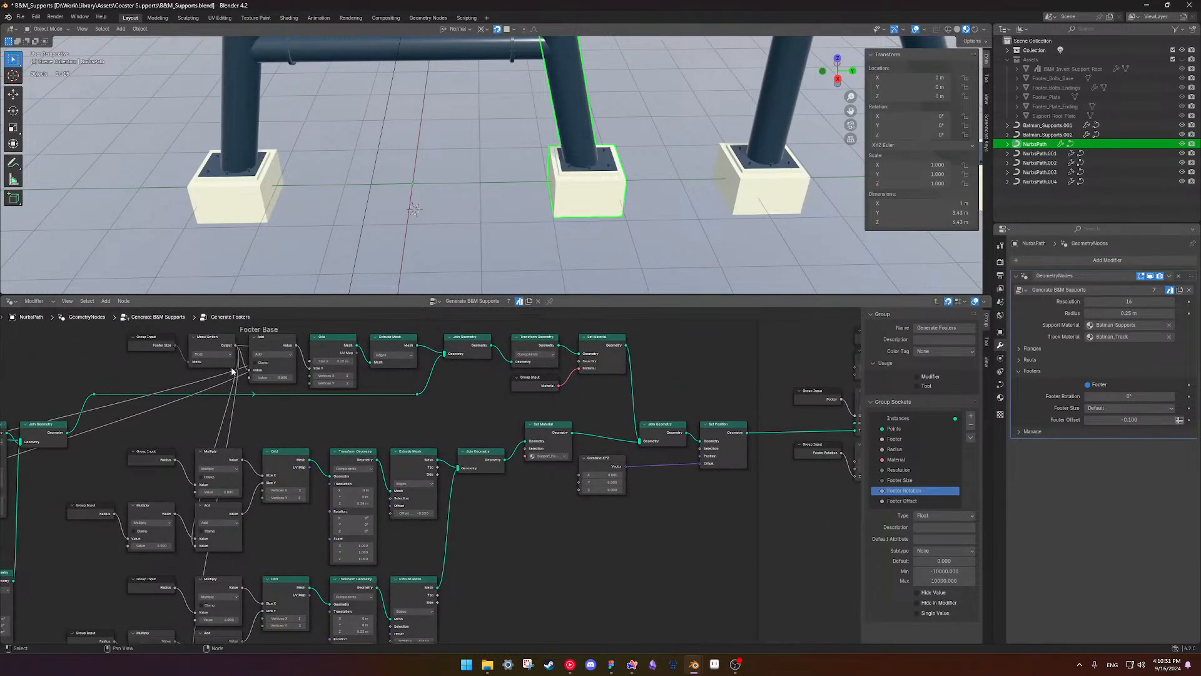
{"action": "left_click_drag", "start_coordinate": [236, 346], "coordinate": [578, 487]}
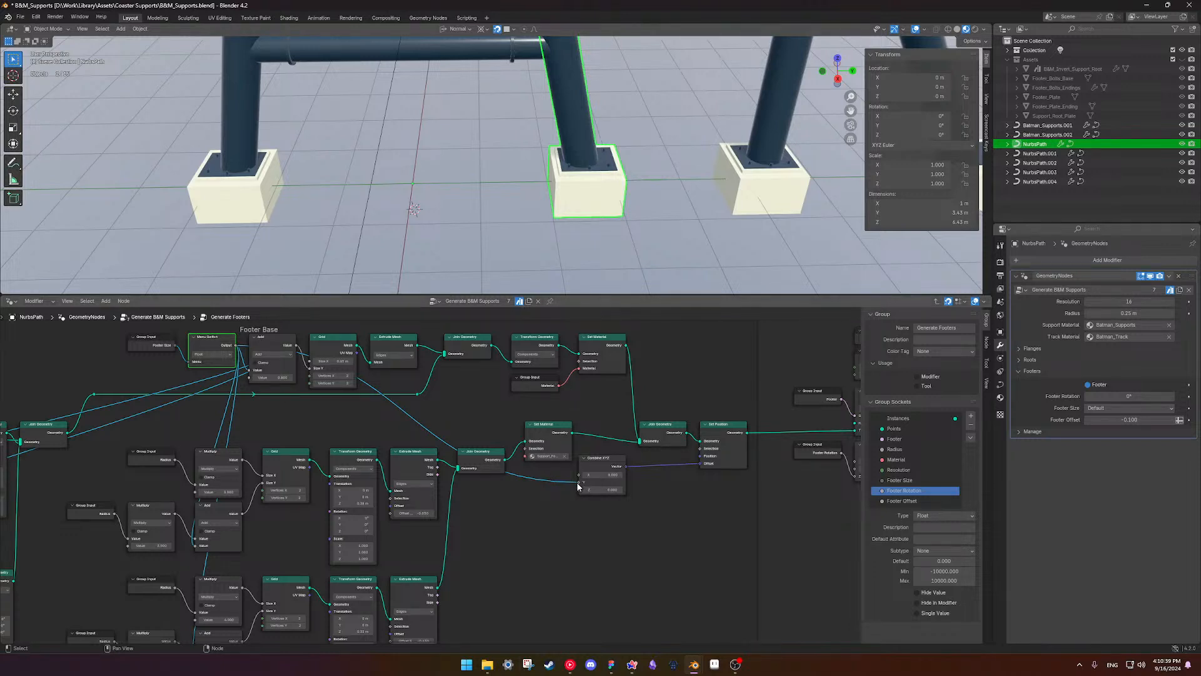
- Try changing the Footer Offset group input's type to Boolean
{"action": "mouse_move", "coordinate": [578, 486]}
{"action": "scroll", "coordinate": [606, 525], "scroll_direction": "up", "scroll_amount": 3}
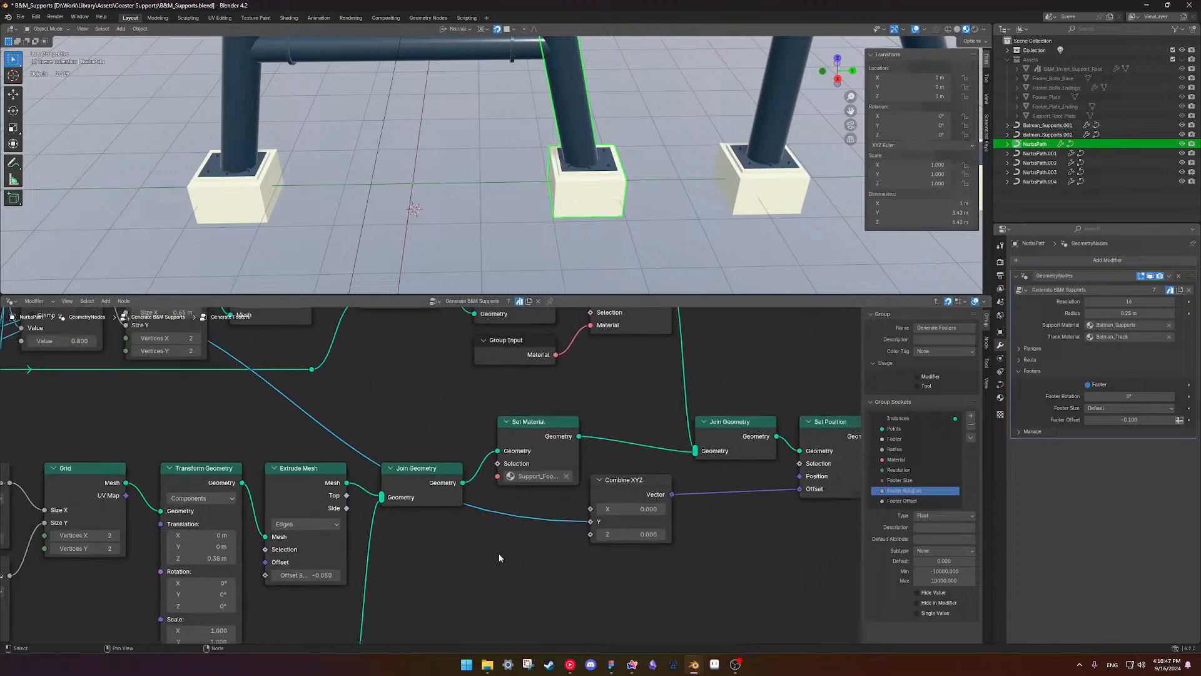
{"action": "scroll", "coordinate": [494, 548], "scroll_direction": "down", "scroll_amount": 2}
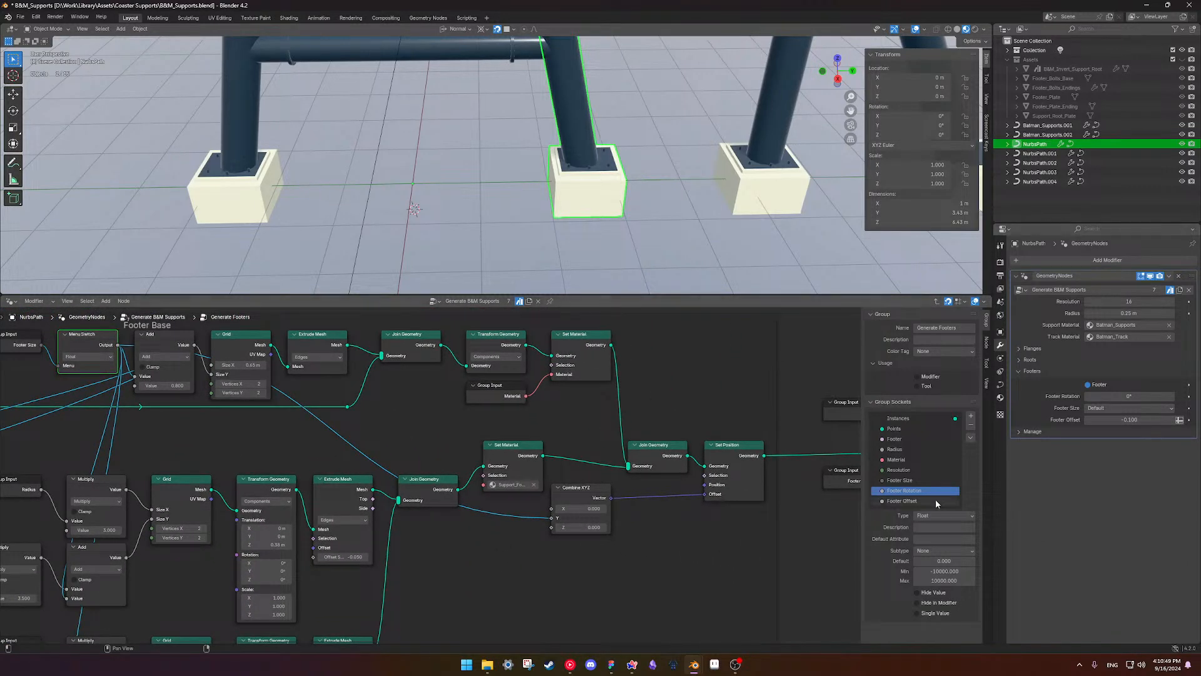
{"action": "left_click", "coordinate": [918, 502]}
{"action": "left_click", "coordinate": [934, 514]}
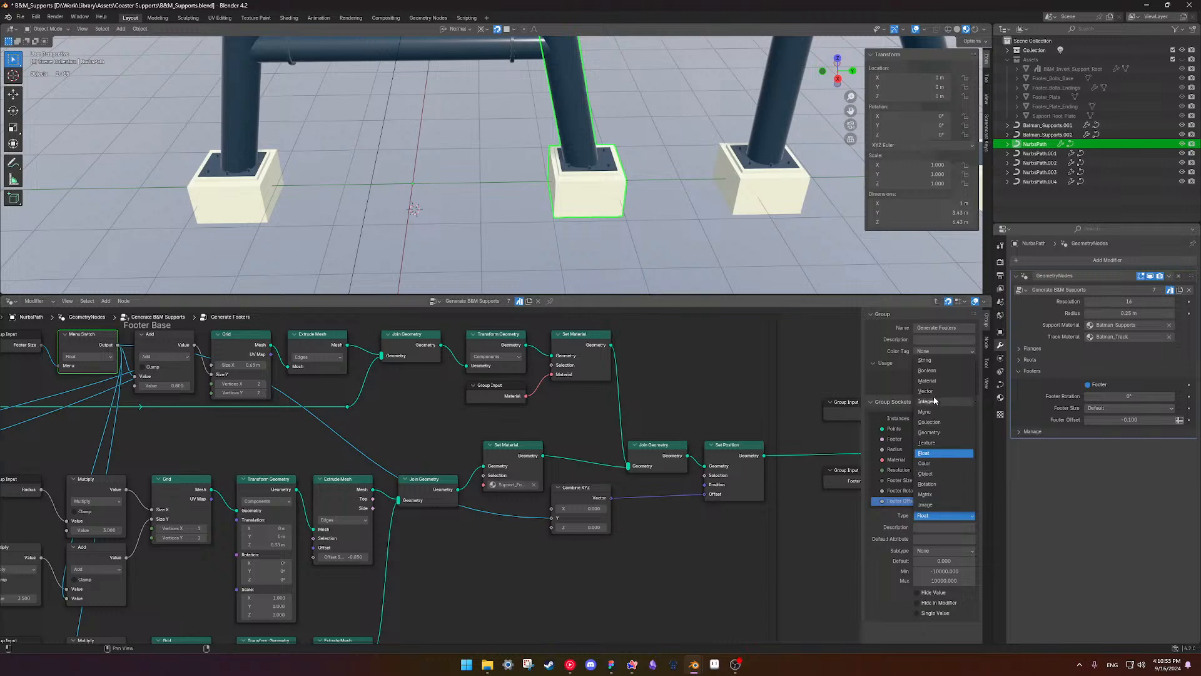
{"action": "left_click", "coordinate": [927, 370]}
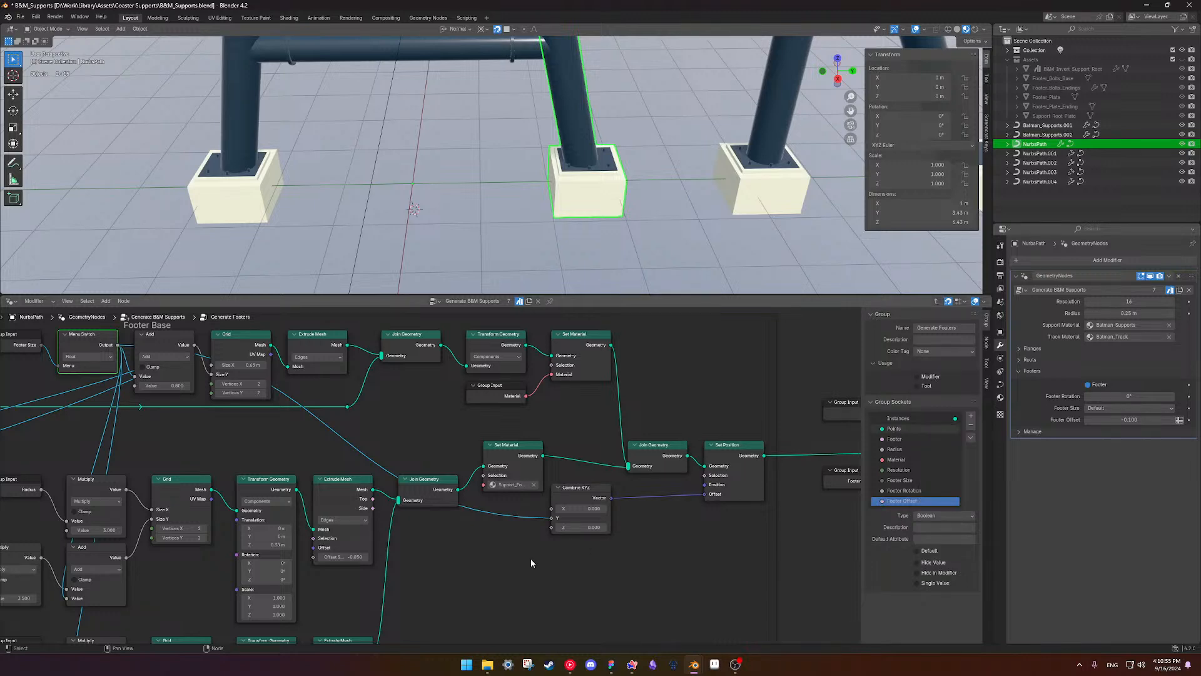
- Test Footer Size 2 on the selected support and restore it to Default
{"action": "middle_click_drag", "start_coordinate": [536, 527], "coordinate": [621, 517]}
{"action": "key", "text": "shift+a"}
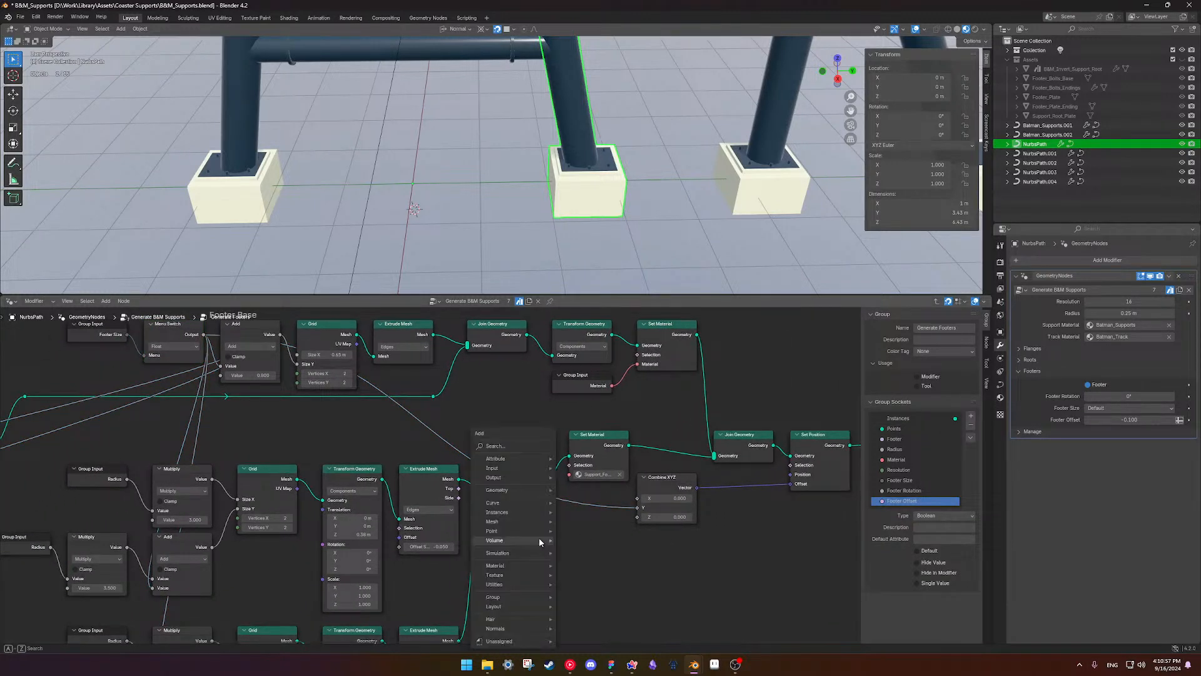
{"action": "middle_click_drag", "start_coordinate": [480, 216], "coordinate": [531, 258], "text": "shift"}
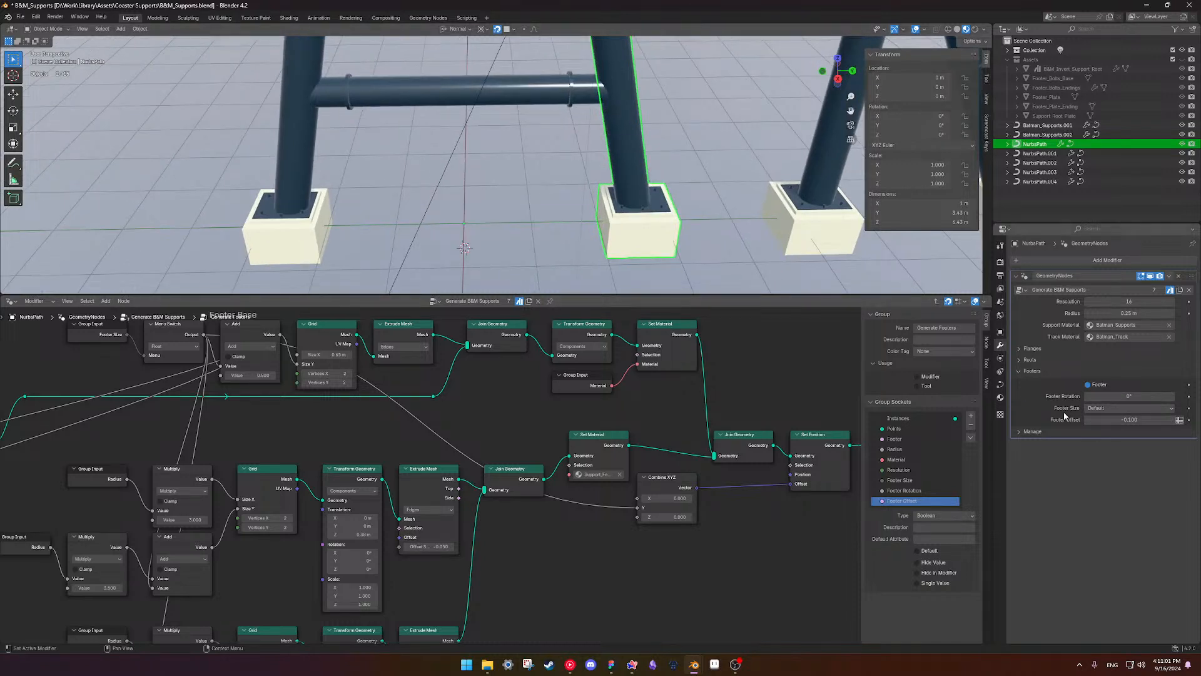
{"action": "left_click", "coordinate": [1112, 407]}
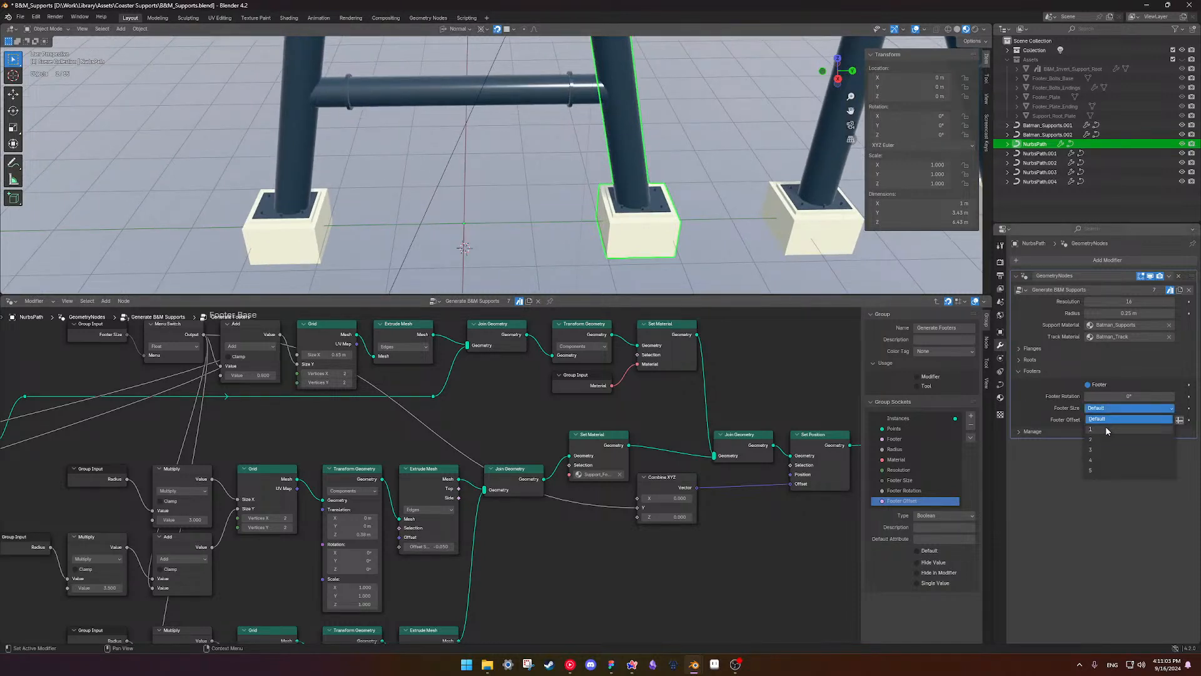
{"action": "left_click", "coordinate": [1105, 427]}
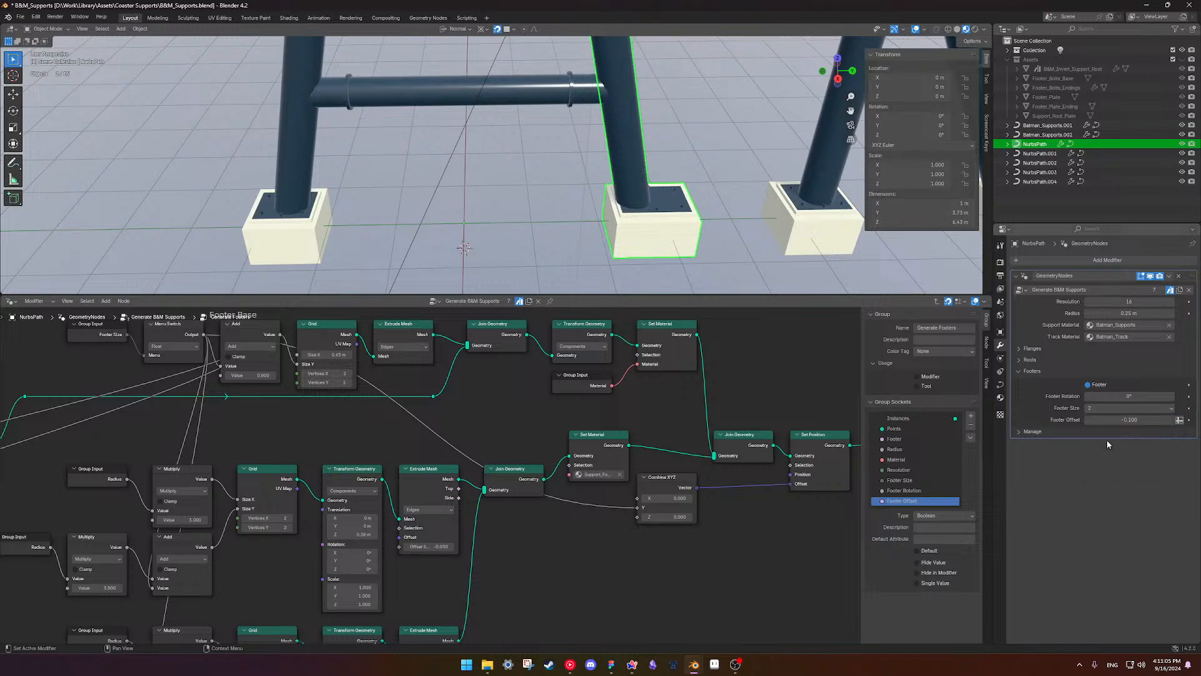
{"action": "left_click", "coordinate": [1107, 418]}
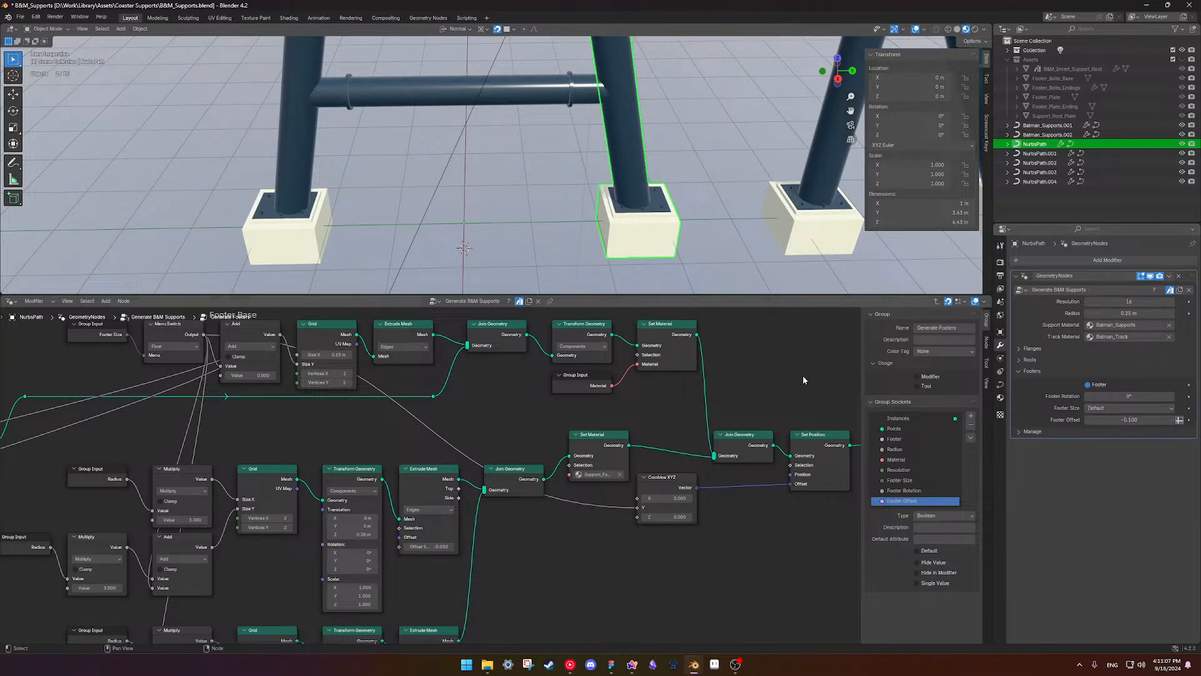
- Unlink the Combine XYZ node's Y input, test a Y offset of 0.1 and reset it to 0
{"action": "scroll", "coordinate": [781, 505], "scroll_direction": "up", "scroll_amount": 3}
{"action": "left_click_drag", "start_coordinate": [528, 508], "coordinate": [478, 512]}
{"action": "left_click", "coordinate": [566, 508]}
{"action": "type", "text": "0.1"}
{"action": "key", "text": "Return"}
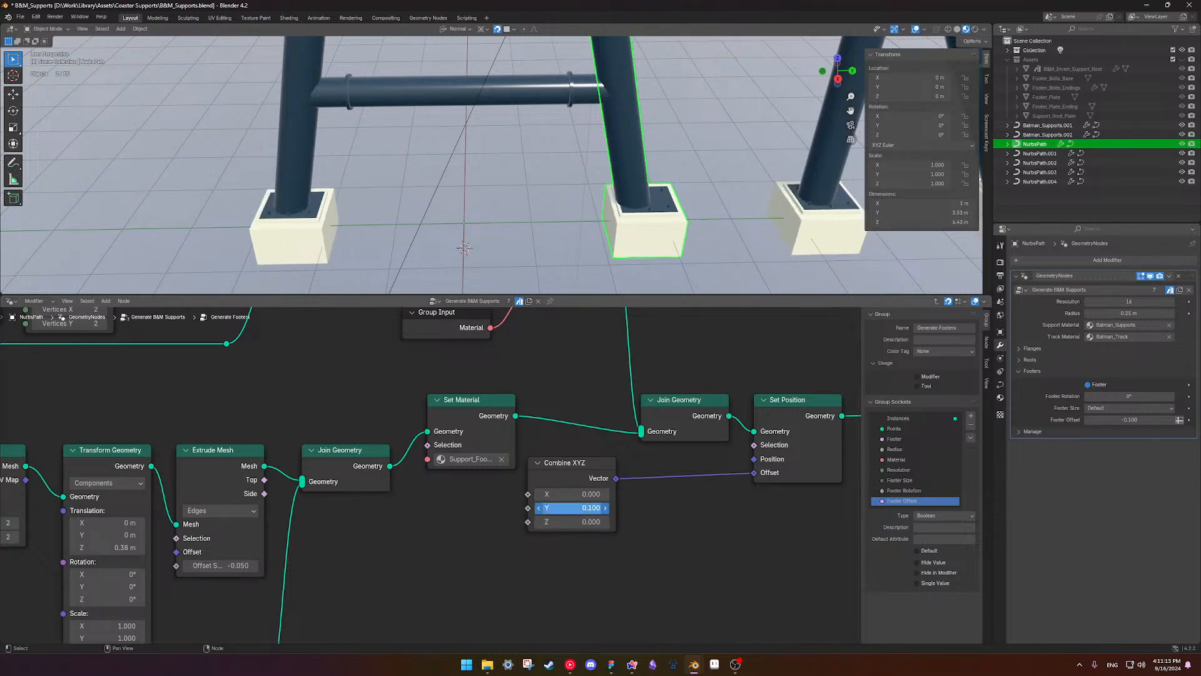
{"action": "key", "text": "minus"}
{"action": "key", "text": "BackSpace"}
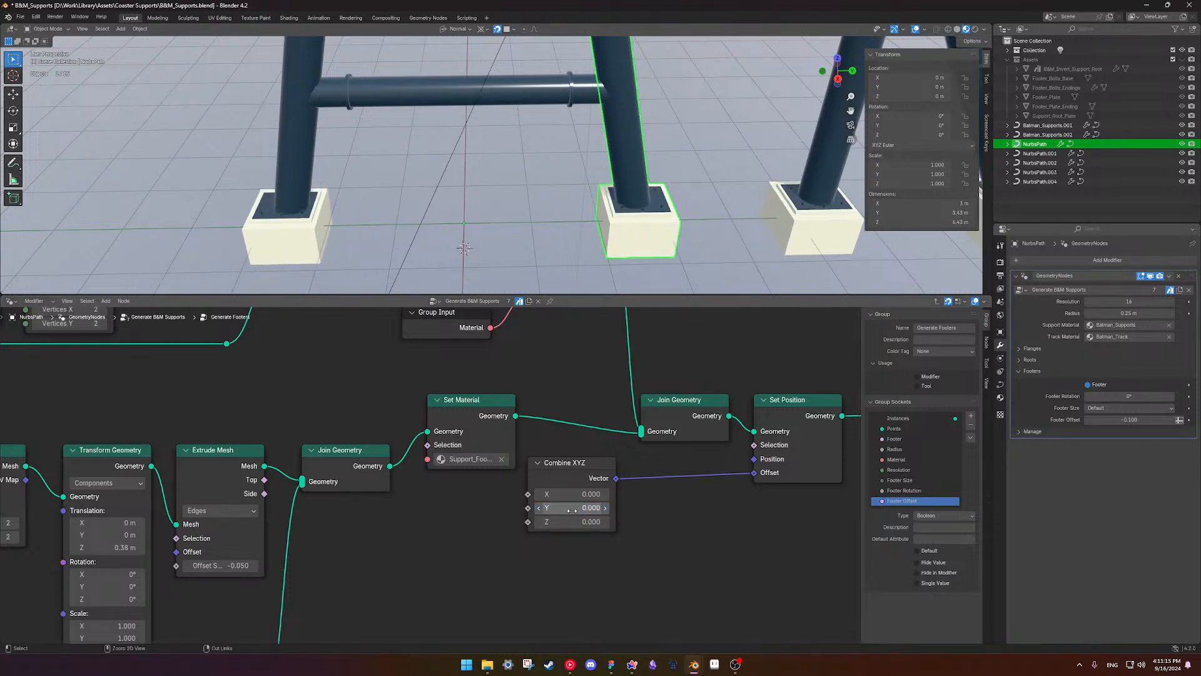
- Undo the recent edits back to the point where the Footer Offset group input feeds Combine XYZ Y
{"action": "scroll", "coordinate": [469, 513], "scroll_direction": "down", "scroll_amount": 3}
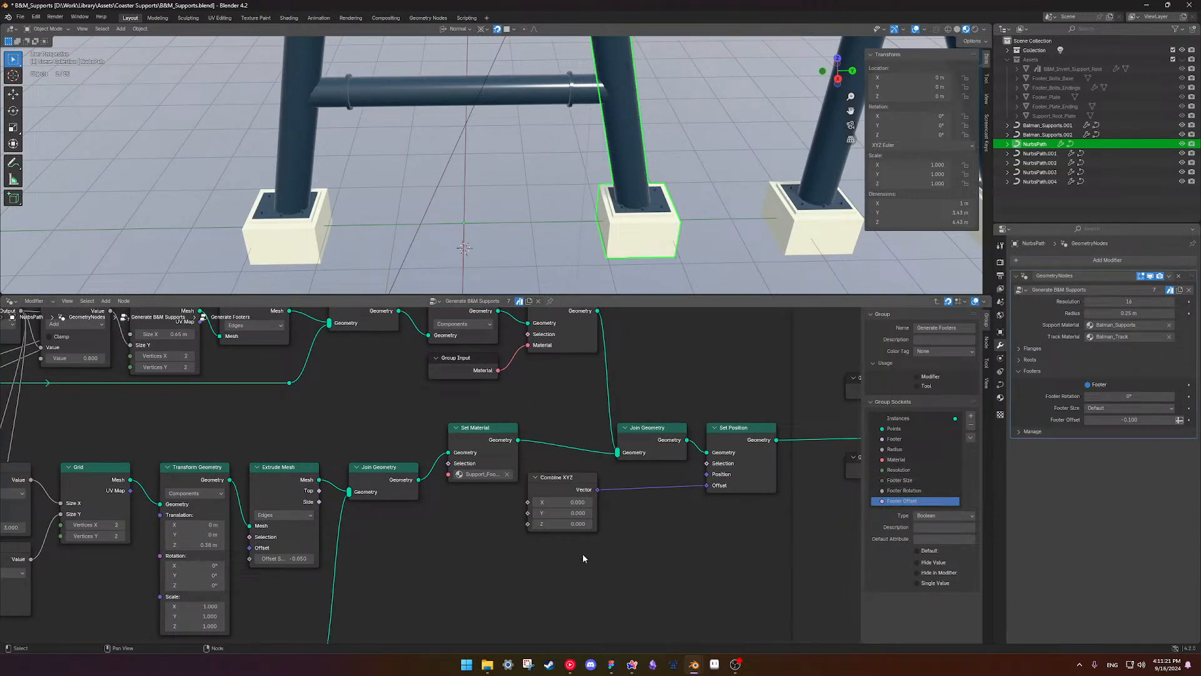
{"action": "key", "text": "ctrl+z"}
{"action": "key", "text": "ctrl+z"}
{"action": "key", "text": "ctrl+z"}
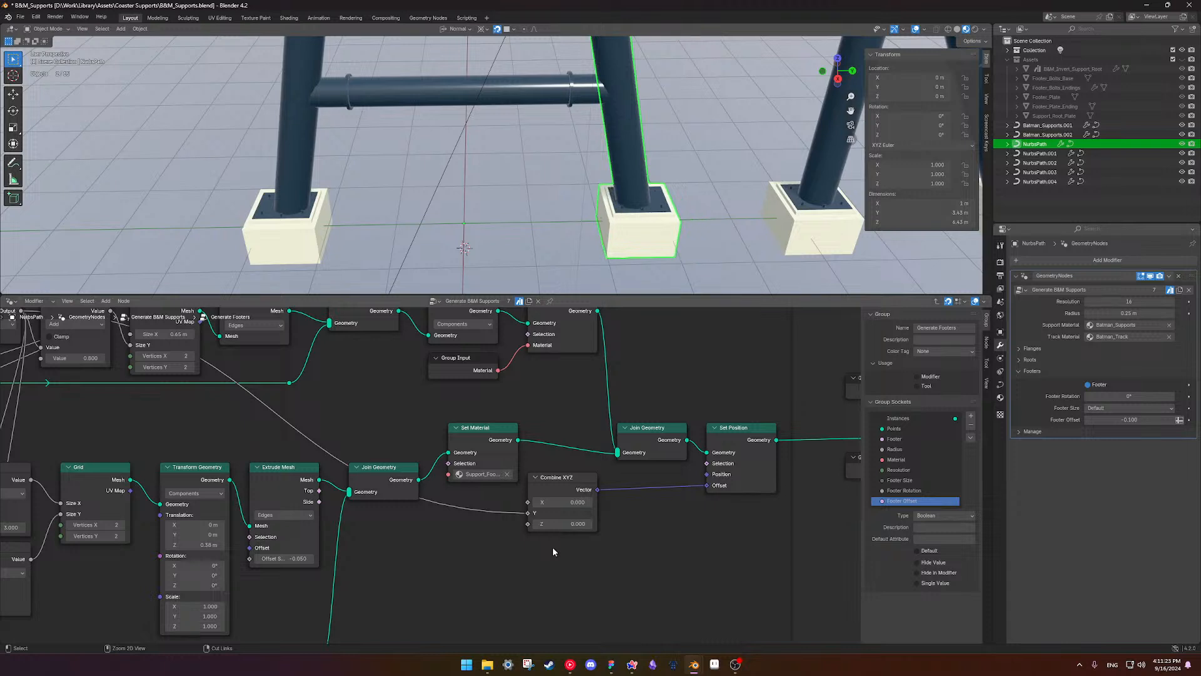
{"action": "key", "text": "ctrl+z"}
{"action": "key", "text": "ctrl+z"}
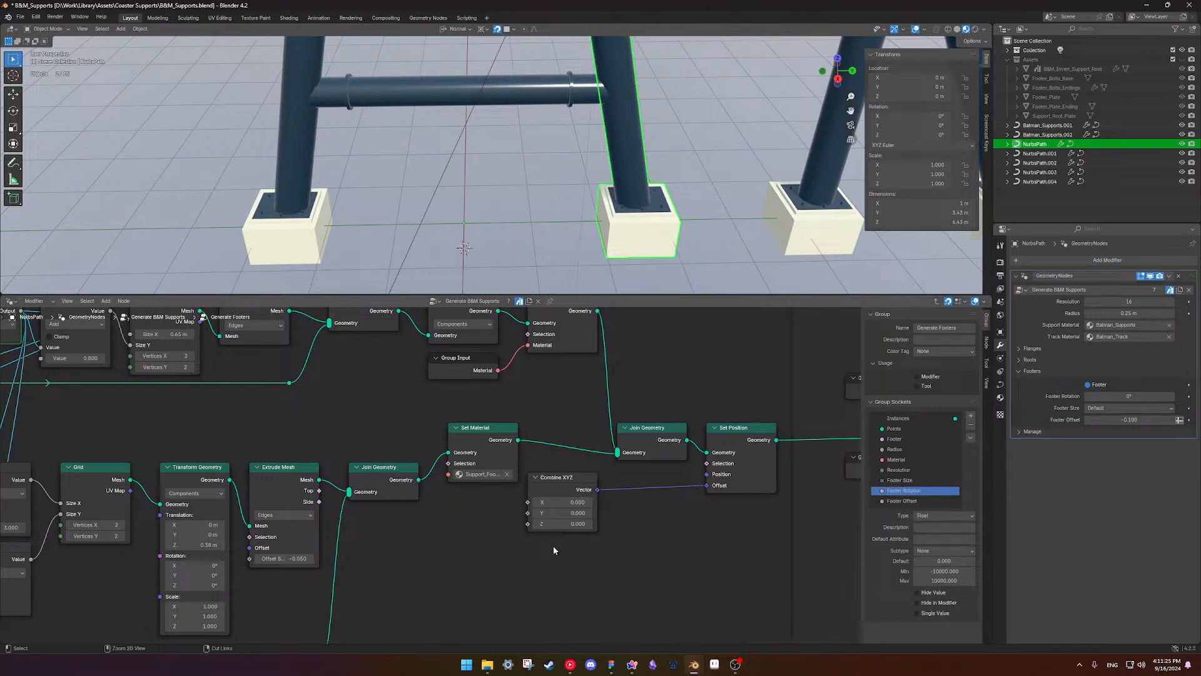
{"action": "key", "text": "ctrl+z"}
- Deselect the support and save the B&M_Supports file
{"action": "key", "text": "ctrl+s"}
{"action": "scroll", "coordinate": [643, 249], "scroll_direction": "down", "scroll_amount": 2}
{"action": "middle_click_drag", "start_coordinate": [659, 214], "coordinate": [513, 230]}
{"action": "left_click", "coordinate": [675, 147]}
{"action": "key", "text": "ctrl+s"}
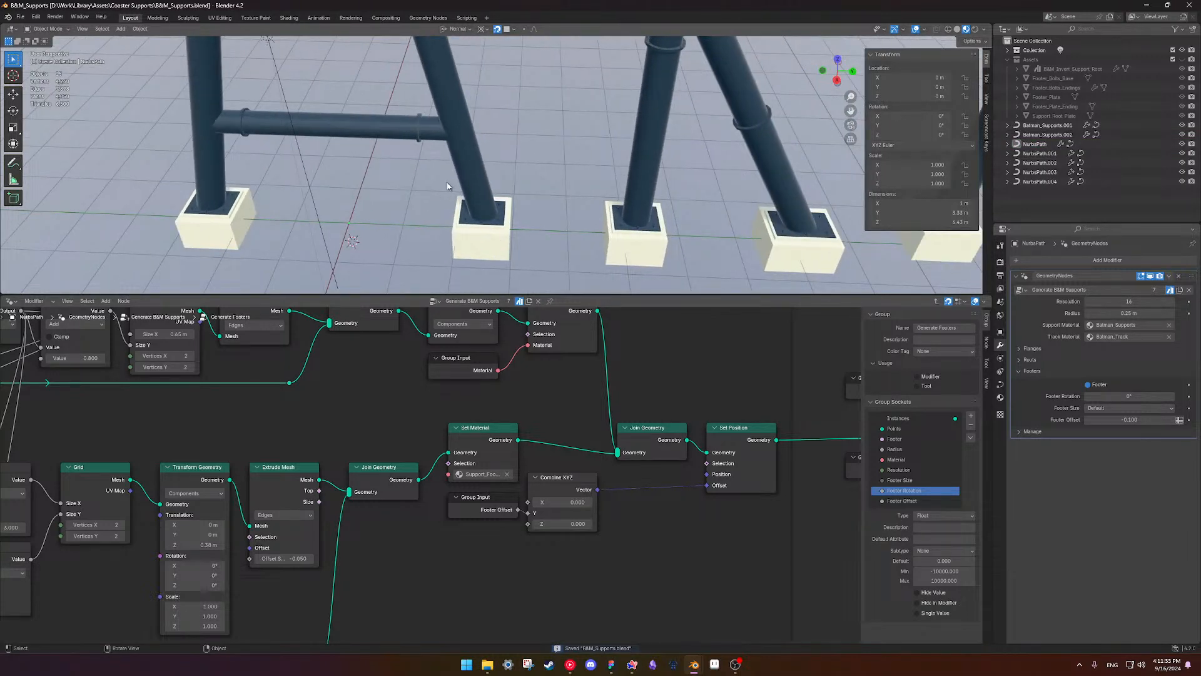
- Return to the Generate B&M Supports node tree and move the Footer Size input above Footer Rotation
{"action": "scroll", "coordinate": [568, 212], "scroll_direction": "down", "scroll_amount": 2}
{"action": "middle_click_drag", "start_coordinate": [568, 212], "coordinate": [702, 254]}
{"action": "key", "text": "Tab"}
{"action": "scroll", "coordinate": [518, 470], "scroll_direction": "down", "scroll_amount": 4}
{"action": "middle_click_drag", "start_coordinate": [559, 574], "coordinate": [352, 493], "text": "shift"}
{"action": "scroll", "coordinate": [495, 469], "scroll_direction": "up", "scroll_amount": 4}
{"action": "middle_click_drag", "start_coordinate": [776, 500], "coordinate": [410, 544], "text": "shift"}
{"action": "scroll", "coordinate": [428, 522], "scroll_direction": "up", "scroll_amount": 2}
{"action": "middle_click_drag", "start_coordinate": [647, 538], "coordinate": [611, 505], "text": "shift"}
{"action": "left_click_drag", "start_coordinate": [922, 577], "coordinate": [922, 570]}
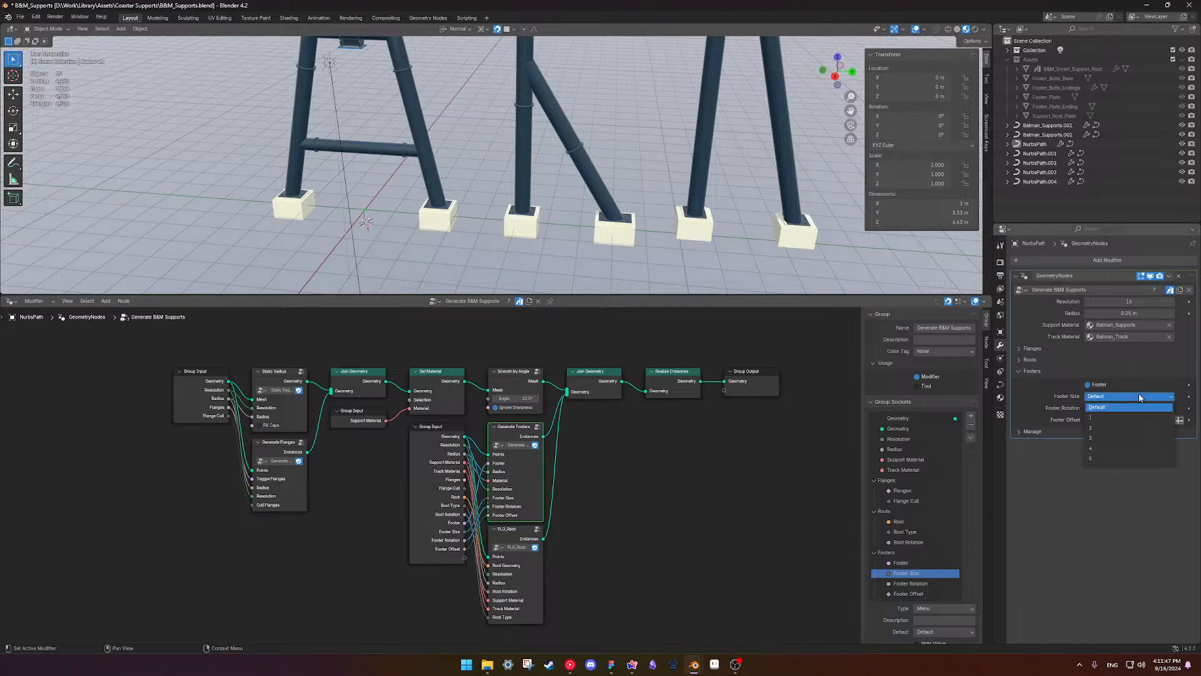
{"action": "scroll", "coordinate": [689, 531], "scroll_direction": "up", "scroll_amount": 2}
{"action": "middle_click_drag", "start_coordinate": [689, 531], "coordinate": [653, 478]}
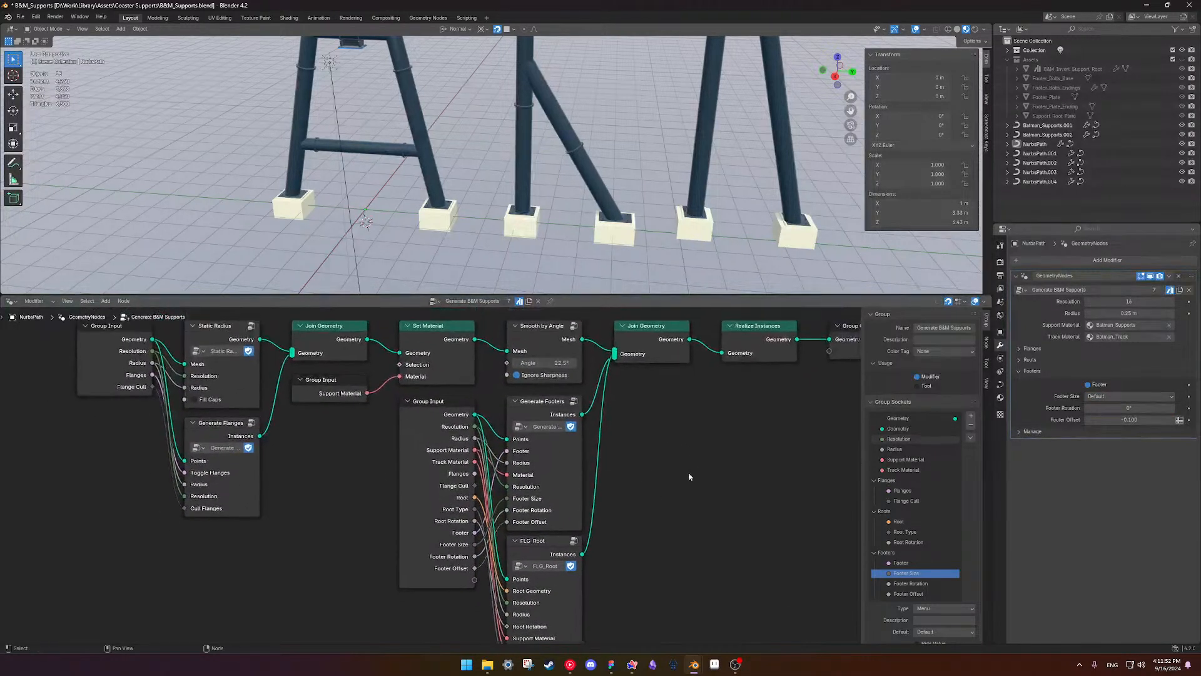
- Reopen the Generate Footers group and move the Footer Group Input node farther away from the Switch node
{"action": "left_click", "coordinate": [901, 564]}
{"action": "scroll", "coordinate": [678, 525], "scroll_direction": "up", "scroll_amount": 3}
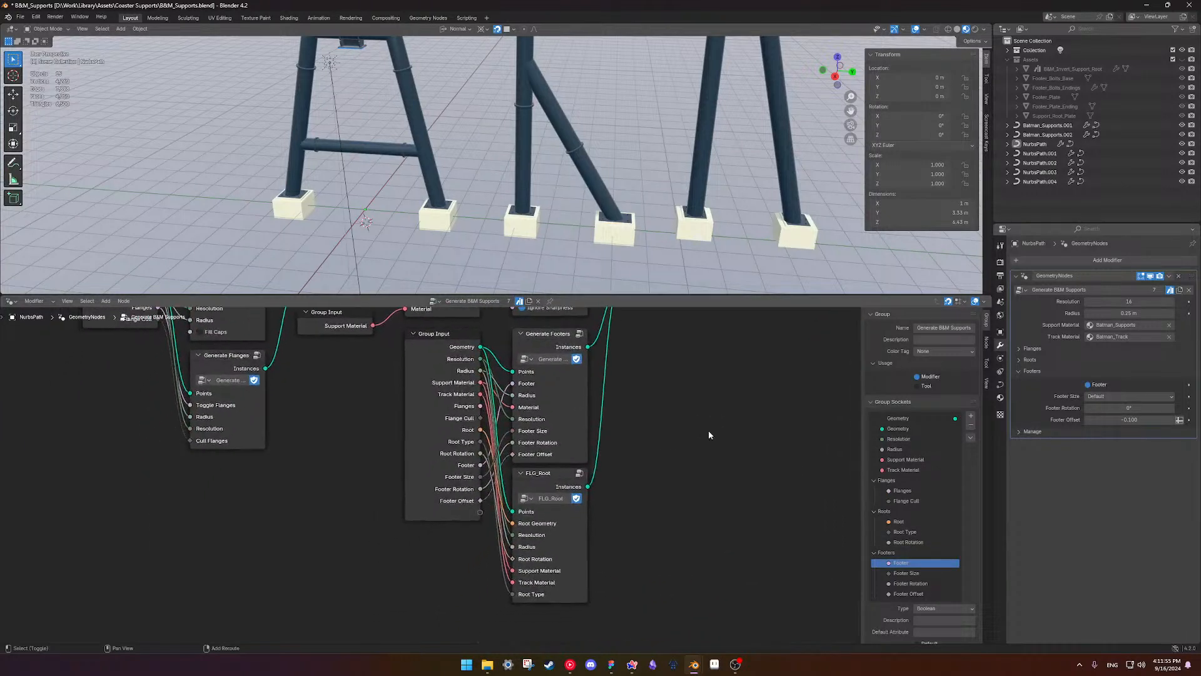
{"action": "scroll", "coordinate": [674, 474], "scroll_direction": "up", "scroll_amount": 1}
{"action": "middle_click_drag", "start_coordinate": [696, 417], "coordinate": [693, 493]}
{"action": "left_click", "coordinate": [621, 457]}
{"action": "key", "text": "Tab"}
{"action": "scroll", "coordinate": [403, 491], "scroll_direction": "down", "scroll_amount": 6}
{"action": "middle_click_drag", "start_coordinate": [282, 467], "coordinate": [681, 510], "text": "shift"}
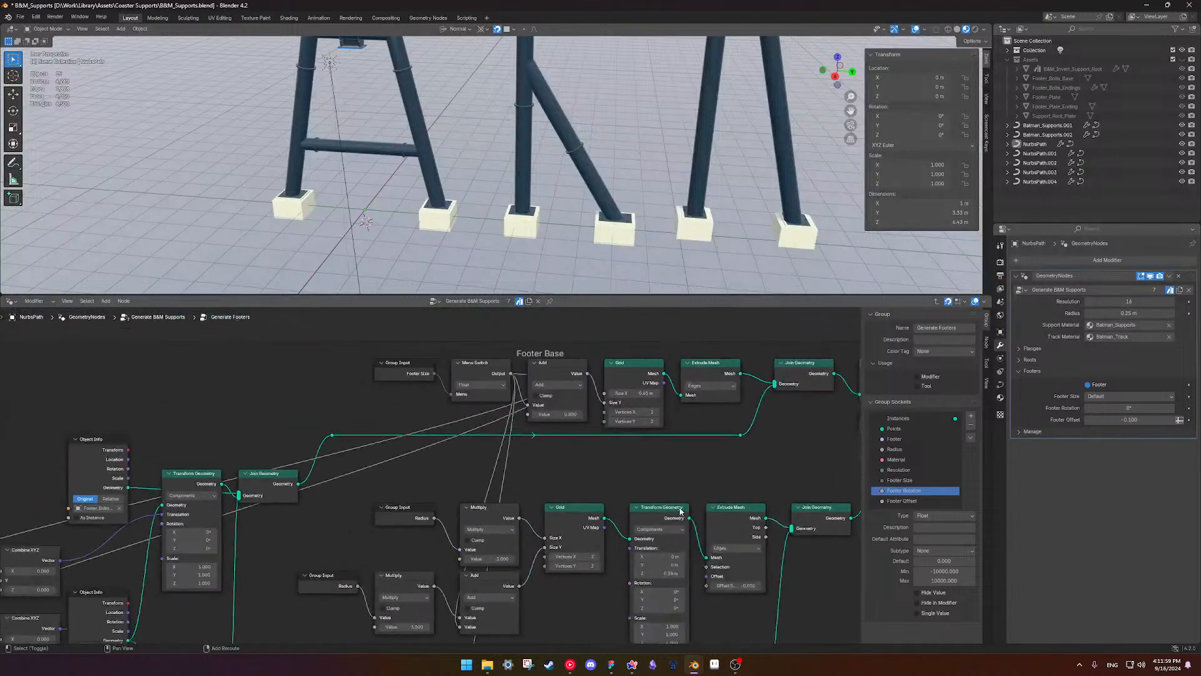
{"action": "scroll", "coordinate": [439, 495], "scroll_direction": "down", "scroll_amount": 5}
{"action": "middle_click_drag", "start_coordinate": [316, 511], "coordinate": [489, 380]}
{"action": "middle_click_drag", "start_coordinate": [838, 392], "coordinate": [293, 510]}
{"action": "middle_click_drag", "start_coordinate": [605, 471], "coordinate": [471, 481], "text": "shift"}
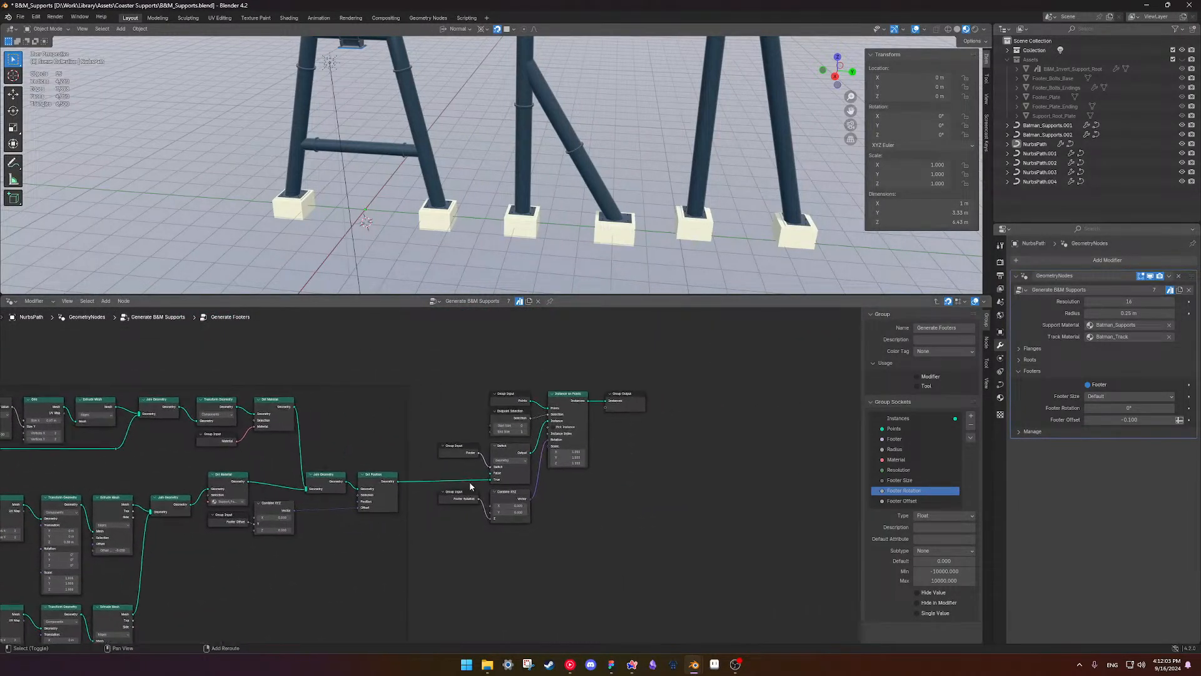
{"action": "scroll", "coordinate": [470, 481], "scroll_direction": "up", "scroll_amount": 6}
{"action": "scroll", "coordinate": [471, 481], "scroll_direction": "up", "scroll_amount": 1}
{"action": "left_click_drag", "start_coordinate": [482, 431], "coordinate": [330, 421]}
- Rename the Generate Footers group's Footer input to Footer Type and set its type to Menu
{"action": "double_click", "coordinate": [898, 438]}
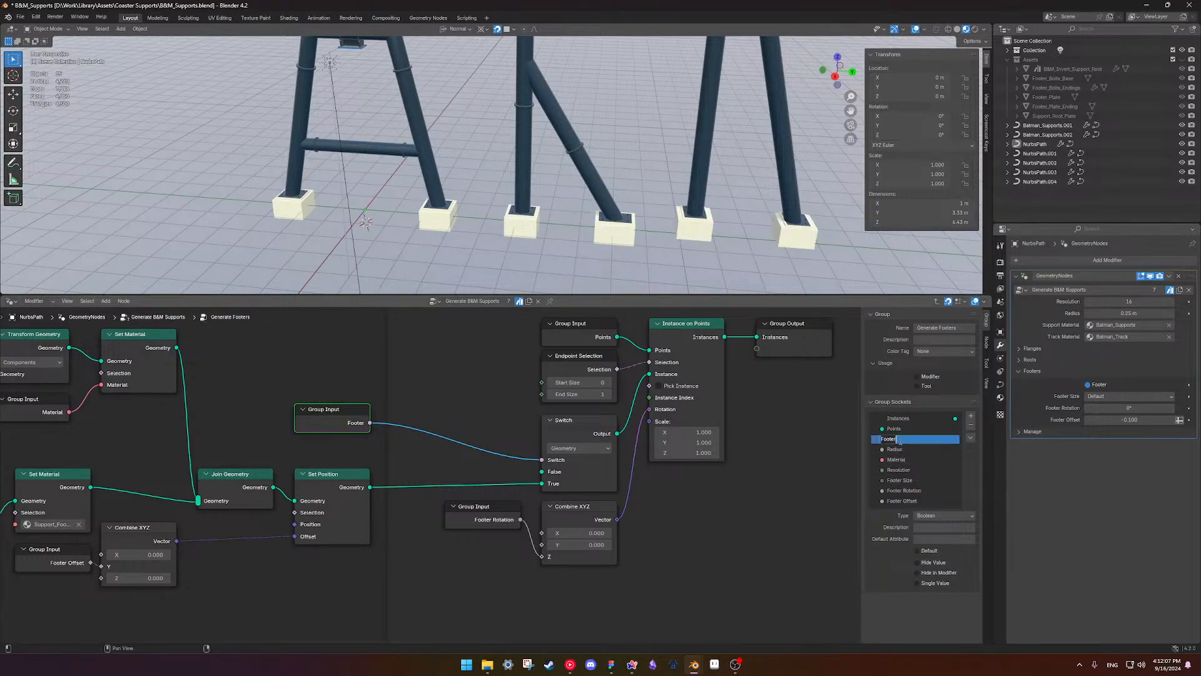
{"action": "left_click", "coordinate": [957, 514]}
{"action": "left_click", "coordinate": [958, 516]}
{"action": "double_click", "coordinate": [898, 440]}
{"action": "left_click", "coordinate": [910, 442]}
{"action": "key", "text": "Return"}
{"action": "left_click", "coordinate": [959, 515]}
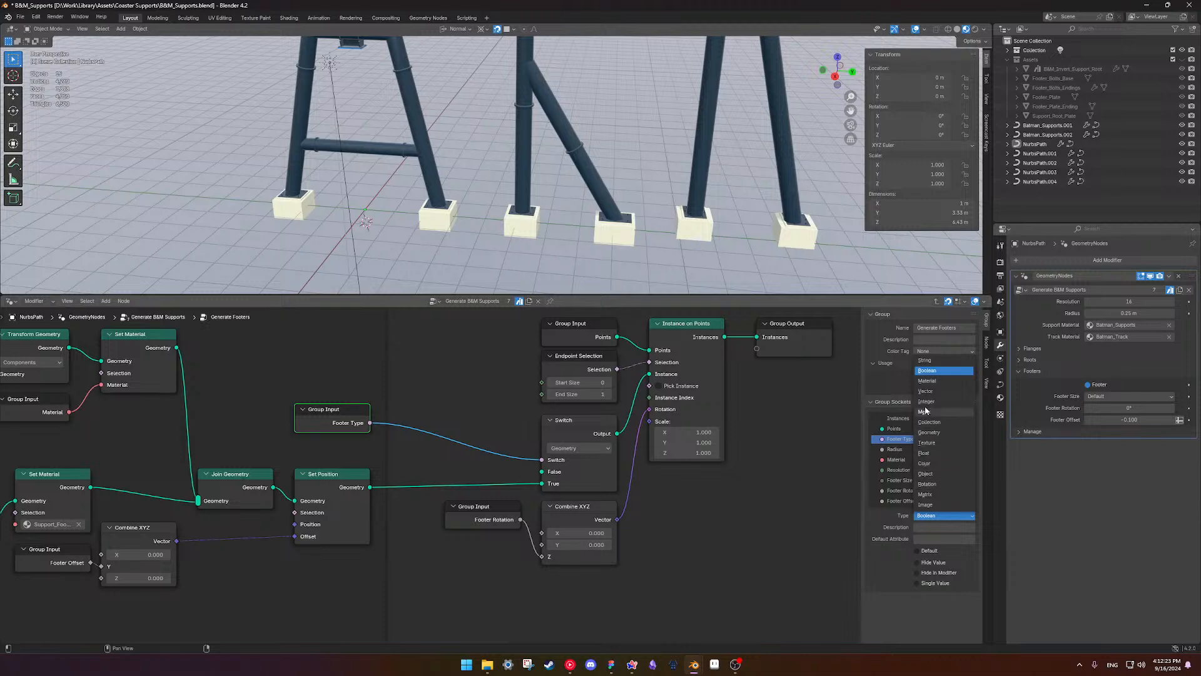
{"action": "left_click", "coordinate": [925, 411]}
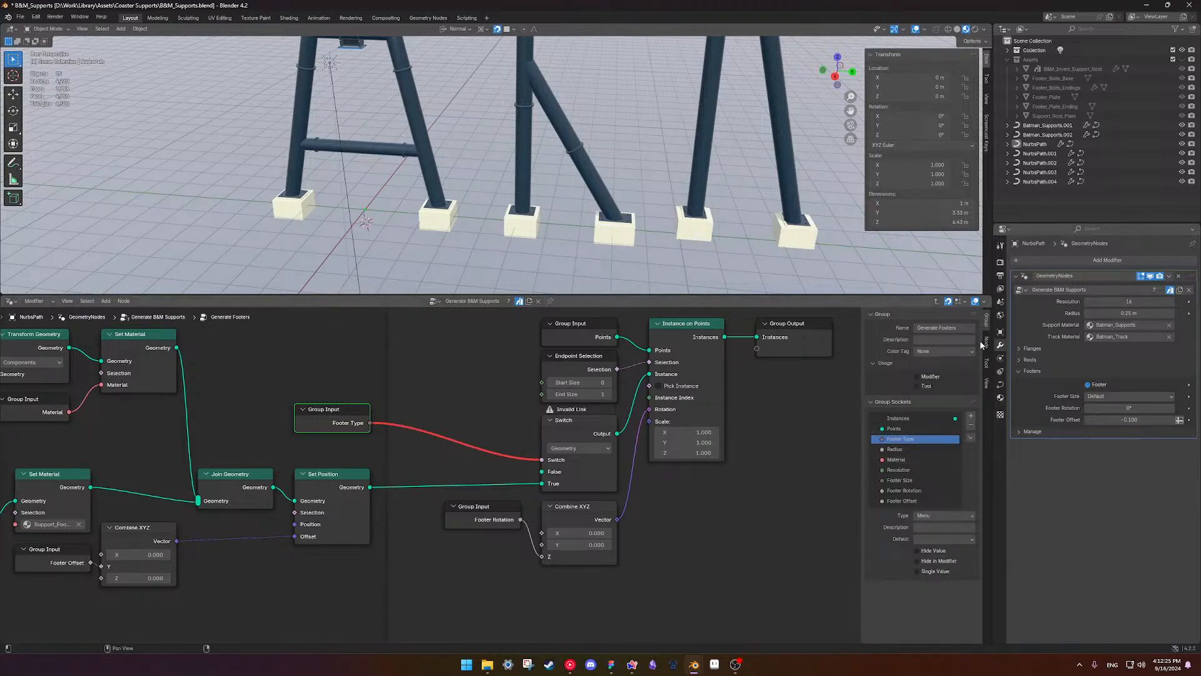
- Add a Menu Switch node, linking Footer Type to its Menu input and the Set Position geometry to item B
{"action": "left_click", "coordinate": [985, 344]}
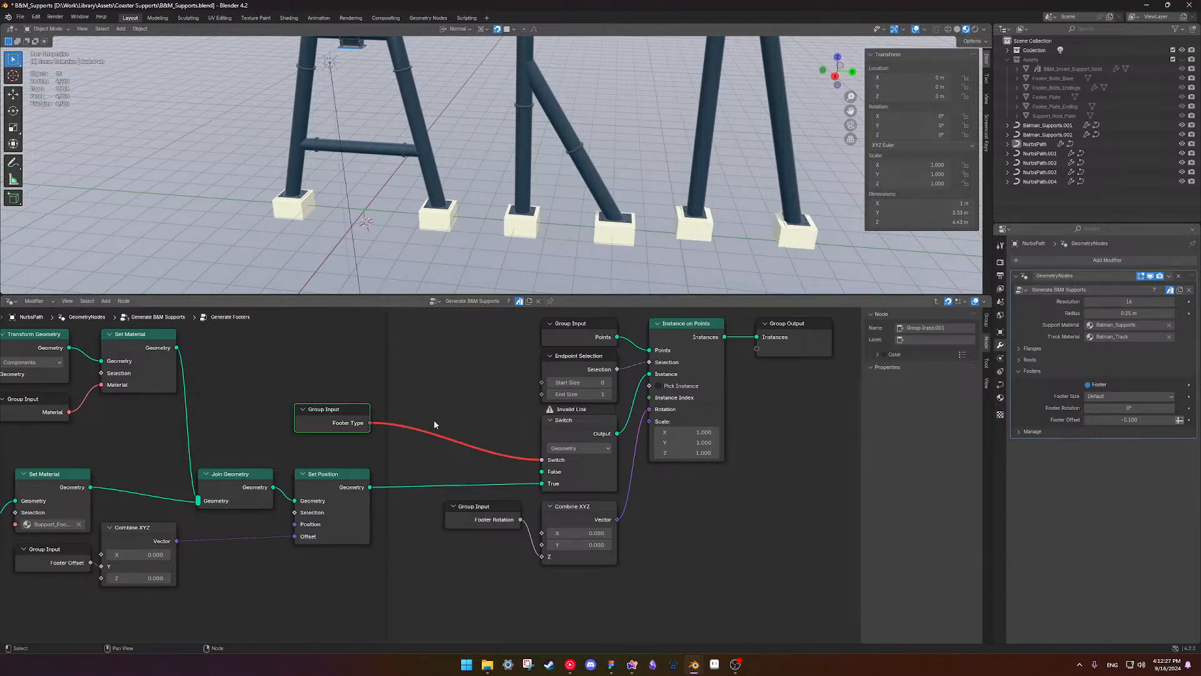
{"action": "key", "text": "shift+a"}
{"action": "type", "text": "me"}
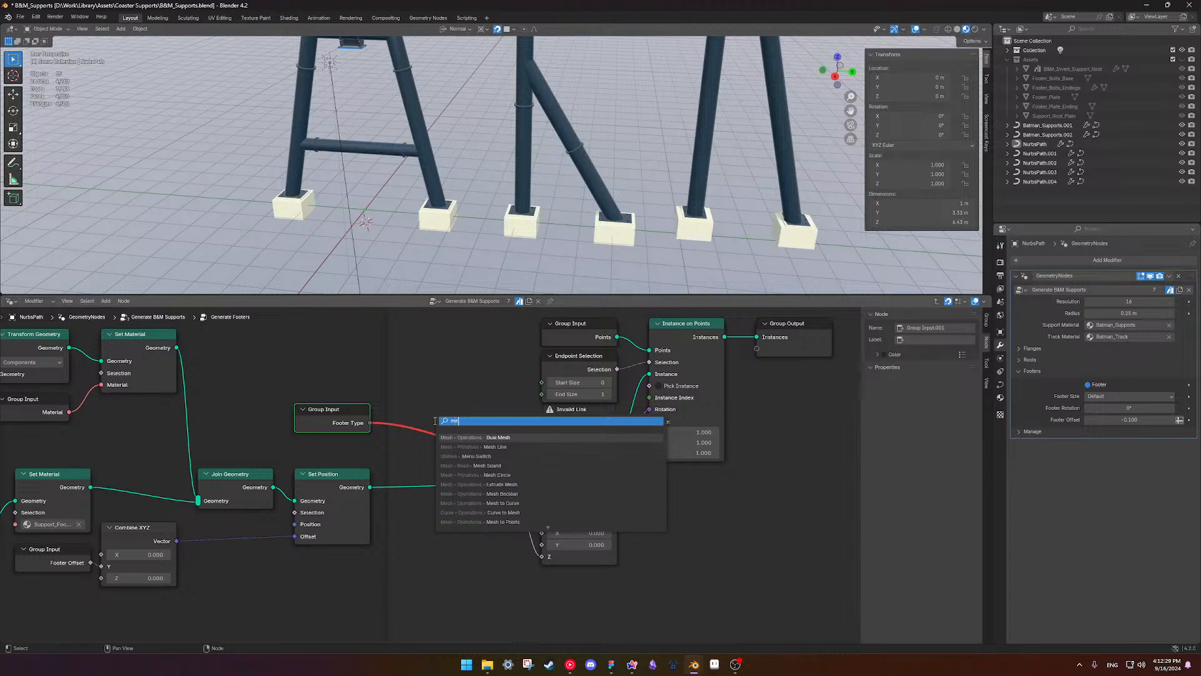
{"action": "type", "text": "nu"}
{"action": "key", "text": "Return"}
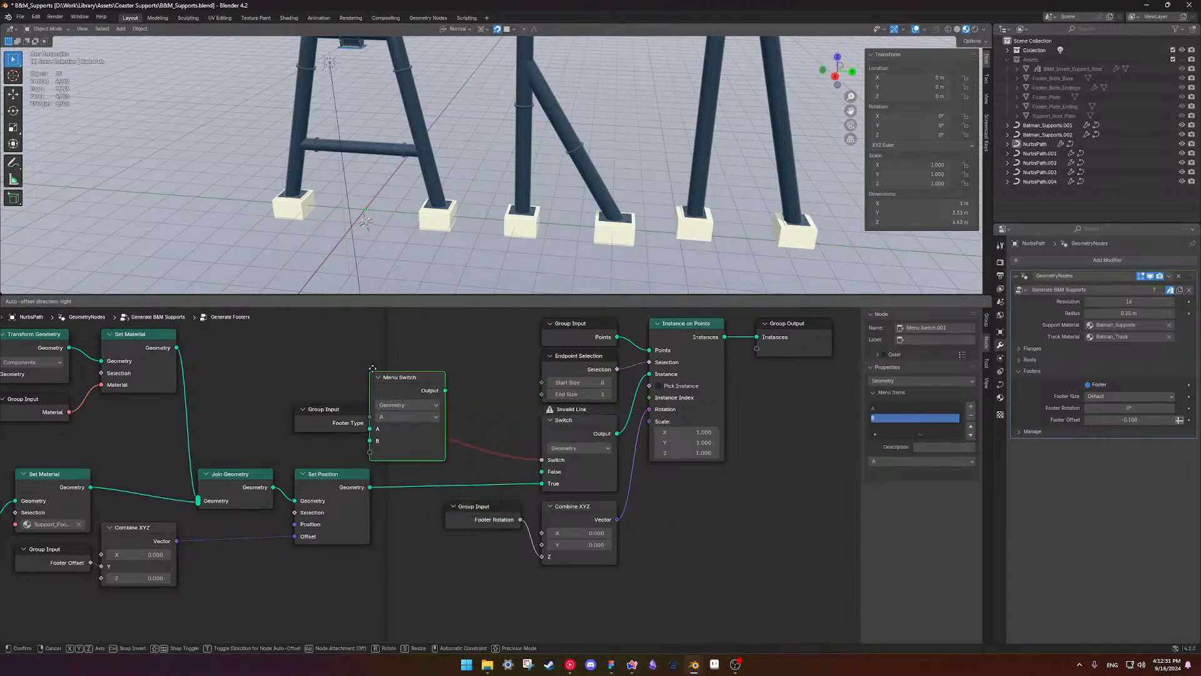
{"action": "left_click", "coordinate": [426, 383]}
{"action": "left_click", "coordinate": [453, 415]}
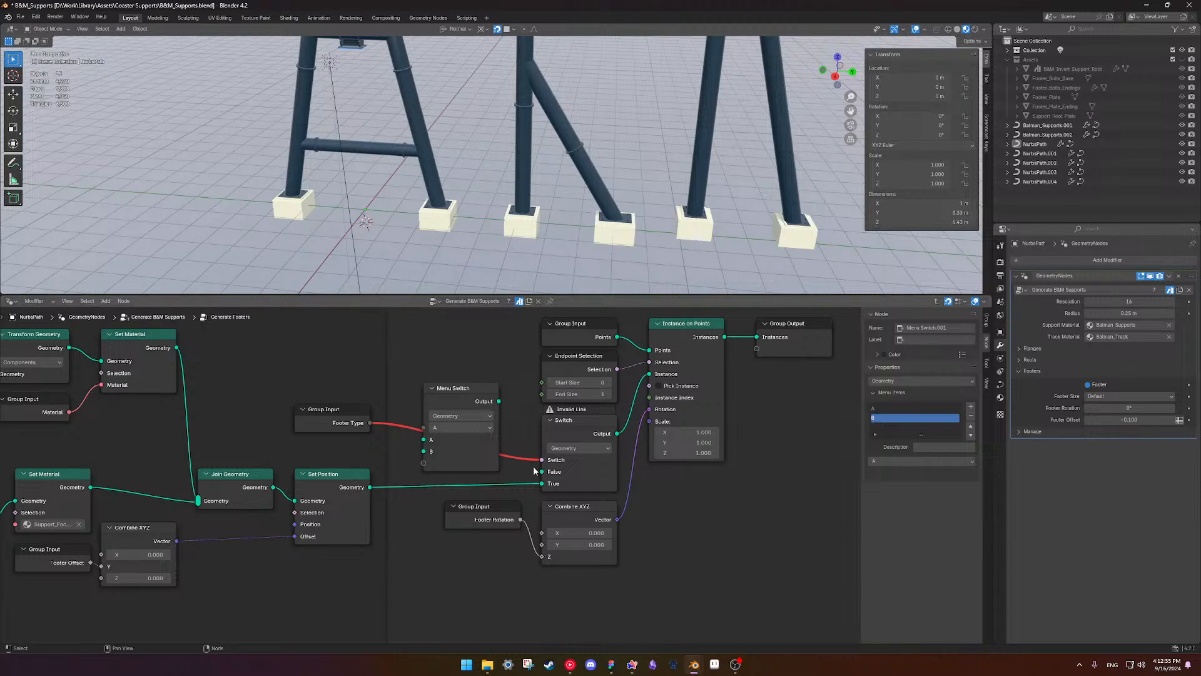
{"action": "left_click_drag", "start_coordinate": [547, 465], "coordinate": [500, 453]}
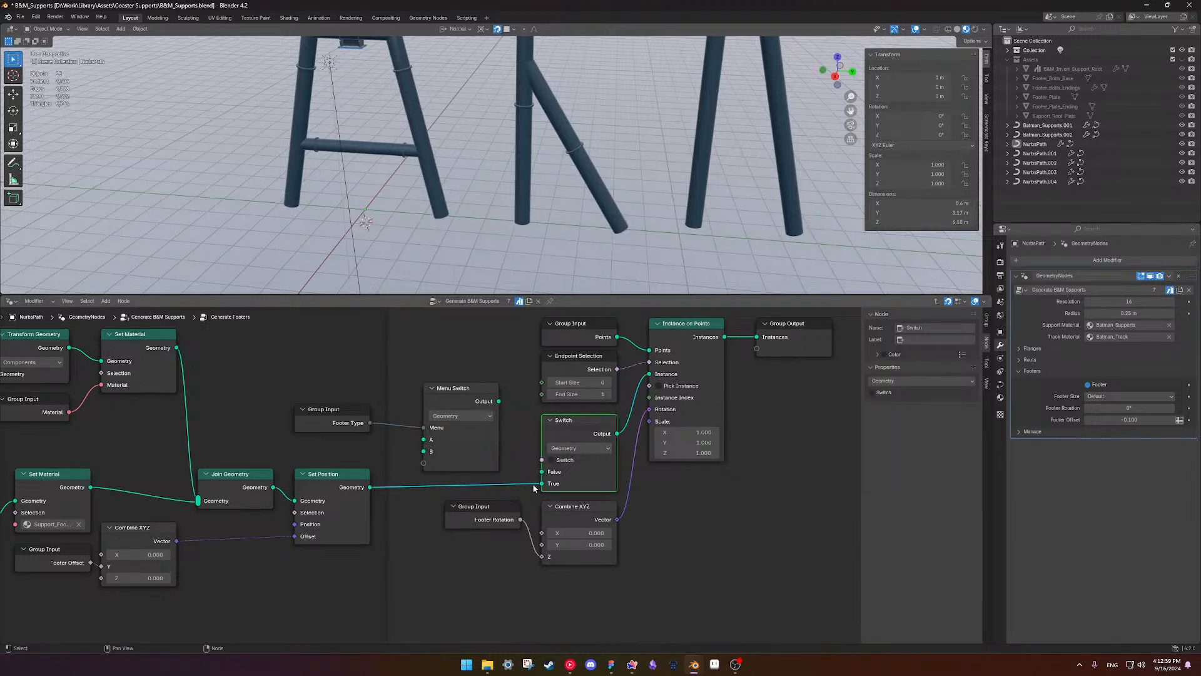
{"action": "left_click_drag", "start_coordinate": [542, 484], "coordinate": [431, 451]}
- Name the Menu Switch items None and Square, and add a third item named Round
{"action": "left_click", "coordinate": [458, 443]}
{"action": "double_click", "coordinate": [901, 408]}
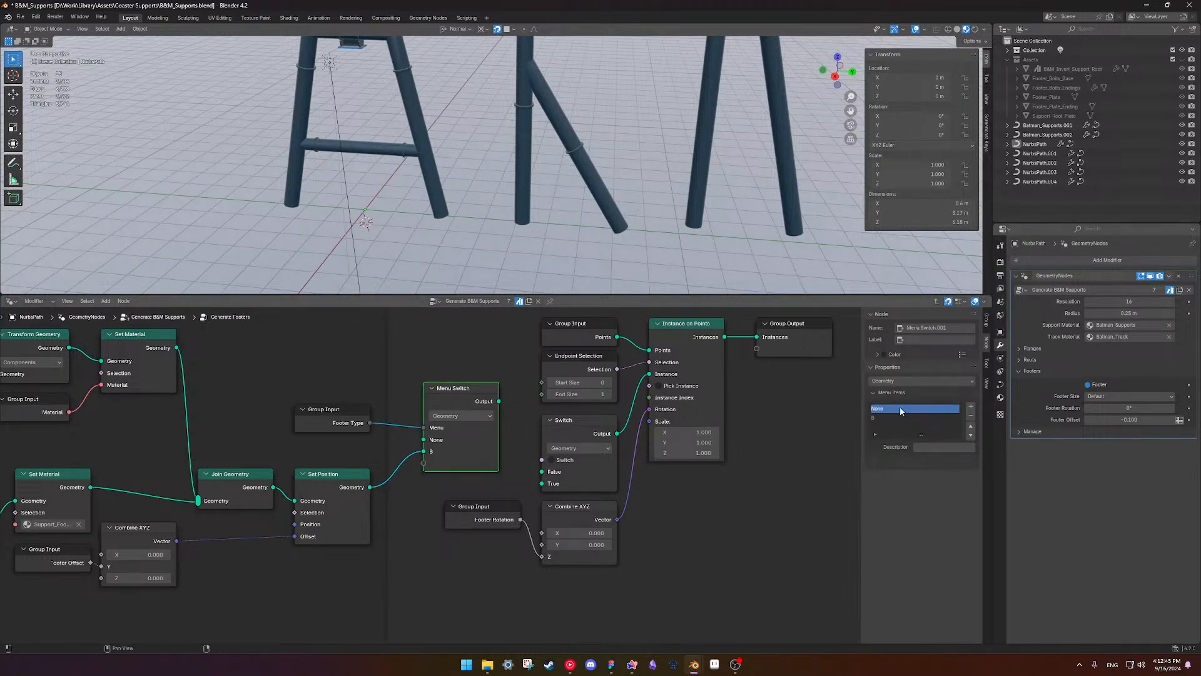
{"action": "double_click", "coordinate": [915, 417]}
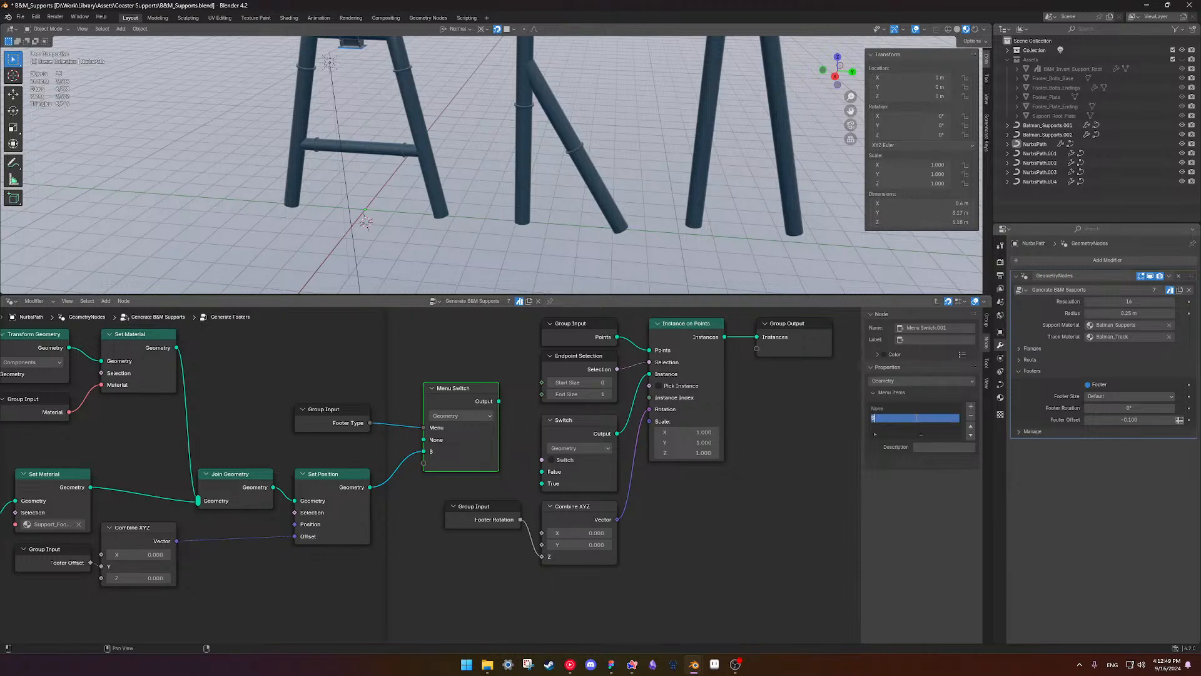
{"action": "left_click", "coordinate": [970, 406]}
{"action": "double_click", "coordinate": [899, 426]}
{"action": "type", "text": "Round"}
{"action": "key", "text": "Return"}
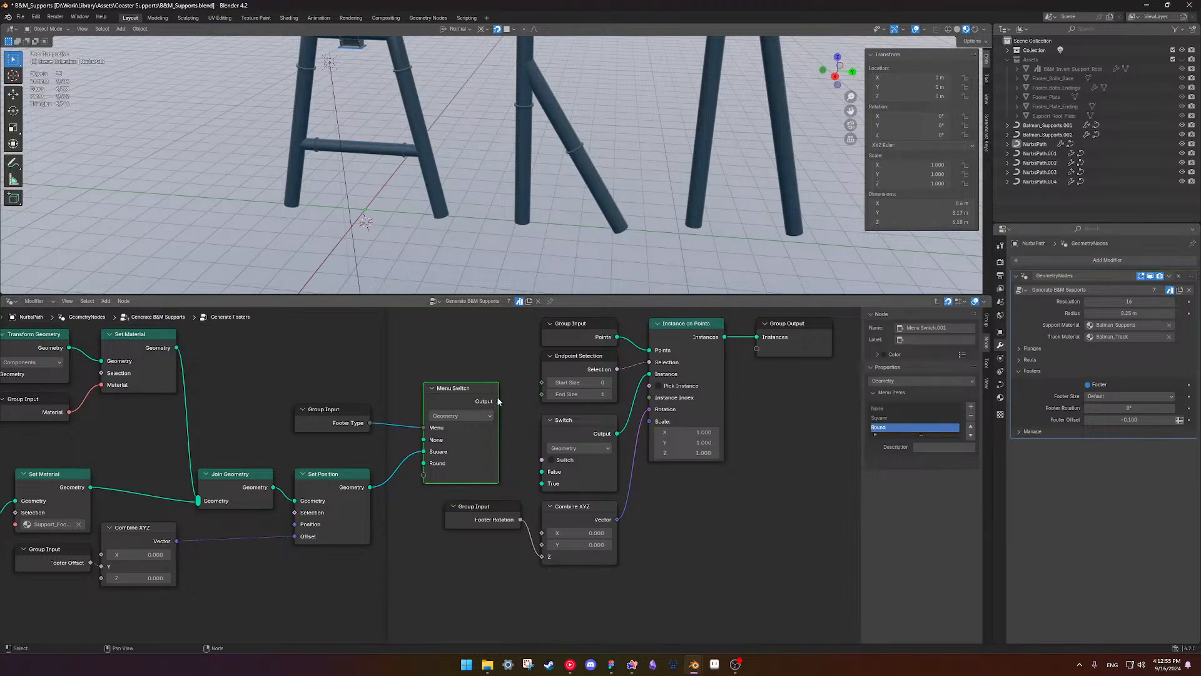
- Replace the old Switch with the Menu Switch, linking its output to Instance on Points' Instance input and spacing the Combine XYZ node below
{"action": "left_click_drag", "start_coordinate": [499, 401], "coordinate": [650, 377]}
{"action": "left_click", "coordinate": [575, 421]}
{"action": "key", "text": "x"}
{"action": "left_click_drag", "start_coordinate": [477, 394], "coordinate": [598, 426]}
{"action": "left_click_drag", "start_coordinate": [575, 521], "coordinate": [574, 538]}
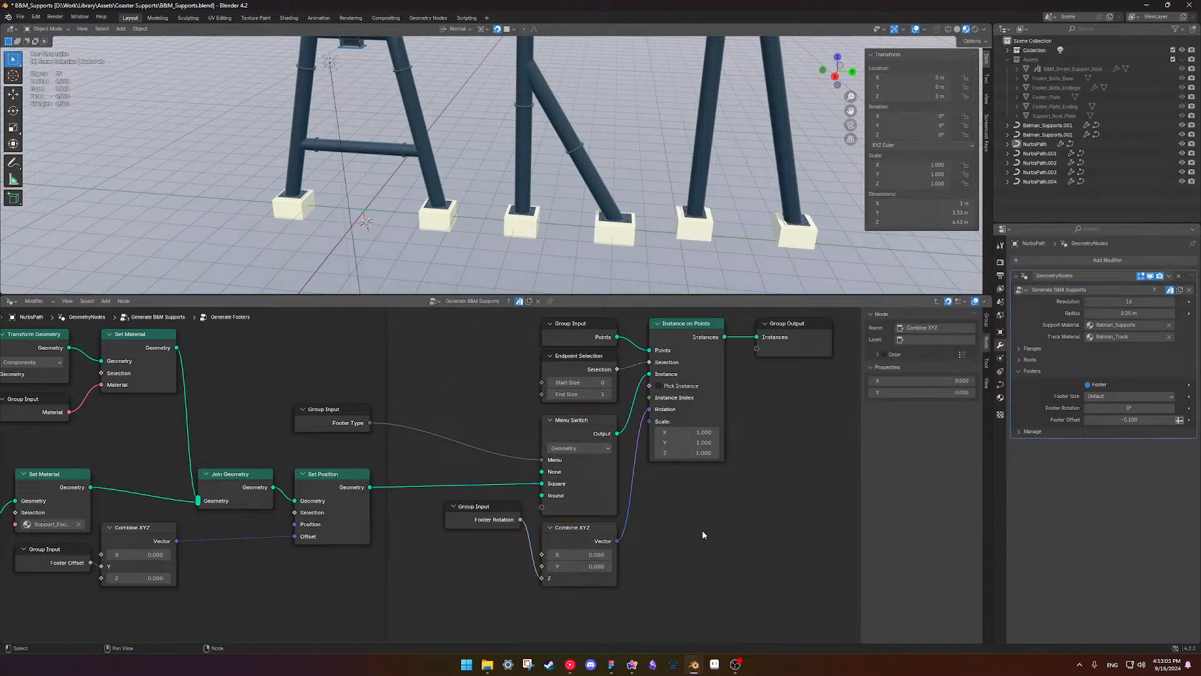
- Remove the Footer Type Group Input node from the Footer Base frame and place it beside the Menu Switch
{"action": "scroll", "coordinate": [482, 449], "scroll_direction": "down", "scroll_amount": 1}
{"action": "left_click_drag", "start_coordinate": [356, 423], "coordinate": [430, 436]}
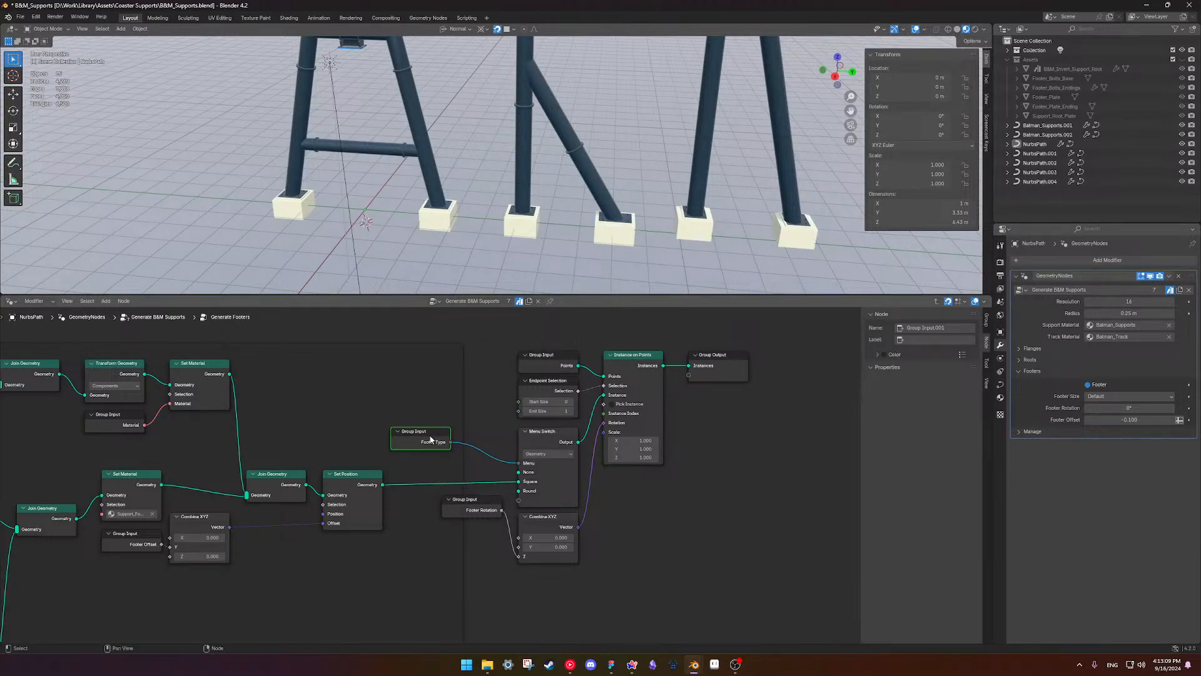
{"action": "right_click", "coordinate": [423, 434]}
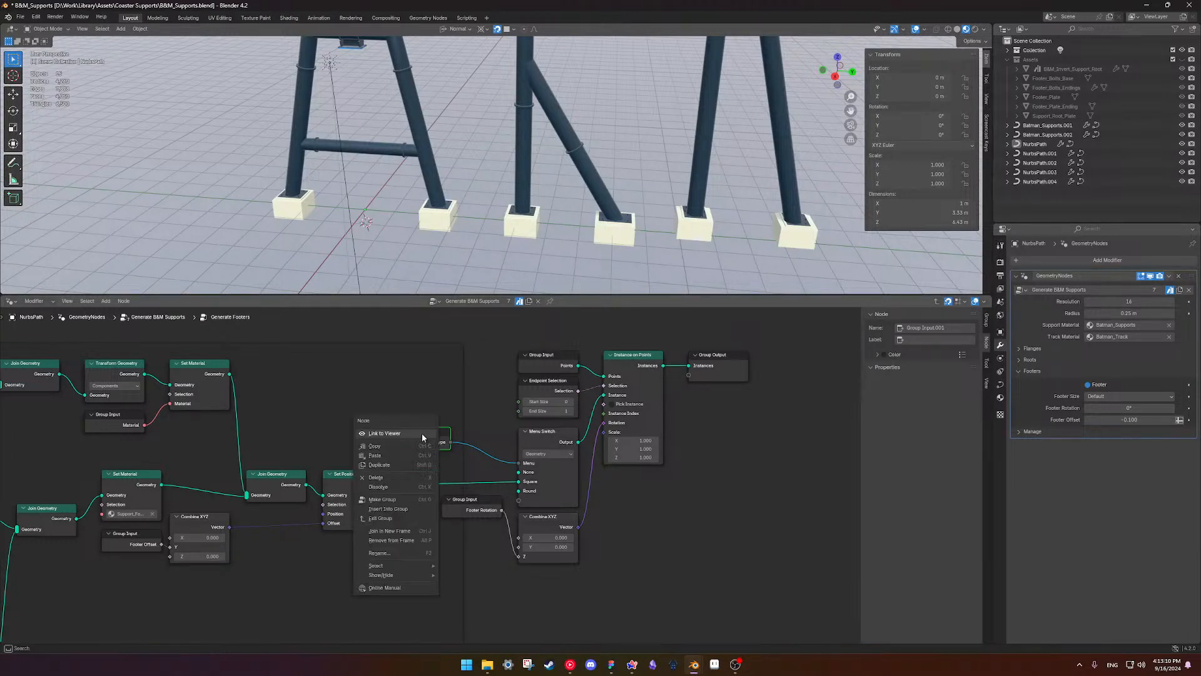
{"action": "left_click", "coordinate": [396, 544]}
{"action": "left_click_drag", "start_coordinate": [436, 433], "coordinate": [485, 433]}
{"action": "scroll", "coordinate": [471, 500], "scroll_direction": "up", "scroll_amount": 2}
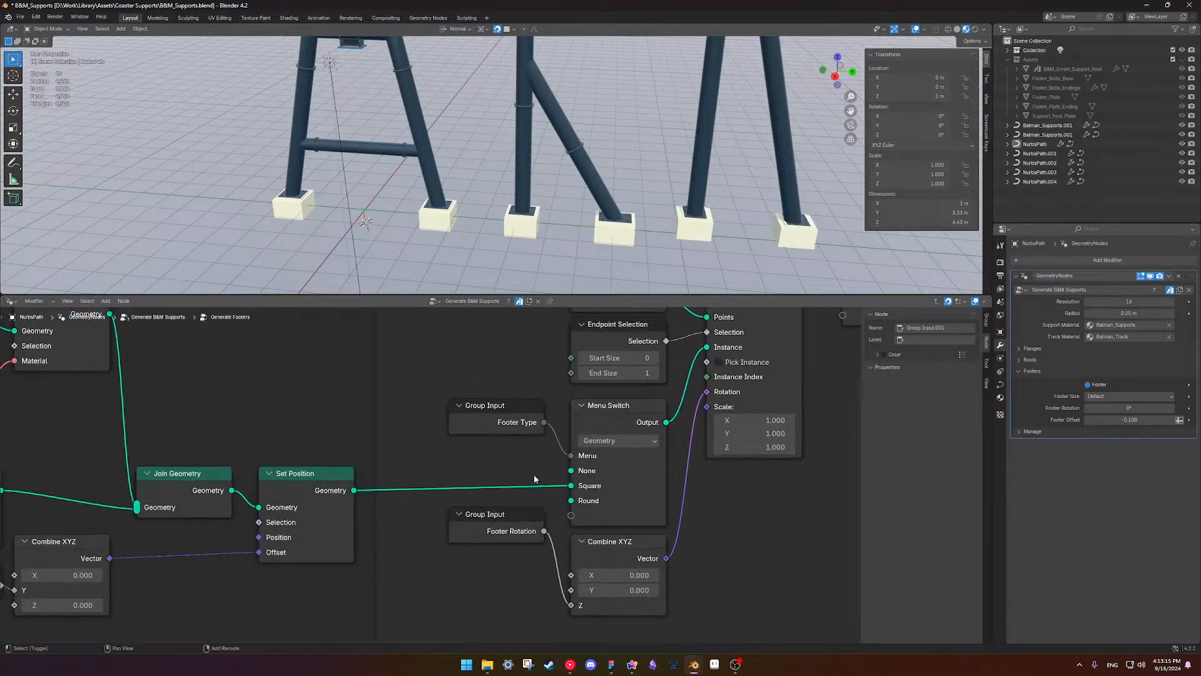
- Reposition the Footer Type and Footer Rotation Group Input nodes slightly farther from the Menu Switch and Combine XYZ nodes
{"action": "left_click_drag", "start_coordinate": [470, 500], "coordinate": [470, 528]}
{"action": "left_click", "coordinate": [466, 379], "text": "shift"}
{"action": "left_click_drag", "start_coordinate": [465, 381], "coordinate": [452, 381]}
{"action": "left_click", "coordinate": [782, 501]}
- Examine the Generate Footers node tree from the Footer Base frame's source nodes through to the Group Output
{"action": "scroll", "coordinate": [766, 500], "scroll_direction": "down", "scroll_amount": 6}
{"action": "middle_click_drag", "start_coordinate": [650, 486], "coordinate": [677, 471]}
{"action": "scroll", "coordinate": [600, 479], "scroll_direction": "up", "scroll_amount": 4}
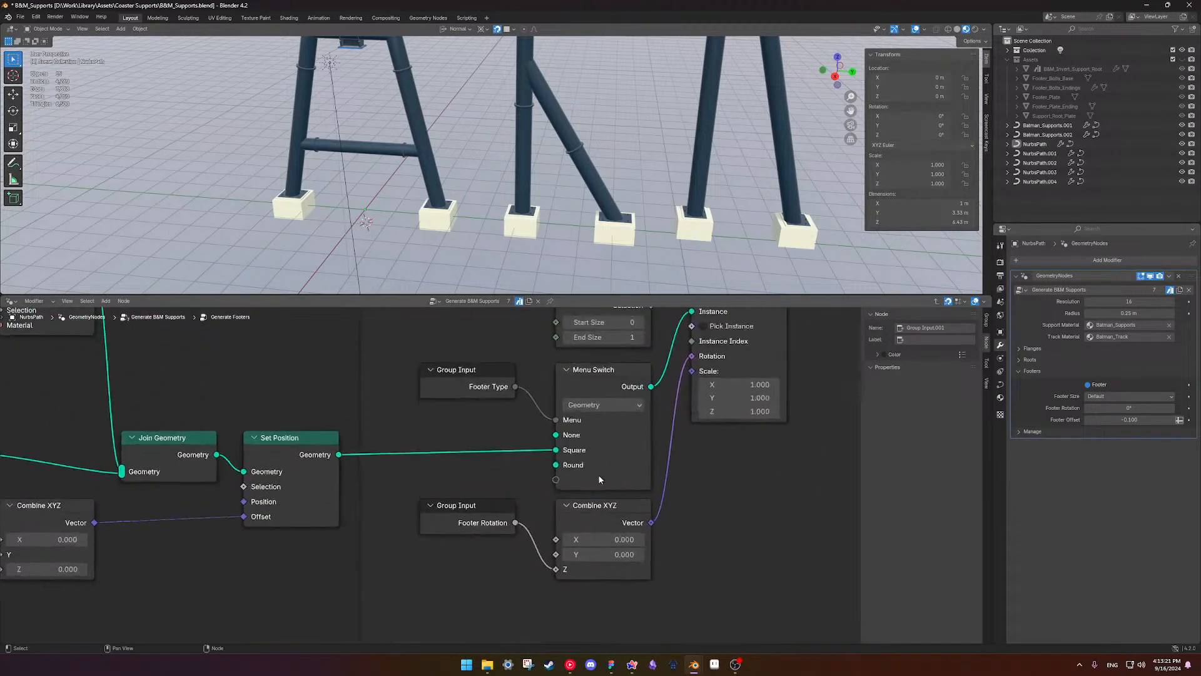
{"action": "scroll", "coordinate": [510, 493], "scroll_direction": "down", "scroll_amount": 8}
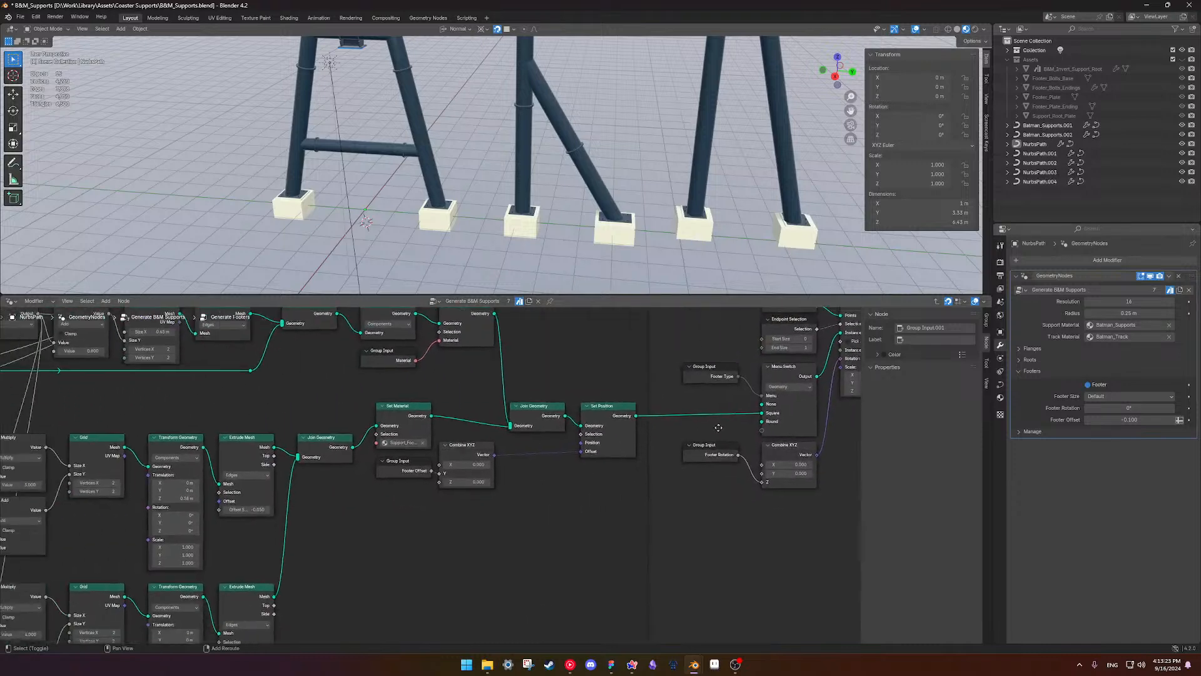
{"action": "middle_click_drag", "start_coordinate": [414, 548], "coordinate": [646, 536], "text": "shift"}
{"action": "middle_click_drag", "start_coordinate": [581, 383], "coordinate": [350, 414], "text": "shift"}
{"action": "middle_click_drag", "start_coordinate": [448, 509], "coordinate": [370, 500]}
{"action": "scroll", "coordinate": [363, 503], "scroll_direction": "up", "scroll_amount": 3}
{"action": "scroll", "coordinate": [435, 498], "scroll_direction": "up", "scroll_amount": 5}
{"action": "scroll", "coordinate": [434, 497], "scroll_direction": "down", "scroll_amount": 3}
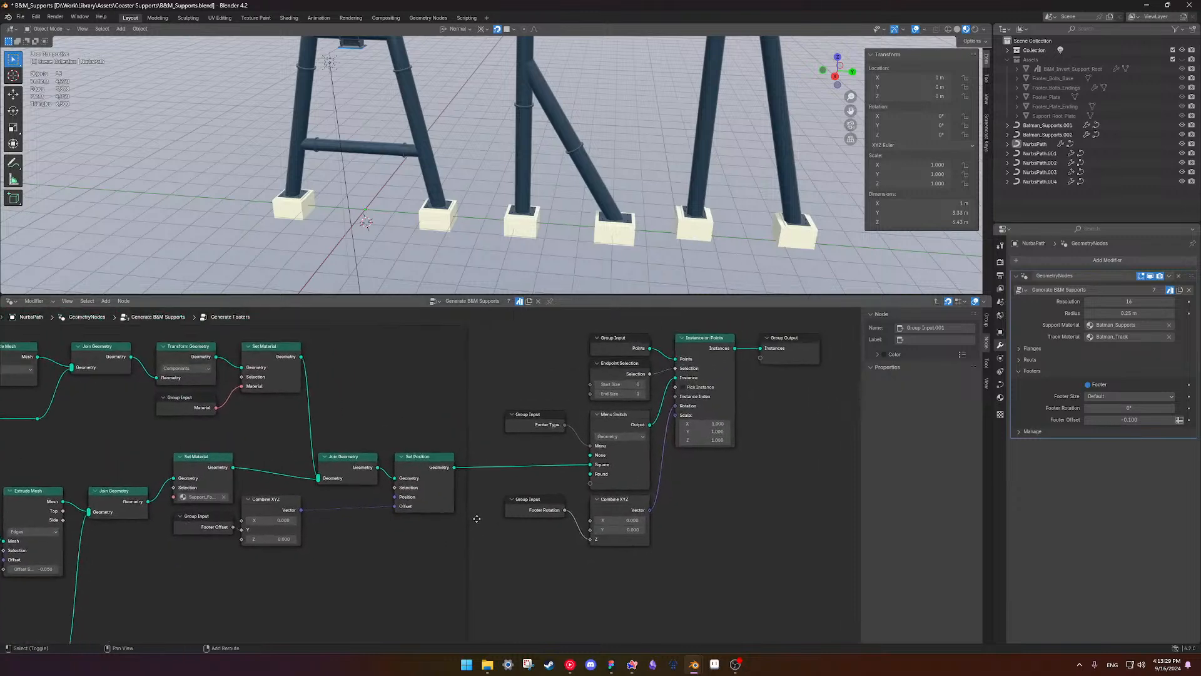
{"action": "scroll", "coordinate": [438, 533], "scroll_direction": "down", "scroll_amount": 2}
{"action": "scroll", "coordinate": [438, 533], "scroll_direction": "up", "scroll_amount": 4}
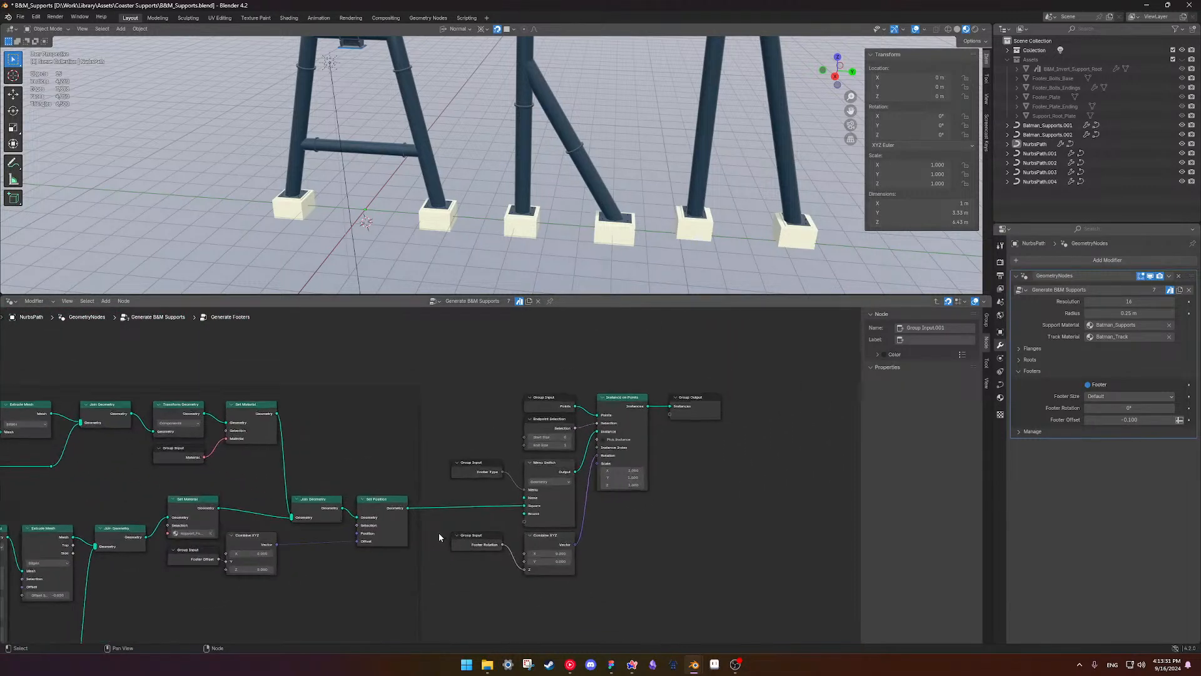
{"action": "middle_click_drag", "start_coordinate": [229, 436], "coordinate": [706, 459], "text": "shift"}
{"action": "scroll", "coordinate": [416, 478], "scroll_direction": "down", "scroll_amount": 3}
{"action": "middle_click_drag", "start_coordinate": [245, 477], "coordinate": [673, 456], "text": "shift"}
{"action": "scroll", "coordinate": [636, 459], "scroll_direction": "down", "scroll_amount": 3}
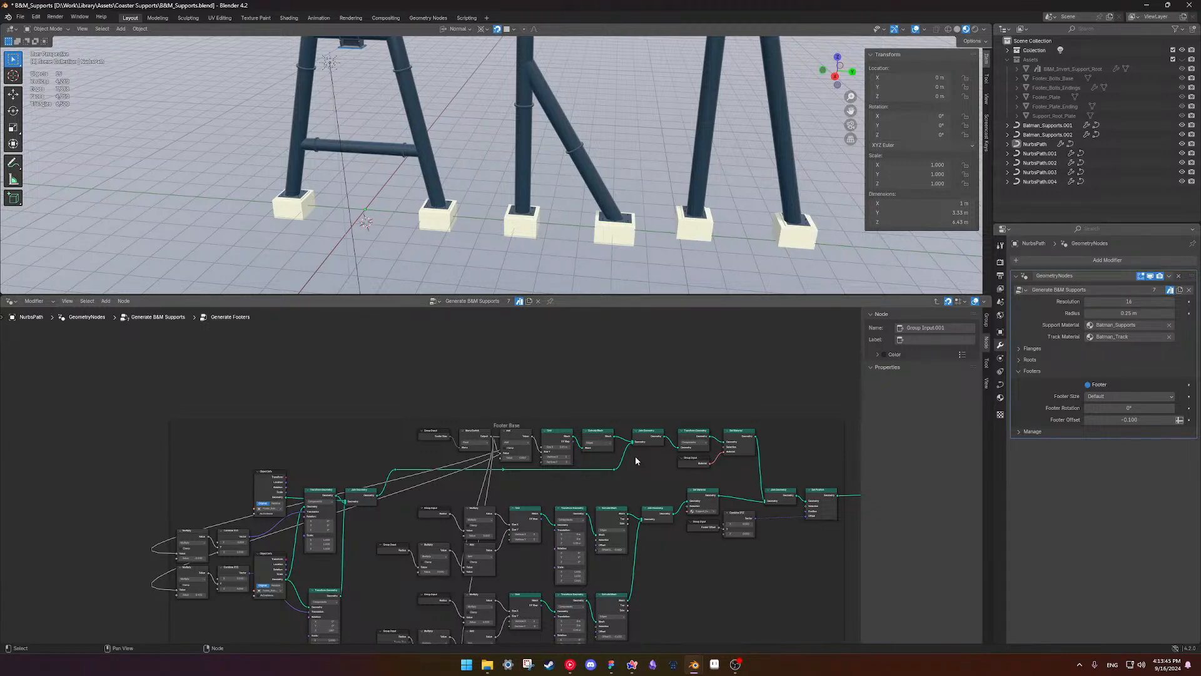
- Cut the link between Extrude Mesh and Join Geometry in the upper Footer Base row and reconnect it
{"action": "scroll", "coordinate": [636, 460], "scroll_direction": "up", "scroll_amount": 4}
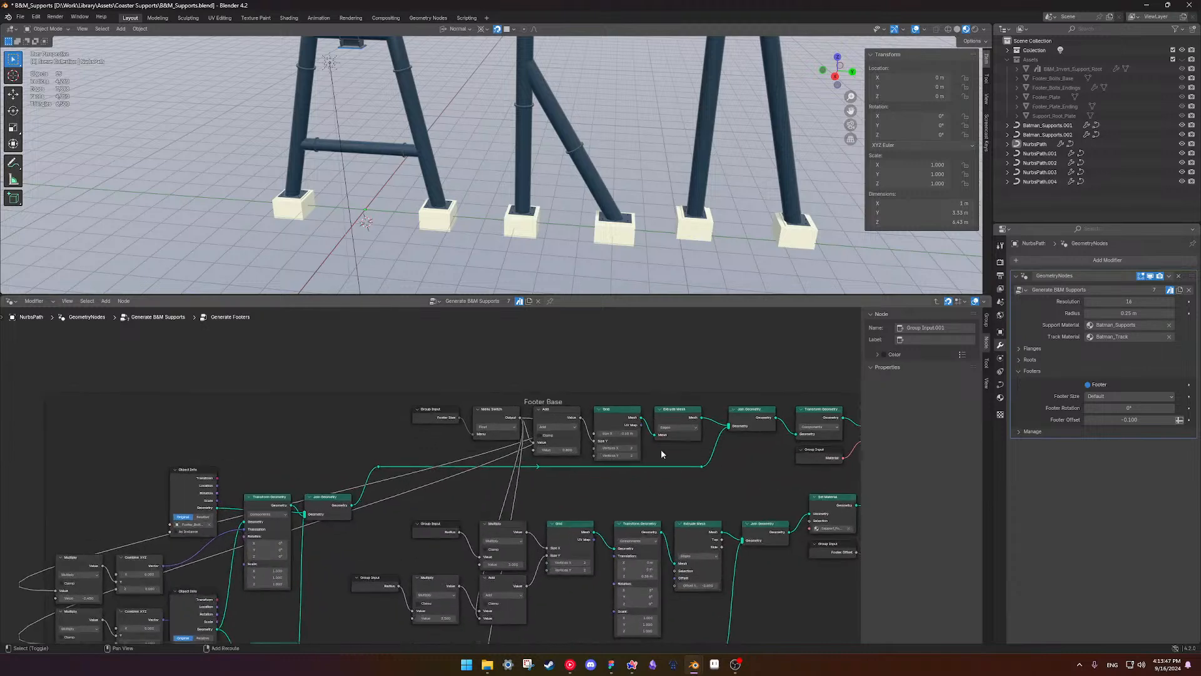
{"action": "right_click_drag", "start_coordinate": [405, 457], "coordinate": [402, 474], "text": "ctrl"}
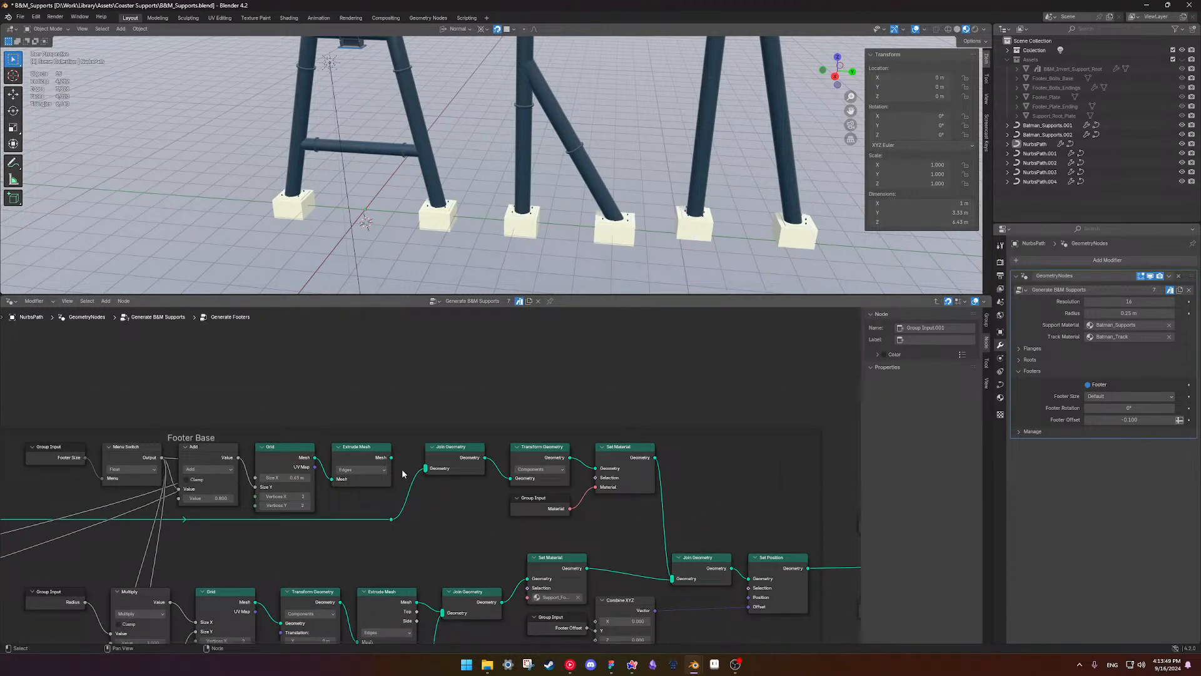
{"action": "left_click_drag", "start_coordinate": [392, 458], "coordinate": [424, 467]}
- Combine the Add, Grid and Extrude Mesh nodes in the upper Footer Base row into a new node group
{"action": "middle_click_drag", "start_coordinate": [104, 478], "coordinate": [319, 486]}
{"action": "scroll", "coordinate": [427, 491], "scroll_direction": "up", "scroll_amount": 5}
{"action": "left_click", "coordinate": [432, 499]}
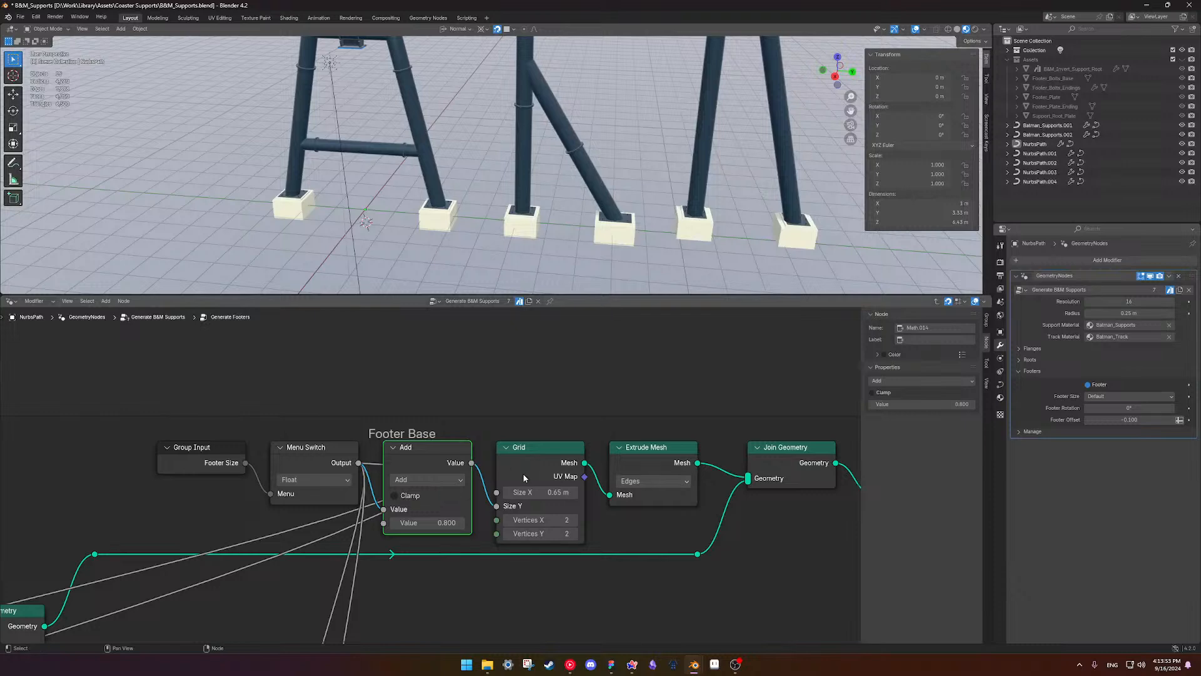
{"action": "middle_click_drag", "start_coordinate": [474, 484], "coordinate": [370, 485]}
{"action": "left_click", "coordinate": [451, 460], "text": "shift"}
{"action": "left_click", "coordinate": [558, 463], "text": "shift"}
{"action": "left_click", "coordinate": [678, 460], "text": "shift"}
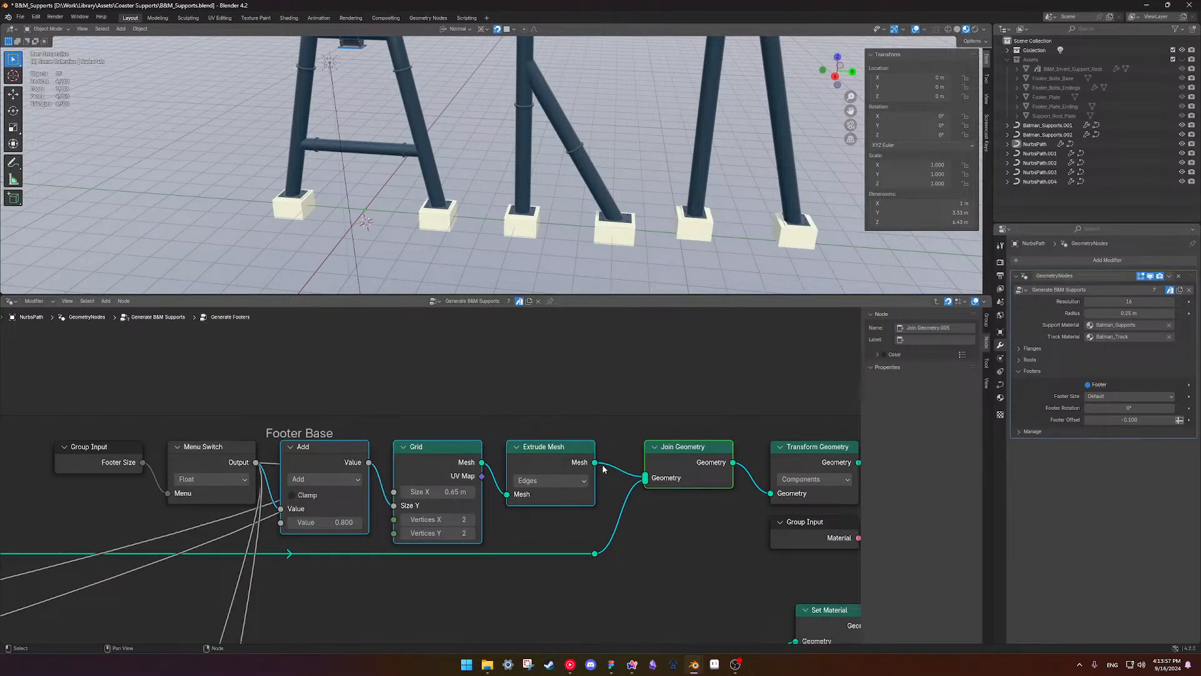
{"action": "left_click", "coordinate": [443, 452]}
{"action": "left_click", "coordinate": [331, 451]}
{"action": "left_click", "coordinate": [455, 460], "text": "shift"}
{"action": "left_click", "coordinate": [556, 463], "text": "shift"}
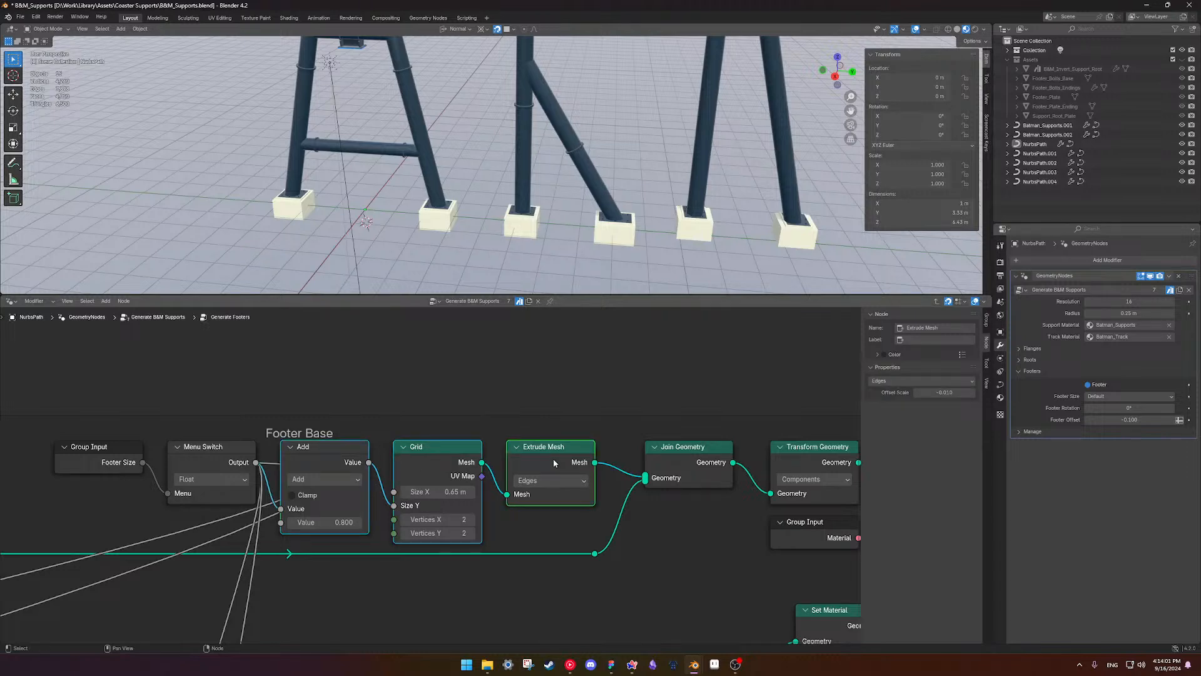
{"action": "key", "text": "ctrl+g"}
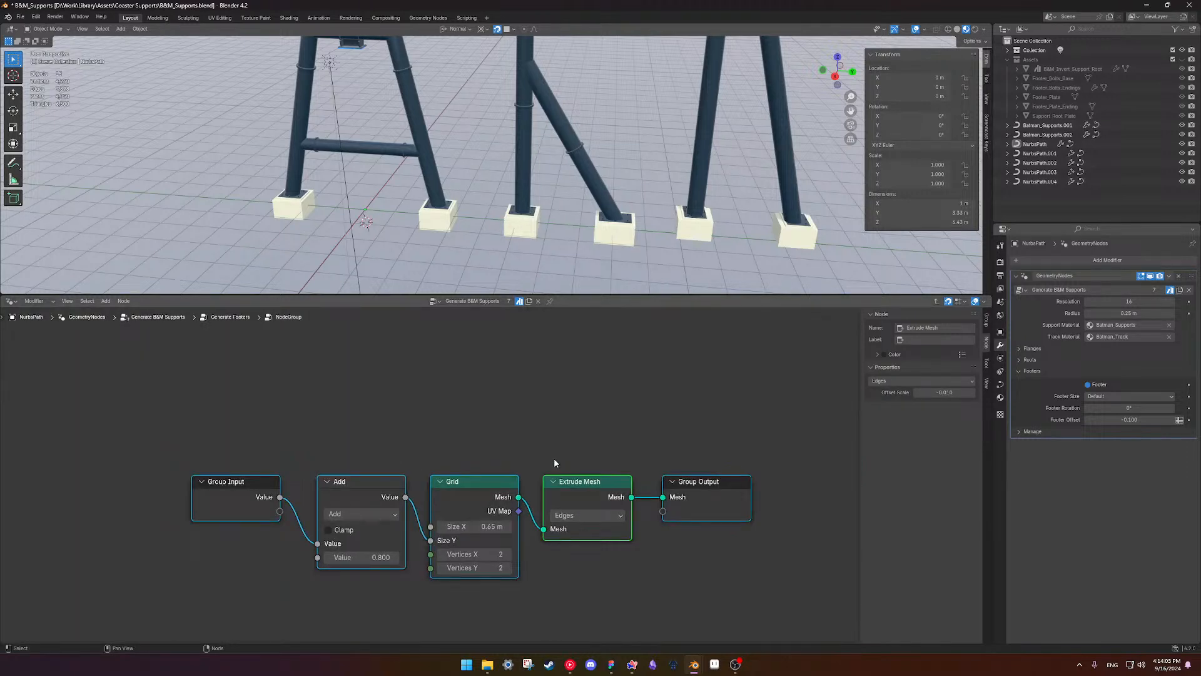
- Rename the new node group's Value input socket as Footer Size
{"action": "key", "text": "Tab"}
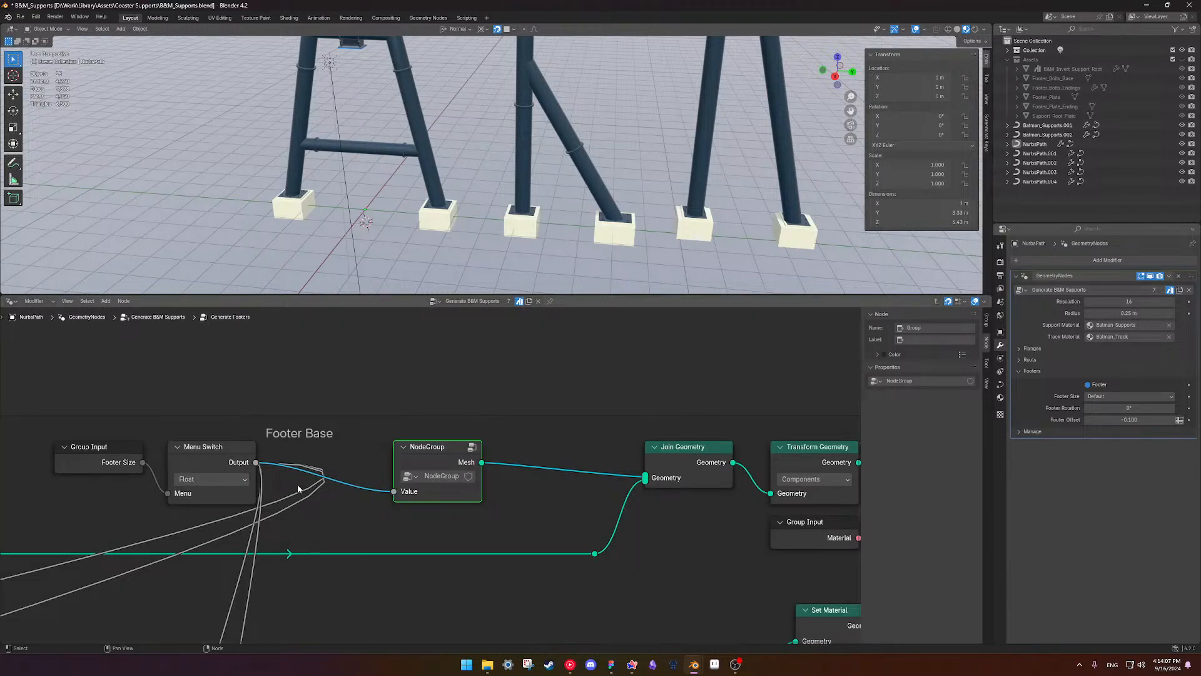
{"action": "key", "text": "Tab"}
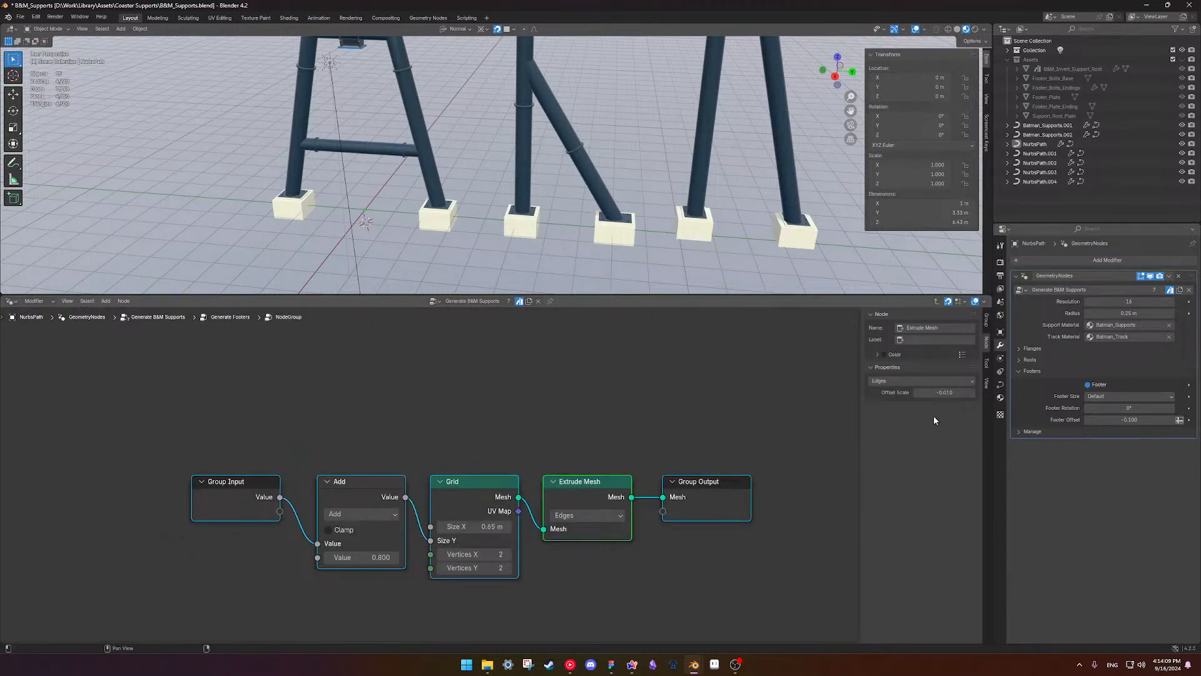
{"action": "left_click", "coordinate": [987, 320]}
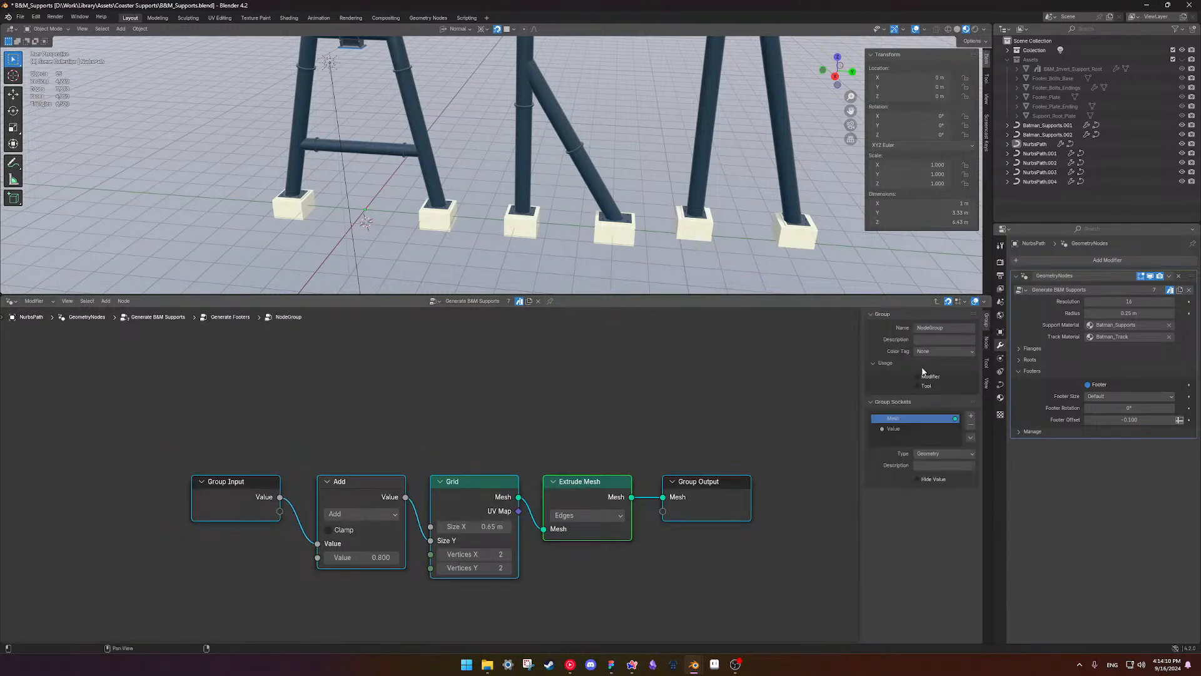
{"action": "double_click", "coordinate": [894, 430]}
{"action": "type", "text": "Footer Size"}
{"action": "key", "text": "Return"}
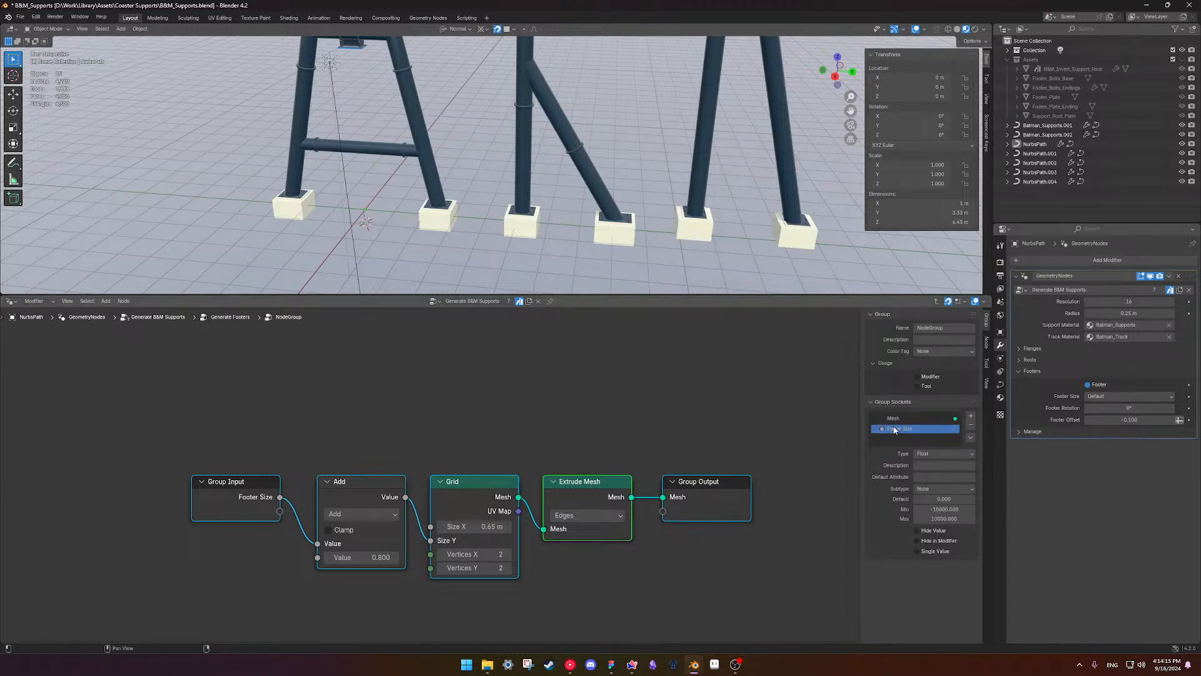
- Name the node group Footer Plate with a fake user and place it closer to the Join Geometry node
{"action": "key", "text": "Tab"}
{"action": "double_click", "coordinate": [557, 479]}
{"action": "type", "text": "Footer Plate"}
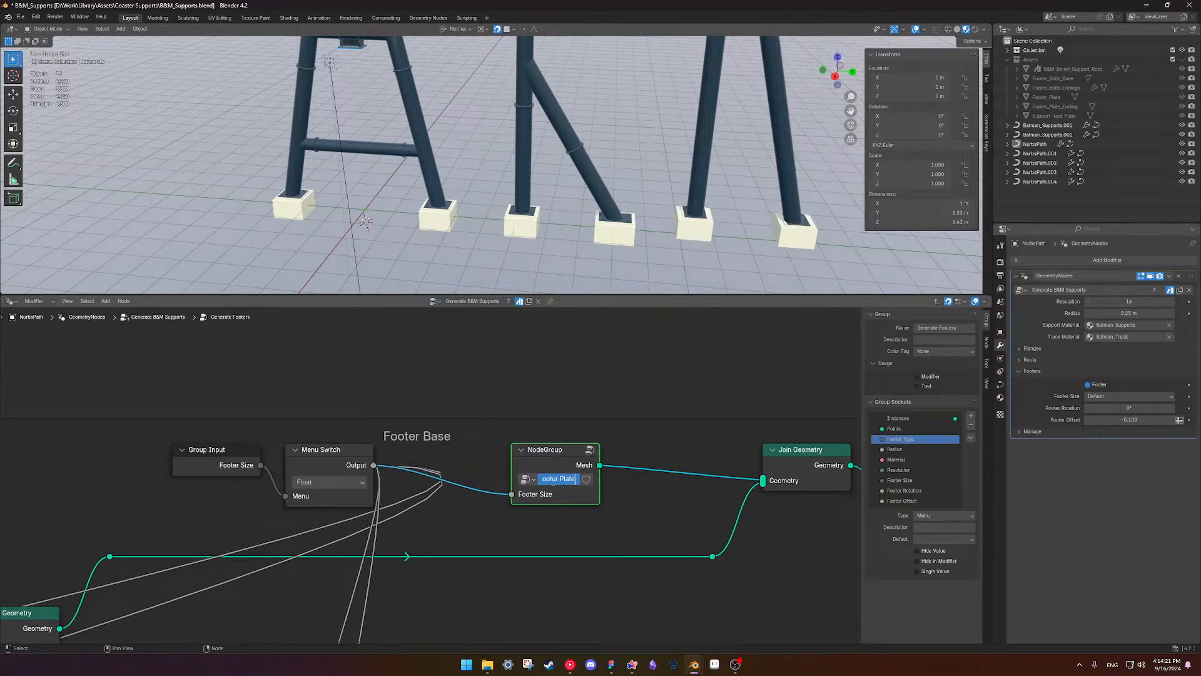
{"action": "left_click", "coordinate": [586, 479]}
{"action": "left_click_drag", "start_coordinate": [570, 452], "coordinate": [701, 453]}
- In the parent Generate B&M Supports group, change the Footer socket's type to Menu and rename it Footer Type
{"action": "scroll", "coordinate": [543, 508], "scroll_direction": "down", "scroll_amount": 3}
{"action": "middle_click_drag", "start_coordinate": [419, 461], "coordinate": [415, 463], "text": "shift"}
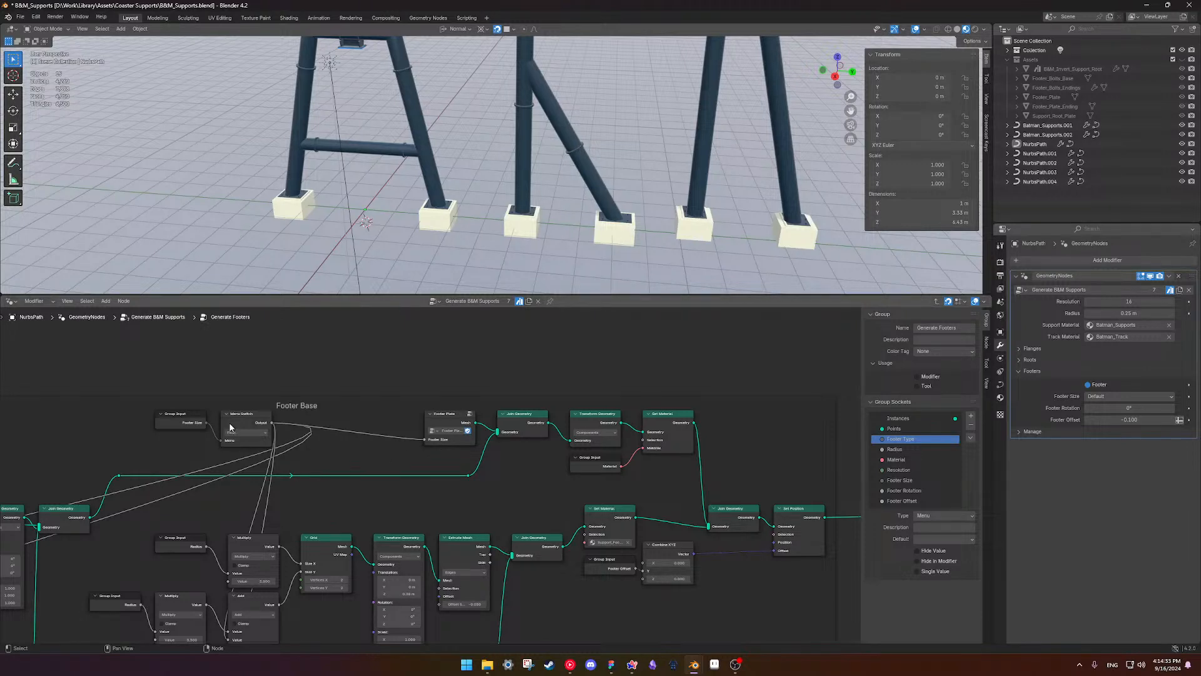
{"action": "scroll", "coordinate": [250, 446], "scroll_direction": "up", "scroll_amount": 4}
{"action": "middle_click_drag", "start_coordinate": [250, 445], "coordinate": [469, 439]}
{"action": "left_click", "coordinate": [430, 429]}
{"action": "left_click", "coordinate": [369, 423]}
{"action": "key", "text": "Tab"}
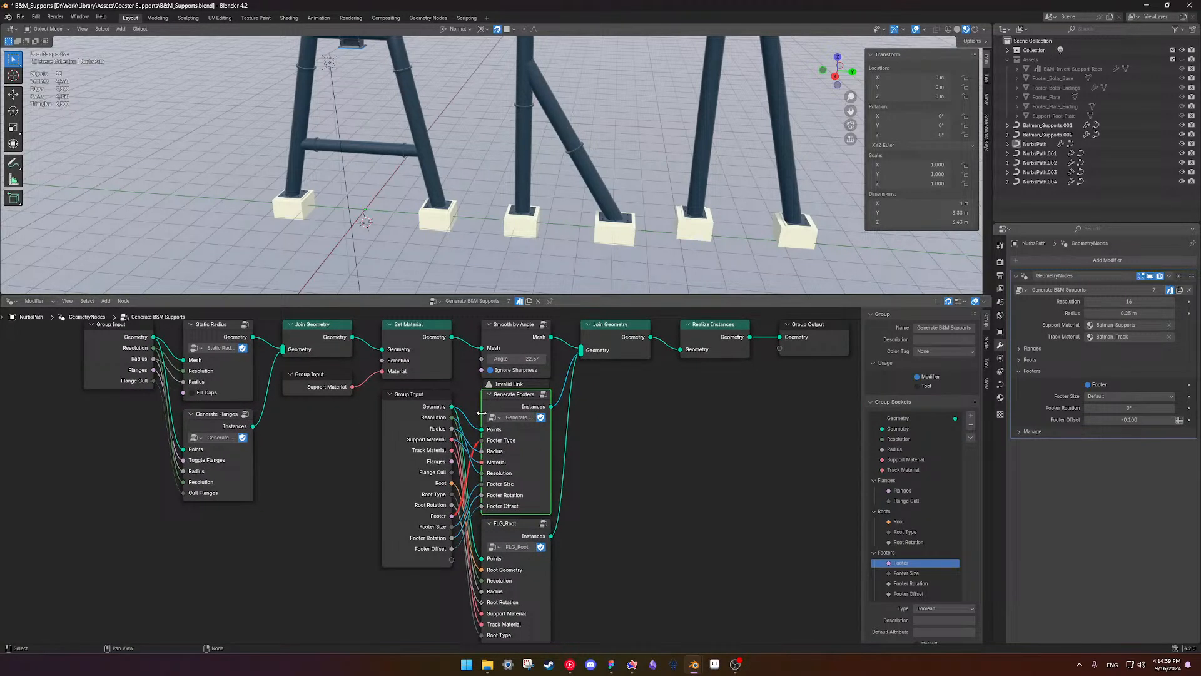
{"action": "mouse_move", "coordinate": [428, 410]}
{"action": "left_mouse_down"}
{"action": "mouse_move", "coordinate": [406, 401]}
{"action": "mouse_move", "coordinate": [421, 401]}
{"action": "left_mouse_up"}
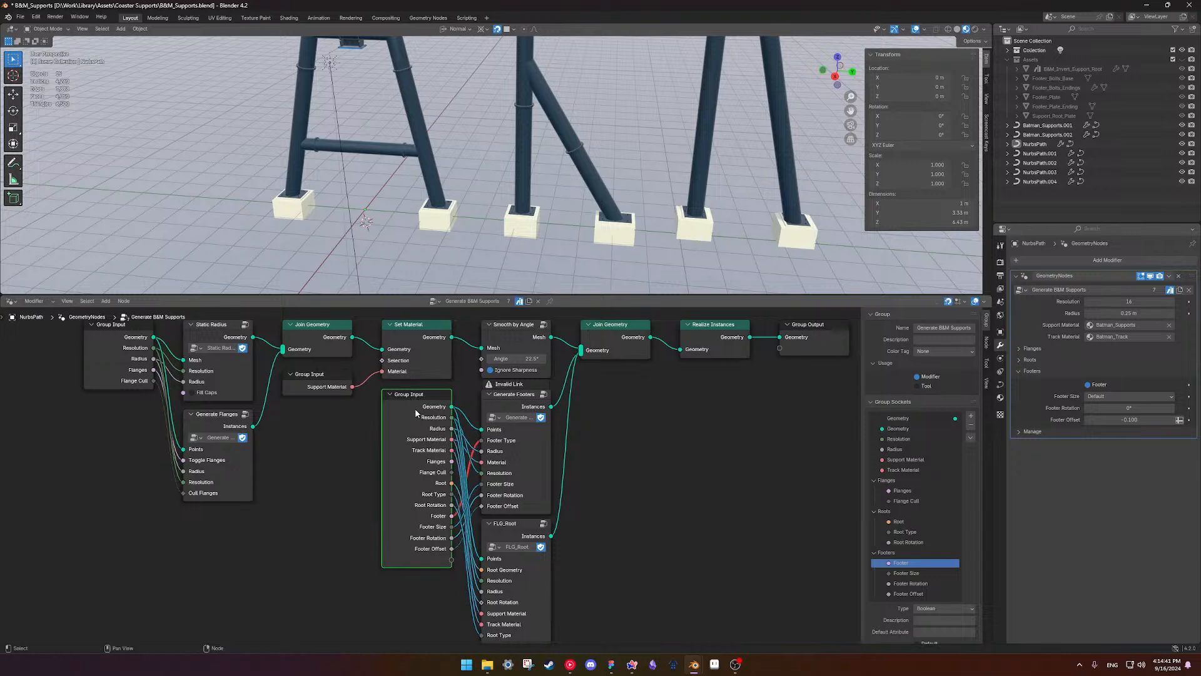
{"action": "left_click", "coordinate": [943, 608]}
{"action": "left_click", "coordinate": [941, 535]}
{"action": "double_click", "coordinate": [901, 563]}
{"action": "type", "text": "Footer Type"}
{"action": "key", "text": "Return"}
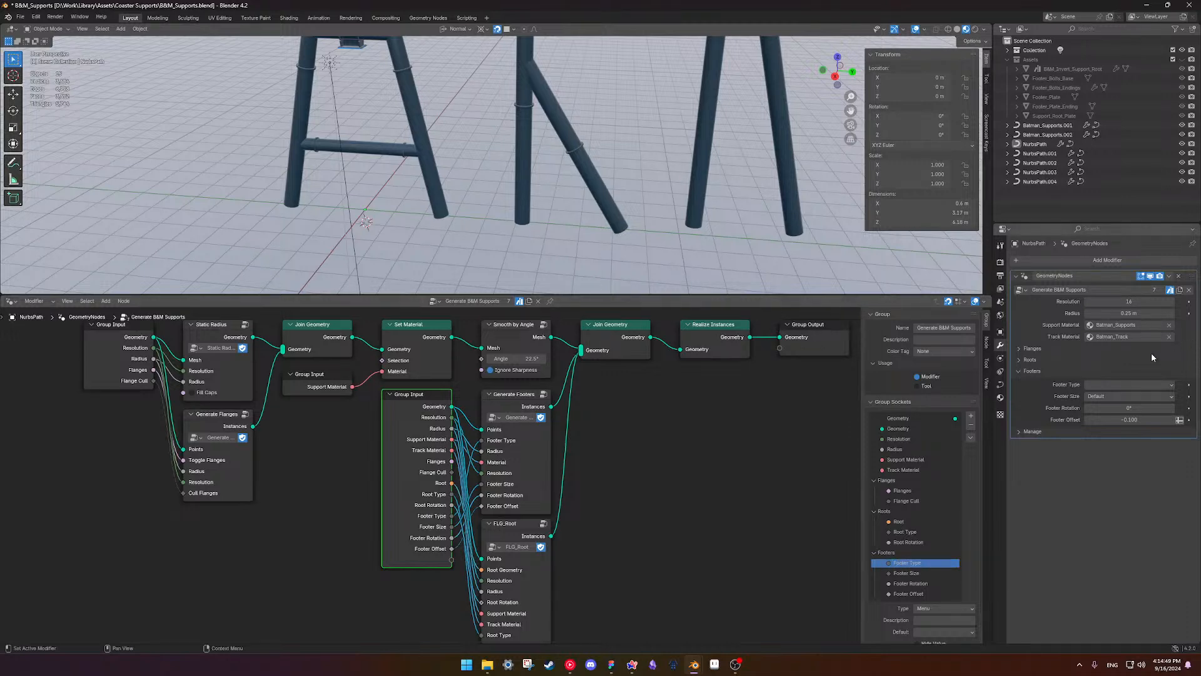
- Set the modifier's Footer Type to None and make None the default value of the Footer Type socket
{"action": "left_click", "coordinate": [1127, 384]}
{"action": "left_click", "coordinate": [1124, 404]}
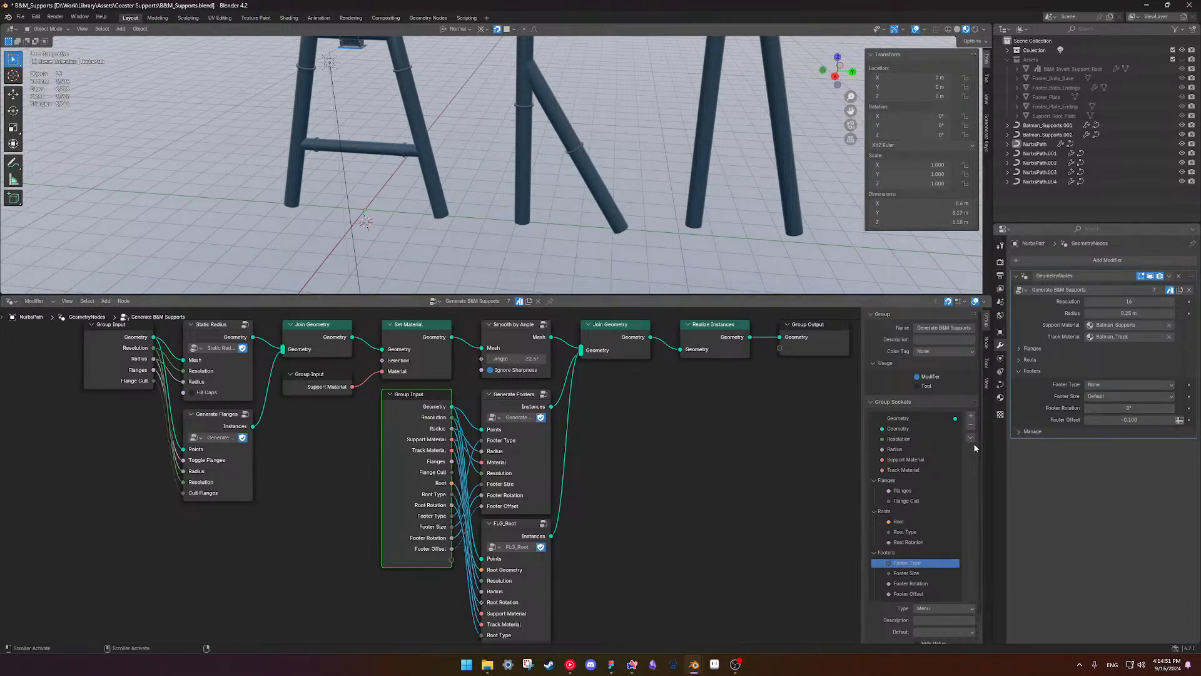
{"action": "left_click", "coordinate": [944, 632]}
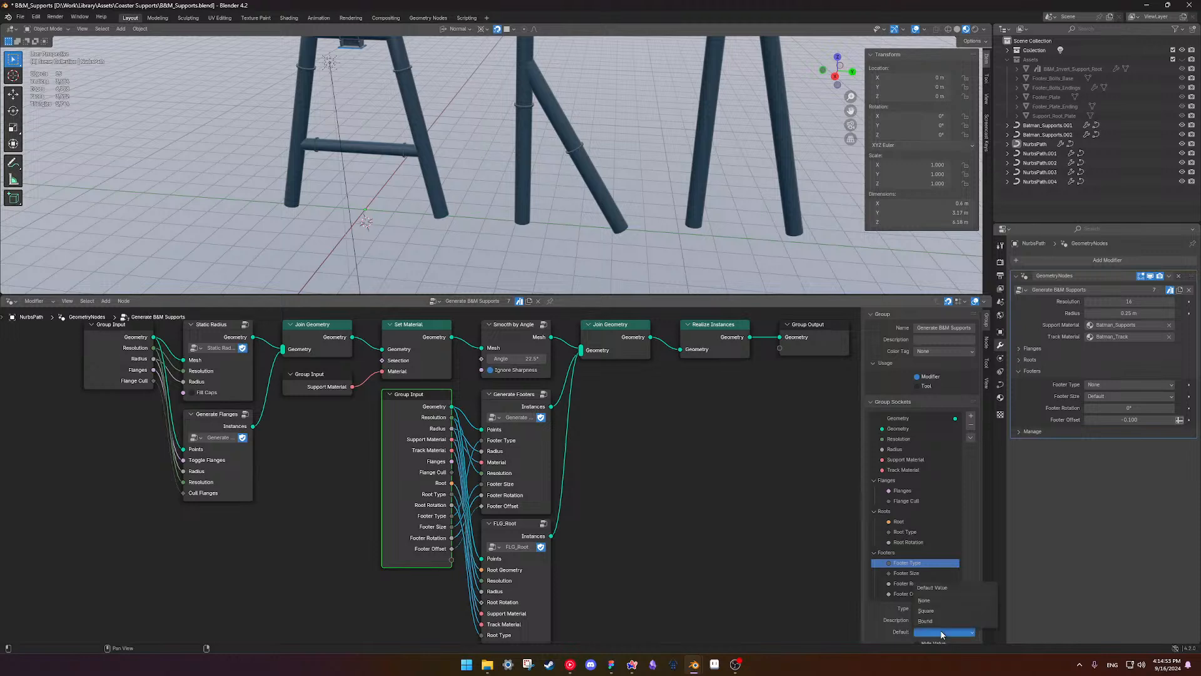
{"action": "left_click", "coordinate": [951, 599]}
- Select the NurbsPath support and set its Footer Type to Square
{"action": "scroll", "coordinate": [451, 213], "scroll_direction": "down", "scroll_amount": 3}
{"action": "left_click", "coordinate": [410, 178]}
{"action": "left_click", "coordinate": [409, 176], "text": "shift"}
{"action": "left_click", "coordinate": [512, 181]}
{"action": "left_click", "coordinate": [465, 182]}
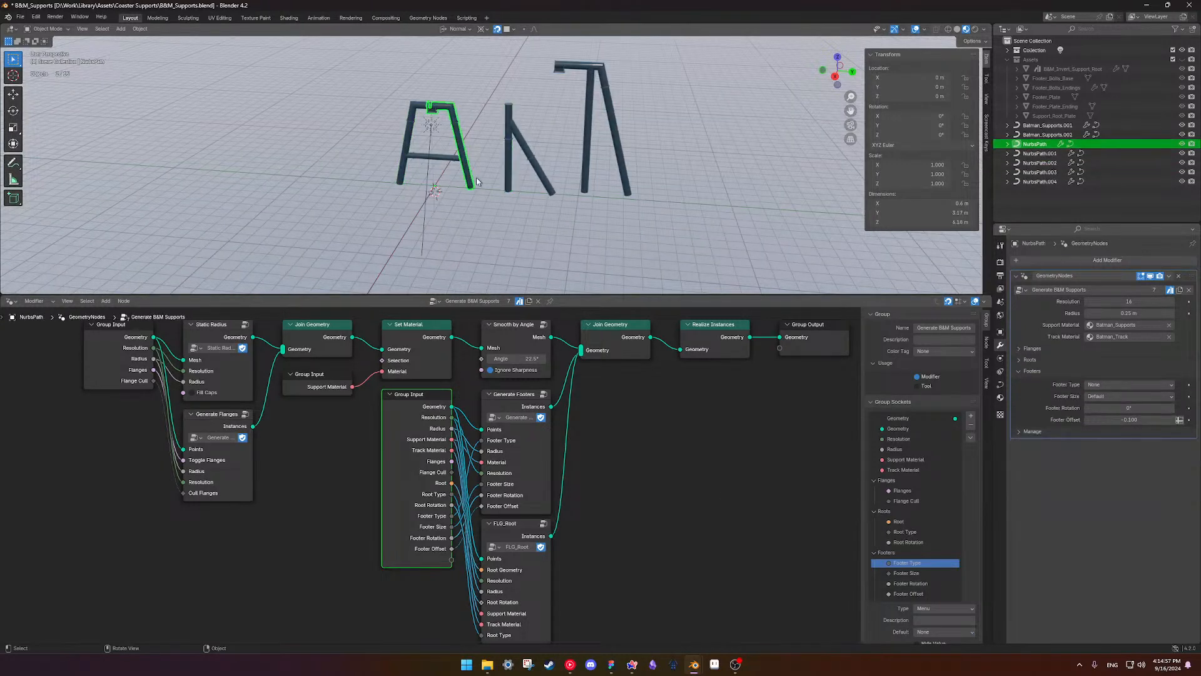
{"action": "left_click", "coordinate": [1120, 384]}
{"action": "left_click", "coordinate": [1116, 403]}
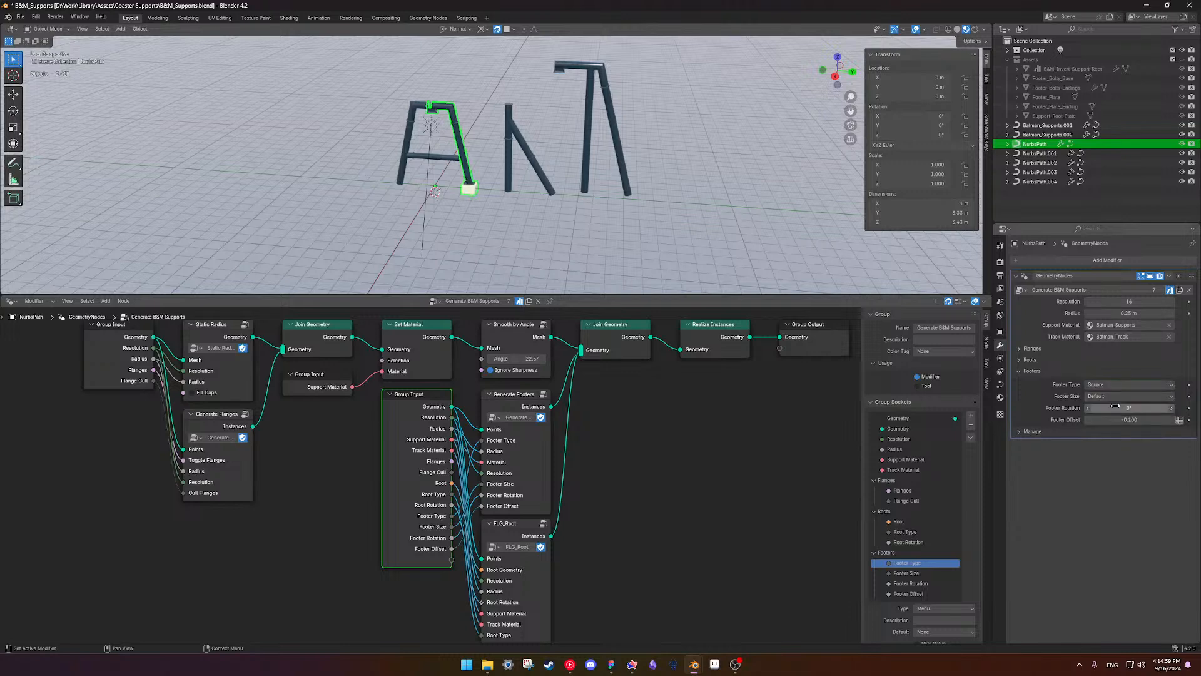
- Copy the NurbsPath support's Square Footer Type to the other support legs and deselect everything
{"action": "scroll", "coordinate": [508, 229], "scroll_direction": "up", "scroll_amount": 2}
{"action": "scroll", "coordinate": [508, 229], "scroll_direction": "up", "scroll_amount": 1}
{"action": "left_click", "coordinate": [326, 168]}
{"action": "left_click", "coordinate": [512, 182], "text": "shift"}
{"action": "left_click", "coordinate": [575, 181], "text": "shift"}
{"action": "left_click", "coordinate": [657, 177], "text": "shift"}
{"action": "left_click", "coordinate": [731, 183], "text": "shift"}
{"action": "left_click", "coordinate": [457, 199], "text": "shift"}
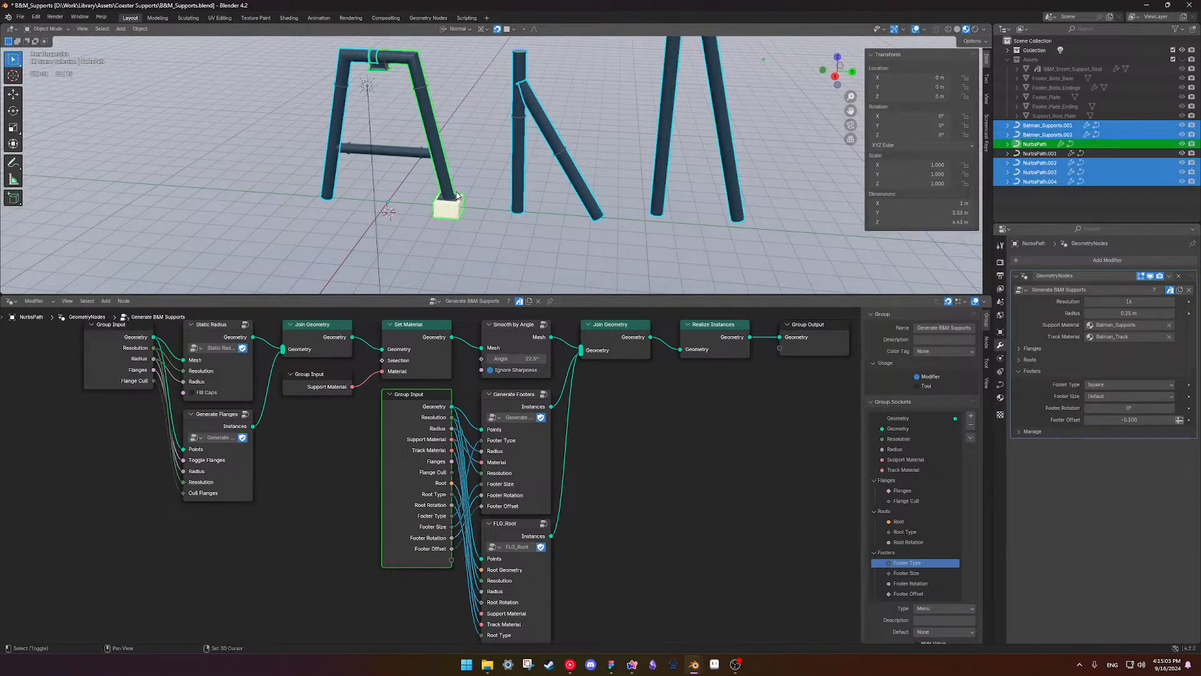
{"action": "right_click", "coordinate": [1120, 386]}
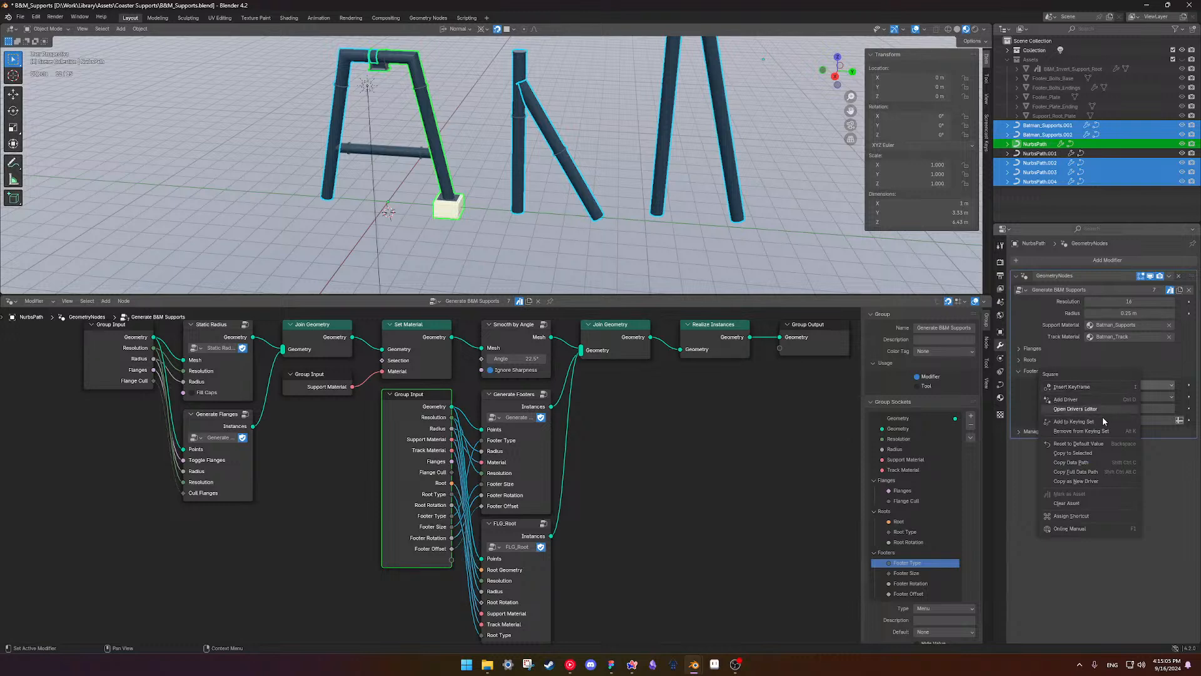
{"action": "left_click", "coordinate": [1089, 453]}
{"action": "key", "text": "alt+a"}
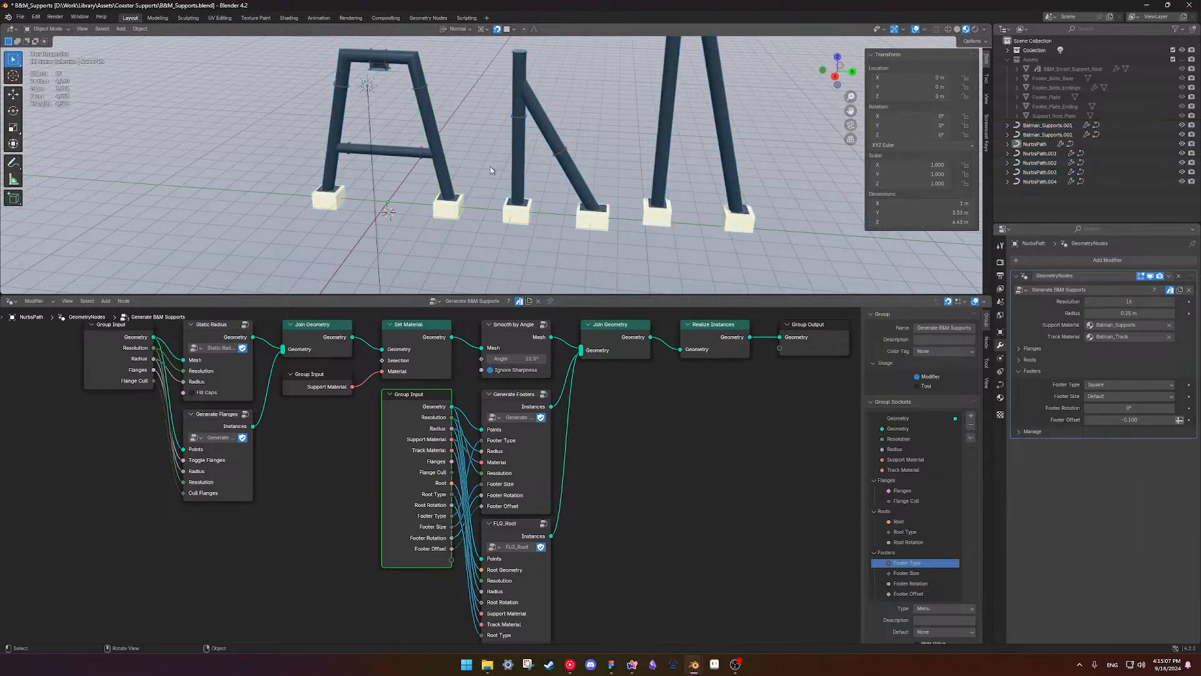
- Test the NurbsPath support's Footer Type by switching it to None and back to Square, inspecting the footers
{"action": "scroll", "coordinate": [431, 150], "scroll_direction": "down", "scroll_amount": 4}
{"action": "middle_click_drag", "start_coordinate": [431, 151], "coordinate": [491, 160]}
{"action": "scroll", "coordinate": [494, 169], "scroll_direction": "up", "scroll_amount": 4}
{"action": "scroll", "coordinate": [563, 213], "scroll_direction": "up", "scroll_amount": 4}
{"action": "middle_click_drag", "start_coordinate": [601, 238], "coordinate": [555, 209]}
{"action": "left_click", "coordinate": [1114, 385]}
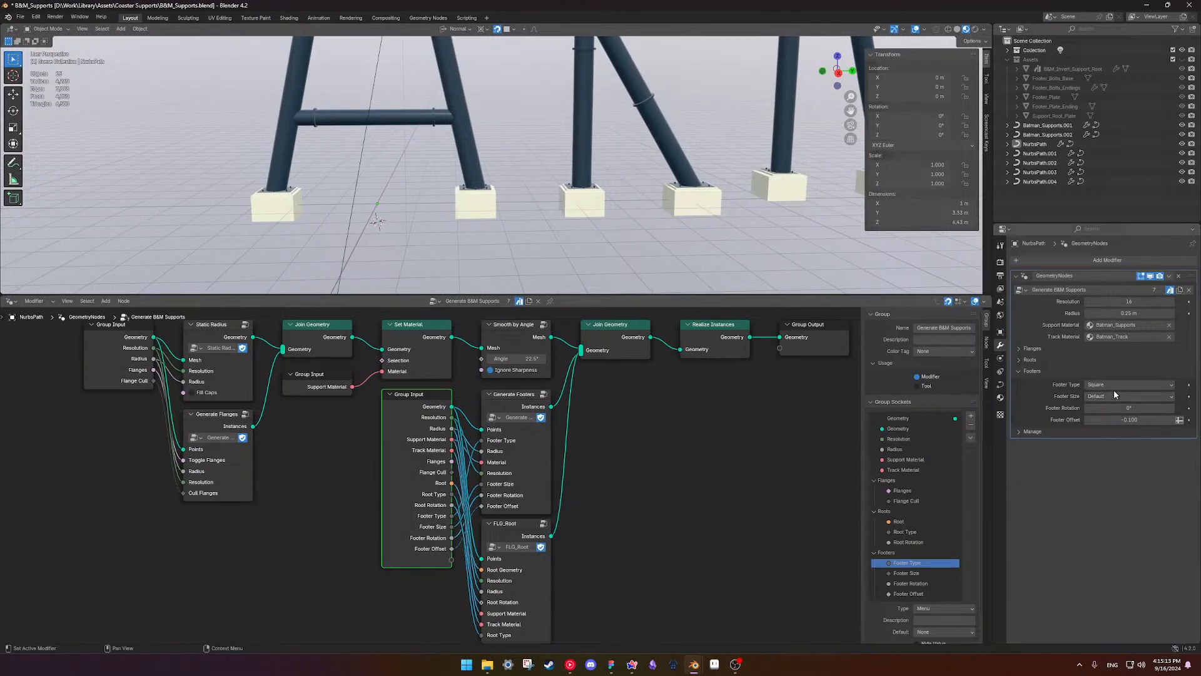
{"action": "left_click", "coordinate": [1116, 395]}
{"action": "left_click", "coordinate": [1116, 396]}
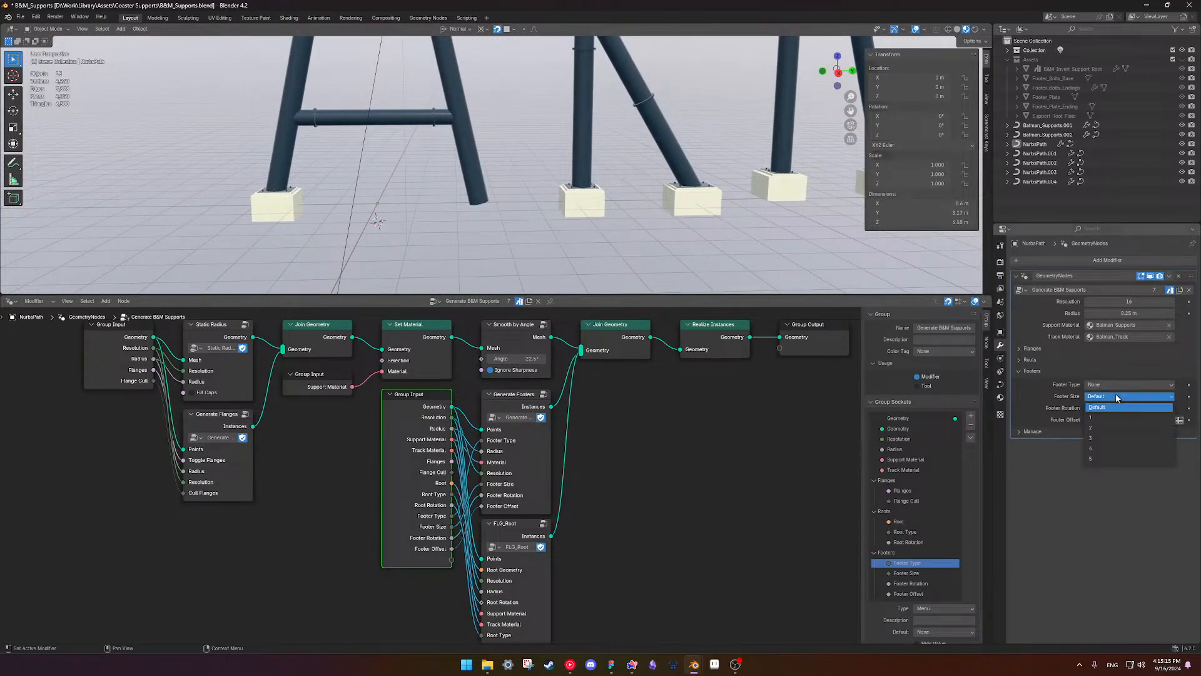
{"action": "left_click", "coordinate": [1117, 386]}
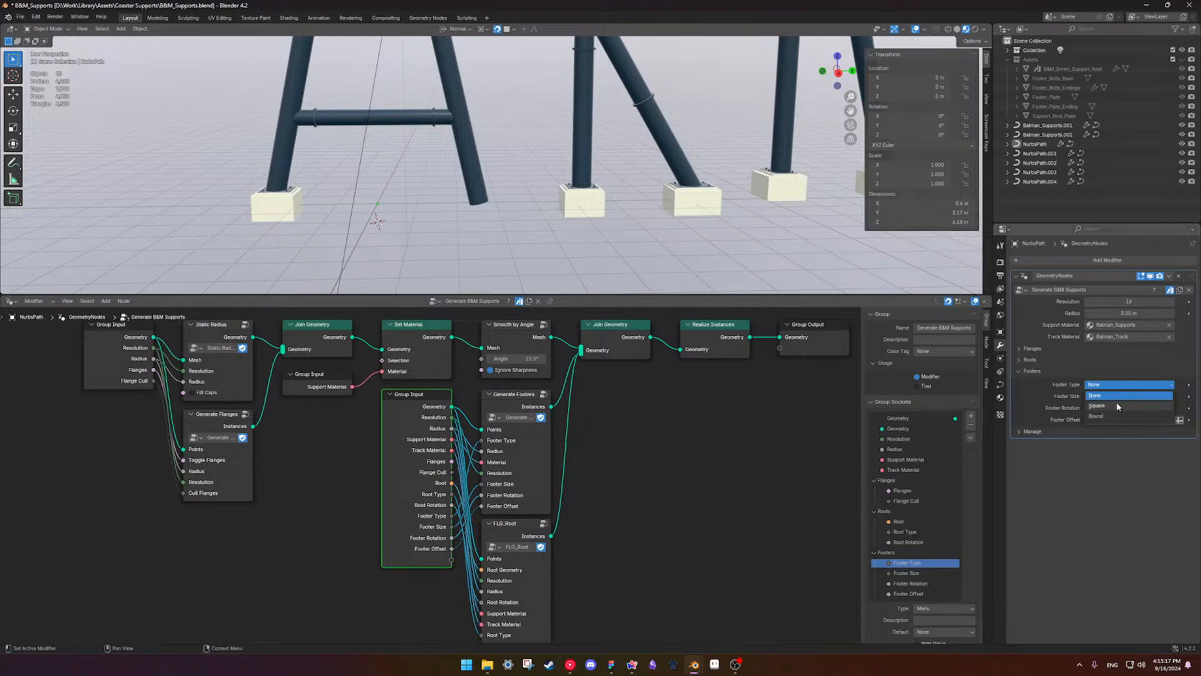
{"action": "left_click", "coordinate": [1116, 407]}
{"action": "scroll", "coordinate": [532, 164], "scroll_direction": "down", "scroll_amount": 4}
{"action": "middle_click_drag", "start_coordinate": [526, 157], "coordinate": [515, 223]}
{"action": "scroll", "coordinate": [515, 223], "scroll_direction": "up", "scroll_amount": 5}
{"action": "mouse_move", "coordinate": [517, 181]}
{"action": "middle_mouse_down"}
{"action": "mouse_move", "coordinate": [539, 148]}
{"action": "mouse_move", "coordinate": [533, 164]}
{"action": "middle_mouse_up"}
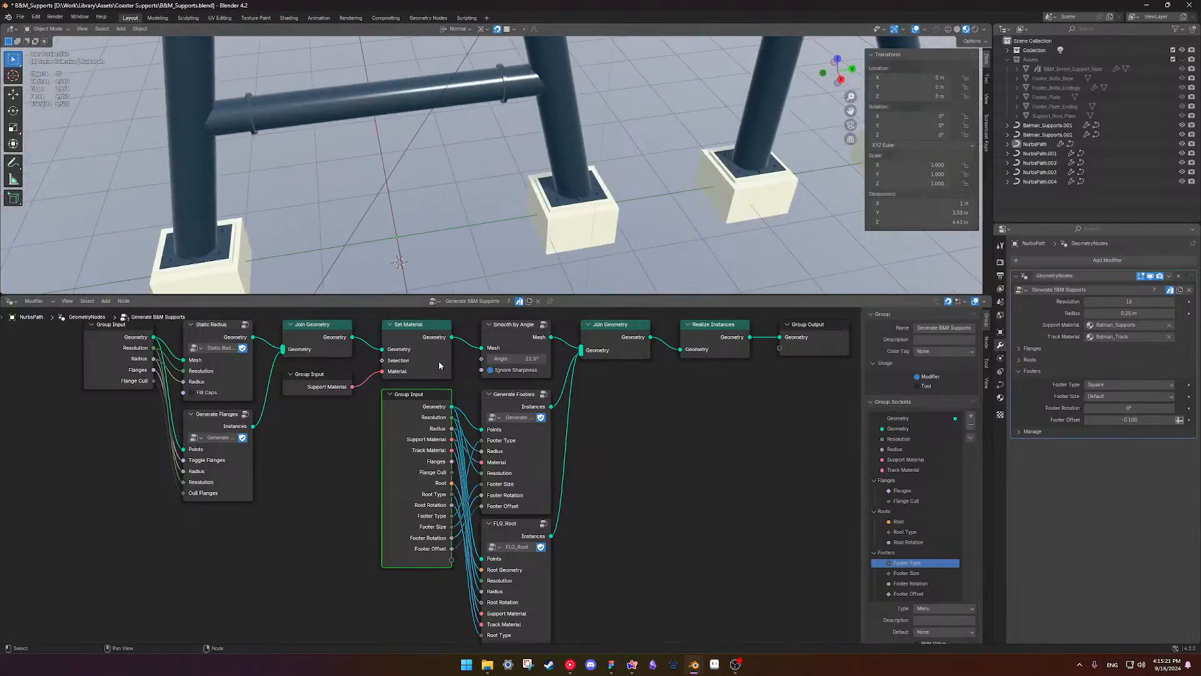
- Move the large Group Input node farther away from the Generate Footers and FLG_Root nodes
{"action": "left_click_drag", "start_coordinate": [424, 400], "coordinate": [321, 413]}
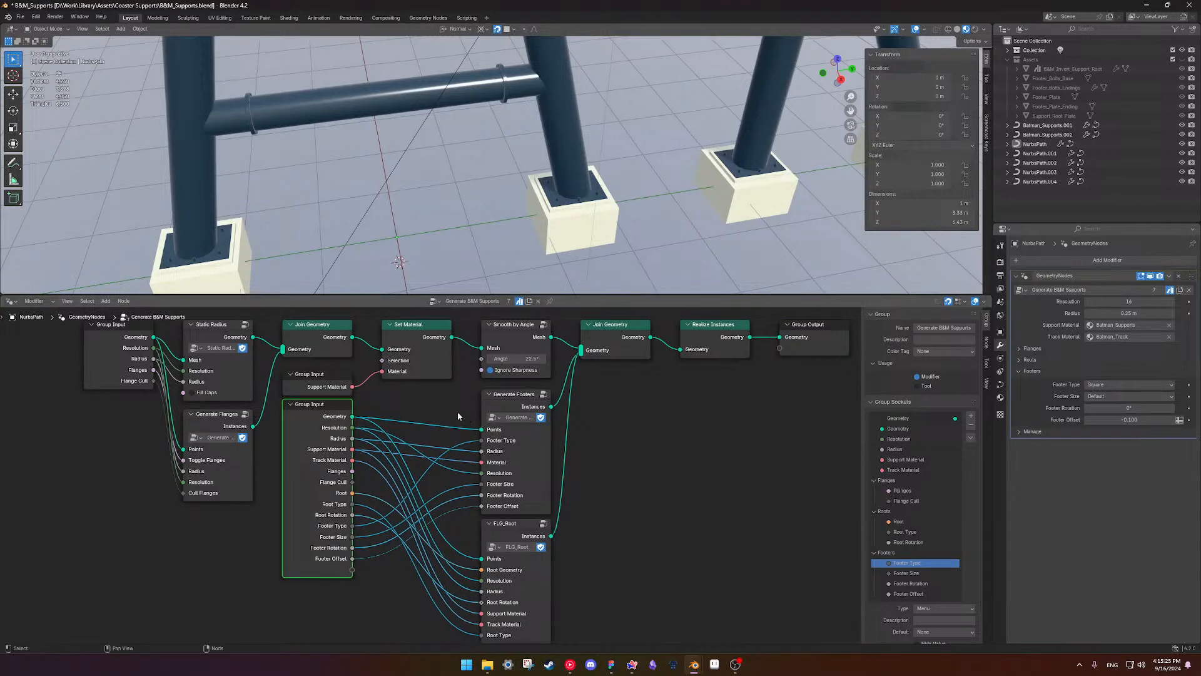
{"action": "left_click", "coordinate": [466, 446]}
{"action": "middle_click_drag", "start_coordinate": [485, 500], "coordinate": [499, 485]}
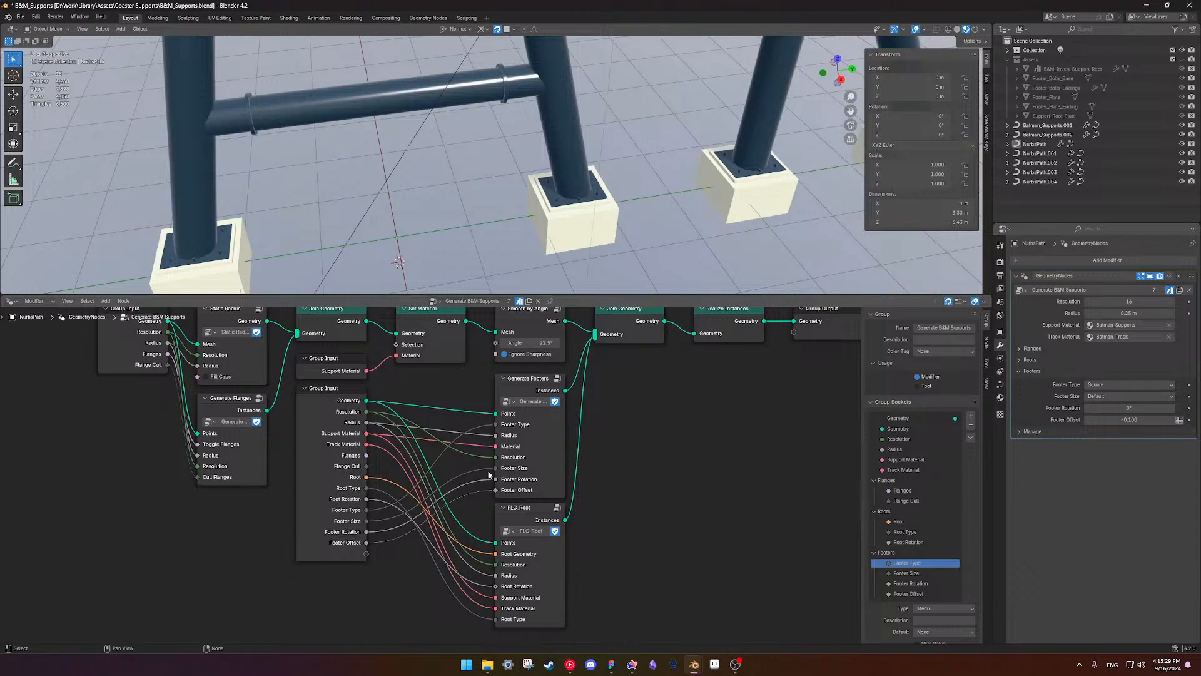
- Disconnect the Group Input's Footer Size link from the Generate Footers node
{"action": "left_click_drag", "start_coordinate": [496, 469], "coordinate": [246, 598]}
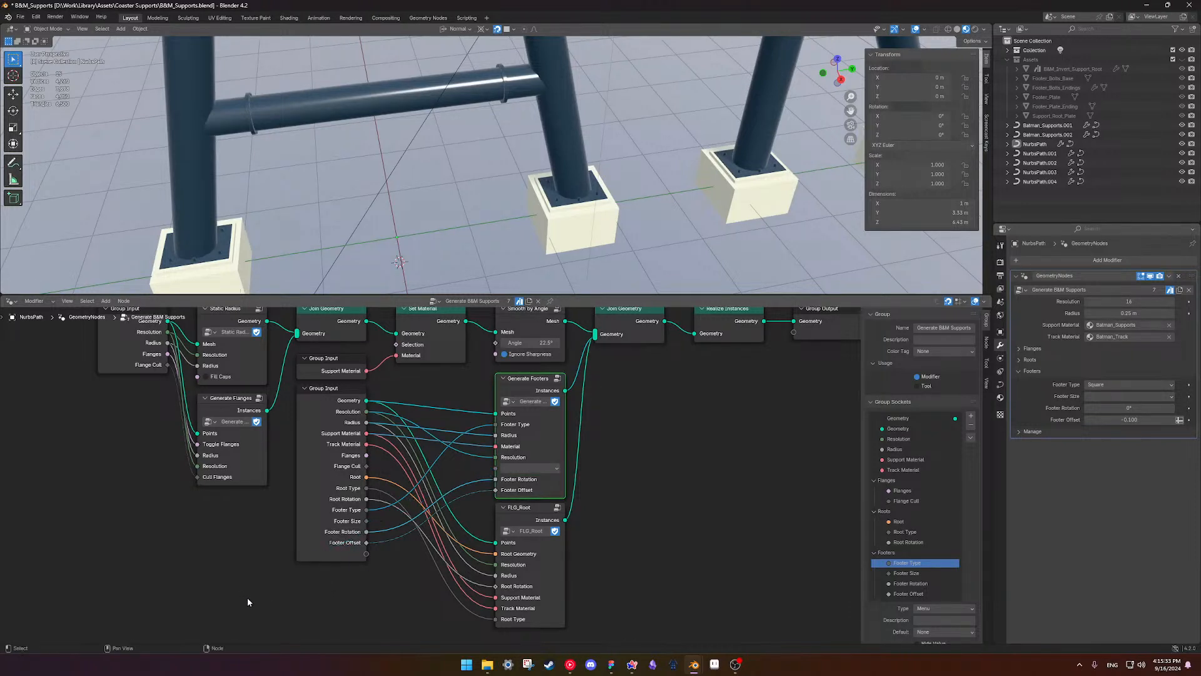
{"action": "left_click_drag", "start_coordinate": [367, 520], "coordinate": [285, 539]}
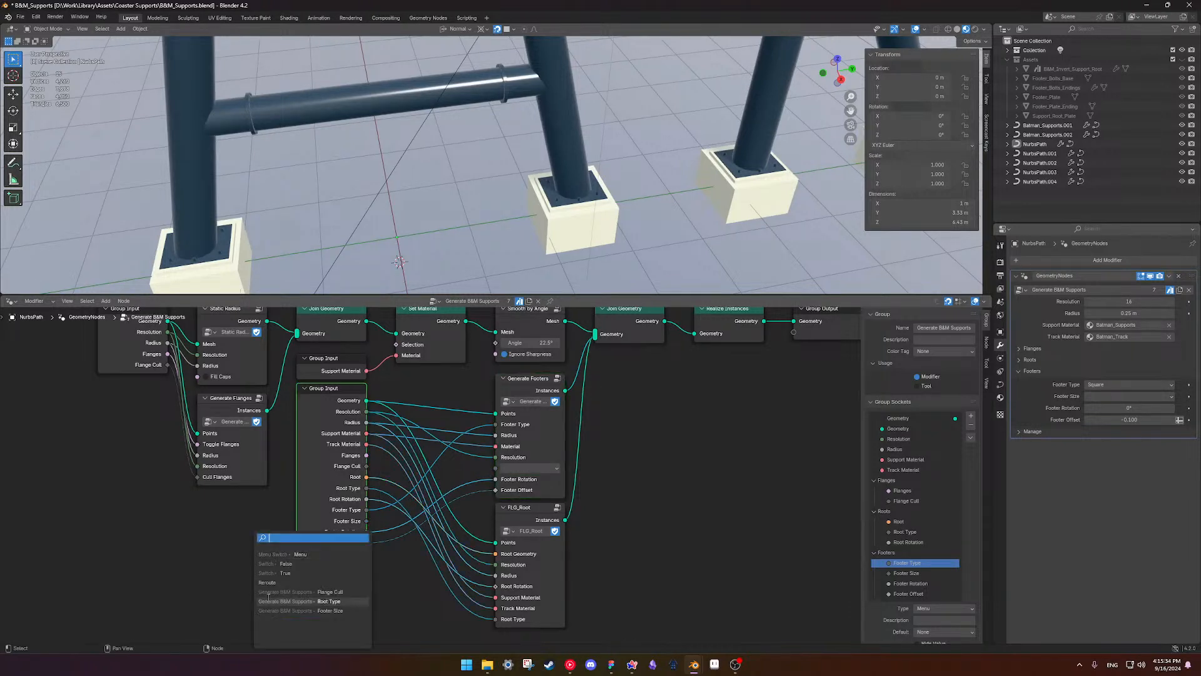
{"action": "left_click", "coordinate": [297, 555]}
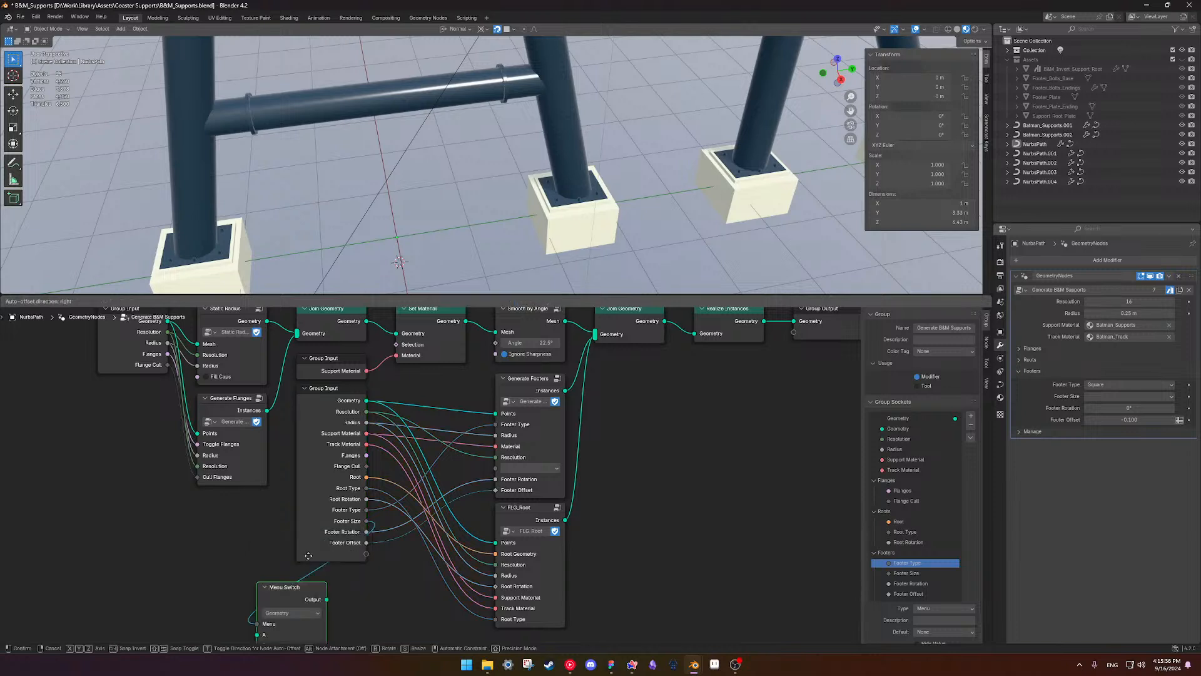
{"action": "left_click", "coordinate": [343, 549]}
{"action": "scroll", "coordinate": [342, 549], "scroll_direction": "down", "scroll_amount": 2, "text": "shift"}
{"action": "left_click", "coordinate": [342, 552]}
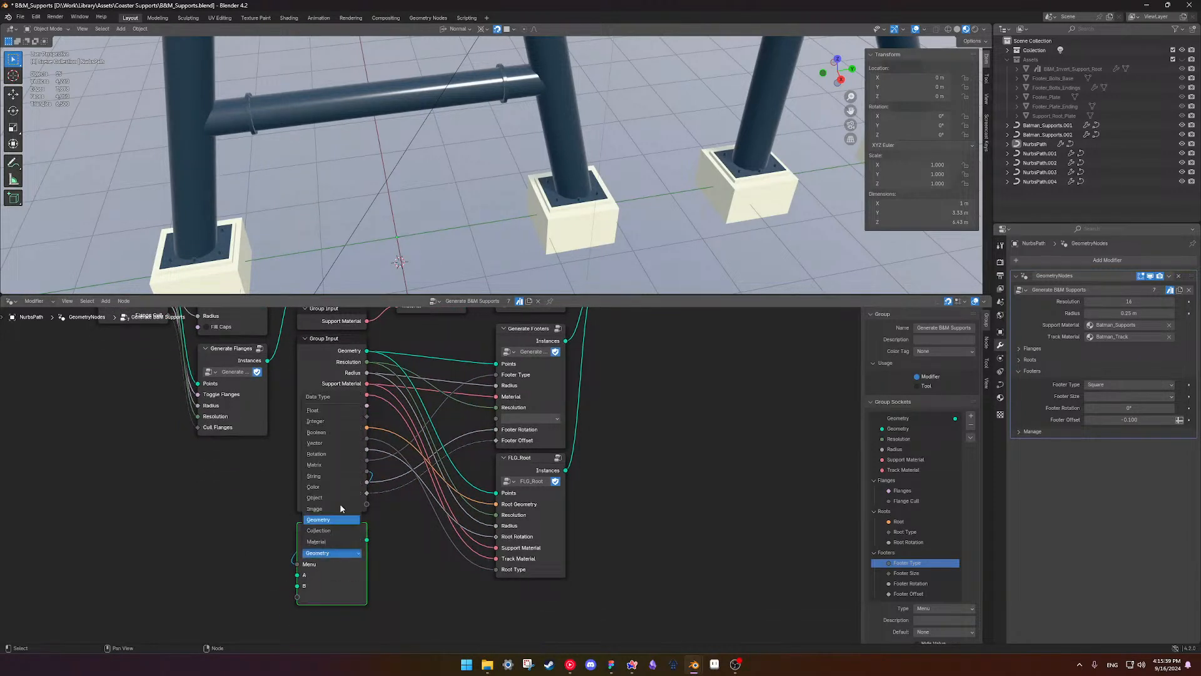
{"action": "left_click", "coordinate": [329, 411]}
{"action": "left_click_drag", "start_coordinate": [366, 539], "coordinate": [487, 419]}
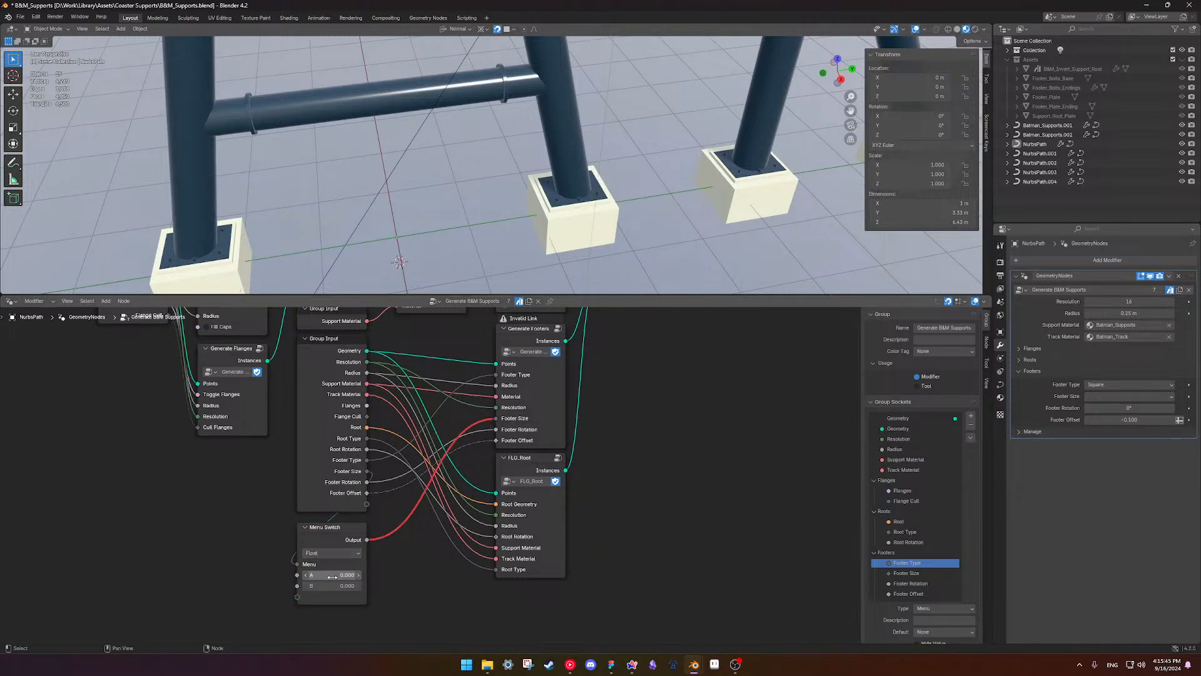
{"action": "left_click", "coordinate": [331, 538]}
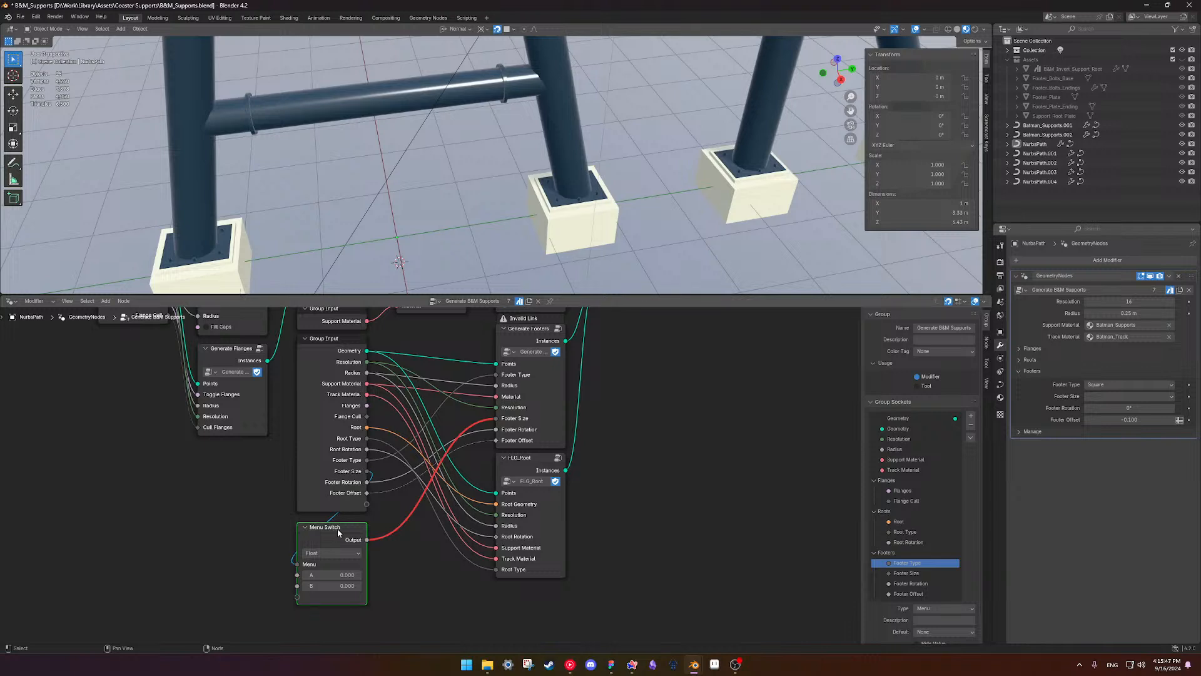
- Copy the Menu Switch from inside the Generate Footers group and paste it below the large Group Input in Generate B&M Supports
{"action": "left_click", "coordinate": [545, 367]}
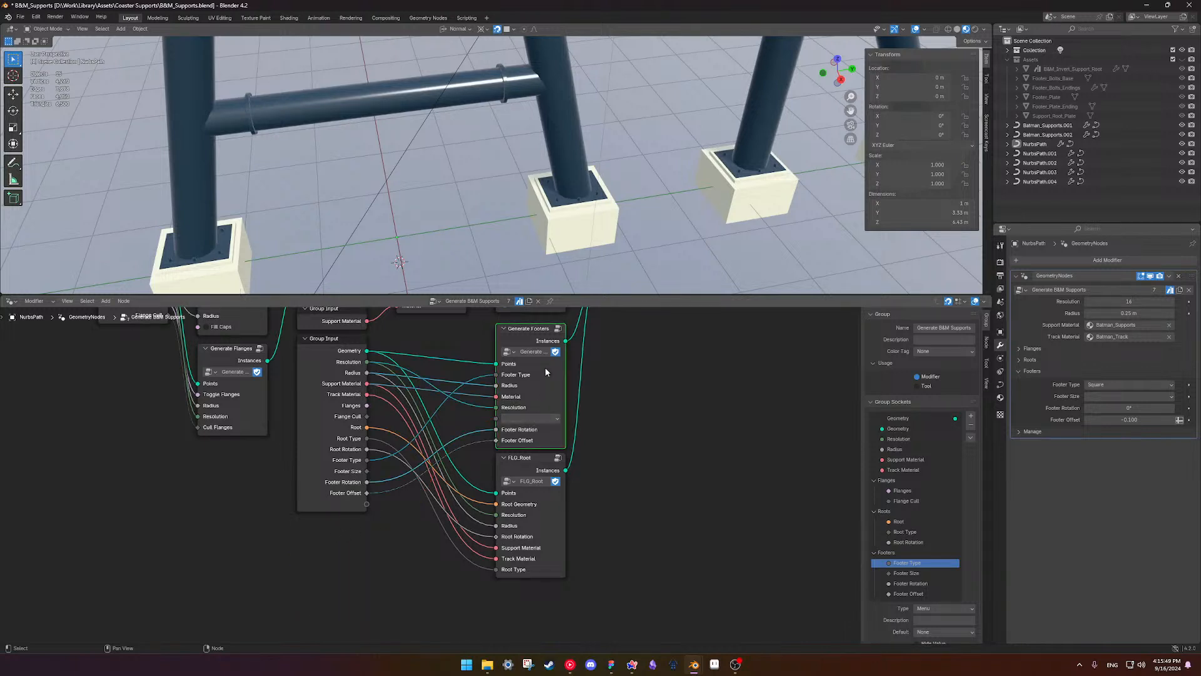
{"action": "key", "text": "Tab"}
{"action": "left_click", "coordinate": [437, 419]}
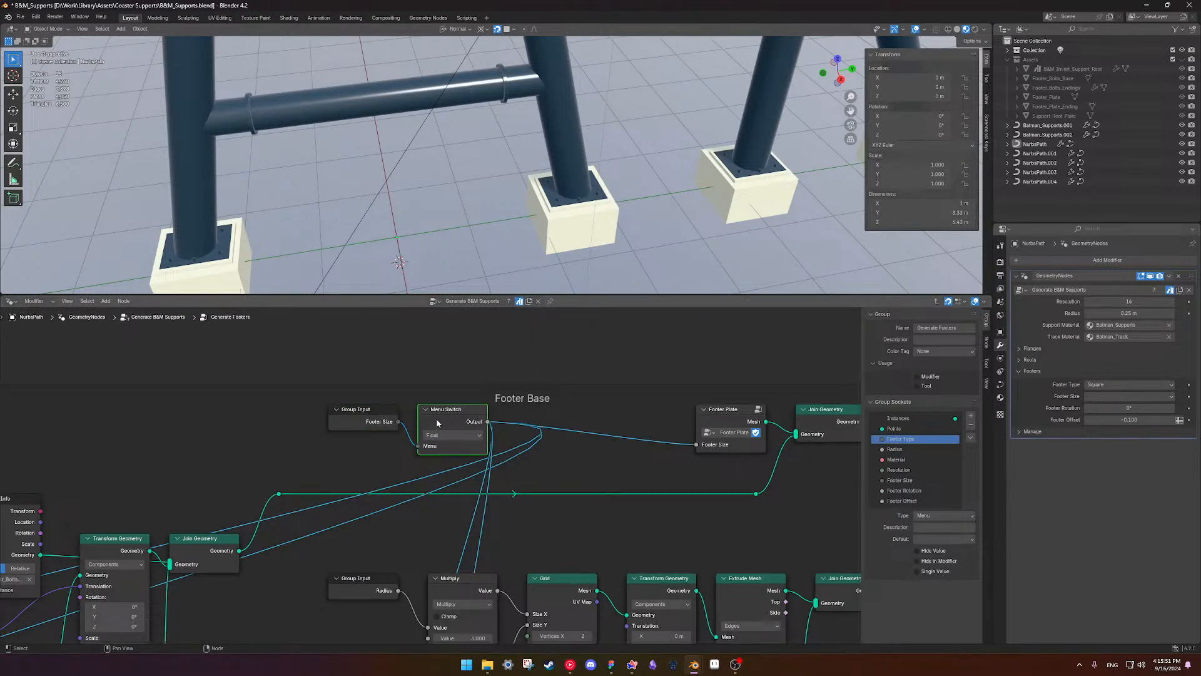
{"action": "right_click", "coordinate": [437, 419]}
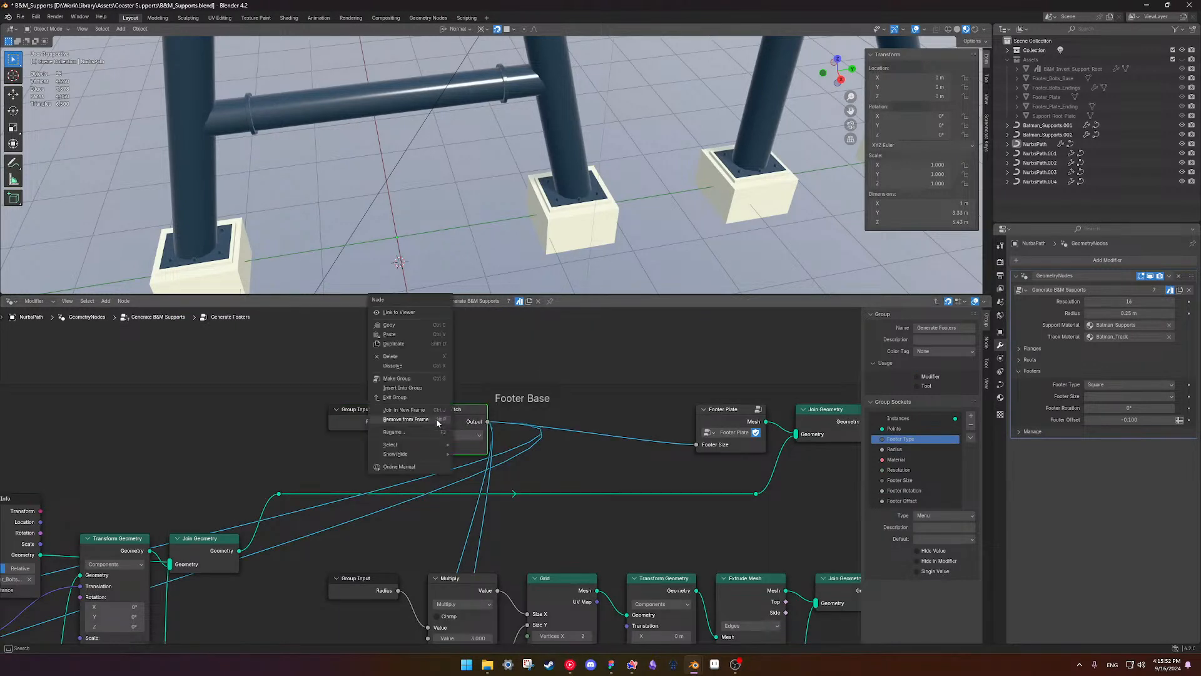
{"action": "left_click", "coordinate": [400, 324]}
{"action": "left_click", "coordinate": [367, 418]}
{"action": "key", "text": "Tab"}
{"action": "middle_click_drag", "start_coordinate": [331, 504], "coordinate": [365, 466]}
{"action": "left_click", "coordinate": [322, 560]}
{"action": "key", "text": "ctrl+v"}
{"action": "left_click_drag", "start_coordinate": [326, 553], "coordinate": [378, 531]}
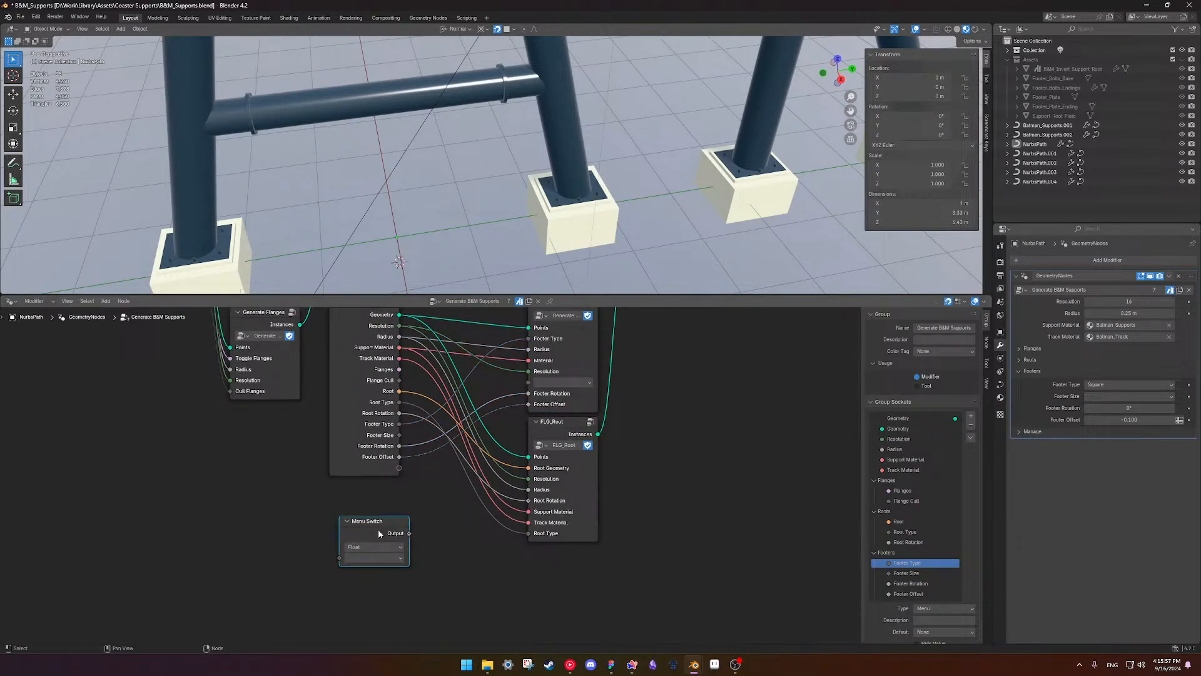
- Link the Group Input's Footer Size to the pasted Menu Switch and the switch's output to the Generate Footers Footer Size input
{"action": "key", "text": "h"}
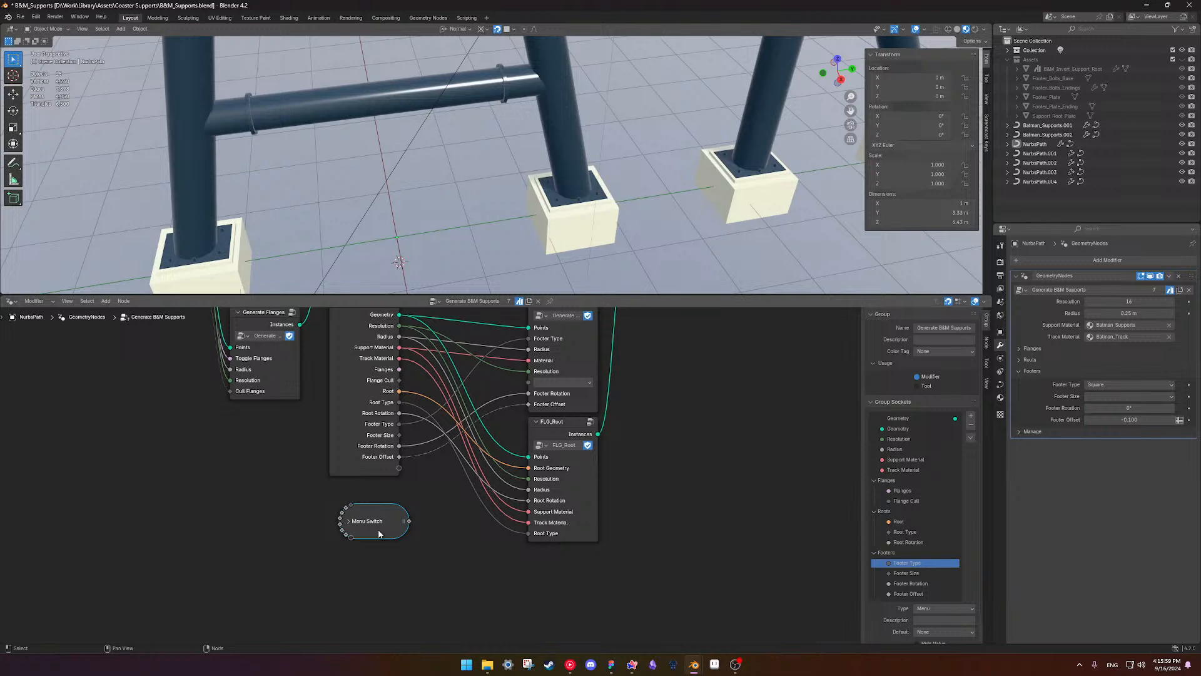
{"action": "key", "text": "ctrl+h"}
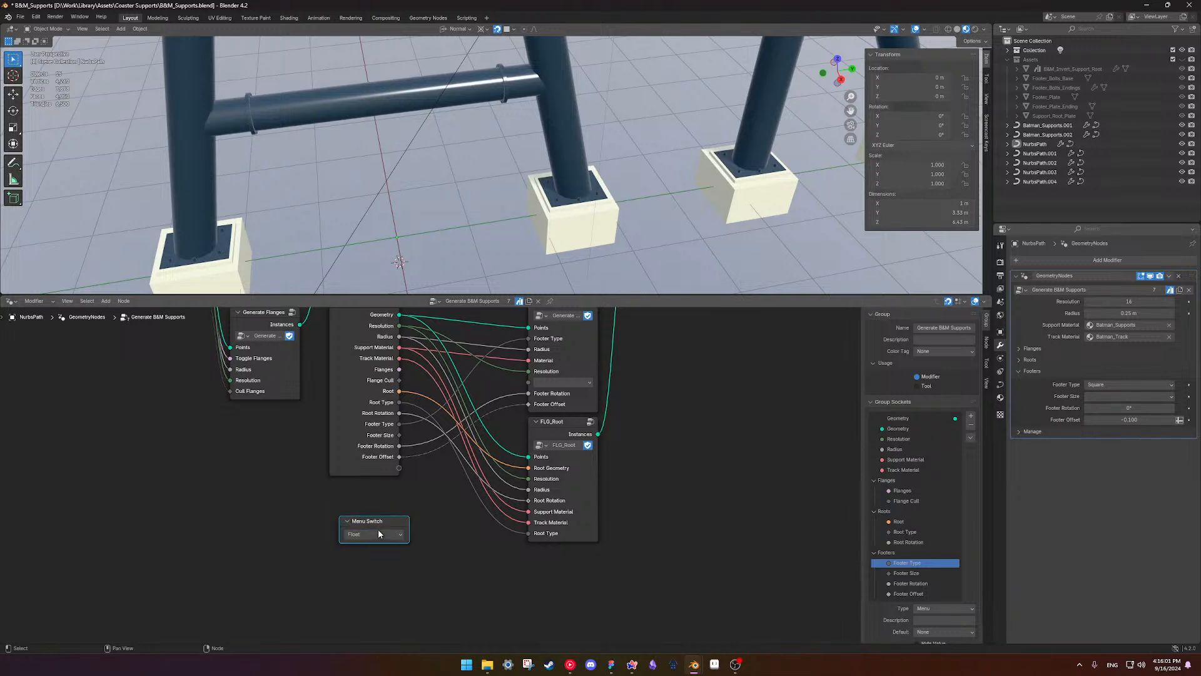
{"action": "key", "text": "h"}
{"action": "key", "text": "ctrl+h"}
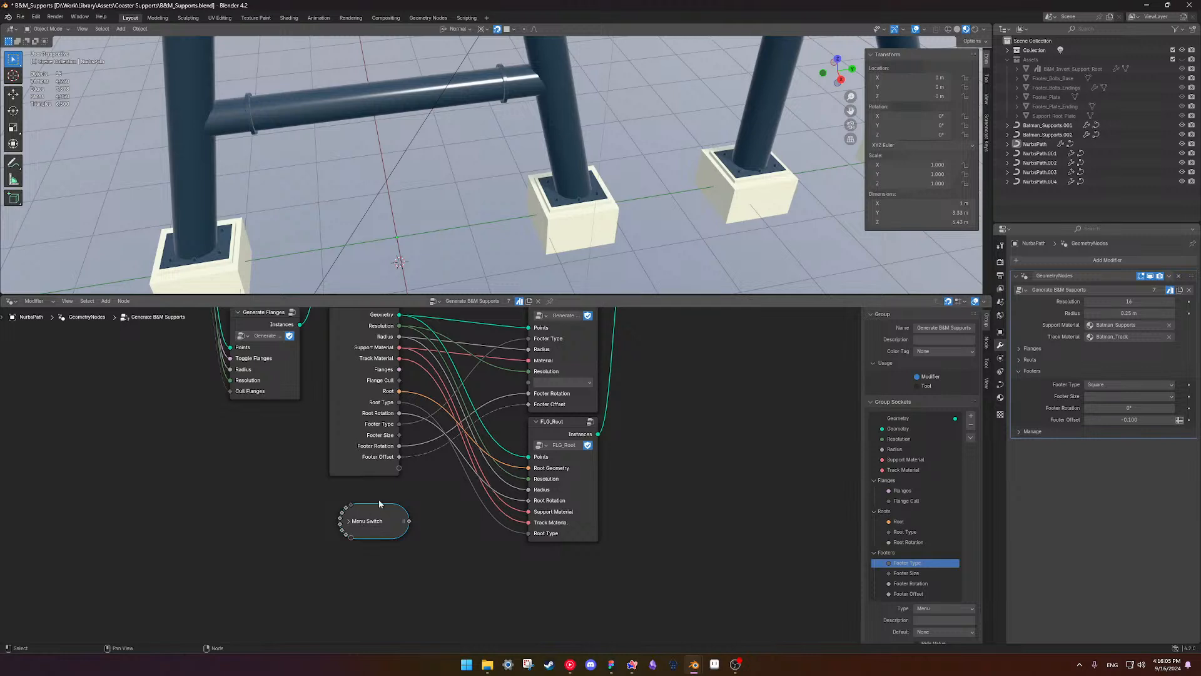
{"action": "left_click_drag", "start_coordinate": [399, 436], "coordinate": [348, 498]}
{"action": "left_click", "coordinate": [375, 525]}
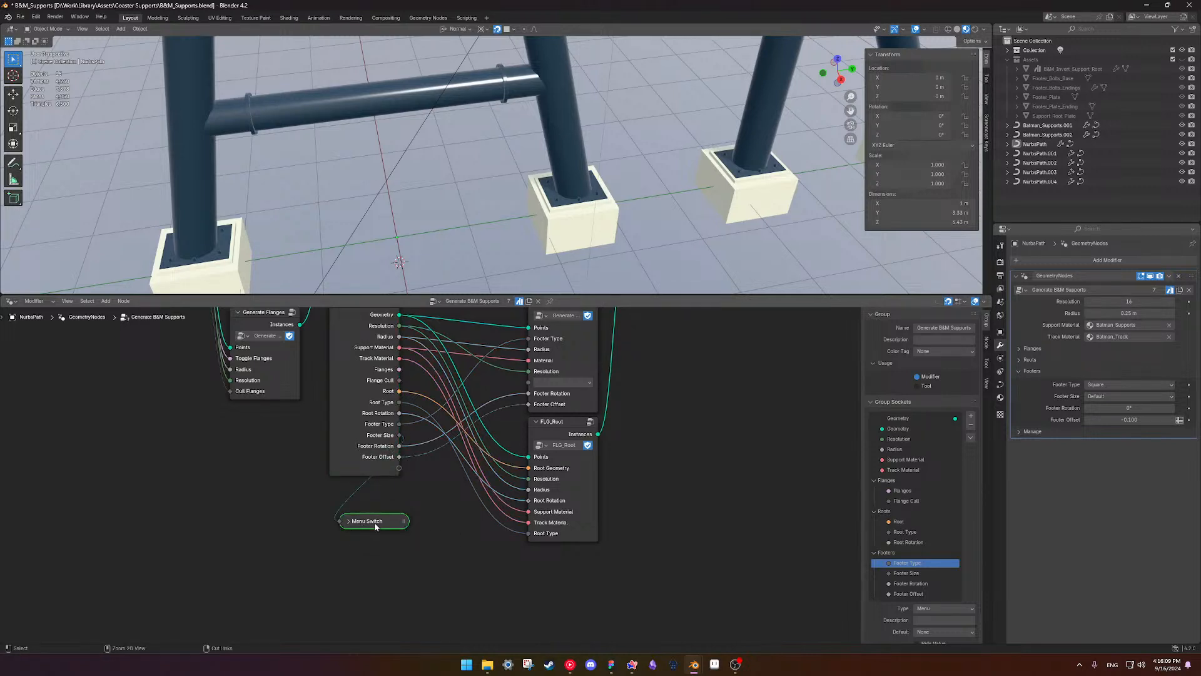
{"action": "left_click_drag", "start_coordinate": [407, 519], "coordinate": [529, 382]}
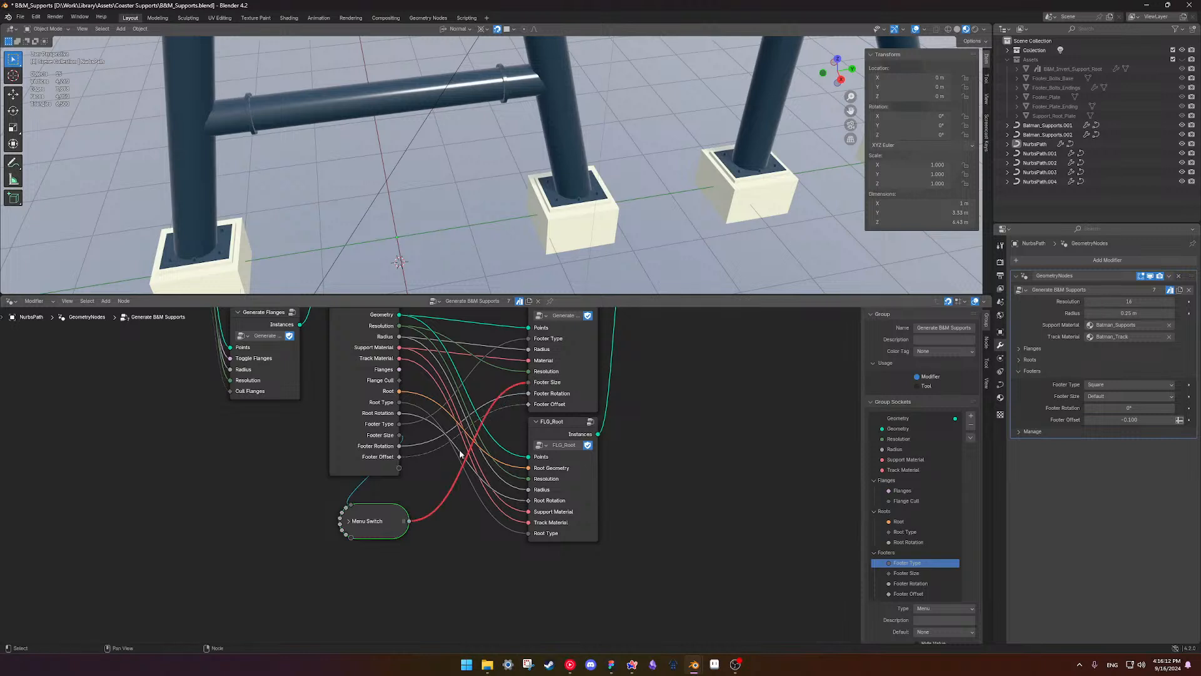
- Expand the Menu Switch, hide its unused sockets and place it between the large Group Input and Generate Footers
{"action": "left_click", "coordinate": [349, 522]}
{"action": "left_click_drag", "start_coordinate": [372, 529], "coordinate": [458, 377]}
{"action": "key", "text": "ctrl+h"}
{"action": "scroll", "coordinate": [438, 553], "scroll_direction": "down", "scroll_amount": 4}
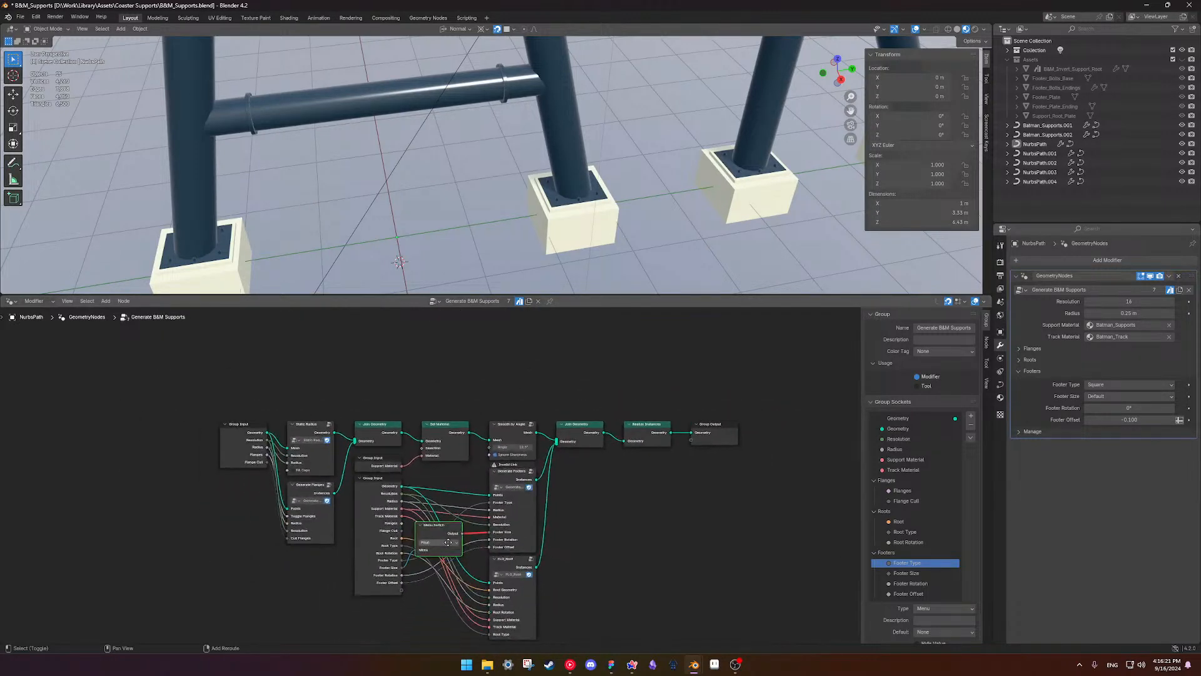
{"action": "middle_click_drag", "start_coordinate": [450, 548], "coordinate": [471, 493]}
{"action": "left_click_drag", "start_coordinate": [461, 478], "coordinate": [470, 481]}
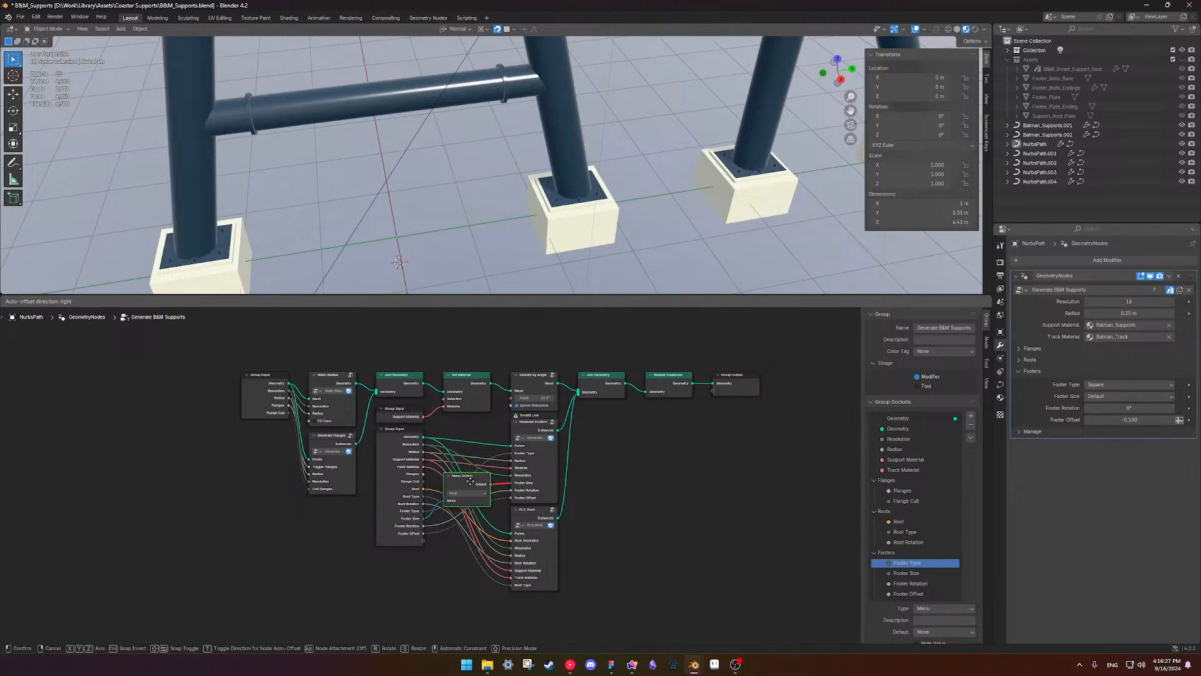
{"action": "left_click_drag", "start_coordinate": [471, 481], "coordinate": [470, 482]}
- Duplicate the large Group Input and link the copy's Footer Size to the Menu Switch's Menu input
{"action": "left_click_drag", "start_coordinate": [419, 442], "coordinate": [396, 513]}
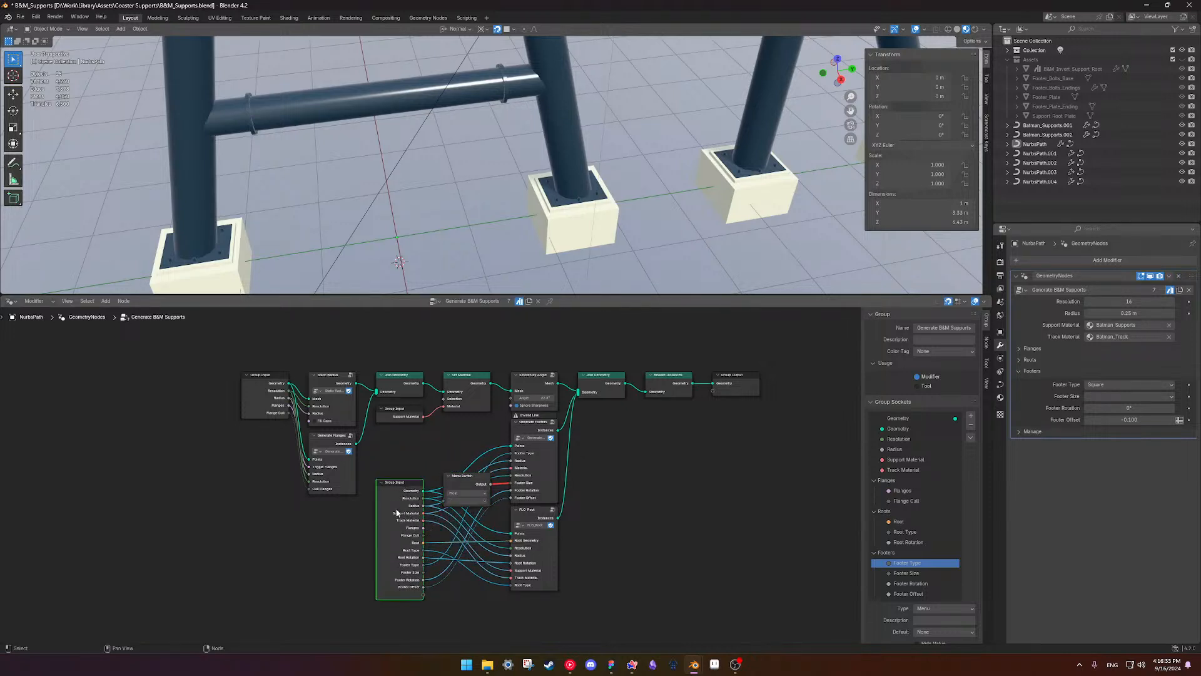
{"action": "key", "text": "shift+d"}
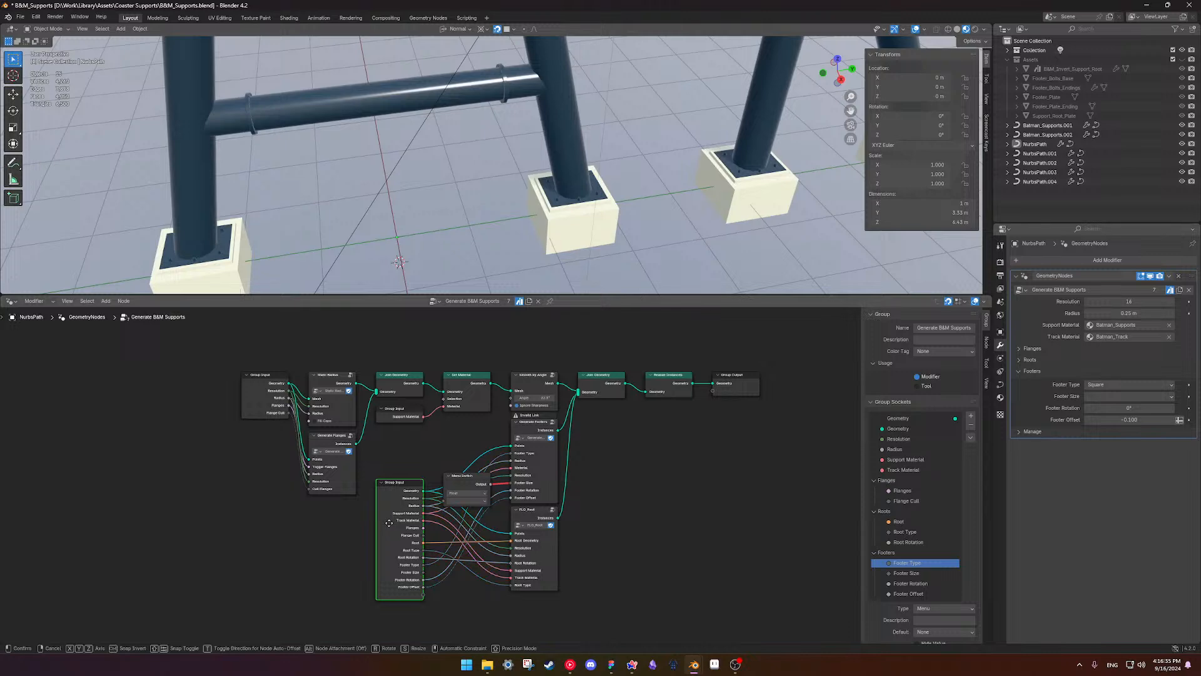
{"action": "left_click", "coordinate": [301, 554]}
{"action": "scroll", "coordinate": [329, 595], "scroll_direction": "up", "scroll_amount": 2}
{"action": "middle_click_drag", "start_coordinate": [328, 594], "coordinate": [345, 511]}
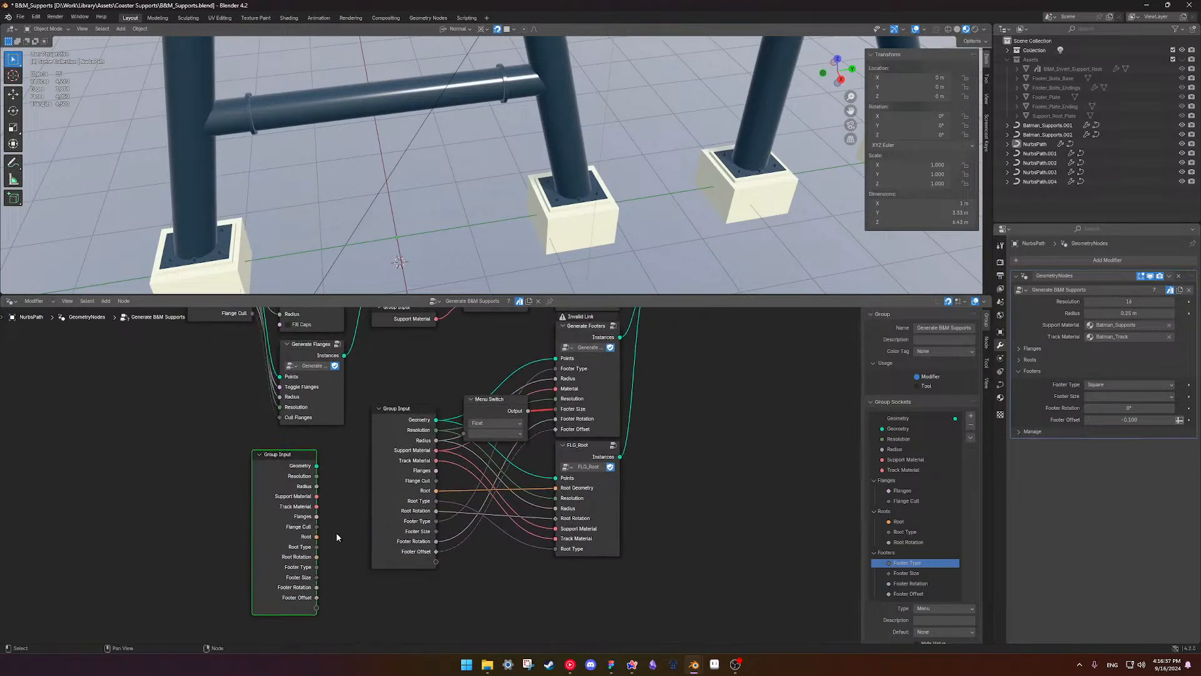
{"action": "left_click_drag", "start_coordinate": [316, 577], "coordinate": [463, 436]}
- Hide the original Group Input's unused sockets and stack it under the Menu Switch beside the Generate Footers and FLG_Root nodes
{"action": "left_click", "coordinate": [400, 426]}
{"action": "key", "text": "ctrl+h"}
{"action": "left_click_drag", "start_coordinate": [491, 402], "coordinate": [494, 336]}
{"action": "left_click", "coordinate": [397, 413], "text": "shift"}
- Reduce the duplicated Group Input to its Footer Size socket and place it beside the Menu Switch
{"action": "left_click", "coordinate": [304, 465]}
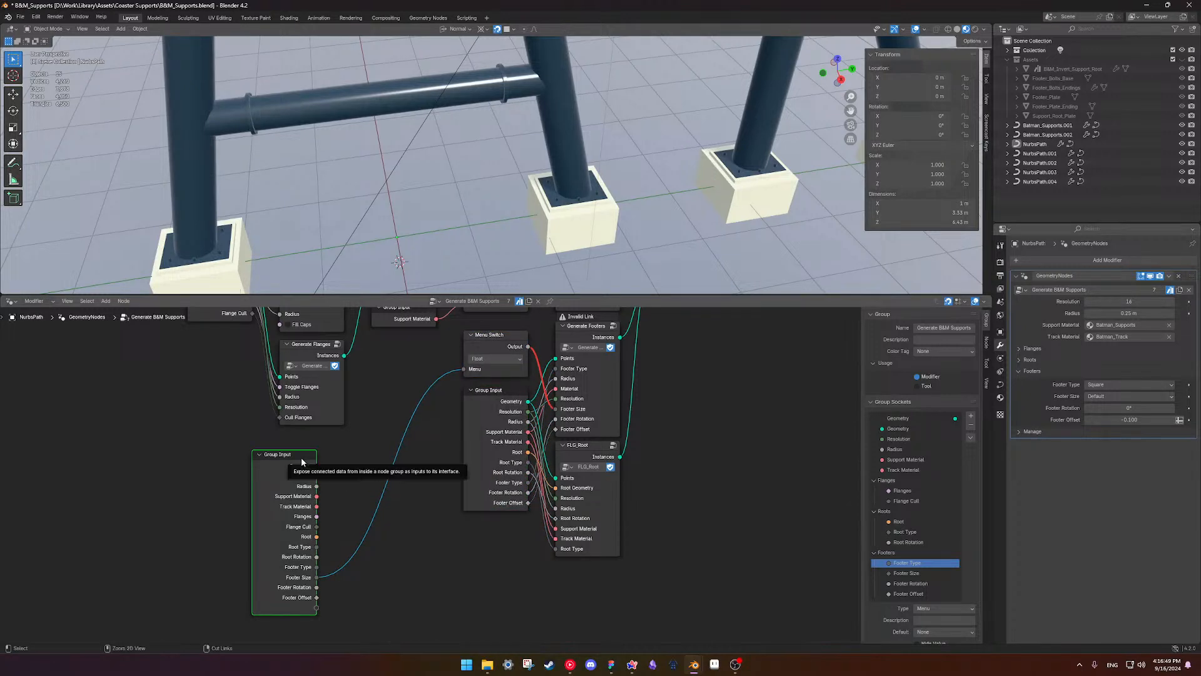
{"action": "key", "text": "ctrl+h"}
{"action": "left_click_drag", "start_coordinate": [302, 462], "coordinate": [422, 351]}
{"action": "scroll", "coordinate": [405, 418], "scroll_direction": "down", "scroll_amount": 3}
{"action": "scroll", "coordinate": [326, 535], "scroll_direction": "up", "scroll_amount": 7}
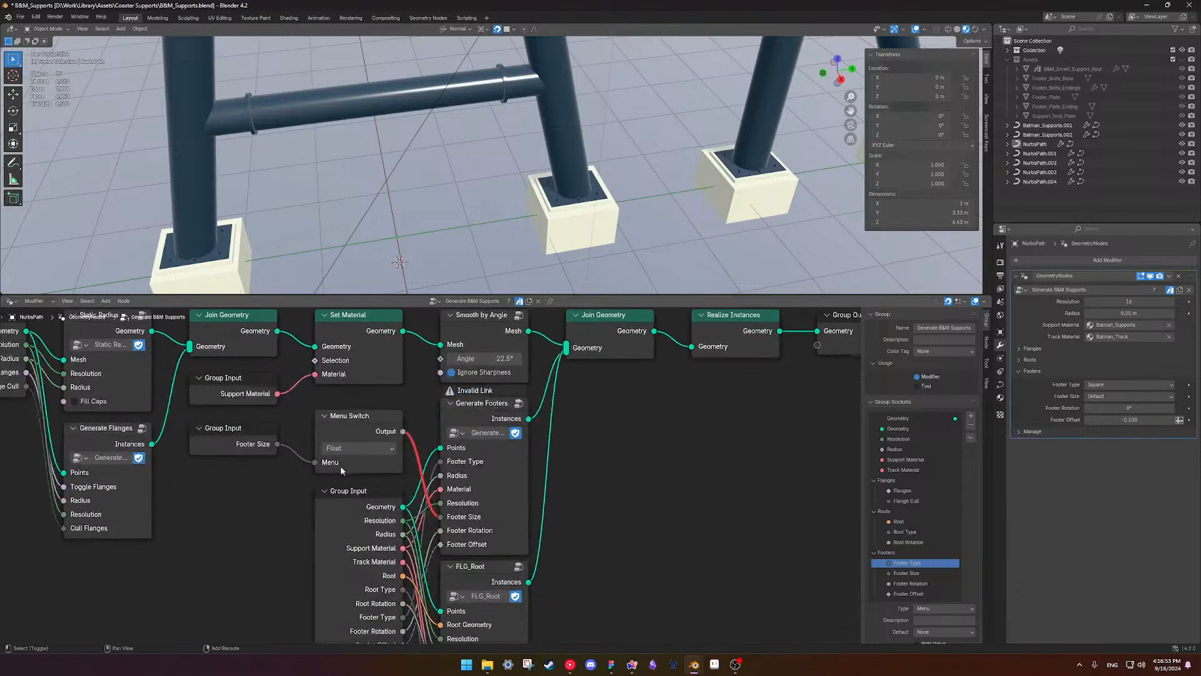
{"action": "scroll", "coordinate": [369, 492], "scroll_direction": "up", "scroll_amount": 1}
{"action": "middle_click_drag", "start_coordinate": [410, 496], "coordinate": [426, 460]}
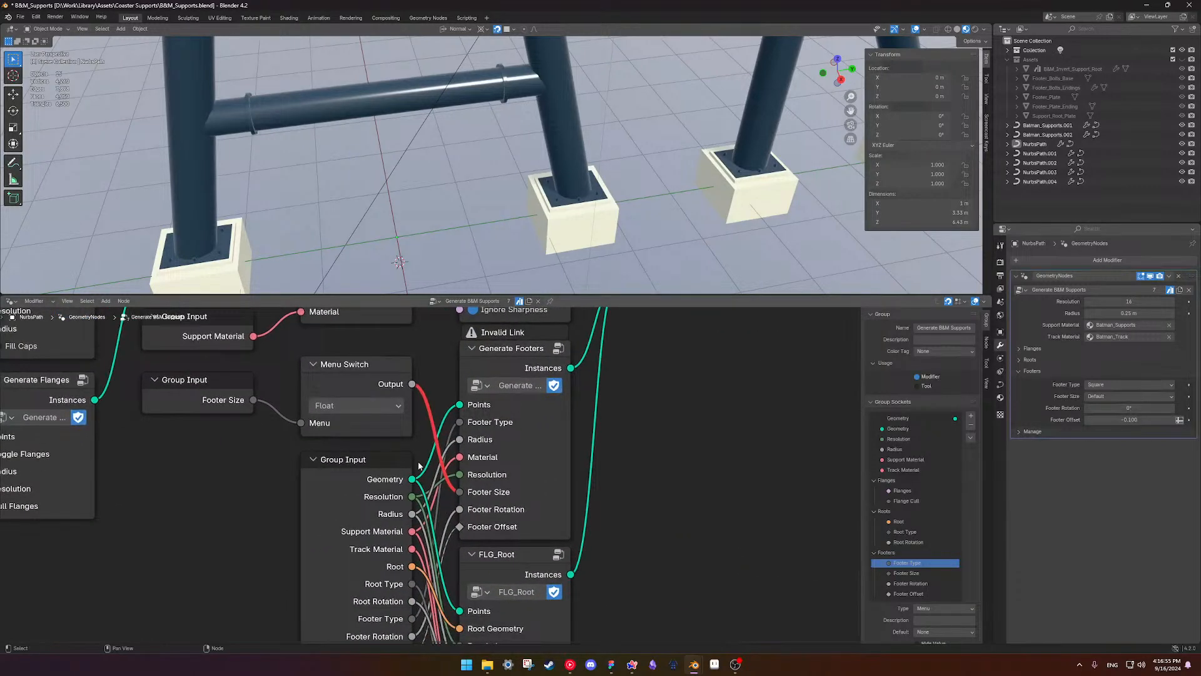
- Inside Generate Footers, remove the Menu Switch so Footer Size feeds Footer Plate directly, and move its Group Input closer
{"action": "left_click", "coordinate": [532, 456]}
{"action": "key", "text": "Tab"}
{"action": "scroll", "coordinate": [433, 448], "scroll_direction": "down", "scroll_amount": 5}
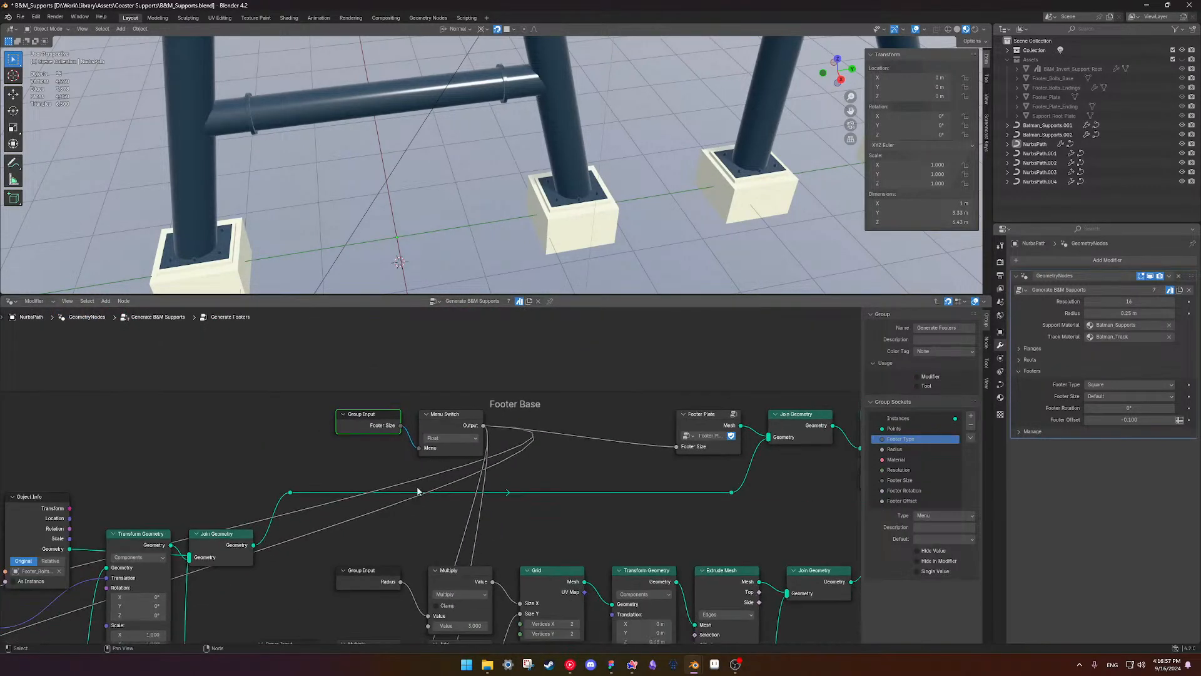
{"action": "middle_click_drag", "start_coordinate": [431, 486], "coordinate": [430, 440]}
{"action": "left_click", "coordinate": [443, 393]}
{"action": "key", "text": "x"}
{"action": "left_click_drag", "start_coordinate": [408, 394], "coordinate": [433, 396]}
{"action": "left_click_drag", "start_coordinate": [599, 408], "coordinate": [606, 411]}
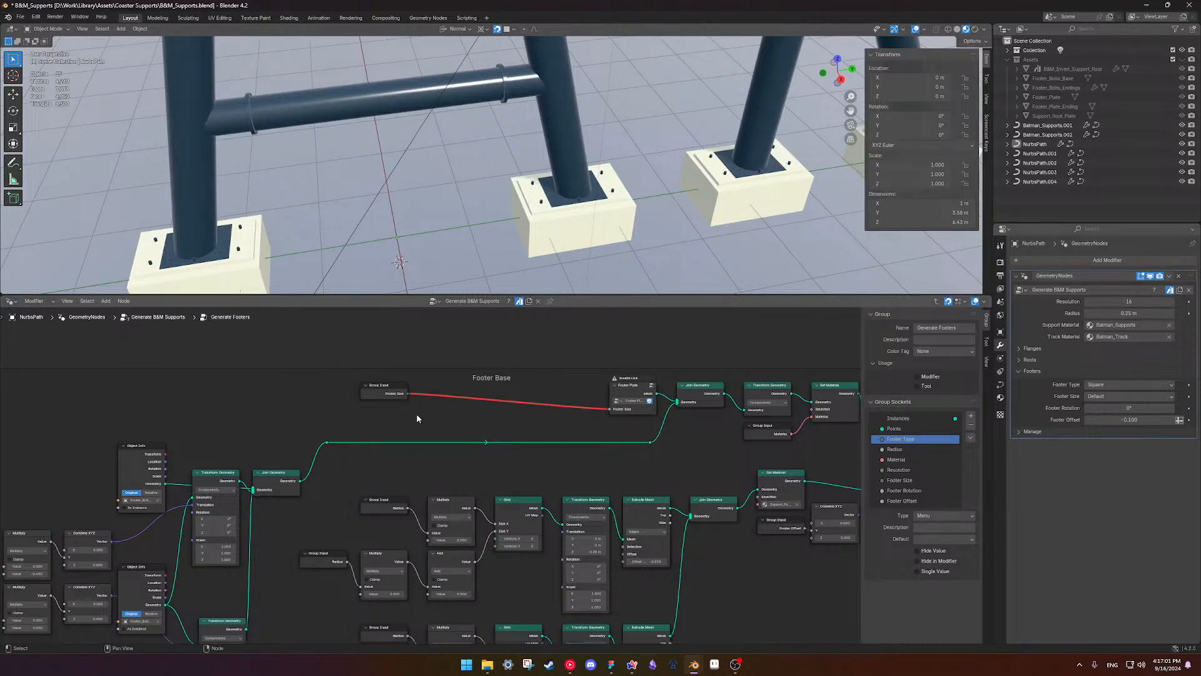
{"action": "left_click_drag", "start_coordinate": [387, 393], "coordinate": [546, 408]}
{"action": "scroll", "coordinate": [545, 408], "scroll_direction": "up", "scroll_amount": 2}
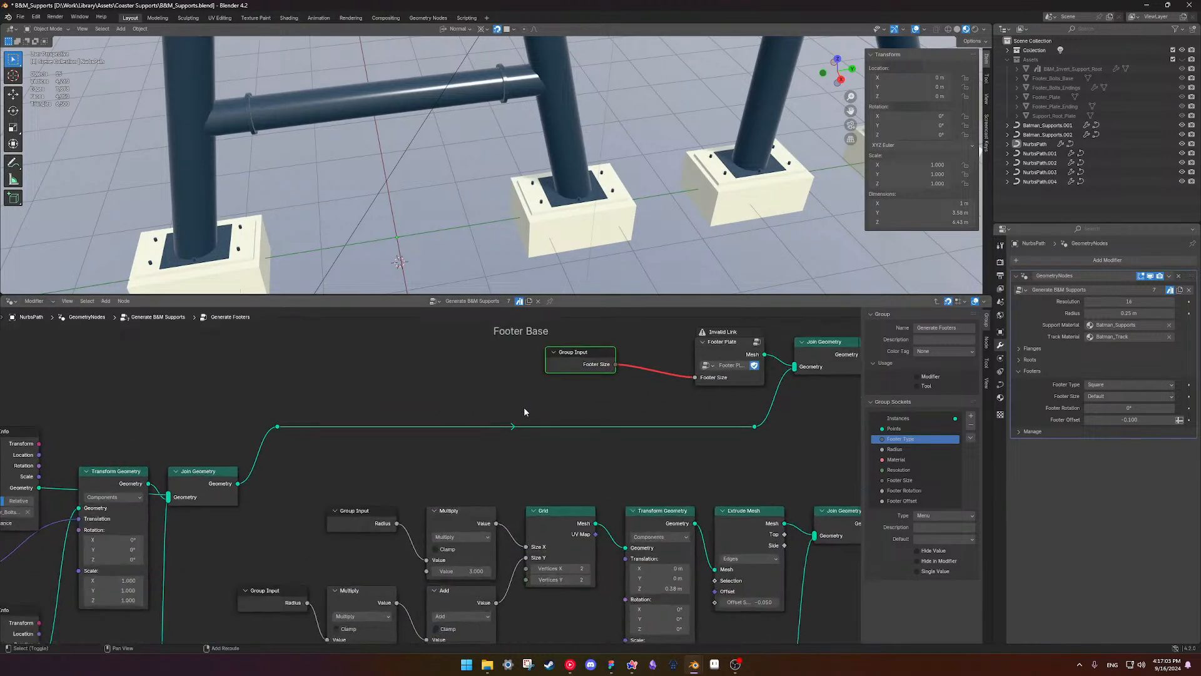
- Change the type of the Generate Footers group's Footer Size input socket to Float
{"action": "key", "text": "Tab"}
{"action": "left_click", "coordinate": [377, 418]}
{"action": "scroll", "coordinate": [377, 426], "scroll_direction": "up", "scroll_amount": 3}
{"action": "middle_click_drag", "start_coordinate": [376, 431], "coordinate": [404, 433], "text": "shift"}
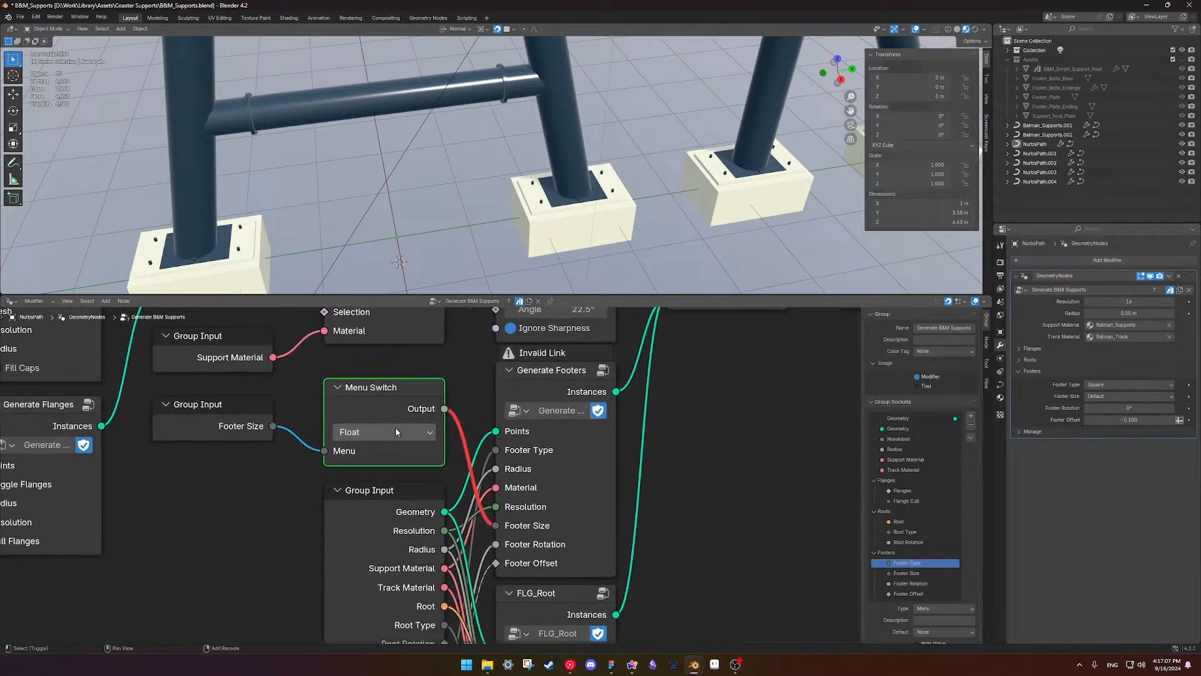
{"action": "mouse_move", "coordinate": [444, 409]}
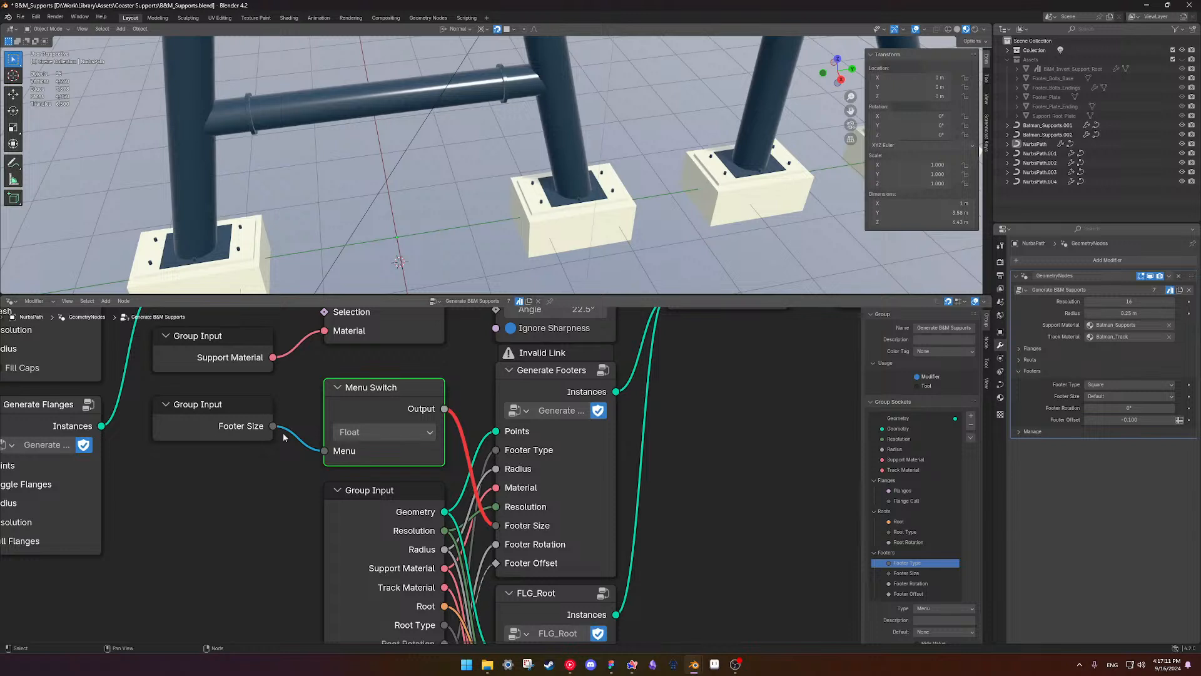
{"action": "left_click", "coordinate": [572, 520]}
{"action": "key", "text": "Tab"}
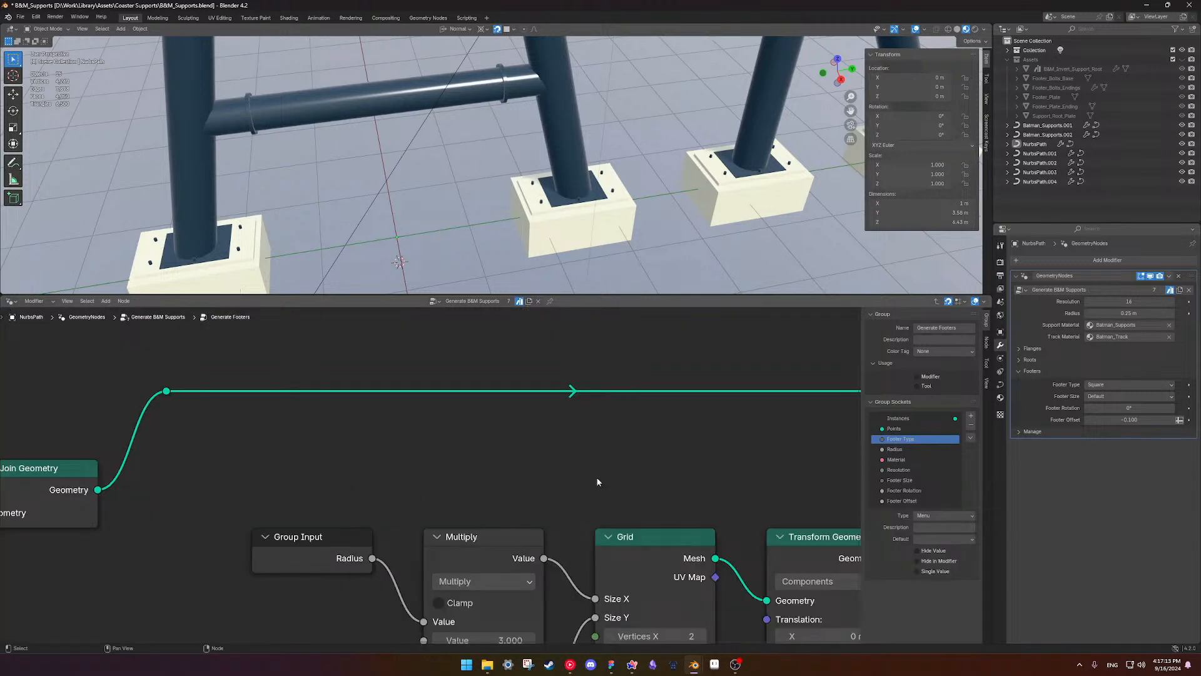
{"action": "left_click", "coordinate": [907, 480]}
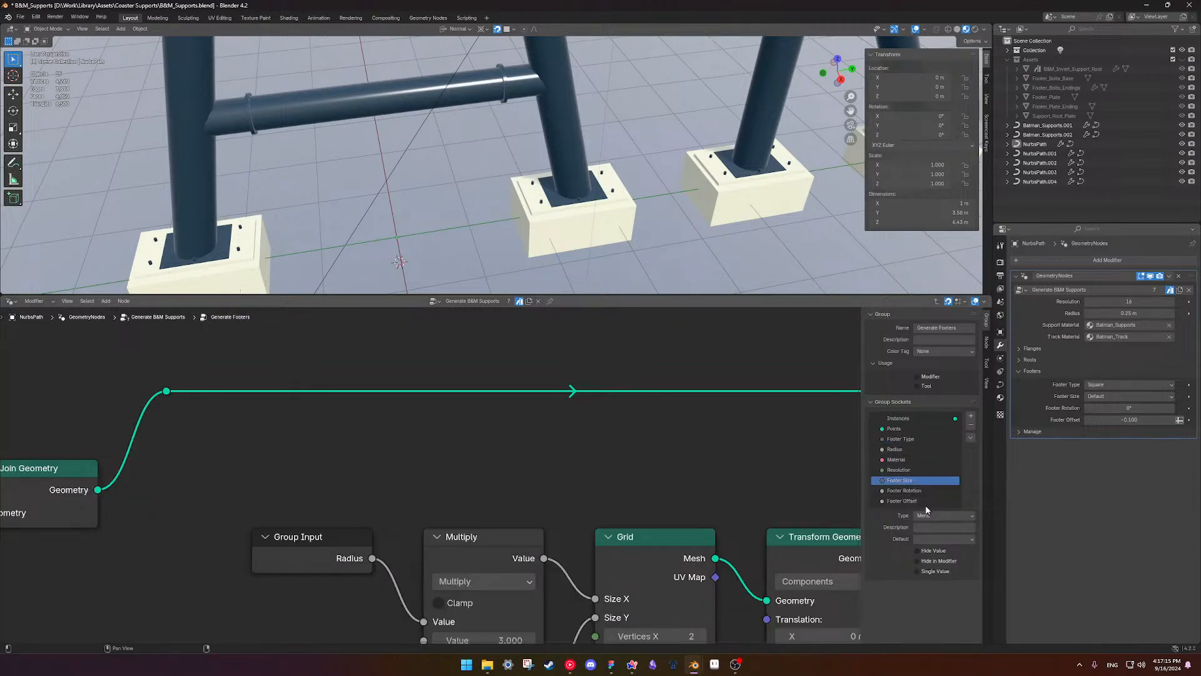
{"action": "left_click", "coordinate": [933, 515]}
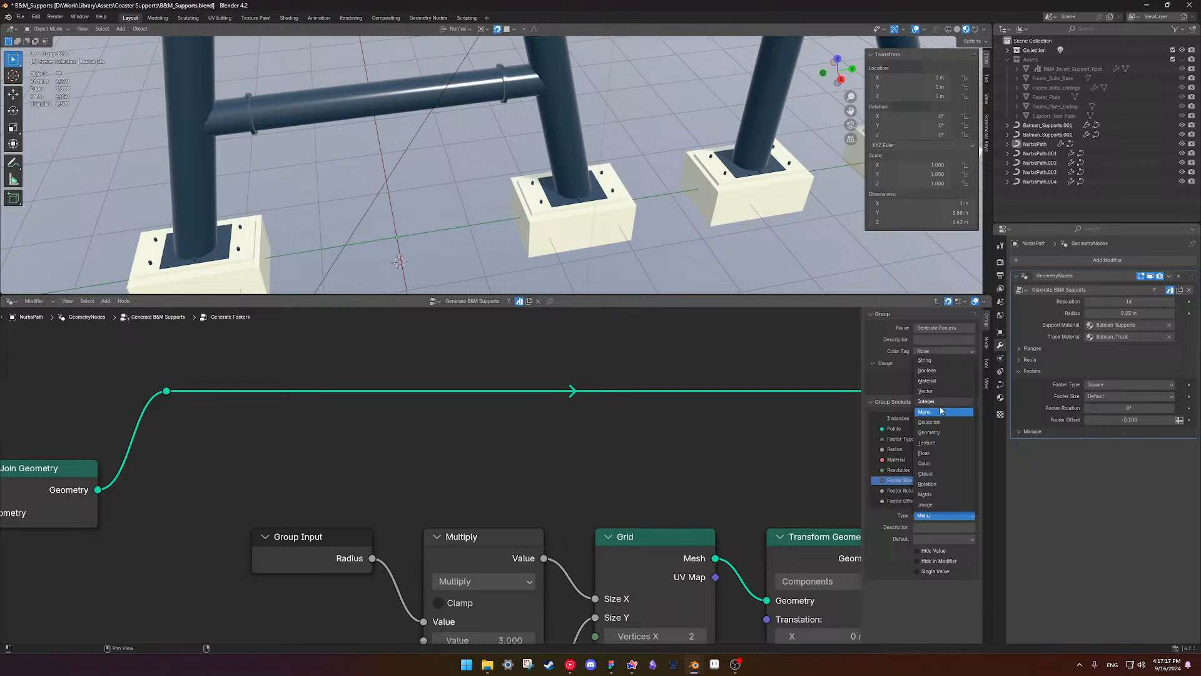
{"action": "left_click", "coordinate": [937, 451]}
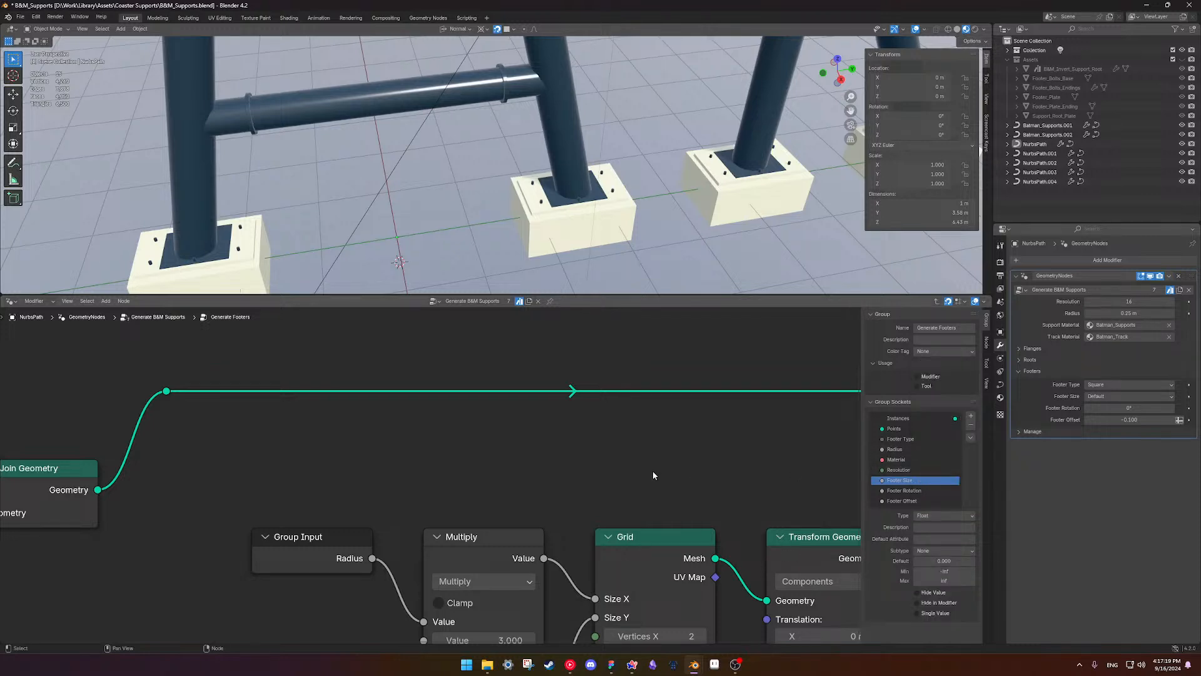
- Duplicate the Footer Size Group Input beside the two Multiply nodes that drive the bolt positions and link it to both
{"action": "scroll", "coordinate": [464, 478], "scroll_direction": "down", "scroll_amount": 3}
{"action": "middle_click_drag", "start_coordinate": [465, 478], "coordinate": [375, 518]}
{"action": "left_click_drag", "start_coordinate": [496, 405], "coordinate": [556, 390]}
{"action": "scroll", "coordinate": [557, 372], "scroll_direction": "down", "scroll_amount": 3}
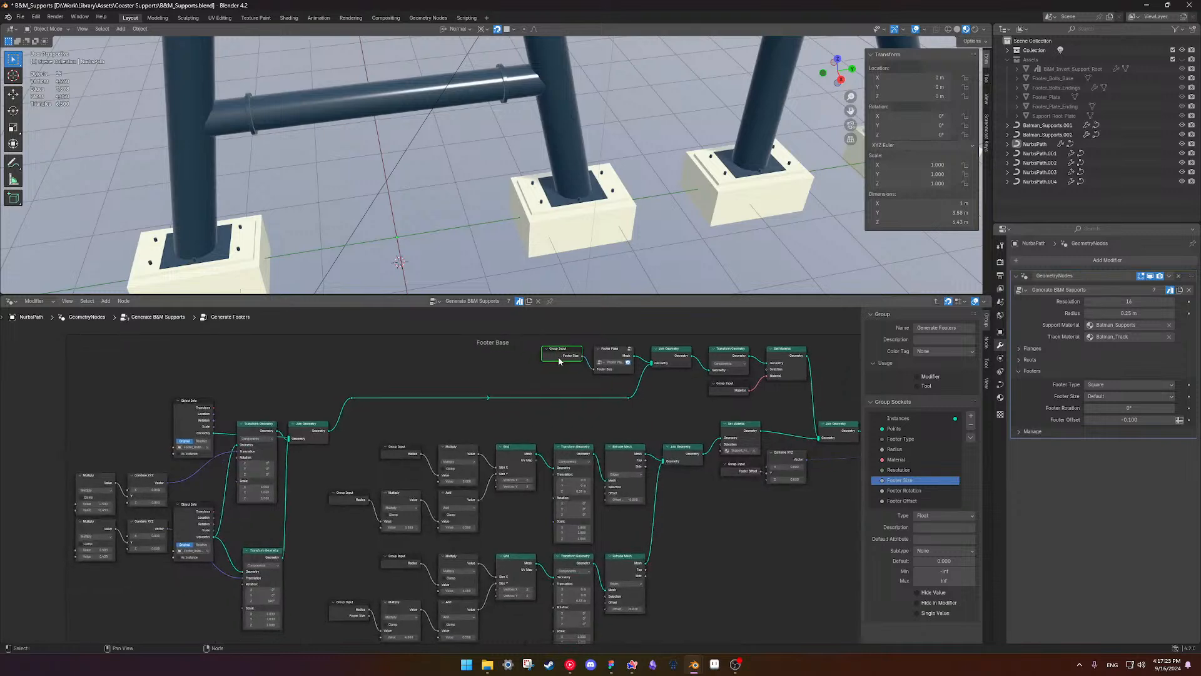
{"action": "key", "text": "shift+d"}
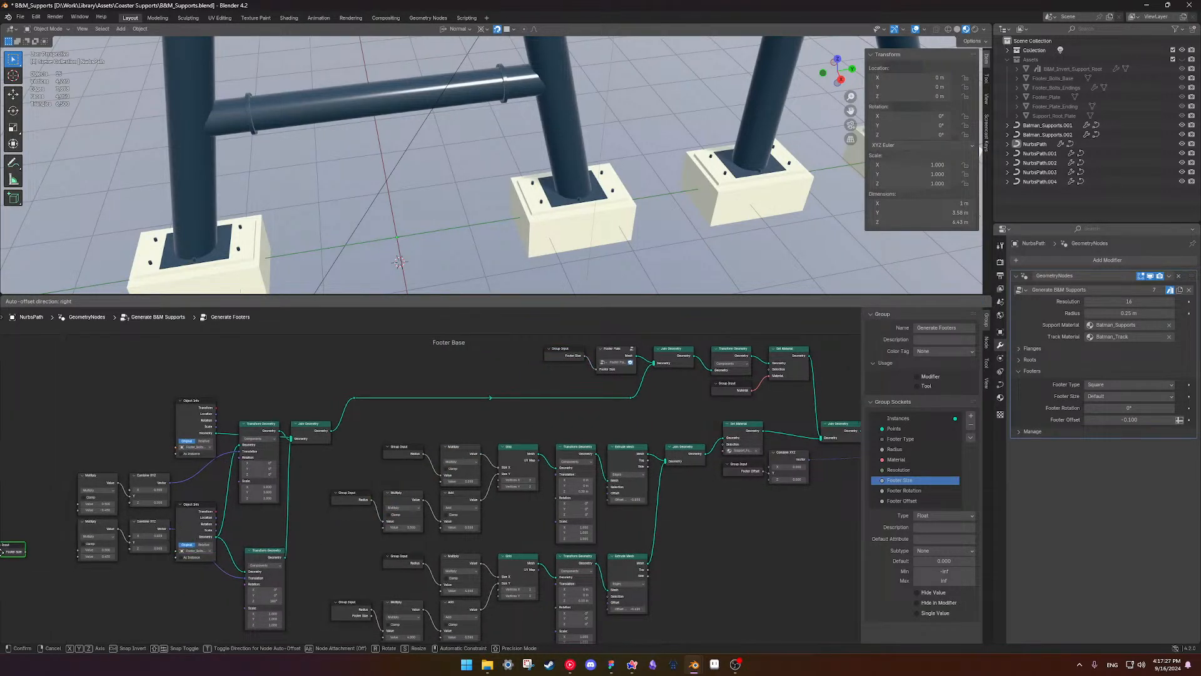
{"action": "left_click", "coordinate": [72, 506]}
{"action": "middle_click_drag", "start_coordinate": [70, 515], "coordinate": [369, 462]}
{"action": "scroll", "coordinate": [397, 475], "scroll_direction": "up", "scroll_amount": 6}
{"action": "left_click_drag", "start_coordinate": [384, 440], "coordinate": [405, 508]}
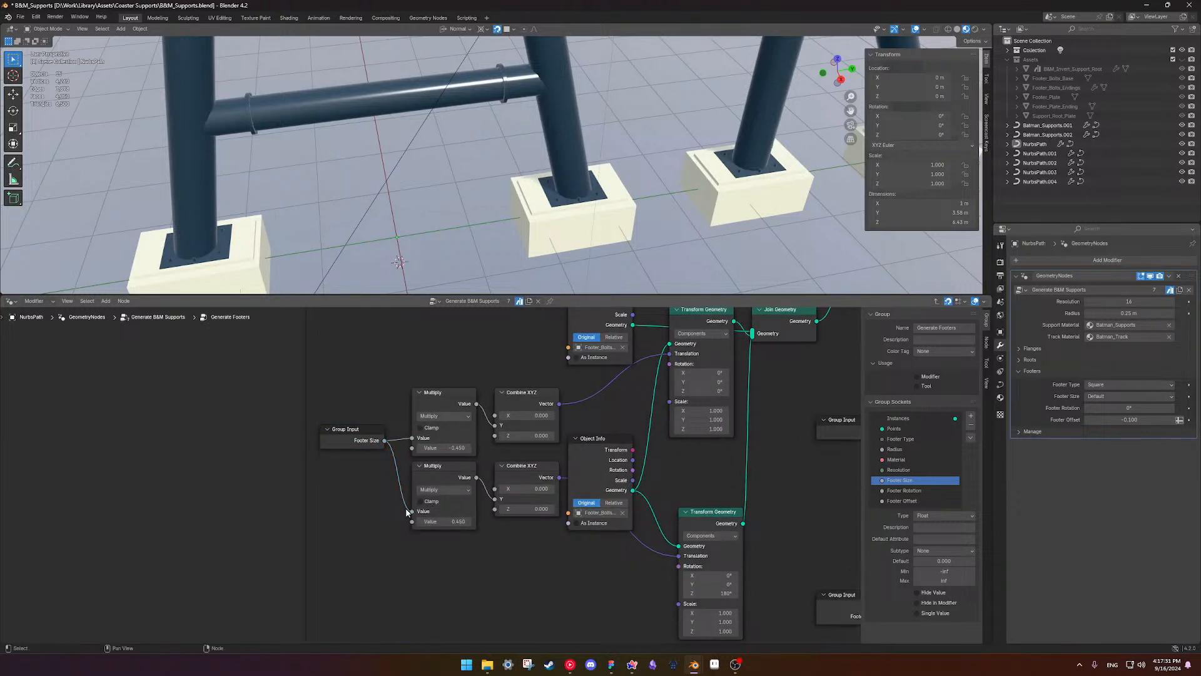
- Line up the Footer Size Group Input with the upper Multiply node and space both Multiply nodes away from Combine XYZ
{"action": "left_click_drag", "start_coordinate": [351, 445], "coordinate": [341, 401]}
{"action": "left_click_drag", "start_coordinate": [397, 362], "coordinate": [451, 520]}
{"action": "left_click_drag", "start_coordinate": [432, 394], "coordinate": [422, 392]}
{"action": "scroll", "coordinate": [465, 482], "scroll_direction": "down", "scroll_amount": 3}
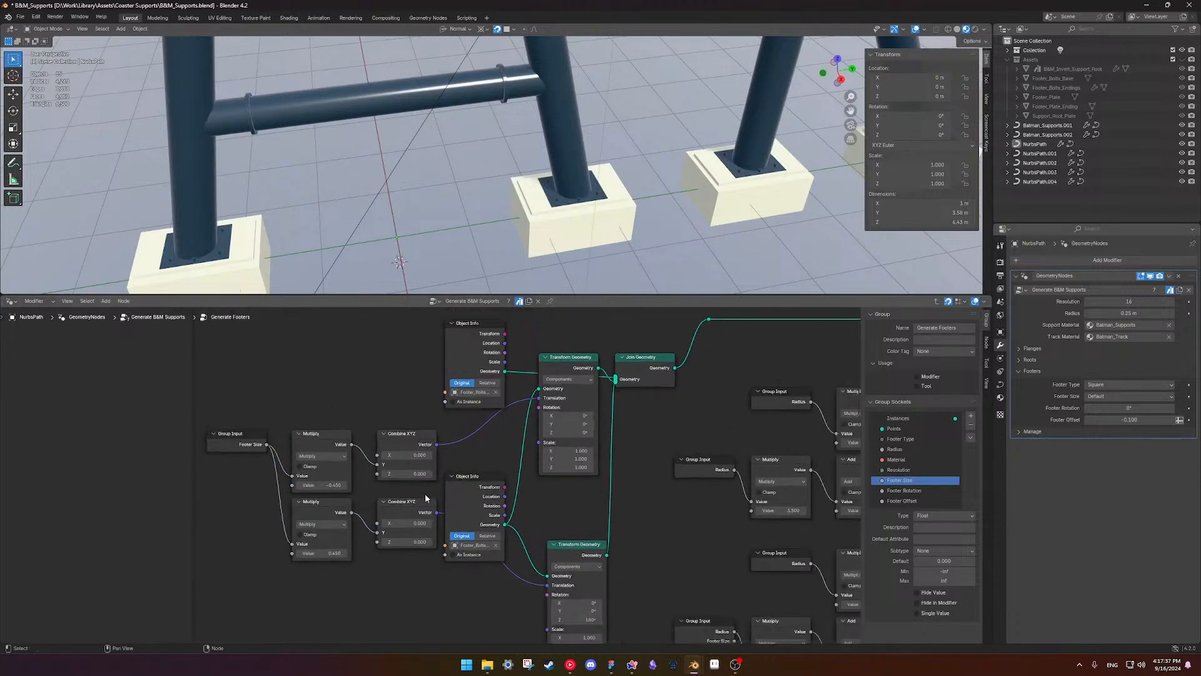
- Link Footer Size from the Group Input of the lower footer grid branch to the second Value of its Add node
{"action": "middle_click_drag", "start_coordinate": [465, 482], "coordinate": [286, 520], "text": "shift"}
{"action": "scroll", "coordinate": [425, 502], "scroll_direction": "down", "scroll_amount": 6}
{"action": "middle_click_drag", "start_coordinate": [455, 544], "coordinate": [475, 459], "text": "shift"}
{"action": "scroll", "coordinate": [412, 460], "scroll_direction": "up", "scroll_amount": 2}
{"action": "scroll", "coordinate": [412, 459], "scroll_direction": "up", "scroll_amount": 4}
{"action": "left_click_drag", "start_coordinate": [449, 506], "coordinate": [420, 509]}
{"action": "scroll", "coordinate": [351, 502], "scroll_direction": "up", "scroll_amount": 1}
{"action": "middle_click_drag", "start_coordinate": [476, 443], "coordinate": [342, 503]}
{"action": "middle_click_drag", "start_coordinate": [417, 479], "coordinate": [461, 533]}
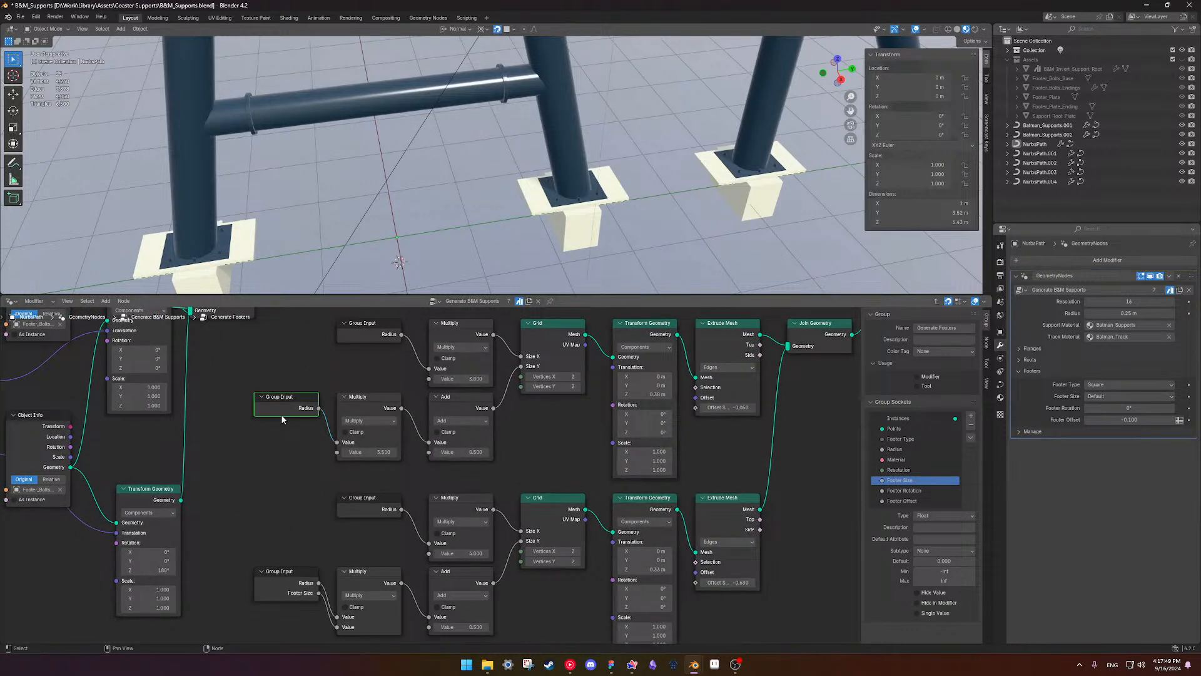
{"action": "mouse_move", "coordinate": [374, 452]}
{"action": "left_mouse_down"}
{"action": "mouse_move", "coordinate": [401, 452]}
{"action": "mouse_move", "coordinate": [381, 451]}
{"action": "left_mouse_up"}
{"action": "key", "text": "ctrl+z"}
{"action": "middle_click_drag", "start_coordinate": [348, 536], "coordinate": [391, 496]}
{"action": "left_click_drag", "start_coordinate": [382, 587], "coordinate": [471, 587]}
{"action": "middle_click_drag", "start_coordinate": [343, 508], "coordinate": [365, 534]}
{"action": "left_click", "coordinate": [351, 395]}
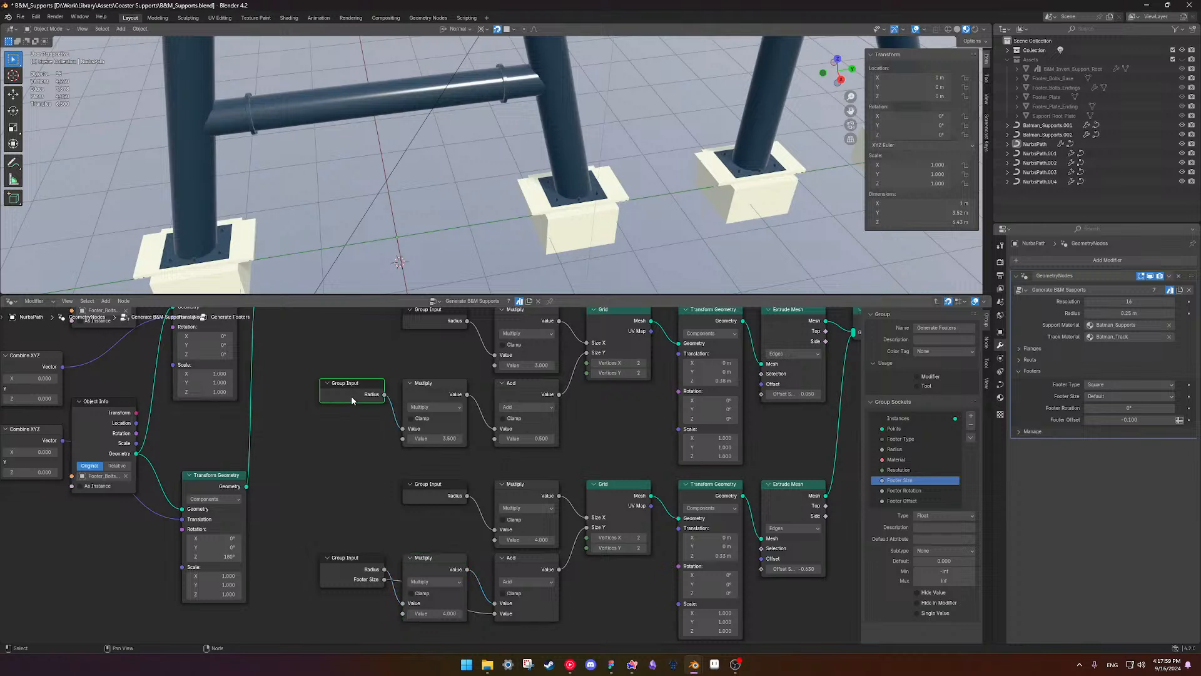
{"action": "key", "text": "ctrl+h"}
{"action": "left_click_drag", "start_coordinate": [385, 445], "coordinate": [494, 438]}
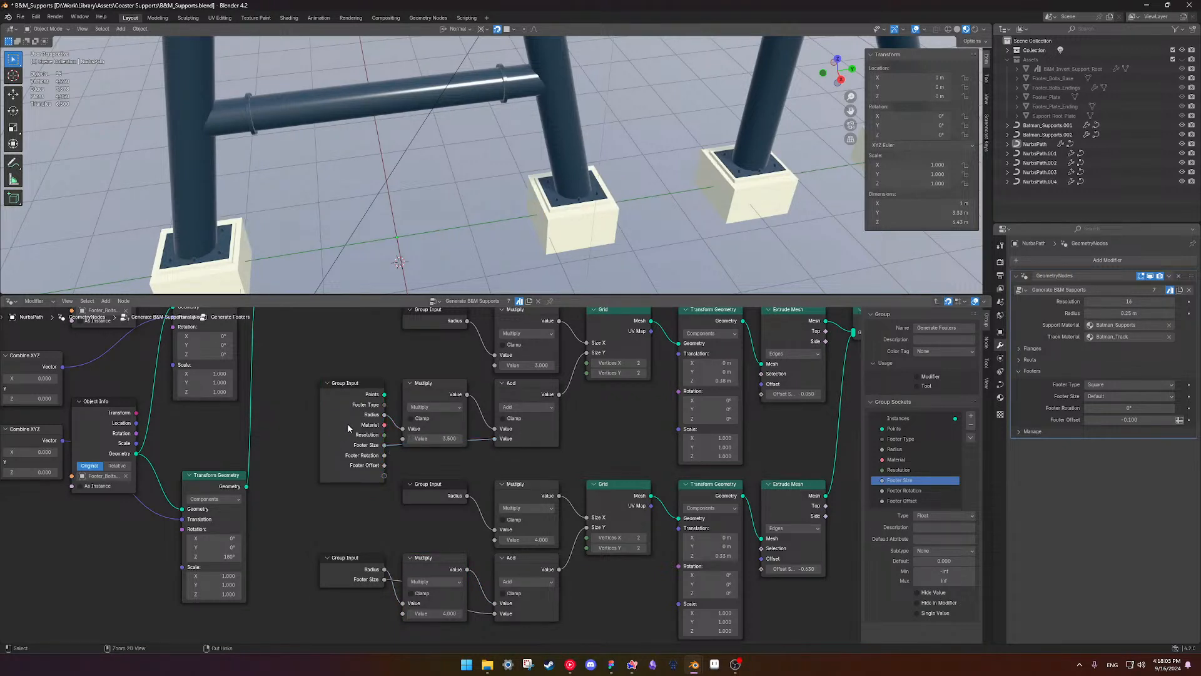
{"action": "key", "text": "ctrl+z"}
{"action": "key", "text": "ctrl+h"}
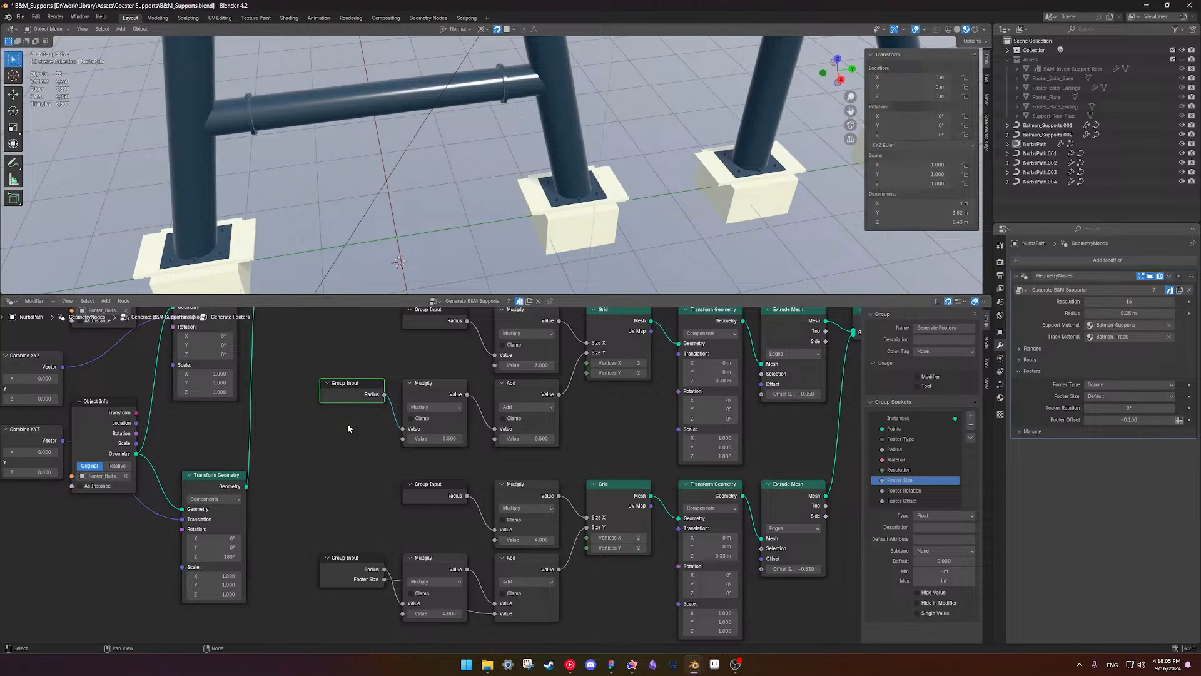
- Duplicate the Group Input for the upper grid branch, link Footer Size to its Add node, hide unused sockets and place it below Multiply
{"action": "scroll", "coordinate": [313, 450], "scroll_direction": "down", "scroll_amount": 1}
{"action": "left_click", "coordinate": [354, 561]}
{"action": "key", "text": "shift+d"}
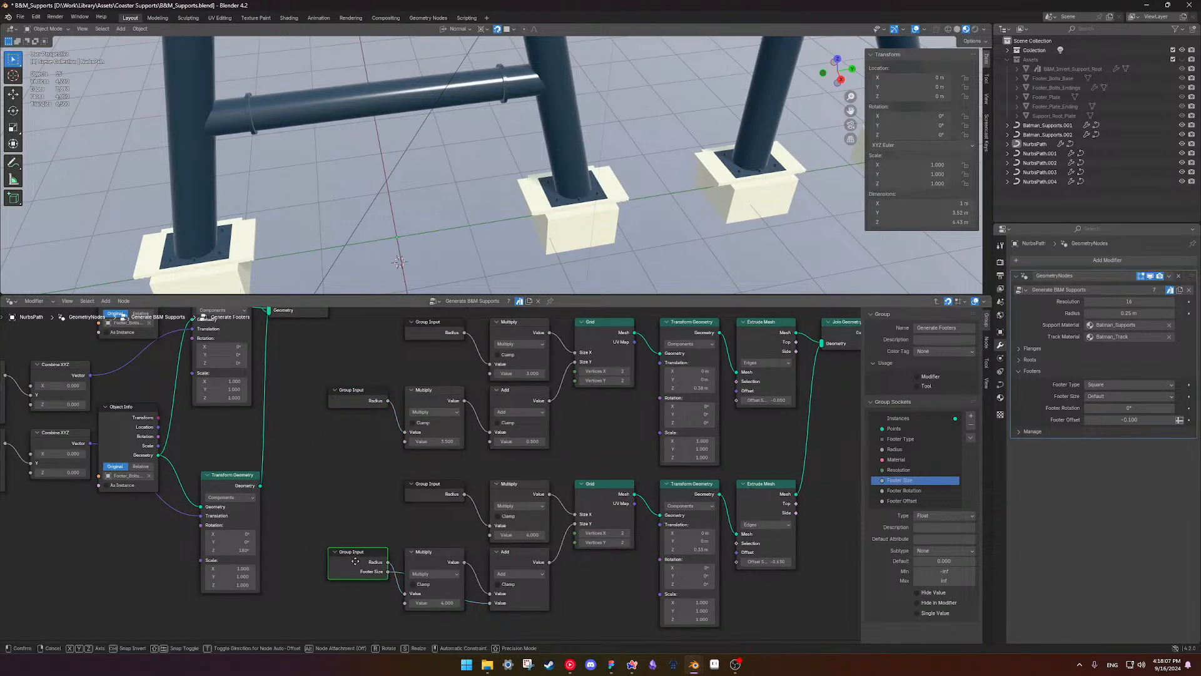
{"action": "left_click", "coordinate": [398, 486]}
{"action": "left_click_drag", "start_coordinate": [396, 478], "coordinate": [488, 442]}
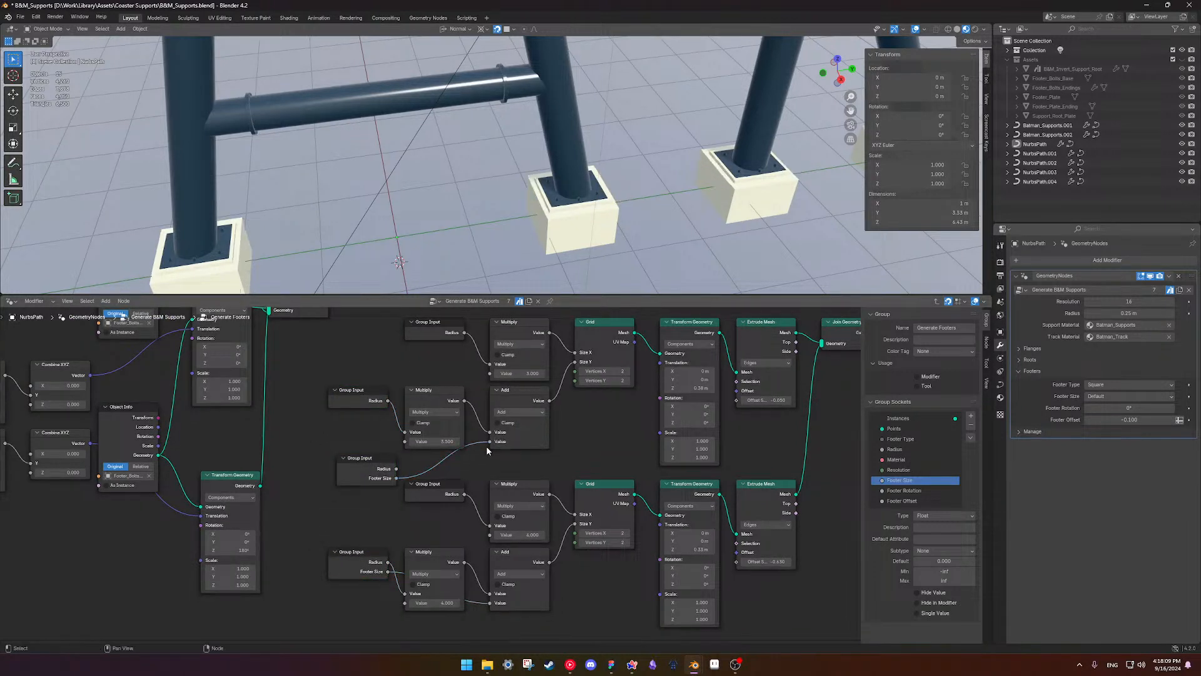
{"action": "key", "text": "ctrl+h"}
{"action": "left_click_drag", "start_coordinate": [369, 466], "coordinate": [445, 466]}
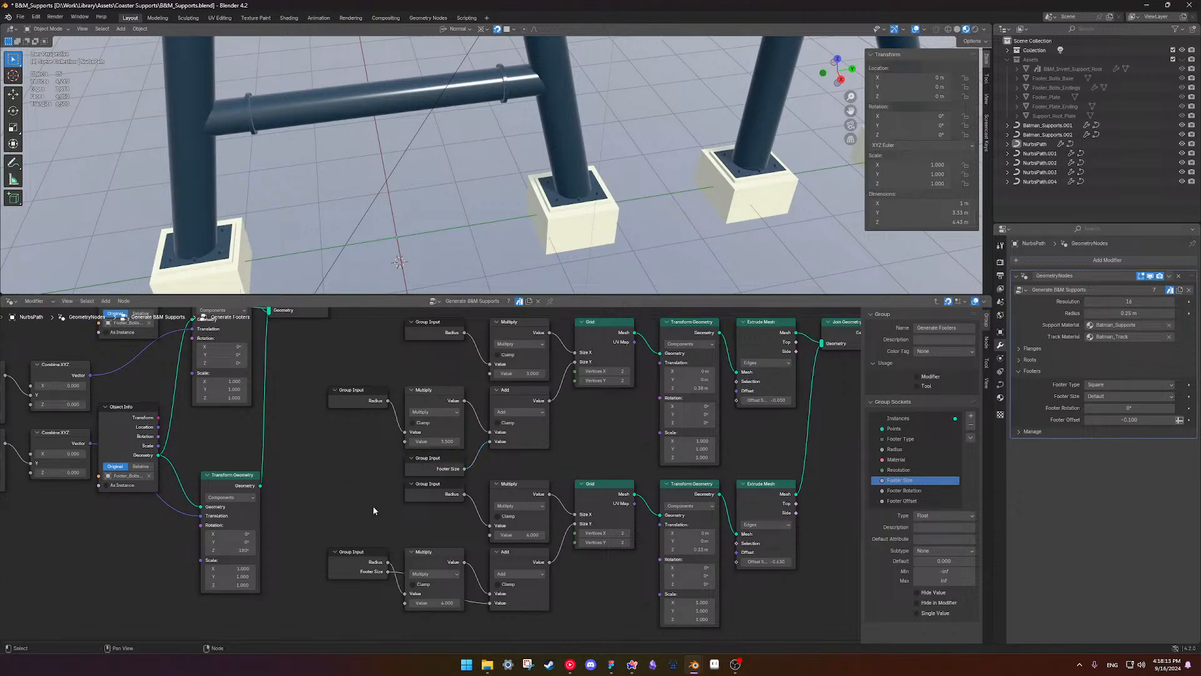
- Save the blend file with the rewired footer size inputs
{"action": "scroll", "coordinate": [365, 496], "scroll_direction": "down", "scroll_amount": 3}
{"action": "middle_click_drag", "start_coordinate": [591, 464], "coordinate": [469, 561], "text": "shift"}
{"action": "scroll", "coordinate": [512, 456], "scroll_direction": "up", "scroll_amount": 6}
{"action": "middle_click_drag", "start_coordinate": [562, 425], "coordinate": [713, 474], "text": "shift"}
{"action": "scroll", "coordinate": [514, 461], "scroll_direction": "down", "scroll_amount": 2}
{"action": "scroll", "coordinate": [514, 462], "scroll_direction": "down", "scroll_amount": 3}
{"action": "middle_click_drag", "start_coordinate": [420, 459], "coordinate": [540, 358], "text": "shift"}
{"action": "scroll", "coordinate": [477, 396], "scroll_direction": "up", "scroll_amount": 2}
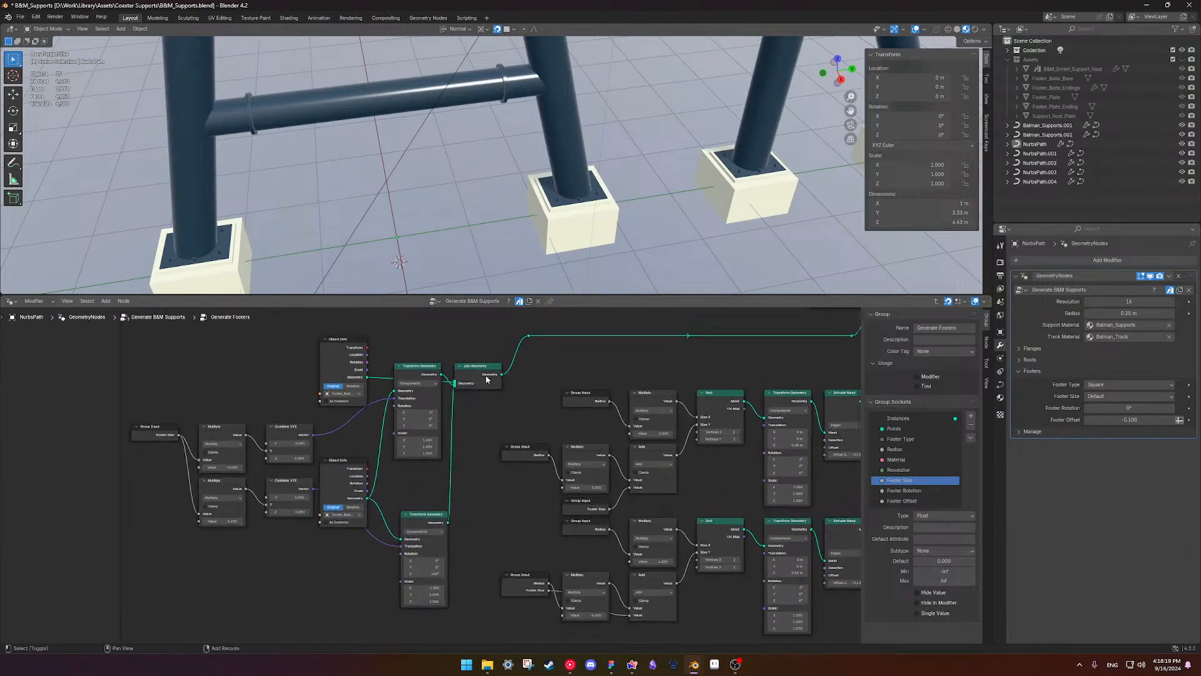
{"action": "middle_click_drag", "start_coordinate": [472, 394], "coordinate": [354, 503], "text": "shift"}
{"action": "scroll", "coordinate": [654, 198], "scroll_direction": "down", "scroll_amount": 4}
{"action": "middle_click_drag", "start_coordinate": [664, 185], "coordinate": [636, 220], "text": "shift"}
{"action": "key", "text": "ctrl+s"}
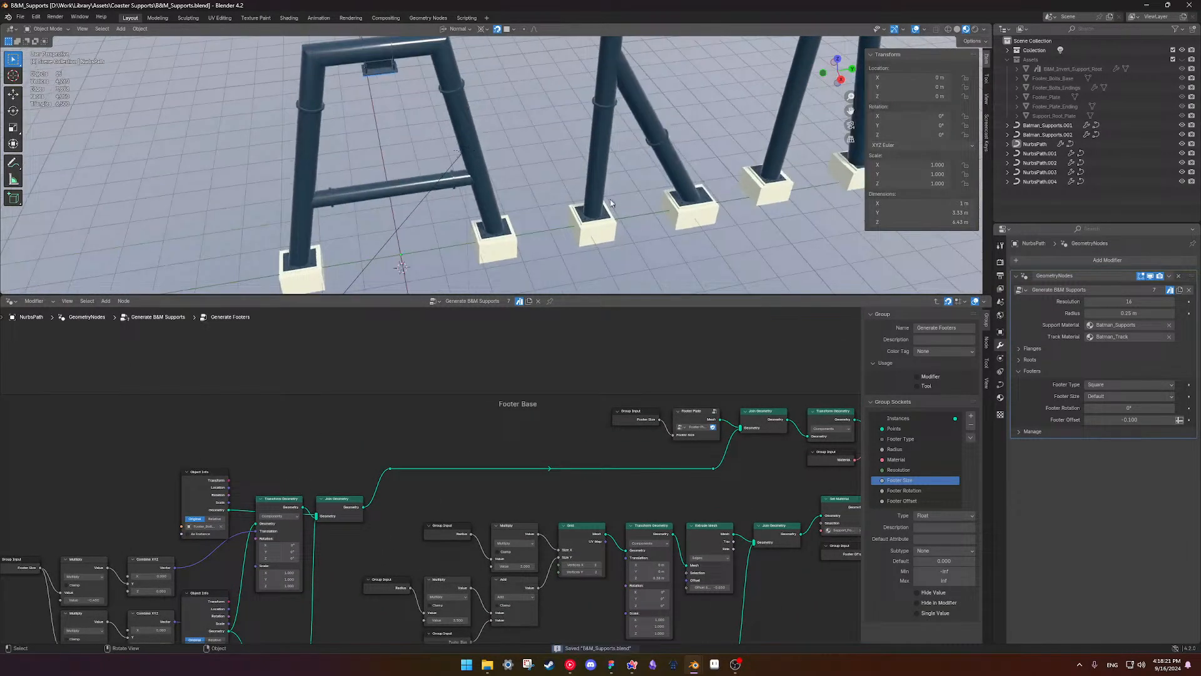
- Examine the complete Footer Base node layout inside Generate Footers
{"action": "middle_click_drag", "start_coordinate": [676, 429], "coordinate": [445, 423], "text": "shift"}
{"action": "scroll", "coordinate": [494, 437], "scroll_direction": "up", "scroll_amount": 1}
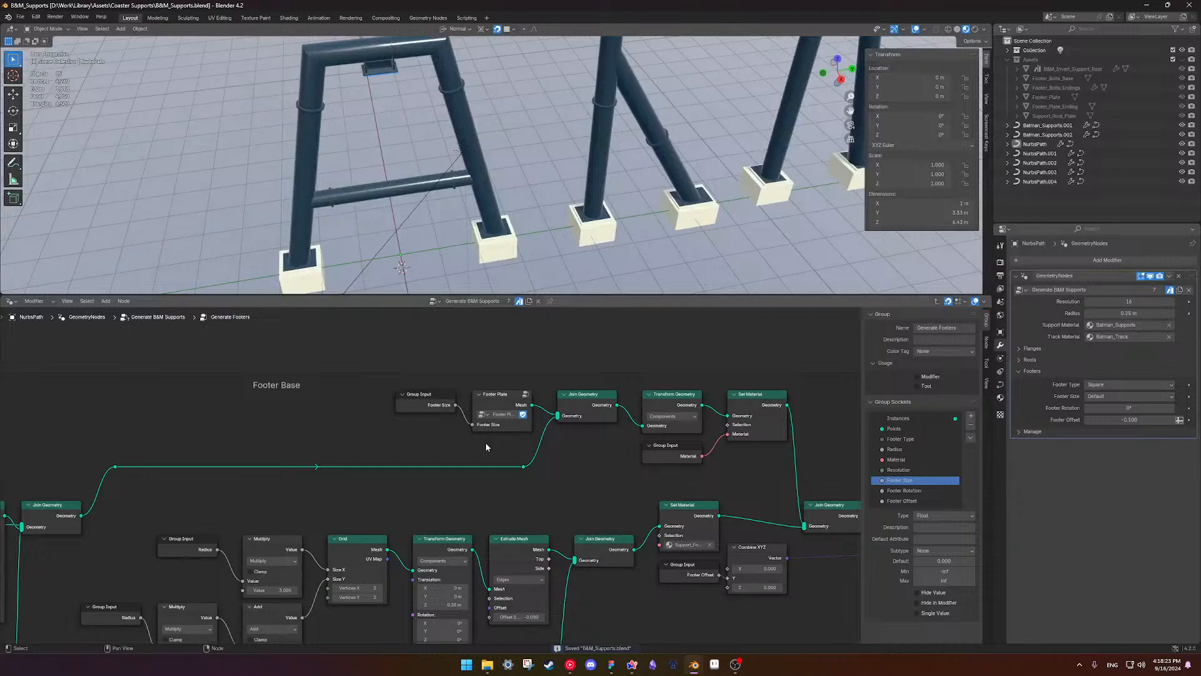
{"action": "scroll", "coordinate": [485, 442], "scroll_direction": "down", "scroll_amount": 4}
{"action": "middle_click_drag", "start_coordinate": [356, 480], "coordinate": [399, 438], "text": "shift"}
{"action": "scroll", "coordinate": [573, 374], "scroll_direction": "down", "scroll_amount": 3}
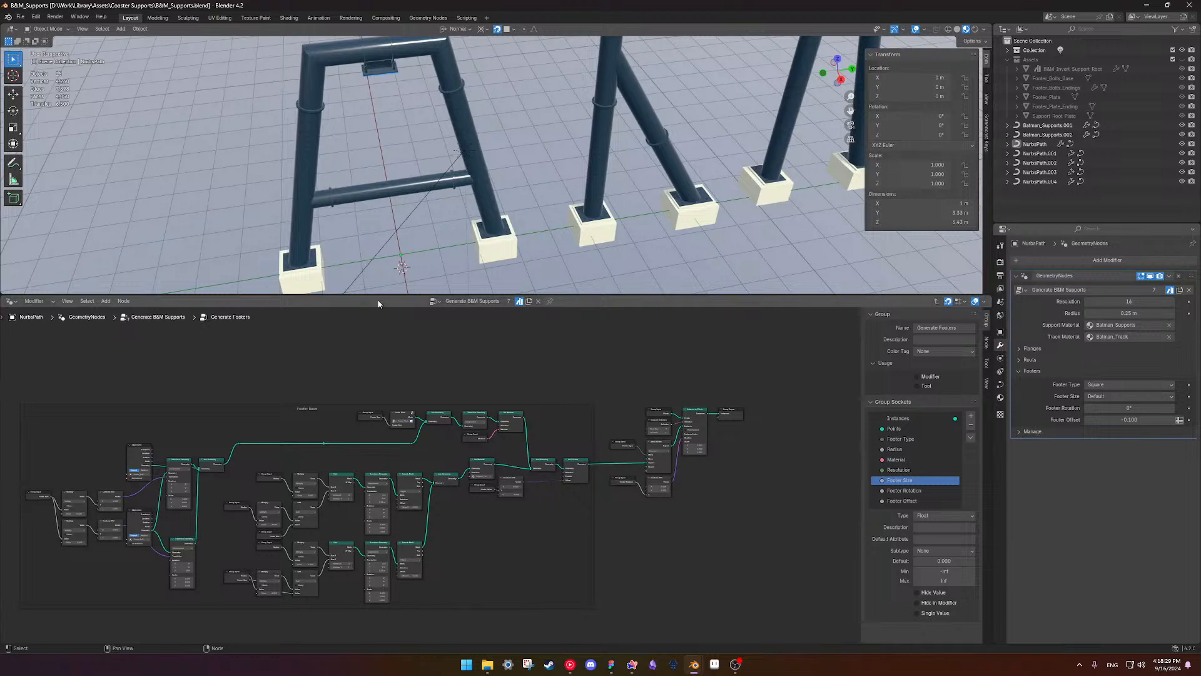
{"action": "middle_click_drag", "start_coordinate": [430, 243], "coordinate": [485, 178], "text": "shift"}
{"action": "scroll", "coordinate": [419, 448], "scroll_direction": "up", "scroll_amount": 4}
{"action": "middle_click_drag", "start_coordinate": [378, 508], "coordinate": [343, 501], "text": "shift"}
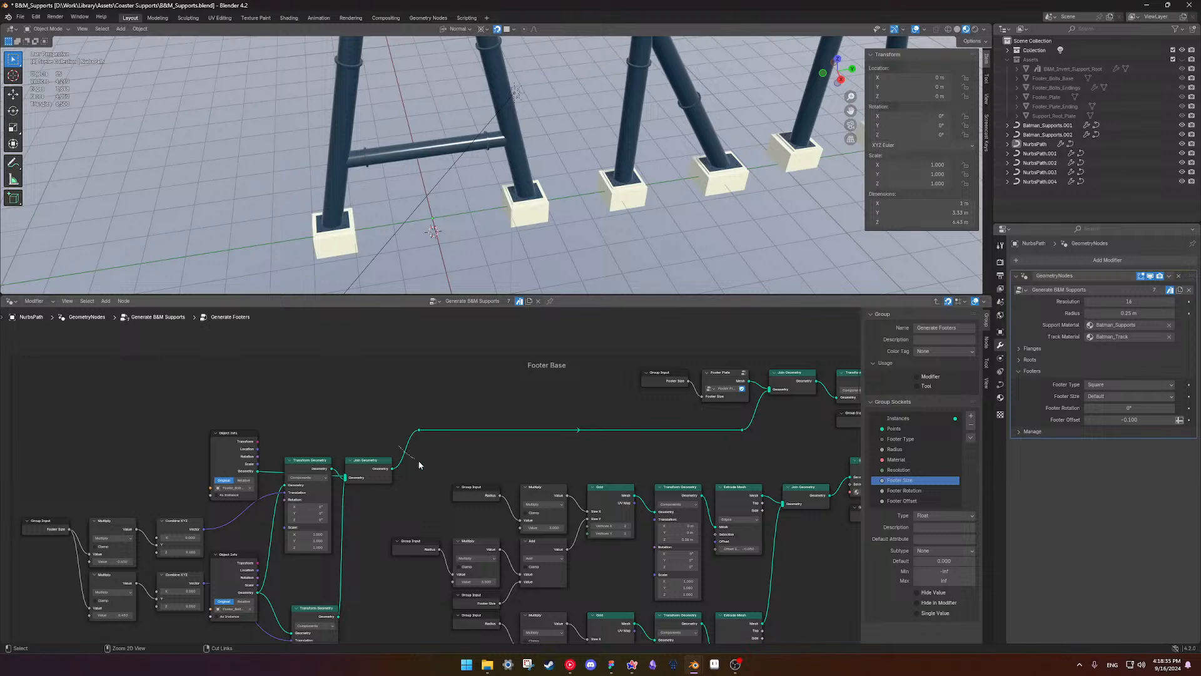
- Rearrange the bolt nodes, moving the Object Info that feeds Join Geometry directly above the Transform Geometry nodes
{"action": "left_click_drag", "start_coordinate": [394, 468], "coordinate": [418, 435]}
{"action": "middle_click_drag", "start_coordinate": [349, 496], "coordinate": [509, 419], "text": "shift"}
{"action": "scroll", "coordinate": [471, 421], "scroll_direction": "up", "scroll_amount": 2}
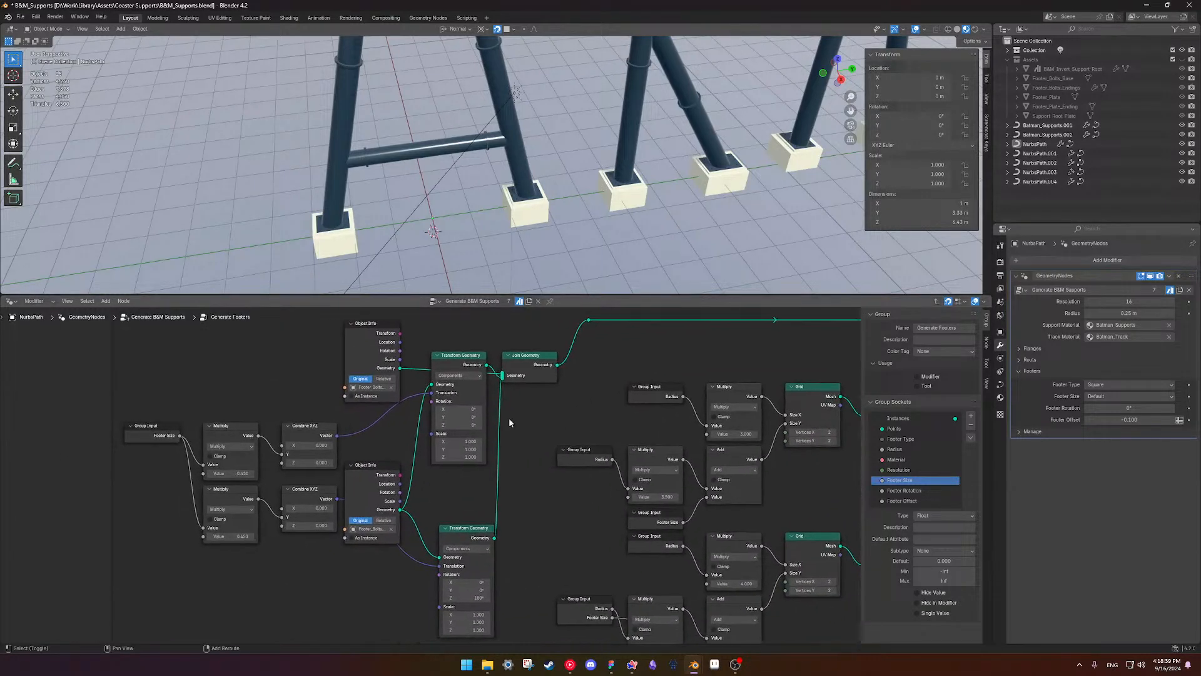
{"action": "left_click_drag", "start_coordinate": [524, 374], "coordinate": [551, 370]}
{"action": "middle_click_drag", "start_coordinate": [389, 362], "coordinate": [410, 447]}
{"action": "left_click_drag", "start_coordinate": [410, 446], "coordinate": [528, 588]}
{"action": "left_click", "coordinate": [468, 438], "text": "shift"}
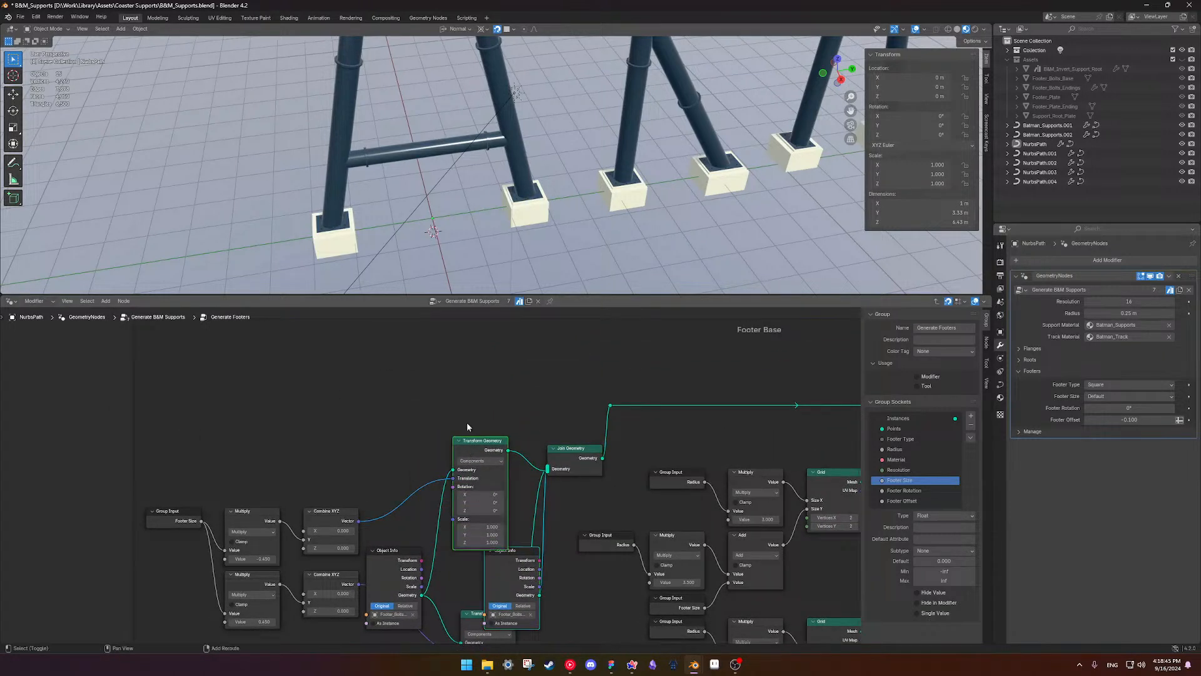
{"action": "key", "text": "g"}
{"action": "left_click", "coordinate": [459, 343]}
{"action": "left_click", "coordinate": [499, 425]}
{"action": "left_click_drag", "start_coordinate": [461, 388], "coordinate": [492, 379]}
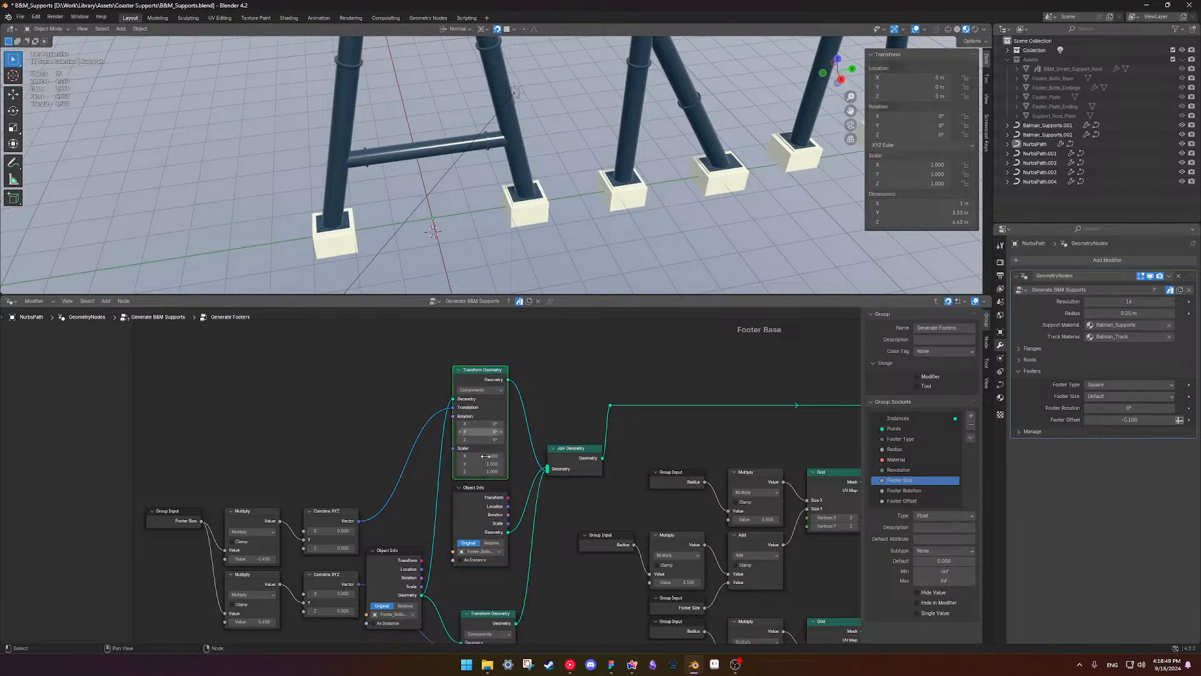
{"action": "middle_click_drag", "start_coordinate": [481, 503], "coordinate": [493, 436]}
{"action": "left_click_drag", "start_coordinate": [490, 547], "coordinate": [477, 507]}
{"action": "left_click_drag", "start_coordinate": [489, 431], "coordinate": [384, 325]}
{"action": "left_click_drag", "start_coordinate": [480, 395], "coordinate": [480, 481]}
{"action": "middle_click_drag", "start_coordinate": [470, 517], "coordinate": [471, 457], "text": "shift"}
- Hide the unused sockets of both bolt Transform Geometry nodes and stack them compactly beside their Object Info node
{"action": "key", "text": "ctrl+h"}
{"action": "left_click", "coordinate": [494, 537]}
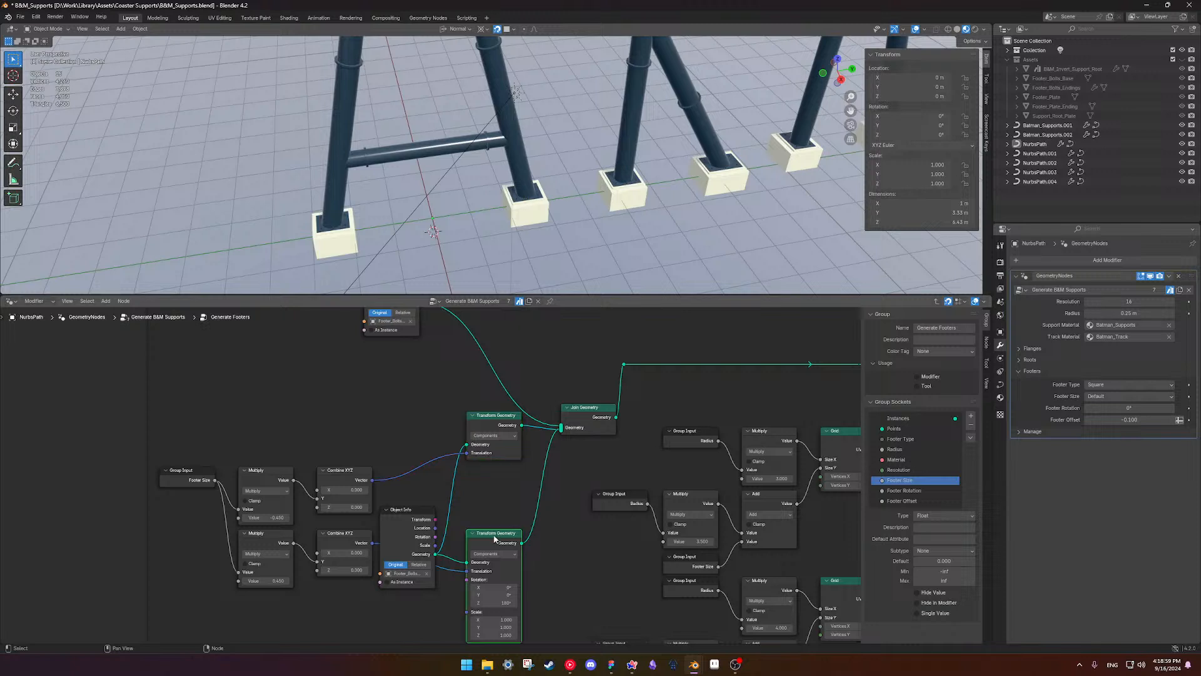
{"action": "key", "text": "ctrl+h"}
{"action": "left_click_drag", "start_coordinate": [400, 527], "coordinate": [424, 483]}
{"action": "left_click_drag", "start_coordinate": [490, 533], "coordinate": [502, 448]}
{"action": "scroll", "coordinate": [472, 515], "scroll_direction": "up", "scroll_amount": 1}
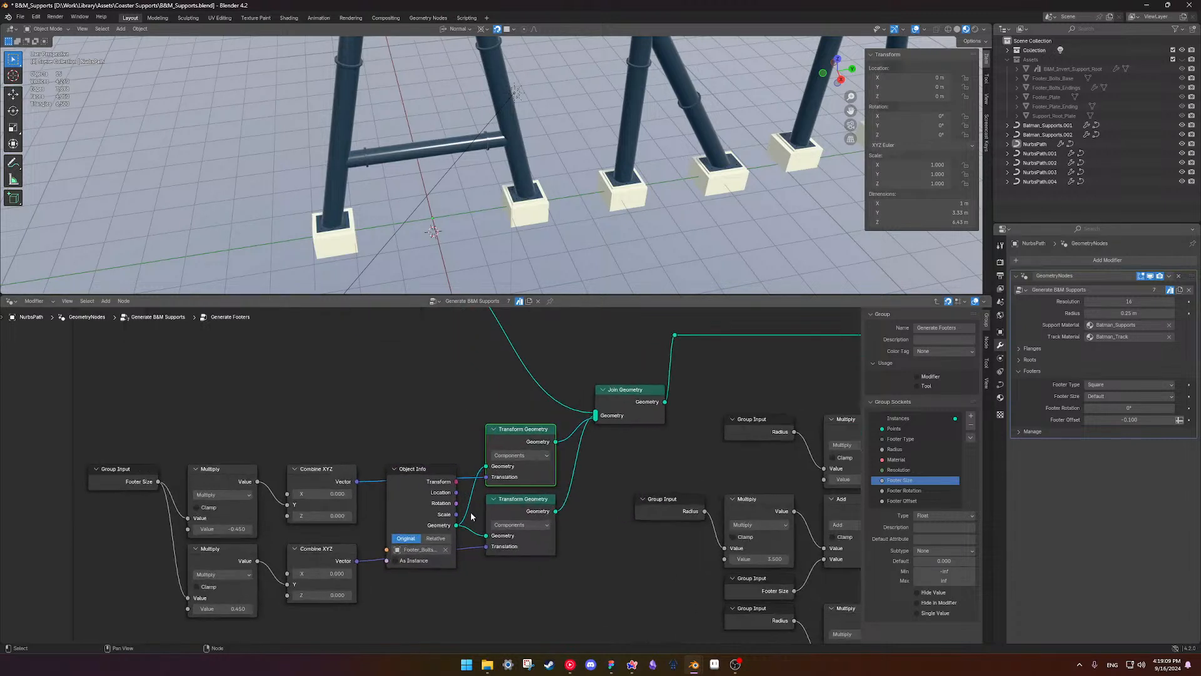
- Arrange the two Multiply and Combine XYZ pairs above and below the Object Info node, with the Group Input centred between them
{"action": "left_click_drag", "start_coordinate": [196, 427], "coordinate": [343, 407]}
{"action": "left_click_drag", "start_coordinate": [232, 524], "coordinate": [319, 574]}
{"action": "left_click_drag", "start_coordinate": [240, 549], "coordinate": [339, 577]}
{"action": "left_click_drag", "start_coordinate": [156, 486], "coordinate": [242, 525]}
{"action": "scroll", "coordinate": [403, 498], "scroll_direction": "down", "scroll_amount": 4}
{"action": "scroll", "coordinate": [413, 497], "scroll_direction": "up", "scroll_amount": 5}
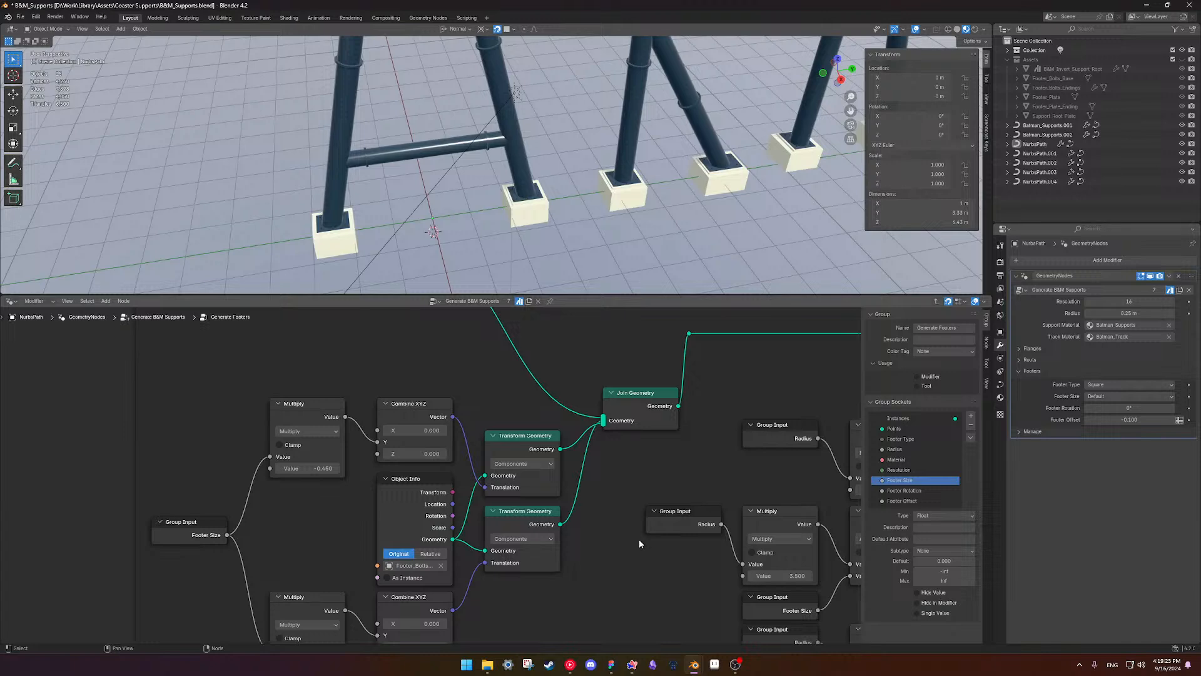
- Move the separate Object Info node down so it sits just above the upper Combine XYZ node
{"action": "scroll", "coordinate": [523, 508], "scroll_direction": "down", "scroll_amount": 2}
{"action": "middle_click_drag", "start_coordinate": [389, 489], "coordinate": [403, 478], "text": "shift"}
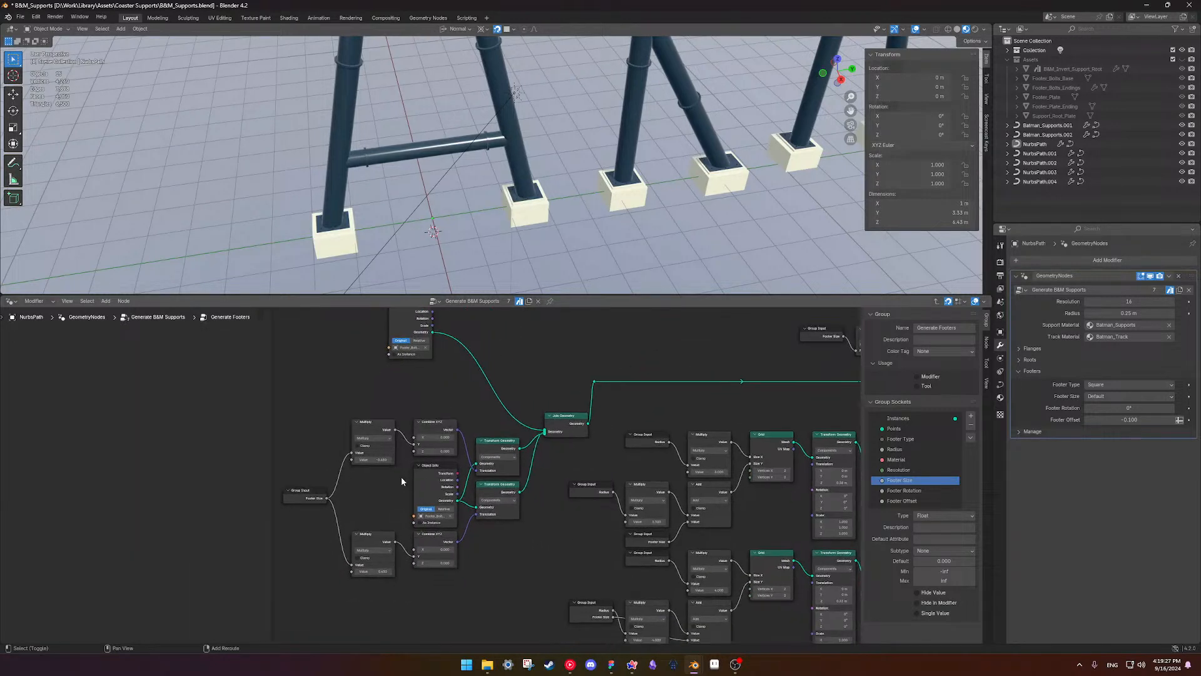
{"action": "left_click_drag", "start_coordinate": [300, 422], "coordinate": [494, 602]}
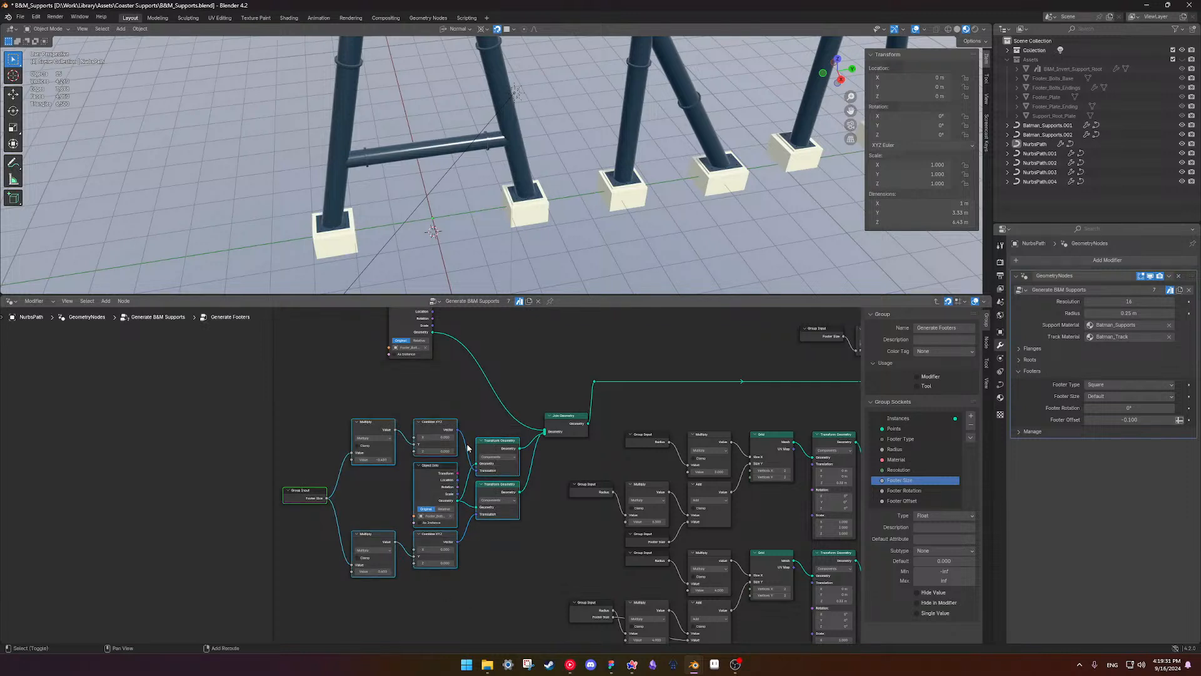
{"action": "middle_click_drag", "start_coordinate": [459, 438], "coordinate": [482, 524], "text": "shift"}
{"action": "scroll", "coordinate": [482, 525], "scroll_direction": "up", "scroll_amount": 3}
{"action": "left_click_drag", "start_coordinate": [413, 361], "coordinate": [444, 429]}
- Duplicate both bolt Object Info nodes and set the copies aside near the Footer Size Group Input
{"action": "scroll", "coordinate": [450, 486], "scroll_direction": "down", "scroll_amount": 2}
{"action": "middle_click_drag", "start_coordinate": [451, 486], "coordinate": [440, 428], "text": "shift"}
{"action": "left_click", "coordinate": [443, 507], "text": "shift"}
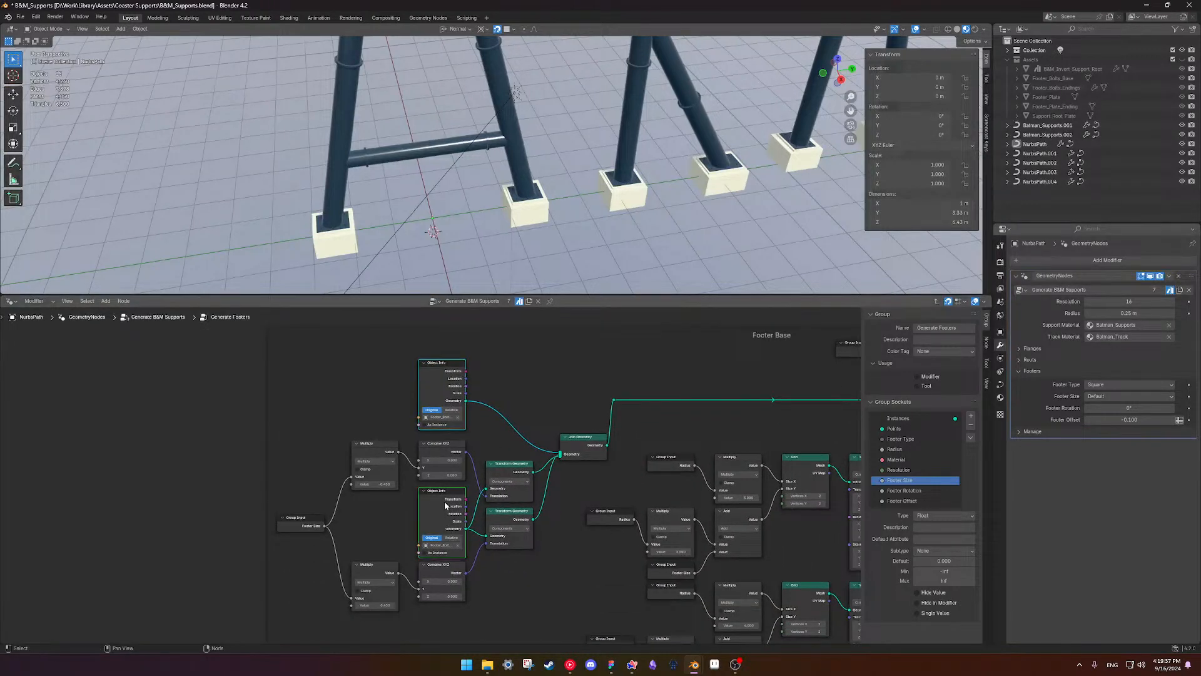
{"action": "key", "text": "shift+d"}
{"action": "left_click", "coordinate": [307, 433]}
- Combine the Multiply, Combine XYZ, original Object Info and Transform Geometry bolt nodes into a new node group
{"action": "left_click", "coordinate": [315, 524]}
{"action": "left_click_drag", "start_coordinate": [476, 590], "coordinate": [507, 607]}
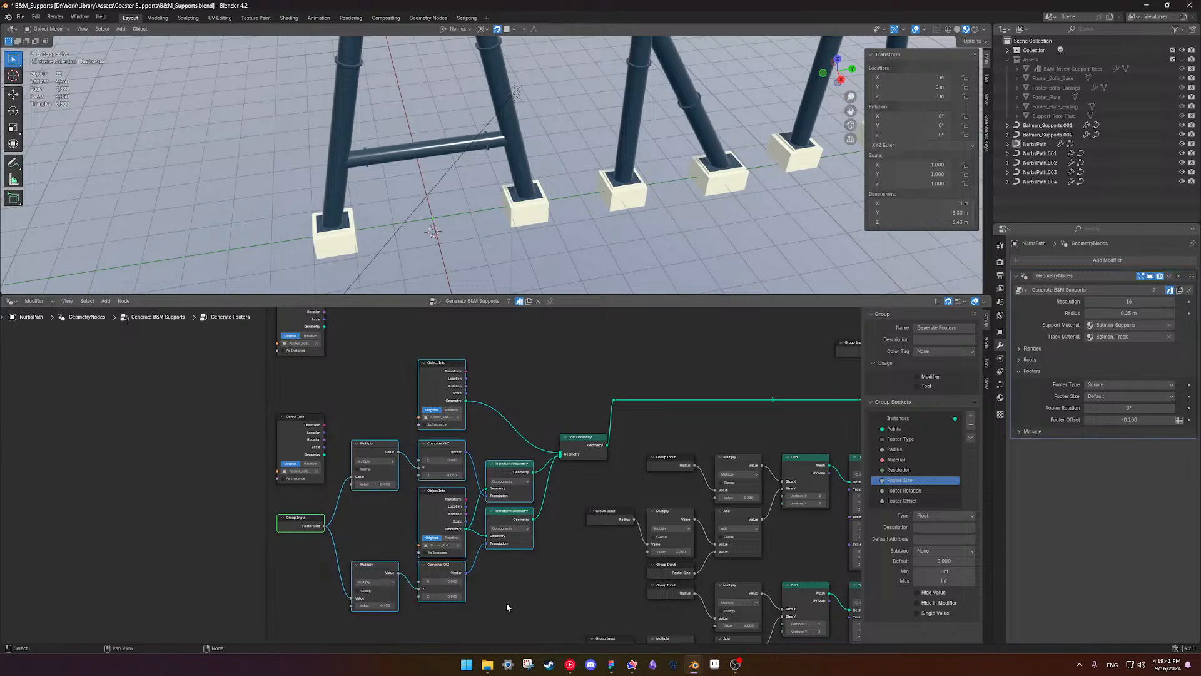
{"action": "key", "text": "ctrl+g"}
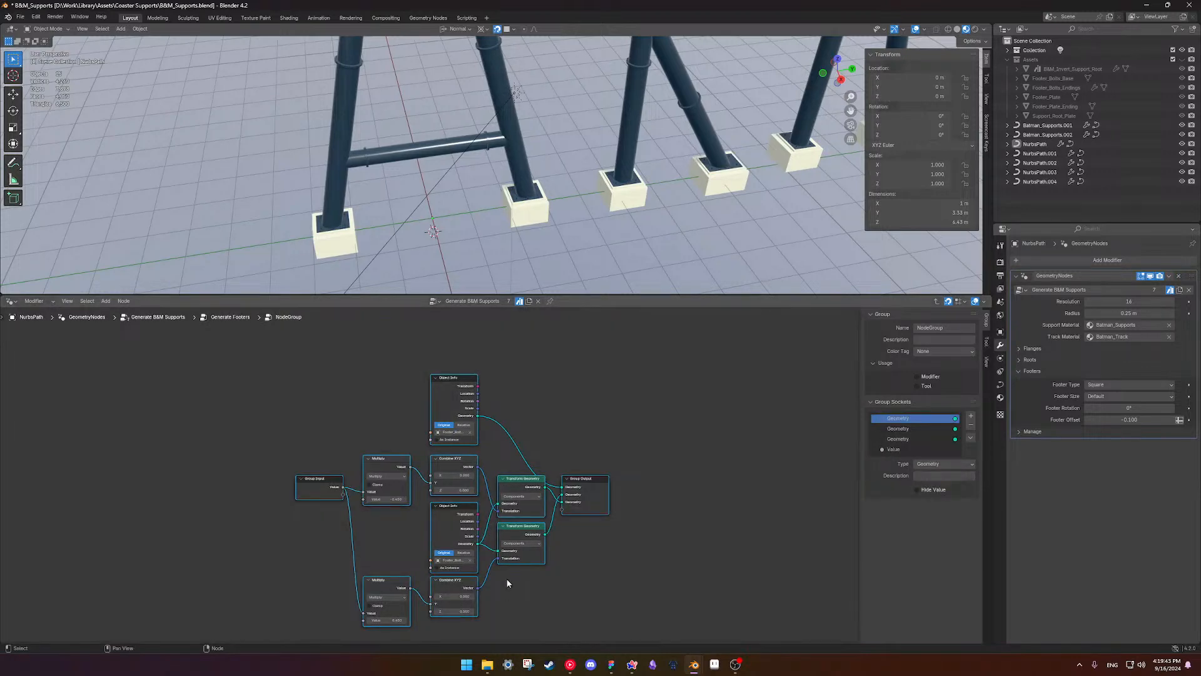
{"action": "scroll", "coordinate": [470, 539], "scroll_direction": "up", "scroll_amount": 2}
{"action": "middle_click_drag", "start_coordinate": [471, 540], "coordinate": [461, 512], "text": "shift"}
{"action": "middle_click_drag", "start_coordinate": [448, 472], "coordinate": [462, 485]}
- Expose the upper Object Info's Object socket as a group input and hide that node's unused sockets
{"action": "left_click", "coordinate": [323, 415]}
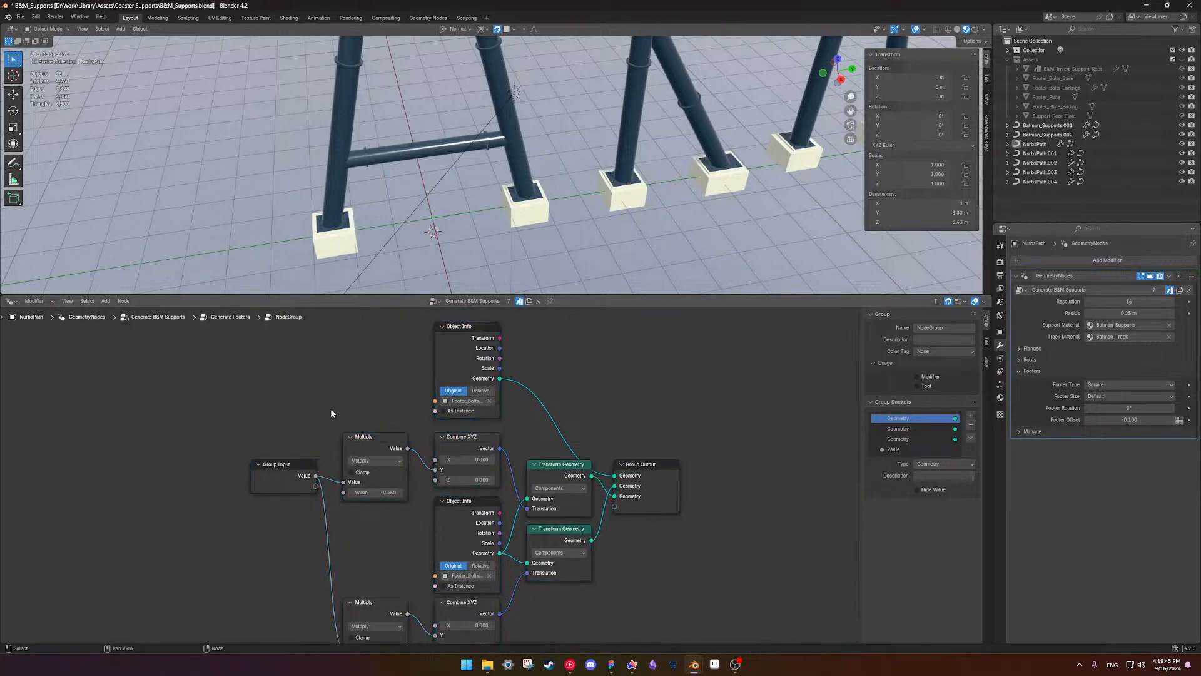
{"action": "left_click_drag", "start_coordinate": [435, 401], "coordinate": [317, 486]}
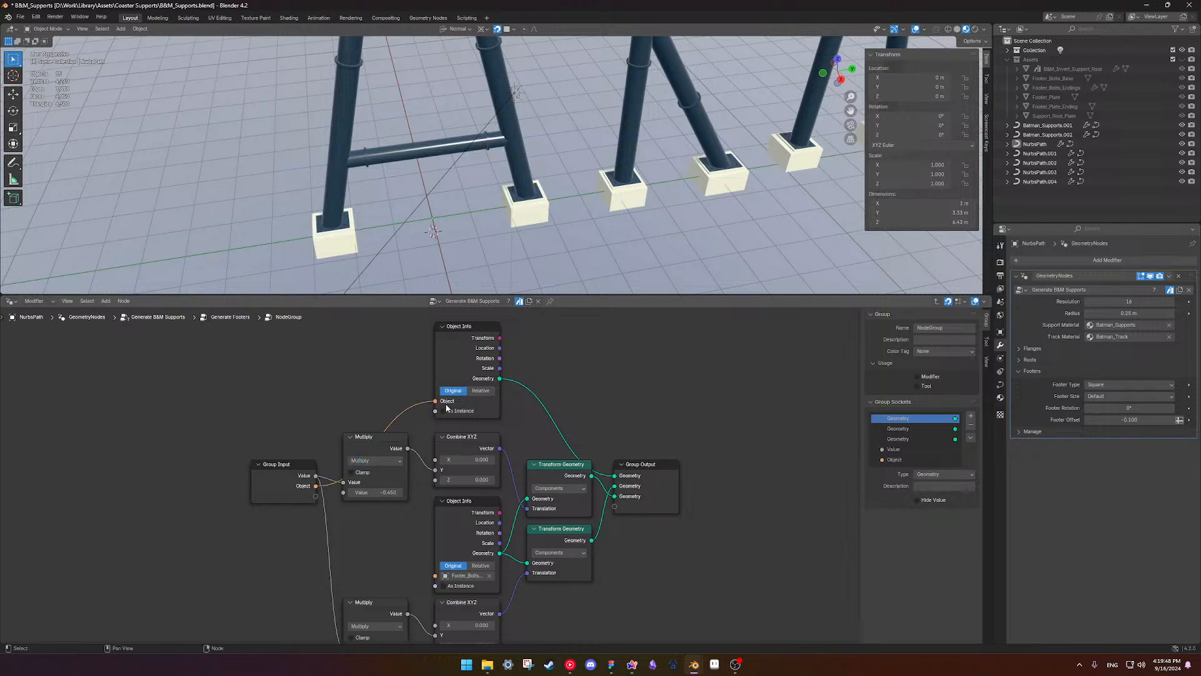
{"action": "left_click", "coordinate": [453, 364]}
{"action": "key", "text": "ctrl+h"}
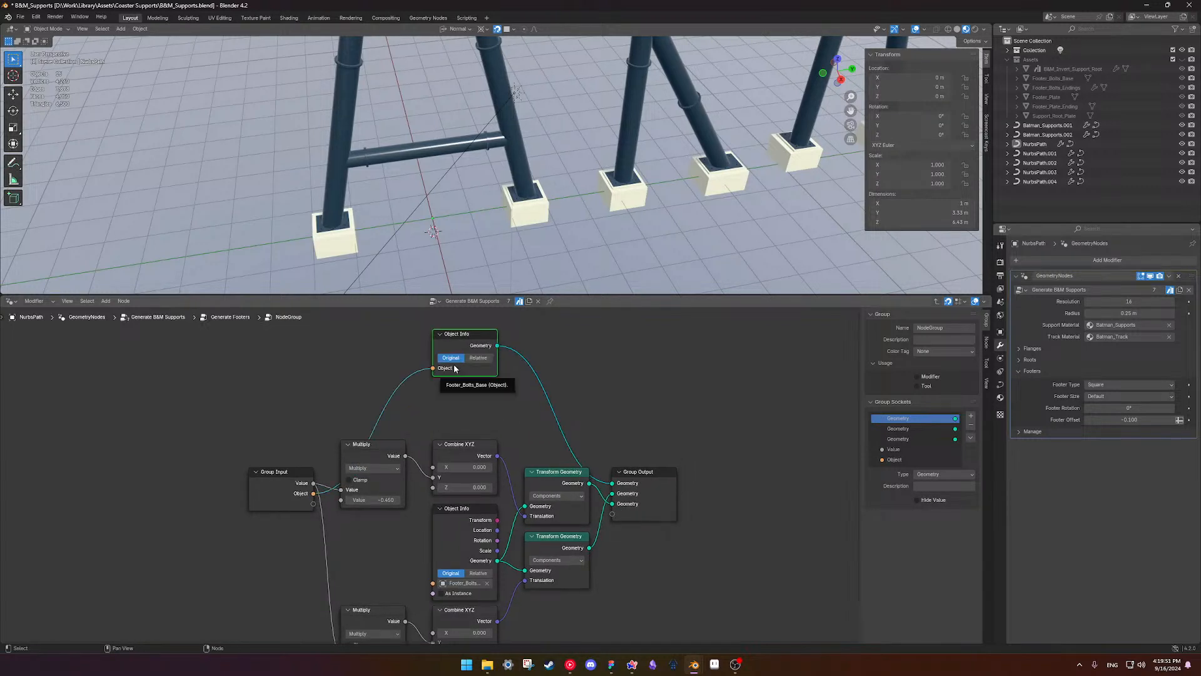
- Expose the lower Object Info's Object as a second group input, hide its unused sockets, and move the upper Object Info closer
{"action": "middle_click_drag", "start_coordinate": [448, 407], "coordinate": [483, 334]}
{"action": "left_click_drag", "start_coordinate": [469, 510], "coordinate": [346, 434]}
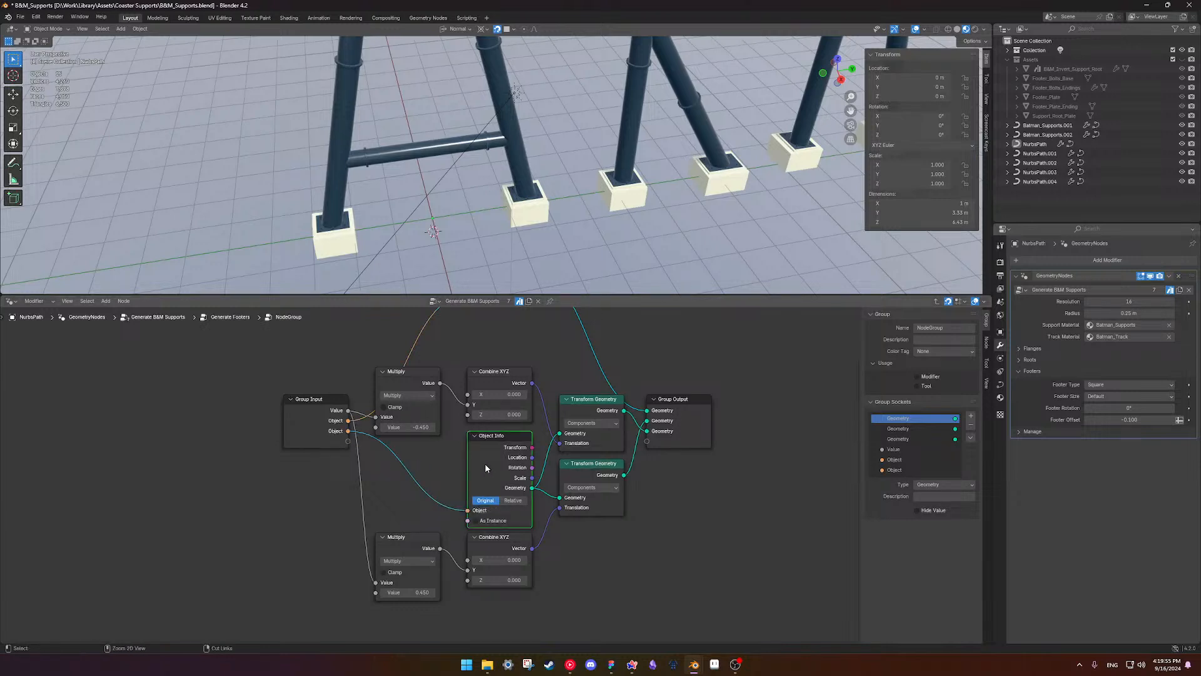
{"action": "key", "text": "ctrl+h"}
{"action": "middle_click_drag", "start_coordinate": [474, 451], "coordinate": [463, 529]}
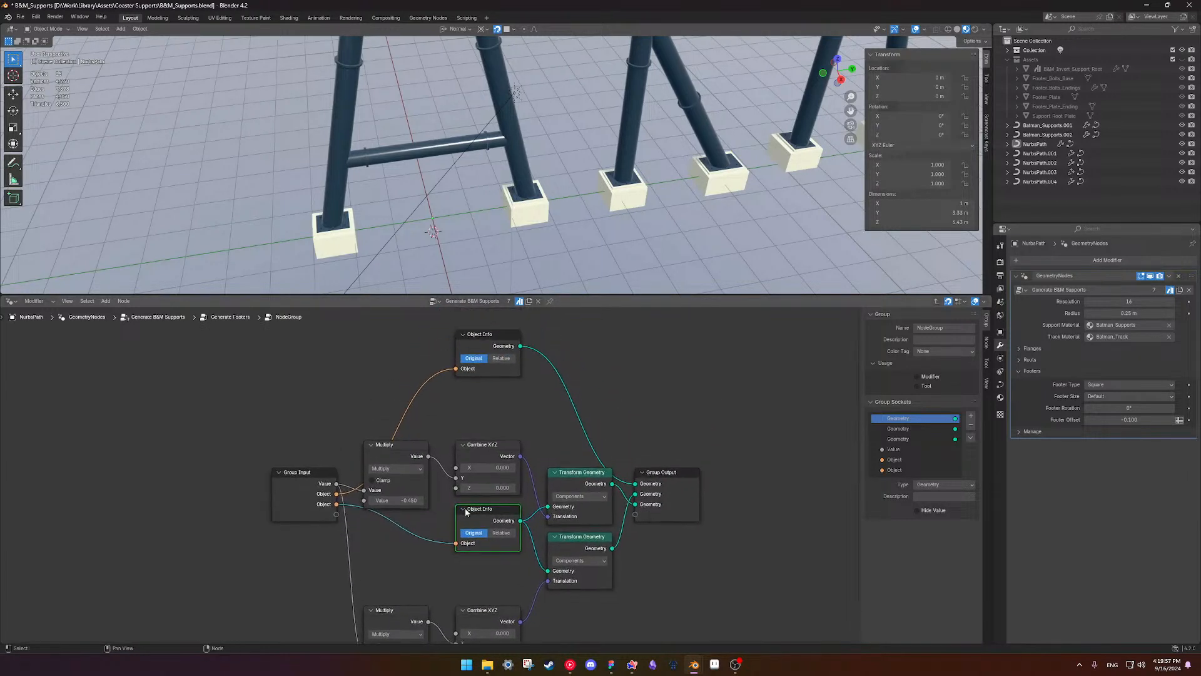
{"action": "left_click_drag", "start_coordinate": [482, 348], "coordinate": [484, 404]}
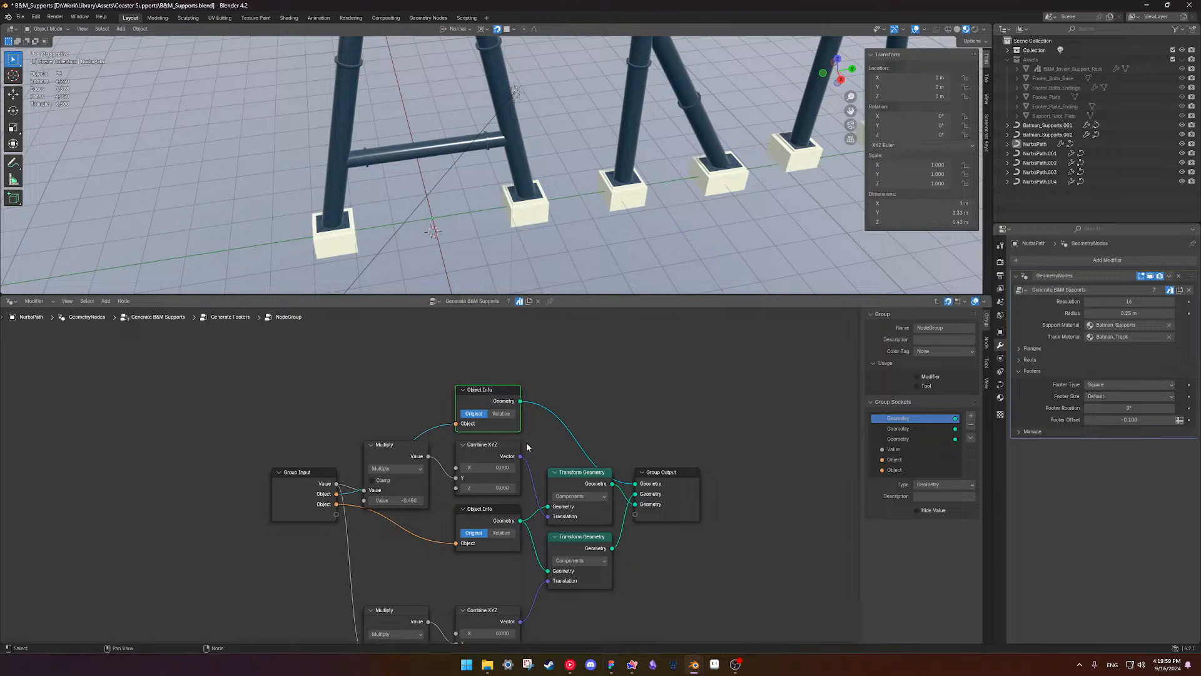
- Swap the positions of the two Transform Geometry nodes, move Group Output farther away, and exit the node group
{"action": "middle_click_drag", "start_coordinate": [558, 448], "coordinate": [555, 406]}
{"action": "left_click_drag", "start_coordinate": [566, 432], "coordinate": [569, 507]}
{"action": "left_click_drag", "start_coordinate": [668, 432], "coordinate": [739, 428]}
{"action": "key", "text": "Tab"}
{"action": "middle_click_drag", "start_coordinate": [548, 454], "coordinate": [535, 450]}
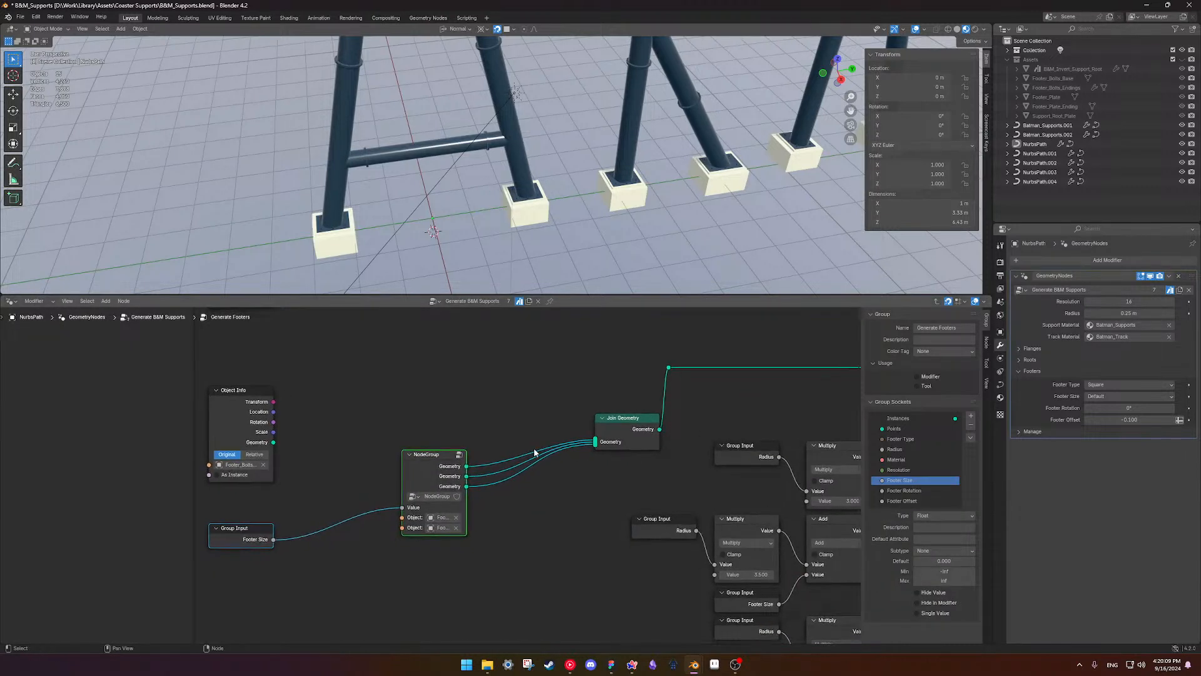
- Reenter the bolt node group and add a Join Geometry node near Group Output
{"action": "key", "text": "Tab"}
{"action": "key", "text": "Home"}
{"action": "key", "text": "shift+a"}
{"action": "type", "text": "join"}
{"action": "key", "text": "Return"}
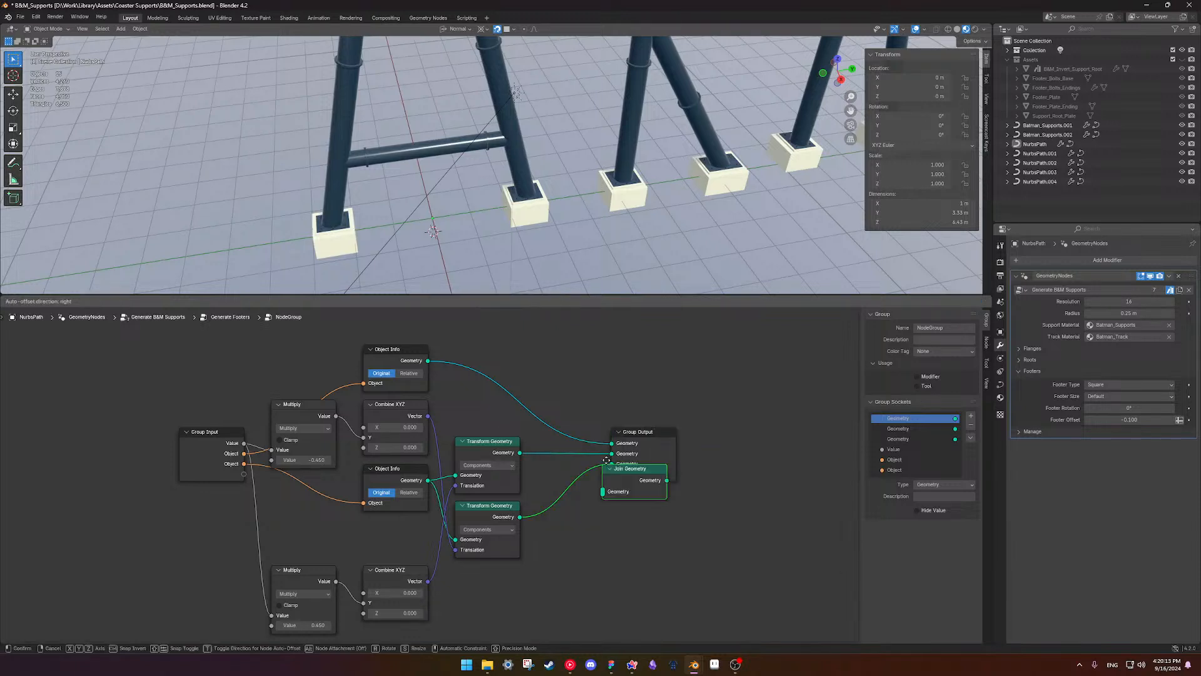
{"action": "left_click", "coordinate": [579, 497]}
- Cut the direct geometry links to Group Output and route the Object Info and both Transform Geometry outputs through Join Geometry
{"action": "right_click_drag", "start_coordinate": [581, 435], "coordinate": [571, 497], "text": "ctrl"}
{"action": "left_click_drag", "start_coordinate": [427, 361], "coordinate": [575, 528]}
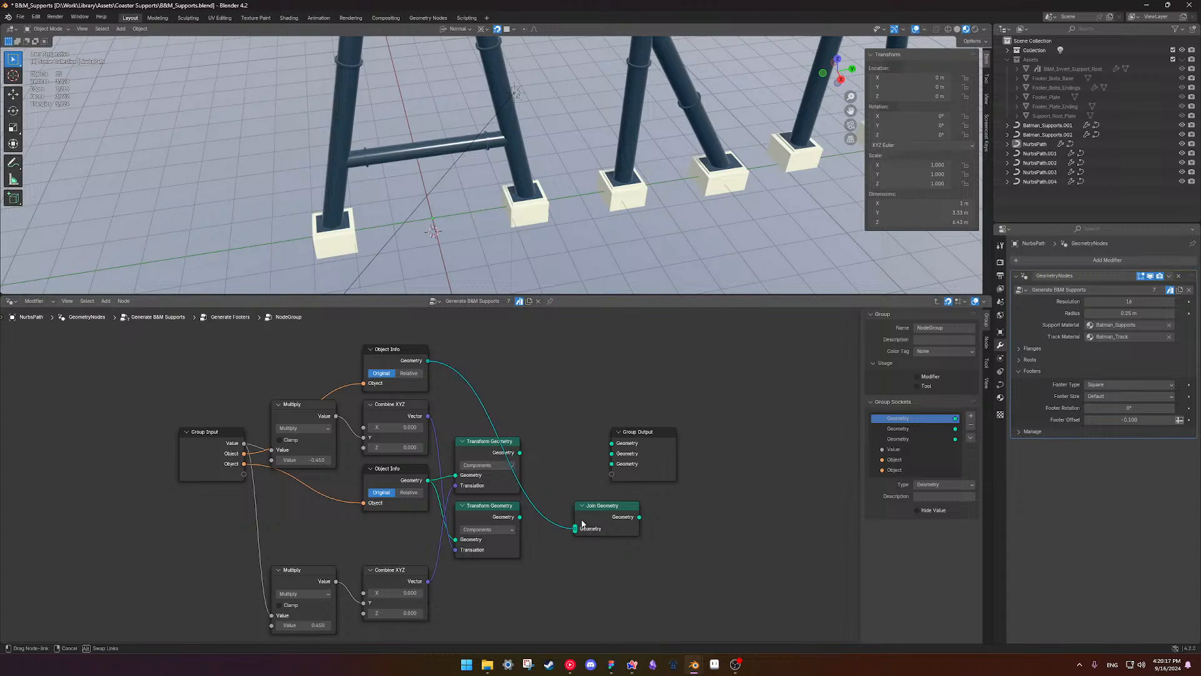
{"action": "left_click_drag", "start_coordinate": [519, 453], "coordinate": [642, 453]}
- Remove the two surplus Geometry output sockets from the bolt node group
{"action": "left_click", "coordinate": [940, 440]}
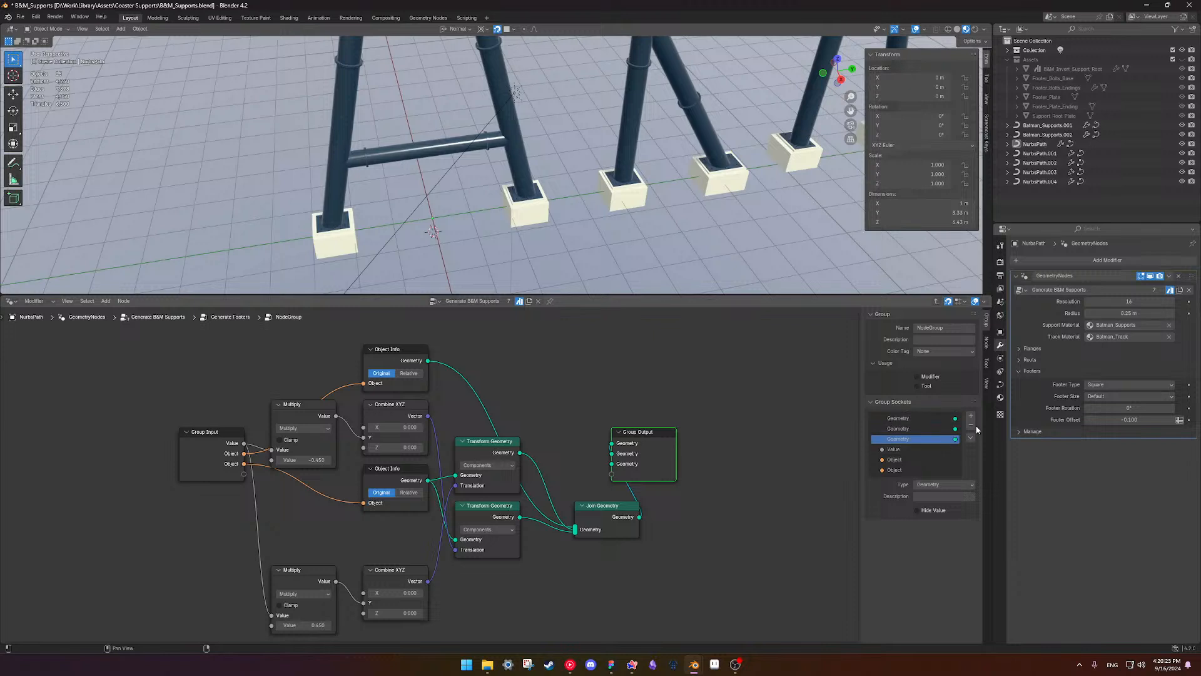
{"action": "left_click", "coordinate": [971, 426]}
{"action": "left_click", "coordinate": [971, 427]}
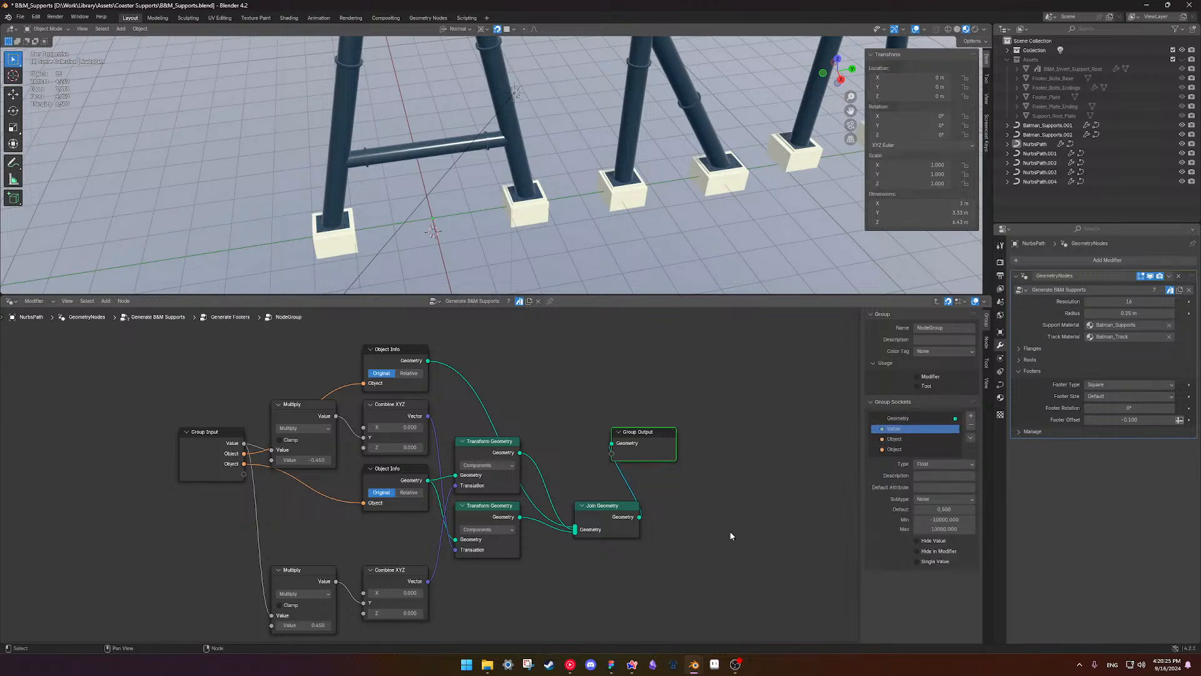
- Line up Join Geometry and Group Output beside the Transform Geometry nodes and move the lower Multiply and Combine XYZ nodes up
{"action": "left_click_drag", "start_coordinate": [647, 448], "coordinate": [701, 518]}
{"action": "middle_click_drag", "start_coordinate": [559, 459], "coordinate": [594, 437]}
{"action": "left_click_drag", "start_coordinate": [630, 496], "coordinate": [609, 418]}
{"action": "scroll", "coordinate": [510, 478], "scroll_direction": "up", "scroll_amount": 3}
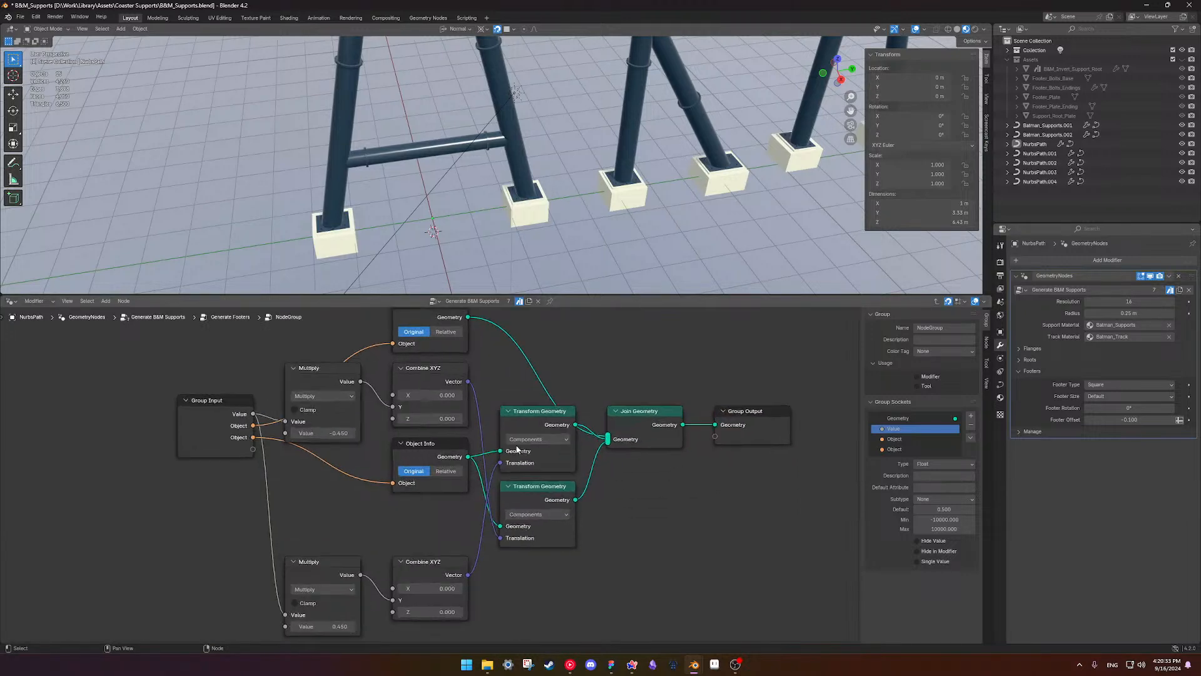
{"action": "scroll", "coordinate": [510, 469], "scroll_direction": "down", "scroll_amount": 4}
{"action": "scroll", "coordinate": [508, 465], "scroll_direction": "down", "scroll_amount": 2, "text": "shift"}
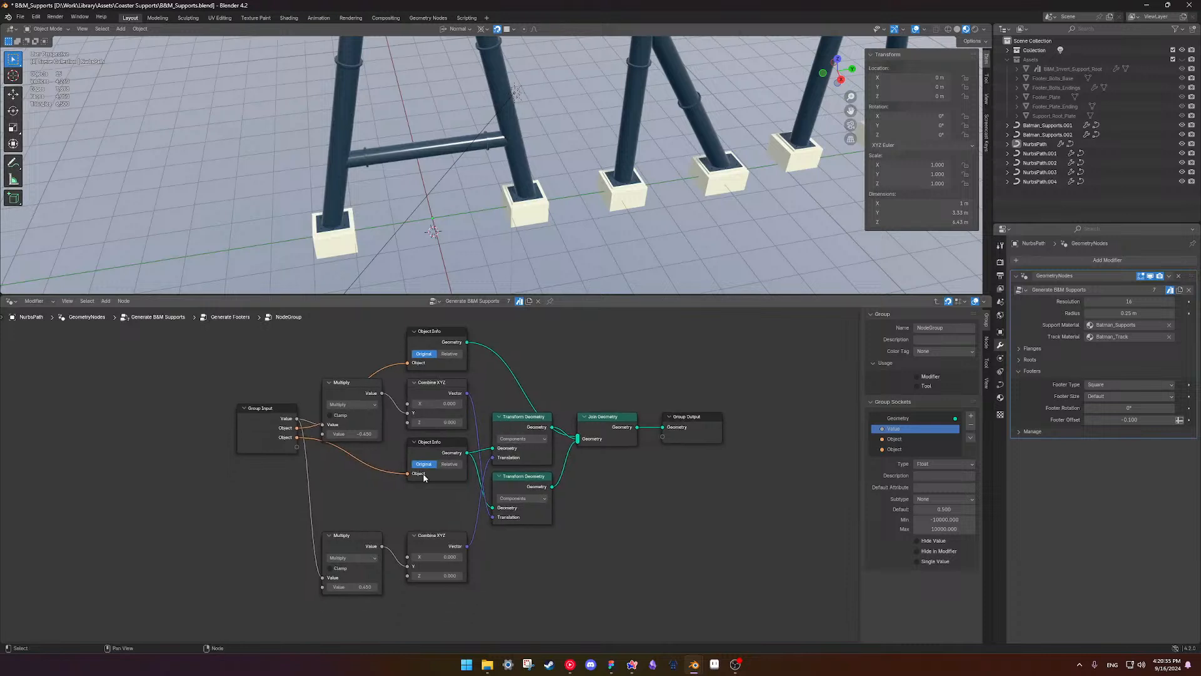
{"action": "left_click_drag", "start_coordinate": [429, 545], "coordinate": [429, 512]}
{"action": "left_click_drag", "start_coordinate": [361, 541], "coordinate": [360, 507]}
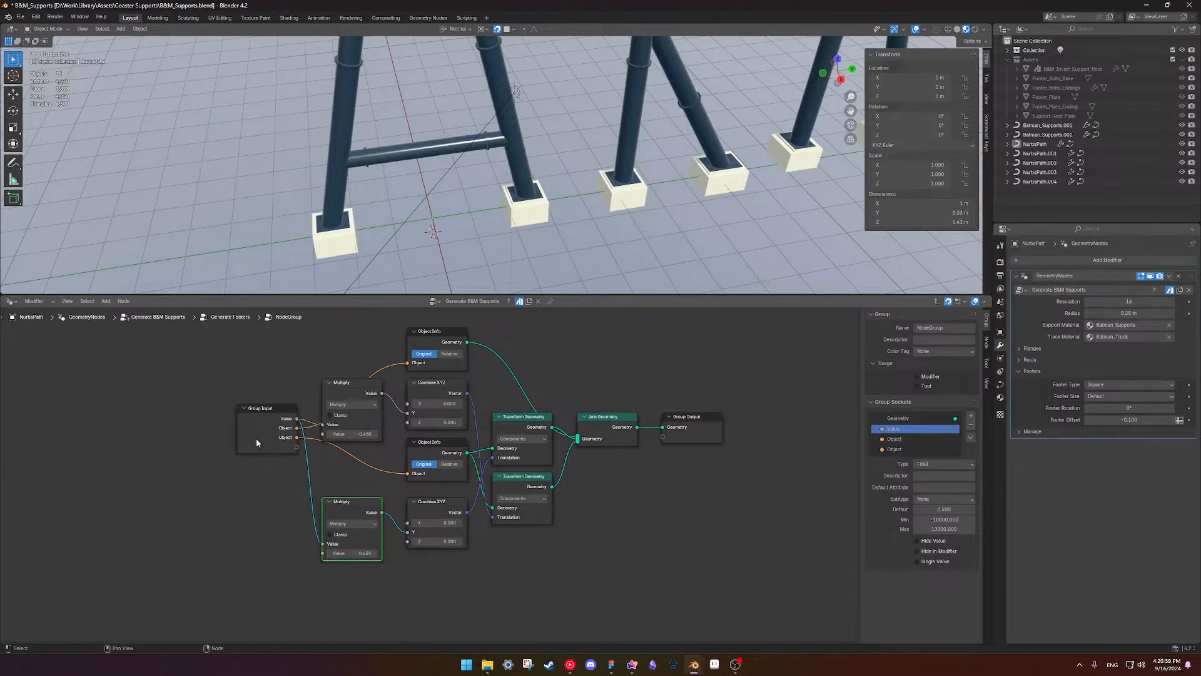
- Cut the Object links from Group Input to both Object Info nodes and place the upper Object Info below Group Input
{"action": "right_click_drag", "start_coordinate": [327, 452], "coordinate": [379, 455], "text": "ctrl"}
{"action": "right_click_drag", "start_coordinate": [360, 377], "coordinate": [401, 374], "text": "ctrl"}
{"action": "left_click_drag", "start_coordinate": [445, 341], "coordinate": [242, 469]}
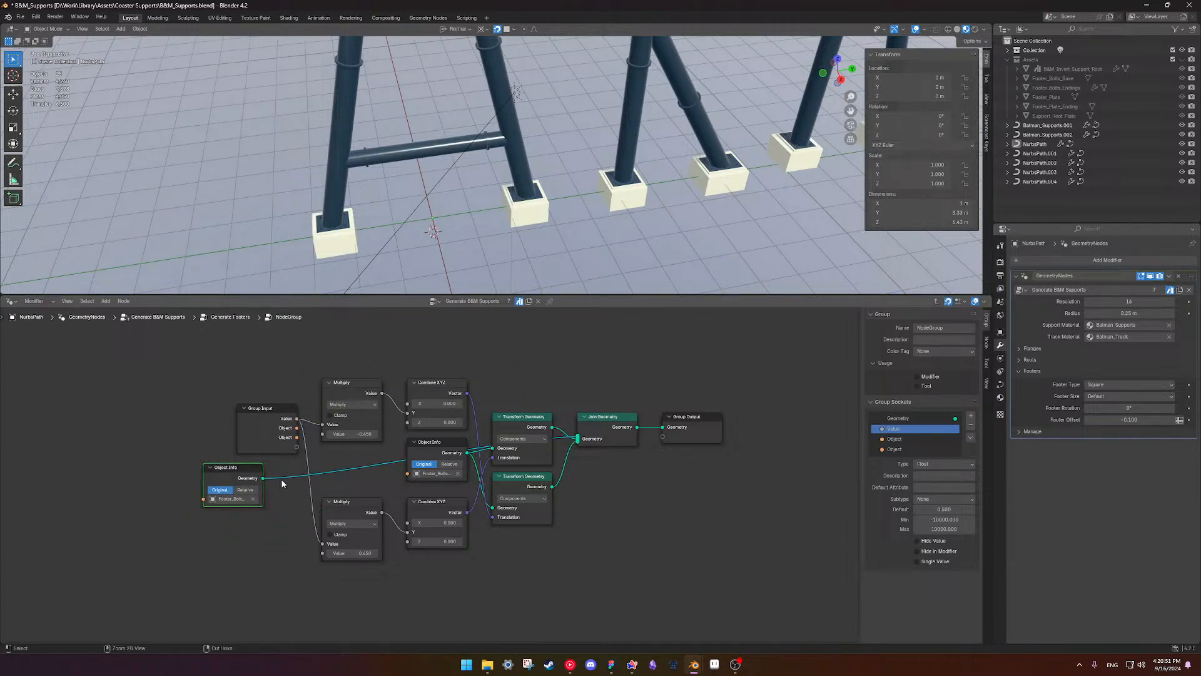
- Feed Join Geometry from a new Geometry output on Group Input and reconnect both Transform Geometry nodes to the join
{"action": "left_click_drag", "start_coordinate": [577, 438], "coordinate": [297, 446]}
{"action": "left_click", "coordinate": [297, 436]}
{"action": "left_click", "coordinate": [289, 440]}
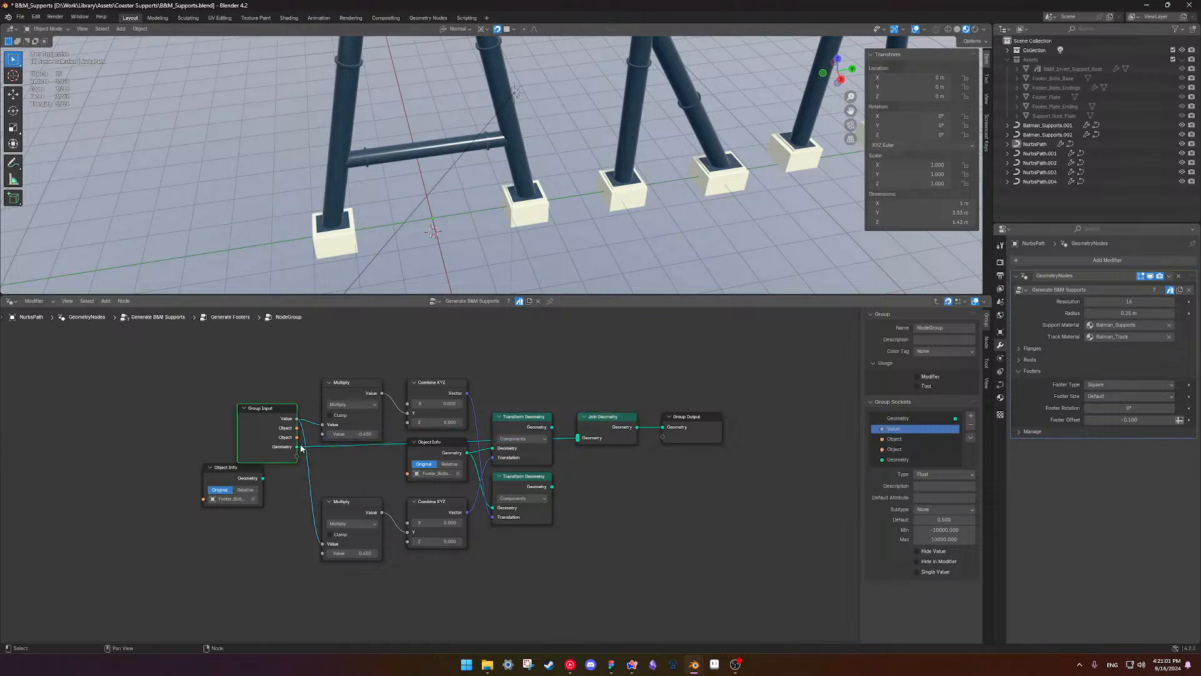
{"action": "left_click_drag", "start_coordinate": [551, 426], "coordinate": [576, 438]}
{"action": "left_click_drag", "start_coordinate": [550, 486], "coordinate": [577, 439]}
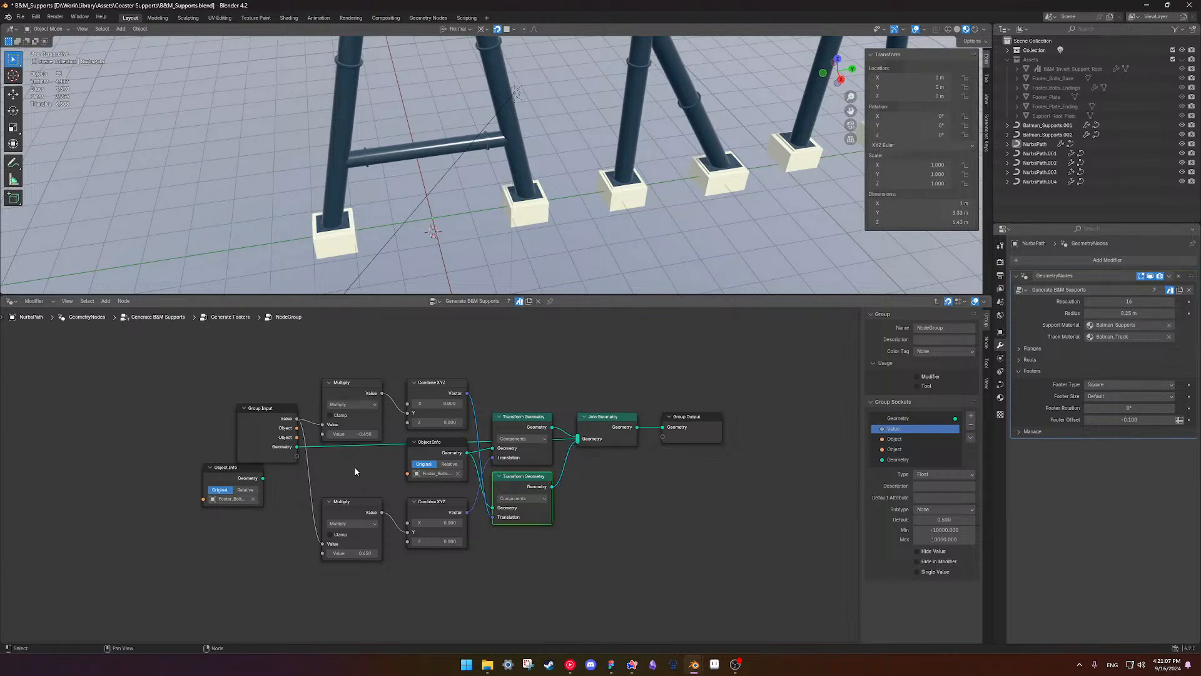
- Duplicate the Geometry input socket, connect it to both Transform Geometry nodes, and delete the Object Info node that fed them
{"action": "left_click_drag", "start_coordinate": [426, 451], "coordinate": [415, 459]}
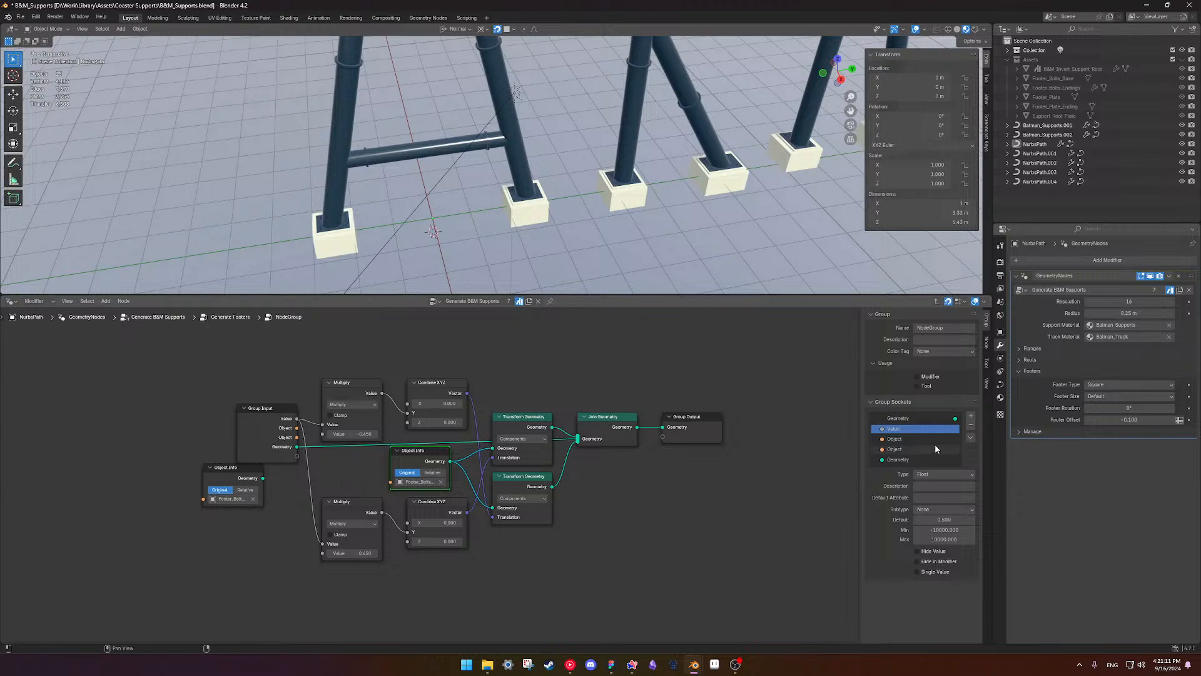
{"action": "left_click", "coordinate": [922, 461]}
{"action": "left_click", "coordinate": [970, 436]}
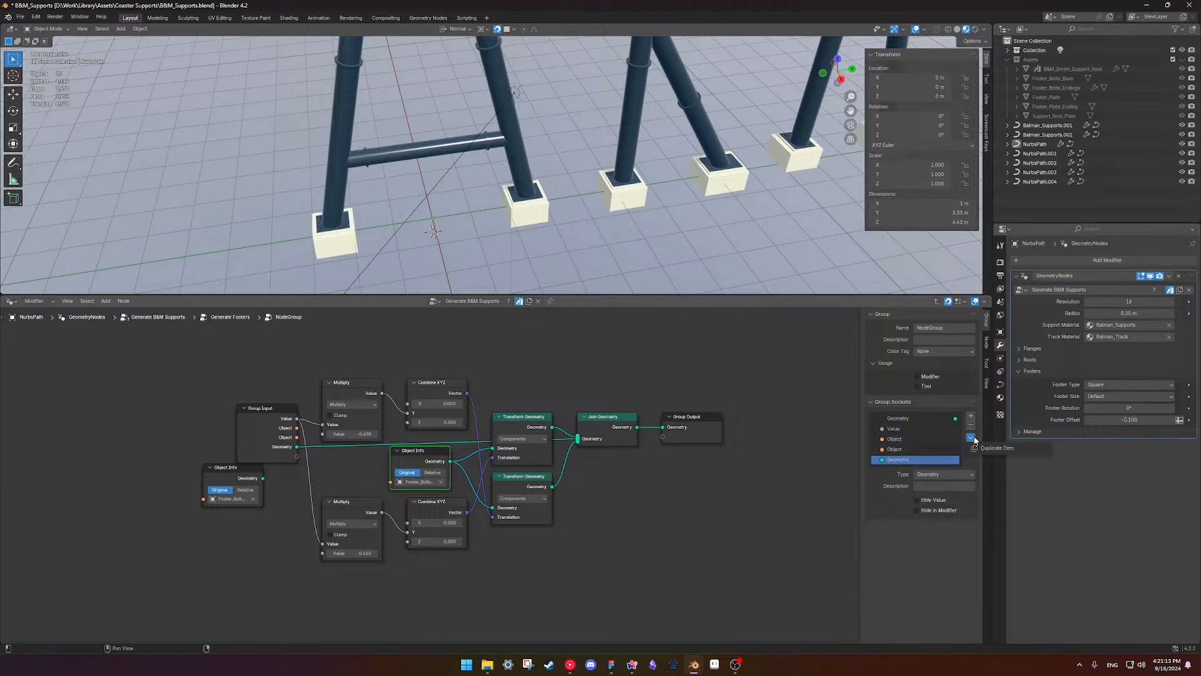
{"action": "left_click", "coordinate": [995, 447]}
{"action": "left_click_drag", "start_coordinate": [297, 456], "coordinate": [491, 457]}
{"action": "left_click_drag", "start_coordinate": [300, 461], "coordinate": [490, 506]}
{"action": "left_click", "coordinate": [434, 465]}
{"action": "key", "text": "x"}
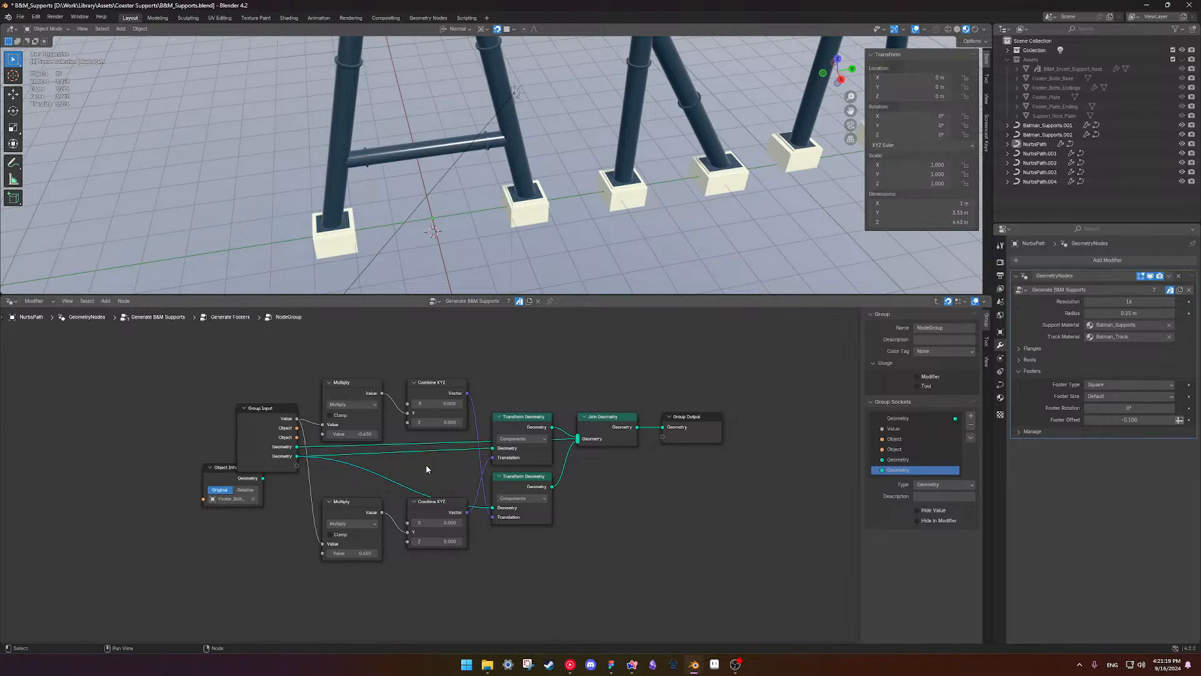
- Duplicate Group Input beside the Transform Geometry nodes, feed both from its second Geometry output, and hide its unused sockets
{"action": "scroll", "coordinate": [429, 467], "scroll_direction": "up", "scroll_amount": 5}
{"action": "middle_click_drag", "start_coordinate": [394, 470], "coordinate": [502, 508]}
{"action": "left_click", "coordinate": [325, 495]}
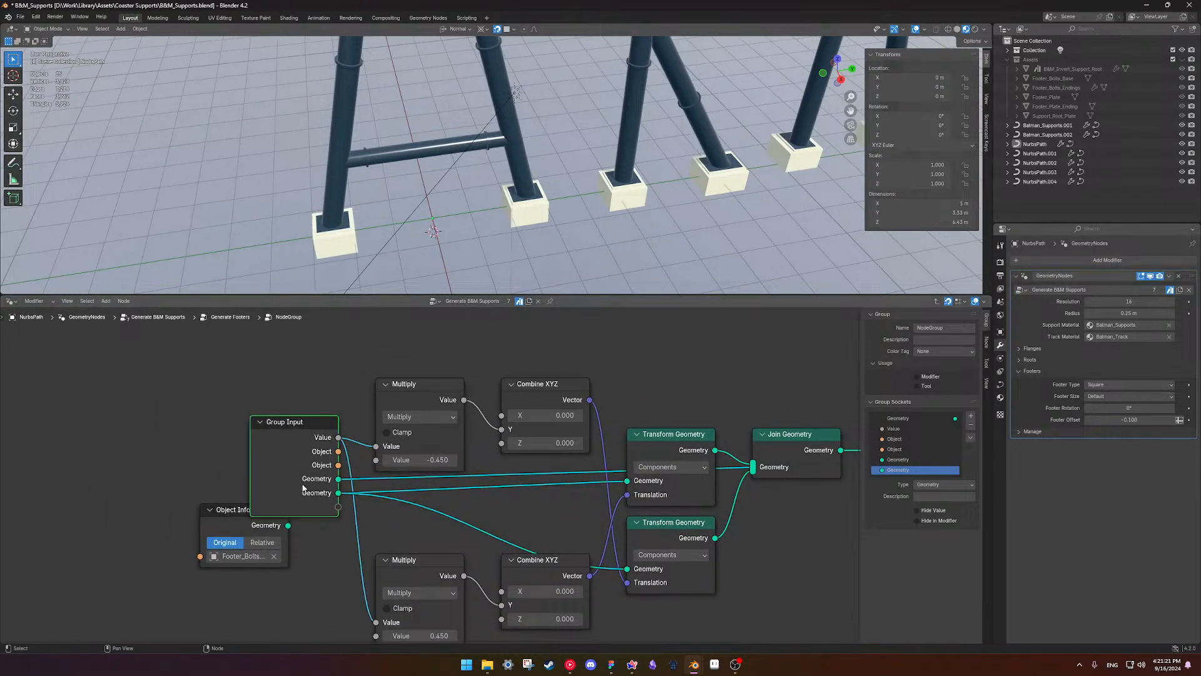
{"action": "key", "text": "shift+d"}
{"action": "left_click", "coordinate": [547, 505]}
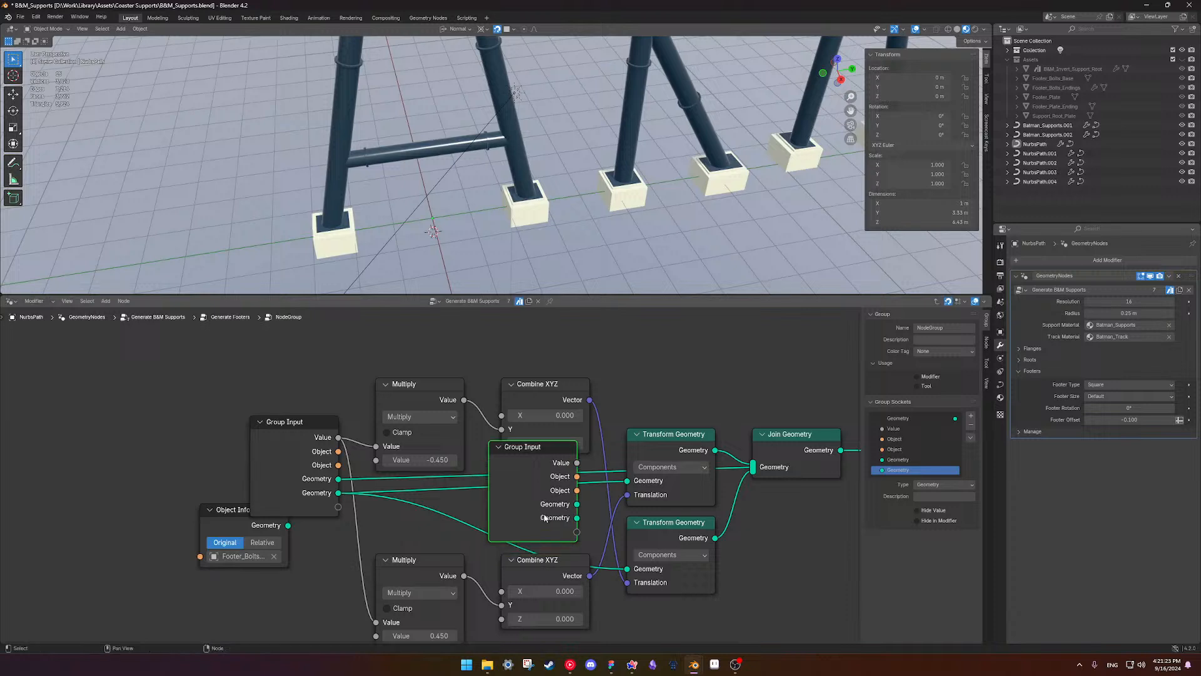
{"action": "left_click_drag", "start_coordinate": [576, 504], "coordinate": [627, 480]}
{"action": "left_click_drag", "start_coordinate": [577, 518], "coordinate": [626, 569]}
{"action": "left_click", "coordinate": [530, 510]}
{"action": "key", "text": "ctrl+h"}
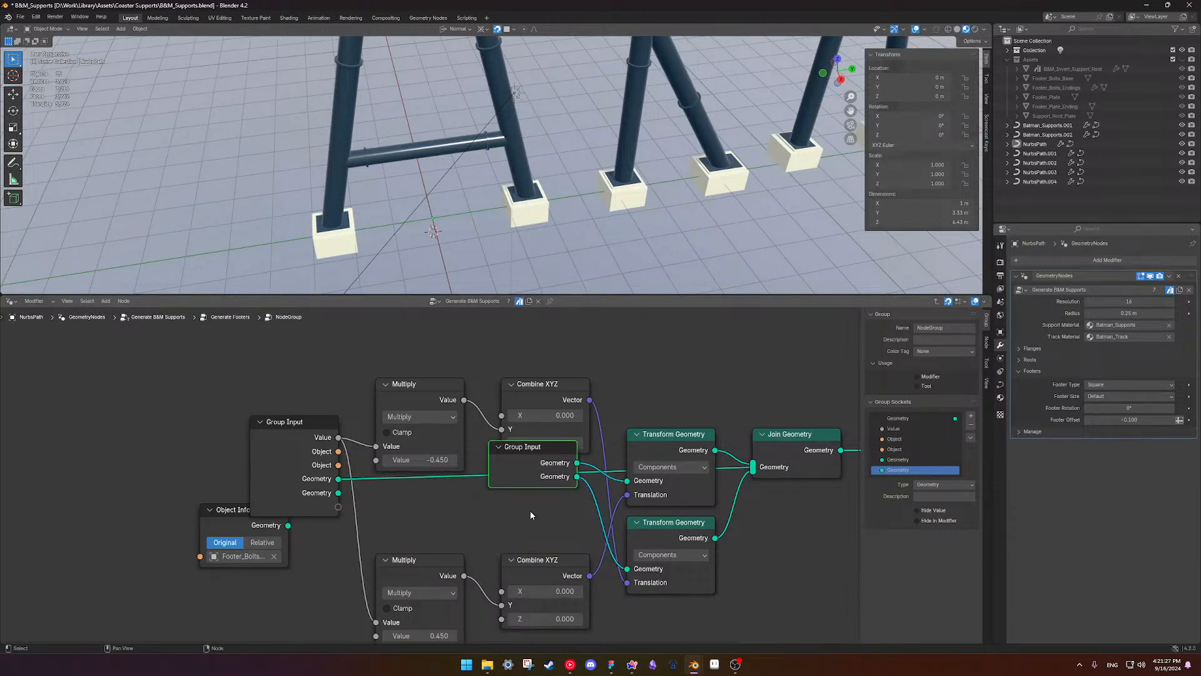
{"action": "left_click_drag", "start_coordinate": [530, 467], "coordinate": [628, 482]}
{"action": "left_click", "coordinate": [513, 524]}
{"action": "key", "text": "ctrl+h"}
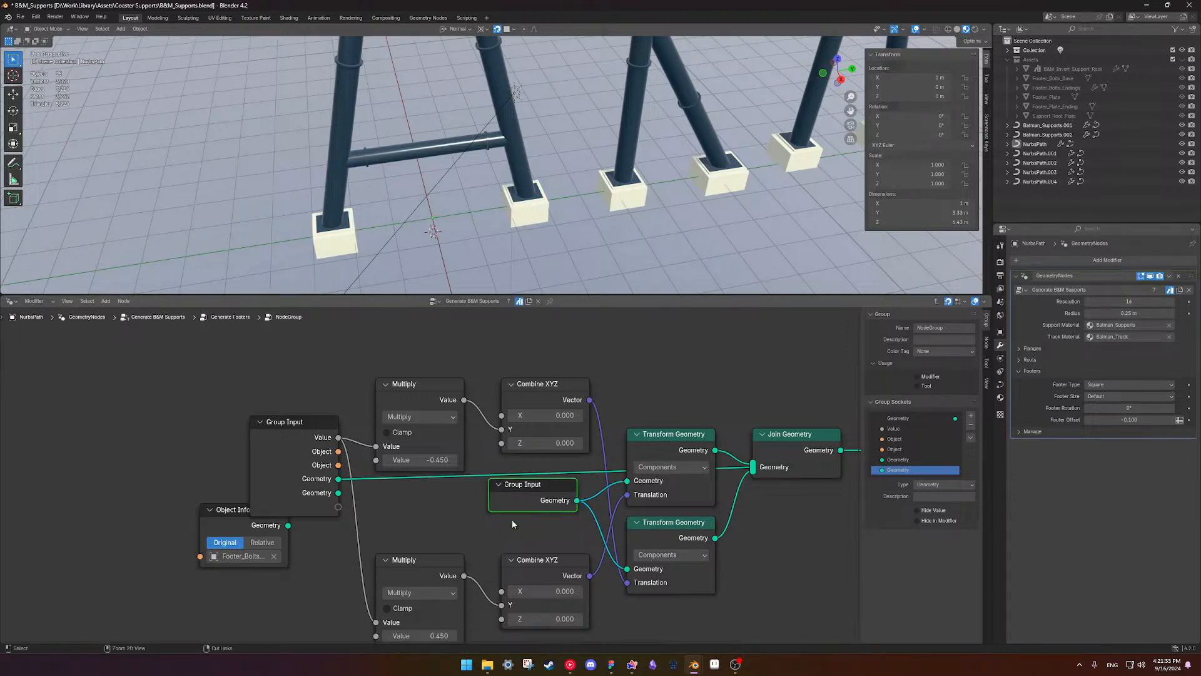
{"action": "left_click_drag", "start_coordinate": [512, 500], "coordinate": [535, 519]}
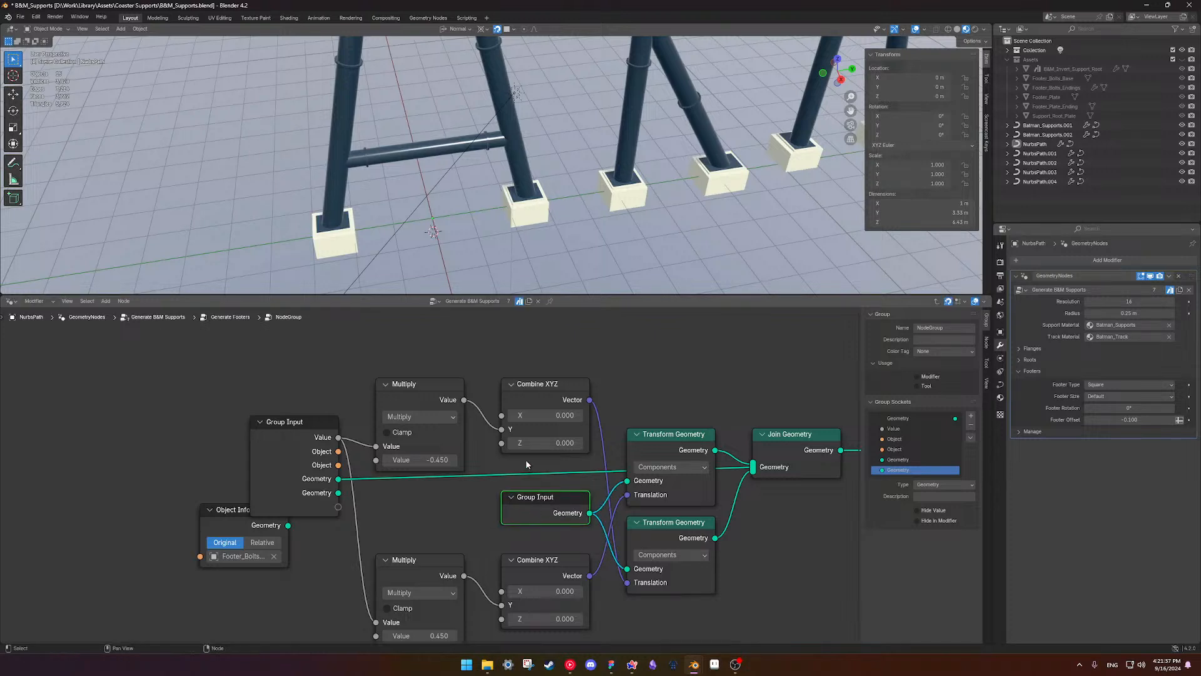
- Replace the long link into Join Geometry with a duplicated Group Input above Transform Geometry, showing only its first Geometry output
{"action": "scroll", "coordinate": [516, 475], "scroll_direction": "down", "scroll_amount": 1}
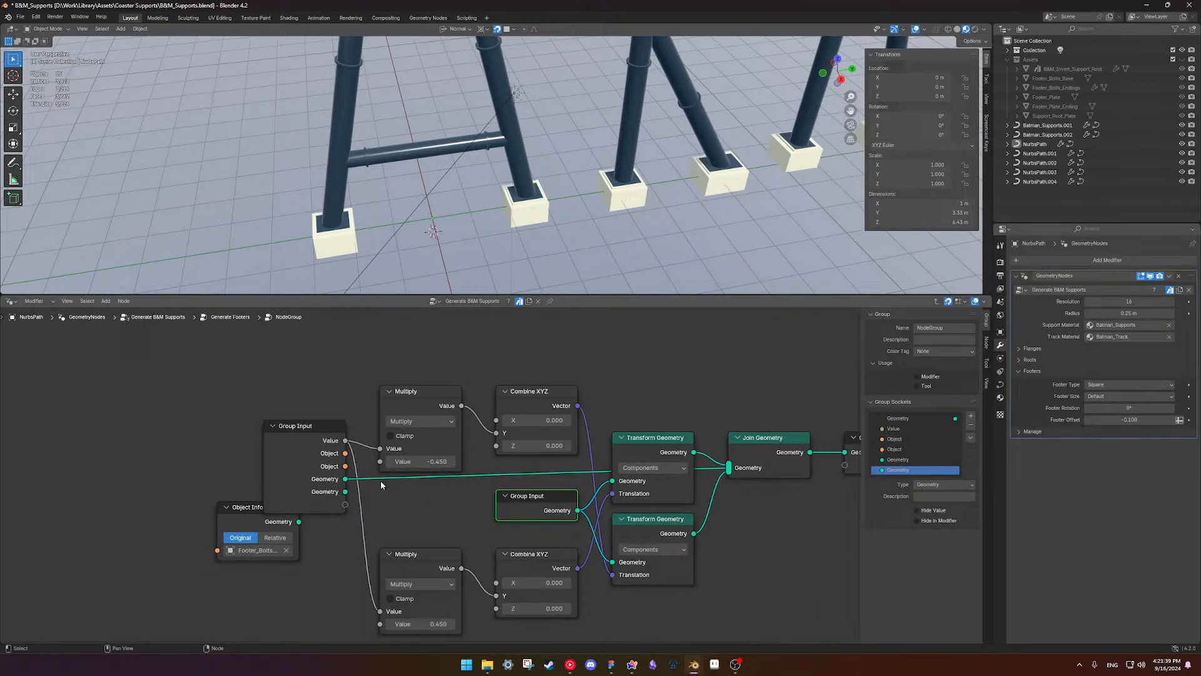
{"action": "right_click_drag", "start_coordinate": [474, 461], "coordinate": [484, 499], "text": "ctrl"}
{"action": "left_click", "coordinate": [303, 426]}
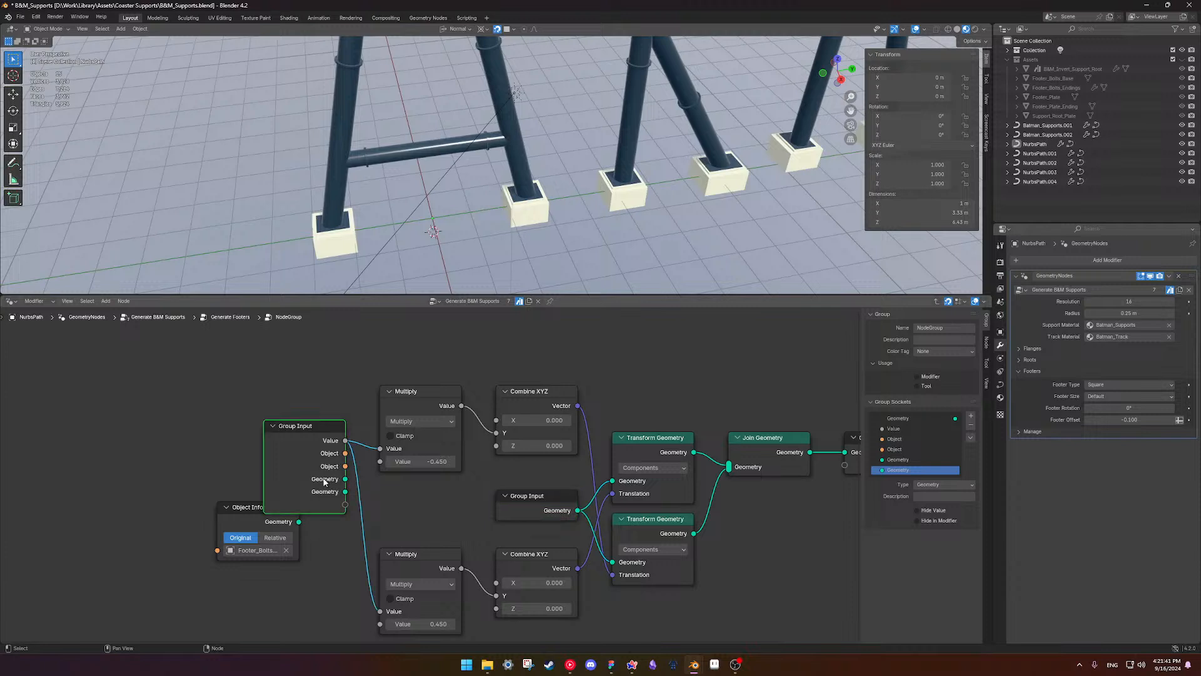
{"action": "key", "text": "shift+d"}
{"action": "left_click", "coordinate": [705, 386]}
{"action": "left_click_drag", "start_coordinate": [693, 374], "coordinate": [729, 467]}
{"action": "left_click", "coordinate": [639, 381]}
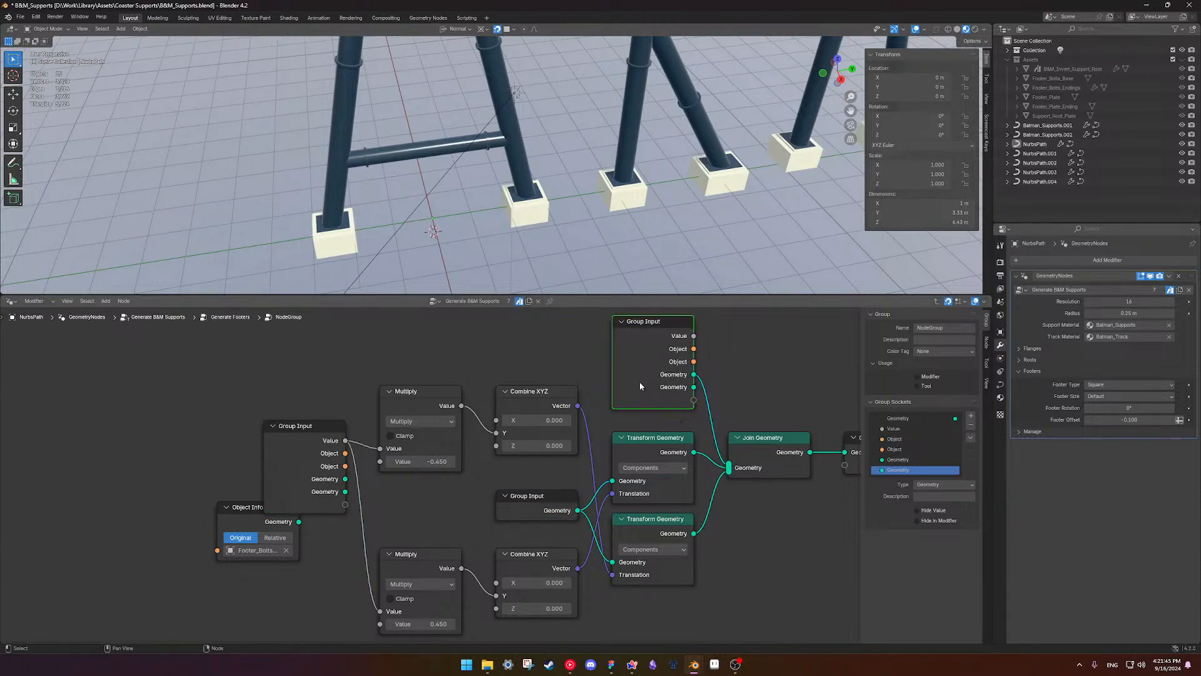
{"action": "key", "text": "ctrl+h"}
{"action": "key", "text": "g"}
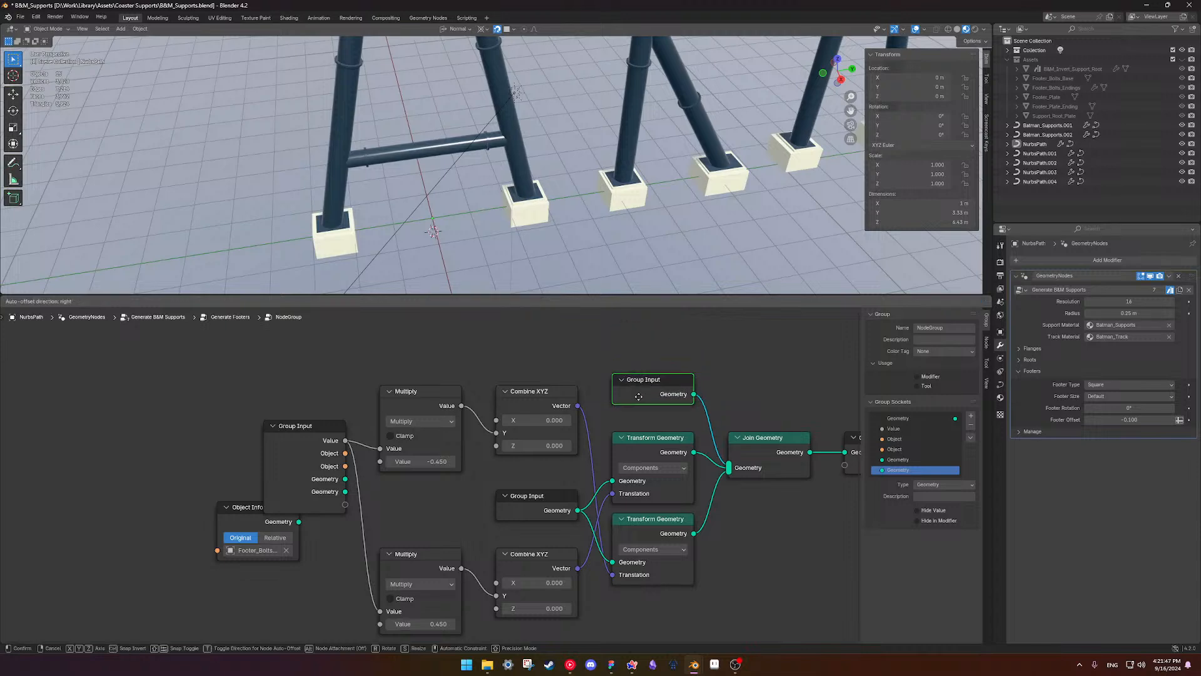
{"action": "left_click", "coordinate": [638, 404]}
- Hide the unused sockets on the original Group Input and duplicate it to feed Value to the lower Multiply node
{"action": "middle_click_drag", "start_coordinate": [708, 453], "coordinate": [579, 406]}
{"action": "middle_click_drag", "start_coordinate": [504, 424], "coordinate": [619, 431]}
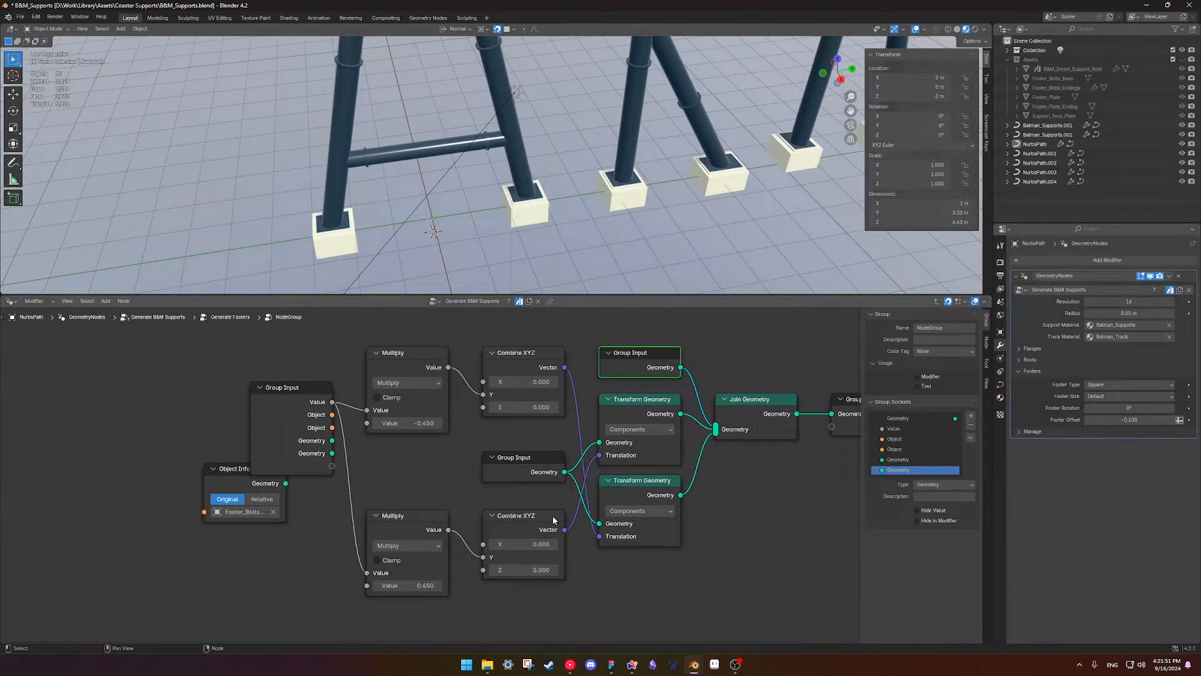
{"action": "scroll", "coordinate": [530, 445], "scroll_direction": "down", "scroll_amount": 2}
{"action": "middle_click_drag", "start_coordinate": [508, 430], "coordinate": [569, 465]}
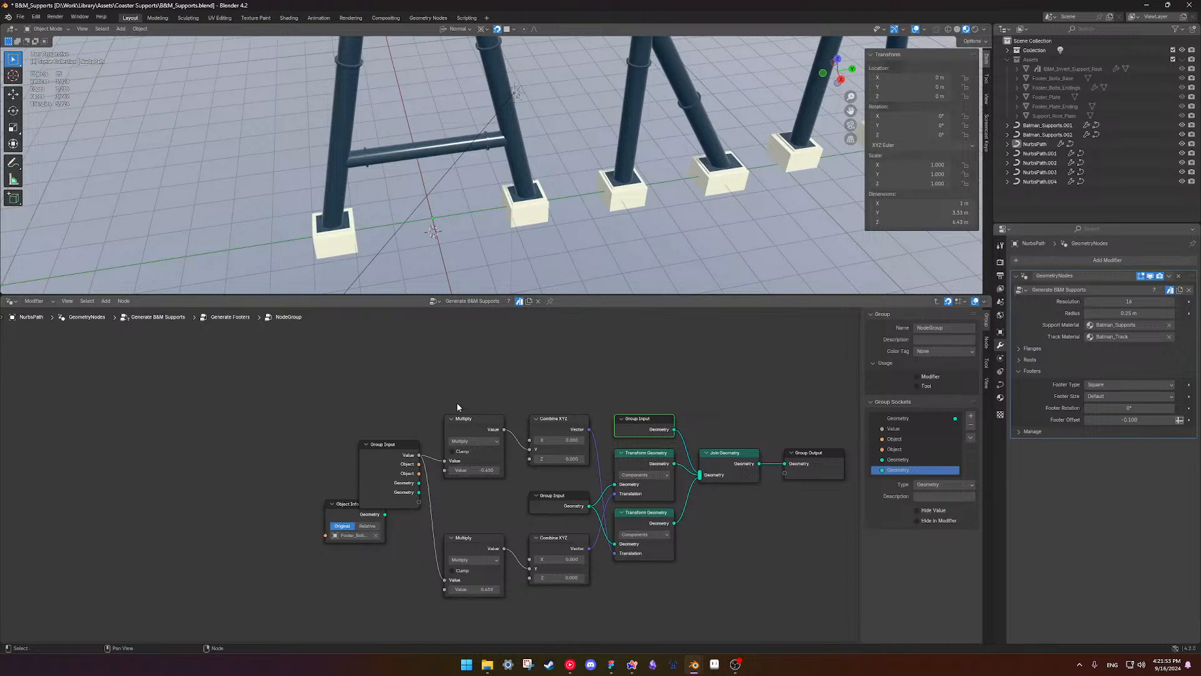
{"action": "left_click", "coordinate": [393, 464]}
{"action": "key", "text": "ctrl+h"}
{"action": "key", "text": "shift+d"}
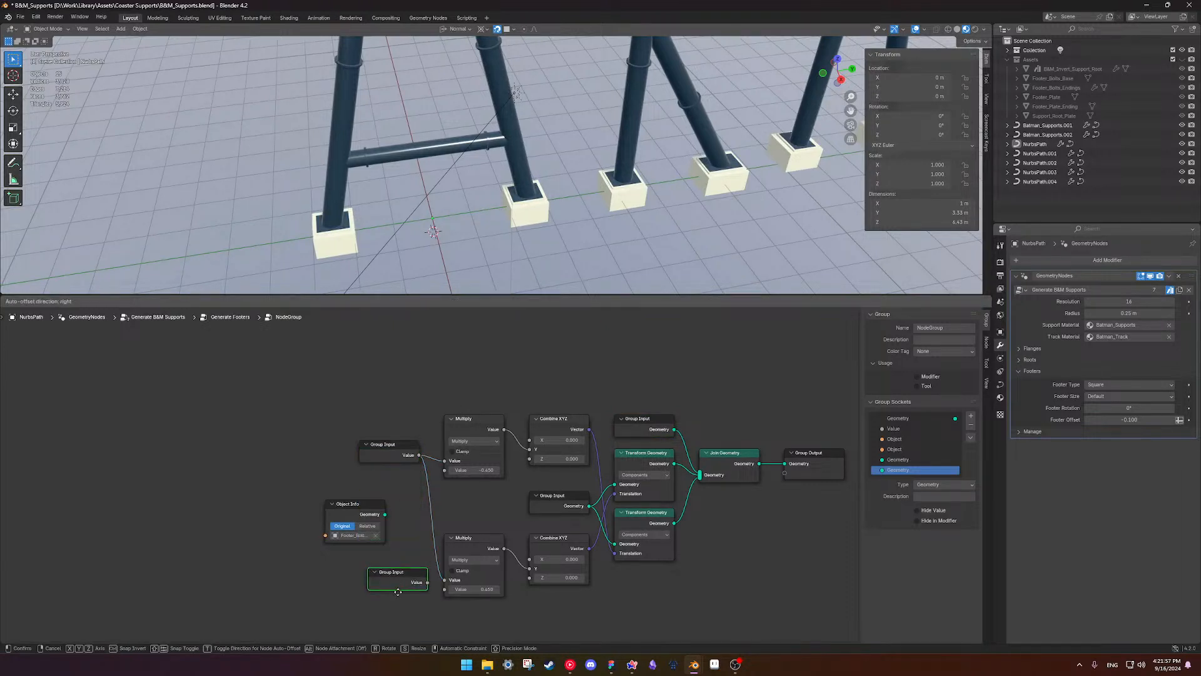
{"action": "left_click", "coordinate": [401, 599]}
{"action": "middle_click_drag", "start_coordinate": [428, 497], "coordinate": [428, 455]}
{"action": "left_click_drag", "start_coordinate": [427, 549], "coordinate": [444, 538]}
- Swap the vertical order of the two Multiply and Combine XYZ branches so the 0.450 branch sits on top
{"action": "middle_click_drag", "start_coordinate": [483, 405], "coordinate": [450, 433]}
{"action": "left_click_drag", "start_coordinate": [335, 374], "coordinate": [545, 455]}
{"action": "left_click_drag", "start_coordinate": [527, 412], "coordinate": [523, 614]}
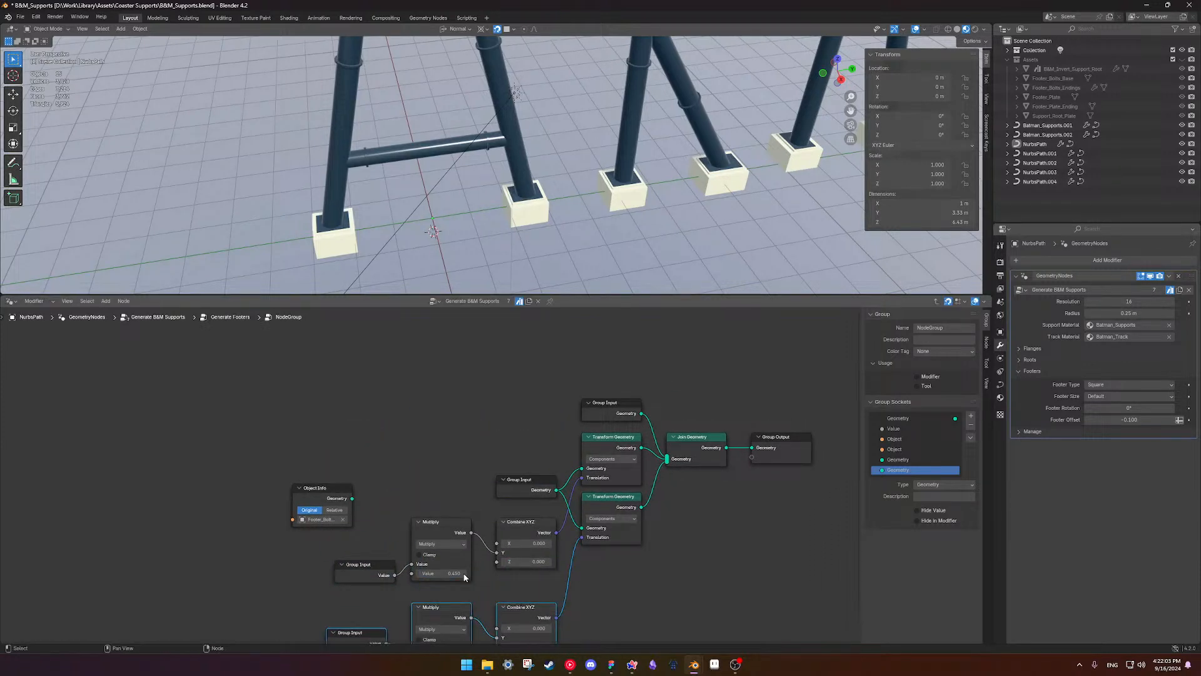
{"action": "left_click_drag", "start_coordinate": [376, 546], "coordinate": [534, 577]}
{"action": "left_click_drag", "start_coordinate": [528, 523], "coordinate": [525, 425]}
{"action": "scroll", "coordinate": [523, 476], "scroll_direction": "up", "scroll_amount": 1}
{"action": "middle_click_drag", "start_coordinate": [519, 555], "coordinate": [529, 468]}
{"action": "left_click", "coordinate": [528, 468]}
{"action": "left_click_drag", "start_coordinate": [324, 510], "coordinate": [500, 428]}
{"action": "middle_click_drag", "start_coordinate": [500, 427], "coordinate": [538, 505]}
- Delete the leftover Object Info node and align the two Value Group Input nodes with their Multiply nodes
{"action": "left_click", "coordinate": [302, 459]}
{"action": "left_click_drag", "start_coordinate": [339, 480], "coordinate": [240, 451]}
{"action": "key", "text": "x"}
{"action": "middle_click_drag", "start_coordinate": [515, 458], "coordinate": [466, 477]}
{"action": "scroll", "coordinate": [466, 478], "scroll_direction": "up", "scroll_amount": 3}
{"action": "left_click_drag", "start_coordinate": [360, 457], "coordinate": [350, 395]}
{"action": "middle_click_drag", "start_coordinate": [335, 570], "coordinate": [314, 537]}
{"action": "left_click_drag", "start_coordinate": [314, 537], "coordinate": [311, 498]}
{"action": "left_click", "coordinate": [336, 473]}
{"action": "middle_click_drag", "start_coordinate": [580, 483], "coordinate": [307, 506]}
{"action": "scroll", "coordinate": [520, 519], "scroll_direction": "down", "scroll_amount": 2}
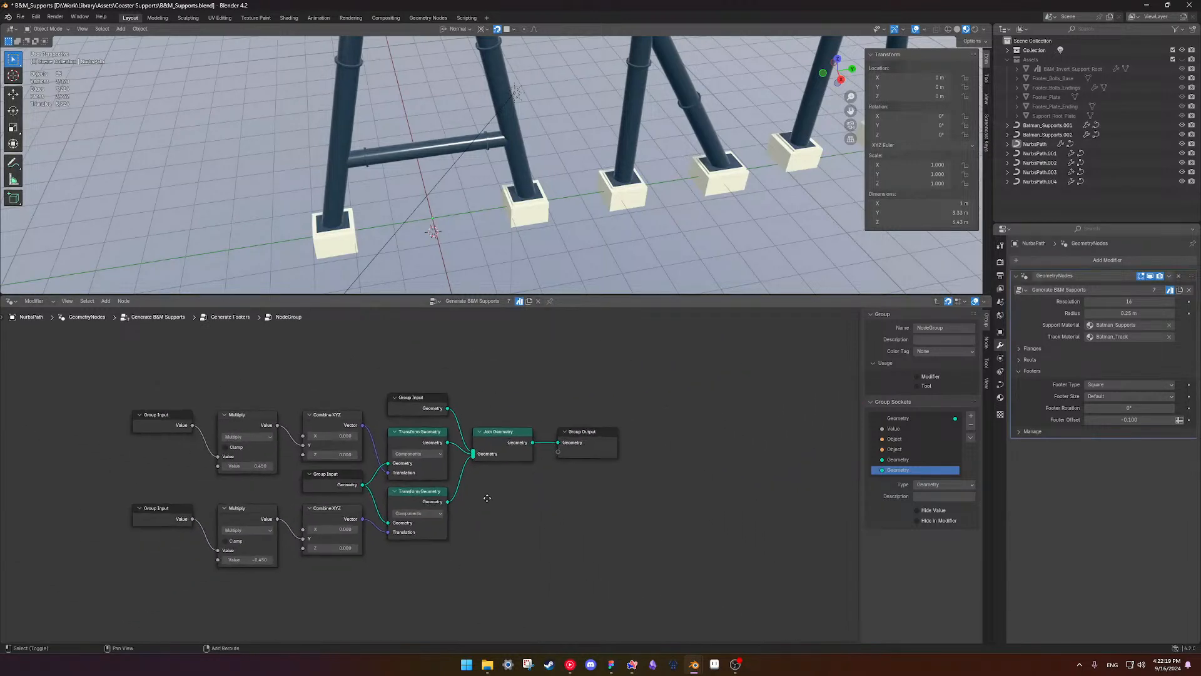
- Align the Transform Geometry column and give the upper Transform Geometry its own duplicated Group Input for the bolt geometry
{"action": "left_click_drag", "start_coordinate": [411, 378], "coordinate": [450, 559]}
{"action": "left_click_drag", "start_coordinate": [417, 401], "coordinate": [418, 433]}
{"action": "left_click", "coordinate": [436, 498]}
{"action": "scroll", "coordinate": [438, 498], "scroll_direction": "up", "scroll_amount": 4}
{"action": "middle_click_drag", "start_coordinate": [424, 441], "coordinate": [613, 437], "text": "shift"}
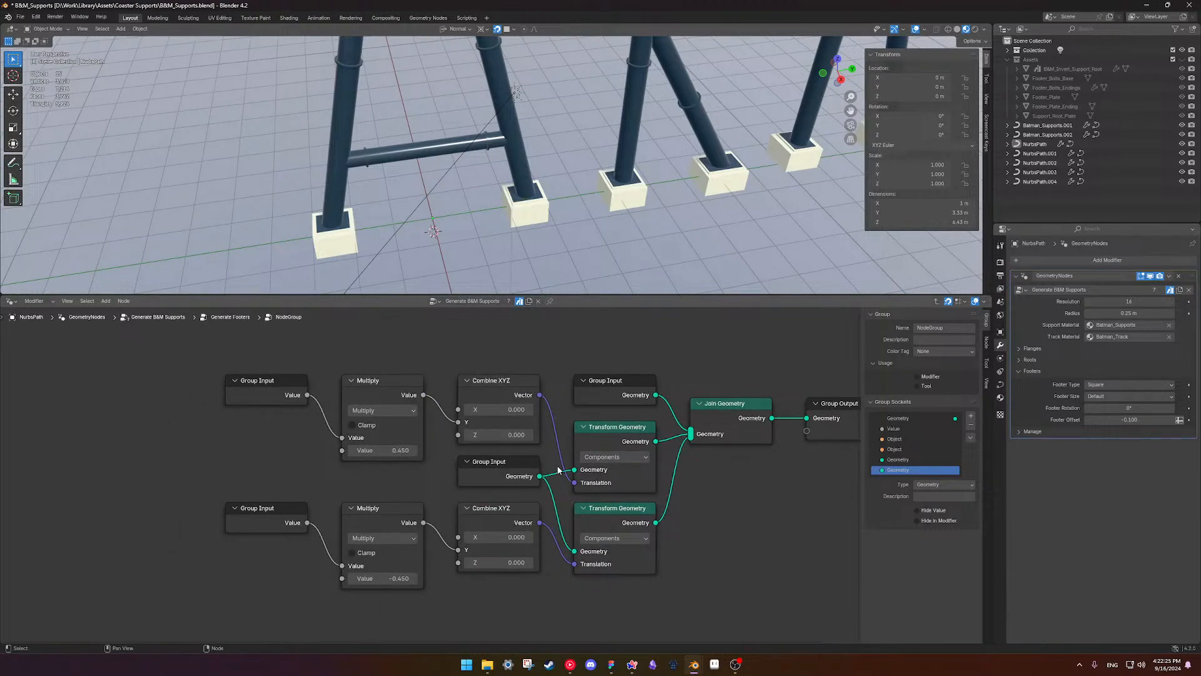
{"action": "left_click", "coordinate": [504, 469]}
{"action": "key", "text": "shift+d"}
{"action": "left_click", "coordinate": [512, 359]}
{"action": "left_click_drag", "start_coordinate": [540, 359], "coordinate": [574, 469]}
- Arrange the bolt group's nodes into two compact rows, with each geometry Group Input directly above its Combine XYZ node
{"action": "left_click", "coordinate": [494, 470]}
{"action": "scroll", "coordinate": [433, 499], "scroll_direction": "down", "scroll_amount": 1}
{"action": "left_click_drag", "start_coordinate": [491, 482], "coordinate": [490, 491]}
{"action": "left_click_drag", "start_coordinate": [304, 480], "coordinate": [505, 554]}
{"action": "mouse_move", "coordinate": [481, 500]}
{"action": "left_mouse_down"}
{"action": "mouse_move", "coordinate": [480, 533]}
{"action": "mouse_move", "coordinate": [479, 520]}
{"action": "left_mouse_up"}
{"action": "left_click_drag", "start_coordinate": [264, 366], "coordinate": [510, 494]}
{"action": "left_click_drag", "start_coordinate": [485, 383], "coordinate": [487, 421]}
{"action": "left_click", "coordinate": [422, 371]}
{"action": "scroll", "coordinate": [445, 527], "scroll_direction": "up", "scroll_amount": 3}
{"action": "middle_click_drag", "start_coordinate": [252, 521], "coordinate": [366, 480]}
{"action": "left_click_drag", "start_coordinate": [352, 471], "coordinate": [503, 581]}
{"action": "left_click_drag", "start_coordinate": [498, 493], "coordinate": [497, 471]}
{"action": "middle_click_drag", "start_coordinate": [478, 423], "coordinate": [478, 469], "text": "shift"}
{"action": "left_click_drag", "start_coordinate": [376, 401], "coordinate": [477, 468]}
{"action": "left_click_drag", "start_coordinate": [488, 417], "coordinate": [488, 381]}
{"action": "left_click_drag", "start_coordinate": [333, 513], "coordinate": [477, 588]}
{"action": "left_click_drag", "start_coordinate": [512, 521], "coordinate": [511, 510]}
{"action": "left_click", "coordinate": [746, 601]}
{"action": "scroll", "coordinate": [716, 500], "scroll_direction": "down", "scroll_amount": 4}
{"action": "middle_click_drag", "start_coordinate": [704, 491], "coordinate": [525, 507]}
{"action": "left_click_drag", "start_coordinate": [483, 417], "coordinate": [481, 426]}
{"action": "left_click", "coordinate": [589, 474]}
{"action": "middle_click_drag", "start_coordinate": [591, 467], "coordinate": [525, 484], "text": "shift"}
{"action": "middle_click_drag", "start_coordinate": [426, 505], "coordinate": [573, 478], "text": "shift"}
- Exit the bolt node group and connect the two Object Info Geometry outputs to its Geometry inputs
{"action": "key", "text": "Tab"}
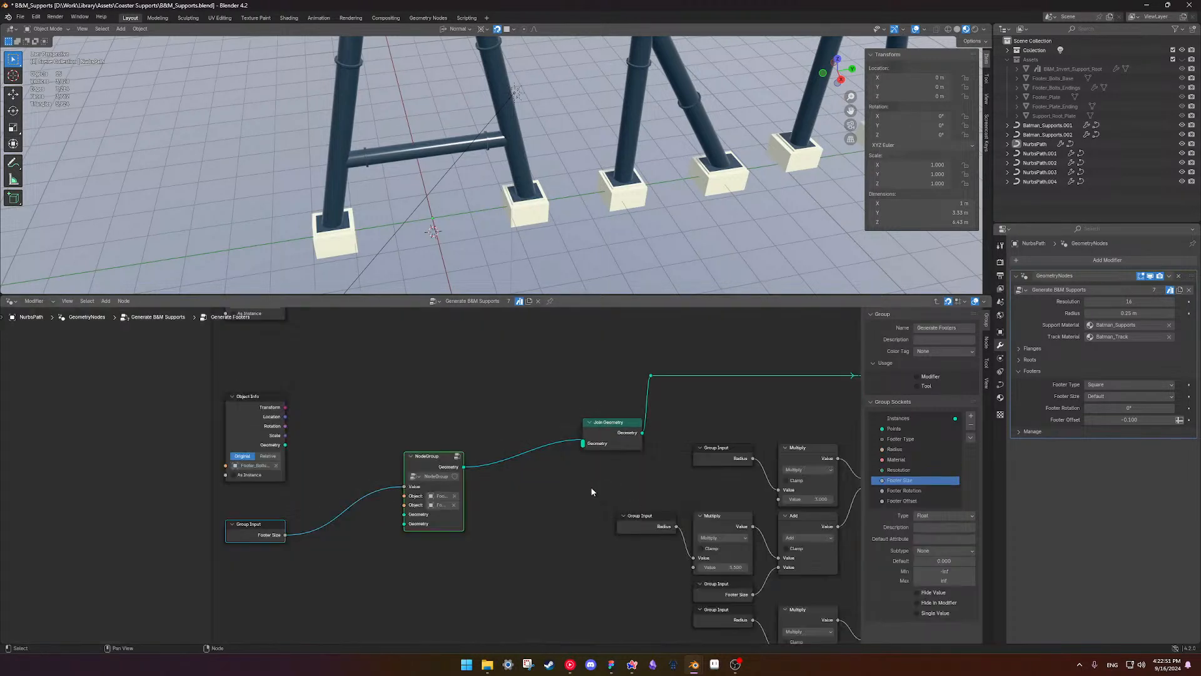
{"action": "middle_click_drag", "start_coordinate": [457, 480], "coordinate": [525, 475], "text": "shift"}
{"action": "scroll", "coordinate": [355, 491], "scroll_direction": "up", "scroll_amount": 4}
{"action": "scroll", "coordinate": [357, 491], "scroll_direction": "down", "scroll_amount": 5}
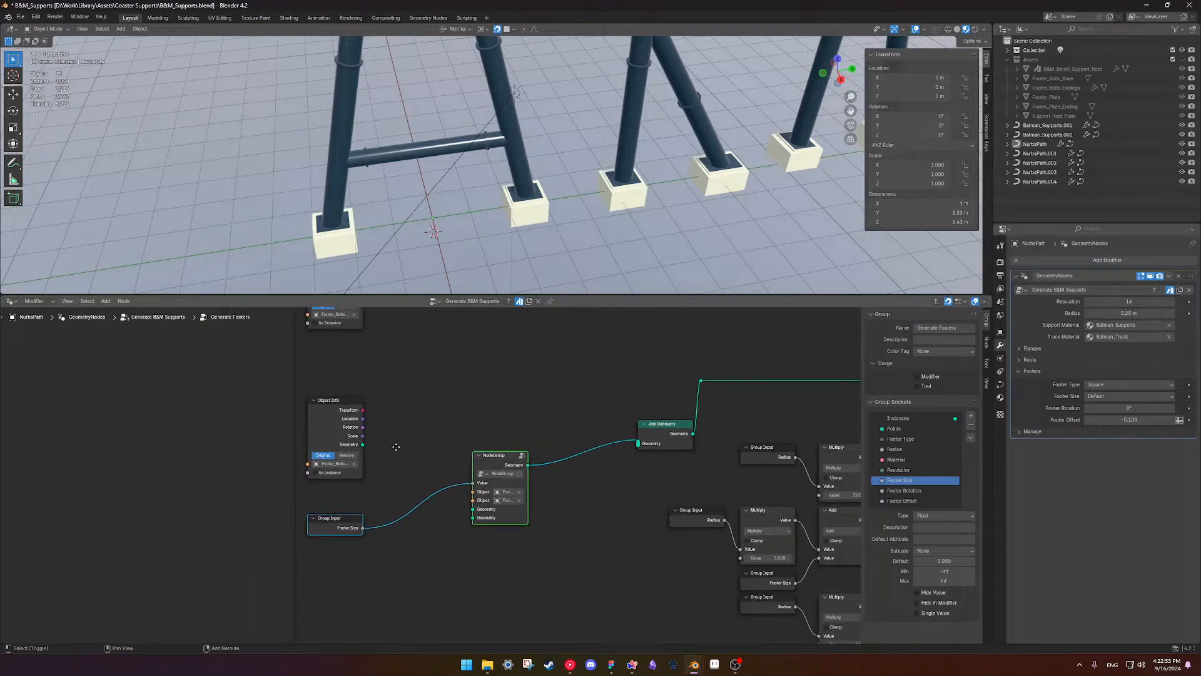
{"action": "middle_click_drag", "start_coordinate": [389, 438], "coordinate": [424, 464], "text": "shift"}
{"action": "left_click_drag", "start_coordinate": [356, 433], "coordinate": [380, 424]}
{"action": "scroll", "coordinate": [406, 488], "scroll_direction": "up", "scroll_amount": 1}
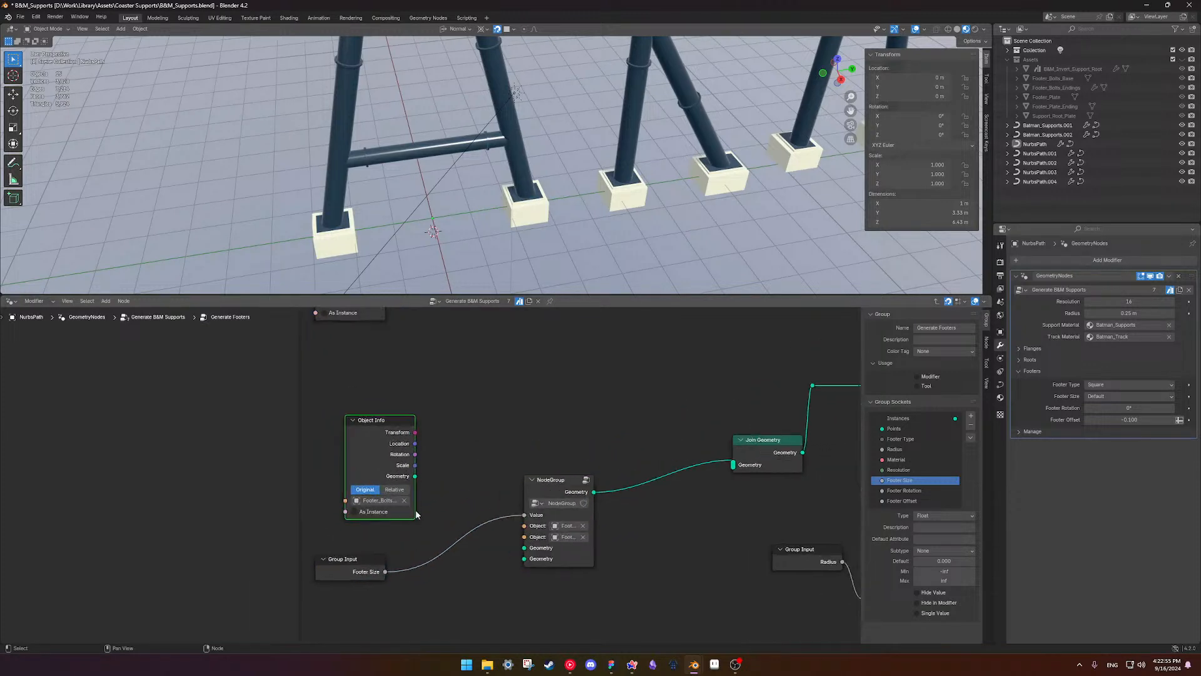
{"action": "left_click_drag", "start_coordinate": [414, 477], "coordinate": [430, 495]}
{"action": "left_click_drag", "start_coordinate": [518, 567], "coordinate": [518, 563]}
{"action": "scroll", "coordinate": [438, 479], "scroll_direction": "down", "scroll_amount": 1}
{"action": "left_click_drag", "start_coordinate": [395, 320], "coordinate": [506, 535]}
- Reenter the bolt node group and remove its two unused Object input sockets
{"action": "key", "text": "Tab"}
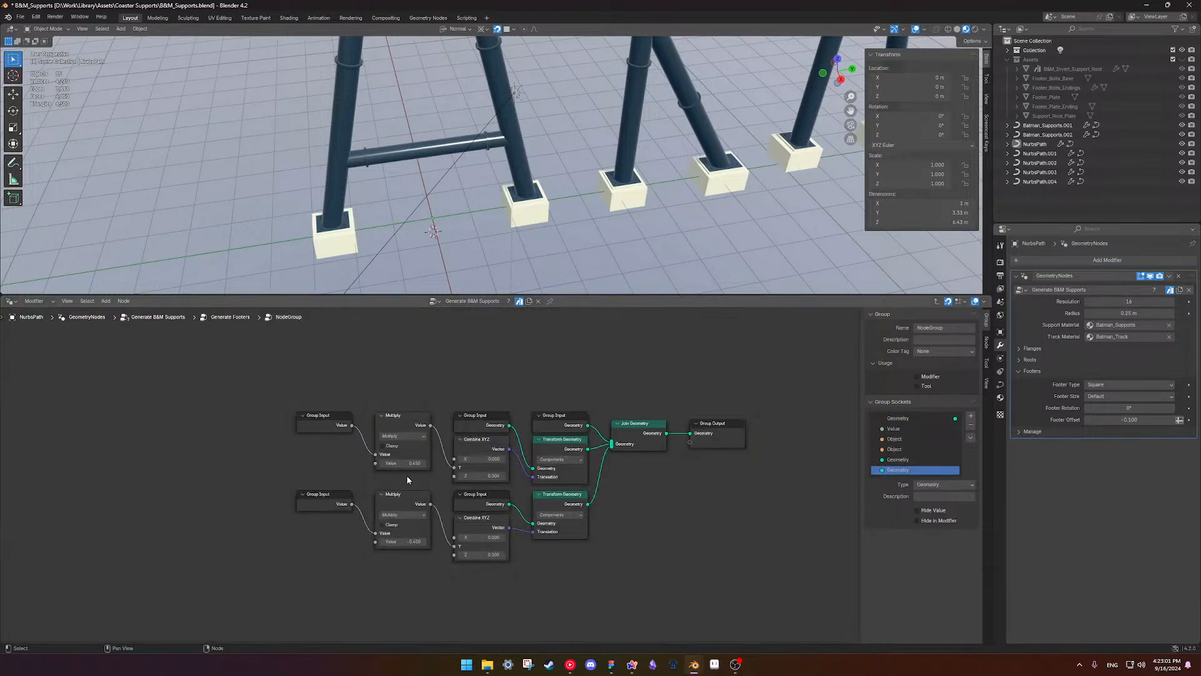
{"action": "left_click", "coordinate": [914, 449]}
{"action": "left_click", "coordinate": [970, 424]}
{"action": "left_click", "coordinate": [942, 438]}
{"action": "left_click", "coordinate": [971, 427]}
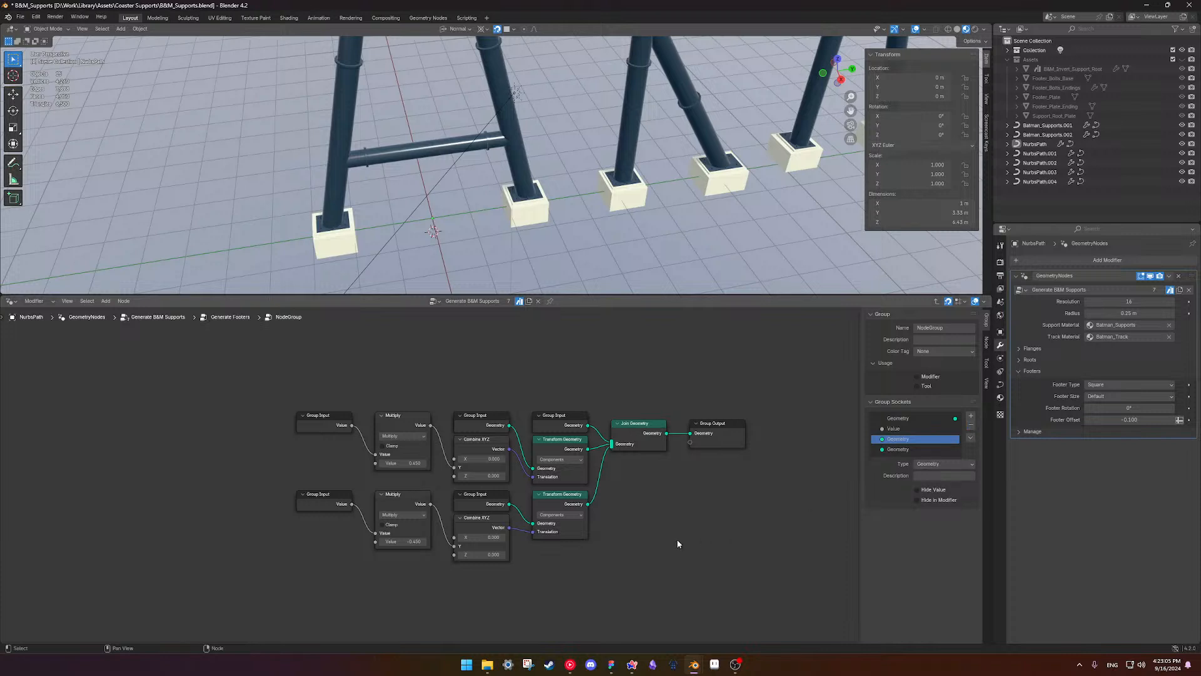
- Exit the bolt node group and check which footer bolt object each connected Object Info node references
{"action": "key", "text": "Tab"}
{"action": "scroll", "coordinate": [458, 485], "scroll_direction": "up", "scroll_amount": 4}
{"action": "middle_click_drag", "start_coordinate": [477, 523], "coordinate": [490, 537]}
{"action": "middle_click_drag", "start_coordinate": [406, 407], "coordinate": [446, 510]}
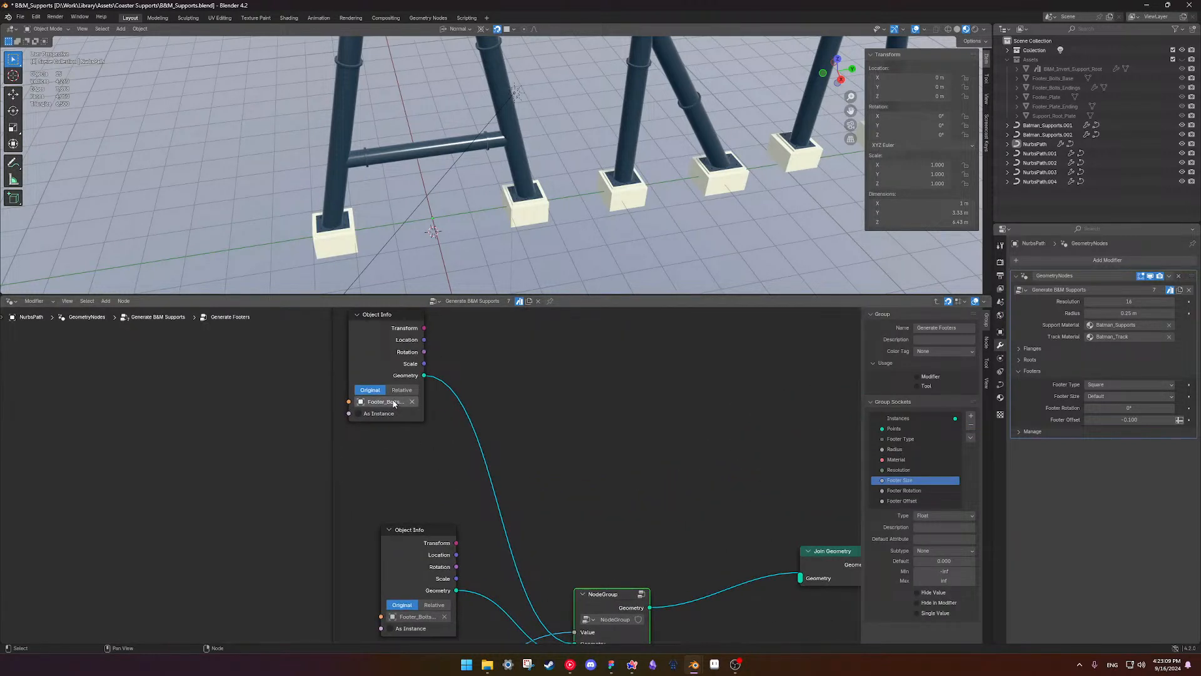
{"action": "left_click", "coordinate": [393, 403]}
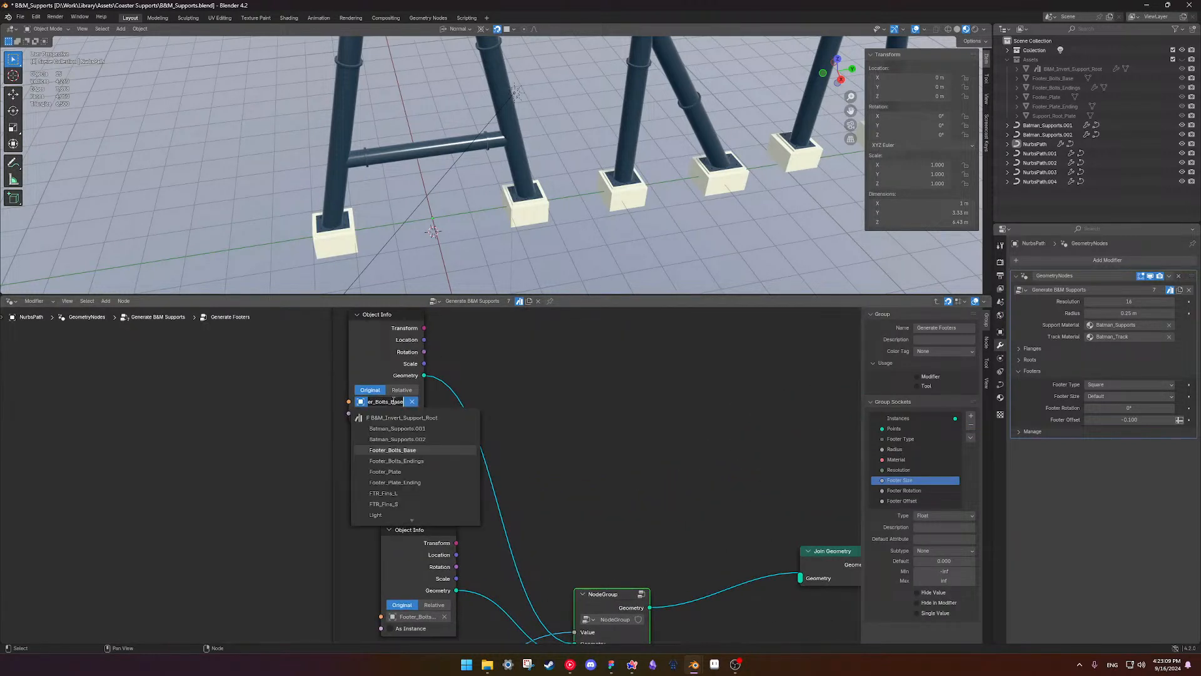
{"action": "left_click", "coordinate": [414, 617]}
{"action": "middle_click_drag", "start_coordinate": [638, 501], "coordinate": [595, 420]}
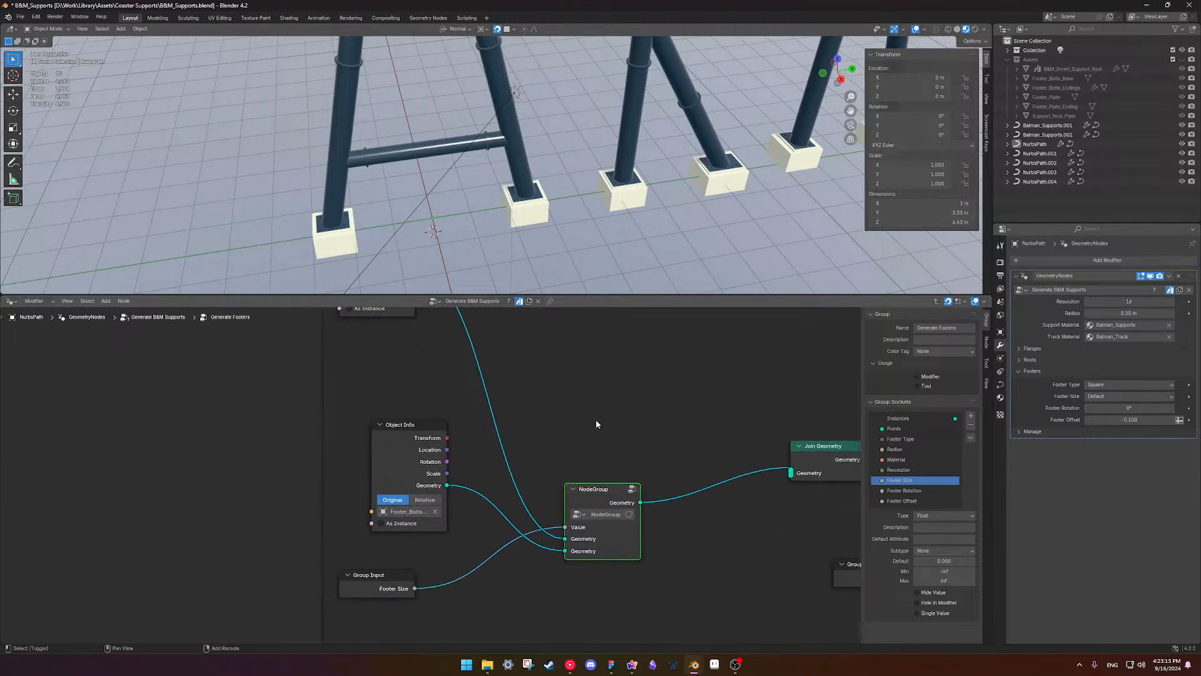
- Reenter the bolt node group and rename its two Geometry inputs, in order, to Bolt Endings and Bolt Base
{"action": "key", "text": "Tab"}
{"action": "scroll", "coordinate": [498, 515], "scroll_direction": "up", "scroll_amount": 2}
{"action": "middle_click_drag", "start_coordinate": [591, 510], "coordinate": [533, 510], "text": "shift"}
{"action": "scroll", "coordinate": [485, 518], "scroll_direction": "up", "scroll_amount": 1}
{"action": "scroll", "coordinate": [477, 518], "scroll_direction": "down", "scroll_amount": 2}
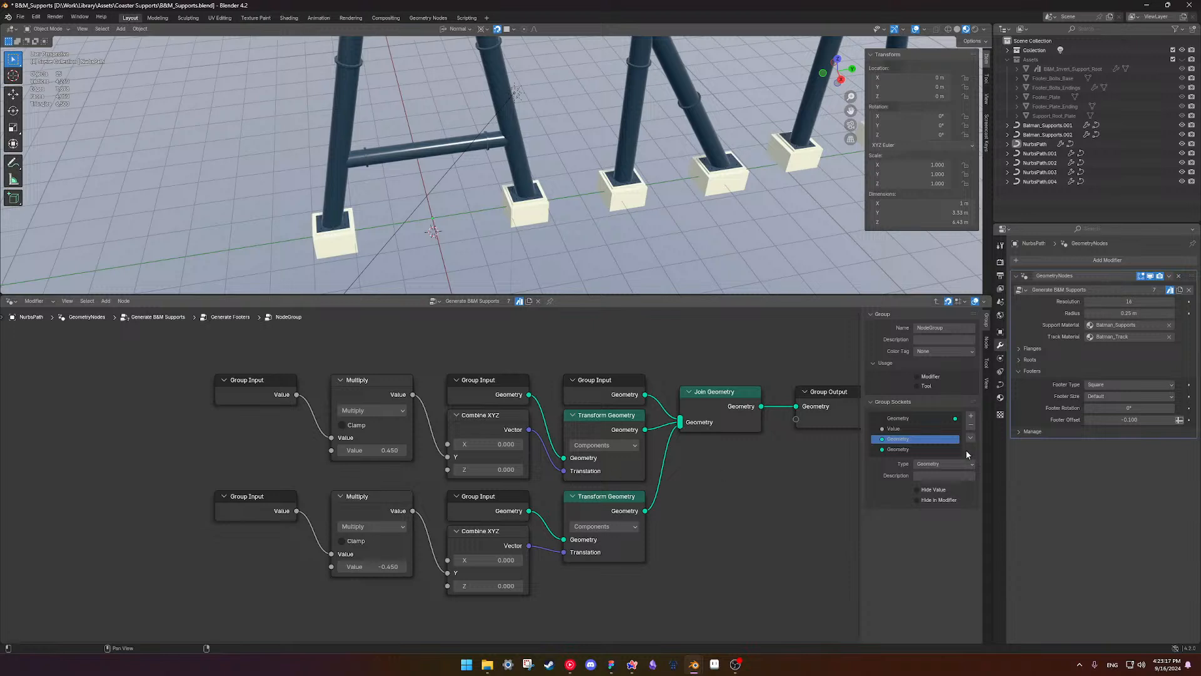
{"action": "type", "text": "Bolt Endings"}
{"action": "key", "text": "Return"}
{"action": "middle_click_drag", "start_coordinate": [635, 396], "coordinate": [549, 429]}
{"action": "left_click", "coordinate": [904, 451]}
{"action": "double_click", "coordinate": [904, 451]}
{"action": "type", "text": "Bo"}
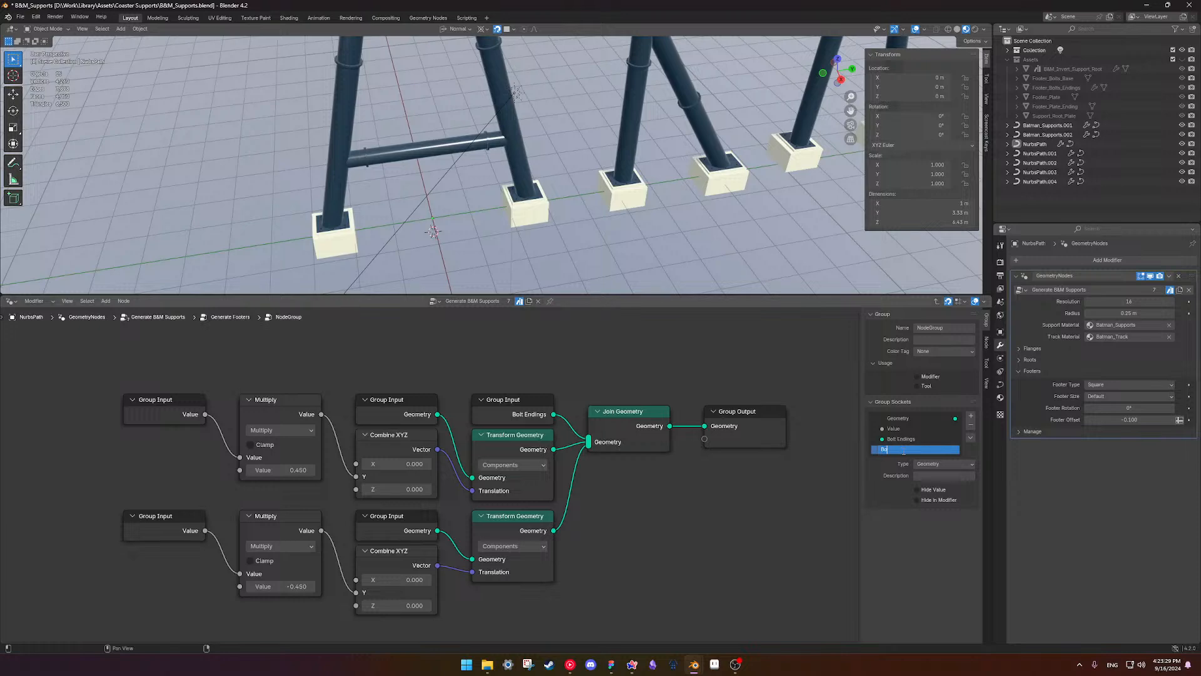
{"action": "type", "text": "lt Base"}
{"action": "key", "text": "Return"}
{"action": "scroll", "coordinate": [593, 224], "scroll_direction": "up", "scroll_amount": 8}
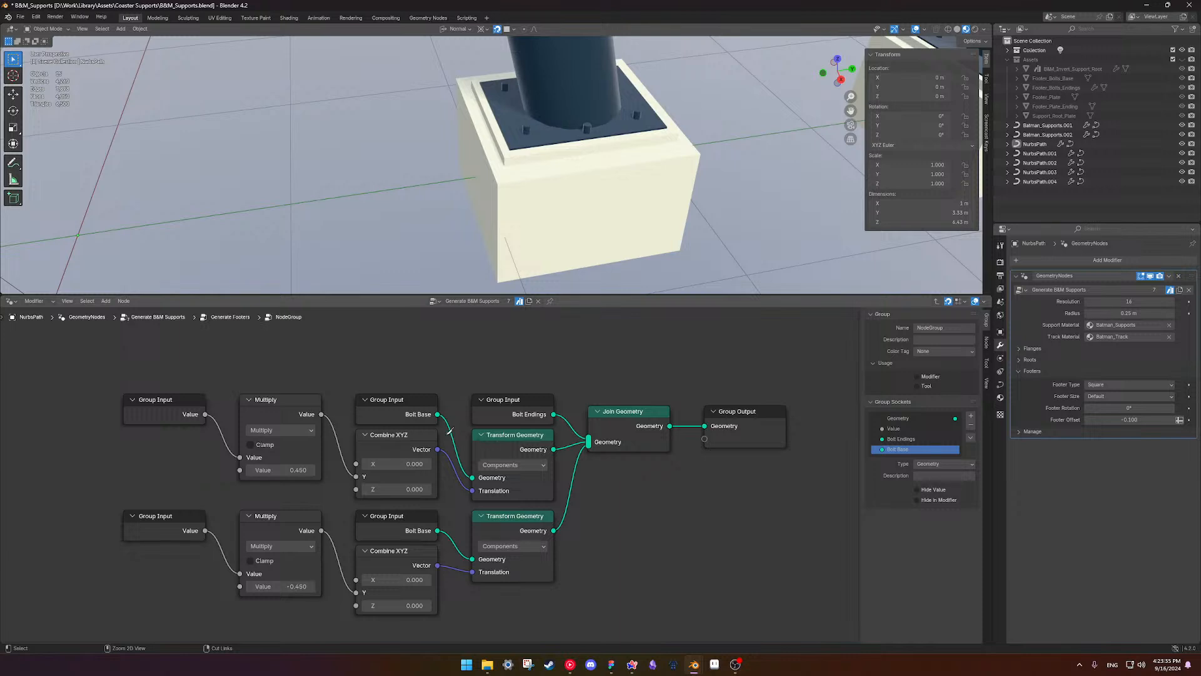
- Undo the socket renaming and name the bolt group's two Geometry inputs Bolt Endings and Bolt Base again
{"action": "key", "text": "ctrl+z"}
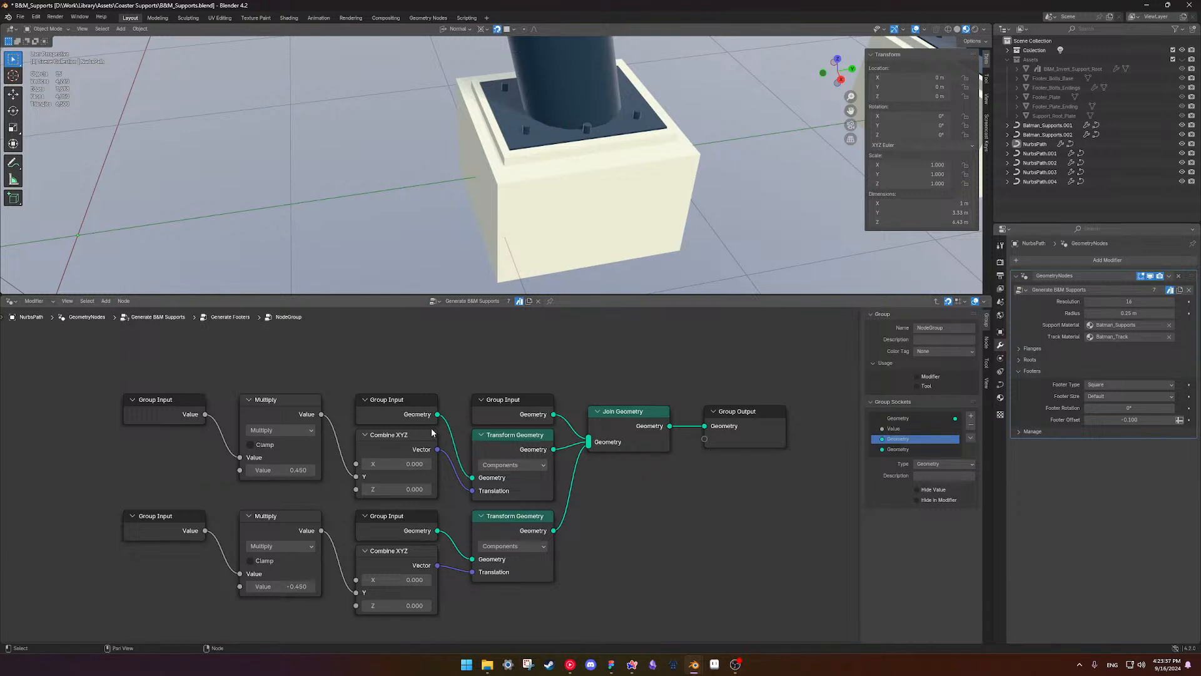
{"action": "left_click", "coordinate": [410, 420]}
{"action": "double_click", "coordinate": [911, 441]}
{"action": "type", "text": "Bolt Endings"}
{"action": "key", "text": "Return"}
{"action": "left_click", "coordinate": [902, 448]}
{"action": "double_click", "coordinate": [903, 449]}
{"action": "type", "text": "Bolt Base"}
{"action": "key", "text": "Return"}
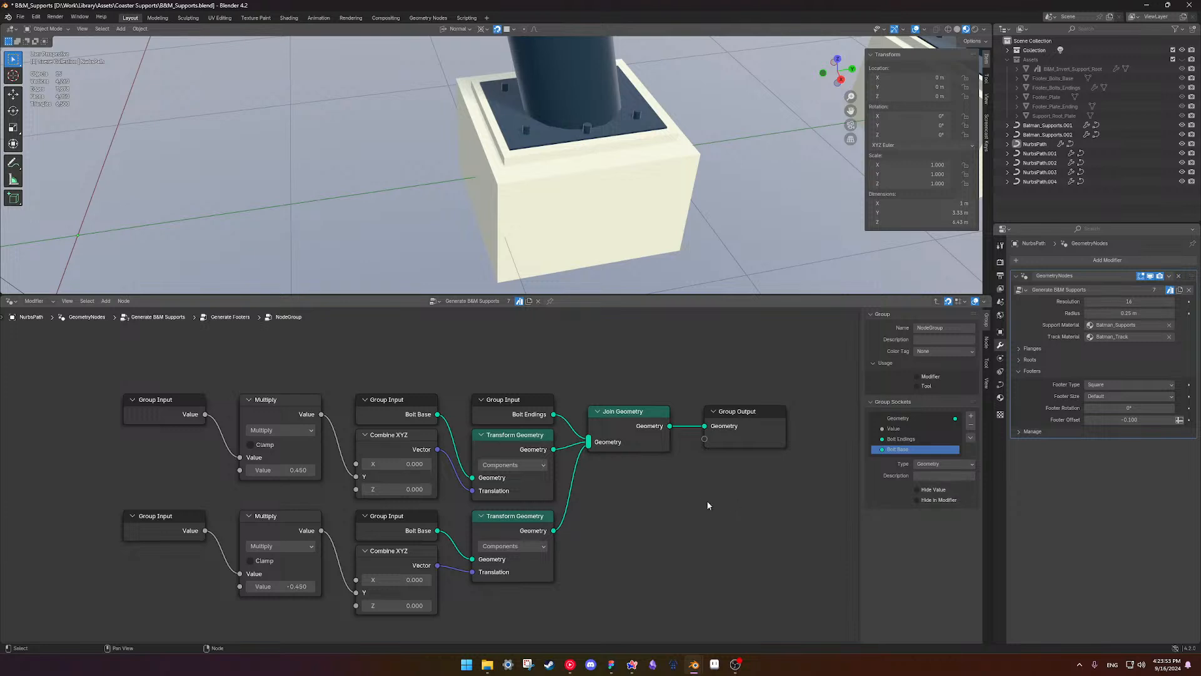
- Exit the bolt node group and check which object the Object Info node feeding Bolt Base references
{"action": "key", "text": "Tab"}
{"action": "middle_click_drag", "start_coordinate": [568, 499], "coordinate": [554, 503]}
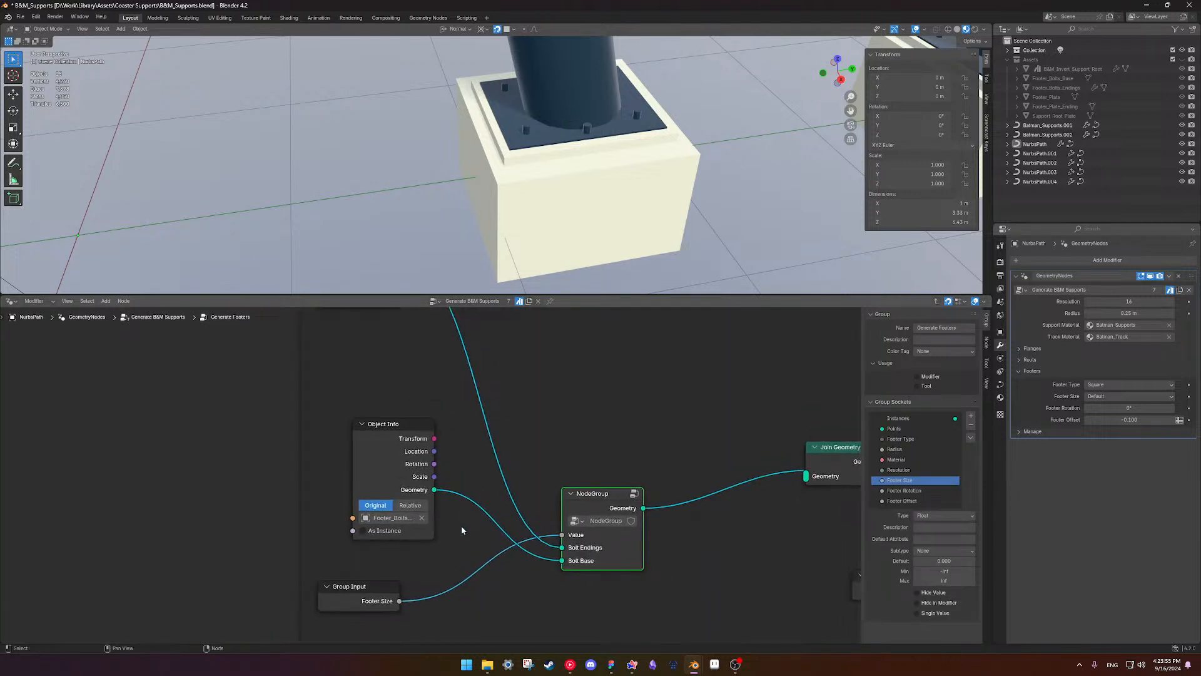
{"action": "left_click", "coordinate": [393, 518]}
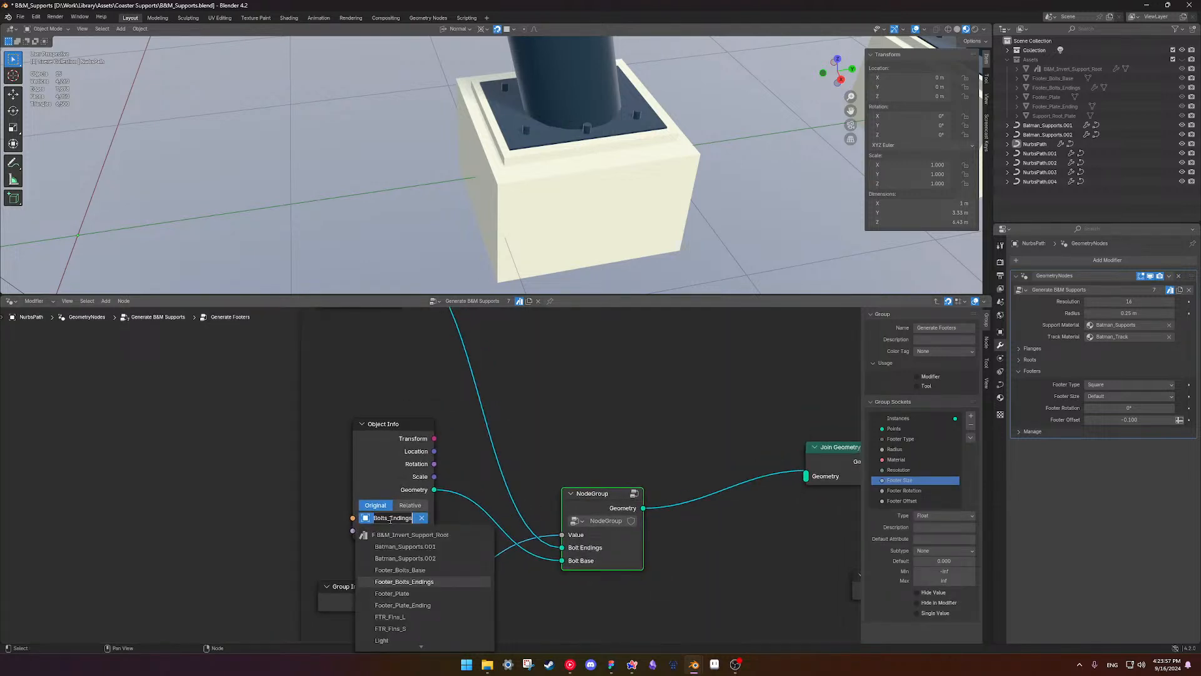
{"action": "key", "text": "Escape"}
- Reenter the bolt node group and swap the two Geometry input names to Bolt Base and Bolt Endings, in that order
{"action": "key", "text": "Tab"}
{"action": "double_click", "coordinate": [906, 438]}
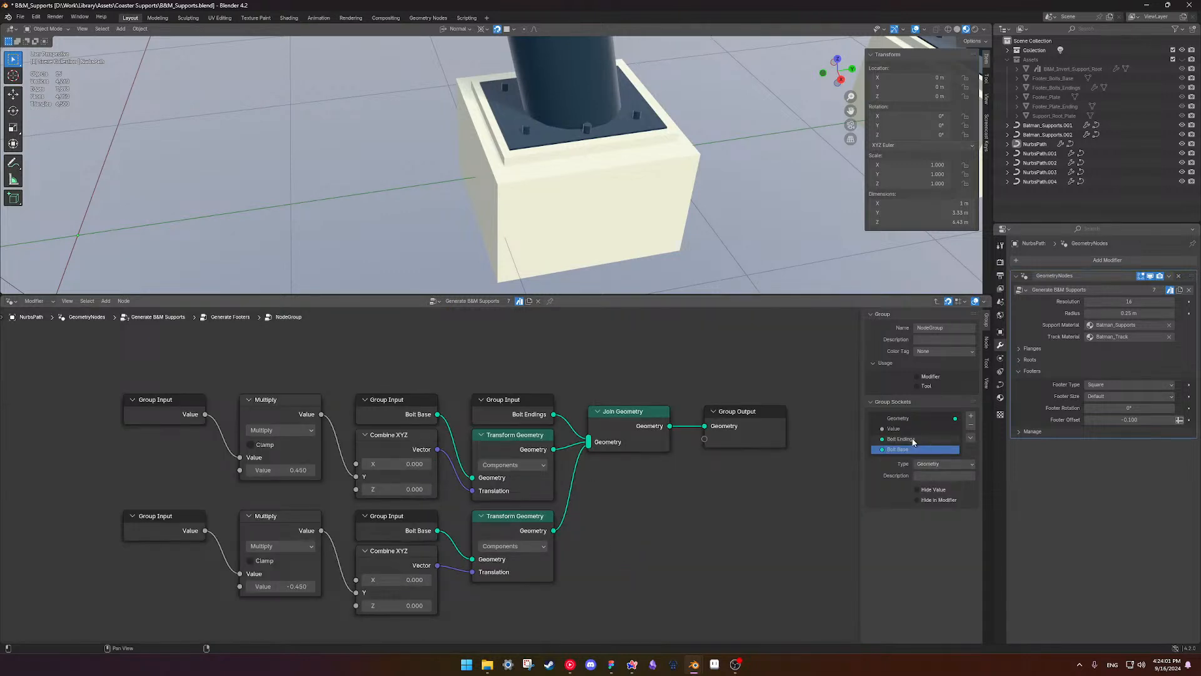
{"action": "type", "text": "Bolt Base"}
{"action": "key", "text": "Return"}
{"action": "double_click", "coordinate": [903, 449]}
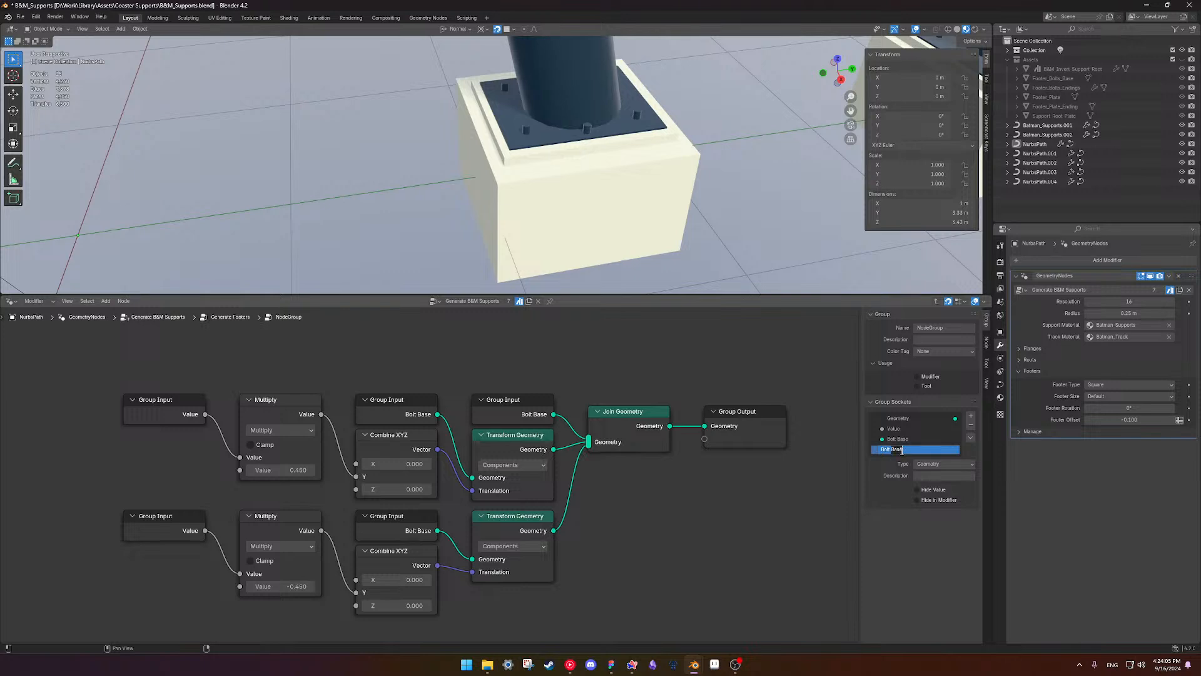
{"action": "key", "text": "ctrl+BackSpace"}
{"action": "type", "text": "Ending"}
{"action": "key", "text": "Return"}
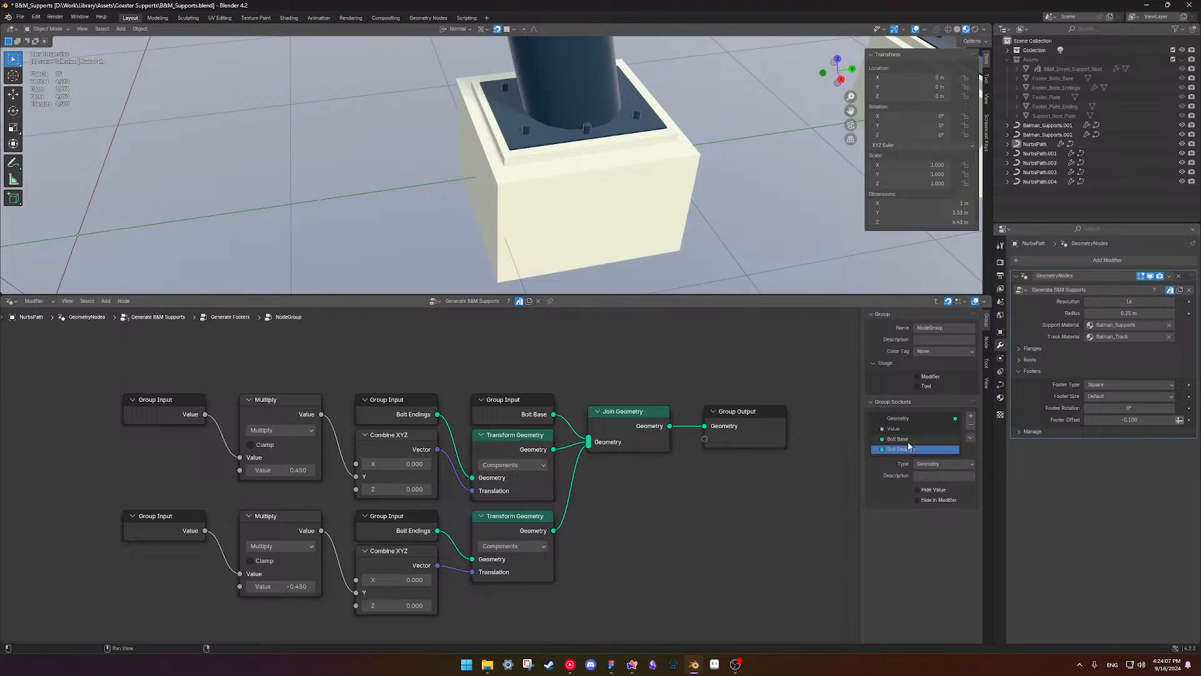
- Make the prefix plural in both Geometry input names, renaming them Bolts Base and Bolts Endings
{"action": "double_click", "coordinate": [893, 439]}
{"action": "left_click", "coordinate": [890, 438]}
{"action": "type", "text": "s"}
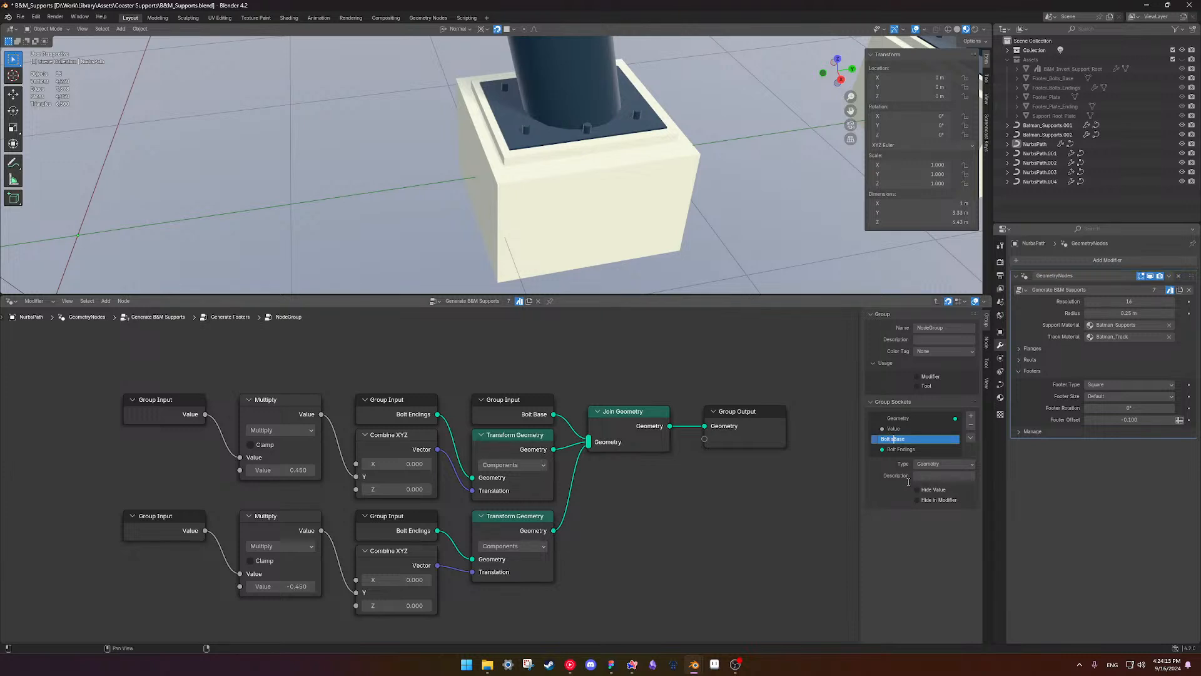
{"action": "key", "text": "Return"}
{"action": "double_click", "coordinate": [900, 449]}
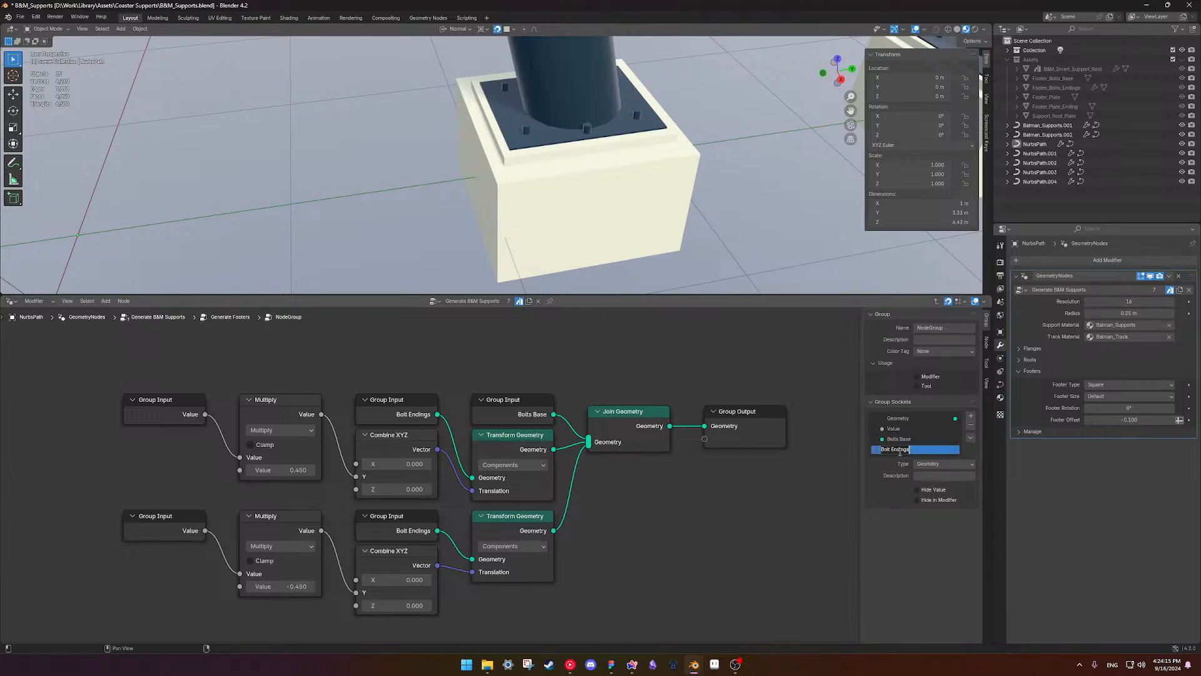
{"action": "left_click", "coordinate": [892, 449]}
{"action": "type", "text": "s"}
{"action": "key", "text": "Return"}
- Exit the bolt node group and stack its Footer Size Group Input and two Object Info nodes directly beside its inputs
{"action": "key", "text": "Tab"}
{"action": "middle_click_drag", "start_coordinate": [536, 455], "coordinate": [523, 480], "text": "shift"}
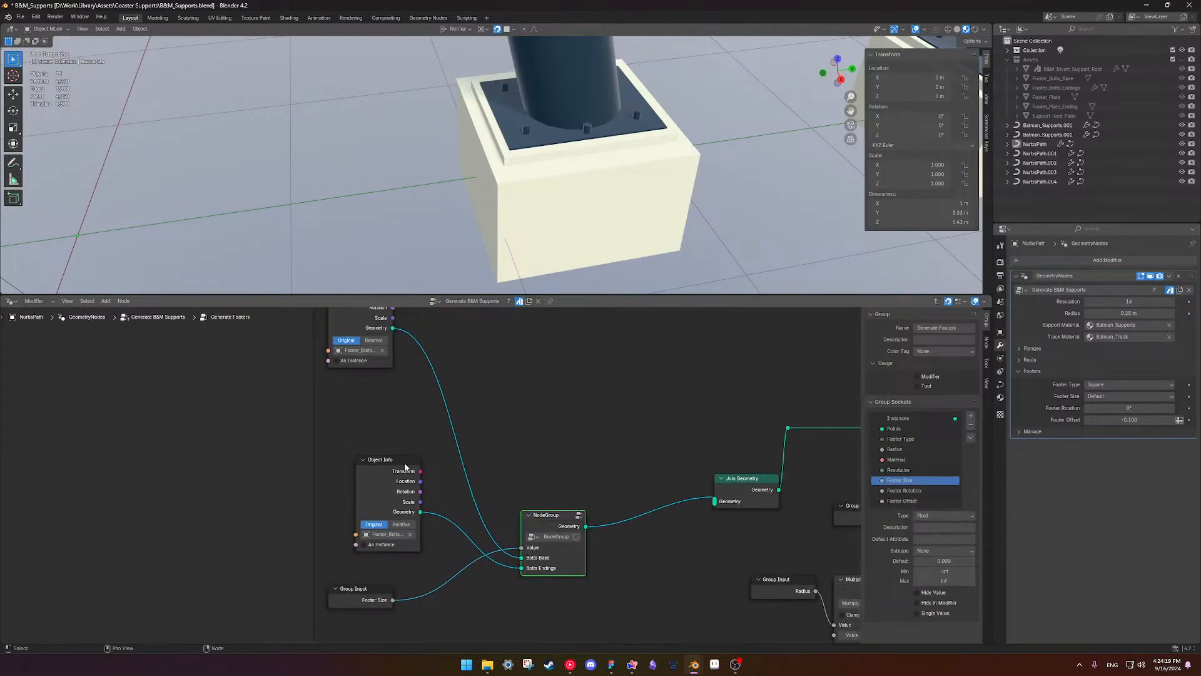
{"action": "scroll", "coordinate": [423, 509], "scroll_direction": "down", "scroll_amount": 2}
{"action": "middle_click_drag", "start_coordinate": [430, 511], "coordinate": [434, 454], "text": "shift"}
{"action": "scroll", "coordinate": [456, 459], "scroll_direction": "down", "scroll_amount": 3}
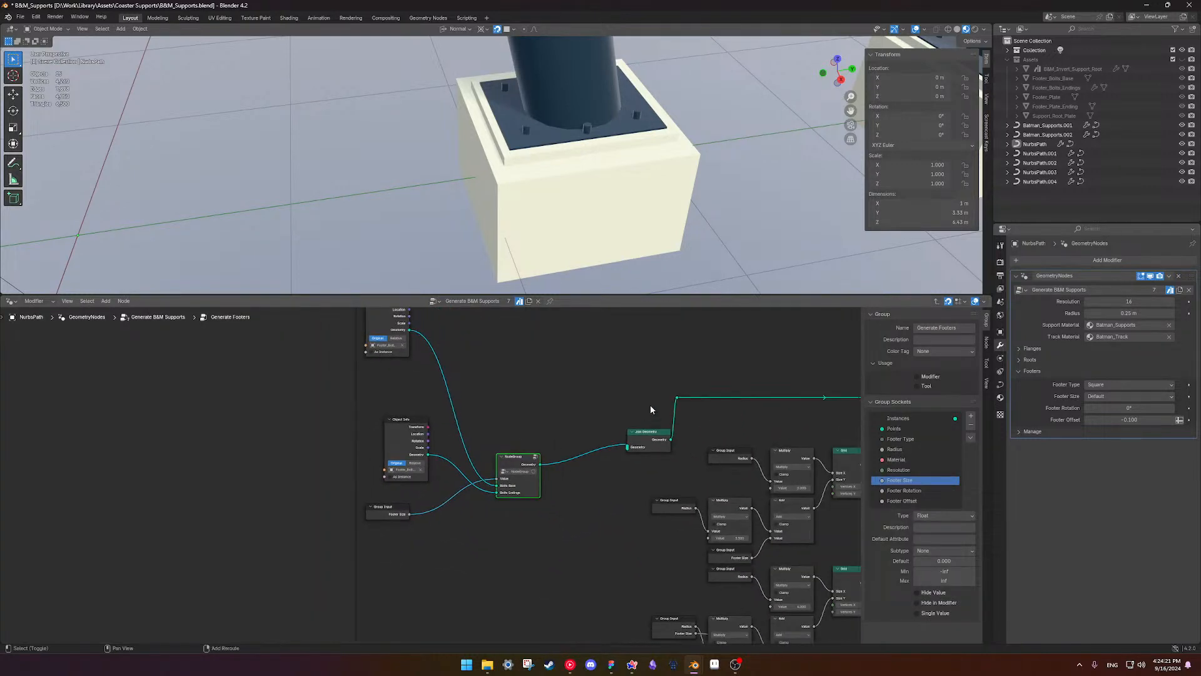
{"action": "middle_click_drag", "start_coordinate": [643, 410], "coordinate": [438, 477], "text": "shift"}
{"action": "scroll", "coordinate": [385, 480], "scroll_direction": "down", "scroll_amount": 1}
{"action": "left_click_drag", "start_coordinate": [316, 526], "coordinate": [323, 471]}
{"action": "scroll", "coordinate": [438, 478], "scroll_direction": "up", "scroll_amount": 5}
{"action": "middle_click_drag", "start_coordinate": [290, 507], "coordinate": [473, 469]}
{"action": "left_click_drag", "start_coordinate": [284, 344], "coordinate": [308, 408]}
{"action": "left_click_drag", "start_coordinate": [296, 573], "coordinate": [323, 341]}
{"action": "left_click_drag", "start_coordinate": [313, 447], "coordinate": [314, 439]}
{"action": "left_click_drag", "start_coordinate": [325, 571], "coordinate": [379, 423]}
{"action": "middle_click_drag", "start_coordinate": [527, 496], "coordinate": [355, 483]}
{"action": "scroll", "coordinate": [426, 480], "scroll_direction": "down", "scroll_amount": 2}
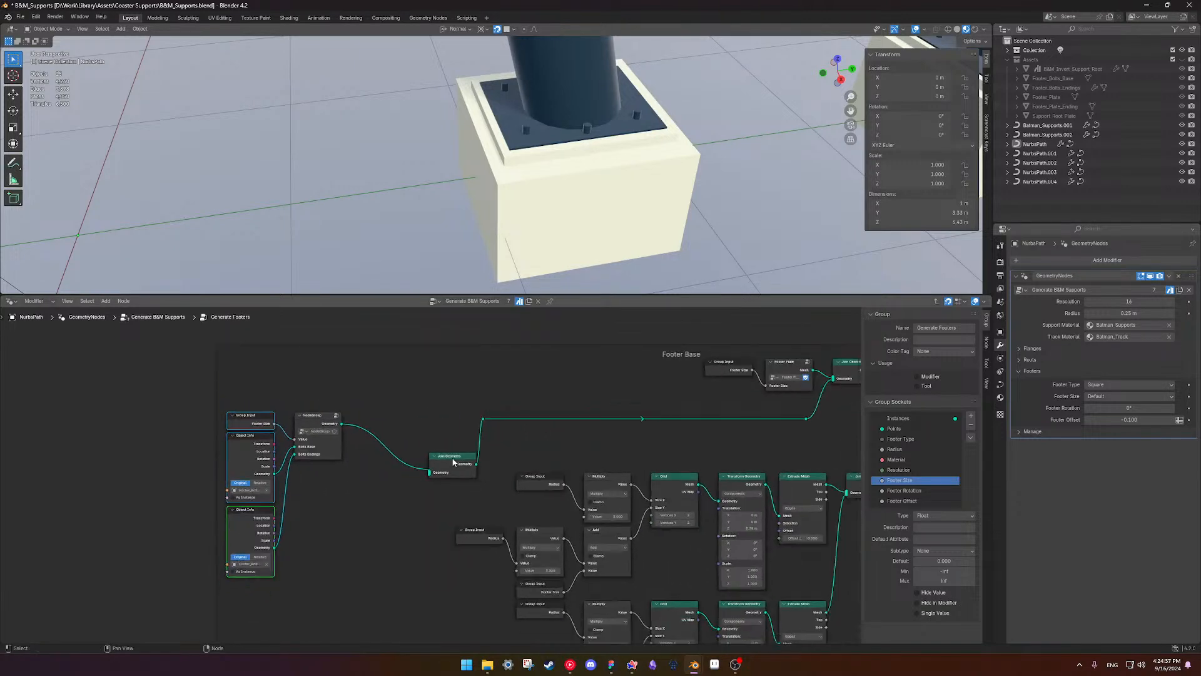
- Remove the redundant Join Geometry node and reroutes so the bolt group feeds the footer plate's Join Geometry directly
{"action": "middle_click_drag", "start_coordinate": [442, 470], "coordinate": [340, 484]}
{"action": "left_click_drag", "start_coordinate": [316, 428], "coordinate": [390, 501]}
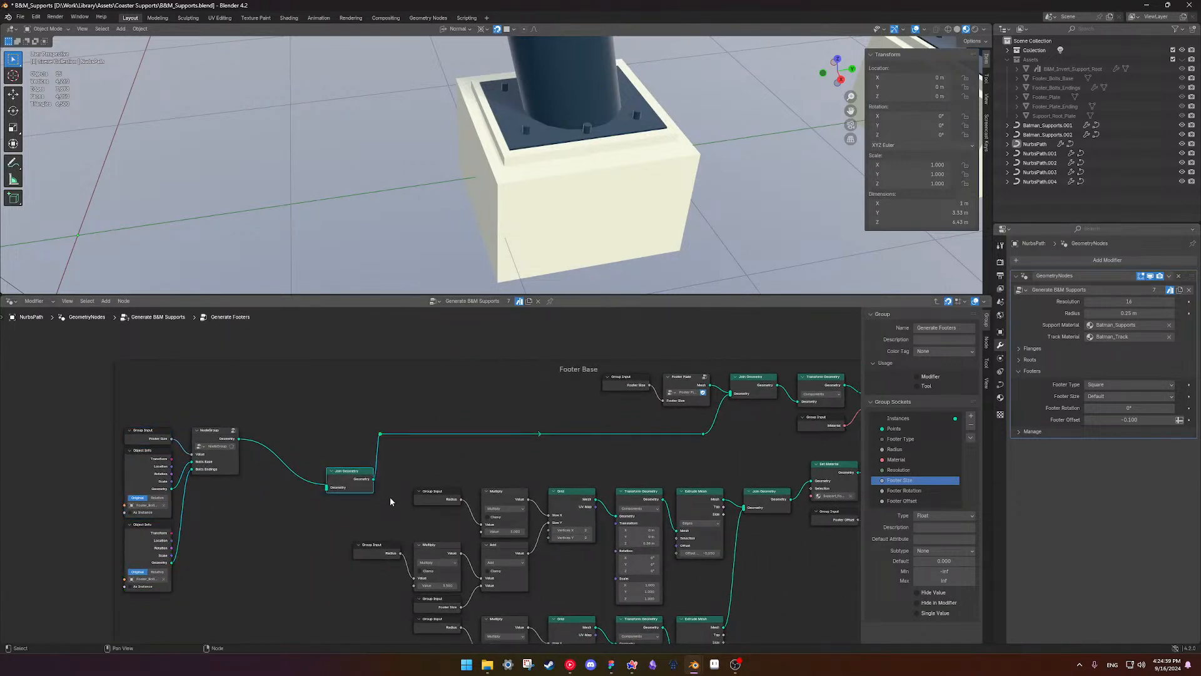
{"action": "key", "text": "x"}
{"action": "left_click_drag", "start_coordinate": [689, 430], "coordinate": [720, 445]}
{"action": "key", "text": "x"}
- Move the bolt group with its Group Input and Object Info nodes directly beneath the Footer Plate node
{"action": "scroll", "coordinate": [525, 469], "scroll_direction": "down", "scroll_amount": 2}
{"action": "middle_click_drag", "start_coordinate": [441, 441], "coordinate": [365, 436]}
{"action": "left_click_drag", "start_coordinate": [115, 418], "coordinate": [170, 529]}
{"action": "left_click_drag", "start_coordinate": [189, 468], "coordinate": [565, 437]}
{"action": "scroll", "coordinate": [632, 448], "scroll_direction": "up", "scroll_amount": 5}
{"action": "middle_click_drag", "start_coordinate": [632, 451], "coordinate": [432, 515]}
{"action": "left_click_drag", "start_coordinate": [445, 472], "coordinate": [469, 434]}
{"action": "scroll", "coordinate": [378, 502], "scroll_direction": "down", "scroll_amount": 2}
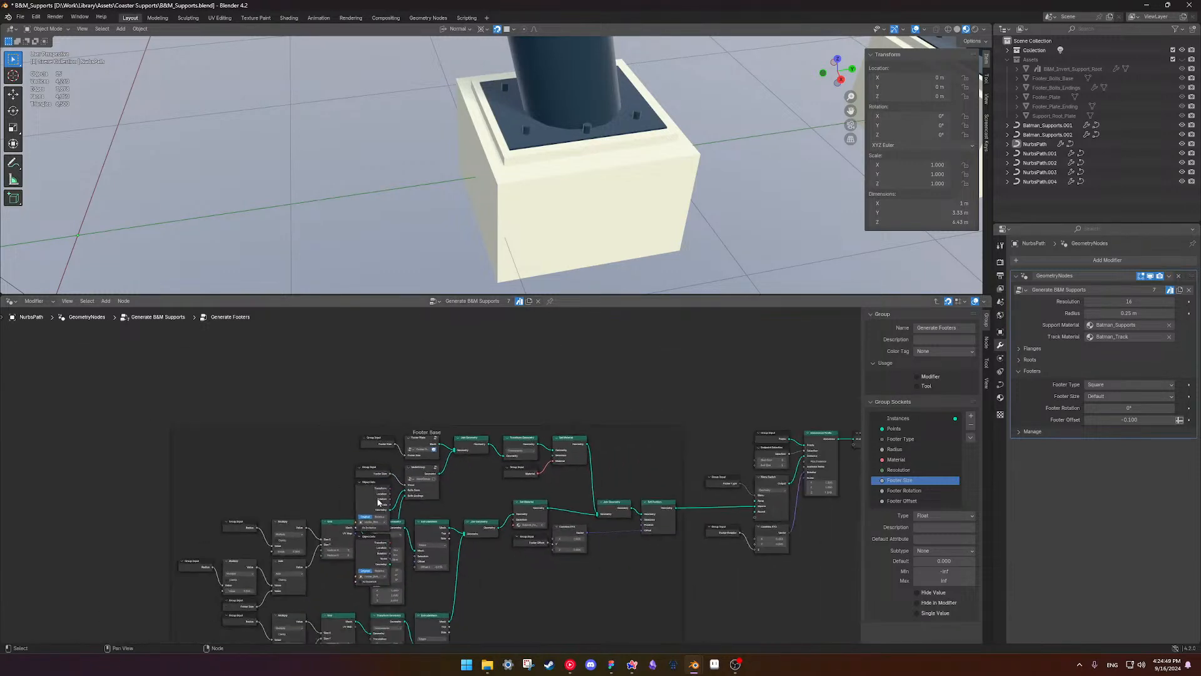
- Move the footer plate and bolt nodes, with their inputs and Join Geometry, up clear of the lower footer node chains
{"action": "left_click", "coordinate": [371, 565]}
{"action": "left_click_drag", "start_coordinate": [331, 415], "coordinate": [478, 492]}
{"action": "left_click_drag", "start_coordinate": [466, 436], "coordinate": [470, 436]}
{"action": "left_click", "coordinate": [495, 432]}
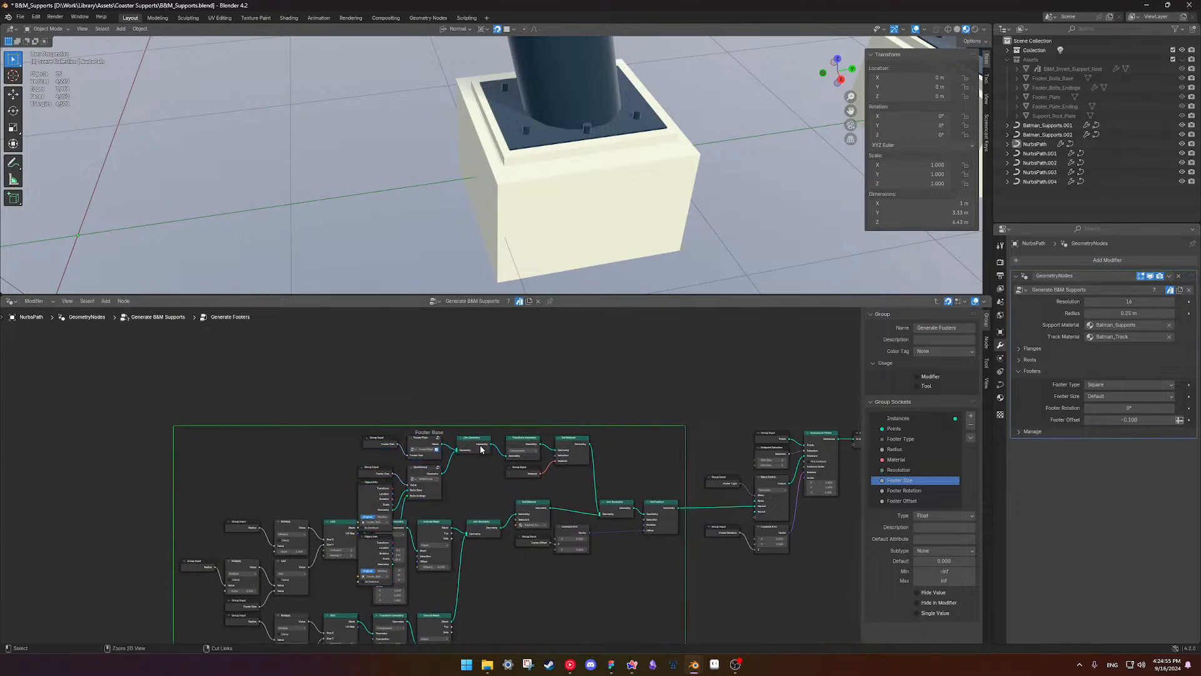
{"action": "left_click", "coordinate": [377, 446]}
{"action": "left_click", "coordinate": [374, 470], "text": "shift"}
{"action": "left_click", "coordinate": [366, 543], "text": "shift"}
{"action": "left_click", "coordinate": [428, 470], "text": "shift"}
{"action": "left_click", "coordinate": [424, 447], "text": "shift"}
{"action": "left_click", "coordinate": [473, 440], "text": "shift"}
{"action": "key", "text": "g"}
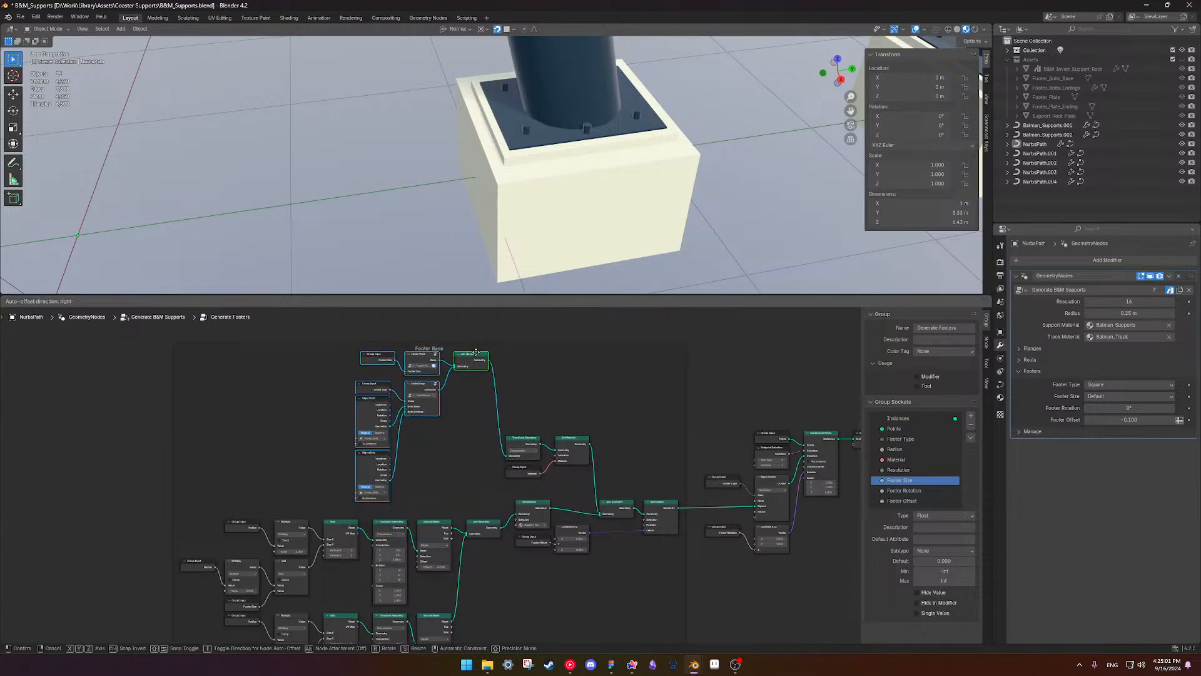
{"action": "left_click", "coordinate": [478, 358]}
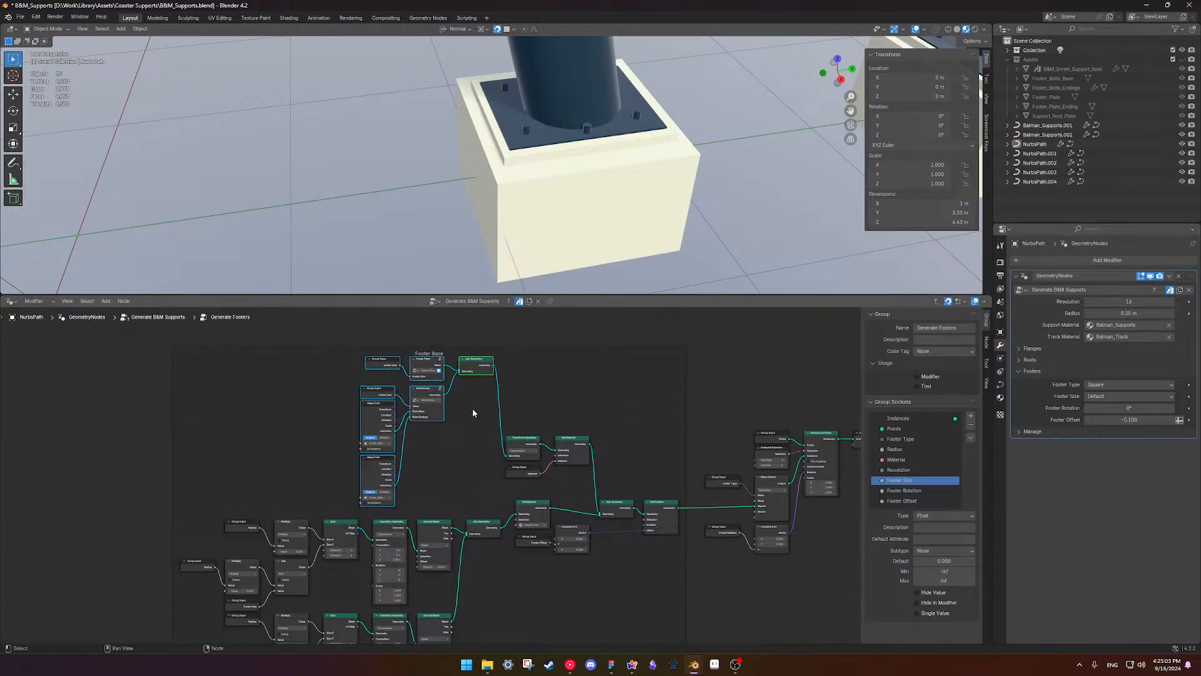
- Align the Footer Plate's Group Input with the one below, and raise Transform Geometry, Set Material and the Material input level with Join Geometry
{"action": "scroll", "coordinate": [478, 376], "scroll_direction": "up", "scroll_amount": 3}
{"action": "middle_click_drag", "start_coordinate": [392, 494], "coordinate": [388, 473]}
{"action": "left_click", "coordinate": [376, 440]}
{"action": "left_click_drag", "start_coordinate": [374, 395], "coordinate": [364, 396]}
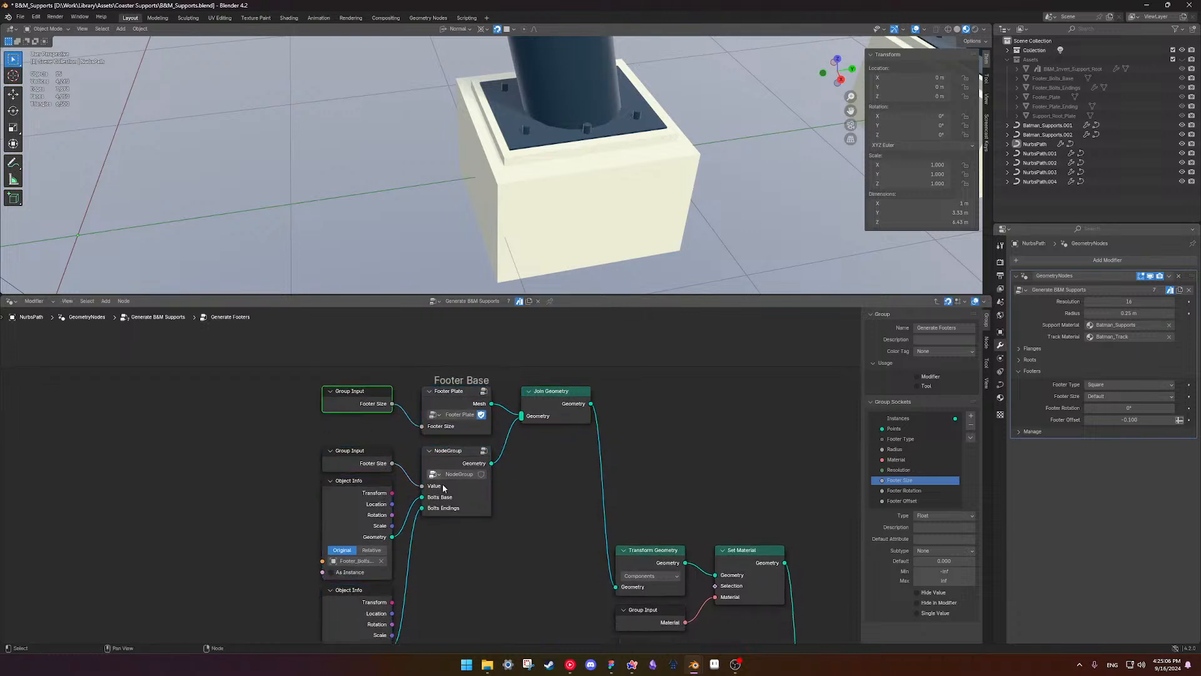
{"action": "left_click", "coordinate": [572, 540]}
{"action": "scroll", "coordinate": [572, 539], "scroll_direction": "down", "scroll_amount": 3}
{"action": "left_click_drag", "start_coordinate": [522, 426], "coordinate": [597, 501]}
{"action": "left_click_drag", "start_coordinate": [592, 454], "coordinate": [593, 352]}
- Arrange the Footer Offset Group Input and Combine XYZ beneath the final Join Geometry, next to Set Position
{"action": "middle_click_drag", "start_coordinate": [486, 397], "coordinate": [587, 383]}
{"action": "scroll", "coordinate": [568, 459], "scroll_direction": "down", "scroll_amount": 3}
{"action": "scroll", "coordinate": [595, 455], "scroll_direction": "up", "scroll_amount": 3}
{"action": "middle_click_drag", "start_coordinate": [614, 495], "coordinate": [595, 477]}
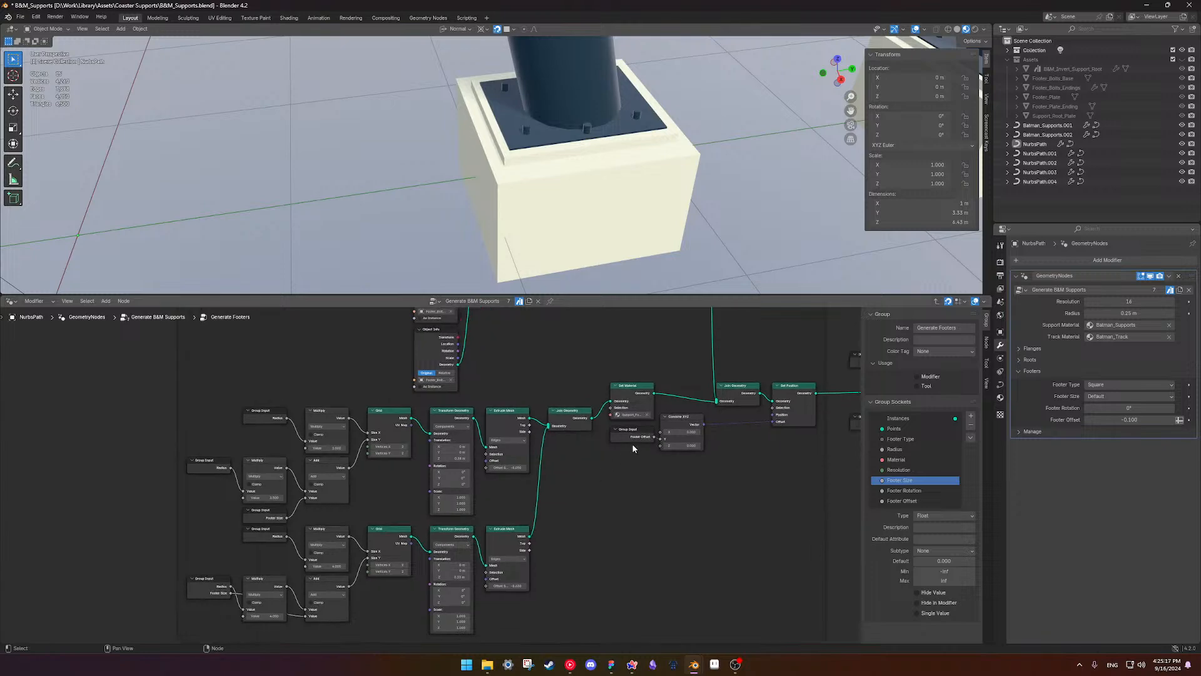
{"action": "middle_click_drag", "start_coordinate": [772, 501], "coordinate": [518, 544]}
{"action": "left_click_drag", "start_coordinate": [493, 482], "coordinate": [551, 482]}
{"action": "left_click", "coordinate": [466, 531]}
{"action": "left_click_drag", "start_coordinate": [440, 503], "coordinate": [488, 509]}
{"action": "scroll", "coordinate": [579, 451], "scroll_direction": "up", "scroll_amount": 6}
{"action": "left_click_drag", "start_coordinate": [611, 436], "coordinate": [605, 436]}
{"action": "left_click_drag", "start_coordinate": [616, 492], "coordinate": [607, 493]}
{"action": "left_click_drag", "start_coordinate": [505, 521], "coordinate": [504, 491]}
- Lower the concrete footer's Set Material node level with the Join Geometry node that feeds it
{"action": "middle_click_drag", "start_coordinate": [449, 510], "coordinate": [651, 500]}
{"action": "left_click_drag", "start_coordinate": [652, 428], "coordinate": [647, 464]}
{"action": "scroll", "coordinate": [543, 528], "scroll_direction": "down", "scroll_amount": 5}
{"action": "middle_click_drag", "start_coordinate": [513, 535], "coordinate": [640, 468]}
{"action": "scroll", "coordinate": [604, 519], "scroll_direction": "up", "scroll_amount": 2}
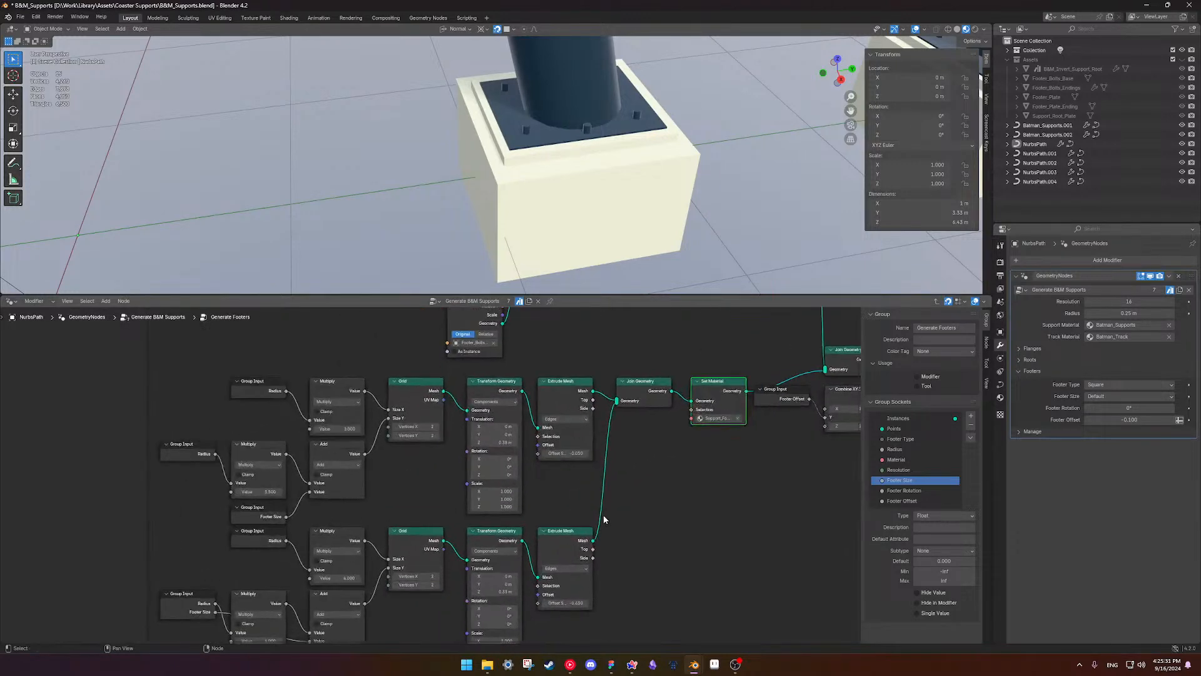
- Rename the bolt node group as Footer Bolts
{"action": "scroll", "coordinate": [689, 451], "scroll_direction": "down", "scroll_amount": 6}
{"action": "middle_click_drag", "start_coordinate": [707, 426], "coordinate": [698, 501], "text": "shift"}
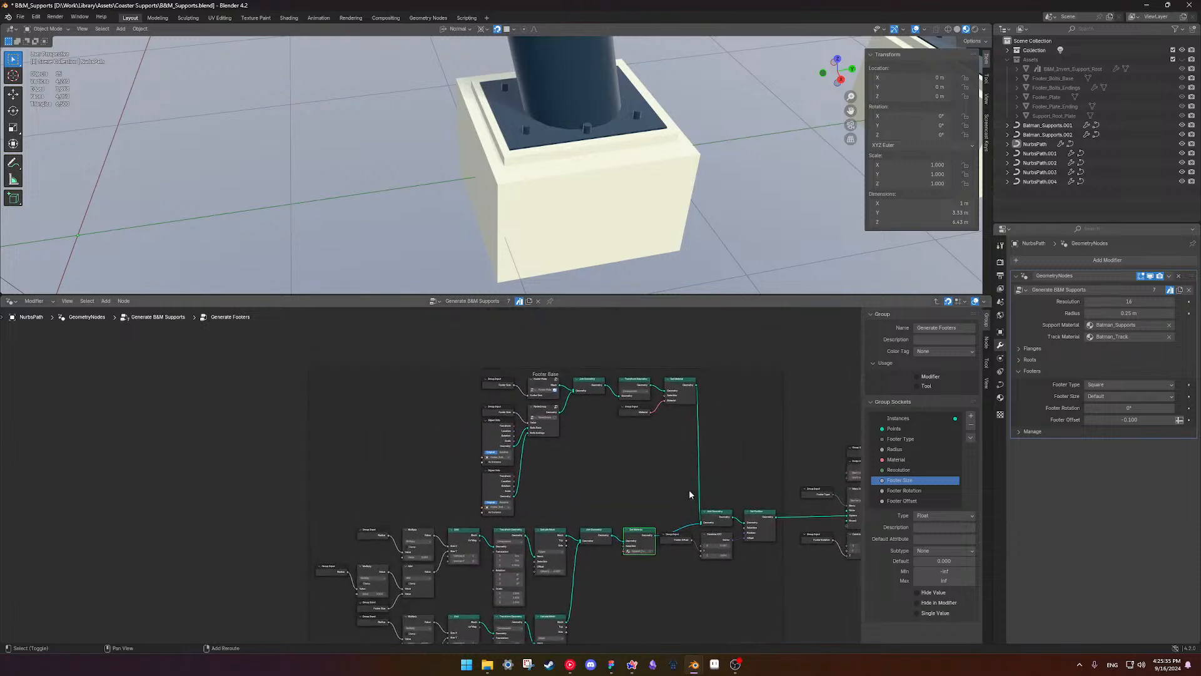
{"action": "scroll", "coordinate": [525, 454], "scroll_direction": "up", "scroll_amount": 9}
{"action": "middle_click_drag", "start_coordinate": [654, 411], "coordinate": [513, 481]}
{"action": "scroll", "coordinate": [509, 476], "scroll_direction": "up", "scroll_amount": 3}
{"action": "double_click", "coordinate": [524, 432]}
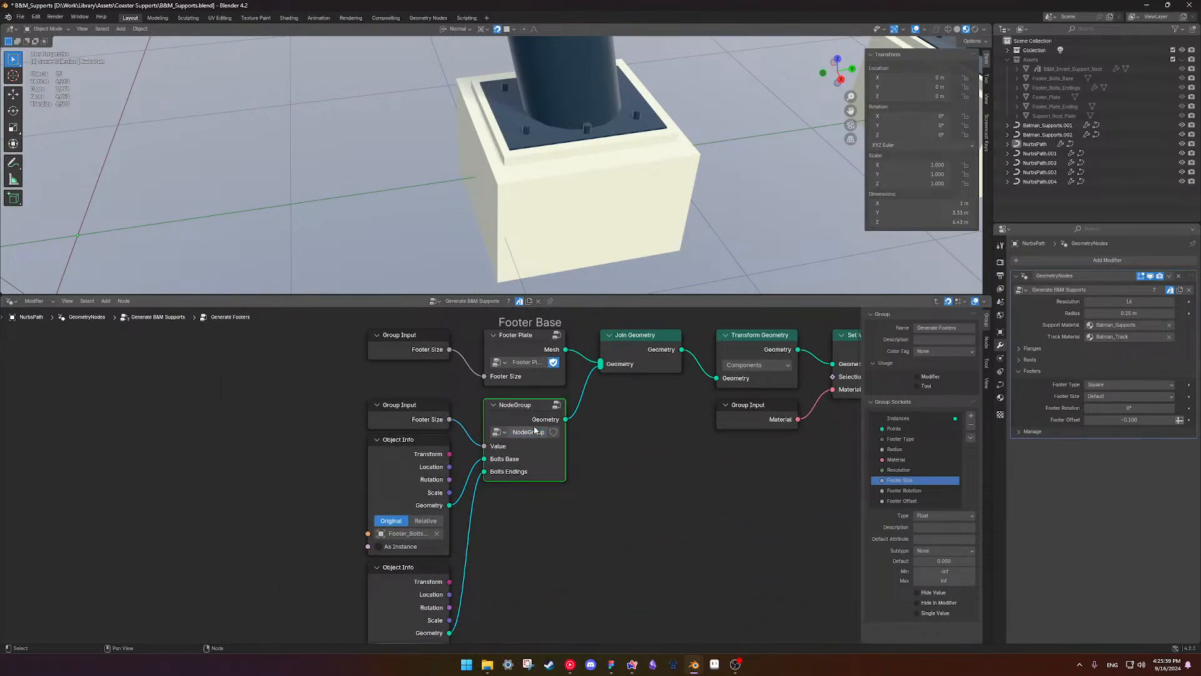
{"action": "double_click", "coordinate": [535, 431]}
{"action": "type", "text": "Footer Bolts"}
{"action": "key", "text": "Return"}
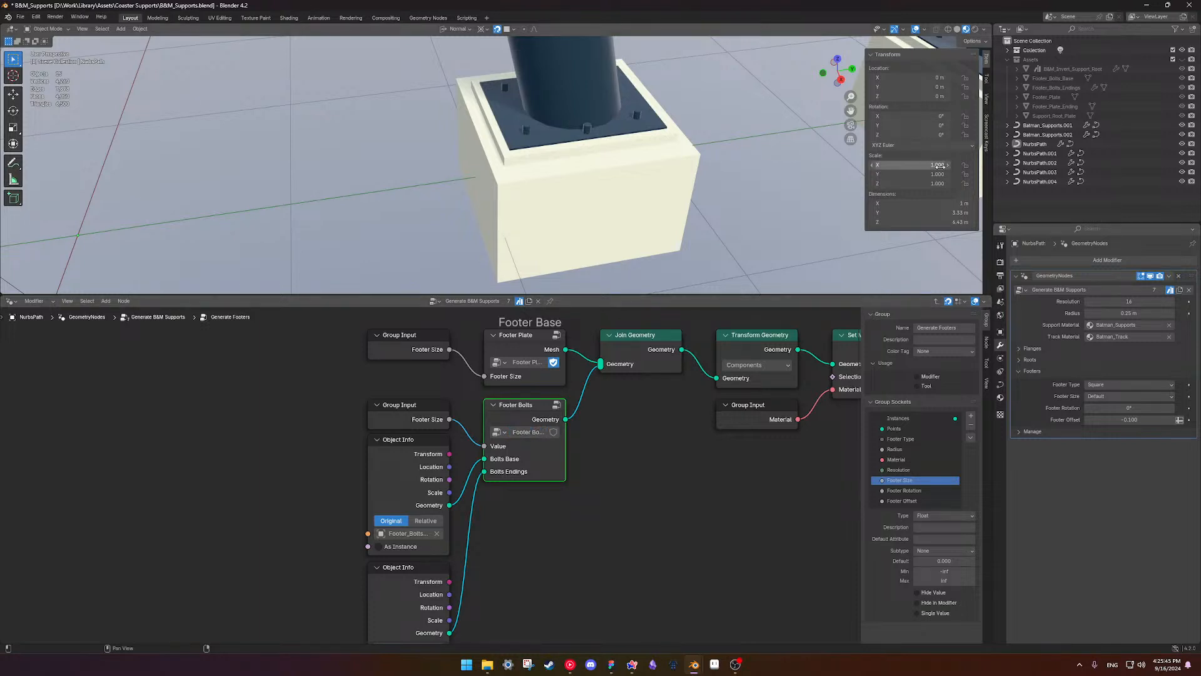
- Turn on the Screencast Keys display in the 3D viewport
{"action": "left_click", "coordinate": [987, 115]}
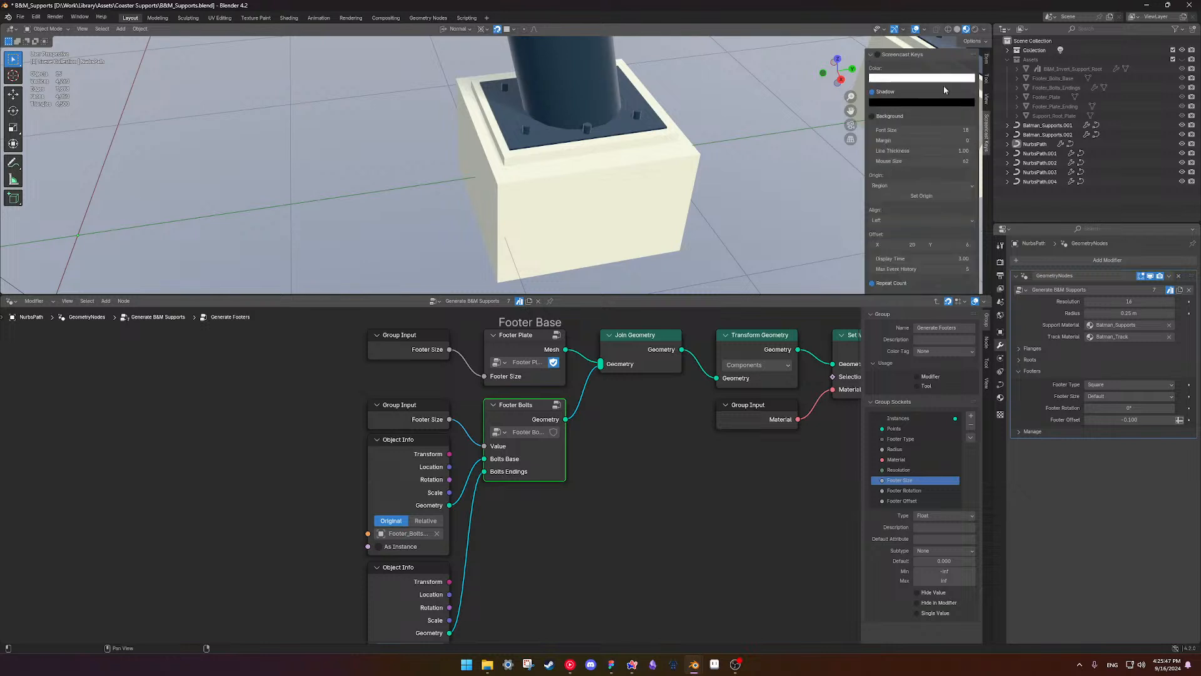
{"action": "left_click", "coordinate": [987, 59]}
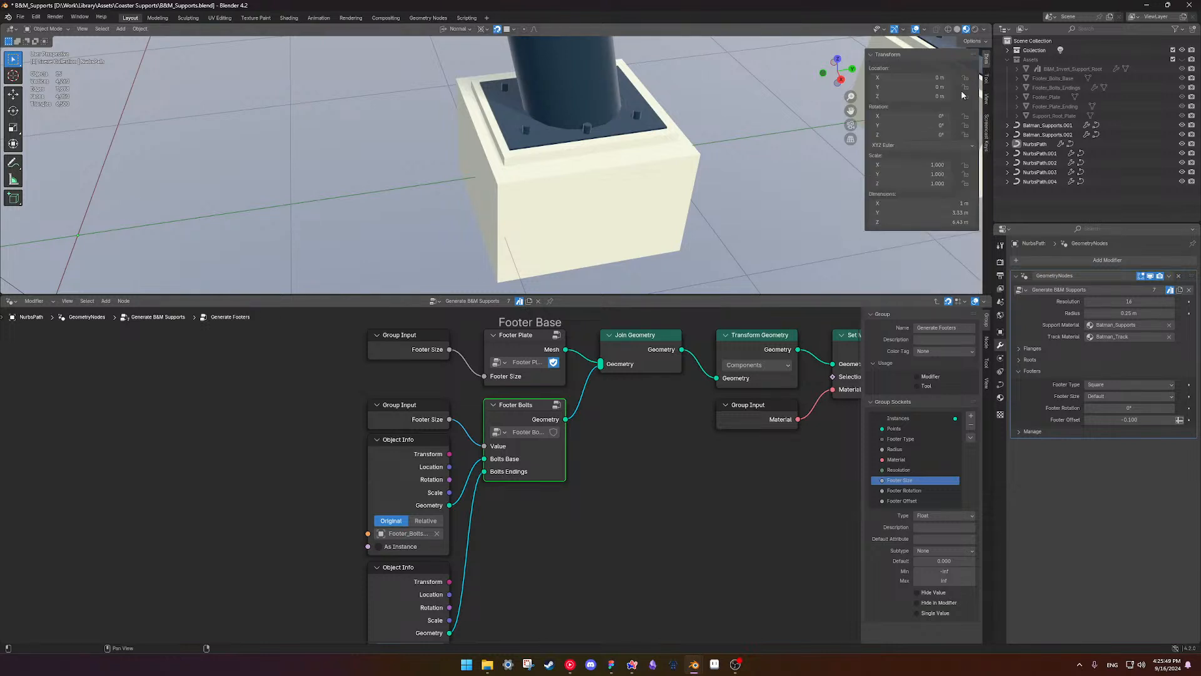
- Give the Footer Bolts node group a fake user
{"action": "middle_click_drag", "start_coordinate": [549, 428], "coordinate": [557, 383]}
{"action": "left_click", "coordinate": [561, 387]}
{"action": "left_click", "coordinate": [648, 427]}
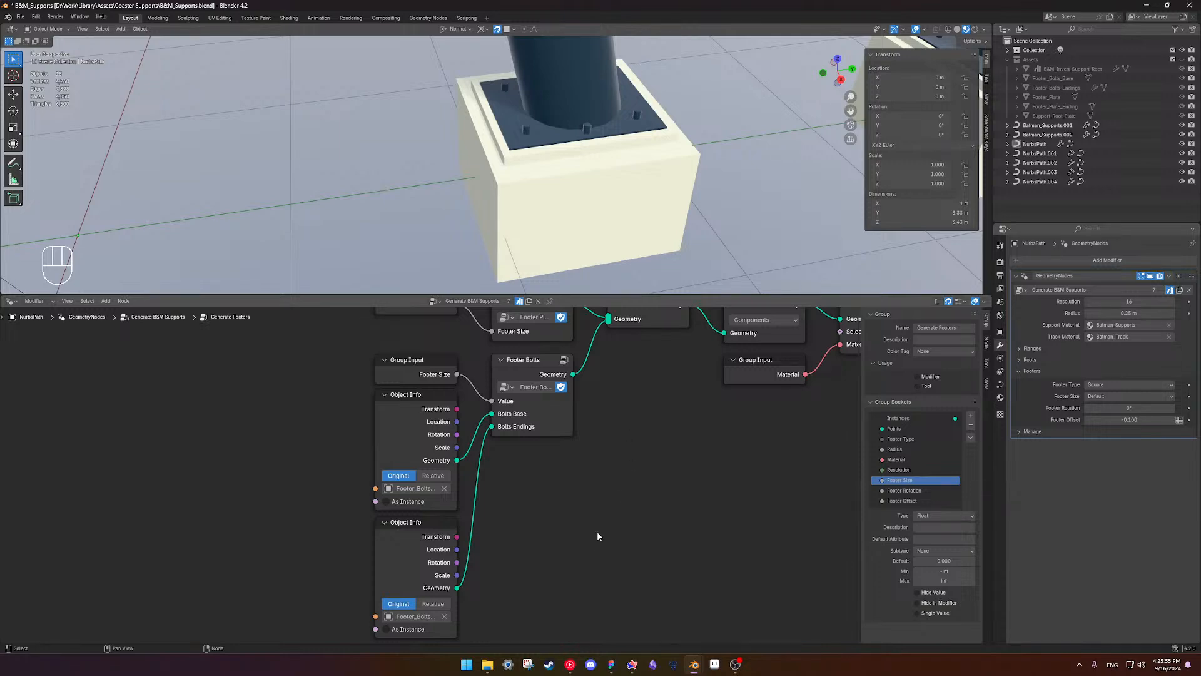
- Examine the bolt Object Info nodes and the two grid-and-extrude chains that build the footer base
{"action": "scroll", "coordinate": [590, 498], "scroll_direction": "down", "scroll_amount": 3}
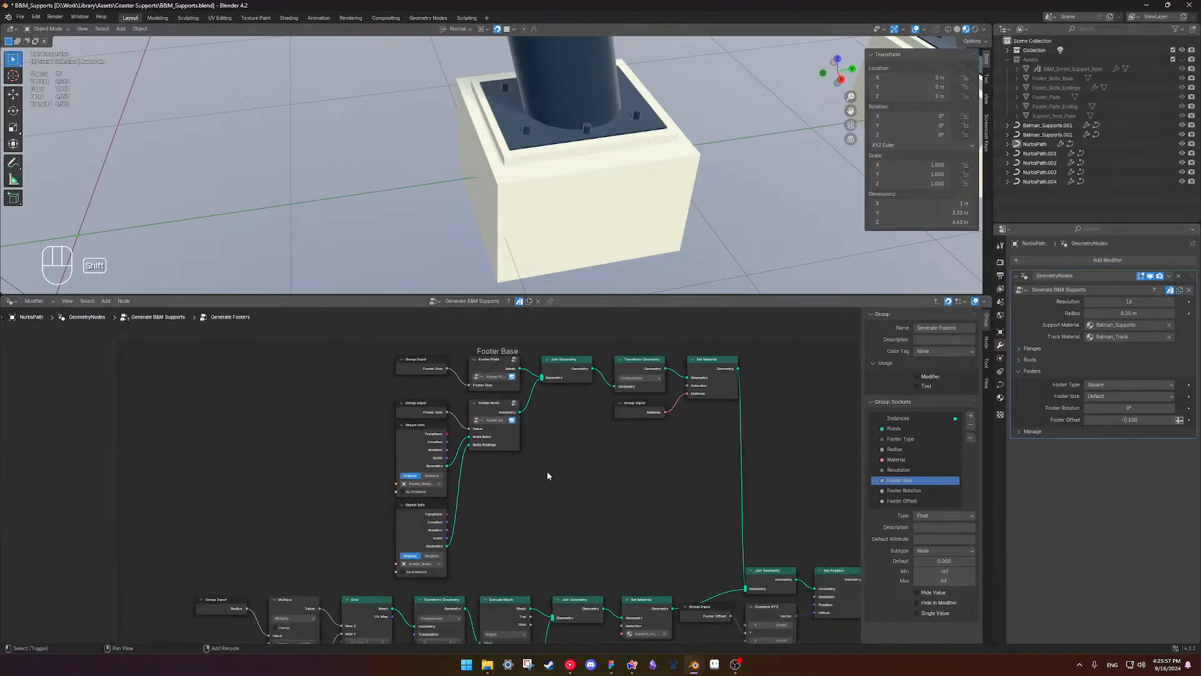
{"action": "middle_click_drag", "start_coordinate": [531, 528], "coordinate": [530, 464]}
{"action": "scroll", "coordinate": [572, 411], "scroll_direction": "up", "scroll_amount": 4}
{"action": "scroll", "coordinate": [556, 524], "scroll_direction": "up", "scroll_amount": 4}
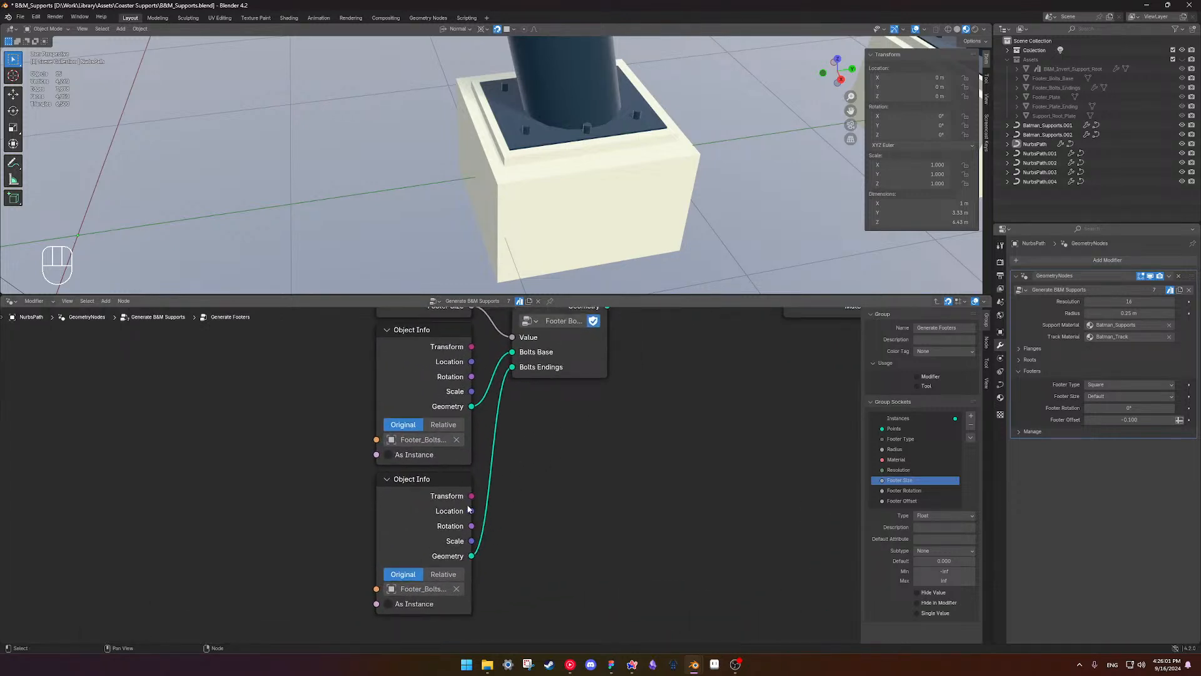
{"action": "left_click", "coordinate": [425, 588]}
{"action": "left_click", "coordinate": [534, 602]}
{"action": "scroll", "coordinate": [527, 501], "scroll_direction": "up", "scroll_amount": 1}
{"action": "scroll", "coordinate": [525, 503], "scroll_direction": "down", "scroll_amount": 3}
{"action": "scroll", "coordinate": [518, 524], "scroll_direction": "down", "scroll_amount": 4}
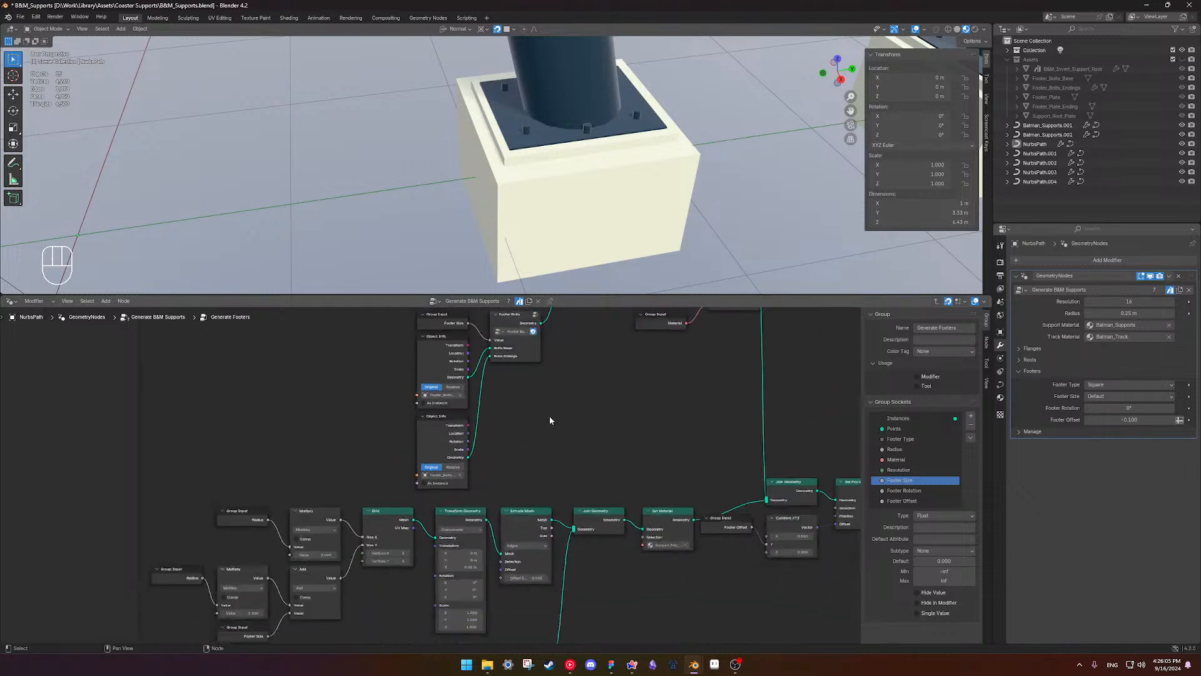
{"action": "scroll", "coordinate": [384, 453], "scroll_direction": "up", "scroll_amount": 3}
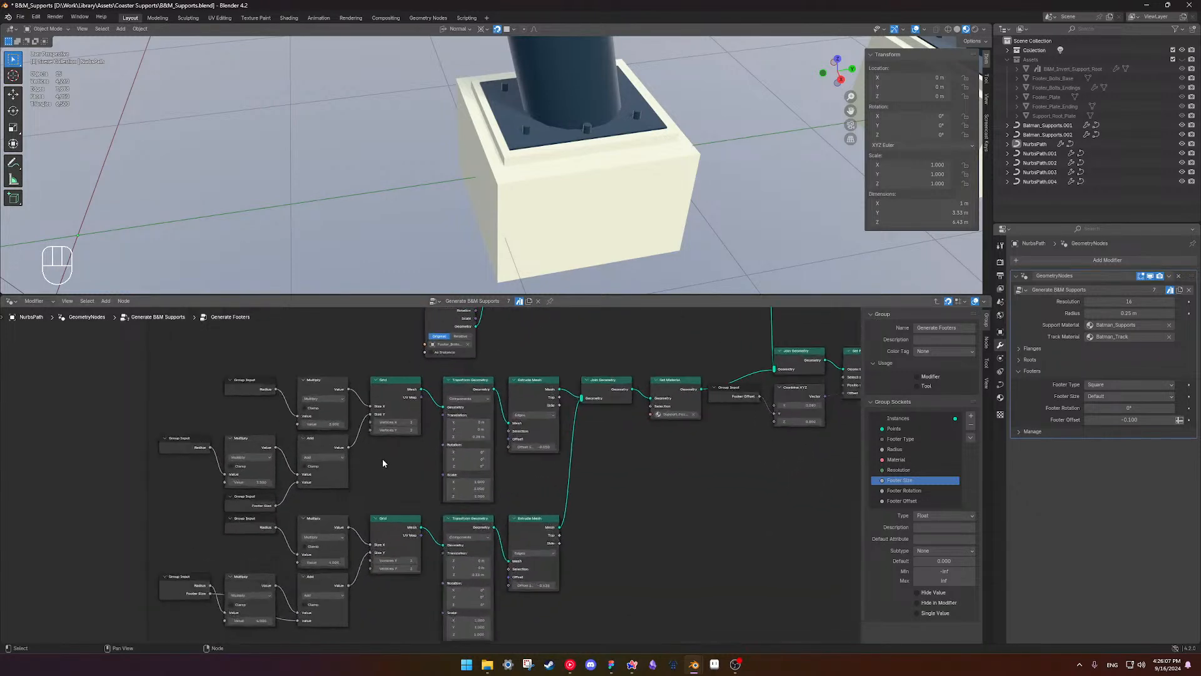
{"action": "middle_click_drag", "start_coordinate": [593, 416], "coordinate": [375, 461], "text": "shift"}
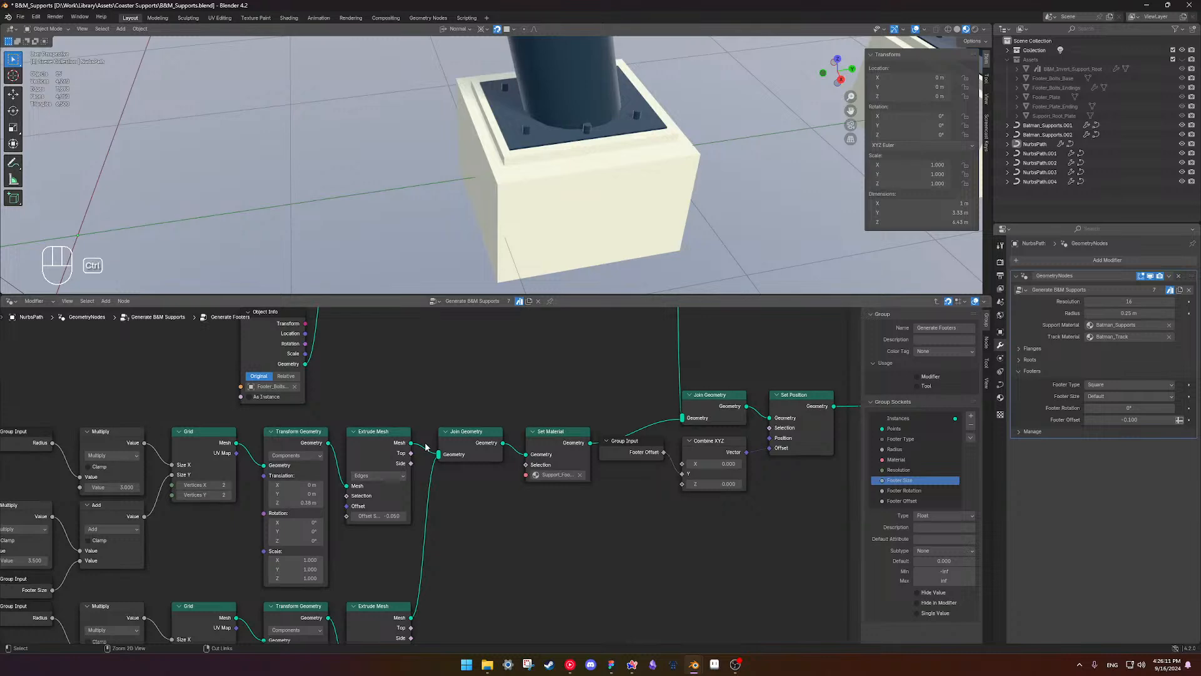
{"action": "key", "text": "ctrl+z"}
{"action": "scroll", "coordinate": [424, 473], "scroll_direction": "down", "scroll_amount": 3}
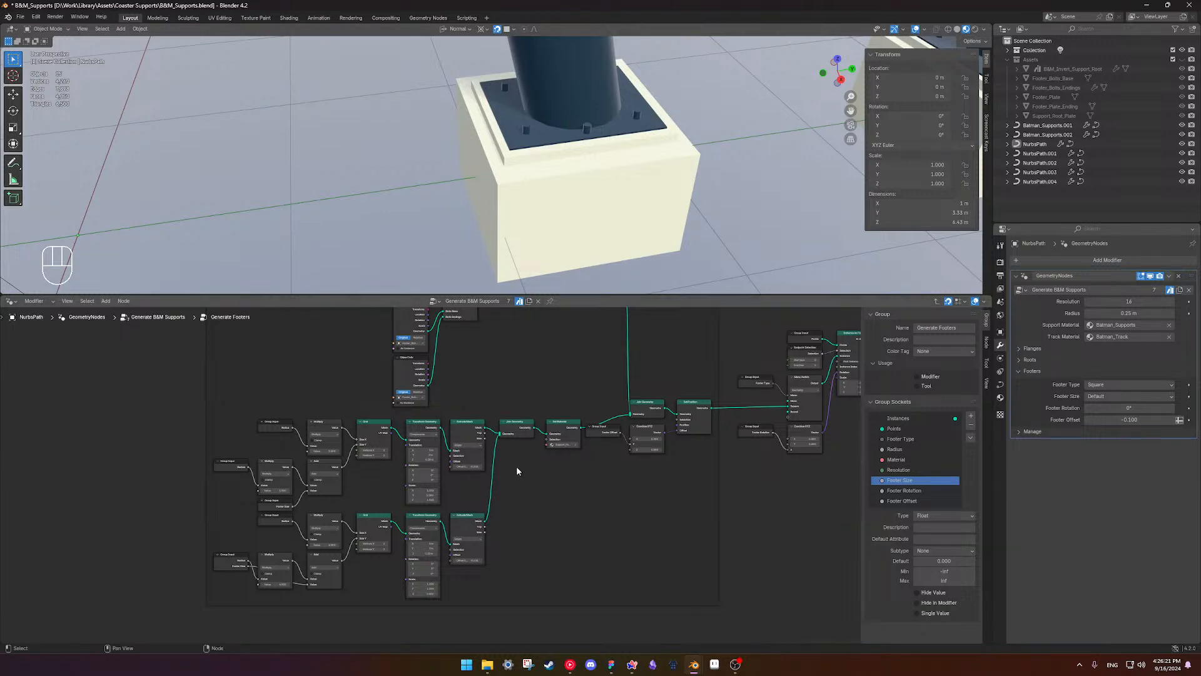
- Group the two grid-and-extrude chains, with their Group Inputs, Join Geometry and Set Material, into a new node group
{"action": "middle_click_drag", "start_coordinate": [518, 465], "coordinate": [515, 439]}
{"action": "left_click_drag", "start_coordinate": [205, 399], "coordinate": [561, 617]}
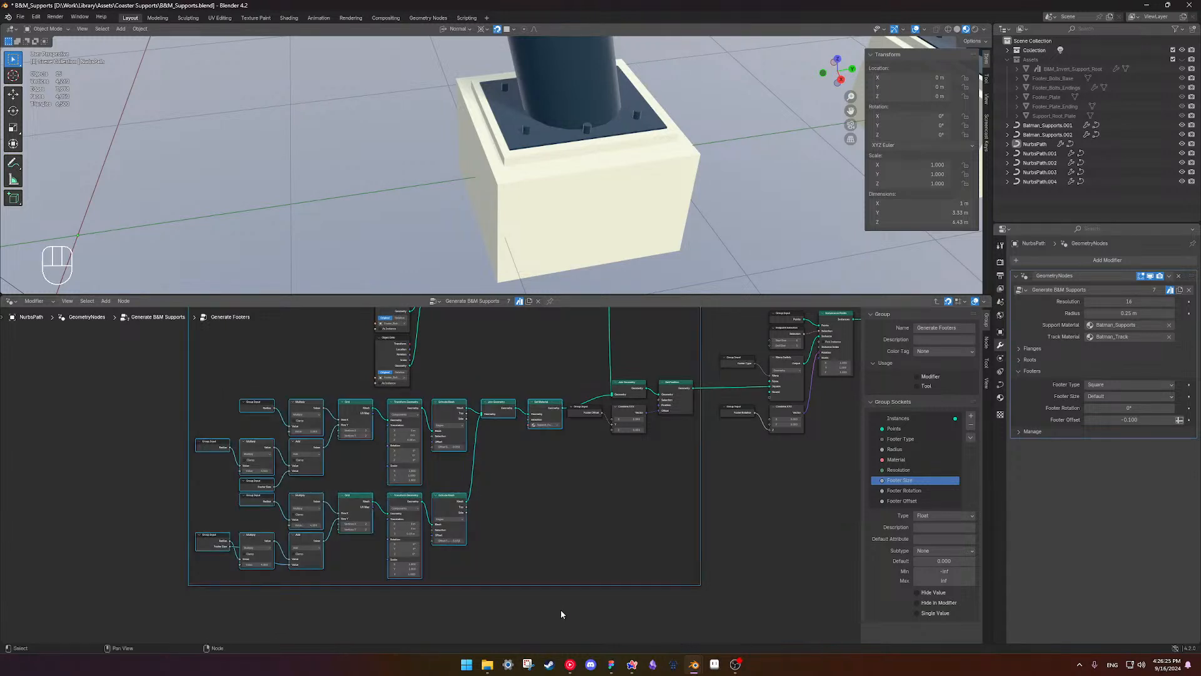
{"action": "left_click", "coordinate": [543, 561]}
{"action": "left_click_drag", "start_coordinate": [204, 395], "coordinate": [557, 565]}
{"action": "key", "text": "ctrl+g"}
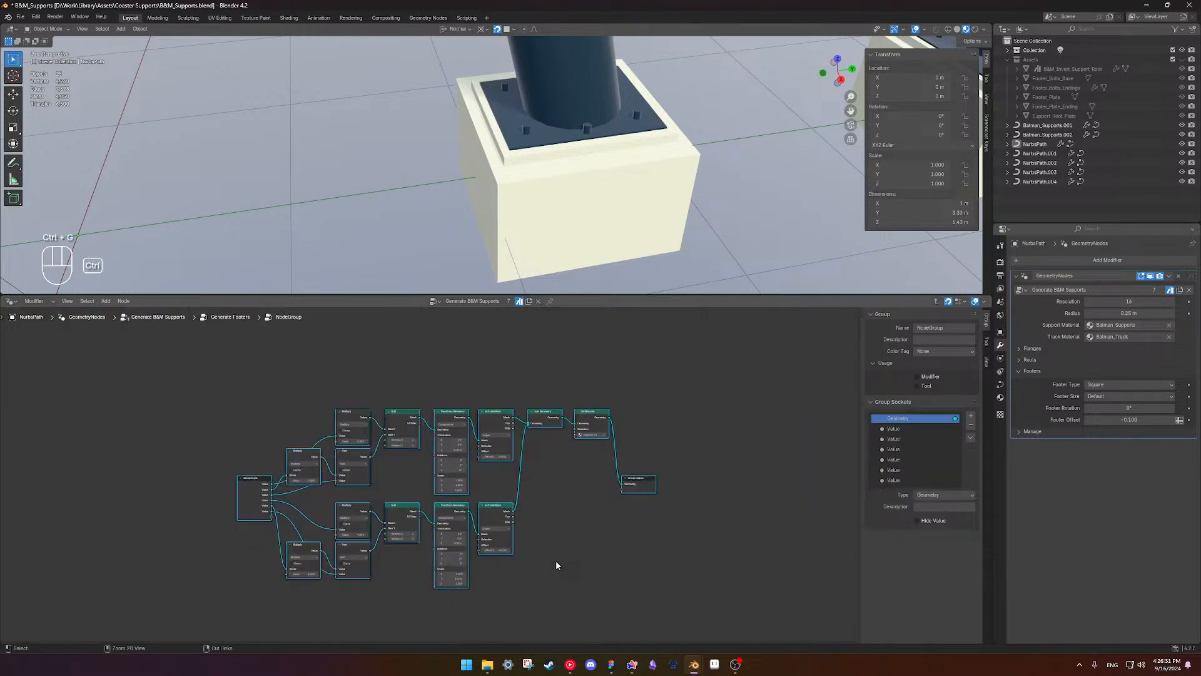
- Move the Group Output node up in line with Set Material in the new footer base group
{"action": "scroll", "coordinate": [563, 538], "scroll_direction": "up", "scroll_amount": 2}
{"action": "left_click_drag", "start_coordinate": [734, 478], "coordinate": [732, 382]}
{"action": "scroll", "coordinate": [414, 455], "scroll_direction": "down", "scroll_amount": 1}
{"action": "left_click_drag", "start_coordinate": [145, 401], "coordinate": [701, 642]}
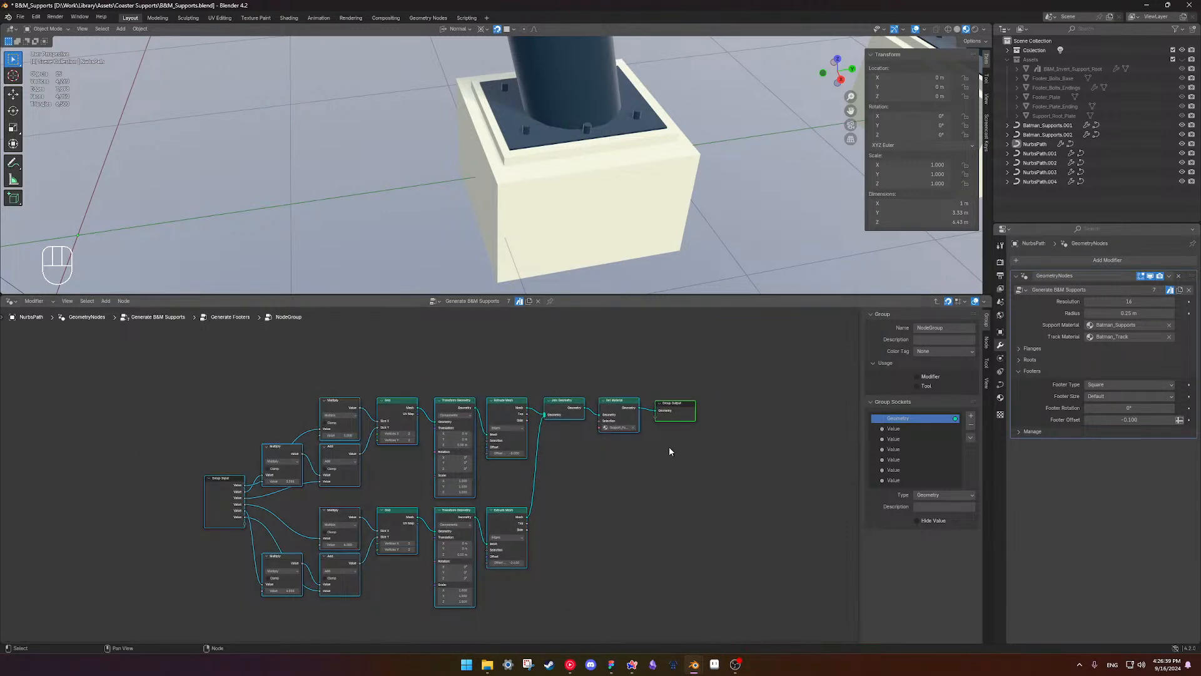
{"action": "left_click_drag", "start_coordinate": [679, 411], "coordinate": [679, 410]}
{"action": "scroll", "coordinate": [630, 510], "scroll_direction": "up", "scroll_amount": 4}
{"action": "left_click", "coordinate": [630, 509]}
{"action": "middle_click_drag", "start_coordinate": [531, 442], "coordinate": [457, 500], "text": "shift"}
{"action": "scroll", "coordinate": [295, 529], "scroll_direction": "up", "scroll_amount": 3}
{"action": "middle_click_drag", "start_coordinate": [283, 498], "coordinate": [434, 457], "text": "shift"}
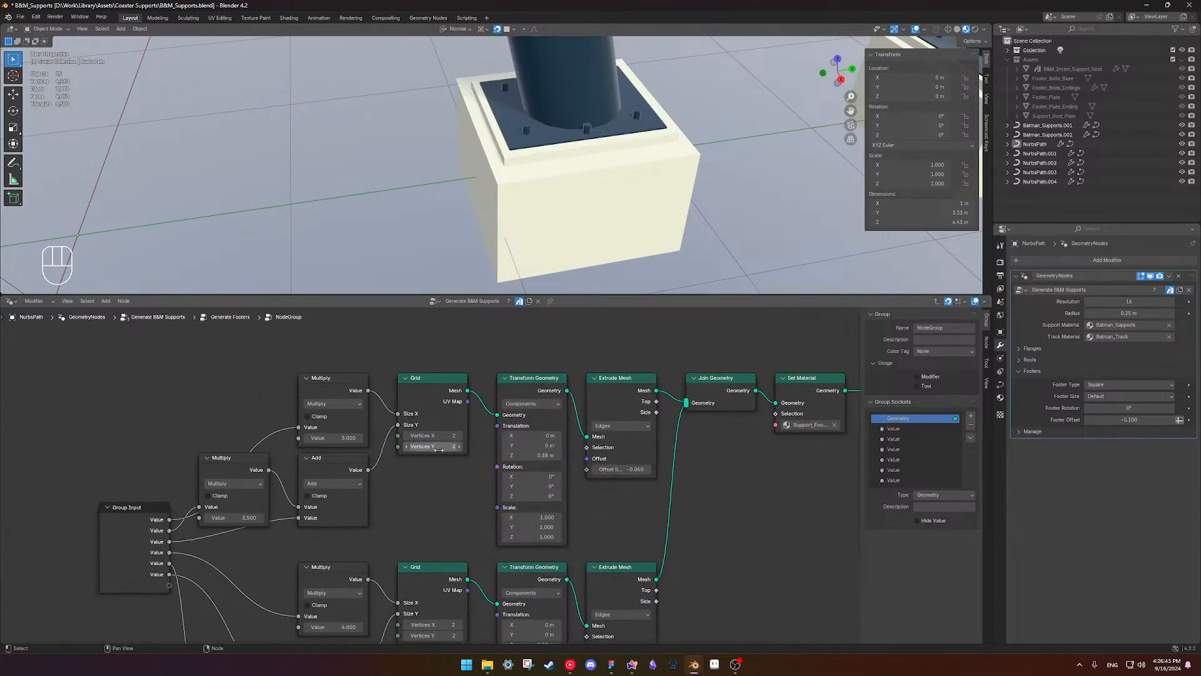
- Space out Extrude Mesh, Join Geometry, Set Material and Group Output evenly, and line up the lower Extrude Mesh beneath the upper one
{"action": "middle_click_drag", "start_coordinate": [500, 430], "coordinate": [317, 434], "text": "shift"}
{"action": "left_click_drag", "start_coordinate": [418, 341], "coordinate": [738, 491]}
{"action": "key", "text": "g"}
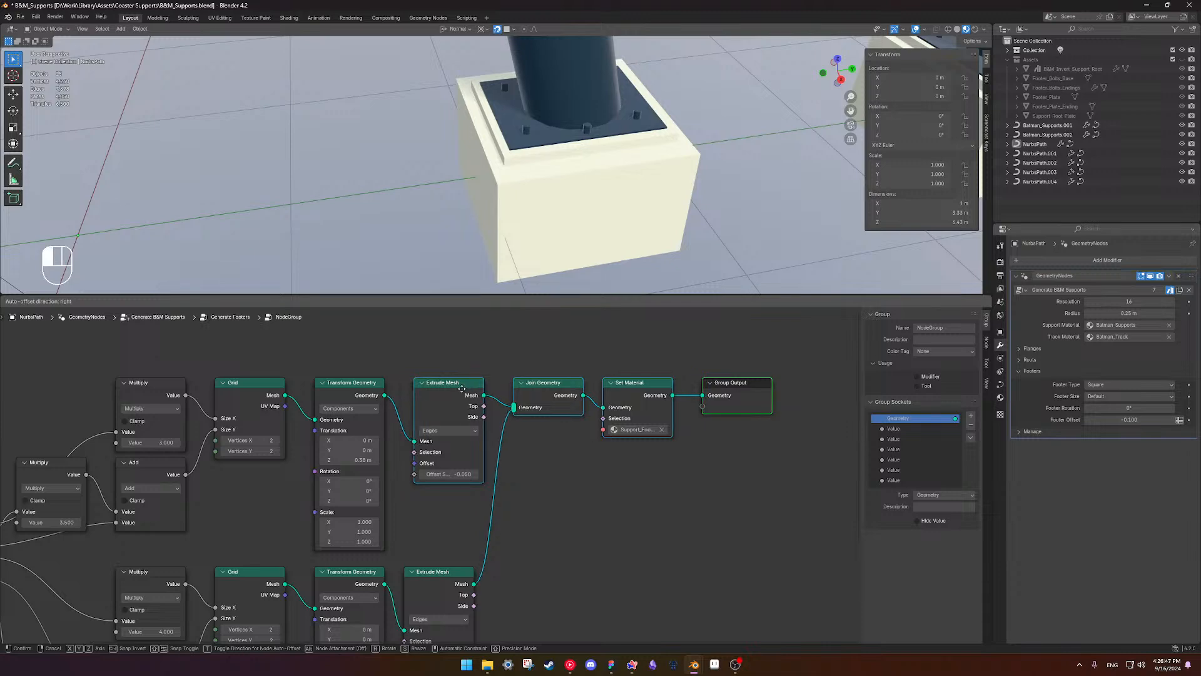
{"action": "left_click", "coordinate": [620, 516]}
{"action": "left_click", "coordinate": [621, 517]}
{"action": "left_click_drag", "start_coordinate": [639, 358], "coordinate": [664, 396]}
{"action": "left_click", "coordinate": [602, 479]}
{"action": "middle_click_drag", "start_coordinate": [520, 537], "coordinate": [551, 444], "text": "shift"}
{"action": "left_click_drag", "start_coordinate": [482, 480], "coordinate": [493, 481]}
{"action": "left_click", "coordinate": [580, 495]}
{"action": "scroll", "coordinate": [350, 485], "scroll_direction": "down", "scroll_amount": 2}
{"action": "middle_click_drag", "start_coordinate": [314, 453], "coordinate": [433, 473]}
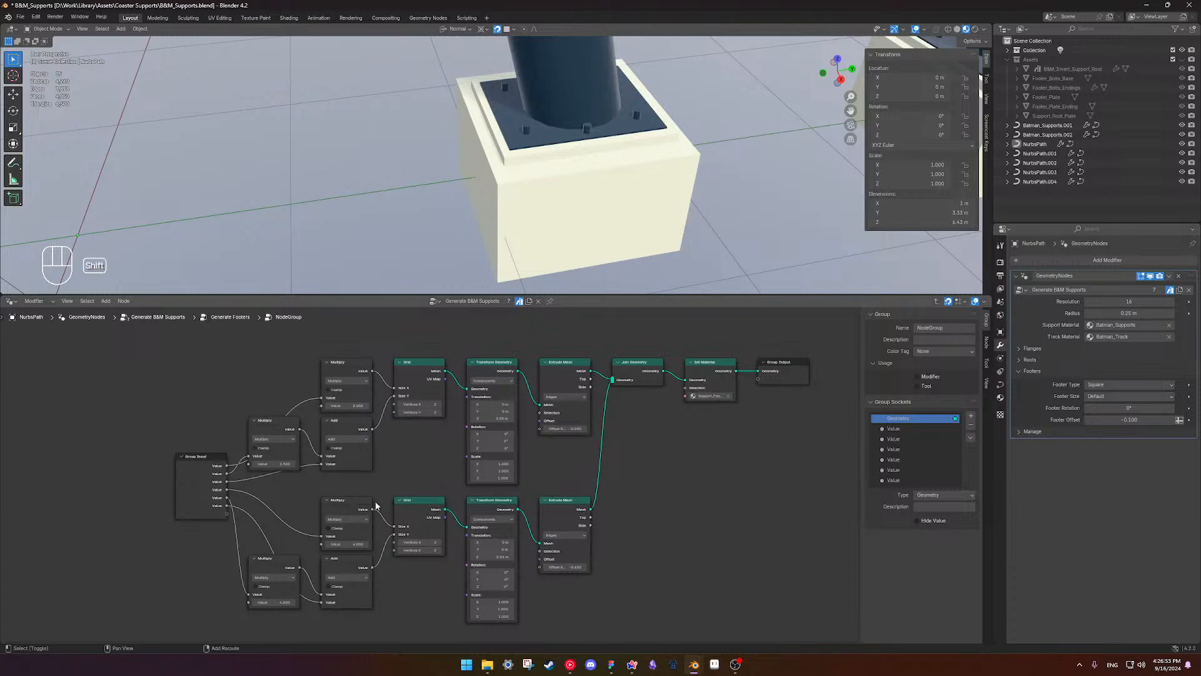
{"action": "middle_click_drag", "start_coordinate": [376, 506], "coordinate": [478, 475]}
{"action": "scroll", "coordinate": [474, 486], "scroll_direction": "up", "scroll_amount": 4}
{"action": "middle_click_drag", "start_coordinate": [378, 440], "coordinate": [364, 506], "text": "shift"}
{"action": "scroll", "coordinate": [365, 505], "scroll_direction": "down", "scroll_amount": 6}
{"action": "middle_click_drag", "start_coordinate": [449, 507], "coordinate": [403, 525], "text": "shift"}
{"action": "scroll", "coordinate": [402, 524], "scroll_direction": "up", "scroll_amount": 2}
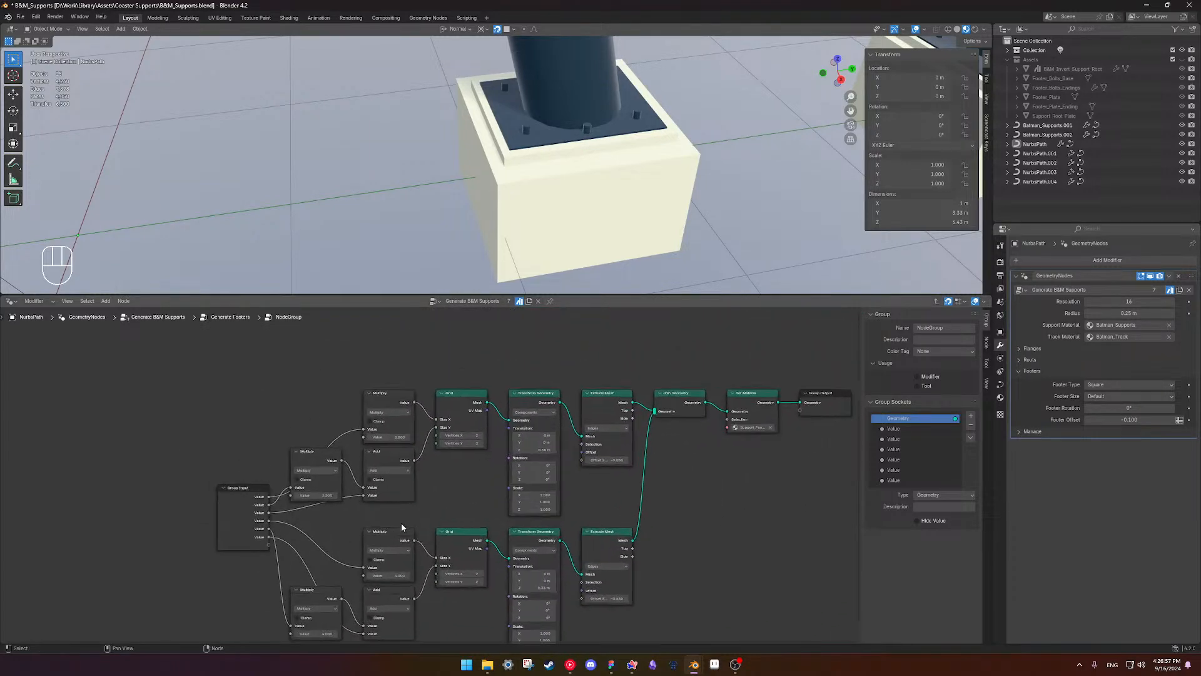
- Leave the new node group and return to the Generate Footers tree
{"action": "key", "text": "Tab"}
{"action": "middle_click_drag", "start_coordinate": [314, 507], "coordinate": [459, 480], "text": "shift"}
{"action": "scroll", "coordinate": [512, 483], "scroll_direction": "up", "scroll_amount": 3}
{"action": "scroll", "coordinate": [512, 483], "scroll_direction": "down", "scroll_amount": 5}
{"action": "scroll", "coordinate": [488, 475], "scroll_direction": "down", "scroll_amount": 1}
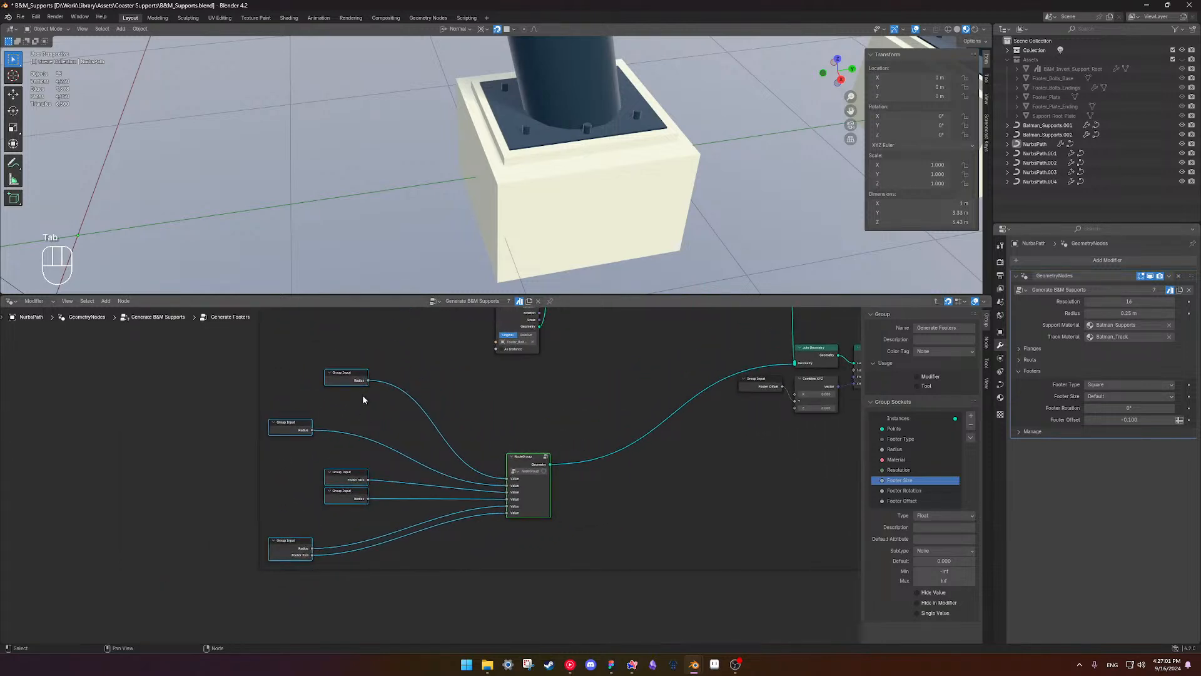
{"action": "key", "text": "g"}
{"action": "right_click", "coordinate": [412, 424]}
{"action": "key", "text": "ctrl+z"}
- Stack the five Group Input nodes in socket order directly beside the new NodeGroup node
{"action": "left_click_drag", "start_coordinate": [342, 373], "coordinate": [451, 442]}
{"action": "left_click_drag", "start_coordinate": [284, 425], "coordinate": [448, 463]}
{"action": "scroll", "coordinate": [386, 493], "scroll_direction": "up", "scroll_amount": 4}
{"action": "middle_click_drag", "start_coordinate": [389, 494], "coordinate": [375, 503]}
{"action": "left_click_drag", "start_coordinate": [335, 485], "coordinate": [492, 493]}
{"action": "left_click_drag", "start_coordinate": [325, 510], "coordinate": [482, 517]}
{"action": "left_click_drag", "start_coordinate": [255, 579], "coordinate": [484, 529]}
{"action": "scroll", "coordinate": [503, 558], "scroll_direction": "up", "scroll_amount": 7}
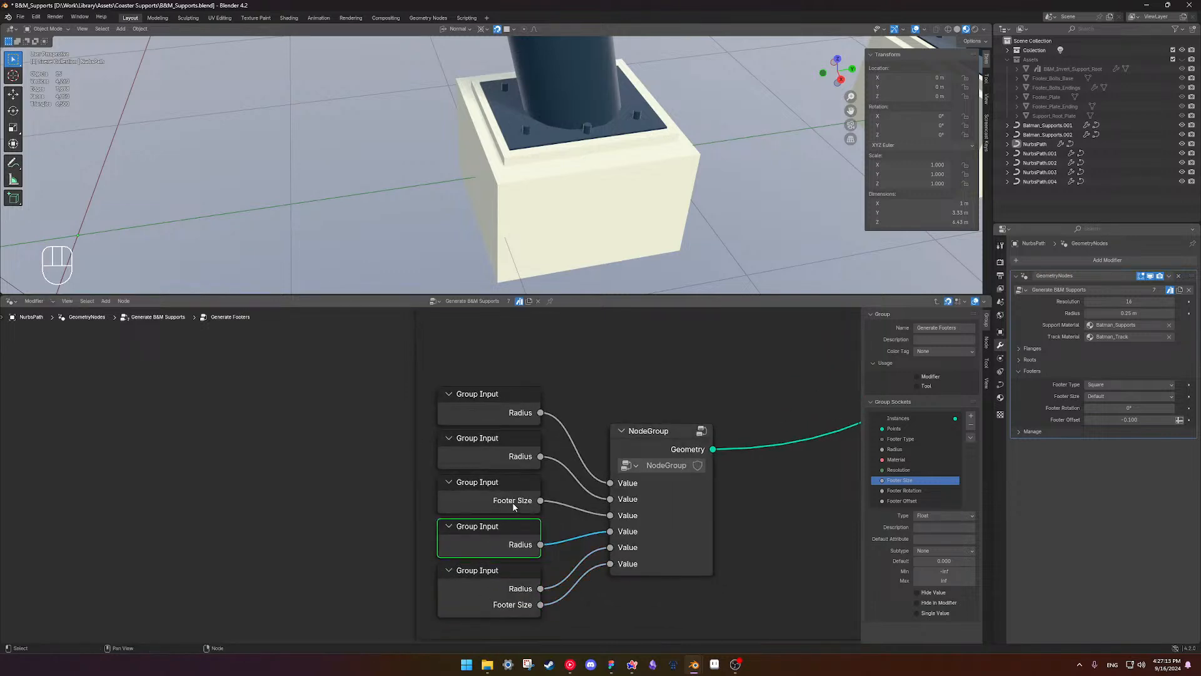
{"action": "scroll", "coordinate": [514, 507], "scroll_direction": "up", "scroll_amount": 1}
{"action": "scroll", "coordinate": [541, 422], "scroll_direction": "down", "scroll_amount": 1}
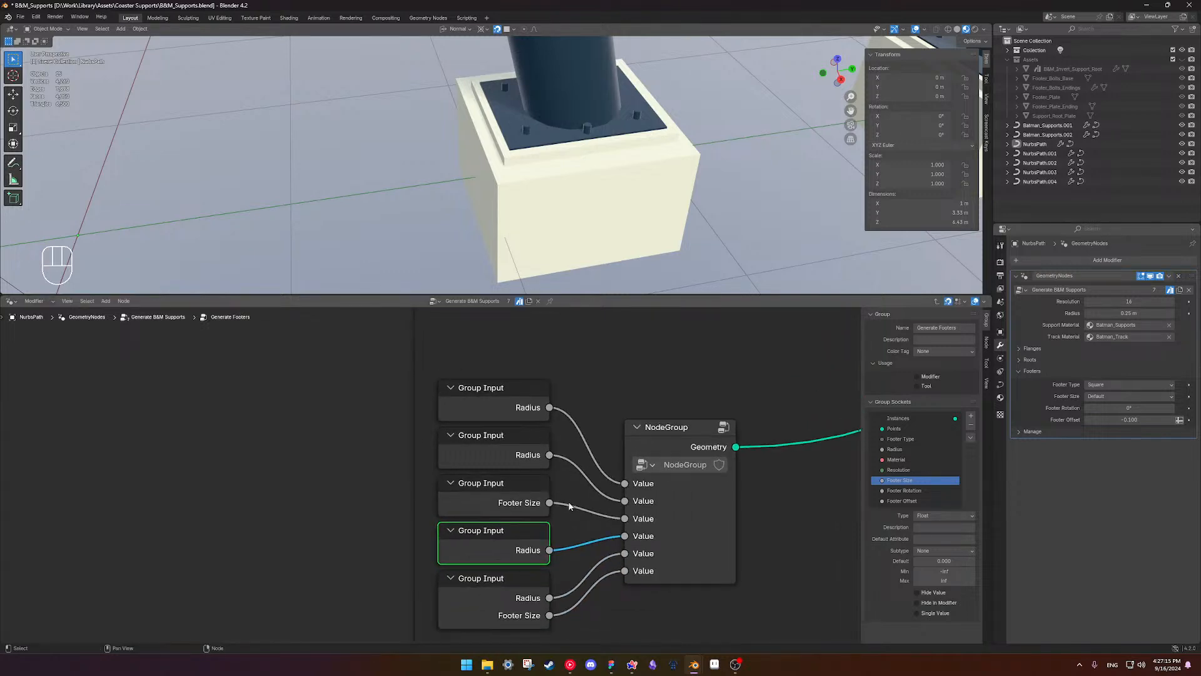
- Open the new node group and label its six value inputs r, r, f, r, r and f in order
{"action": "left_click", "coordinate": [709, 525]}
{"action": "key", "text": "Tab"}
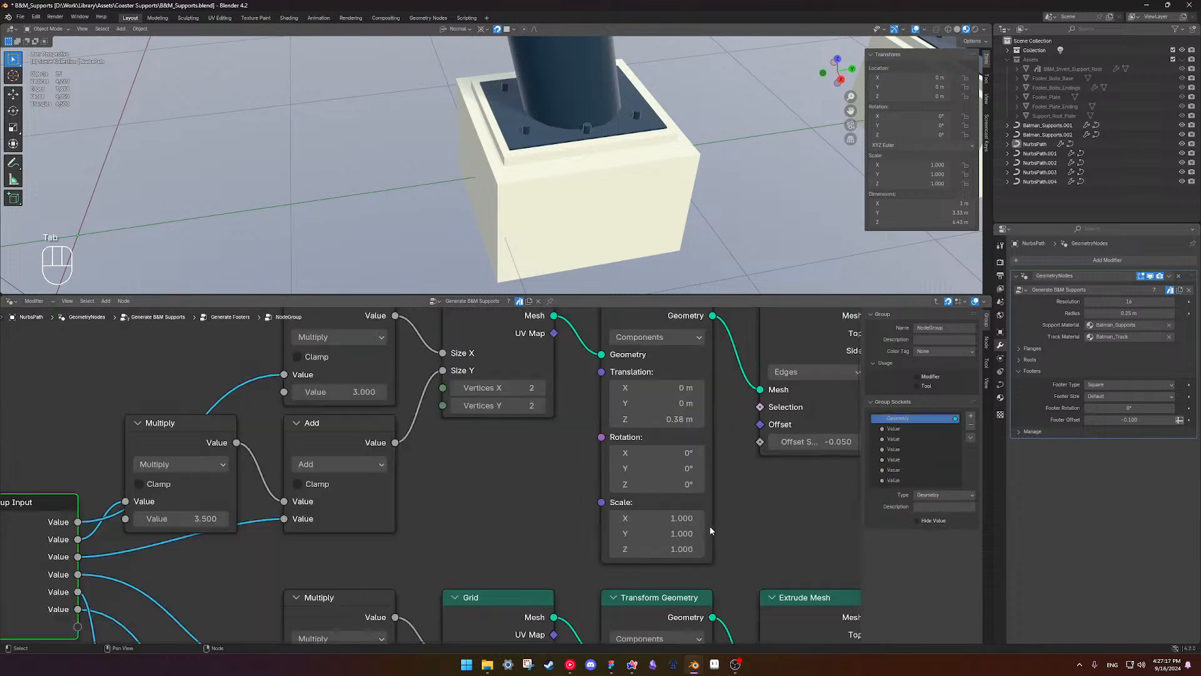
{"action": "scroll", "coordinate": [315, 494], "scroll_direction": "up", "scroll_amount": 2}
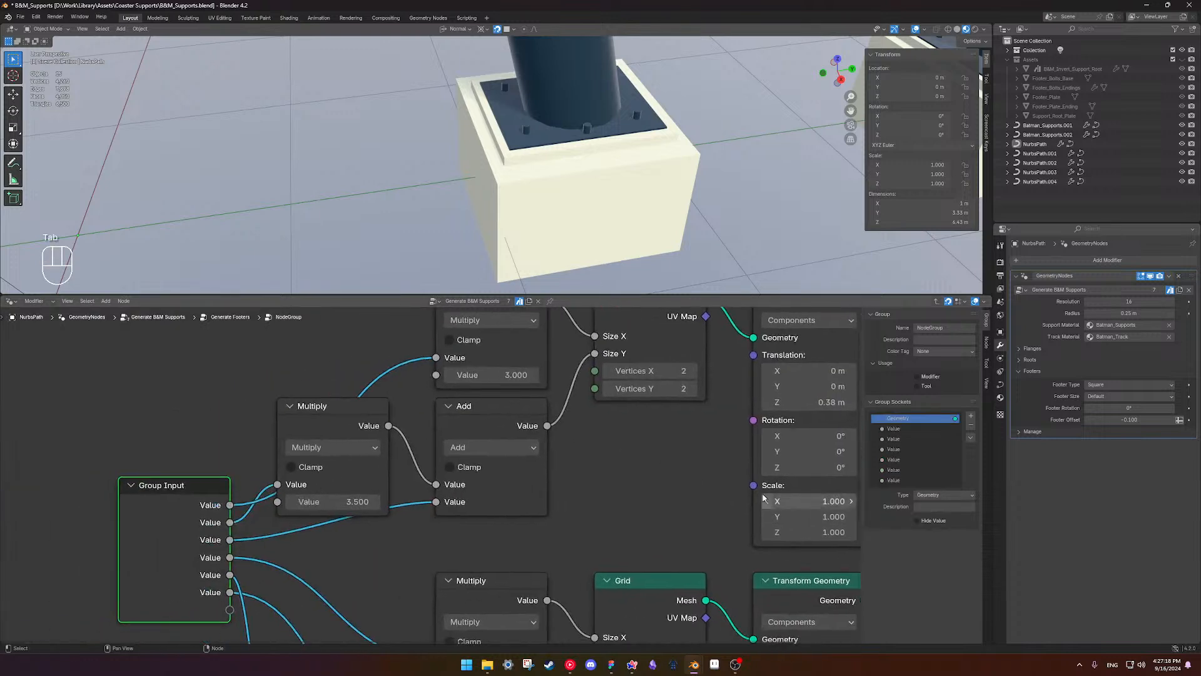
{"action": "double_click", "coordinate": [905, 430]}
{"action": "type", "text": "r"}
{"action": "left_click", "coordinate": [900, 440]}
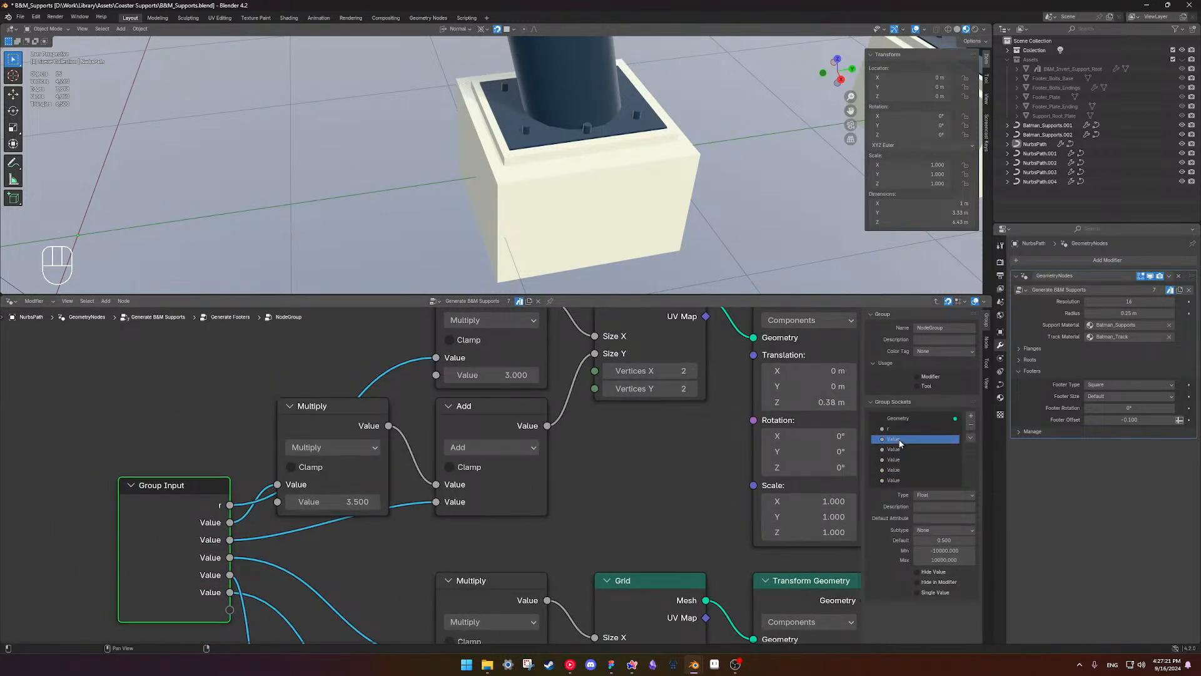
{"action": "double_click", "coordinate": [900, 440]}
{"action": "type", "text": "r"}
{"action": "left_click", "coordinate": [895, 449]}
{"action": "double_click", "coordinate": [895, 450]}
{"action": "type", "text": "f"}
{"action": "left_click", "coordinate": [894, 459]}
{"action": "double_click", "coordinate": [895, 459]}
{"action": "type", "text": "r"}
{"action": "left_click", "coordinate": [896, 469]}
{"action": "double_click", "coordinate": [895, 469]}
{"action": "type", "text": "r"}
{"action": "left_click", "coordinate": [898, 480]}
{"action": "double_click", "coordinate": [898, 480]}
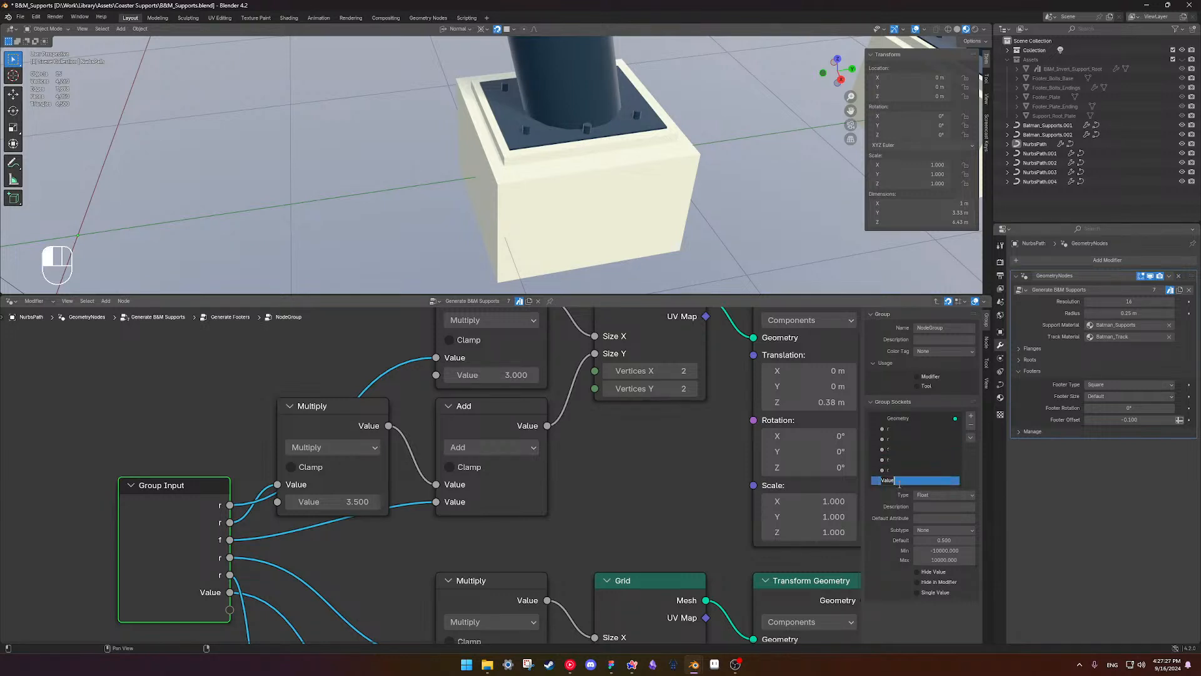
{"action": "type", "text": "f"}
{"action": "key", "text": "Return"}
- Rename the group's first input Radius and its third input Footer Size
{"action": "scroll", "coordinate": [351, 458], "scroll_direction": "down", "scroll_amount": 3}
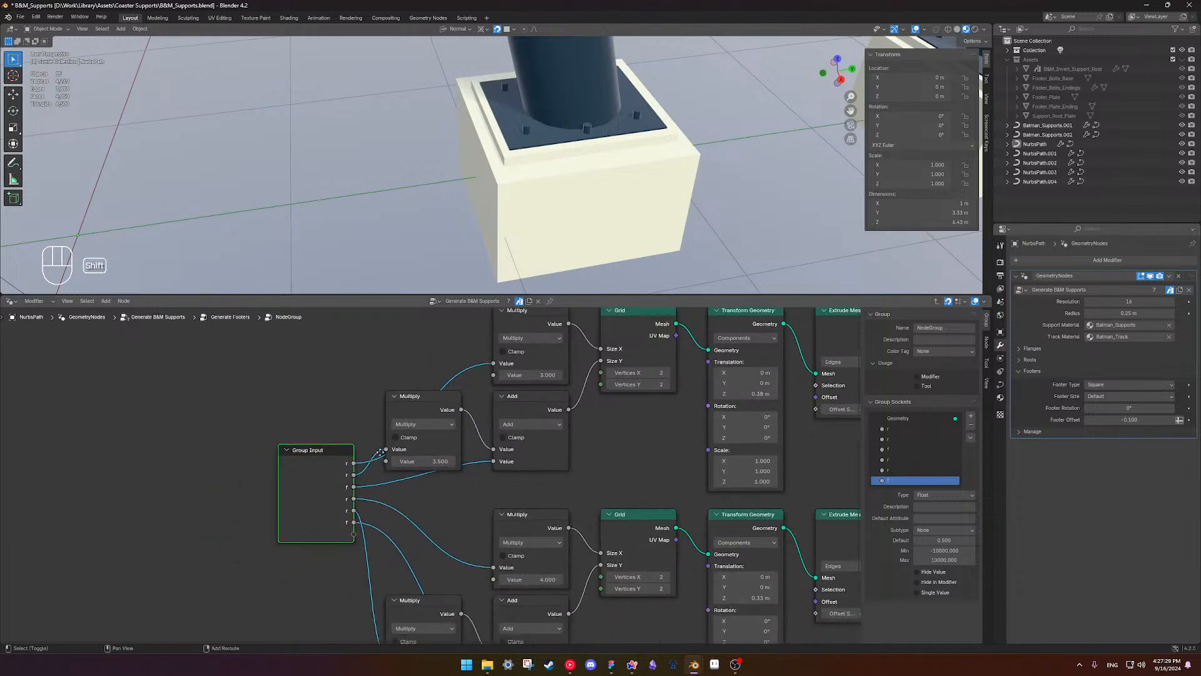
{"action": "scroll", "coordinate": [388, 477], "scroll_direction": "up", "scroll_amount": 2}
{"action": "left_click", "coordinate": [898, 430]}
{"action": "double_click", "coordinate": [899, 430]}
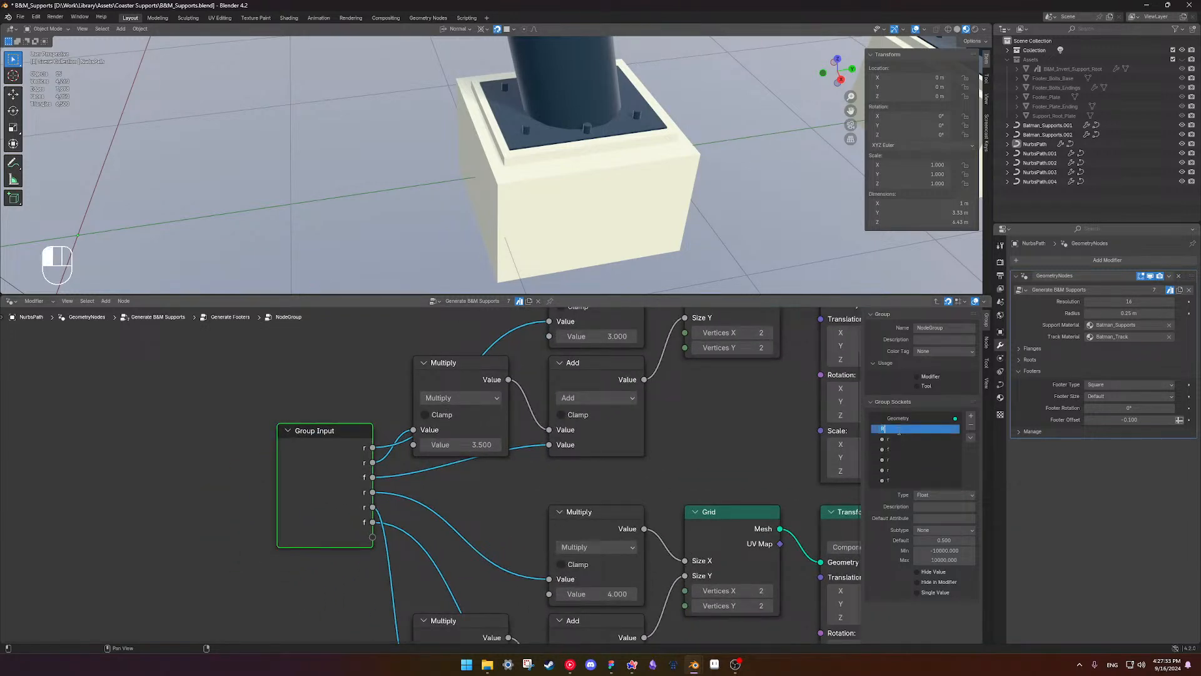
{"action": "type", "text": "Radius"}
{"action": "key", "text": "Return"}
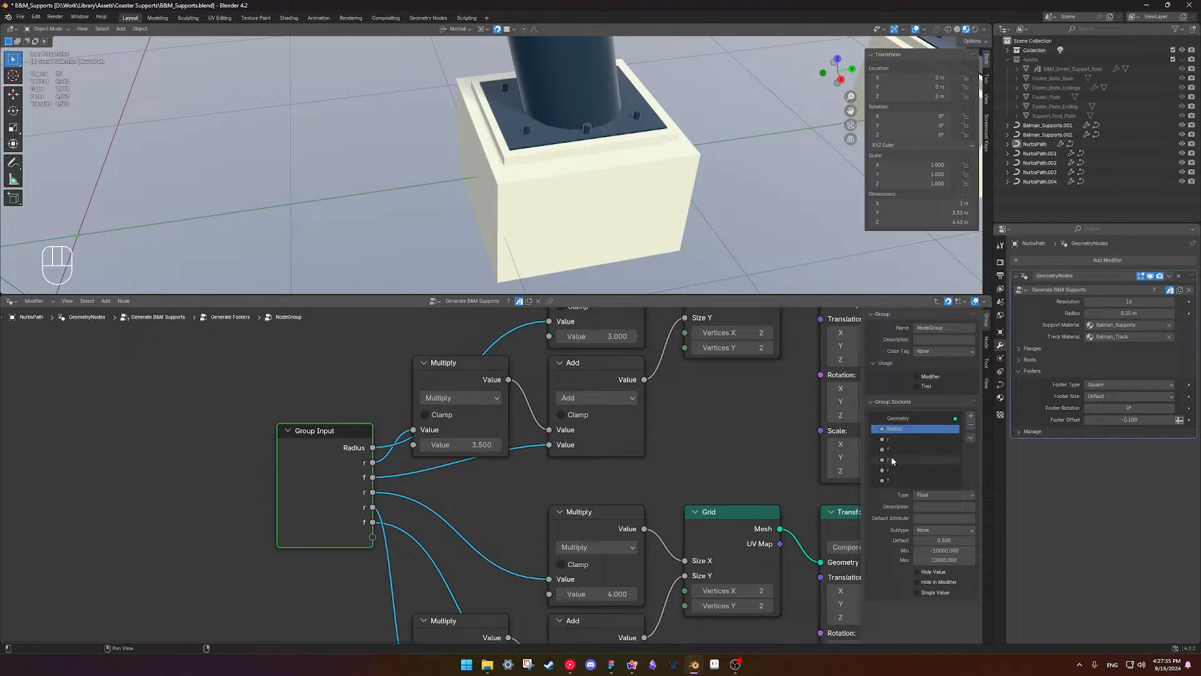
{"action": "double_click", "coordinate": [899, 450]}
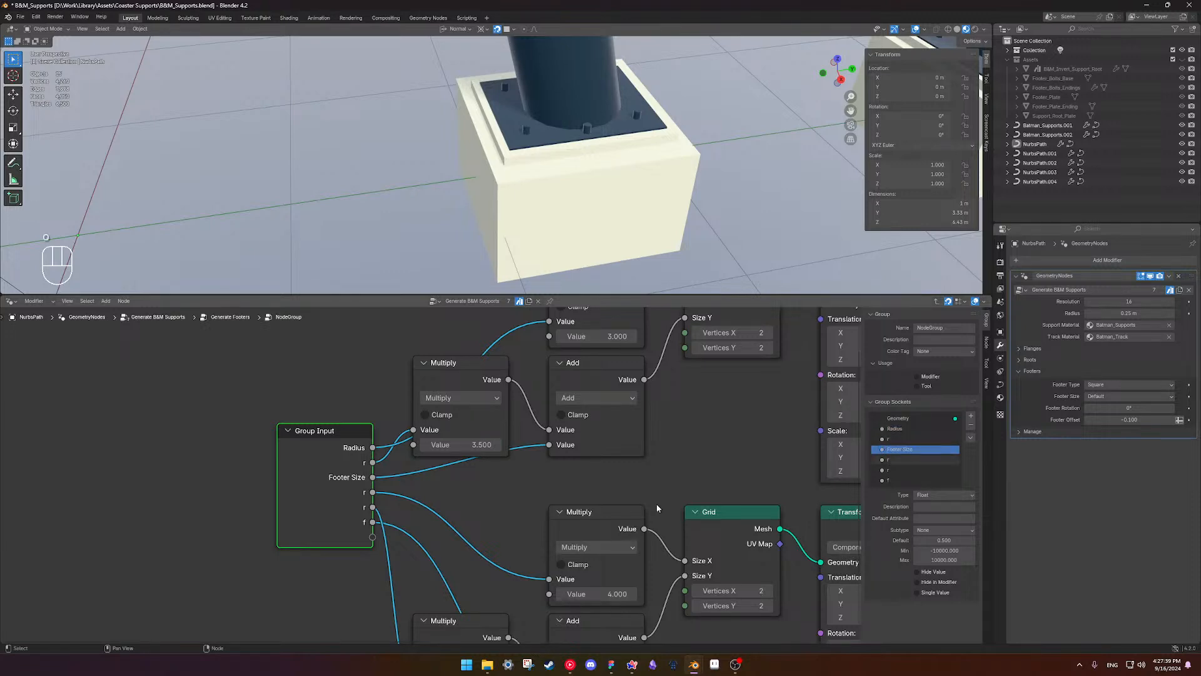
- Move the Group Input node well clear of the Multiply nodes to make room for copies
{"action": "scroll", "coordinate": [383, 497], "scroll_direction": "up", "scroll_amount": 5}
{"action": "scroll", "coordinate": [362, 463], "scroll_direction": "down", "scroll_amount": 5}
{"action": "scroll", "coordinate": [360, 461], "scroll_direction": "down", "scroll_amount": 1}
{"action": "left_click_drag", "start_coordinate": [311, 450], "coordinate": [93, 441]}
{"action": "scroll", "coordinate": [294, 484], "scroll_direction": "down", "scroll_amount": 3}
{"action": "left_click_drag", "start_coordinate": [294, 486], "coordinate": [200, 513]}
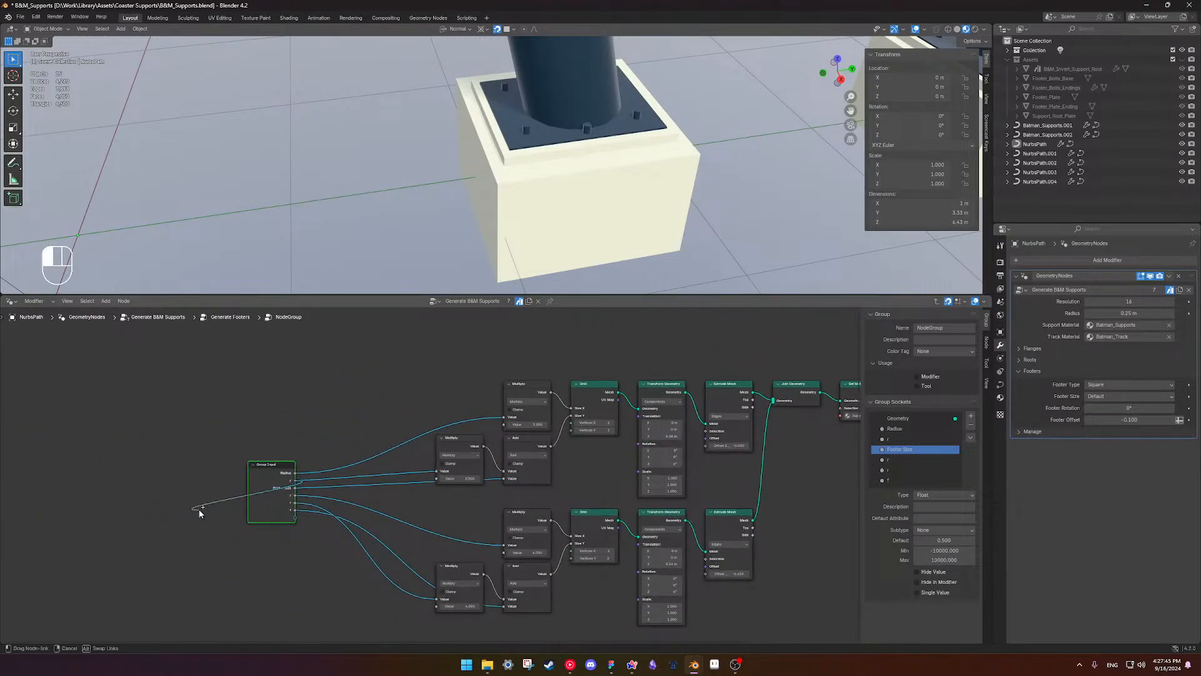
{"action": "left_click_drag", "start_coordinate": [275, 471], "coordinate": [189, 477]}
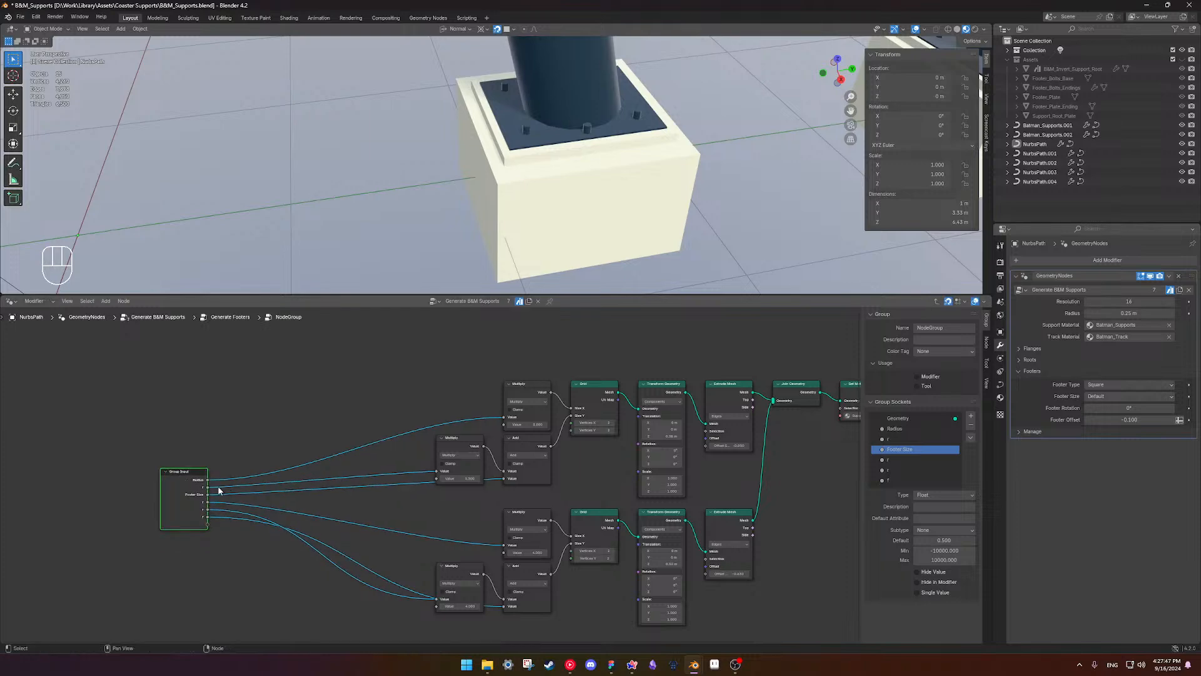
- Feed the upper chain's Size X Multiply from the Radius of a duplicated Group Input, hiding its unused sockets and placing it alongside
{"action": "key", "text": "shift+d"}
{"action": "left_click", "coordinate": [429, 359]}
{"action": "scroll", "coordinate": [494, 403], "scroll_direction": "up", "scroll_amount": 2}
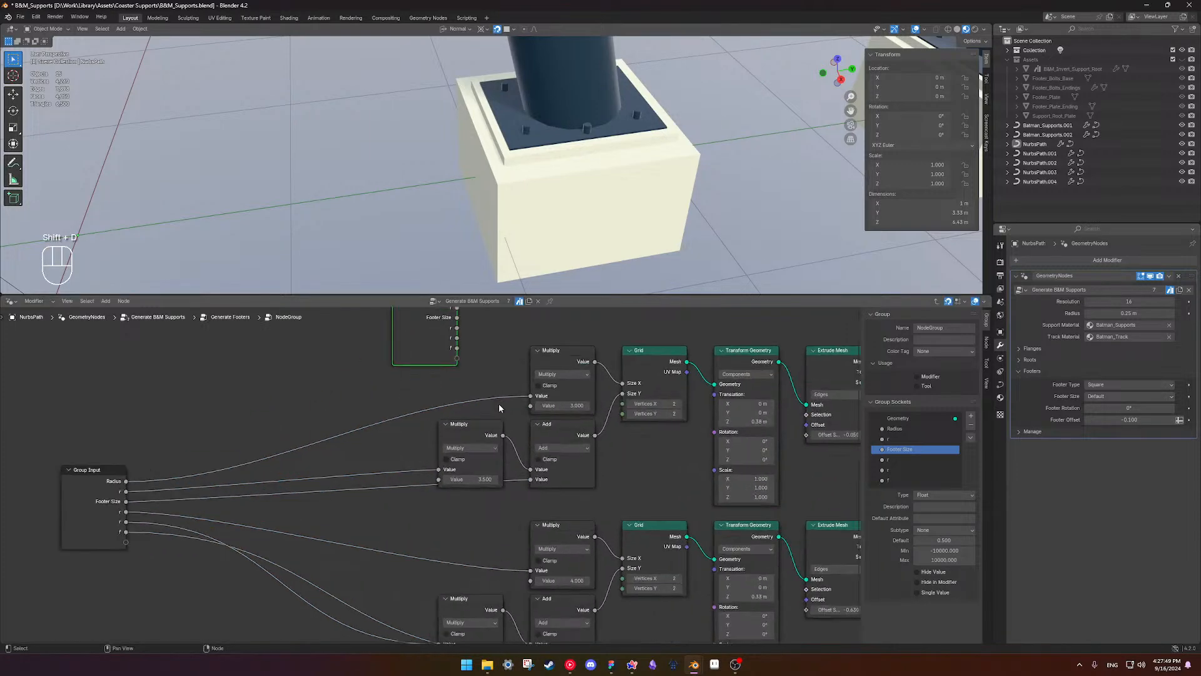
{"action": "middle_click_drag", "start_coordinate": [517, 349], "coordinate": [479, 375]}
{"action": "left_click_drag", "start_coordinate": [420, 322], "coordinate": [494, 420]}
{"action": "left_click", "coordinate": [381, 358]}
{"action": "key", "text": "ctrl+h"}
{"action": "key", "text": "Right"}
{"action": "left_click_drag", "start_coordinate": [380, 332], "coordinate": [426, 396]}
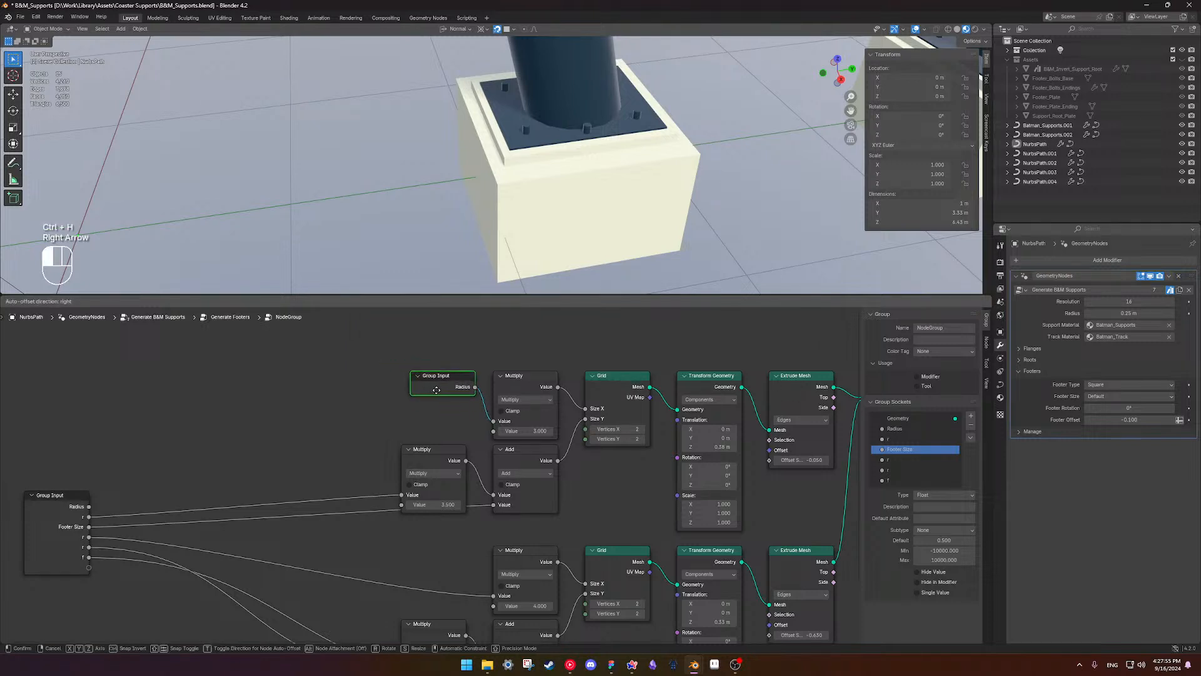
- Duplicate the Radius Group Input and connect it to the upper chain's 3.500 Multiply node
{"action": "middle_click_drag", "start_coordinate": [430, 427], "coordinate": [470, 364], "text": "shift"}
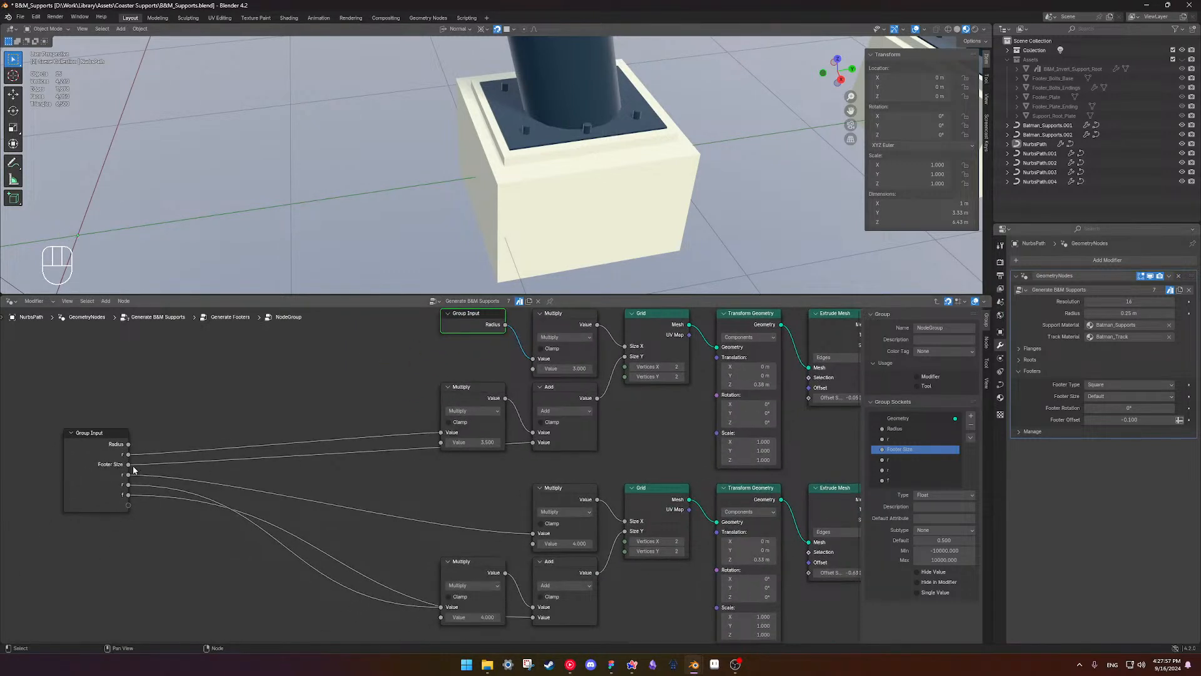
{"action": "key", "text": "shift+d"}
{"action": "left_click", "coordinate": [332, 398]}
{"action": "left_click_drag", "start_coordinate": [376, 397], "coordinate": [427, 432]}
{"action": "left_click_drag", "start_coordinate": [354, 400], "coordinate": [392, 400]}
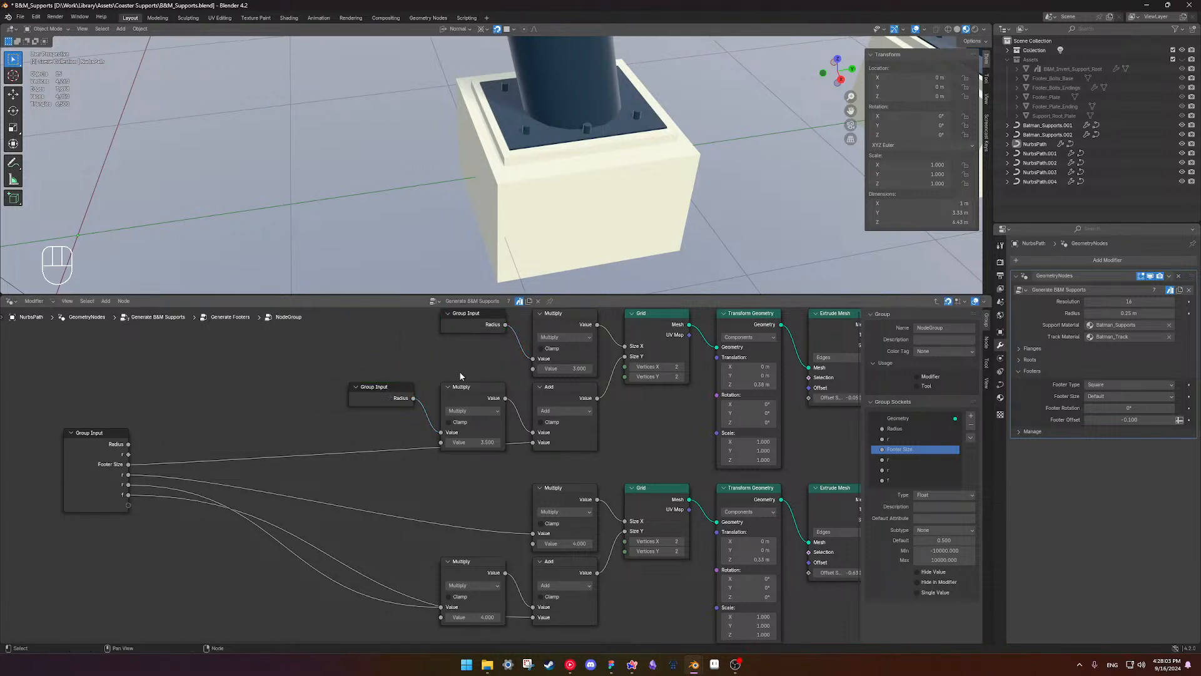
{"action": "scroll", "coordinate": [471, 381], "scroll_direction": "down", "scroll_amount": 2}
{"action": "scroll", "coordinate": [482, 461], "scroll_direction": "up", "scroll_amount": 2}
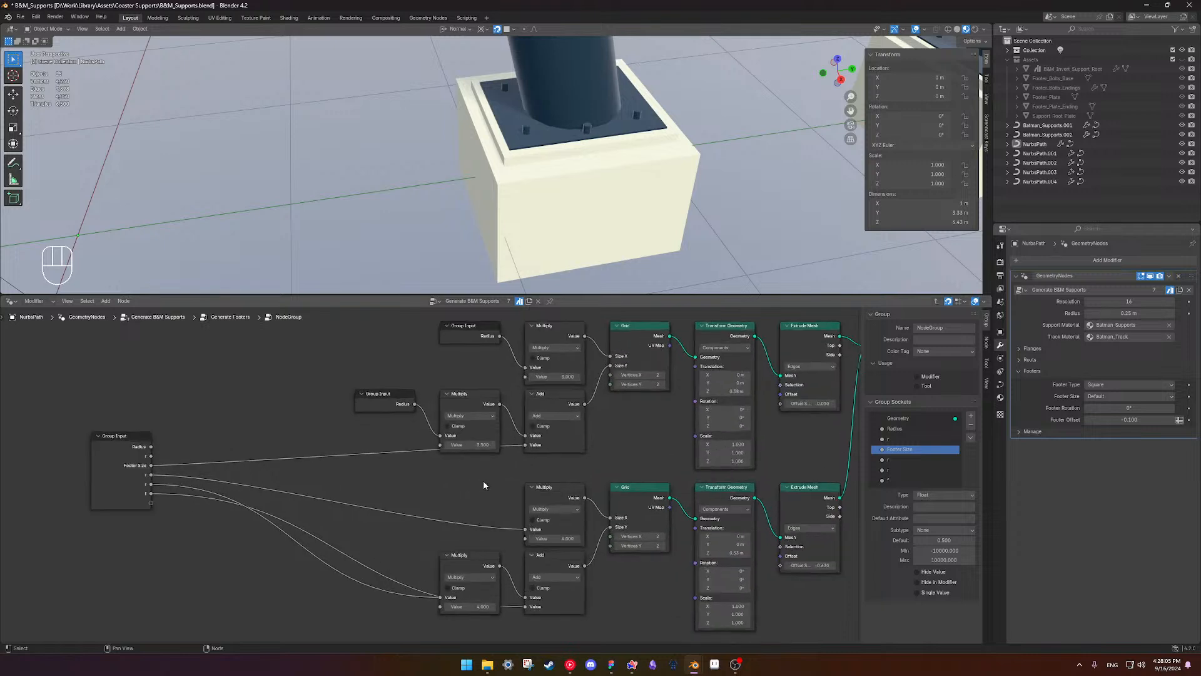
{"action": "middle_click_drag", "start_coordinate": [307, 389], "coordinate": [267, 414], "text": "shift"}
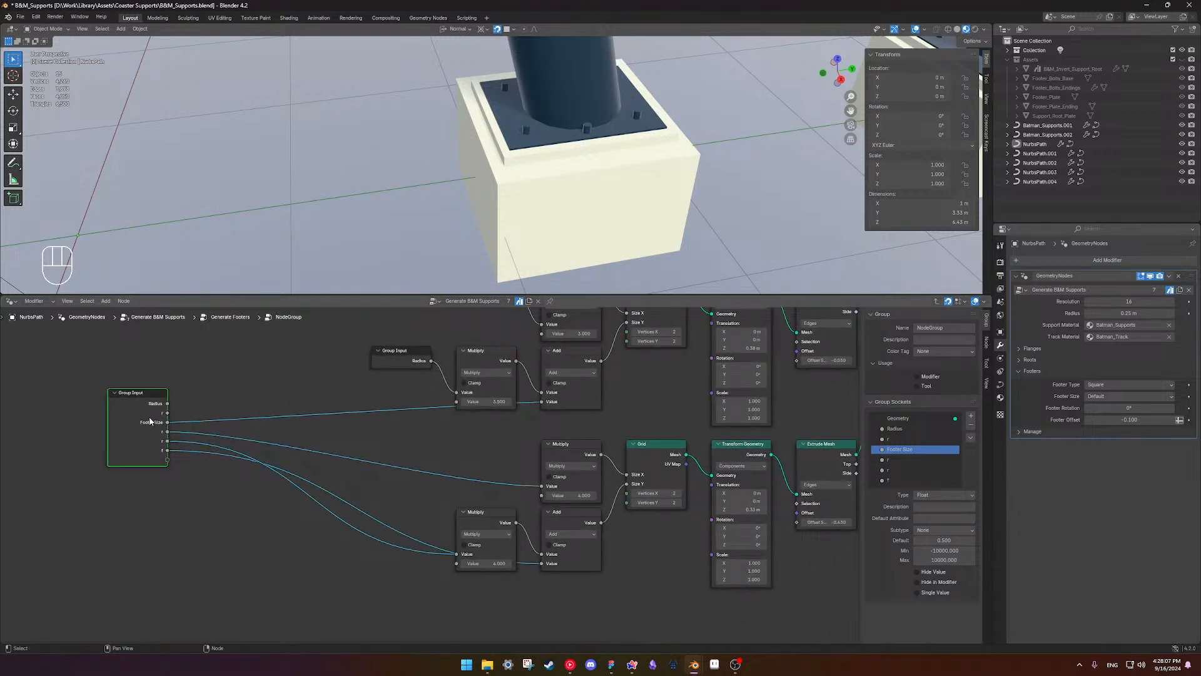
- Duplicate the full Group Input, connect Footer Size to the upper chain's Add node and hide the copy's unused sockets
{"action": "key", "text": "shift+d"}
{"action": "left_click", "coordinate": [483, 446]}
{"action": "left_click_drag", "start_coordinate": [499, 447], "coordinate": [492, 423]}
{"action": "left_click", "coordinate": [466, 445]}
{"action": "key", "text": "ctrl+h"}
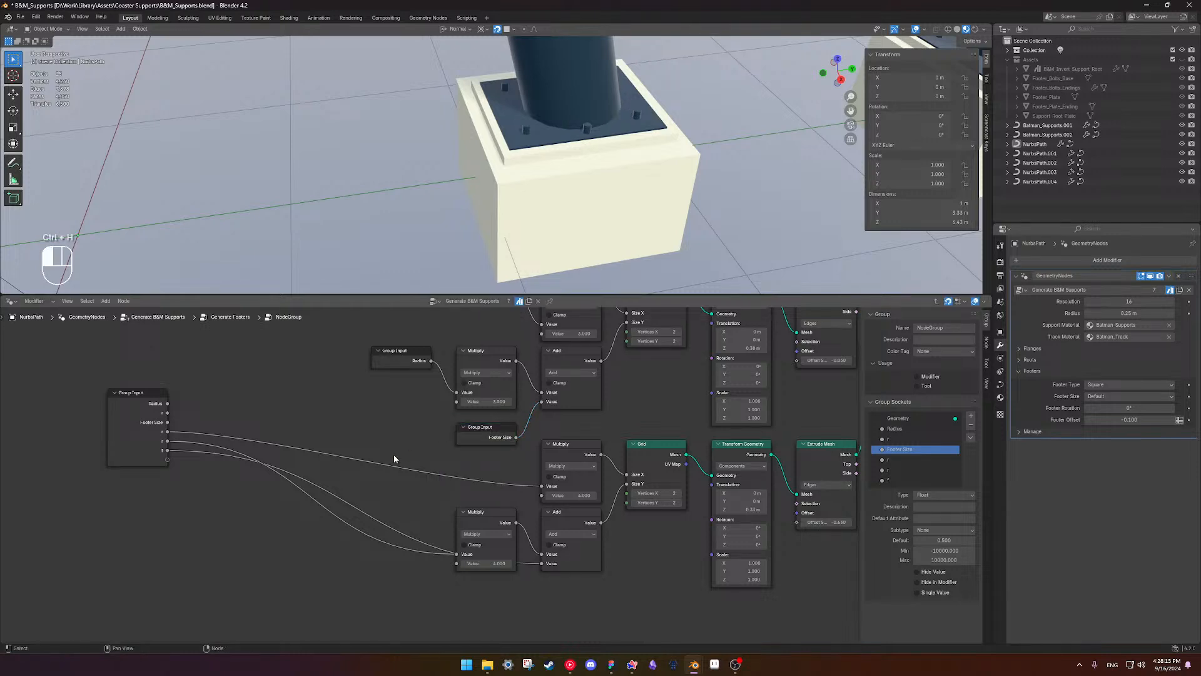
{"action": "left_click", "coordinate": [393, 454]}
{"action": "scroll", "coordinate": [453, 453], "scroll_direction": "down", "scroll_amount": 3}
- Tidy the upper chain by packing its Group Input, Multiply and Add nodes closely together
{"action": "left_click_drag", "start_coordinate": [377, 378], "coordinate": [475, 462]}
{"action": "left_click_drag", "start_coordinate": [448, 400], "coordinate": [448, 380]}
{"action": "scroll", "coordinate": [441, 462], "scroll_direction": "up", "scroll_amount": 2}
{"action": "middle_click_drag", "start_coordinate": [396, 416], "coordinate": [374, 477], "text": "shift"}
{"action": "left_click_drag", "start_coordinate": [333, 394], "coordinate": [395, 418]}
{"action": "key", "text": "shift+z"}
{"action": "key", "text": "ctrl+z"}
{"action": "left_click_drag", "start_coordinate": [283, 394], "coordinate": [416, 440]}
{"action": "left_click_drag", "start_coordinate": [432, 389], "coordinate": [433, 380]}
{"action": "left_click", "coordinate": [360, 441]}
{"action": "left_click_drag", "start_coordinate": [445, 465], "coordinate": [446, 448]}
{"action": "left_click", "coordinate": [361, 478]}
{"action": "scroll", "coordinate": [388, 455], "scroll_direction": "down", "scroll_amount": 5}
{"action": "middle_click_drag", "start_coordinate": [413, 498], "coordinate": [504, 406], "text": "shift"}
{"action": "scroll", "coordinate": [448, 479], "scroll_direction": "up", "scroll_amount": 4}
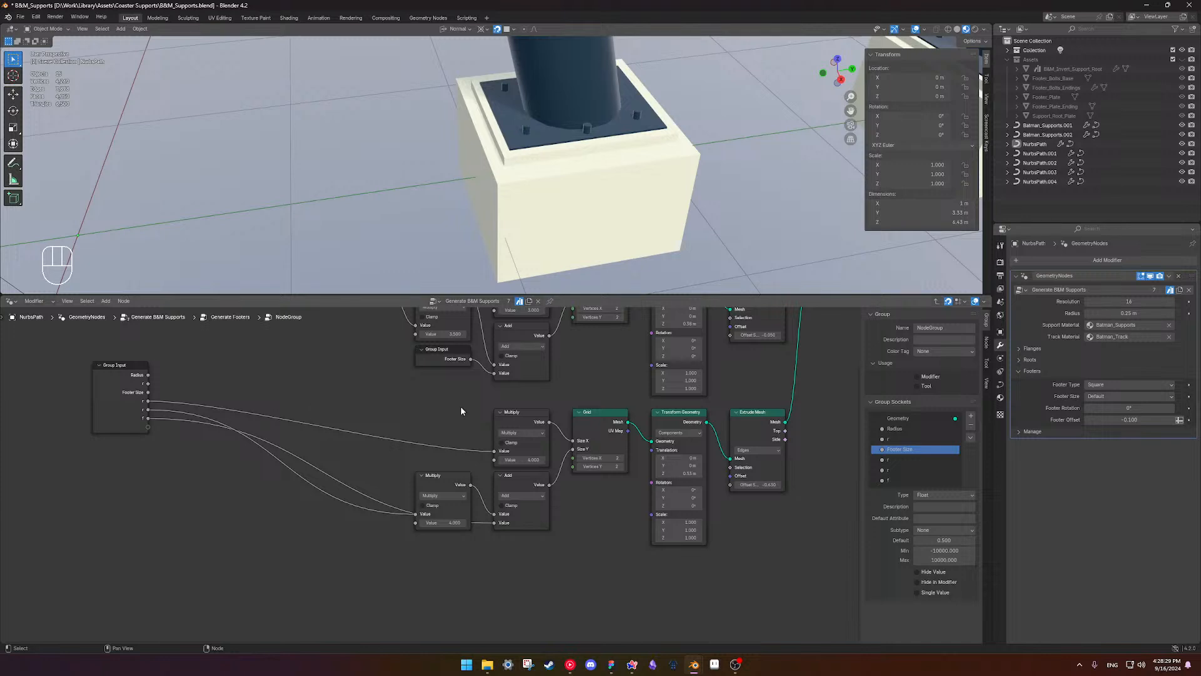
- Duplicate the Radius Group Input and connect it to the Multiply node feeding the lower grid's Size X
{"action": "middle_click_drag", "start_coordinate": [407, 409], "coordinate": [400, 433]}
{"action": "mouse_move", "coordinate": [369, 323]}
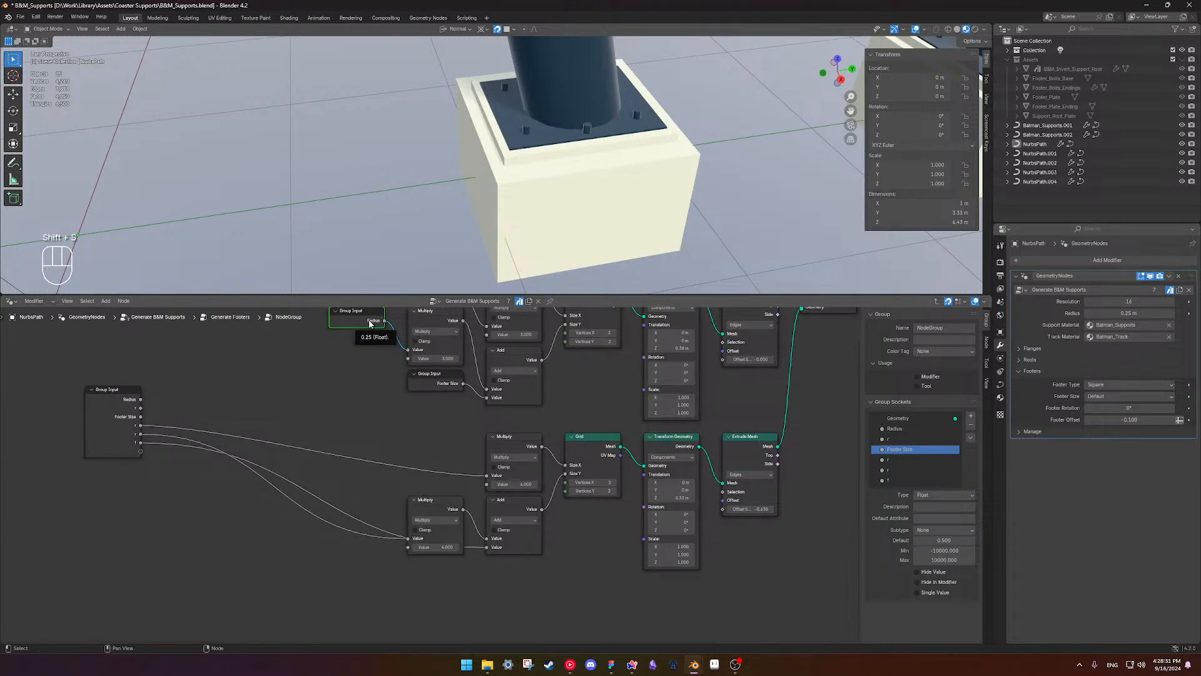
{"action": "key", "text": "shift+d"}
{"action": "left_click", "coordinate": [462, 452]}
{"action": "left_click_drag", "start_coordinate": [463, 447], "coordinate": [486, 474]}
{"action": "middle_click_drag", "start_coordinate": [430, 504], "coordinate": [442, 474]}
{"action": "left_click", "coordinate": [440, 481]}
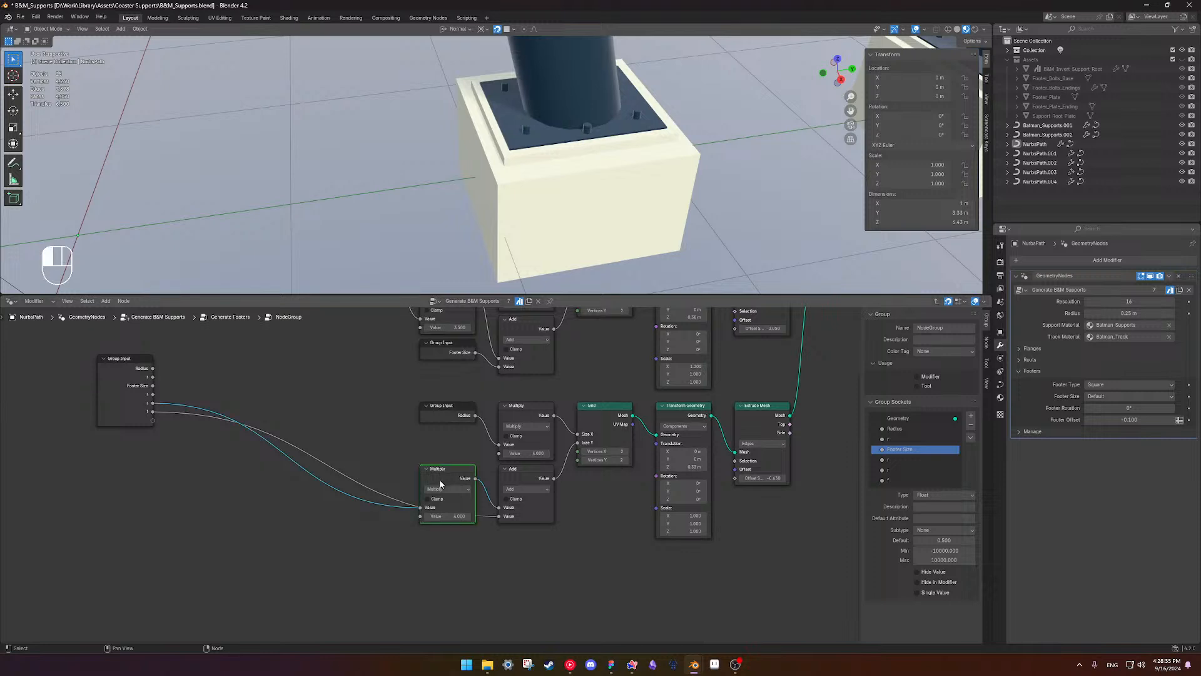
- Connect another Radius Group Input copy to the Multiply node before the lower Add, and place it alongside
{"action": "left_click", "coordinate": [446, 418]}
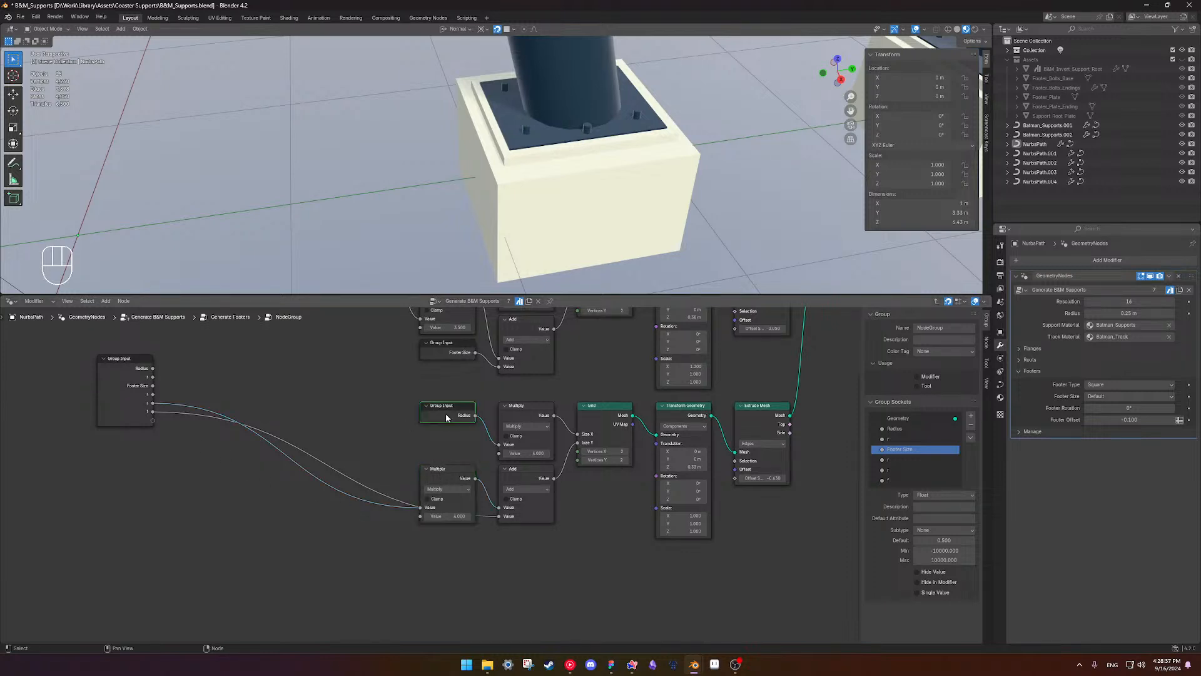
{"action": "key", "text": "shift+d"}
{"action": "left_click", "coordinate": [368, 449]}
{"action": "mouse_move", "coordinate": [397, 447]}
{"action": "left_mouse_down"}
{"action": "mouse_move", "coordinate": [419, 507]}
{"action": "mouse_move", "coordinate": [442, 466]}
{"action": "mouse_move", "coordinate": [443, 428]}
{"action": "mouse_move", "coordinate": [380, 434]}
{"action": "left_mouse_up"}
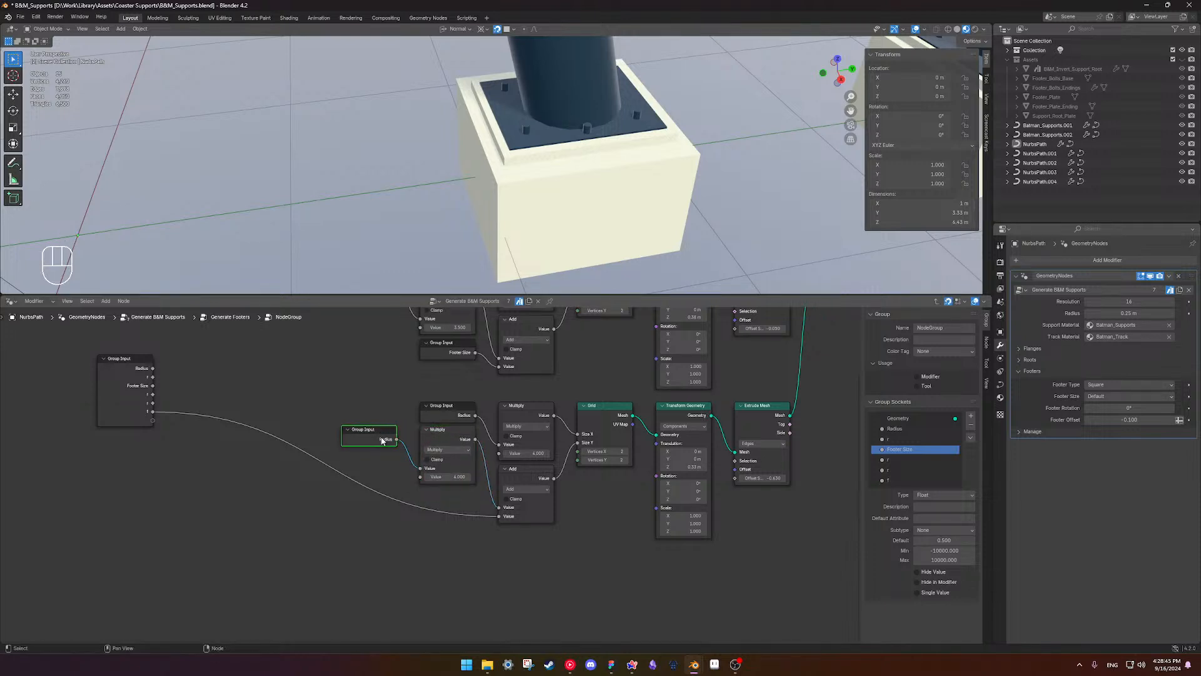
- Connect a copy of the Footer Size Group Input to the lower Add node and delete the original full Group Input
{"action": "middle_click_drag", "start_coordinate": [443, 373], "coordinate": [435, 398]}
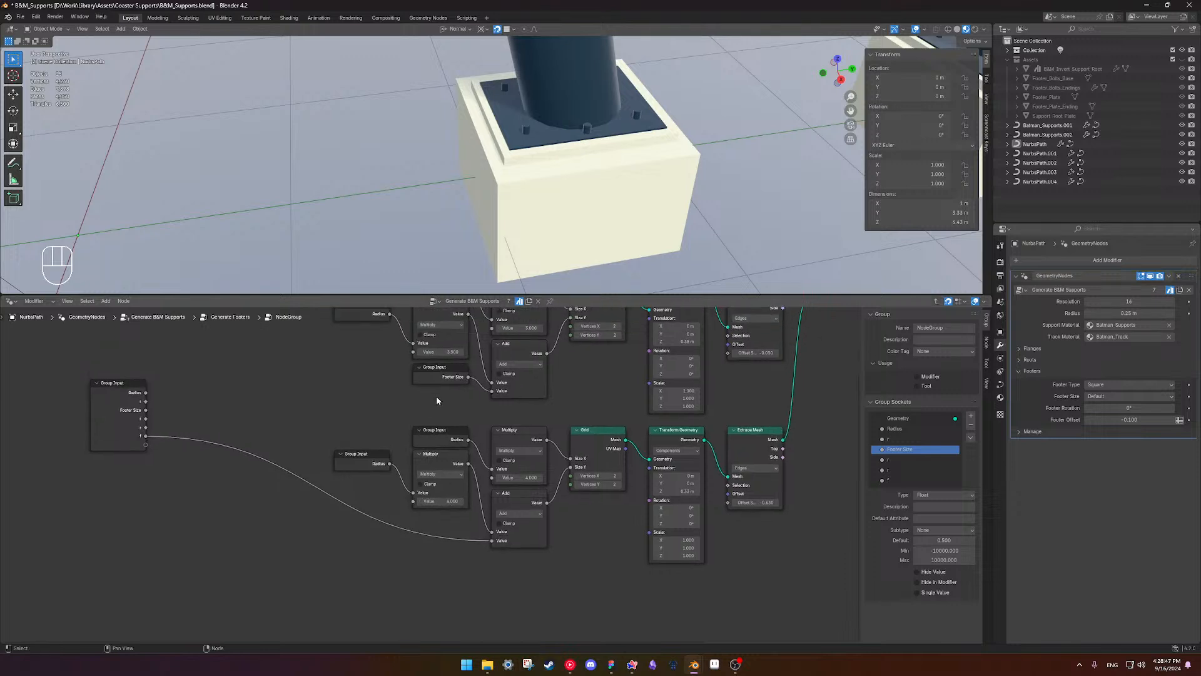
{"action": "key", "text": "shift+d"}
{"action": "left_click", "coordinate": [427, 554]}
{"action": "left_click_drag", "start_coordinate": [452, 550], "coordinate": [447, 520]}
{"action": "left_click", "coordinate": [138, 418]}
{"action": "key", "text": "x"}
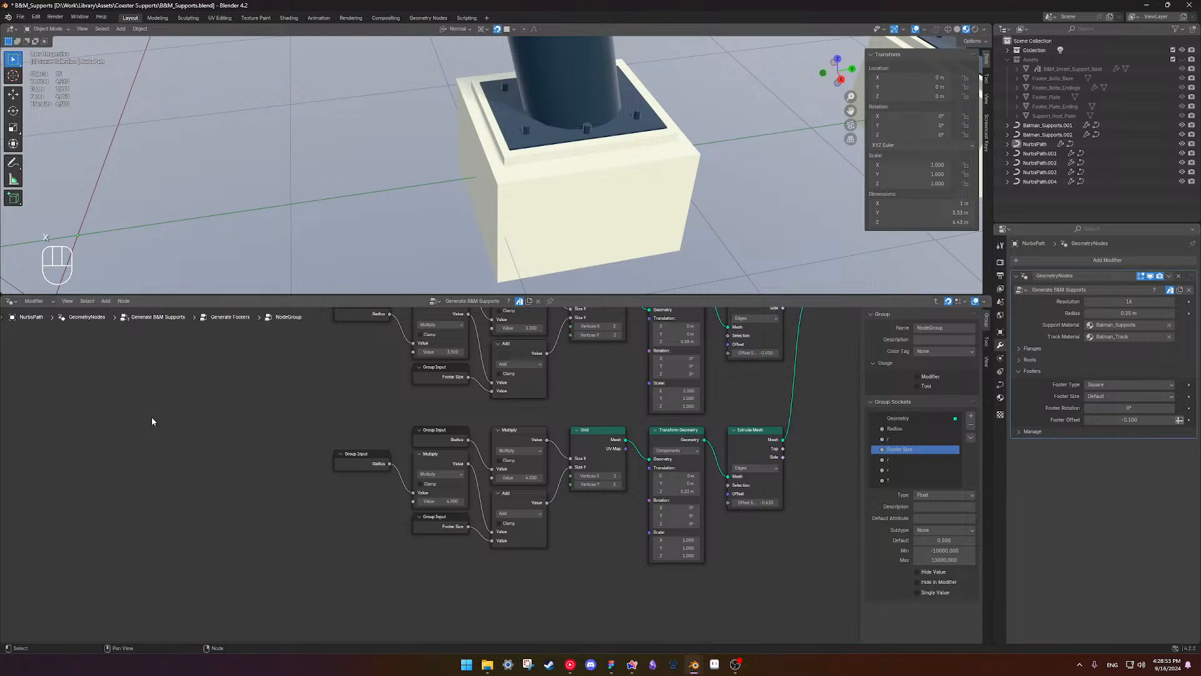
- Remove the four leftover r and f inputs from the group's sockets and save the file
{"action": "left_click", "coordinate": [905, 439]}
{"action": "left_click", "coordinate": [970, 426]}
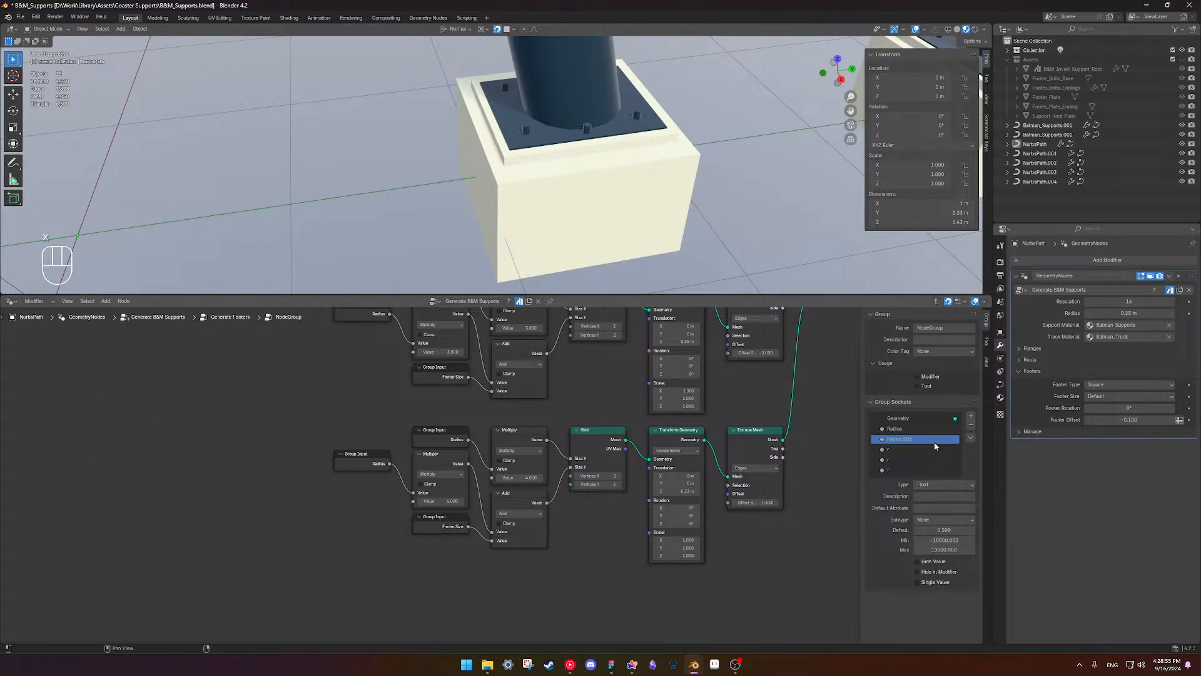
{"action": "left_click", "coordinate": [970, 426]}
{"action": "left_click", "coordinate": [970, 426]}
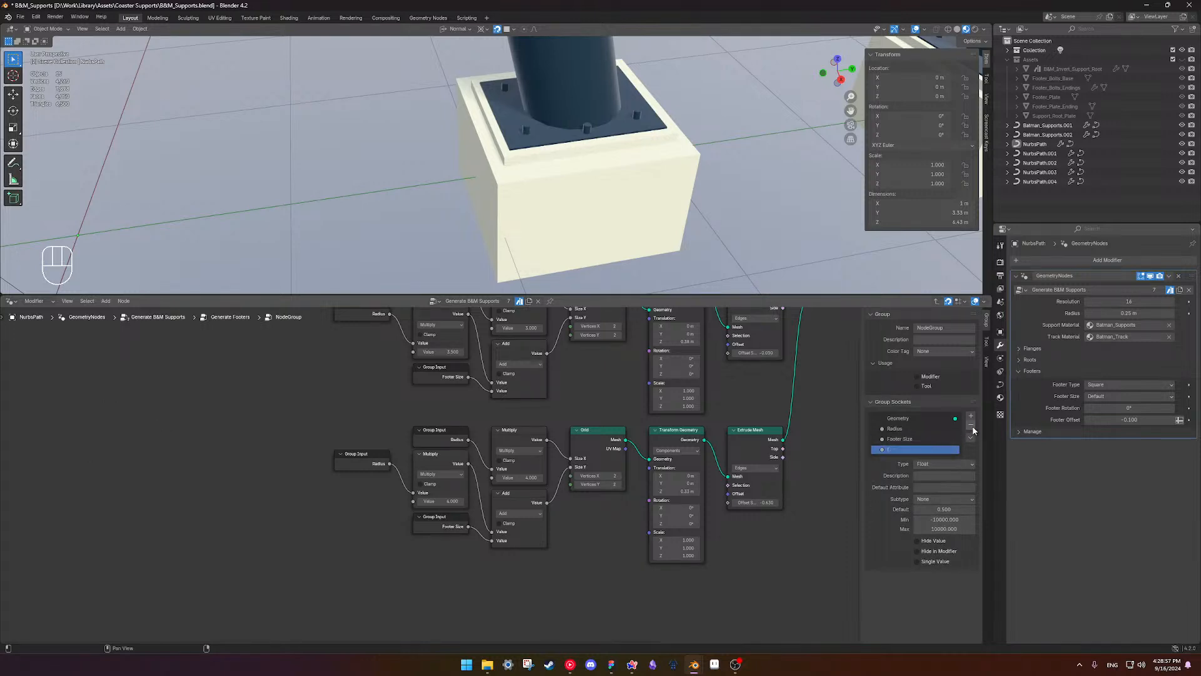
{"action": "left_click", "coordinate": [970, 426]}
{"action": "key", "text": "ctrl+s"}
- Move the outermost Radius Group Input of the lower row up level with that row's other nodes
{"action": "scroll", "coordinate": [476, 478], "scroll_direction": "down", "scroll_amount": 6}
{"action": "middle_click_drag", "start_coordinate": [608, 472], "coordinate": [404, 538]}
{"action": "scroll", "coordinate": [438, 541], "scroll_direction": "up", "scroll_amount": 3}
{"action": "scroll", "coordinate": [466, 511], "scroll_direction": "up", "scroll_amount": 1}
{"action": "middle_click_drag", "start_coordinate": [466, 511], "coordinate": [642, 463]}
{"action": "middle_click_drag", "start_coordinate": [550, 496], "coordinate": [591, 484]}
{"action": "left_click_drag", "start_coordinate": [265, 503], "coordinate": [266, 482]}
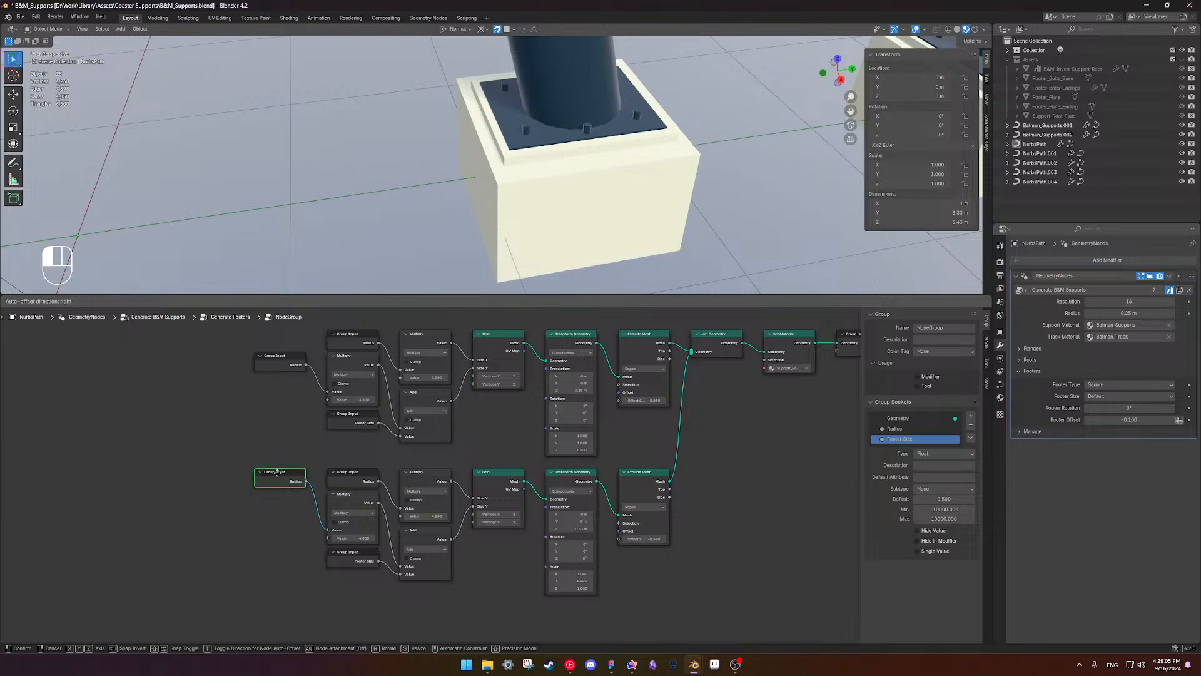
{"action": "scroll", "coordinate": [303, 538], "scroll_direction": "down", "scroll_amount": 1}
{"action": "scroll", "coordinate": [304, 533], "scroll_direction": "up", "scroll_amount": 1}
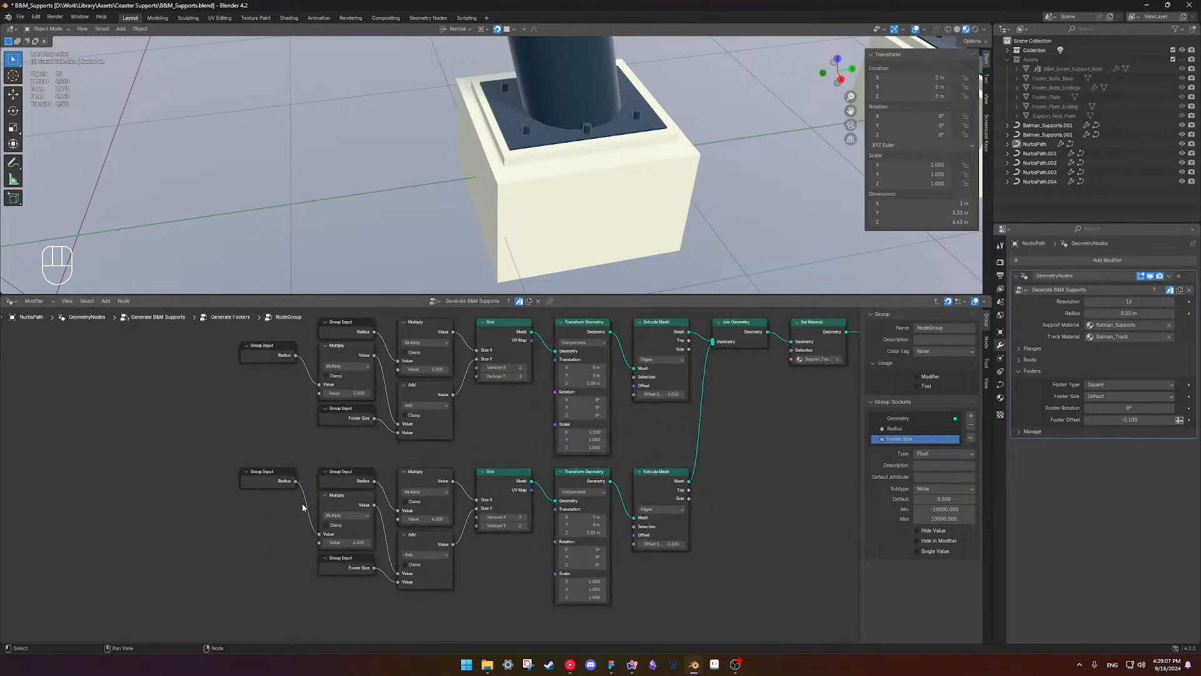
- Delete the lower row's second Radius Group Input and link the remaining Radius output to the Multiply node feeding Size X
{"action": "scroll", "coordinate": [360, 517], "scroll_direction": "up", "scroll_amount": 2}
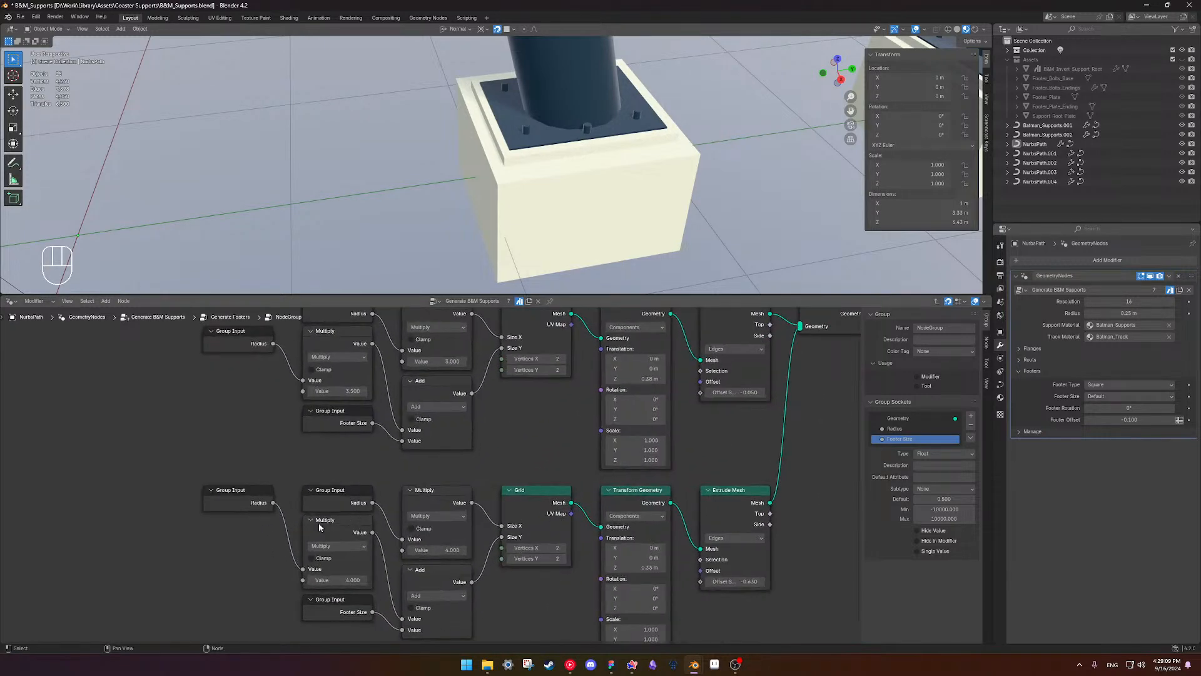
{"action": "key", "text": "x"}
{"action": "left_click_drag", "start_coordinate": [295, 468], "coordinate": [424, 505]}
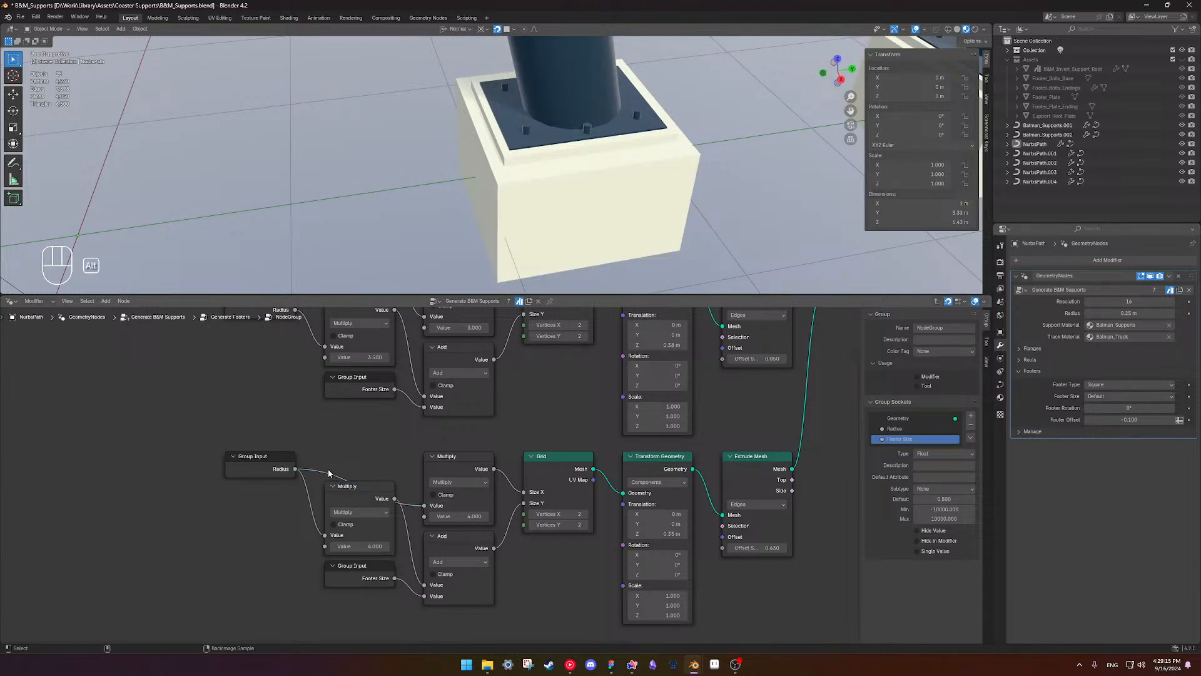
- Add two reroute points on the lower Radius link and place them so it runs above the nearby Multiply node
{"action": "right_click_drag", "start_coordinate": [332, 470], "coordinate": [325, 479], "text": "ctrl"}
{"action": "key", "text": "ctrl+z"}
{"action": "key", "text": "g"}
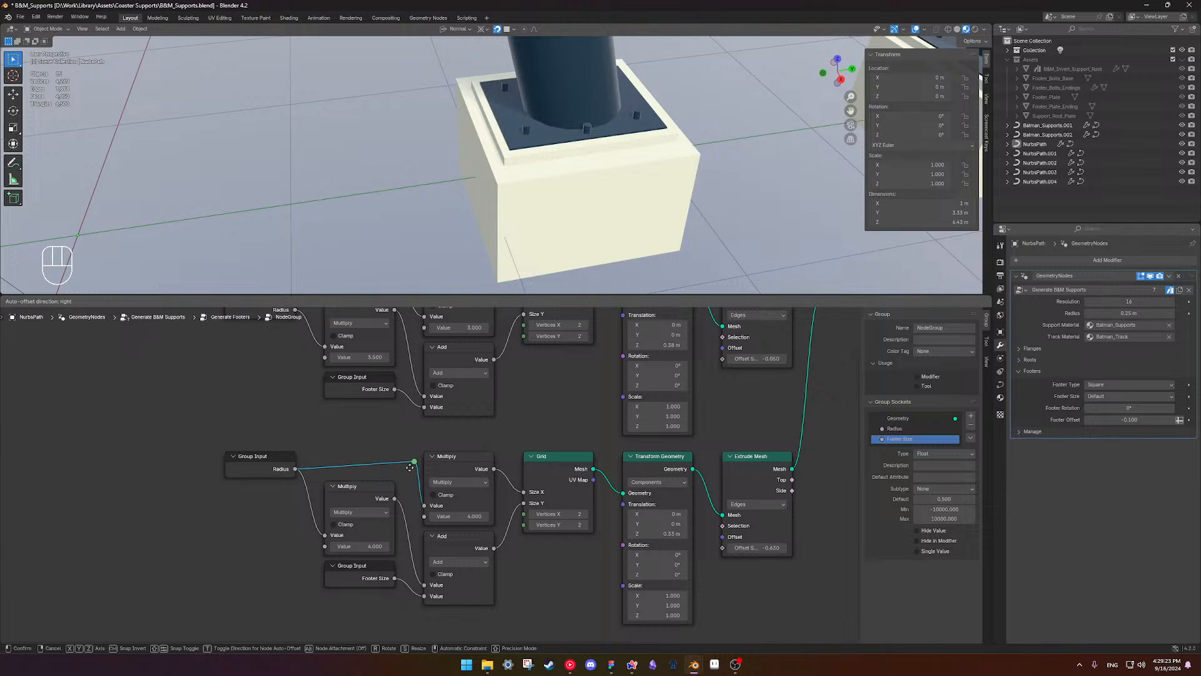
{"action": "left_click", "coordinate": [408, 470]}
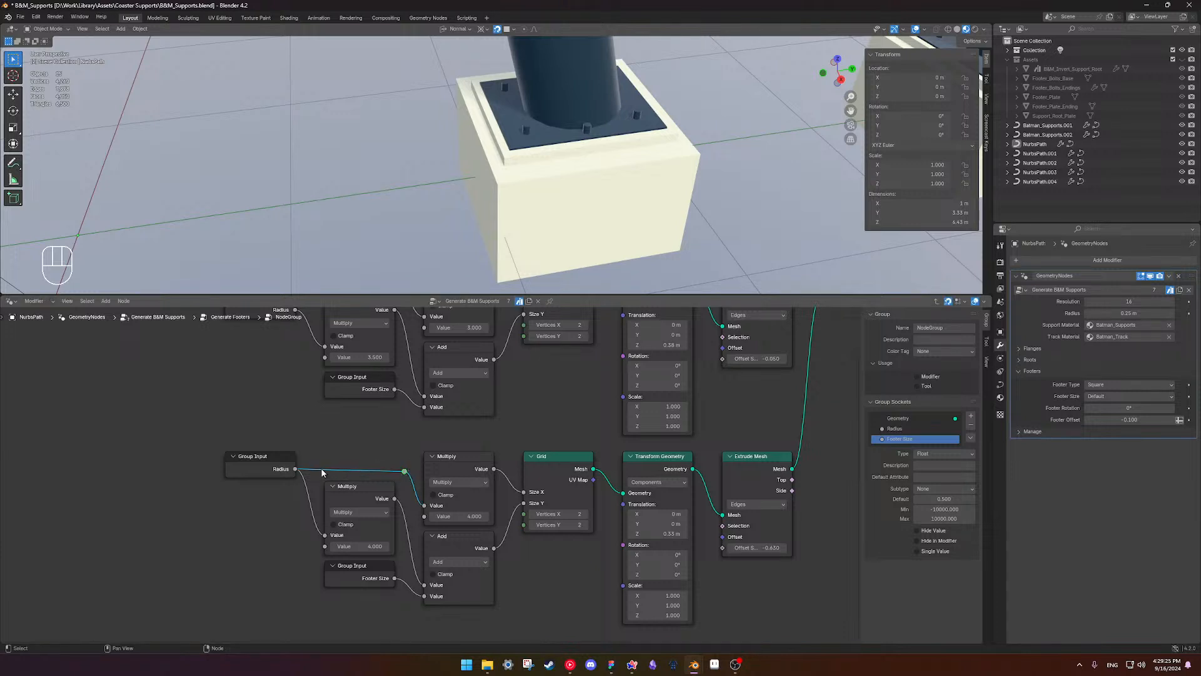
{"action": "key", "text": "shift"}
{"action": "right_click_drag", "start_coordinate": [324, 467], "coordinate": [325, 474], "text": "shift"}
{"action": "key", "text": "g"}
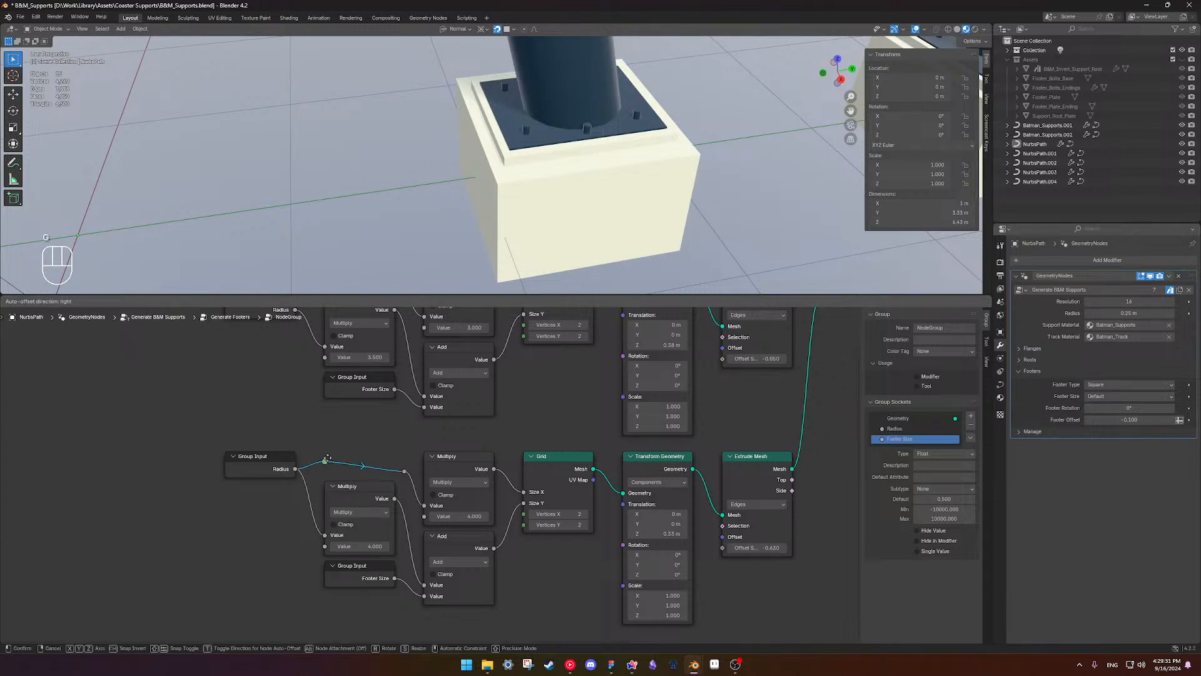
{"action": "left_click", "coordinate": [327, 460]}
{"action": "key", "text": "g"}
{"action": "left_click", "coordinate": [406, 466]}
{"action": "scroll", "coordinate": [297, 536], "scroll_direction": "up", "scroll_amount": 2}
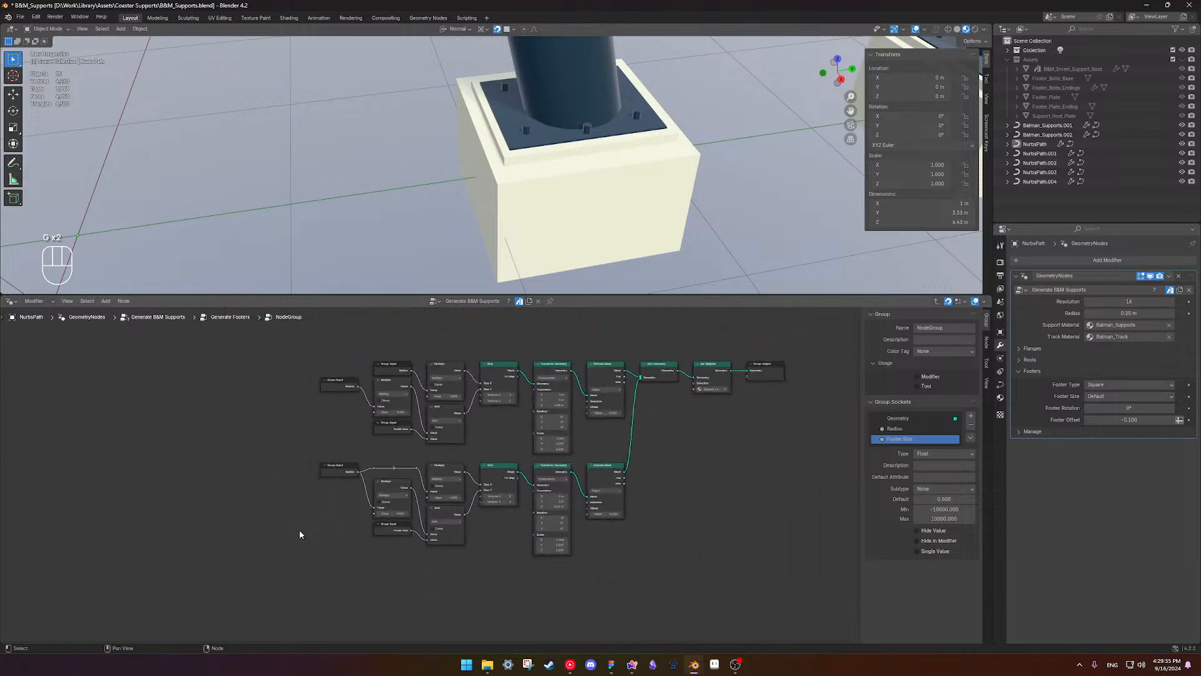
- Delete the upper row's second Radius Group Input and link the remaining Radius output to the Multiply node feeding Size X
{"action": "middle_click_drag", "start_coordinate": [333, 534], "coordinate": [385, 507], "text": "shift"}
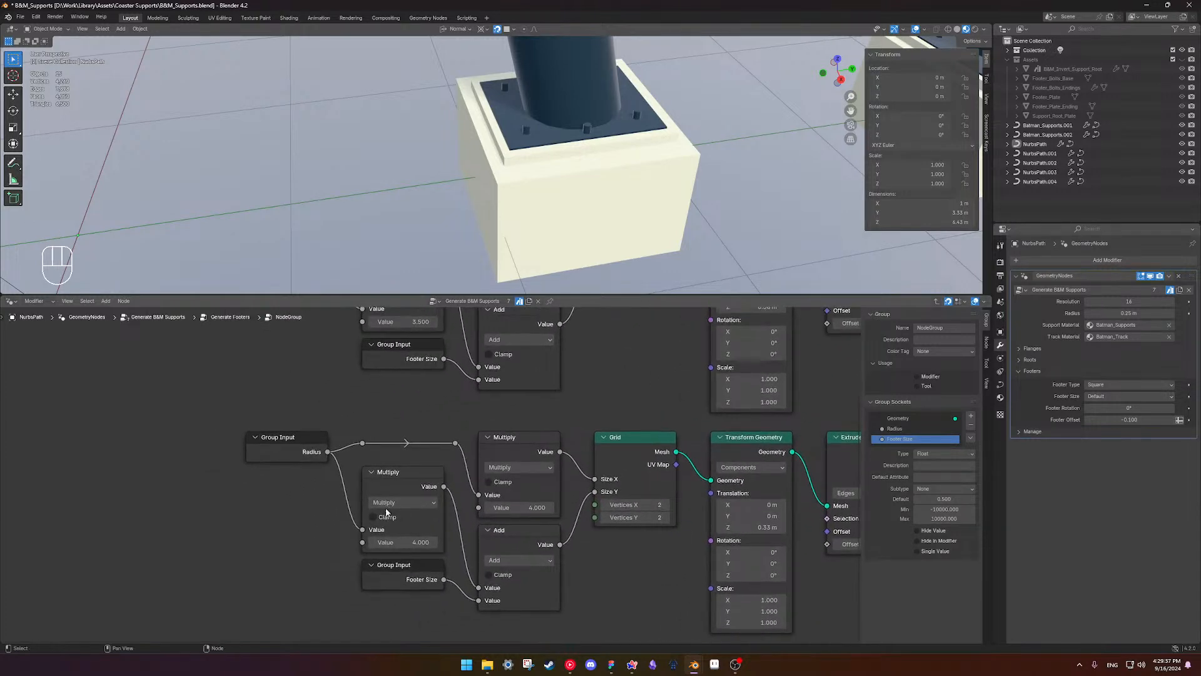
{"action": "scroll", "coordinate": [348, 507], "scroll_direction": "down", "scroll_amount": 2}
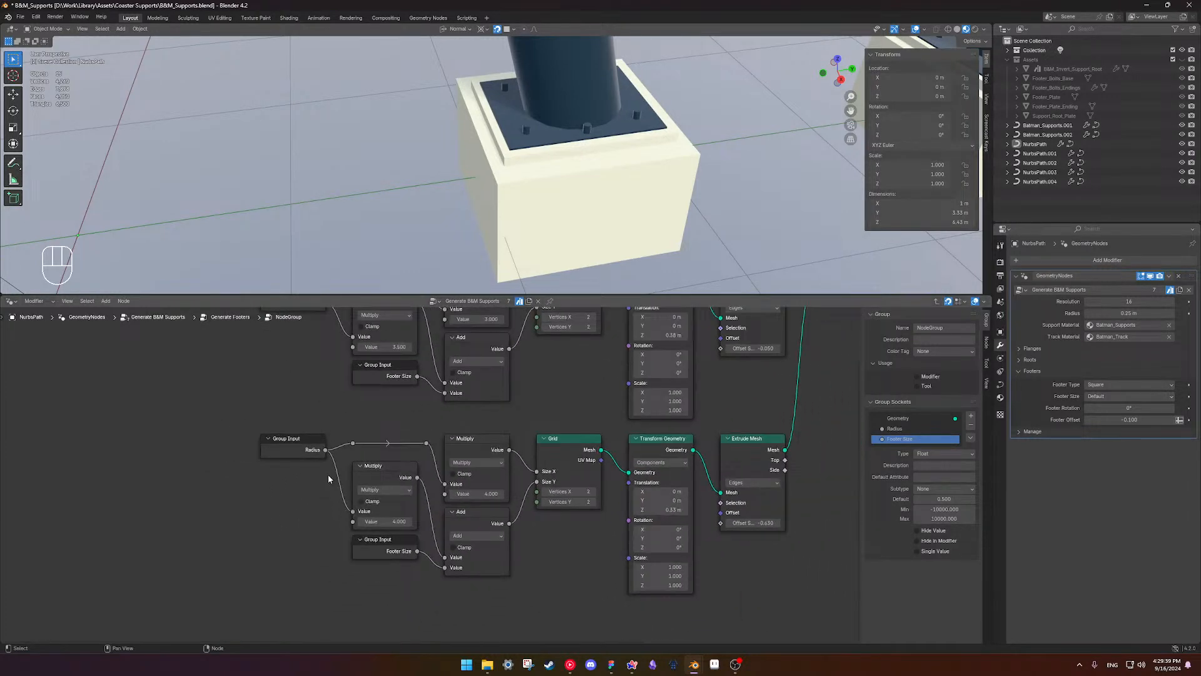
{"action": "scroll", "coordinate": [397, 541], "scroll_direction": "down", "scroll_amount": 5}
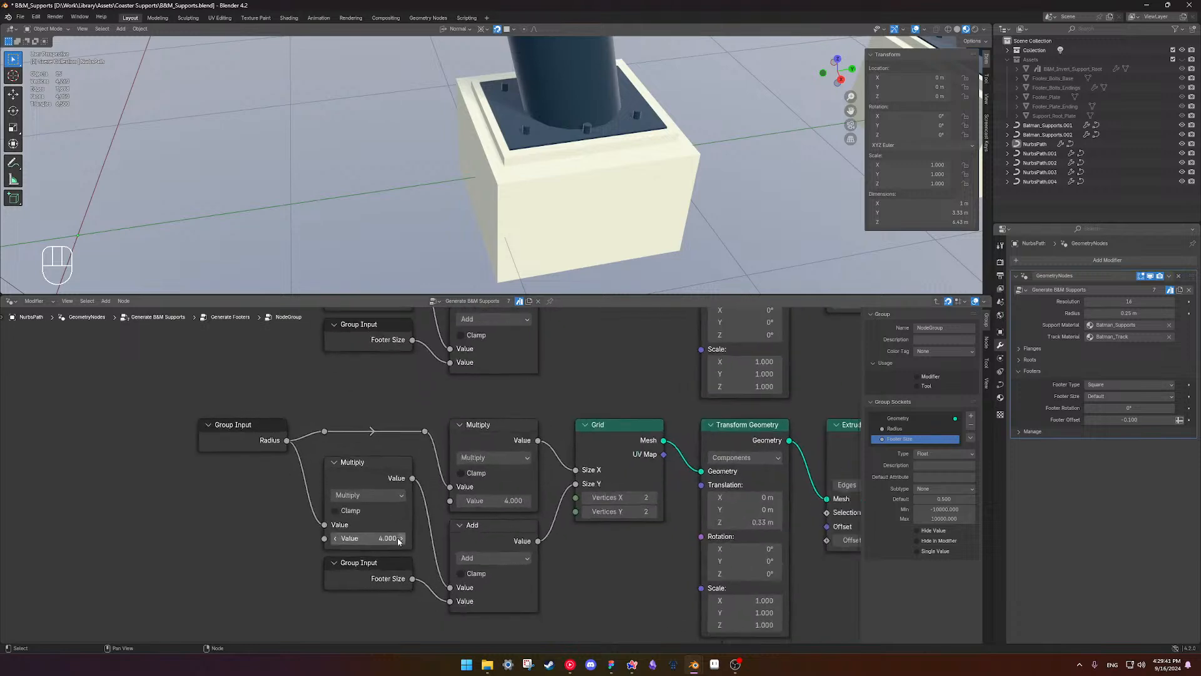
{"action": "scroll", "coordinate": [407, 543], "scroll_direction": "up", "scroll_amount": 5}
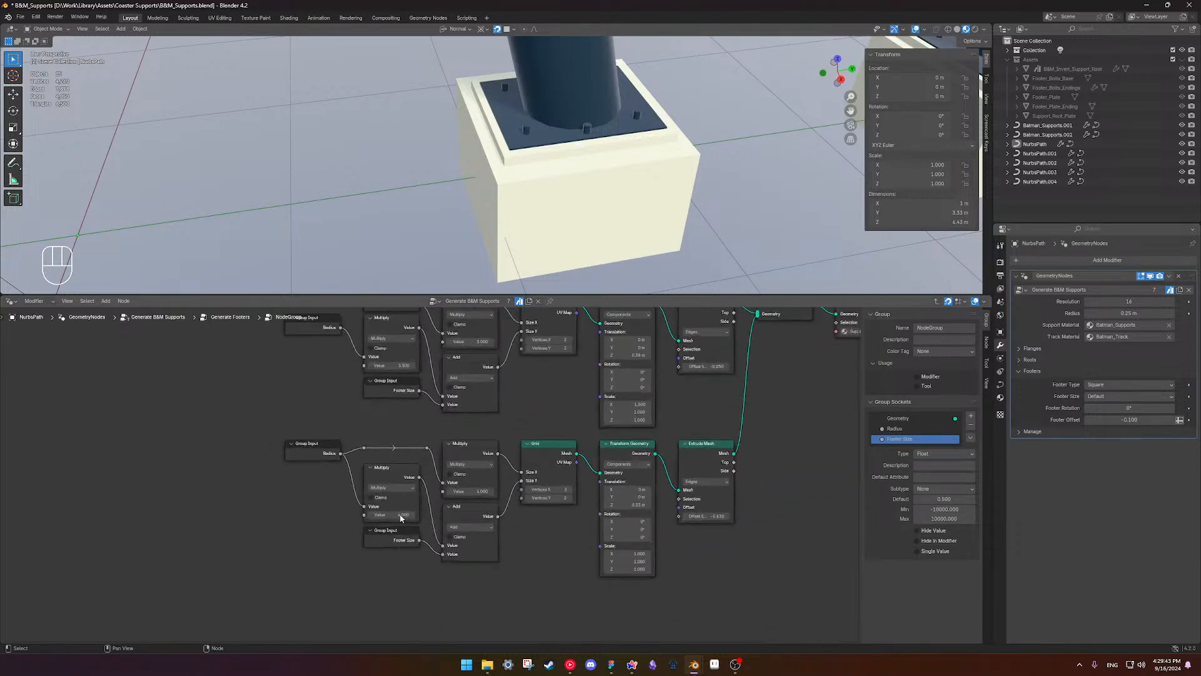
{"action": "middle_click_drag", "start_coordinate": [407, 542], "coordinate": [408, 470], "text": "shift"}
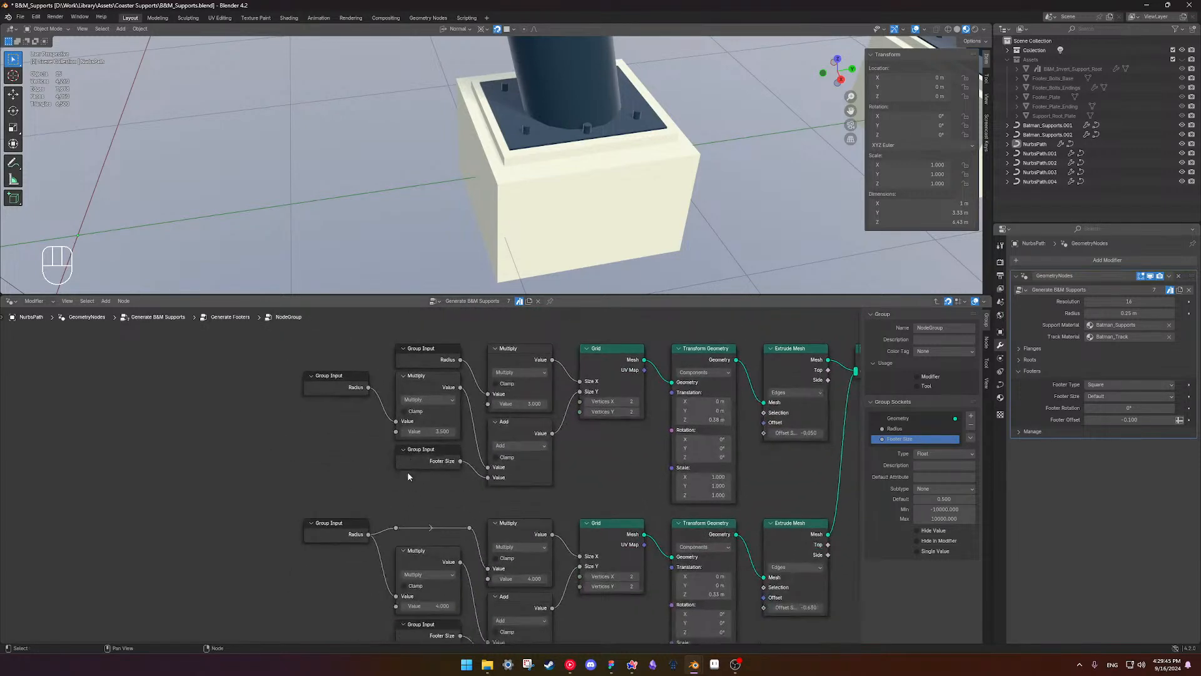
{"action": "scroll", "coordinate": [408, 491], "scroll_direction": "down", "scroll_amount": 3}
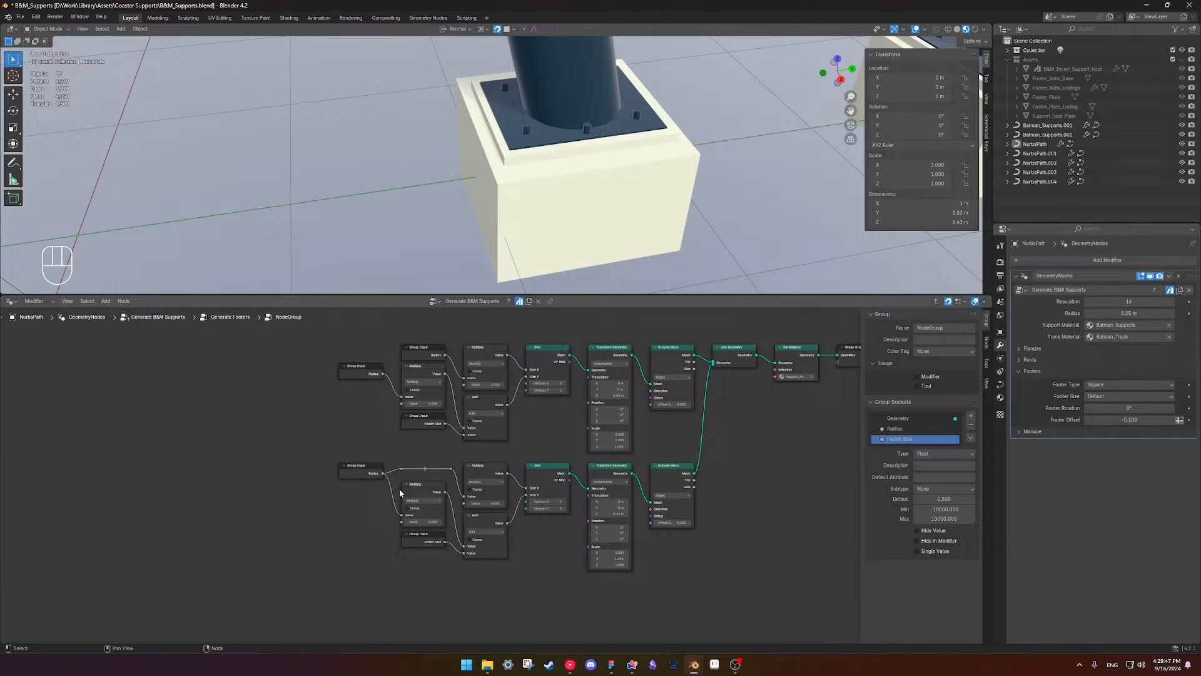
{"action": "middle_click_drag", "start_coordinate": [409, 377], "coordinate": [403, 463], "text": "shift"}
{"action": "scroll", "coordinate": [403, 463], "scroll_direction": "up", "scroll_amount": 3}
{"action": "left_click_drag", "start_coordinate": [349, 456], "coordinate": [399, 429]}
{"action": "left_click", "coordinate": [409, 429]}
{"action": "key", "text": "x"}
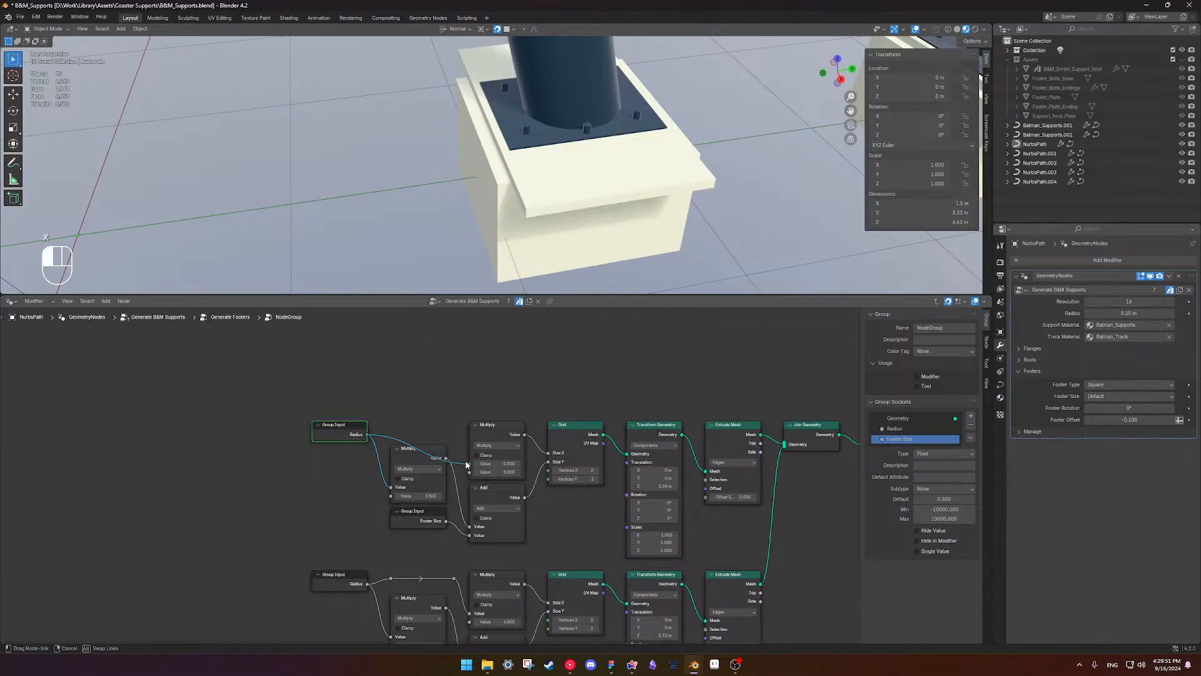
{"action": "left_click_drag", "start_coordinate": [466, 464], "coordinate": [469, 464]}
- Route the upper row's Radius link over the nearby Multiply node with two aligned reroute points
{"action": "right_click_drag", "start_coordinate": [387, 433], "coordinate": [414, 444], "text": "ctrl"}
{"action": "key", "text": "ctrl+z"}
{"action": "key", "text": "g"}
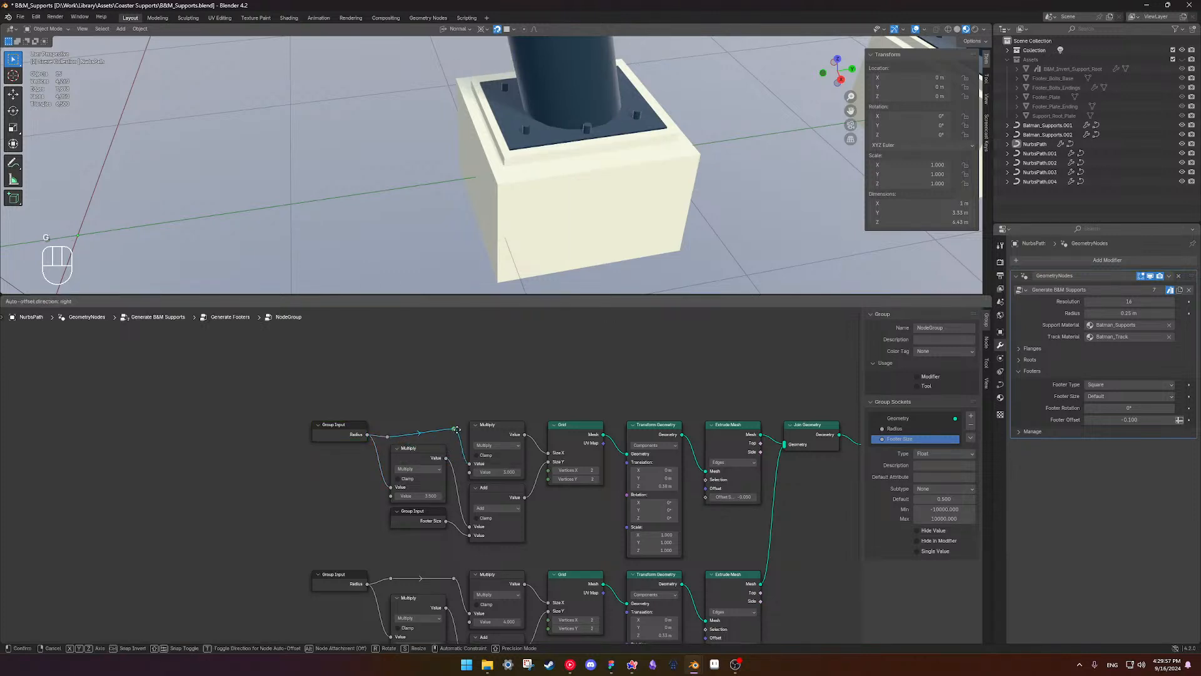
{"action": "left_click", "coordinate": [457, 429]}
{"action": "left_click", "coordinate": [388, 436]}
{"action": "key", "text": "g"}
{"action": "left_click", "coordinate": [388, 431]}
{"action": "middle_click_drag", "start_coordinate": [456, 439], "coordinate": [447, 425]}
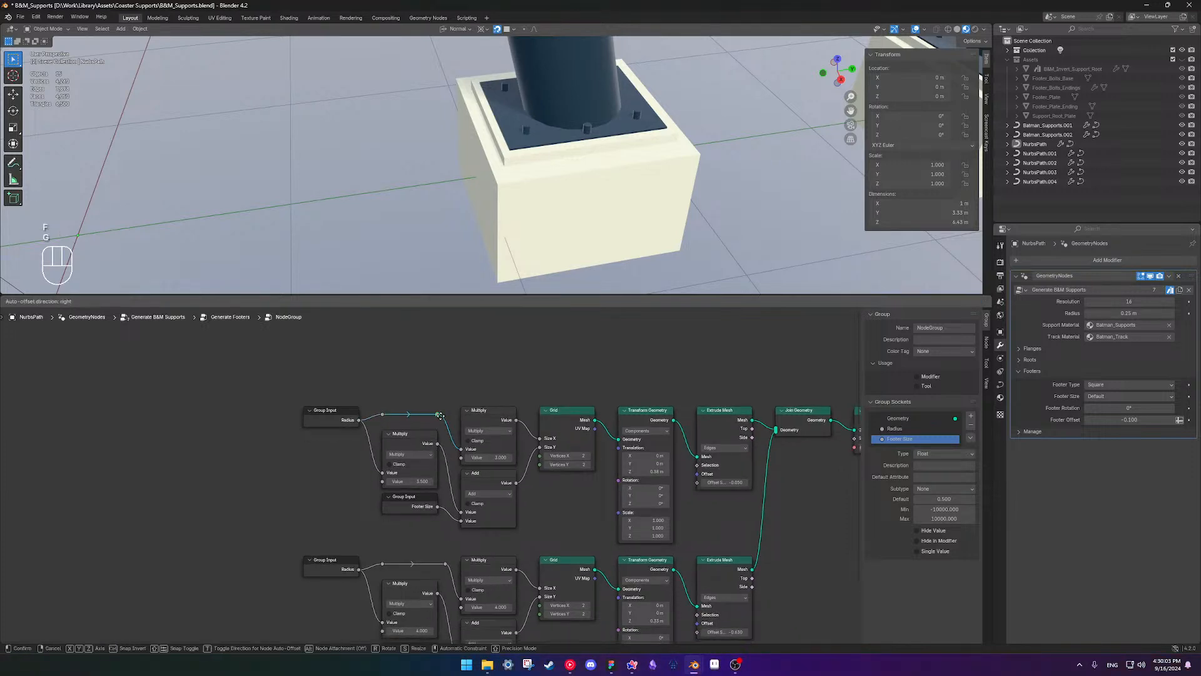
{"action": "middle_click_drag", "start_coordinate": [424, 505], "coordinate": [423, 409], "text": "shift"}
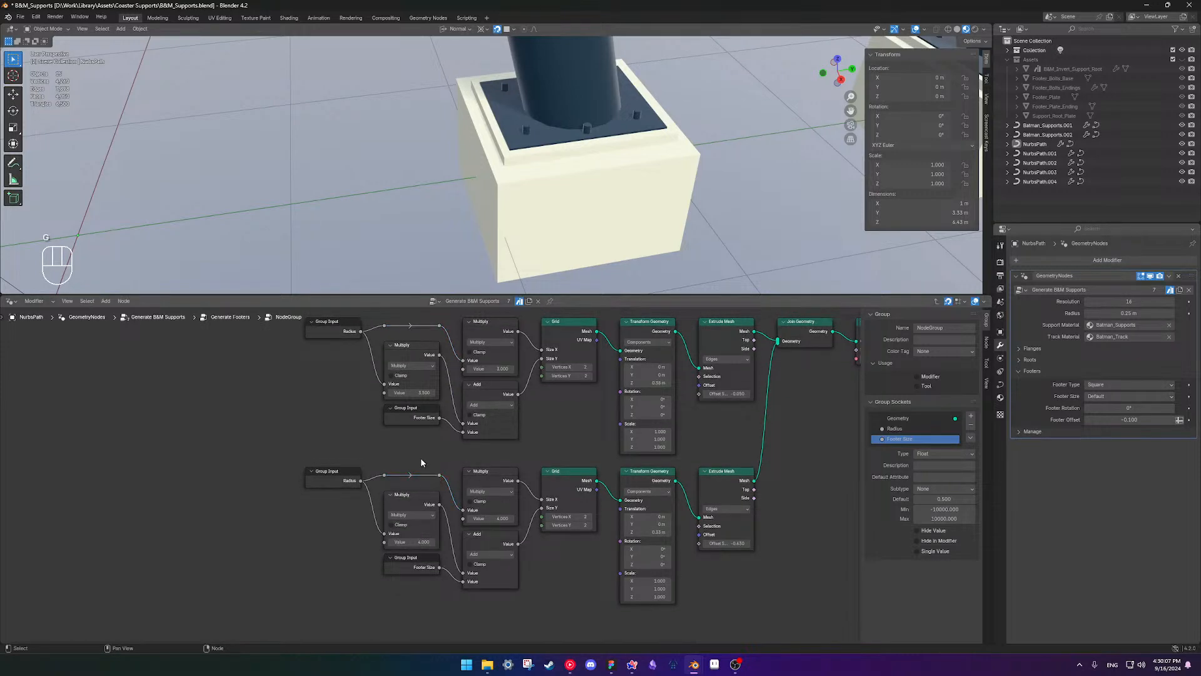
{"action": "scroll", "coordinate": [415, 489], "scroll_direction": "down", "scroll_amount": 2}
{"action": "scroll", "coordinate": [403, 438], "scroll_direction": "up", "scroll_amount": 3}
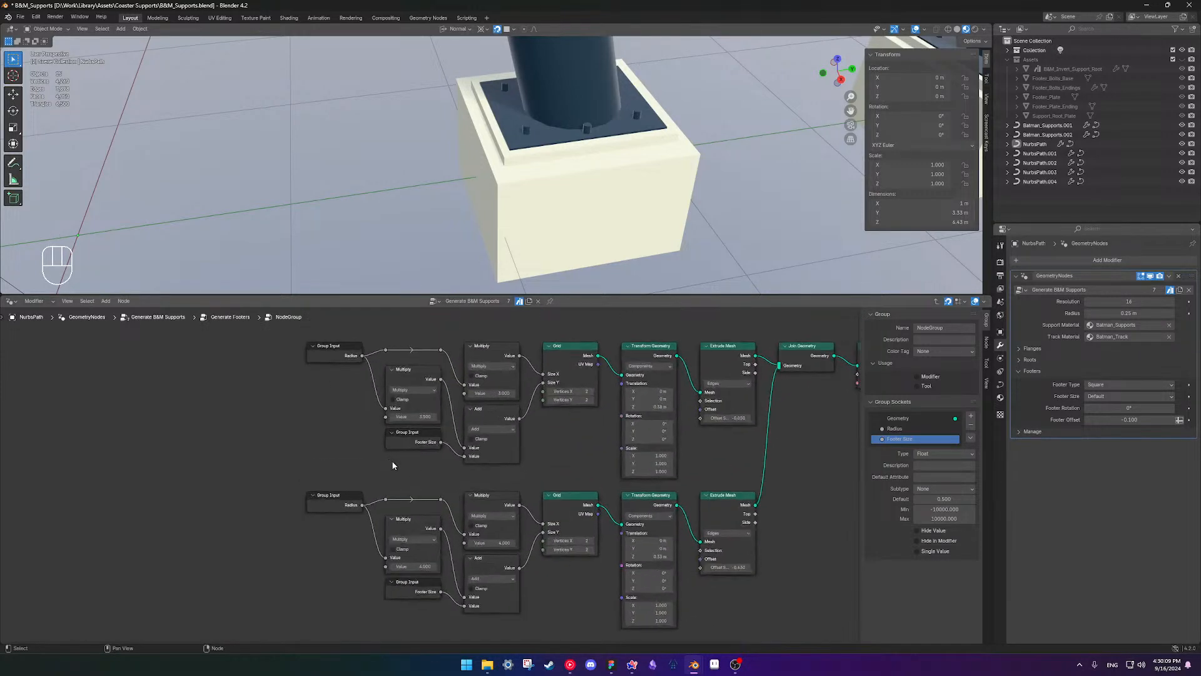
{"action": "scroll", "coordinate": [382, 468], "scroll_direction": "down", "scroll_amount": 2}
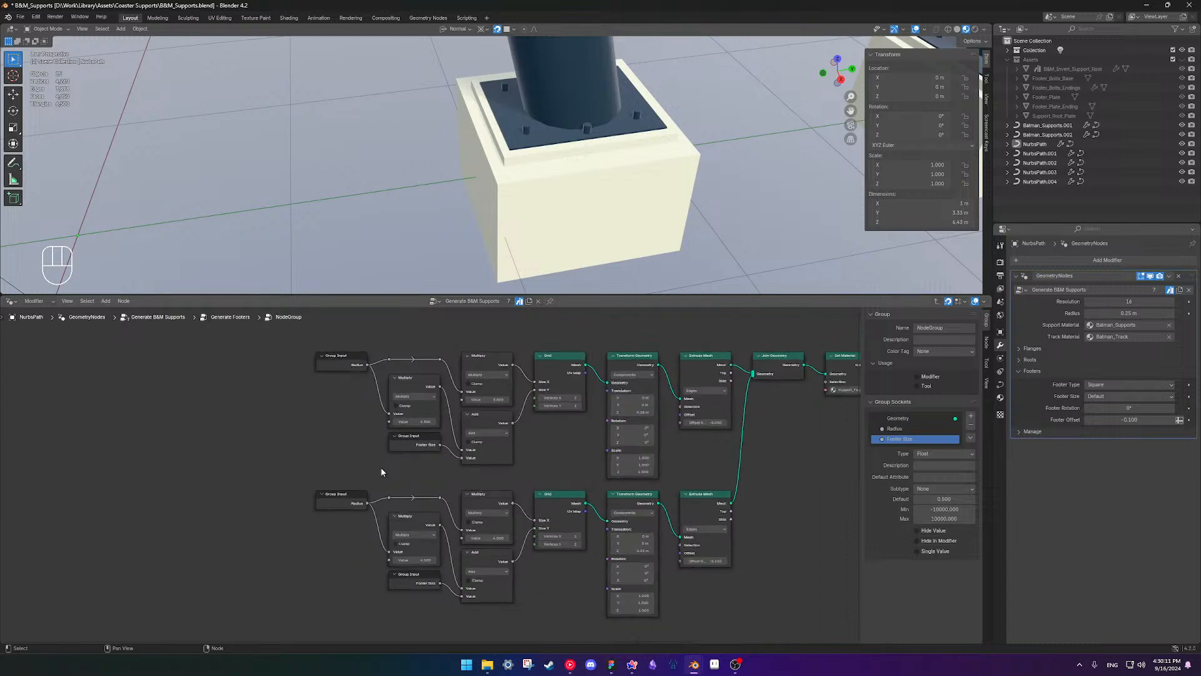
- Move both rows' Multiply and Footer Size Group Input pairs up beneath the rerouted Radius links, and save the file
{"action": "middle_click_drag", "start_coordinate": [413, 482], "coordinate": [397, 475], "text": "shift"}
{"action": "left_click_drag", "start_coordinate": [396, 462], "coordinate": [390, 369]}
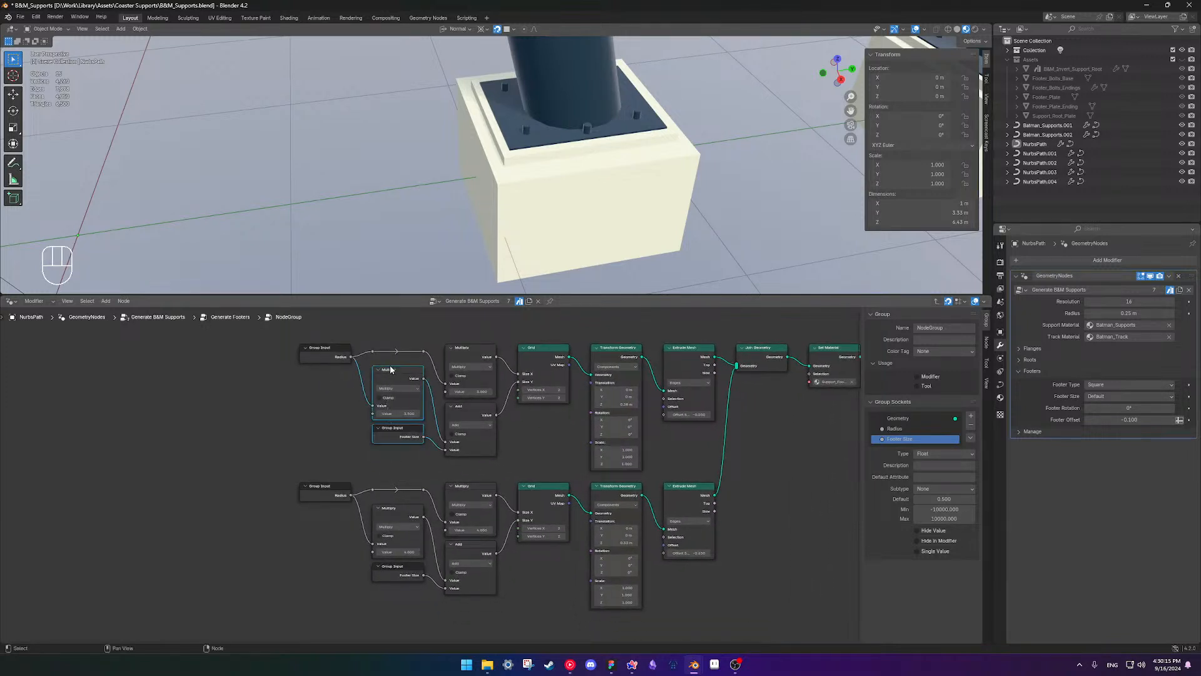
{"action": "key", "text": "g"}
{"action": "left_click", "coordinate": [380, 436]}
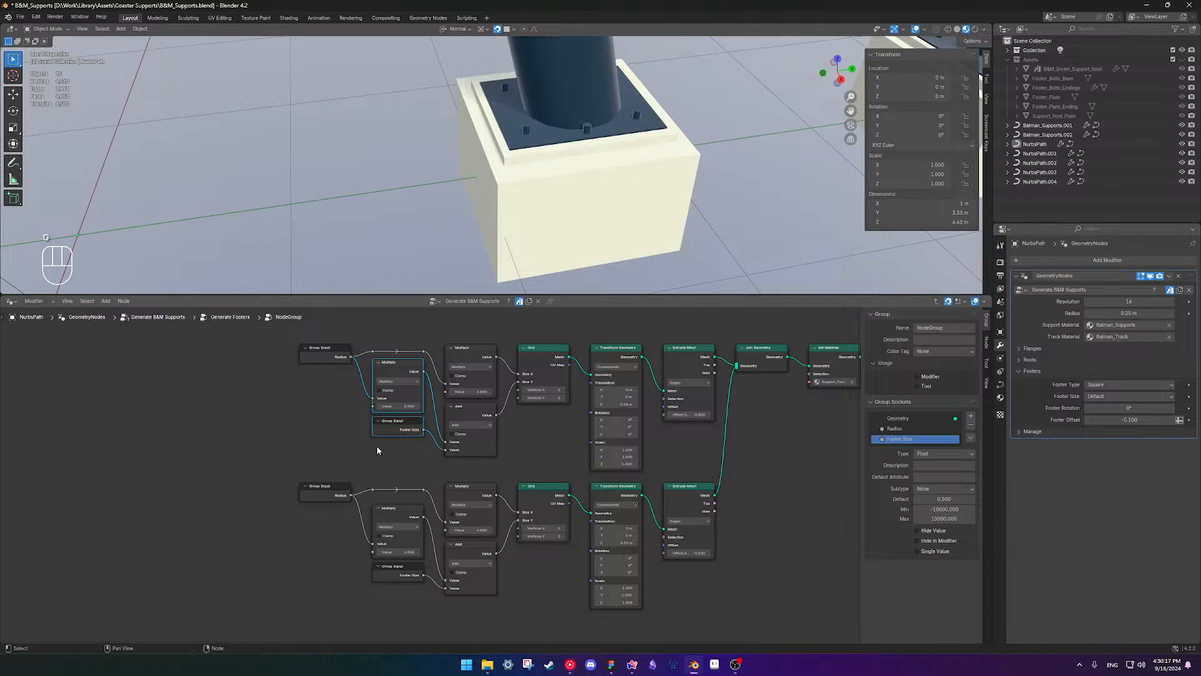
{"action": "left_click", "coordinate": [389, 510]}
{"action": "left_click", "coordinate": [394, 569], "text": "shift"}
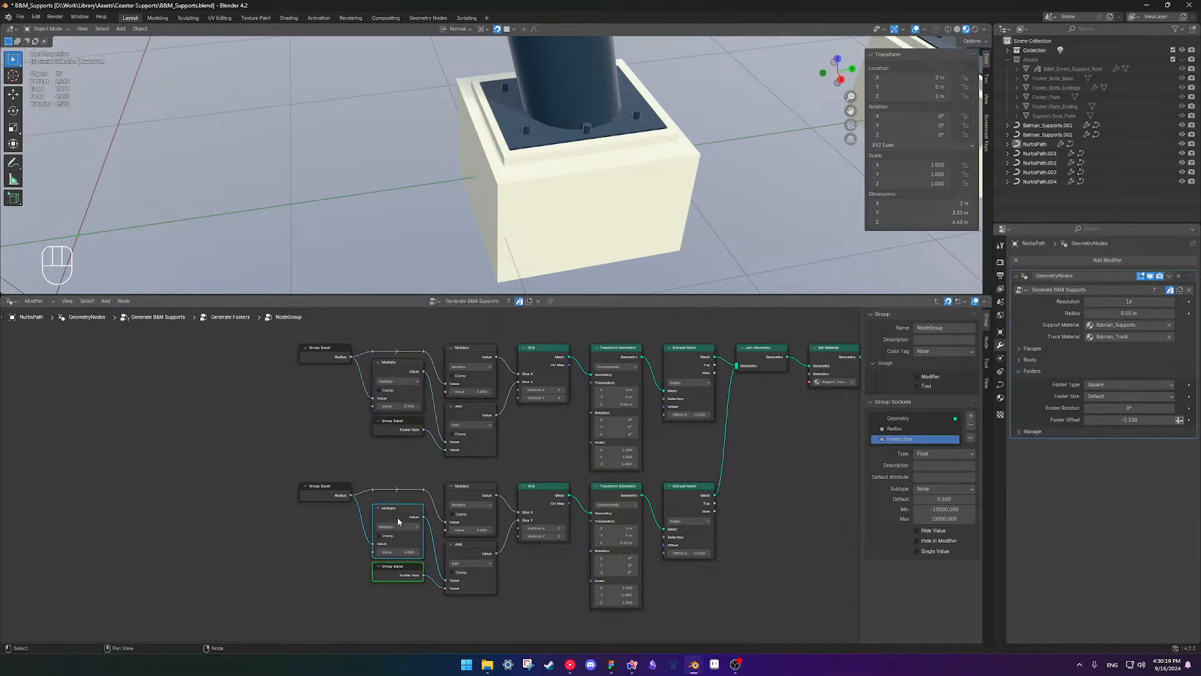
{"action": "key", "text": "f"}
{"action": "key", "text": "ctrl+z"}
{"action": "key", "text": "g"}
{"action": "left_click", "coordinate": [402, 499]}
{"action": "left_click", "coordinate": [328, 572]}
{"action": "scroll", "coordinate": [449, 509], "scroll_direction": "down", "scroll_amount": 1}
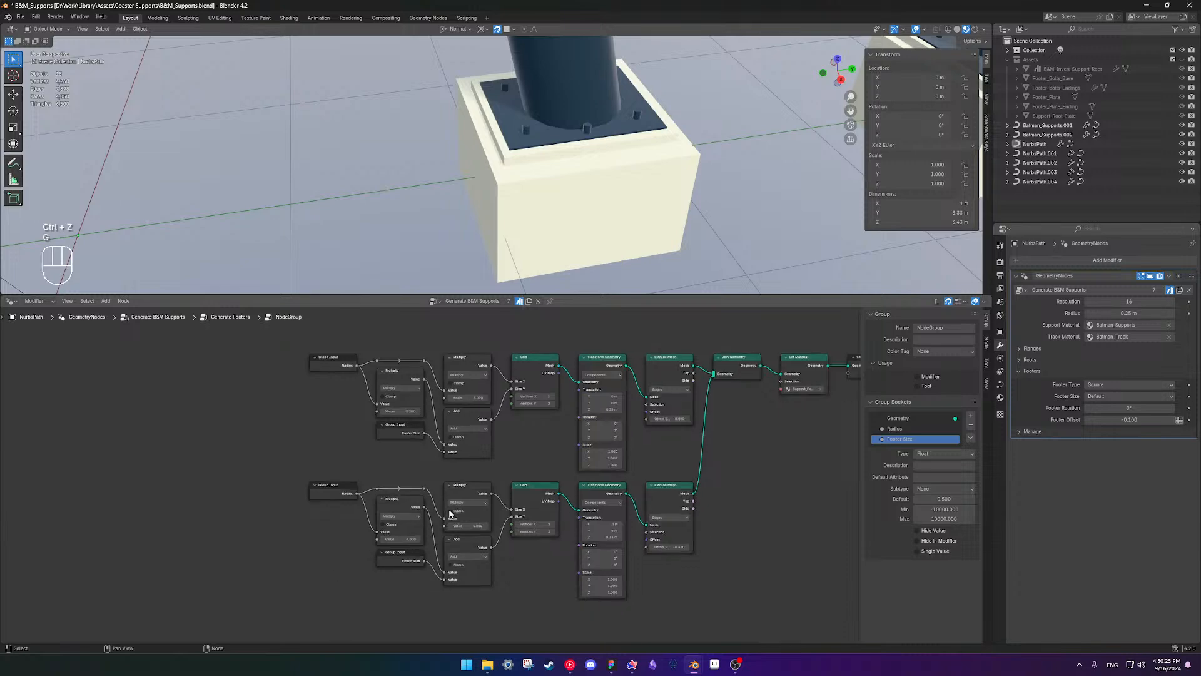
{"action": "scroll", "coordinate": [449, 514], "scroll_direction": "down", "scroll_amount": 1}
{"action": "key", "text": "ctrl+s"}
- Leave the node group and delete the leftover Group Input nodes beside it in Generate Footers
{"action": "middle_click_drag", "start_coordinate": [528, 437], "coordinate": [472, 449]}
{"action": "scroll", "coordinate": [461, 494], "scroll_direction": "up", "scroll_amount": 7}
{"action": "scroll", "coordinate": [469, 493], "scroll_direction": "down", "scroll_amount": 6}
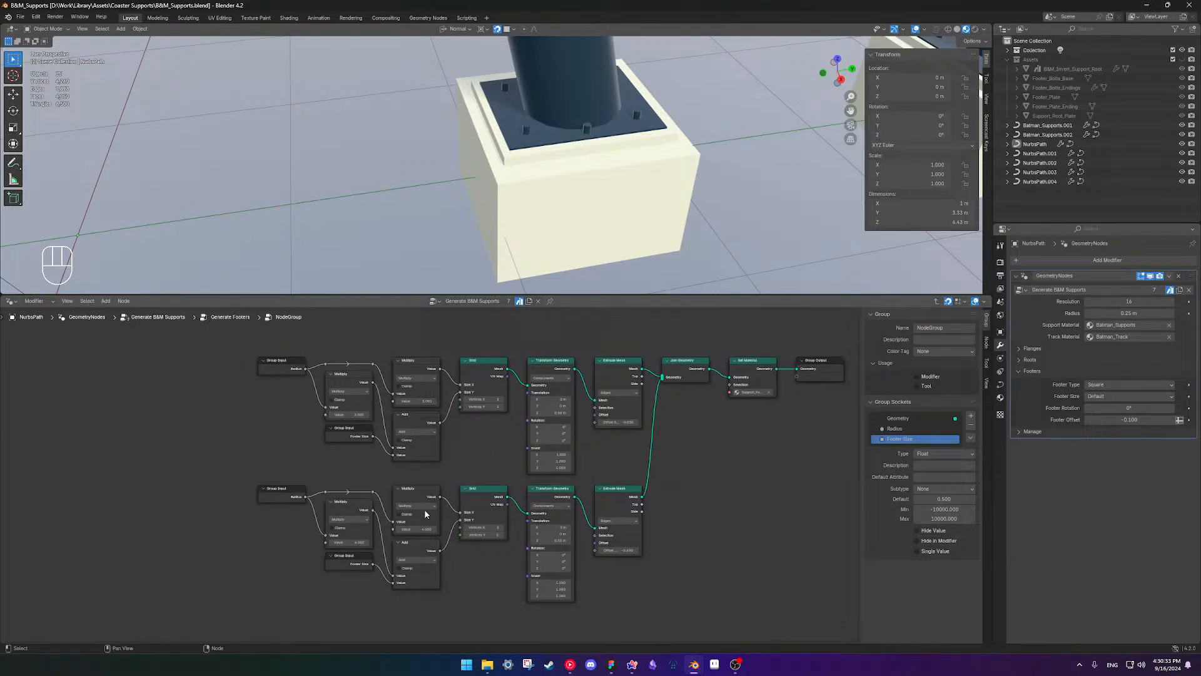
{"action": "middle_click_drag", "start_coordinate": [711, 447], "coordinate": [611, 458], "text": "shift"}
{"action": "scroll", "coordinate": [563, 475], "scroll_direction": "down", "scroll_amount": 2}
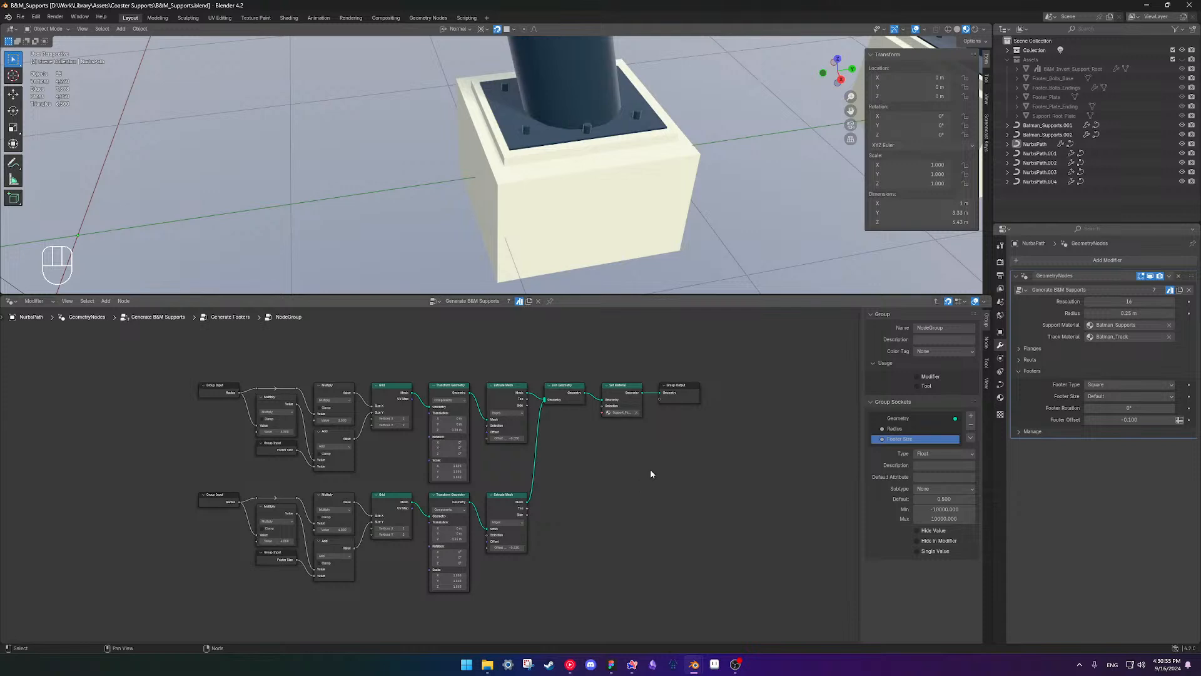
{"action": "key", "text": "Tab"}
{"action": "left_click", "coordinate": [379, 505]}
{"action": "key", "text": "x"}
{"action": "left_click", "coordinate": [383, 530]}
{"action": "key", "text": "x"}
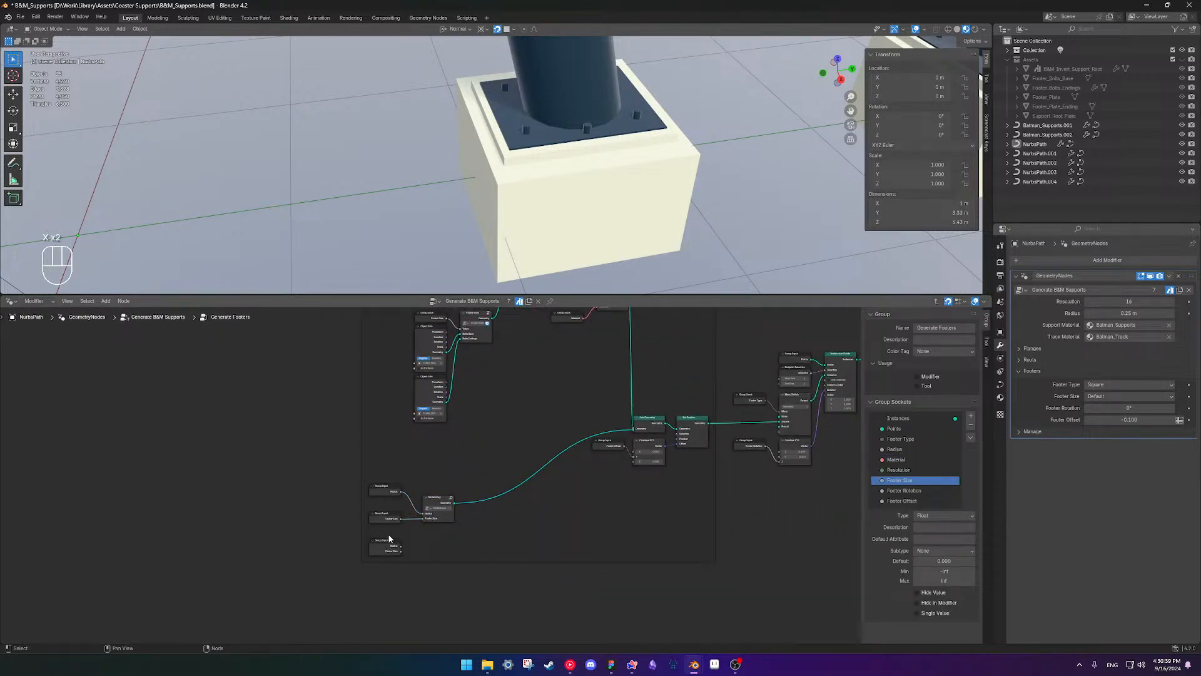
- Feed NodeGroup from one Group Input carrying both Radius and Footer Size, removing the separate single-output Group Inputs
{"action": "scroll", "coordinate": [387, 537], "scroll_direction": "up", "scroll_amount": 3}
{"action": "left_click_drag", "start_coordinate": [388, 550], "coordinate": [426, 502]}
{"action": "right_click_drag", "start_coordinate": [366, 437], "coordinate": [366, 505], "text": "ctrl"}
{"action": "key", "text": "x"}
- Move NodeGroup and its Group Input up beneath the Set Material node in the Footer Base frame
{"action": "left_click_drag", "start_coordinate": [366, 508], "coordinate": [440, 473]}
{"action": "left_click", "coordinate": [434, 474], "text": "shift"}
{"action": "scroll", "coordinate": [416, 474], "scroll_direction": "down", "scroll_amount": 6}
{"action": "middle_click_drag", "start_coordinate": [472, 456], "coordinate": [406, 498]}
{"action": "left_click_drag", "start_coordinate": [387, 527], "coordinate": [563, 417]}
{"action": "scroll", "coordinate": [589, 448], "scroll_direction": "up", "scroll_amount": 3}
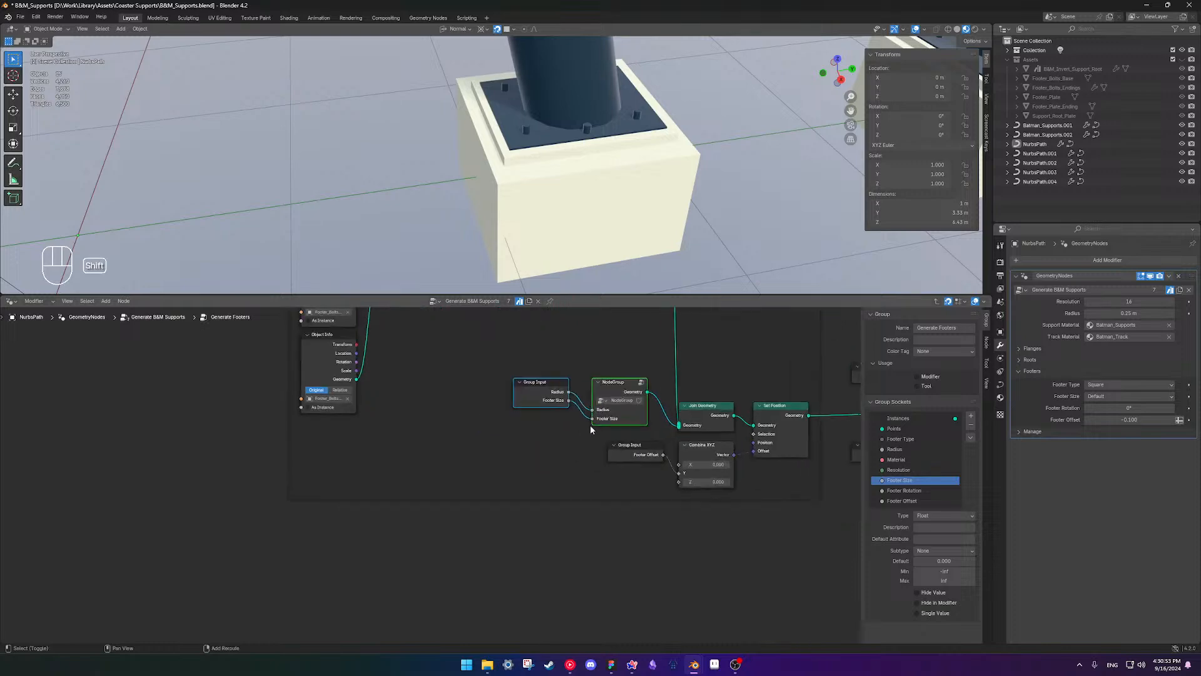
{"action": "scroll", "coordinate": [590, 448], "scroll_direction": "down", "scroll_amount": 4}
{"action": "left_click_drag", "start_coordinate": [417, 533], "coordinate": [435, 442]}
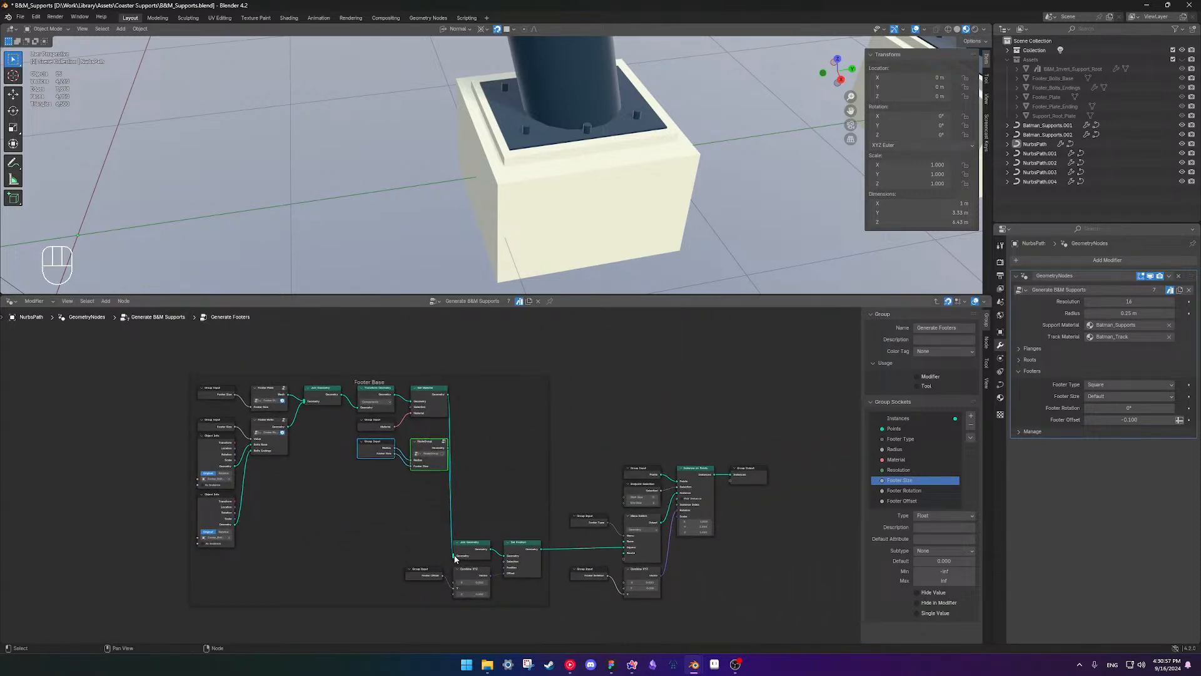
- Align Join Geometry, Set Position, Combine XYZ and the Footer Offset input with the Footer Base row, closing the gaps between nodes
{"action": "left_click", "coordinate": [470, 547]}
{"action": "scroll", "coordinate": [490, 545], "scroll_direction": "up", "scroll_amount": 4}
{"action": "middle_click_drag", "start_coordinate": [490, 545], "coordinate": [562, 483], "text": "shift"}
{"action": "scroll", "coordinate": [532, 487], "scroll_direction": "down", "scroll_amount": 4}
{"action": "scroll", "coordinate": [493, 493], "scroll_direction": "down", "scroll_amount": 1}
{"action": "left_click_drag", "start_coordinate": [483, 508], "coordinate": [281, 361]}
{"action": "left_click_drag", "start_coordinate": [471, 364], "coordinate": [430, 599]}
{"action": "scroll", "coordinate": [510, 568], "scroll_direction": "up", "scroll_amount": 3}
{"action": "scroll", "coordinate": [426, 550], "scroll_direction": "up", "scroll_amount": 7}
{"action": "middle_click_drag", "start_coordinate": [410, 528], "coordinate": [462, 431]}
{"action": "left_click_drag", "start_coordinate": [460, 470], "coordinate": [461, 429]}
{"action": "left_click_drag", "start_coordinate": [458, 557], "coordinate": [459, 516]}
- Rename the Footer Base frame as "Square Footer Base"
{"action": "scroll", "coordinate": [369, 542], "scroll_direction": "down", "scroll_amount": 4}
{"action": "middle_click_drag", "start_coordinate": [419, 520], "coordinate": [499, 517]}
{"action": "scroll", "coordinate": [424, 514], "scroll_direction": "down", "scroll_amount": 2}
{"action": "scroll", "coordinate": [463, 475], "scroll_direction": "up", "scroll_amount": 1}
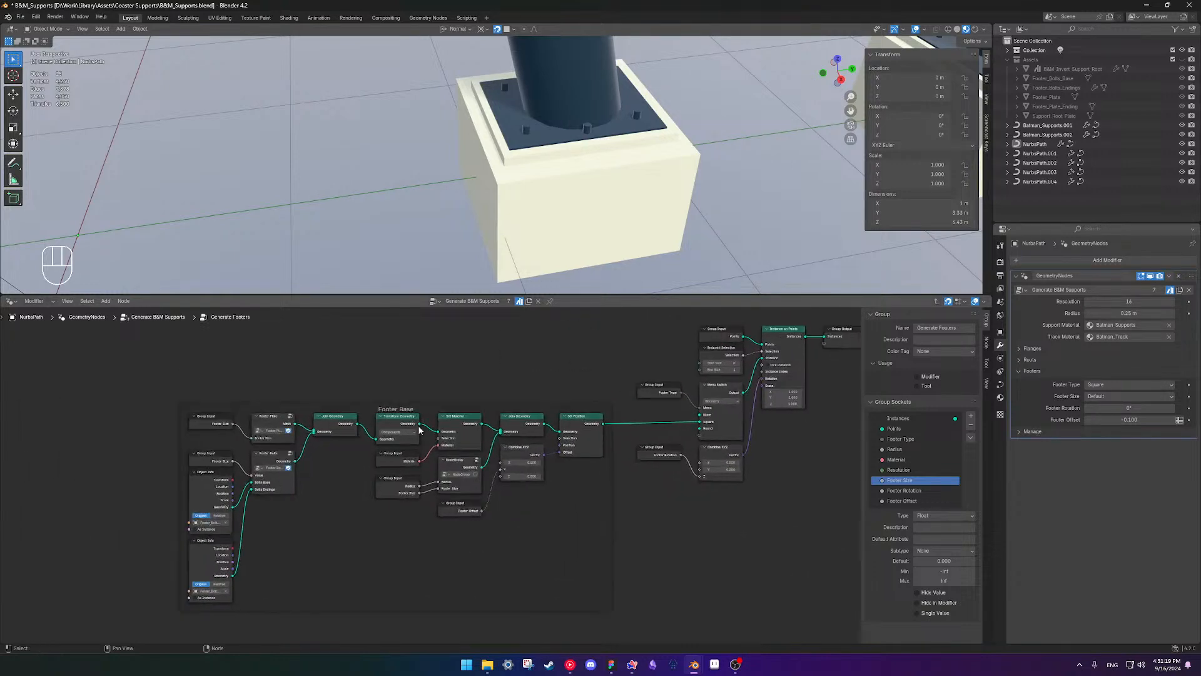
{"action": "right_click", "coordinate": [404, 409]}
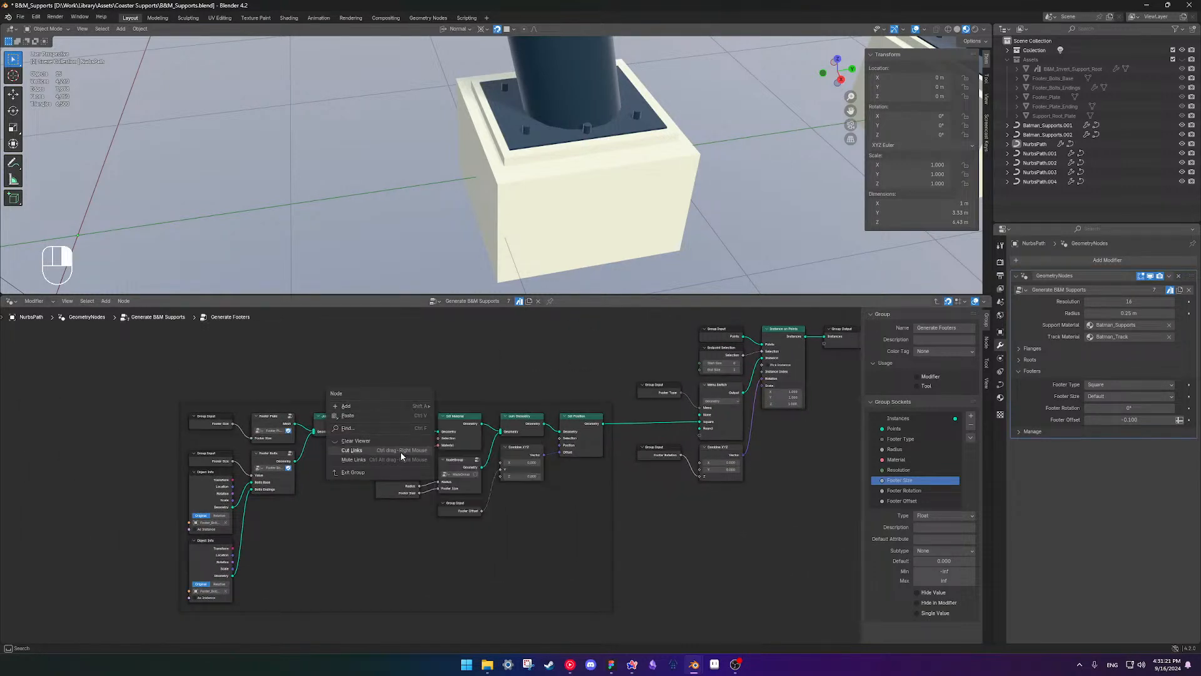
{"action": "left_click", "coordinate": [402, 407]}
{"action": "right_click", "coordinate": [401, 407]}
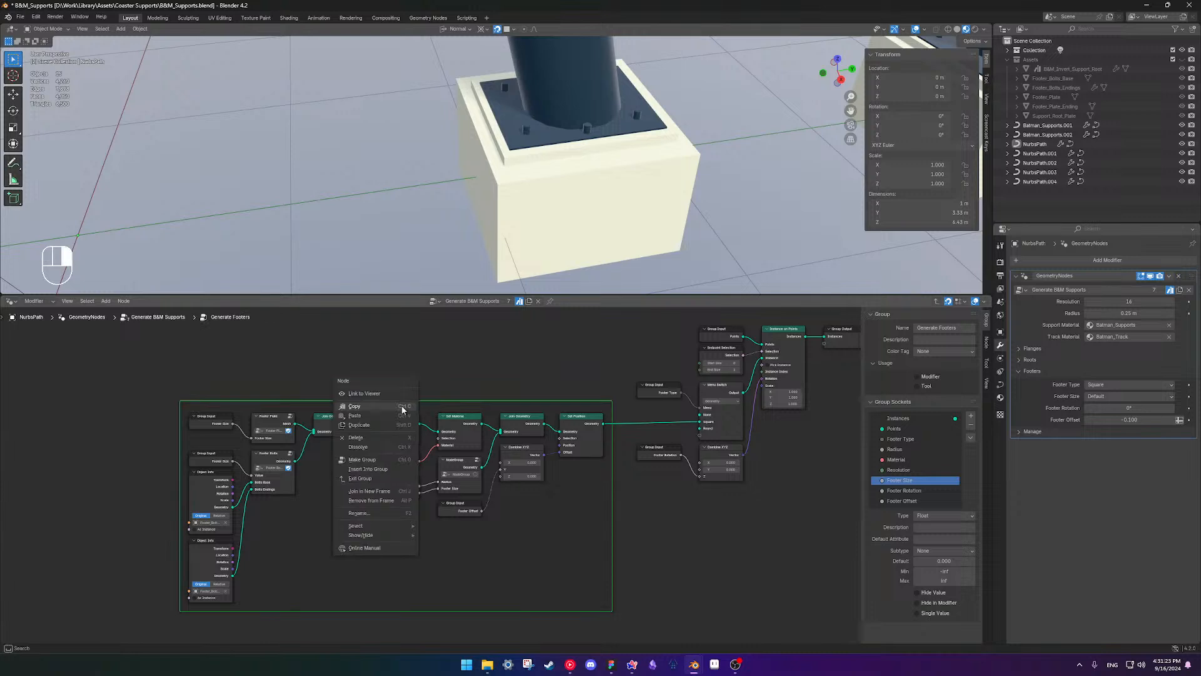
{"action": "left_click", "coordinate": [383, 514]}
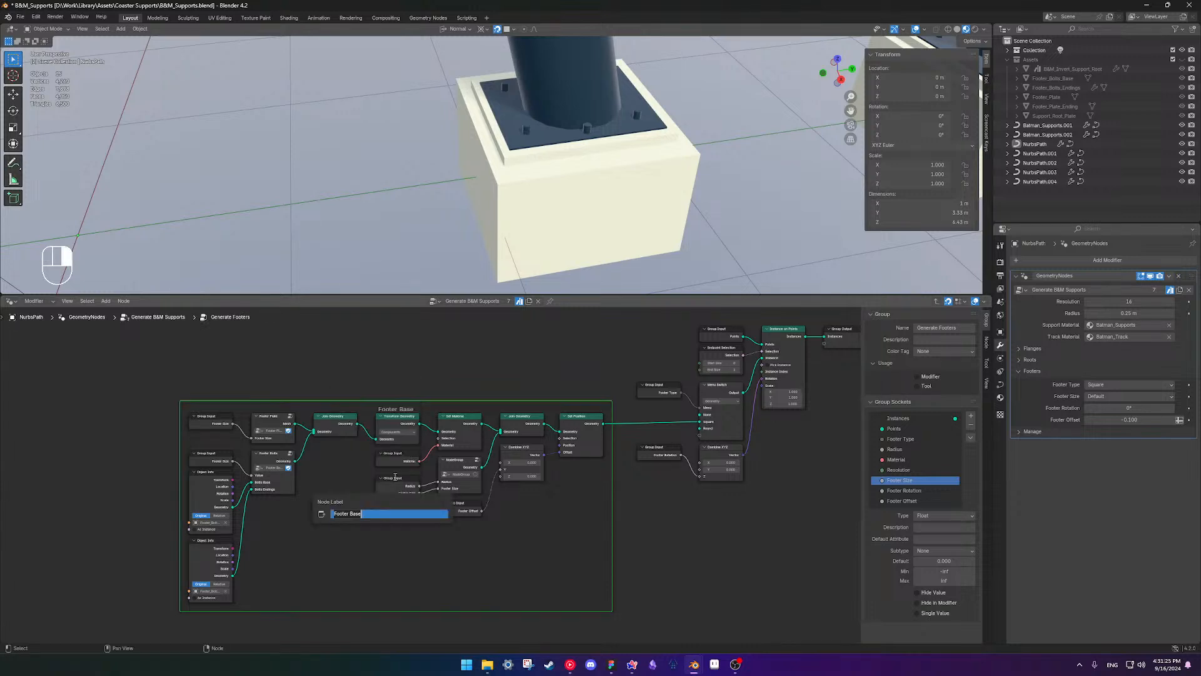
{"action": "type", "text": "Square"}
{"action": "key", "text": "Return"}
- Check the node layout inside the Square Footer Base frame and save the file
{"action": "scroll", "coordinate": [556, 471], "scroll_direction": "up", "scroll_amount": 4}
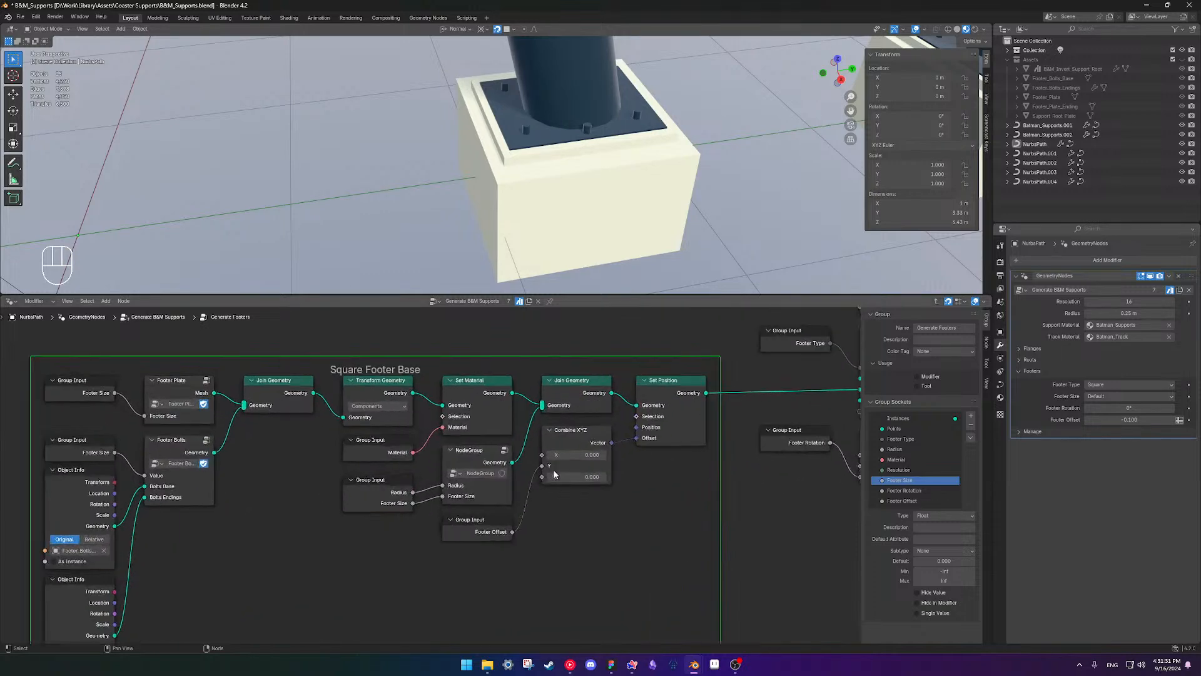
{"action": "middle_click_drag", "start_coordinate": [518, 453], "coordinate": [519, 419], "text": "shift"}
{"action": "scroll", "coordinate": [574, 425], "scroll_direction": "down", "scroll_amount": 4}
{"action": "scroll", "coordinate": [494, 432], "scroll_direction": "up", "scroll_amount": 2}
{"action": "middle_click_drag", "start_coordinate": [386, 455], "coordinate": [460, 414], "text": "shift"}
{"action": "scroll", "coordinate": [519, 438], "scroll_direction": "down", "scroll_amount": 1}
{"action": "scroll", "coordinate": [460, 414], "scroll_direction": "up", "scroll_amount": 1}
{"action": "middle_click_drag", "start_coordinate": [565, 443], "coordinate": [557, 477], "text": "shift"}
{"action": "scroll", "coordinate": [557, 477], "scroll_direction": "down", "scroll_amount": 1}
{"action": "scroll", "coordinate": [563, 481], "scroll_direction": "down", "scroll_amount": 1}
{"action": "middle_click_drag", "start_coordinate": [508, 523], "coordinate": [432, 486], "text": "shift"}
{"action": "key", "text": "ctrl+s"}
- Move the Square Footer Base frame up, closer in line with the Menu Switch and instancing nodes
{"action": "scroll", "coordinate": [433, 486], "scroll_direction": "up", "scroll_amount": 2}
{"action": "scroll", "coordinate": [434, 487], "scroll_direction": "down", "scroll_amount": 4}
{"action": "middle_click_drag", "start_coordinate": [550, 441], "coordinate": [622, 428], "text": "shift"}
{"action": "scroll", "coordinate": [359, 517], "scroll_direction": "up", "scroll_amount": 2}
{"action": "scroll", "coordinate": [361, 520], "scroll_direction": "down", "scroll_amount": 2}
{"action": "scroll", "coordinate": [464, 409], "scroll_direction": "down", "scroll_amount": 1}
{"action": "left_click_drag", "start_coordinate": [470, 392], "coordinate": [469, 347]}
{"action": "middle_click_drag", "start_coordinate": [692, 401], "coordinate": [506, 491], "text": "shift"}
{"action": "scroll", "coordinate": [475, 538], "scroll_direction": "up", "scroll_amount": 3}
{"action": "scroll", "coordinate": [509, 508], "scroll_direction": "up", "scroll_amount": 7}
{"action": "scroll", "coordinate": [525, 507], "scroll_direction": "down", "scroll_amount": 1}
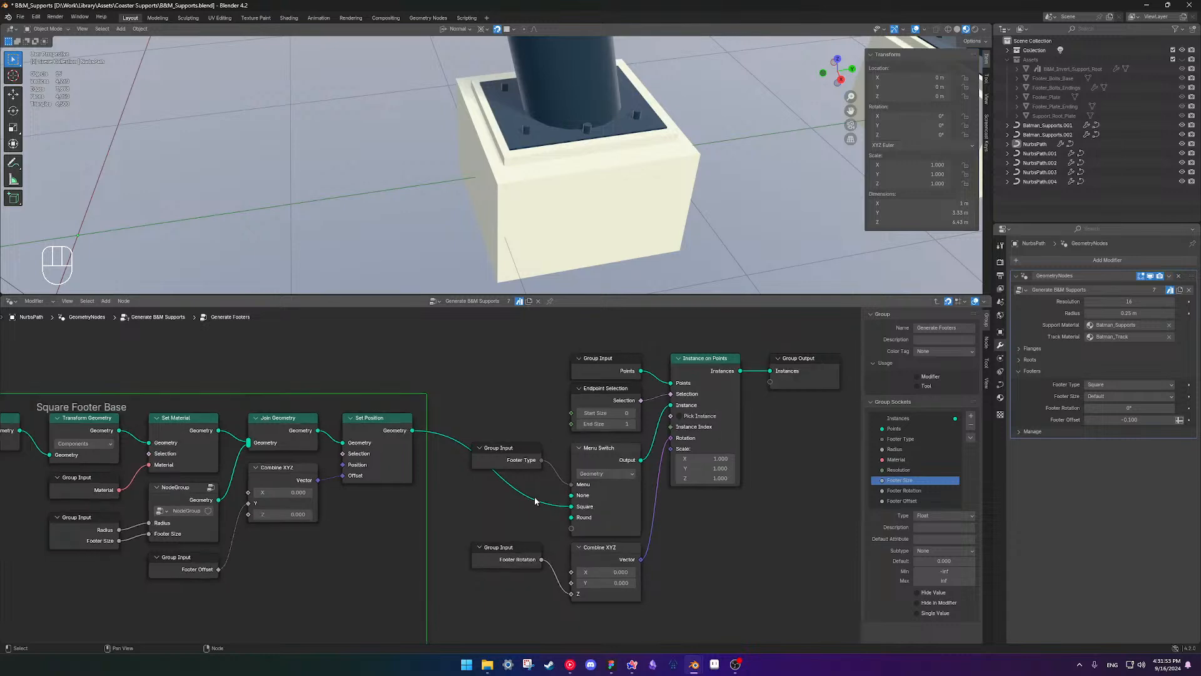
- Move the Menu Switch and instancing nodes down in line with the Square Footer Base frame's top row and save the file
{"action": "scroll", "coordinate": [535, 501], "scroll_direction": "down", "scroll_amount": 2}
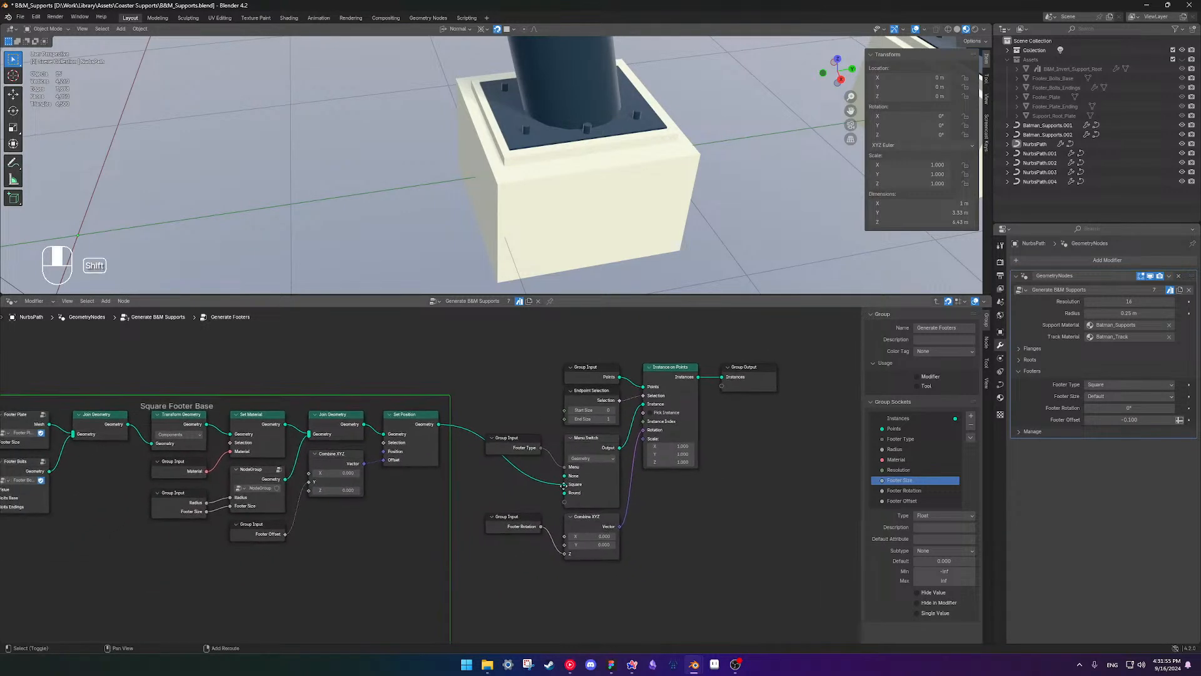
{"action": "key", "text": "ctrl+s"}
{"action": "scroll", "coordinate": [657, 505], "scroll_direction": "down", "scroll_amount": 4}
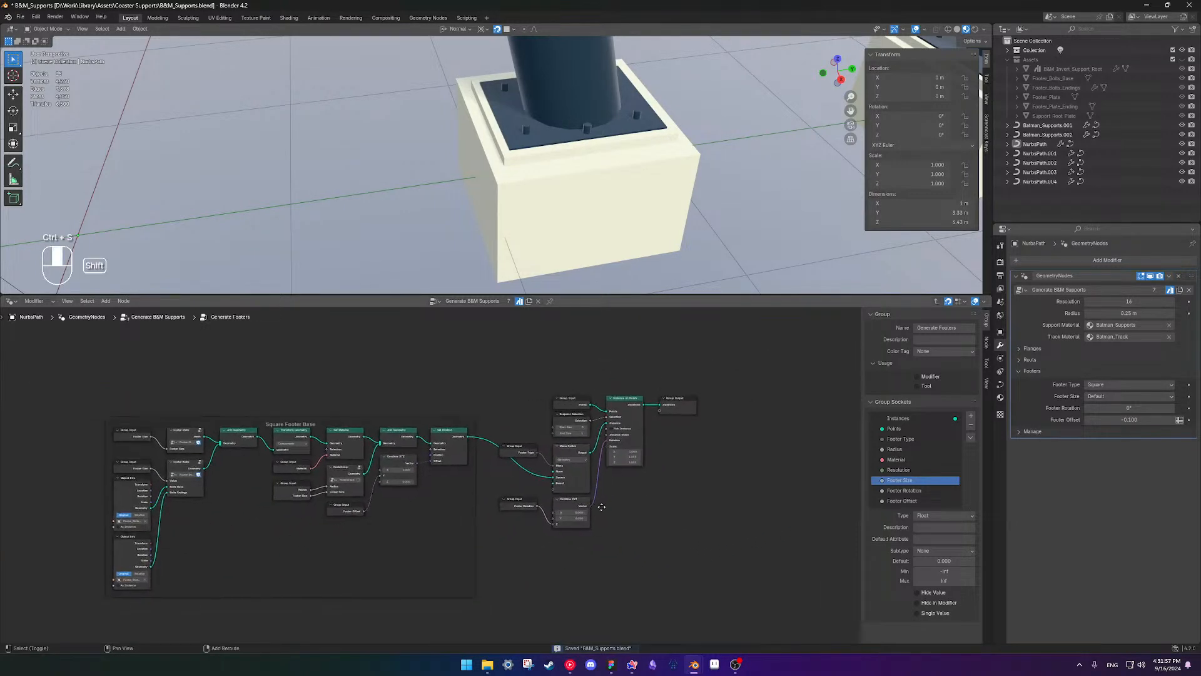
{"action": "key", "text": "ctrl+s"}
{"action": "middle_click_drag", "start_coordinate": [590, 495], "coordinate": [506, 499]}
{"action": "left_click_drag", "start_coordinate": [462, 338], "coordinate": [700, 535]}
{"action": "left_click_drag", "start_coordinate": [546, 387], "coordinate": [543, 418]}
{"action": "left_click", "coordinate": [588, 493]}
{"action": "scroll", "coordinate": [538, 504], "scroll_direction": "up", "scroll_amount": 7}
{"action": "scroll", "coordinate": [538, 504], "scroll_direction": "down", "scroll_amount": 7}
{"action": "scroll", "coordinate": [537, 501], "scroll_direction": "down", "scroll_amount": 2}
{"action": "key", "text": "ctrl+s"}
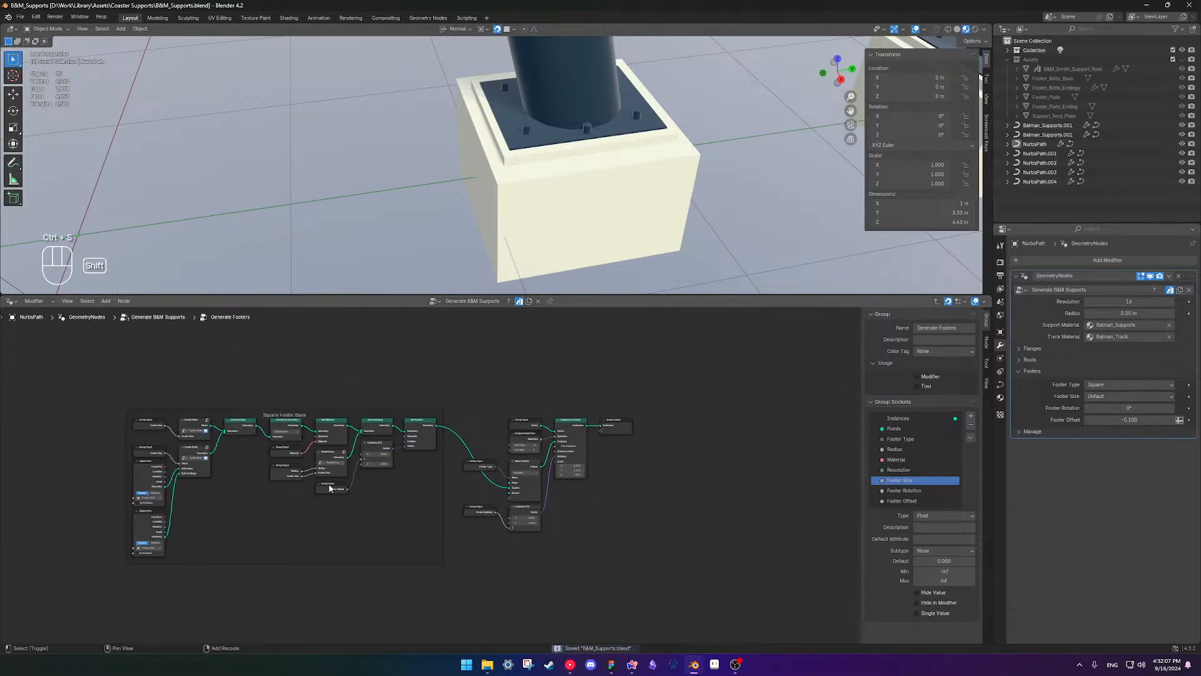
- Inspect the contents of the Footer Plate, Footer Bolts and unnamed NodeGroup groups in the Square Footer Base frame
{"action": "middle_click_drag", "start_coordinate": [324, 494], "coordinate": [510, 456]}
{"action": "scroll", "coordinate": [510, 456], "scroll_direction": "up", "scroll_amount": 1}
{"action": "scroll", "coordinate": [399, 456], "scroll_direction": "up", "scroll_amount": 7}
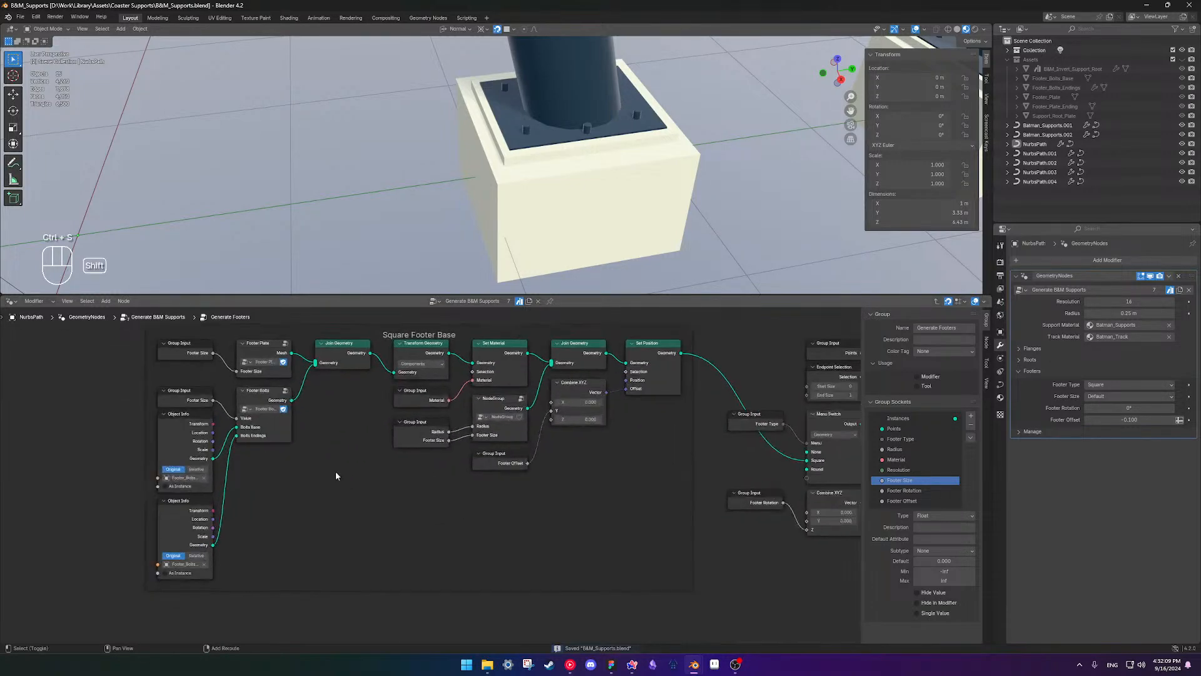
{"action": "middle_click_drag", "start_coordinate": [336, 479], "coordinate": [541, 508], "text": "shift"}
{"action": "scroll", "coordinate": [503, 426], "scroll_direction": "up", "scroll_amount": 4}
{"action": "middle_click_drag", "start_coordinate": [500, 418], "coordinate": [470, 433], "text": "shift"}
{"action": "left_click", "coordinate": [445, 371]}
{"action": "key", "text": "Tab"}
{"action": "key", "text": "Tab"}
{"action": "left_click", "coordinate": [464, 431]}
{"action": "key", "text": "Tab"}
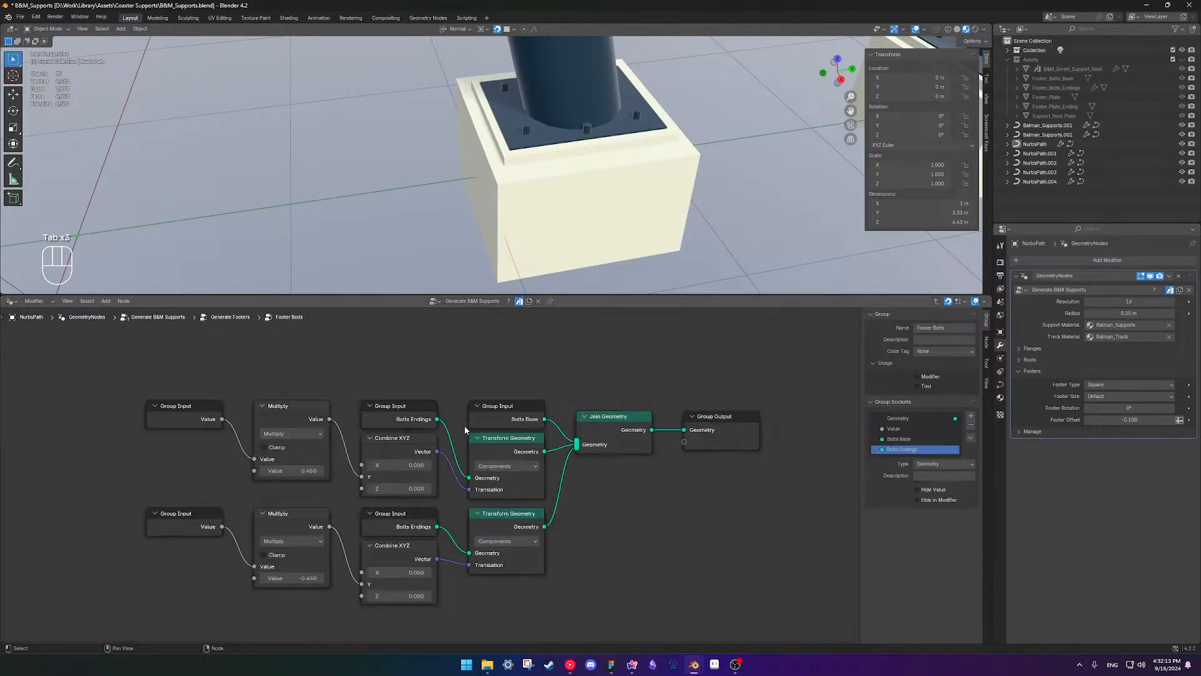
{"action": "key", "text": "Tab"}
{"action": "middle_click_drag", "start_coordinate": [659, 468], "coordinate": [384, 496], "text": "shift"}
{"action": "left_click", "coordinate": [517, 470]}
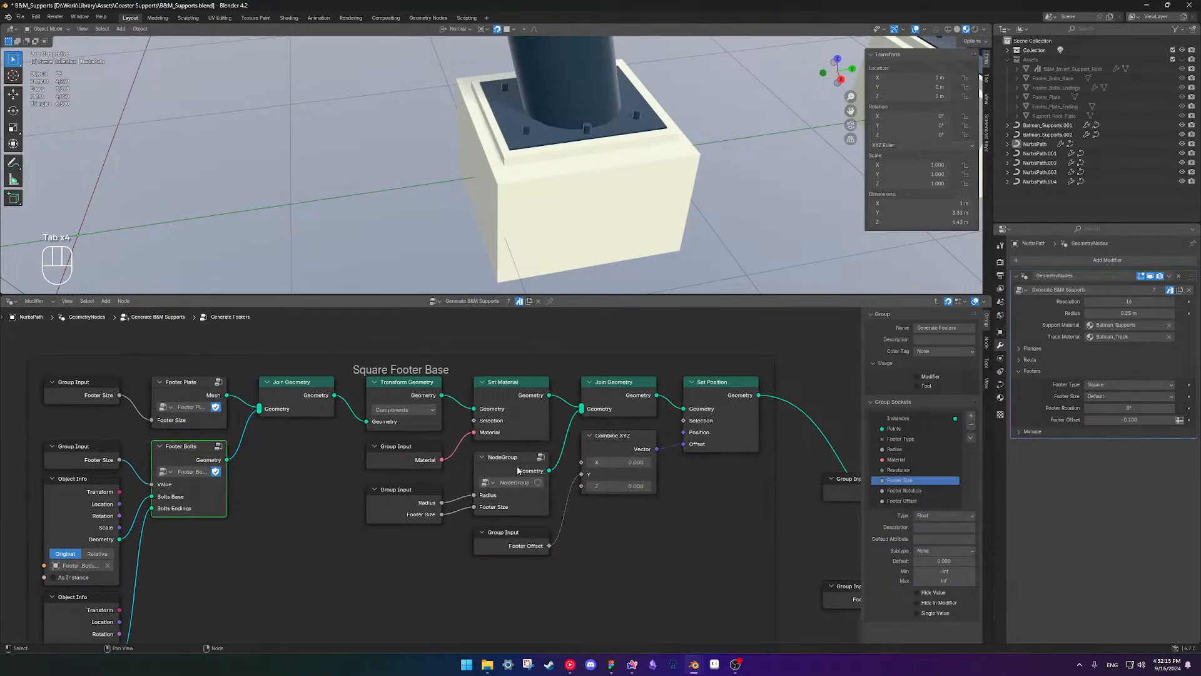
{"action": "key", "text": "Tab"}
{"action": "scroll", "coordinate": [517, 470], "scroll_direction": "down", "scroll_amount": 3}
{"action": "key", "text": "Tab"}
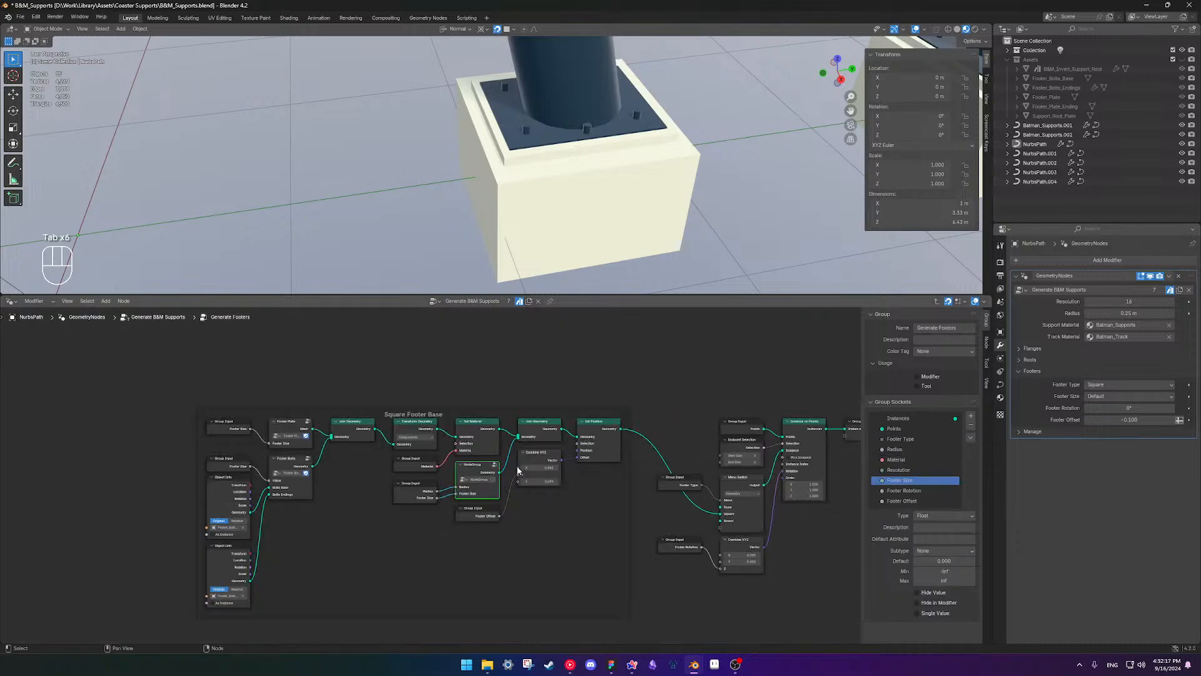
- Rename the NodeGroup node group as "Footer Base" and give it a fake user
{"action": "scroll", "coordinate": [517, 467], "scroll_direction": "up", "scroll_amount": 5}
{"action": "double_click", "coordinate": [532, 483]}
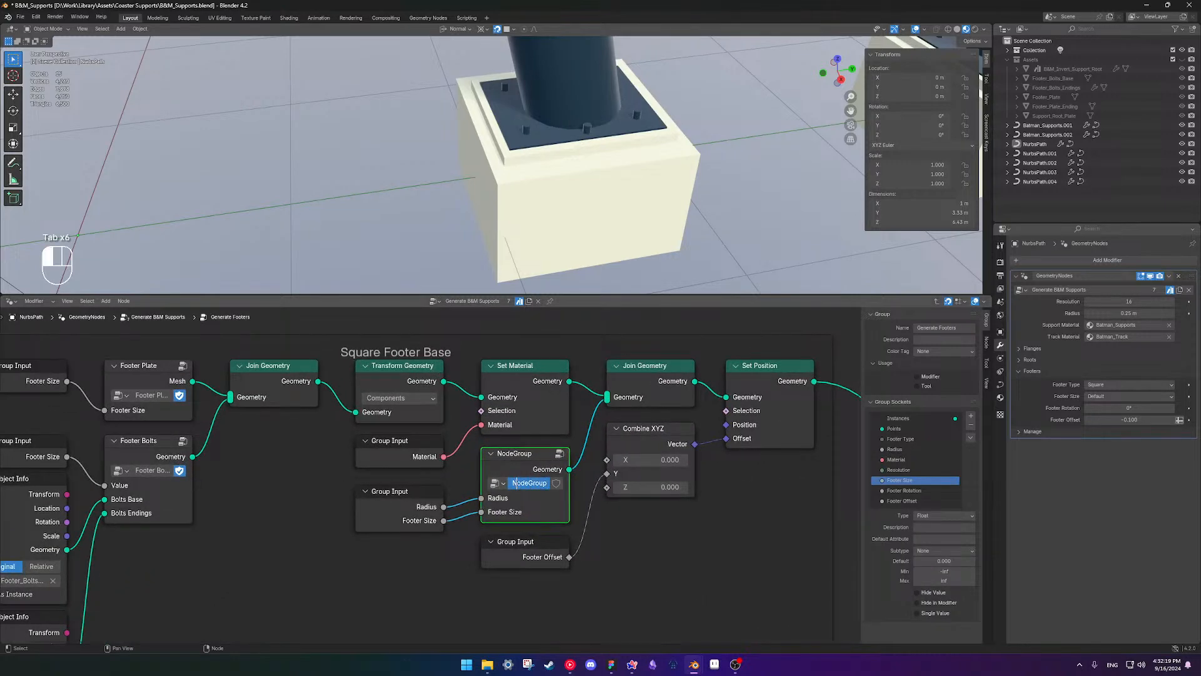
{"action": "type", "text": "Footer Base"}
{"action": "key", "text": "Return"}
{"action": "left_click", "coordinate": [556, 483]}
{"action": "scroll", "coordinate": [572, 508], "scroll_direction": "down", "scroll_amount": 3}
{"action": "middle_click_drag", "start_coordinate": [556, 471], "coordinate": [551, 445], "text": "shift"}
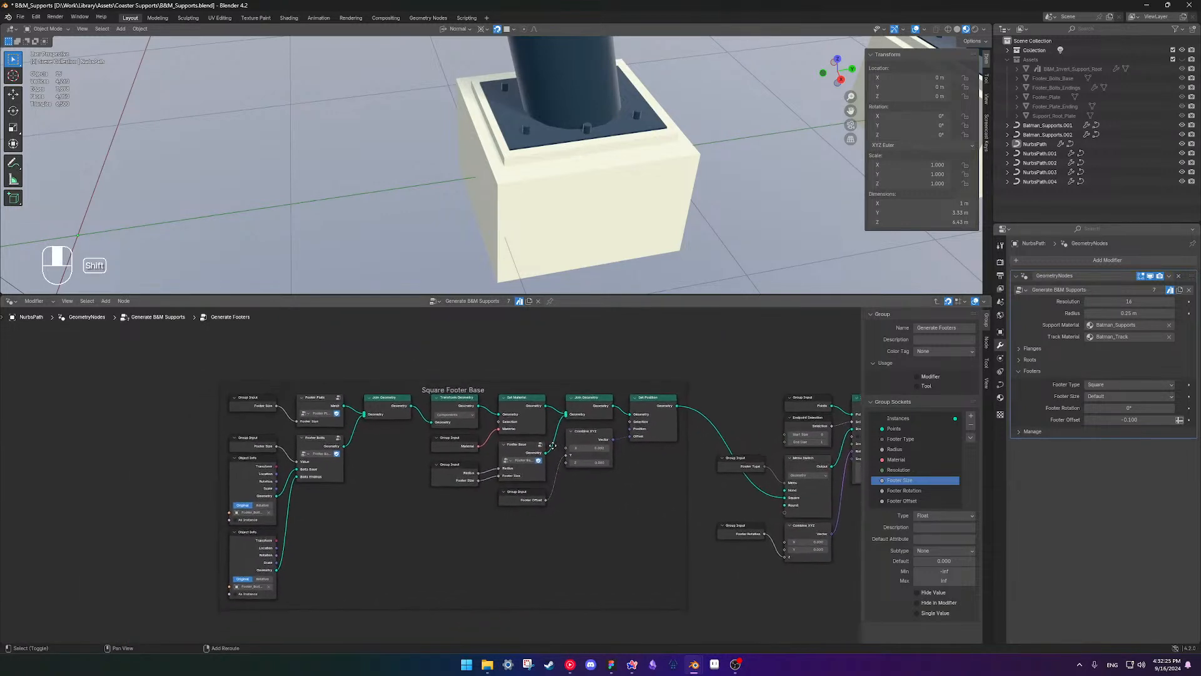
- Hide the unused sockets of both Object Info nodes feeding Footer Bolts
{"action": "scroll", "coordinate": [459, 468], "scroll_direction": "up", "scroll_amount": 1}
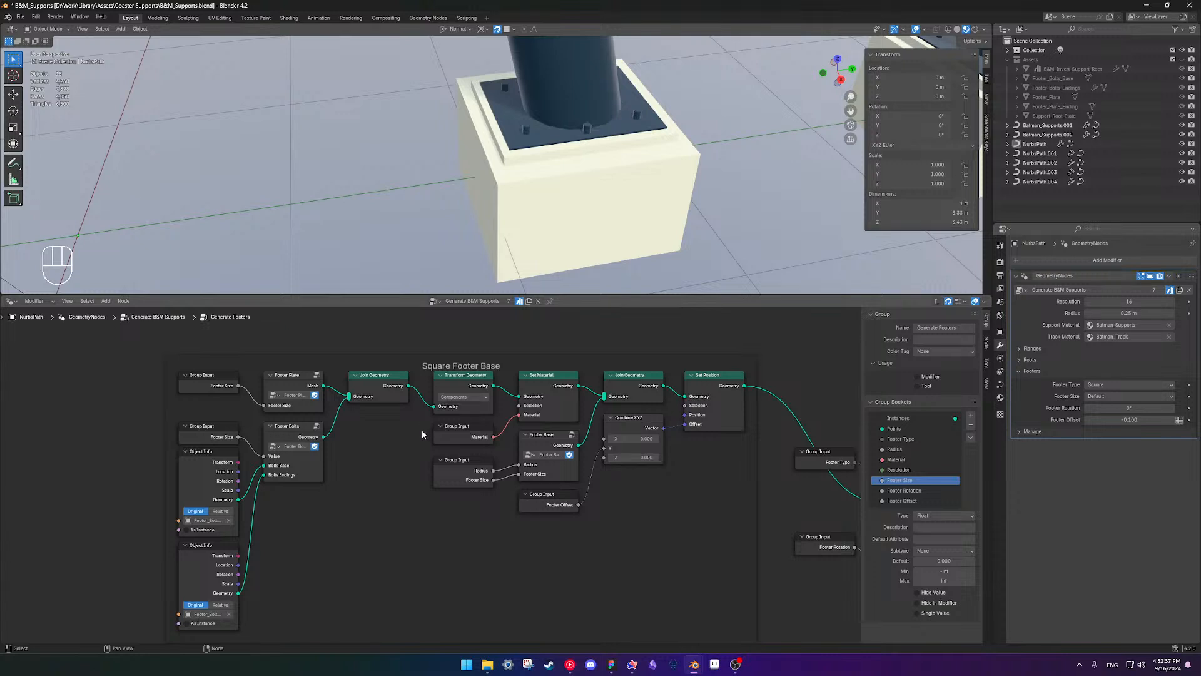
{"action": "left_click", "coordinate": [198, 477]}
{"action": "key", "text": "ctrl+h"}
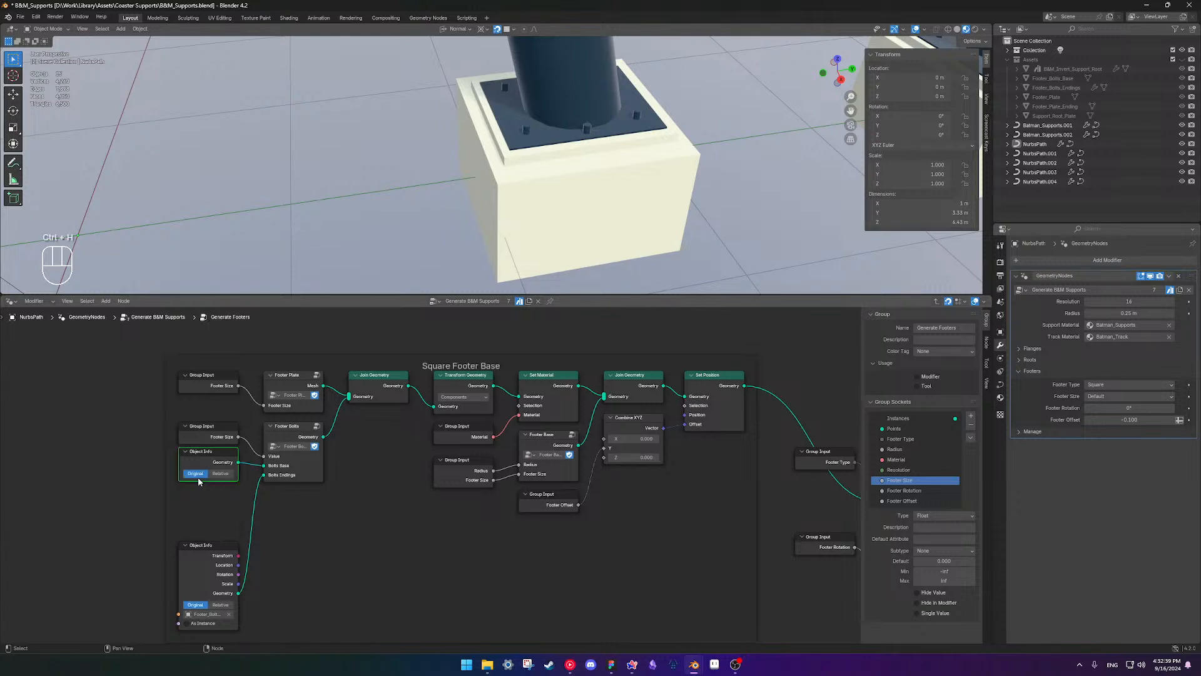
{"action": "left_click", "coordinate": [208, 550]}
{"action": "key", "text": "ctrl+h"}
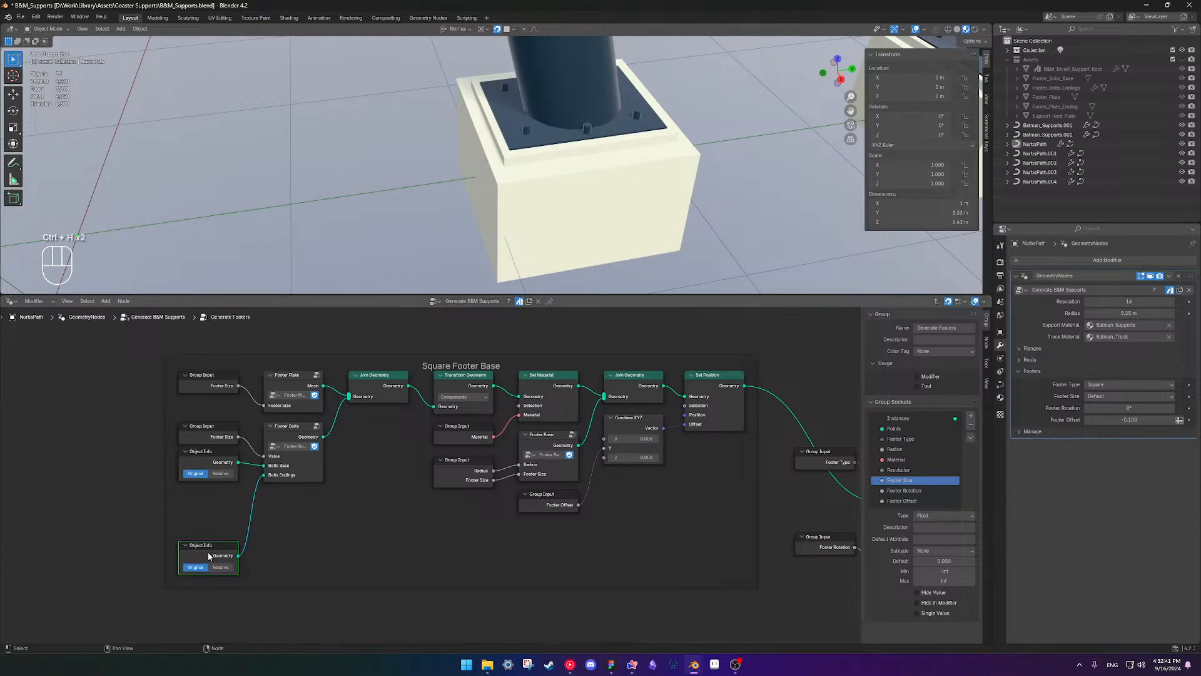
- Move the Bolts Endings Object Info node up directly beneath the other Object Info node, keeping the input column aligned
{"action": "left_click_drag", "start_coordinate": [204, 553], "coordinate": [200, 500]}
{"action": "scroll", "coordinate": [178, 482], "scroll_direction": "up", "scroll_amount": 3}
{"action": "left_click_drag", "start_coordinate": [201, 429], "coordinate": [260, 415]}
{"action": "scroll", "coordinate": [259, 419], "scroll_direction": "down", "scroll_amount": 2}
{"action": "left_click_drag", "start_coordinate": [287, 343], "coordinate": [296, 537]}
{"action": "left_click_drag", "start_coordinate": [303, 460], "coordinate": [301, 461]}
{"action": "left_click", "coordinate": [386, 518]}
{"action": "left_click_drag", "start_coordinate": [301, 509], "coordinate": [299, 472]}
{"action": "left_click", "coordinate": [299, 471]}
{"action": "left_click", "coordinate": [389, 514]}
{"action": "scroll", "coordinate": [308, 526], "scroll_direction": "up", "scroll_amount": 2}
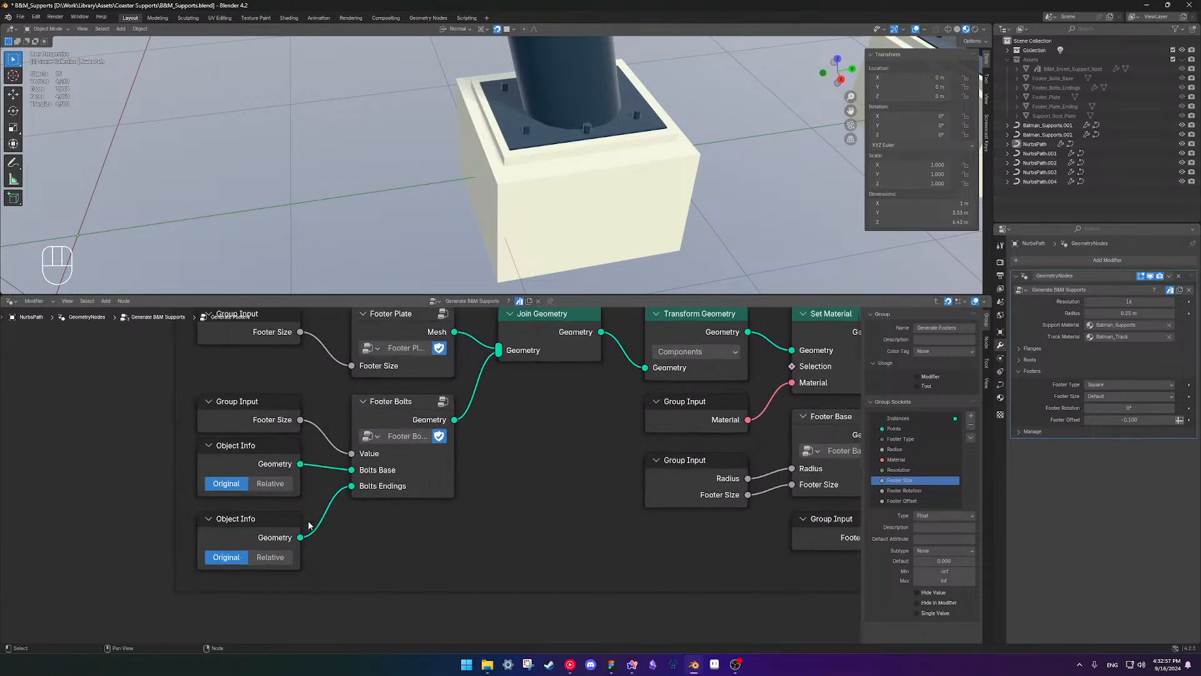
- Even out the spacing of the two Object Info nodes beneath the Footer Size input and save the file
{"action": "left_click_drag", "start_coordinate": [260, 419], "coordinate": [259, 387]}
{"action": "left_click", "coordinate": [263, 491], "text": "shift"}
{"action": "left_click", "coordinate": [250, 522], "text": "shift"}
{"action": "left_click_drag", "start_coordinate": [253, 410], "coordinate": [253, 424]}
{"action": "scroll", "coordinate": [445, 503], "scroll_direction": "down", "scroll_amount": 3}
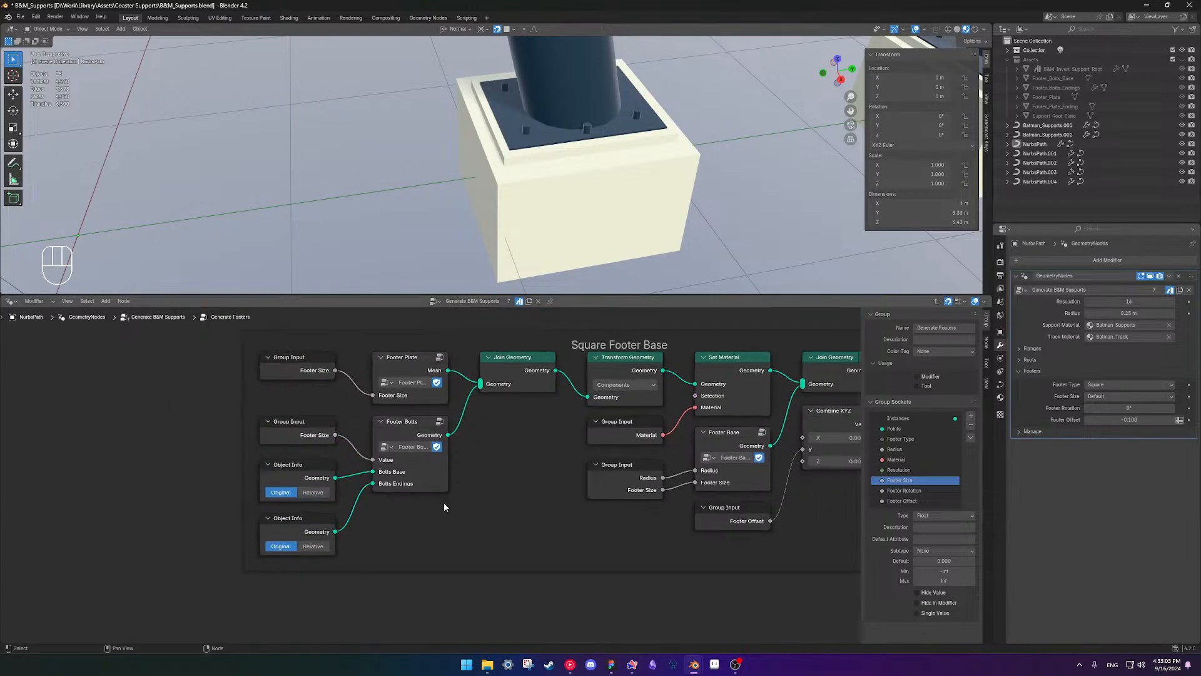
{"action": "key", "text": "ctrl+s"}
- Look over the full Generate Footers node layout and the row of supports in the 3D view
{"action": "scroll", "coordinate": [441, 511], "scroll_direction": "down", "scroll_amount": 1}
{"action": "middle_click_drag", "start_coordinate": [440, 512], "coordinate": [348, 515], "text": "shift"}
{"action": "scroll", "coordinate": [381, 491], "scroll_direction": "down", "scroll_amount": 5}
{"action": "middle_click_drag", "start_coordinate": [568, 483], "coordinate": [370, 453], "text": "shift"}
{"action": "scroll", "coordinate": [453, 520], "scroll_direction": "up", "scroll_amount": 1}
{"action": "scroll", "coordinate": [453, 524], "scroll_direction": "up", "scroll_amount": 4}
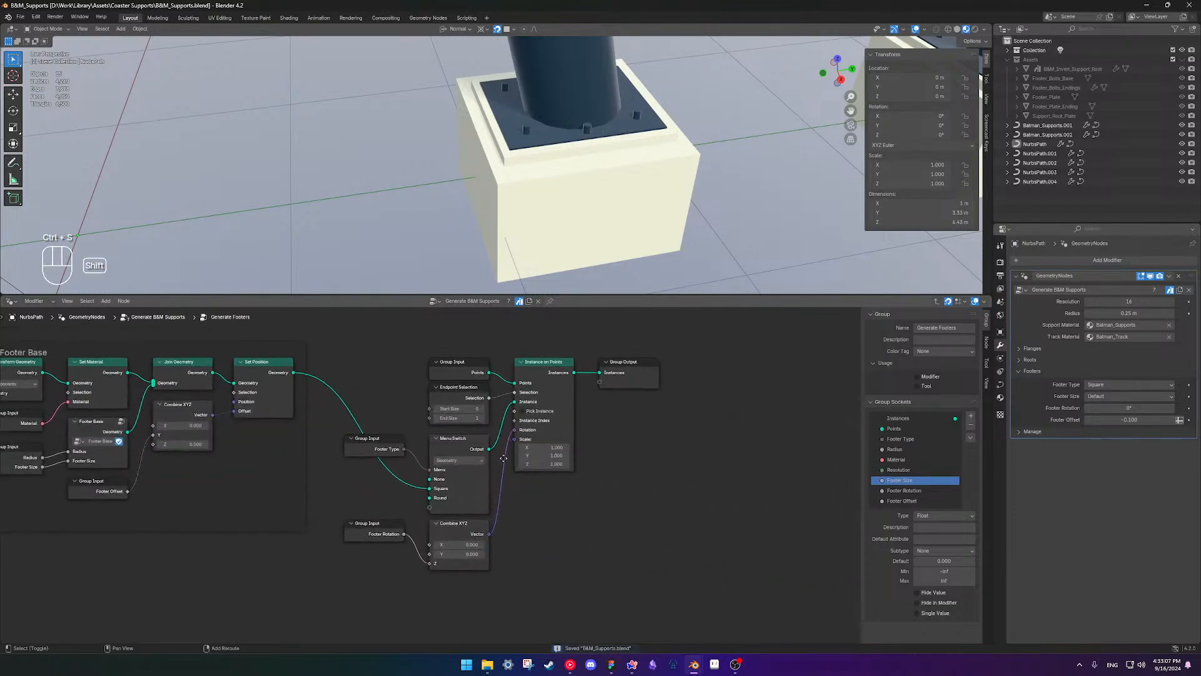
{"action": "scroll", "coordinate": [441, 477], "scroll_direction": "down", "scroll_amount": 7}
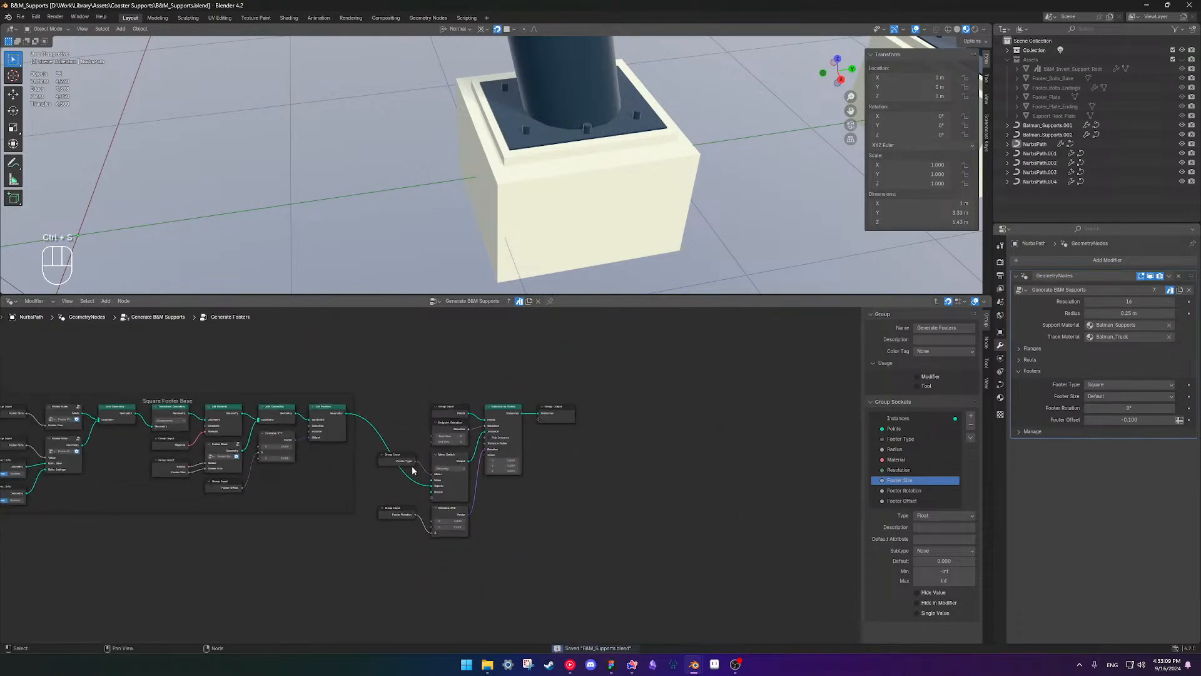
{"action": "middle_click_drag", "start_coordinate": [396, 454], "coordinate": [543, 450], "text": "shift"}
{"action": "scroll", "coordinate": [610, 222], "scroll_direction": "down", "scroll_amount": 9}
{"action": "middle_click_drag", "start_coordinate": [573, 260], "coordinate": [593, 233]}
{"action": "scroll", "coordinate": [594, 235], "scroll_direction": "up", "scroll_amount": 5}
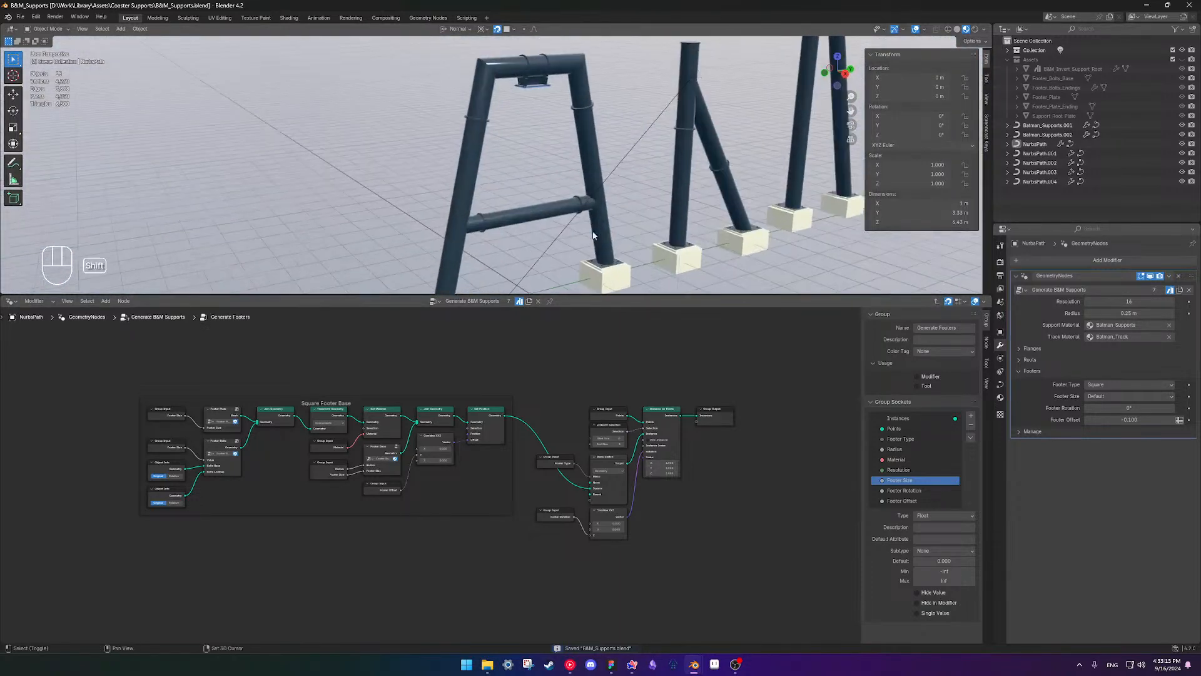
- Try Footer Size 3 and a different Footer Offset on the A-frame's leg, undoing the offset and restoring the Default size
{"action": "left_click", "coordinate": [596, 231]}
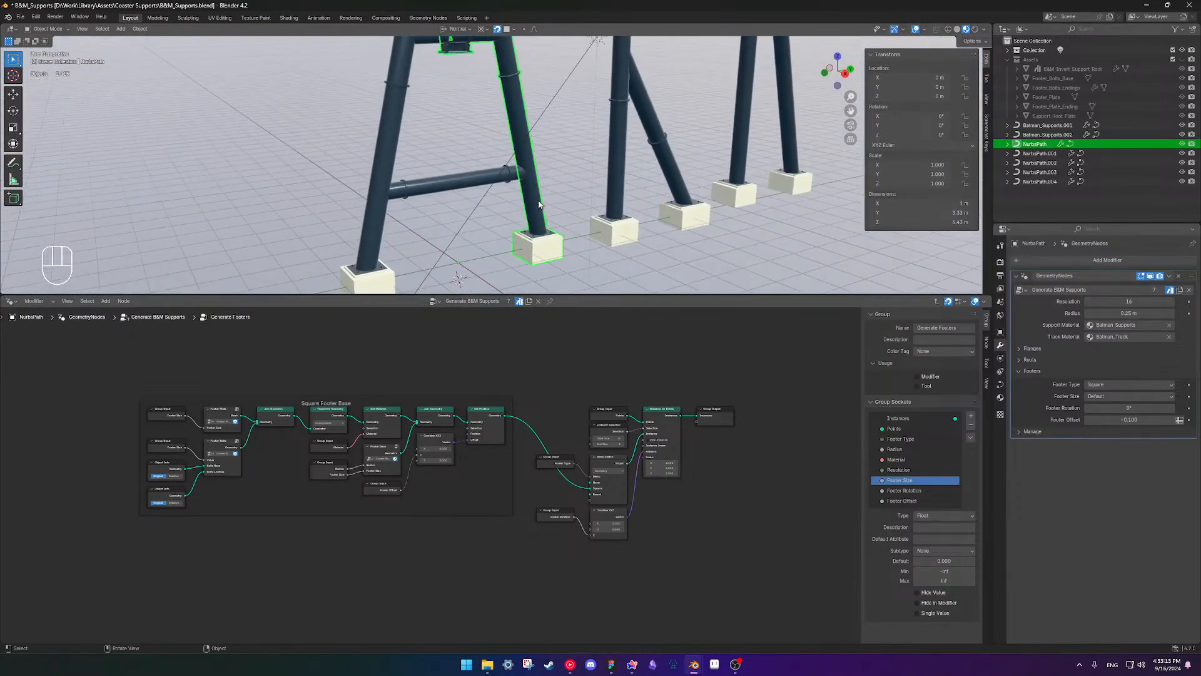
{"action": "left_click", "coordinate": [1163, 396]}
{"action": "left_click", "coordinate": [1152, 439]}
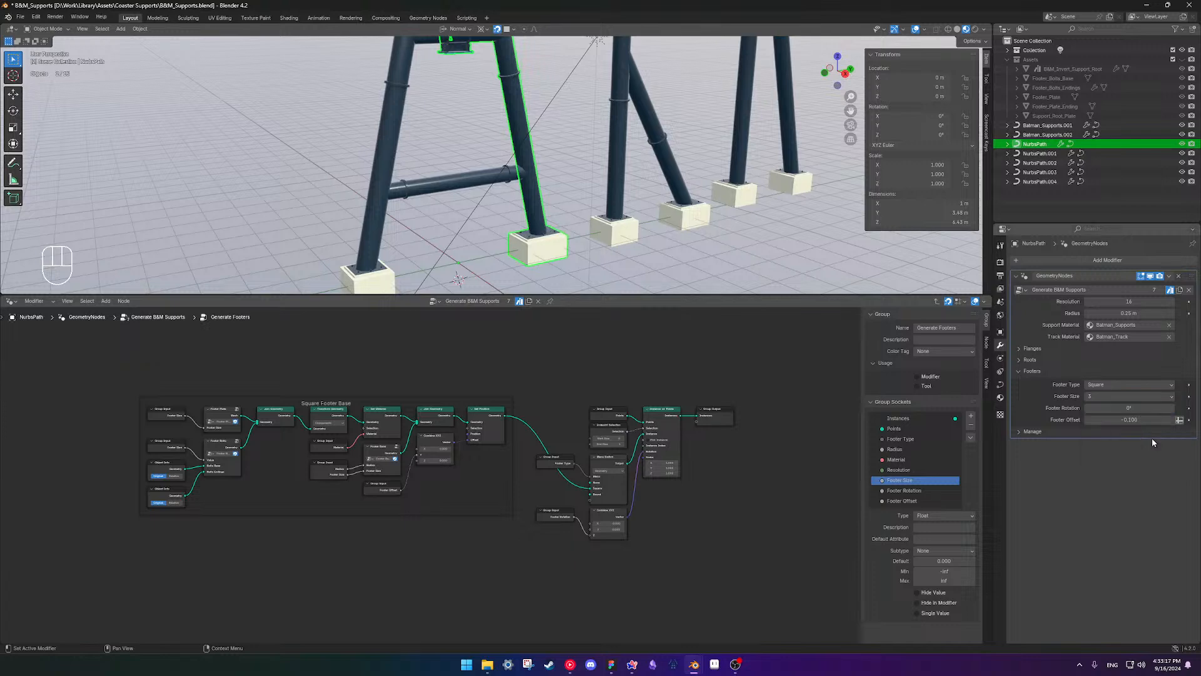
{"action": "left_click_drag", "start_coordinate": [1148, 420], "coordinate": [1164, 420]}
{"action": "key", "text": "ctrl+z"}
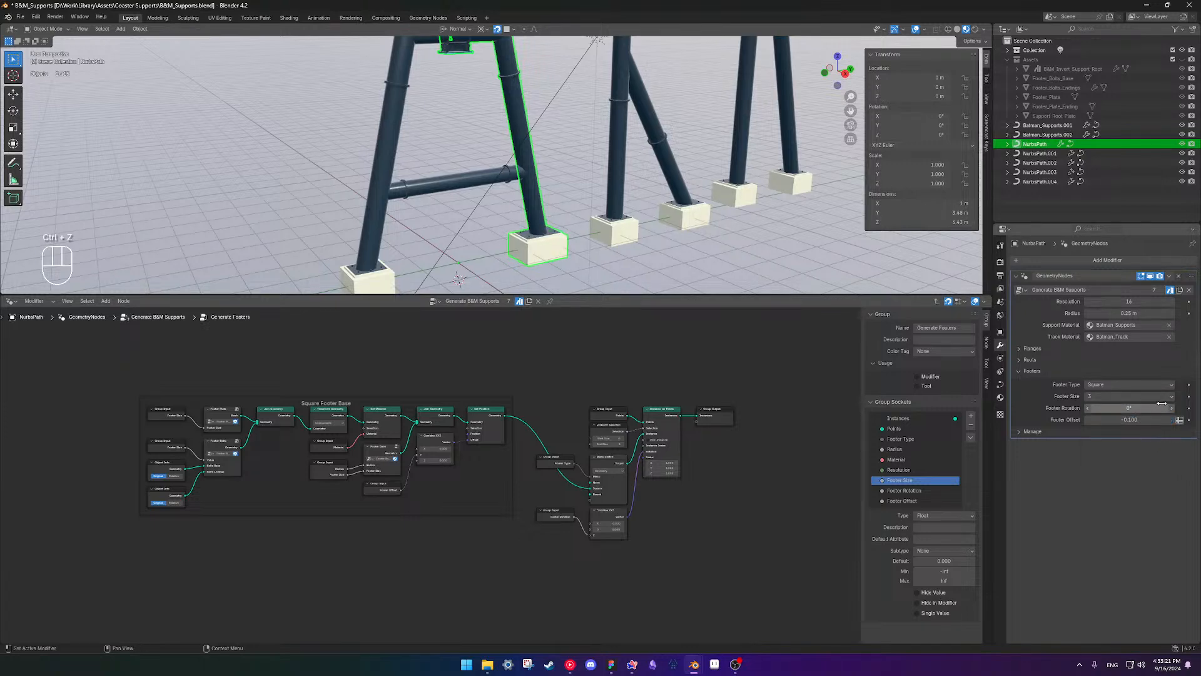
{"action": "left_click", "coordinate": [1154, 397]}
{"action": "left_click", "coordinate": [1146, 408]}
- Test Footer Size 1 on the A-frame's leg, compare the footer with its neighbours, and restore the Default size
{"action": "mouse_move", "coordinate": [611, 213]}
{"action": "middle_mouse_down"}
{"action": "mouse_move", "coordinate": [533, 264]}
{"action": "mouse_move", "coordinate": [618, 195]}
{"action": "middle_mouse_up"}
{"action": "scroll", "coordinate": [533, 264], "scroll_direction": "up", "scroll_amount": 2}
{"action": "left_click", "coordinate": [619, 199]}
{"action": "scroll", "coordinate": [619, 198], "scroll_direction": "up", "scroll_amount": 4}
{"action": "scroll", "coordinate": [620, 199], "scroll_direction": "up", "scroll_amount": 4}
{"action": "left_click", "coordinate": [619, 198]}
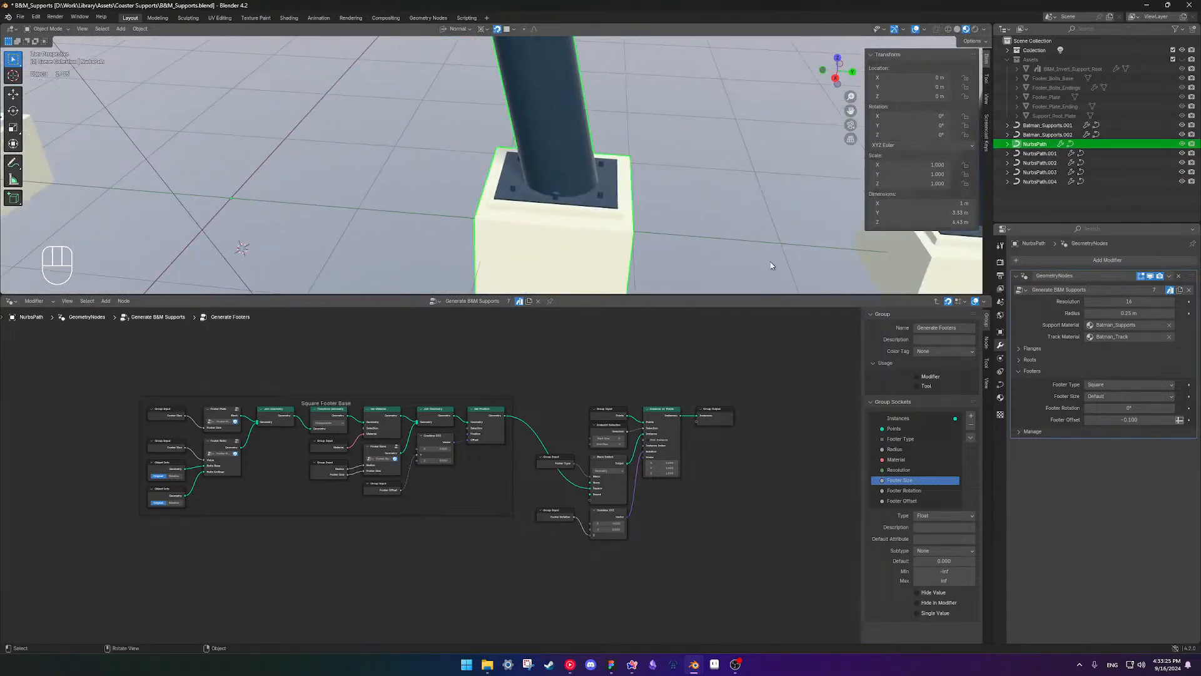
{"action": "left_click", "coordinate": [1167, 403]}
{"action": "left_click", "coordinate": [1150, 418]}
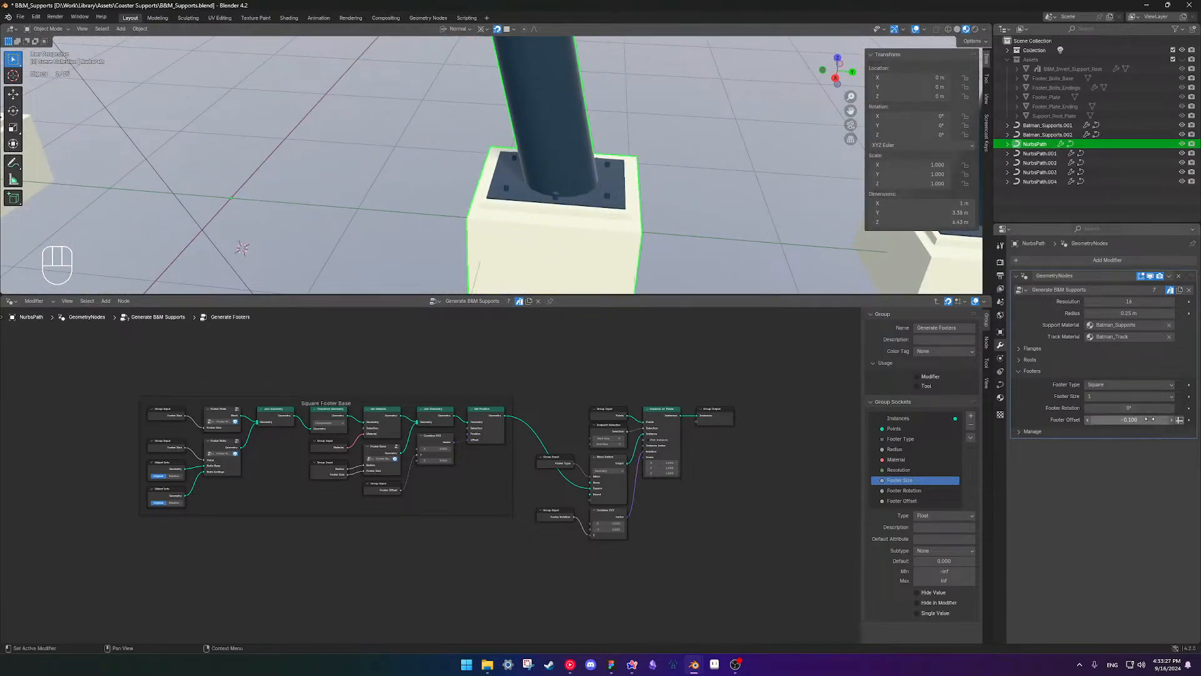
{"action": "left_click", "coordinate": [718, 171]}
{"action": "scroll", "coordinate": [618, 209], "scroll_direction": "down", "scroll_amount": 5}
{"action": "middle_click_drag", "start_coordinate": [618, 208], "coordinate": [626, 235]}
{"action": "left_click", "coordinate": [1164, 397]}
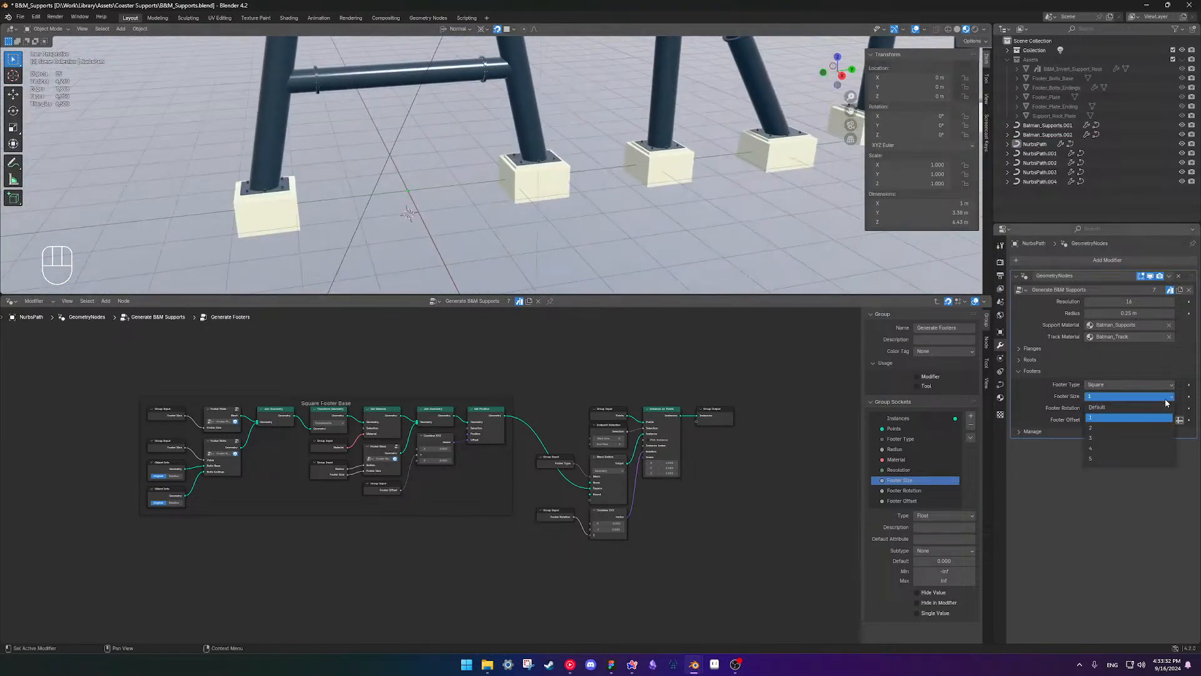
{"action": "left_click", "coordinate": [1126, 409]}
- Set the Footer Offset of the middle support's slanted leg to -0.25 and save the file
{"action": "scroll", "coordinate": [693, 224], "scroll_direction": "down", "scroll_amount": 3}
{"action": "middle_click_drag", "start_coordinate": [692, 224], "coordinate": [532, 260], "text": "shift"}
{"action": "middle_click_drag", "start_coordinate": [476, 240], "coordinate": [460, 193]}
{"action": "scroll", "coordinate": [523, 238], "scroll_direction": "up", "scroll_amount": 2}
{"action": "scroll", "coordinate": [472, 191], "scroll_direction": "up", "scroll_amount": 2}
{"action": "left_click", "coordinate": [472, 198]}
{"action": "scroll", "coordinate": [472, 199], "scroll_direction": "up", "scroll_amount": 1}
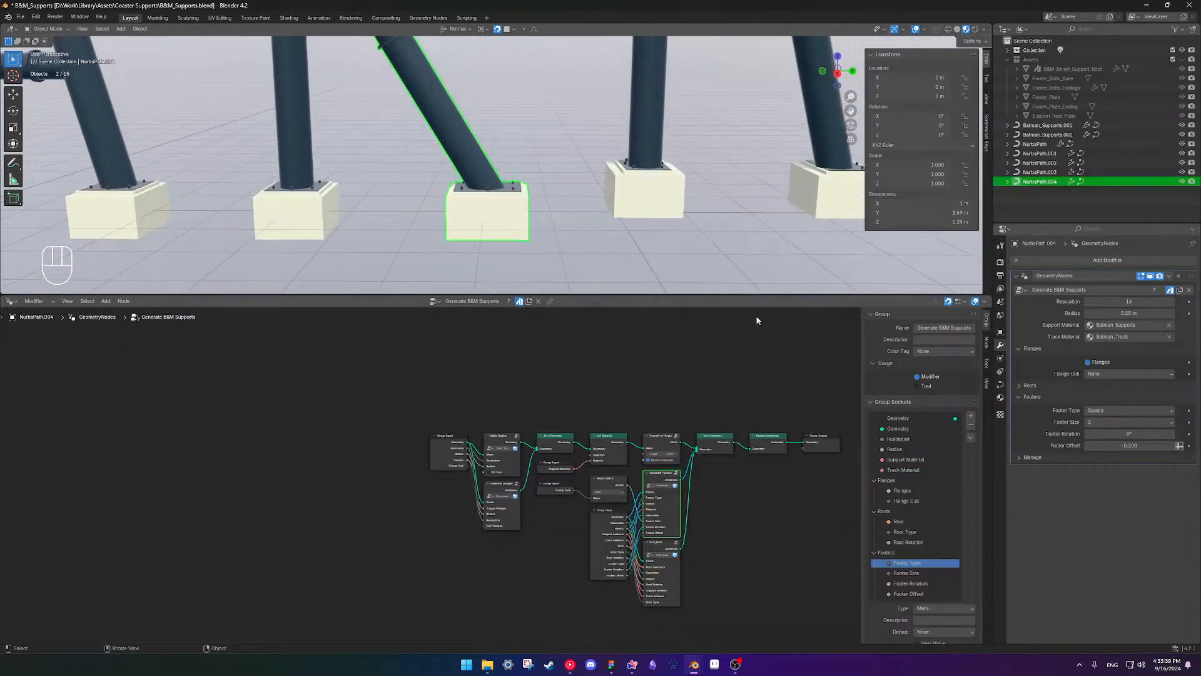
{"action": "left_click", "coordinate": [1130, 445]}
{"action": "key", "text": "shift"}
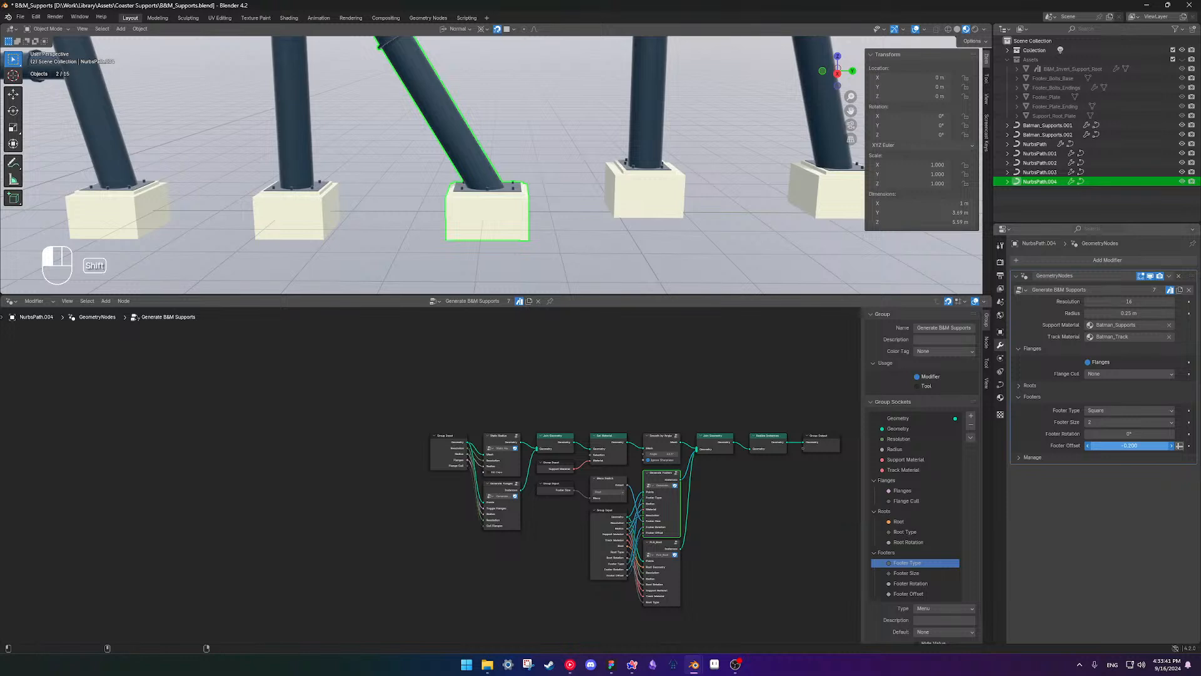
{"action": "left_click_drag", "start_coordinate": [1130, 446], "coordinate": [1118, 445], "text": "shift"}
{"action": "left_click", "coordinate": [1134, 445]}
{"action": "type", "text": "-0.25"}
{"action": "key", "text": "Return"}
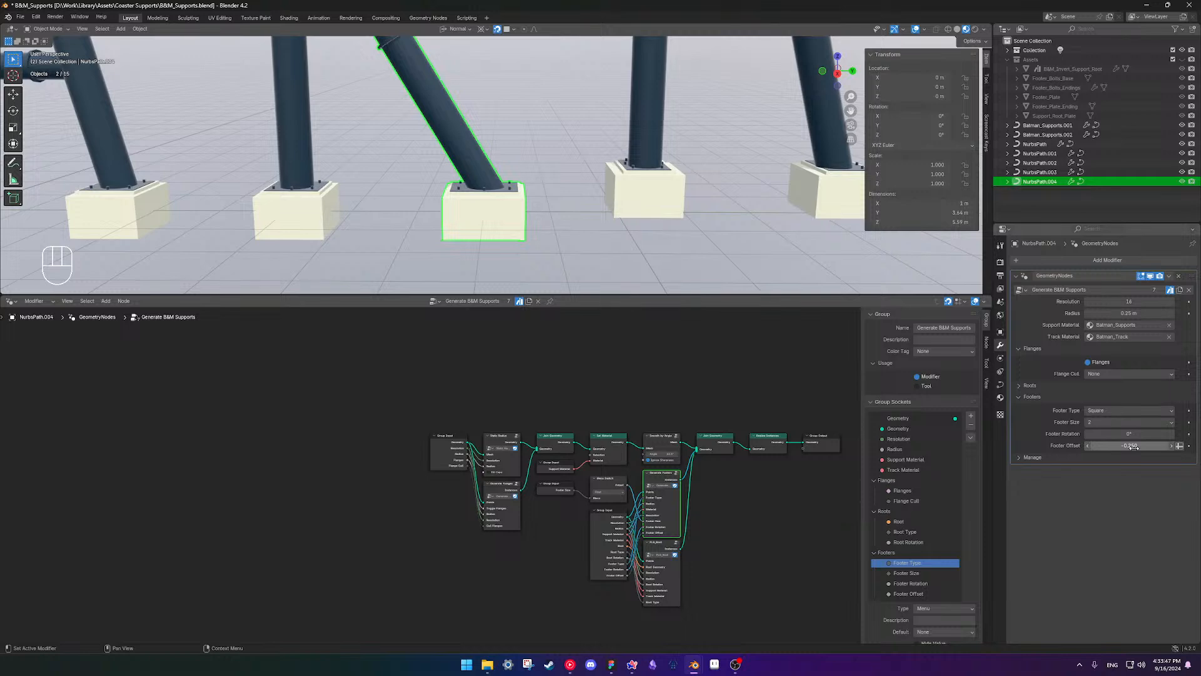
{"action": "left_click", "coordinate": [580, 239]}
{"action": "middle_click_drag", "start_coordinate": [580, 239], "coordinate": [563, 159]}
{"action": "key", "text": "ctrl+s"}
- Look over the row of supports and the Generate B&M Supports node tree, saving the file
{"action": "scroll", "coordinate": [446, 191], "scroll_direction": "down", "scroll_amount": 3}
{"action": "scroll", "coordinate": [563, 160], "scroll_direction": "up", "scroll_amount": 3}
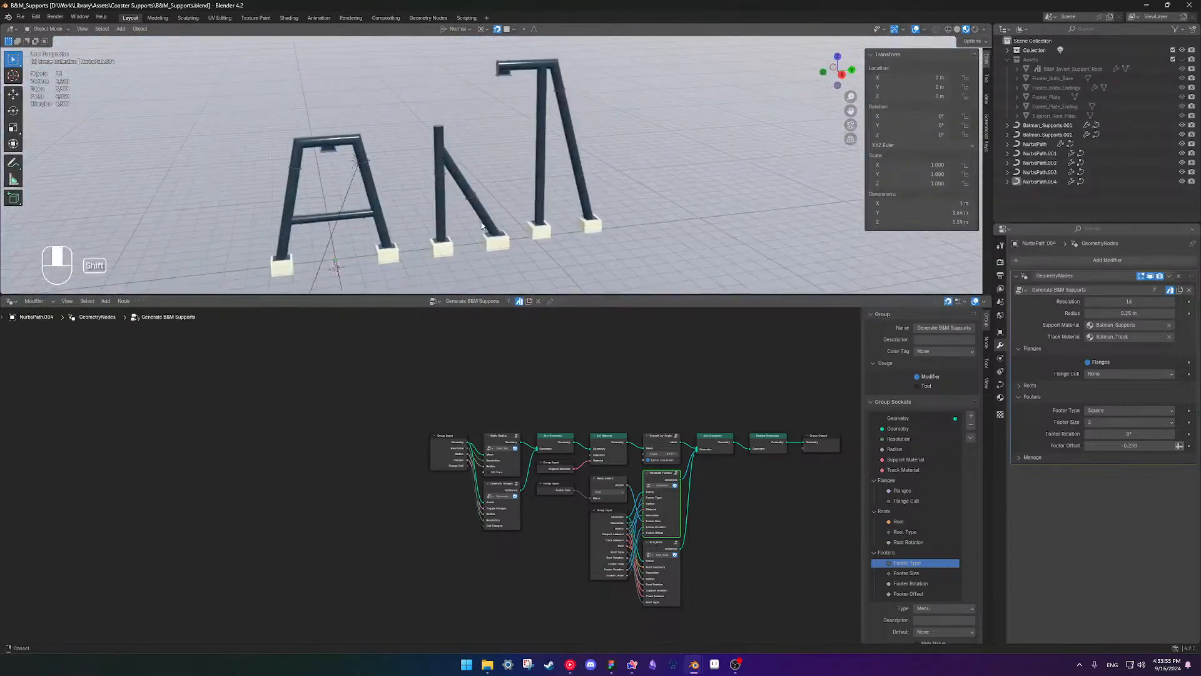
{"action": "key", "text": "ctrl+s"}
{"action": "scroll", "coordinate": [551, 194], "scroll_direction": "up", "scroll_amount": 3}
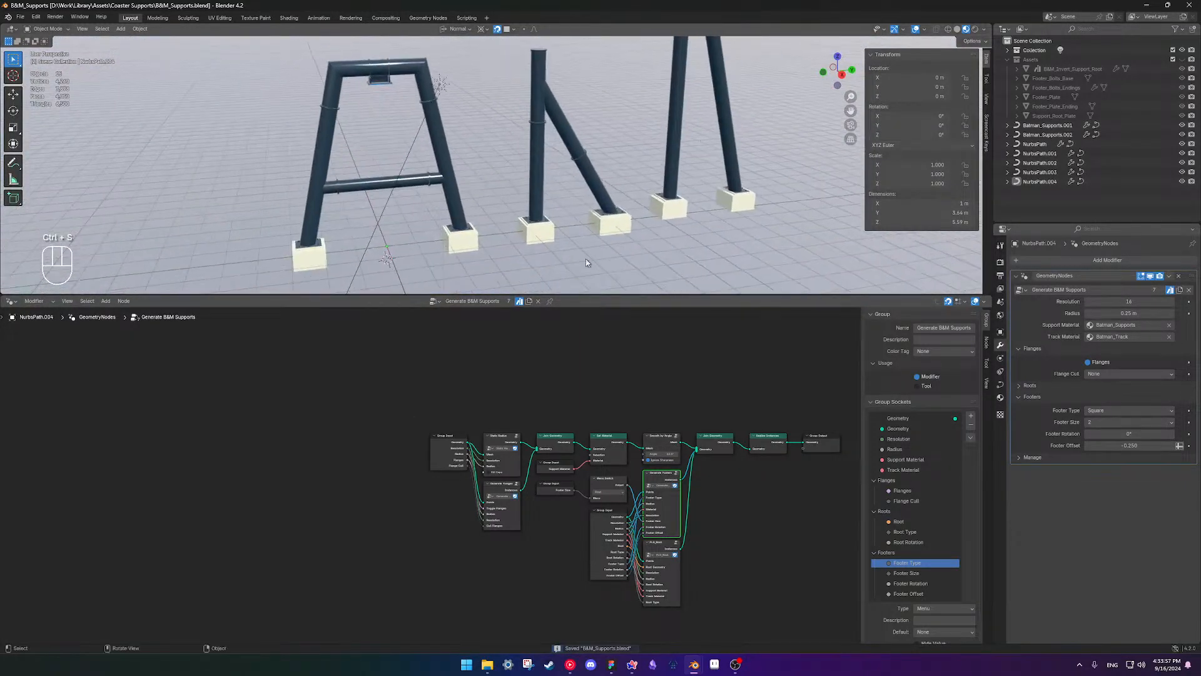
{"action": "scroll", "coordinate": [707, 556], "scroll_direction": "up", "scroll_amount": 2}
{"action": "middle_click_drag", "start_coordinate": [724, 517], "coordinate": [522, 433], "text": "shift"}
{"action": "scroll", "coordinate": [536, 474], "scroll_direction": "up", "scroll_amount": 4}
{"action": "middle_click_drag", "start_coordinate": [717, 413], "coordinate": [675, 484], "text": "shift"}
{"action": "left_click", "coordinate": [644, 465]}
{"action": "scroll", "coordinate": [522, 516], "scroll_direction": "down", "scroll_amount": 1}
{"action": "scroll", "coordinate": [455, 543], "scroll_direction": "down", "scroll_amount": 4}
{"action": "scroll", "coordinate": [558, 517], "scroll_direction": "up", "scroll_amount": 3}
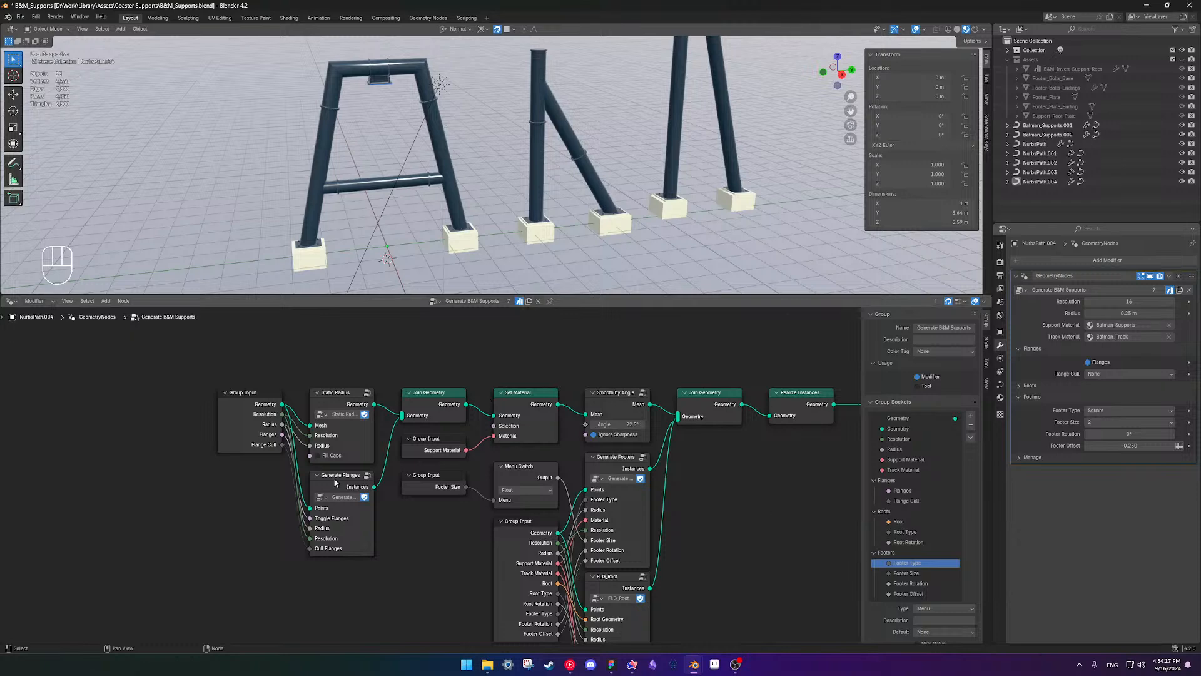
- Examine the flanges on the support legs against the Generate Flanges group and its inputs
{"action": "scroll", "coordinate": [332, 477], "scroll_direction": "up", "scroll_amount": 3}
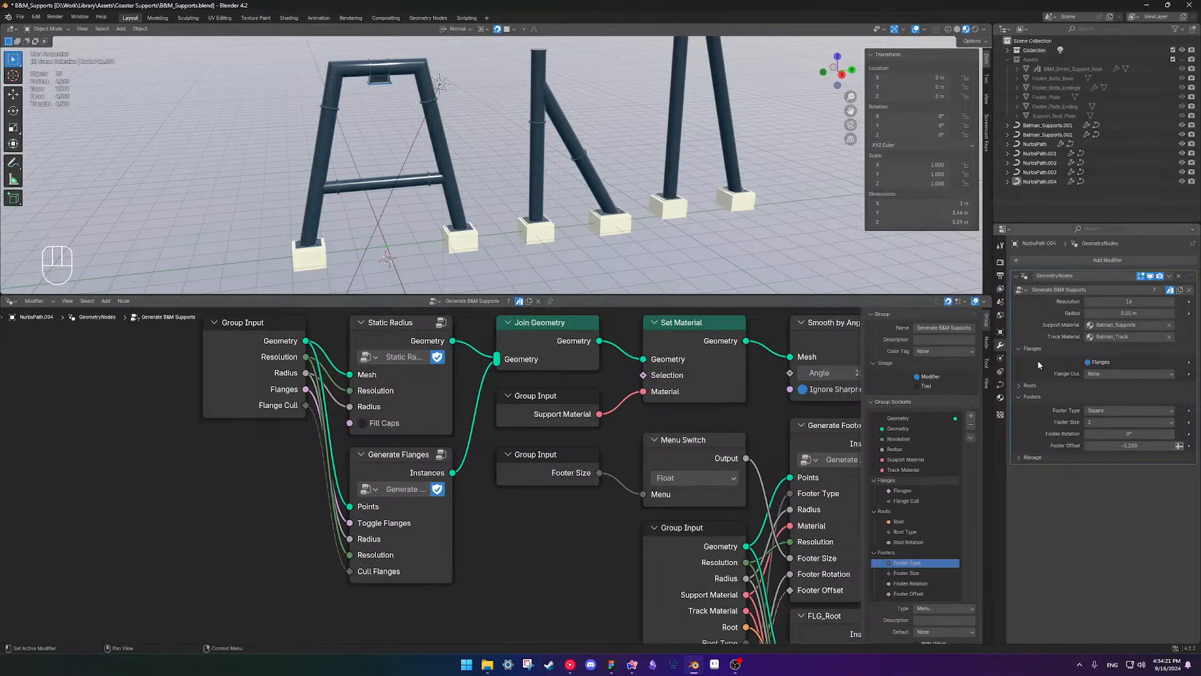
{"action": "scroll", "coordinate": [500, 211], "scroll_direction": "up", "scroll_amount": 4}
{"action": "scroll", "coordinate": [499, 212], "scroll_direction": "down", "scroll_amount": 2}
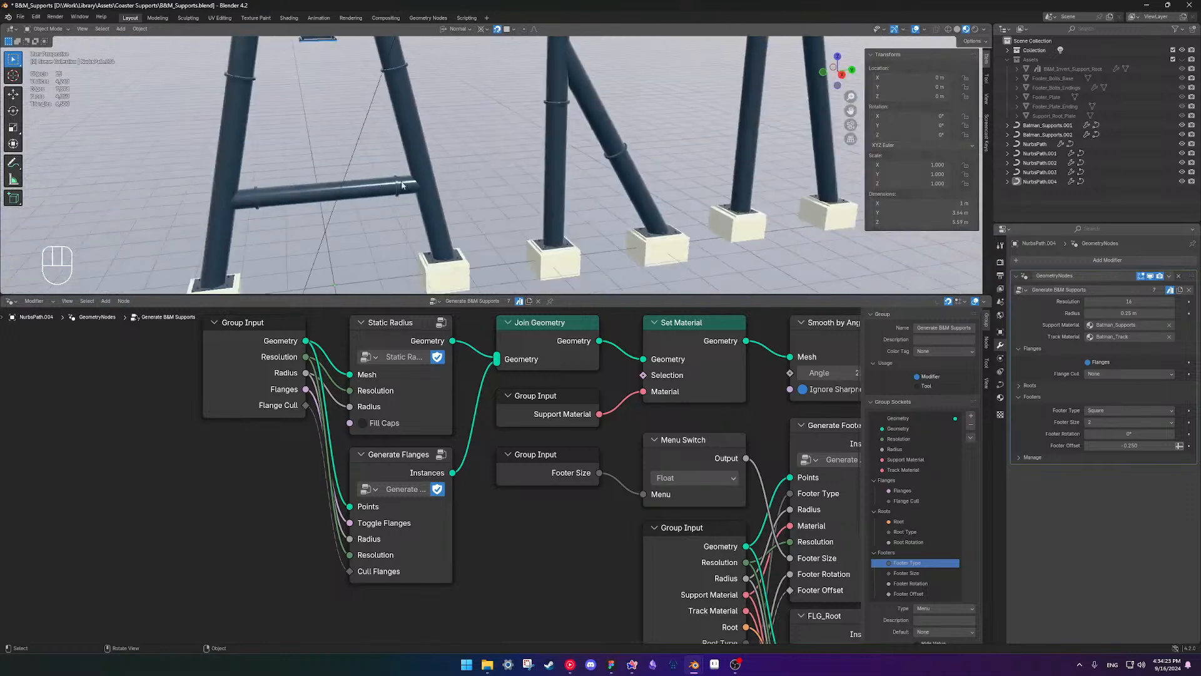
{"action": "scroll", "coordinate": [499, 211], "scroll_direction": "up", "scroll_amount": 2}
{"action": "middle_click_drag", "start_coordinate": [499, 211], "coordinate": [527, 219]}
{"action": "scroll", "coordinate": [527, 219], "scroll_direction": "up", "scroll_amount": 3}
{"action": "middle_click_drag", "start_coordinate": [552, 179], "coordinate": [596, 205], "text": "shift"}
{"action": "scroll", "coordinate": [558, 202], "scroll_direction": "up", "scroll_amount": 3}
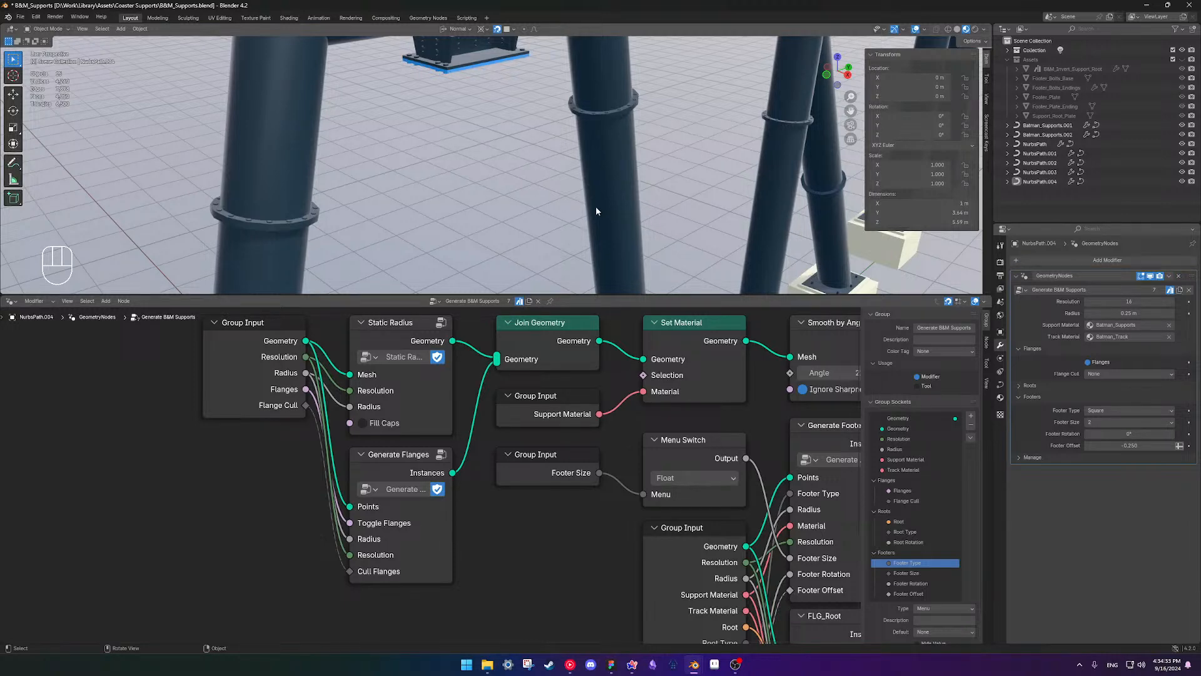
{"action": "mouse_move", "coordinate": [596, 205]}
{"action": "middle_mouse_down"}
{"action": "mouse_move", "coordinate": [611, 147]}
{"action": "mouse_move", "coordinate": [647, 189]}
{"action": "mouse_move", "coordinate": [586, 202]}
{"action": "middle_mouse_up"}
{"action": "scroll", "coordinate": [586, 202], "scroll_direction": "down", "scroll_amount": 2}
- Place the Flanges input below Flange Cull in the group's Flanges section and expand the modifier's Roots settings
{"action": "left_click", "coordinate": [1088, 363]}
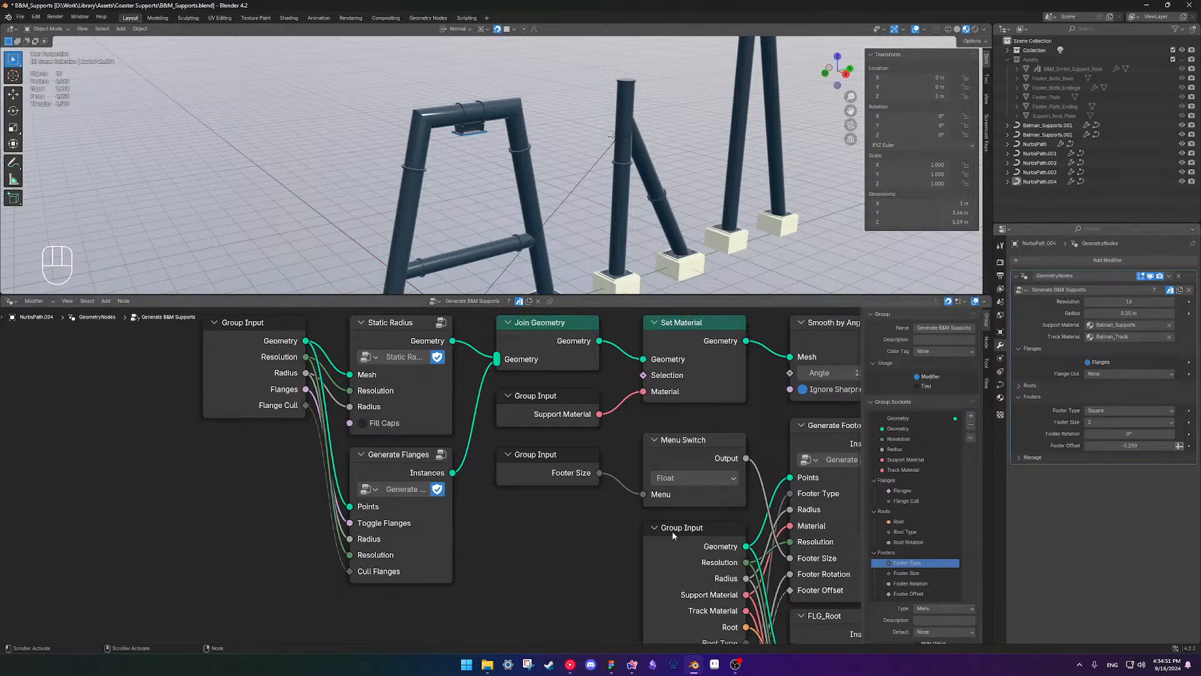
{"action": "left_click_drag", "start_coordinate": [901, 491], "coordinate": [904, 510]}
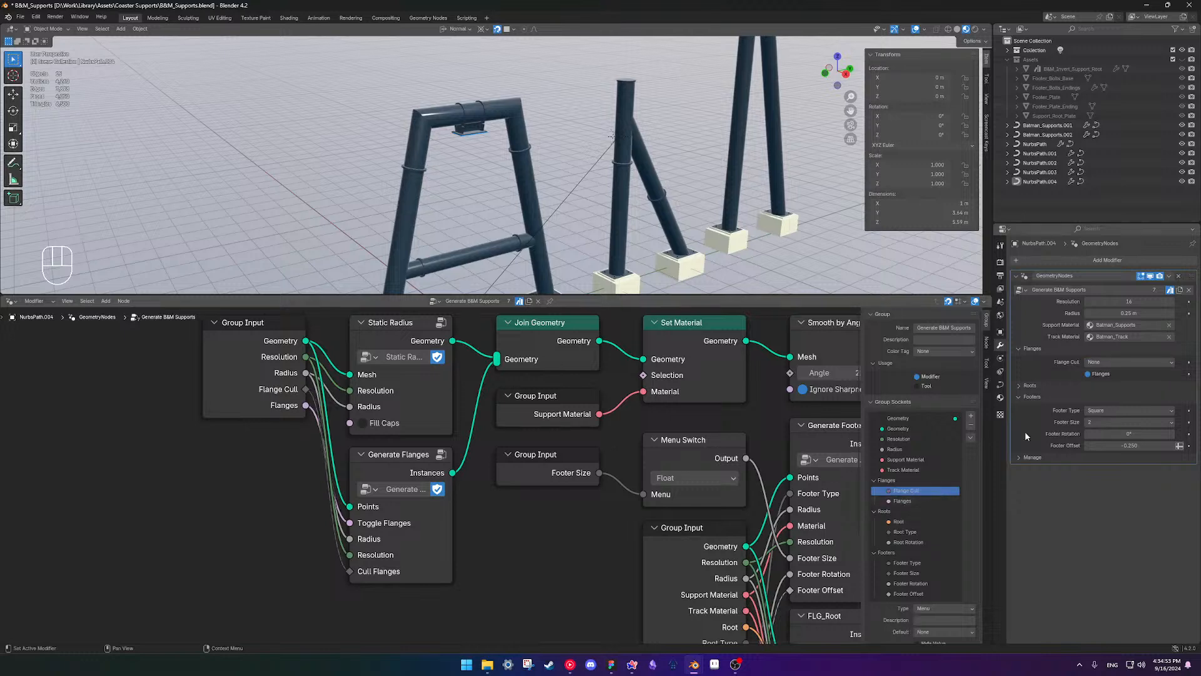
{"action": "left_click", "coordinate": [1090, 375]}
{"action": "left_click", "coordinate": [1022, 350]}
{"action": "left_click", "coordinate": [1019, 360]}
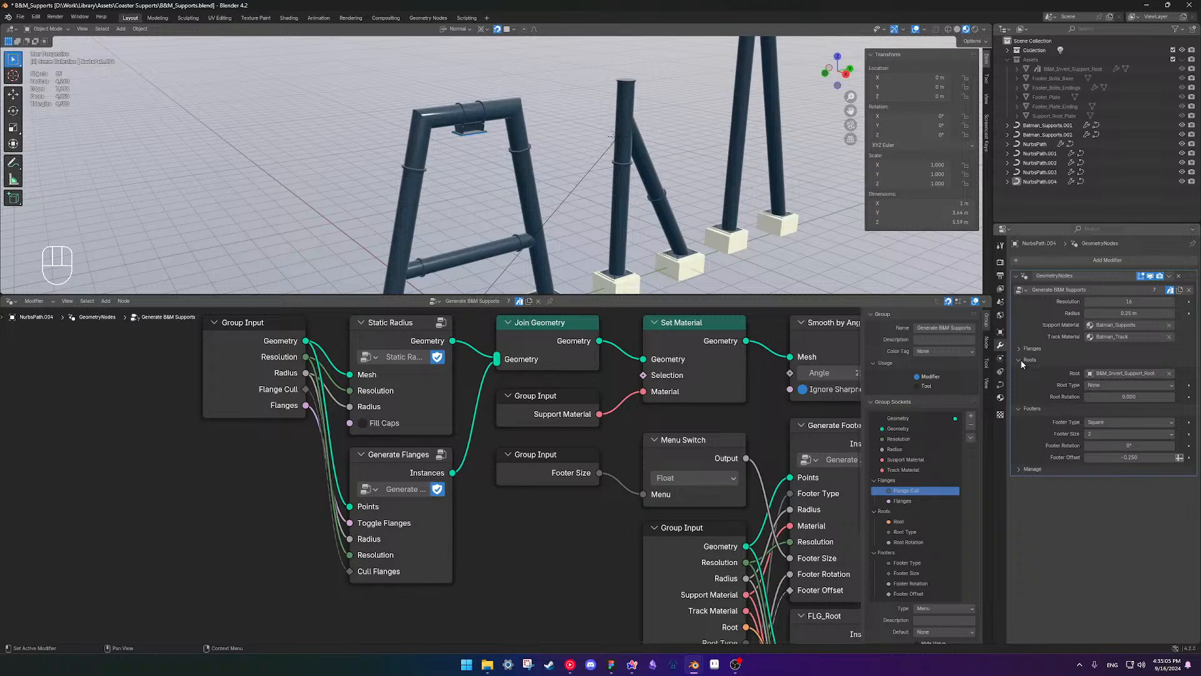
- Collapse the modifier's Roots and Footers sections, bring the whole row of supports into view and save the file
{"action": "left_click", "coordinate": [1019, 360]}
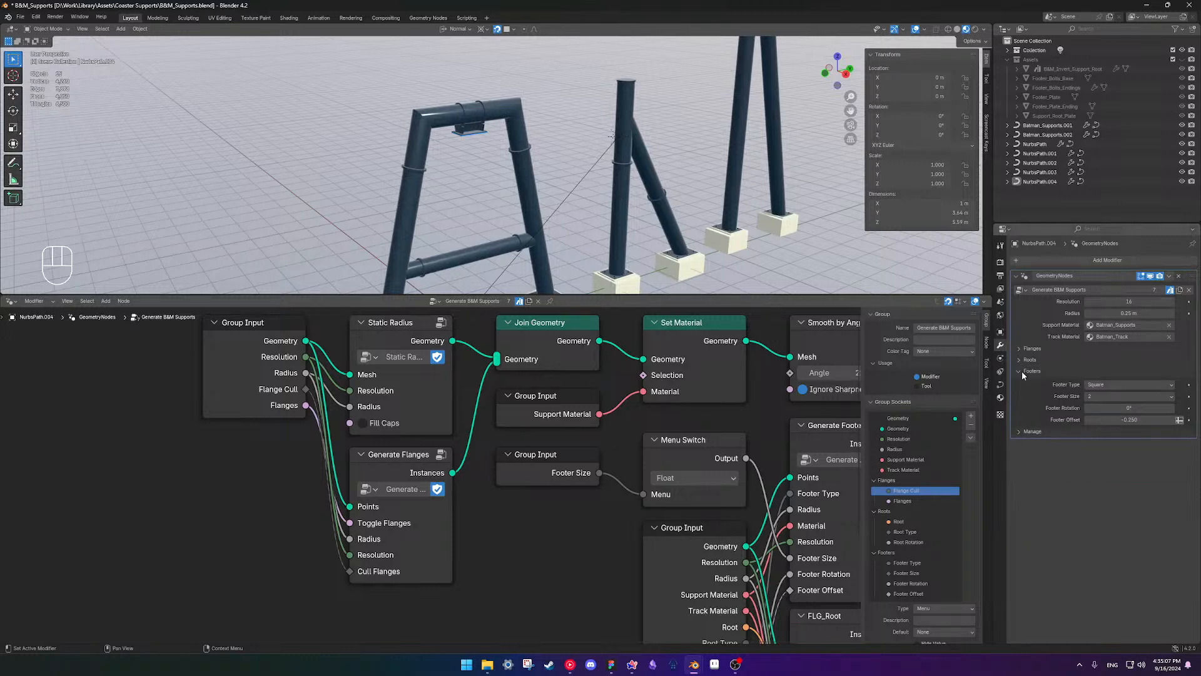
{"action": "left_click", "coordinate": [1022, 370]}
{"action": "left_click", "coordinate": [1022, 371]}
{"action": "left_click", "coordinate": [1025, 359]}
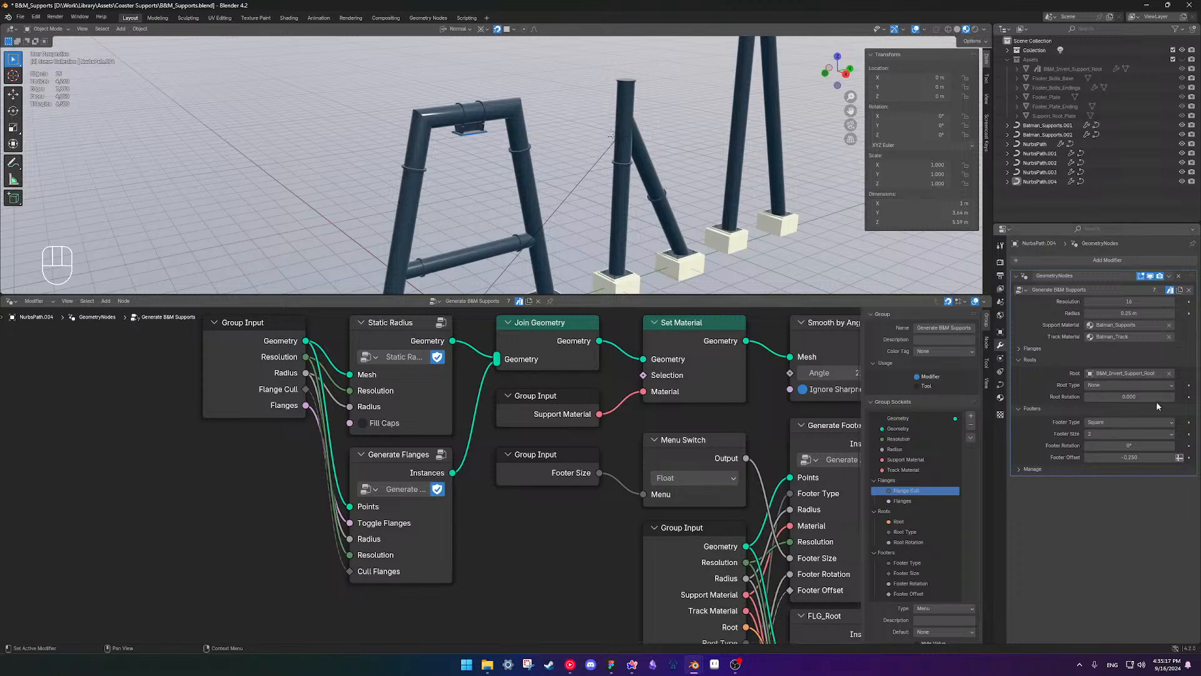
{"action": "left_click", "coordinate": [1019, 360]}
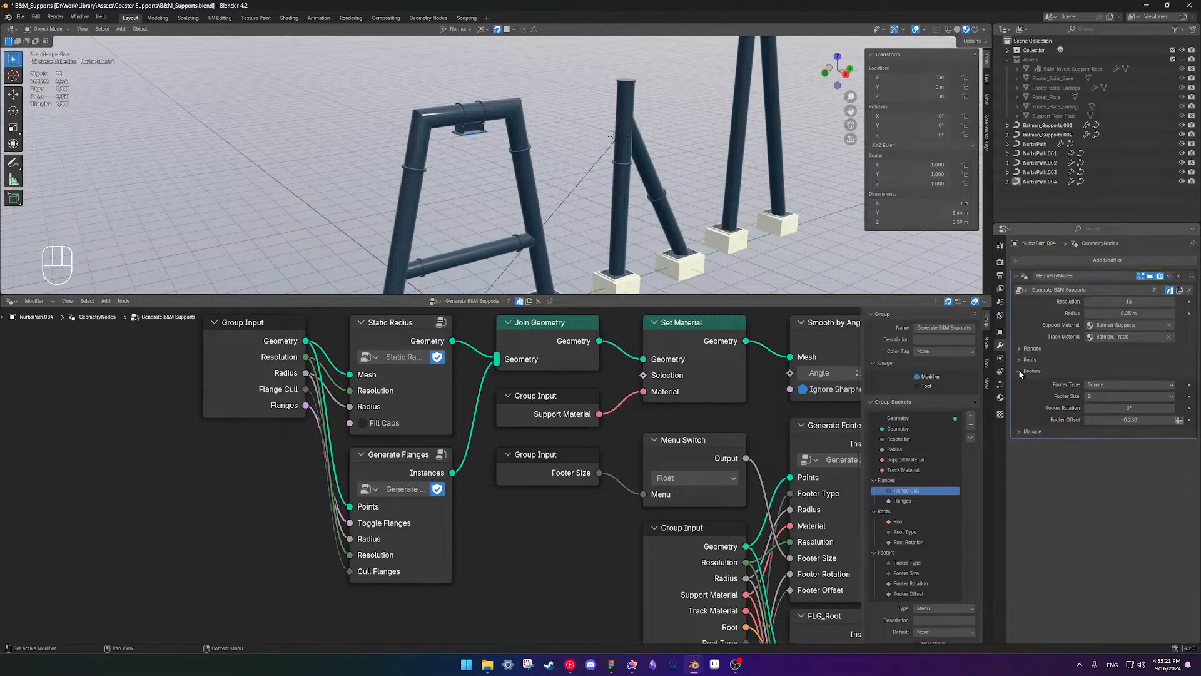
{"action": "left_click", "coordinate": [1020, 372]}
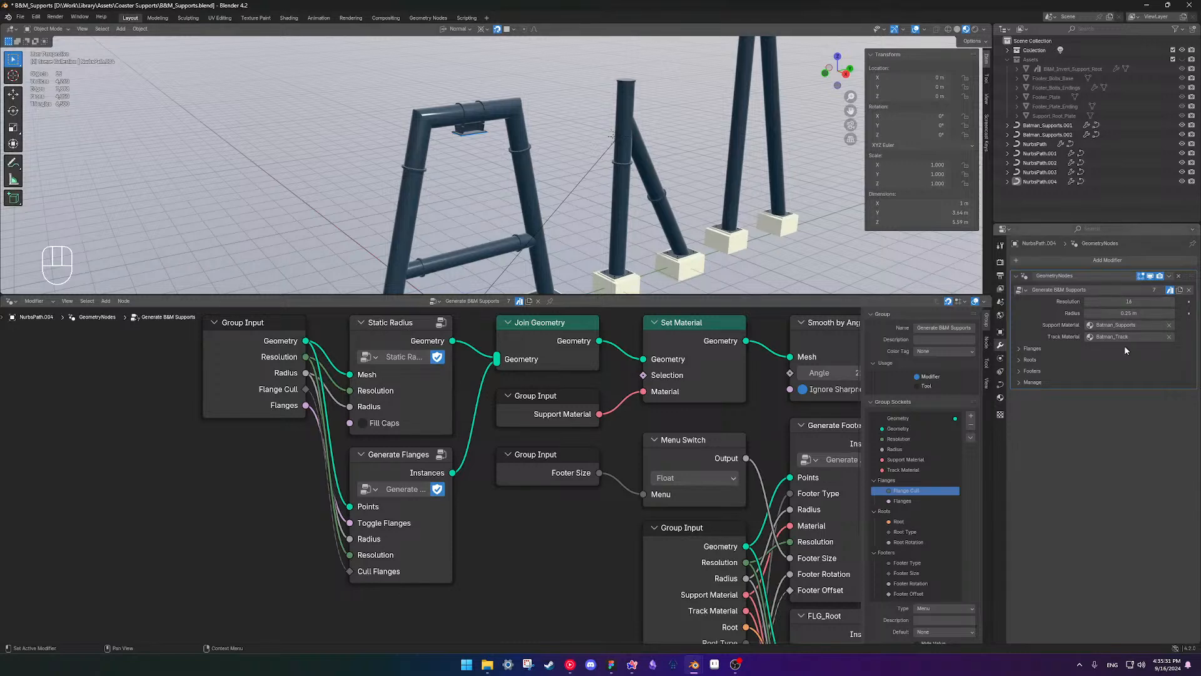
{"action": "scroll", "coordinate": [675, 197], "scroll_direction": "down", "scroll_amount": 4}
{"action": "middle_click_drag", "start_coordinate": [660, 211], "coordinate": [478, 202], "text": "shift"}
{"action": "key", "text": "ctrl+s"}
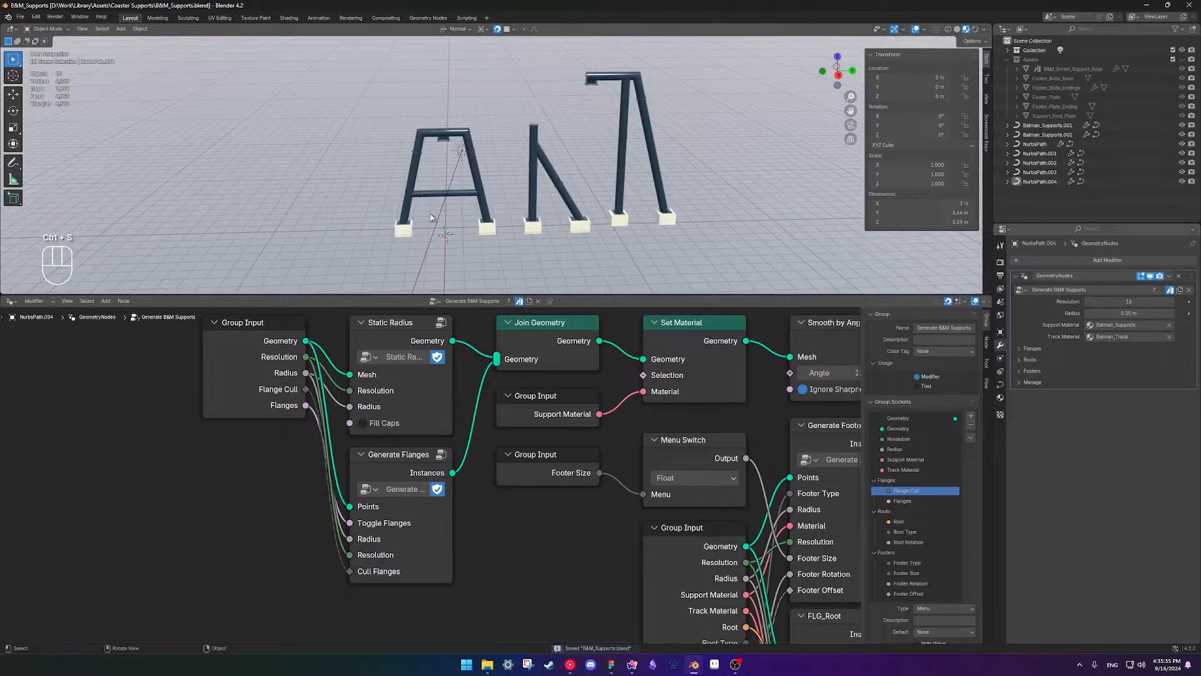
- Close the Coaster Supports folder window and open Batman_Layout from D:\Work\2024\Batman\02_Blender\Scenes in File Explorer
{"action": "left_click", "coordinate": [20, 16]}
{"action": "mouse_move", "coordinate": [47, 46]}
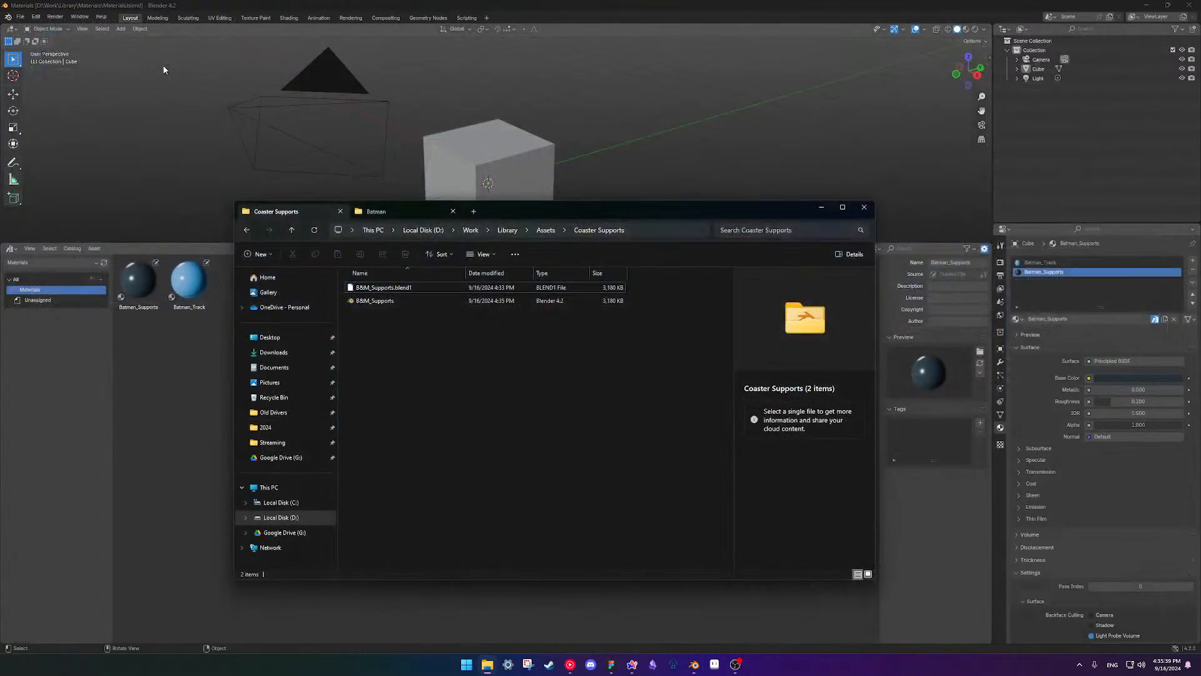
{"action": "left_click", "coordinate": [864, 207]}
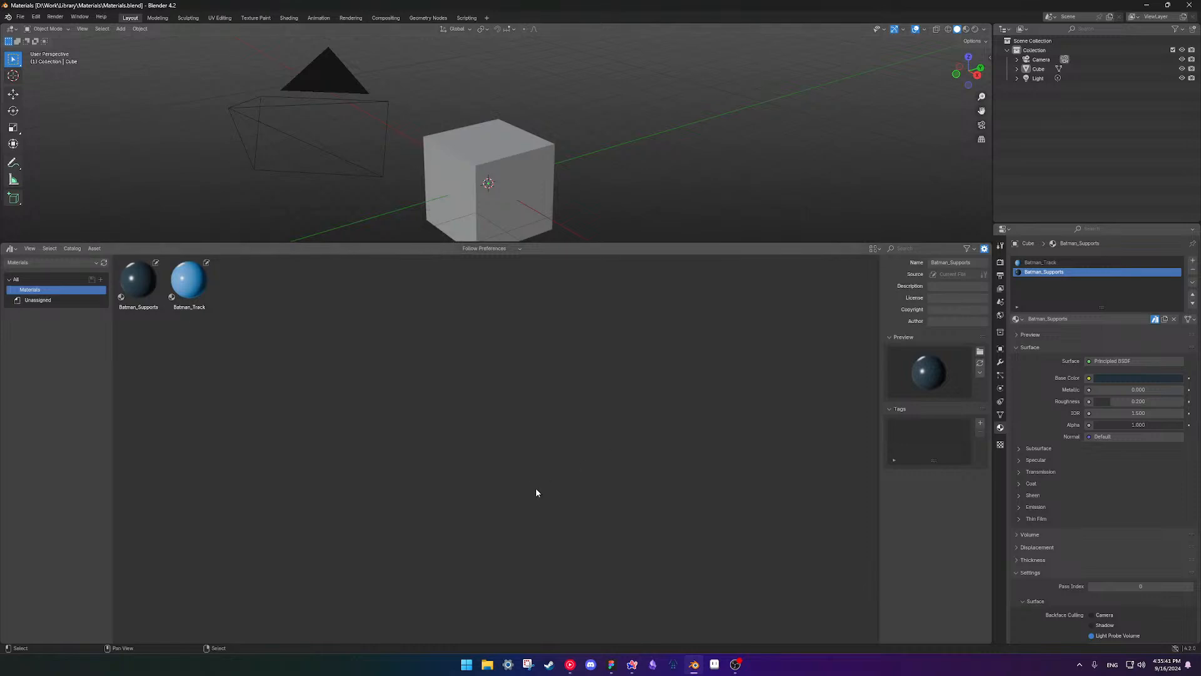
{"action": "key", "text": "super+e"}
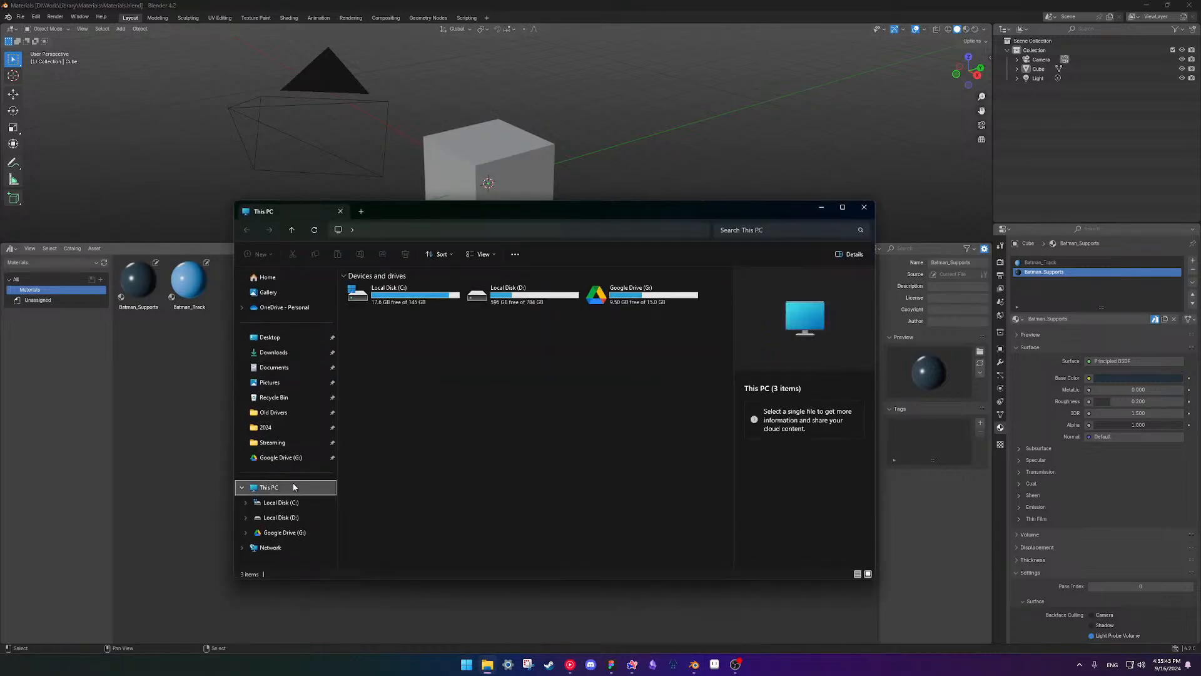
{"action": "left_click", "coordinate": [266, 426]}
{"action": "double_click", "coordinate": [396, 301]}
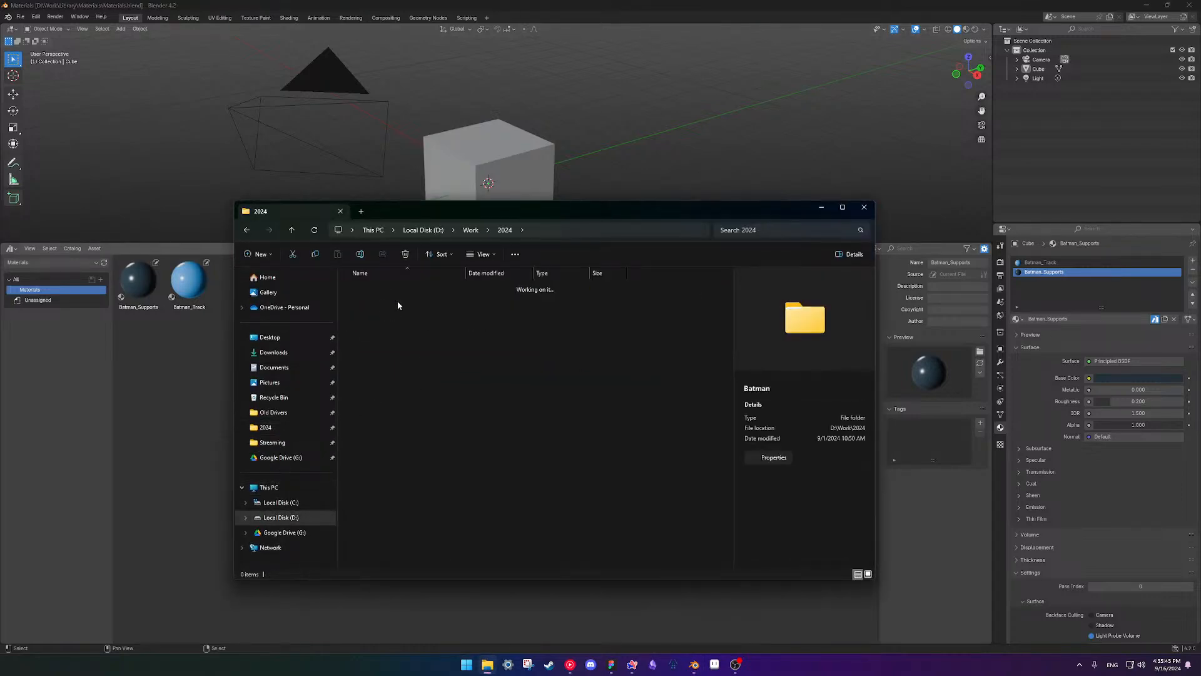
{"action": "double_click", "coordinate": [399, 314]}
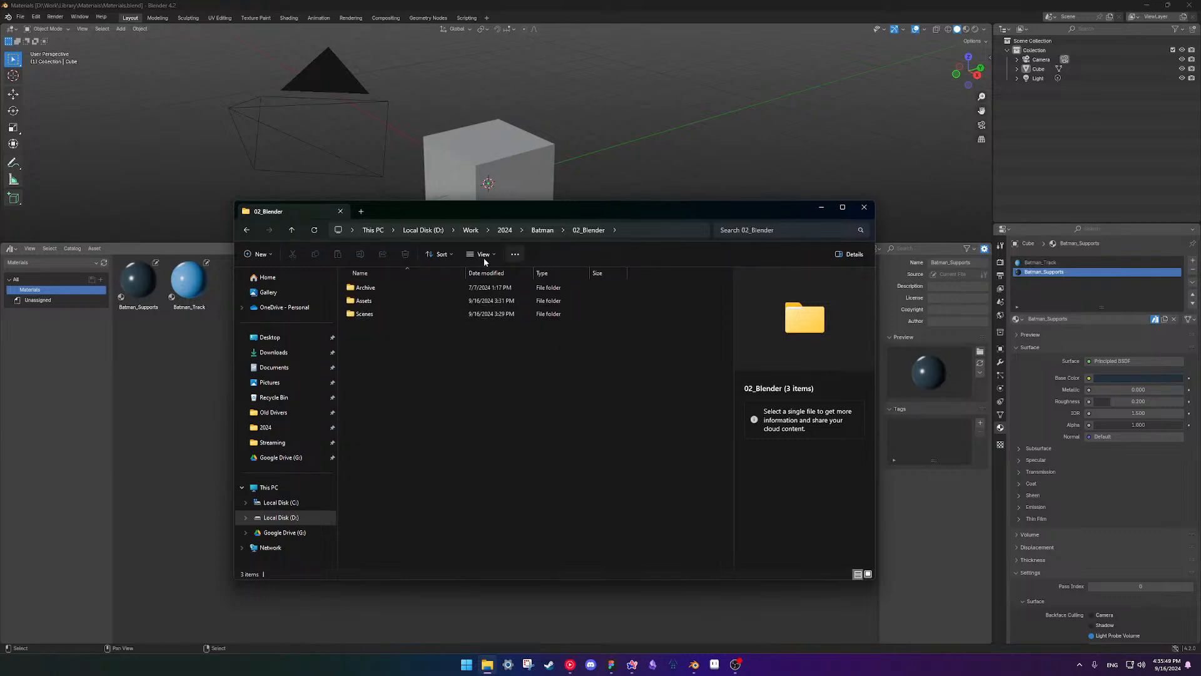
{"action": "left_click", "coordinate": [405, 316]}
{"action": "double_click", "coordinate": [404, 317]}
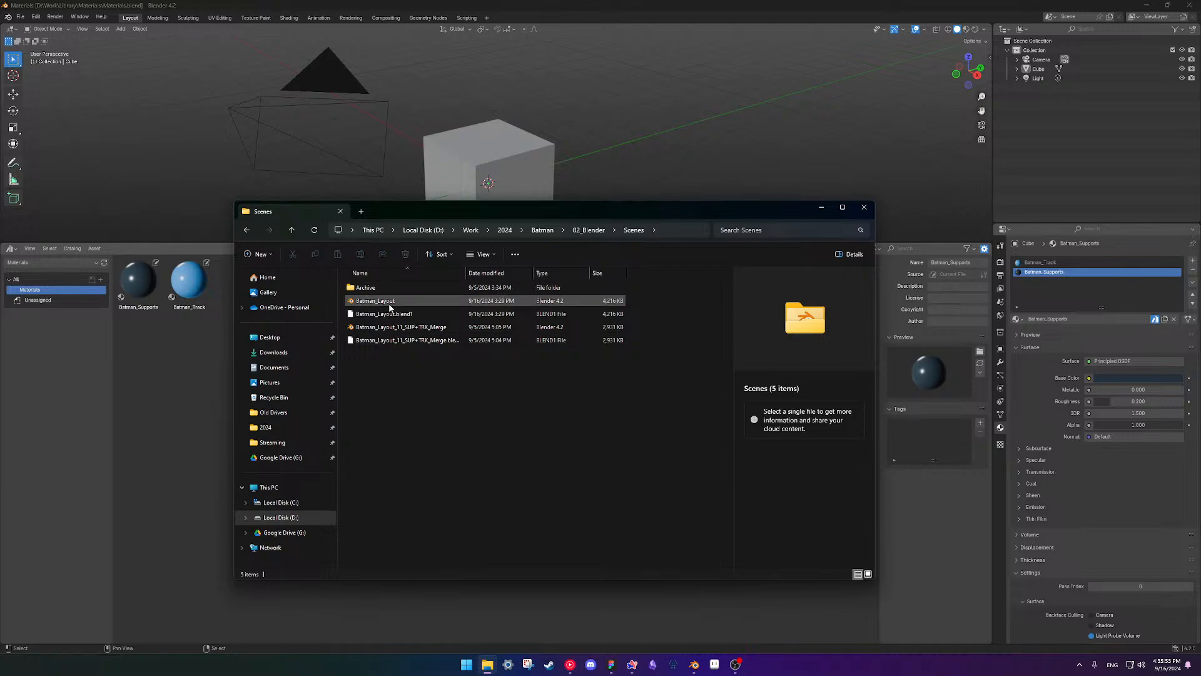
{"action": "double_click", "coordinate": [389, 307]}
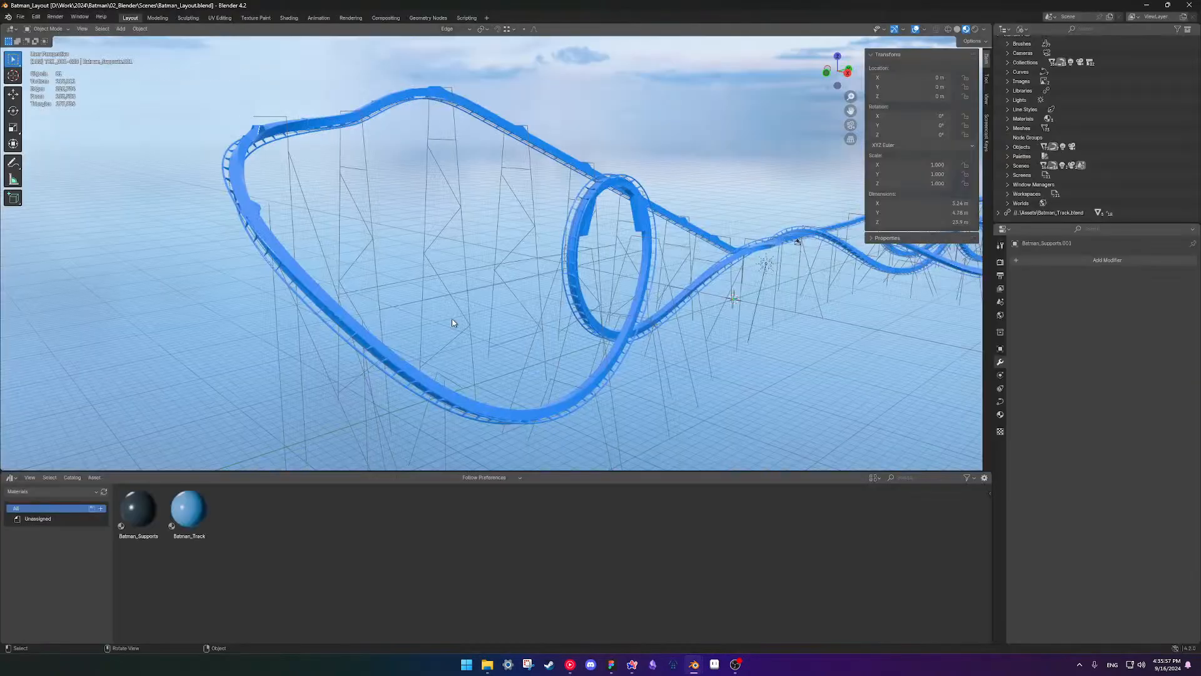
- Look over the coaster track and its wireframe supports in the layout scene, saving the file
{"action": "scroll", "coordinate": [601, 322], "scroll_direction": "down", "scroll_amount": 5}
{"action": "middle_click_drag", "start_coordinate": [612, 325], "coordinate": [439, 340]}
{"action": "key", "text": "ctrl+s"}
{"action": "scroll", "coordinate": [448, 310], "scroll_direction": "up", "scroll_amount": 4}
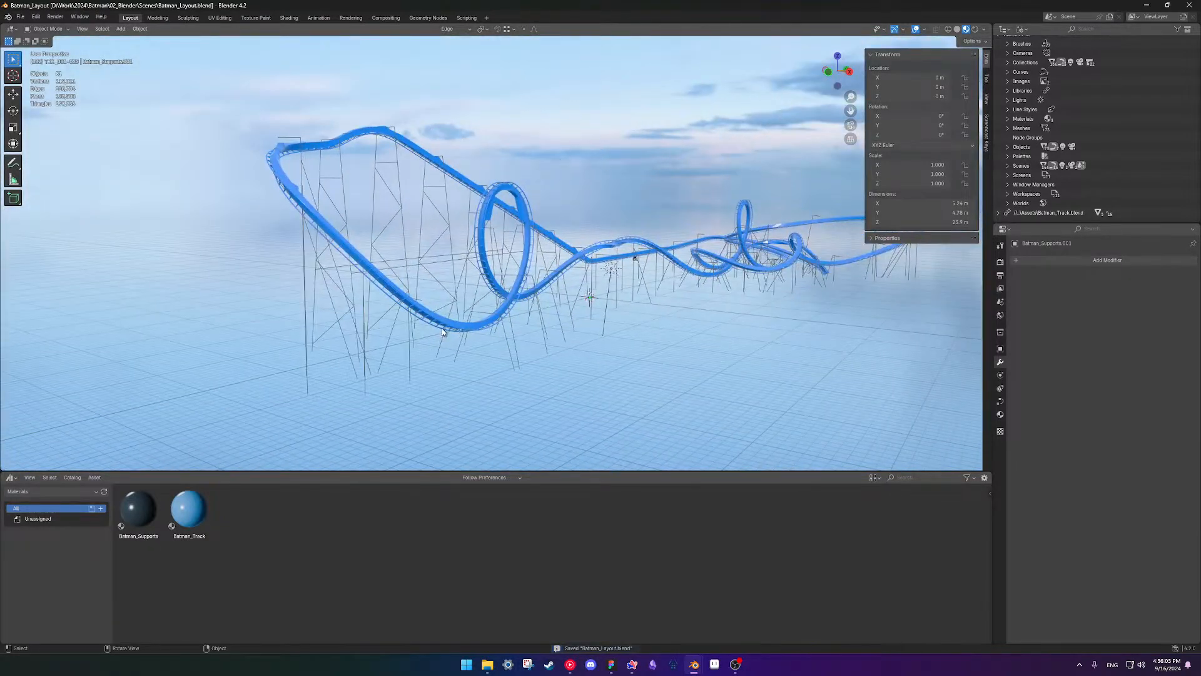
{"action": "scroll", "coordinate": [545, 276], "scroll_direction": "up", "scroll_amount": 2}
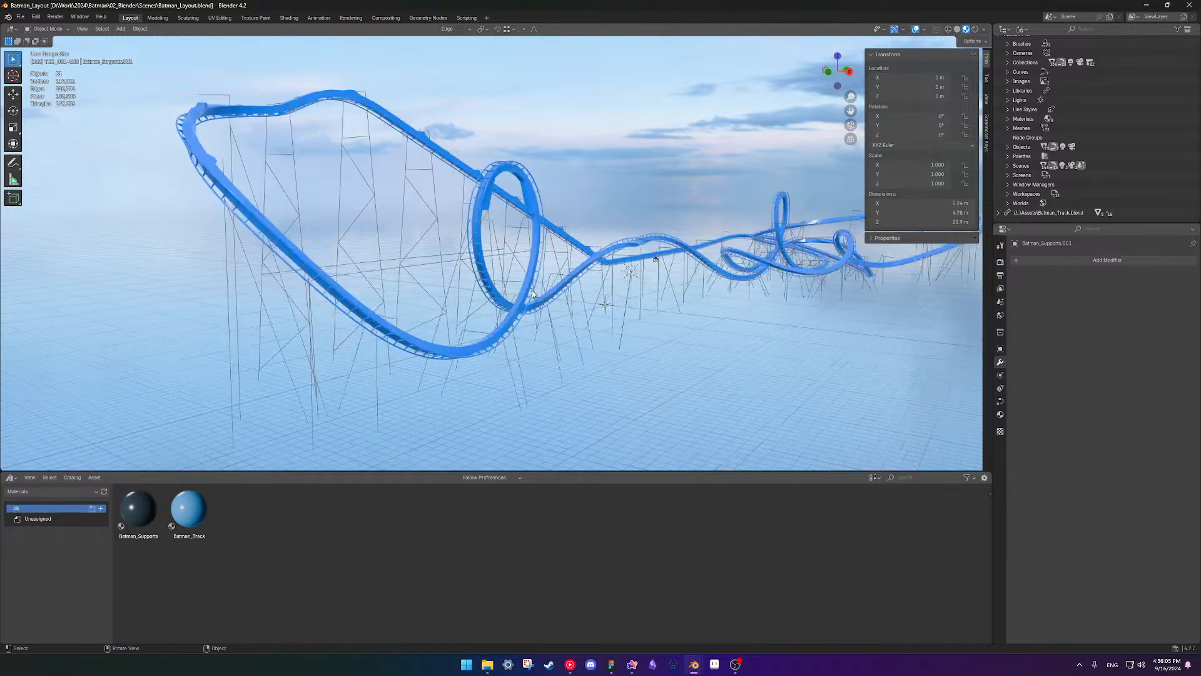
{"action": "middle_click_drag", "start_coordinate": [527, 306], "coordinate": [591, 324]}
{"action": "scroll", "coordinate": [591, 324], "scroll_direction": "up", "scroll_amount": 3}
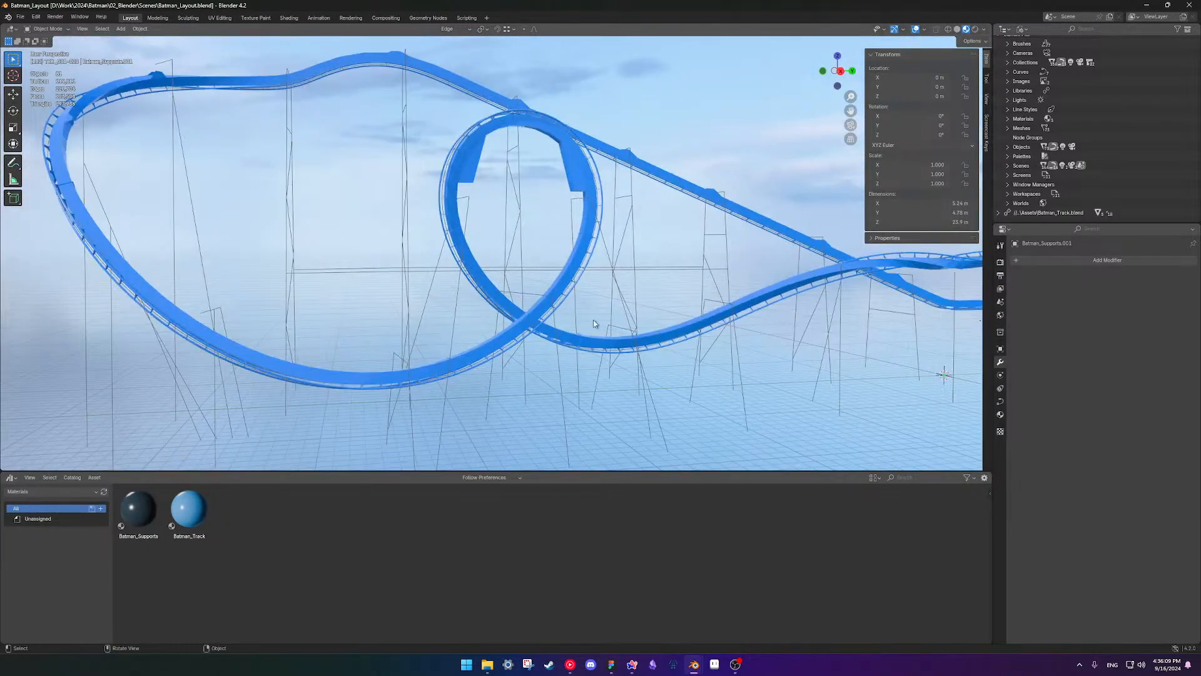
{"action": "middle_click_drag", "start_coordinate": [481, 311], "coordinate": [533, 310]}
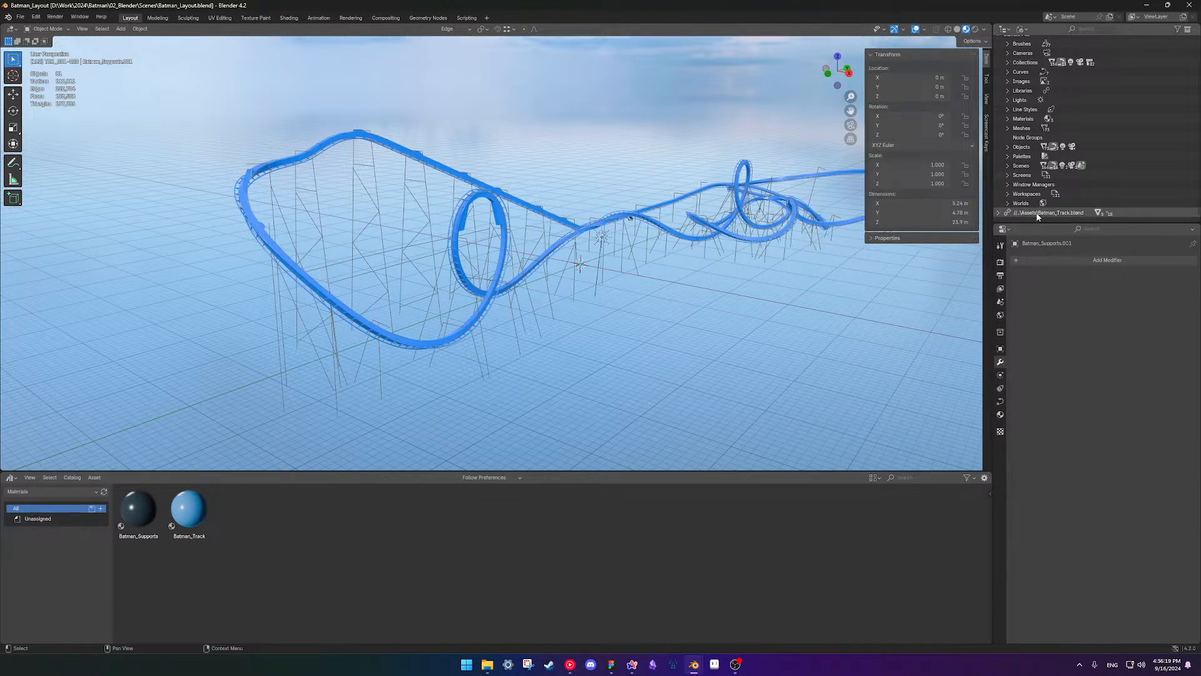
- Check the contents of the linked Batman_Track.blend library in the Outliner and collapse it again
{"action": "left_click", "coordinate": [999, 212]}
{"action": "scroll", "coordinate": [1041, 194], "scroll_direction": "down", "scroll_amount": 5}
{"action": "scroll", "coordinate": [1038, 178], "scroll_direction": "up", "scroll_amount": 2}
{"action": "left_click", "coordinate": [998, 138]}
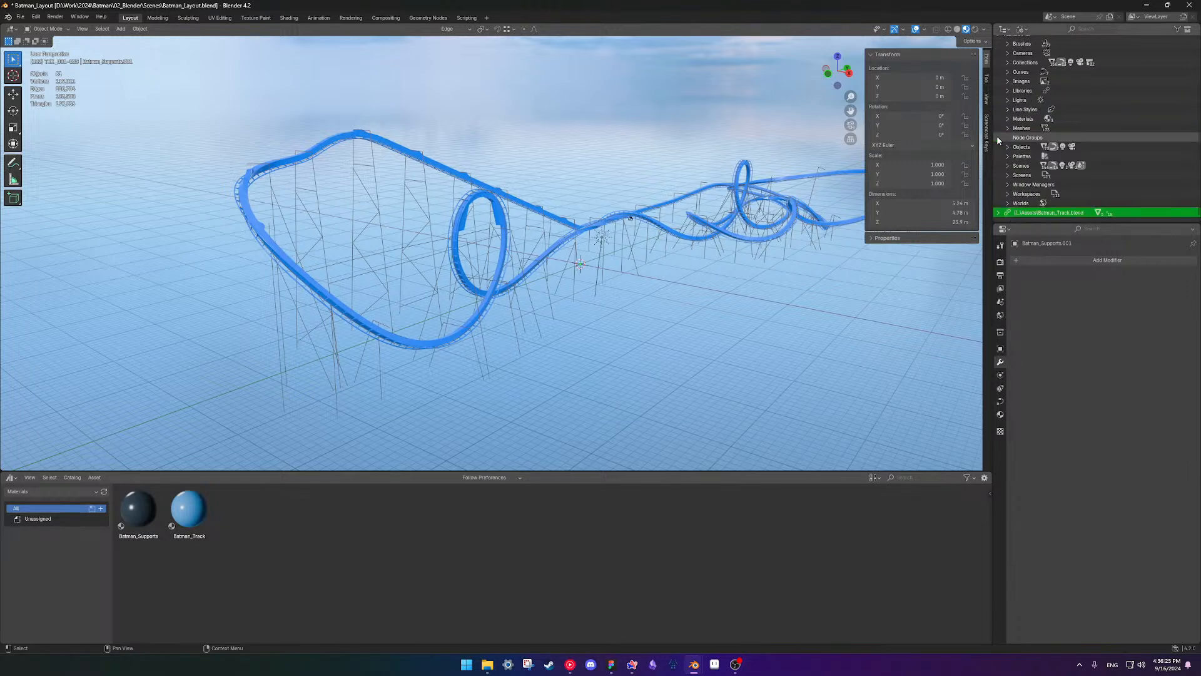
{"action": "right_click", "coordinate": [1035, 213]}
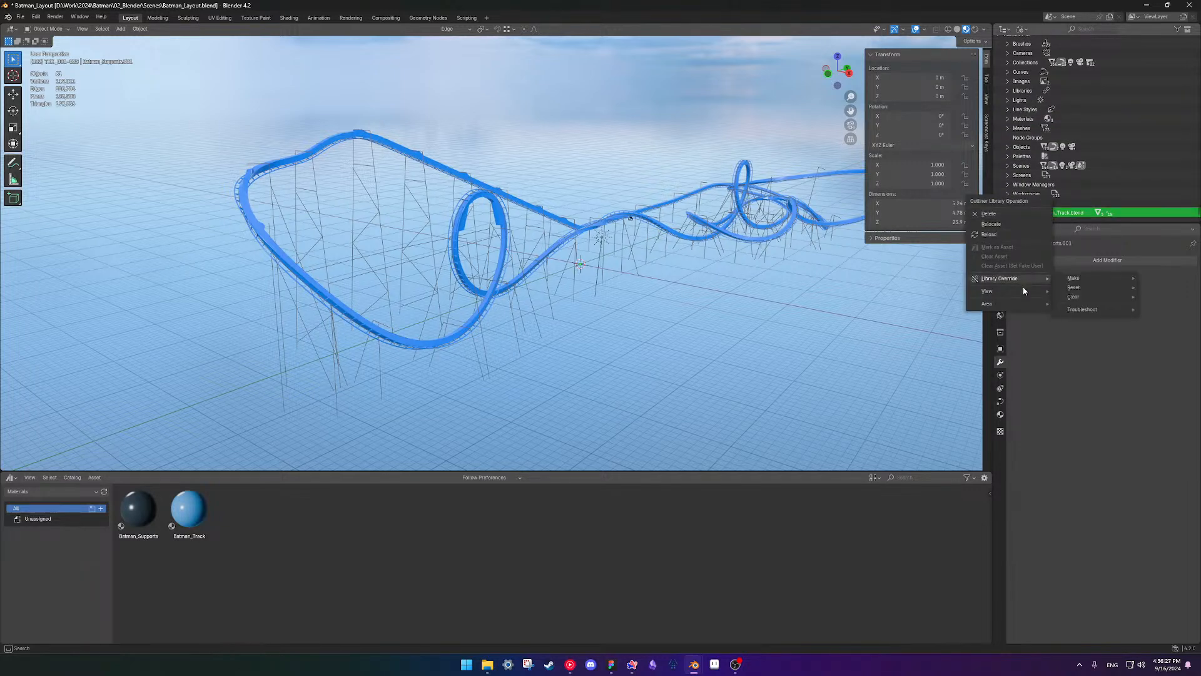
{"action": "left_click", "coordinate": [1019, 224]}
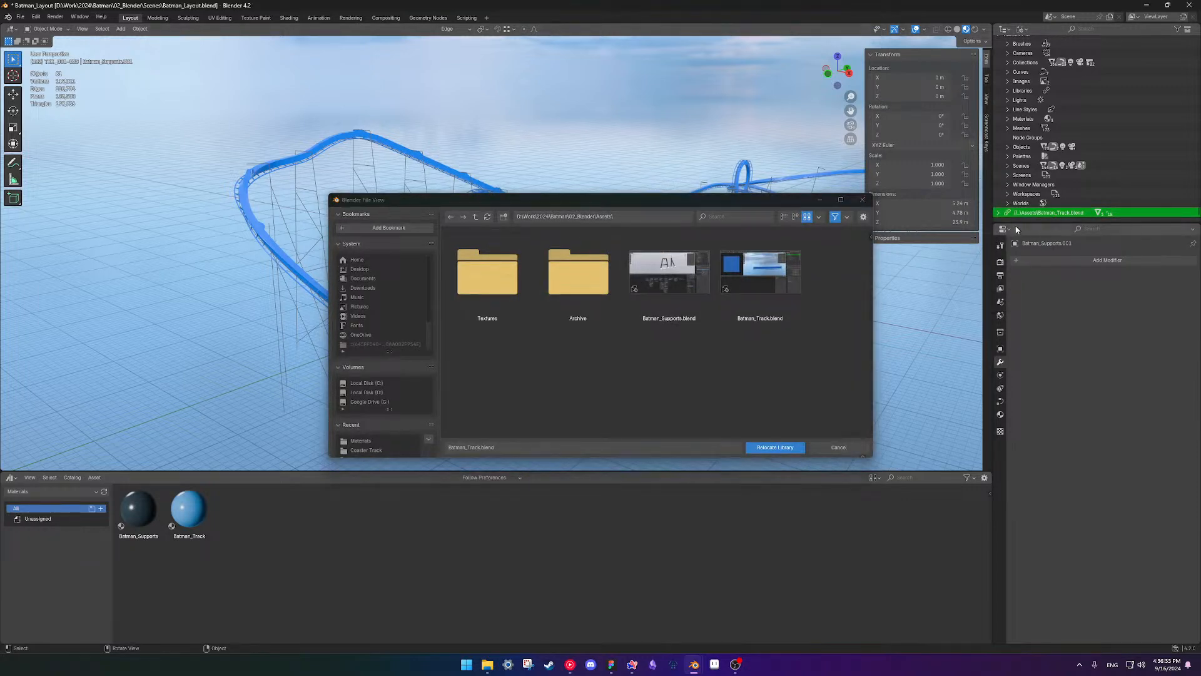
{"action": "left_click", "coordinate": [860, 201]}
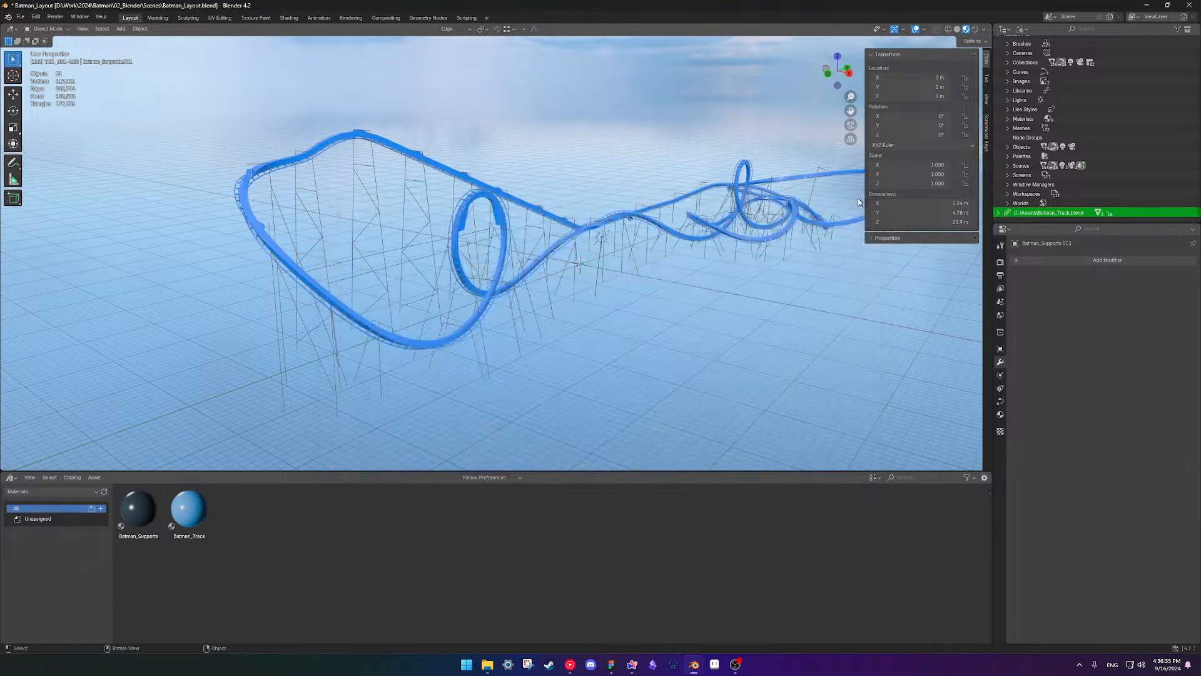
- Select the track segment at the lower side of the large vertical loop and save the layout file
{"action": "scroll", "coordinate": [531, 291], "scroll_direction": "up", "scroll_amount": 4}
{"action": "left_click", "coordinate": [503, 291]}
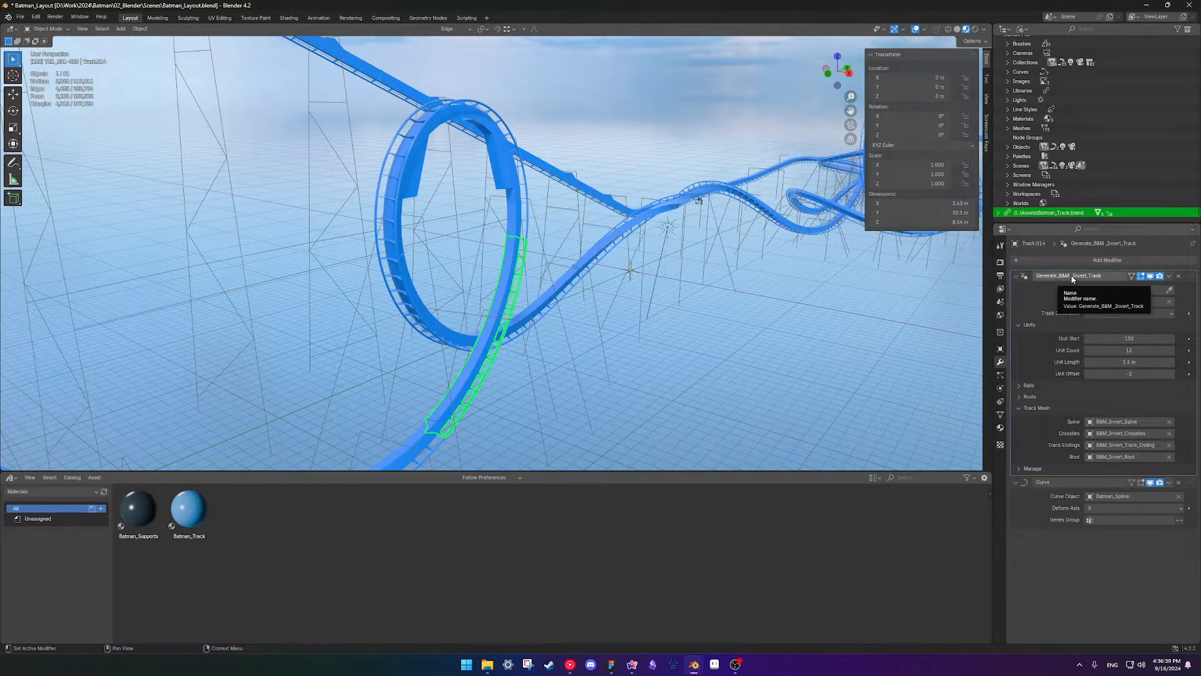
{"action": "scroll", "coordinate": [615, 295], "scroll_direction": "down", "scroll_amount": 6}
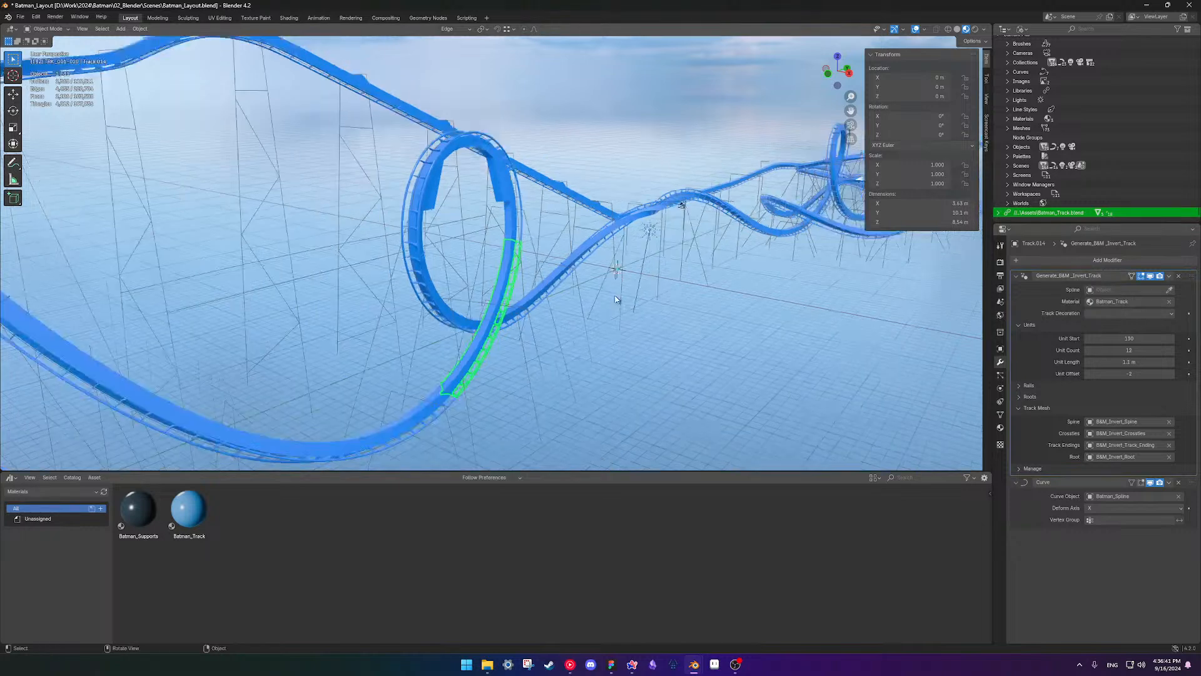
{"action": "left_click", "coordinate": [48, 490]}
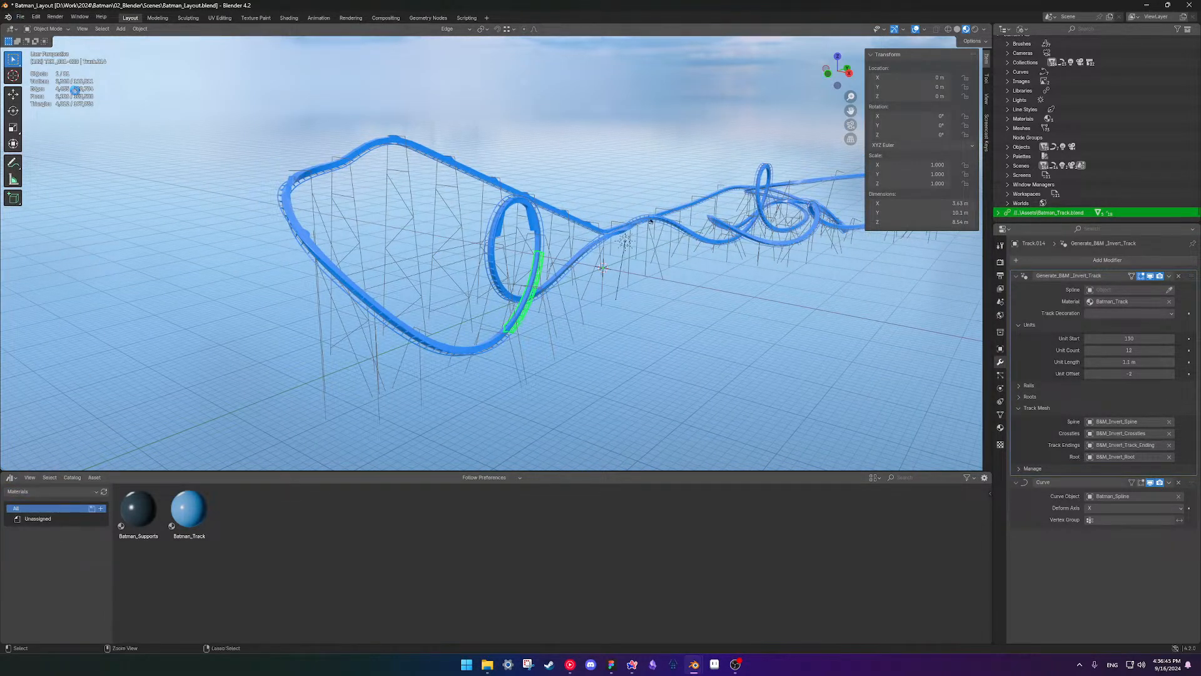
{"action": "key", "text": "ctrl+s"}
- Add the D:\Work\Library\Utilities folder as a new asset library in the file path preferences
{"action": "left_click", "coordinate": [20, 17]}
{"action": "mouse_move", "coordinate": [38, 19]}
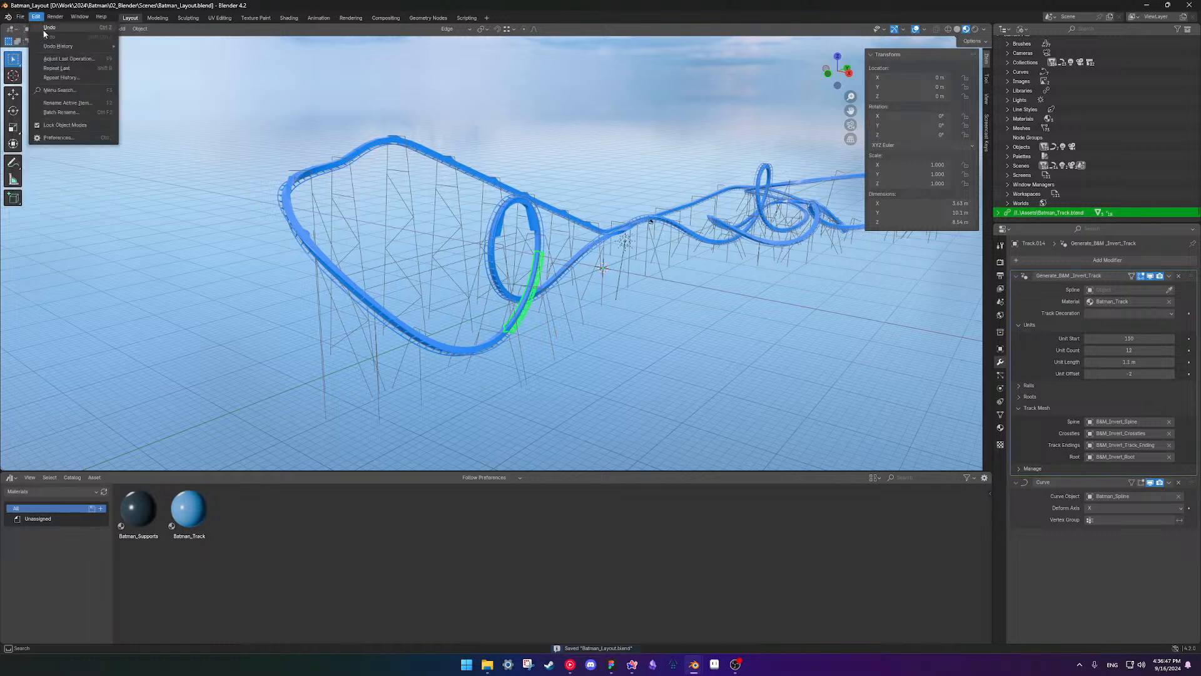
{"action": "left_click", "coordinate": [73, 138]}
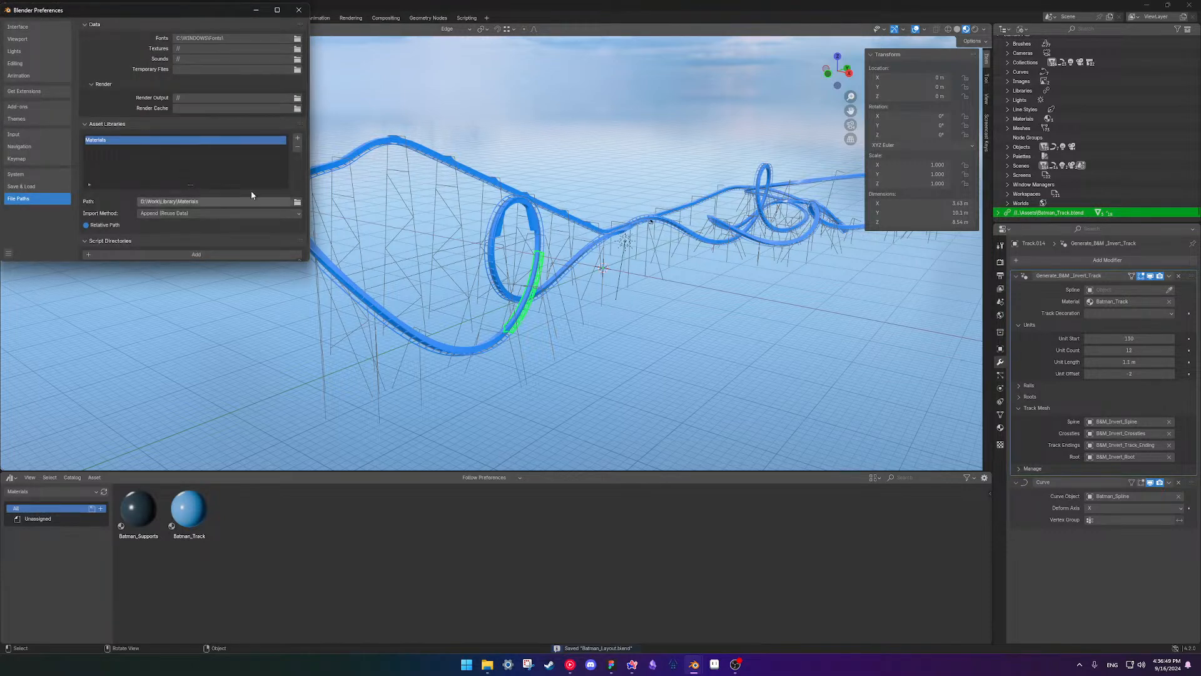
{"action": "left_click", "coordinate": [297, 140]}
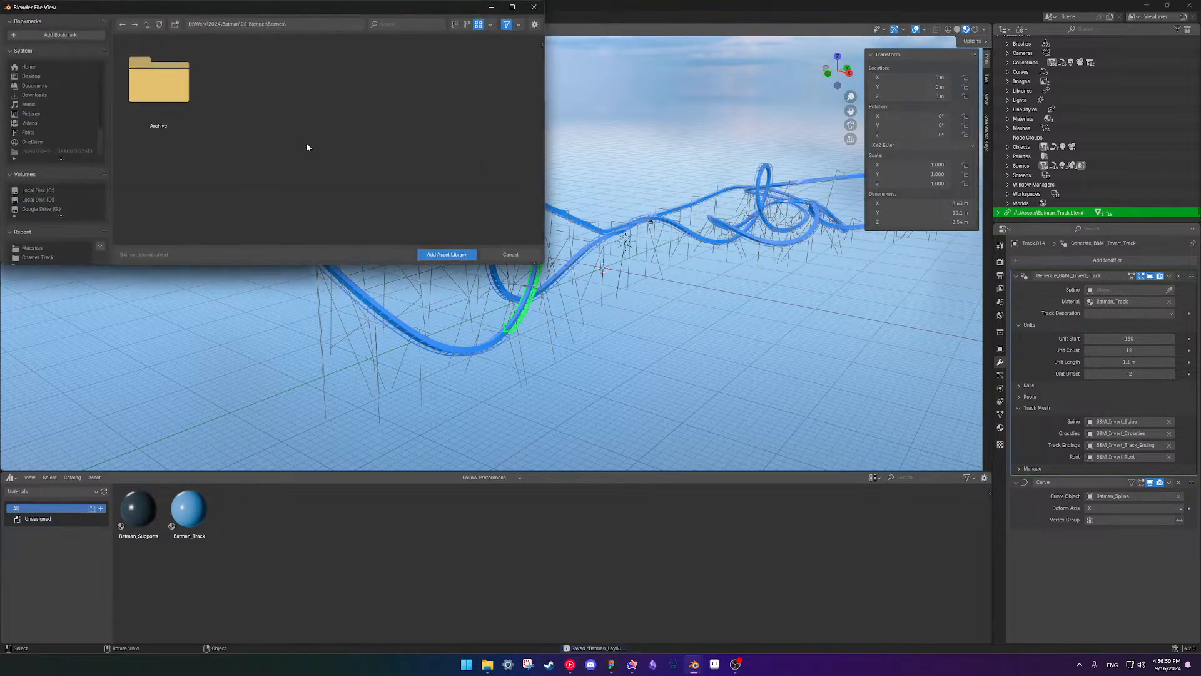
{"action": "left_click", "coordinate": [152, 24]}
{"action": "left_click", "coordinate": [151, 24]}
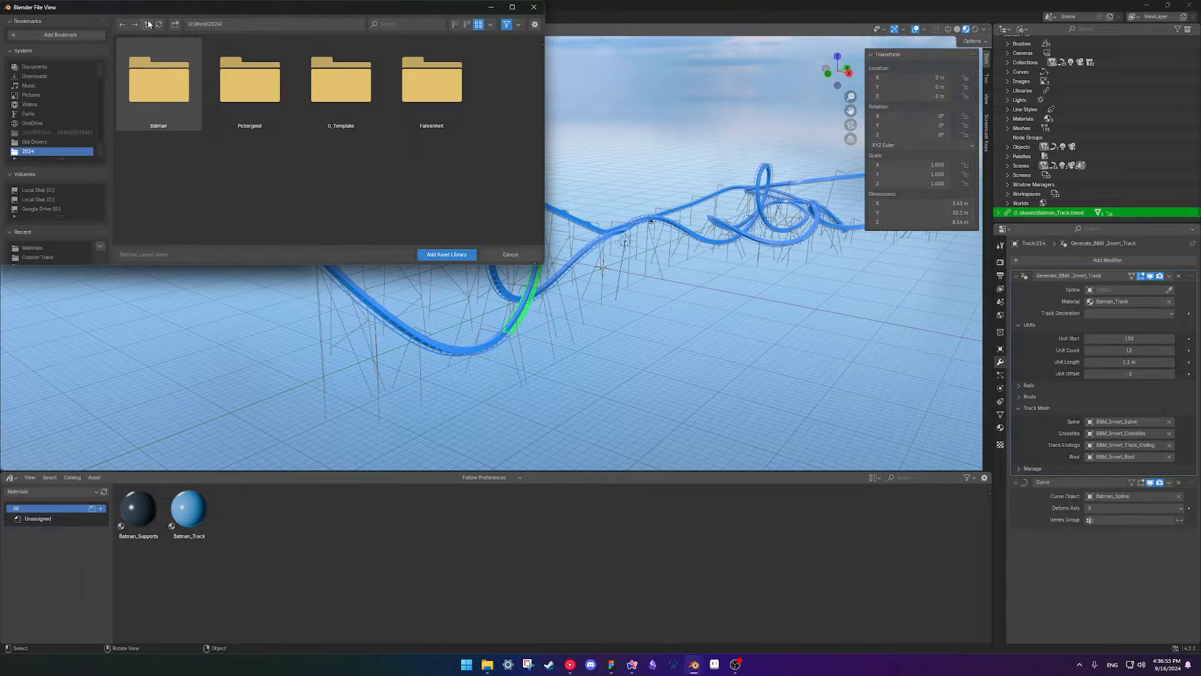
{"action": "left_click", "coordinate": [148, 23]}
{"action": "double_click", "coordinate": [187, 101]}
{"action": "left_click", "coordinate": [266, 103]}
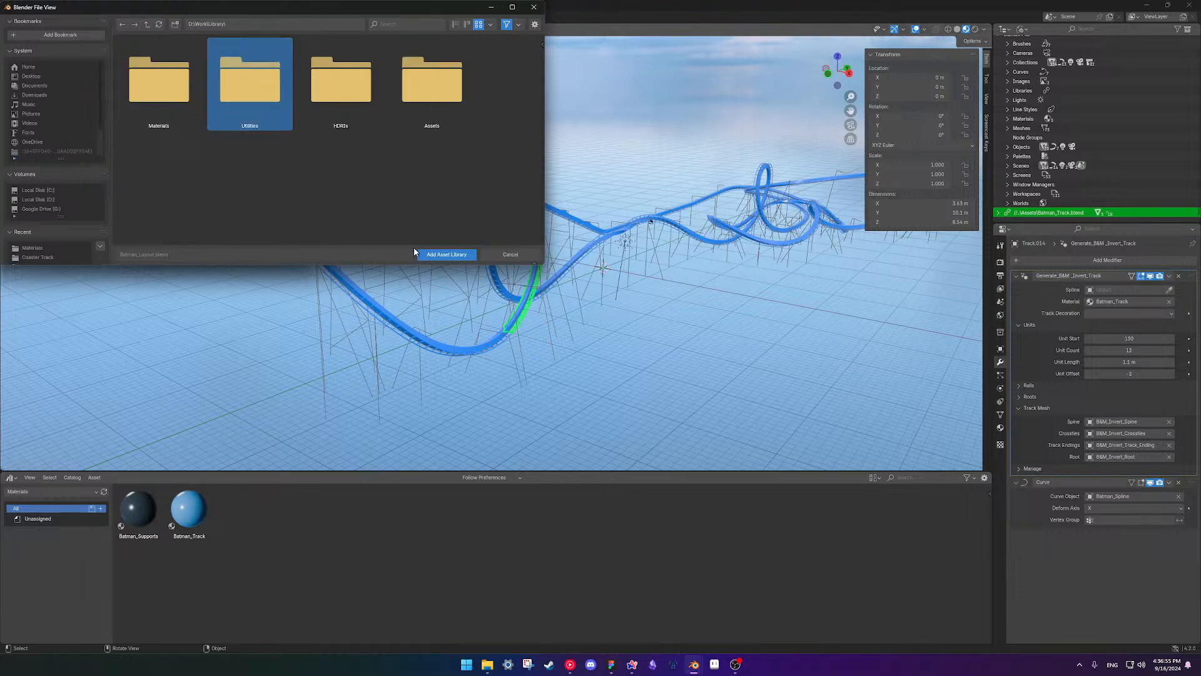
{"action": "left_click", "coordinate": [441, 255]}
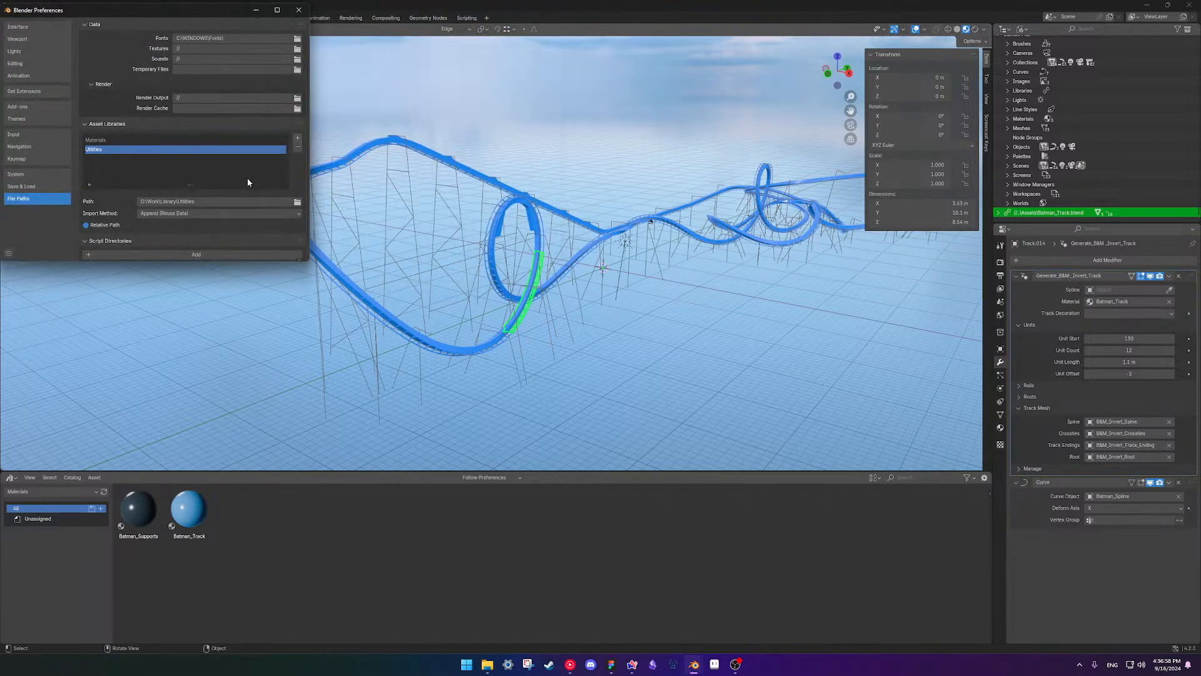
- Add the D:\Work\Library\Assets folder as another asset library
{"action": "left_click", "coordinate": [298, 138]}
{"action": "left_click", "coordinate": [149, 24]}
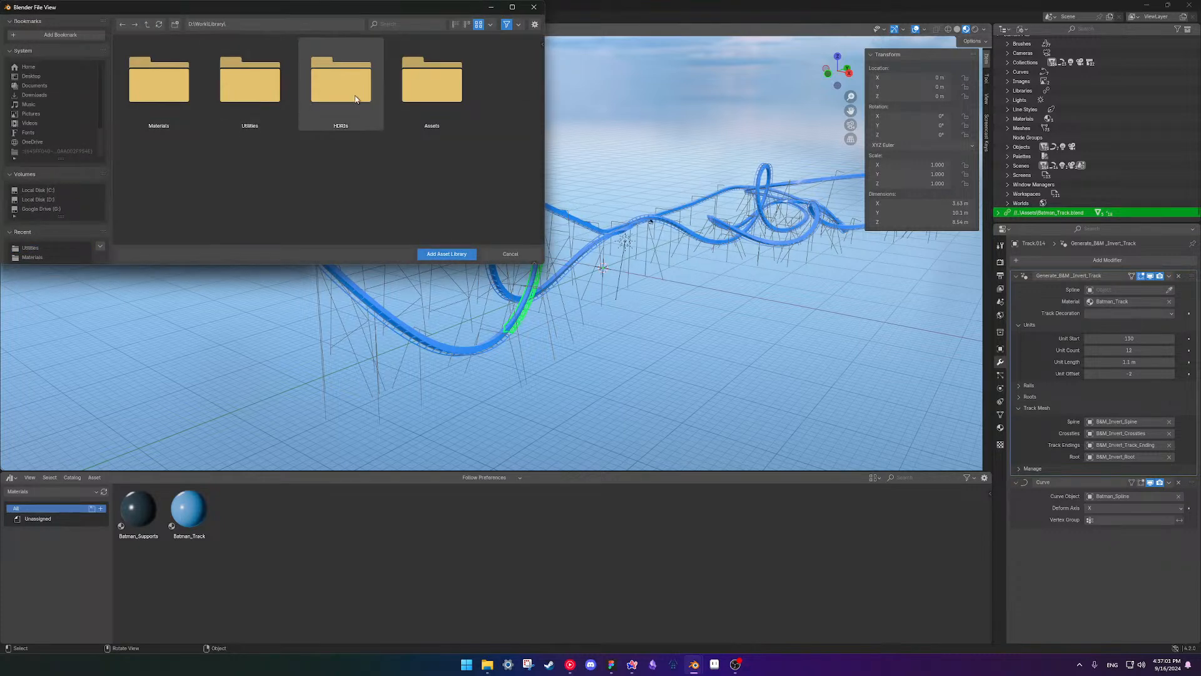
{"action": "left_click", "coordinate": [432, 82]}
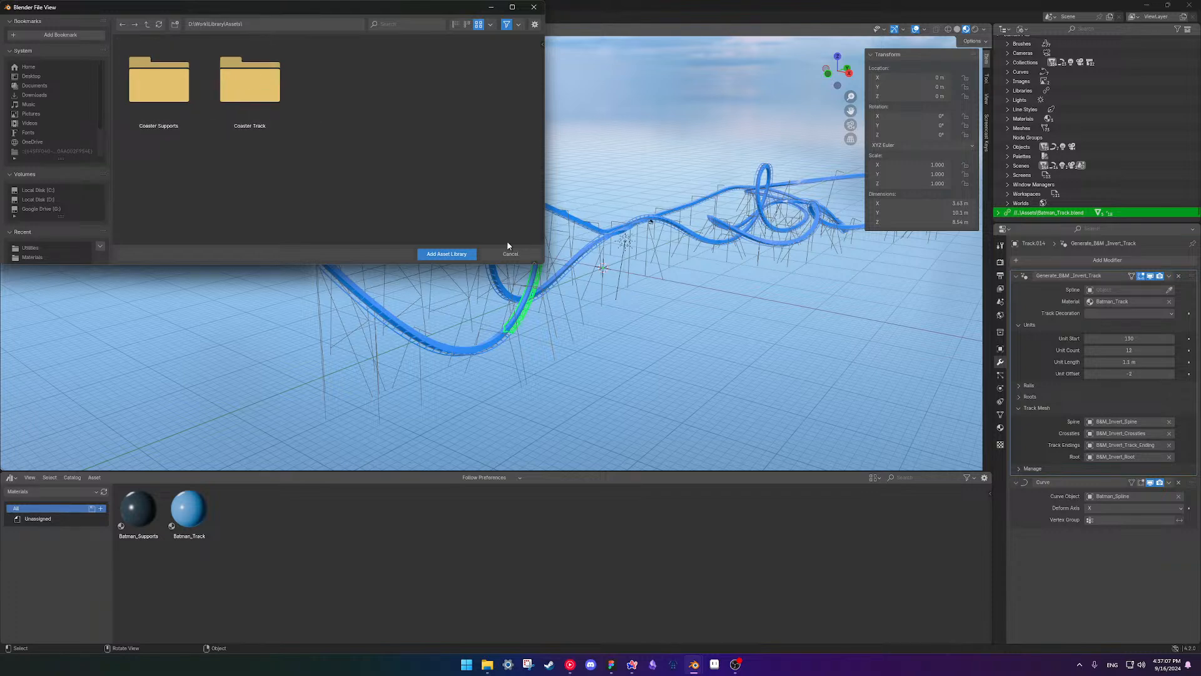
{"action": "left_click", "coordinate": [449, 254]}
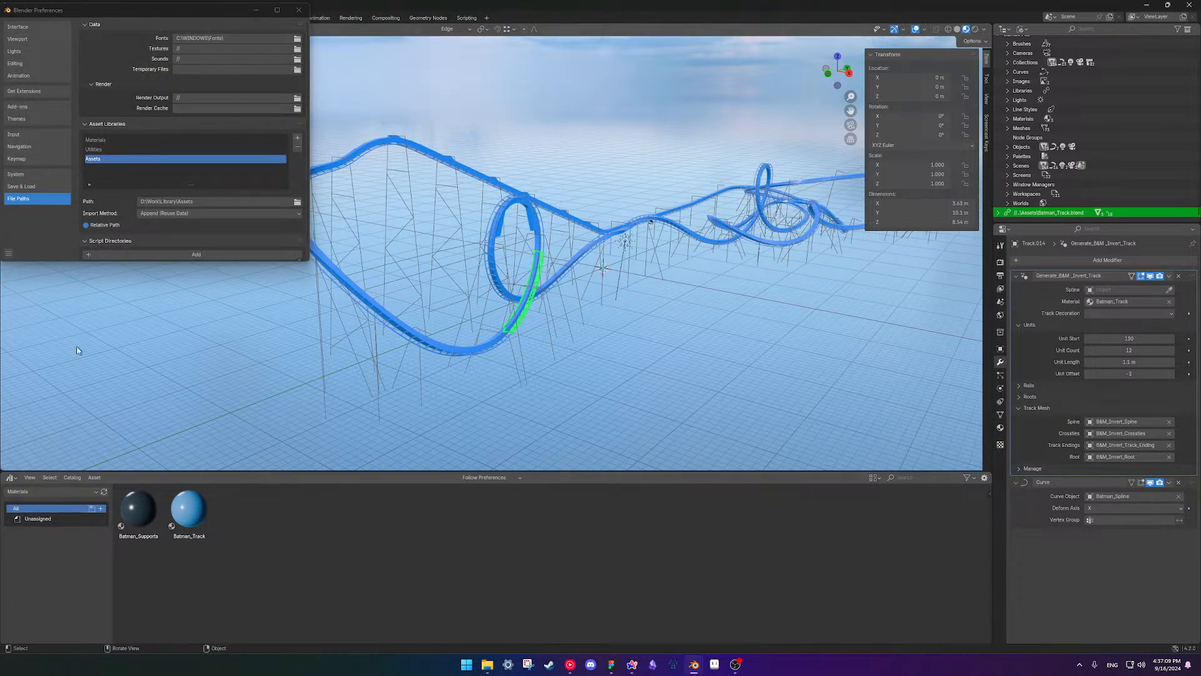
- Switch the asset browser to the Assets library and close the preferences
{"action": "left_click", "coordinate": [51, 490]}
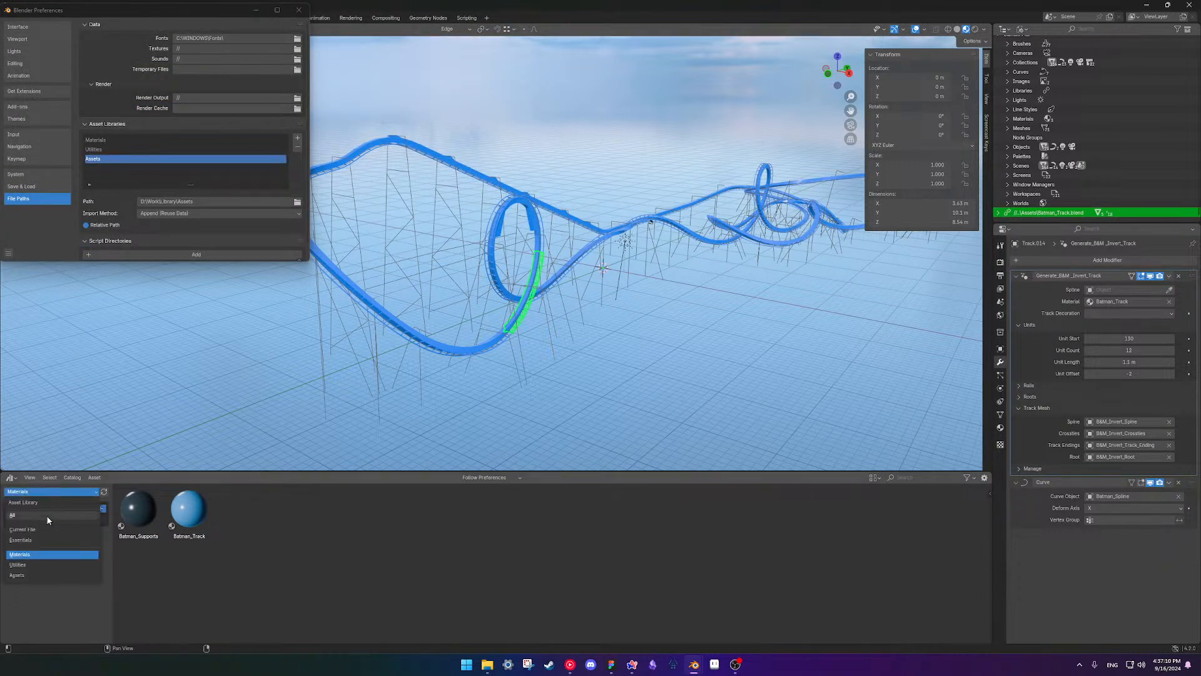
{"action": "left_click", "coordinate": [34, 573]}
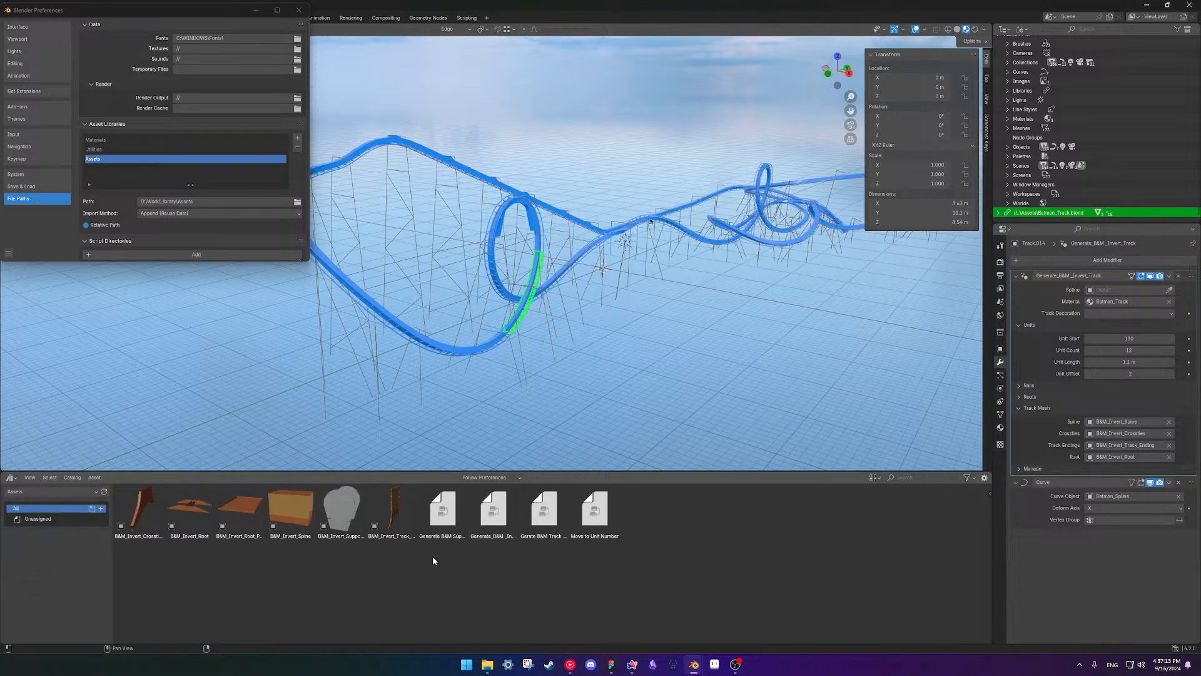
{"action": "left_click", "coordinate": [297, 10]}
{"action": "scroll", "coordinate": [485, 261], "scroll_direction": "down", "scroll_amount": 3}
{"action": "mouse_move", "coordinate": [526, 269]}
{"action": "middle_mouse_down"}
{"action": "mouse_move", "coordinate": [481, 275]}
{"action": "mouse_move", "coordinate": [523, 254]}
{"action": "mouse_move", "coordinate": [499, 245]}
{"action": "mouse_move", "coordinate": [525, 284]}
{"action": "mouse_move", "coordinate": [543, 258]}
{"action": "middle_mouse_up"}
{"action": "scroll", "coordinate": [481, 275], "scroll_direction": "up", "scroll_amount": 2}
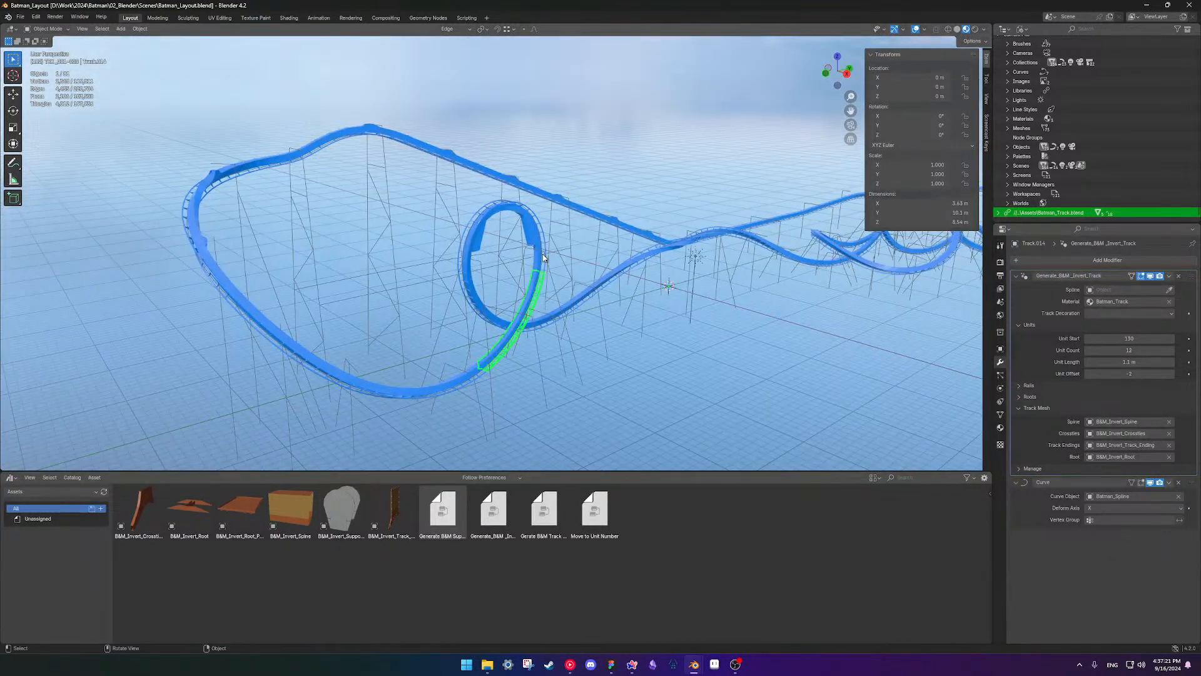
{"action": "scroll", "coordinate": [613, 323], "scroll_direction": "down", "scroll_amount": 2}
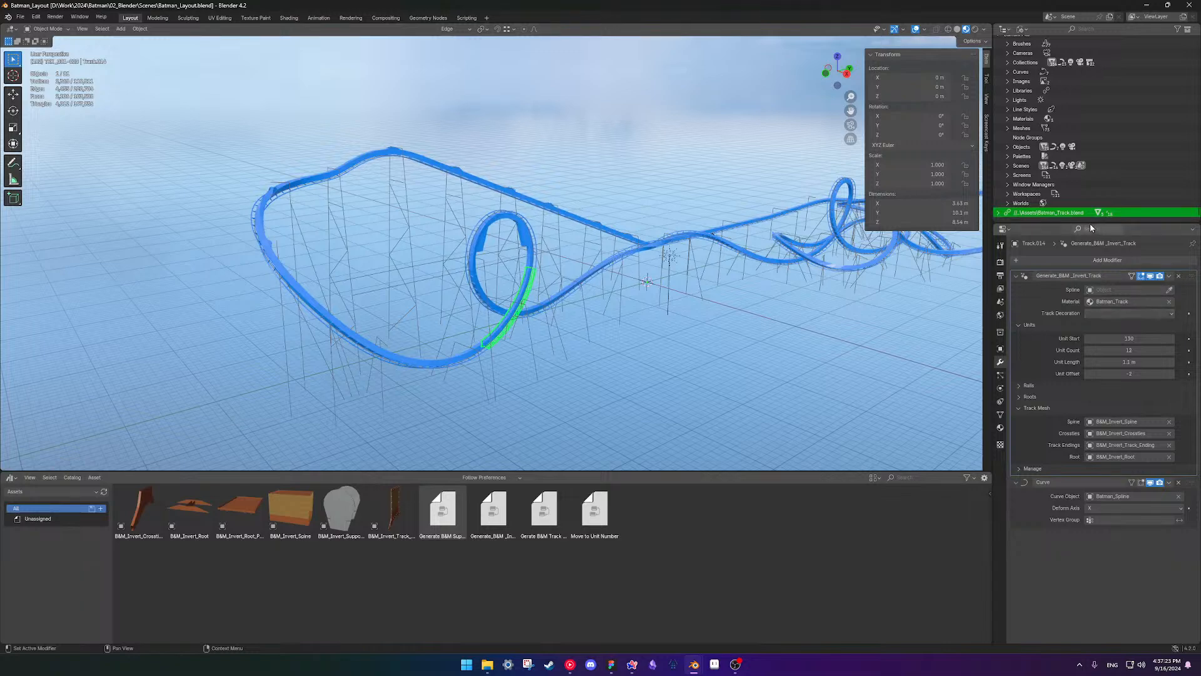
{"action": "scroll", "coordinate": [430, 341], "scroll_direction": "up", "scroll_amount": 3}
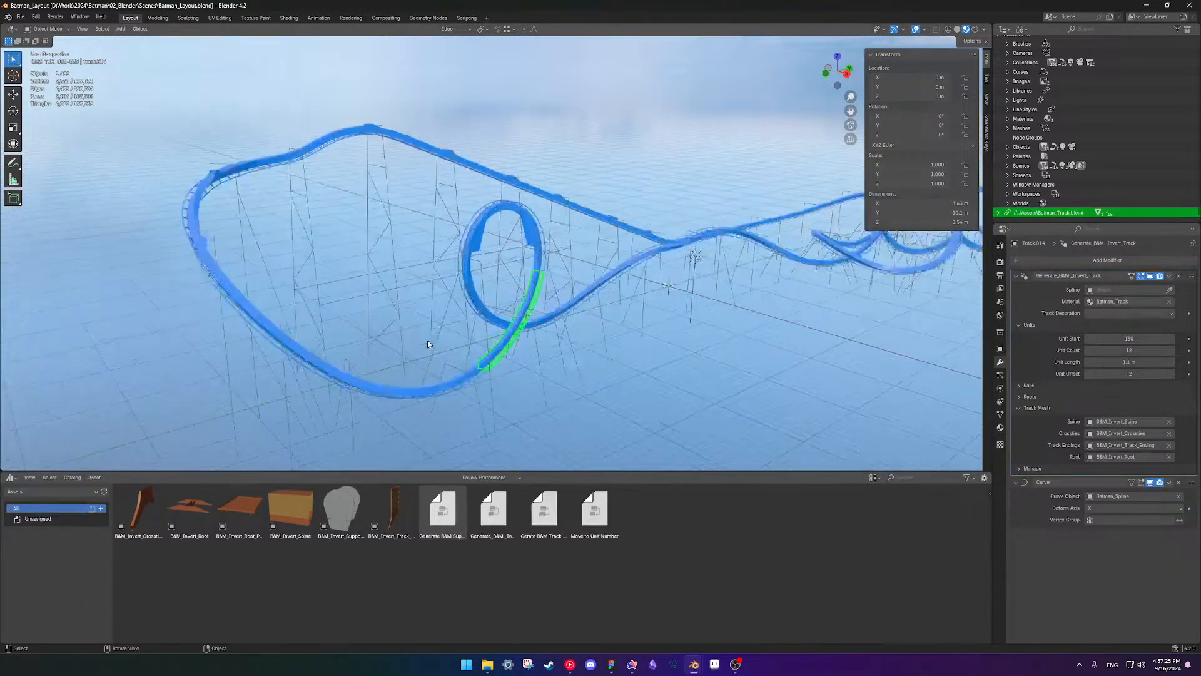
{"action": "scroll", "coordinate": [430, 340], "scroll_direction": "down", "scroll_amount": 2}
- Select the straight track segment next to the camera and add an empty Geometry Nodes modifier to it
{"action": "middle_click_drag", "start_coordinate": [519, 326], "coordinate": [514, 337], "text": "shift"}
{"action": "middle_click_drag", "start_coordinate": [414, 213], "coordinate": [600, 264]}
{"action": "left_click", "coordinate": [600, 264]}
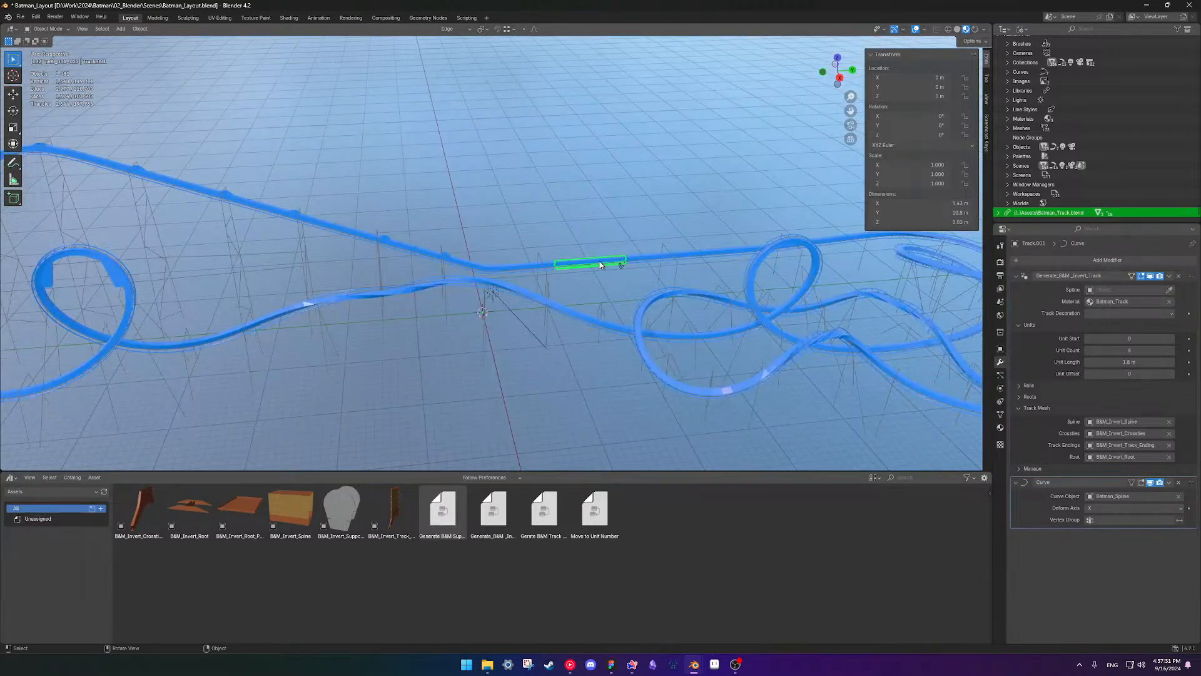
{"action": "key", "text": "KP_Decimal"}
{"action": "middle_click_drag", "start_coordinate": [582, 242], "coordinate": [570, 238]}
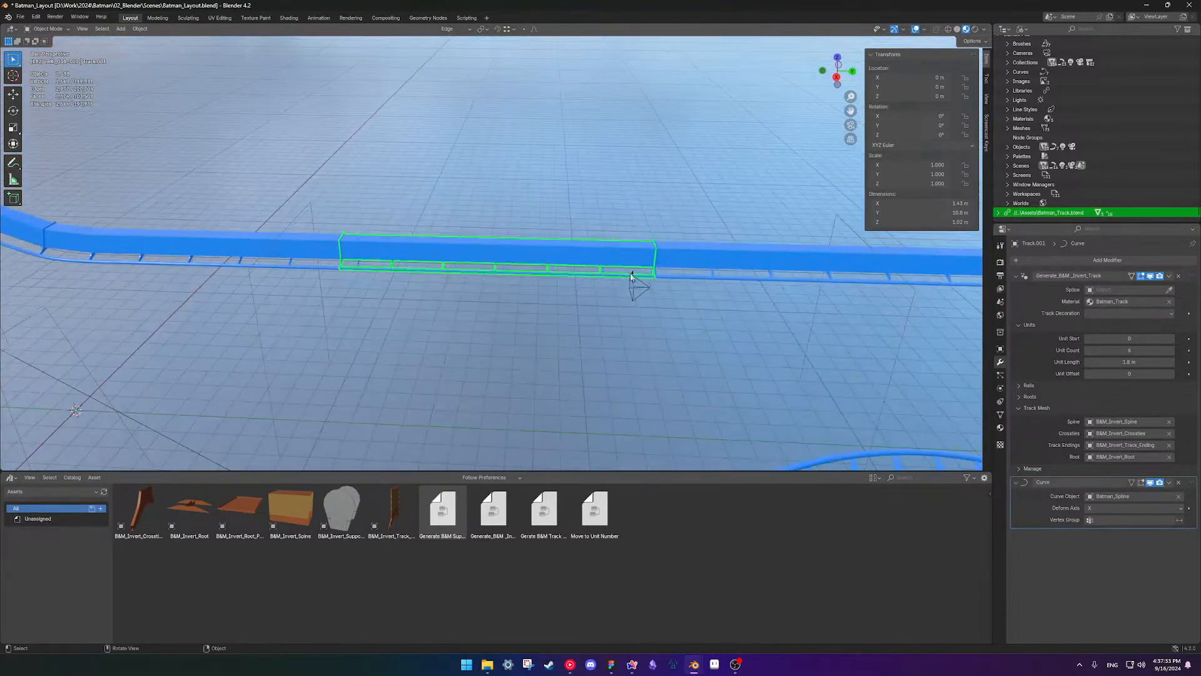
{"action": "left_click", "coordinate": [1024, 262]}
{"action": "left_click", "coordinate": [1005, 275]}
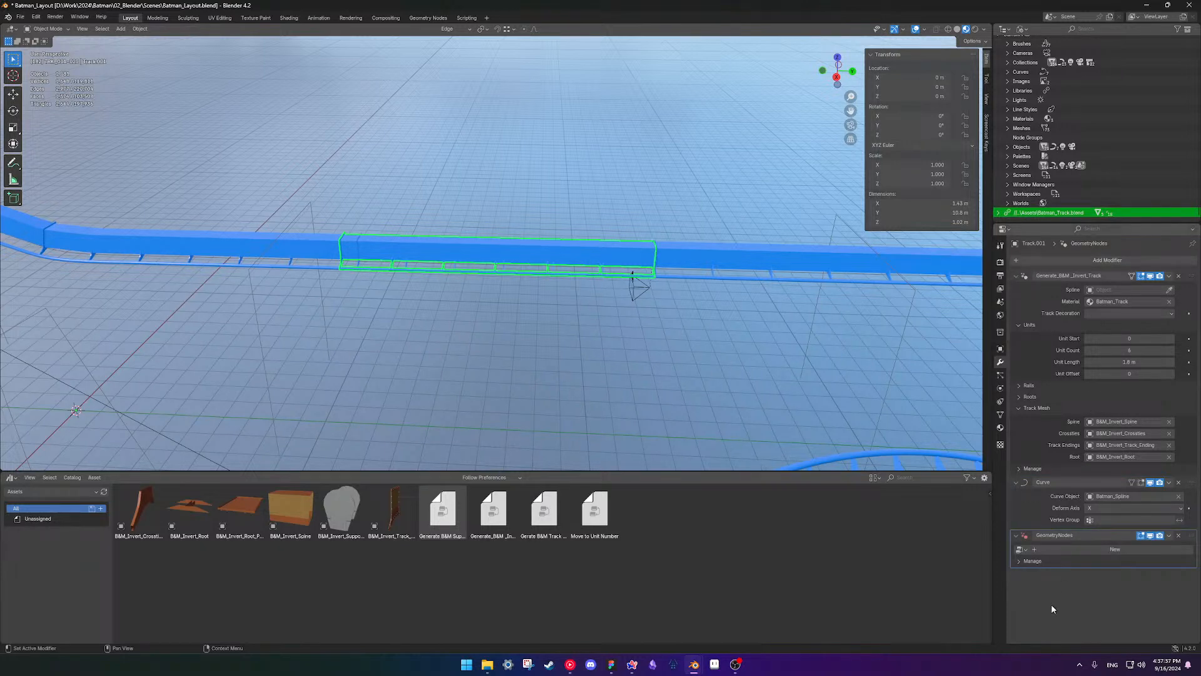
- Browse the node groups available for the empty Geometry Nodes modifier and save the layout file
{"action": "left_click", "coordinate": [1021, 548]}
{"action": "left_click", "coordinate": [34, 519]}
{"action": "left_click", "coordinate": [35, 511]}
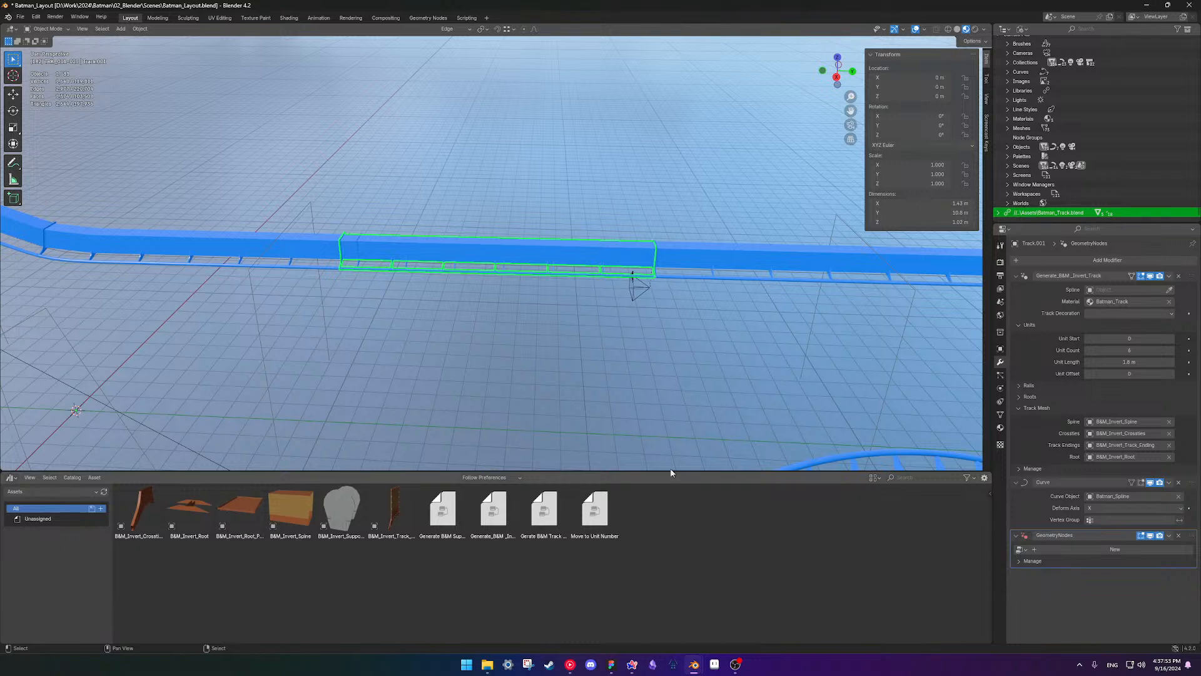
{"action": "key", "text": "ctrl+s"}
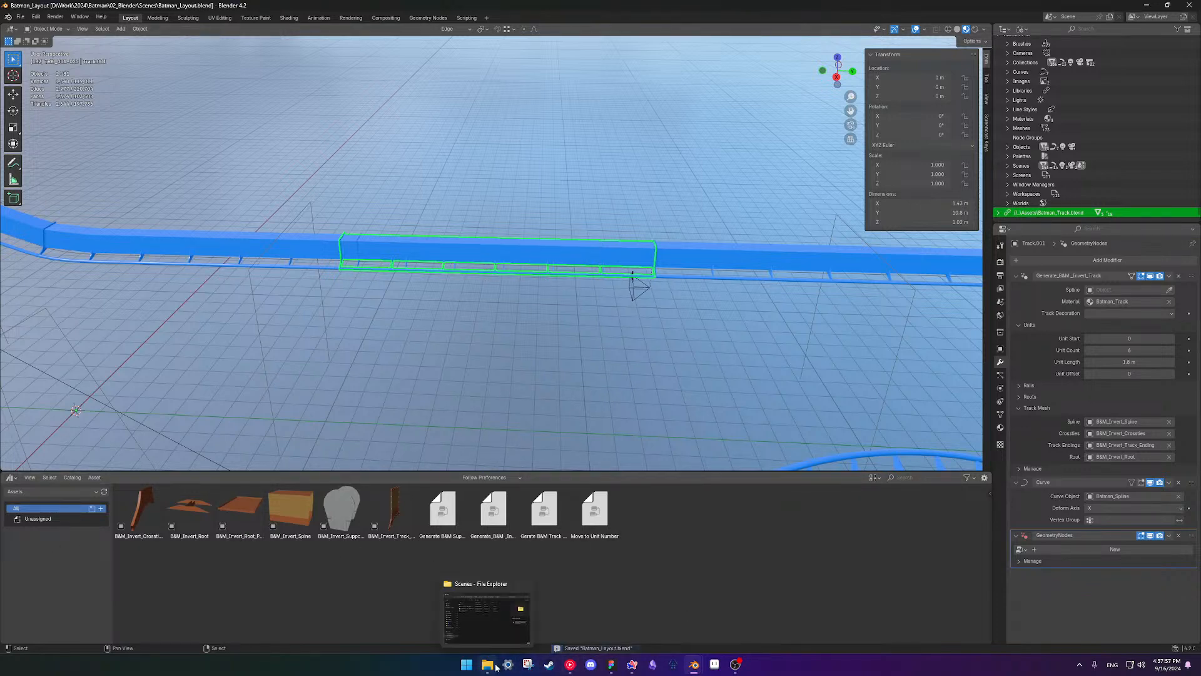
- Switch to File Explorer and open the Blender file B&M_Inverted_Track from D:\Work\Library\Assets\Coaster Track
{"action": "left_click", "coordinate": [488, 649]}
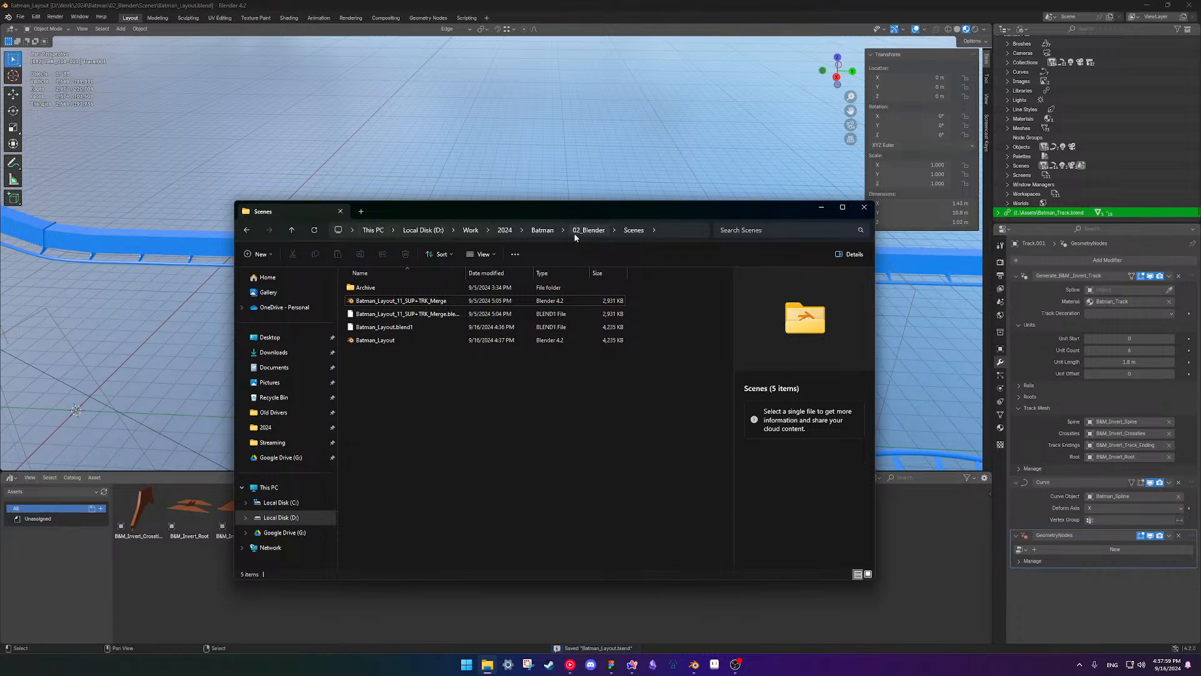
{"action": "left_click", "coordinate": [504, 230]}
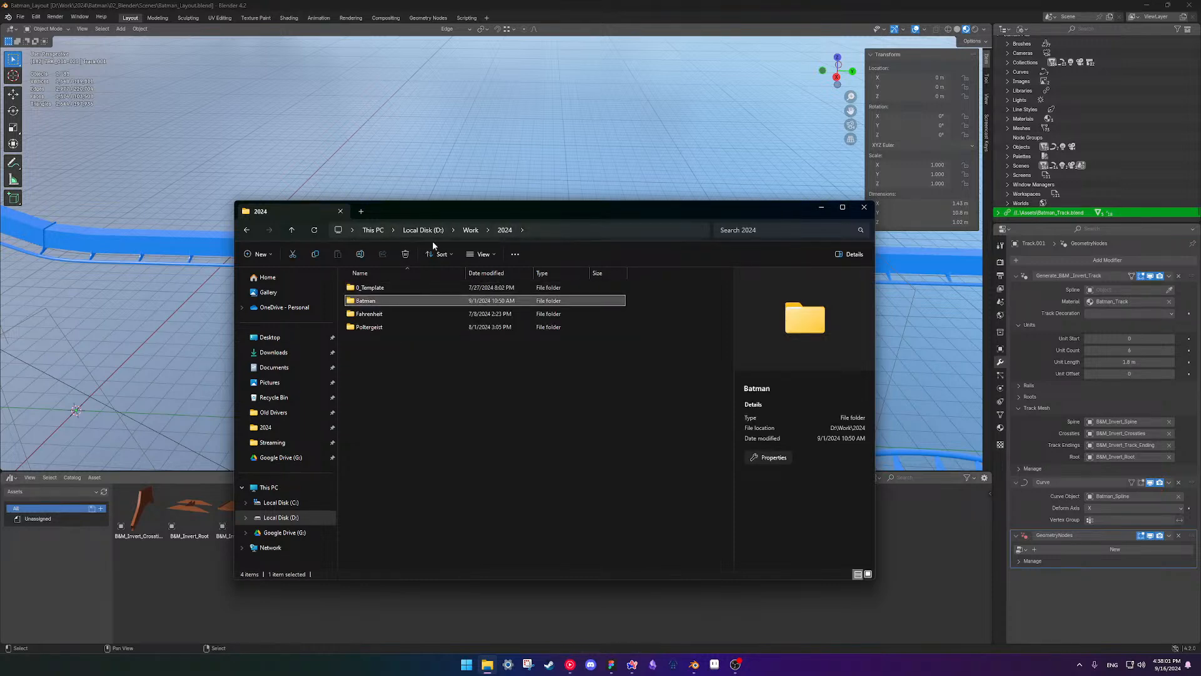
{"action": "left_click", "coordinate": [470, 230]}
{"action": "double_click", "coordinate": [376, 326]}
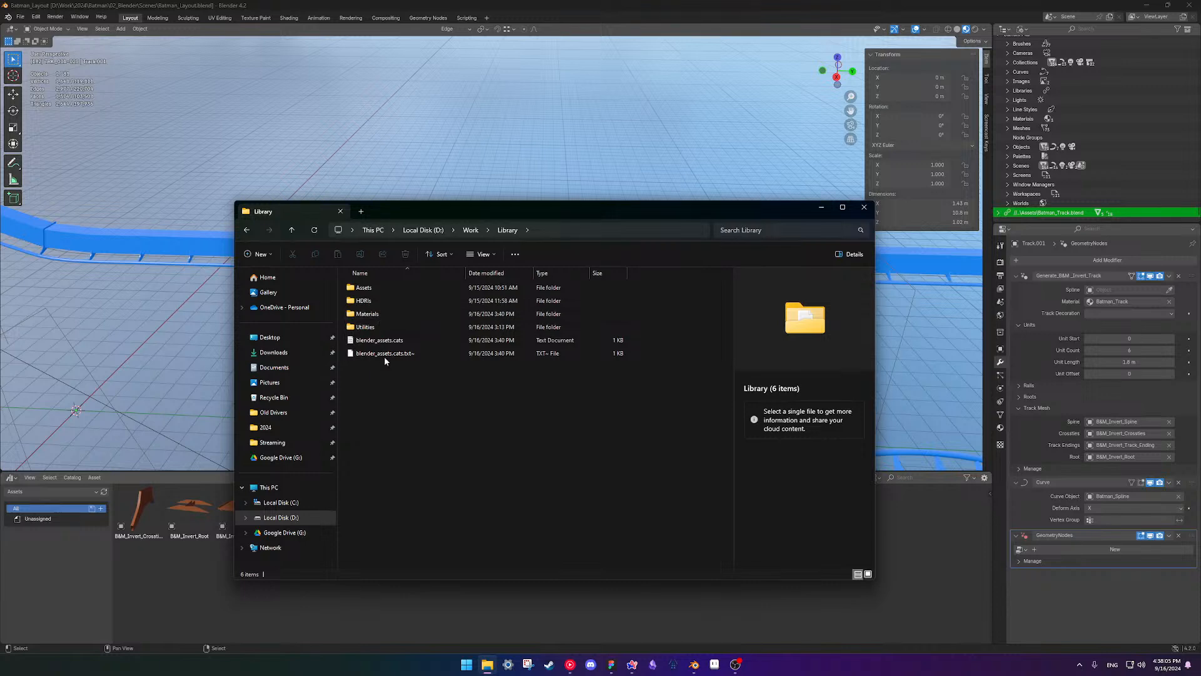
{"action": "double_click", "coordinate": [383, 289]}
{"action": "double_click", "coordinate": [382, 288]}
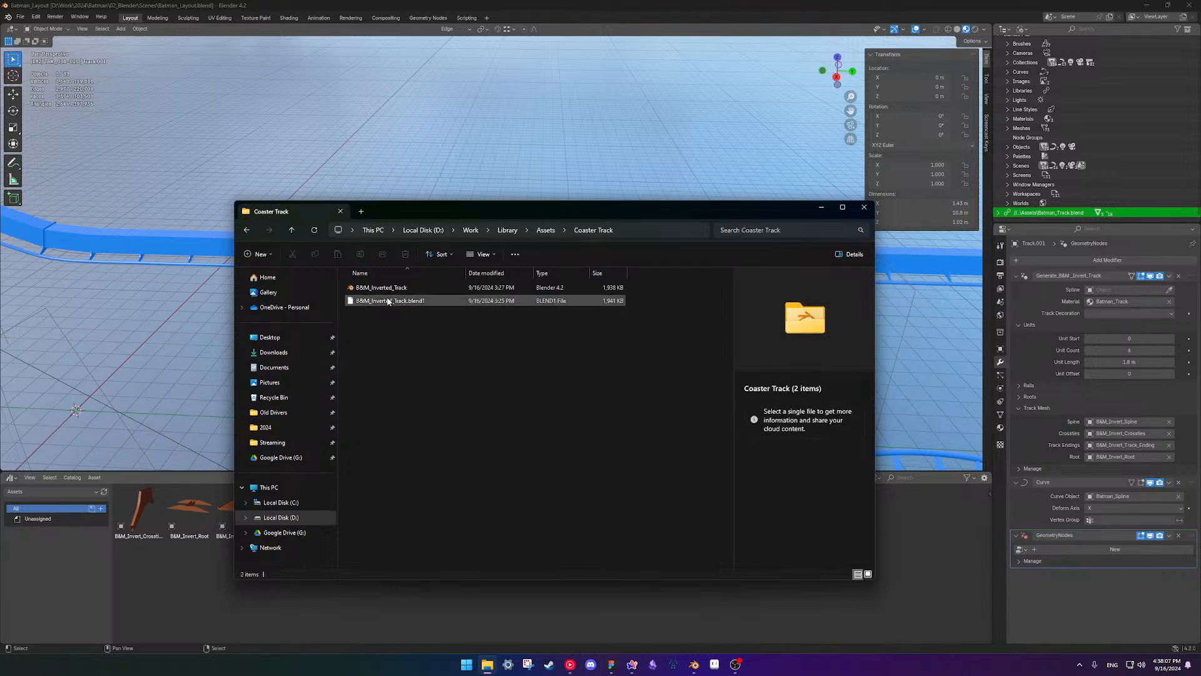
{"action": "double_click", "coordinate": [423, 288]}
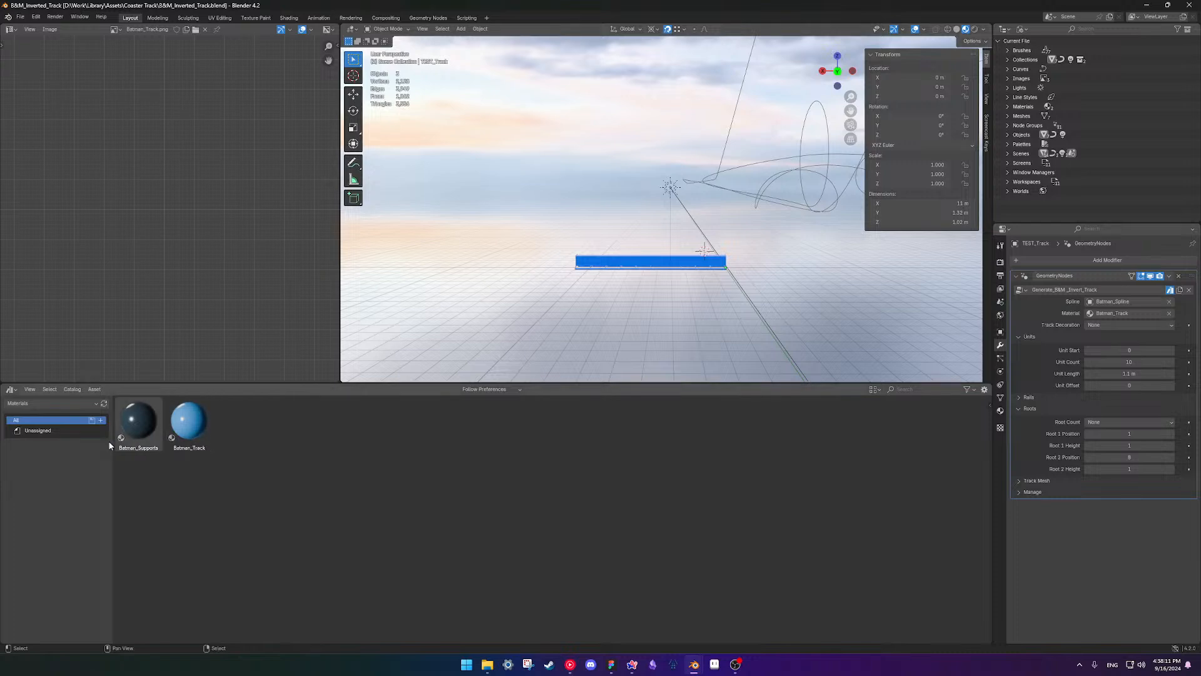
- Show the current file's assets, create a catalog named B&M_Inverted_Track, and save the file
{"action": "left_click", "coordinate": [52, 403]}
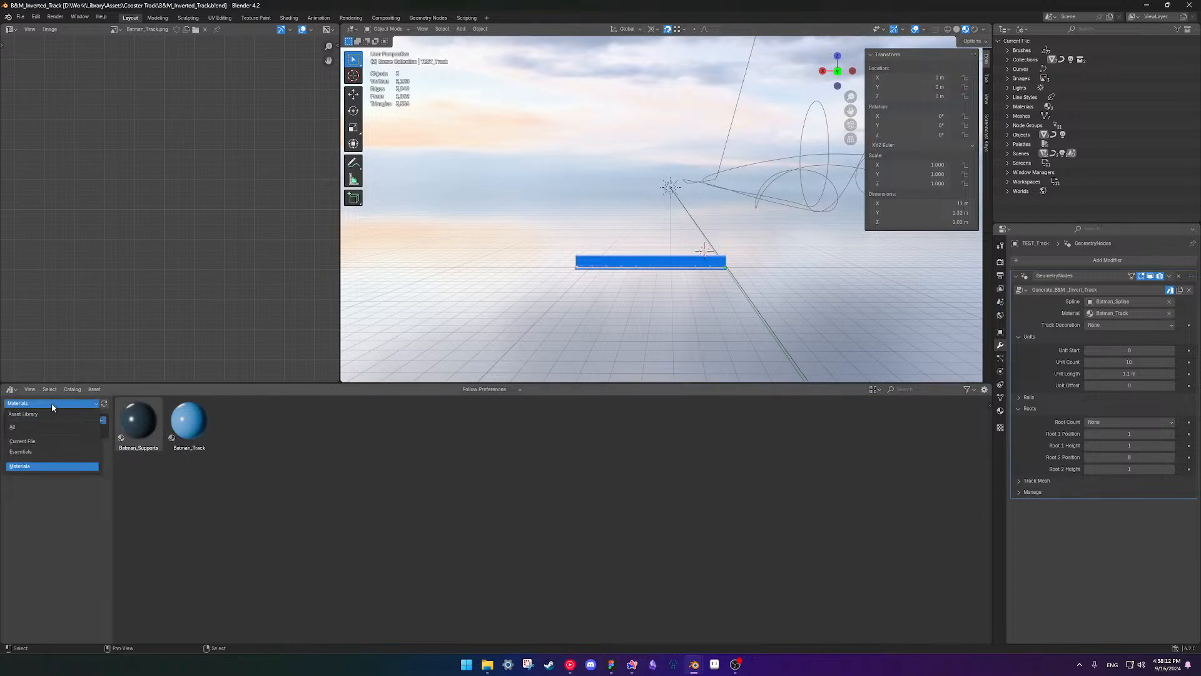
{"action": "left_click", "coordinate": [40, 440]}
{"action": "left_click", "coordinate": [100, 421]}
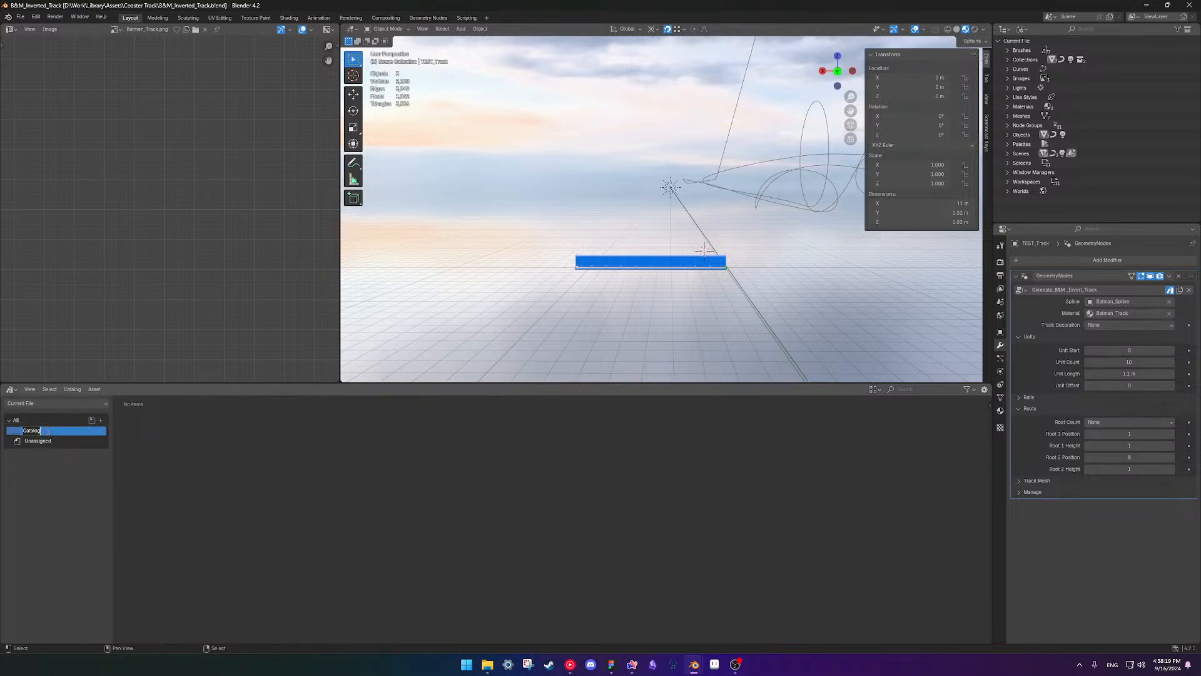
{"action": "type", "text": "B&M_Inverted_Track"}
{"action": "key", "text": "Return"}
{"action": "key", "text": "ctrl+s"}
- Move the unassigned Generate_B&M _Invert_Track node group asset into the B&M_Inverted_Track catalog and save the file
{"action": "left_click", "coordinate": [62, 440]}
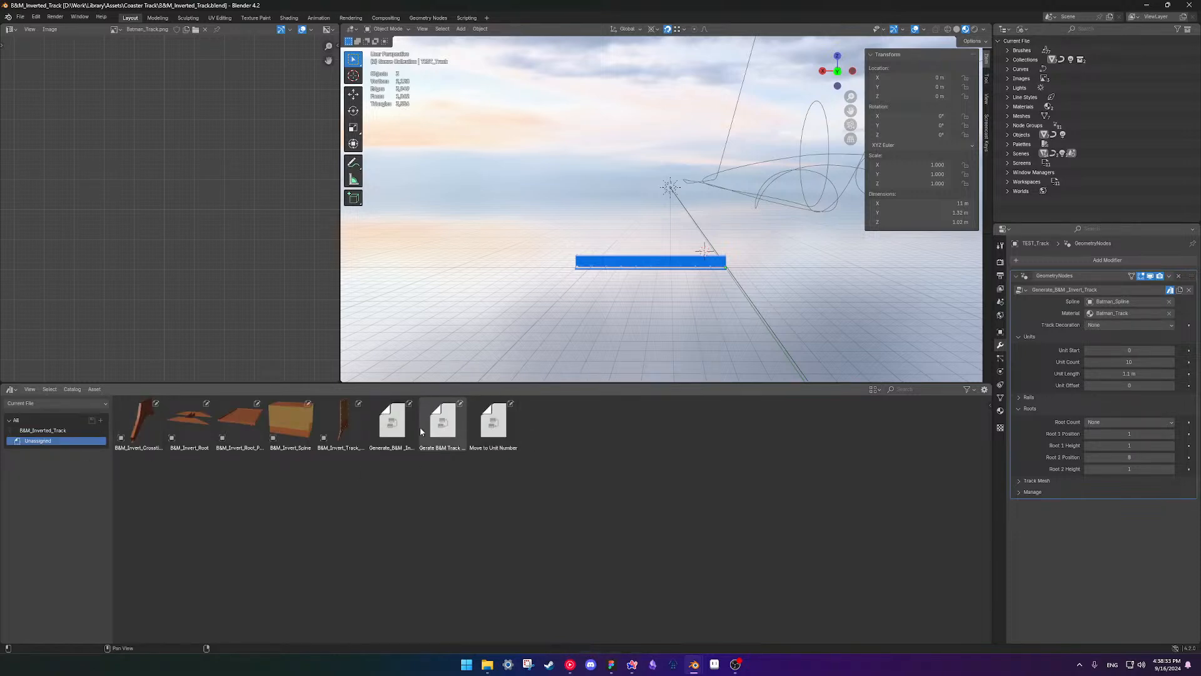
{"action": "left_click_drag", "start_coordinate": [407, 430], "coordinate": [39, 432]}
{"action": "left_click", "coordinate": [38, 430]}
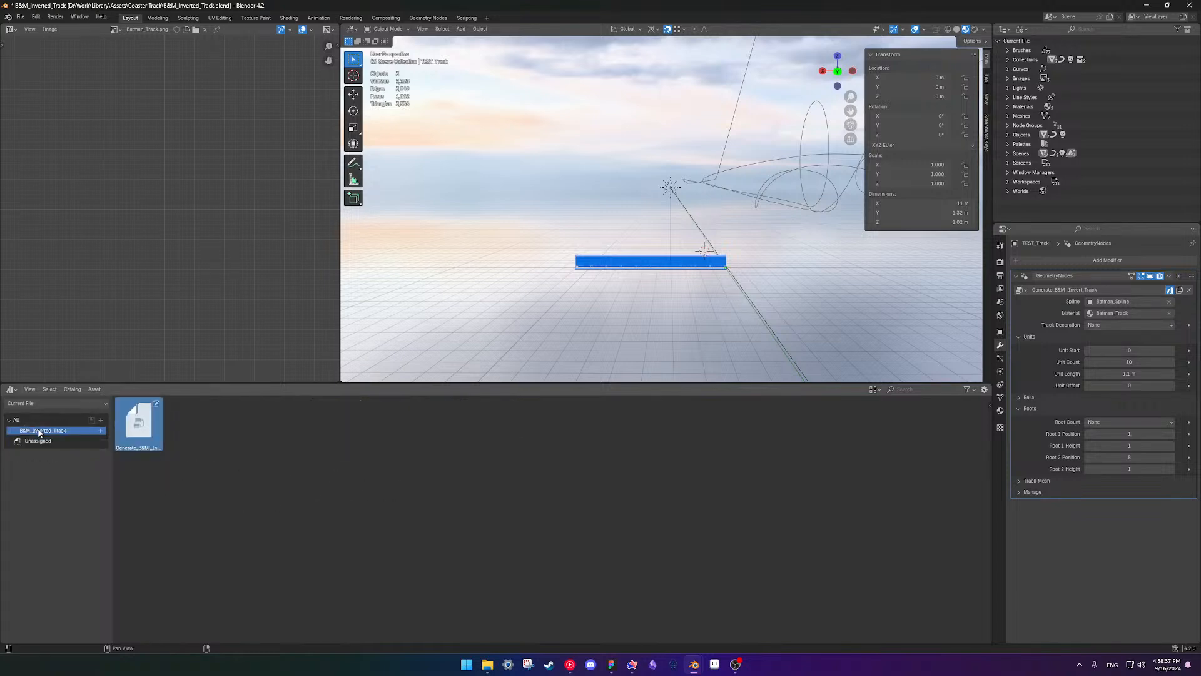
{"action": "key", "text": "ctrl+s"}
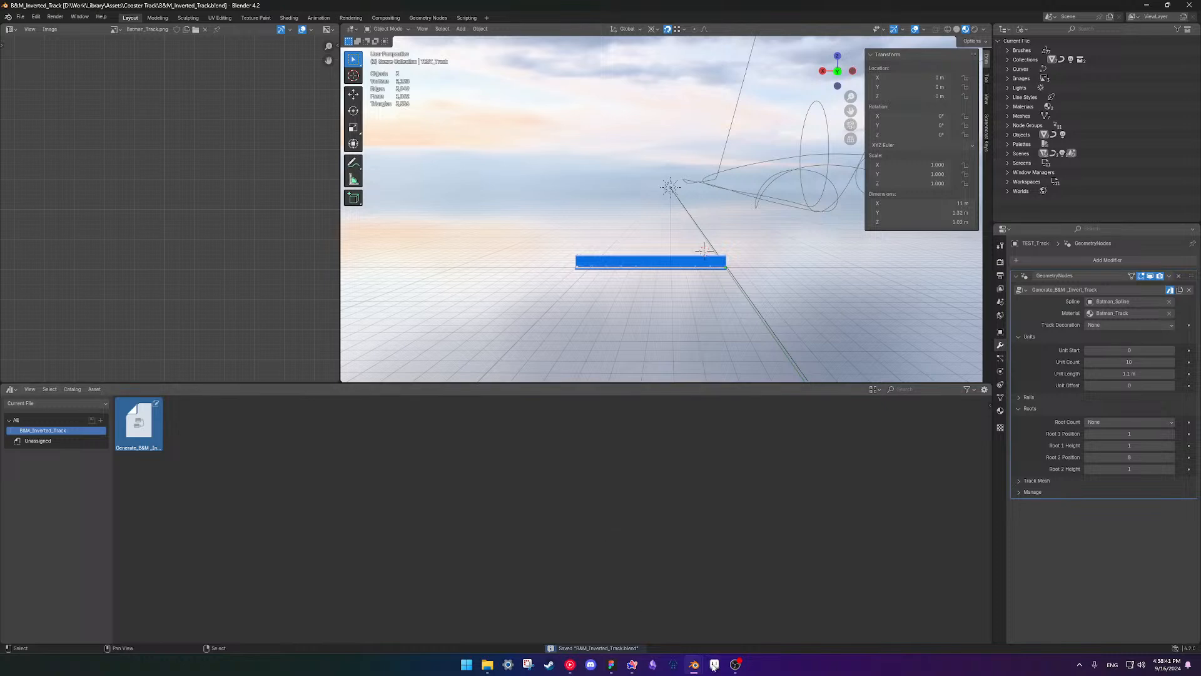
- Switch to the Batman_Layout Blender window and reload that layout from the recent files
{"action": "mouse_move", "coordinate": [694, 663]}
{"action": "left_click", "coordinate": [693, 625]}
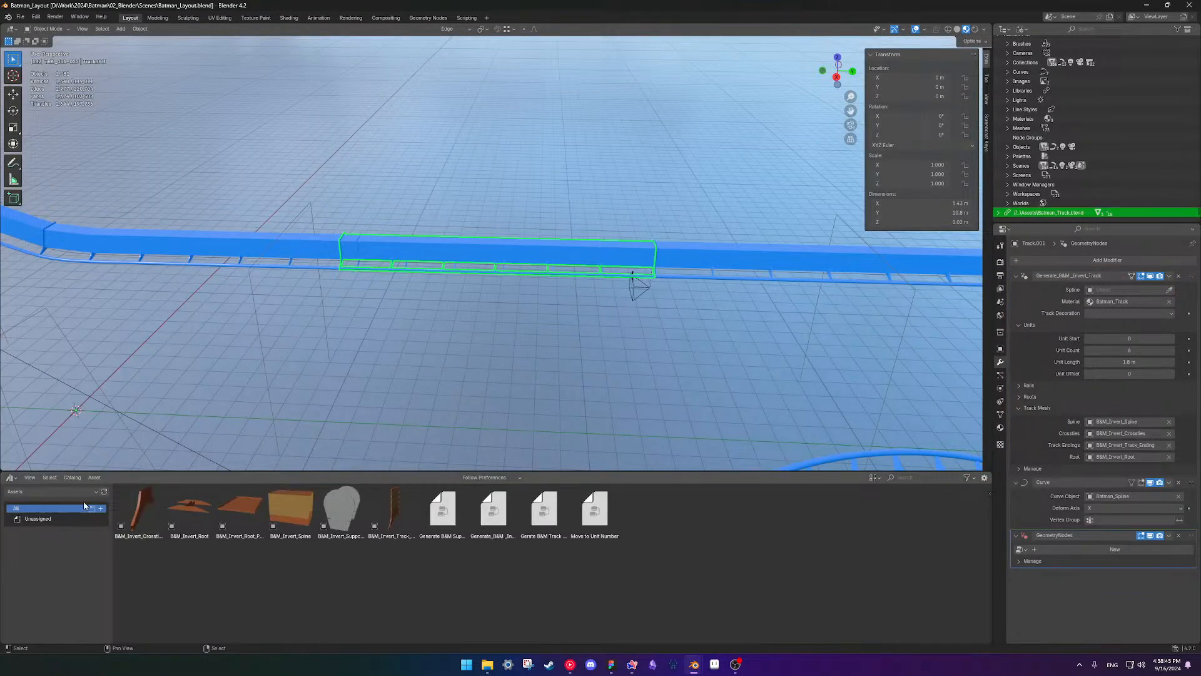
{"action": "left_click", "coordinate": [22, 17]}
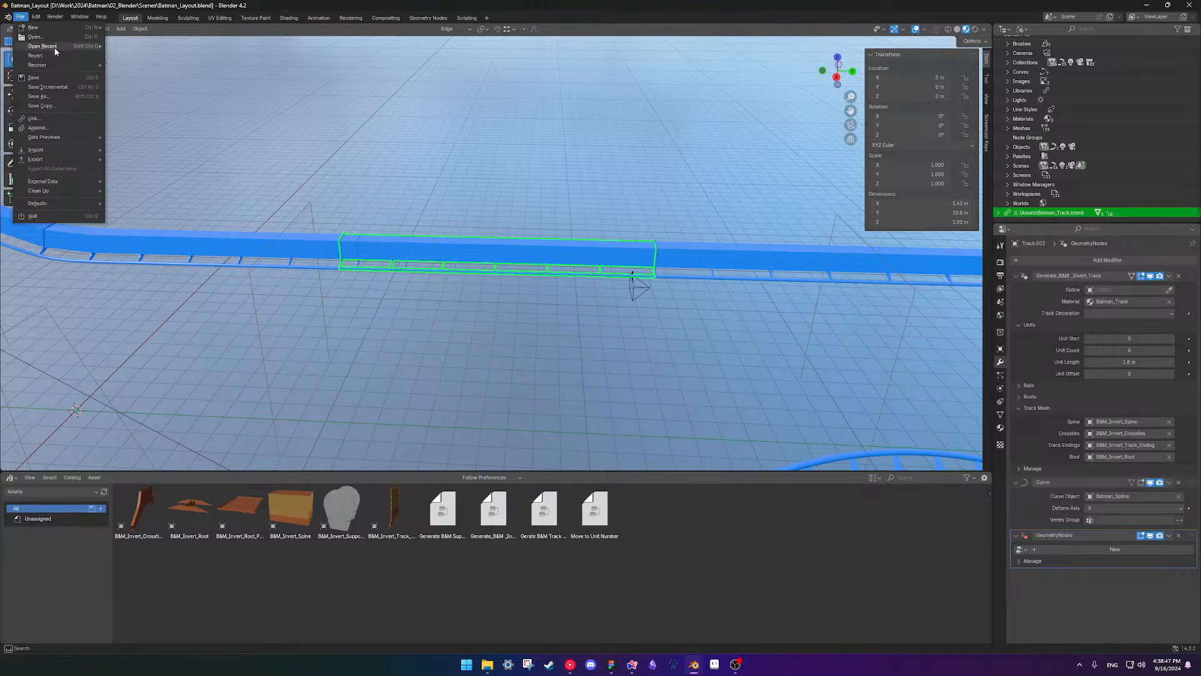
{"action": "mouse_move", "coordinate": [62, 47]}
{"action": "left_click", "coordinate": [153, 48]}
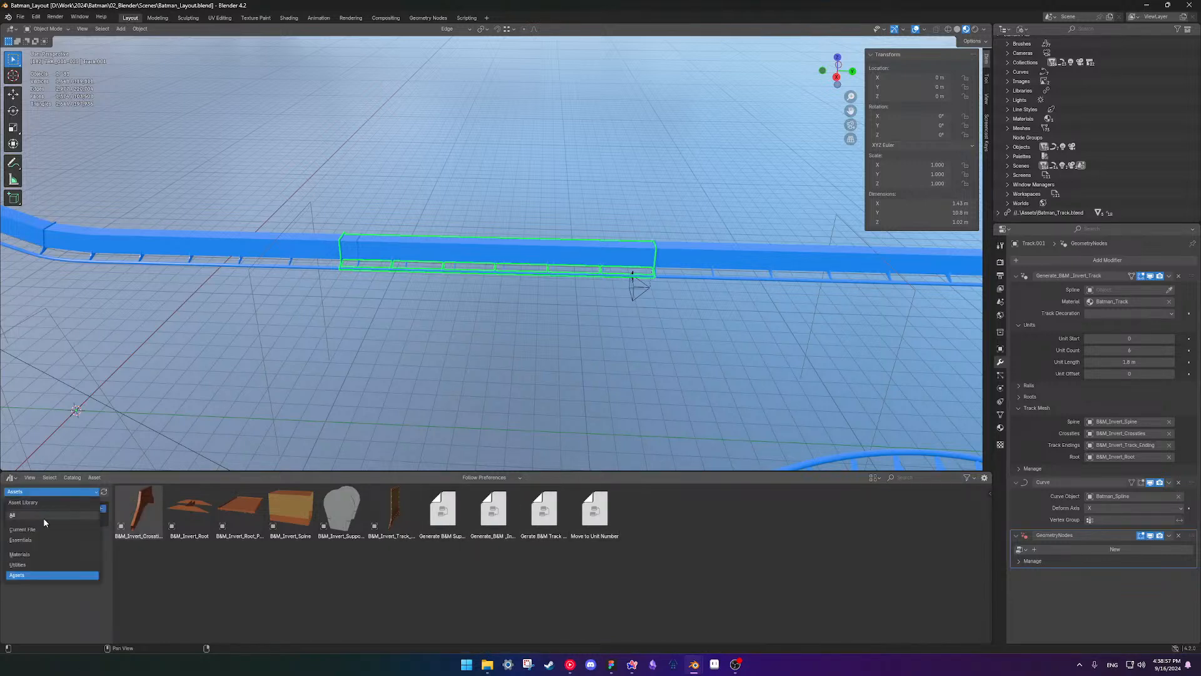
- Examine the contents of the Utilities, Materials and Assets libraries, including the unassigned items in Assets
{"action": "left_click", "coordinate": [31, 491]}
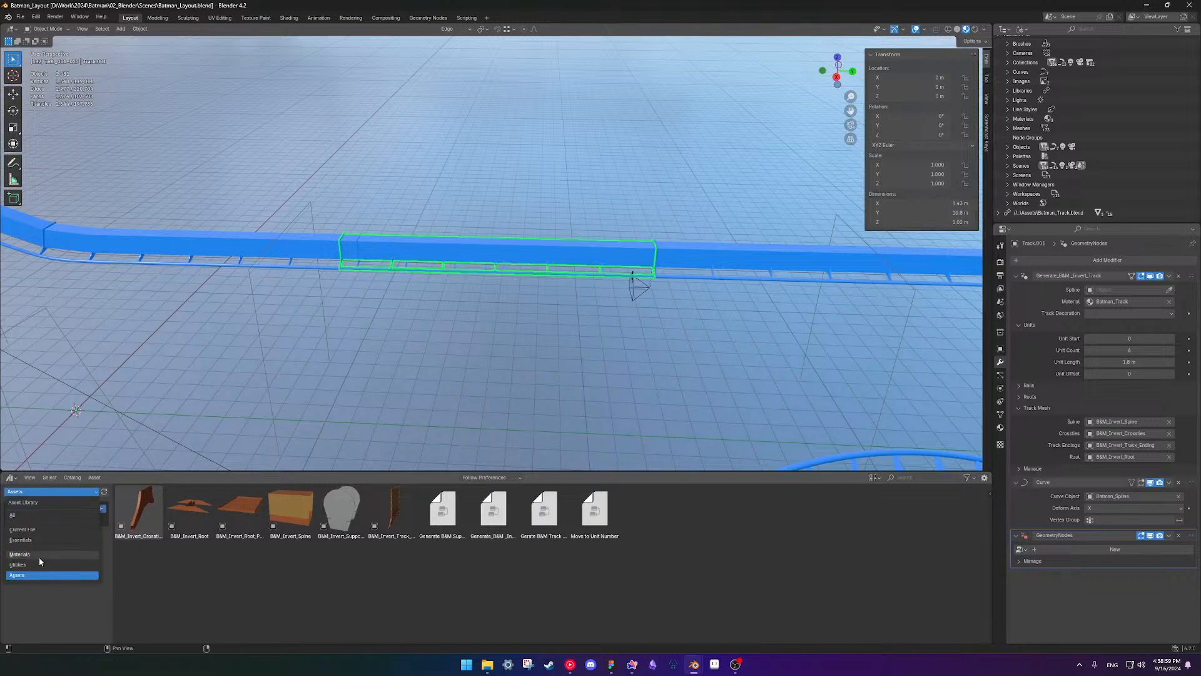
{"action": "left_click", "coordinate": [38, 563]}
{"action": "left_click", "coordinate": [99, 494]}
{"action": "left_click", "coordinate": [104, 493]}
{"action": "left_click", "coordinate": [104, 492]}
{"action": "left_click", "coordinate": [40, 493]}
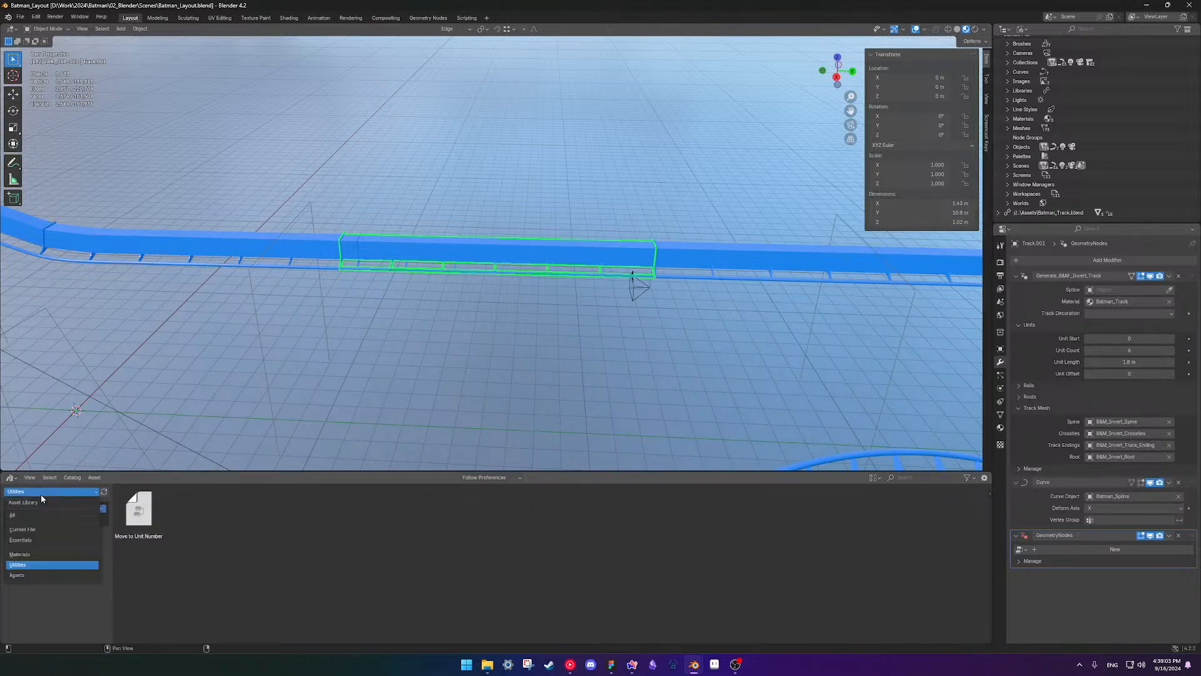
{"action": "left_click", "coordinate": [35, 554]}
{"action": "left_click", "coordinate": [36, 494]}
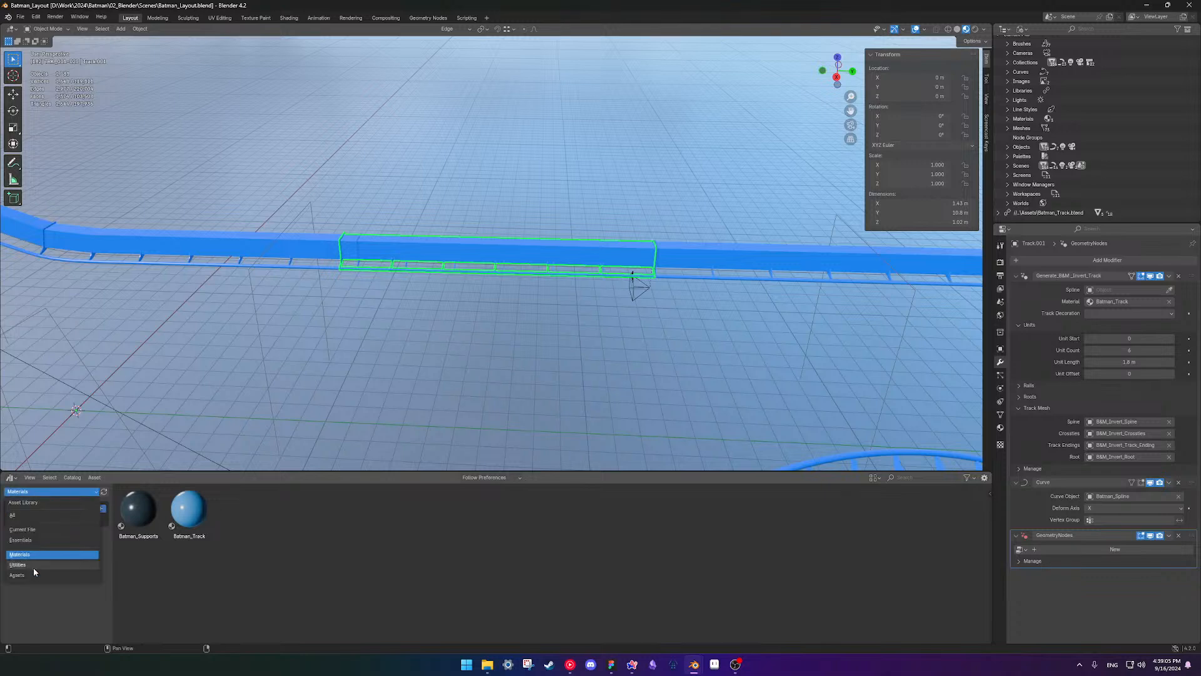
{"action": "left_click", "coordinate": [34, 574]}
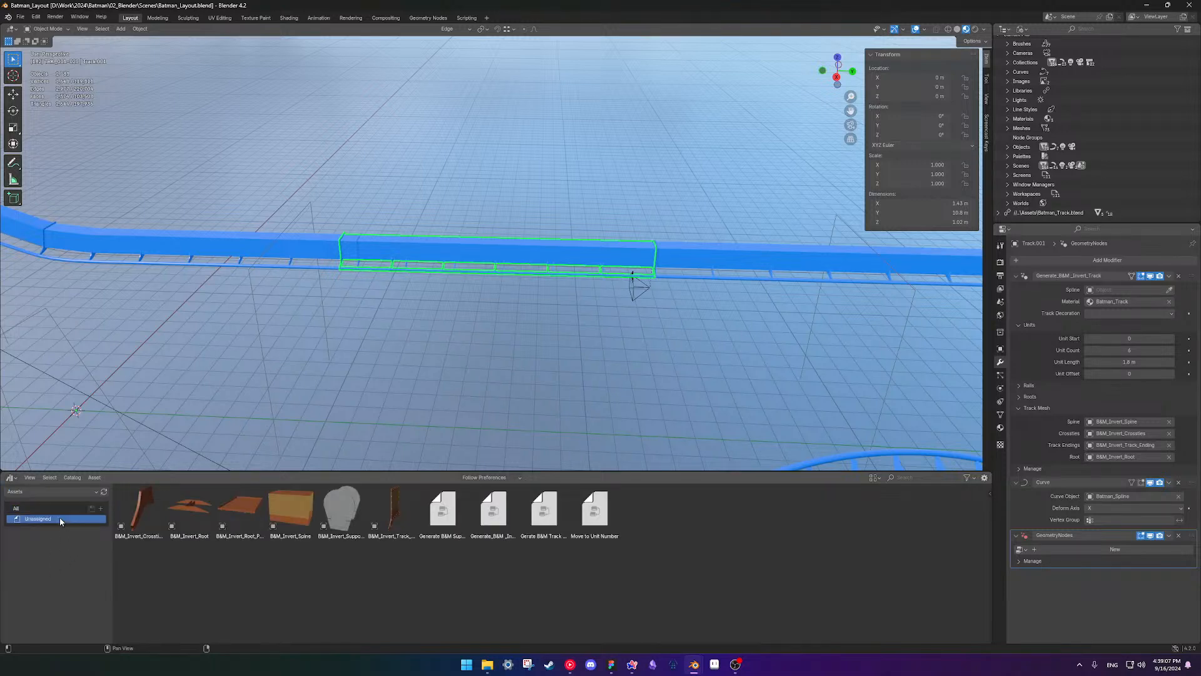
{"action": "left_click", "coordinate": [17, 518]}
- Switch to the B&M_Inverted_Track file, show all asset libraries, and examine the Hair and Normals catalogs
{"action": "mouse_move", "coordinate": [695, 664]}
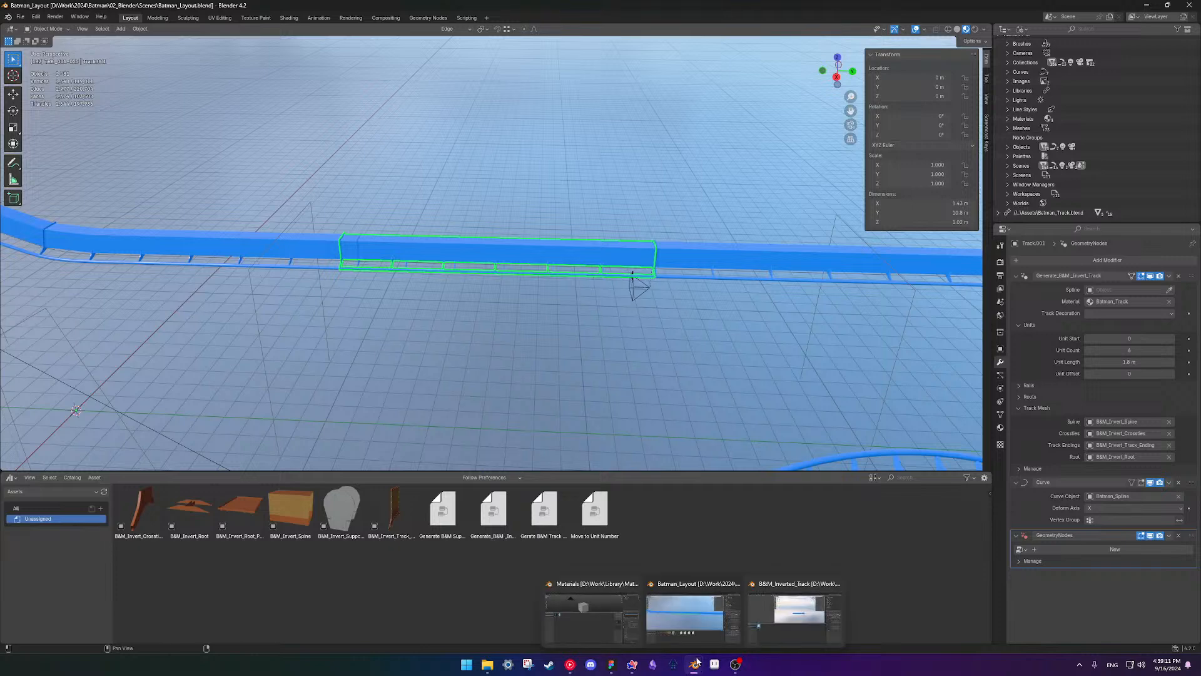
{"action": "left_click", "coordinate": [793, 617]}
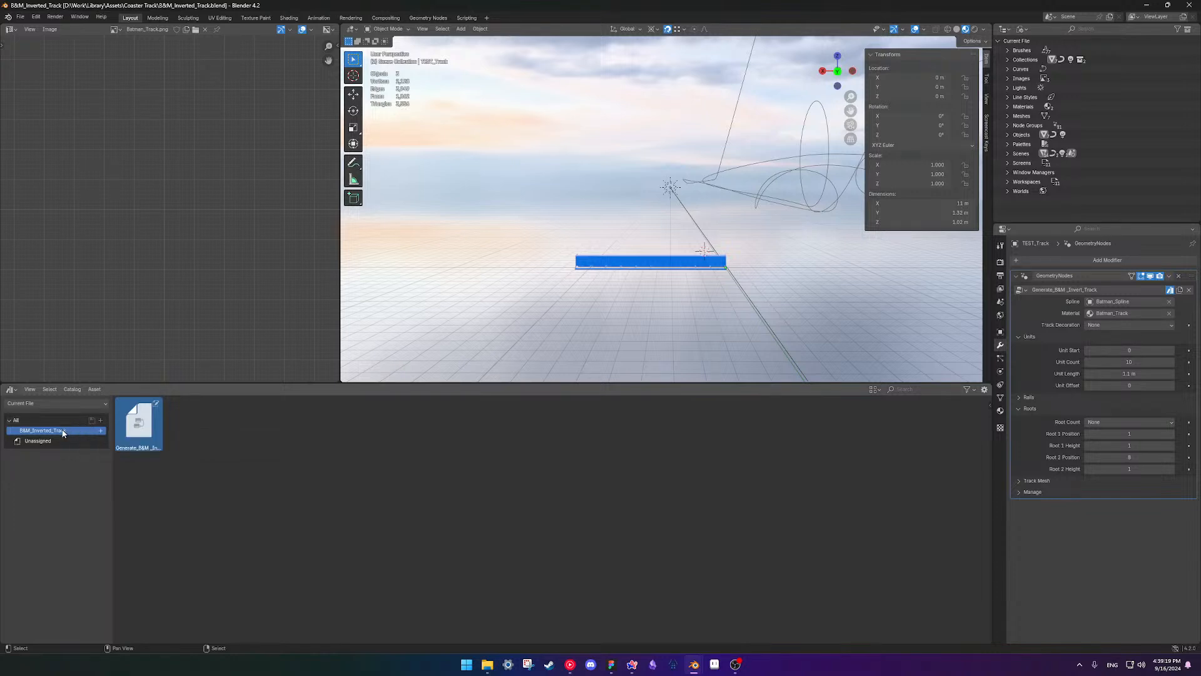
{"action": "left_click", "coordinate": [60, 404]}
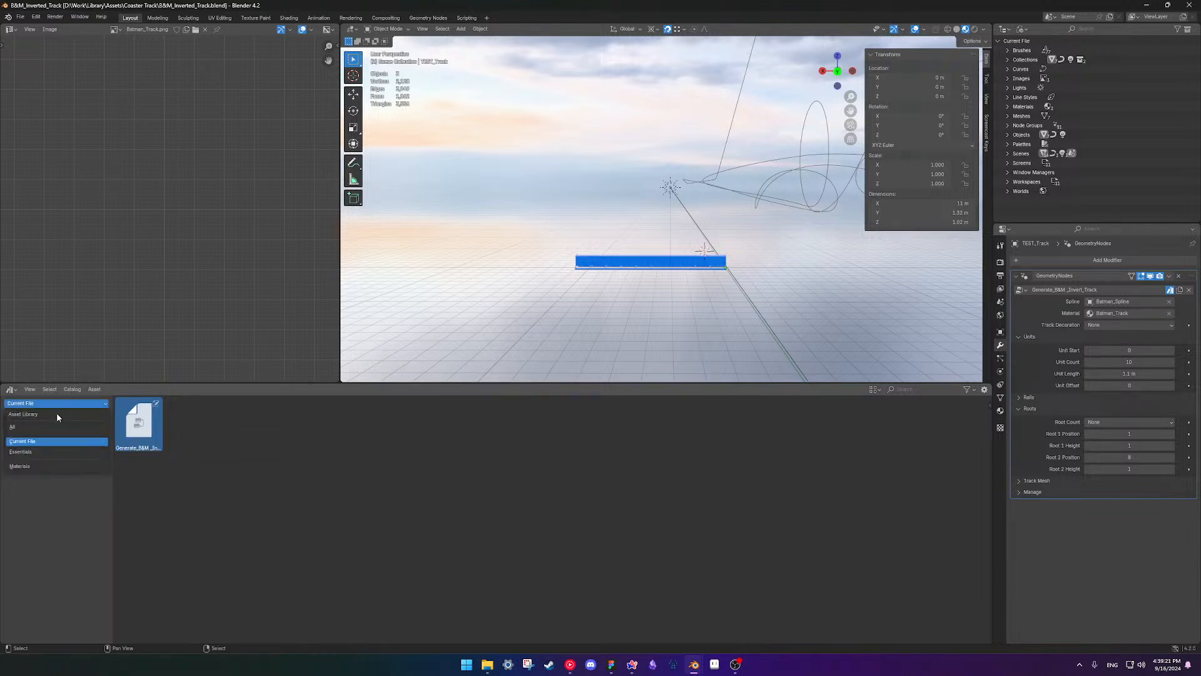
{"action": "left_click", "coordinate": [25, 426]}
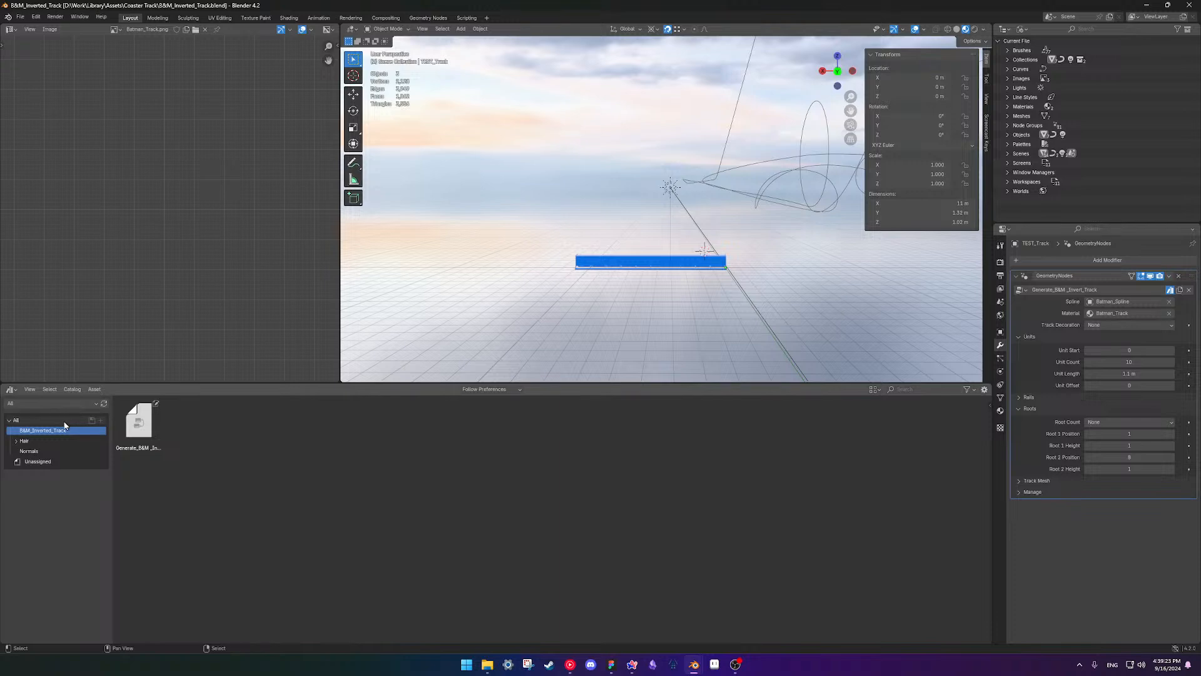
{"action": "left_click", "coordinate": [29, 451]}
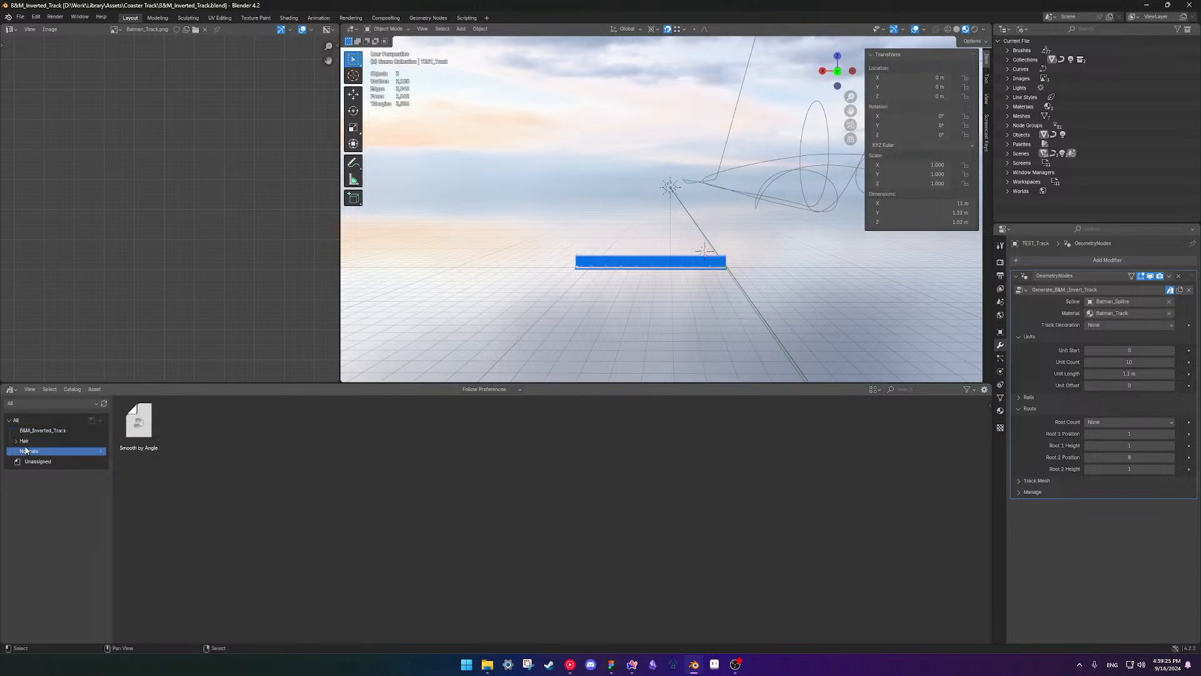
{"action": "left_click", "coordinate": [16, 442]}
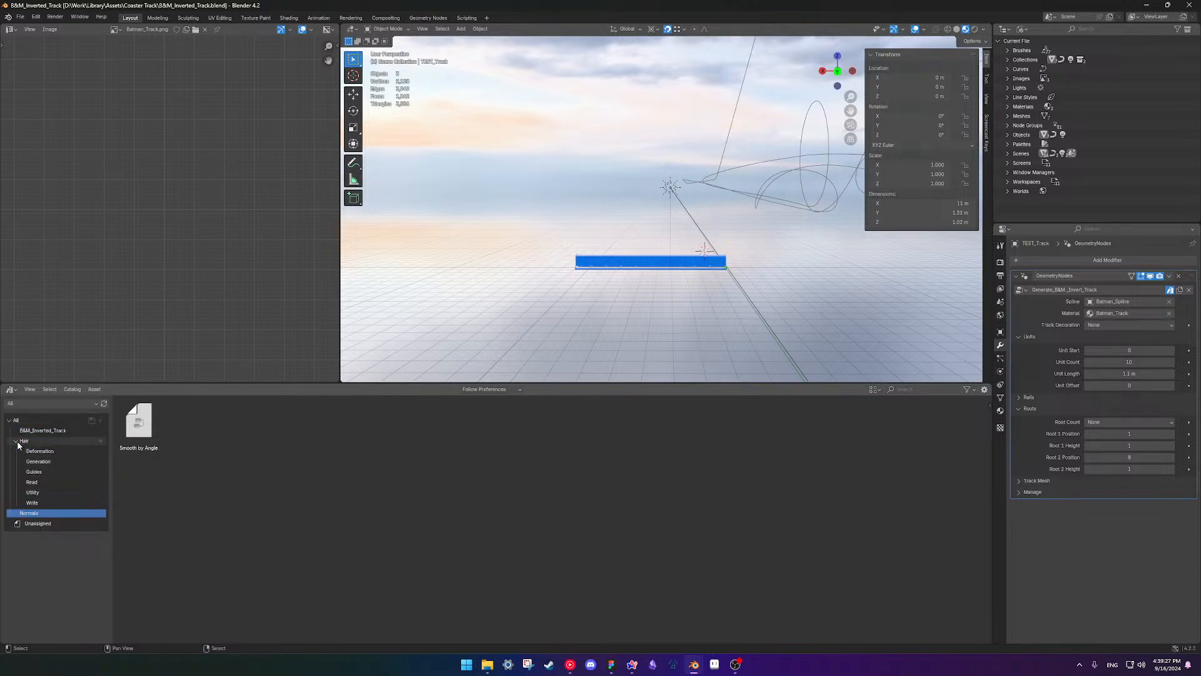
{"action": "left_click", "coordinate": [17, 441]}
{"action": "left_click", "coordinate": [148, 430]}
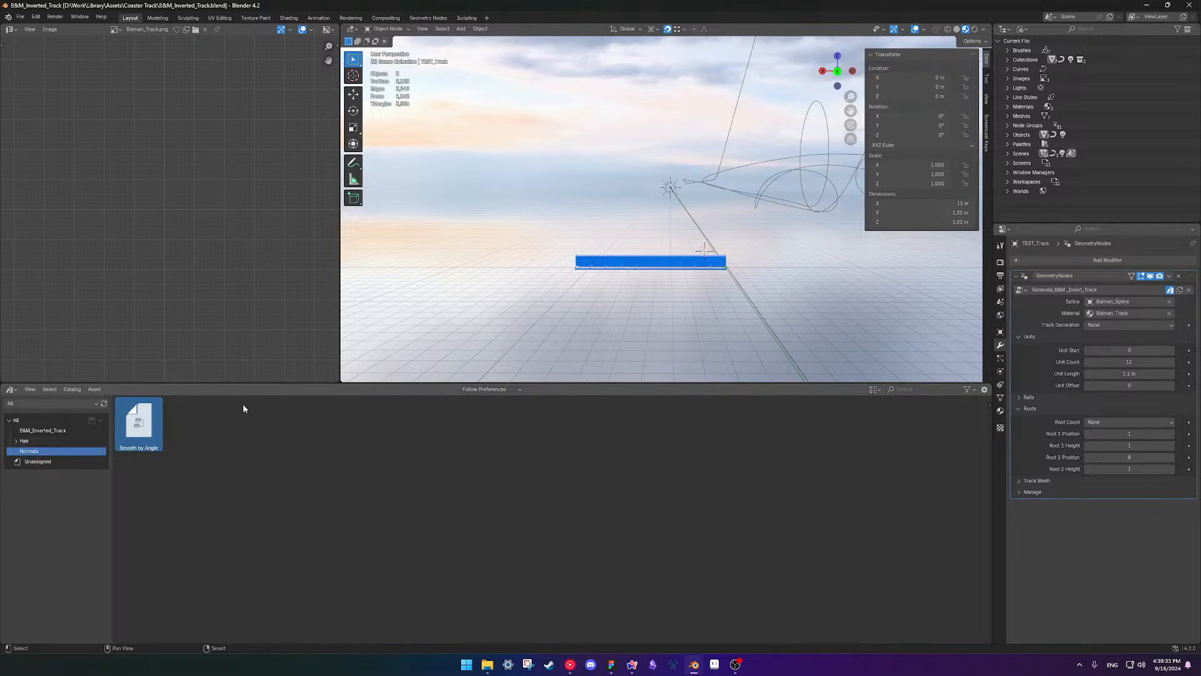
- Compare the unassigned assets and the full asset list with the contents of the B&M_Inverted_Track catalog
{"action": "left_click", "coordinate": [34, 461]}
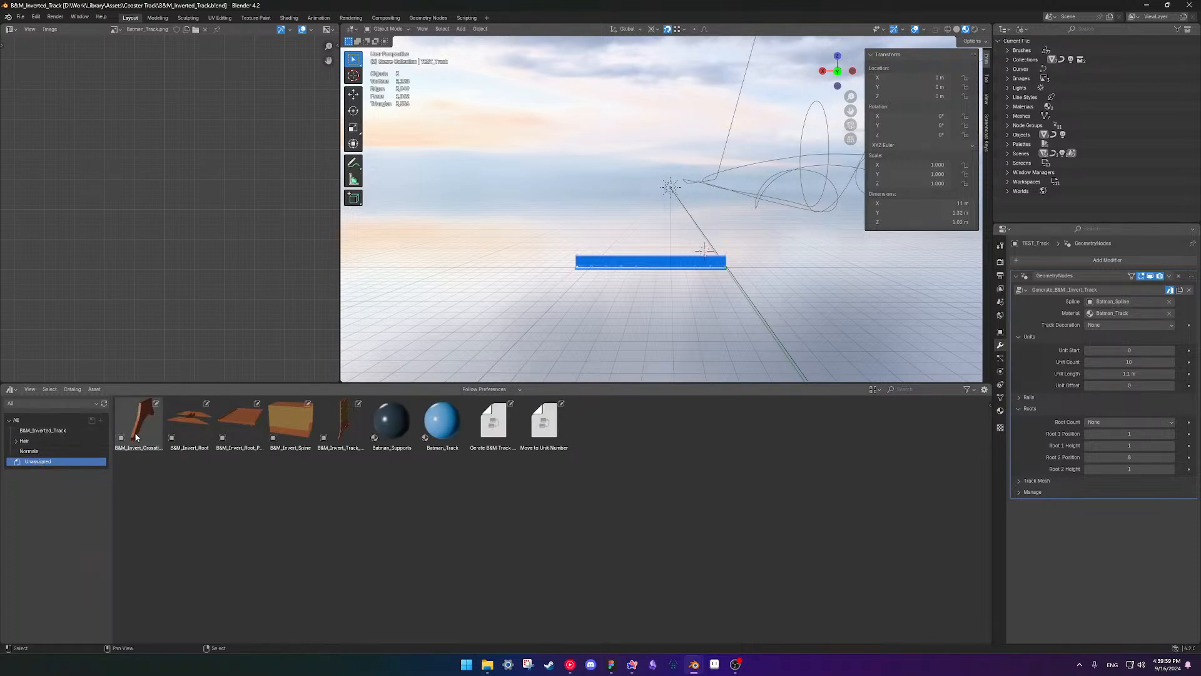
{"action": "left_click", "coordinate": [36, 451]}
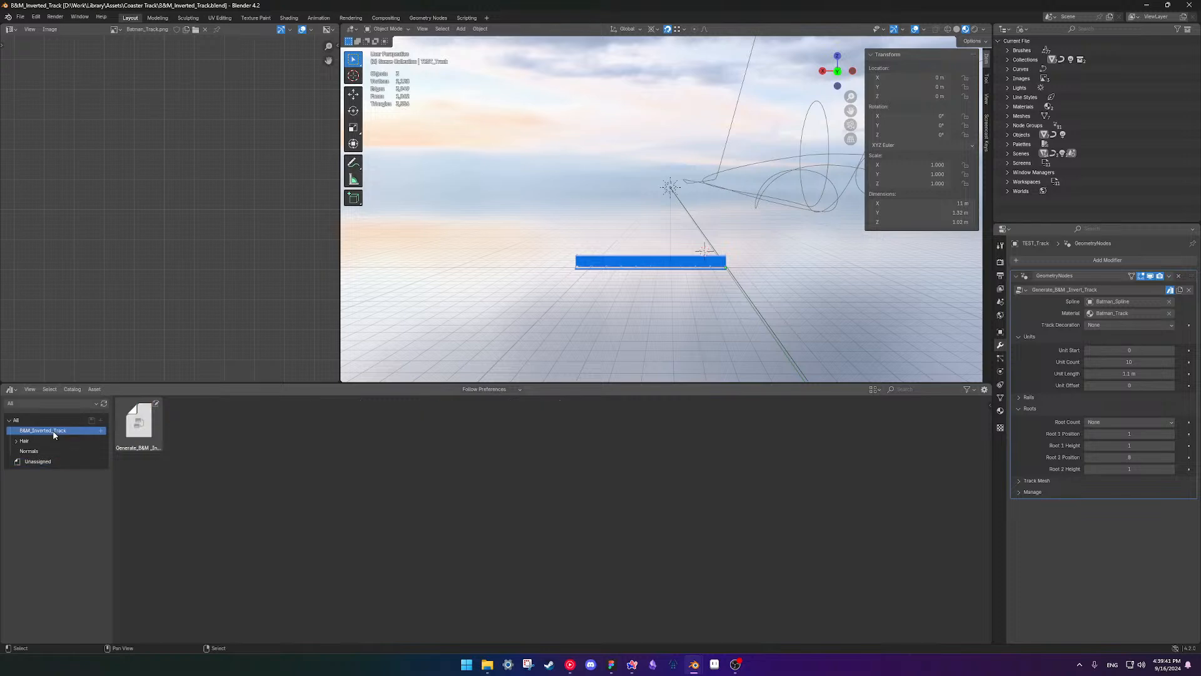
{"action": "left_click", "coordinate": [36, 439]}
{"action": "left_click", "coordinate": [35, 449]}
{"action": "left_click", "coordinate": [17, 419]}
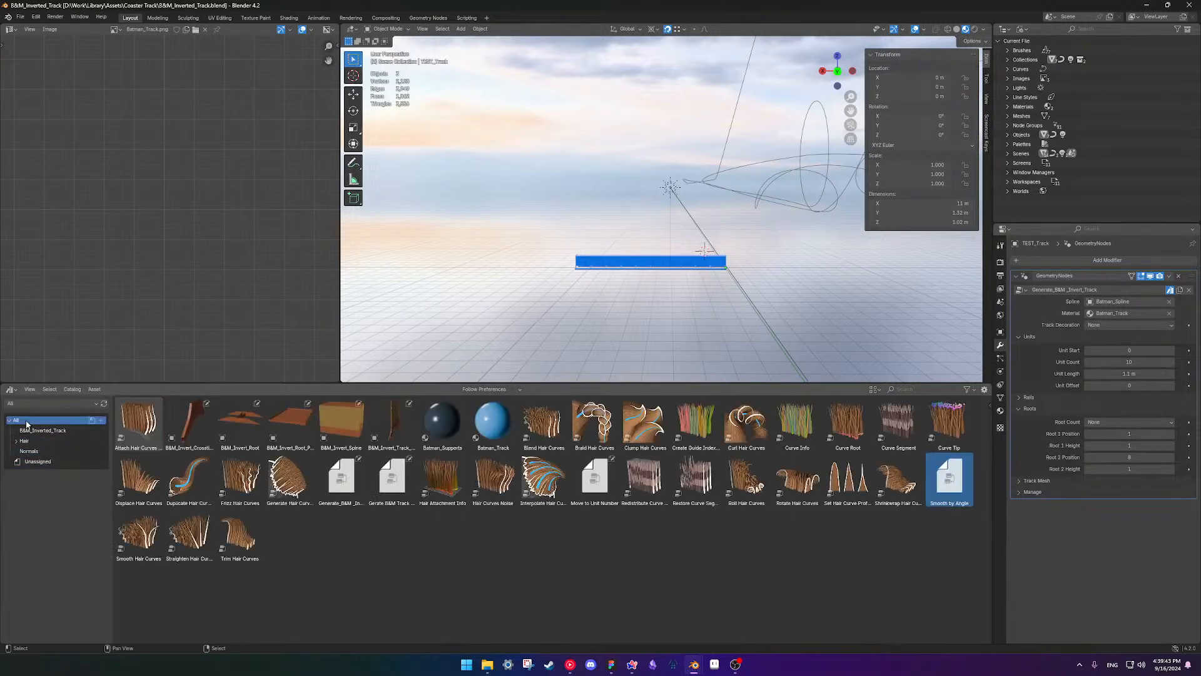
{"action": "left_click", "coordinate": [28, 430]}
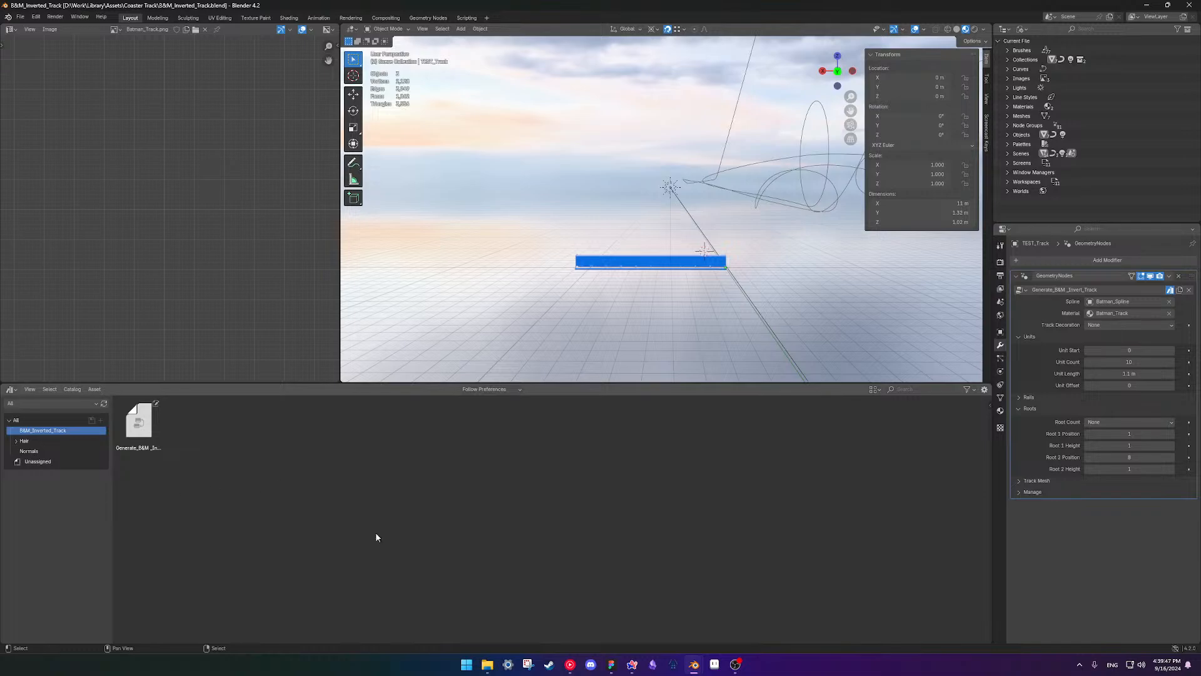
- Return to the Batman_Layout file and remove the empty Geometry Nodes modifier from the selected track segment
{"action": "left_click", "coordinate": [632, 664]}
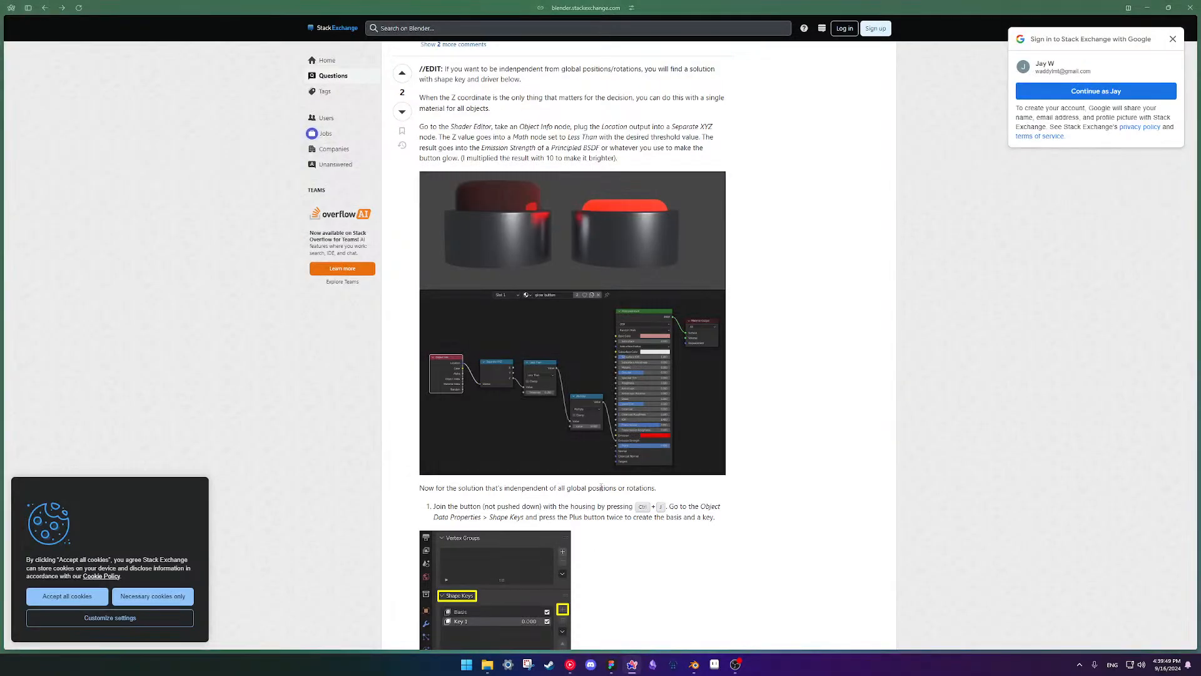
{"action": "mouse_move", "coordinate": [694, 664]}
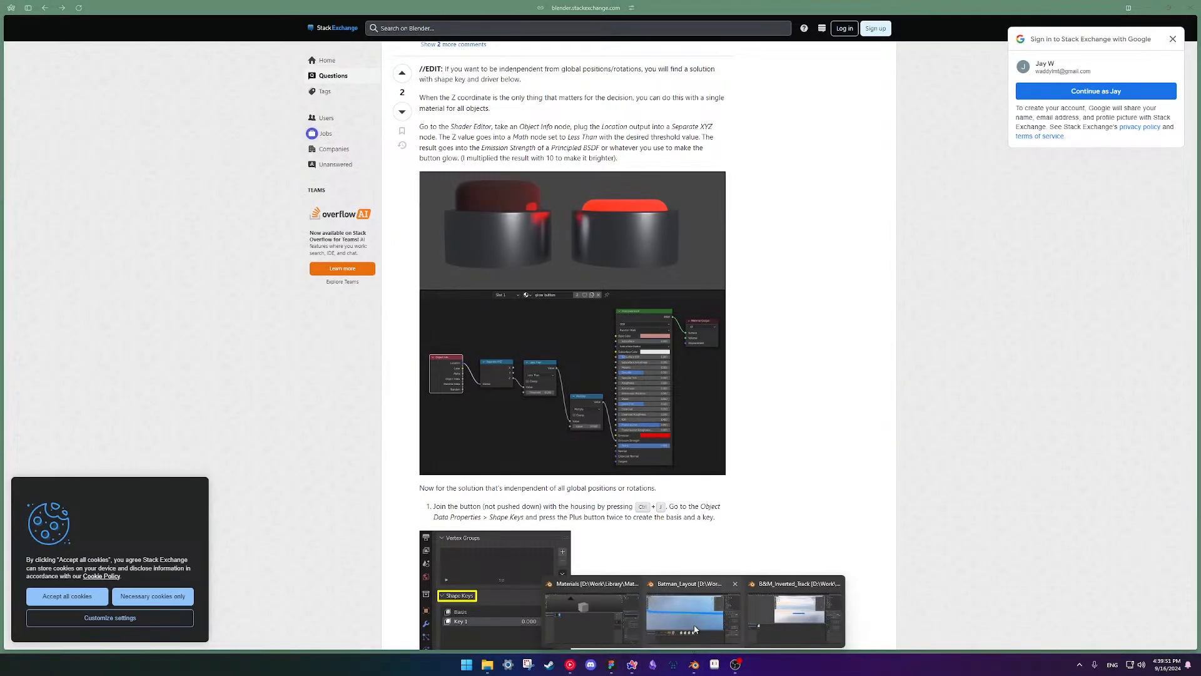
{"action": "left_click", "coordinate": [693, 626]}
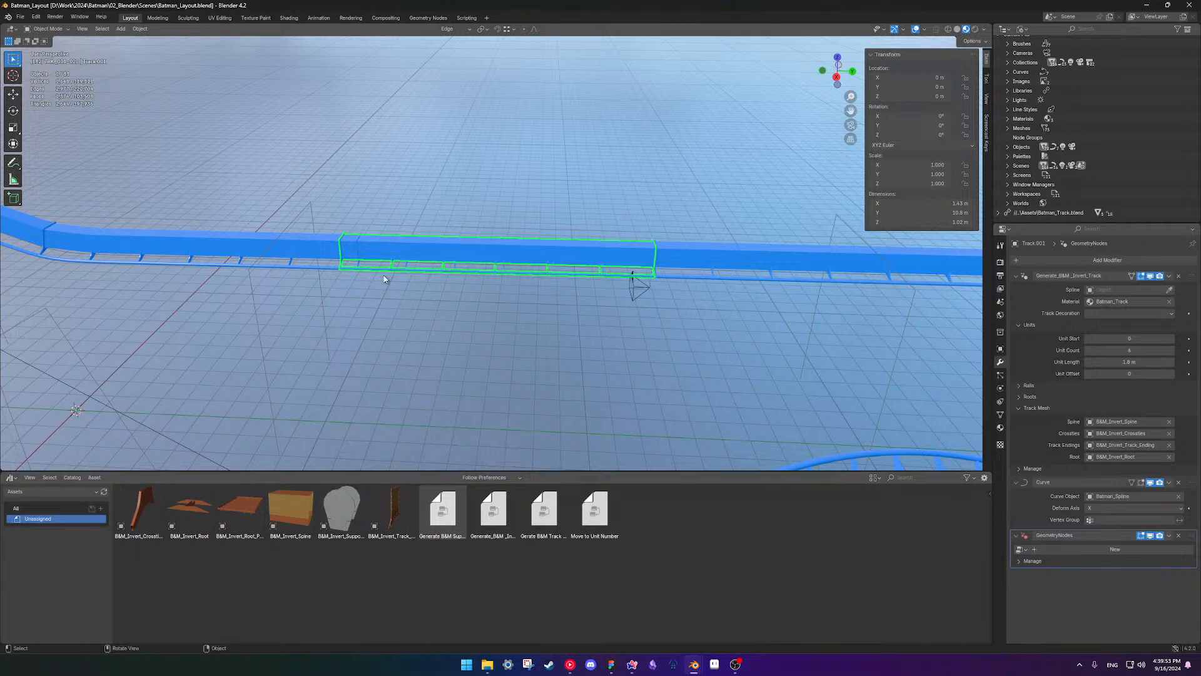
{"action": "scroll", "coordinate": [502, 288], "scroll_direction": "up", "scroll_amount": 5}
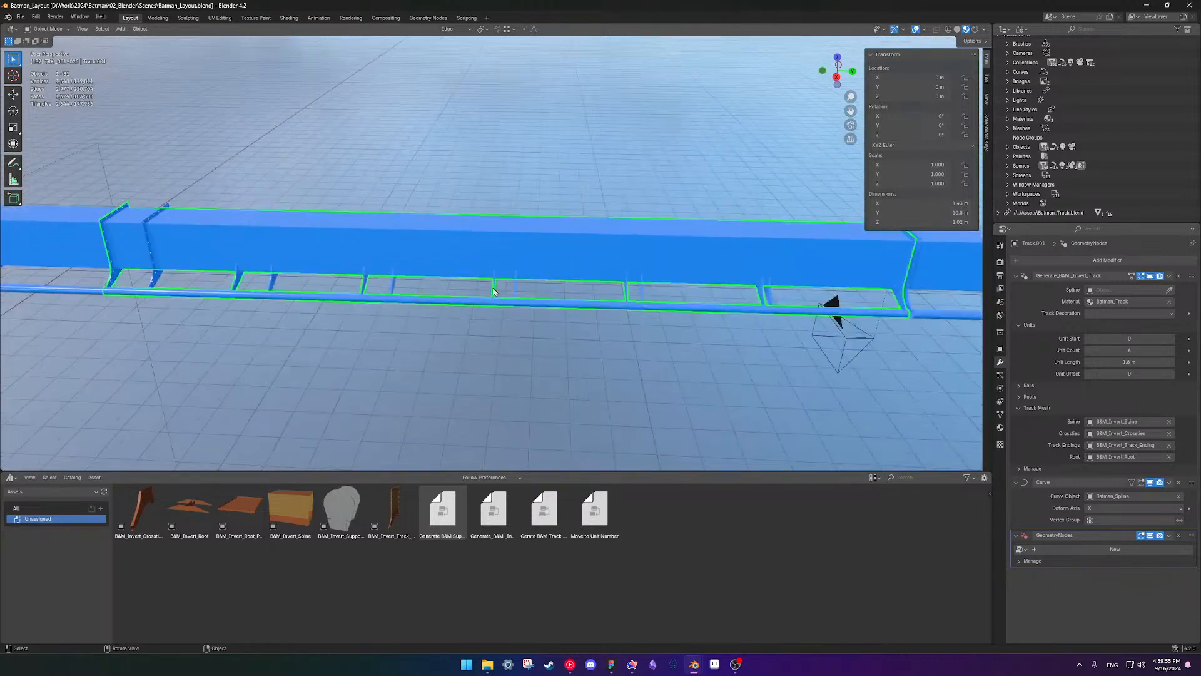
{"action": "middle_click_drag", "start_coordinate": [501, 290], "coordinate": [506, 298], "text": "shift"}
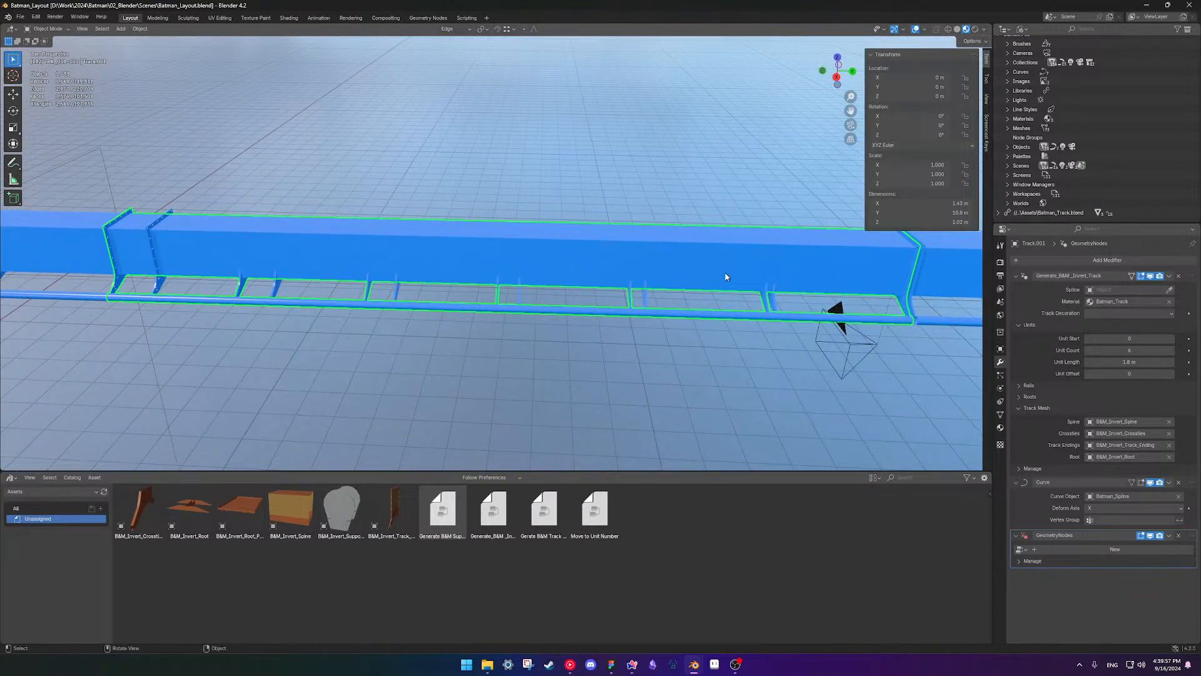
{"action": "left_click", "coordinate": [1179, 536]}
{"action": "scroll", "coordinate": [525, 255], "scroll_direction": "down", "scroll_amount": 4}
{"action": "middle_click_drag", "start_coordinate": [523, 253], "coordinate": [610, 280], "text": "shift"}
{"action": "scroll", "coordinate": [610, 280], "scroll_direction": "up", "scroll_amount": 2}
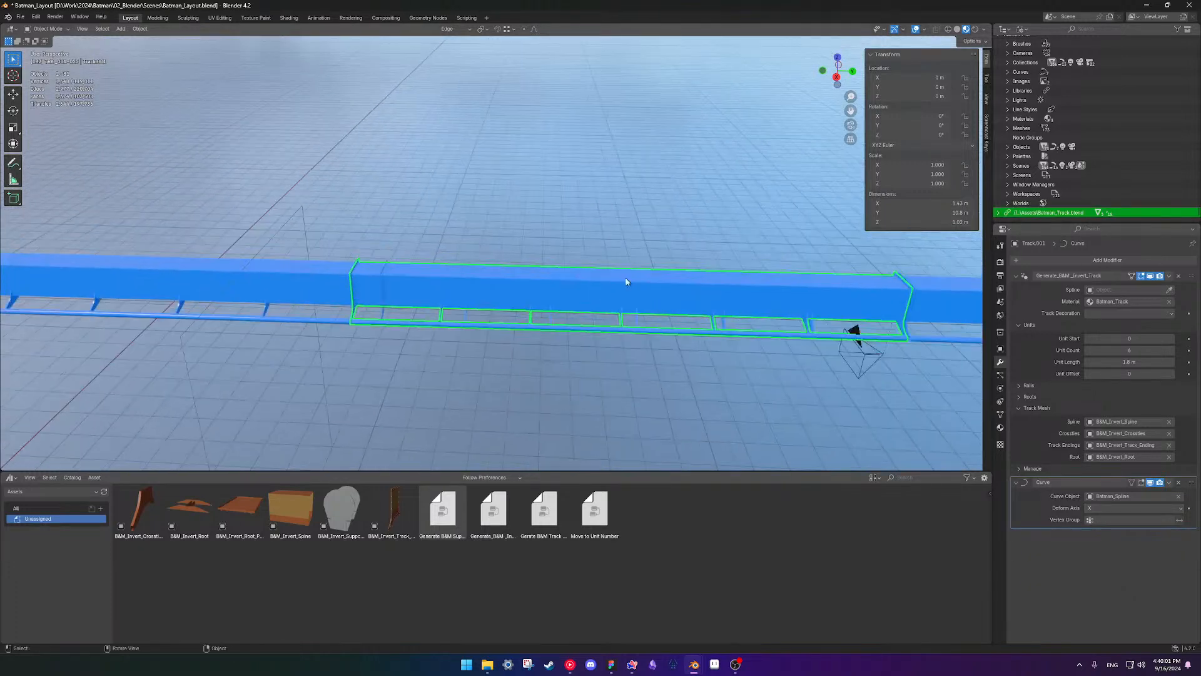
- Show the outliner as View Layer and hide the Assets collection in the viewport
{"action": "scroll", "coordinate": [1095, 125], "scroll_direction": "up", "scroll_amount": 2}
{"action": "left_click", "coordinate": [1022, 29]}
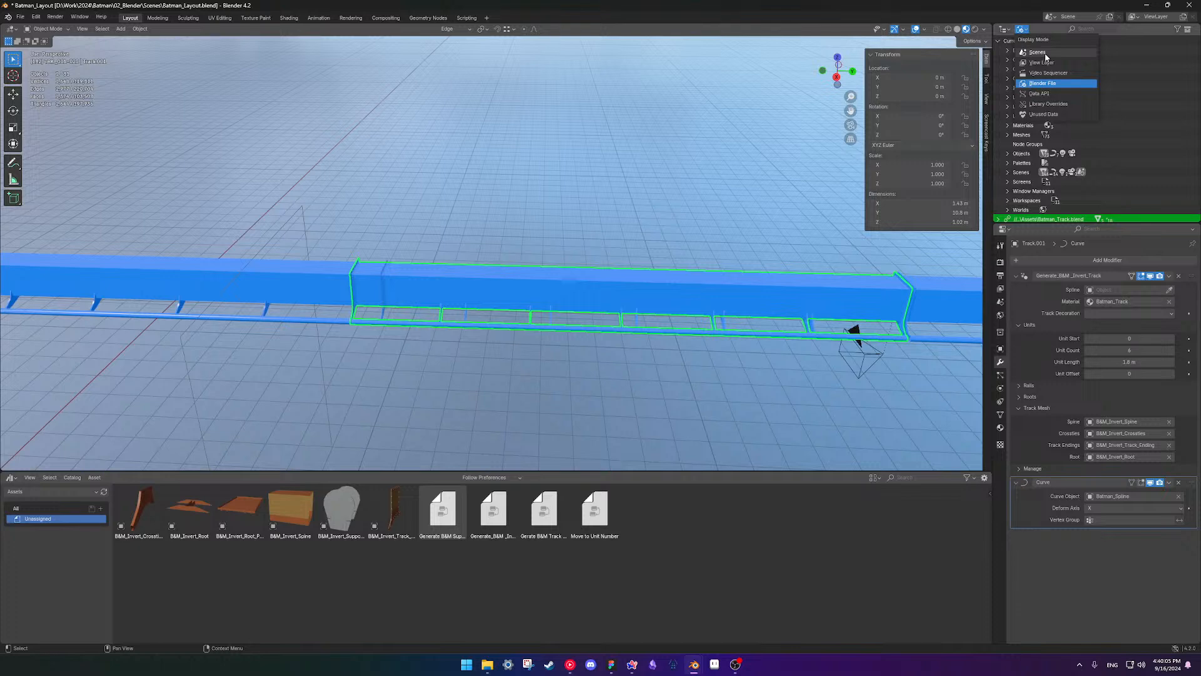
{"action": "left_click", "coordinate": [1042, 62]}
{"action": "left_click", "coordinate": [1182, 107]}
{"action": "scroll", "coordinate": [606, 330], "scroll_direction": "up", "scroll_amount": 2}
{"action": "middle_click_drag", "start_coordinate": [605, 329], "coordinate": [588, 283]}
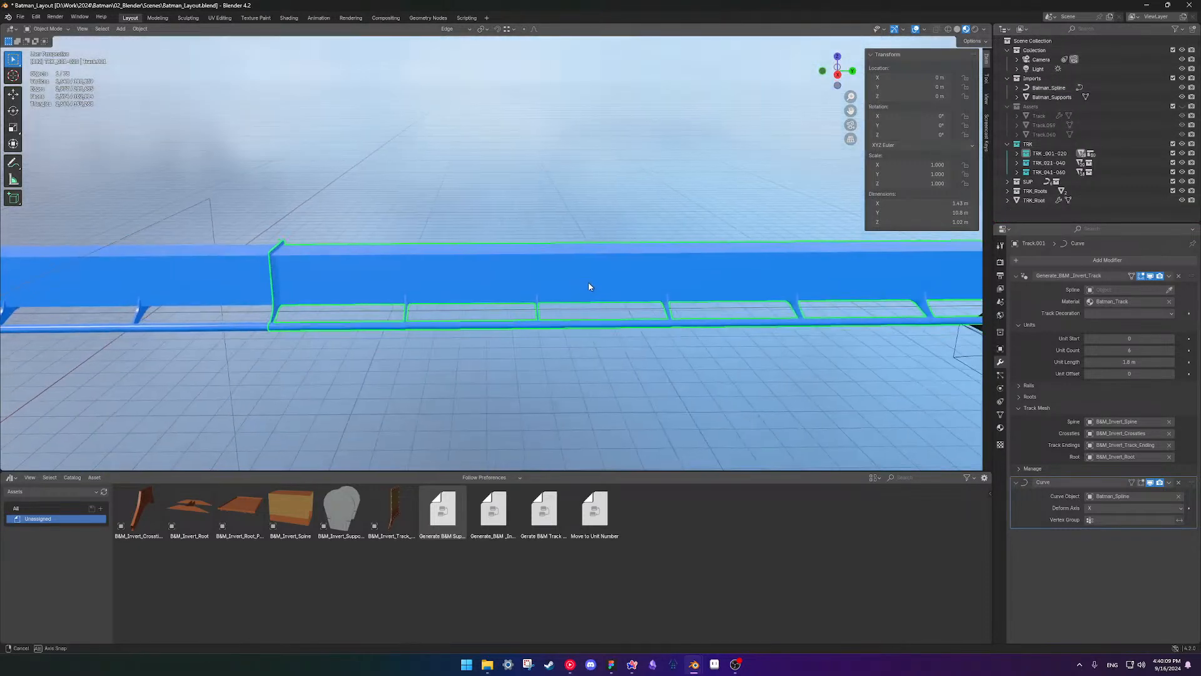
{"action": "scroll", "coordinate": [588, 286], "scroll_direction": "down", "scroll_amount": 3}
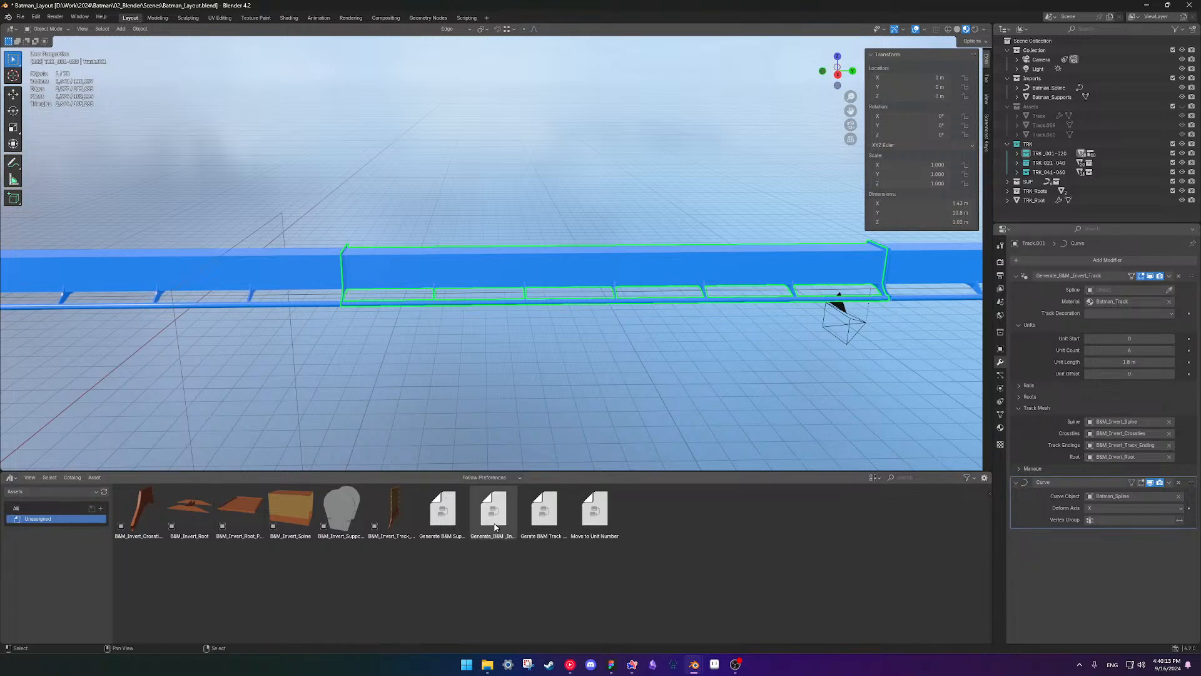
- Apply the Generate_B&M _Invert_Track asset to the selected track as a modifier placed above Curve, and review its material choices
{"action": "left_click_drag", "start_coordinate": [495, 527], "coordinate": [569, 279]}
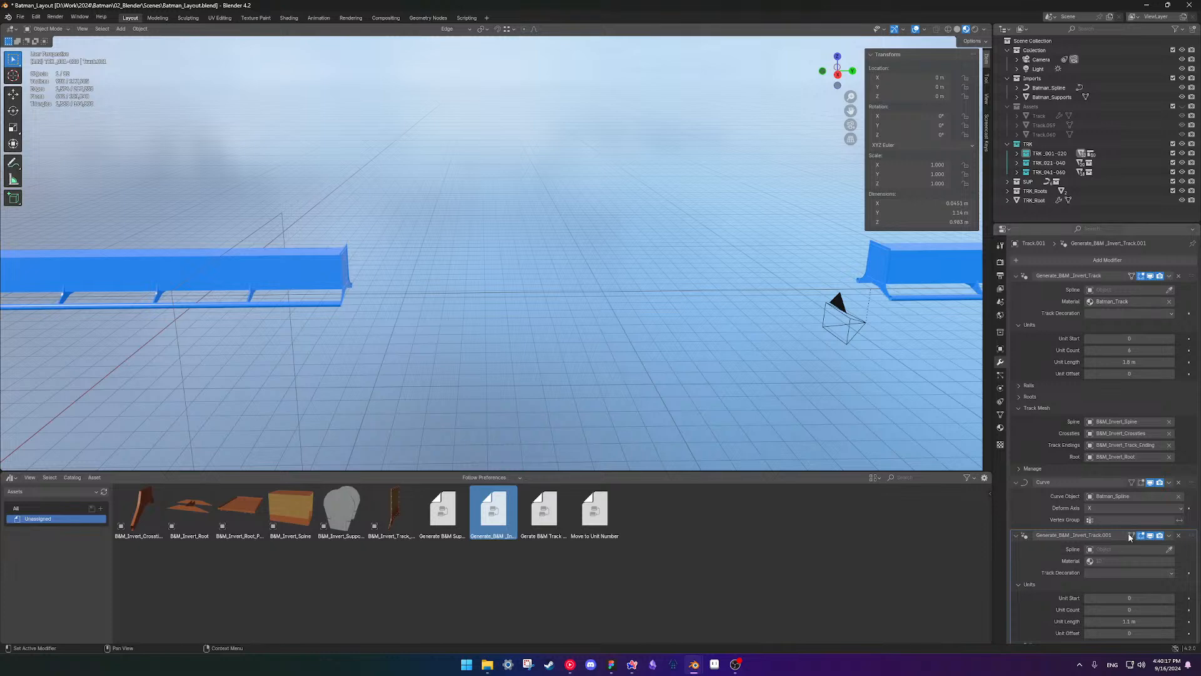
{"action": "left_click_drag", "start_coordinate": [1192, 535], "coordinate": [1182, 487]}
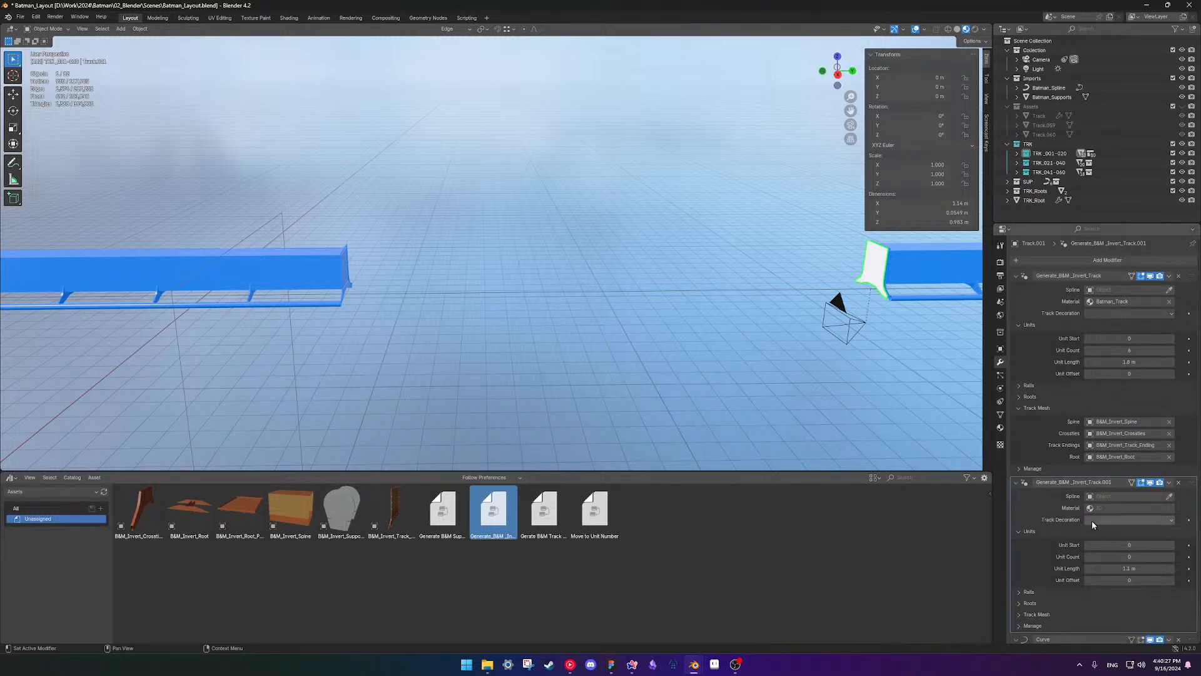
{"action": "left_click", "coordinate": [1115, 508]}
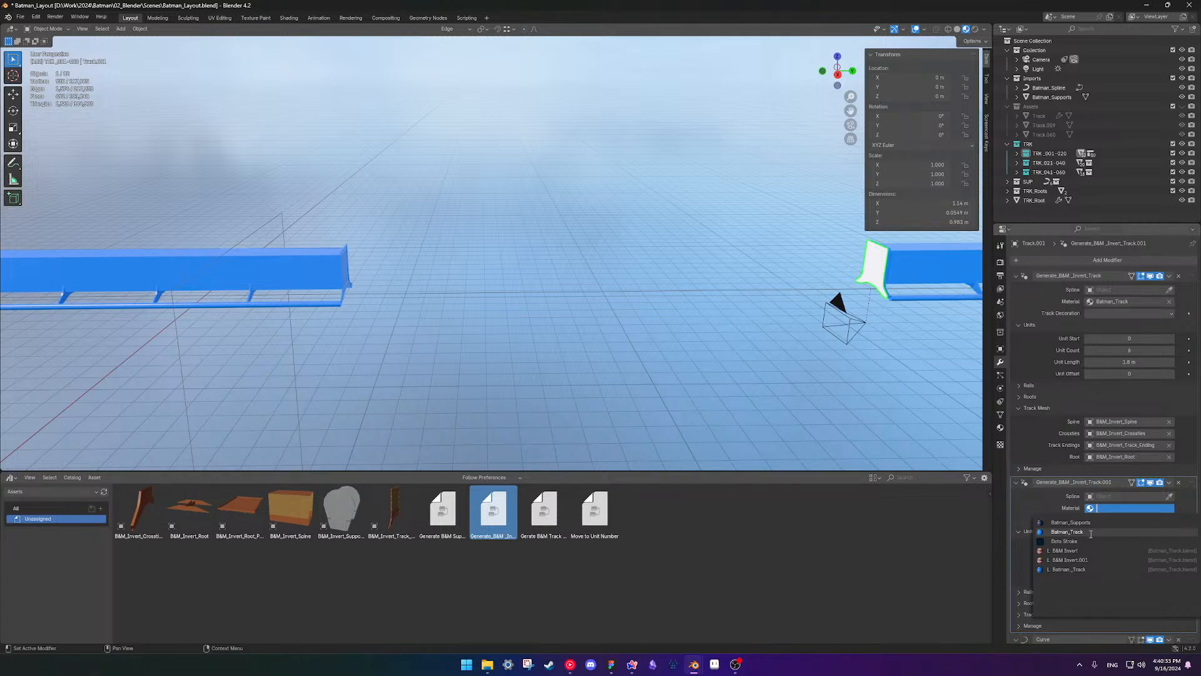
{"action": "left_click", "coordinate": [1045, 33]}
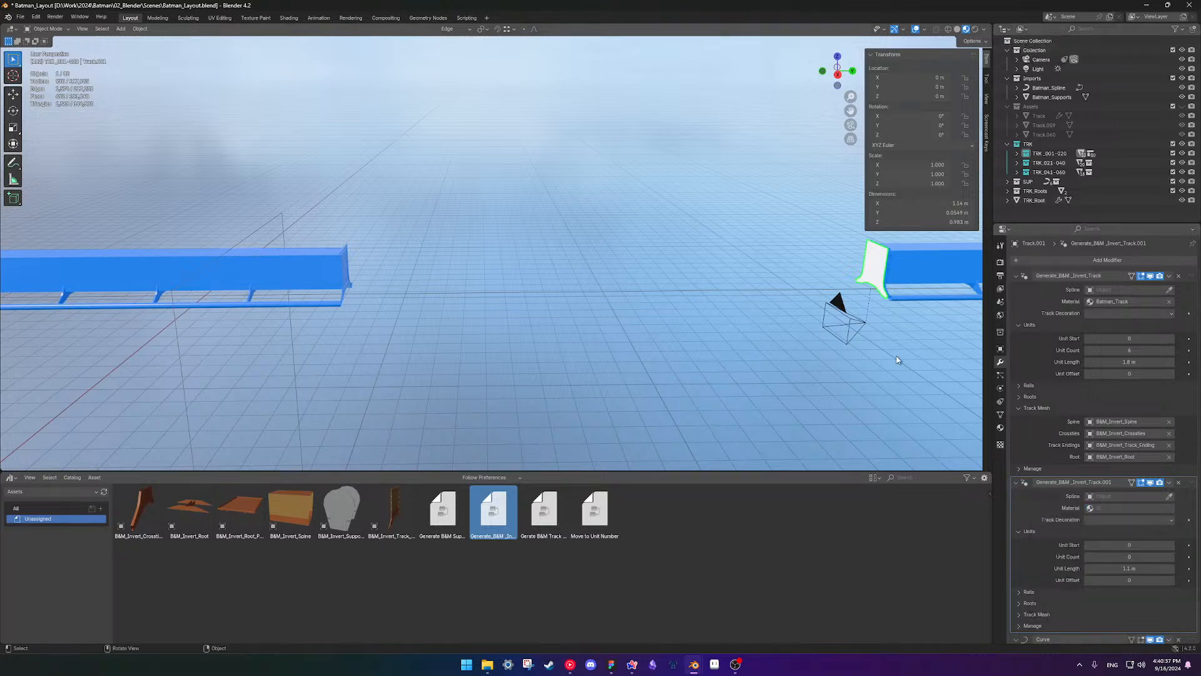
- Save the layout file and show the outliner as Blender File down to the linked libraries
{"action": "scroll", "coordinate": [721, 371], "scroll_direction": "down", "scroll_amount": 8}
{"action": "scroll", "coordinate": [721, 371], "scroll_direction": "up", "scroll_amount": 8}
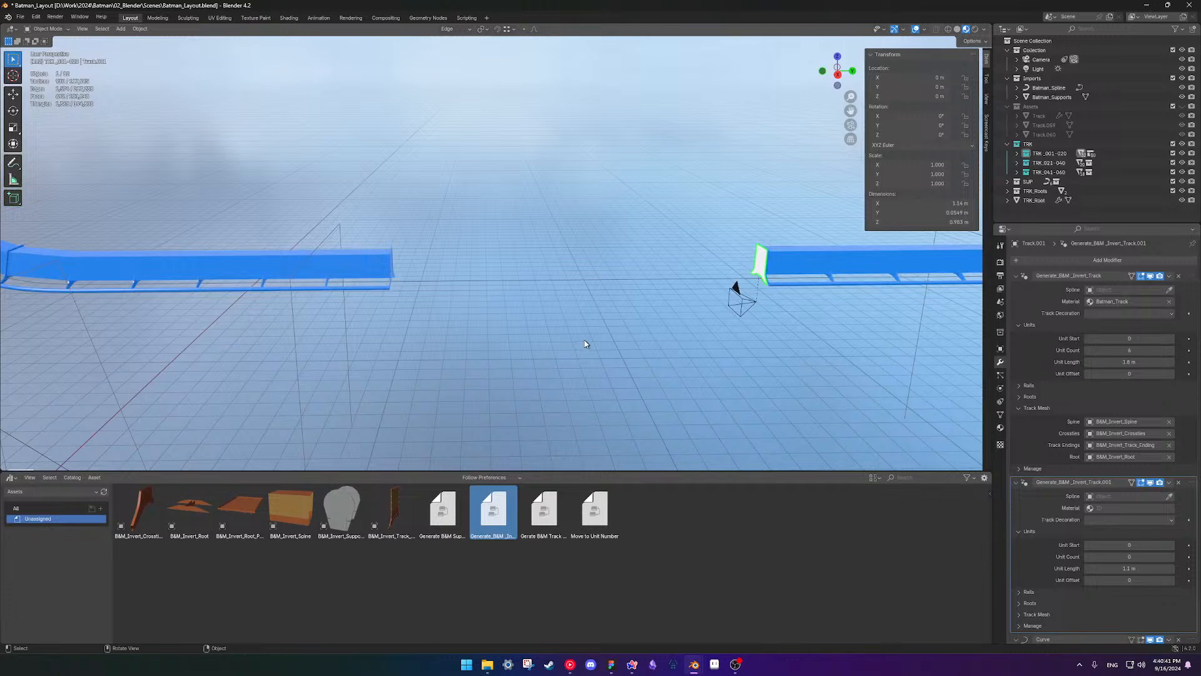
{"action": "key", "text": "ctrl+s"}
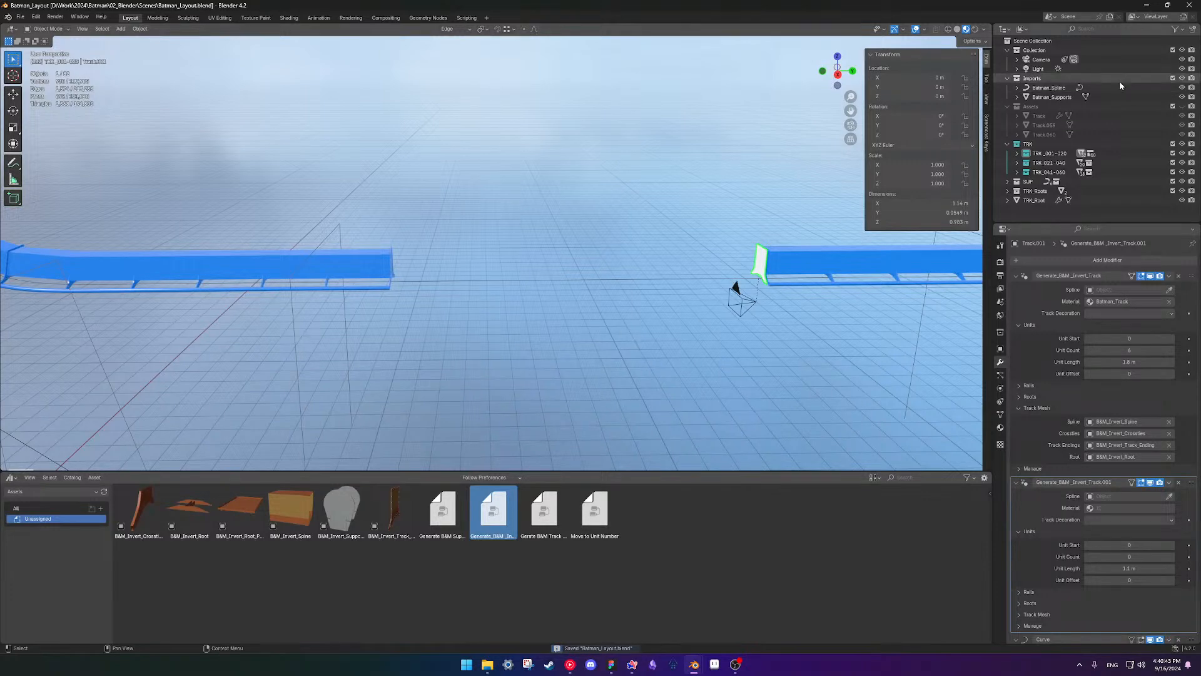
{"action": "left_click", "coordinate": [1021, 29]}
{"action": "left_click", "coordinate": [1051, 84]}
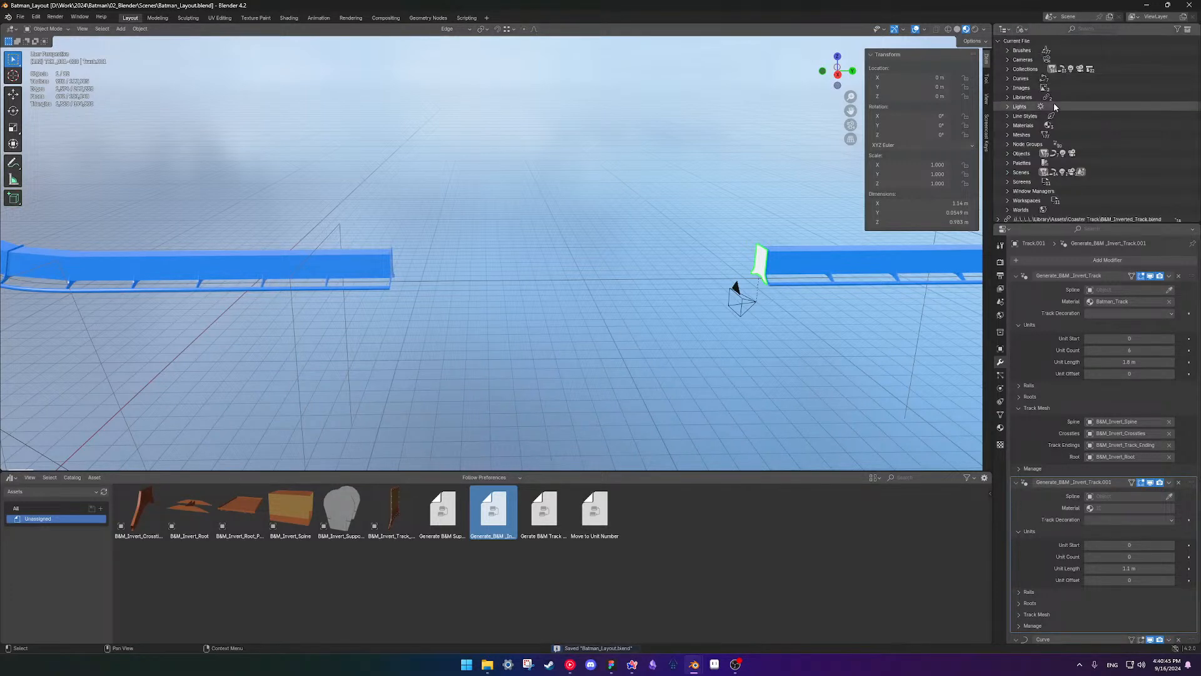
{"action": "scroll", "coordinate": [1060, 129], "scroll_direction": "down", "scroll_amount": 1}
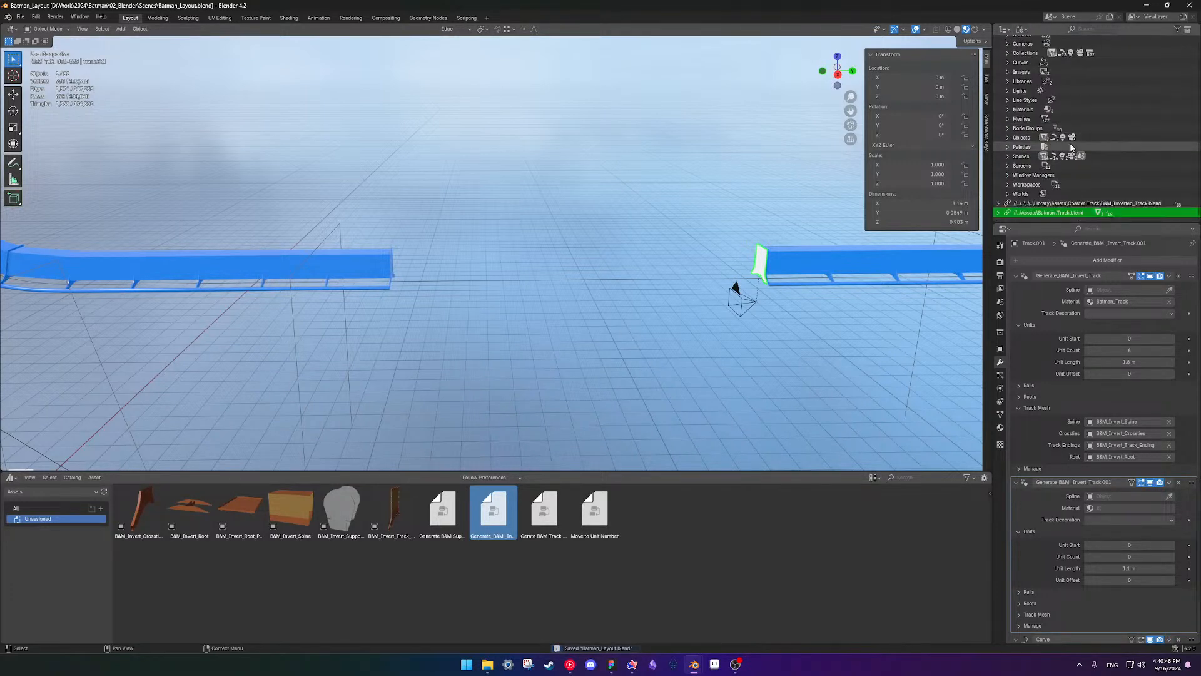
- Try deleting the linked Batman_Track.blend library, check the effect on the coaster layout, and restore the library
{"action": "right_click", "coordinate": [1051, 215]}
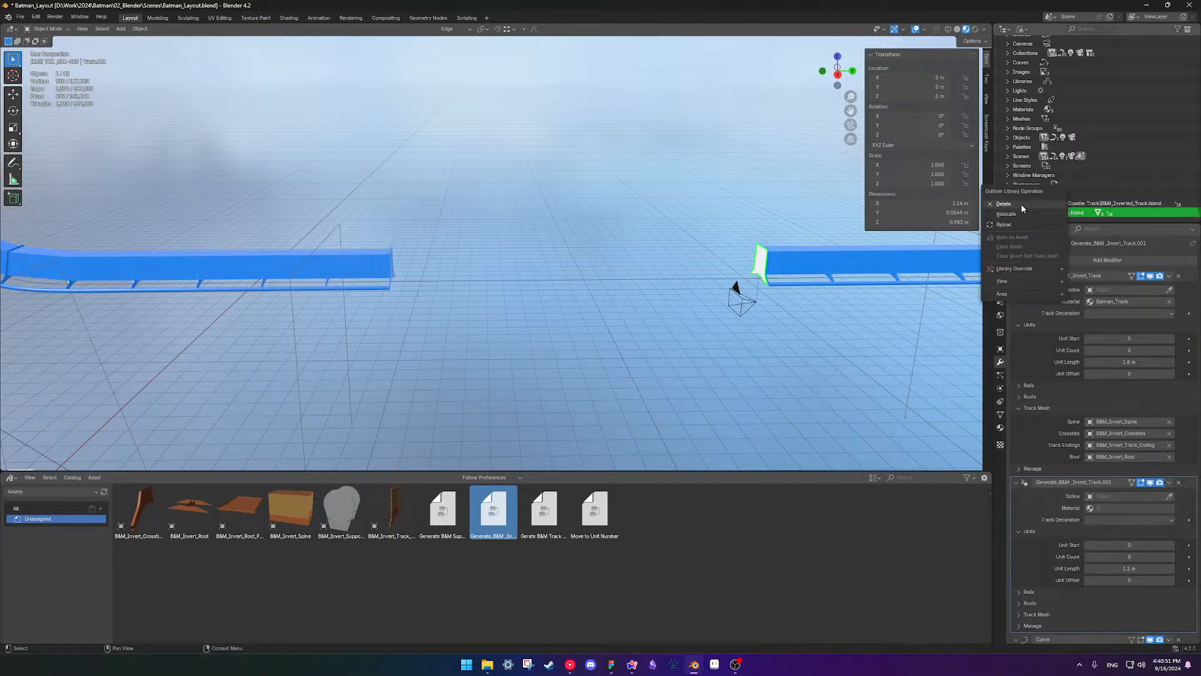
{"action": "left_click", "coordinate": [1021, 204]}
{"action": "scroll", "coordinate": [701, 229], "scroll_direction": "down", "scroll_amount": 10}
{"action": "middle_click_drag", "start_coordinate": [493, 272], "coordinate": [591, 233], "text": "shift"}
{"action": "scroll", "coordinate": [781, 284], "scroll_direction": "up", "scroll_amount": 3}
{"action": "middle_click_drag", "start_coordinate": [781, 285], "coordinate": [443, 316], "text": "shift"}
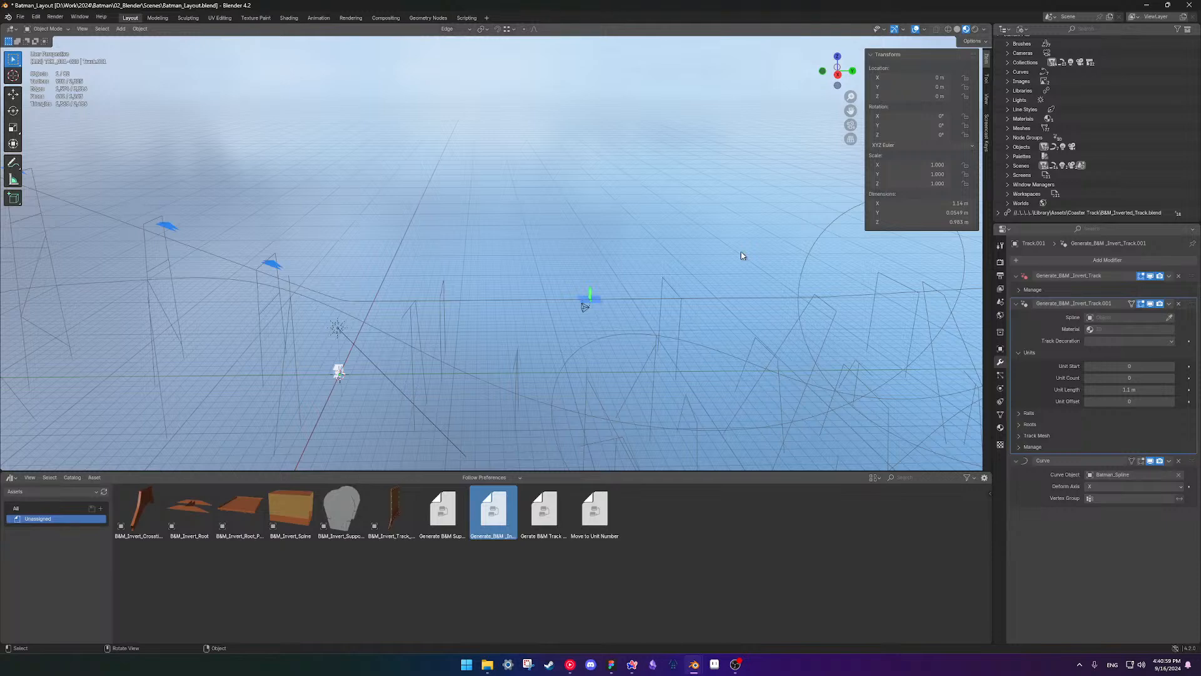
{"action": "scroll", "coordinate": [625, 322], "scroll_direction": "up", "scroll_amount": 3}
{"action": "scroll", "coordinate": [630, 326], "scroll_direction": "down", "scroll_amount": 4}
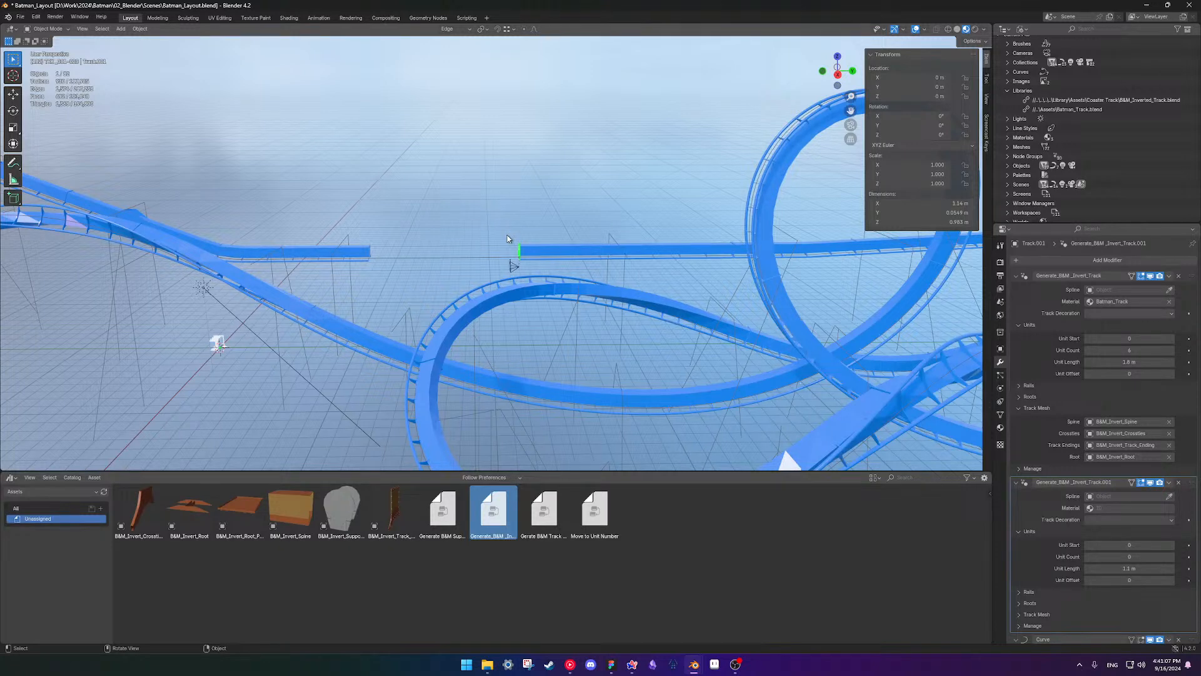
- Relocate the linked B&M_Inverted_Track.blend library to B&M_Inverted_Track.blend in the Library\Assets\Coaster Track folder
{"action": "left_click", "coordinate": [1064, 101]}
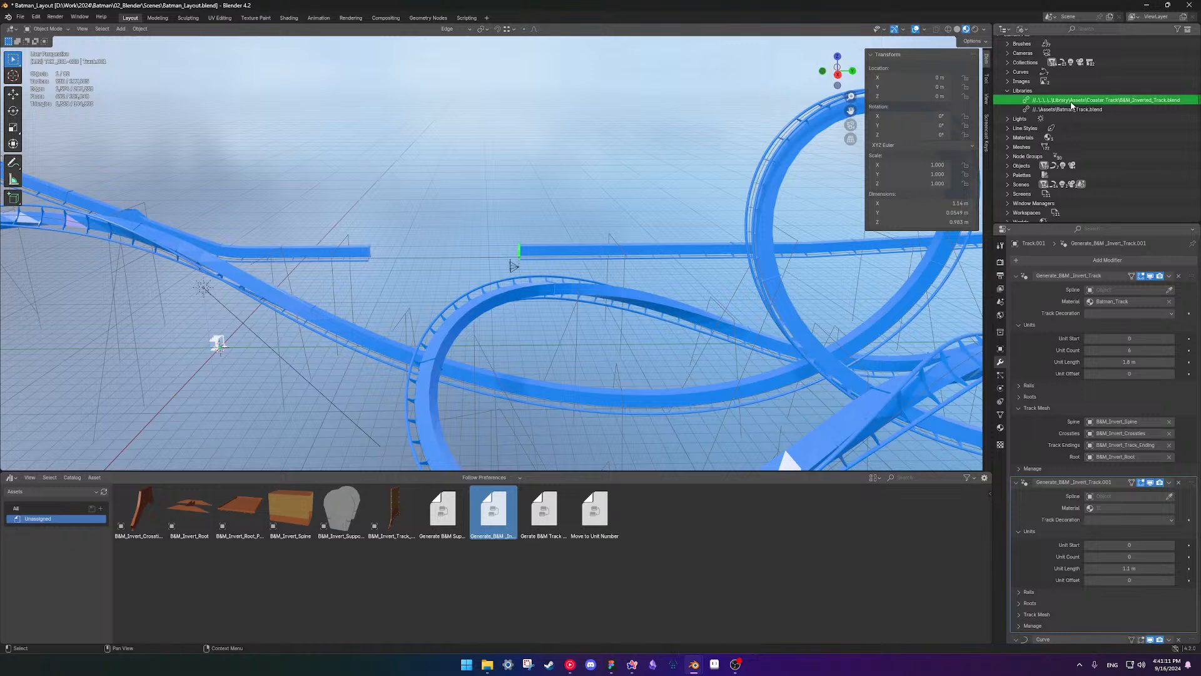
{"action": "right_click", "coordinate": [1064, 102]}
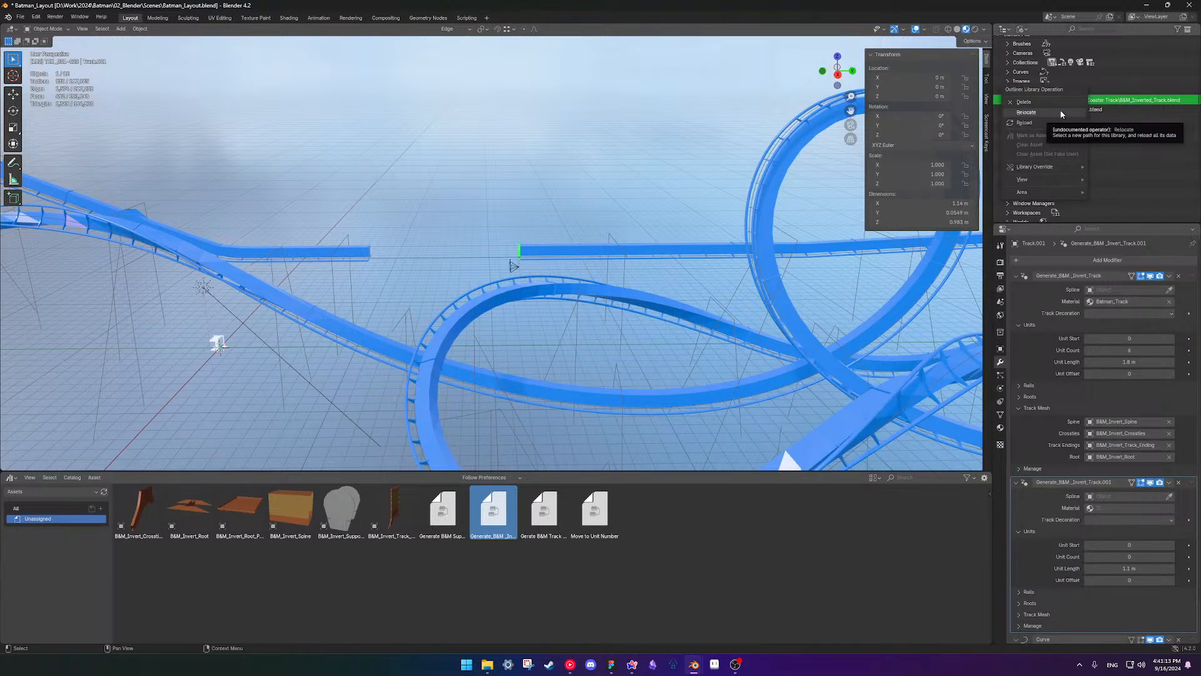
{"action": "left_click", "coordinate": [1061, 113]}
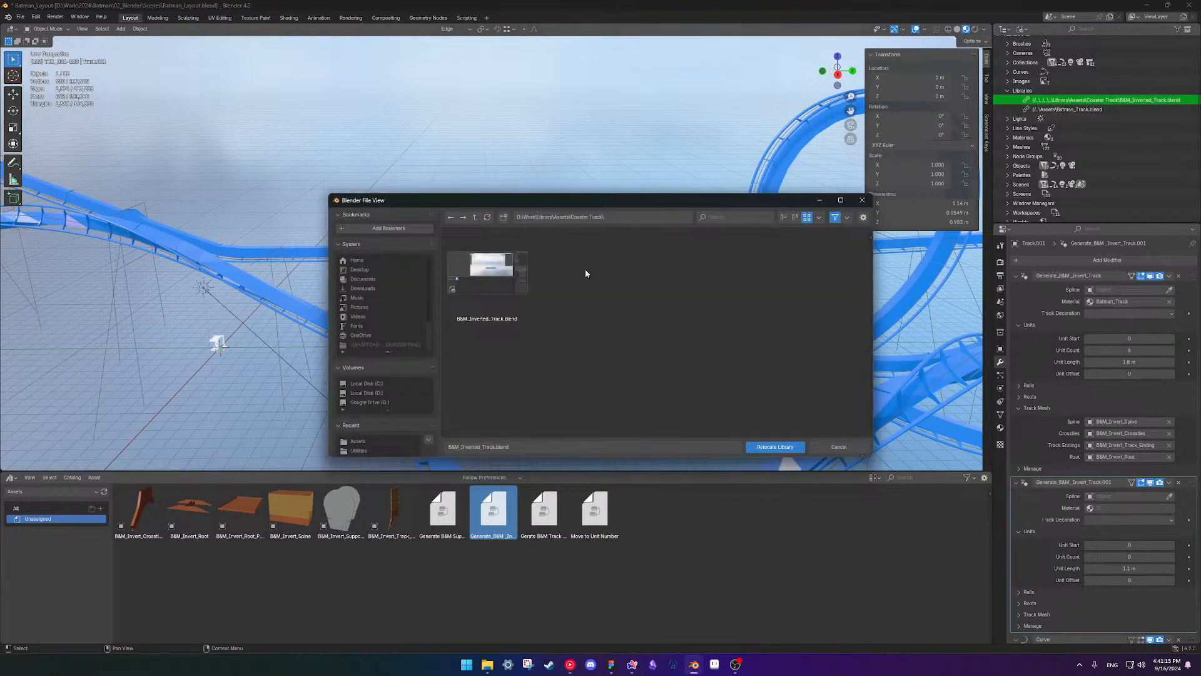
{"action": "left_click", "coordinate": [498, 279]}
{"action": "left_click", "coordinate": [776, 447]}
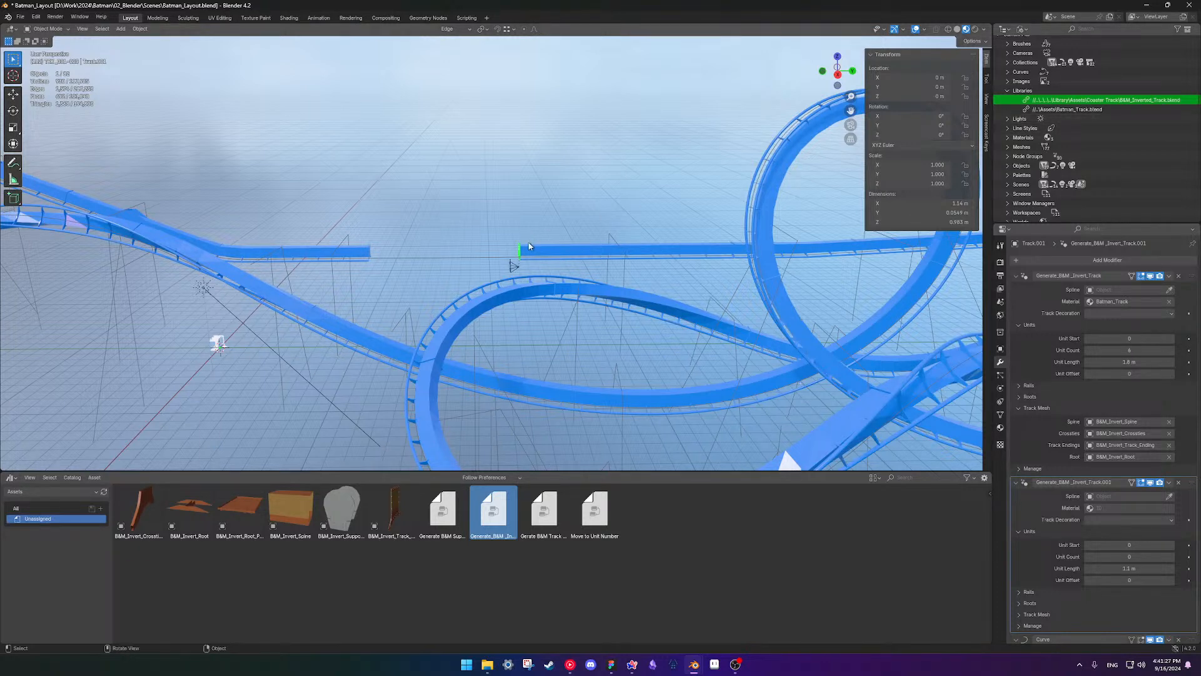
- Remove the Generate_B&M _Invert_Track.001 modifier from the selected track segment and set its Track Decoration to None
{"action": "left_click", "coordinate": [1180, 483]}
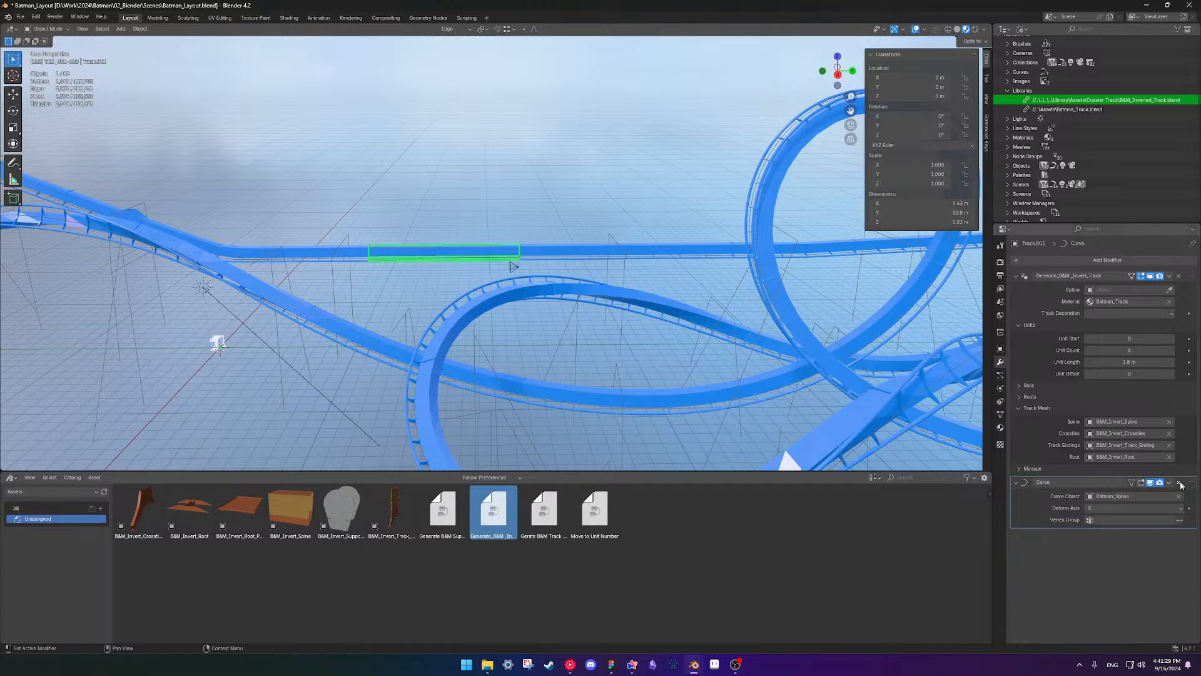
{"action": "left_click", "coordinate": [1141, 313]}
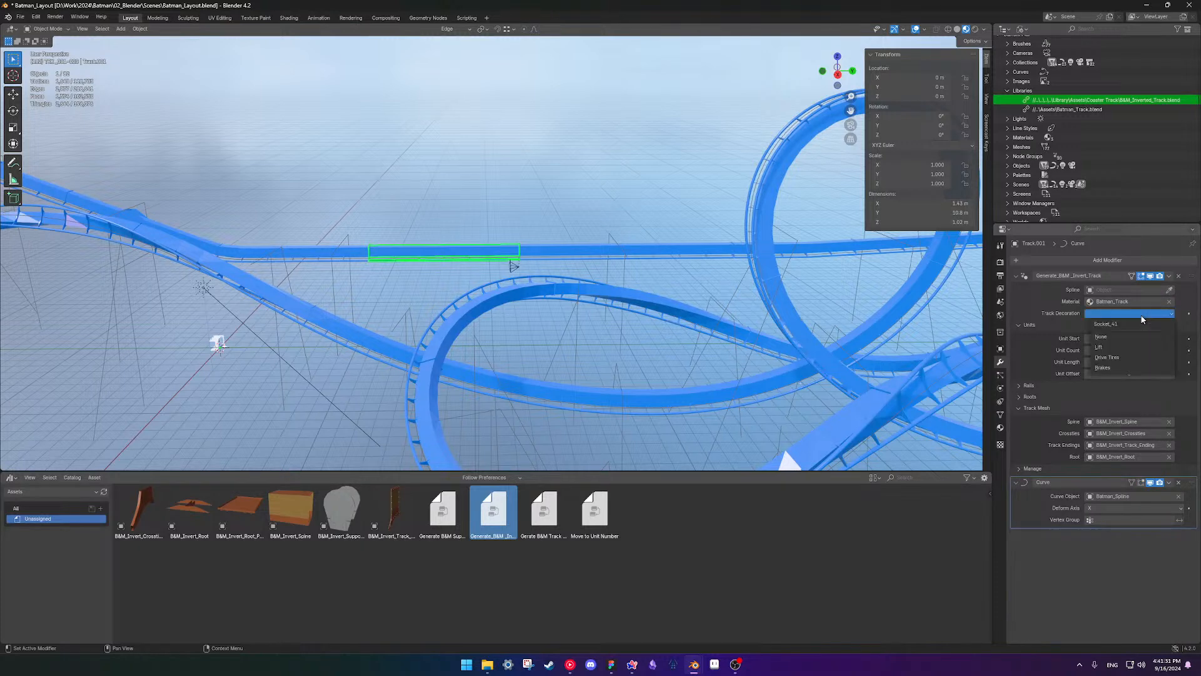
{"action": "left_click", "coordinate": [1136, 343]}
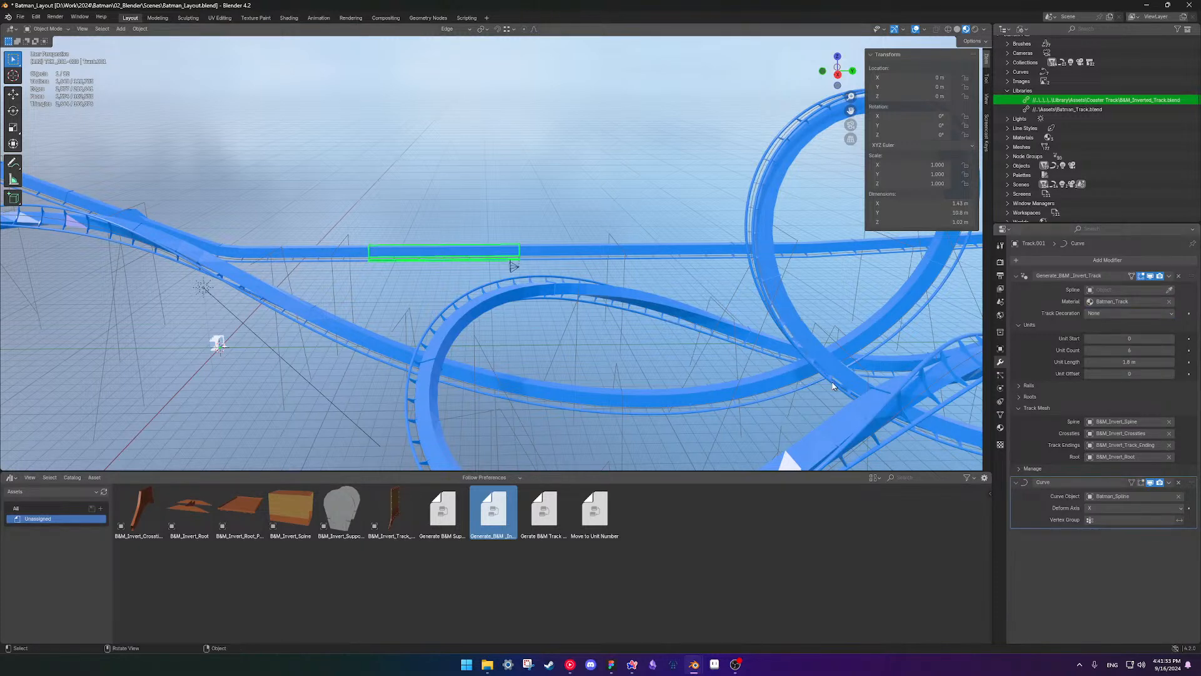
- Select the adjoining track segment at the foot of the lift hill and save the layout file
{"action": "left_click", "coordinate": [452, 184]}
{"action": "scroll", "coordinate": [409, 252], "scroll_direction": "up", "scroll_amount": 6}
{"action": "scroll", "coordinate": [282, 245], "scroll_direction": "down", "scroll_amount": 1}
{"action": "middle_click_drag", "start_coordinate": [279, 247], "coordinate": [411, 297], "text": "shift"}
{"action": "left_click", "coordinate": [352, 287]}
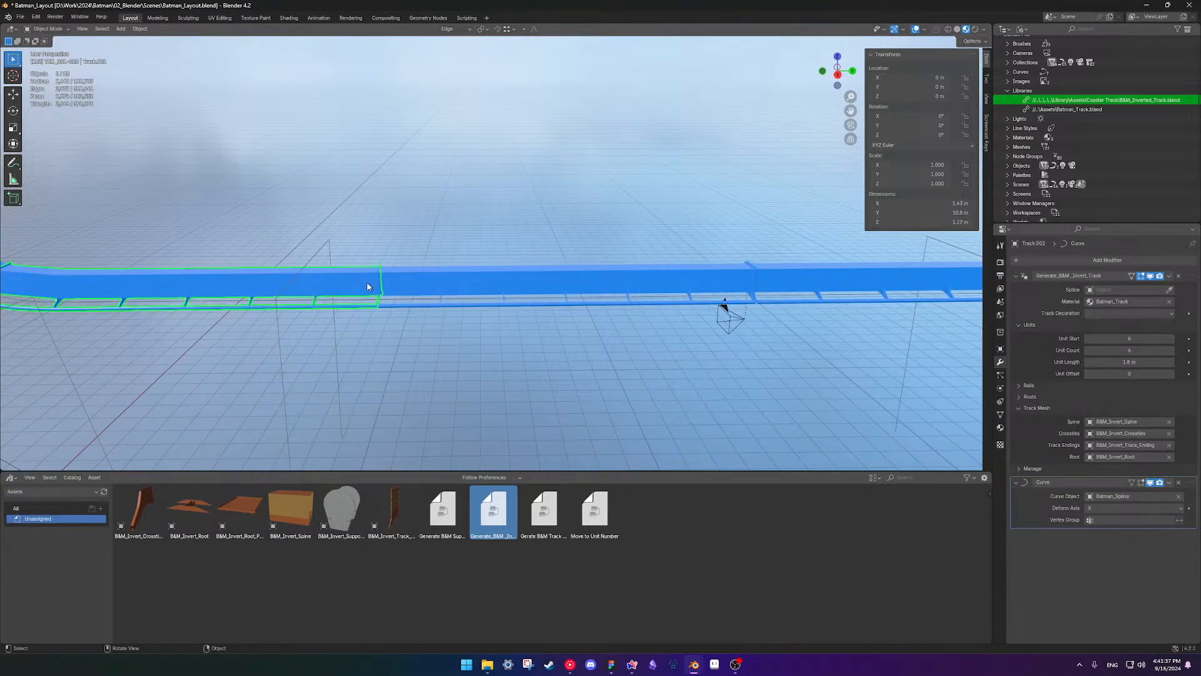
{"action": "scroll", "coordinate": [525, 283], "scroll_direction": "down", "scroll_amount": 6}
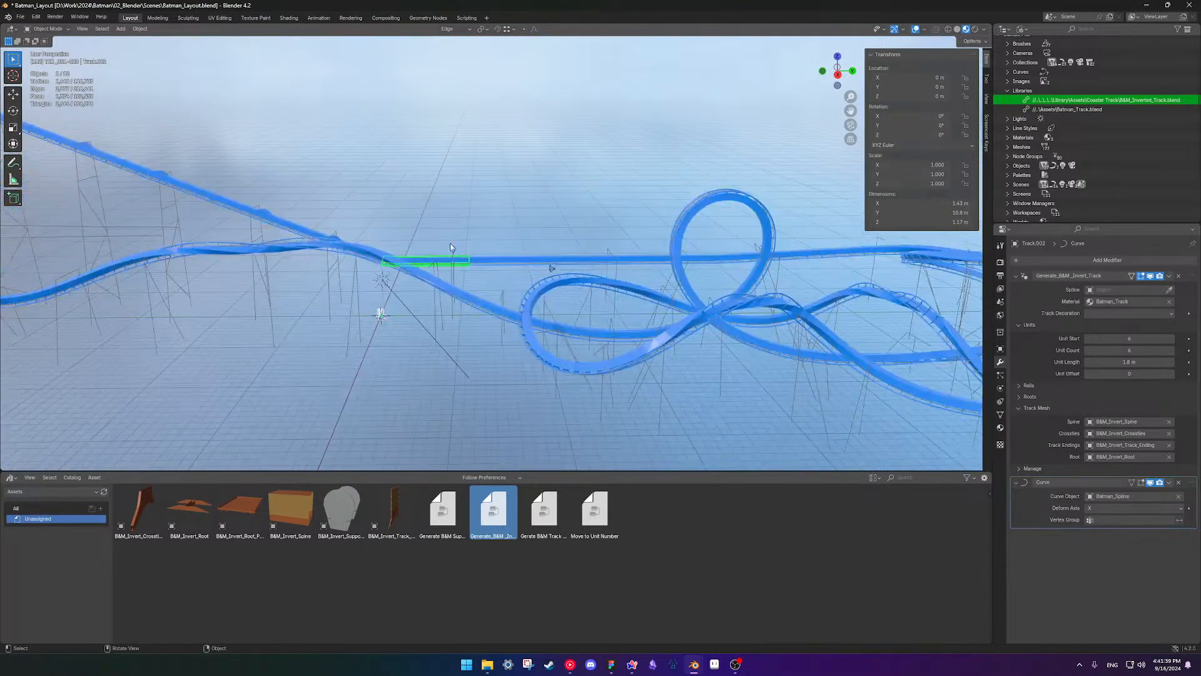
{"action": "key", "text": "ctrl+s"}
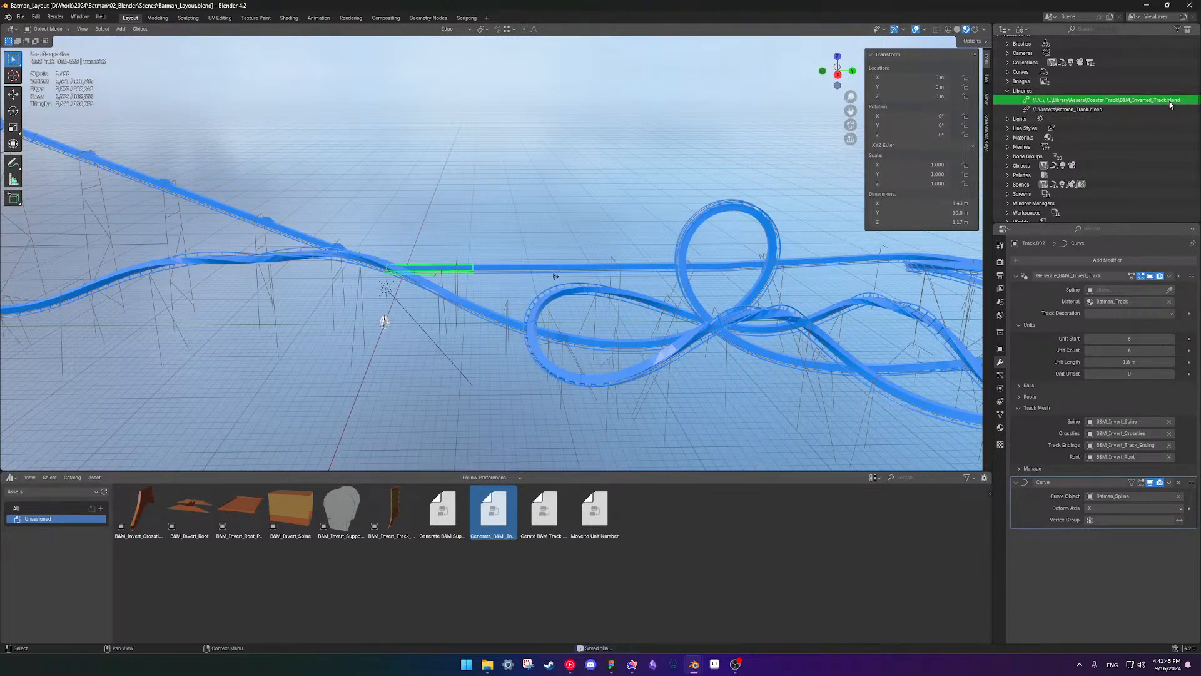
- Delete the linked Batman_Track.blend library again, view the effect on the layout, and undo the deletion
{"action": "left_click", "coordinate": [1094, 110]}
{"action": "right_click", "coordinate": [1093, 111]}
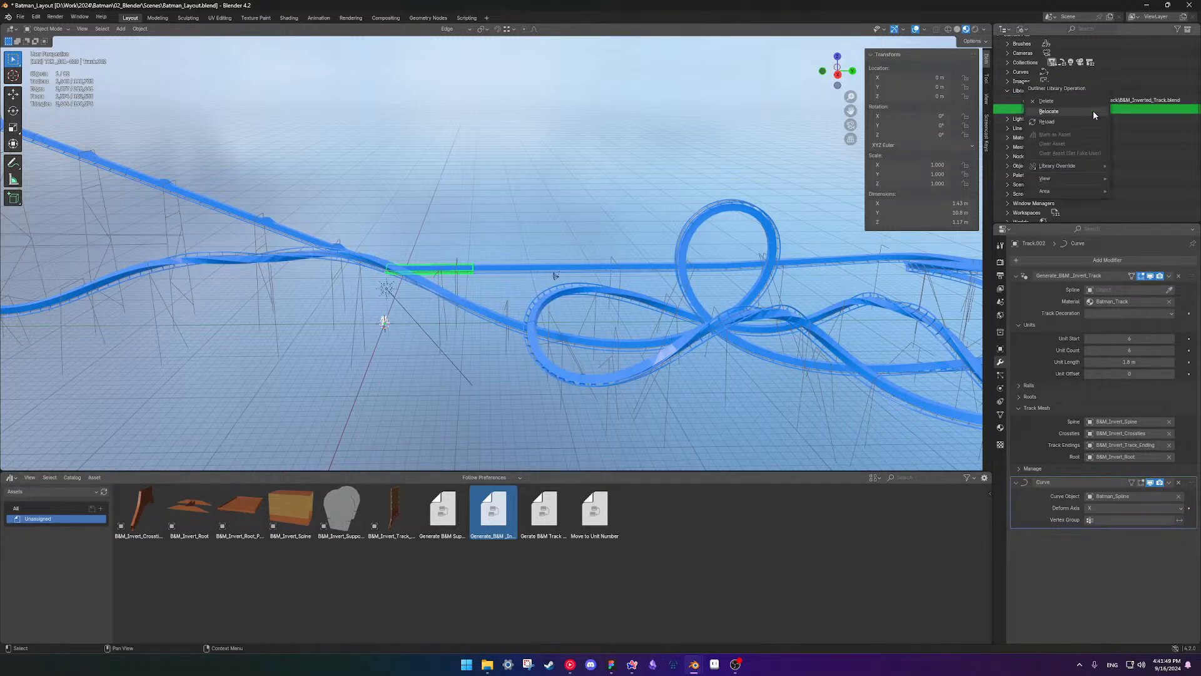
{"action": "left_click", "coordinate": [1069, 102]}
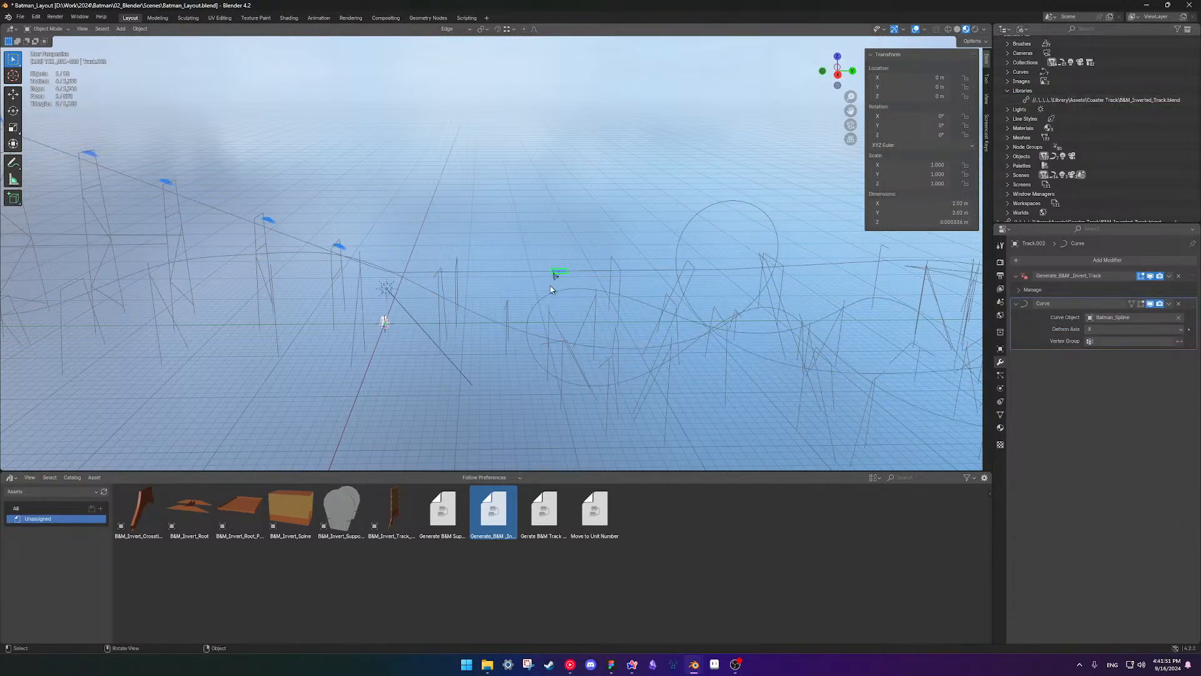
{"action": "scroll", "coordinate": [487, 308], "scroll_direction": "down", "scroll_amount": 5}
{"action": "scroll", "coordinate": [550, 299], "scroll_direction": "up", "scroll_amount": 4}
{"action": "key", "text": "ctrl+z"}
{"action": "scroll", "coordinate": [553, 298], "scroll_direction": "up", "scroll_amount": 1}
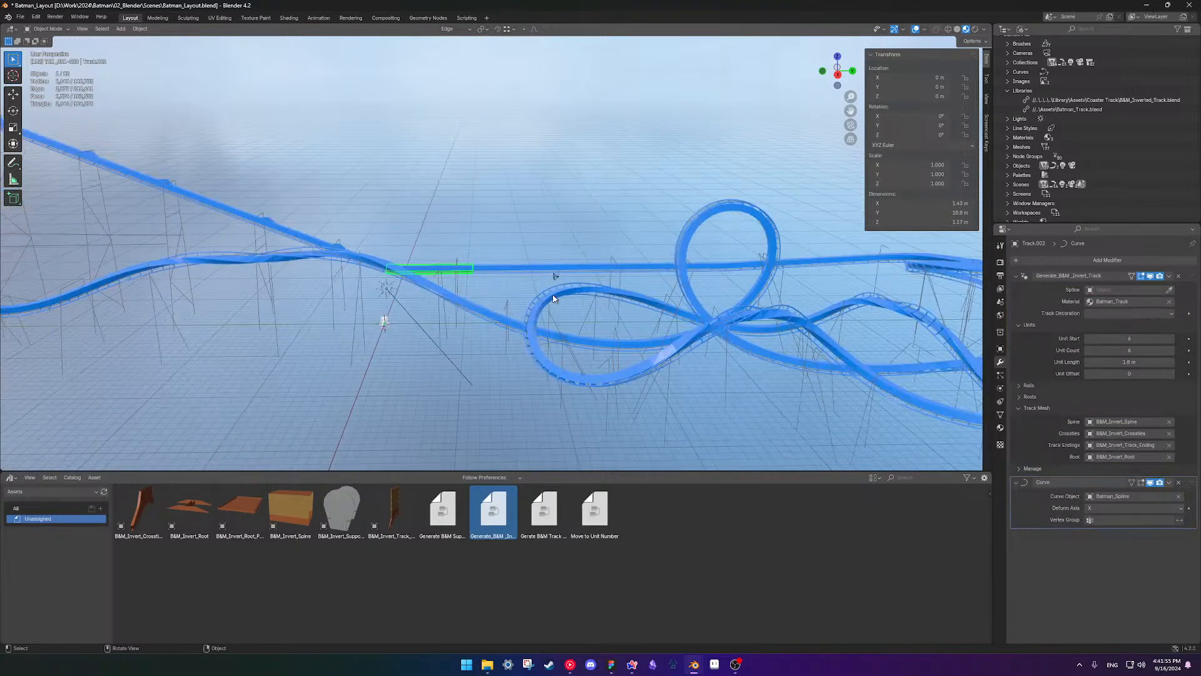
- Examine the track joint where the lift hill meets the straight section, along with the overall coaster layout
{"action": "scroll", "coordinate": [553, 299], "scroll_direction": "up", "scroll_amount": 2}
{"action": "scroll", "coordinate": [553, 298], "scroll_direction": "down", "scroll_amount": 6}
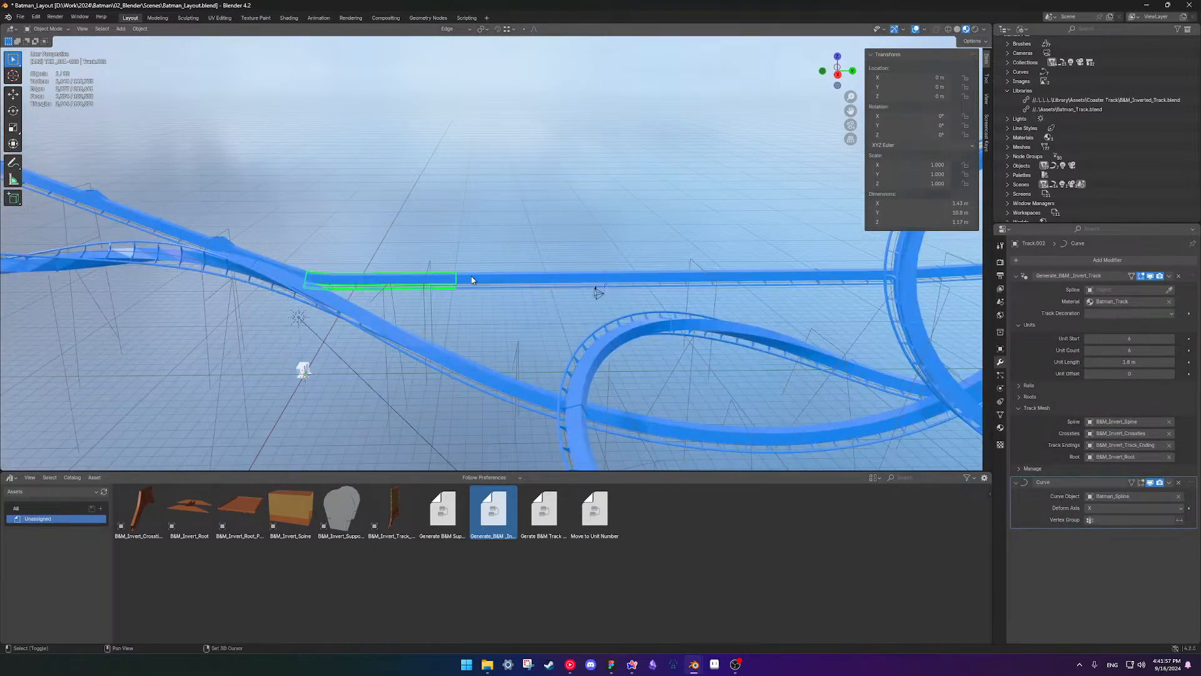
{"action": "middle_click_drag", "start_coordinate": [535, 262], "coordinate": [455, 293]}
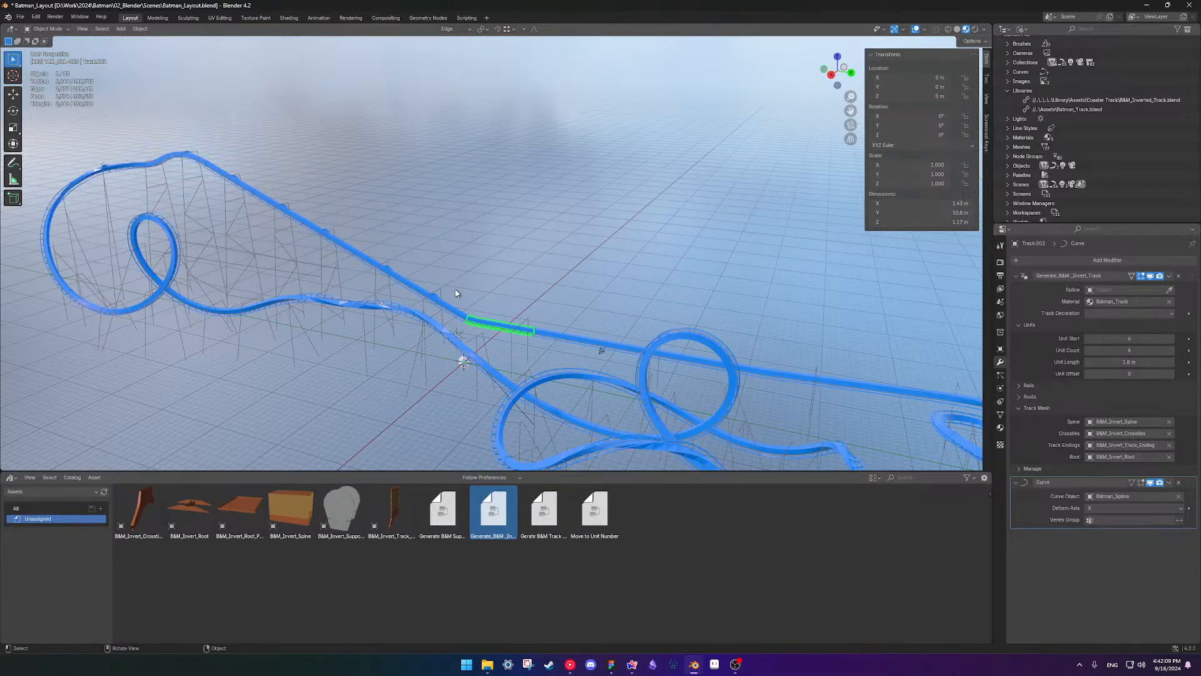
{"action": "scroll", "coordinate": [446, 281], "scroll_direction": "down", "scroll_amount": 4}
{"action": "middle_click_drag", "start_coordinate": [421, 281], "coordinate": [533, 258]}
{"action": "scroll", "coordinate": [551, 334], "scroll_direction": "up", "scroll_amount": 3}
{"action": "scroll", "coordinate": [551, 334], "scroll_direction": "up", "scroll_amount": 2}
{"action": "scroll", "coordinate": [488, 338], "scroll_direction": "up", "scroll_amount": 2}
{"action": "left_click", "coordinate": [497, 281]}
{"action": "scroll", "coordinate": [499, 347], "scroll_direction": "up", "scroll_amount": 4}
{"action": "middle_click_drag", "start_coordinate": [498, 351], "coordinate": [546, 279], "text": "shift"}
{"action": "scroll", "coordinate": [547, 278], "scroll_direction": "up", "scroll_amount": 5}
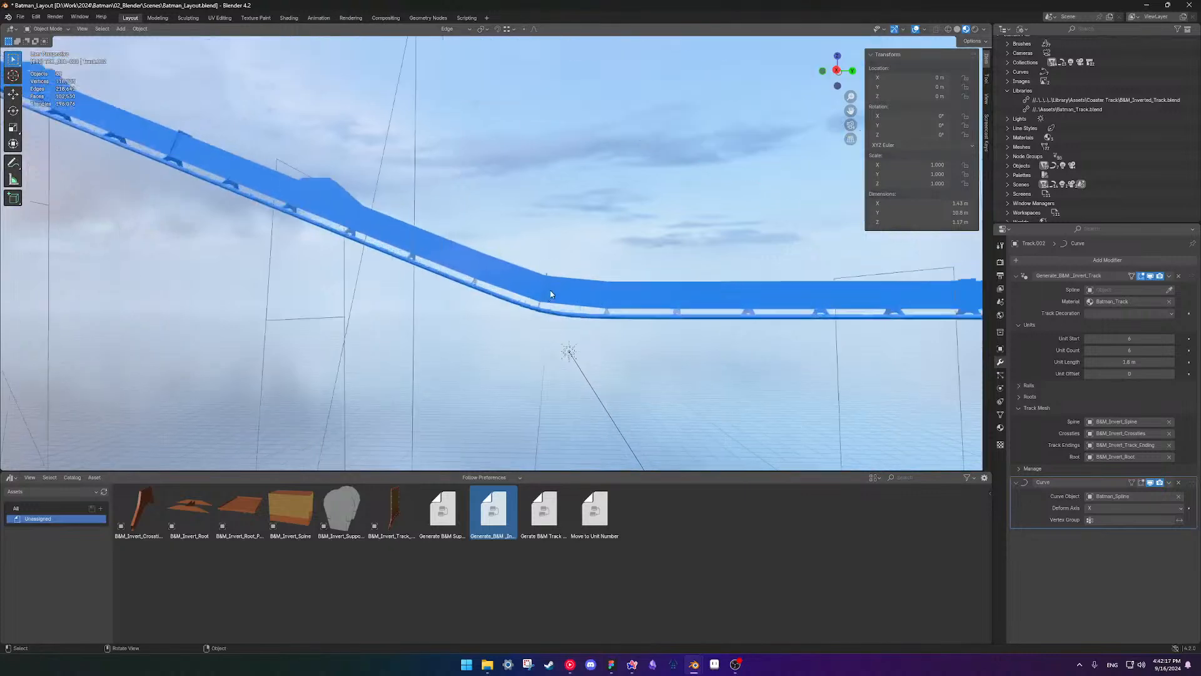
{"action": "middle_click_drag", "start_coordinate": [593, 368], "coordinate": [495, 314], "text": "shift"}
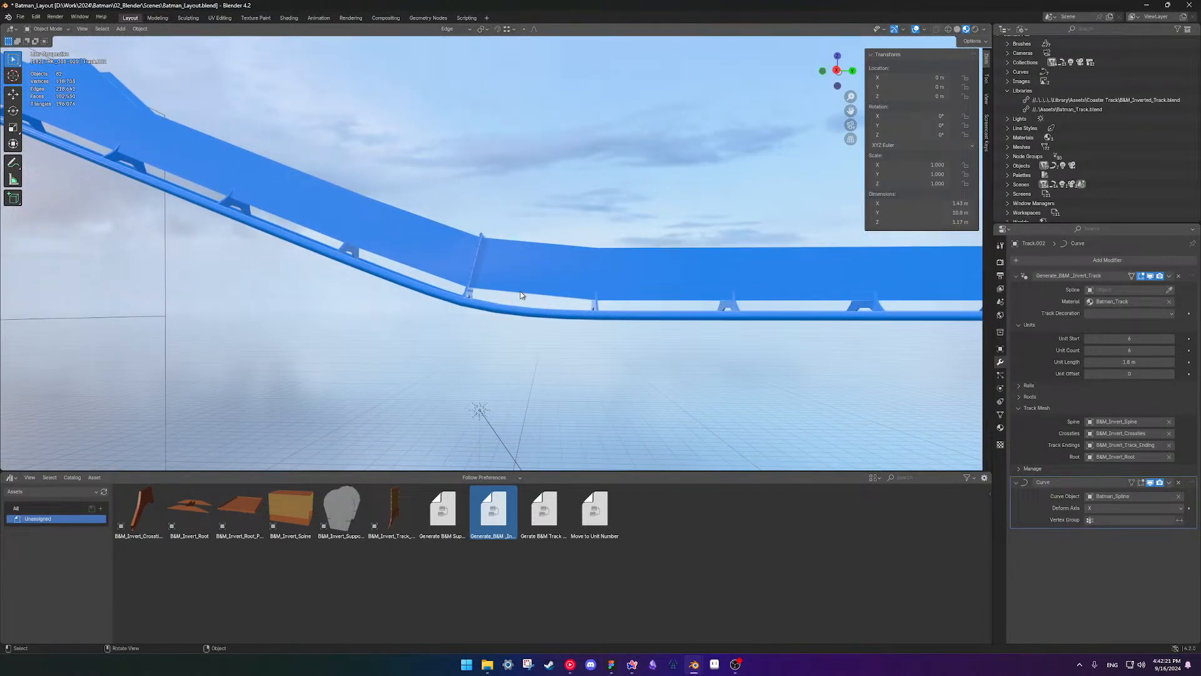
{"action": "middle_click_drag", "start_coordinate": [520, 294], "coordinate": [501, 297]}
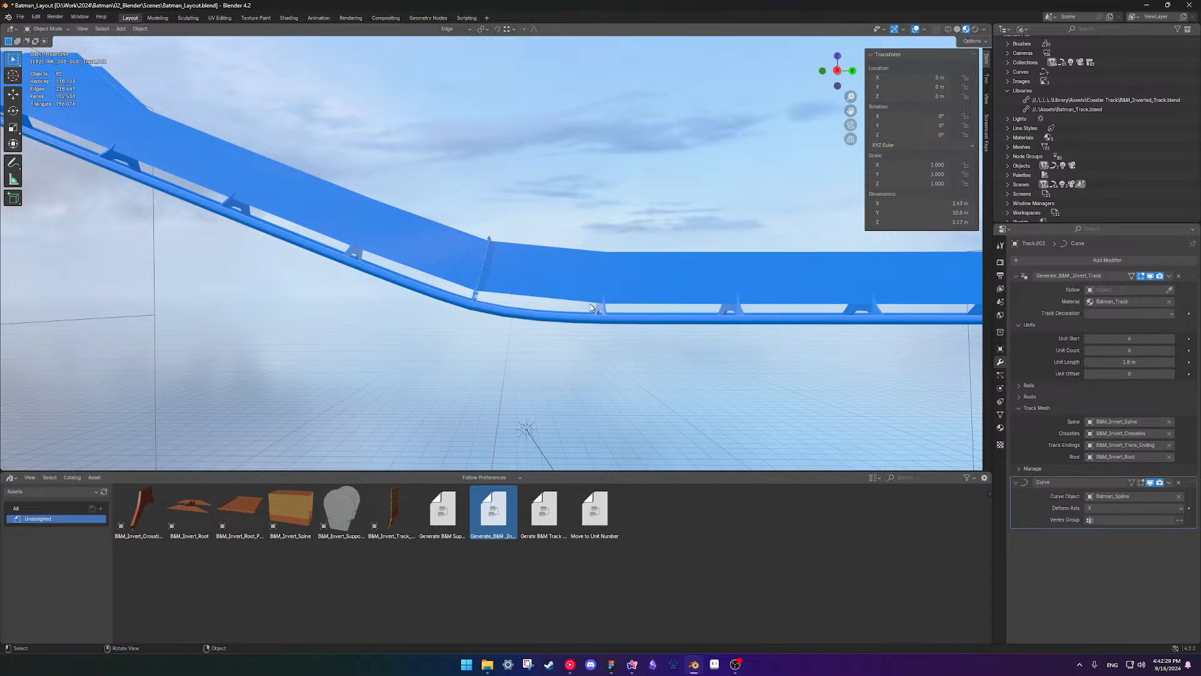
{"action": "scroll", "coordinate": [619, 304], "scroll_direction": "down", "scroll_amount": 6}
{"action": "middle_click_drag", "start_coordinate": [541, 284], "coordinate": [415, 277]}
{"action": "scroll", "coordinate": [532, 284], "scroll_direction": "up", "scroll_amount": 4}
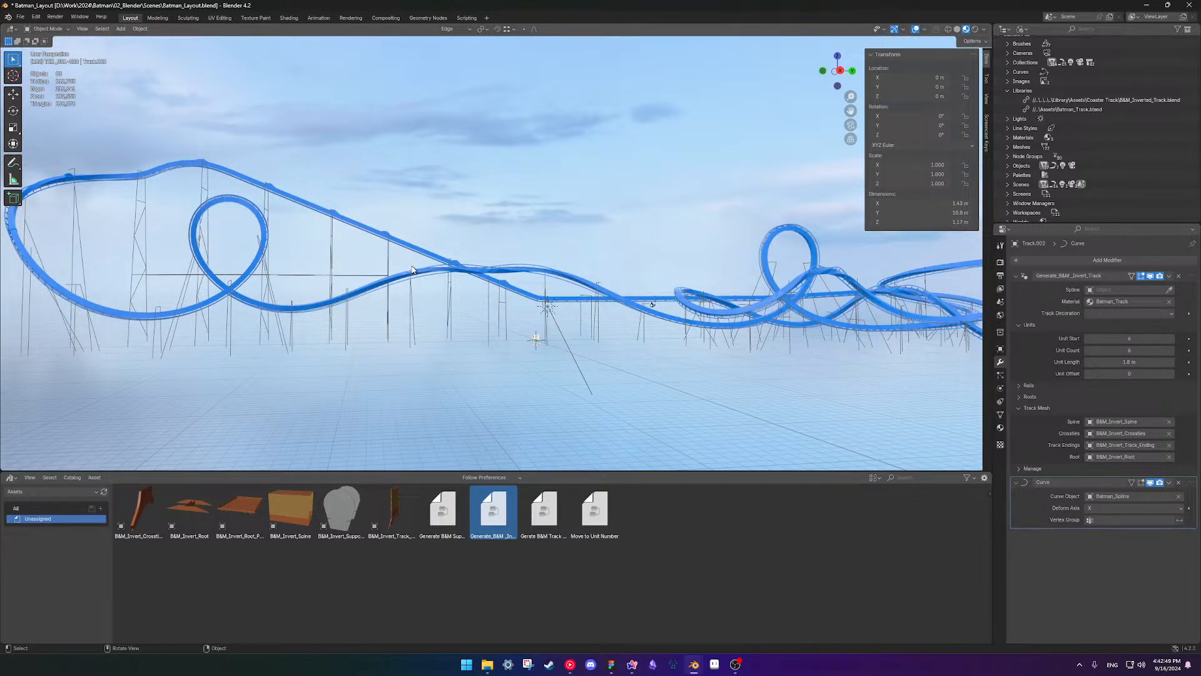
{"action": "mouse_move", "coordinate": [498, 253]}
{"action": "middle_mouse_down", "text": "ctrl"}
{"action": "mouse_move", "coordinate": [496, 269]}
{"action": "mouse_move", "coordinate": [500, 246]}
{"action": "middle_mouse_up", "text": "ctrl"}
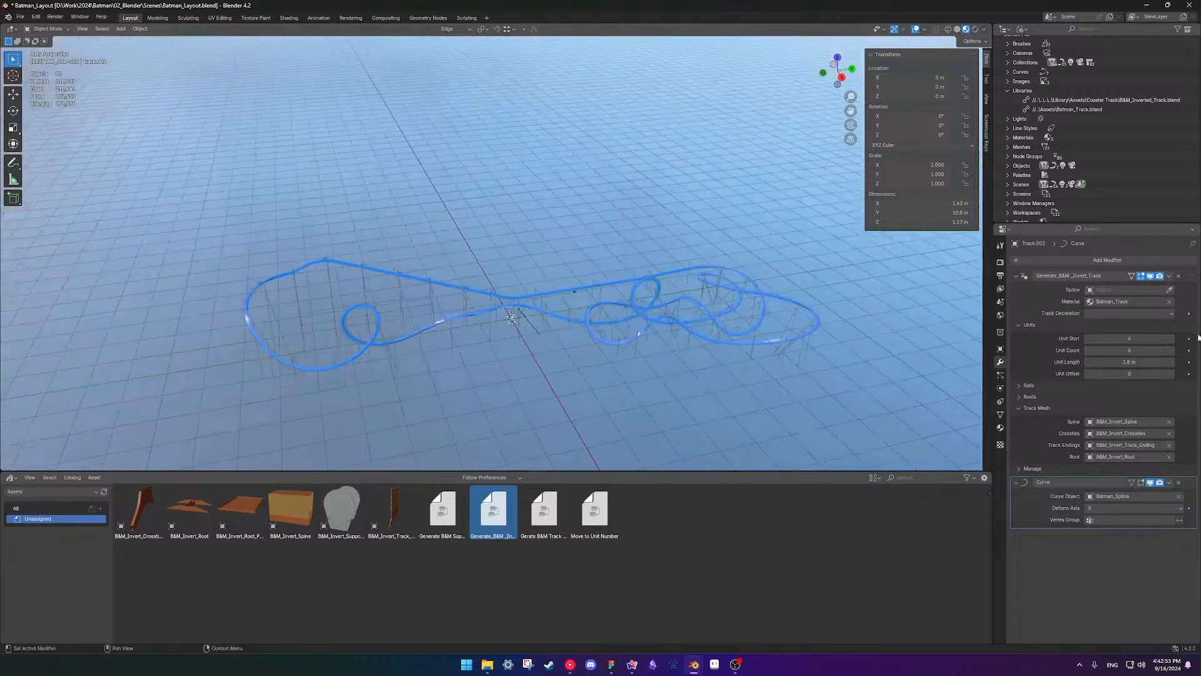
{"action": "left_click", "coordinate": [1041, 294]}
{"action": "right_click", "coordinate": [1042, 298]}
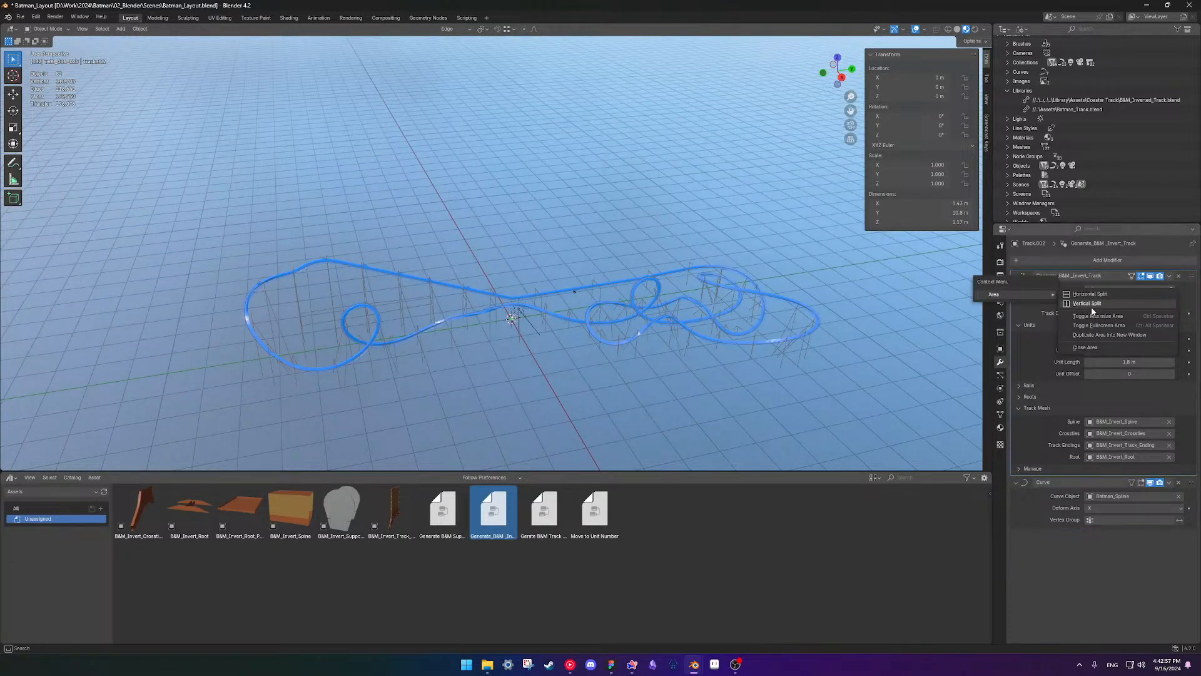
{"action": "left_click", "coordinate": [1169, 275]}
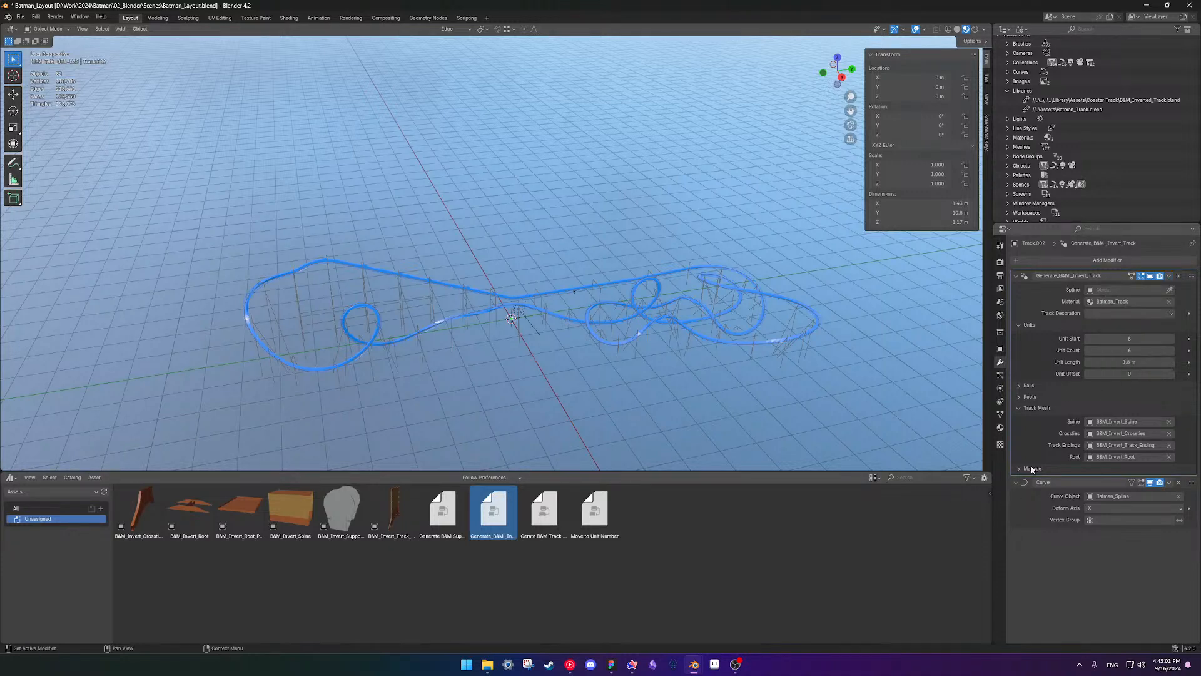
{"action": "scroll", "coordinate": [613, 361], "scroll_direction": "up", "scroll_amount": 6}
{"action": "middle_click_drag", "start_coordinate": [688, 373], "coordinate": [672, 287]}
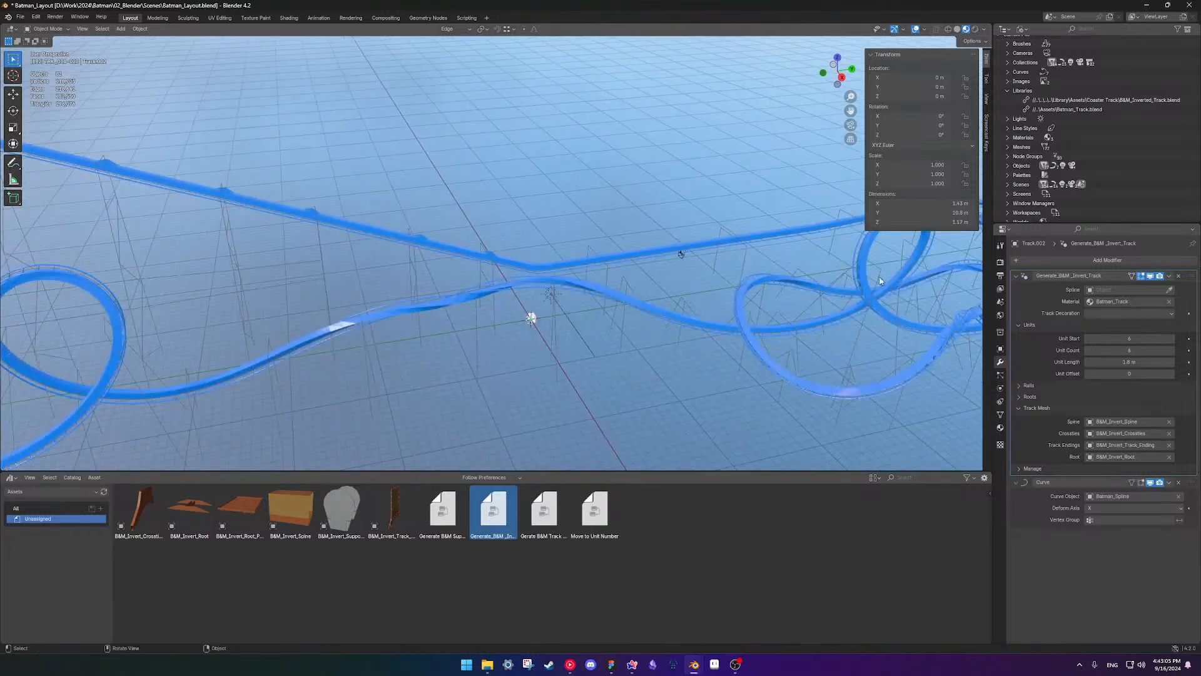
- Add a Geometry Nodes modifier to the track, try the Generate_B&M _Invert_Track node group in it, and remove the modifier
{"action": "left_click", "coordinate": [1020, 261]}
{"action": "left_click", "coordinate": [1011, 264]}
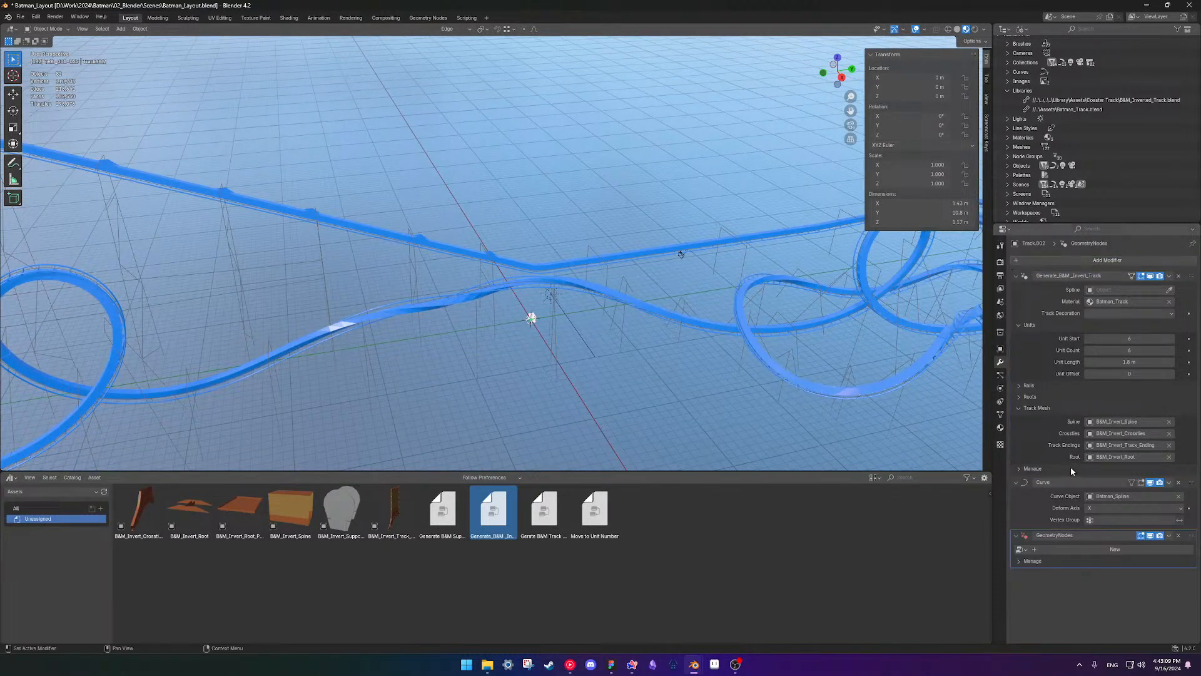
{"action": "left_click", "coordinate": [1020, 550]}
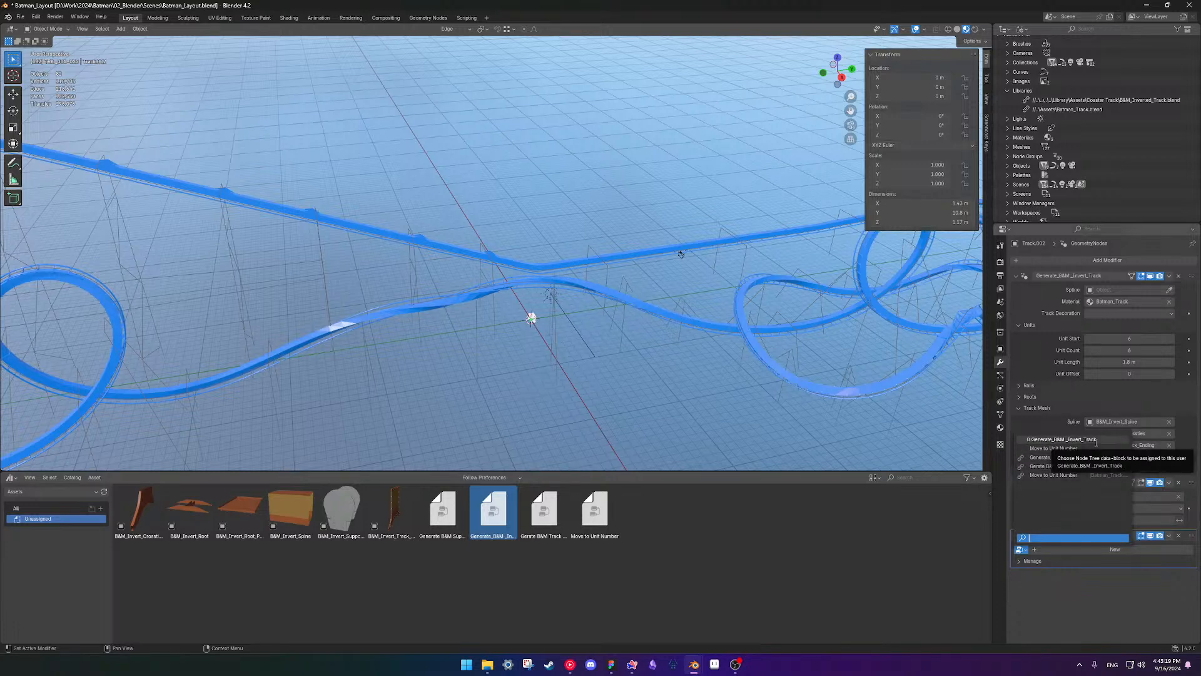
{"action": "left_click", "coordinate": [1082, 439]}
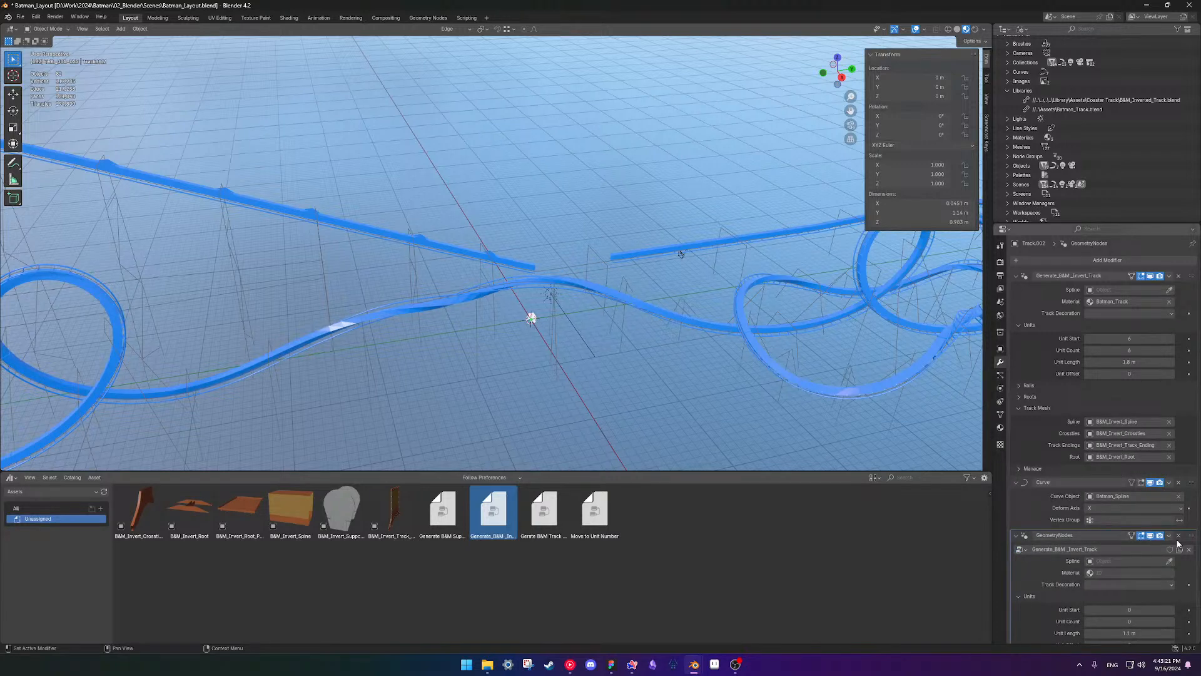
{"action": "left_click", "coordinate": [1180, 536]}
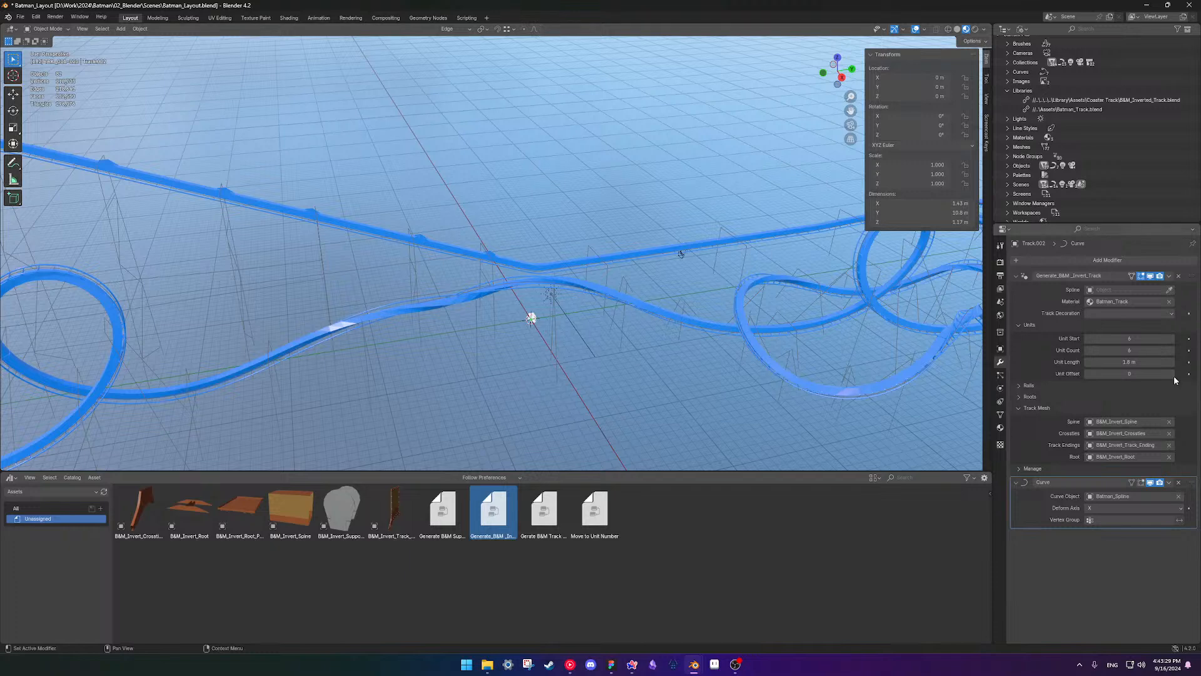
- Switch the outliner's display mode from Blender File to View Layer
{"action": "scroll", "coordinate": [1040, 72], "scroll_direction": "up", "scroll_amount": 1}
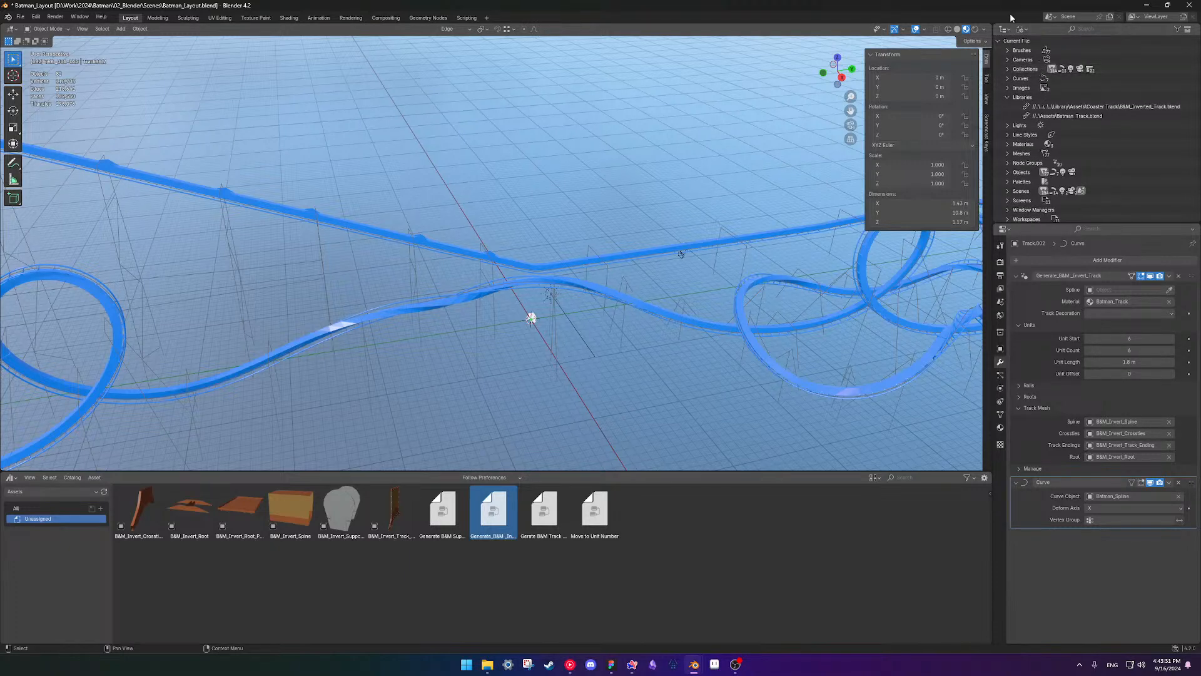
{"action": "left_click", "coordinate": [1001, 42]}
{"action": "left_click", "coordinate": [1001, 42]}
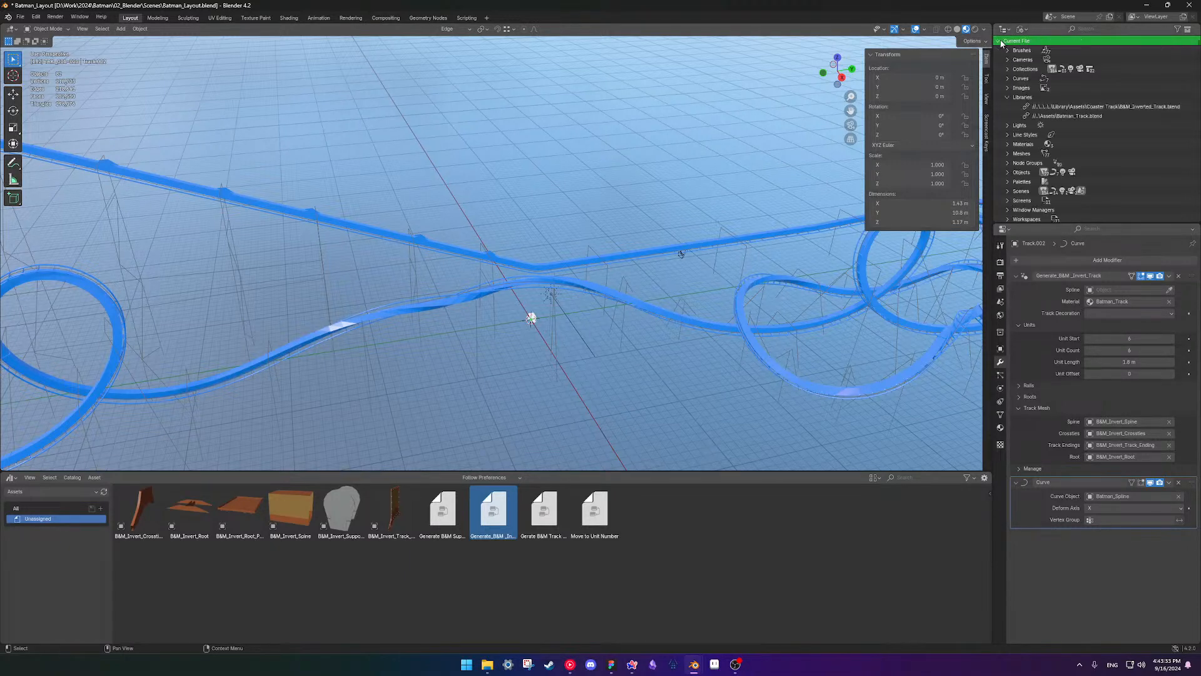
{"action": "left_click", "coordinate": [1020, 29]}
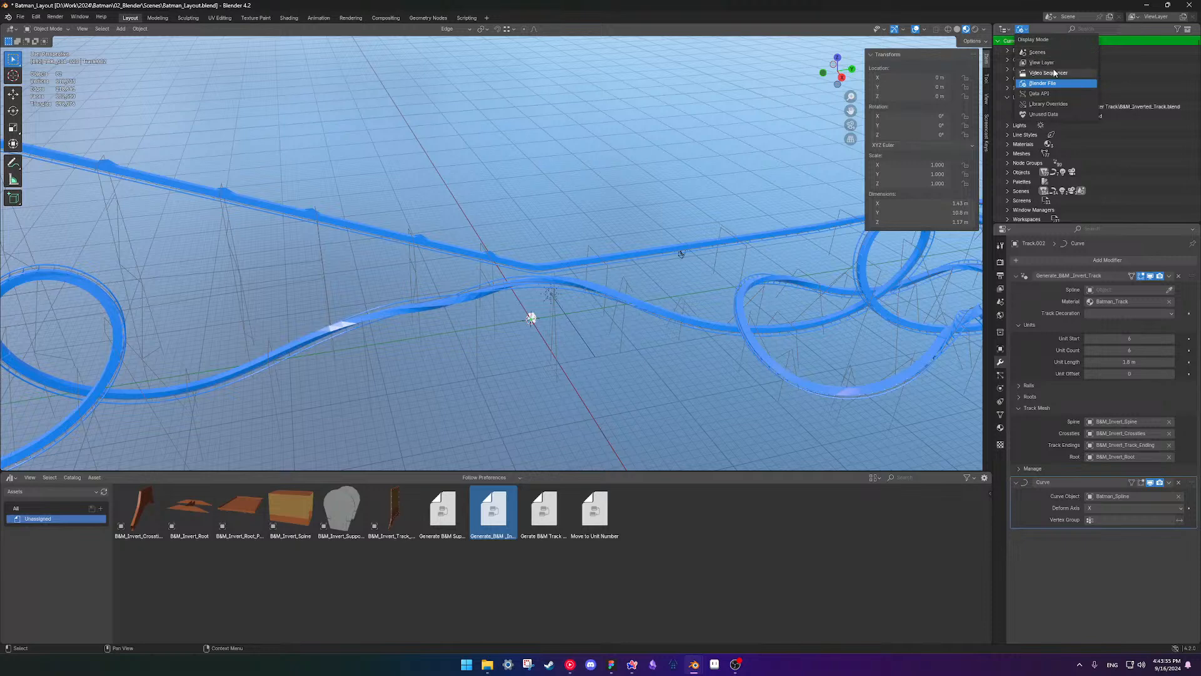
{"action": "left_click", "coordinate": [1041, 62]}
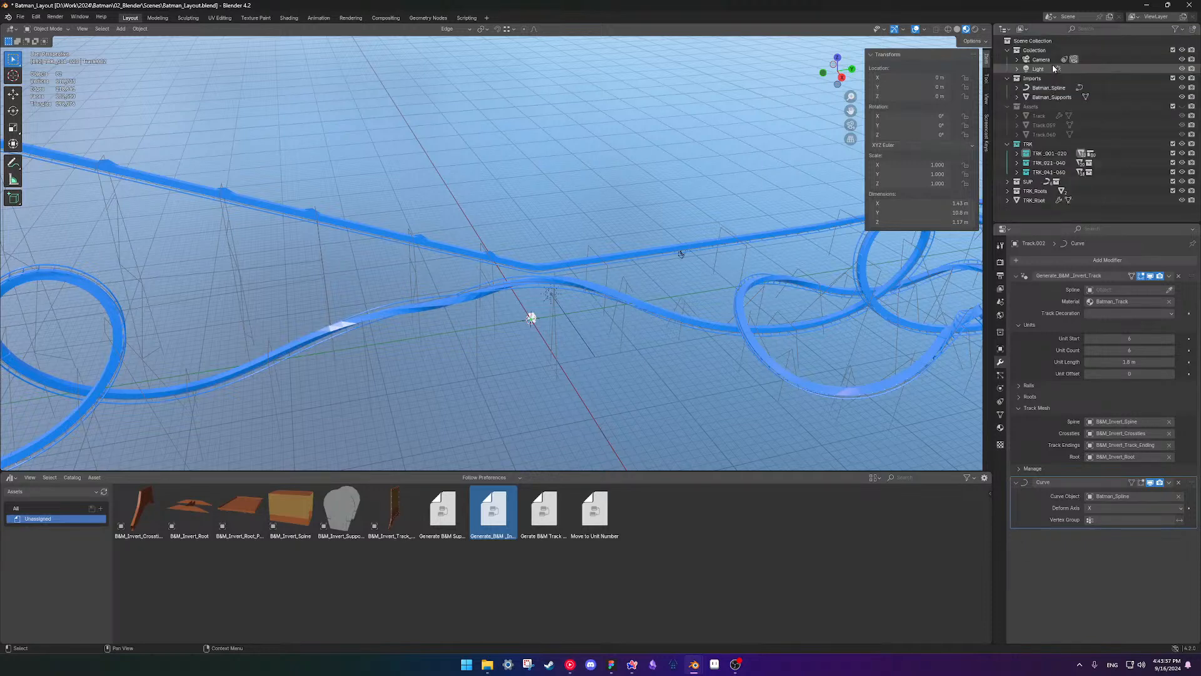
- Select all objects in the TRK collection and copy the active track's Generate_B&M_Invert_Track modifier to them
{"action": "right_click", "coordinate": [1050, 141]}
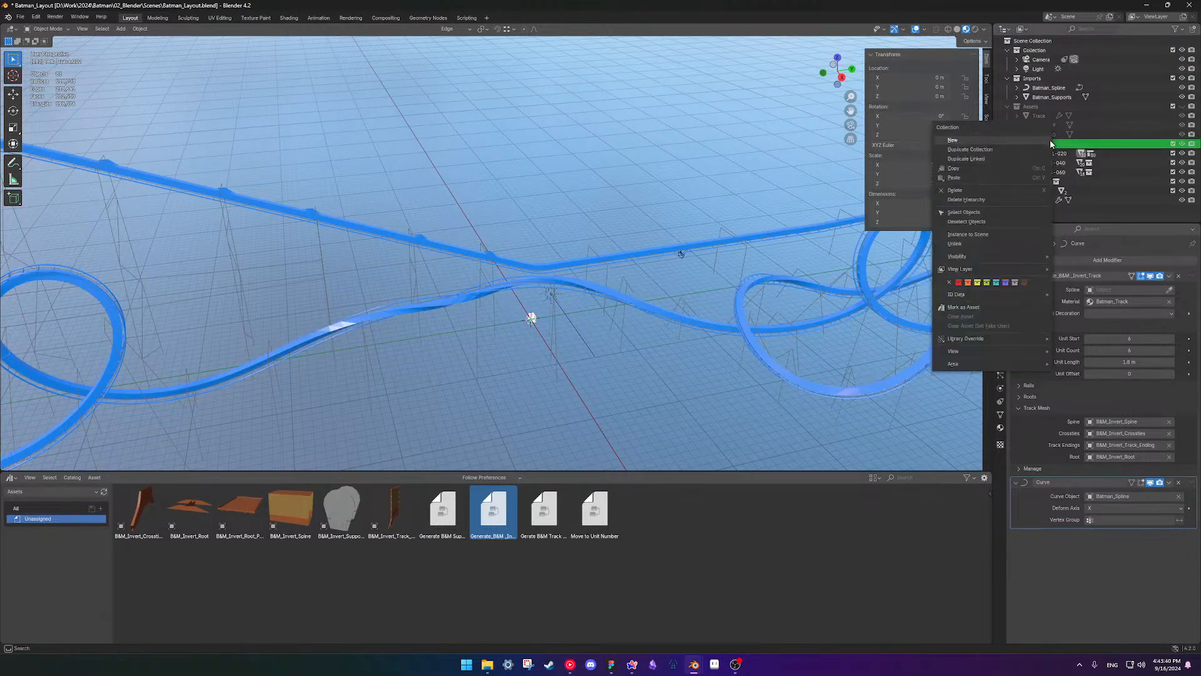
{"action": "left_click", "coordinate": [993, 213]}
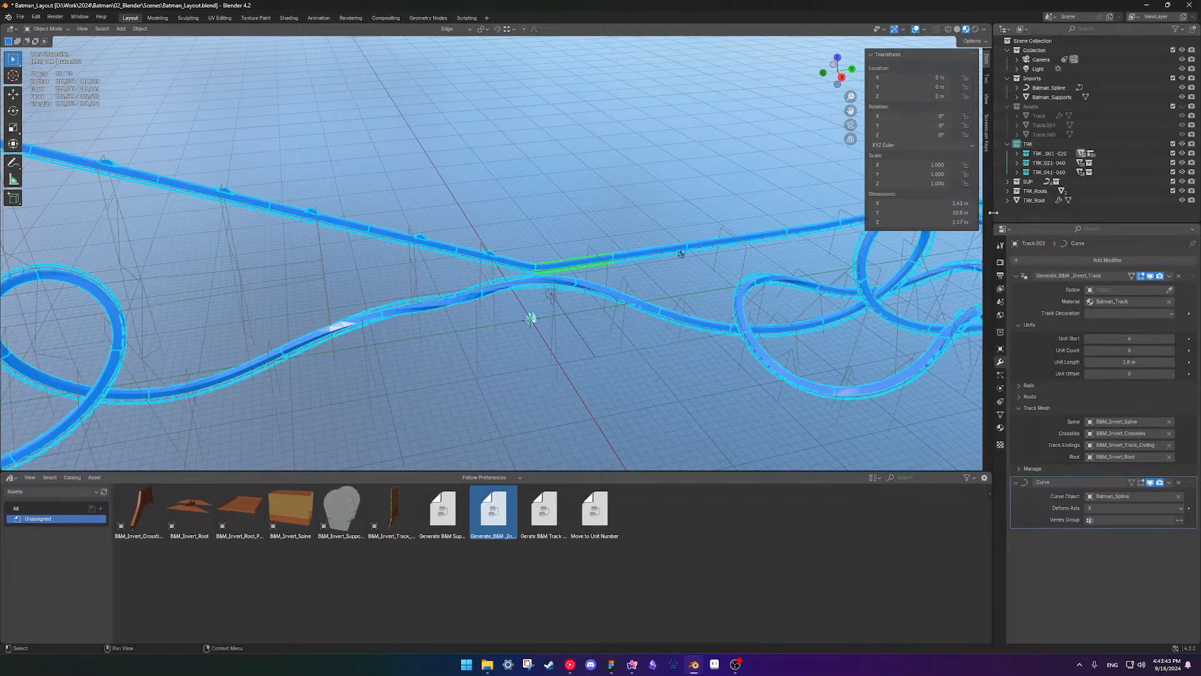
{"action": "left_click", "coordinate": [1170, 276]}
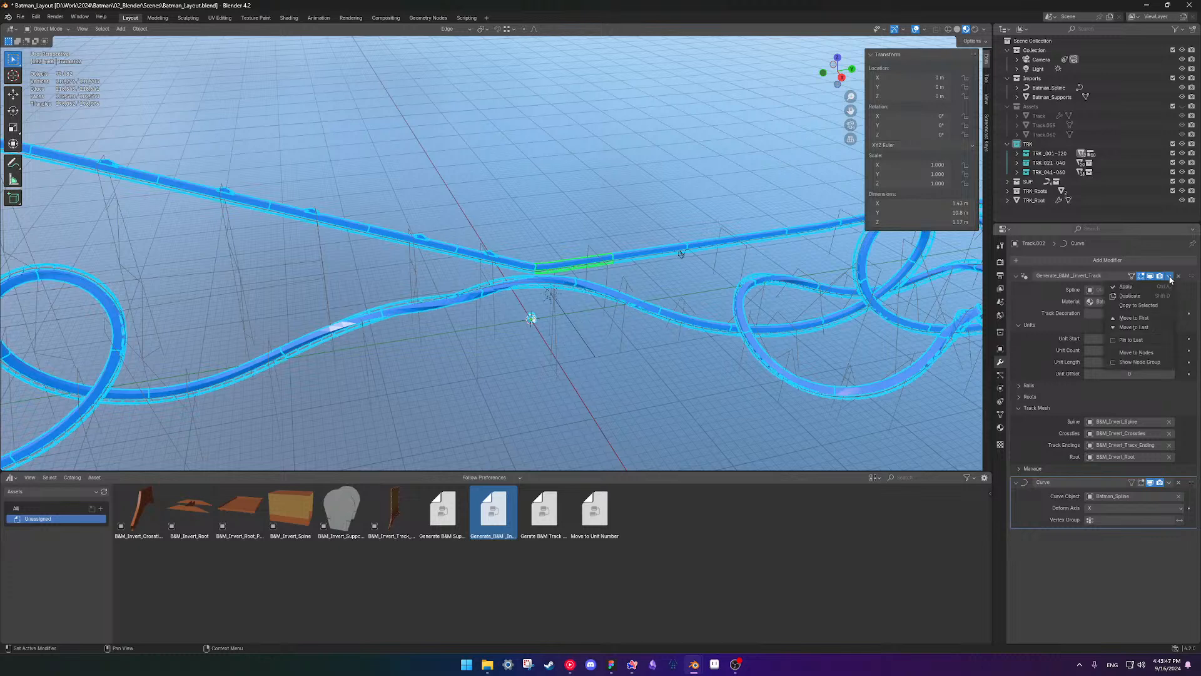
{"action": "left_click", "coordinate": [1158, 306]}
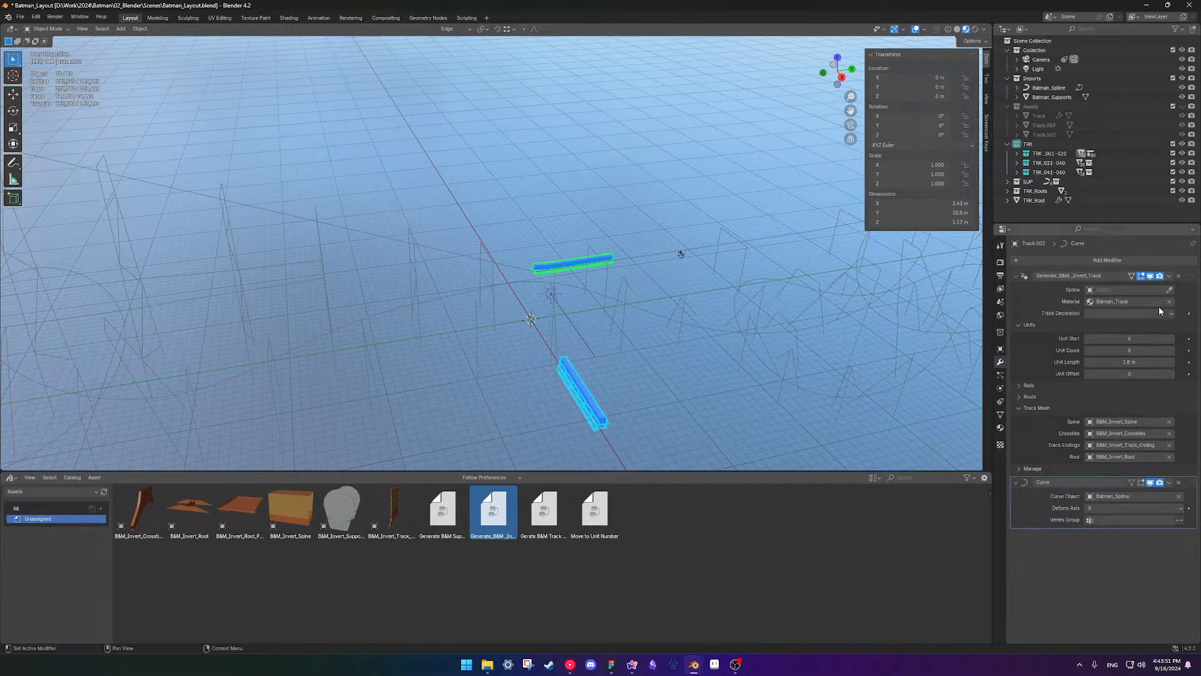
- Examine the two overlapping track pieces near the world origin and the modifiers of each
{"action": "middle_click_drag", "start_coordinate": [719, 391], "coordinate": [658, 197]}
{"action": "scroll", "coordinate": [658, 196], "scroll_direction": "up", "scroll_amount": 4}
{"action": "middle_click_drag", "start_coordinate": [723, 102], "coordinate": [560, 294], "text": "shift"}
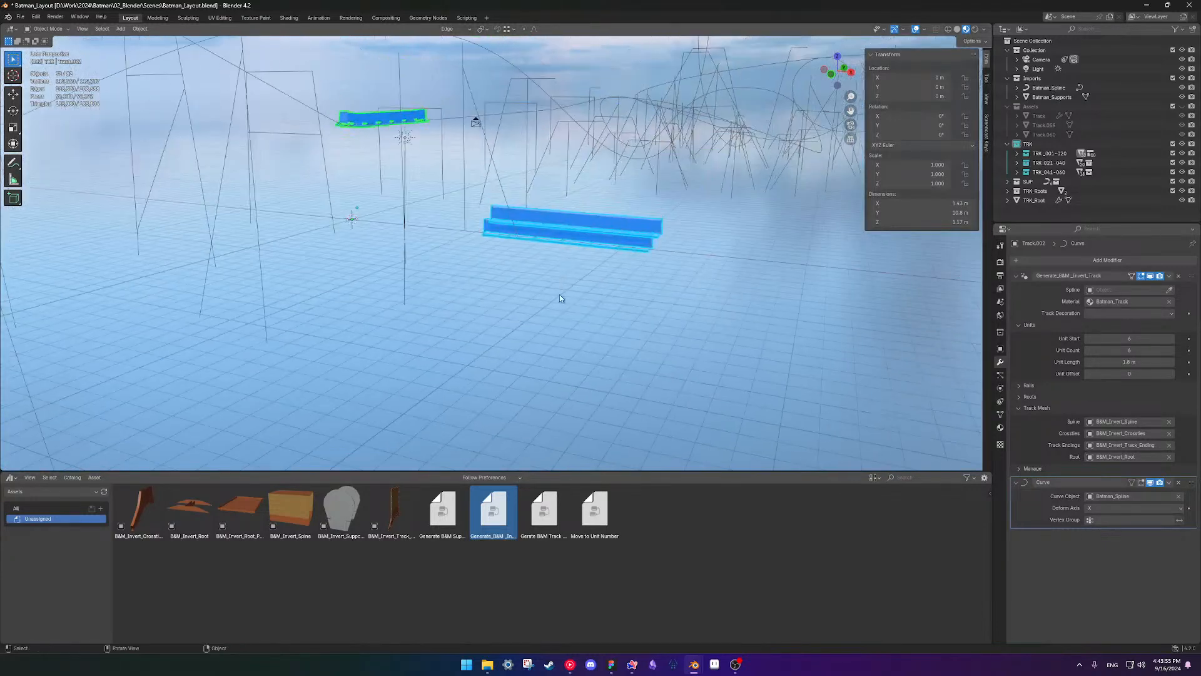
{"action": "scroll", "coordinate": [602, 266], "scroll_direction": "up", "scroll_amount": 4}
{"action": "left_click", "coordinate": [661, 201]}
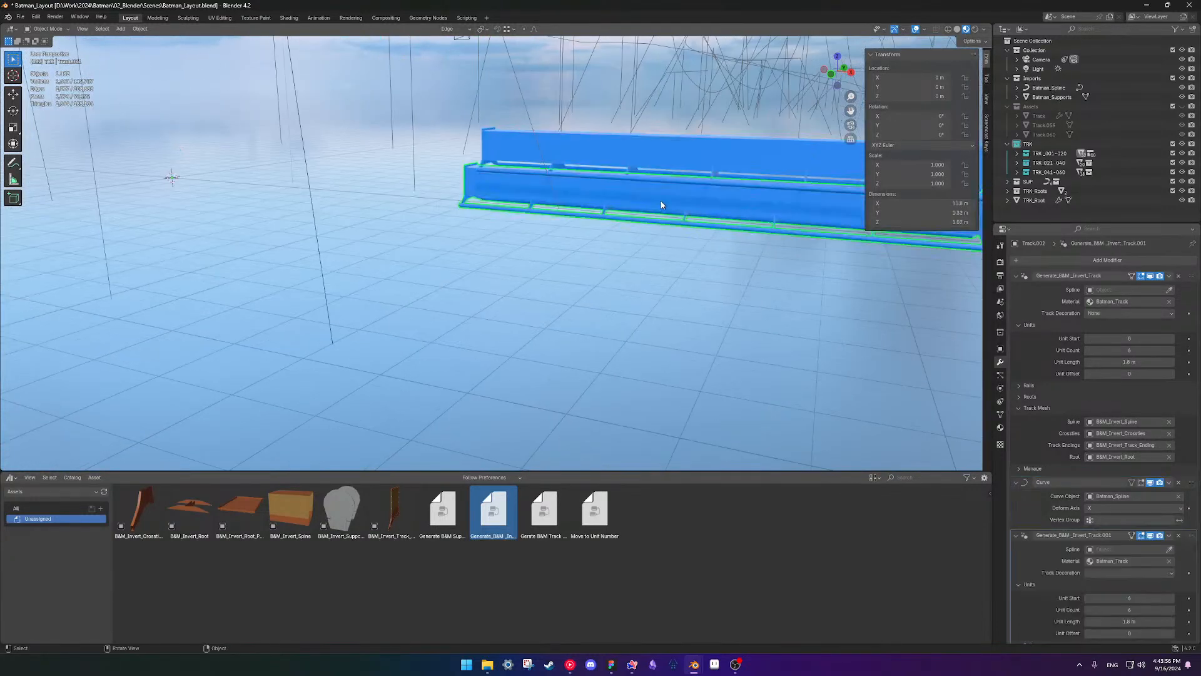
{"action": "left_click", "coordinate": [678, 162]}
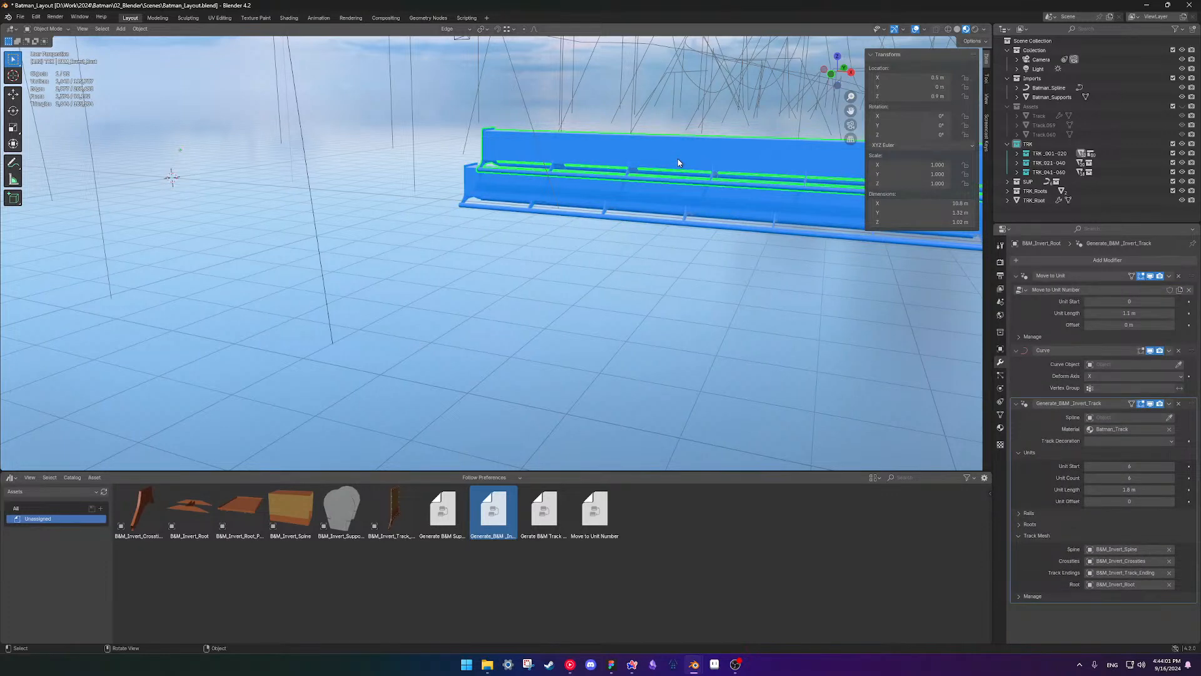
{"action": "left_click", "coordinate": [678, 163]}
- Undo copying the Generate_B&M_Invert_Track modifier to the TRK objects
{"action": "scroll", "coordinate": [644, 201], "scroll_direction": "down", "scroll_amount": 7}
{"action": "key", "text": "ctrl+z"}
{"action": "key", "text": "ctrl+z"}
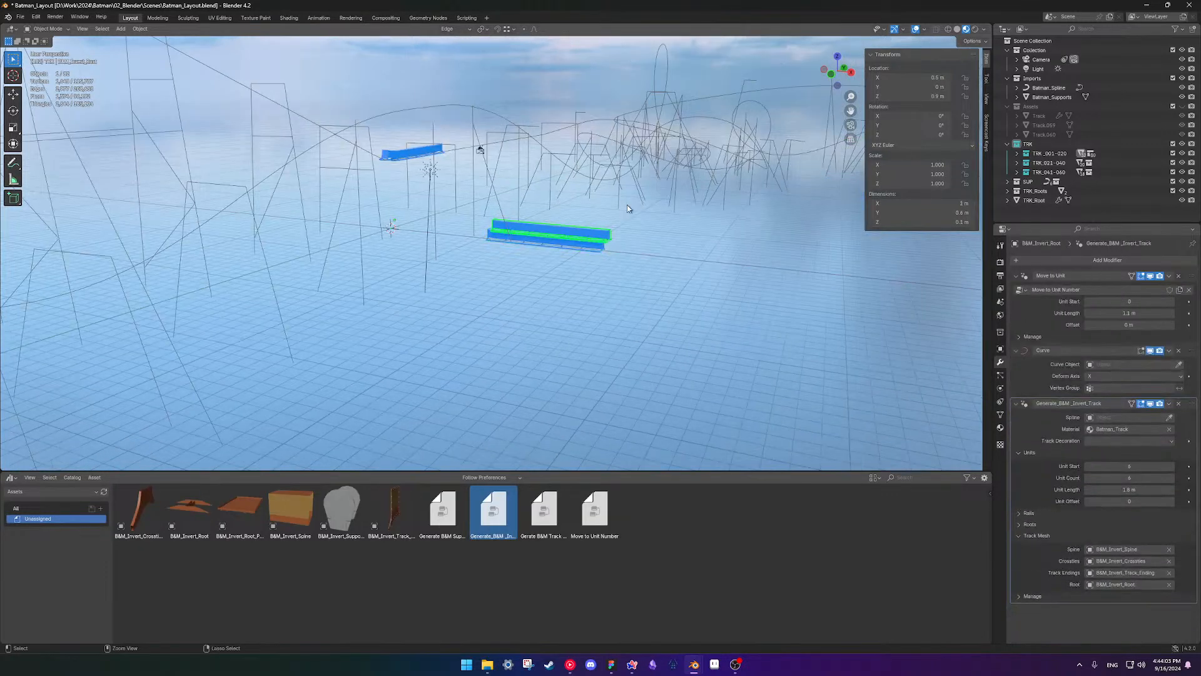
{"action": "key", "text": "ctrl+z"}
{"action": "key", "text": "ctrl+z"}
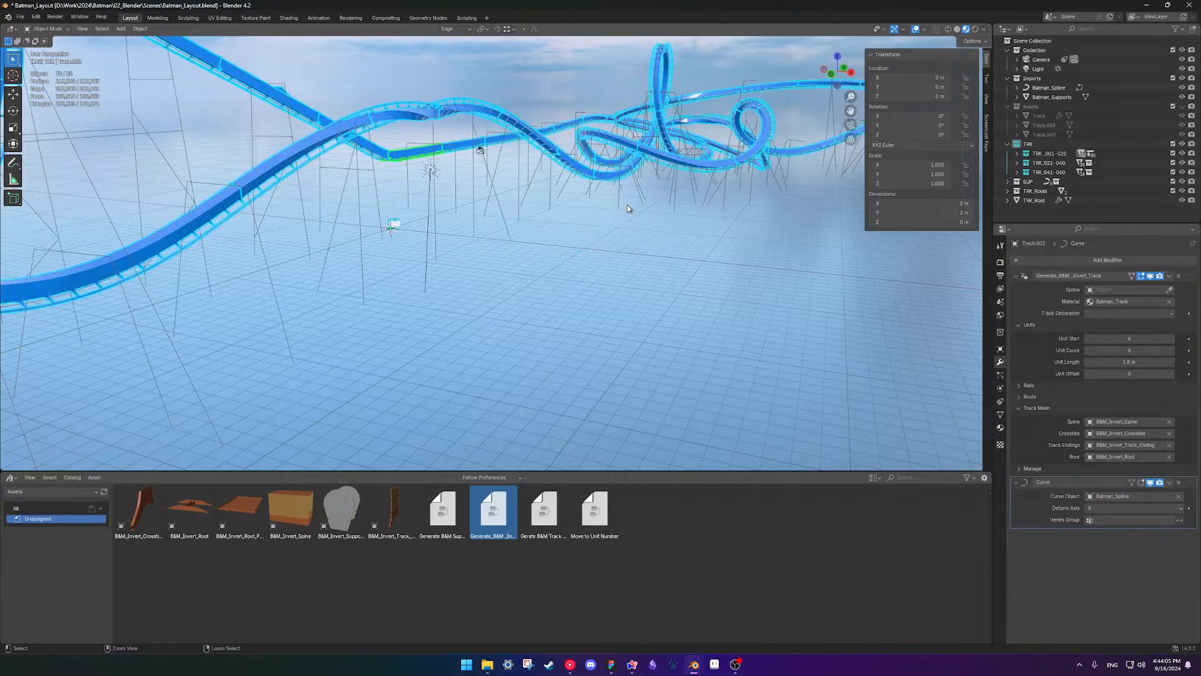
{"action": "scroll", "coordinate": [625, 209], "scroll_direction": "down", "scroll_amount": 7}
{"action": "scroll", "coordinate": [624, 209], "scroll_direction": "up", "scroll_amount": 1}
{"action": "middle_click_drag", "start_coordinate": [494, 313], "coordinate": [403, 327]}
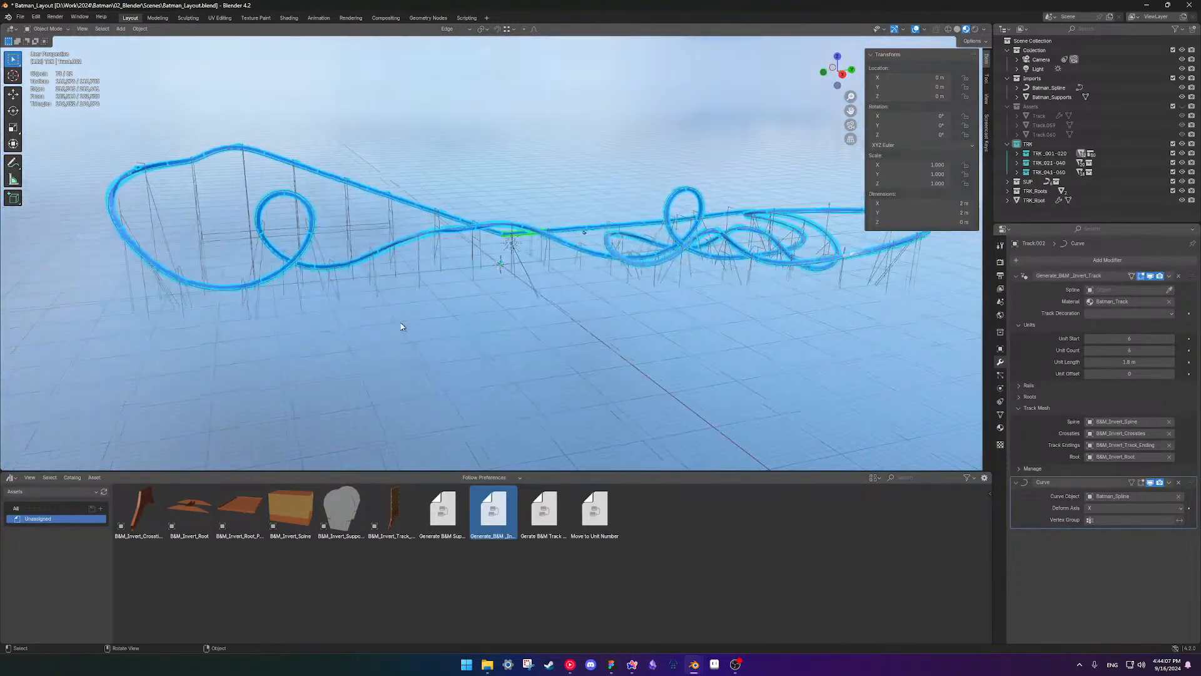
- Clear the selection, pick the plane object on the lift hill, and look inside the first TRK subcollection
{"action": "scroll", "coordinate": [448, 228], "scroll_direction": "up", "scroll_amount": 2}
{"action": "scroll", "coordinate": [488, 223], "scroll_direction": "down", "scroll_amount": 1}
{"action": "key", "text": "alt+a"}
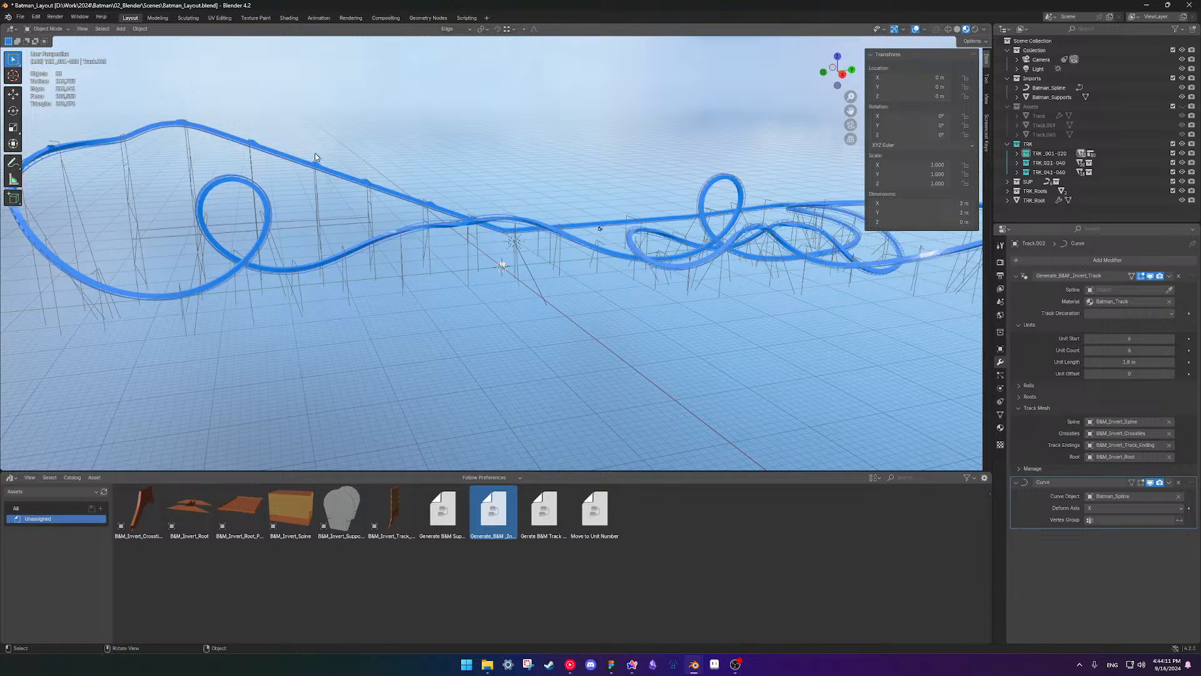
{"action": "left_click", "coordinate": [259, 148]}
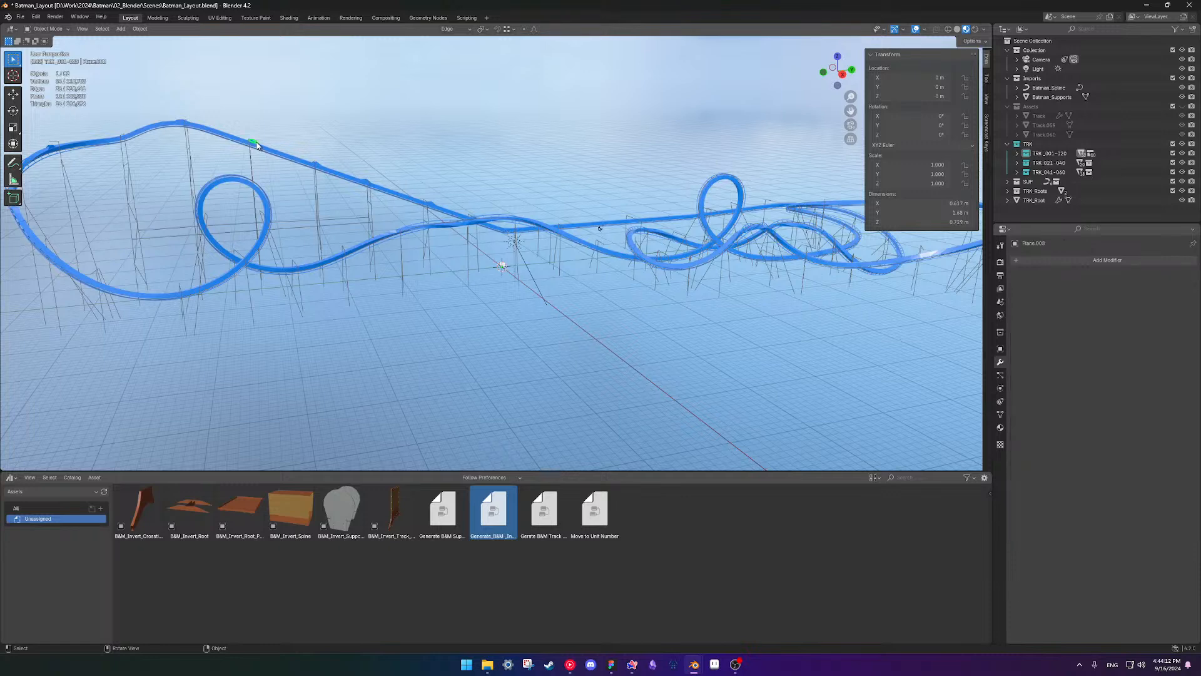
{"action": "left_click", "coordinate": [1017, 154]}
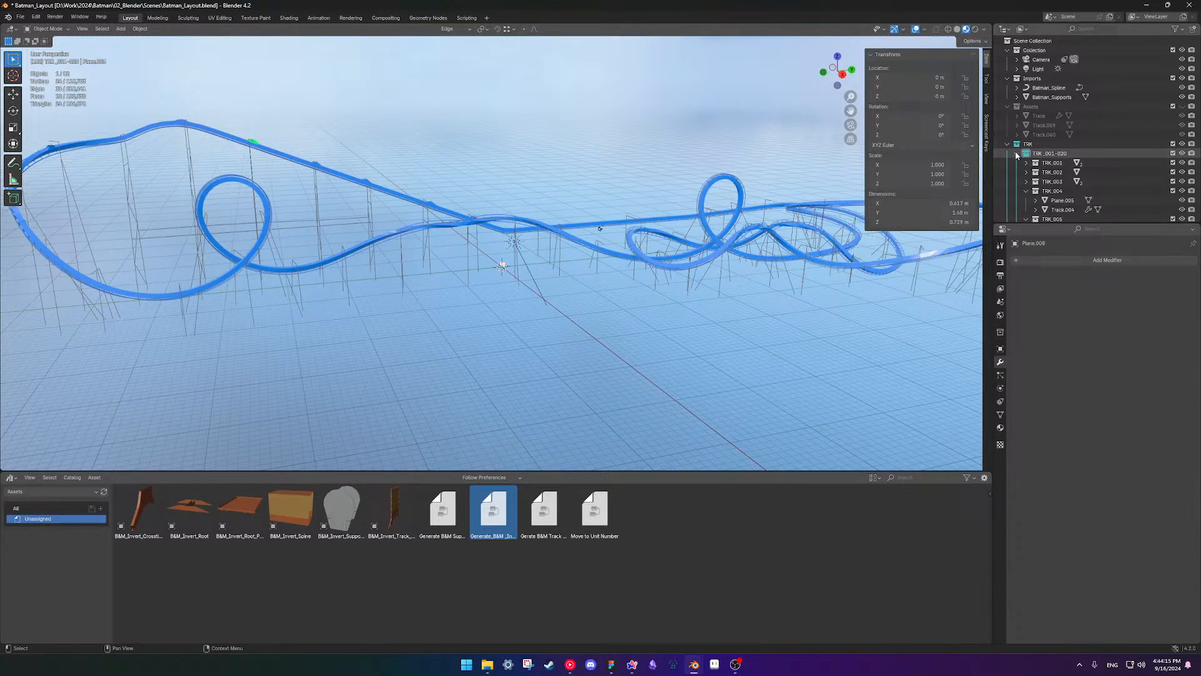
{"action": "left_click", "coordinate": [1016, 154]}
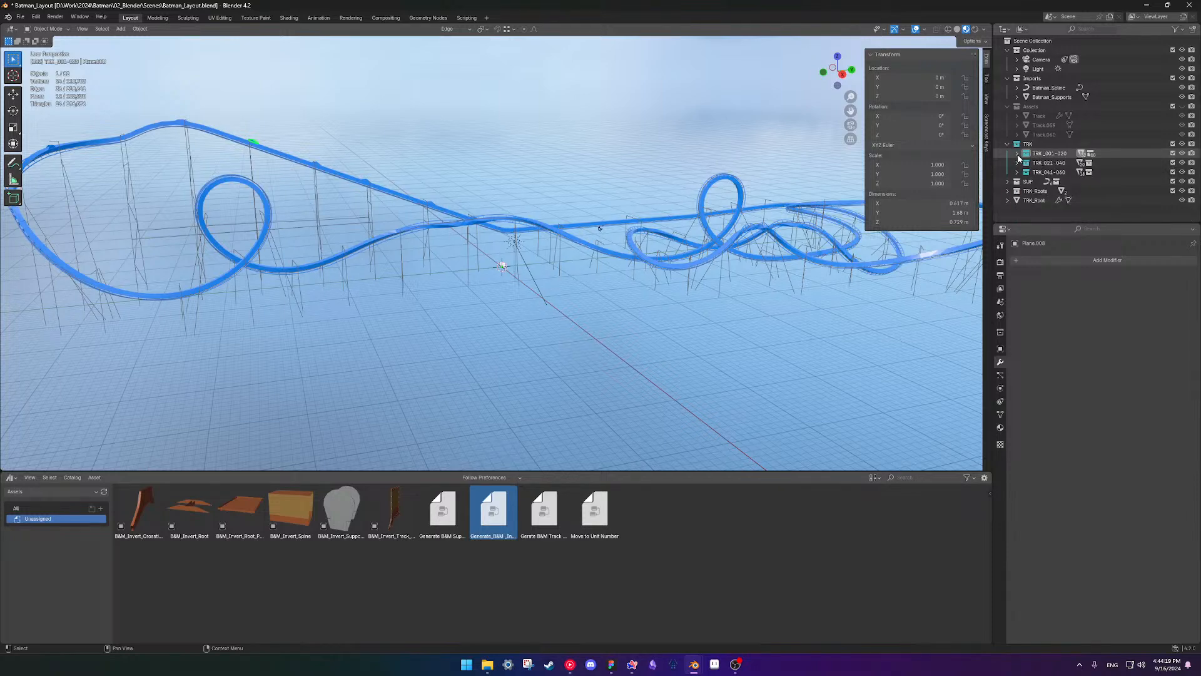
- With the straight segment Track.001 active, select all TRK objects and copy its Generate_B&M_Invert_Track modifier to them
{"action": "left_click", "coordinate": [583, 223]}
{"action": "middle_click_drag", "start_coordinate": [590, 224], "coordinate": [614, 206]}
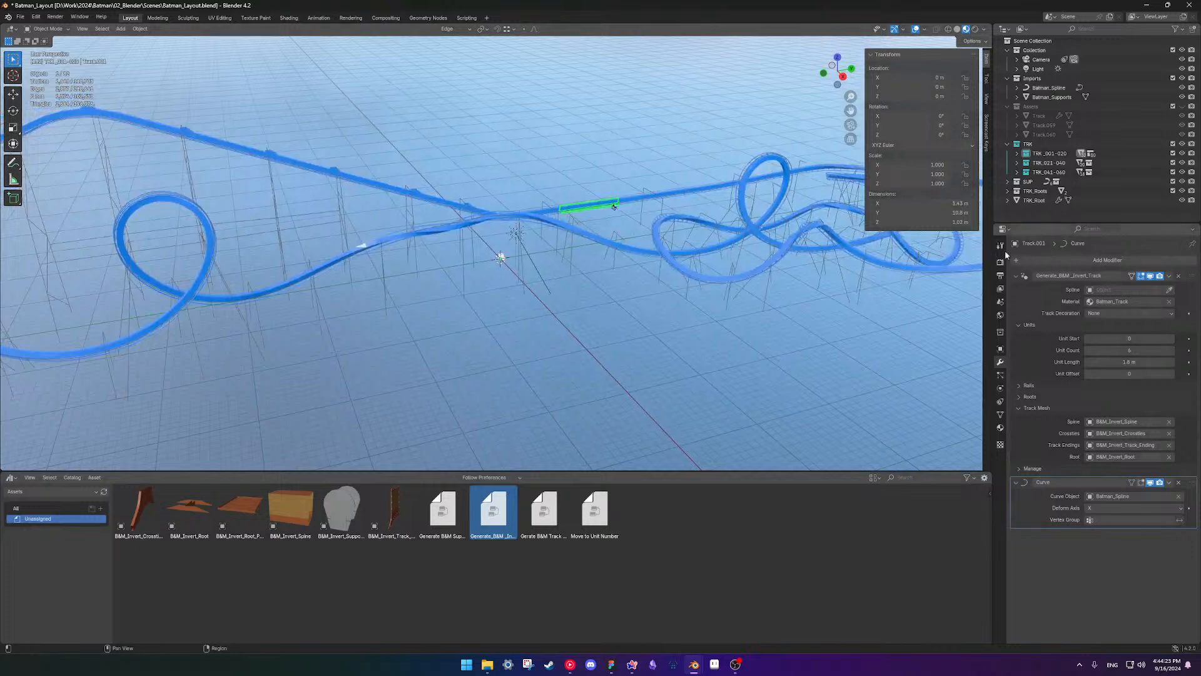
{"action": "right_click", "coordinate": [1043, 144]}
{"action": "left_click", "coordinate": [1042, 147]}
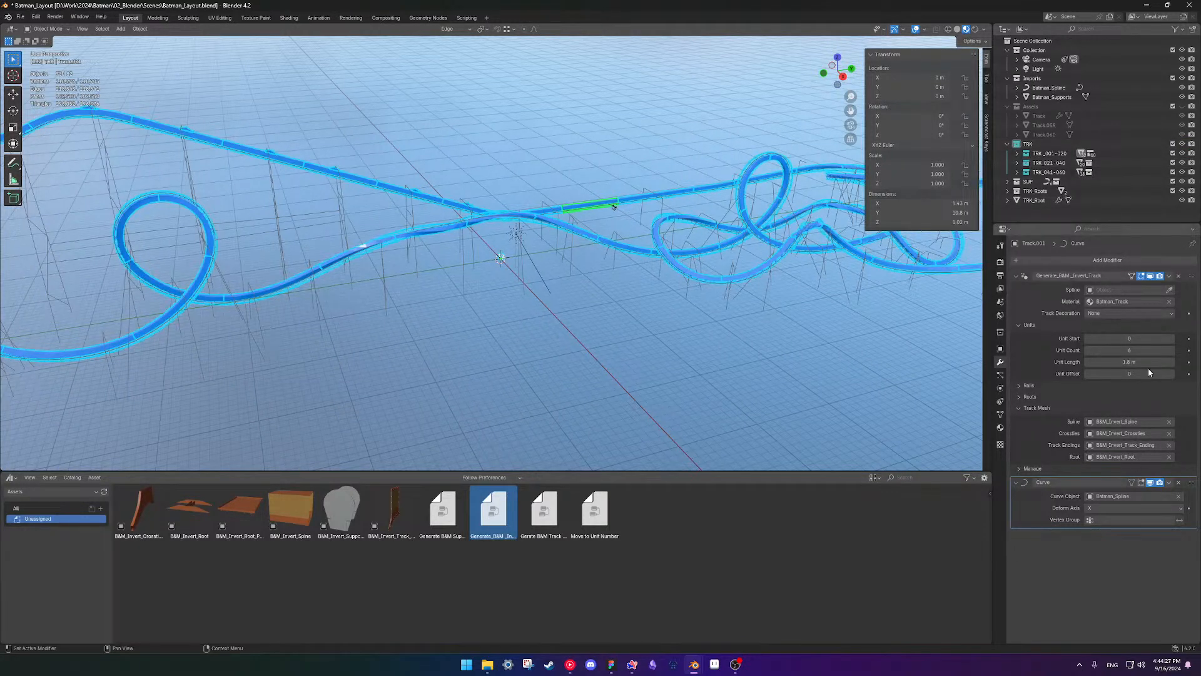
{"action": "left_click", "coordinate": [1168, 276]}
{"action": "left_click", "coordinate": [1152, 305]}
- Remove the copied Generate_B&M_Invert_Track modifier from the B&M_Invert_Root object near the world origin
{"action": "scroll", "coordinate": [450, 315], "scroll_direction": "up", "scroll_amount": 4}
{"action": "middle_click_drag", "start_coordinate": [369, 313], "coordinate": [531, 271]}
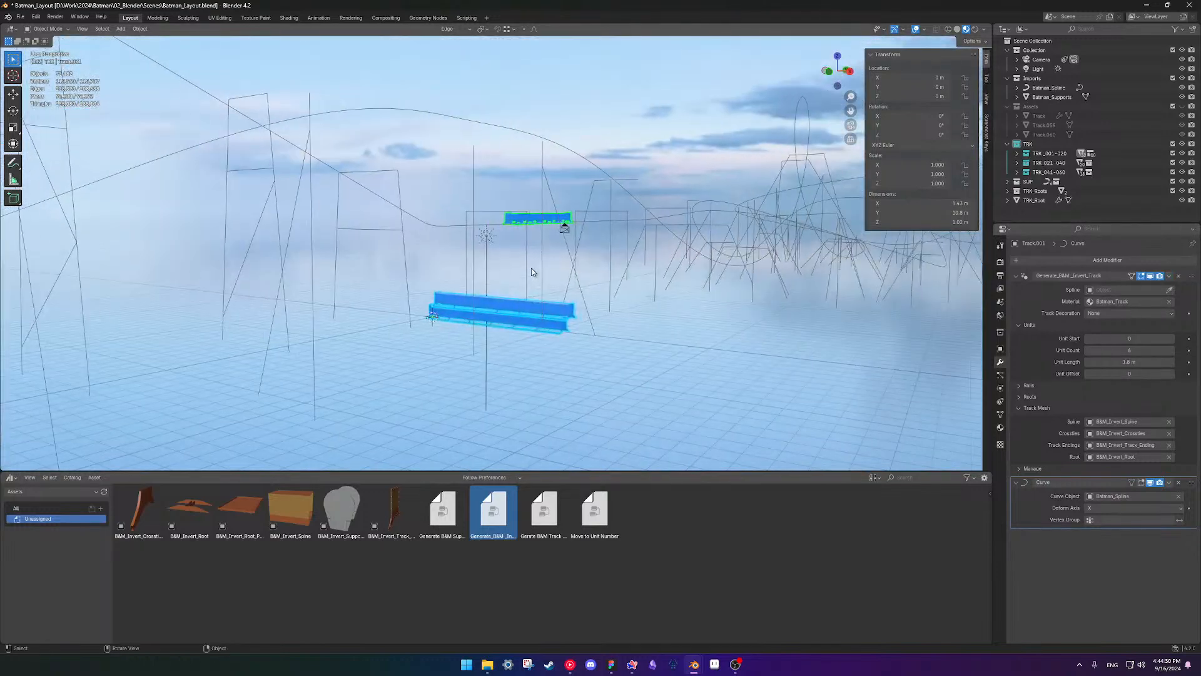
{"action": "left_click", "coordinate": [505, 303]}
{"action": "scroll", "coordinate": [505, 319], "scroll_direction": "up", "scroll_amount": 4}
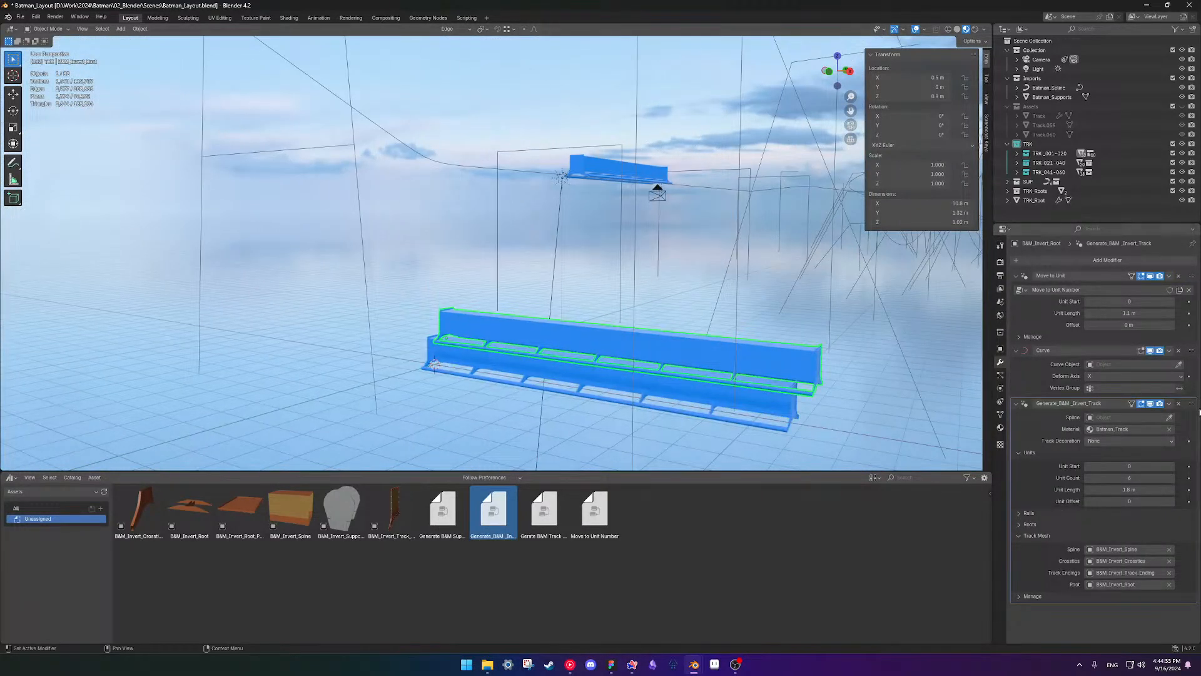
{"action": "left_click", "coordinate": [1178, 403]}
{"action": "scroll", "coordinate": [589, 357], "scroll_direction": "down", "scroll_amount": 6}
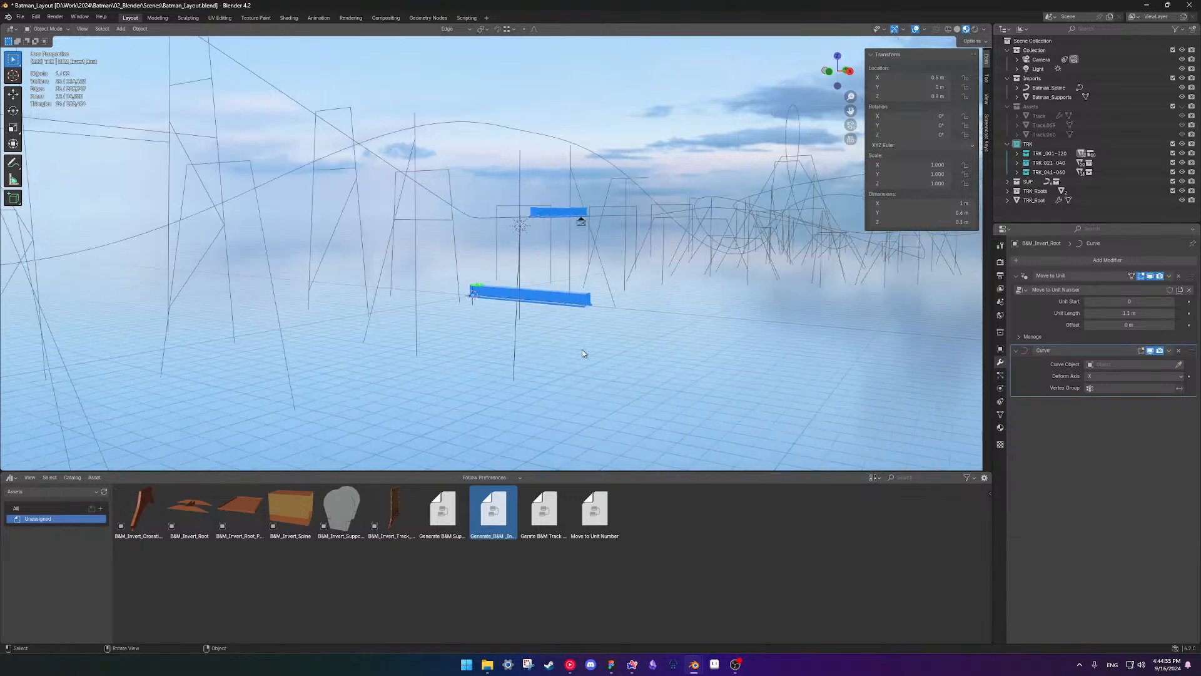
{"action": "scroll", "coordinate": [424, 303], "scroll_direction": "down", "scroll_amount": 4}
{"action": "middle_click_drag", "start_coordinate": [495, 260], "coordinate": [549, 275], "text": "shift"}
{"action": "scroll", "coordinate": [559, 331], "scroll_direction": "up", "scroll_amount": 6}
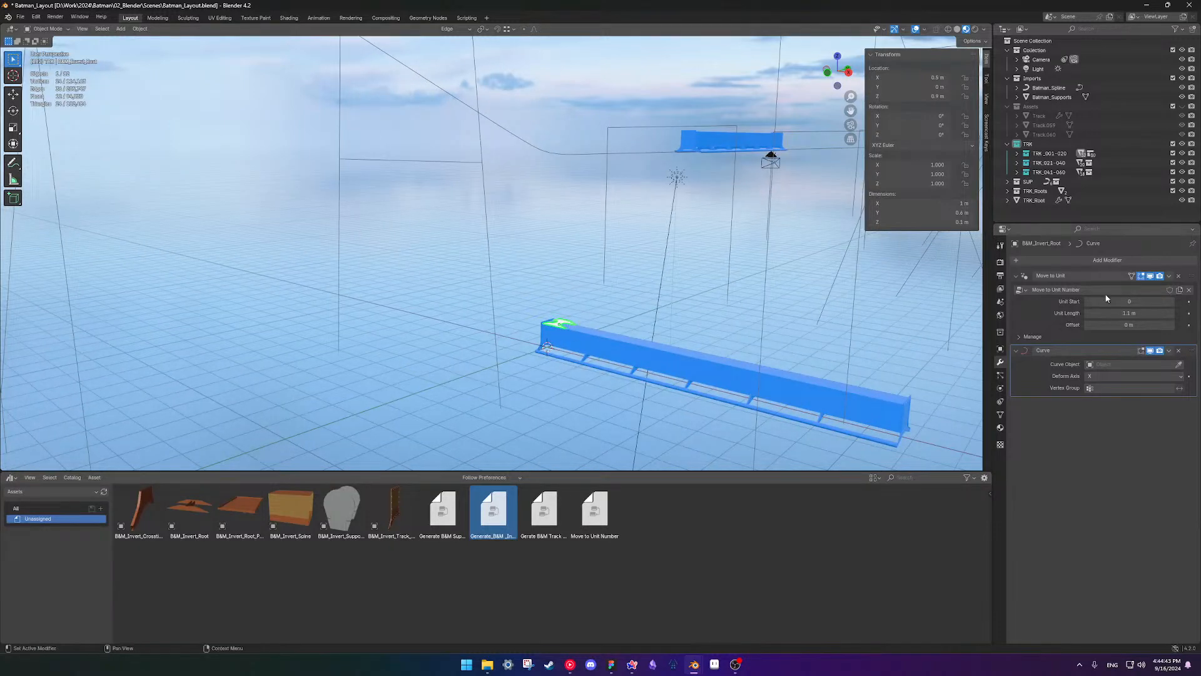
- Select TRK_Root.001 inside the TRK_001 collection and remove its copied Generate_B&M_Invert_Track modifier
{"action": "left_click", "coordinate": [1017, 153]}
{"action": "left_click", "coordinate": [1026, 163]}
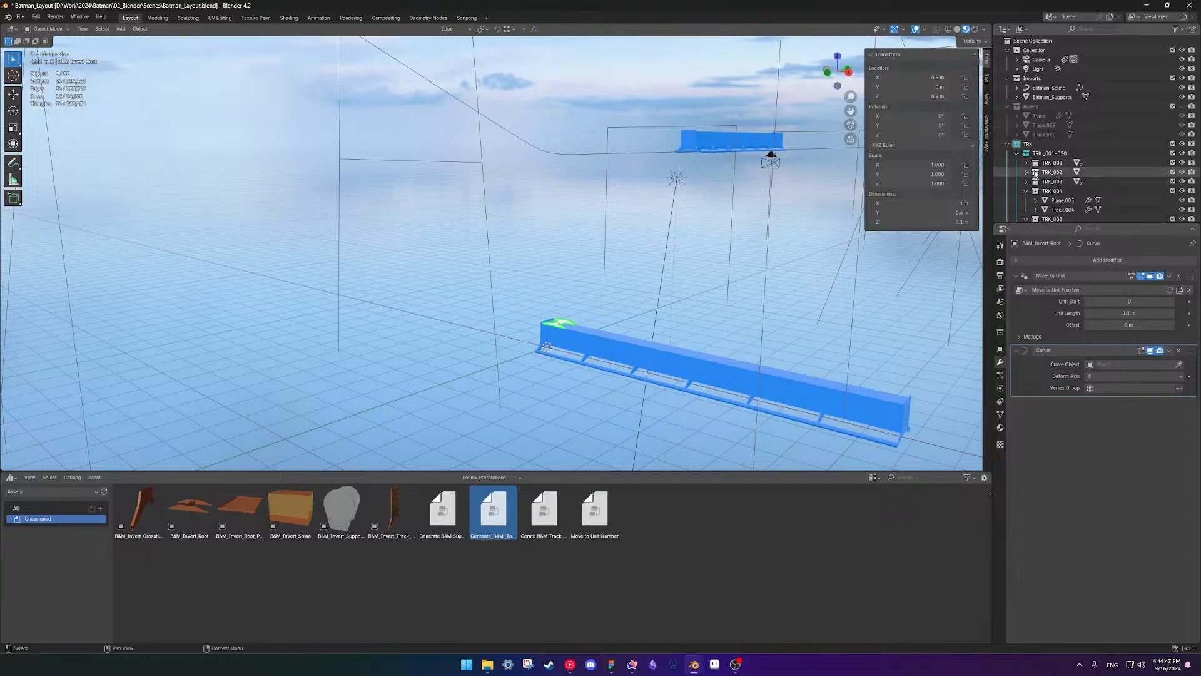
{"action": "left_click", "coordinate": [1056, 182]}
{"action": "scroll", "coordinate": [539, 238], "scroll_direction": "down", "scroll_amount": 8}
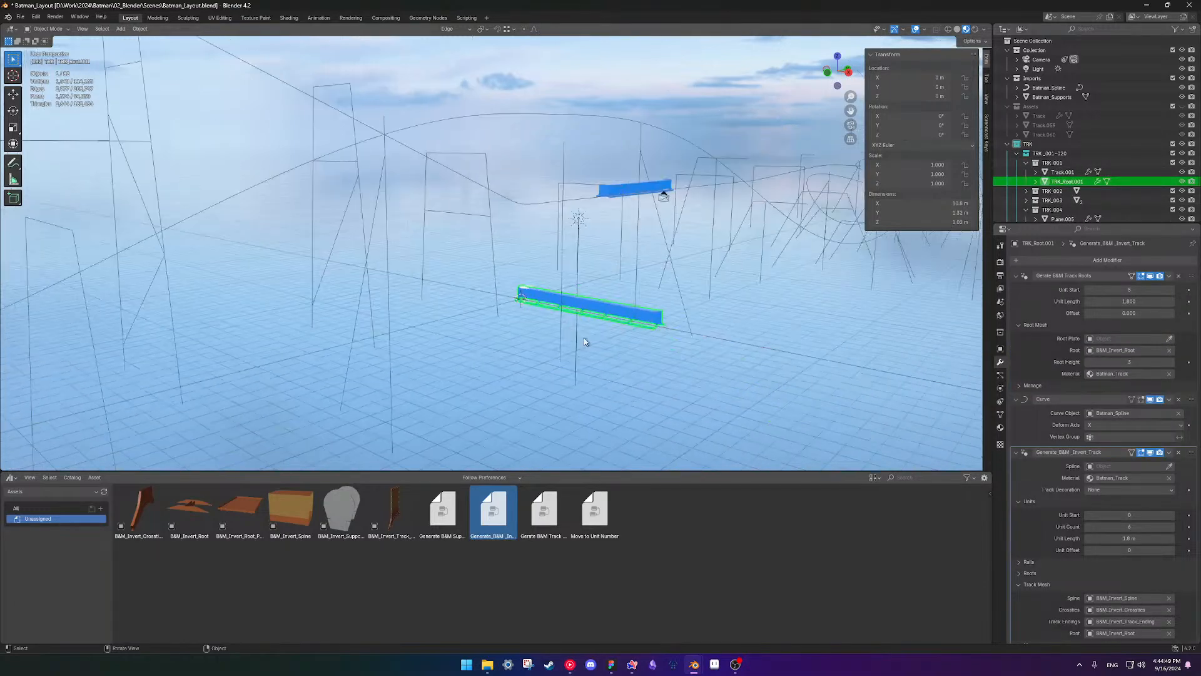
{"action": "middle_click_drag", "start_coordinate": [539, 244], "coordinate": [710, 307], "text": "shift"}
{"action": "scroll", "coordinate": [710, 307], "scroll_direction": "down", "scroll_amount": 2}
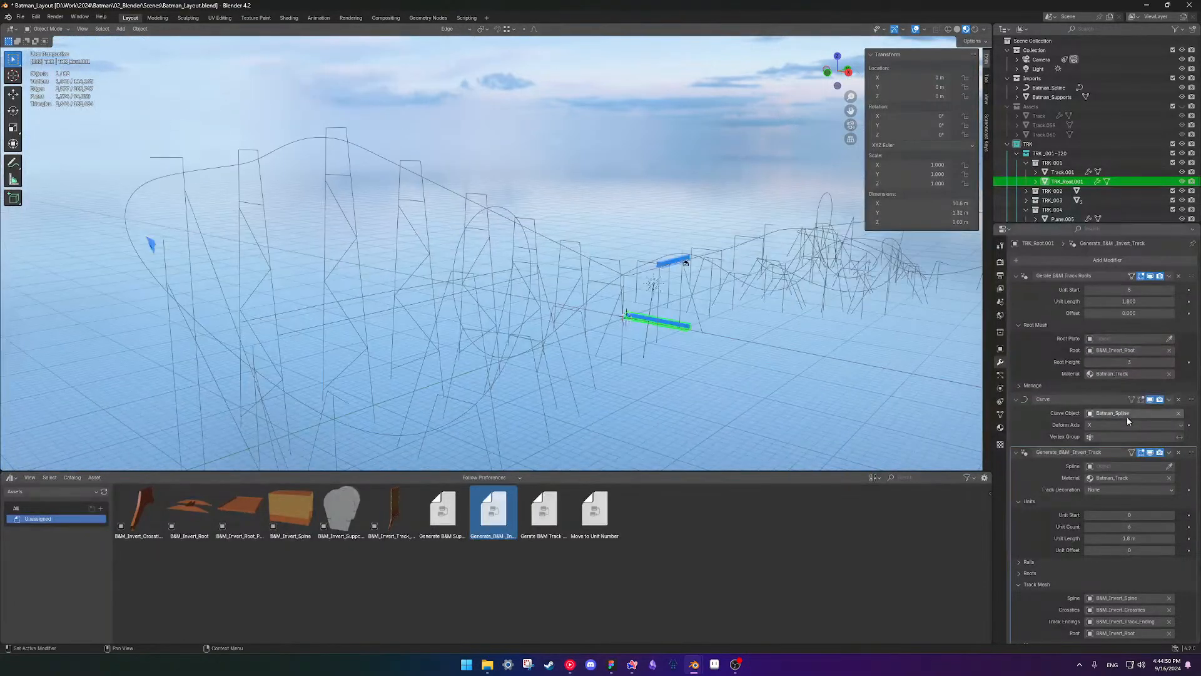
{"action": "left_click", "coordinate": [1179, 452]}
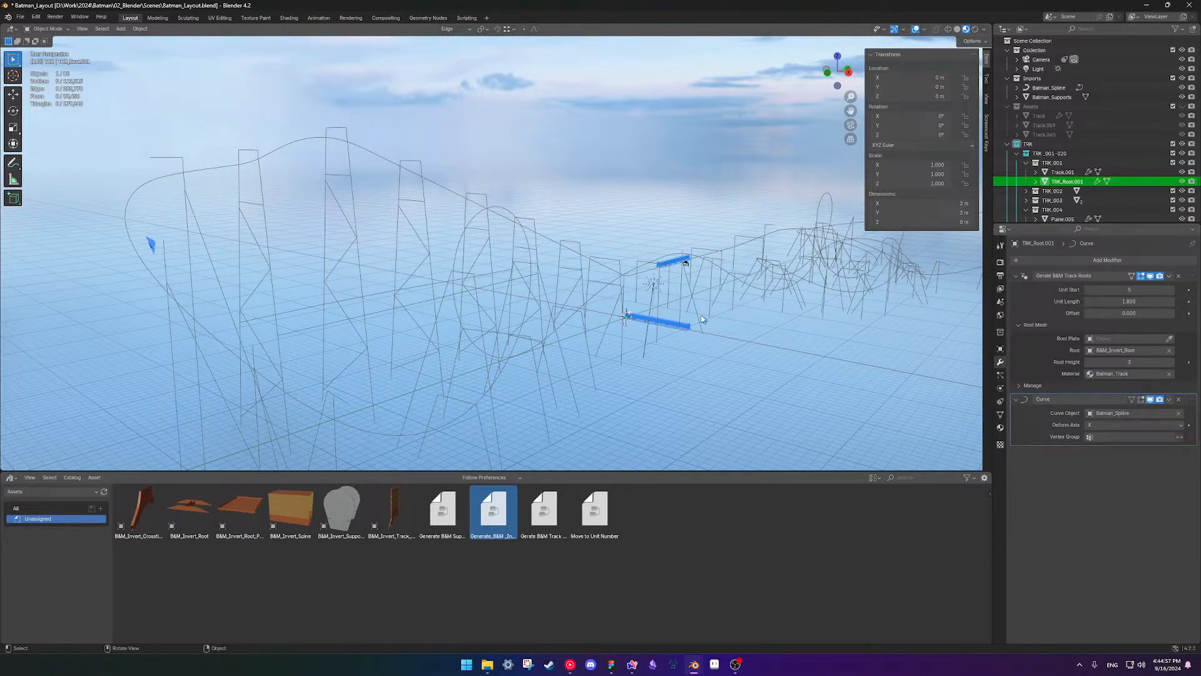
- Inspect TRK_Root.001 by toggling its visibility, local view and edit mode, and compare its modifiers with those of Track.001
{"action": "left_click", "coordinate": [1182, 182]}
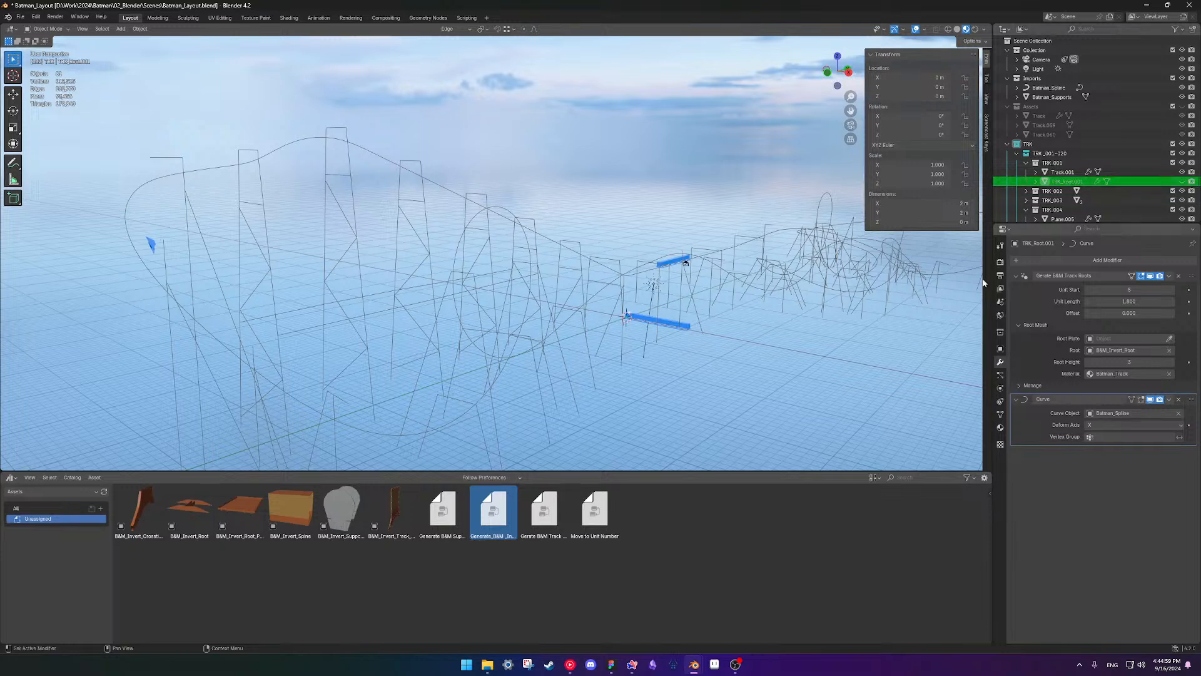
{"action": "left_click", "coordinate": [1182, 181]}
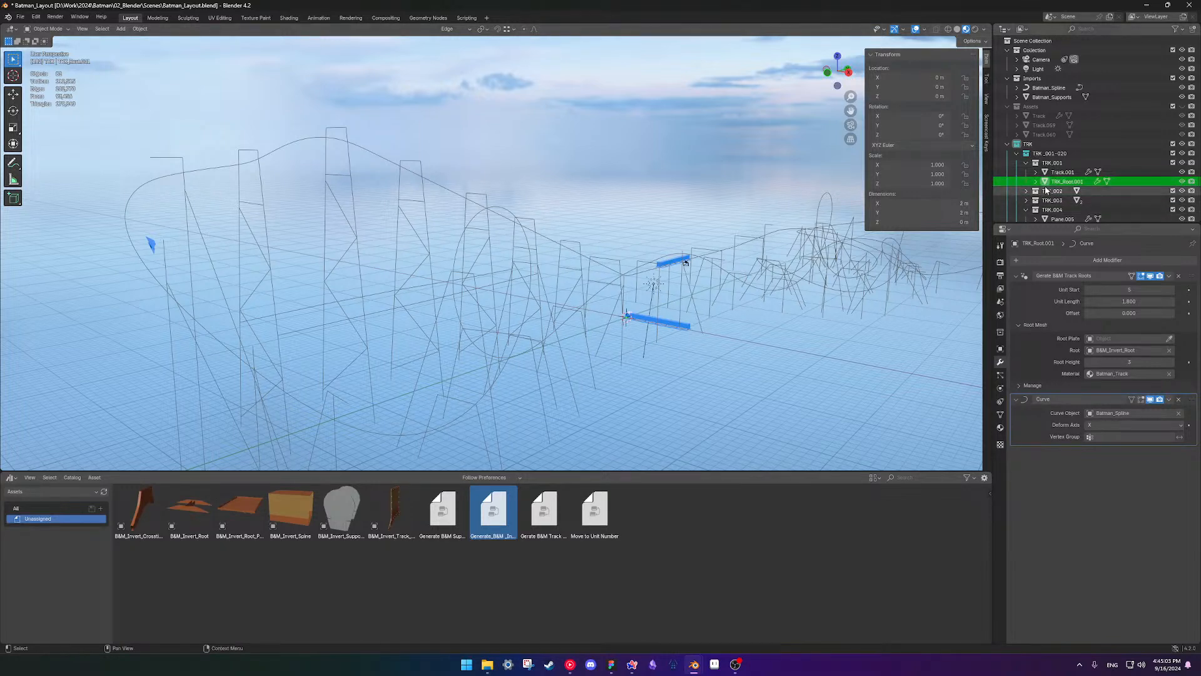
{"action": "key", "text": "KP_Divide"}
{"action": "key", "text": "KP_Divide"}
{"action": "middle_click_drag", "start_coordinate": [667, 300], "coordinate": [624, 309]}
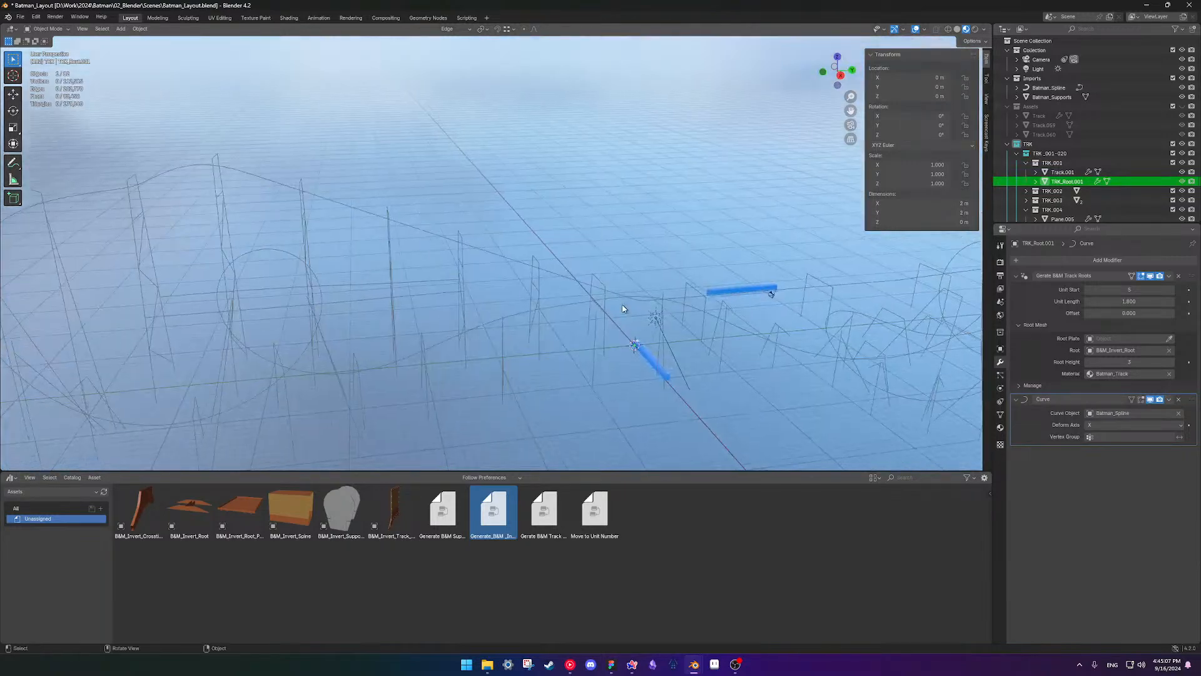
{"action": "key", "text": "Tab"}
{"action": "key", "text": "Tab"}
{"action": "scroll", "coordinate": [605, 316], "scroll_direction": "down", "scroll_amount": 3}
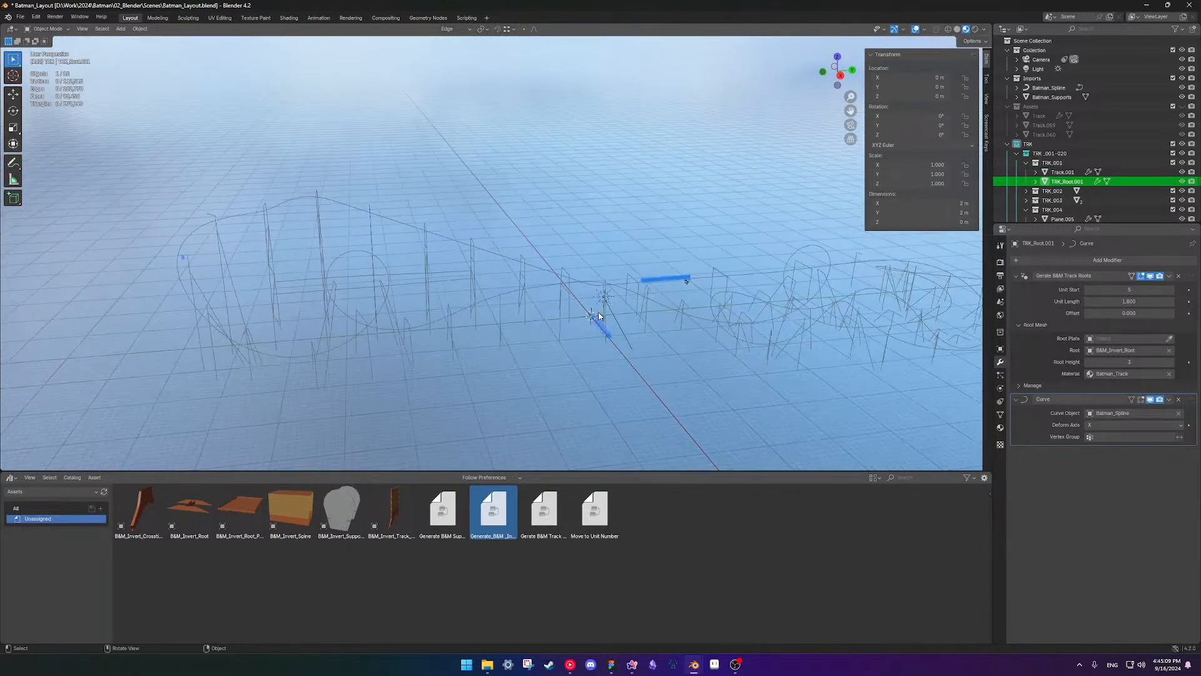
{"action": "middle_click_drag", "start_coordinate": [610, 318], "coordinate": [707, 293]}
{"action": "left_click", "coordinate": [1071, 174]}
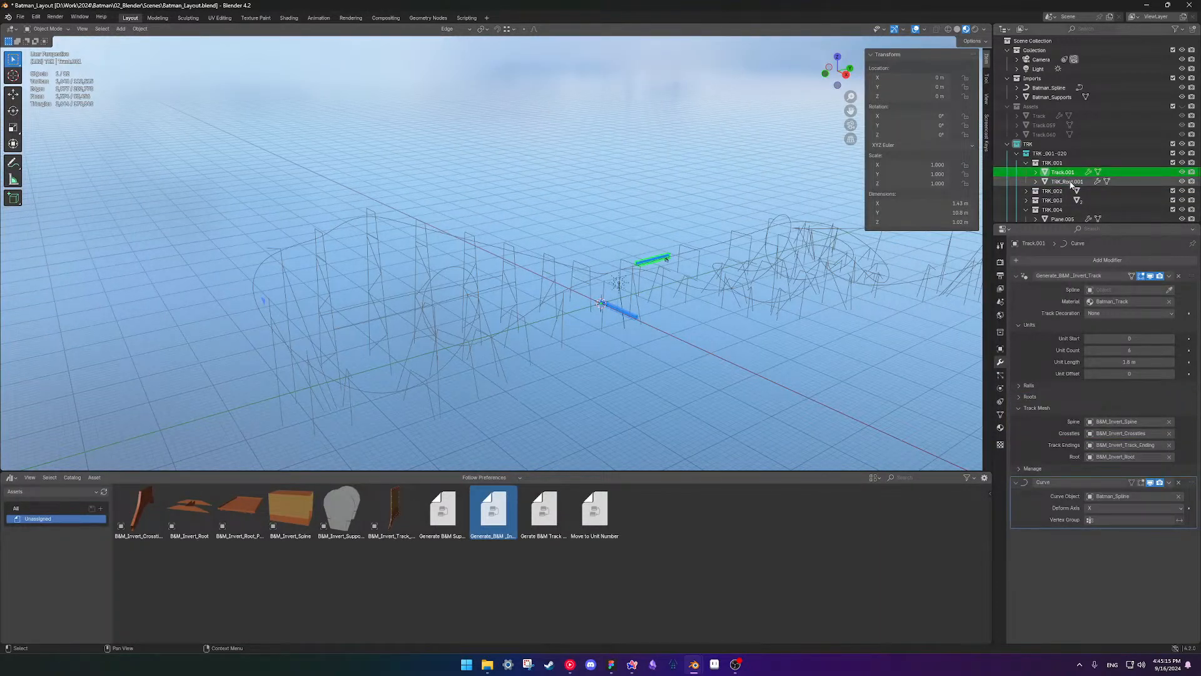
{"action": "left_click", "coordinate": [1070, 183]}
- Undo the recent modifier removals and the copying of Generate_B&M_Invert_Track, back to the full track selection
{"action": "key", "text": "ctrl+z"}
{"action": "key", "text": "ctrl+z"}
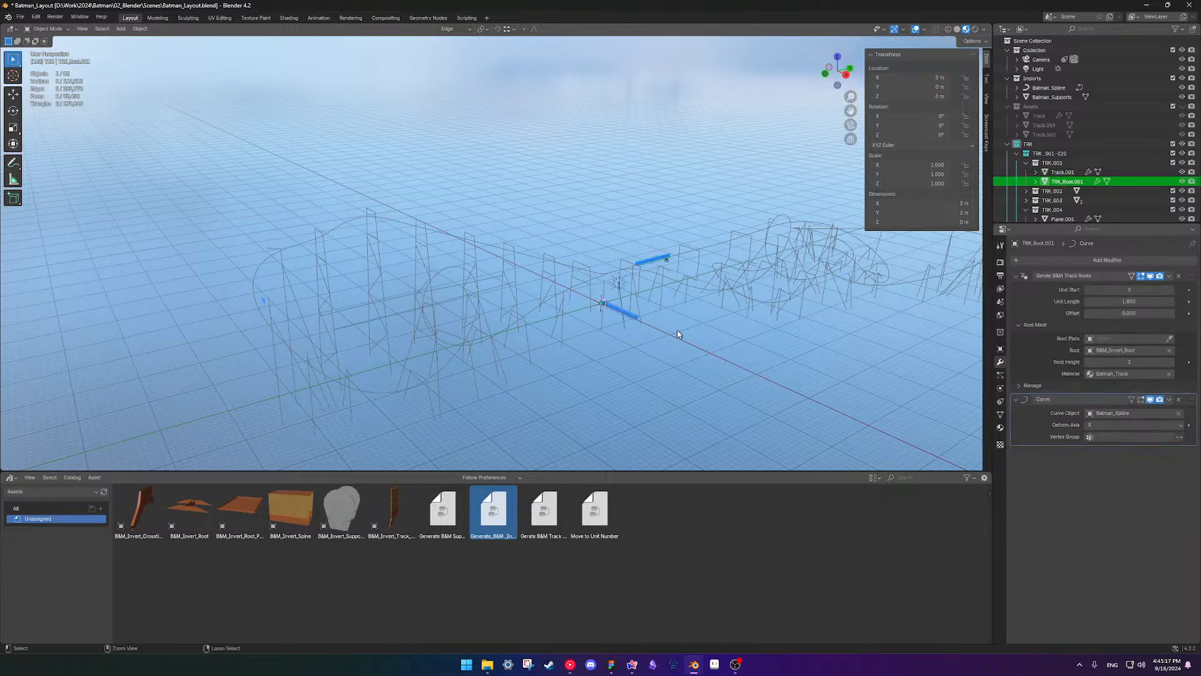
{"action": "key", "text": "ctrl+z"}
{"action": "key", "text": "ctrl+z"}
{"action": "key", "text": "ctrl+z"}
{"action": "key", "text": "ctrl+z"}
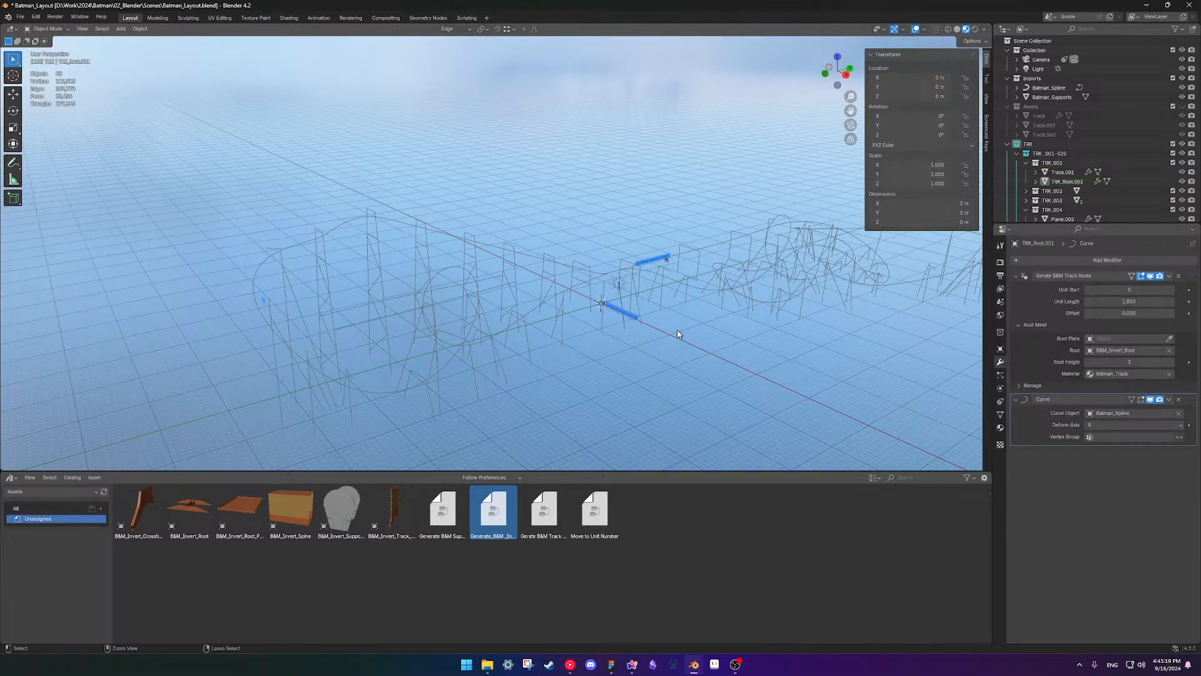
{"action": "key", "text": "ctrl+z"}
{"action": "key", "text": "ctrl+z"}
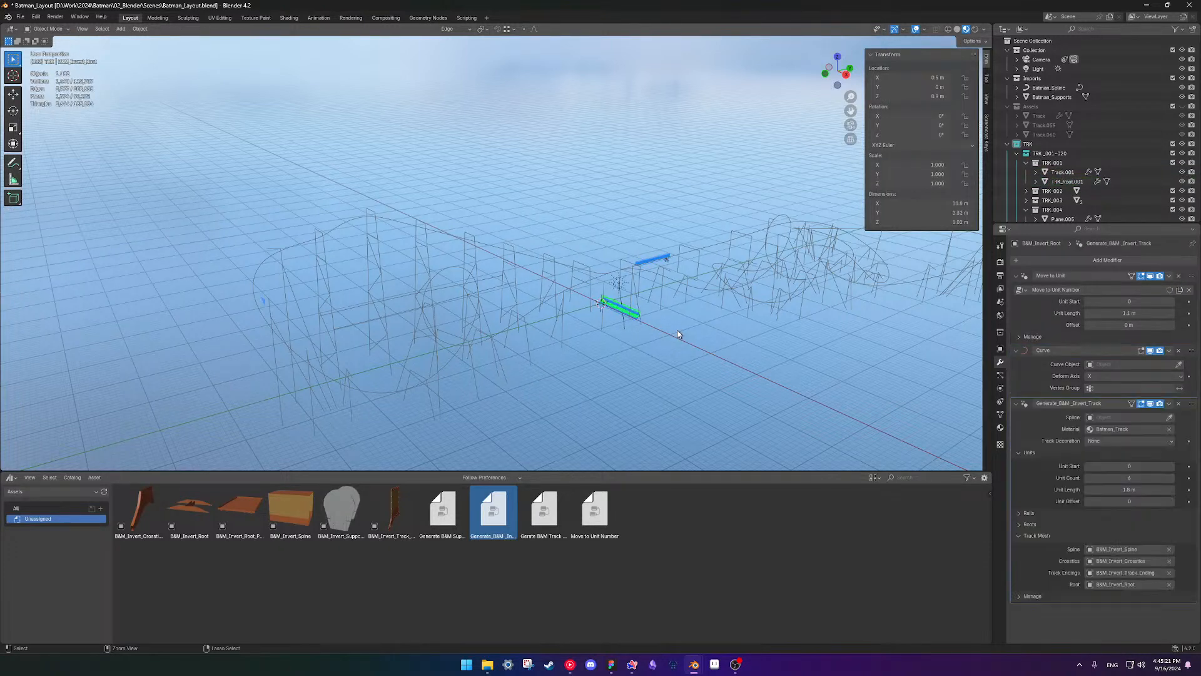
- Take the separate root plates along the lift hill and the following curve out of the selection, keeping Track.001 active
{"action": "scroll", "coordinate": [750, 305], "scroll_direction": "up", "scroll_amount": 5}
{"action": "middle_click_drag", "start_coordinate": [726, 365], "coordinate": [483, 361], "text": "shift"}
{"action": "scroll", "coordinate": [501, 361], "scroll_direction": "up", "scroll_amount": 4}
{"action": "scroll", "coordinate": [482, 361], "scroll_direction": "down", "scroll_amount": 5}
{"action": "scroll", "coordinate": [483, 361], "scroll_direction": "down", "scroll_amount": 3}
{"action": "middle_click_drag", "start_coordinate": [479, 265], "coordinate": [566, 368], "text": "shift"}
{"action": "scroll", "coordinate": [582, 355], "scroll_direction": "up", "scroll_amount": 5}
{"action": "middle_click_drag", "start_coordinate": [573, 318], "coordinate": [678, 249], "text": "shift"}
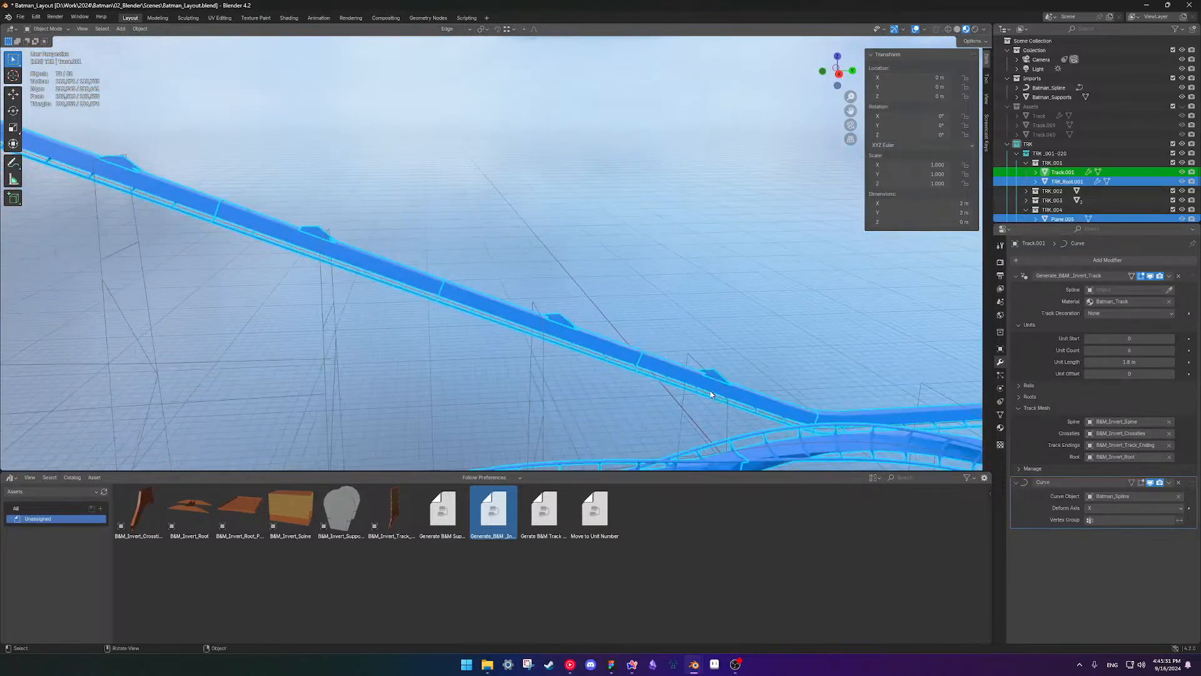
{"action": "left_click_drag", "start_coordinate": [716, 369], "coordinate": [725, 374], "text": "ctrl"}
{"action": "left_click_drag", "start_coordinate": [558, 295], "coordinate": [564, 319], "text": "ctrl"}
{"action": "left_click", "coordinate": [325, 234], "text": "ctrl"}
{"action": "middle_click_drag", "start_coordinate": [225, 187], "coordinate": [407, 226], "text": "shift"}
{"action": "left_click", "coordinate": [354, 208], "text": "shift"}
{"action": "middle_click_drag", "start_coordinate": [219, 140], "coordinate": [426, 196], "text": "shift"}
{"action": "left_click", "coordinate": [369, 190], "text": "shift"}
{"action": "middle_click_drag", "start_coordinate": [129, 114], "coordinate": [545, 114], "text": "shift"}
{"action": "left_click", "coordinate": [405, 138], "text": "shift"}
{"action": "left_click", "coordinate": [311, 130], "text": "shift"}
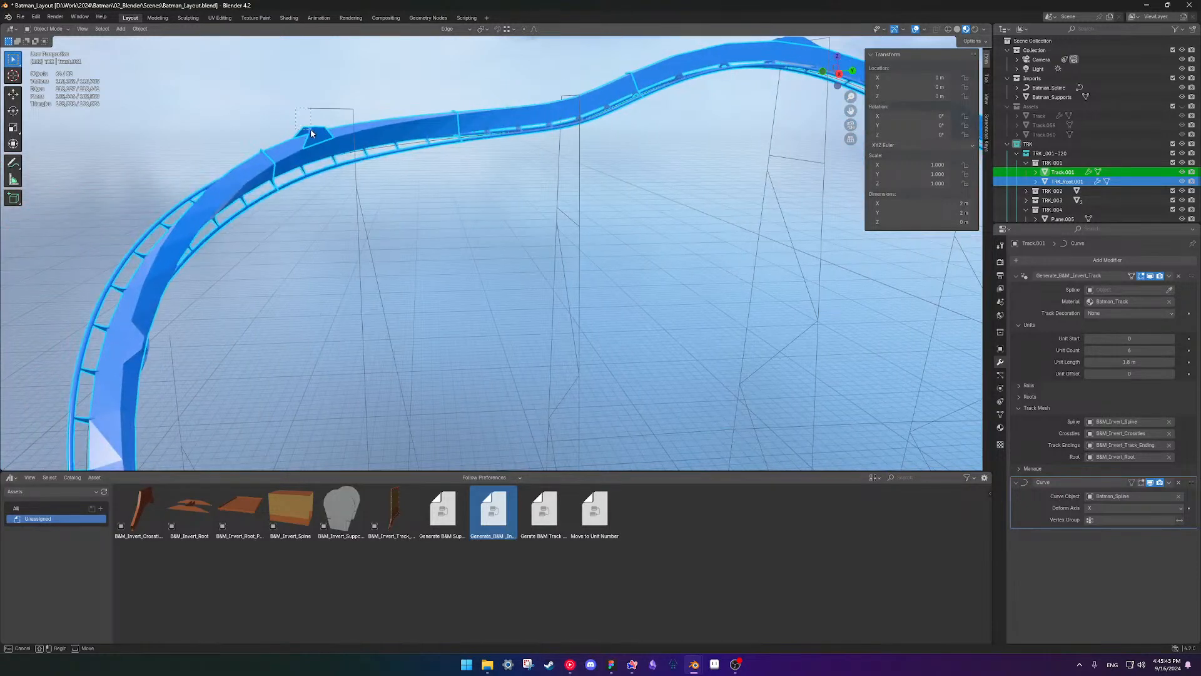
- Copy Track.001's Generate_B&M_Invert_Track modifier to the remaining selected track objects
{"action": "scroll", "coordinate": [354, 175], "scroll_direction": "down", "scroll_amount": 9}
{"action": "middle_click_drag", "start_coordinate": [631, 301], "coordinate": [432, 182], "text": "shift"}
{"action": "scroll", "coordinate": [500, 210], "scroll_direction": "up", "scroll_amount": 5}
{"action": "middle_click_drag", "start_coordinate": [651, 193], "coordinate": [431, 316], "text": "shift"}
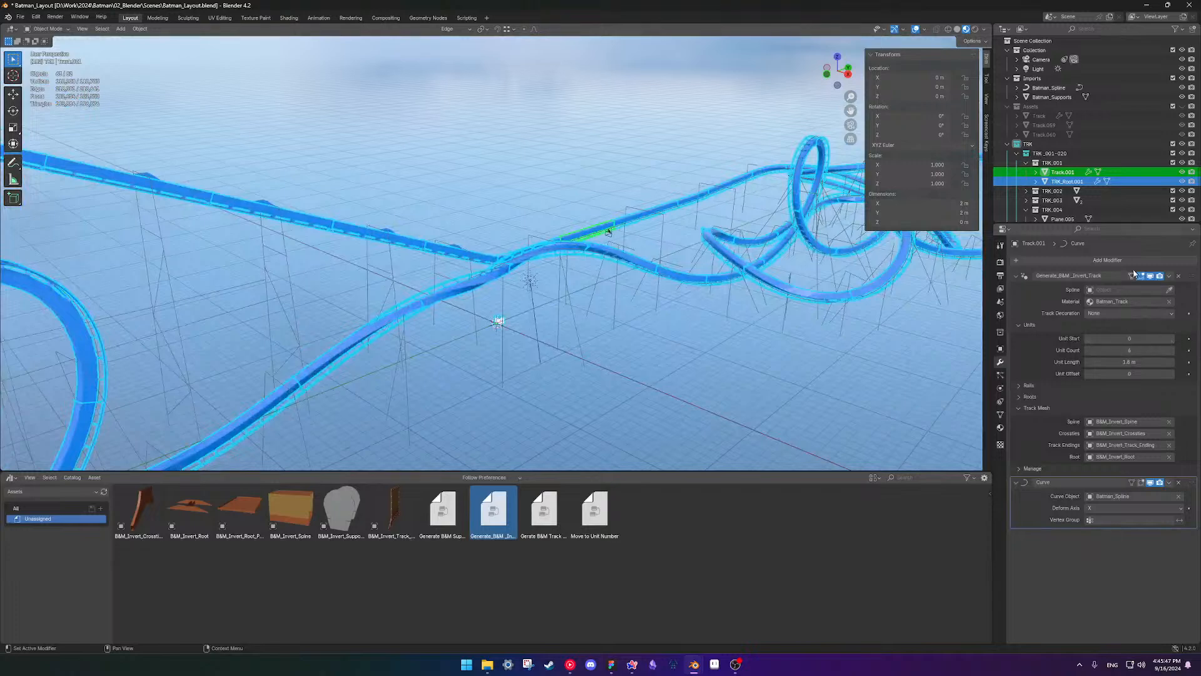
{"action": "left_click", "coordinate": [1169, 276]}
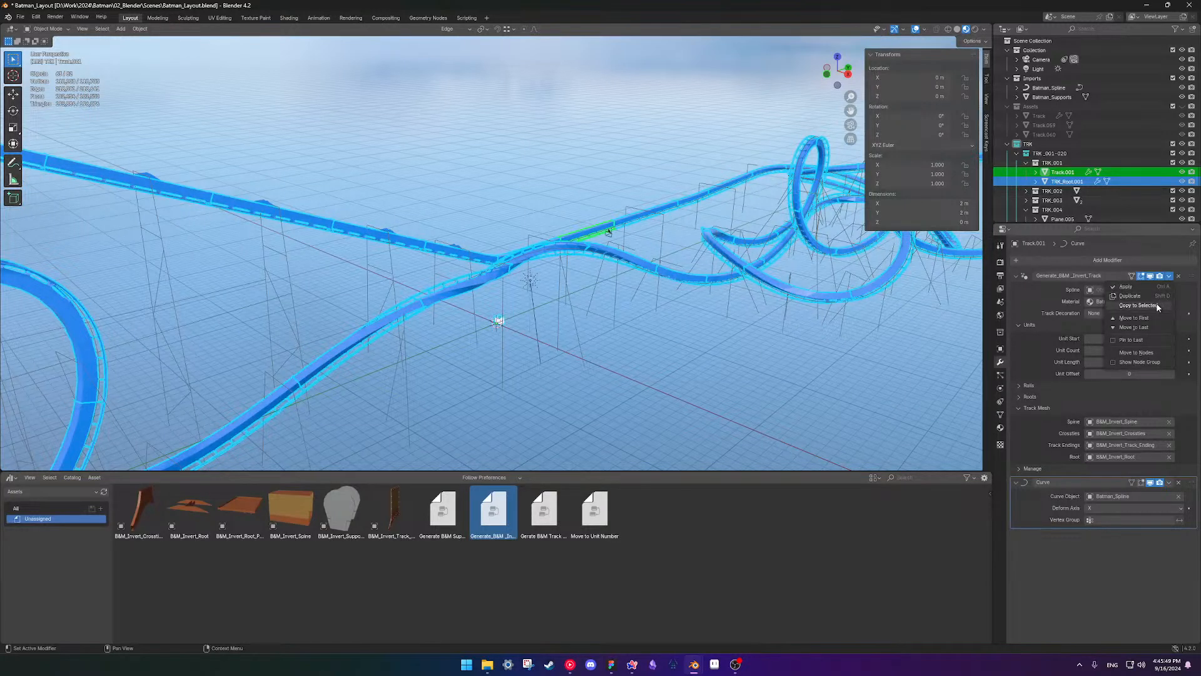
{"action": "left_click", "coordinate": [1157, 304]}
- Remove the copied Generate_B&M_Invert_Track modifier from the B&M_Invert_Root object near the world origin
{"action": "scroll", "coordinate": [632, 313], "scroll_direction": "down", "scroll_amount": 4}
{"action": "scroll", "coordinate": [567, 320], "scroll_direction": "up", "scroll_amount": 7}
{"action": "middle_click_drag", "start_coordinate": [566, 352], "coordinate": [607, 365]}
{"action": "left_click", "coordinate": [608, 399]}
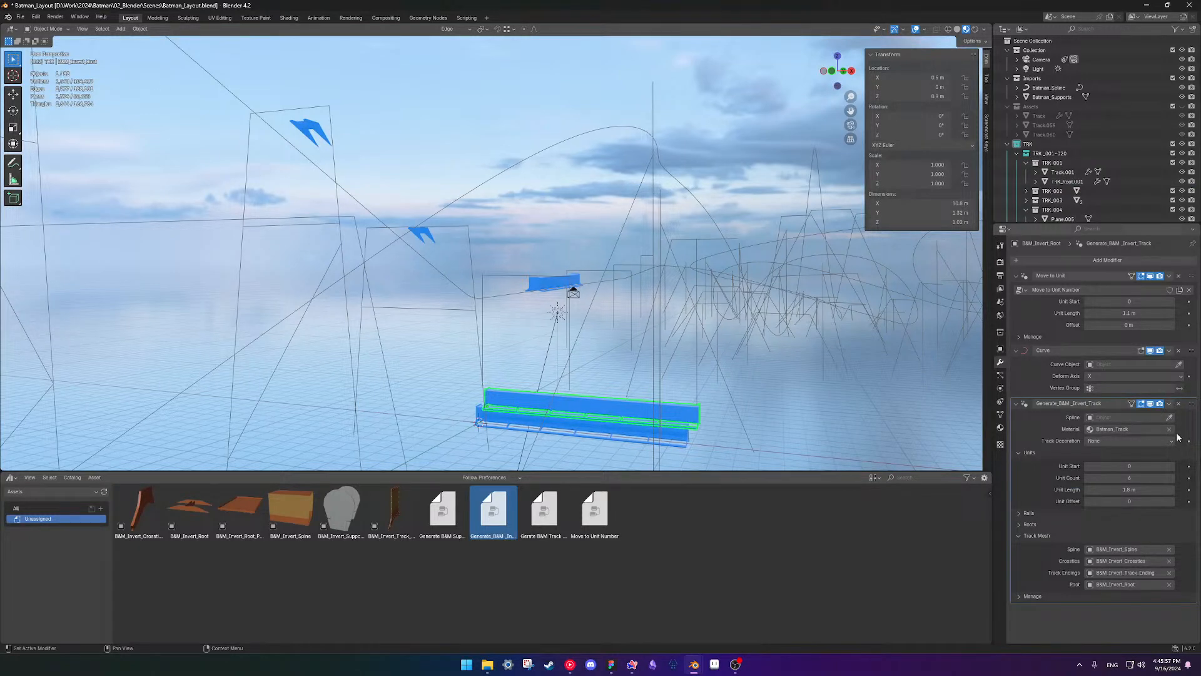
{"action": "left_click", "coordinate": [1178, 403]}
- Check Track.001, then select Track.002 in the TRK_002 collection and compare its original and copied Generate_B&M_Invert_Track modifiers
{"action": "middle_click_drag", "start_coordinate": [485, 328], "coordinate": [402, 381]}
{"action": "scroll", "coordinate": [402, 381], "scroll_direction": "down", "scroll_amount": 5}
{"action": "middle_click_drag", "start_coordinate": [413, 303], "coordinate": [587, 304], "text": "shift"}
{"action": "scroll", "coordinate": [571, 343], "scroll_direction": "up", "scroll_amount": 2}
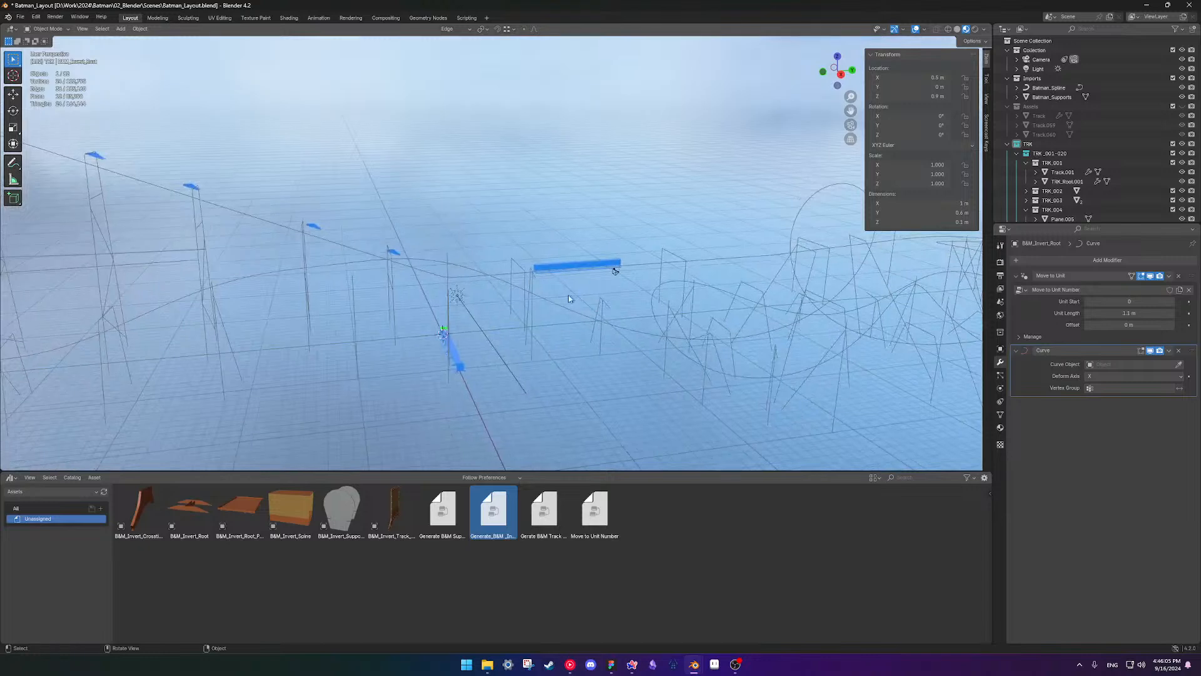
{"action": "left_click", "coordinate": [583, 267]}
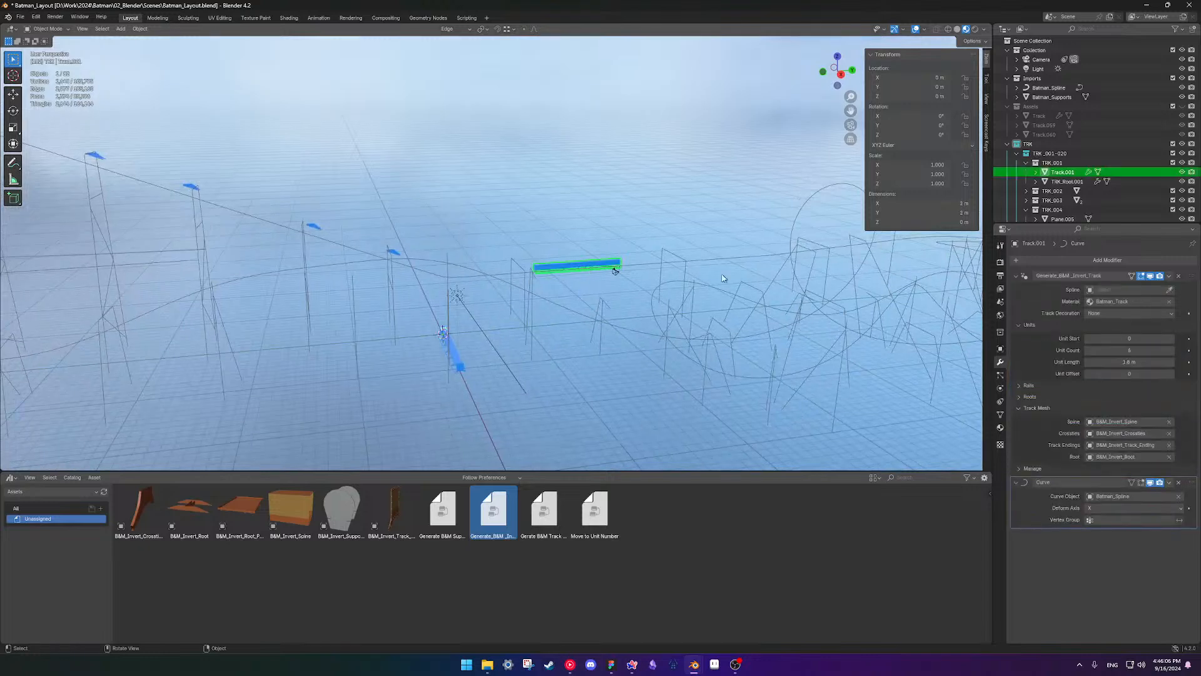
{"action": "left_click", "coordinate": [1026, 163]}
{"action": "left_click", "coordinate": [1026, 172]}
{"action": "left_click", "coordinate": [1063, 182]}
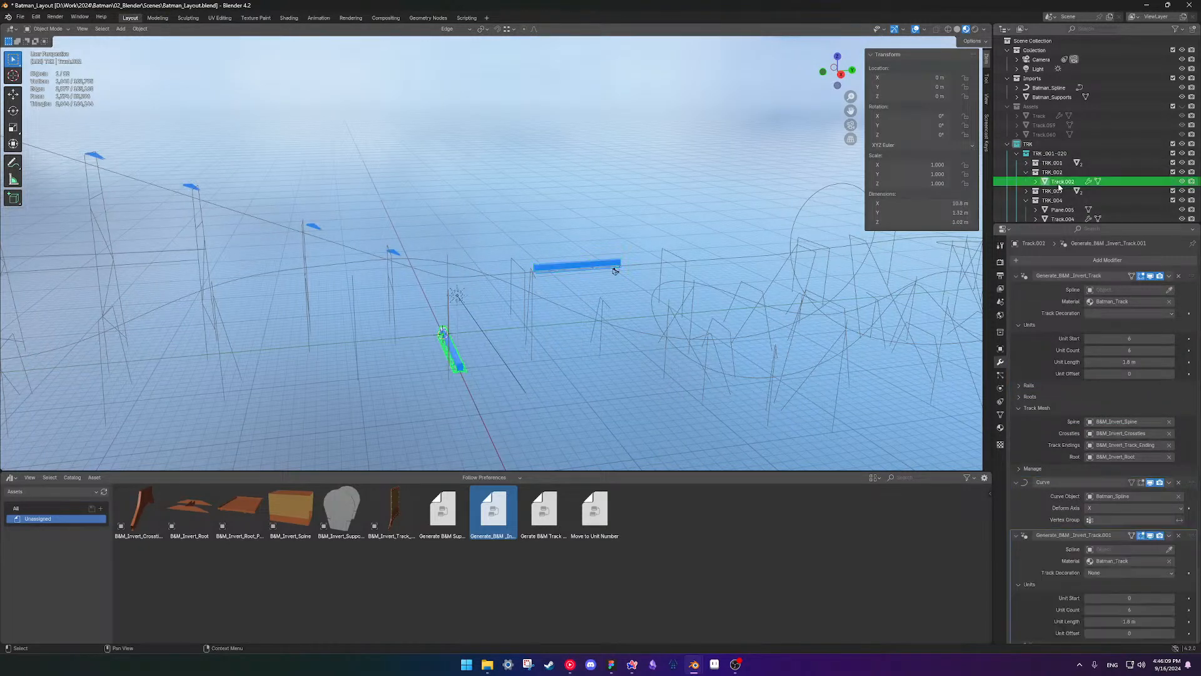
{"action": "scroll", "coordinate": [1112, 571], "scroll_direction": "down", "scroll_amount": 4}
{"action": "scroll", "coordinate": [1112, 568], "scroll_direction": "up", "scroll_amount": 4}
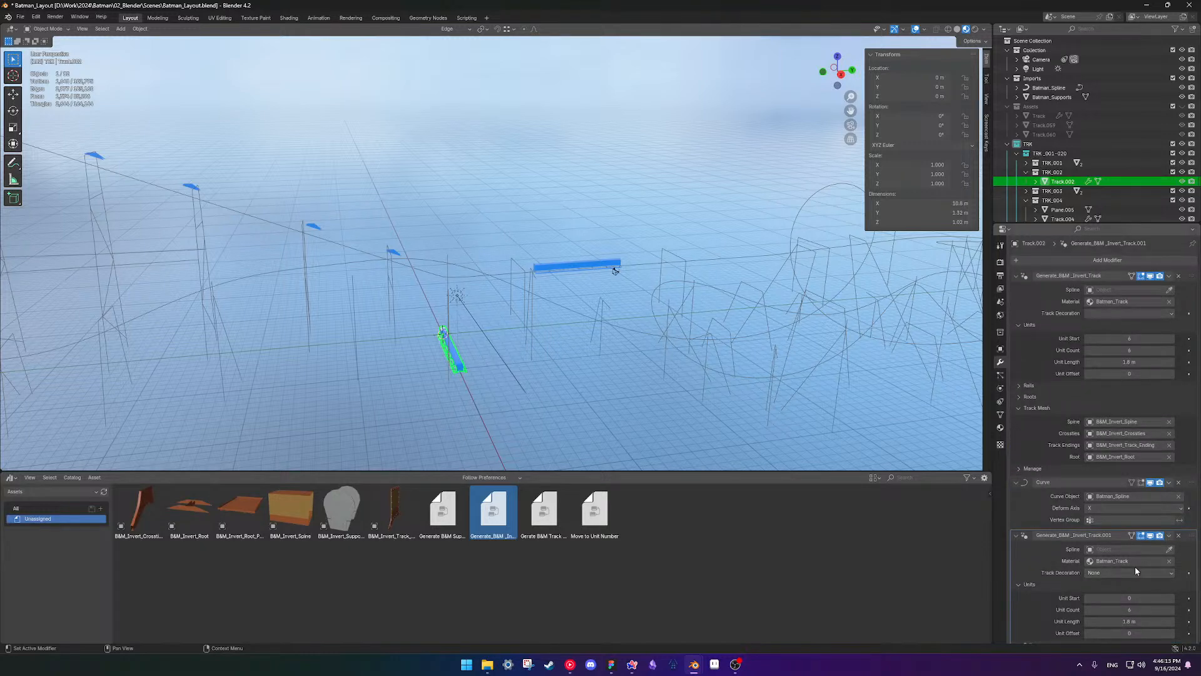
{"action": "scroll", "coordinate": [1134, 566], "scroll_direction": "down", "scroll_amount": 5}
{"action": "scroll", "coordinate": [1133, 486], "scroll_direction": "up", "scroll_amount": 5}
{"action": "scroll", "coordinate": [1143, 332], "scroll_direction": "down", "scroll_amount": 1}
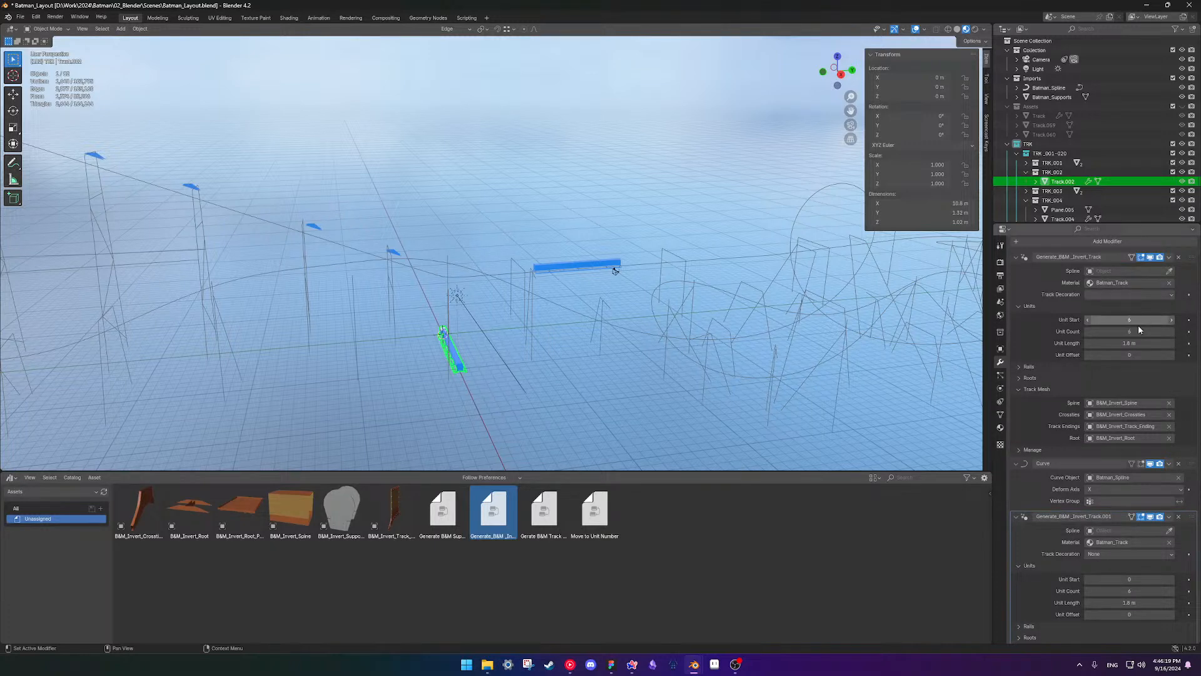
- Set the Unit Start of Track.002's copied Generate_B&M_Invert_Track.001 modifier to 6, matching its original modifier
{"action": "left_click", "coordinate": [1130, 320]}
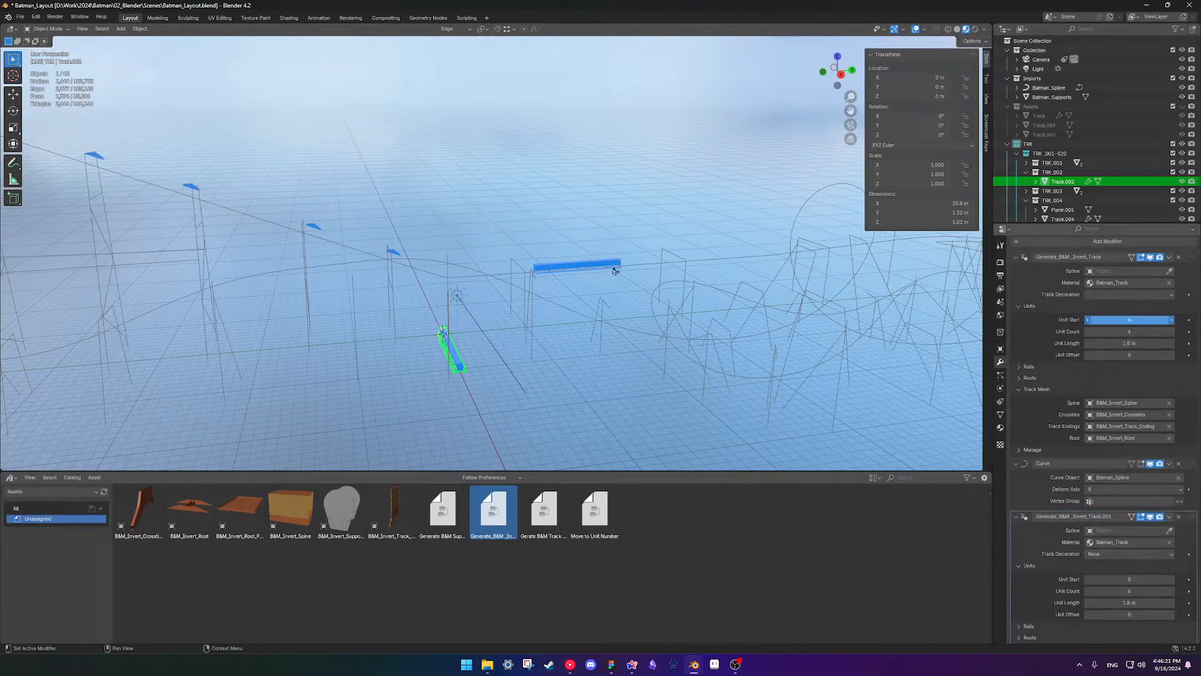
{"action": "left_click", "coordinate": [1140, 579]}
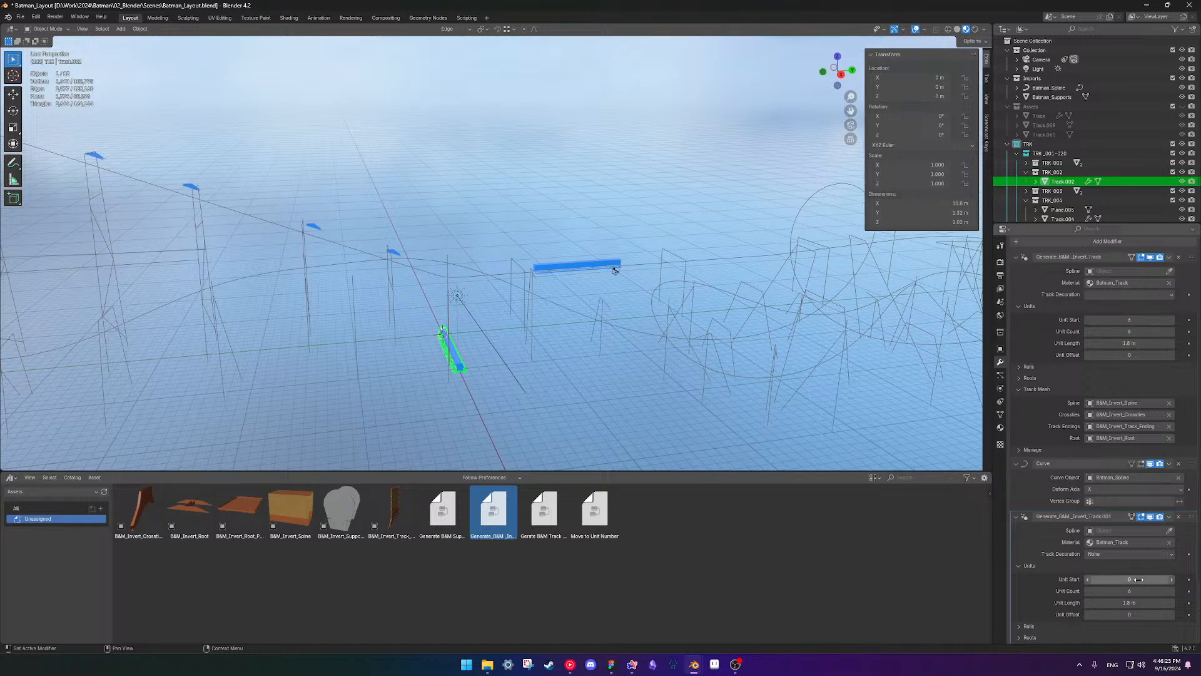
{"action": "type", "text": "6"}
{"action": "key", "text": "Return"}
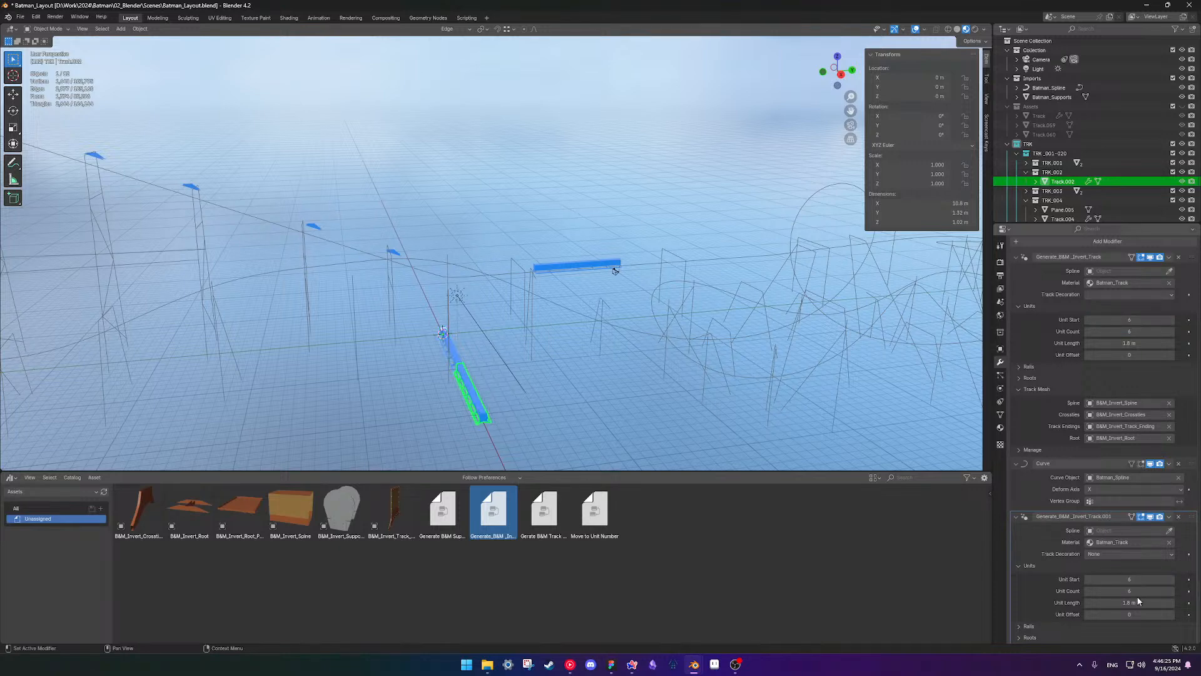
- Move Track.002's copied track modifier above the Curve modifier and delete the original Generate_B&M_Invert_Track modifier
{"action": "scroll", "coordinate": [1101, 467], "scroll_direction": "down", "scroll_amount": 3}
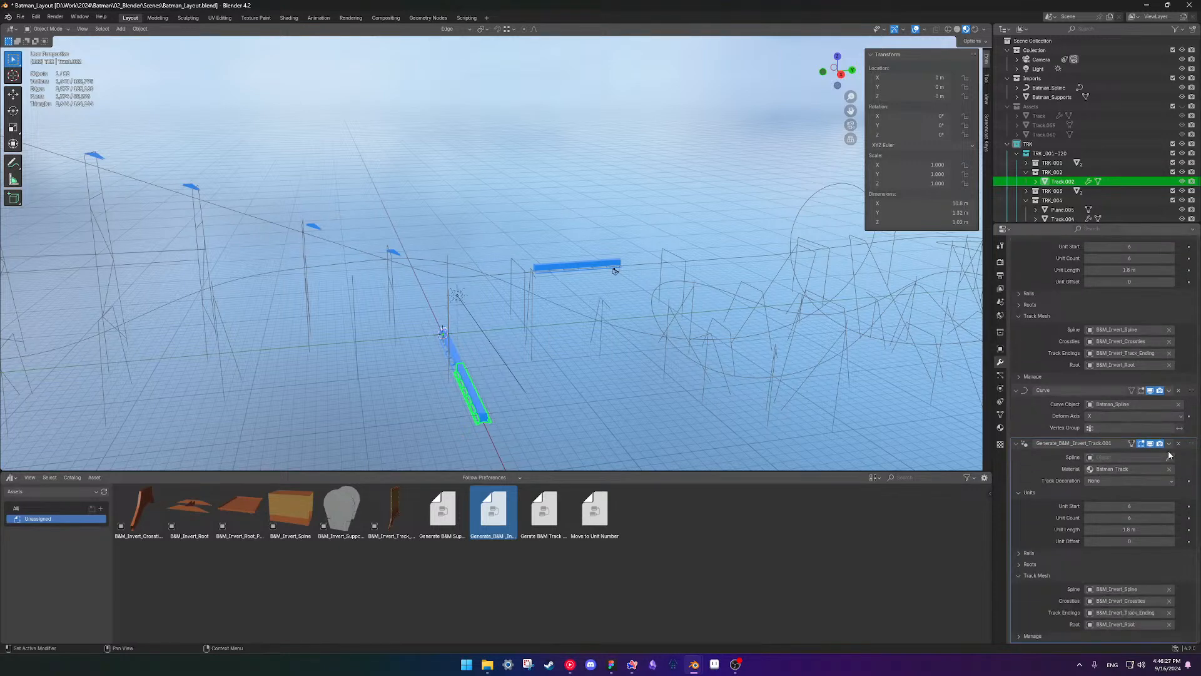
{"action": "left_click_drag", "start_coordinate": [1191, 444], "coordinate": [1182, 374]}
{"action": "scroll", "coordinate": [1144, 404], "scroll_direction": "up", "scroll_amount": 3}
{"action": "scroll", "coordinate": [1144, 404], "scroll_direction": "up", "scroll_amount": 1}
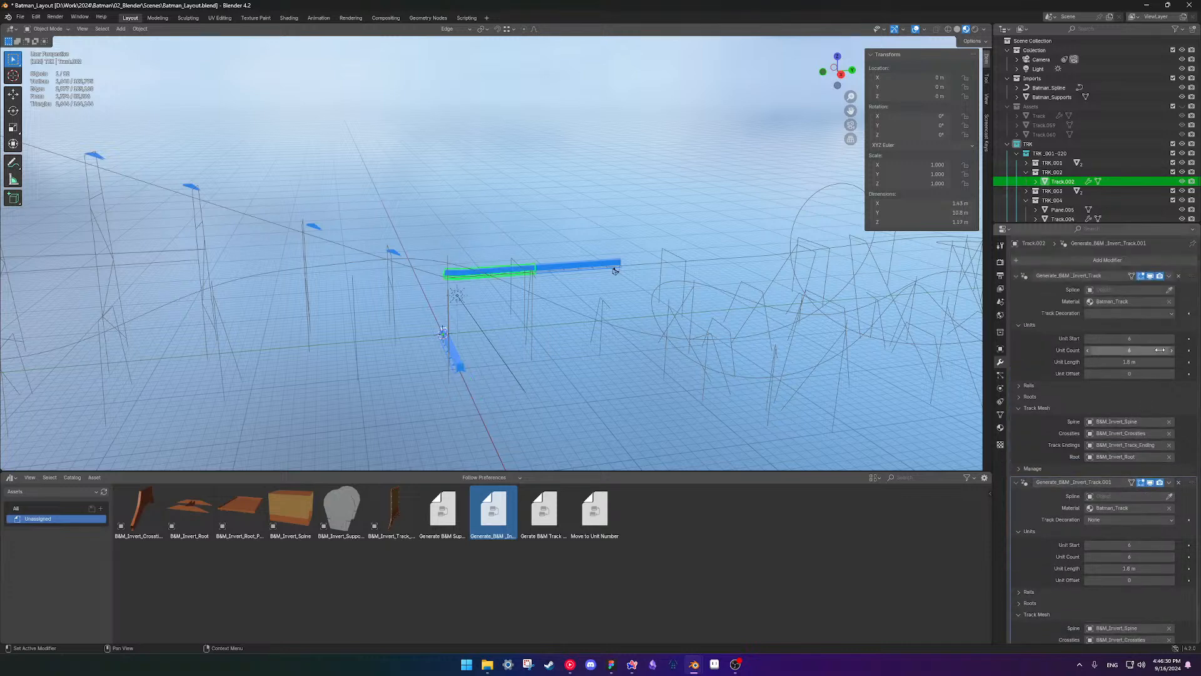
{"action": "left_click", "coordinate": [1180, 276]}
- Select Track.003 in the TRK_003 collection, move its copied track modifier above Curve and set its Unit Start to 12
{"action": "middle_click_drag", "start_coordinate": [555, 296], "coordinate": [675, 295], "text": "shift"}
{"action": "scroll", "coordinate": [586, 293], "scroll_direction": "down", "scroll_amount": 2}
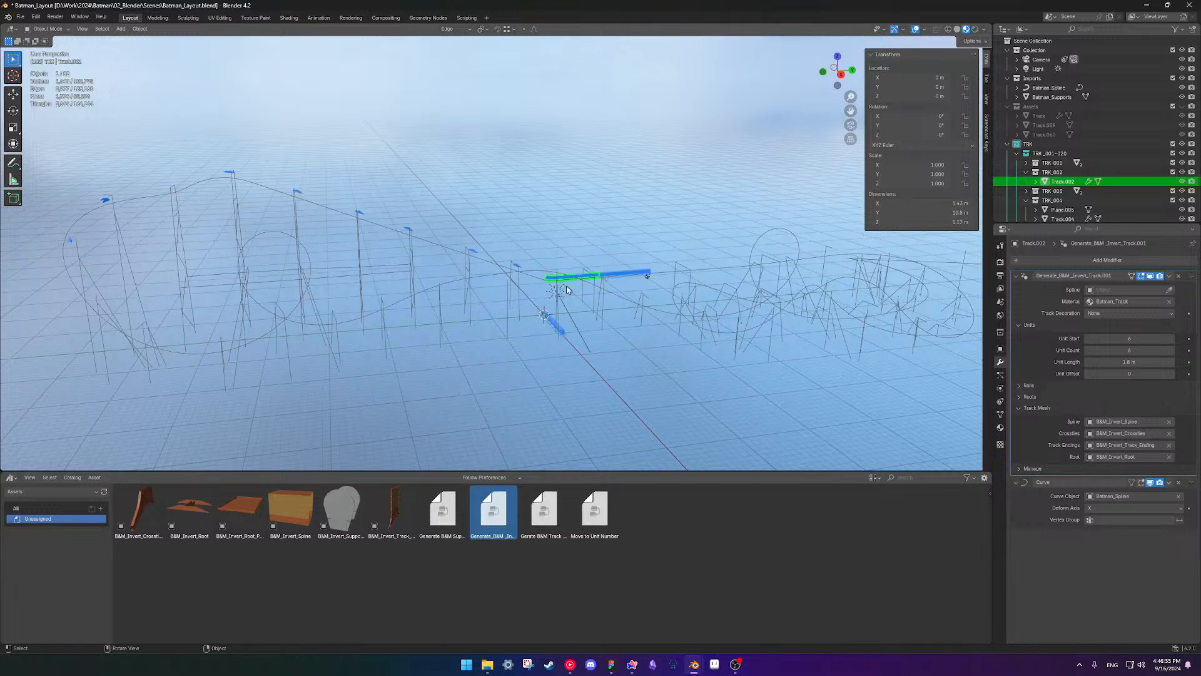
{"action": "left_click", "coordinate": [1026, 172]}
{"action": "left_click", "coordinate": [1026, 182]}
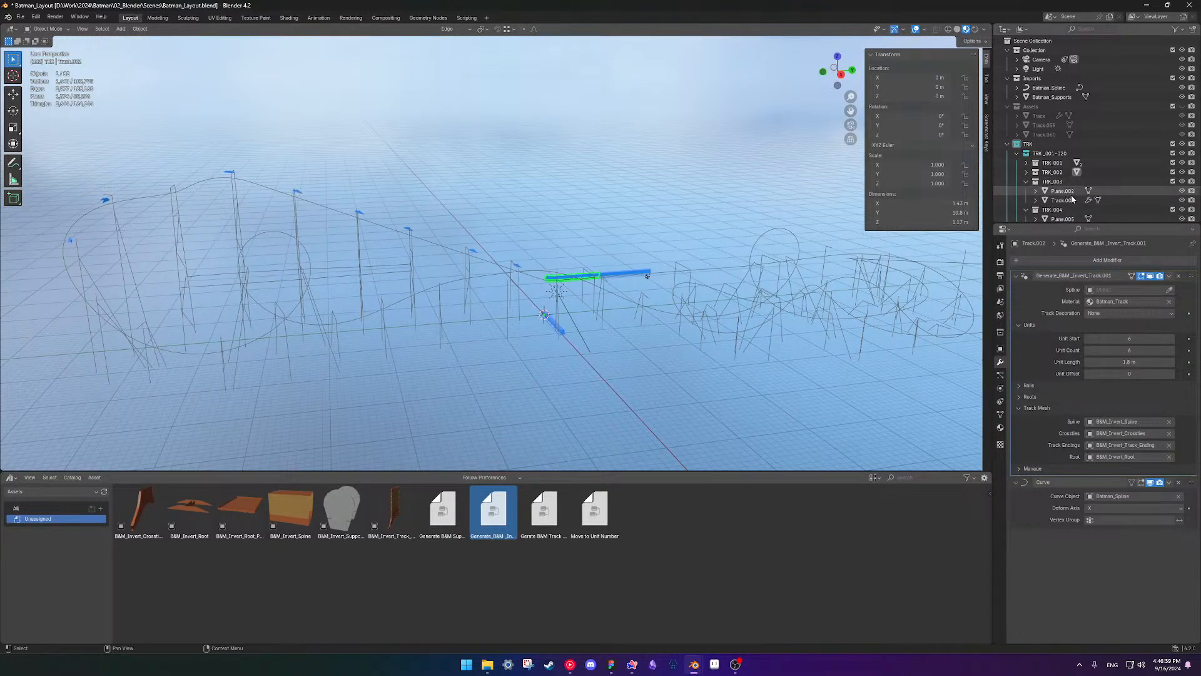
{"action": "left_click", "coordinate": [1069, 201]}
{"action": "left_click_drag", "start_coordinate": [1192, 537], "coordinate": [1186, 436]}
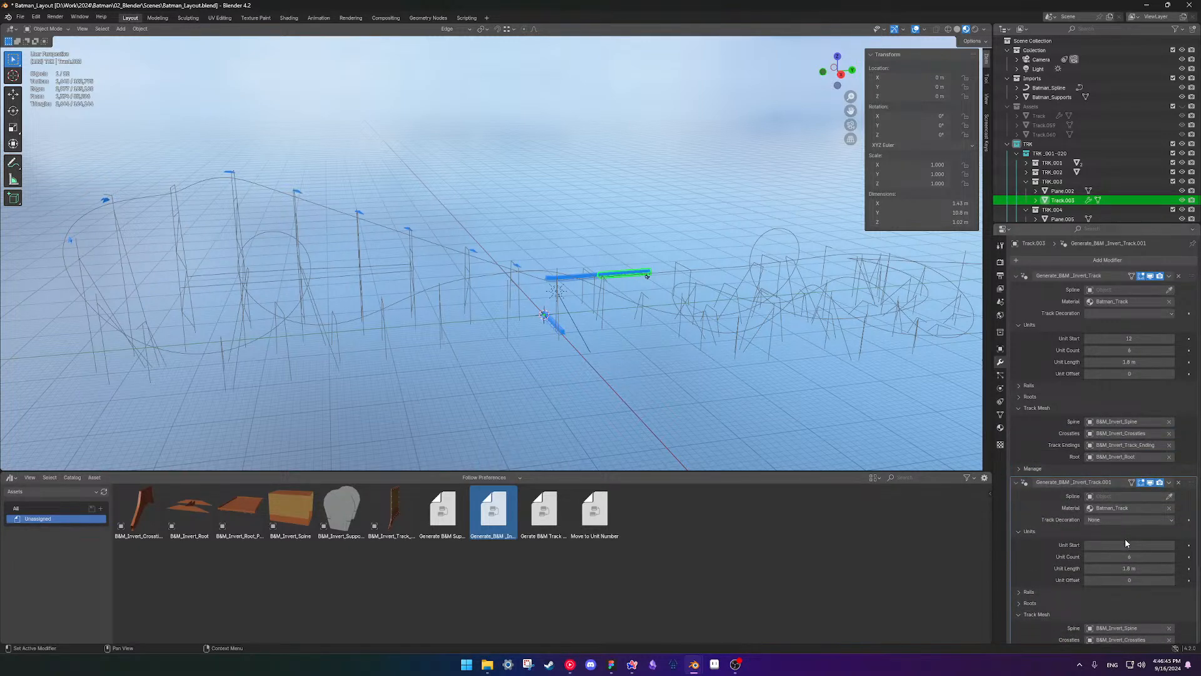
{"action": "left_click", "coordinate": [1126, 545]}
{"action": "type", "text": "12"}
{"action": "key", "text": "Return"}
- Delete the original Generate_B&M_Invert_Track modifier from Track.003 and clear the selection
{"action": "scroll", "coordinate": [1126, 532], "scroll_direction": "down", "scroll_amount": 4}
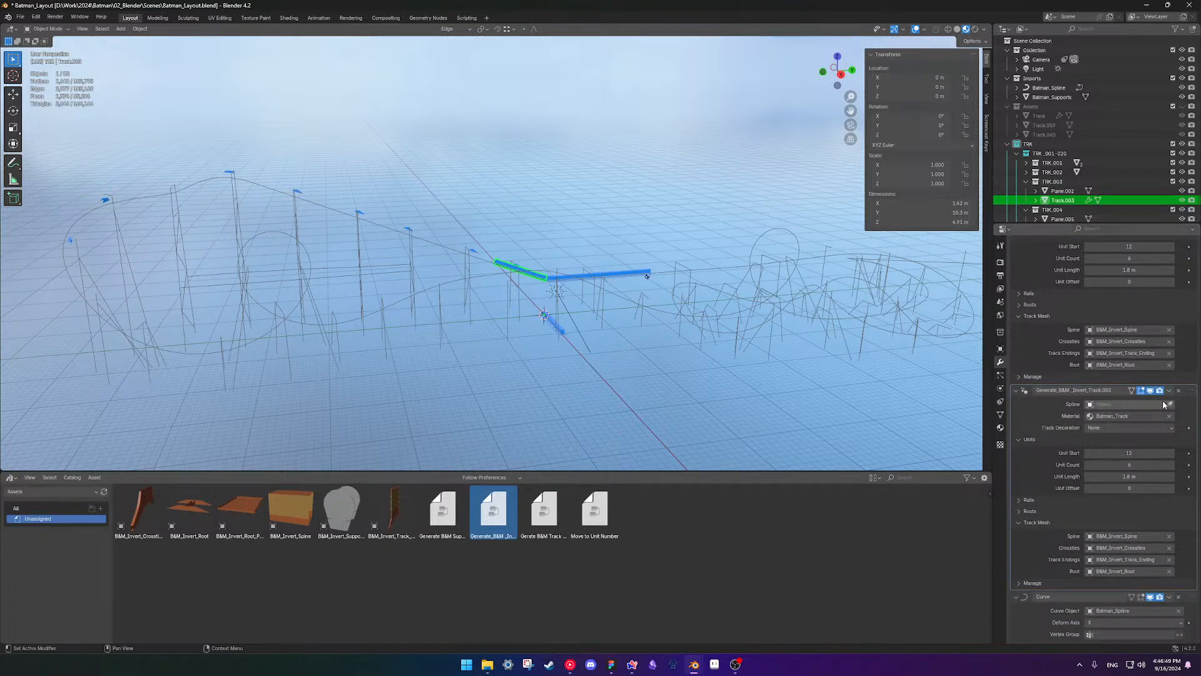
{"action": "scroll", "coordinate": [1162, 400], "scroll_direction": "up", "scroll_amount": 4}
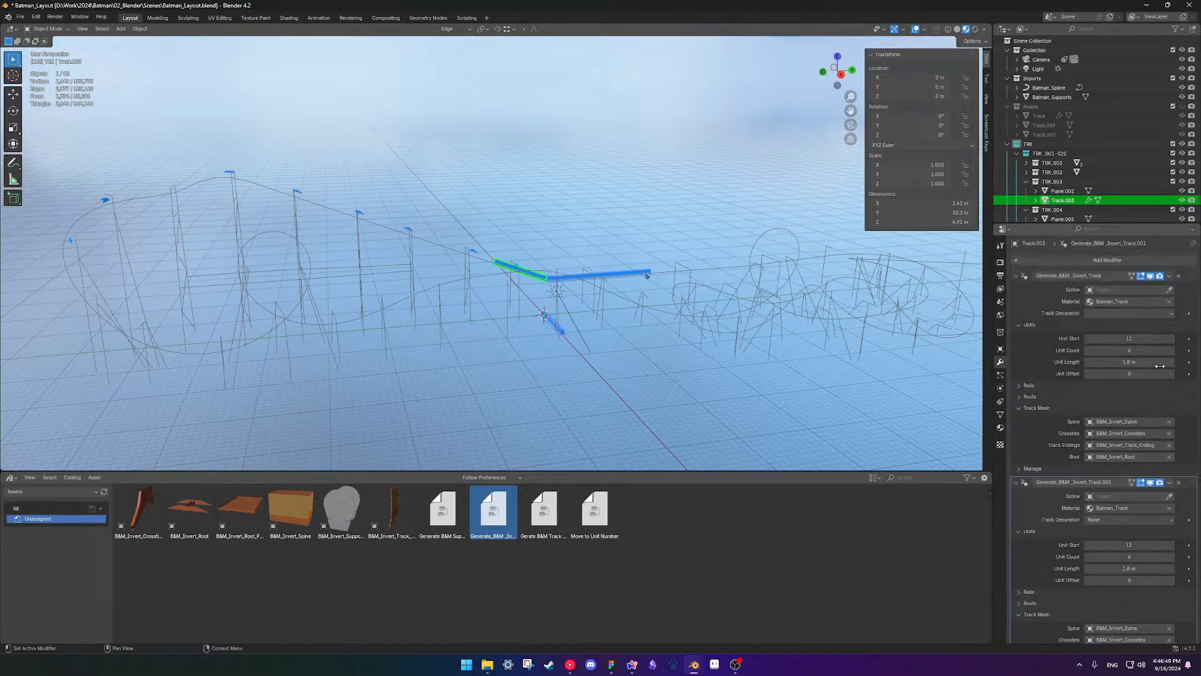
{"action": "left_click", "coordinate": [1180, 276]}
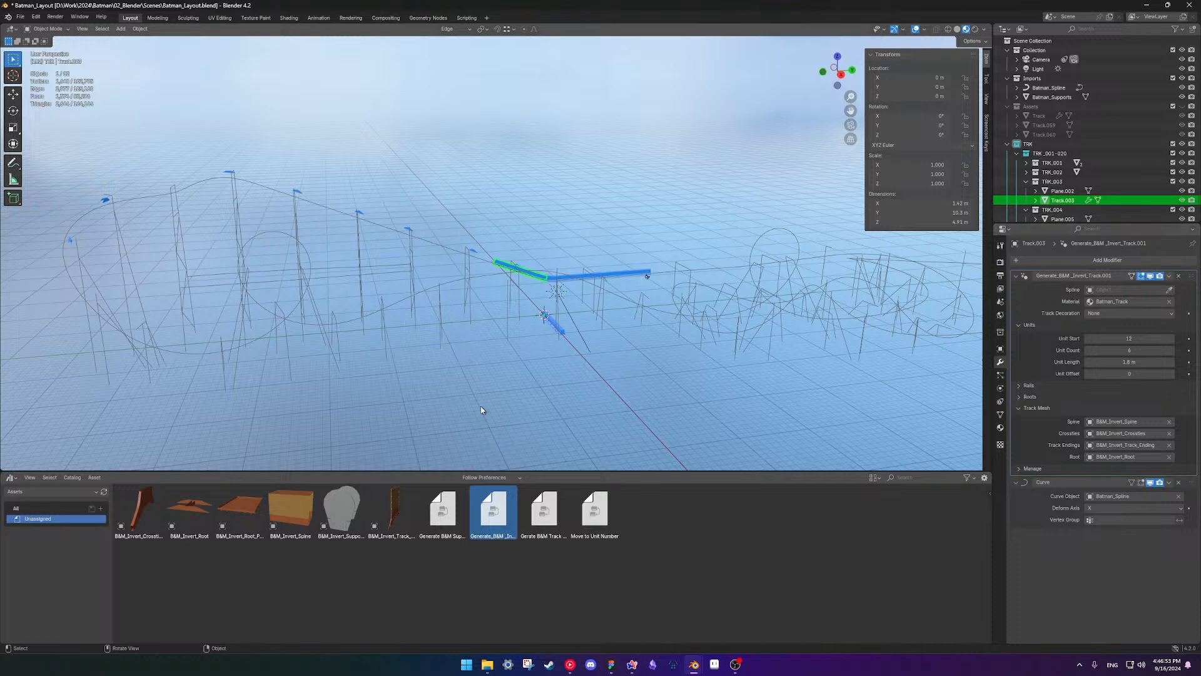
{"action": "scroll", "coordinate": [483, 415], "scroll_direction": "up", "scroll_amount": 5}
{"action": "left_click", "coordinate": [628, 175]}
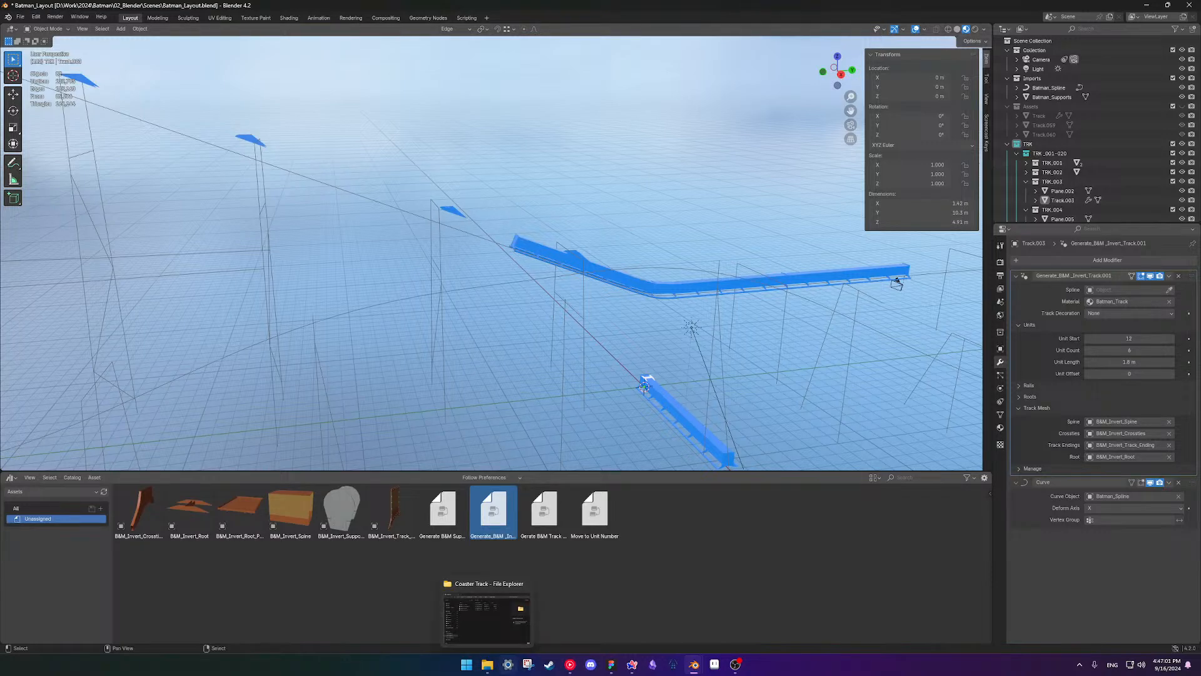
- Switch to the web browser and search for "blender replace geo node modifier with another"
{"action": "left_click", "coordinate": [632, 664]}
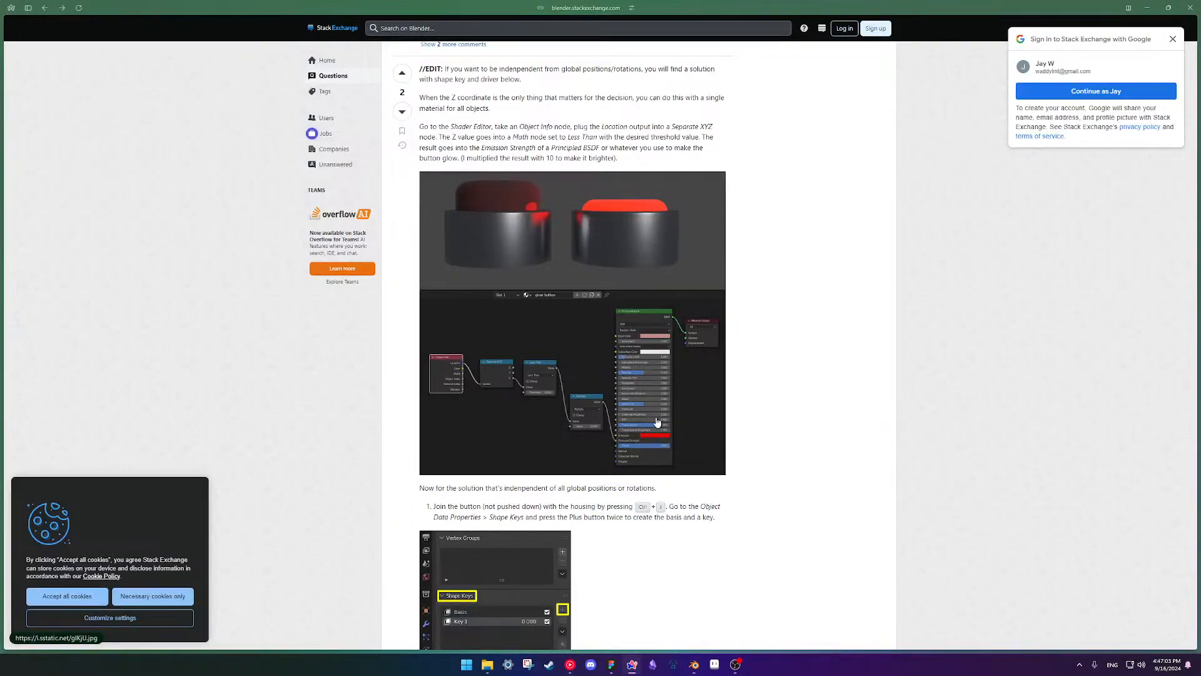
{"action": "key", "text": "ctrl+l"}
{"action": "type", "text": "blender replace geo n"}
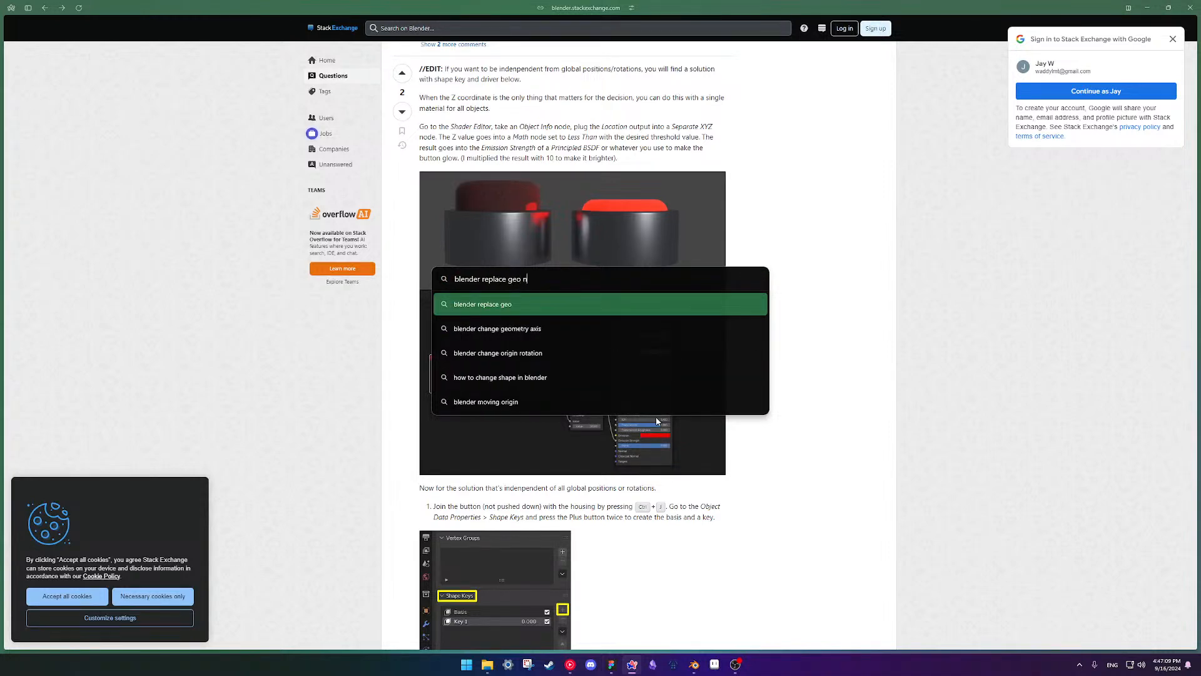
{"action": "type", "text": "ode modifier with ano"}
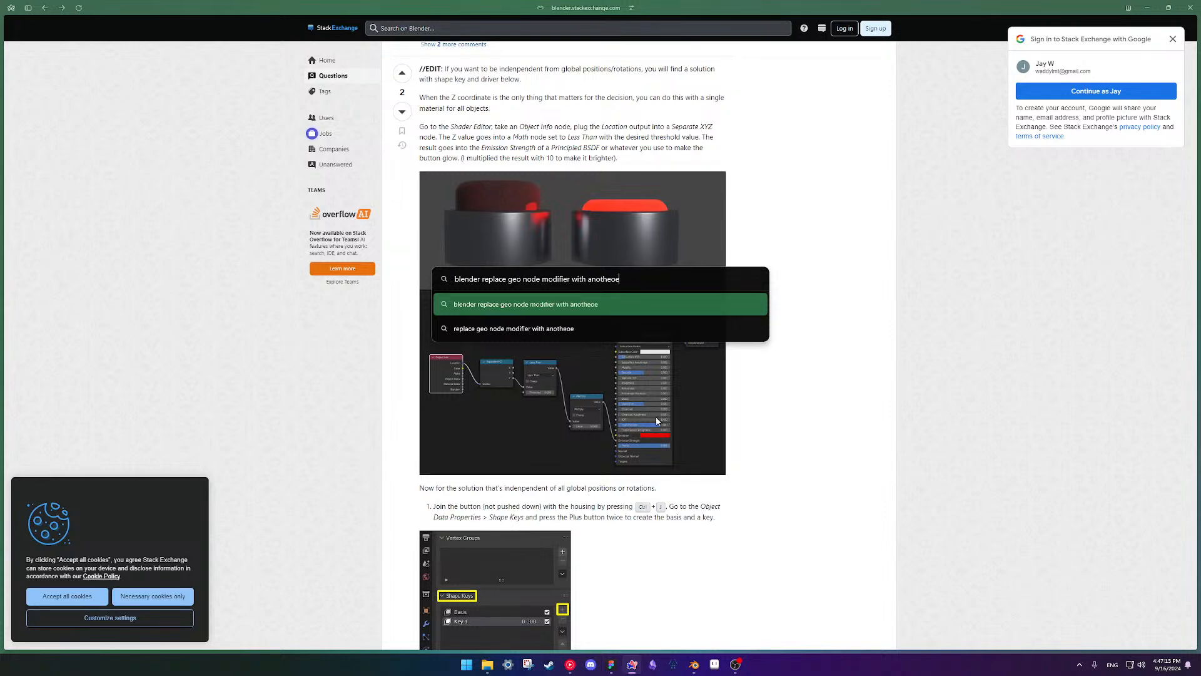
{"action": "type", "text": "theer"}
{"action": "key", "text": "Return"}
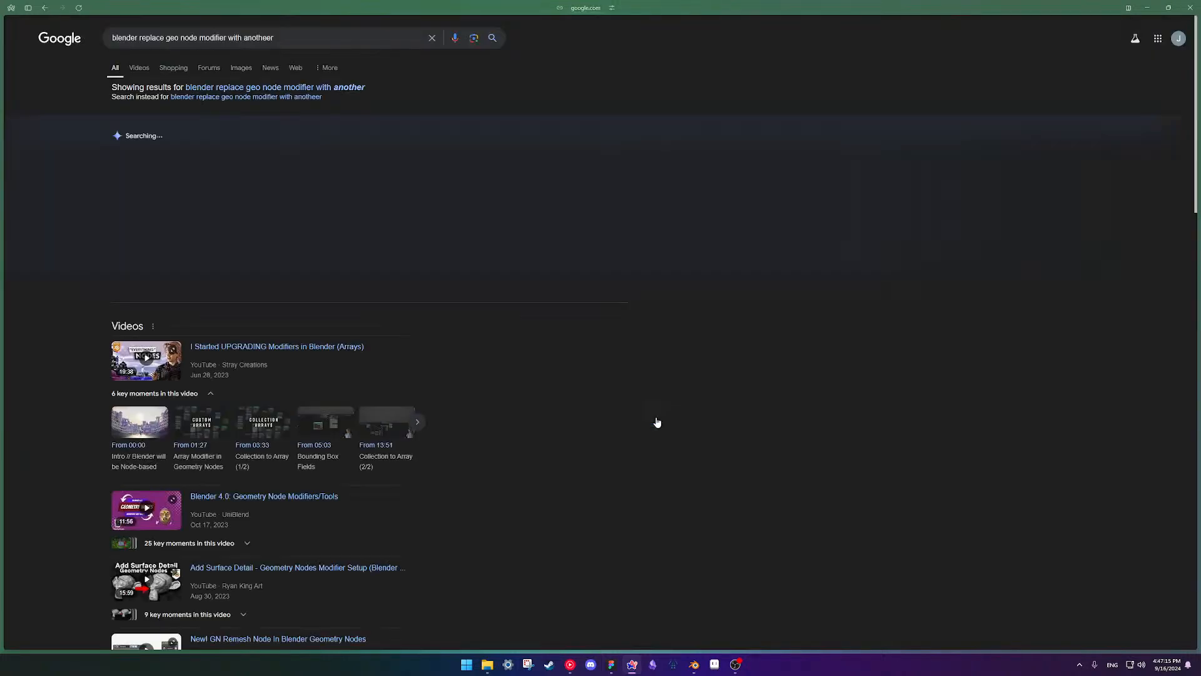
{"action": "left_click", "coordinate": [348, 89]}
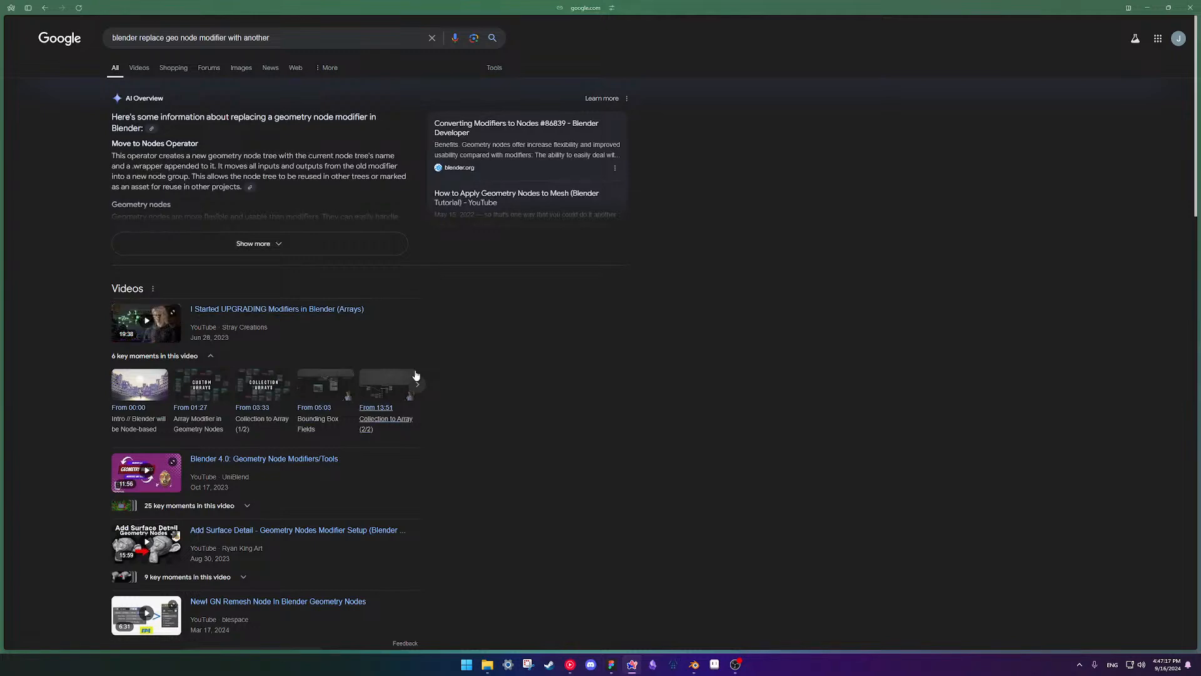
- Look through the search results for replacing geometry nodes modifiers, including the Reddit thread on transferring hair geometry nodes
{"action": "scroll", "coordinate": [491, 331], "scroll_direction": "down", "scroll_amount": 10}
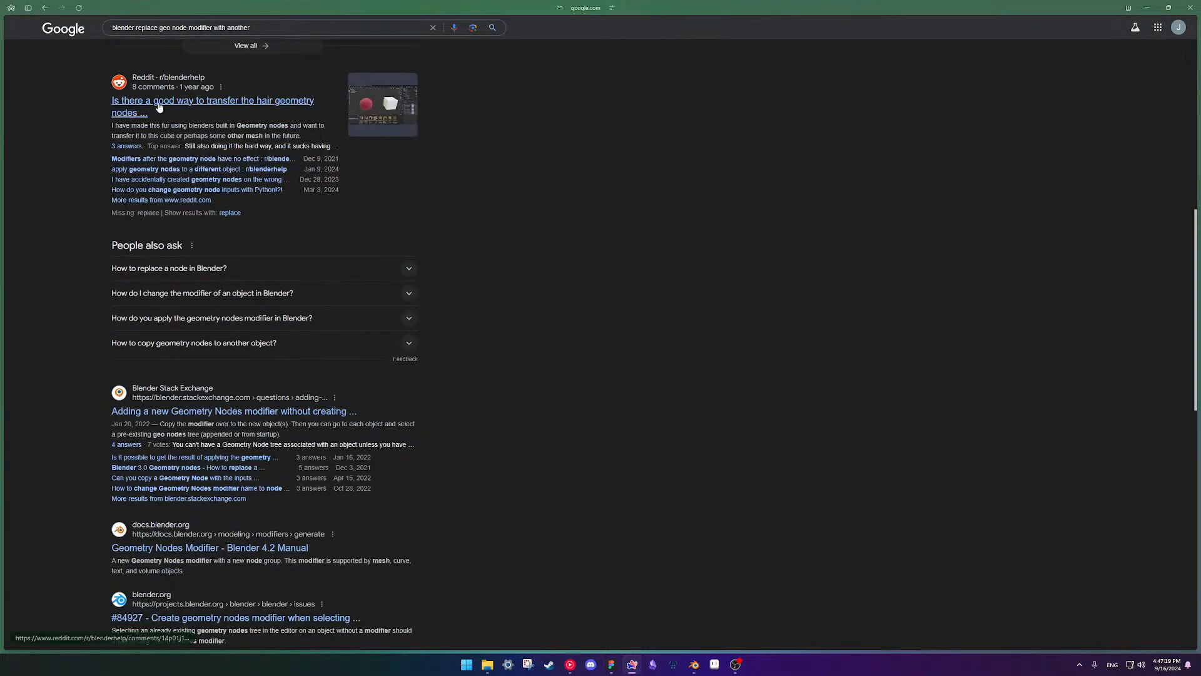
{"action": "left_click", "coordinate": [245, 103]}
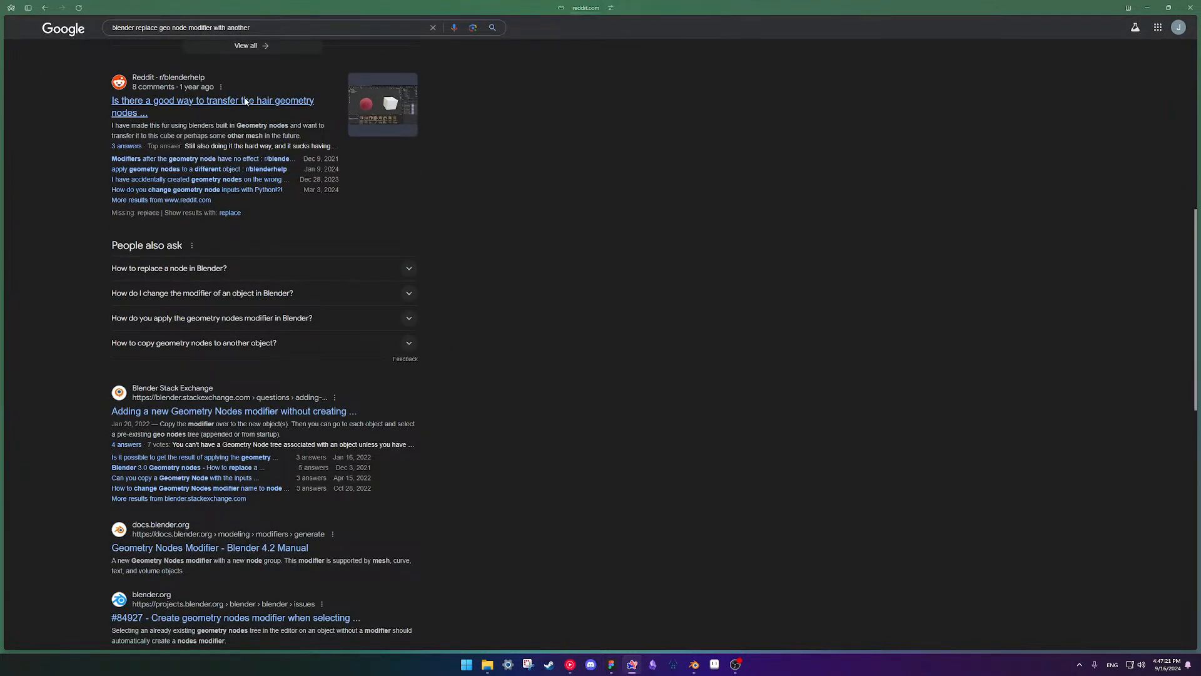
{"action": "scroll", "coordinate": [657, 250], "scroll_direction": "down", "scroll_amount": 3}
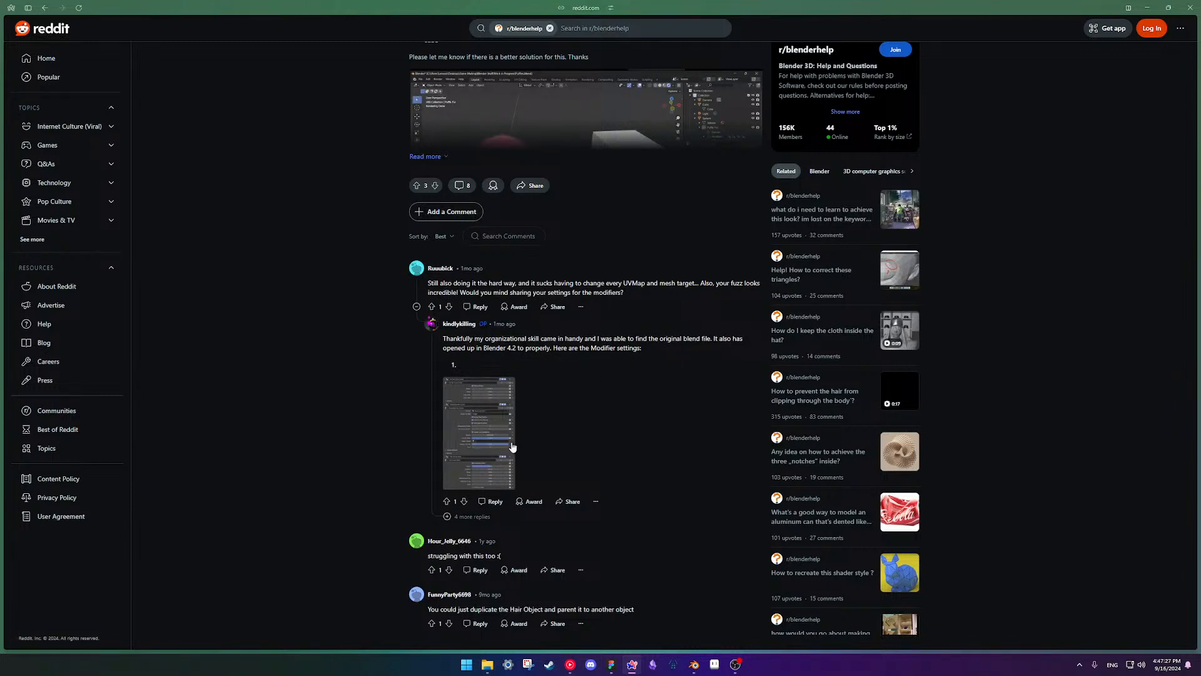
{"action": "left_click", "coordinate": [44, 8]}
{"action": "scroll", "coordinate": [326, 407], "scroll_direction": "down", "scroll_amount": 3}
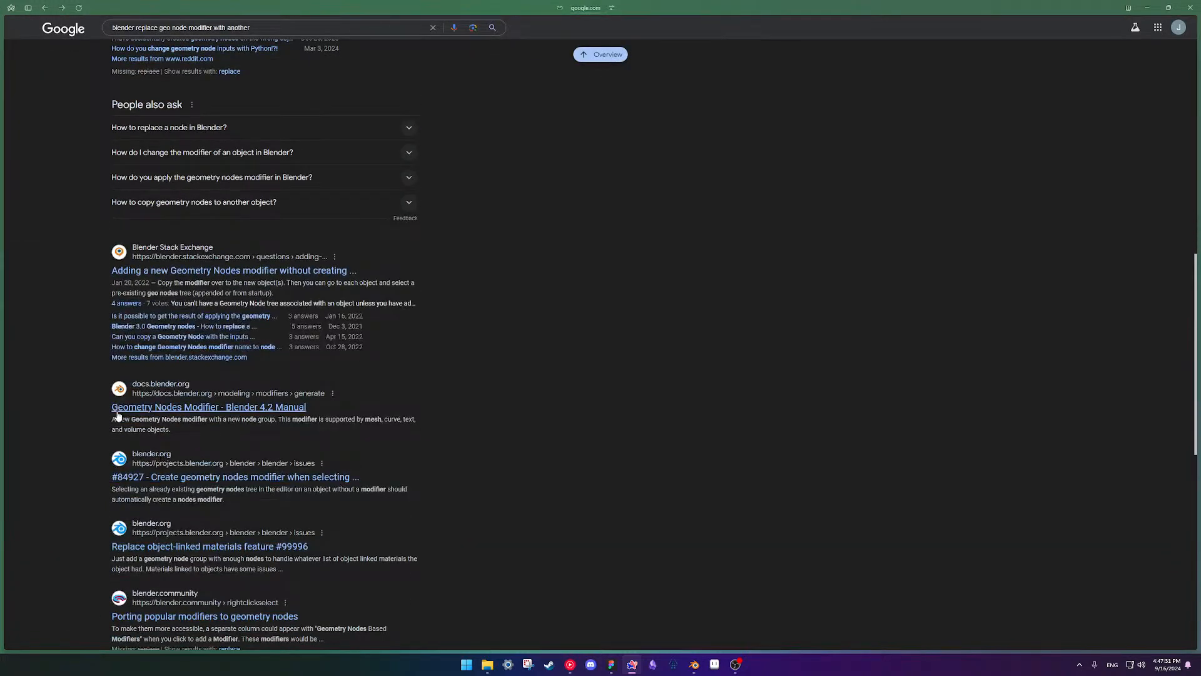
{"action": "scroll", "coordinate": [287, 442], "scroll_direction": "down", "scroll_amount": 2}
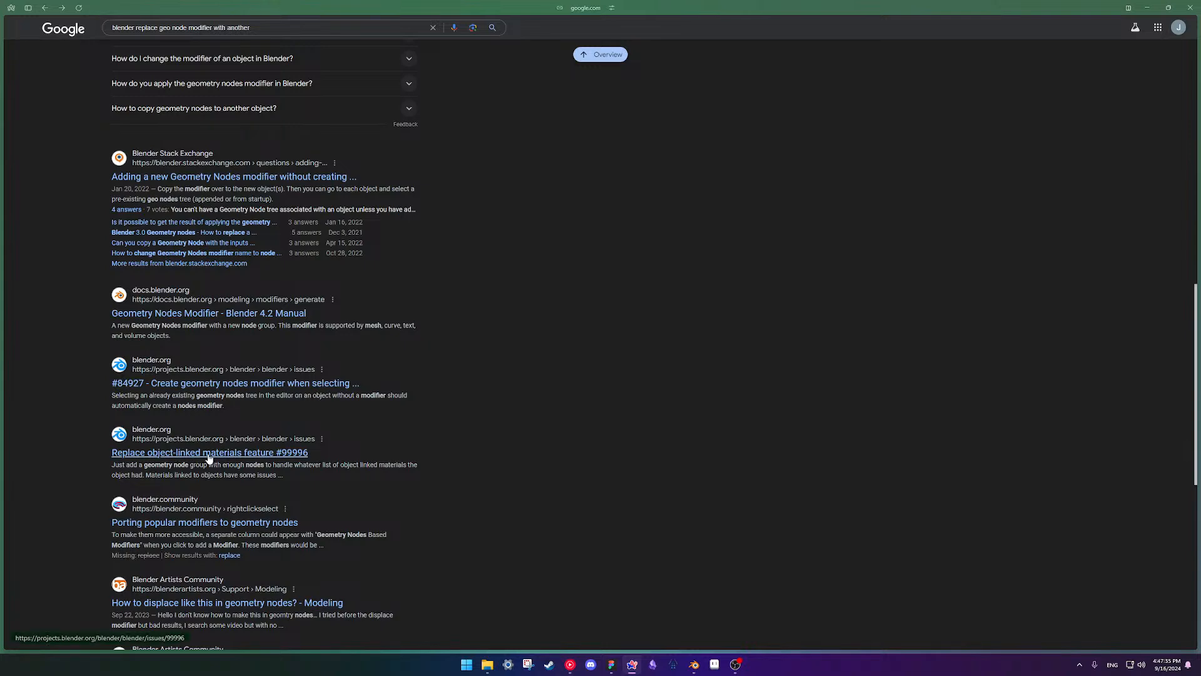
- Look through the remaining search results on replacing geometry nodes modifiers and review the query's suggested searches
{"action": "scroll", "coordinate": [214, 458], "scroll_direction": "down", "scroll_amount": 1}
{"action": "scroll", "coordinate": [215, 458], "scroll_direction": "down", "scroll_amount": 2}
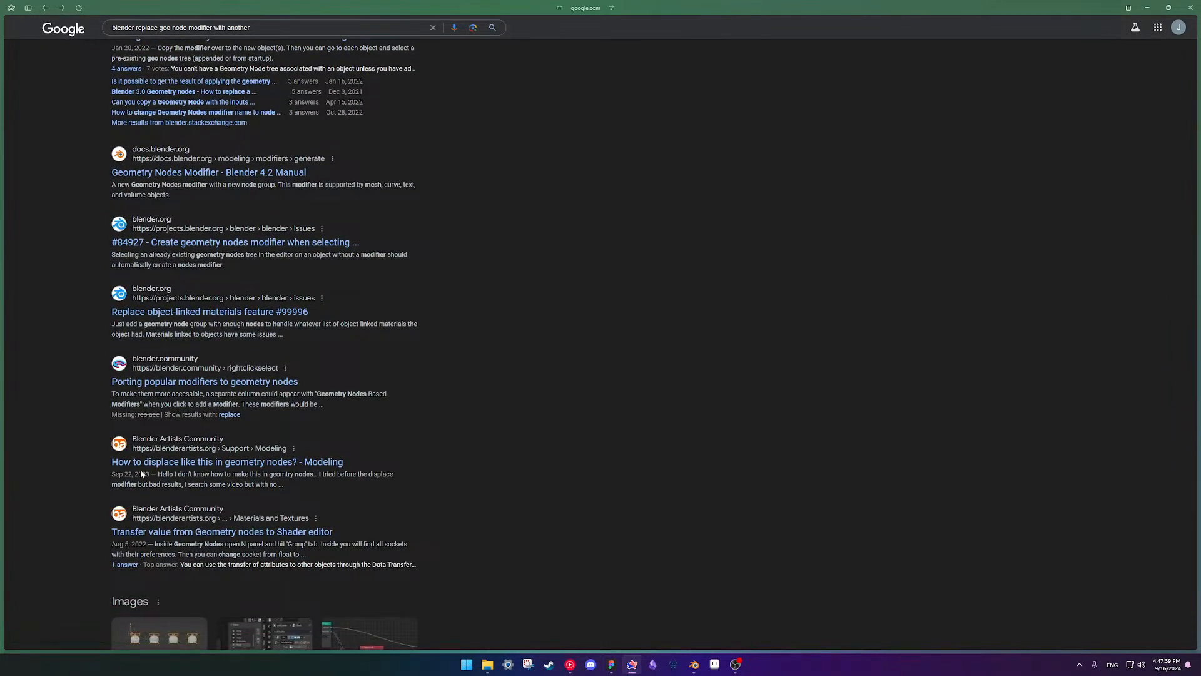
{"action": "scroll", "coordinate": [249, 460], "scroll_direction": "up", "scroll_amount": 10}
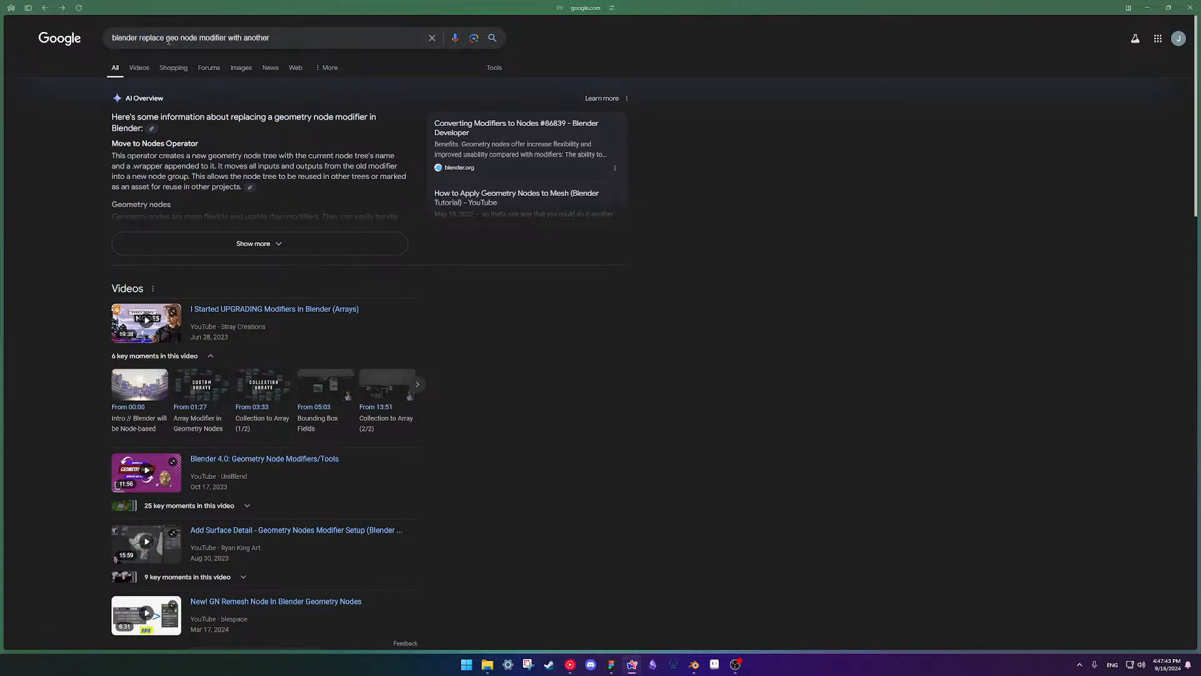
{"action": "left_click_drag", "start_coordinate": [181, 39], "coordinate": [279, 39]}
{"action": "left_click", "coordinate": [279, 39]}
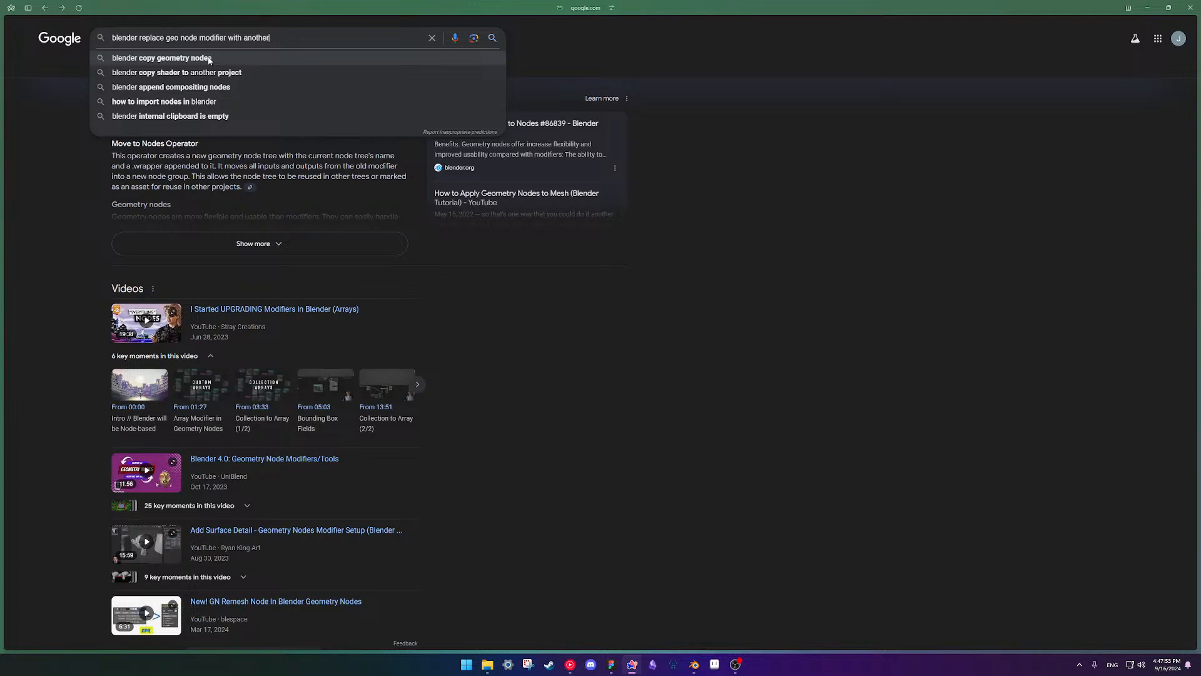
{"action": "left_click", "coordinate": [887, 273]}
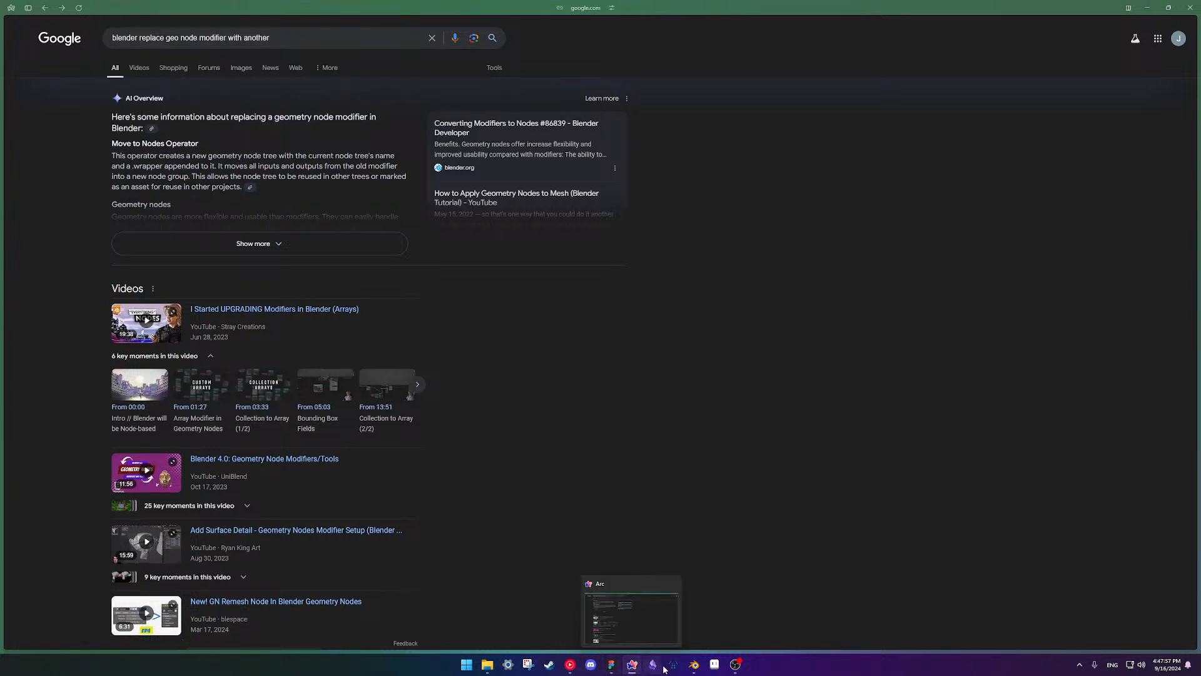
- Switch back to Blender and close the window holding the B&M_Inverted_Track library file
{"action": "mouse_move", "coordinate": [693, 667]}
{"action": "left_click", "coordinate": [685, 626]}
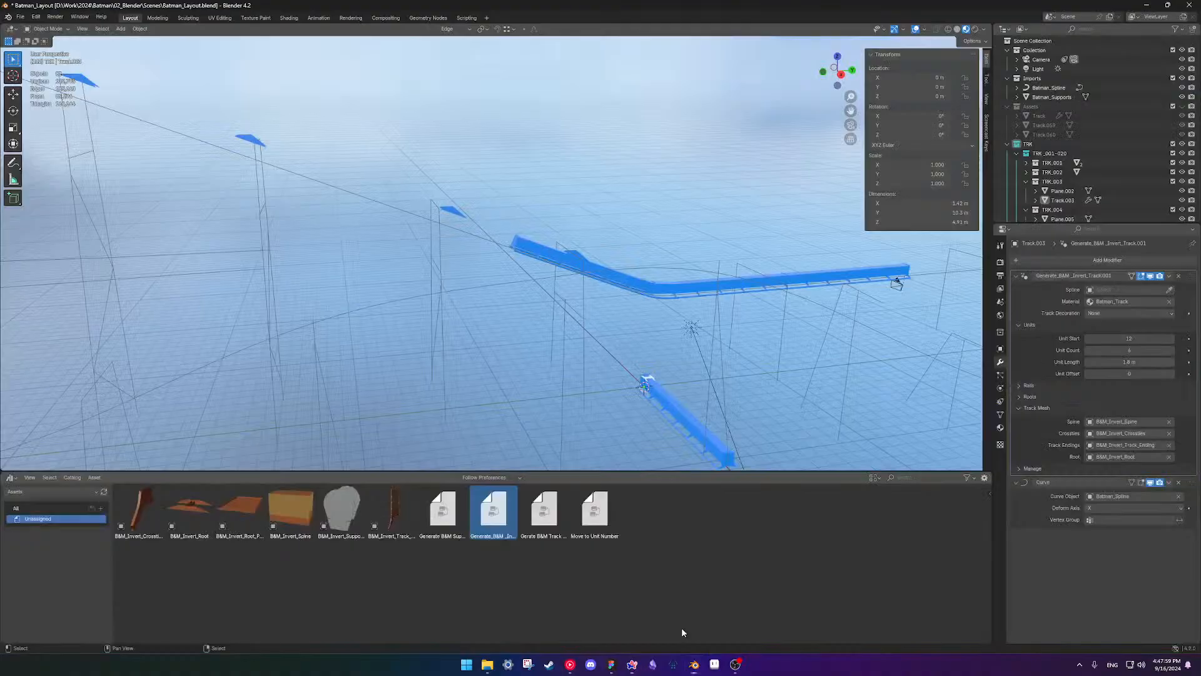
{"action": "mouse_move", "coordinate": [695, 667]}
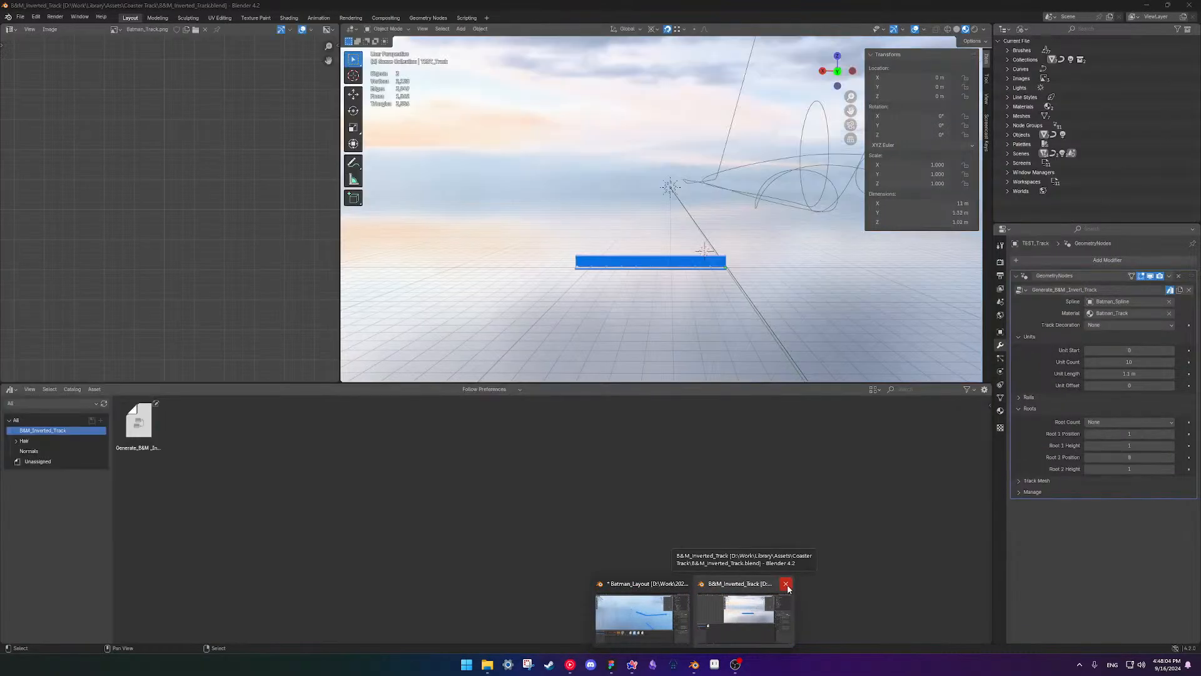
{"action": "left_click", "coordinate": [786, 585]}
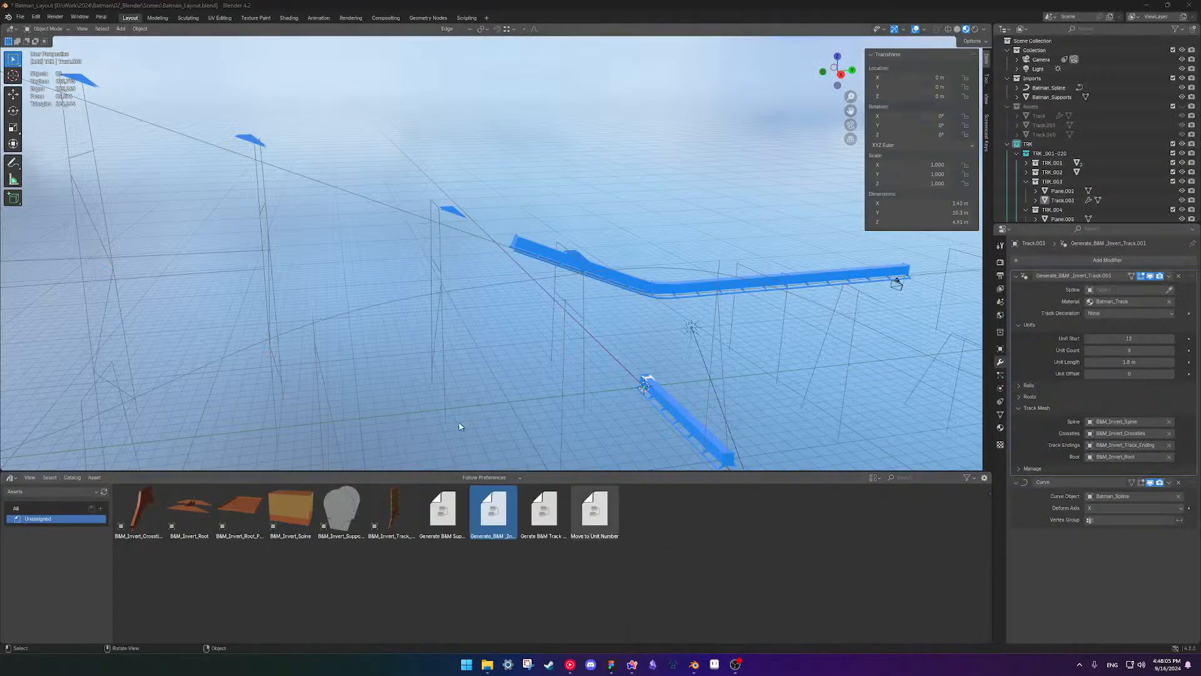
- Save the Batman layout as a separate file named Batman_1.blend in the Scenes folder
{"action": "middle_click_drag", "start_coordinate": [718, 144], "coordinate": [216, 180]}
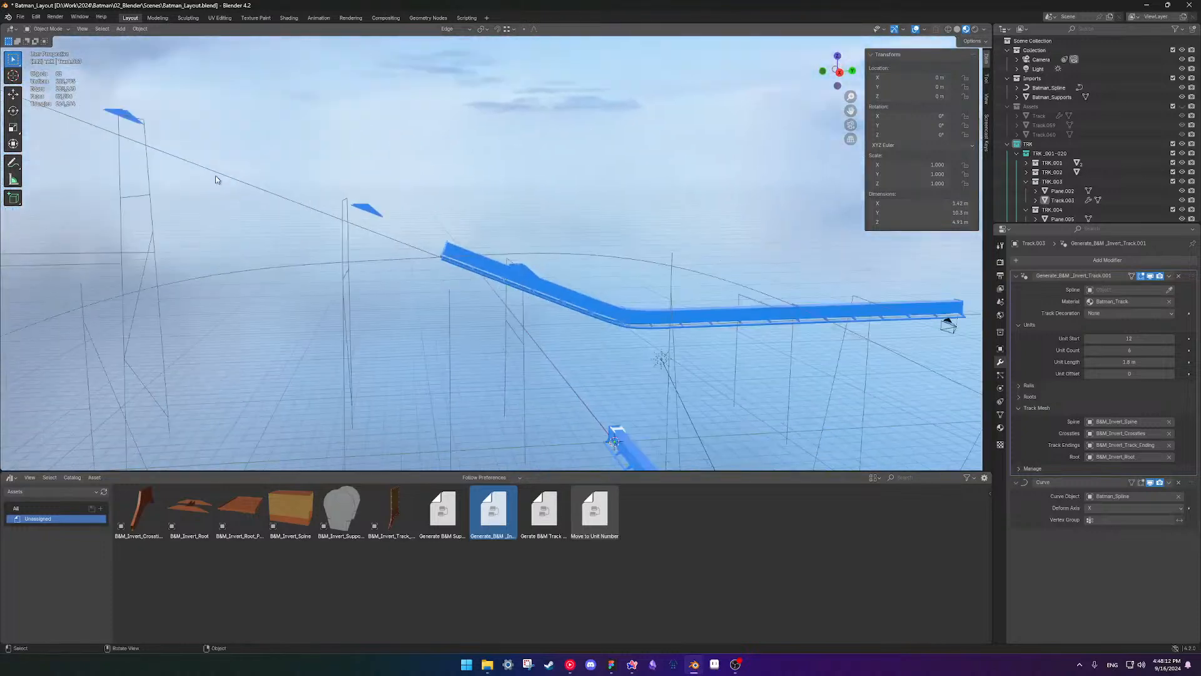
{"action": "left_click", "coordinate": [20, 17]}
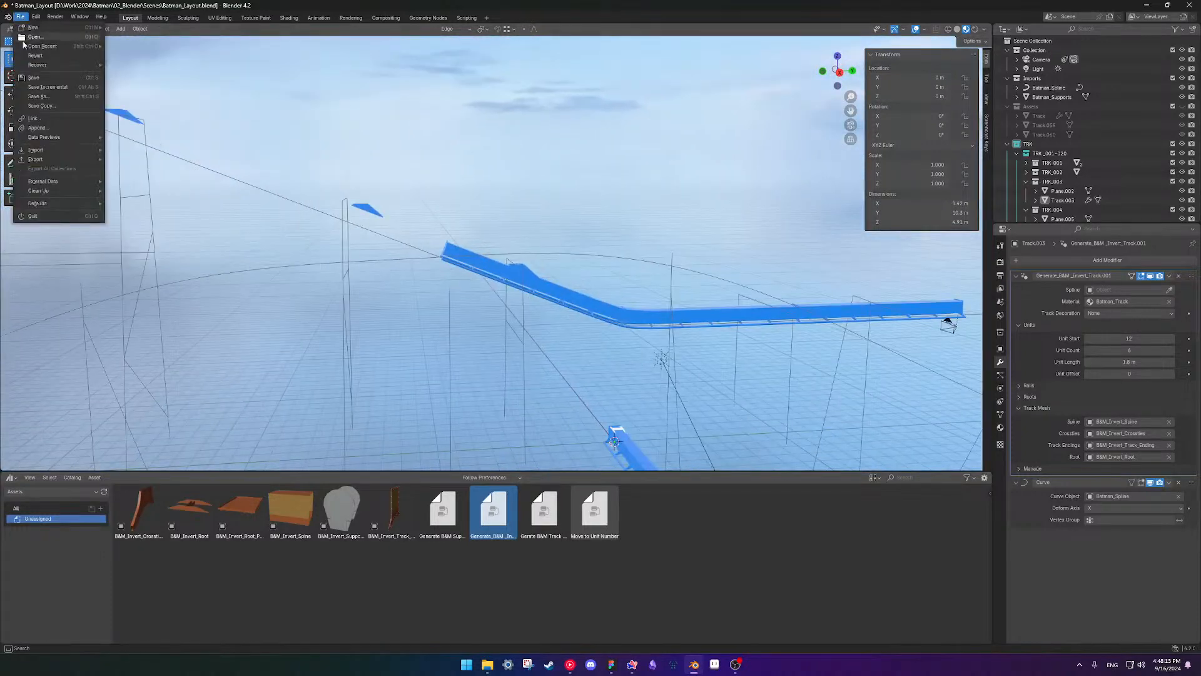
{"action": "left_click", "coordinate": [38, 96]}
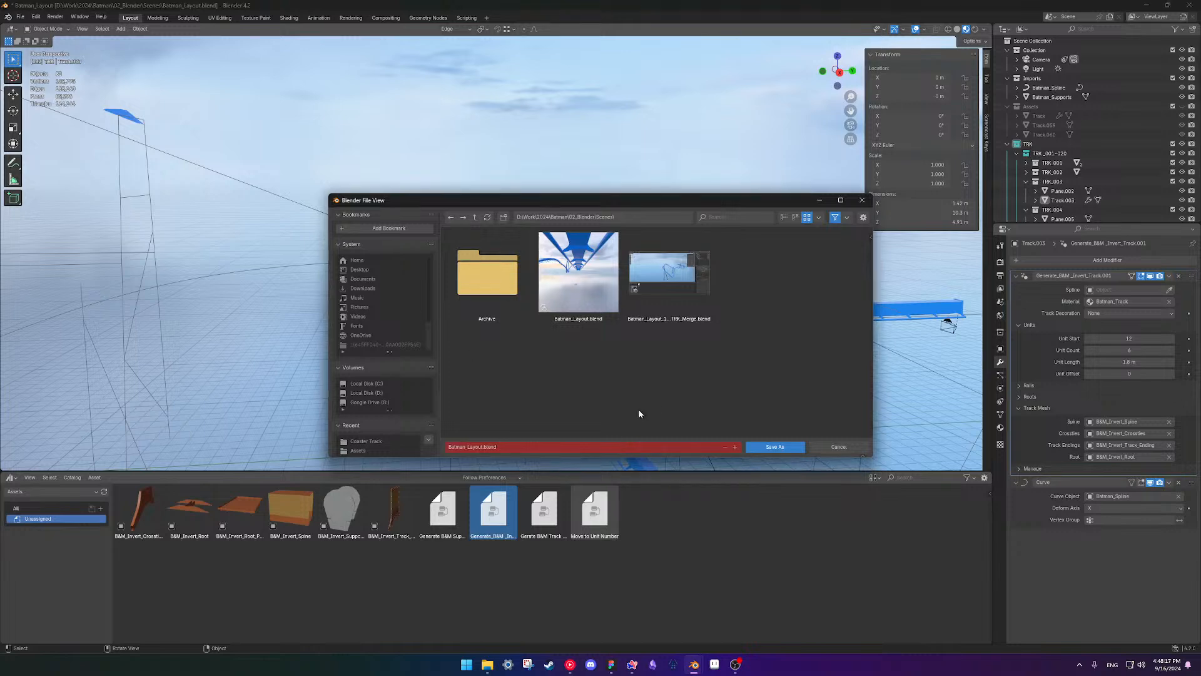
{"action": "left_click", "coordinate": [547, 448]}
{"action": "left_click", "coordinate": [485, 445]}
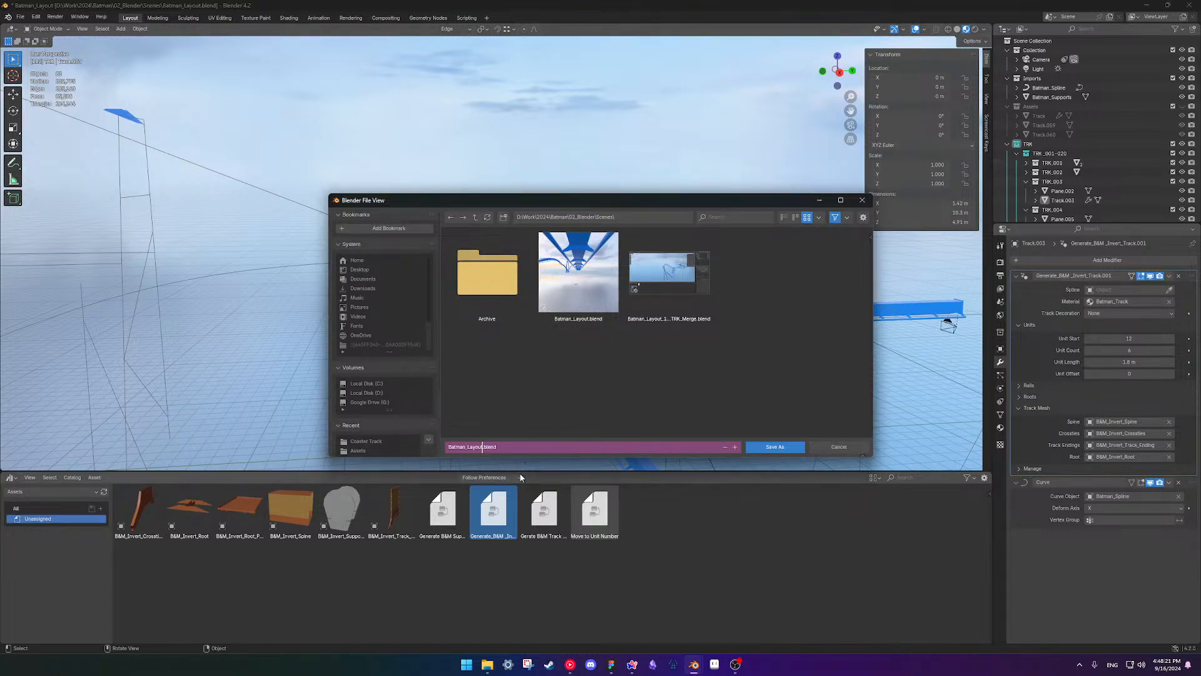
{"action": "key", "text": "BackSpace"}
{"action": "key", "text": "BackSpace"}
{"action": "key", "text": "BackSpace"}
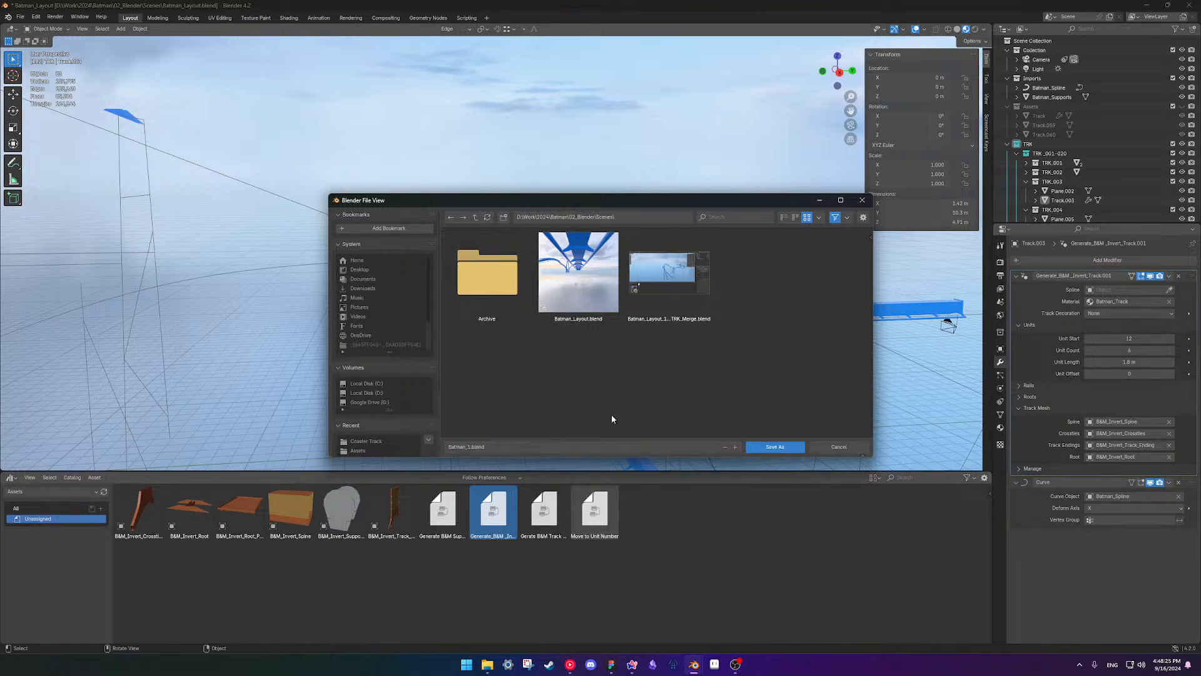
{"action": "left_click", "coordinate": [790, 449]}
- Examine the rebuilt track sections and the layout's spline from several angles, including the joint at the foot of the slope
{"action": "scroll", "coordinate": [554, 313], "scroll_direction": "down", "scroll_amount": 3}
{"action": "mouse_move", "coordinate": [519, 312]}
{"action": "middle_mouse_down"}
{"action": "mouse_move", "coordinate": [398, 311]}
{"action": "mouse_move", "coordinate": [375, 332]}
{"action": "mouse_move", "coordinate": [526, 327]}
{"action": "middle_mouse_up"}
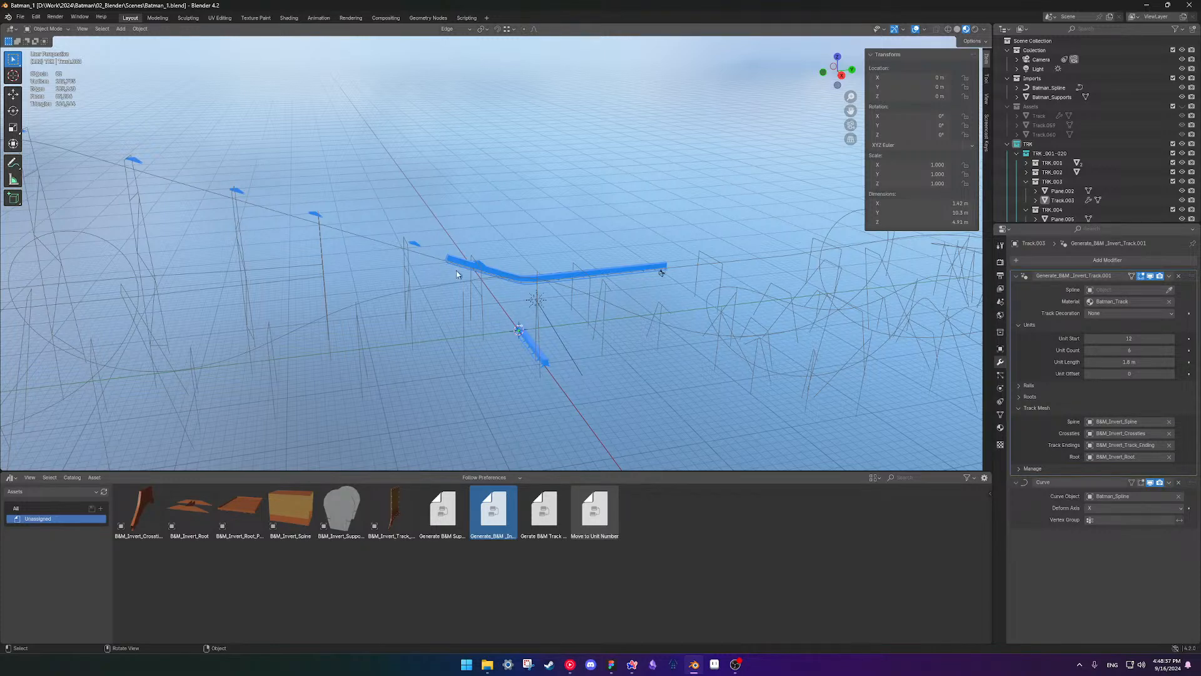
{"action": "middle_click_drag", "start_coordinate": [542, 348], "coordinate": [669, 322]}
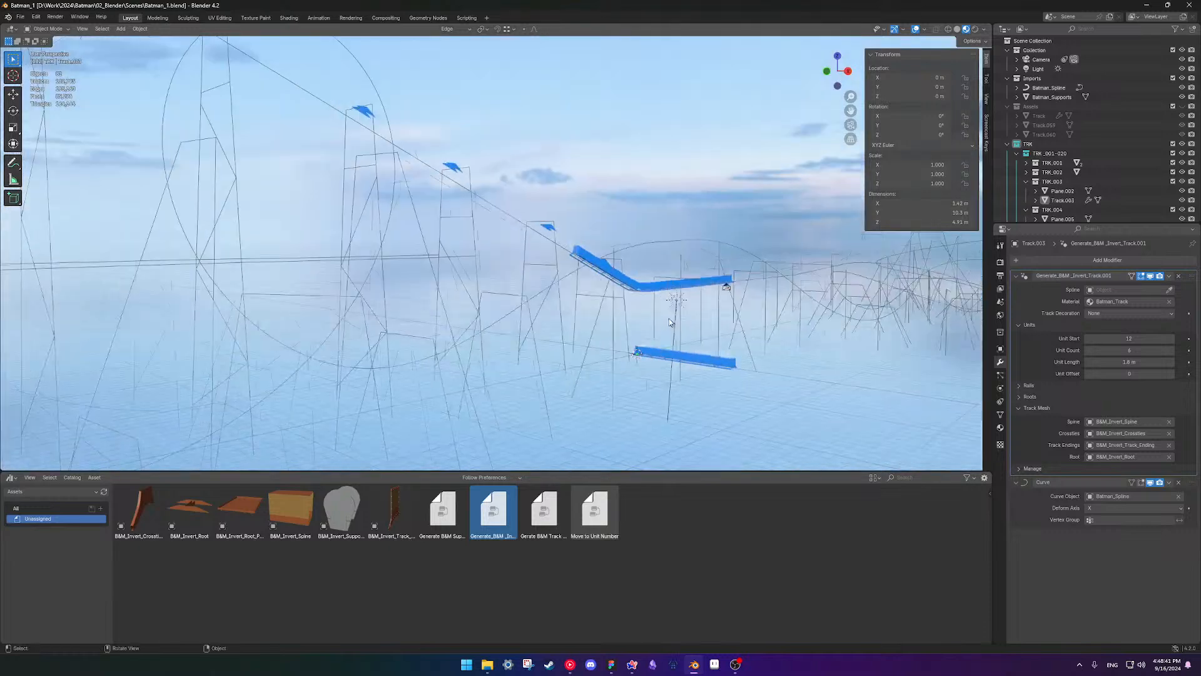
{"action": "scroll", "coordinate": [660, 291], "scroll_direction": "down", "scroll_amount": 3}
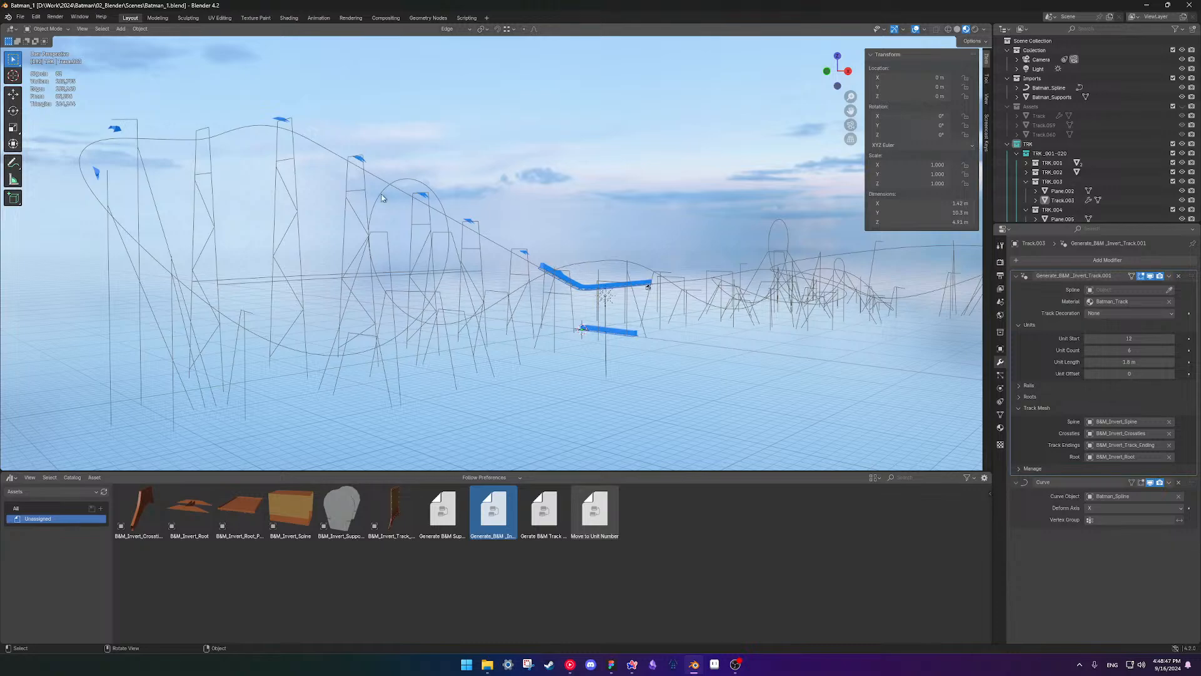
{"action": "scroll", "coordinate": [726, 315], "scroll_direction": "up", "scroll_amount": 4}
{"action": "middle_click_drag", "start_coordinate": [749, 325], "coordinate": [594, 261]}
{"action": "scroll", "coordinate": [432, 302], "scroll_direction": "up", "scroll_amount": 3}
{"action": "middle_click_drag", "start_coordinate": [499, 269], "coordinate": [483, 280]}
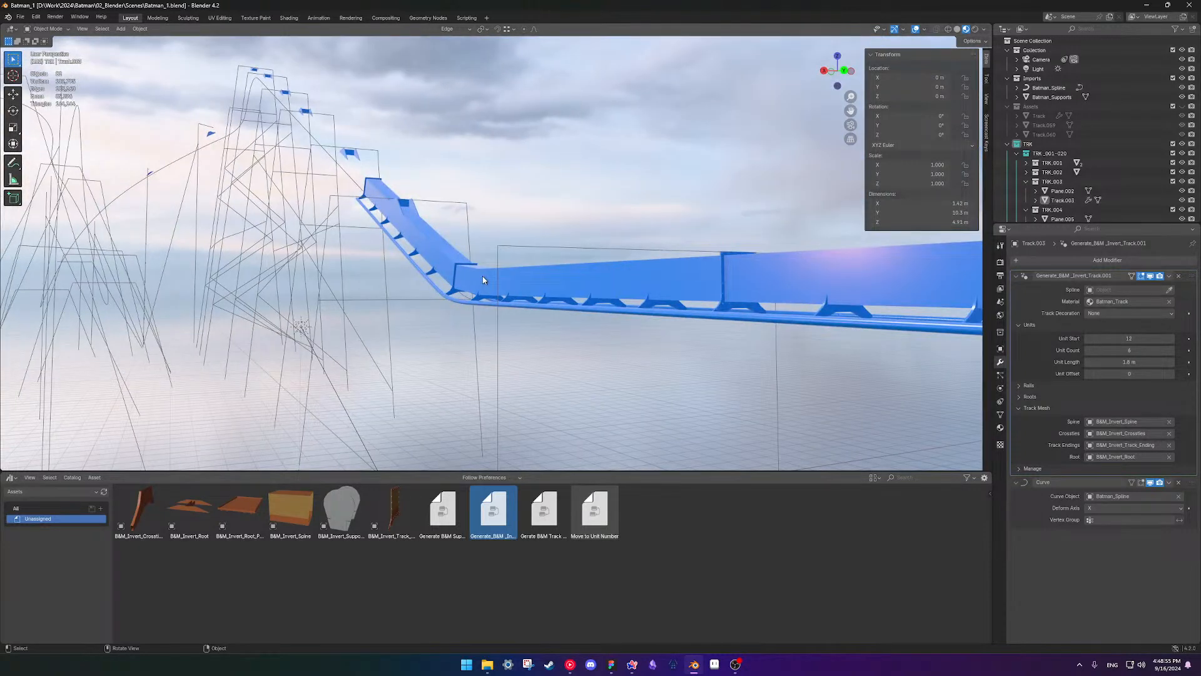
{"action": "middle_click_drag", "start_coordinate": [576, 290], "coordinate": [542, 285]}
{"action": "scroll", "coordinate": [509, 315], "scroll_direction": "up", "scroll_amount": 1}
- Set Track.002's Unit Count to 7 and inspect how it meets the sloped Track.003 section
{"action": "left_click", "coordinate": [526, 315]}
{"action": "scroll", "coordinate": [584, 334], "scroll_direction": "down", "scroll_amount": 2}
{"action": "left_click", "coordinate": [452, 271]}
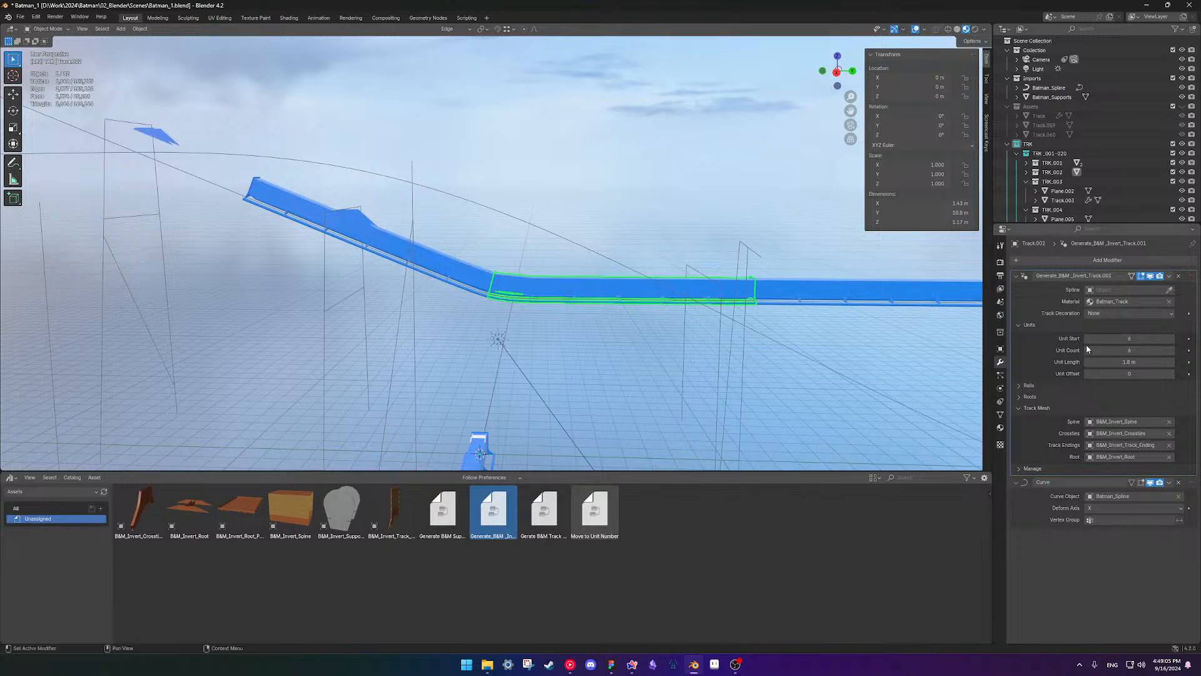
{"action": "left_click", "coordinate": [1171, 350]}
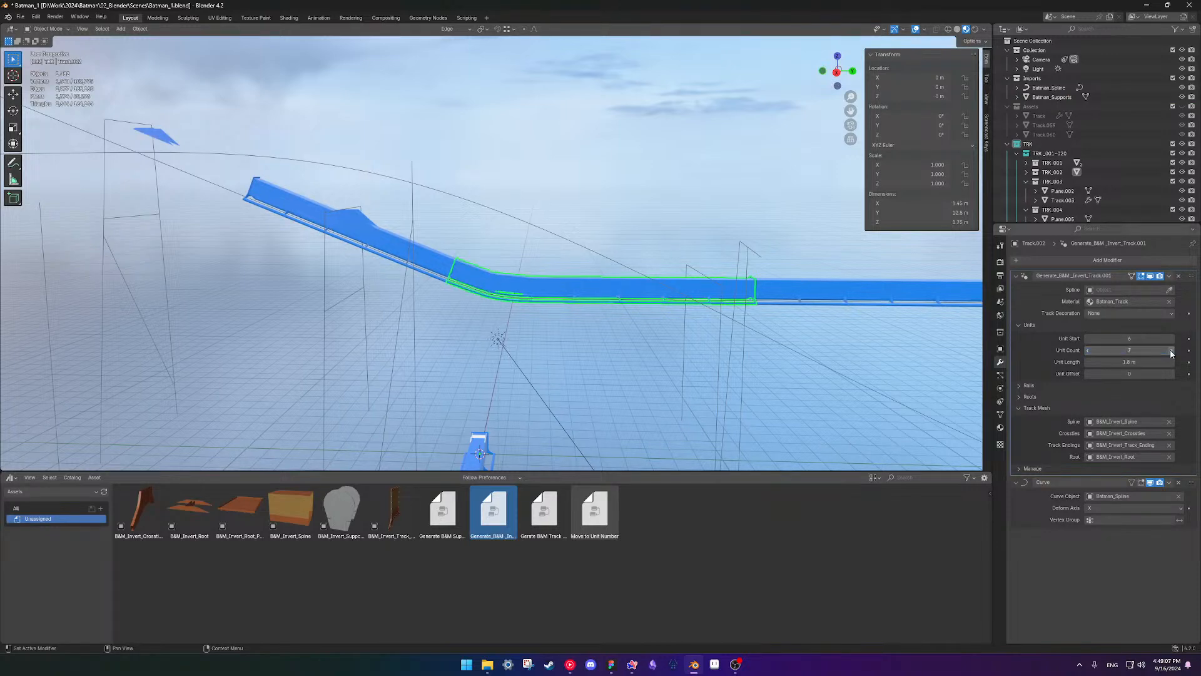
{"action": "middle_click_drag", "start_coordinate": [598, 307], "coordinate": [605, 302]}
{"action": "left_click", "coordinate": [410, 256]}
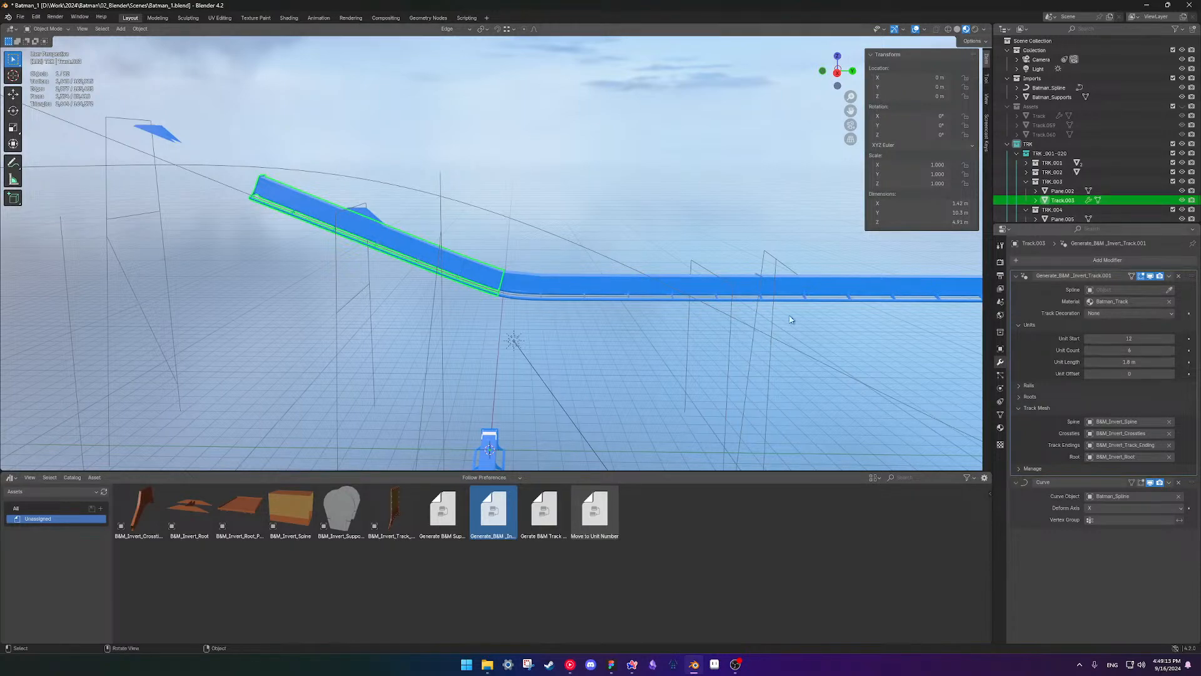
{"action": "scroll", "coordinate": [401, 220], "scroll_direction": "down", "scroll_amount": 4}
{"action": "middle_click_drag", "start_coordinate": [401, 220], "coordinate": [463, 250], "text": "shift"}
{"action": "scroll", "coordinate": [876, 368], "scroll_direction": "up", "scroll_amount": 4}
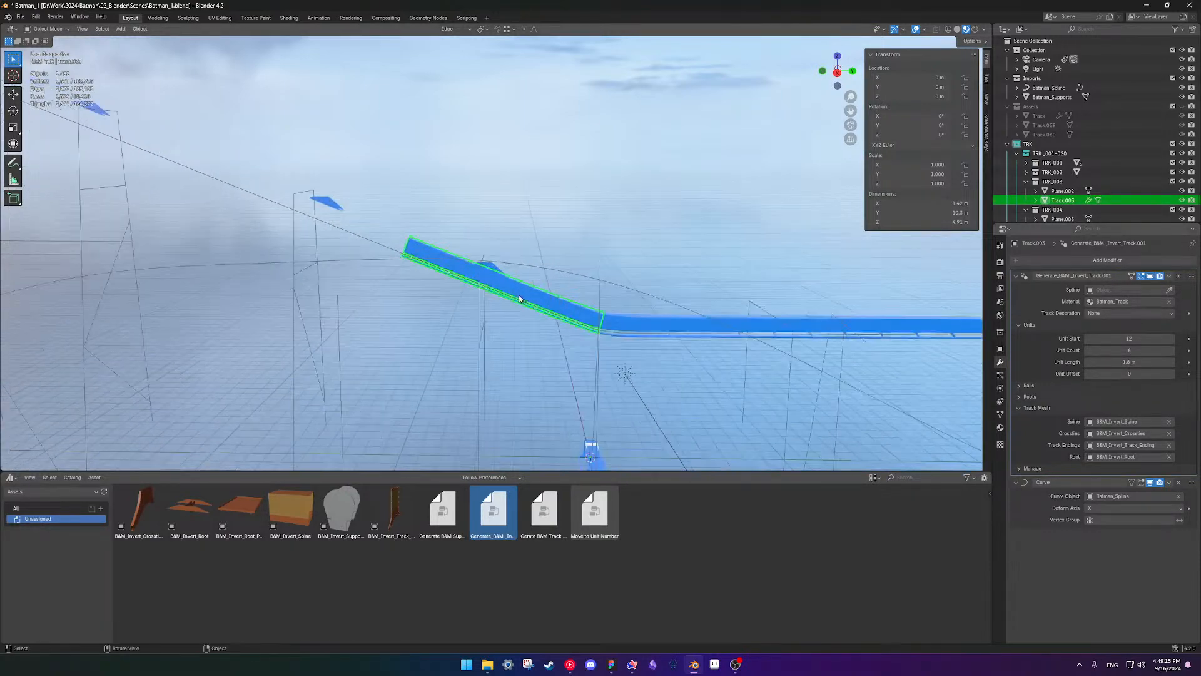
{"action": "scroll", "coordinate": [427, 250], "scroll_direction": "down", "scroll_amount": 6}
{"action": "scroll", "coordinate": [400, 252], "scroll_direction": "up", "scroll_amount": 6}
{"action": "middle_click_drag", "start_coordinate": [541, 325], "coordinate": [530, 298]}
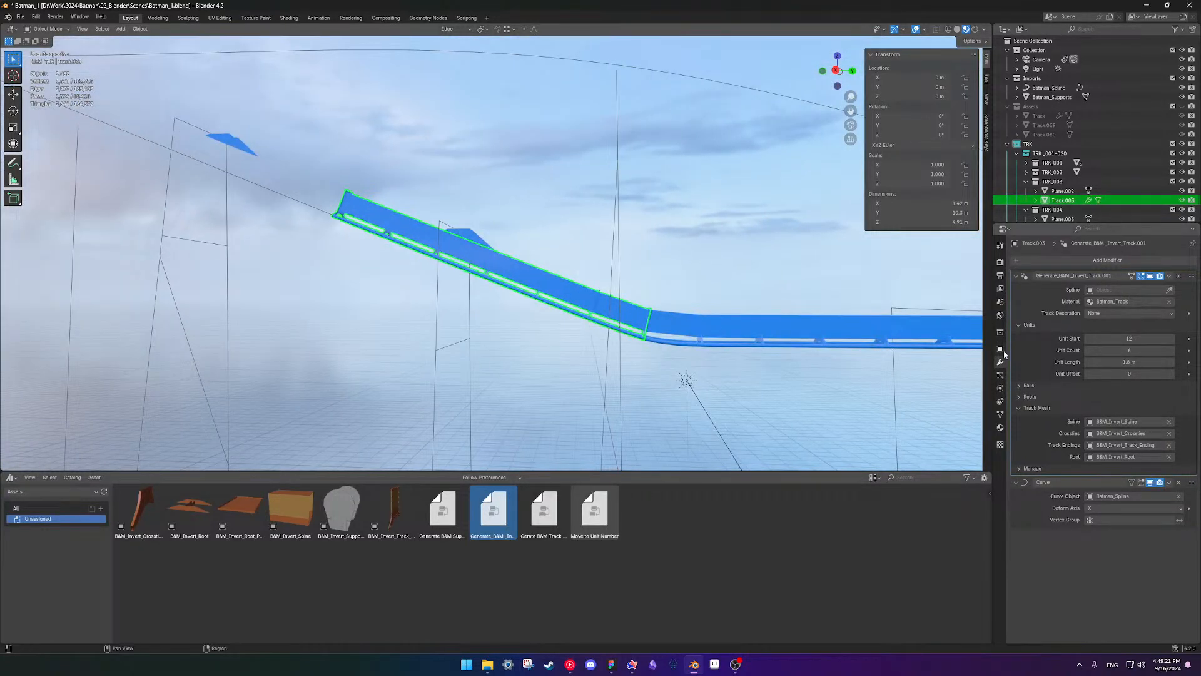
- Shorten Track.002 by setting its Unit Count to 5
{"action": "left_click", "coordinate": [692, 329]}
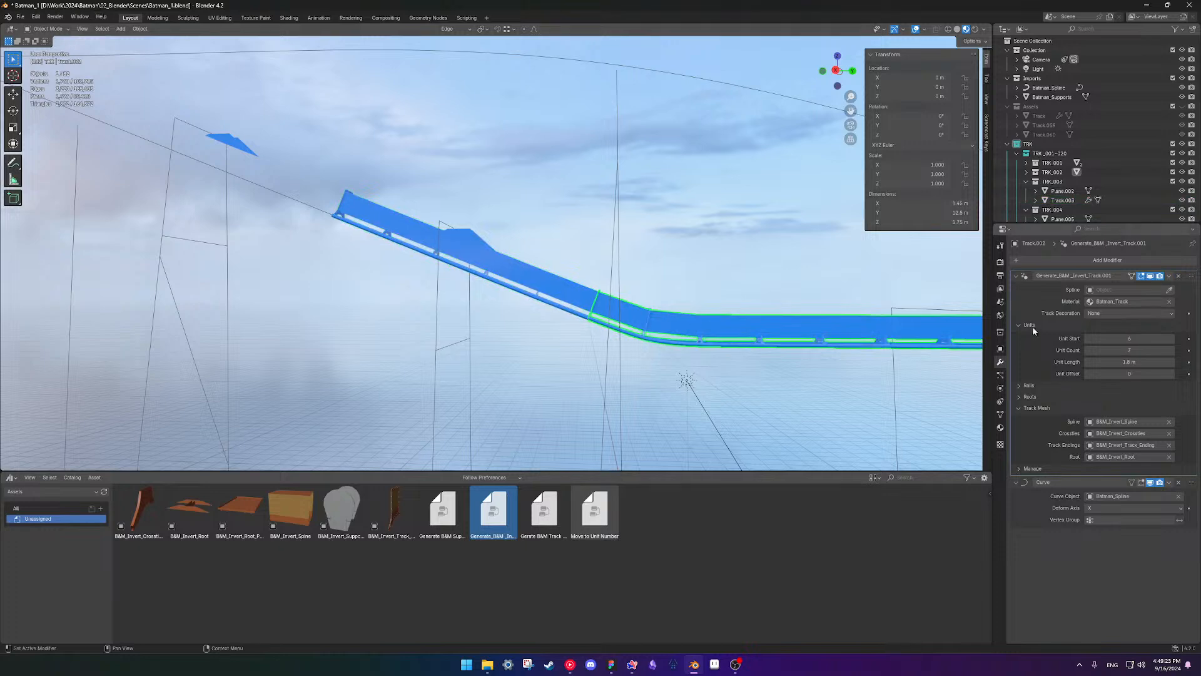
{"action": "left_click", "coordinate": [1087, 350]}
{"action": "left_click", "coordinate": [1087, 350]}
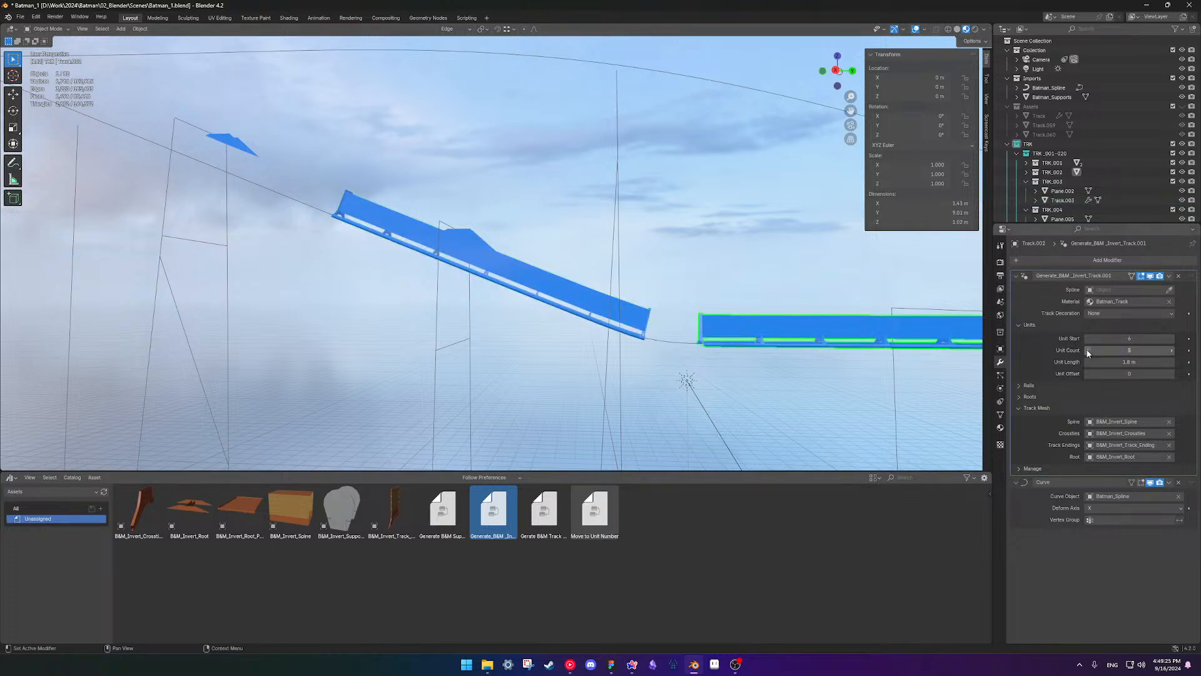
- Set Track.003's Unit Count to 7 and Unit Start to 11, and check its joint with Track.002
{"action": "left_click", "coordinate": [648, 317]}
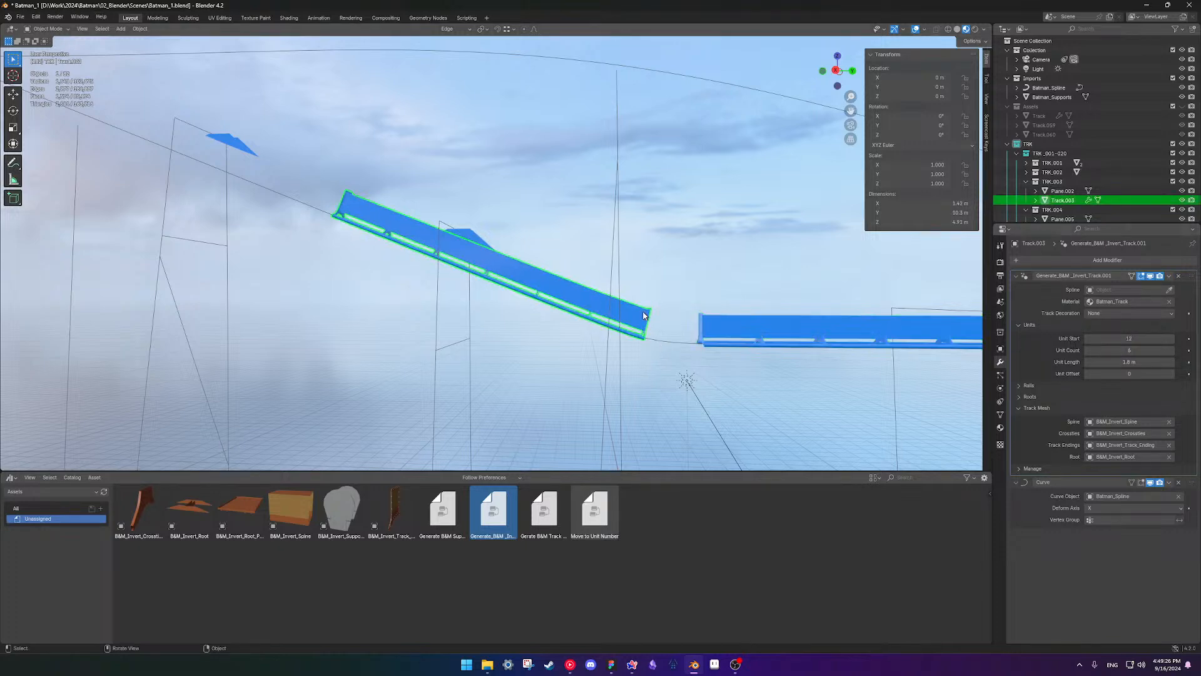
{"action": "left_click", "coordinate": [1087, 349]}
{"action": "left_click", "coordinate": [1172, 350]}
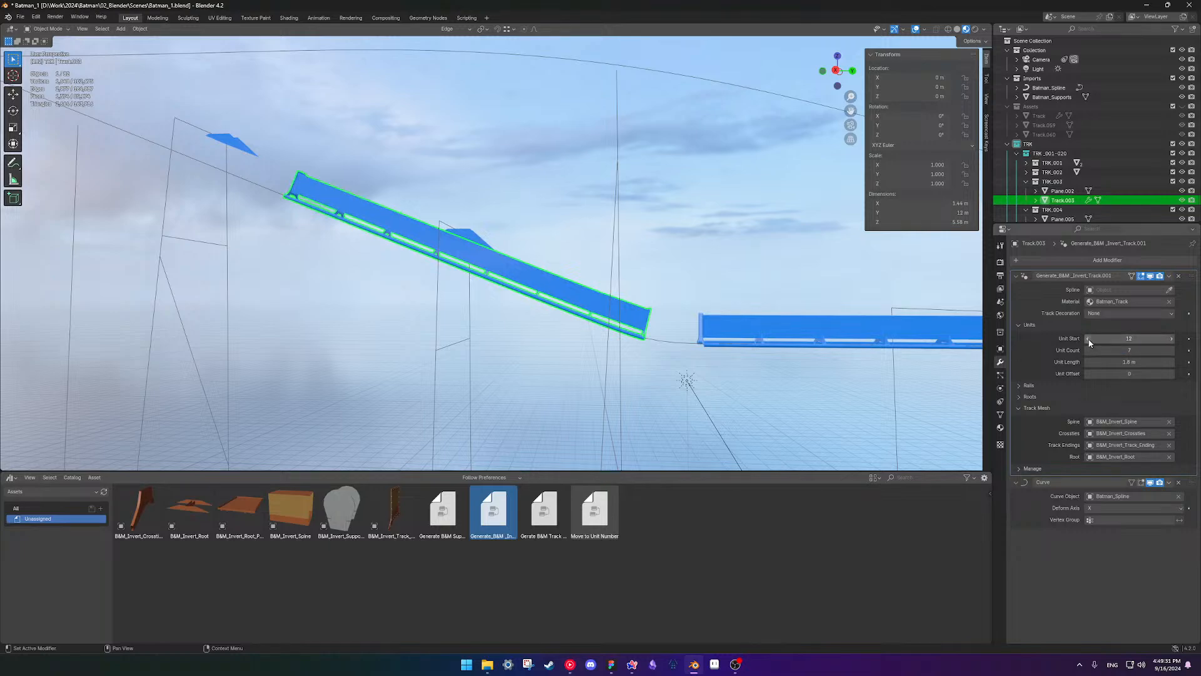
{"action": "left_click", "coordinate": [1087, 339]}
{"action": "left_click", "coordinate": [717, 283]}
{"action": "middle_click_drag", "start_coordinate": [702, 333], "coordinate": [557, 298]}
{"action": "middle_click_drag", "start_coordinate": [595, 320], "coordinate": [621, 330]}
{"action": "scroll", "coordinate": [621, 330], "scroll_direction": "down", "scroll_amount": 2}
{"action": "scroll", "coordinate": [563, 307], "scroll_direction": "up", "scroll_amount": 3}
{"action": "middle_click_drag", "start_coordinate": [485, 280], "coordinate": [500, 306], "text": "shift"}
{"action": "left_click", "coordinate": [500, 306]}
{"action": "middle_click_drag", "start_coordinate": [403, 291], "coordinate": [563, 332], "text": "shift"}
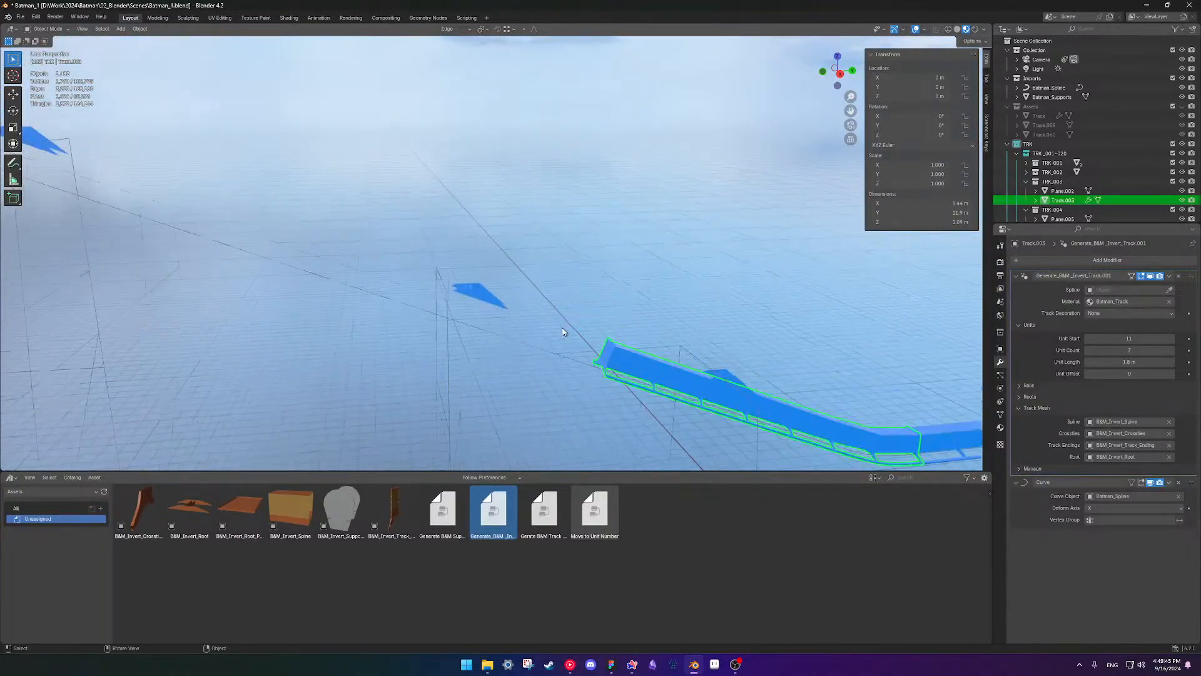
- Select Track.004 in the TRK_004 collection, move its copied track modifier above Curve and set its Unit Start to 18
{"action": "left_click", "coordinate": [1026, 182]}
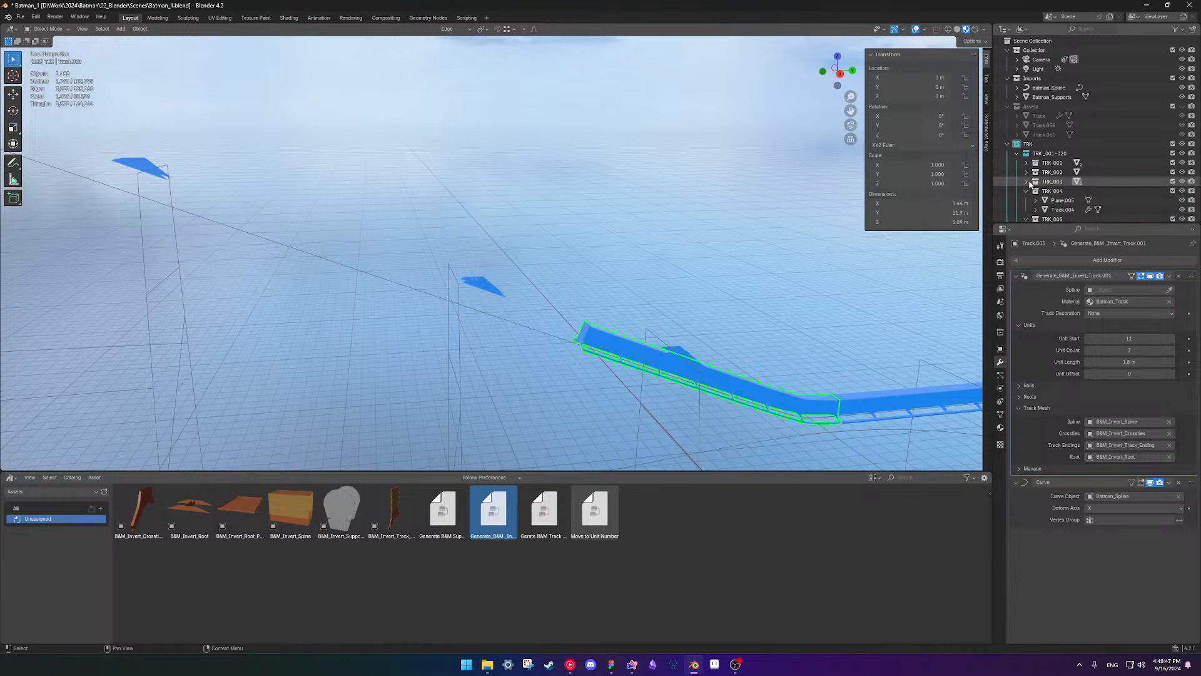
{"action": "left_click", "coordinate": [1066, 209]}
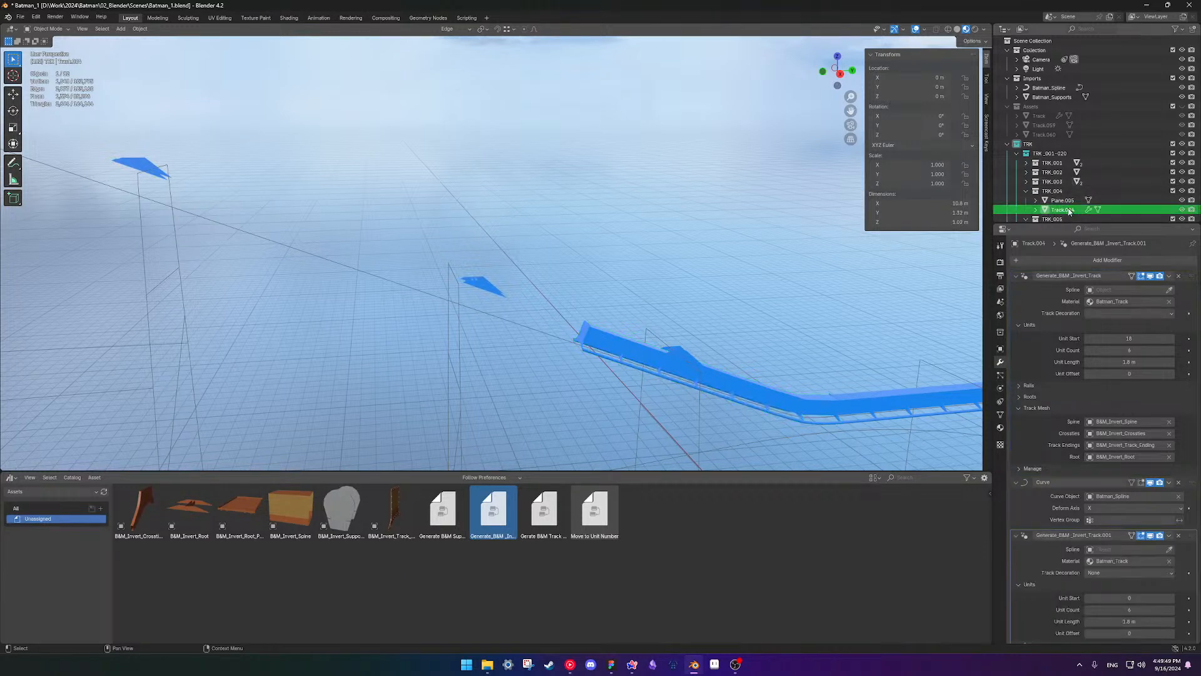
{"action": "left_click", "coordinate": [1178, 482]}
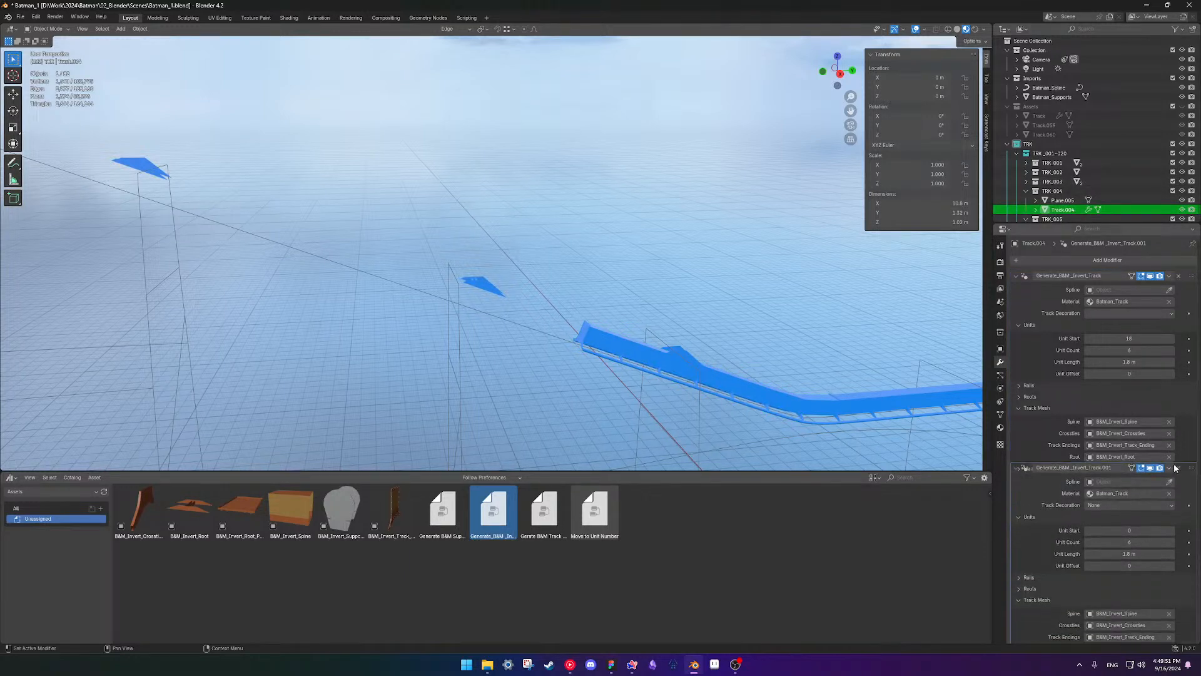
{"action": "scroll", "coordinate": [629, 339], "scroll_direction": "down", "scroll_amount": 4}
{"action": "middle_click_drag", "start_coordinate": [629, 339], "coordinate": [650, 306], "text": "shift"}
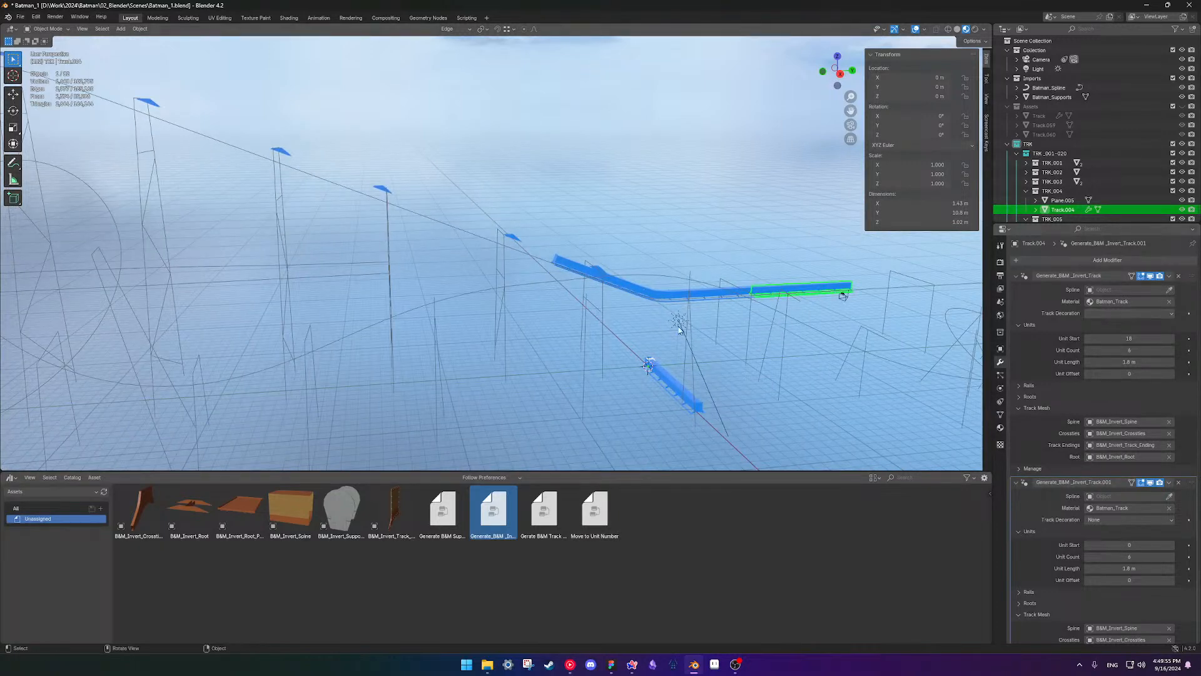
{"action": "double_click", "coordinate": [1120, 338]}
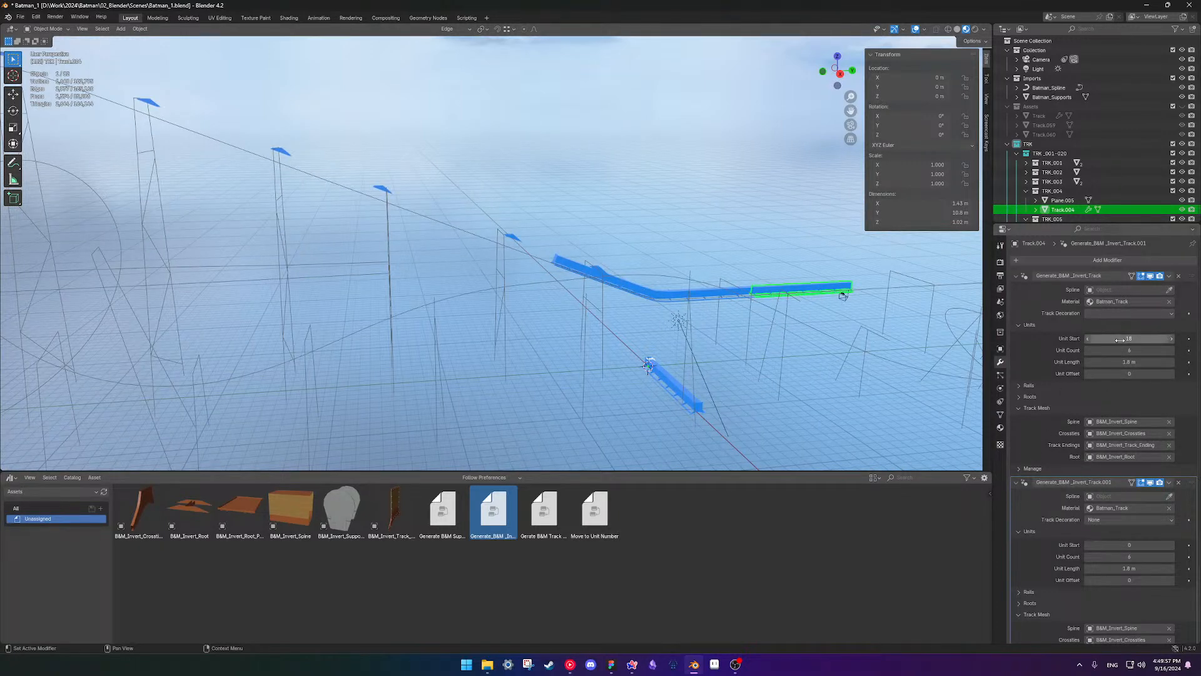
{"action": "double_click", "coordinate": [1130, 544]}
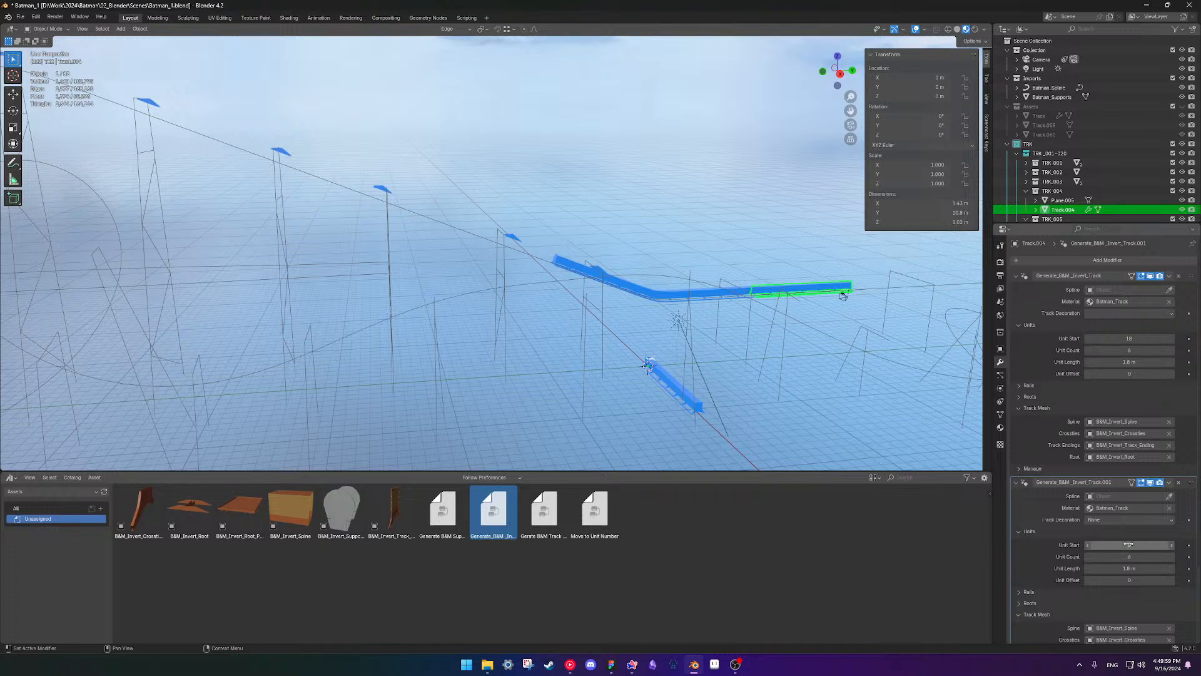
{"action": "key", "text": "Return"}
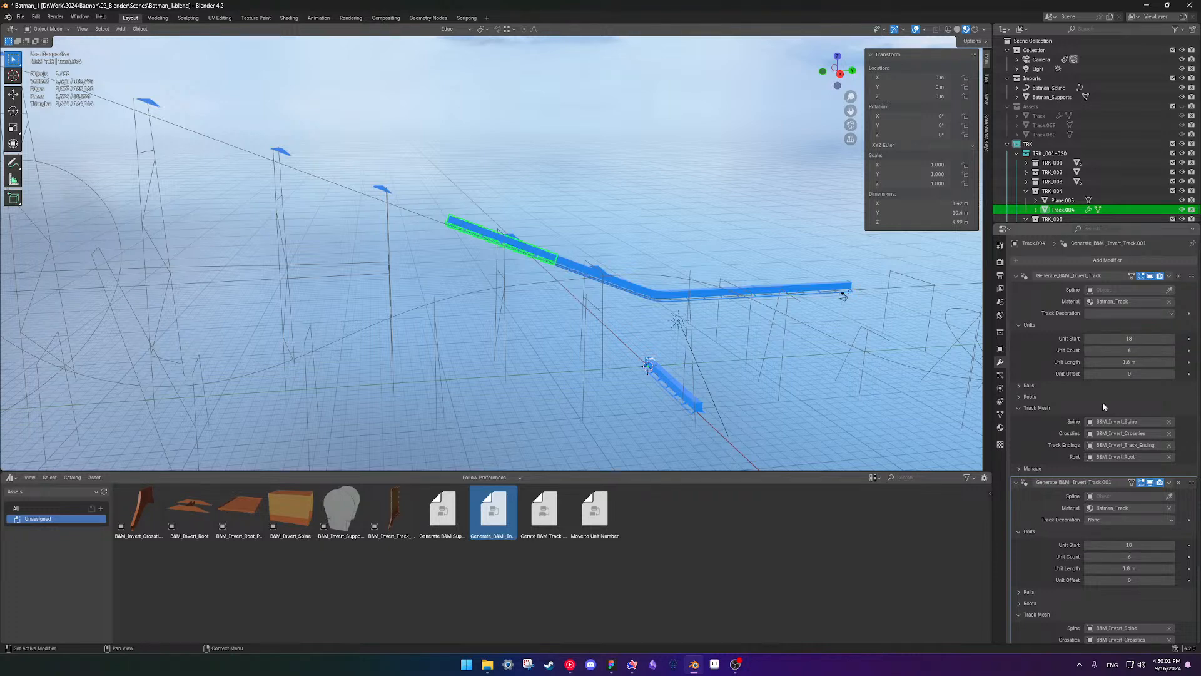
- Delete the original Generate_B&M_Invert_Track modifier from Track.004
{"action": "left_click", "coordinate": [1178, 276]}
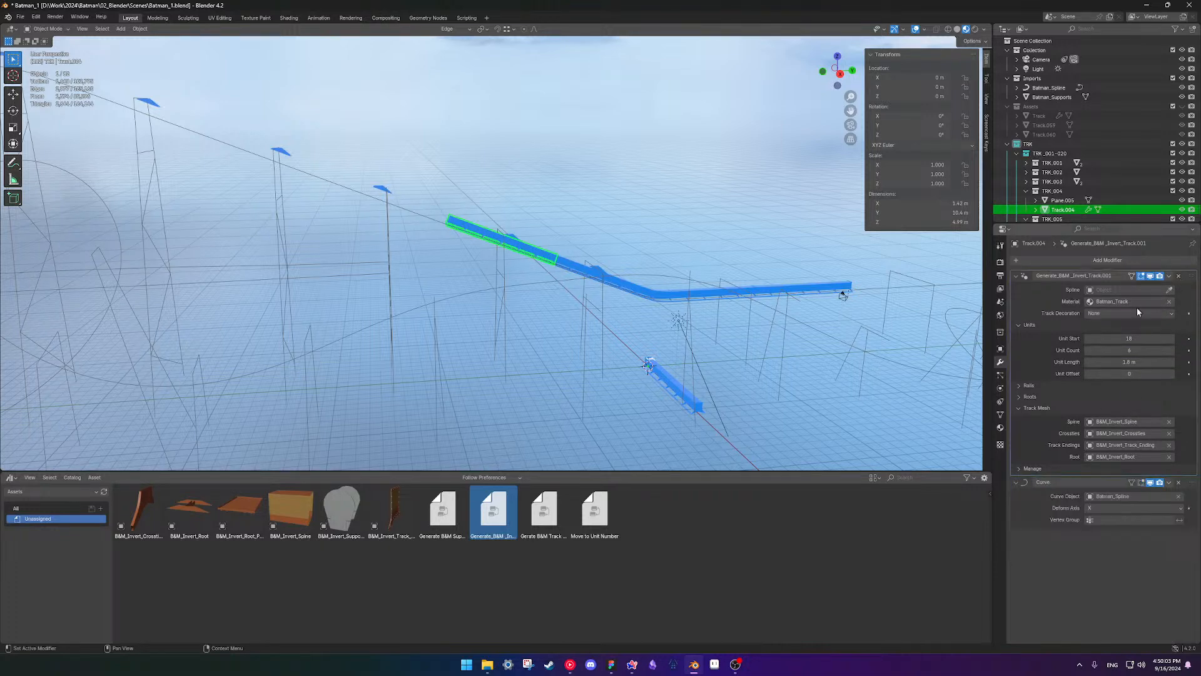
{"action": "scroll", "coordinate": [801, 291], "scroll_direction": "up", "scroll_amount": 5}
{"action": "middle_click_drag", "start_coordinate": [795, 291], "coordinate": [678, 316], "text": "shift"}
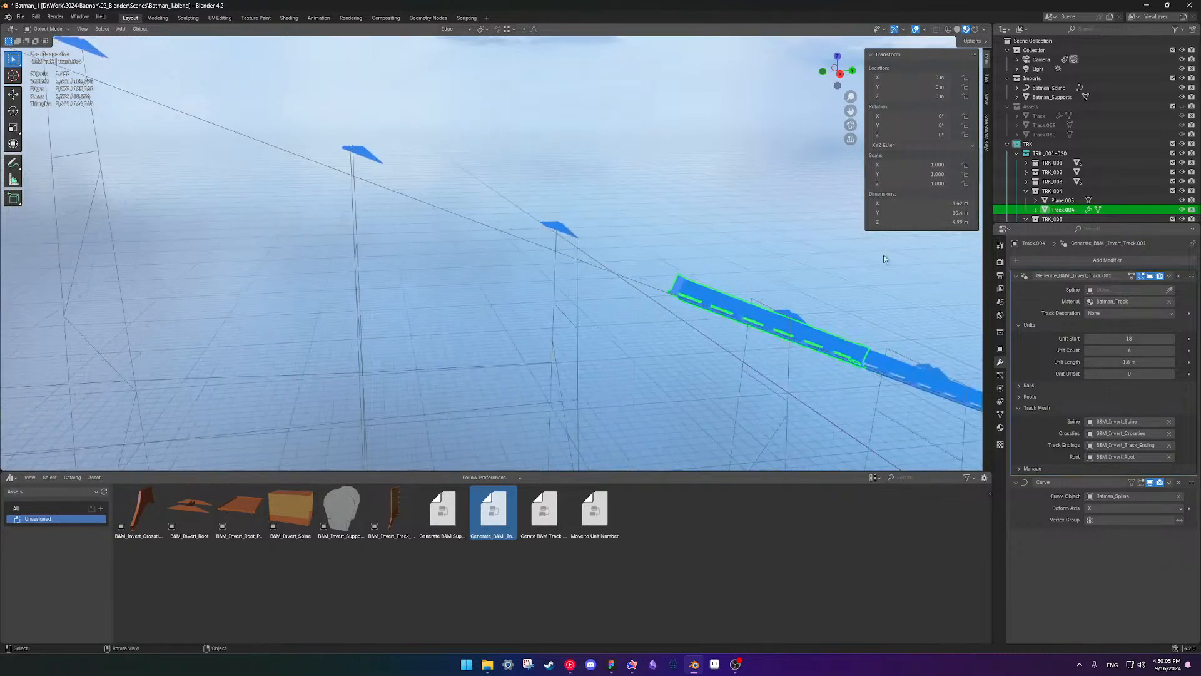
- Select Track.005 in the TRK_005 collection, set its copied track modifier's Unit Start to 24 and move that modifier above Curve
{"action": "scroll", "coordinate": [1029, 187], "scroll_direction": "down", "scroll_amount": 2}
{"action": "left_click", "coordinate": [1025, 153]}
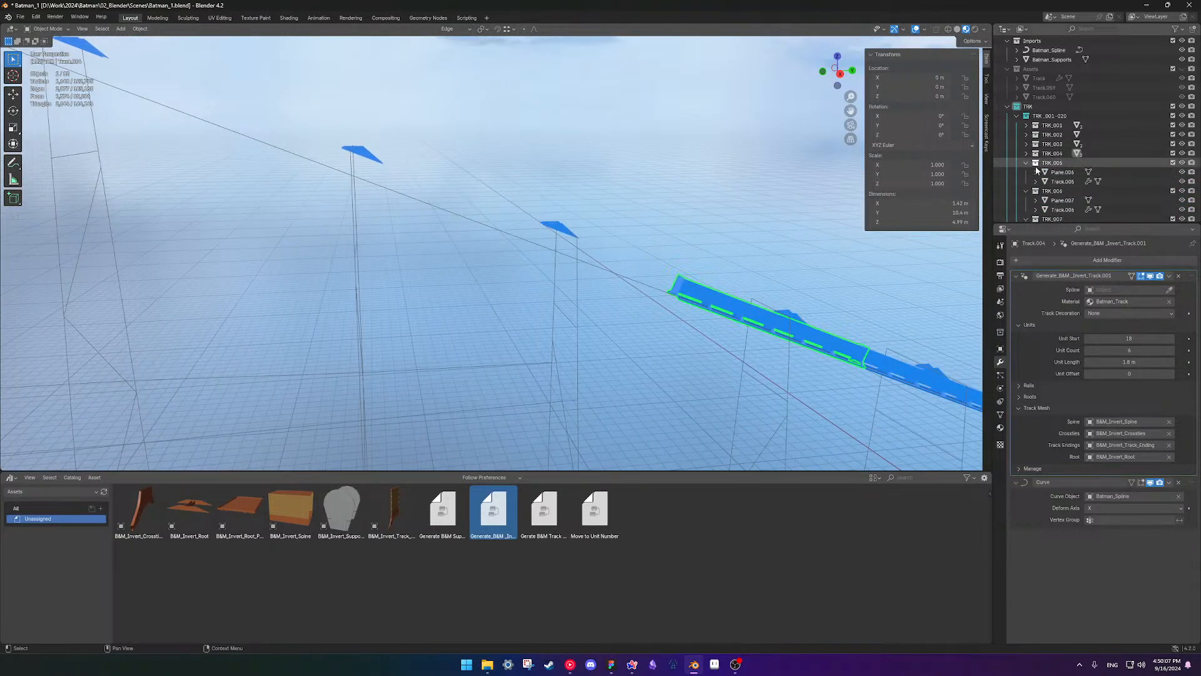
{"action": "left_click", "coordinate": [1062, 181]}
{"action": "scroll", "coordinate": [814, 282], "scroll_direction": "down", "scroll_amount": 6}
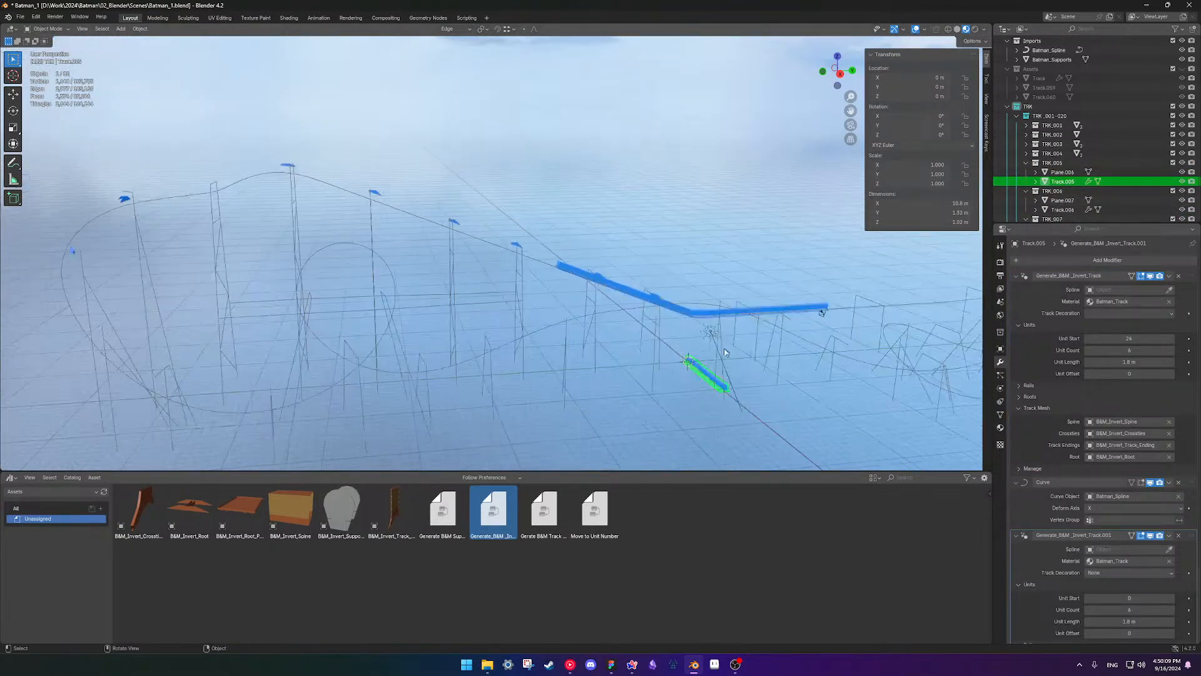
{"action": "middle_click_drag", "start_coordinate": [689, 319], "coordinate": [717, 310], "text": "shift"}
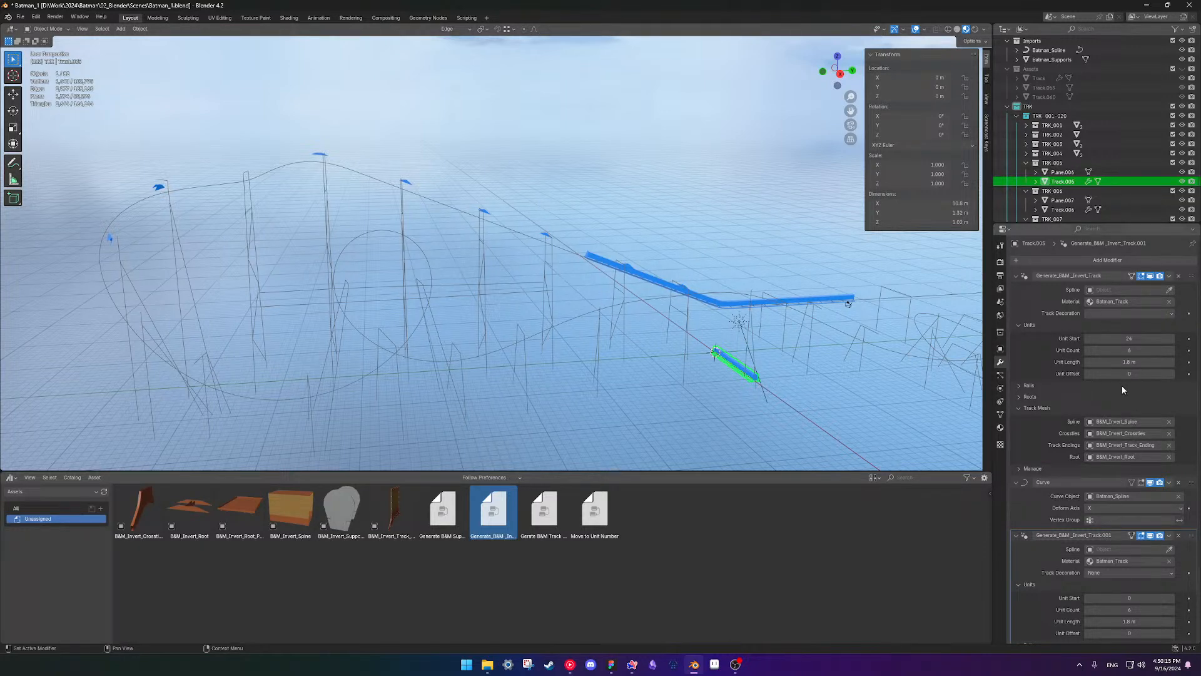
{"action": "type", "text": "24"}
{"action": "key", "text": "Return"}
{"action": "left_click_drag", "start_coordinate": [1192, 536], "coordinate": [1183, 328]}
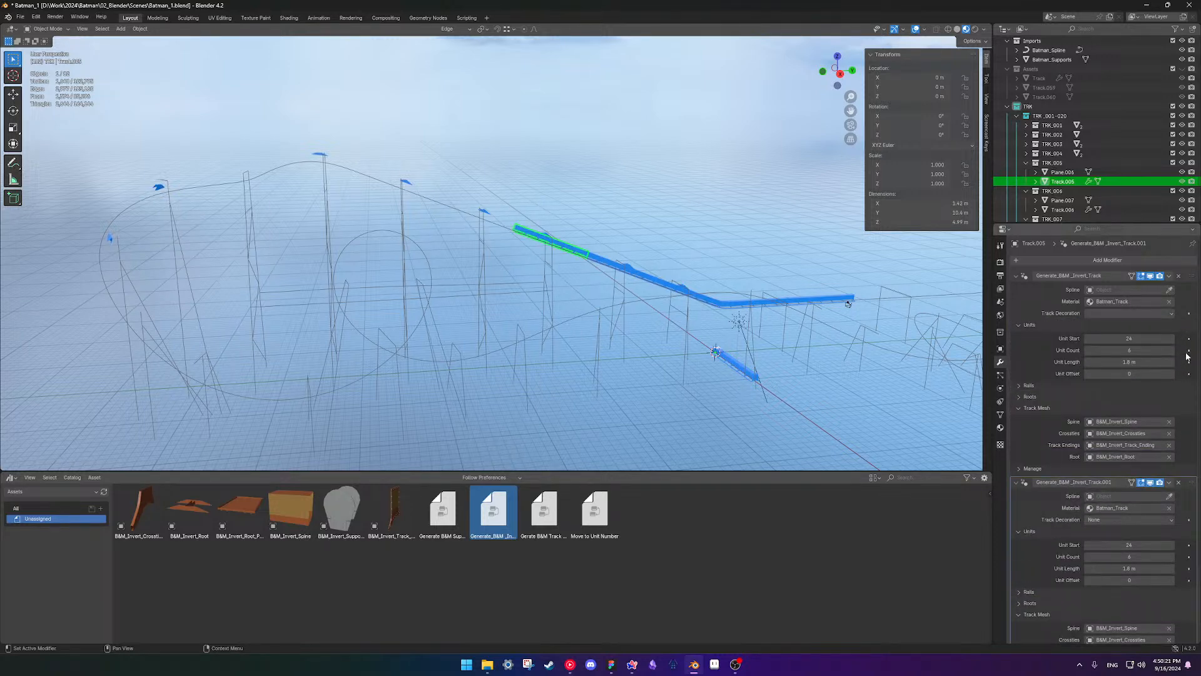
- Delete the original Generate_B&M_Invert_Track modifier from Track.005 and collapse the remaining modifier's Track Mesh settings
{"action": "left_click", "coordinate": [1179, 276]}
{"action": "scroll", "coordinate": [654, 359], "scroll_direction": "up", "scroll_amount": 7}
{"action": "middle_click_drag", "start_coordinate": [597, 200], "coordinate": [584, 267], "text": "shift"}
{"action": "left_click", "coordinate": [633, 187]}
{"action": "scroll", "coordinate": [614, 354], "scroll_direction": "down", "scroll_amount": 2}
{"action": "scroll", "coordinate": [613, 352], "scroll_direction": "down", "scroll_amount": 3}
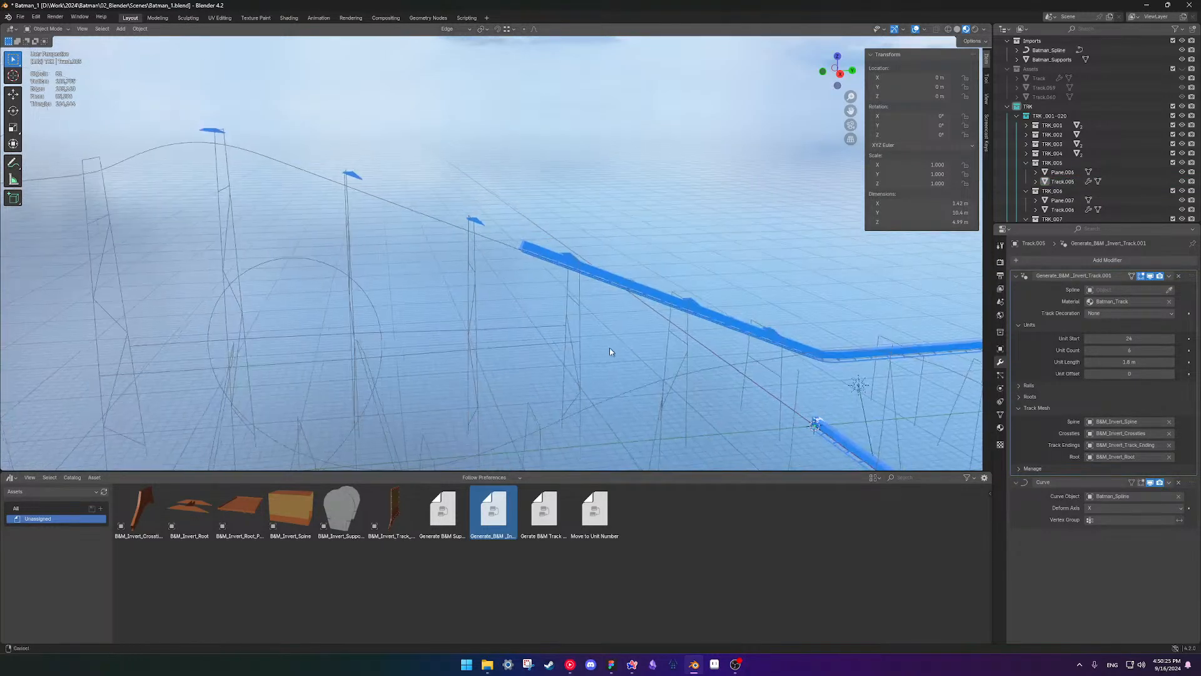
{"action": "left_click", "coordinate": [1020, 408]}
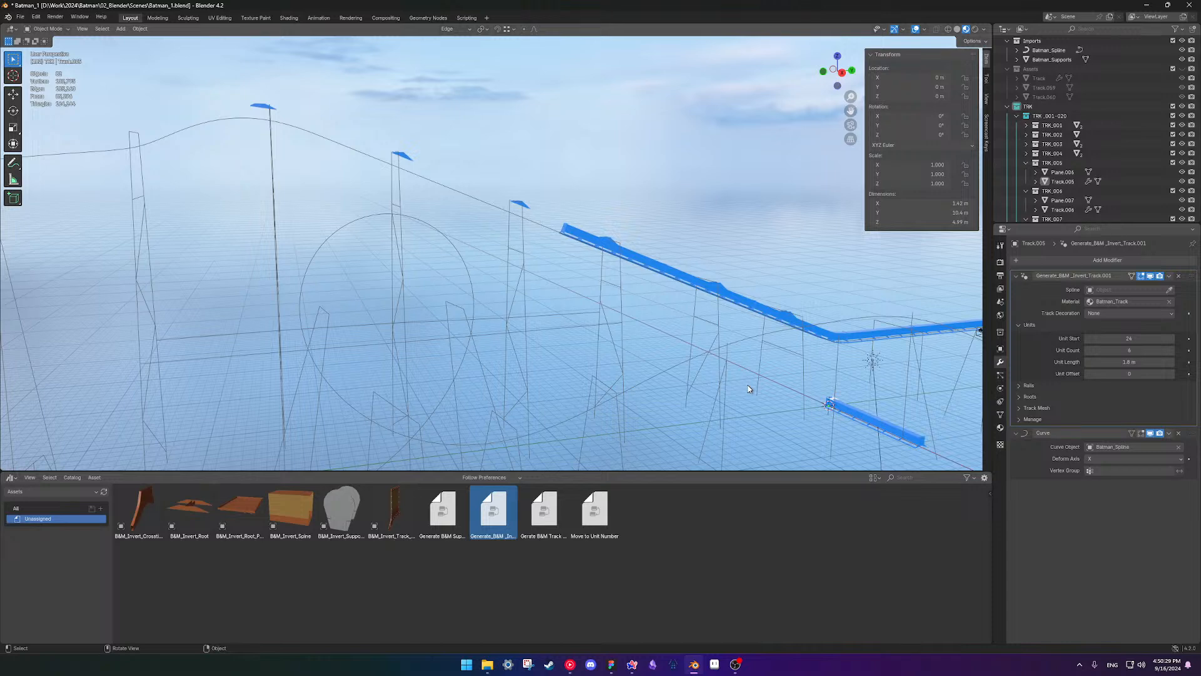
{"action": "middle_click_drag", "start_coordinate": [571, 276], "coordinate": [643, 290]}
{"action": "left_click", "coordinate": [649, 254]}
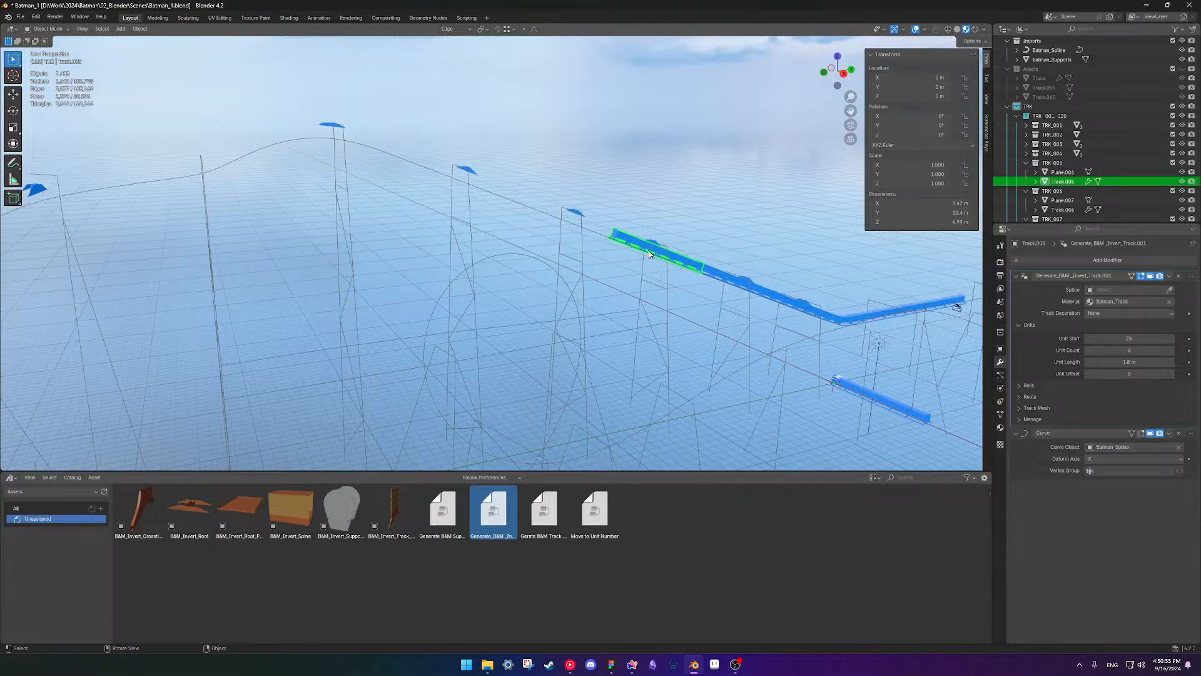
- Select Track.006 in the TRK_006 collection, move its copied track modifier above Curve and set its Unit Start to 30
{"action": "left_click", "coordinate": [1027, 163]}
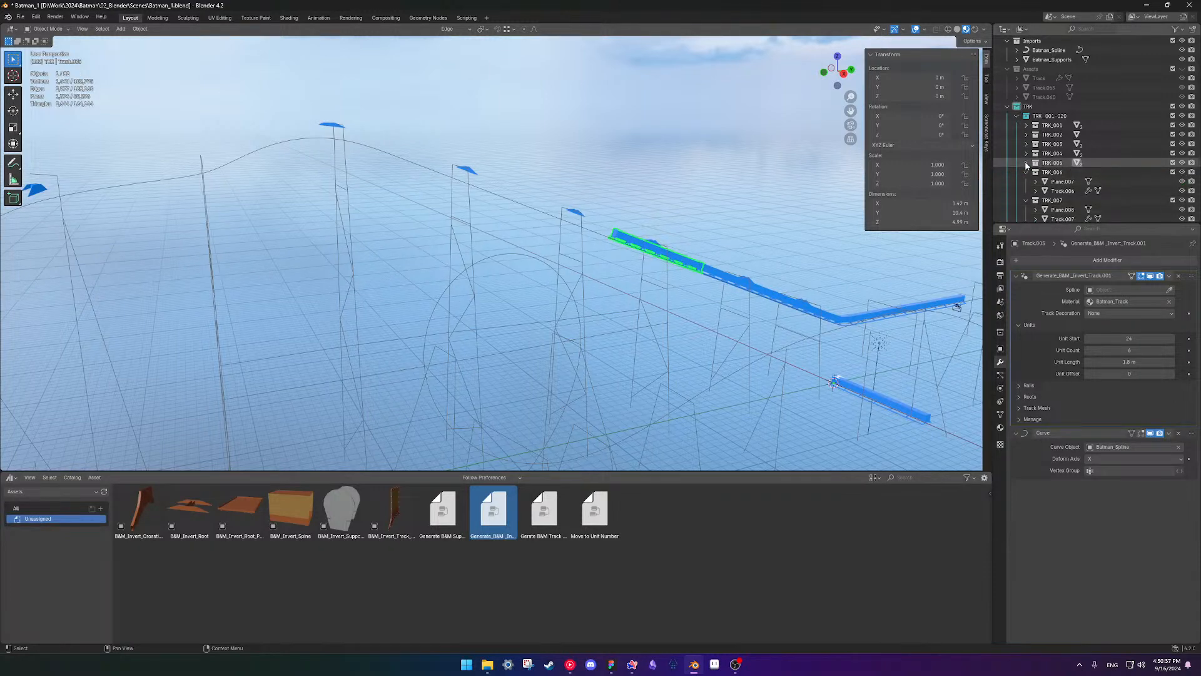
{"action": "left_click", "coordinate": [1063, 190]}
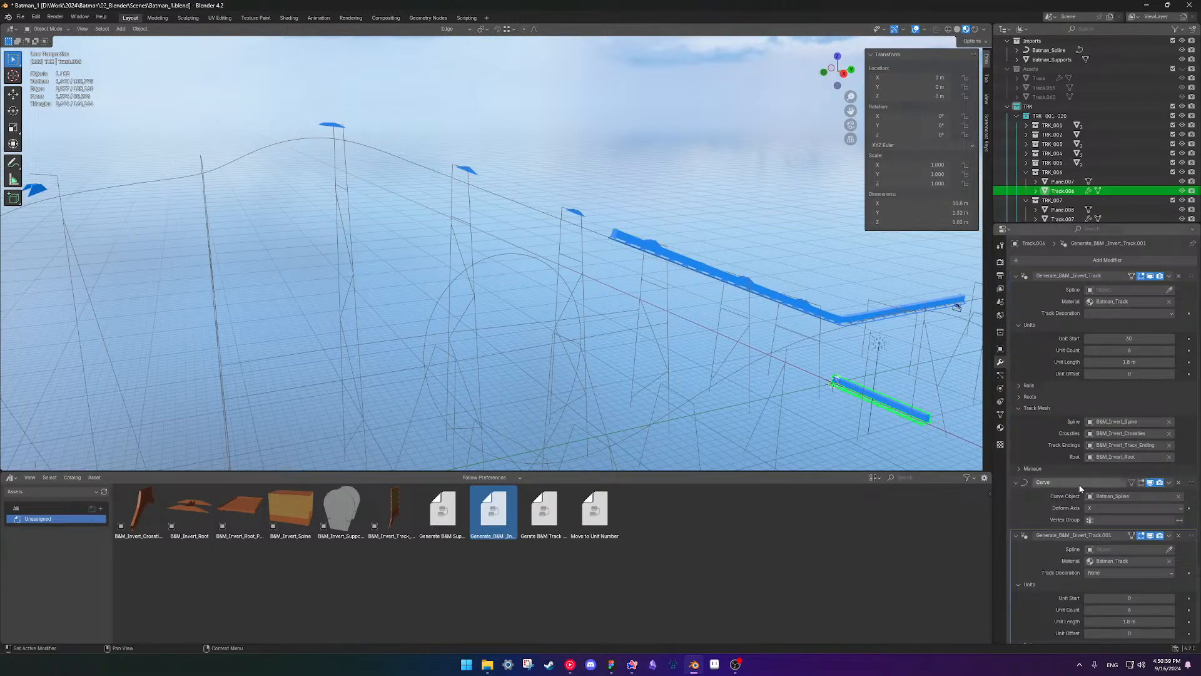
{"action": "scroll", "coordinate": [1189, 501], "scroll_direction": "down", "scroll_amount": 3}
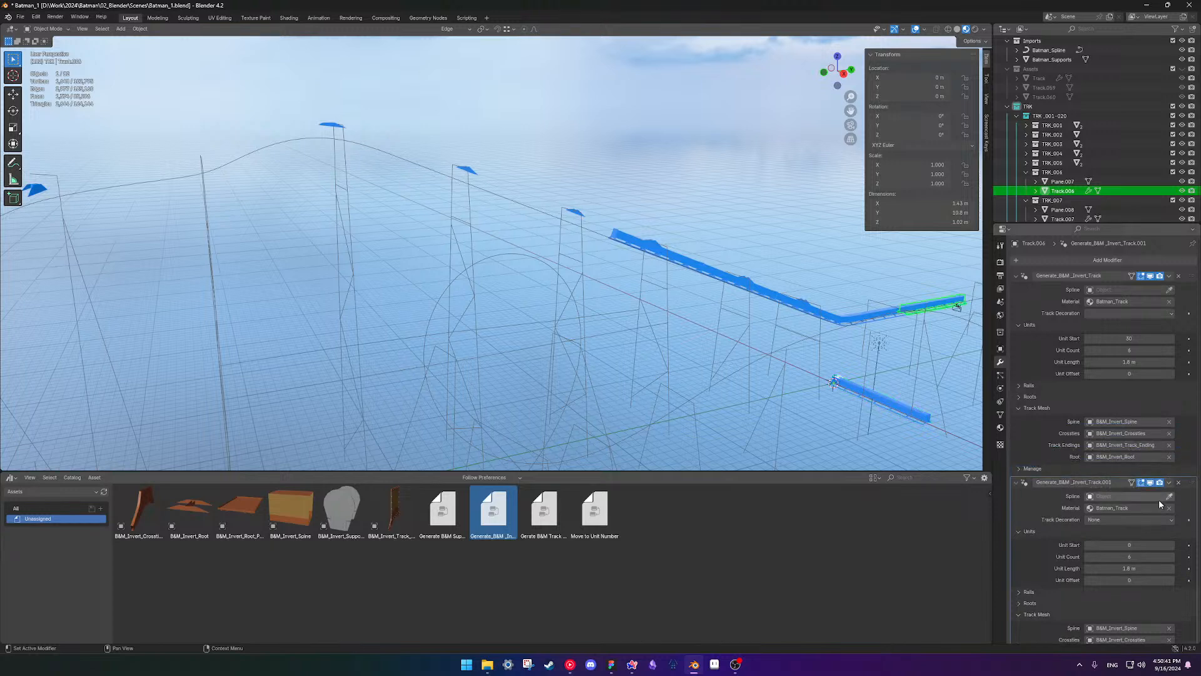
{"action": "left_click", "coordinate": [1181, 430]}
{"action": "scroll", "coordinate": [1144, 510], "scroll_direction": "down", "scroll_amount": 3}
{"action": "left_click", "coordinate": [1129, 453]}
{"action": "type", "text": "30"}
{"action": "key", "text": "Return"}
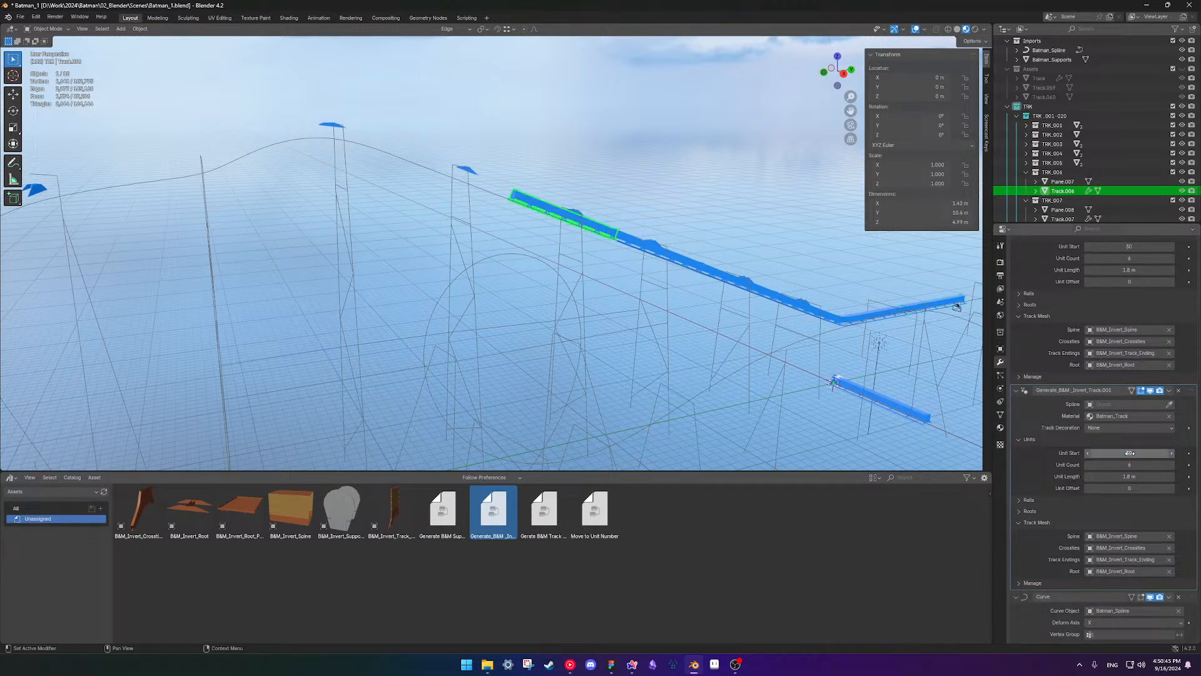
- Delete the original Generate_B&M_Invert_Track modifier from Track.006 and save the file
{"action": "key", "text": "ctrl+x"}
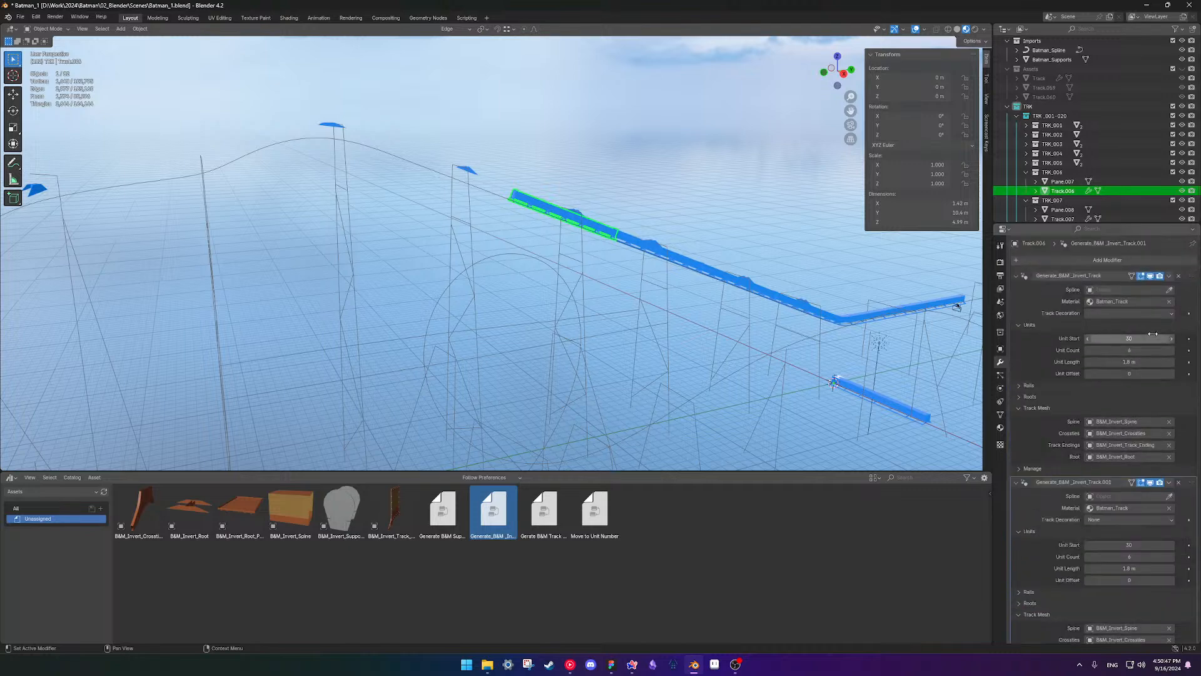
{"action": "middle_click_drag", "start_coordinate": [532, 224], "coordinate": [631, 254], "text": "shift"}
{"action": "left_click", "coordinate": [604, 251]}
{"action": "key", "text": "ctrl+s"}
{"action": "scroll", "coordinate": [631, 254], "scroll_direction": "up", "scroll_amount": 3}
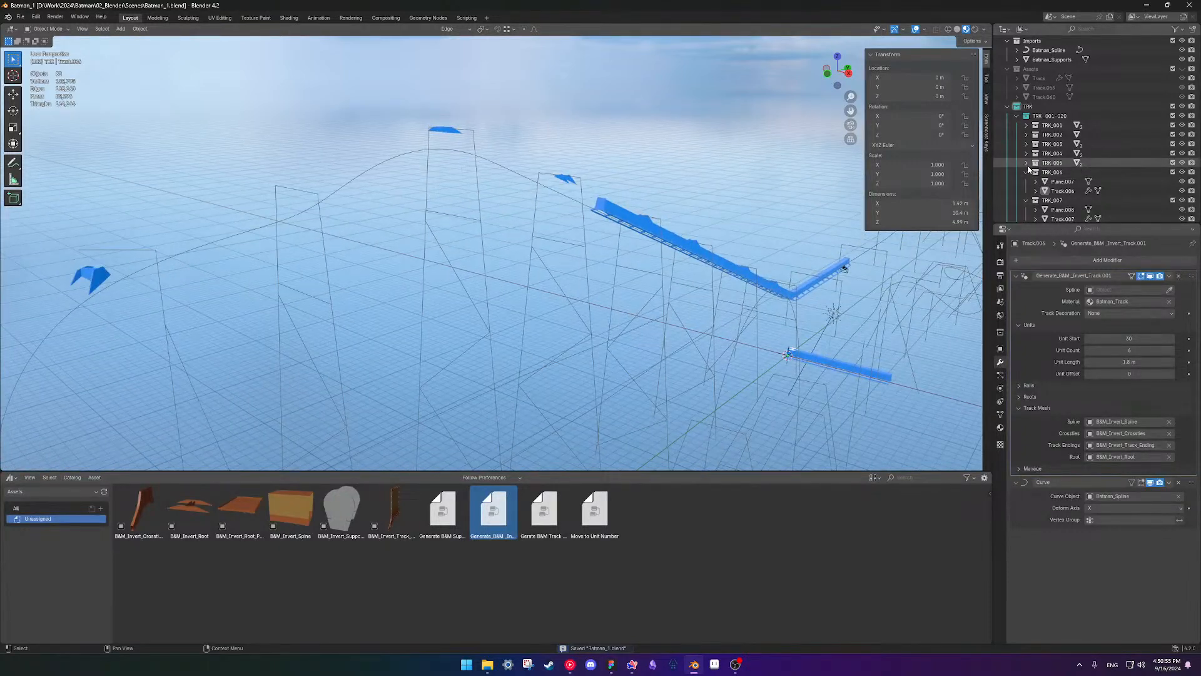
- Select Track.007 in the TRK_007 collection, set its copied track modifier's Unit Start to 36 and move that modifier above Curve
{"action": "left_click", "coordinate": [1062, 191]}
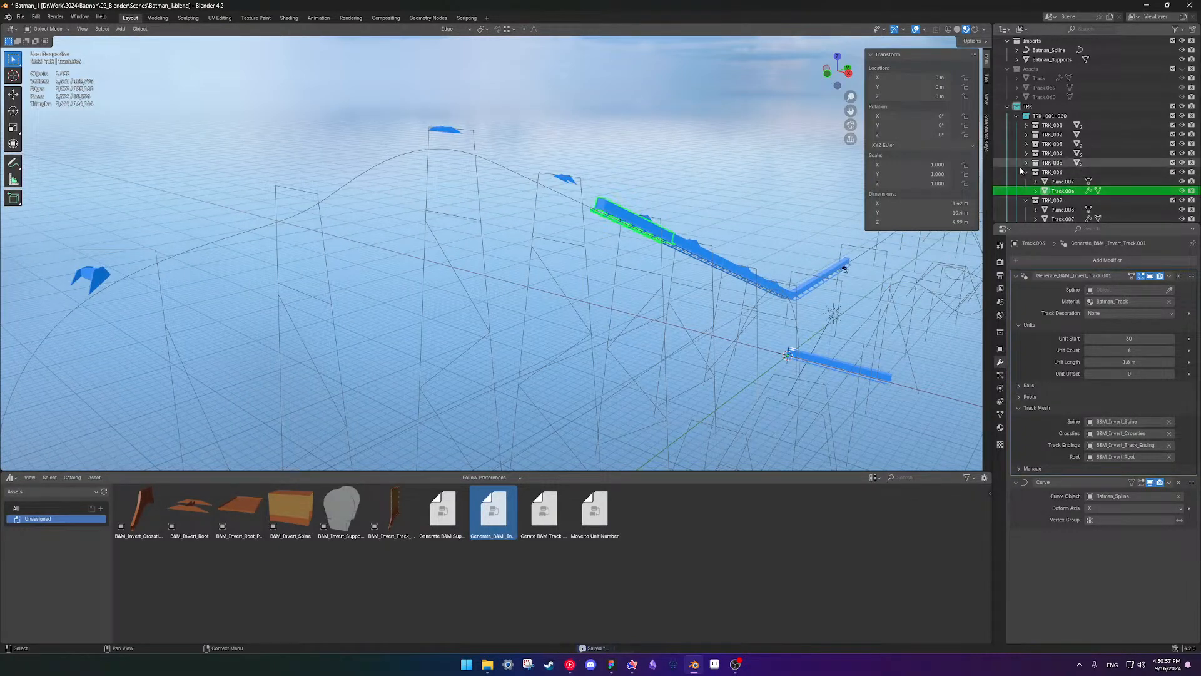
{"action": "left_click", "coordinate": [1026, 172]}
{"action": "left_click", "coordinate": [1062, 201]}
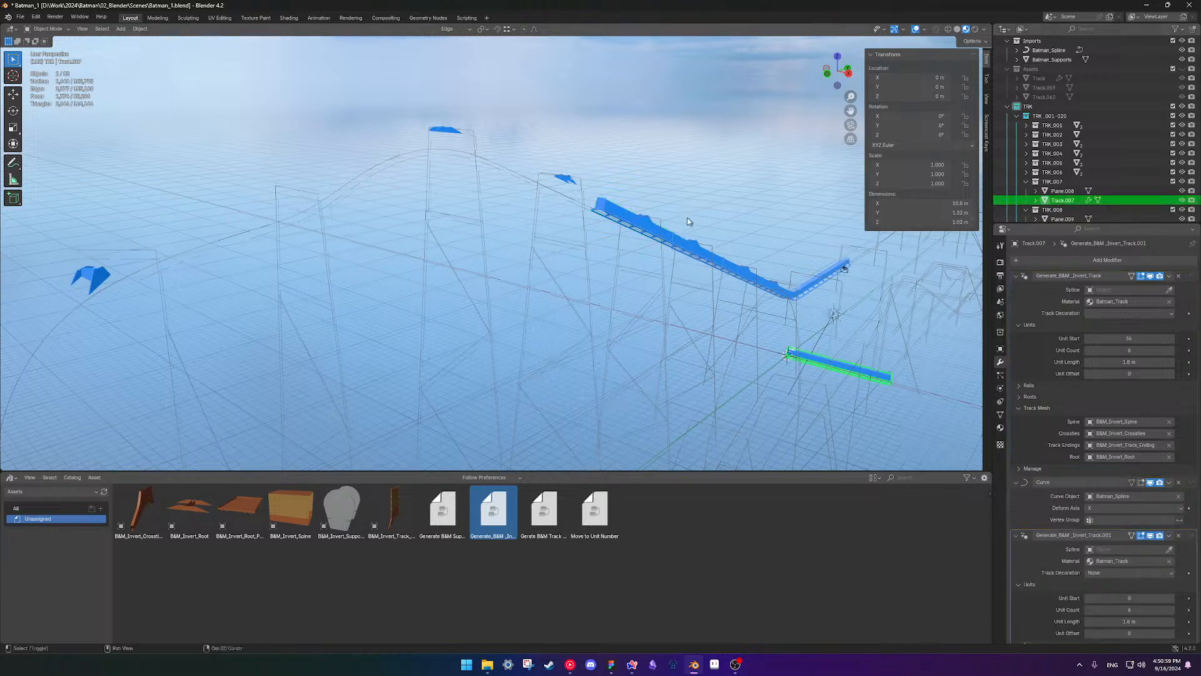
{"action": "left_click", "coordinate": [1126, 596]}
{"action": "type", "text": "36"}
{"action": "key", "text": "Return"}
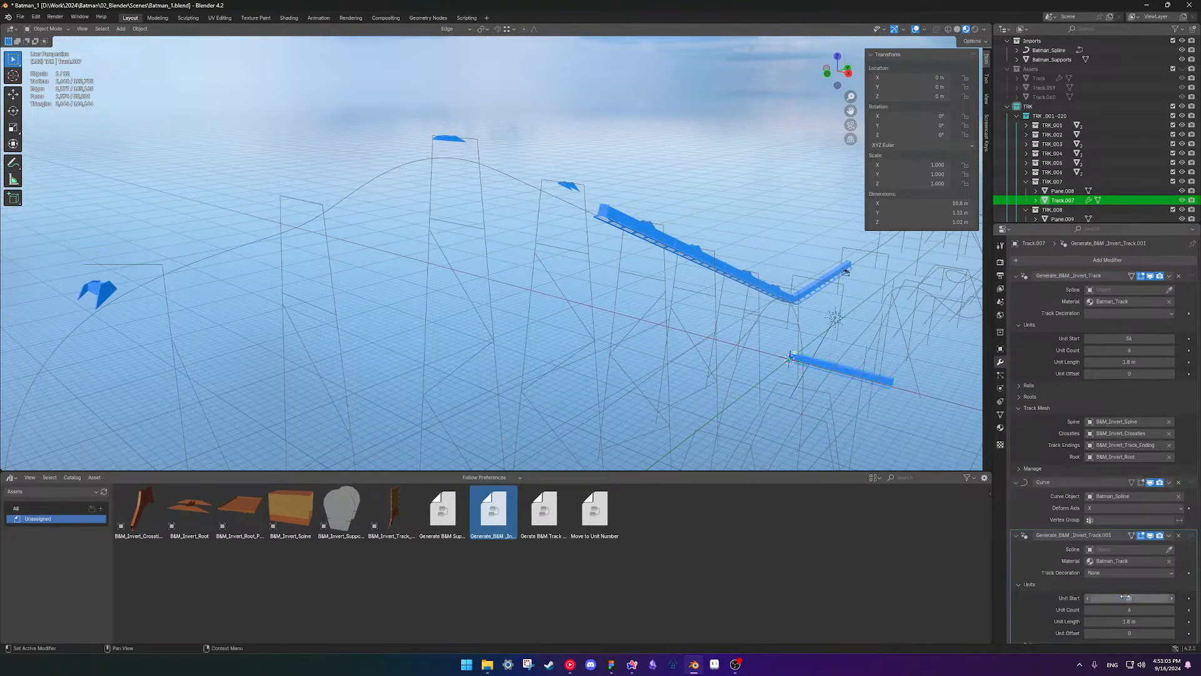
{"action": "left_click_drag", "start_coordinate": [1192, 535], "coordinate": [1193, 438]}
- Delete the original Generate_B&M_Invert_Track modifier from Track.007 and check its joint with Track.006
{"action": "left_click", "coordinate": [1180, 276]}
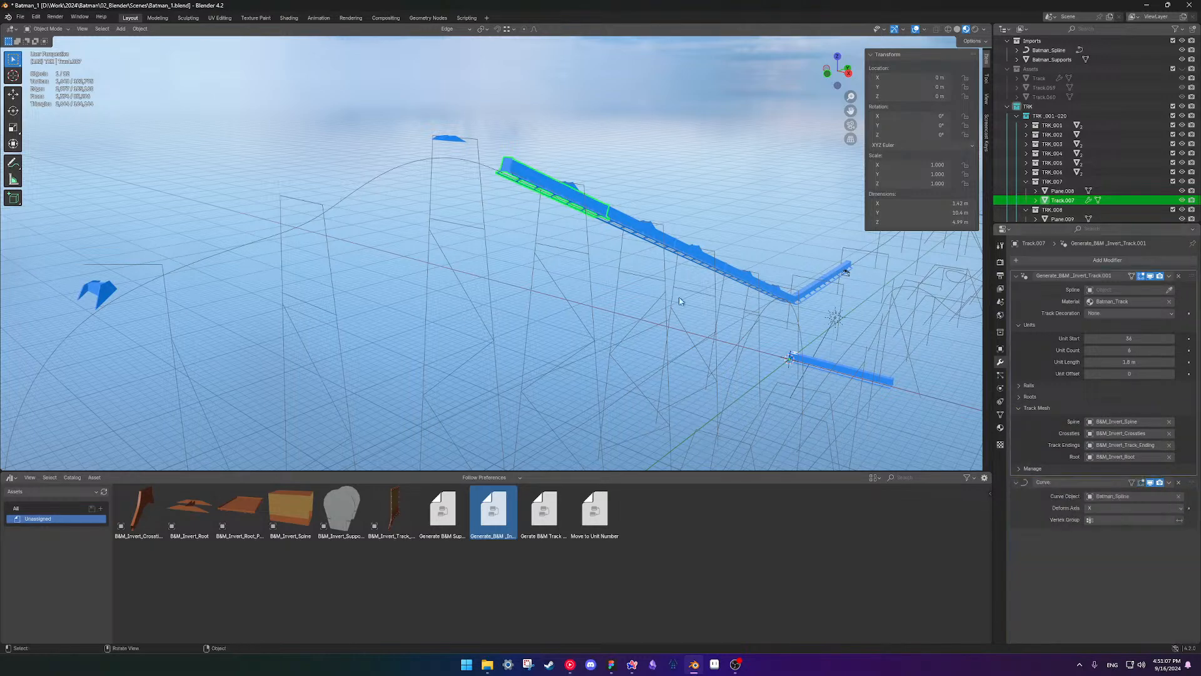
{"action": "scroll", "coordinate": [581, 281], "scroll_direction": "up", "scroll_amount": 3}
{"action": "middle_click_drag", "start_coordinate": [566, 287], "coordinate": [576, 315]}
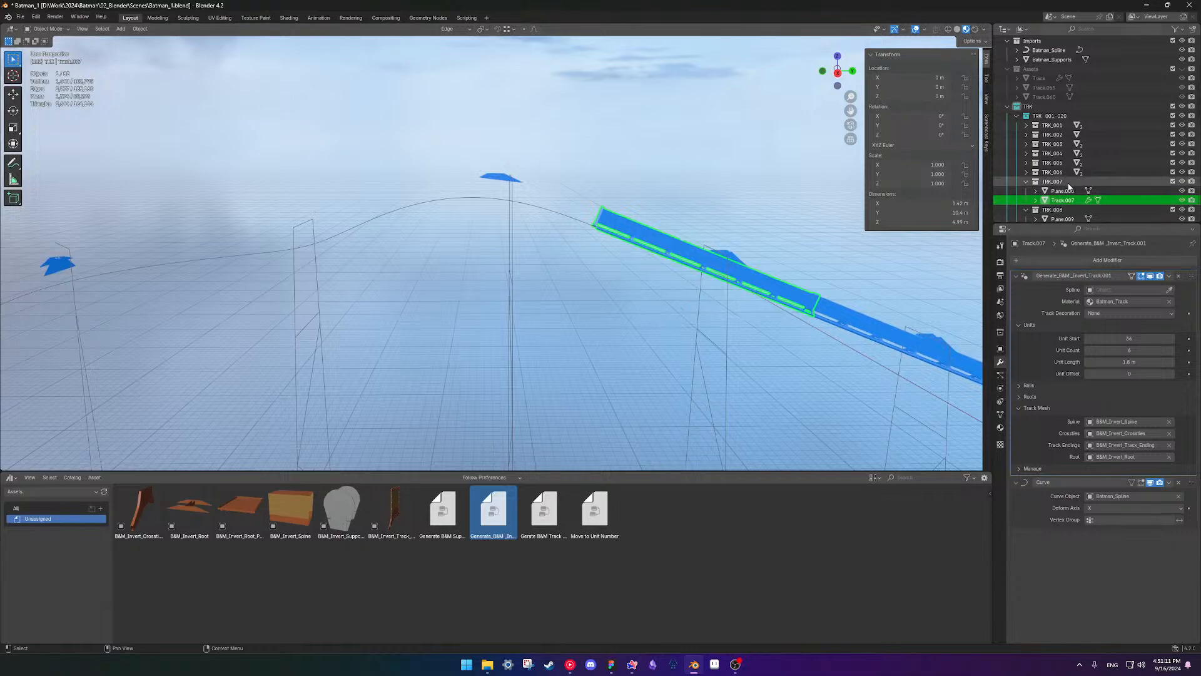
- Select Track.008 in the TRK_008 collection, move its copied track modifier above Curve and set its Unit Start to 42
{"action": "left_click", "coordinate": [1026, 181]}
{"action": "left_click", "coordinate": [1073, 209]}
{"action": "middle_click_drag", "start_coordinate": [942, 252], "coordinate": [614, 239]}
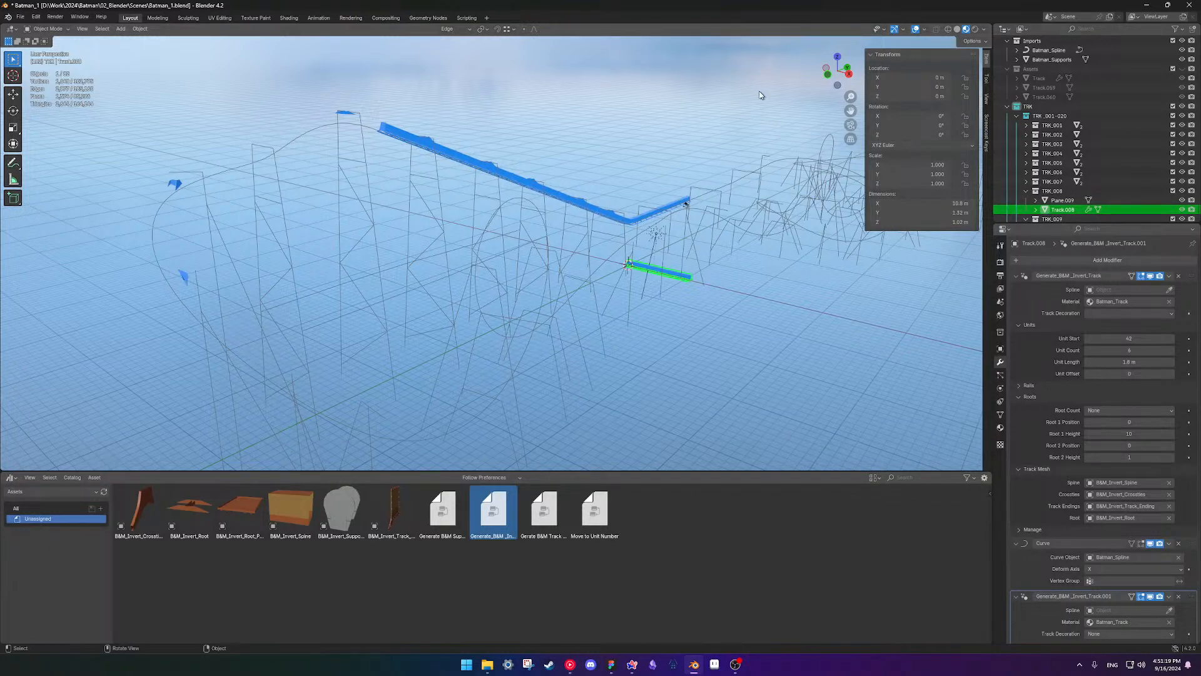
{"action": "middle_click_drag", "start_coordinate": [647, 180], "coordinate": [720, 219], "text": "shift"}
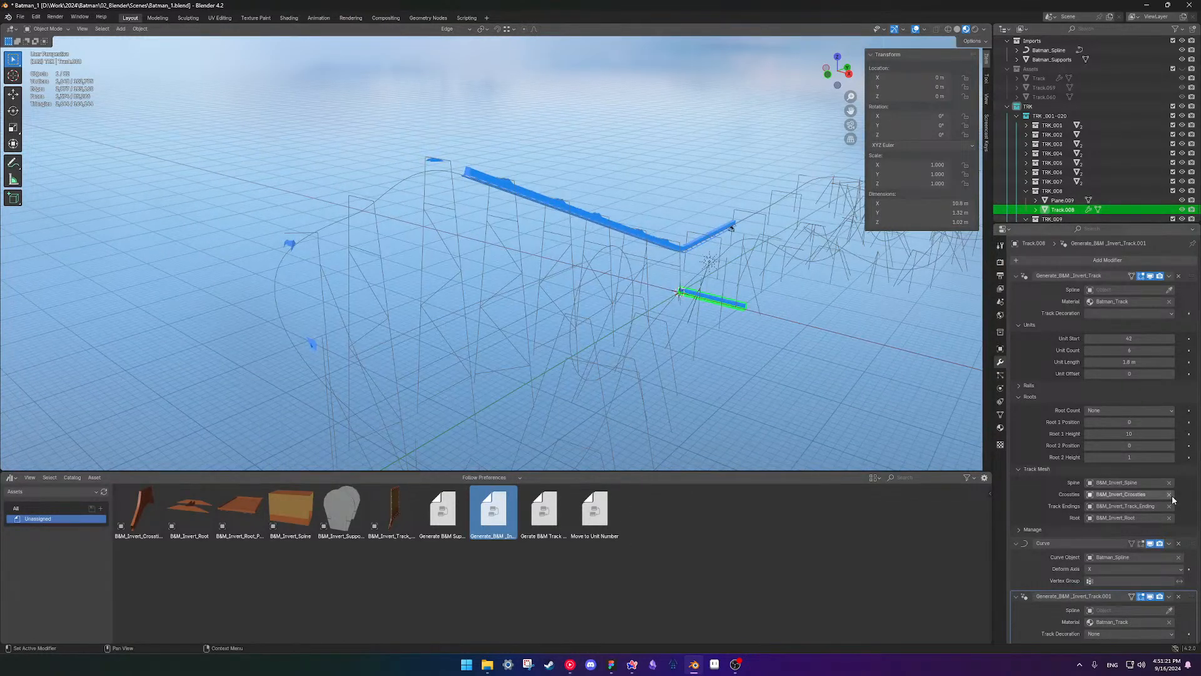
{"action": "left_click_drag", "start_coordinate": [1192, 600], "coordinate": [1192, 408]}
{"action": "left_click", "coordinate": [1130, 606]}
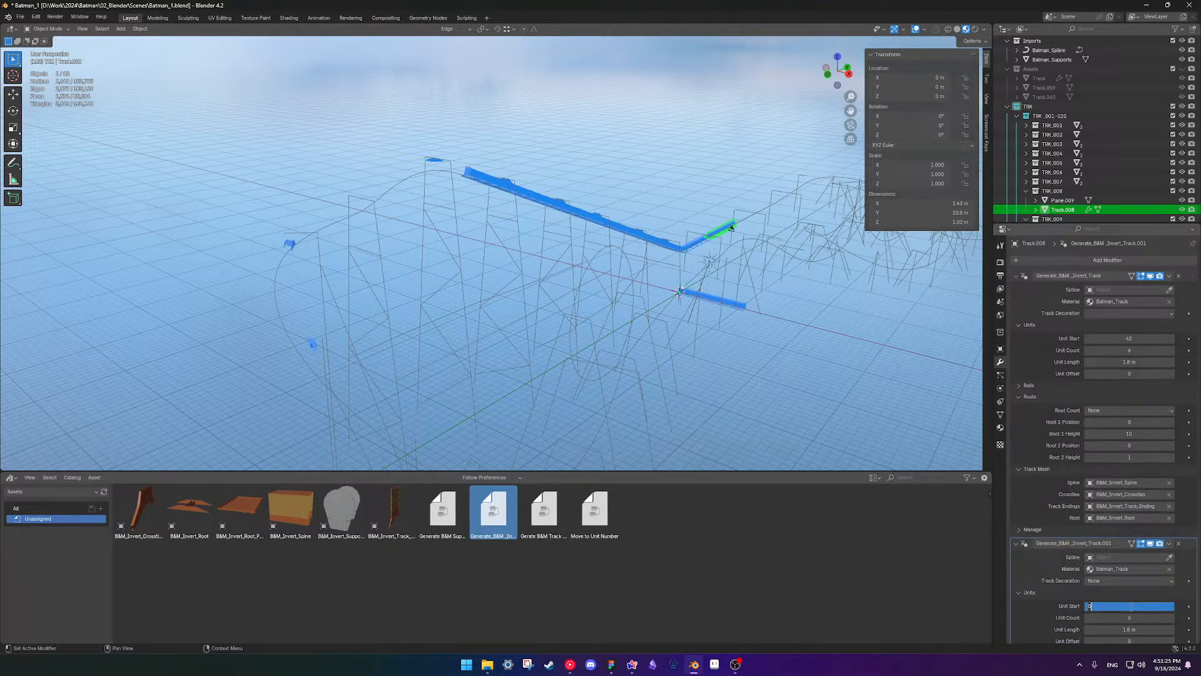
{"action": "type", "text": "42"}
{"action": "key", "text": "Return"}
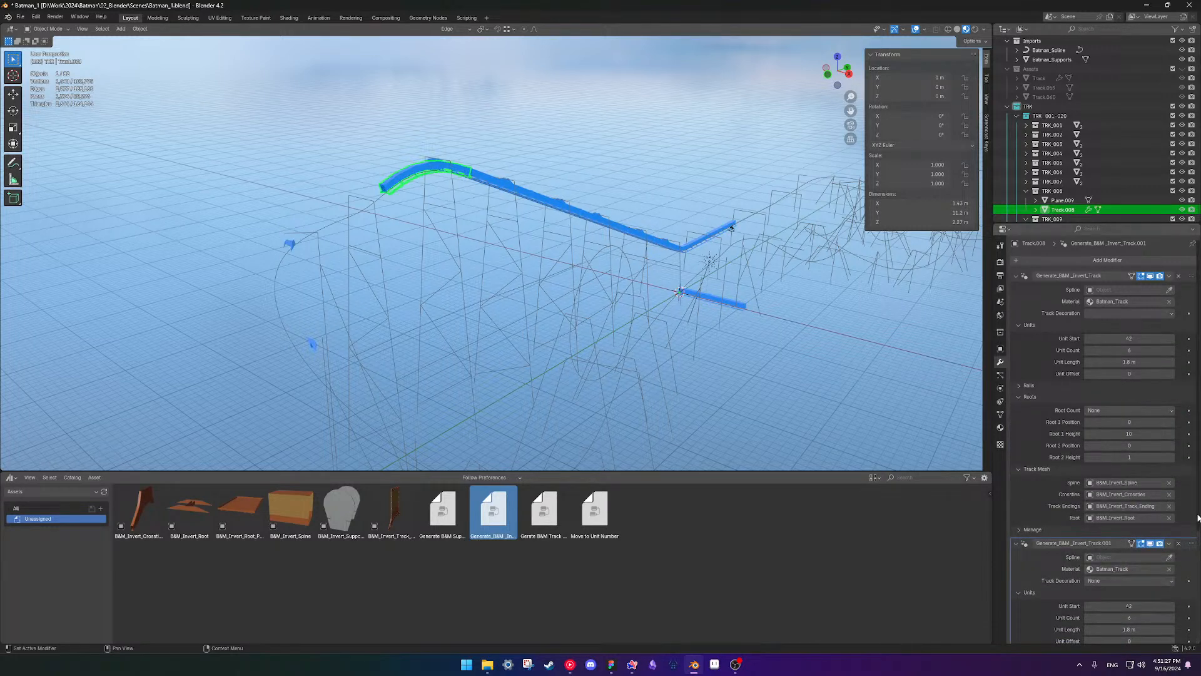
- Delete the original Generate_B&M_Invert_Track modifier from Track.008, deselect the section and save the file
{"action": "left_click", "coordinate": [1179, 275]}
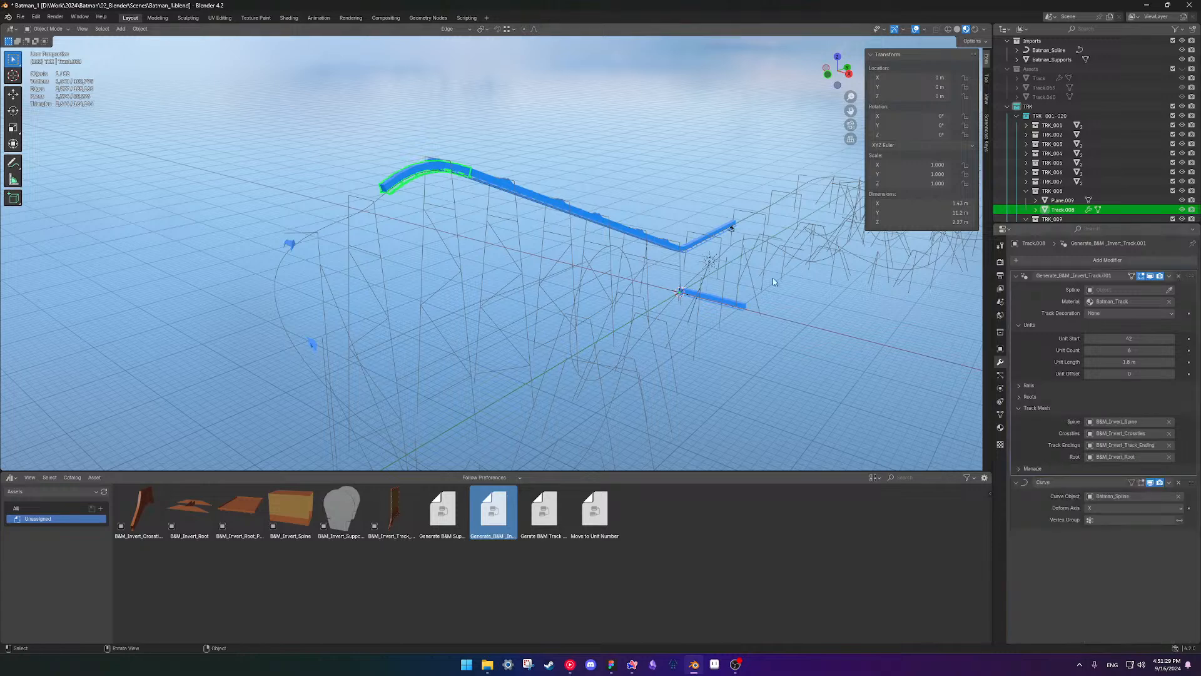
{"action": "left_click", "coordinate": [658, 160]}
{"action": "key", "text": "ctrl+s"}
- Inspect the joined lift hill and crest sections up close from both sides, checking joints and support positions
{"action": "middle_click_drag", "start_coordinate": [669, 201], "coordinate": [593, 289]}
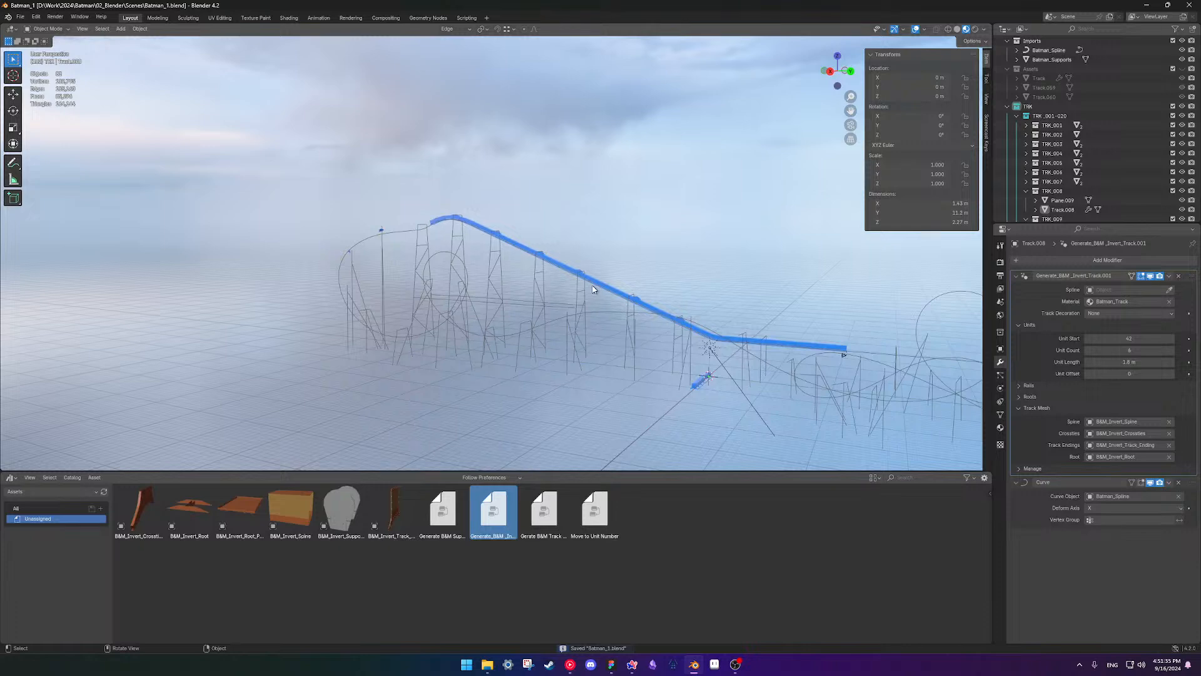
{"action": "scroll", "coordinate": [455, 269], "scroll_direction": "up", "scroll_amount": 4}
{"action": "middle_click_drag", "start_coordinate": [508, 205], "coordinate": [608, 206]}
{"action": "middle_click_drag", "start_coordinate": [687, 226], "coordinate": [636, 221]}
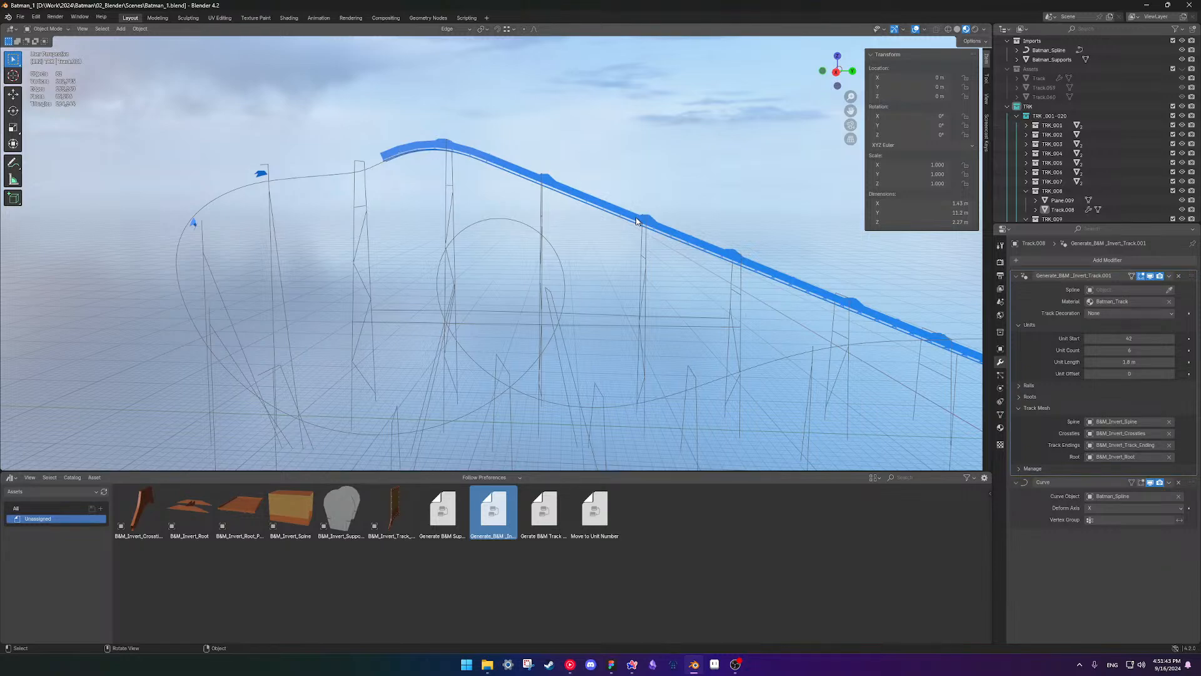
{"action": "middle_click_drag", "start_coordinate": [565, 244], "coordinate": [471, 269]}
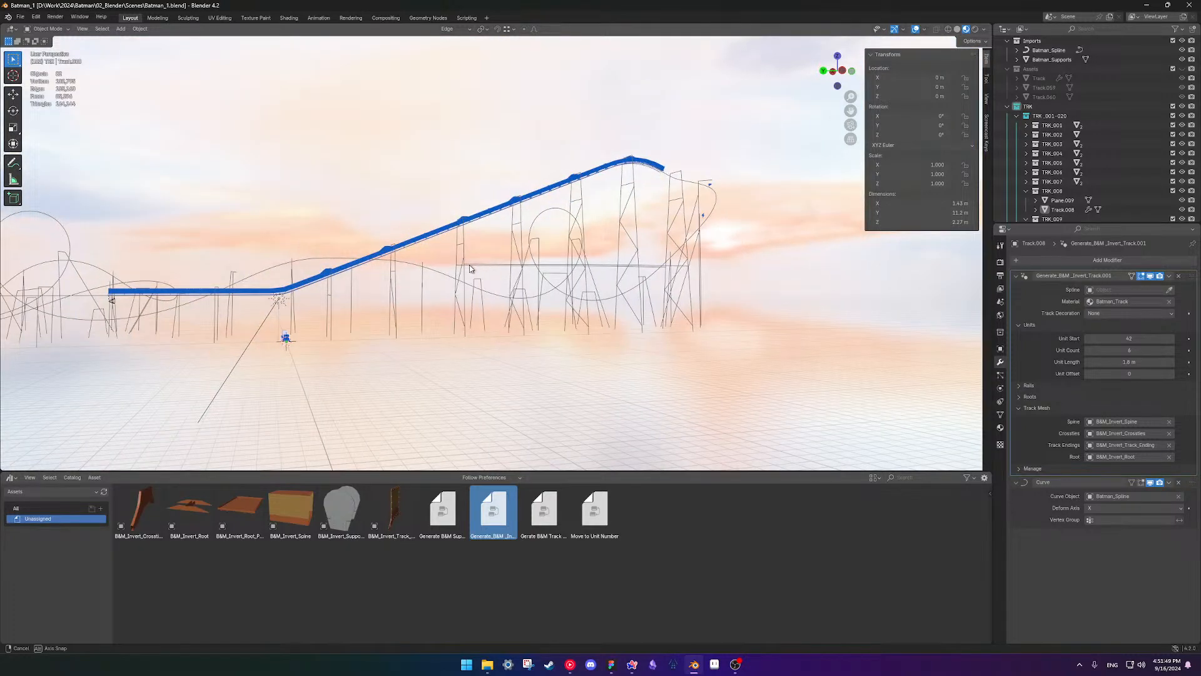
{"action": "middle_click_drag", "start_coordinate": [472, 269], "coordinate": [494, 213]}
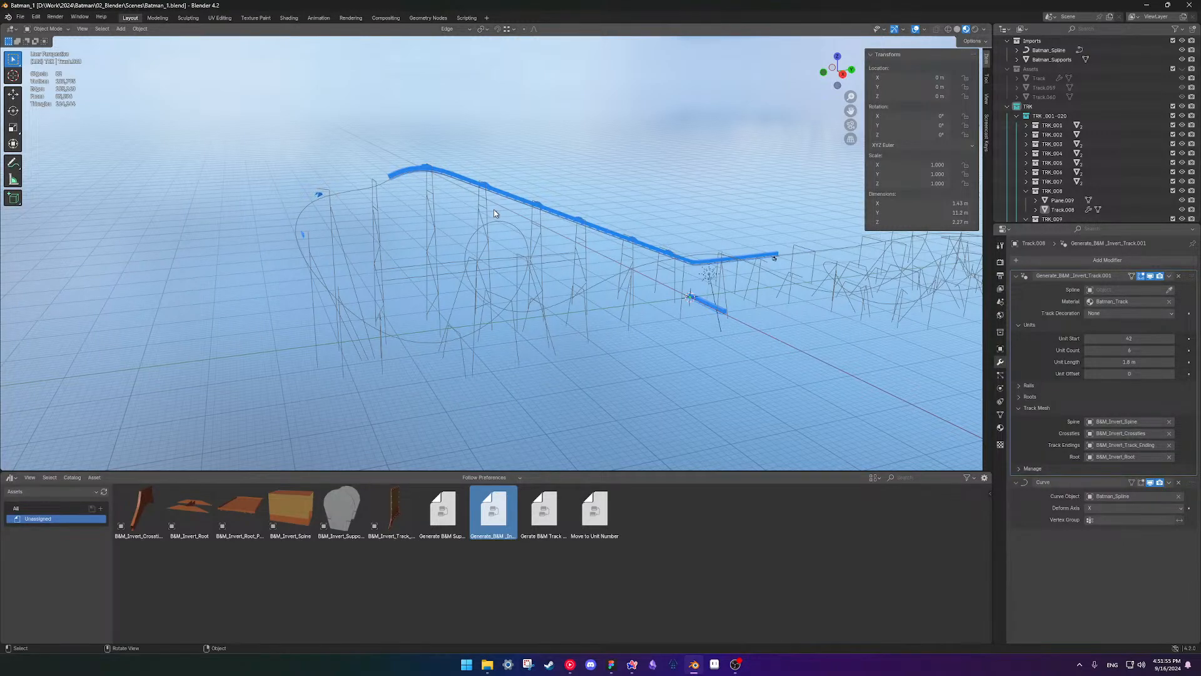
{"action": "scroll", "coordinate": [494, 213], "scroll_direction": "up", "scroll_amount": 8}
{"action": "middle_click_drag", "start_coordinate": [537, 248], "coordinate": [460, 159]}
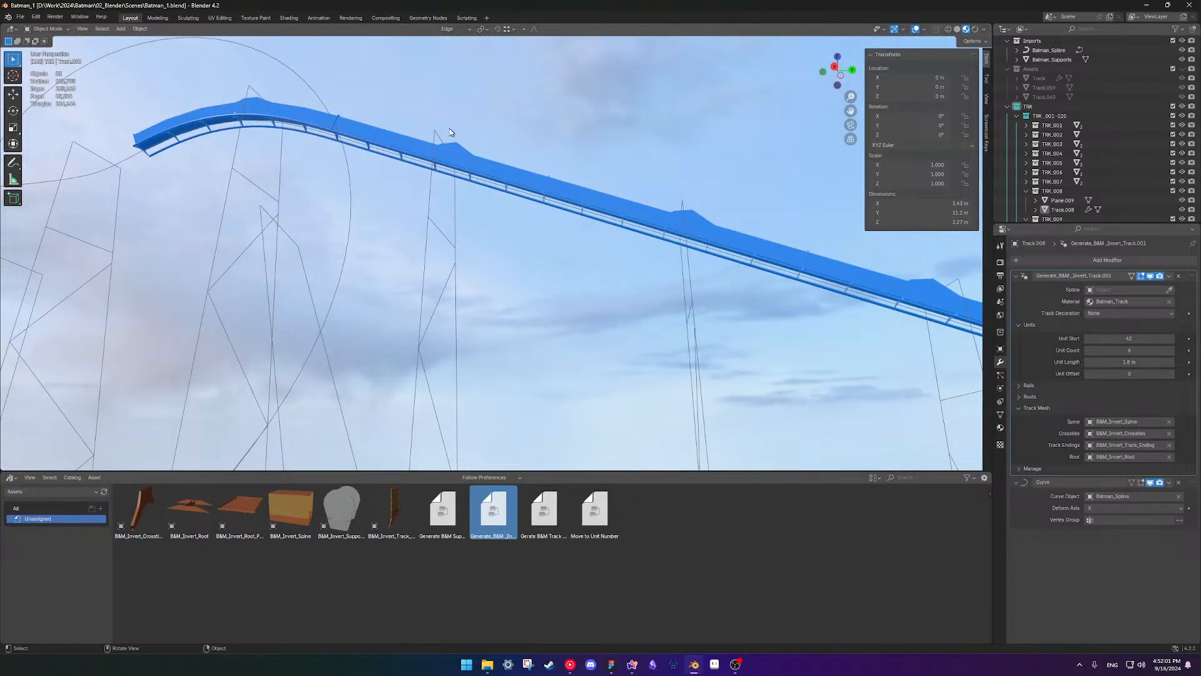
{"action": "middle_click_drag", "start_coordinate": [437, 141], "coordinate": [655, 267]}
{"action": "mouse_move", "coordinate": [615, 195]}
{"action": "middle_mouse_down", "text": "shift"}
{"action": "mouse_move", "coordinate": [593, 226]}
{"action": "mouse_move", "coordinate": [613, 204]}
{"action": "middle_mouse_up", "text": "shift"}
{"action": "scroll", "coordinate": [591, 226], "scroll_direction": "up", "scroll_amount": 3}
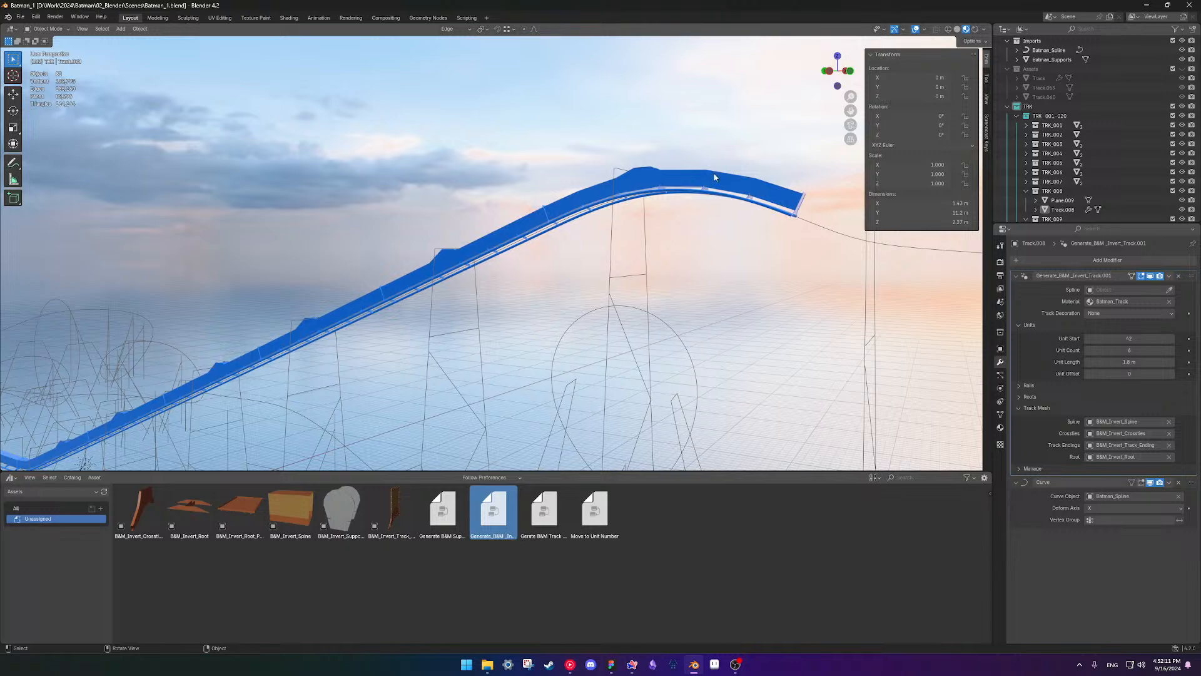
{"action": "middle_click_drag", "start_coordinate": [562, 217], "coordinate": [702, 292]}
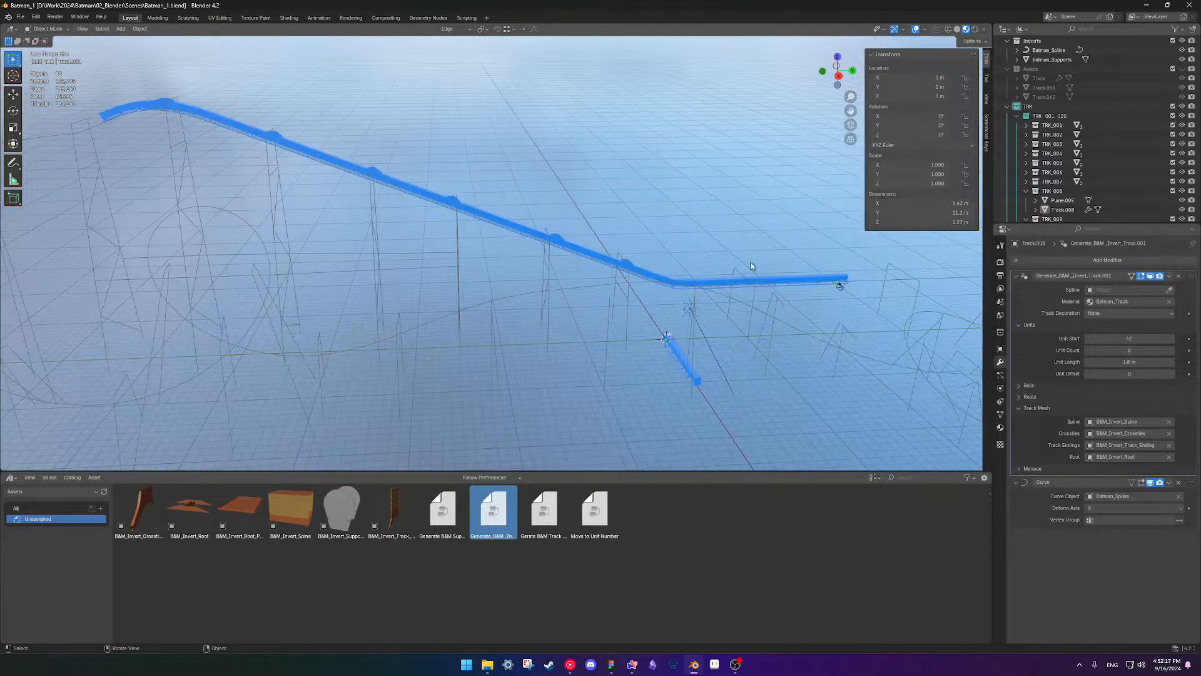
- Review the whole coaster layout, comparing the finished track with the remaining spline and supports at both ends
{"action": "scroll", "coordinate": [300, 236], "scroll_direction": "down", "scroll_amount": 3}
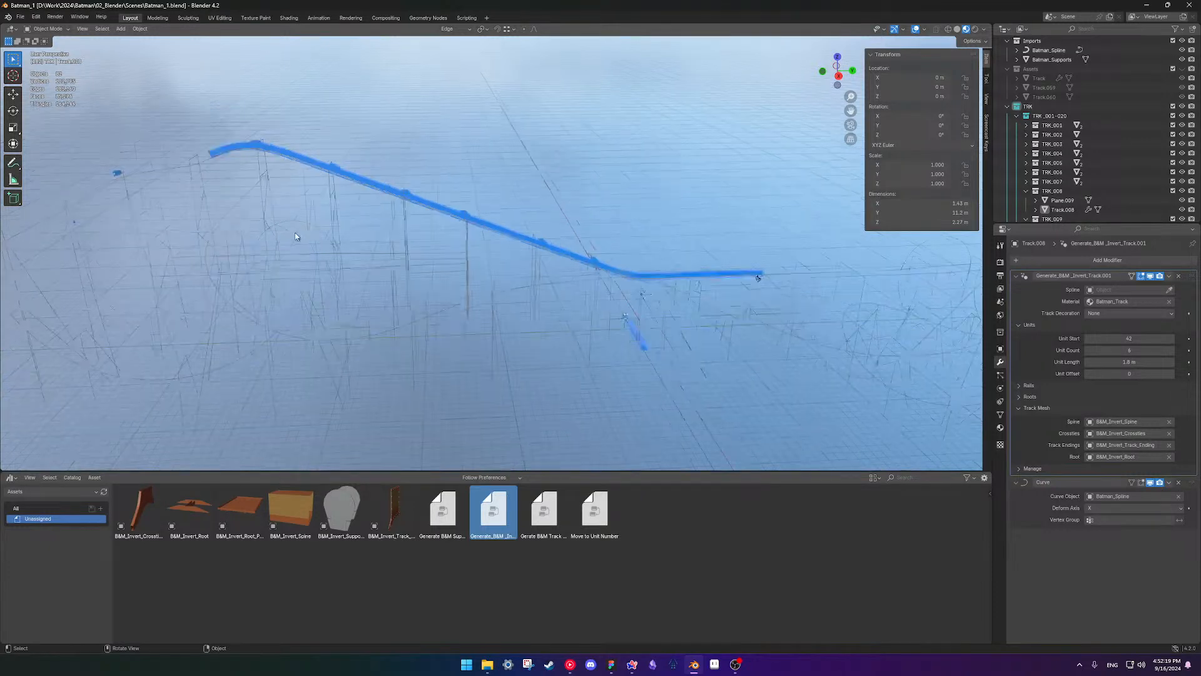
{"action": "middle_click_drag", "start_coordinate": [348, 235], "coordinate": [422, 214], "text": "shift"}
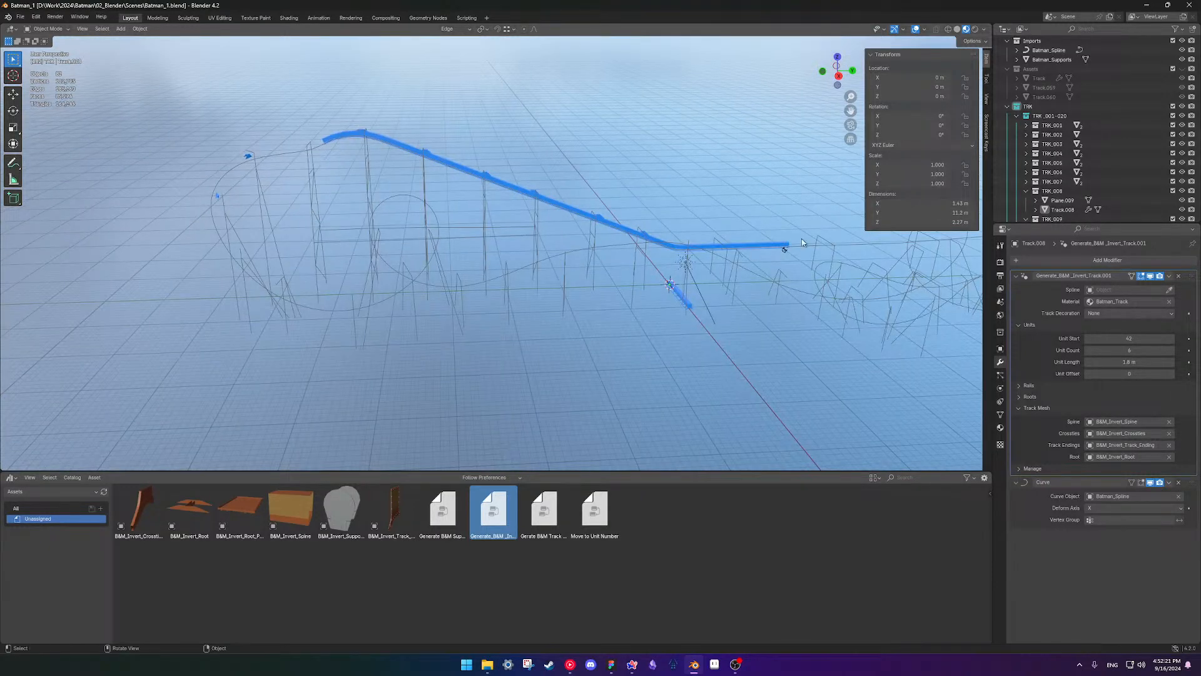
{"action": "middle_click_drag", "start_coordinate": [793, 242], "coordinate": [472, 214], "text": "shift"}
{"action": "middle_click_drag", "start_coordinate": [380, 218], "coordinate": [375, 243], "text": "shift"}
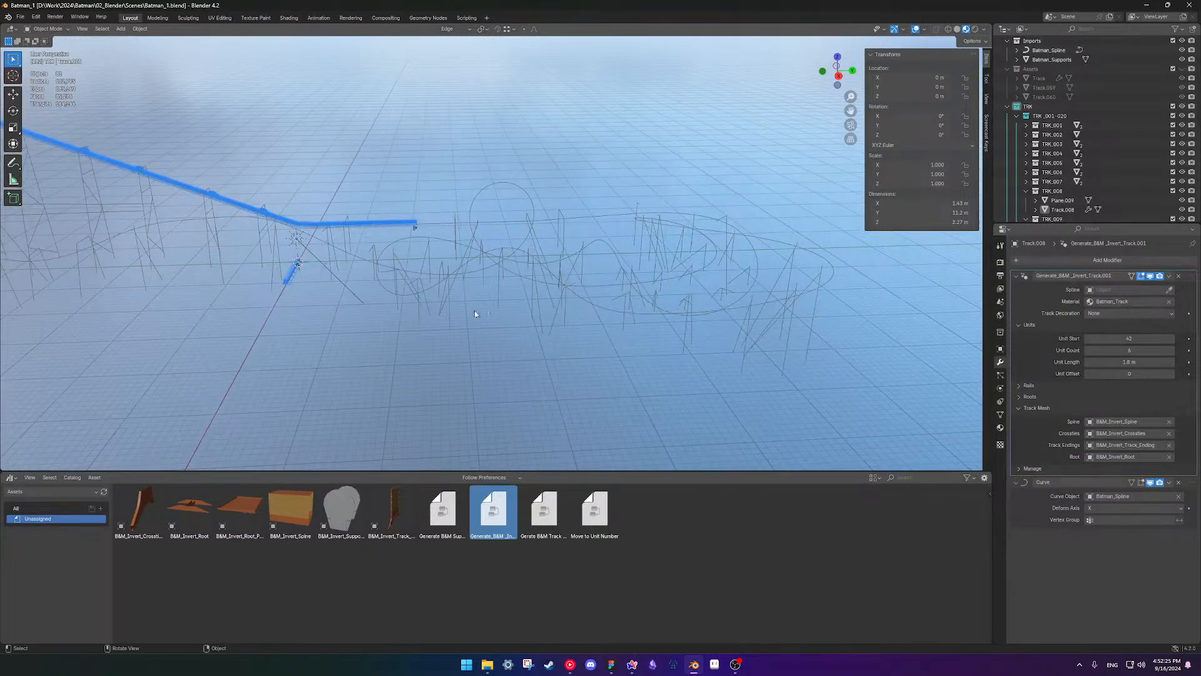
{"action": "scroll", "coordinate": [489, 313], "scroll_direction": "down", "scroll_amount": 2}
{"action": "middle_click_drag", "start_coordinate": [109, 222], "coordinate": [367, 252], "text": "shift"}
{"action": "scroll", "coordinate": [366, 252], "scroll_direction": "up", "scroll_amount": 1}
{"action": "scroll", "coordinate": [367, 253], "scroll_direction": "down", "scroll_amount": 3}
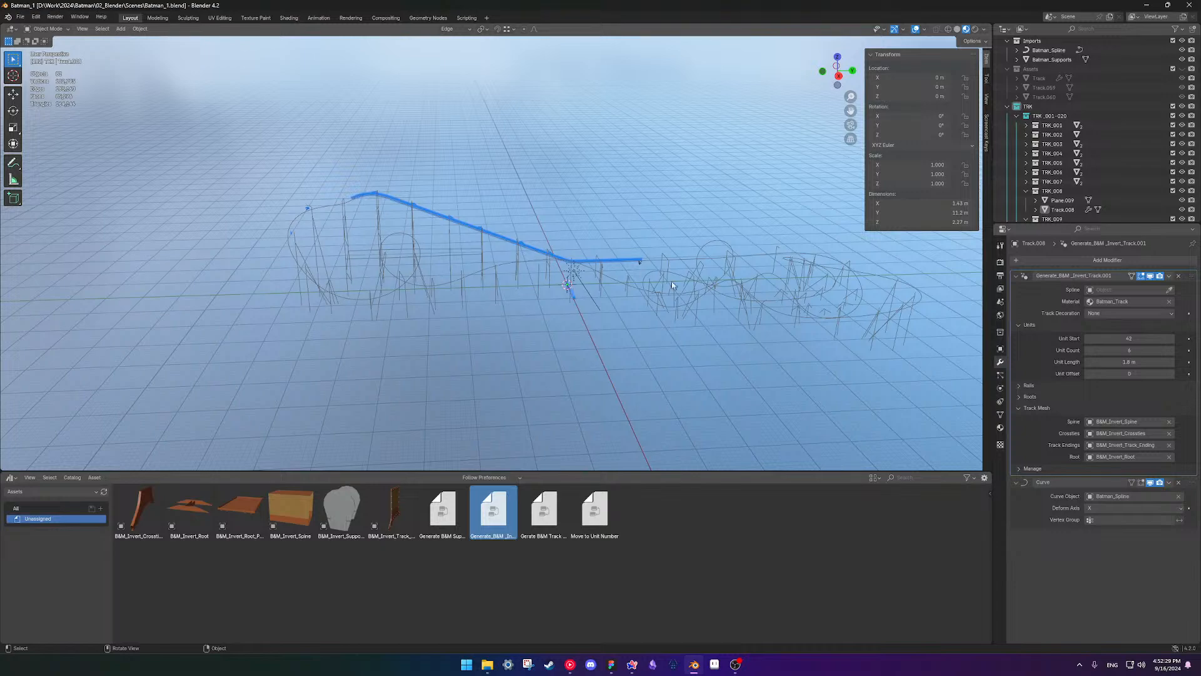
{"action": "scroll", "coordinate": [670, 311], "scroll_direction": "up", "scroll_amount": 3}
{"action": "scroll", "coordinate": [668, 309], "scroll_direction": "down", "scroll_amount": 1}
{"action": "middle_click_drag", "start_coordinate": [602, 290], "coordinate": [512, 299], "text": "shift"}
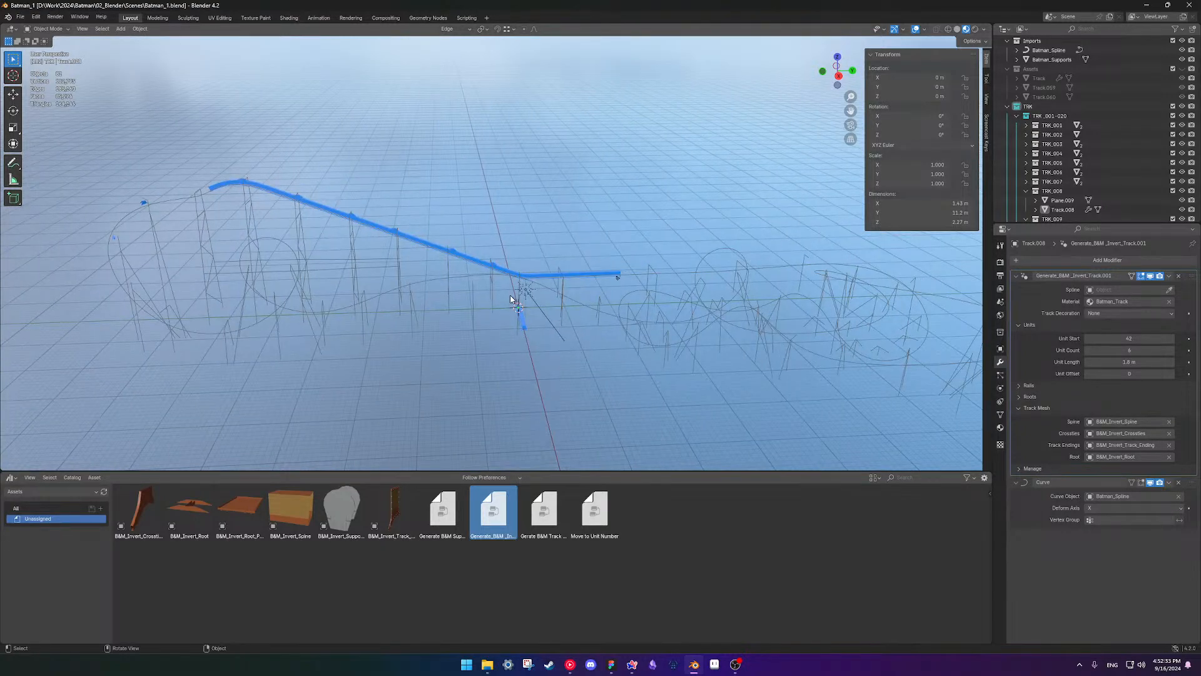
- Select Track.009 in the TRK_009 collection, set its copied track modifier's Unit Start to 72 and move that modifier above Curve
{"action": "middle_click_drag", "start_coordinate": [240, 258], "coordinate": [366, 288], "text": "shift"}
{"action": "scroll", "coordinate": [303, 250], "scroll_direction": "up", "scroll_amount": 3}
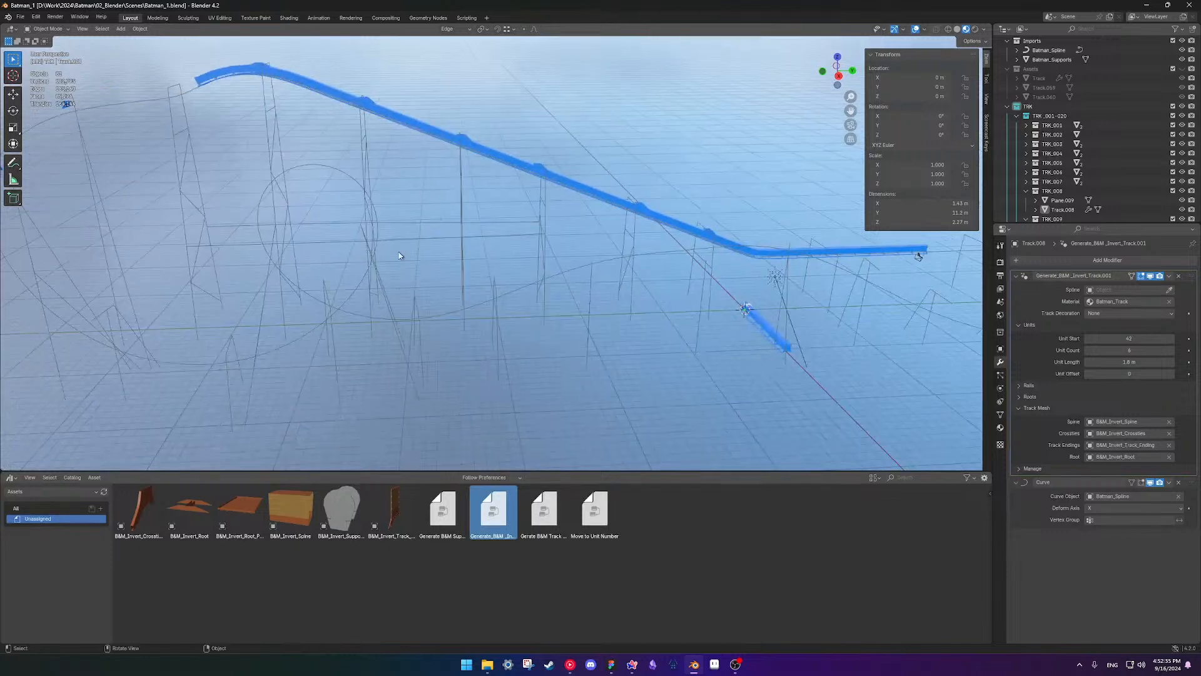
{"action": "scroll", "coordinate": [365, 243], "scroll_direction": "down", "scroll_amount": 3}
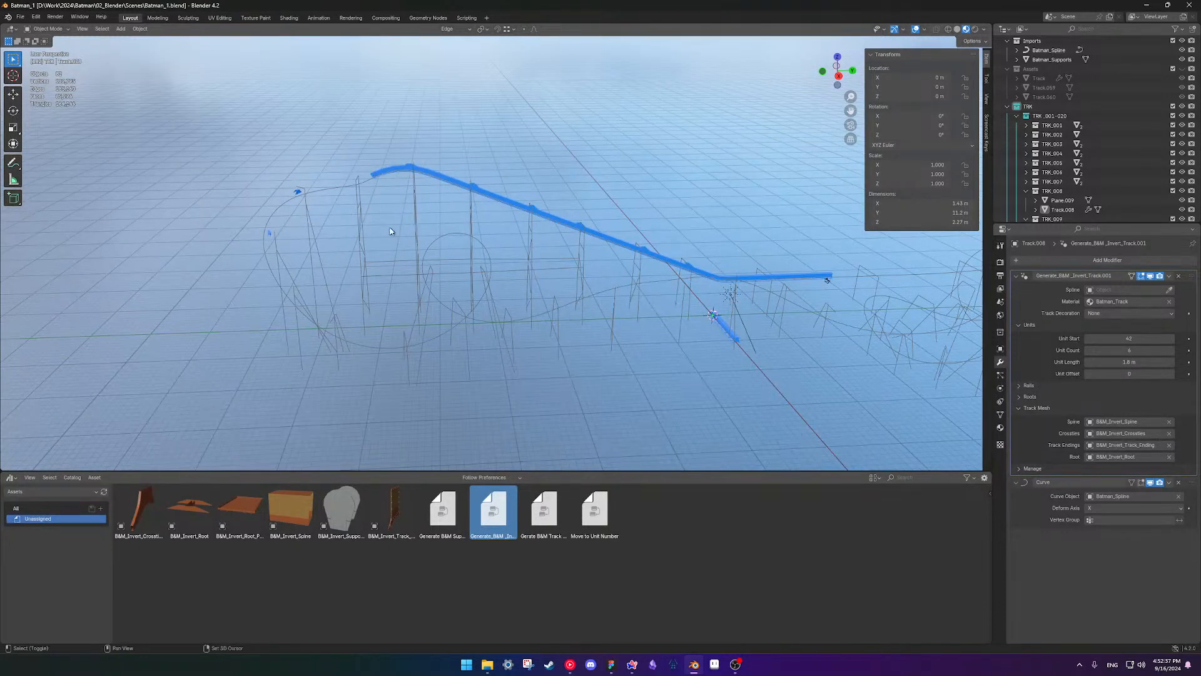
{"action": "scroll", "coordinate": [510, 187], "scroll_direction": "up", "scroll_amount": 4}
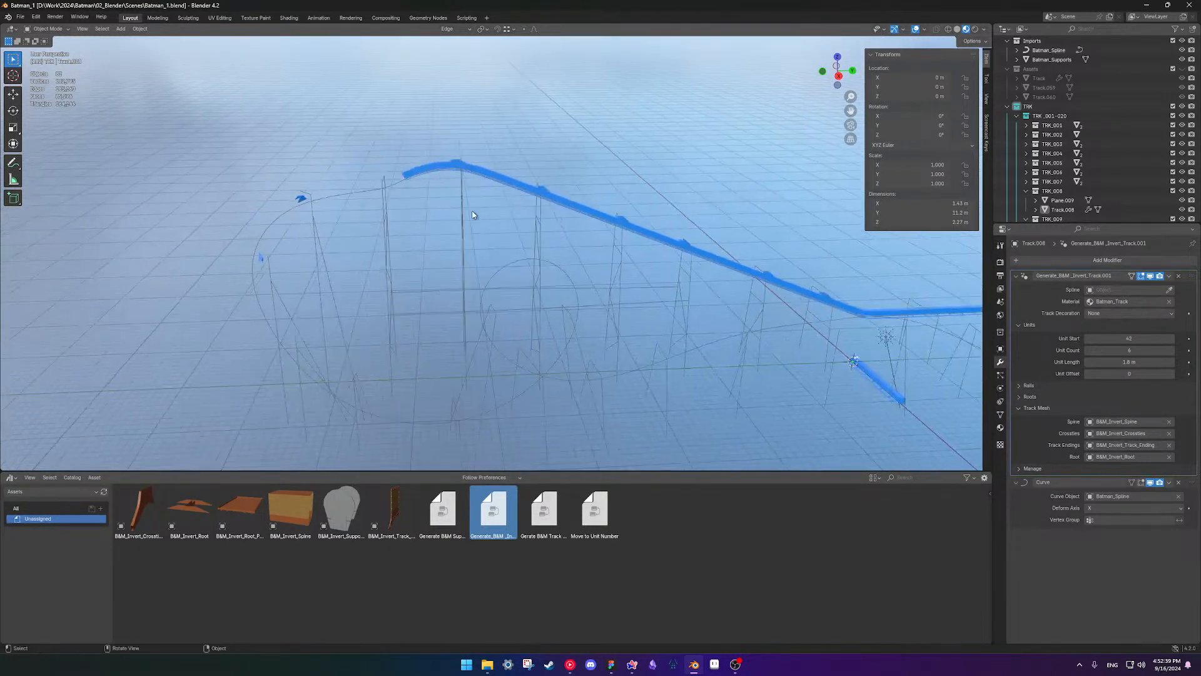
{"action": "scroll", "coordinate": [385, 170], "scroll_direction": "up", "scroll_amount": 2}
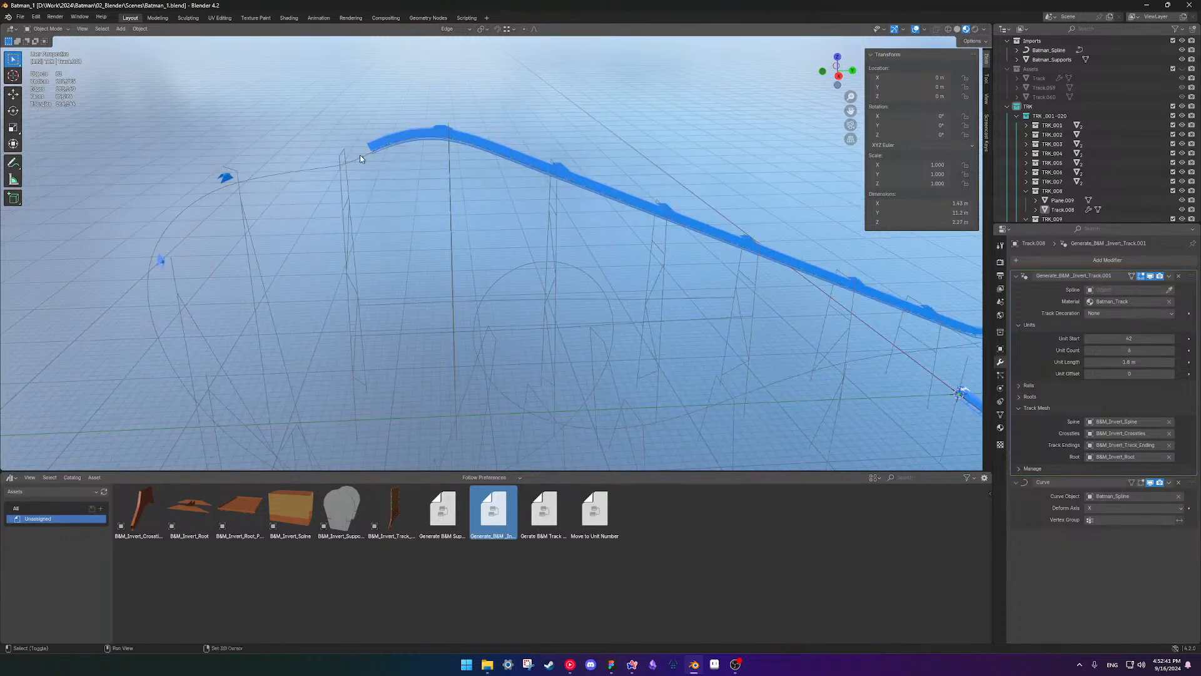
{"action": "middle_click_drag", "start_coordinate": [458, 162], "coordinate": [493, 197], "text": "shift"}
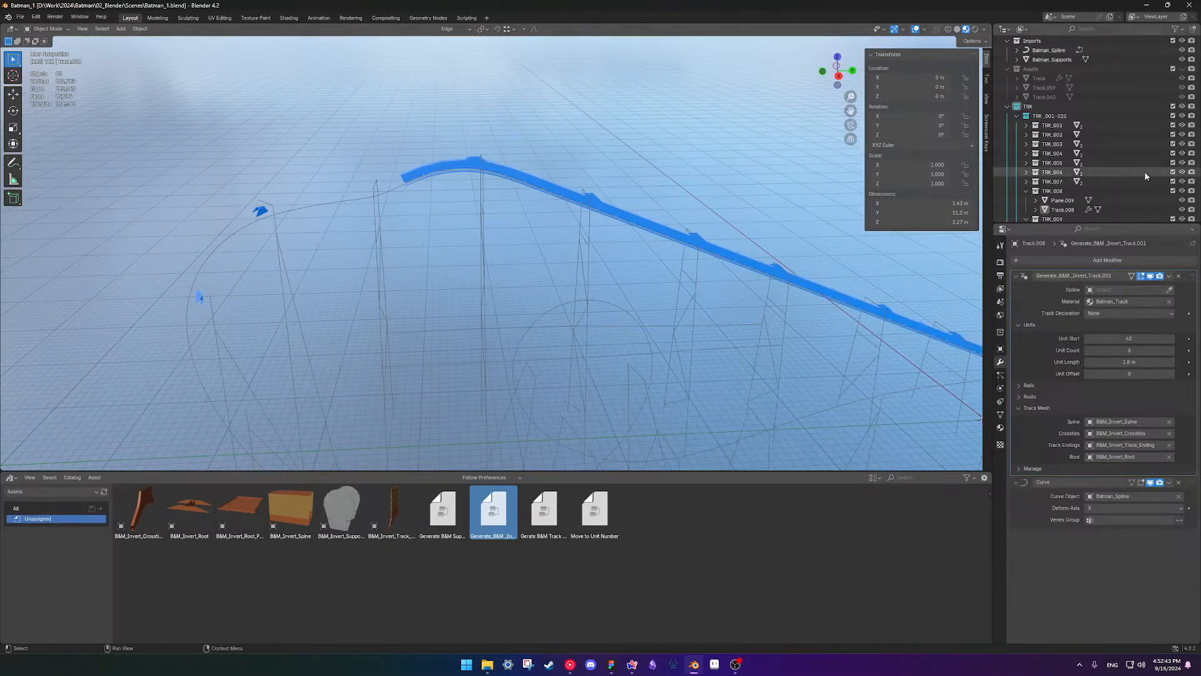
{"action": "left_click", "coordinate": [1026, 191]}
{"action": "left_click", "coordinate": [1068, 210]}
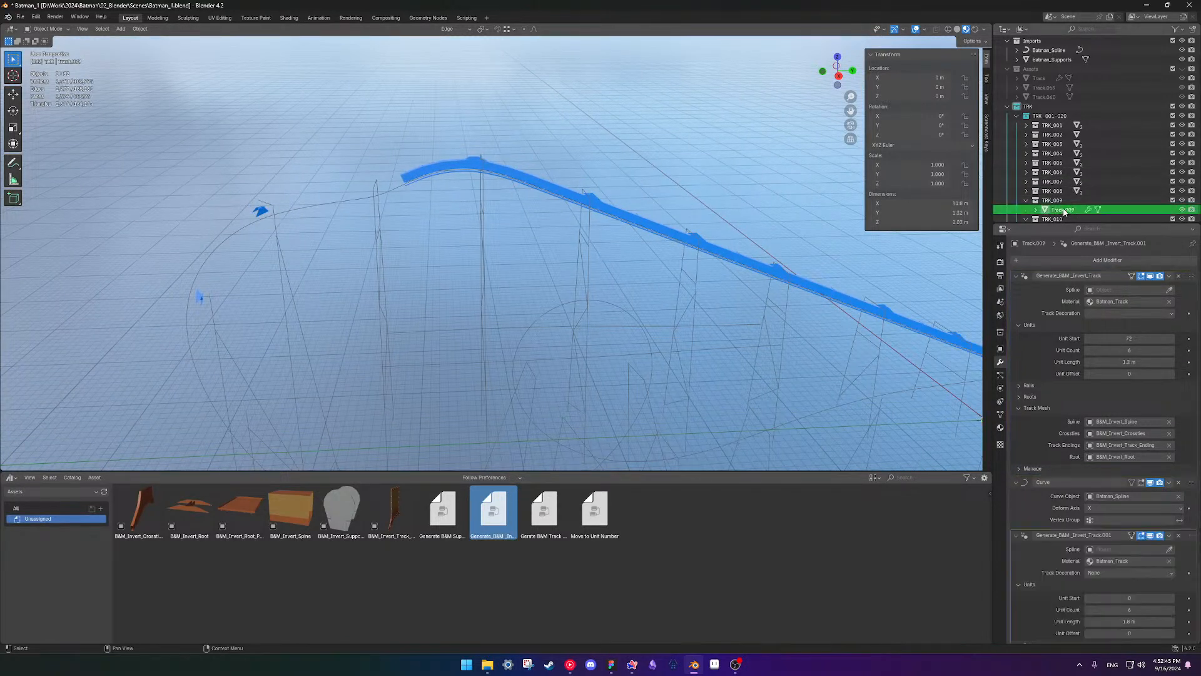
{"action": "scroll", "coordinate": [813, 300], "scroll_direction": "down", "scroll_amount": 3}
{"action": "middle_click_drag", "start_coordinate": [896, 312], "coordinate": [842, 297], "text": "shift"}
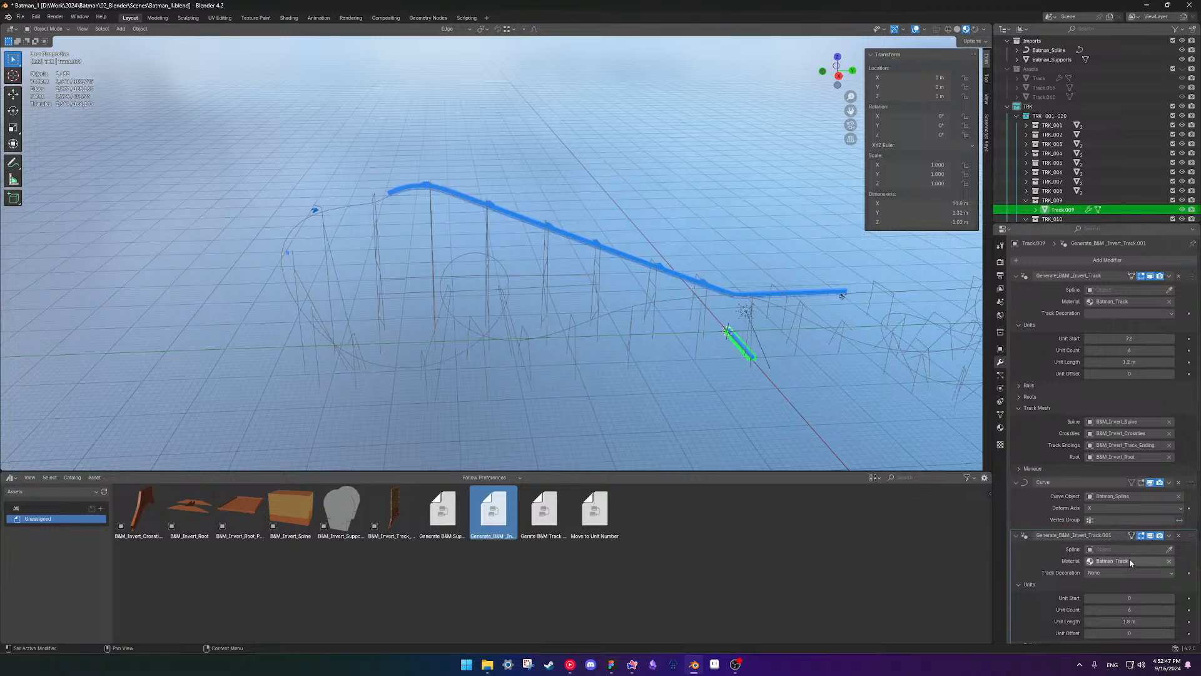
{"action": "left_click", "coordinate": [1138, 598]}
{"action": "type", "text": "72"}
{"action": "key", "text": "Return"}
{"action": "left_click_drag", "start_coordinate": [1192, 532], "coordinate": [1173, 392]}
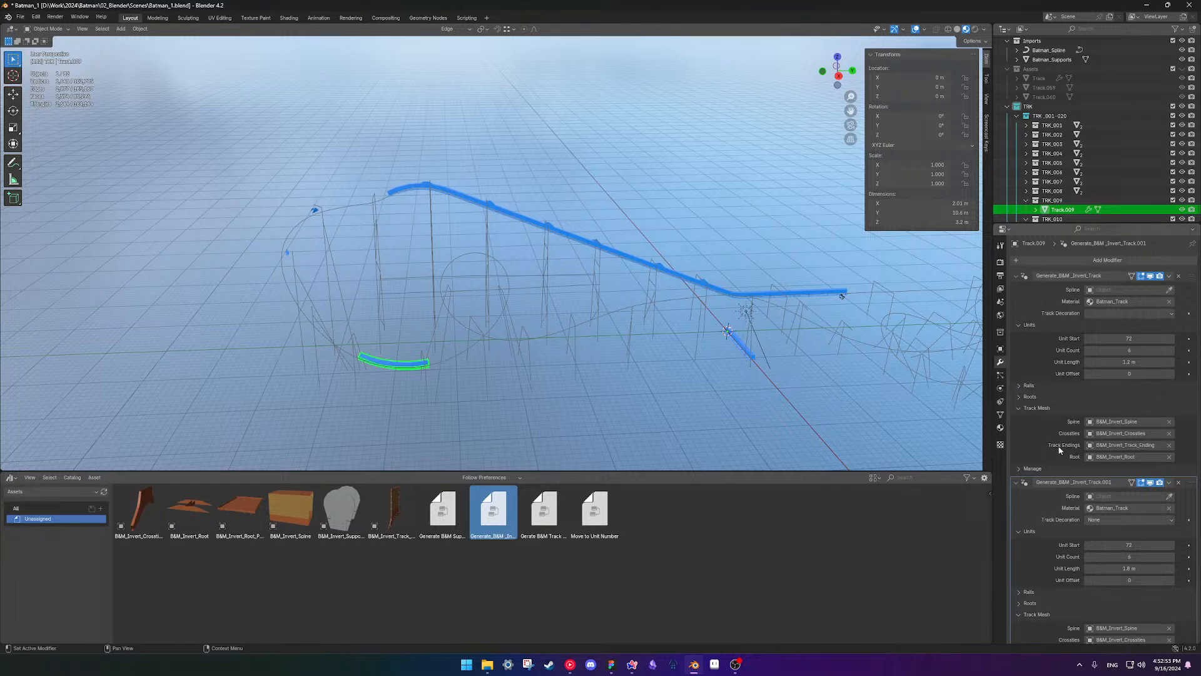
- Set Track.009's copied modifier Unit Length to 1.2 m and check how the section meets the crest
{"action": "left_click", "coordinate": [1145, 568]}
{"action": "type", "text": "1.2"}
{"action": "key", "text": "Return"}
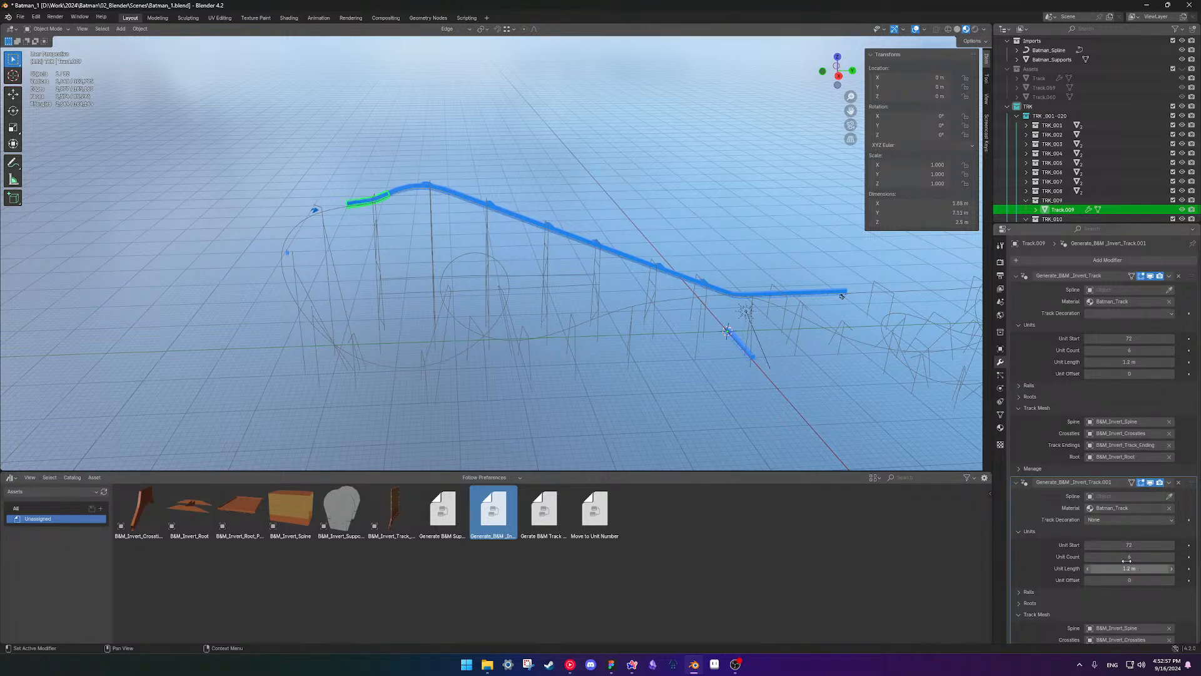
{"action": "scroll", "coordinate": [442, 269], "scroll_direction": "up", "scroll_amount": 5}
{"action": "middle_click_drag", "start_coordinate": [343, 220], "coordinate": [595, 254], "text": "shift"}
{"action": "scroll", "coordinate": [546, 247], "scroll_direction": "up", "scroll_amount": 1}
{"action": "middle_click_drag", "start_coordinate": [563, 225], "coordinate": [591, 250]}
- Look over the original and copied track modifiers on Track.010, Track.011 and Track.012
{"action": "left_click", "coordinate": [1026, 202]}
{"action": "scroll", "coordinate": [1051, 212], "scroll_direction": "down", "scroll_amount": 3}
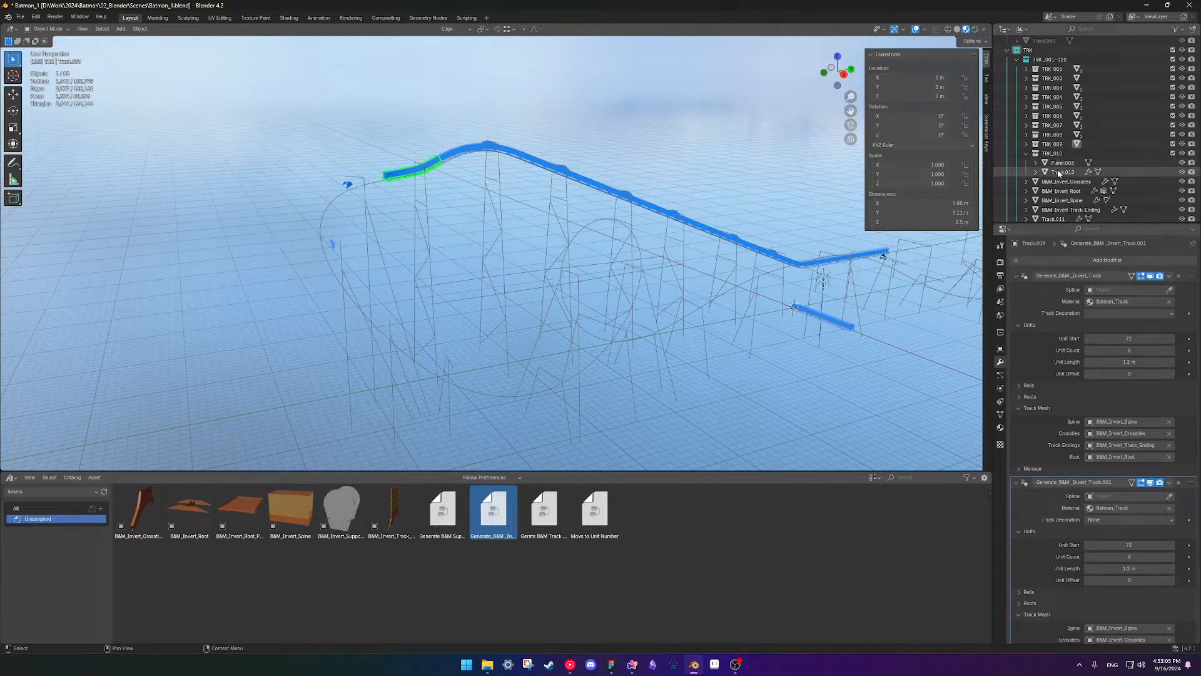
{"action": "left_click", "coordinate": [1063, 172]}
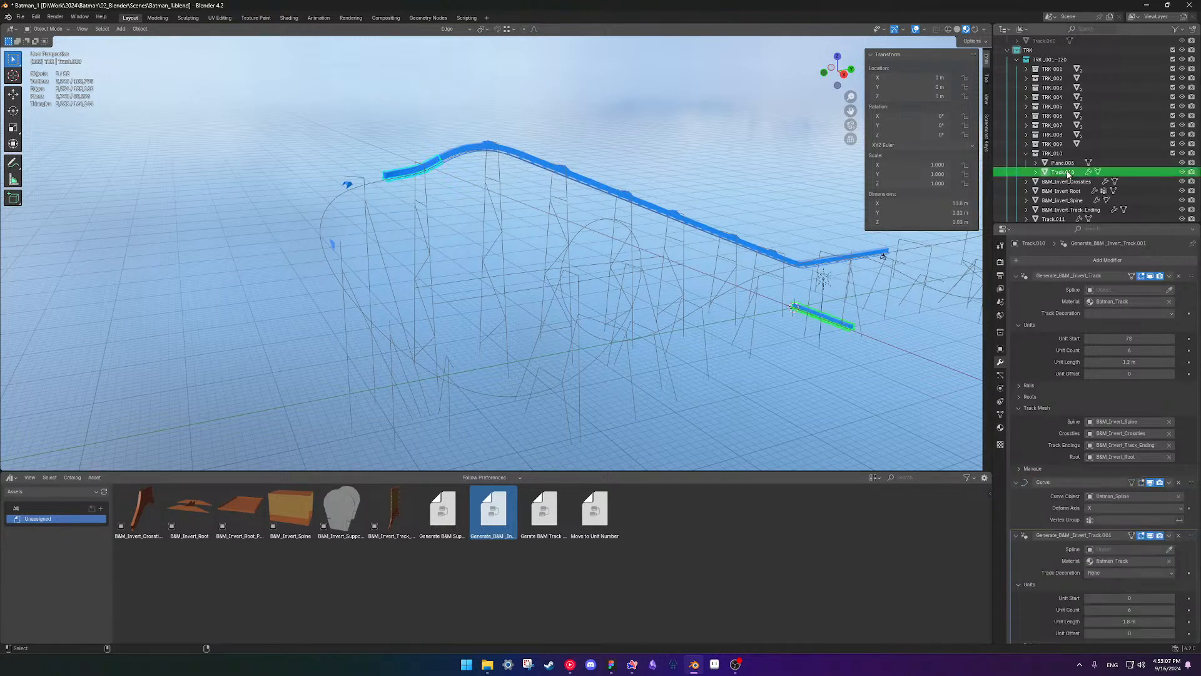
{"action": "scroll", "coordinate": [1068, 174], "scroll_direction": "down", "scroll_amount": 7}
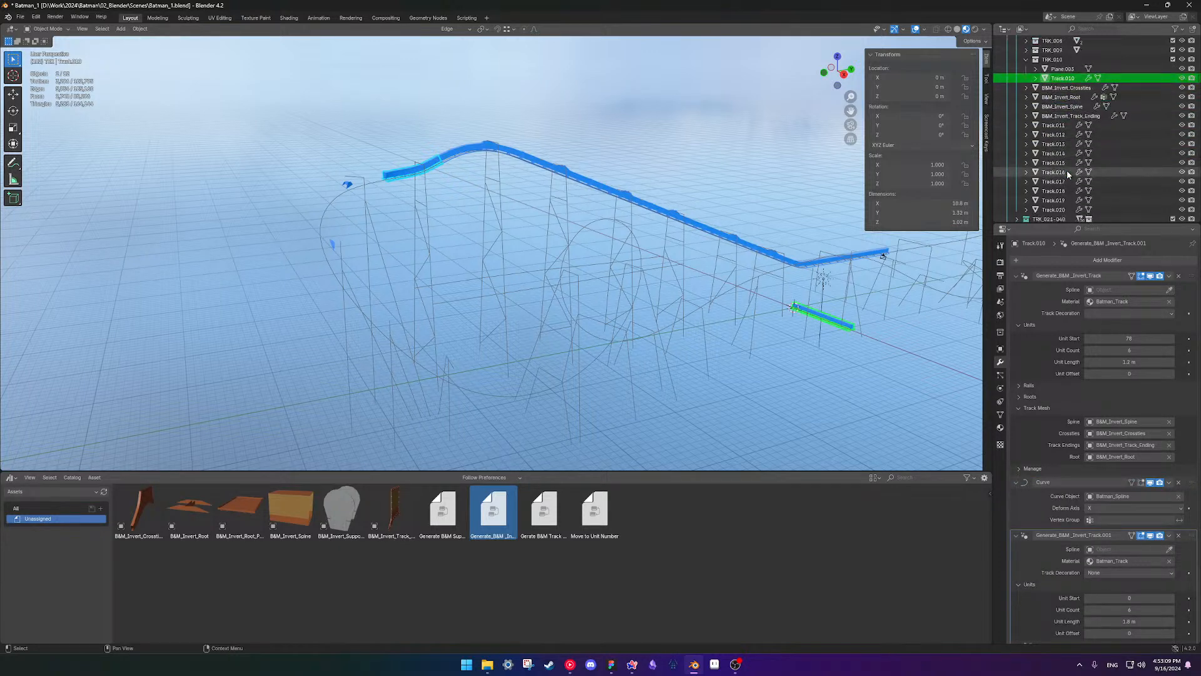
{"action": "scroll", "coordinate": [1067, 174], "scroll_direction": "up", "scroll_amount": 3}
{"action": "scroll", "coordinate": [1068, 170], "scroll_direction": "up", "scroll_amount": 1}
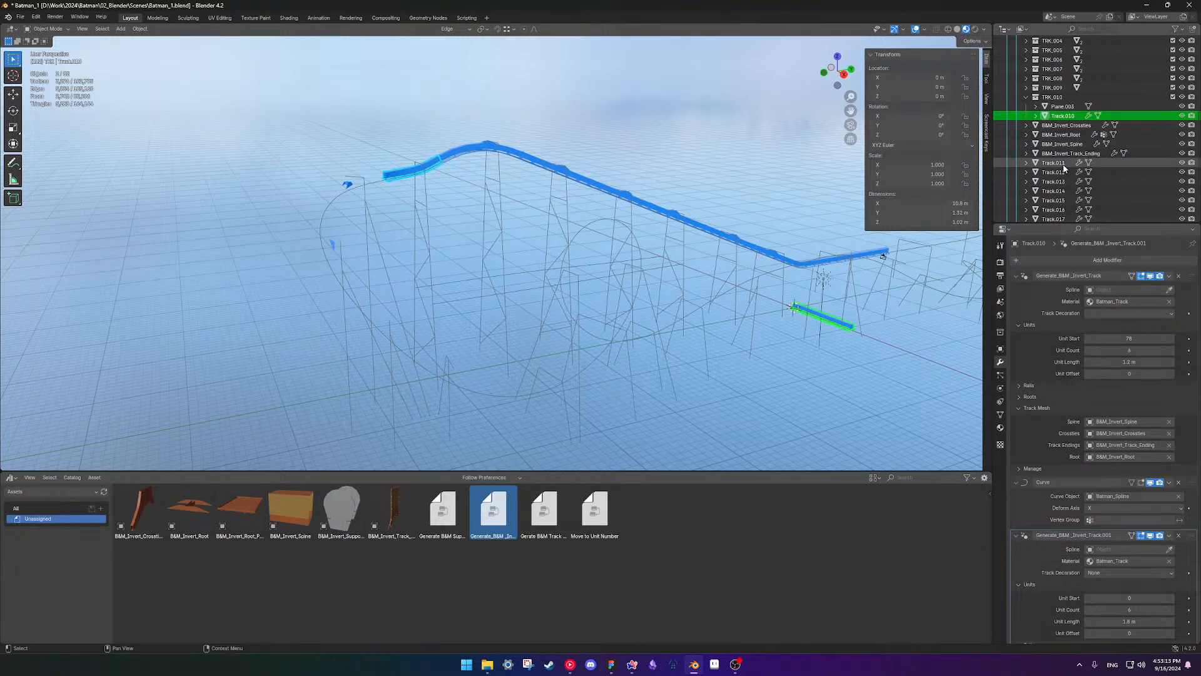
{"action": "left_click", "coordinate": [1062, 163], "text": "ctrl"}
{"action": "left_click", "coordinate": [1063, 172], "text": "ctrl"}
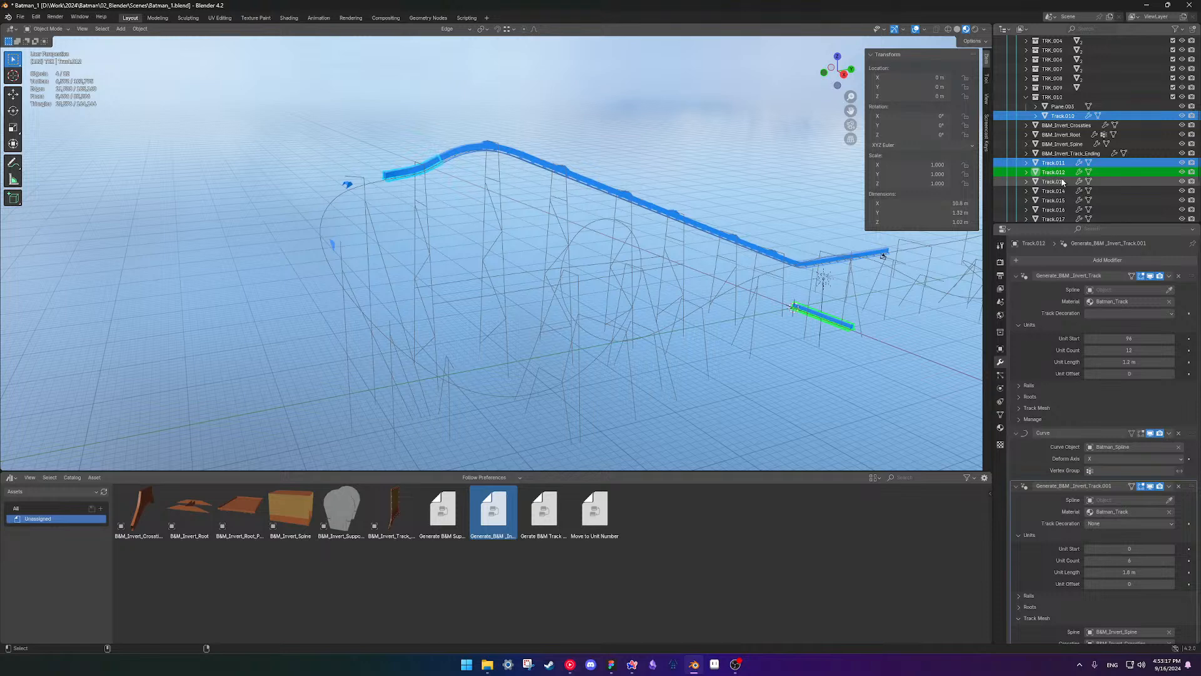
{"action": "left_click", "coordinate": [1063, 116]}
- Add Track.009 to the Track.010 selection as active object and review its original and copied track modifier settings
{"action": "middle_click_drag", "start_coordinate": [458, 230], "coordinate": [477, 228]}
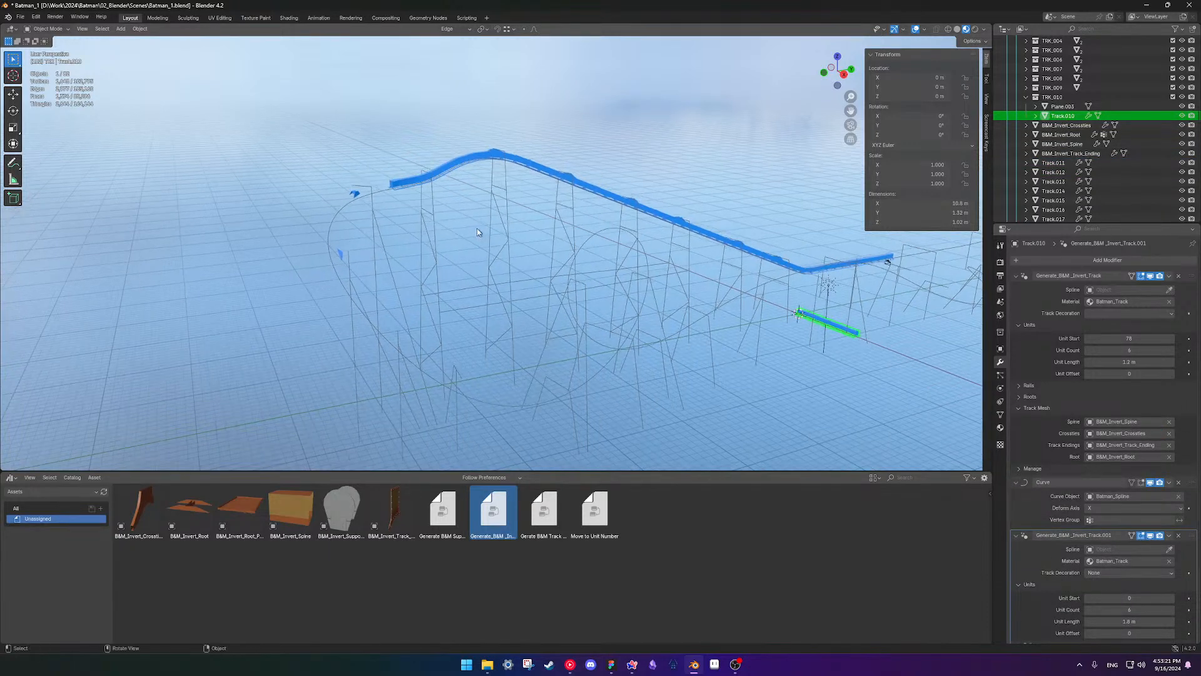
{"action": "left_click", "coordinate": [417, 185], "text": "shift"}
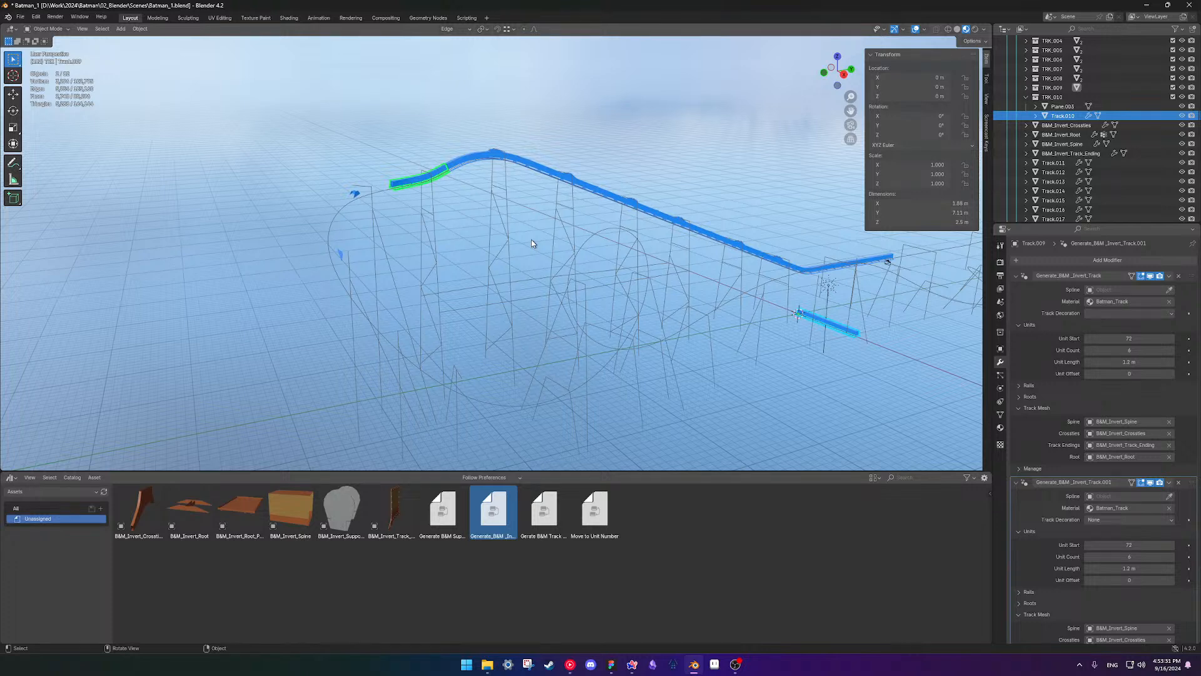
{"action": "right_click", "coordinate": [418, 188]}
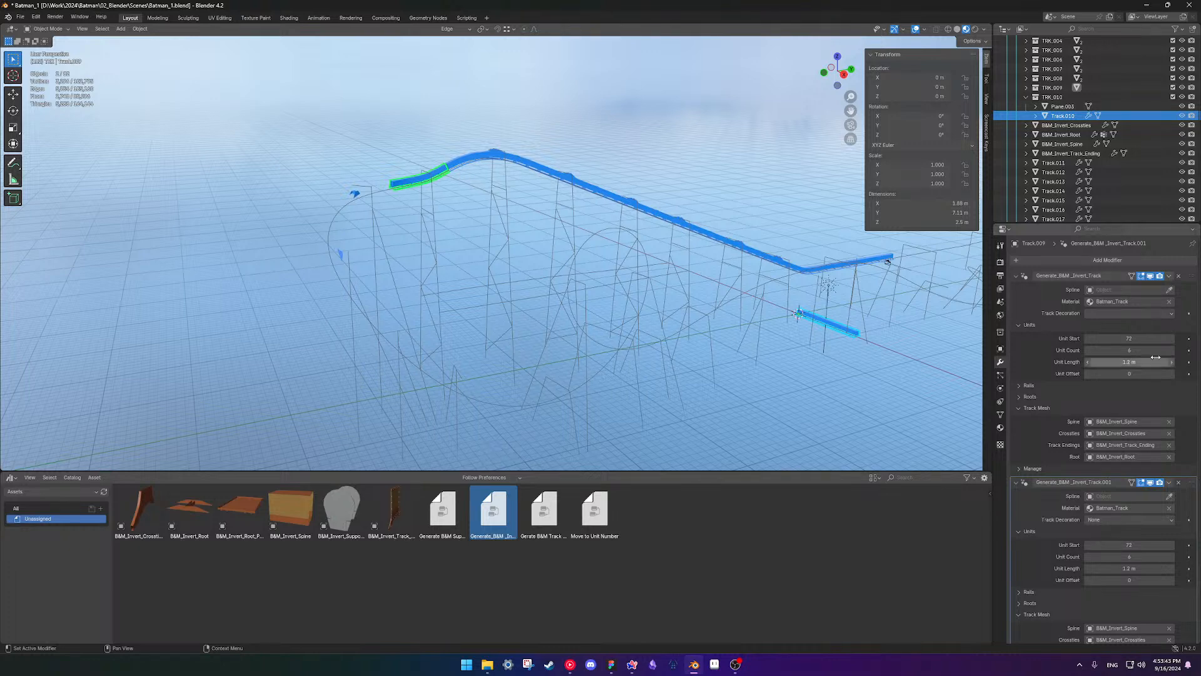
{"action": "scroll", "coordinate": [1121, 529], "scroll_direction": "down", "scroll_amount": 4}
{"action": "scroll", "coordinate": [1121, 534], "scroll_direction": "up", "scroll_amount": 4}
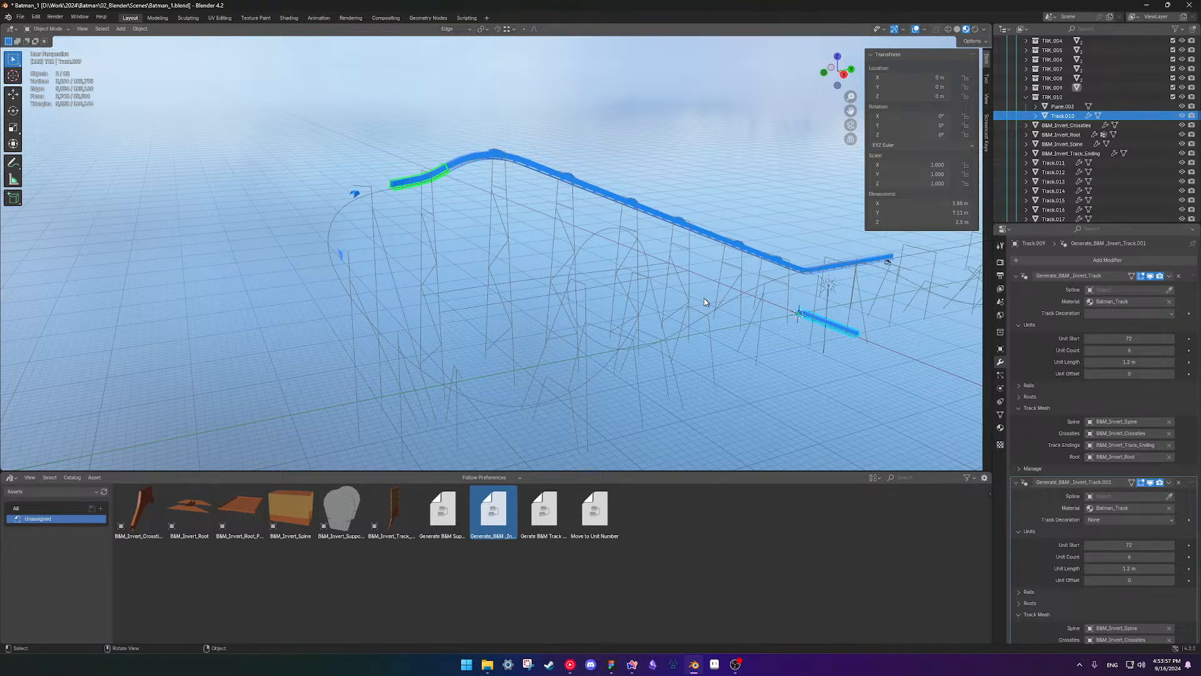
{"action": "middle_click_drag", "start_coordinate": [704, 298], "coordinate": [725, 287]}
{"action": "scroll", "coordinate": [725, 287], "scroll_direction": "up", "scroll_amount": 3}
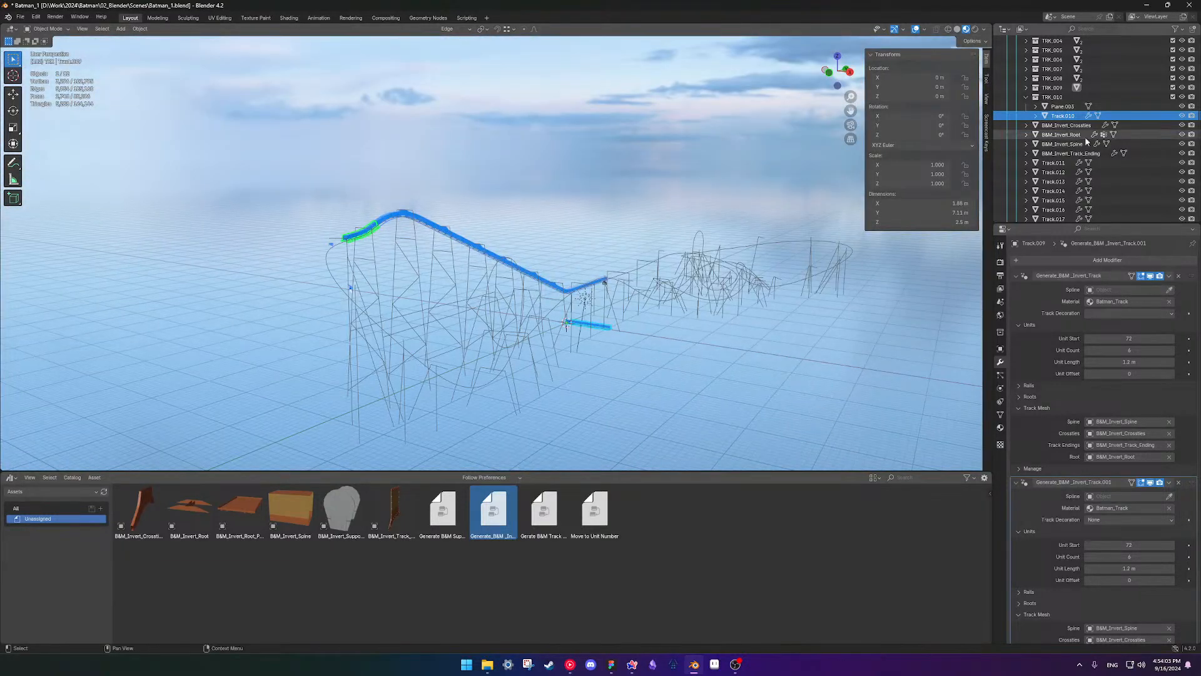
- Compare the unit, root and mesh settings of the original and copied track modifiers on Track.011
{"action": "left_click", "coordinate": [1062, 164]}
{"action": "scroll", "coordinate": [1084, 432], "scroll_direction": "down", "scroll_amount": 5}
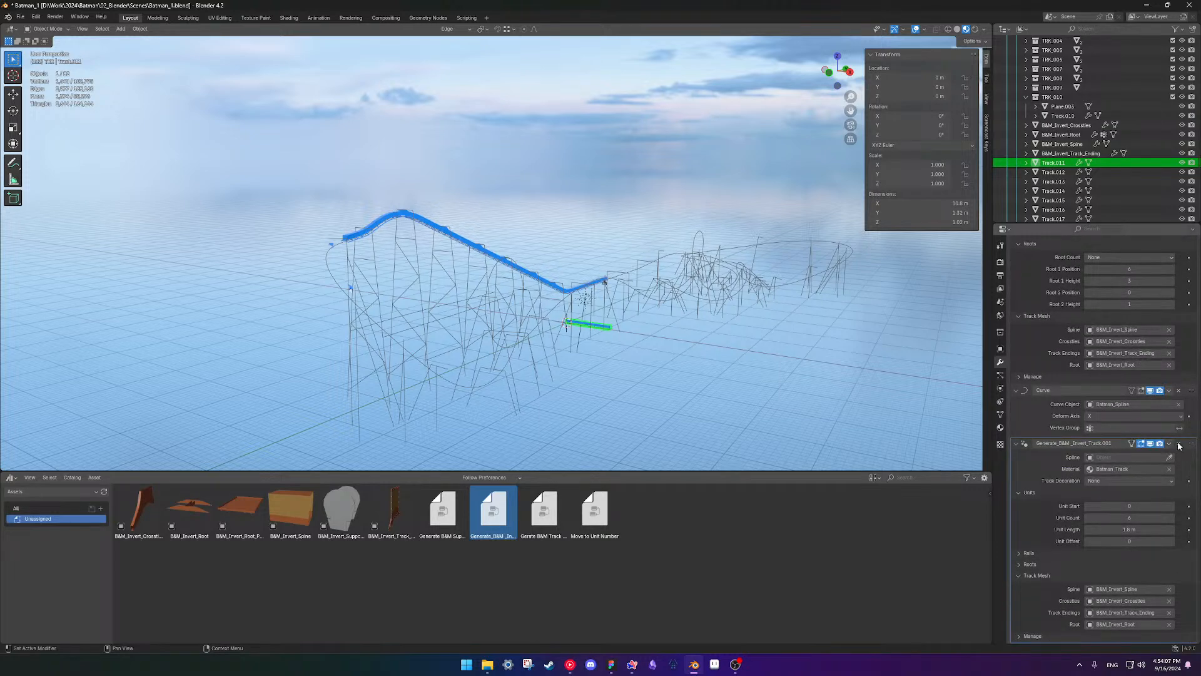
{"action": "scroll", "coordinate": [1132, 431], "scroll_direction": "up", "scroll_amount": 6}
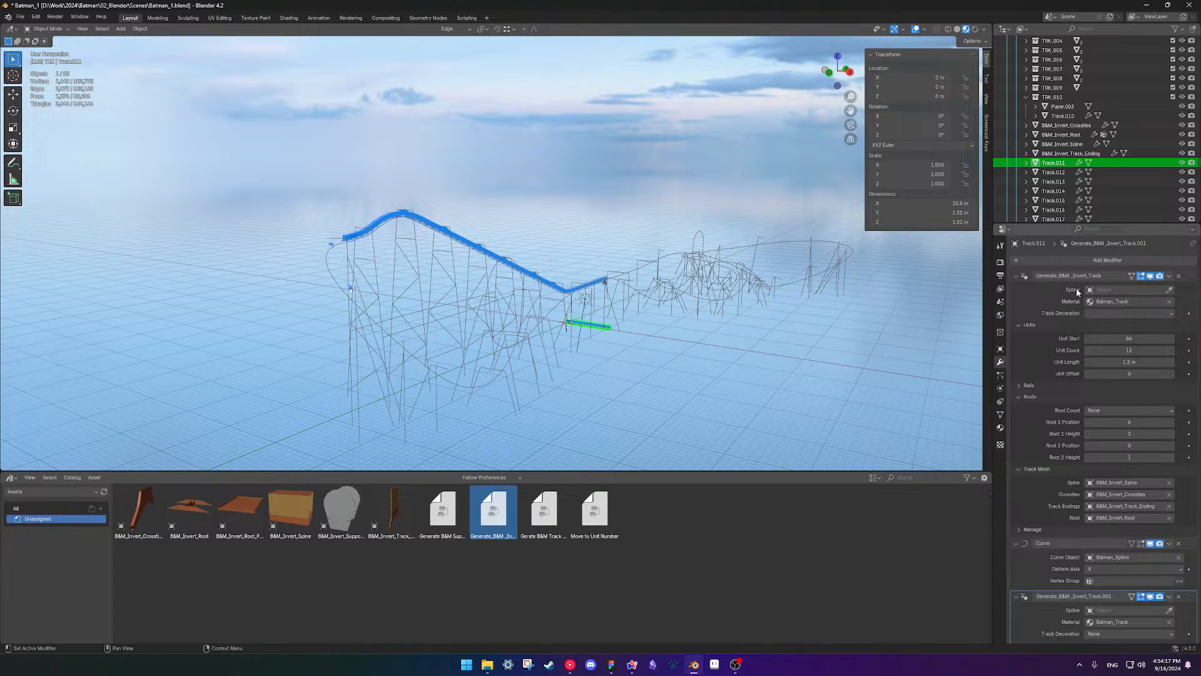
{"action": "scroll", "coordinate": [1076, 430], "scroll_direction": "down", "scroll_amount": 5}
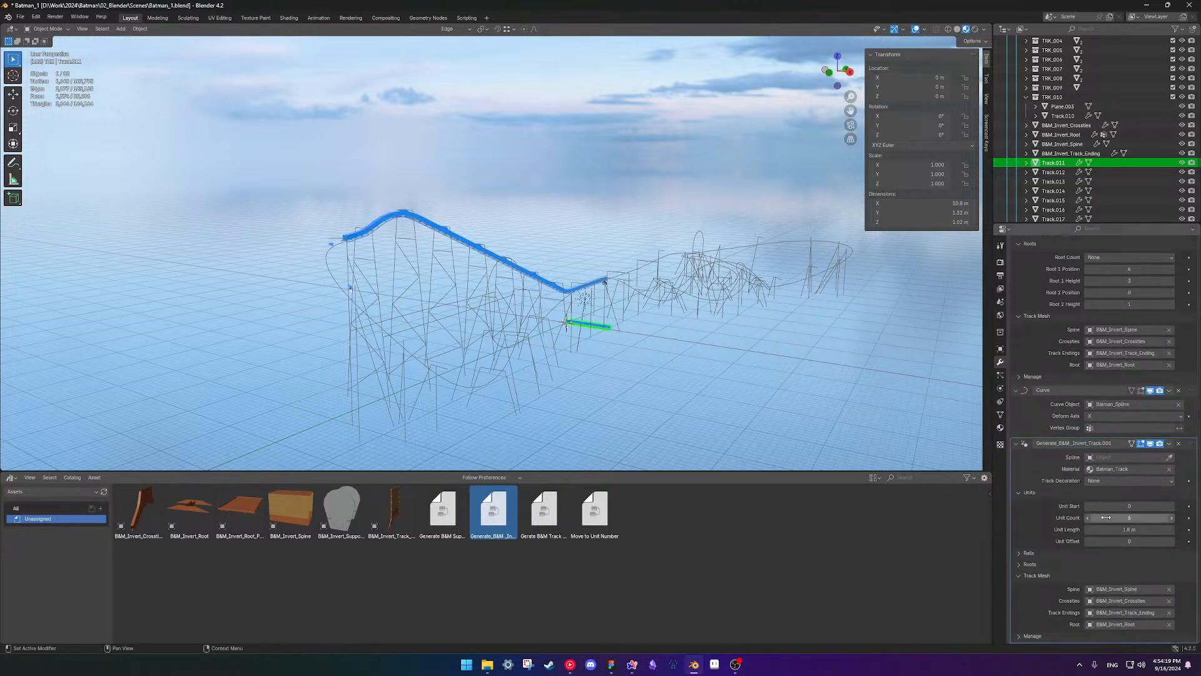
{"action": "scroll", "coordinate": [1106, 517], "scroll_direction": "up", "scroll_amount": 4}
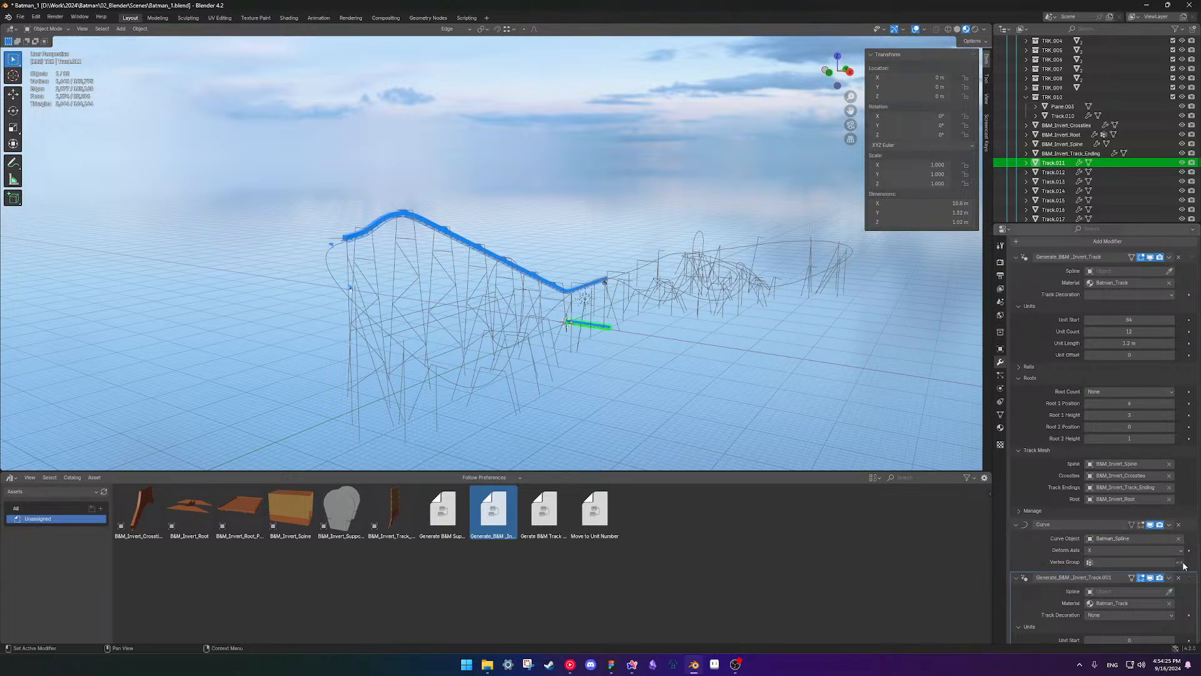
{"action": "scroll", "coordinate": [1161, 588], "scroll_direction": "down", "scroll_amount": 4}
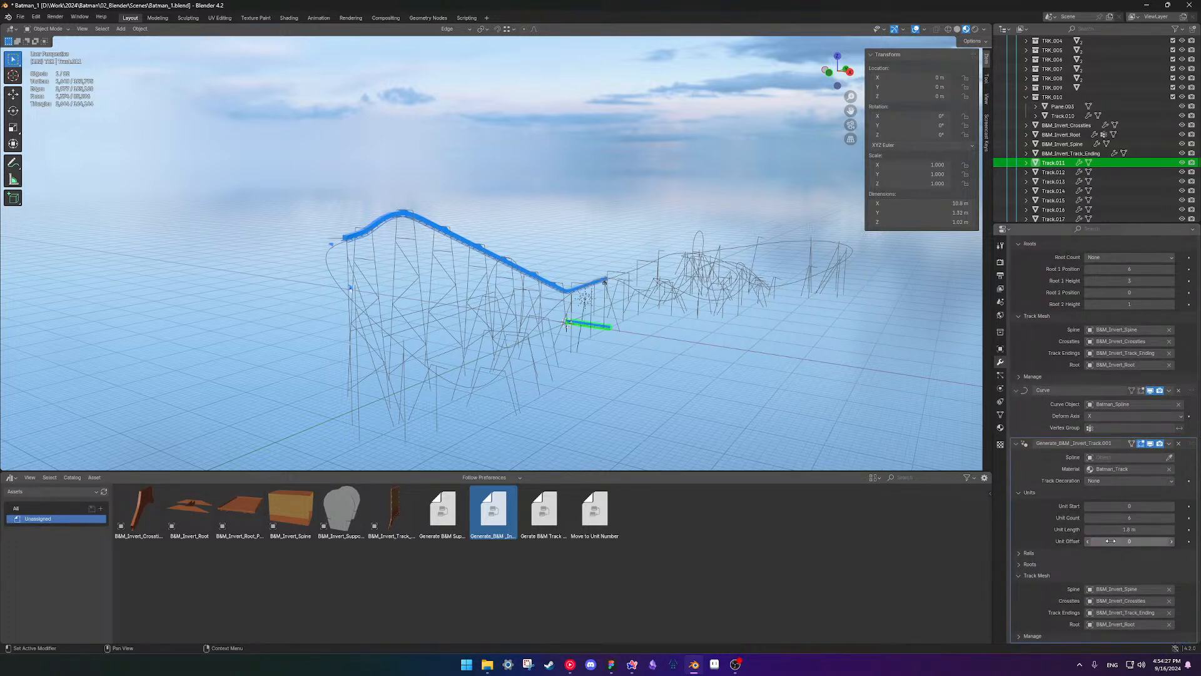
{"action": "scroll", "coordinate": [1111, 541], "scroll_direction": "up", "scroll_amount": 5}
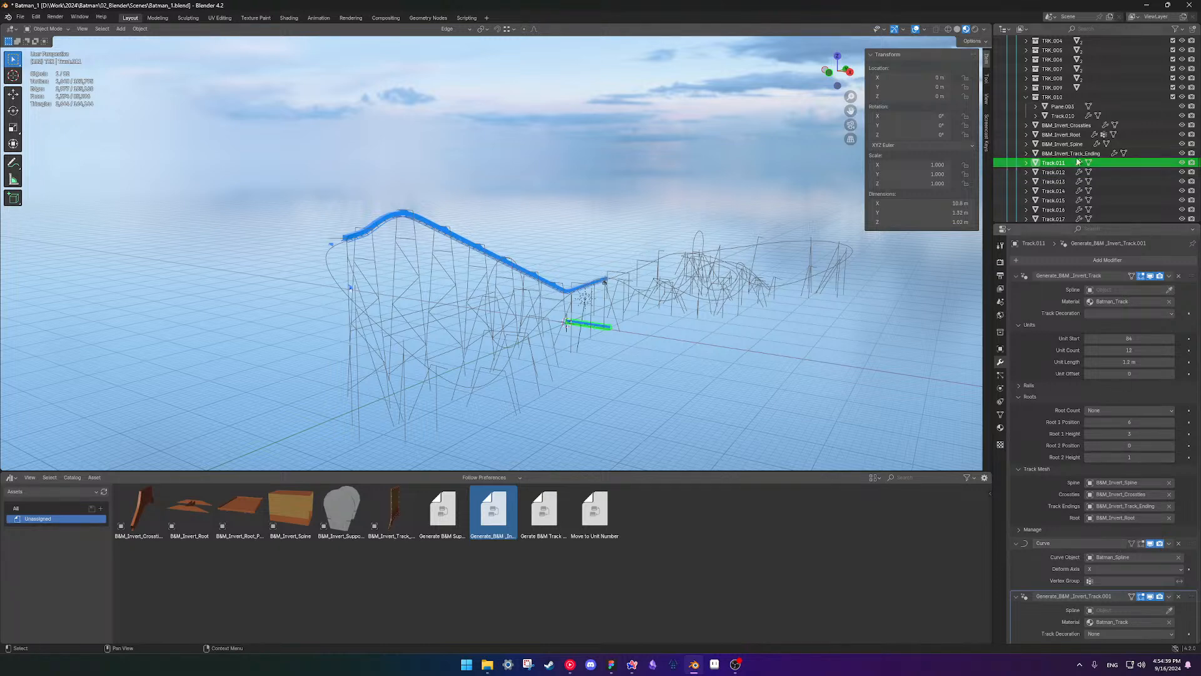
- Collapse the TRK_010 collection and remove the Generate_B&M_Invert_Track modifier from B&M_Invert_Crossties and B&M_Invert_Spine
{"action": "scroll", "coordinate": [1076, 150], "scroll_direction": "up", "scroll_amount": 5}
{"action": "scroll", "coordinate": [1063, 157], "scroll_direction": "down", "scroll_amount": 1}
{"action": "left_click", "coordinate": [1027, 172]}
{"action": "scroll", "coordinate": [1071, 167], "scroll_direction": "down", "scroll_amount": 7}
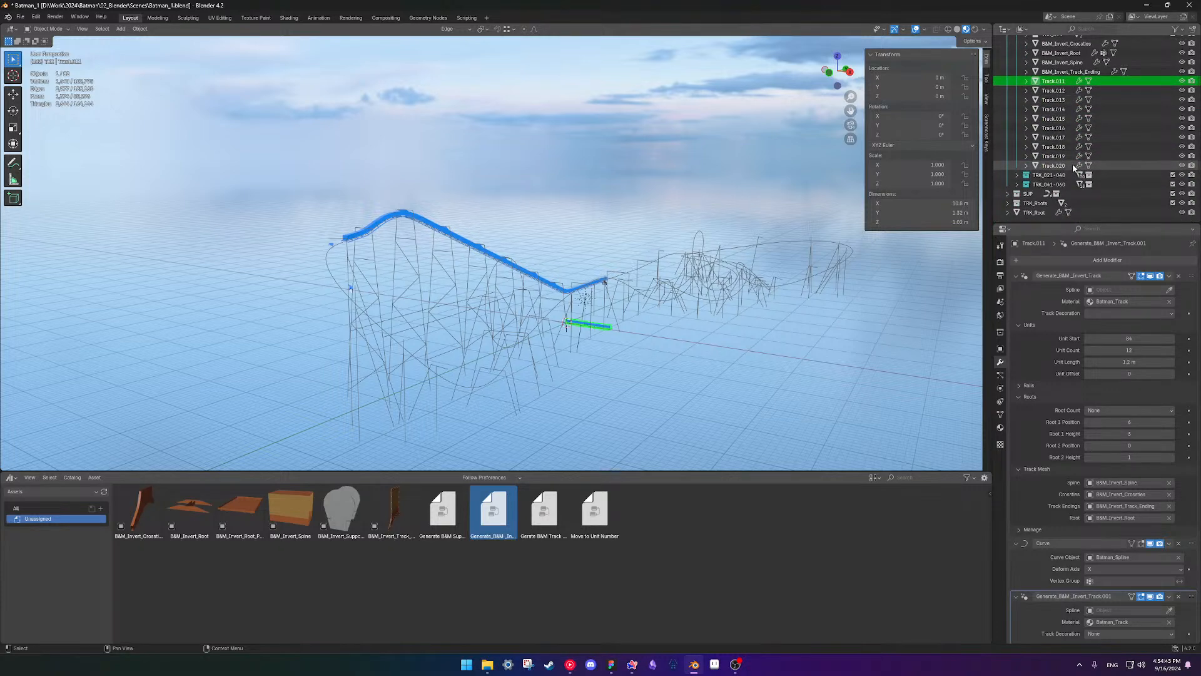
{"action": "scroll", "coordinate": [1074, 167], "scroll_direction": "up", "scroll_amount": 6}
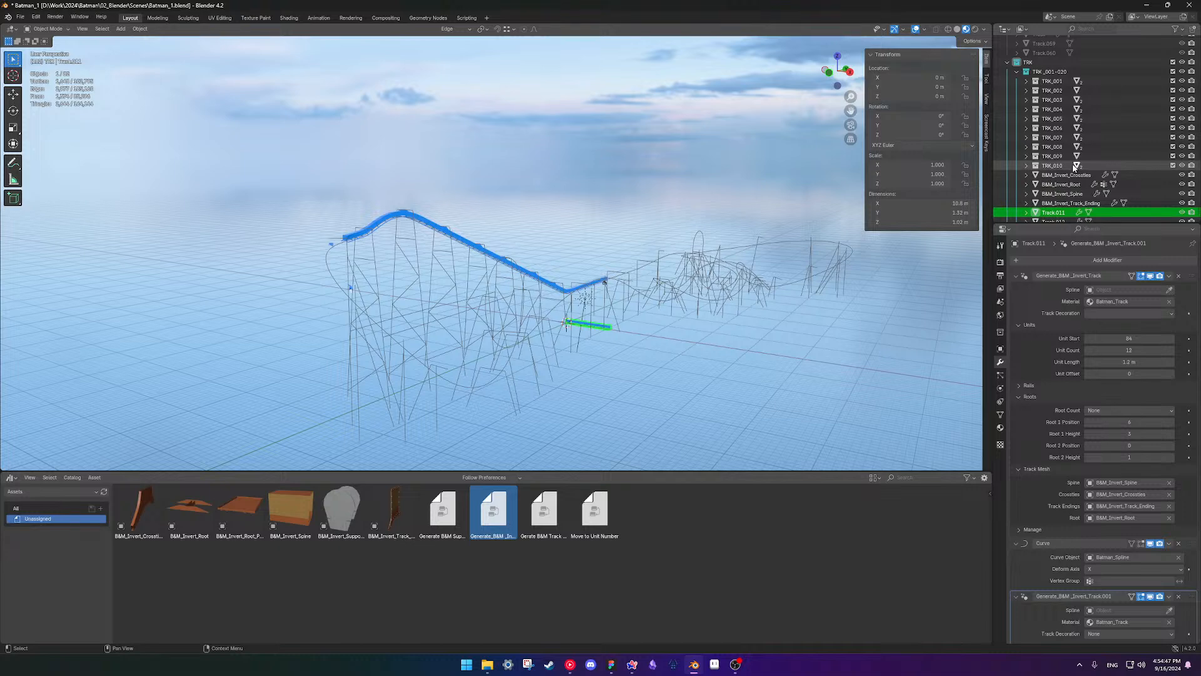
{"action": "left_click", "coordinate": [1073, 175]}
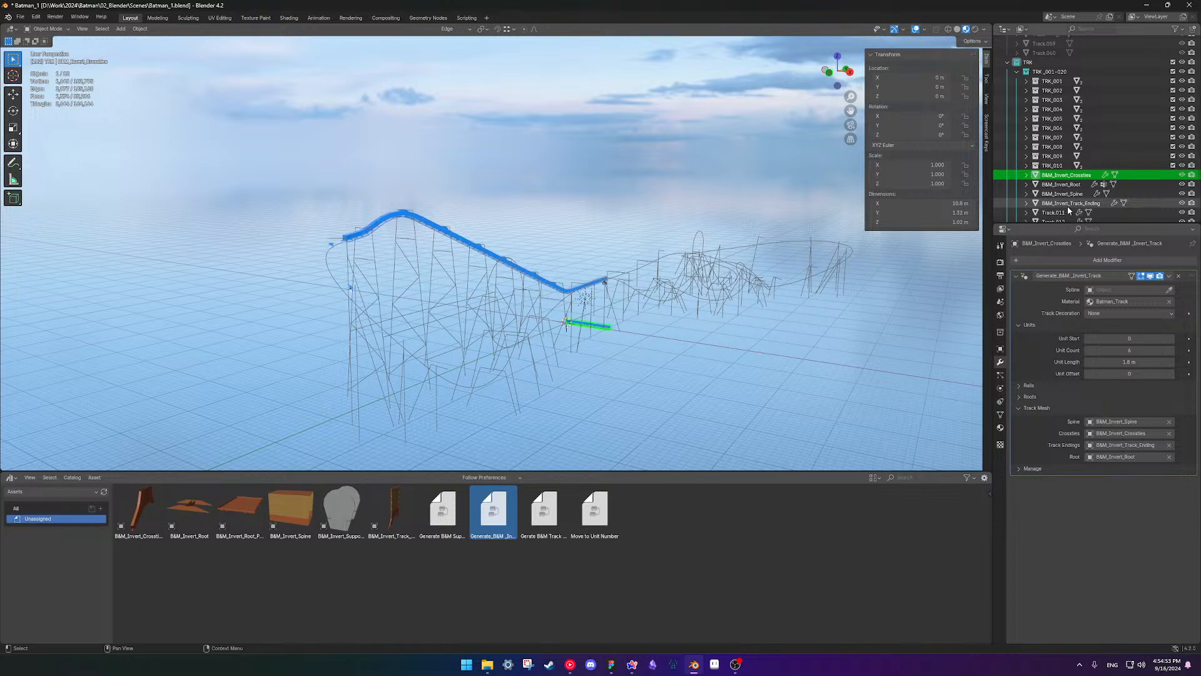
{"action": "left_click", "coordinate": [1179, 276]}
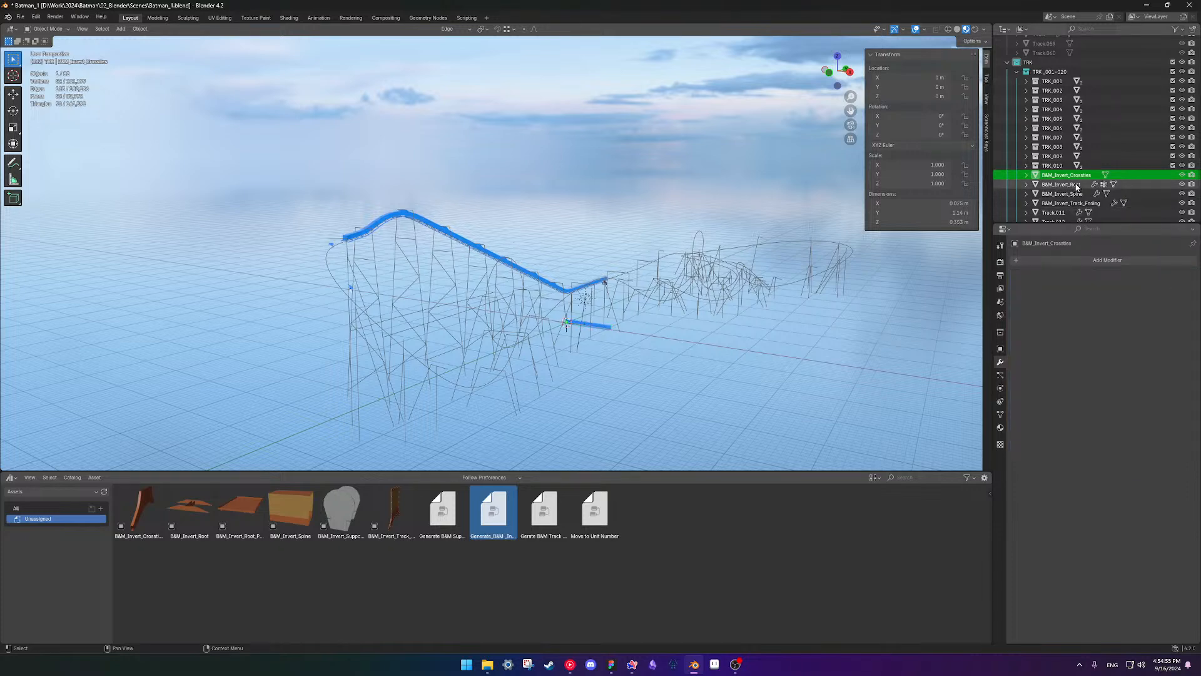
{"action": "left_click", "coordinate": [1077, 184]}
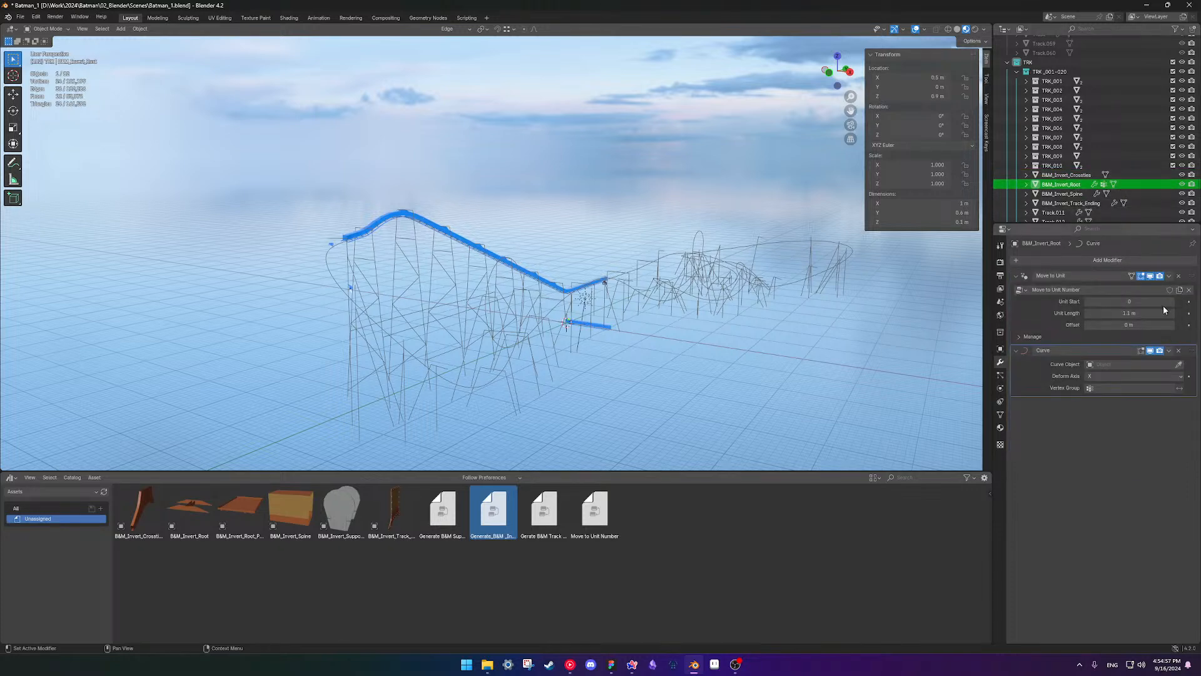
{"action": "left_click", "coordinate": [1083, 194]}
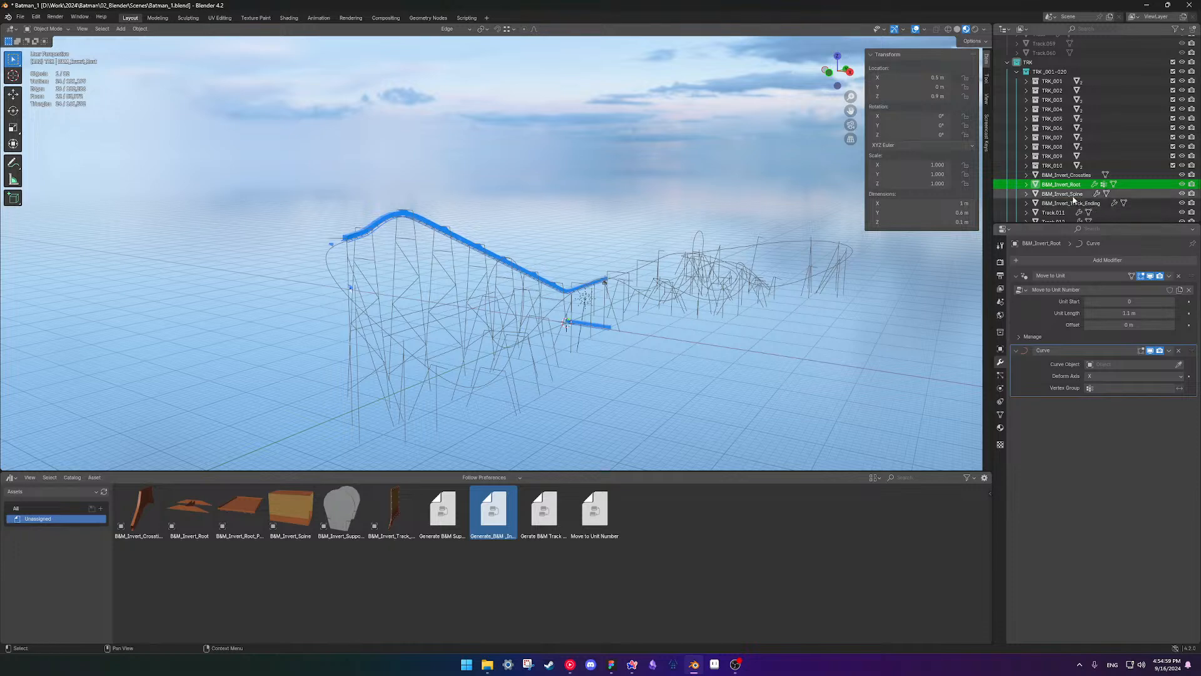
{"action": "left_click", "coordinate": [1178, 277]}
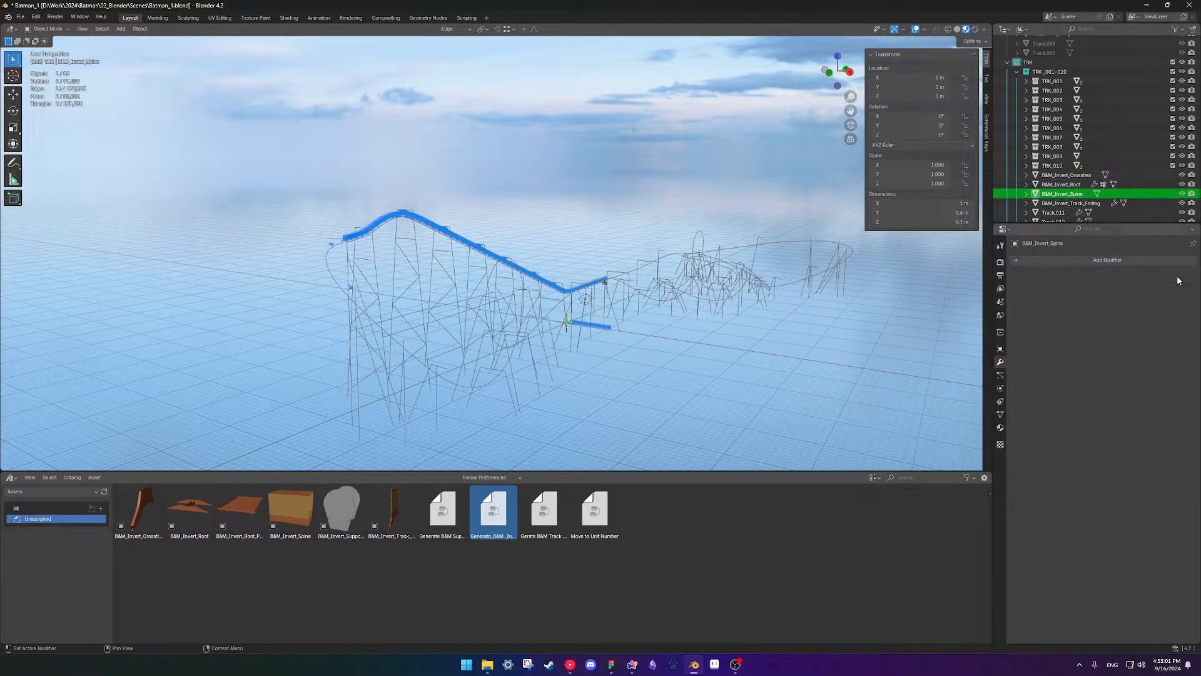
- Delete the stray B&M_Invert_Track_Ending, Spine, Root and Crossties objects from the TRK_001-020 collection
{"action": "left_click", "coordinate": [1106, 203]}
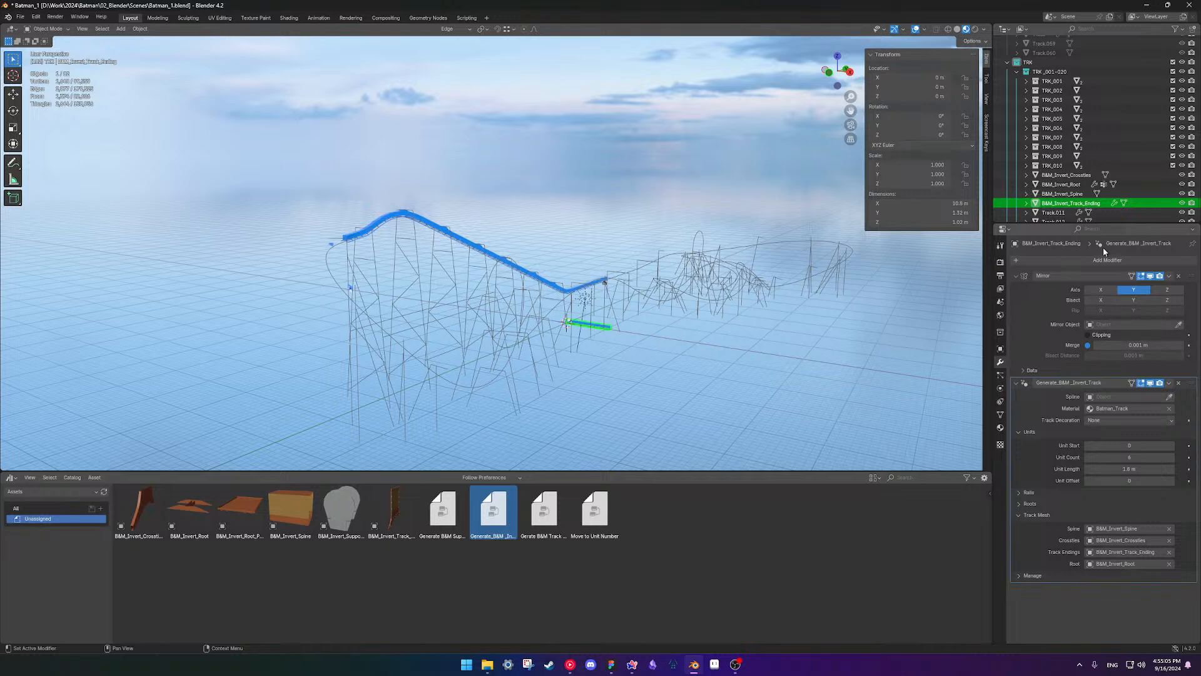
{"action": "left_click", "coordinate": [1068, 193], "text": "shift"}
{"action": "left_click", "coordinate": [1073, 185], "text": "shift"}
{"action": "left_click", "coordinate": [1071, 176], "text": "shift"}
{"action": "key", "text": "Delete"}
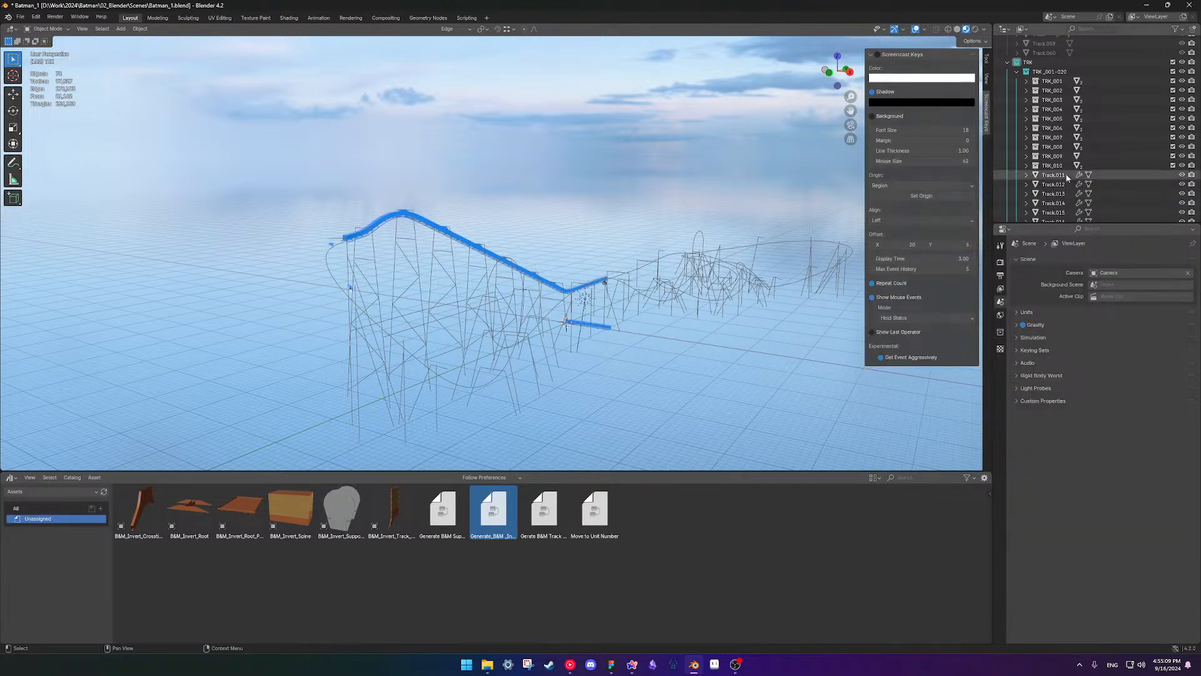
- Inspect the foot of the lift hill and the unplaced track pieces at the world origin
{"action": "scroll", "coordinate": [676, 354], "scroll_direction": "up", "scroll_amount": 4}
{"action": "middle_click_drag", "start_coordinate": [645, 386], "coordinate": [549, 334]}
{"action": "middle_click_drag", "start_coordinate": [660, 319], "coordinate": [616, 286], "text": "shift"}
{"action": "scroll", "coordinate": [1088, 161], "scroll_direction": "down", "scroll_amount": 3}
{"action": "scroll", "coordinate": [1088, 161], "scroll_direction": "down", "scroll_amount": 3}
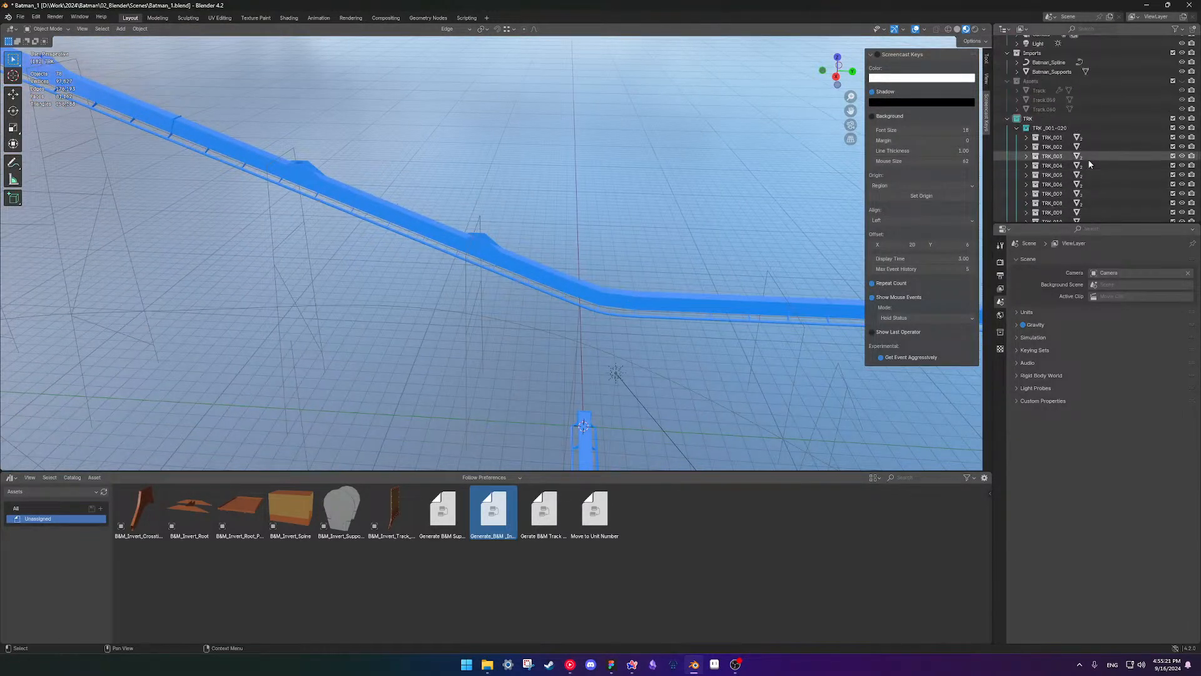
- Browse the contents of the TRK_001-020, TRK_021-040 and TRK_041-060 collections, collapsing each of them after review
{"action": "scroll", "coordinate": [1046, 157], "scroll_direction": "down", "scroll_amount": 2}
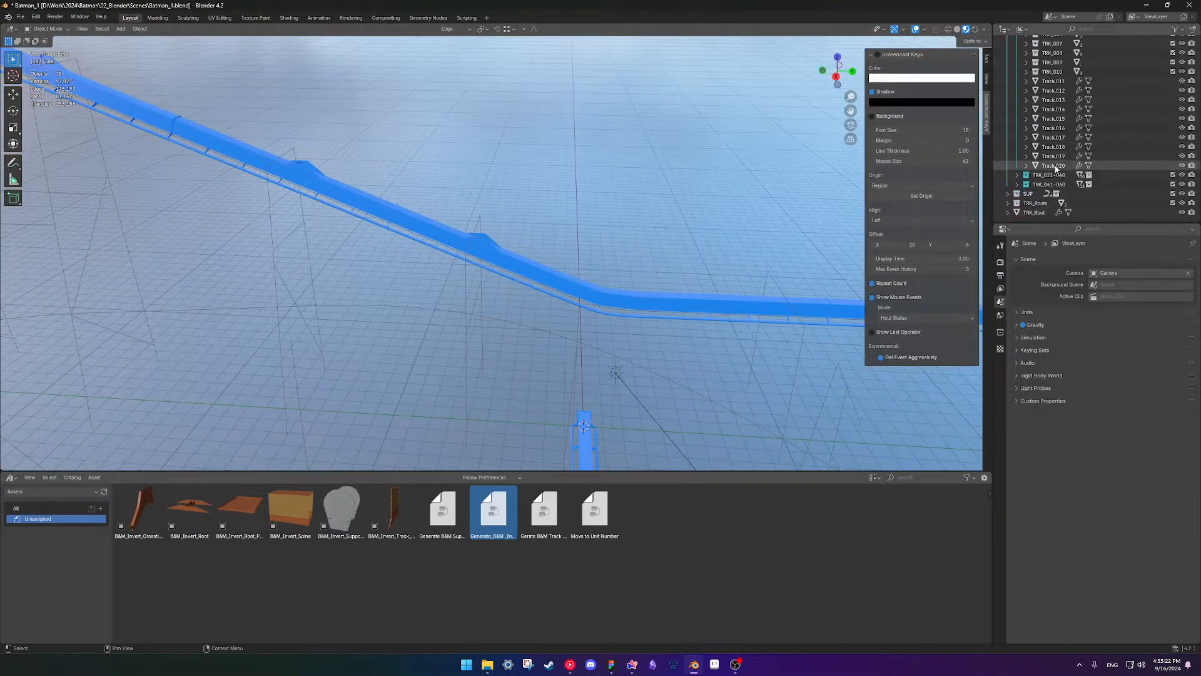
{"action": "left_click", "coordinate": [1015, 176]}
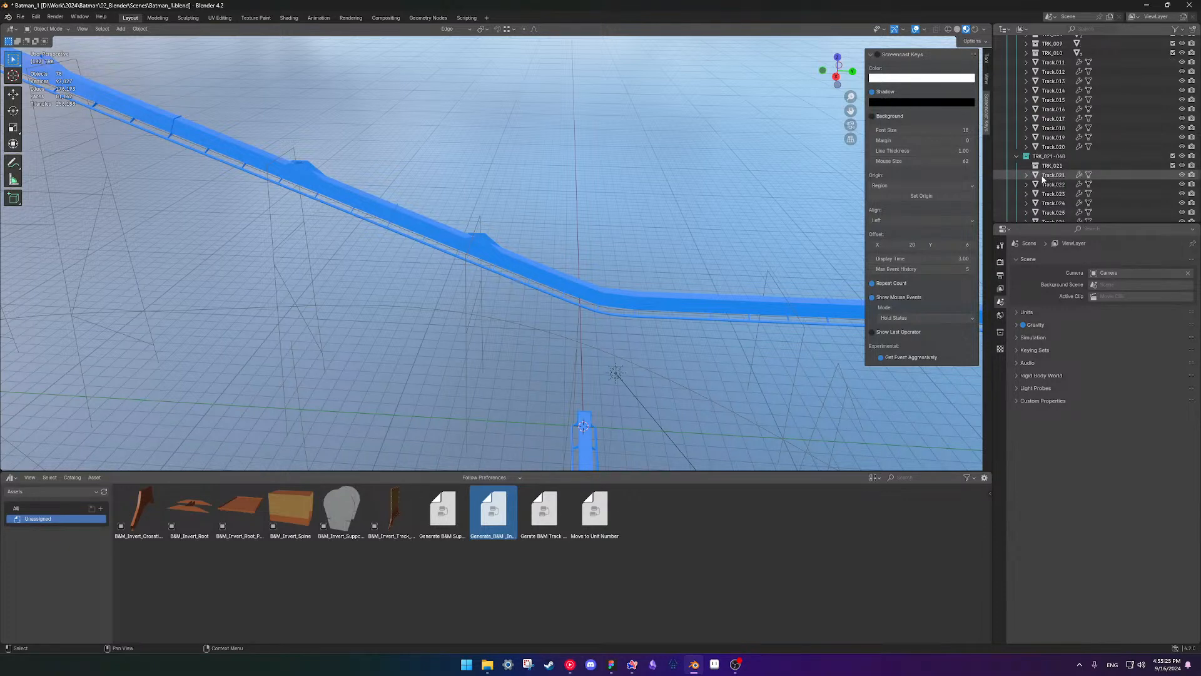
{"action": "scroll", "coordinate": [1038, 172], "scroll_direction": "down", "scroll_amount": 2}
{"action": "scroll", "coordinate": [1039, 177], "scroll_direction": "down", "scroll_amount": 10}
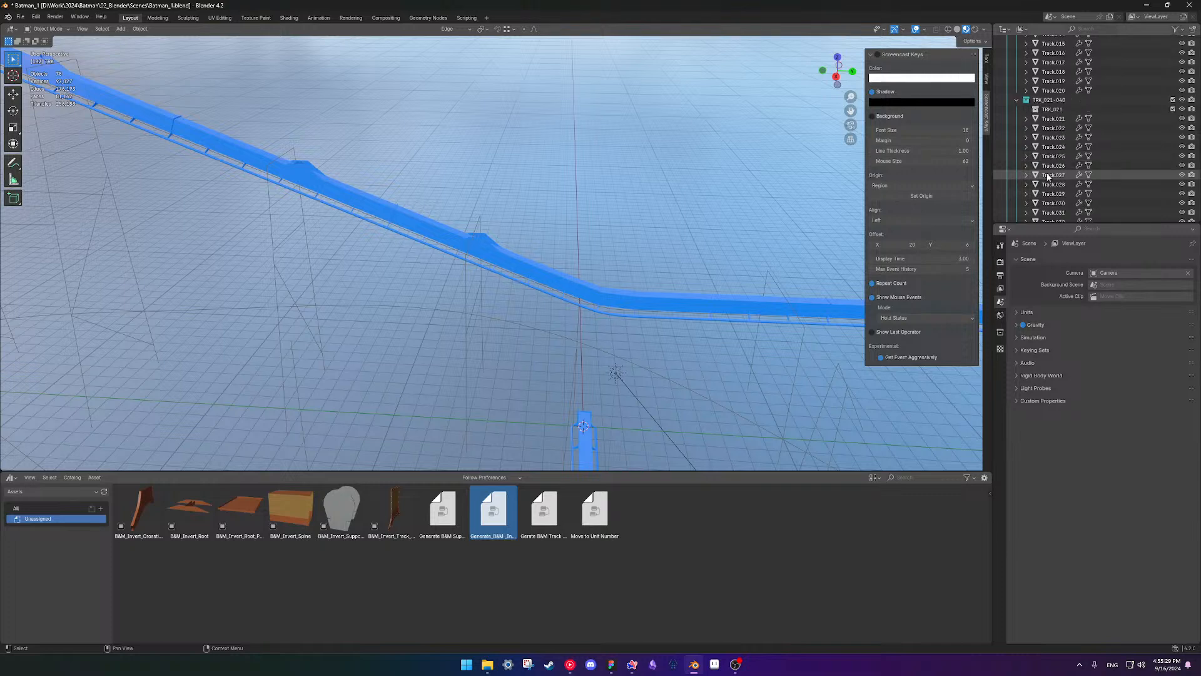
{"action": "scroll", "coordinate": [1050, 179], "scroll_direction": "up", "scroll_amount": 10}
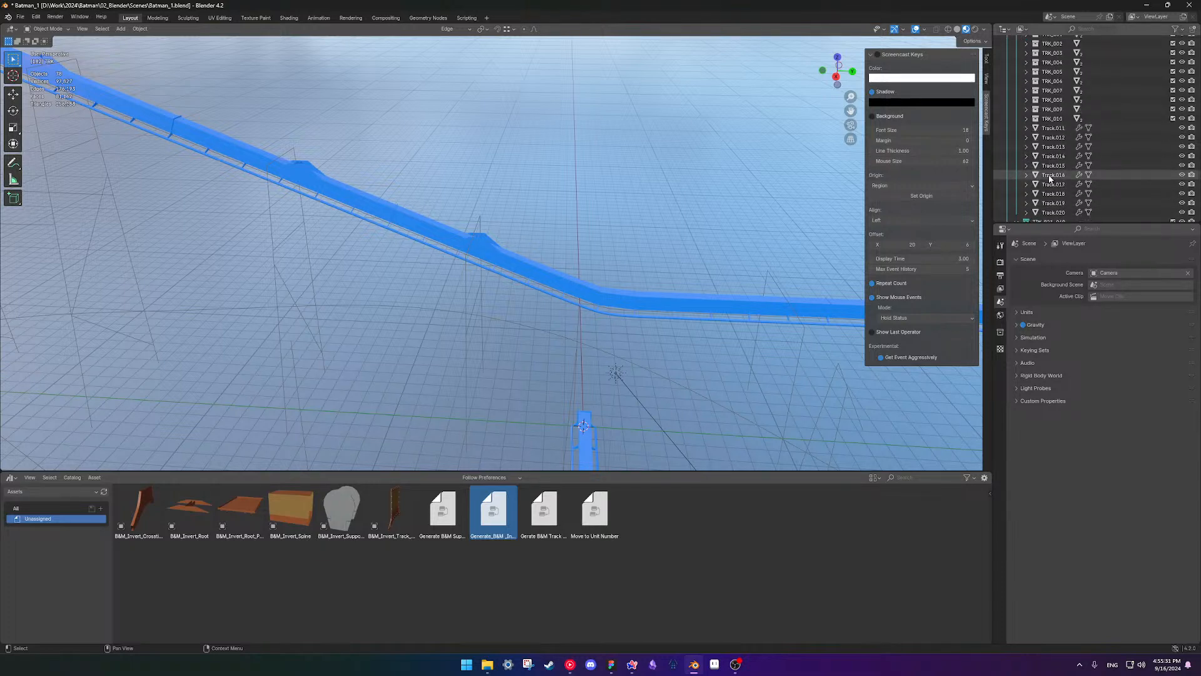
{"action": "scroll", "coordinate": [1051, 178], "scroll_direction": "down", "scroll_amount": 7}
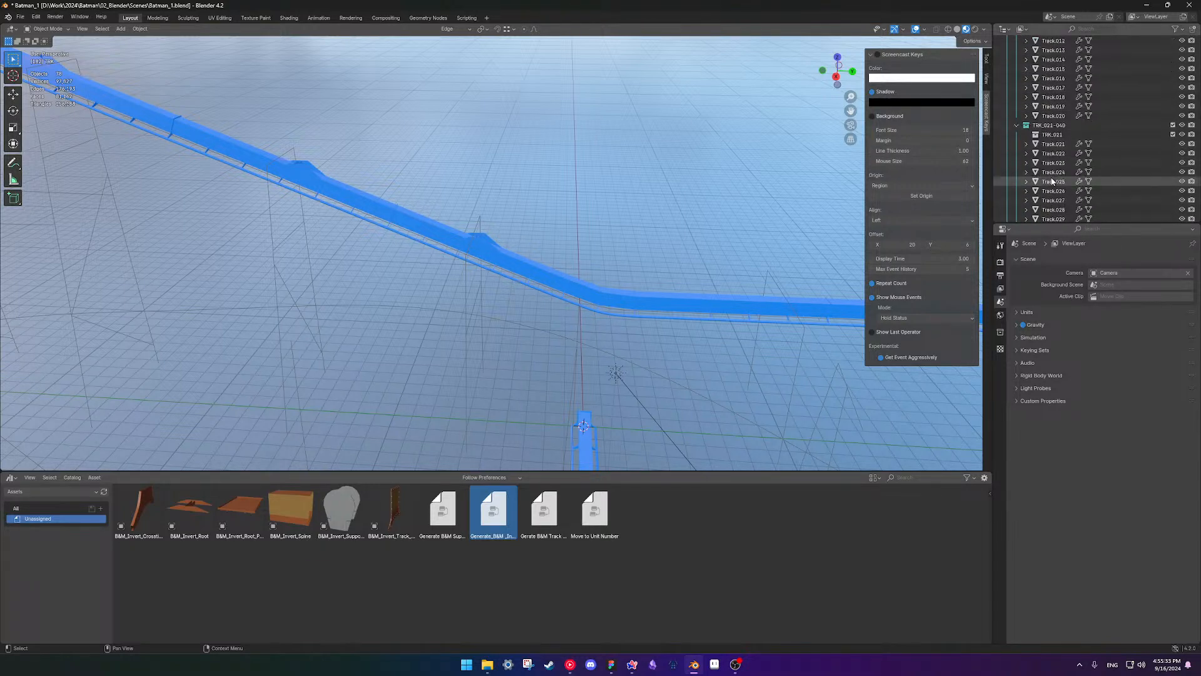
{"action": "scroll", "coordinate": [1023, 153], "scroll_direction": "up", "scroll_amount": 8}
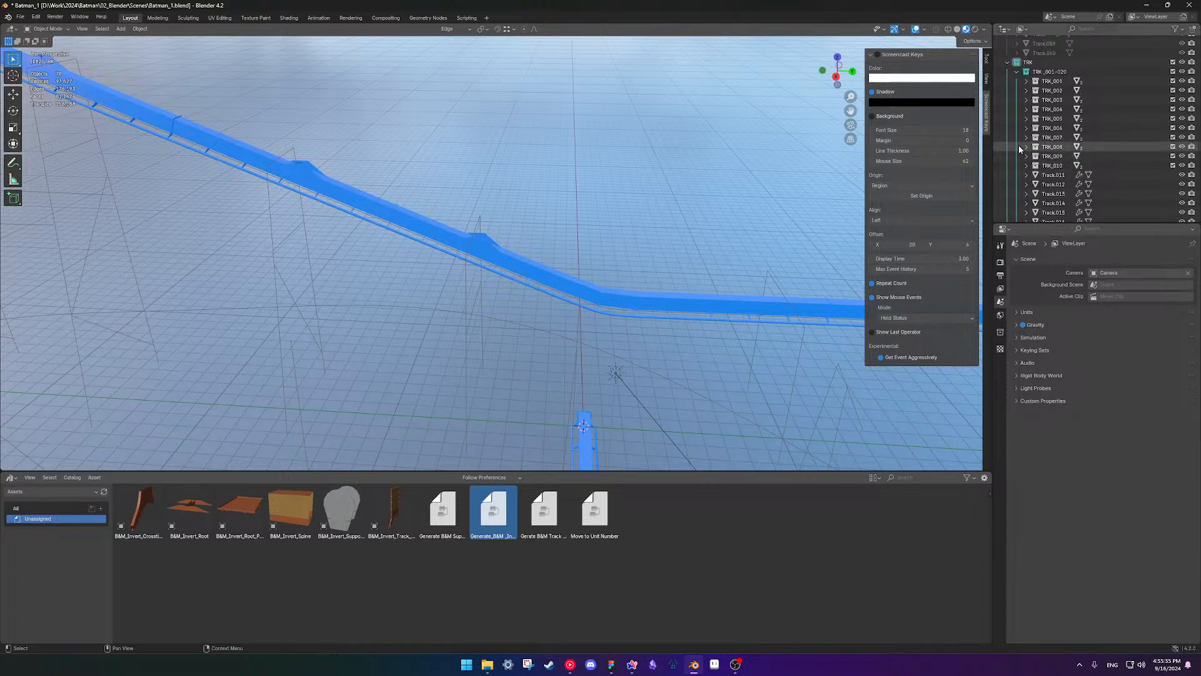
{"action": "scroll", "coordinate": [1019, 145], "scroll_direction": "up", "scroll_amount": 1}
{"action": "left_click", "coordinate": [1016, 73]}
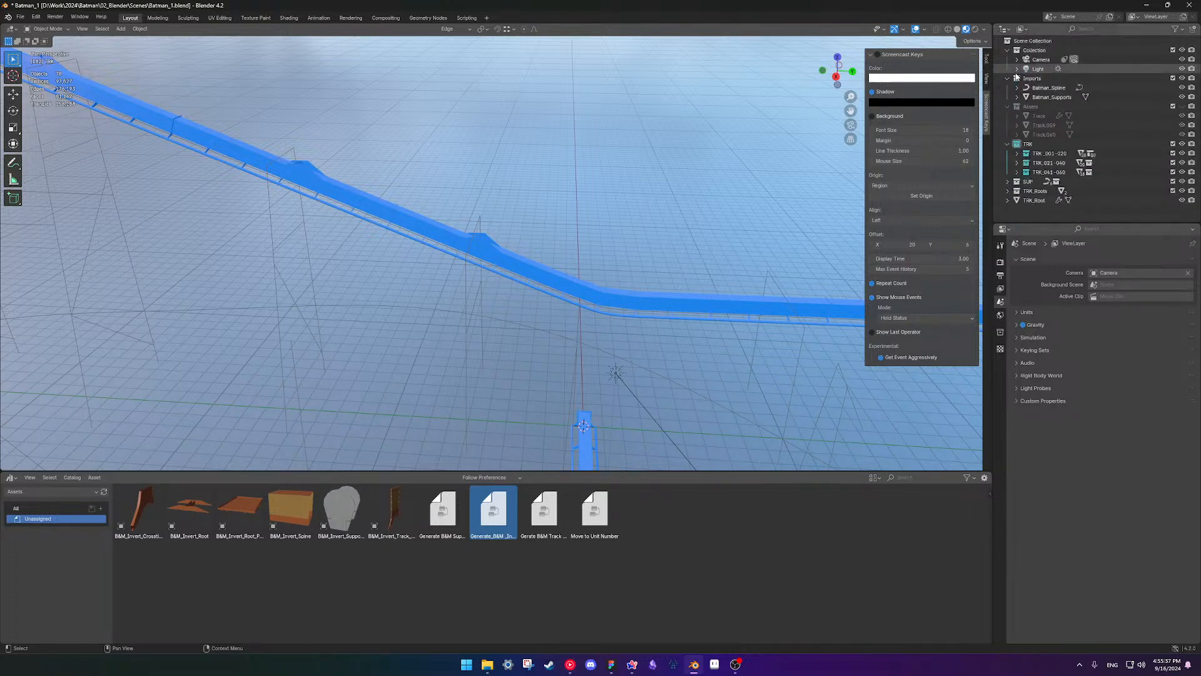
{"action": "left_click", "coordinate": [1017, 172]}
{"action": "scroll", "coordinate": [1017, 177], "scroll_direction": "down", "scroll_amount": 10}
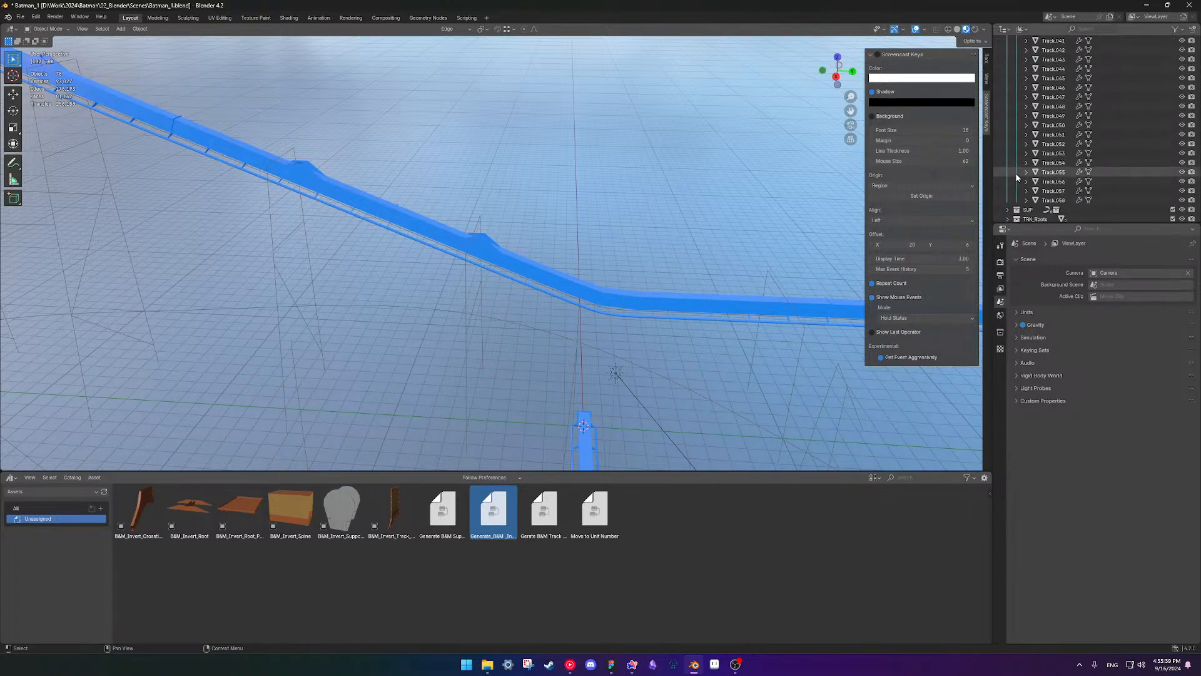
{"action": "scroll", "coordinate": [1017, 177], "scroll_direction": "up", "scroll_amount": 10}
{"action": "left_click", "coordinate": [1017, 172]}
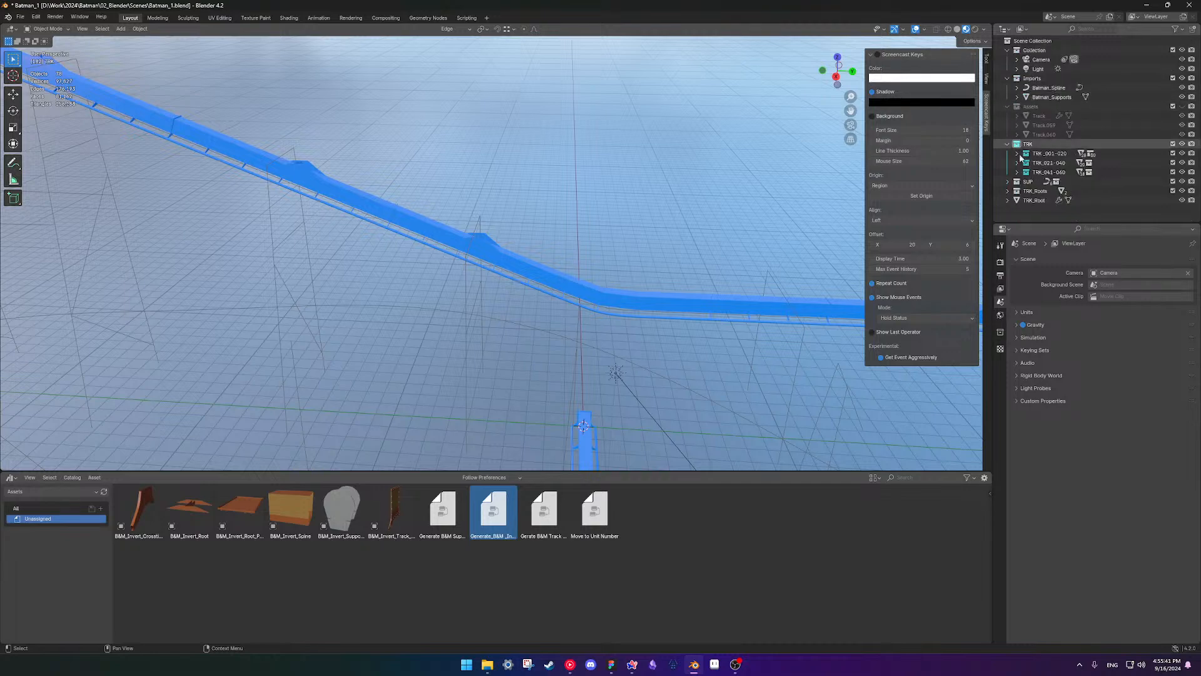
- Check the root plane pieces along the lift hill and save the Blender file
{"action": "scroll", "coordinate": [489, 290], "scroll_direction": "down", "scroll_amount": 6}
{"action": "middle_click_drag", "start_coordinate": [392, 302], "coordinate": [483, 323], "text": "shift"}
{"action": "middle_click_drag", "start_coordinate": [487, 280], "coordinate": [502, 252]}
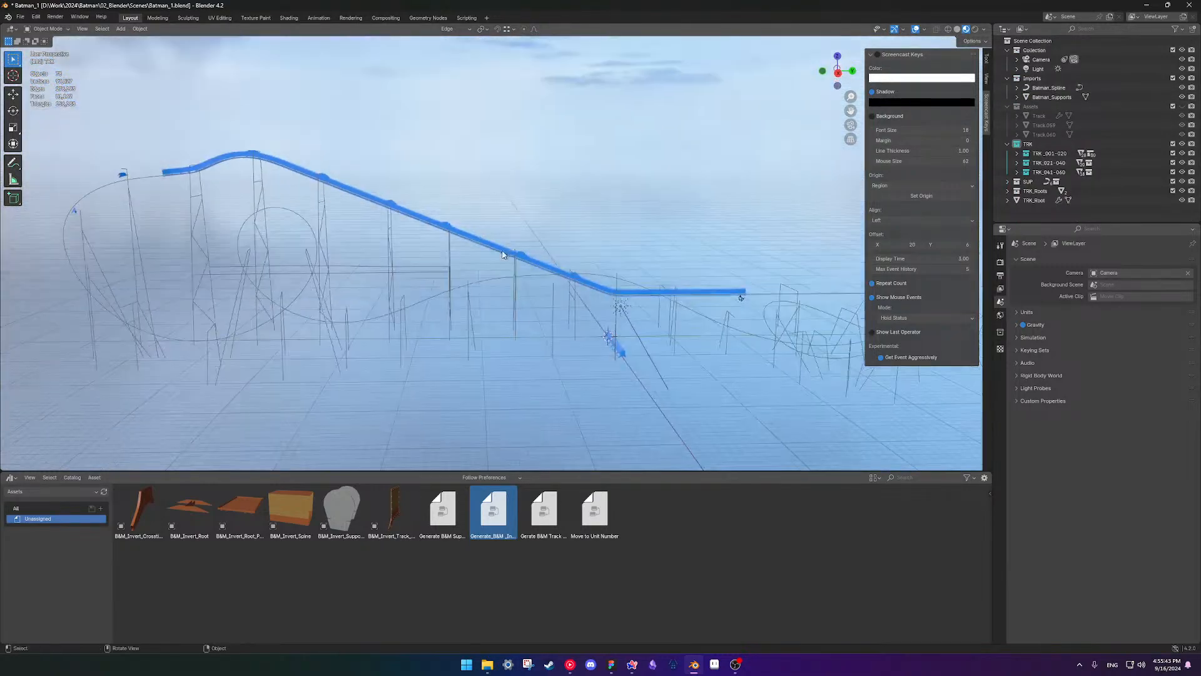
{"action": "left_click", "coordinate": [530, 255]}
{"action": "scroll", "coordinate": [563, 276], "scroll_direction": "up", "scroll_amount": 4}
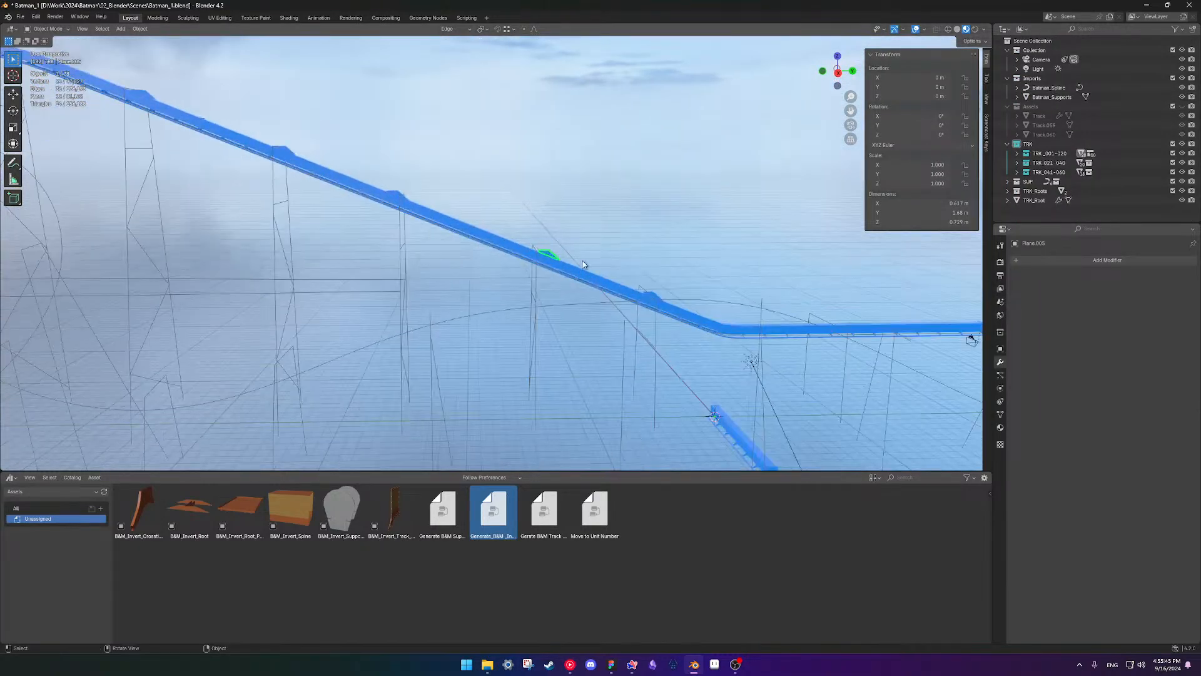
{"action": "left_click", "coordinate": [704, 303], "text": "shift"}
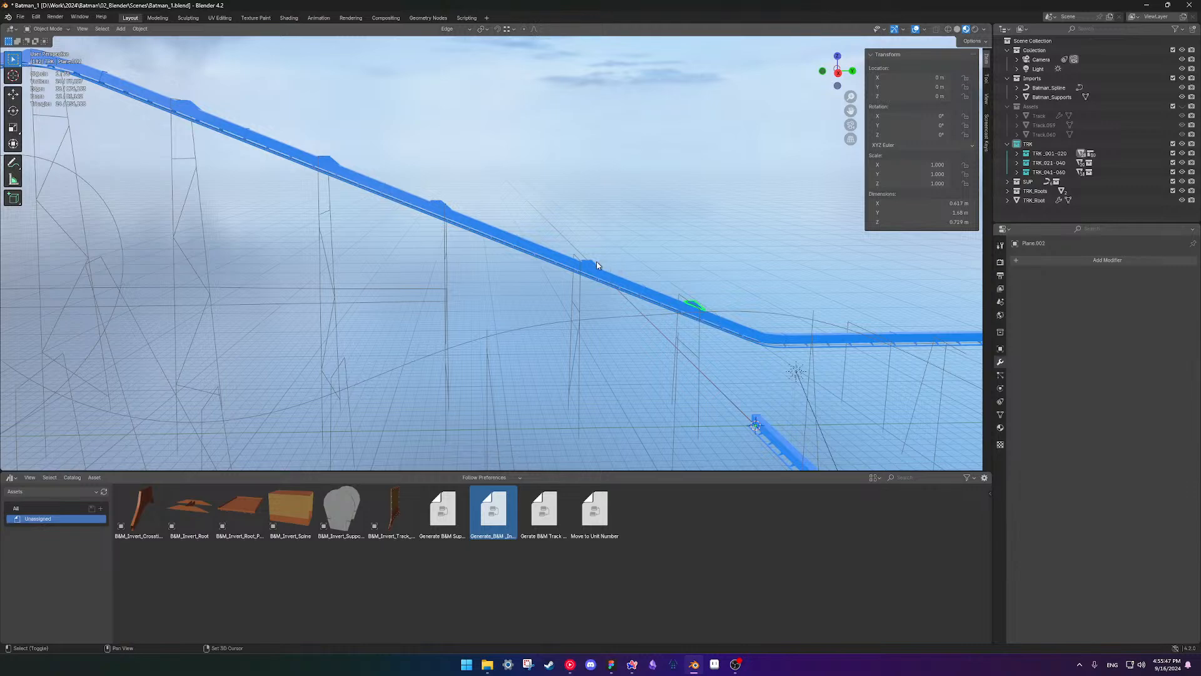
{"action": "scroll", "coordinate": [616, 202], "scroll_direction": "down", "scroll_amount": 6}
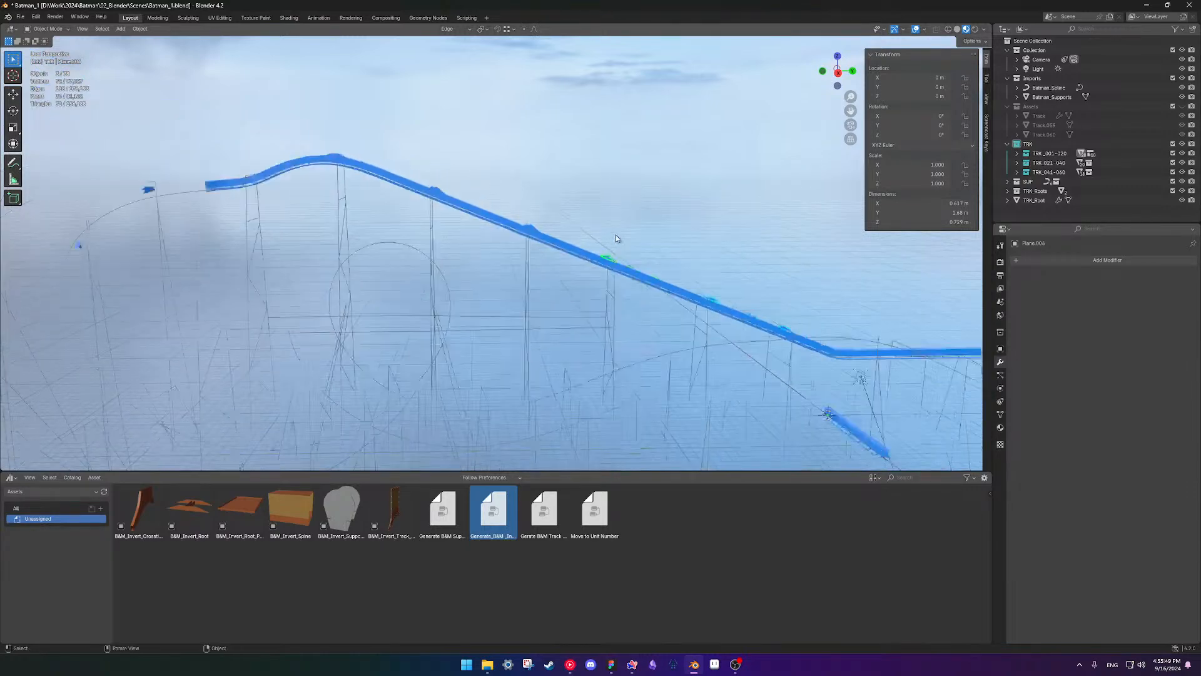
{"action": "middle_click_drag", "start_coordinate": [616, 202], "coordinate": [498, 254]}
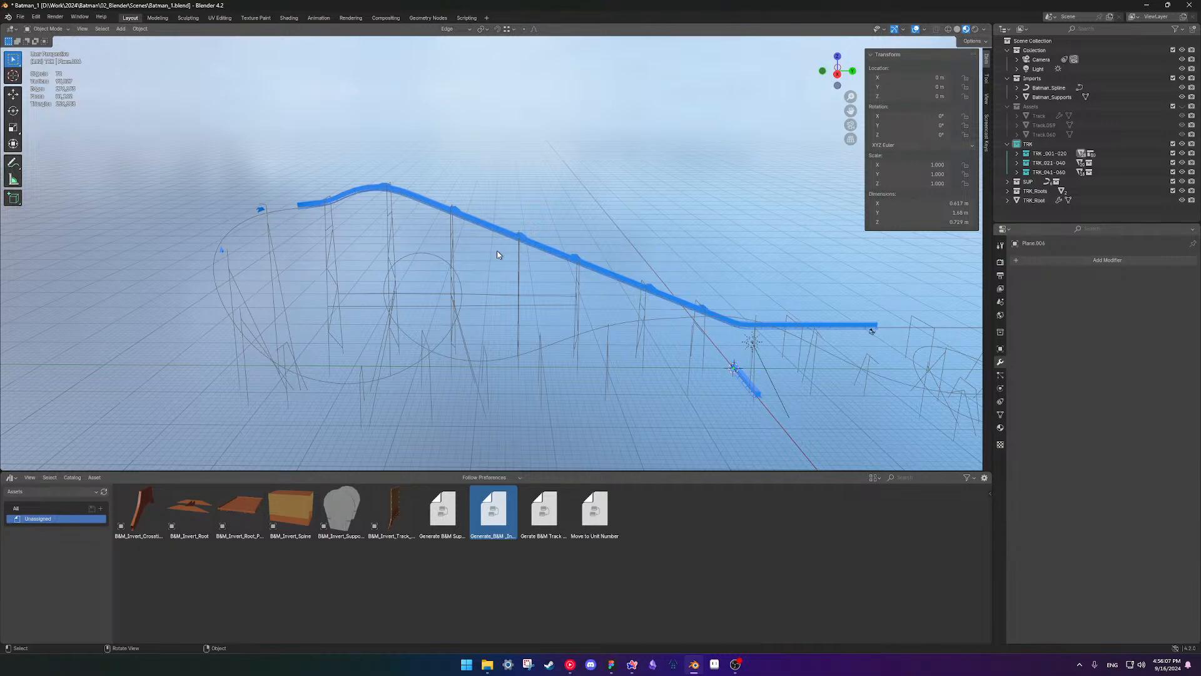
{"action": "key", "text": "ctrl+s"}
- Examine the generated track along the crest and slope of the lift hill from several angles
{"action": "middle_click_drag", "start_coordinate": [411, 191], "coordinate": [489, 217], "text": "shift"}
{"action": "scroll", "coordinate": [438, 238], "scroll_direction": "up", "scroll_amount": 2}
{"action": "middle_click_drag", "start_coordinate": [319, 273], "coordinate": [552, 252], "text": "shift"}
{"action": "scroll", "coordinate": [513, 150], "scroll_direction": "up", "scroll_amount": 4}
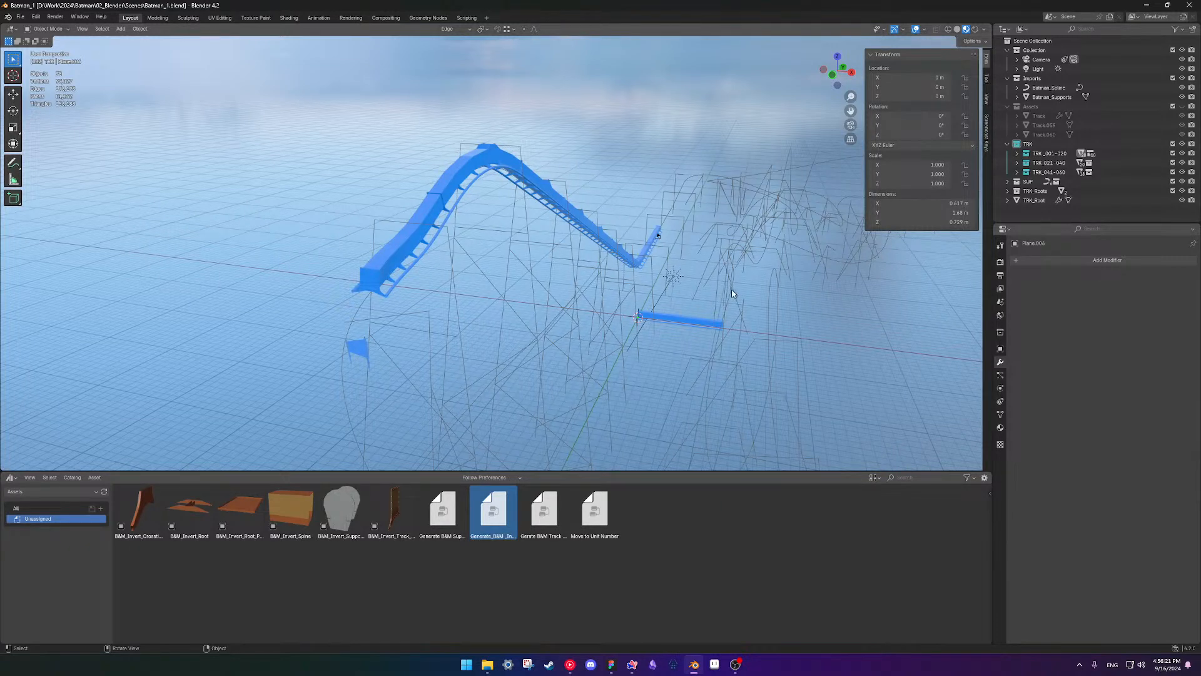
{"action": "middle_click_drag", "start_coordinate": [574, 229], "coordinate": [450, 291]}
{"action": "scroll", "coordinate": [571, 330], "scroll_direction": "up", "scroll_amount": 2}
{"action": "scroll", "coordinate": [571, 330], "scroll_direction": "down", "scroll_amount": 5}
{"action": "scroll", "coordinate": [538, 300], "scroll_direction": "down", "scroll_amount": 5}
{"action": "scroll", "coordinate": [464, 295], "scroll_direction": "up", "scroll_amount": 8}
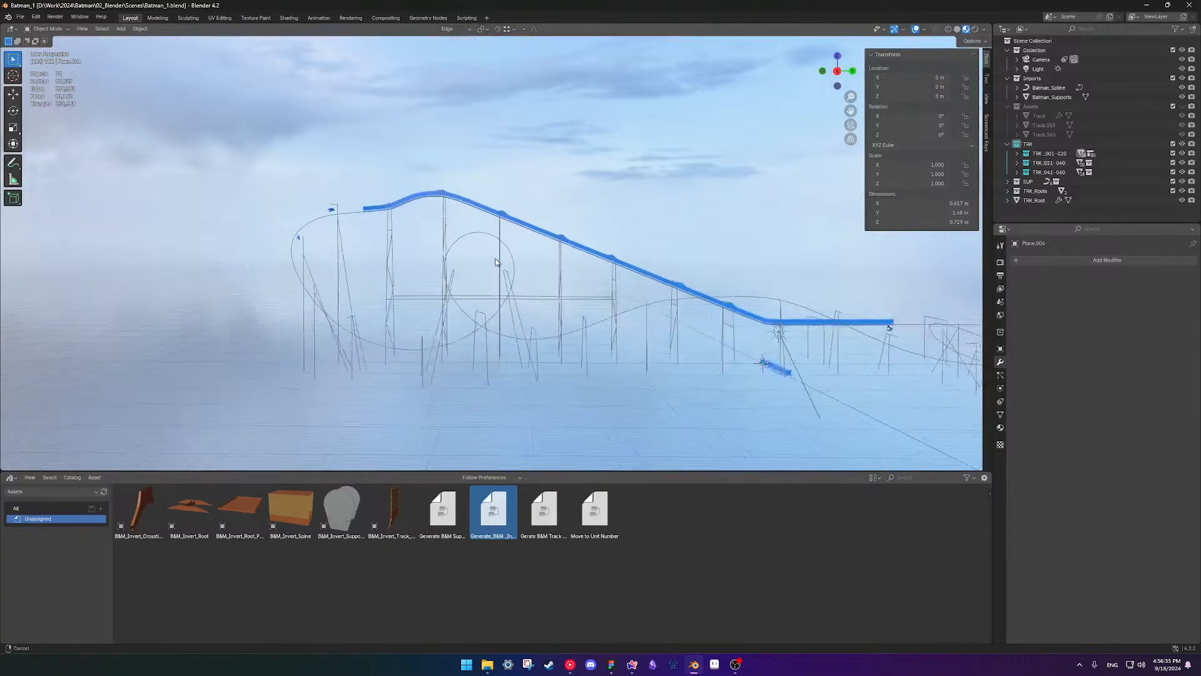
- Remove the original Generate_B&M_Invert_Track modifier from Track.009 past the lift hill crest, keeping the copied modifier
{"action": "left_click", "coordinate": [484, 224]}
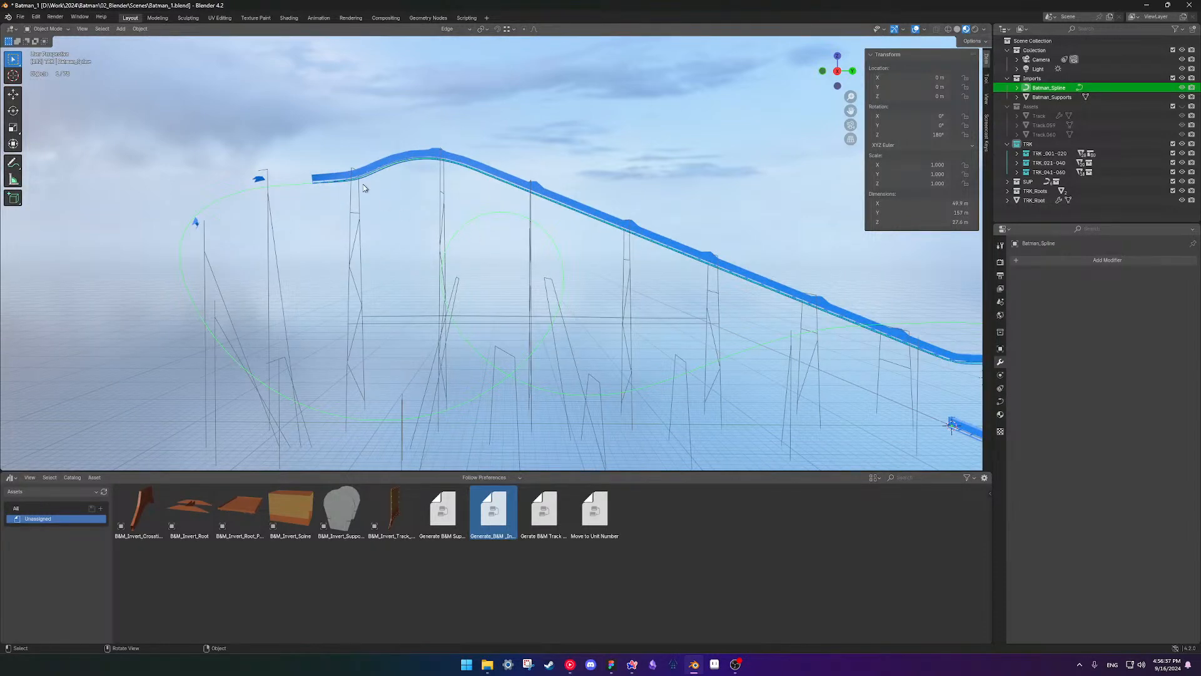
{"action": "left_click", "coordinate": [330, 176]}
{"action": "key", "text": "KP_3"}
{"action": "scroll", "coordinate": [523, 316], "scroll_direction": "up", "scroll_amount": 3}
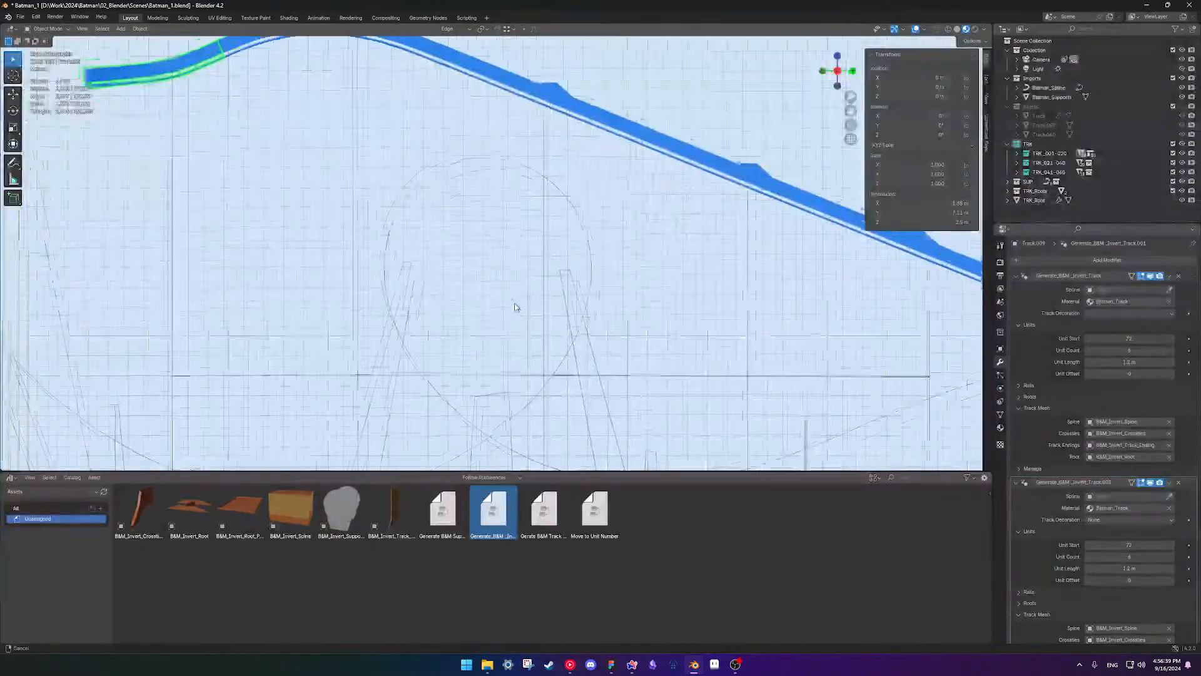
{"action": "scroll", "coordinate": [523, 316], "scroll_direction": "down", "scroll_amount": 2}
{"action": "left_click_drag", "start_coordinate": [1129, 339], "coordinate": [1163, 338]}
{"action": "key", "text": "ctrl+z"}
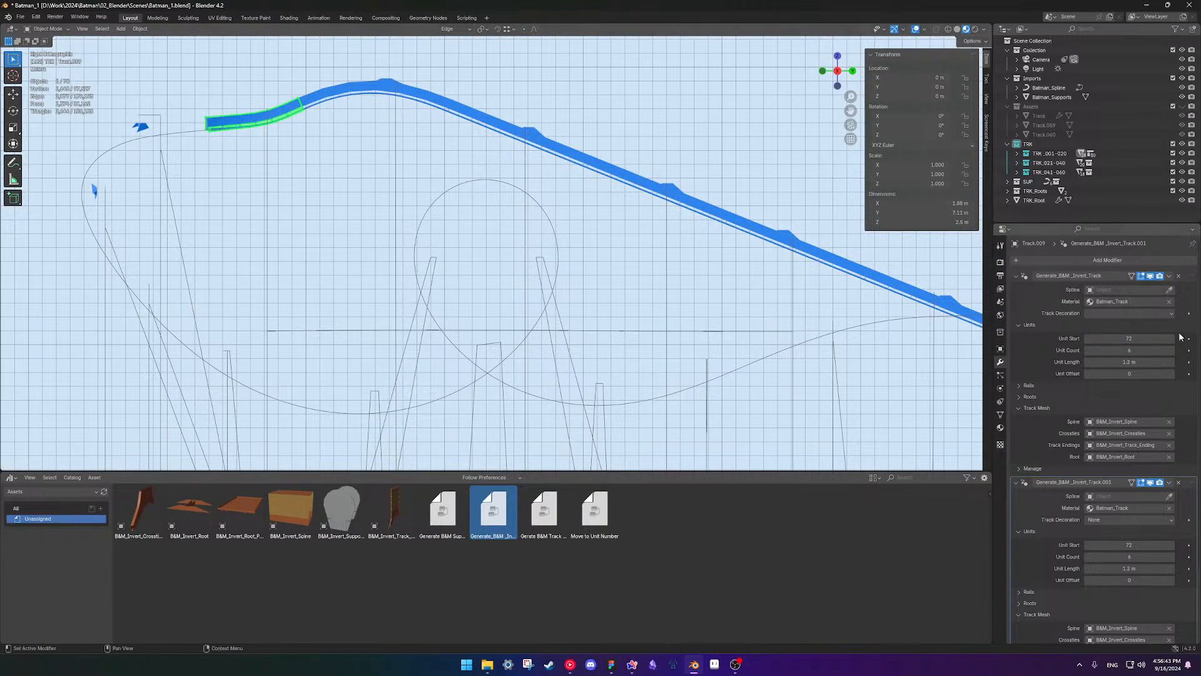
{"action": "left_click", "coordinate": [1179, 275]}
- Raise Track.009's Unit Start to place the section at the top of the vertical loop, and set its Unit Offset to 4
{"action": "mouse_move", "coordinate": [1129, 339]}
{"action": "left_mouse_down"}
{"action": "mouse_move", "coordinate": [1167, 339]}
{"action": "mouse_move", "coordinate": [1142, 338]}
{"action": "left_mouse_up"}
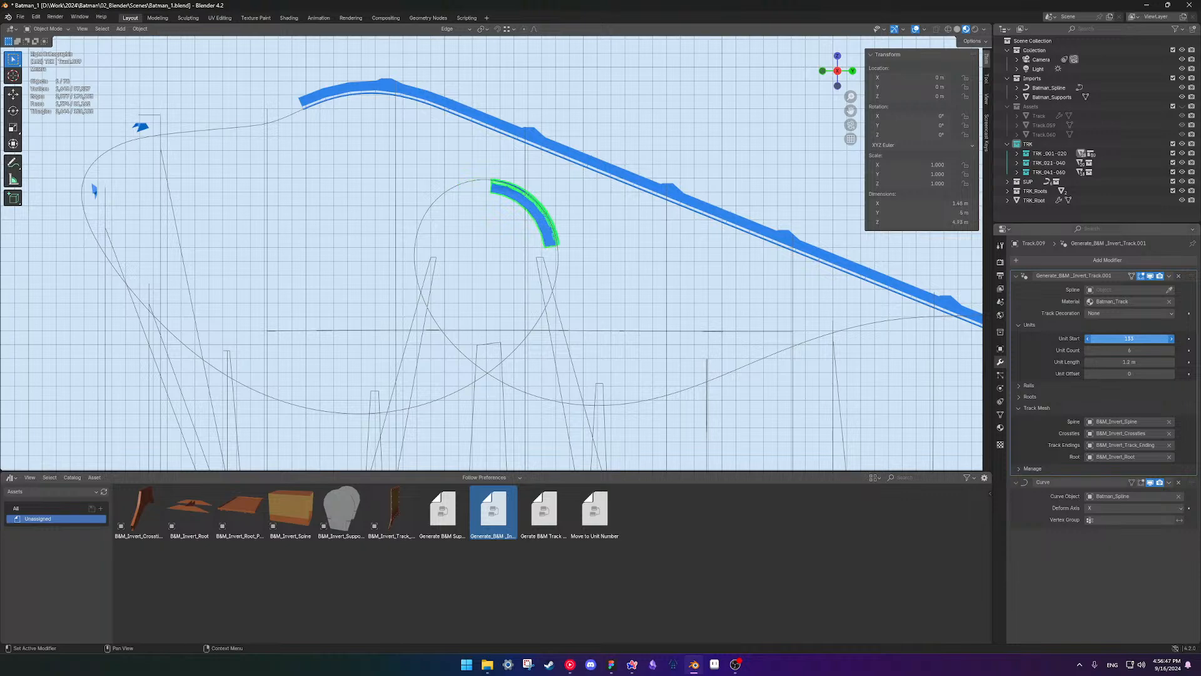
{"action": "scroll", "coordinate": [693, 255], "scroll_direction": "up", "scroll_amount": 4}
{"action": "scroll", "coordinate": [532, 284], "scroll_direction": "up", "scroll_amount": 5}
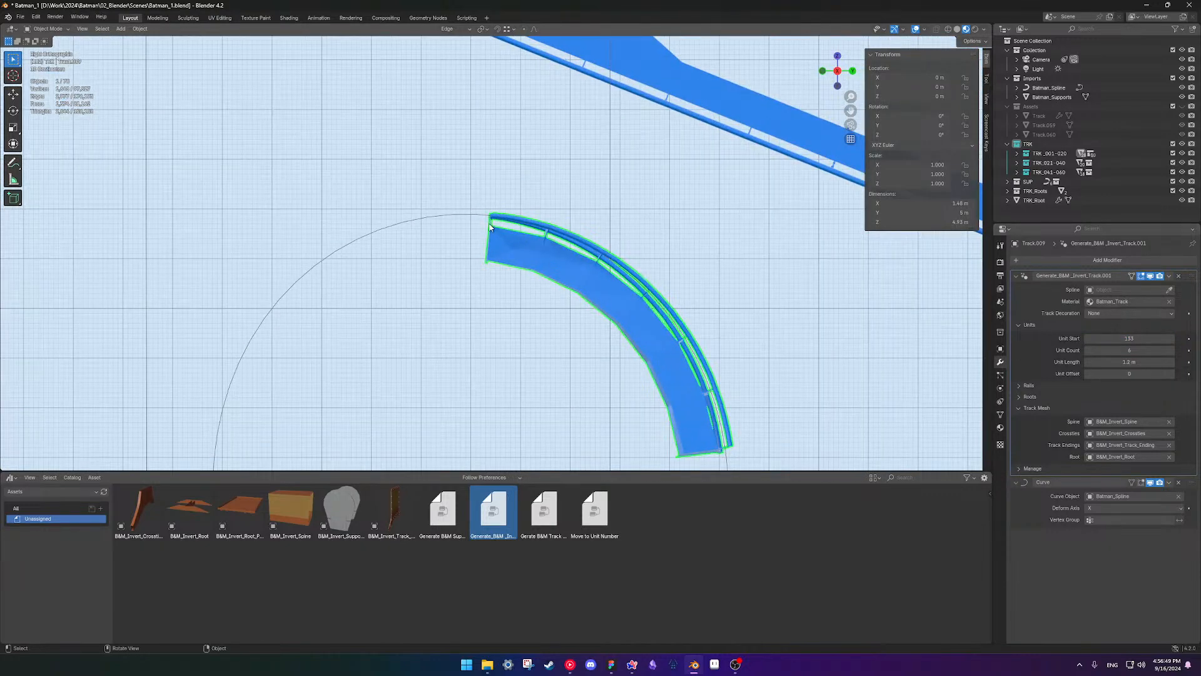
{"action": "scroll", "coordinate": [492, 229], "scroll_direction": "up", "scroll_amount": 2}
{"action": "left_click", "coordinate": [1172, 374]}
{"action": "left_click", "coordinate": [1173, 375]}
{"action": "left_click", "coordinate": [1172, 374]}
{"action": "left_click", "coordinate": [1171, 375]}
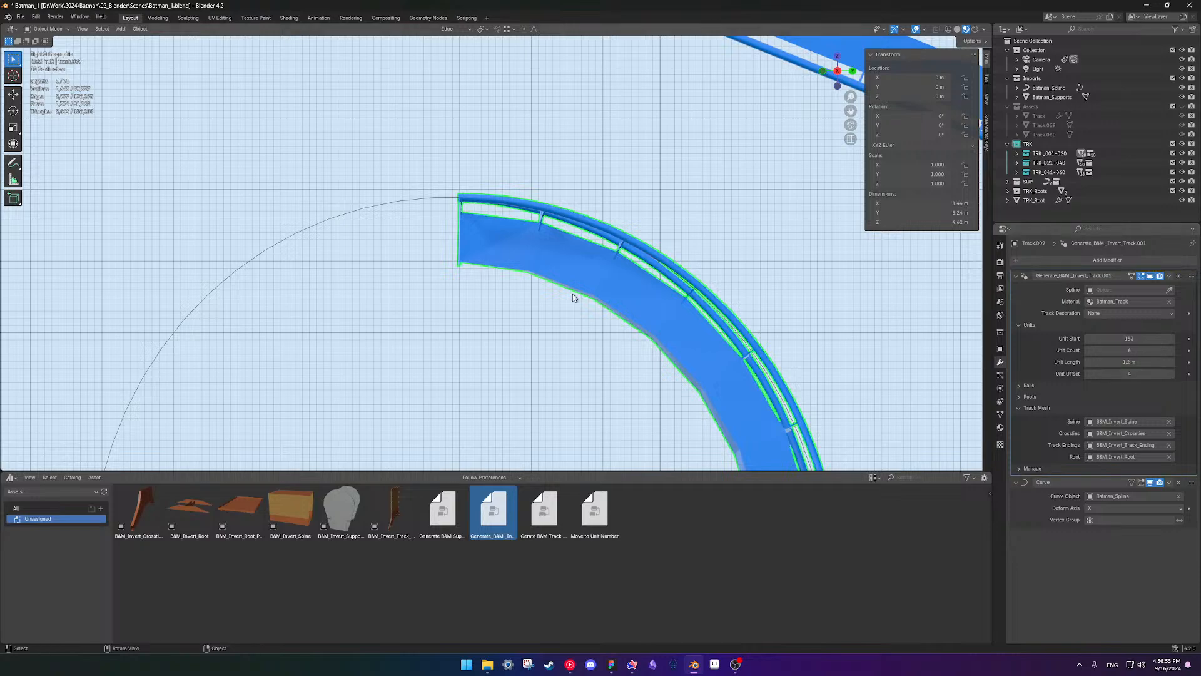
- Examine how the end of the Track.009 section lines up with the apex of the vertical loop
{"action": "scroll", "coordinate": [458, 259], "scroll_direction": "up", "scroll_amount": 4}
{"action": "scroll", "coordinate": [413, 294], "scroll_direction": "down", "scroll_amount": 5}
{"action": "scroll", "coordinate": [413, 301], "scroll_direction": "down", "scroll_amount": 6}
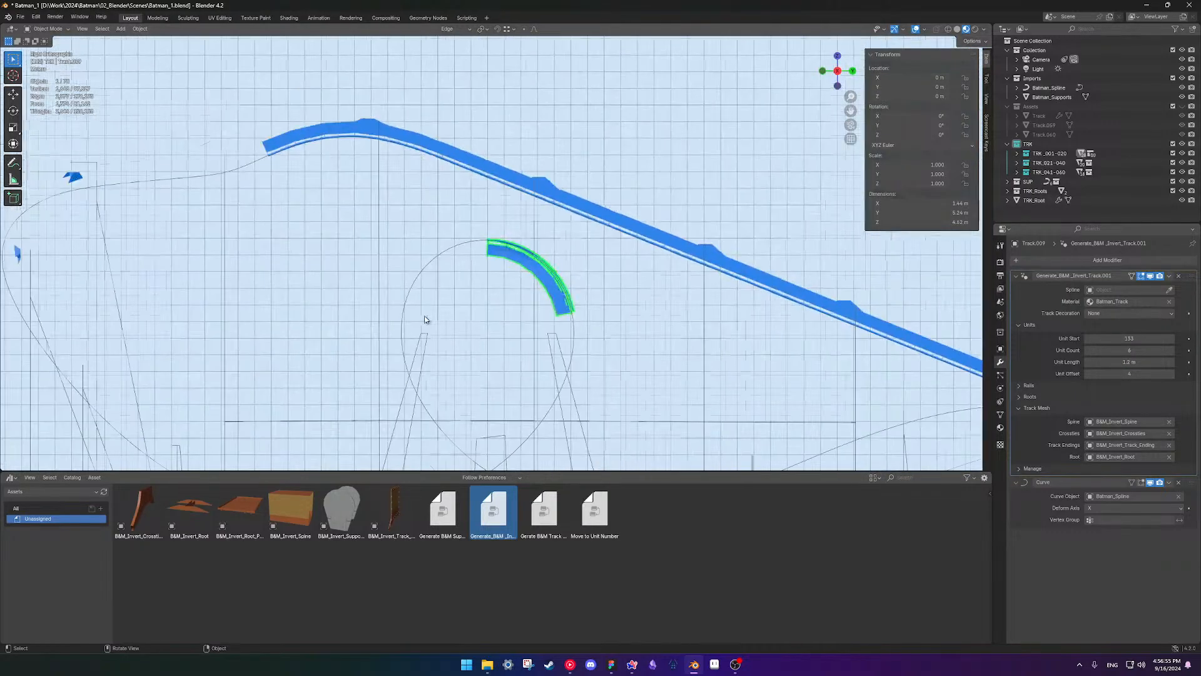
{"action": "scroll", "coordinate": [475, 289], "scroll_direction": "up", "scroll_amount": 1}
{"action": "scroll", "coordinate": [482, 197], "scroll_direction": "down", "scroll_amount": 3}
{"action": "scroll", "coordinate": [482, 248], "scroll_direction": "up", "scroll_amount": 5}
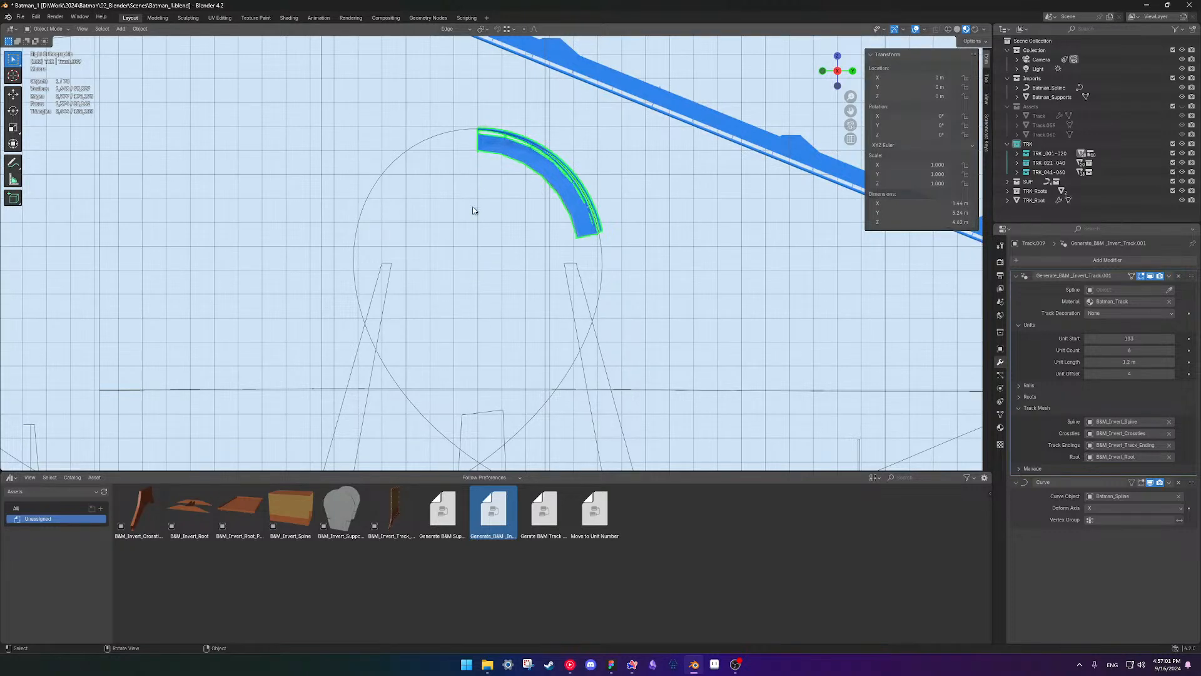
{"action": "scroll", "coordinate": [480, 344], "scroll_direction": "down", "scroll_amount": 3}
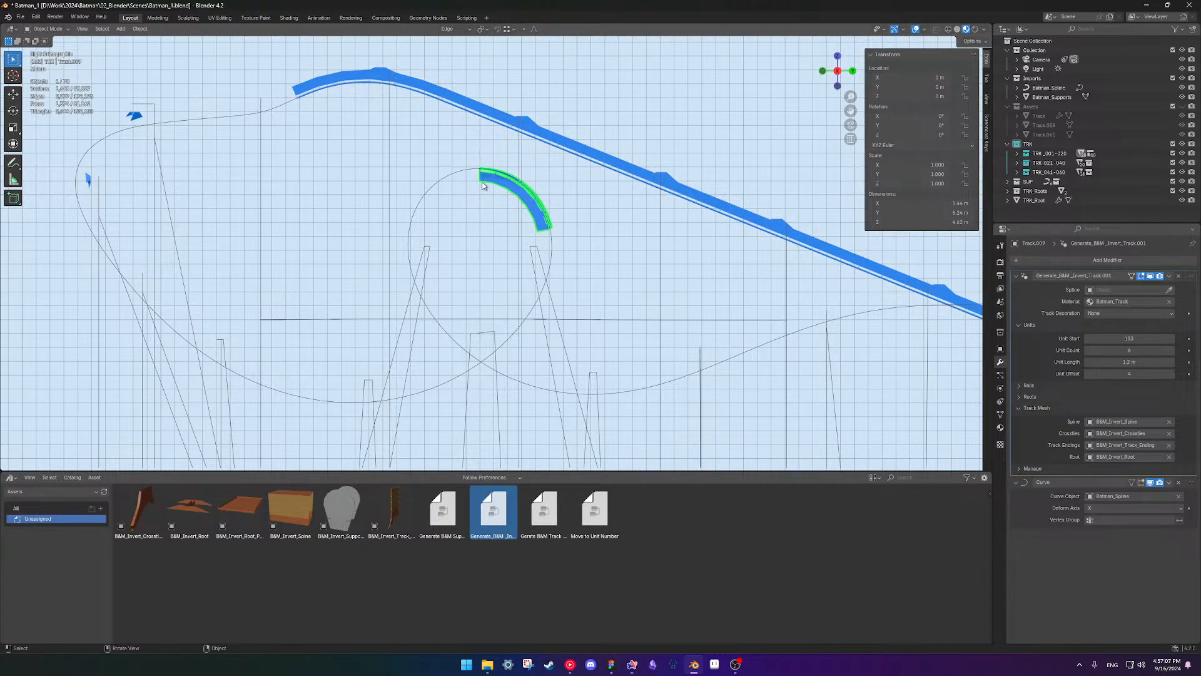
{"action": "scroll", "coordinate": [497, 182], "scroll_direction": "up", "scroll_amount": 6}
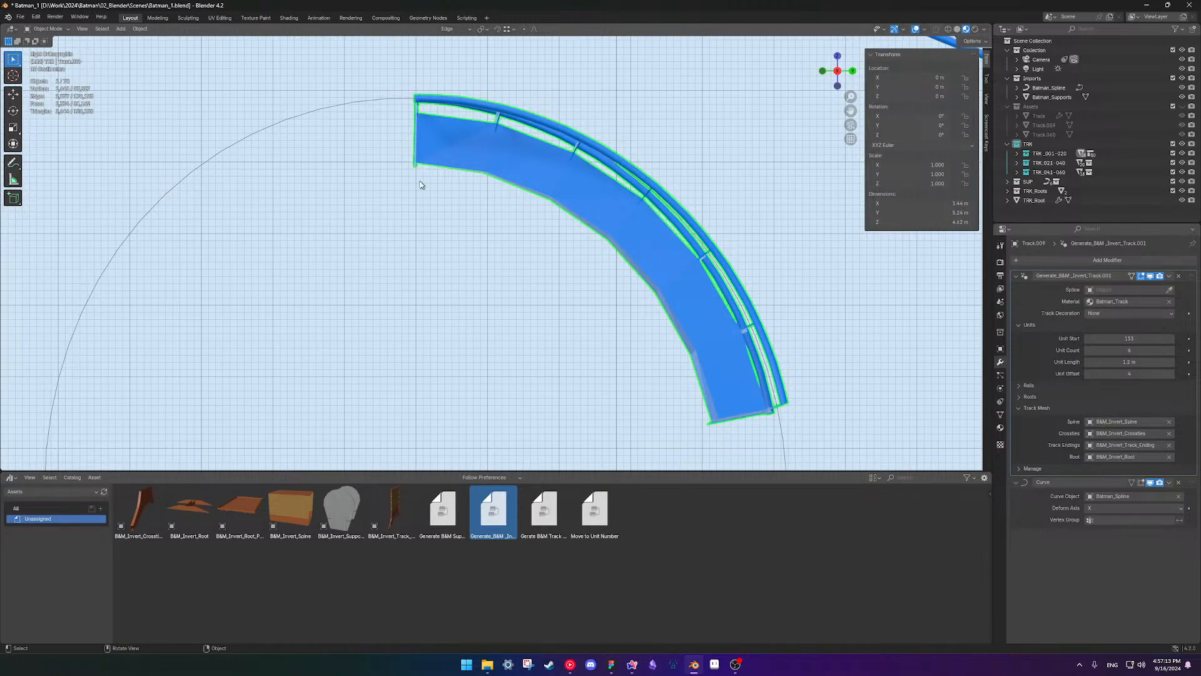
{"action": "scroll", "coordinate": [503, 341], "scroll_direction": "down", "scroll_amount": 5}
{"action": "middle_click_drag", "start_coordinate": [509, 348], "coordinate": [551, 253], "text": "shift"}
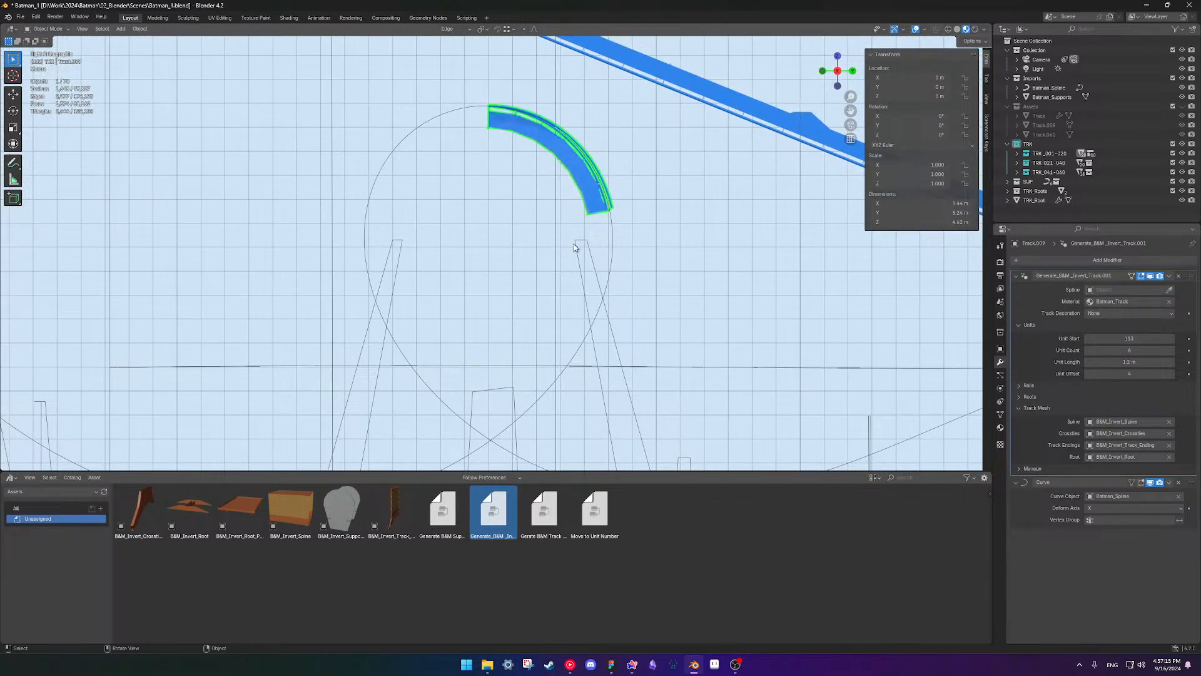
{"action": "scroll", "coordinate": [582, 223], "scroll_direction": "up", "scroll_amount": 1}
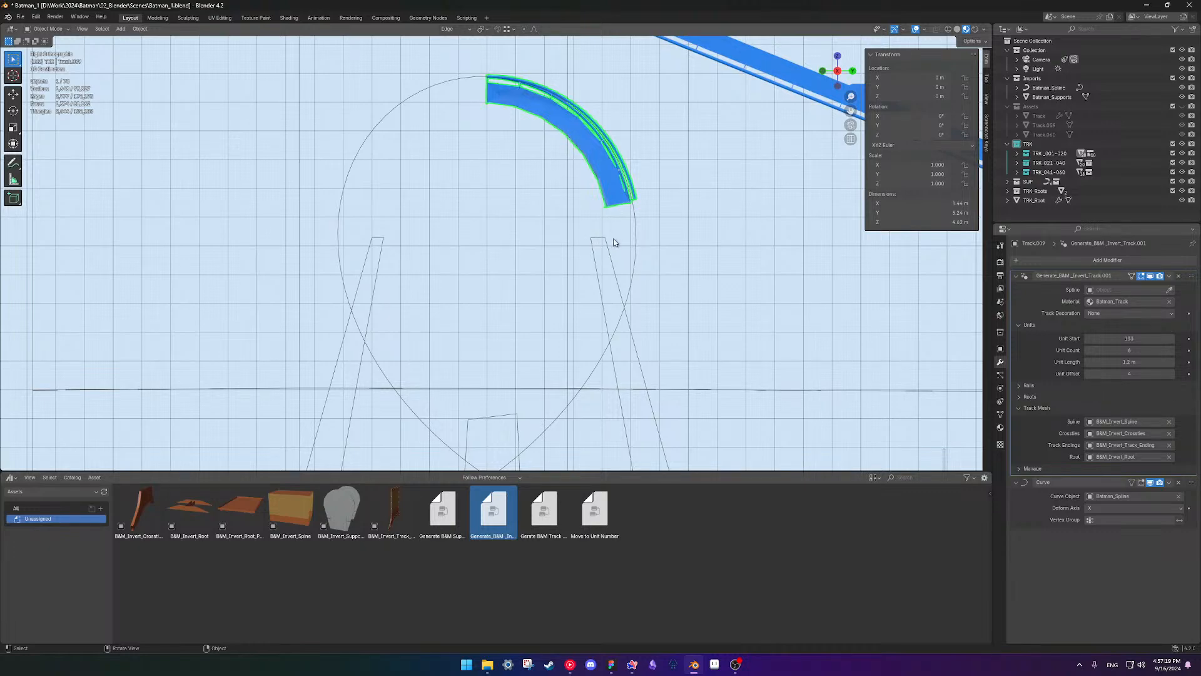
- Compare the layout's other vertical loop with the first loop and the lift hill in side view
{"action": "scroll", "coordinate": [674, 295], "scroll_direction": "down", "scroll_amount": 6}
{"action": "middle_click_drag", "start_coordinate": [714, 303], "coordinate": [56, 271], "text": "shift"}
{"action": "scroll", "coordinate": [598, 294], "scroll_direction": "up", "scroll_amount": 5}
{"action": "middle_click_drag", "start_coordinate": [621, 231], "coordinate": [194, 306], "text": "shift"}
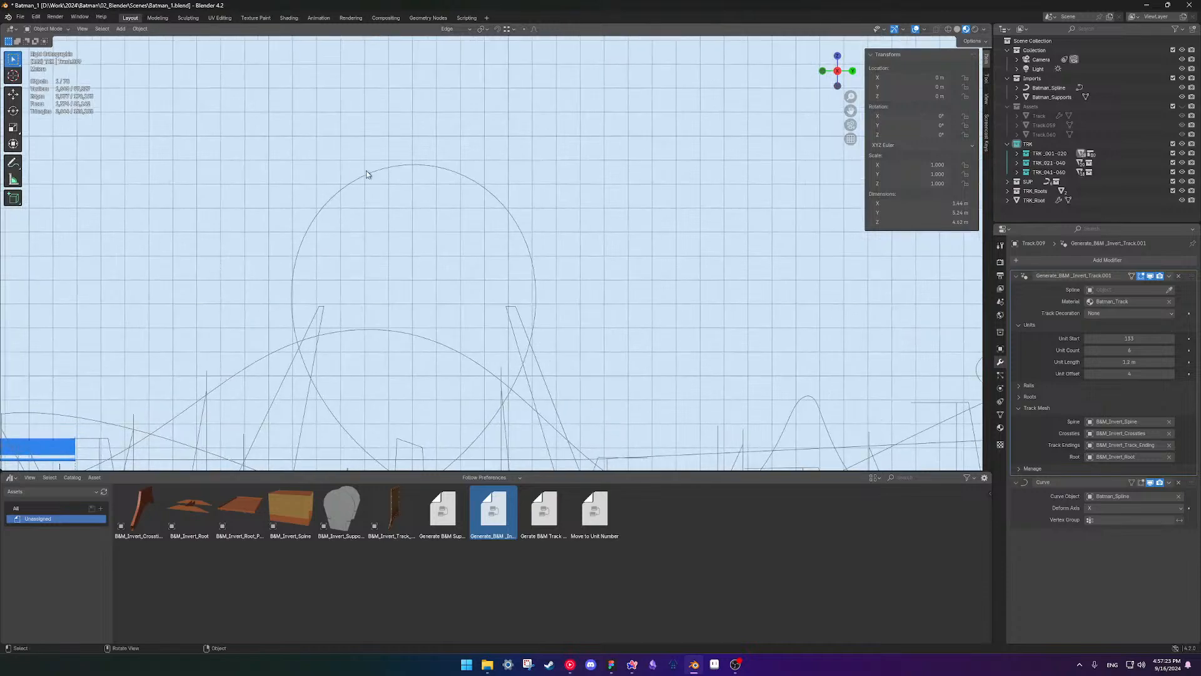
{"action": "scroll", "coordinate": [375, 250], "scroll_direction": "down", "scroll_amount": 7}
{"action": "middle_click_drag", "start_coordinate": [325, 291], "coordinate": [776, 290], "text": "shift"}
{"action": "scroll", "coordinate": [751, 289], "scroll_direction": "down", "scroll_amount": 1}
{"action": "mouse_move", "coordinate": [527, 282]}
{"action": "middle_mouse_down", "text": "shift"}
{"action": "mouse_move", "coordinate": [467, 286]}
{"action": "mouse_move", "coordinate": [528, 283]}
{"action": "middle_mouse_up", "text": "shift"}
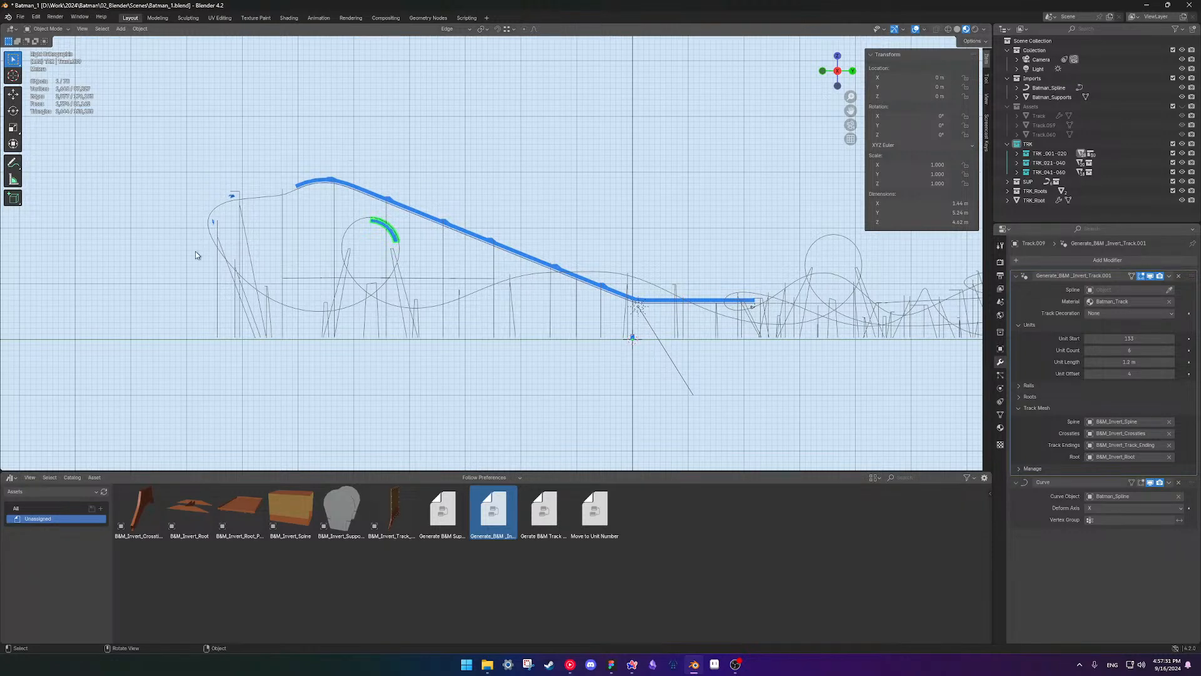
{"action": "scroll", "coordinate": [384, 296], "scroll_direction": "up", "scroll_amount": 5}
{"action": "middle_click_drag", "start_coordinate": [371, 274], "coordinate": [693, 292], "text": "shift"}
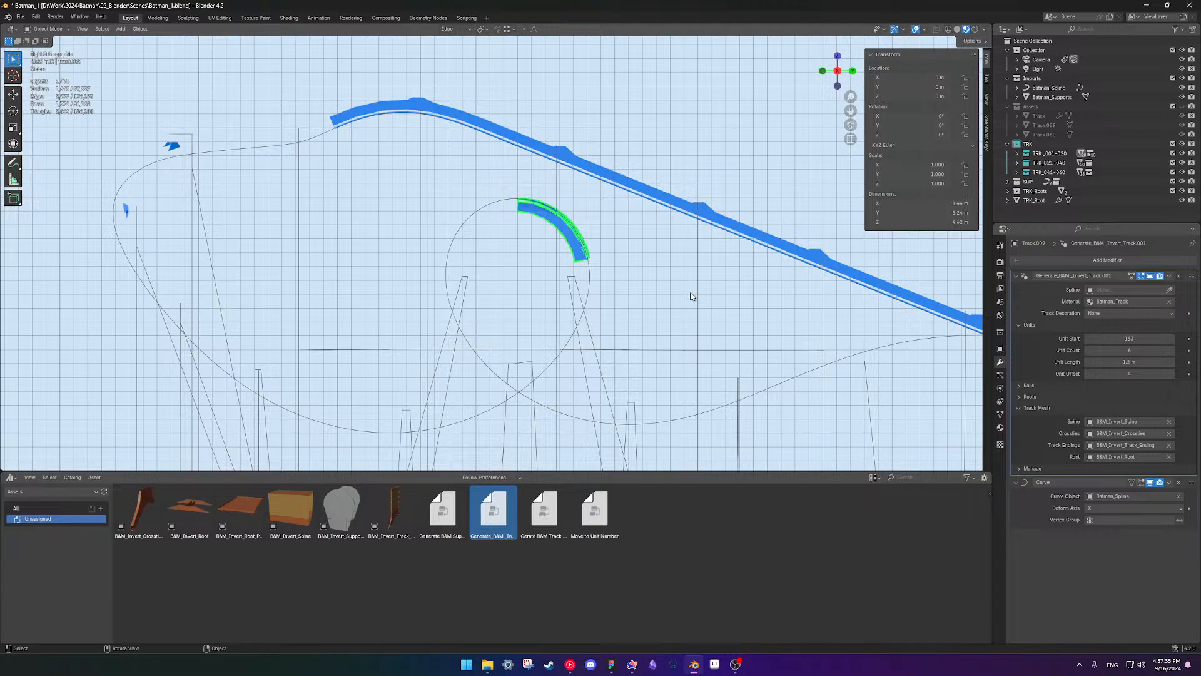
- Select the Batman_Supports mesh and examine the supports around the lift hill and first loop in perspective
{"action": "scroll", "coordinate": [553, 289], "scroll_direction": "down", "scroll_amount": 3}
{"action": "middle_click_drag", "start_coordinate": [553, 289], "coordinate": [524, 267]}
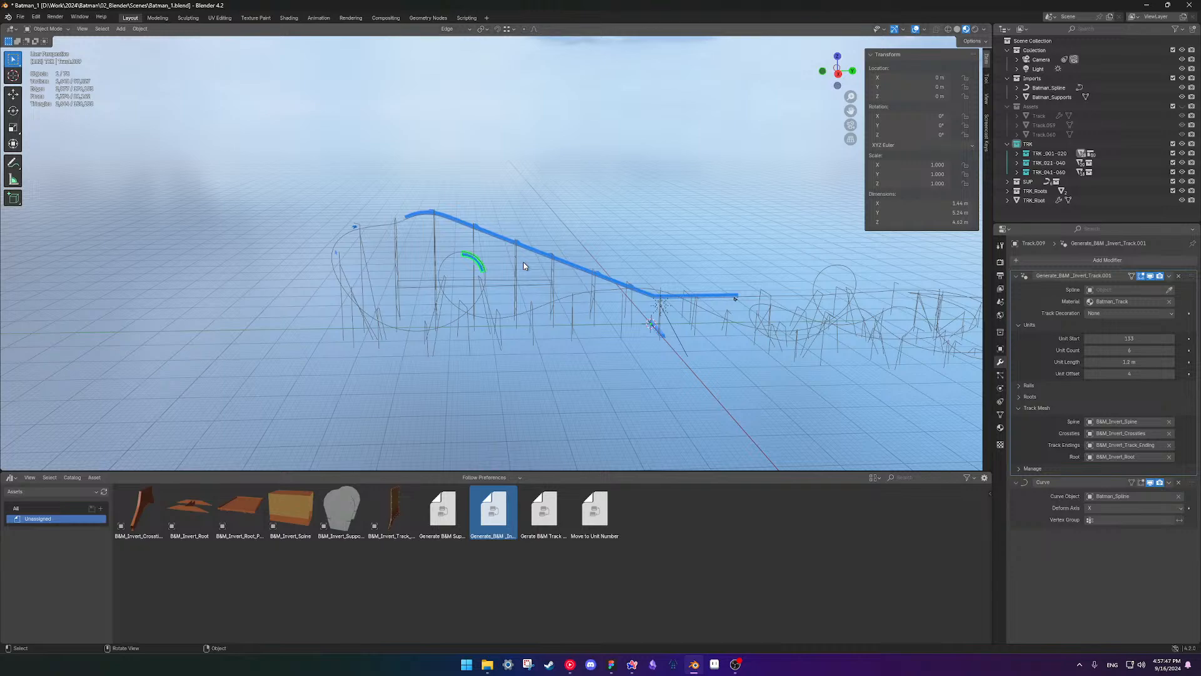
{"action": "middle_click_drag", "start_coordinate": [523, 266], "coordinate": [558, 191]}
{"action": "left_click", "coordinate": [331, 251]}
{"action": "scroll", "coordinate": [557, 191], "scroll_direction": "down", "scroll_amount": 4}
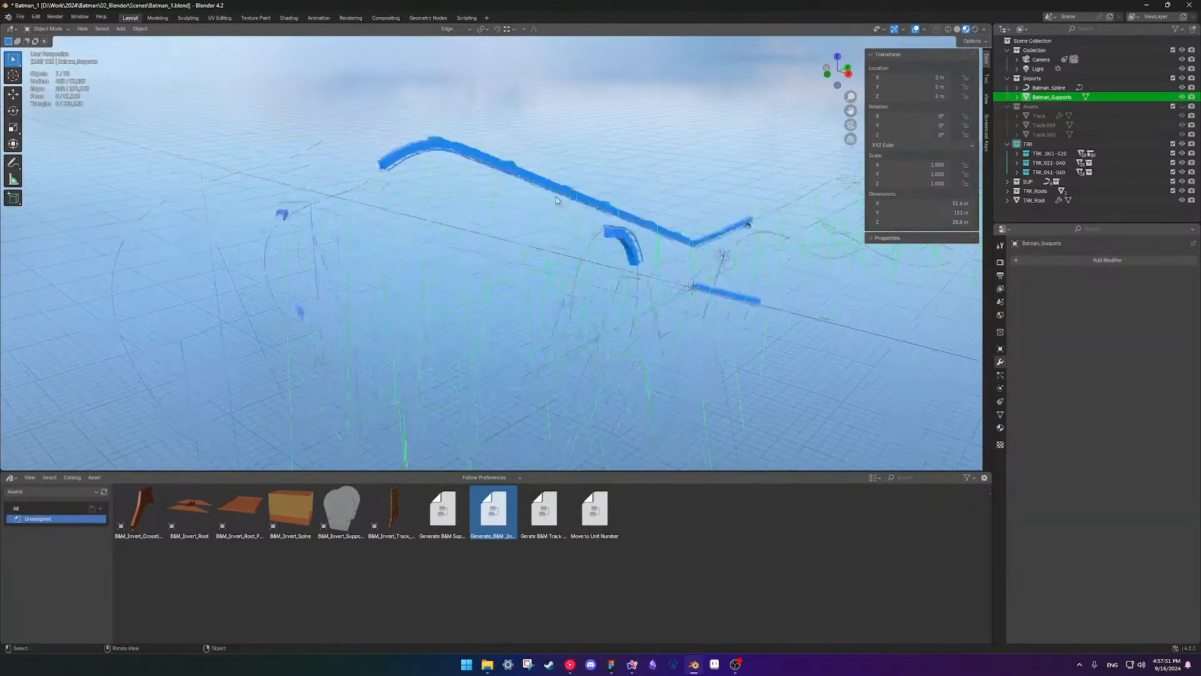
{"action": "middle_click_drag", "start_coordinate": [507, 226], "coordinate": [648, 199]}
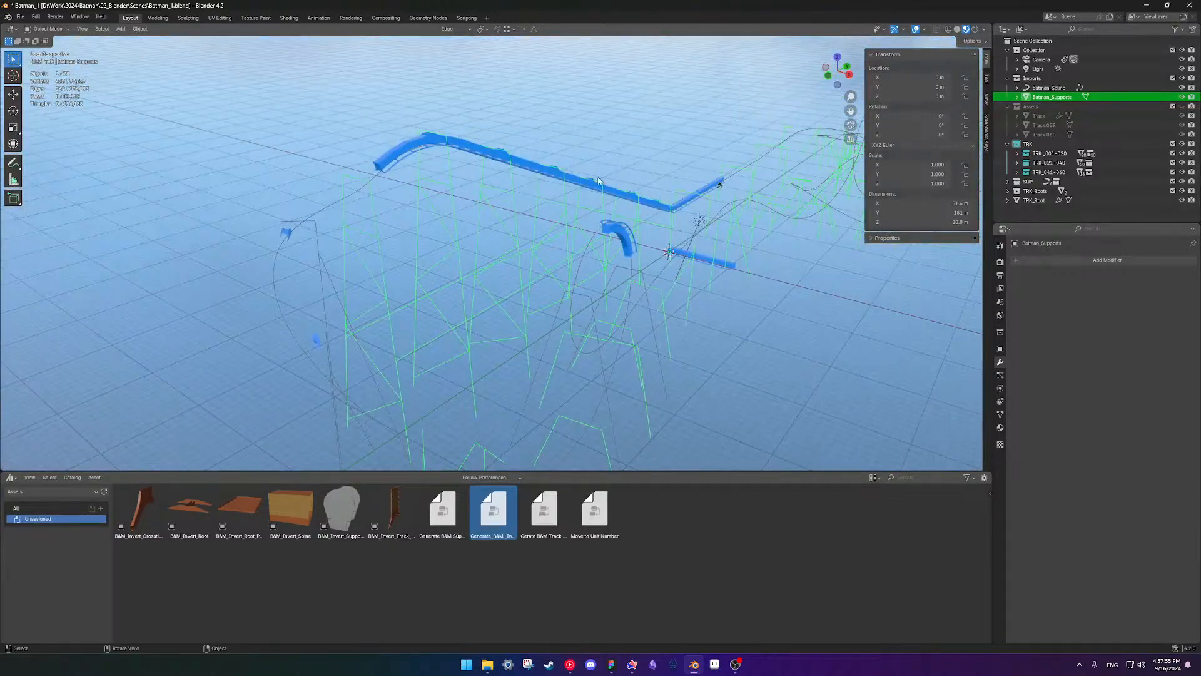
{"action": "middle_click_drag", "start_coordinate": [387, 241], "coordinate": [476, 239]}
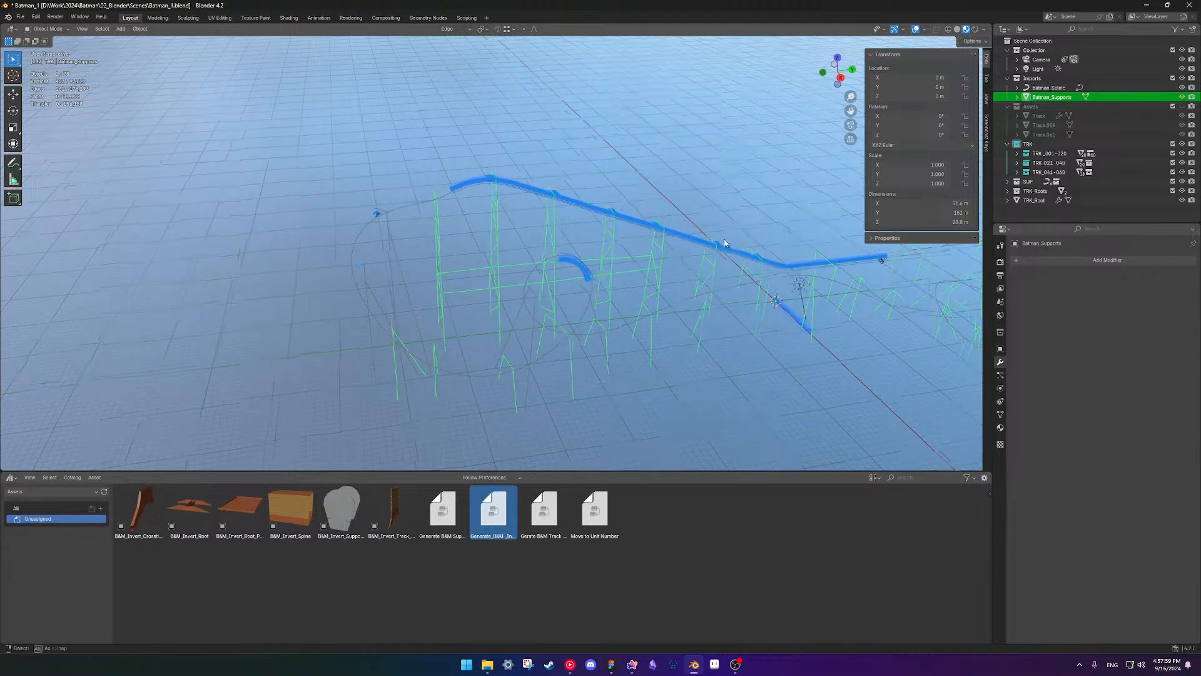
- Examine the supports around the lift hill and the first drop and loop from several angles
{"action": "middle_click_drag", "start_coordinate": [727, 243], "coordinate": [760, 273]}
{"action": "middle_click_drag", "start_coordinate": [565, 252], "coordinate": [552, 218]}
{"action": "scroll", "coordinate": [492, 248], "scroll_direction": "up", "scroll_amount": 4}
{"action": "scroll", "coordinate": [474, 243], "scroll_direction": "down", "scroll_amount": 2}
{"action": "scroll", "coordinate": [480, 226], "scroll_direction": "up", "scroll_amount": 6}
{"action": "middle_click_drag", "start_coordinate": [412, 185], "coordinate": [379, 196]}
{"action": "scroll", "coordinate": [400, 163], "scroll_direction": "down", "scroll_amount": 3}
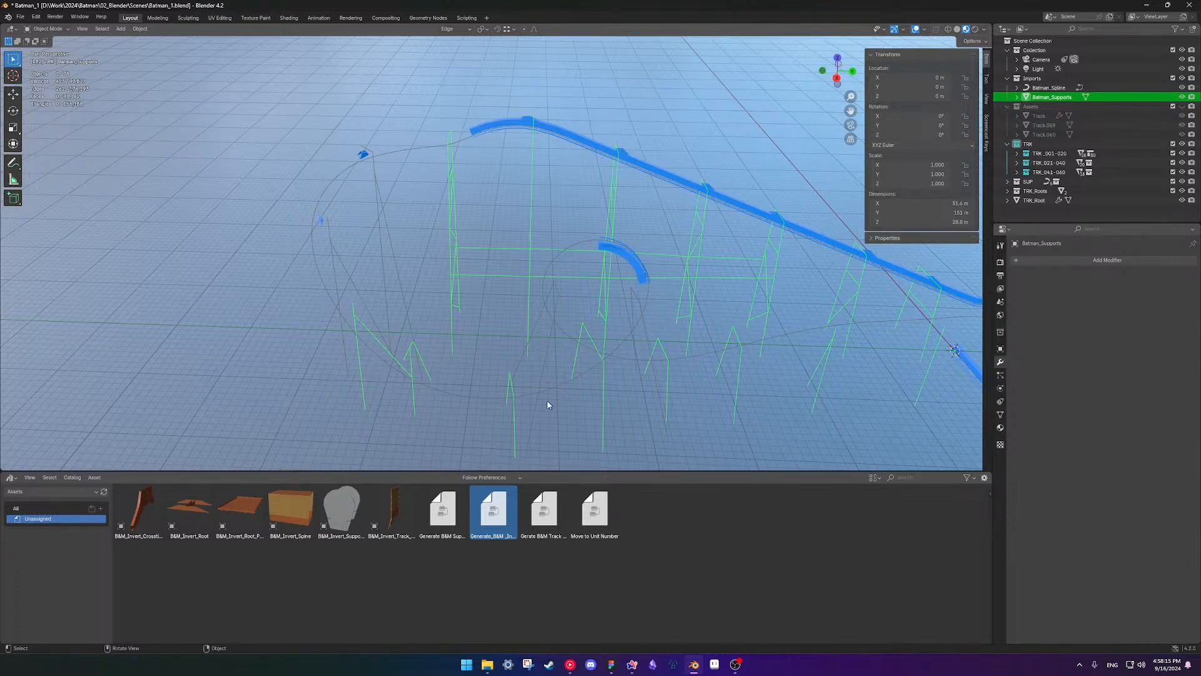
{"action": "middle_click_drag", "start_coordinate": [513, 263], "coordinate": [525, 209]}
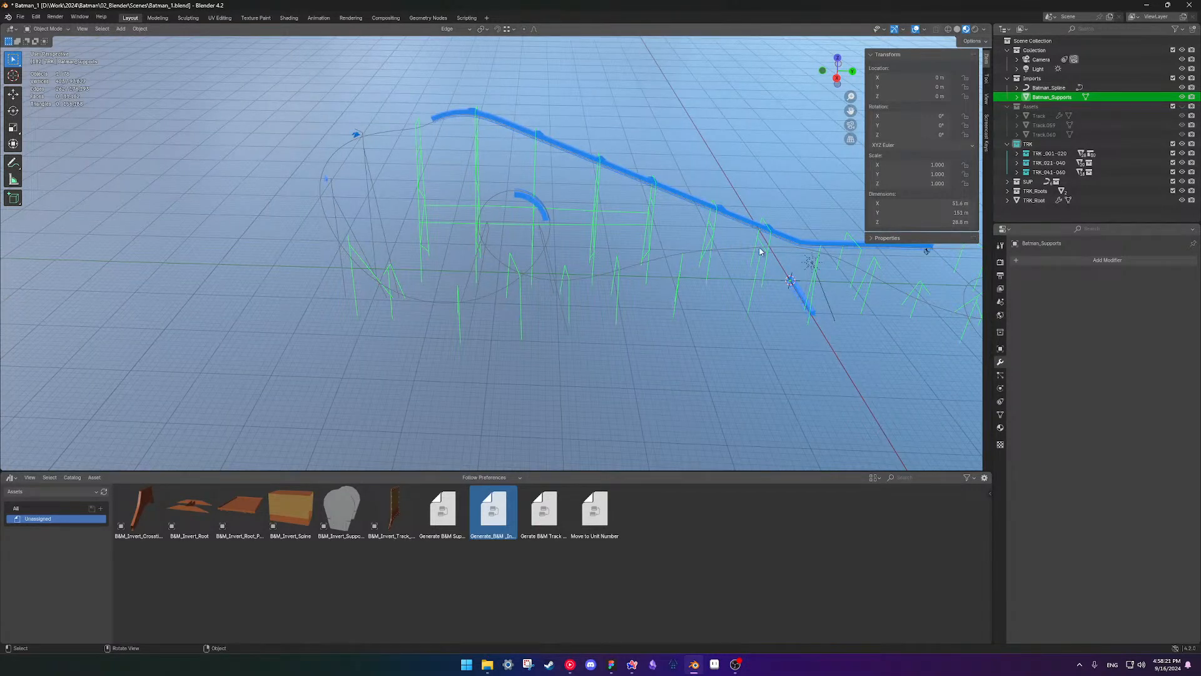
{"action": "middle_click_drag", "start_coordinate": [756, 288], "coordinate": [510, 221]}
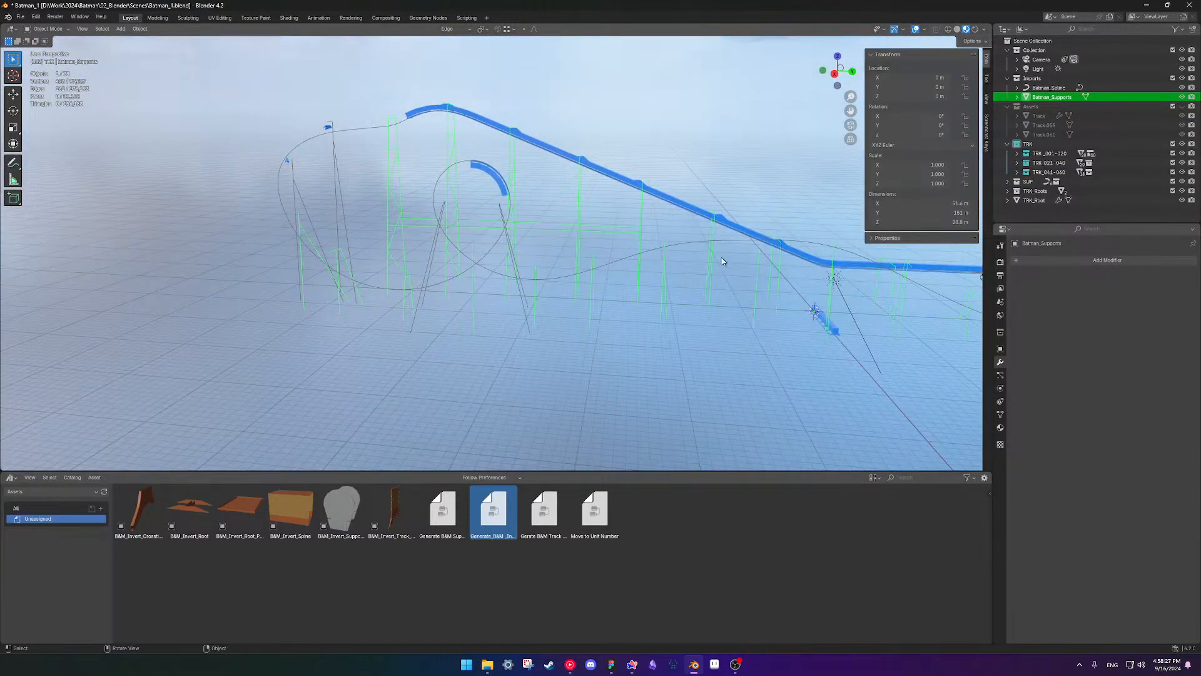
{"action": "middle_click_drag", "start_coordinate": [770, 277], "coordinate": [512, 244], "text": "shift"}
{"action": "scroll", "coordinate": [532, 251], "scroll_direction": "up", "scroll_amount": 3}
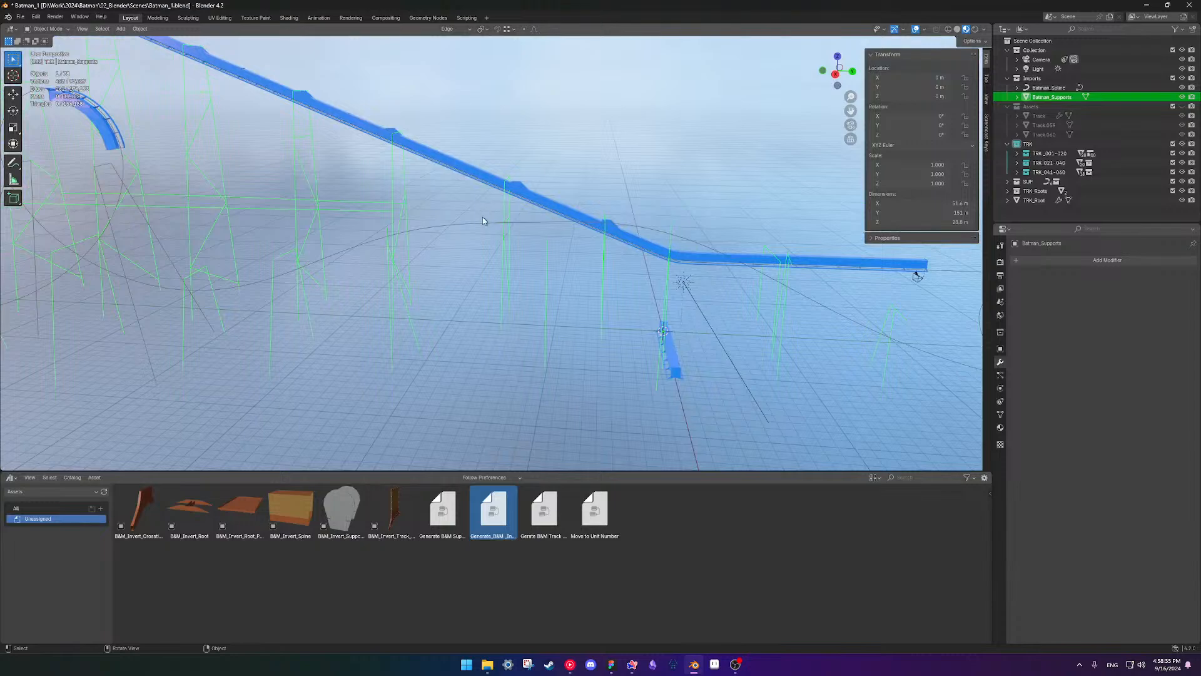
- Examine the spline and supports of the far half of the layout and compare them with the lift-hill half
{"action": "middle_click_drag", "start_coordinate": [514, 216], "coordinate": [532, 250]}
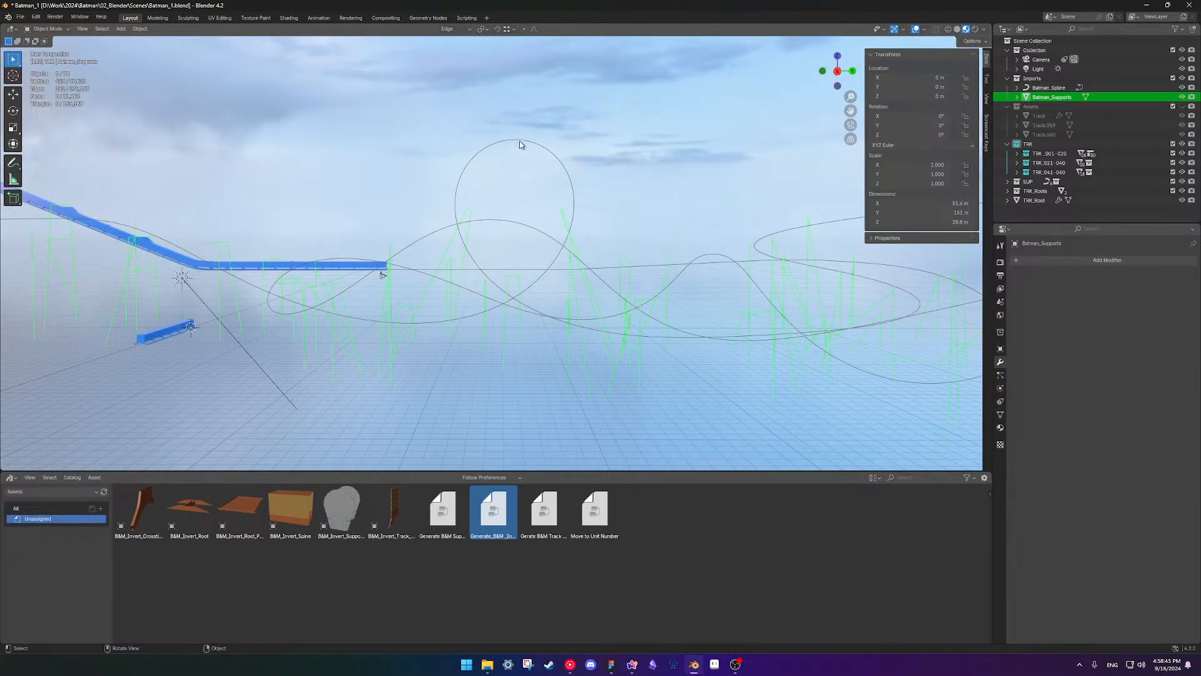
{"action": "mouse_move", "coordinate": [543, 249]}
{"action": "middle_mouse_down"}
{"action": "mouse_move", "coordinate": [536, 256]}
{"action": "mouse_move", "coordinate": [537, 229]}
{"action": "mouse_move", "coordinate": [528, 263]}
{"action": "middle_mouse_up"}
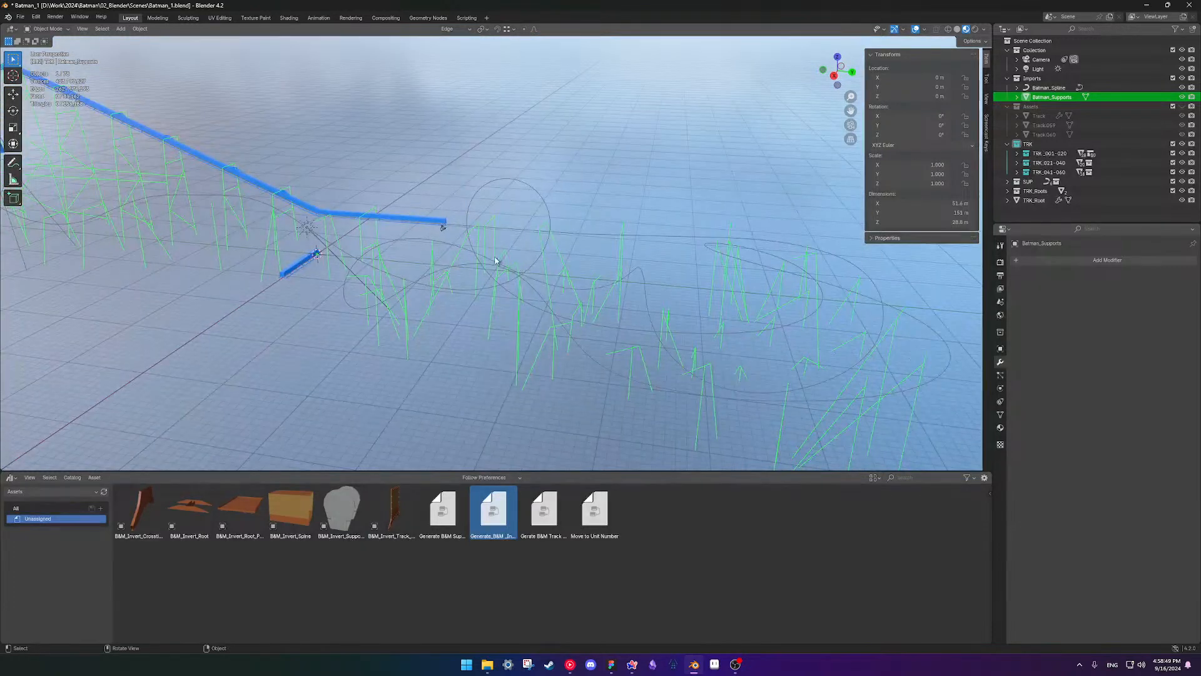
{"action": "scroll", "coordinate": [200, 204], "scroll_direction": "down", "scroll_amount": 3}
{"action": "middle_click_drag", "start_coordinate": [82, 149], "coordinate": [164, 164], "text": "shift"}
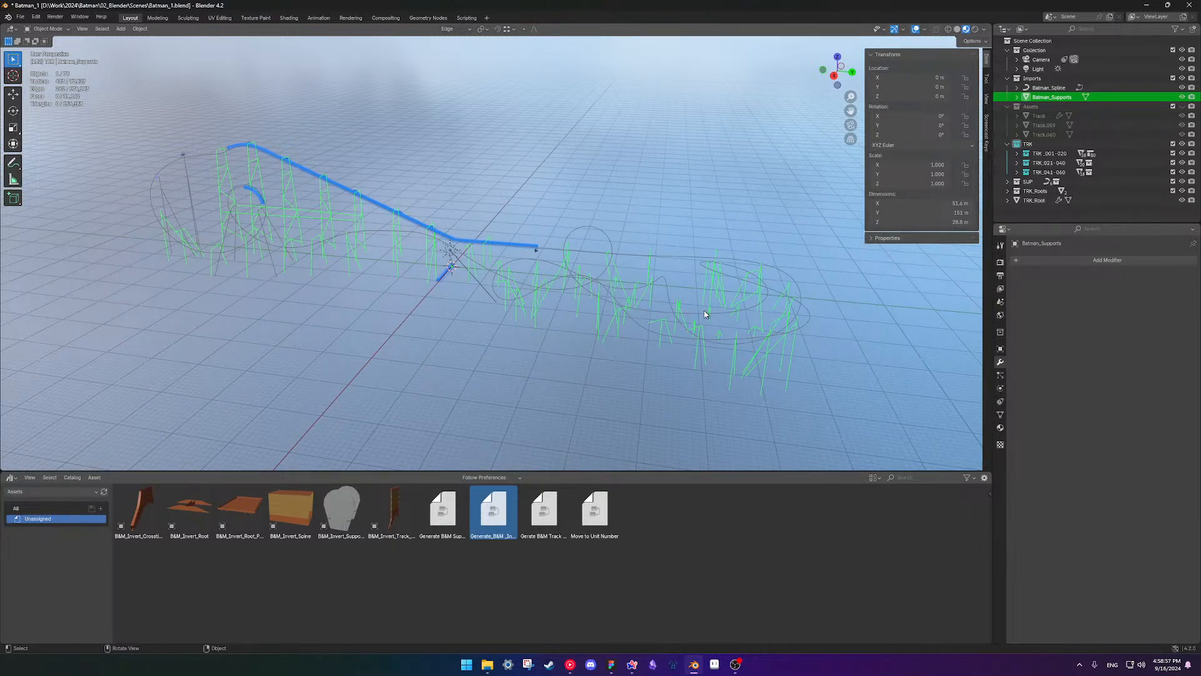
{"action": "scroll", "coordinate": [309, 246], "scroll_direction": "up", "scroll_amount": 4}
{"action": "middle_click_drag", "start_coordinate": [313, 247], "coordinate": [719, 250], "text": "shift"}
{"action": "scroll", "coordinate": [485, 199], "scroll_direction": "up", "scroll_amount": 2}
{"action": "middle_click_drag", "start_coordinate": [502, 219], "coordinate": [481, 269], "text": "shift"}
{"action": "scroll", "coordinate": [491, 213], "scroll_direction": "down", "scroll_amount": 2}
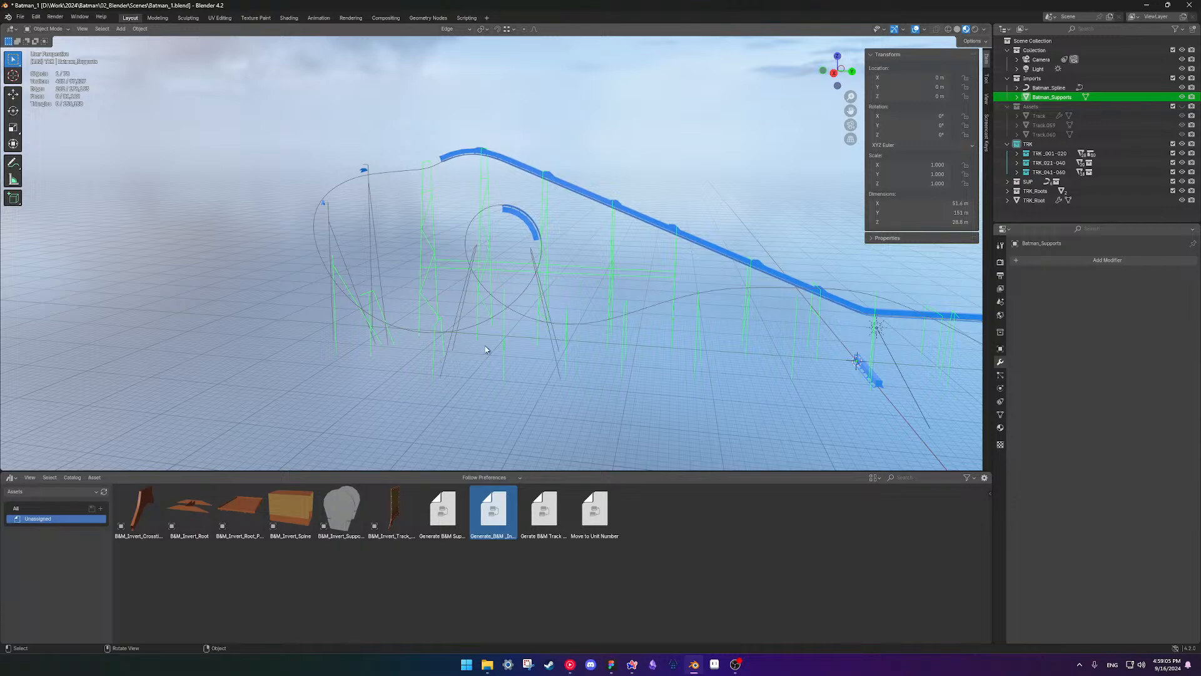
{"action": "scroll", "coordinate": [502, 256], "scroll_direction": "down", "scroll_amount": 3}
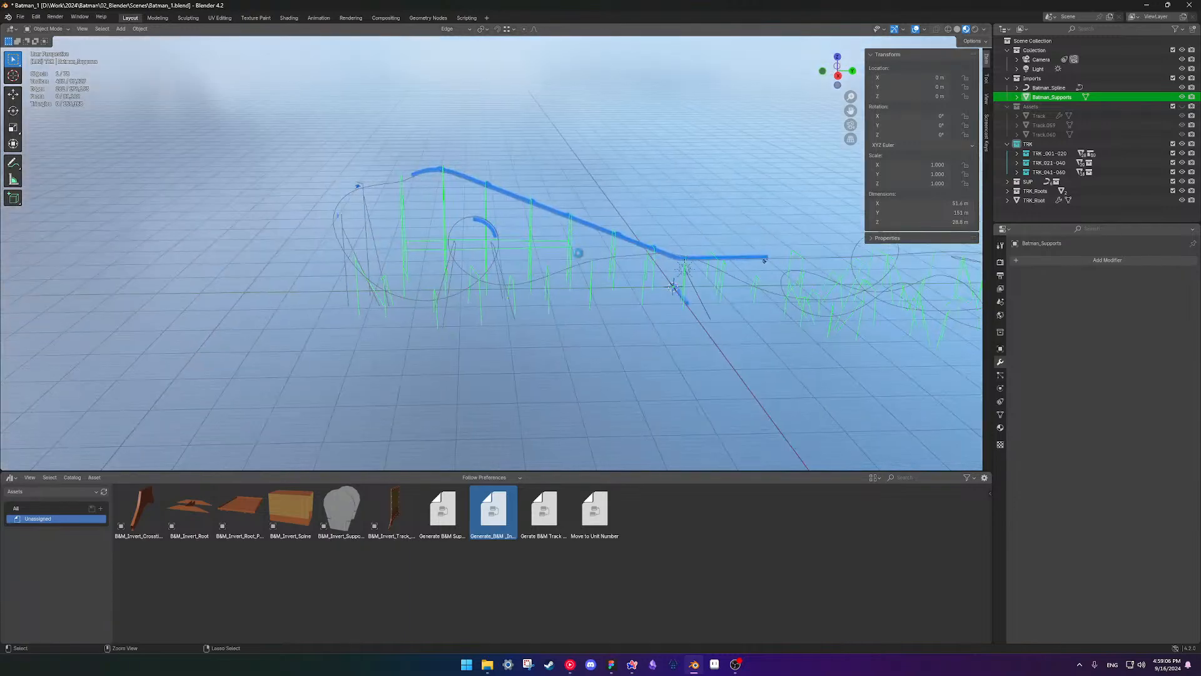
- Save the scene and set Track.009's Unit Start to 73 so the section follows the lift hill crest
{"action": "key", "text": "ctrl+s"}
{"action": "middle_click_drag", "start_coordinate": [420, 274], "coordinate": [550, 228]}
{"action": "scroll", "coordinate": [557, 274], "scroll_direction": "up", "scroll_amount": 3}
{"action": "left_click", "coordinate": [605, 234]}
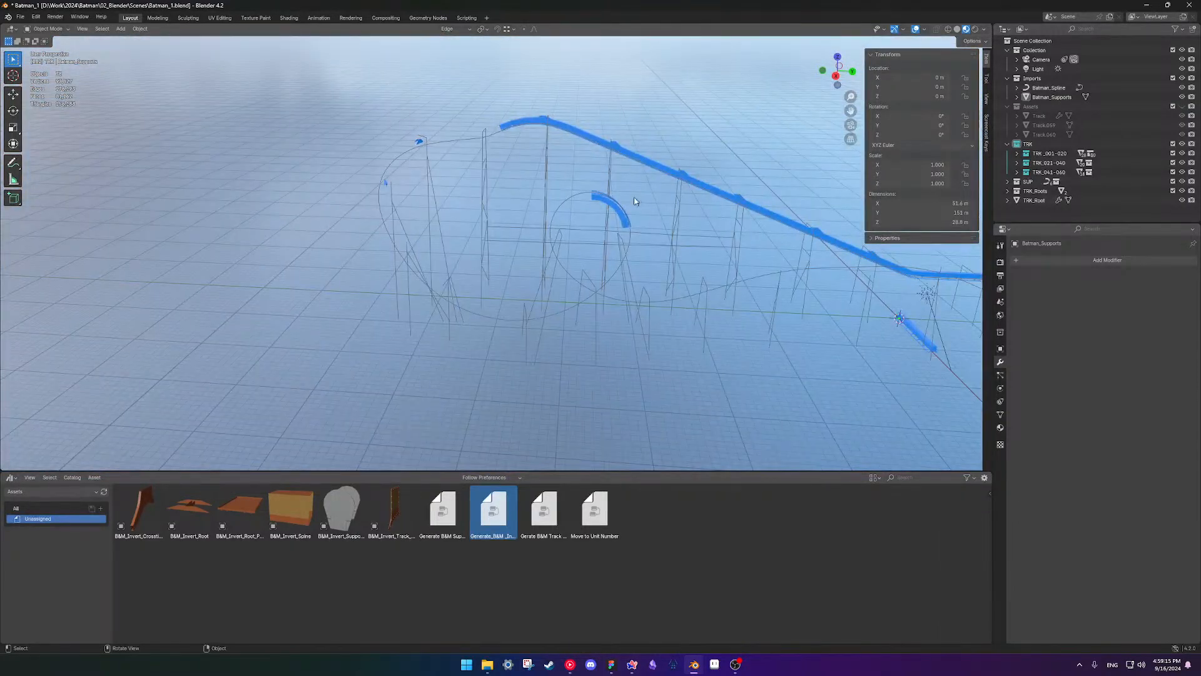
{"action": "left_click", "coordinate": [619, 217]}
{"action": "left_click", "coordinate": [1132, 338]}
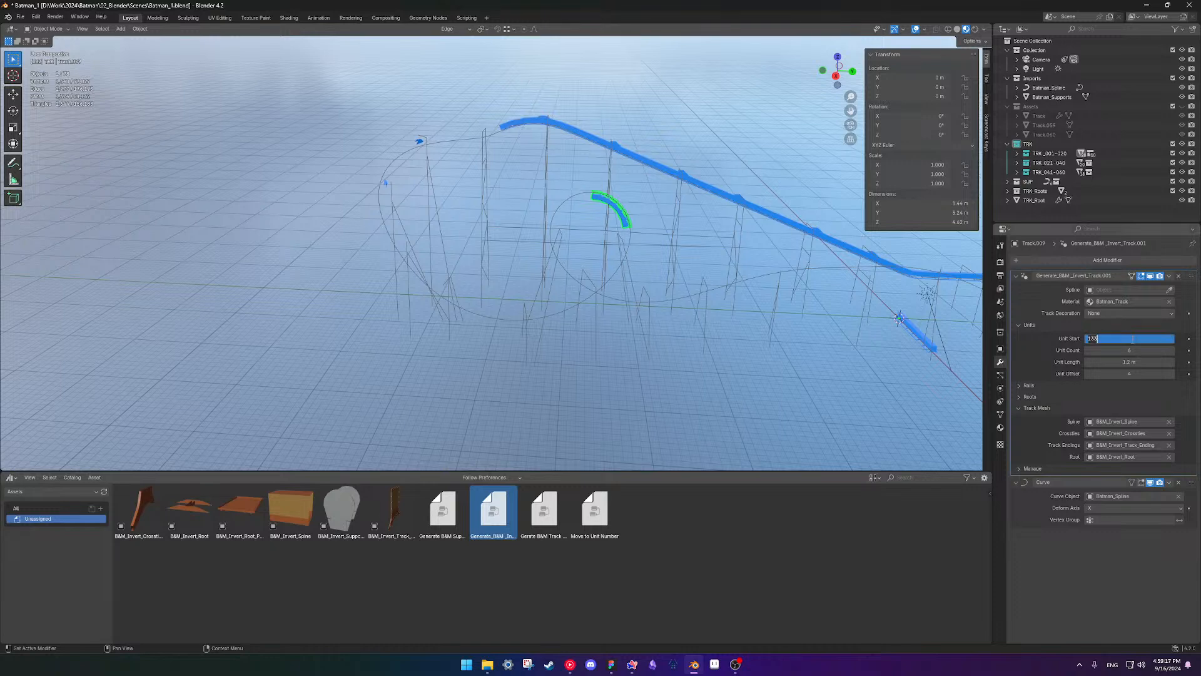
{"action": "type", "text": "72"}
{"action": "key", "text": "Return"}
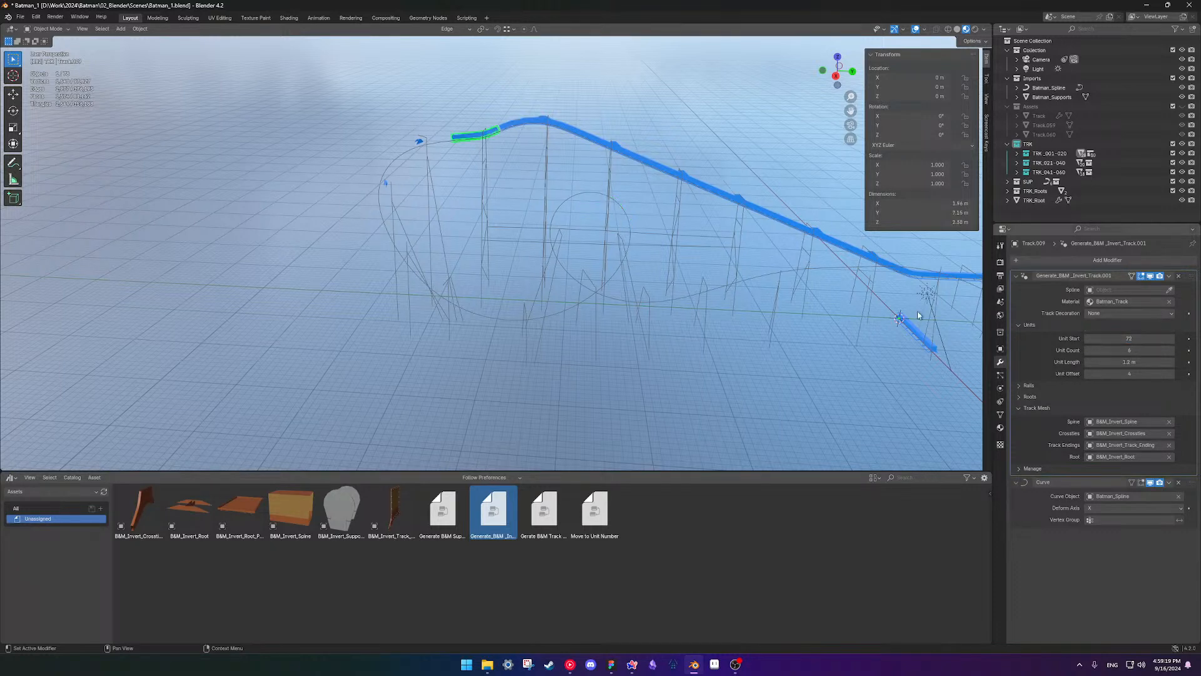
- Set Track.009's Unit Offset to 0 to close the gap to the lift hill crest section
{"action": "scroll", "coordinate": [519, 50], "scroll_direction": "up", "scroll_amount": 3}
{"action": "middle_click_drag", "start_coordinate": [751, 277], "coordinate": [748, 351], "text": "shift"}
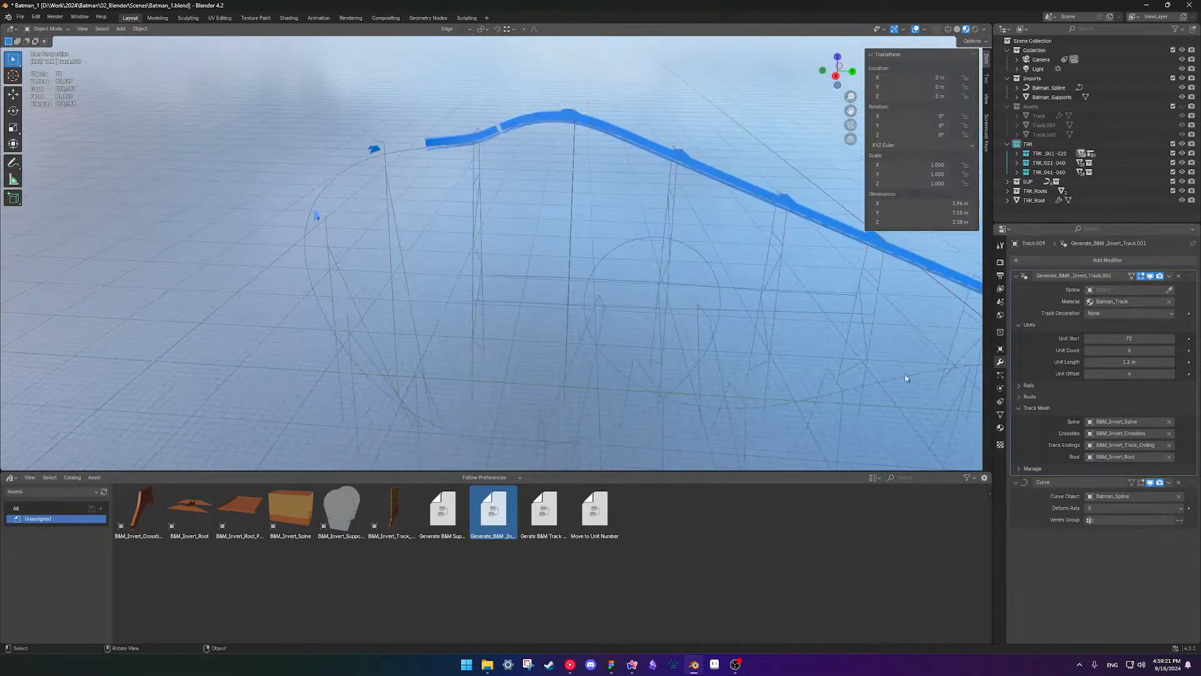
{"action": "left_click", "coordinate": [1139, 374]}
{"action": "type", "text": "0"}
{"action": "key", "text": "Return"}
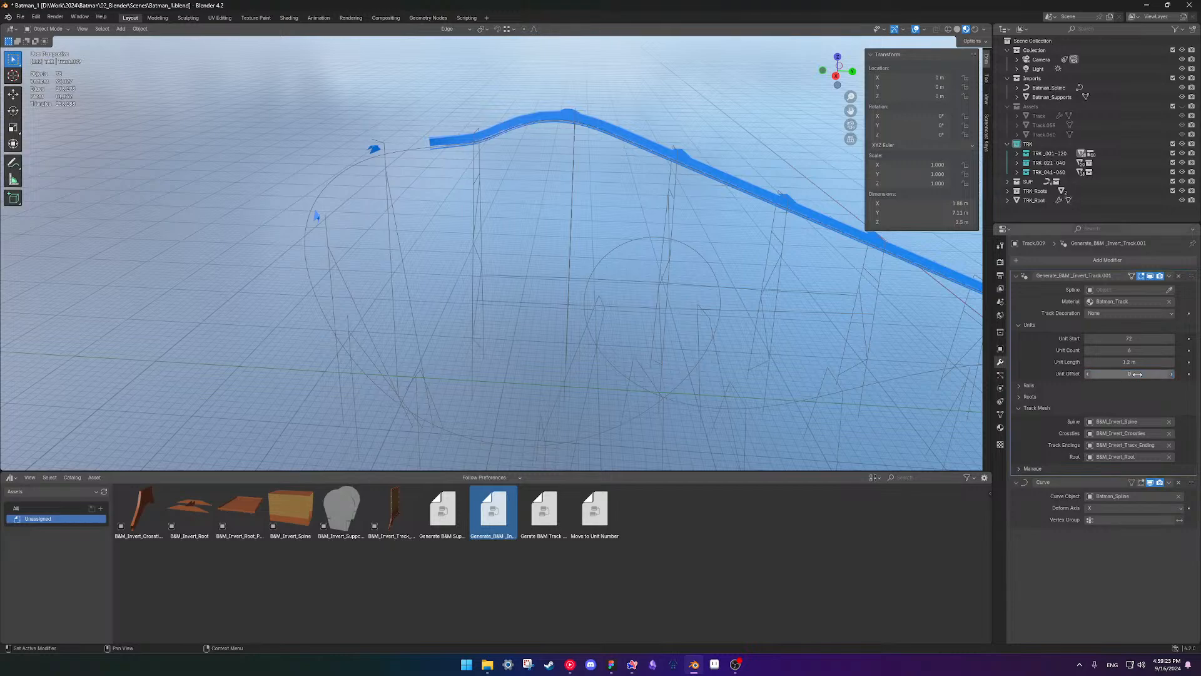
- Examine the track joints at the bottom of the lift hill, where the level section meets the incline
{"action": "scroll", "coordinate": [586, 157], "scroll_direction": "up", "scroll_amount": 5}
{"action": "middle_click_drag", "start_coordinate": [515, 97], "coordinate": [536, 281], "text": "shift"}
{"action": "middle_click_drag", "start_coordinate": [483, 124], "coordinate": [421, 249]}
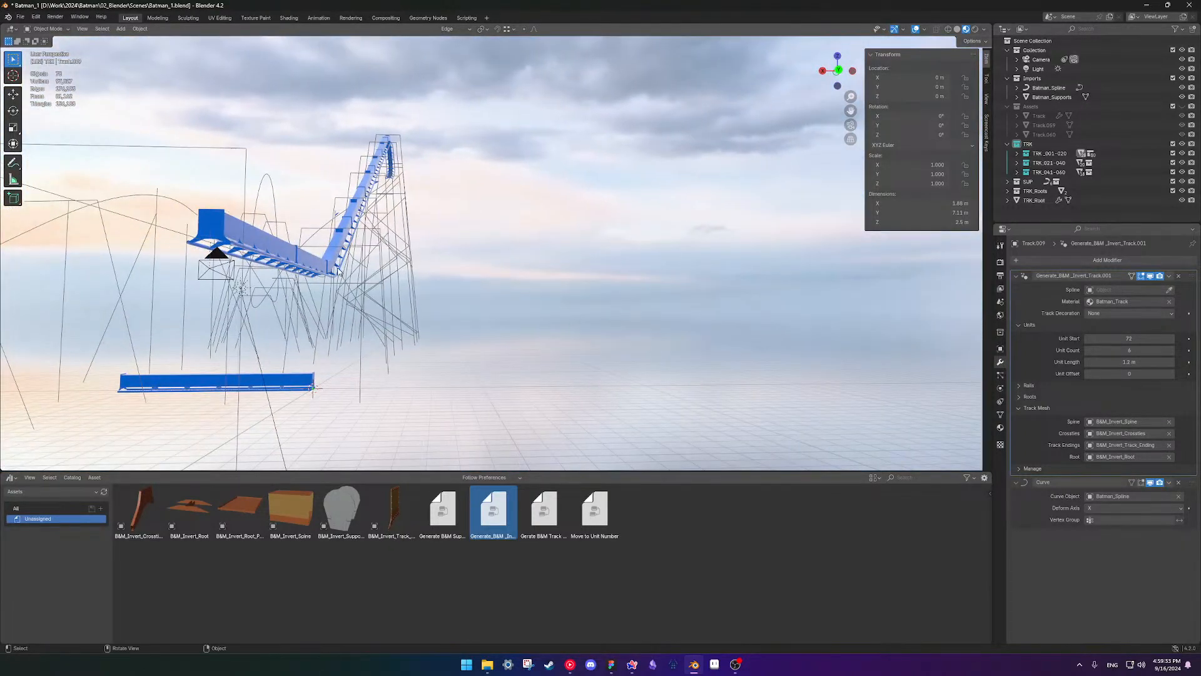
{"action": "middle_click_drag", "start_coordinate": [322, 269], "coordinate": [245, 280]}
{"action": "middle_click_drag", "start_coordinate": [246, 281], "coordinate": [513, 219], "text": "shift"}
{"action": "scroll", "coordinate": [618, 169], "scroll_direction": "up", "scroll_amount": 4}
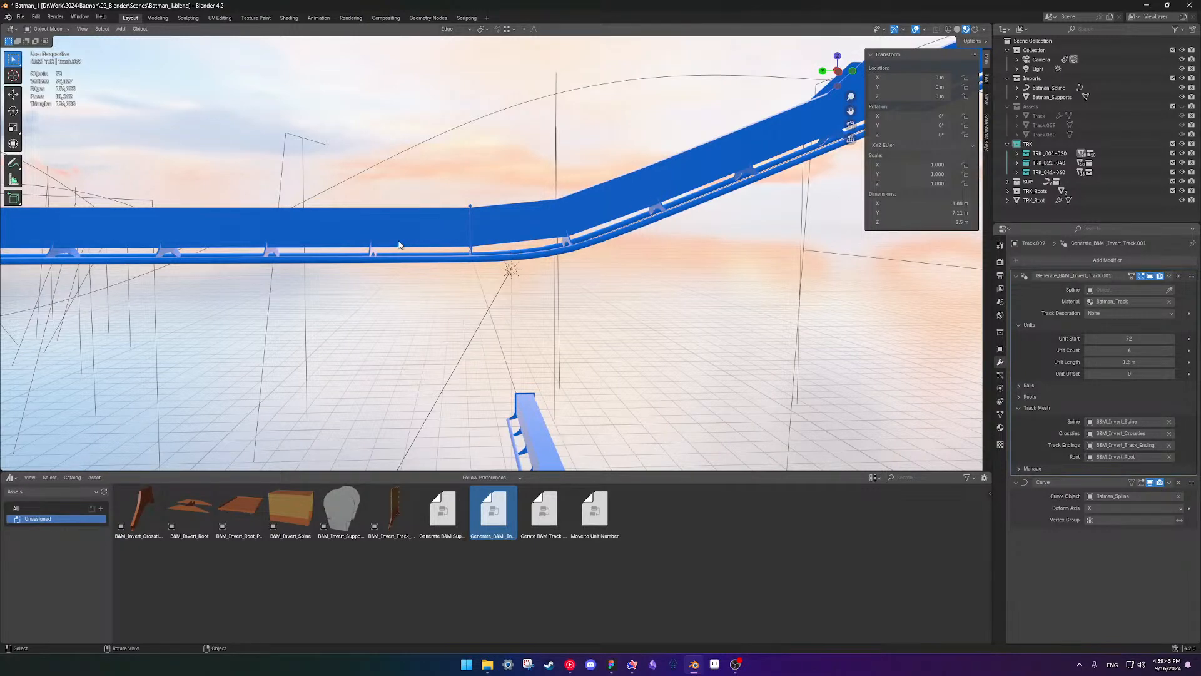
{"action": "scroll", "coordinate": [401, 245], "scroll_direction": "down", "scroll_amount": 5}
{"action": "scroll", "coordinate": [445, 263], "scroll_direction": "up", "scroll_amount": 1}
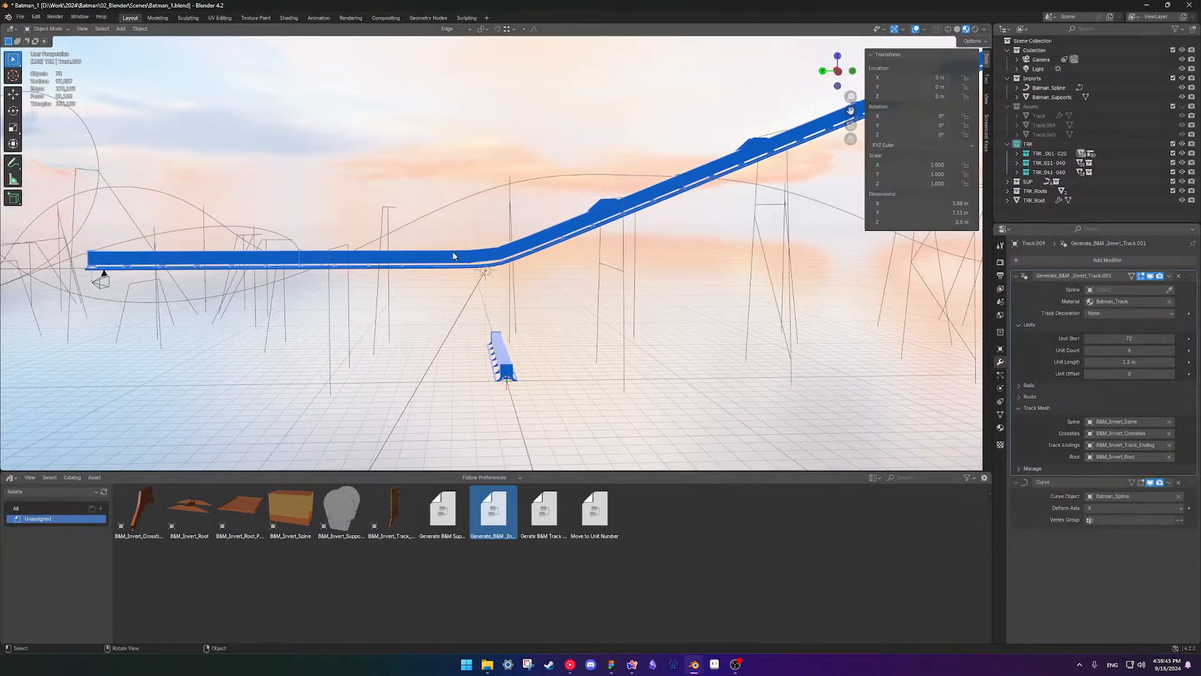
{"action": "scroll", "coordinate": [537, 254], "scroll_direction": "down", "scroll_amount": 2}
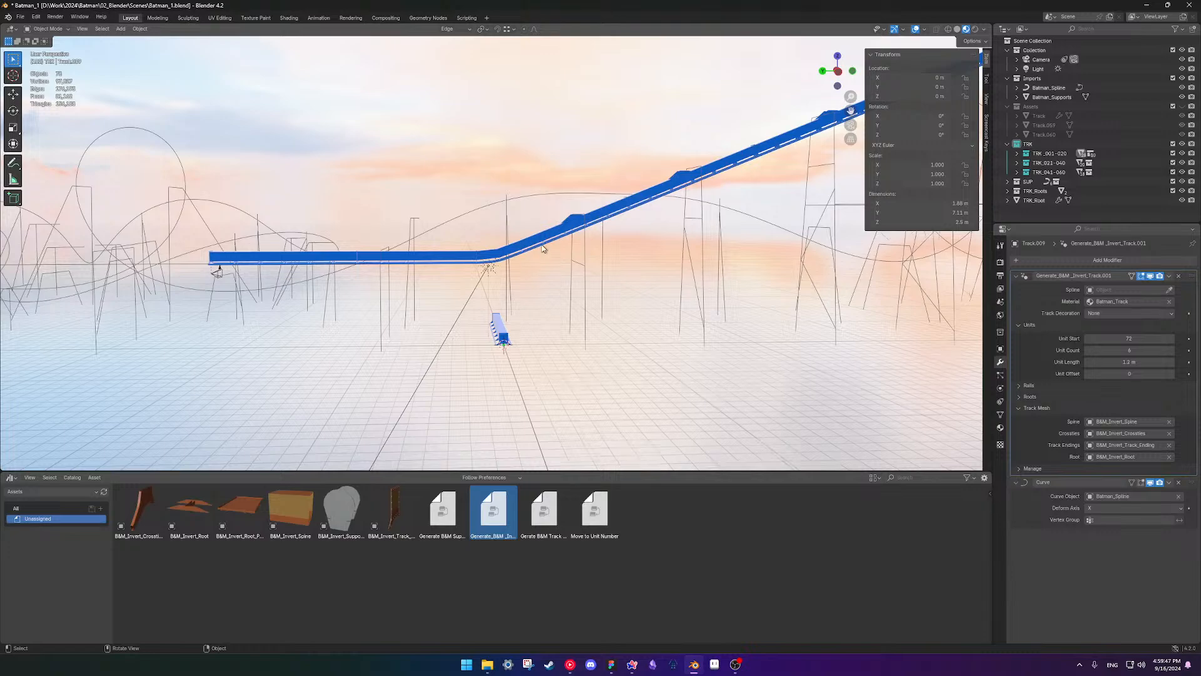
- Save the Batman_1 scene with the repositioned Track.009 section
{"action": "scroll", "coordinate": [542, 249], "scroll_direction": "down", "scroll_amount": 3}
{"action": "middle_click_drag", "start_coordinate": [421, 325], "coordinate": [479, 287]}
{"action": "key", "text": "ctrl+s"}
{"action": "scroll", "coordinate": [480, 263], "scroll_direction": "up", "scroll_amount": 4}
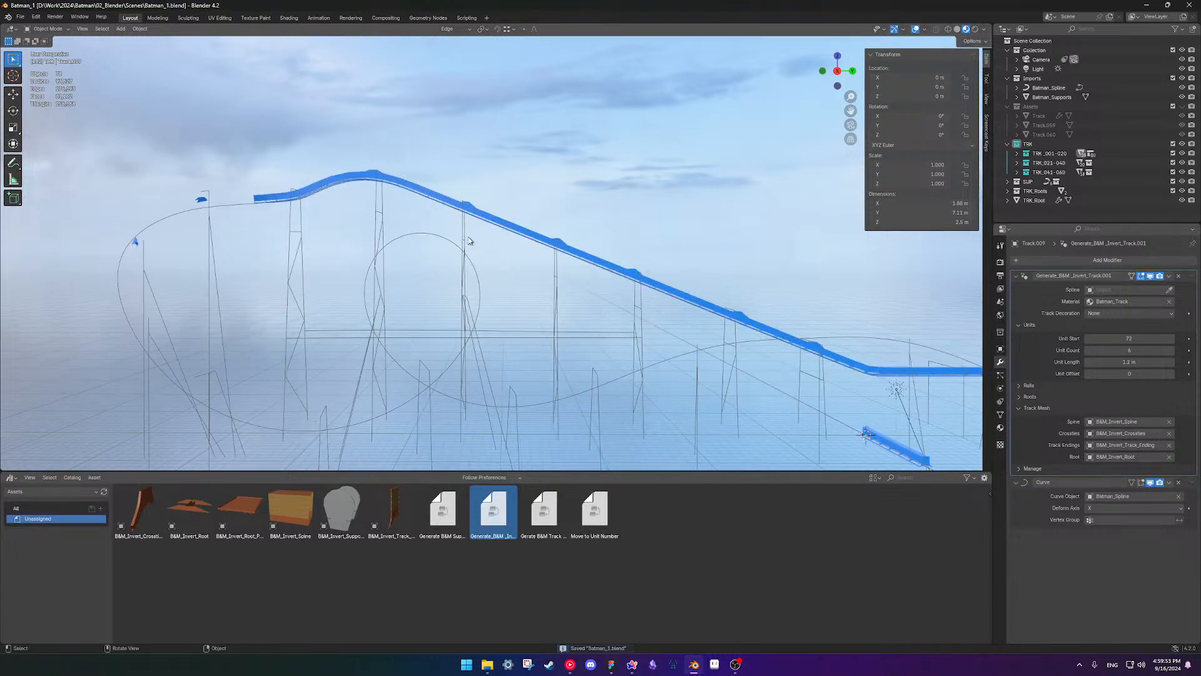
{"action": "middle_click_drag", "start_coordinate": [483, 238], "coordinate": [478, 245]}
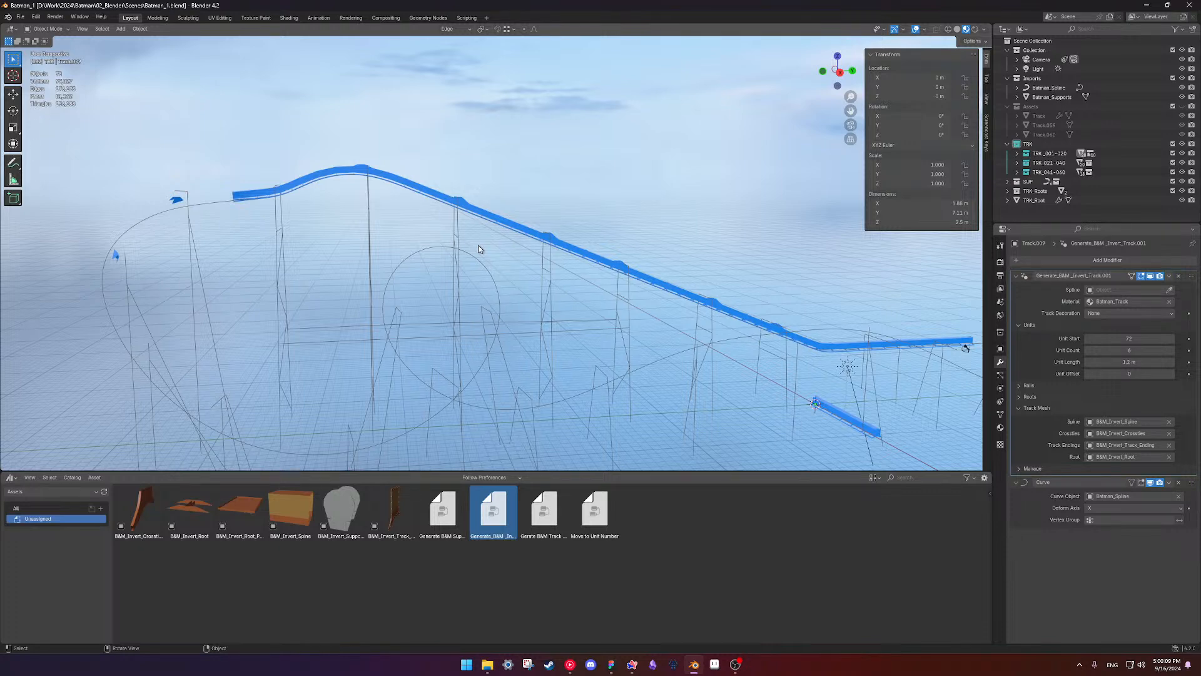
{"action": "scroll", "coordinate": [219, 268], "scroll_direction": "up", "scroll_amount": 3}
{"action": "scroll", "coordinate": [213, 266], "scroll_direction": "down", "scroll_amount": 2}
{"action": "middle_click_drag", "start_coordinate": [210, 268], "coordinate": [562, 236]}
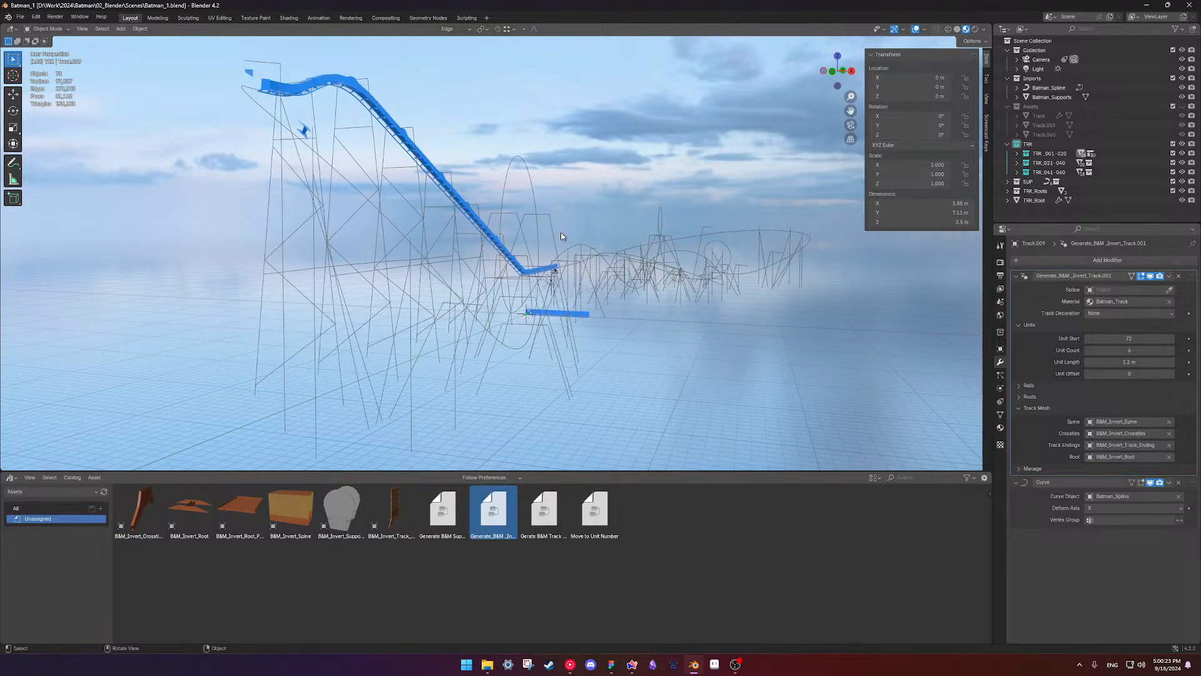